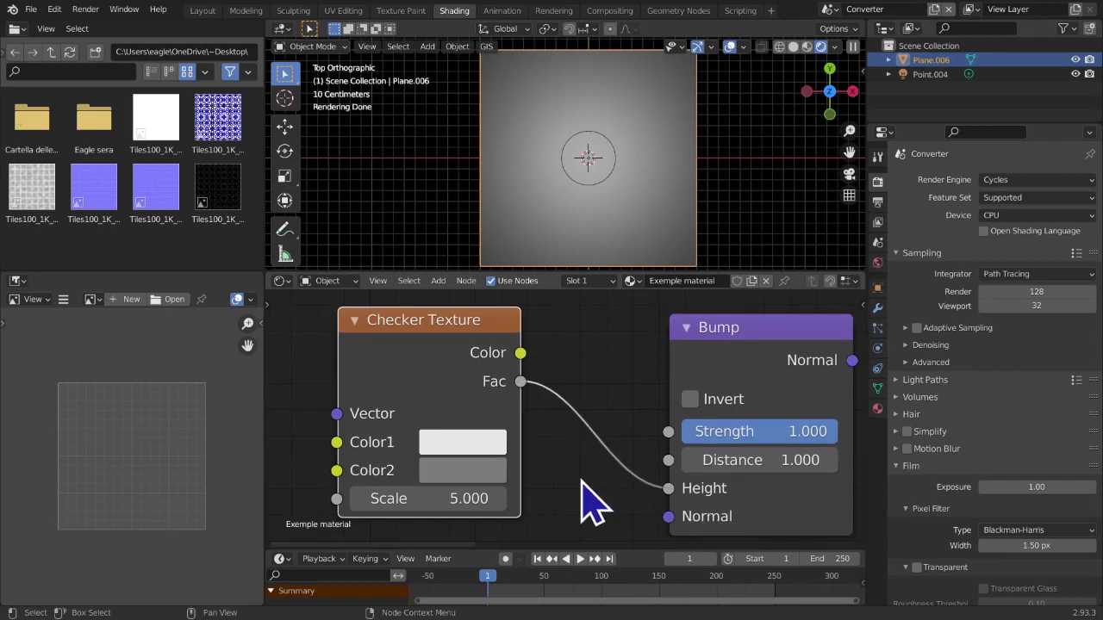
# Drop the Checker Texture's Color2 value to 0 so it becomes black
pyautogui.click(498, 471)
pyautogui.moveTo(665, 195); pyautogui.dragTo(571, 443)
pyautogui.scroll(1, 530, 468)
pyautogui.scroll(-8, 534, 470)
pyautogui.moveTo(541, 477); pyautogui.dragTo(524, 408, button='middle')
pyautogui.click(525, 438)
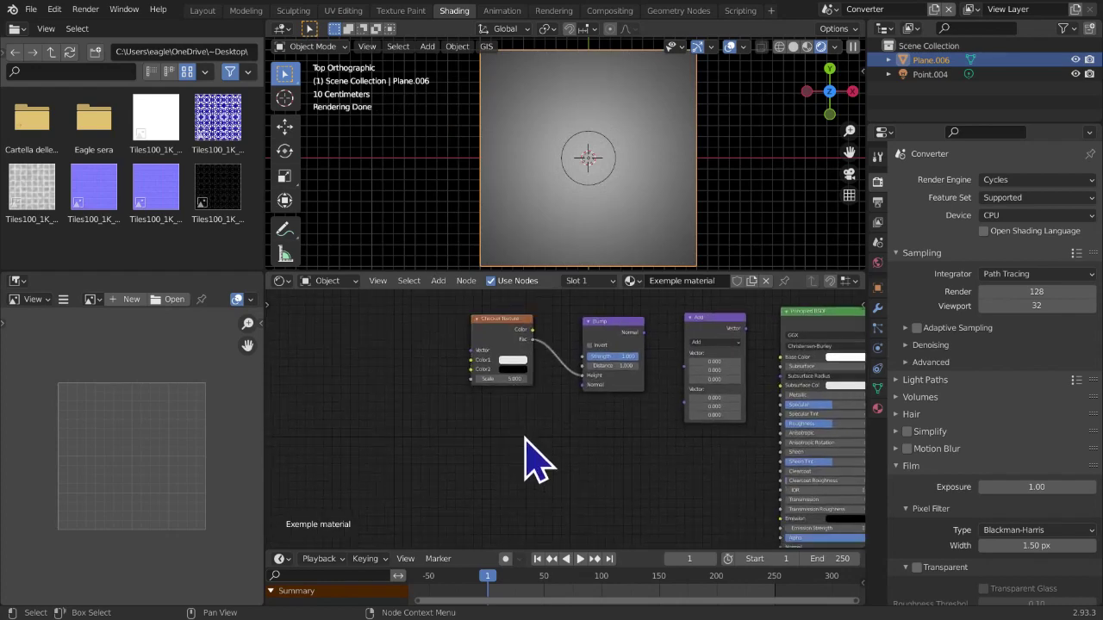
pyautogui.hotkey('shift', 'a')
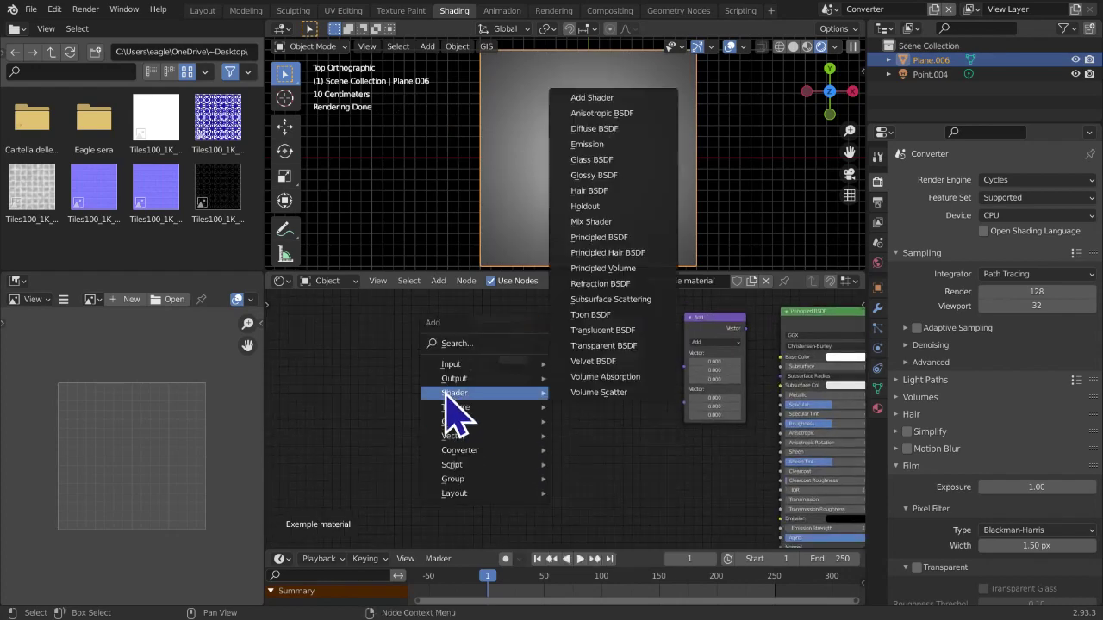
# Add a Noise Texture below the Checker and link its Fac to a duplicated Bump's Height
pyautogui.moveTo(512, 407)
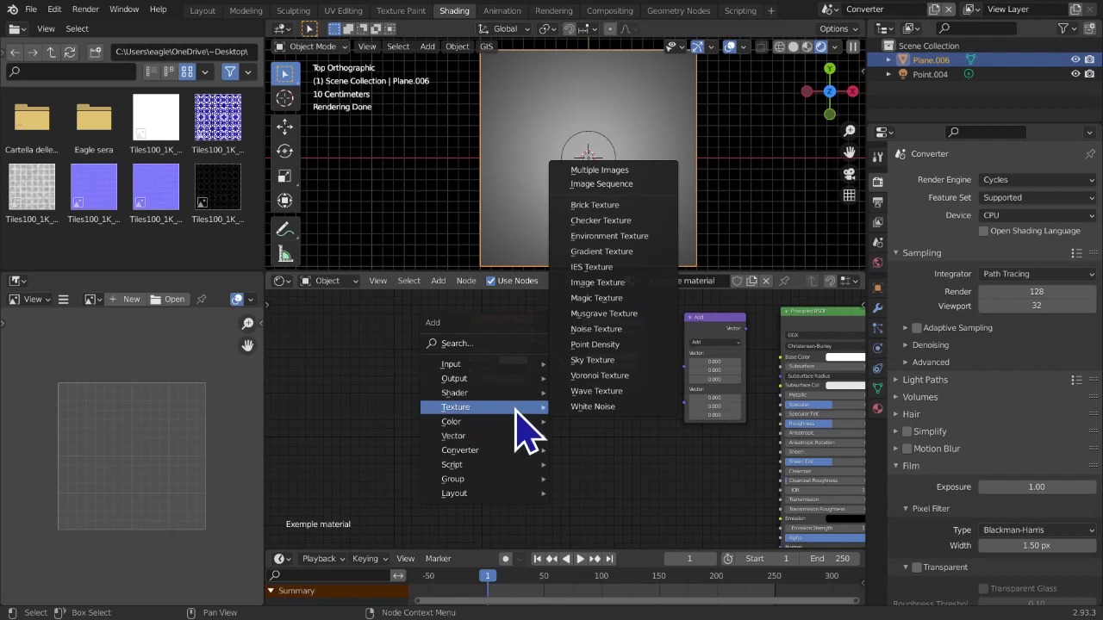
pyautogui.click(595, 329)
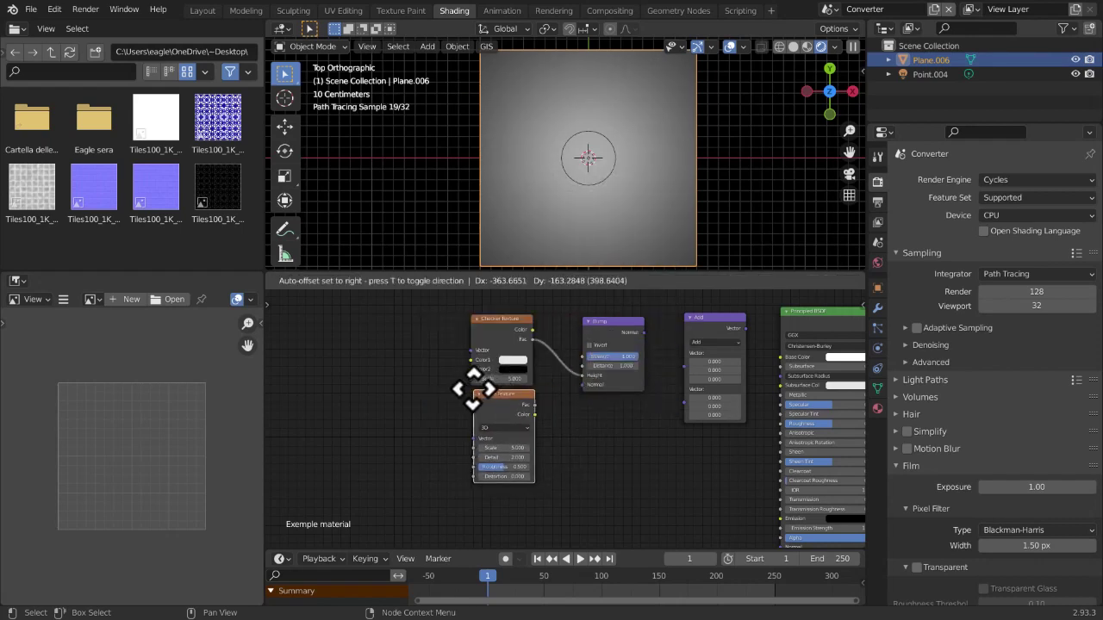
pyautogui.click(470, 388)
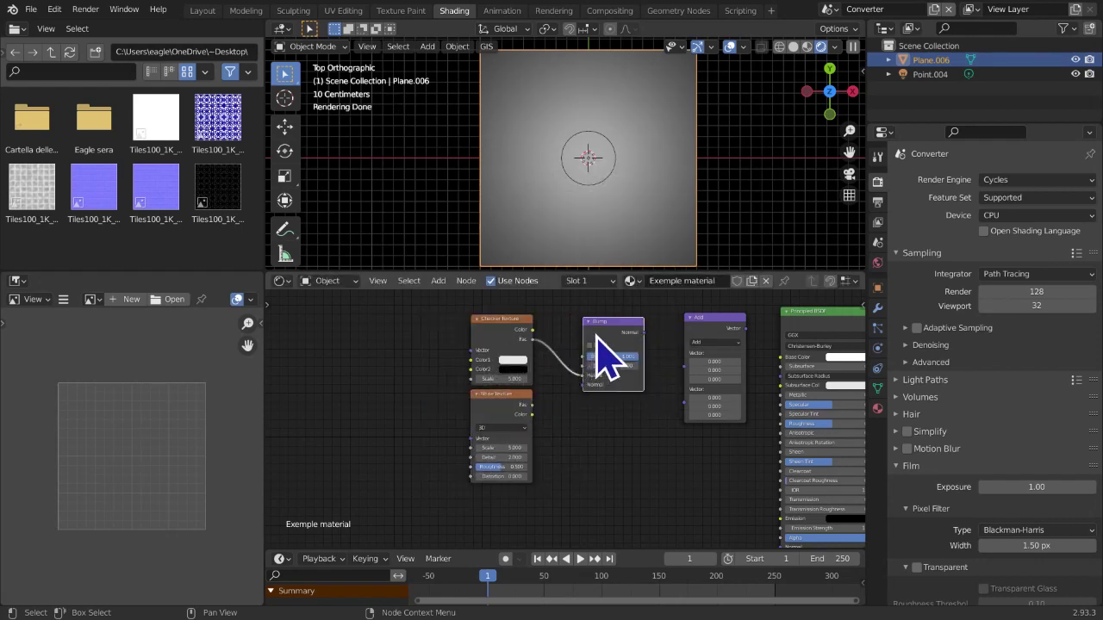
pyautogui.moveTo(596, 337); pyautogui.dragTo(595, 333)
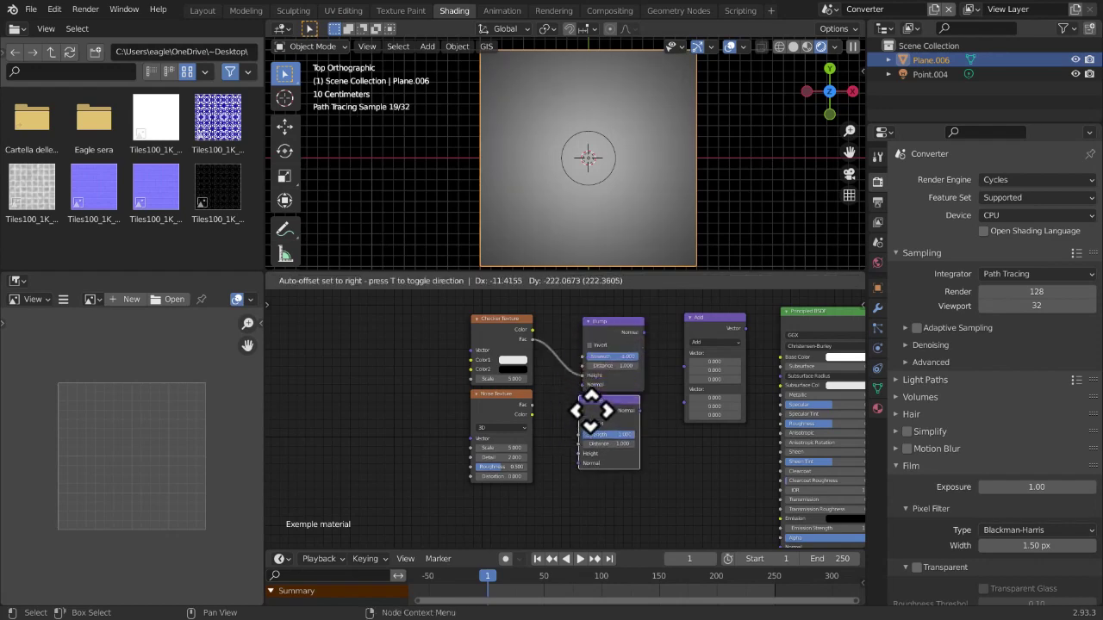
pyautogui.click(591, 413)
pyautogui.moveTo(532, 404); pyautogui.dragTo(579, 457)
pyautogui.moveTo(669, 469); pyautogui.dragTo(500, 431, button='middle')
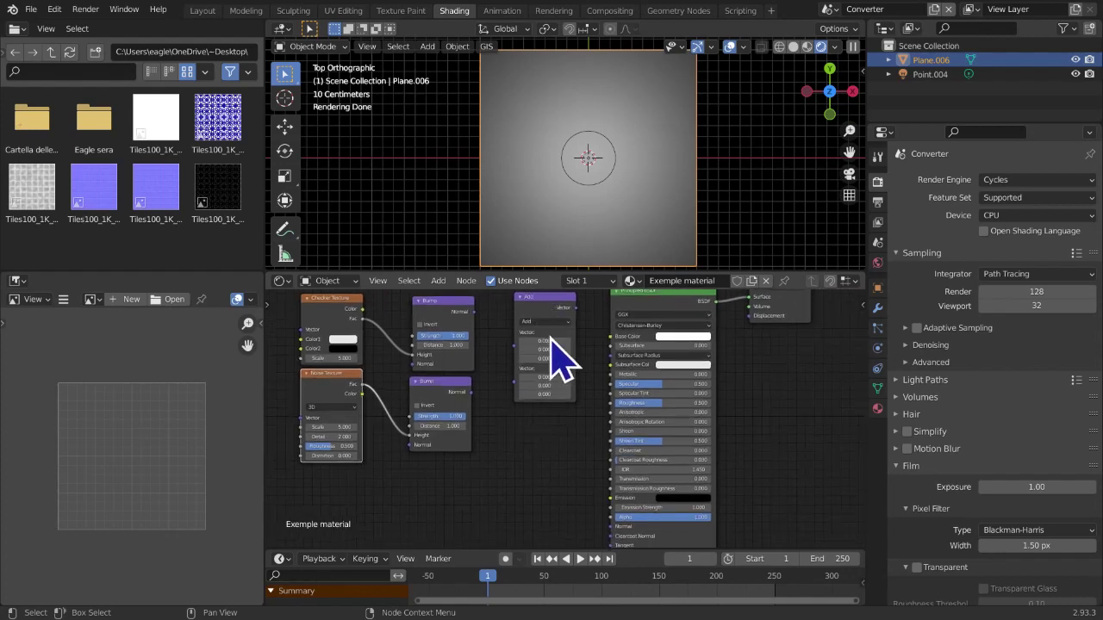
# Lower the Add node, then move both textures and both Bump nodes down together
pyautogui.moveTo(552, 317); pyautogui.dragTo(537, 350)
pyautogui.moveTo(536, 350); pyautogui.dragTo(570, 369, button='middle')
pyautogui.scroll(-2, 531, 384)
pyautogui.moveTo(383, 312); pyautogui.dragTo(526, 474)
pyautogui.press('g')
pyautogui.click(543, 469)
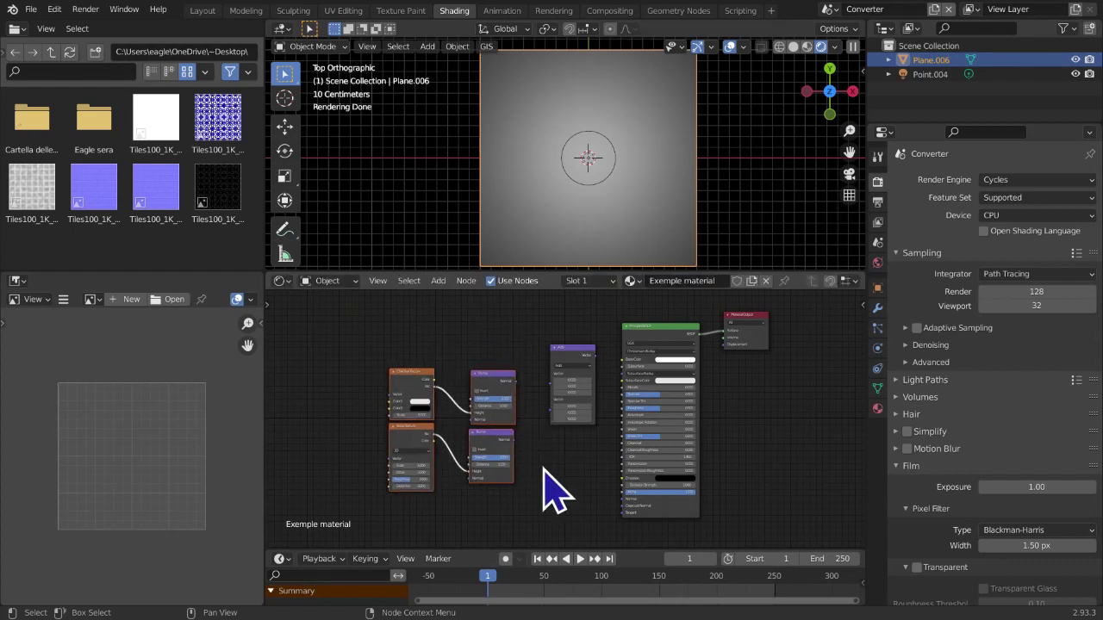
# Frame the textures and Bump nodes, label the frame 'Vectorial info', and move it down-left
pyautogui.hotkey('ctrl', 'j')
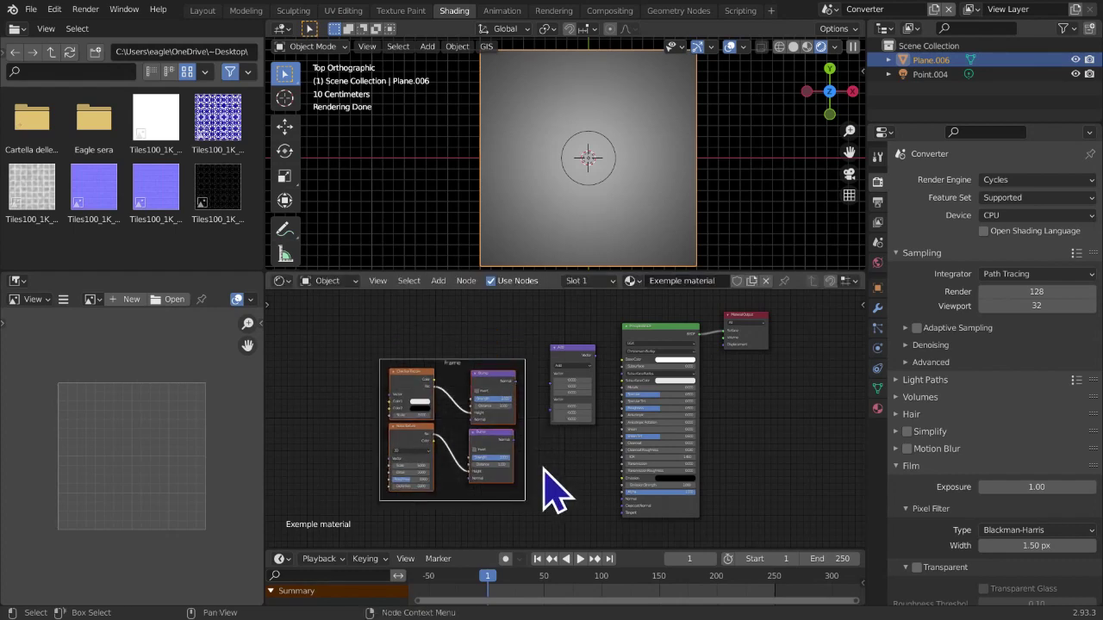
pyautogui.scroll(2, 488, 368)
pyautogui.press('F2')
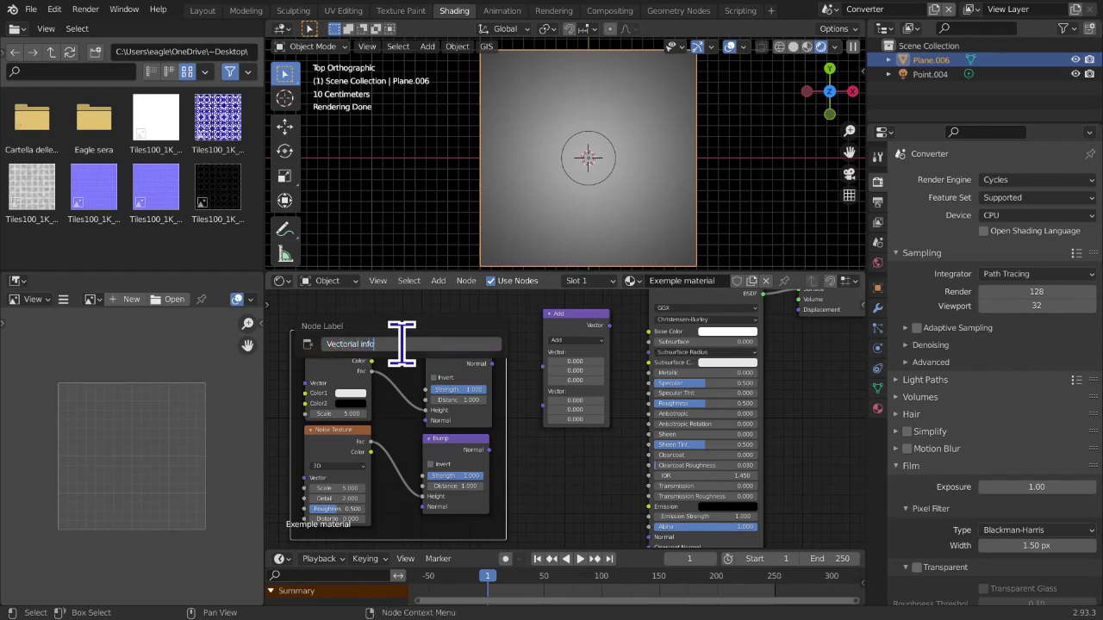
pyautogui.press('Return')
pyautogui.scroll(-2, 584, 431)
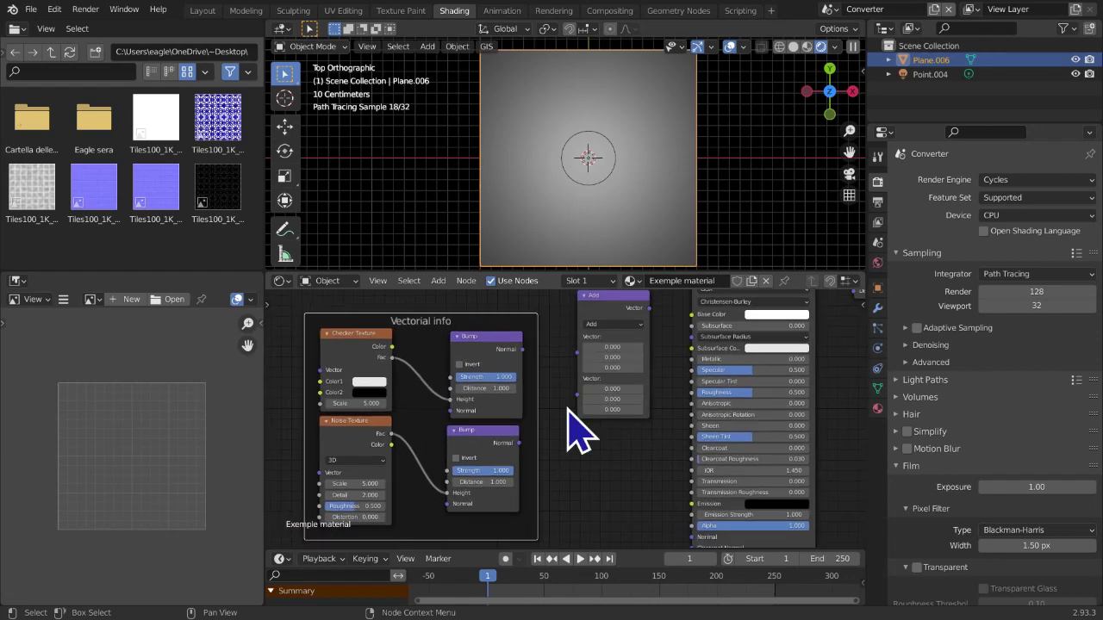
pyautogui.press('g')
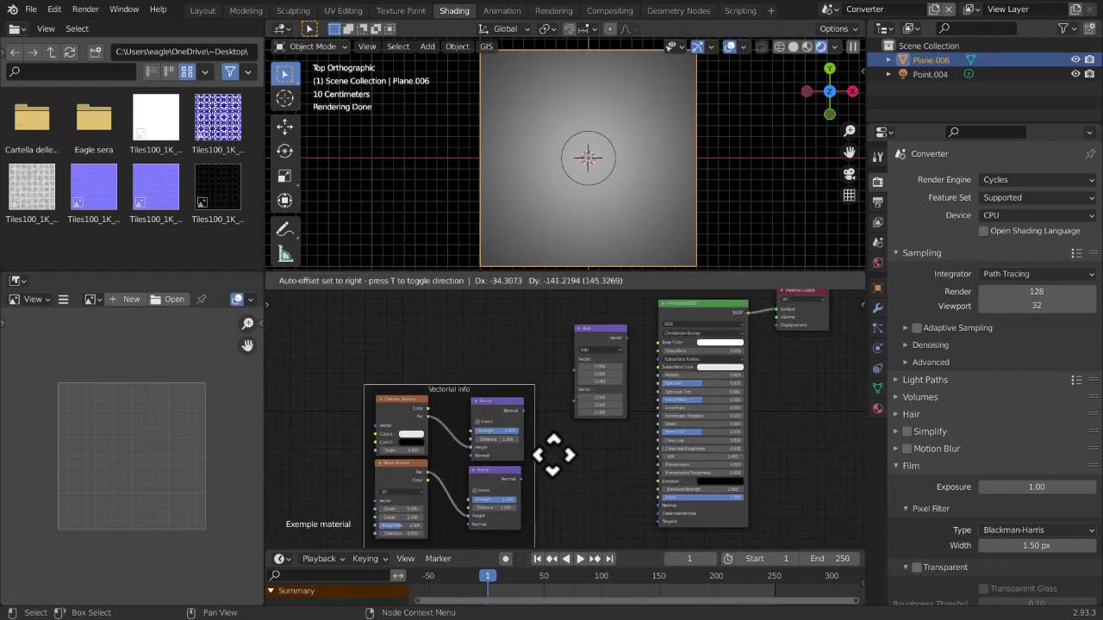
pyautogui.click(554, 451)
# Move the Principled BSDF and Material Output nodes down
pyautogui.moveTo(574, 450); pyautogui.dragTo(498, 440, button='middle')
pyautogui.scroll(-4, 498, 439)
pyautogui.moveTo(713, 500); pyautogui.dragTo(609, 314)
pyautogui.press('g')
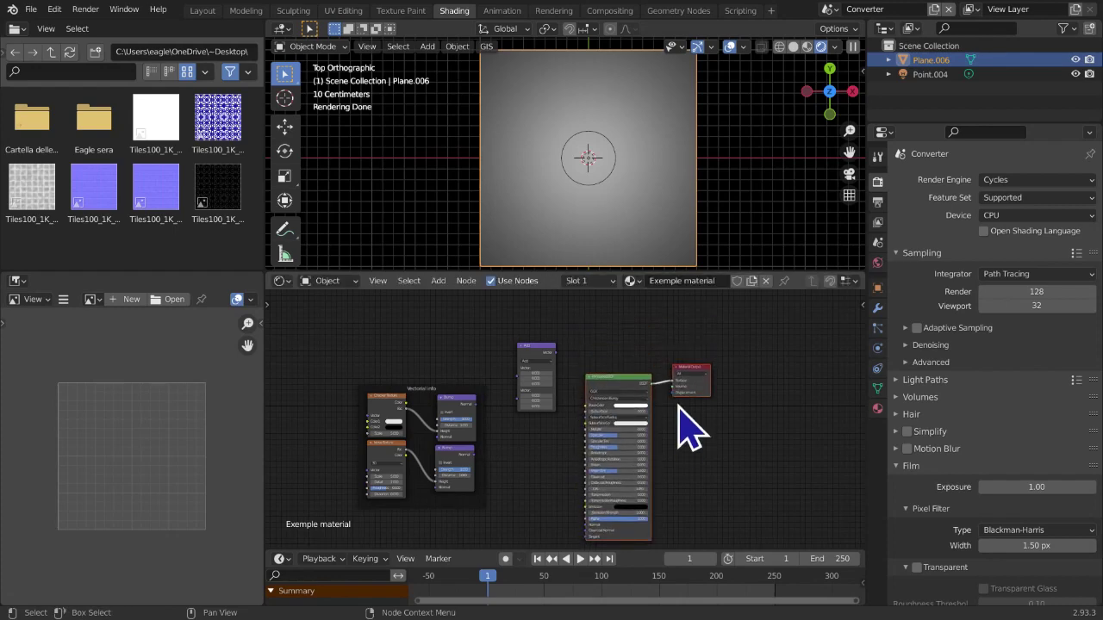
pyautogui.moveTo(685, 396); pyautogui.dragTo(687, 315, button='middle')
pyautogui.scroll(2, 539, 395)
pyautogui.moveTo(541, 397); pyautogui.dragTo(538, 453, button='middle')
# Link the upper Bump's Normal output to the Principled BSDF's Normal input
pyautogui.scroll(-2, 536, 452)
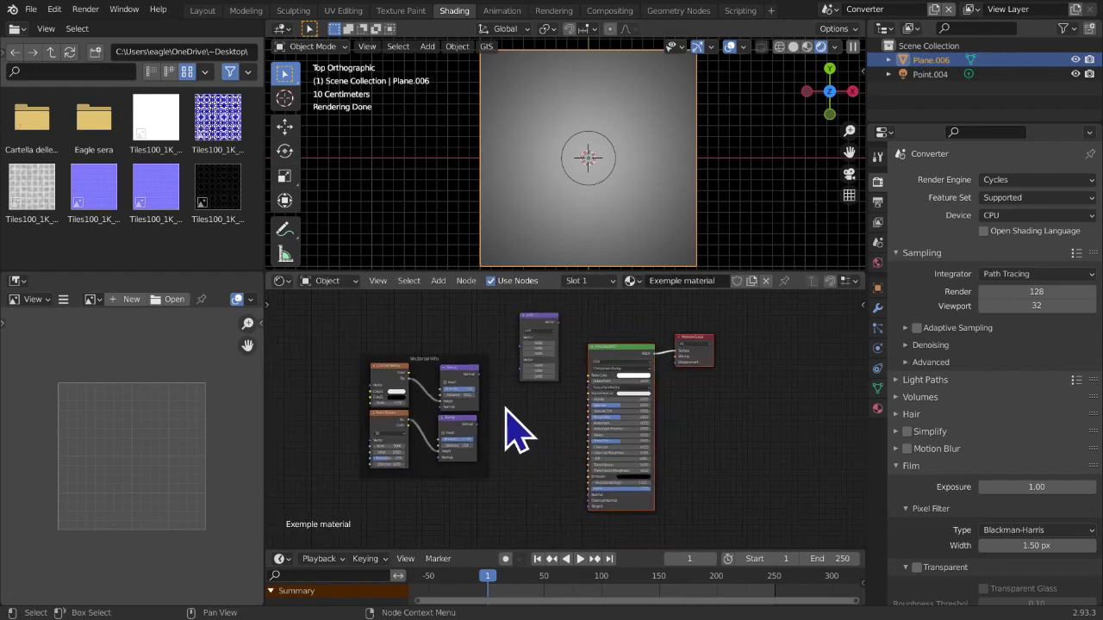
pyautogui.scroll(3, 509, 427)
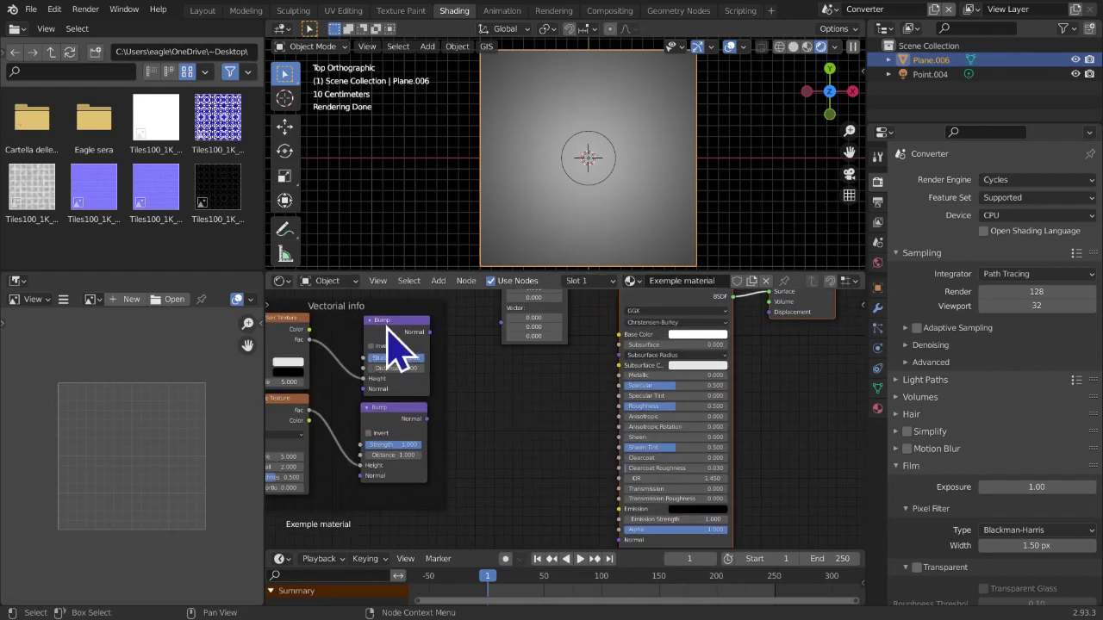
pyautogui.moveTo(552, 431); pyautogui.dragTo(548, 421, button='middle')
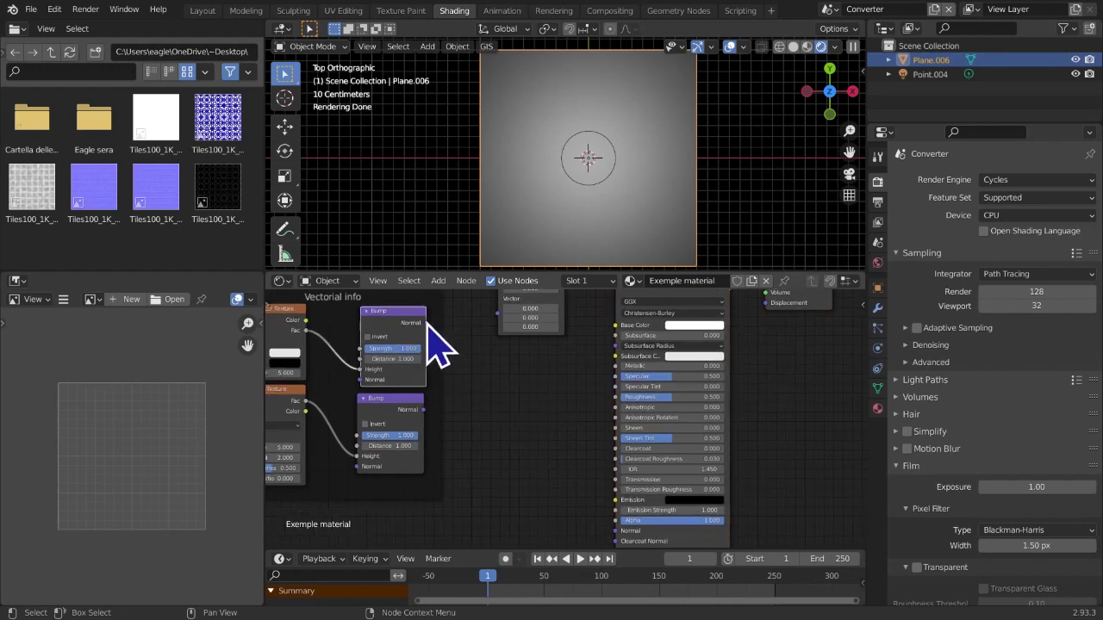
pyautogui.moveTo(425, 322); pyautogui.dragTo(522, 470)
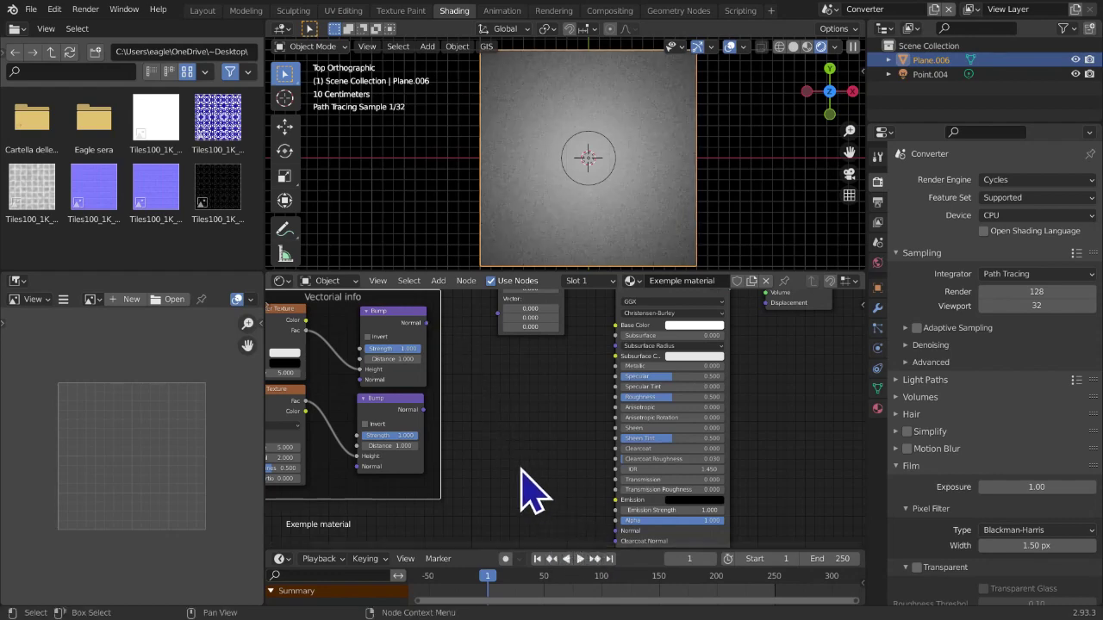
pyautogui.click(410, 424)
# Inspect the bumpy plane, then disconnect the Bump link from the shader's Normal
pyautogui.moveTo(425, 411); pyautogui.dragTo(612, 528)
pyautogui.moveTo(620, 262); pyautogui.dragTo(663, 185, button='middle')
pyautogui.moveTo(471, 326); pyautogui.dragTo(534, 372, button='middle')
pyautogui.moveTo(642, 263); pyautogui.dragTo(663, 207, button='middle')
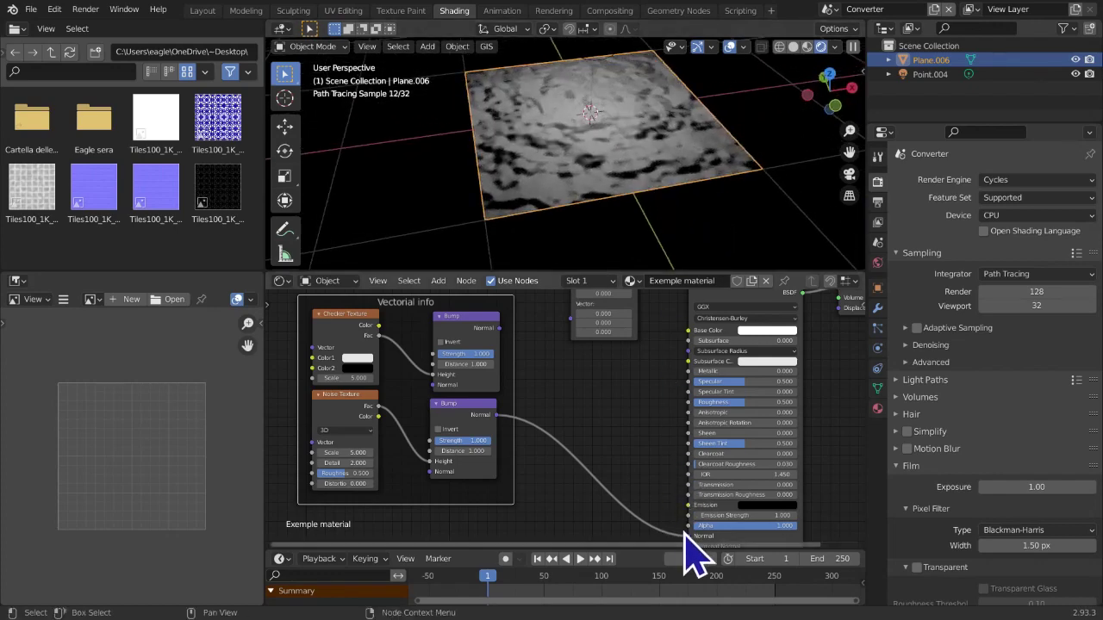
pyautogui.moveTo(688, 536); pyautogui.dragTo(644, 411)
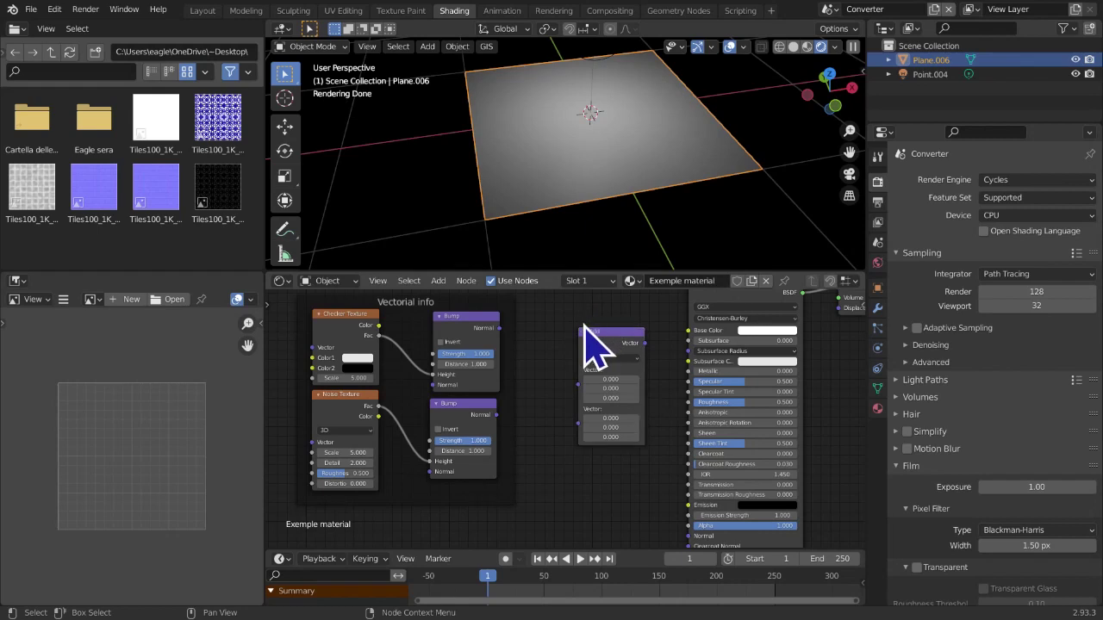
# Browse the Add node menu without adding anything
pyautogui.hotkey('shift', 'a')
pyautogui.moveTo(562, 349)
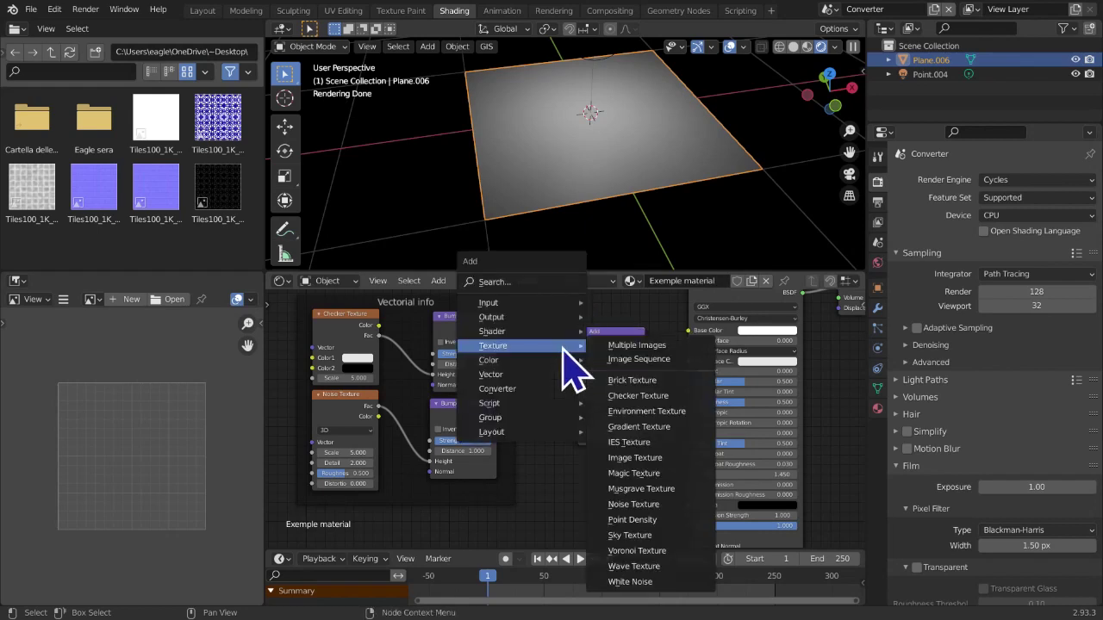
pyautogui.moveTo(567, 328)
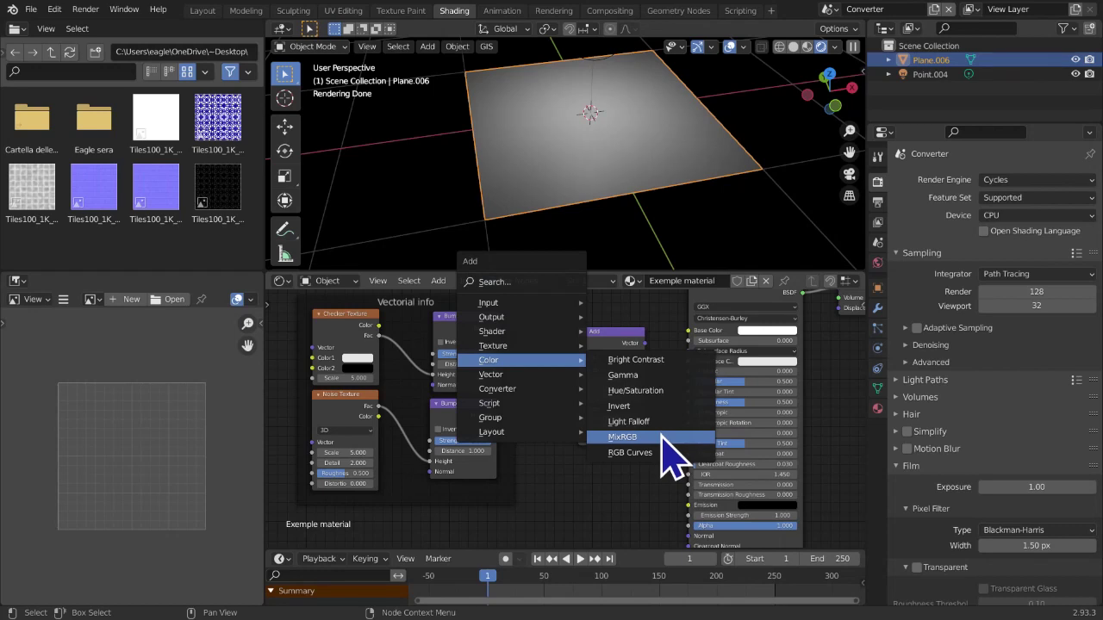
pyautogui.moveTo(516, 376)
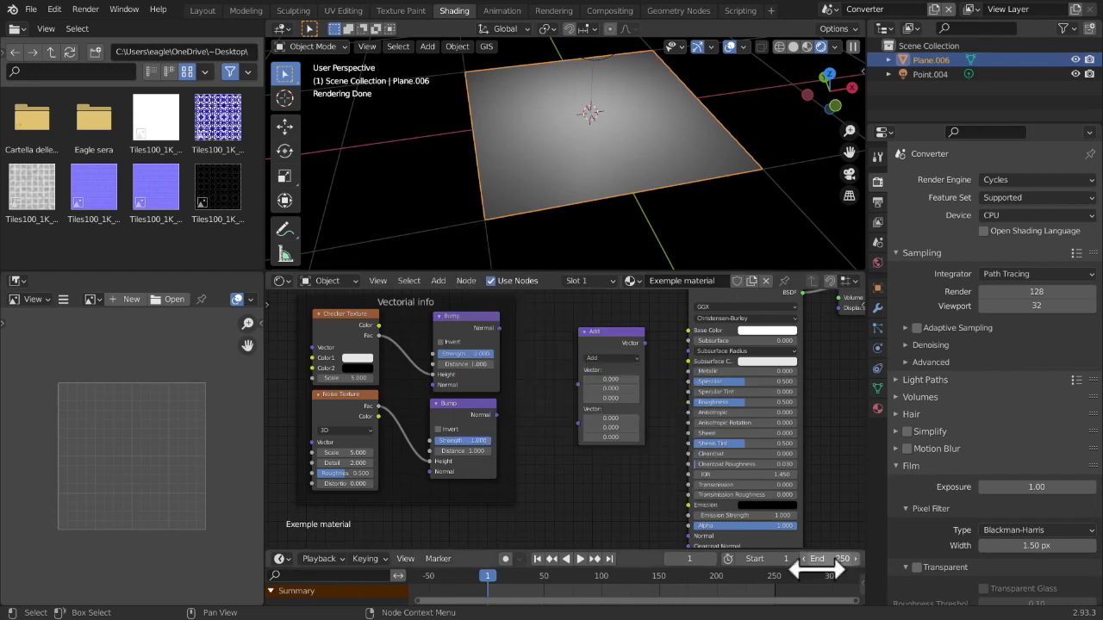
# Link both Bump Normals into the Add node's two Vector inputs and nudge it left
pyautogui.moveTo(644, 378); pyautogui.dragTo(642, 385, button='middle')
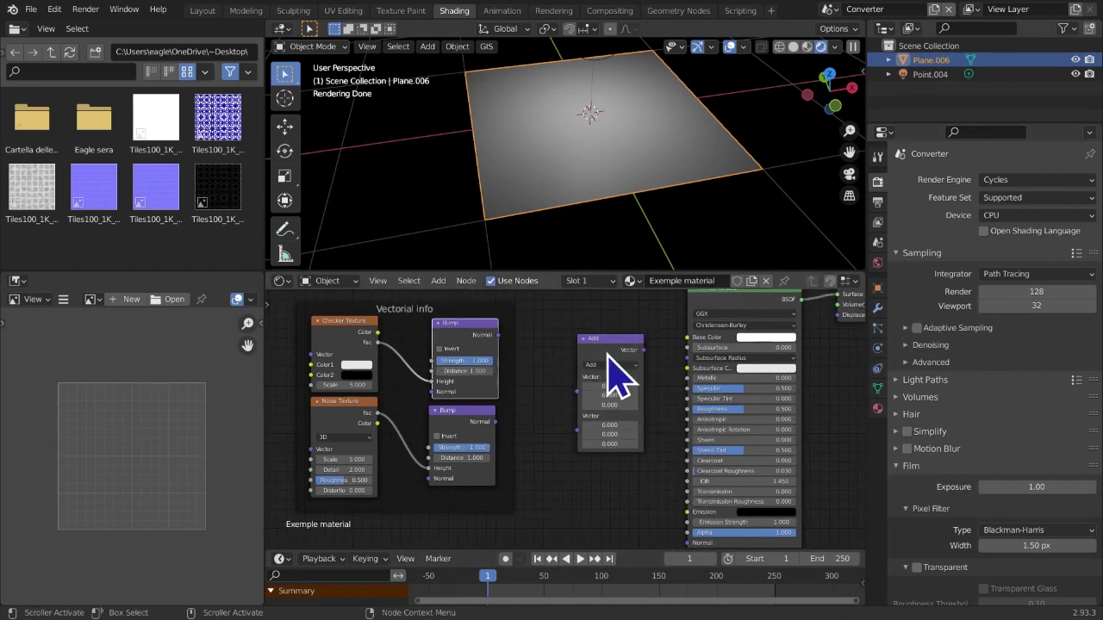
pyautogui.scroll(1, 570, 394)
pyautogui.moveTo(487, 322); pyautogui.dragTo(576, 391)
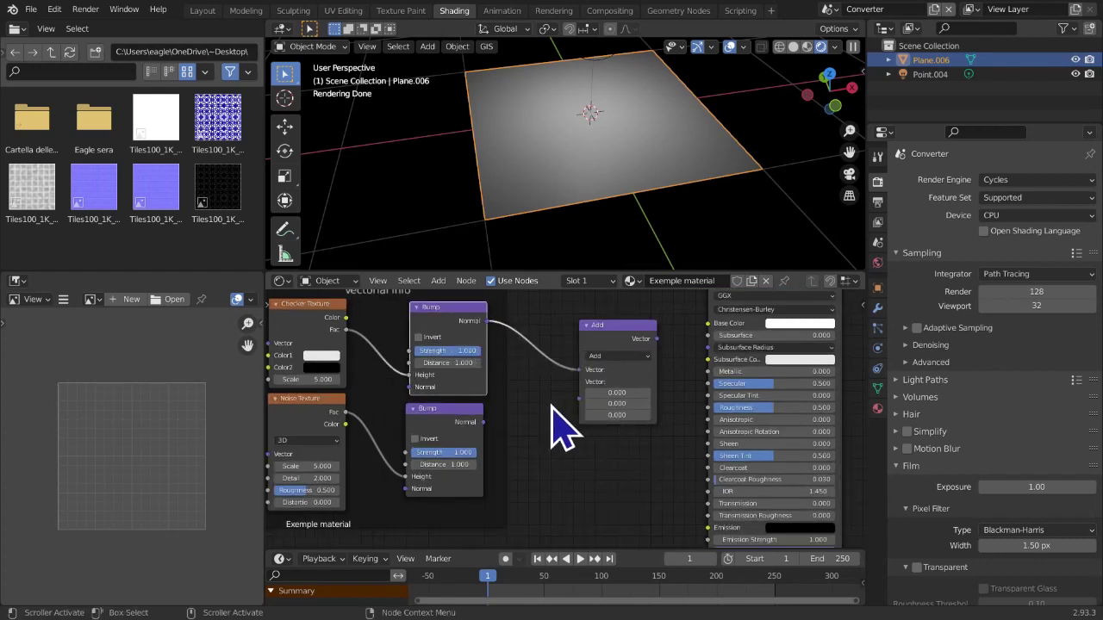
pyautogui.moveTo(482, 422); pyautogui.dragTo(580, 399)
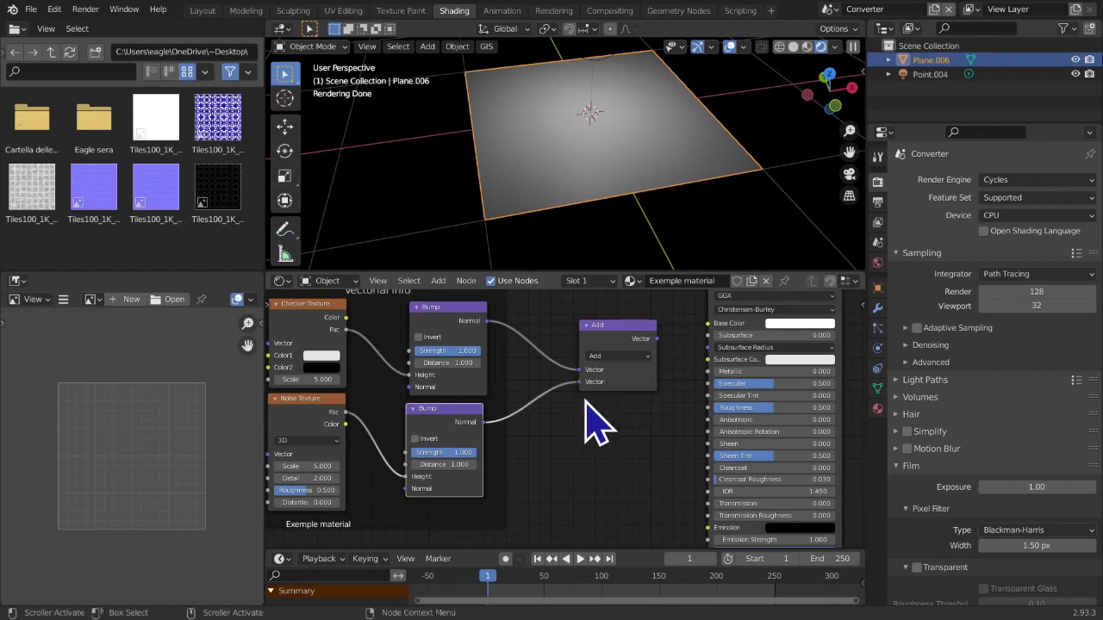
pyautogui.scroll(-4, 478, 422)
pyautogui.moveTo(474, 401); pyautogui.dragTo(569, 377, button='middle')
pyautogui.moveTo(636, 363); pyautogui.dragTo(621, 377)
pyautogui.moveTo(640, 392); pyautogui.dragTo(556, 371, button='middle')
pyautogui.scroll(4, 554, 374)
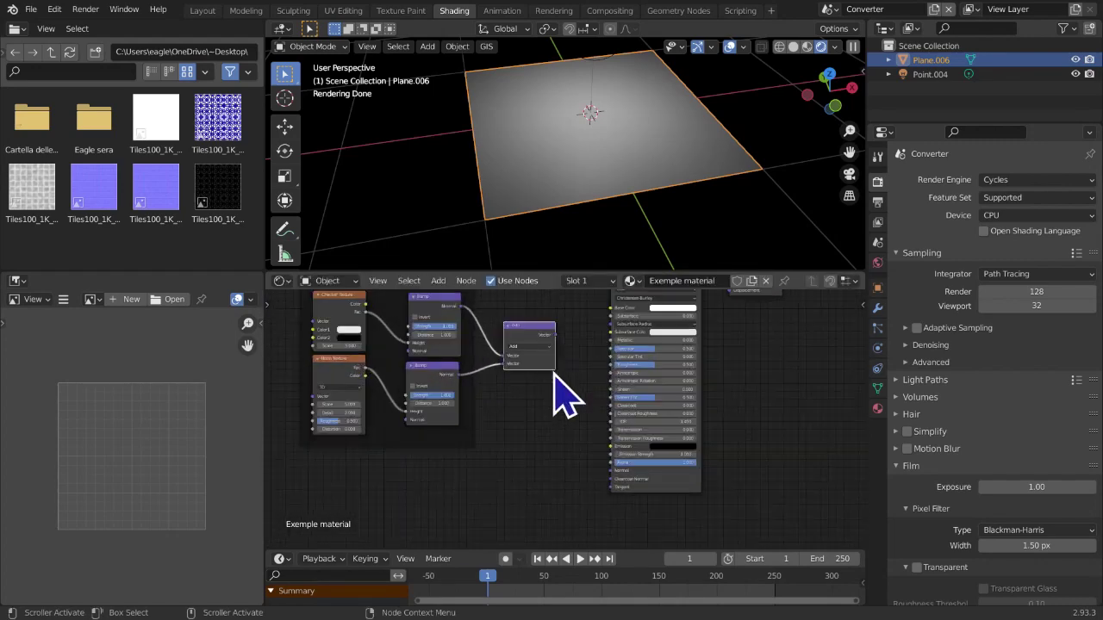
# Feed the Add node's Vector output into the Principled BSDF Normal and inspect the relief
pyautogui.moveTo(555, 335); pyautogui.dragTo(570, 465)
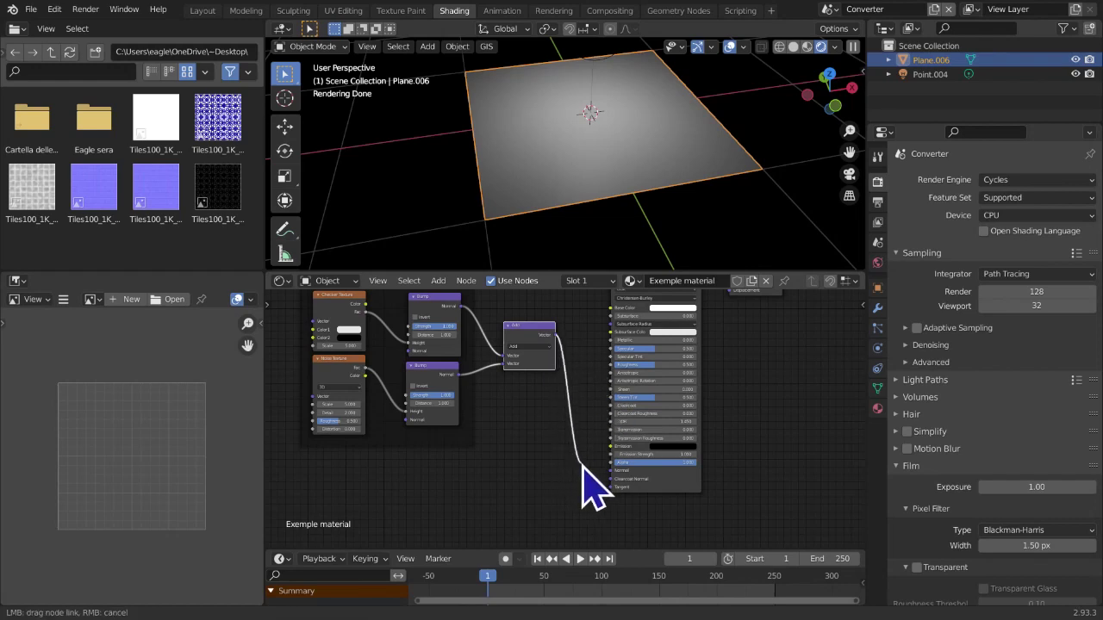
pyautogui.moveTo(615, 490); pyautogui.dragTo(615, 489)
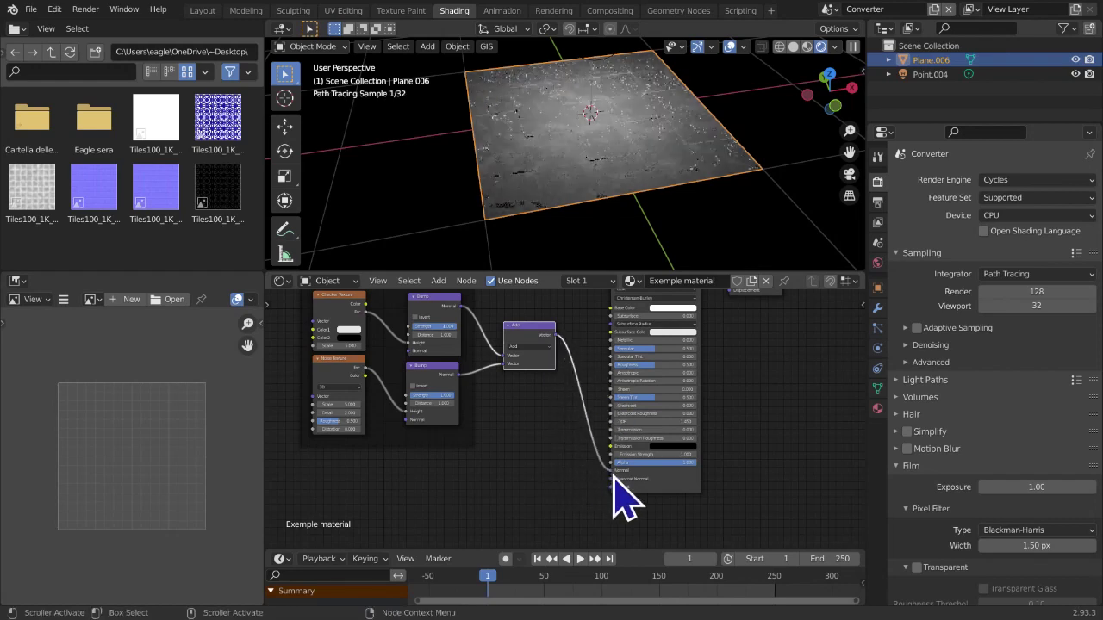
pyautogui.scroll(2, 667, 180)
pyautogui.moveTo(662, 145); pyautogui.dragTo(629, 263, button='middle')
pyautogui.moveTo(636, 226); pyautogui.dragTo(610, 231, button='middle')
pyautogui.scroll(1, 574, 359)
pyautogui.moveTo(574, 359); pyautogui.dragTo(593, 418, button='middle')
pyautogui.scroll(-2, 593, 417)
pyautogui.scroll(4, 595, 422)
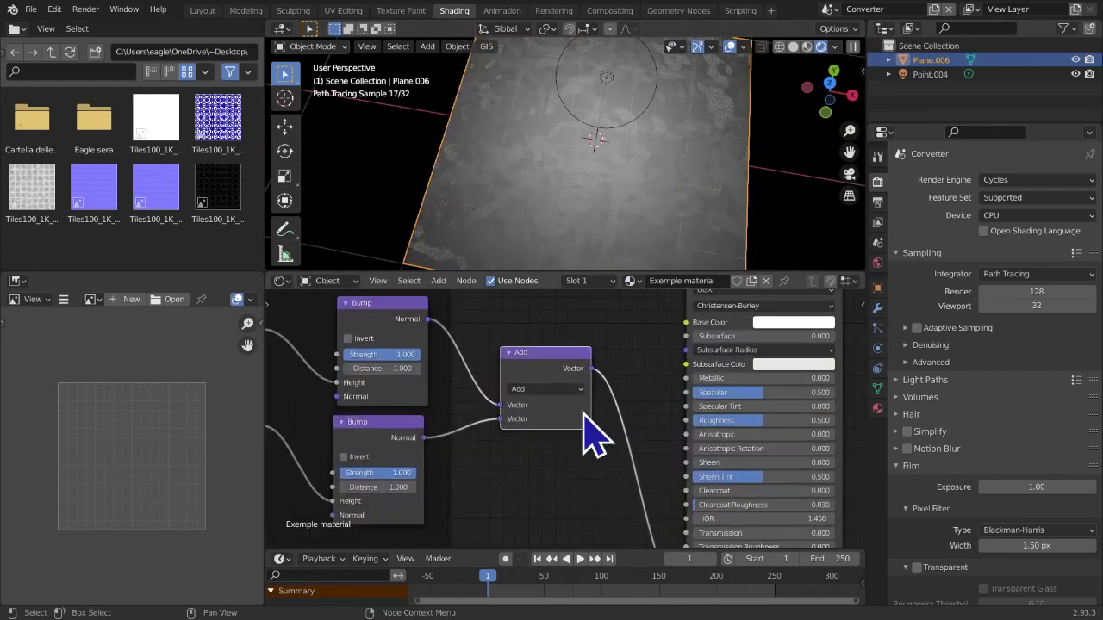
pyautogui.scroll(2, 608, 435)
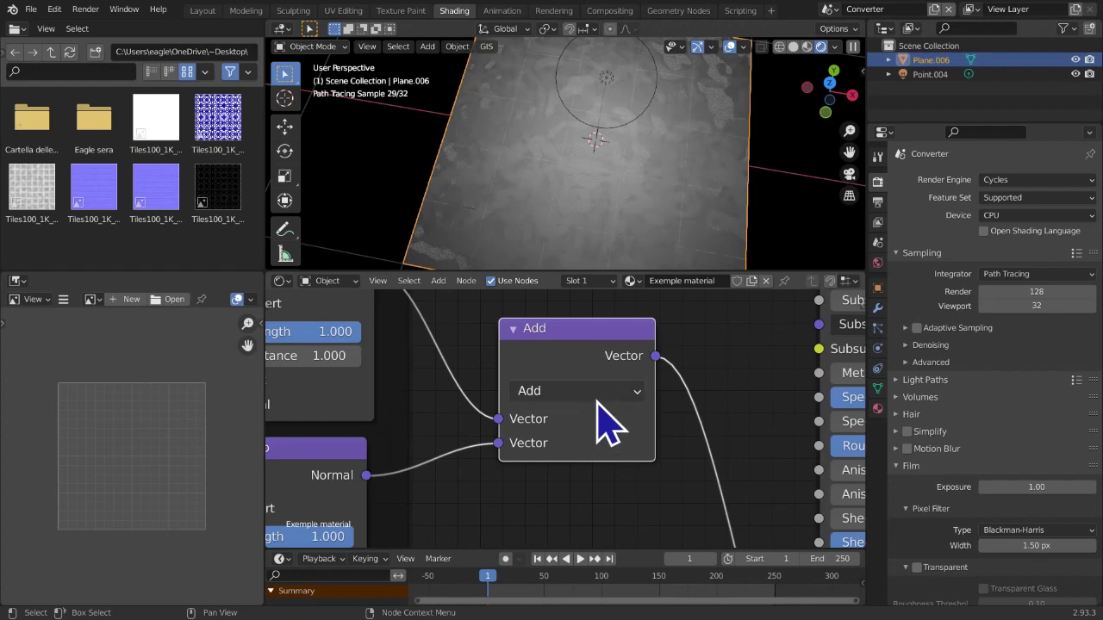
# Open the Add node's operation list and review the shader's inputs
pyautogui.click(598, 396)
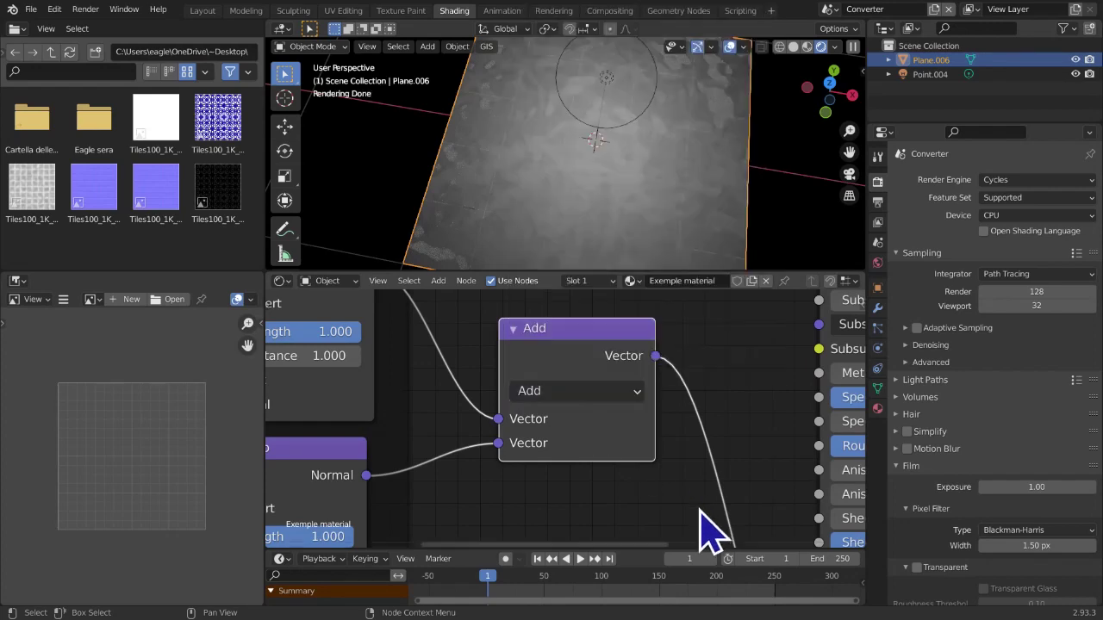
pyautogui.scroll(-1, 527, 453)
pyautogui.moveTo(522, 453); pyautogui.dragTo(770, 532, button='middle')
pyautogui.click(568, 374)
# Enable Invert on the lower Bump node
pyautogui.scroll(-2, 560, 421)
pyautogui.moveTo(508, 419); pyautogui.dragTo(579, 399, button='middle')
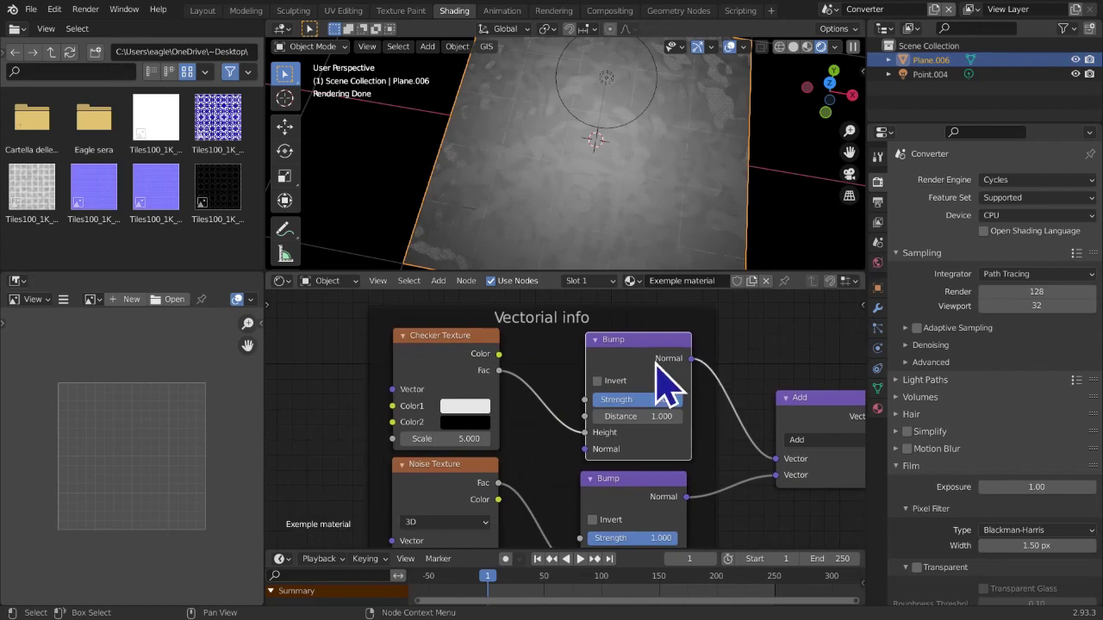
pyautogui.moveTo(699, 446); pyautogui.dragTo(676, 368, button='middle')
pyautogui.click(589, 442)
# Try Subtract, Multiply, Divide and Add as the vector operation joining the bump normals
pyautogui.moveTo(684, 450); pyautogui.dragTo(492, 468, button='middle')
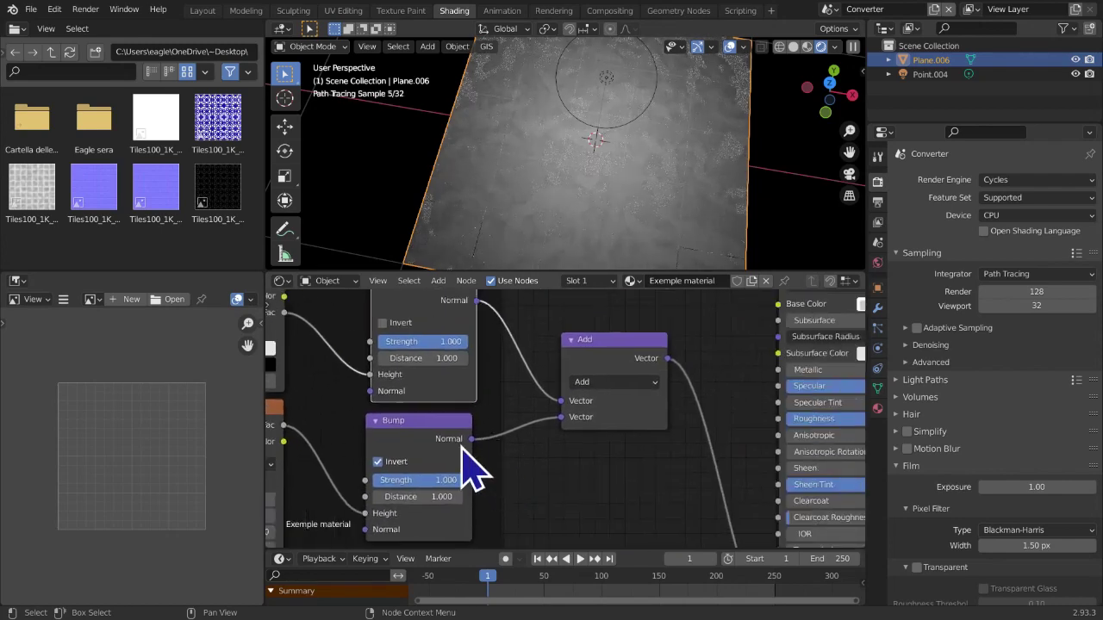
pyautogui.click(603, 384)
pyautogui.click(604, 365)
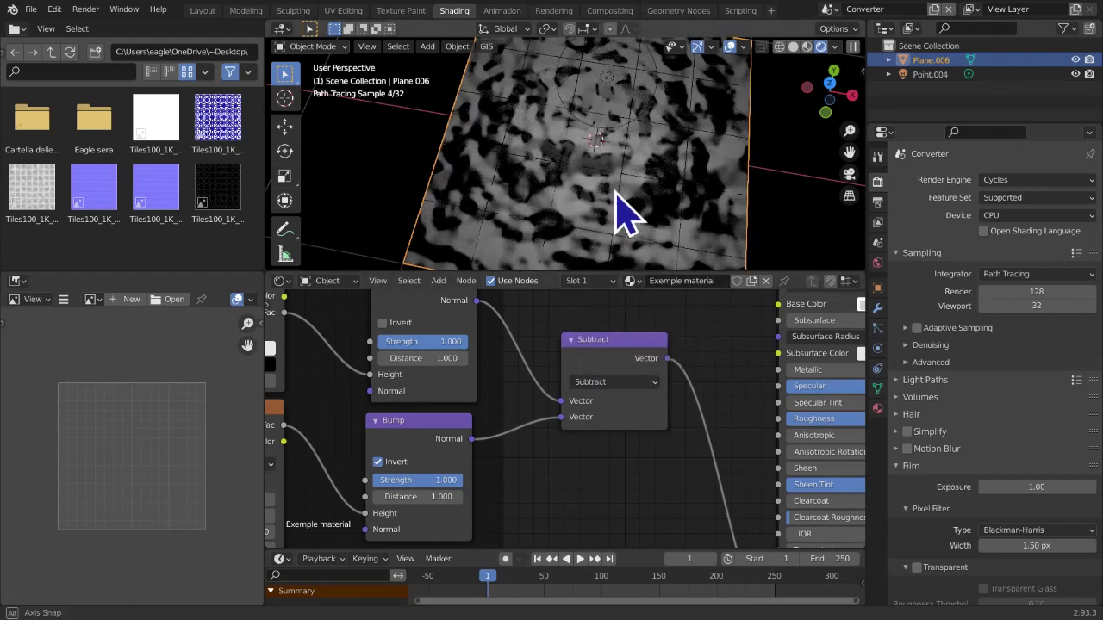
pyautogui.moveTo(422, 341); pyautogui.dragTo(424, 358, button='middle')
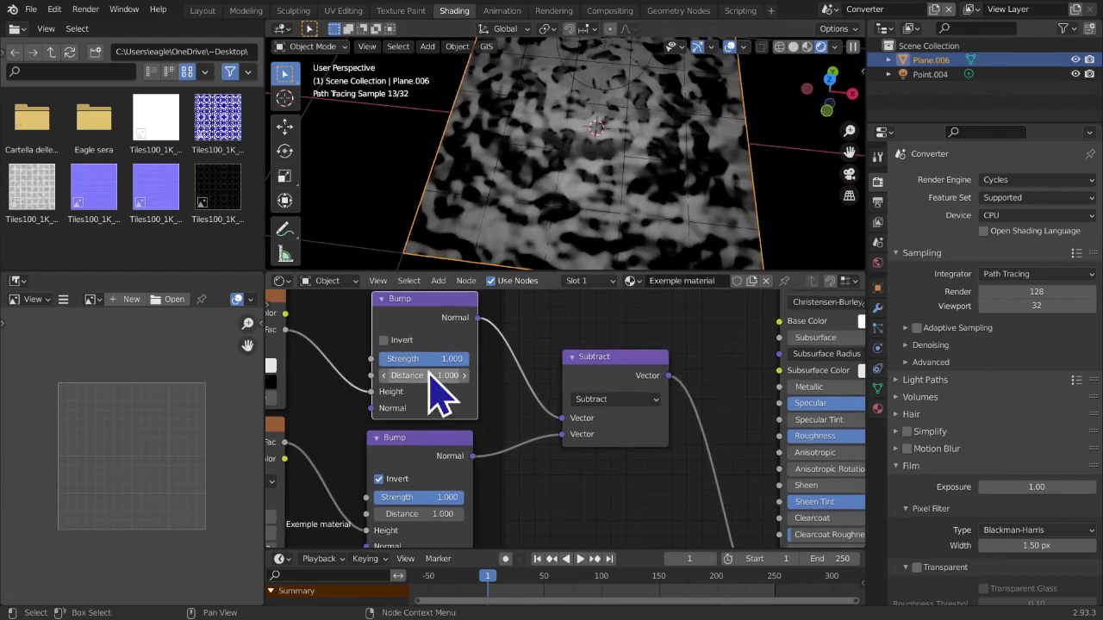
pyautogui.click(415, 438)
pyautogui.scroll(2, 415, 438)
pyautogui.click(585, 402)
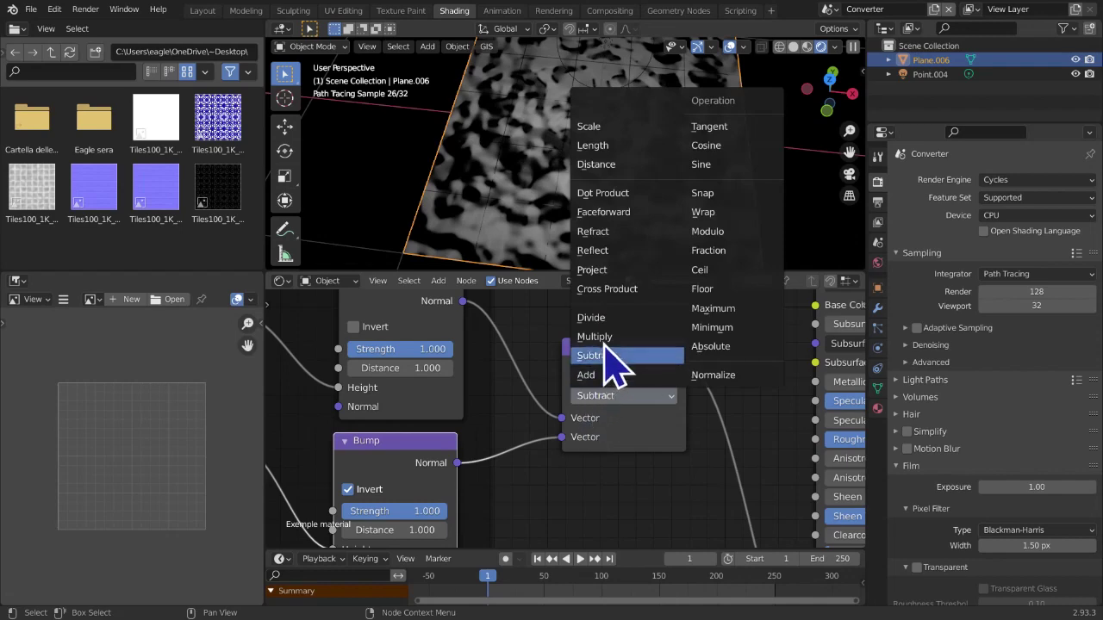
pyautogui.click(603, 337)
pyautogui.moveTo(623, 214); pyautogui.dragTo(668, 172, button='middle')
pyautogui.click(599, 395)
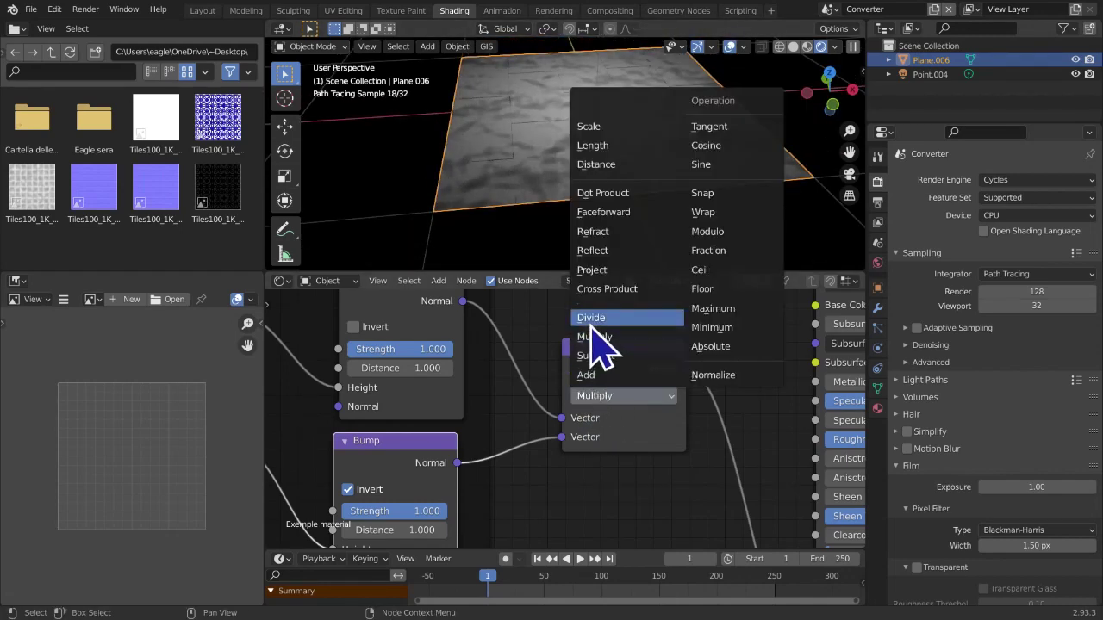
pyautogui.click(591, 317)
pyautogui.click(629, 396)
pyautogui.click(629, 376)
pyautogui.click(629, 396)
pyautogui.click(627, 356)
pyautogui.click(628, 397)
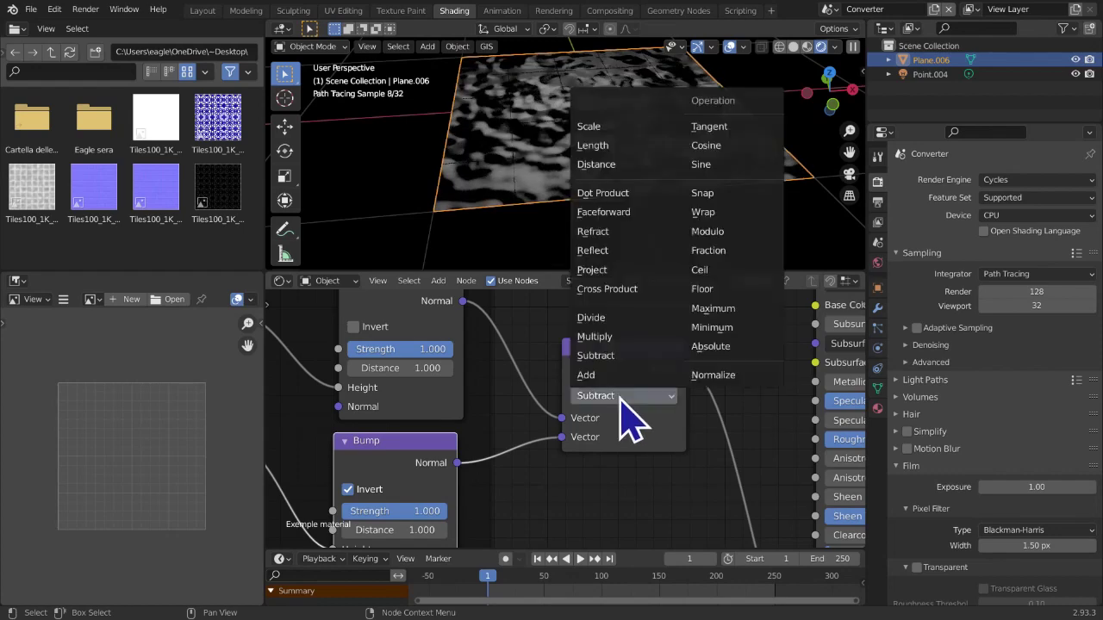
pyautogui.click(603, 337)
pyautogui.click(606, 399)
pyautogui.click(616, 319)
# Cycle through Subtract, Add and Multiply again, settling on Divide
pyautogui.scroll(-2, 591, 455)
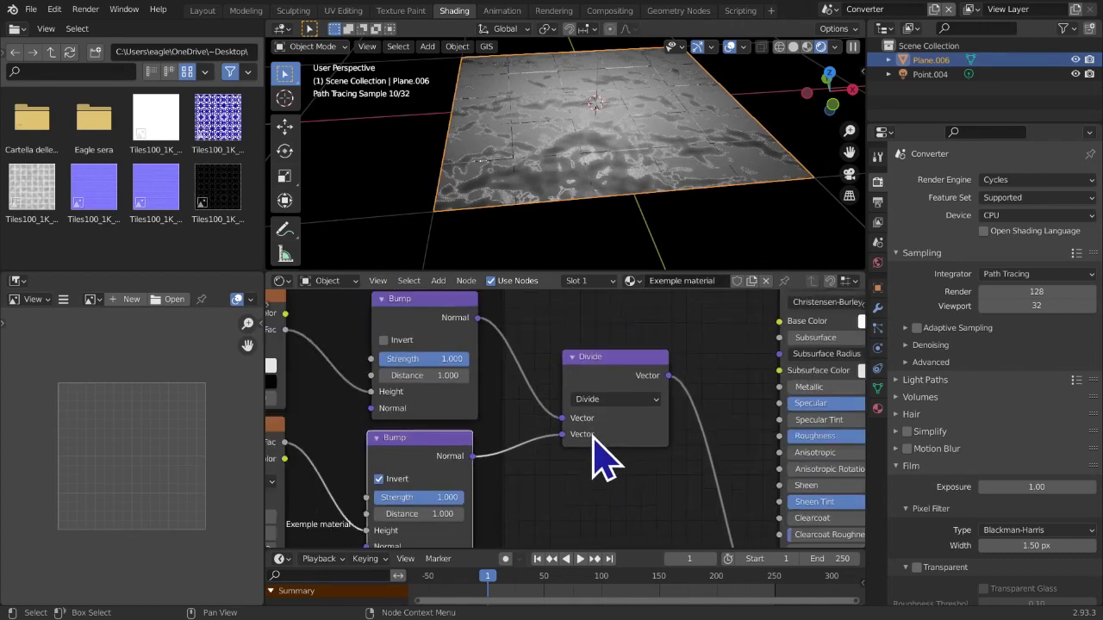
pyautogui.click(616, 399)
pyautogui.click(594, 366)
pyautogui.click(594, 399)
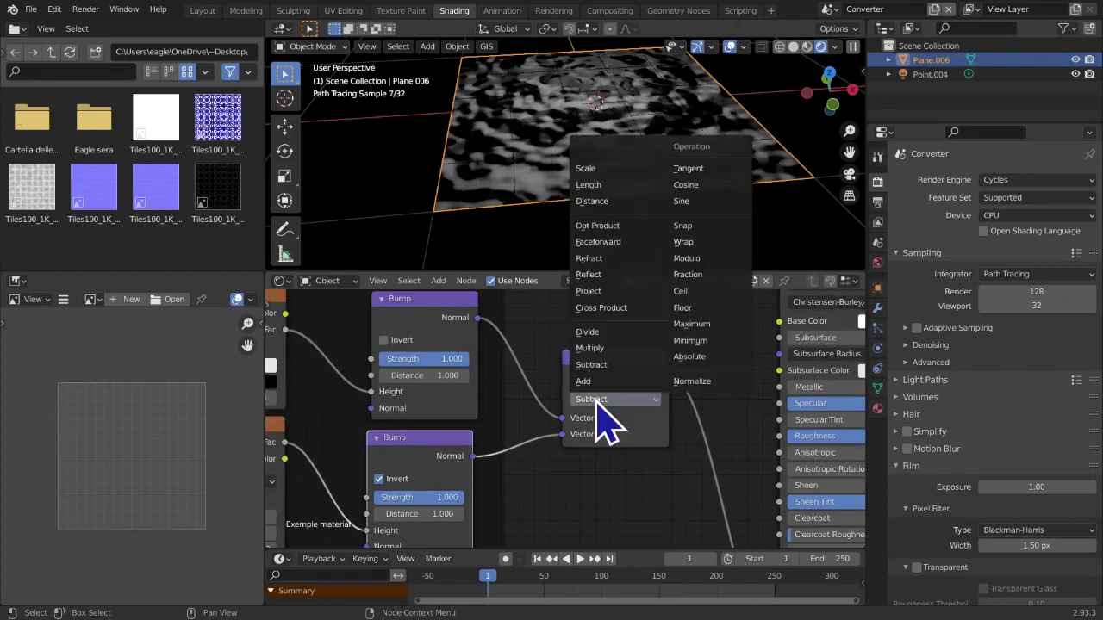
pyautogui.click(595, 381)
pyautogui.scroll(2, 583, 390)
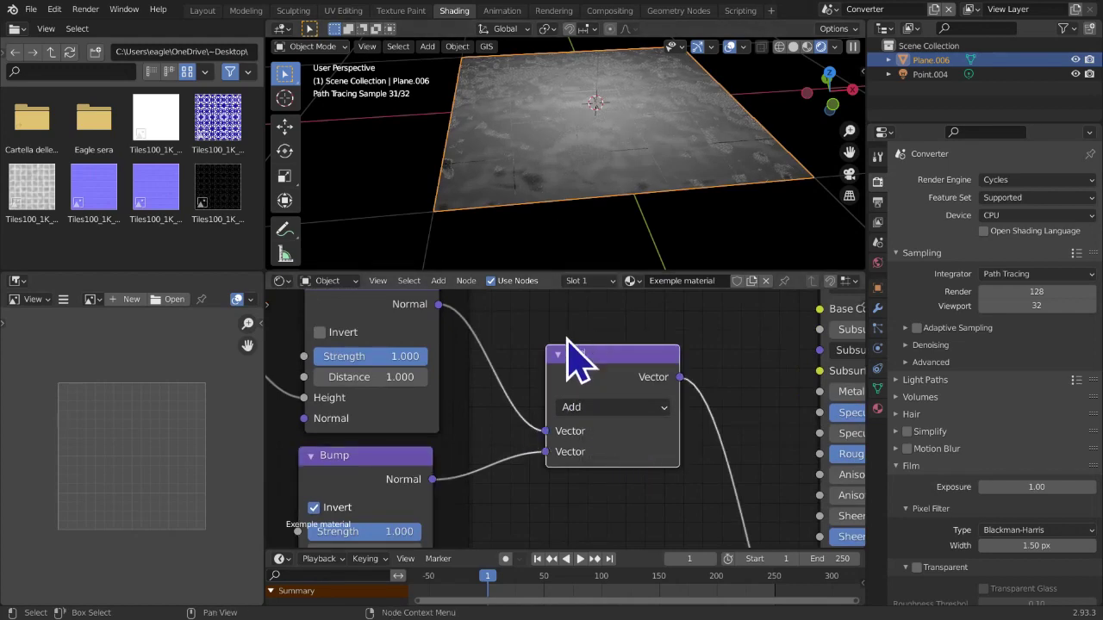
pyautogui.click(599, 402)
pyautogui.click(592, 364)
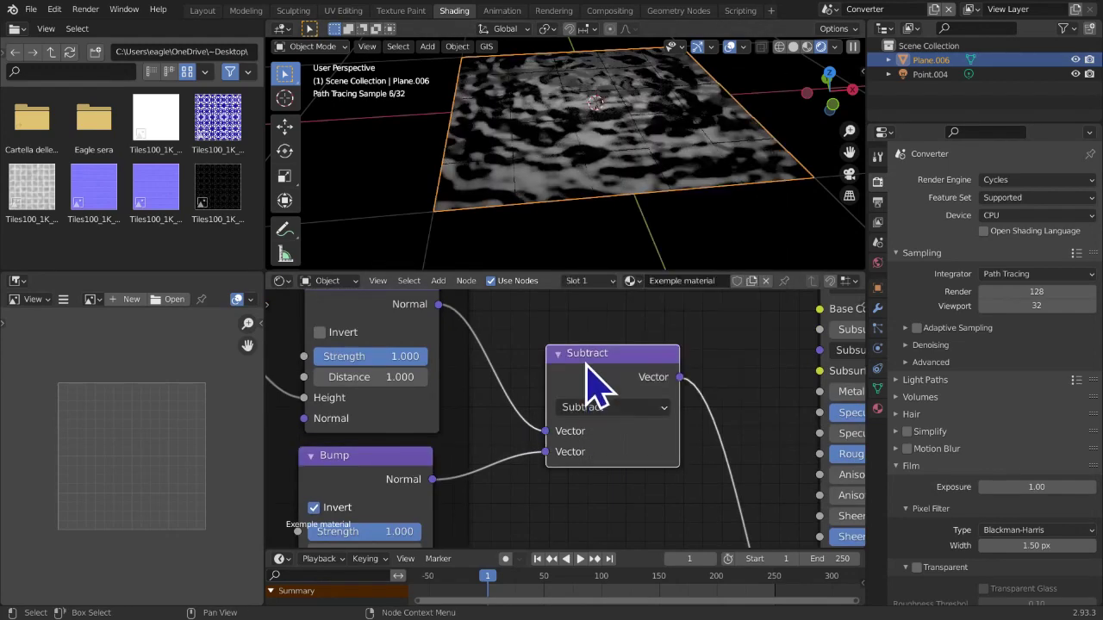
pyautogui.click(595, 416)
pyautogui.click(589, 343)
pyautogui.click(596, 415)
pyautogui.click(586, 322)
pyautogui.click(610, 408)
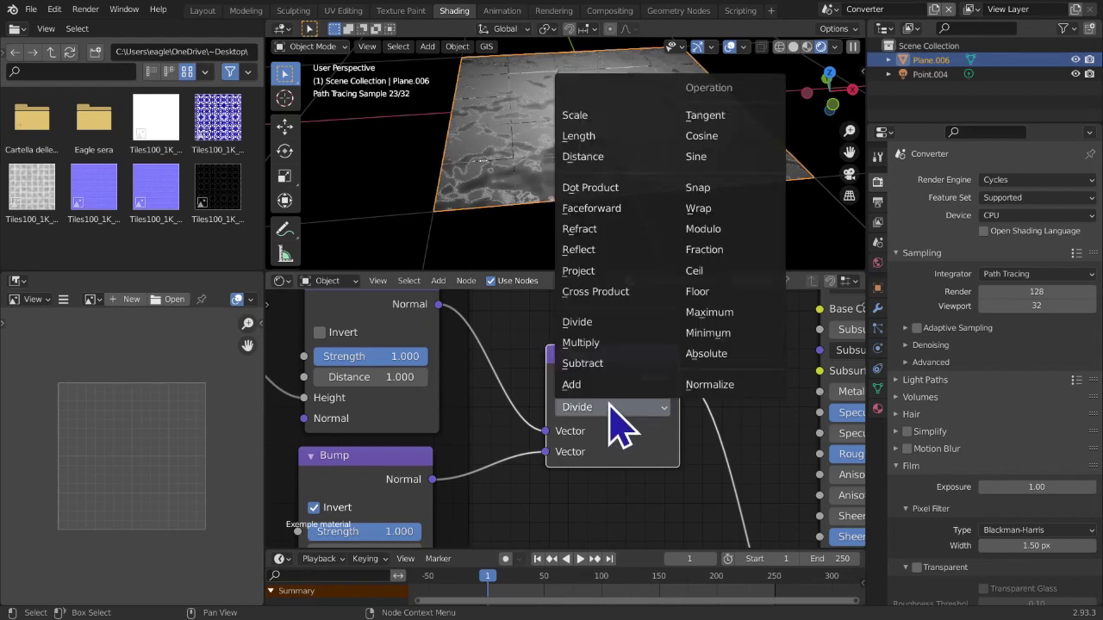
pyautogui.click(635, 401)
pyautogui.click(633, 409)
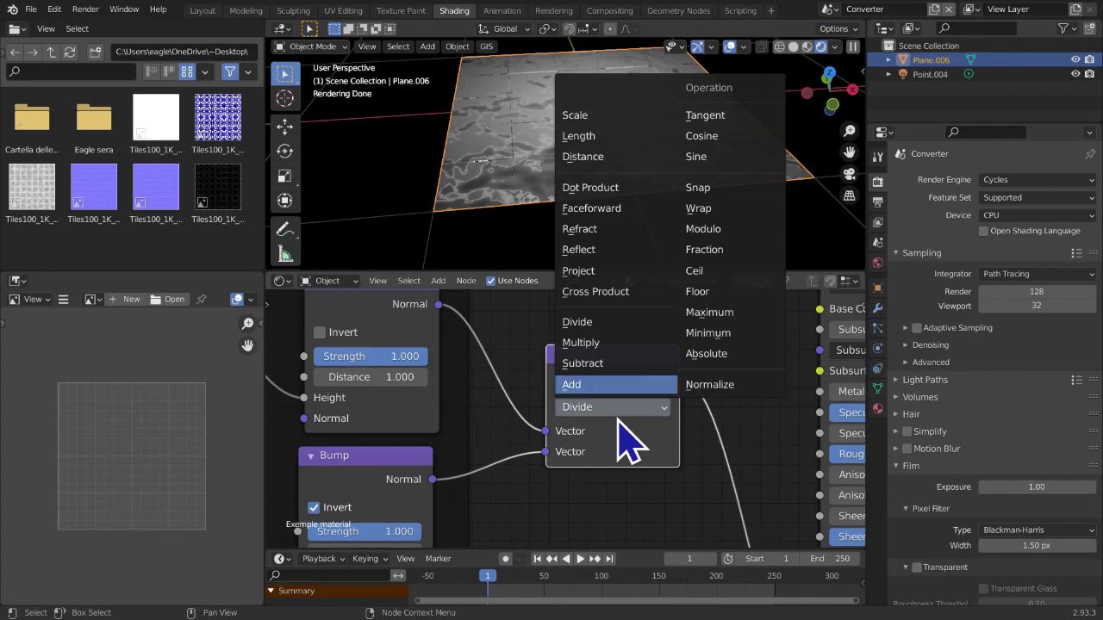
# Select the Vectorial info frame with its nodes and move it lower
pyautogui.scroll(-3, 696, 512)
pyautogui.scroll(-3, 586, 451)
pyautogui.moveTo(584, 445); pyautogui.dragTo(611, 448, button='middle')
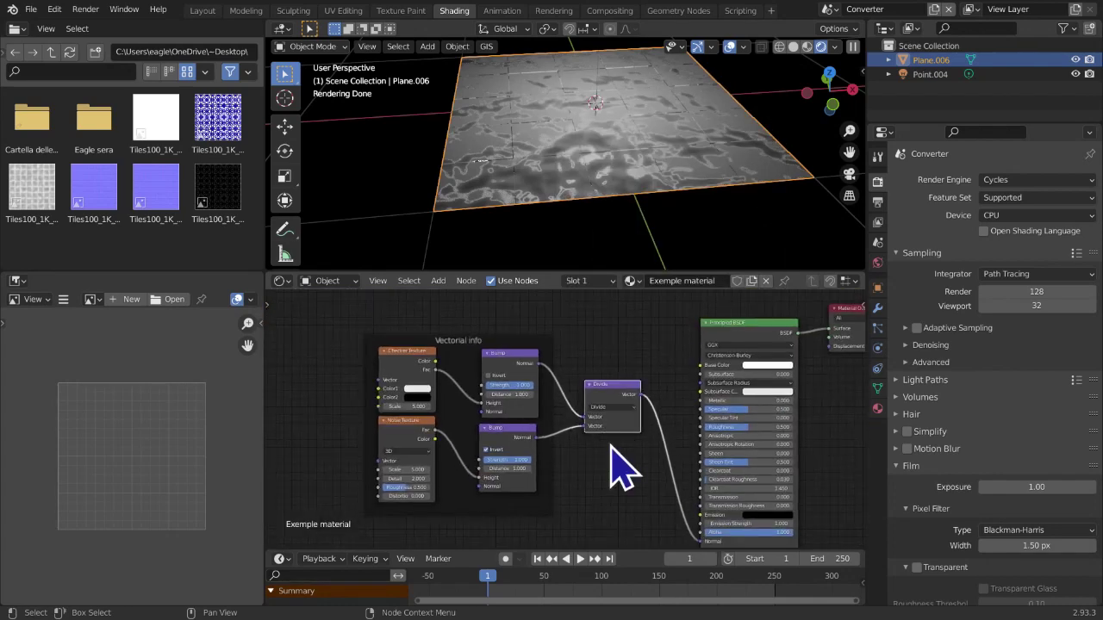
pyautogui.scroll(-2, 608, 414)
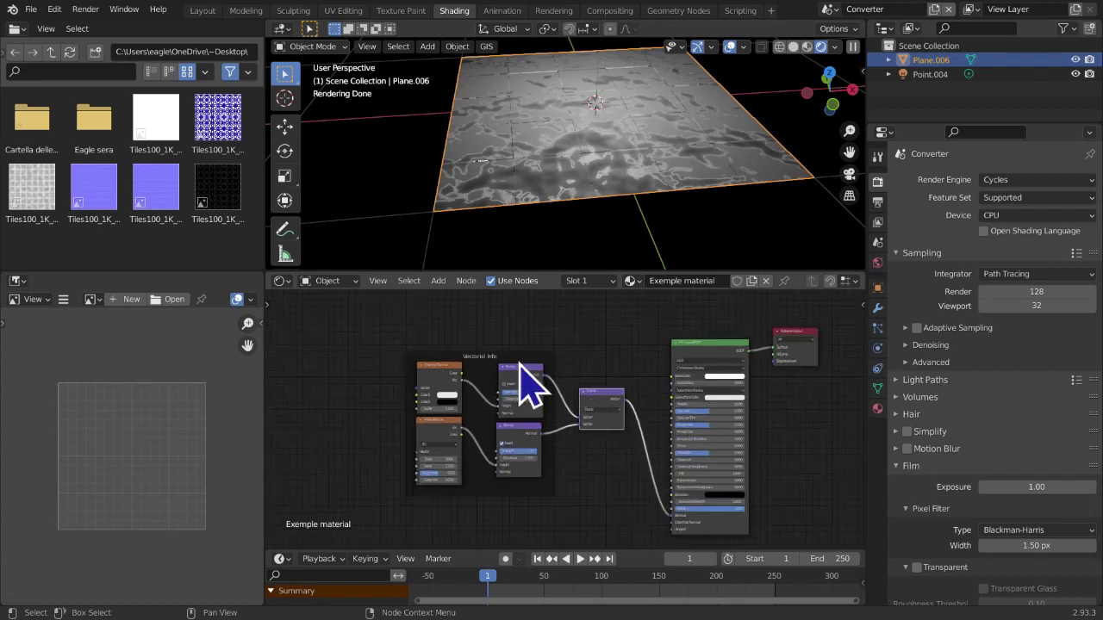
pyautogui.moveTo(390, 306); pyautogui.dragTo(608, 538)
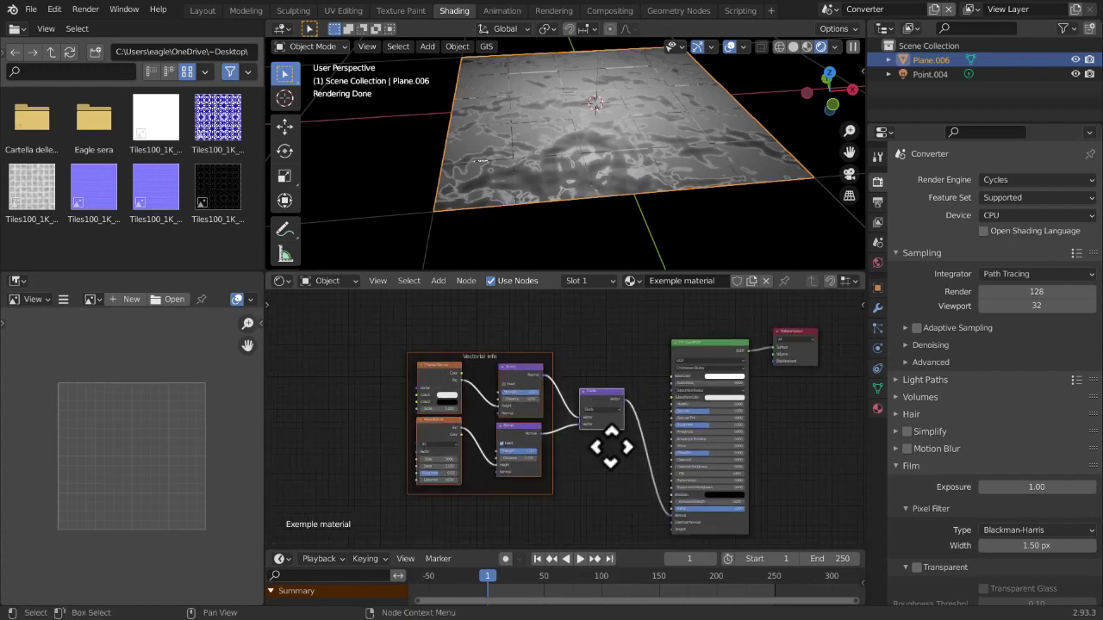
pyautogui.click(609, 500)
# Add a MixRGB node above the Vectorial info frame
pyautogui.hotkey('shift', 'a')
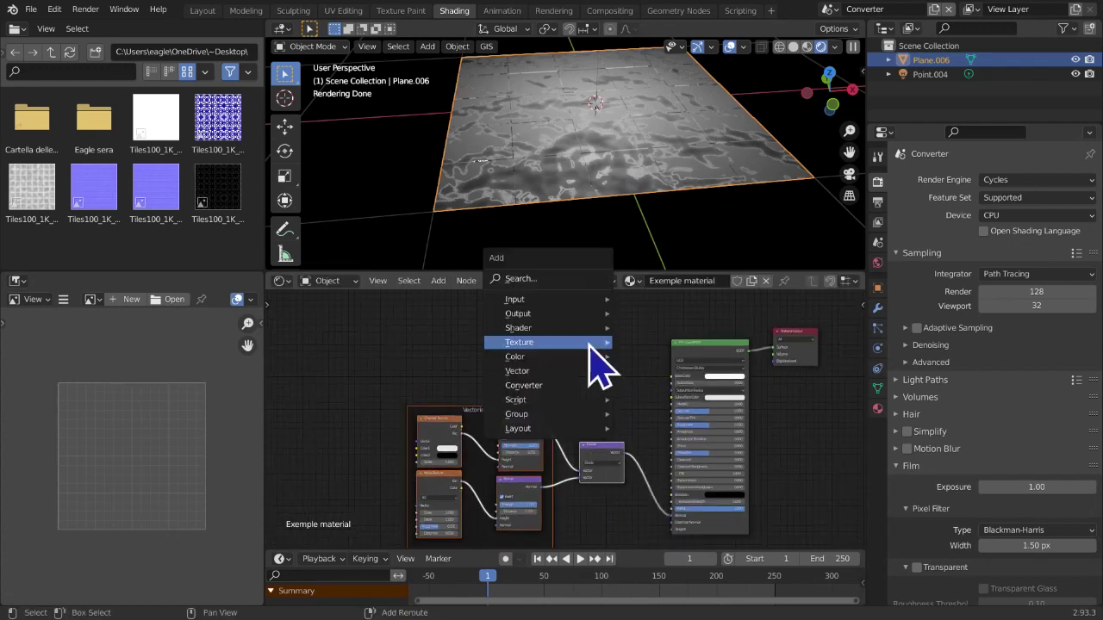
pyautogui.moveTo(589, 348)
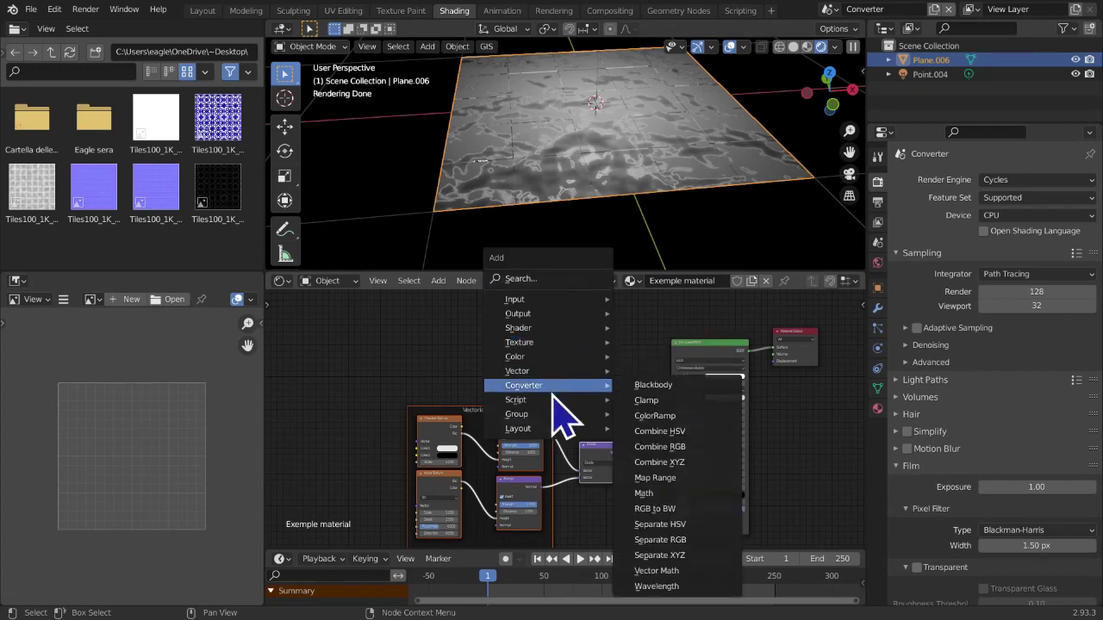
pyautogui.moveTo(534, 356)
pyautogui.click(646, 433)
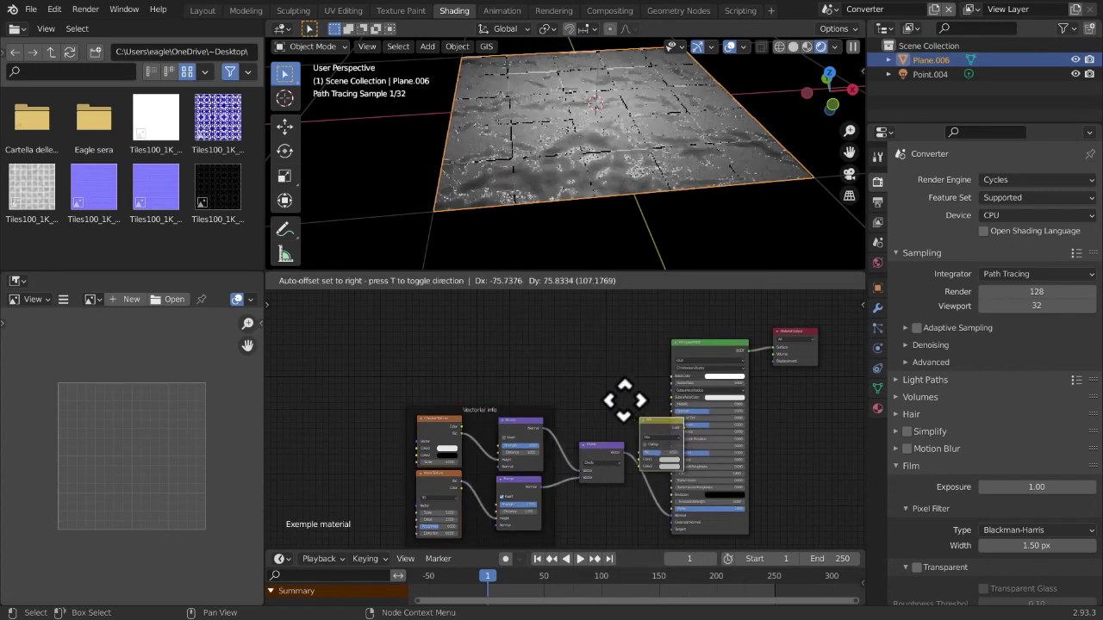
pyautogui.click(585, 365)
pyautogui.scroll(1, 584, 368)
pyautogui.moveTo(561, 384); pyautogui.dragTo(563, 371, button='middle')
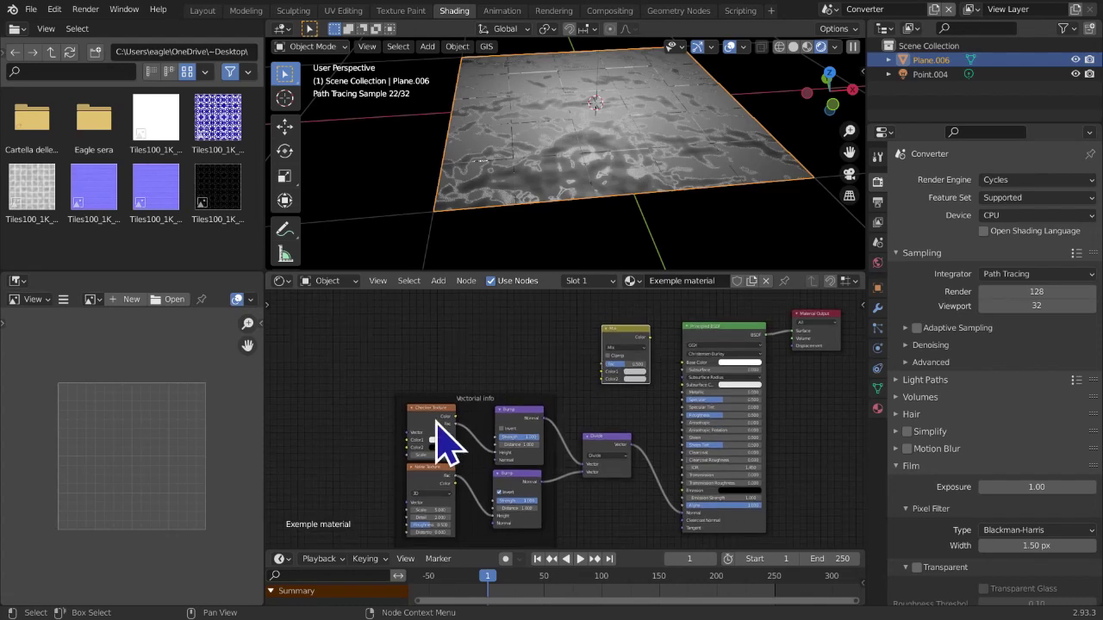
# Link Checker Color to Color1, Noise Color to Color2, and the mix to Base Color
pyautogui.moveTo(455, 417); pyautogui.dragTo(603, 379)
pyautogui.moveTo(457, 485); pyautogui.dragTo(603, 382)
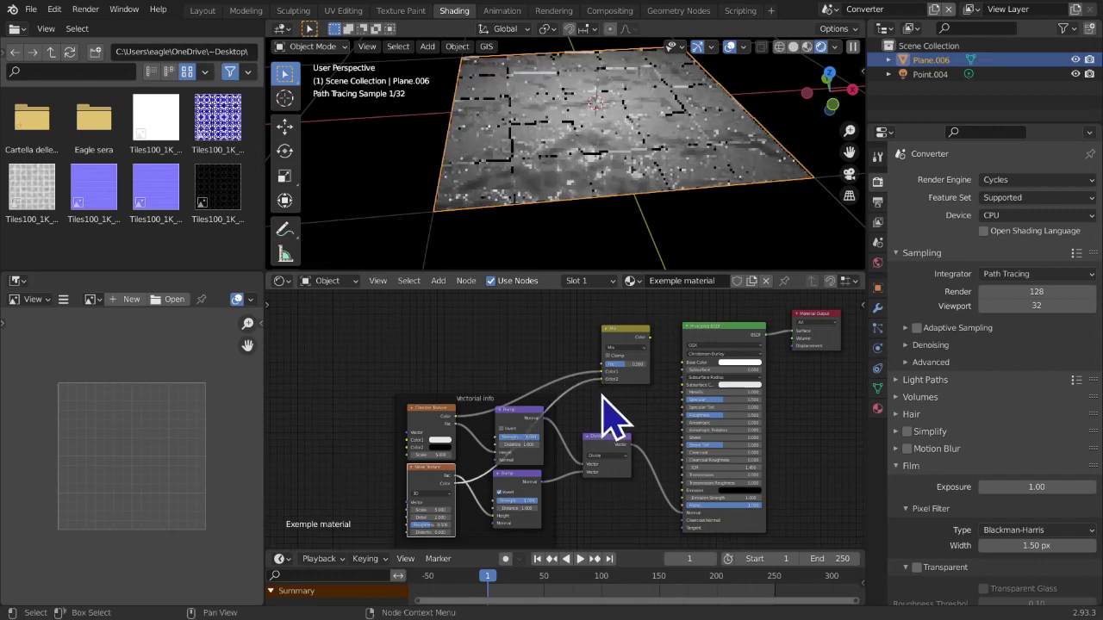
pyautogui.moveTo(603, 394); pyautogui.dragTo(509, 428, button='middle')
pyautogui.scroll(3, 546, 396)
pyautogui.click(518, 362)
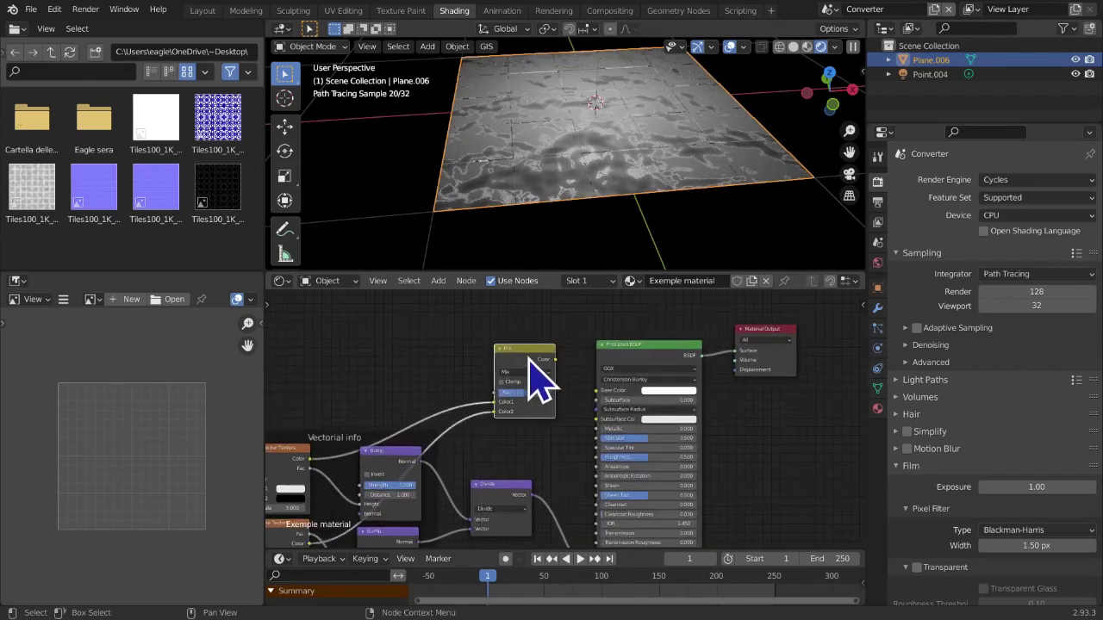
pyautogui.moveTo(553, 358); pyautogui.dragTo(517, 426)
# Move the Mix node down beside the shader and frame the whole node tree
pyautogui.moveTo(621, 238); pyautogui.dragTo(608, 192, button='middle')
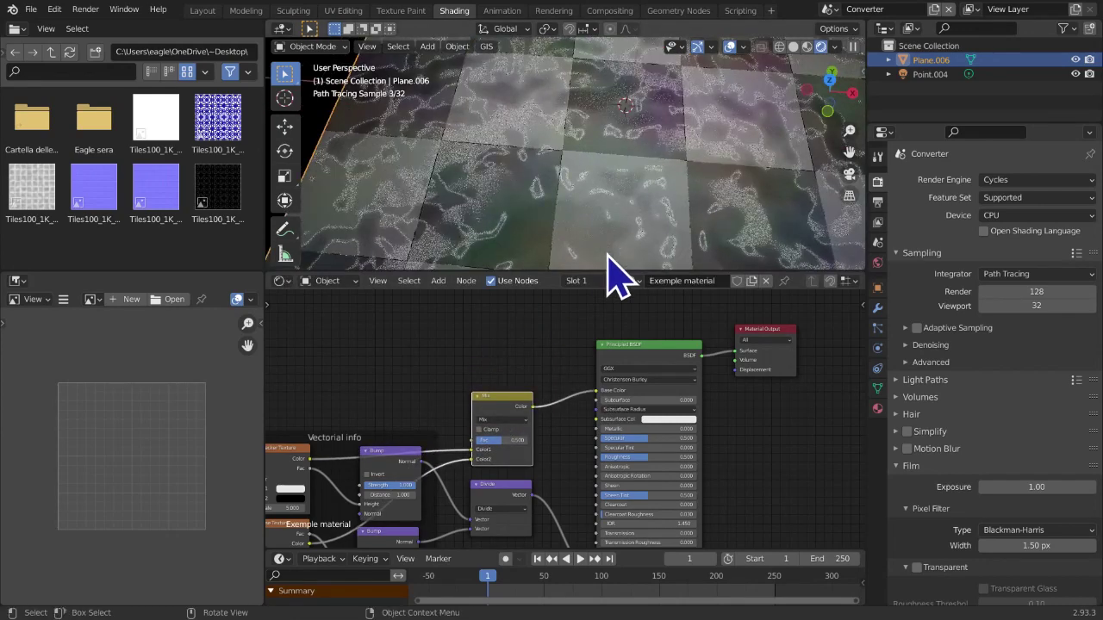
pyautogui.scroll(-2, 522, 456)
pyautogui.moveTo(522, 456); pyautogui.dragTo(617, 382, button='middle')
pyautogui.scroll(1, 595, 444)
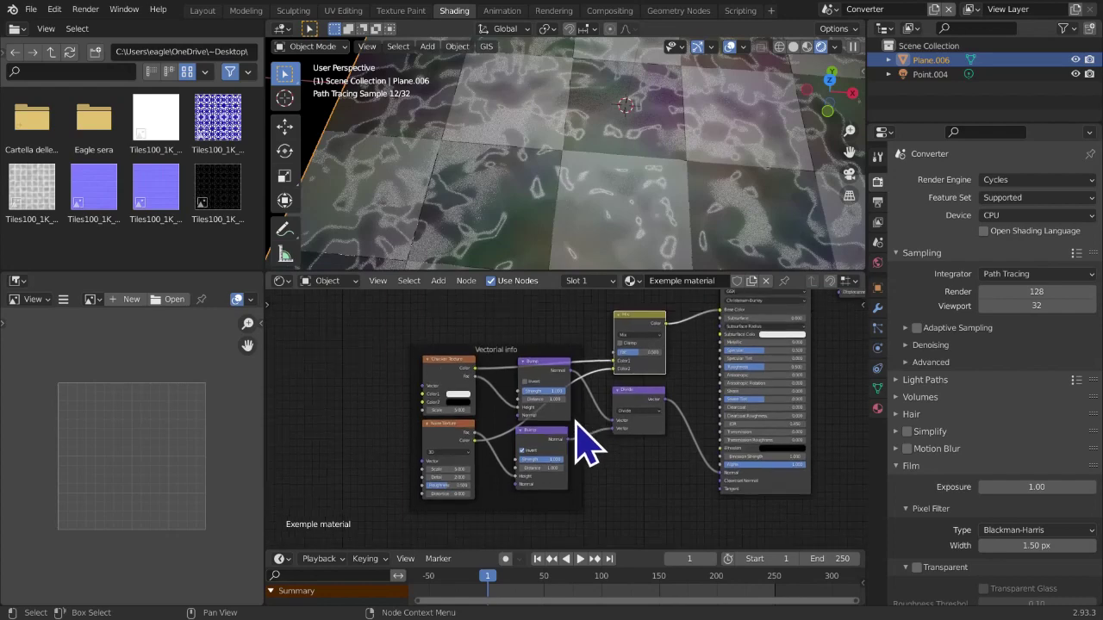
pyautogui.click(445, 366)
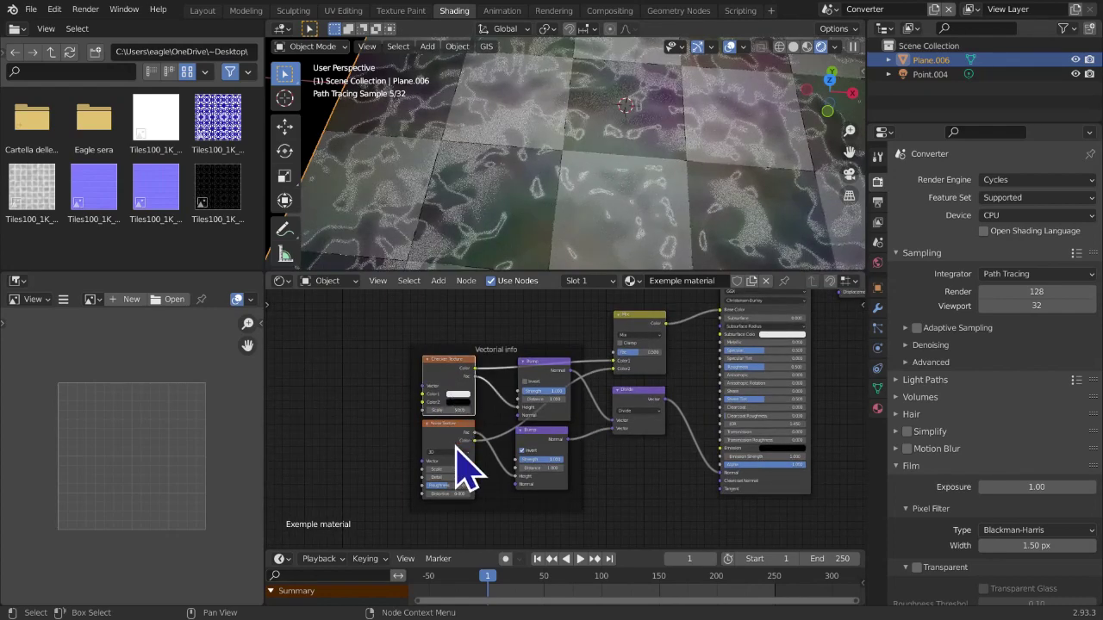
pyautogui.press('Home')
pyautogui.moveTo(540, 375); pyautogui.dragTo(522, 396, button='middle')
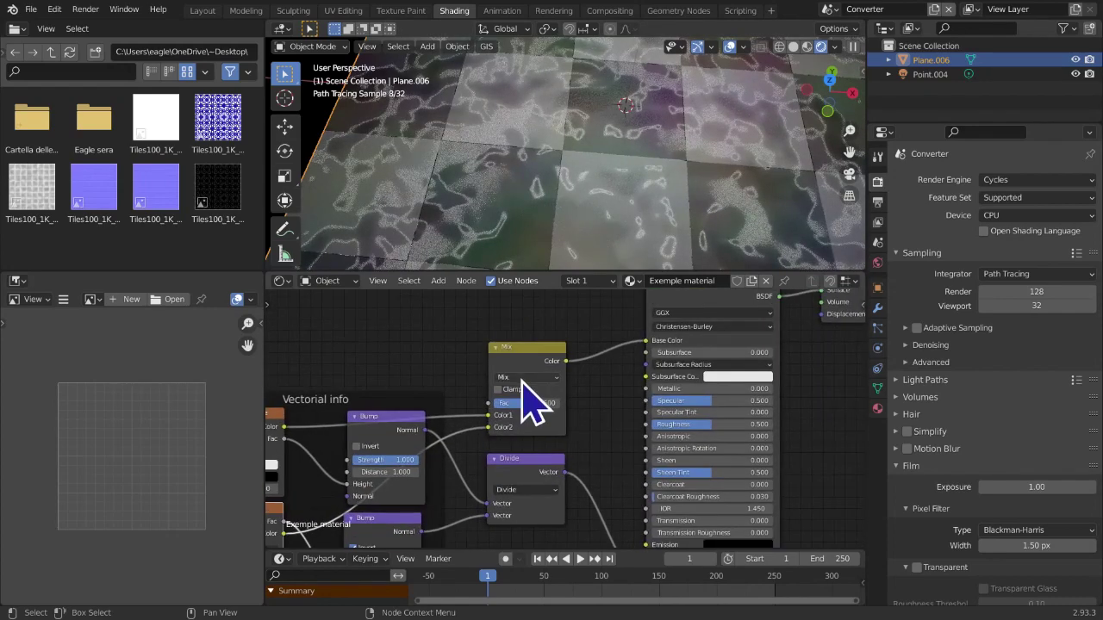
# Try Add, then Subtract as the Mix node's blend mode
pyautogui.click(528, 379)
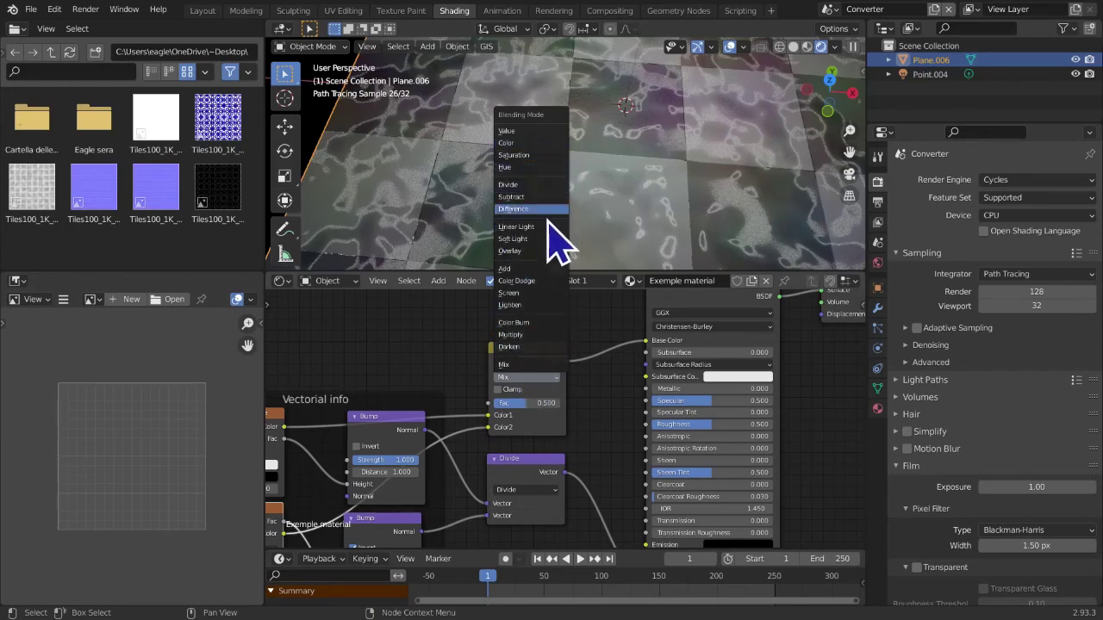
pyautogui.click(544, 268)
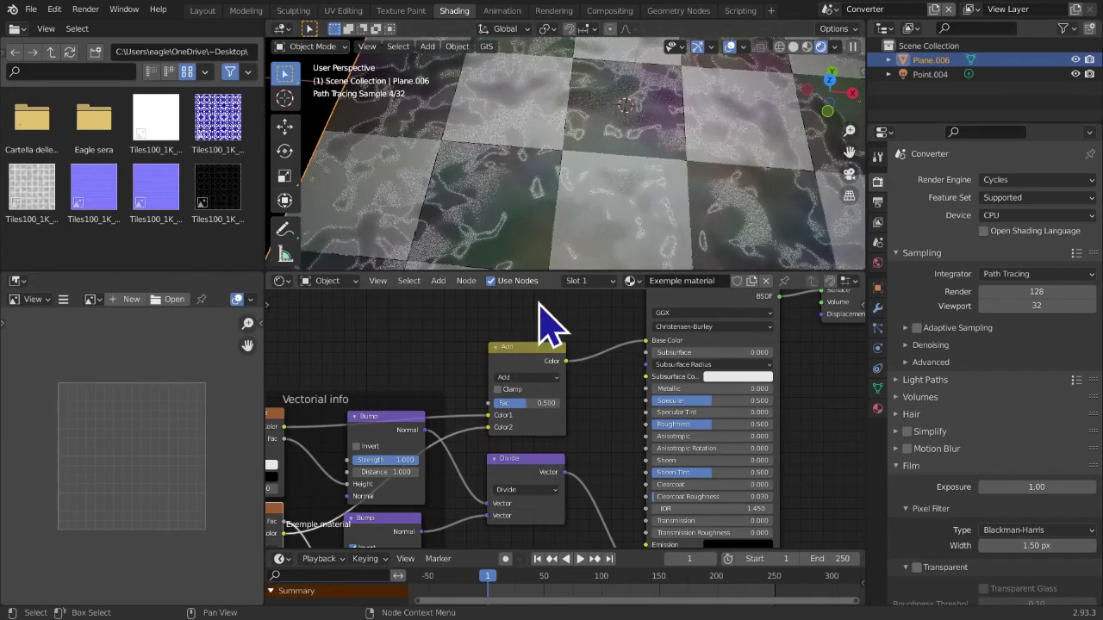
pyautogui.scroll(-3, 571, 221)
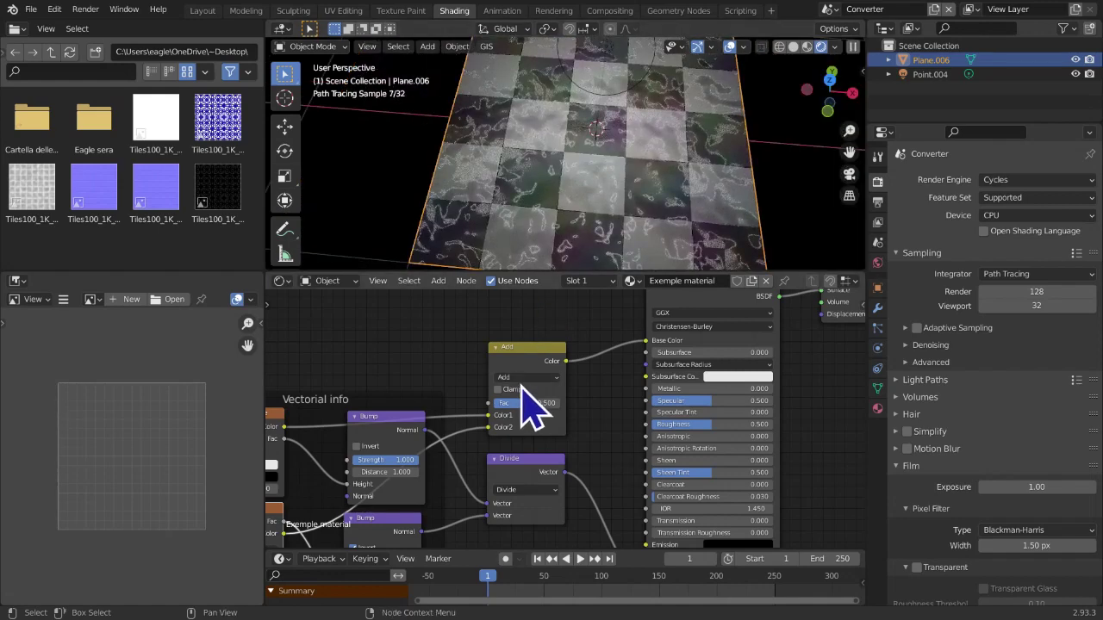
pyautogui.click(524, 381)
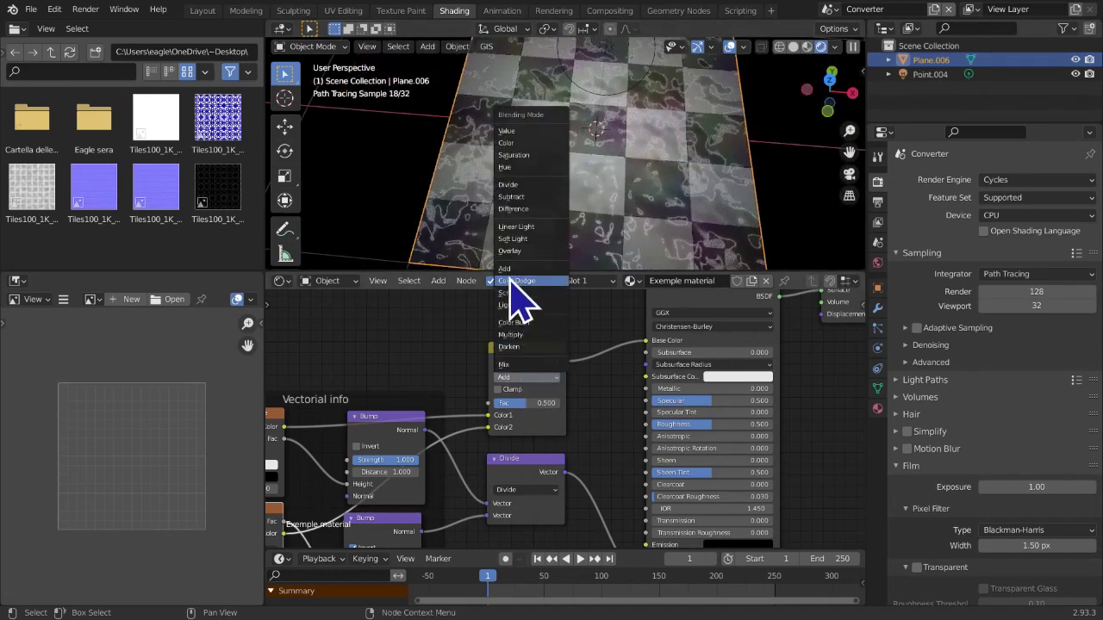
pyautogui.click(521, 197)
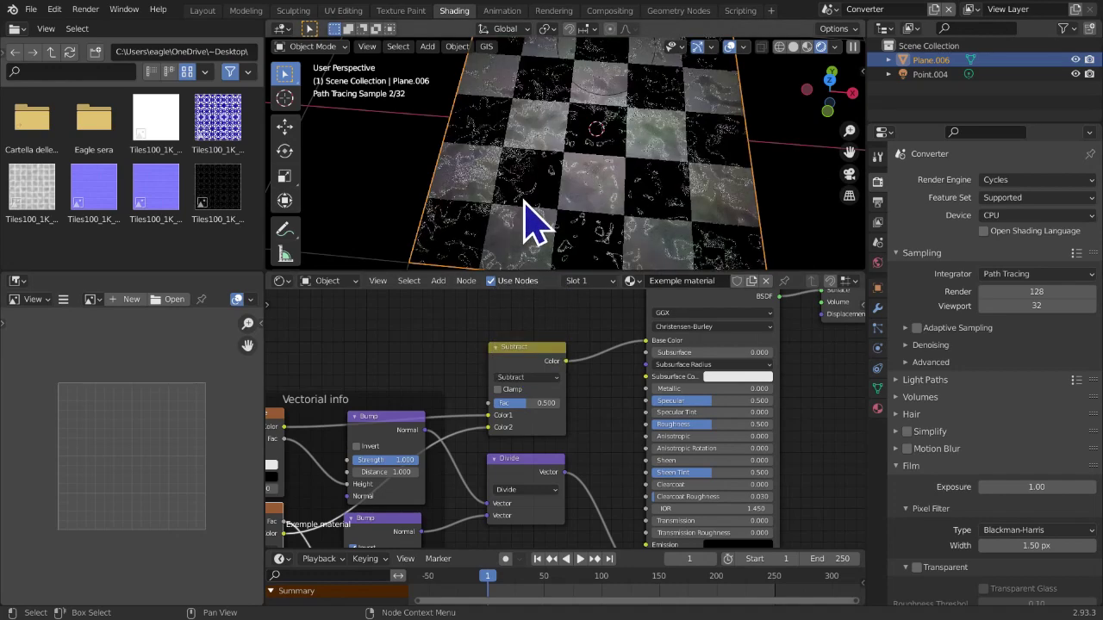
pyautogui.moveTo(517, 374); pyautogui.dragTo(579, 339, button='middle')
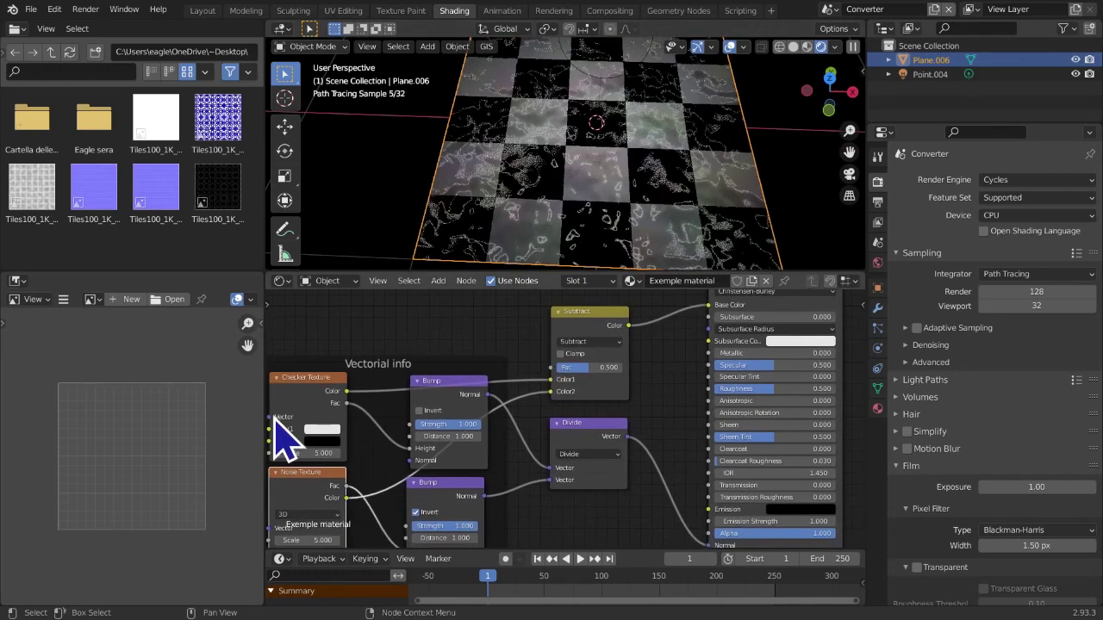
pyautogui.click(302, 491)
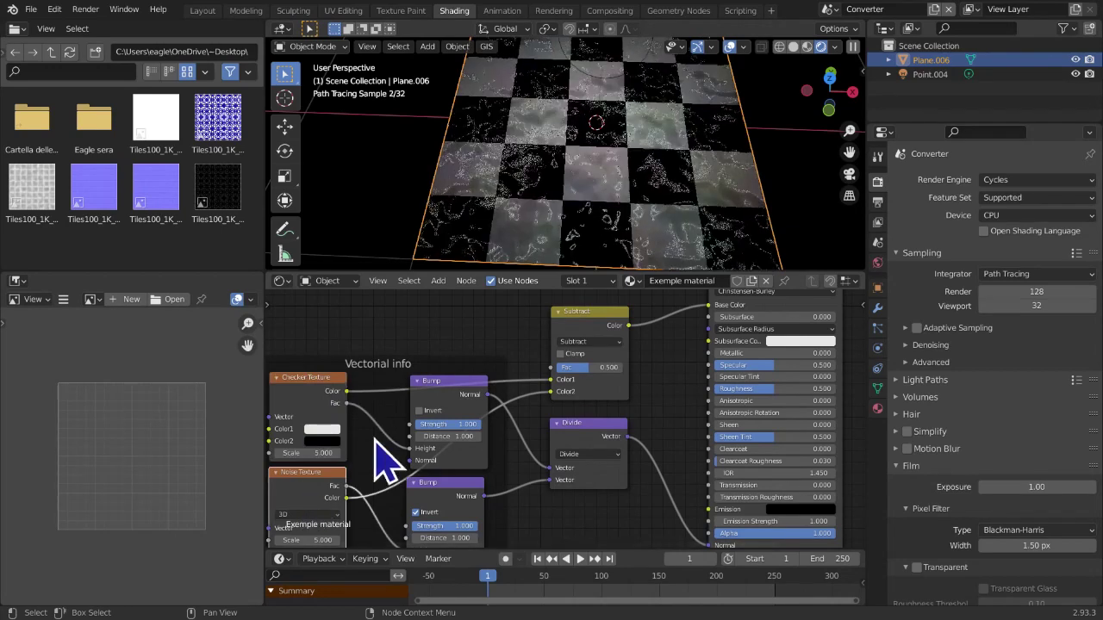
# Cycle the blend through Multiply, Divide and Mix, landing on Overlay
pyautogui.click(591, 342)
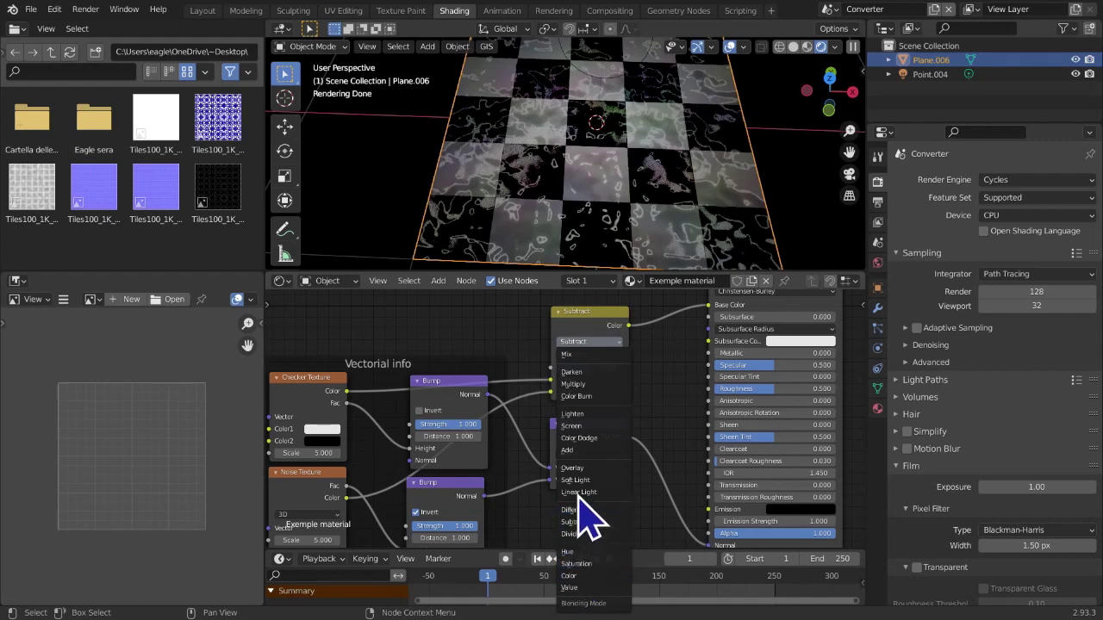
pyautogui.click(586, 385)
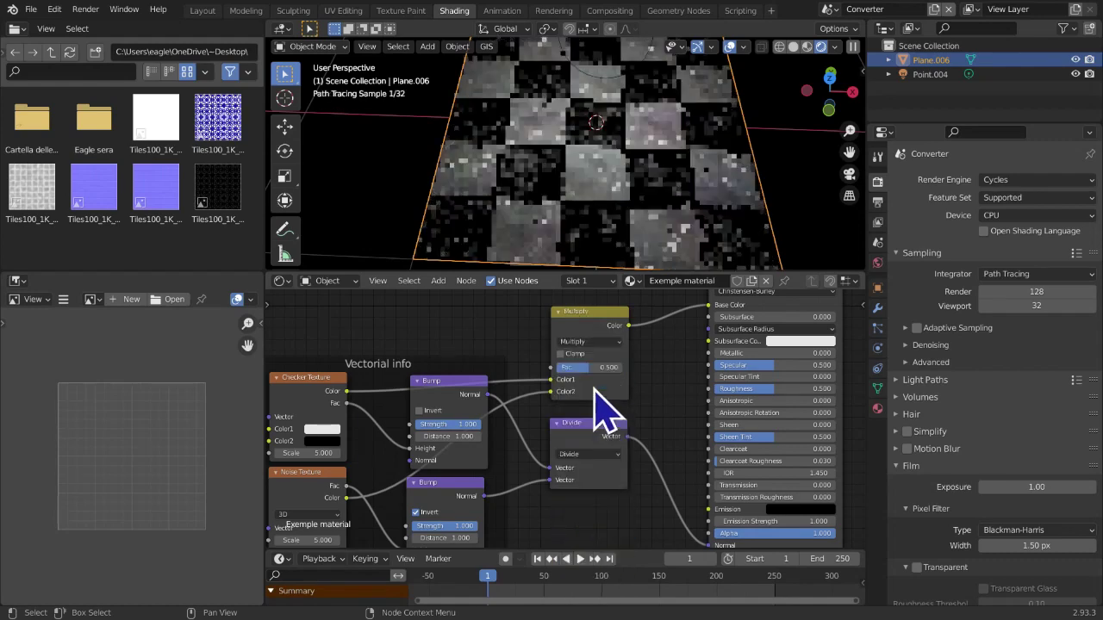
pyautogui.click(608, 341)
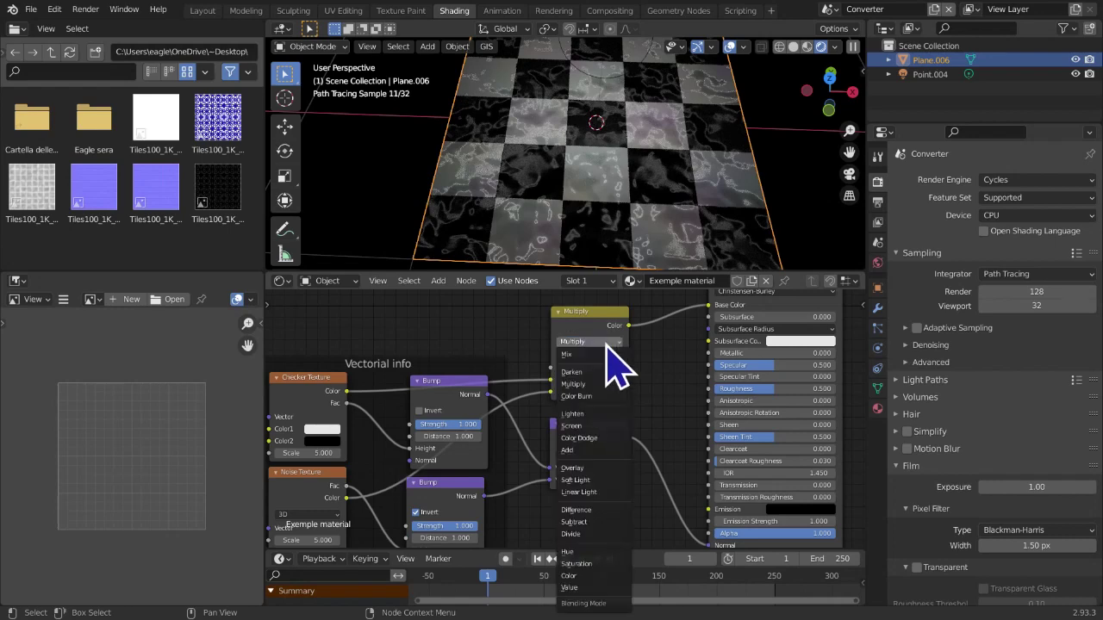
pyautogui.click(575, 536)
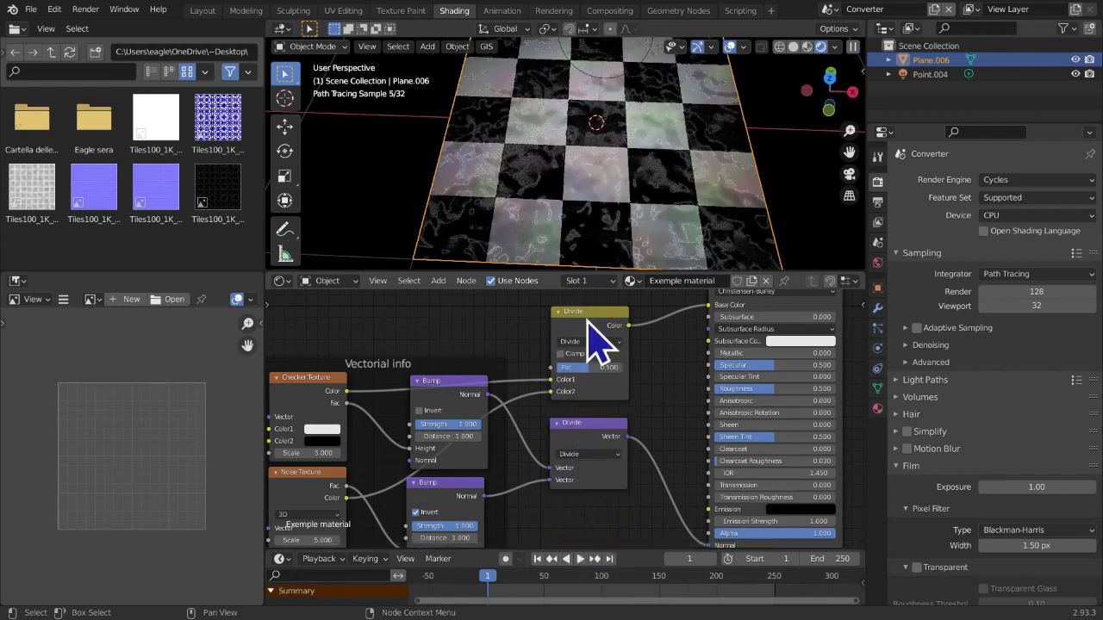
pyautogui.click(606, 341)
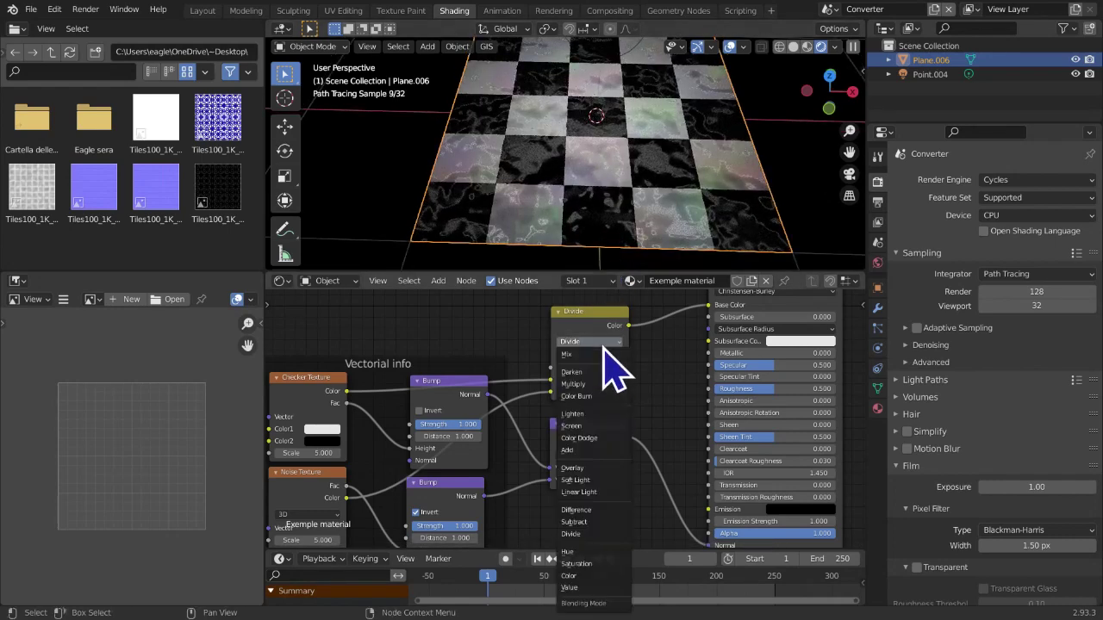
pyautogui.click(591, 374)
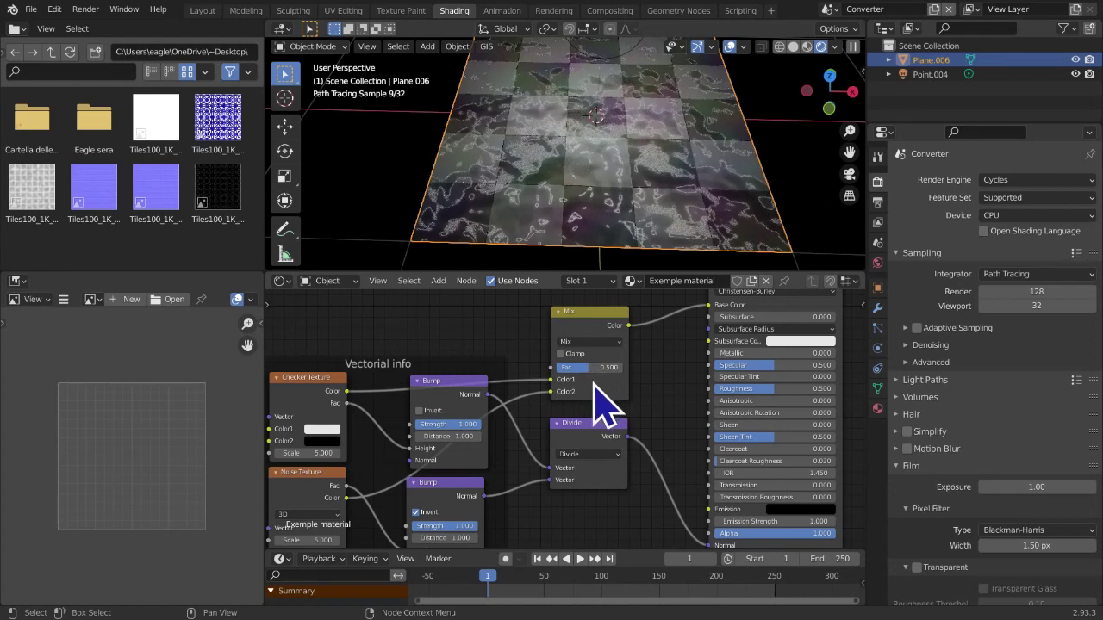
pyautogui.click(594, 343)
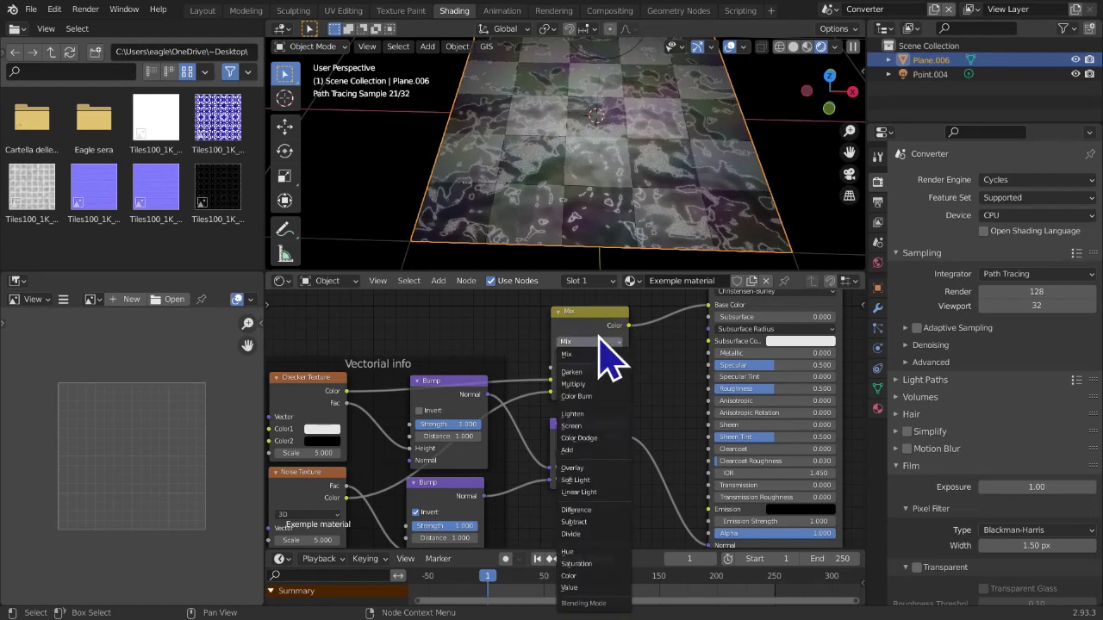
pyautogui.click(599, 339)
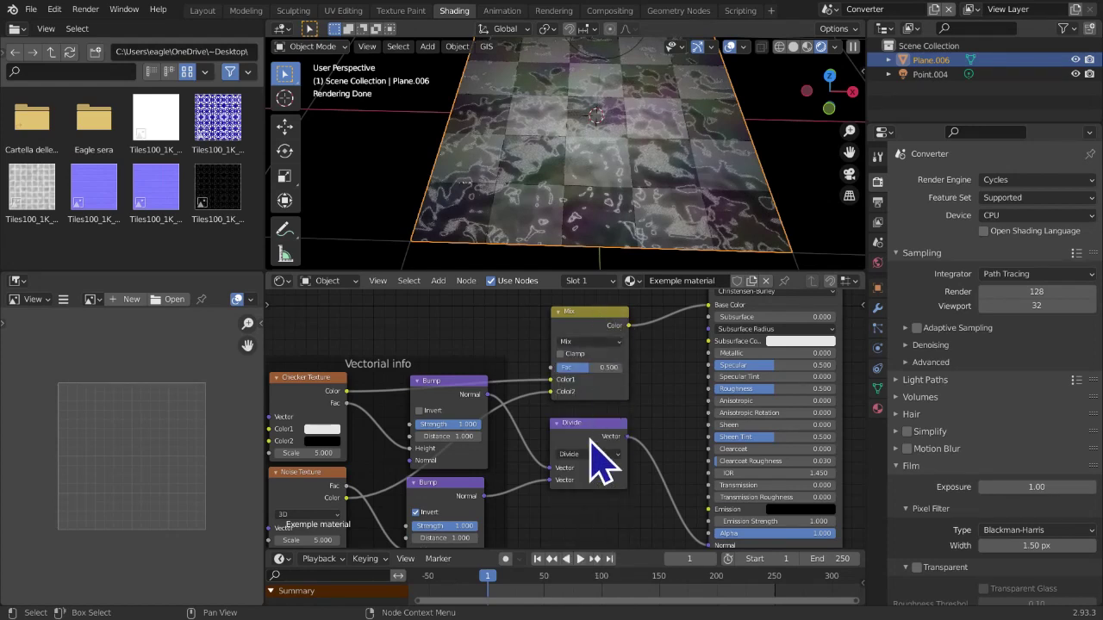
pyautogui.click(592, 343)
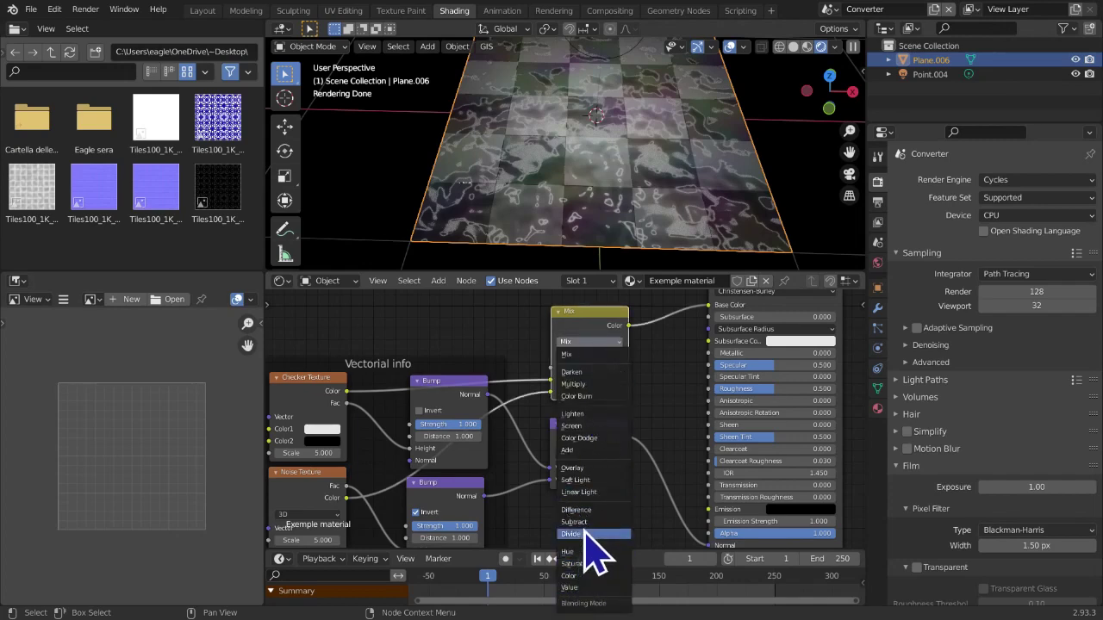
pyautogui.click(583, 468)
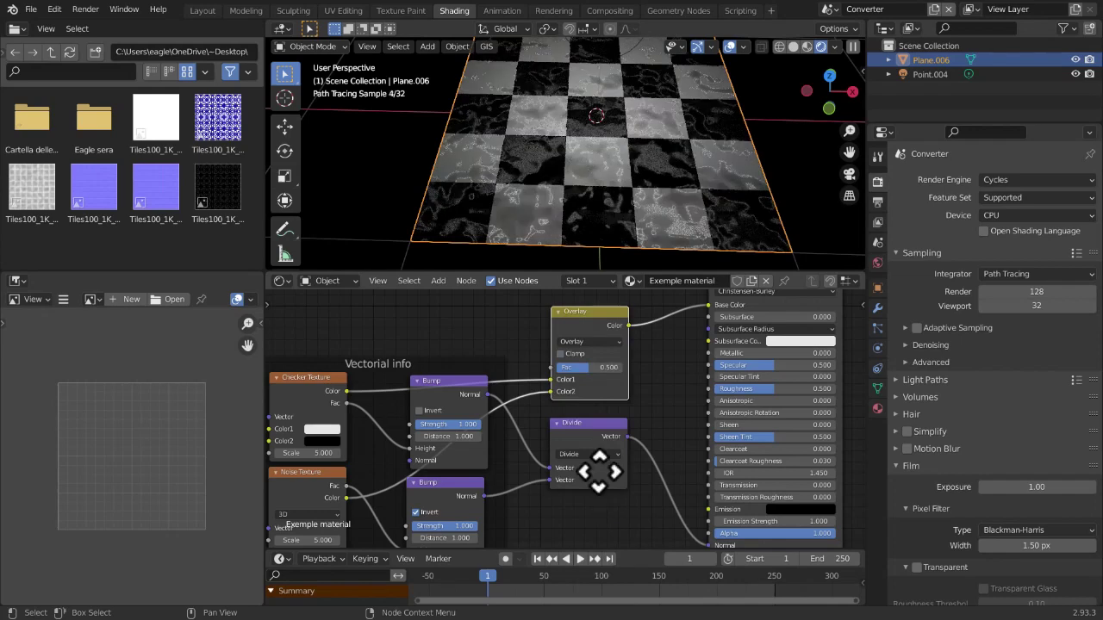
# Test Add blending once more, then set it back to Overlay
pyautogui.moveTo(599, 470); pyautogui.dragTo(625, 481, button='middle')
pyautogui.click(615, 353)
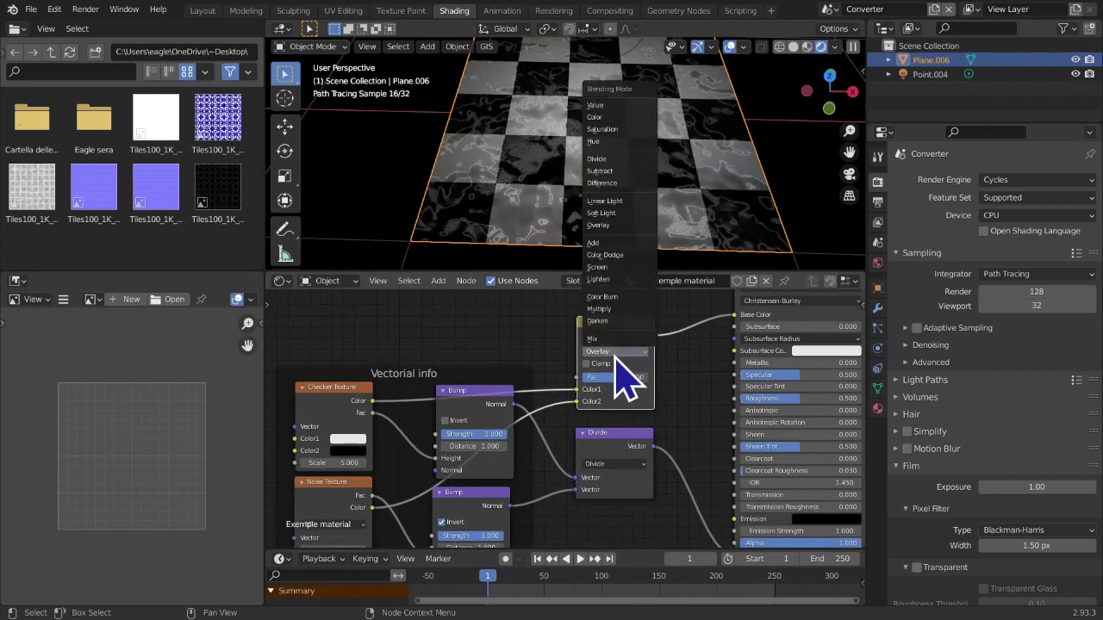
pyautogui.click(615, 242)
pyautogui.moveTo(710, 405); pyautogui.dragTo(816, 345, button='middle')
pyautogui.click(430, 359)
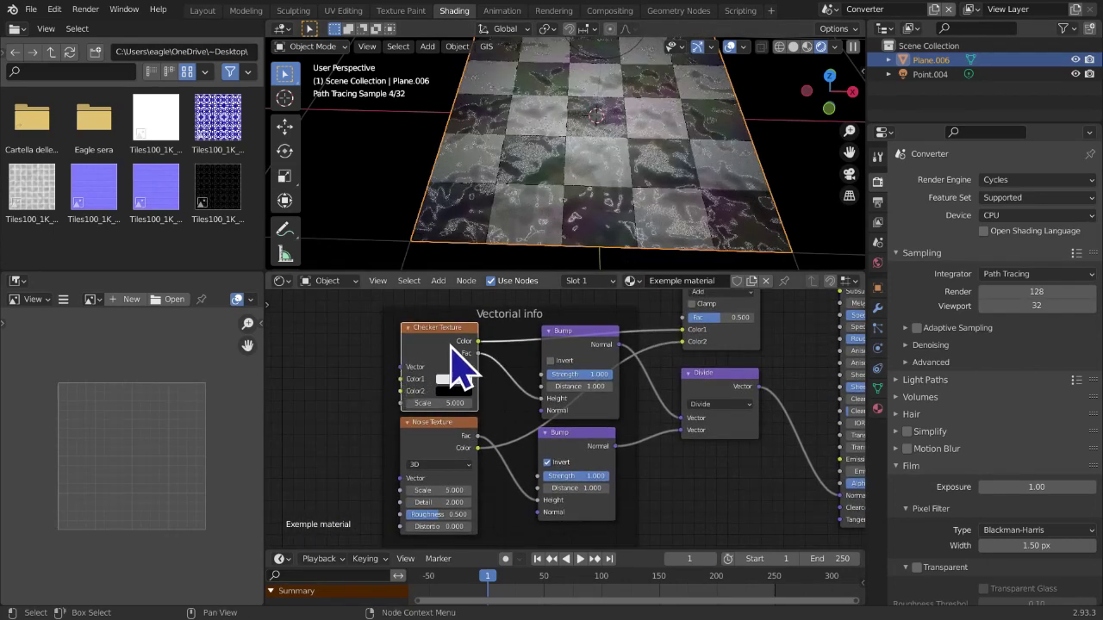
pyautogui.moveTo(444, 341); pyautogui.dragTo(461, 341, button='middle')
pyautogui.moveTo(517, 462); pyautogui.dragTo(449, 468, button='middle')
pyautogui.moveTo(735, 398); pyautogui.dragTo(674, 403, button='middle')
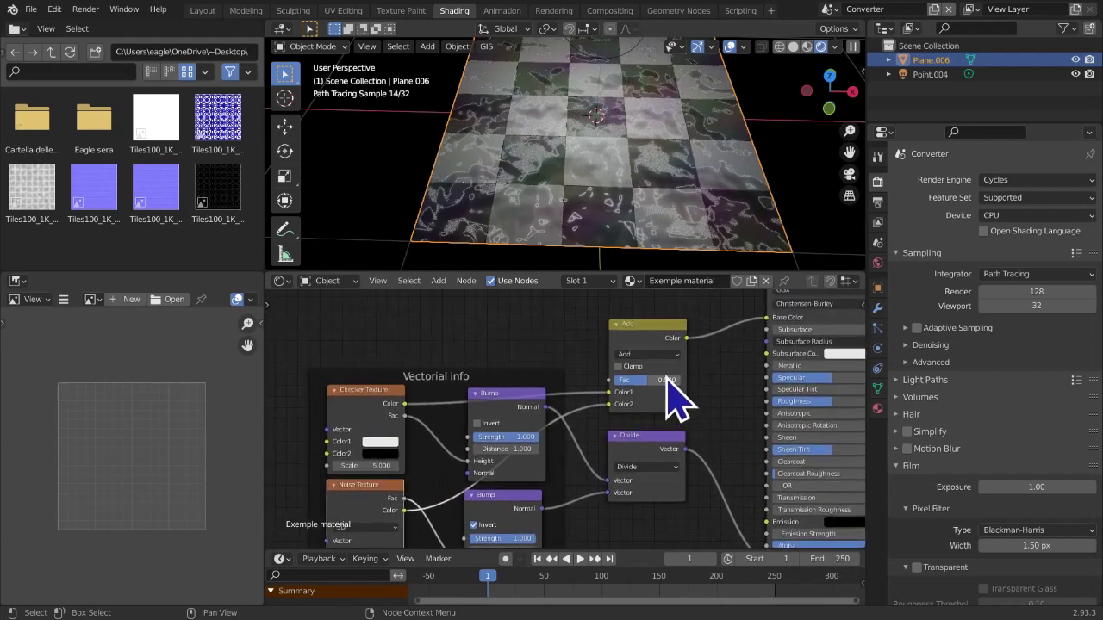
pyautogui.click(642, 355)
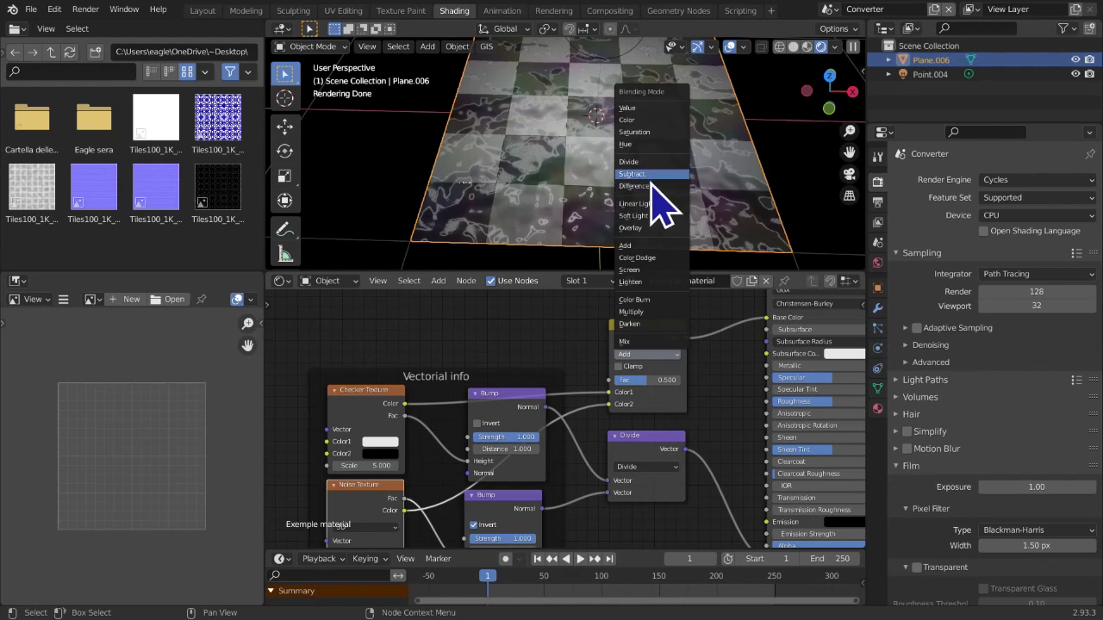
pyautogui.click(652, 228)
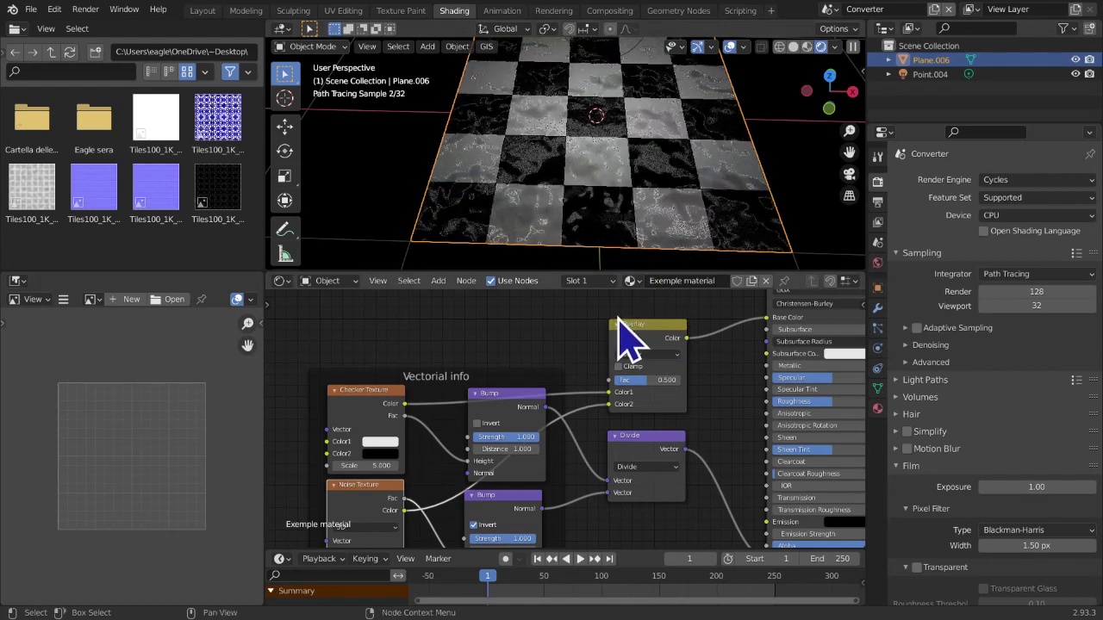
pyautogui.moveTo(620, 337); pyautogui.dragTo(558, 360, button='middle')
pyautogui.scroll(6, 603, 234)
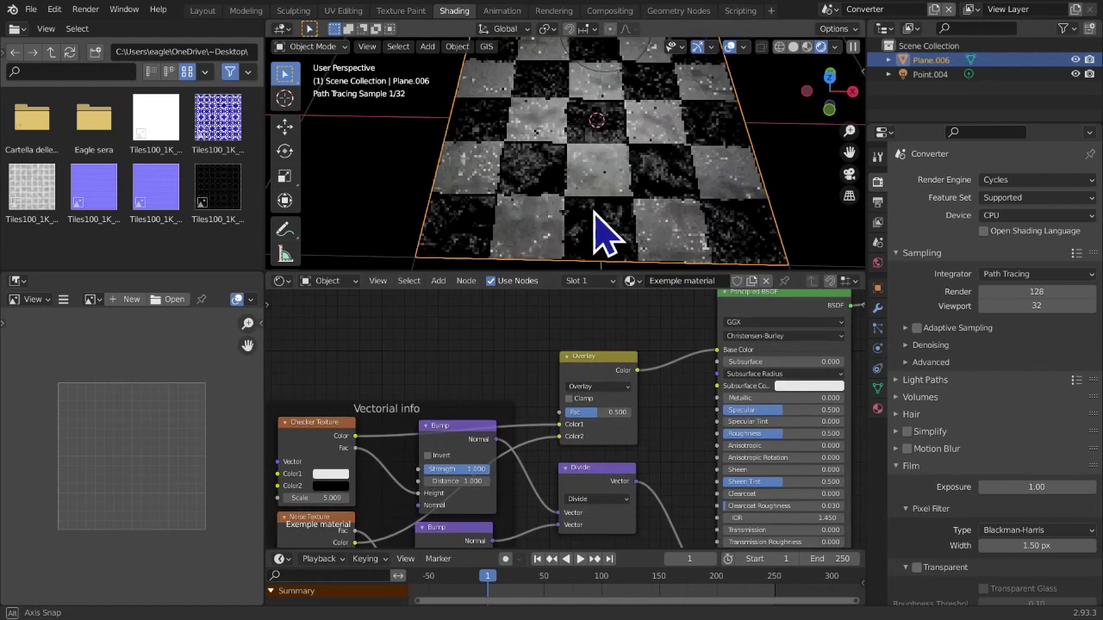
# Bring the Overlay node into view and check its 0.500 mix factor
pyautogui.moveTo(598, 203); pyautogui.dragTo(619, 190, button='middle')
pyautogui.moveTo(515, 386); pyautogui.dragTo(533, 363, button='middle')
pyautogui.scroll(-2, 571, 240)
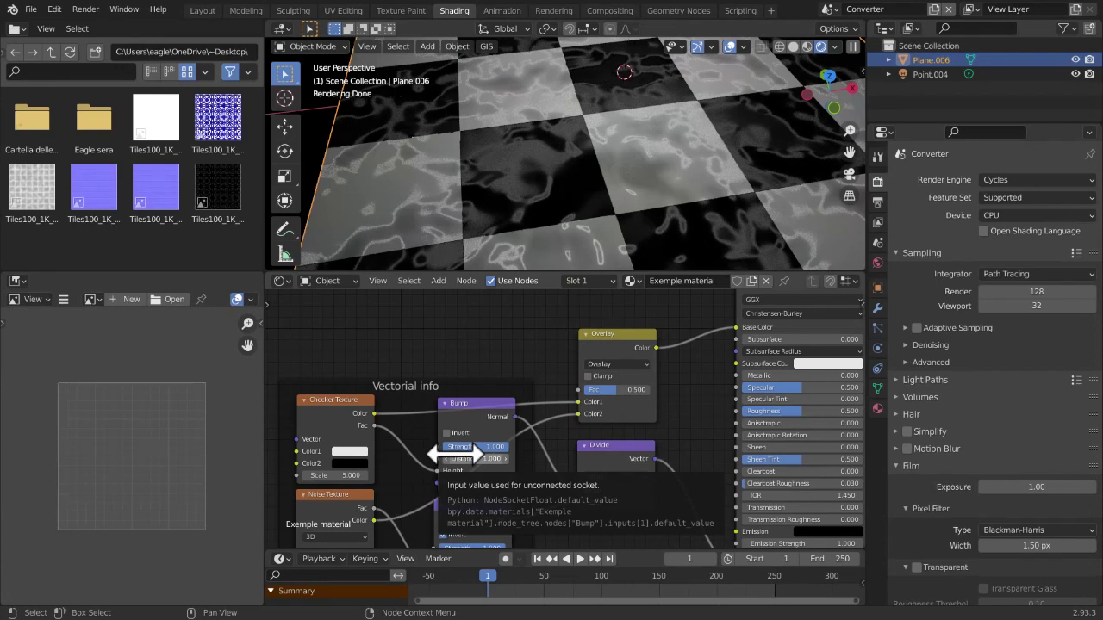
pyautogui.moveTo(456, 438); pyautogui.dragTo(493, 377, button='middle')
pyautogui.moveTo(528, 324); pyautogui.dragTo(493, 376, button='middle')
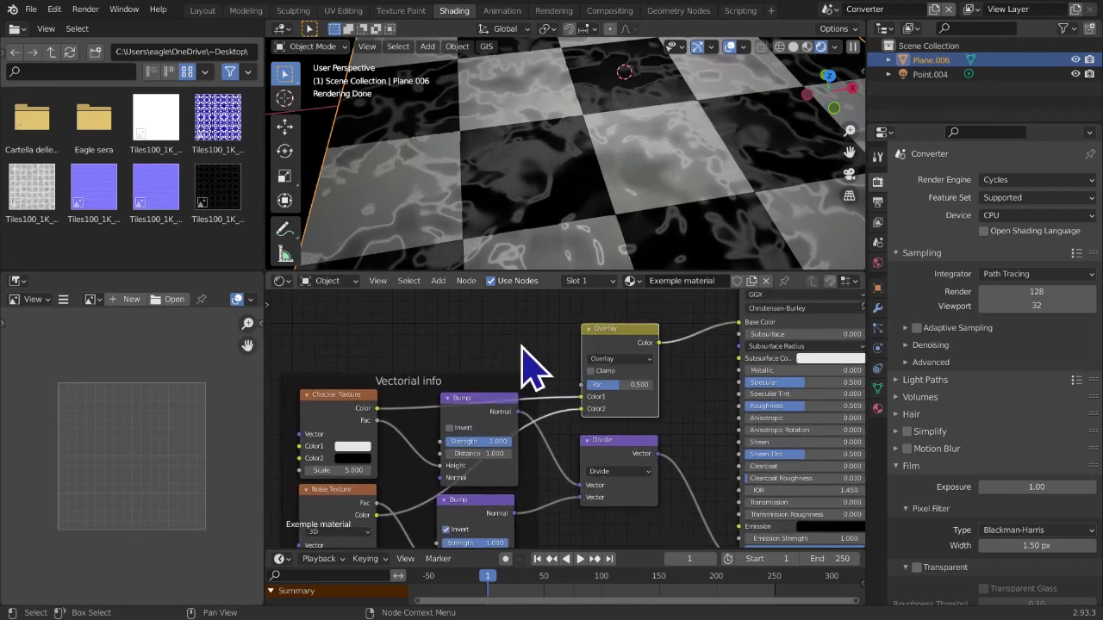
pyautogui.moveTo(442, 458); pyautogui.dragTo(470, 436, button='middle')
pyautogui.click(367, 400)
pyautogui.click(358, 482)
pyautogui.moveTo(579, 333); pyautogui.dragTo(523, 388, button='middle')
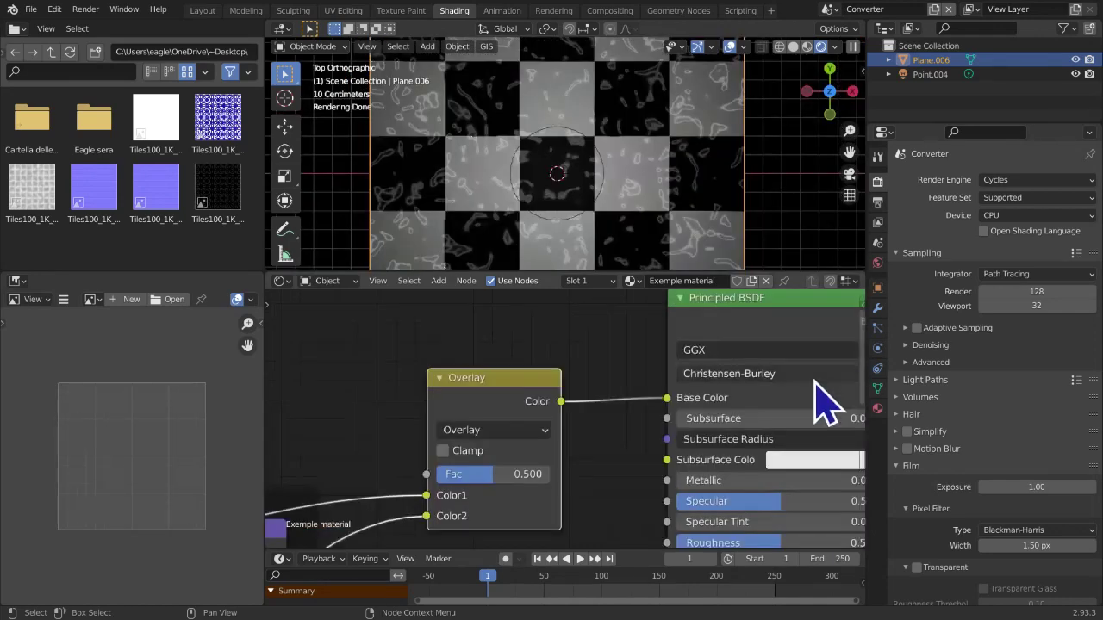
pyautogui.moveTo(572, 479); pyautogui.dragTo(591, 443, button='middle')
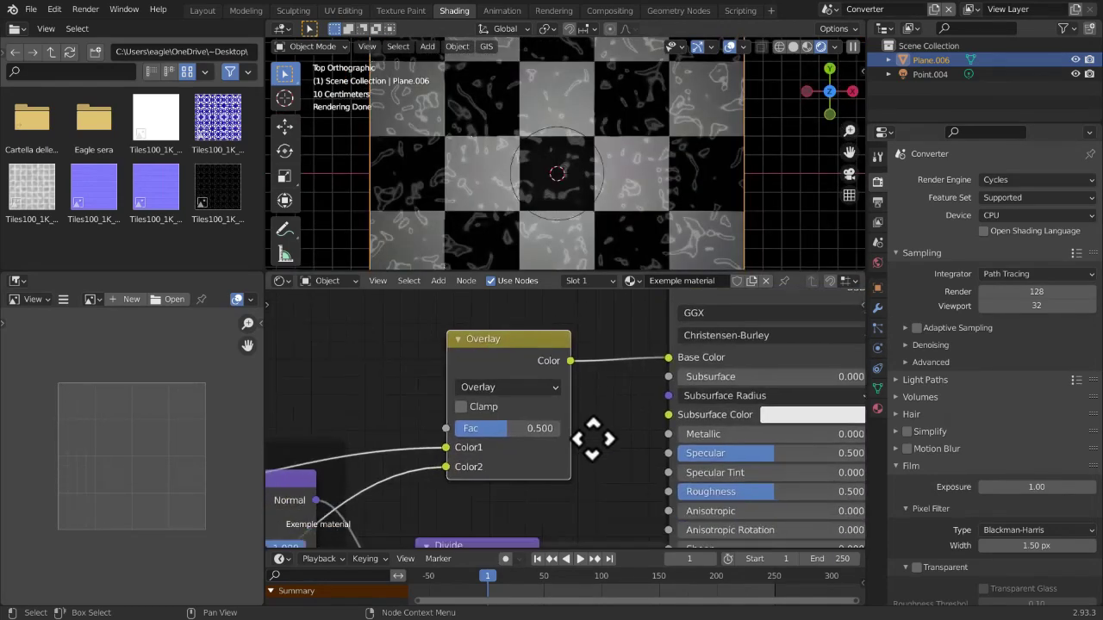
pyautogui.click(524, 389)
pyautogui.click(524, 389)
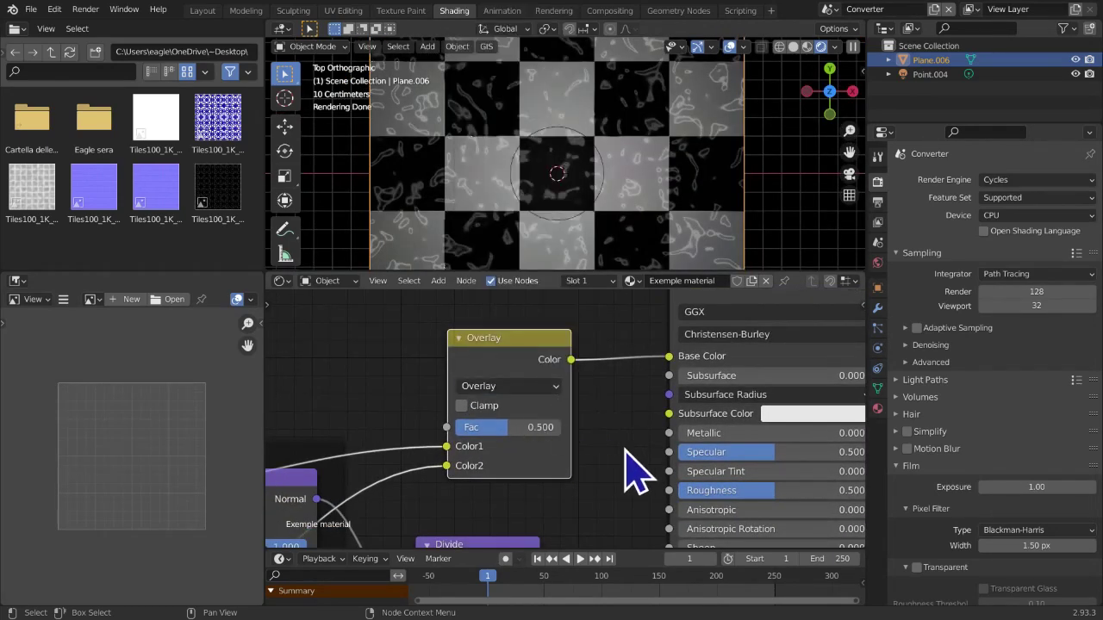
pyautogui.click(545, 433)
pyautogui.click(576, 435)
# Switch the blend to Mix and raise its factor from 0.000 to 1.000
pyautogui.click(534, 388)
pyautogui.click(523, 365)
pyautogui.moveTo(522, 431); pyautogui.dragTo(466, 431)
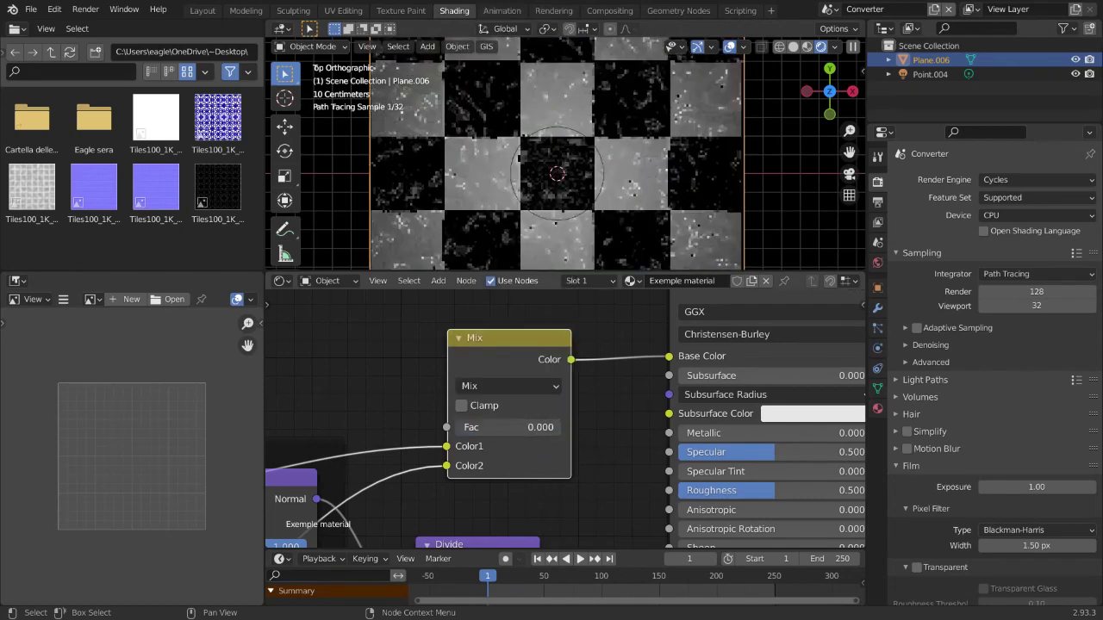
pyautogui.moveTo(399, 447); pyautogui.dragTo(387, 464, button='middle')
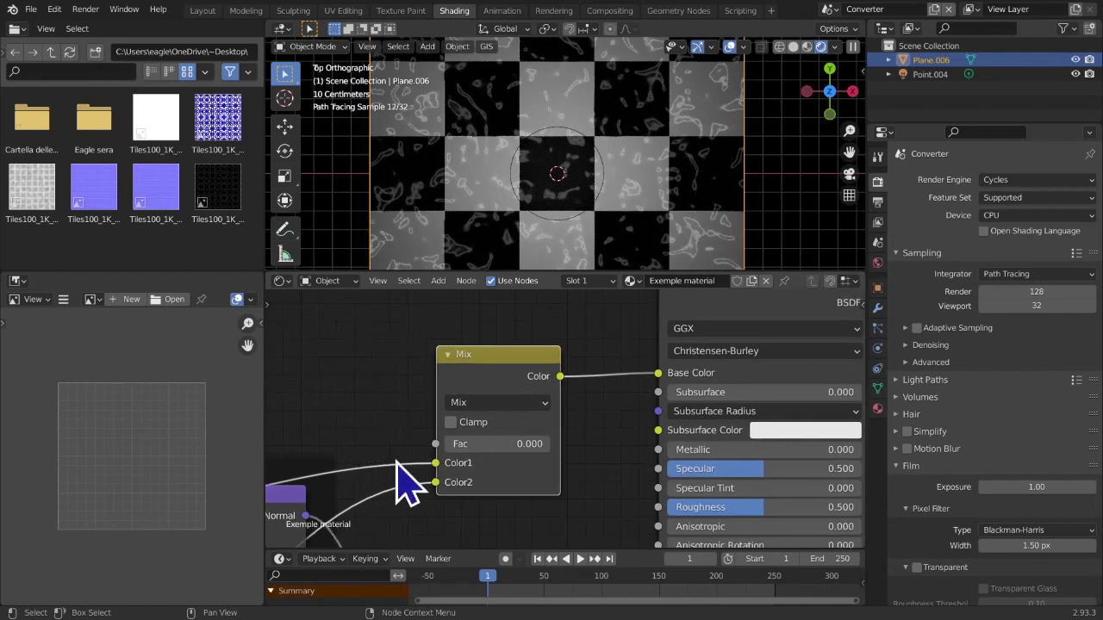
pyautogui.scroll(2, 389, 460)
pyautogui.moveTo(465, 450); pyautogui.dragTo(552, 449)
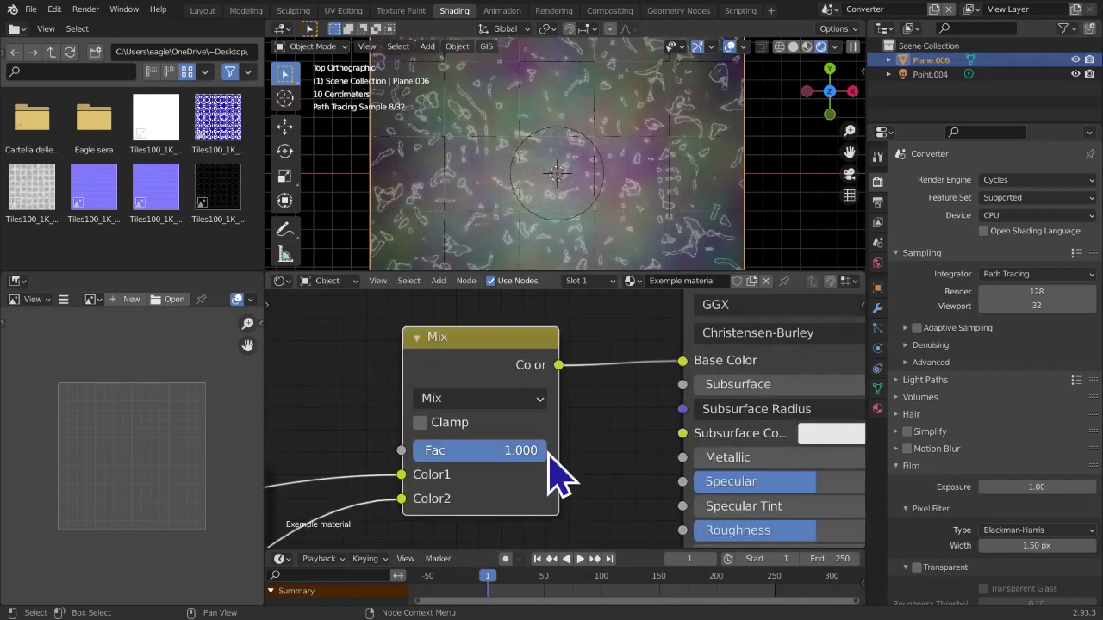
pyautogui.click(497, 403)
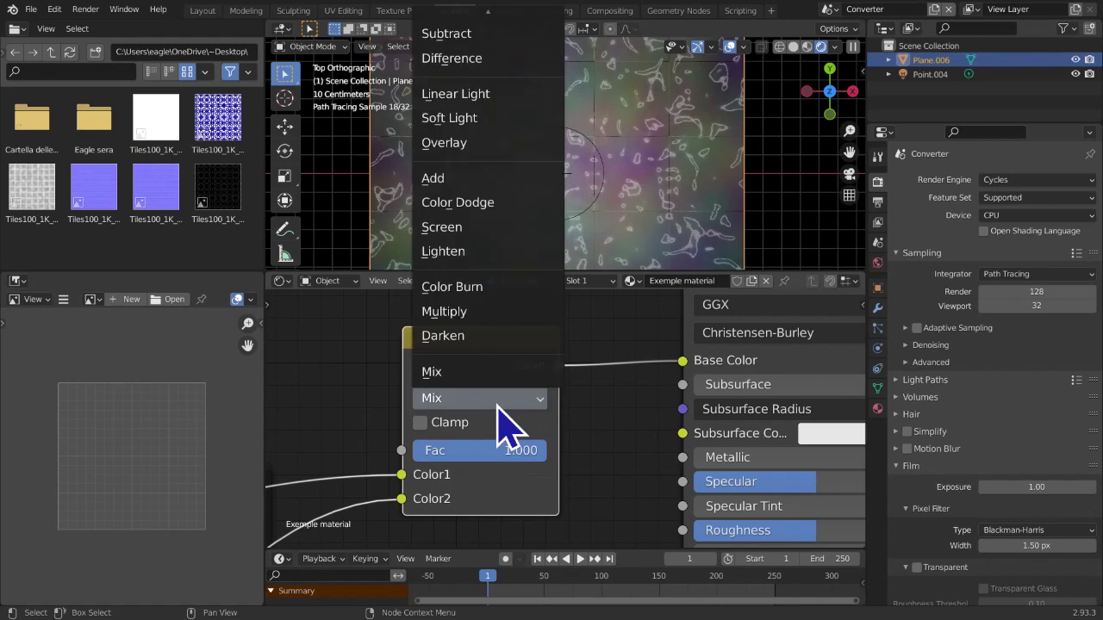
pyautogui.scroll(-3, 645, 492)
pyautogui.scroll(-3, 655, 250)
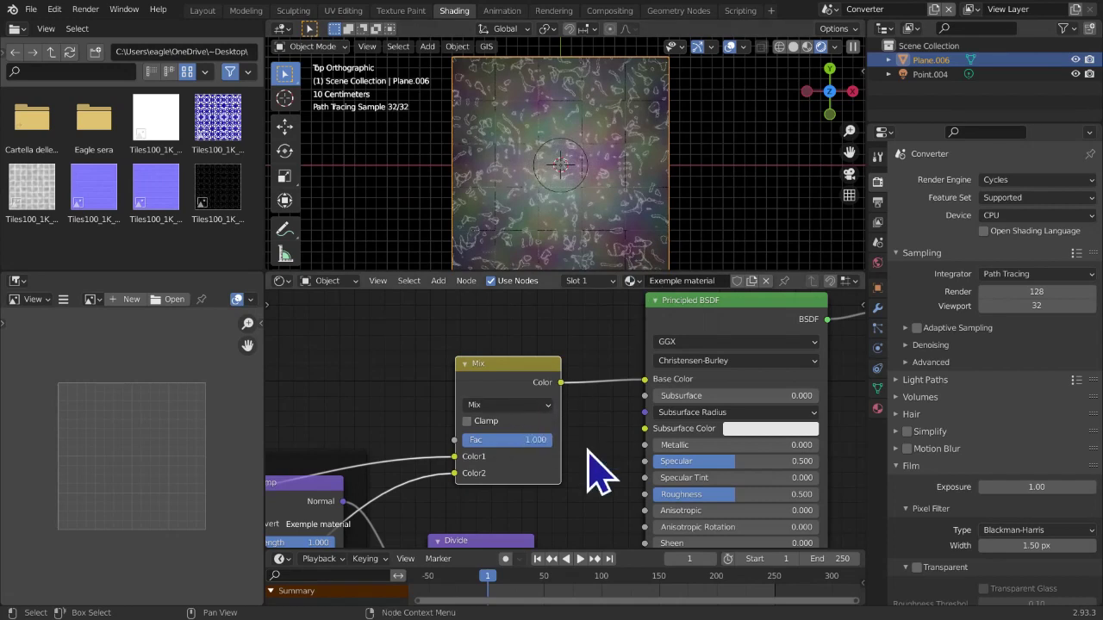
# Switch the blend to Add and sweep its factor between 0.000 and 1.000
pyautogui.click(488, 404)
pyautogui.click(488, 295)
pyautogui.scroll(2, 527, 452)
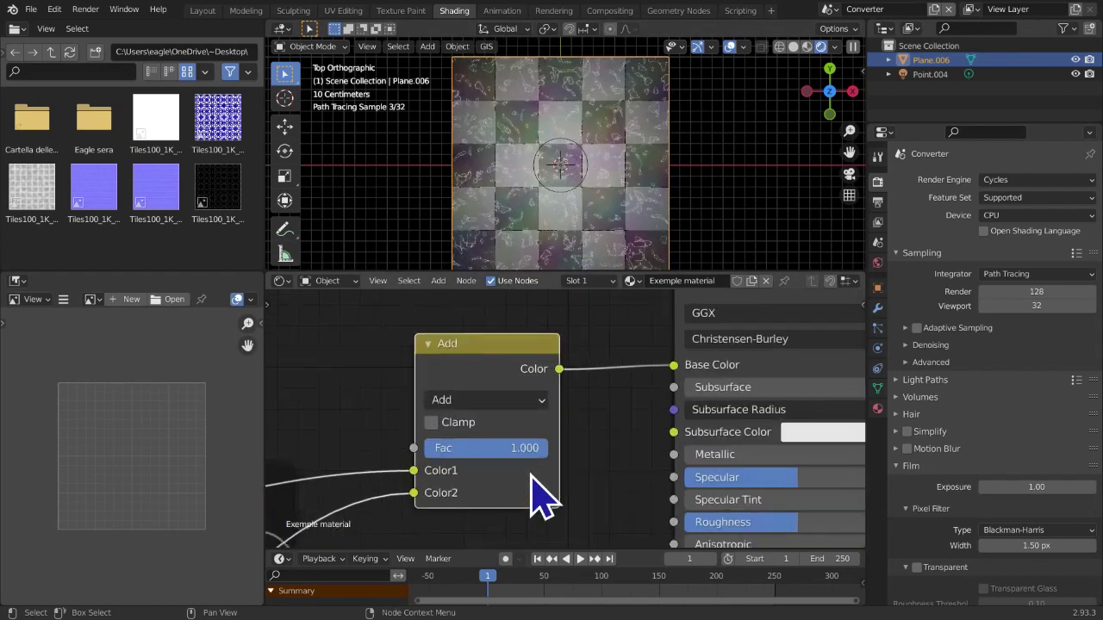
pyautogui.scroll(-1, 532, 468)
pyautogui.moveTo(530, 457); pyautogui.dragTo(549, 437, button='middle')
pyautogui.moveTo(549, 433); pyautogui.dragTo(464, 428)
pyautogui.moveTo(472, 448); pyautogui.dragTo(612, 443, button='middle')
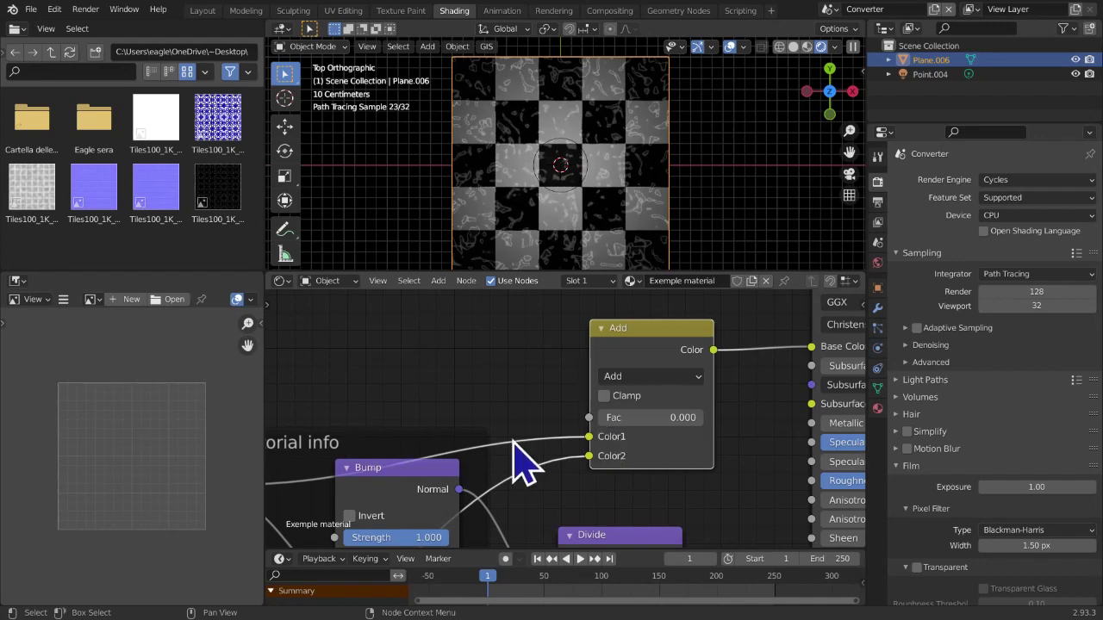
pyautogui.scroll(-4, 513, 441)
pyautogui.moveTo(513, 441); pyautogui.dragTo(577, 459, button='middle')
pyautogui.scroll(3, 401, 457)
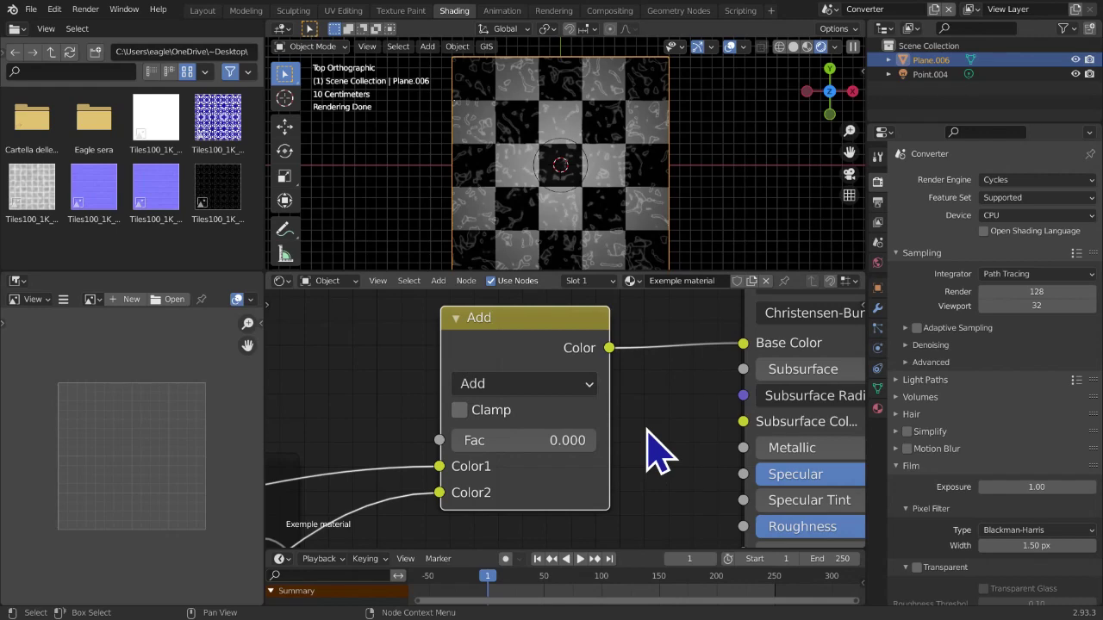
pyautogui.moveTo(544, 439); pyautogui.dragTo(574, 412)
pyautogui.scroll(2, 629, 194)
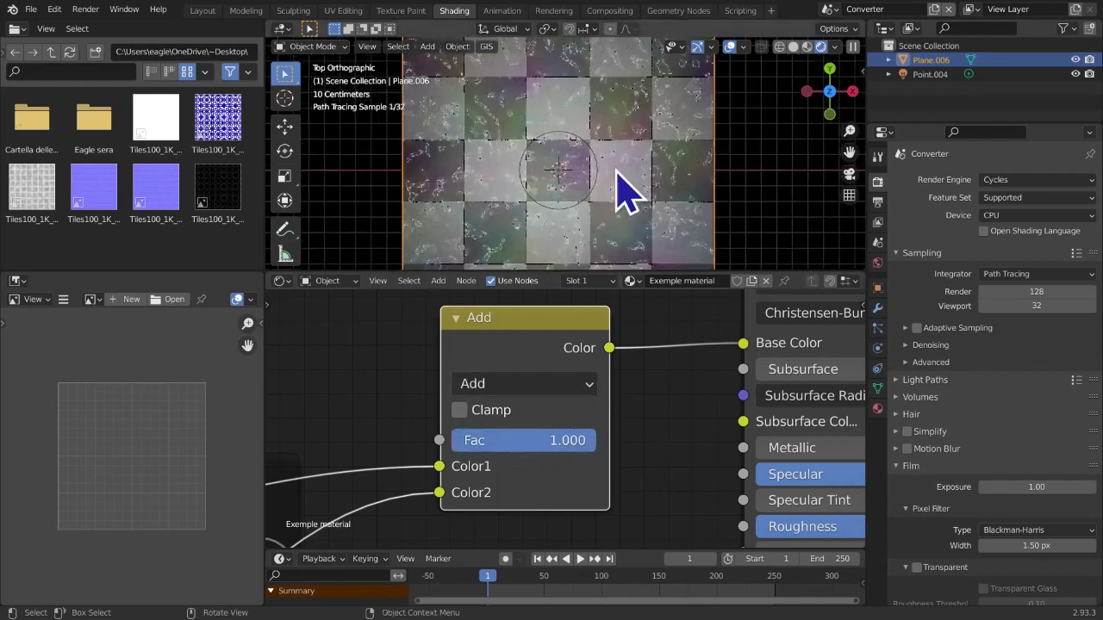
pyautogui.moveTo(572, 441); pyautogui.dragTo(525, 442)
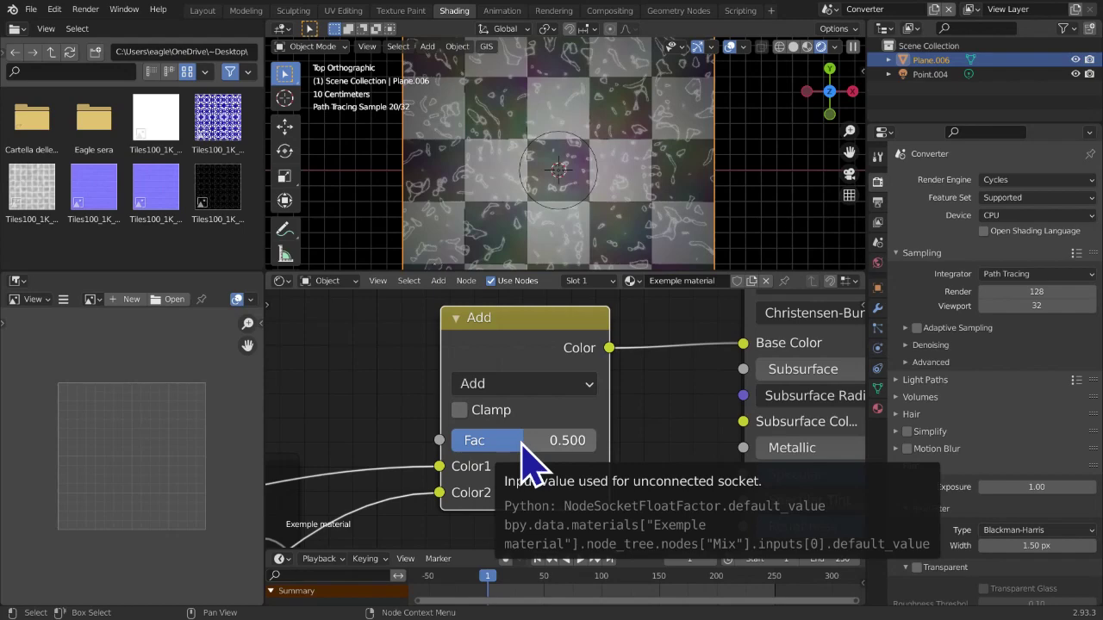
# Set the Add factor to about 0.280, then briefly preview Mix blending
pyautogui.moveTo(517, 402); pyautogui.dragTo(582, 441, button='middle')
pyautogui.moveTo(583, 441); pyautogui.dragTo(515, 433)
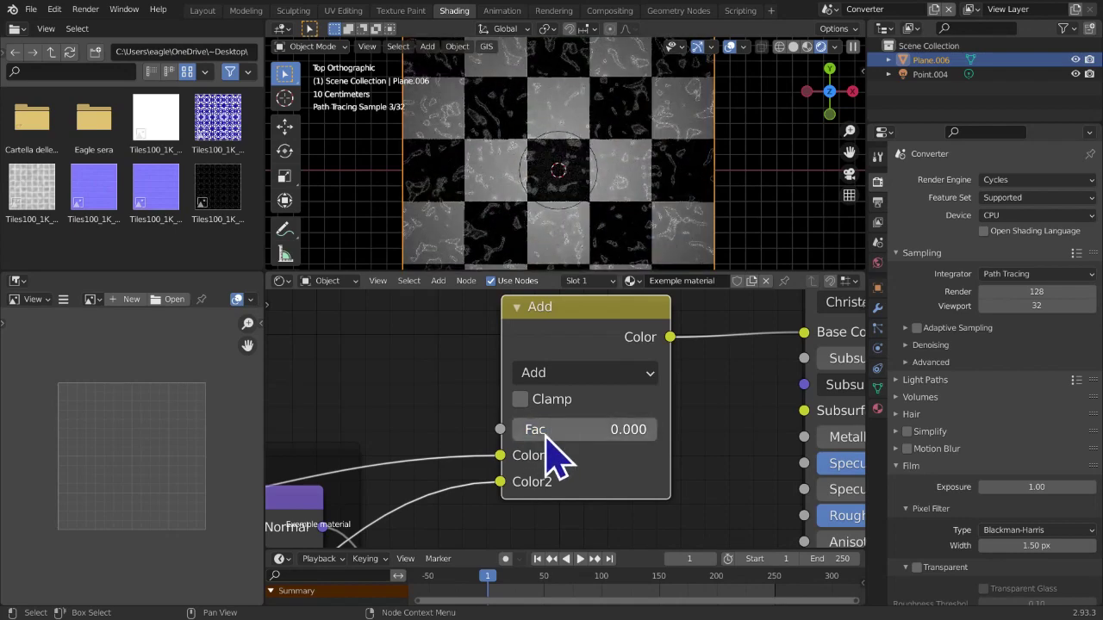
pyautogui.moveTo(513, 436); pyautogui.dragTo(659, 433)
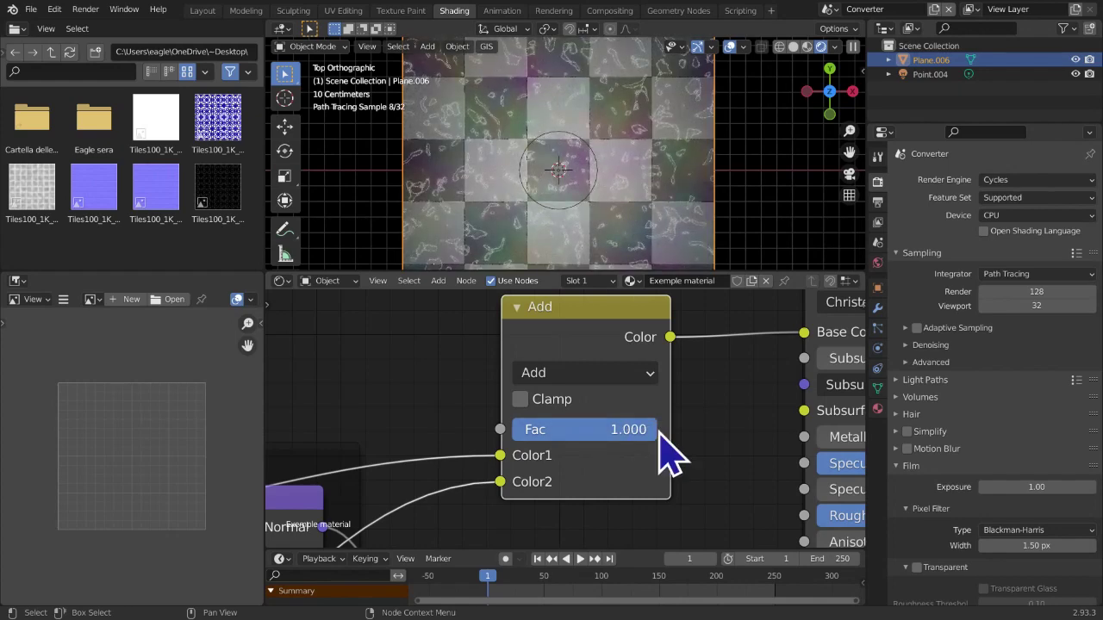
pyautogui.scroll(2, 551, 431)
pyautogui.click(564, 366)
pyautogui.click(552, 325)
pyautogui.moveTo(598, 431)
pyautogui.mouseDown()
pyautogui.moveTo(508, 432)
pyautogui.moveTo(694, 456)
pyautogui.moveTo(556, 412)
pyautogui.mouseUp()
# Return the blend to Add and settle its factor at 1.000 after testing 0.25
pyautogui.click(534, 360)
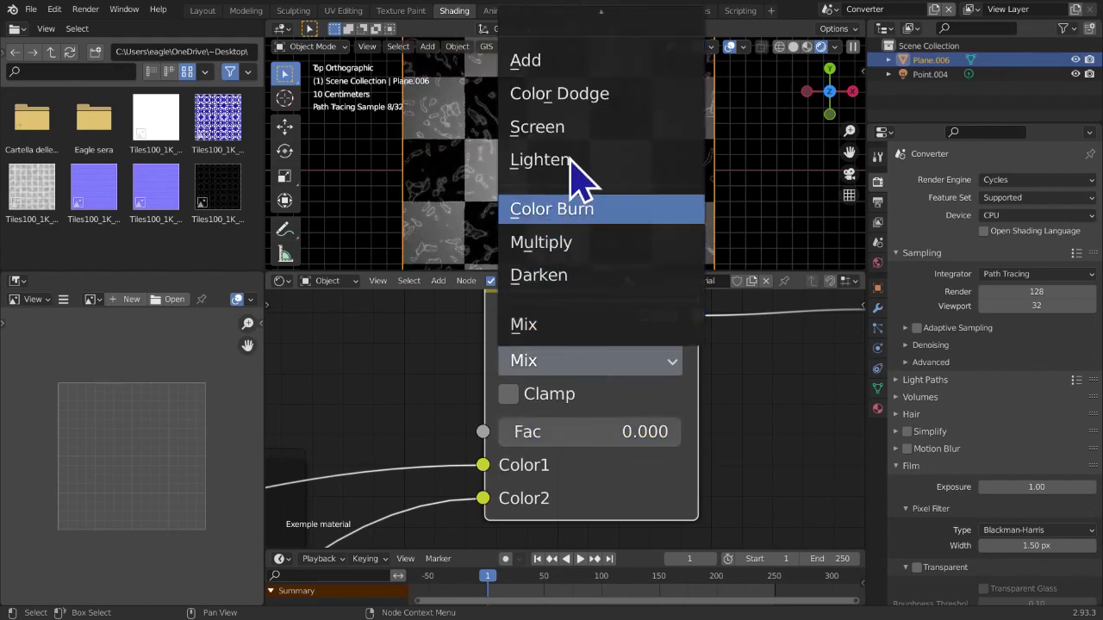
pyautogui.click(591, 66)
pyautogui.scroll(-4, 480, 486)
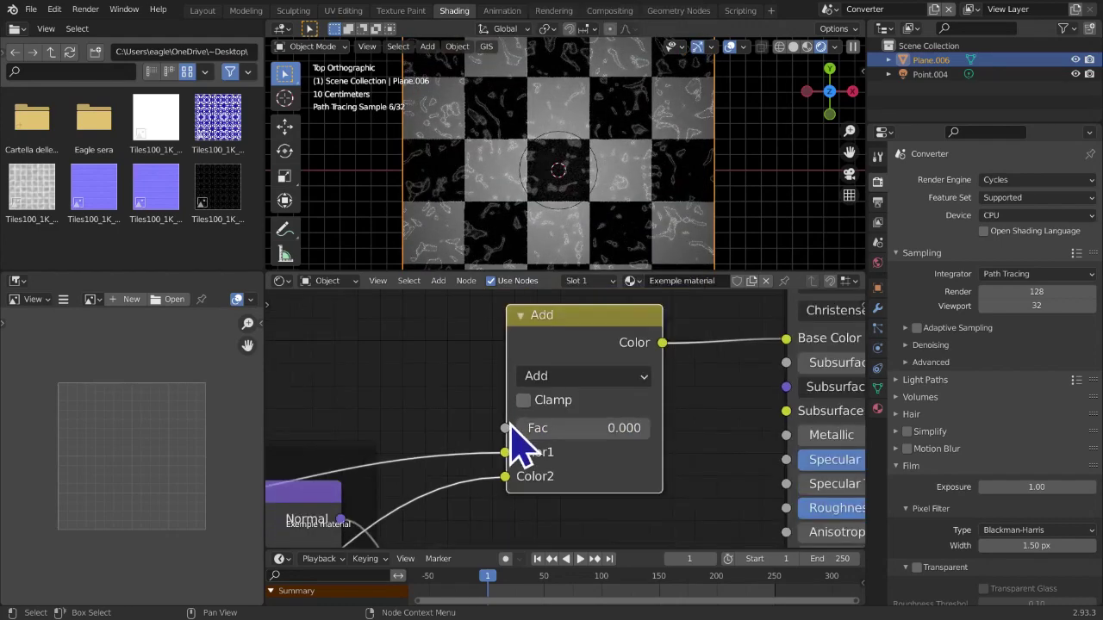
pyautogui.scroll(2, 510, 422)
pyautogui.scroll(-1, 527, 160)
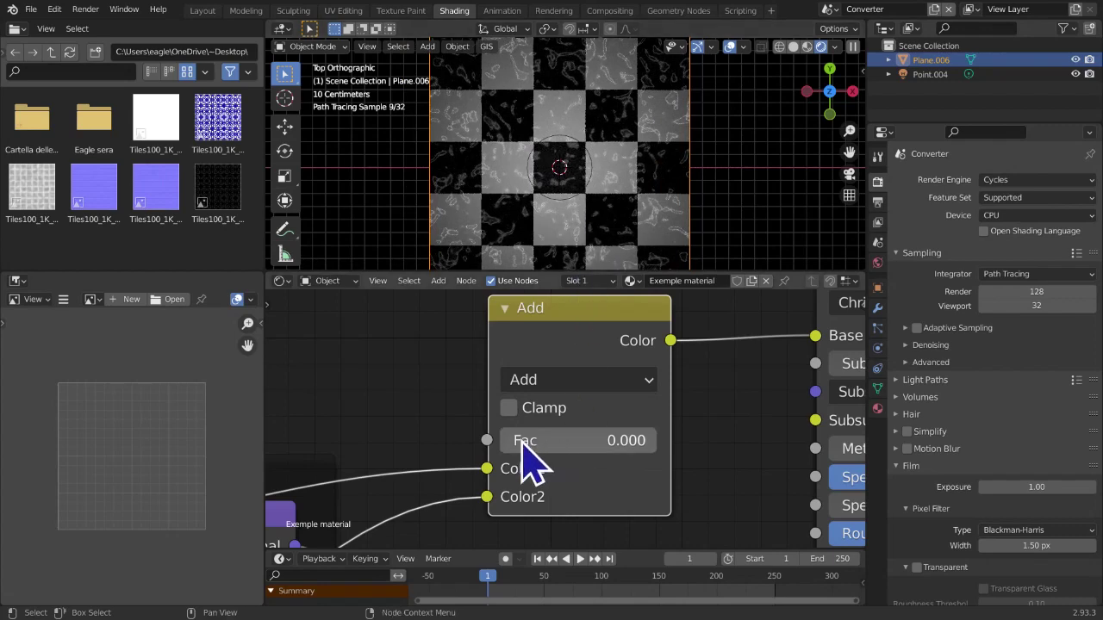
pyautogui.moveTo(522, 446); pyautogui.dragTo(658, 457)
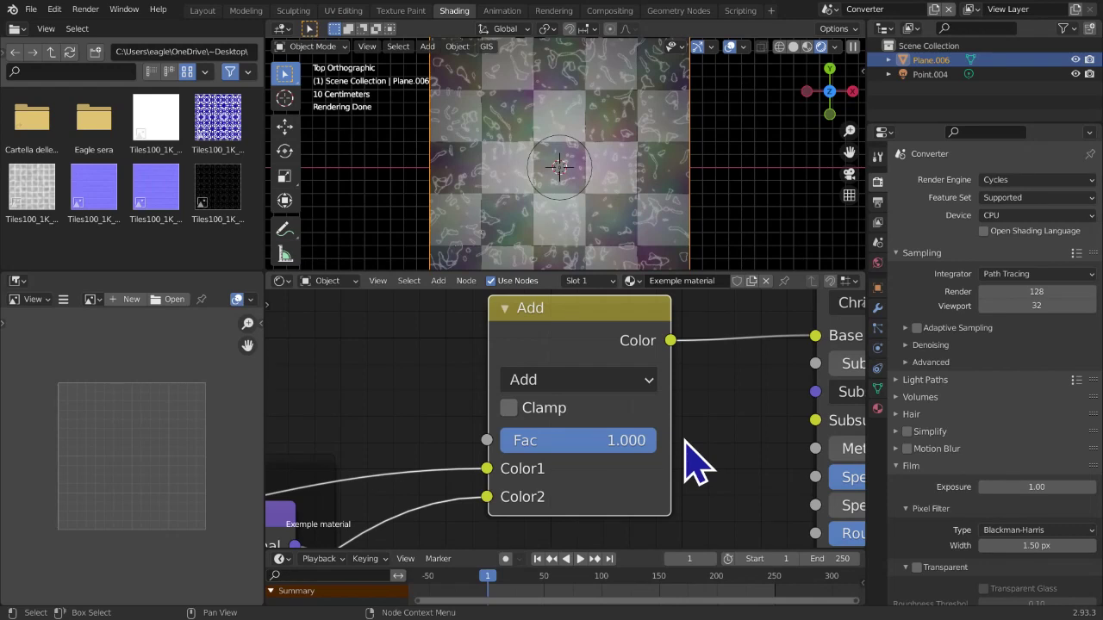
pyautogui.moveTo(646, 440)
pyautogui.mouseDown()
pyautogui.moveTo(501, 442)
pyautogui.moveTo(652, 438)
pyautogui.mouseUp()
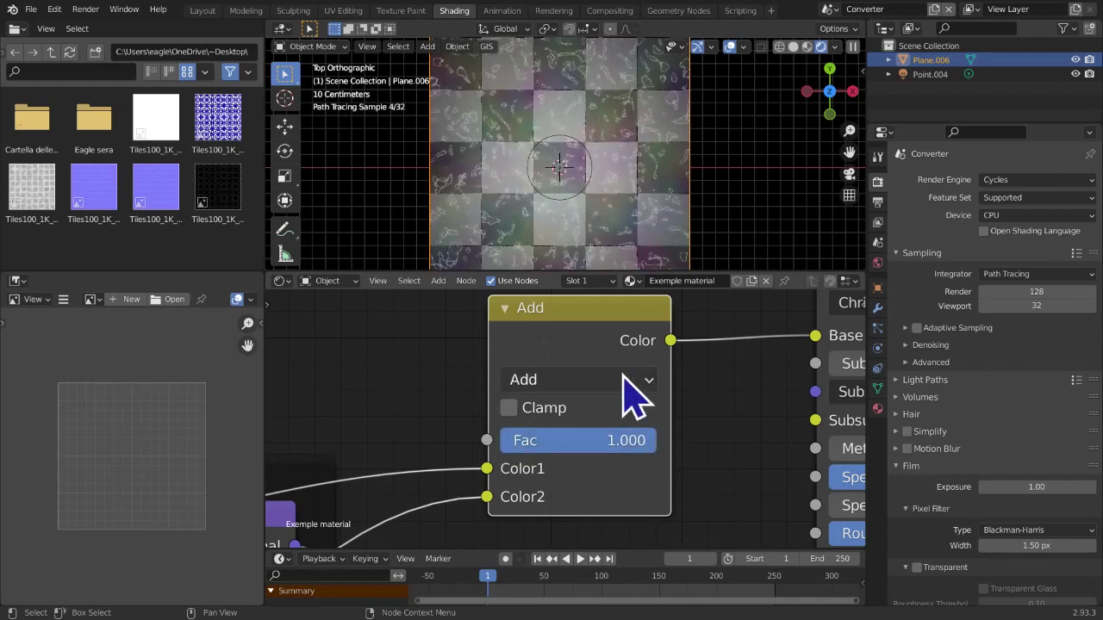
pyautogui.click(635, 392)
pyautogui.scroll(-1, 633, 448)
pyautogui.click(624, 387)
pyautogui.click(561, 390)
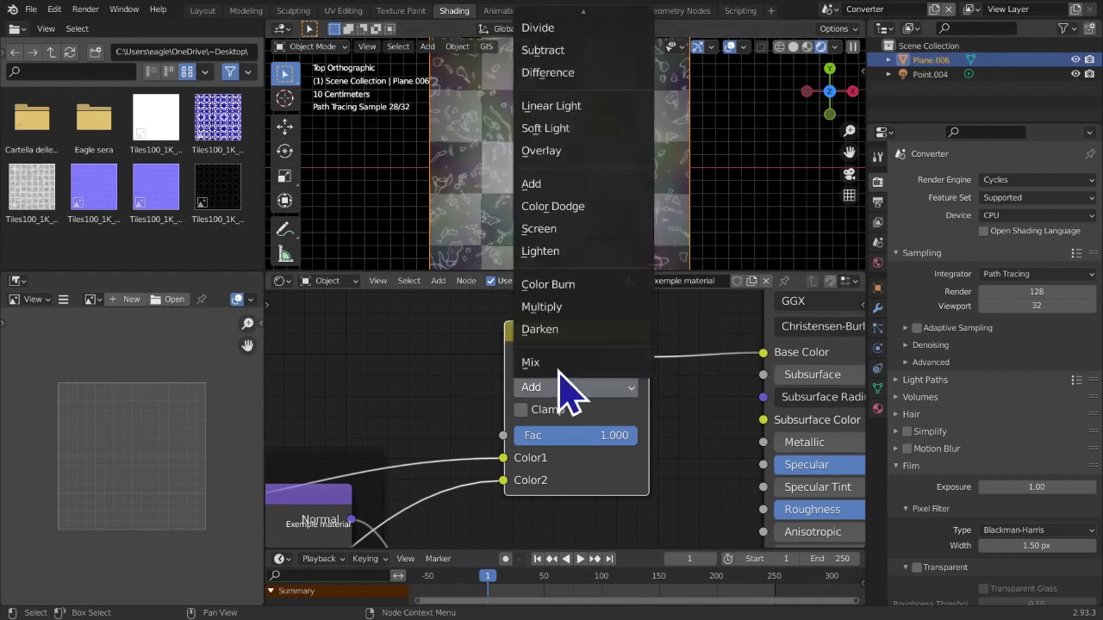
# Preview Subtract blending, sweeping its factor through 0, 0.27, 0.5 and 1
pyautogui.click(572, 48)
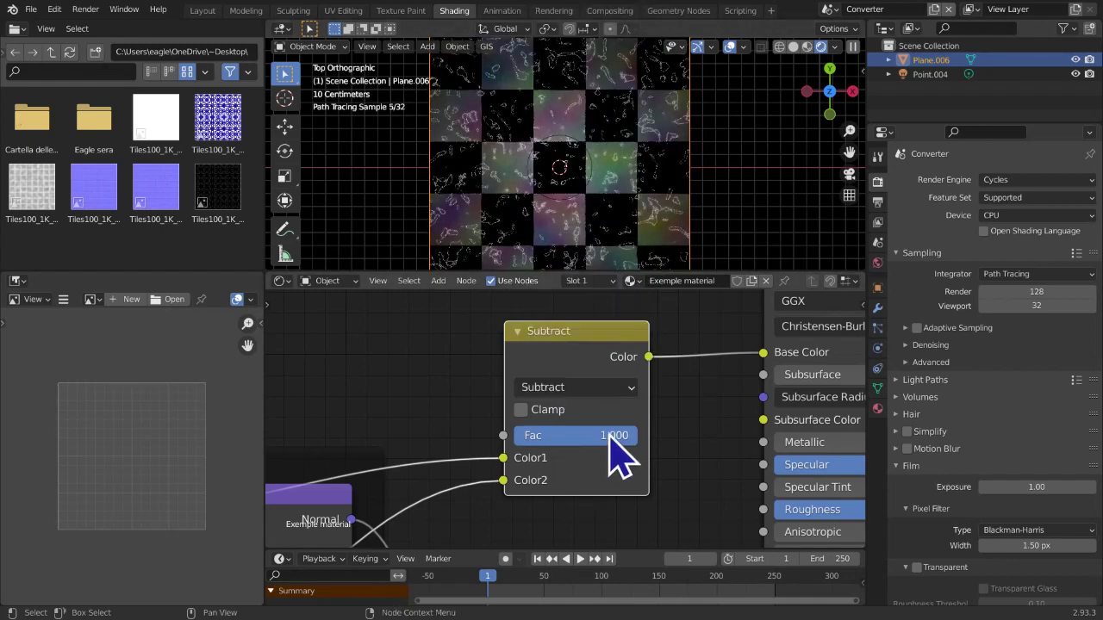
pyautogui.moveTo(608, 434); pyautogui.dragTo(517, 442)
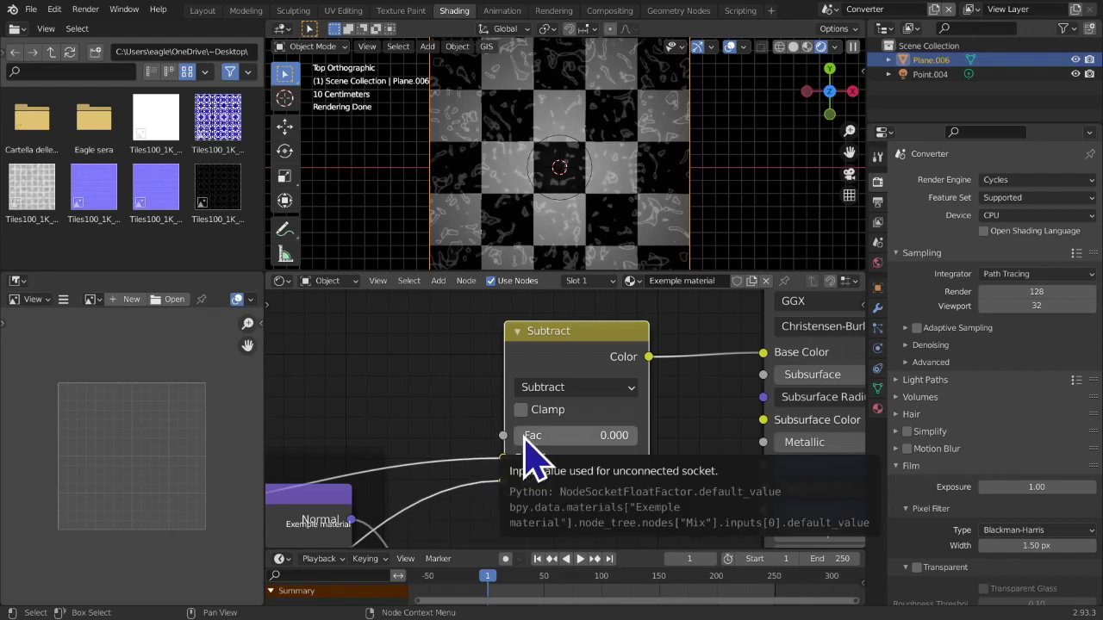
pyautogui.moveTo(522, 436); pyautogui.dragTo(554, 436)
pyautogui.moveTo(559, 435); pyautogui.dragTo(646, 461)
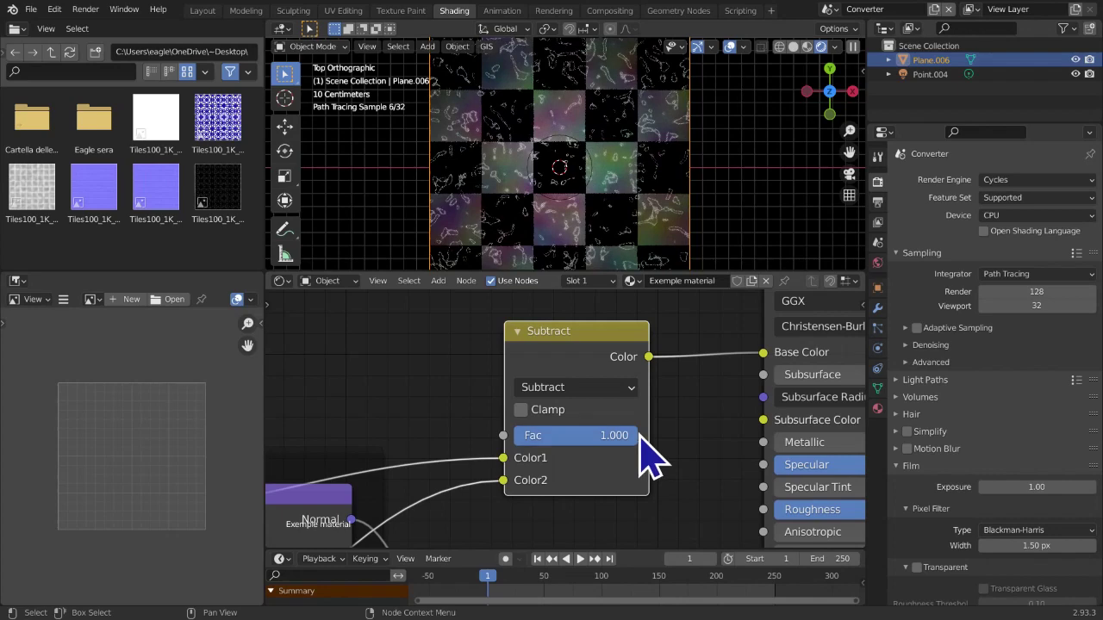
pyautogui.moveTo(622, 431)
pyautogui.mouseDown()
pyautogui.moveTo(515, 439)
pyautogui.moveTo(642, 437)
pyautogui.mouseUp()
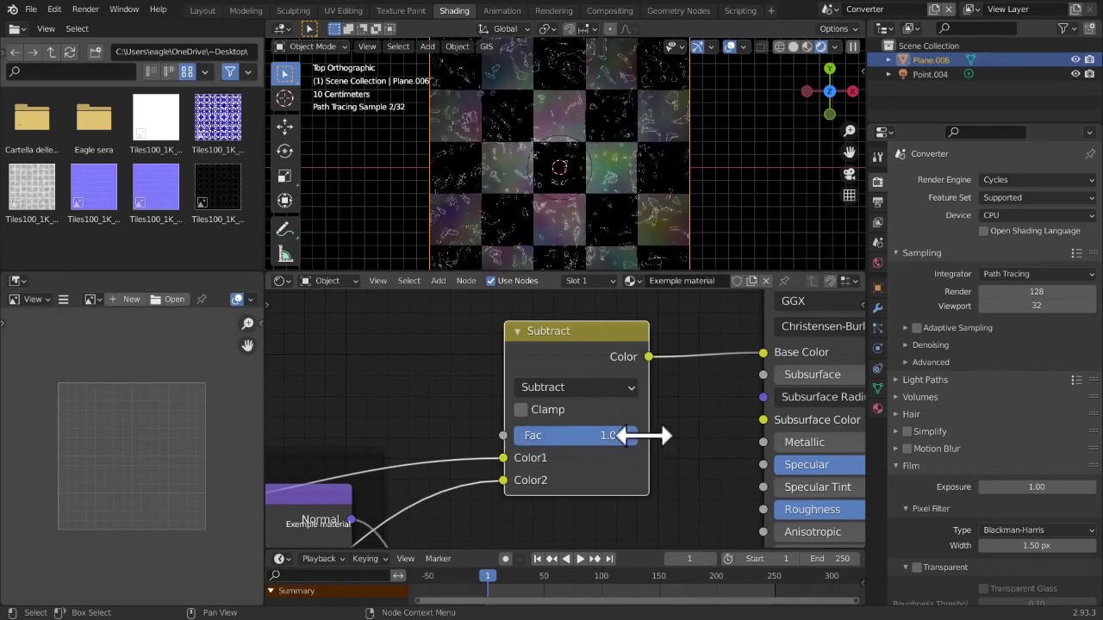
# Switch to Multiply, sweeping its factor from 0 back to 1, then 0.720
pyautogui.click(583, 389)
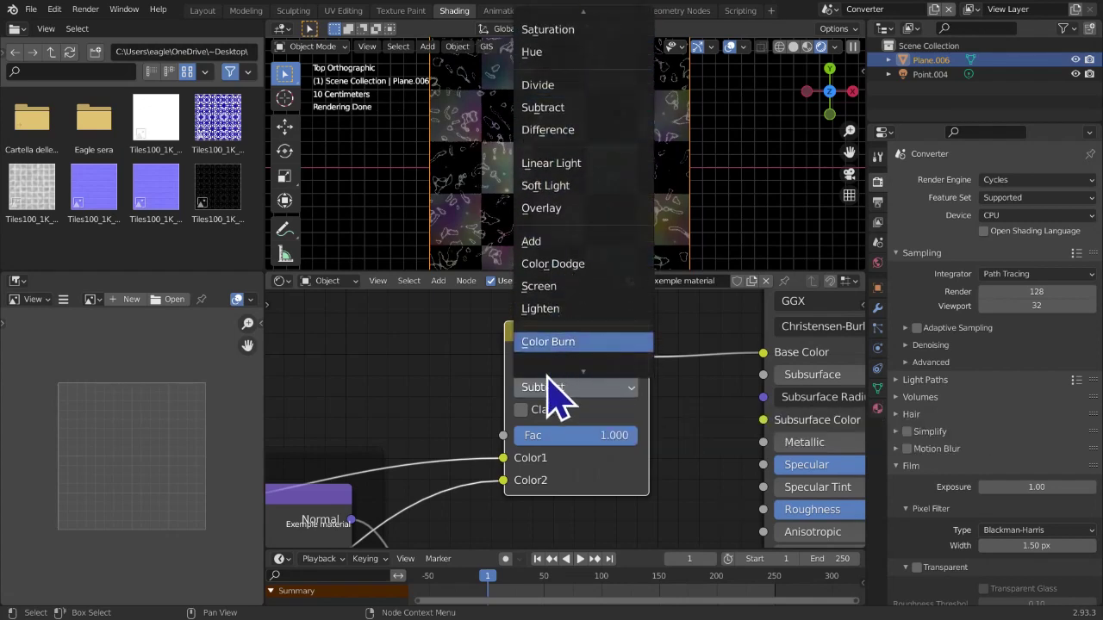
pyautogui.click(552, 306)
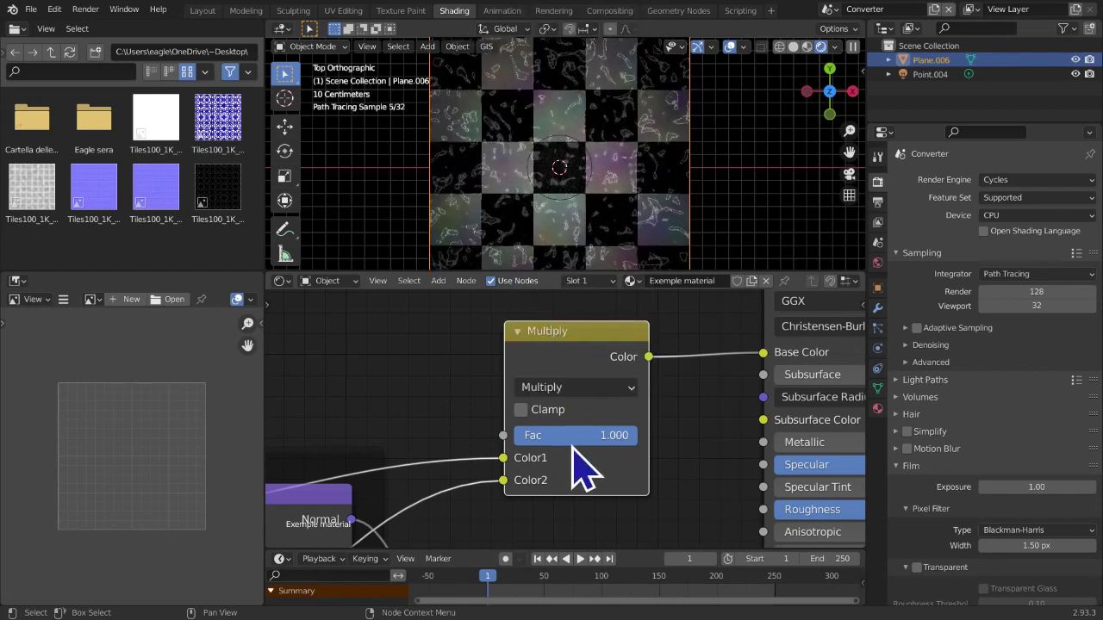
pyautogui.moveTo(600, 440); pyautogui.dragTo(523, 441)
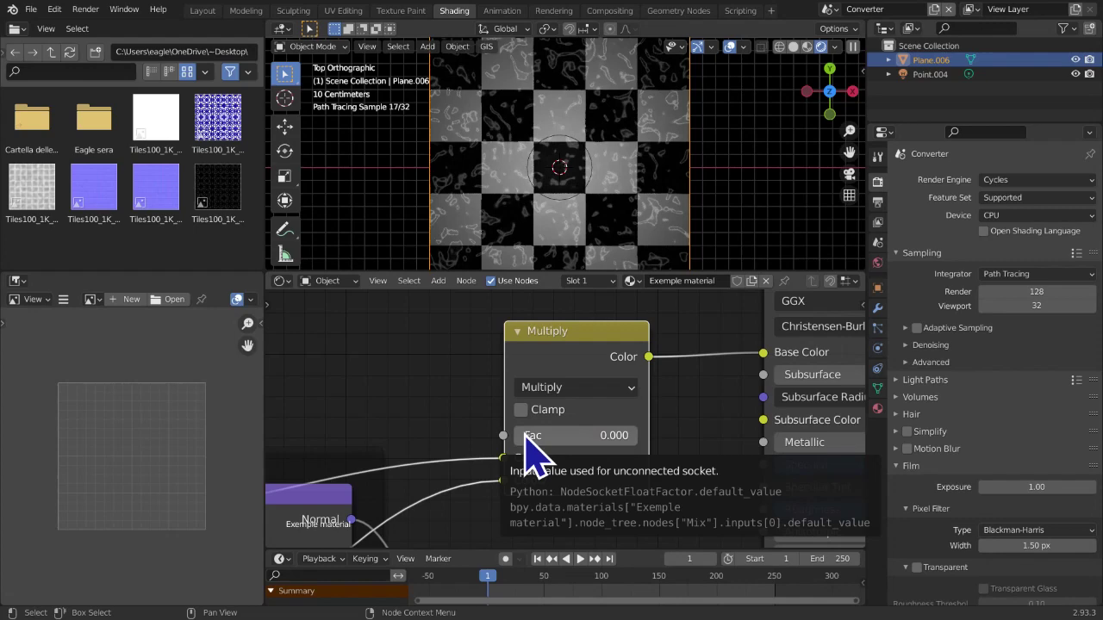
pyautogui.scroll(-2, 493, 450)
pyautogui.moveTo(556, 443); pyautogui.dragTo(529, 452, button='middle')
pyautogui.scroll(3, 550, 460)
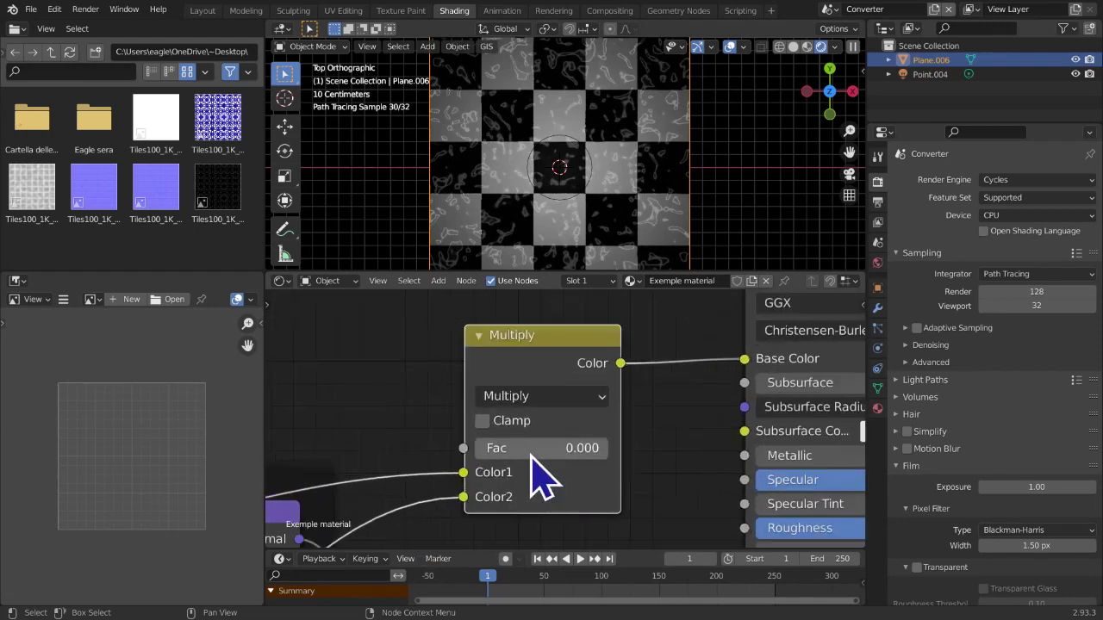
pyautogui.moveTo(530, 448); pyautogui.dragTo(616, 448)
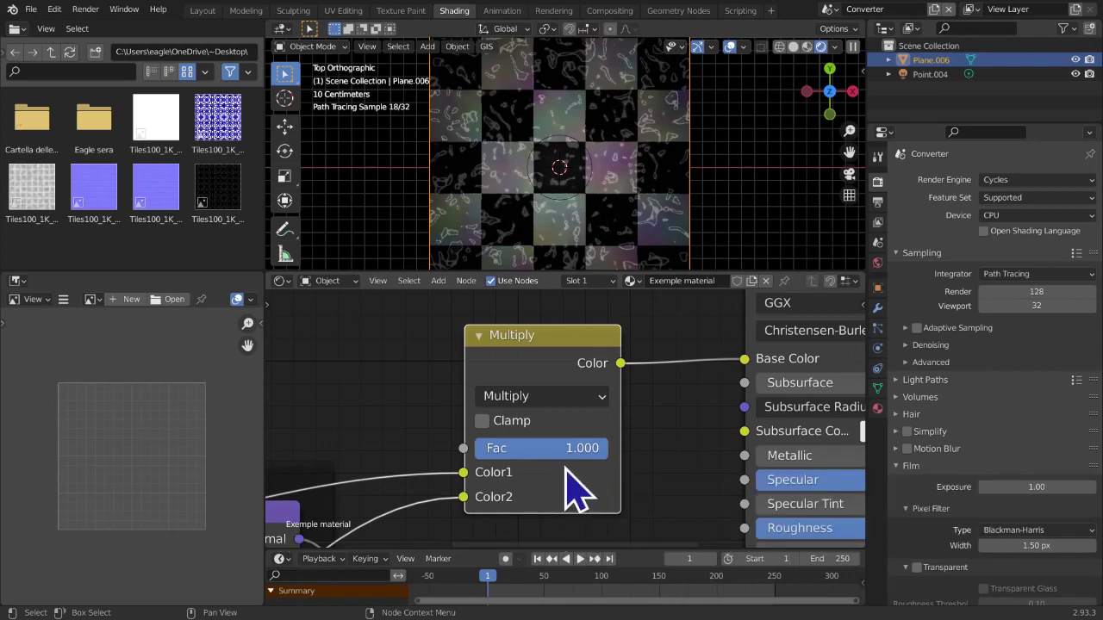
pyautogui.click(585, 422)
pyautogui.click(584, 420)
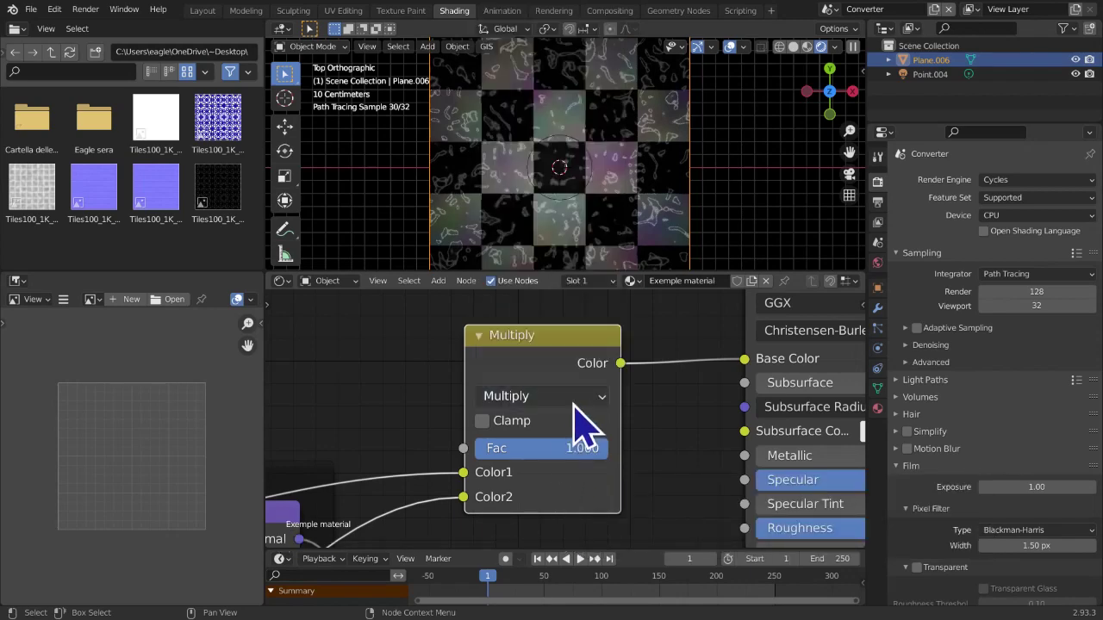
pyautogui.moveTo(546, 448); pyautogui.dragTo(617, 452)
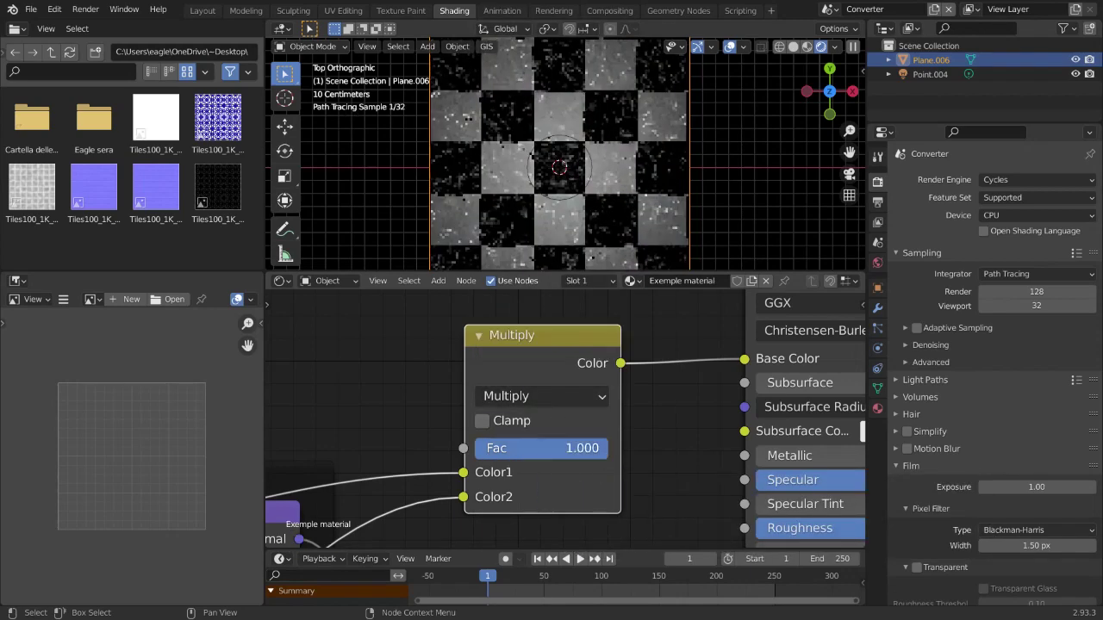
# Preview Divide and then Overlay blending, sweeping each factor
pyautogui.click(541, 398)
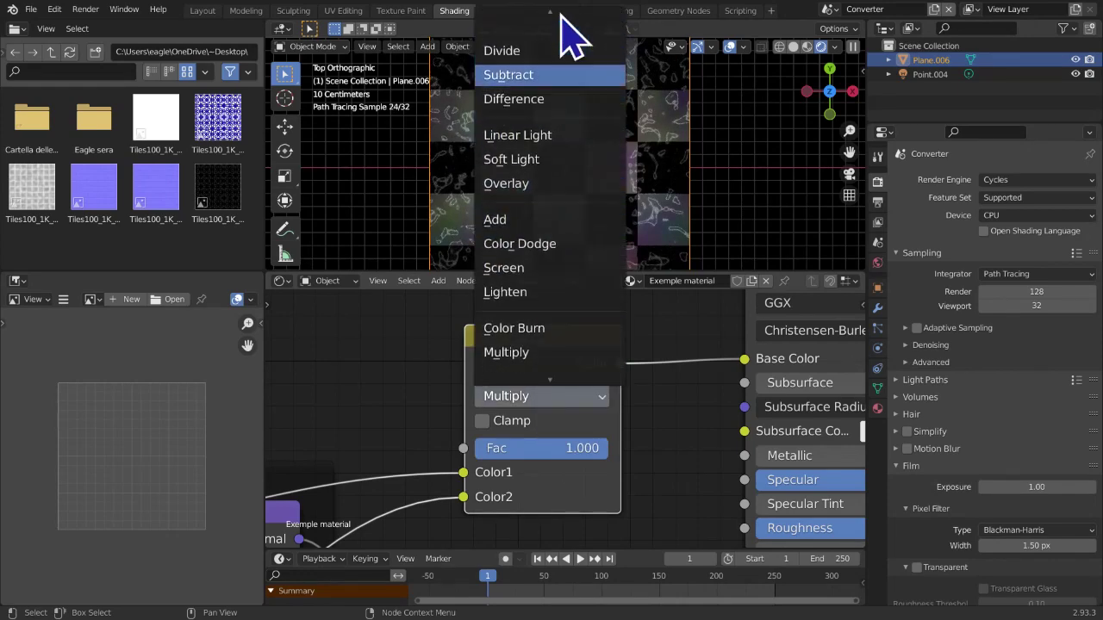
pyautogui.click(522, 109)
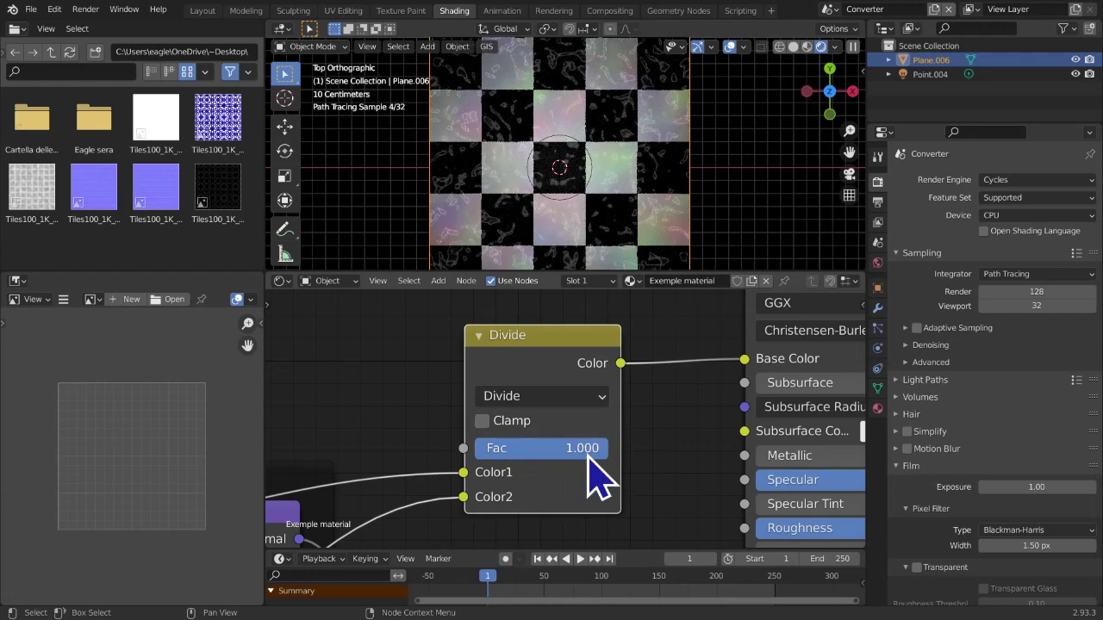
pyautogui.moveTo(587, 451)
pyautogui.mouseDown()
pyautogui.moveTo(474, 451)
pyautogui.moveTo(610, 450)
pyautogui.mouseUp()
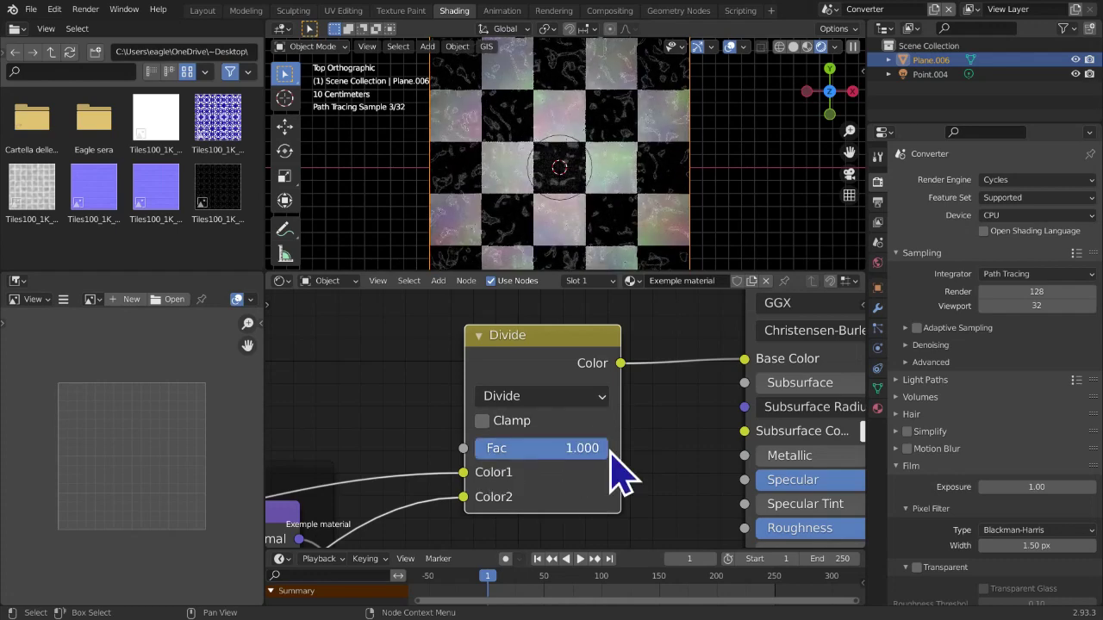
pyautogui.click(591, 396)
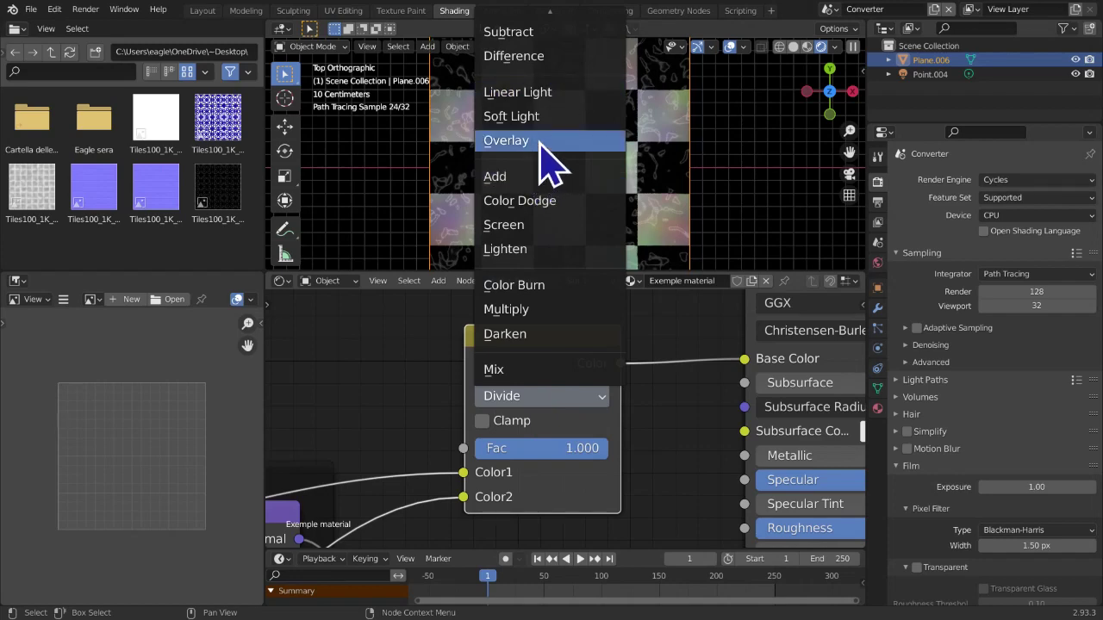
pyautogui.click(543, 140)
pyautogui.moveTo(546, 449); pyautogui.dragTo(610, 450)
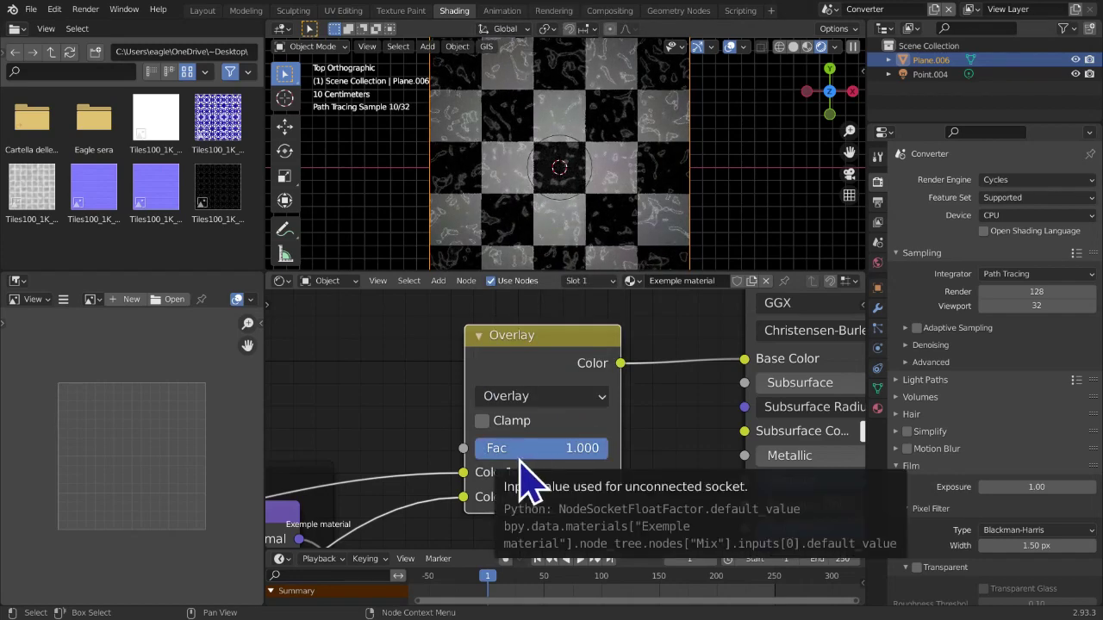
# Set the blending back to Mix with factor 0
pyautogui.scroll(-3, 564, 445)
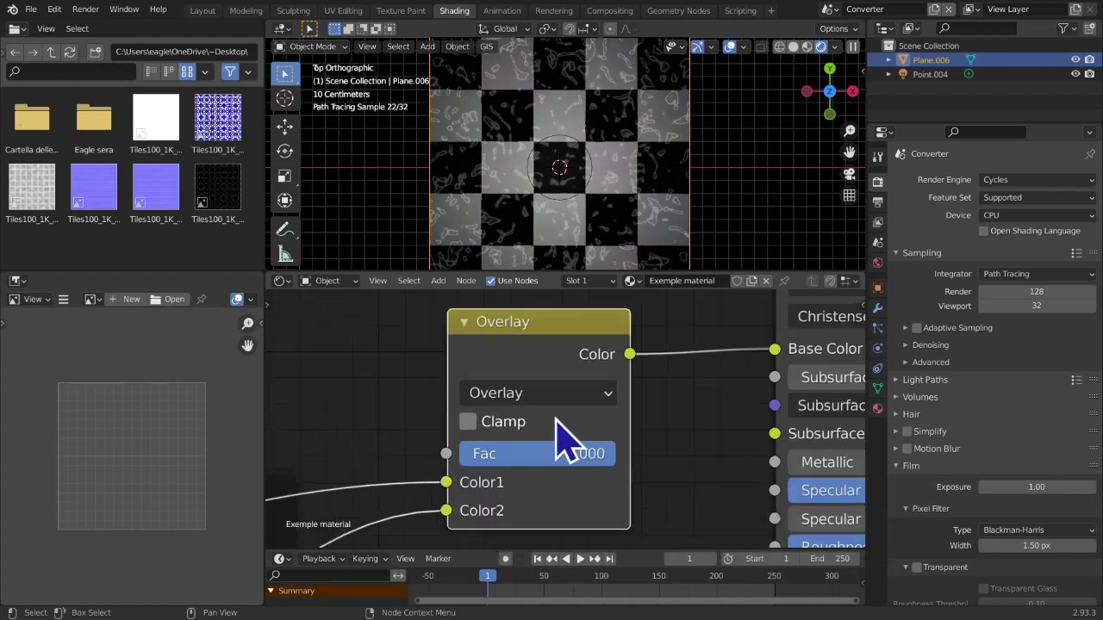
pyautogui.click(554, 406)
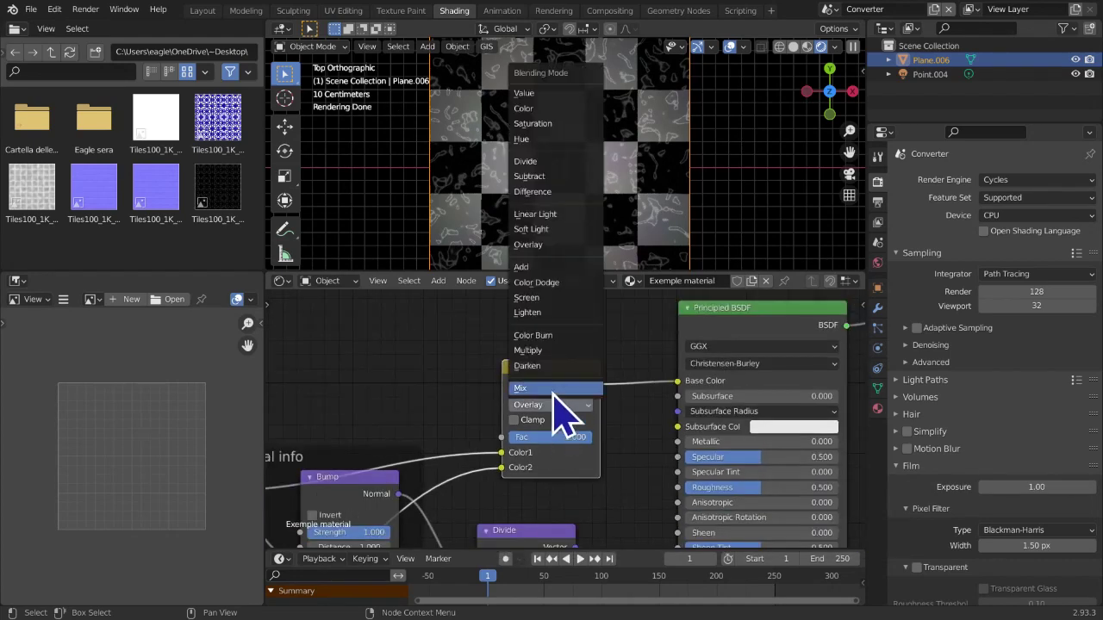
pyautogui.click(553, 389)
pyautogui.moveTo(552, 437); pyautogui.dragTo(595, 440)
pyautogui.click(573, 404)
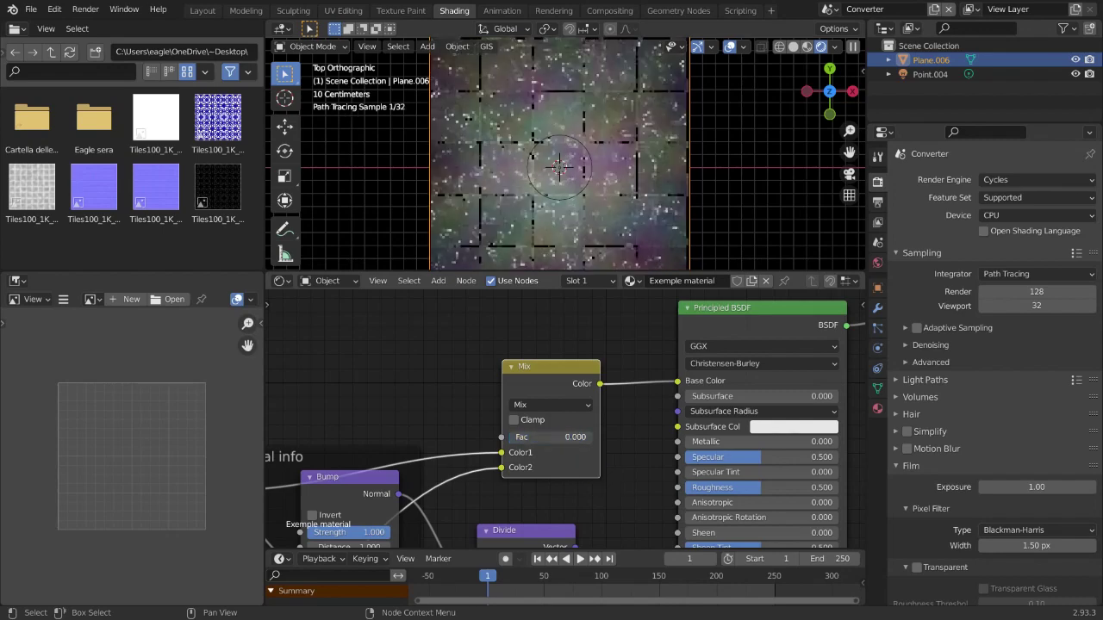
# Preview Add and then Subtract blending, each with factor dropped to 0
pyautogui.click(551, 405)
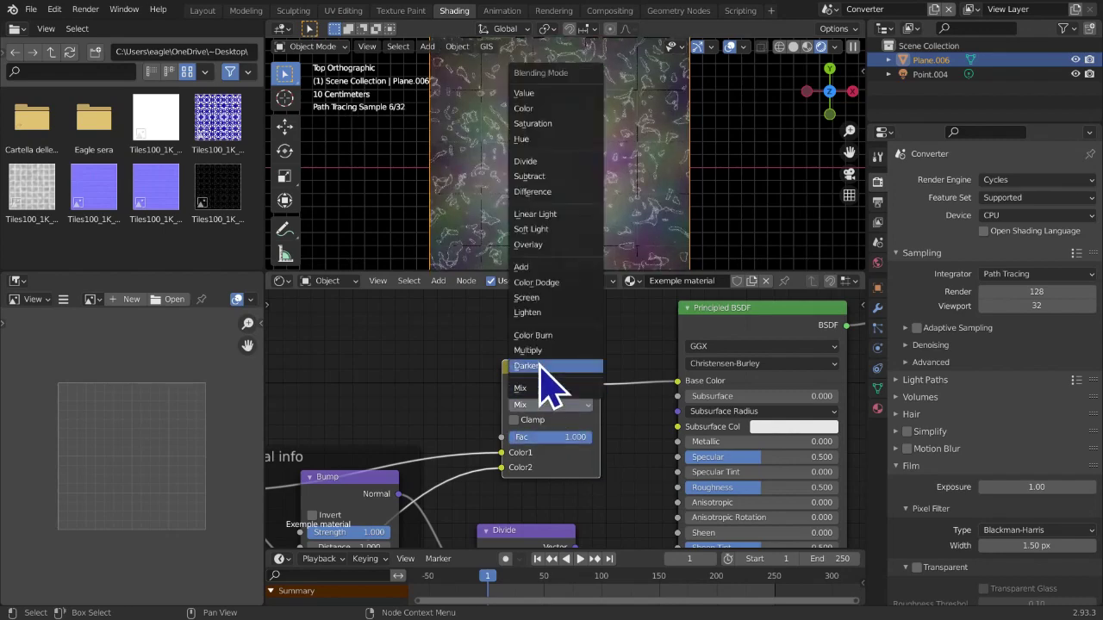
pyautogui.click(561, 267)
pyautogui.moveTo(547, 439); pyautogui.dragTo(603, 465)
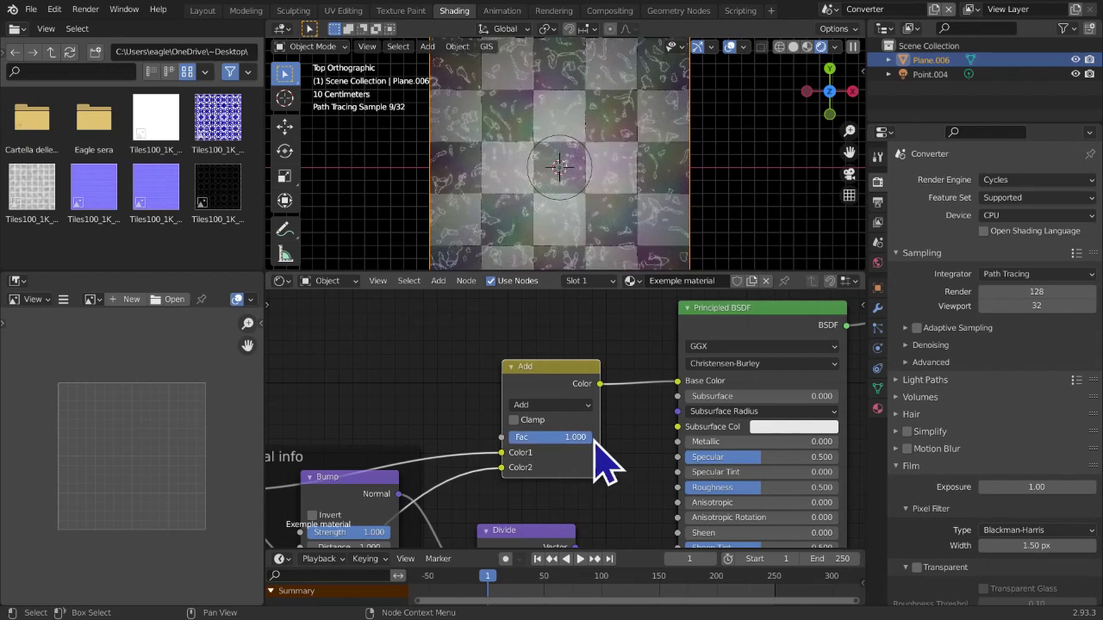
pyautogui.click(568, 407)
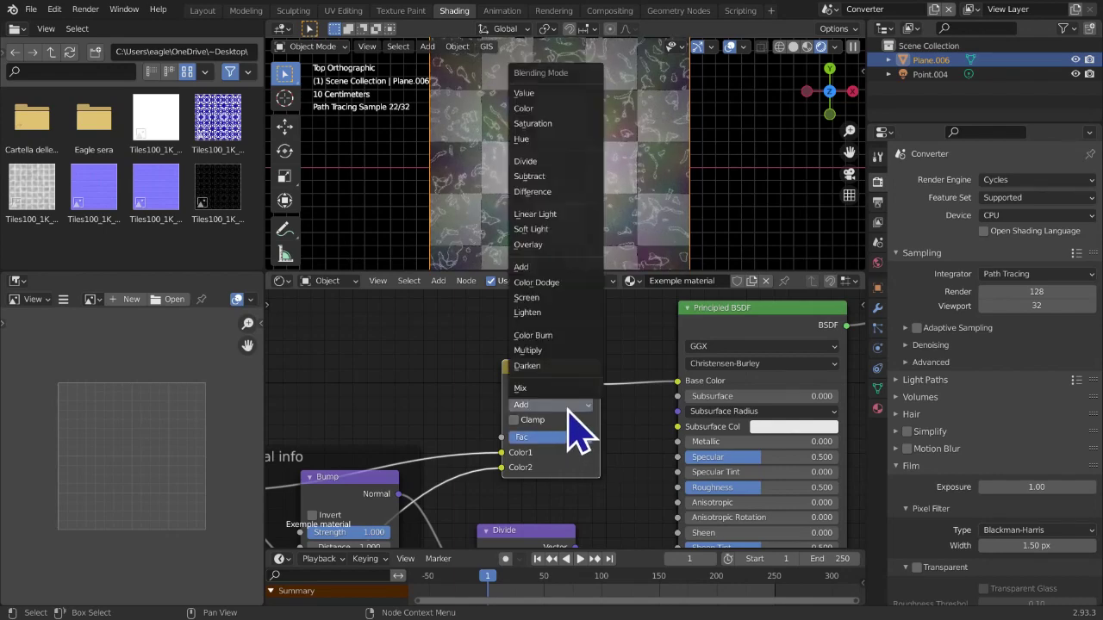
pyautogui.click(542, 177)
pyautogui.moveTo(551, 438); pyautogui.dragTo(595, 448)
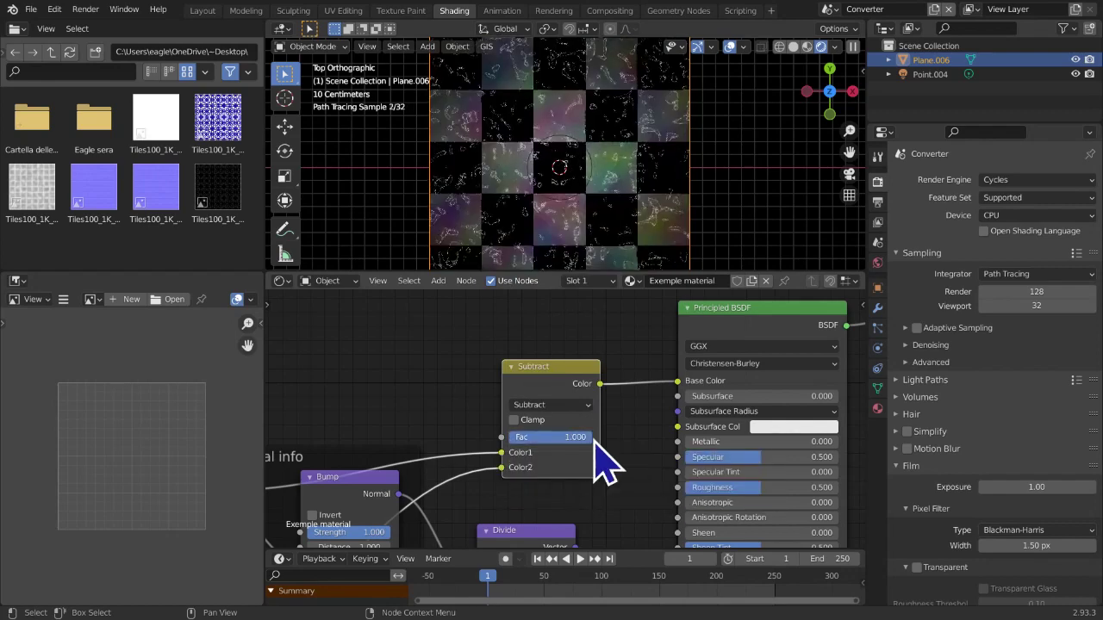
# Try Multiply, then settle on Divide blending at factor 1.000
pyautogui.click(564, 407)
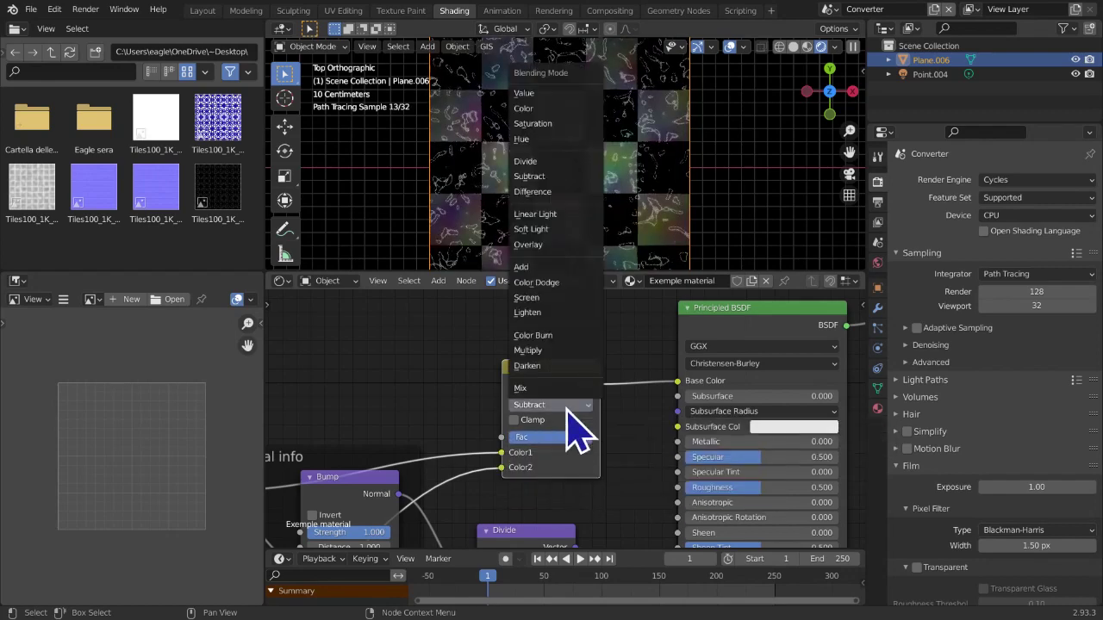
pyautogui.click(529, 350)
pyautogui.moveTo(560, 438)
pyautogui.mouseDown()
pyautogui.moveTo(511, 457)
pyautogui.moveTo(561, 435)
pyautogui.mouseUp()
pyautogui.click(532, 407)
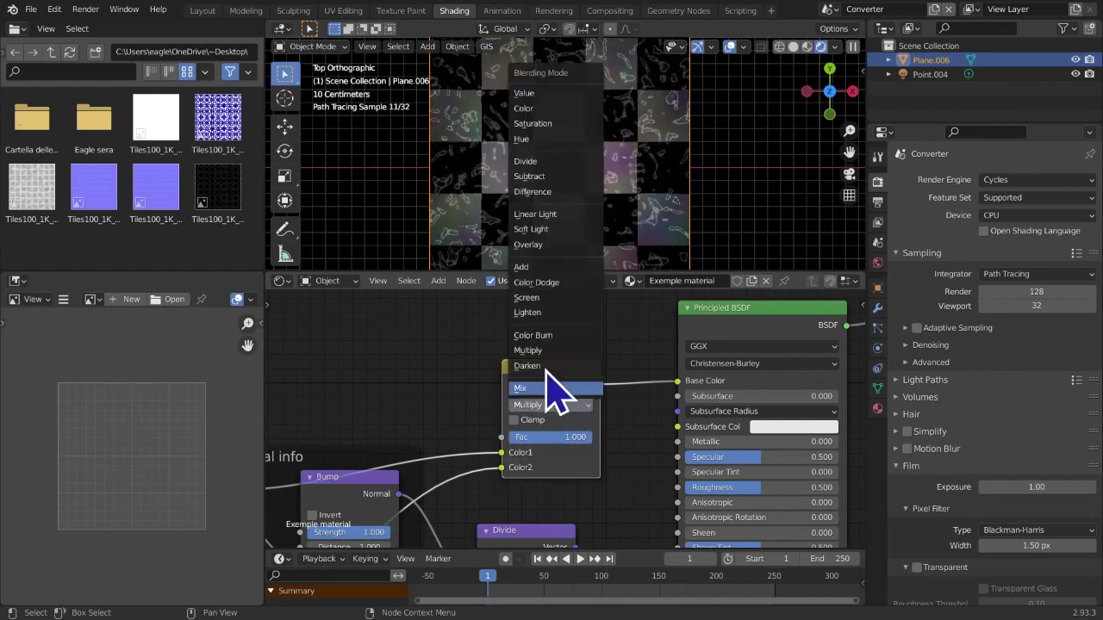
pyautogui.click(545, 163)
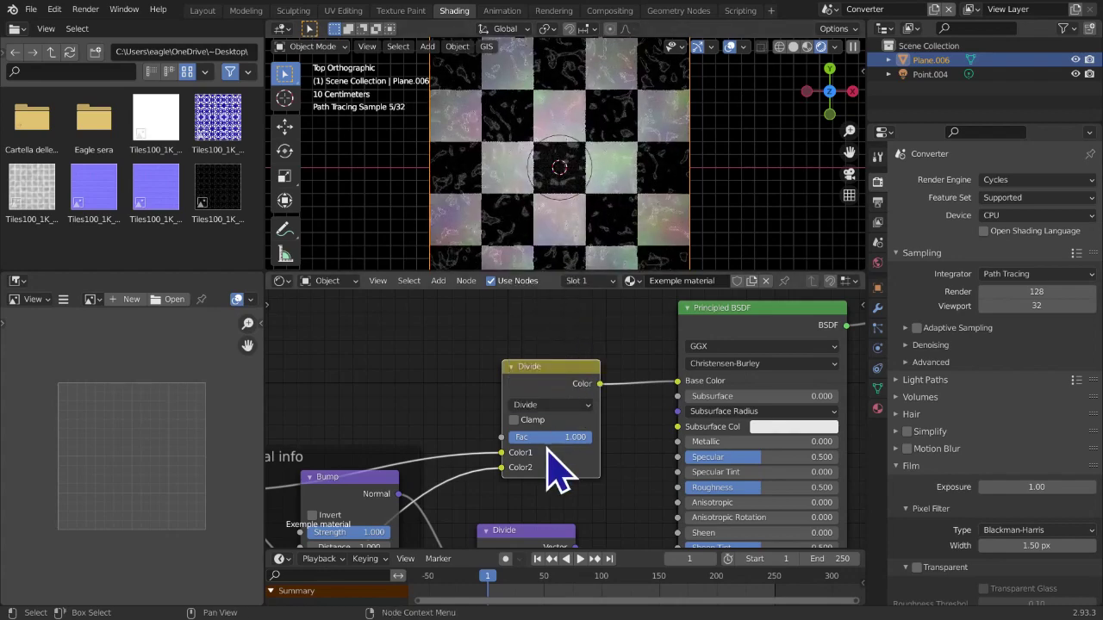
pyautogui.moveTo(587, 438)
pyautogui.mouseDown()
pyautogui.moveTo(508, 438)
pyautogui.moveTo(594, 440)
pyautogui.mouseUp()
# Orbit the viewport to see the checker plane in perspective
pyautogui.scroll(-5, 595, 447)
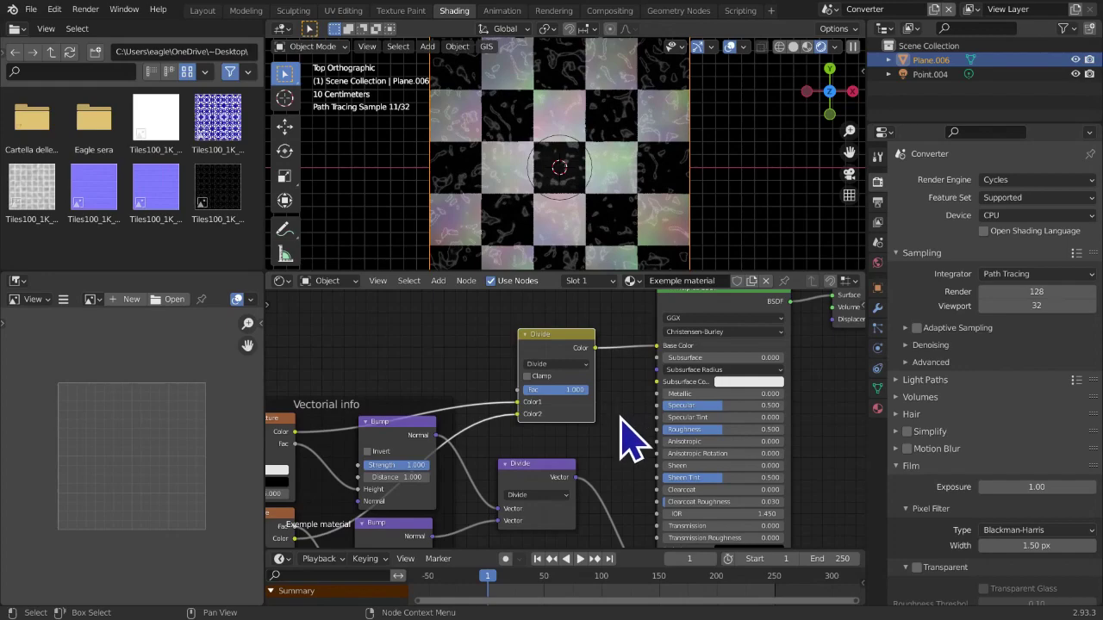
pyautogui.scroll(-1, 633, 422)
pyautogui.moveTo(620, 216); pyautogui.dragTo(656, 161, button='middle')
pyautogui.scroll(-3, 567, 434)
pyautogui.scroll(-3, 593, 214)
# Centre the node tree in the editor and select the vector Divide node
pyautogui.scroll(2, 492, 339)
pyautogui.moveTo(489, 385); pyautogui.dragTo(522, 342, button='middle')
pyautogui.scroll(2, 517, 354)
pyautogui.moveTo(479, 408); pyautogui.dragTo(454, 424, button='middle')
pyautogui.scroll(2, 495, 412)
pyautogui.click(549, 417)
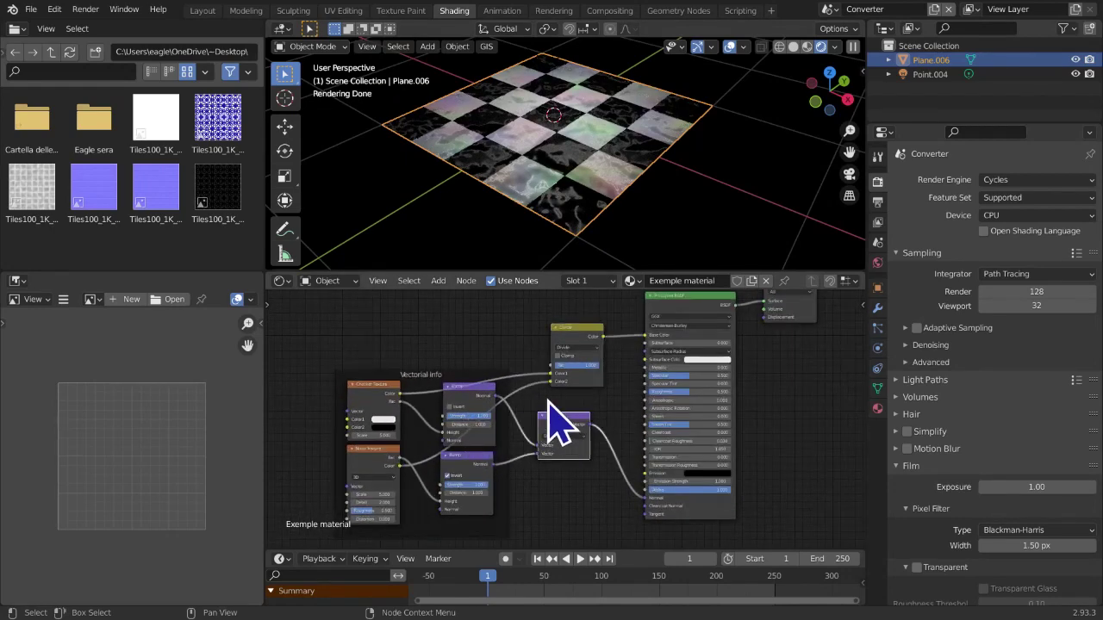
# Browse the Add menu, then box-select the framed Vectorial info node group
pyautogui.click(438, 282)
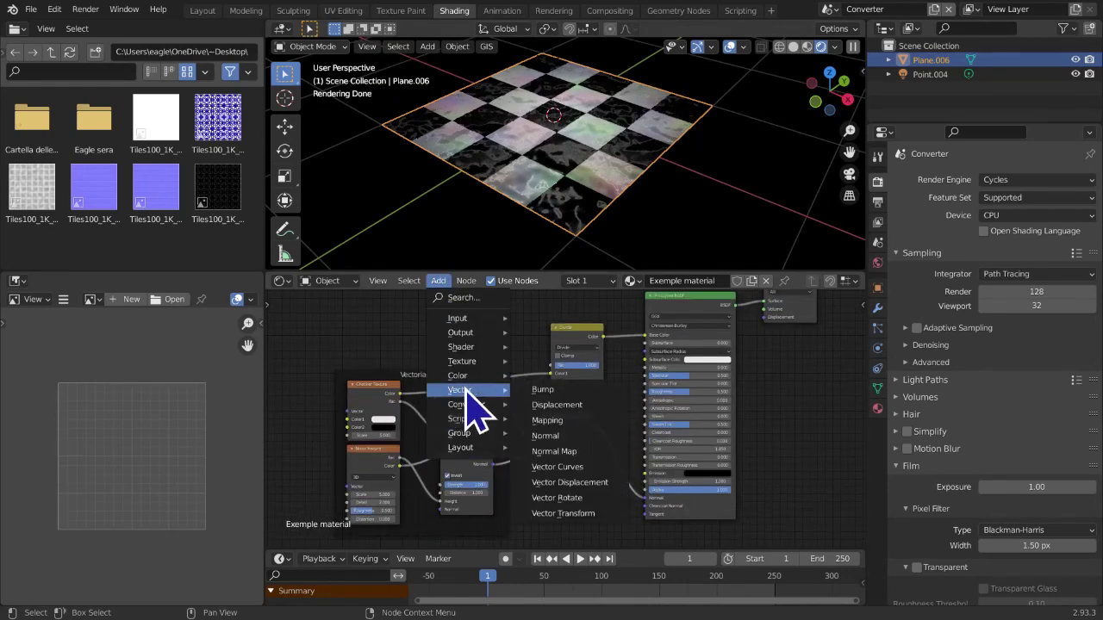
pyautogui.moveTo(440, 404)
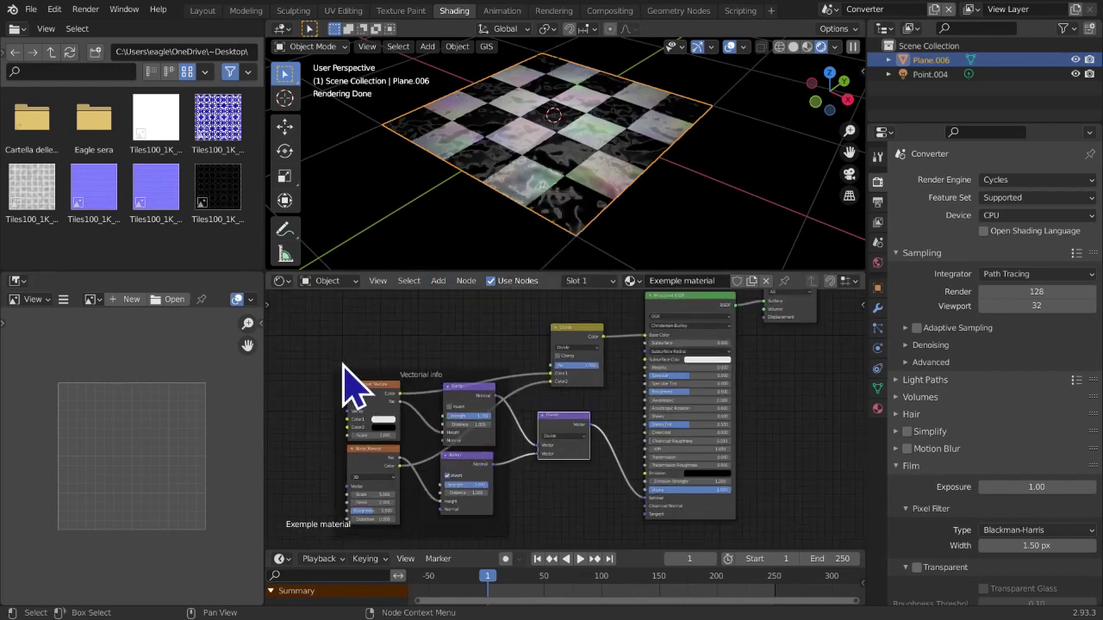
pyautogui.scroll(-3, 355, 388)
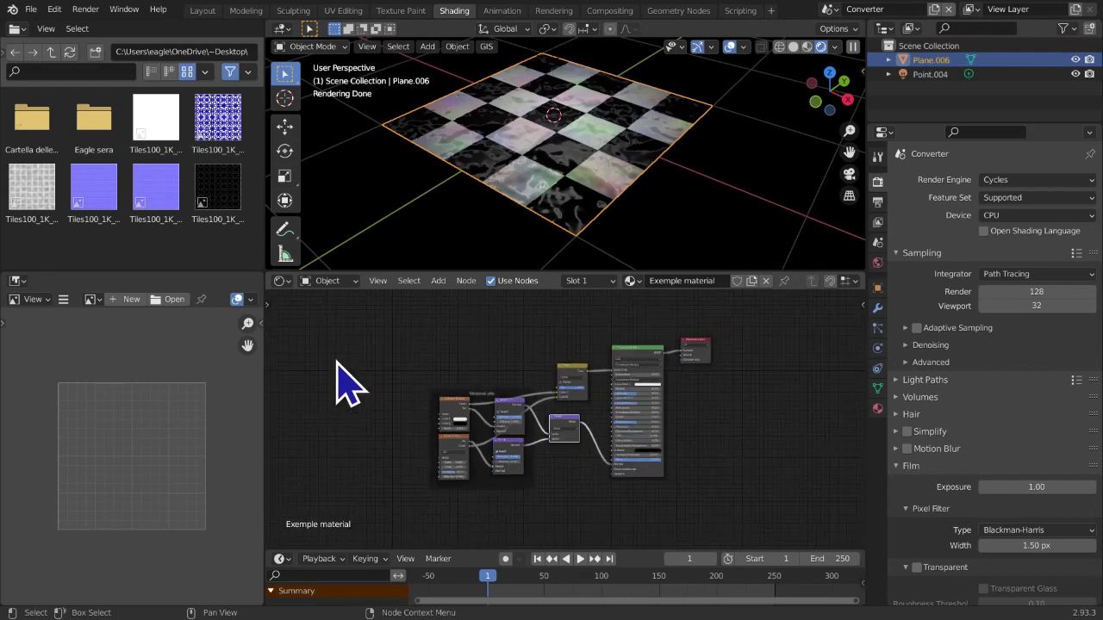
pyautogui.moveTo(368, 300); pyautogui.dragTo(572, 519)
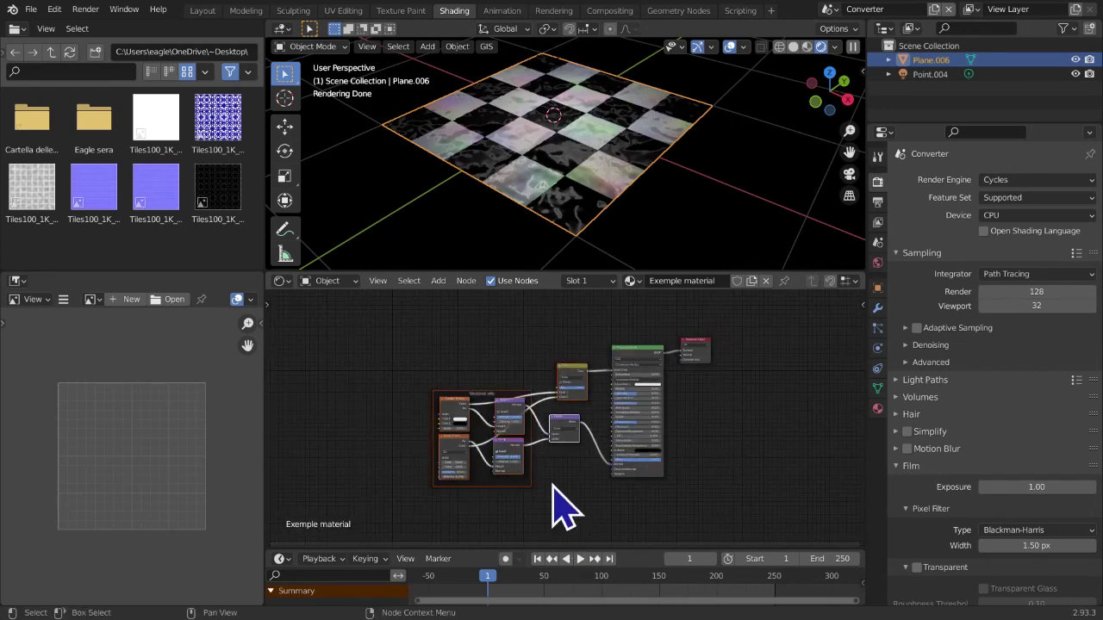
# Delete the old texture nodes from the material
pyautogui.press('Delete')
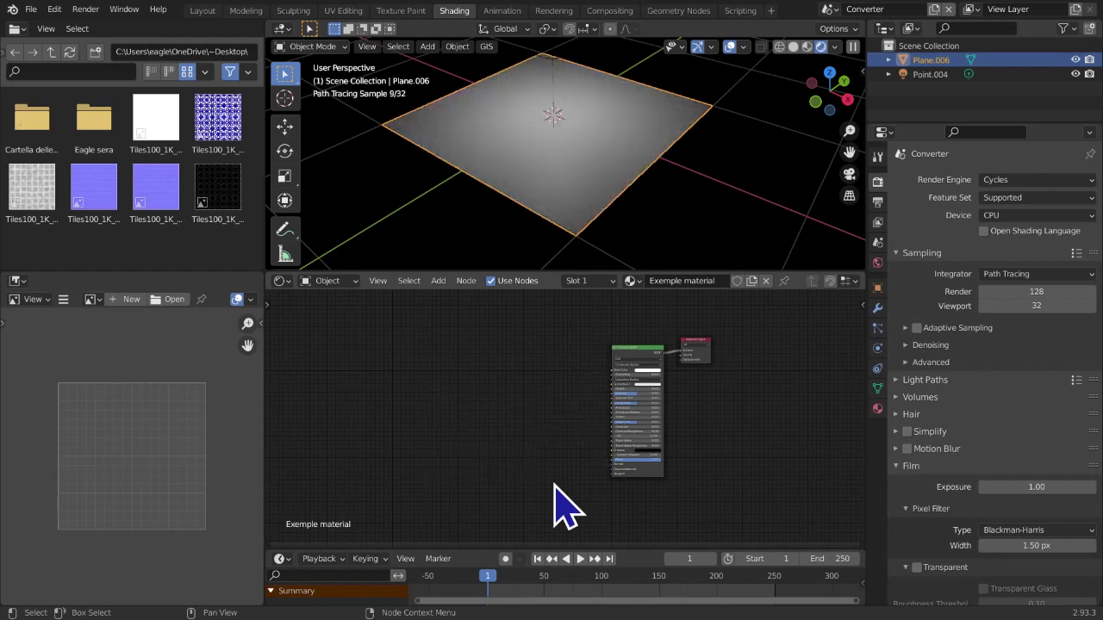
pyautogui.moveTo(505, 448); pyautogui.dragTo(438, 456, button='middle')
pyautogui.scroll(4, 468, 456)
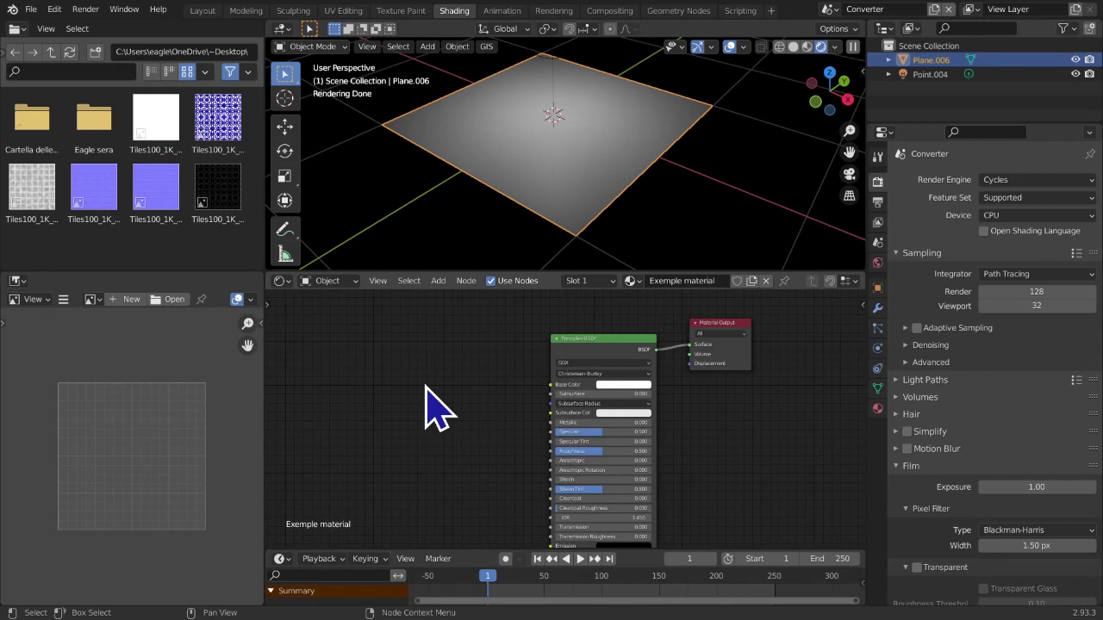
# Add a Noise Texture left of the shader, with its Fac linked to Base Color
pyautogui.hotkey('shift', 'a')
pyautogui.moveTo(426, 385)
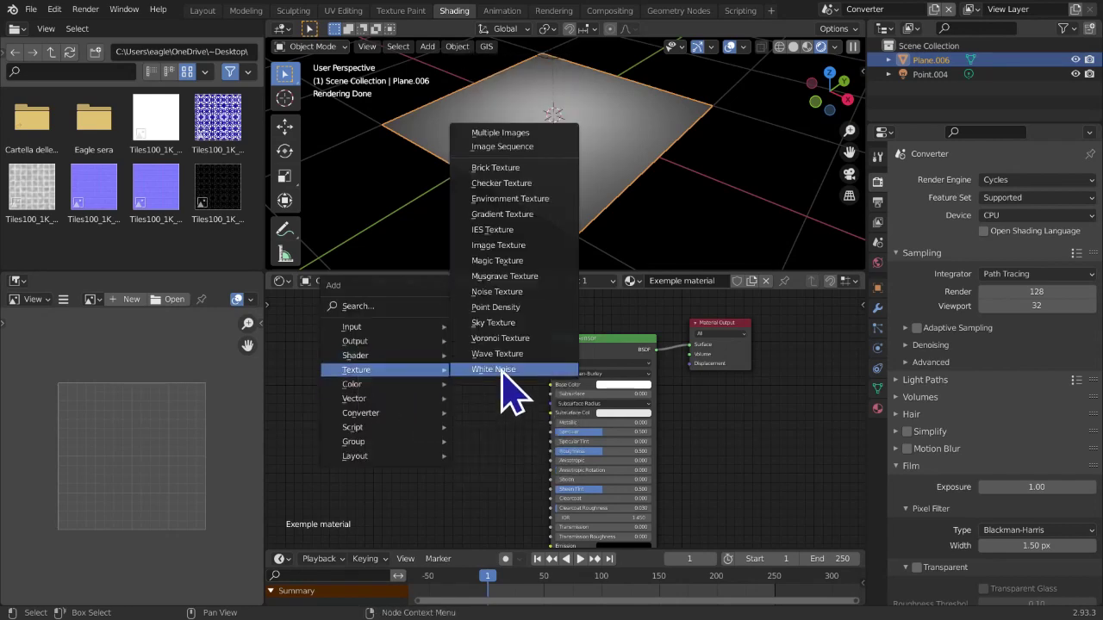
pyautogui.click(497, 291)
pyautogui.click(276, 366)
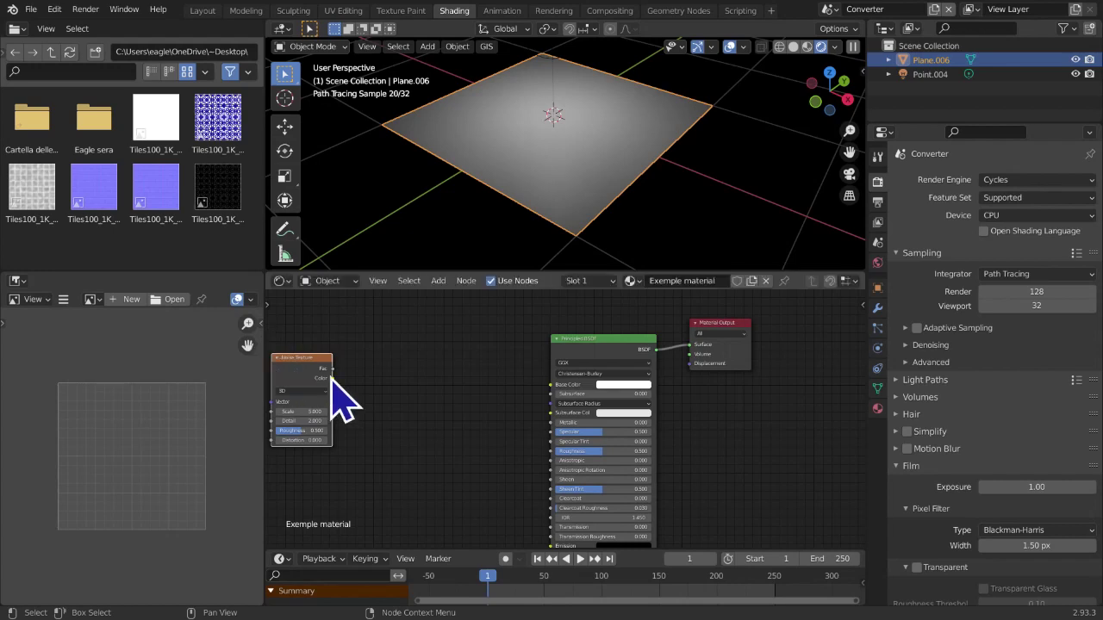
pyautogui.moveTo(333, 369); pyautogui.dragTo(556, 382)
pyautogui.moveTo(557, 382); pyautogui.dragTo(649, 435, button='middle')
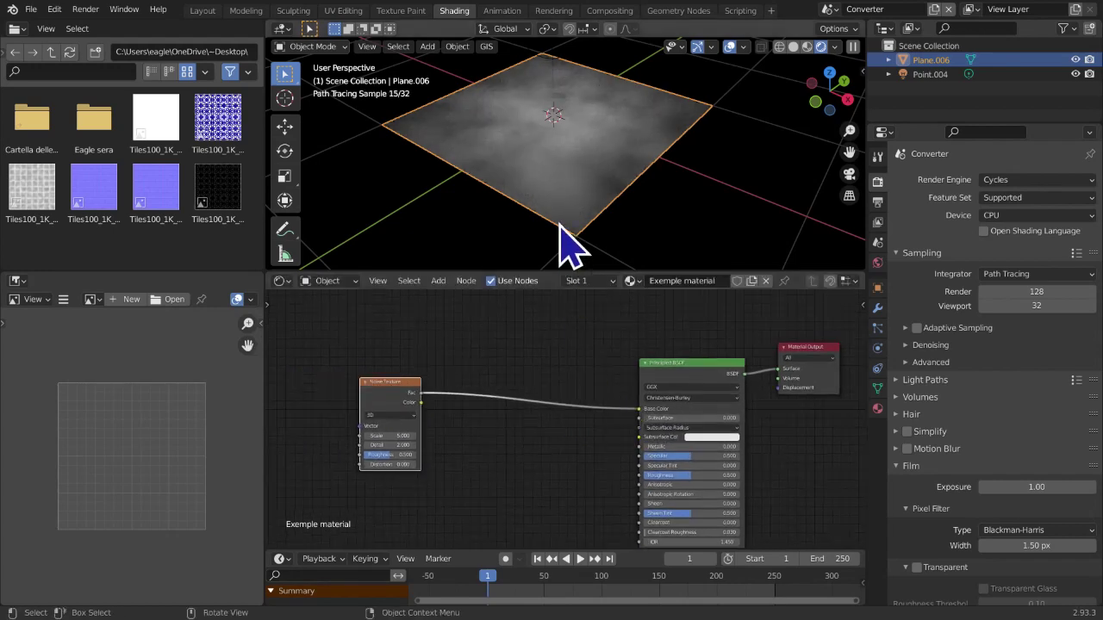
pyautogui.moveTo(559, 225); pyautogui.dragTo(562, 245, button='middle')
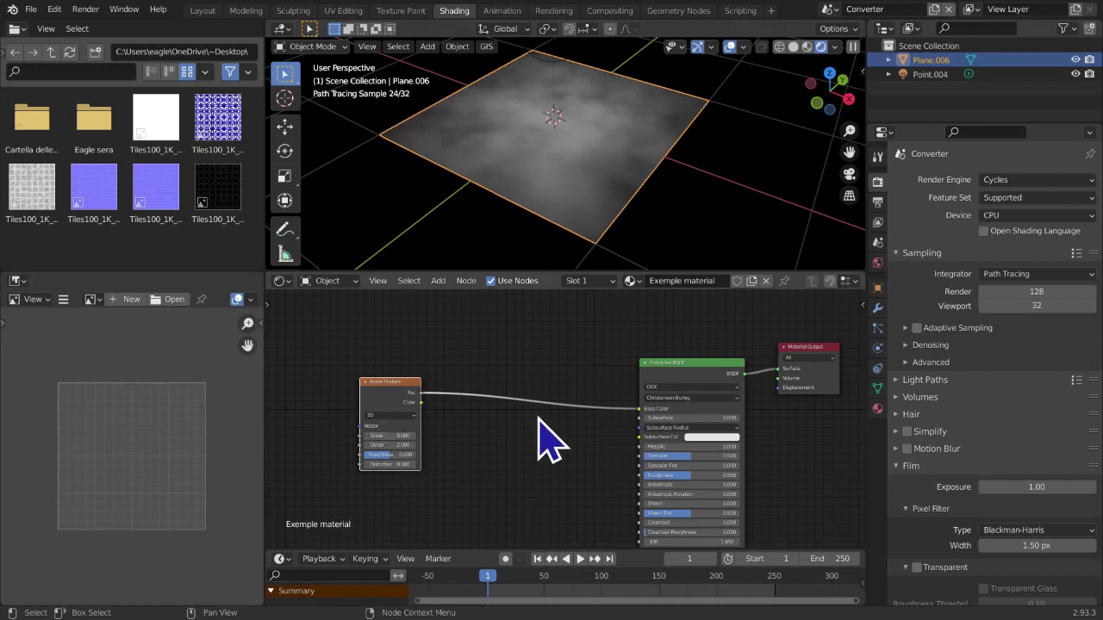
# Set the Noise Texture scale to 500
pyautogui.hotkey('shift', 'a')
pyautogui.moveTo(493, 462)
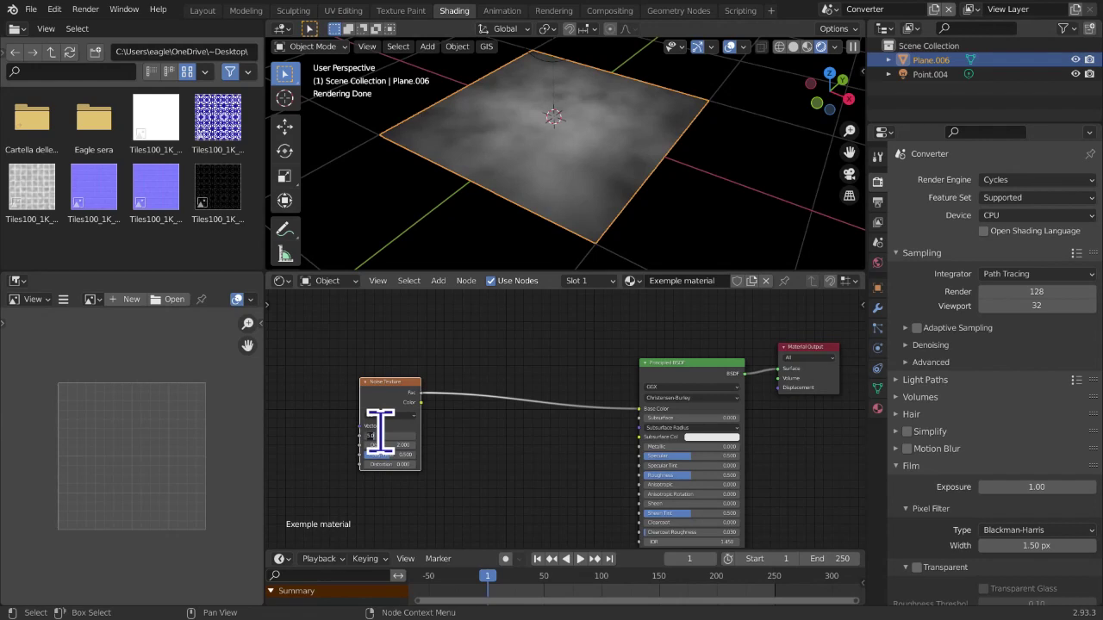
pyautogui.press('Return')
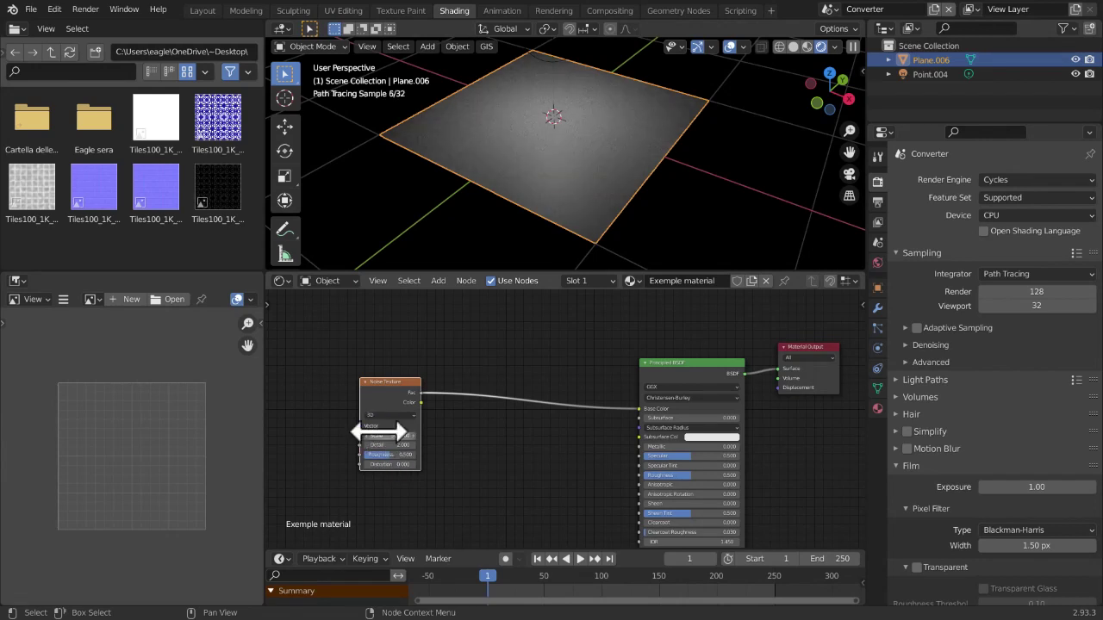
pyautogui.moveTo(530, 228); pyautogui.dragTo(555, 237, button='middle')
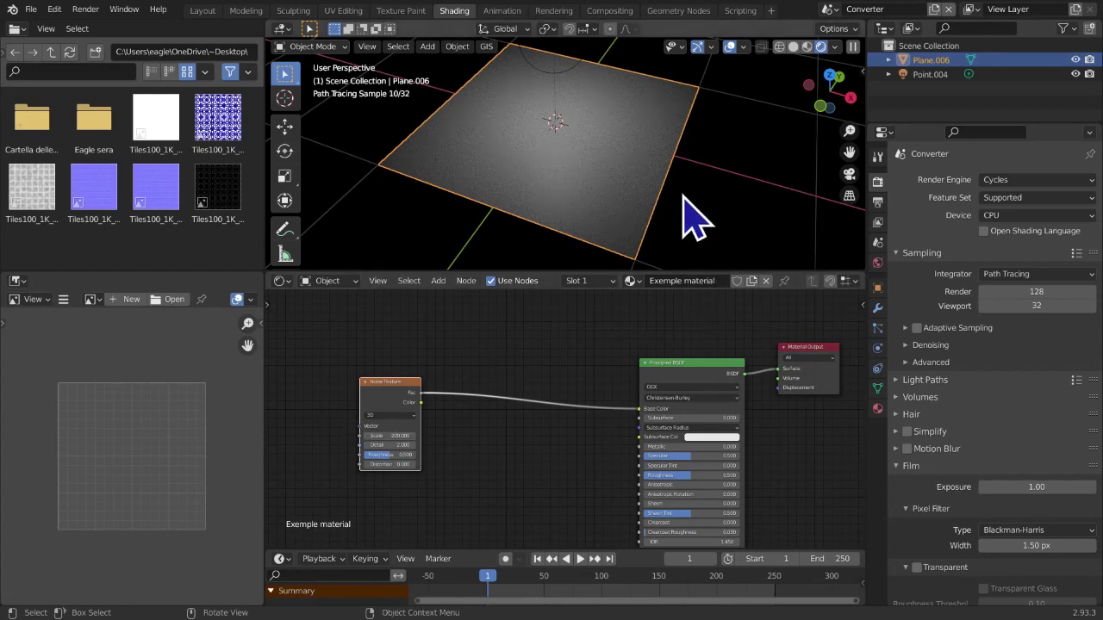
pyautogui.scroll(4, 615, 237)
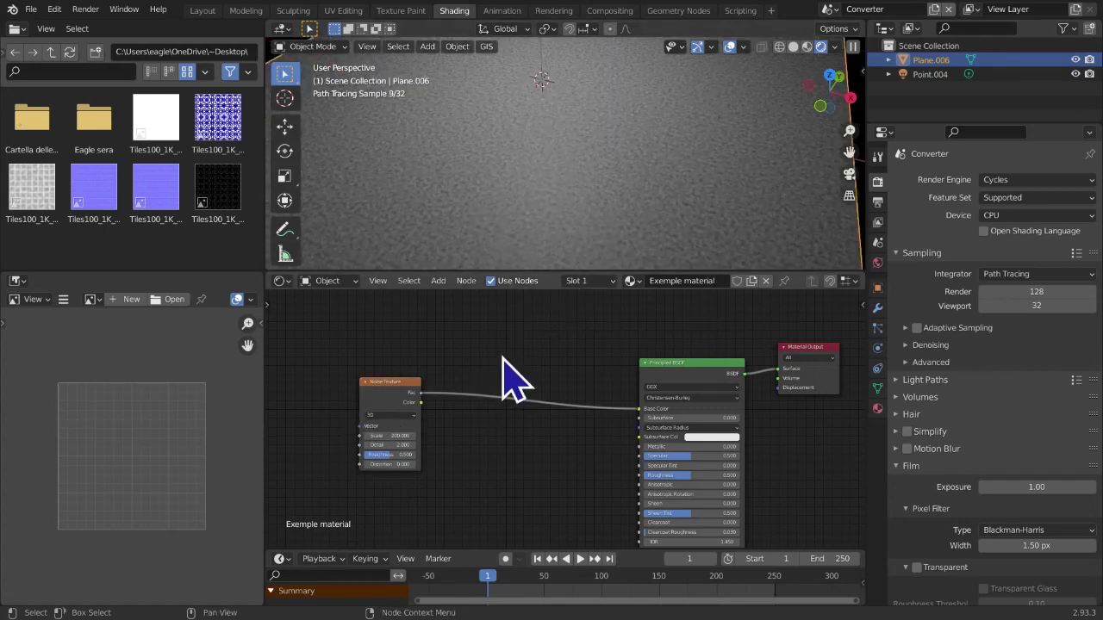
pyautogui.hotkey('shift', 'a')
# Insert a ColorRamp on the link between the noise and Base Color
pyautogui.moveTo(493, 396)
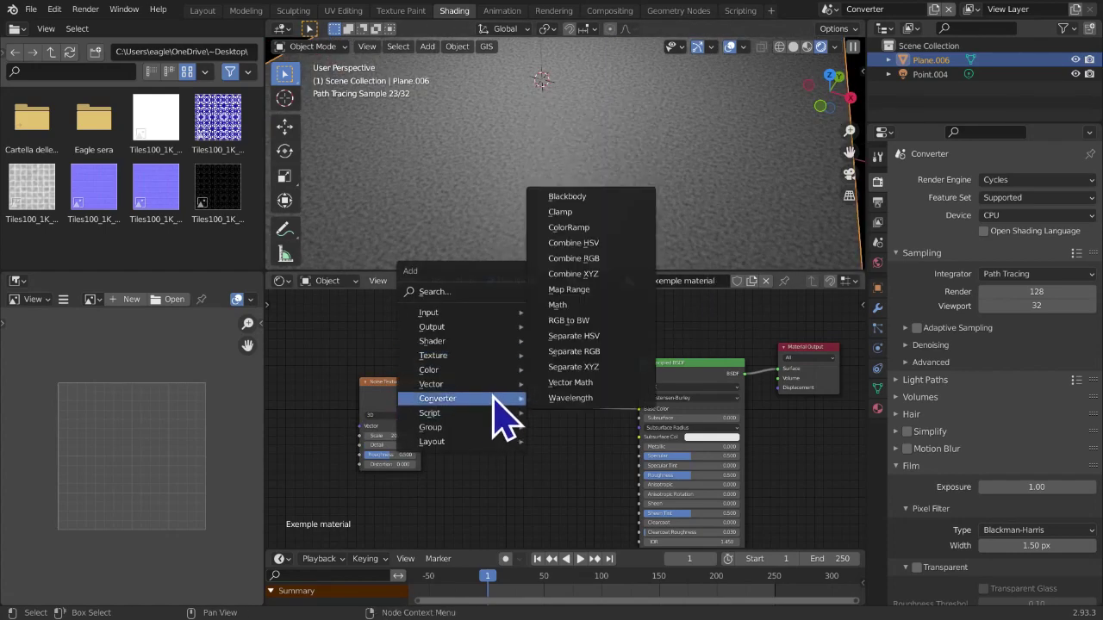
pyautogui.click(569, 227)
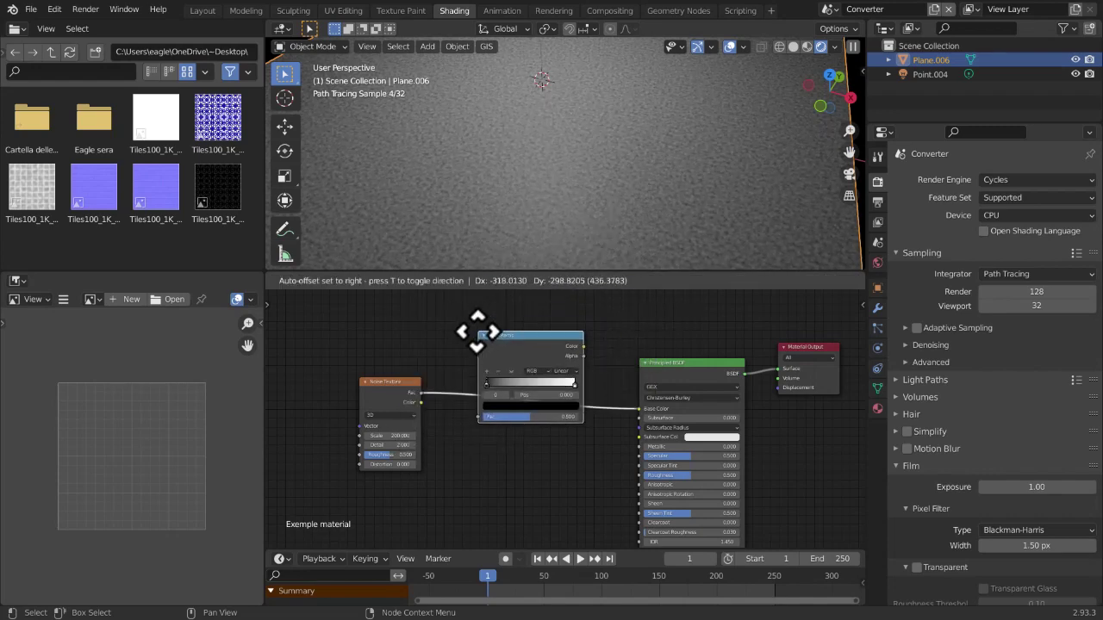
pyautogui.click(478, 332)
pyautogui.moveTo(536, 433); pyautogui.dragTo(513, 452, button='middle')
pyautogui.scroll(-3, 180, 502)
pyautogui.scroll(3, 405, 477)
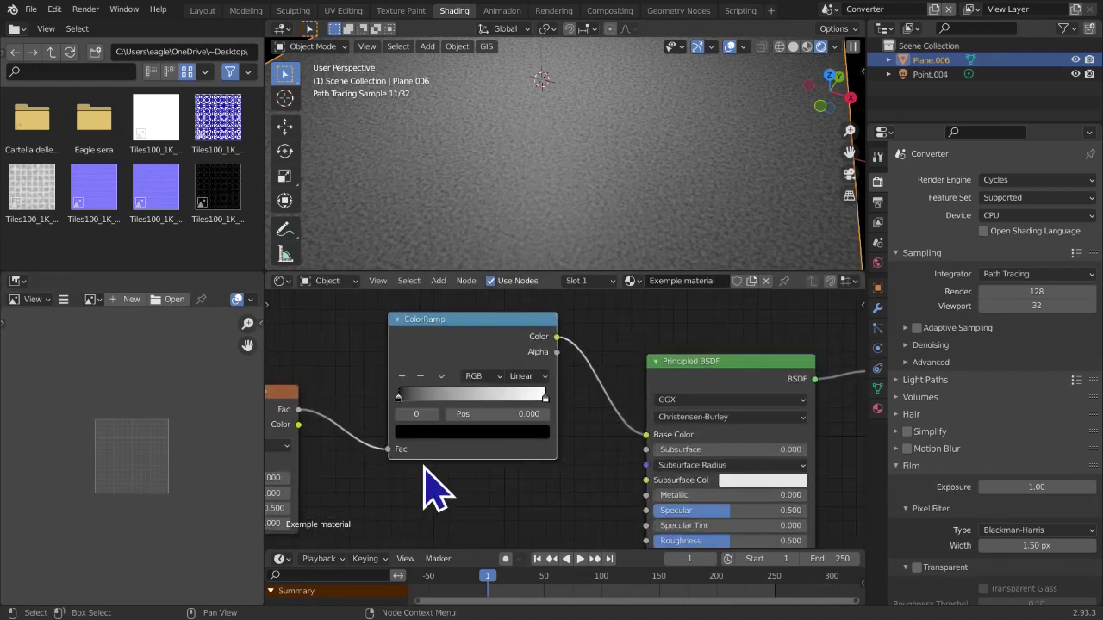
pyautogui.scroll(3, 424, 466)
# Move the ColorRamp's black stop to position 0.600
pyautogui.moveTo(389, 401); pyautogui.dragTo(564, 398)
pyautogui.click(564, 429)
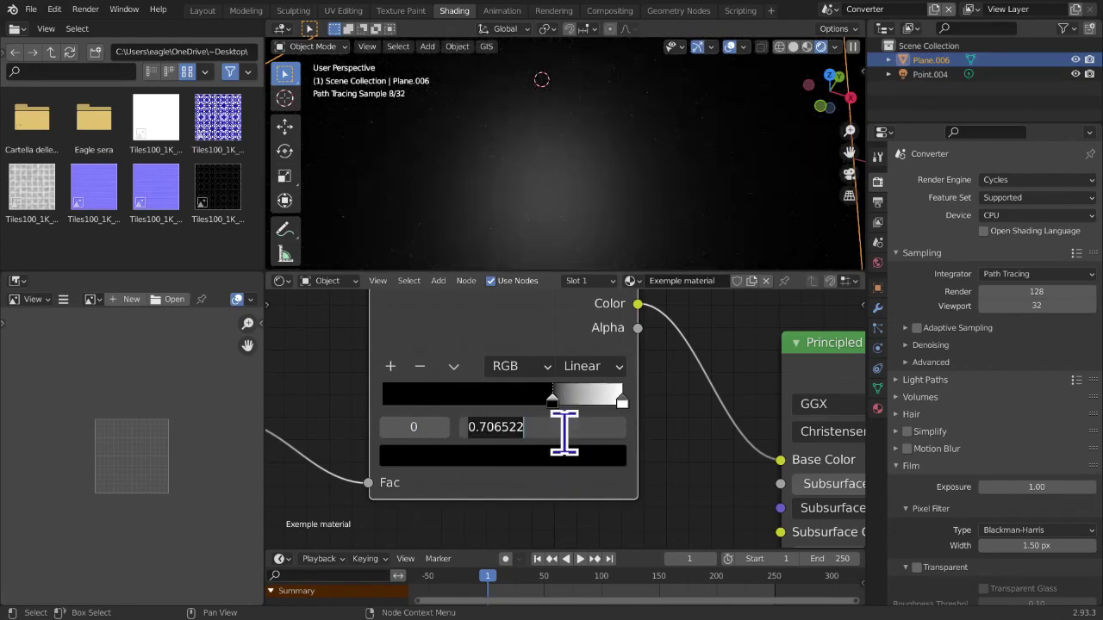
pyautogui.press('Return')
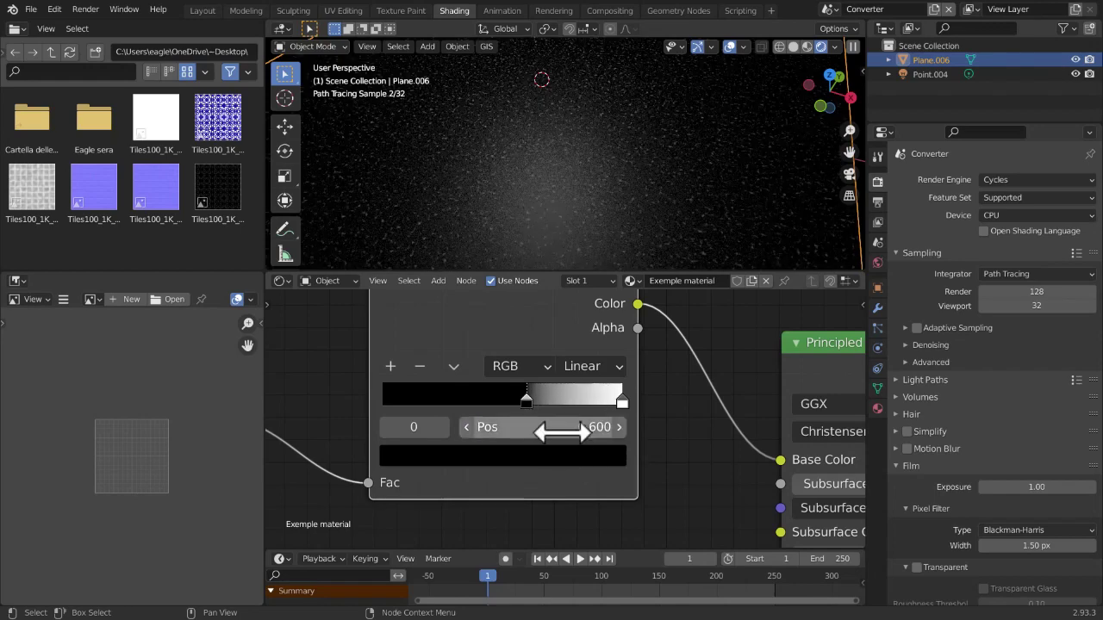
# Switch the viewport to top view and bring the Principled BSDF inputs into view
pyautogui.click(831, 76)
pyautogui.moveTo(717, 397); pyautogui.dragTo(560, 352, button='middle')
pyautogui.scroll(-3, 565, 371)
pyautogui.scroll(-1, 573, 396)
pyautogui.moveTo(568, 398); pyautogui.dragTo(608, 353, button='middle')
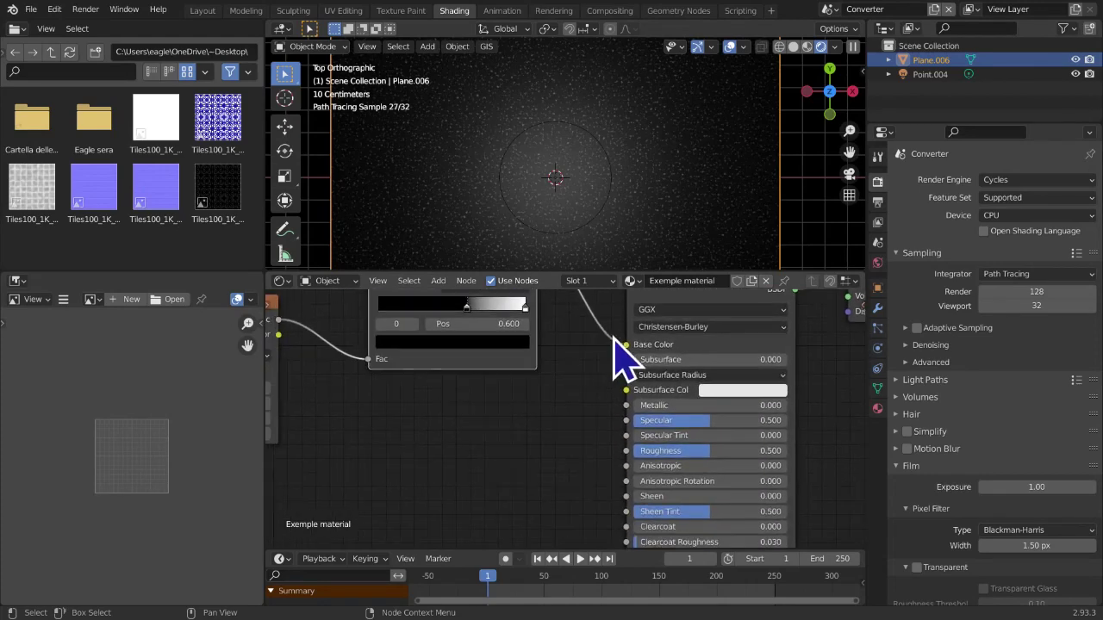
# Disconnect the ramp from Base Color and make the base colour black
pyautogui.moveTo(627, 346); pyautogui.dragTo(652, 370)
pyautogui.click(742, 346)
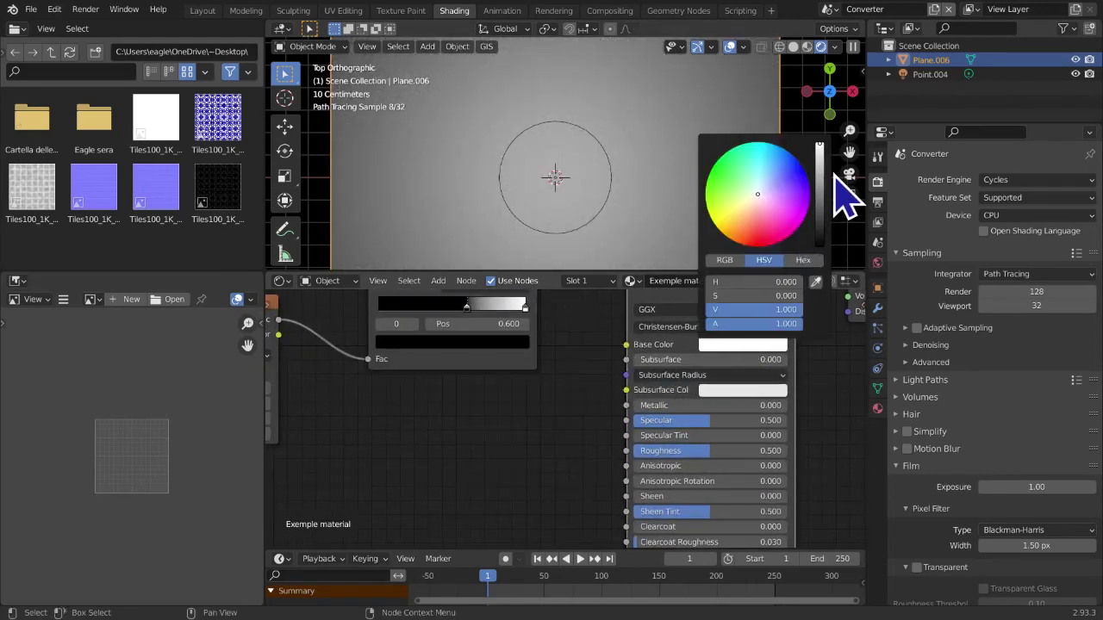
pyautogui.moveTo(820, 148); pyautogui.dragTo(819, 247)
# Move the Noise Texture and ColorRamp nodes lower in the node tree
pyautogui.scroll(-4, 480, 463)
pyautogui.scroll(2, 480, 463)
pyautogui.scroll(-1, 480, 463)
pyautogui.moveTo(480, 459); pyautogui.dragTo(483, 385, button='middle')
pyautogui.scroll(-3, 483, 383)
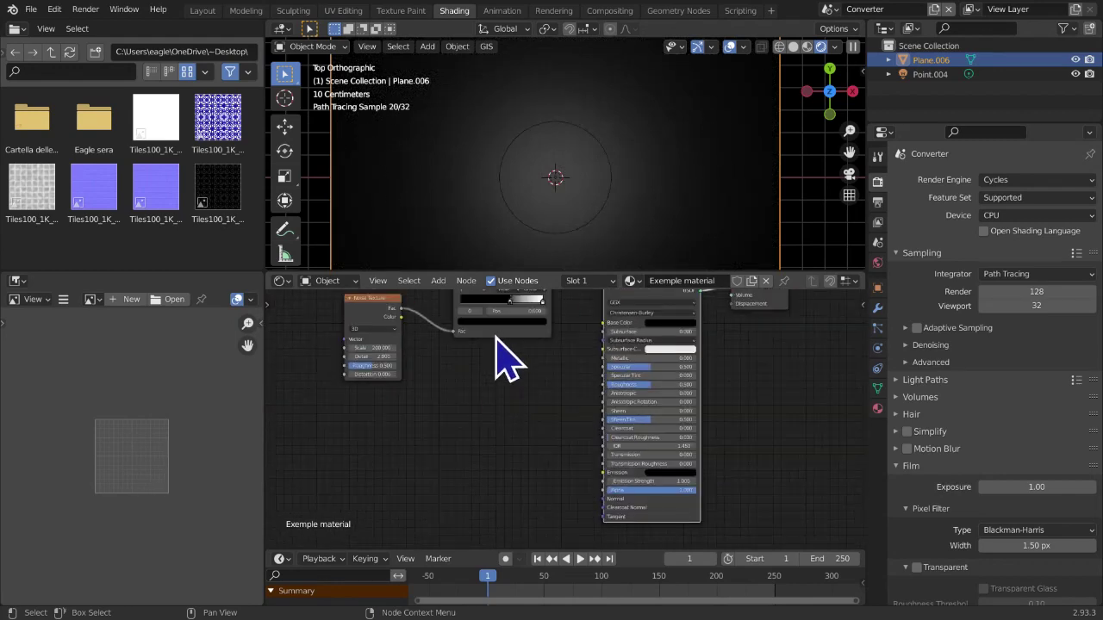
pyautogui.moveTo(486, 428); pyautogui.dragTo(467, 321)
pyautogui.moveTo(447, 308); pyautogui.dragTo(420, 310)
pyautogui.moveTo(529, 387); pyautogui.dragTo(382, 303)
pyautogui.moveTo(448, 355); pyautogui.dragTo(454, 429)
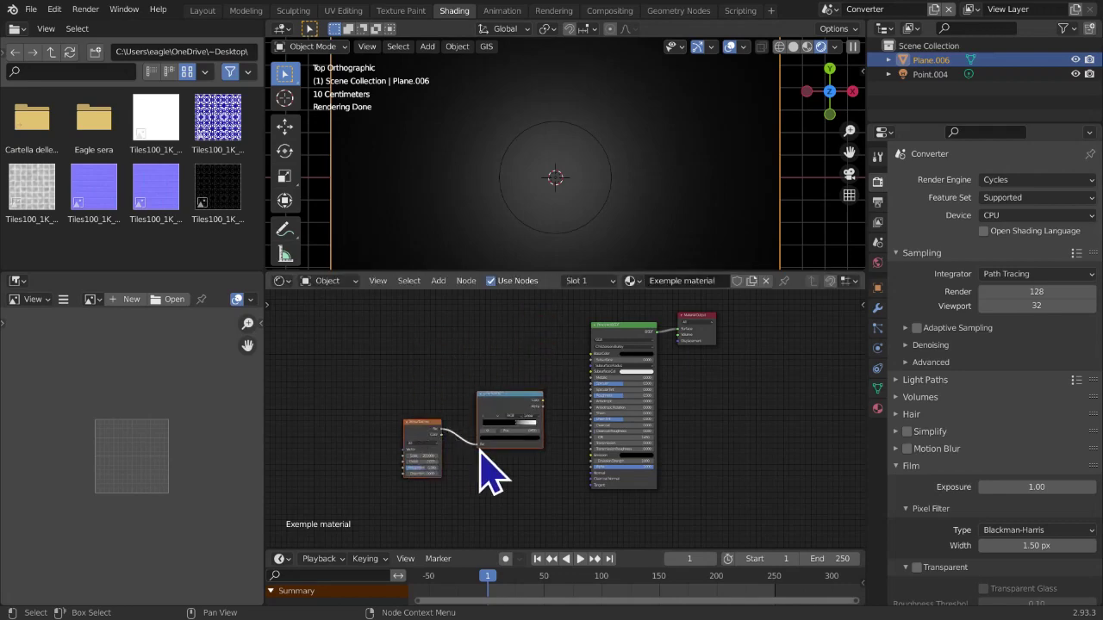
# Connect the ColorRamp Color output to the Principled BSDF Emission input
pyautogui.scroll(3, 487, 431)
pyautogui.moveTo(502, 355); pyautogui.dragTo(563, 422)
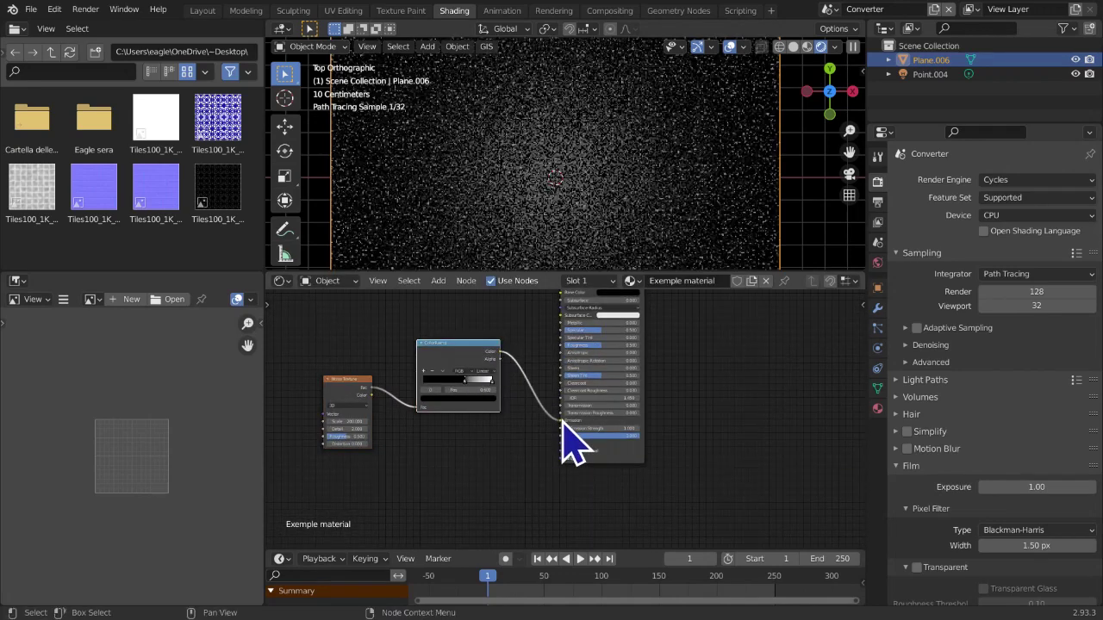
pyautogui.moveTo(514, 384); pyautogui.dragTo(561, 451, button='middle')
pyautogui.scroll(2, 538, 448)
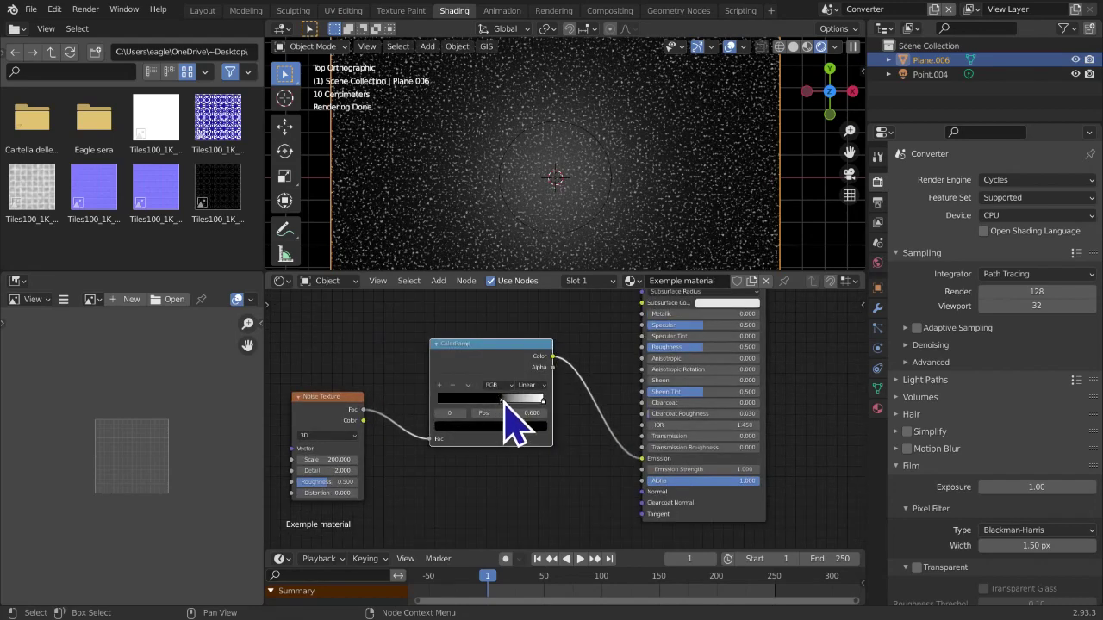
# Retune the speckle value to 0.65 and set Emission Strength to 1.5
pyautogui.doubleClick(339, 460)
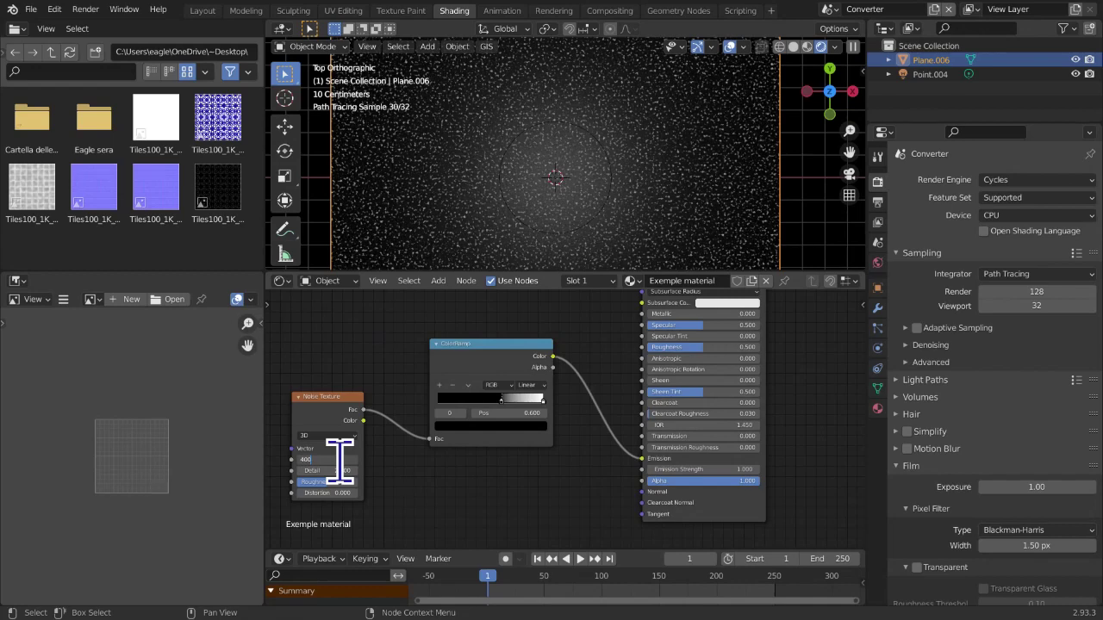
pyautogui.moveTo(568, 485); pyautogui.dragTo(552, 480, button='middle')
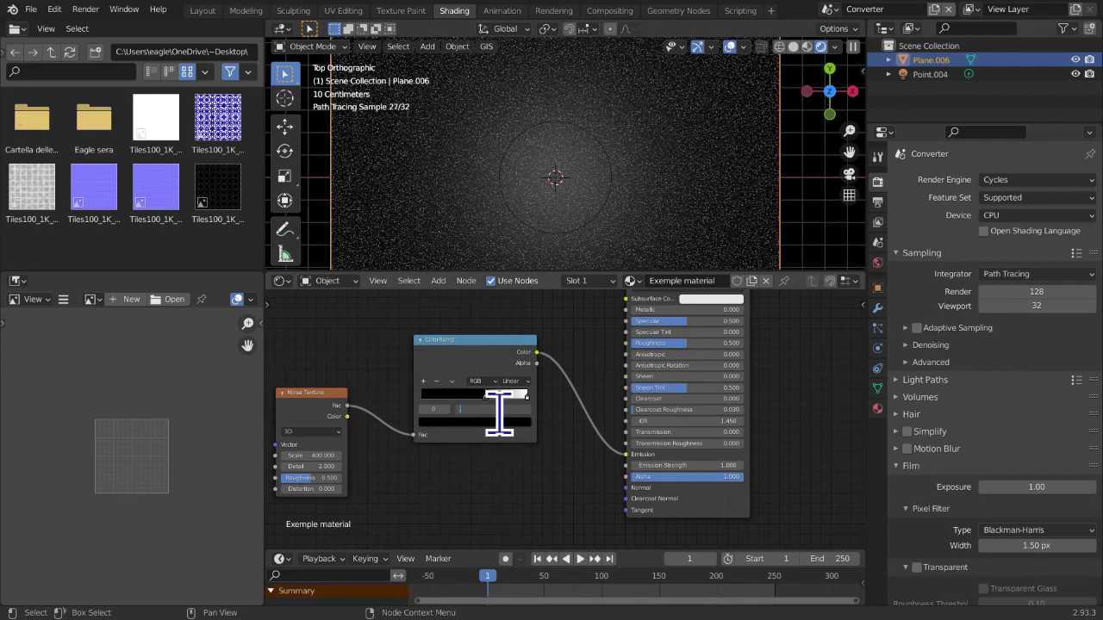
pyautogui.press('Return')
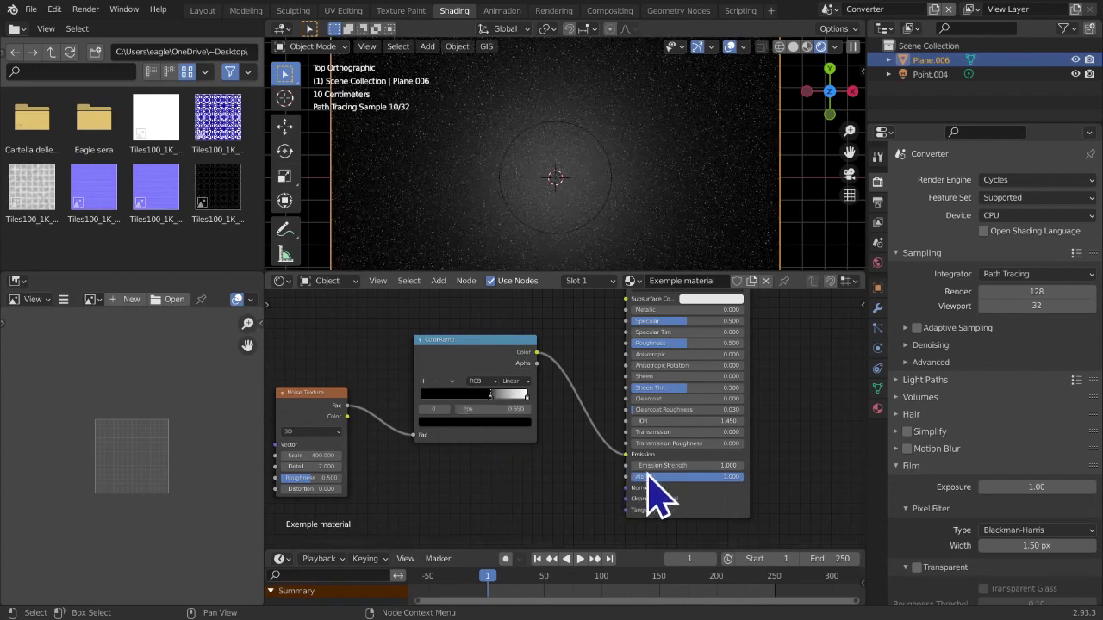
pyautogui.moveTo(672, 465)
pyautogui.mouseDown()
pyautogui.moveTo(698, 465)
pyautogui.moveTo(669, 466)
pyautogui.mouseUp()
pyautogui.click(677, 466)
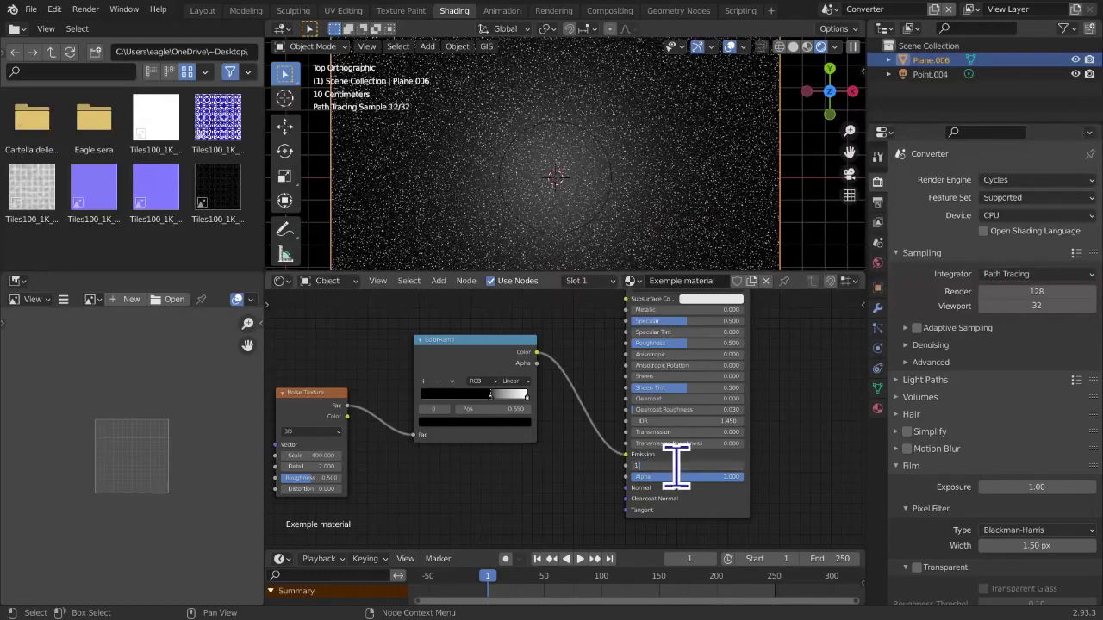
pyautogui.press('Return')
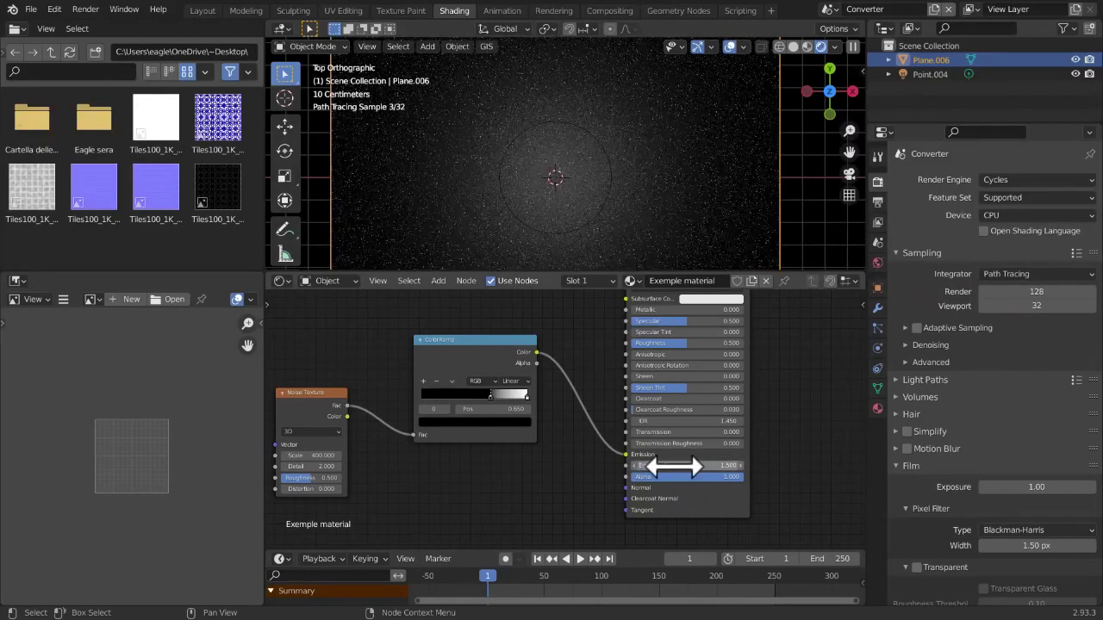
# Orbit the viewport to a perspective view and zoom out to the whole node tree
pyautogui.moveTo(775, 176)
pyautogui.mouseDown(button='middle')
pyautogui.moveTo(770, 160)
pyautogui.moveTo(770, 197)
pyautogui.mouseUp(button='middle')
pyautogui.moveTo(634, 204); pyautogui.dragTo(696, 247, button='middle')
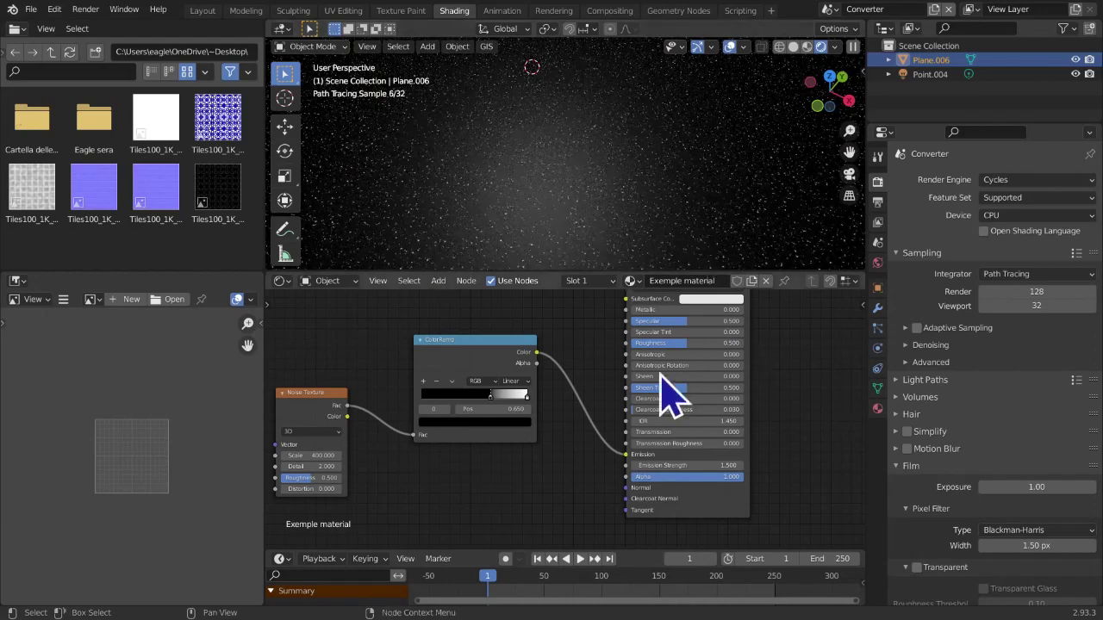
pyautogui.scroll(-2, 522, 421)
pyautogui.moveTo(522, 423); pyautogui.dragTo(541, 425, button='middle')
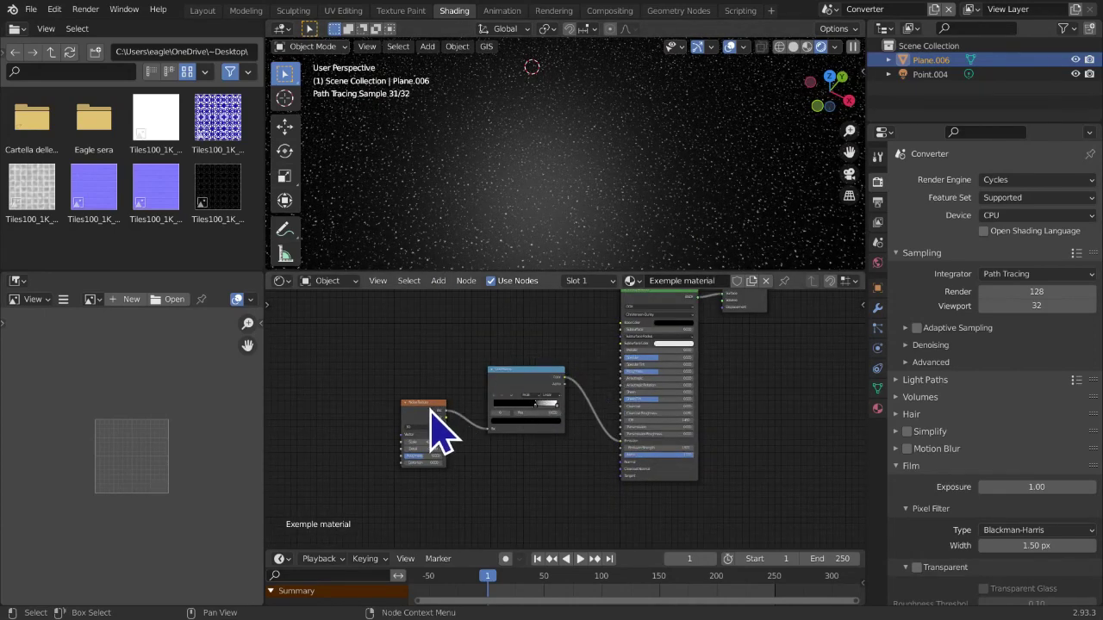
# Duplicate the Noise Texture to the upper left and preview the copy on the plane
pyautogui.hotkey('shift', 'd')
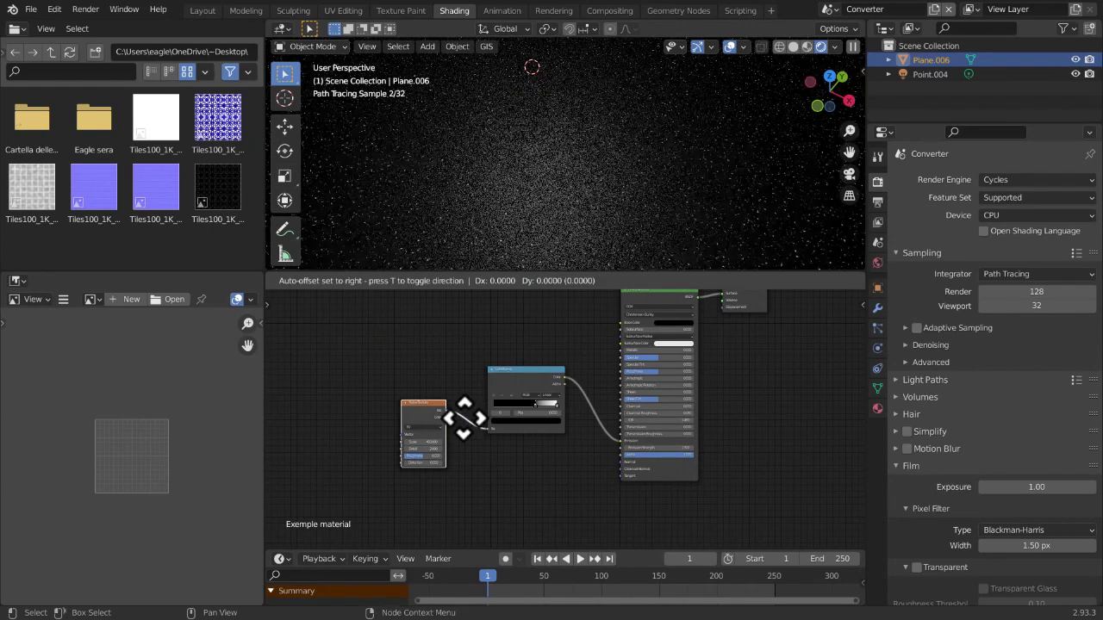
pyautogui.click(385, 386)
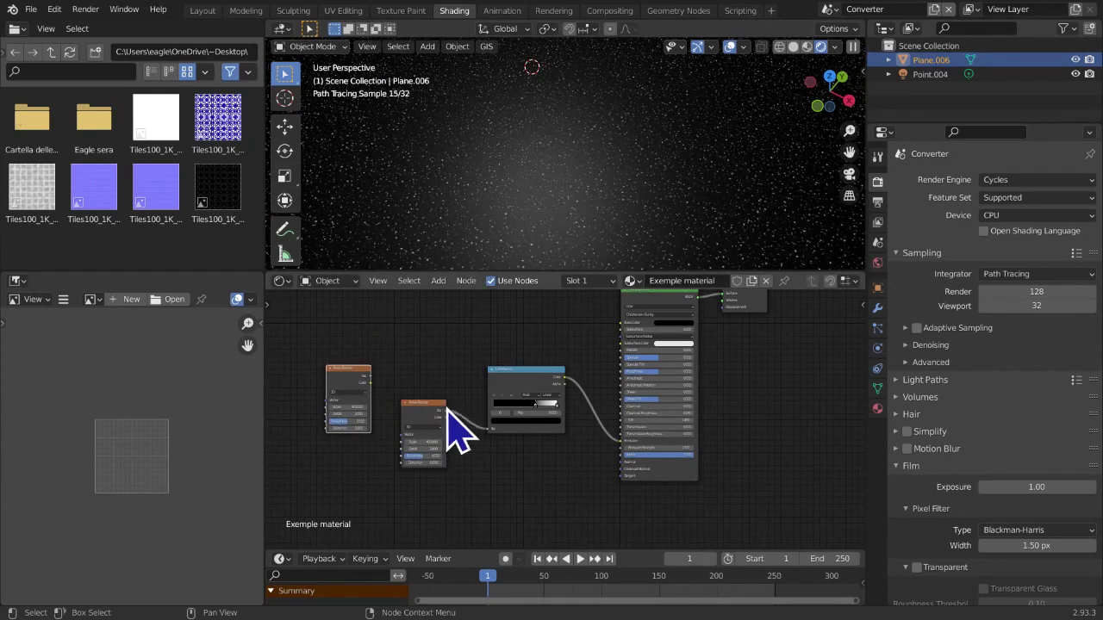
pyautogui.keyDown('ctrl'); pyautogui.keyDown('shift'); pyautogui.click(347, 376); pyautogui.keyUp('shift'); pyautogui.keyUp('ctrl')
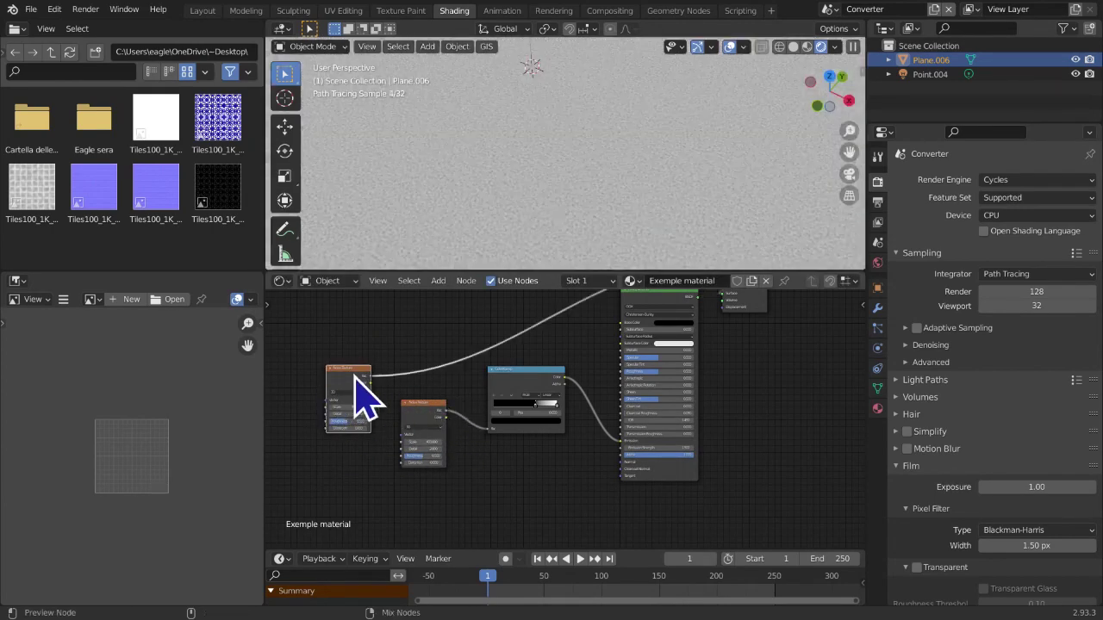
pyautogui.moveTo(451, 376); pyautogui.dragTo(480, 423, button='middle')
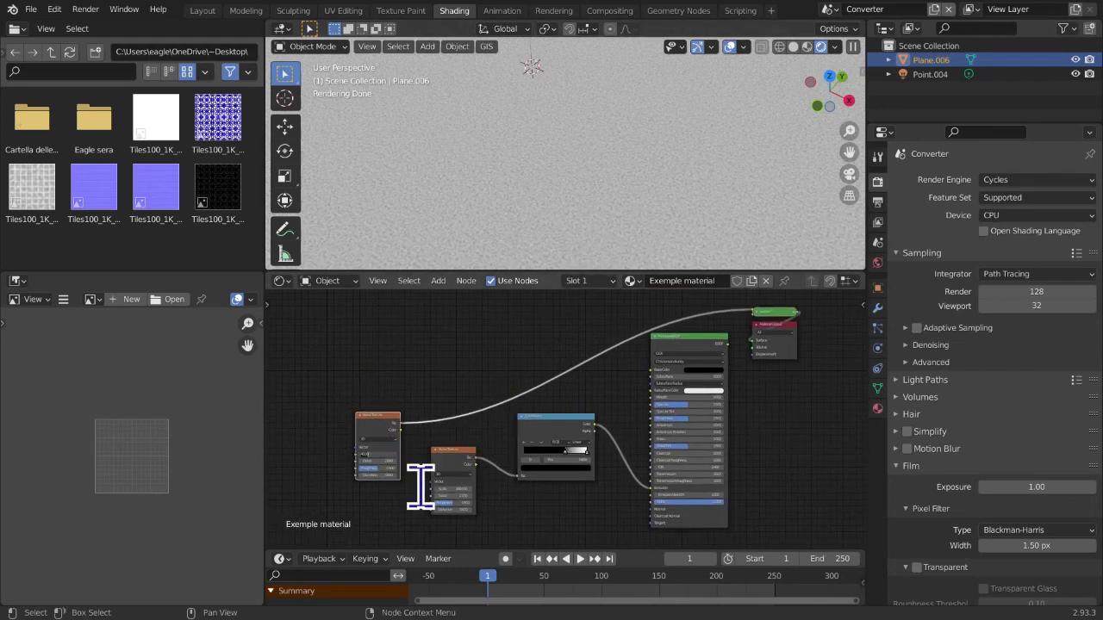
pyautogui.moveTo(693, 250); pyautogui.dragTo(654, 207, button='middle')
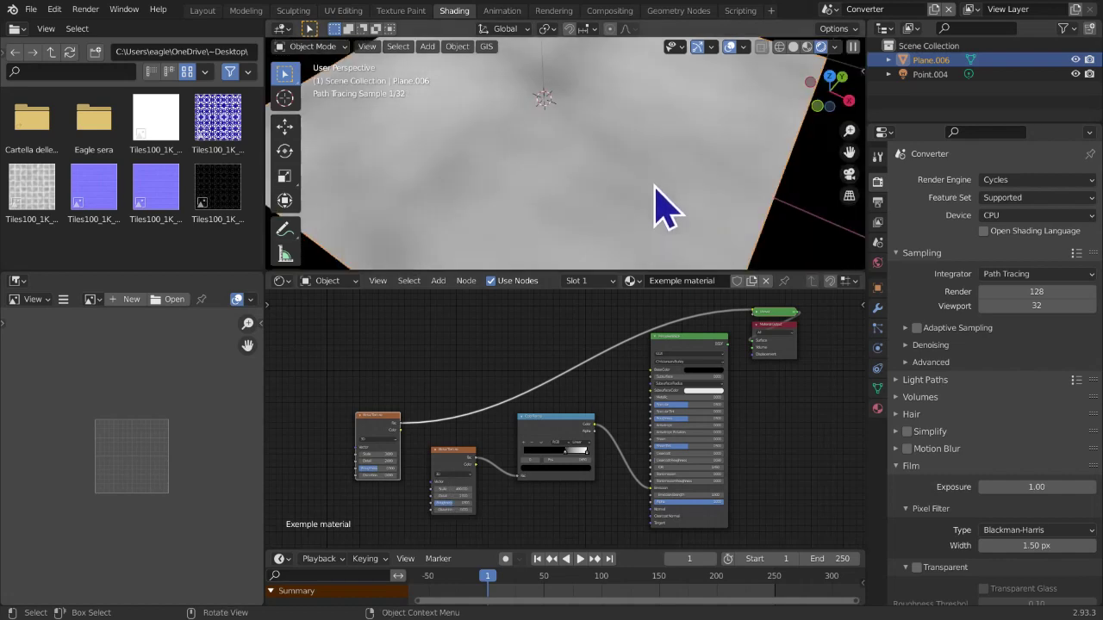
pyautogui.scroll(-4, 652, 211)
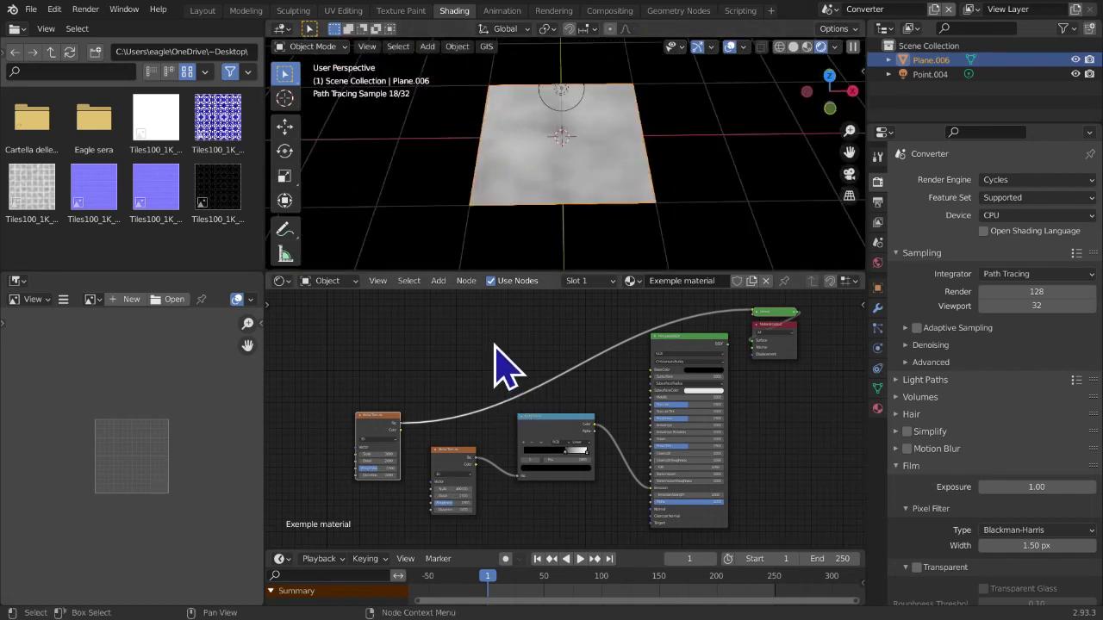
pyautogui.hotkey('shift', 'a')
# Insert a ColorRamp after the copied noise and make its light stop pale blue
pyautogui.moveTo(496, 345)
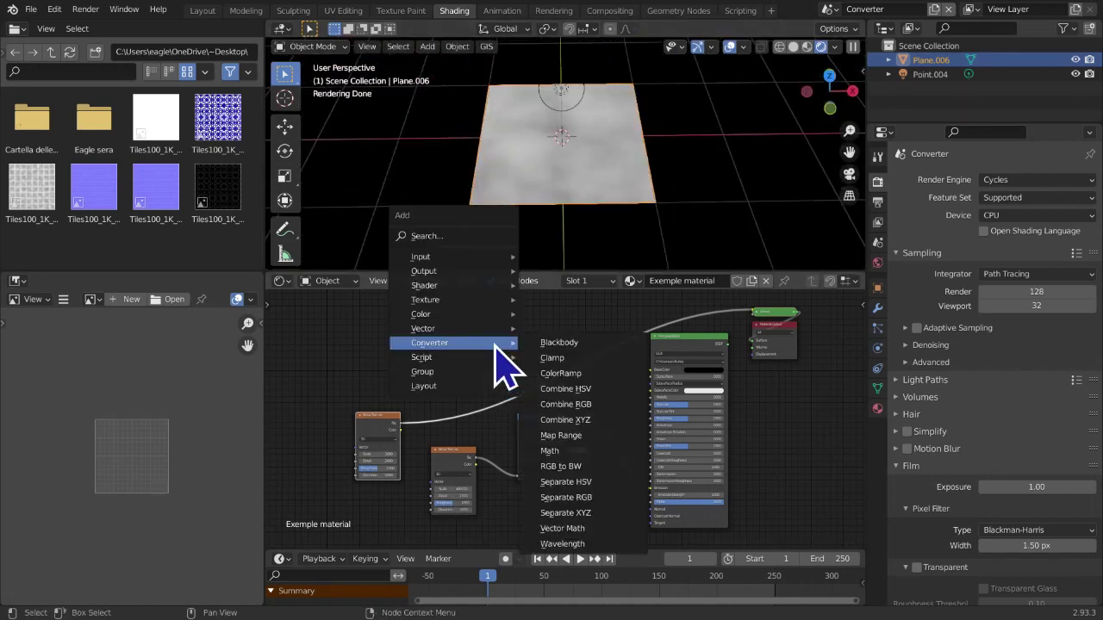
pyautogui.click(560, 373)
pyautogui.click(460, 393)
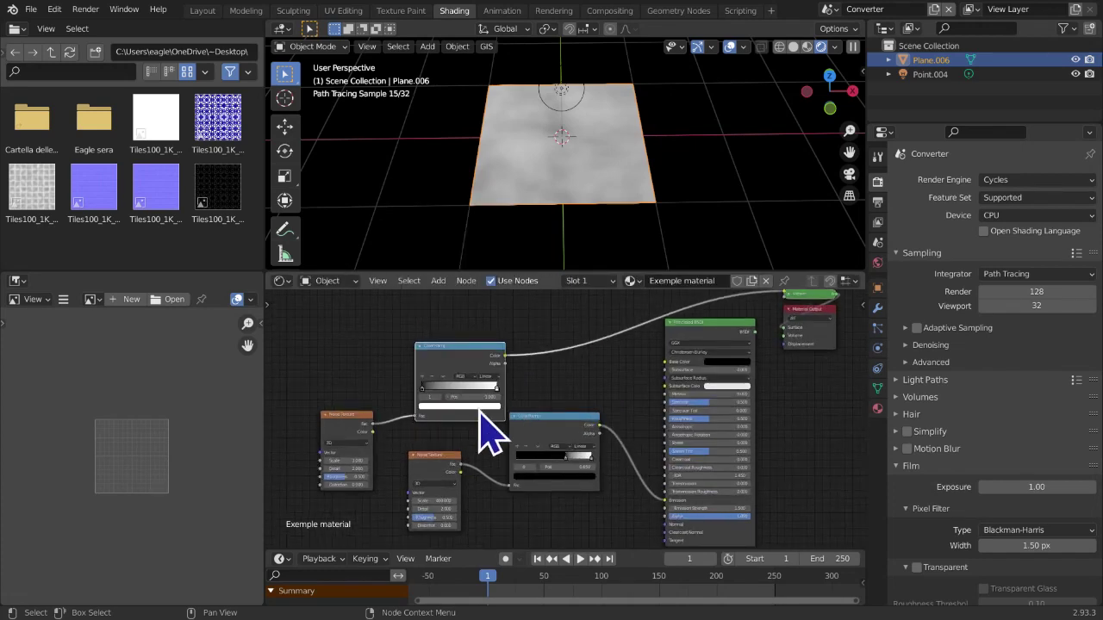
pyautogui.click(482, 405)
pyautogui.click(454, 318)
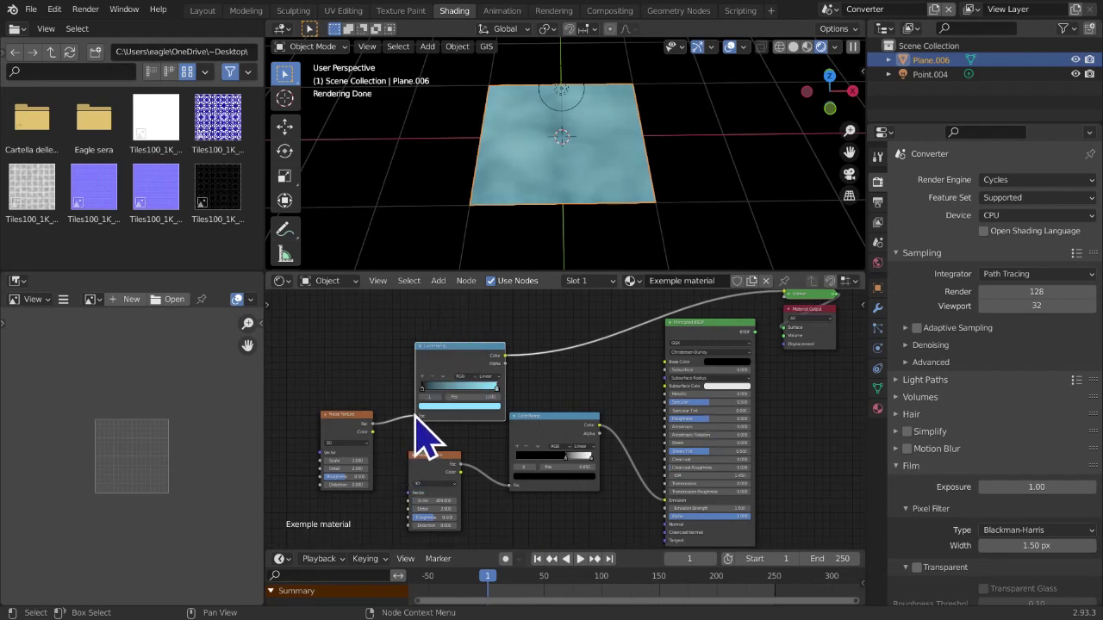
pyautogui.moveTo(421, 392); pyautogui.dragTo(415, 397)
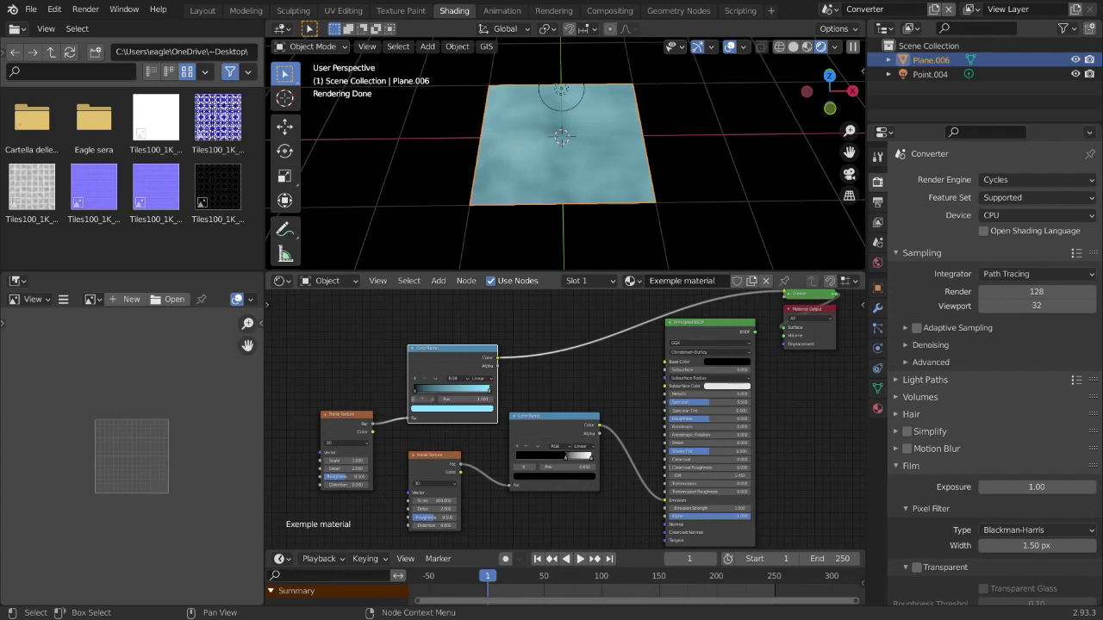
pyautogui.moveTo(417, 393); pyautogui.dragTo(418, 392)
# Move the cloud ramp's black stop to 0.420 and raise the noise Detail to 16
pyautogui.scroll(3, 420, 416)
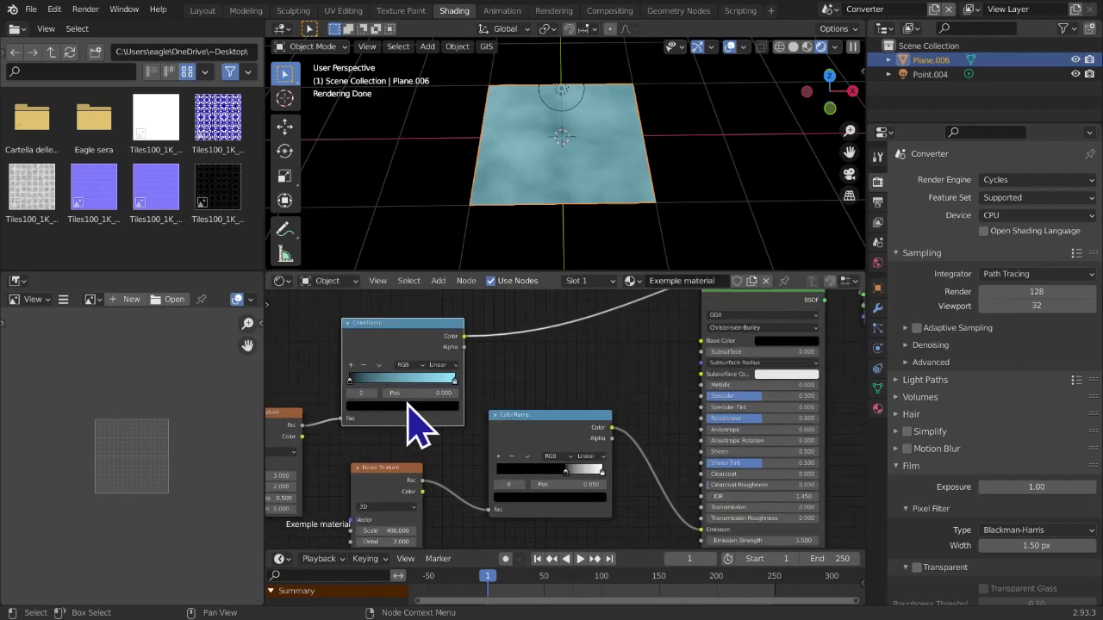
pyautogui.scroll(3, 410, 414)
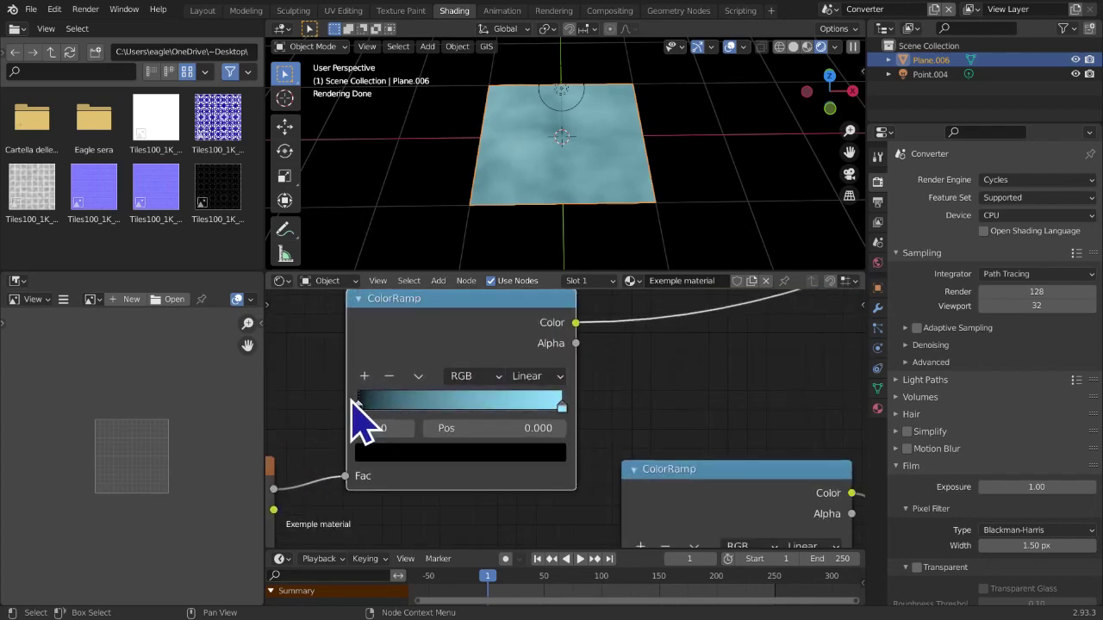
pyautogui.moveTo(358, 406); pyautogui.dragTo(444, 408)
pyautogui.moveTo(411, 437); pyautogui.dragTo(656, 314, button='middle')
pyautogui.moveTo(433, 462); pyautogui.dragTo(554, 461)
pyautogui.moveTo(603, 422); pyautogui.dragTo(289, 565, button='middle')
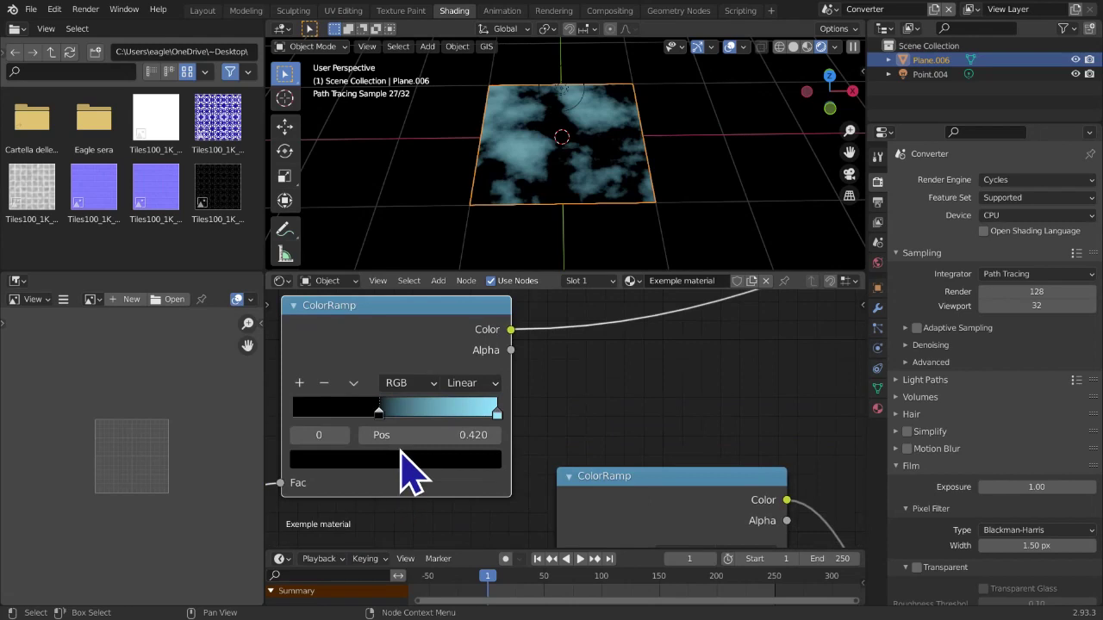
# Set the cloud ColorRamp interpolation to Ease, trying B-Spline first
pyautogui.click(470, 383)
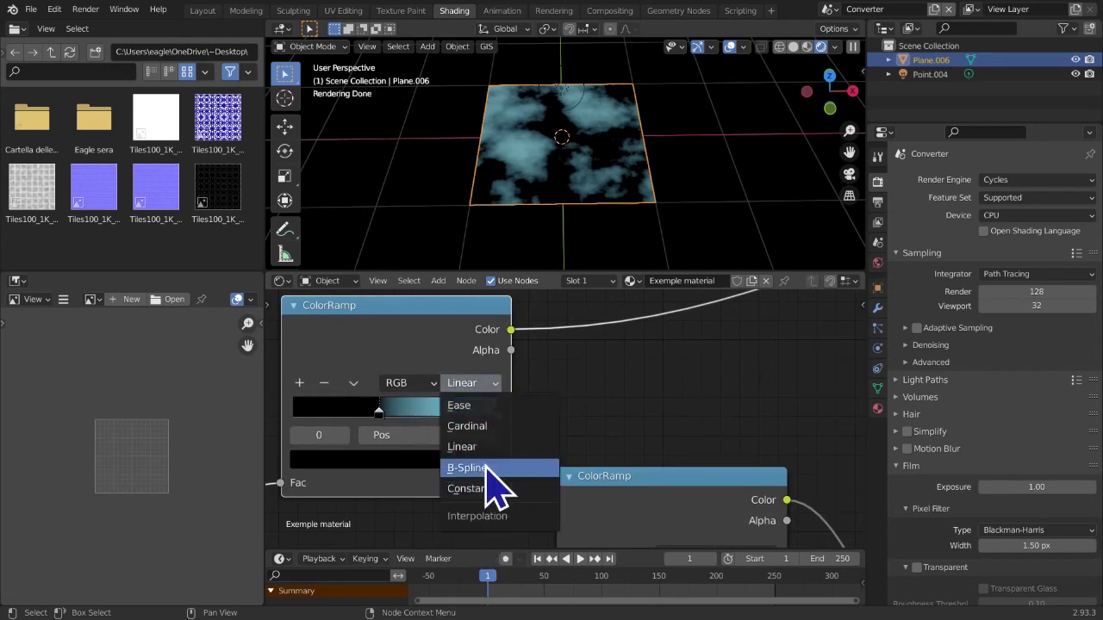
pyautogui.click(482, 467)
pyautogui.click(492, 383)
pyautogui.click(487, 407)
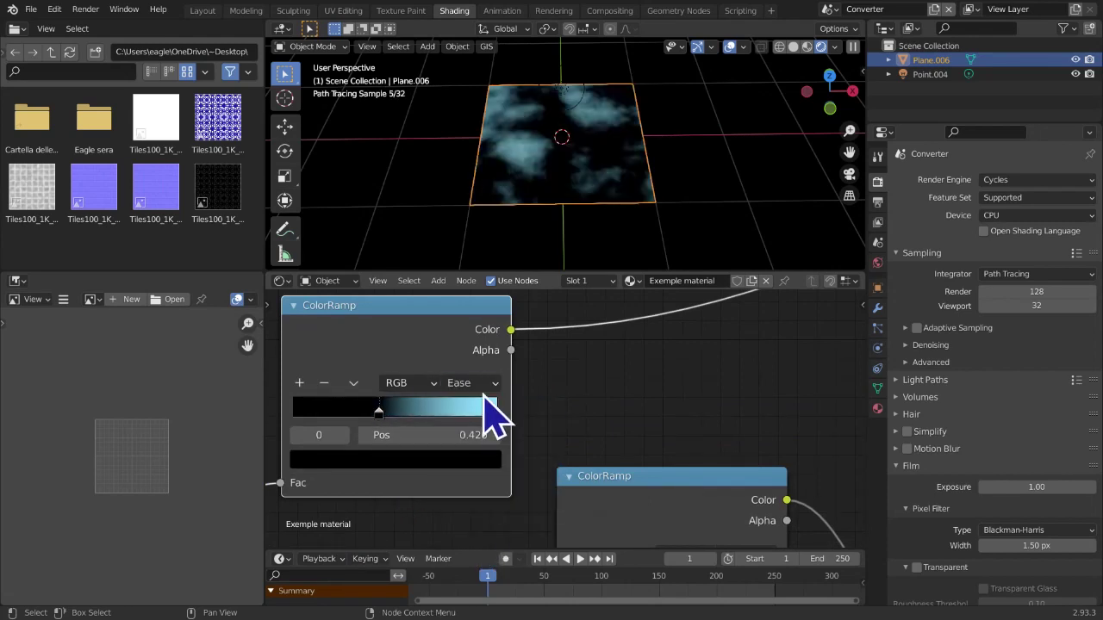
pyautogui.moveTo(613, 352); pyautogui.dragTo(596, 366, button='middle')
pyautogui.moveTo(628, 175); pyautogui.dragTo(626, 212, button='middle')
pyautogui.scroll(7, 625, 212)
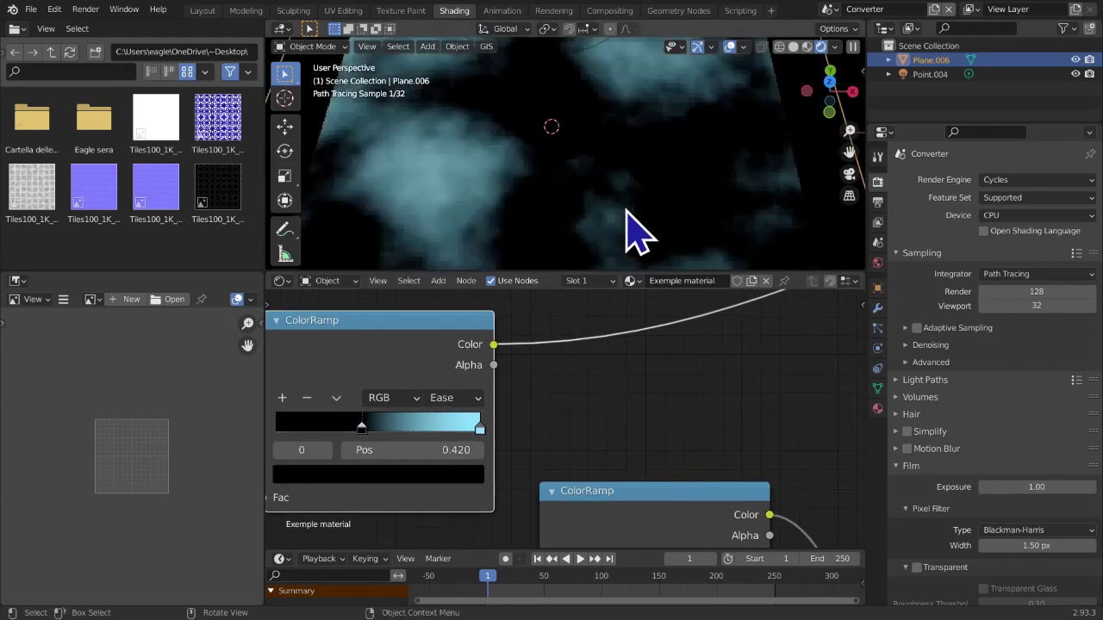
pyautogui.moveTo(528, 266); pyautogui.dragTo(598, 234, button='middle')
# Preview the star-speckle ramp on the plane, then switch back to the blue cloud ramp
pyautogui.click(443, 398)
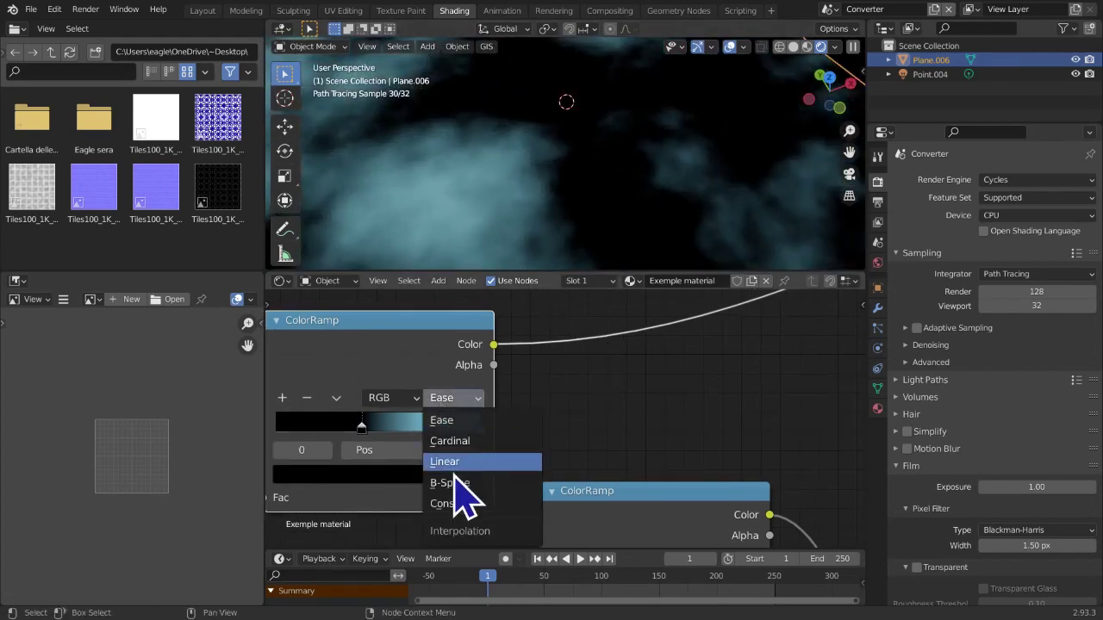
pyautogui.scroll(-10, 538, 394)
pyautogui.moveTo(531, 424); pyautogui.dragTo(489, 394, button='middle')
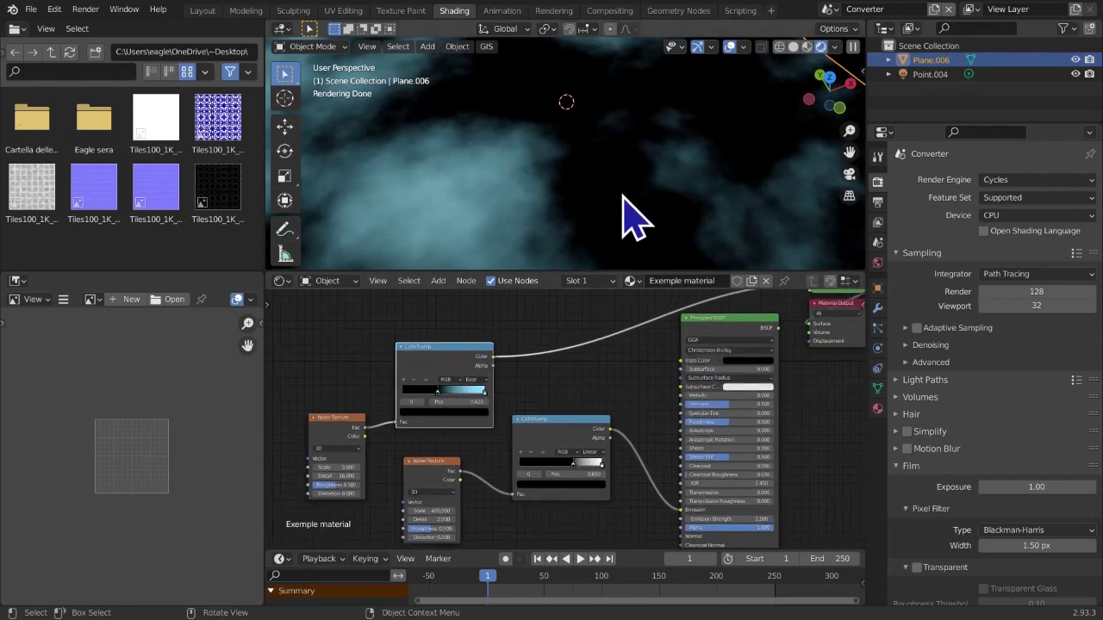
pyautogui.scroll(-4, 633, 233)
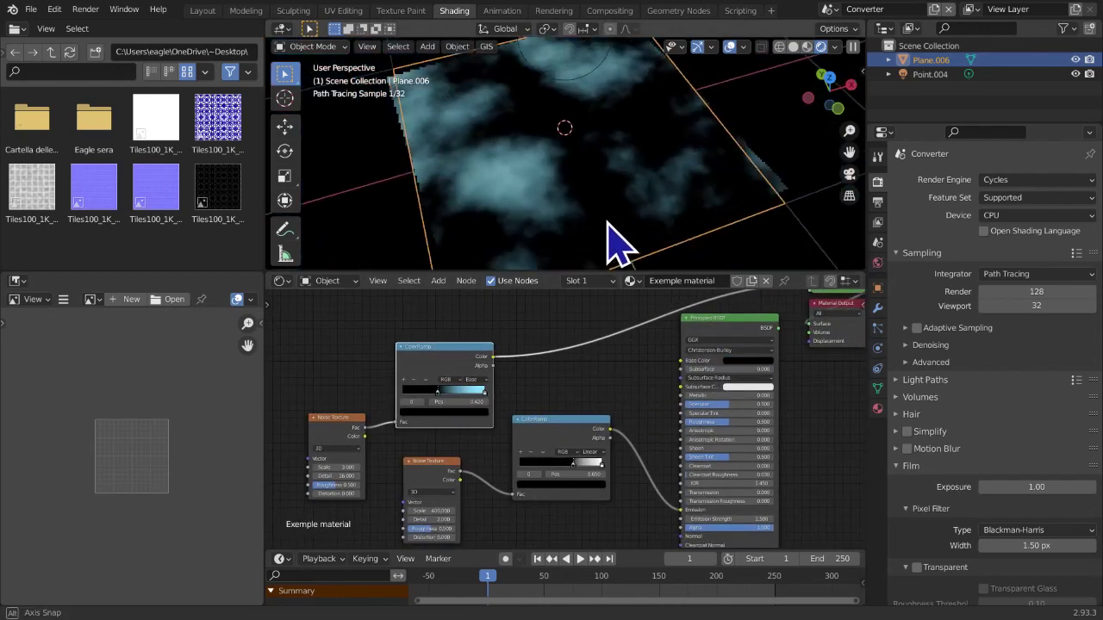
pyautogui.keyDown('ctrl'); pyautogui.keyDown('shift'); pyautogui.click(581, 448); pyautogui.keyUp('shift'); pyautogui.keyUp('ctrl')
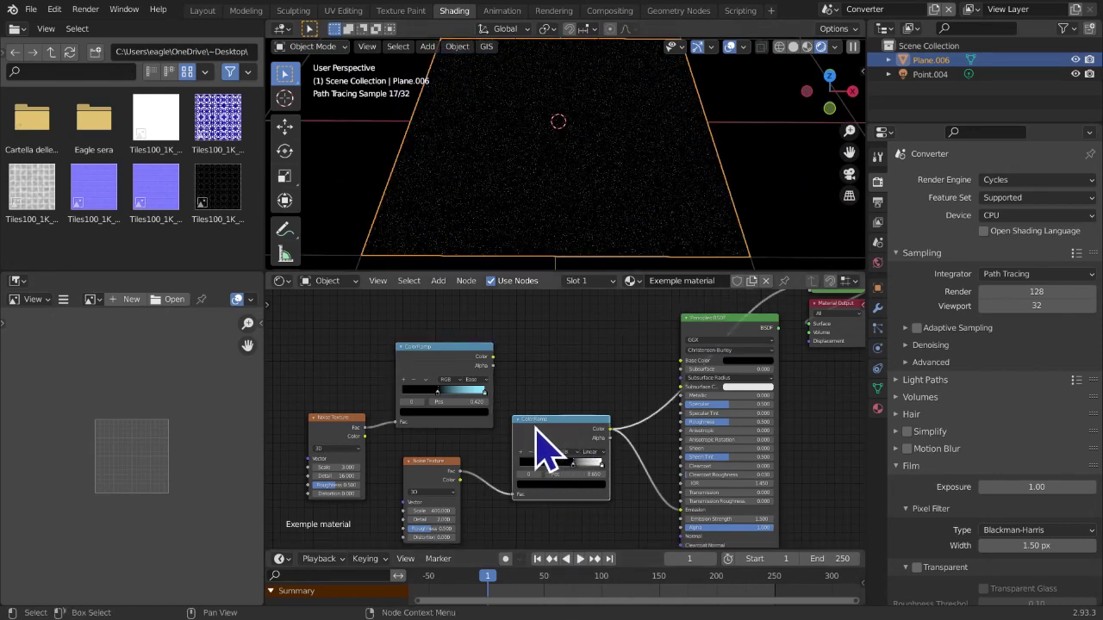
pyautogui.keyDown('ctrl'); pyautogui.keyDown('shift'); pyautogui.click(405, 353); pyautogui.keyUp('shift'); pyautogui.keyUp('ctrl')
pyautogui.moveTo(648, 452); pyautogui.dragTo(511, 405, button='middle')
pyautogui.hotkey('shift', 'a')
# Add a MixRGB node set to Add, feeding the cloud ramp into its Color2
pyautogui.moveTo(500, 382)
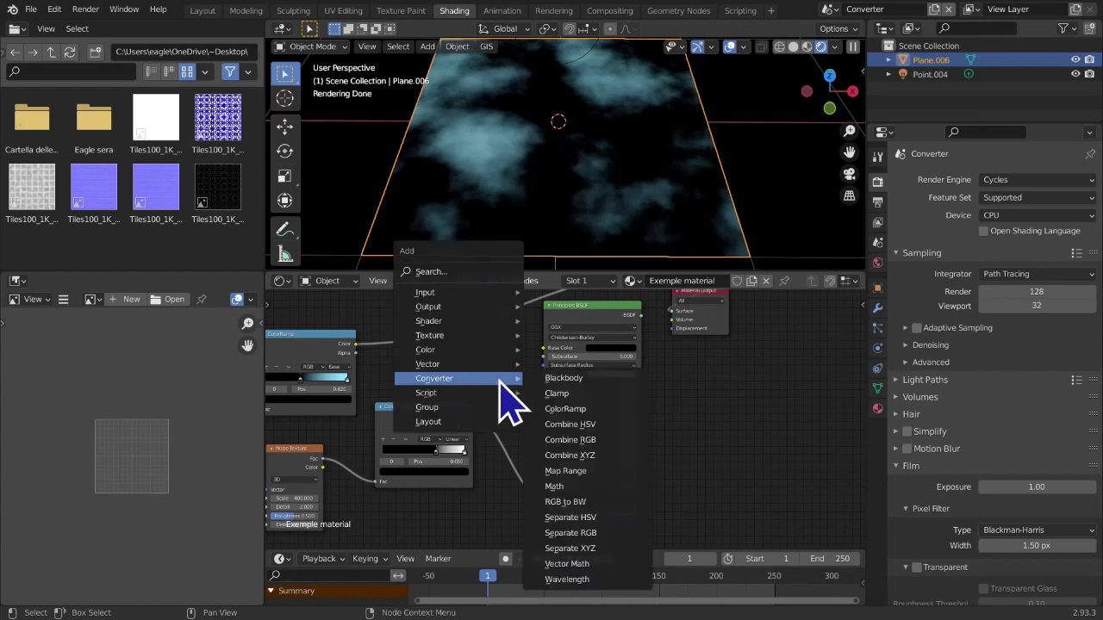
pyautogui.moveTo(437, 350)
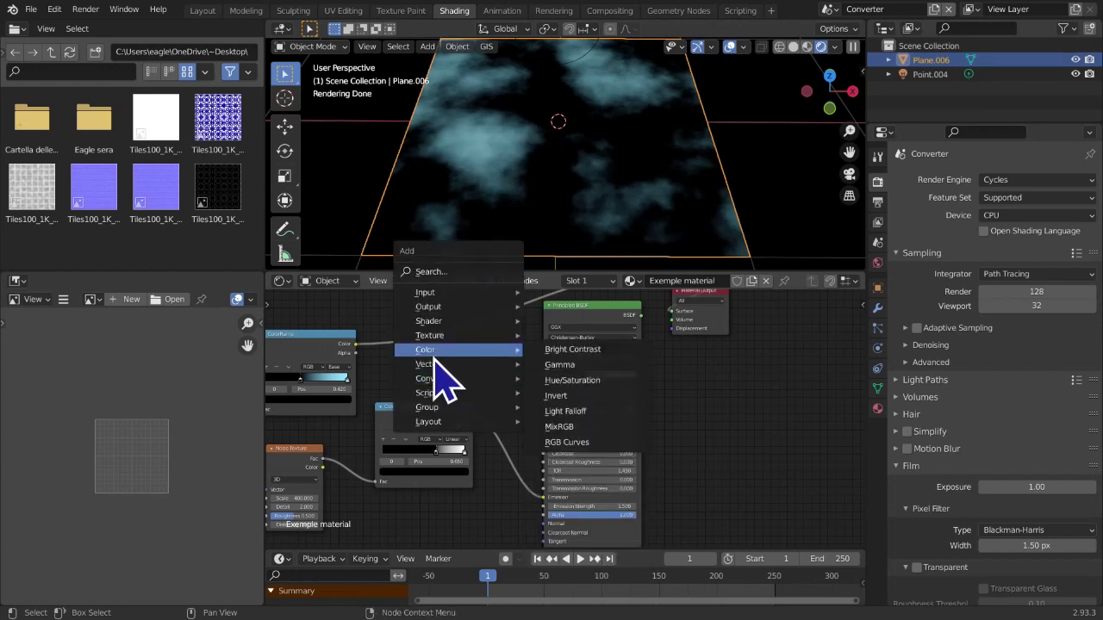
pyautogui.click(541, 427)
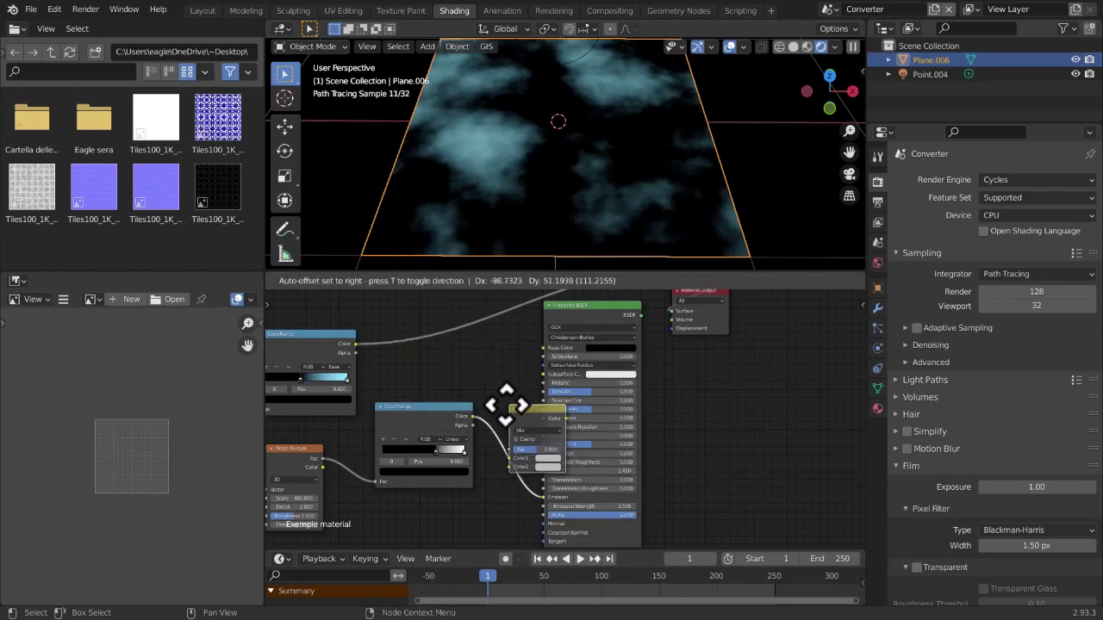
pyautogui.click(504, 405)
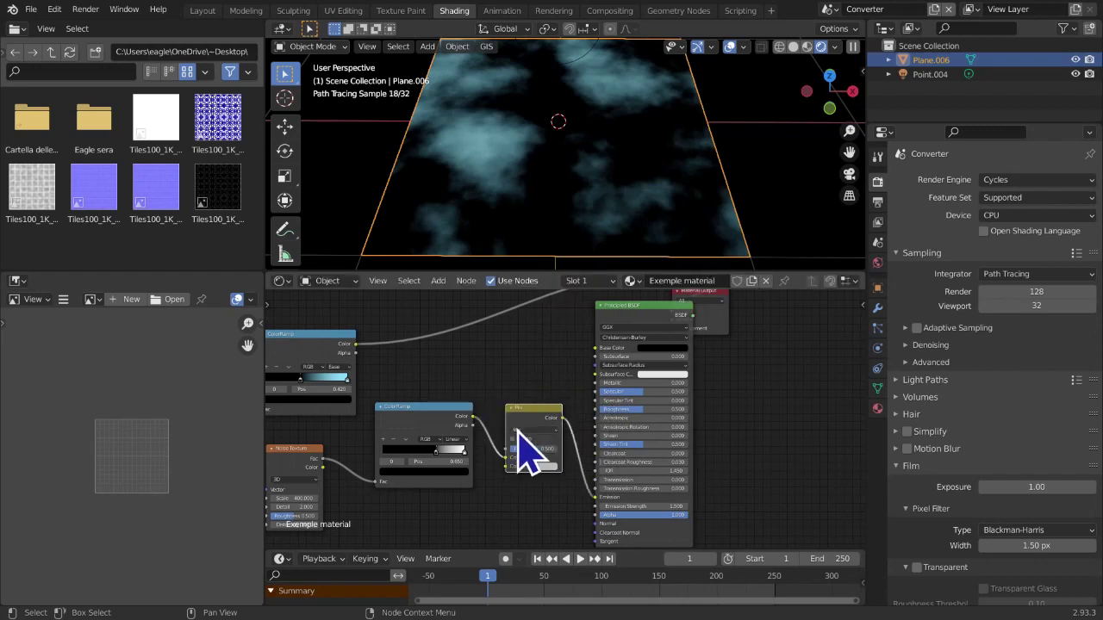
pyautogui.click(522, 430)
pyautogui.click(524, 357)
pyautogui.moveTo(355, 343); pyautogui.dragTo(506, 466)
# Remove the Viewer preview node and move the Material Output to the right
pyautogui.moveTo(633, 327); pyautogui.dragTo(615, 349, button='middle')
pyautogui.keyDown('ctrl'); pyautogui.keyDown('shift'); pyautogui.click(627, 353); pyautogui.keyUp('shift'); pyautogui.keyUp('ctrl')
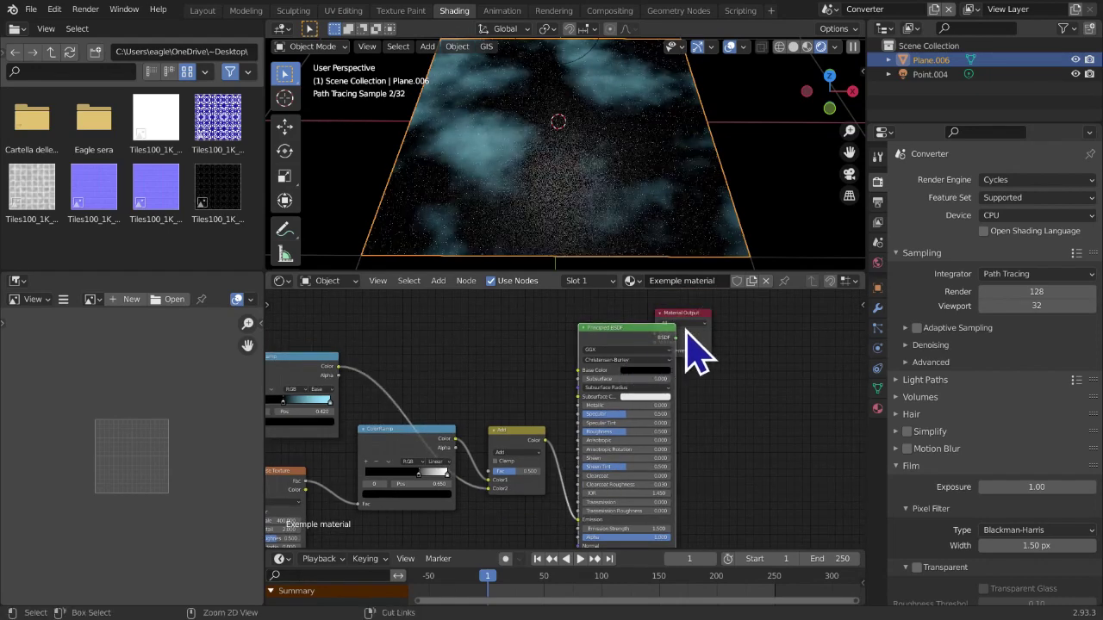
pyautogui.moveTo(705, 317); pyautogui.dragTo(756, 324)
pyautogui.moveTo(741, 461); pyautogui.dragTo(829, 418, button='middle')
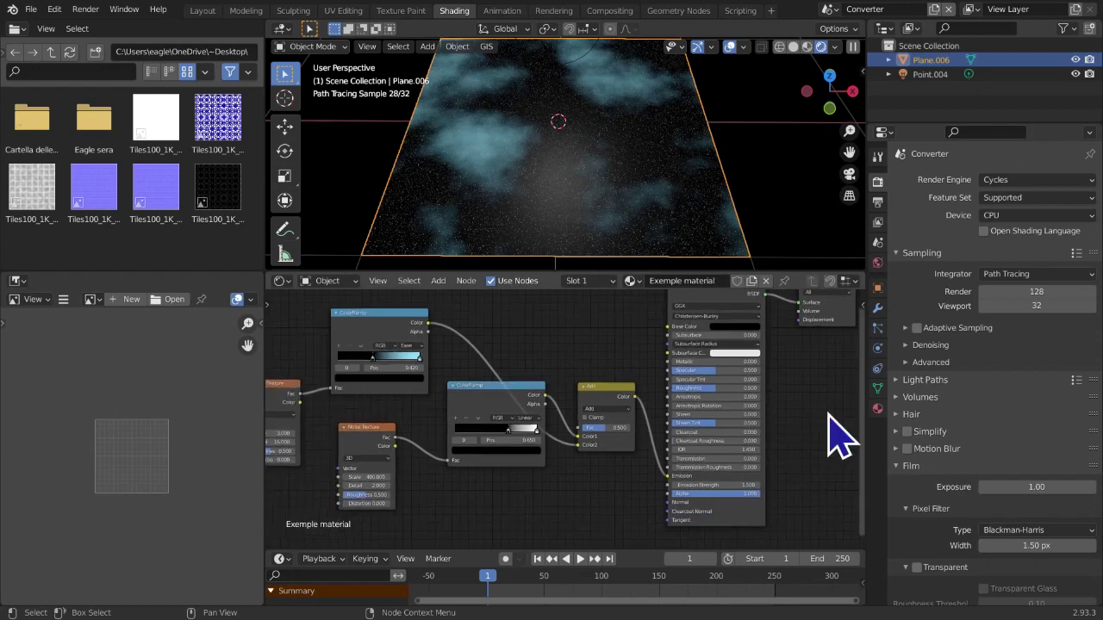
pyautogui.scroll(2, 584, 422)
# Set the Add node's Fac to 0.567
pyautogui.moveTo(622, 432); pyautogui.dragTo(672, 434)
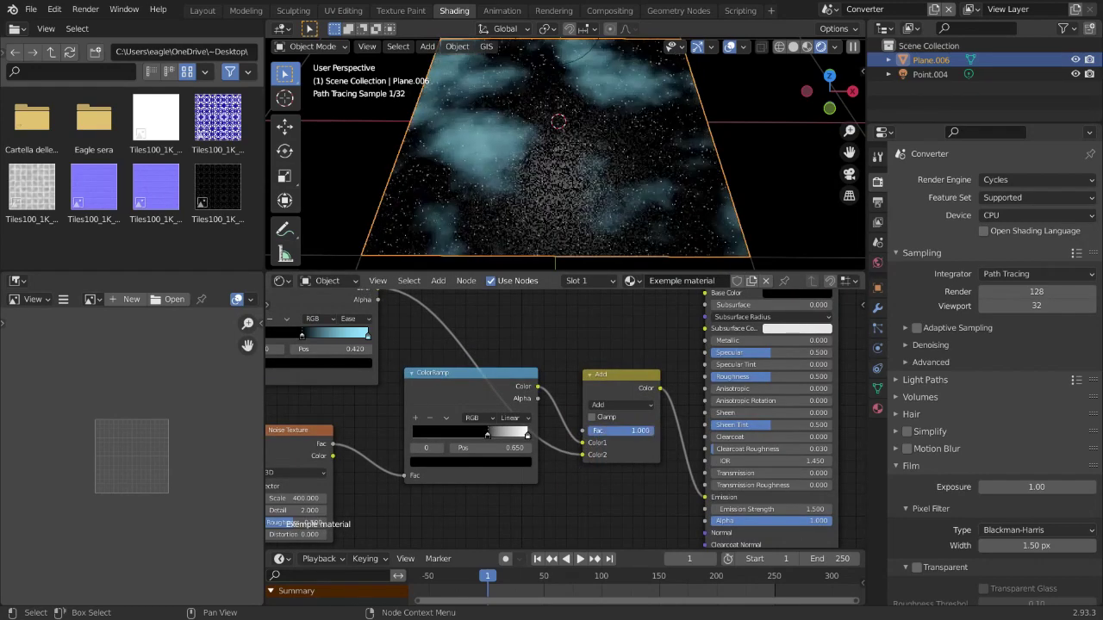
pyautogui.moveTo(579, 158); pyautogui.dragTo(583, 175, button='middle')
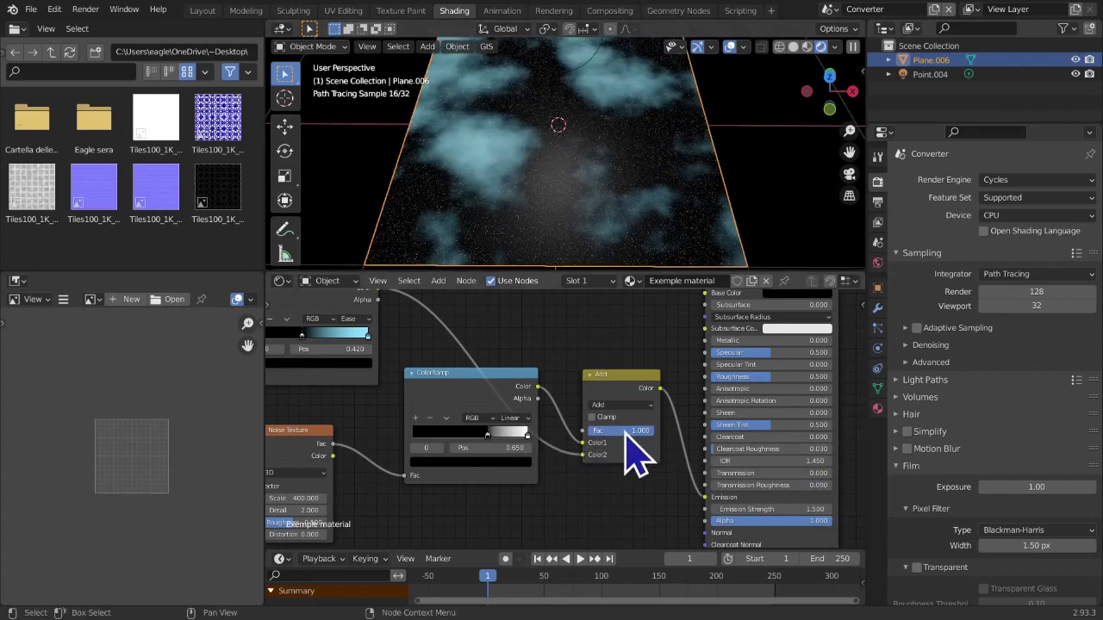
pyautogui.moveTo(652, 433); pyautogui.dragTo(606, 434)
pyautogui.scroll(-3, 615, 247)
pyautogui.moveTo(615, 247); pyautogui.dragTo(767, 215, button='middle')
pyautogui.moveTo(543, 427); pyautogui.dragTo(631, 418, button='middle')
# Move the cloud ramp's black stop to 0.283 and select the nebula plane Plane.006
pyautogui.moveTo(457, 464); pyautogui.dragTo(474, 479, button='middle')
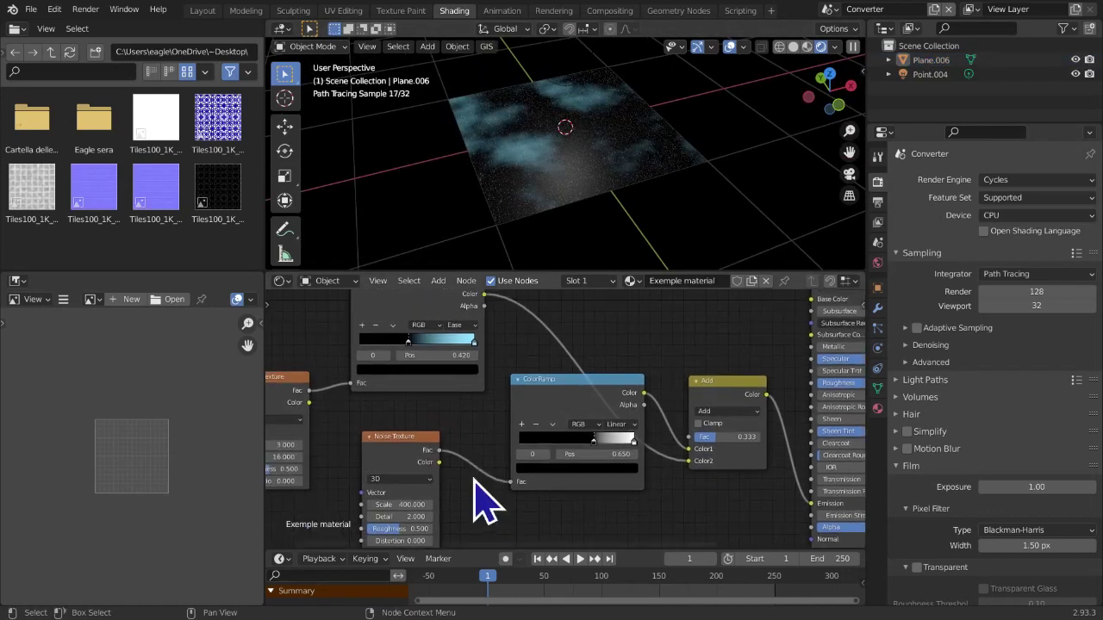
pyautogui.moveTo(408, 343); pyautogui.dragTo(386, 343)
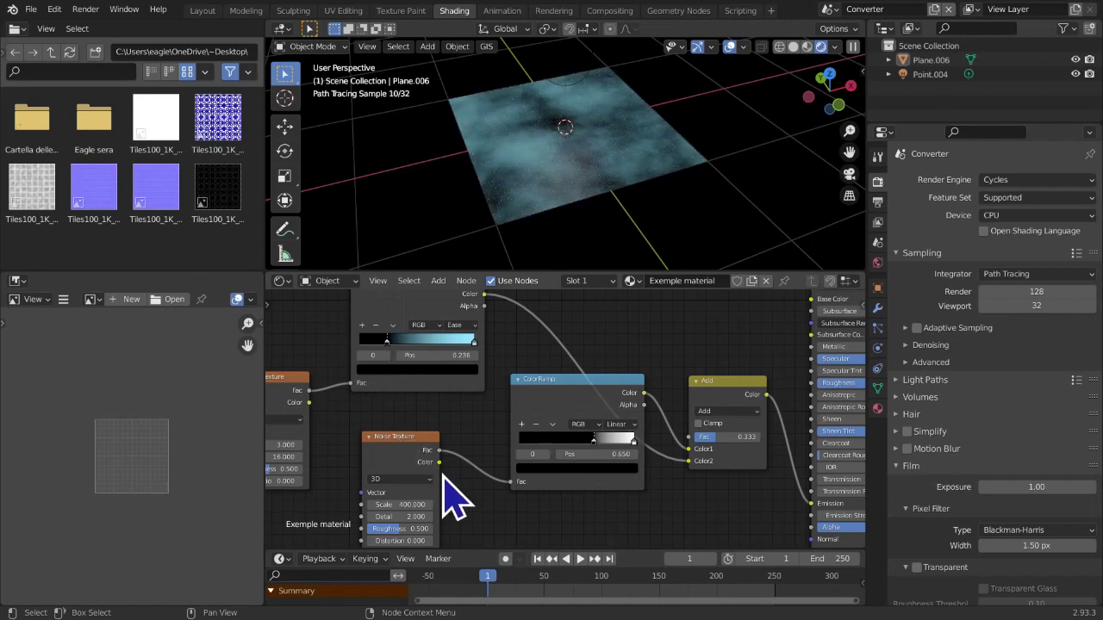
pyautogui.moveTo(387, 341); pyautogui.dragTo(392, 342)
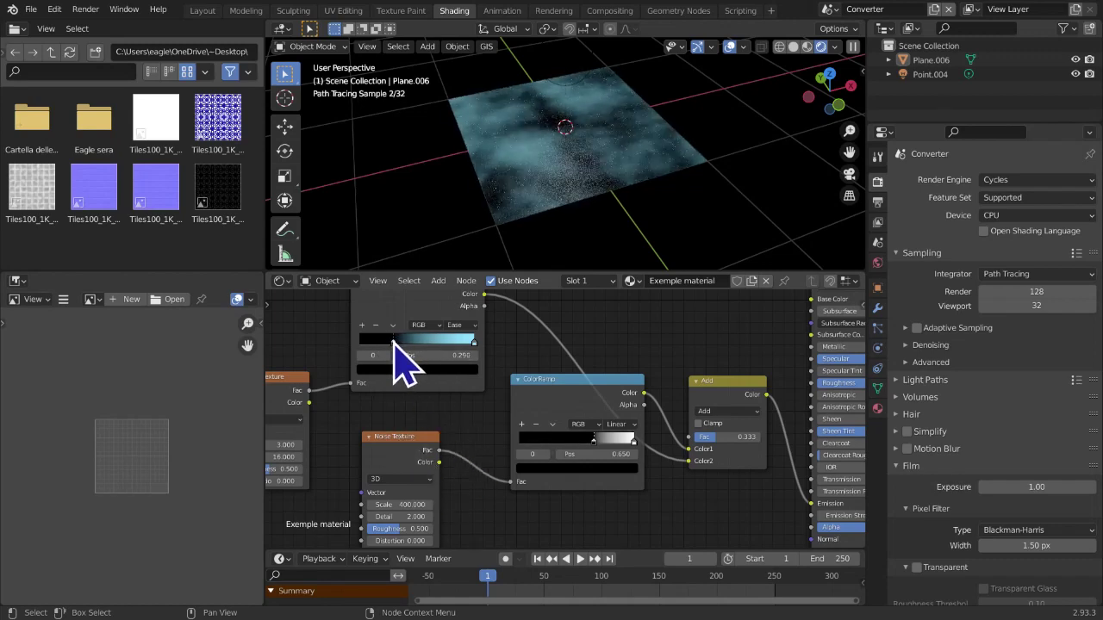
pyautogui.click(574, 169)
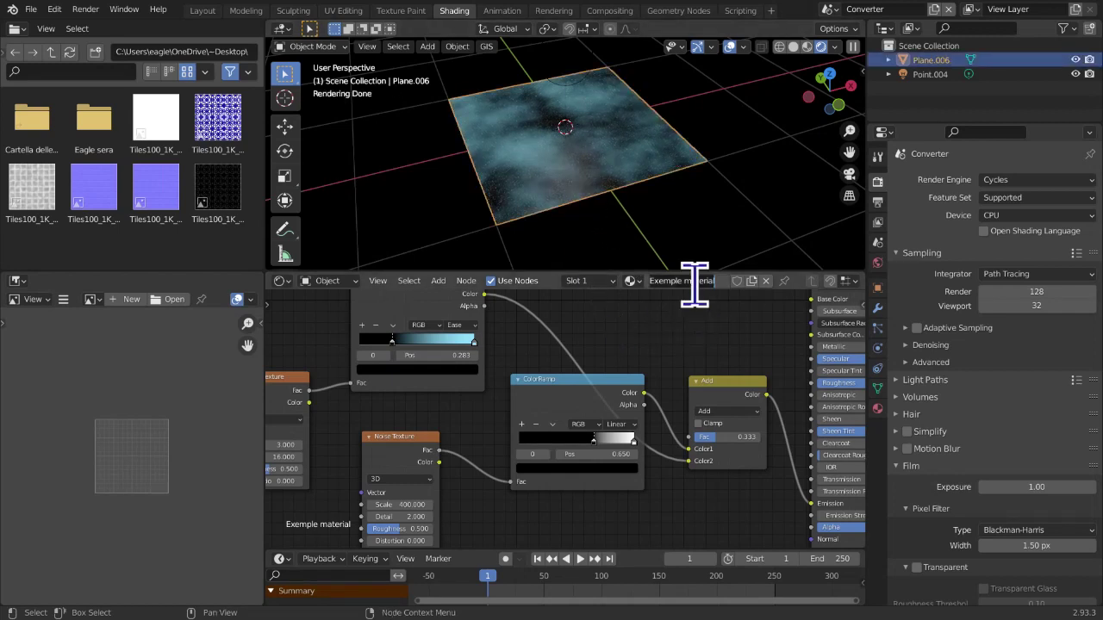
pyautogui.click(694, 284)
# Rename the material to 'Space' and show the plane's object properties and transform sidebar
pyautogui.write('Space')
pyautogui.press('Return')
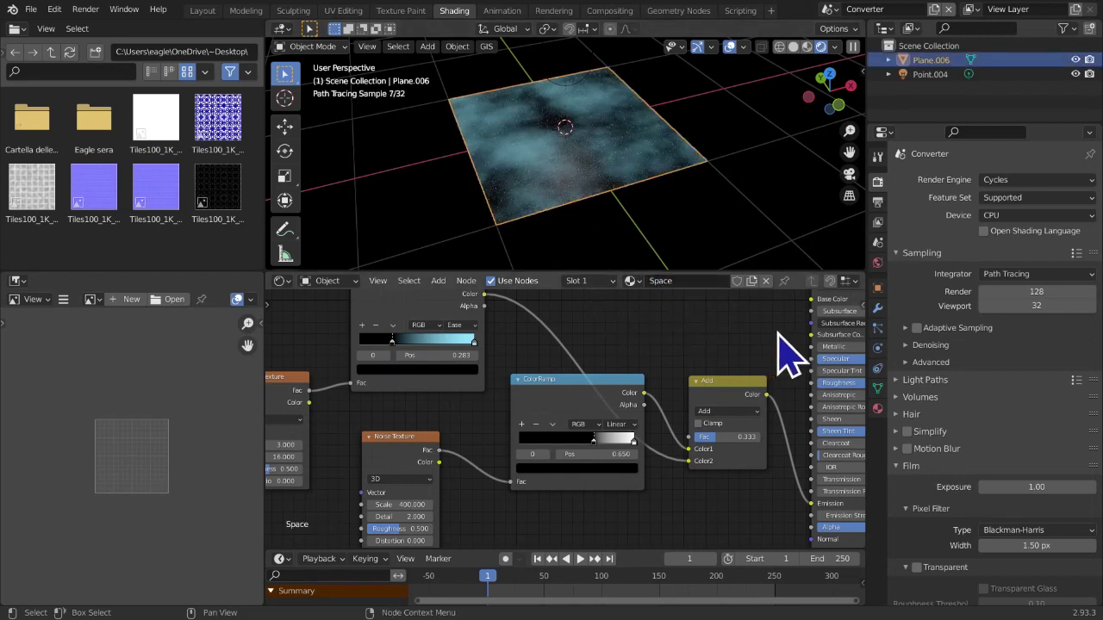
pyautogui.click(878, 287)
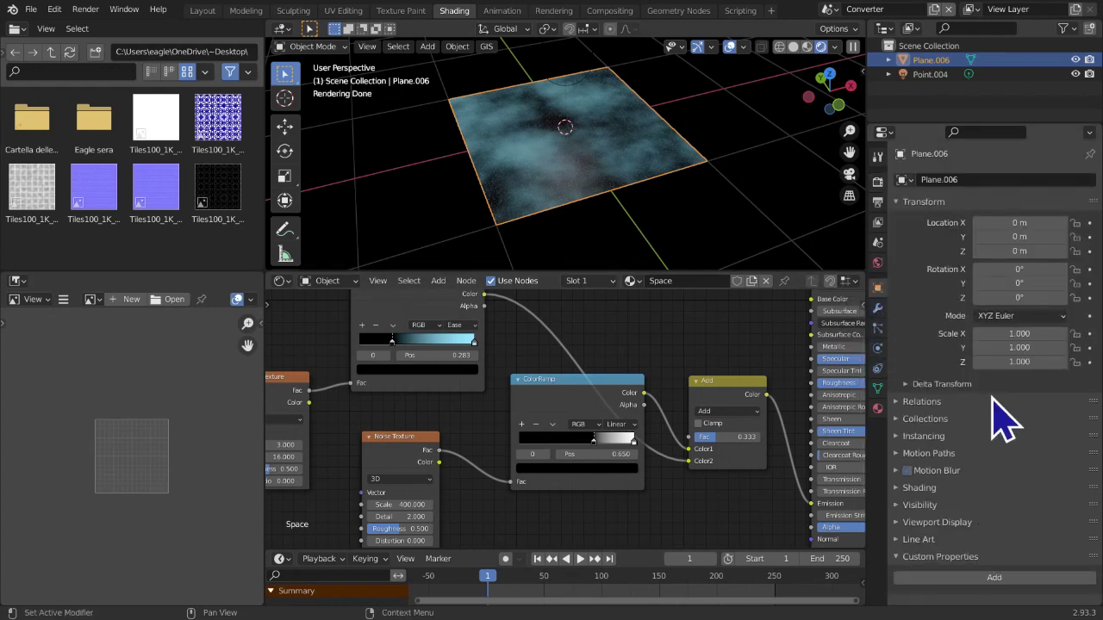
pyautogui.press('n')
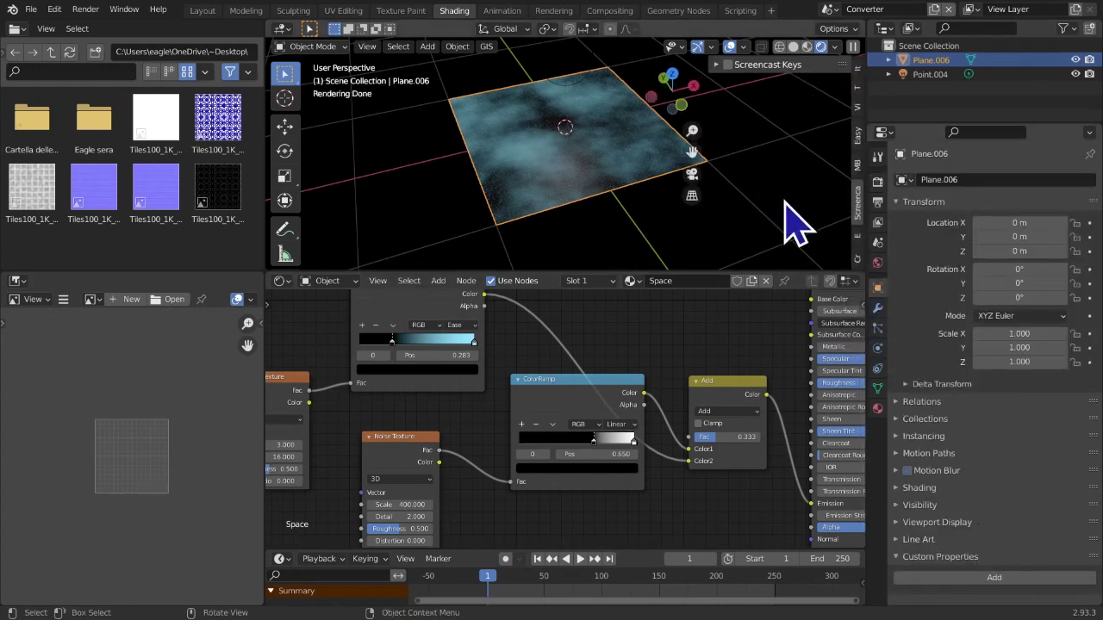
pyautogui.moveTo(866, 62); pyautogui.dragTo(864, 63)
pyautogui.click(857, 70)
pyautogui.scroll(-3, 780, 216)
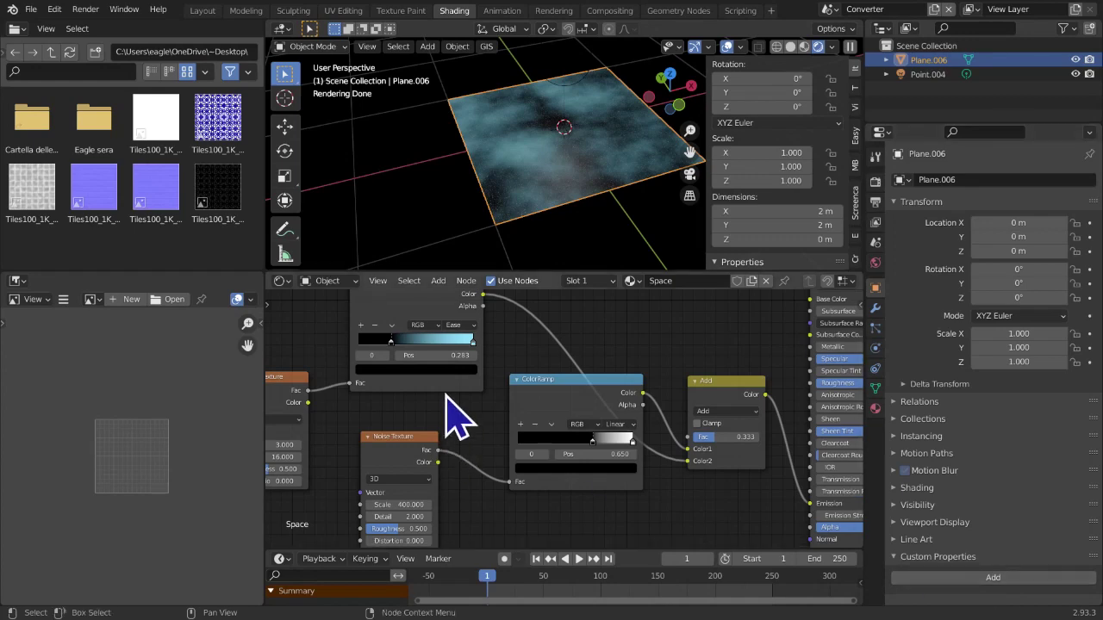
# Select the cloud ramp's light-blue stop, then add a custom property 'prop' to the plane
pyautogui.click(472, 341)
pyautogui.moveTo(468, 419); pyautogui.dragTo(537, 460, button='middle')
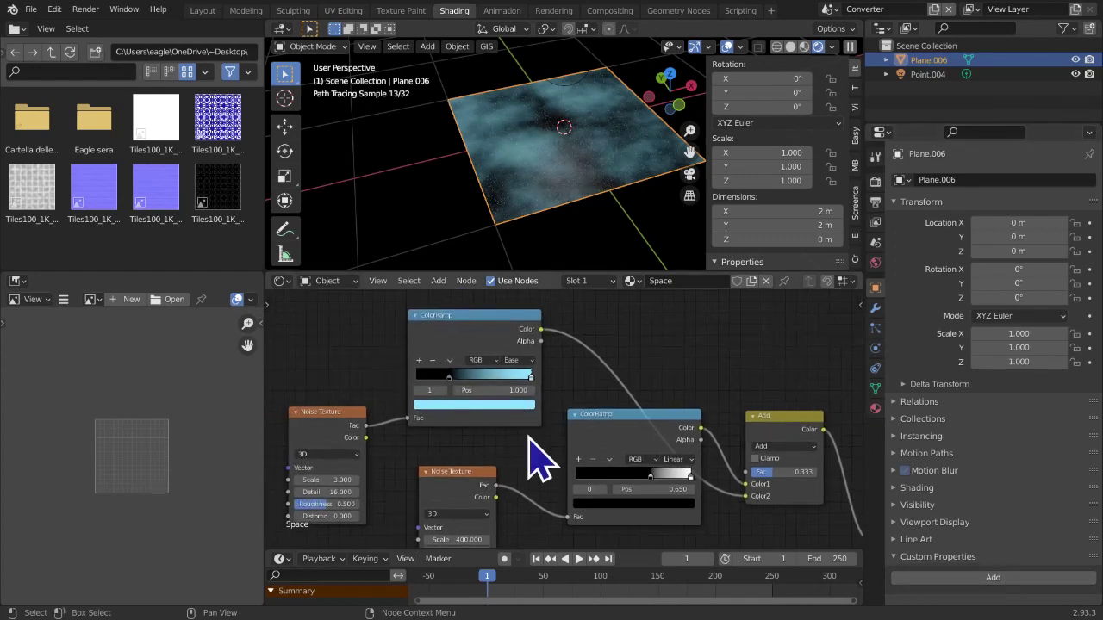
pyautogui.scroll(-2, 537, 460)
pyautogui.scroll(5, 544, 437)
pyautogui.moveTo(563, 416); pyautogui.dragTo(526, 394, button='middle')
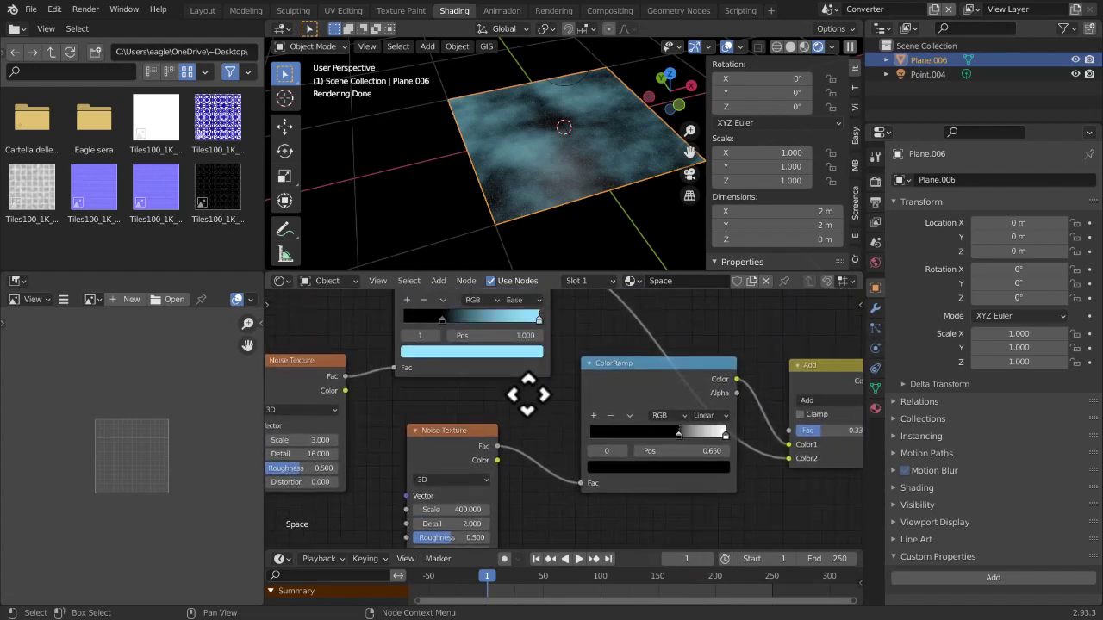
pyautogui.click(948, 579)
# Rename the new custom property to 'Emission strenght'
pyautogui.click(1062, 604)
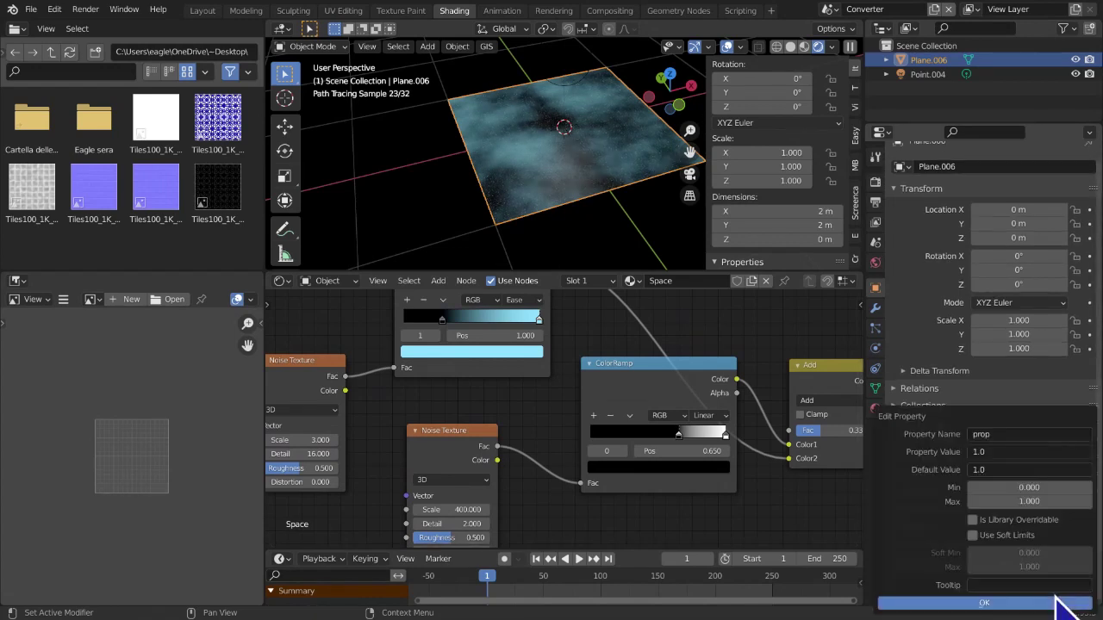
pyautogui.click(1004, 435)
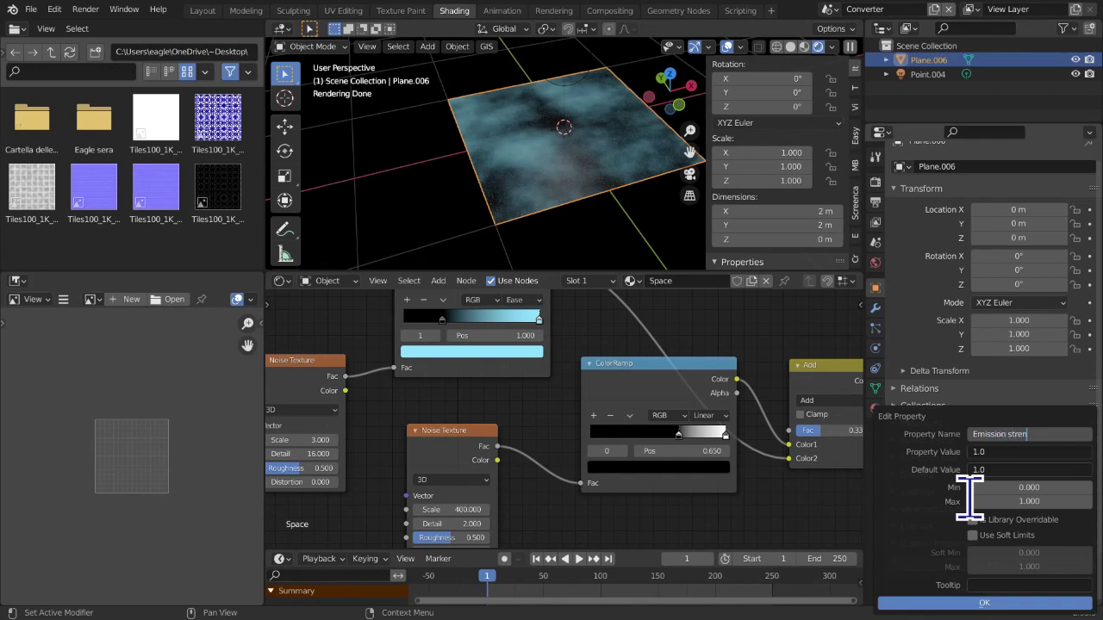
pyautogui.press('Return')
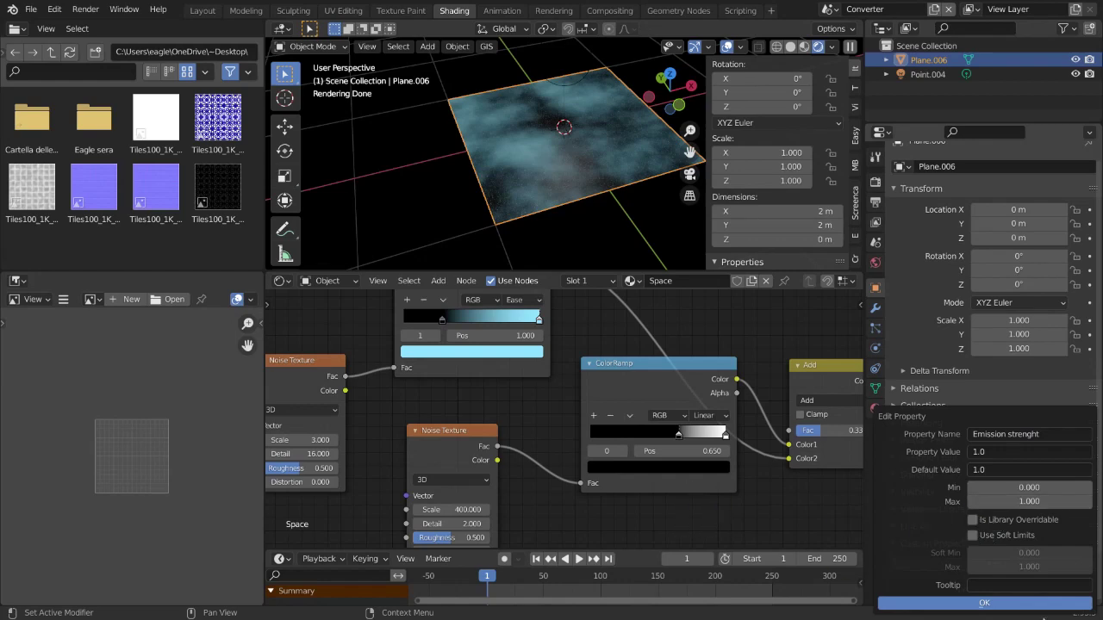
pyautogui.click(1019, 605)
# Copy Emission strenght as a new driver and paste it onto the shader's Emission Strength
pyautogui.moveTo(680, 479); pyautogui.dragTo(746, 402, button='middle')
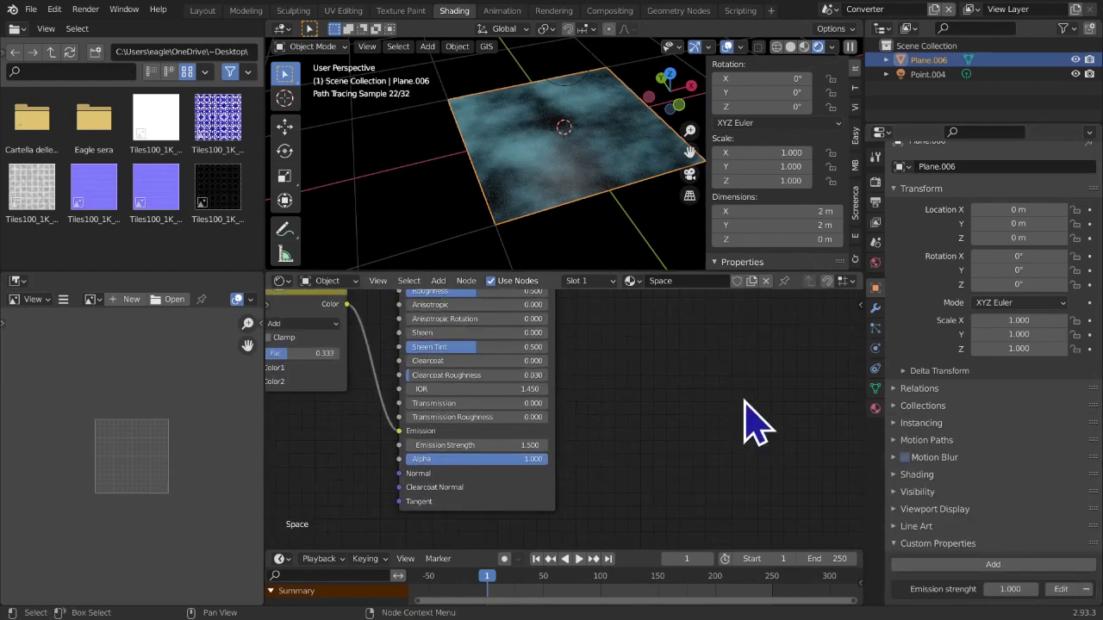
pyautogui.scroll(-3, 800, 235)
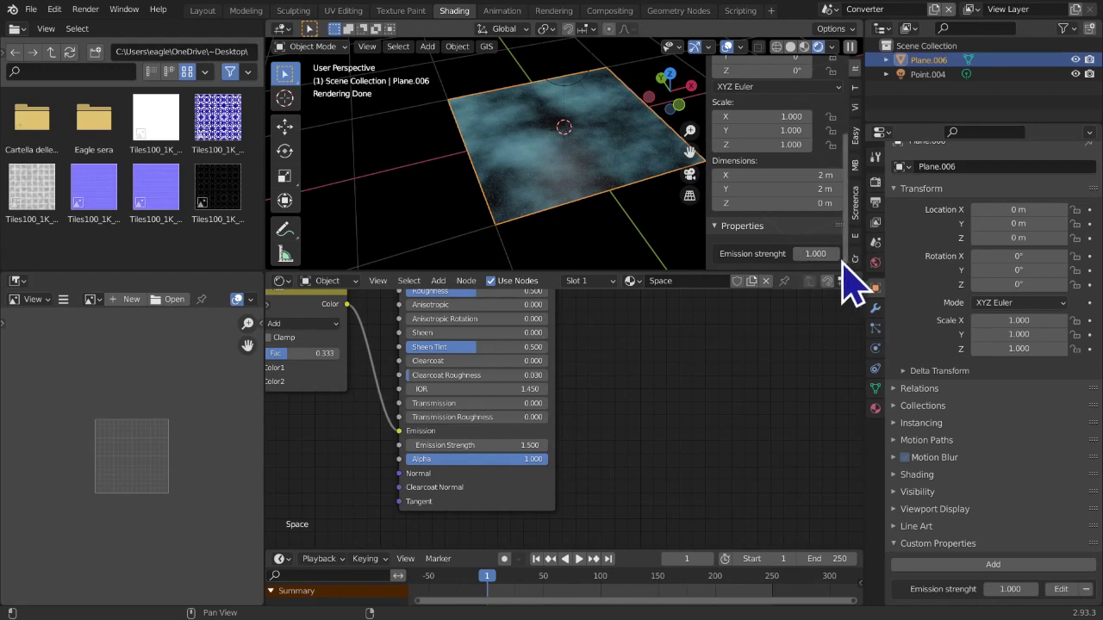
pyautogui.rightClick(831, 254)
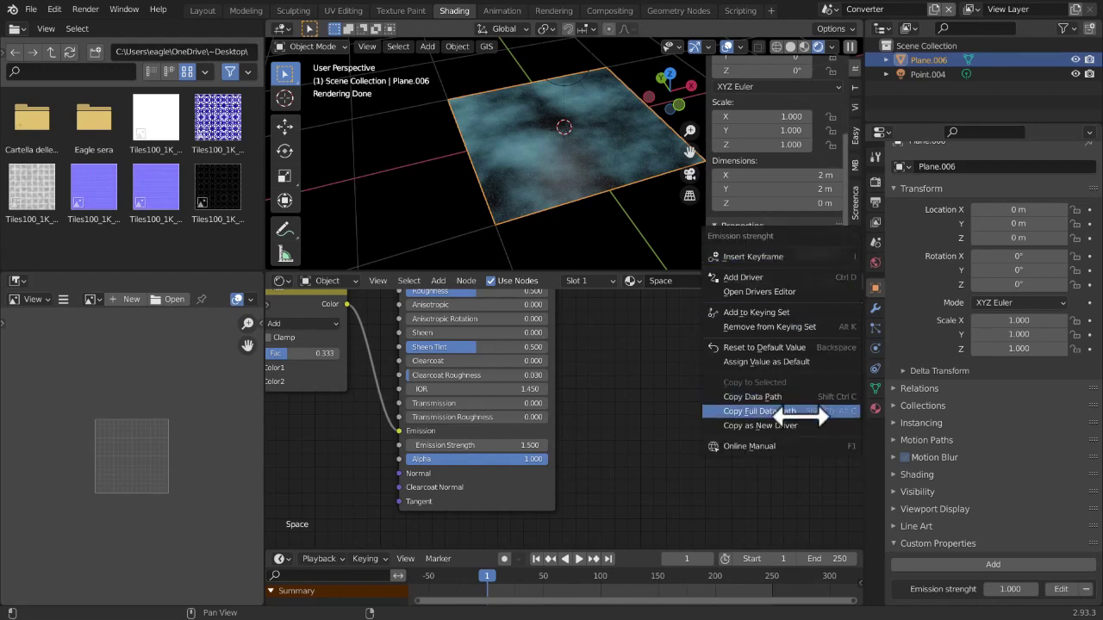
pyautogui.click(755, 426)
pyautogui.rightClick(522, 445)
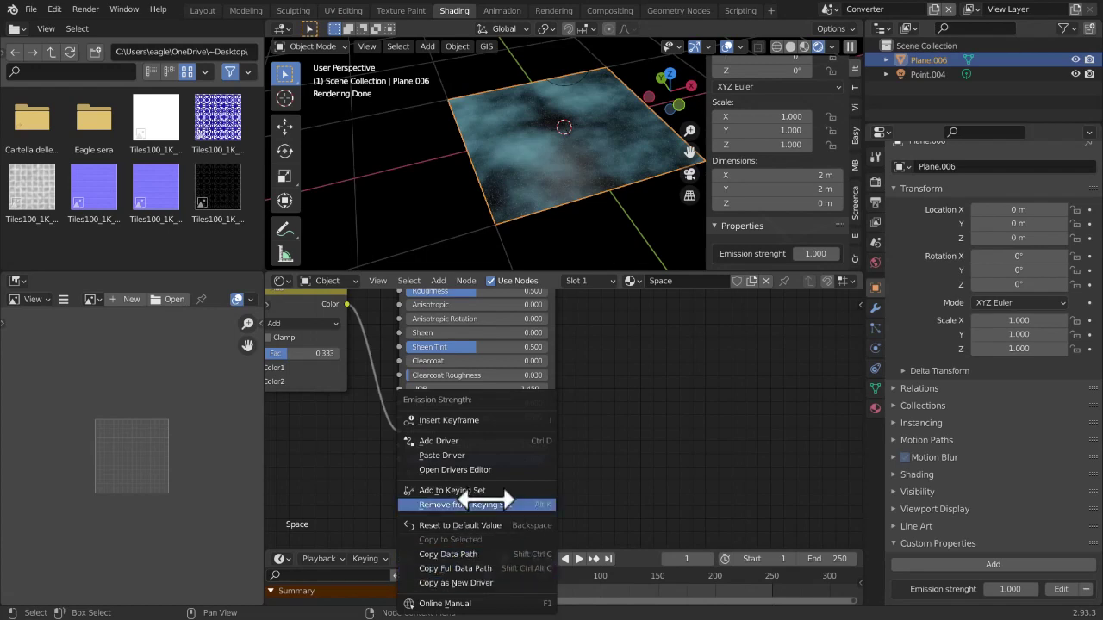
pyautogui.click(487, 455)
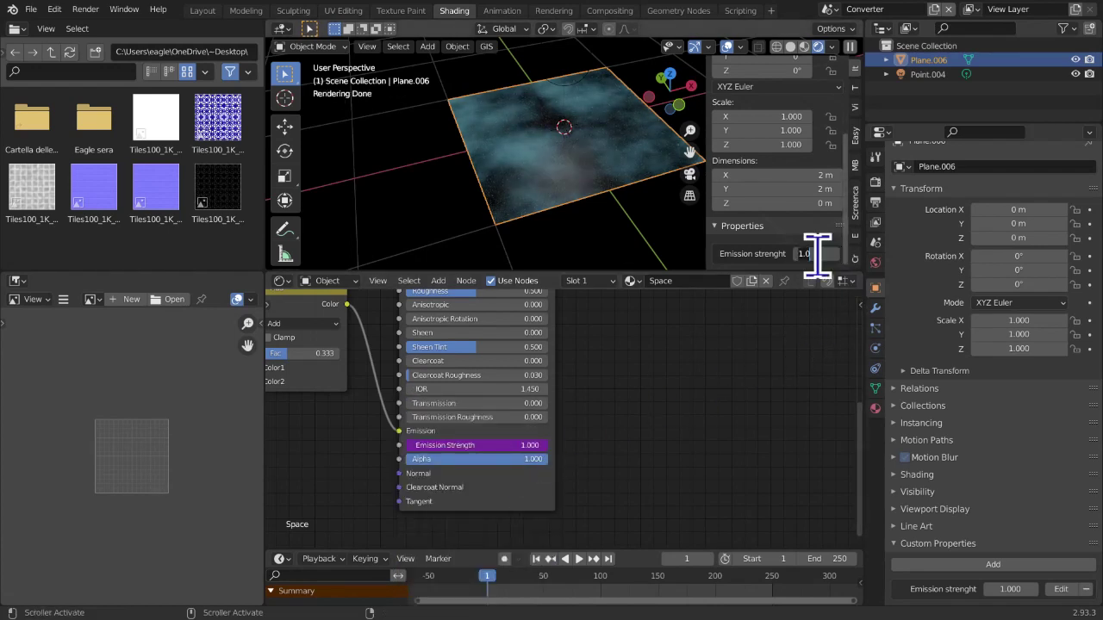
pyautogui.press('Return')
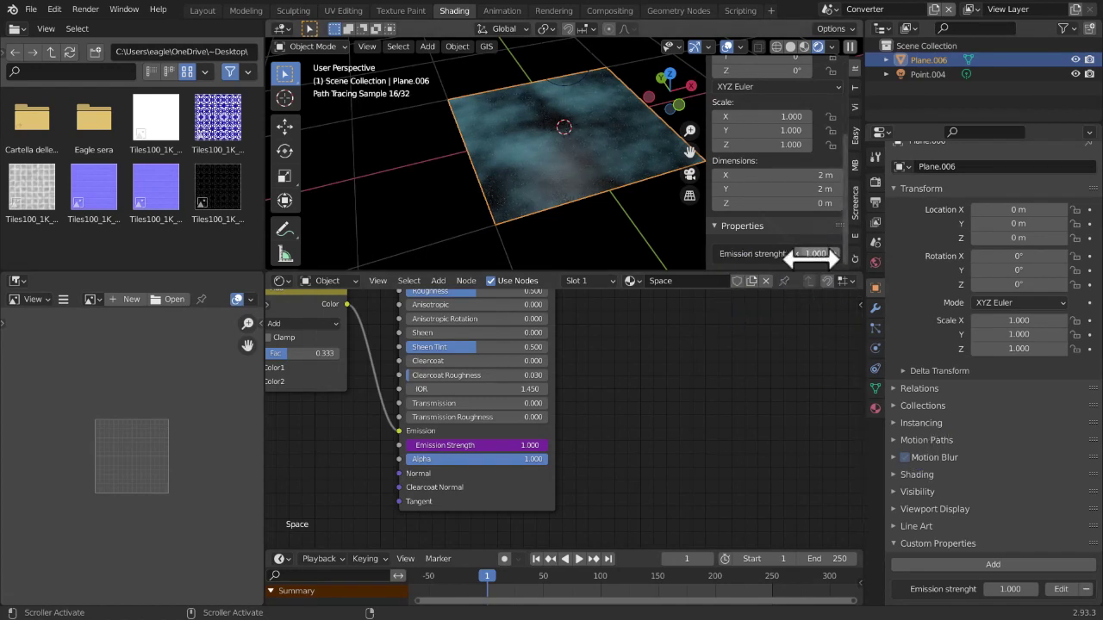
# Set the Emission strenght property's maximum to 5
pyautogui.click(1061, 590)
pyautogui.click(1018, 502)
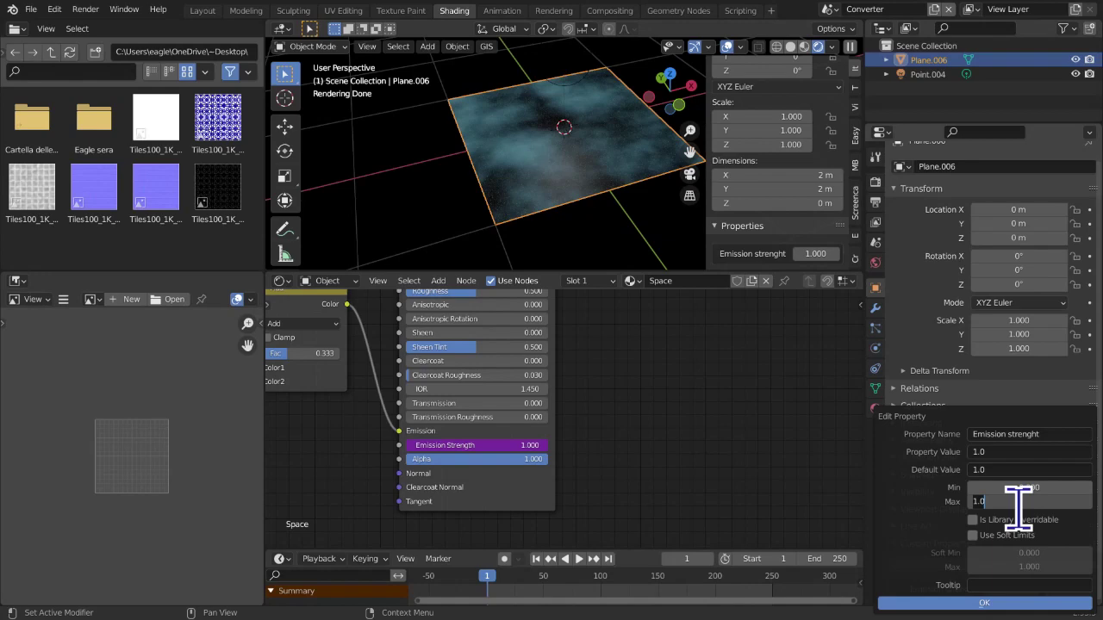
pyautogui.write('5')
pyautogui.press('Return')
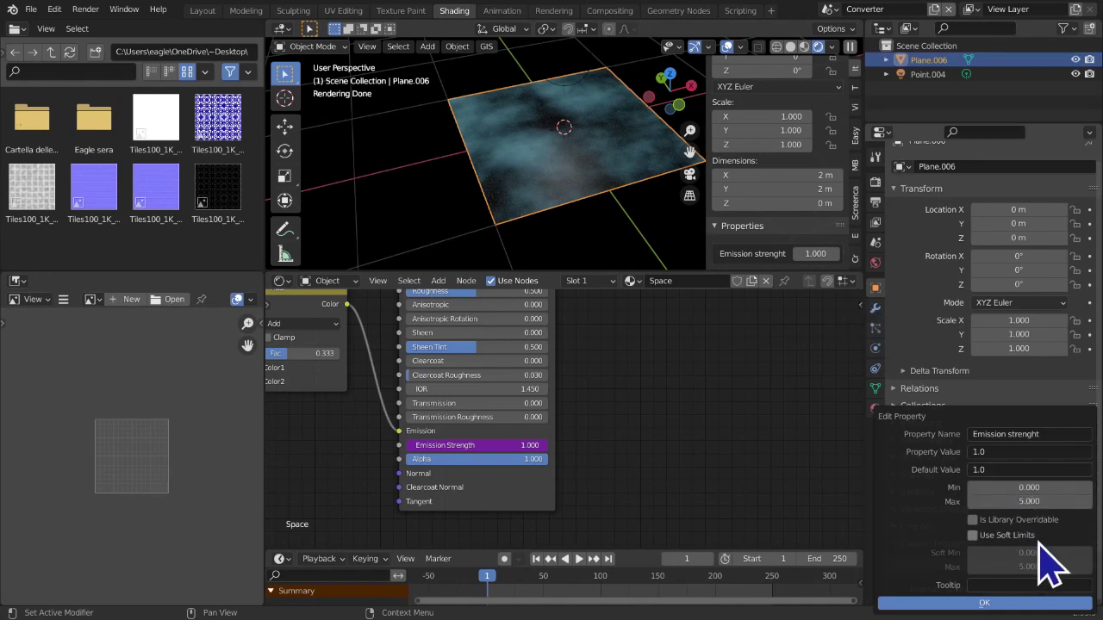
pyautogui.moveTo(824, 255)
pyautogui.mouseDown()
pyautogui.moveTo(771, 255)
pyautogui.moveTo(823, 255)
pyautogui.mouseUp()
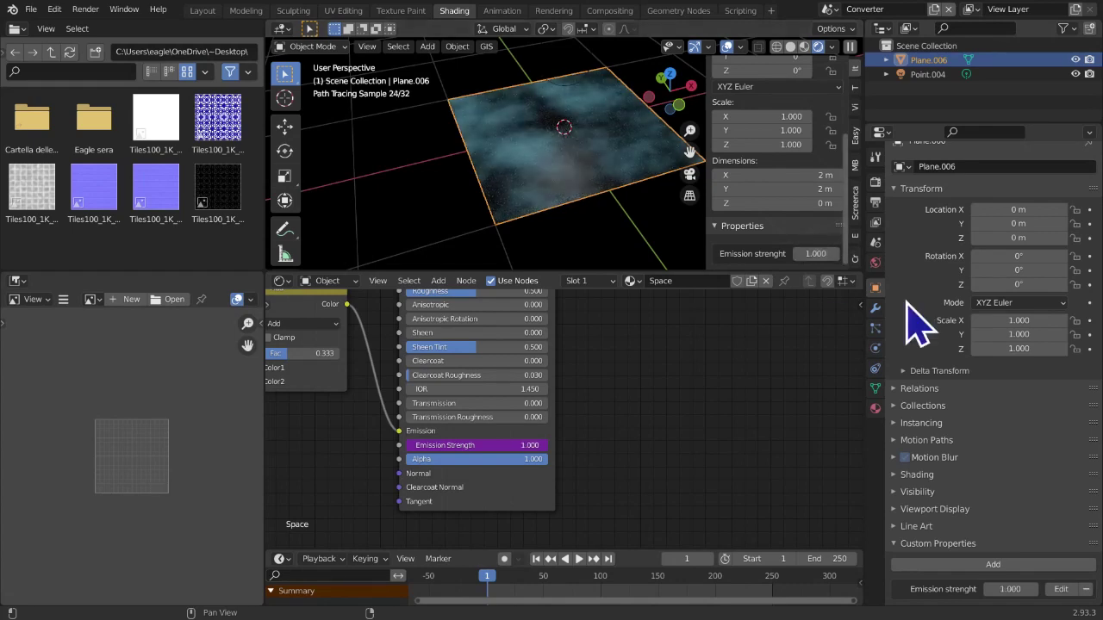
pyautogui.click(1062, 589)
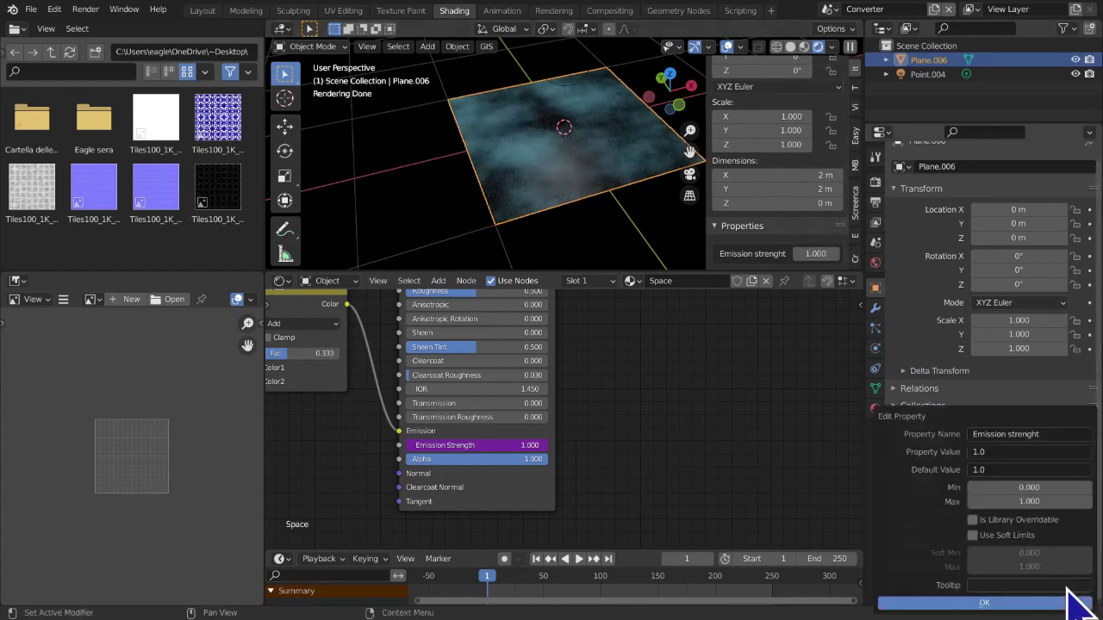
pyautogui.click(1027, 502)
pyautogui.write('5')
pyautogui.press('Return')
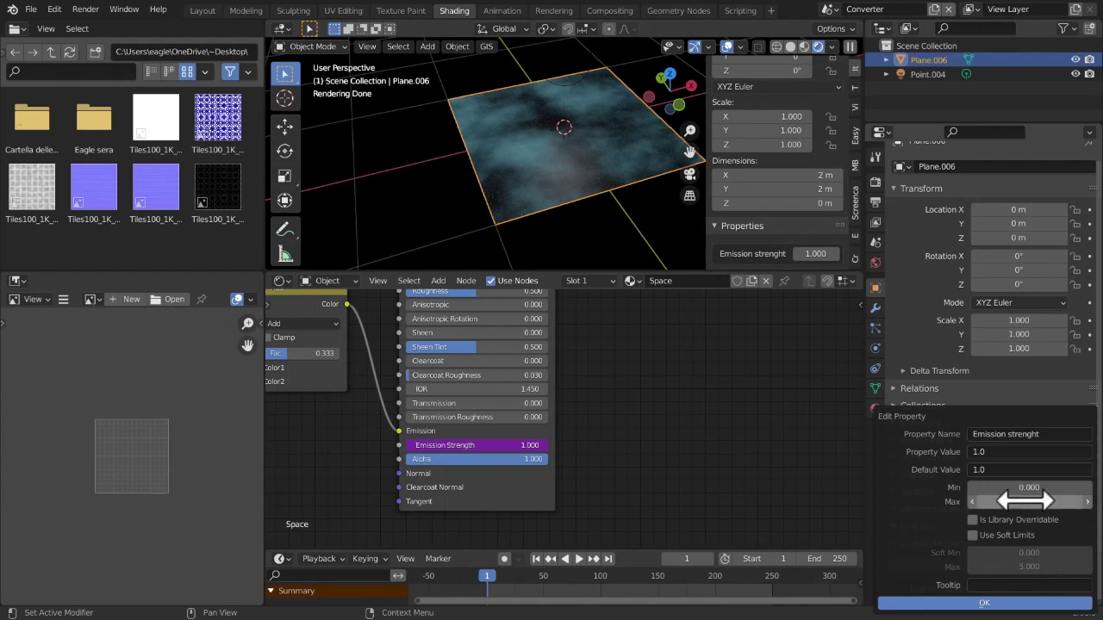
pyautogui.click(911, 604)
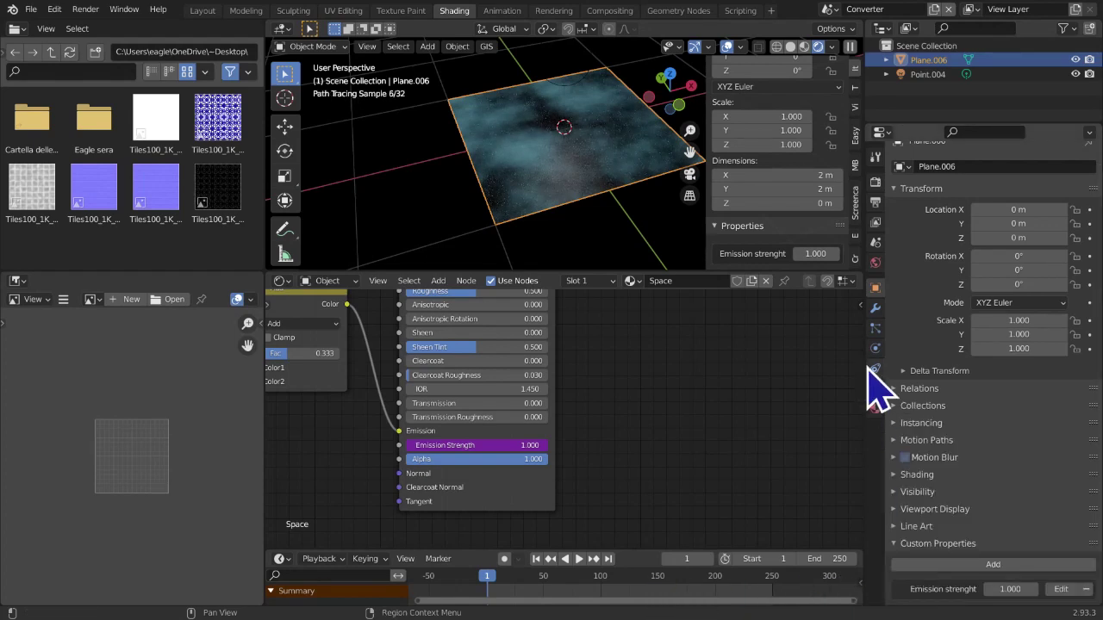
# Set Emission strenght to 1.2 to brighten the plane
pyautogui.moveTo(808, 253)
pyautogui.mouseDown()
pyautogui.moveTo(861, 252)
pyautogui.moveTo(812, 271)
pyautogui.mouseUp()
pyautogui.click(810, 254)
pyautogui.write('1.2')
pyautogui.press('Return')
pyautogui.moveTo(635, 463); pyautogui.dragTo(289, 495, button='middle')
pyautogui.moveTo(639, 460); pyautogui.dragTo(282, 457, button='middle')
pyautogui.moveTo(663, 436); pyautogui.dragTo(628, 427, button='middle')
pyautogui.scroll(1, 630, 426)
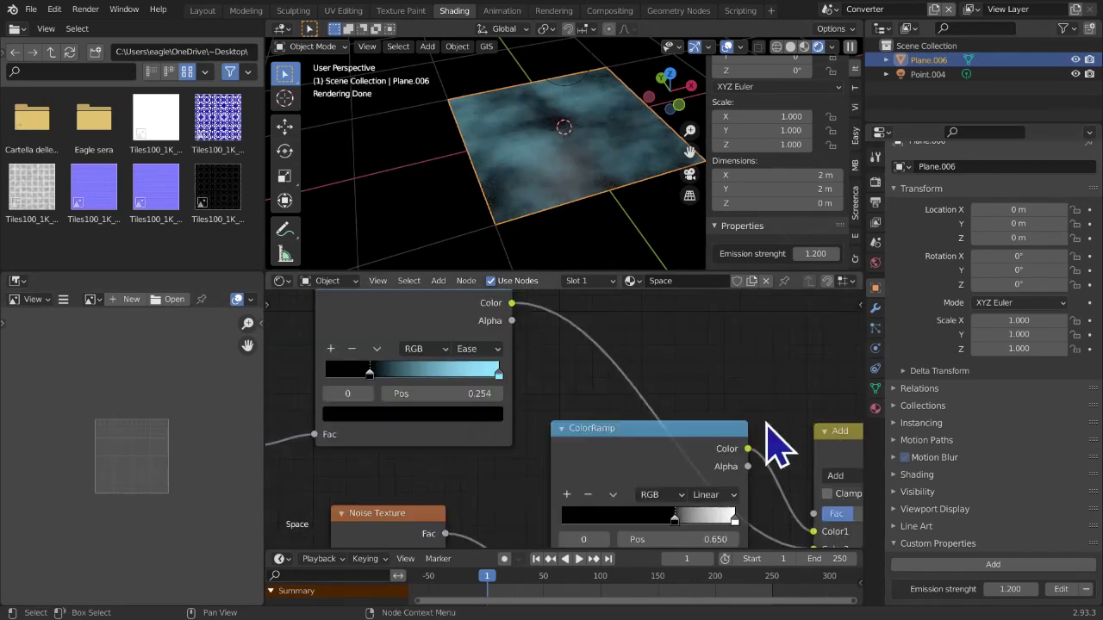
pyautogui.moveTo(618, 426); pyautogui.dragTo(635, 459, button='middle')
# Slide the upper ColorRamp's dark stop to position 0.395 to thin the blue clouds
pyautogui.scroll(-1, 615, 431)
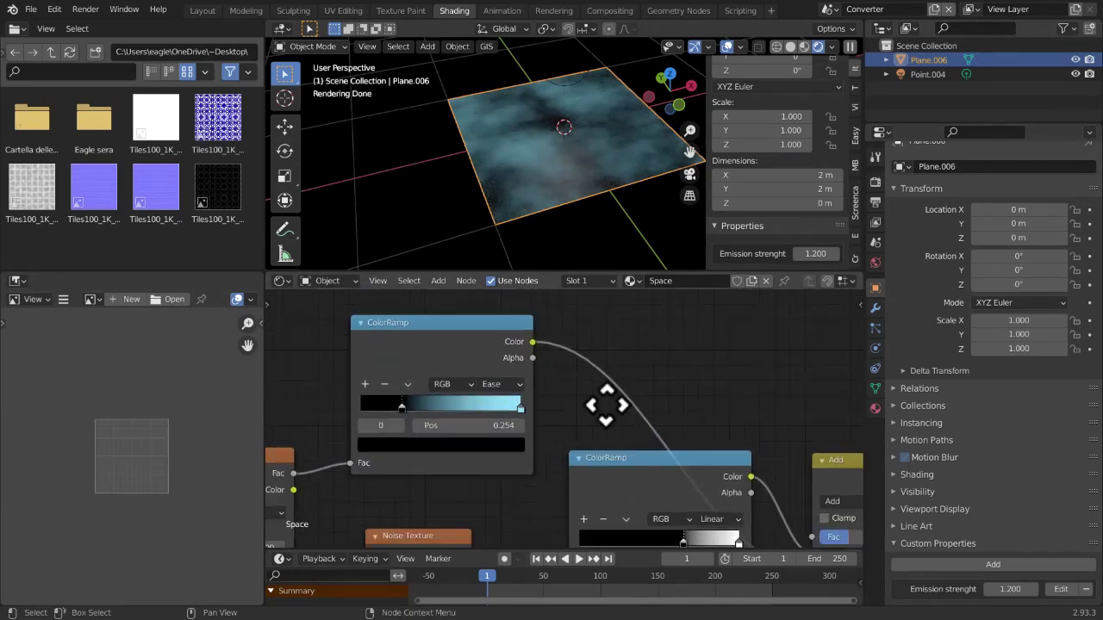
pyautogui.scroll(1, 563, 440)
pyautogui.scroll(1, 564, 440)
pyautogui.moveTo(593, 437); pyautogui.dragTo(762, 433, button='middle')
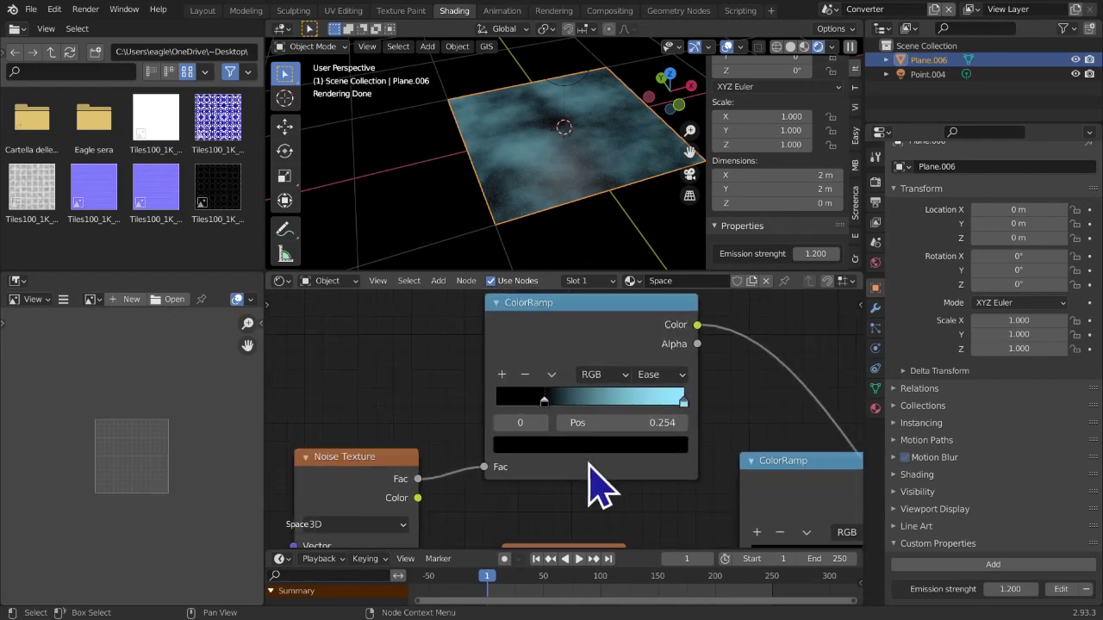
pyautogui.moveTo(587, 463); pyautogui.dragTo(572, 506, button='middle')
pyautogui.scroll(1, 512, 467)
pyautogui.moveTo(524, 447); pyautogui.dragTo(553, 450)
pyautogui.scroll(2, 516, 439)
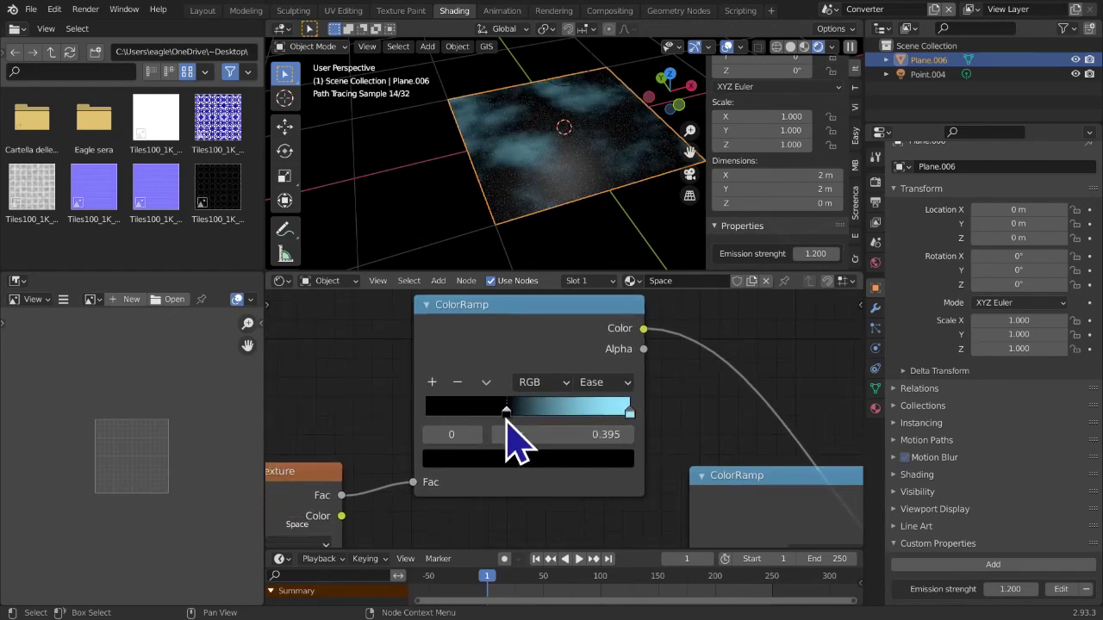
pyautogui.click(536, 445)
pyautogui.click(533, 494)
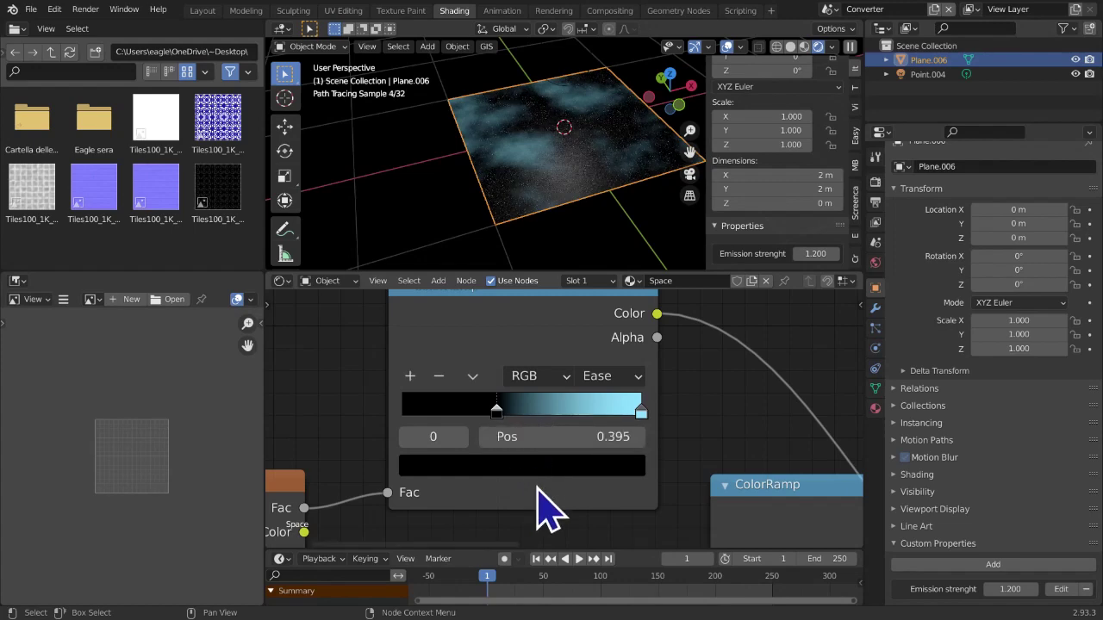
pyautogui.click(586, 439)
pyautogui.click(560, 496)
pyautogui.click(559, 442)
pyautogui.click(562, 506)
# Add a second custom property to the plane and open its settings
pyautogui.click(1002, 565)
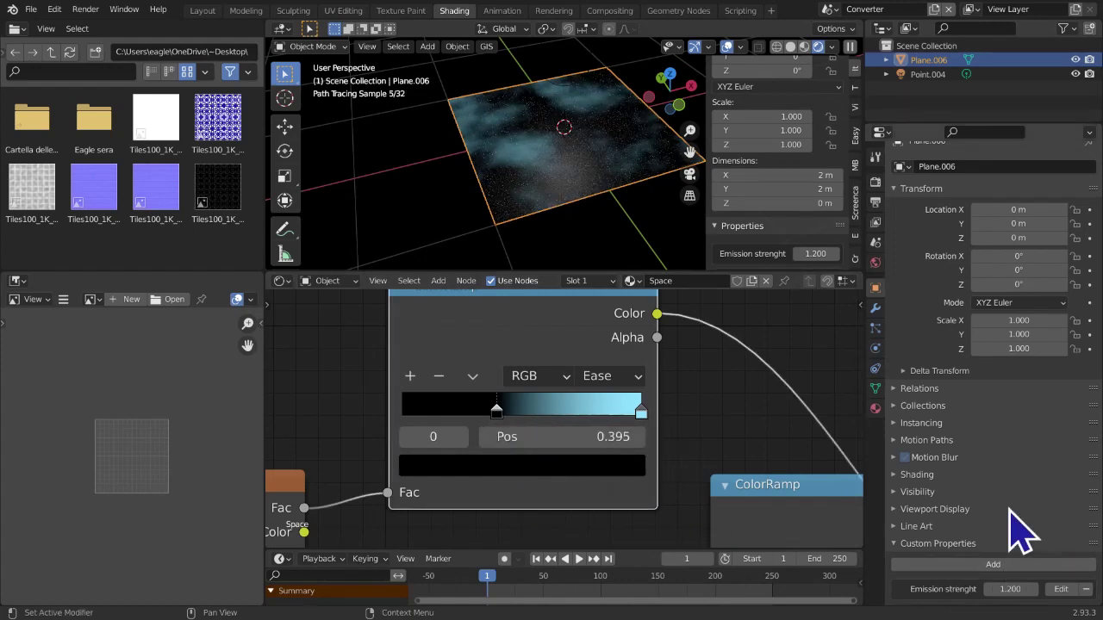
pyautogui.scroll(-1, 1010, 569)
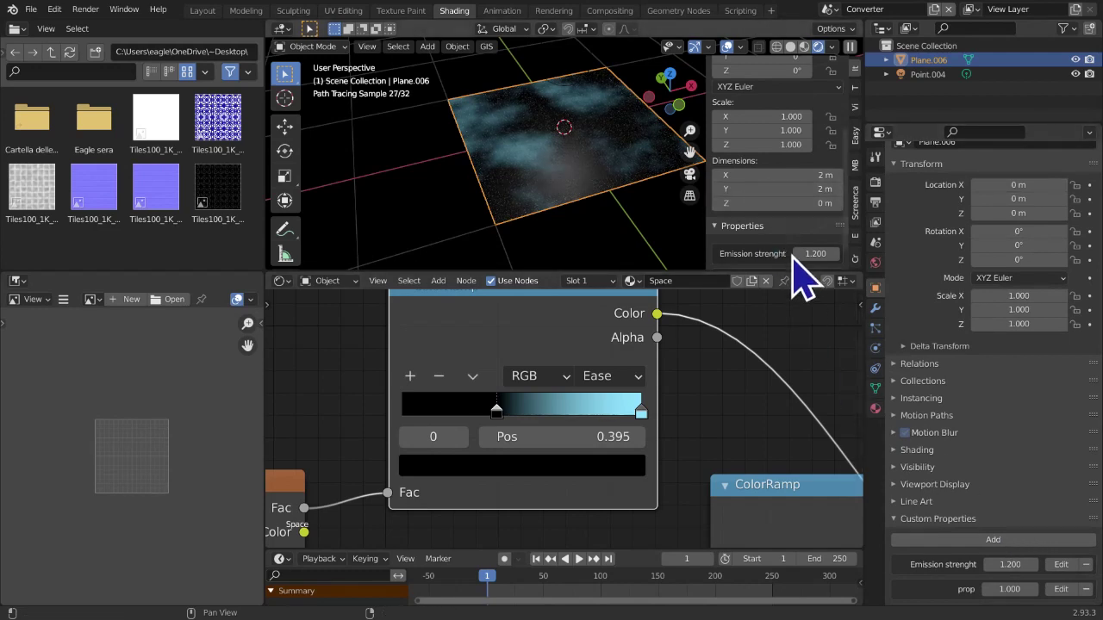
pyautogui.scroll(-1, 797, 258)
pyautogui.click(1061, 589)
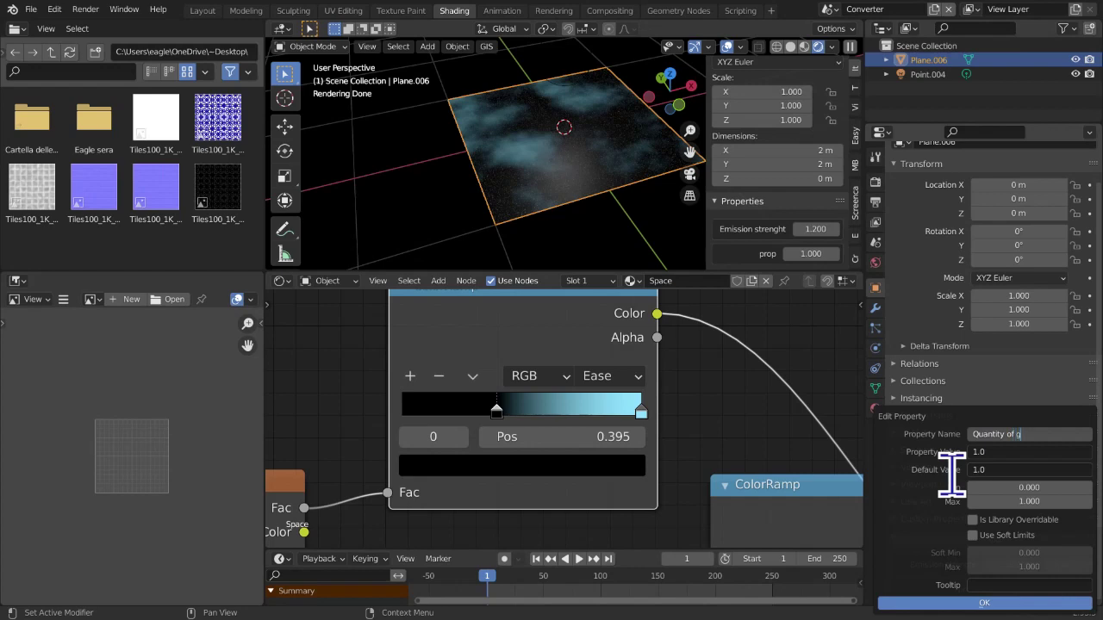
# Name the property 'Quantity of gas' and drive the cloud ramp stop's position with it
pyautogui.press('Return')
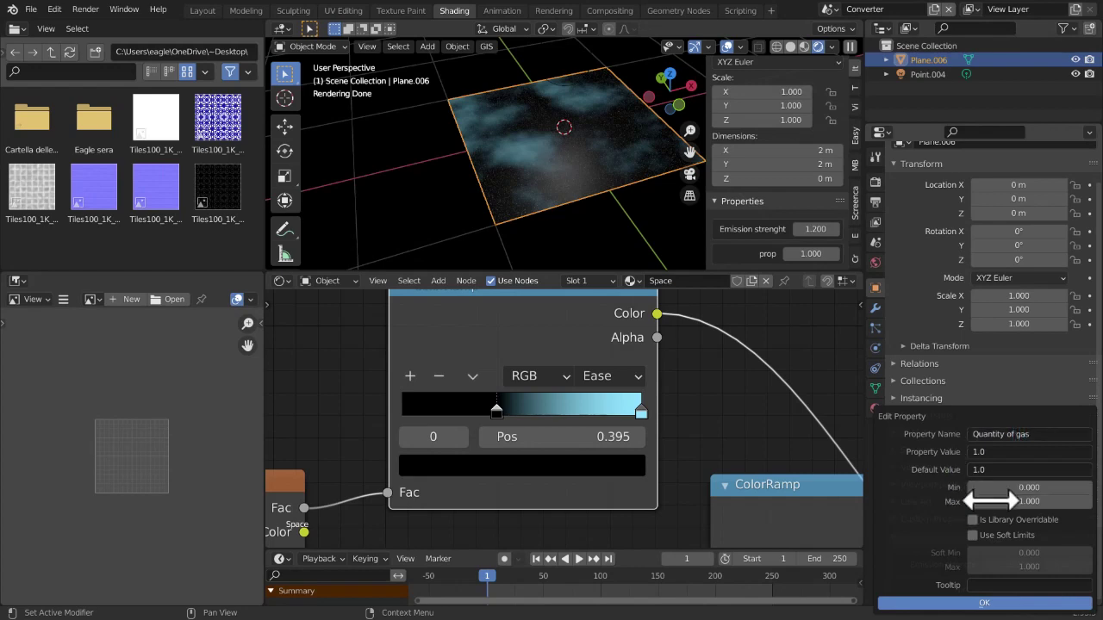
pyautogui.click(954, 603)
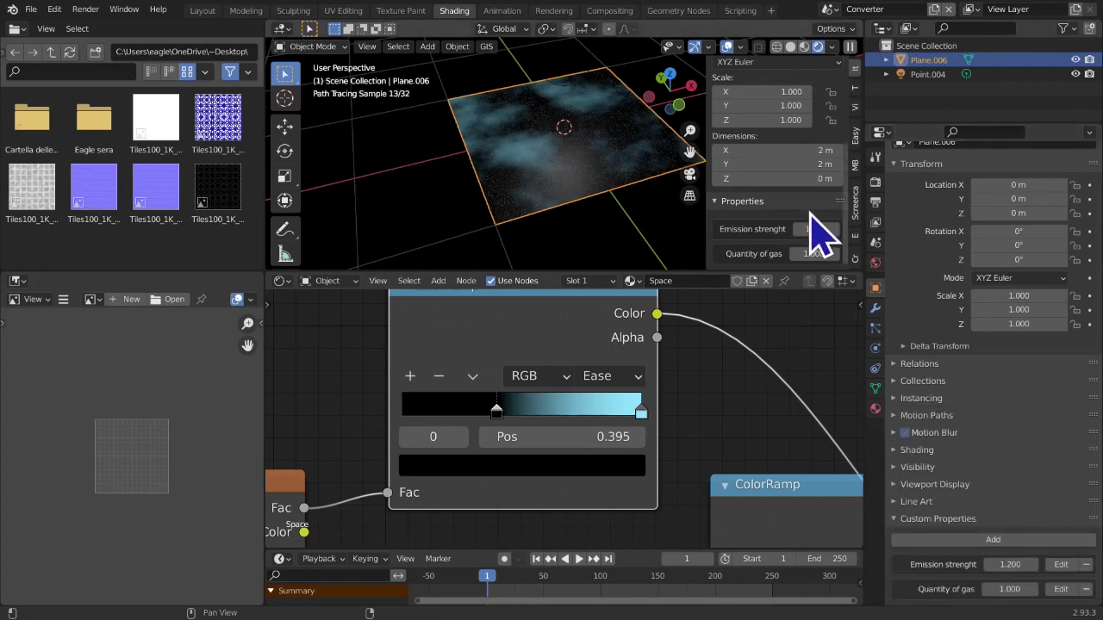
pyautogui.rightClick(990, 590)
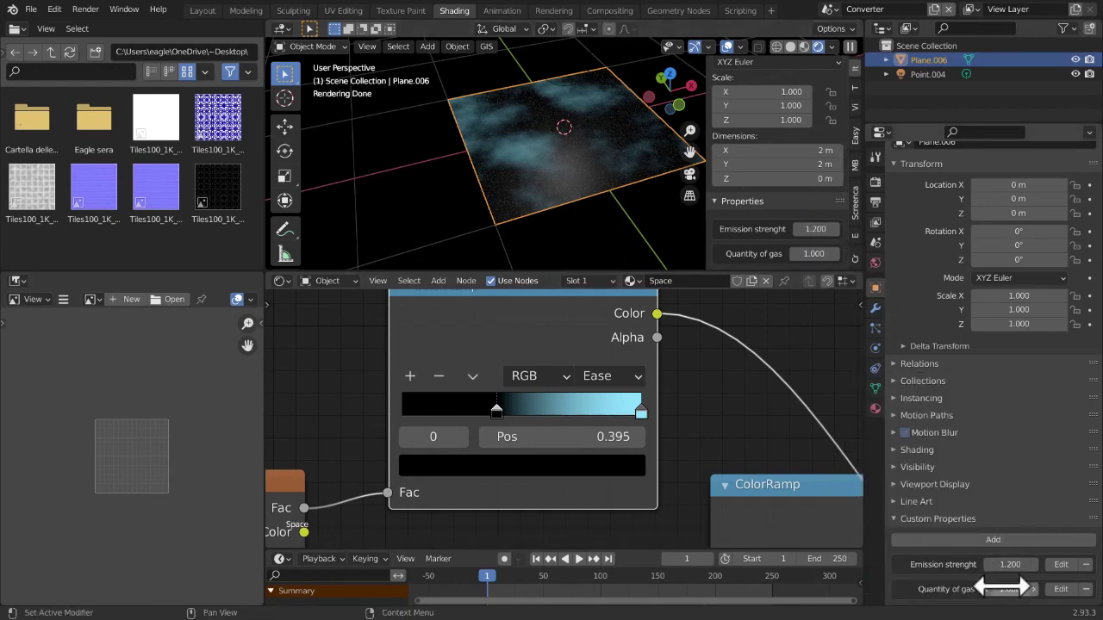
pyautogui.rightClick(1004, 587)
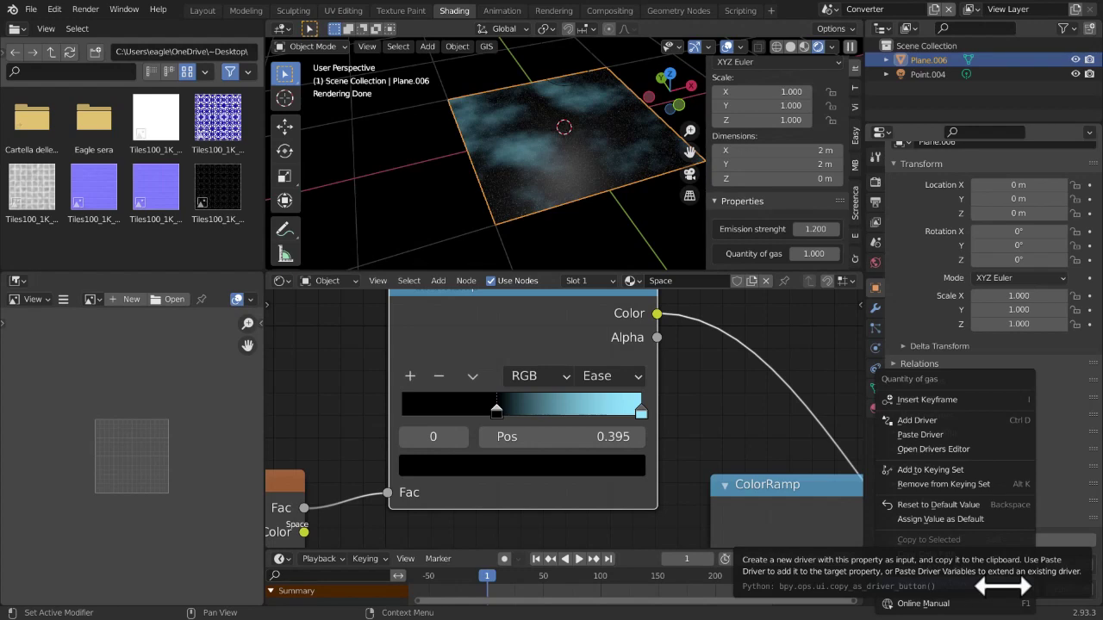
pyautogui.click(1004, 586)
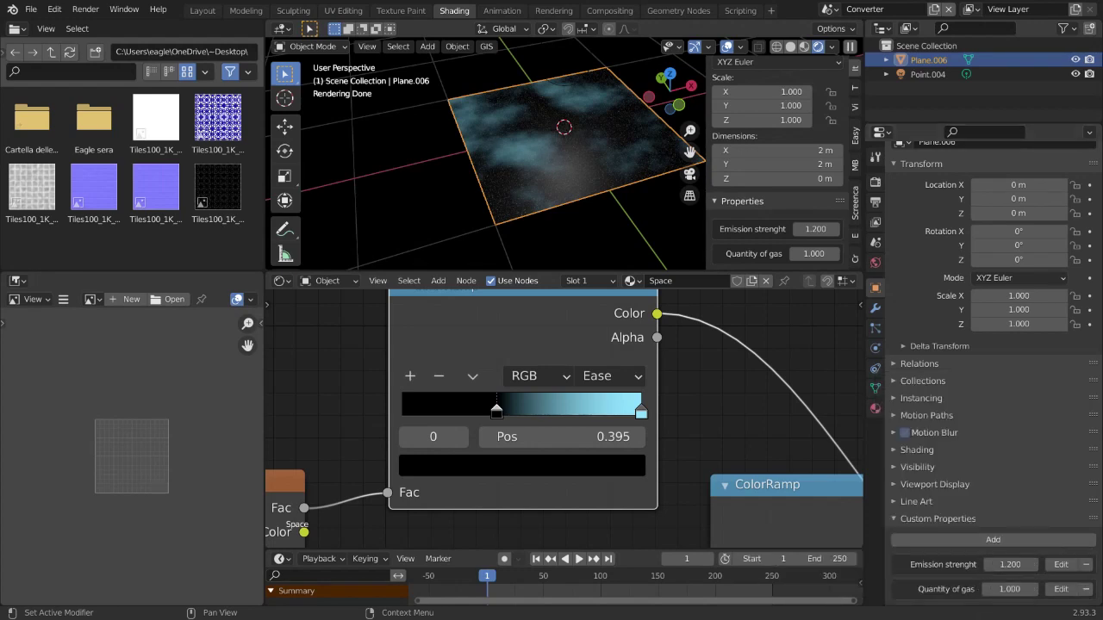
pyautogui.rightClick(997, 589)
pyautogui.click(999, 588)
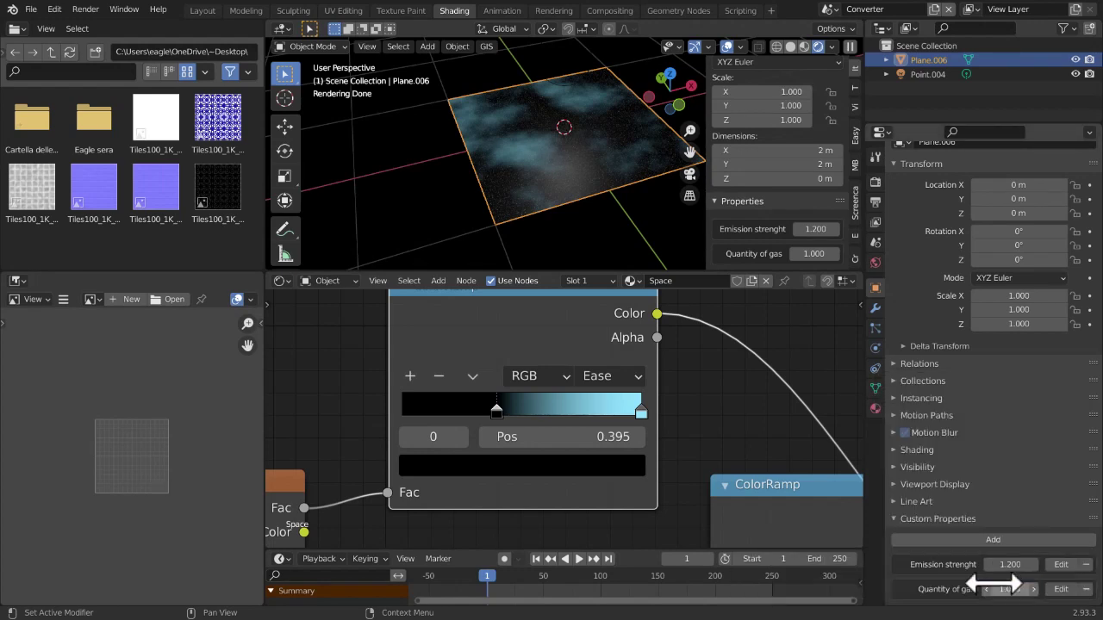
pyautogui.rightClick(588, 441)
pyautogui.click(586, 459)
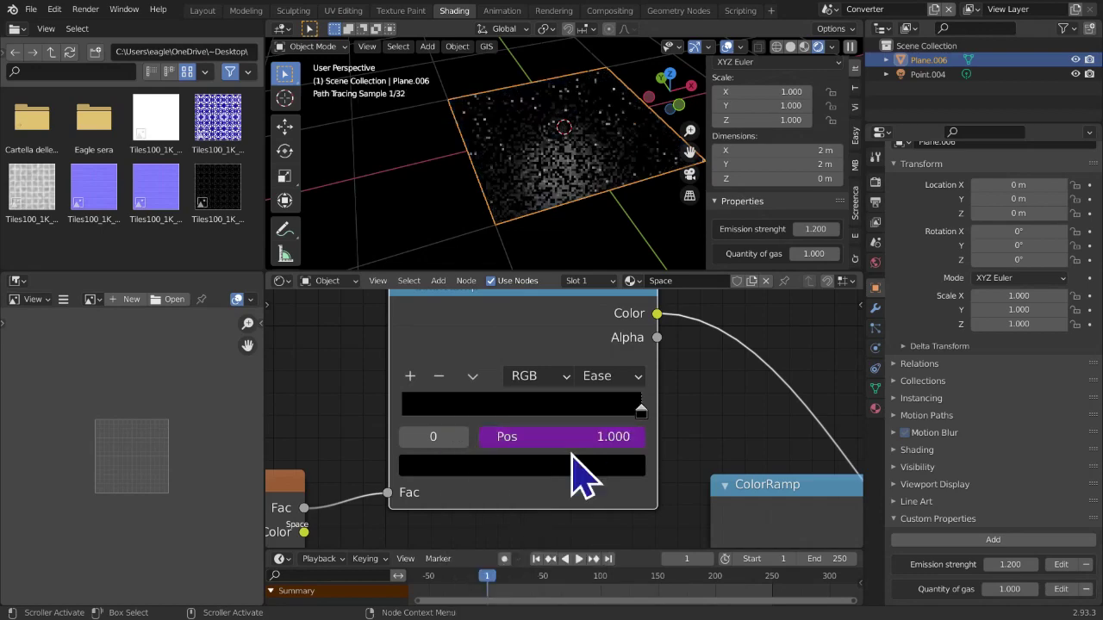
# Lower Quantity of gas to 0, then step it up to 0.280
pyautogui.moveTo(807, 260)
pyautogui.mouseDown()
pyautogui.moveTo(759, 261)
pyautogui.moveTo(806, 260)
pyautogui.mouseUp()
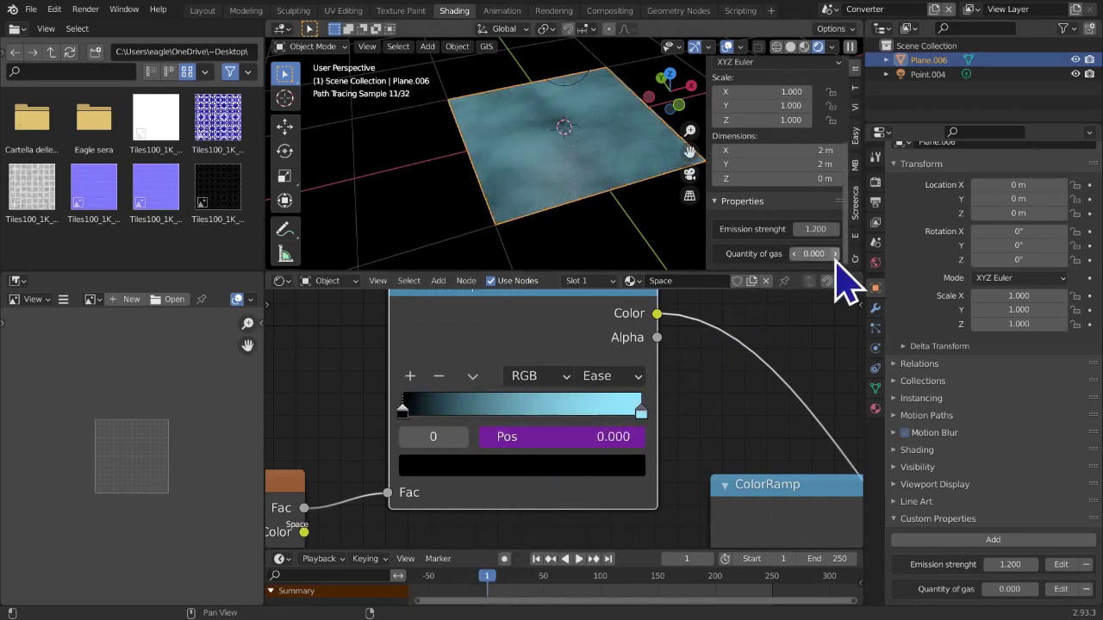
pyautogui.click(835, 258)
pyautogui.click(835, 258)
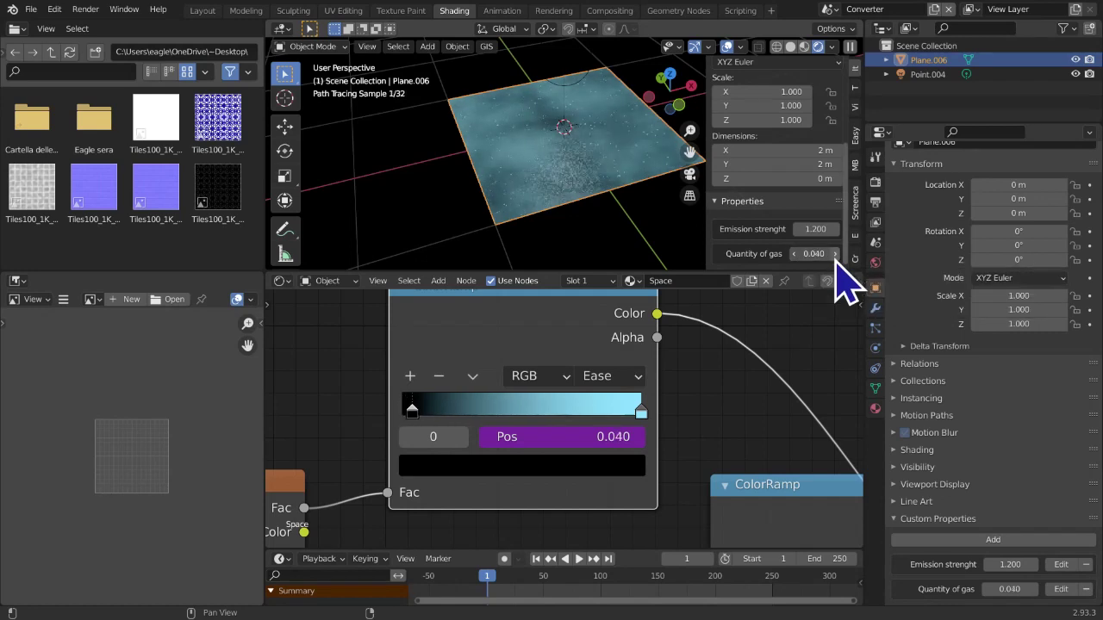
pyautogui.click(835, 258)
pyautogui.click(835, 258)
pyautogui.click(835, 258)
pyautogui.click(835, 259)
pyautogui.click(834, 254)
pyautogui.click(834, 255)
pyautogui.click(834, 254)
pyautogui.click(834, 254)
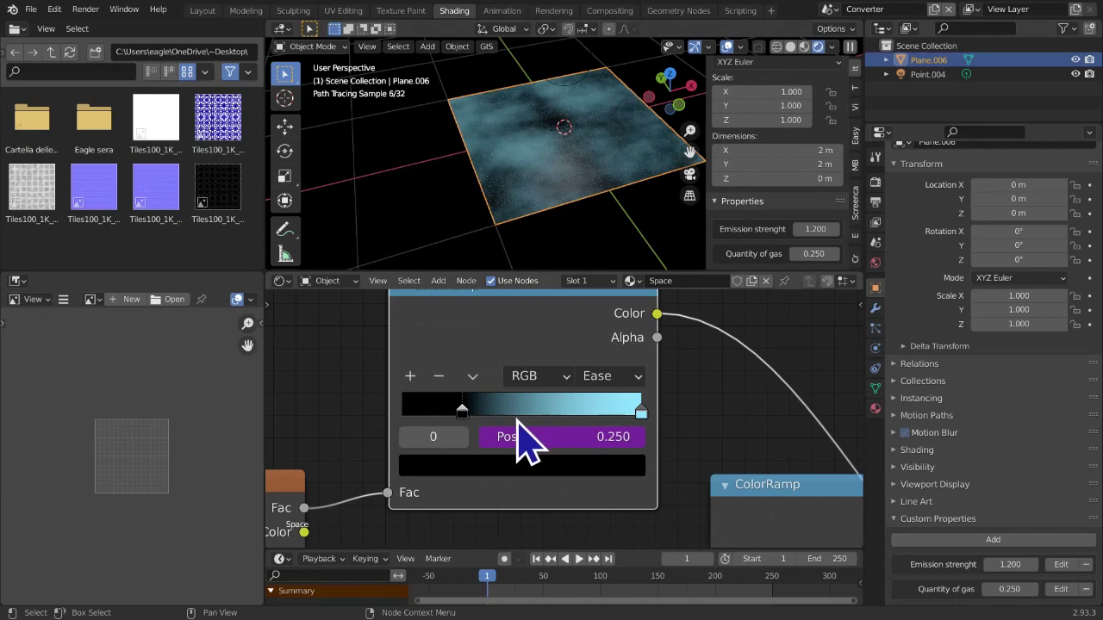
pyautogui.click(834, 254)
# Bring the gas ColorRamp node into view and select its right colour stop
pyautogui.scroll(-5, 680, 526)
pyautogui.click(561, 421)
pyautogui.scroll(1, 543, 421)
pyautogui.moveTo(543, 421); pyautogui.dragTo(584, 428, button='middle')
pyautogui.scroll(8, 598, 185)
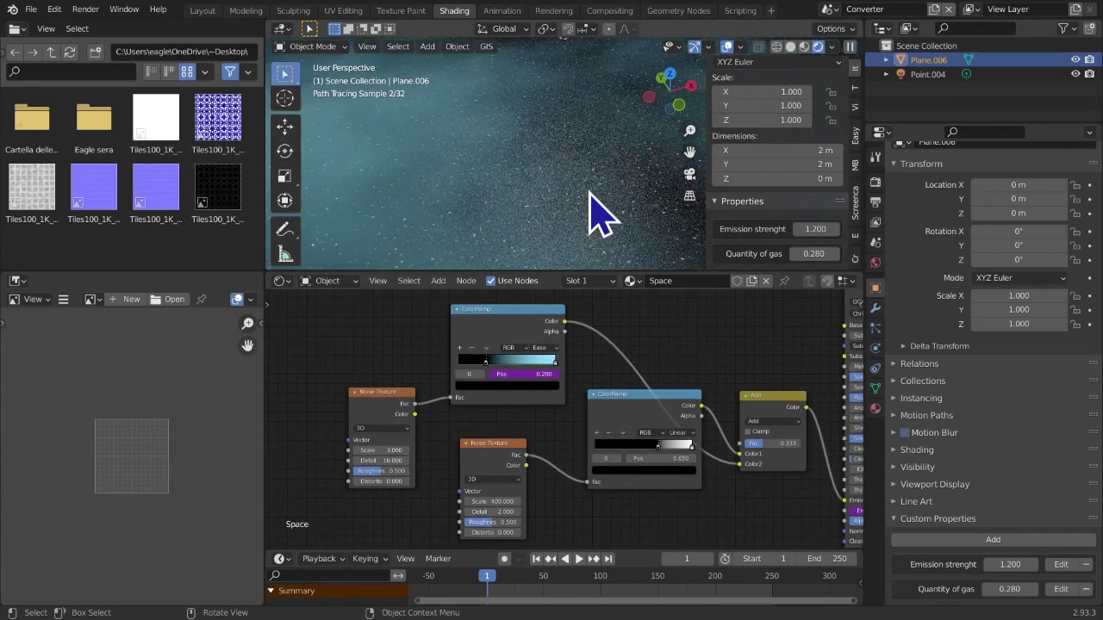
pyautogui.scroll(2, 627, 256)
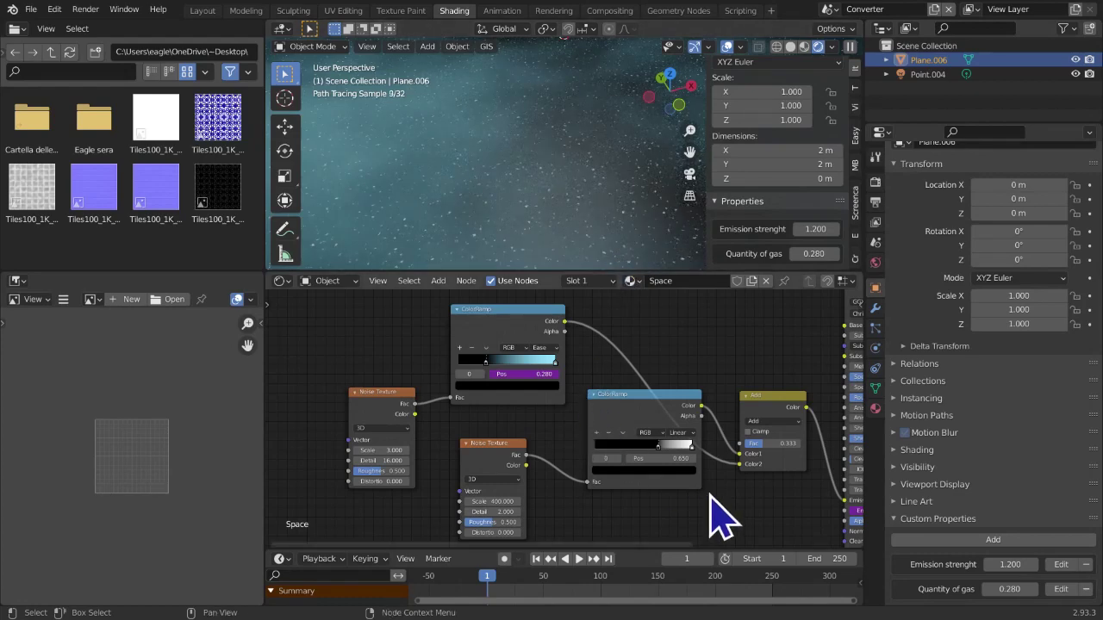
pyautogui.moveTo(571, 431)
pyautogui.mouseDown(button='middle')
pyautogui.moveTo(586, 468)
pyautogui.moveTo(623, 492)
pyautogui.mouseUp(button='middle')
pyautogui.scroll(1, 633, 482)
pyautogui.scroll(-1, 634, 431)
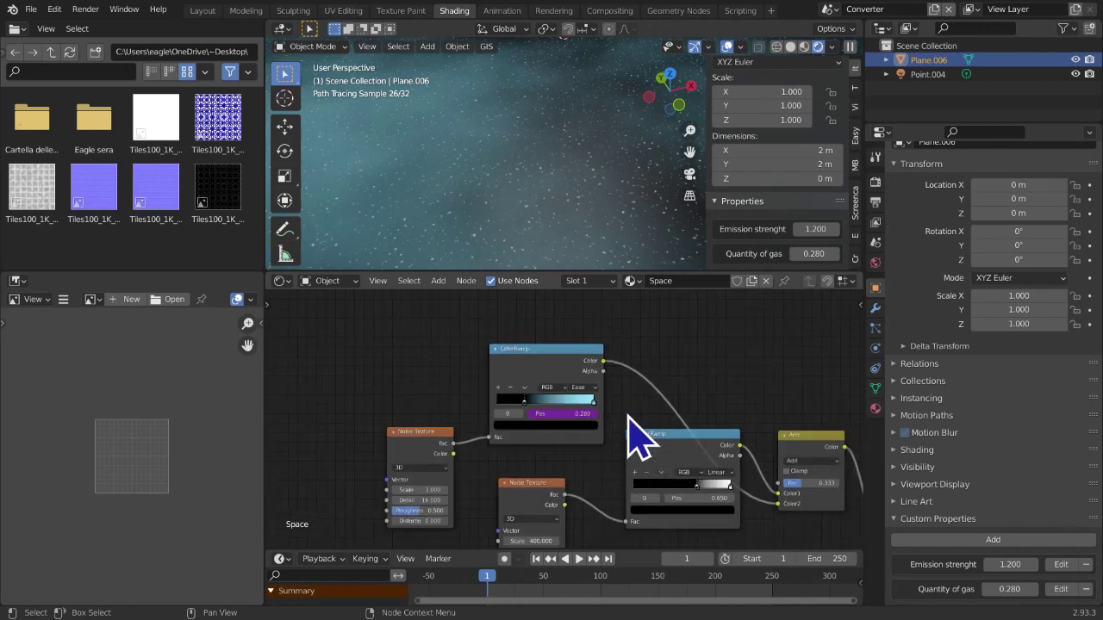
pyautogui.moveTo(632, 421); pyautogui.dragTo(635, 450, button='middle')
pyautogui.scroll(4, 635, 450)
pyautogui.click(639, 442)
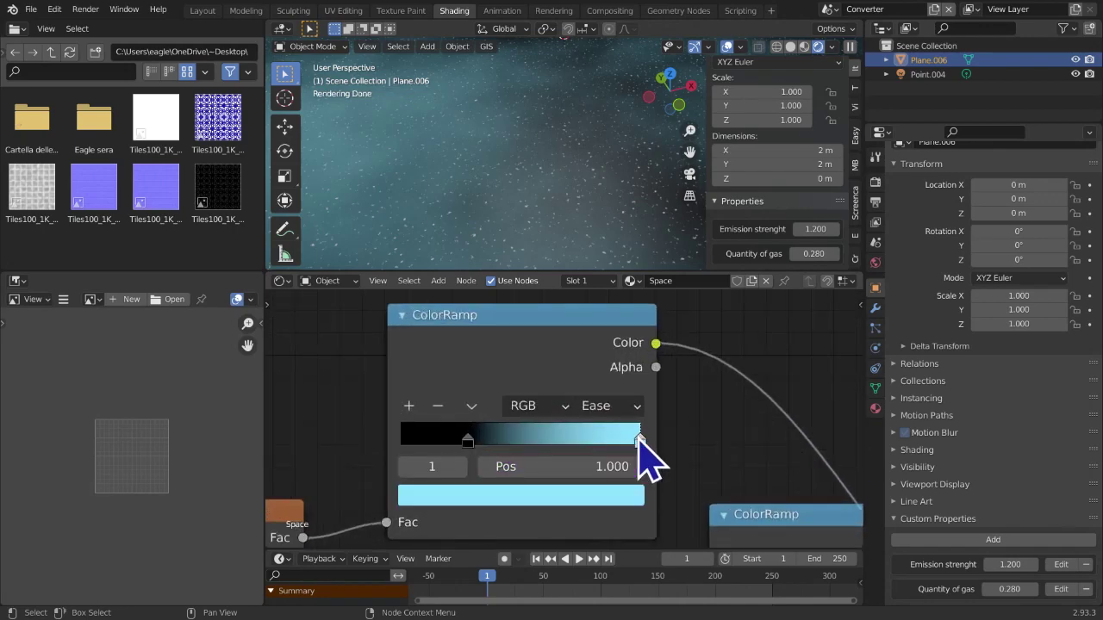
pyautogui.scroll(1, 754, 460)
# Open the settings of the new 'prop' custom property
pyautogui.moveTo(754, 460); pyautogui.dragTo(707, 417, button='middle')
pyautogui.scroll(-1, 707, 417)
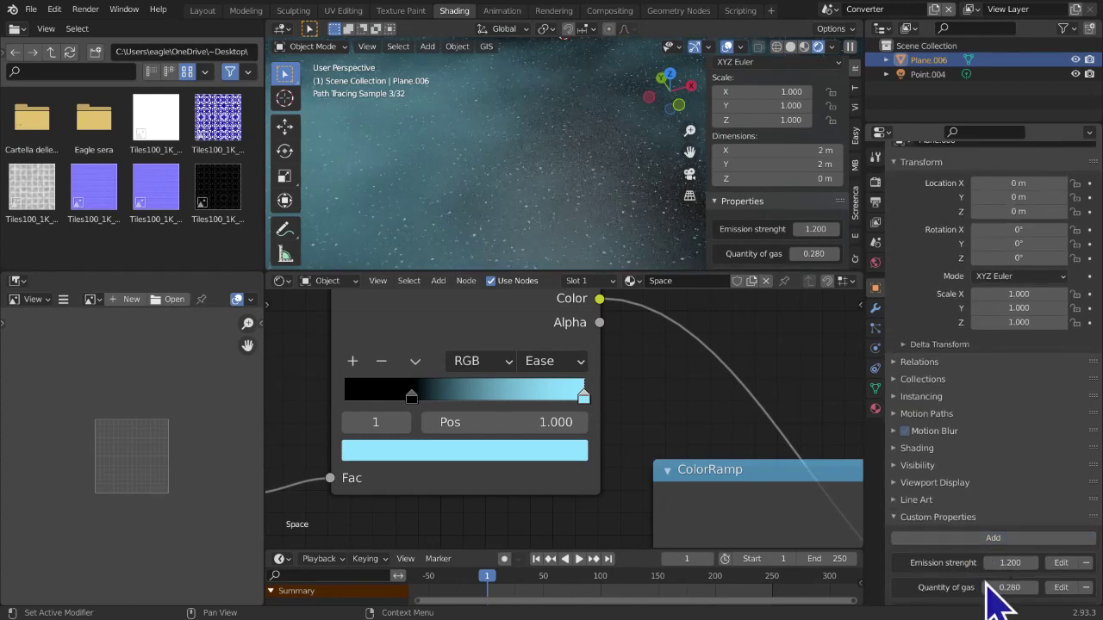
pyautogui.scroll(-1, 994, 592)
pyautogui.scroll(2, 994, 593)
pyautogui.scroll(-2, 994, 592)
pyautogui.click(1061, 589)
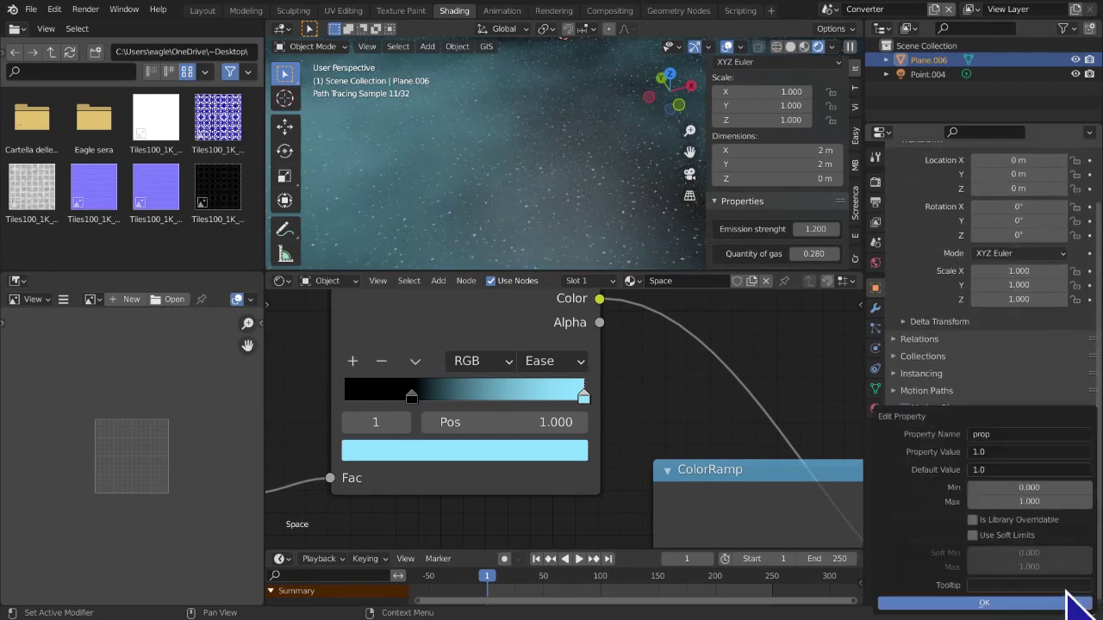
# Rename the property to 'Gas color' with value [1.0, 0.0, 0.0, 0.0] and Linear Color subtype
pyautogui.click(1015, 434)
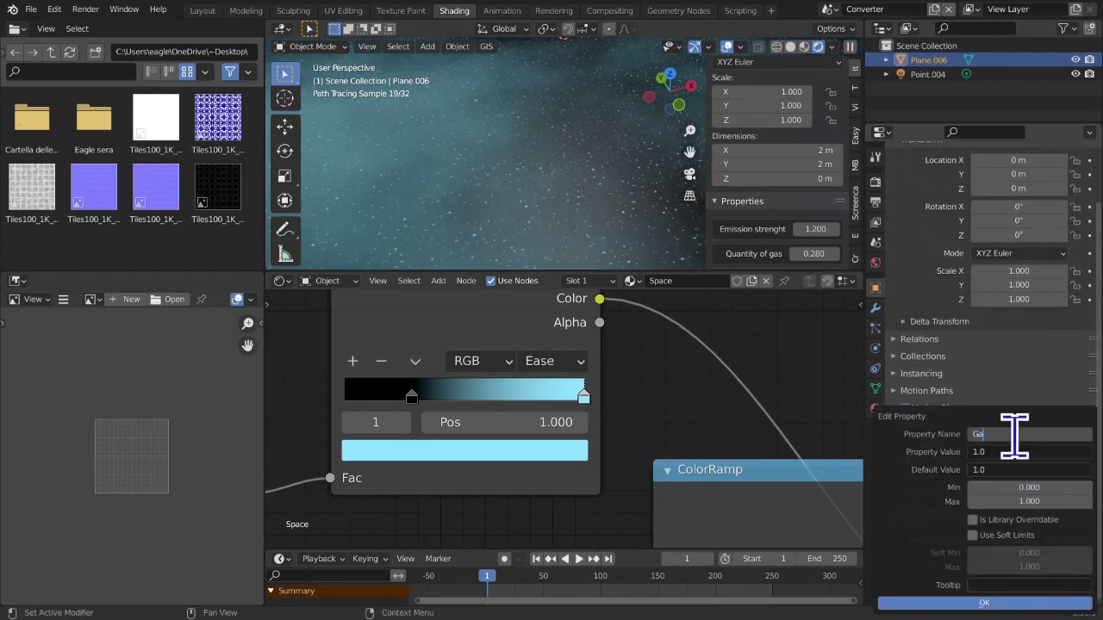
pyautogui.write('Gas color')
pyautogui.press('Return')
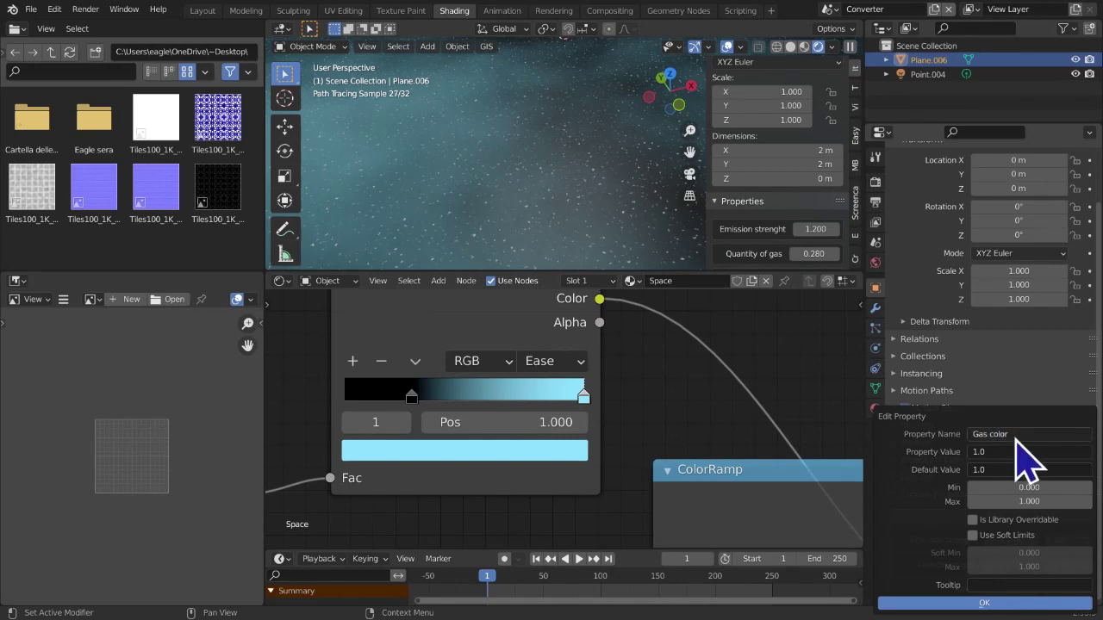
pyautogui.click(1010, 451)
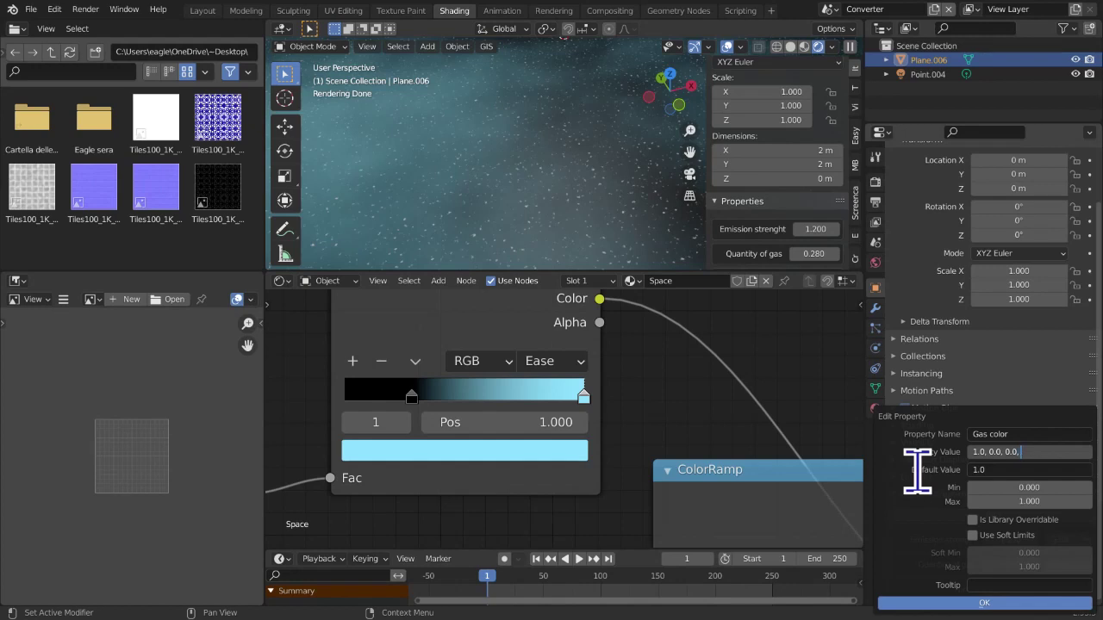
pyautogui.press('Return')
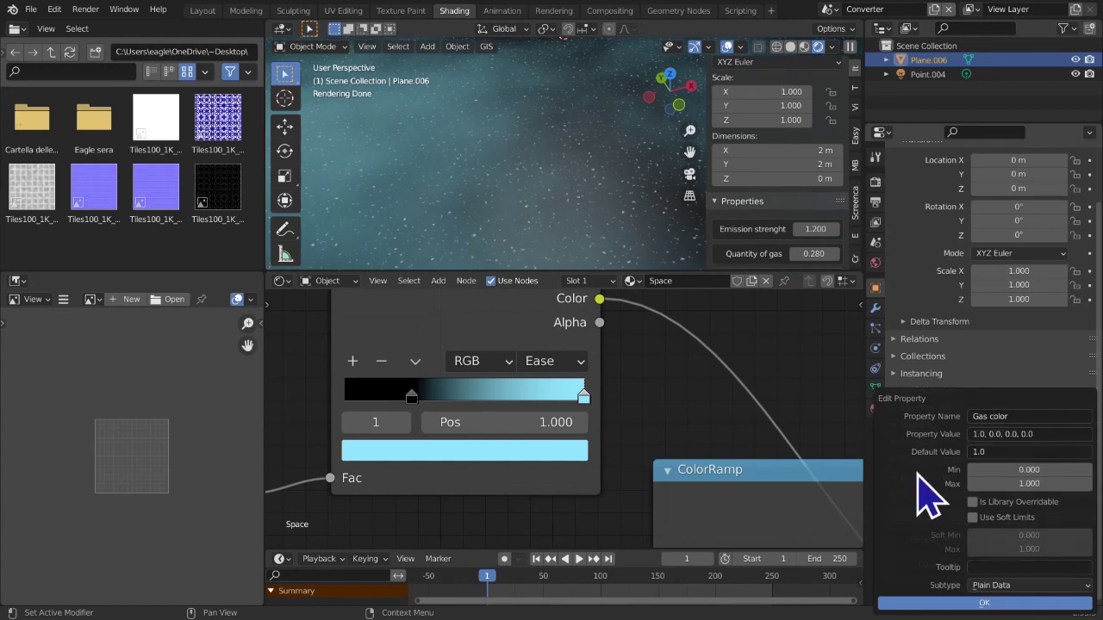
pyautogui.click(988, 587)
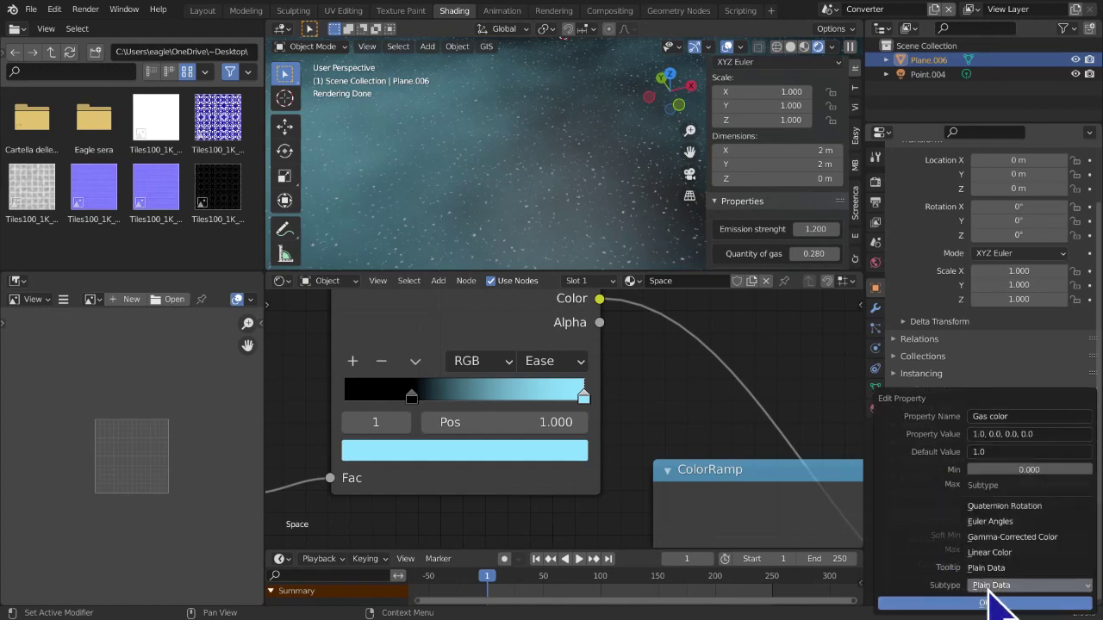
pyautogui.click(992, 554)
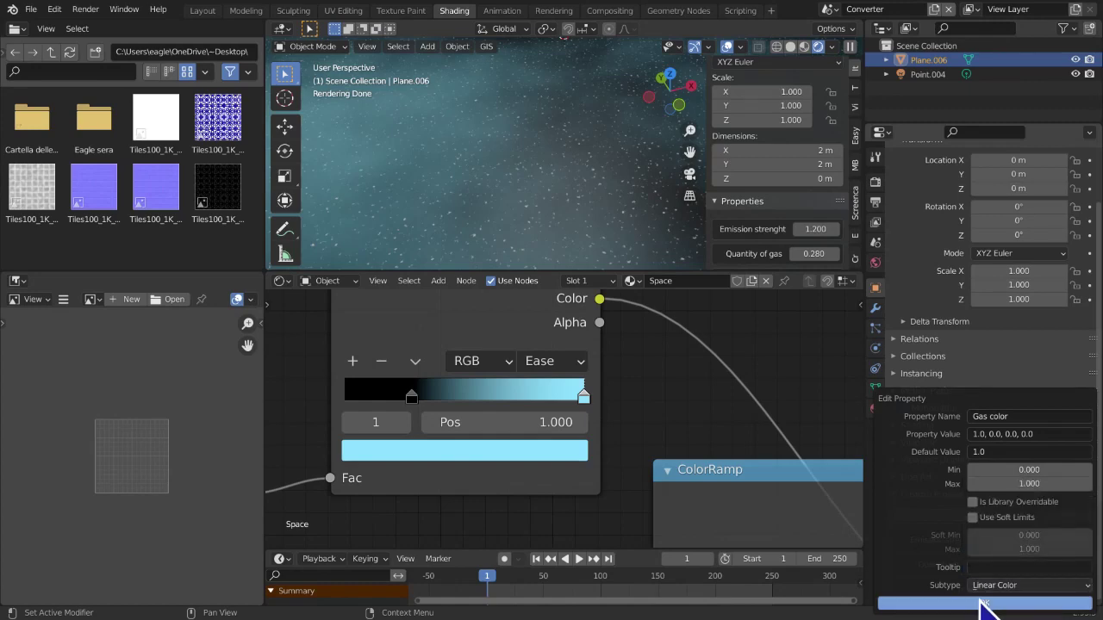
pyautogui.click(1002, 603)
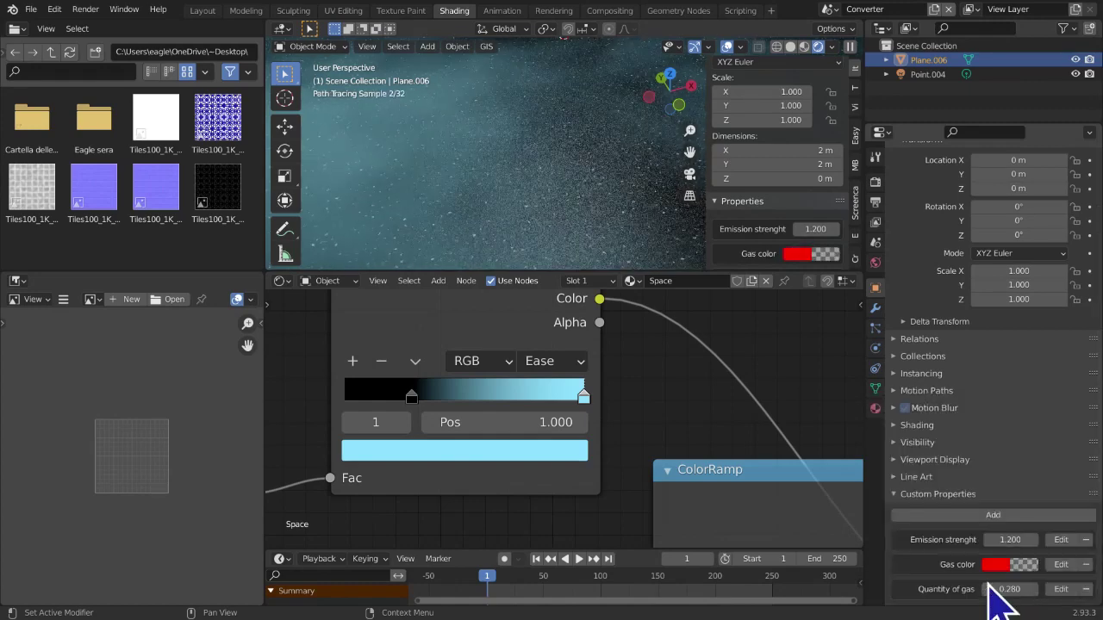
# Re-edit the Gas color value as a three-number colour
pyautogui.click(997, 566)
pyautogui.click(996, 566)
pyautogui.click(996, 566)
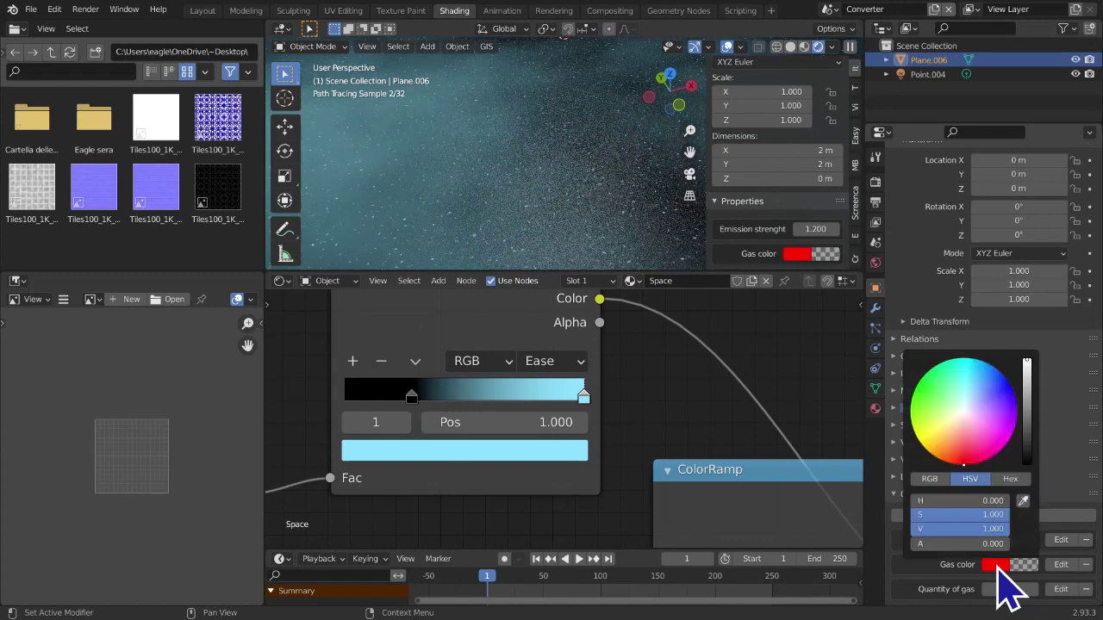
pyautogui.scroll(-1, 831, 258)
pyautogui.click(808, 229)
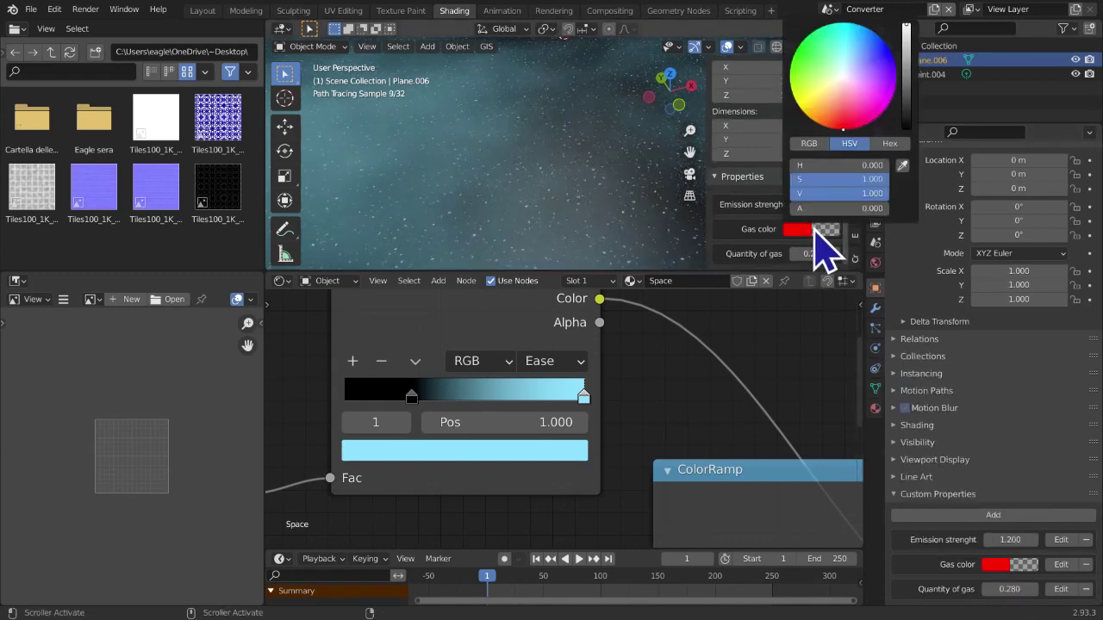
pyautogui.click(1061, 564)
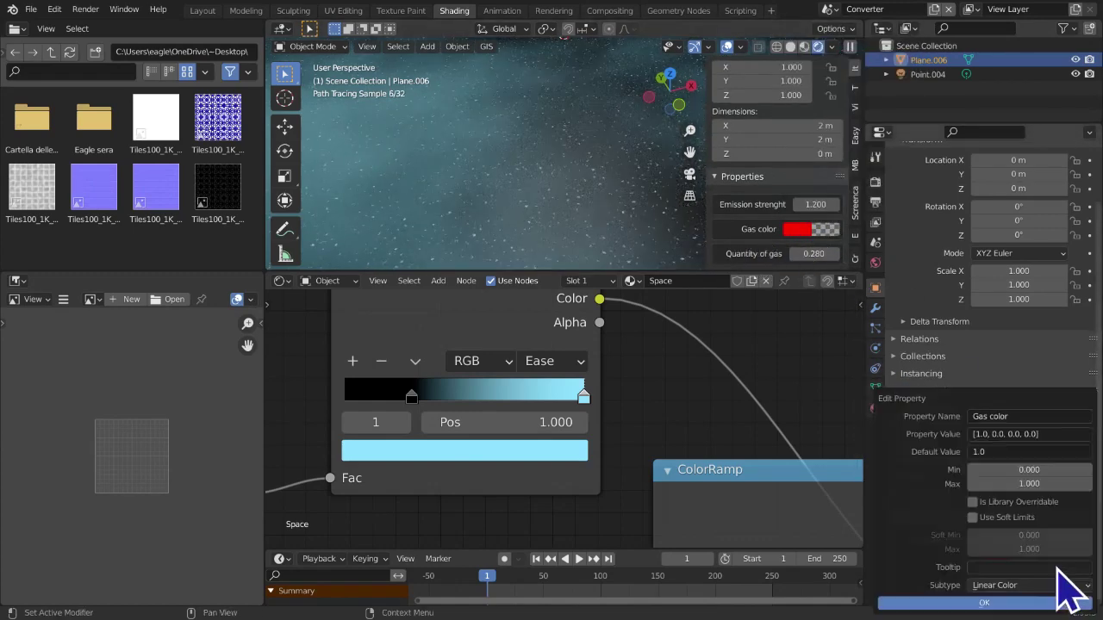
pyautogui.click(1036, 433)
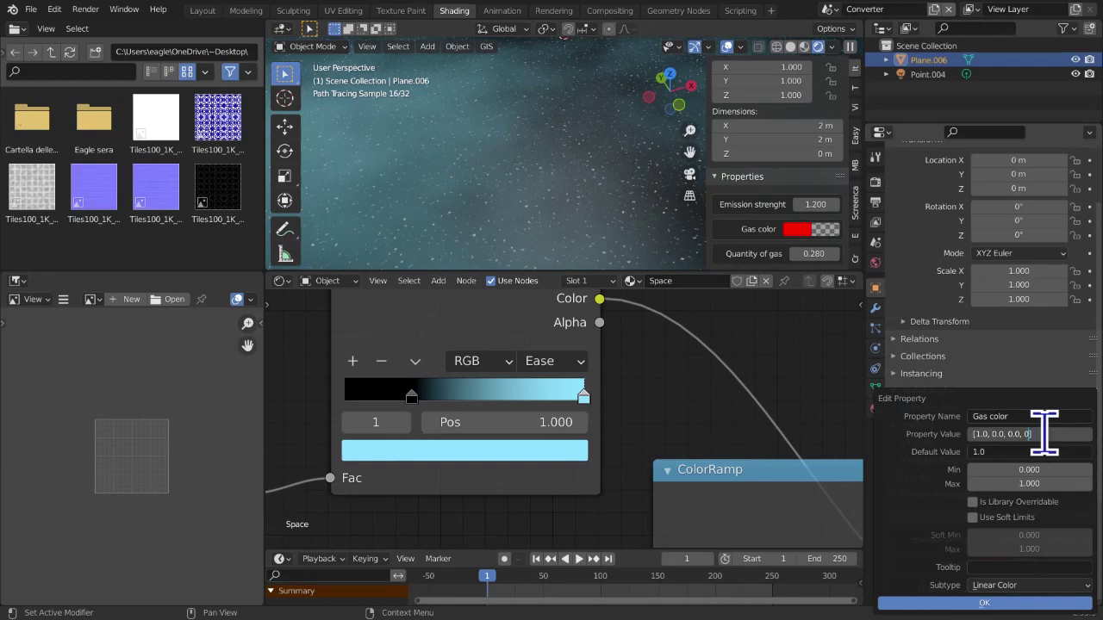
pyautogui.press('Return')
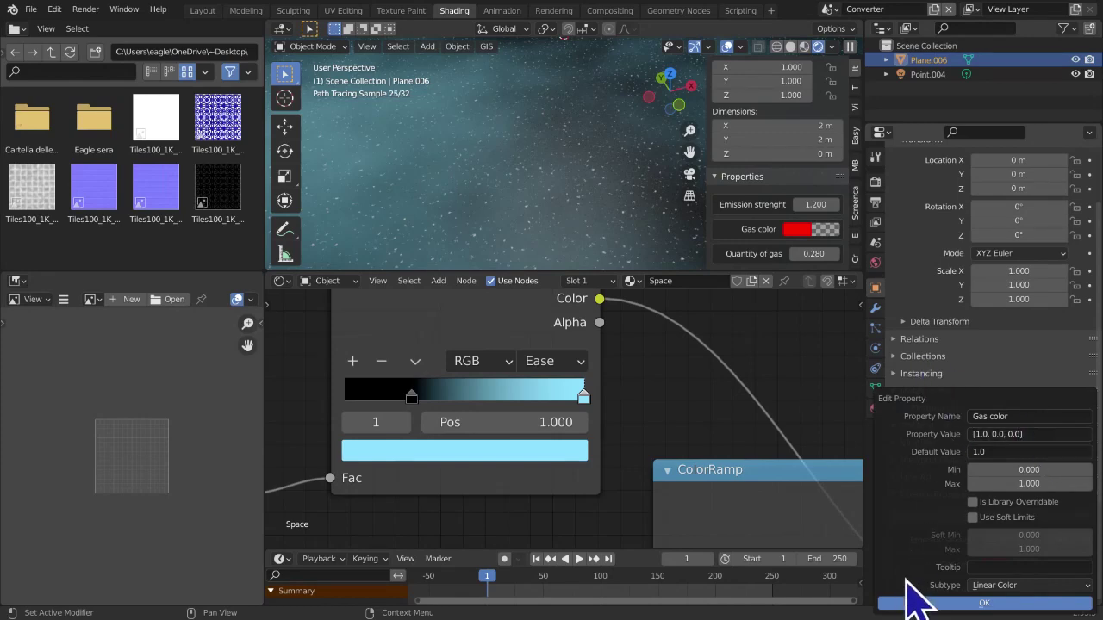
pyautogui.click(915, 603)
# Restore the four-number red value and make Gas color fully opaque with alpha 1
pyautogui.click(830, 231)
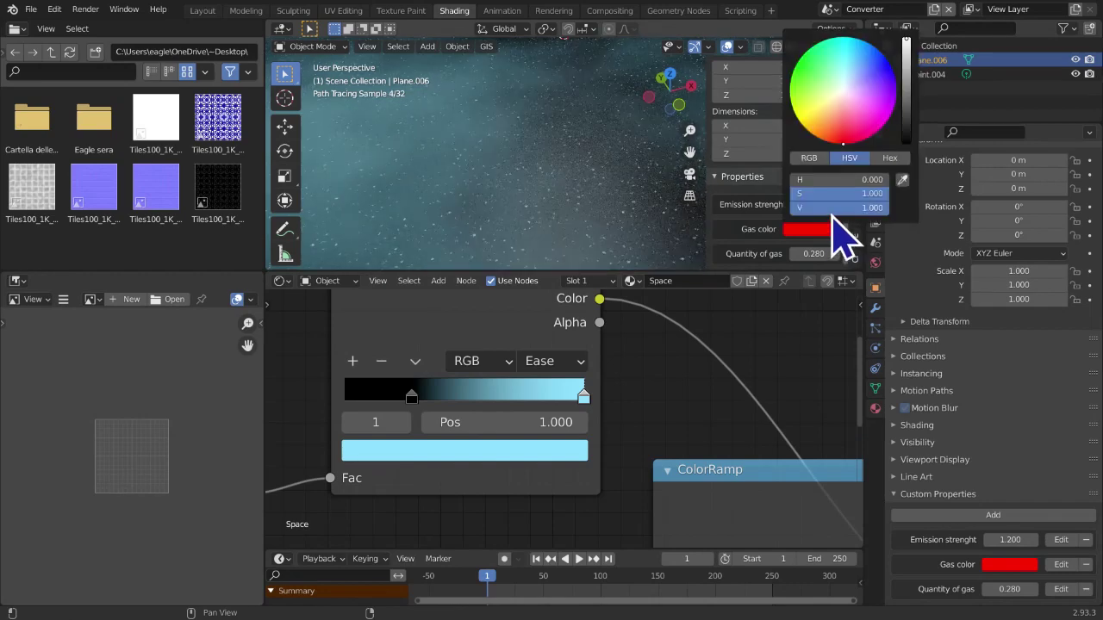
pyautogui.click(1061, 564)
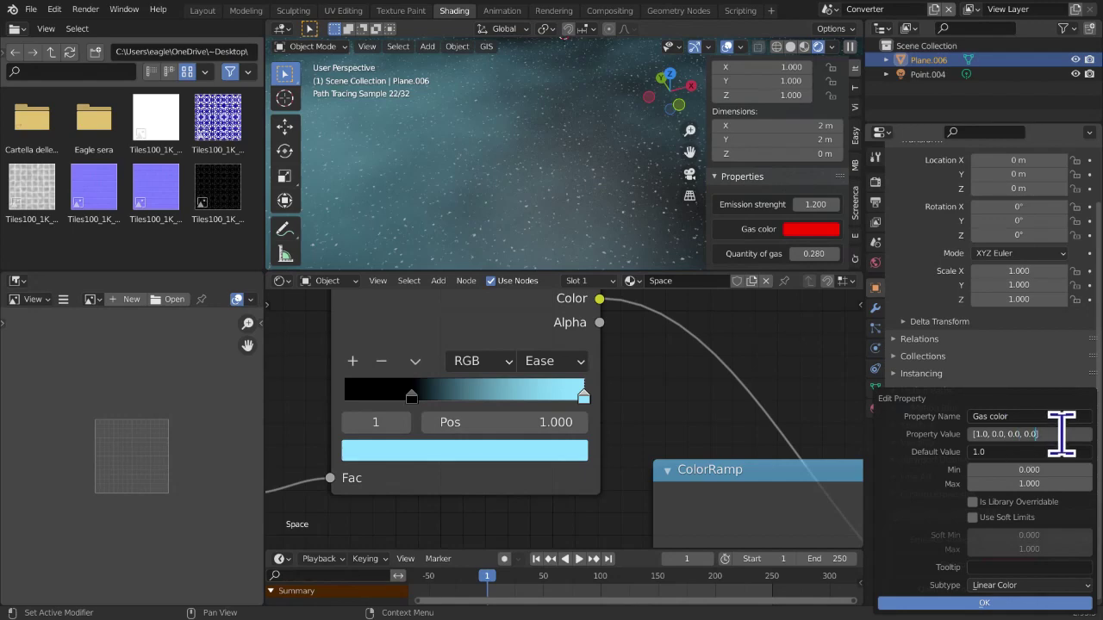
pyautogui.press('Return')
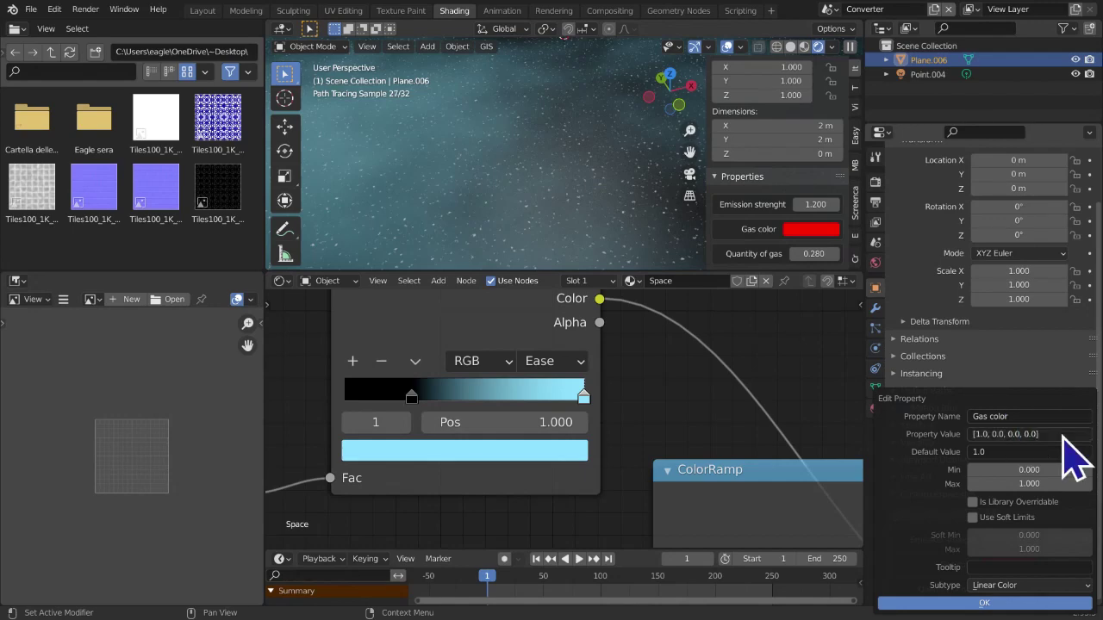
pyautogui.click(942, 603)
pyautogui.click(805, 230)
pyautogui.moveTo(809, 208); pyautogui.dragTo(888, 208)
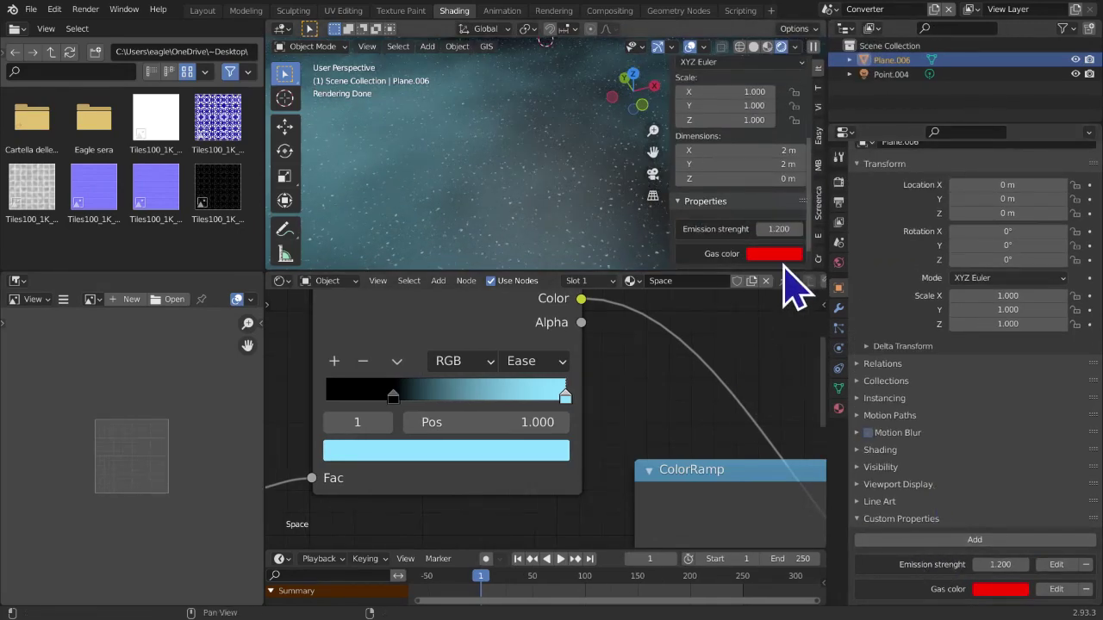
pyautogui.rightClick(786, 257)
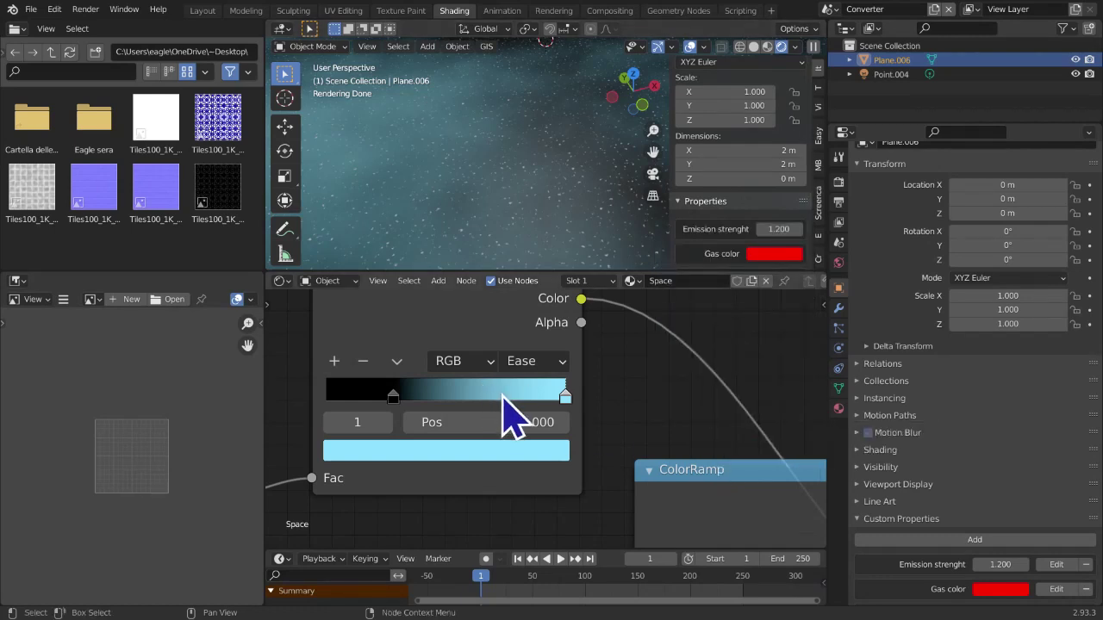
pyautogui.scroll(5, 74, 466)
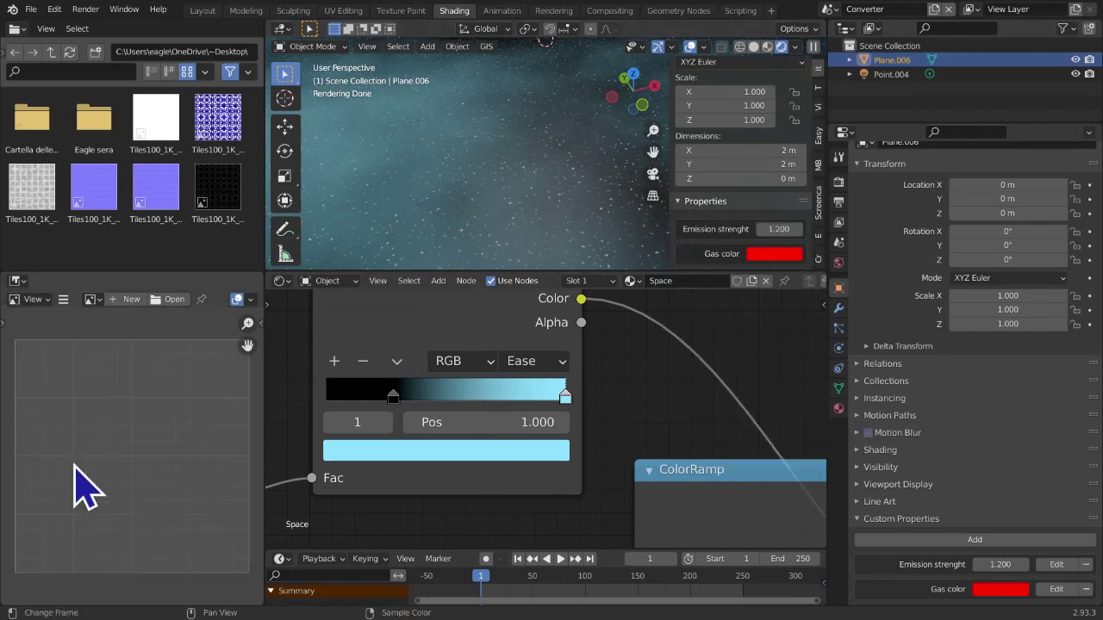
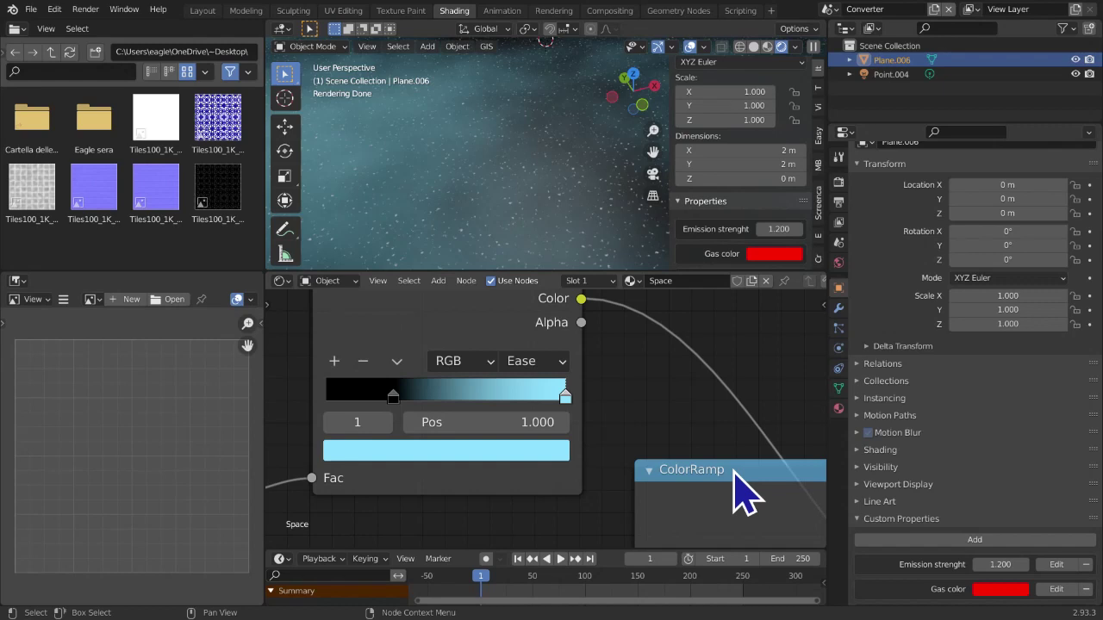
# Compare the Gas color and ColorRamp end colour in RGB, confirming Gas color reads 1, 0, 0
pyautogui.click(780, 254)
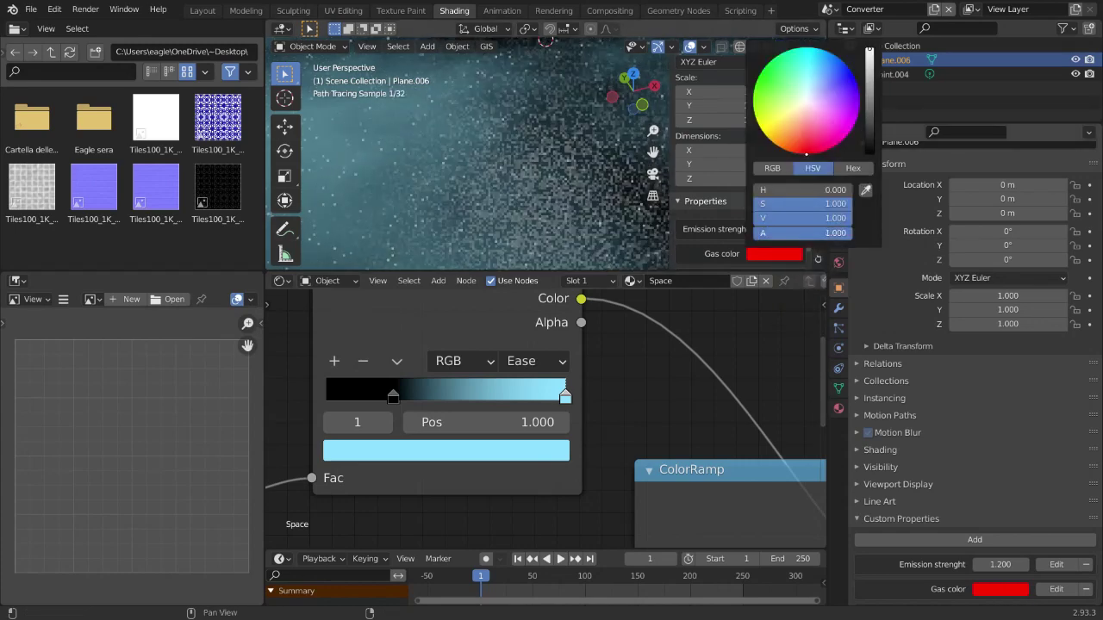
pyautogui.click(780, 254)
pyautogui.click(435, 457)
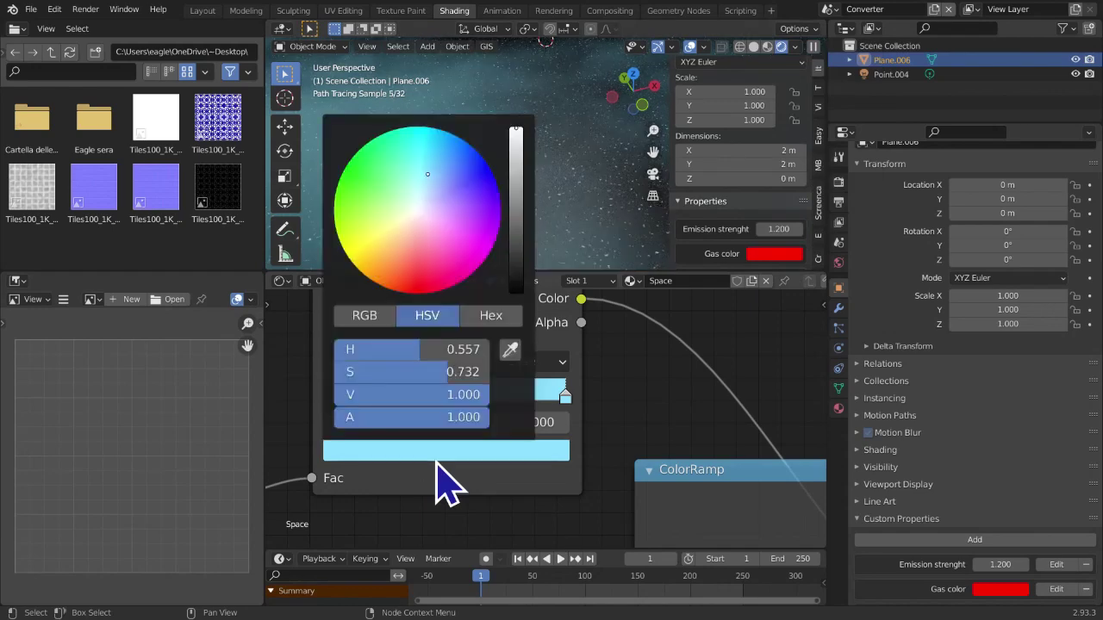
pyautogui.click(367, 319)
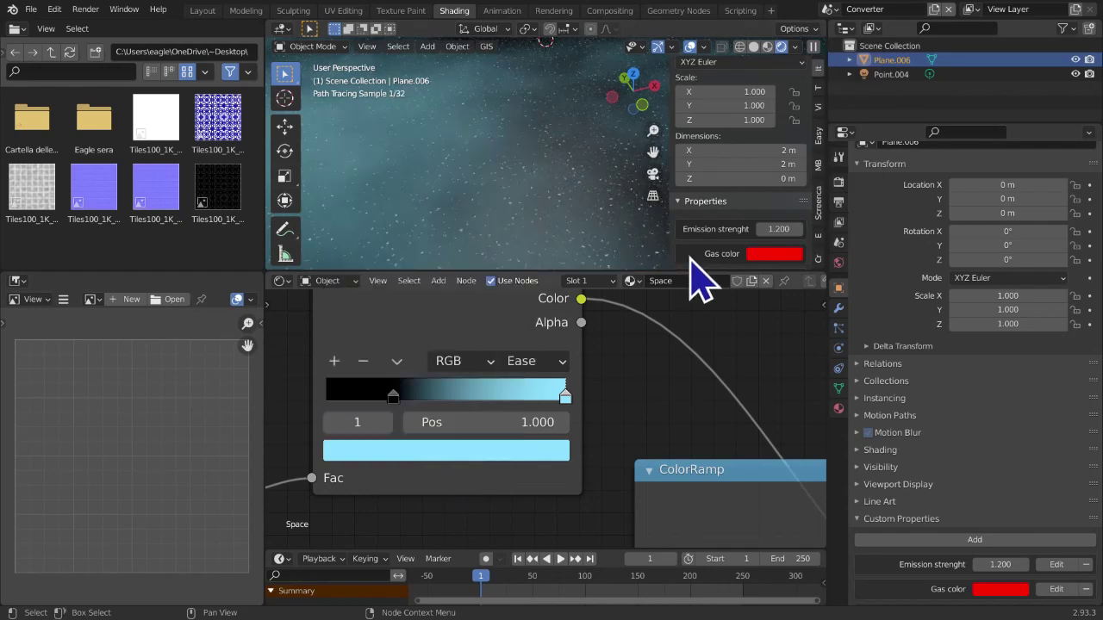
pyautogui.click(782, 255)
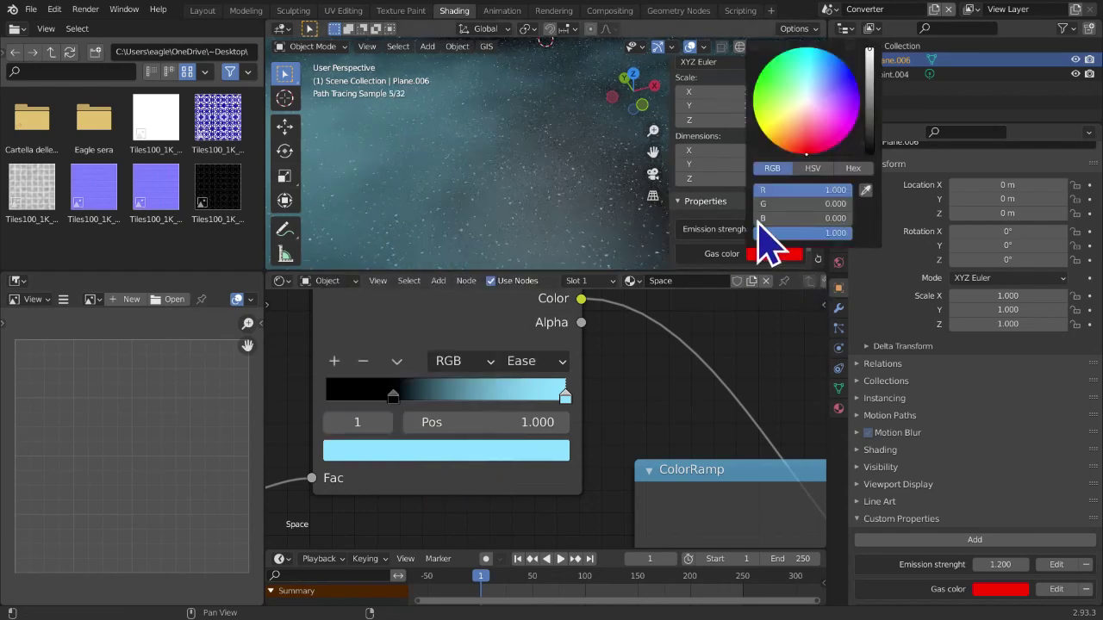
pyautogui.click(465, 457)
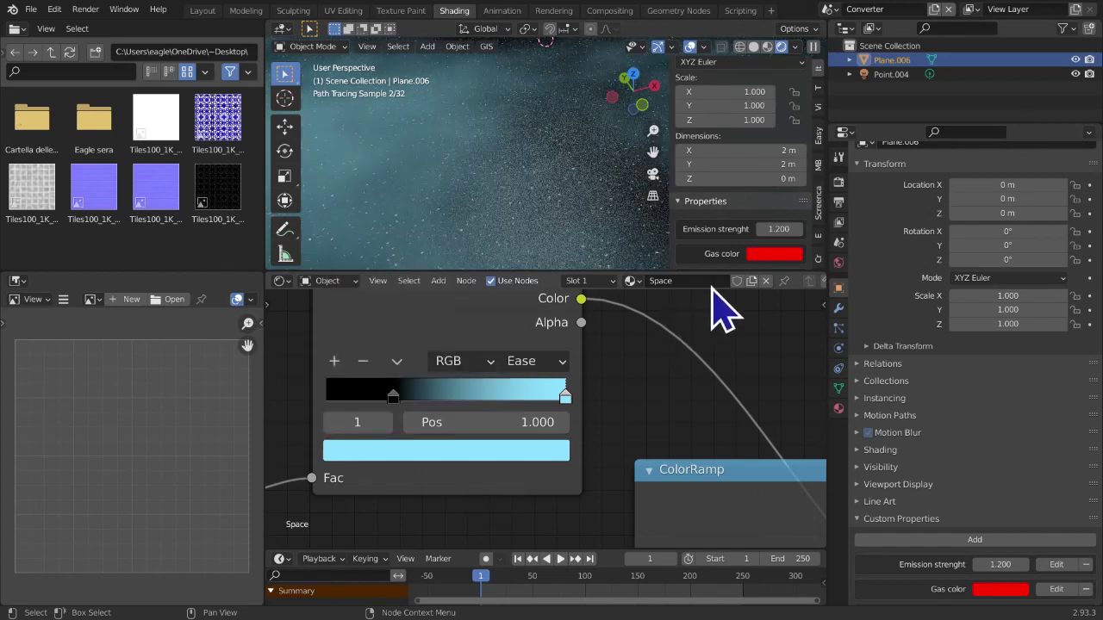
pyautogui.click(773, 256)
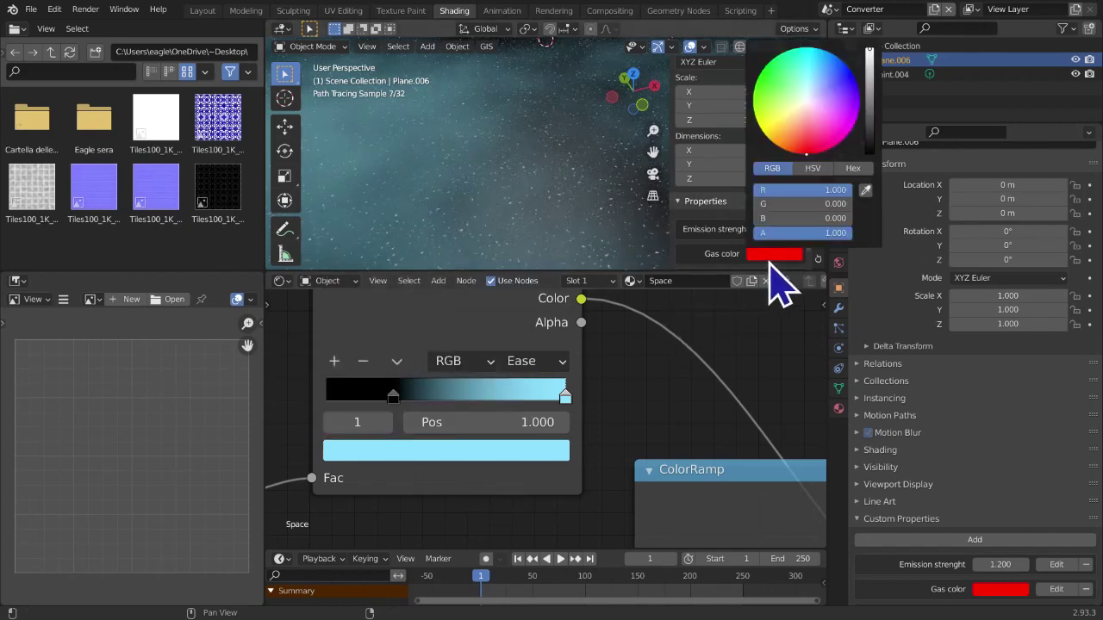
pyautogui.click(515, 457)
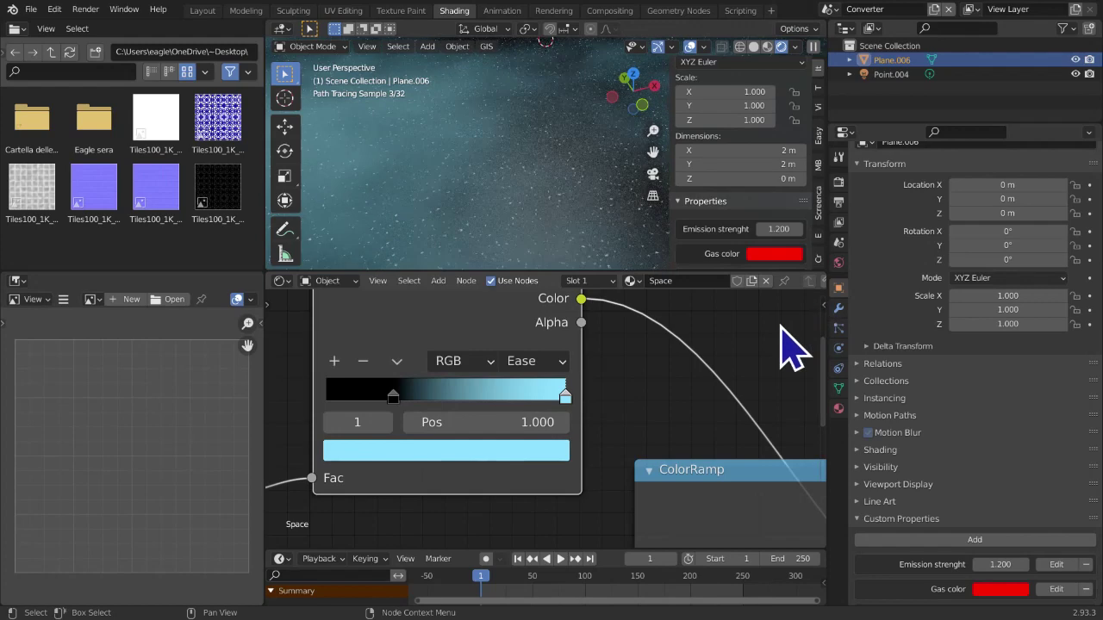
pyautogui.click(776, 254)
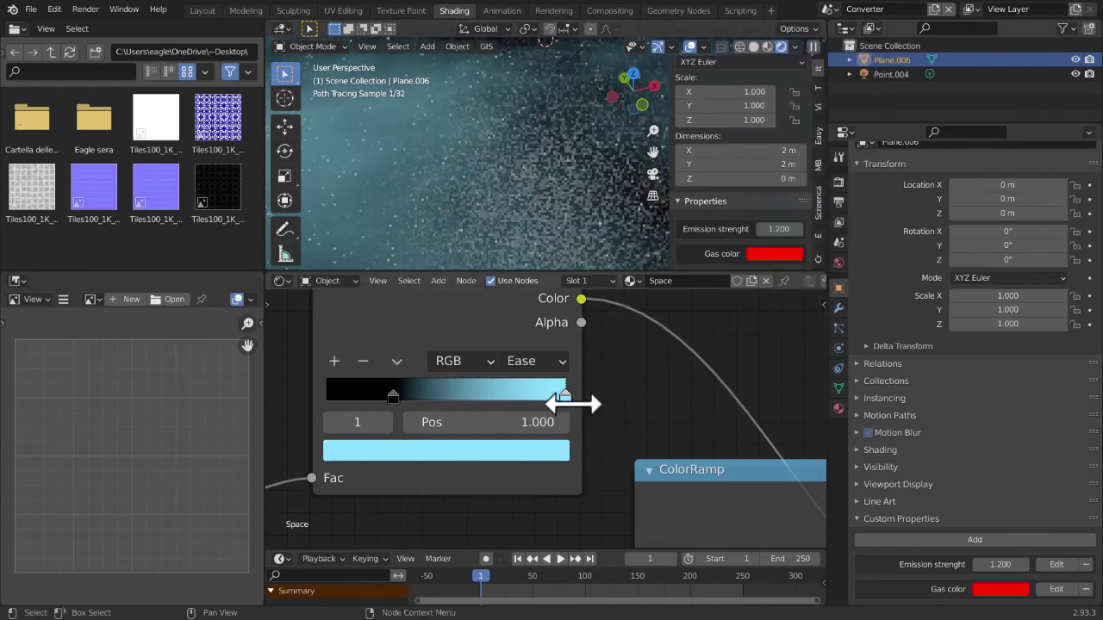
pyautogui.click(540, 458)
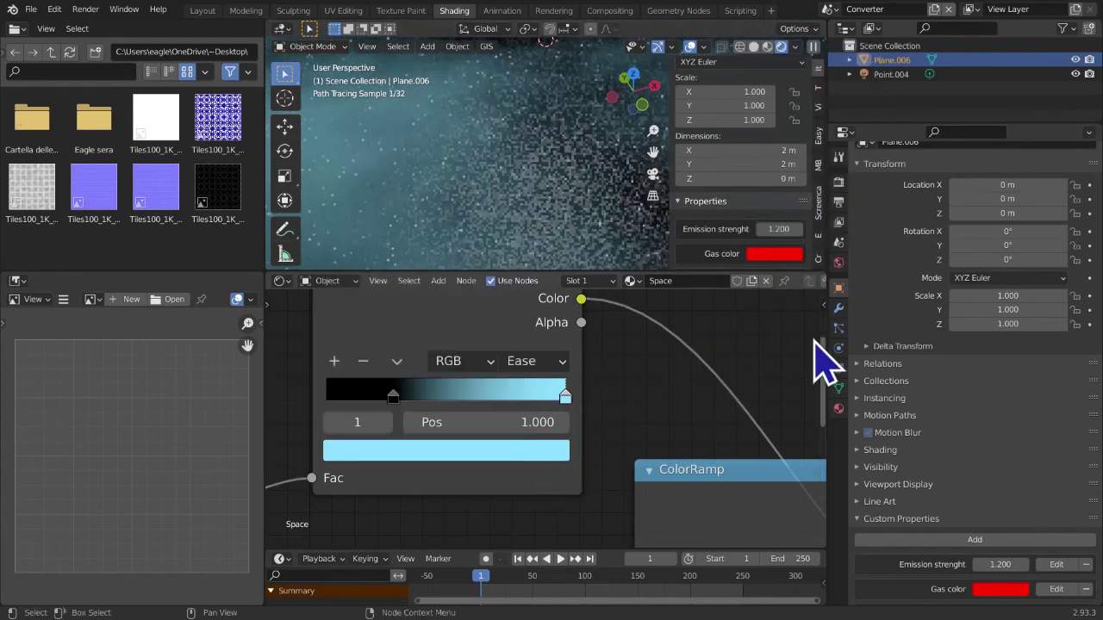
pyautogui.click(779, 255)
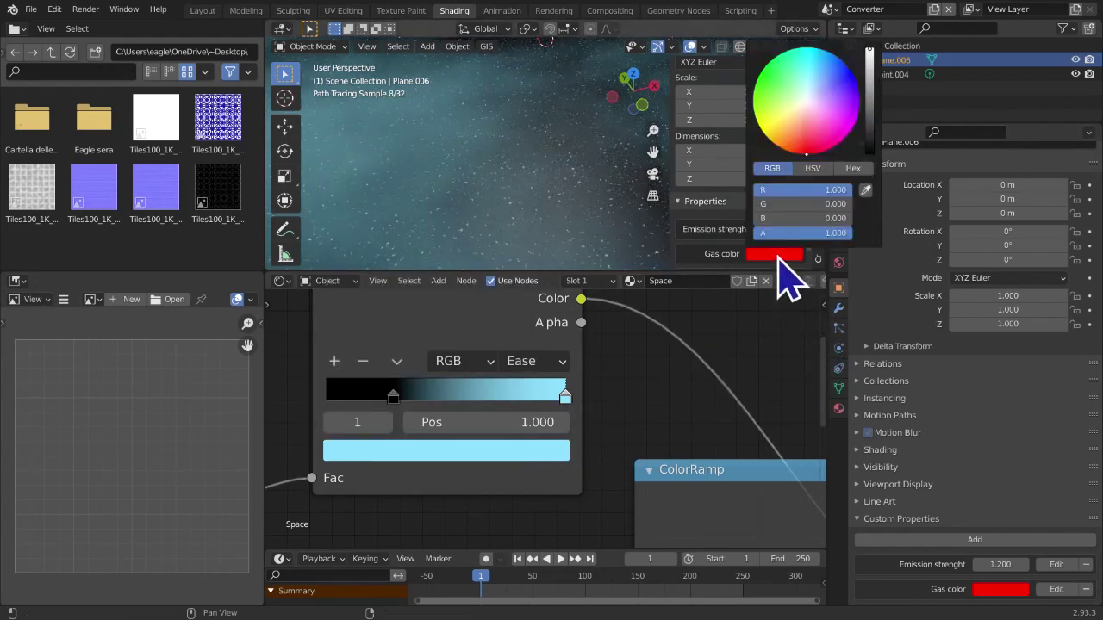
# Drive the ColorRamp end colour's red channel from Gas color's red channel
pyautogui.rightClick(808, 207)
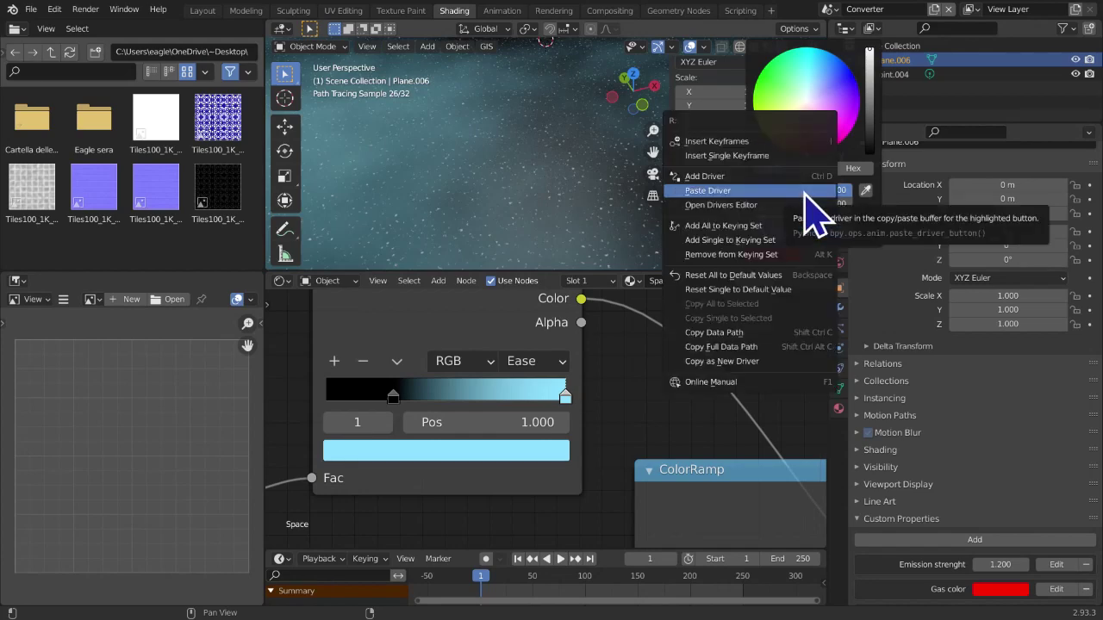
pyautogui.click(737, 362)
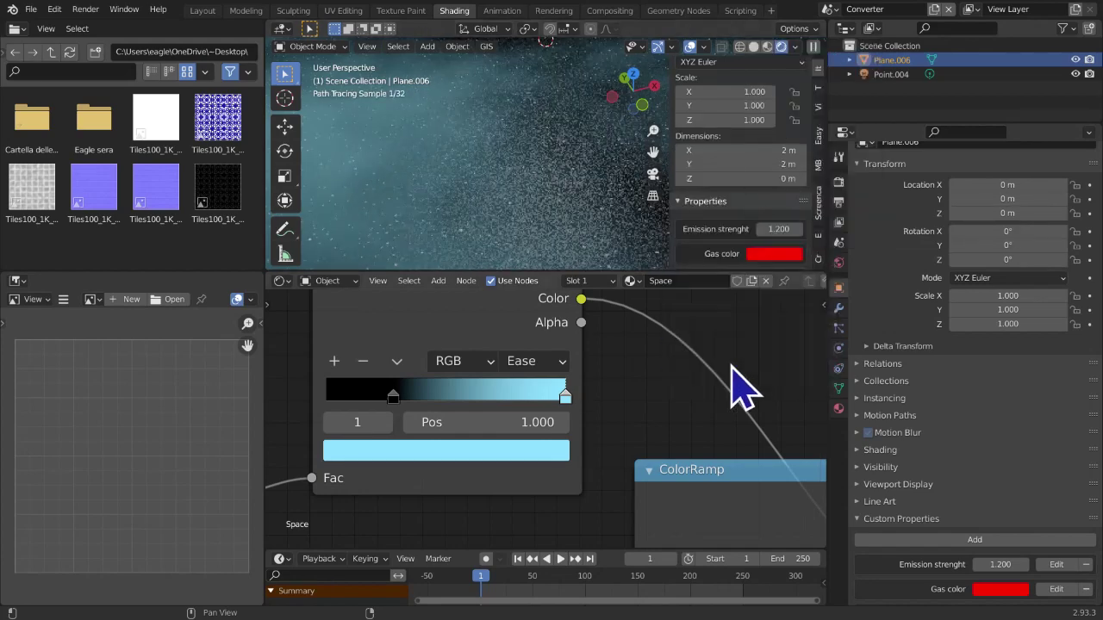
pyautogui.click(546, 450)
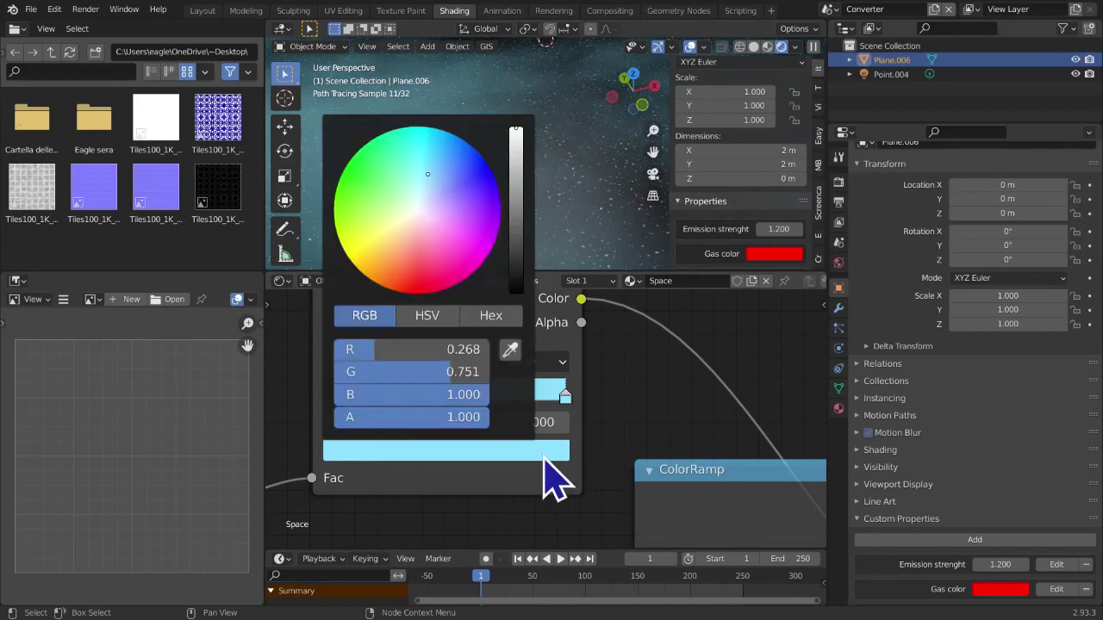
pyautogui.rightClick(450, 356)
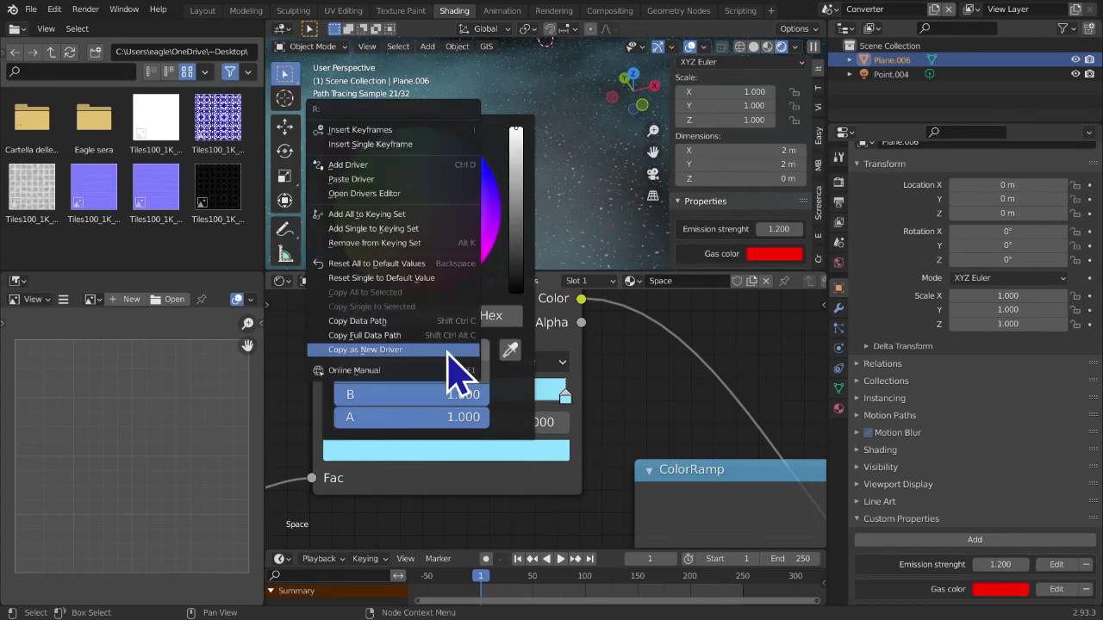
pyautogui.click(413, 192)
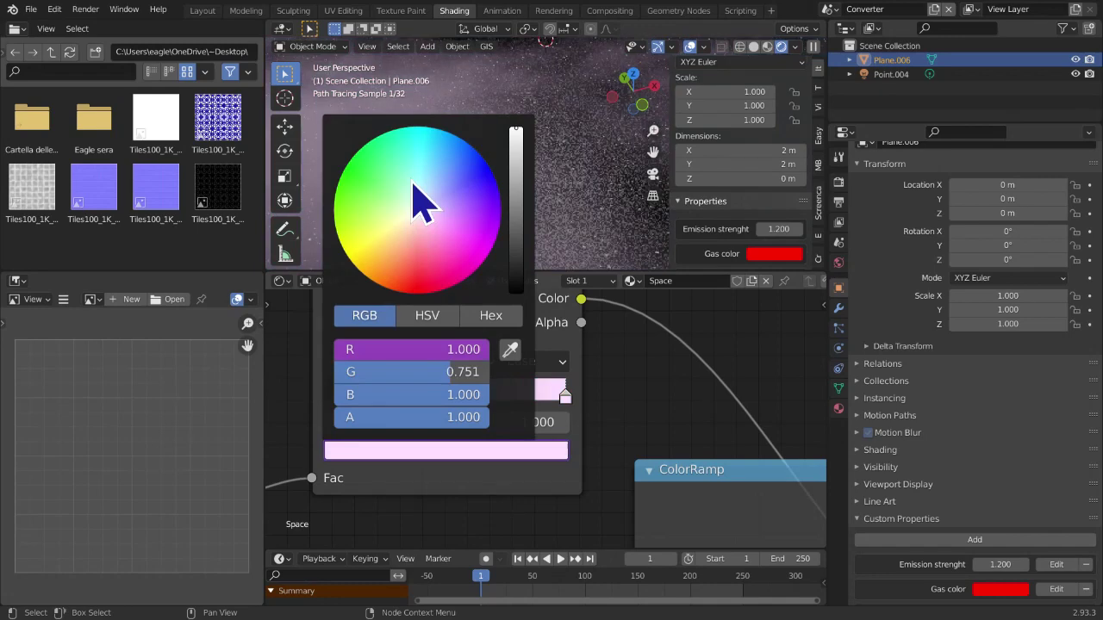
# Drive the ColorRamp end colour's green channel from Gas color's green channel
pyautogui.rightClick(785, 259)
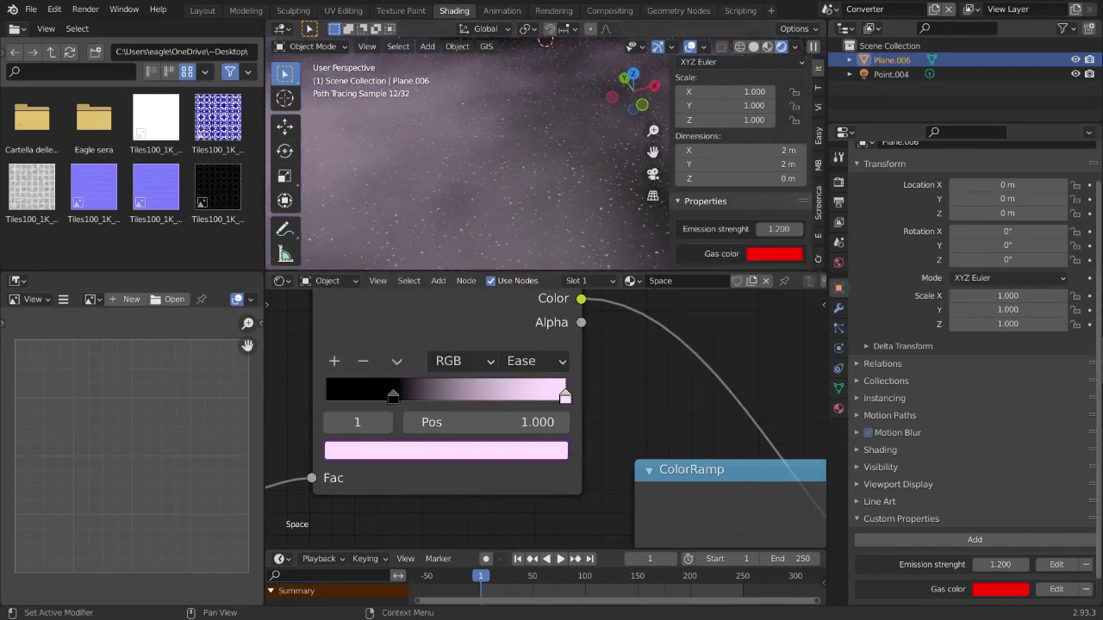
pyautogui.click(786, 256)
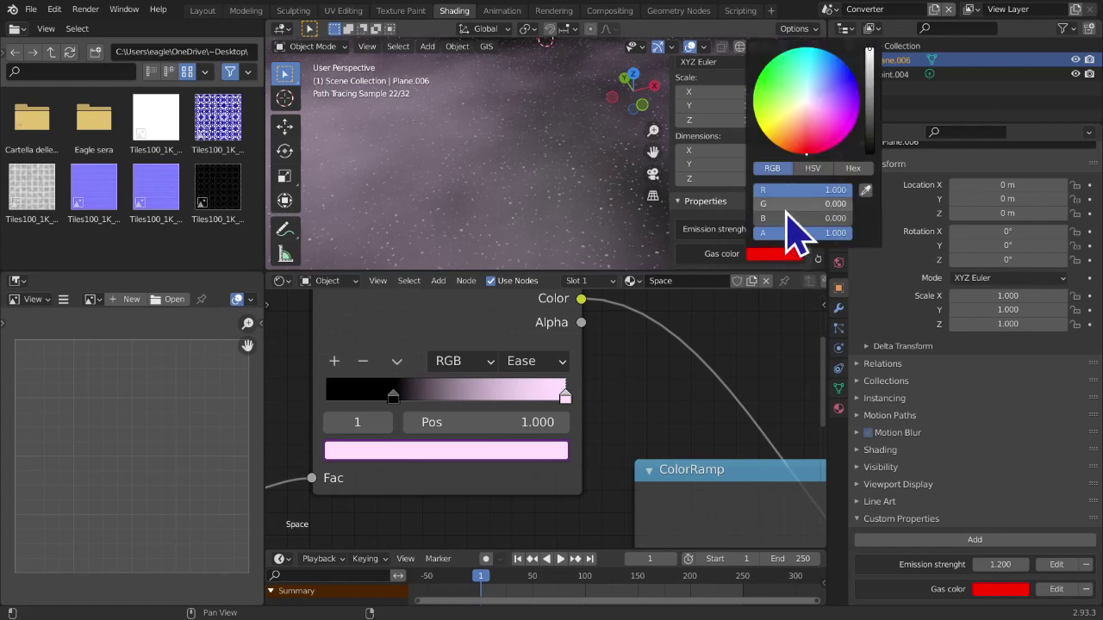
pyautogui.rightClick(793, 233)
pyautogui.click(704, 452)
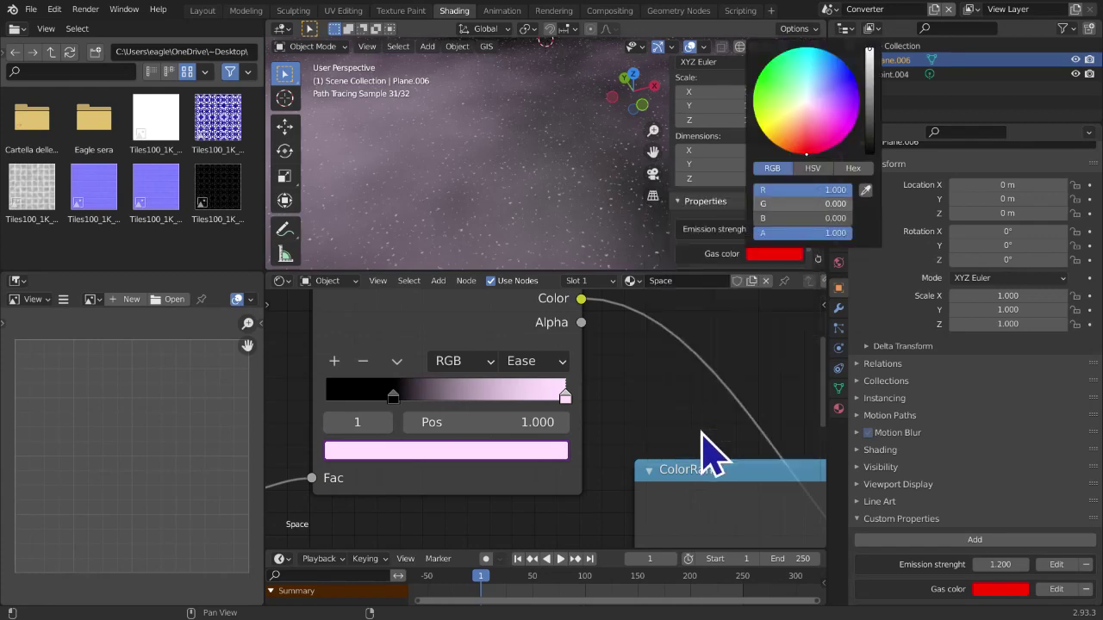
pyautogui.click(510, 452)
pyautogui.rightClick(435, 372)
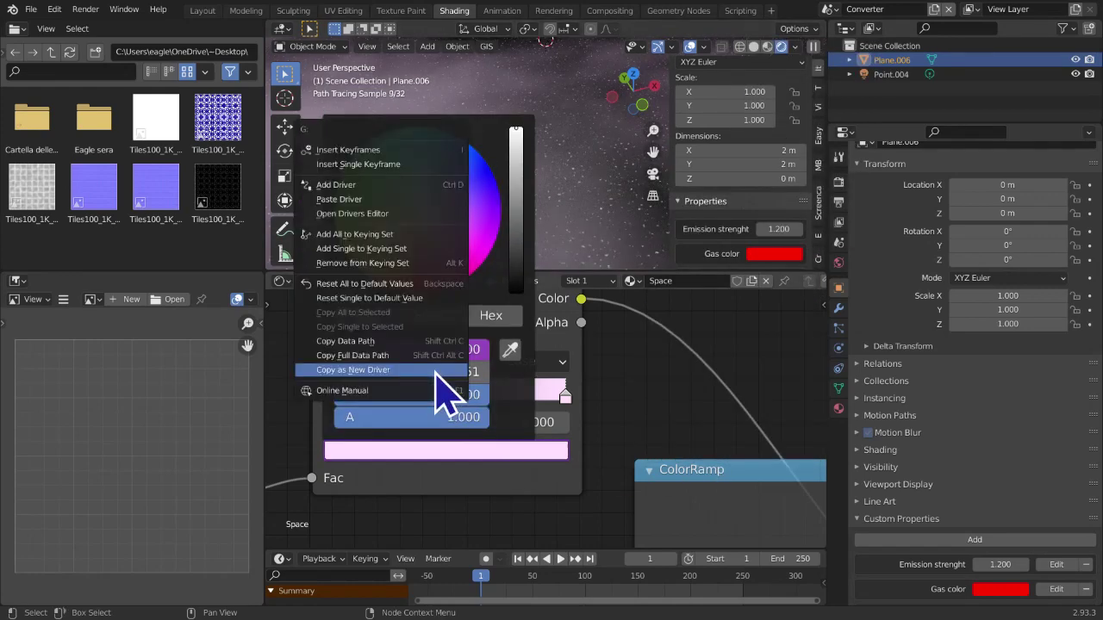
pyautogui.click(393, 205)
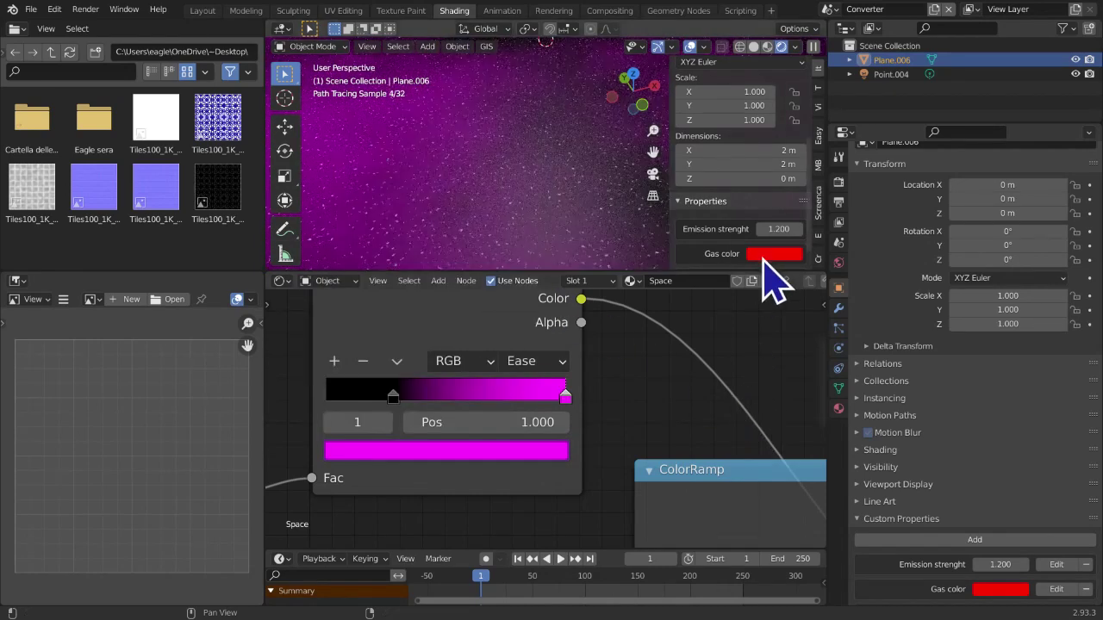
# Drive the ColorRamp end colour's blue channel from Gas color's blue channel
pyautogui.click(762, 255)
pyautogui.rightClick(780, 217)
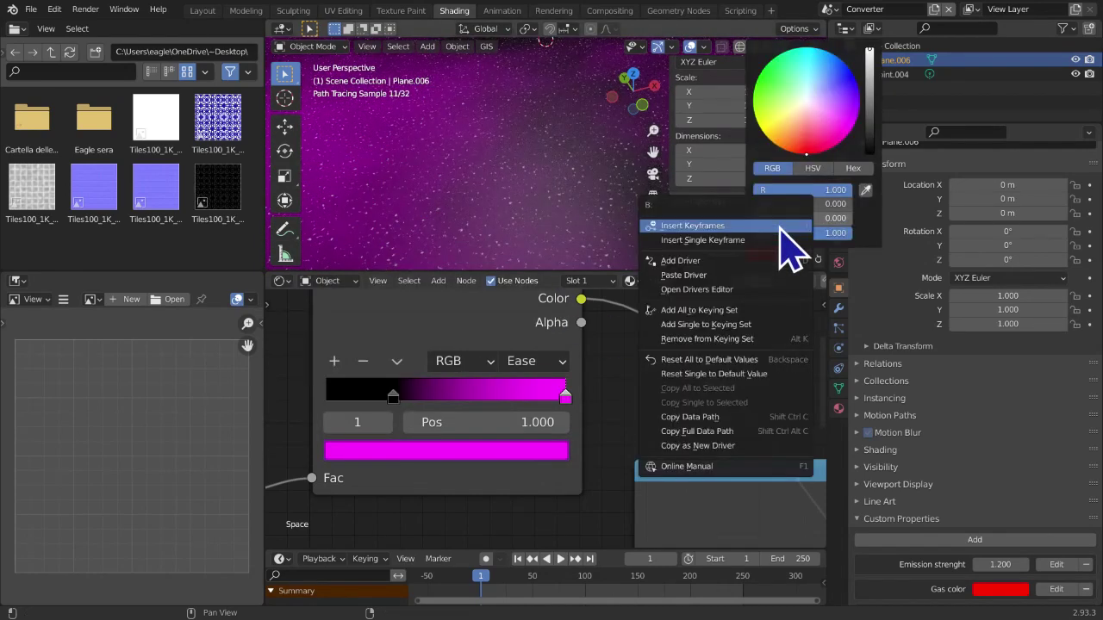
pyautogui.click(714, 446)
pyautogui.click(551, 449)
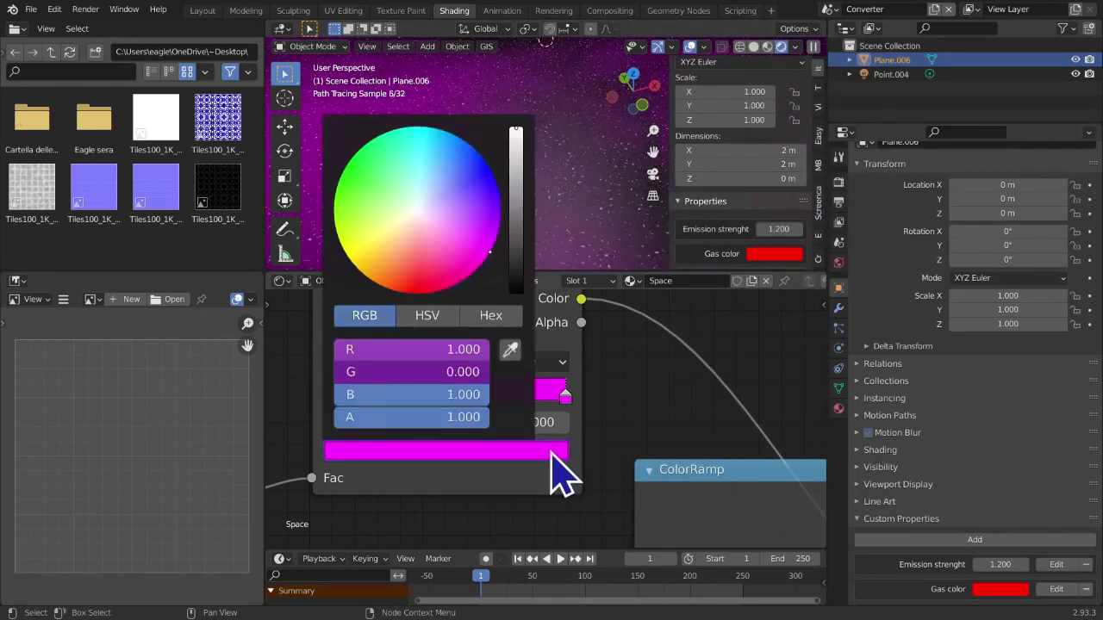
pyautogui.rightClick(470, 413)
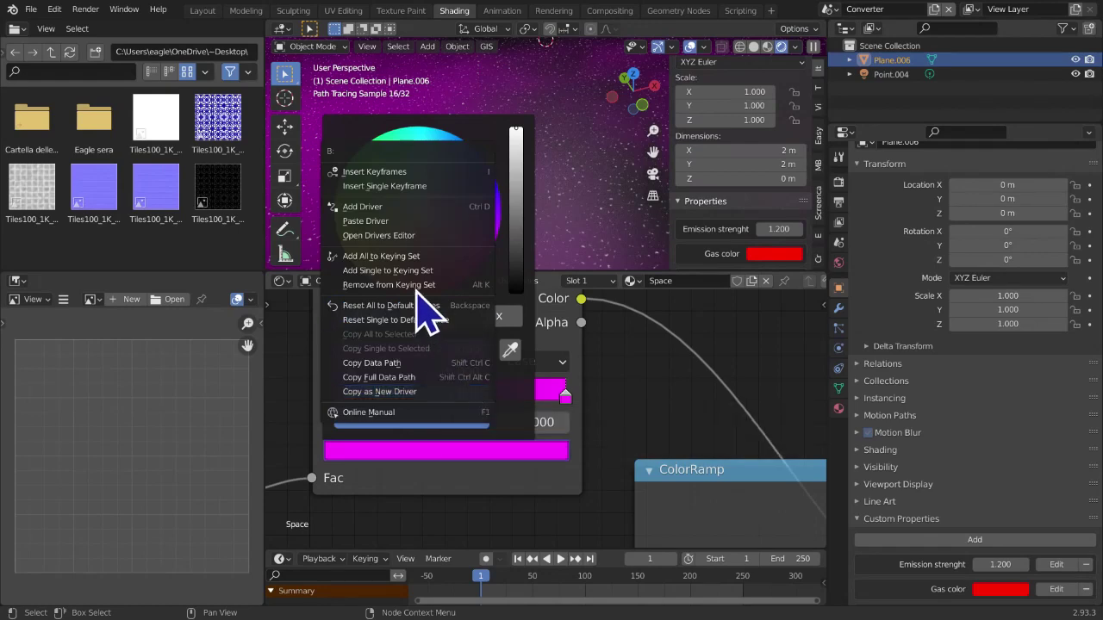
pyautogui.click(409, 222)
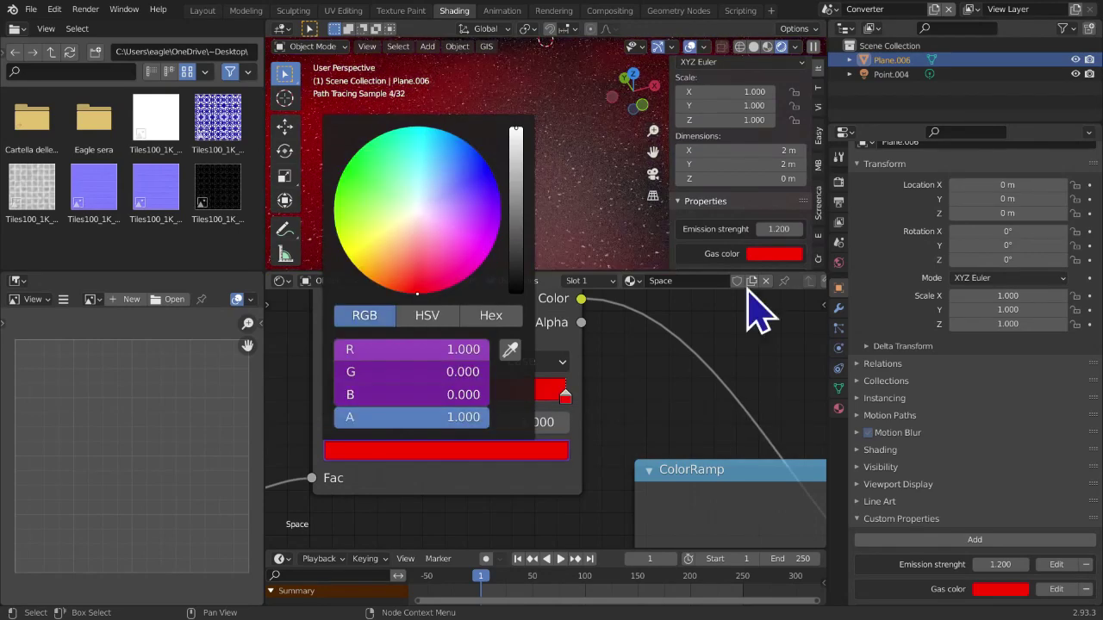
pyautogui.click(760, 259)
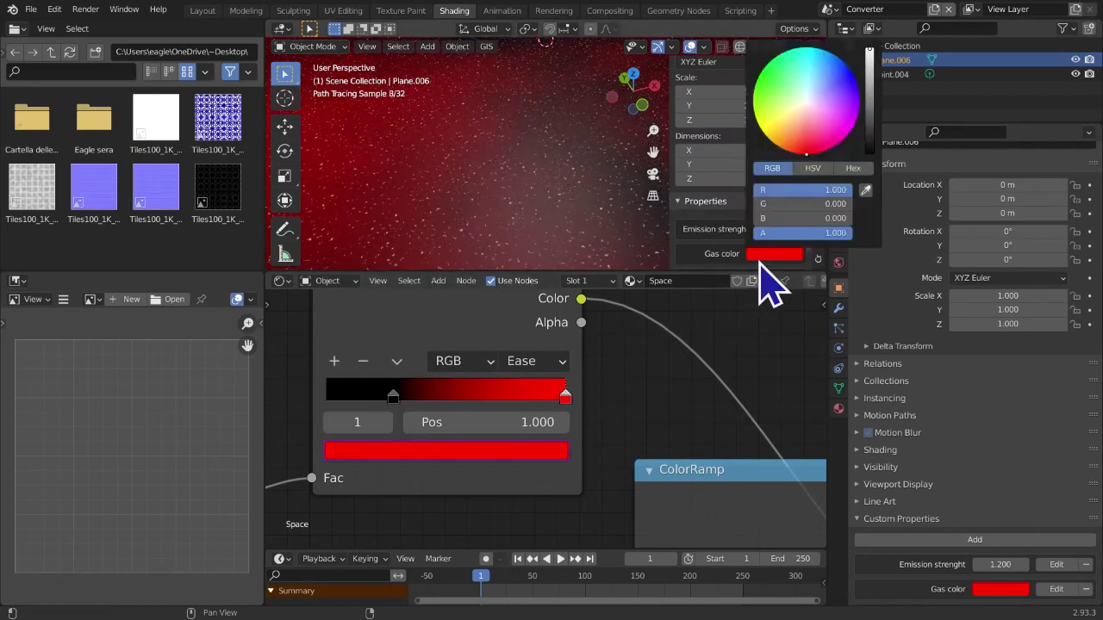
pyautogui.rightClick(808, 245)
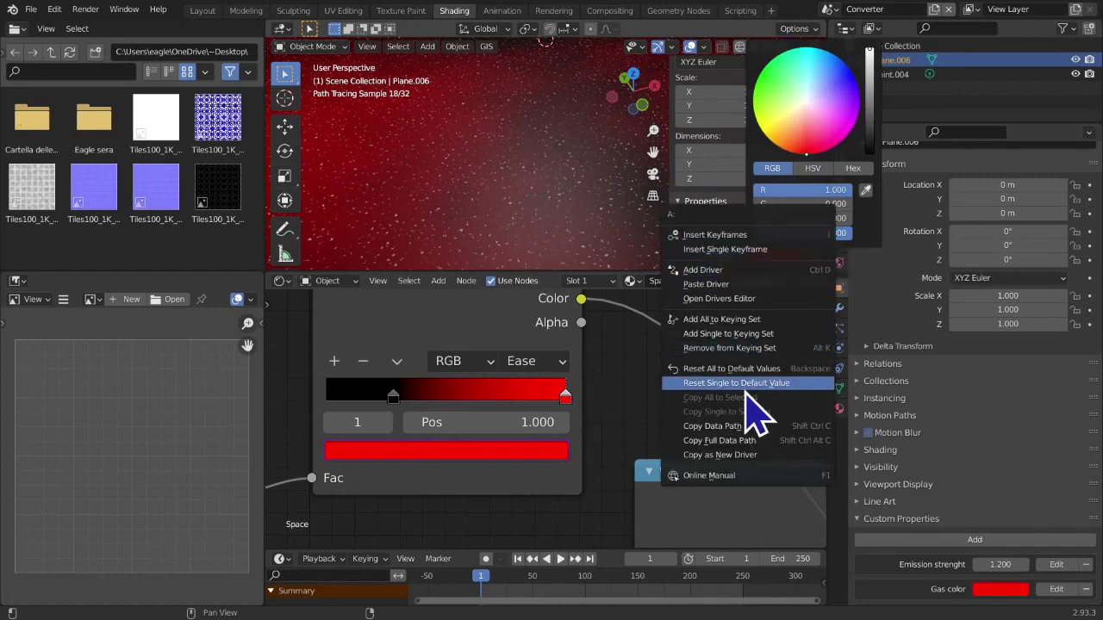
pyautogui.click(730, 454)
pyautogui.click(487, 451)
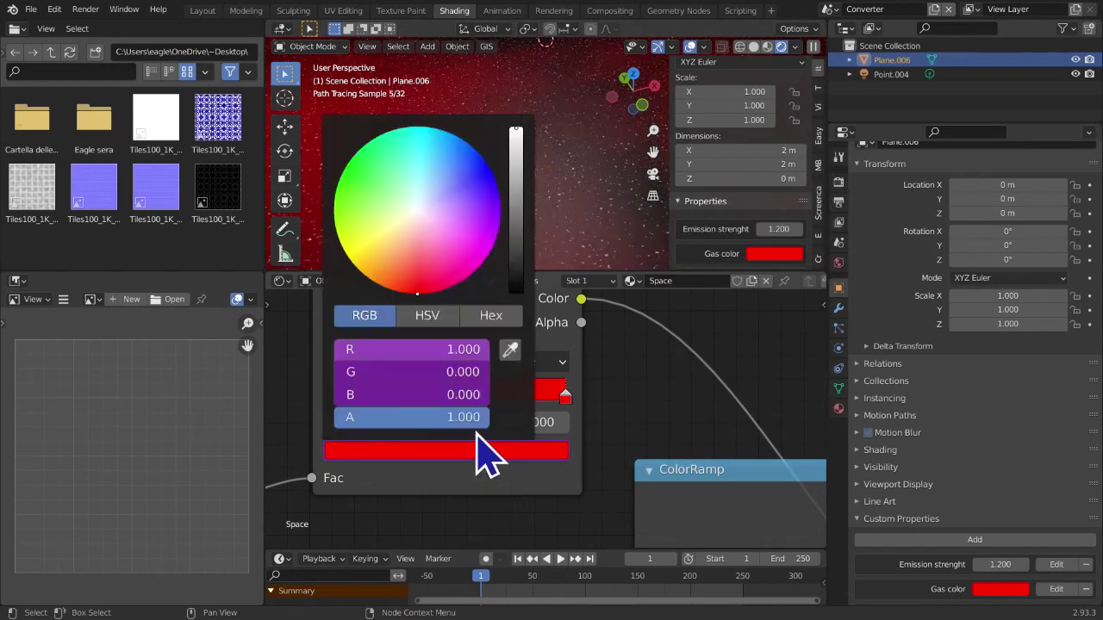
pyautogui.rightClick(455, 419)
pyautogui.click(419, 246)
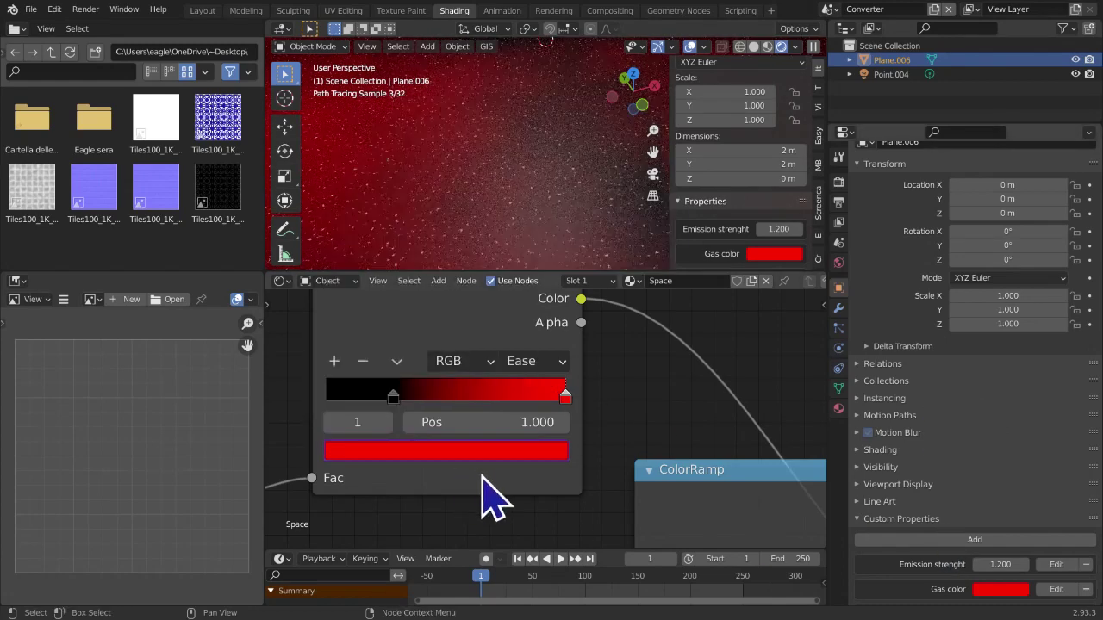
pyautogui.click(494, 448)
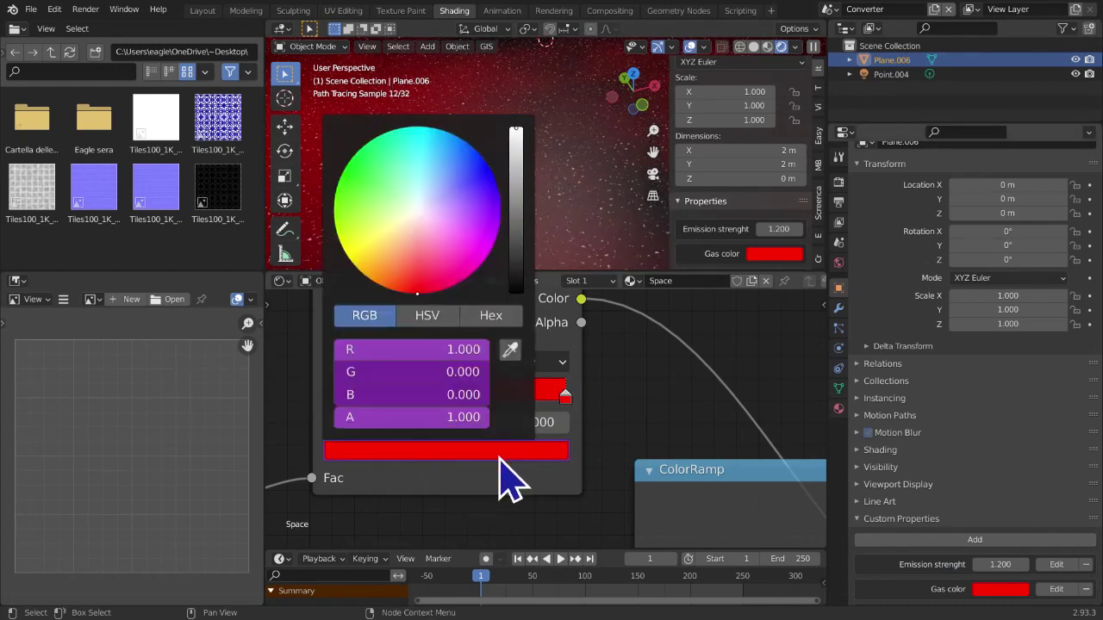
pyautogui.click(418, 350)
pyautogui.click(412, 377)
pyautogui.click(410, 372)
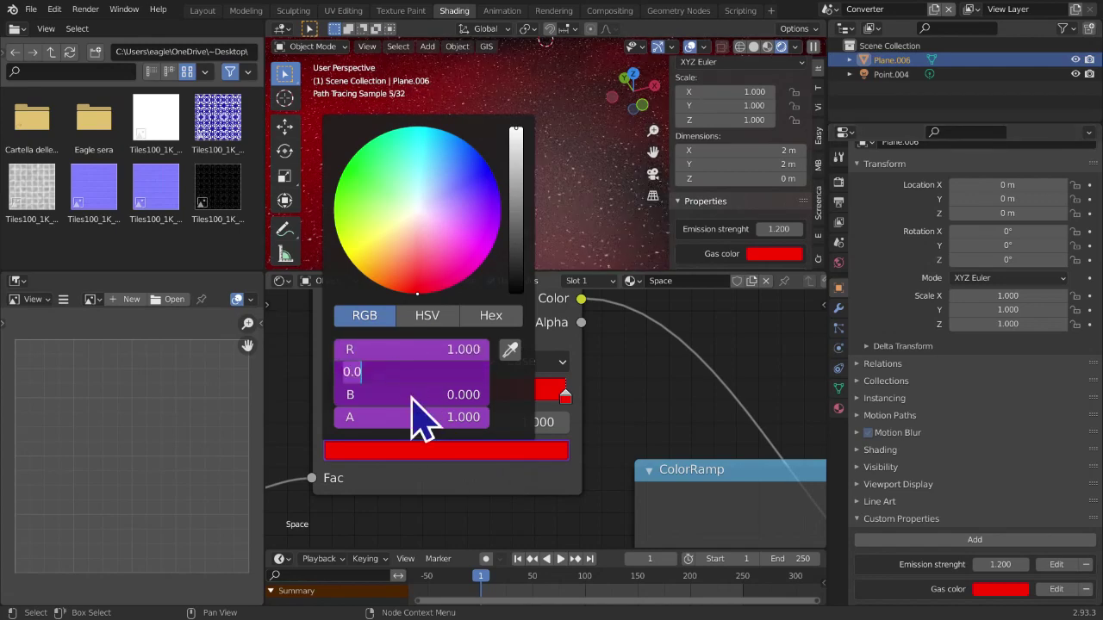
pyautogui.click(406, 392)
pyautogui.click(406, 417)
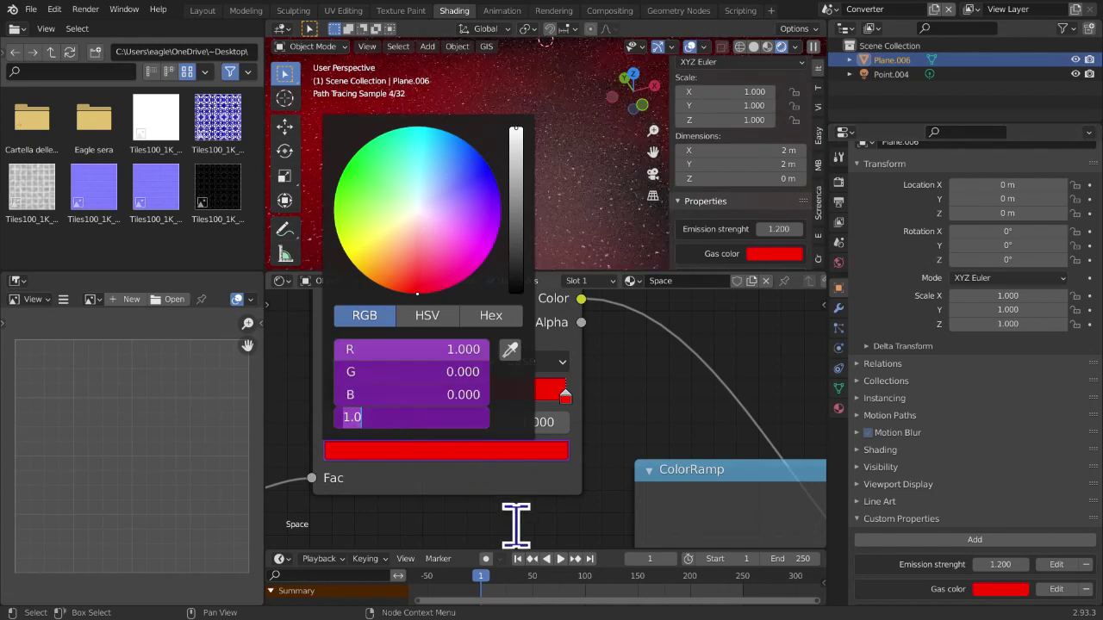
pyautogui.press('Return')
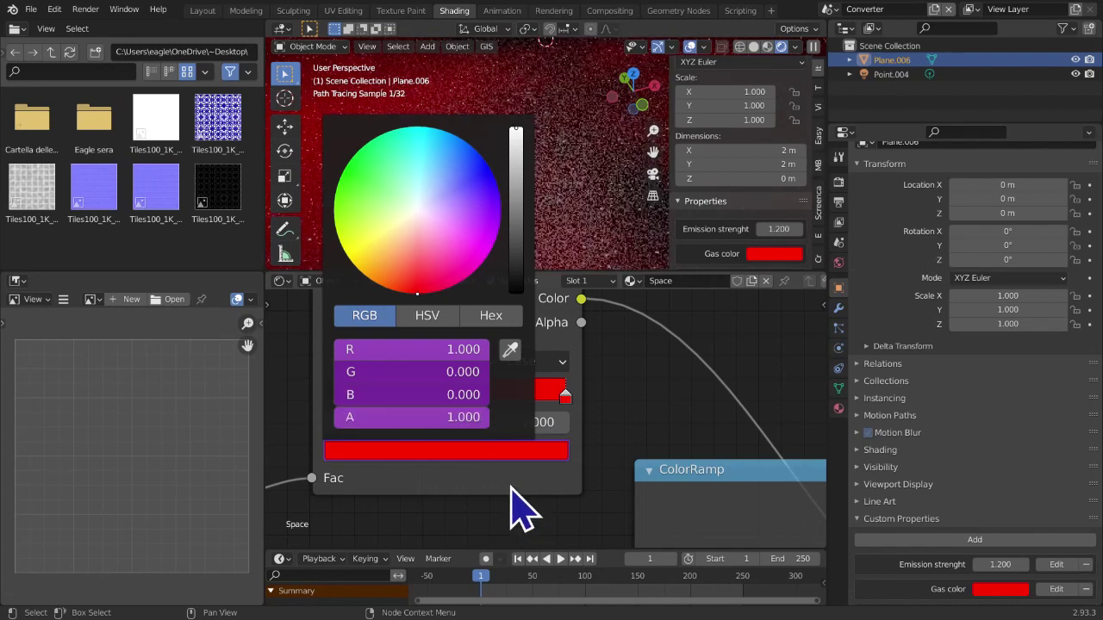
pyautogui.click(428, 350)
pyautogui.press('Return')
pyautogui.click(778, 256)
pyautogui.click(789, 190)
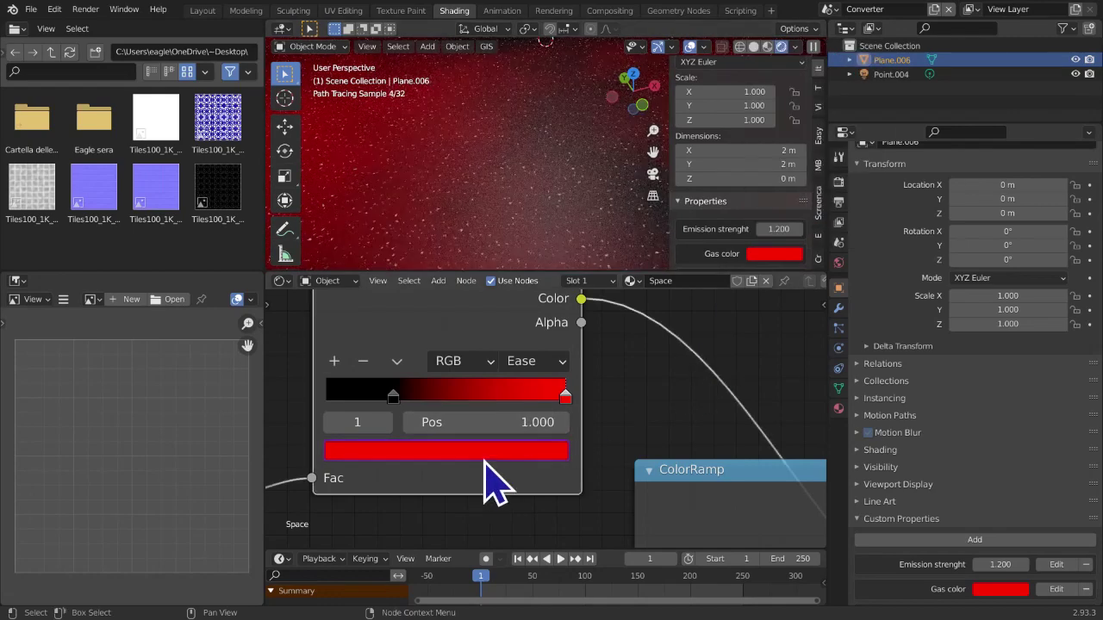
pyautogui.click(485, 453)
pyautogui.click(466, 373)
pyautogui.press('Return')
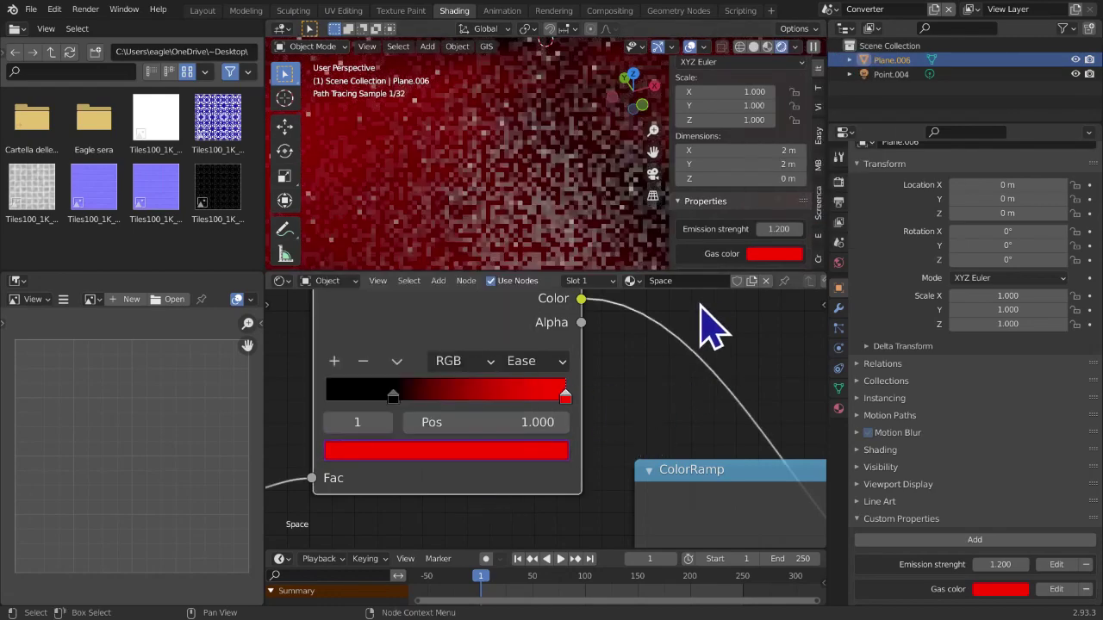
pyautogui.click(778, 254)
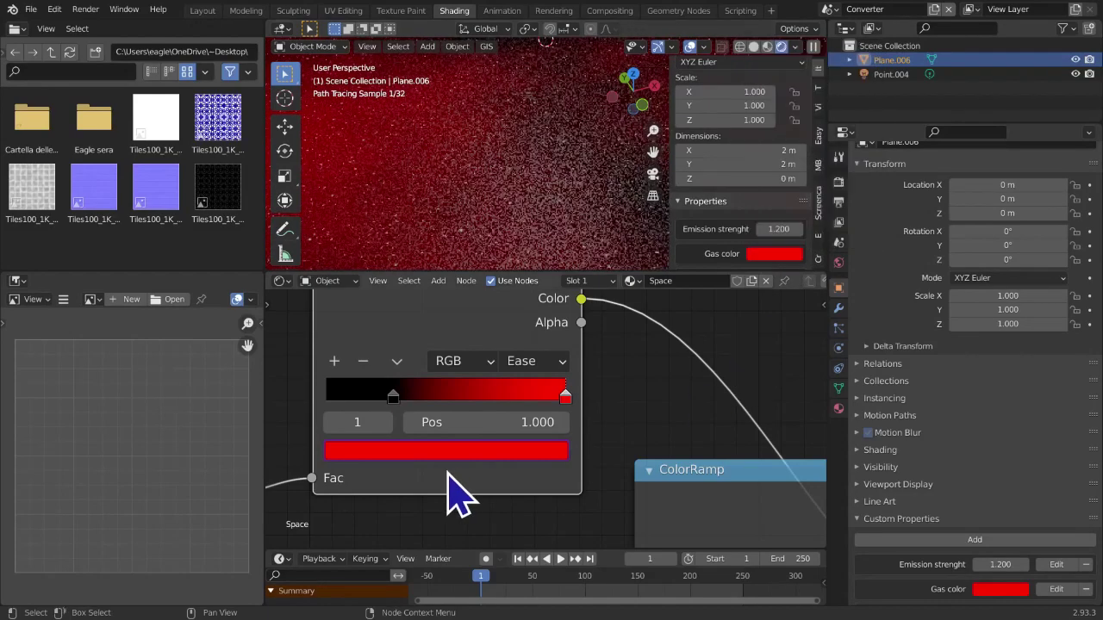
pyautogui.click(459, 455)
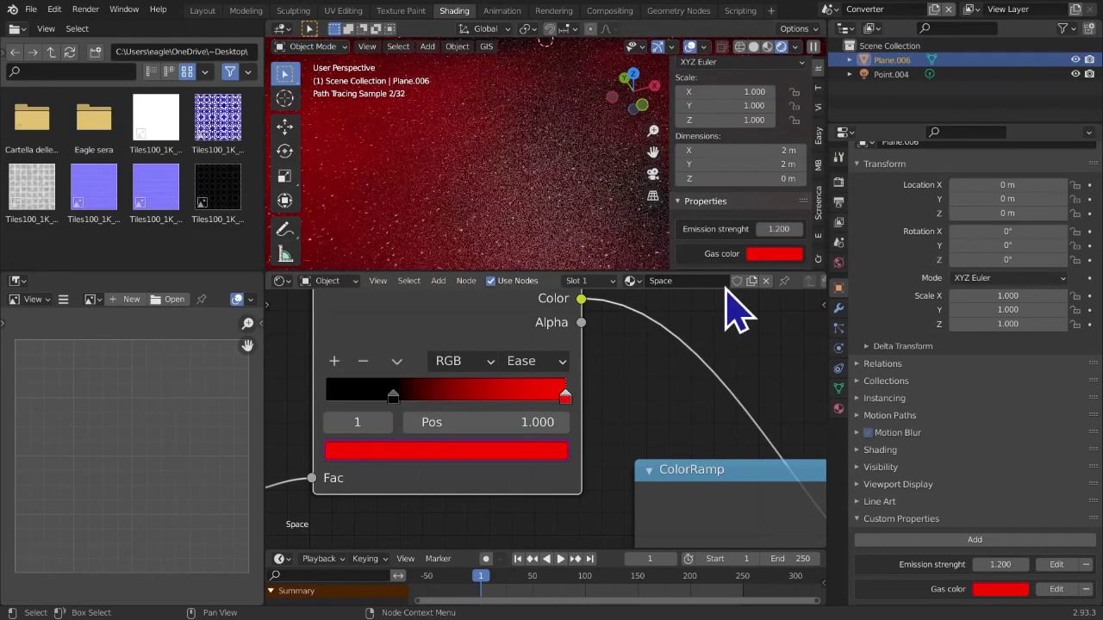
pyautogui.click(767, 255)
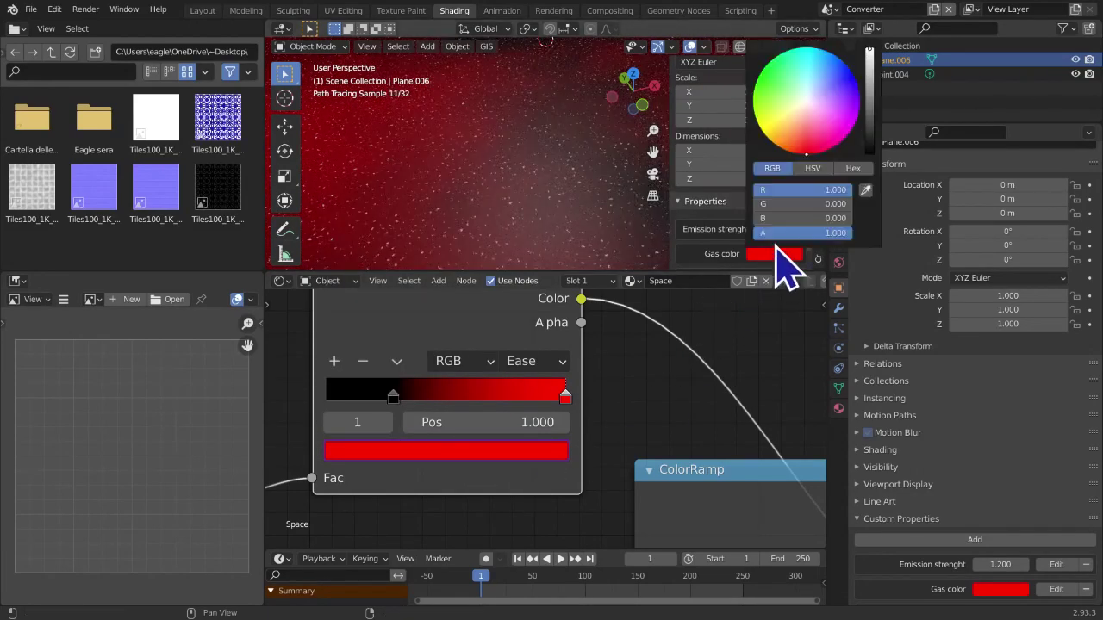
# Check the ramp and gas colour alphas, then change Gas color from red to cyan-green
pyautogui.click(490, 451)
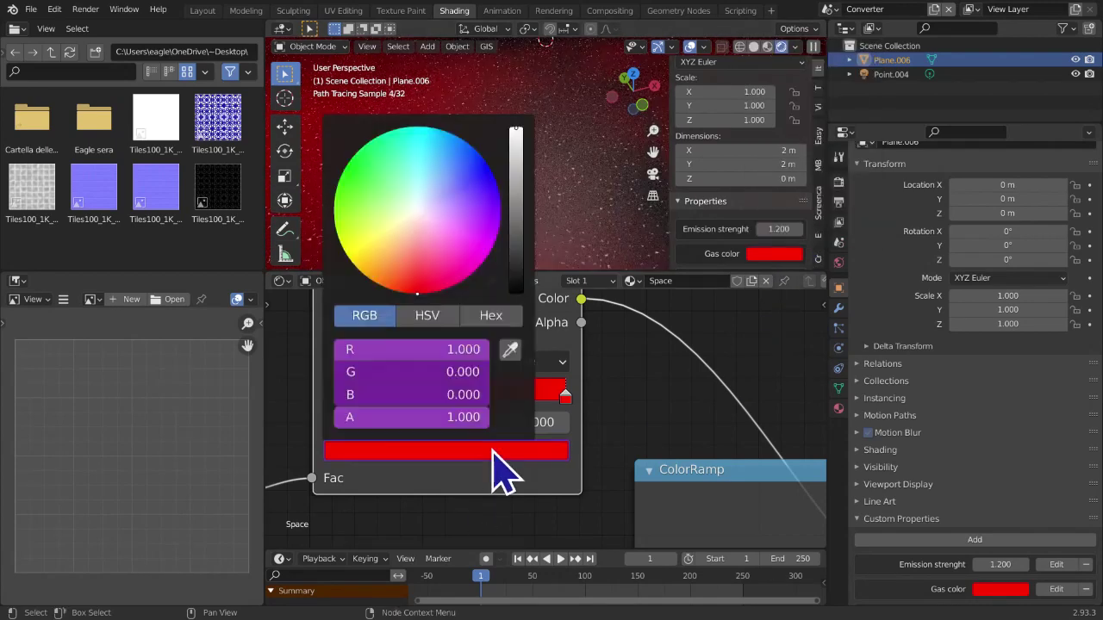
pyautogui.click(452, 415)
pyautogui.click(433, 507)
pyautogui.click(757, 255)
pyautogui.click(770, 237)
pyautogui.click(766, 354)
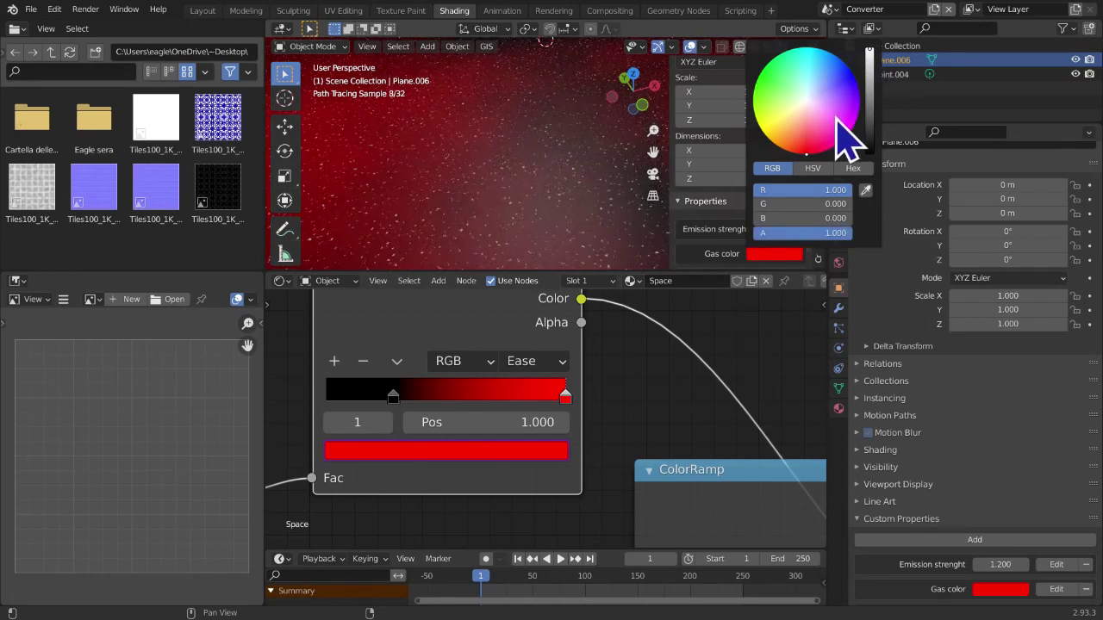
pyautogui.moveTo(806, 153); pyautogui.dragTo(797, 71)
# Show the plane in the Layout workspace with Rendered viewport shading
pyautogui.scroll(-1, 662, 368)
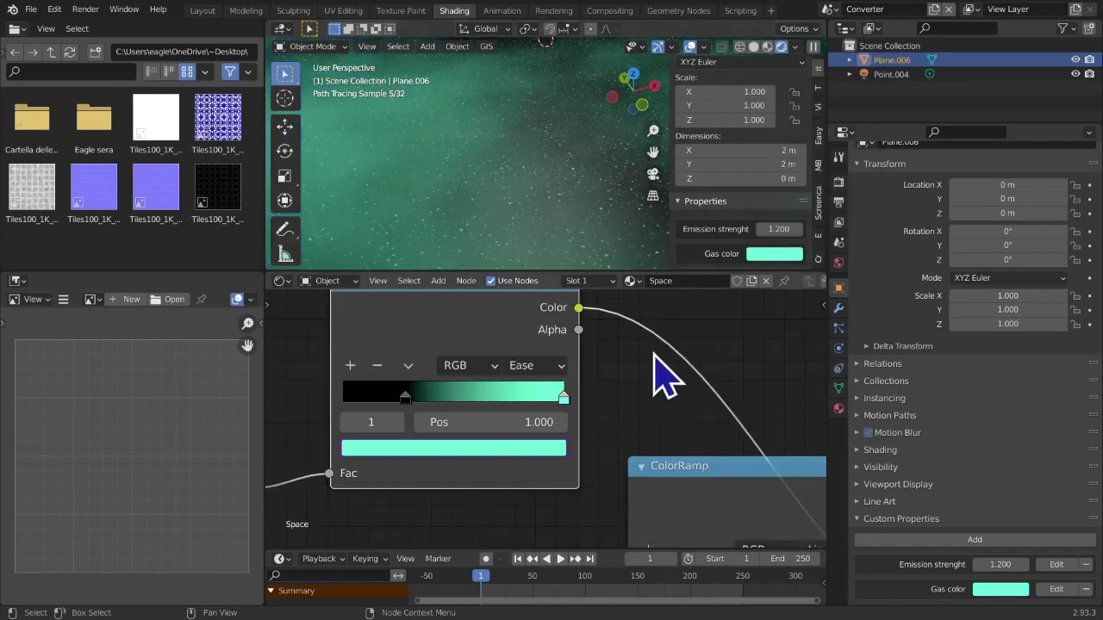
pyautogui.scroll(-2, 558, 220)
pyautogui.scroll(-2, 780, 263)
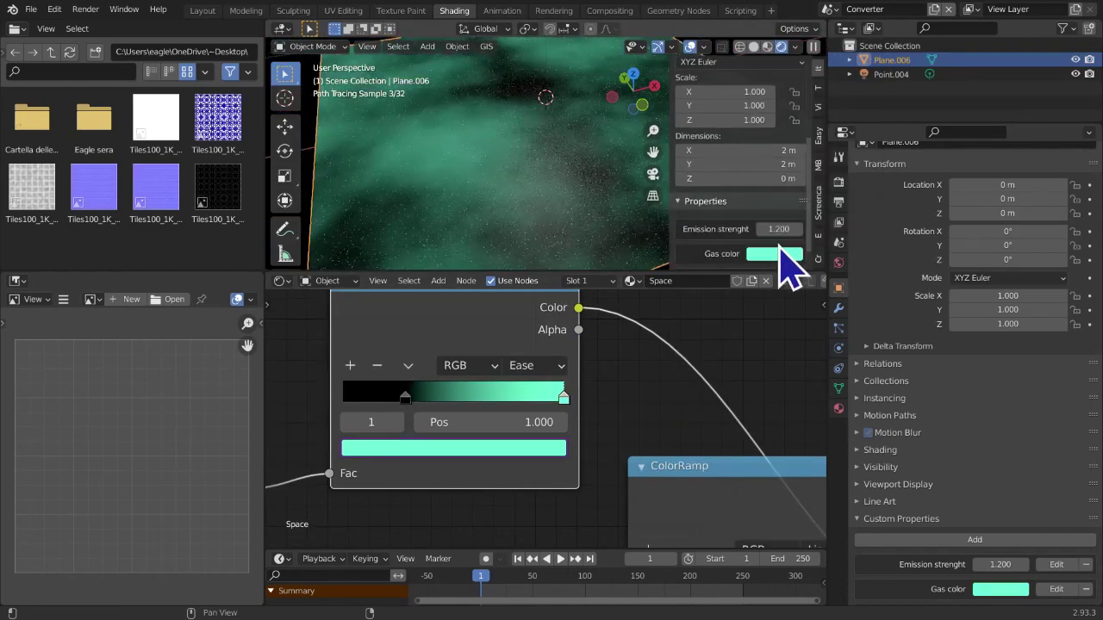
pyautogui.scroll(-2, 493, 234)
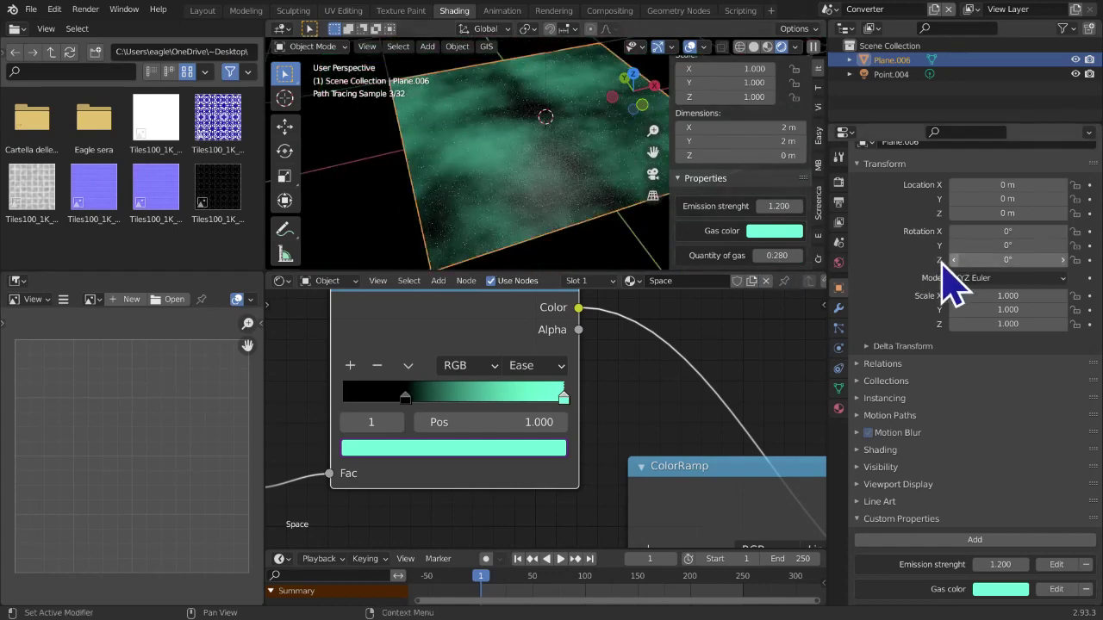
pyautogui.click(203, 10)
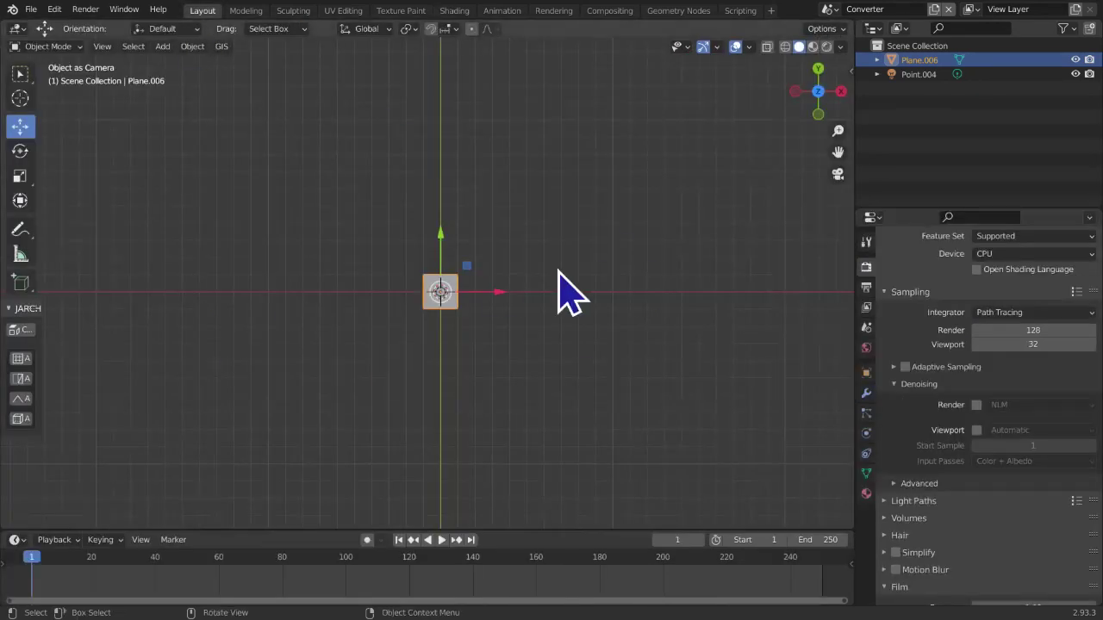
pyautogui.scroll(2, 571, 387)
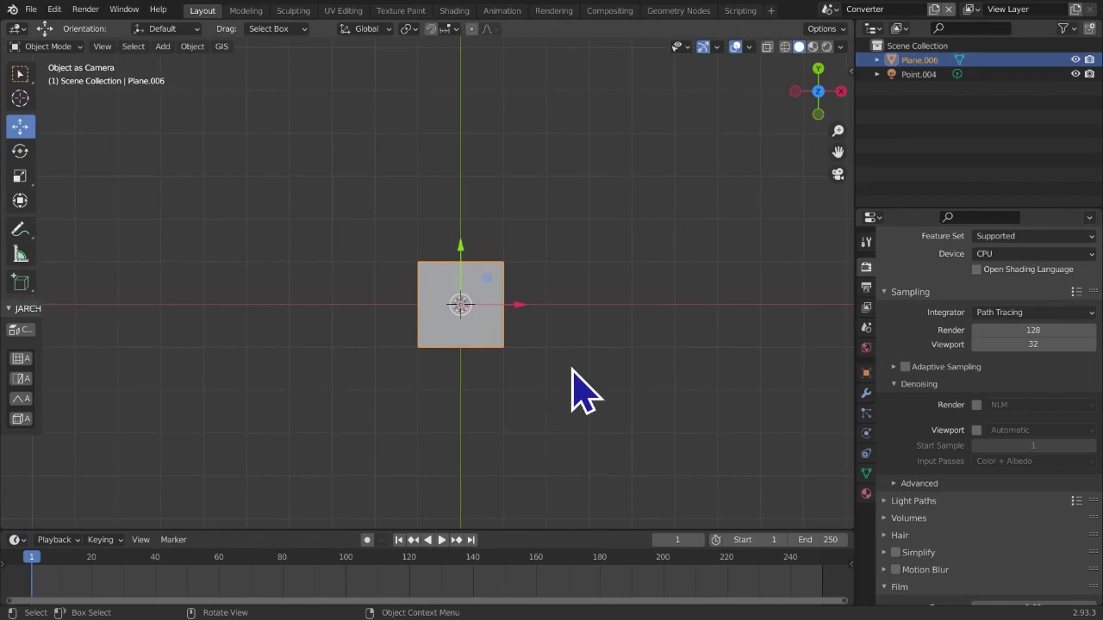
pyautogui.press('z')
pyautogui.click(586, 319)
# Orbit to a perspective view of the plane and show the sidebar with its properties
pyautogui.moveTo(599, 370); pyautogui.dragTo(505, 382, button='middle')
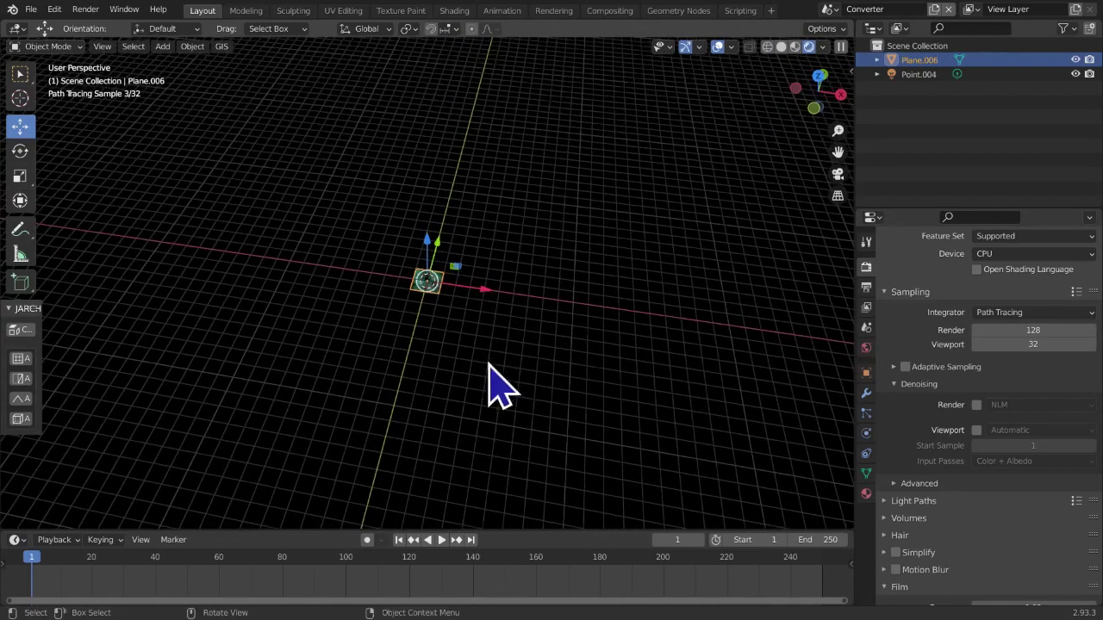
pyautogui.scroll(3, 492, 382)
pyautogui.click(24, 74)
pyautogui.moveTo(445, 197); pyautogui.dragTo(591, 271, button='middle')
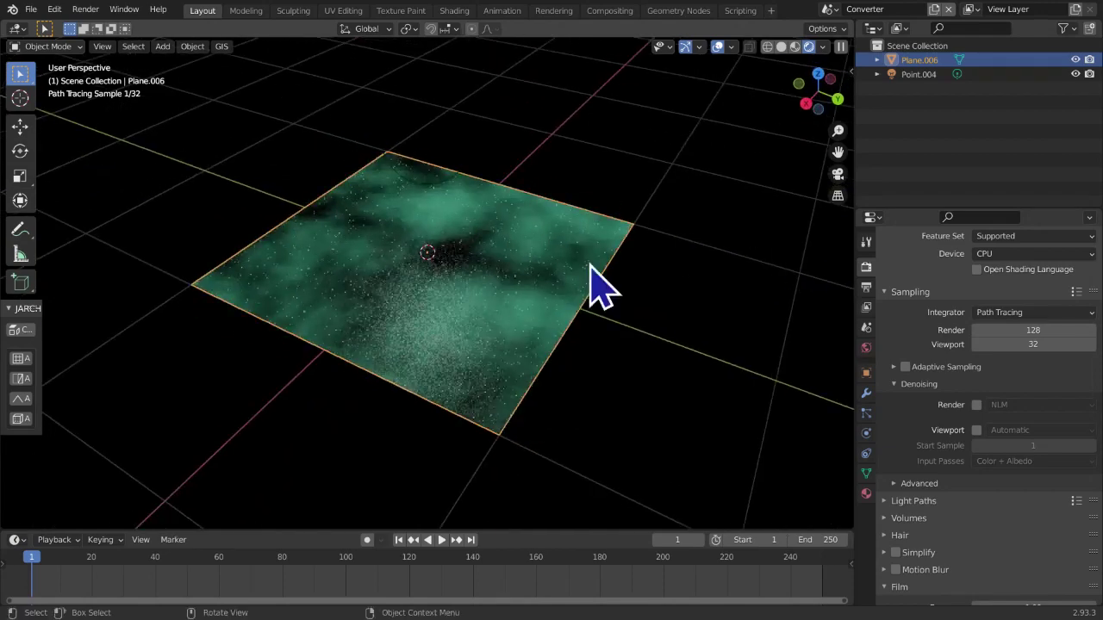
pyautogui.press('n')
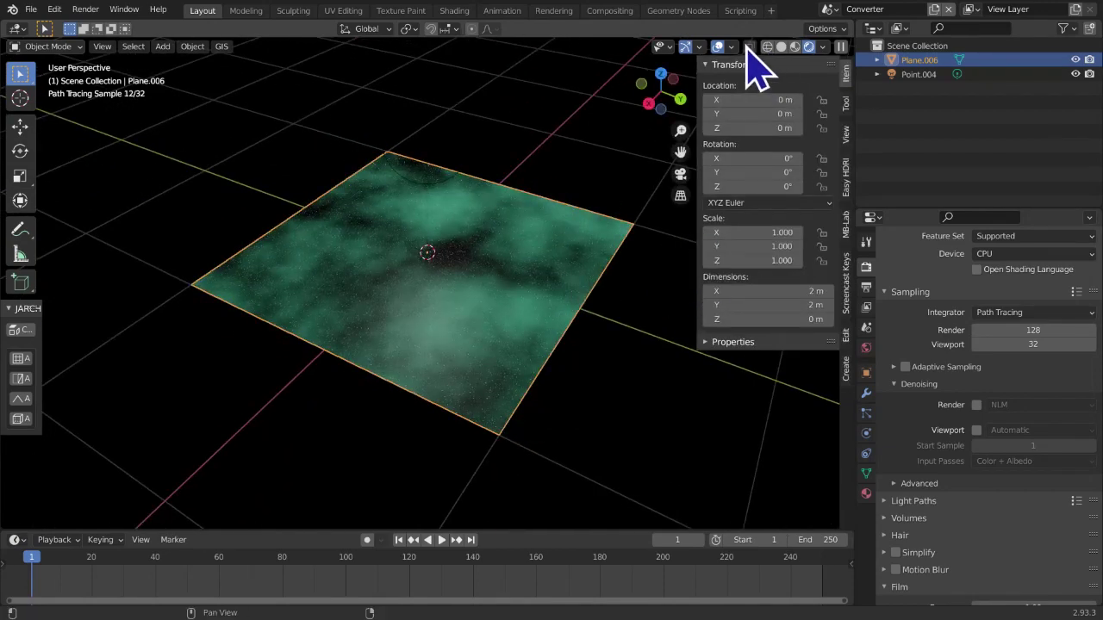
# Set the plane's Emission strength to 1.000 and change its Gas color to purple
pyautogui.click(707, 342)
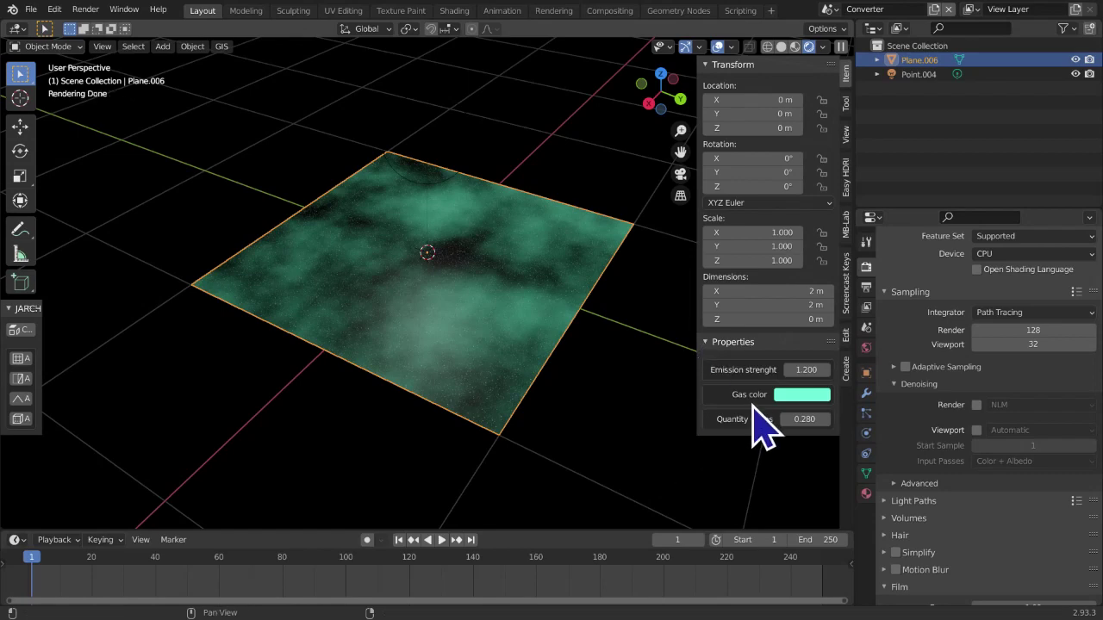
pyautogui.click(791, 373)
pyautogui.click(791, 373)
pyautogui.click(790, 372)
pyautogui.moveTo(801, 370); pyautogui.dragTo(796, 396)
pyautogui.click(794, 368)
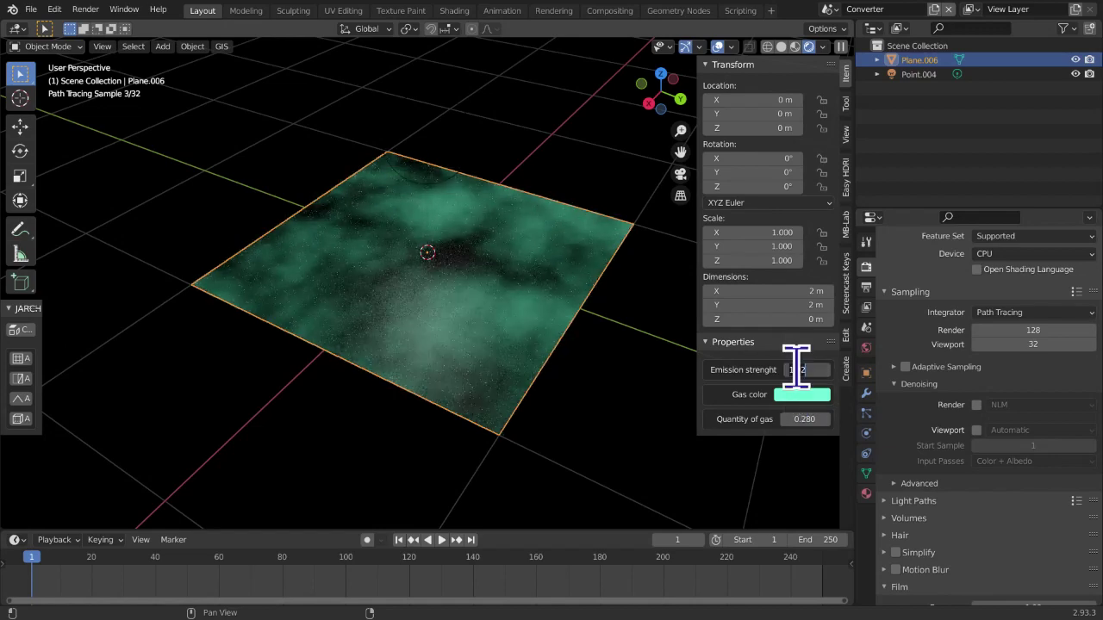
pyautogui.write('0')
pyautogui.press('Return')
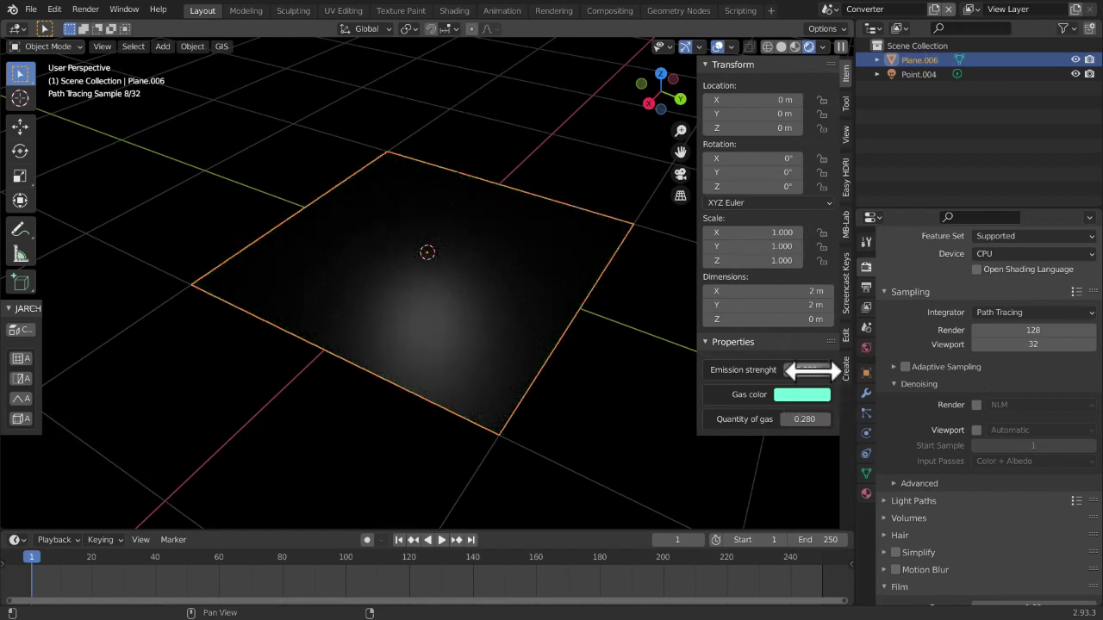
pyautogui.moveTo(806, 369); pyautogui.dragTo(807, 369)
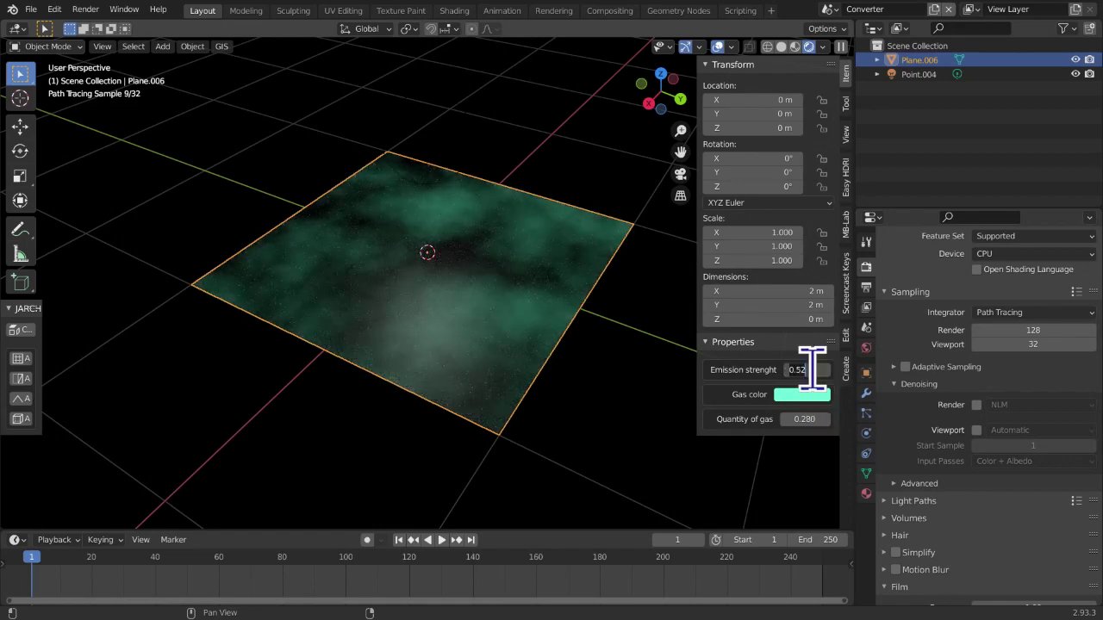
pyautogui.click(810, 394)
pyautogui.moveTo(834, 277); pyautogui.dragTo(859, 252)
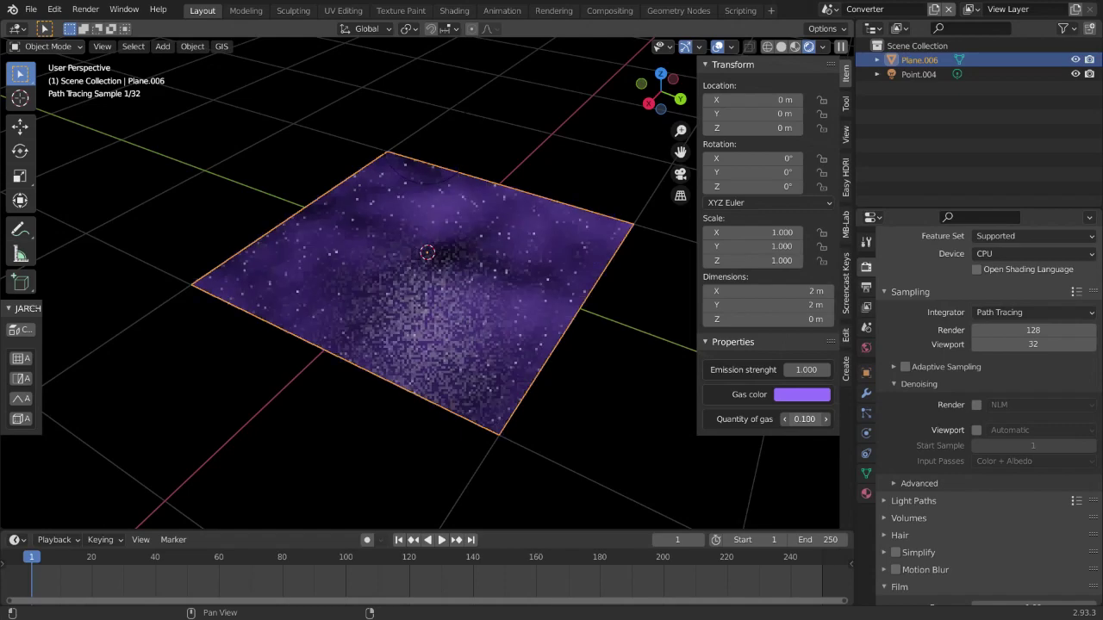
# Raise Quantity of gas to 0.310
pyautogui.click(828, 424)
pyautogui.click(828, 424)
pyautogui.click(827, 424)
pyautogui.click(828, 424)
pyautogui.click(827, 424)
pyautogui.click(828, 424)
pyautogui.click(827, 424)
pyautogui.click(827, 424)
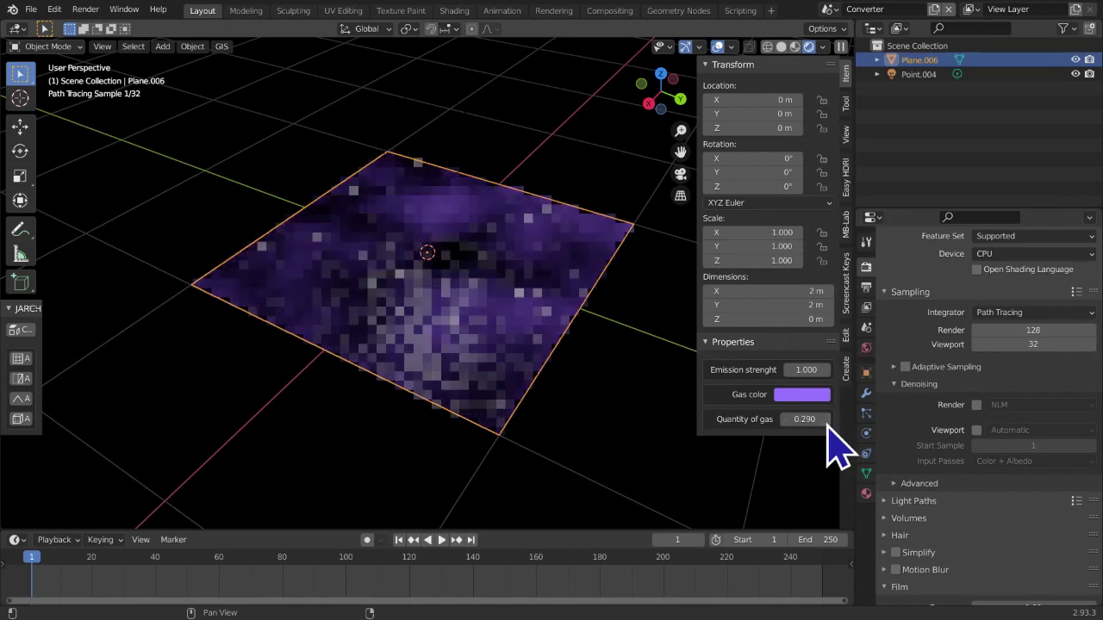
pyautogui.moveTo(825, 422); pyautogui.dragTo(837, 423)
# View the plane from Top Orthographic and hide the sidebar
pyautogui.moveTo(616, 315); pyautogui.dragTo(598, 344, button='middle')
pyautogui.click(660, 79)
pyautogui.scroll(3, 581, 243)
pyautogui.press('n')
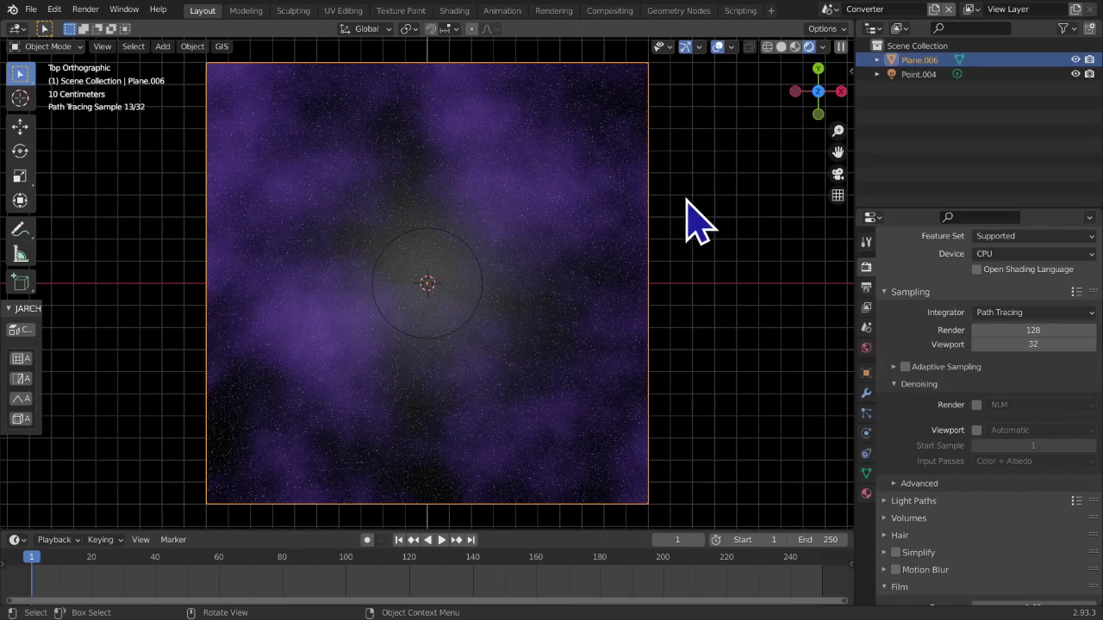
# In the Shading workspace, frame the whole node tree and browse the Add node menu
pyautogui.click(452, 11)
pyautogui.press('n')
pyautogui.scroll(-19, 528, 478)
pyautogui.moveTo(533, 476); pyautogui.dragTo(424, 412, button='middle')
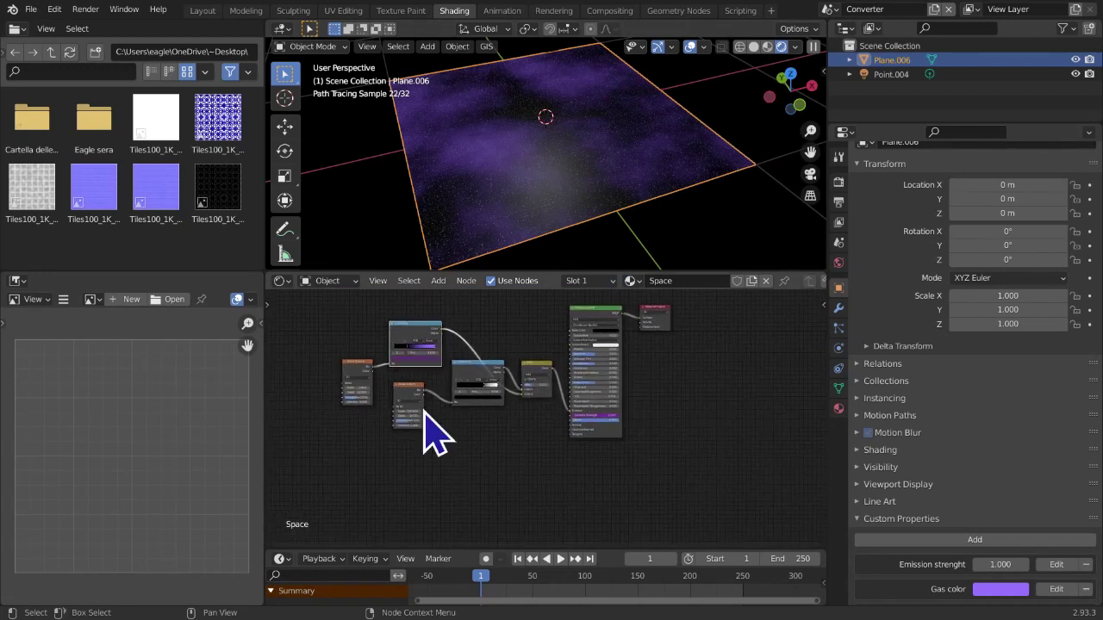
pyautogui.moveTo(491, 437); pyautogui.dragTo(501, 473, button='middle')
pyautogui.scroll(1, 518, 468)
pyautogui.scroll(-1, 520, 469)
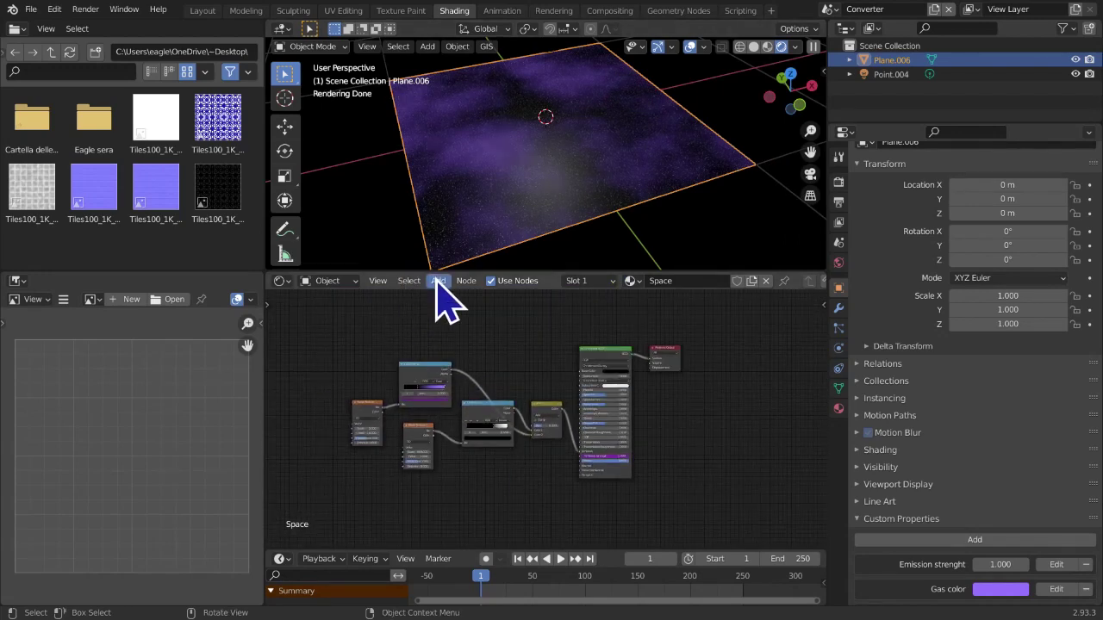
pyautogui.click(439, 281)
pyautogui.moveTo(435, 404)
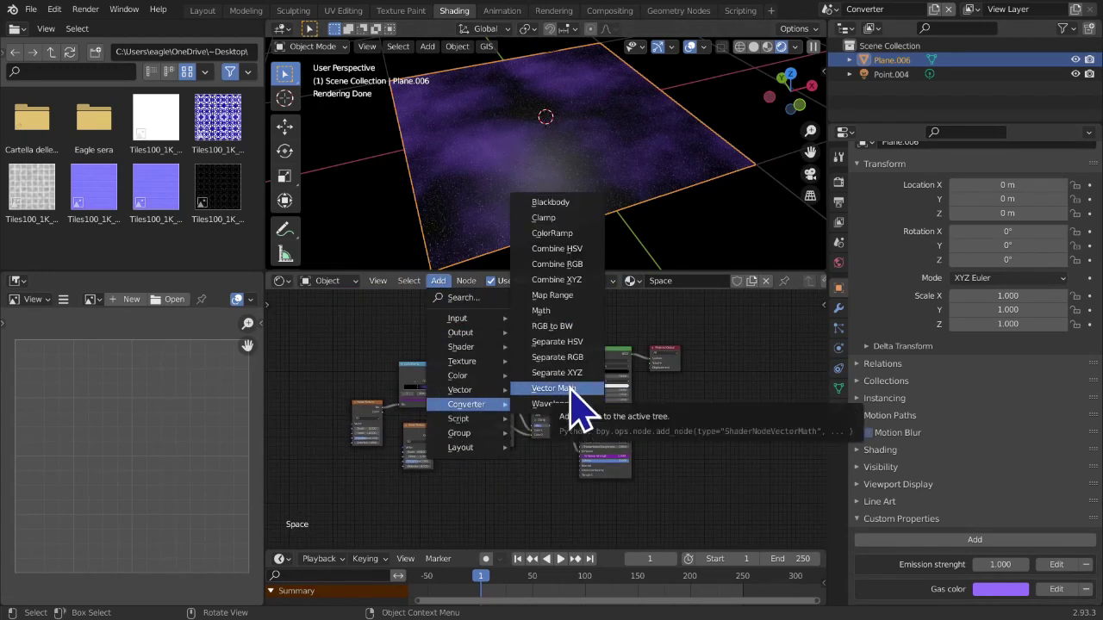
# In Layout, show the sidebar and inspect the purple Gas color and its extra options
pyautogui.click(200, 10)
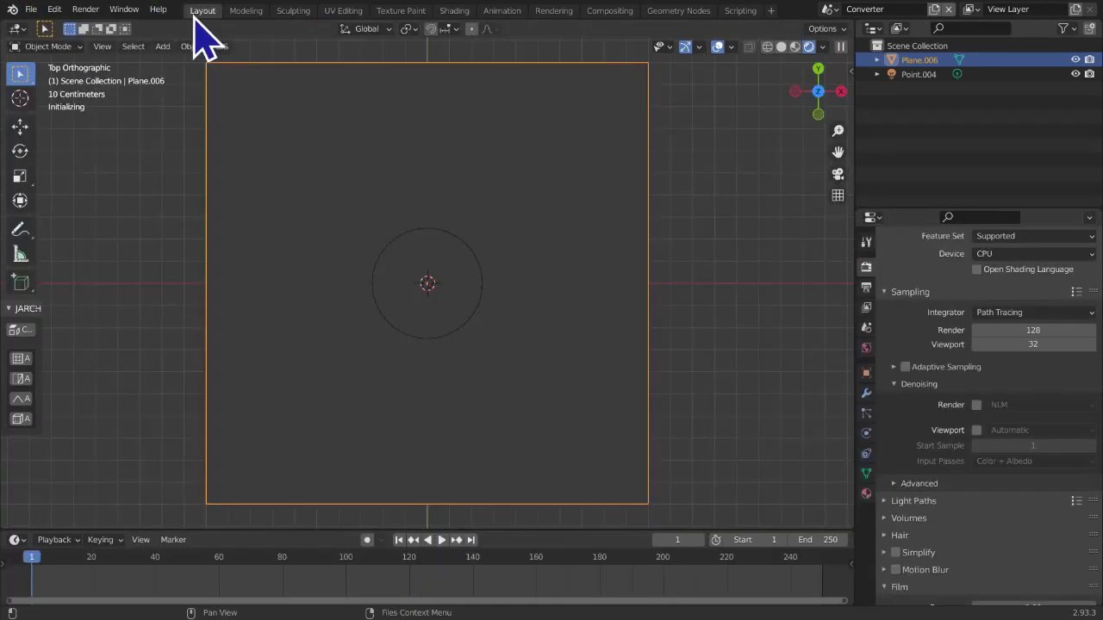
pyautogui.press('n')
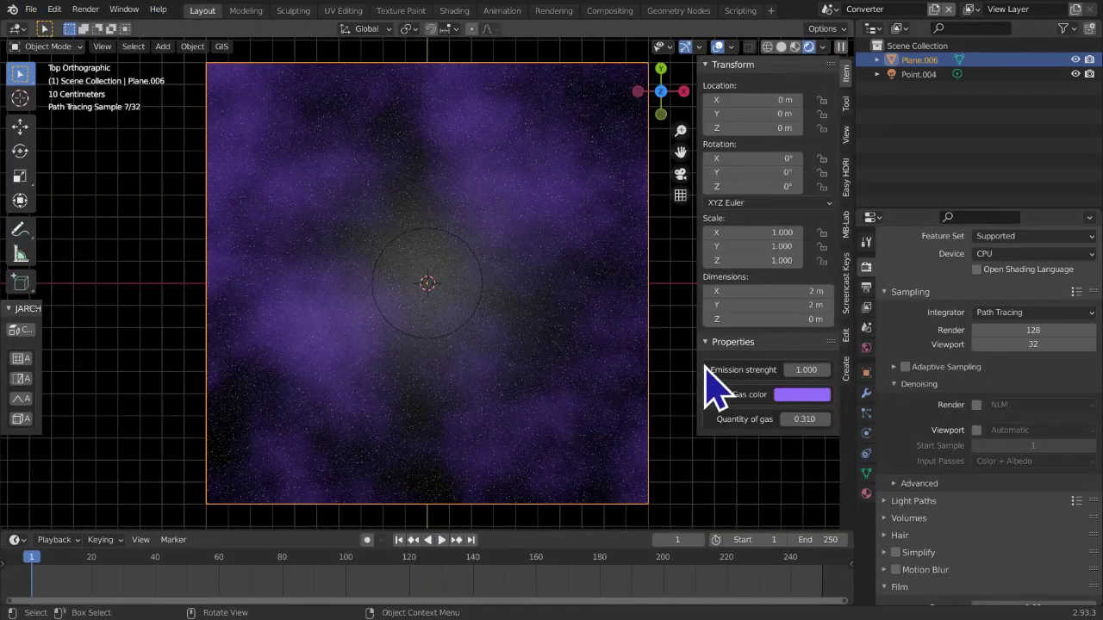
pyautogui.click(810, 396)
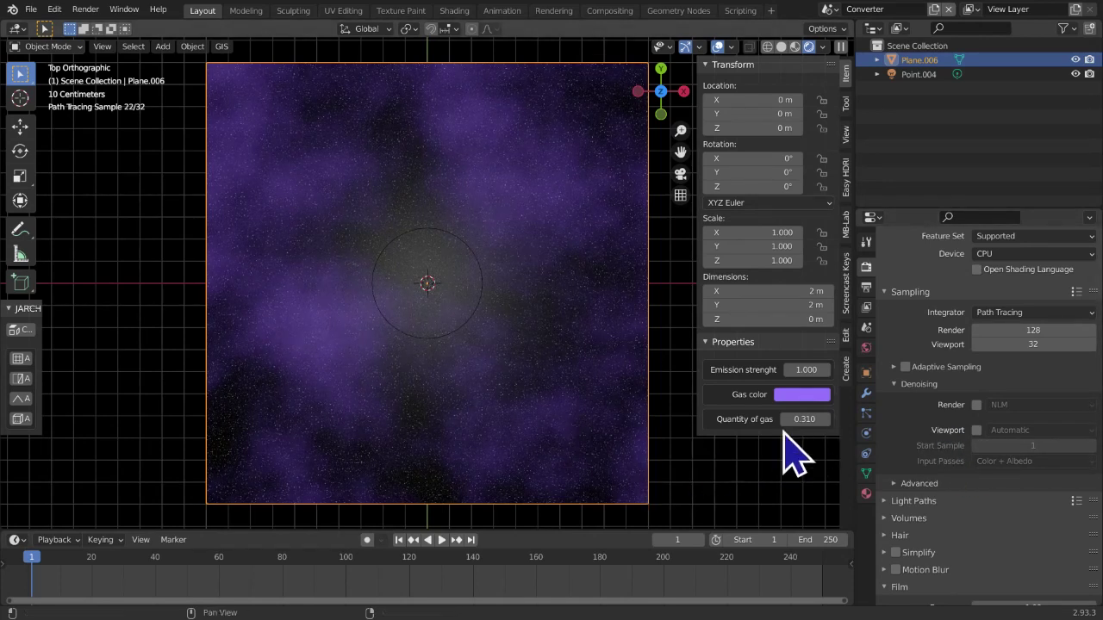
pyautogui.click(802, 395)
pyautogui.rightClick(825, 336)
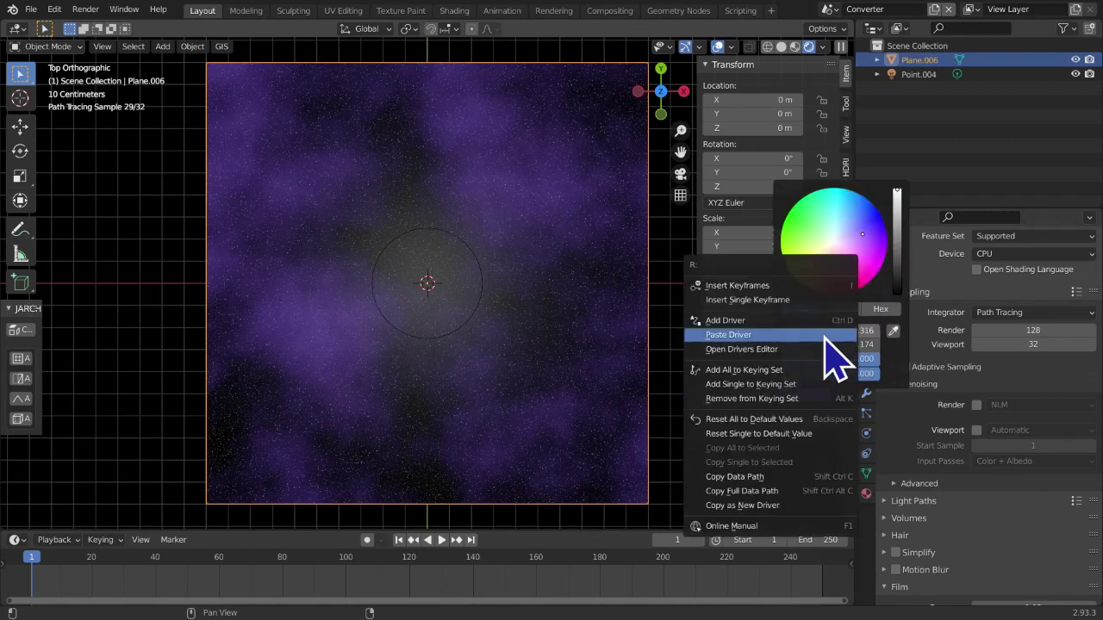
# Copy Gas color as a new driver and paste it onto the ColorRamp's purple stop
pyautogui.click(752, 509)
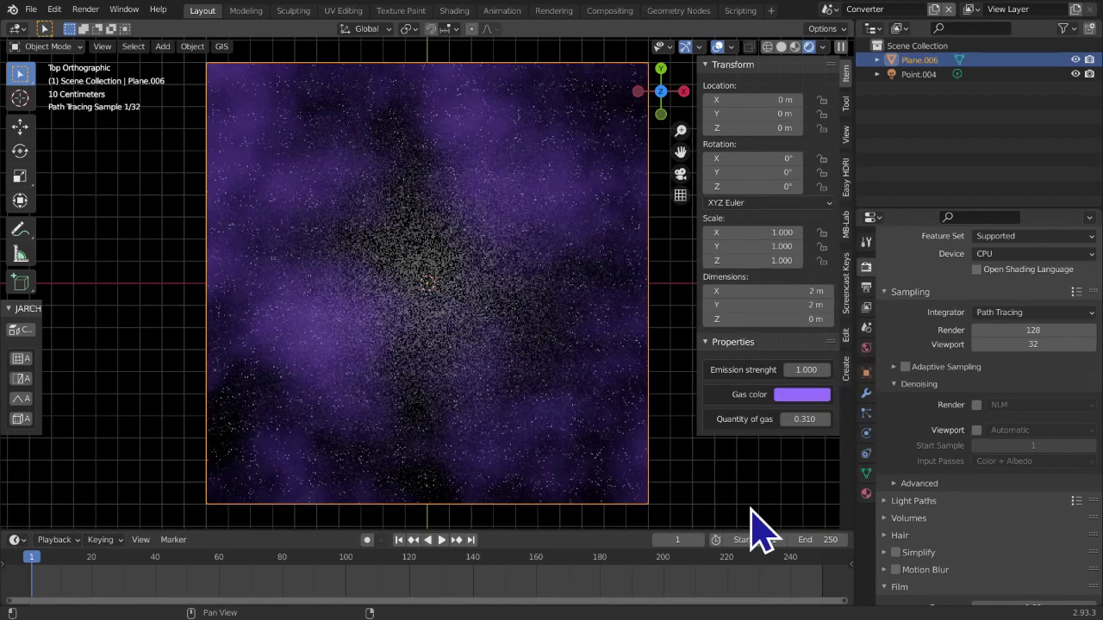
pyautogui.click(457, 12)
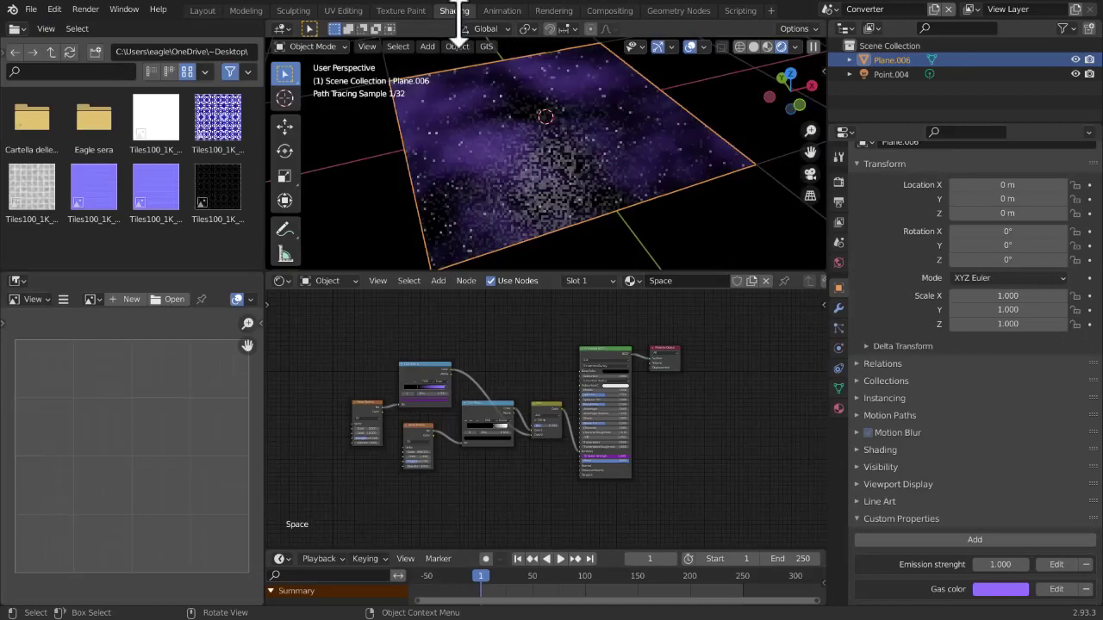
pyautogui.scroll(4, 482, 431)
pyautogui.scroll(1, 588, 422)
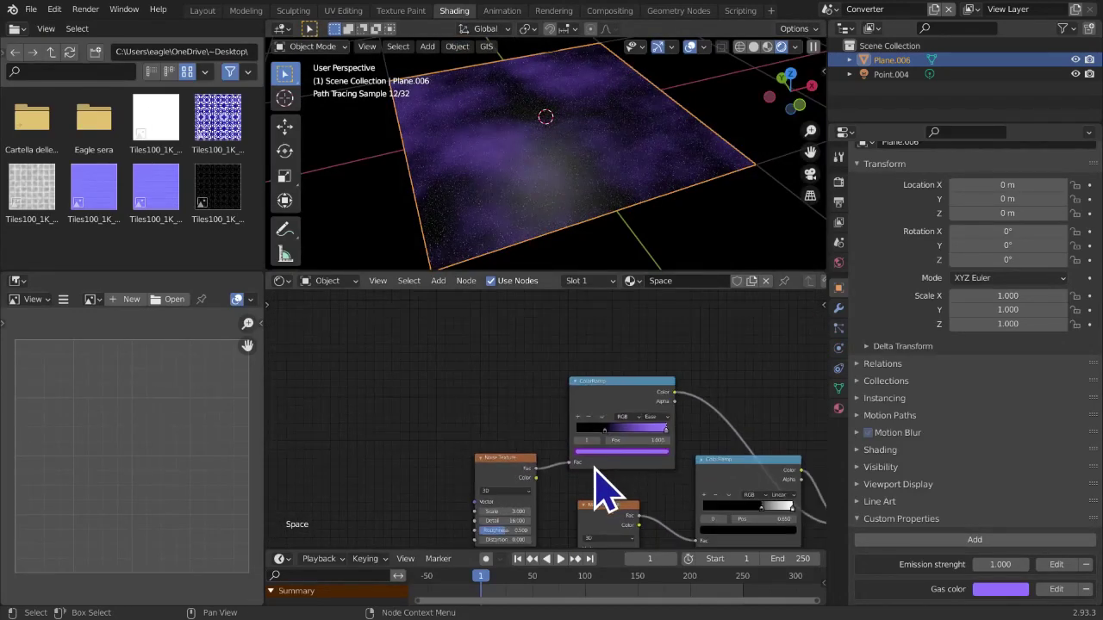
pyautogui.click(614, 448)
pyautogui.rightClick(605, 416)
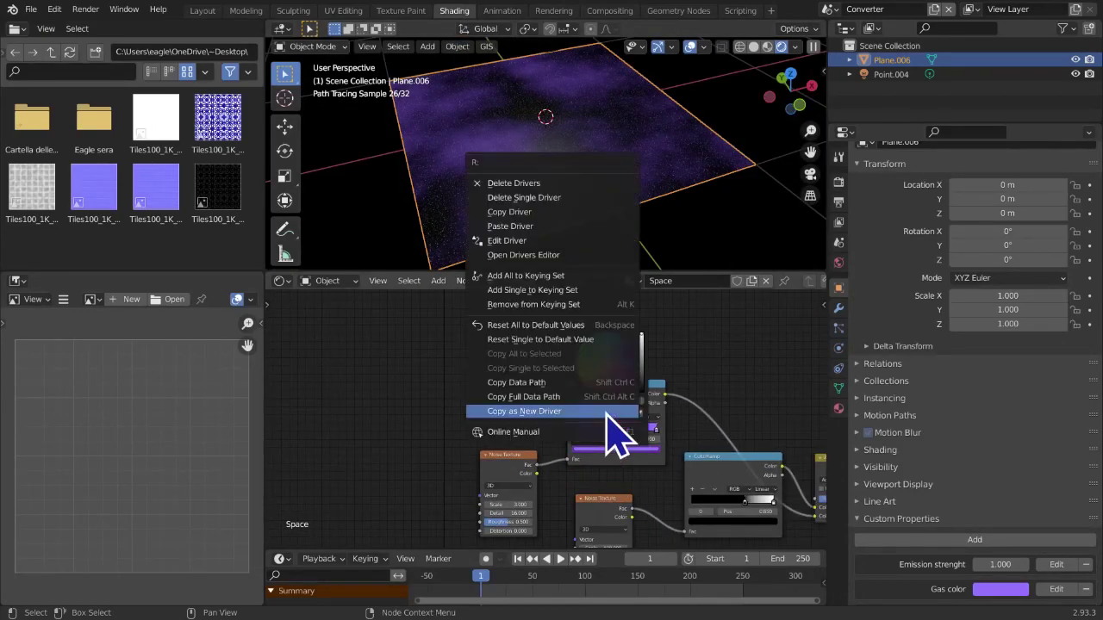
pyautogui.click(538, 230)
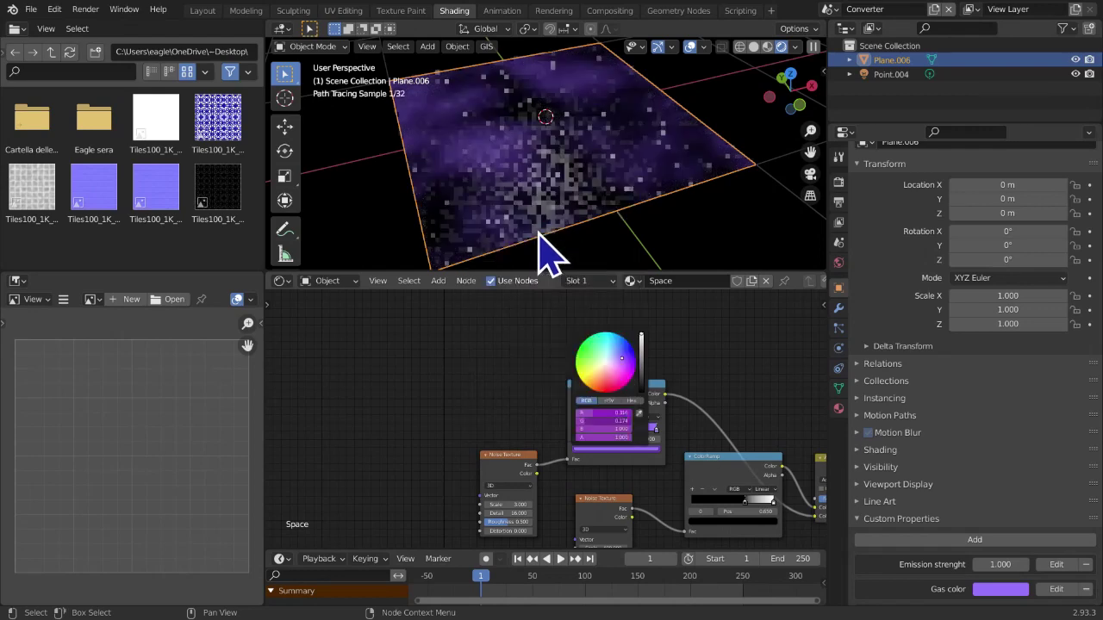
# Check Gas color reads 0.316, 0.174, 1.000 in Layout, then return to Shading
pyautogui.click(205, 10)
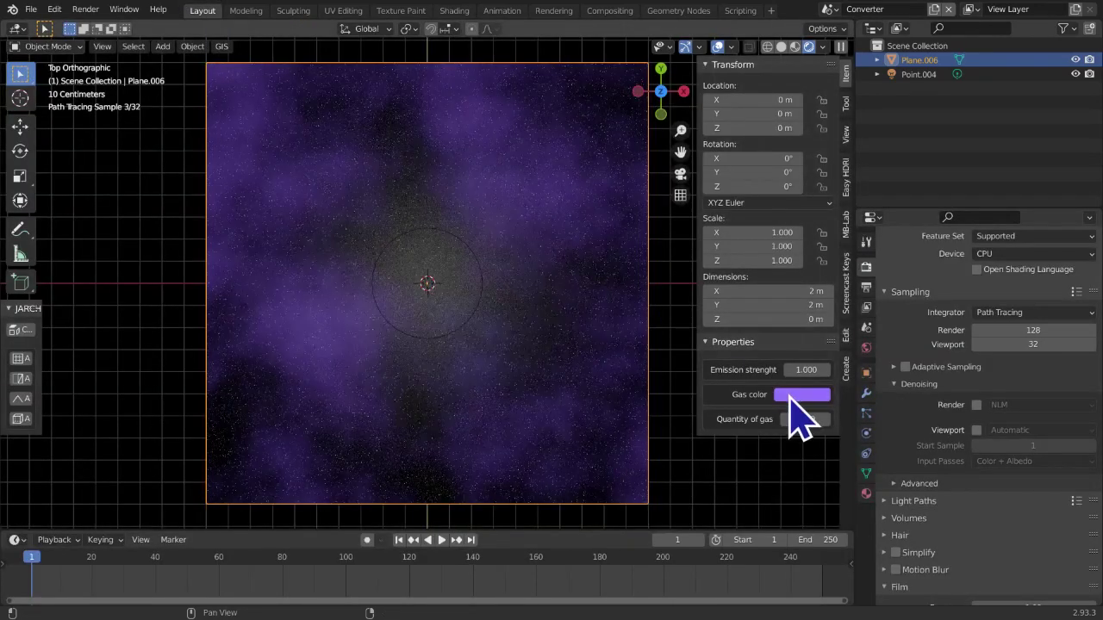
pyautogui.click(800, 397)
pyautogui.click(834, 331)
pyautogui.click(834, 345)
pyautogui.click(834, 360)
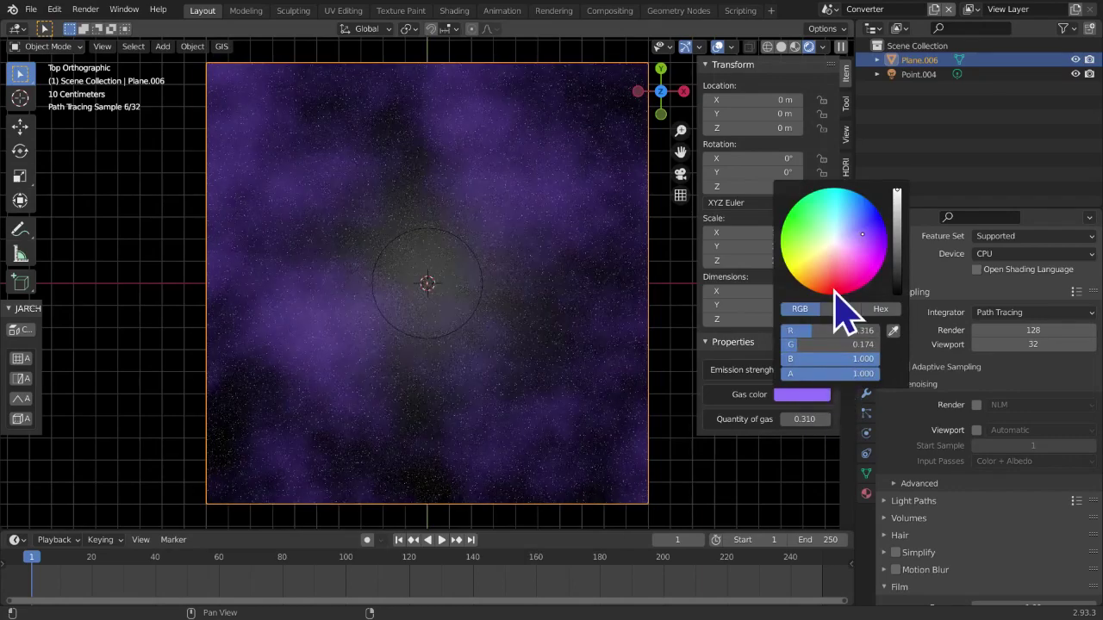
pyautogui.click(454, 12)
pyautogui.scroll(3, 603, 517)
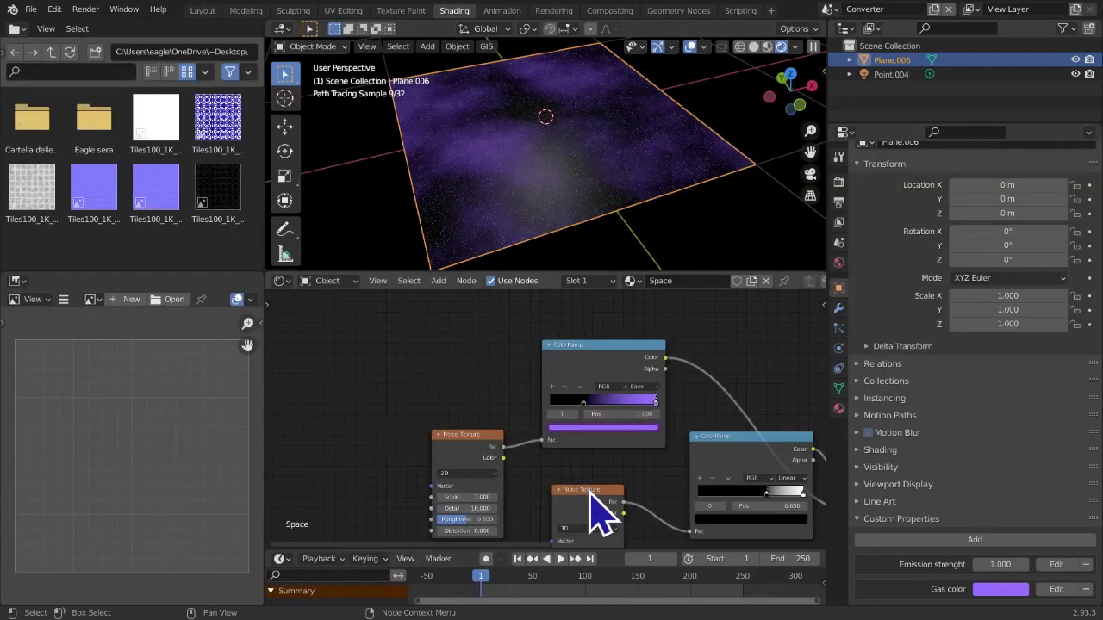
# Confirm the ColorRamp colour stop is driven by Gas color
pyautogui.scroll(1, 590, 487)
pyautogui.click(613, 436)
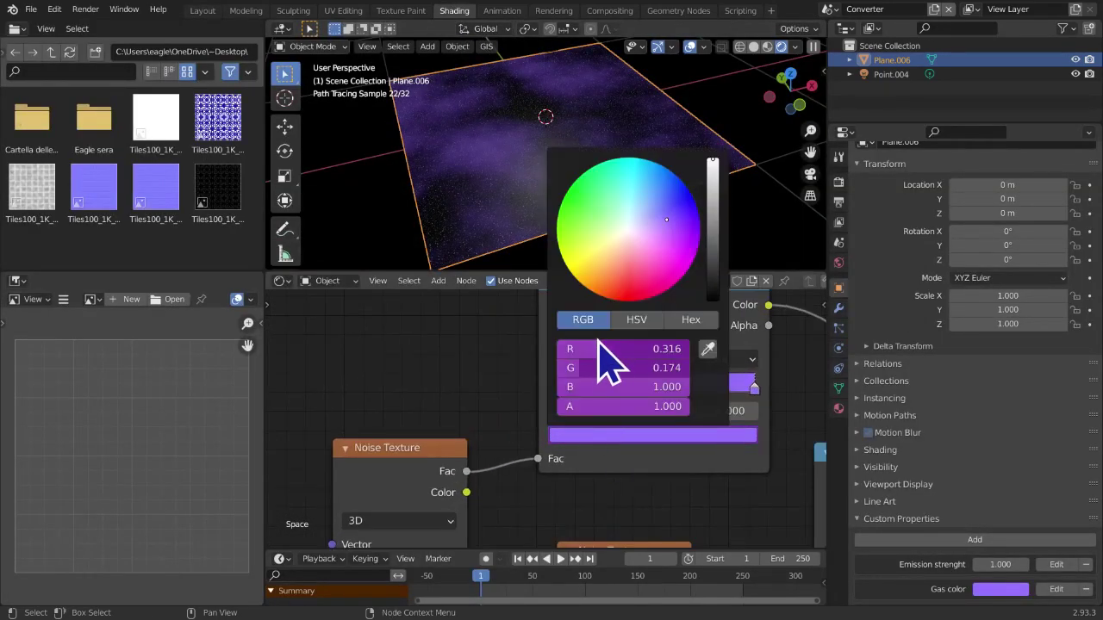
pyautogui.rightClick(648, 435)
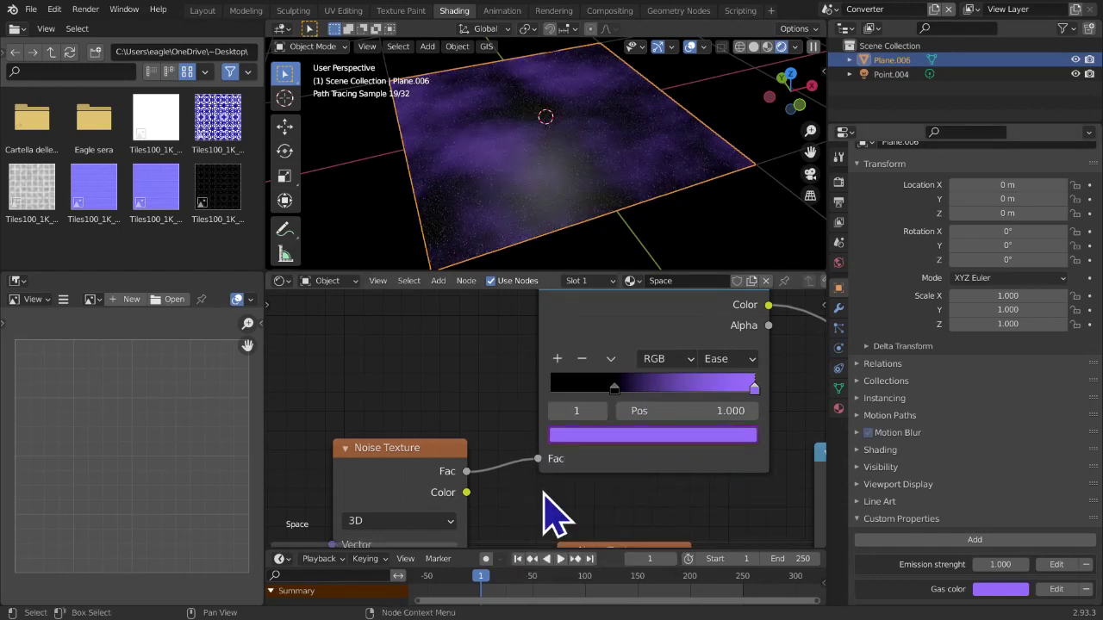
pyautogui.rightClick(721, 437)
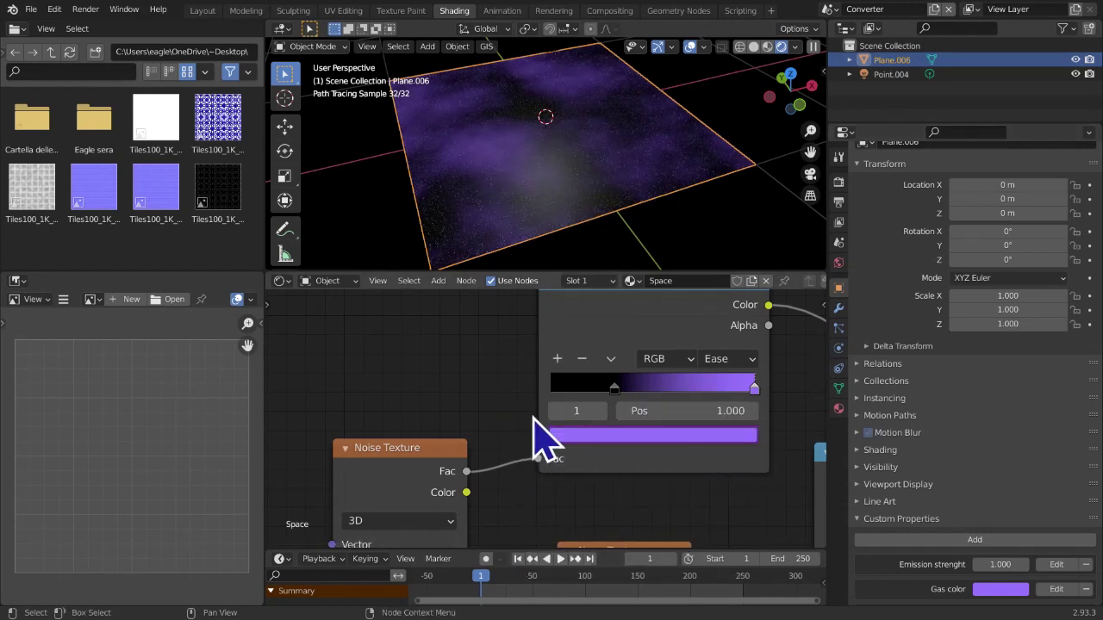
pyautogui.click(661, 435)
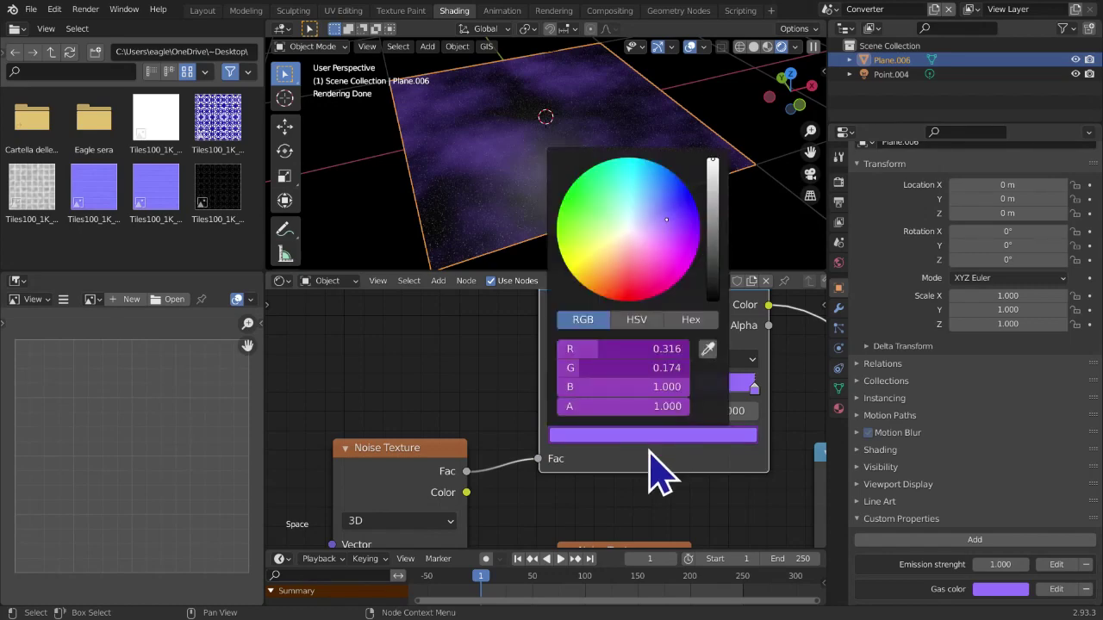
pyautogui.click(643, 433)
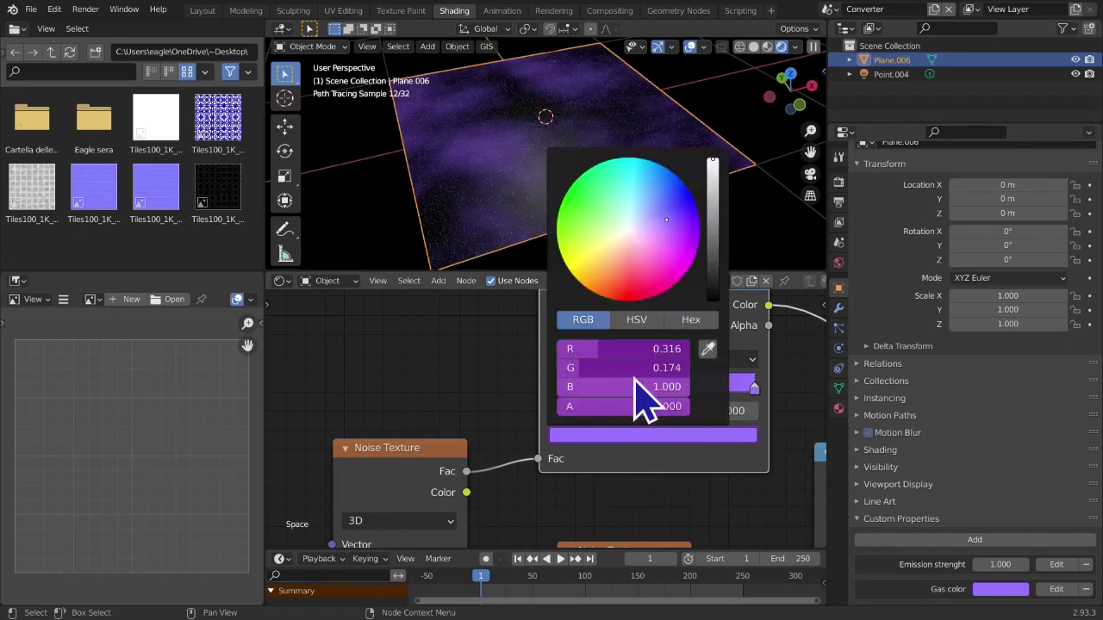
pyautogui.rightClick(646, 379)
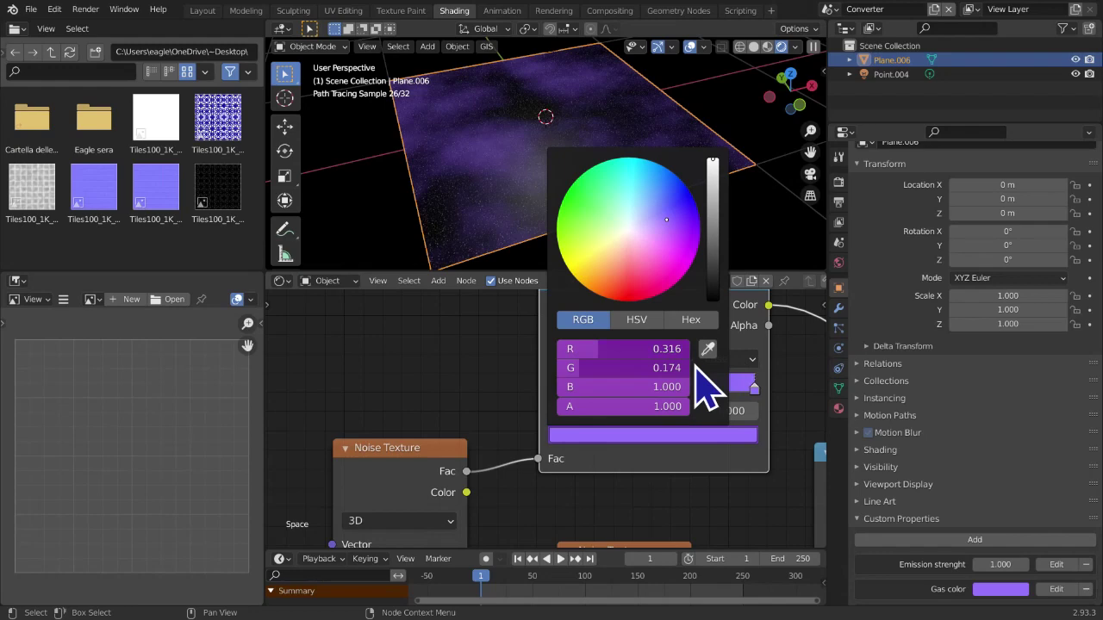
pyautogui.rightClick(665, 355)
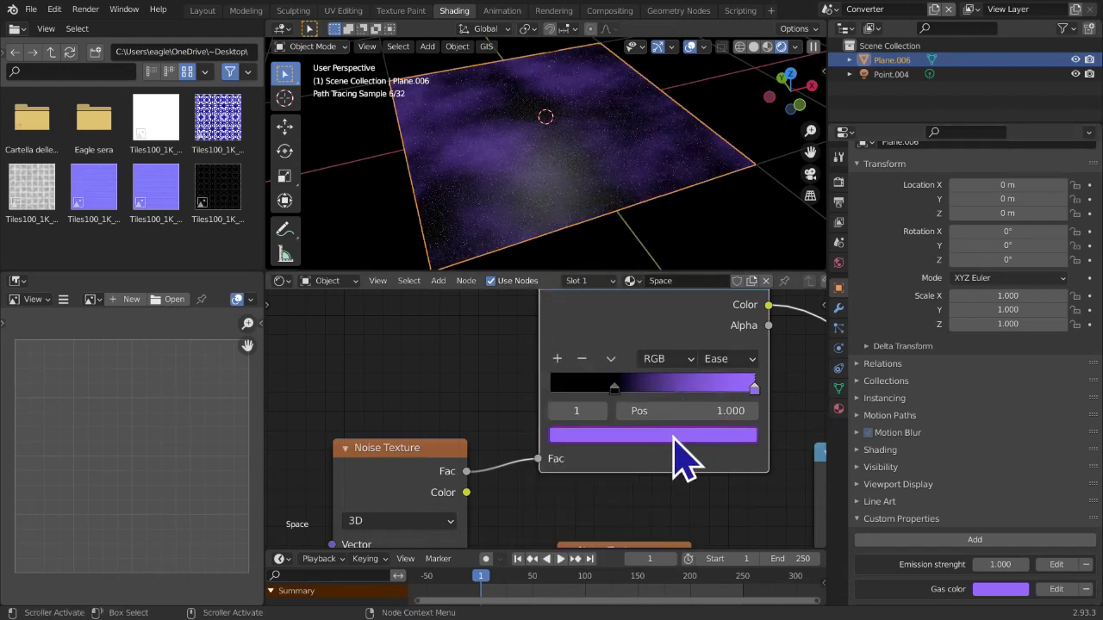
pyautogui.click(674, 434)
pyautogui.rightClick(633, 379)
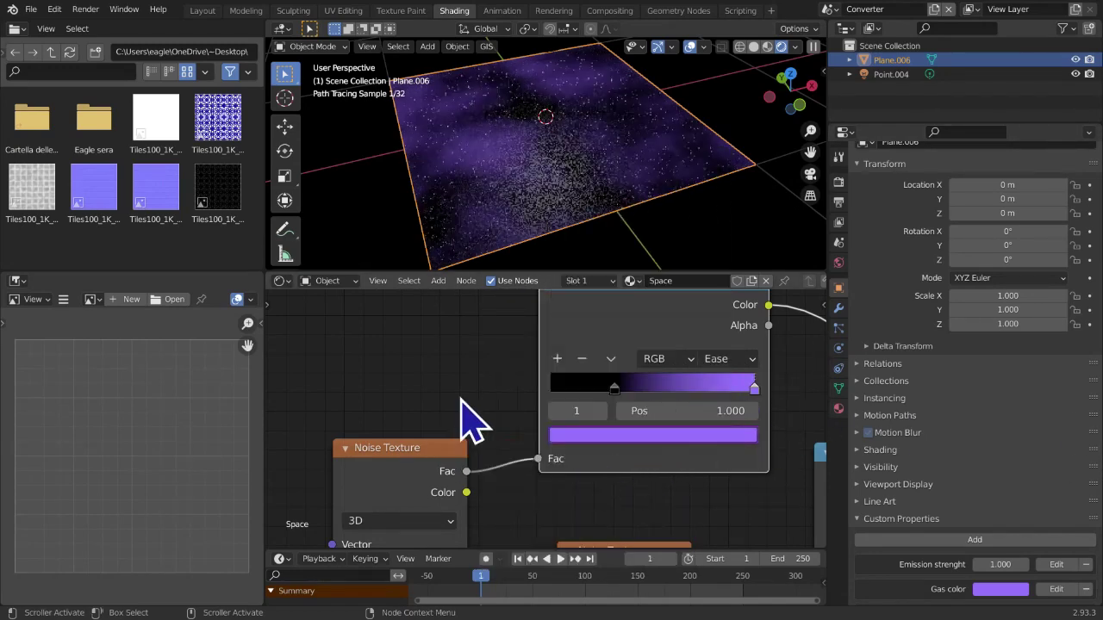
# Frame the whole node tree with nothing selected and start renaming the plane with F2
pyautogui.scroll(-3, 468, 419)
pyautogui.moveTo(517, 438); pyautogui.dragTo(365, 353, button='middle')
pyautogui.scroll(-2, 403, 380)
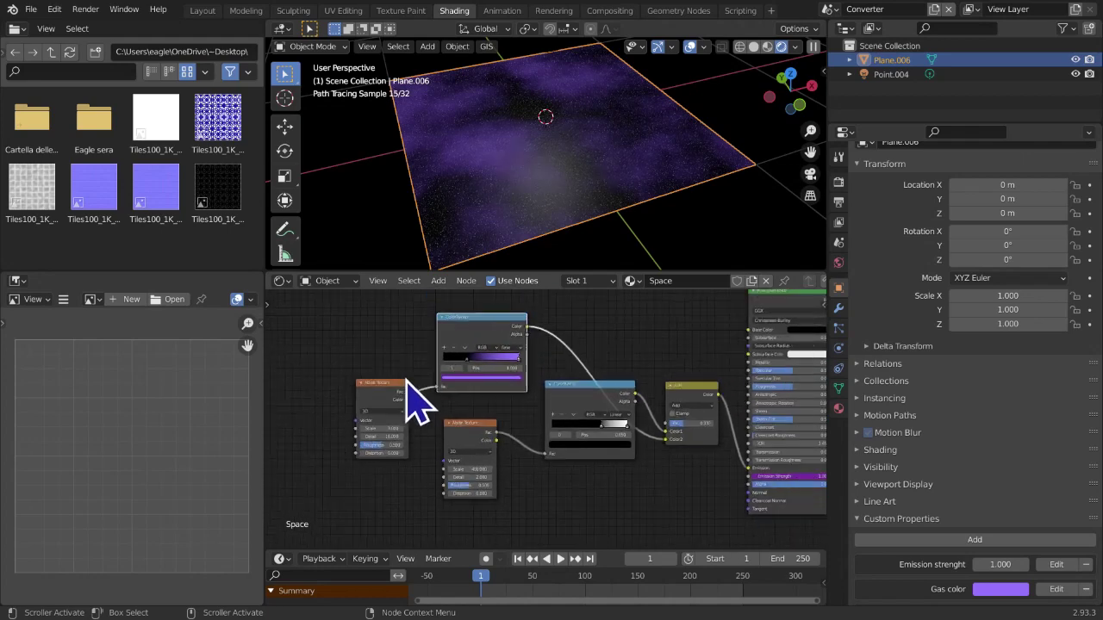
pyautogui.moveTo(531, 434); pyautogui.dragTo(484, 455, button='middle')
pyautogui.scroll(1, 463, 444)
pyautogui.click(554, 486)
pyautogui.scroll(1, 553, 486)
pyautogui.moveTo(553, 487); pyautogui.dragTo(554, 486, button='middle')
pyautogui.scroll(-1, 553, 487)
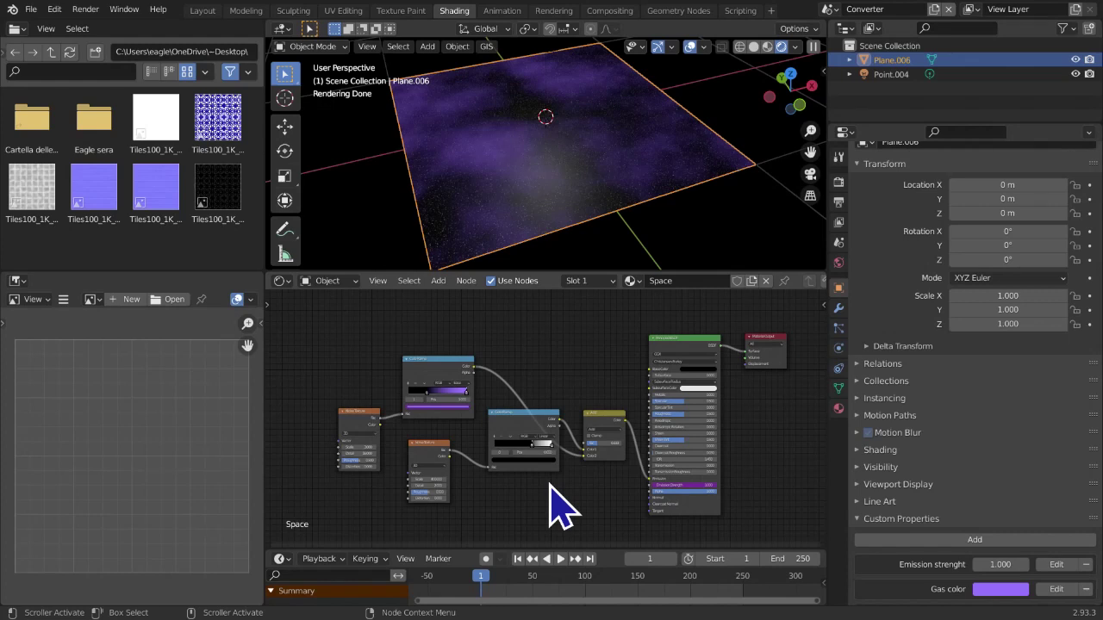
pyautogui.press('F2')
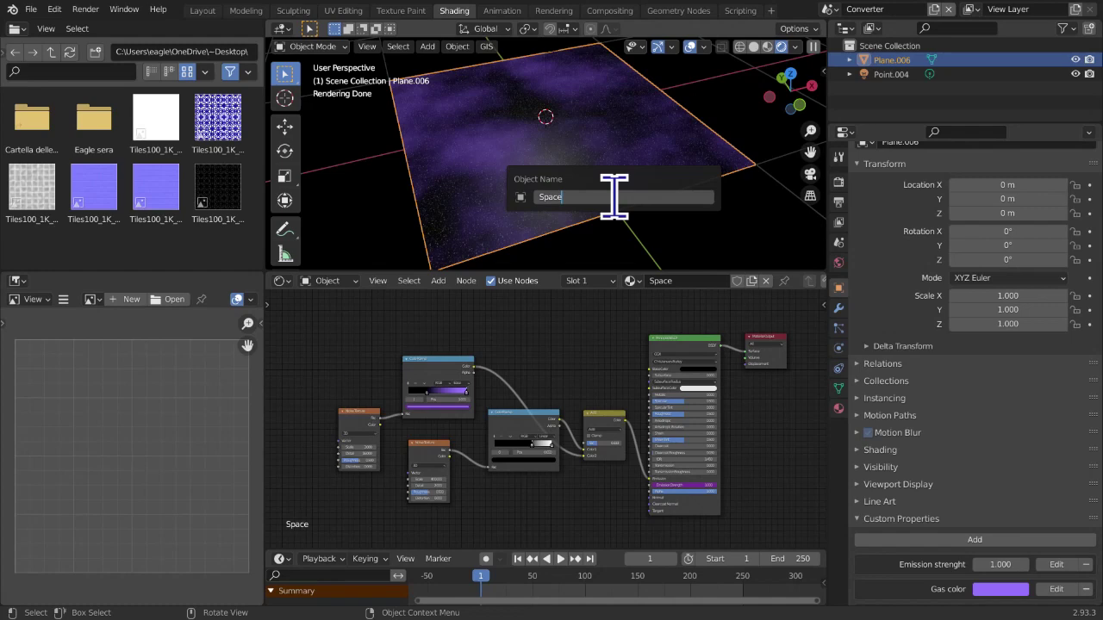
# Name the plane 'Space' and show its custom properties beside a top view
pyautogui.press('Return')
pyautogui.click(792, 83)
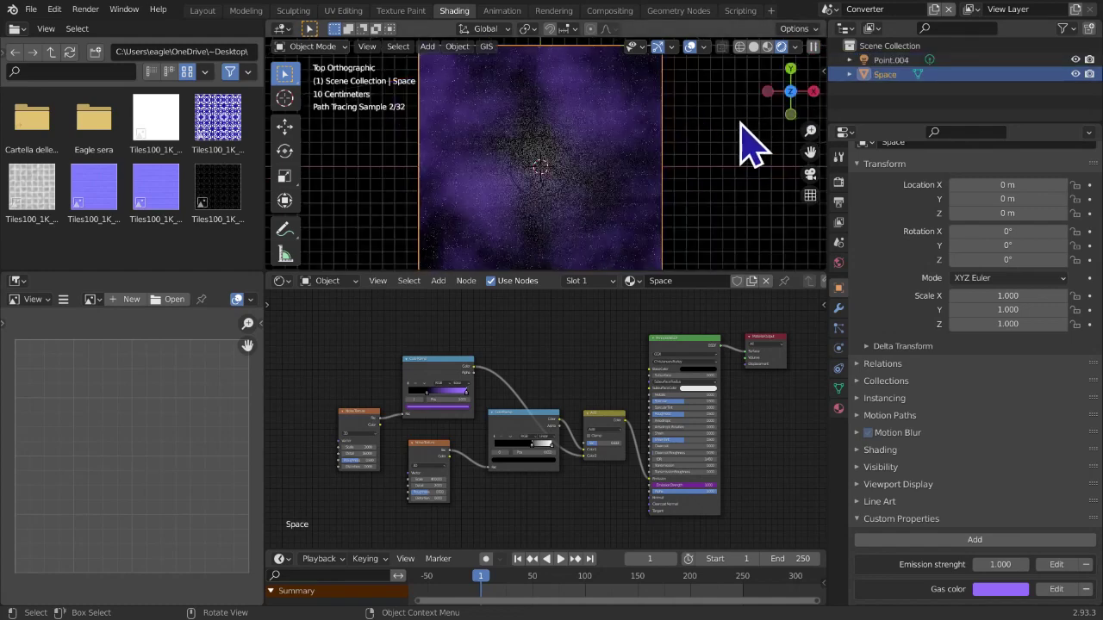
pyautogui.scroll(-1, 739, 159)
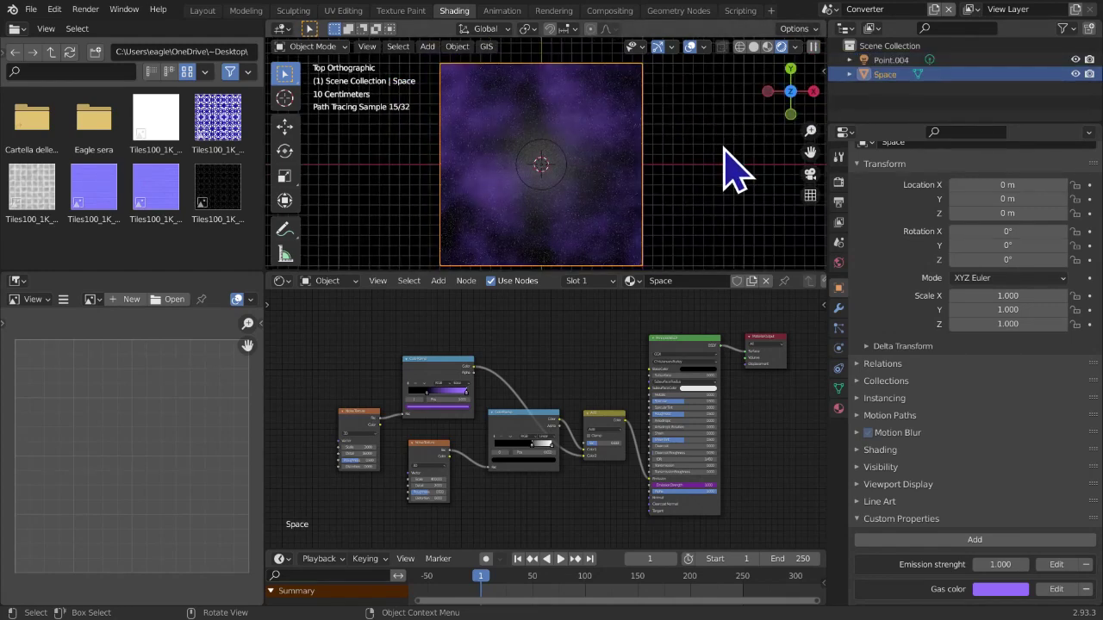
pyautogui.press('n')
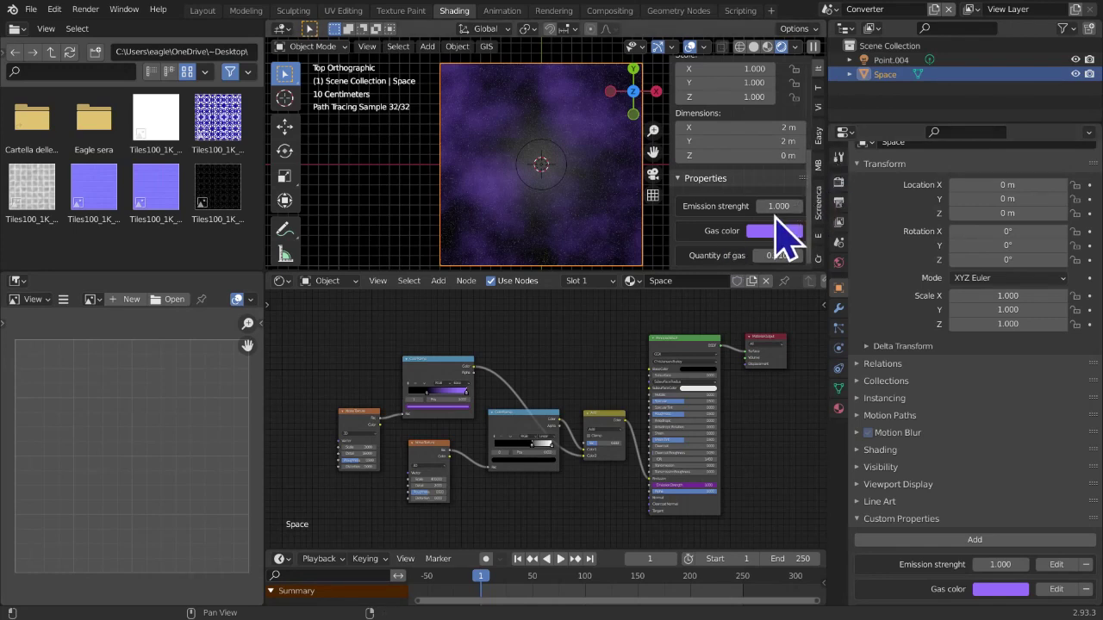
pyautogui.scroll(5, 772, 233)
pyautogui.scroll(2, 723, 198)
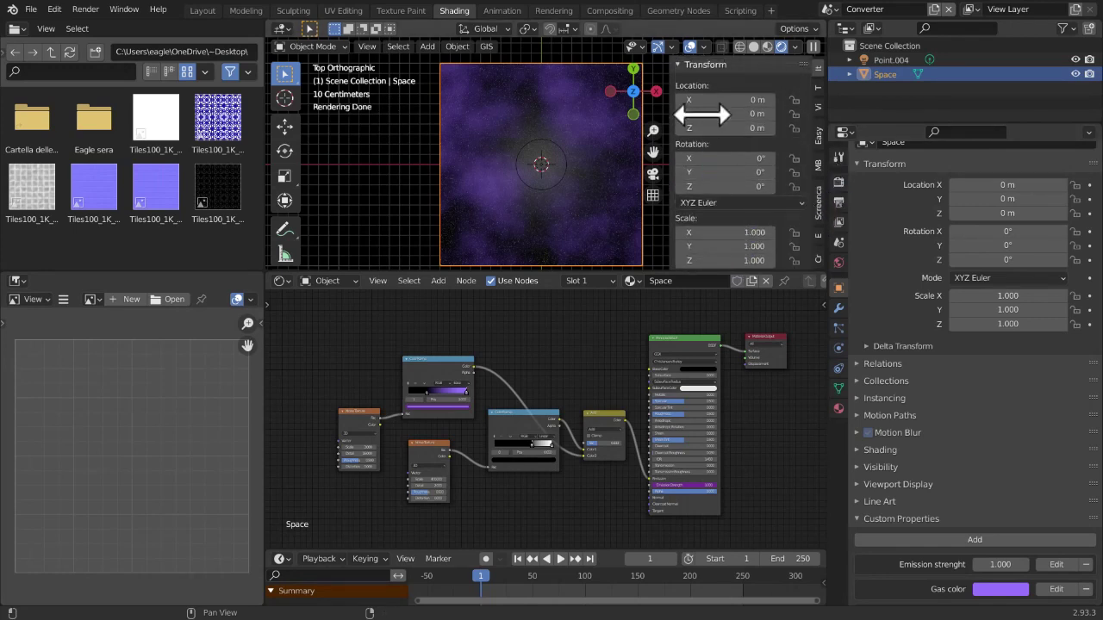
pyautogui.click(705, 65)
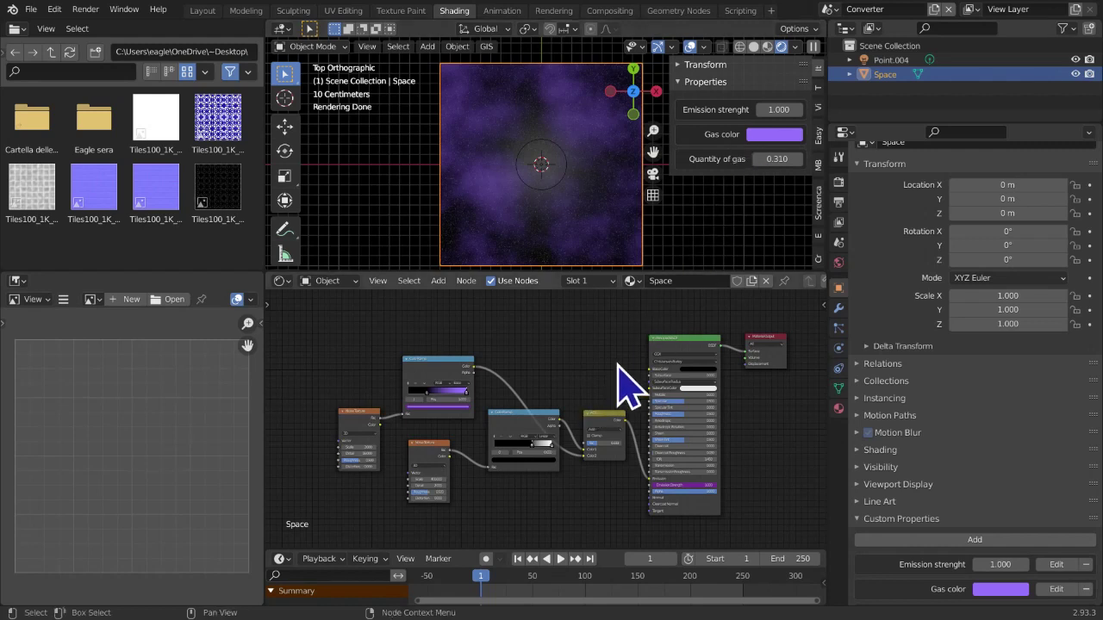
# Browse the Add node menu and shift the 3D view to the left
pyautogui.scroll(2, 642, 345)
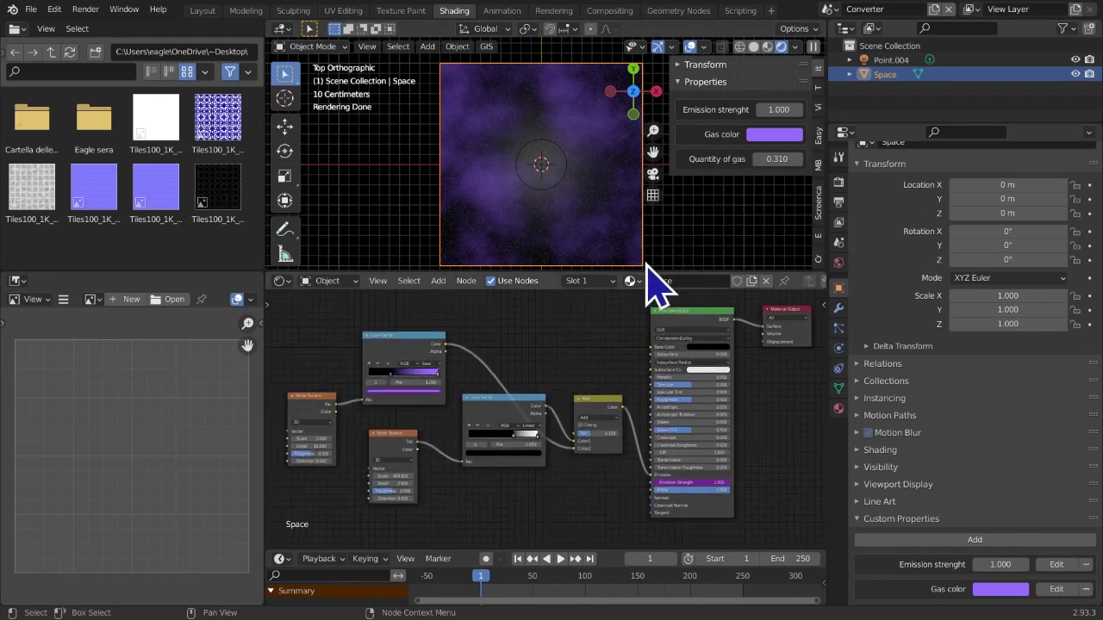
pyautogui.click(435, 286)
pyautogui.moveTo(448, 403)
pyautogui.moveTo(653, 152); pyautogui.dragTo(608, 152)
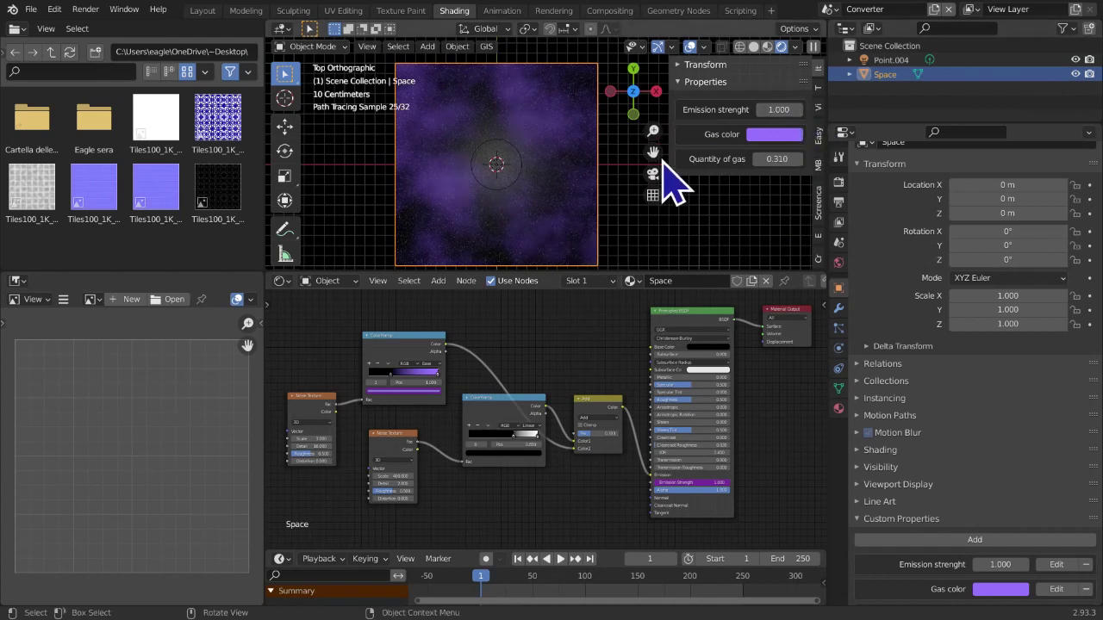
# Keep the scene name 'Converter, parte 1', add a new empty scene and begin renaming it
pyautogui.click(950, 115)
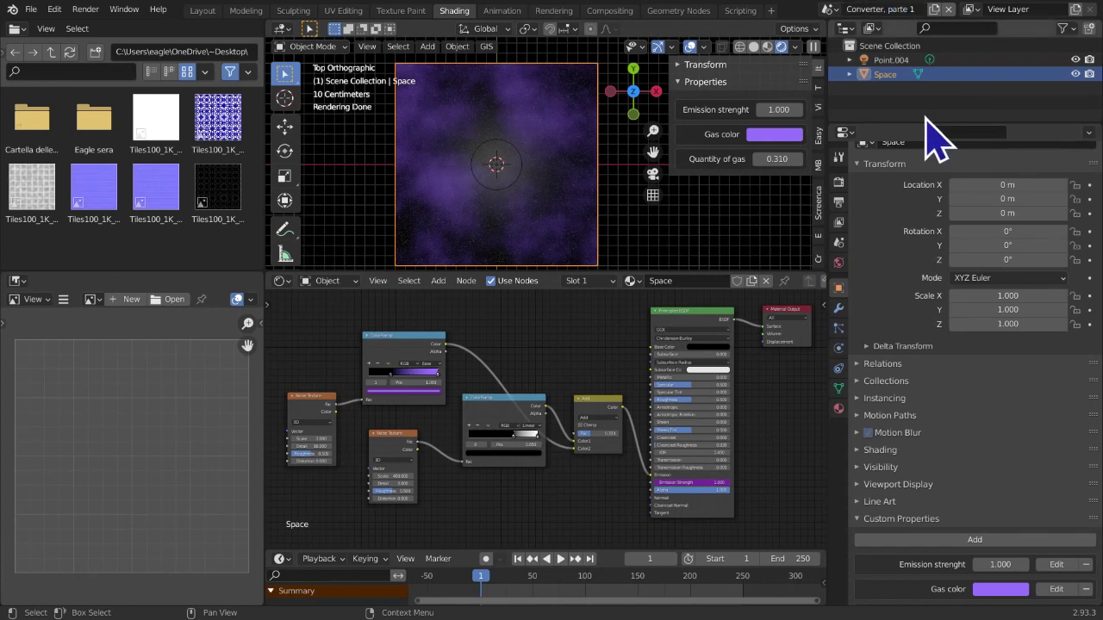
pyautogui.click(934, 9)
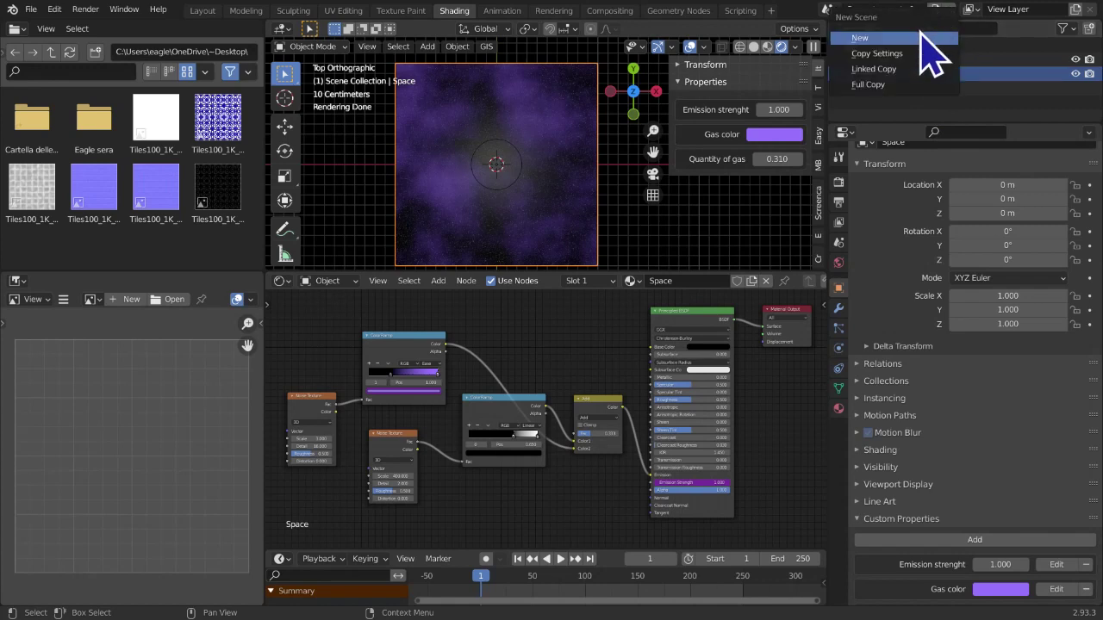
pyautogui.click(922, 38)
pyautogui.doubleClick(896, 9)
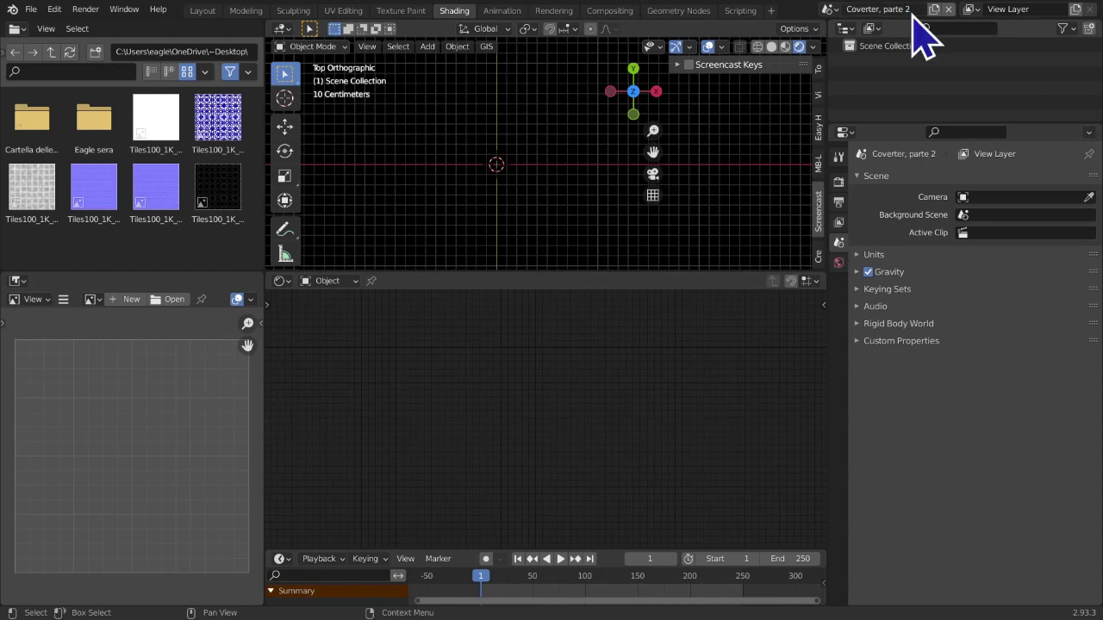
# Check the scene list without switching scenes, and hide the viewport sidebar
pyautogui.click(828, 10)
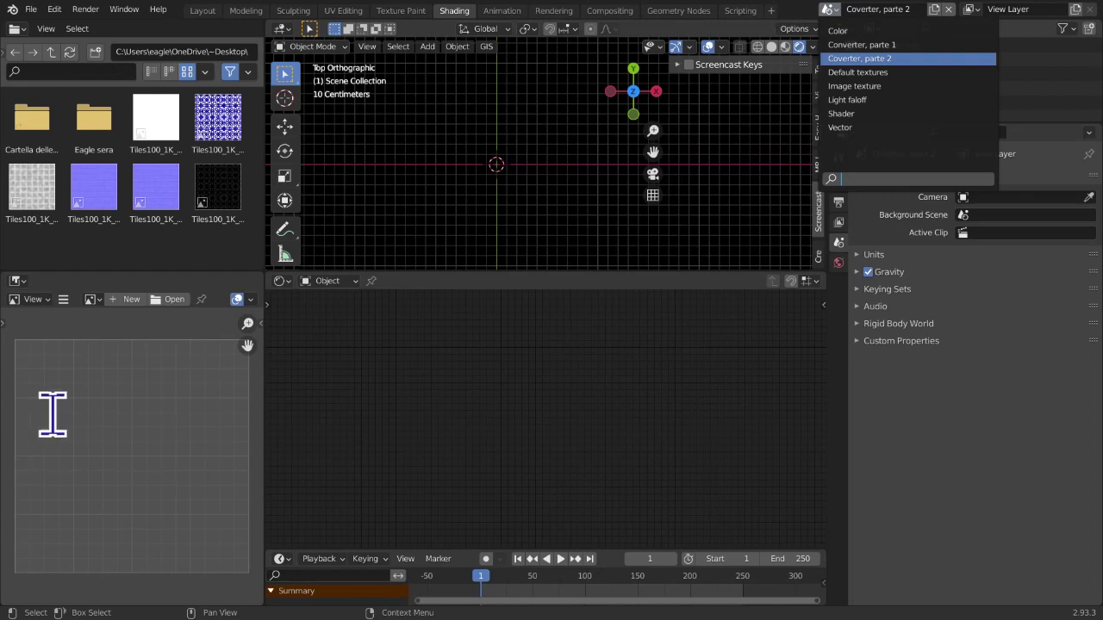
pyautogui.click(545, 177)
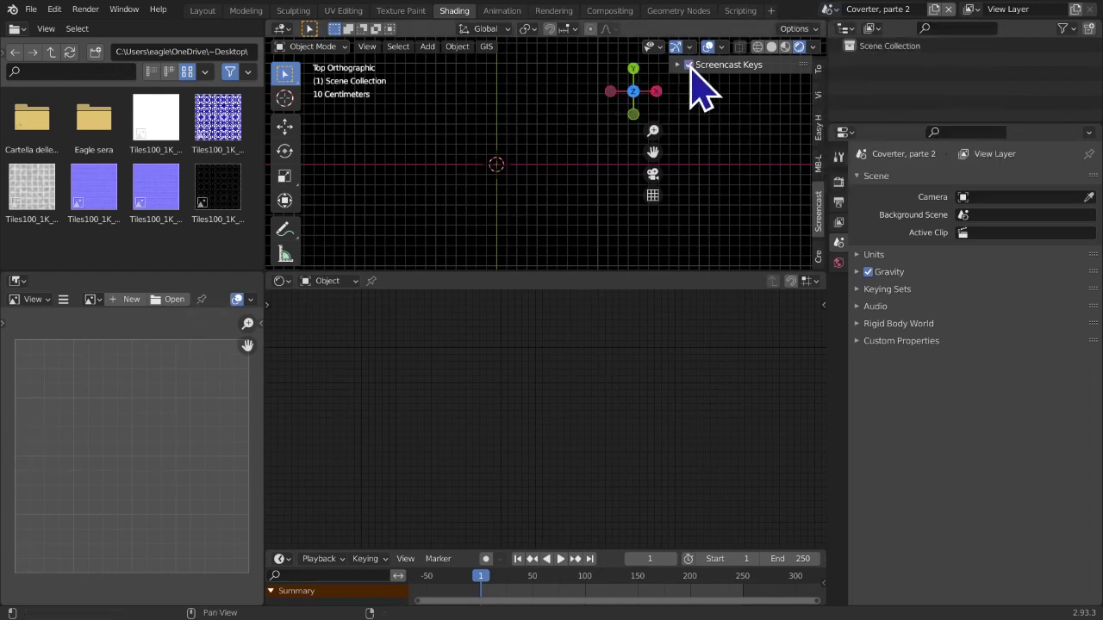
pyautogui.press('n')
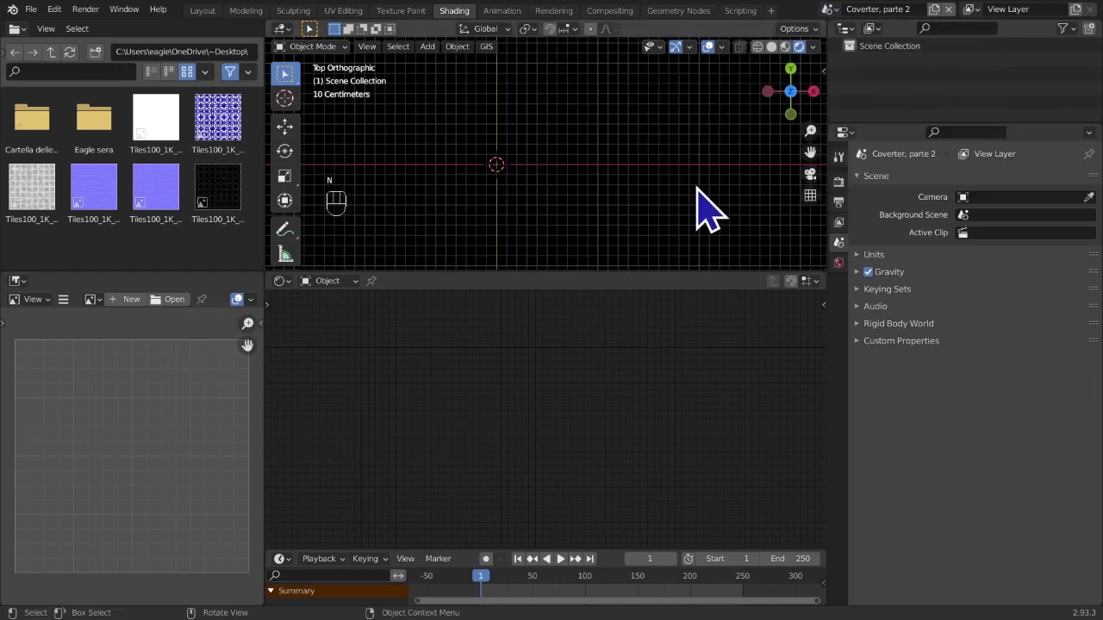
# Switch the render engine to Cycles and tilt the viewport into perspective
pyautogui.click(839, 181)
pyautogui.click(977, 179)
pyautogui.click(978, 225)
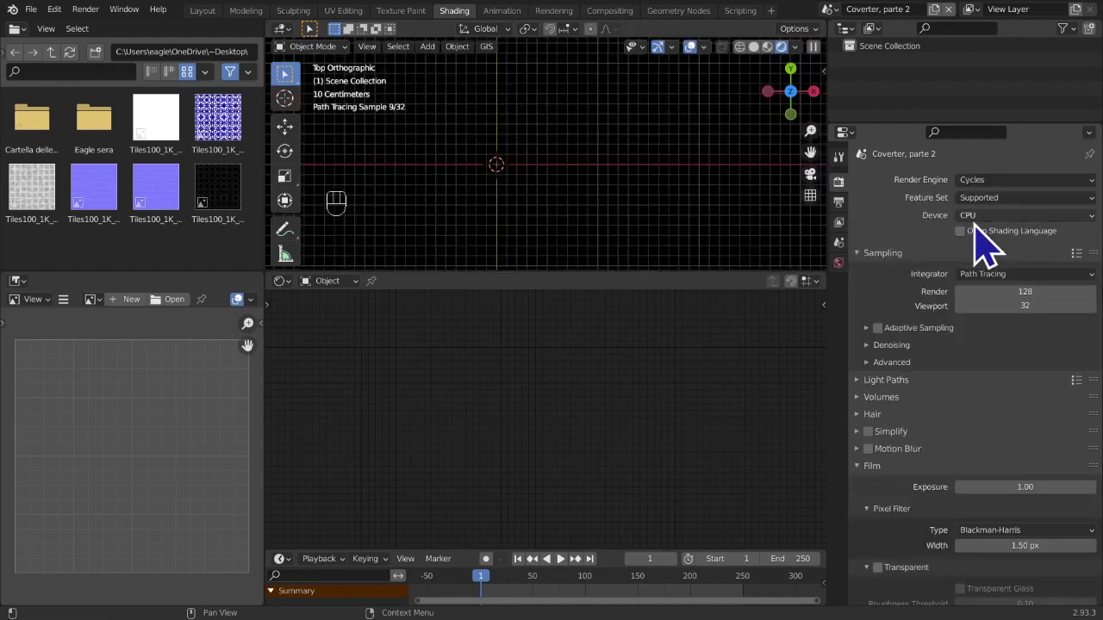
pyautogui.moveTo(611, 173)
pyautogui.mouseDown(button='middle')
pyautogui.moveTo(560, 123)
pyautogui.moveTo(570, 66)
pyautogui.moveTo(584, 129)
pyautogui.moveTo(586, 87)
pyautogui.moveTo(756, 99)
pyautogui.mouseUp(button='middle')
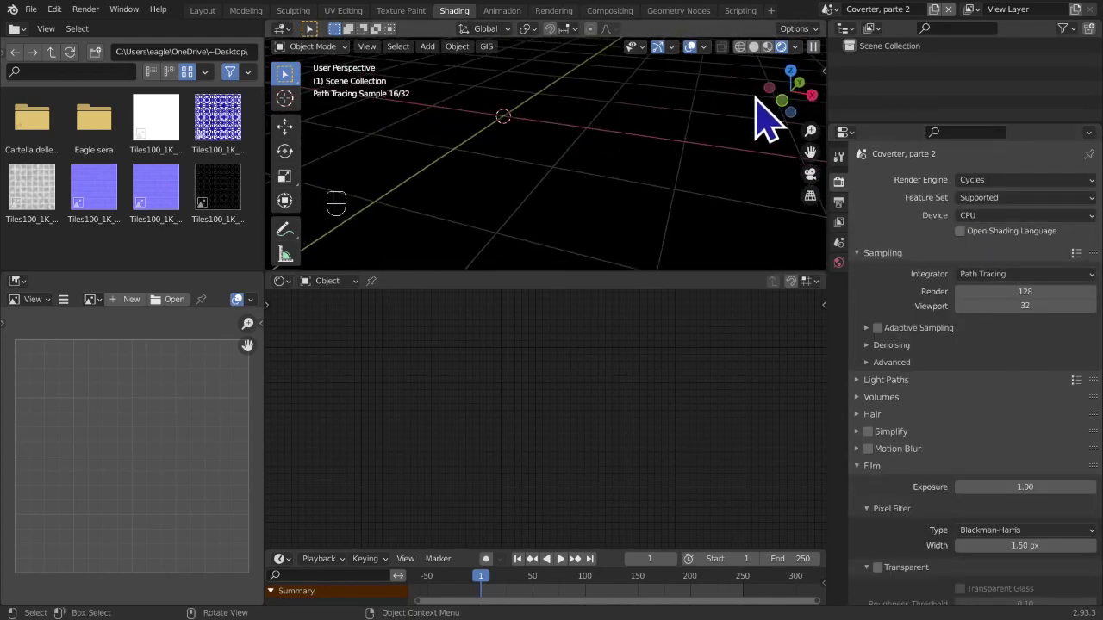
pyautogui.moveTo(810, 152); pyautogui.dragTo(710, 162)
# Add a mesh plane to the scene and recentre it in view
pyautogui.hotkey('shift', 'a')
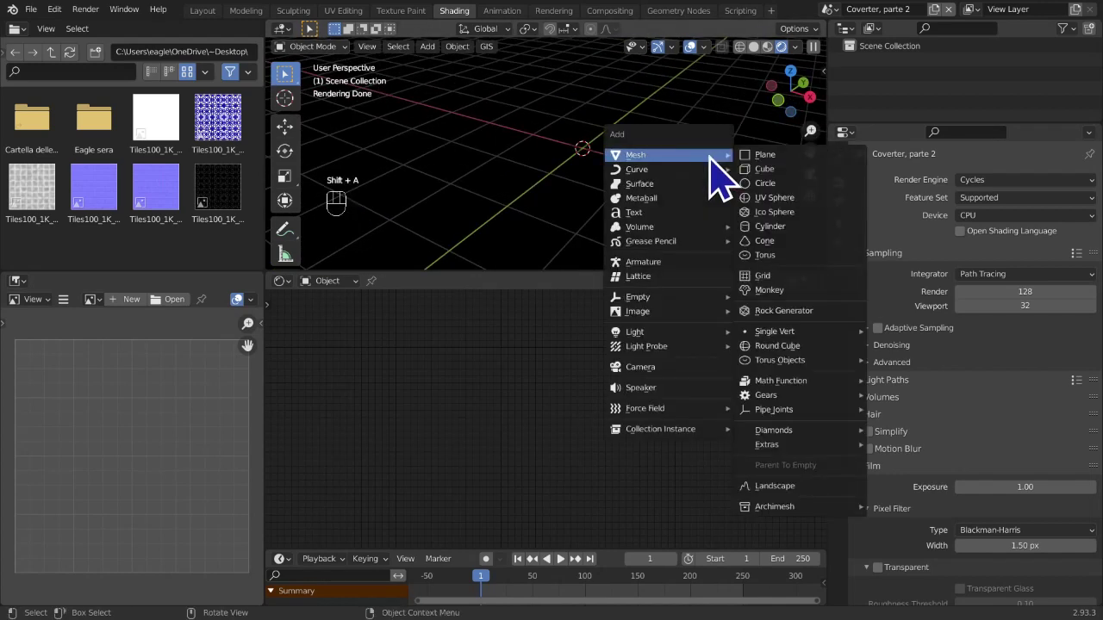
pyautogui.click(756, 156)
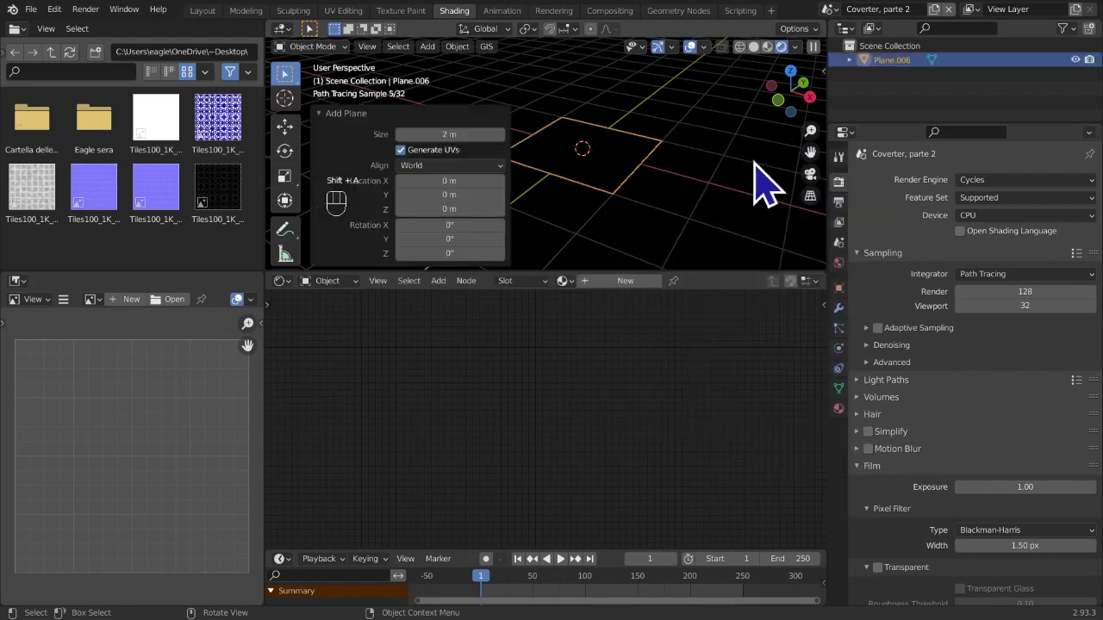
pyautogui.scroll(4, 728, 234)
pyautogui.moveTo(809, 153); pyautogui.dragTo(588, 152)
# Add a point light and raise it above the plane
pyautogui.hotkey('shift', 'a')
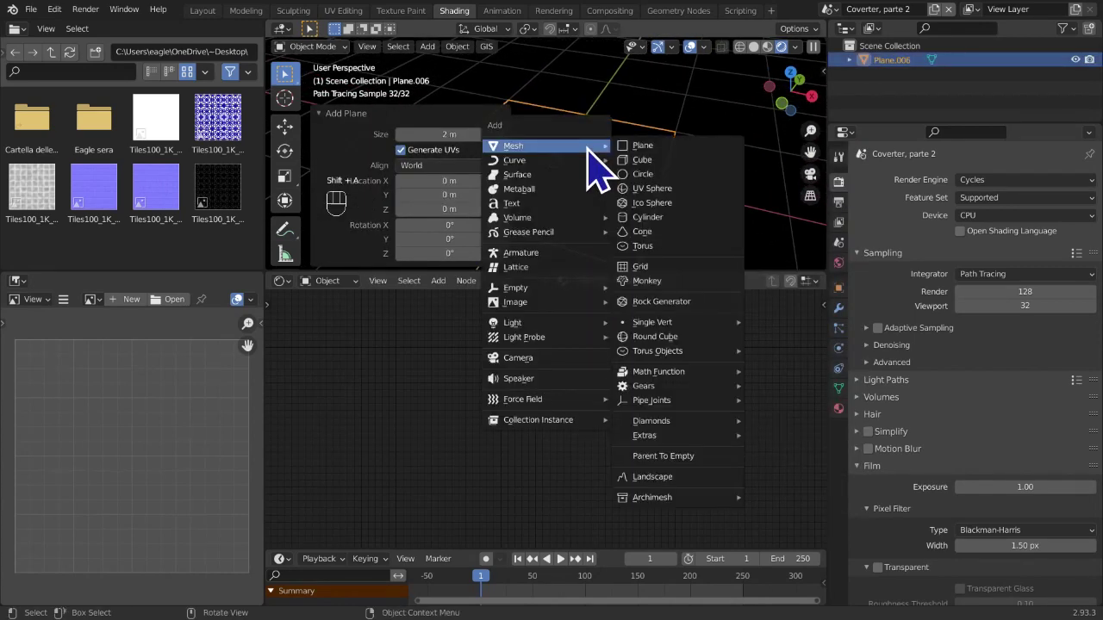
pyautogui.moveTo(568, 322)
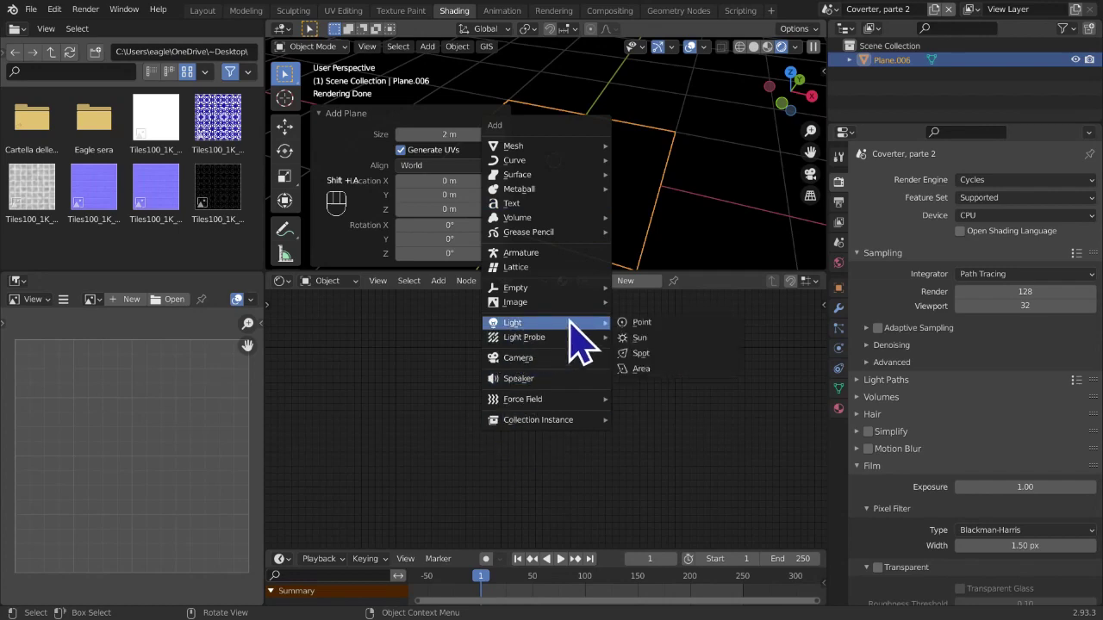
pyautogui.click(642, 323)
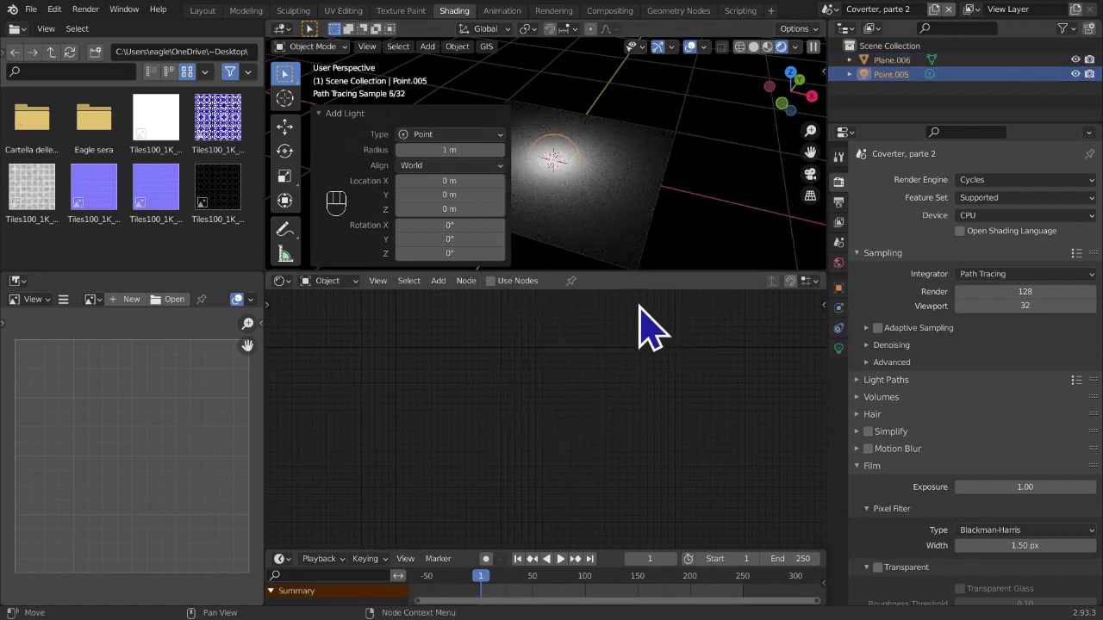
pyautogui.click(285, 126)
pyautogui.moveTo(557, 116); pyautogui.dragTo(561, 54)
# Make the plane the active object and create a new material for it
pyautogui.scroll(-2, 624, 152)
pyautogui.moveTo(624, 153); pyautogui.dragTo(596, 293, button='middle')
pyautogui.click(598, 172)
pyautogui.click(598, 171)
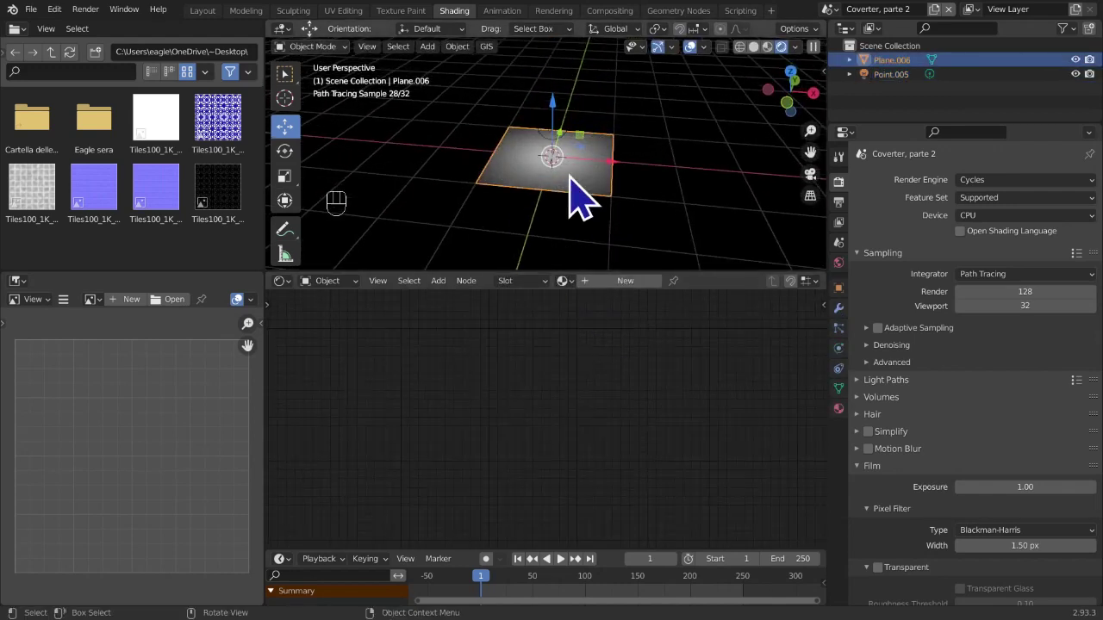
pyautogui.scroll(1, 571, 178)
pyautogui.click(614, 280)
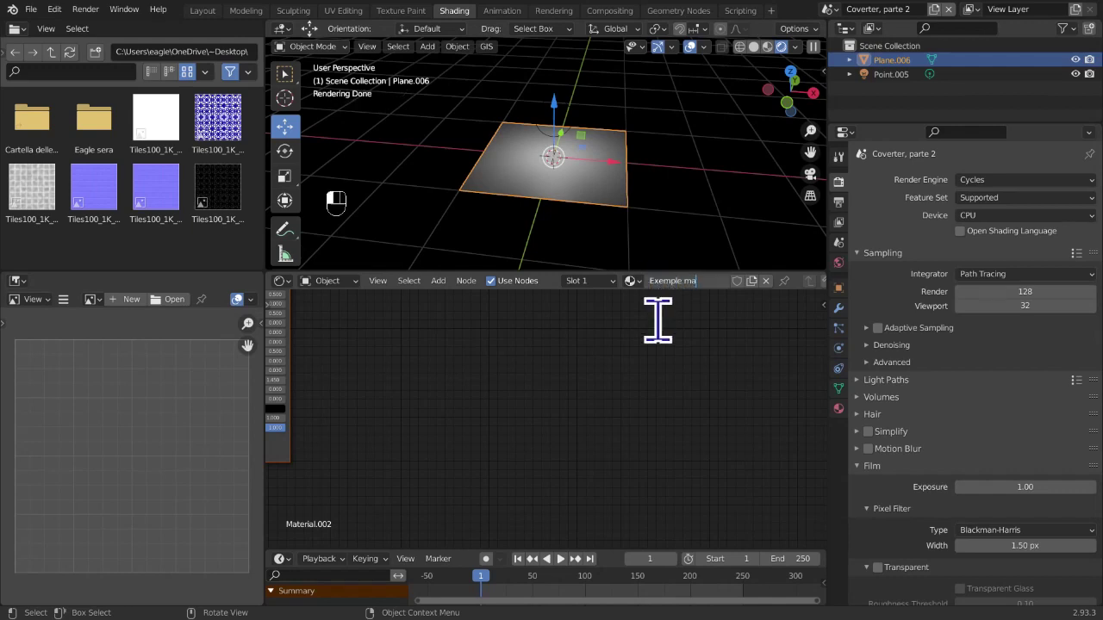
# Name the material 'Exemple material' and bring the default shader nodes into view
pyautogui.write('l')
pyautogui.press('Return')
pyautogui.moveTo(517, 345); pyautogui.dragTo(844, 491, button='middle')
pyautogui.scroll(2, 701, 472)
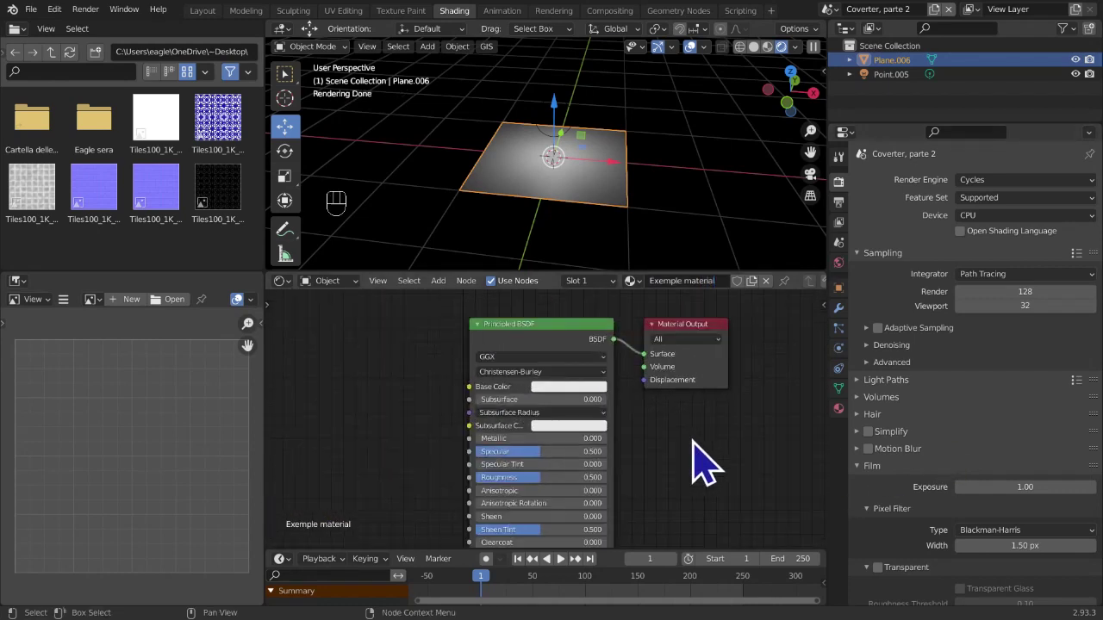
# Add a Noise Texture node left of the shader and connect its Fac to Base Color
pyautogui.click(438, 281)
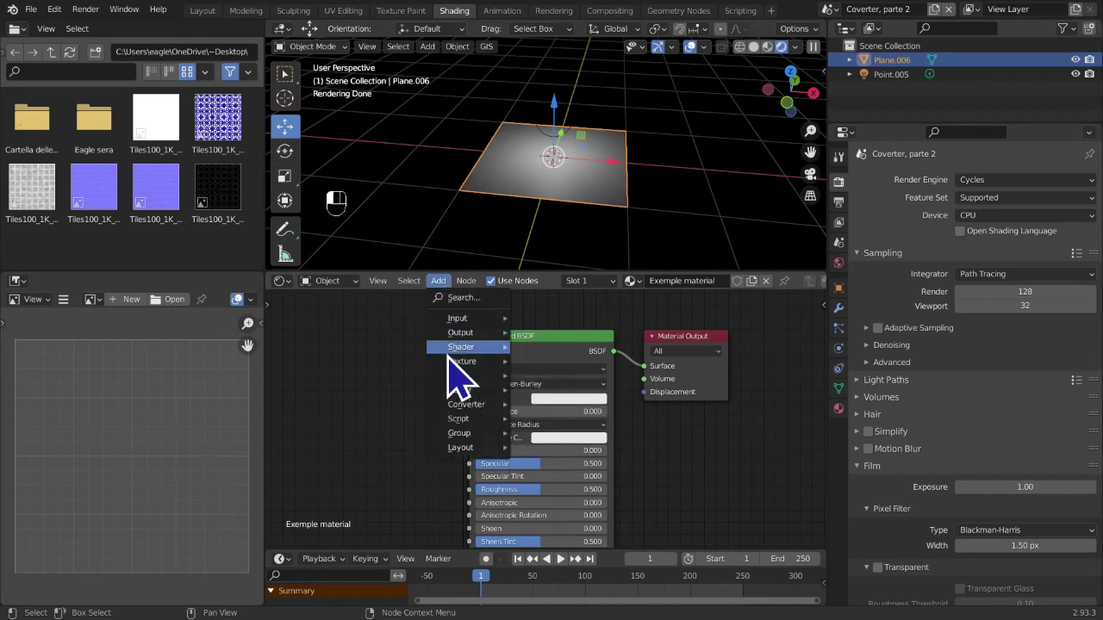
pyautogui.moveTo(453, 352)
pyautogui.moveTo(496, 362)
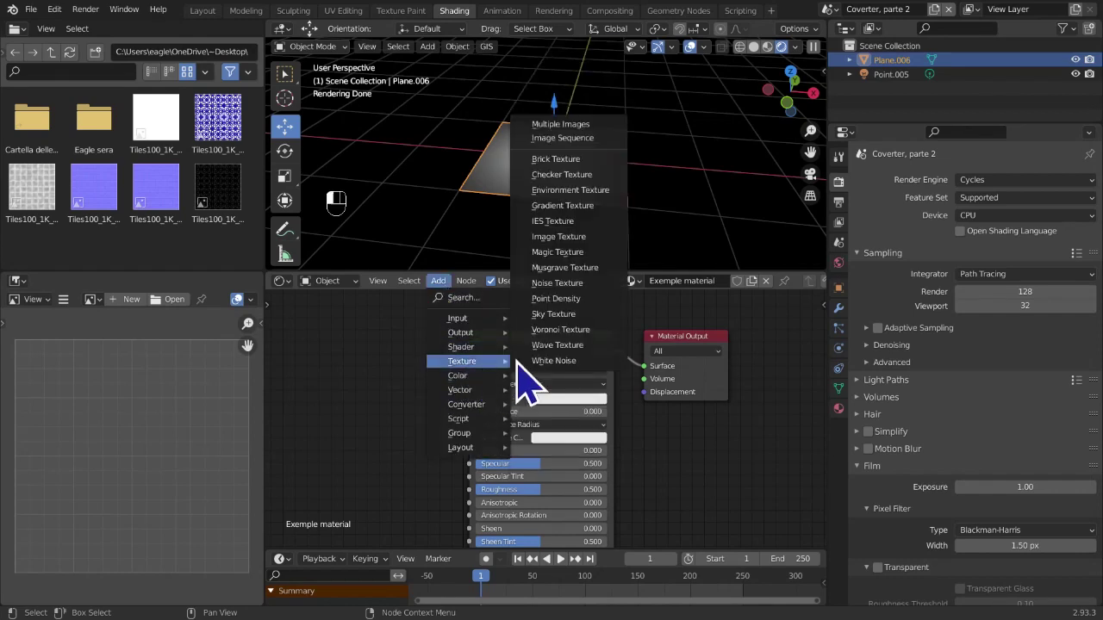
pyautogui.click(586, 285)
pyautogui.click(263, 345)
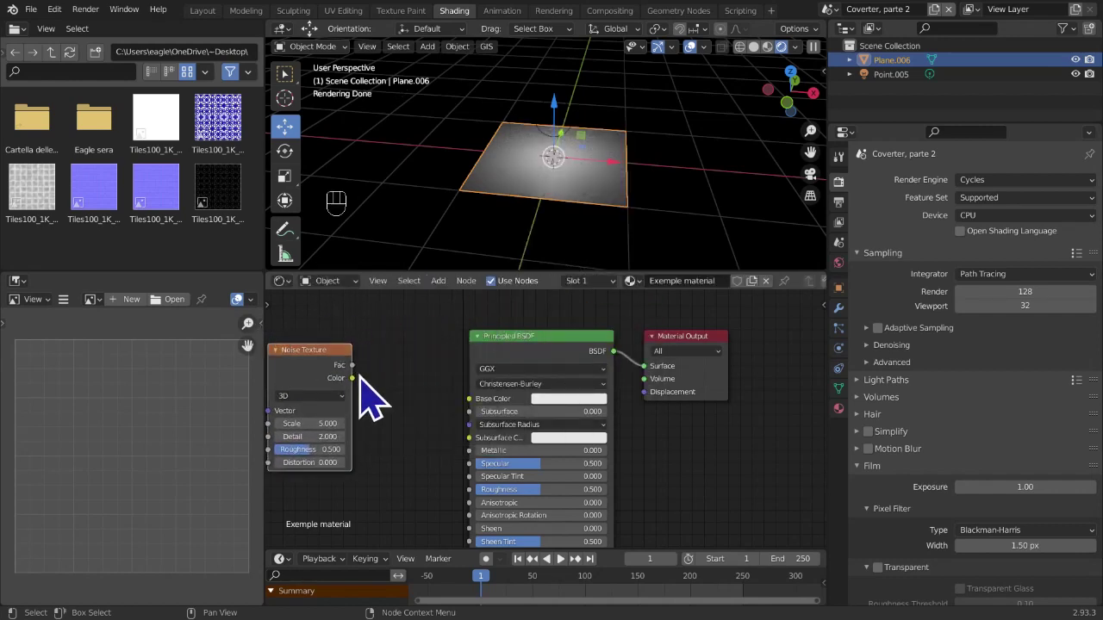
pyautogui.moveTo(351, 366); pyautogui.dragTo(478, 398)
pyautogui.moveTo(353, 366); pyautogui.dragTo(472, 400)
pyautogui.moveTo(485, 418); pyautogui.dragTo(554, 392, button='middle')
pyautogui.moveTo(408, 375)
pyautogui.mouseDown()
pyautogui.moveTo(370, 387)
pyautogui.moveTo(397, 382)
pyautogui.moveTo(398, 394)
pyautogui.mouseUp()
pyautogui.hotkey('shift', 'a')
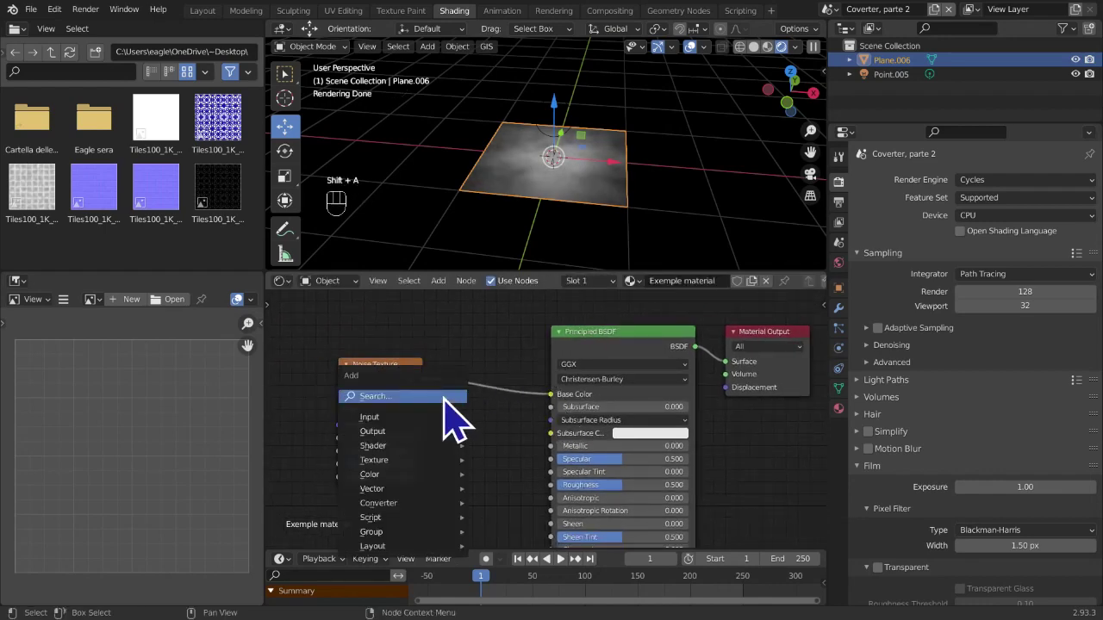
pyautogui.moveTo(462, 507)
pyautogui.click(518, 331)
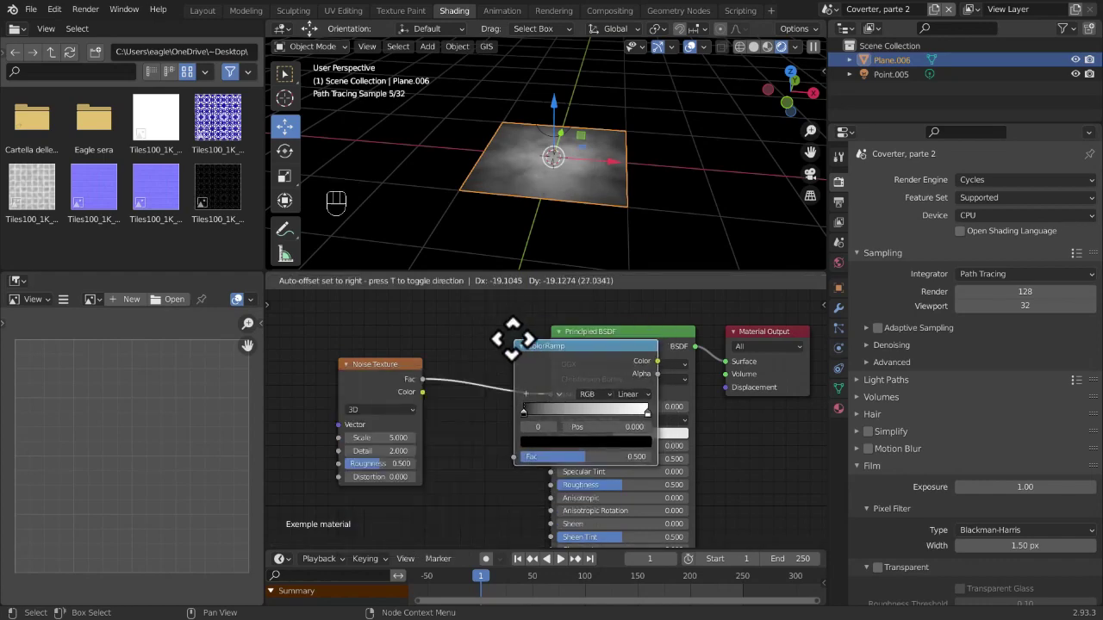
pyautogui.click(470, 345)
pyautogui.scroll(1, 505, 431)
pyautogui.scroll(1, 512, 220)
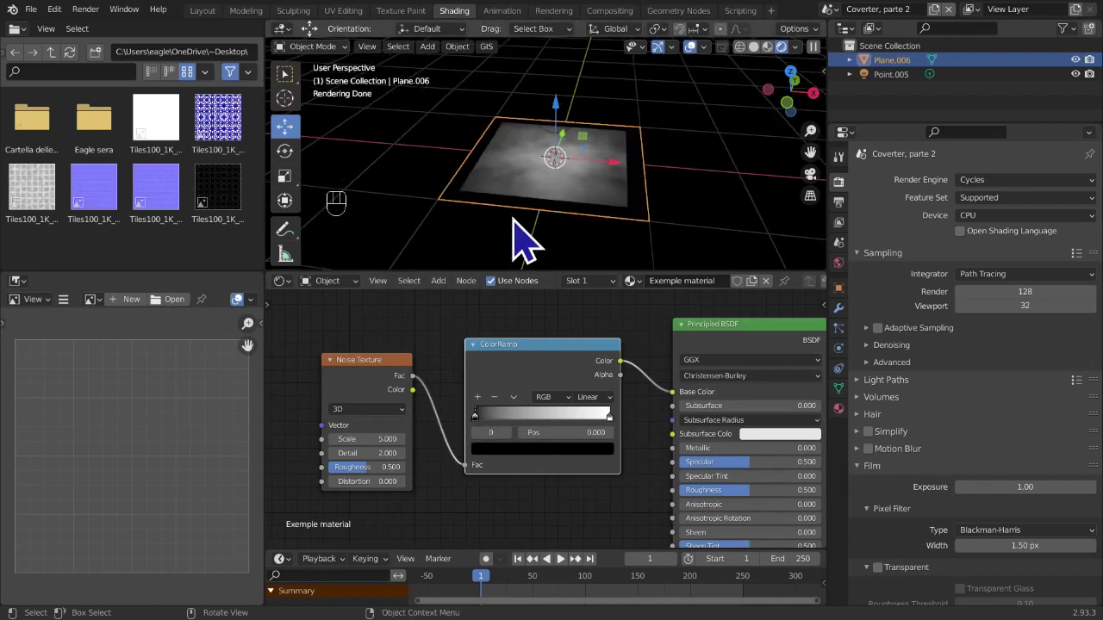
pyautogui.scroll(1, 499, 366)
pyautogui.scroll(1, 537, 216)
pyautogui.moveTo(457, 419); pyautogui.dragTo(380, 419)
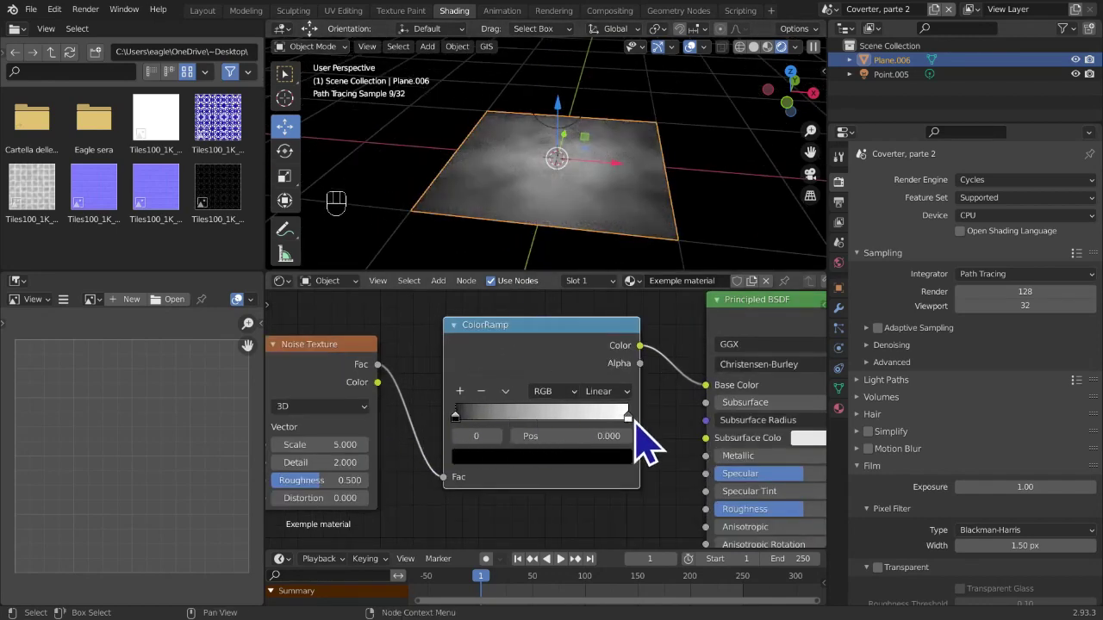
pyautogui.moveTo(627, 419); pyautogui.dragTo(581, 420)
pyautogui.click(543, 458)
pyautogui.moveTo(539, 319); pyautogui.dragTo(526, 282)
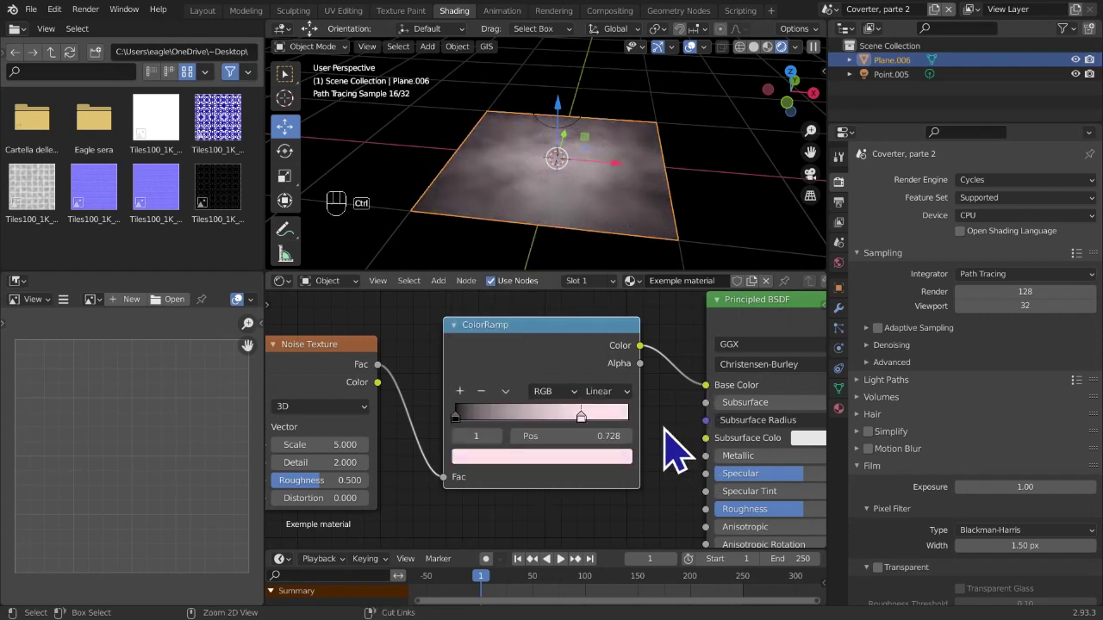
pyautogui.hotkey('ctrl', 'x')
pyautogui.moveTo(323, 345); pyautogui.dragTo(402, 342)
pyautogui.moveTo(525, 420); pyautogui.dragTo(471, 423, button='middle')
pyautogui.scroll(-3, 250, 401)
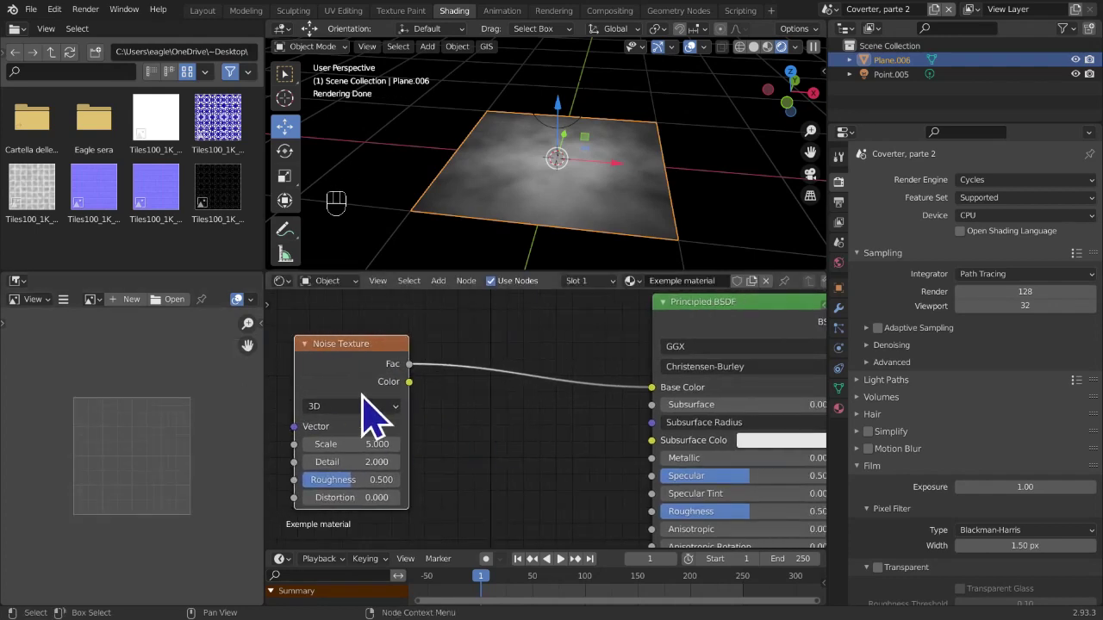
pyautogui.scroll(4, 198, 431)
pyautogui.moveTo(310, 421); pyautogui.dragTo(603, 435)
pyautogui.moveTo(603, 435); pyautogui.dragTo(440, 423, button='middle')
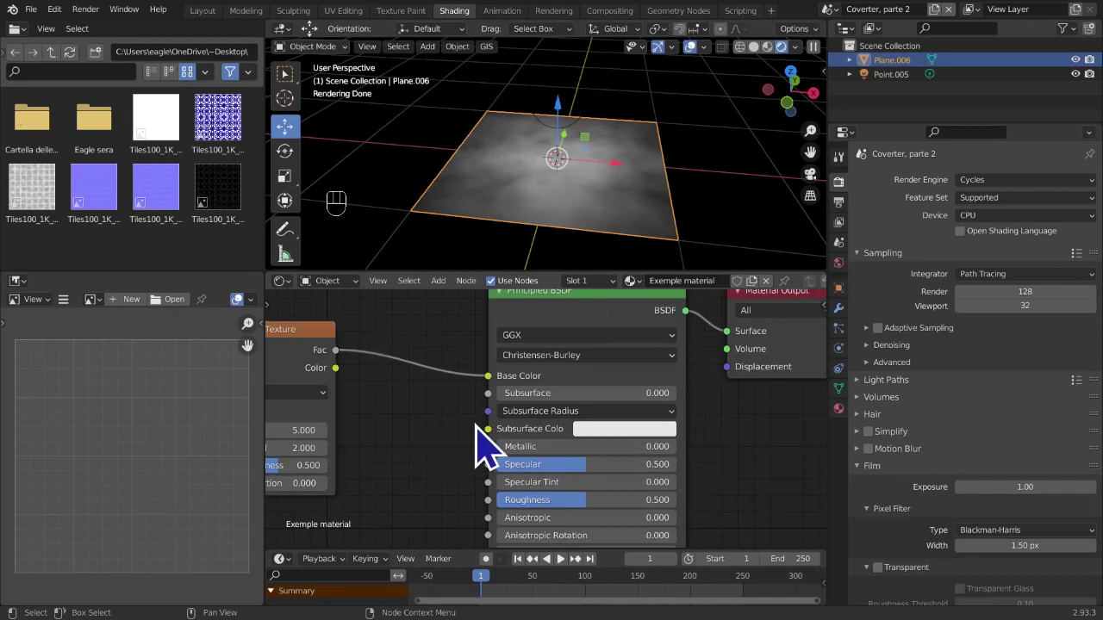
pyautogui.scroll(-1, 645, 181)
pyautogui.scroll(1, 715, 211)
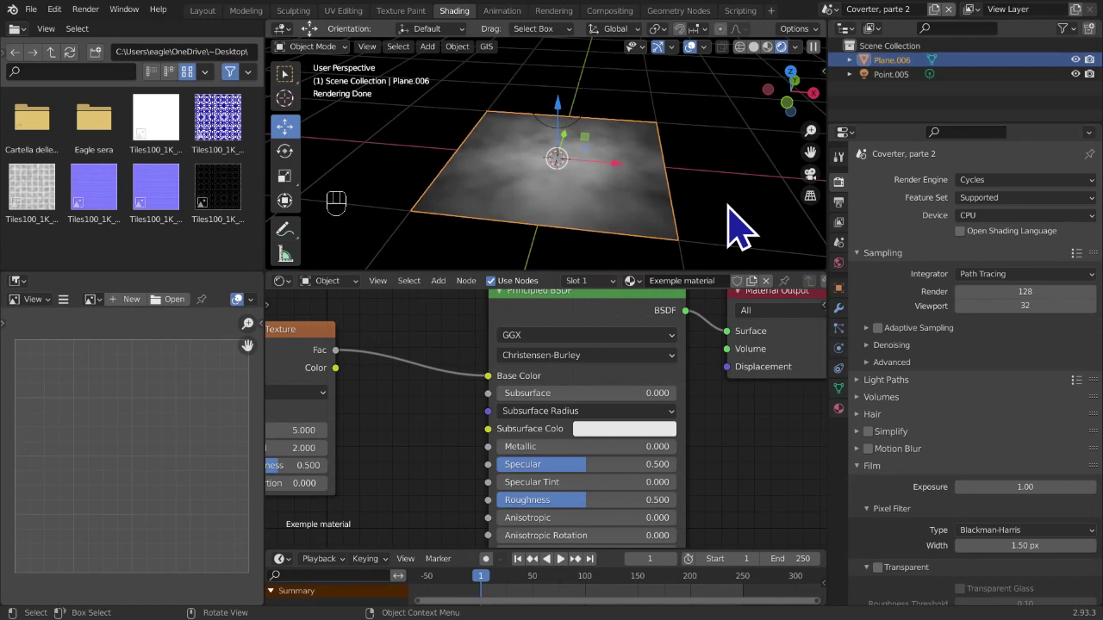
pyautogui.moveTo(465, 499); pyautogui.dragTo(657, 534, button='middle')
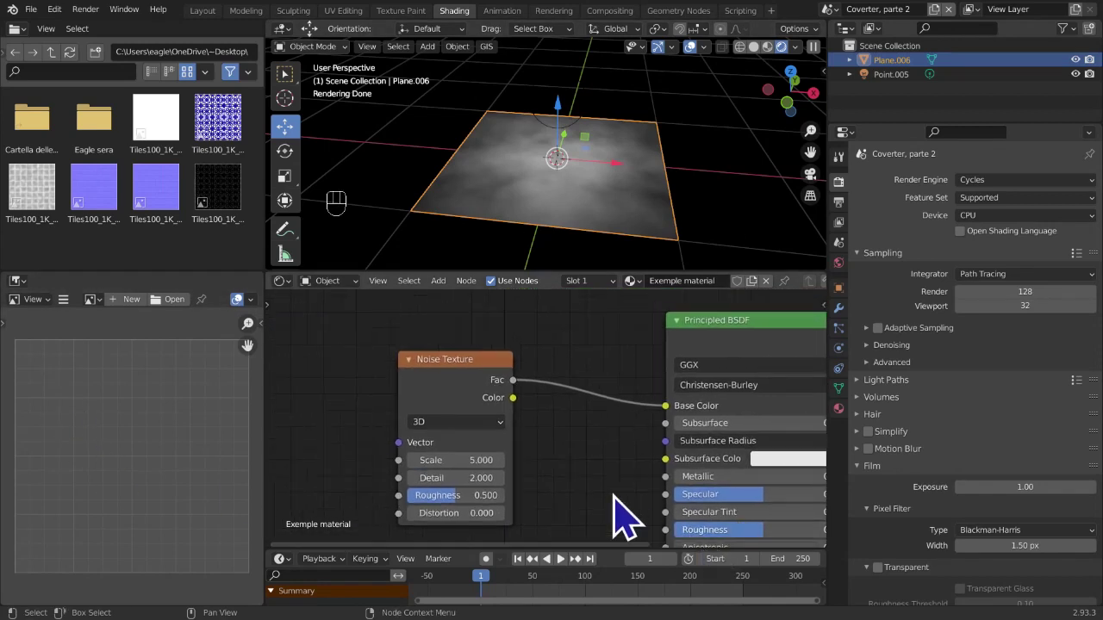
# Add a Map Range node and drop it onto the Noise Fac to Base Color link
pyautogui.hotkey('shift', 'a')
pyautogui.moveTo(601, 457)
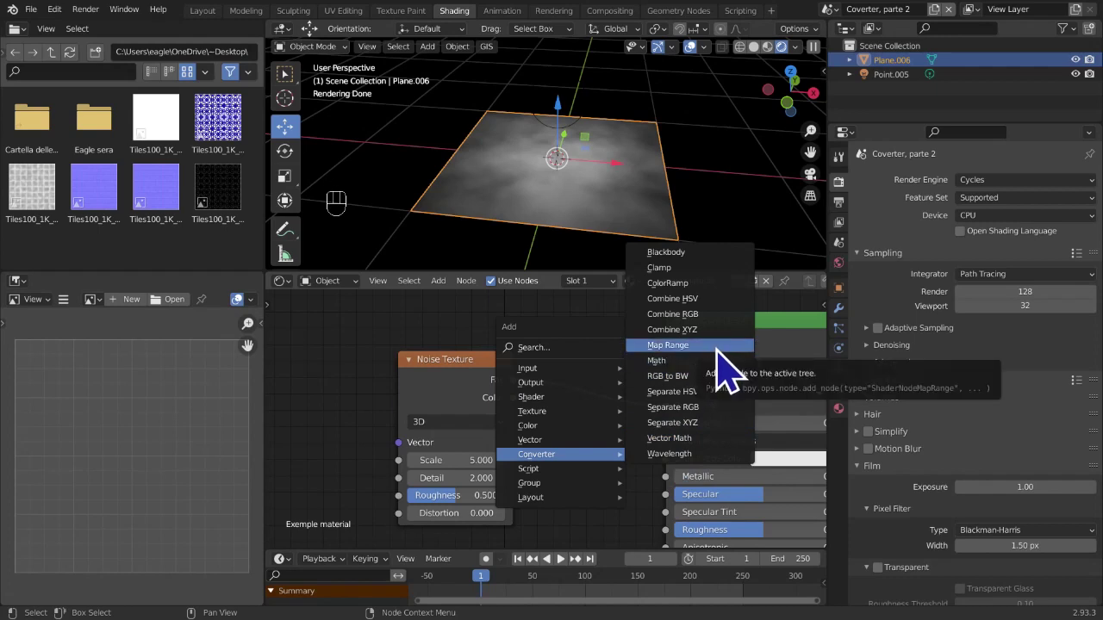
pyautogui.click(687, 344)
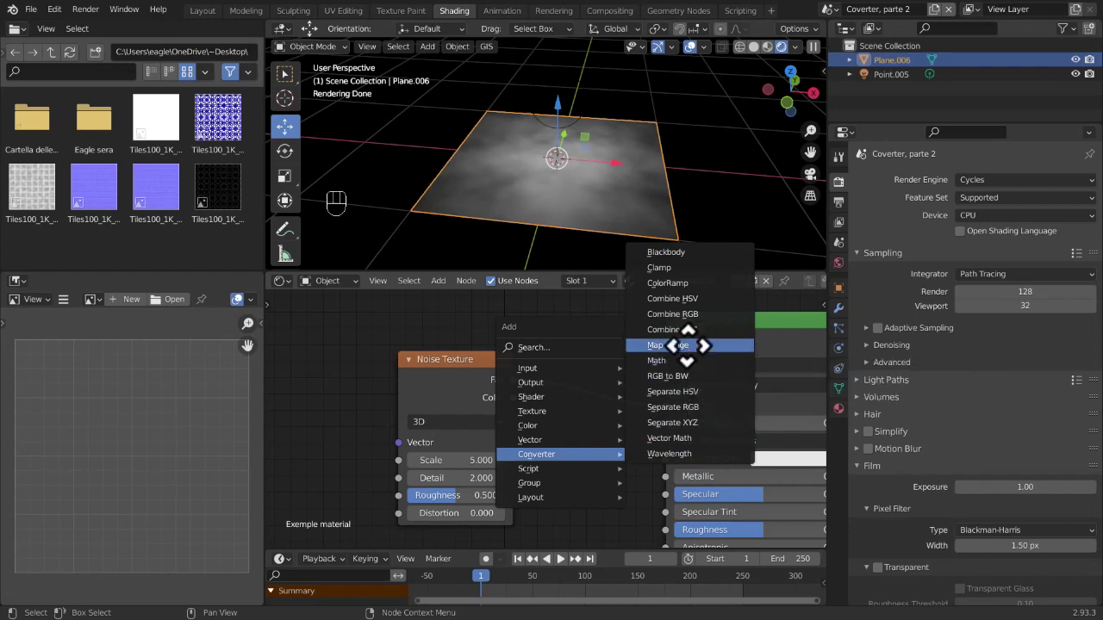
pyautogui.click(524, 322)
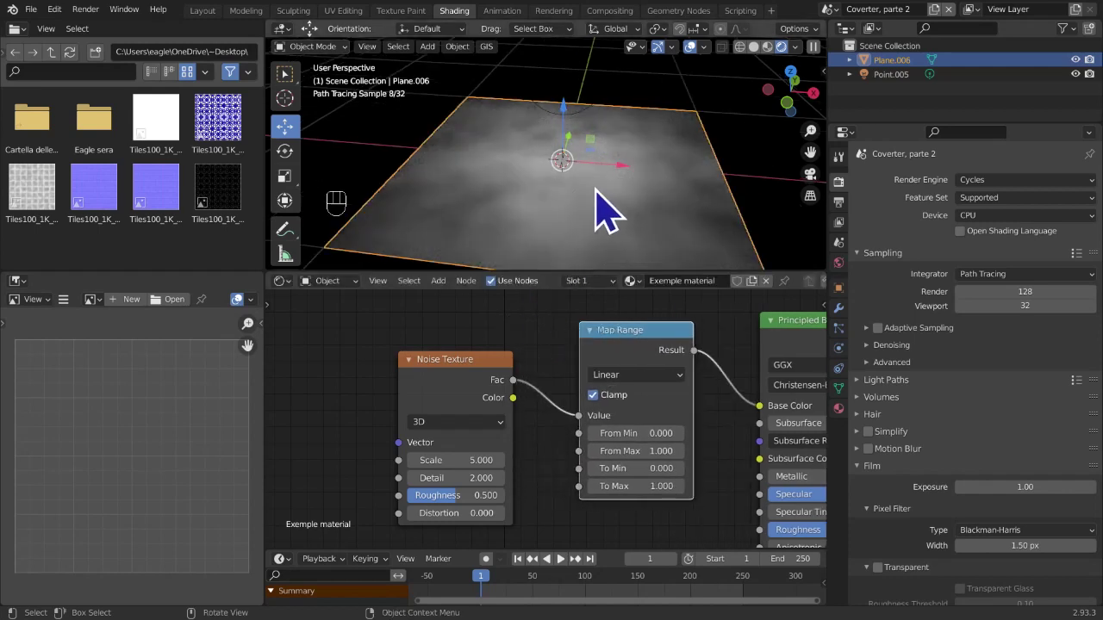
pyautogui.moveTo(596, 365); pyautogui.dragTo(520, 364, button='middle')
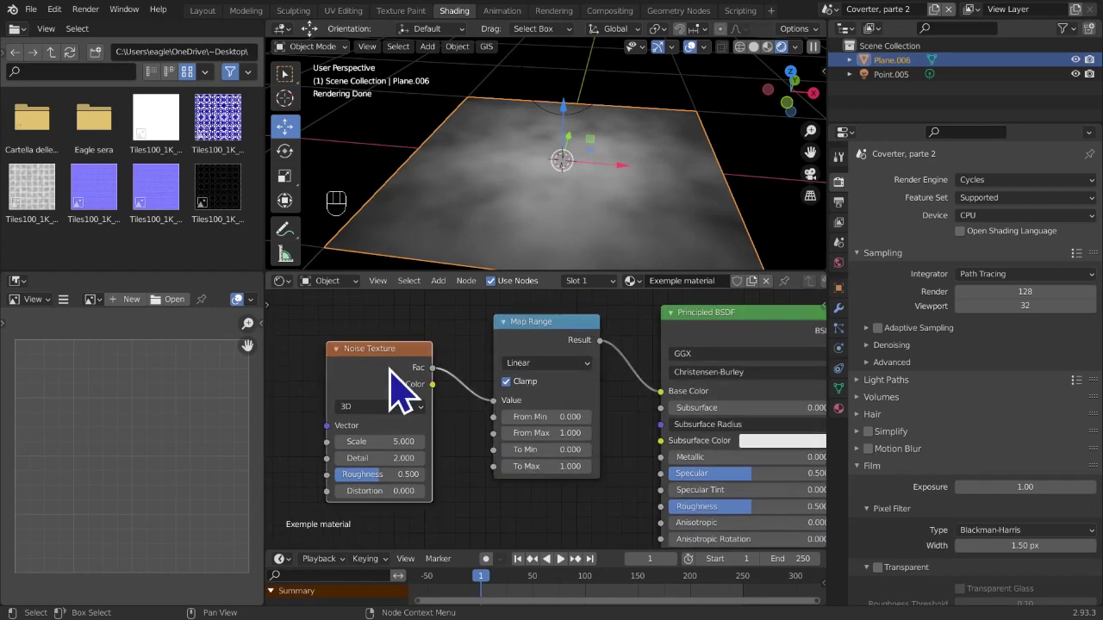
pyautogui.scroll(3, 598, 419)
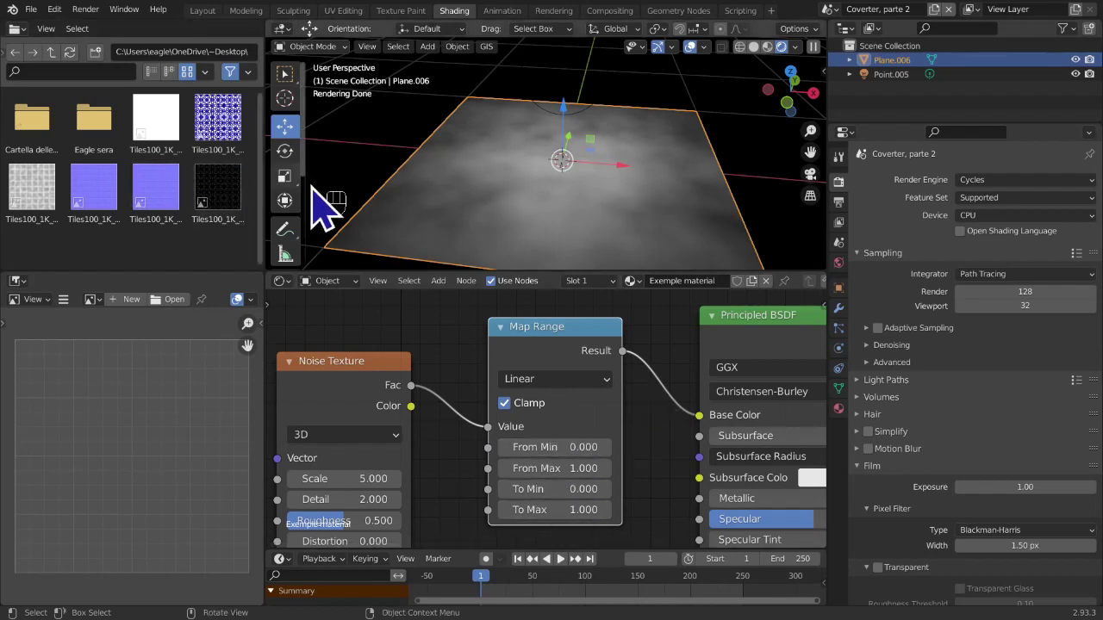
pyautogui.click(438, 281)
pyautogui.moveTo(466, 404)
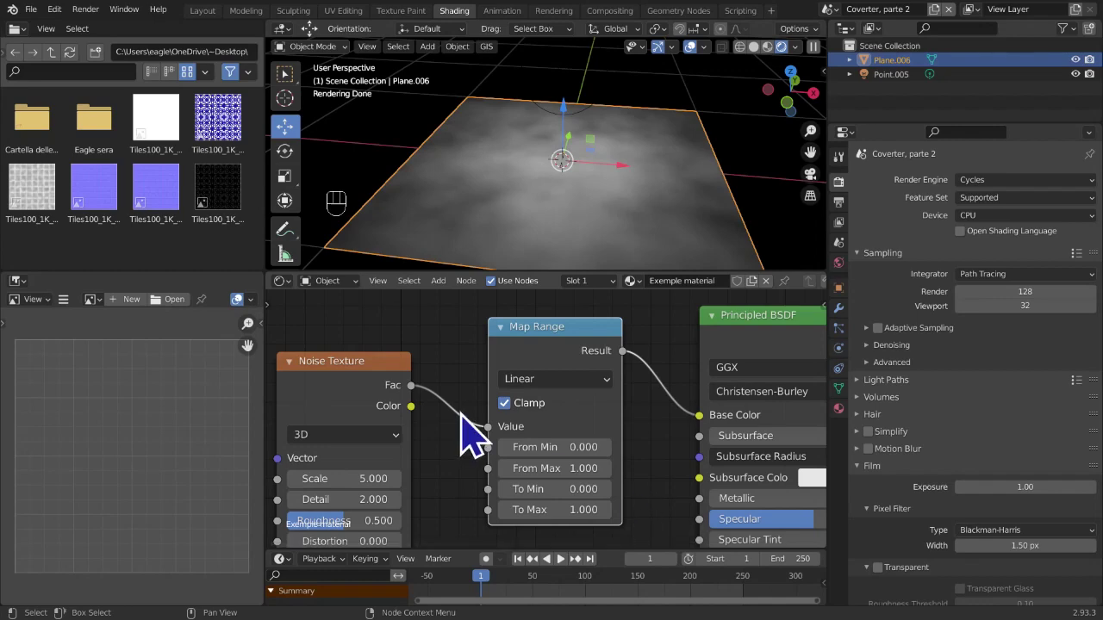
pyautogui.scroll(-5, 468, 394)
pyautogui.moveTo(437, 428); pyautogui.dragTo(462, 424, button='middle')
pyautogui.scroll(-1, 443, 397)
pyautogui.scroll(-1, 463, 425)
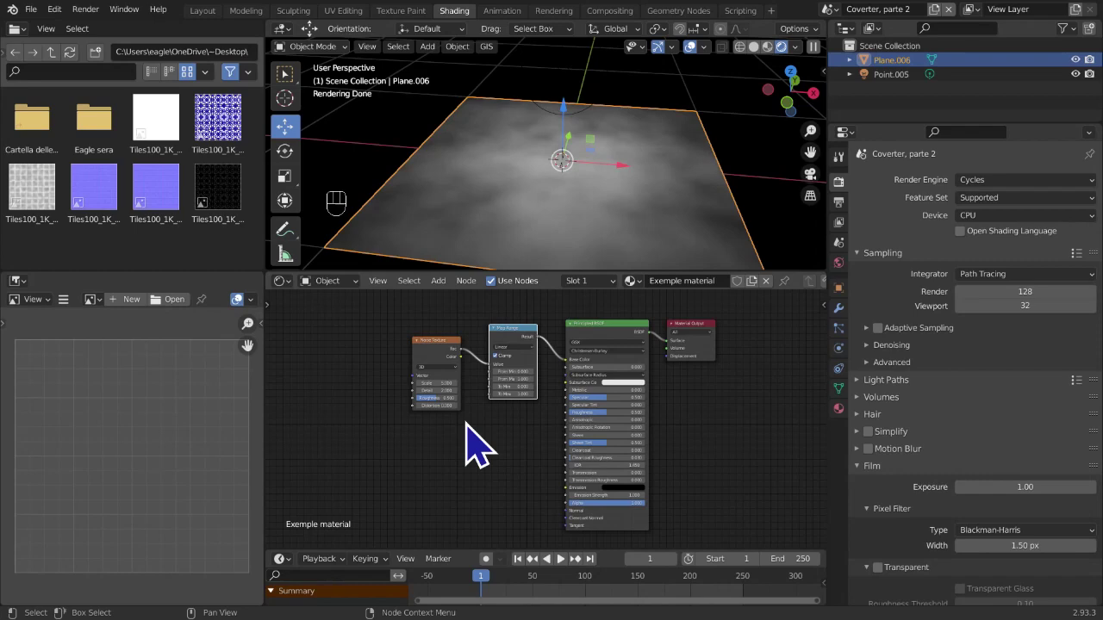
pyautogui.scroll(4, 507, 431)
pyautogui.scroll(-3, 448, 249)
pyautogui.moveTo(407, 347)
pyautogui.mouseDown(button='middle')
pyautogui.moveTo(463, 498)
pyautogui.moveTo(489, 429)
pyautogui.moveTo(483, 453)
pyautogui.mouseUp(button='middle')
pyautogui.scroll(4, 450, 392)
pyautogui.click(567, 205)
pyautogui.scroll(5, 576, 225)
pyautogui.scroll(-2, 576, 226)
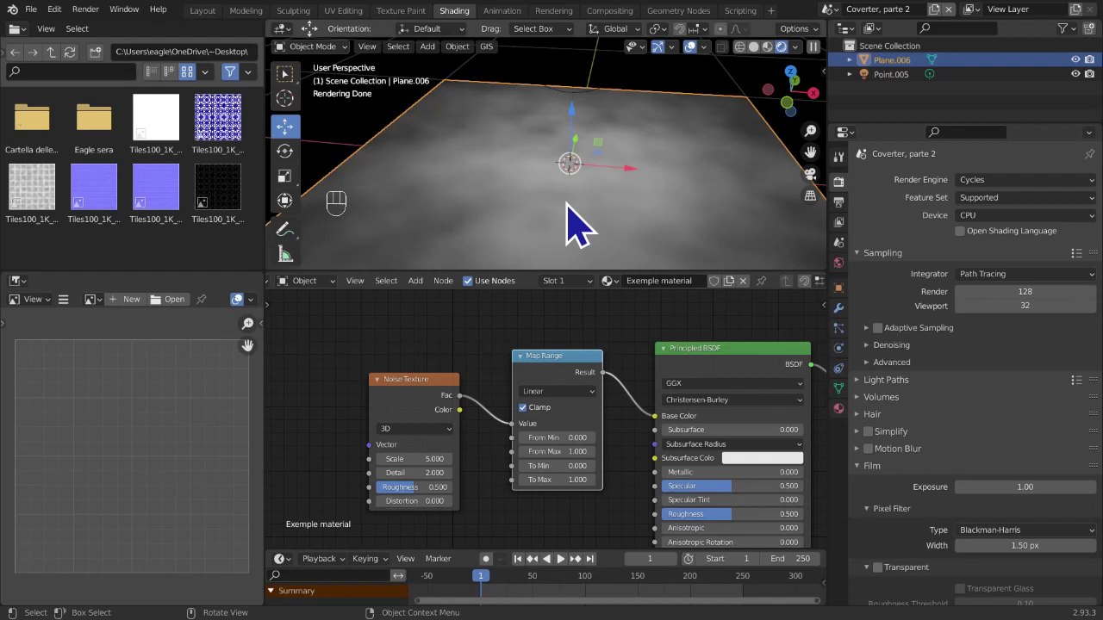
pyautogui.press('F2')
# Give the plane the object name 'Exemple object'
pyautogui.write('E')
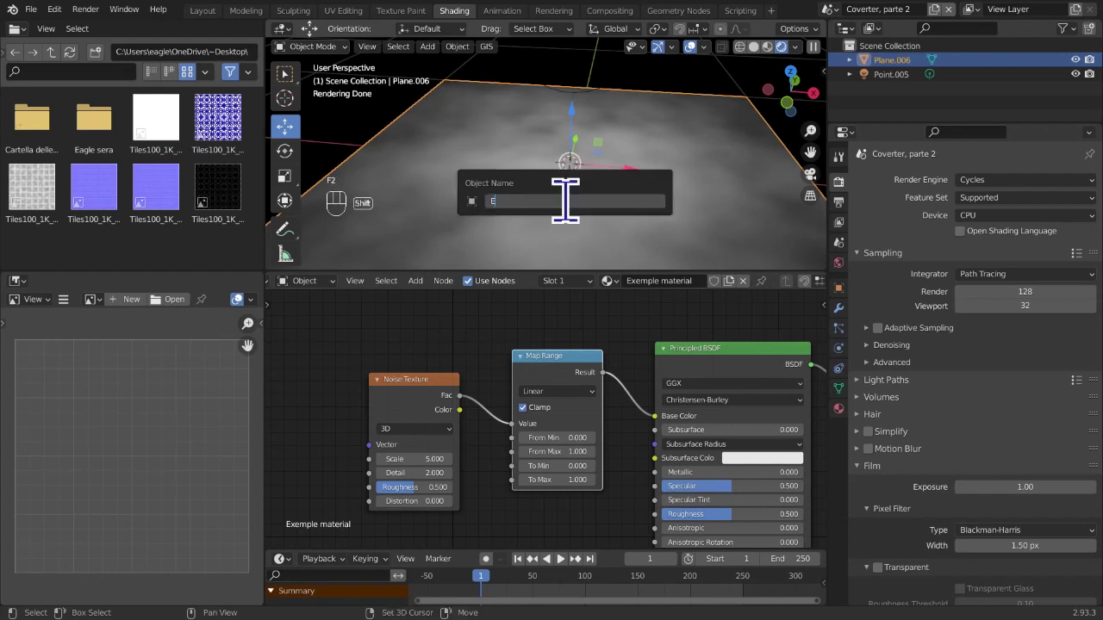
pyautogui.write('xemp')
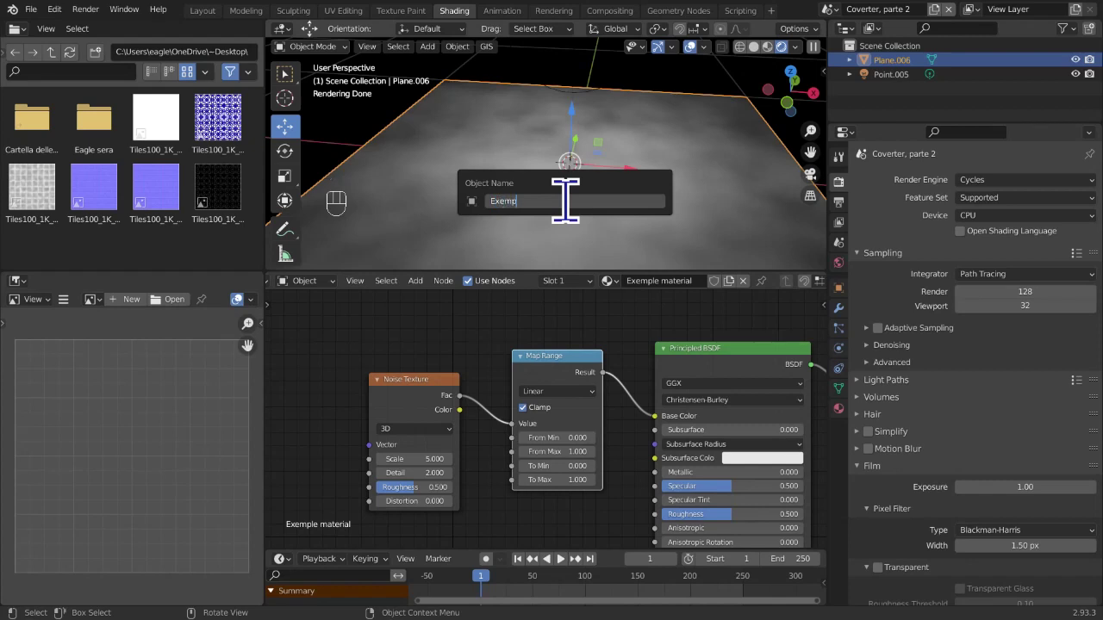
pyautogui.write('le object')
pyautogui.press('Return')
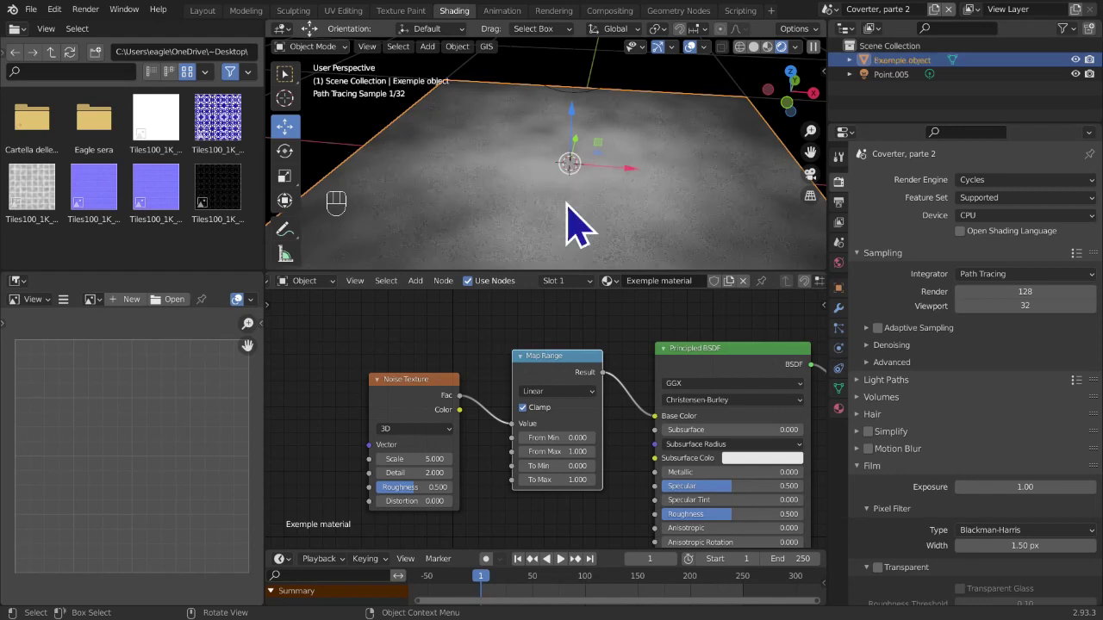
pyautogui.scroll(-1, 546, 405)
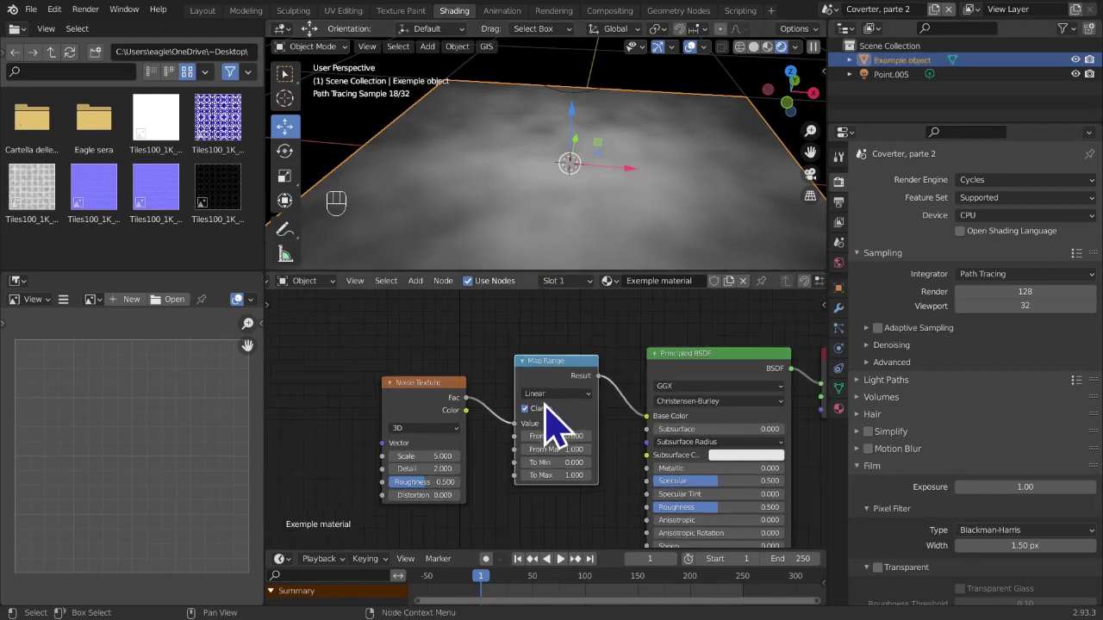
# Rearrange the Map Range and Noise Texture nodes in the node editor
pyautogui.moveTo(545, 405); pyautogui.dragTo(436, 436, button='middle')
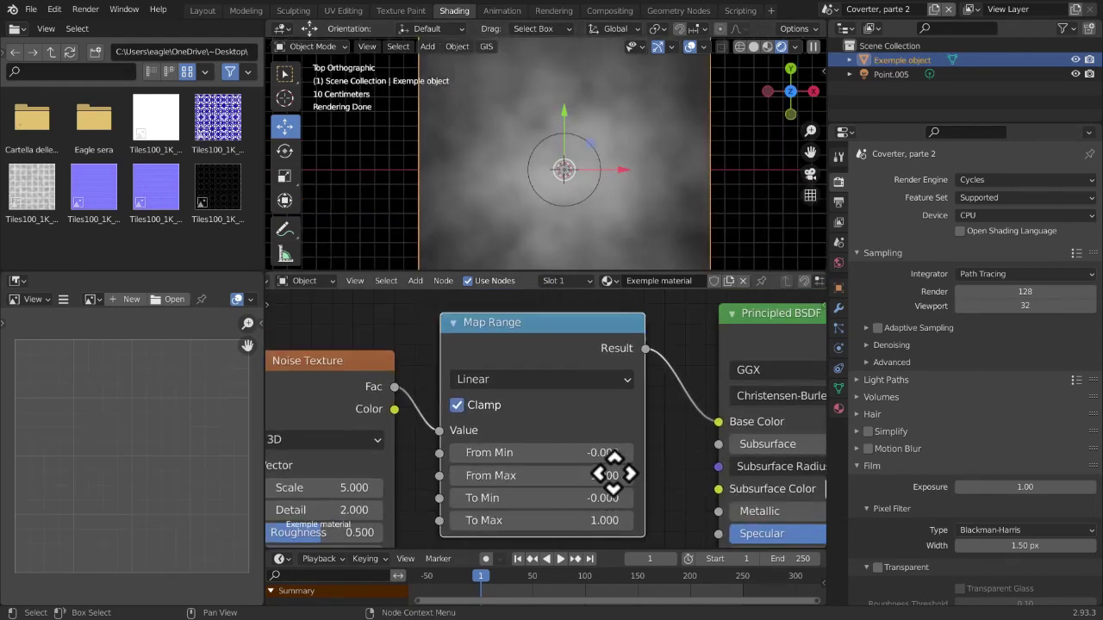
pyautogui.moveTo(614, 473); pyautogui.dragTo(610, 432, button='middle')
pyautogui.scroll(-3, 615, 428)
pyautogui.moveTo(524, 314)
pyautogui.mouseDown()
pyautogui.moveTo(508, 319)
pyautogui.moveTo(530, 319)
pyautogui.mouseUp()
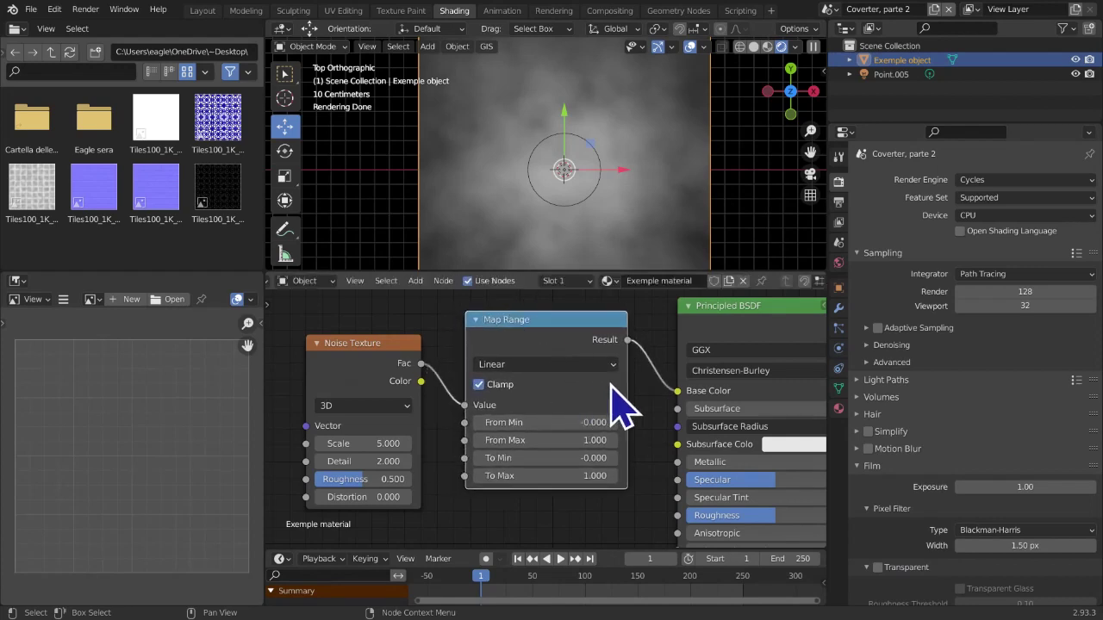
pyautogui.click(635, 384)
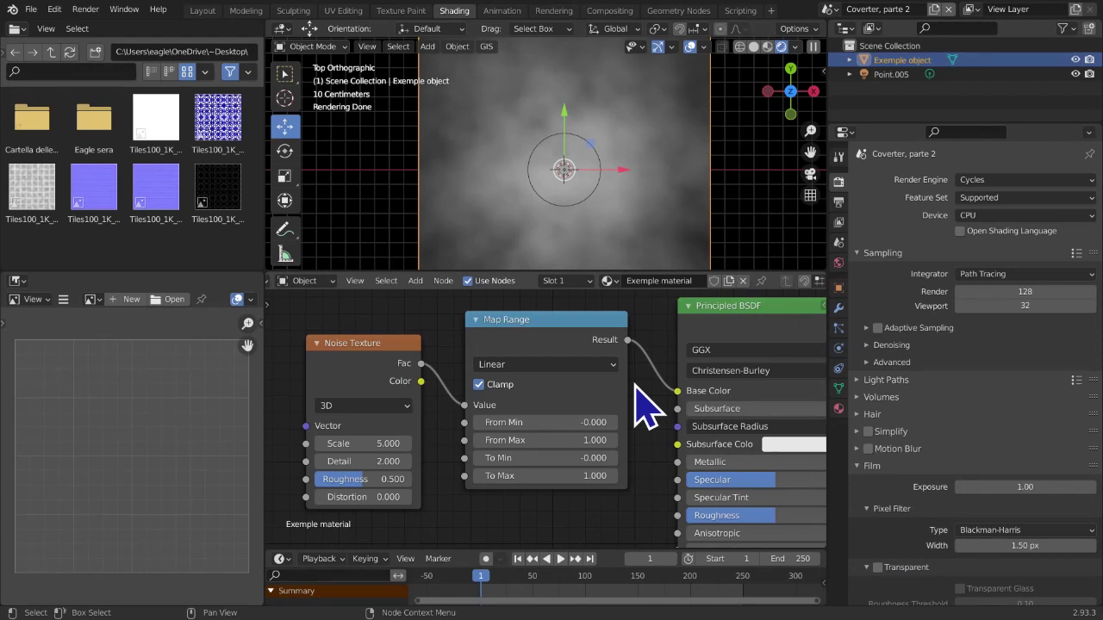
pyautogui.moveTo(346, 360)
pyautogui.mouseDown()
pyautogui.moveTo(329, 332)
pyautogui.moveTo(352, 357)
pyautogui.moveTo(353, 339)
pyautogui.moveTo(348, 360)
pyautogui.mouseUp()
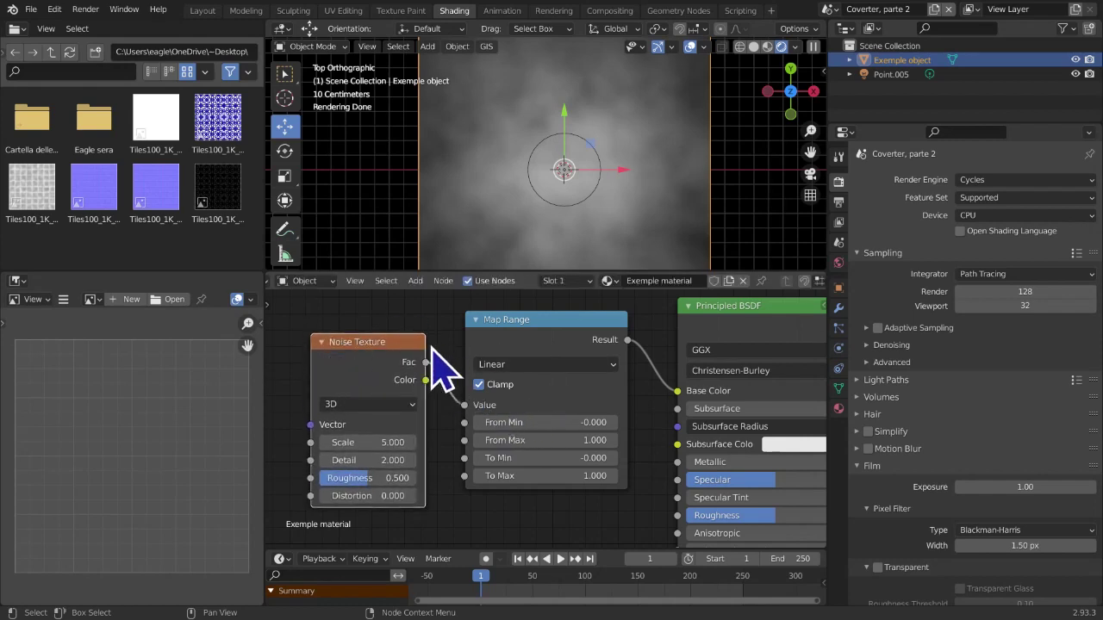
pyautogui.moveTo(494, 338)
pyautogui.mouseDown()
pyautogui.moveTo(505, 319)
pyautogui.moveTo(512, 333)
pyautogui.moveTo(500, 342)
pyautogui.mouseUp()
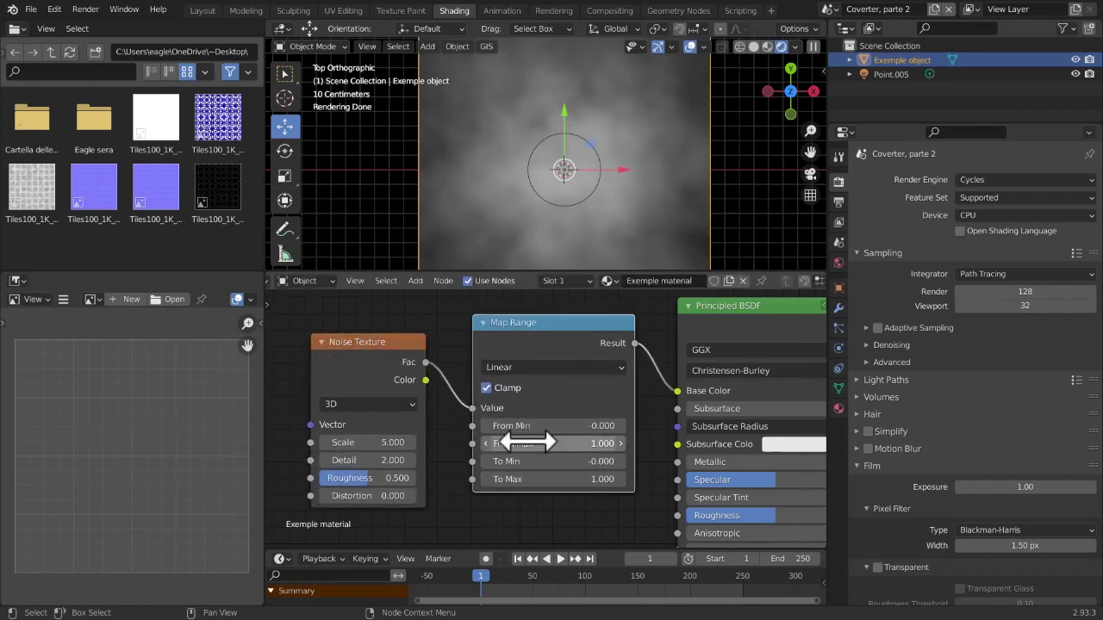
# Set Map Range From Min and To Min to 0, leaving To Max at 1
pyautogui.click(530, 427)
pyautogui.write('0')
pyautogui.press('Return')
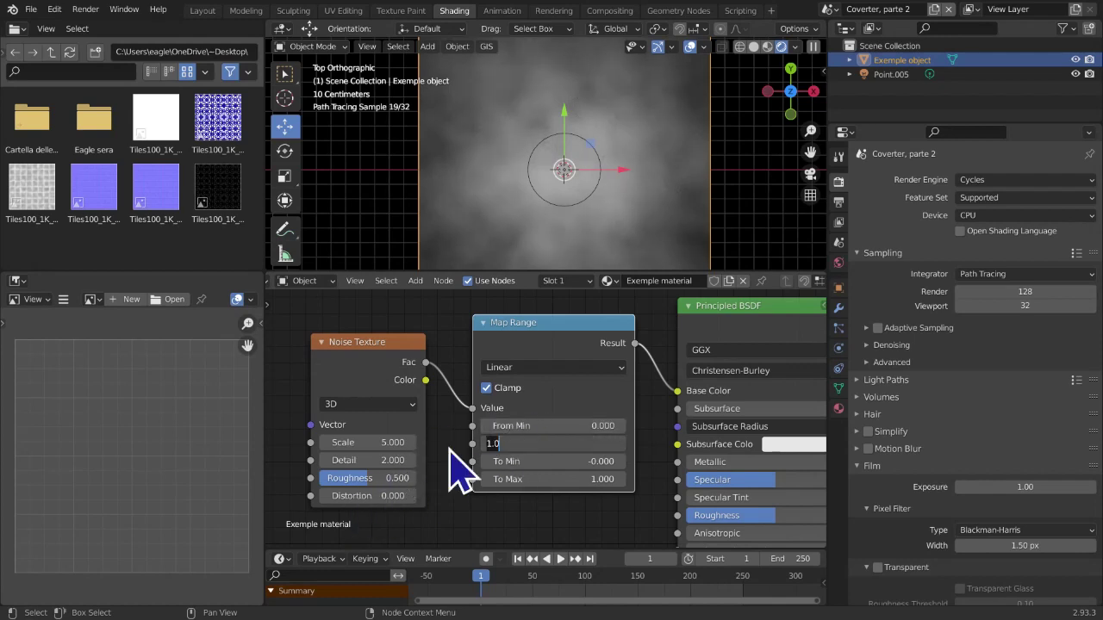
pyautogui.click(528, 461)
pyautogui.click(531, 492)
pyautogui.click(535, 482)
pyautogui.press('Escape')
pyautogui.click(575, 462)
pyautogui.write('0')
pyautogui.press('Return')
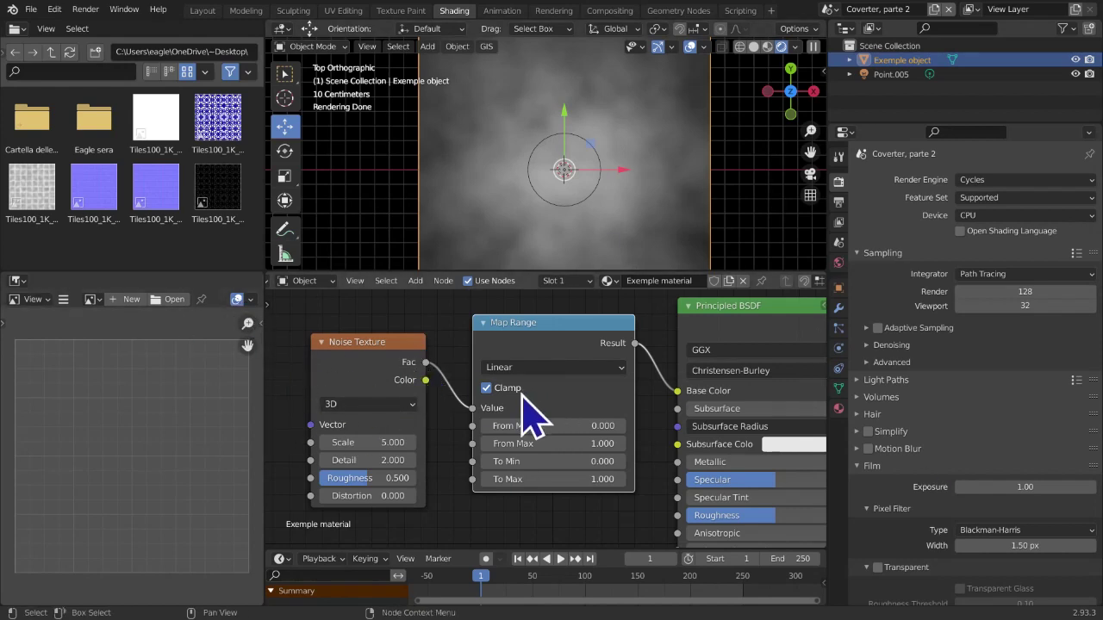
# Collapse and re-expand Map Range, nudge Noise Texture up, and select Map Range
pyautogui.click(483, 324)
pyautogui.click(483, 323)
pyautogui.moveTo(362, 398); pyautogui.dragTo(359, 362)
pyautogui.click(448, 308)
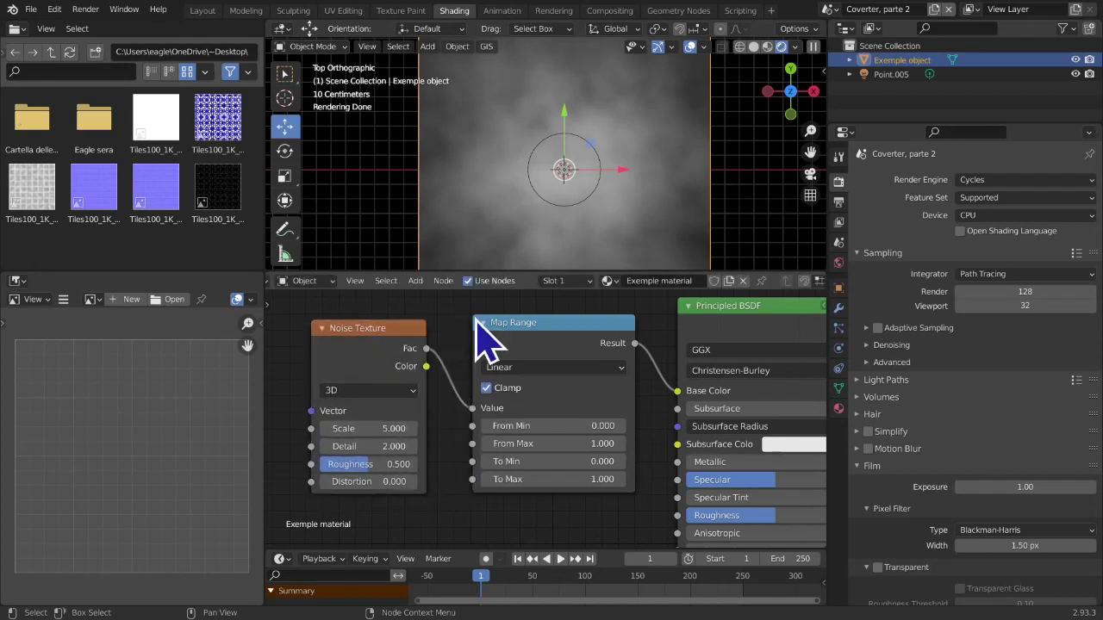
pyautogui.click(365, 448)
pyautogui.click(545, 362)
pyautogui.click(598, 339)
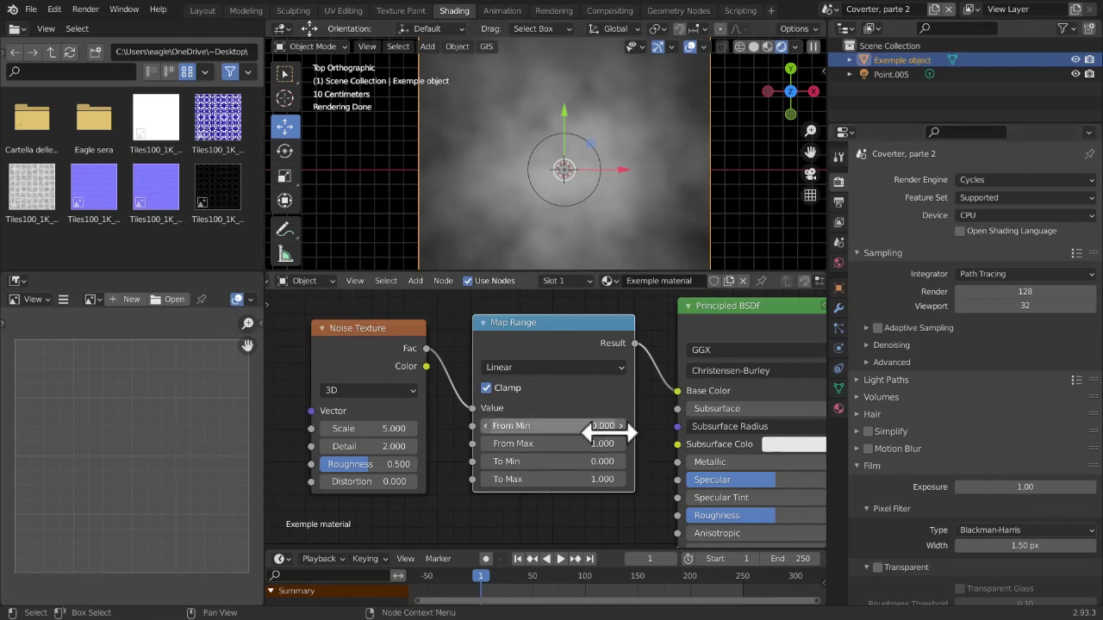
# Confirm From Min at 0 and reframe the node view
pyautogui.click(588, 424)
pyautogui.press('Return')
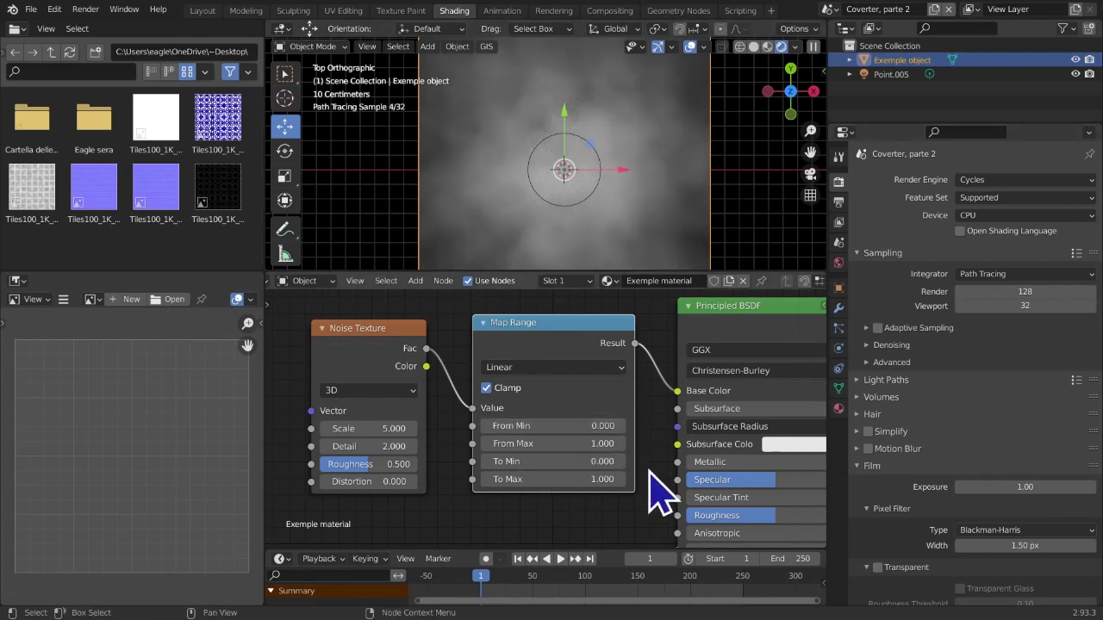
pyautogui.scroll(-3, 625, 433)
pyautogui.moveTo(572, 362); pyautogui.dragTo(554, 395, button='middle')
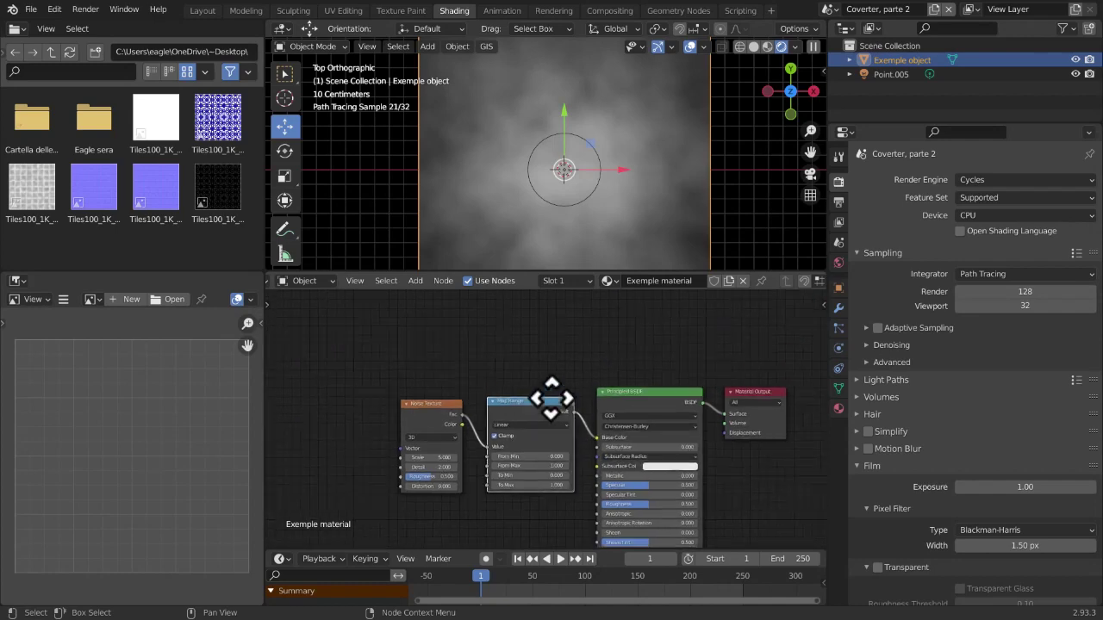
pyautogui.scroll(1, 603, 480)
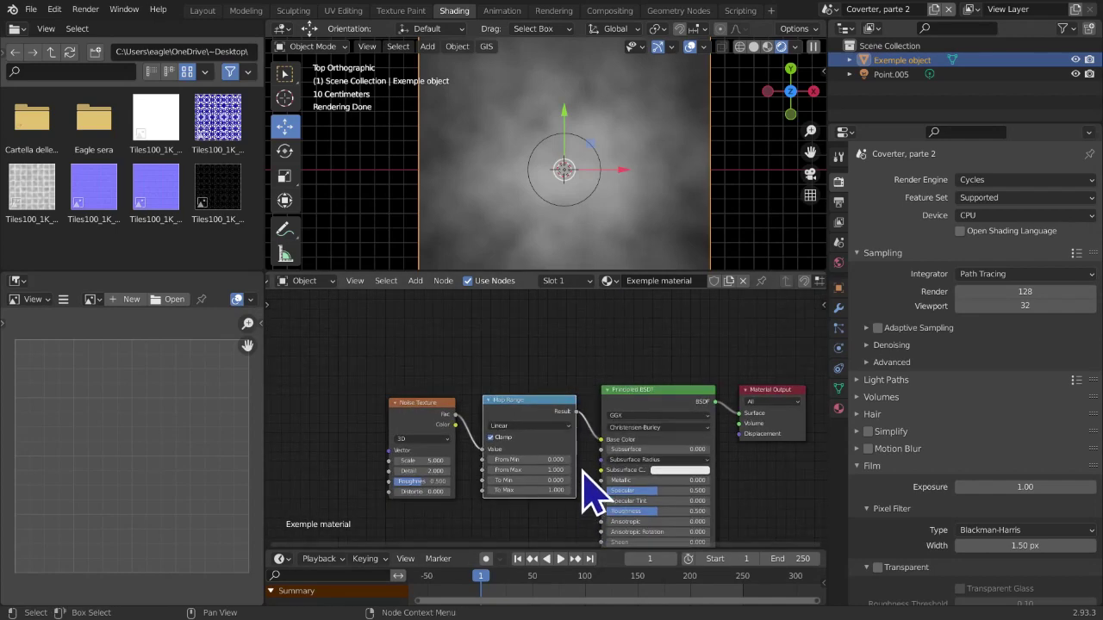
pyautogui.moveTo(564, 539); pyautogui.dragTo(590, 477, button='middle')
pyautogui.scroll(3, 579, 458)
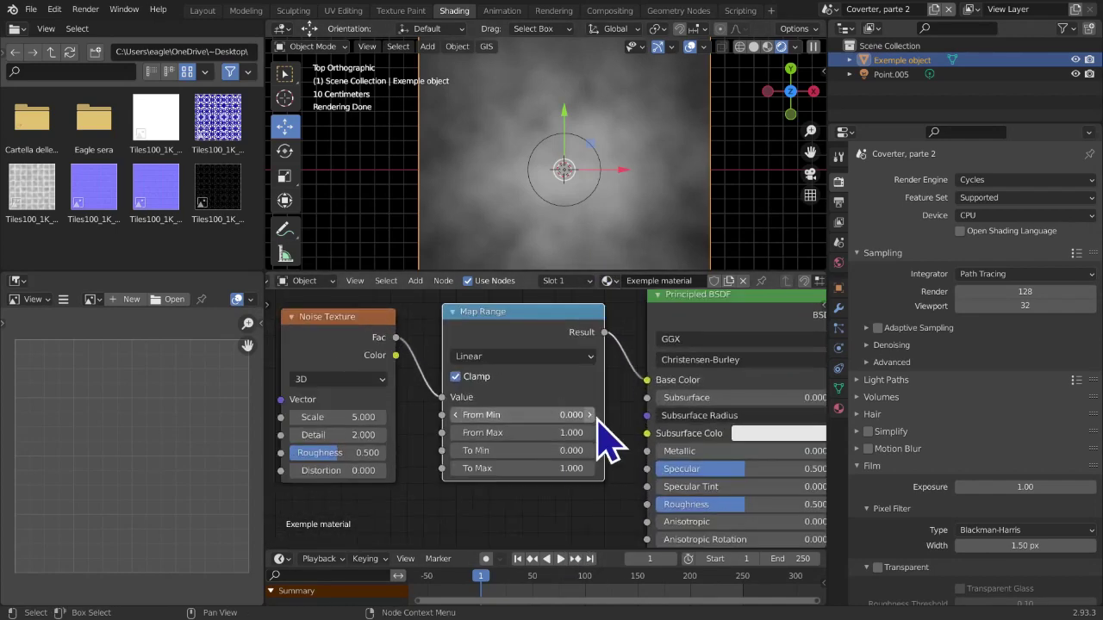
# Raise From Min to darken the clouds, then reset it to 0
pyautogui.click(591, 419)
pyautogui.click(591, 419)
pyautogui.click(591, 420)
pyautogui.click(591, 420)
pyautogui.click(591, 420)
pyautogui.click(591, 420)
pyautogui.click(591, 419)
pyautogui.click(495, 416)
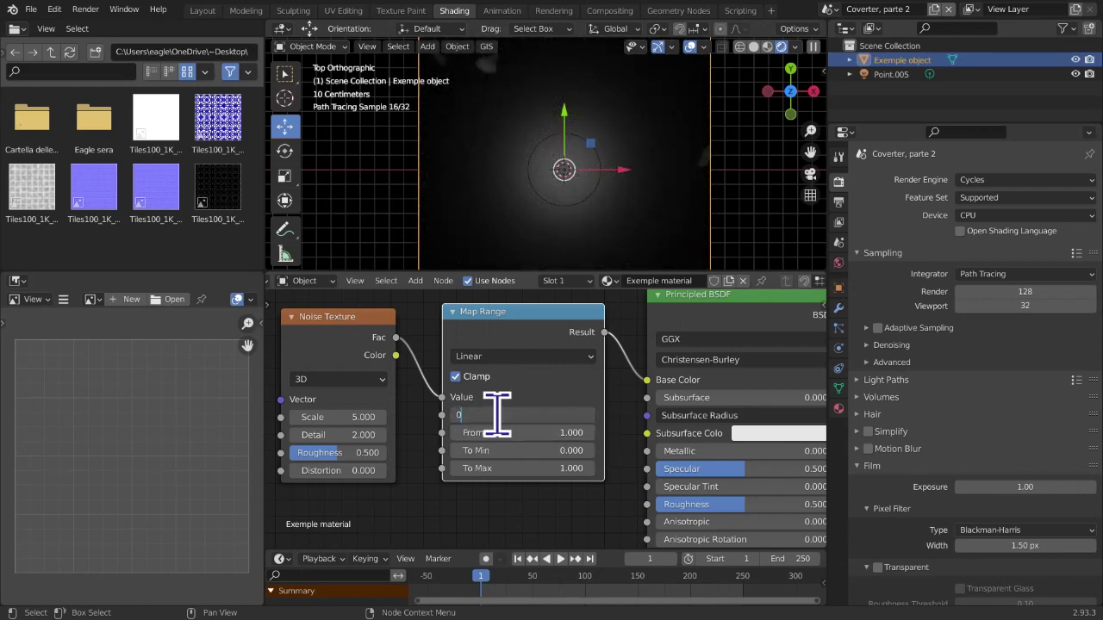
pyautogui.write('0')
pyautogui.press('Return')
# Try From Min at 0.5, then return it to 0
pyautogui.scroll(-3, 485, 438)
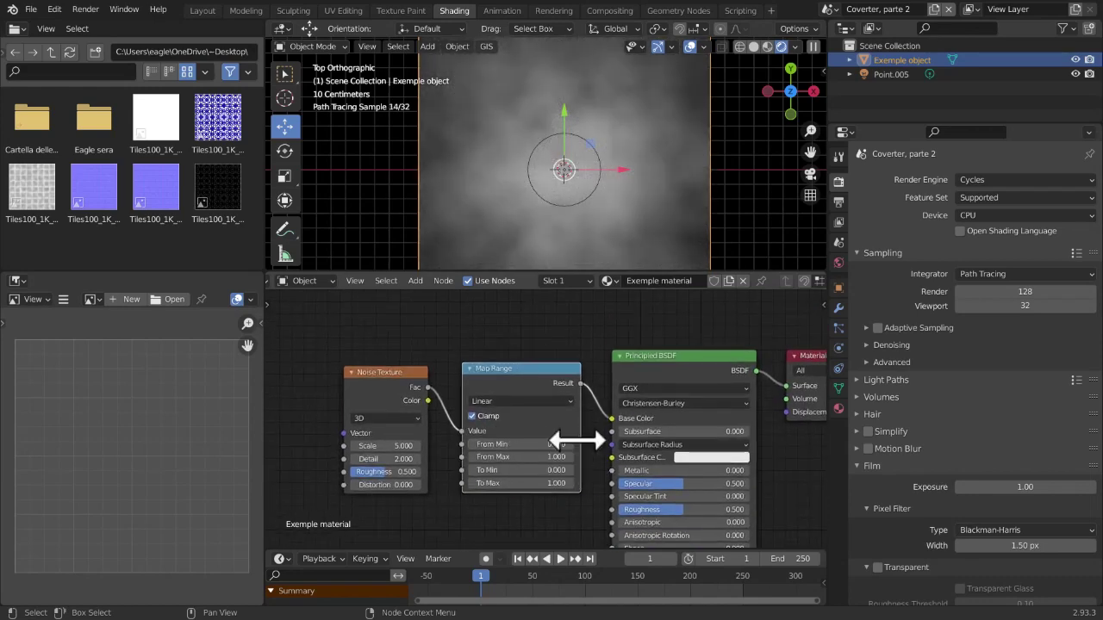
pyautogui.click(570, 444)
pyautogui.click(569, 445)
pyautogui.click(570, 445)
pyautogui.click(569, 445)
pyautogui.click(569, 444)
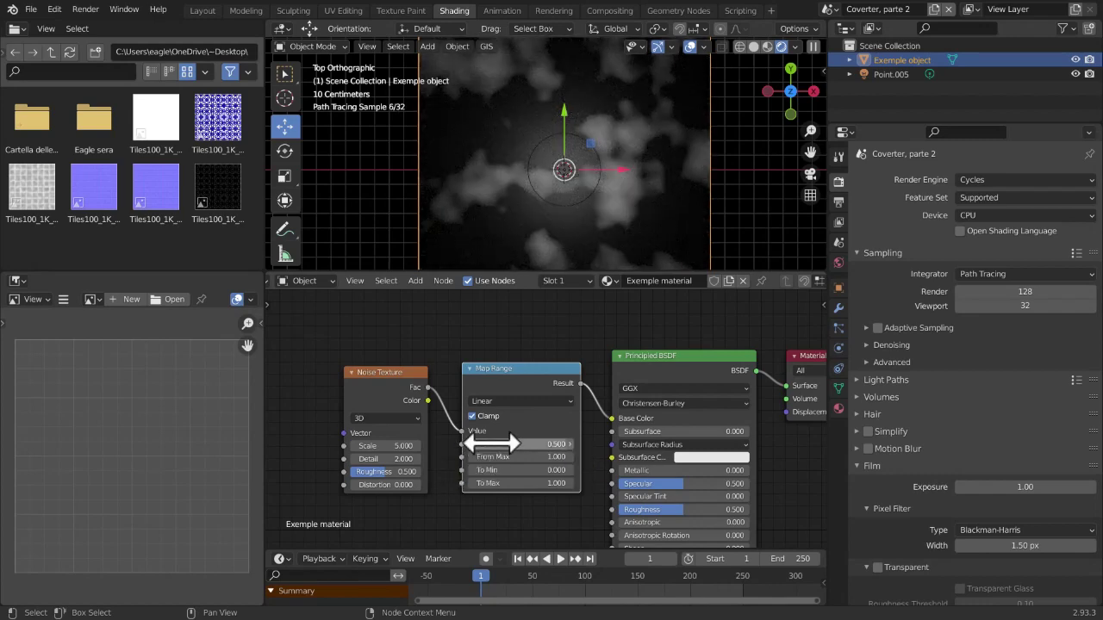
pyautogui.click(488, 442)
pyautogui.press('Return')
pyautogui.keyDown('shift'); pyautogui.scroll(3, 517, 492); pyautogui.keyUp('shift')
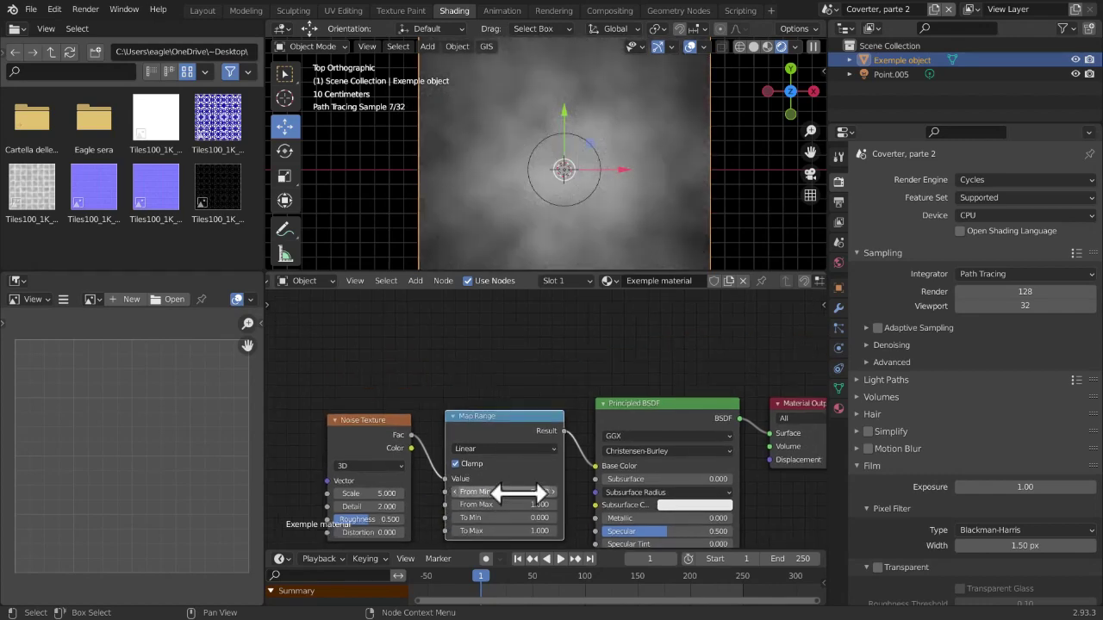
pyautogui.hotkey('shift', 'a')
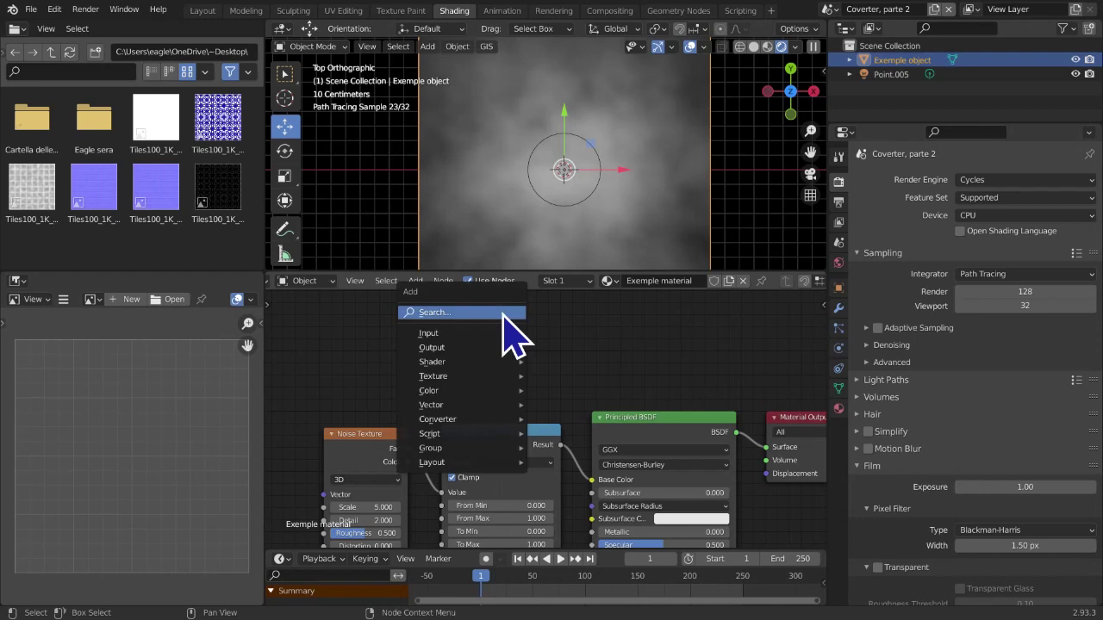
# Add a Clamp node routing Noise Fac into Clamp Value and Result into Base Color
pyautogui.moveTo(513, 419)
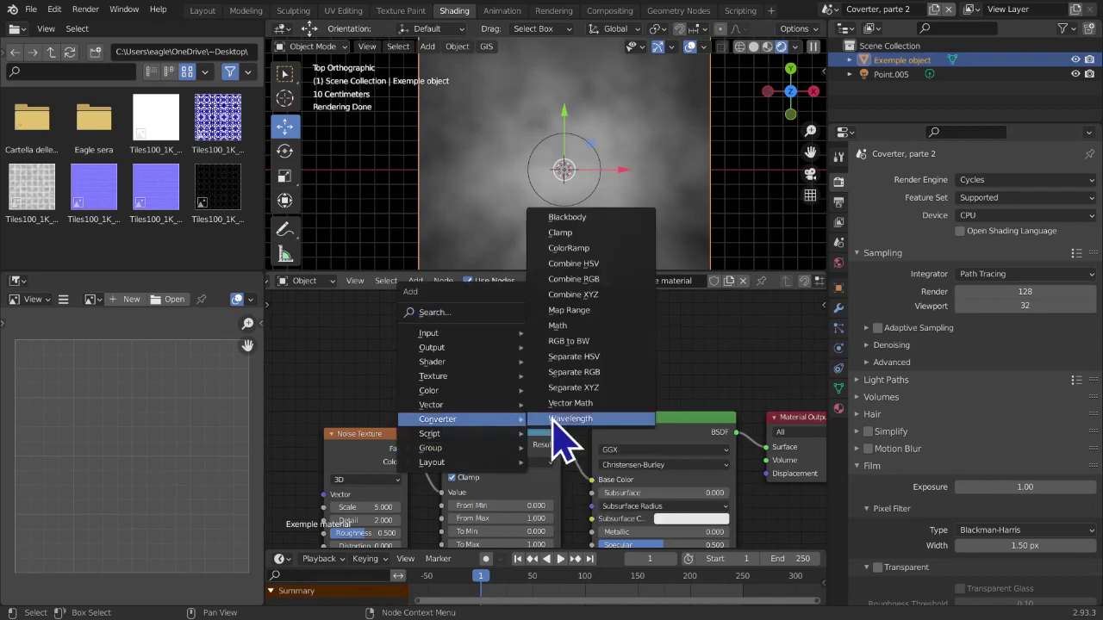
pyautogui.click(585, 240)
pyautogui.click(475, 339)
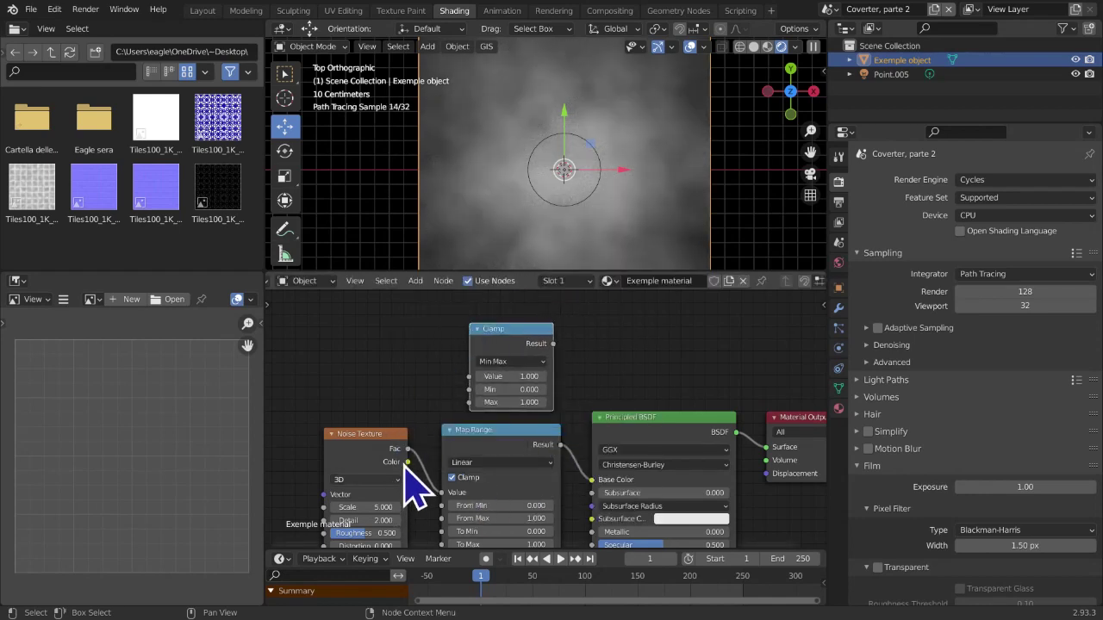
pyautogui.moveTo(408, 449); pyautogui.dragTo(471, 377)
pyautogui.moveTo(553, 344); pyautogui.dragTo(596, 484)
# Set Clamp Min to 0.7 and lower Clamp Max to 0.100
pyautogui.scroll(2, 591, 456)
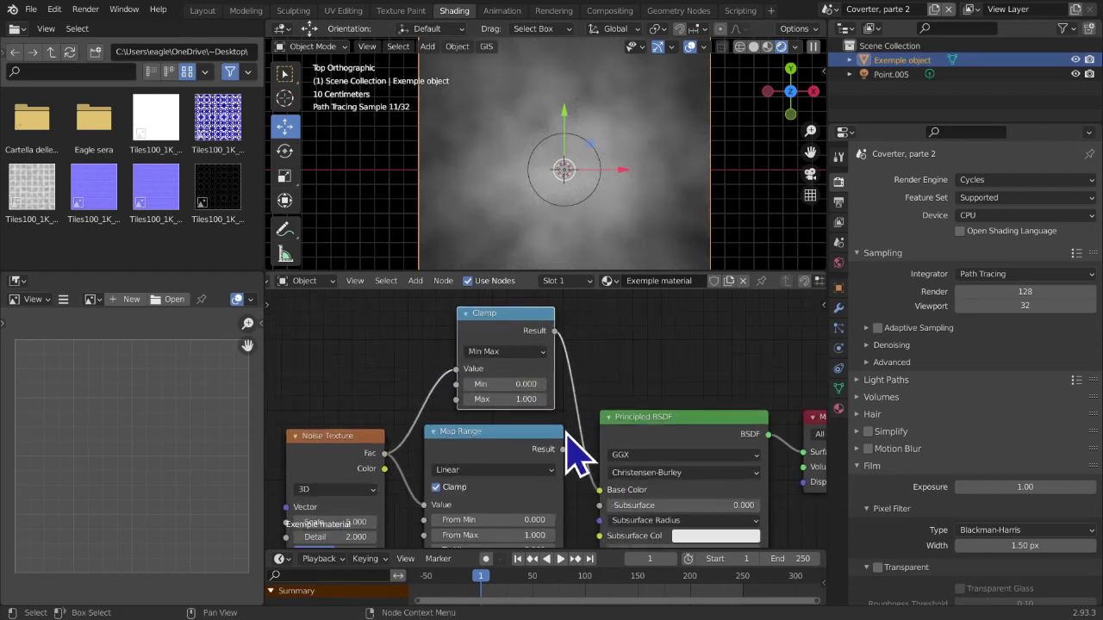
pyautogui.scroll(1, 561, 406)
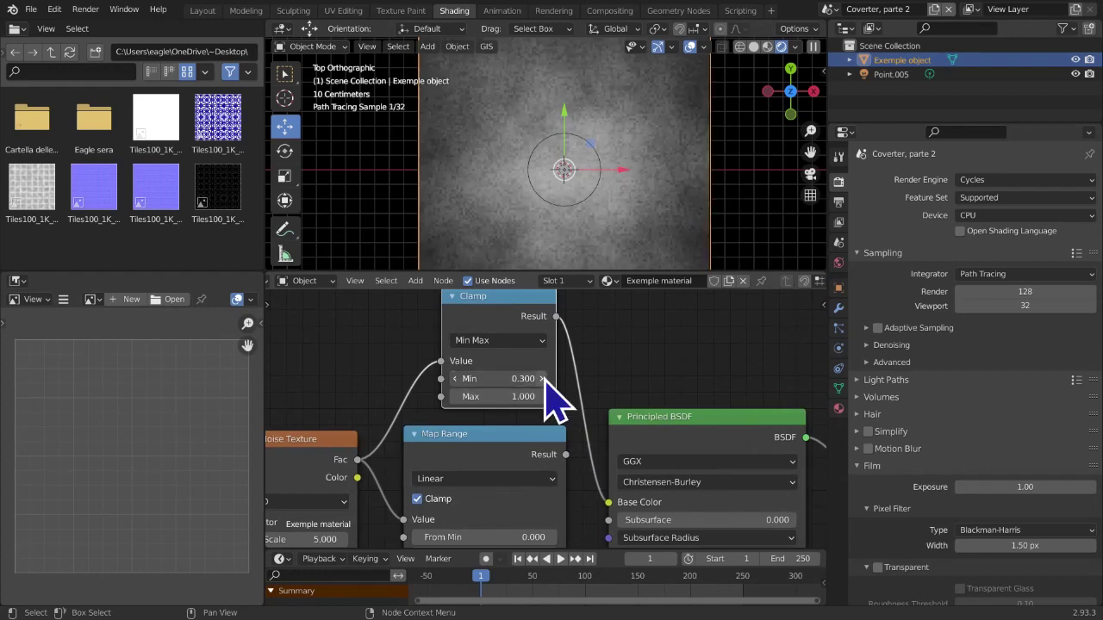
pyautogui.click(517, 377)
pyautogui.write('0.7')
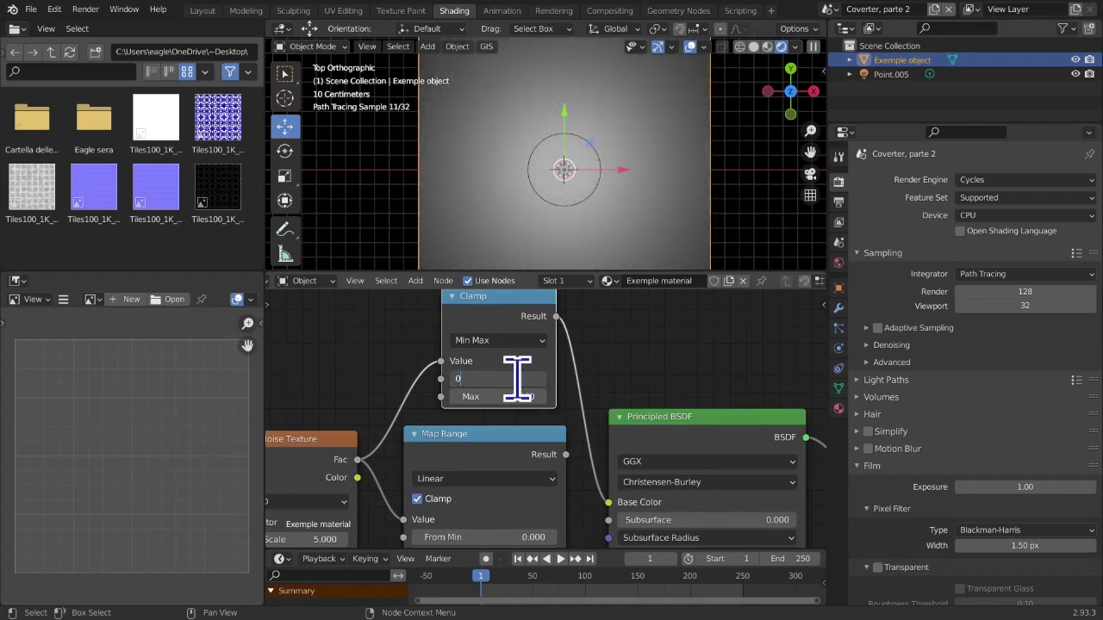
pyautogui.press('Return')
pyautogui.click(457, 397)
pyautogui.click(457, 397)
pyautogui.click(458, 396)
pyautogui.click(458, 396)
pyautogui.click(457, 396)
pyautogui.click(457, 397)
pyautogui.click(457, 396)
pyautogui.doubleClick(458, 396)
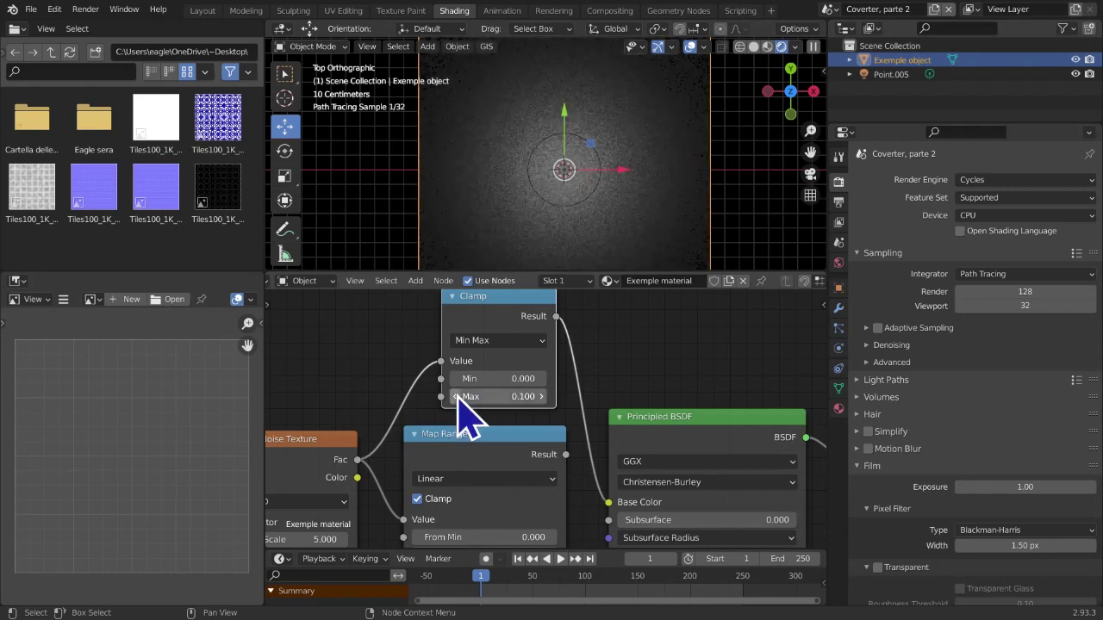
# Delete the Clamp node and wire Map Range Result into Base Color
pyautogui.press('x')
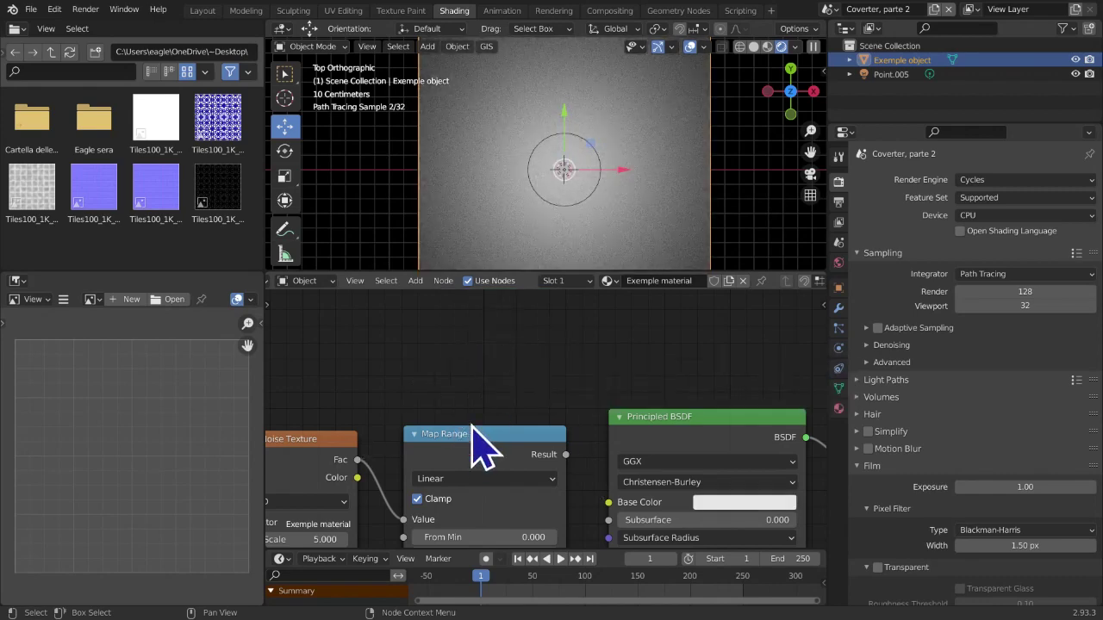
pyautogui.moveTo(478, 444); pyautogui.dragTo(415, 323, button='middle')
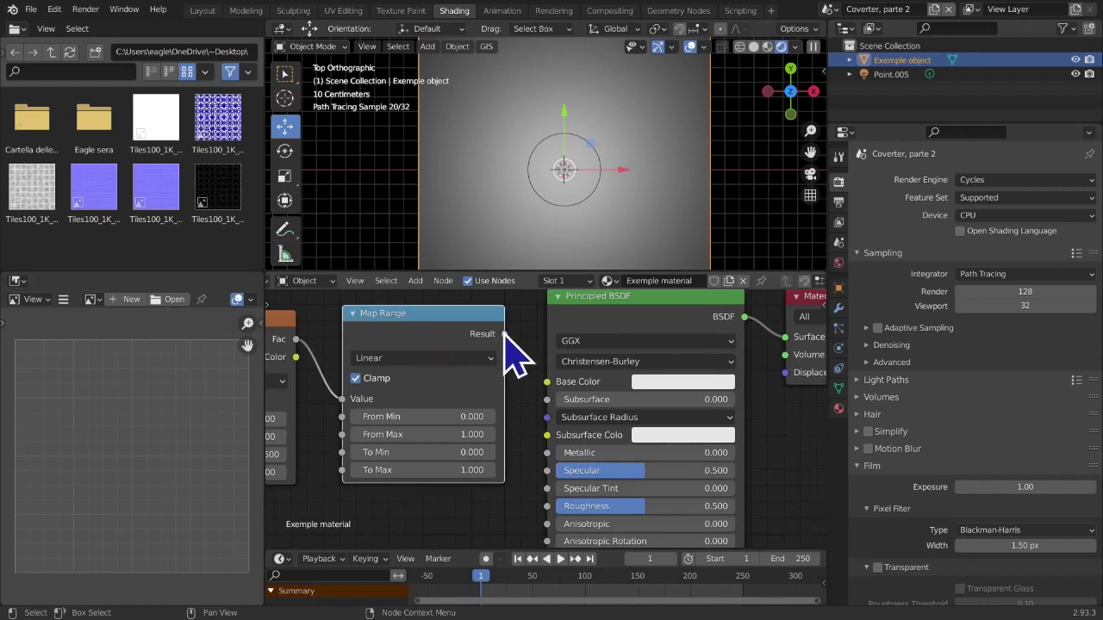
pyautogui.moveTo(505, 334); pyautogui.dragTo(547, 381)
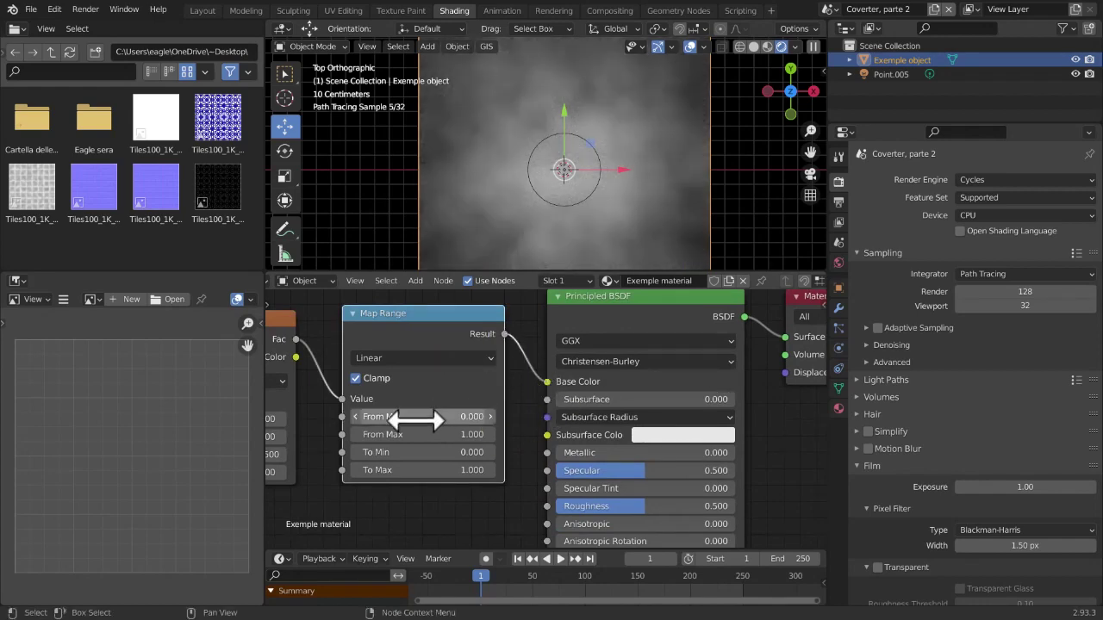
# Raise Map Range From Min briefly, then set it back to 0.000
pyautogui.click(489, 418)
pyautogui.click(489, 418)
pyautogui.click(489, 418)
pyautogui.click(489, 418)
pyautogui.click(489, 417)
pyautogui.click(488, 418)
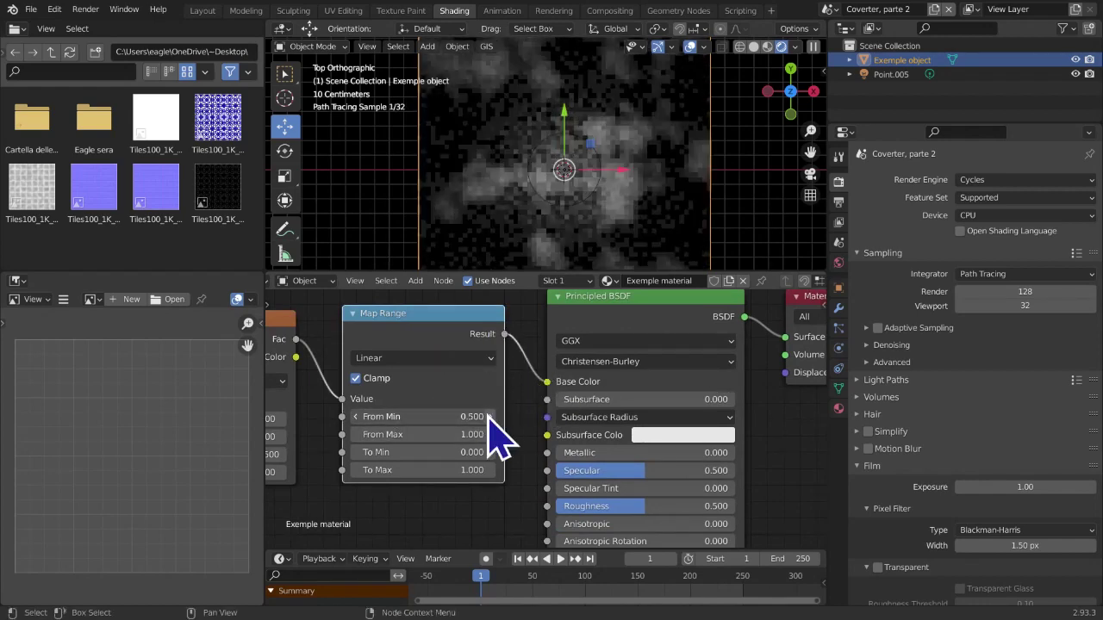
pyautogui.click(489, 418)
pyautogui.click(437, 415)
pyautogui.write('0')
pyautogui.press('Return')
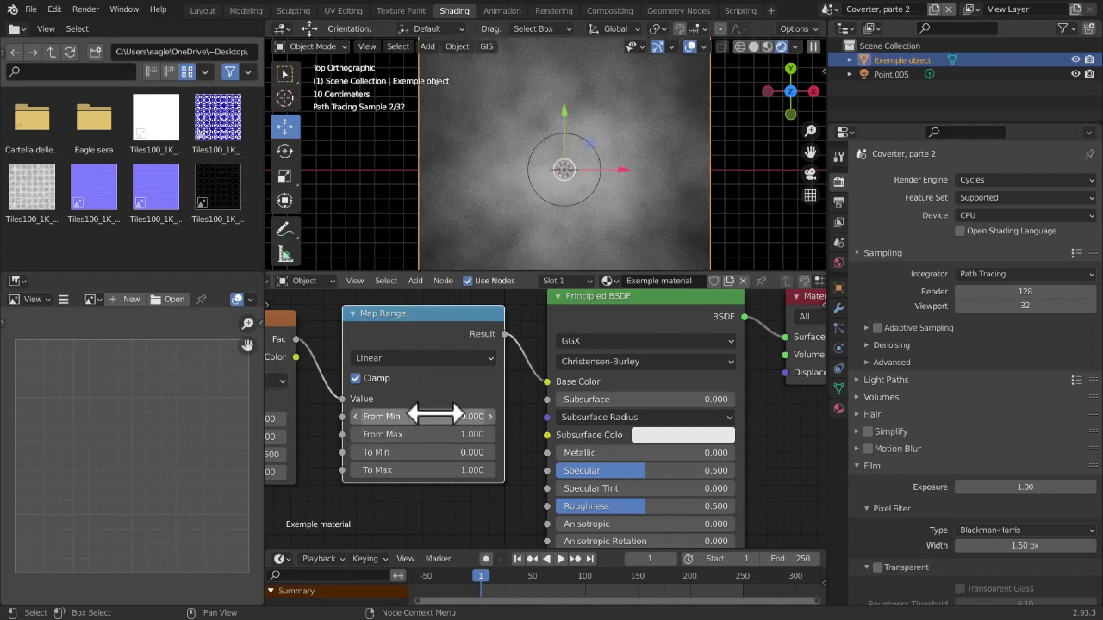
pyautogui.click(438, 416)
pyautogui.write('0.0')
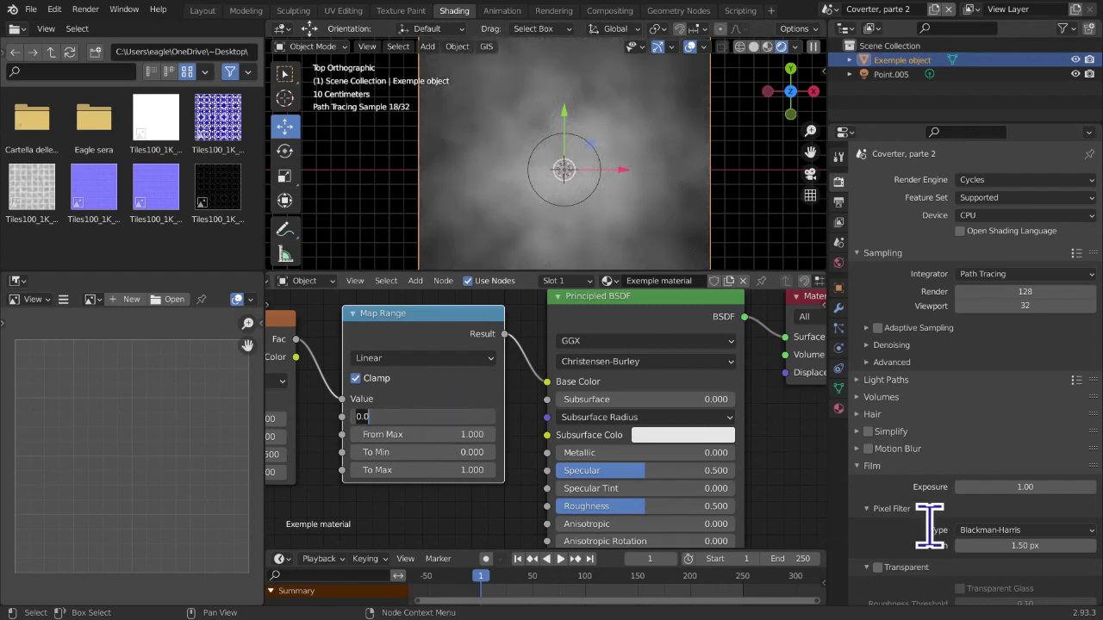
pyautogui.press('Return')
# Reframe the nodes, raise From Min to 0.400 for contrast, then bring it back to 0
pyautogui.press('Home')
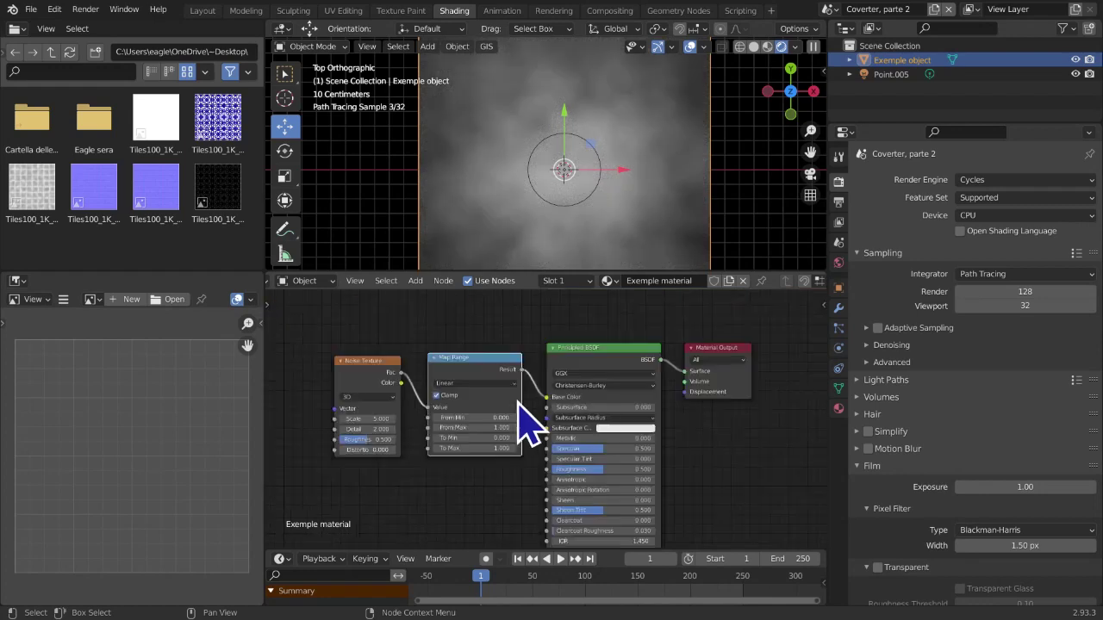
pyautogui.moveTo(534, 400); pyautogui.dragTo(577, 394, button='middle')
pyautogui.scroll(6, 563, 416)
pyautogui.moveTo(695, 467); pyautogui.dragTo(758, 475, button='middle')
pyautogui.scroll(-3, 782, 500)
pyautogui.scroll(2, 616, 488)
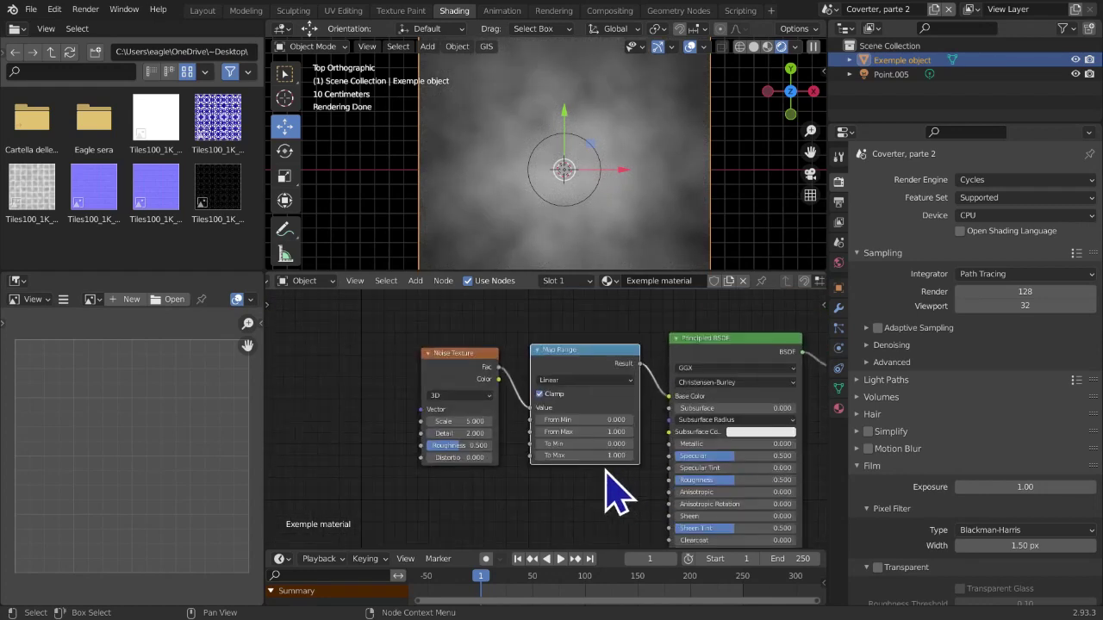
pyautogui.scroll(4, 586, 458)
pyautogui.moveTo(589, 458); pyautogui.dragTo(435, 470, button='middle')
pyautogui.scroll(-5, 441, 466)
pyautogui.moveTo(497, 419); pyautogui.dragTo(618, 418, button='middle')
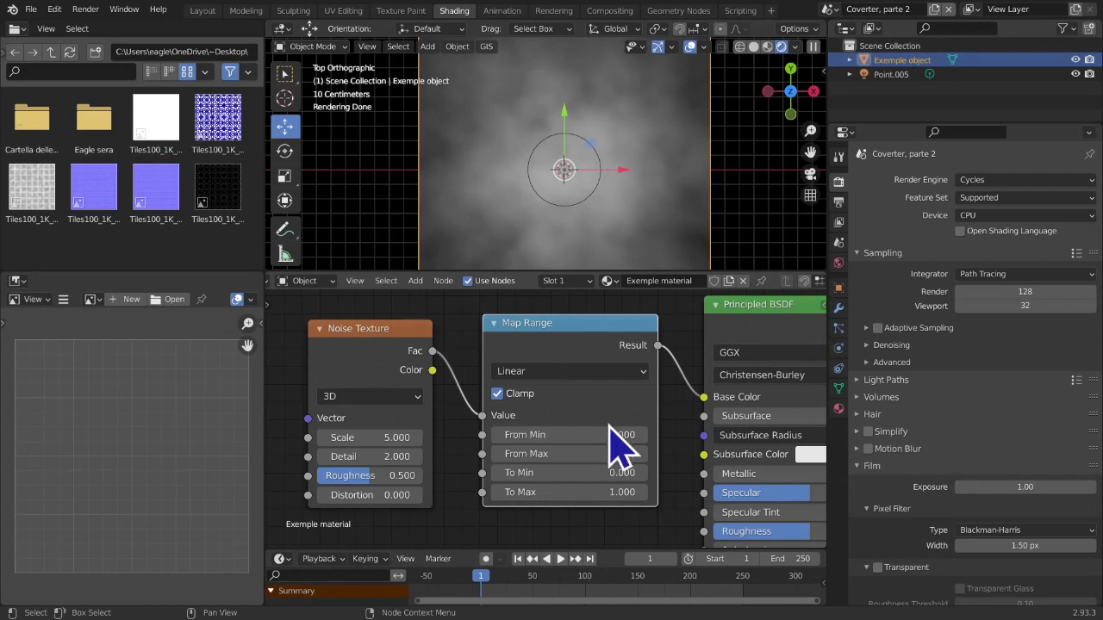
pyautogui.click(645, 434)
pyautogui.click(646, 434)
pyautogui.click(646, 434)
pyautogui.click(645, 434)
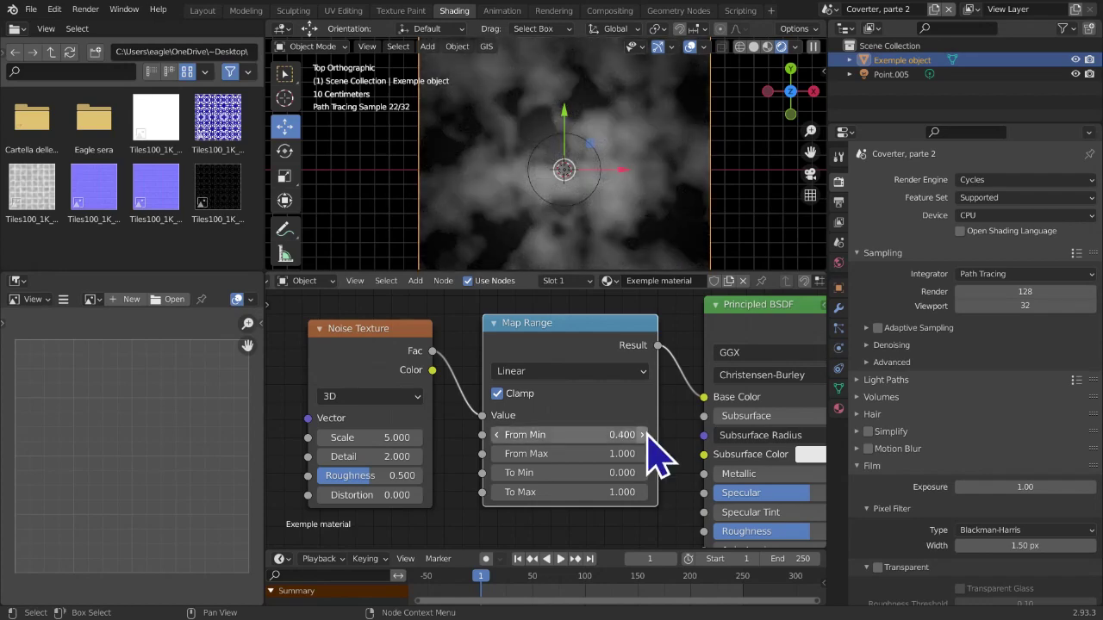
pyautogui.click(501, 440)
pyautogui.click(502, 440)
pyautogui.click(501, 440)
pyautogui.click(501, 440)
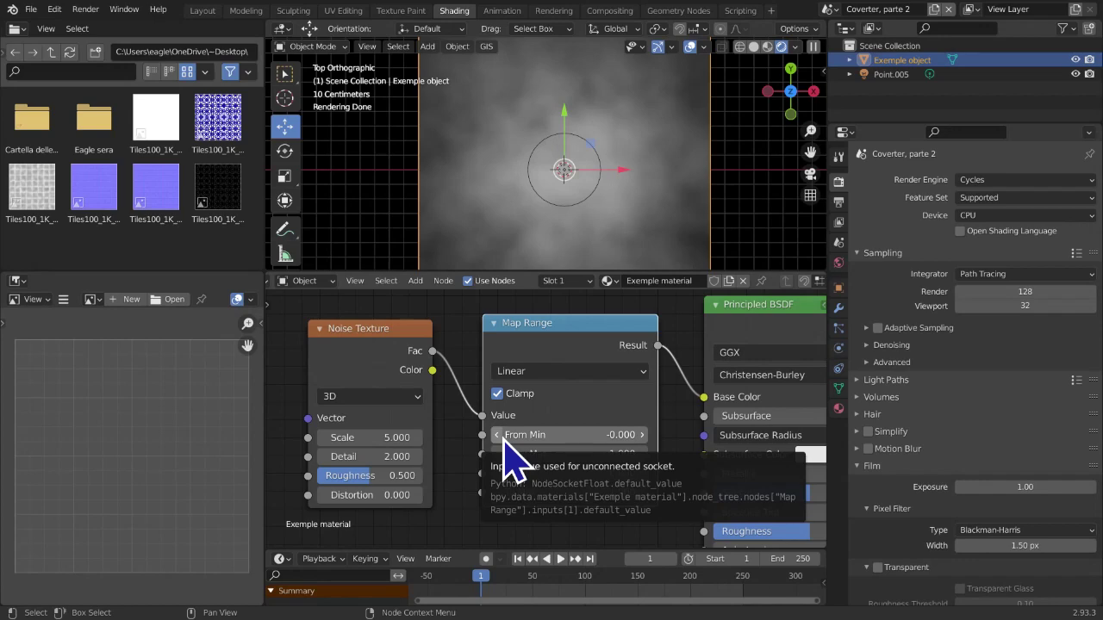
pyautogui.scroll(2, 505, 456)
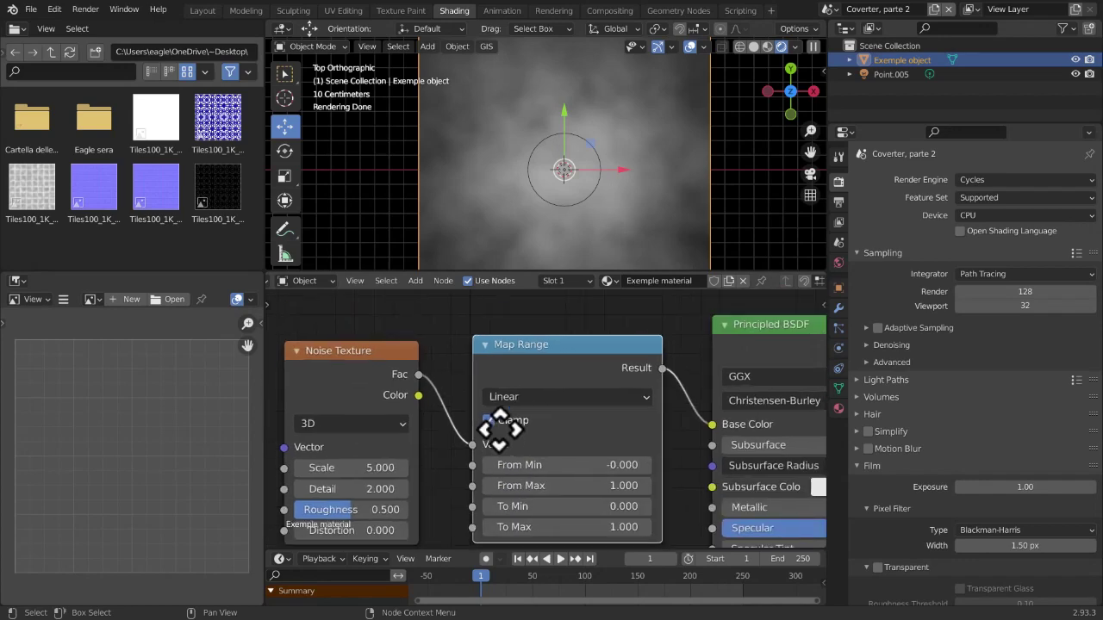
# Reset the Map Range From Min to exactly 0
pyautogui.moveTo(499, 457); pyautogui.dragTo(503, 386, button='middle')
pyautogui.scroll(1, 517, 405)
pyautogui.click(506, 440)
pyautogui.write('0')
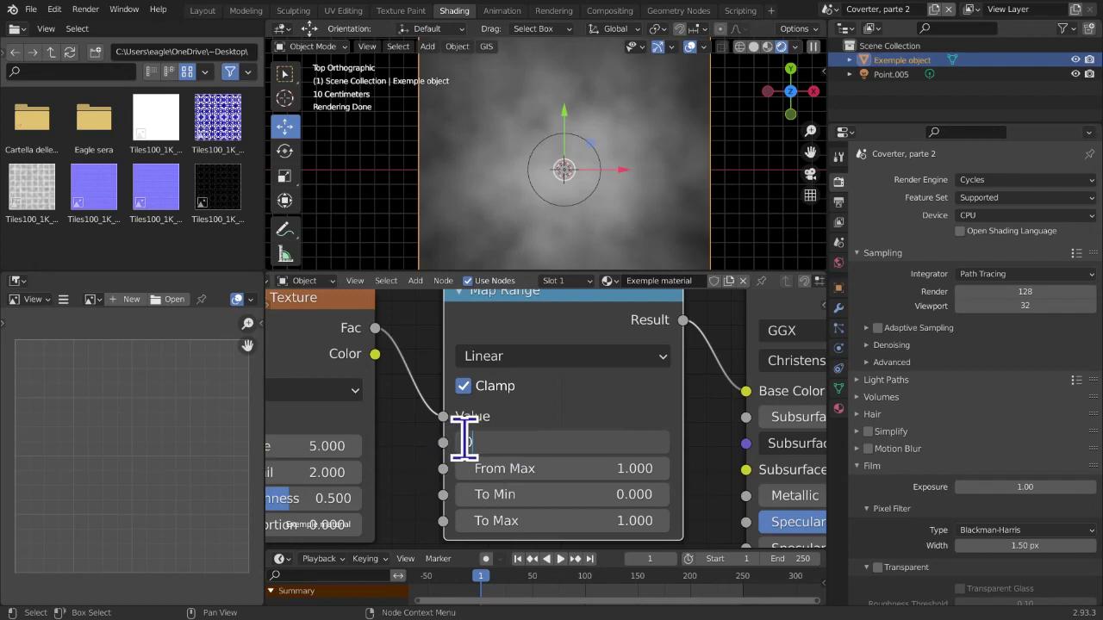
pyautogui.press('Return')
# Reframe the node editor and 3D view, keeping From Min at 0.000
pyautogui.scroll(-2, 446, 338)
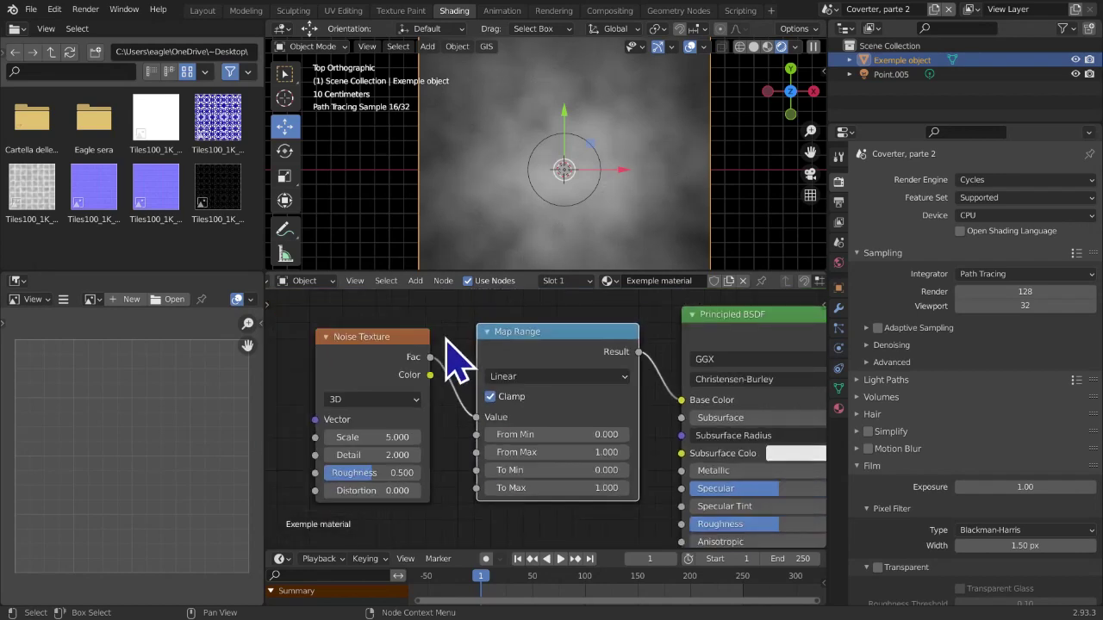
pyautogui.scroll(1, 446, 339)
pyautogui.moveTo(446, 338); pyautogui.dragTo(437, 349, button='middle')
pyautogui.scroll(-3, 442, 346)
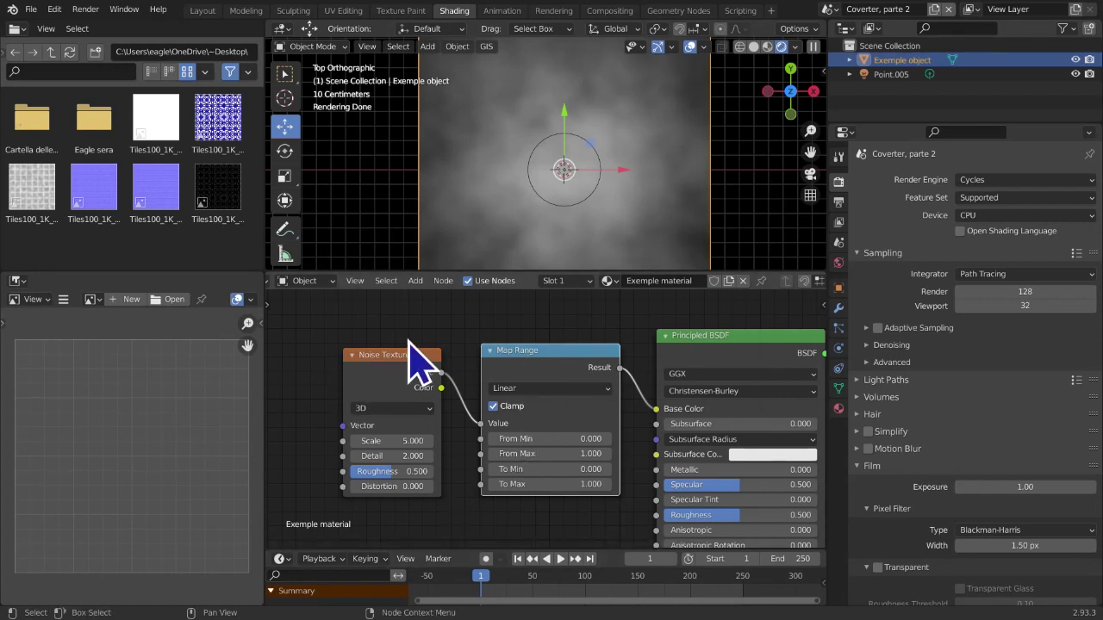
pyautogui.scroll(3, 435, 405)
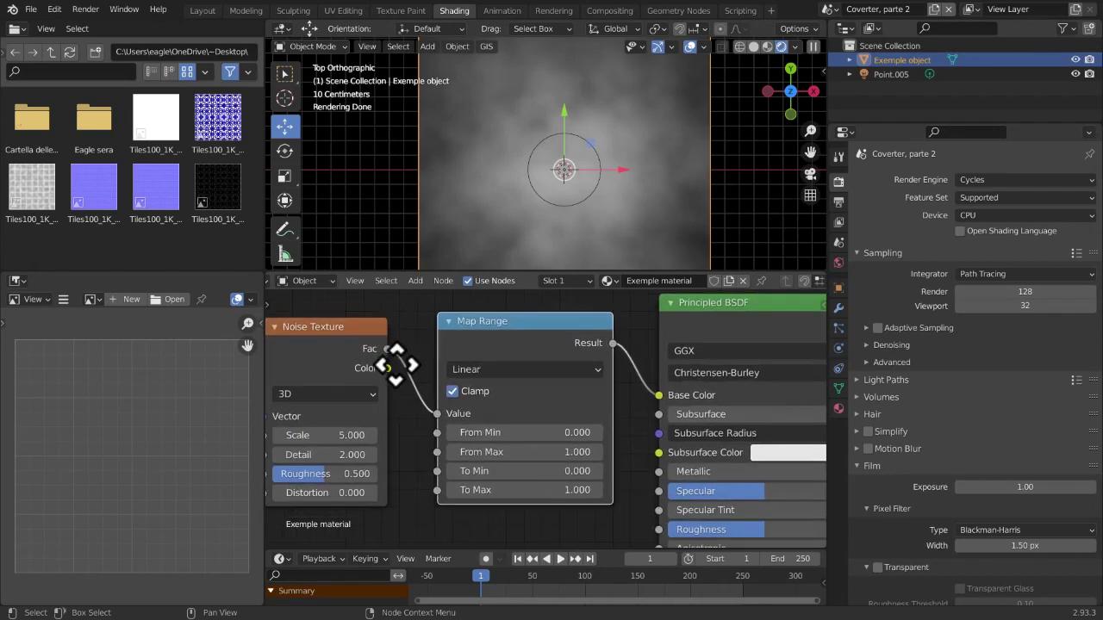
pyautogui.click(435, 387)
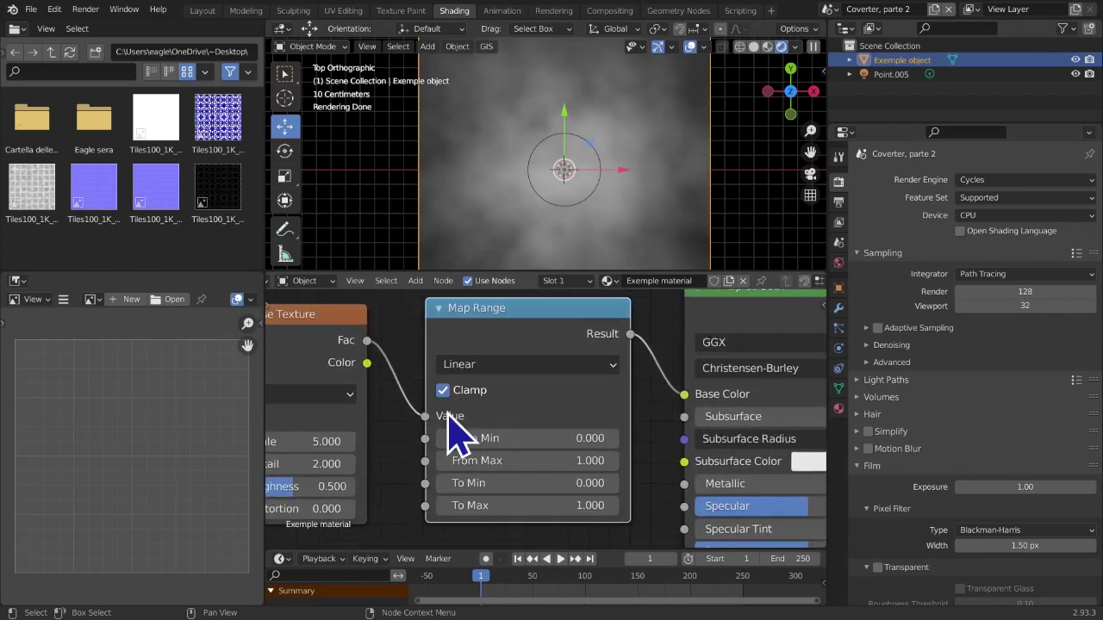
pyautogui.scroll(-2, 452, 362)
pyautogui.scroll(3, 442, 442)
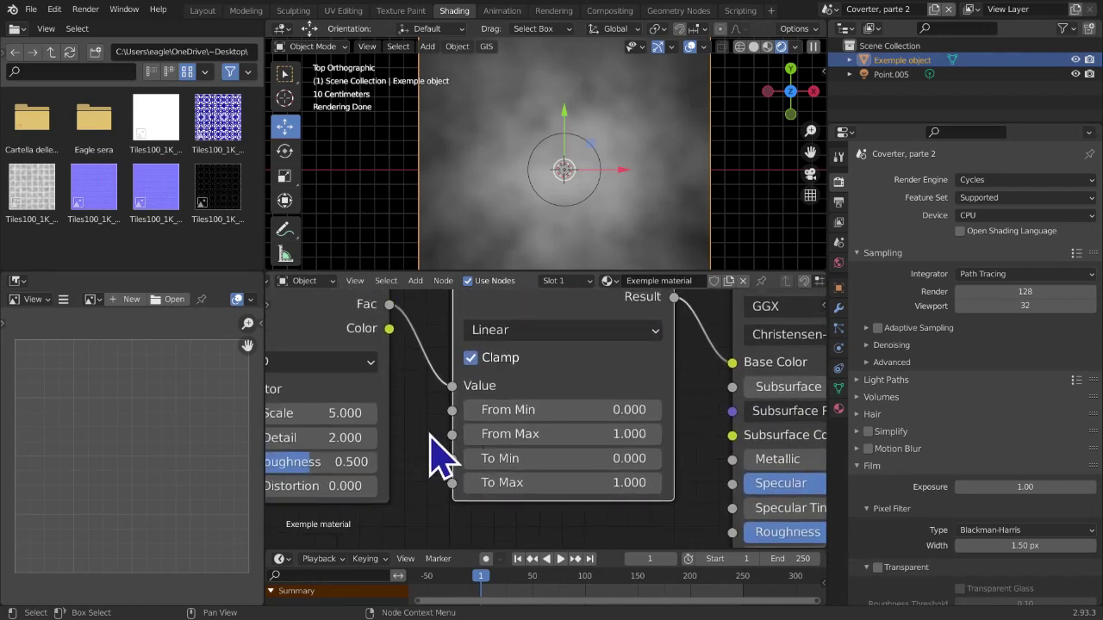
pyautogui.moveTo(810, 152)
pyautogui.mouseDown()
pyautogui.moveTo(820, 123)
pyautogui.moveTo(810, 140)
pyautogui.mouseUp()
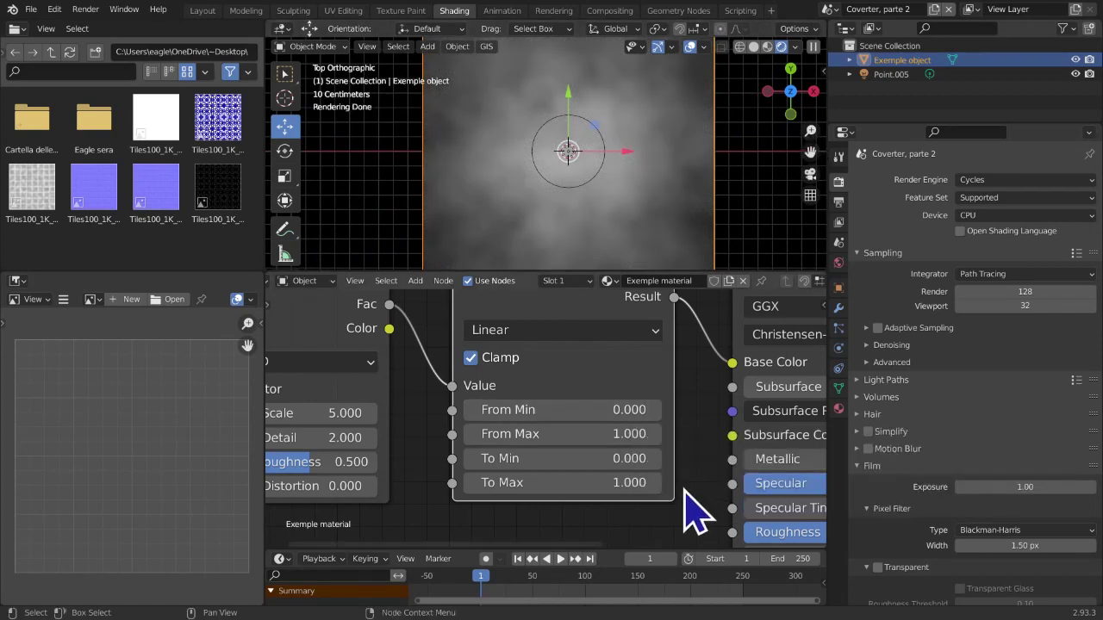
pyautogui.click(571, 418)
pyautogui.press('Return')
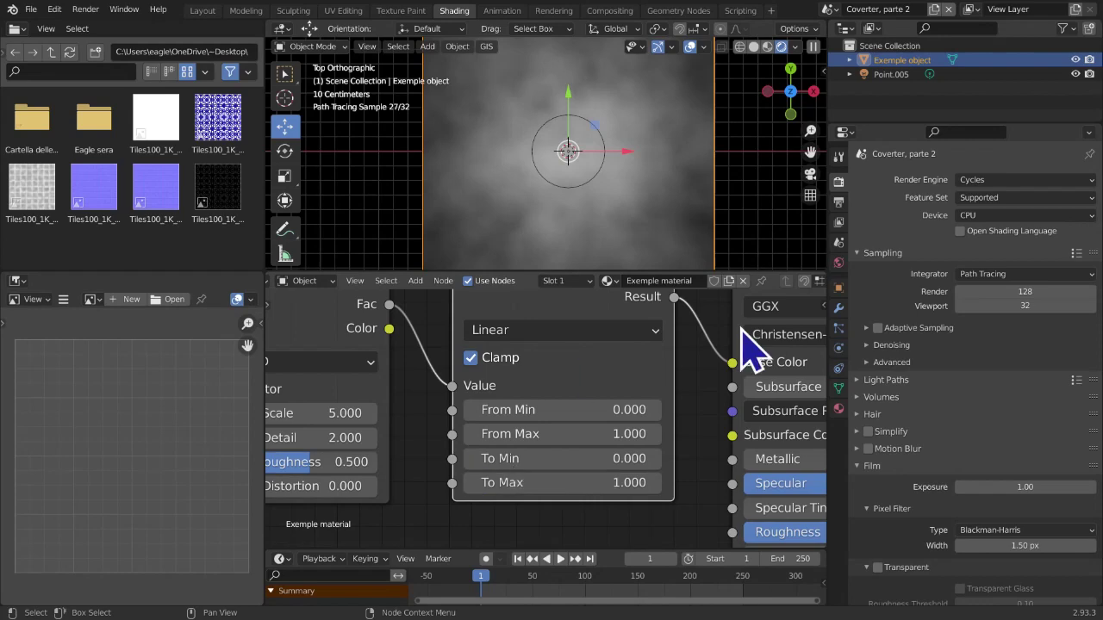
pyautogui.click(572, 416)
pyautogui.press('Return')
# Step From Min up to 0.7 and back down, leaving it at exactly 0
pyautogui.click(654, 411)
pyautogui.click(654, 411)
pyautogui.click(654, 411)
pyautogui.click(654, 411)
pyautogui.click(654, 411)
pyautogui.click(653, 411)
pyautogui.click(651, 411)
pyautogui.click(472, 411)
pyautogui.click(472, 411)
pyautogui.click(473, 411)
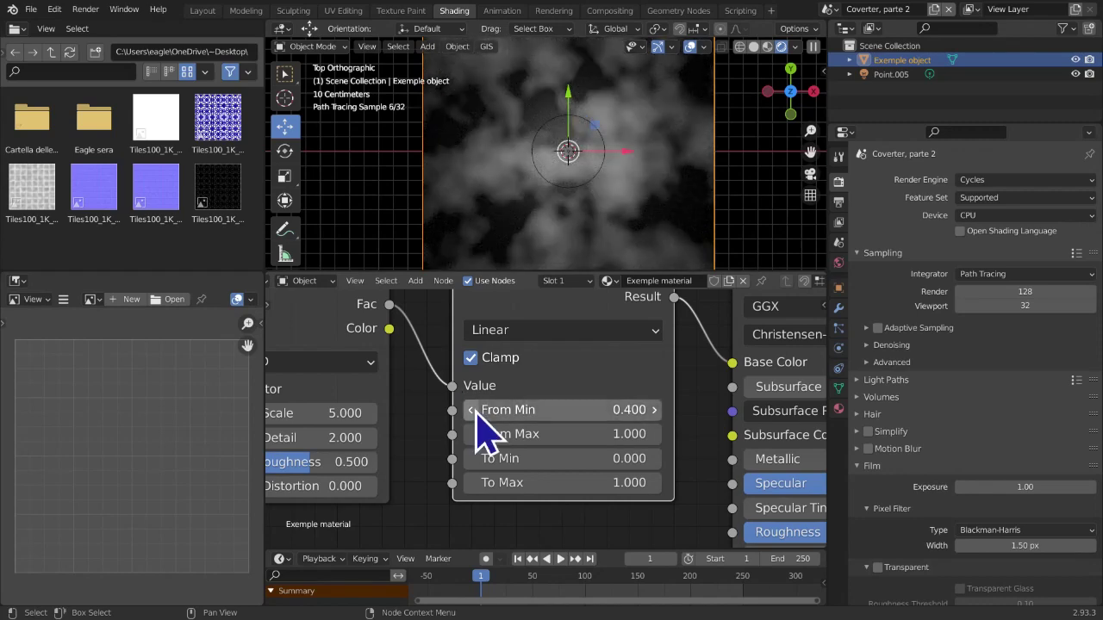
pyautogui.click(472, 411)
pyautogui.click(472, 411)
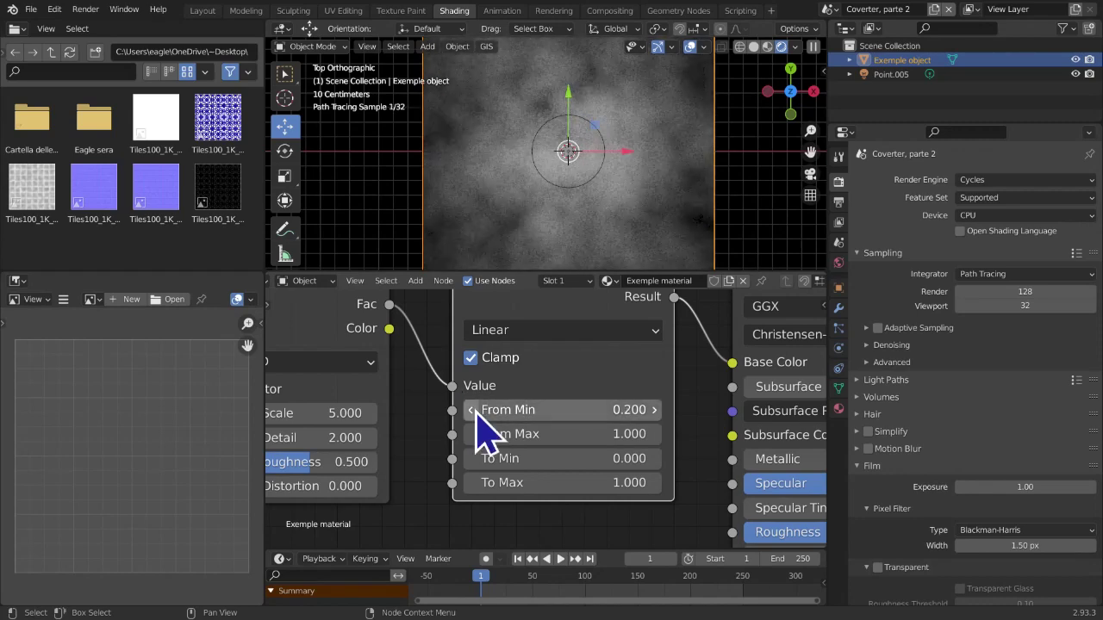
pyautogui.click(472, 411)
pyautogui.click(474, 410)
pyautogui.click(638, 411)
pyautogui.write('0')
pyautogui.press('Return')
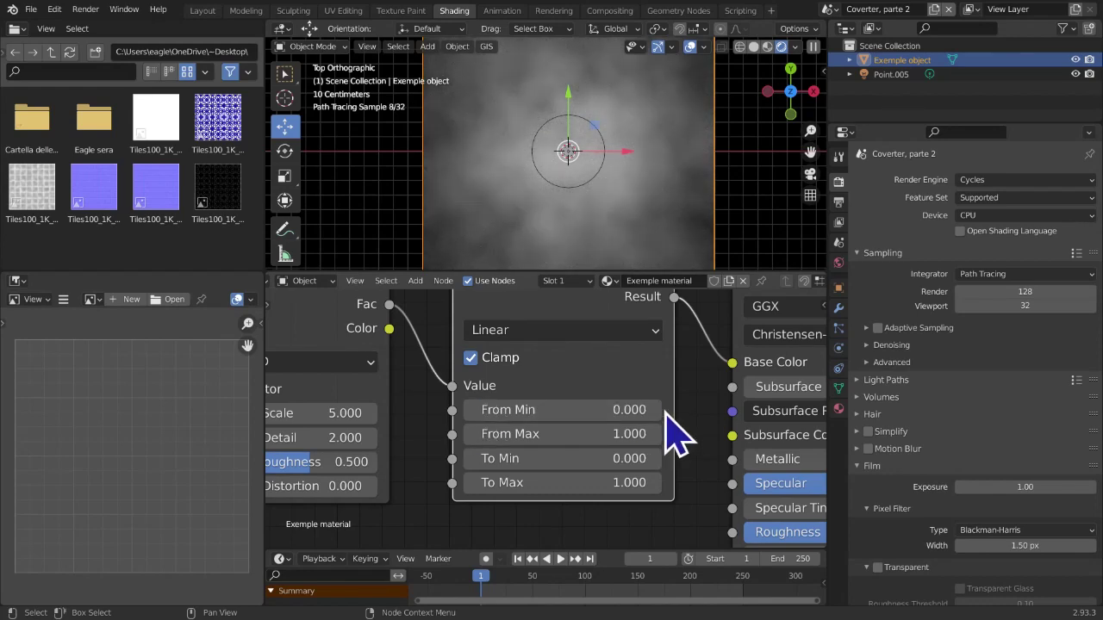
# Set the Map Range From Min to 0.5
pyautogui.scroll(2, 547, 413)
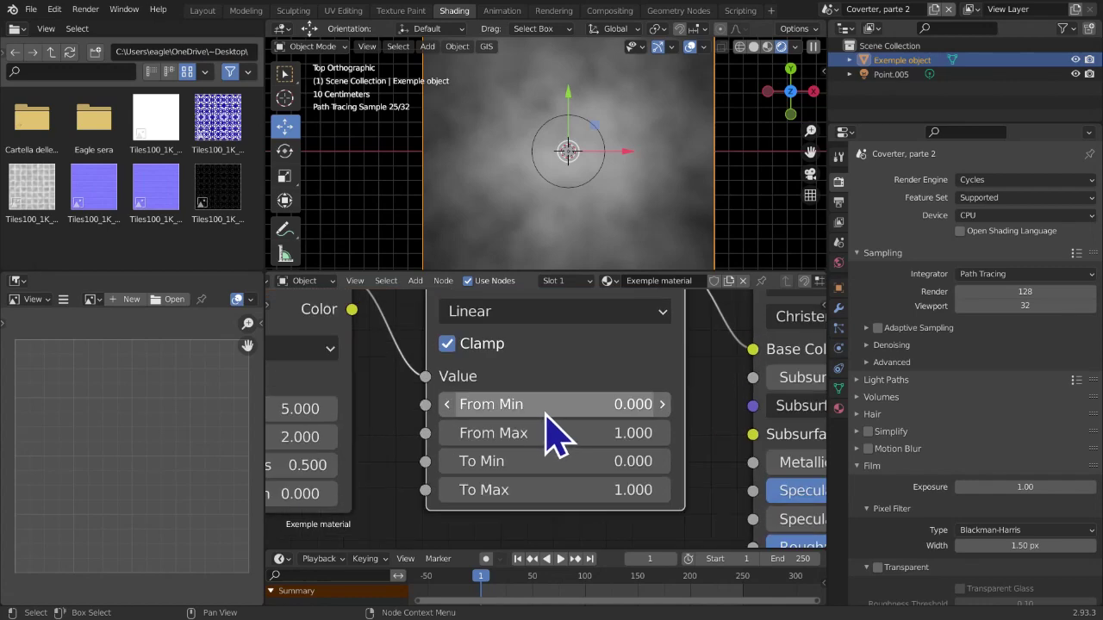
pyautogui.click(621, 404)
pyautogui.write('.')
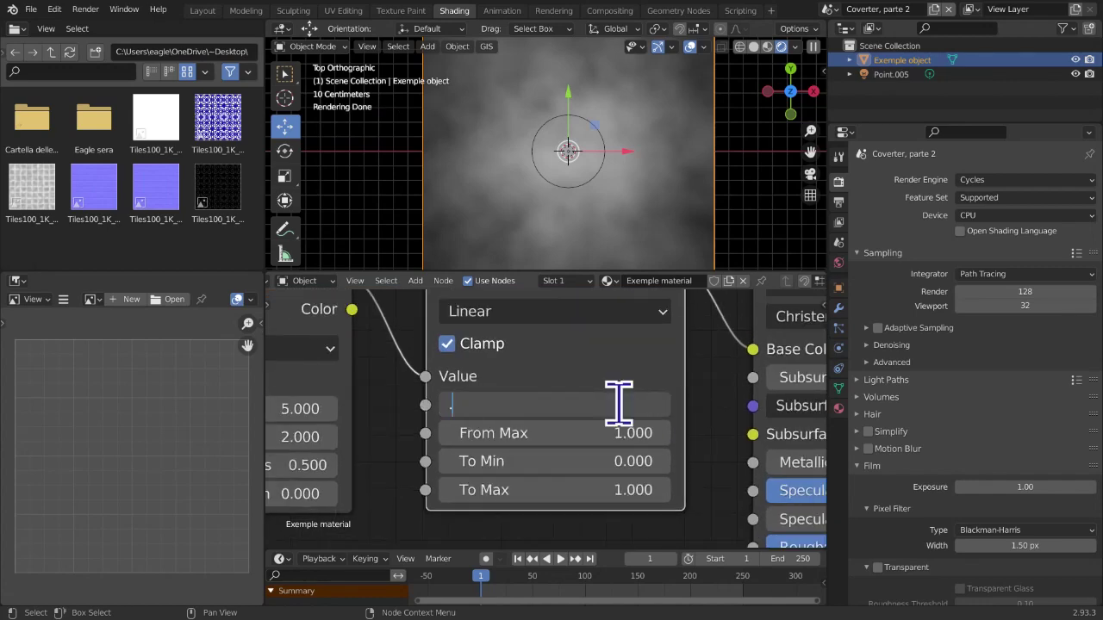
pyautogui.write('5')
pyautogui.press('Return')
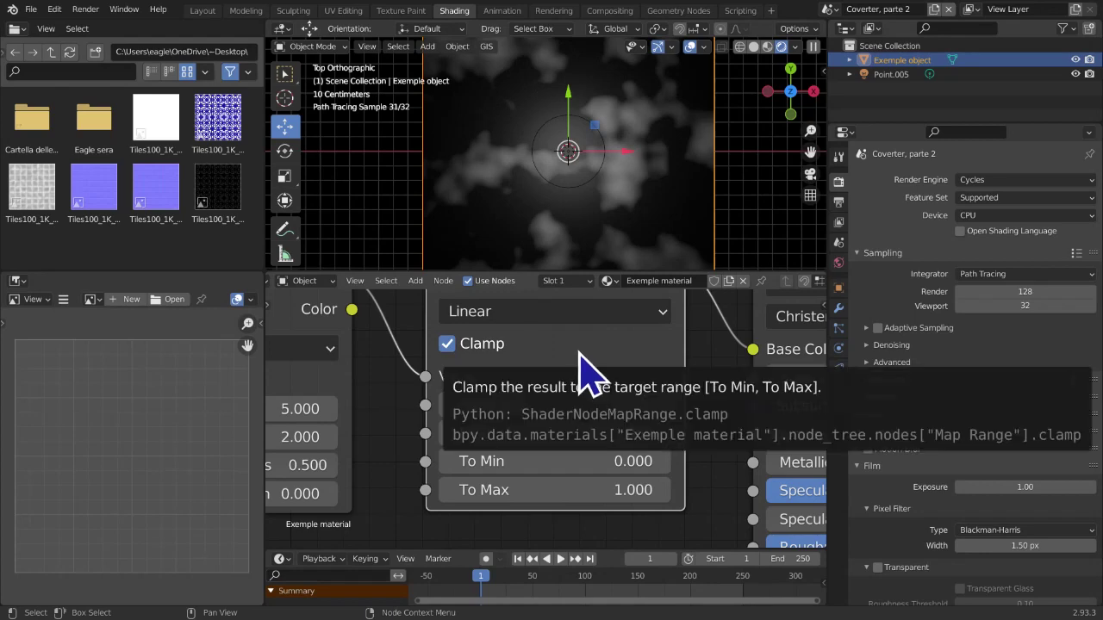
pyautogui.scroll(-3, 594, 466)
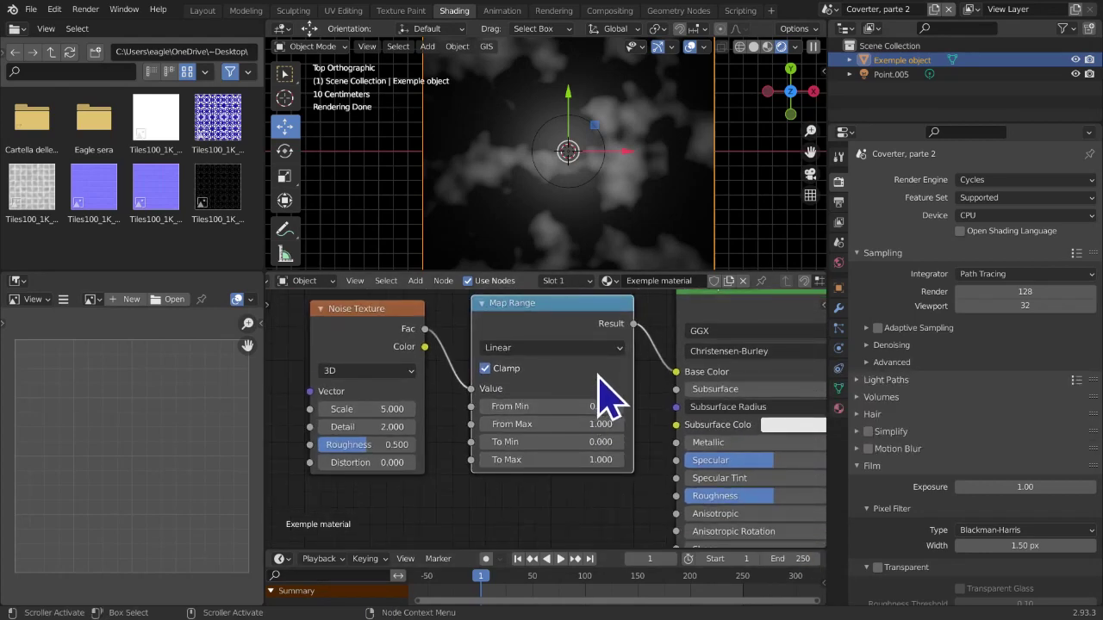
pyautogui.click(548, 407)
pyautogui.write('0.5')
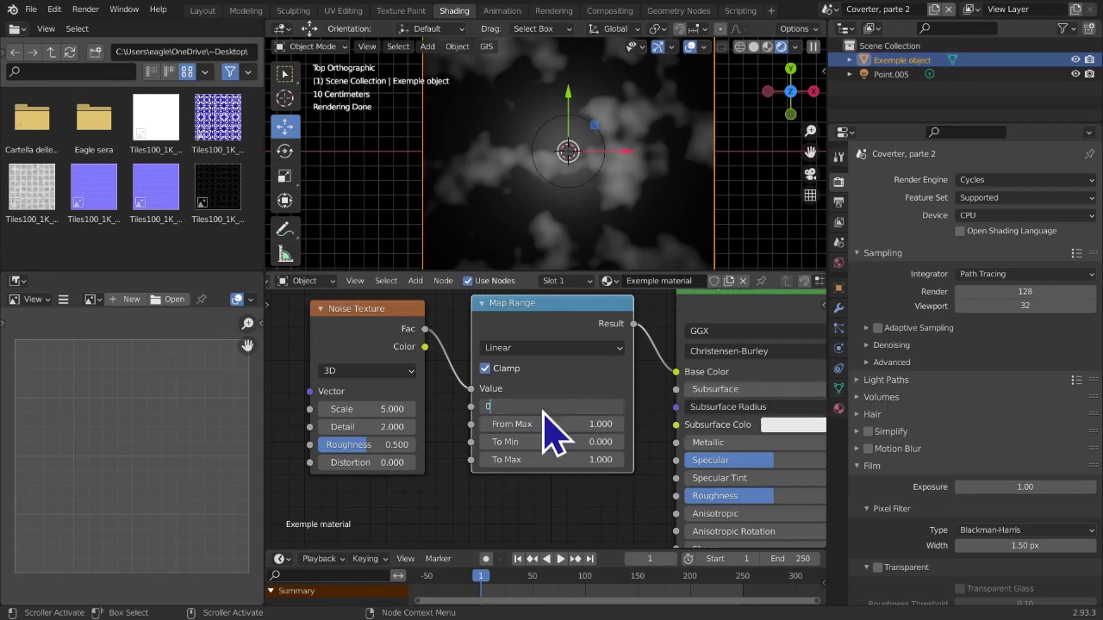
pyautogui.press('Return')
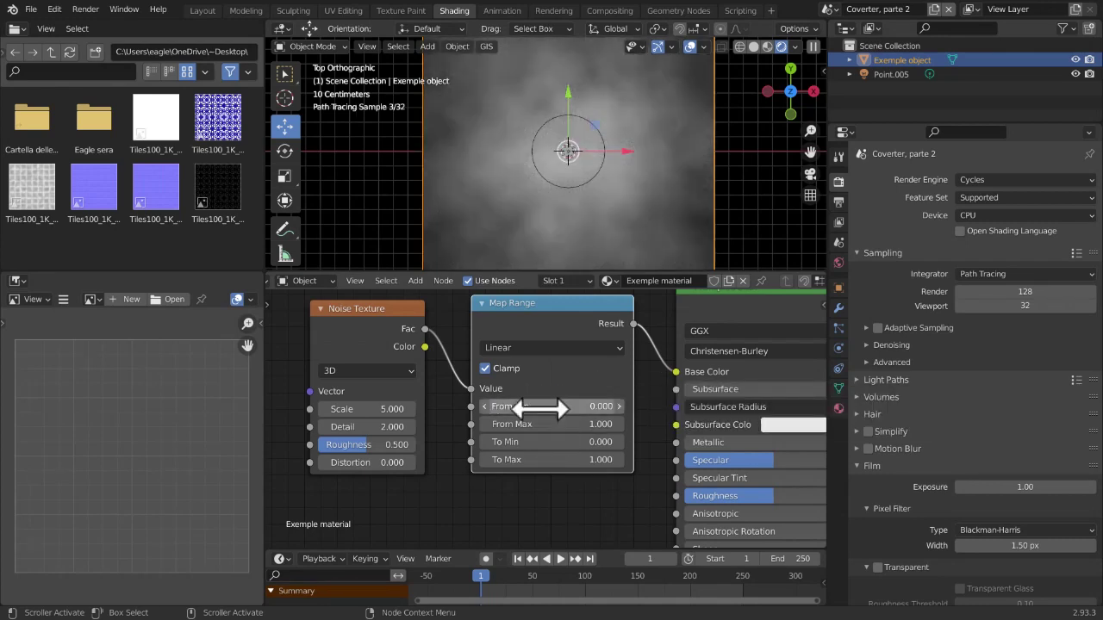
# Try From Min at 0.6 and 0.4, then reset it to 0
pyautogui.click(623, 407)
pyautogui.click(622, 406)
pyautogui.click(622, 407)
pyautogui.click(622, 406)
pyautogui.click(623, 406)
pyautogui.click(619, 406)
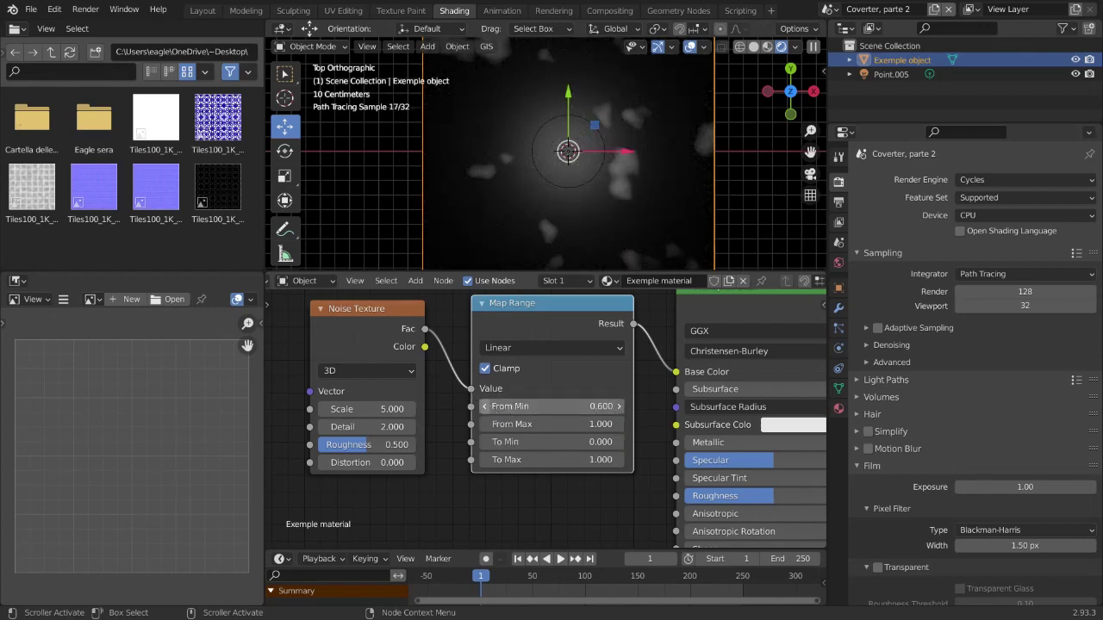
pyautogui.click(491, 406)
pyautogui.click(491, 407)
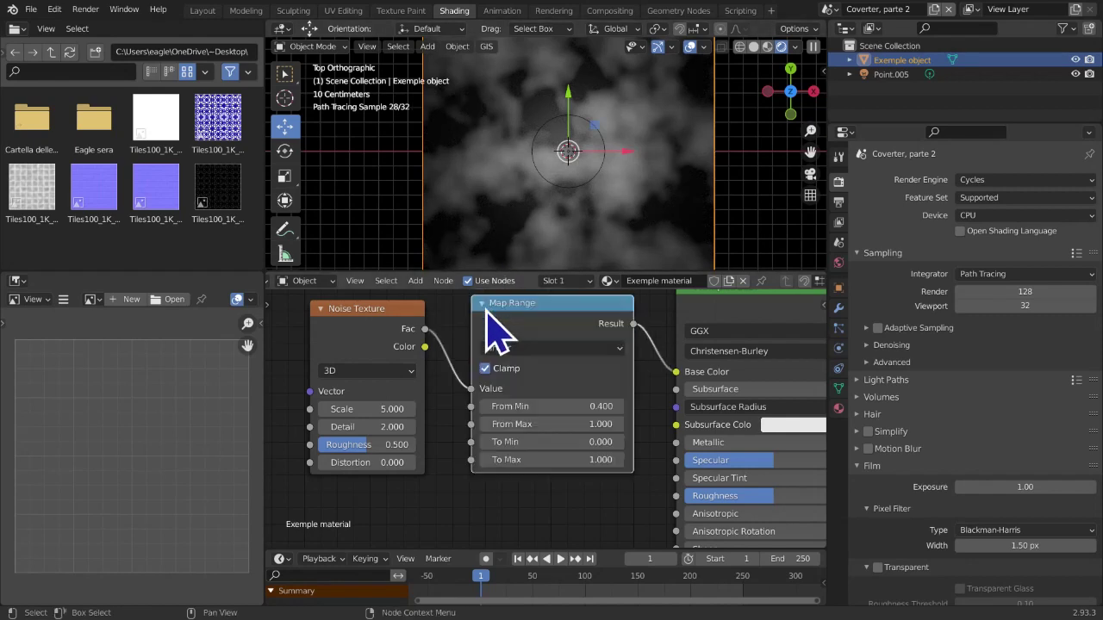
pyautogui.click(591, 412)
pyautogui.write('0')
pyautogui.press('Return')
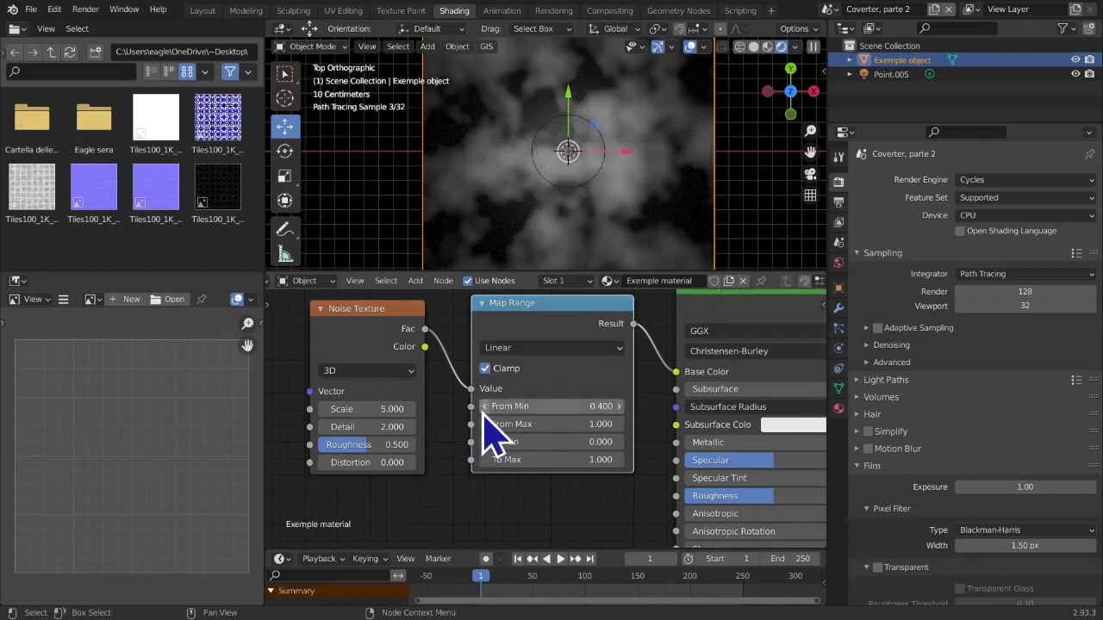
# Set From Min to 0.4 for darker, higher-contrast clouds
pyautogui.scroll(-2, 479, 372)
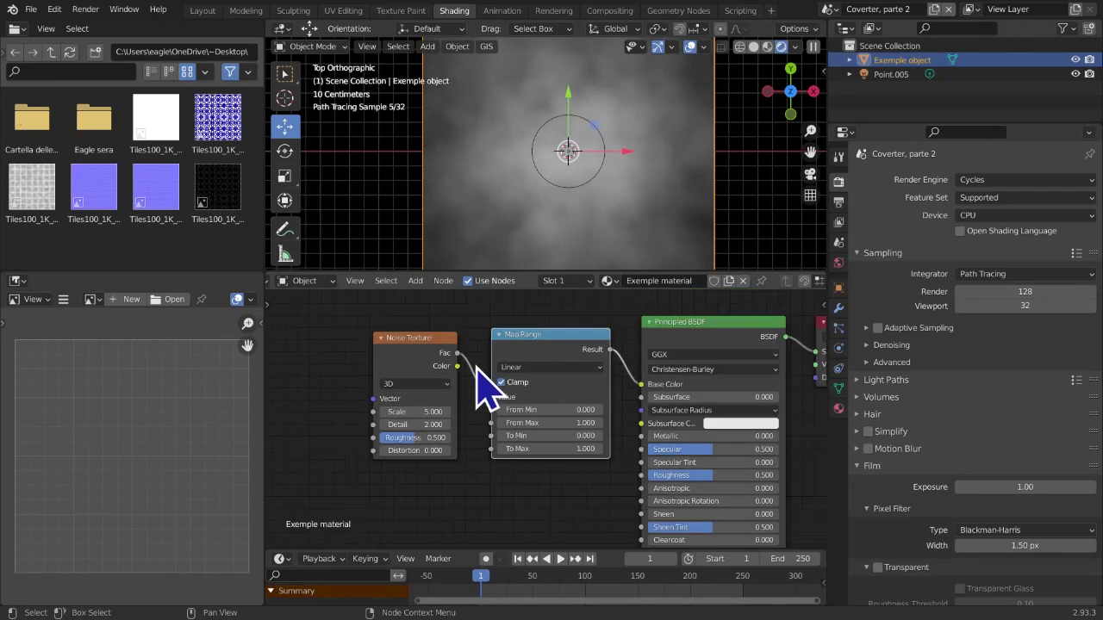
pyautogui.scroll(5, 603, 398)
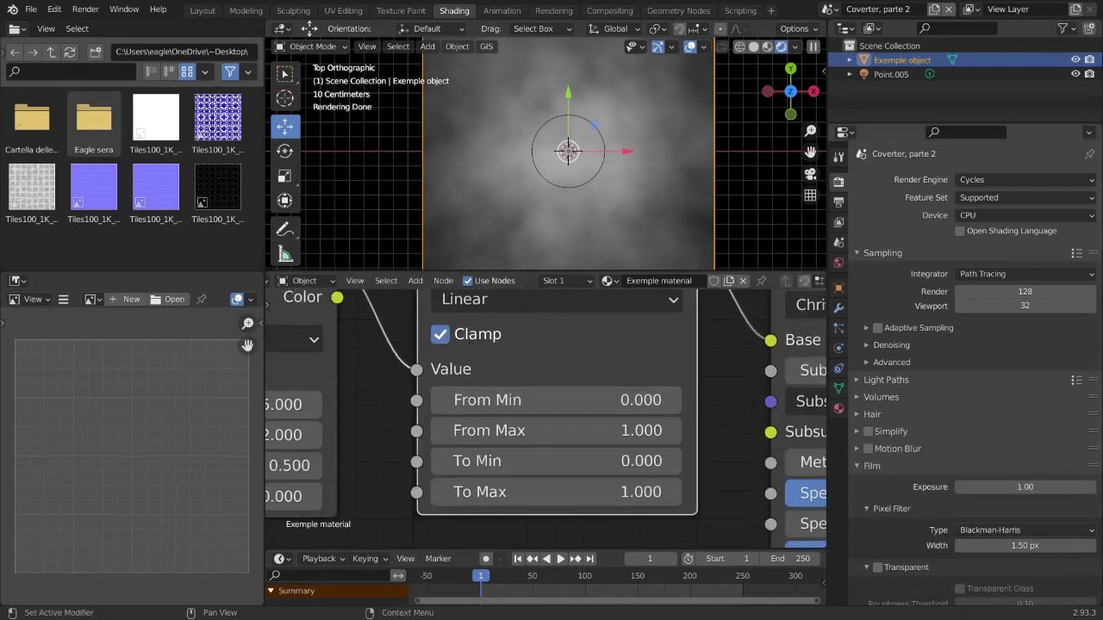
pyautogui.click(632, 399)
pyautogui.write('.4')
pyautogui.press('Return')
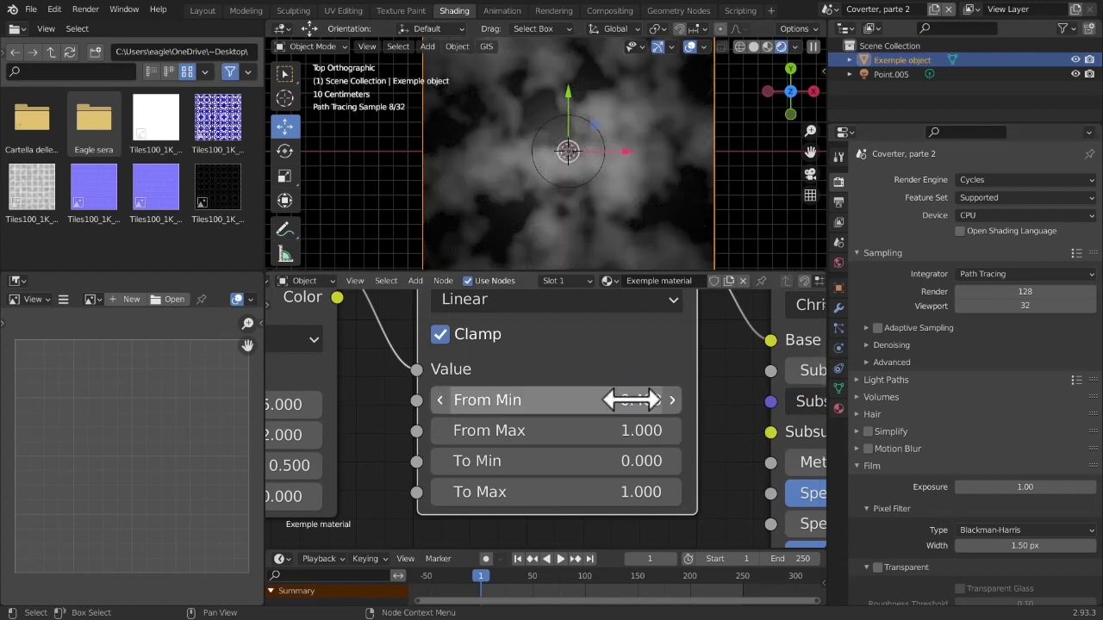
# Orbit the plane and compare From Min values between 0 and 0.7, ending at 0
pyautogui.moveTo(664, 267); pyautogui.dragTo(698, 177, button='middle')
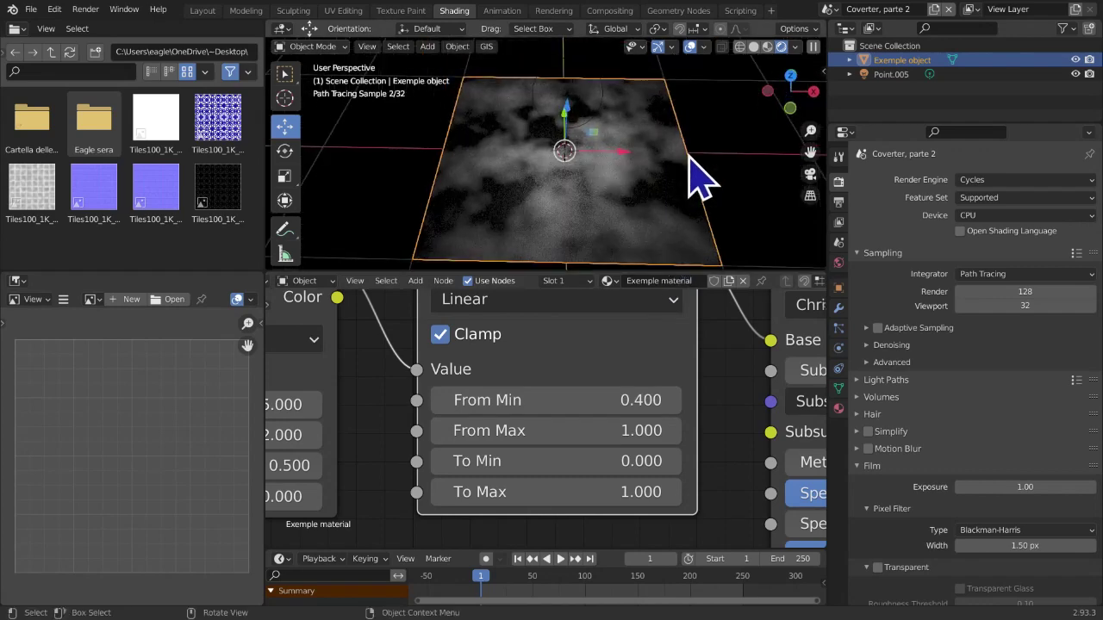
pyautogui.click(439, 400)
pyautogui.click(439, 400)
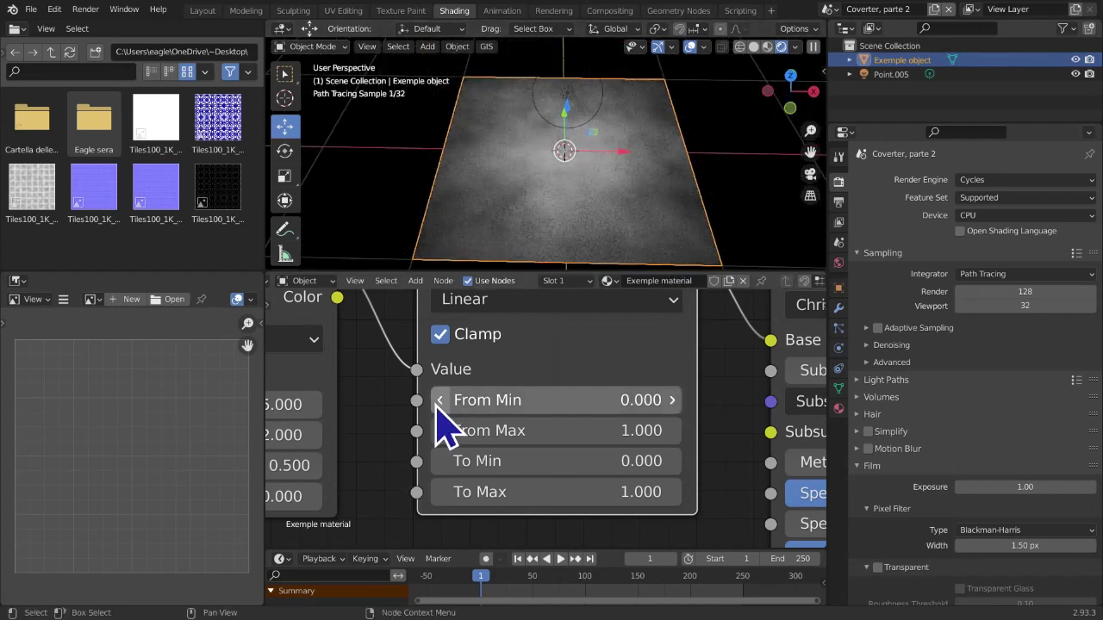
pyautogui.click(676, 399)
pyautogui.click(677, 400)
pyautogui.click(676, 399)
pyautogui.click(677, 399)
pyautogui.click(676, 399)
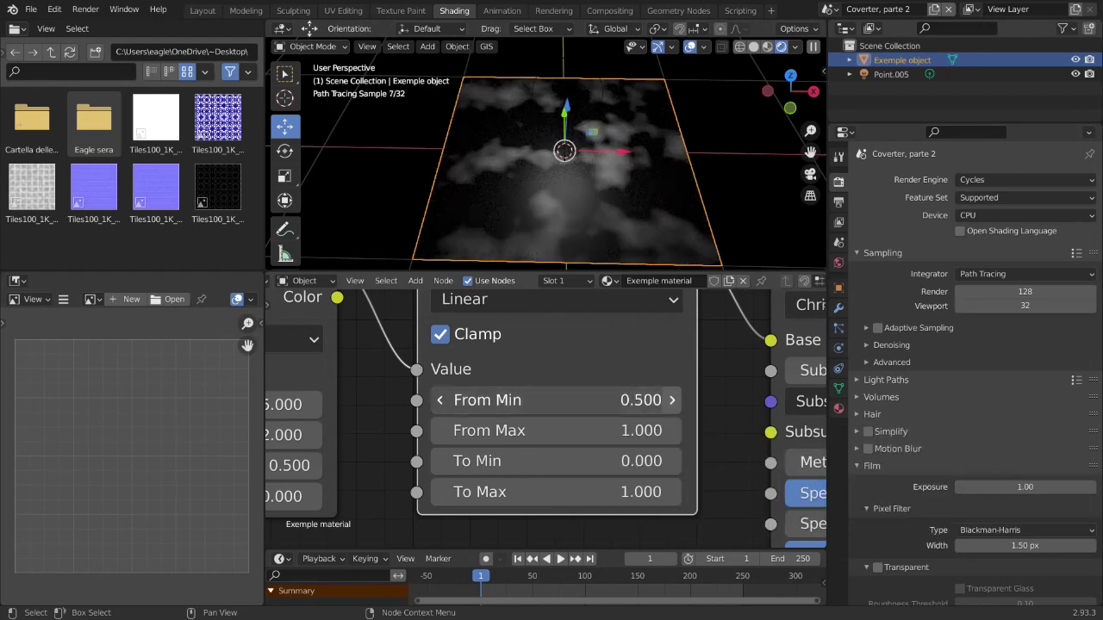
pyautogui.click(674, 400)
pyautogui.click(671, 400)
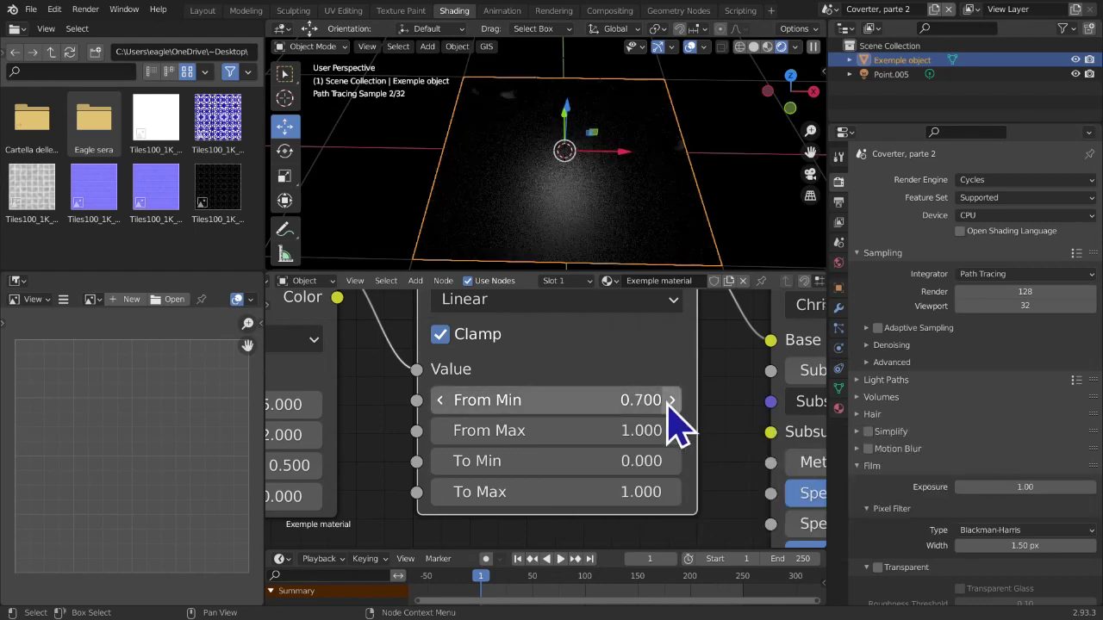
pyautogui.click(441, 401)
pyautogui.click(441, 400)
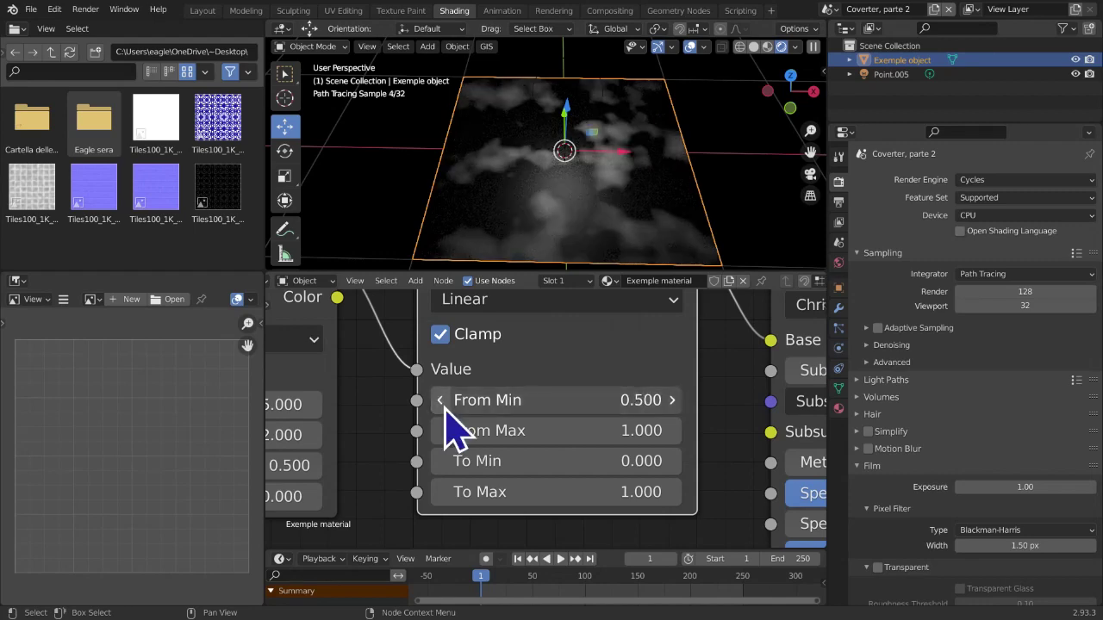
pyautogui.click(442, 400)
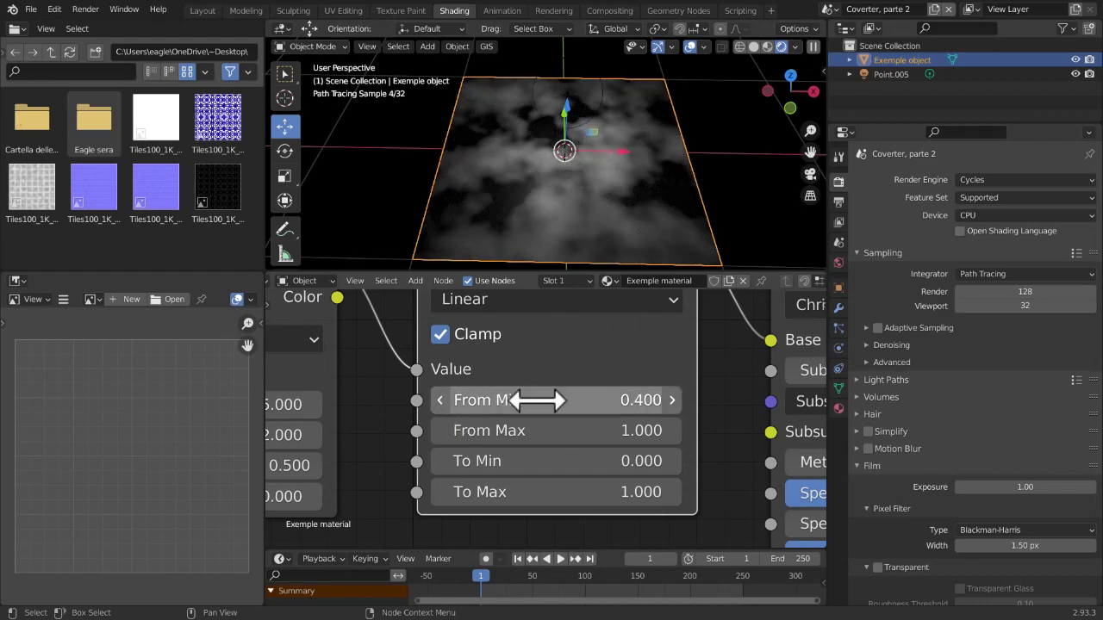
pyautogui.click(441, 401)
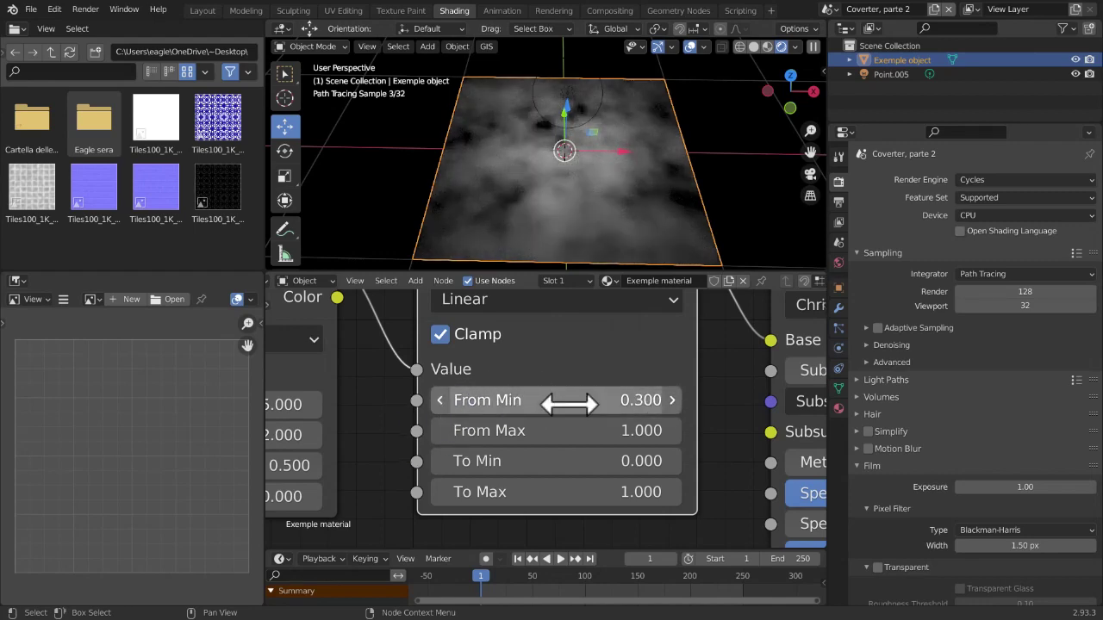
pyautogui.click(441, 401)
pyautogui.click(441, 401)
pyautogui.click(441, 401)
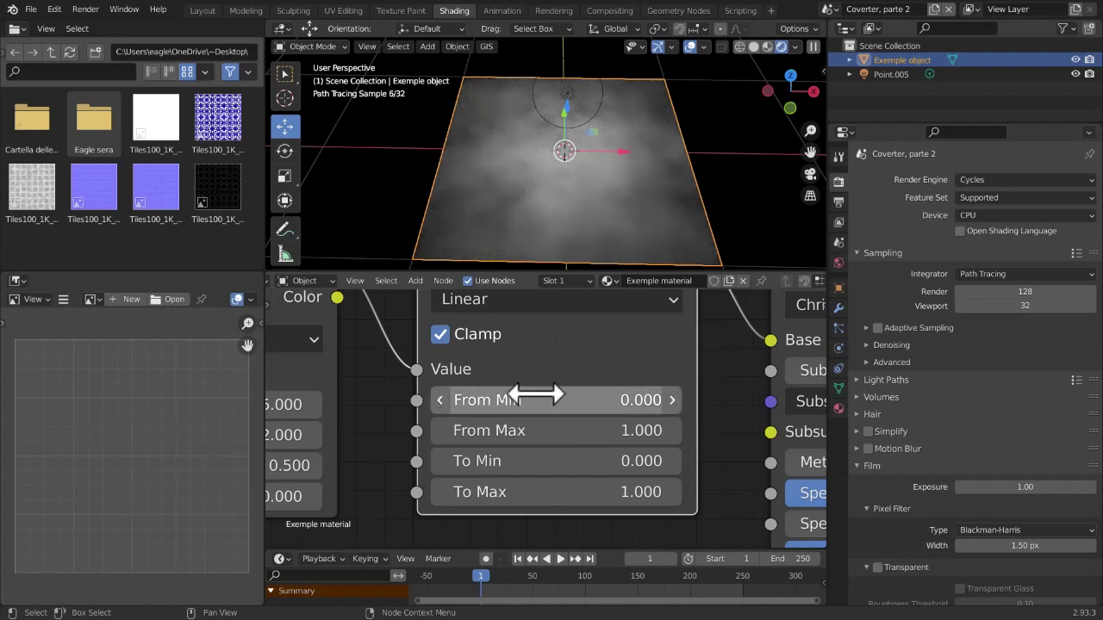
pyautogui.click(389, 418)
# Step From Min up five increments and back to 0, keeping From Max at 1.0
pyautogui.moveTo(438, 422); pyautogui.dragTo(379, 400, button='middle')
pyautogui.click(614, 375)
pyautogui.click(614, 375)
pyautogui.click(615, 375)
pyautogui.click(614, 376)
pyautogui.click(614, 375)
pyautogui.click(614, 376)
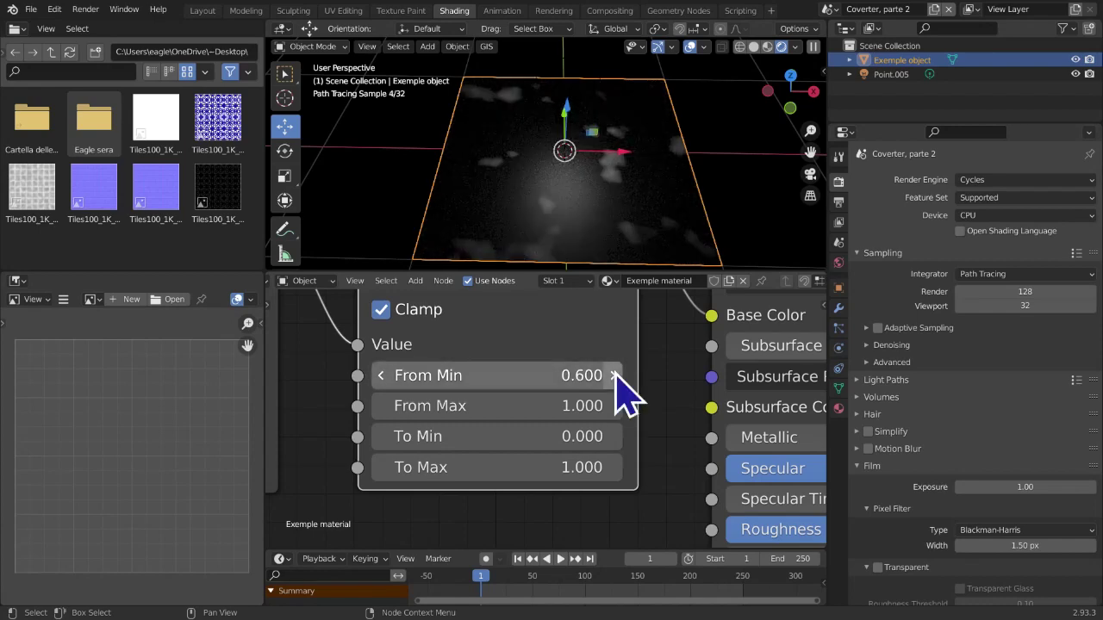
pyautogui.click(614, 375)
pyautogui.click(380, 375)
pyautogui.click(380, 375)
pyautogui.click(380, 376)
pyautogui.click(380, 376)
pyautogui.click(380, 375)
pyautogui.click(380, 376)
pyautogui.click(379, 376)
pyautogui.click(405, 407)
pyautogui.press('Return')
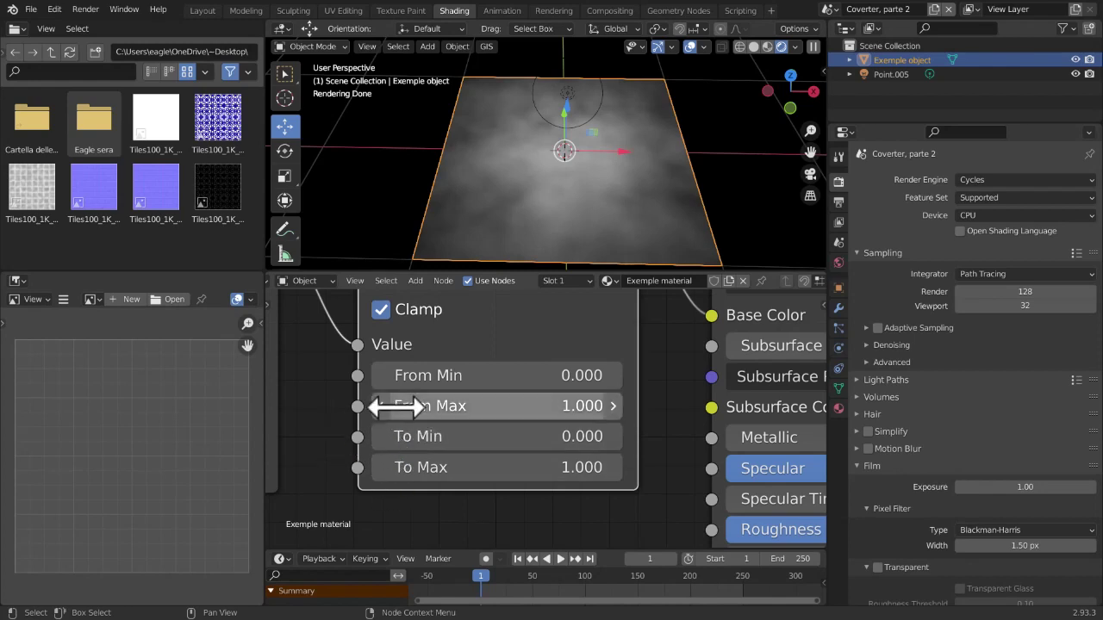
pyautogui.keyDown('ctrl'); pyautogui.scroll(-5, 384, 412); pyautogui.keyUp('ctrl')
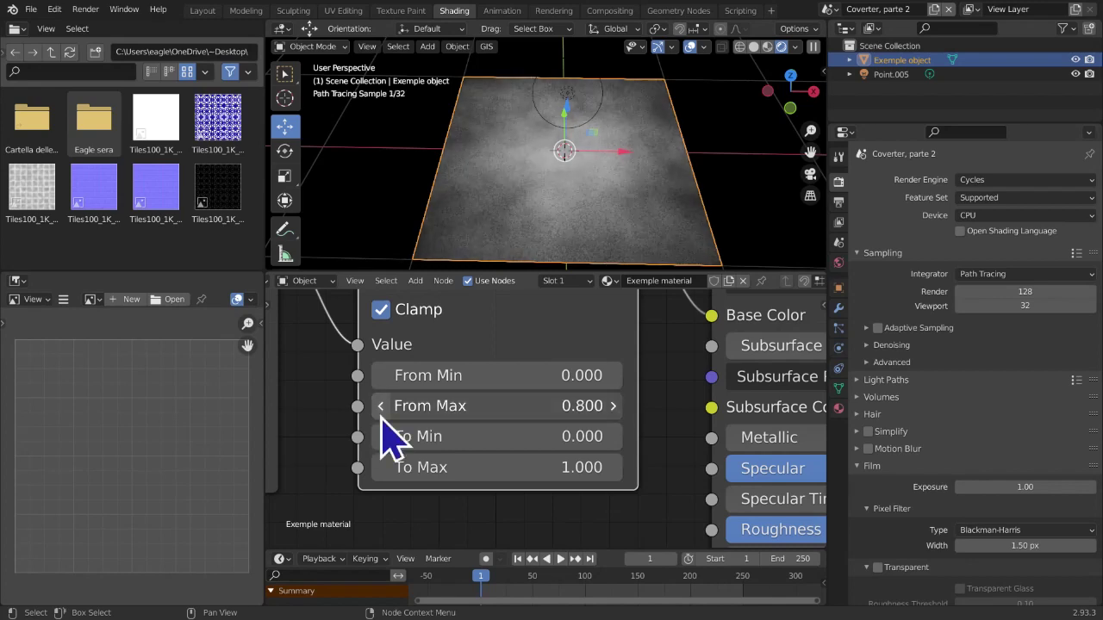
pyautogui.keyDown('ctrl'); pyautogui.scroll(-2, 383, 414); pyautogui.keyUp('ctrl')
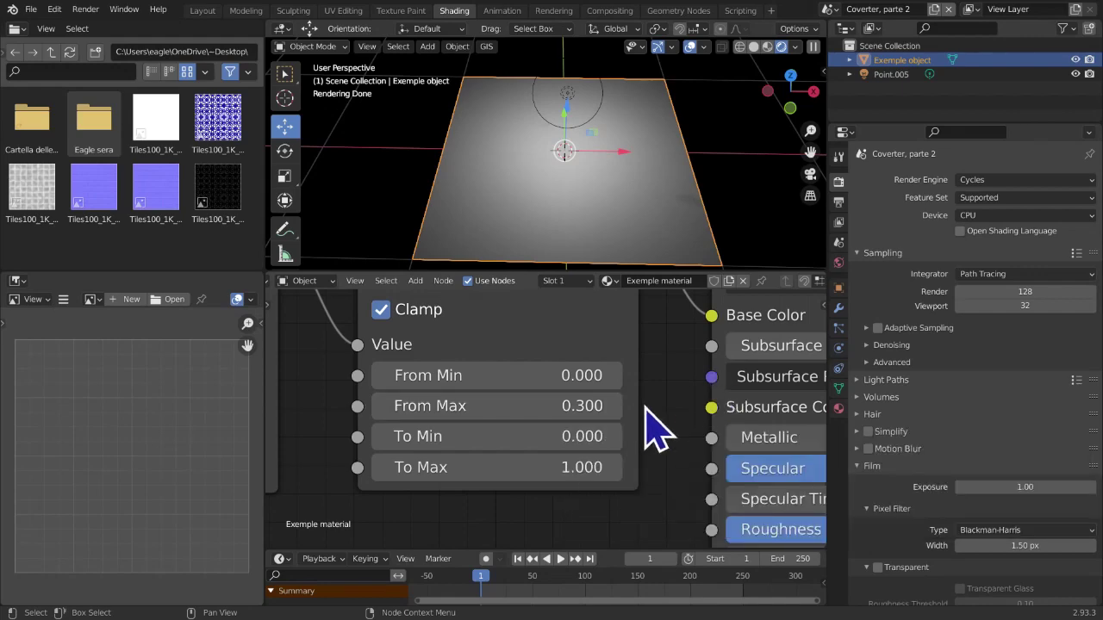
pyautogui.keyDown('ctrl'); pyautogui.scroll(4, 622, 421); pyautogui.keyUp('ctrl')
pyautogui.keyDown('ctrl'); pyautogui.scroll(5, 617, 419); pyautogui.keyUp('ctrl')
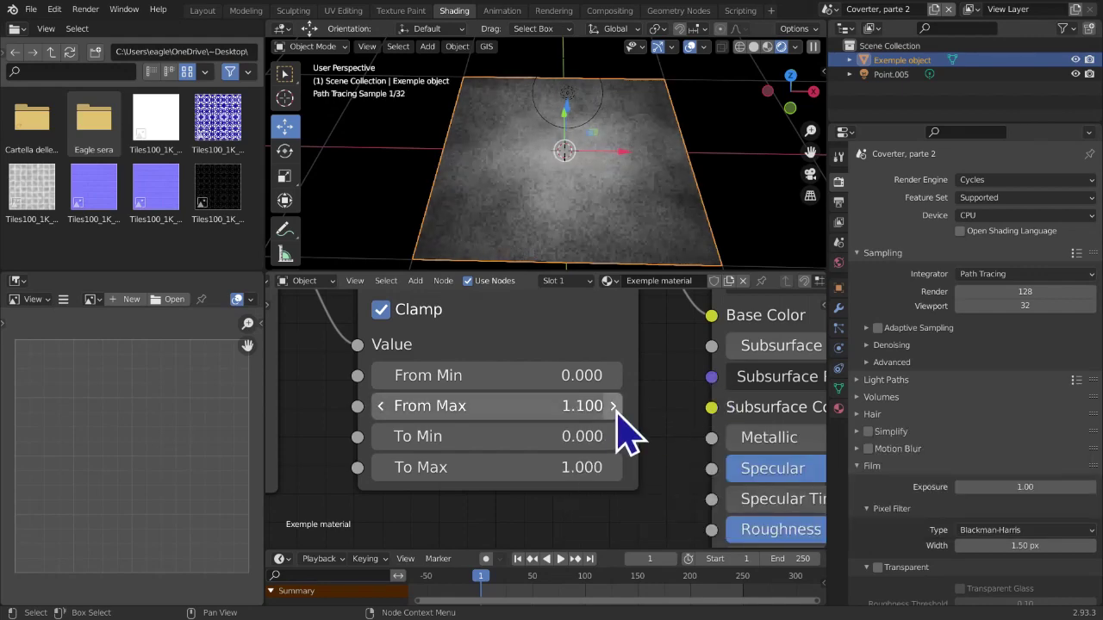
pyautogui.click(381, 408)
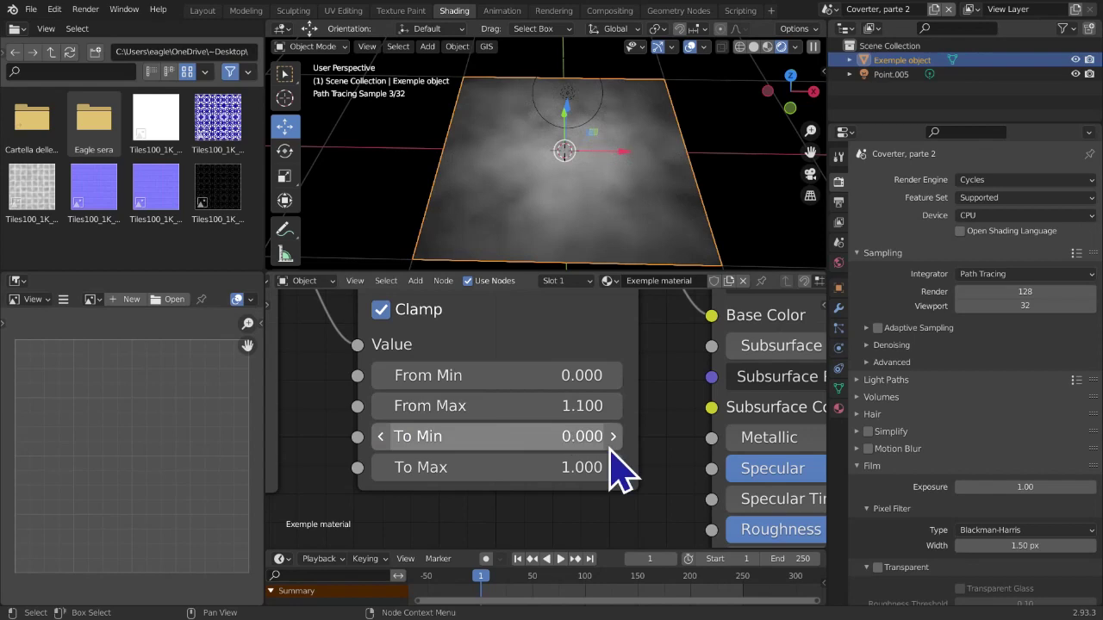
pyautogui.click(384, 412)
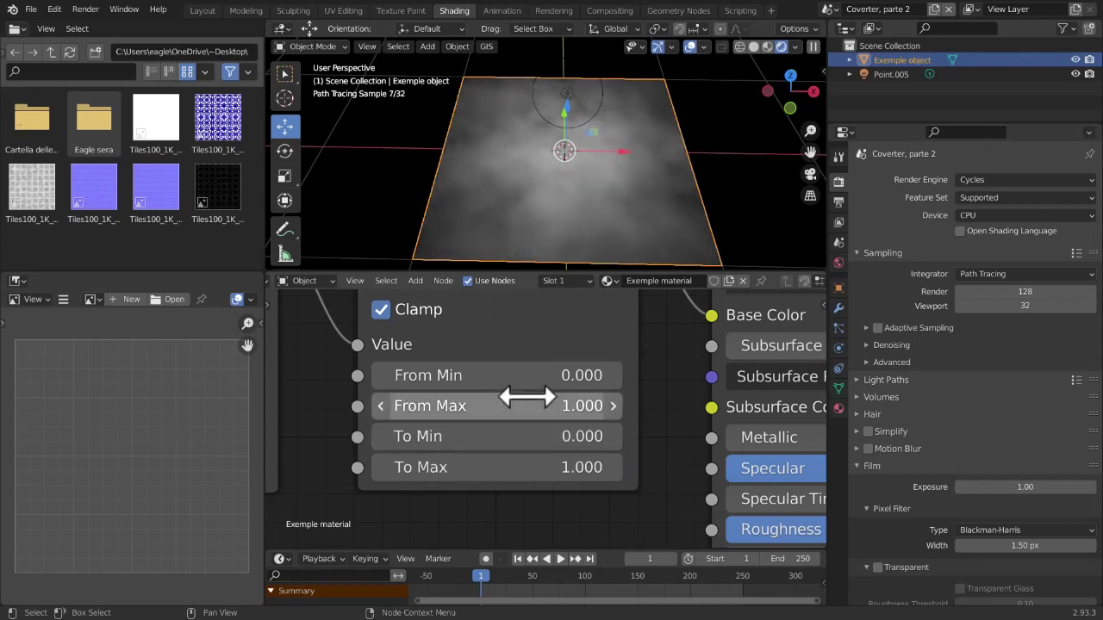
pyautogui.click(608, 377)
pyautogui.click(685, 402)
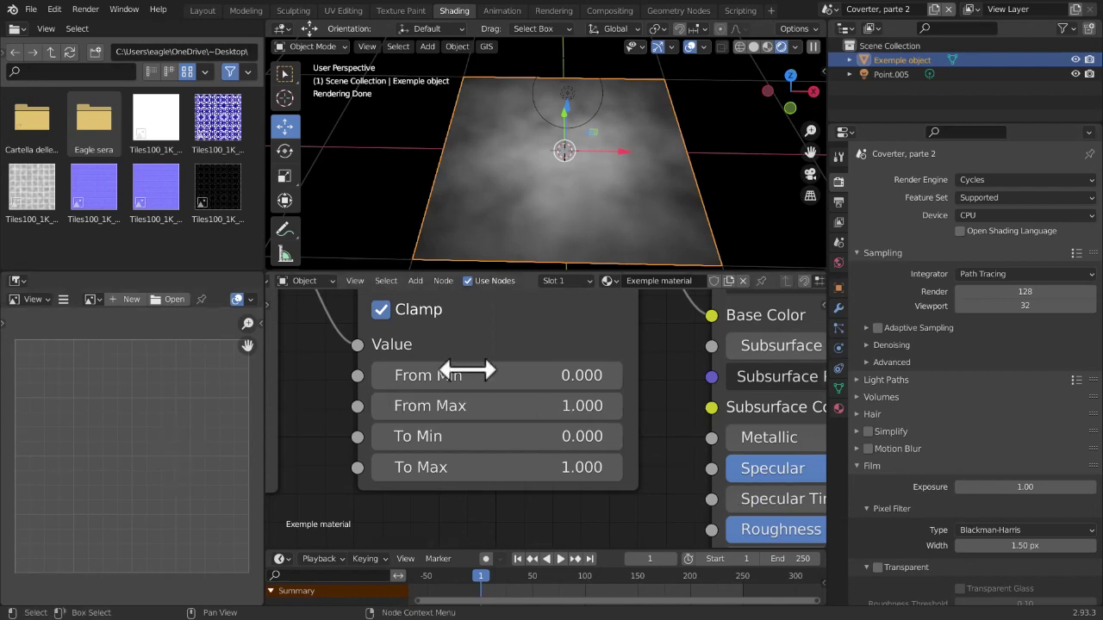
# Keep From Max at 1.0 and test From Min values between 0.2 and 0.4
pyautogui.click(435, 406)
pyautogui.press('Return')
pyautogui.rightClick(530, 407)
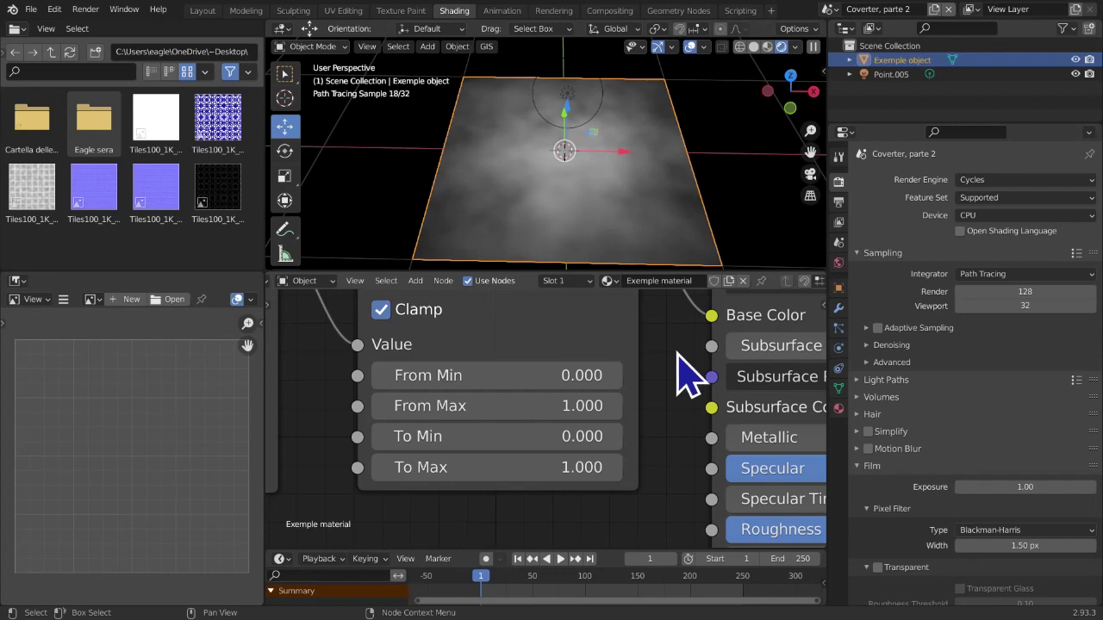
pyautogui.click(615, 380)
pyautogui.click(617, 385)
pyautogui.tripleClick(617, 383)
pyautogui.doubleClick(616, 382)
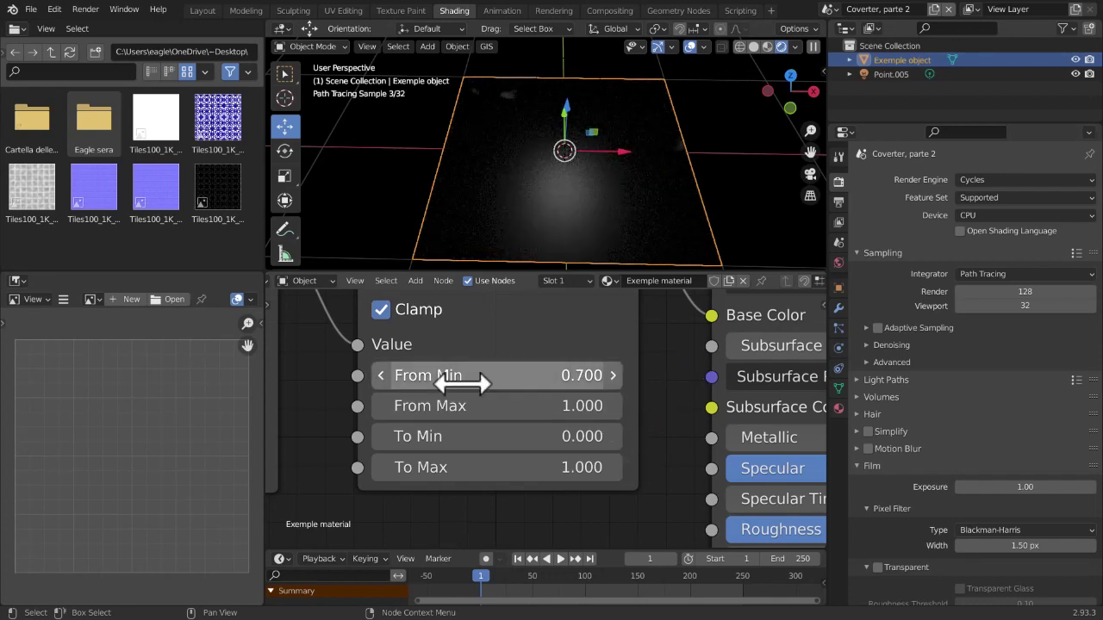
pyautogui.click(381, 377)
pyautogui.doubleClick(382, 377)
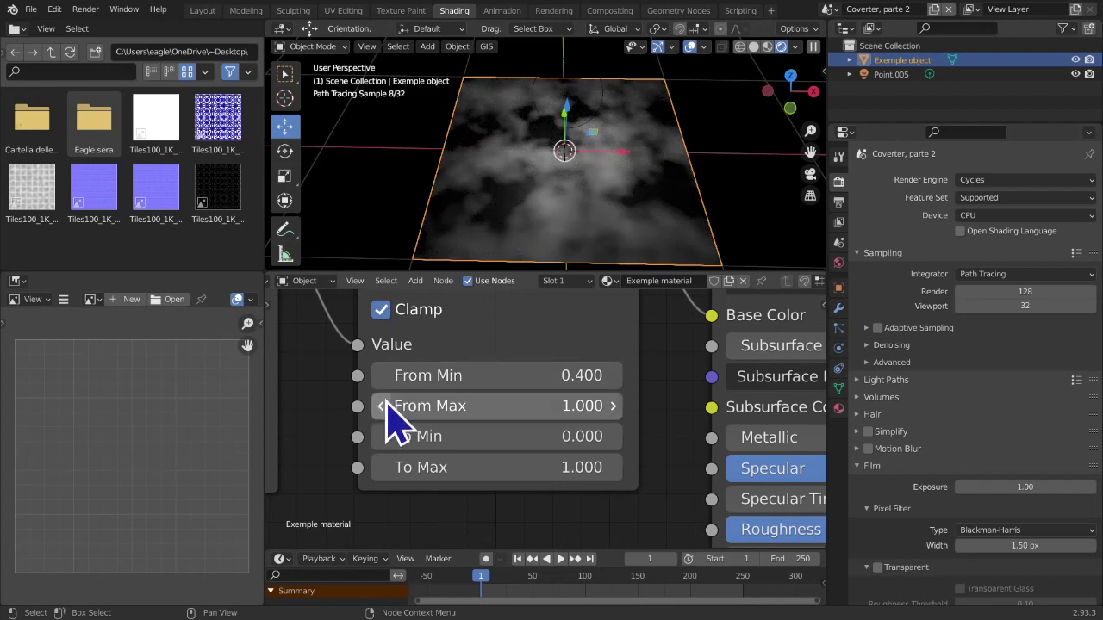
# Test From Max from 0.3 up to 1.1, settling back at 1.000
pyautogui.doubleClick(382, 406)
pyautogui.tripleClick(382, 405)
pyautogui.doubleClick(381, 406)
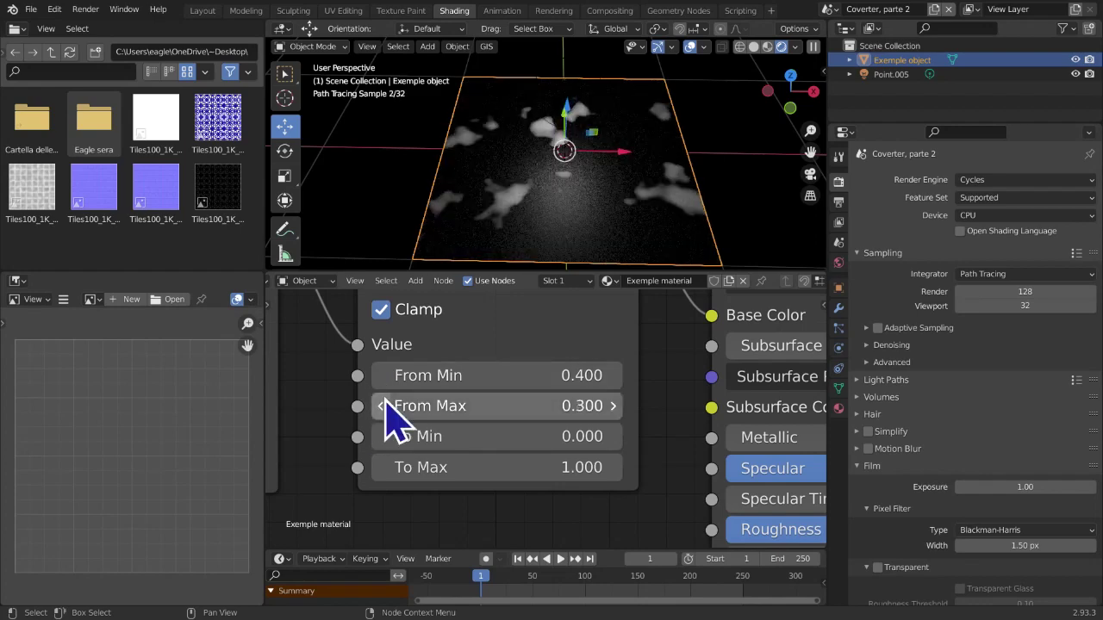
pyautogui.click(618, 408)
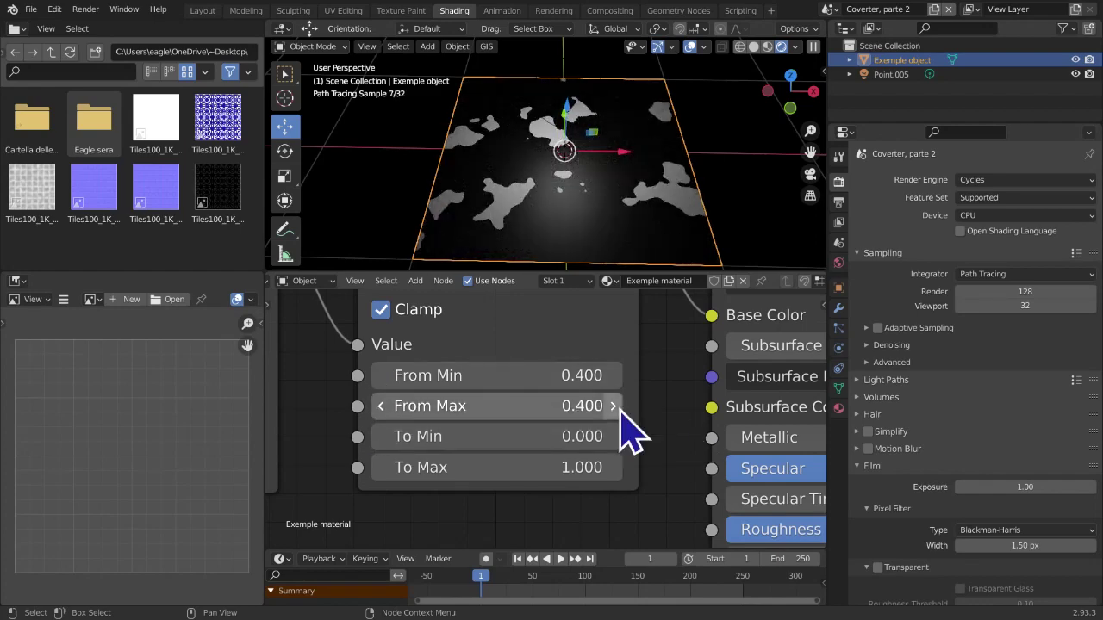
pyautogui.scroll(5, 591, 209)
pyautogui.scroll(-2, 593, 217)
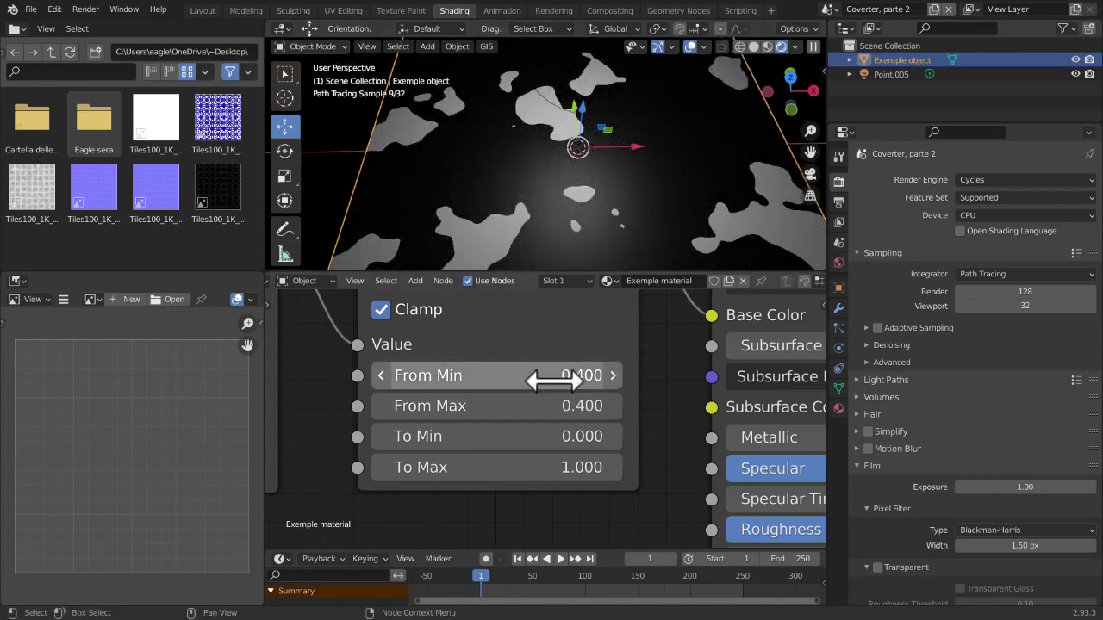
pyautogui.click(613, 406)
pyautogui.click(613, 405)
pyautogui.click(613, 406)
pyautogui.click(612, 408)
pyautogui.click(612, 408)
pyautogui.click(611, 408)
pyautogui.click(611, 409)
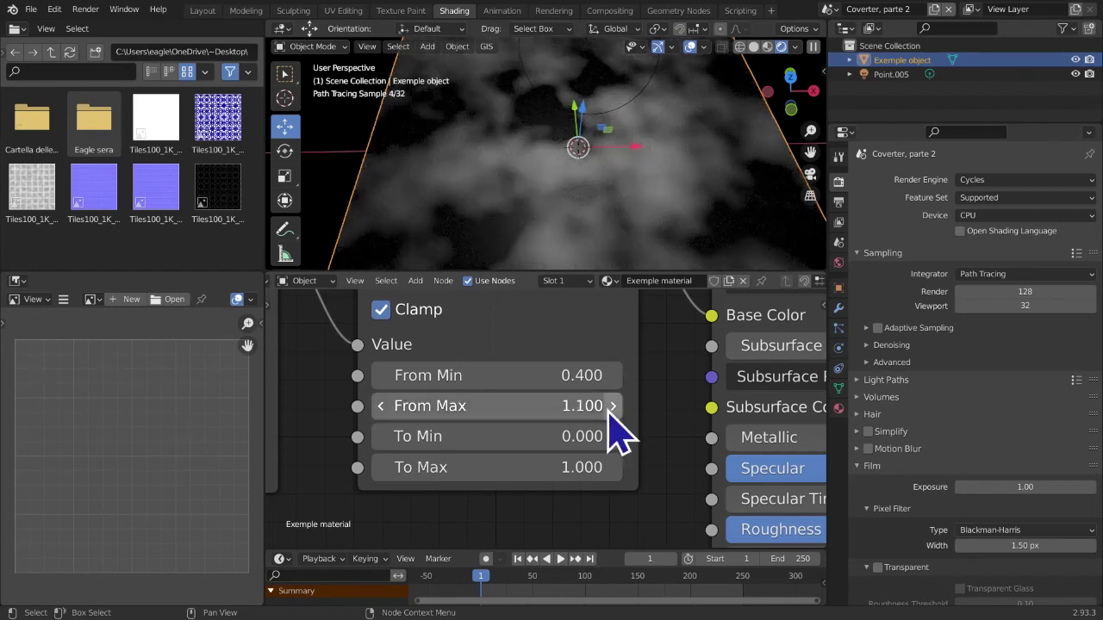
pyautogui.click(380, 405)
# Set From Min back to 0
pyautogui.click(507, 370)
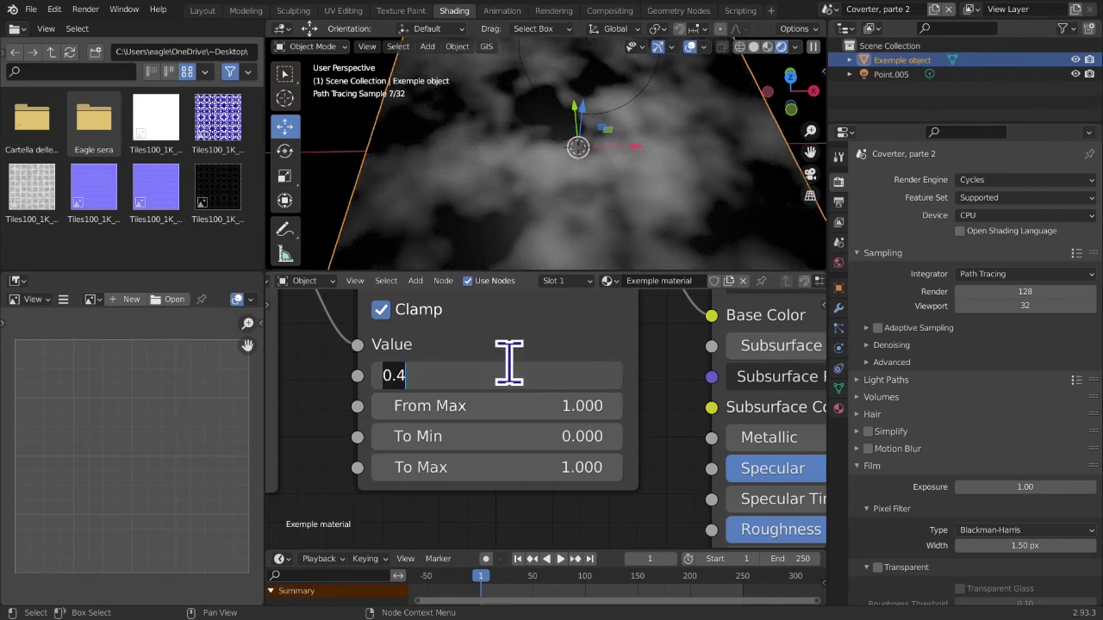
pyautogui.press('Return')
pyautogui.scroll(-5, 578, 387)
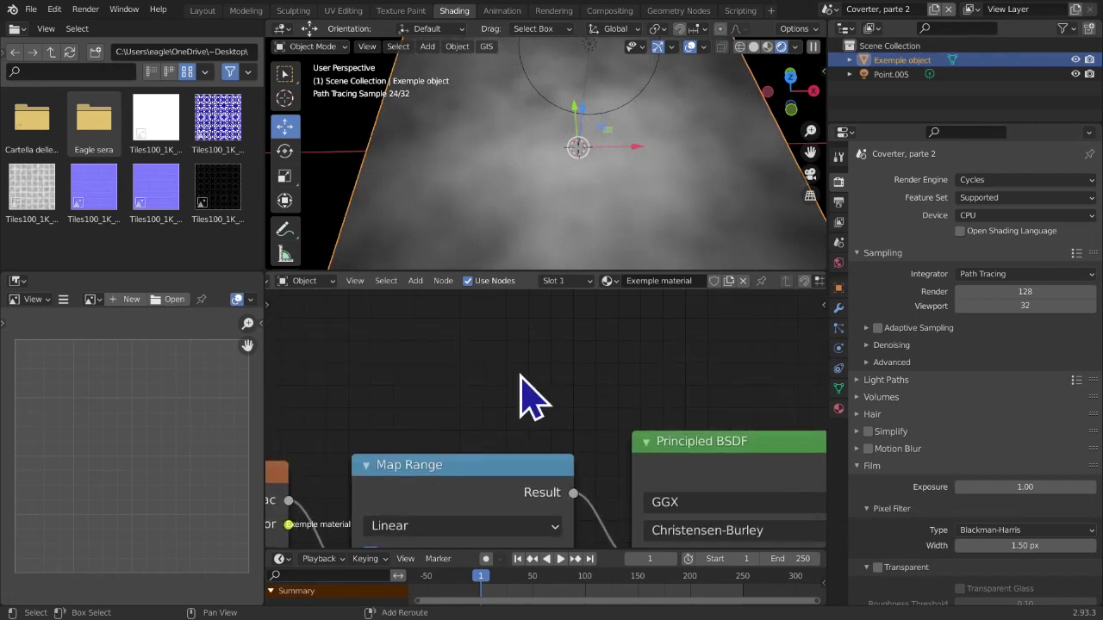
pyautogui.hotkey('shift', 'a')
pyautogui.click(578, 388)
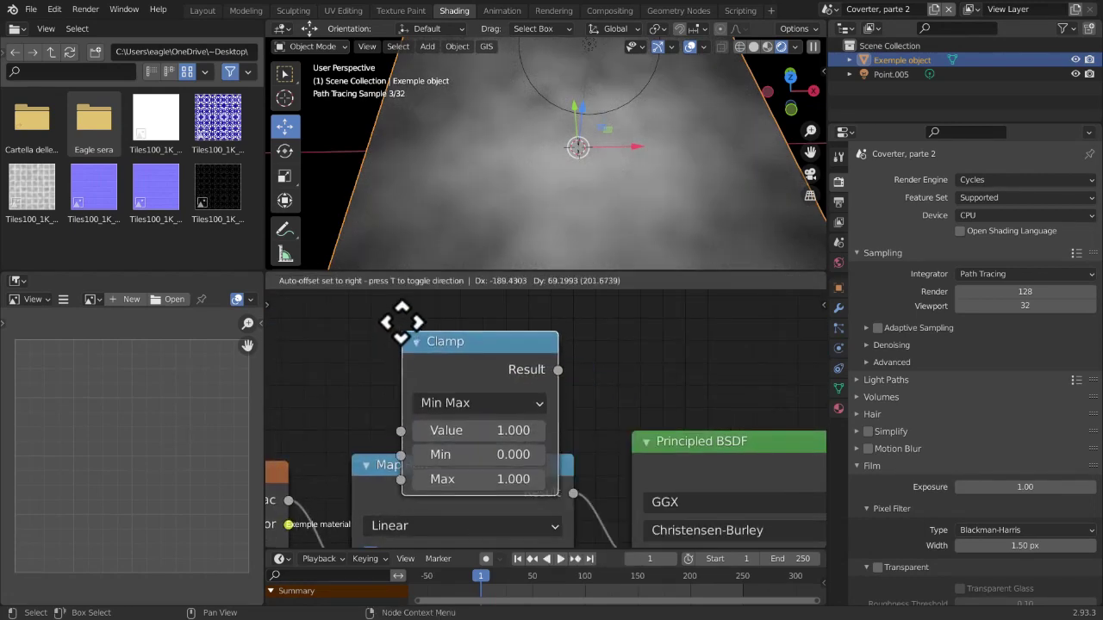
pyautogui.click(384, 530)
pyautogui.moveTo(500, 491); pyautogui.dragTo(676, 539, button='middle')
pyautogui.scroll(-6, 526, 520)
pyautogui.moveTo(492, 498); pyautogui.dragTo(560, 435)
pyautogui.moveTo(560, 435); pyautogui.dragTo(472, 392, button='middle')
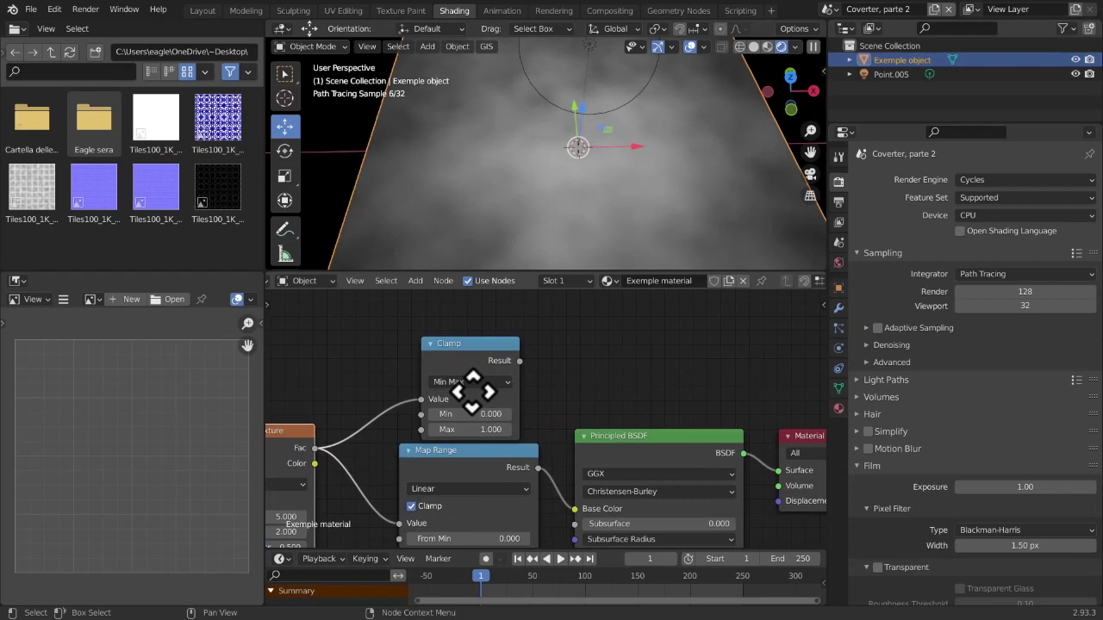
pyautogui.moveTo(519, 361); pyautogui.dragTo(587, 510)
pyautogui.scroll(2, 584, 483)
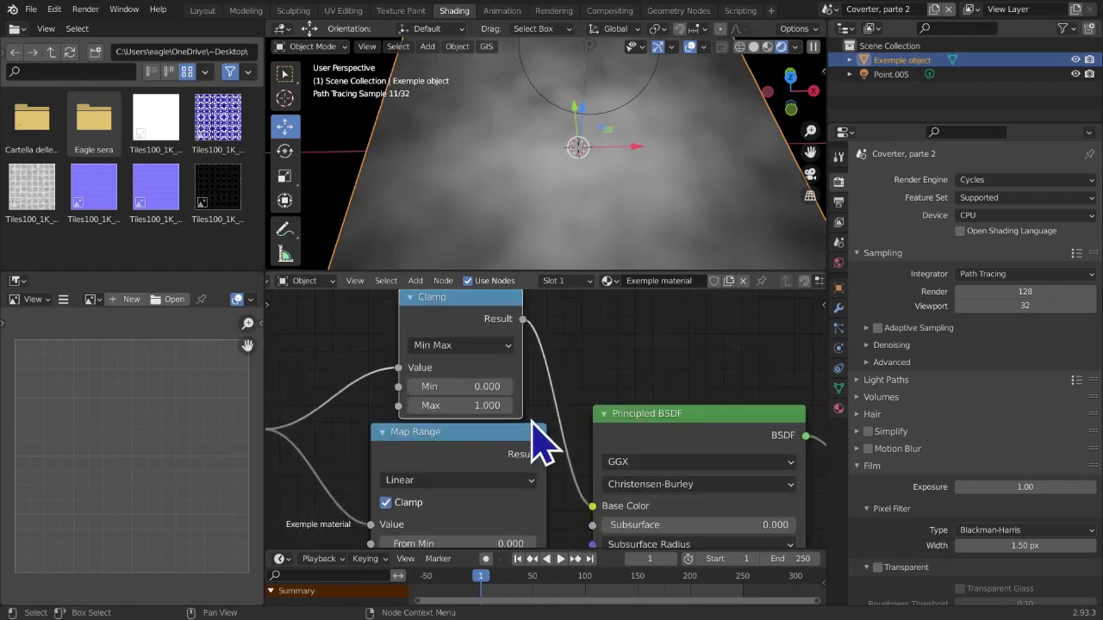
pyautogui.click(509, 381)
pyautogui.click(509, 381)
pyautogui.click(508, 381)
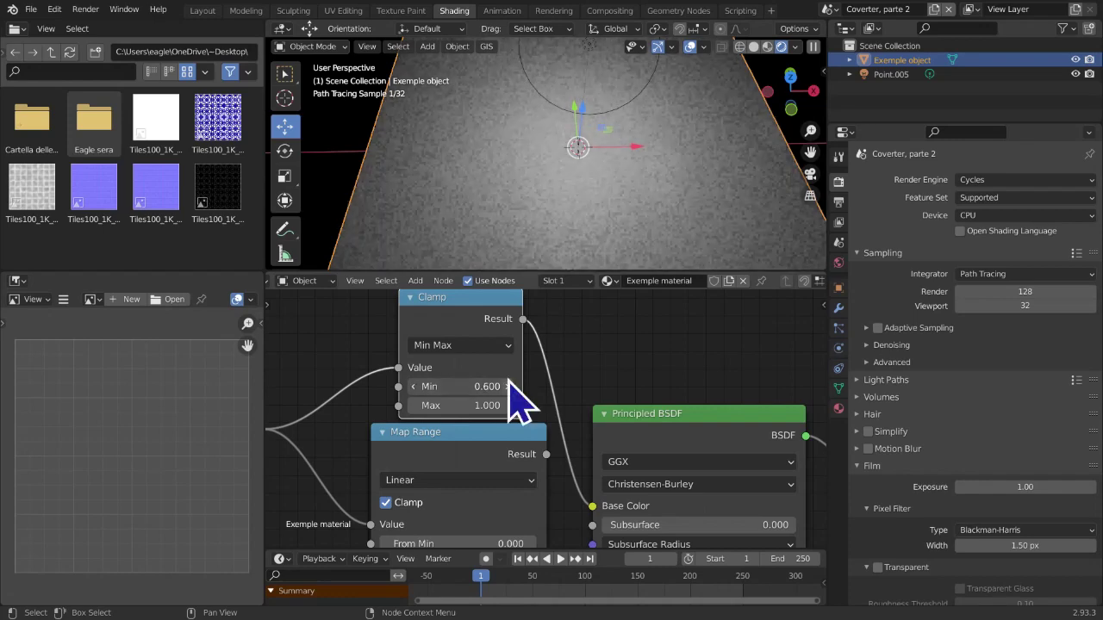
pyautogui.click(508, 380)
pyautogui.click(498, 380)
pyautogui.write('0')
pyautogui.press('Return')
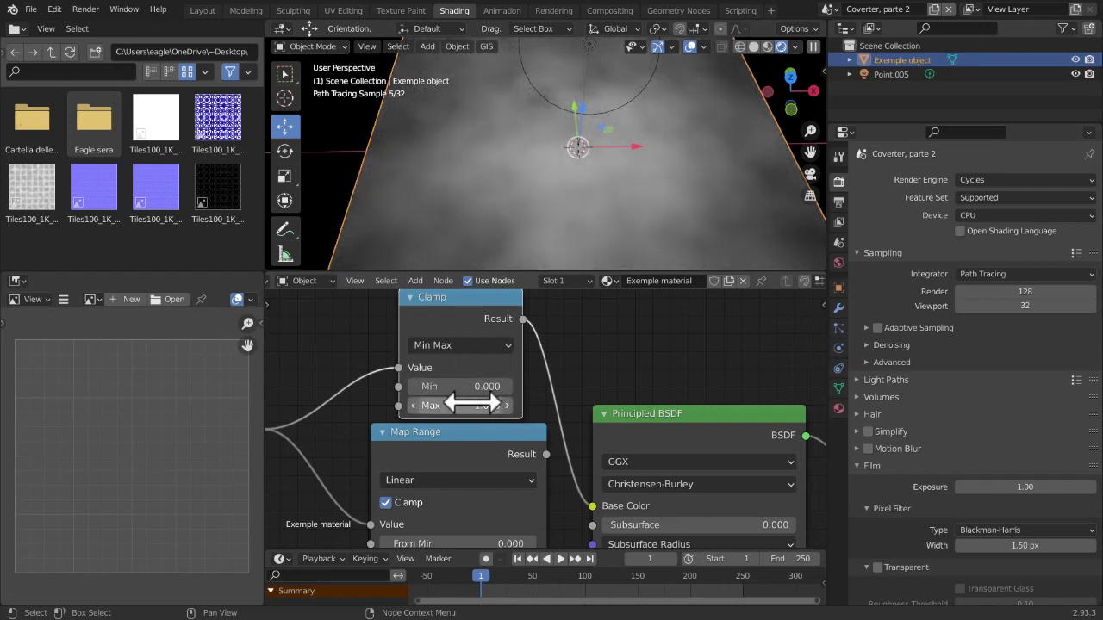
pyautogui.click(411, 406)
pyautogui.click(411, 406)
pyautogui.click(412, 406)
pyautogui.click(412, 406)
pyautogui.click(412, 406)
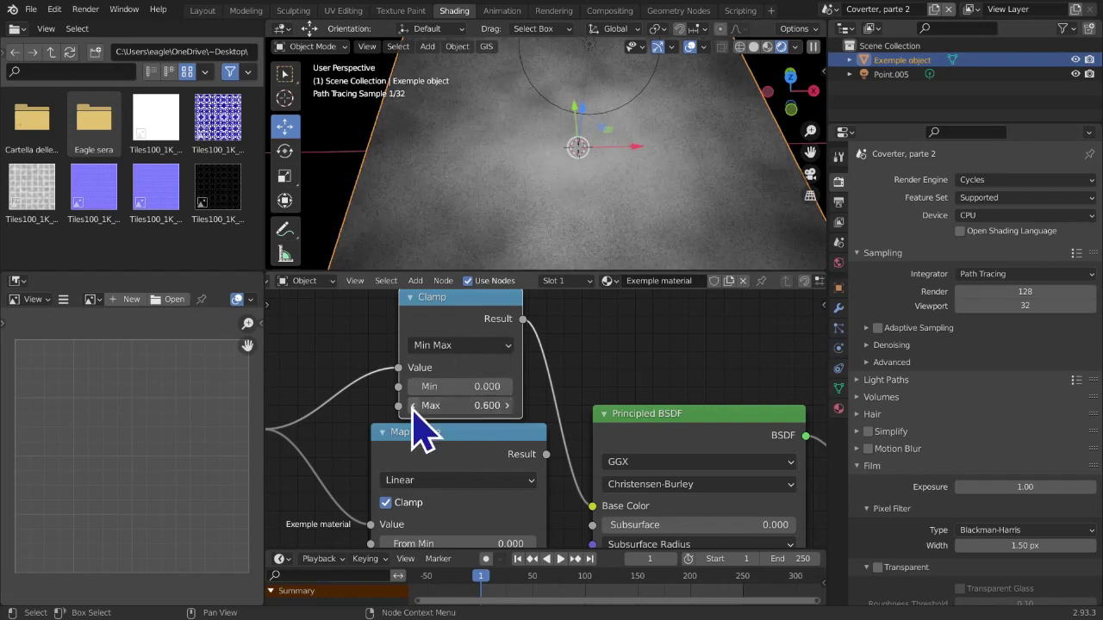
pyautogui.click(412, 406)
pyautogui.click(412, 406)
pyautogui.click(412, 405)
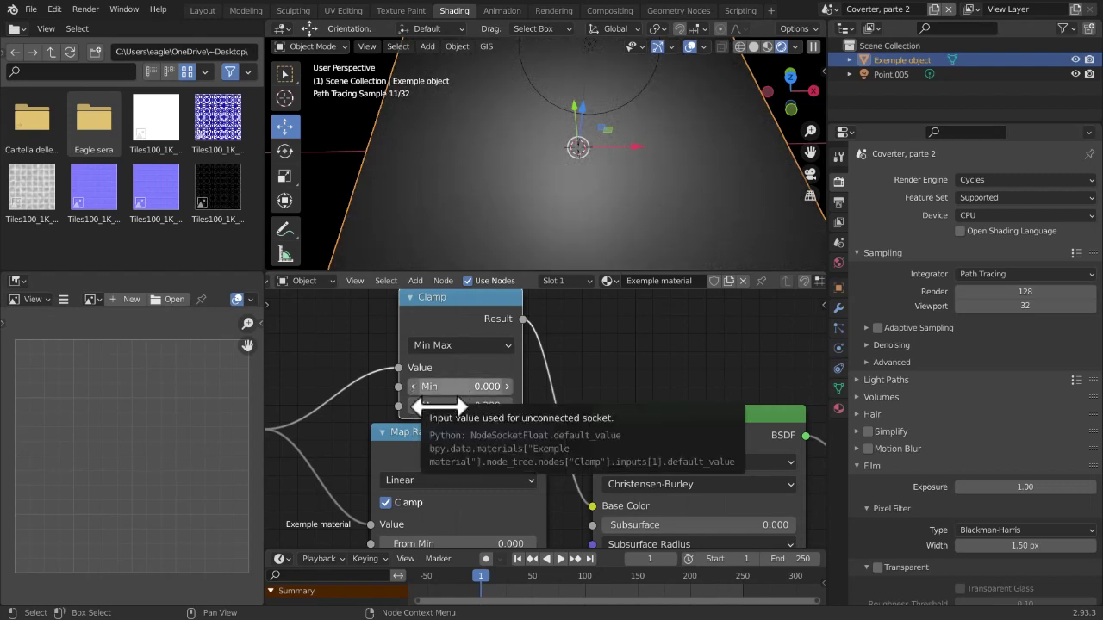
pyautogui.press('Delete')
pyautogui.moveTo(451, 473); pyautogui.dragTo(431, 389, button='middle')
pyautogui.moveTo(521, 379); pyautogui.dragTo(574, 424)
pyautogui.click(494, 457)
pyautogui.click(517, 452)
pyautogui.click(506, 456)
pyautogui.click(506, 456)
pyautogui.click(505, 456)
pyautogui.click(483, 455)
pyautogui.write('0.5')
pyautogui.press('Return')
pyautogui.click(363, 457)
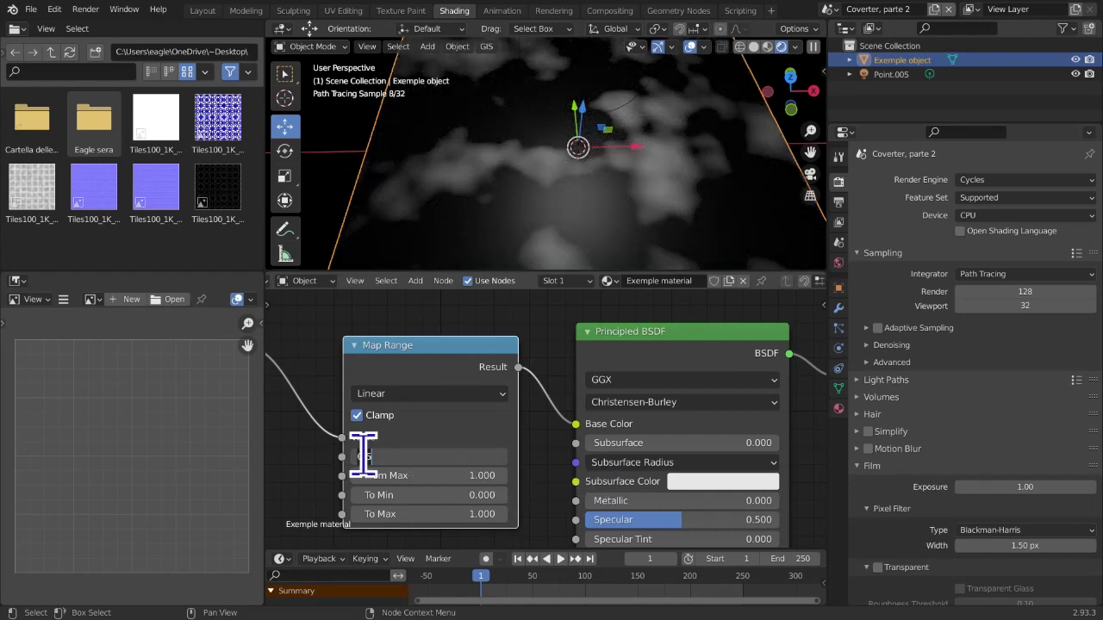
pyautogui.press('Return')
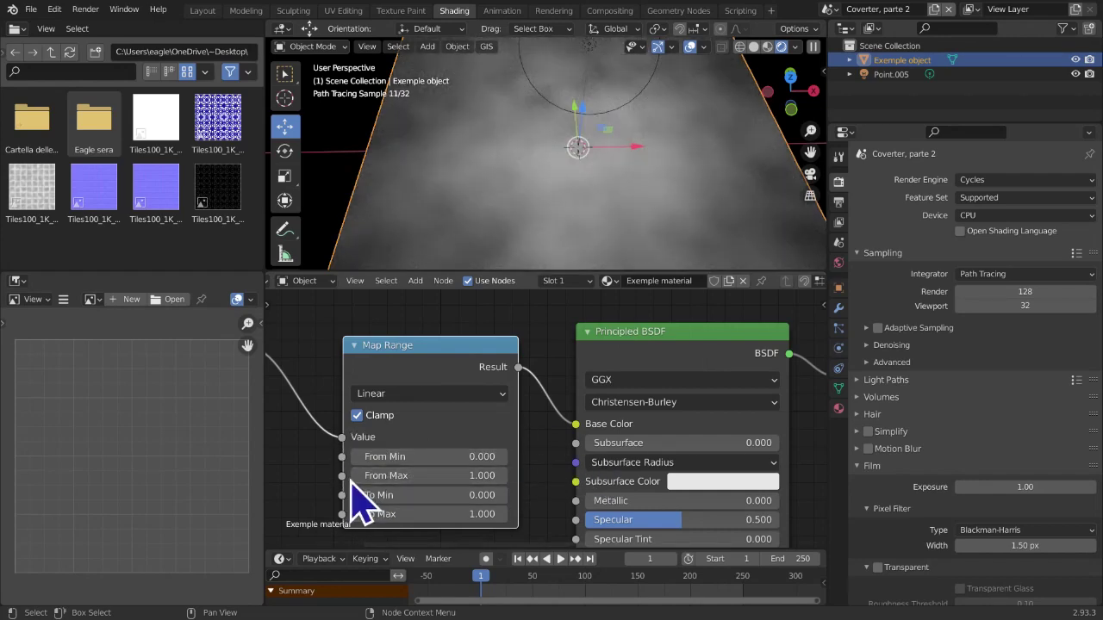
# Re-enter the From Max value and confirm From Min stays at 0
pyautogui.click(379, 476)
pyautogui.write('0.4')
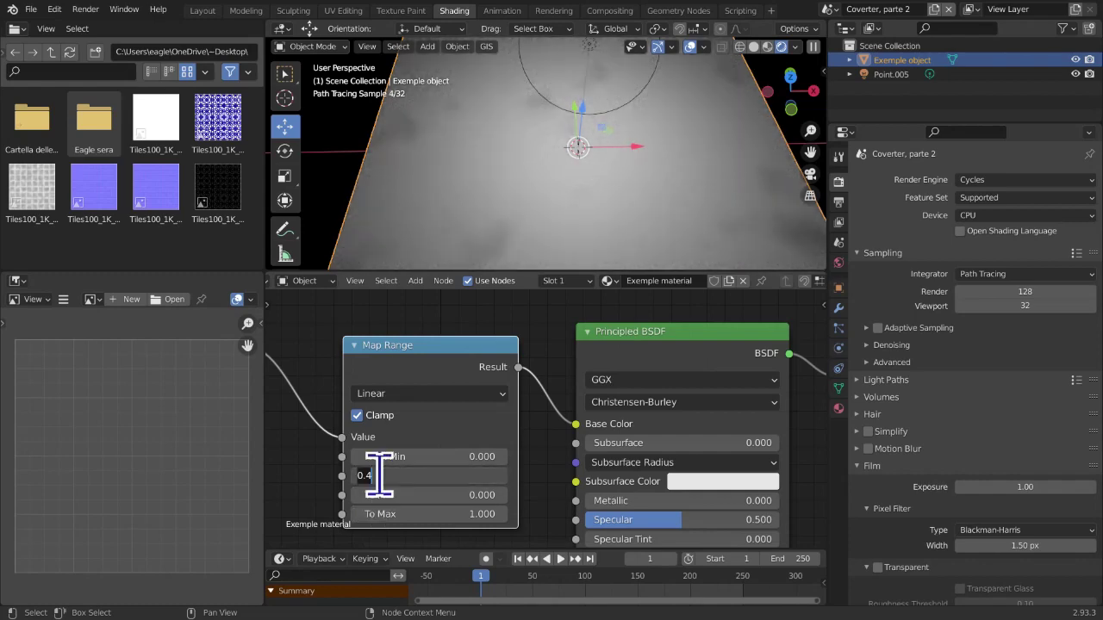
pyautogui.press('Return')
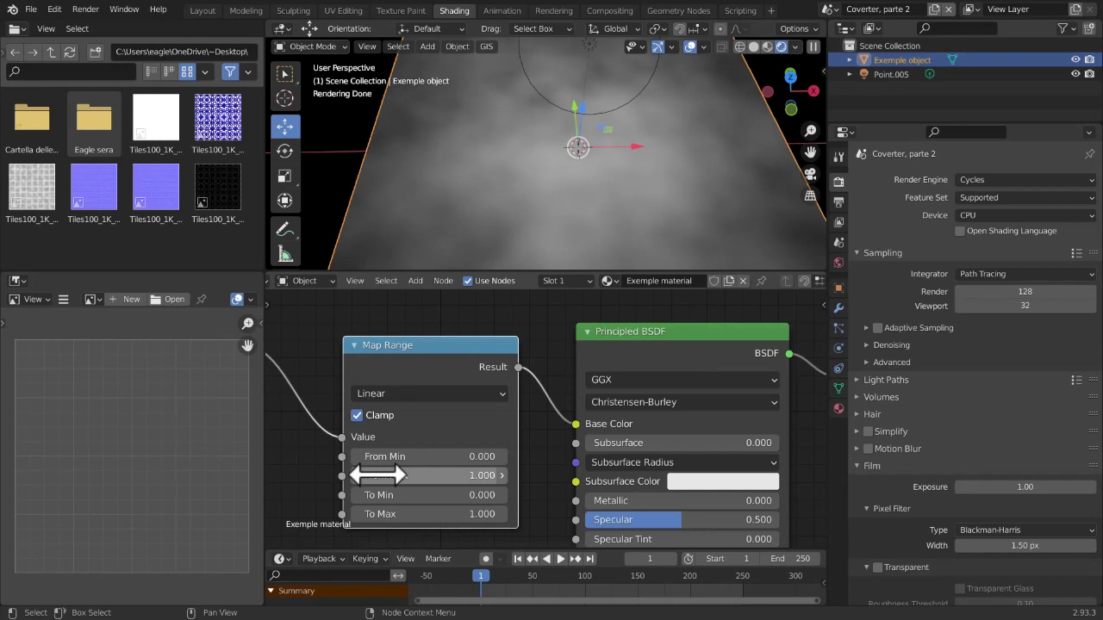
pyautogui.click(412, 455)
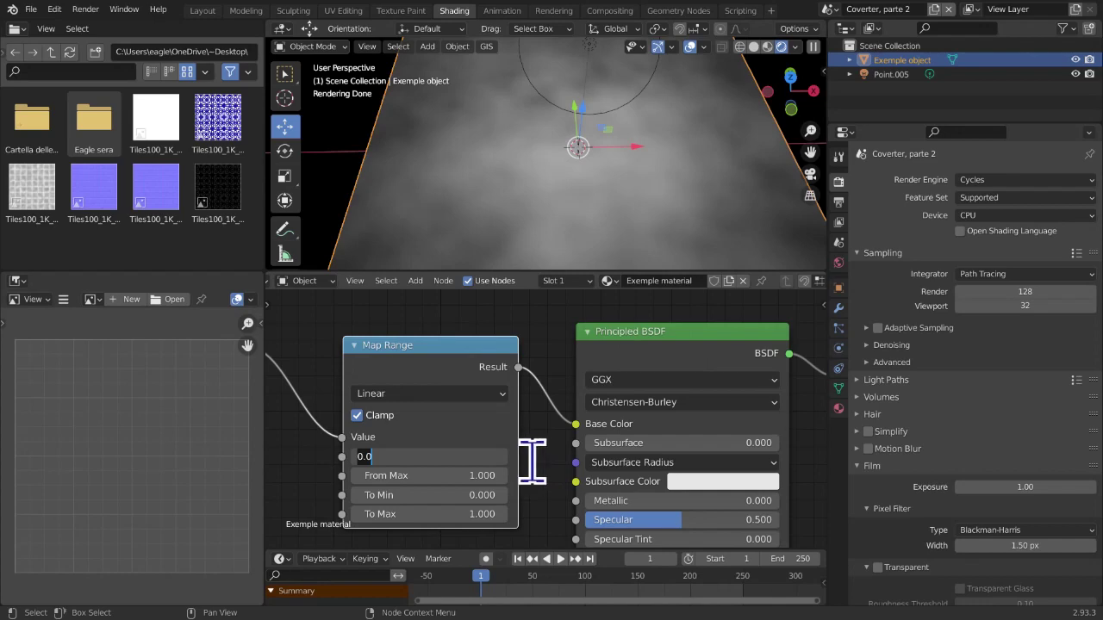
pyautogui.press('Return')
# Double-check the Map Range values, leaving From Min at 0 and From Max at 1
pyautogui.scroll(2, 586, 423)
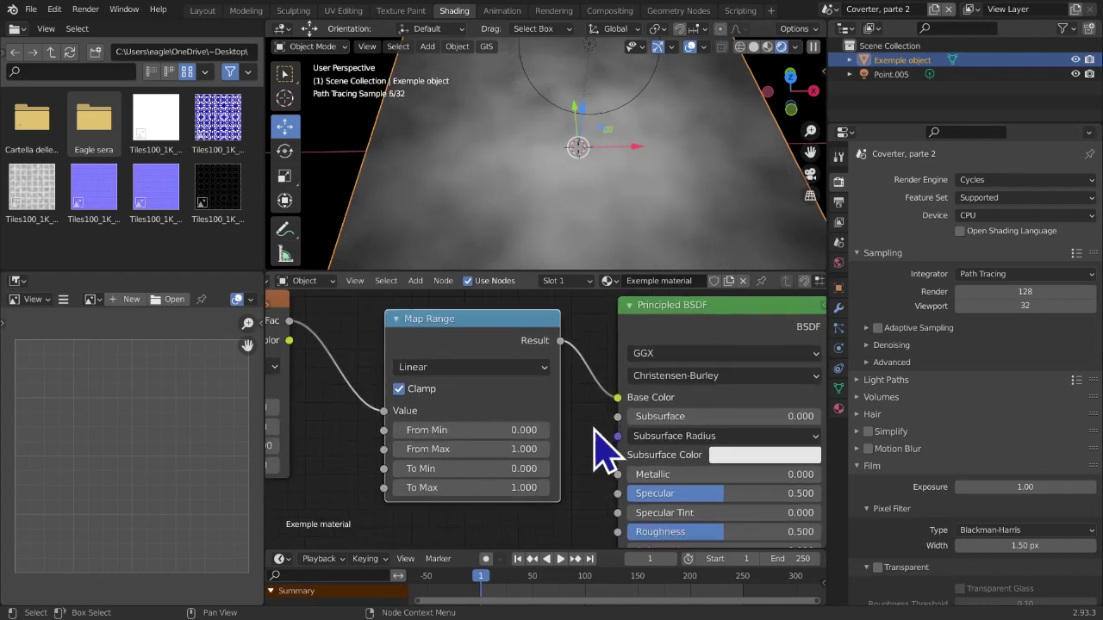
pyautogui.scroll(3, 517, 414)
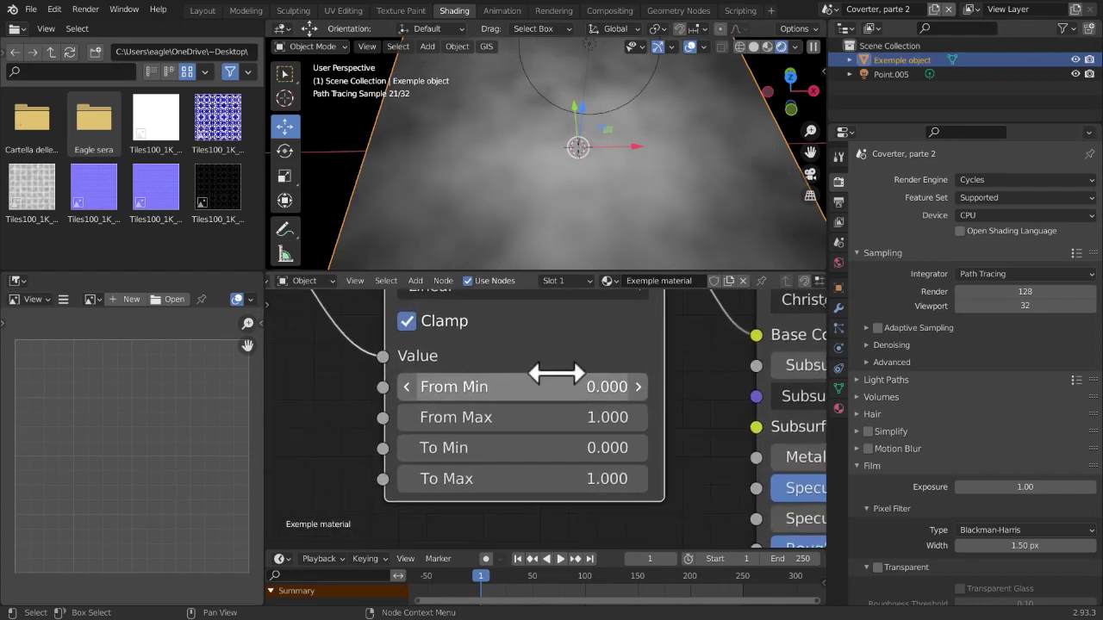
pyautogui.click(397, 387)
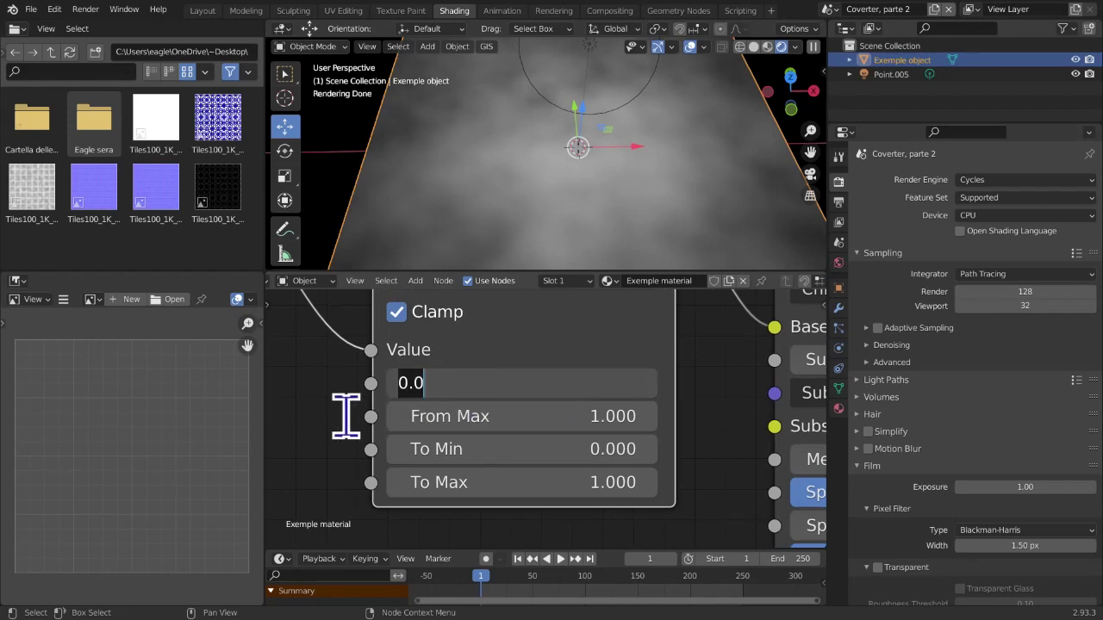
pyautogui.press('Return')
pyautogui.click(503, 383)
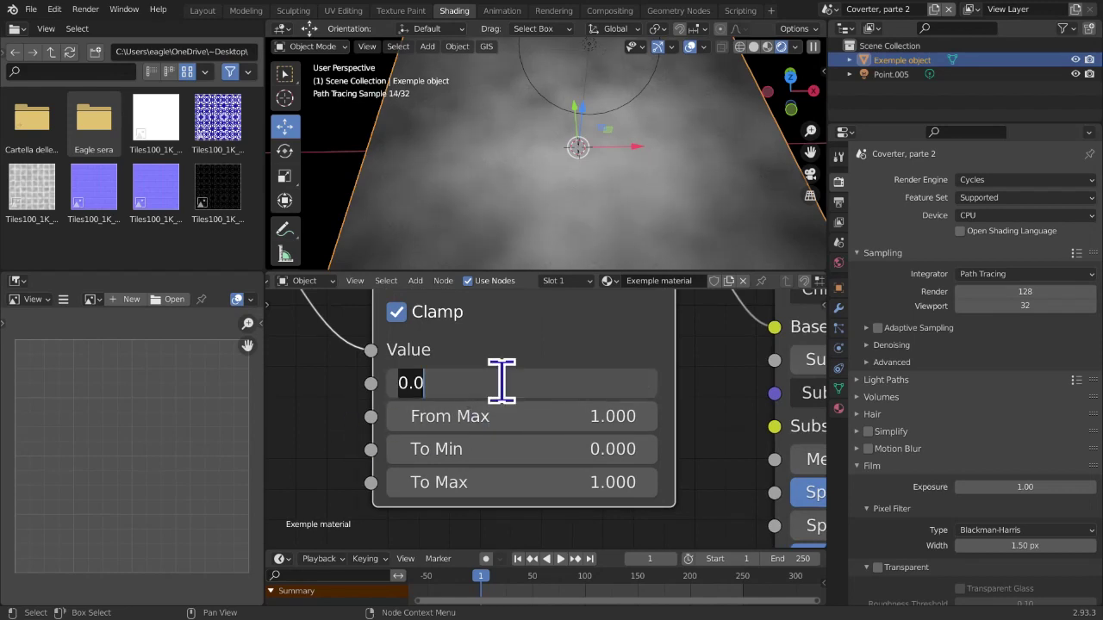
pyautogui.press('Return')
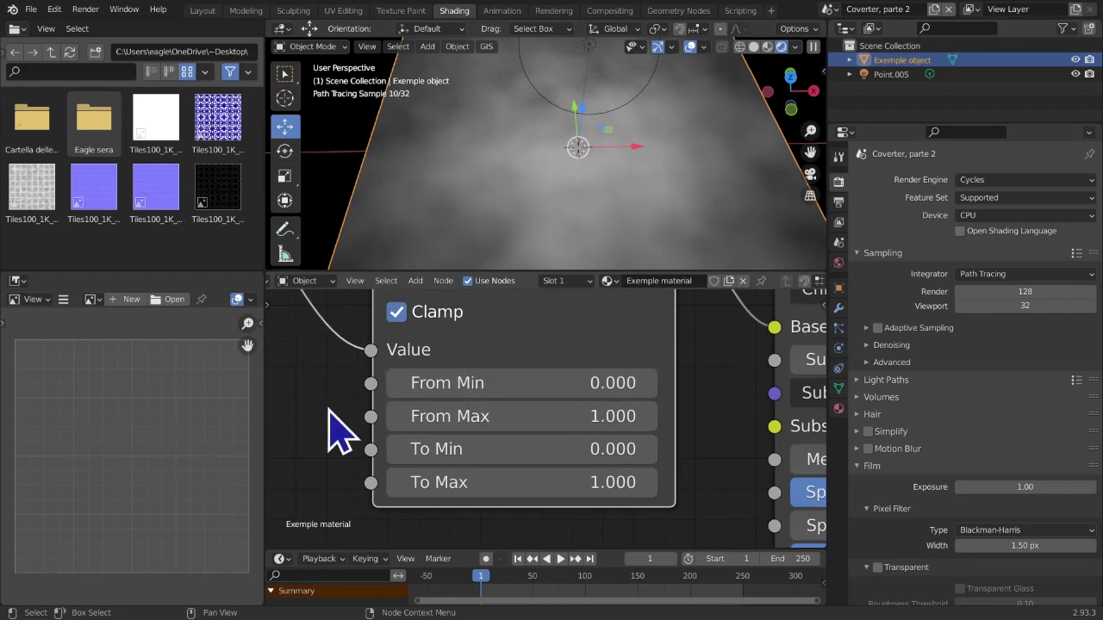
pyautogui.click(517, 416)
pyautogui.press('Return')
pyautogui.click(427, 418)
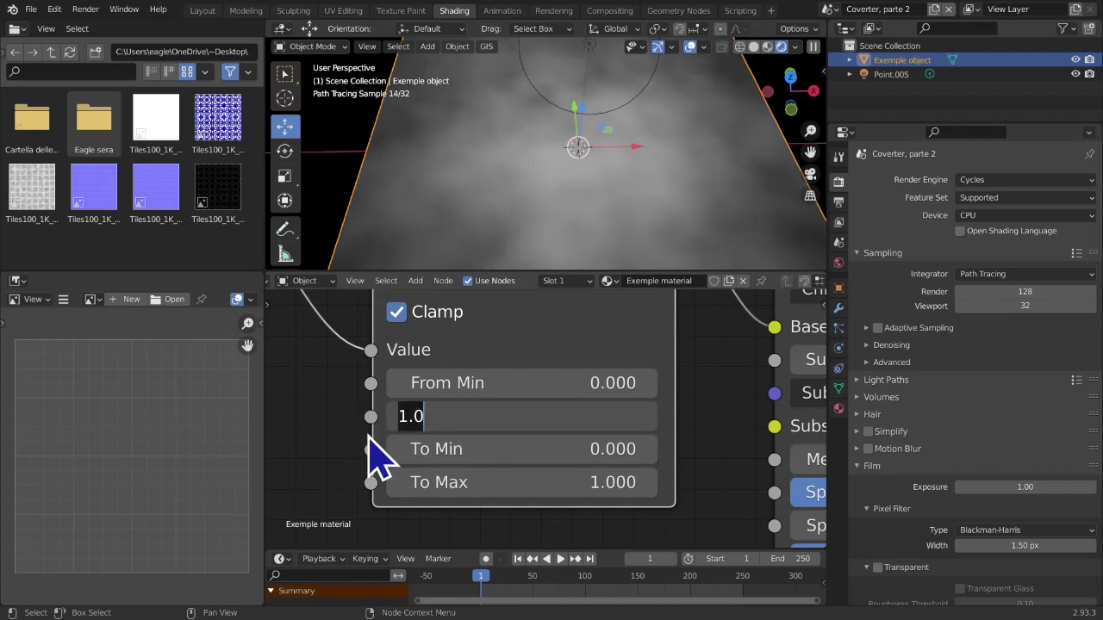
pyautogui.press('Return')
# Confirm the Map Range To Min at 0 and To Max at 1
pyautogui.scroll(-3, 409, 450)
pyautogui.moveTo(474, 366); pyautogui.dragTo(506, 268, button='middle')
pyautogui.moveTo(502, 453); pyautogui.dragTo(496, 491, button='middle')
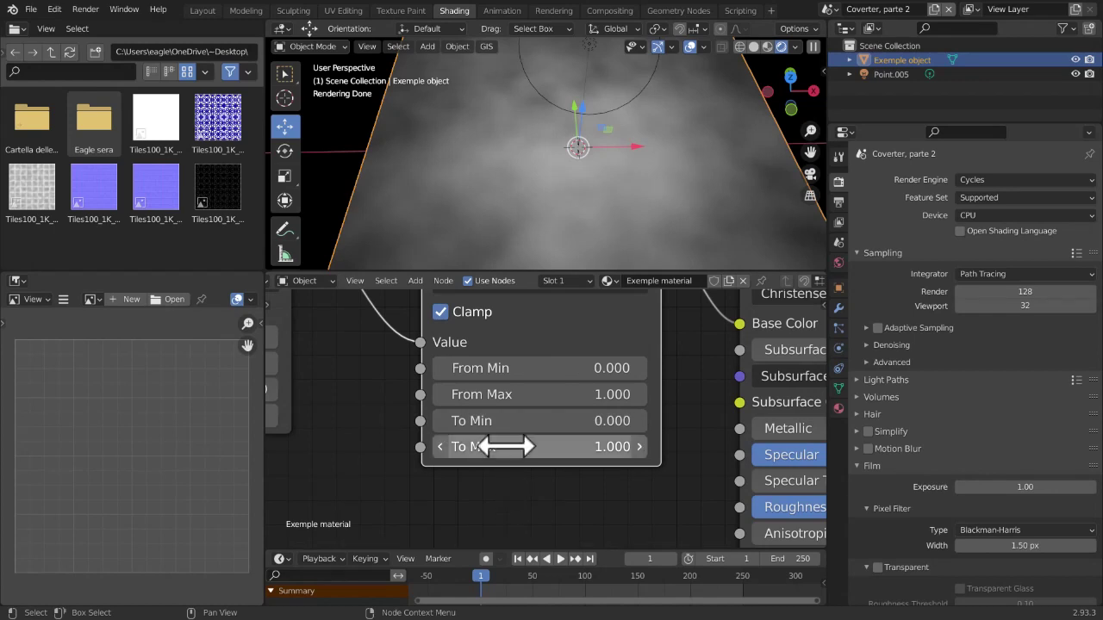
pyautogui.moveTo(477, 420); pyautogui.dragTo(477, 440)
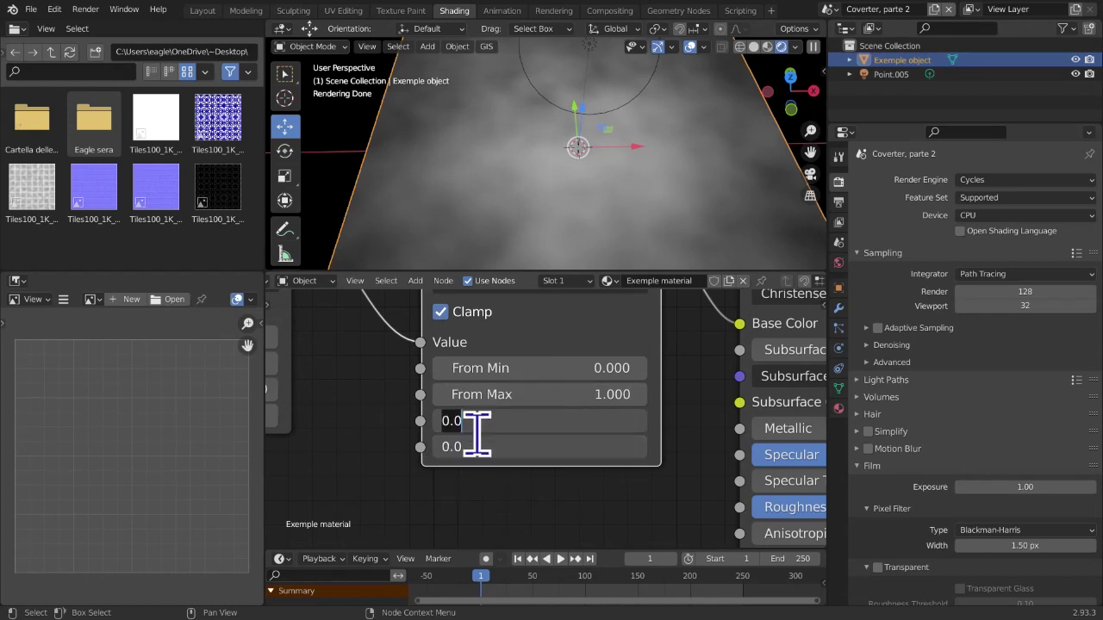
pyautogui.press('Return')
pyautogui.click(615, 445)
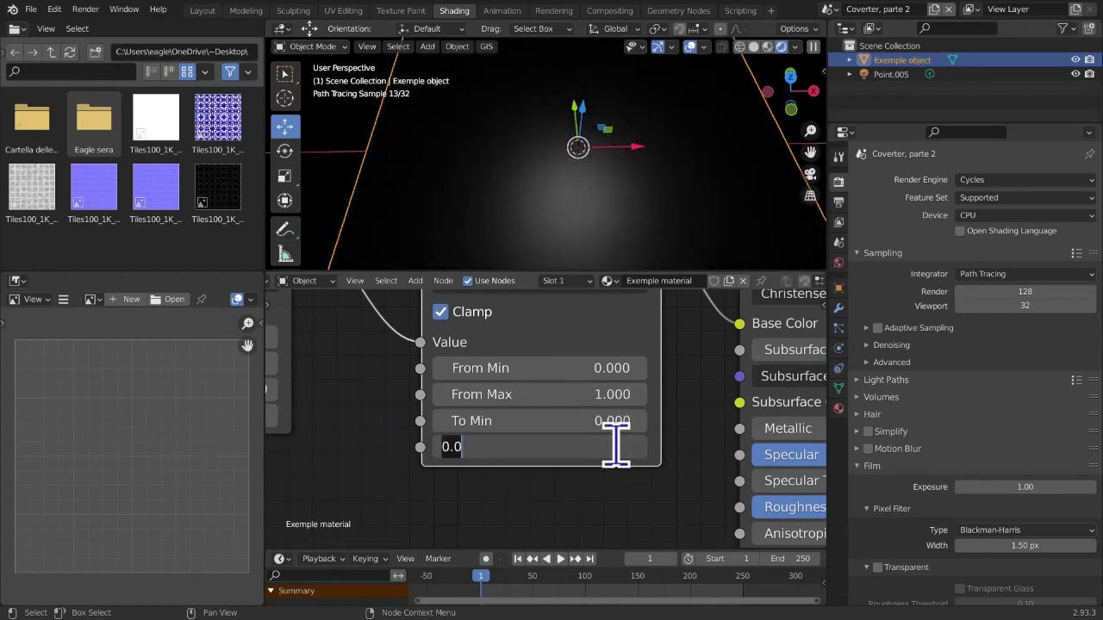
pyautogui.press('Return')
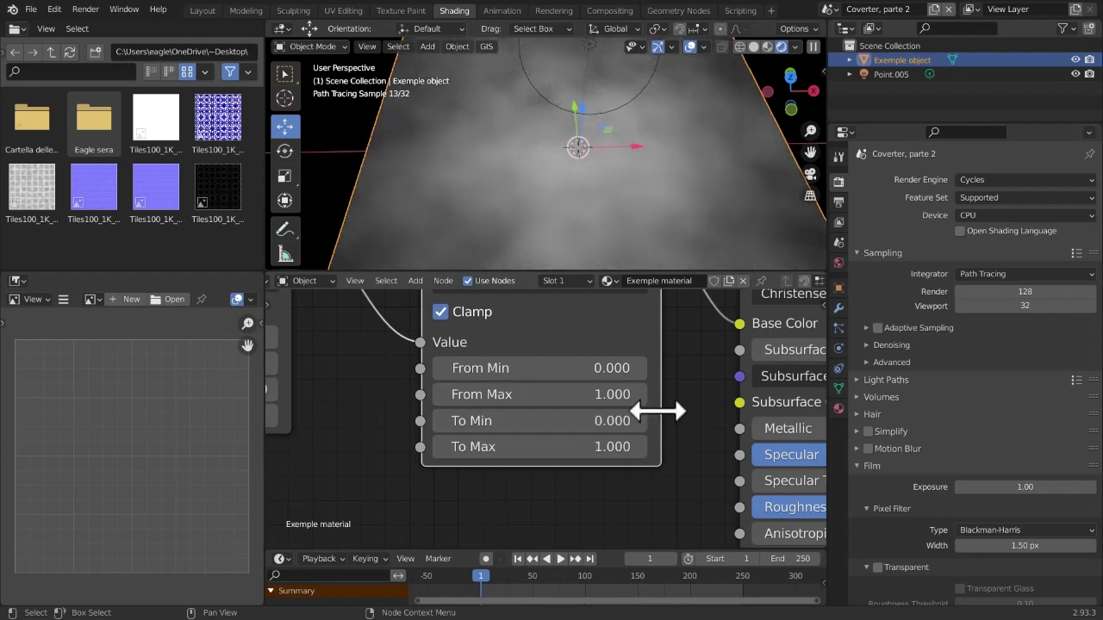
# Bring up the Shift+A add-node menu in the Shader Editor
pyautogui.moveTo(672, 414); pyautogui.dragTo(708, 418, button='middle')
pyautogui.scroll(-1, 678, 431)
pyautogui.scroll(5, 656, 432)
pyautogui.hotkey('shift', 'a')
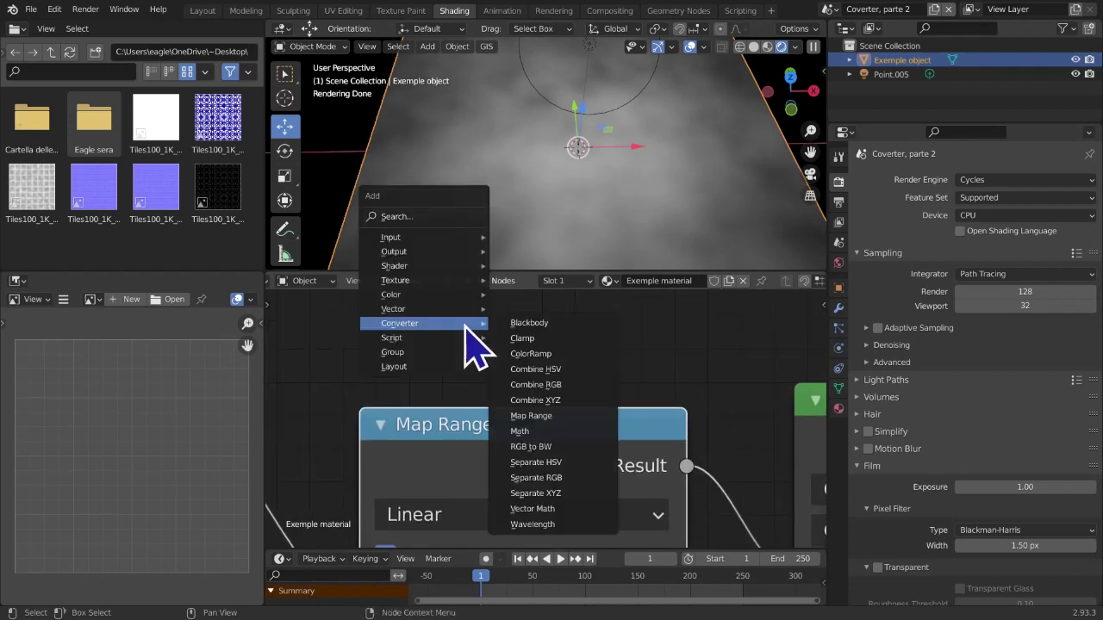
# Add a Converter > Clamp node above Map Range and set its Min to 0.0
pyautogui.moveTo(466, 324)
pyautogui.click(540, 348)
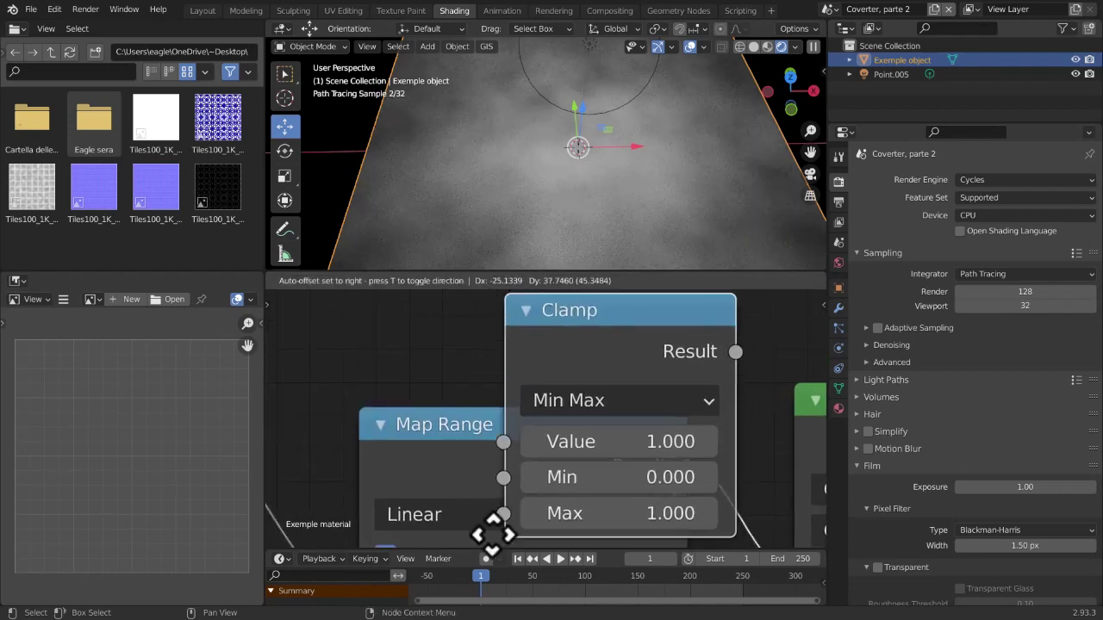
pyautogui.click(408, 397)
pyautogui.moveTo(448, 376); pyautogui.dragTo(512, 420, button='middle')
pyautogui.scroll(-1, 523, 402)
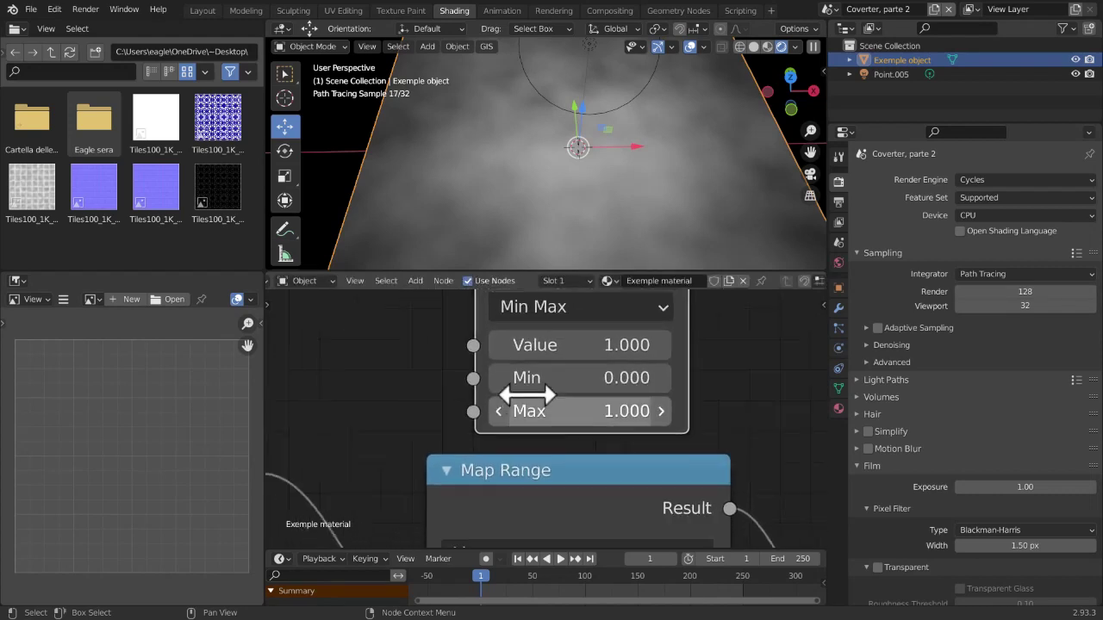
pyautogui.scroll(1, 531, 388)
pyautogui.scroll(-5, 534, 380)
pyautogui.click(540, 393)
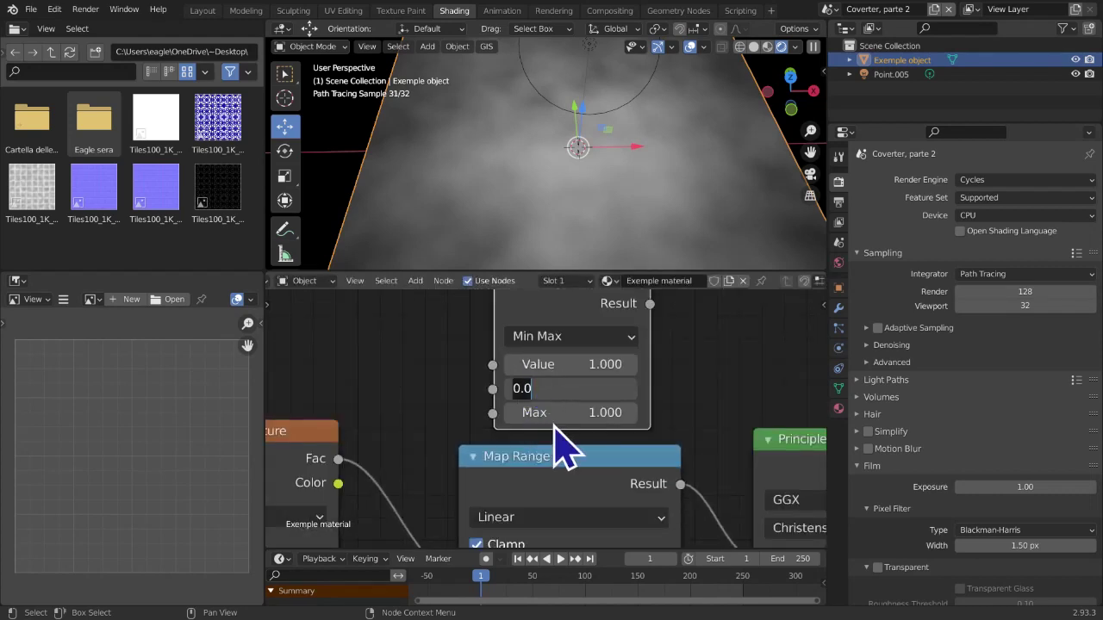
pyautogui.write('0.0')
pyautogui.press('Return')
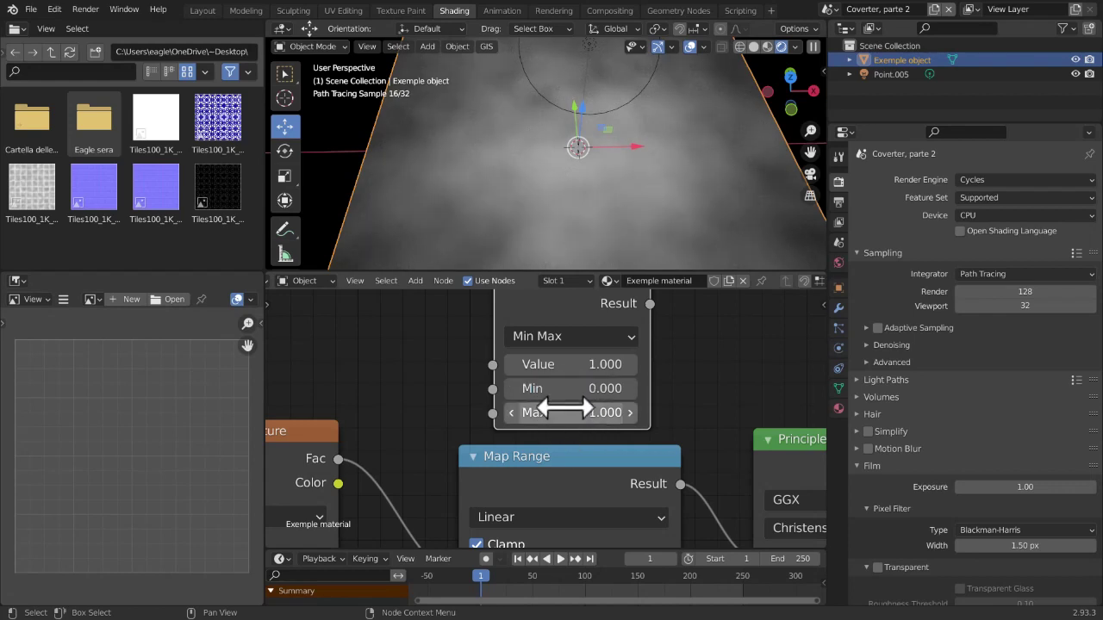
# Check the Clamp node's Min and Max values, leaving both unchanged
pyautogui.scroll(-2, 642, 435)
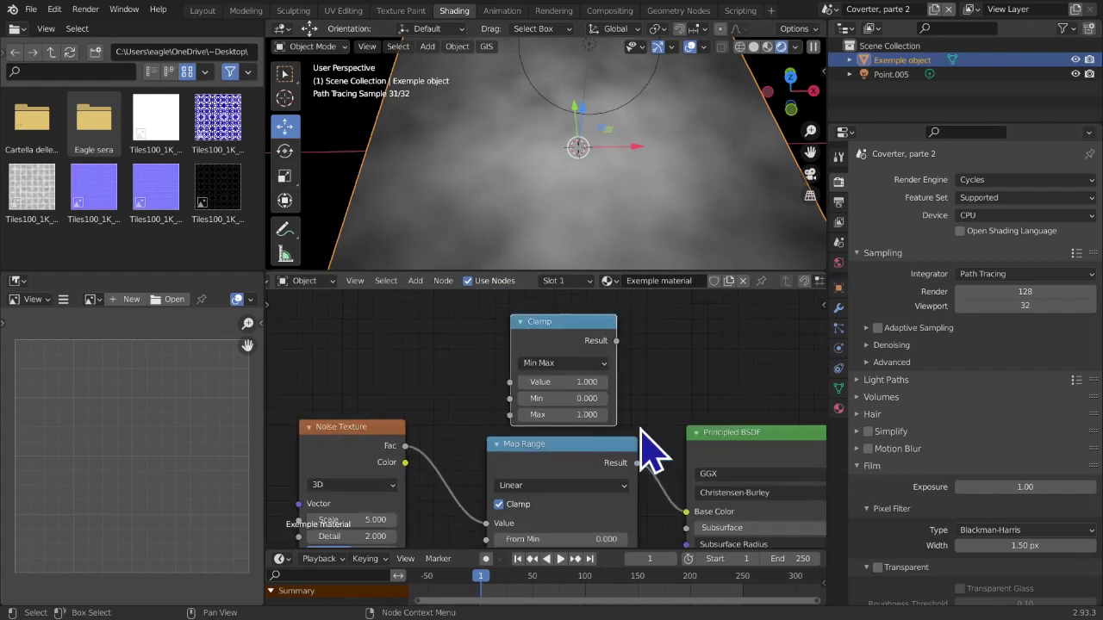
pyautogui.scroll(3, 646, 444)
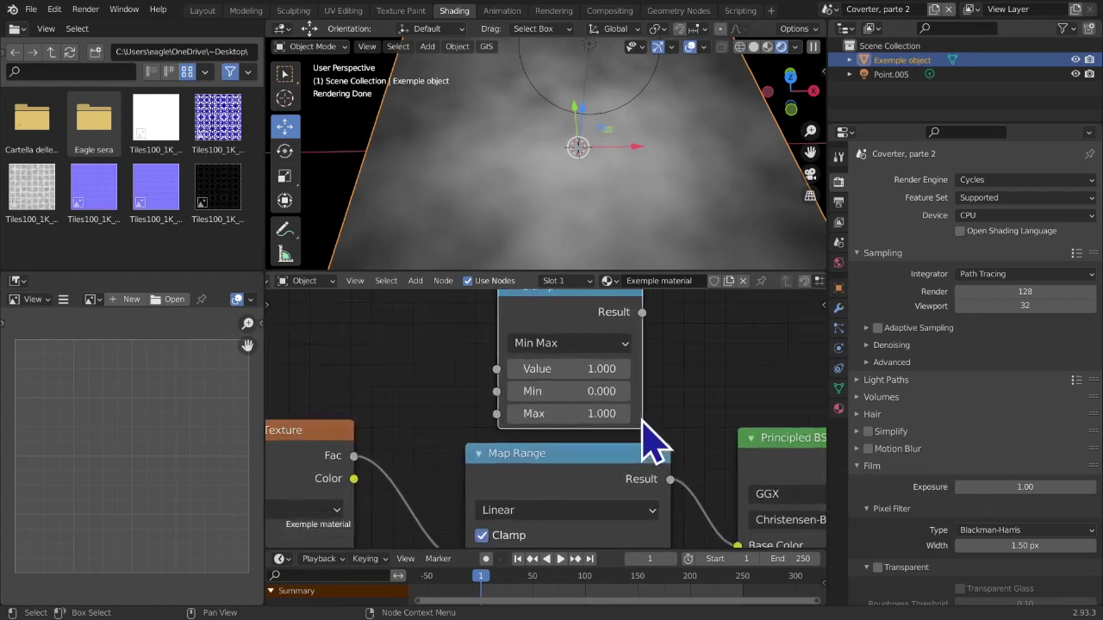
pyautogui.click(603, 390)
pyautogui.press('Return')
pyautogui.click(593, 391)
pyautogui.click(591, 423)
pyautogui.click(587, 420)
pyautogui.click(572, 454)
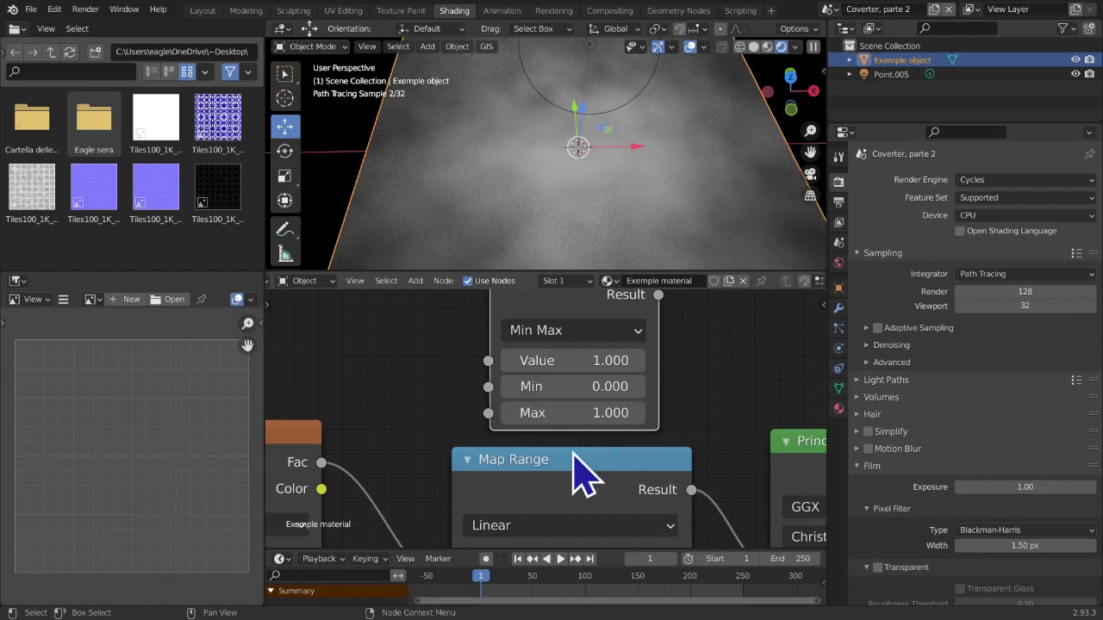
pyautogui.scroll(-3, 551, 420)
# Set the Clamp Min to 0.400 and Max to 0.800
pyautogui.click(615, 396)
pyautogui.click(615, 396)
pyautogui.click(615, 396)
pyautogui.click(615, 396)
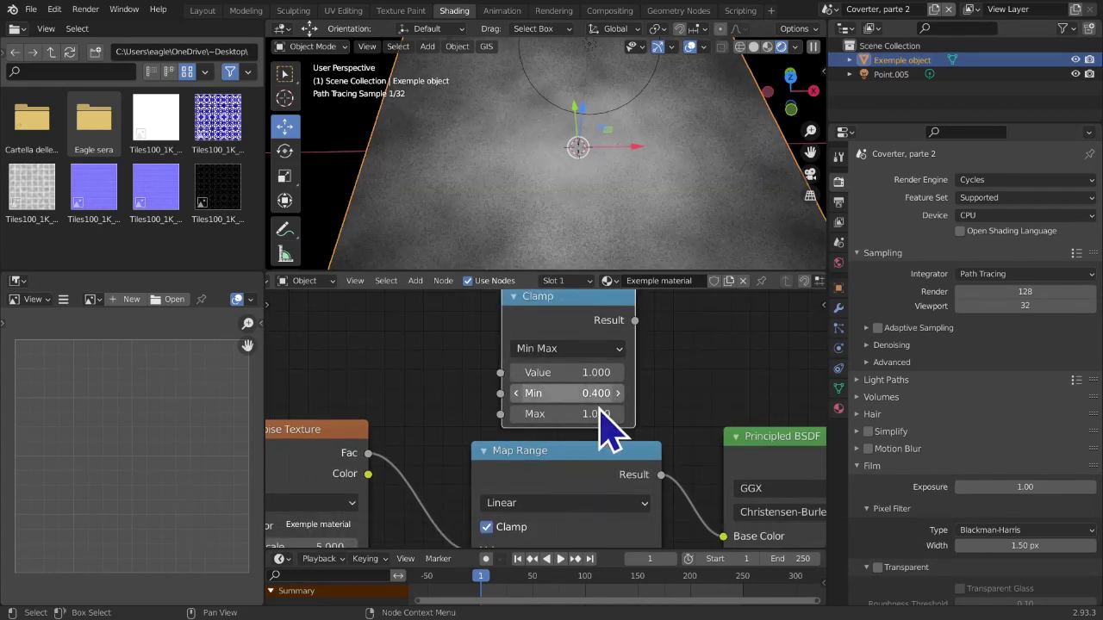
pyautogui.click(517, 415)
pyautogui.click(517, 415)
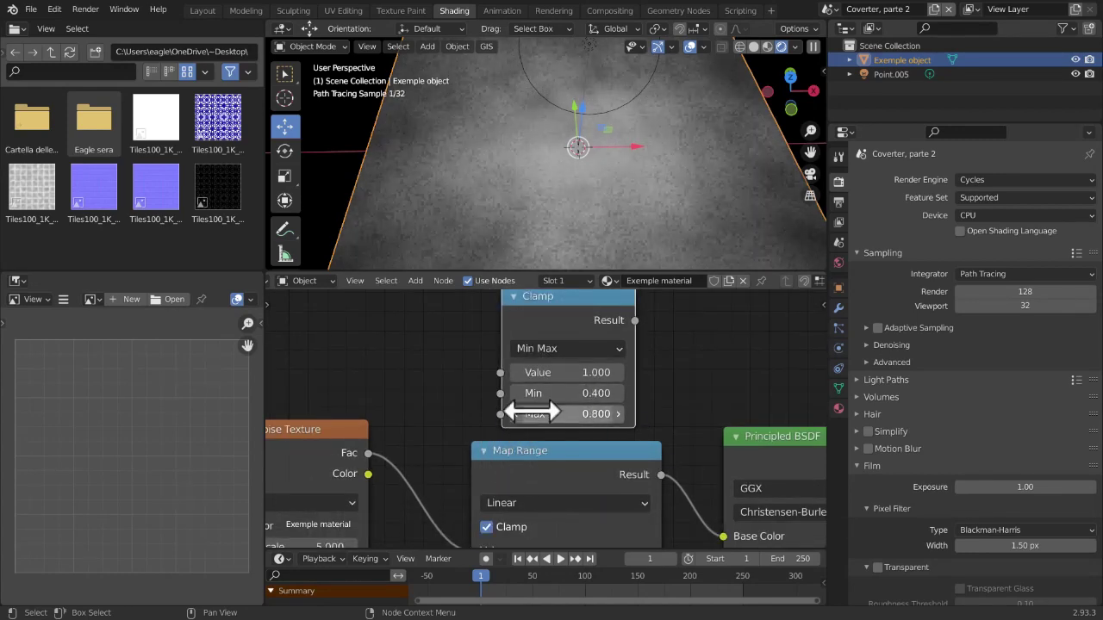
pyautogui.click(529, 395)
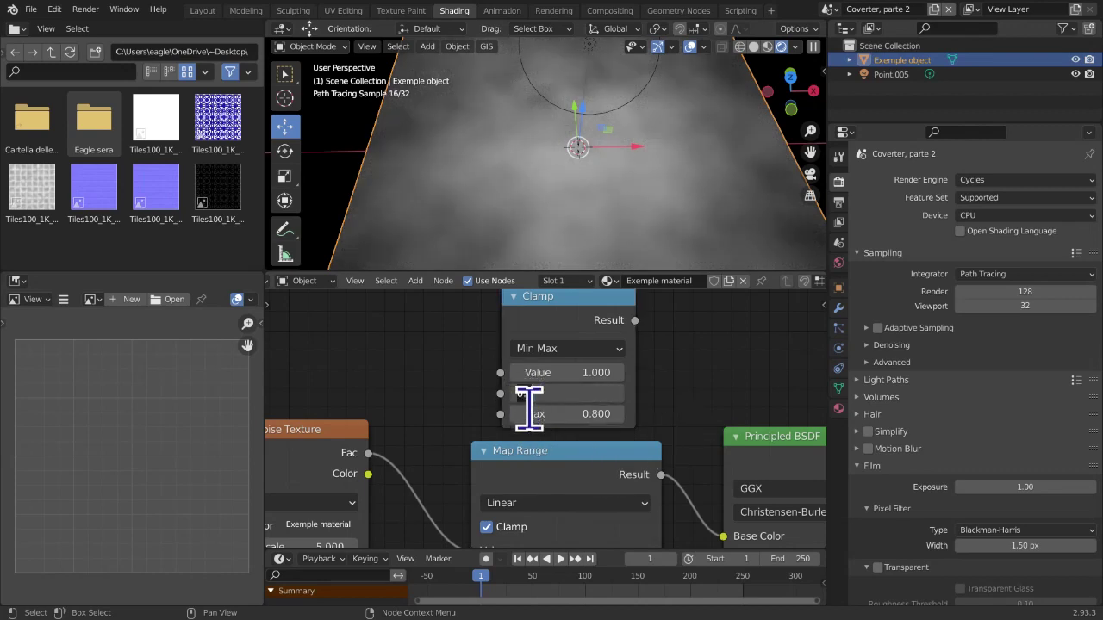
pyautogui.click(531, 417)
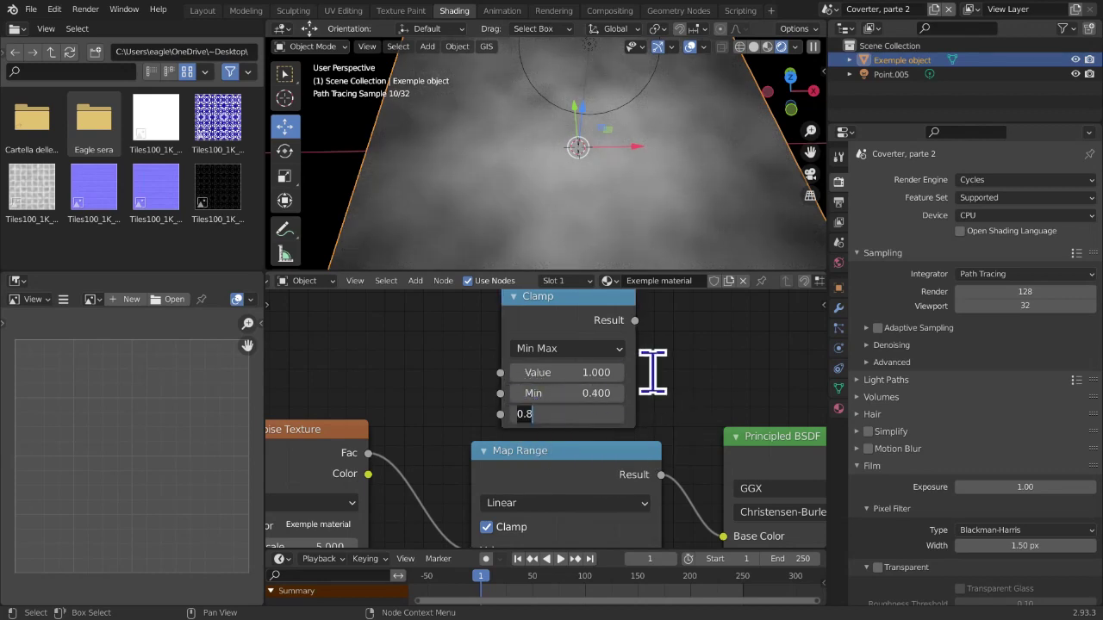
pyautogui.press('Return')
# Link the Noise Texture Fac into Clamp Value and Clamp Result into Base Color
pyautogui.moveTo(367, 454); pyautogui.dragTo(500, 373)
pyautogui.moveTo(648, 451); pyautogui.dragTo(415, 414, button='middle')
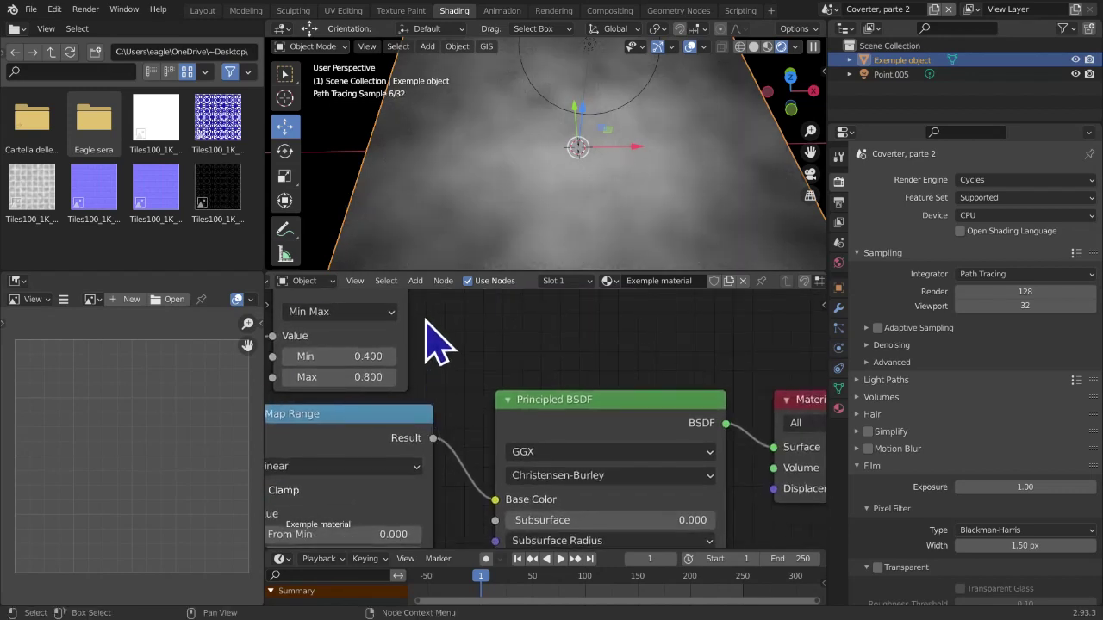
pyautogui.scroll(-1, 437, 344)
pyautogui.moveTo(419, 297); pyautogui.dragTo(504, 495)
pyautogui.moveTo(517, 500); pyautogui.dragTo(677, 532, button='middle')
pyautogui.scroll(1, 594, 503)
pyautogui.scroll(-2, 590, 500)
pyautogui.moveTo(570, 485); pyautogui.dragTo(601, 544, button='middle')
pyautogui.scroll(5, 599, 491)
# Test Clamp Min values from 0.300 up to 0.600, settling back on 0.400
pyautogui.click(464, 443)
pyautogui.click(464, 441)
pyautogui.click(600, 441)
pyautogui.click(600, 441)
pyautogui.click(601, 441)
pyautogui.click(601, 441)
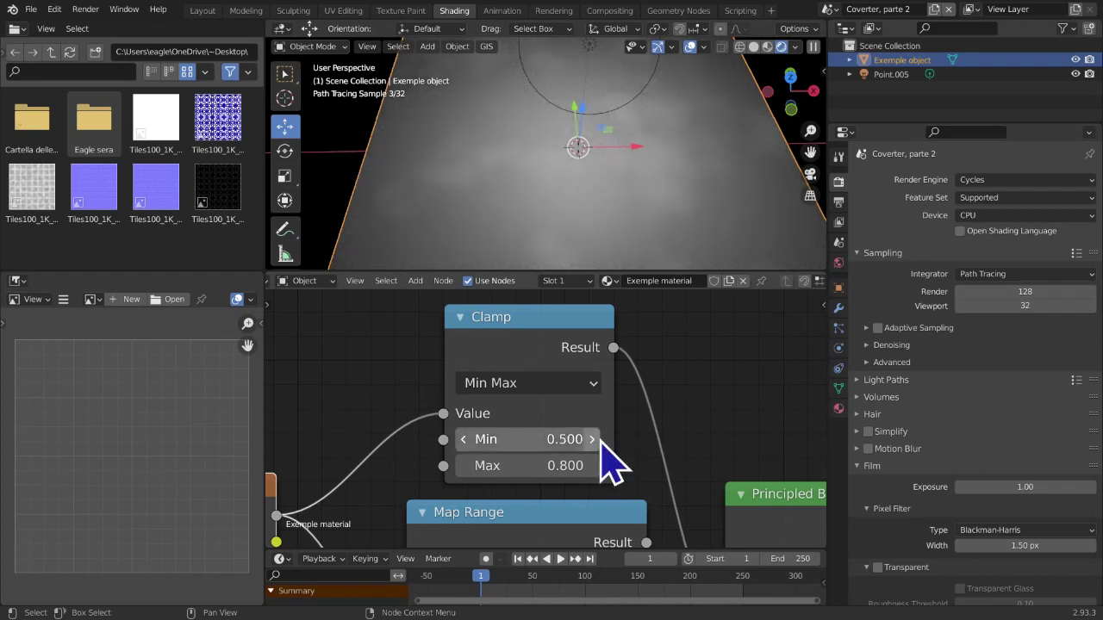
pyautogui.click(600, 441)
pyautogui.click(464, 441)
pyautogui.click(464, 441)
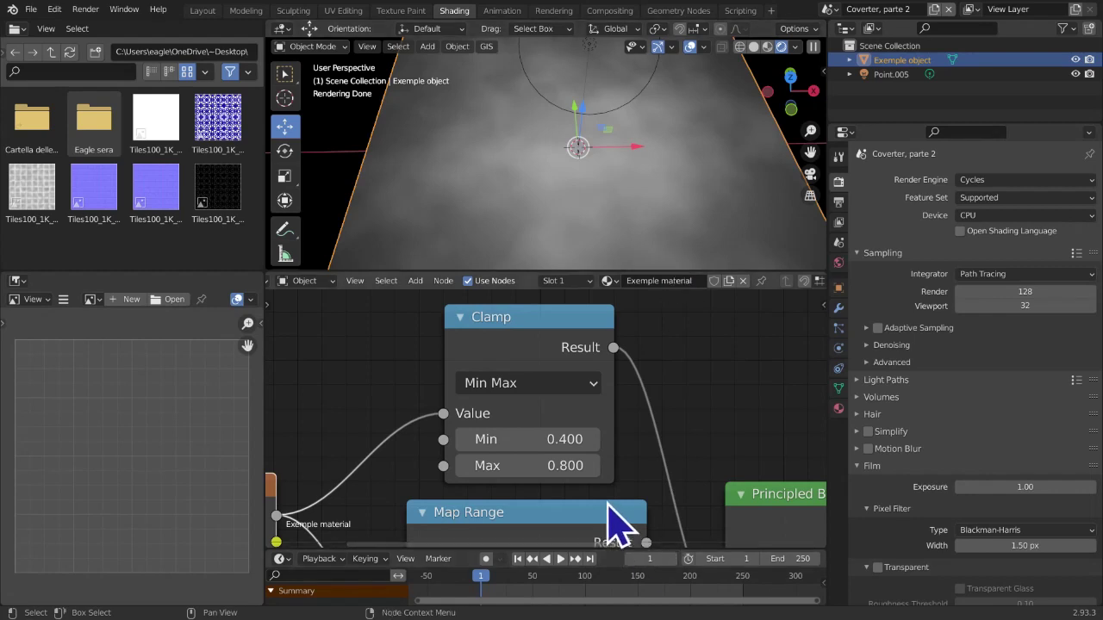
# Test Clamp Max from 0.400 to 1.000, then restore Max 1.000 and Min 0.000
pyautogui.click(464, 465)
pyautogui.click(464, 465)
pyautogui.click(463, 466)
pyautogui.click(463, 466)
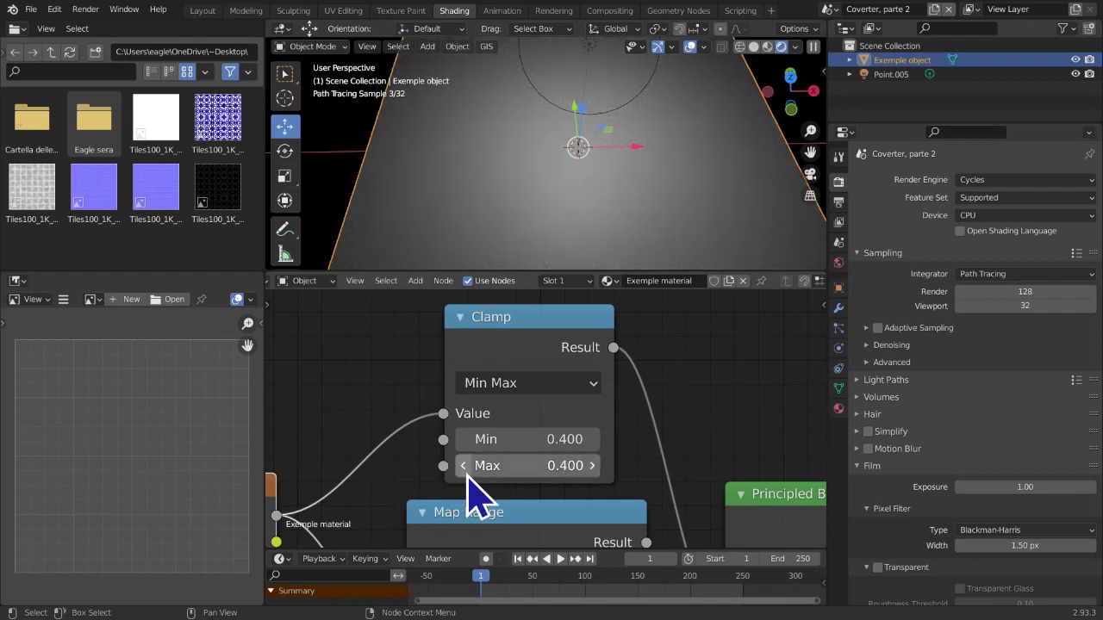
pyautogui.click(591, 466)
pyautogui.click(592, 466)
pyautogui.click(591, 466)
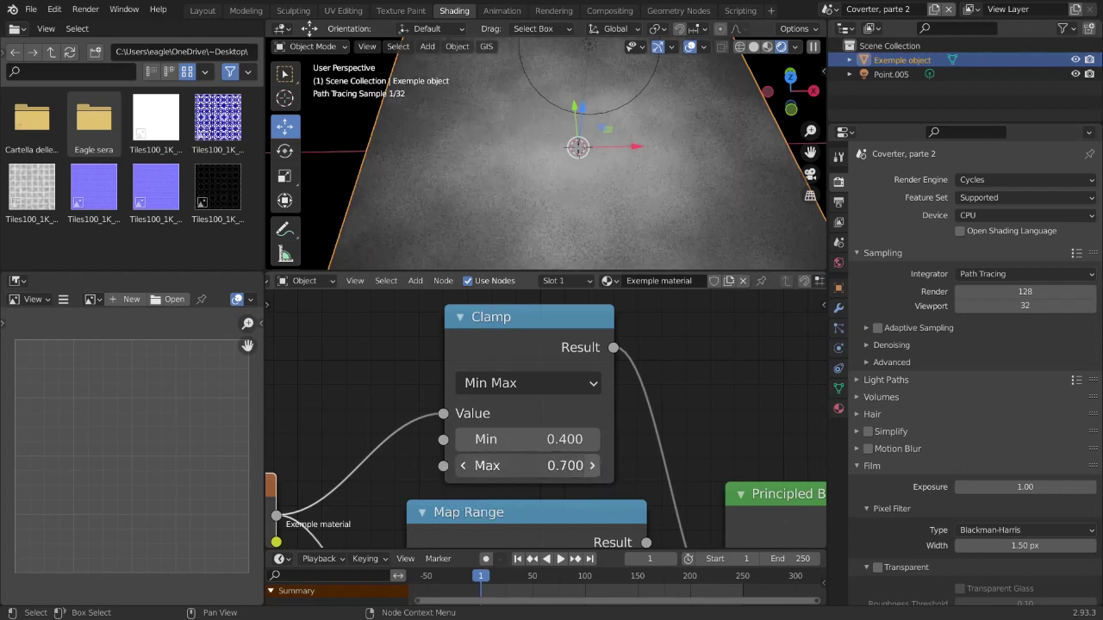
pyautogui.click(591, 467)
pyautogui.click(591, 466)
pyautogui.click(591, 466)
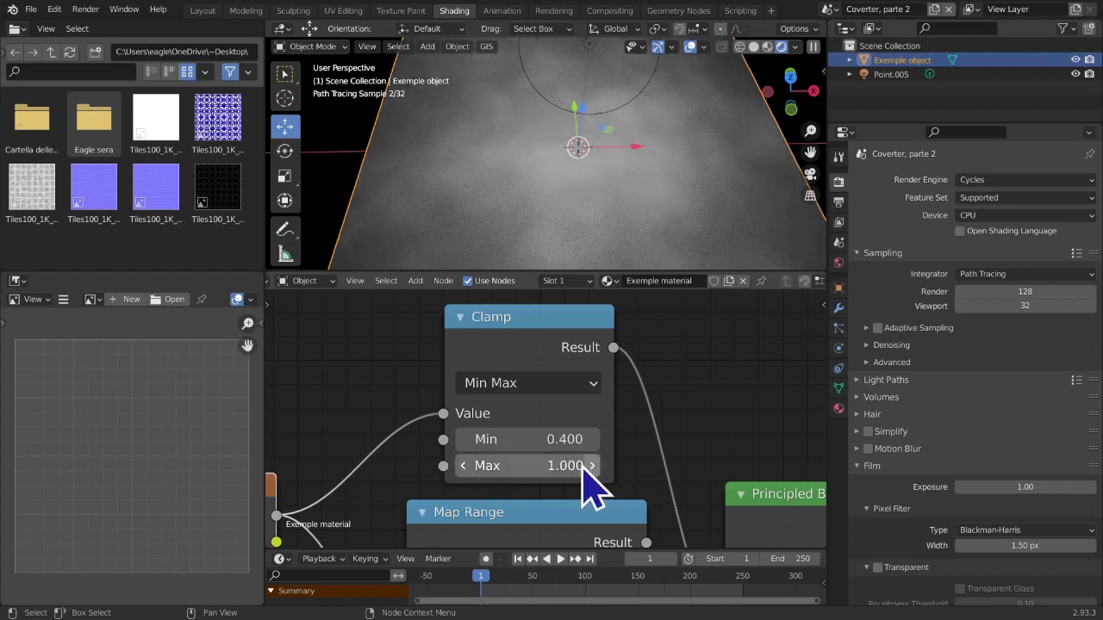
pyautogui.click(464, 440)
pyautogui.click(464, 439)
pyautogui.click(464, 439)
pyautogui.click(463, 439)
# Inspect the Map Range From Min and From Max values without changing them
pyautogui.scroll(2, 618, 362)
pyautogui.moveTo(728, 407); pyautogui.dragTo(270, 349, button='middle')
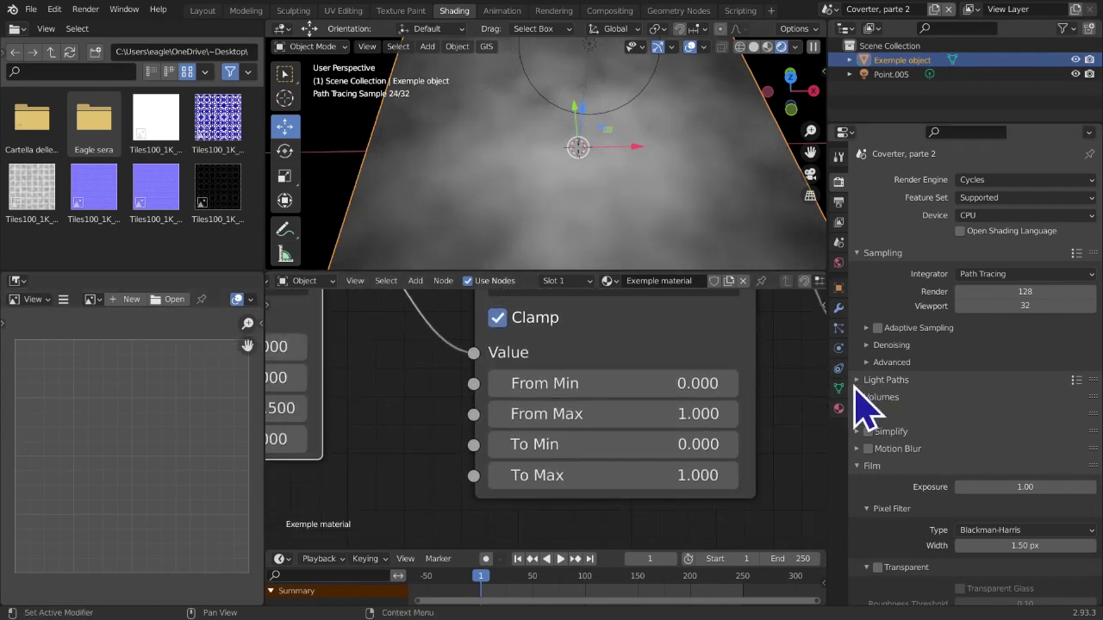
pyautogui.click(660, 387)
pyautogui.press('Tab')
pyautogui.click(565, 385)
pyautogui.click(420, 446)
pyautogui.click(576, 380)
pyautogui.click(605, 438)
pyautogui.click(582, 413)
# Check the Clamp Min and Max values, keeping Min at 0.000
pyautogui.moveTo(402, 439); pyautogui.dragTo(374, 460, button='middle')
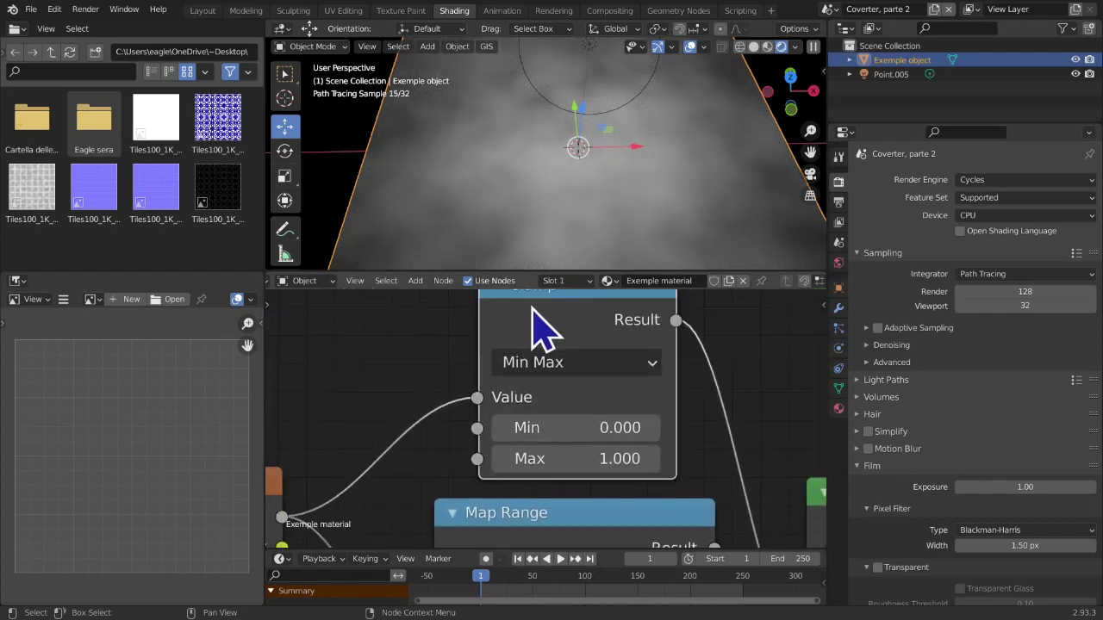
pyautogui.scroll(-2, 530, 344)
pyautogui.click(595, 434)
pyautogui.press('Escape')
pyautogui.click(569, 452)
pyautogui.press('Escape')
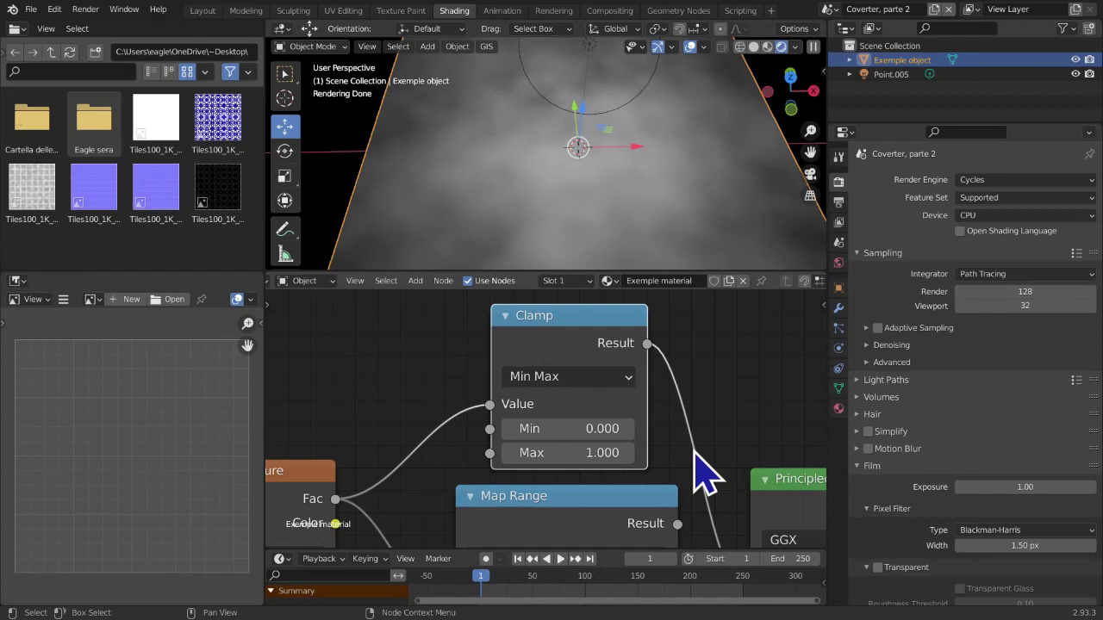
pyautogui.click(556, 431)
pyautogui.click(696, 405)
# Re-enter the Clamp Min as exactly 0
pyautogui.scroll(-2, 676, 434)
pyautogui.moveTo(672, 441); pyautogui.dragTo(665, 463, button='middle')
pyautogui.scroll(-1, 666, 463)
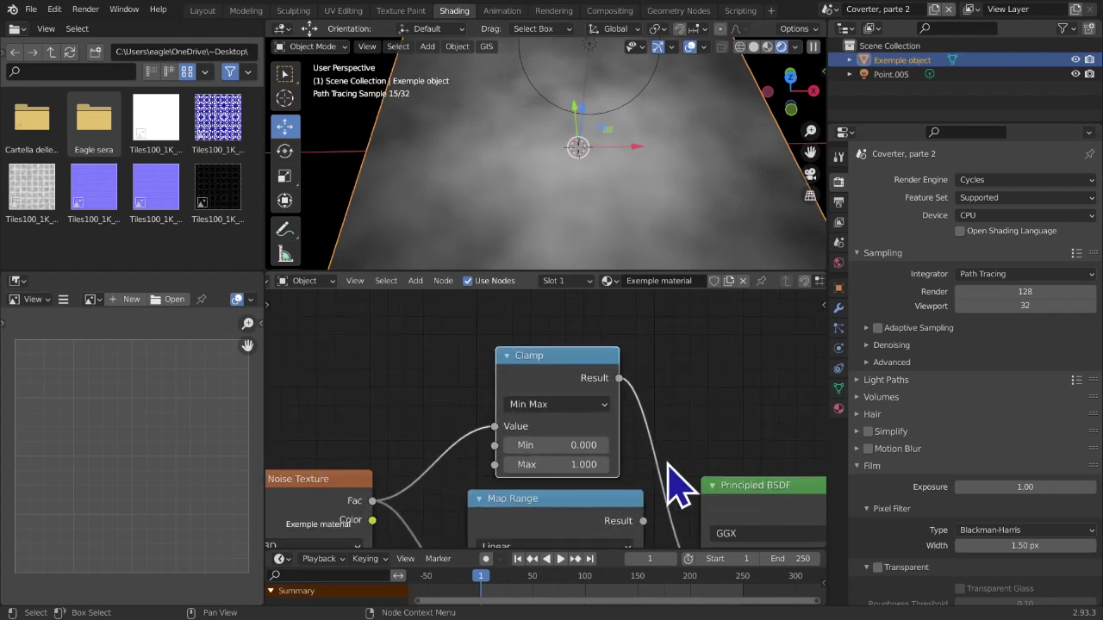
pyautogui.scroll(4, 665, 464)
pyautogui.scroll(1, 586, 465)
pyautogui.click(539, 465)
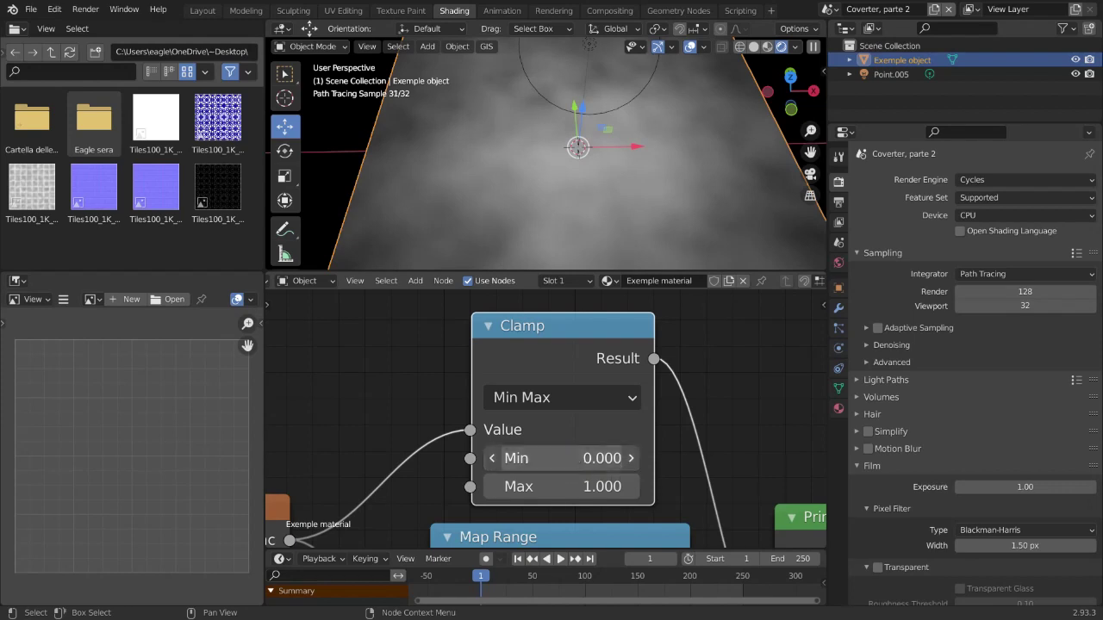
pyautogui.click(433, 461)
pyautogui.click(520, 454)
pyautogui.write('0')
pyautogui.press('Return')
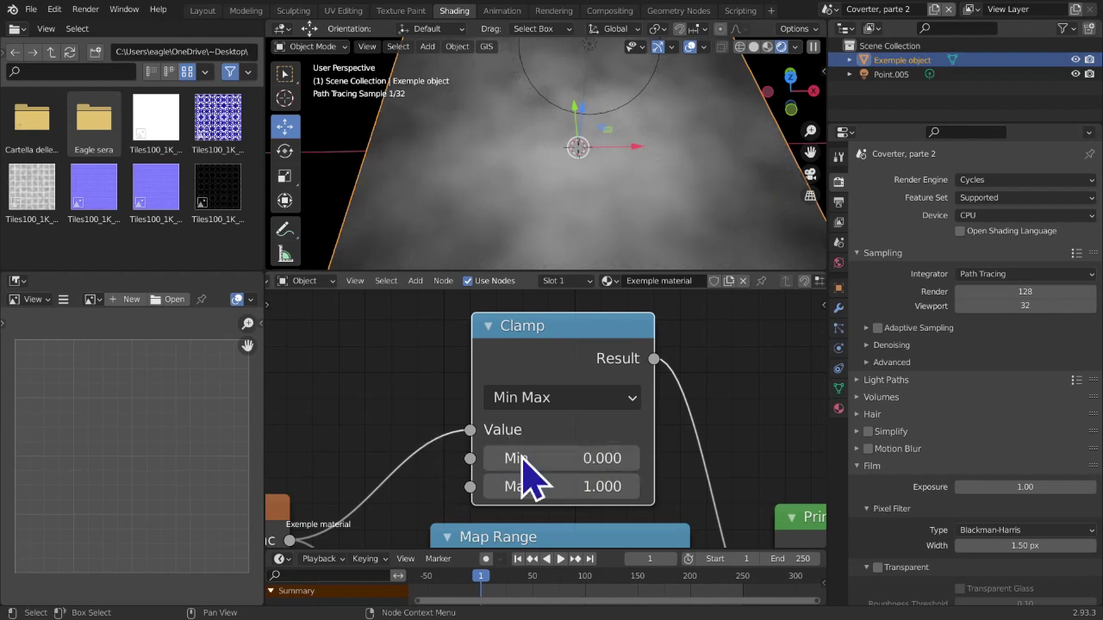
# Set the Clamp Min to 0.400, leaving Max at 1.000
pyautogui.click(549, 487)
pyautogui.press('Return')
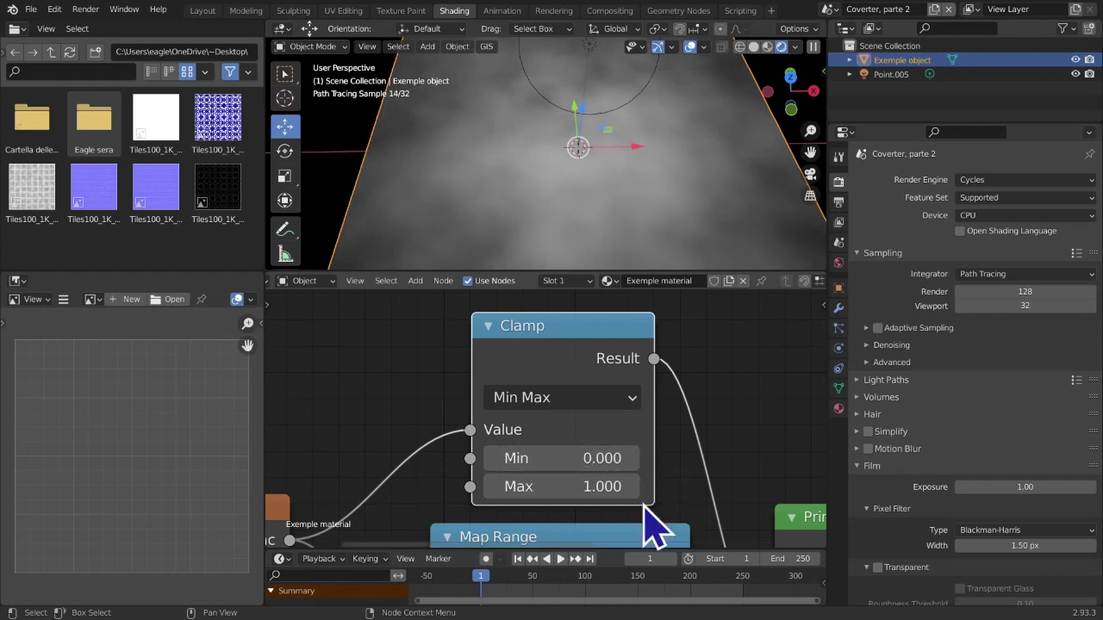
pyautogui.click(568, 456)
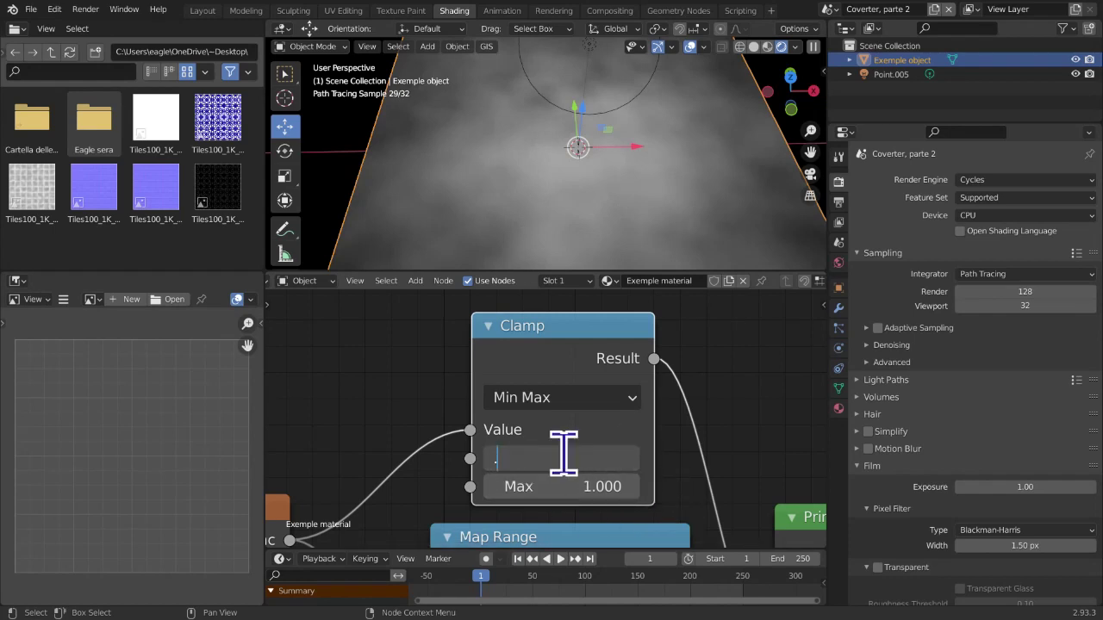
pyautogui.write('.4')
pyautogui.press('Return')
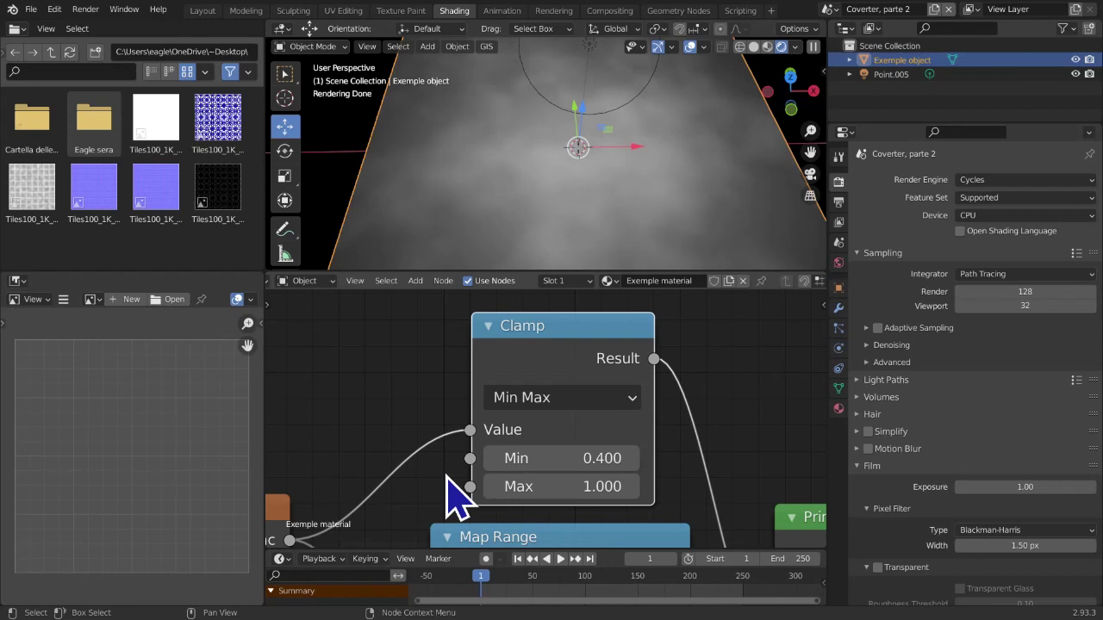
# Confirm the Clamp Min at 0.4 and bring the Map Range node into view
pyautogui.click(517, 457)
pyautogui.press('Return')
pyautogui.scroll(-2, 470, 416)
pyautogui.moveTo(463, 398); pyautogui.dragTo(402, 348, button='middle')
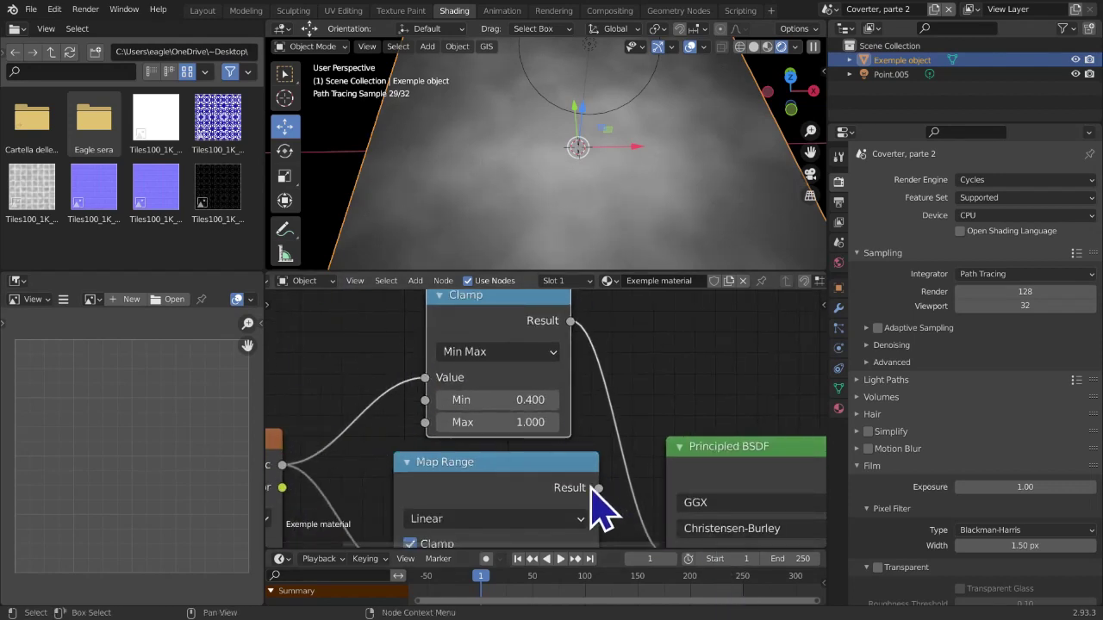
pyautogui.click(504, 398)
pyautogui.click(686, 332)
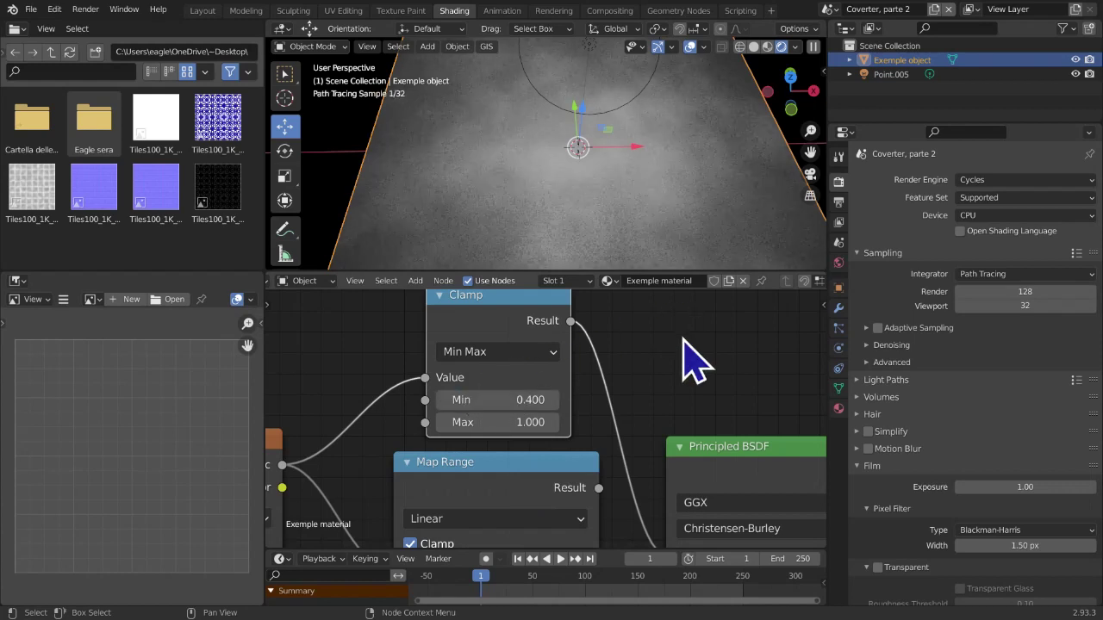
pyautogui.click(460, 399)
pyautogui.click(610, 369)
# Link the Map Range Result directly into the Principled BSDF Base Color
pyautogui.scroll(-3, 597, 364)
pyautogui.moveTo(667, 485); pyautogui.dragTo(685, 463, button='middle')
pyautogui.moveTo(580, 451); pyautogui.dragTo(365, 406, button='middle')
pyautogui.scroll(-1, 560, 483)
pyautogui.scroll(2, 554, 475)
pyautogui.moveTo(425, 429)
pyautogui.mouseDown()
pyautogui.moveTo(406, 424)
pyautogui.moveTo(426, 430)
pyautogui.mouseUp()
pyautogui.moveTo(430, 443); pyautogui.dragTo(648, 431, button='middle')
pyautogui.scroll(-1, 642, 432)
pyautogui.scroll(4, 612, 413)
# Center the Map Range node and raise its To Min value a step
pyautogui.moveTo(544, 356); pyautogui.dragTo(478, 326, button='middle')
pyautogui.scroll(3, 517, 345)
pyautogui.scroll(3, 645, 405)
pyautogui.scroll(-2, 646, 405)
pyautogui.scroll(3, 645, 404)
pyautogui.click(654, 389)
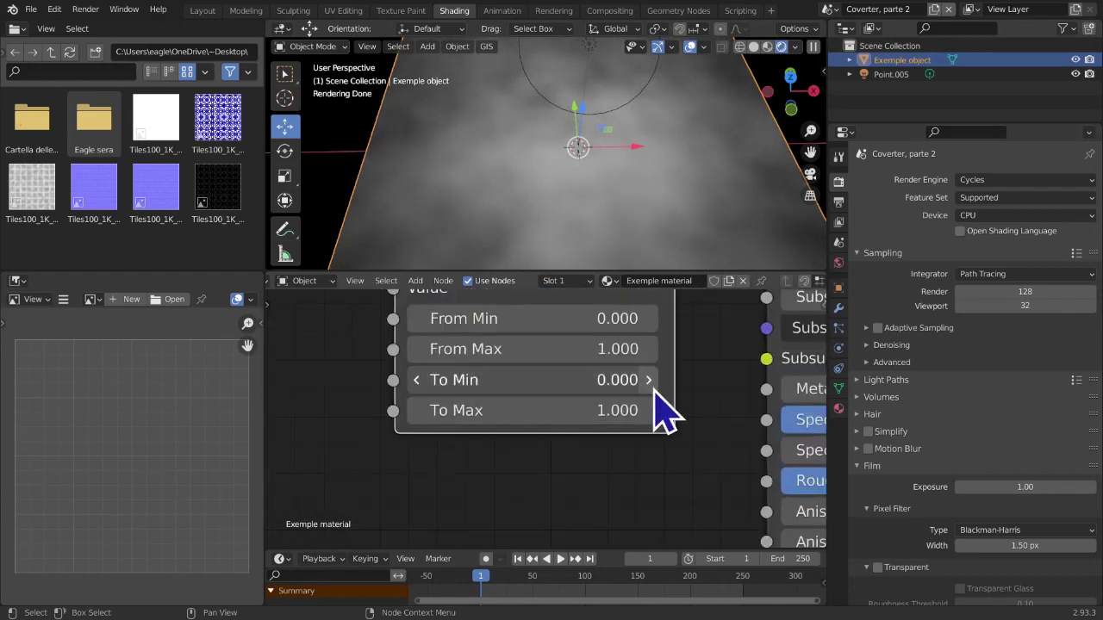
pyautogui.click(654, 389)
pyautogui.click(652, 385)
pyautogui.click(653, 385)
pyautogui.click(652, 385)
pyautogui.click(652, 385)
pyautogui.click(653, 385)
pyautogui.click(418, 410)
pyautogui.click(418, 410)
pyautogui.click(418, 410)
pyautogui.click(418, 410)
pyautogui.click(492, 379)
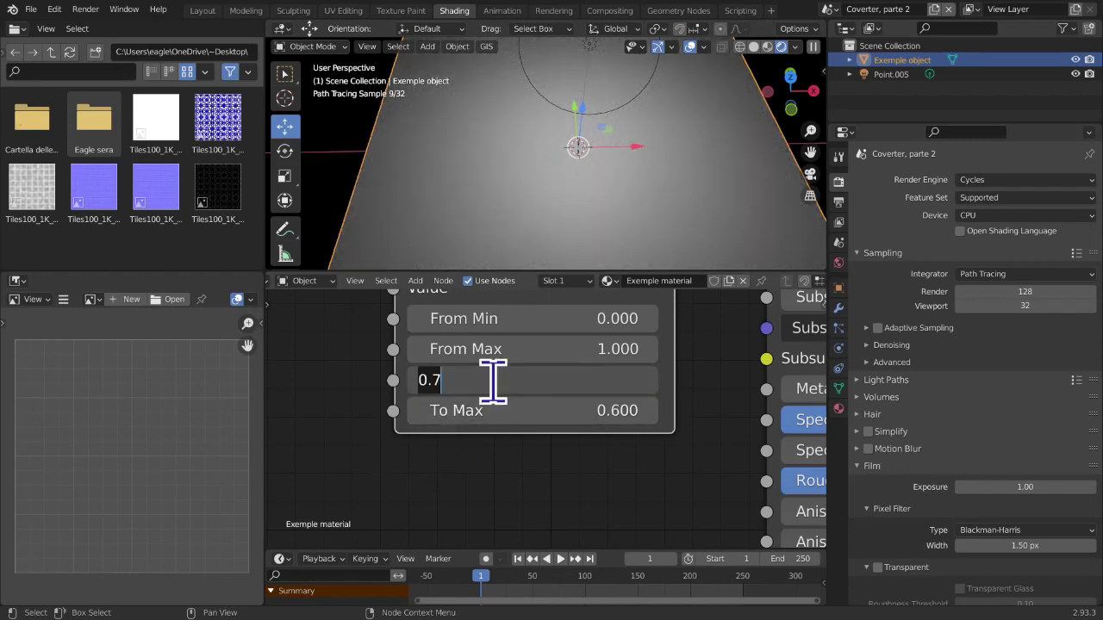
pyautogui.write('0')
pyautogui.press('Return')
pyautogui.click(541, 411)
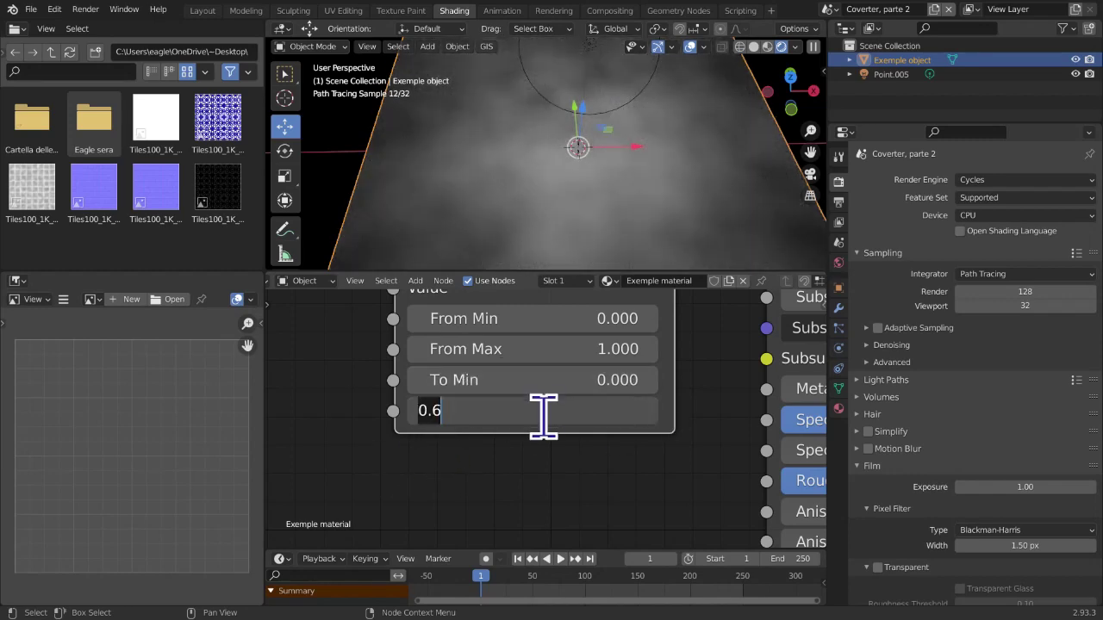
pyautogui.press('Return')
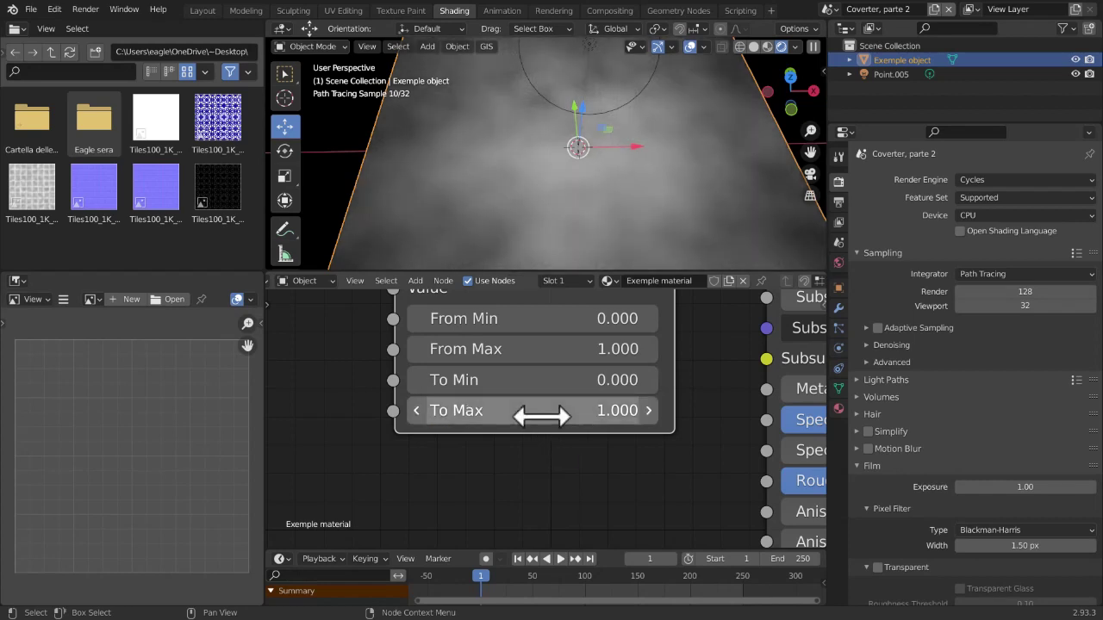
pyautogui.moveTo(543, 398); pyautogui.dragTo(553, 379)
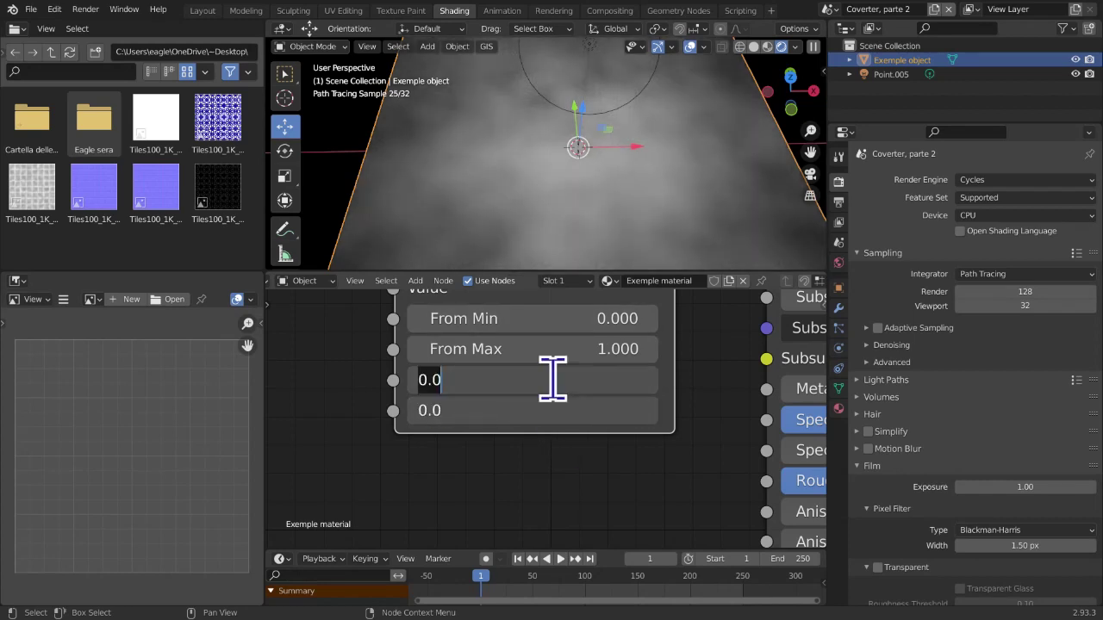
pyautogui.press('Return')
pyautogui.click(591, 411)
pyautogui.write('1')
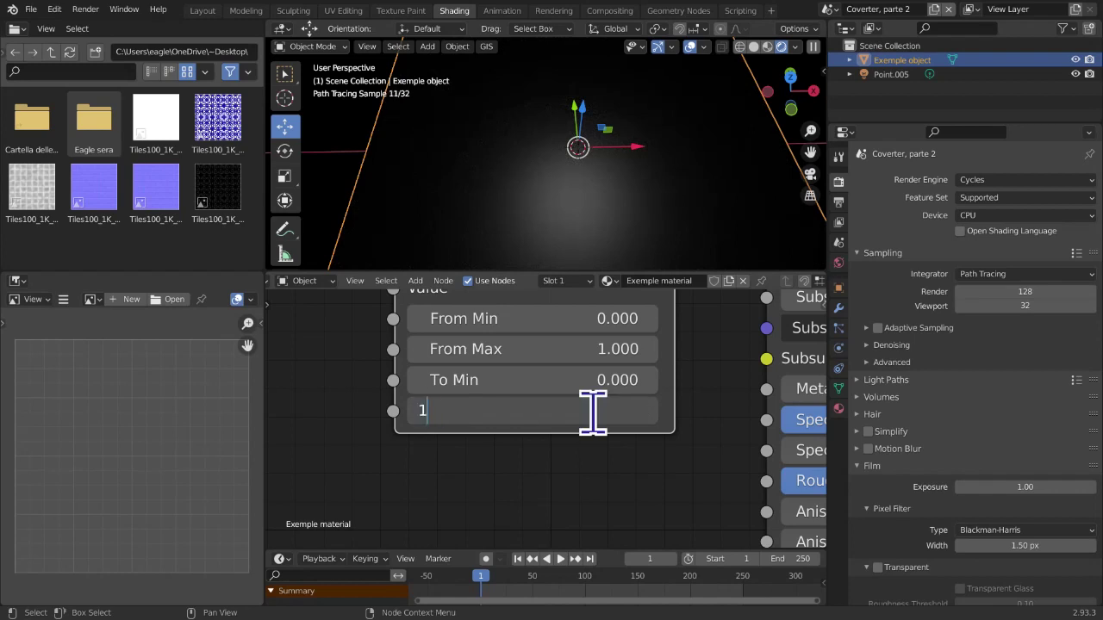
pyautogui.press('Return')
pyautogui.click(542, 379)
pyautogui.press('Return')
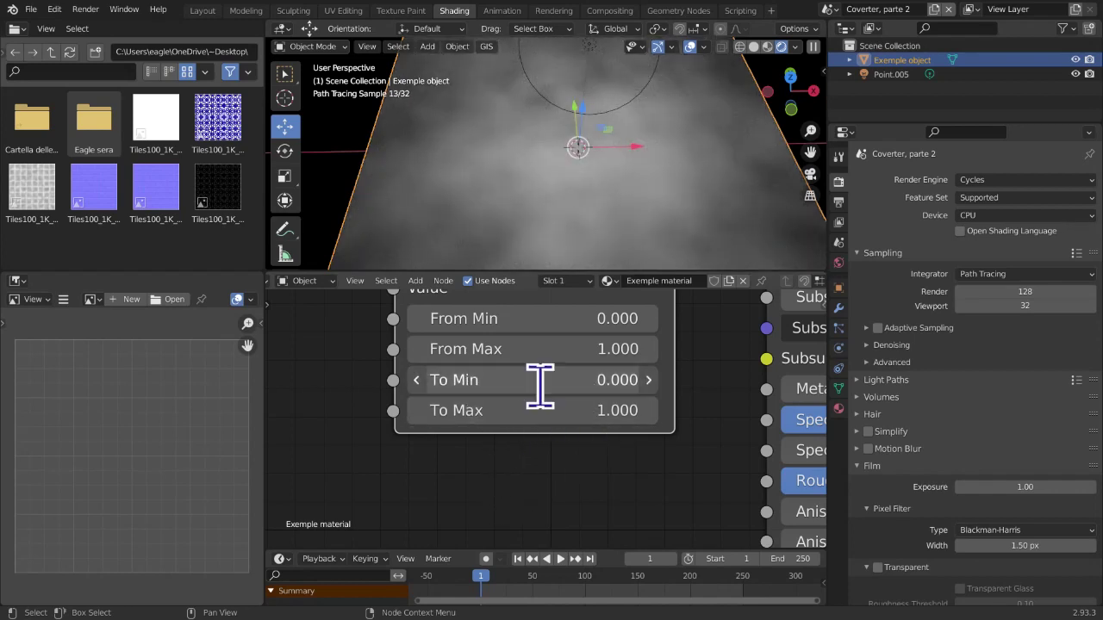
pyautogui.click(538, 418)
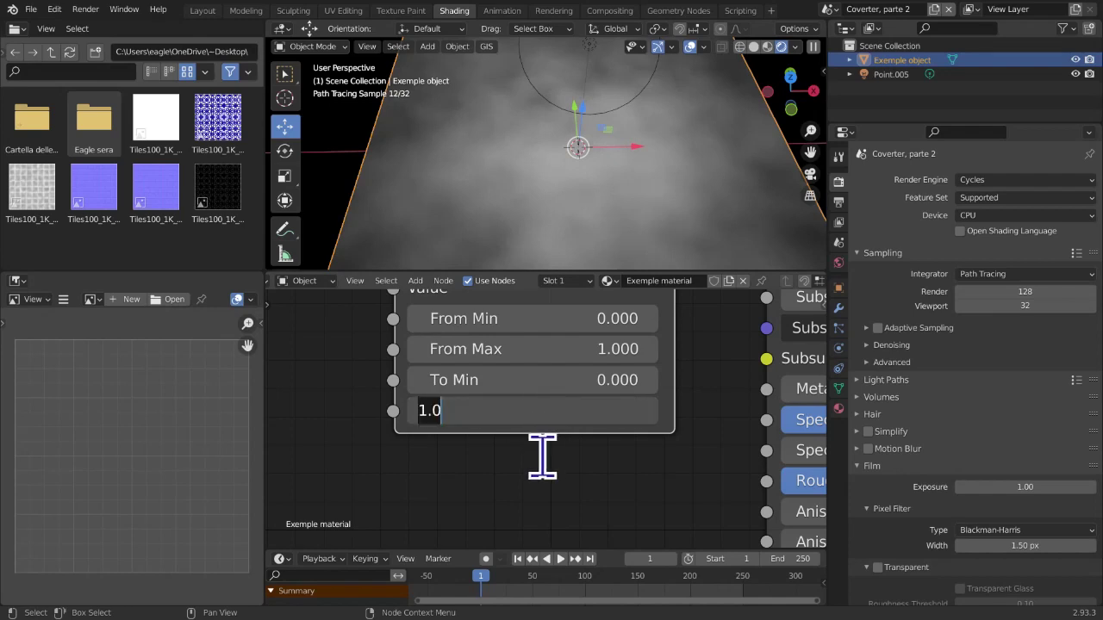
pyautogui.press('Return')
pyautogui.click(622, 380)
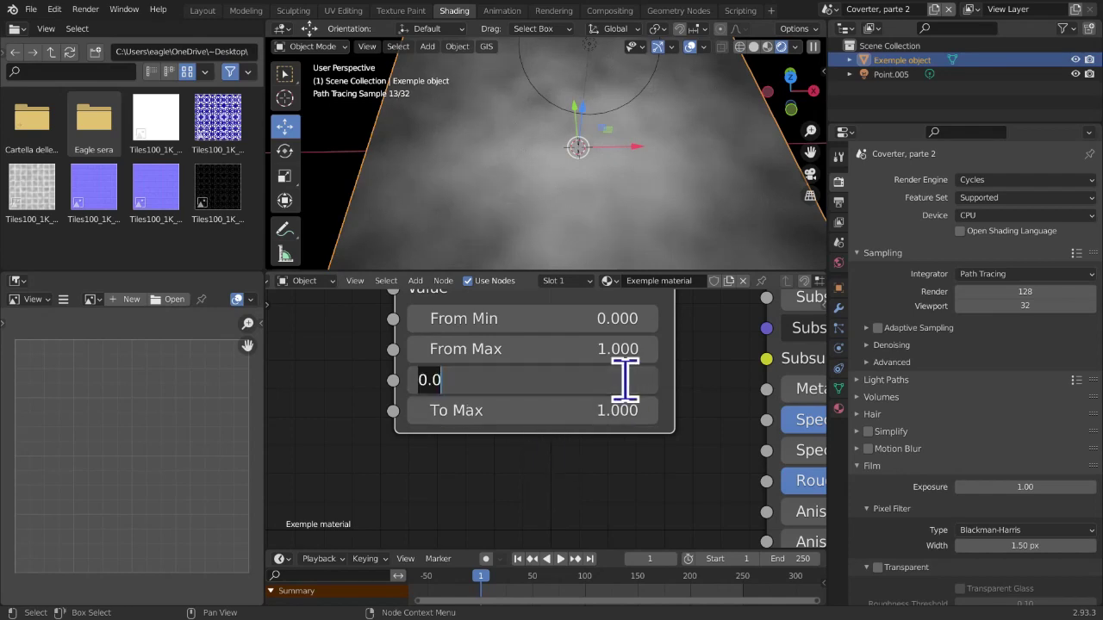
pyautogui.write('.5')
pyautogui.press('Return')
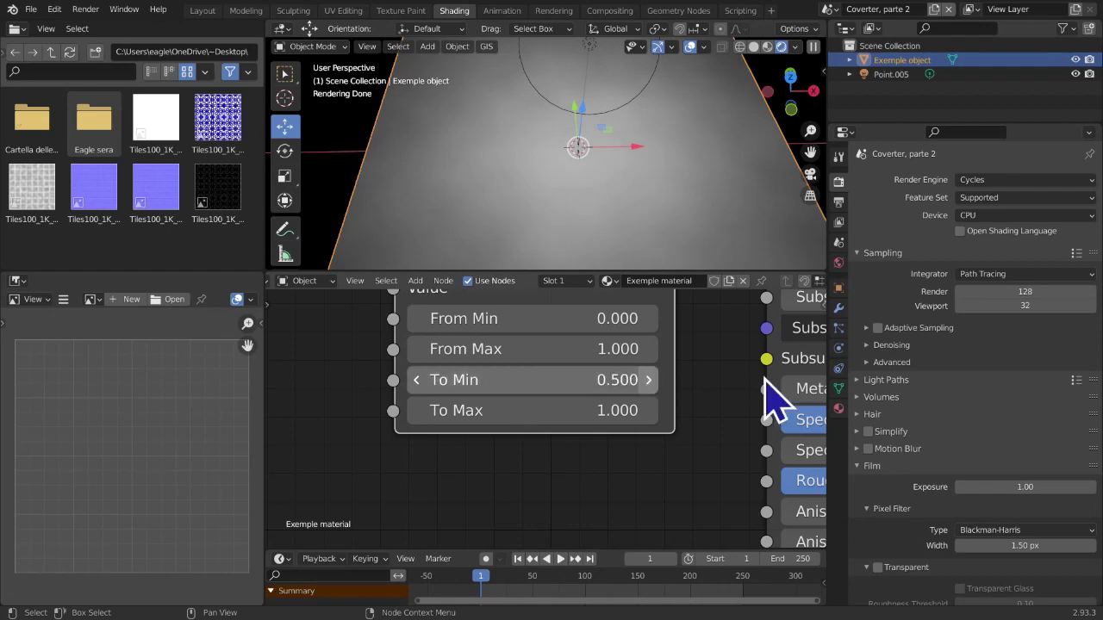
pyautogui.scroll(-1, 731, 160)
pyautogui.moveTo(732, 160); pyautogui.dragTo(687, 166, button='middle')
pyautogui.click(574, 372)
pyautogui.write('0')
pyautogui.press('Return')
pyautogui.click(512, 414)
pyautogui.click(346, 476)
pyautogui.click(414, 416)
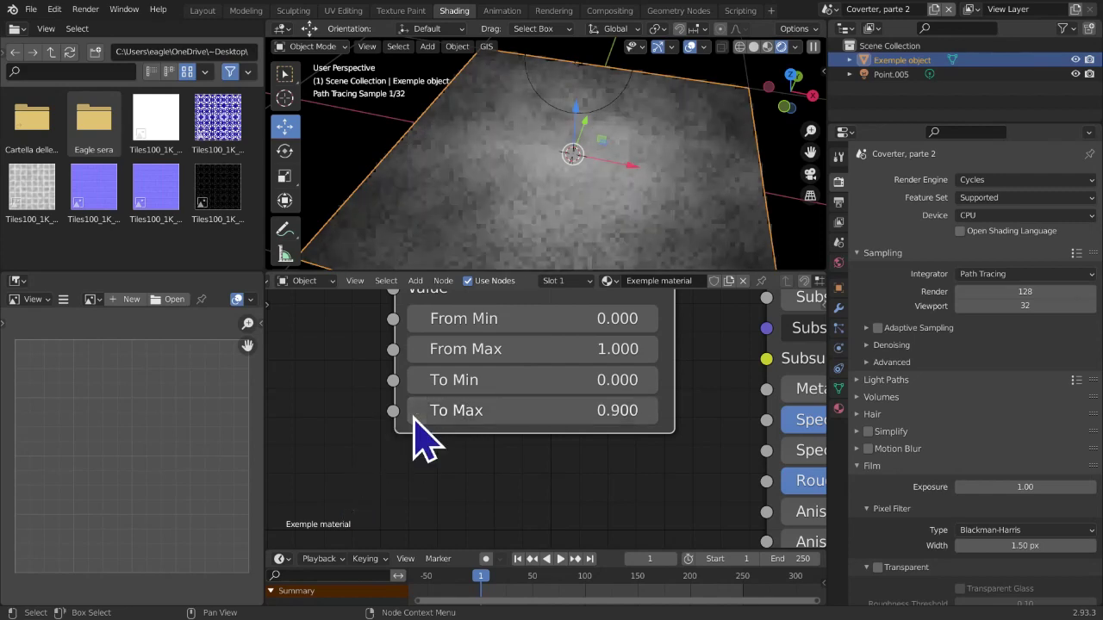
pyautogui.keyDown('ctrl'); pyautogui.scroll(-2, 414, 417); pyautogui.keyUp('ctrl')
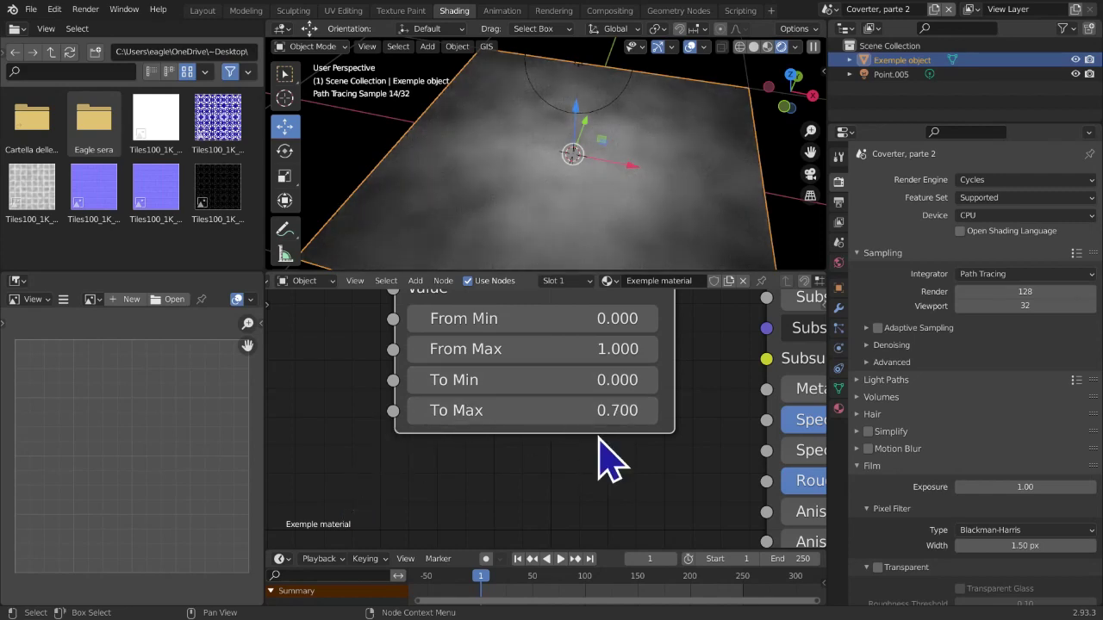
pyautogui.keyDown('ctrl'); pyautogui.scroll(3, 655, 435); pyautogui.keyUp('ctrl')
pyautogui.moveTo(650, 443); pyautogui.dragTo(578, 500, button='middle')
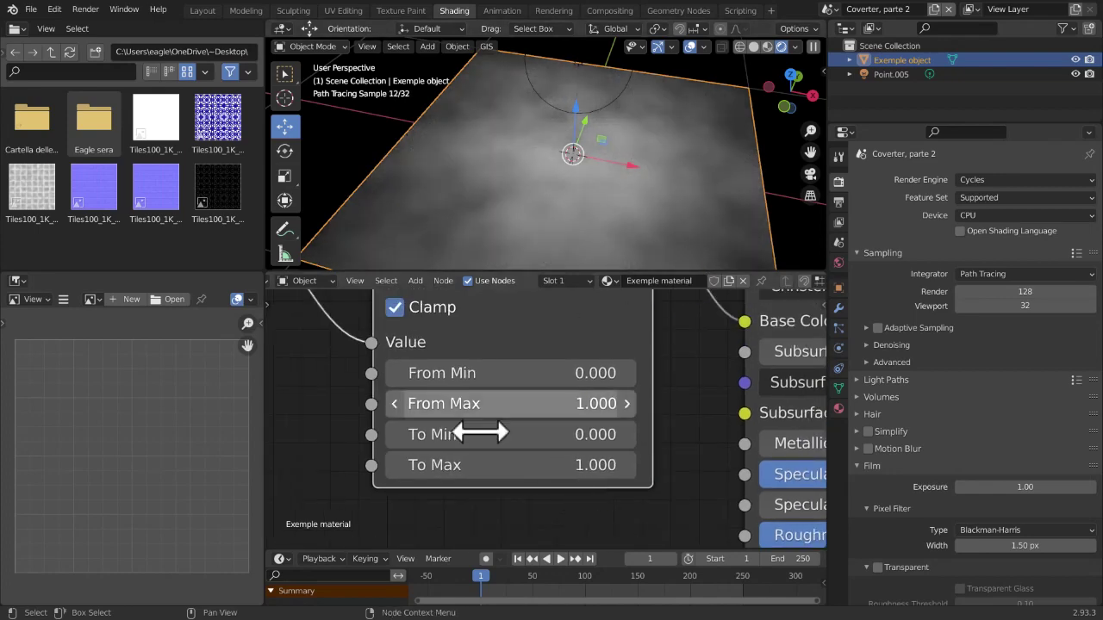
pyautogui.scroll(2, 492, 433)
pyautogui.keyDown('ctrl'); pyautogui.scroll(5, 664, 365); pyautogui.keyUp('ctrl')
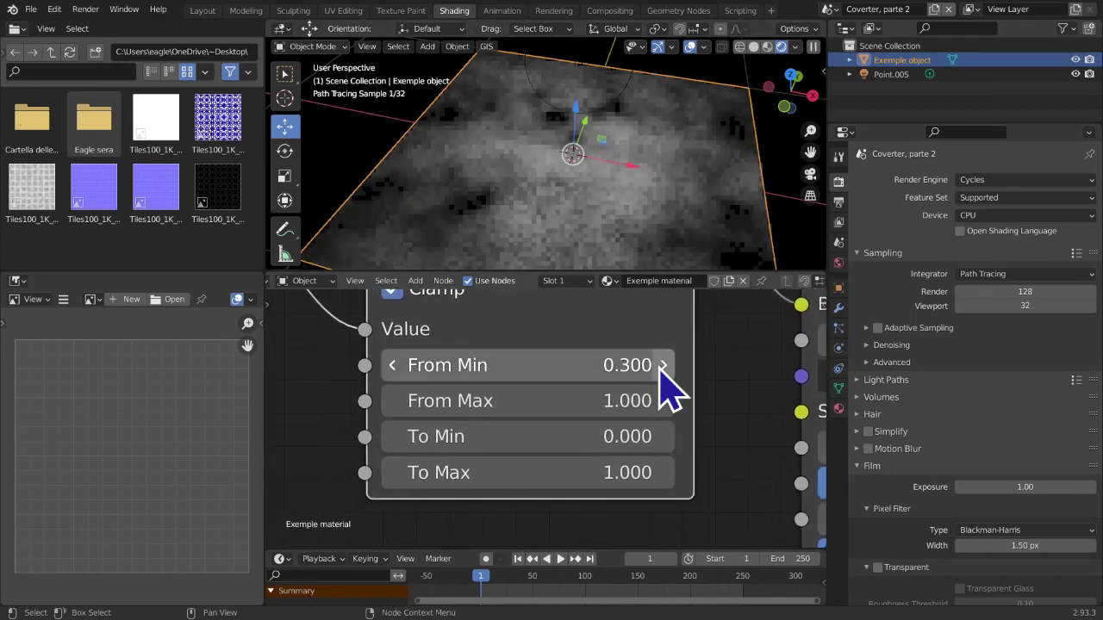
pyautogui.click(393, 472)
pyautogui.click(393, 472)
pyautogui.click(392, 472)
pyautogui.click(393, 472)
pyautogui.click(393, 472)
pyautogui.click(393, 472)
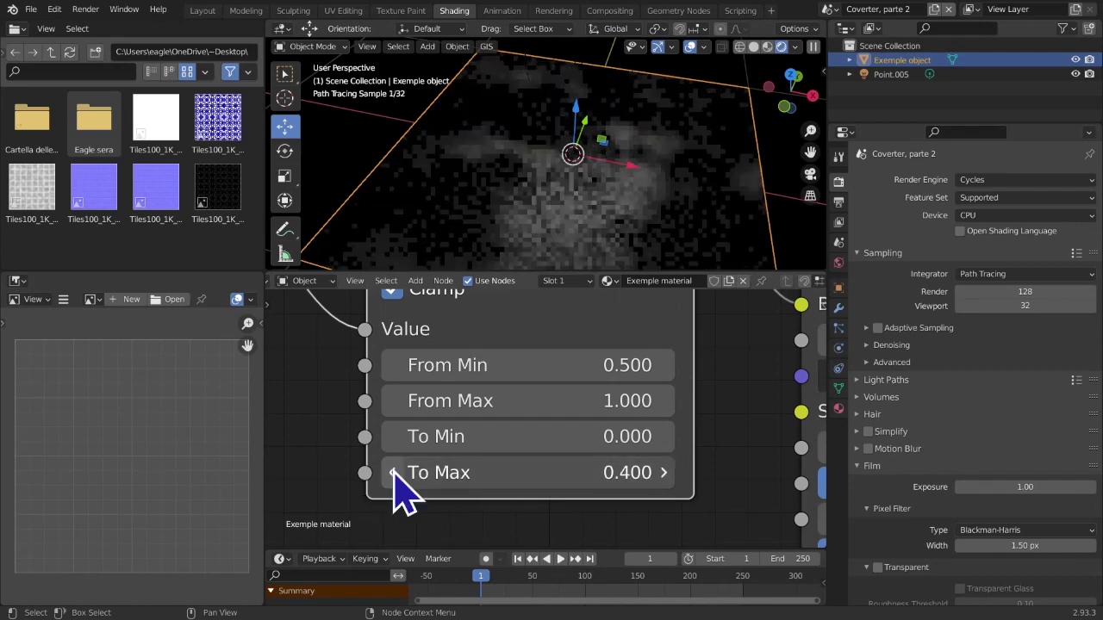
pyautogui.click(393, 472)
pyautogui.click(431, 472)
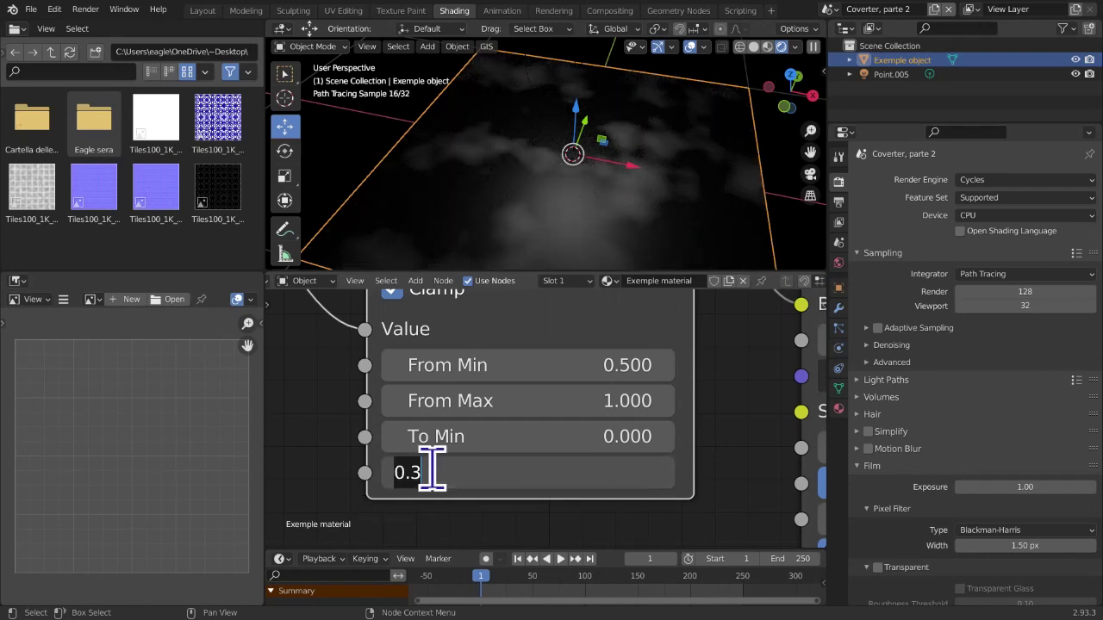
pyautogui.write('1')
pyautogui.press('Return')
pyautogui.click(535, 353)
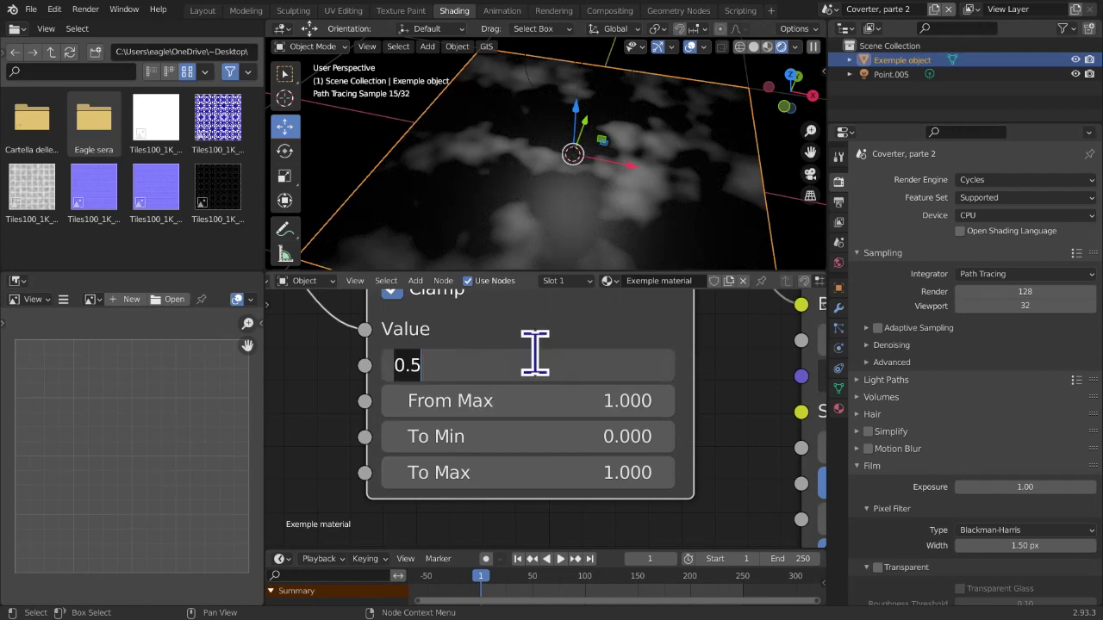
pyautogui.write('0')
pyautogui.press('Return')
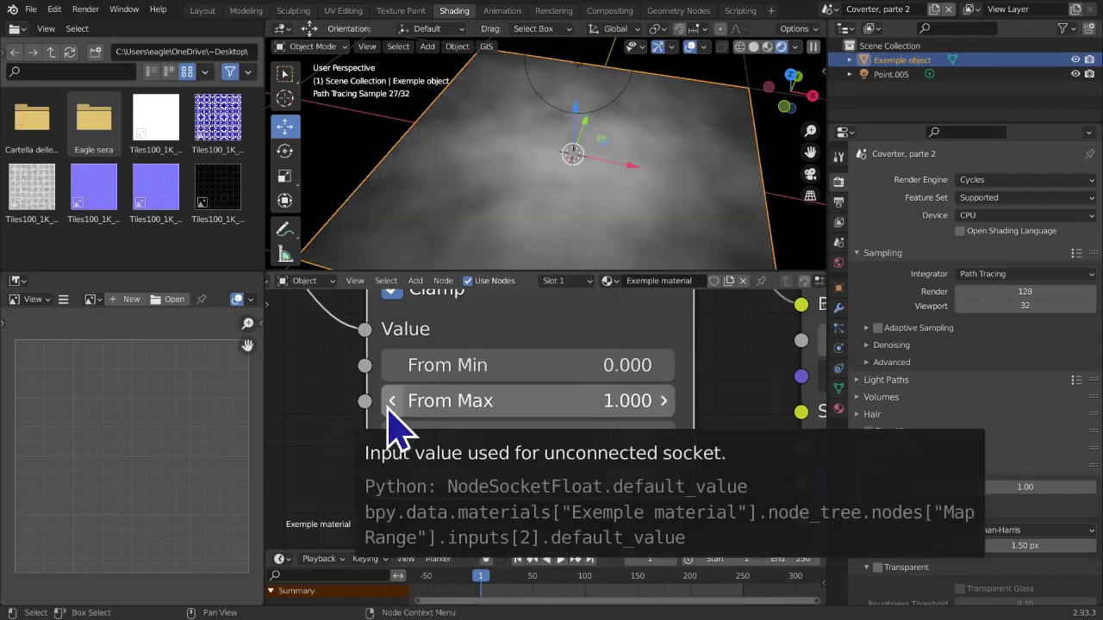
pyautogui.click(390, 405)
pyautogui.click(389, 405)
pyautogui.click(389, 405)
pyautogui.click(390, 405)
pyautogui.click(390, 405)
pyautogui.click(390, 405)
pyautogui.click(390, 405)
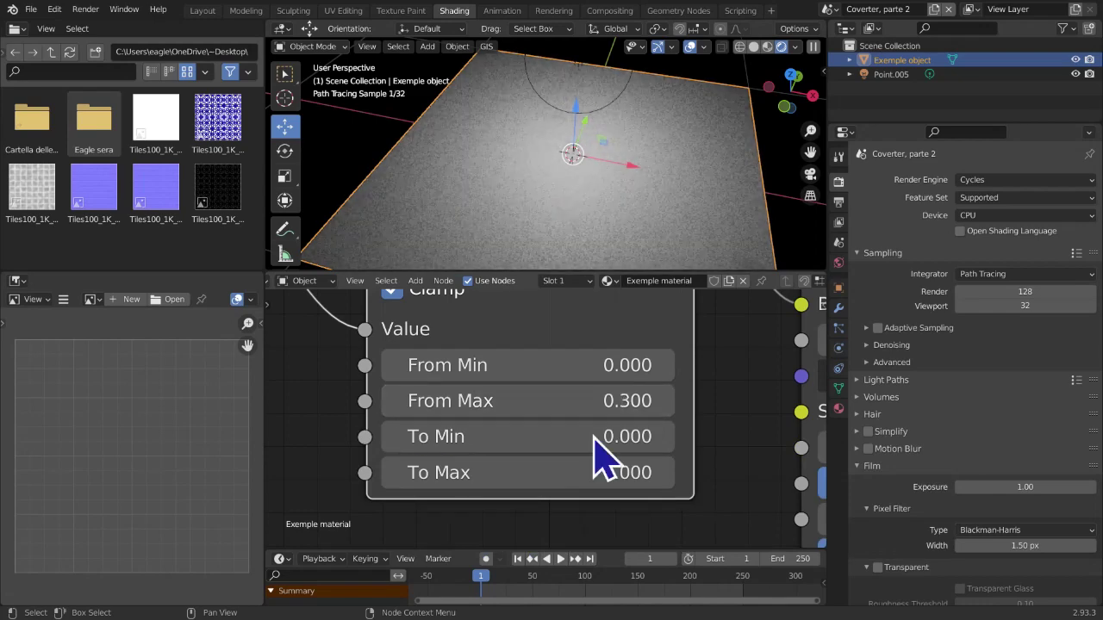
pyautogui.click(663, 437)
pyautogui.click(664, 437)
pyautogui.click(572, 405)
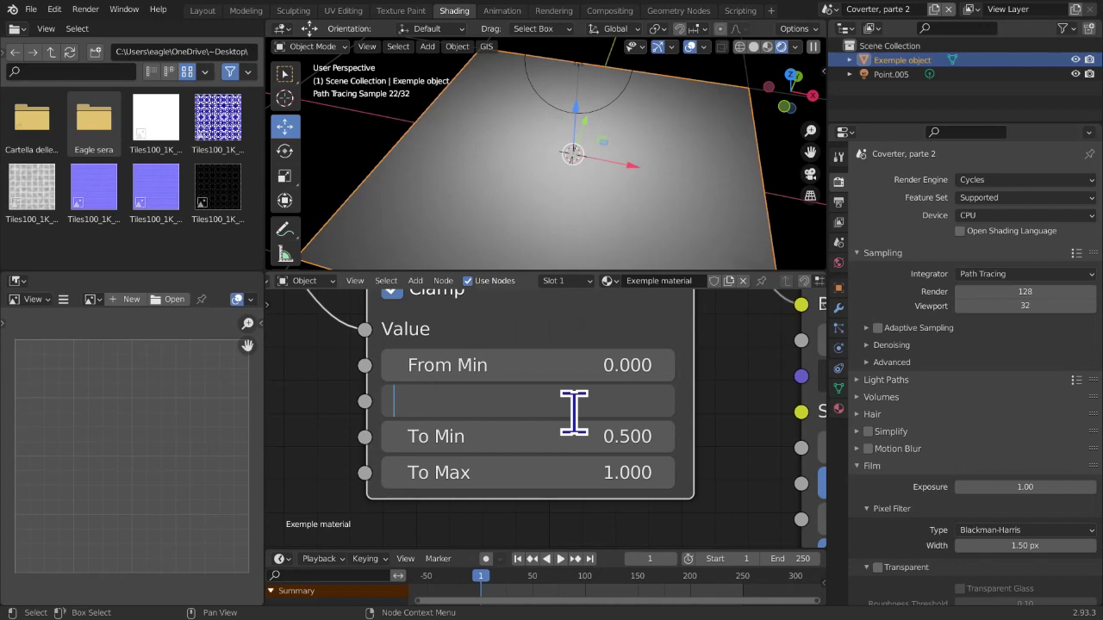
pyautogui.write('1')
pyautogui.press('Return')
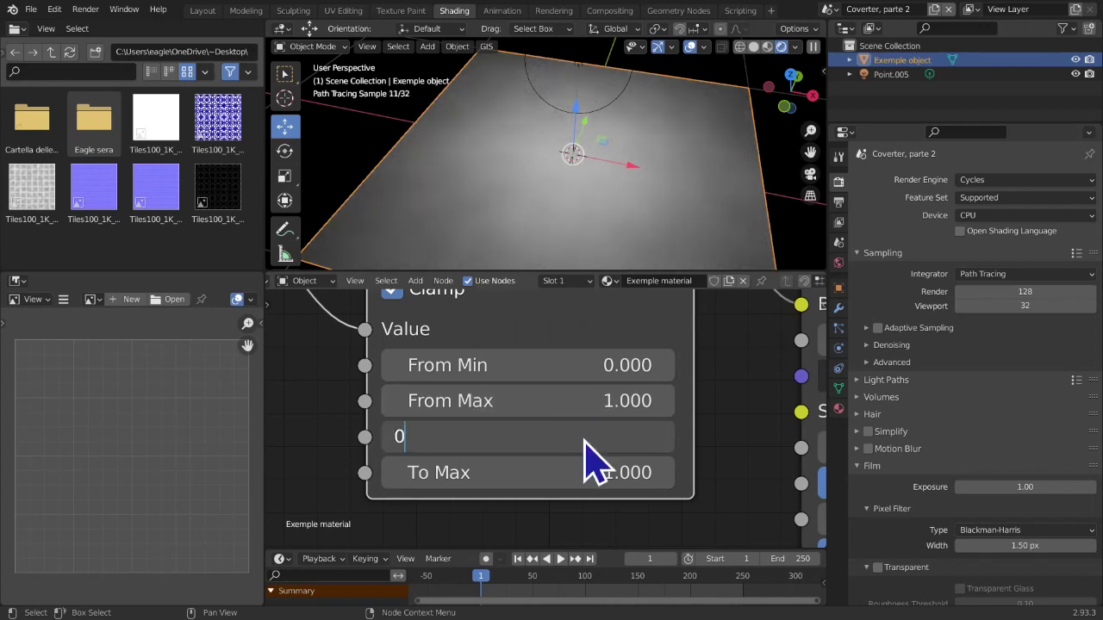
pyautogui.press('Return')
pyautogui.scroll(-3, 660, 422)
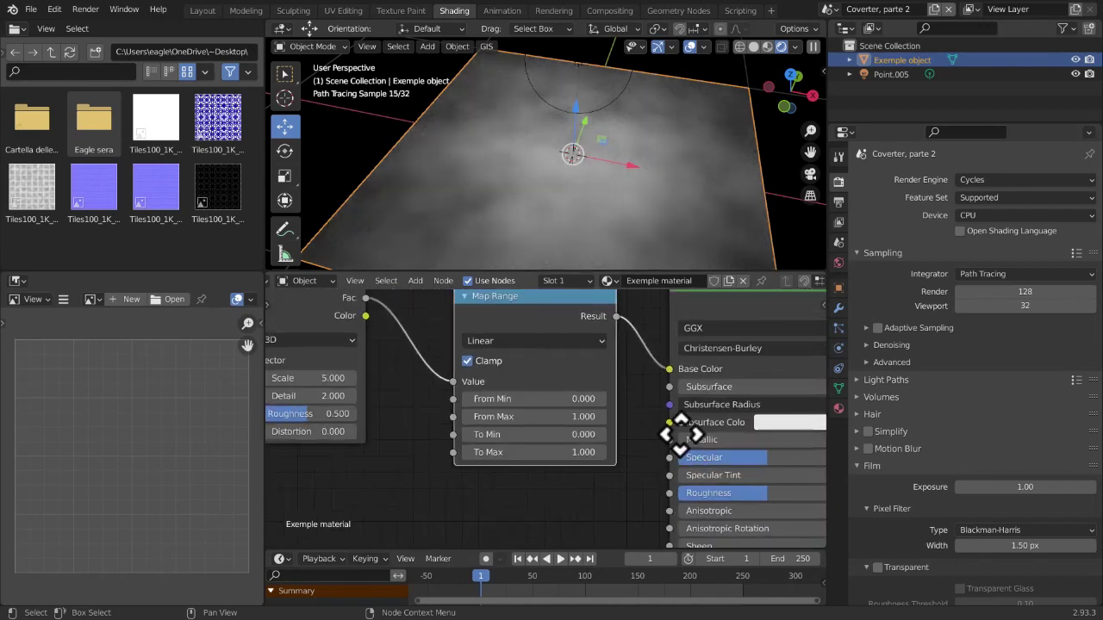
# Dissolve the Map Range node with Ctrl+X and move the Noise Texture right
pyautogui.moveTo(682, 456); pyautogui.dragTo(720, 468, button='middle')
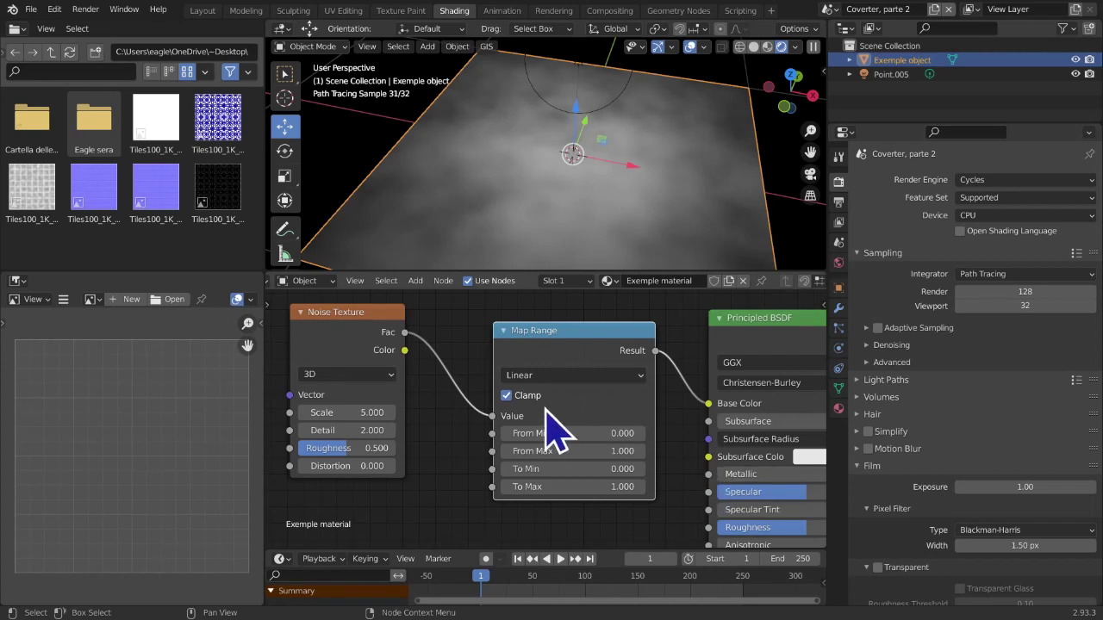
pyautogui.hotkey('ctrl', 'x')
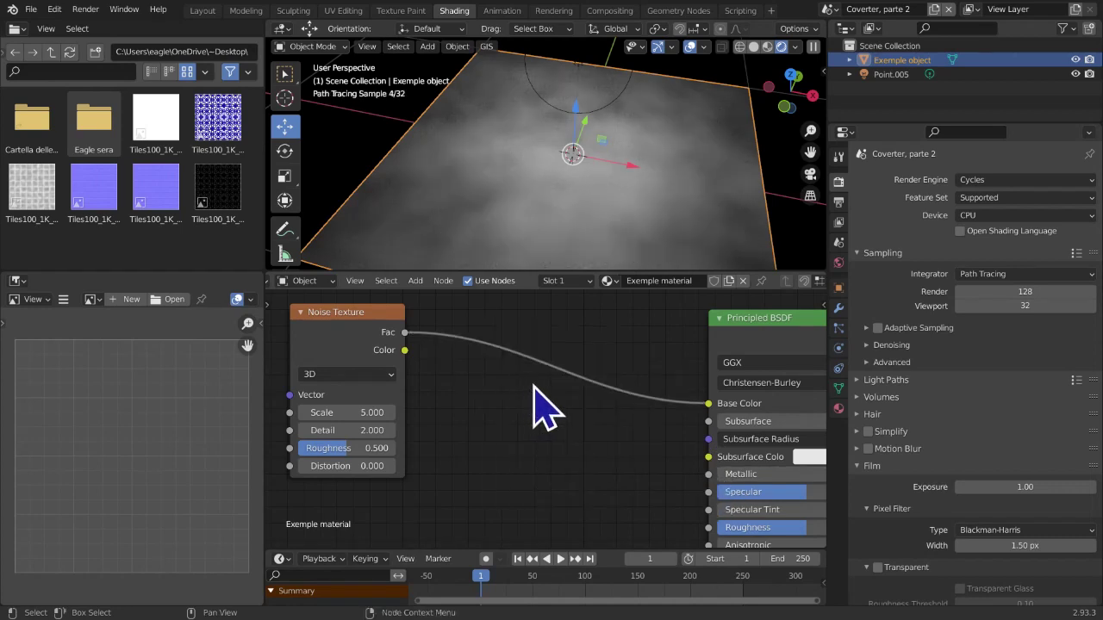
pyautogui.moveTo(307, 328); pyautogui.dragTo(530, 367)
pyautogui.moveTo(664, 421); pyautogui.dragTo(641, 414, button='middle')
pyautogui.scroll(-1, 607, 420)
pyautogui.scroll(-1, 613, 403)
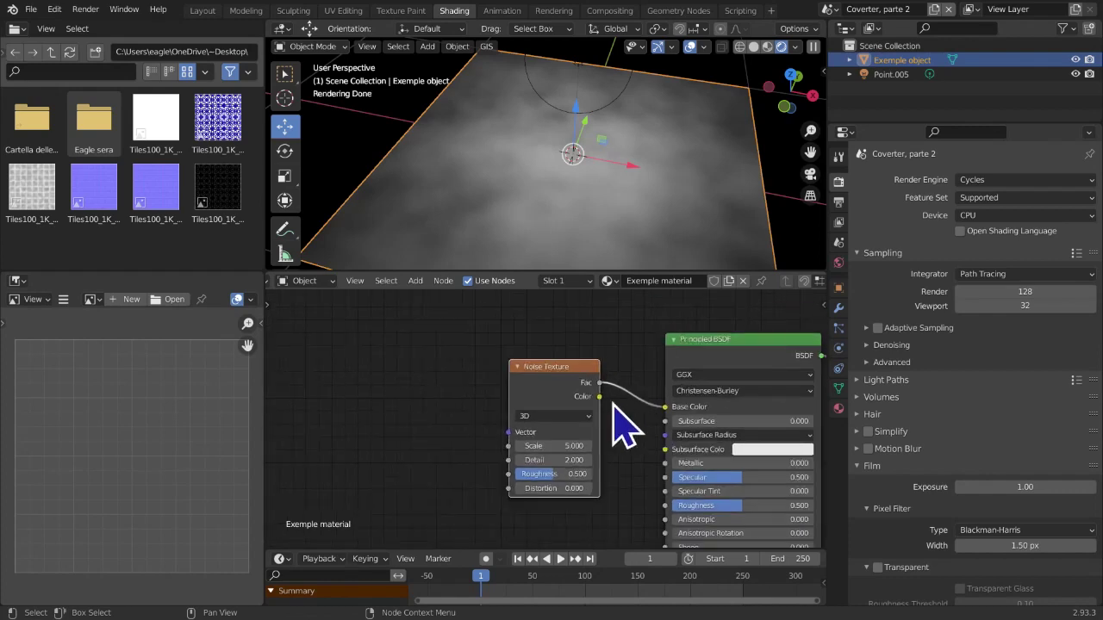
# Insert a new Map Range node between the Noise Texture and Principled BSDF
pyautogui.hotkey('shift', 'a')
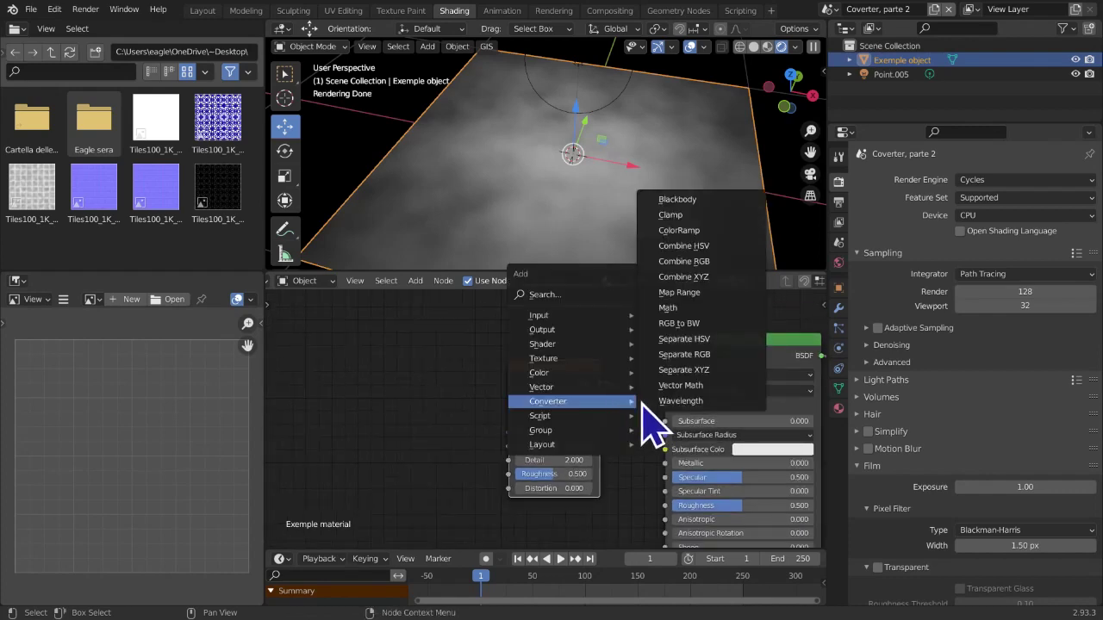
pyautogui.click(689, 292)
pyautogui.click(625, 367)
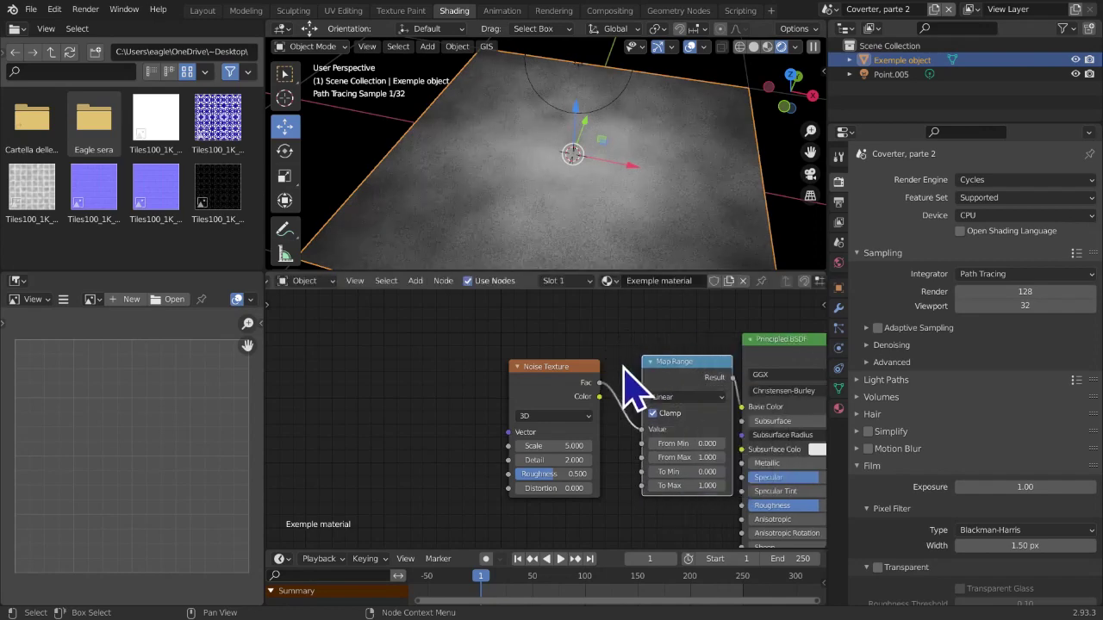
pyautogui.moveTo(623, 365); pyautogui.dragTo(517, 382, button='middle')
pyautogui.scroll(4, 577, 457)
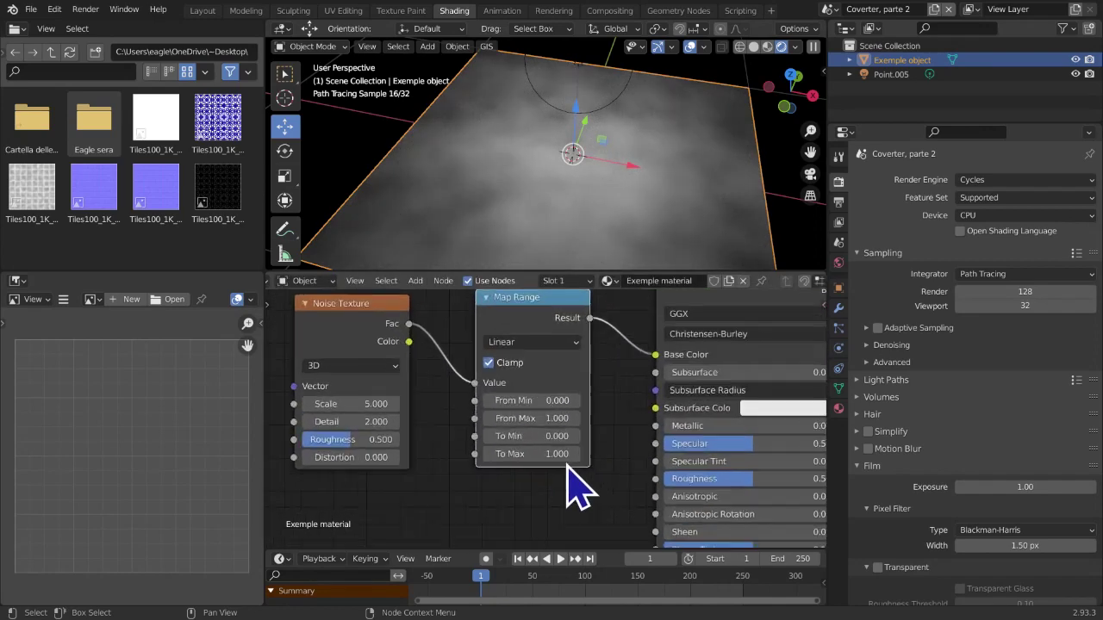
pyautogui.scroll(2, 577, 491)
# Set the Map Range From Min to 2.3, From Max to 1 and To Min to -0.4
pyautogui.moveTo(526, 393); pyautogui.dragTo(529, 418)
pyautogui.click(517, 417)
pyautogui.write('-0.61')
pyautogui.press('Return')
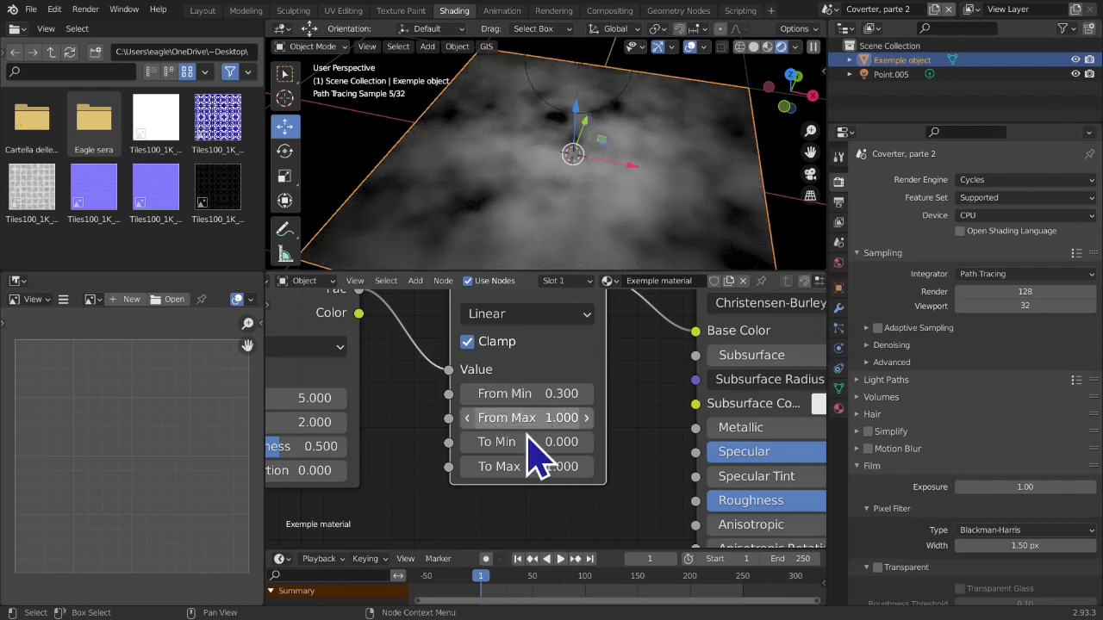
pyautogui.moveTo(522, 441); pyautogui.dragTo(497, 466)
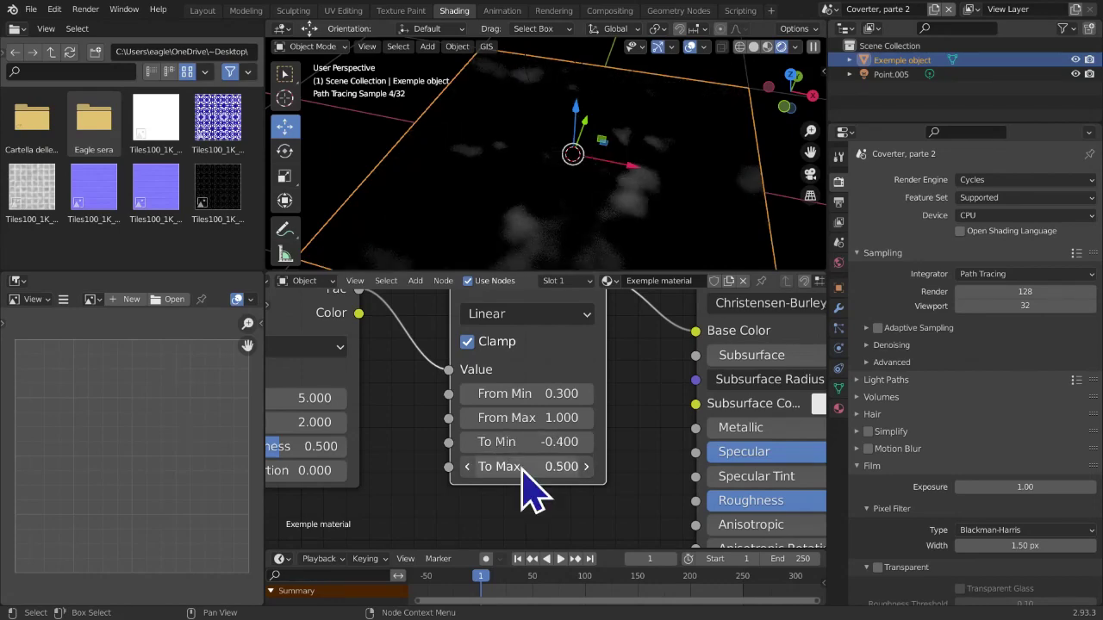
# Dissolve the Map Range again and place the Noise Texture beside the Principled BSDF
pyautogui.scroll(-3, 616, 465)
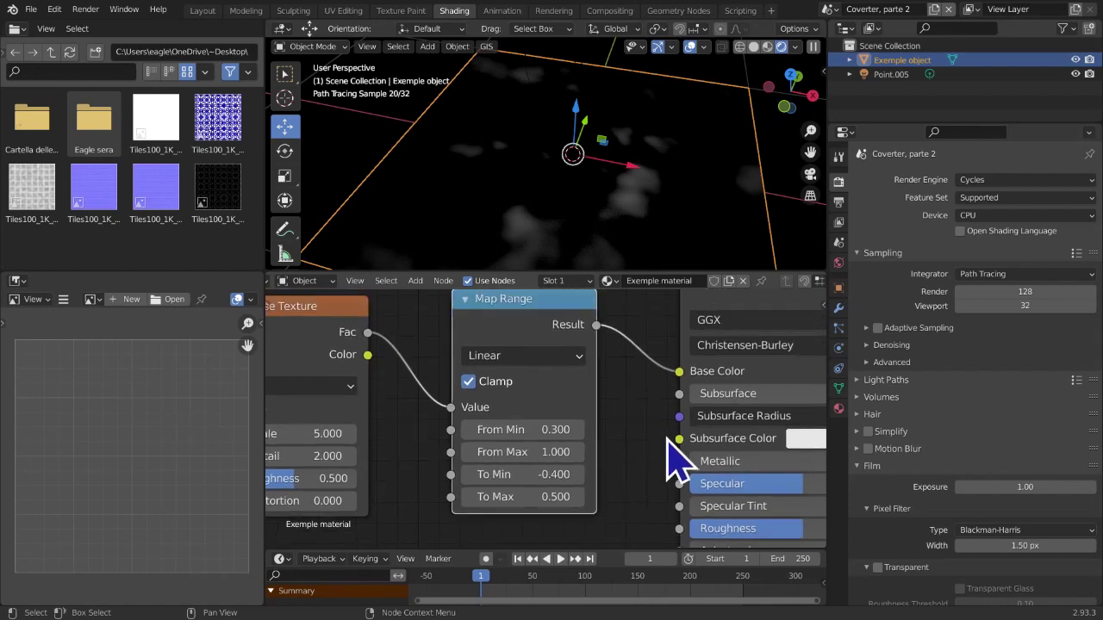
pyautogui.hotkey('ctrl', 'x')
pyautogui.moveTo(320, 360); pyautogui.dragTo(540, 365)
pyautogui.moveTo(567, 377); pyautogui.dragTo(458, 398, button='middle')
pyautogui.scroll(2, 474, 401)
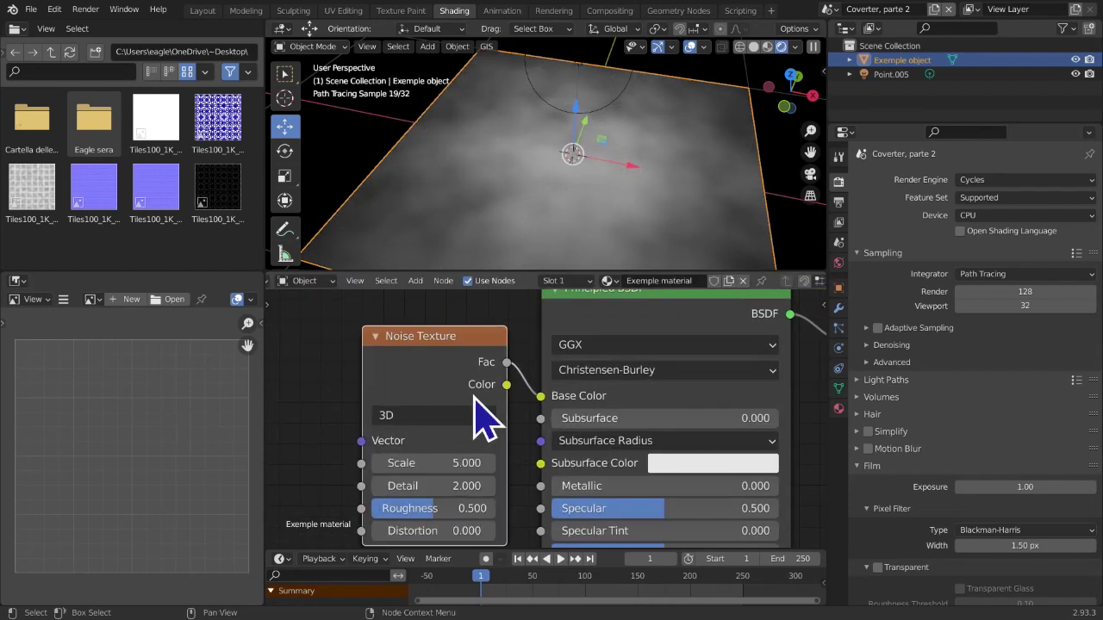
pyautogui.hotkey('shift', 'a')
# Move the Noise Texture left, away from the Principled BSDF
pyautogui.scroll(-2, 258, 481)
pyautogui.scroll(-2, 389, 469)
pyautogui.moveTo(390, 469); pyautogui.dragTo(439, 421, button='middle')
pyautogui.scroll(1, 116, 484)
pyautogui.scroll(-1, 123, 486)
pyautogui.scroll(1, 129, 484)
pyautogui.moveTo(526, 370); pyautogui.dragTo(548, 392, button='middle')
pyautogui.moveTo(466, 329); pyautogui.dragTo(324, 352)
pyautogui.click(536, 346)
# Add an RGB to BW converter node above the noise
pyautogui.hotkey('shift', 'a')
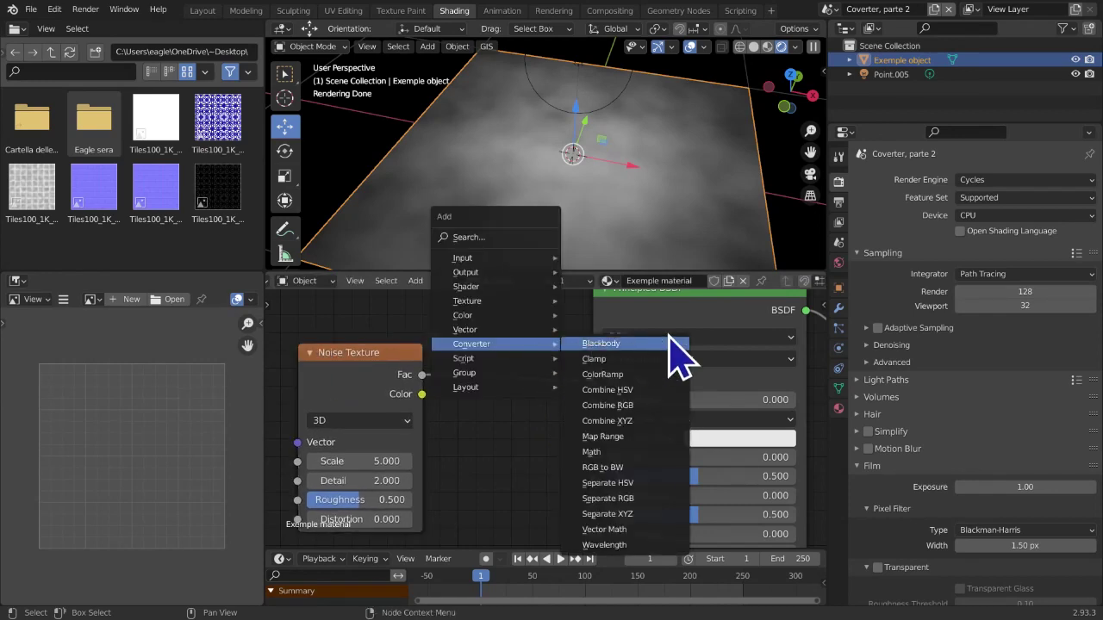
pyautogui.click(664, 467)
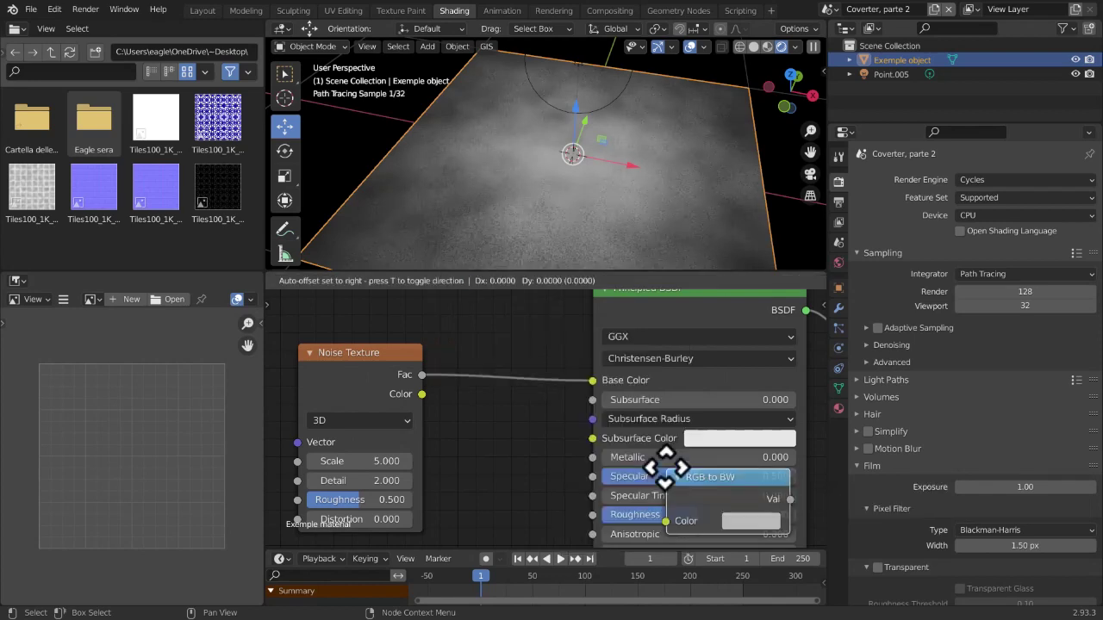
pyautogui.click(445, 512)
pyautogui.scroll(-1, 473, 337)
pyautogui.moveTo(473, 337); pyautogui.dragTo(507, 452, button='middle')
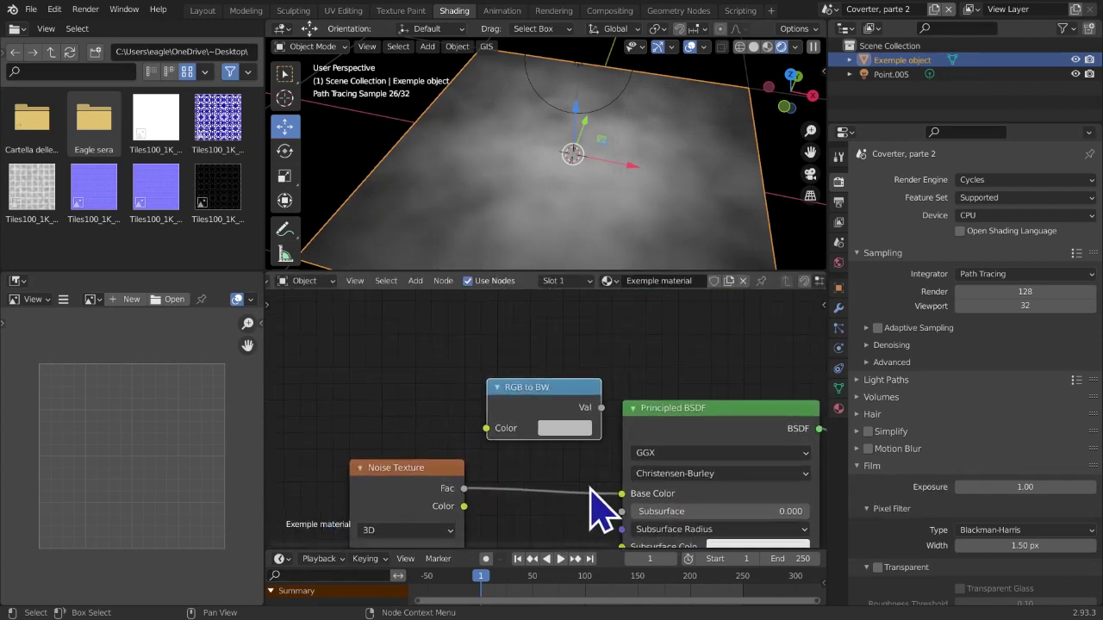
# Delete the Noise Texture and move the RGB to BW node lower left
pyautogui.moveTo(622, 494); pyautogui.dragTo(444, 495)
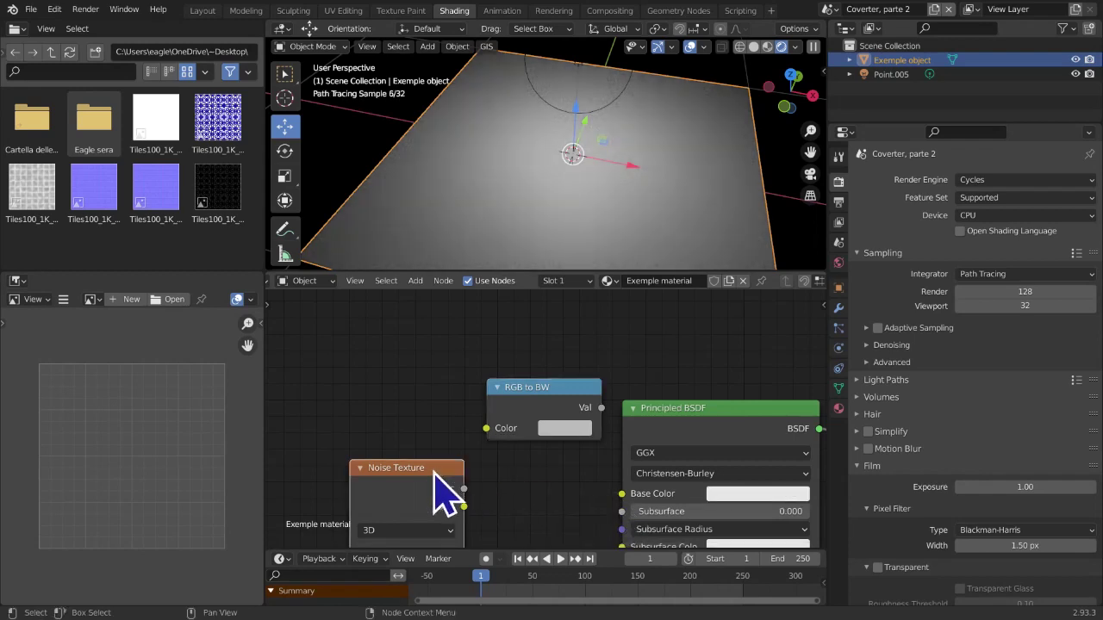
pyautogui.press('x')
pyautogui.moveTo(436, 473); pyautogui.dragTo(423, 435, button='middle')
pyautogui.moveTo(506, 360); pyautogui.dragTo(455, 412)
pyautogui.moveTo(540, 451); pyautogui.dragTo(463, 392, button='middle')
pyautogui.scroll(7, 538, 433)
pyautogui.scroll(1, 524, 431)
pyautogui.moveTo(603, 448); pyautogui.dragTo(497, 401)
# Bring Tiles100_1K_Color.png into the tree as an Image Texture node
pyautogui.scroll(-4, 497, 401)
pyautogui.moveTo(499, 401); pyautogui.dragTo(608, 399, button='middle')
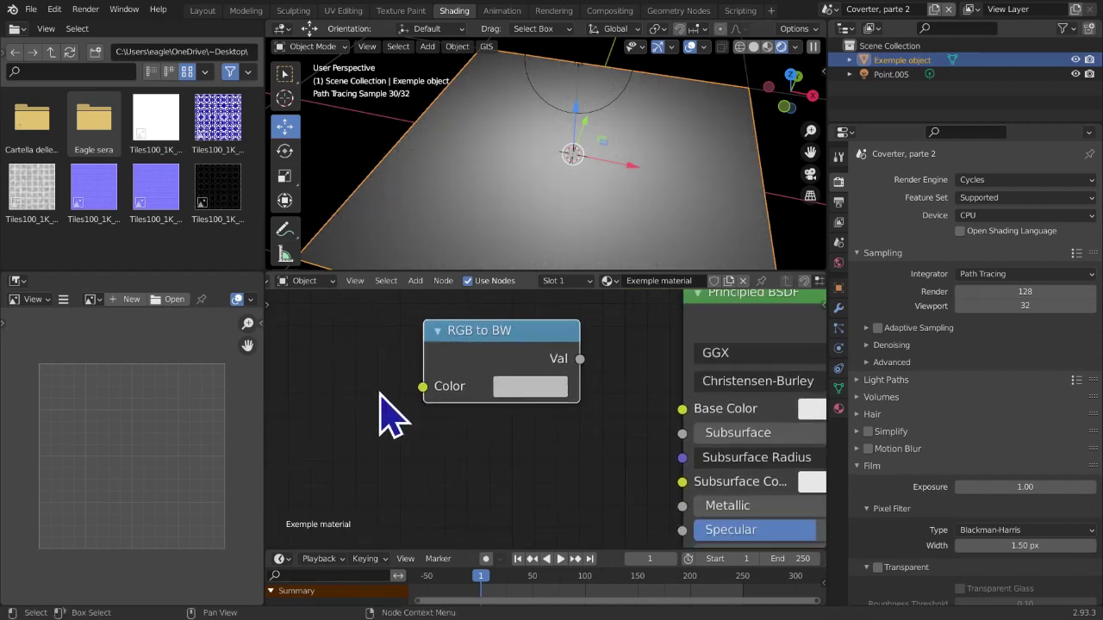
pyautogui.moveTo(386, 418)
pyautogui.mouseDown(button='middle')
pyautogui.moveTo(382, 396)
pyautogui.moveTo(389, 429)
pyautogui.mouseUp(button='middle')
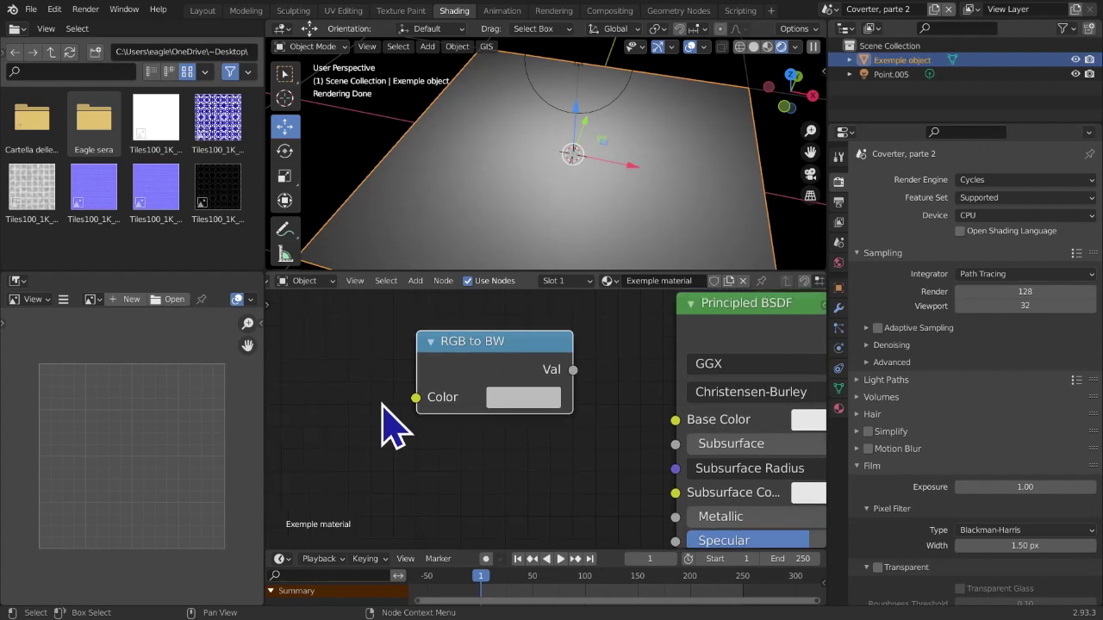
pyautogui.scroll(-3, 405, 398)
pyautogui.moveTo(627, 413); pyautogui.dragTo(574, 416, button='middle')
pyautogui.moveTo(488, 461); pyautogui.dragTo(582, 453, button='middle')
pyautogui.hotkey('shift', 'a')
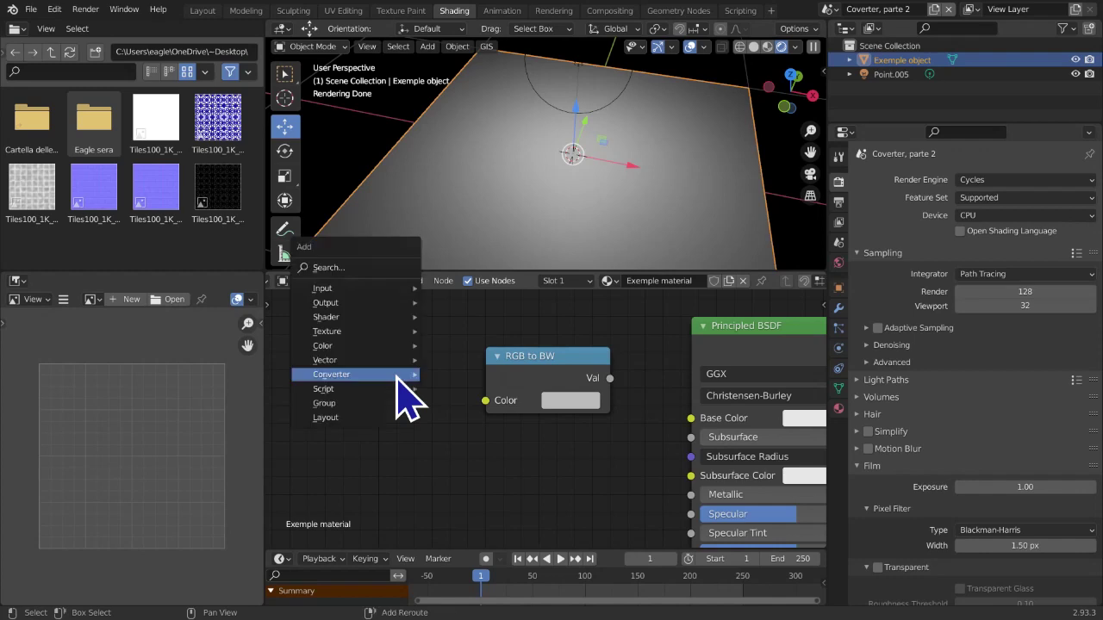
pyautogui.moveTo(397, 377)
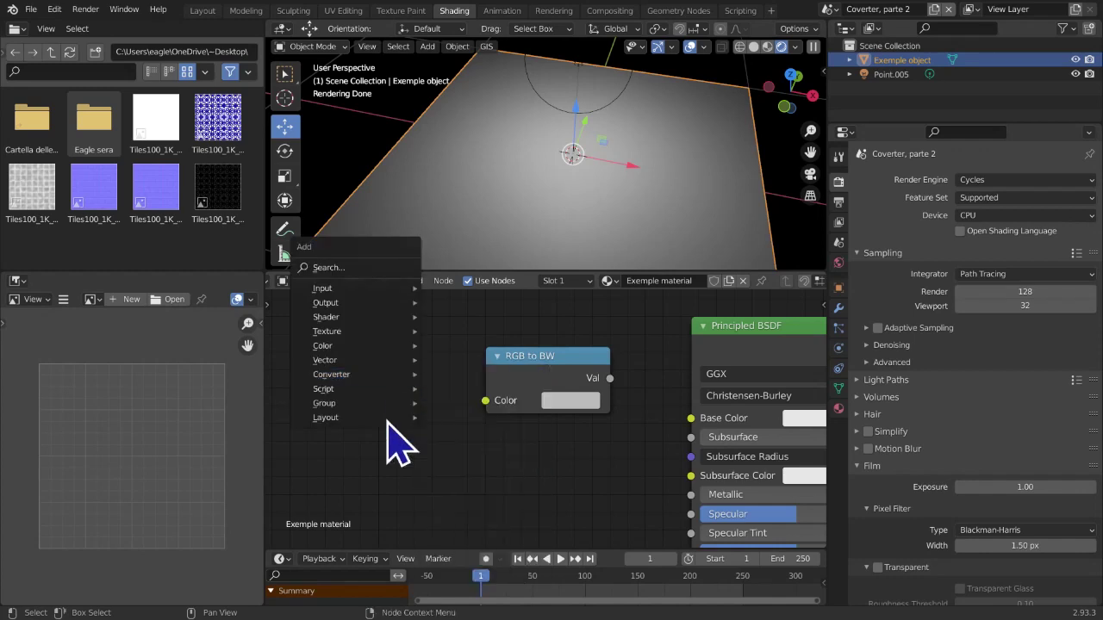
pyautogui.moveTo(380, 328)
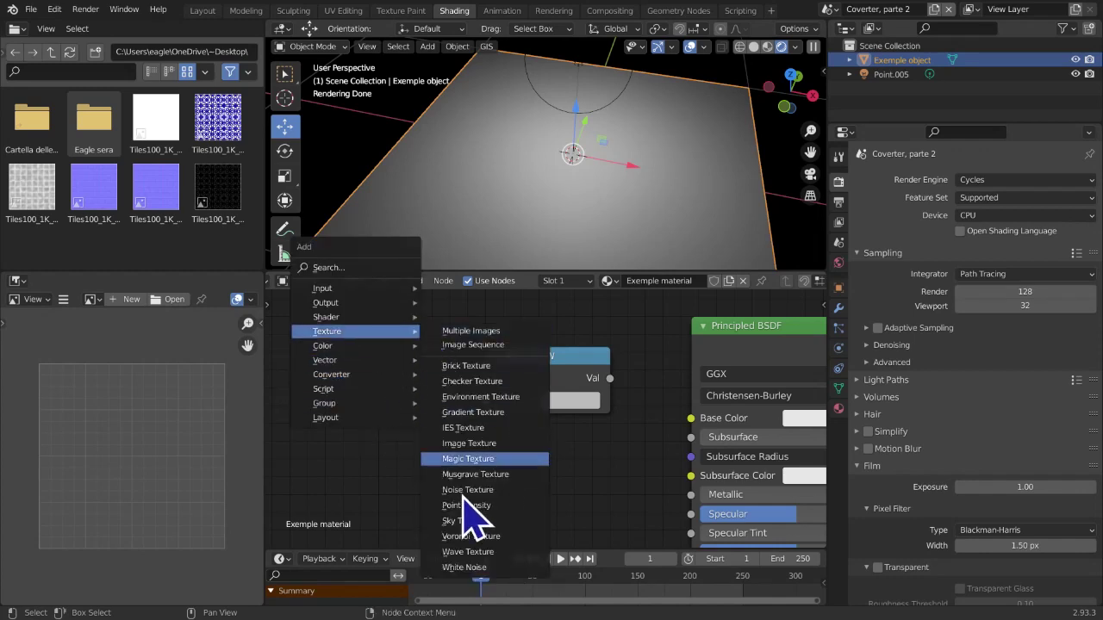
pyautogui.moveTo(214, 130); pyautogui.dragTo(486, 400)
pyautogui.click(268, 348)
# Connect the RGB to BW Val output into the Principled BSDF Base Color
pyautogui.scroll(-5, 560, 441)
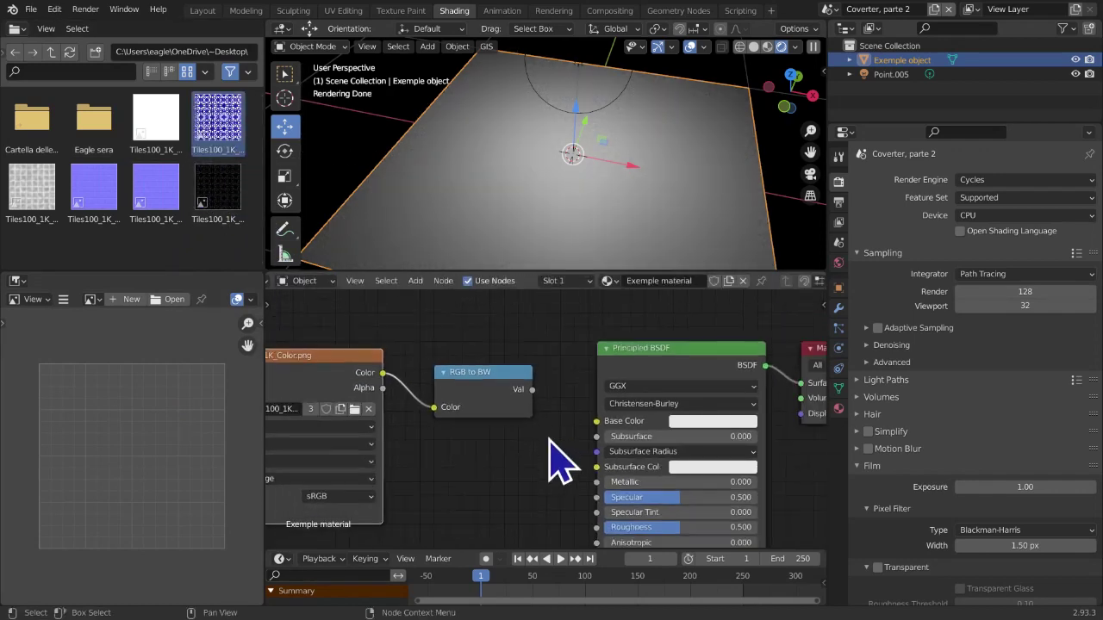
pyautogui.scroll(-5, 507, 432)
pyautogui.moveTo(548, 444)
pyautogui.mouseDown(button='middle')
pyautogui.moveTo(495, 420)
pyautogui.moveTo(555, 439)
pyautogui.mouseUp(button='middle')
pyautogui.scroll(12, 498, 423)
pyautogui.scroll(3, 554, 439)
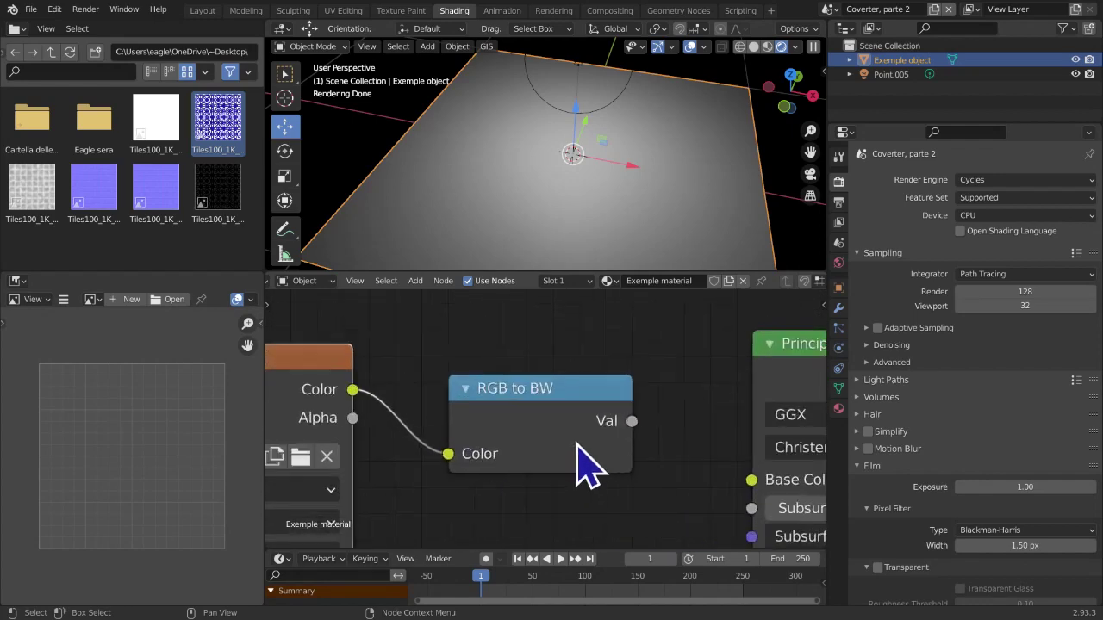
pyautogui.moveTo(543, 394); pyautogui.dragTo(509, 391)
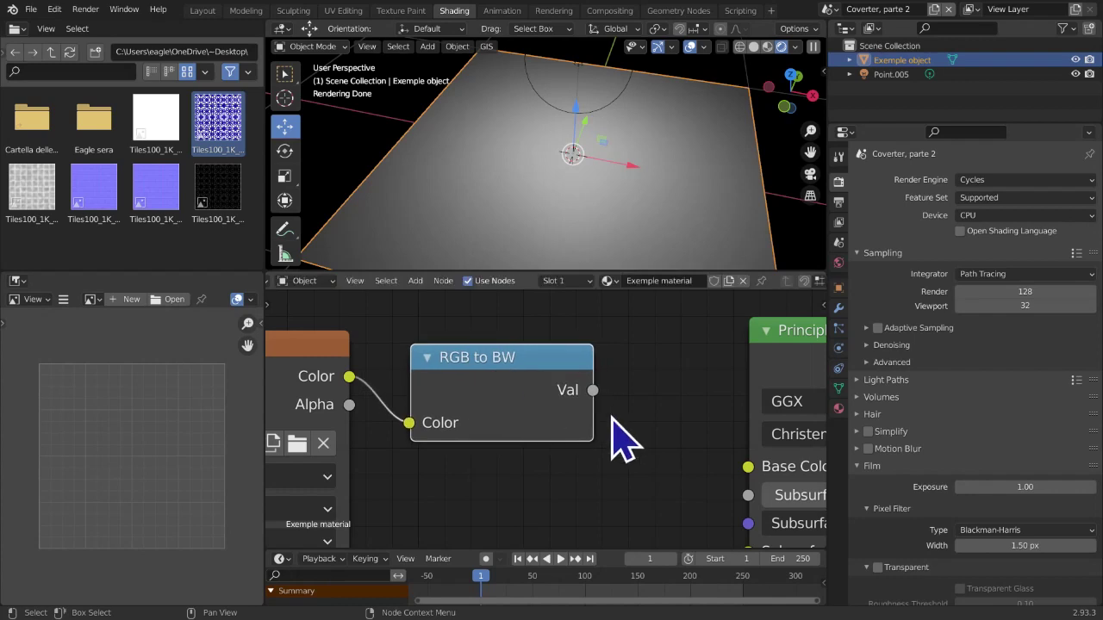
pyautogui.moveTo(621, 443); pyautogui.dragTo(522, 439, button='middle')
pyautogui.moveTo(488, 390); pyautogui.dragTo(532, 502)
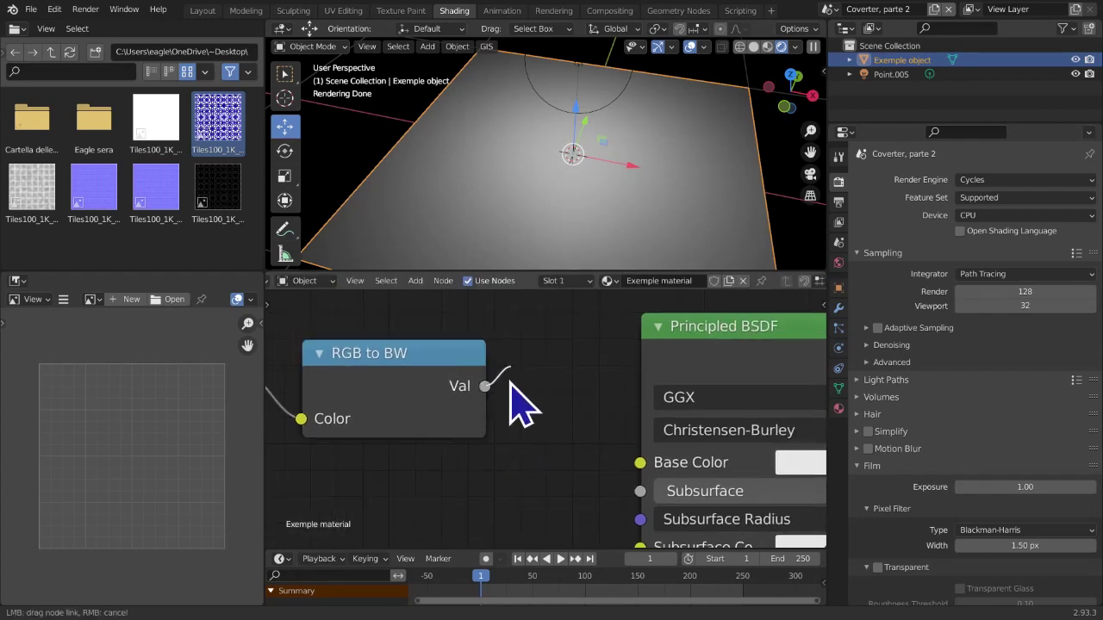
pyautogui.moveTo(487, 387); pyautogui.dragTo(492, 356)
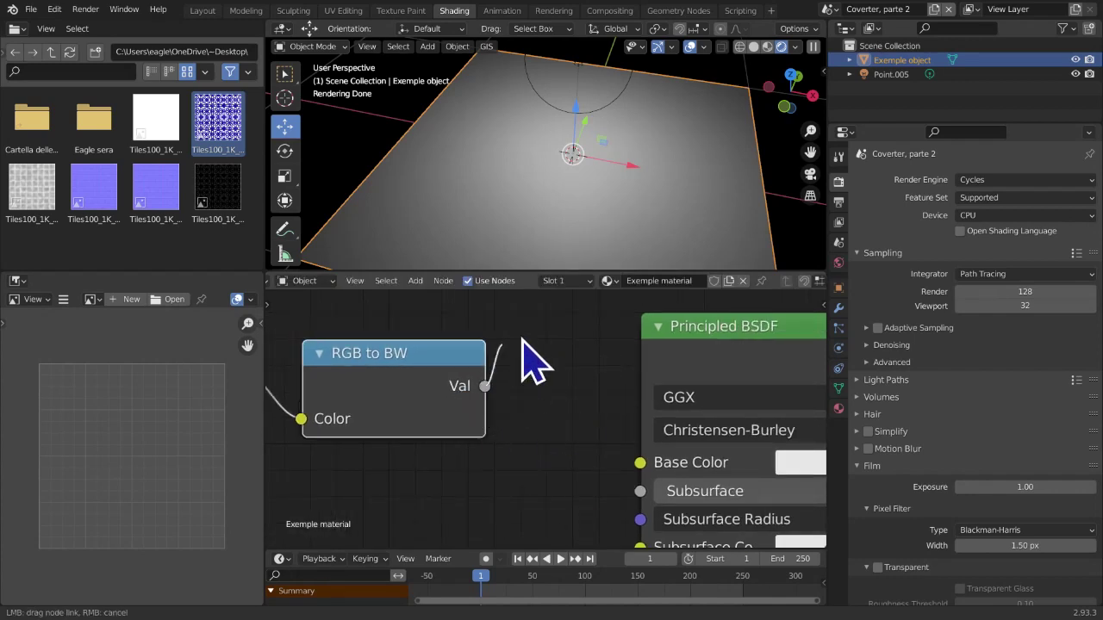
pyautogui.moveTo(501, 372); pyautogui.dragTo(330, 382, button='middle')
pyautogui.scroll(-2, 340, 394)
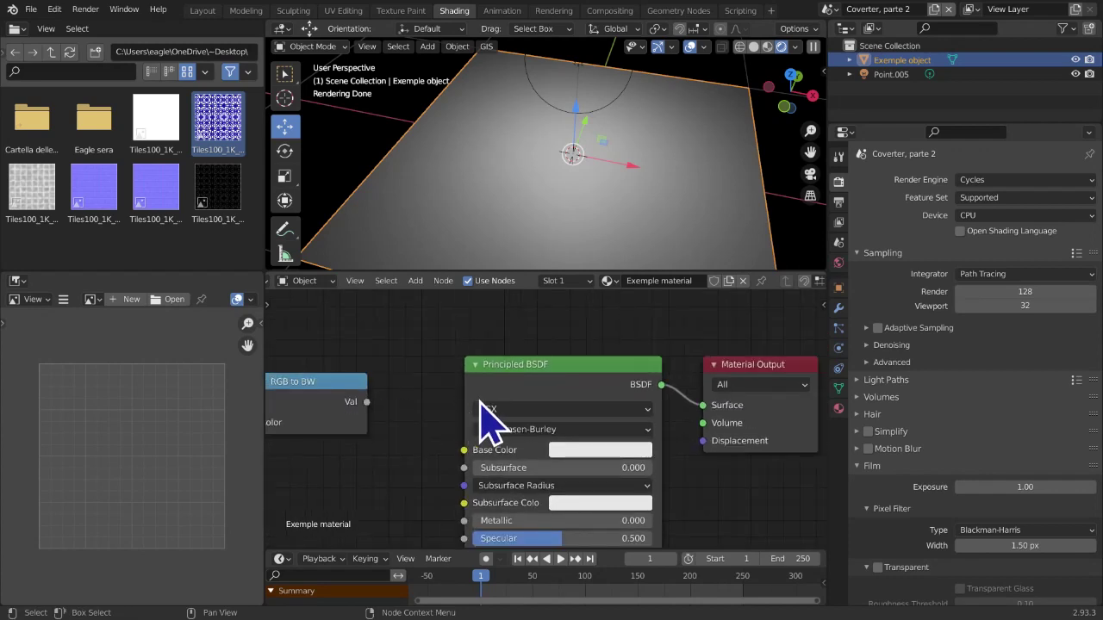
pyautogui.moveTo(369, 405); pyautogui.dragTo(703, 409)
# Rearrange the Image Texture and RGB to BW nodes, then delete both
pyautogui.moveTo(453, 428); pyautogui.dragTo(644, 417, button='middle')
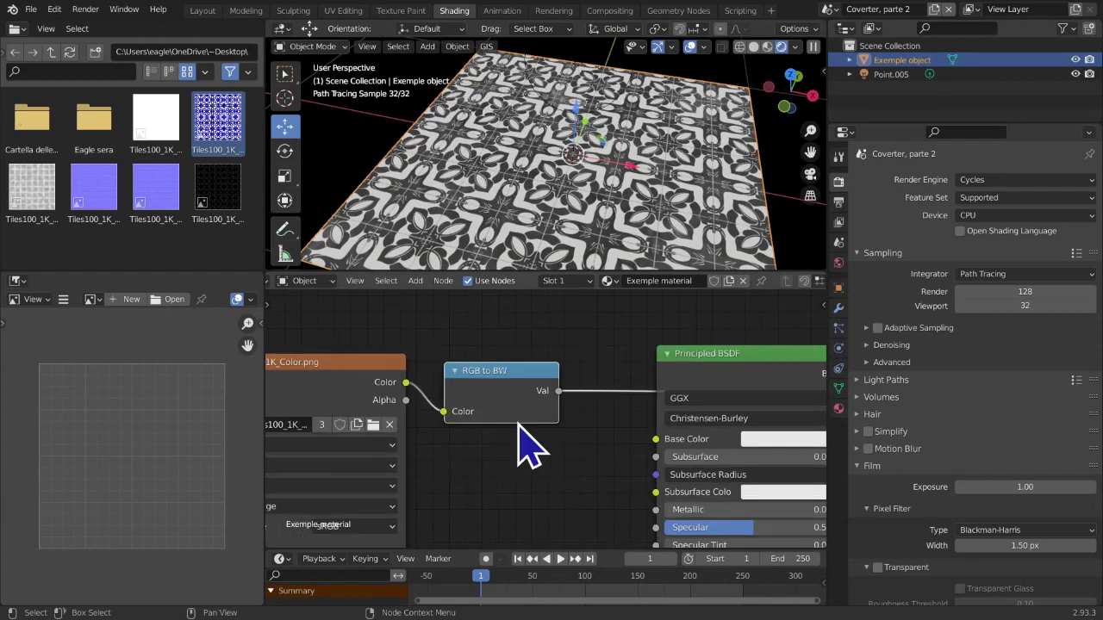
pyautogui.moveTo(517, 423); pyautogui.dragTo(606, 414, button='middle')
pyautogui.moveTo(587, 387); pyautogui.dragTo(604, 382)
pyautogui.moveTo(411, 384)
pyautogui.mouseDown()
pyautogui.moveTo(388, 376)
pyautogui.moveTo(404, 366)
pyautogui.mouseUp()
pyautogui.moveTo(552, 419); pyautogui.dragTo(504, 419, button='middle')
pyautogui.moveTo(543, 385); pyautogui.dragTo(561, 346)
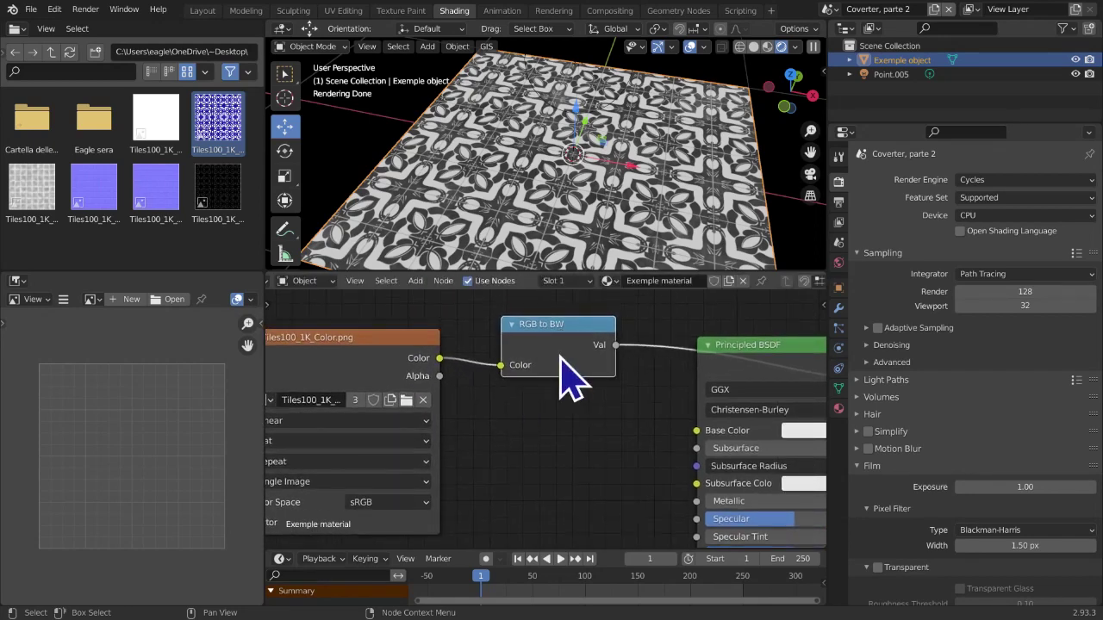
pyautogui.scroll(-1, 552, 353)
pyautogui.scroll(-3, 552, 379)
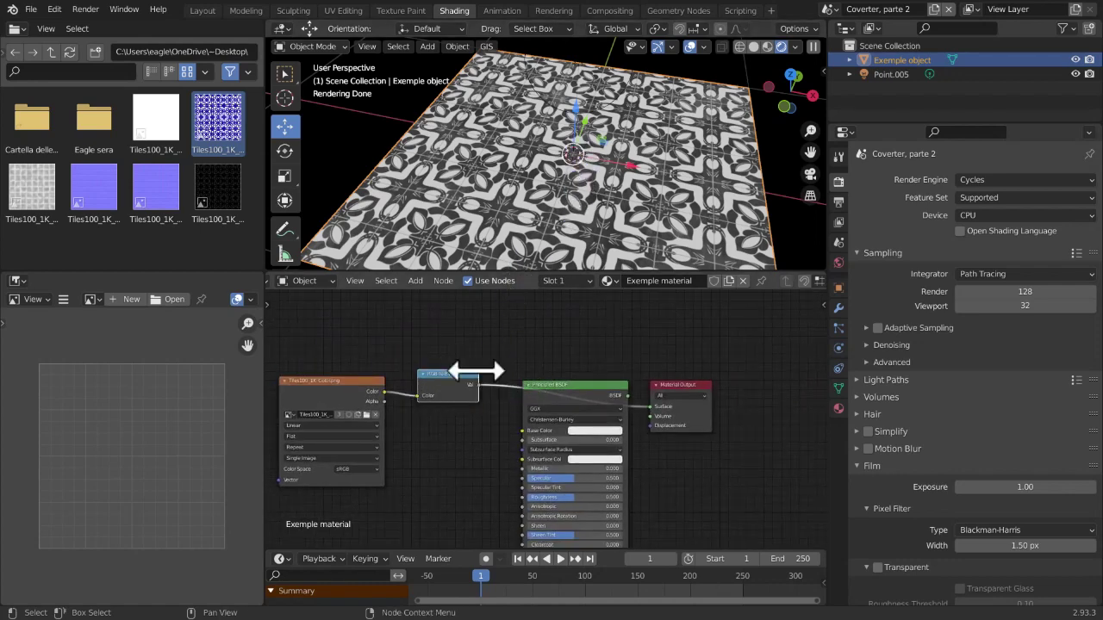
pyautogui.press('x')
pyautogui.press('x')
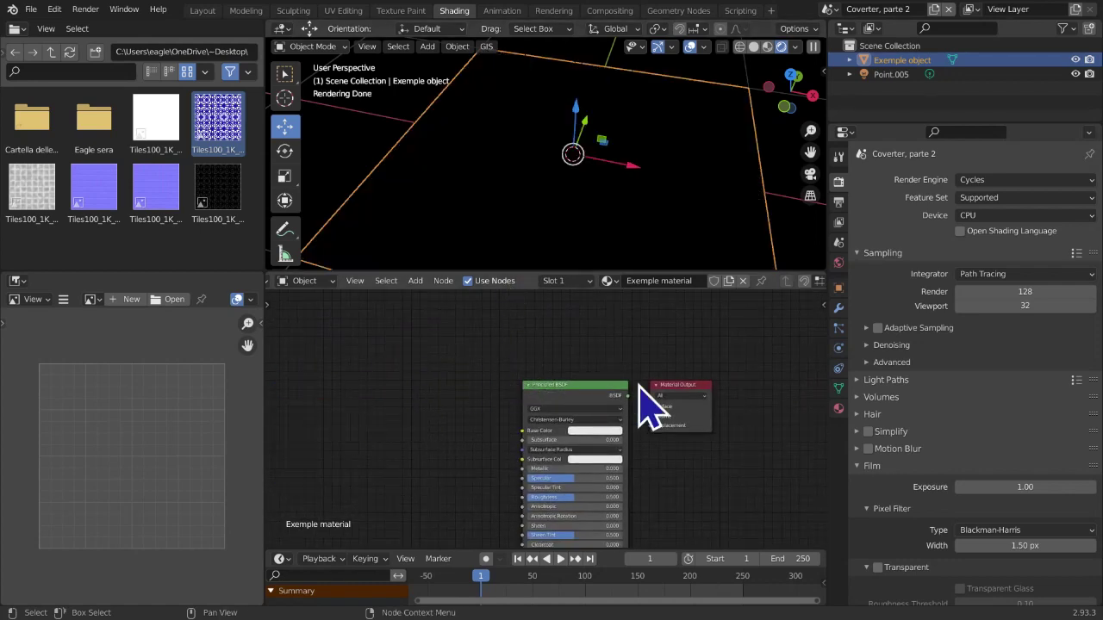
# Add a Math node (Add, both values 0.500) beside the Principled BSDF and Material Output
pyautogui.keyDown('ctrl'); pyautogui.keyDown('shift'); pyautogui.click(585, 397); pyautogui.keyUp('shift'); pyautogui.keyUp('ctrl')
pyautogui.moveTo(550, 417); pyautogui.dragTo(483, 384, button='middle')
pyautogui.scroll(3, 537, 412)
pyautogui.click(685, 386)
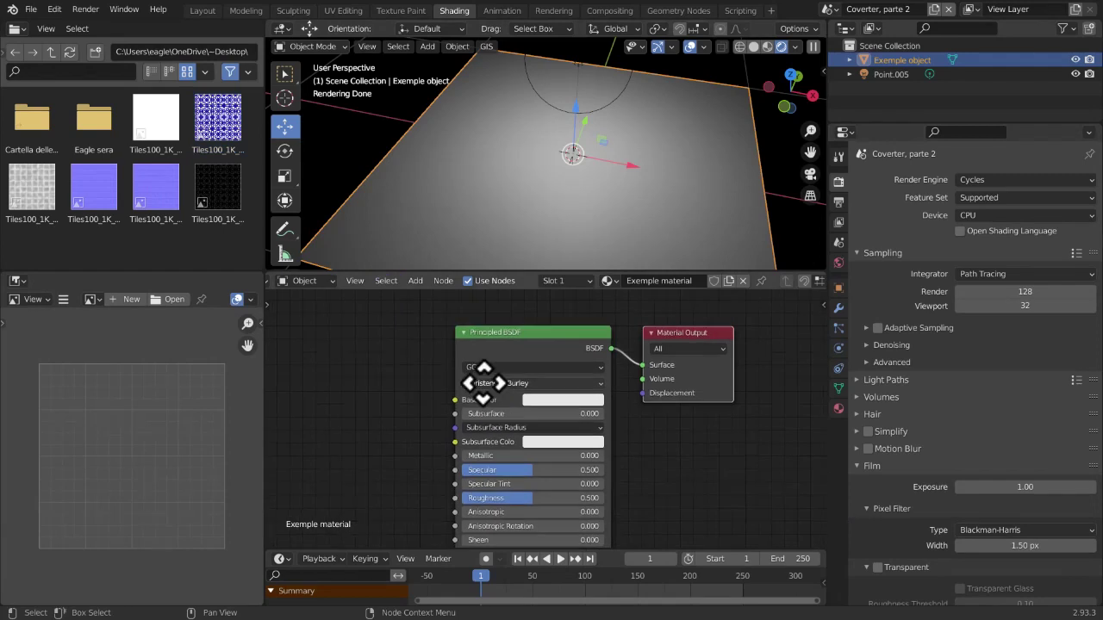
pyautogui.click(416, 281)
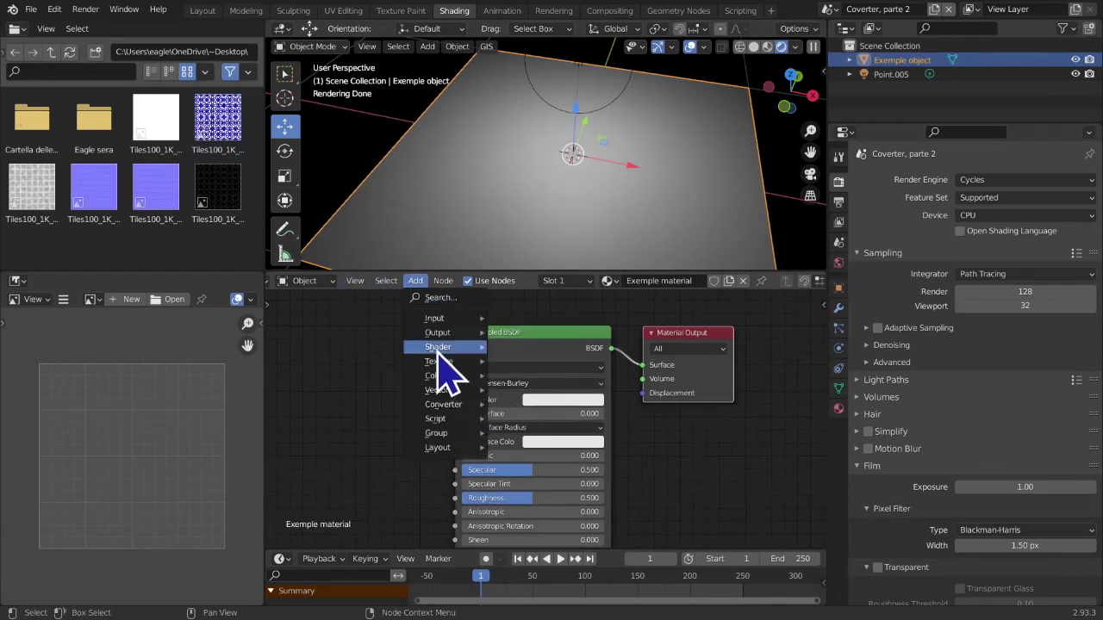
pyautogui.moveTo(441, 346)
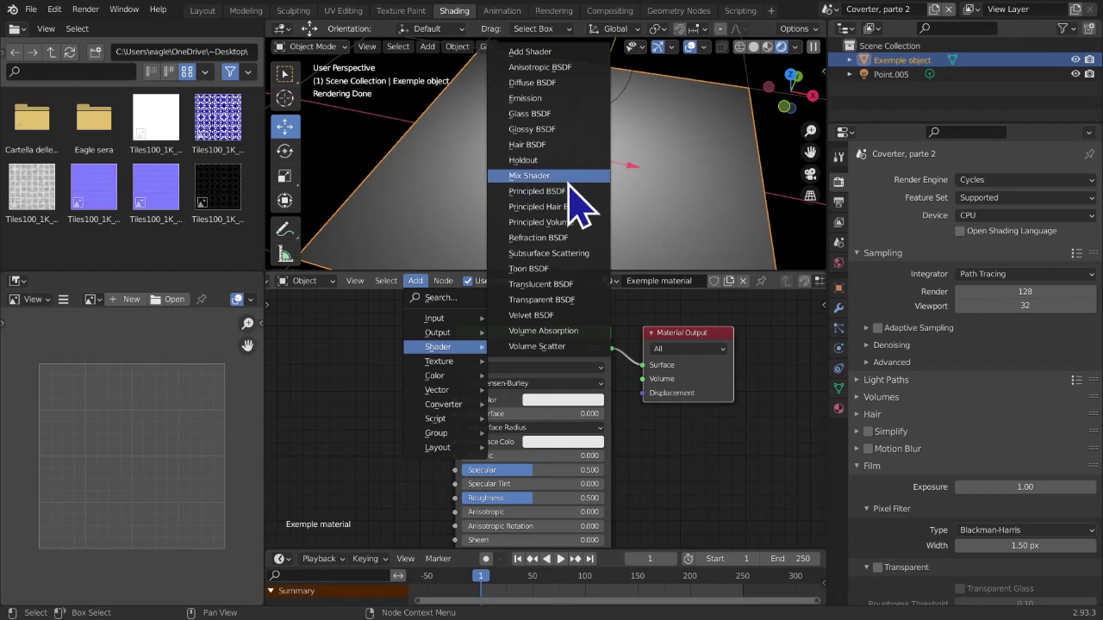
pyautogui.moveTo(462, 412)
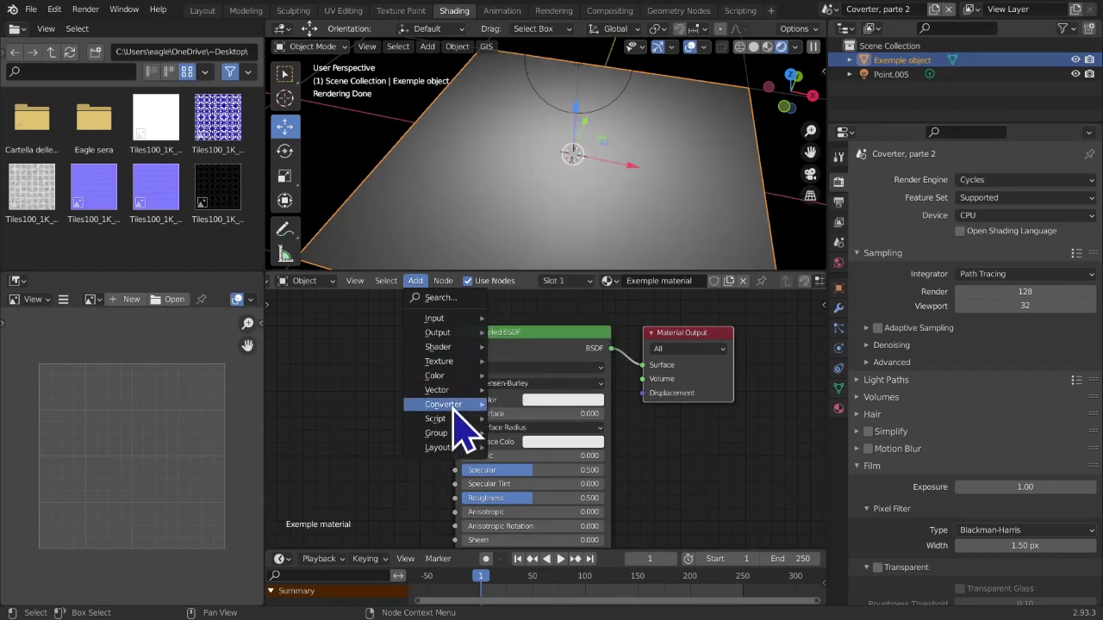
pyautogui.moveTo(465, 376)
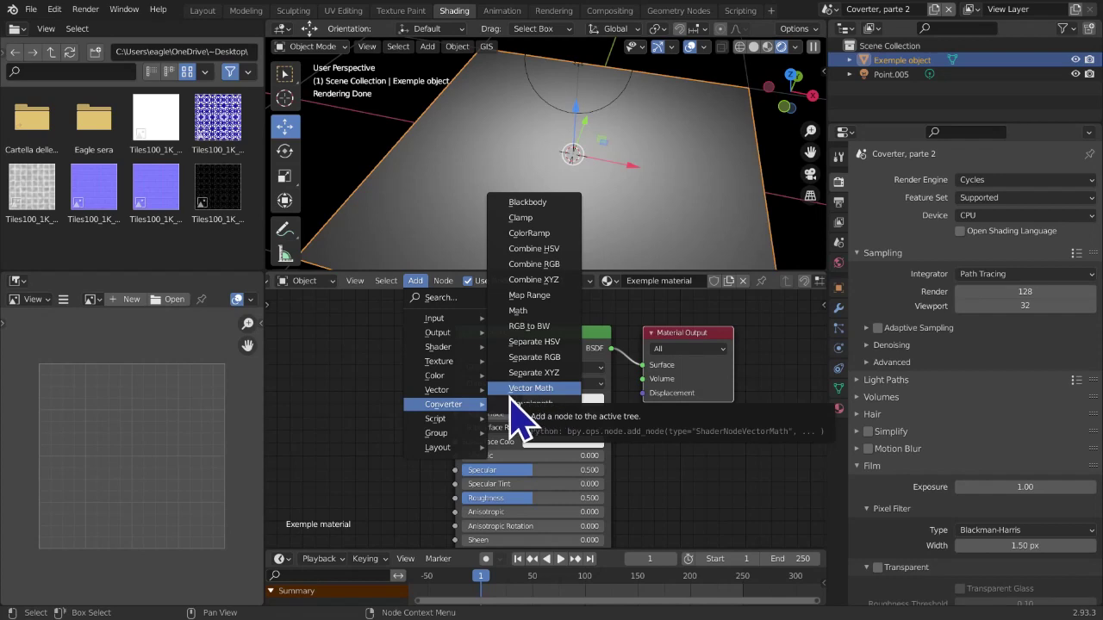
pyautogui.press('Escape')
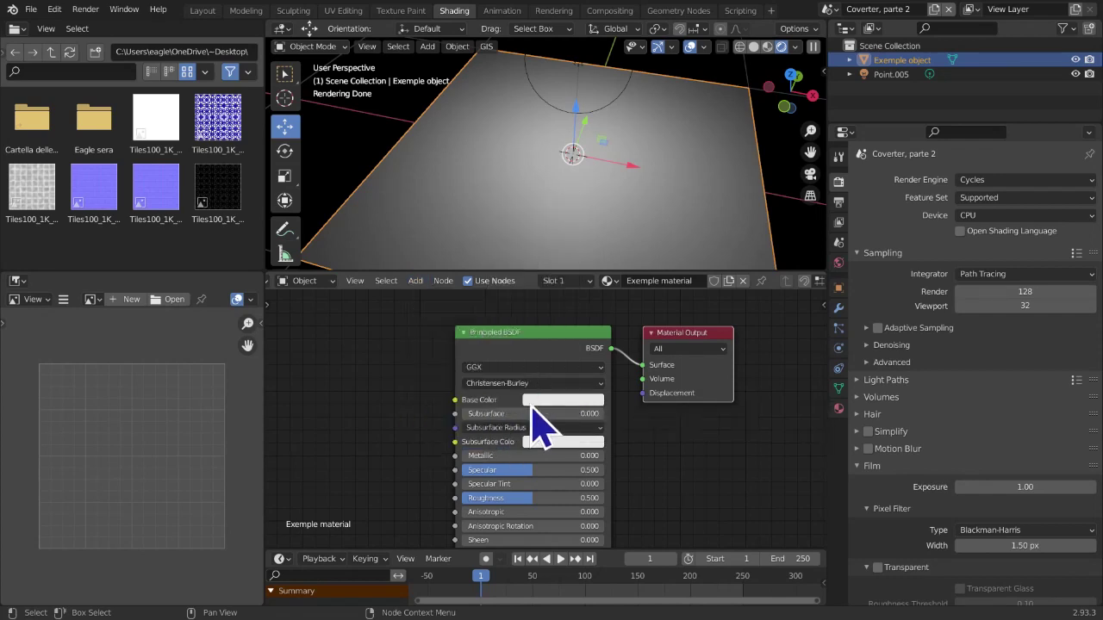
pyautogui.click(420, 282)
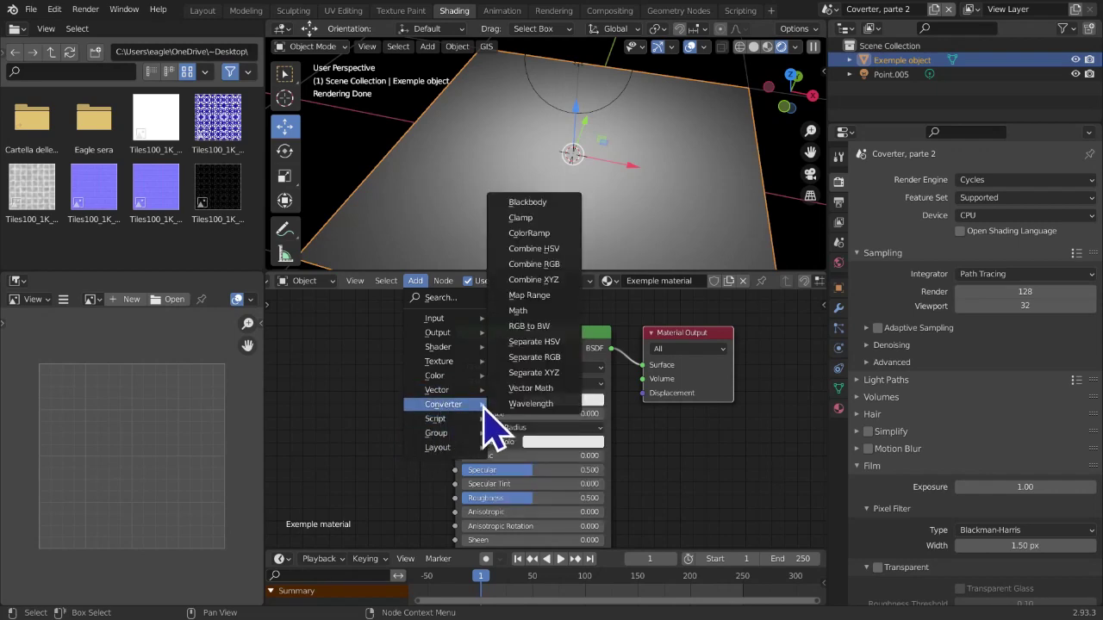
pyautogui.click(521, 310)
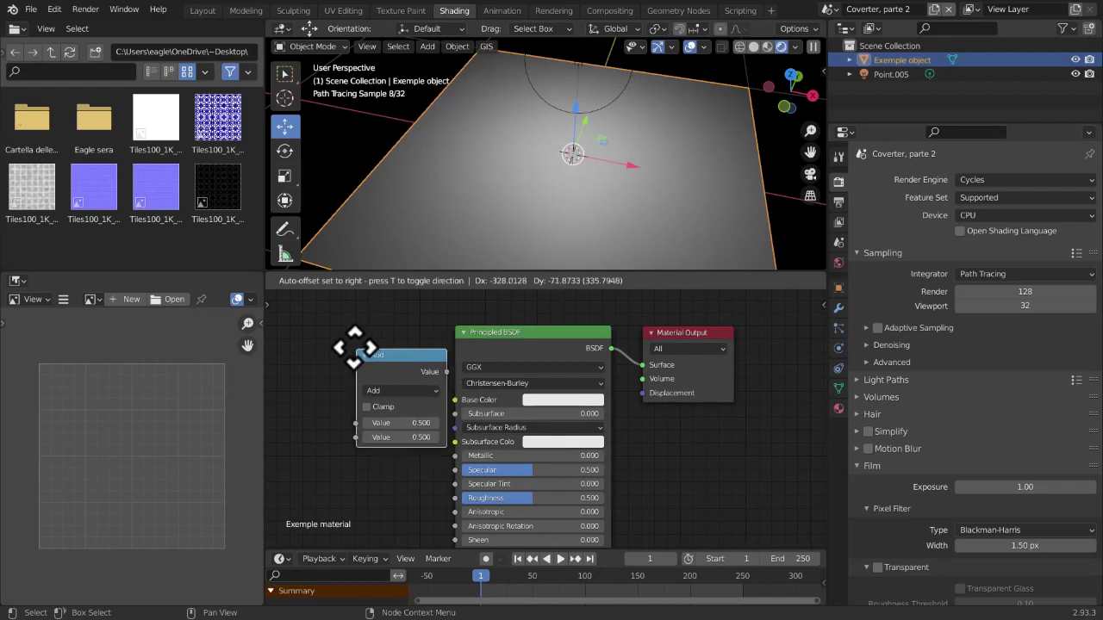
# Place the Add Math node to the left of the Principled BSDF
pyautogui.click(334, 341)
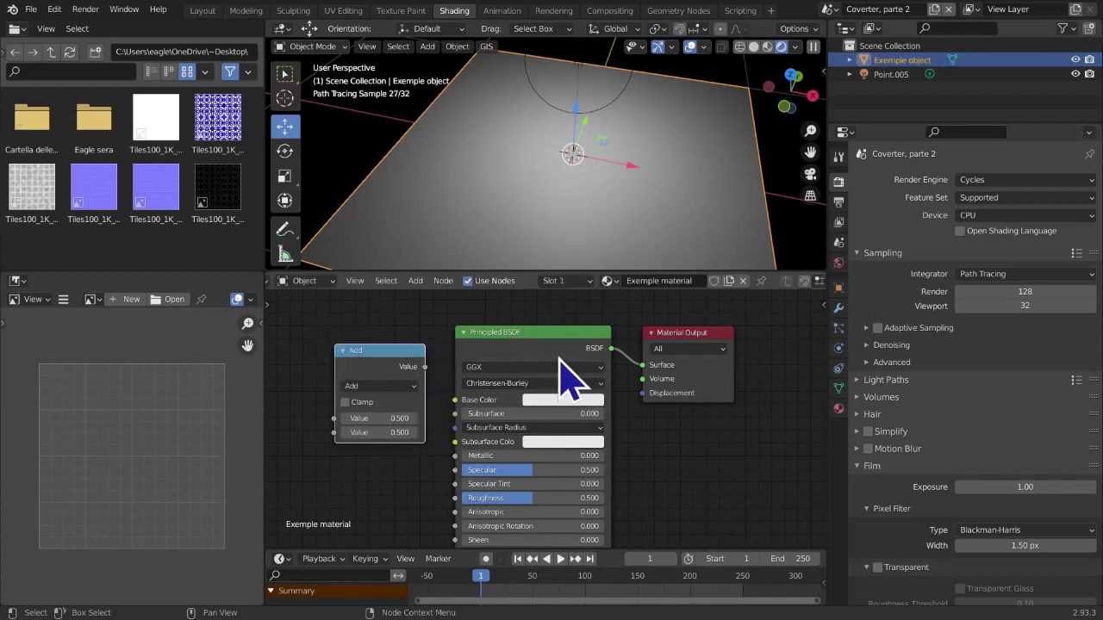
pyautogui.click(371, 368)
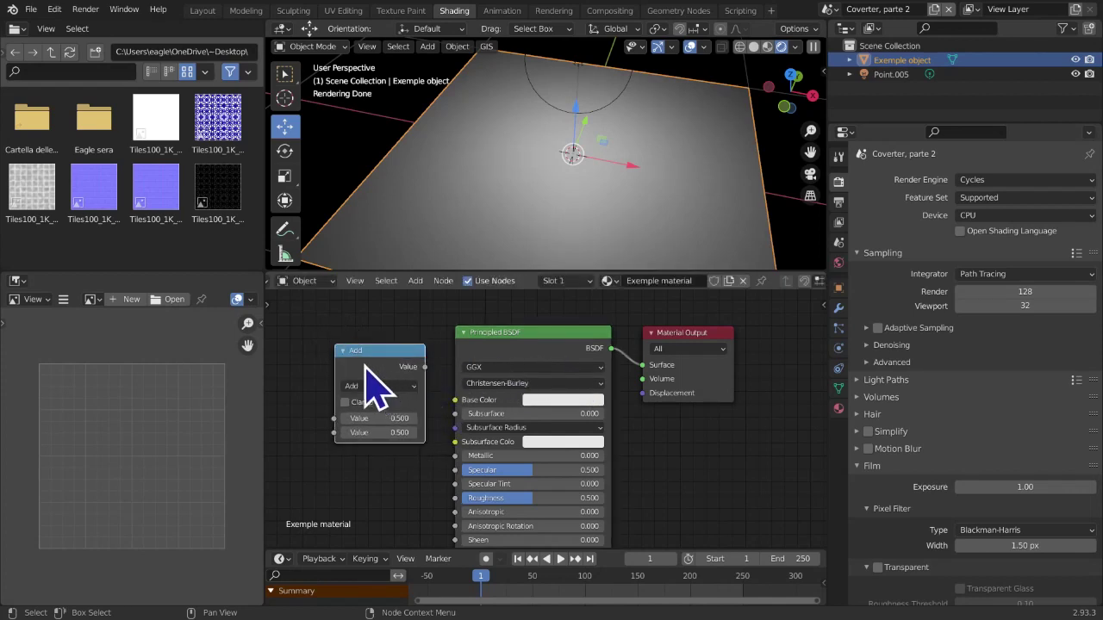
pyautogui.click(343, 352)
pyautogui.click(343, 351)
pyautogui.click(407, 386)
pyautogui.click(408, 386)
pyautogui.moveTo(484, 369); pyautogui.dragTo(595, 372, button='middle')
pyautogui.click(610, 366)
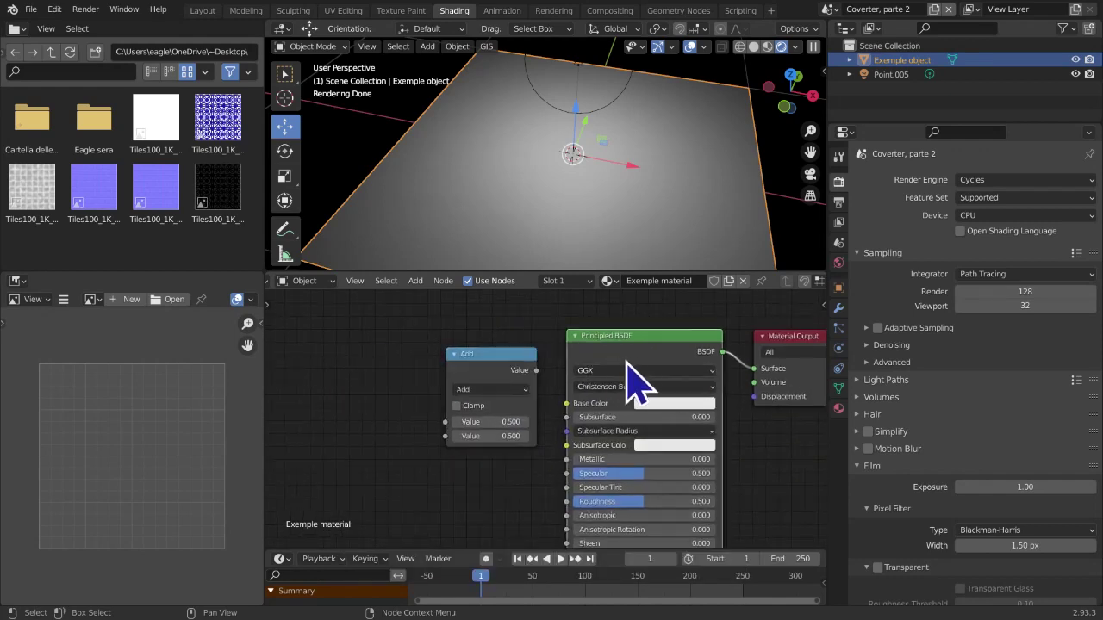
pyautogui.moveTo(419, 368); pyautogui.dragTo(482, 374, button='middle')
pyautogui.click(546, 382)
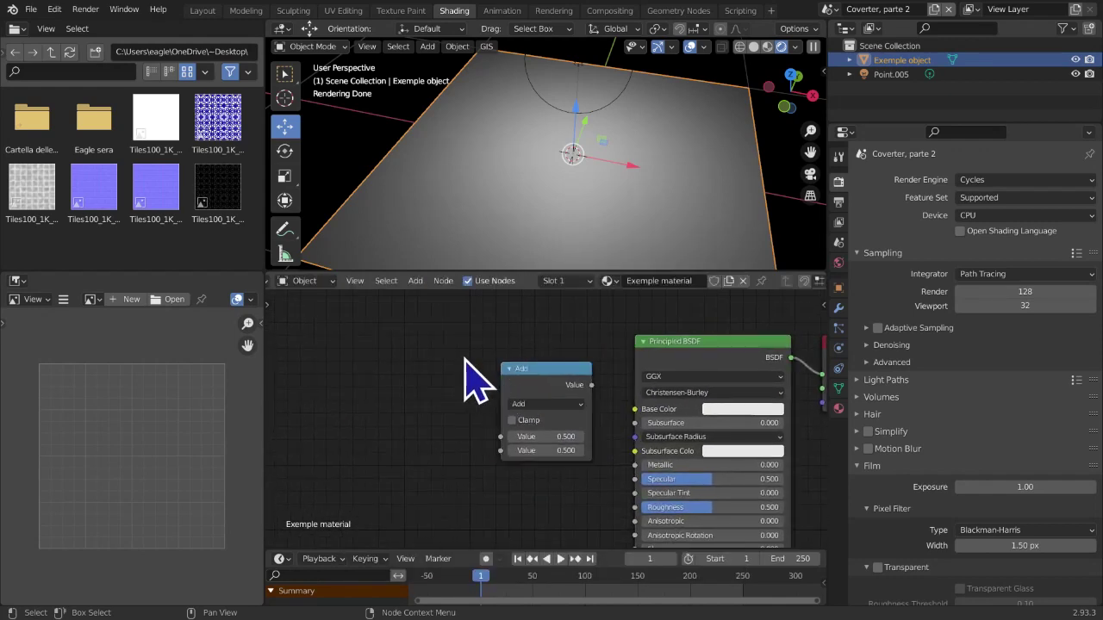
# Nudge the Add node and review its operations, leaving it set to Add
pyautogui.hotkey('shift', 'a')
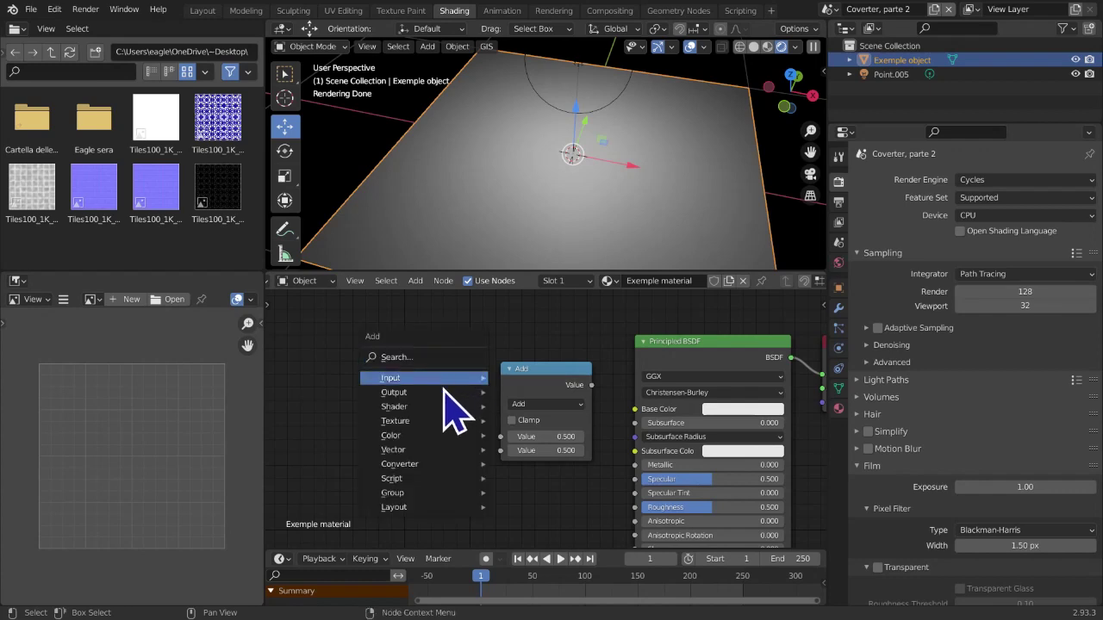
pyautogui.click(559, 408)
pyautogui.click(563, 408)
pyautogui.moveTo(548, 382); pyautogui.dragTo(552, 377)
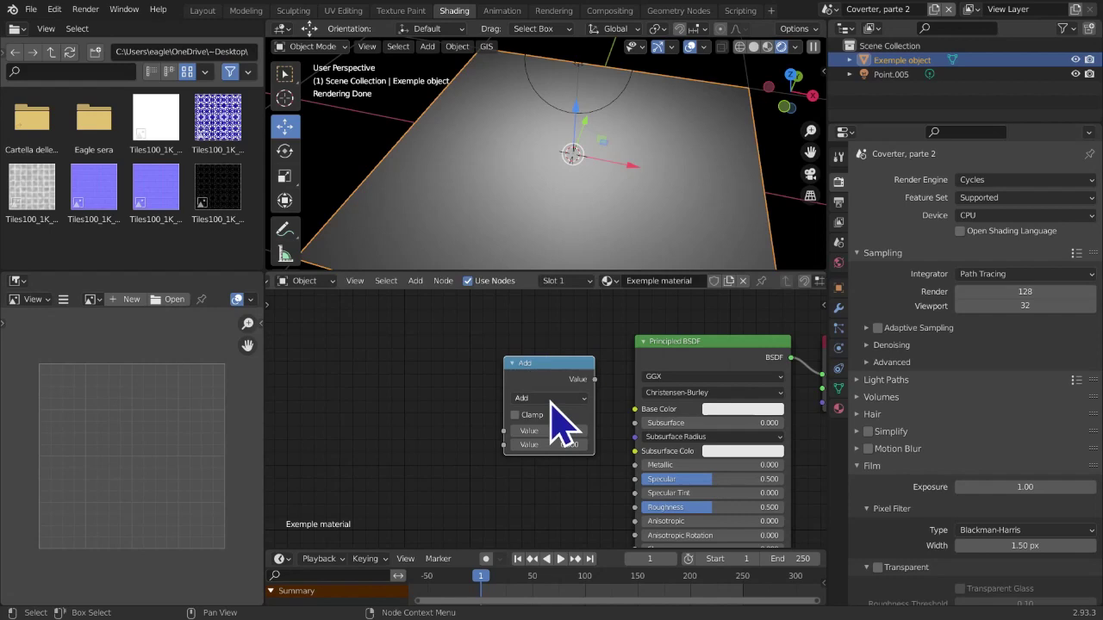
pyautogui.click(556, 401)
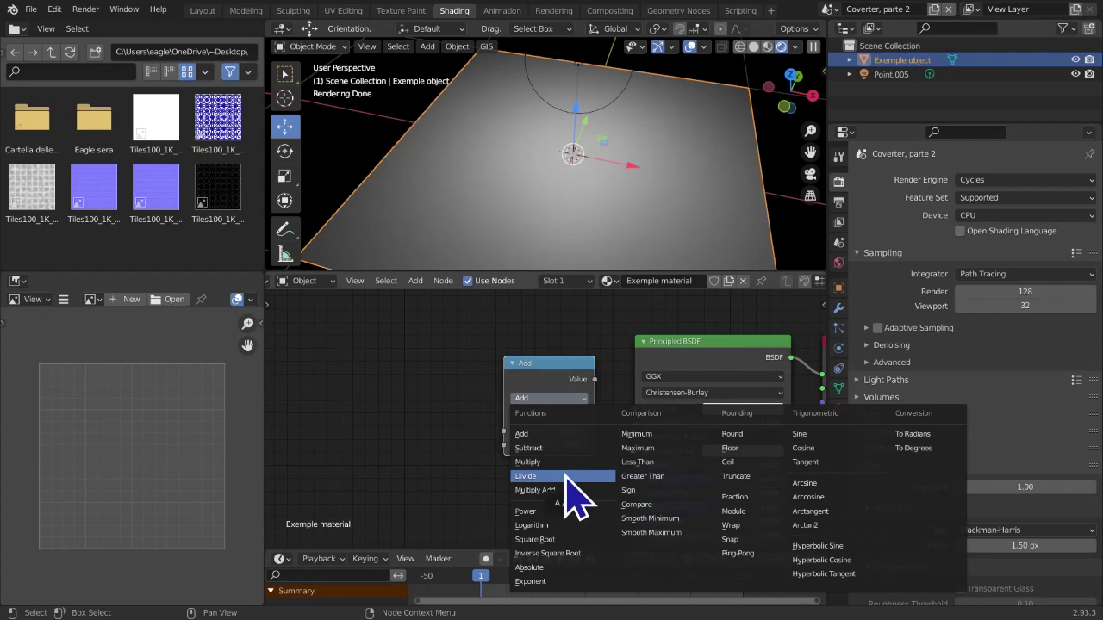
pyautogui.press('Escape')
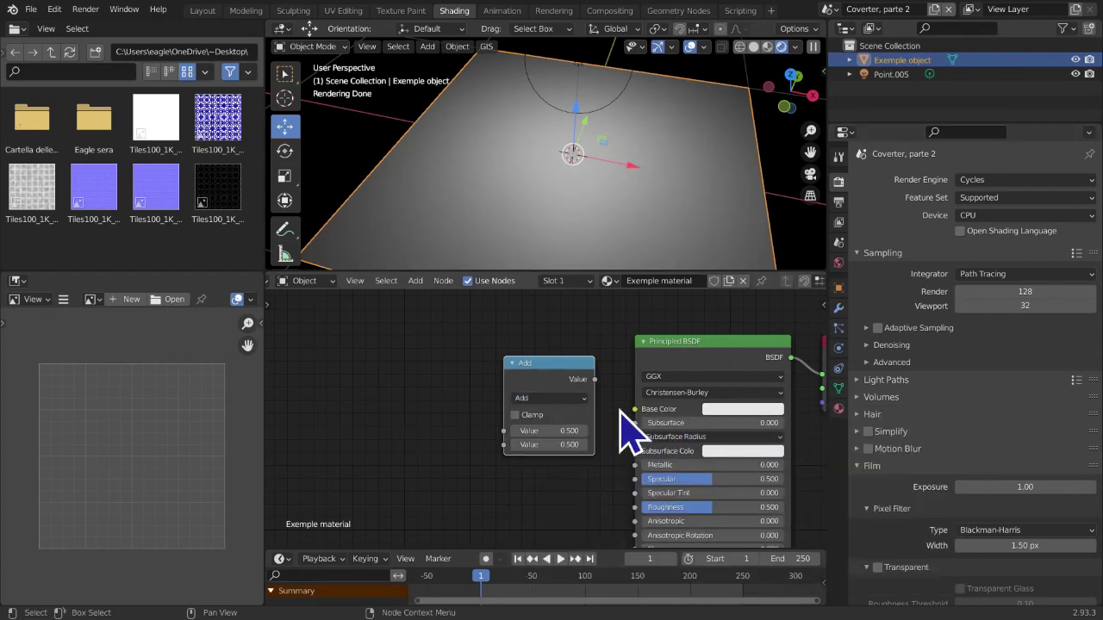
# Browse the Texture category of the Shift+A add menu
pyautogui.hotkey('shift', 'a')
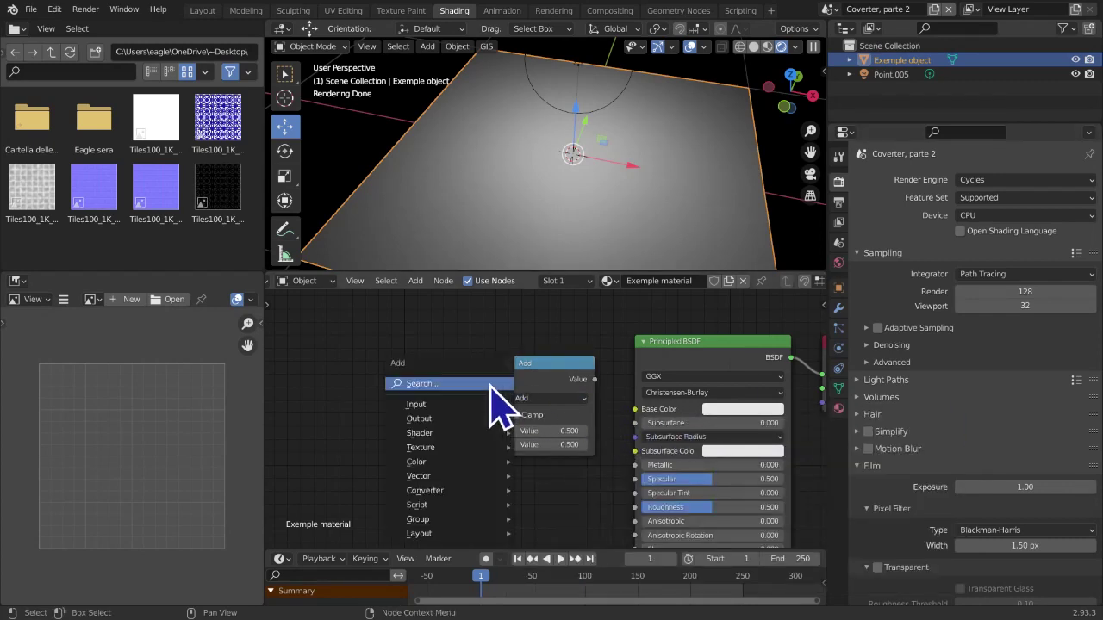
pyautogui.moveTo(456, 462)
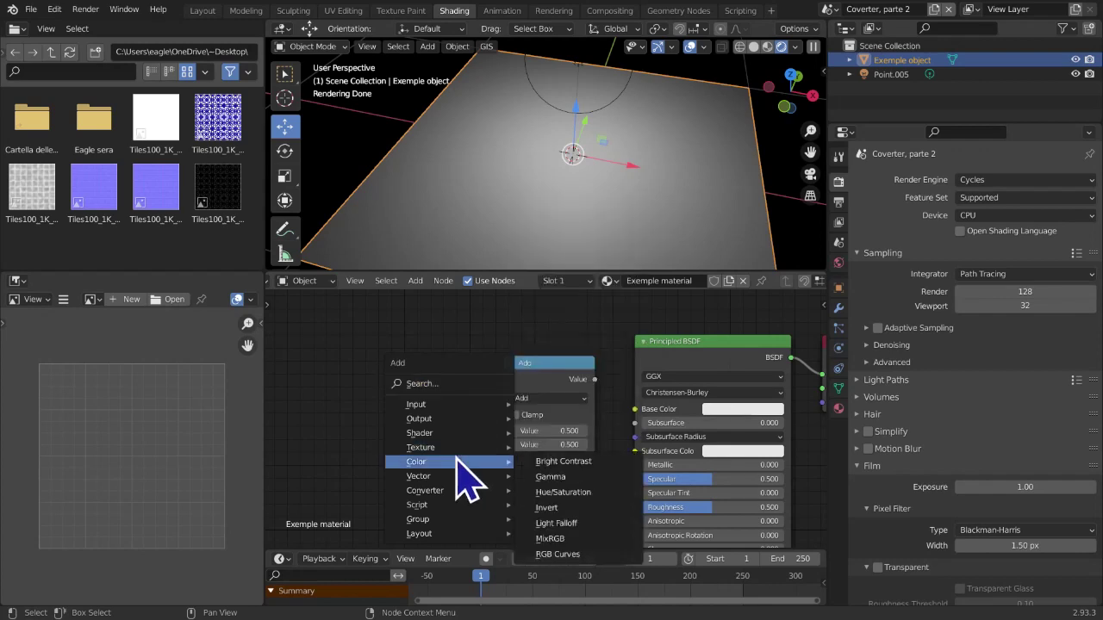
pyautogui.moveTo(431, 479)
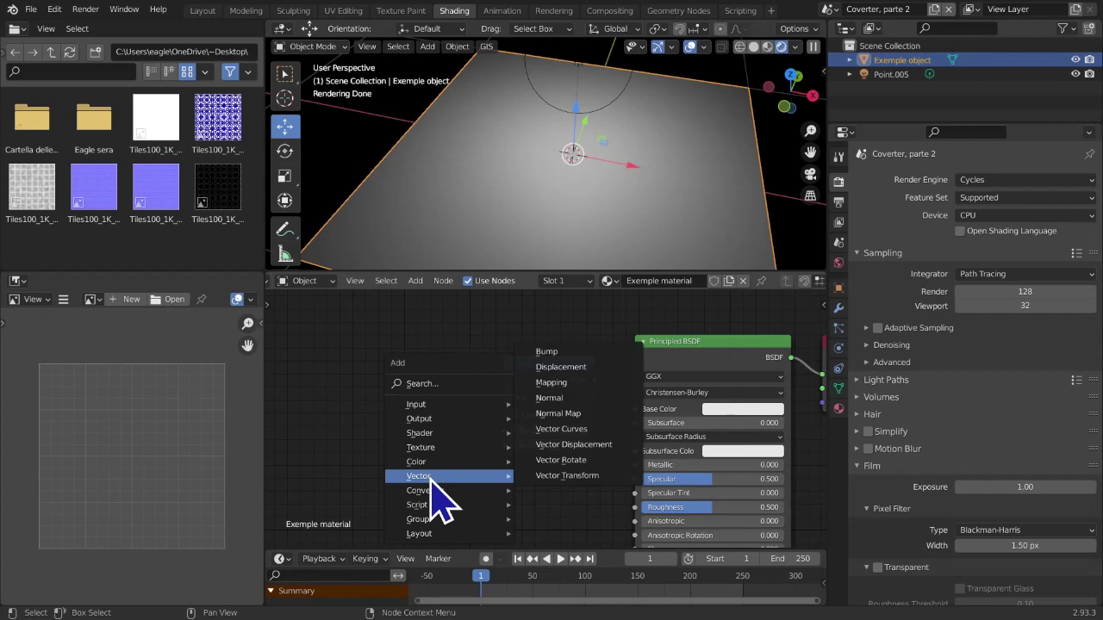
pyautogui.moveTo(434, 449)
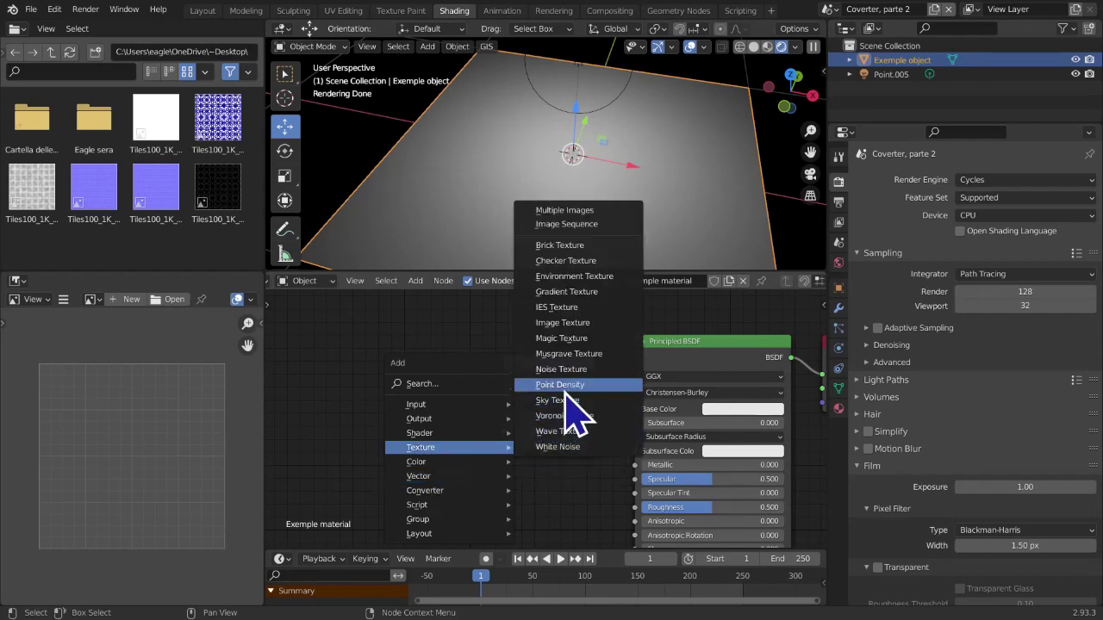
# Add a Noise Texture at the left and link its Fac, not its Color, into Base Color
pyautogui.click(588, 372)
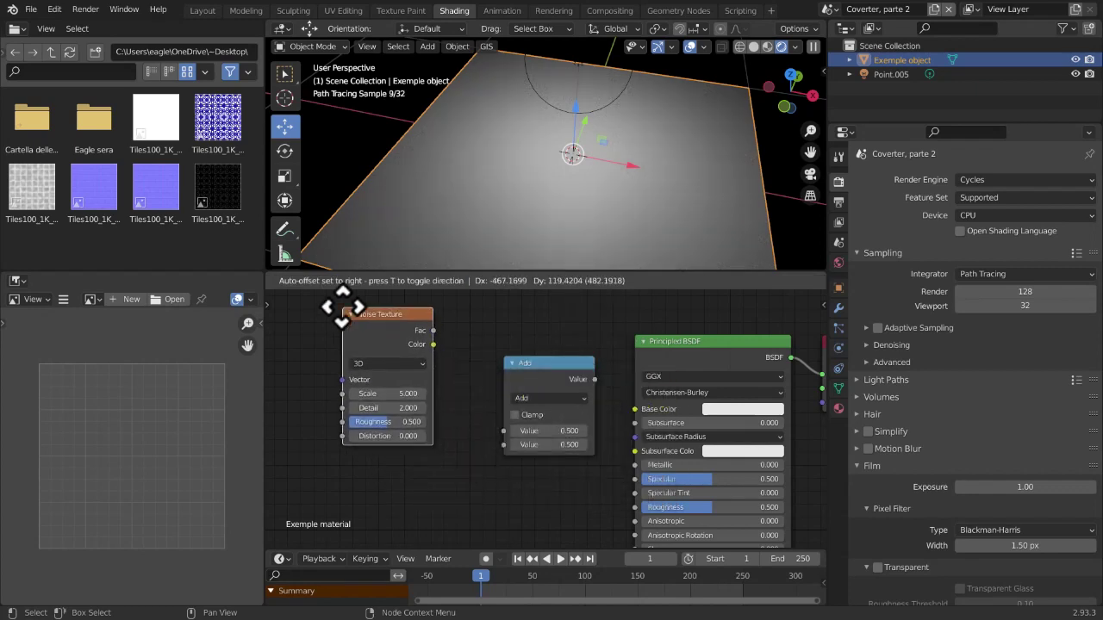
pyautogui.click(344, 310)
pyautogui.moveTo(434, 331); pyautogui.dragTo(640, 345)
pyautogui.moveTo(652, 410); pyautogui.dragTo(652, 430)
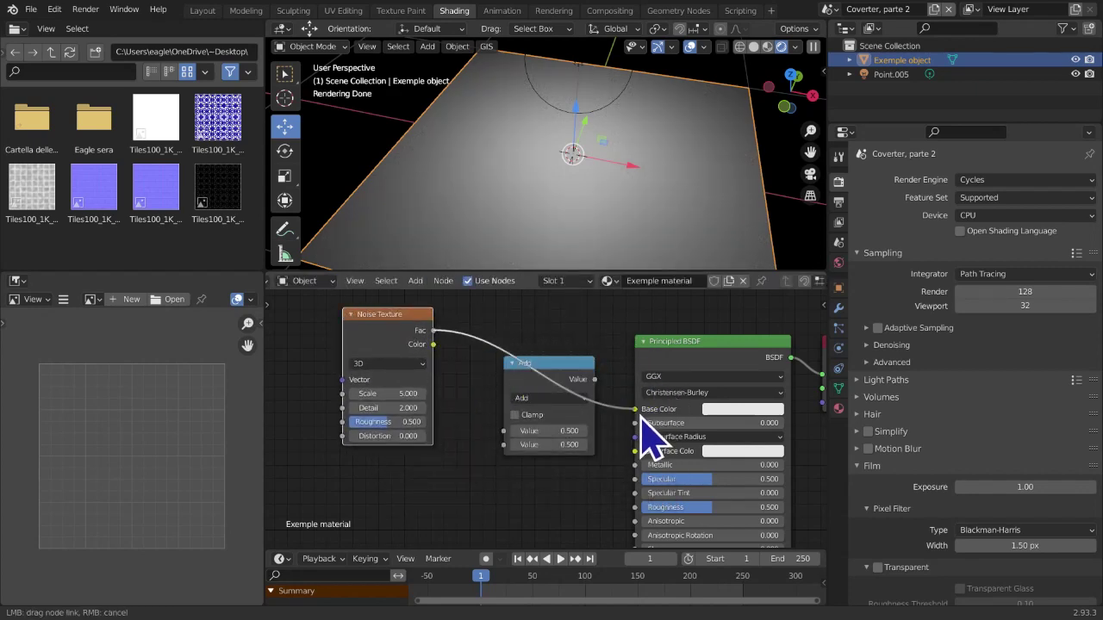
pyautogui.moveTo(524, 392); pyautogui.dragTo(457, 422)
pyautogui.moveTo(433, 344); pyautogui.dragTo(636, 411)
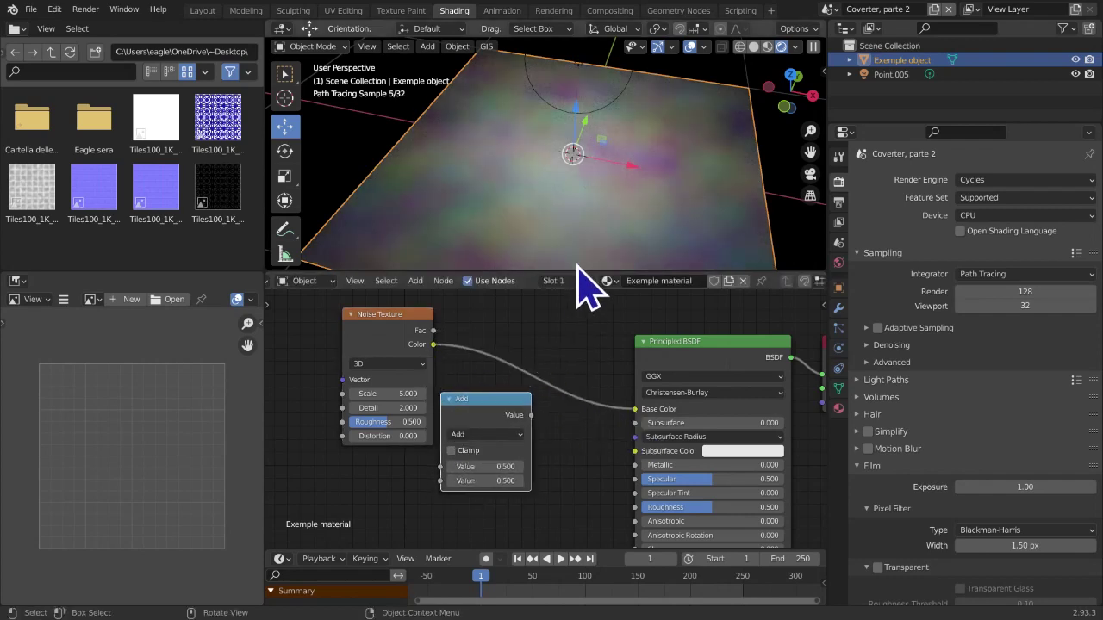
pyautogui.scroll(1, 504, 404)
pyautogui.moveTo(427, 324); pyautogui.dragTo(642, 412)
pyautogui.scroll(-2, 593, 467)
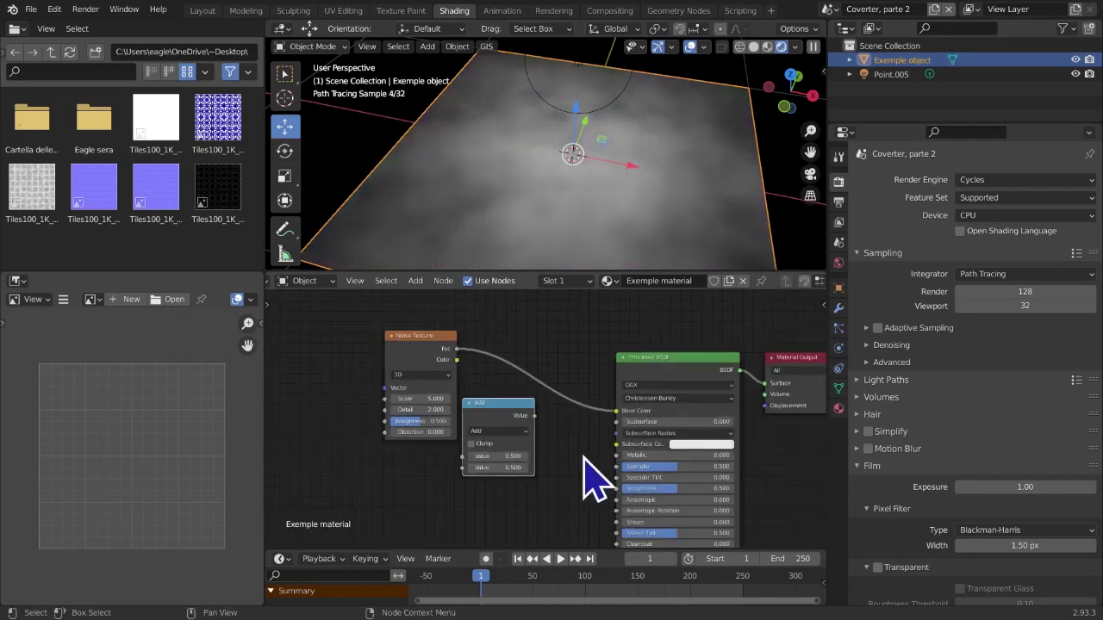
# Add a Checker Texture node from the Texture category
pyautogui.hotkey('shift', 'a')
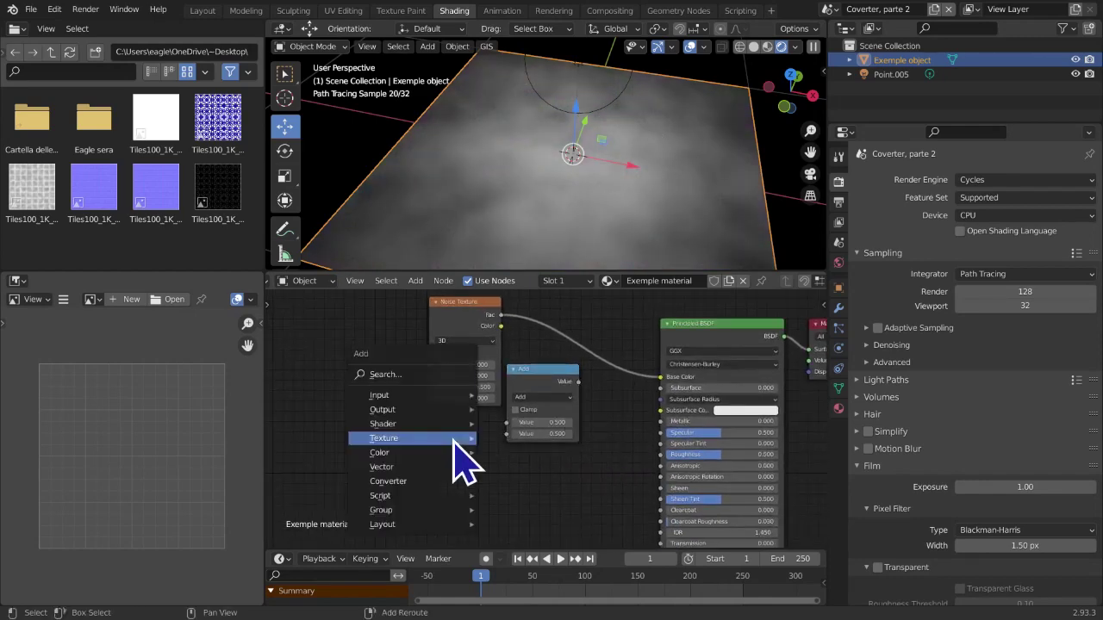
pyautogui.moveTo(454, 440)
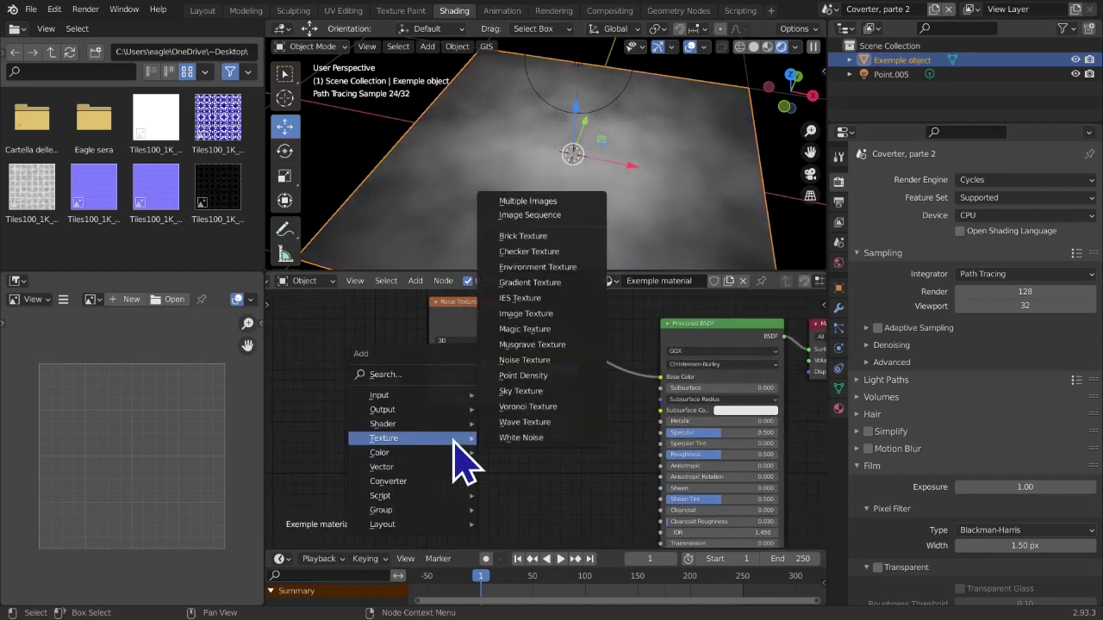
pyautogui.click(524, 251)
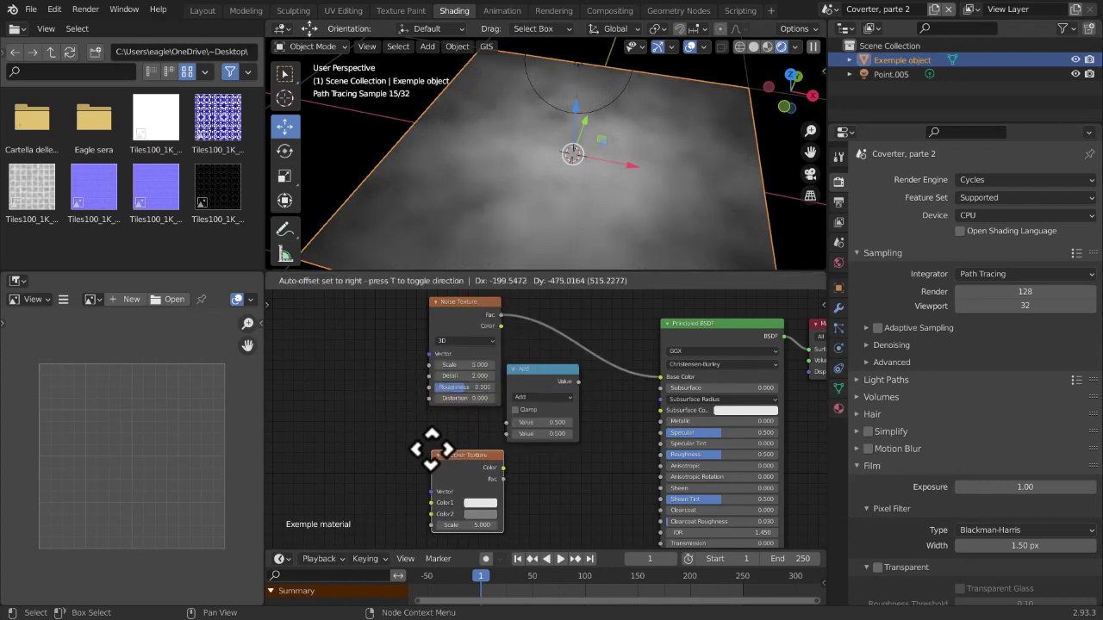
# Place the Checker Texture below the Add node and set its Color2 to black
pyautogui.click(430, 449)
pyautogui.click(480, 514)
pyautogui.moveTo(552, 395); pyautogui.dragTo(552, 418)
# Test Checker Fac, Noise Color and Noise Fac on Base Color, then tuck Checker under Noise
pyautogui.moveTo(503, 479); pyautogui.dragTo(664, 377)
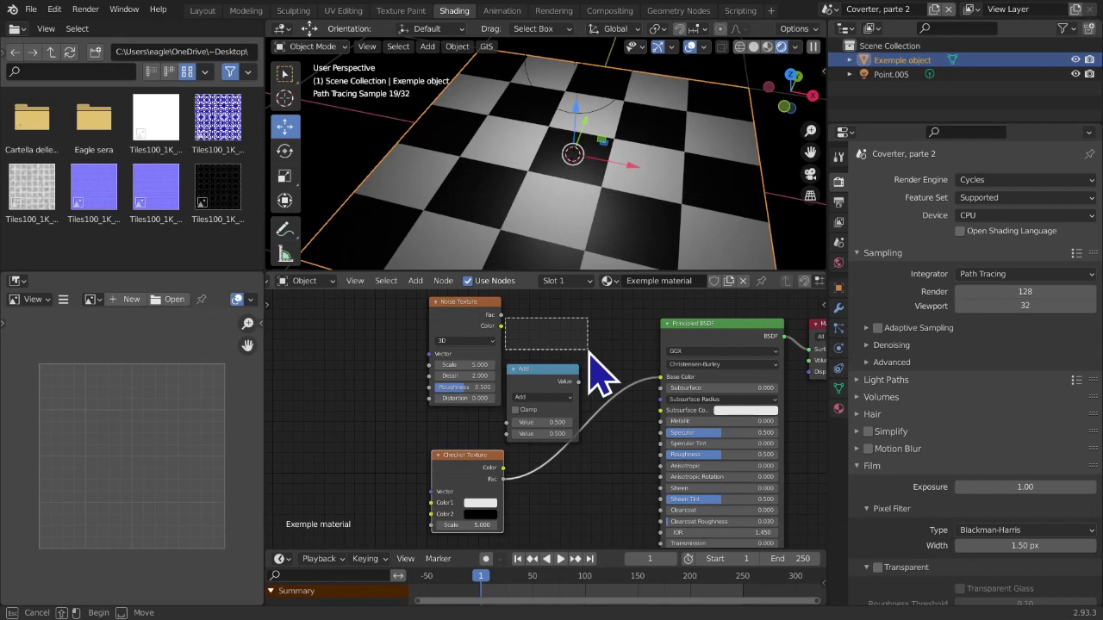
pyautogui.moveTo(500, 314); pyautogui.dragTo(662, 377)
pyautogui.moveTo(501, 327); pyautogui.dragTo(662, 378)
pyautogui.moveTo(524, 374); pyautogui.dragTo(498, 385, button='middle')
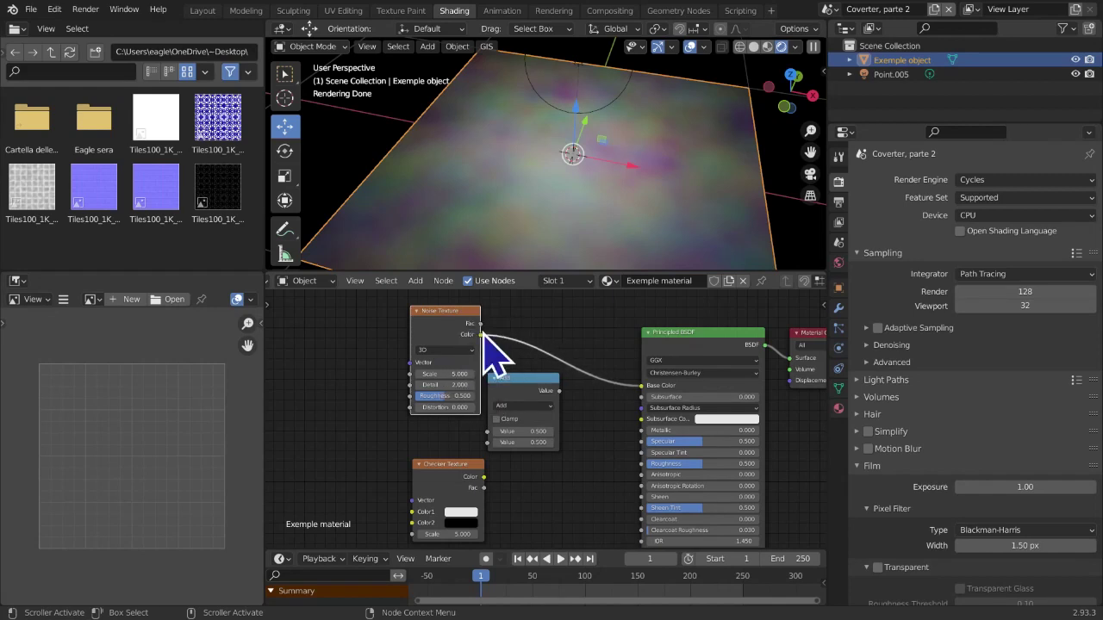
pyautogui.moveTo(481, 324); pyautogui.dragTo(642, 386)
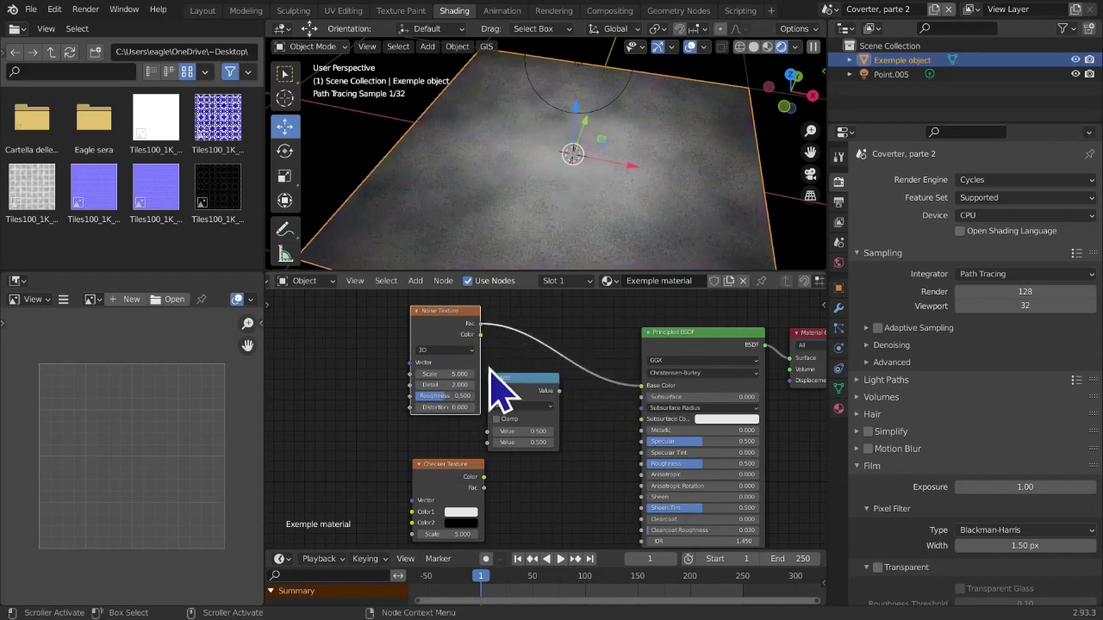
pyautogui.moveTo(465, 340); pyautogui.dragTo(426, 341)
pyautogui.moveTo(451, 477); pyautogui.dragTo(412, 439)
# Disconnect the Noise Fac from Base Color, leaving the Add node's Value inputs unlinked
pyautogui.moveTo(636, 386); pyautogui.dragTo(541, 381)
pyautogui.scroll(12, 521, 419)
pyautogui.moveTo(521, 435); pyautogui.dragTo(560, 404, button='middle')
pyautogui.moveTo(507, 405); pyautogui.dragTo(450, 411)
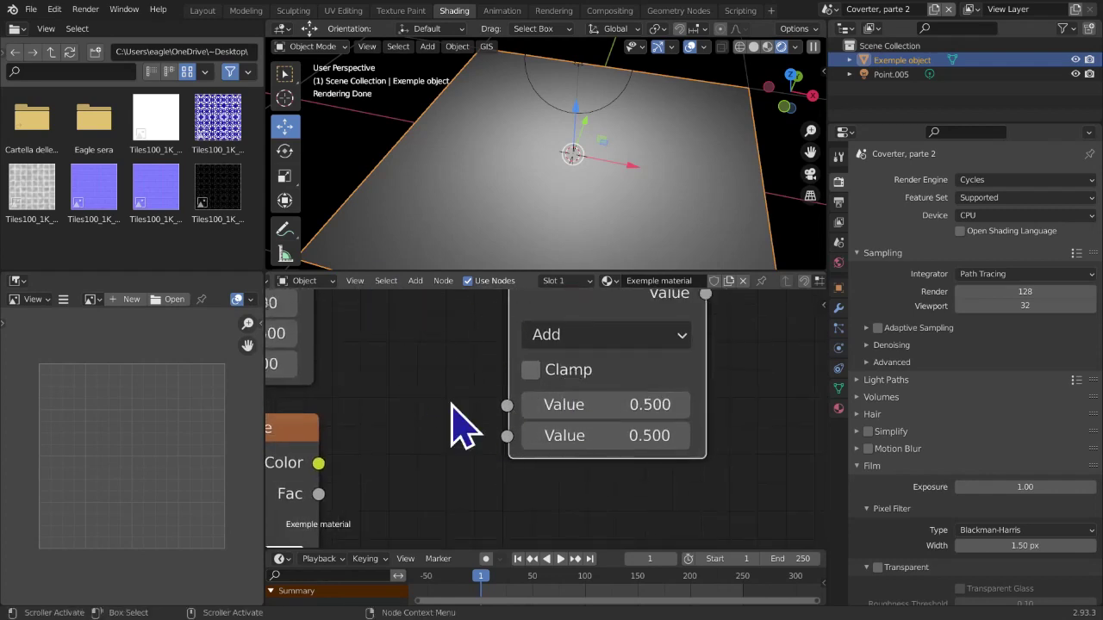
pyautogui.moveTo(505, 436); pyautogui.dragTo(467, 442)
pyautogui.moveTo(431, 398); pyautogui.dragTo(439, 438)
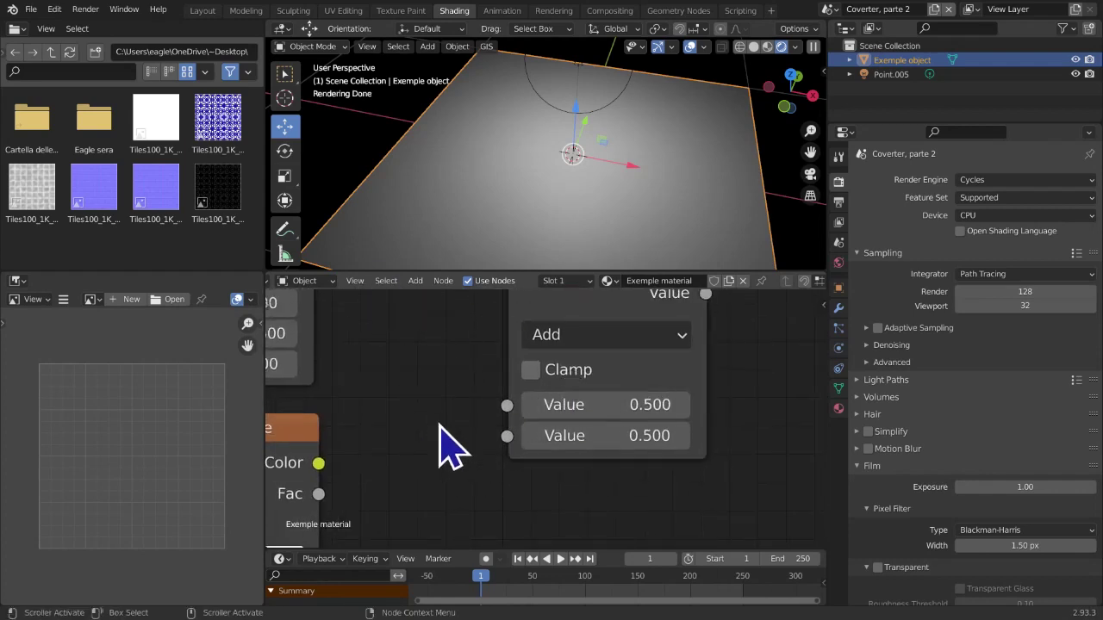
pyautogui.scroll(-3, 439, 439)
pyautogui.scroll(-5, 551, 429)
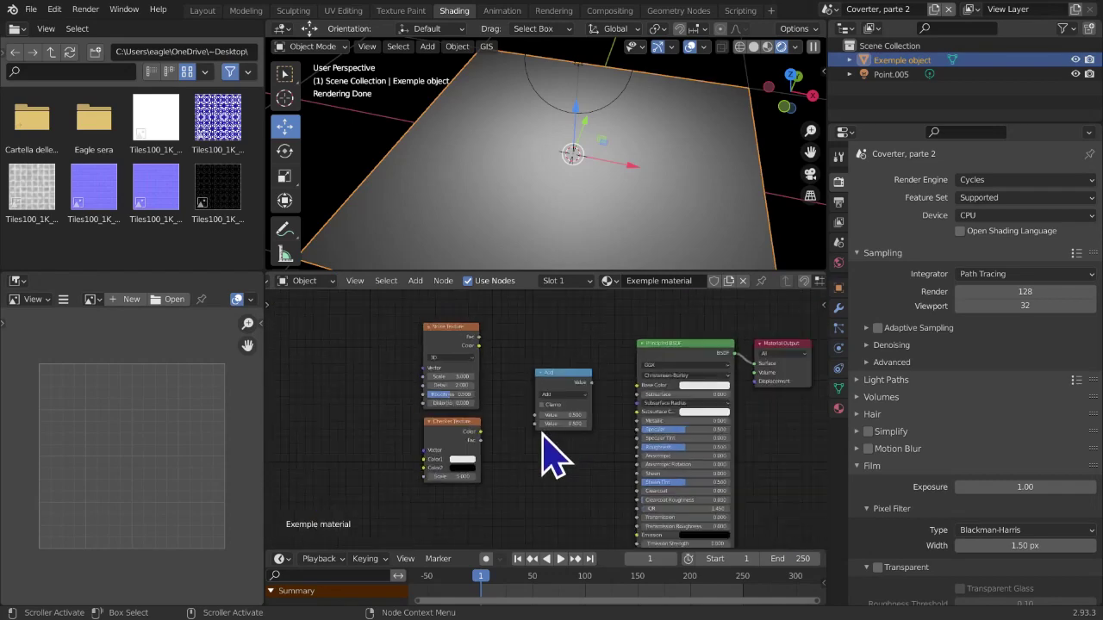
# Link the Checker into the Add node's second Value and the Noise Color into its first Value
pyautogui.moveTo(560, 429); pyautogui.dragTo(451, 367, button='middle')
pyautogui.scroll(2, 533, 412)
pyautogui.scroll(3, 465, 379)
pyautogui.moveTo(514, 405); pyautogui.dragTo(550, 419, button='middle')
pyautogui.moveTo(436, 328); pyautogui.dragTo(508, 427)
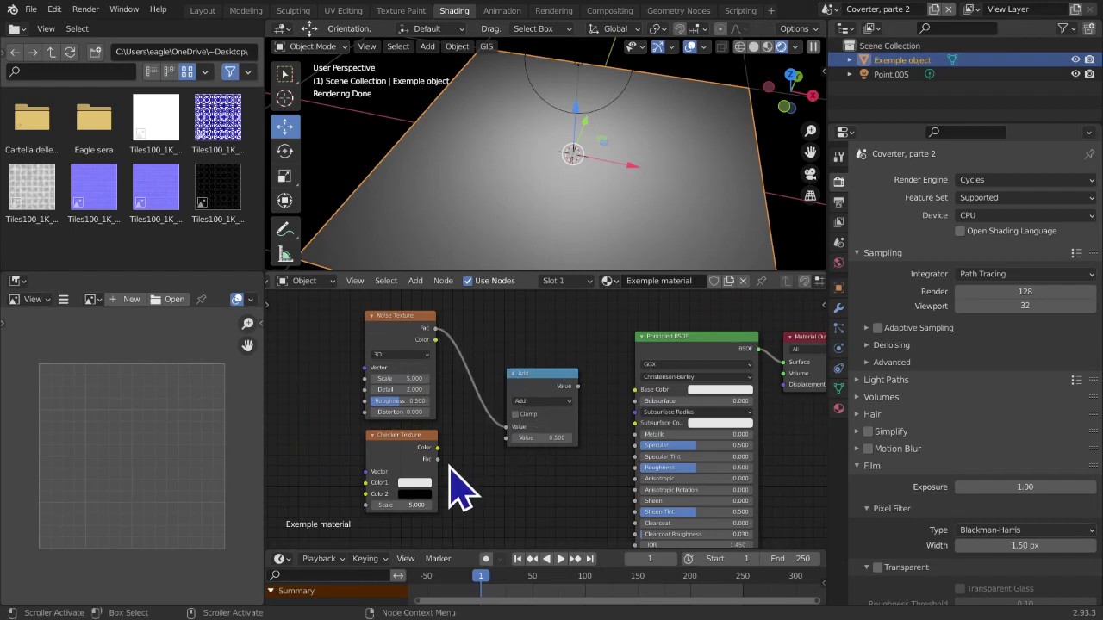
pyautogui.moveTo(438, 459); pyautogui.dragTo(509, 441)
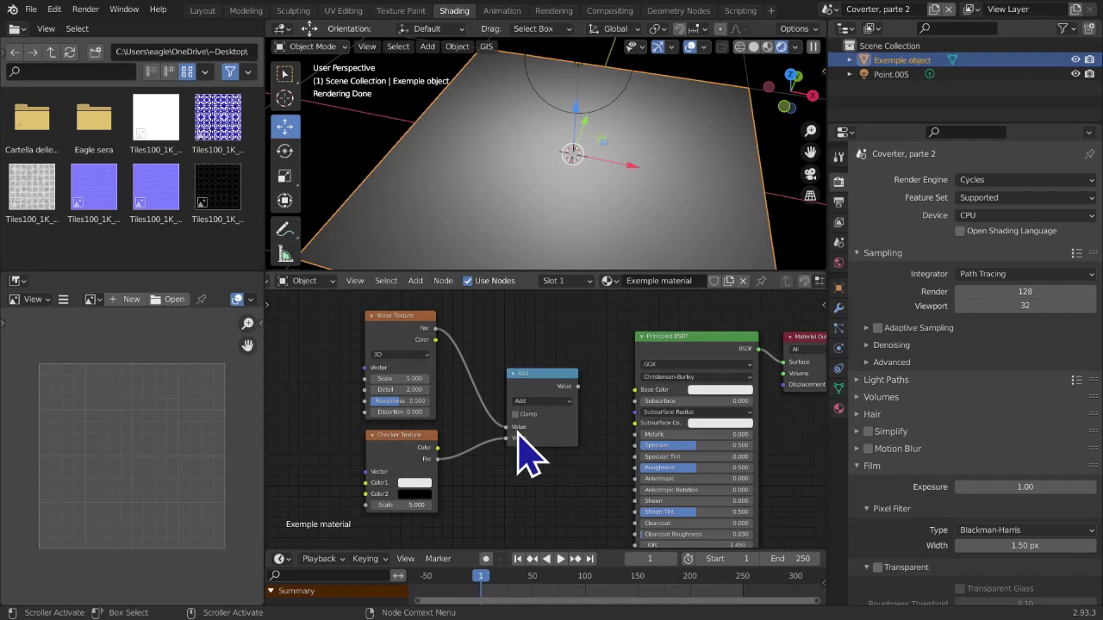
pyautogui.moveTo(513, 429)
pyautogui.mouseDown()
pyautogui.moveTo(487, 427)
pyautogui.moveTo(502, 450)
pyautogui.moveTo(460, 444)
pyautogui.moveTo(508, 439)
pyautogui.mouseUp()
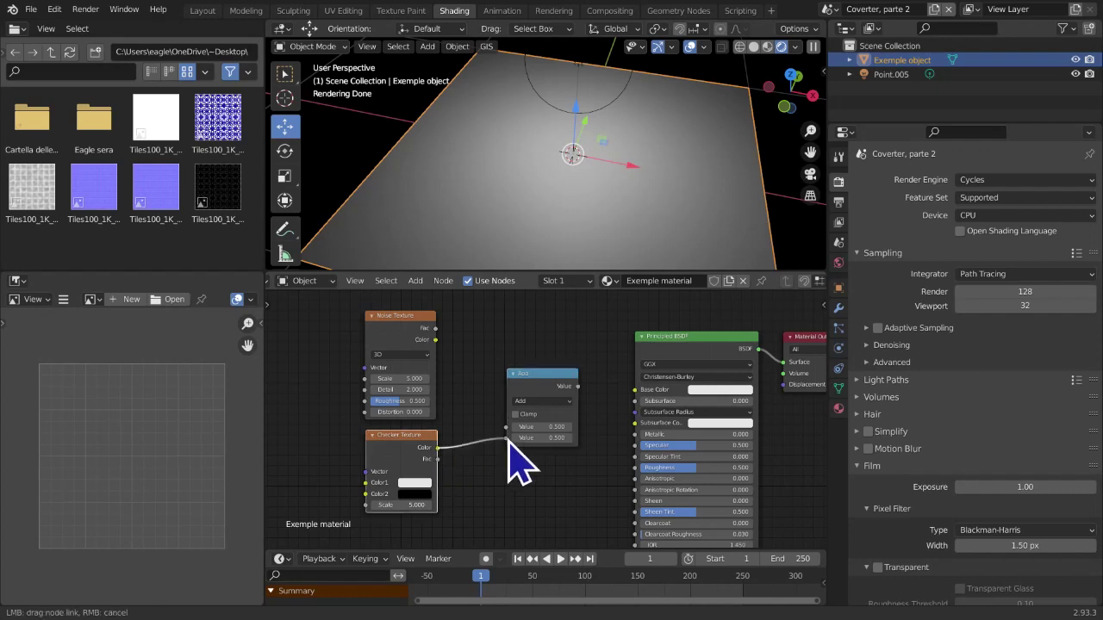
pyautogui.moveTo(436, 341); pyautogui.dragTo(510, 428)
pyautogui.scroll(2, 511, 426)
pyautogui.moveTo(512, 426); pyautogui.dragTo(583, 395, button='middle')
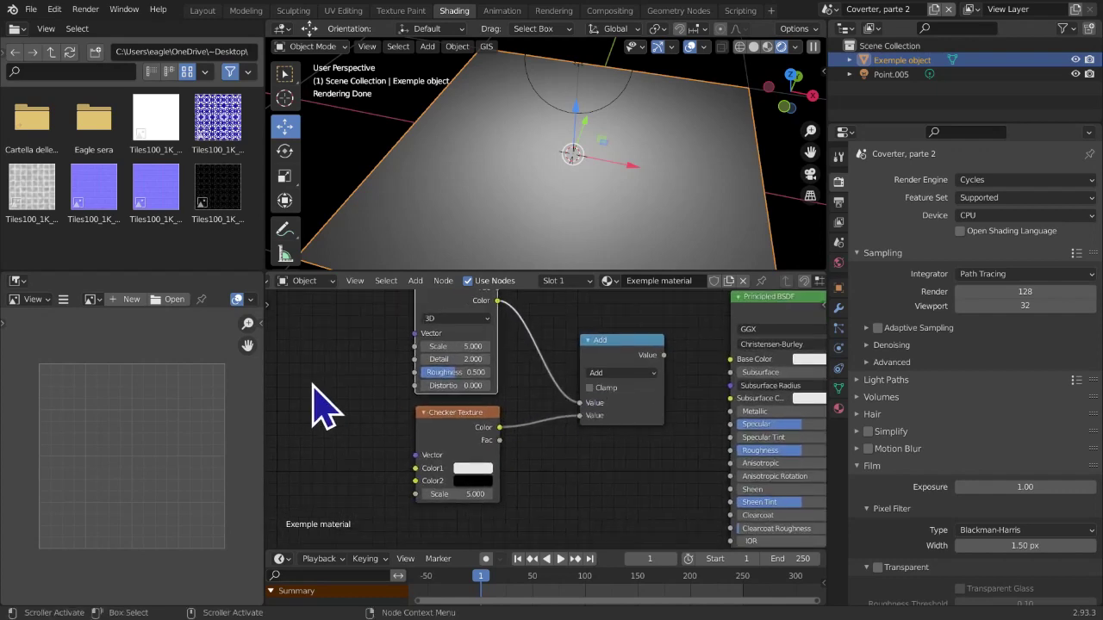
# Try a Holdout shader node linked toward the Add node, then delete it
pyautogui.hotkey('shift', 'a')
pyautogui.moveTo(306, 368)
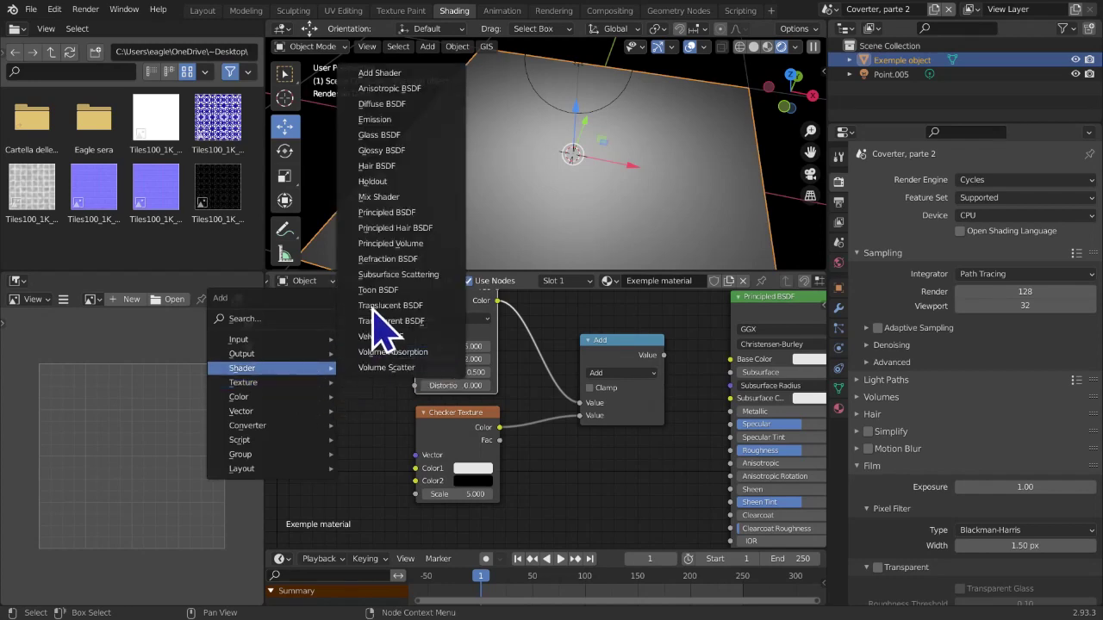
pyautogui.click(412, 184)
pyautogui.click(296, 365)
pyautogui.moveTo(366, 383); pyautogui.dragTo(385, 416)
pyautogui.press('x')
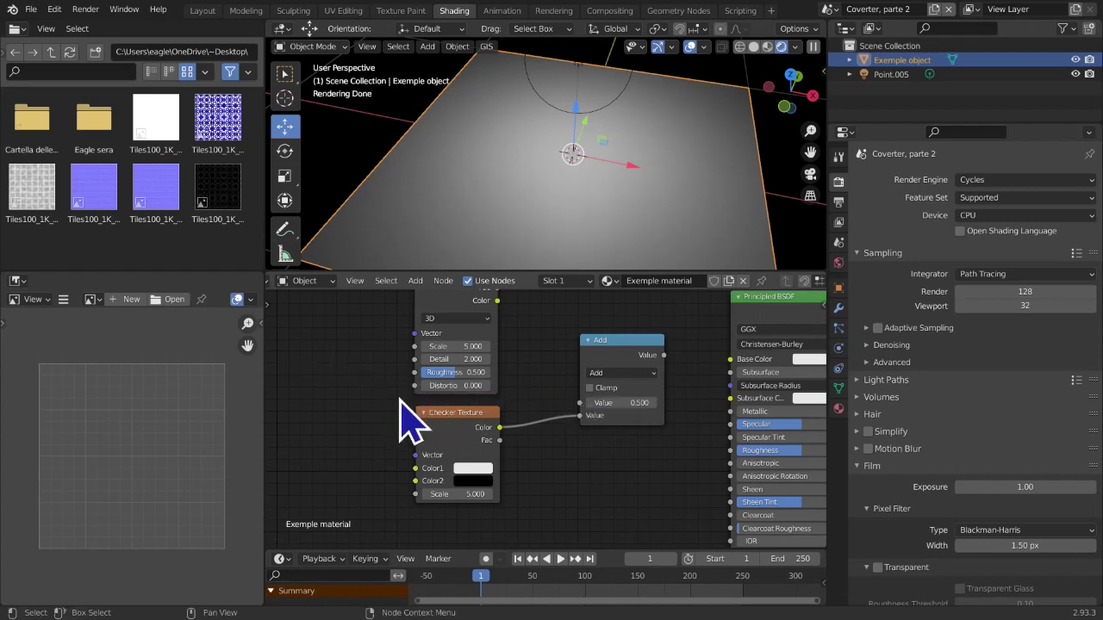
# Fit all nodes in view and reconnect the Noise Texture to the Add node's first Value
pyautogui.press('Home')
pyautogui.moveTo(449, 328); pyautogui.dragTo(536, 436)
pyautogui.scroll(-1, 528, 473)
pyautogui.moveTo(560, 460); pyautogui.dragTo(612, 463, button='middle')
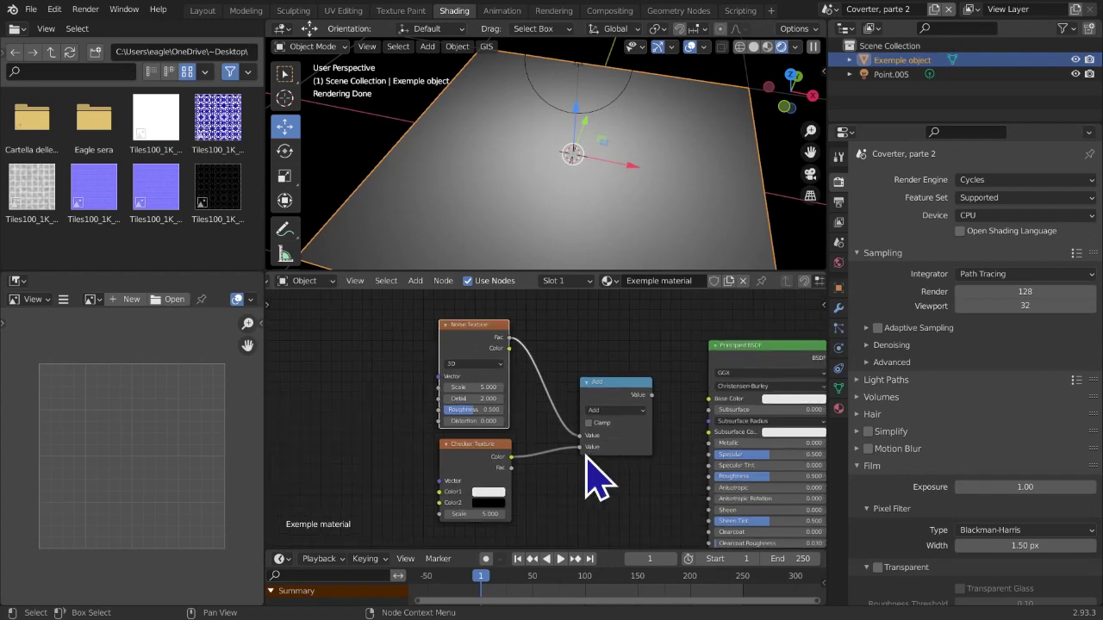
# Move the Material Output node right and down and select the Add math node
pyautogui.hotkey('shift', 'a')
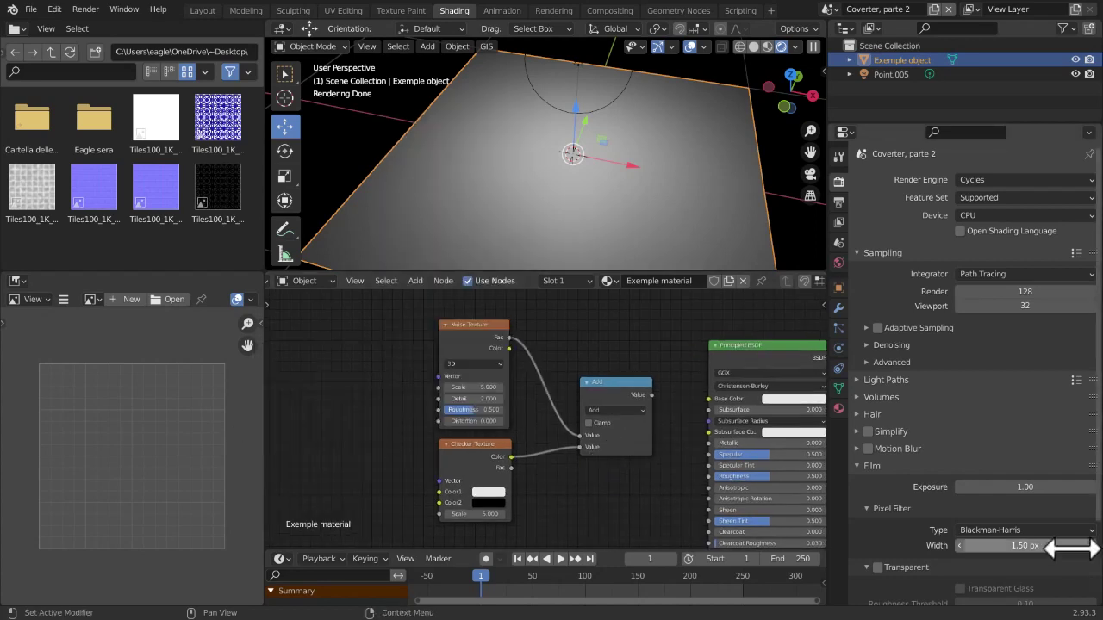
pyautogui.scroll(-1, 622, 511)
pyautogui.moveTo(666, 483); pyautogui.dragTo(499, 480, button='middle')
pyautogui.moveTo(684, 350); pyautogui.dragTo(703, 371)
pyautogui.moveTo(503, 441); pyautogui.dragTo(629, 442, button='middle')
pyautogui.click(584, 413)
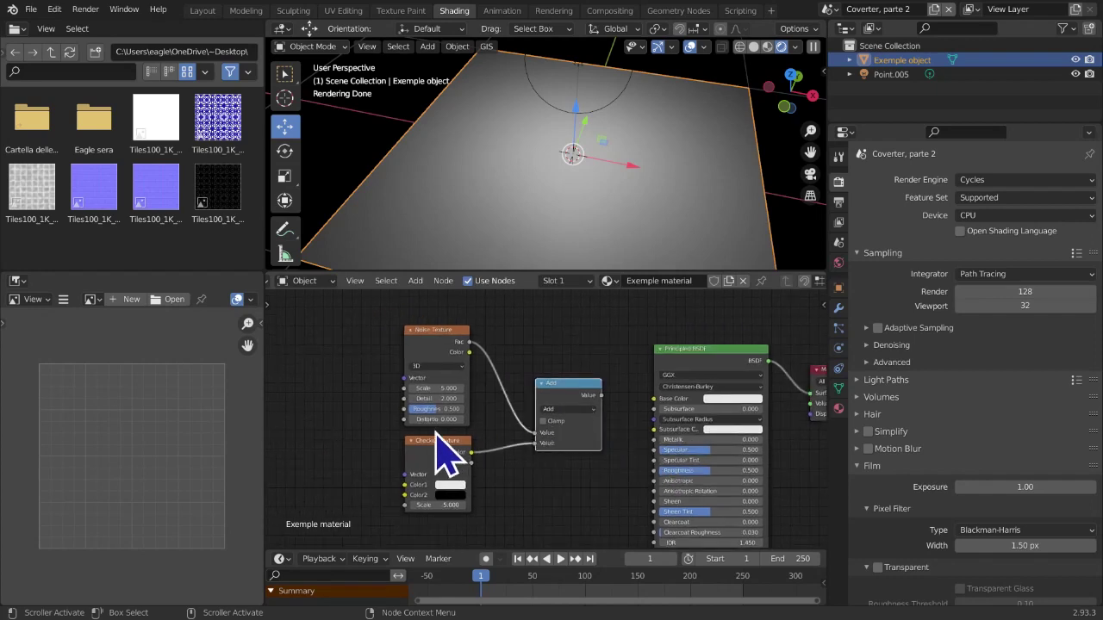
# Try a Bump node with its Normal linked into the Add node, then delete it
pyautogui.hotkey('shift', 'a')
pyautogui.moveTo(355, 395)
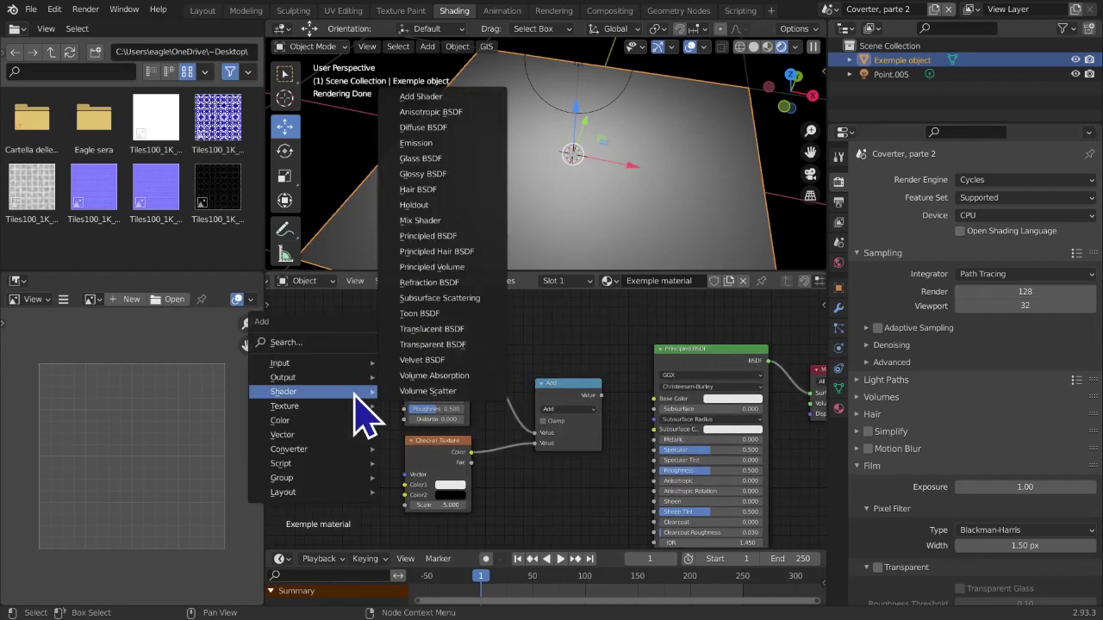
pyautogui.moveTo(323, 434)
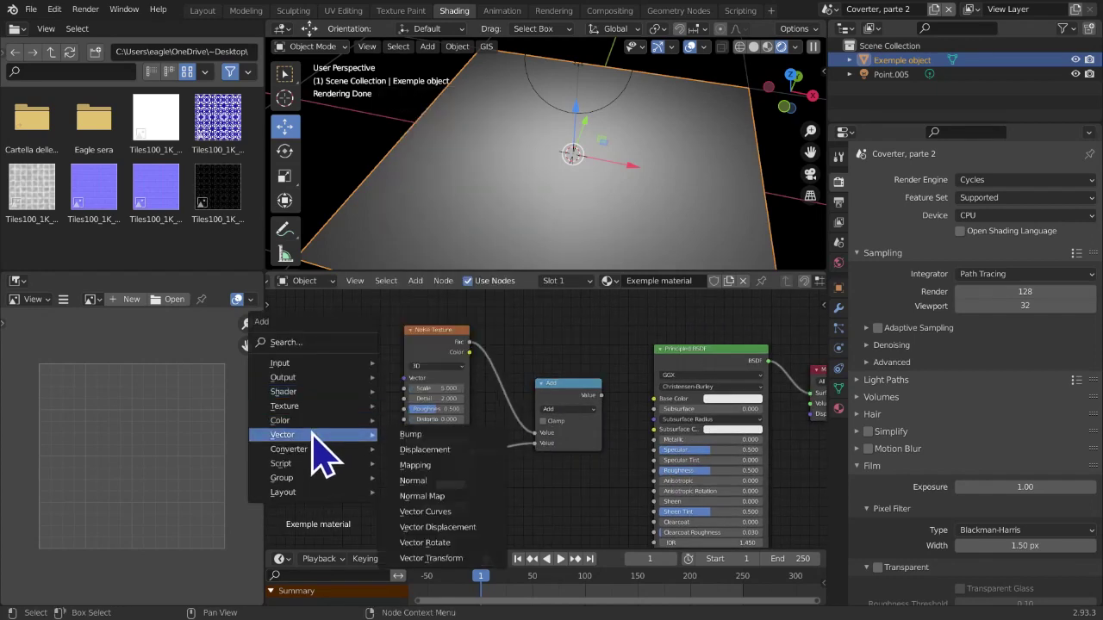
pyautogui.click(404, 434)
pyautogui.click(315, 361)
pyautogui.moveTo(379, 377)
pyautogui.mouseDown()
pyautogui.moveTo(541, 443)
pyautogui.moveTo(547, 434)
pyautogui.moveTo(362, 373)
pyautogui.mouseUp()
pyautogui.press('x')
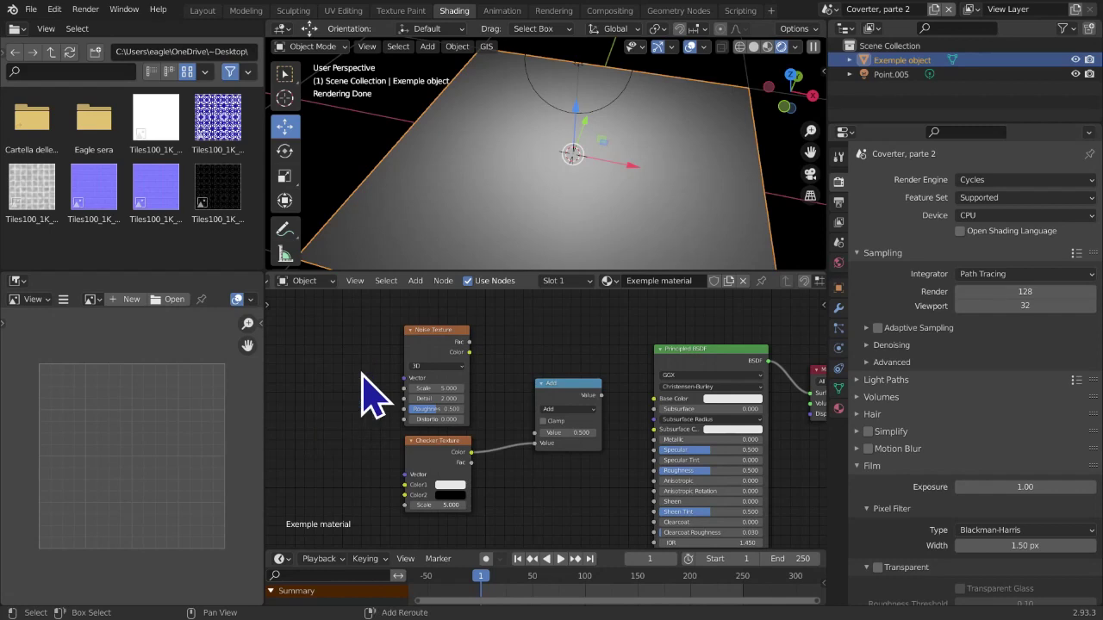
# Try a ColorRamp node with its Color linked into the Add node, then delete it
pyautogui.hotkey('shift', 'a')
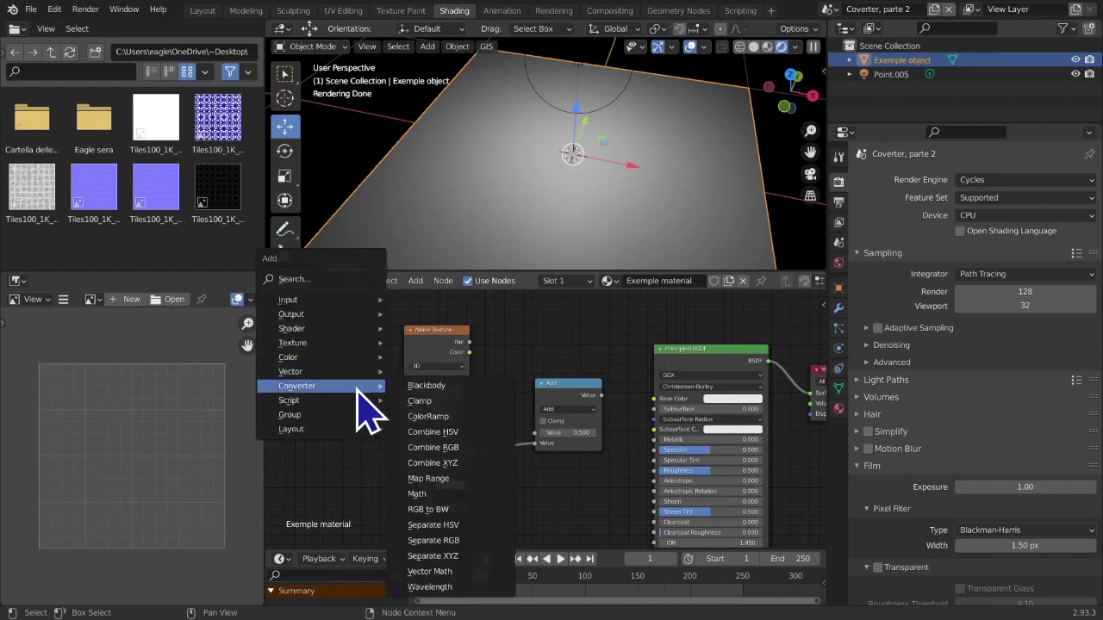
pyautogui.moveTo(320, 388)
pyautogui.click(443, 419)
pyautogui.click(349, 422)
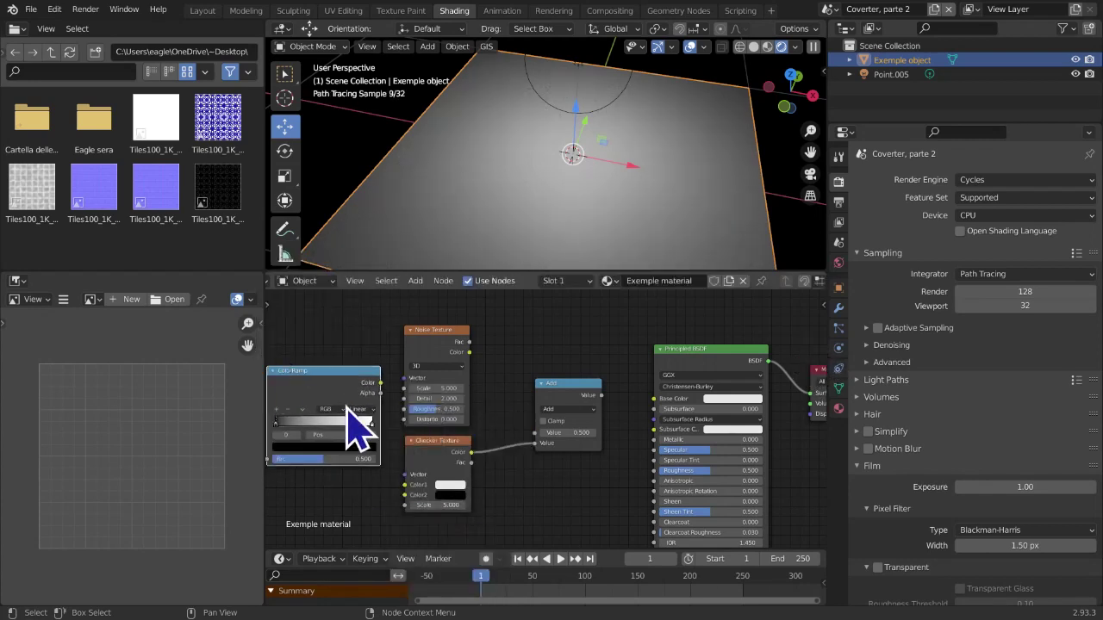
pyautogui.moveTo(397, 386); pyautogui.dragTo(537, 433)
pyautogui.press('x')
# Try a Volume Absorption node linked into the Add node, delete it, and reselect Add
pyautogui.hotkey('shift', 'a')
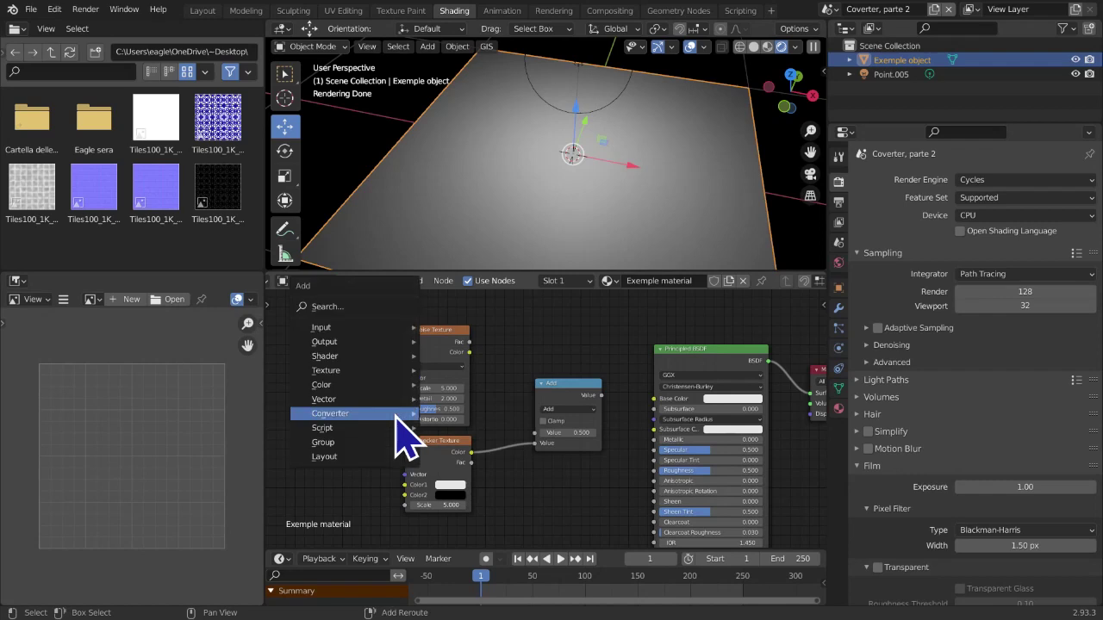
pyautogui.moveTo(398, 417)
pyautogui.moveTo(350, 342)
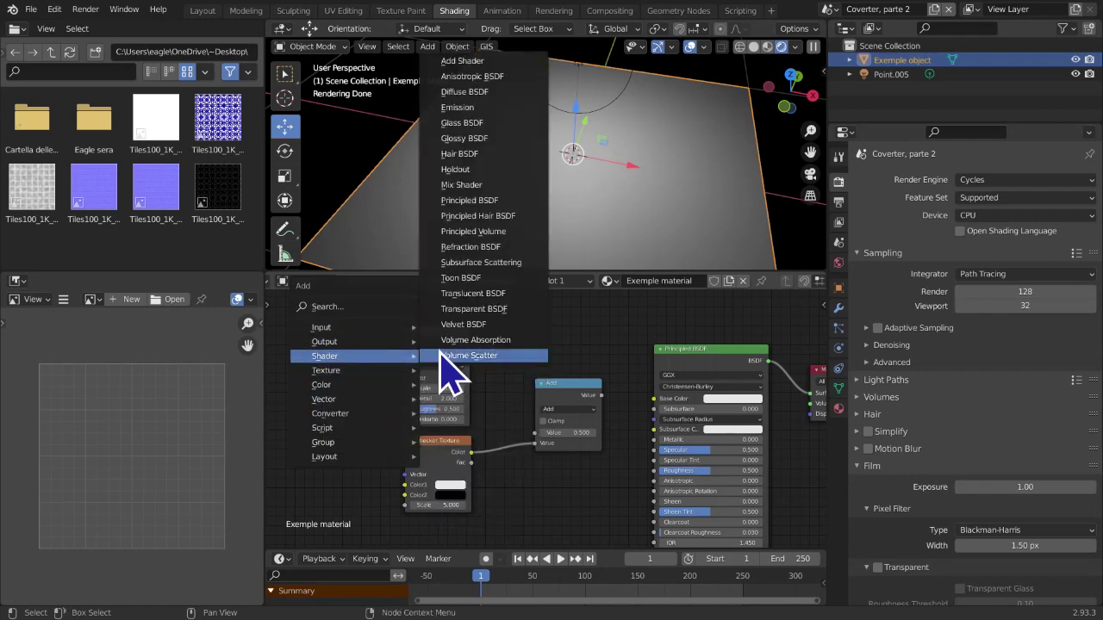
pyautogui.click(451, 339)
pyautogui.click(302, 369)
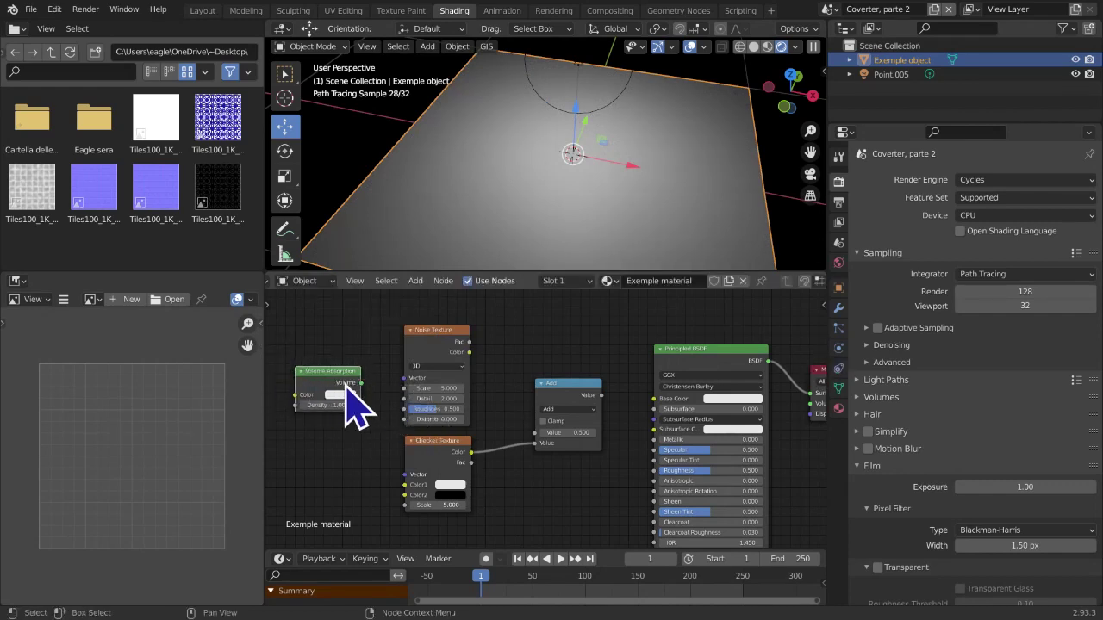
pyautogui.moveTo(360, 382); pyautogui.dragTo(538, 437)
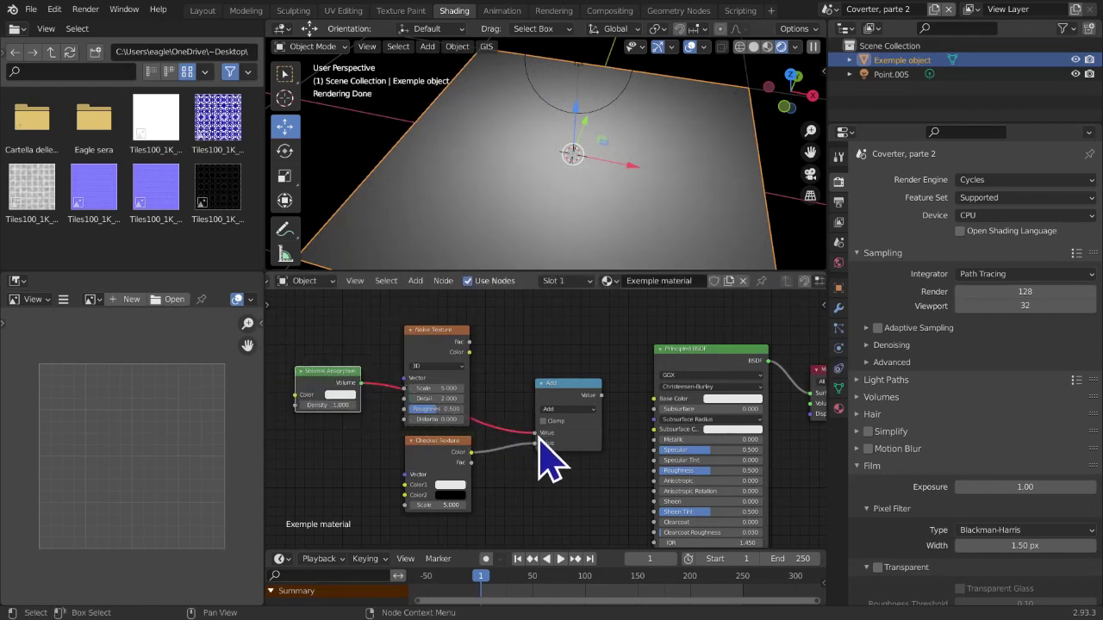
pyautogui.moveTo(531, 448); pyautogui.dragTo(610, 475, button='middle')
pyautogui.scroll(2, 567, 433)
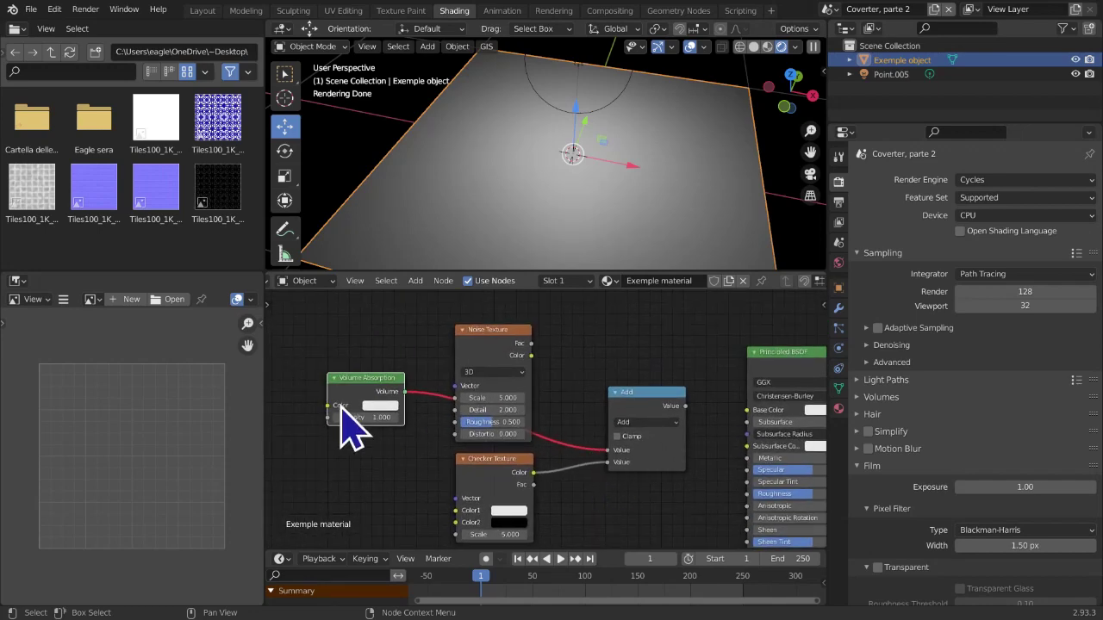
pyautogui.press('x')
pyautogui.moveTo(373, 401); pyautogui.dragTo(862, 400, button='middle')
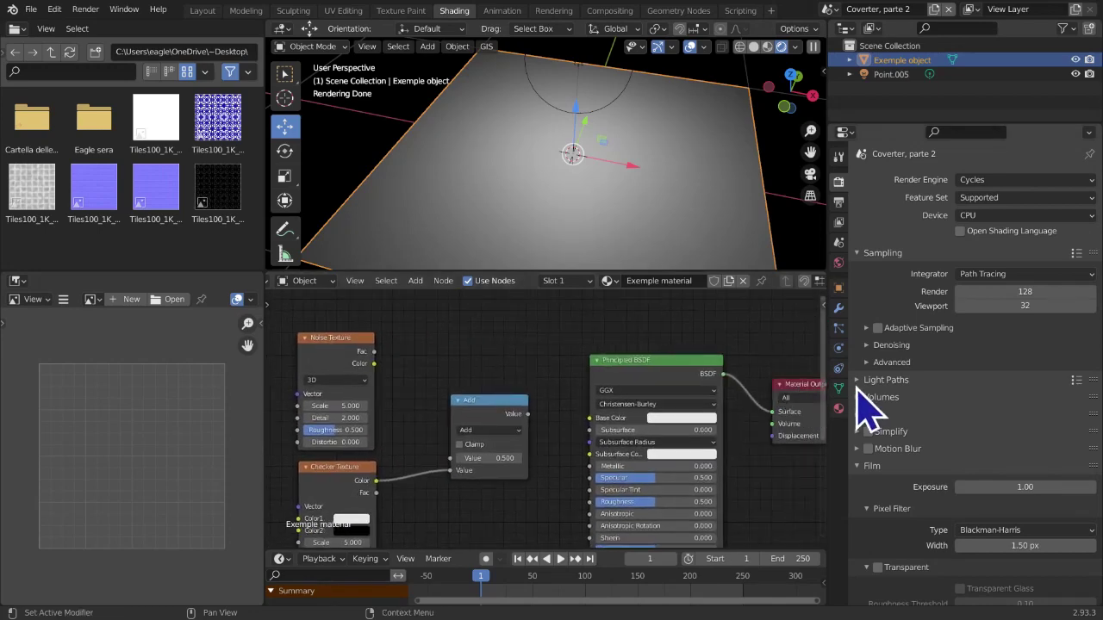
pyautogui.click(524, 419)
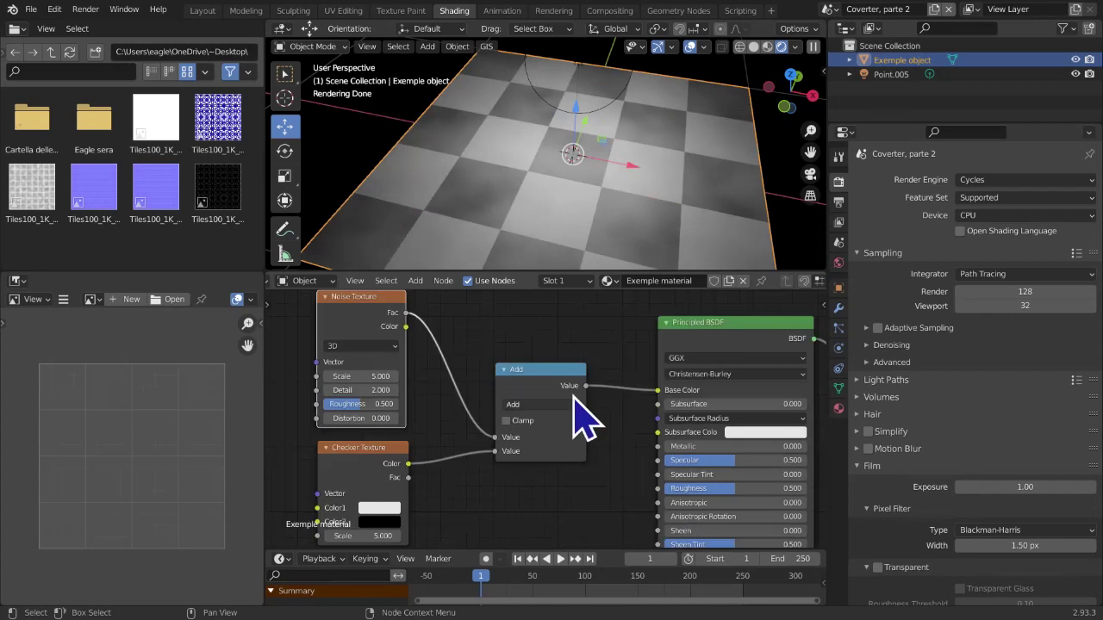
# Reattach the Add output to Base Color and nudge the Add and Noise Texture nodes
pyautogui.moveTo(562, 385); pyautogui.dragTo(557, 383)
pyautogui.moveTo(653, 389)
pyautogui.mouseDown()
pyautogui.moveTo(600, 377)
pyautogui.moveTo(660, 387)
pyautogui.moveTo(574, 406)
pyautogui.moveTo(658, 406)
pyautogui.moveTo(660, 394)
pyautogui.mouseUp()
pyautogui.moveTo(583, 417); pyautogui.dragTo(661, 407, button='middle')
pyautogui.scroll(-1, 612, 430)
pyautogui.moveTo(574, 386)
pyautogui.mouseDown()
pyautogui.moveTo(593, 367)
pyautogui.moveTo(563, 387)
pyautogui.mouseUp()
pyautogui.moveTo(429, 320); pyautogui.dragTo(429, 332)
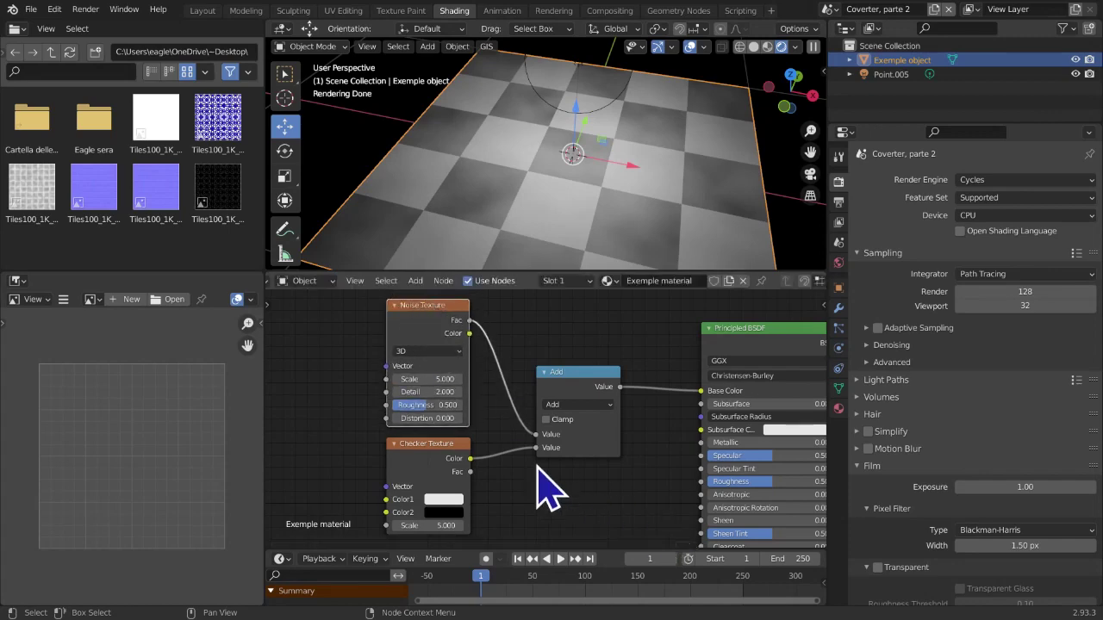
pyautogui.scroll(5, 601, 504)
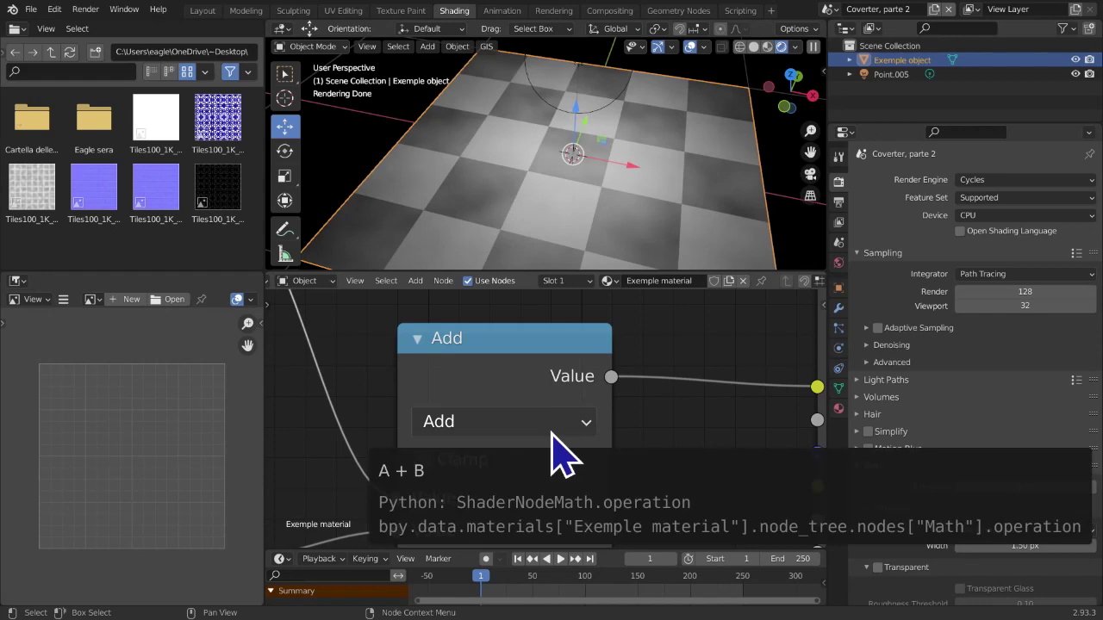
# Switch the math operation through Subtract and Multiply to Divide while checking the plane
pyautogui.click(552, 430)
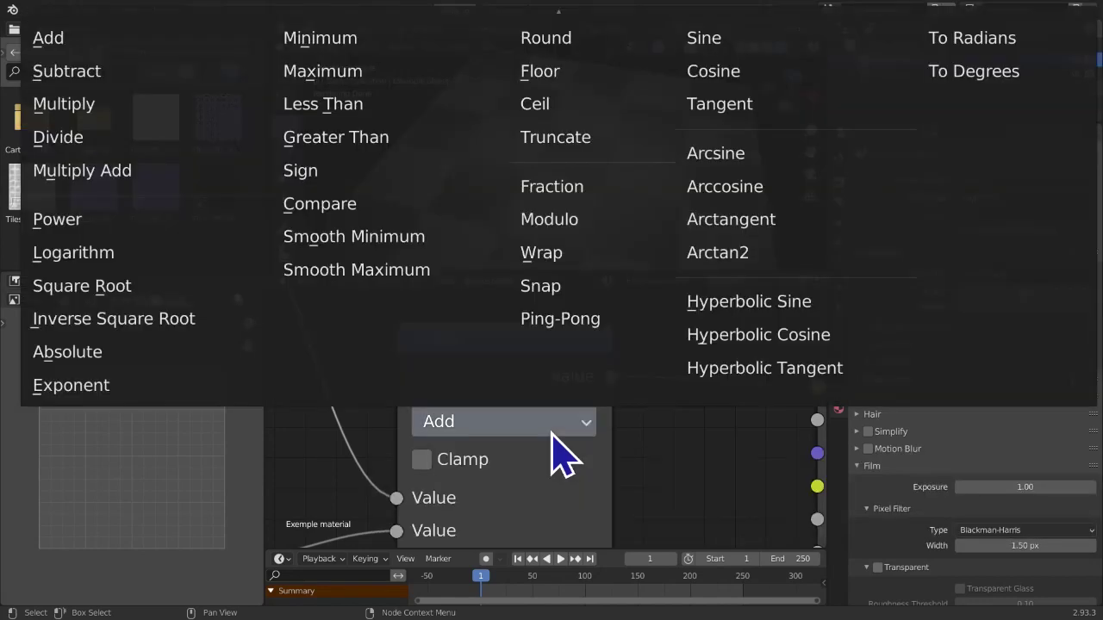
pyautogui.click(129, 72)
pyautogui.moveTo(504, 194); pyautogui.dragTo(585, 413, button='middle')
pyautogui.click(578, 390)
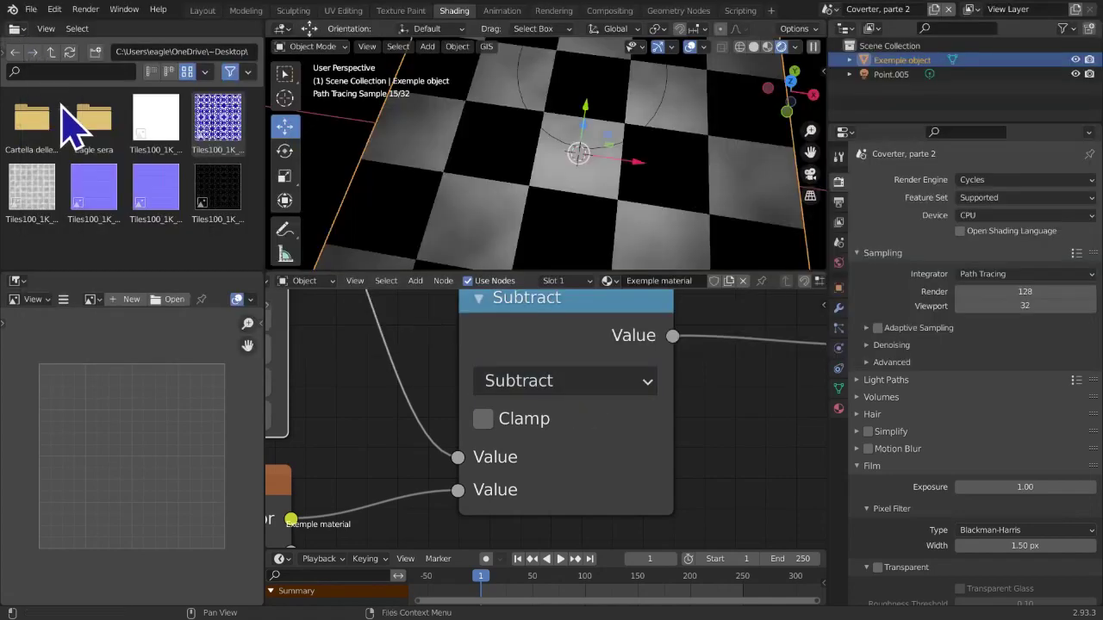
pyautogui.scroll(-3, 564, 379)
pyautogui.click(565, 392)
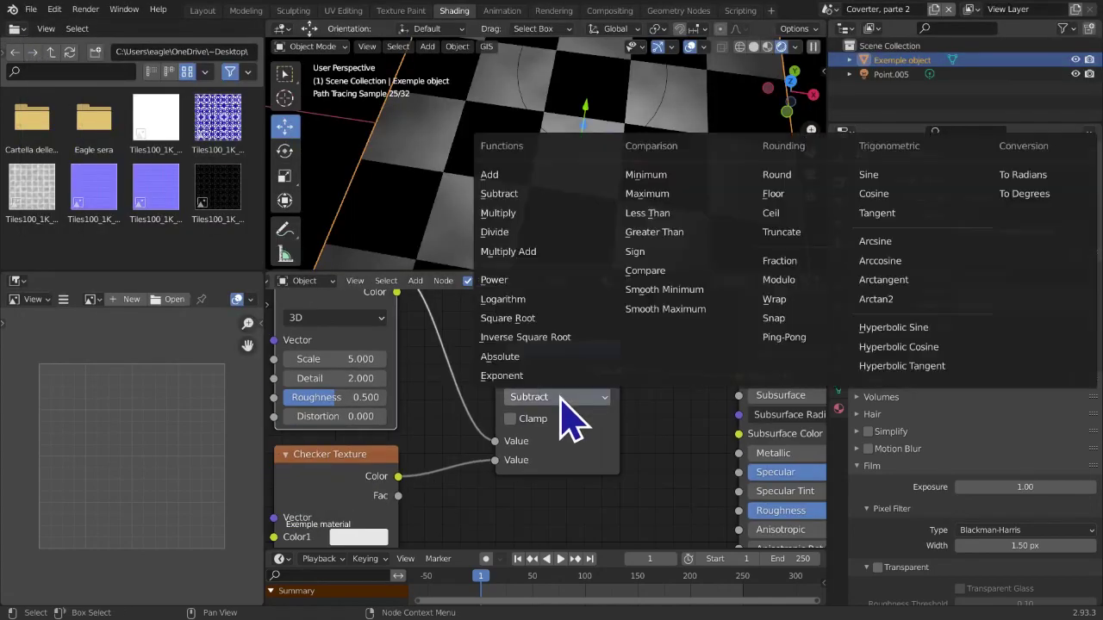
pyautogui.click(504, 213)
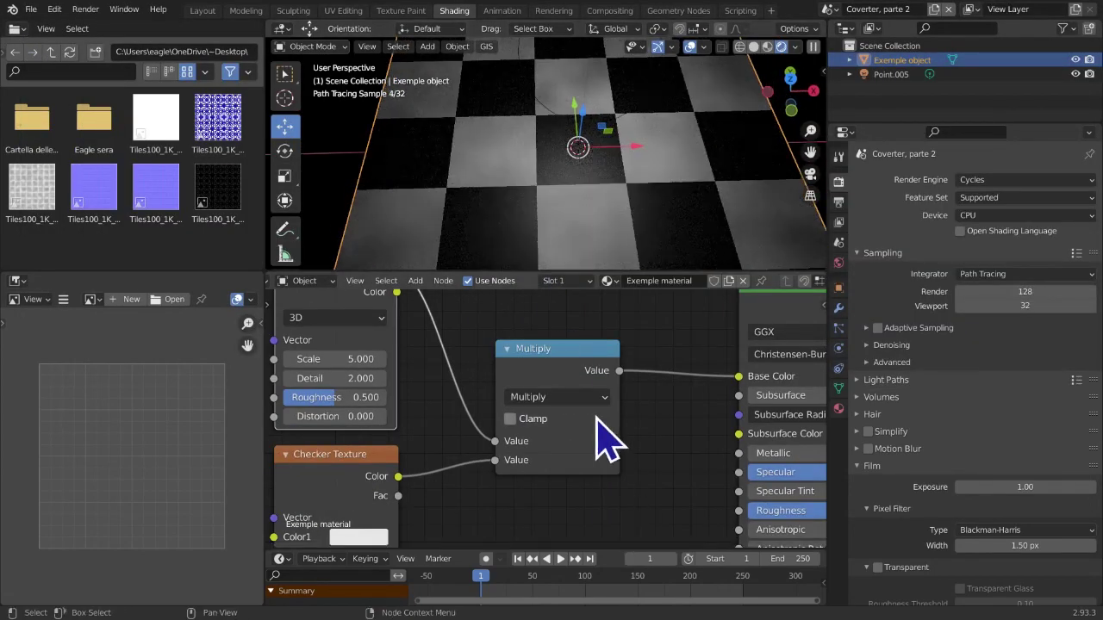
pyautogui.click(586, 396)
pyautogui.click(527, 233)
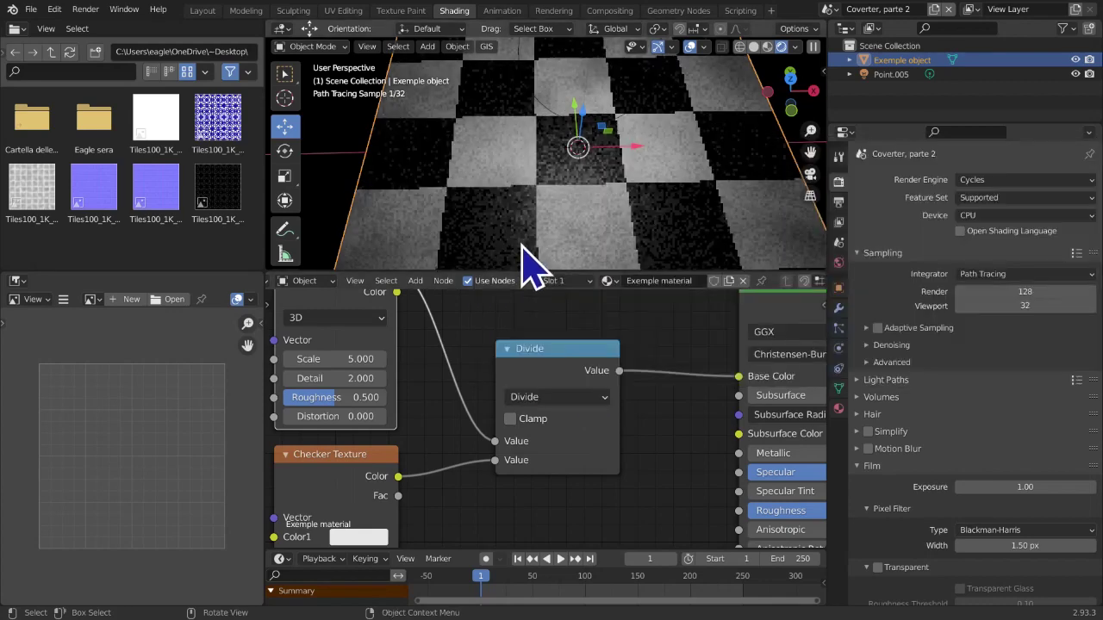
# Cycle the math operation again through Add, Subtract and Multiply, ending on Divide
pyautogui.click(548, 398)
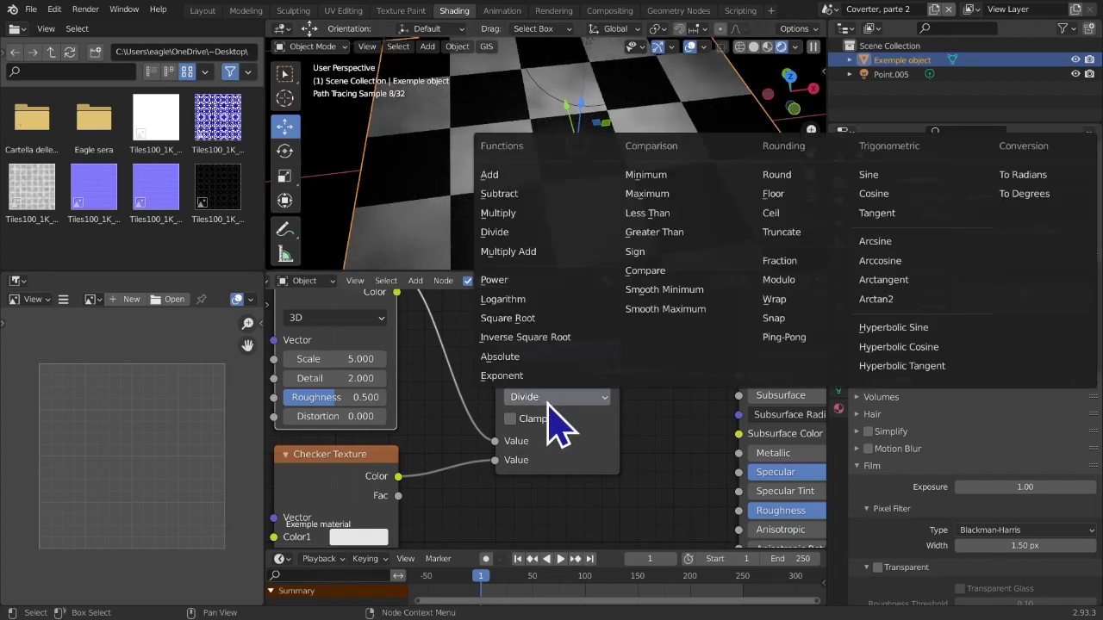
pyautogui.click(548, 176)
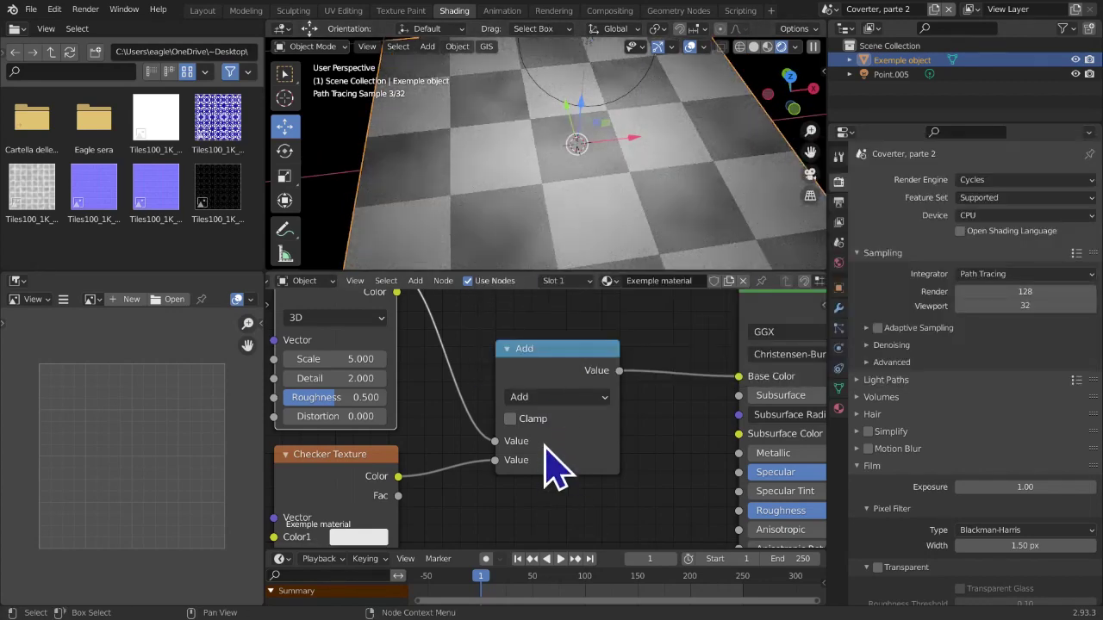
pyautogui.click(555, 397)
pyautogui.click(564, 195)
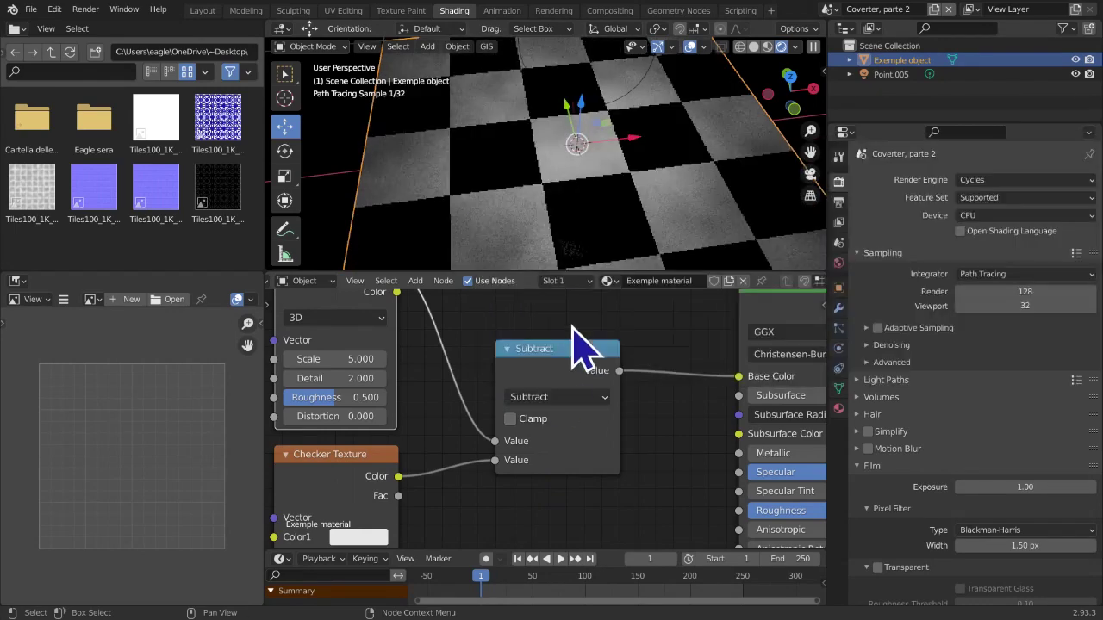
pyautogui.click(579, 398)
pyautogui.click(539, 213)
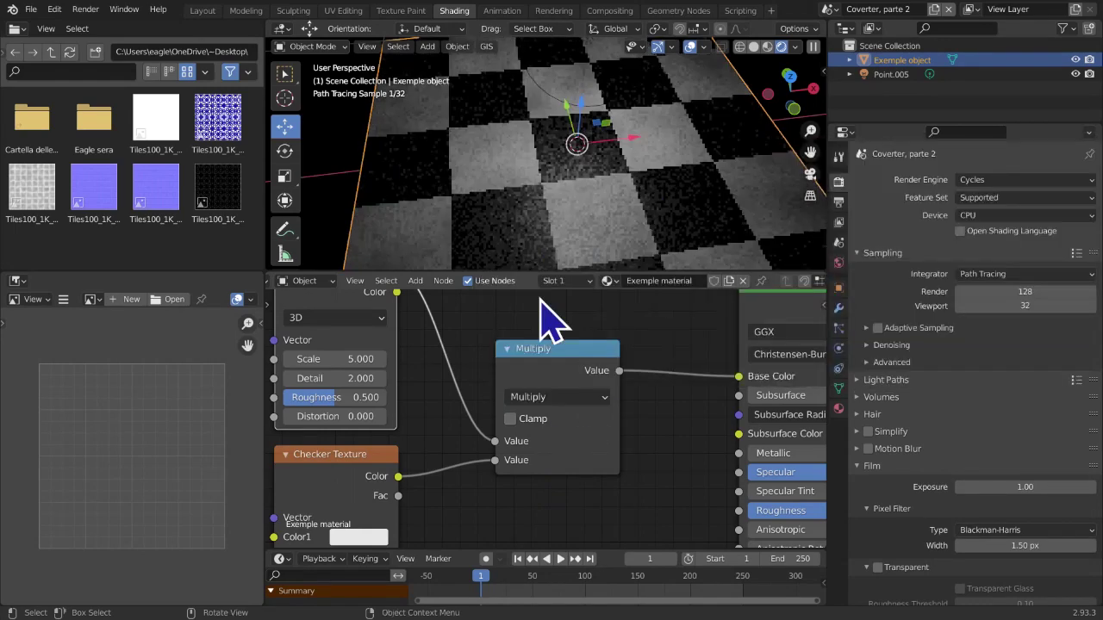
pyautogui.click(560, 398)
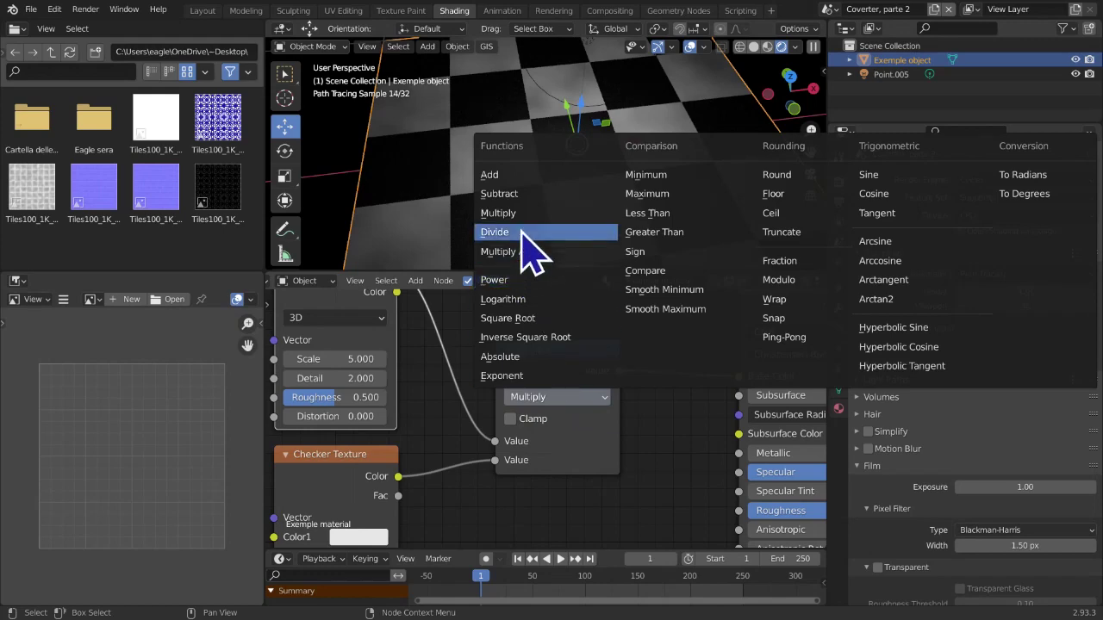
pyautogui.click(529, 239)
# Delete the Noise Texture node and select the Checker Texture
pyautogui.scroll(-3, 603, 469)
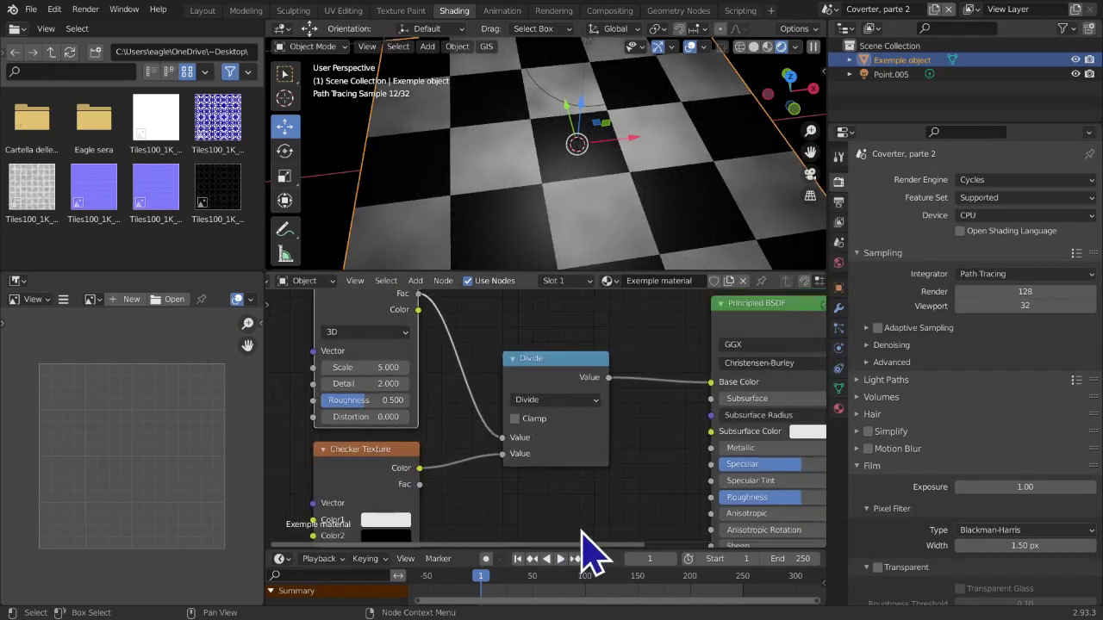
pyautogui.press('x')
pyautogui.click(415, 440)
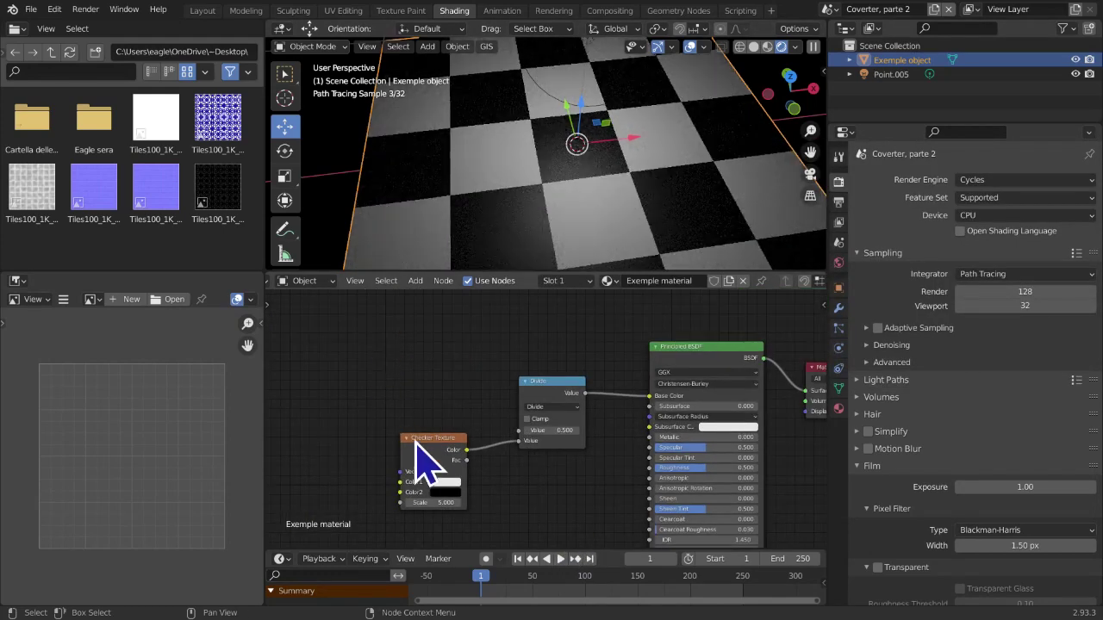
# Replace the Checker with a Magic Texture whose Color feeds Divide's first Value
pyautogui.press('x')
pyautogui.scroll(3, 480, 392)
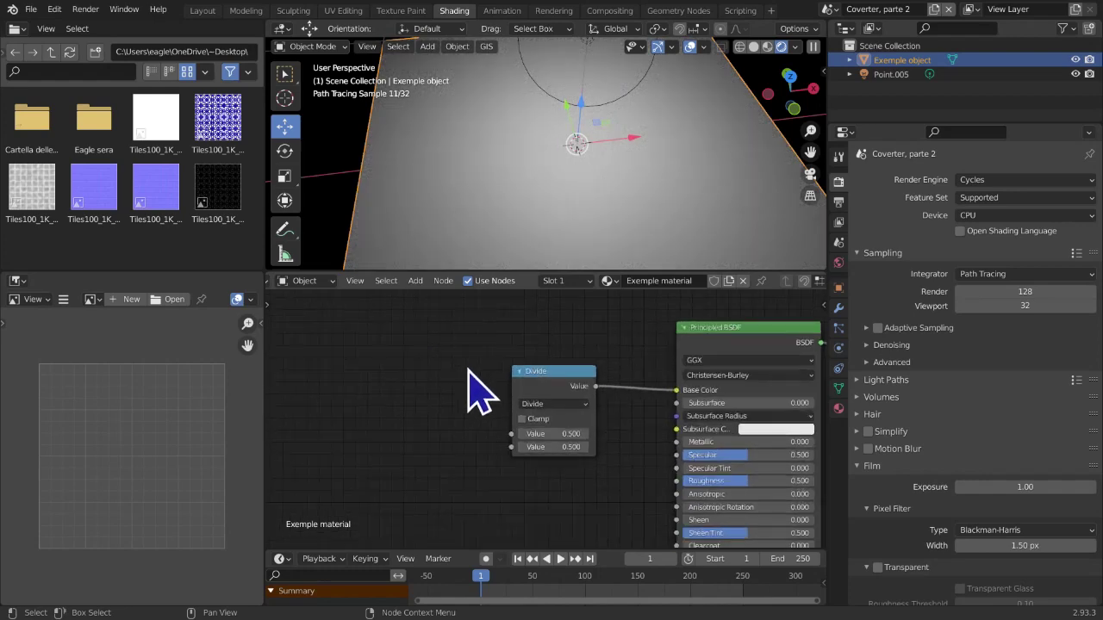
pyautogui.hotkey('shift', 'a')
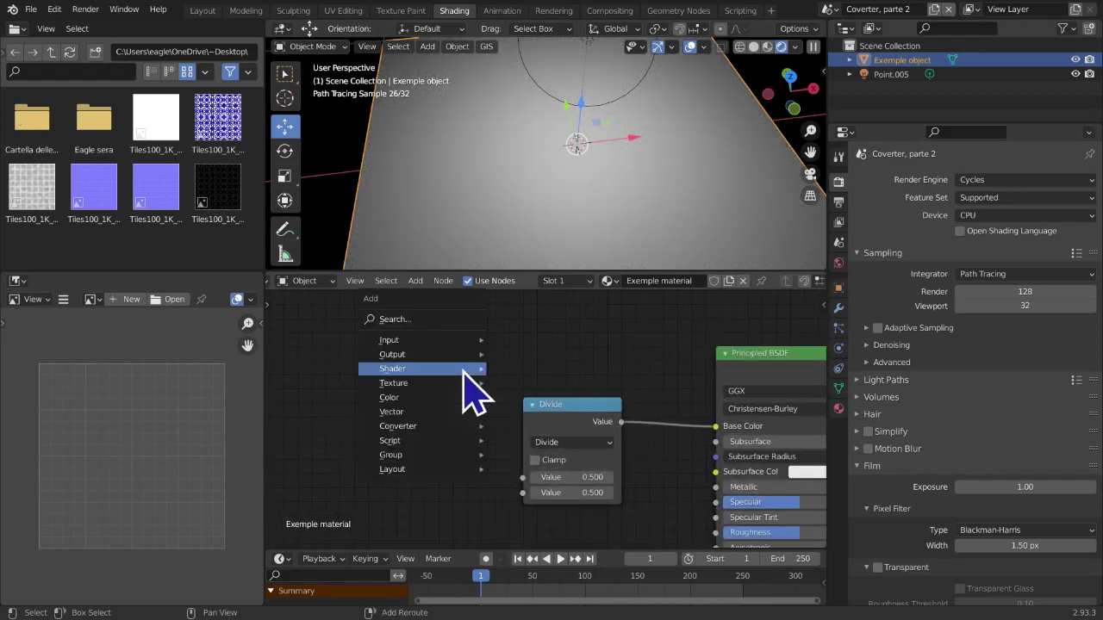
pyautogui.moveTo(463, 372)
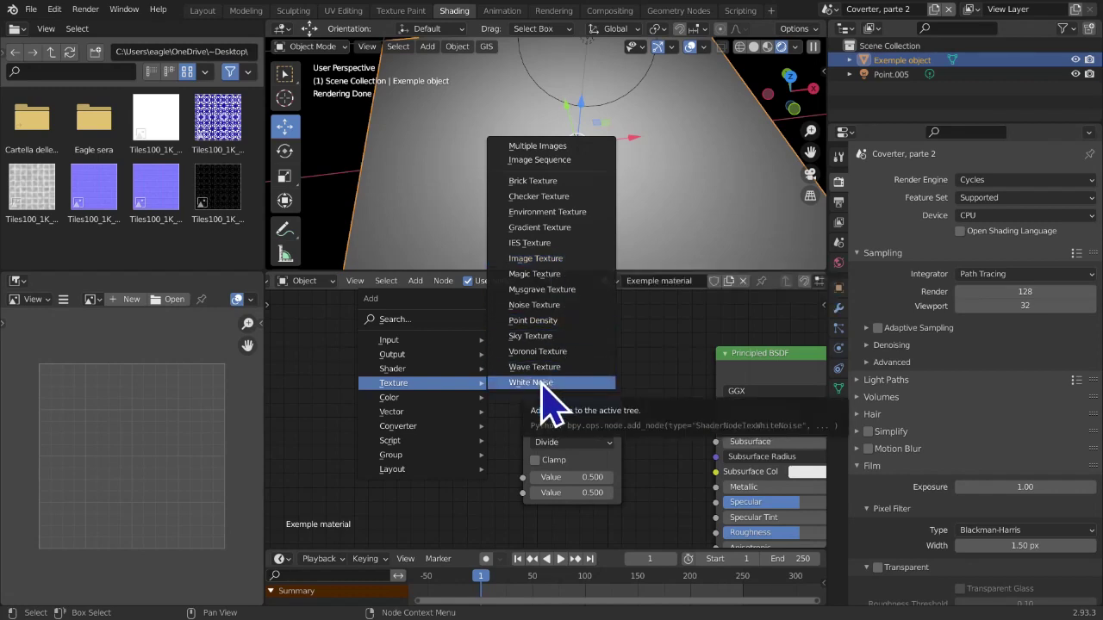
pyautogui.click(551, 274)
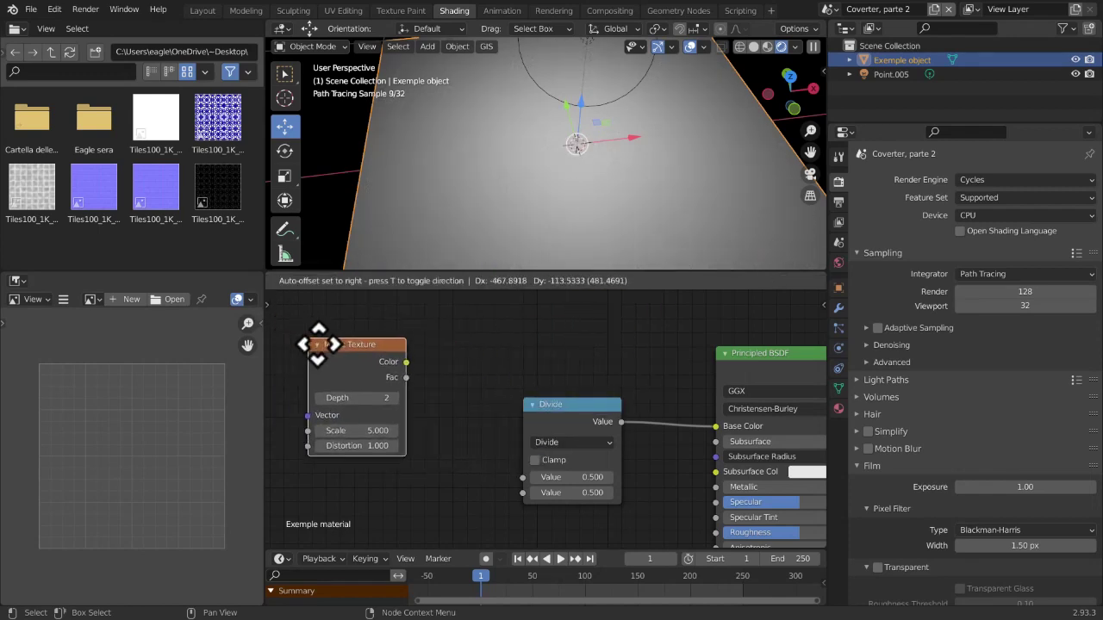
pyautogui.click(362, 349)
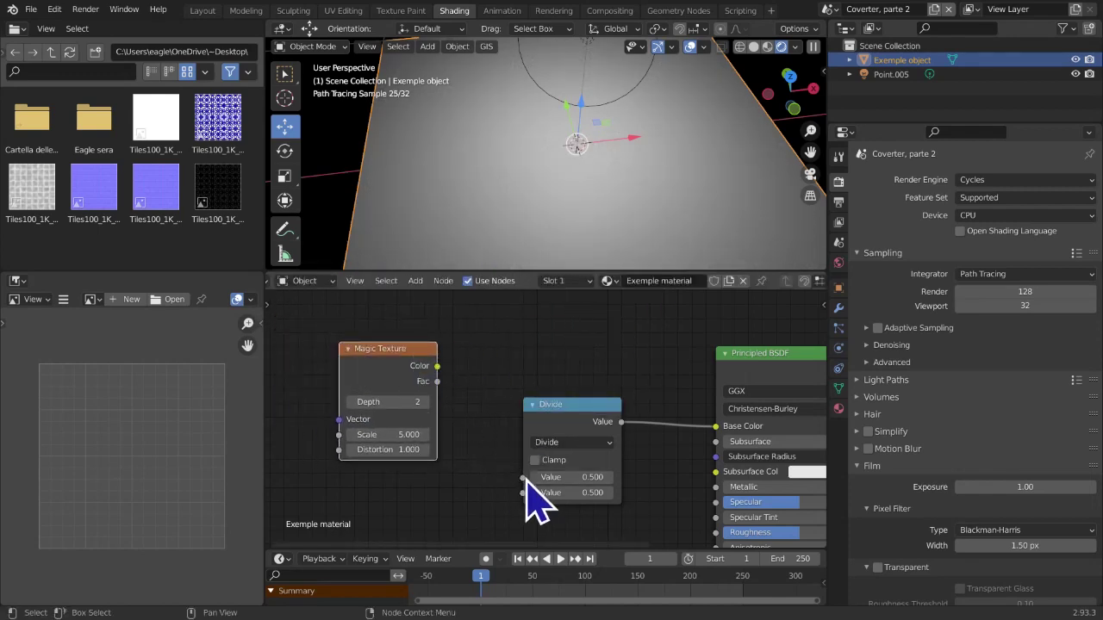
pyautogui.moveTo(437, 366); pyautogui.dragTo(522, 477)
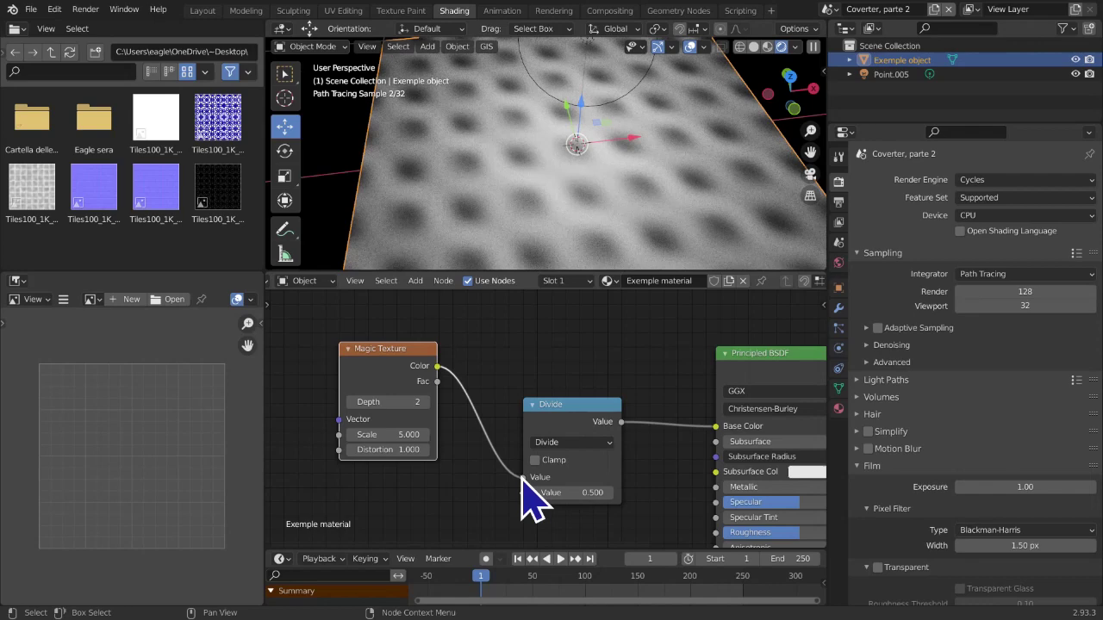
# Raise the Magic Texture Distortion to 7.900, orbiting the viewport to inspect the plane
pyautogui.scroll(-5, 625, 251)
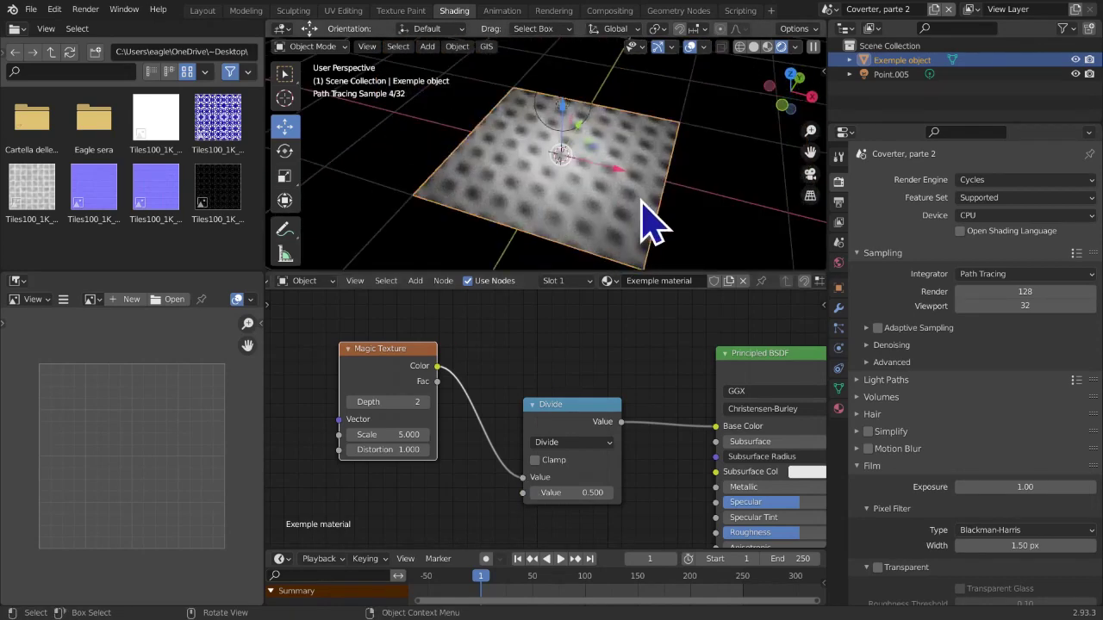
pyautogui.moveTo(652, 226); pyautogui.dragTo(741, 87, button='middle')
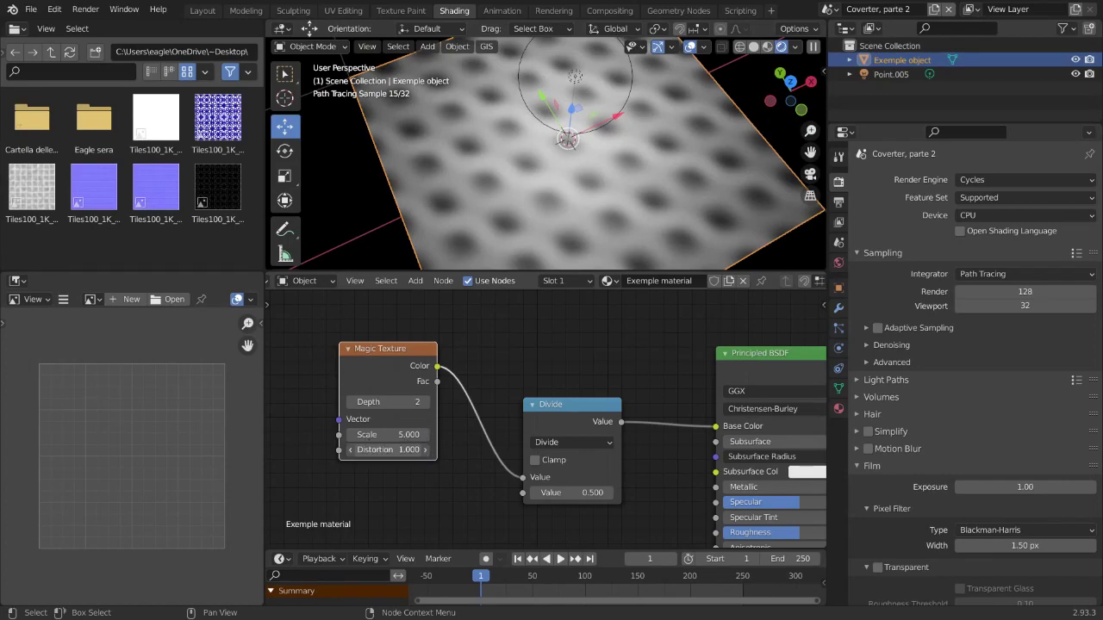
pyautogui.moveTo(387, 450); pyautogui.dragTo(573, 310)
pyautogui.moveTo(576, 250); pyautogui.dragTo(603, 221, button='middle')
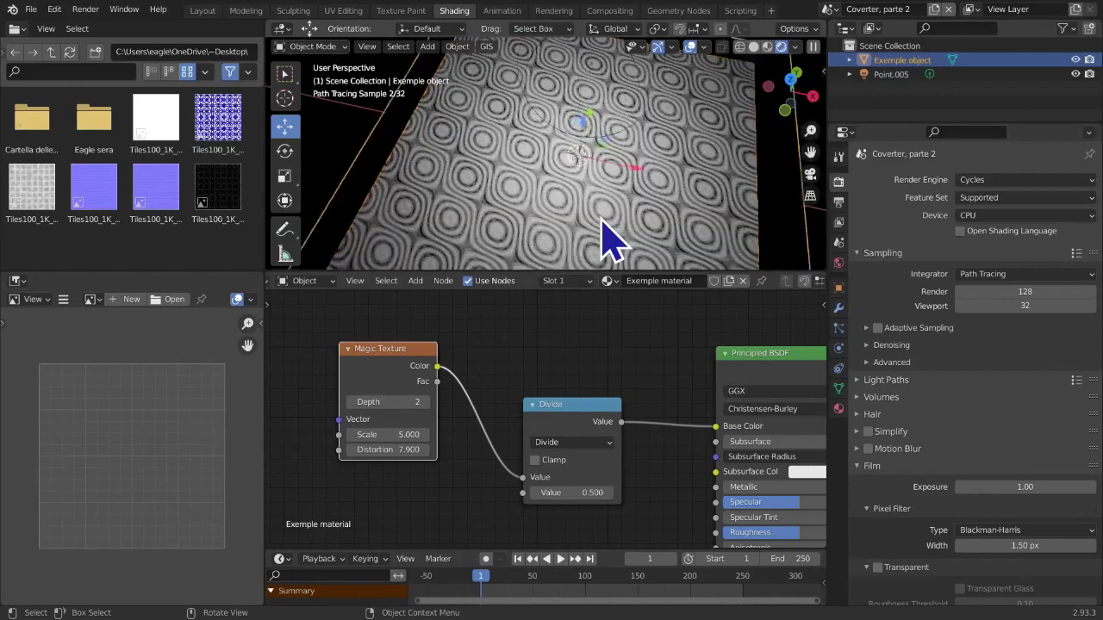
pyautogui.scroll(2, 602, 222)
pyautogui.scroll(-1, 641, 384)
pyautogui.moveTo(485, 167); pyautogui.dragTo(519, 156, button='middle')
# Shift the Magic Texture and math nodes left and switch the math operation to Multiply
pyautogui.moveTo(413, 378); pyautogui.dragTo(390, 373)
pyautogui.moveTo(562, 434); pyautogui.dragTo(517, 415)
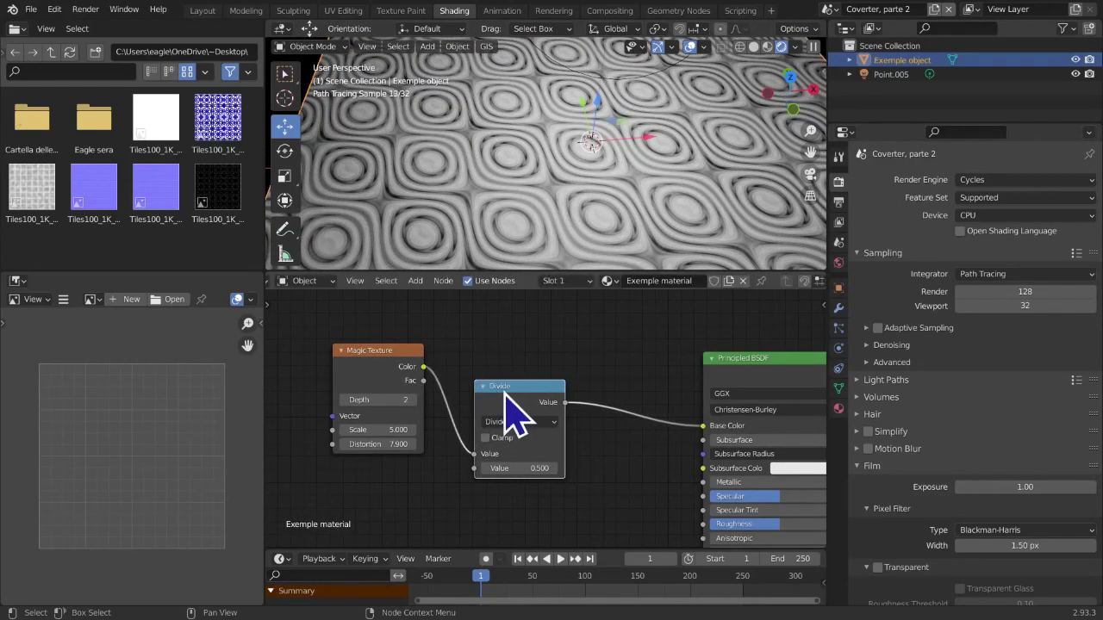
pyautogui.click(508, 422)
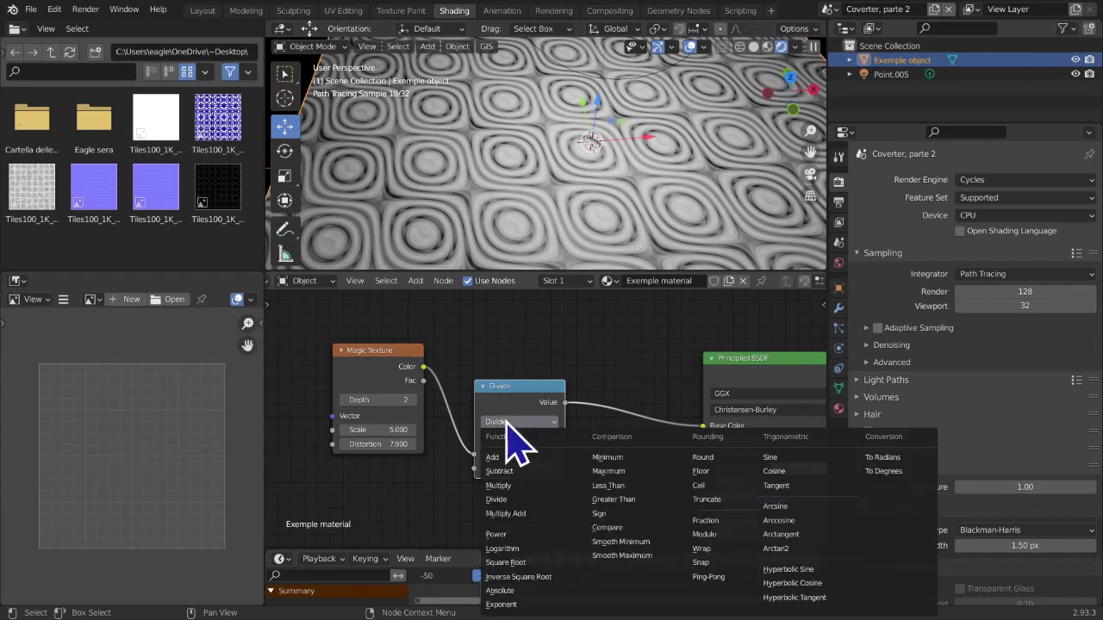
pyautogui.click(517, 488)
pyautogui.scroll(-3, 492, 504)
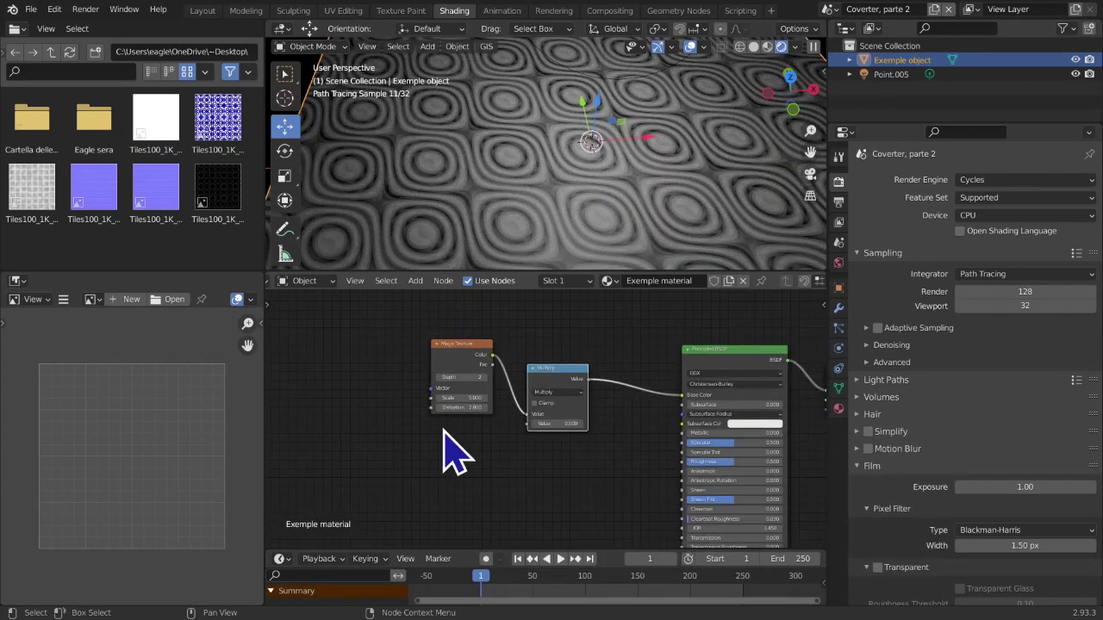
pyautogui.hotkey('shift', 'a')
# Add a Brick Texture below the Magic Texture and set its second colour to pure white
pyautogui.moveTo(444, 428)
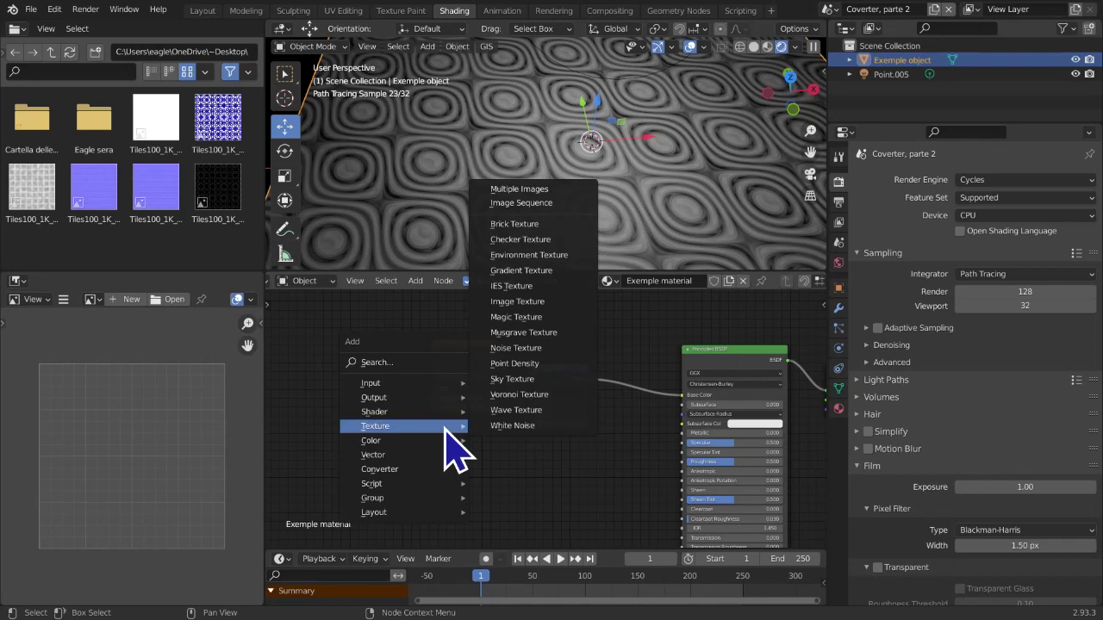
pyautogui.click(556, 226)
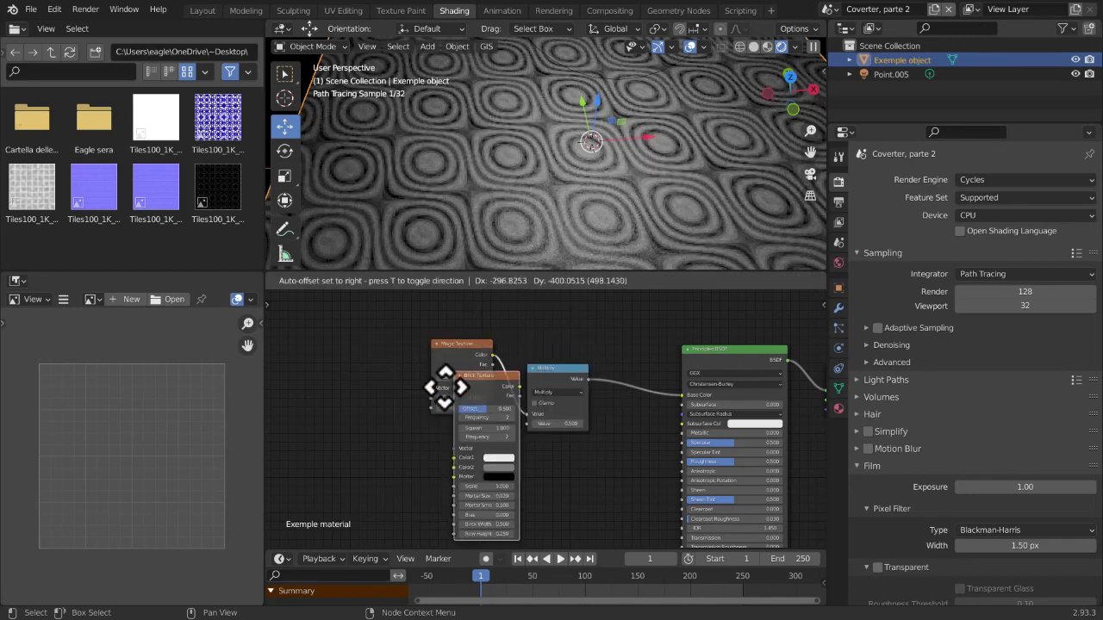
pyautogui.click(434, 430)
pyautogui.moveTo(494, 442); pyautogui.dragTo(682, 396)
pyautogui.moveTo(605, 479); pyautogui.dragTo(668, 386, button='middle')
pyautogui.scroll(3, 527, 433)
pyautogui.click(579, 414)
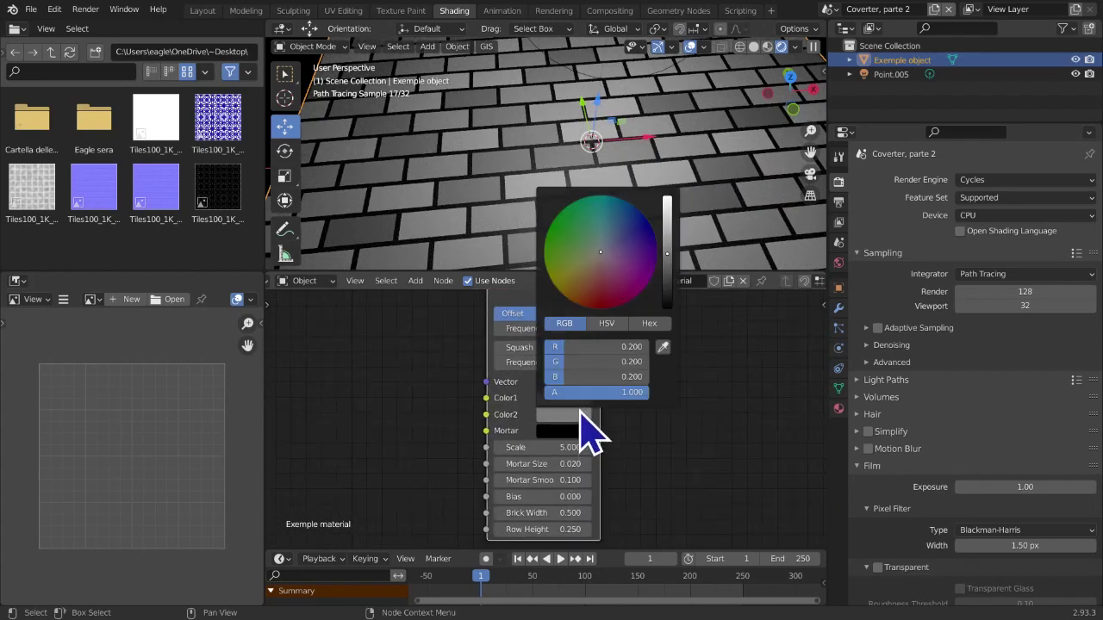
pyautogui.moveTo(666, 253); pyautogui.dragTo(670, 198)
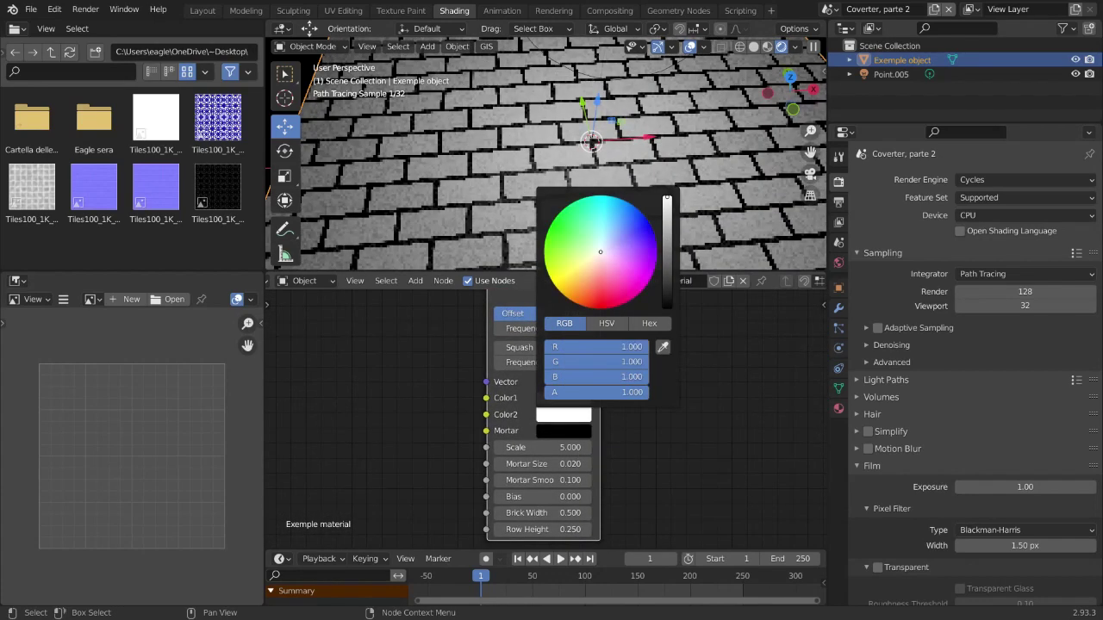
pyautogui.click(566, 435)
pyautogui.moveTo(748, 421); pyautogui.dragTo(551, 610, button='middle')
# Feed Brick Color into Multiply's second Value and send the Multiply result to Base Color
pyautogui.moveTo(727, 385); pyautogui.dragTo(408, 463)
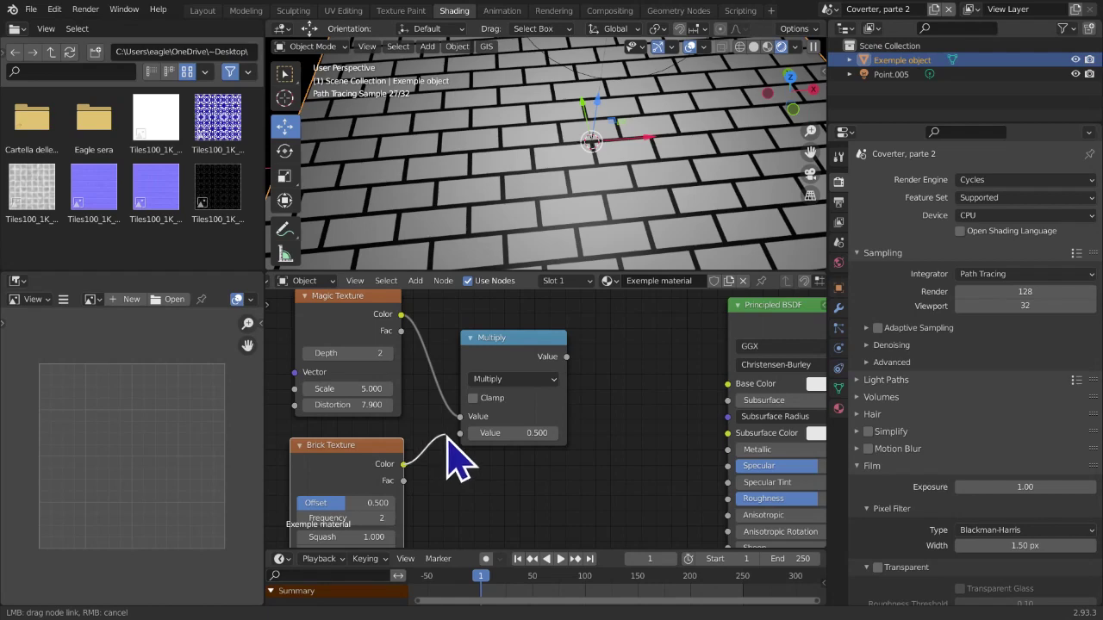
pyautogui.moveTo(462, 435); pyautogui.dragTo(460, 432)
pyautogui.moveTo(522, 346); pyautogui.dragTo(728, 385)
pyautogui.moveTo(672, 435); pyautogui.dragTo(750, 442, button='middle')
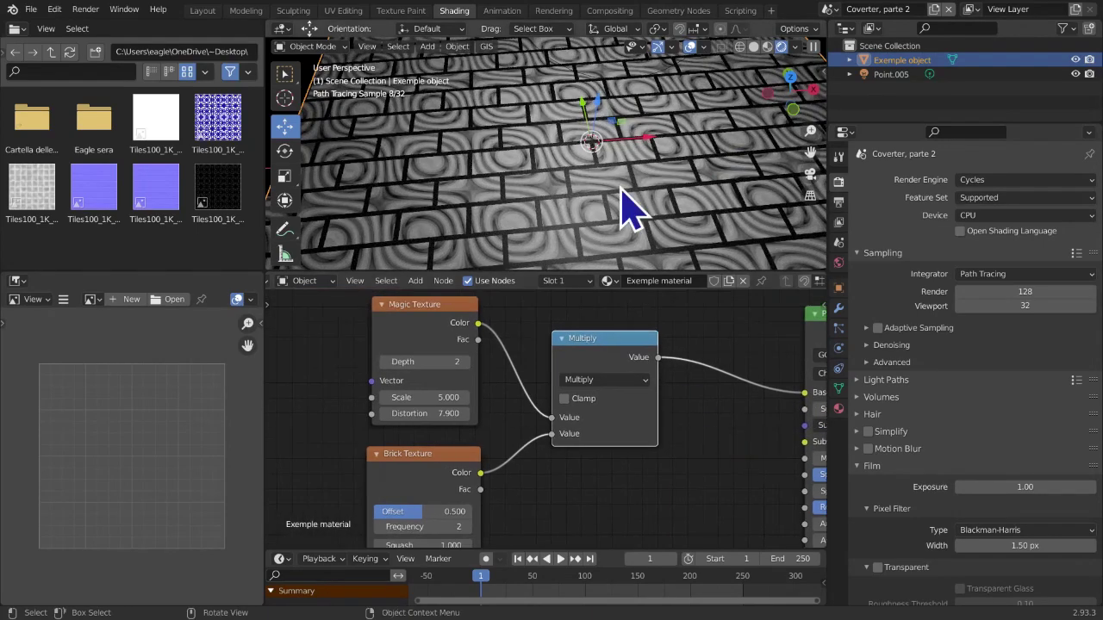
pyautogui.click(789, 86)
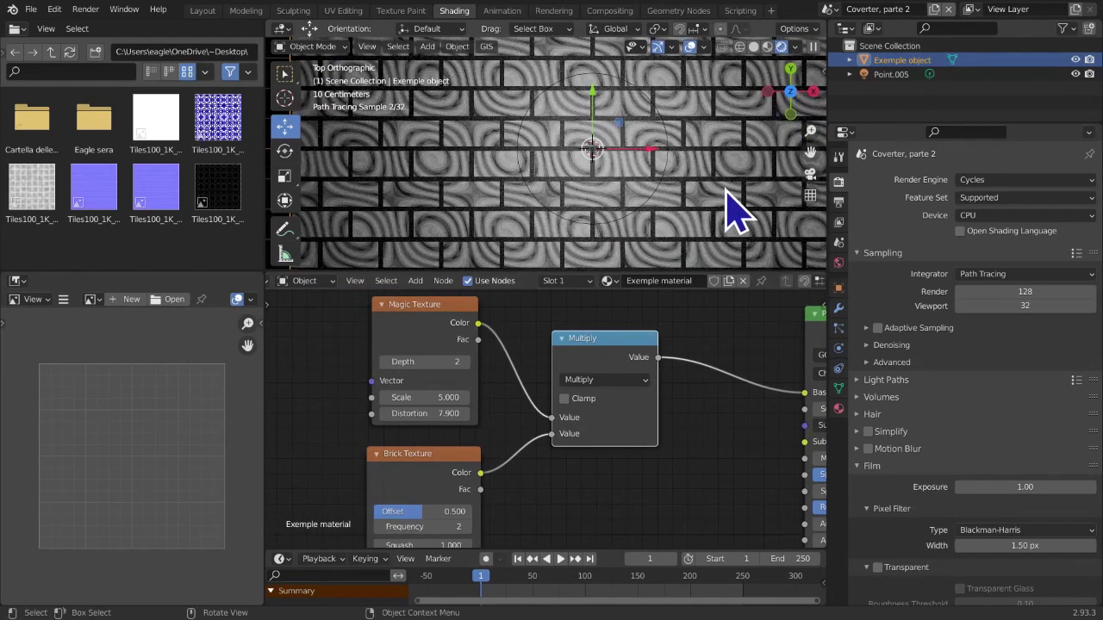
pyautogui.click(595, 379)
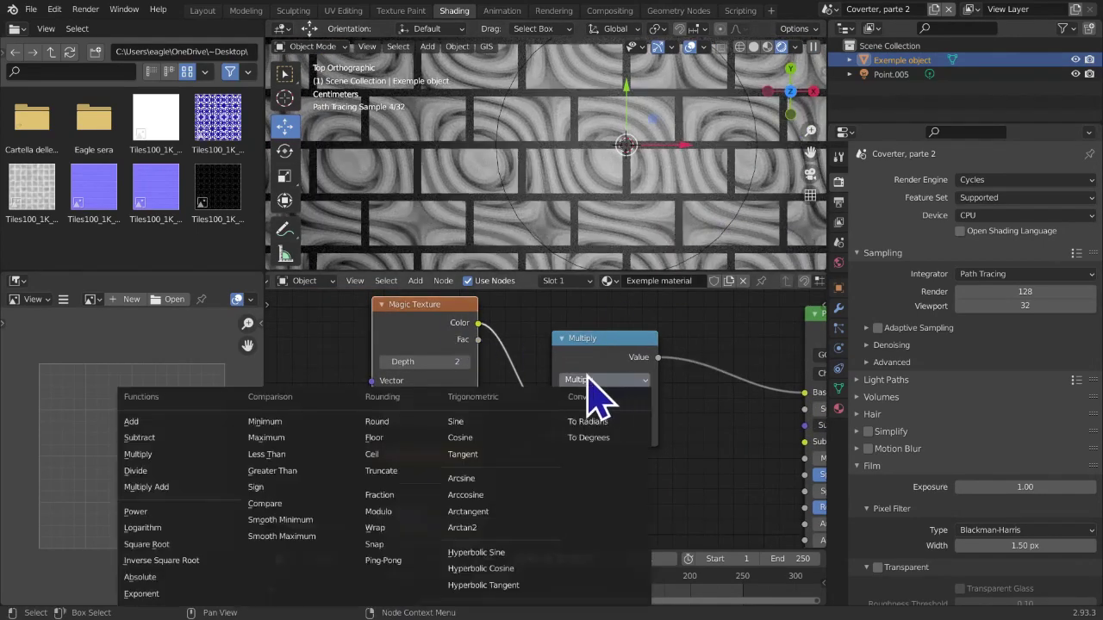
pyautogui.click(161, 455)
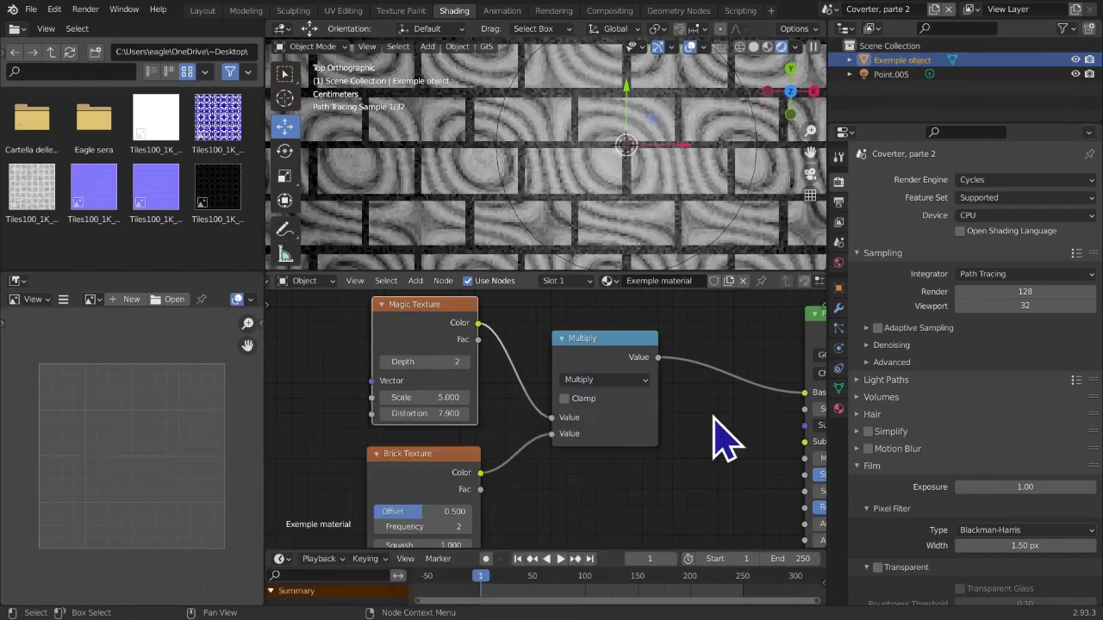
pyautogui.moveTo(720, 431); pyautogui.dragTo(734, 450, button='middle')
pyautogui.scroll(1, 440, 250)
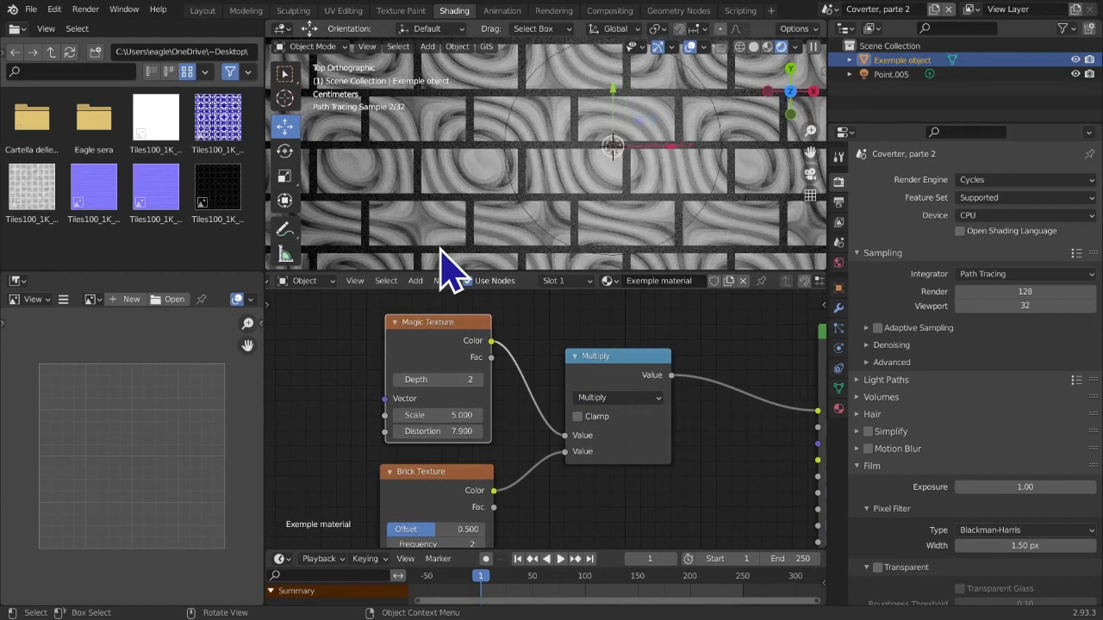
pyautogui.scroll(5, 465, 264)
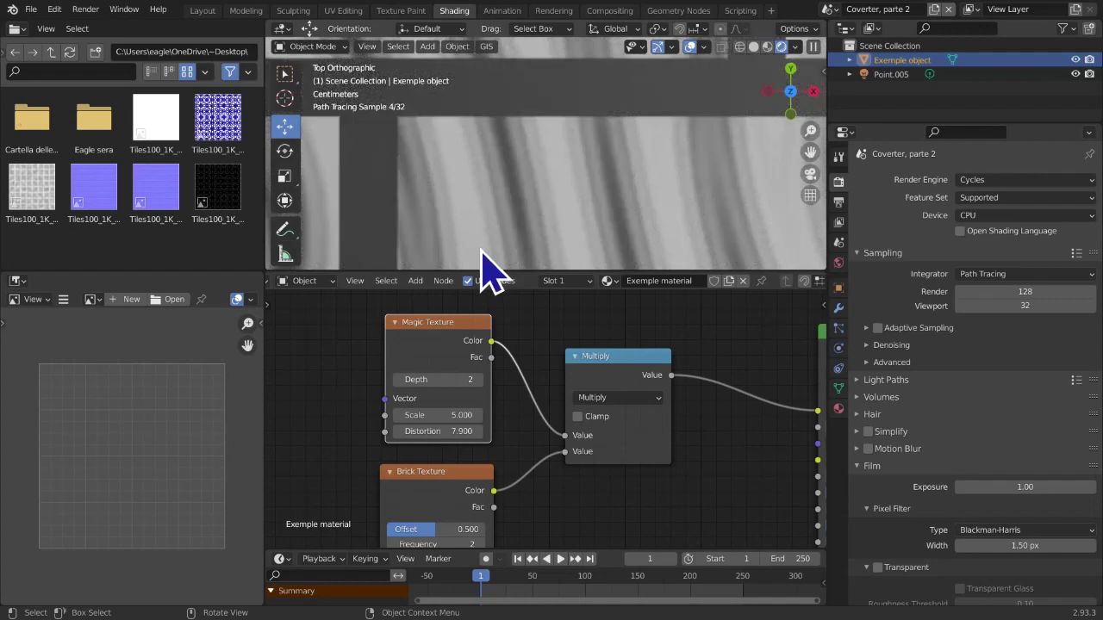
pyautogui.scroll(-5, 488, 270)
pyautogui.scroll(-3, 485, 253)
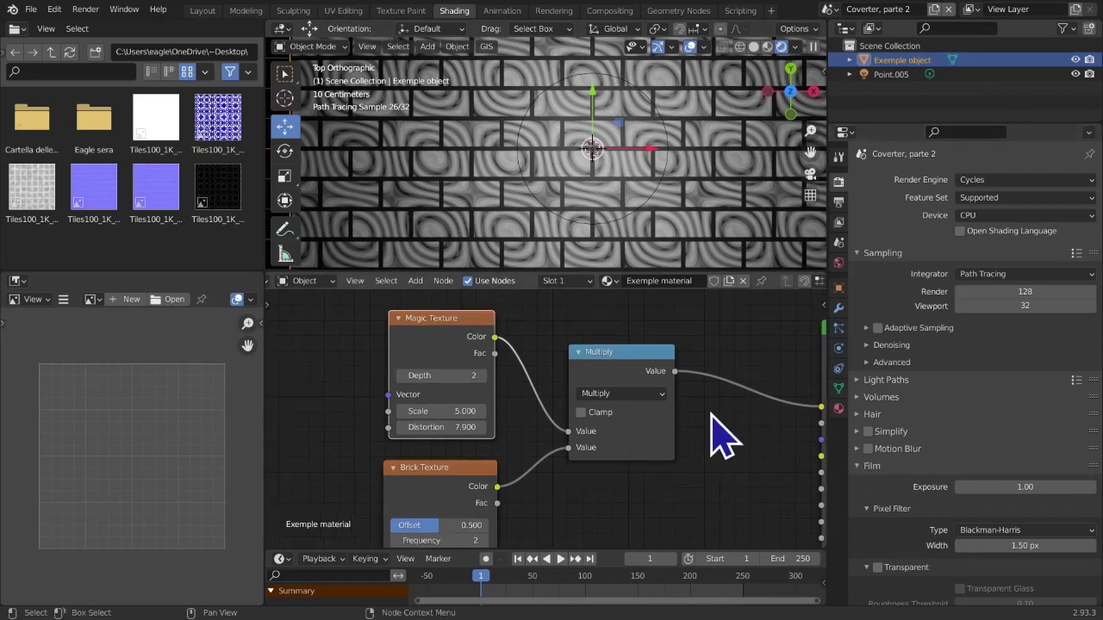
pyautogui.moveTo(712, 438); pyautogui.dragTo(755, 371, button='middle')
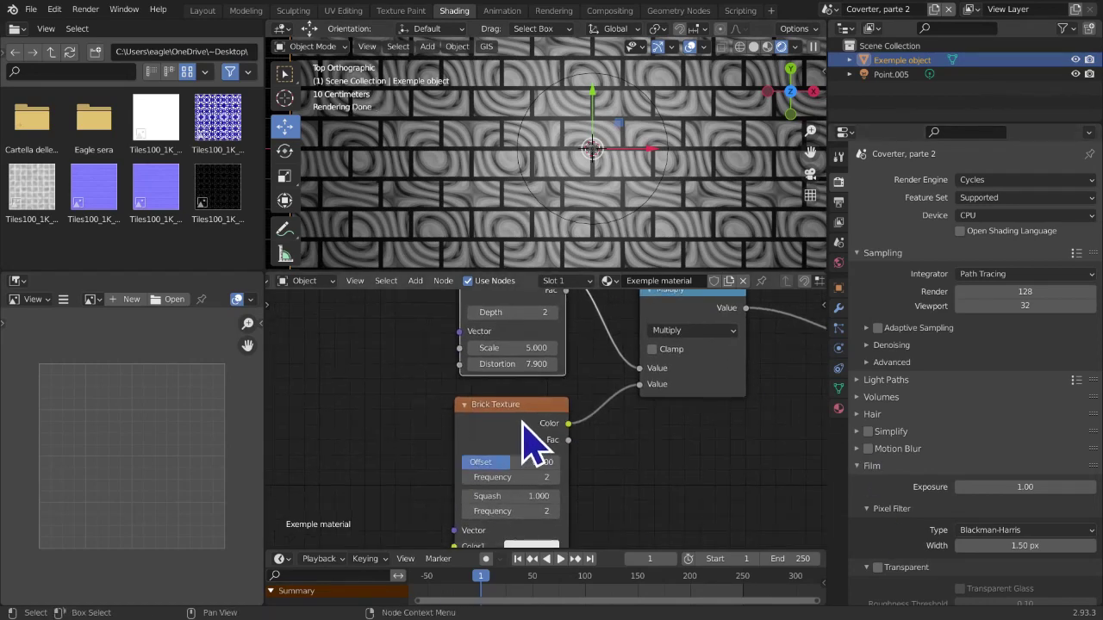
pyautogui.scroll(-3, 638, 474)
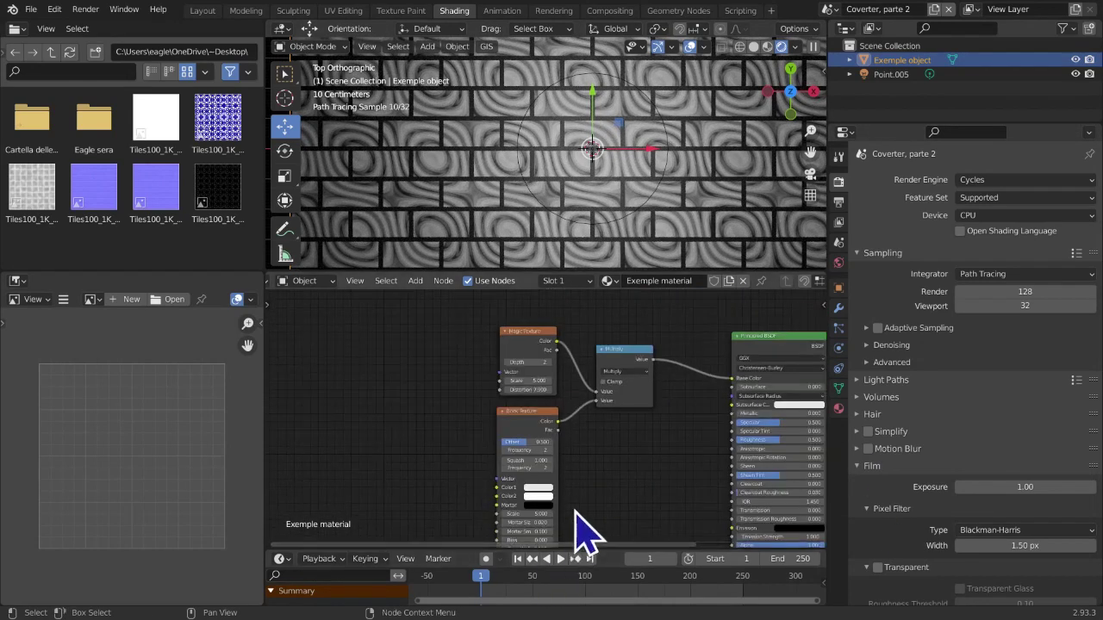
pyautogui.moveTo(576, 510); pyautogui.dragTo(538, 532, button='middle')
pyautogui.scroll(5, 576, 504)
pyautogui.moveTo(579, 450); pyautogui.dragTo(568, 514, button='middle')
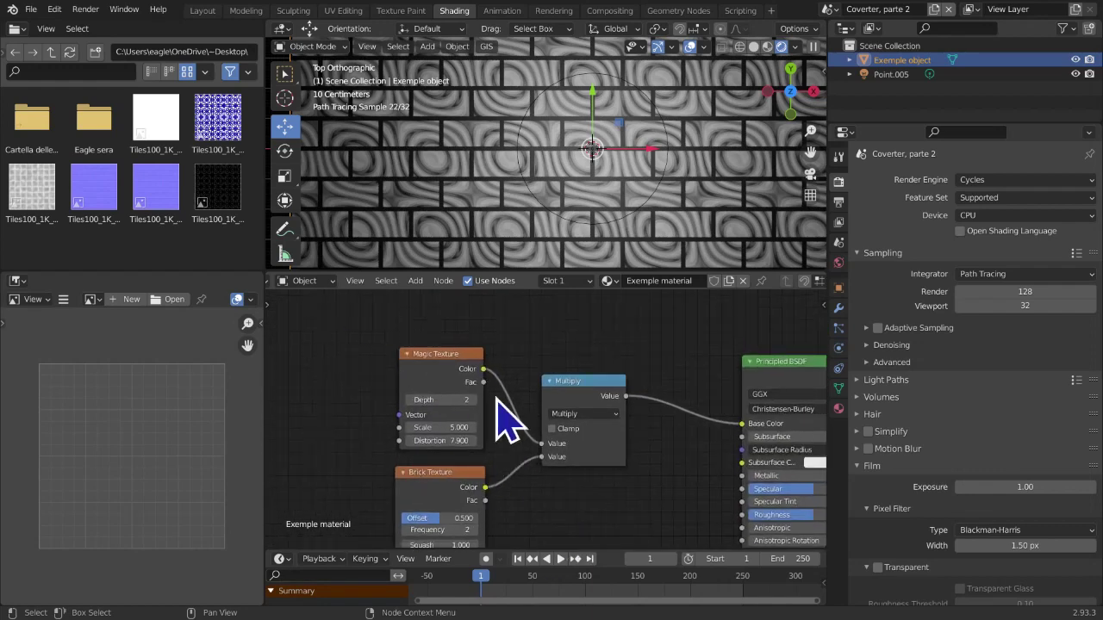
pyautogui.press('Return')
pyautogui.moveTo(447, 365)
pyautogui.mouseDown()
pyautogui.moveTo(444, 349)
pyautogui.moveTo(466, 341)
pyautogui.moveTo(444, 346)
pyautogui.moveTo(463, 369)
pyautogui.moveTo(443, 374)
pyautogui.mouseUp()
pyautogui.scroll(1, 492, 469)
pyautogui.scroll(3, 513, 478)
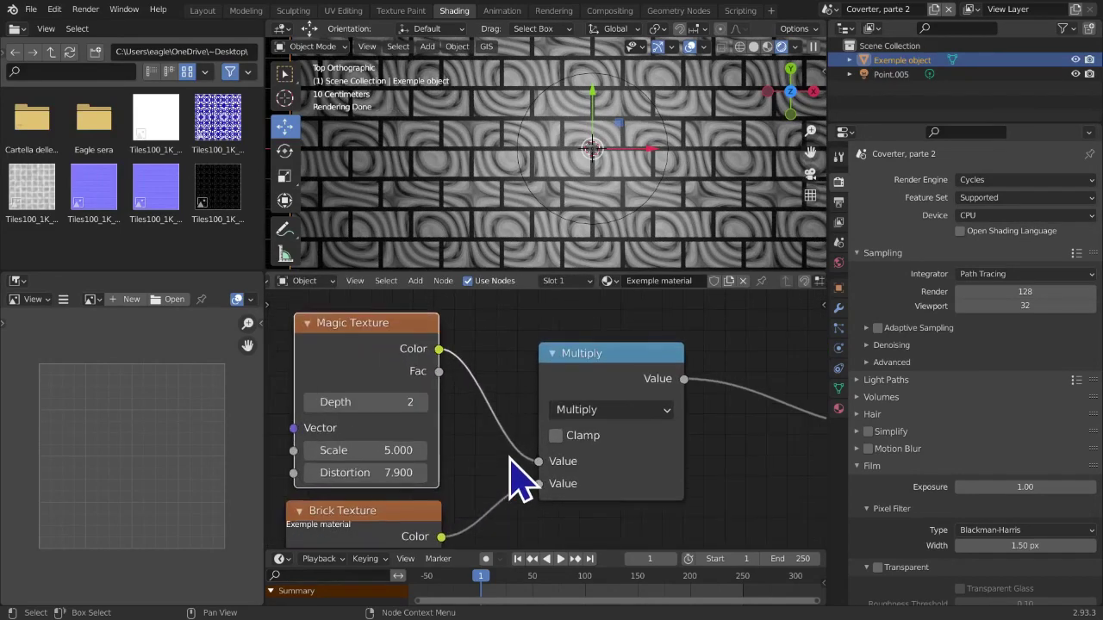
pyautogui.click(587, 414)
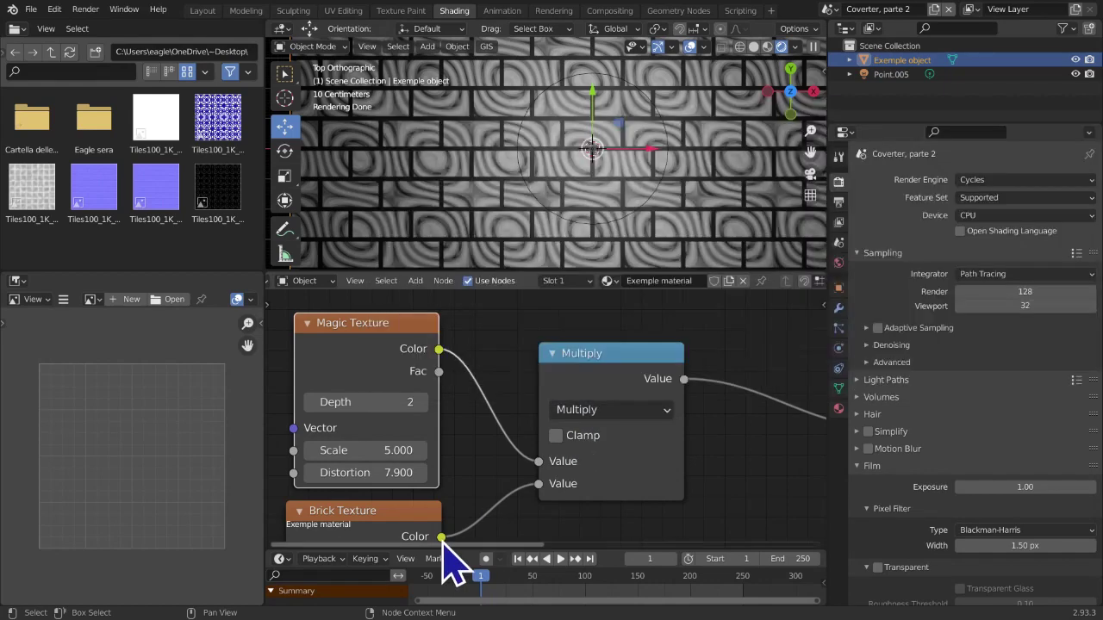
pyautogui.moveTo(464, 513); pyautogui.dragTo(554, 431, button='middle')
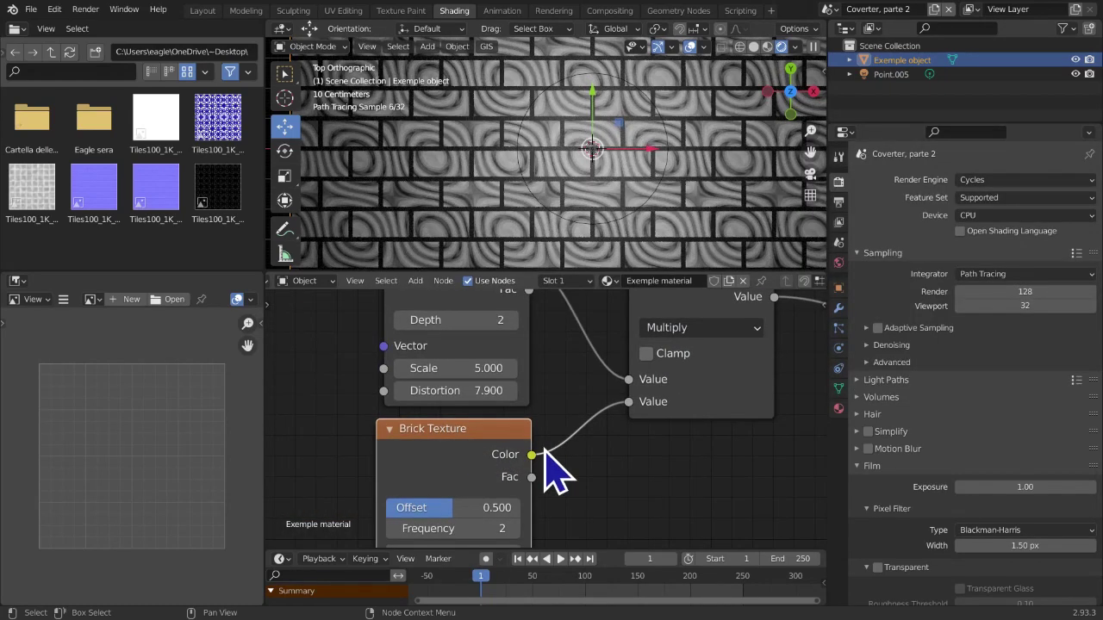
pyautogui.moveTo(545, 450); pyautogui.dragTo(593, 426, button='middle')
pyautogui.scroll(-2, 529, 516)
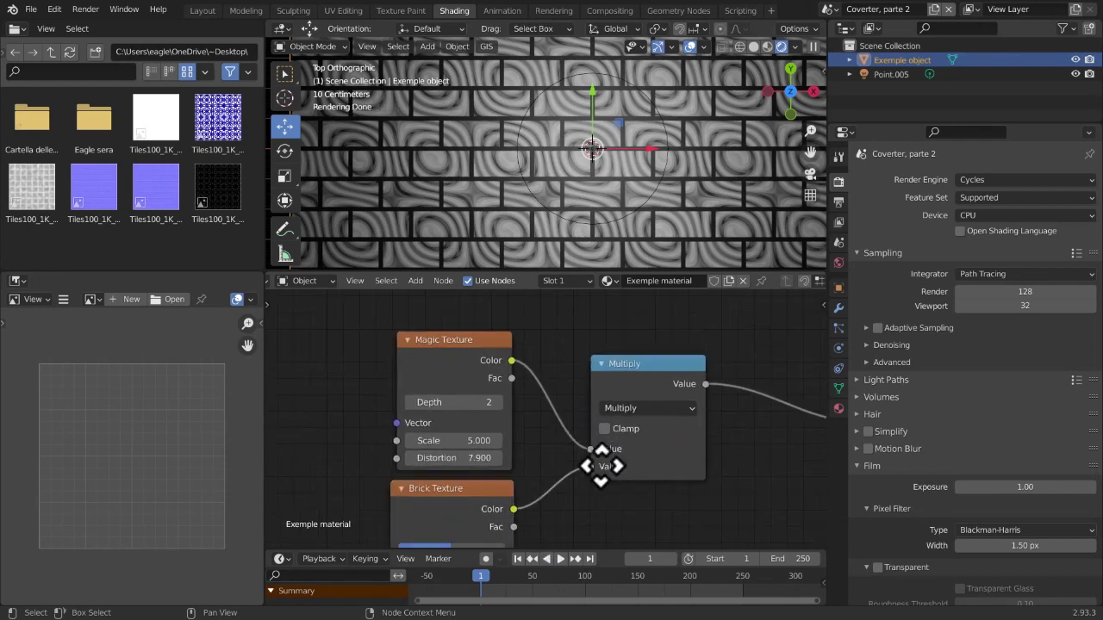
pyautogui.scroll(3, 586, 474)
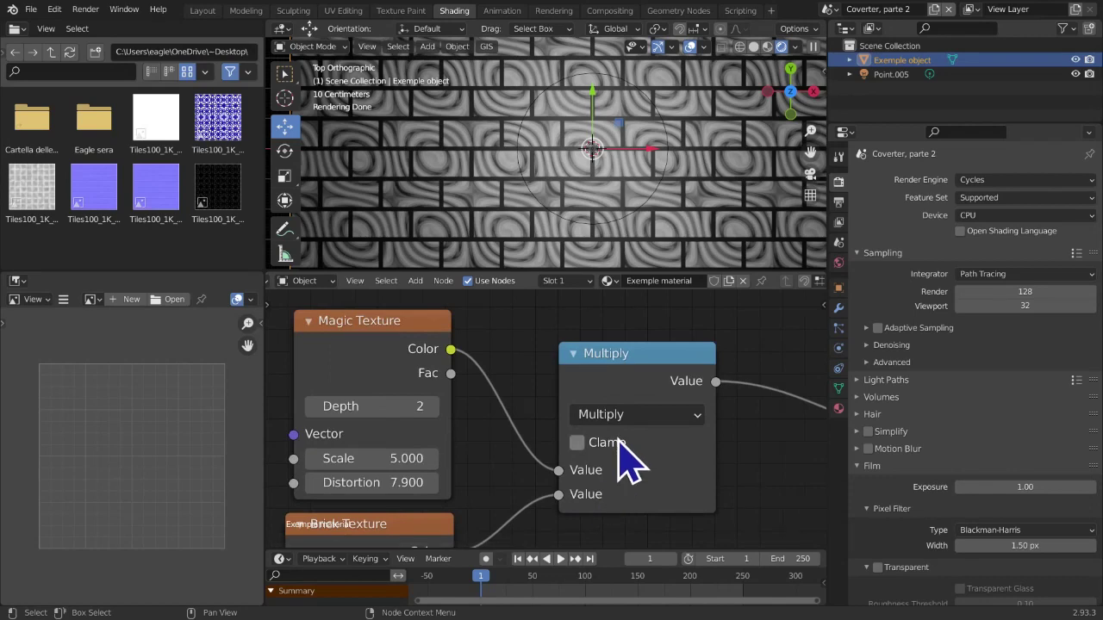
# Switch the math node from Multiply to Add, then unlink and delete the Magic and Brick Textures
pyautogui.click(654, 417)
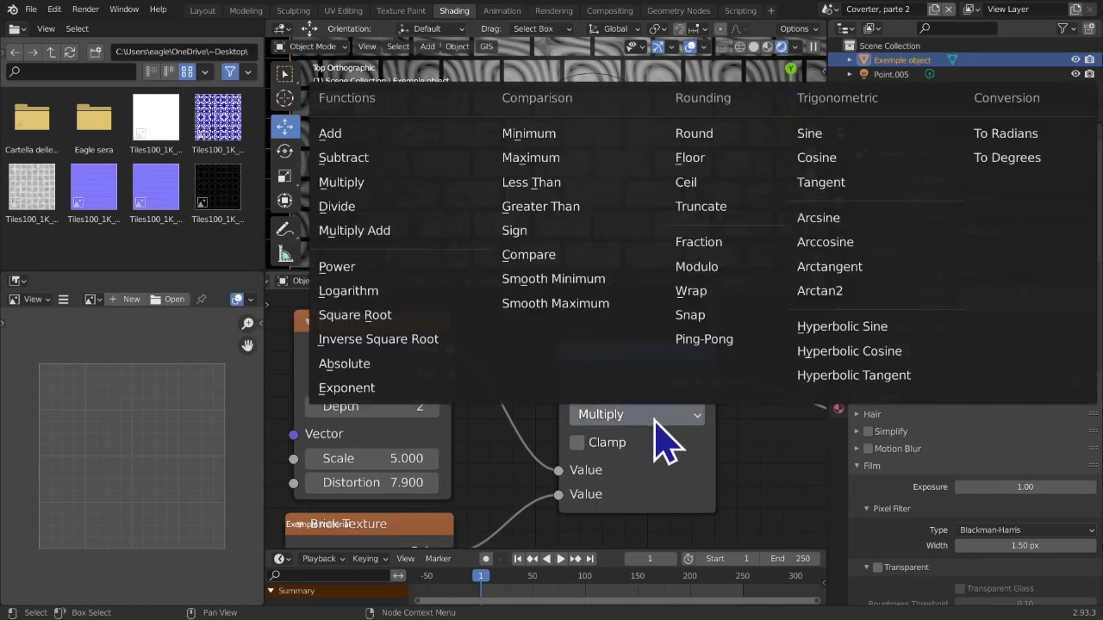
pyautogui.click(423, 153)
pyautogui.moveTo(505, 197); pyautogui.dragTo(660, 210, button='middle')
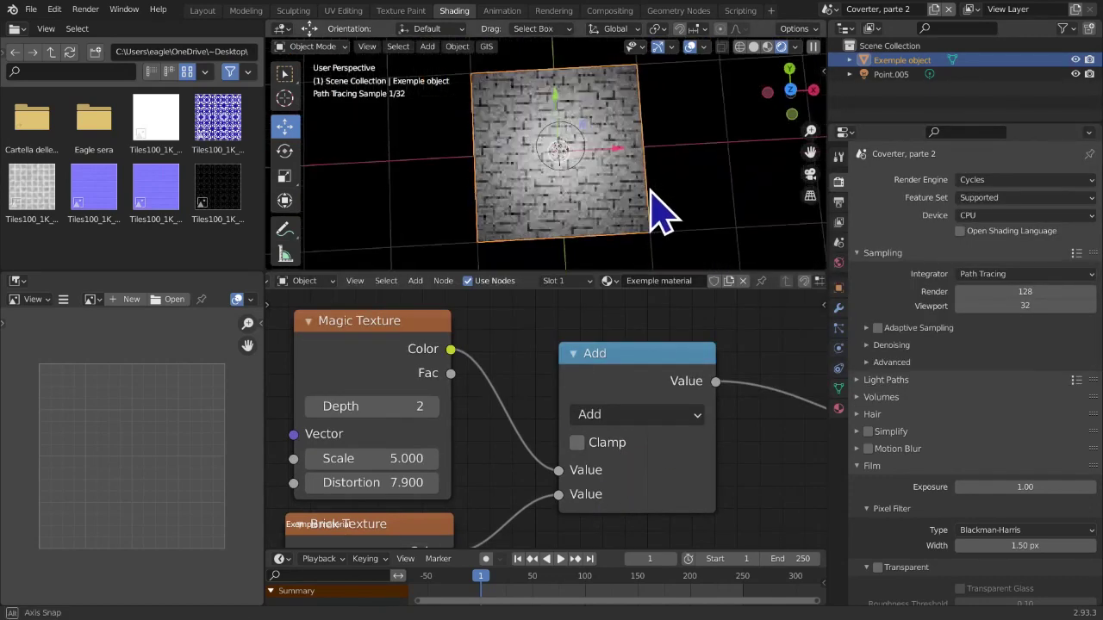
pyautogui.scroll(3, 654, 224)
pyautogui.moveTo(528, 441); pyautogui.dragTo(548, 416, button='middle')
pyautogui.moveTo(576, 445); pyautogui.dragTo(509, 470)
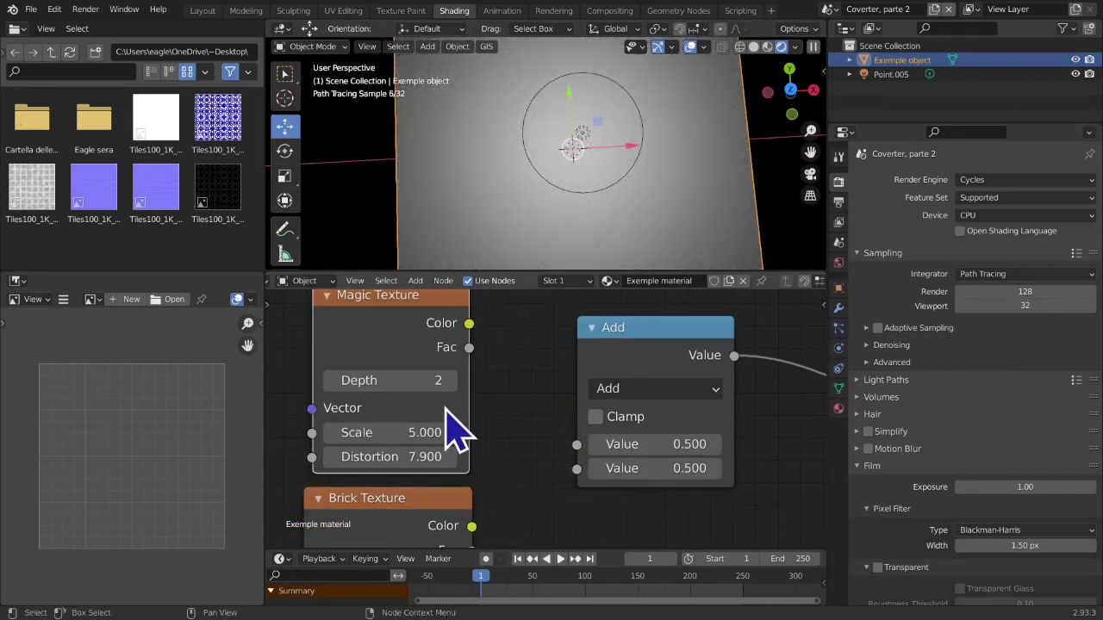
pyautogui.click(457, 431)
pyautogui.press('x')
pyautogui.click(416, 510)
pyautogui.press('x')
# Add a Noise Texture node and position it to the left of the Add node
pyautogui.scroll(-2, 457, 427)
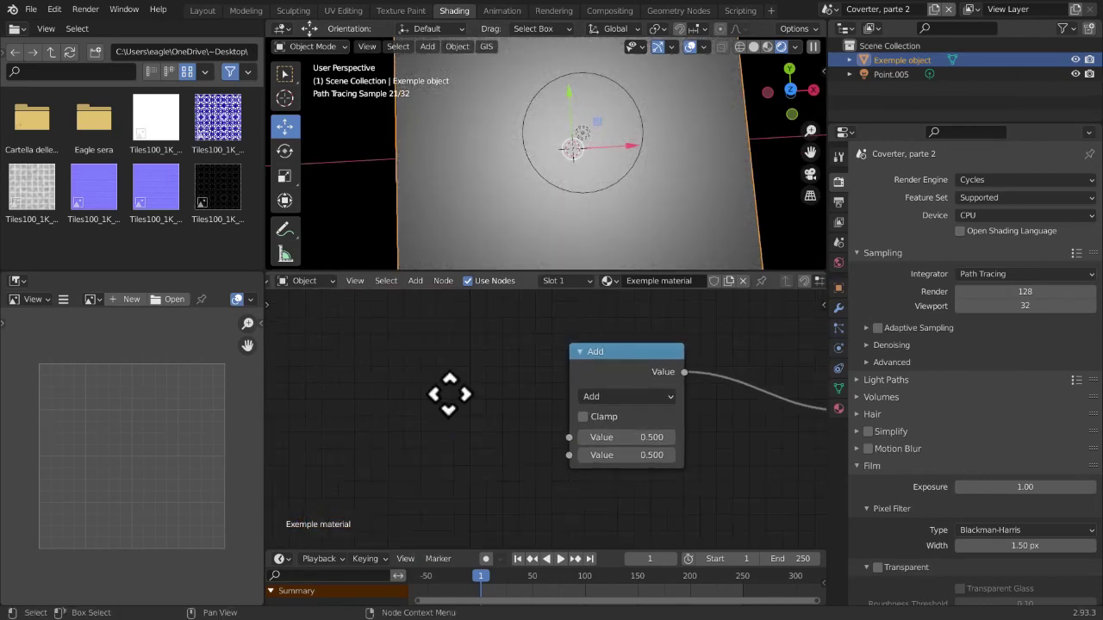
pyautogui.moveTo(449, 396); pyautogui.dragTo(441, 413, button='middle')
pyautogui.hotkey('shift', 'a')
pyautogui.moveTo(454, 398)
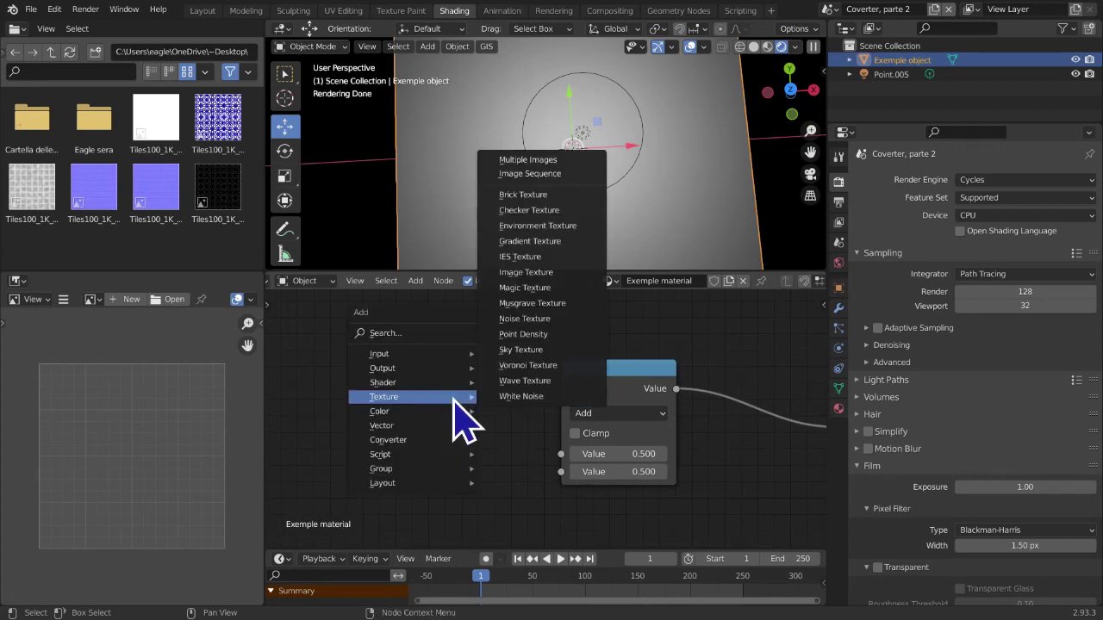
pyautogui.click(536, 319)
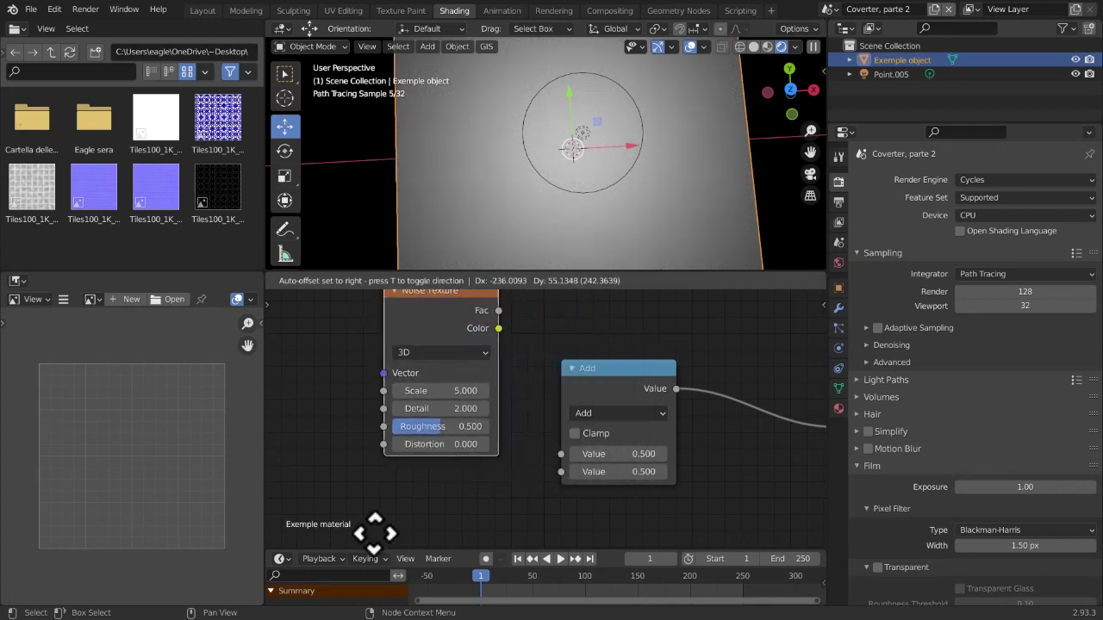
pyautogui.click(285, 487)
pyautogui.scroll(-4, 393, 461)
pyautogui.moveTo(395, 459); pyautogui.dragTo(499, 504, button='middle')
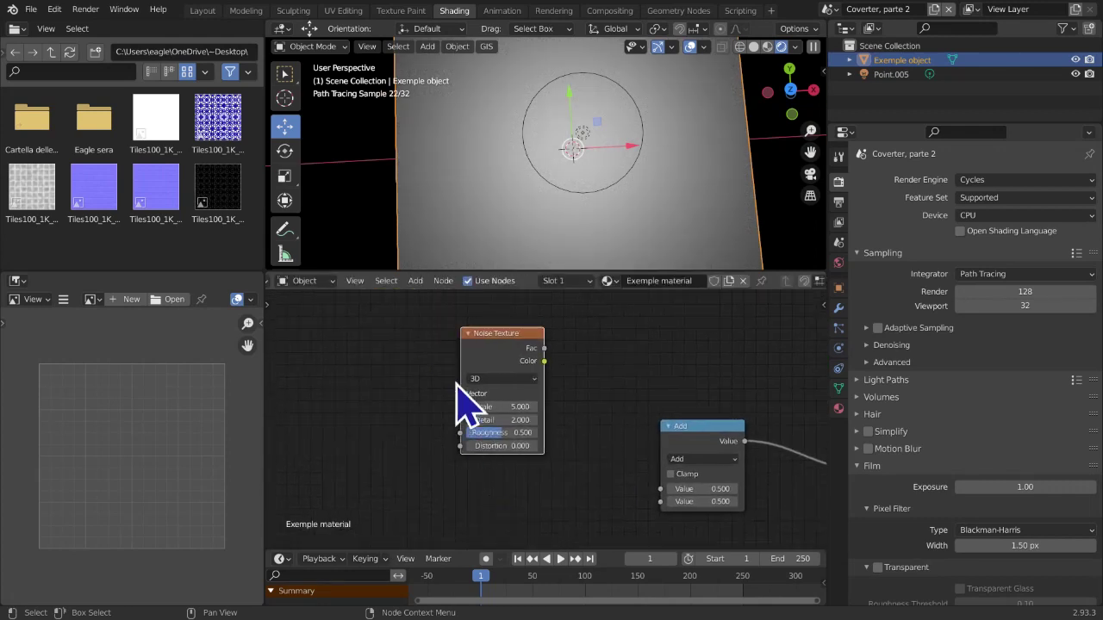
pyautogui.moveTo(499, 339); pyautogui.dragTo(455, 337)
pyautogui.moveTo(488, 344); pyautogui.dragTo(474, 347, button='middle')
pyautogui.scroll(-2, 449, 394)
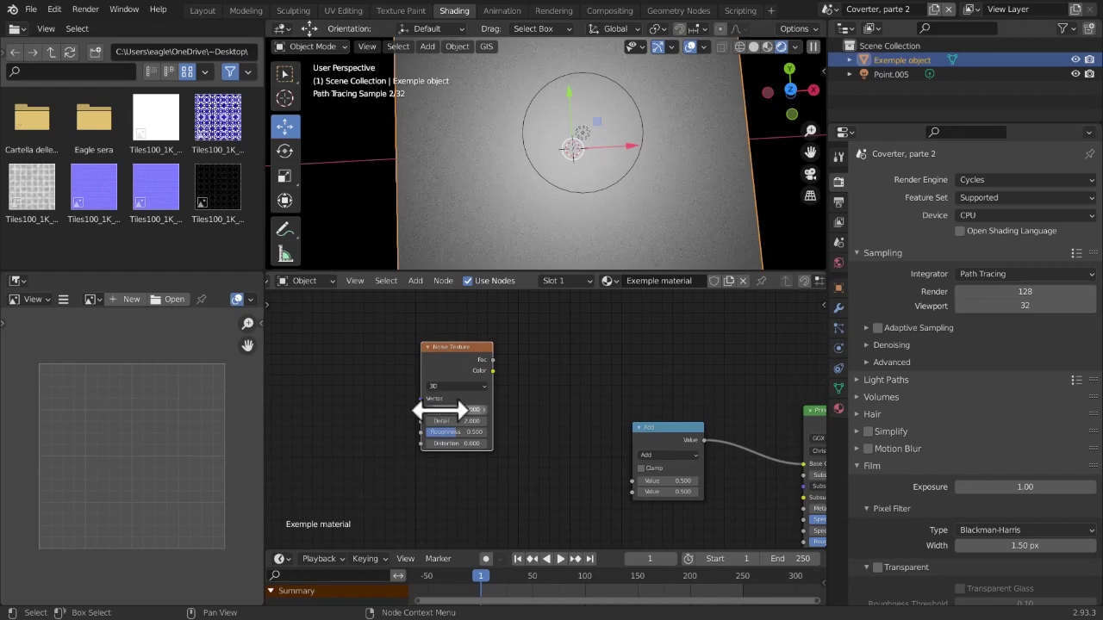
pyautogui.press('g')
pyautogui.click(414, 379)
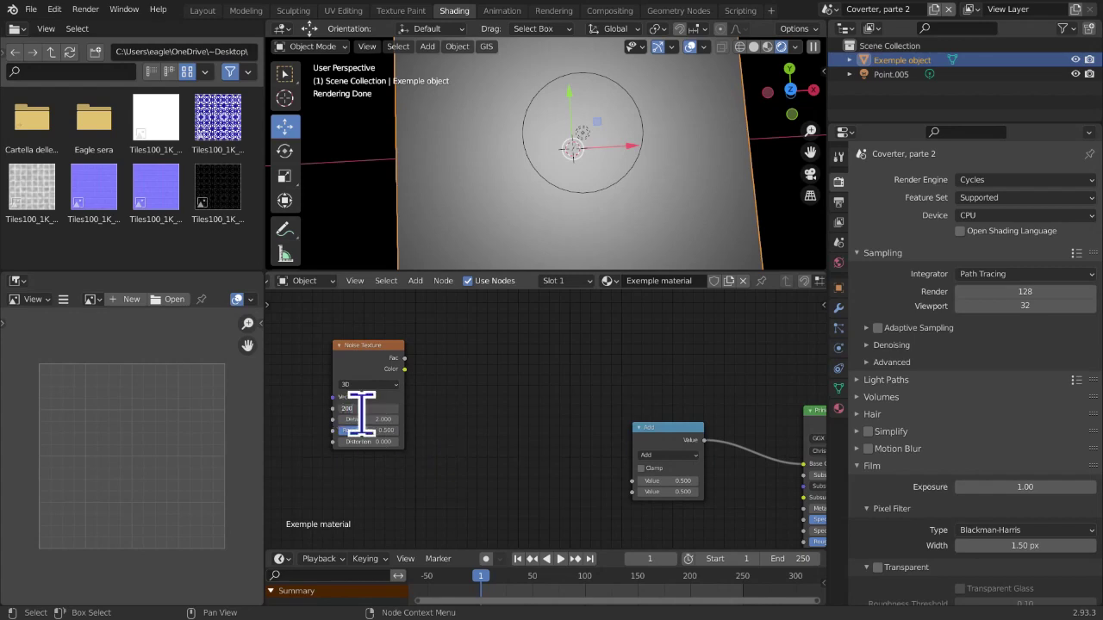
# Add a ColorRamp beside the Noise Texture and shift both nodes slightly left
pyautogui.hotkey('shift', 'a')
pyautogui.moveTo(478, 388)
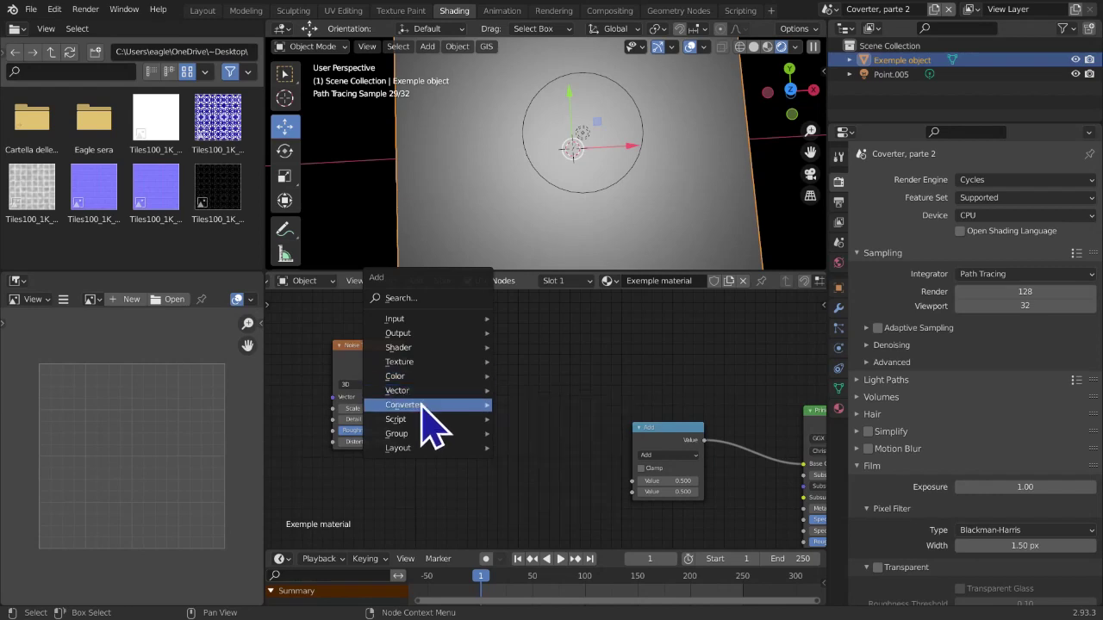
pyautogui.moveTo(394, 411)
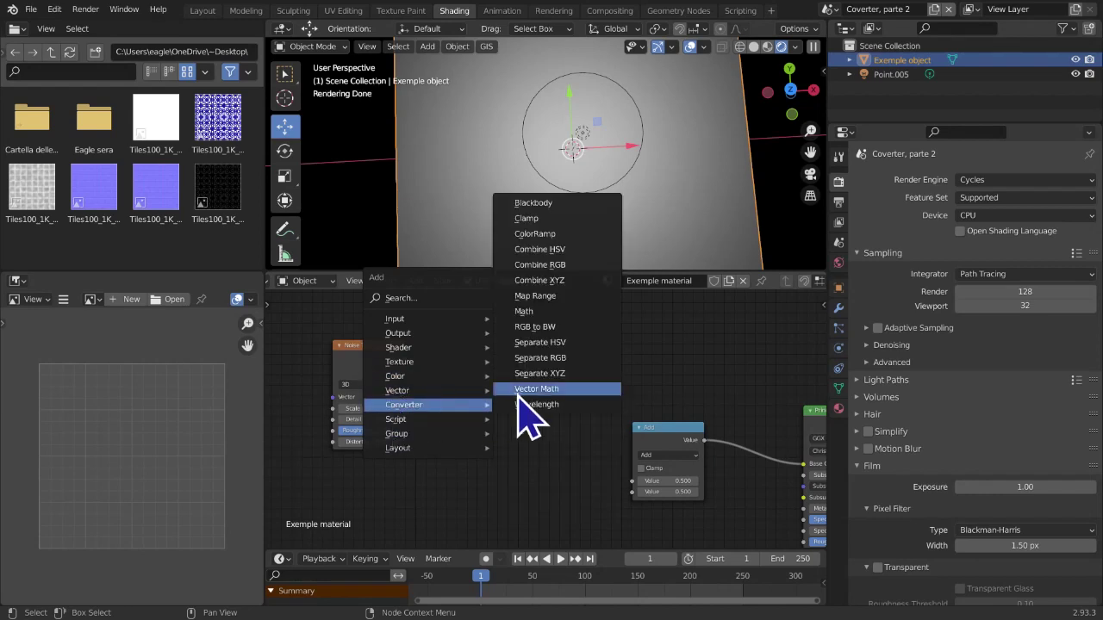
pyautogui.click(554, 239)
pyautogui.click(430, 338)
pyautogui.moveTo(357, 311); pyautogui.dragTo(473, 380)
pyautogui.press('g')
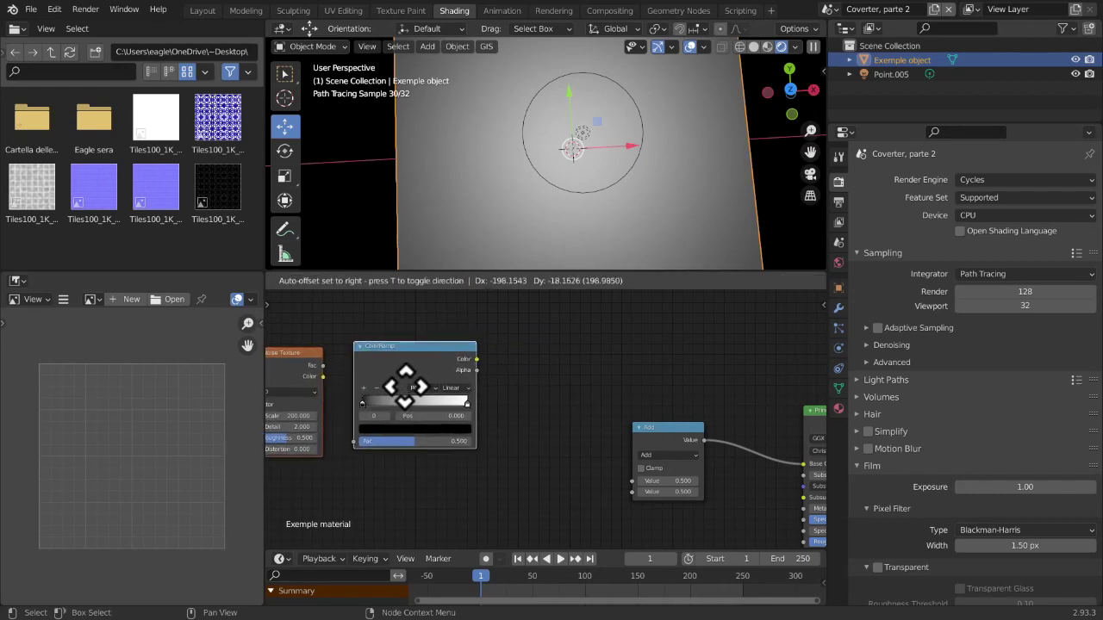
pyautogui.click(377, 384)
# Add a Mix RGB node and set its blending mode to Add
pyautogui.hotkey('shift', 'a')
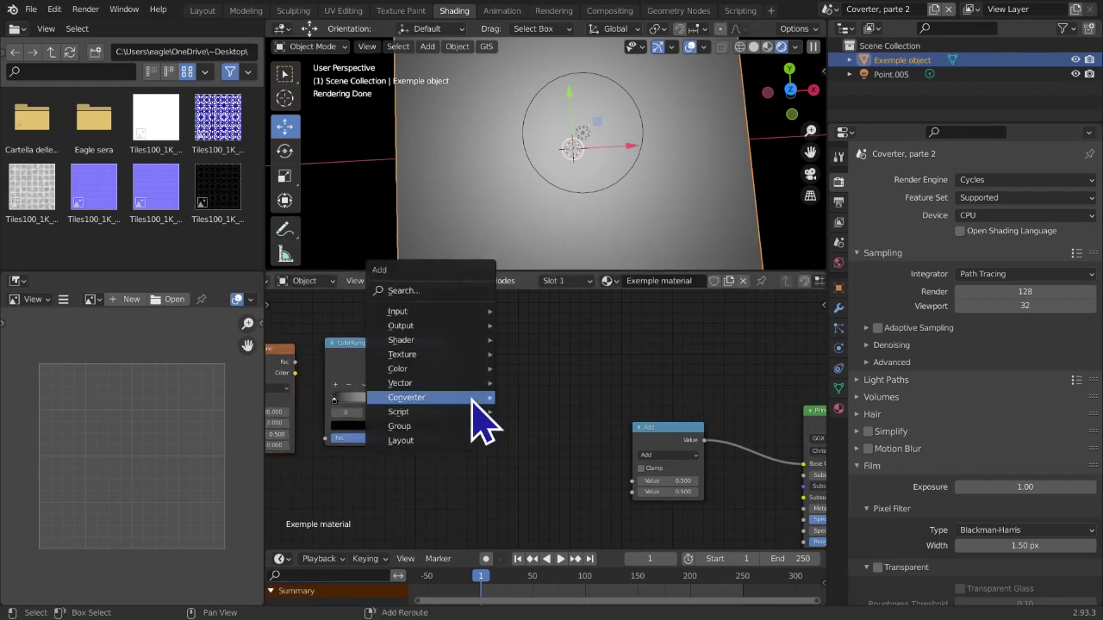
pyautogui.moveTo(472, 401)
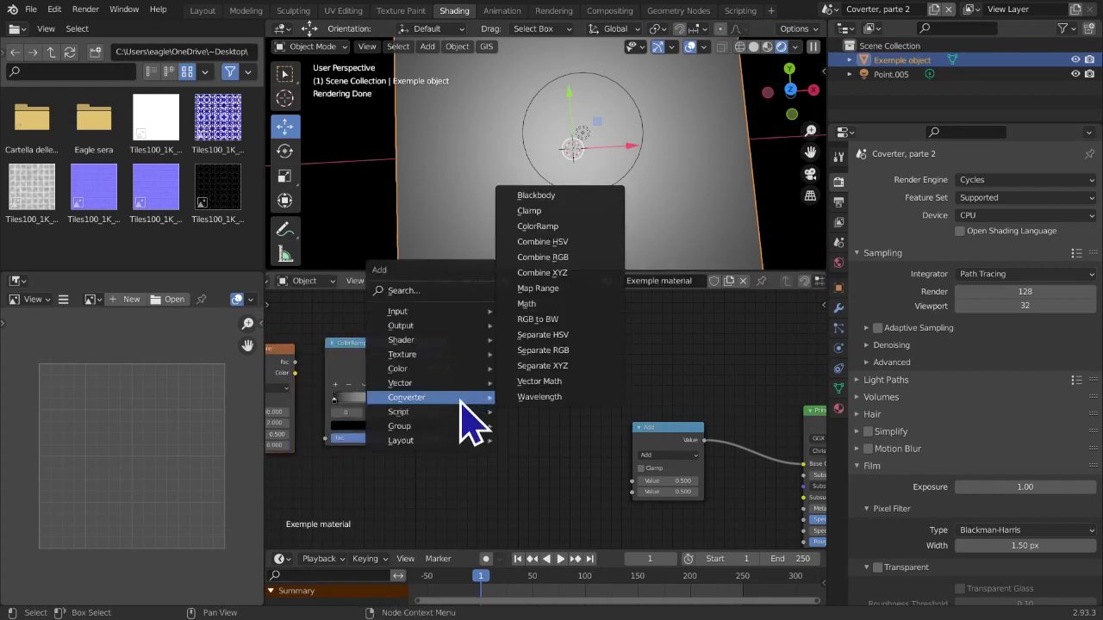
pyautogui.moveTo(419, 369)
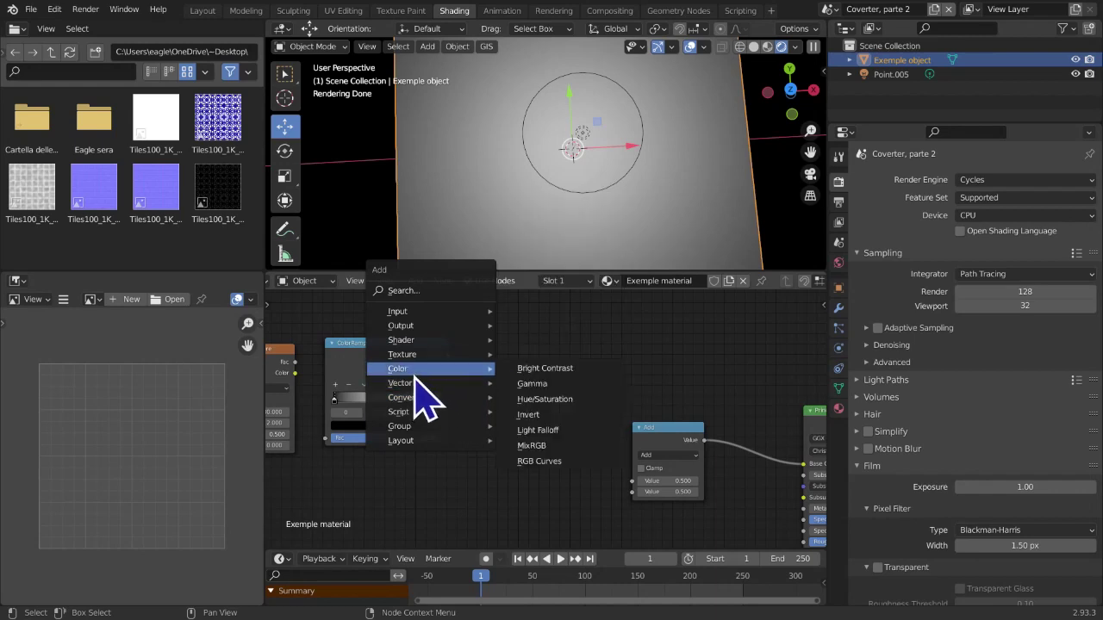
pyautogui.click(532, 446)
pyautogui.click(495, 403)
pyautogui.click(517, 436)
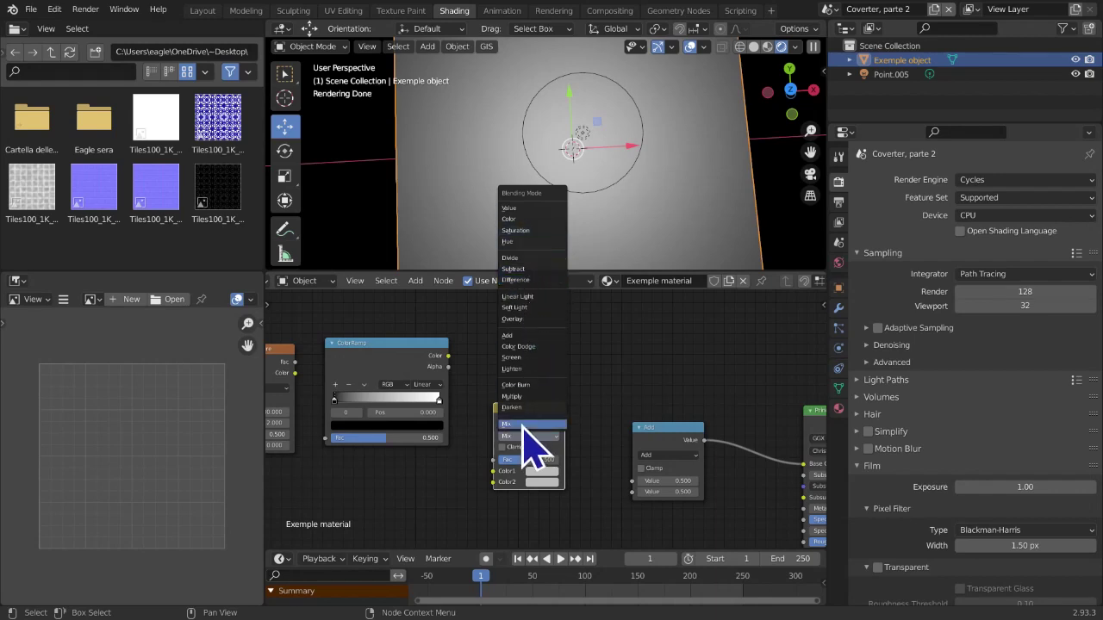
pyautogui.click(521, 336)
# Duplicate the Noise Texture and ColorRamp, placing the copies below the originals
pyautogui.moveTo(529, 357); pyautogui.dragTo(680, 370, button='middle')
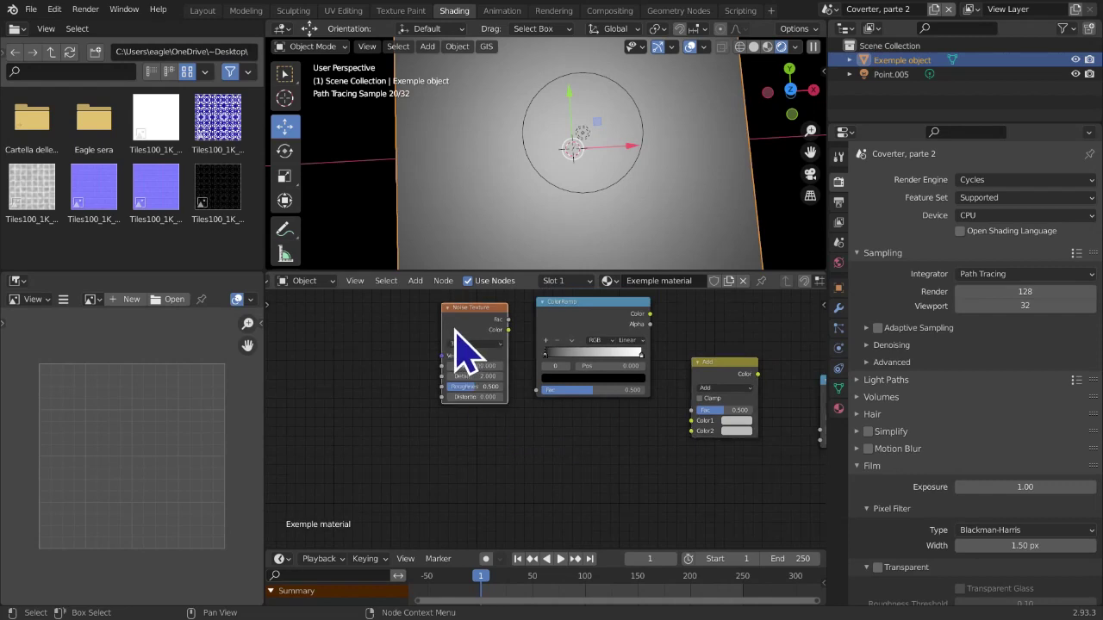
pyautogui.hotkey('shift', 'd')
pyautogui.click(432, 459)
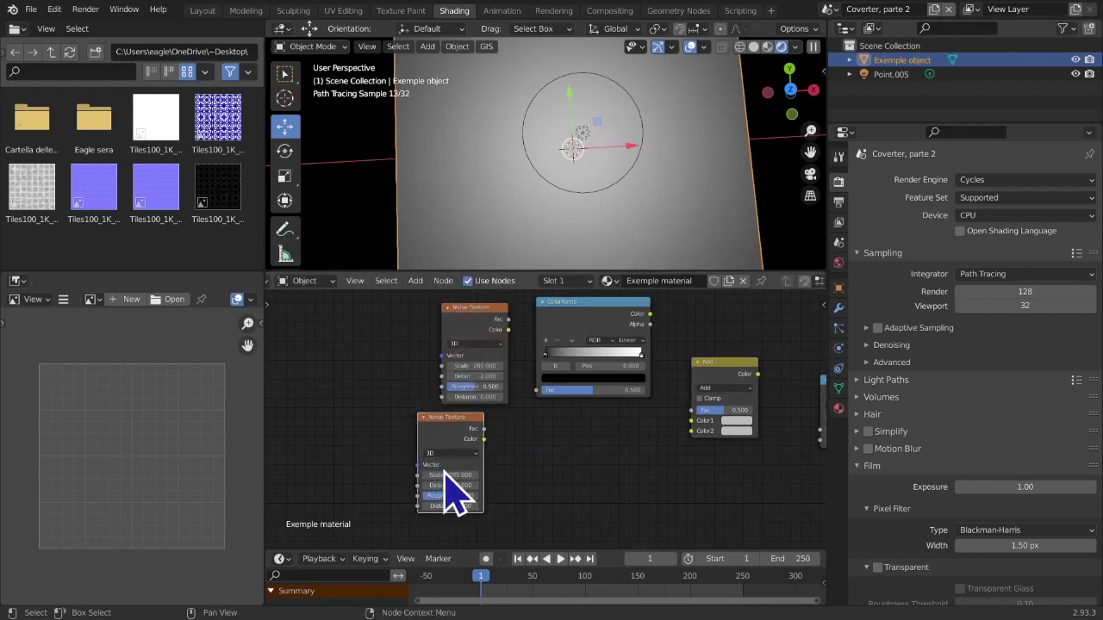
pyautogui.moveTo(510, 422); pyautogui.dragTo(487, 345, button='middle')
pyautogui.hotkey('shift', 'd')
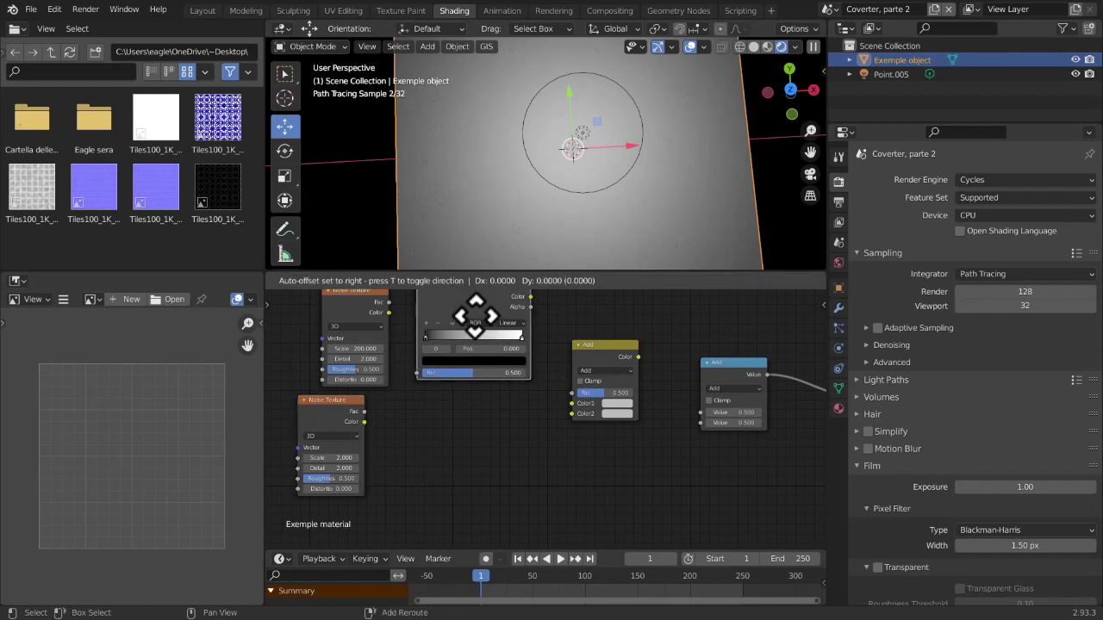
pyautogui.click(464, 426)
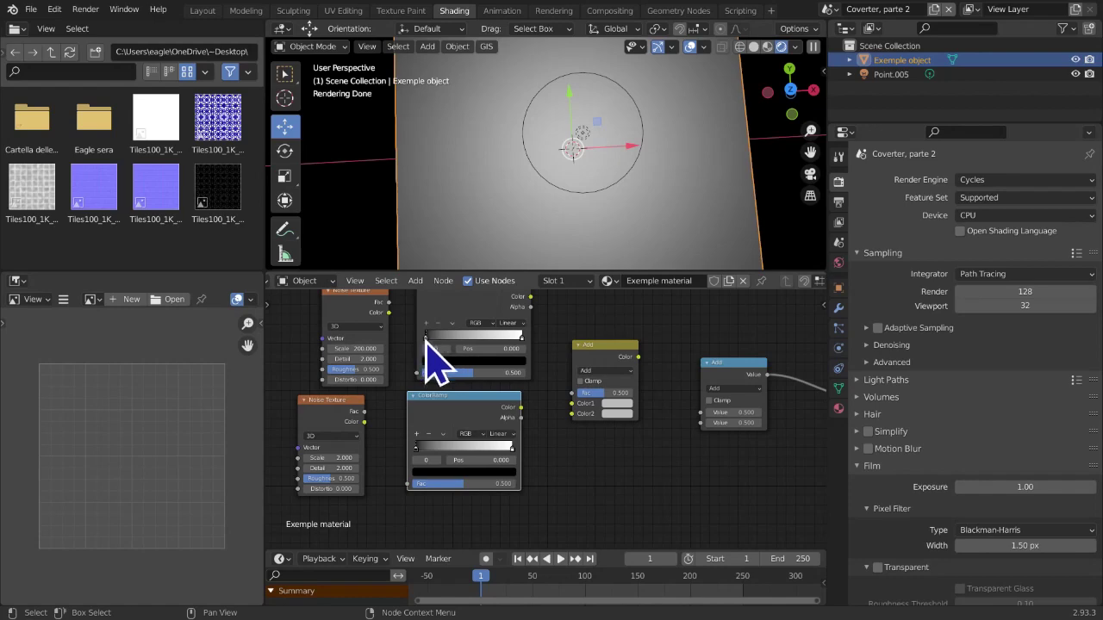
# Slide the upper ramp's black stop to about 0.5 and make the lower ramp's end colour light blue
pyautogui.moveTo(440, 340); pyautogui.dragTo(488, 338)
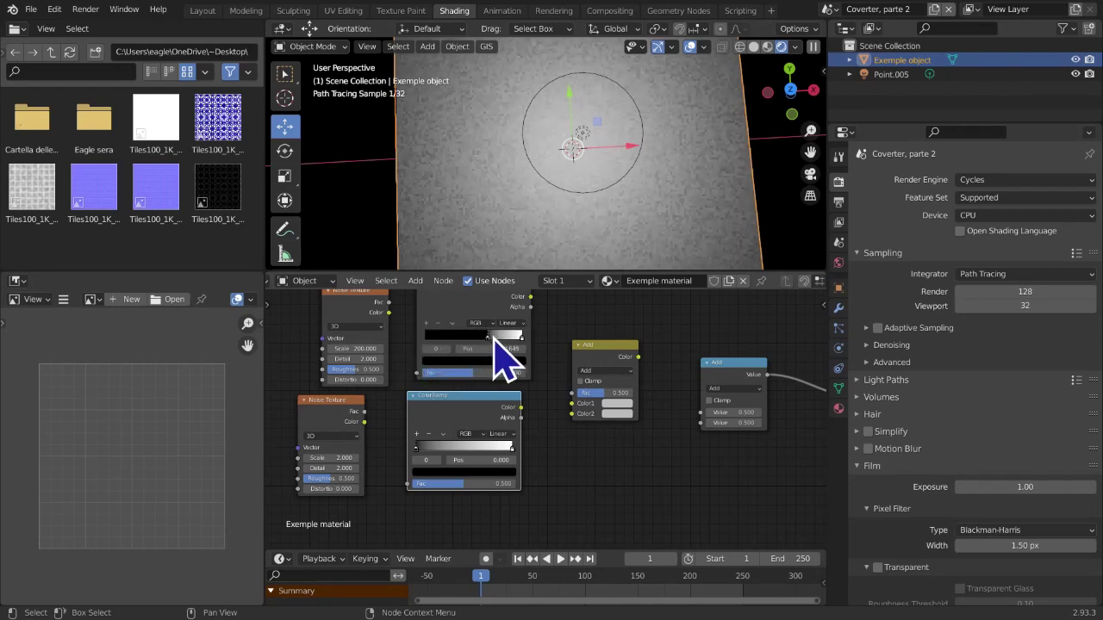
pyautogui.scroll(2, 581, 446)
pyautogui.moveTo(554, 474); pyautogui.dragTo(622, 433, button='middle')
pyautogui.scroll(-1, 581, 445)
pyautogui.scroll(3, 559, 427)
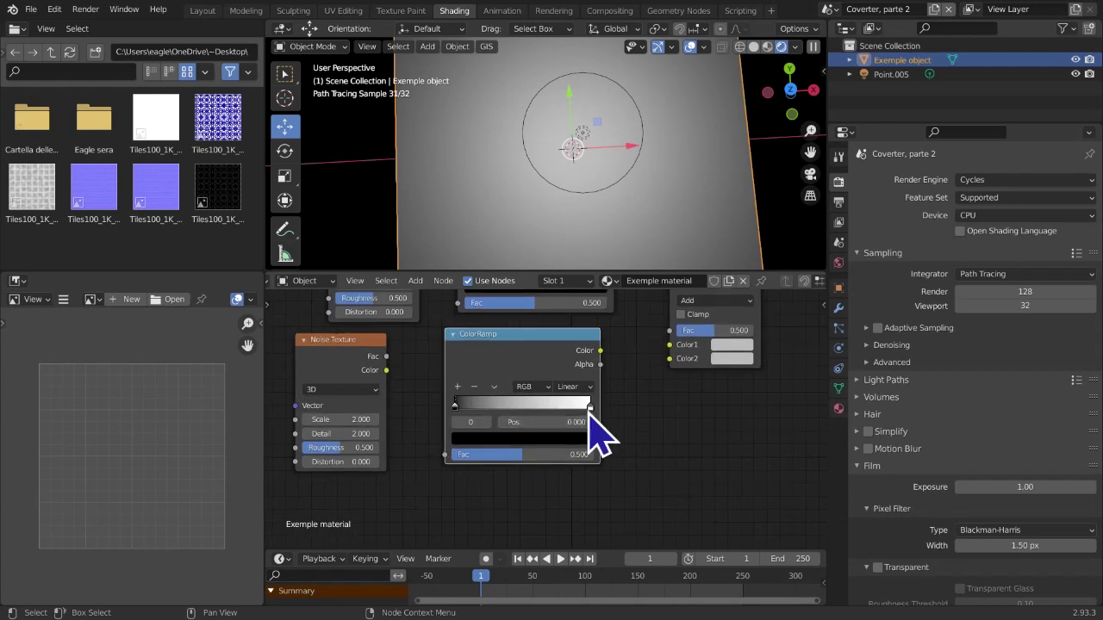
pyautogui.click(591, 409)
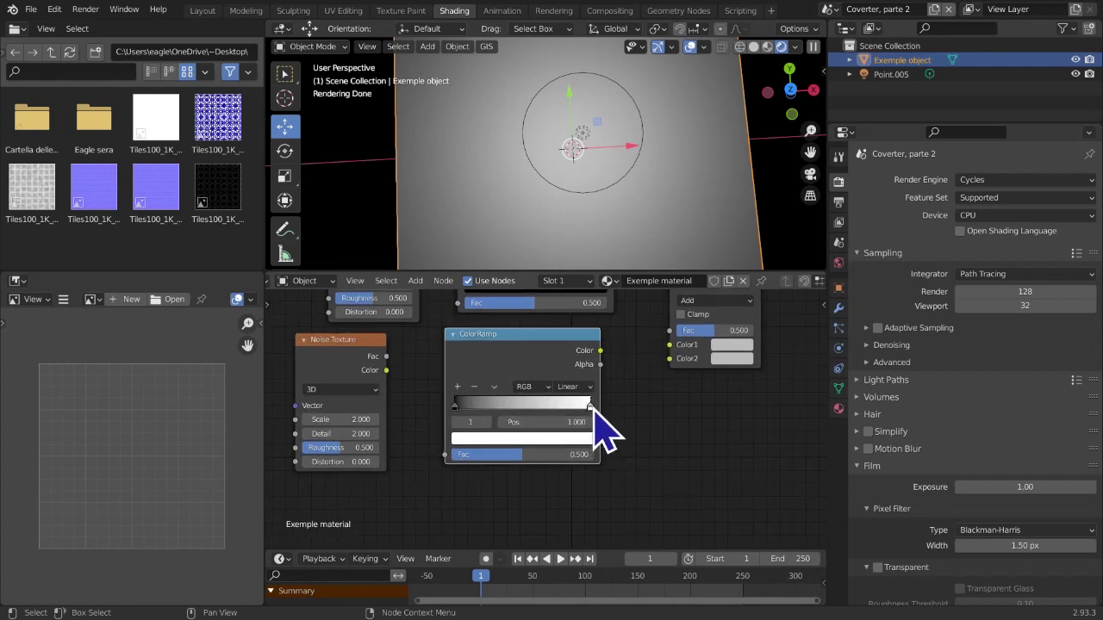
pyautogui.click(560, 440)
pyautogui.moveTo(499, 306); pyautogui.dragTo(515, 278)
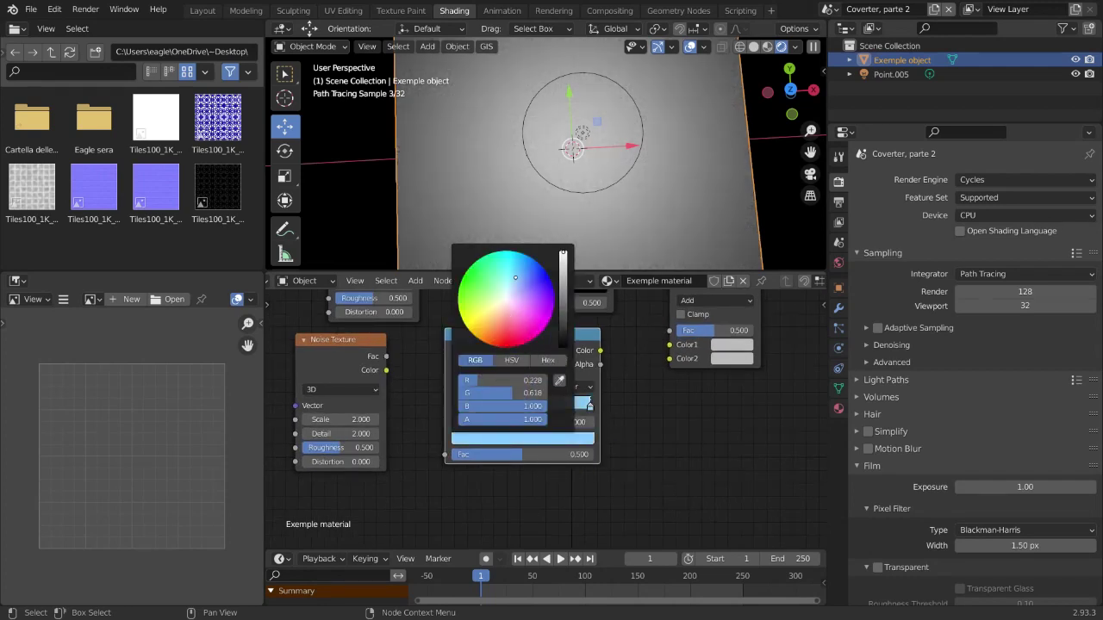
# Link the first Noise Texture's Fac into the upper ColorRamp
pyautogui.scroll(-8, 652, 405)
pyautogui.moveTo(634, 419); pyautogui.dragTo(606, 472, button='middle')
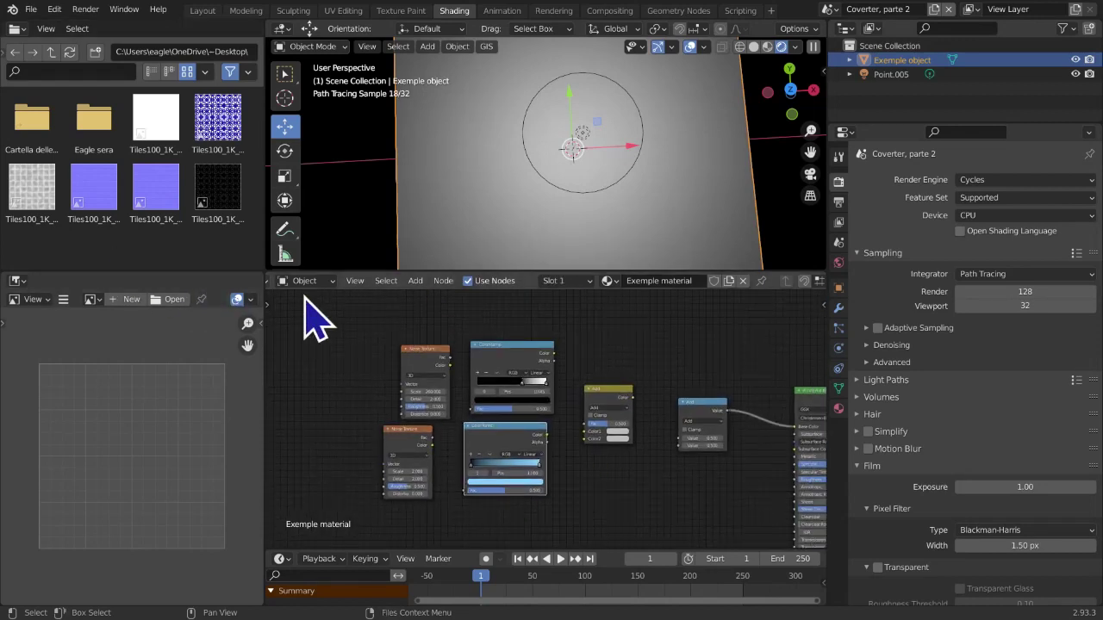
pyautogui.scroll(4, 473, 442)
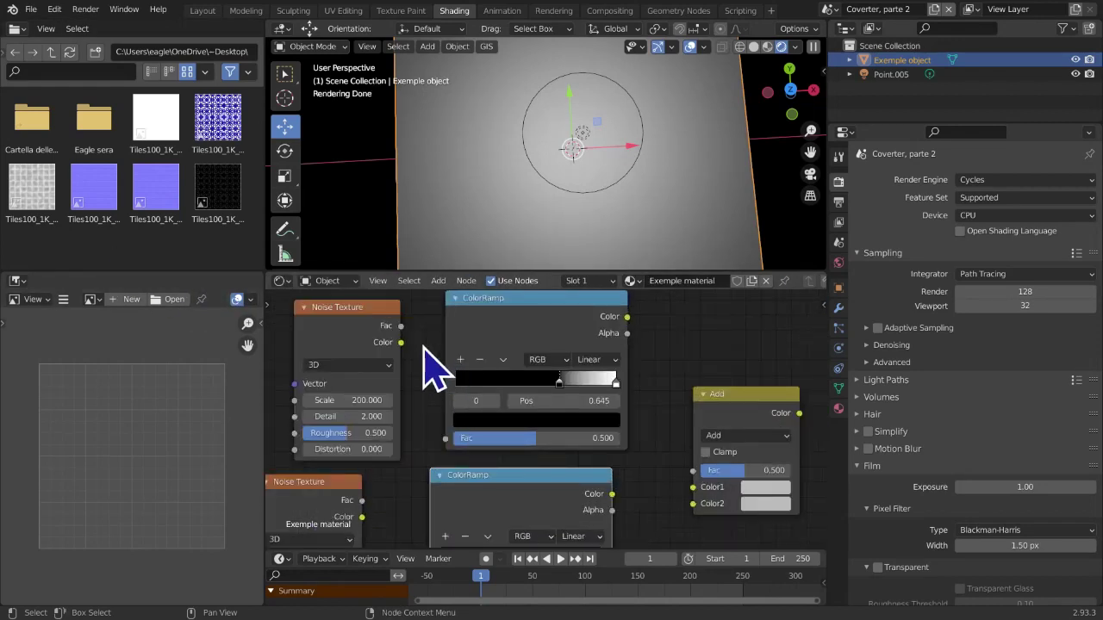
pyautogui.moveTo(412, 330); pyautogui.dragTo(411, 340)
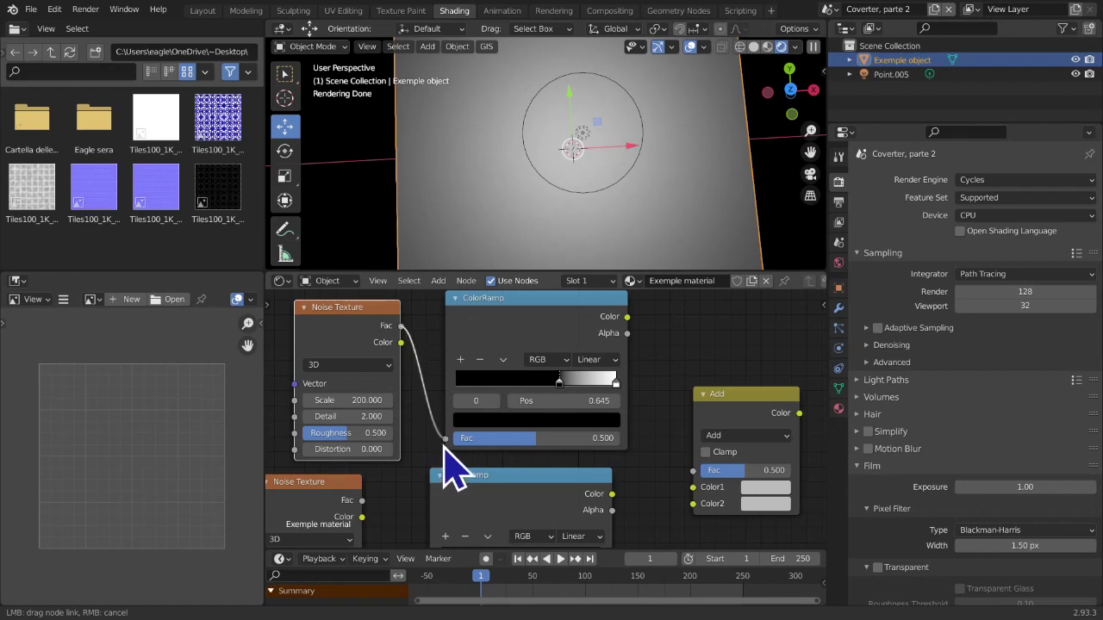
pyautogui.moveTo(444, 447); pyautogui.dragTo(446, 446)
# Confirm the first Noise Texture's Scale of 200
pyautogui.scroll(-4, 531, 447)
pyautogui.moveTo(573, 434); pyautogui.dragTo(571, 327, button='middle')
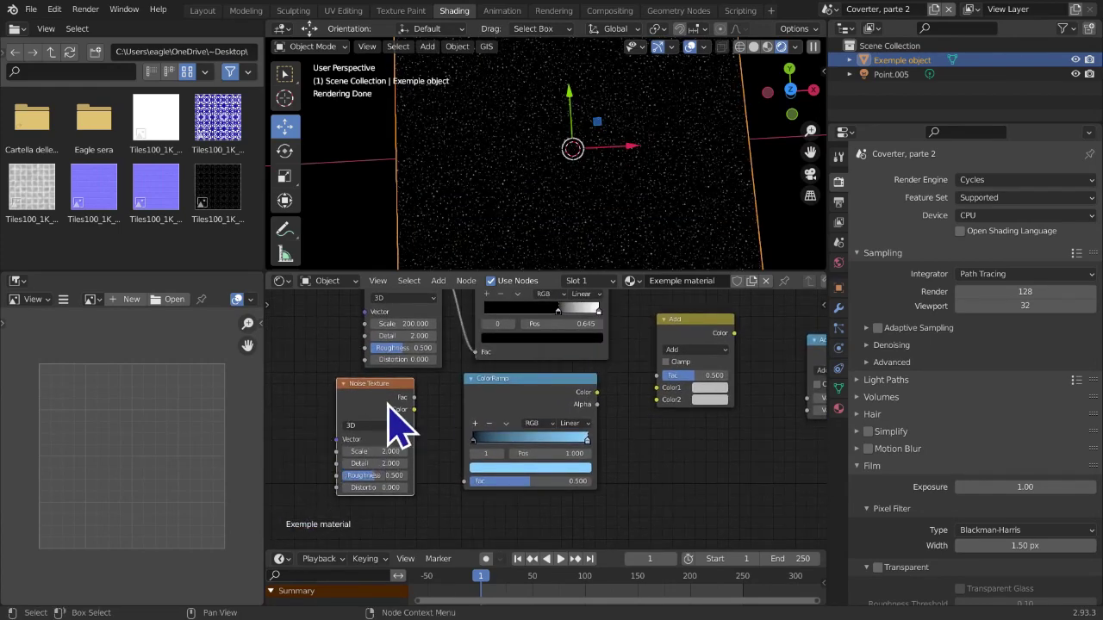
pyautogui.moveTo(449, 348); pyautogui.dragTo(479, 441, button='middle')
pyautogui.scroll(1, 487, 436)
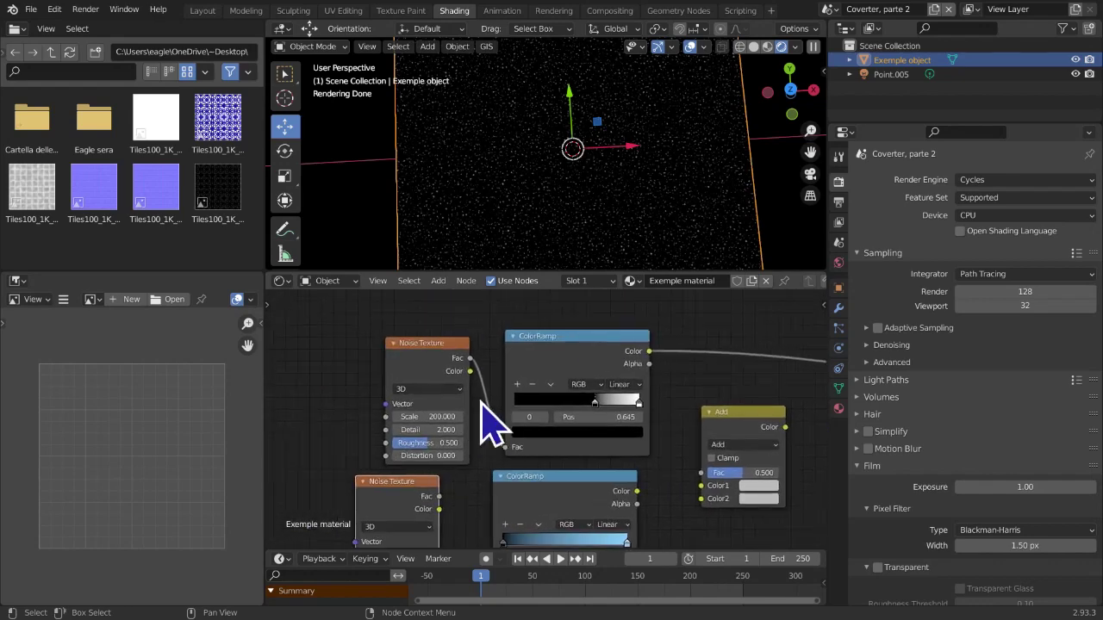
pyautogui.scroll(4, 487, 244)
pyautogui.scroll(-1, 486, 242)
pyautogui.click(443, 356)
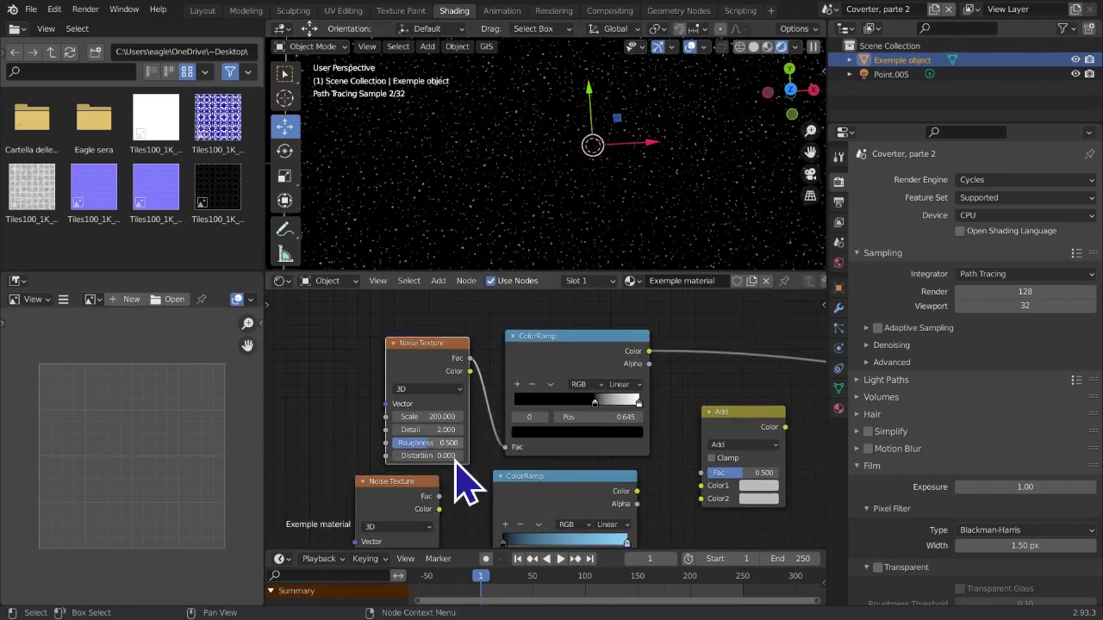
pyautogui.scroll(-1, 463, 466)
pyautogui.moveTo(471, 448); pyautogui.dragTo(494, 429, button='middle')
pyautogui.scroll(-1, 495, 428)
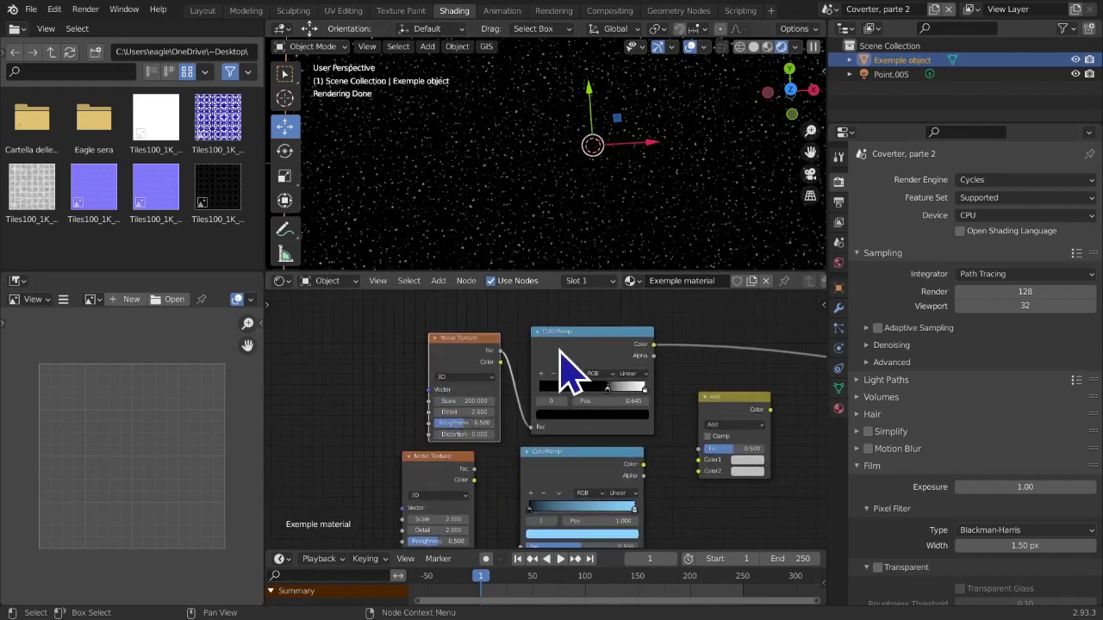
pyautogui.scroll(3, 524, 449)
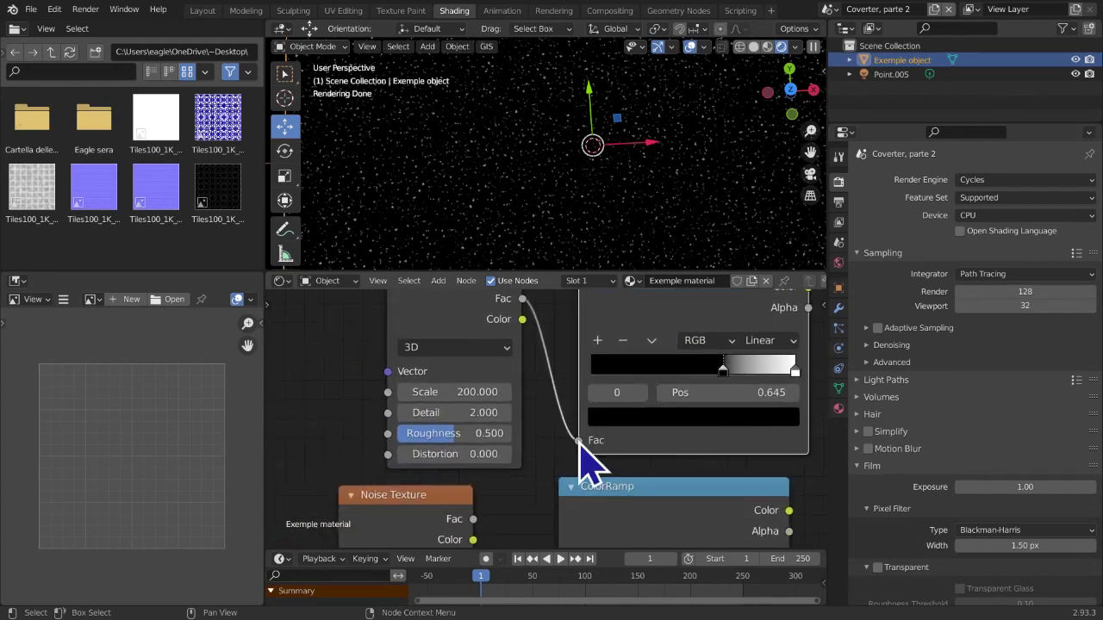
pyautogui.click(444, 392)
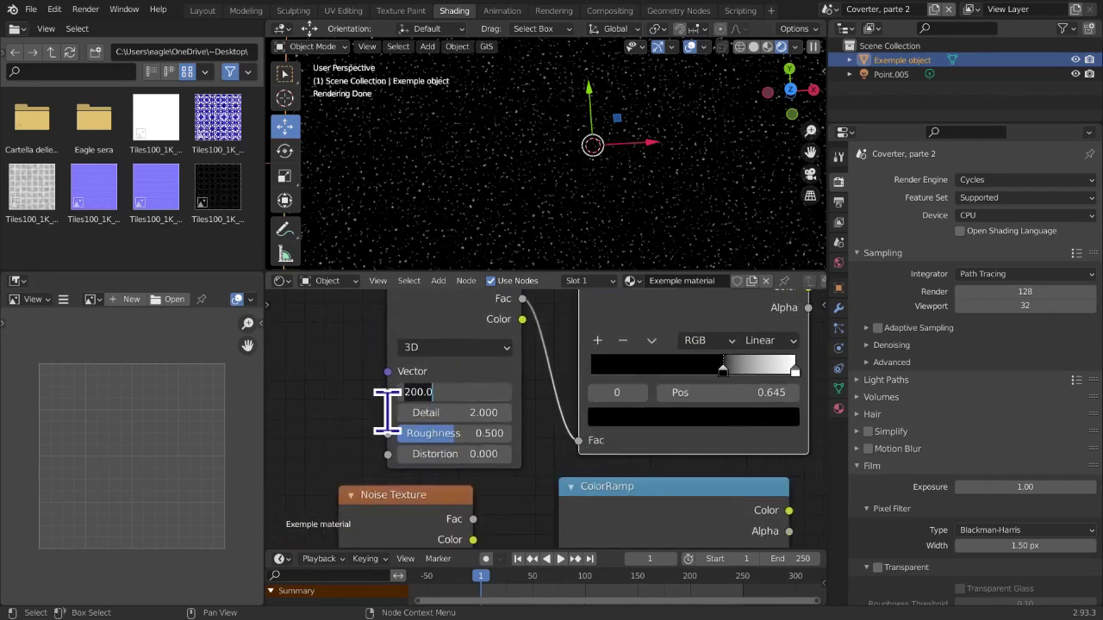
pyautogui.press('Return')
# Connect the second noise Fac to the second ColorRamp and preview the ramp on the plane
pyautogui.moveTo(664, 417); pyautogui.dragTo(453, 442, button='middle')
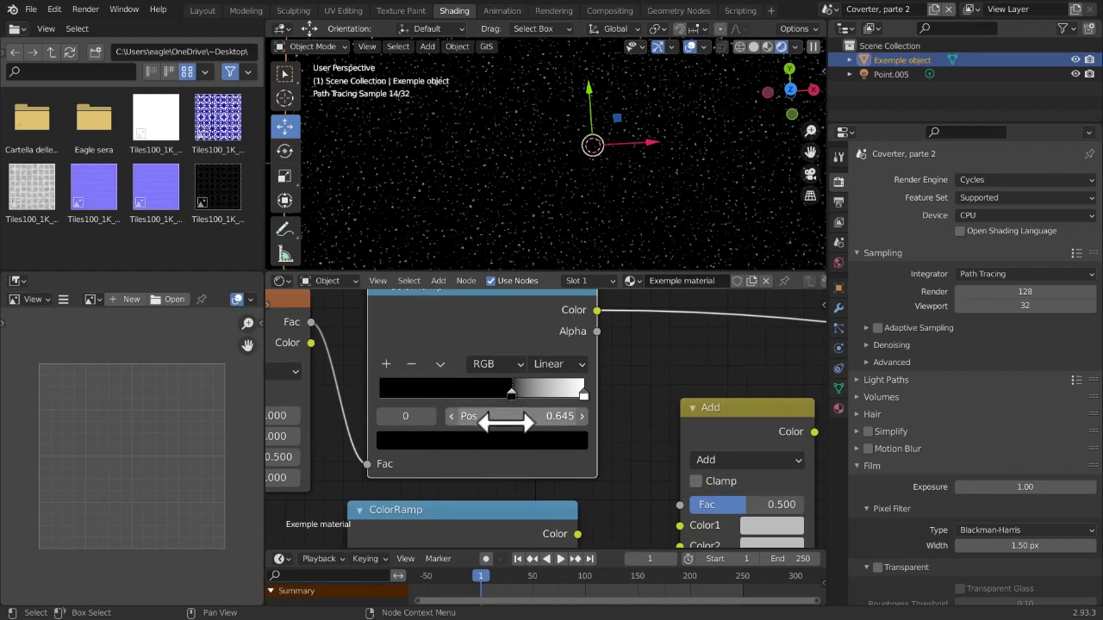
pyautogui.moveTo(522, 463); pyautogui.dragTo(660, 332, button='middle')
pyautogui.scroll(-1, 513, 472)
pyautogui.moveTo(508, 470); pyautogui.dragTo(485, 375, button='middle')
pyautogui.moveTo(459, 338); pyautogui.dragTo(515, 427)
pyautogui.moveTo(536, 470); pyautogui.dragTo(534, 465)
pyautogui.keyDown('ctrl'); pyautogui.keyDown('shift'); pyautogui.click(607, 362); pyautogui.keyUp('shift'); pyautogui.keyUp('ctrl')
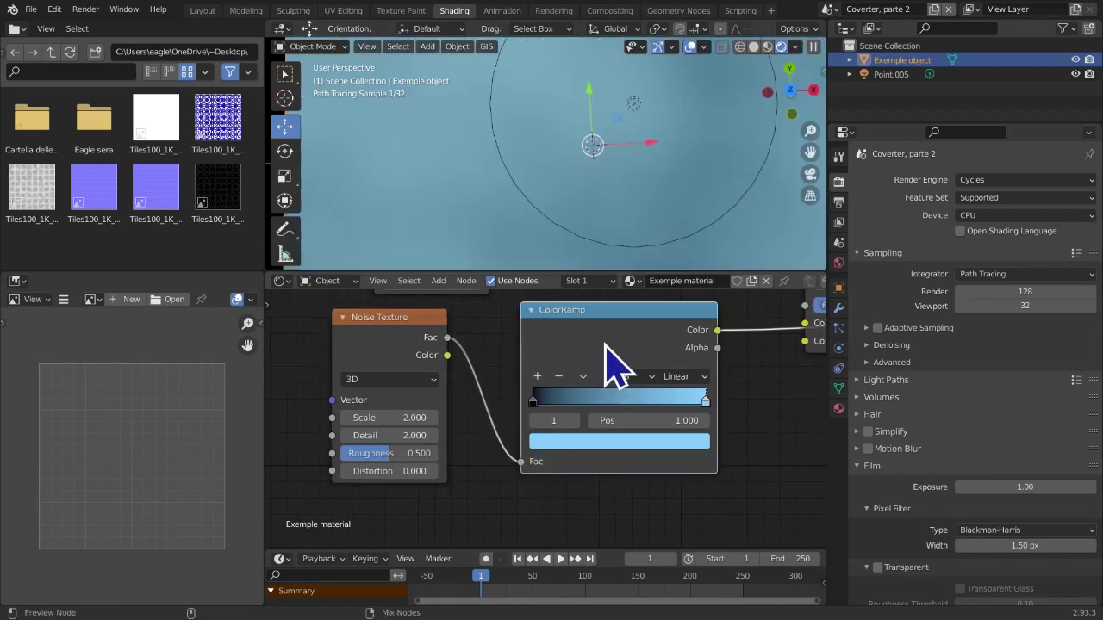
# Give the second noise Scale 2.0 and Detail 16, with the ramp's black stop at 0.482
pyautogui.scroll(-5, 635, 246)
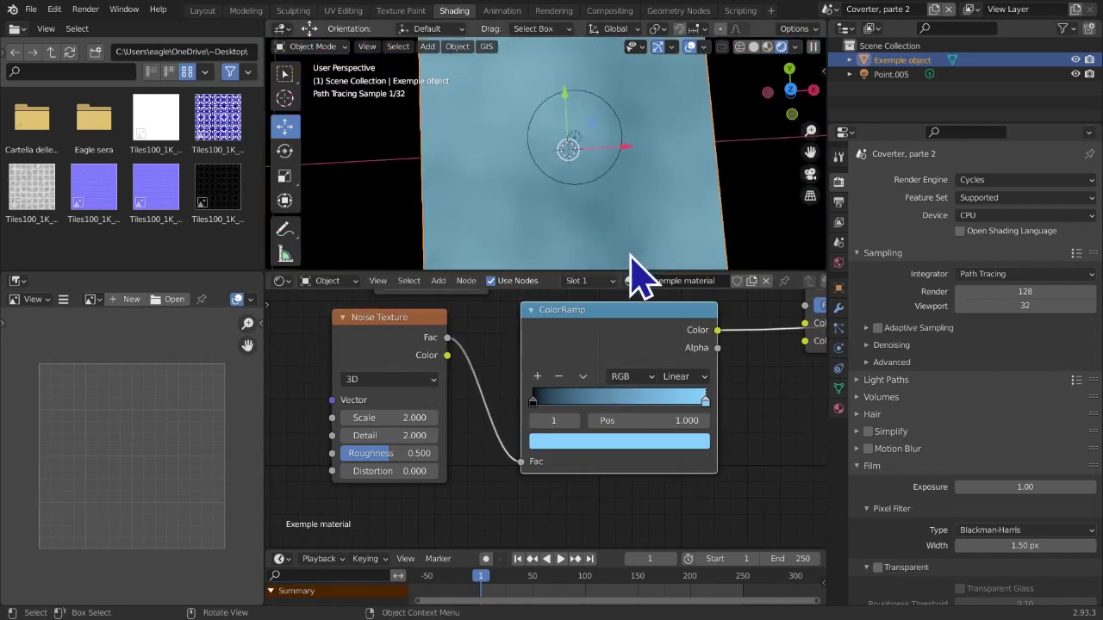
pyautogui.click(401, 418)
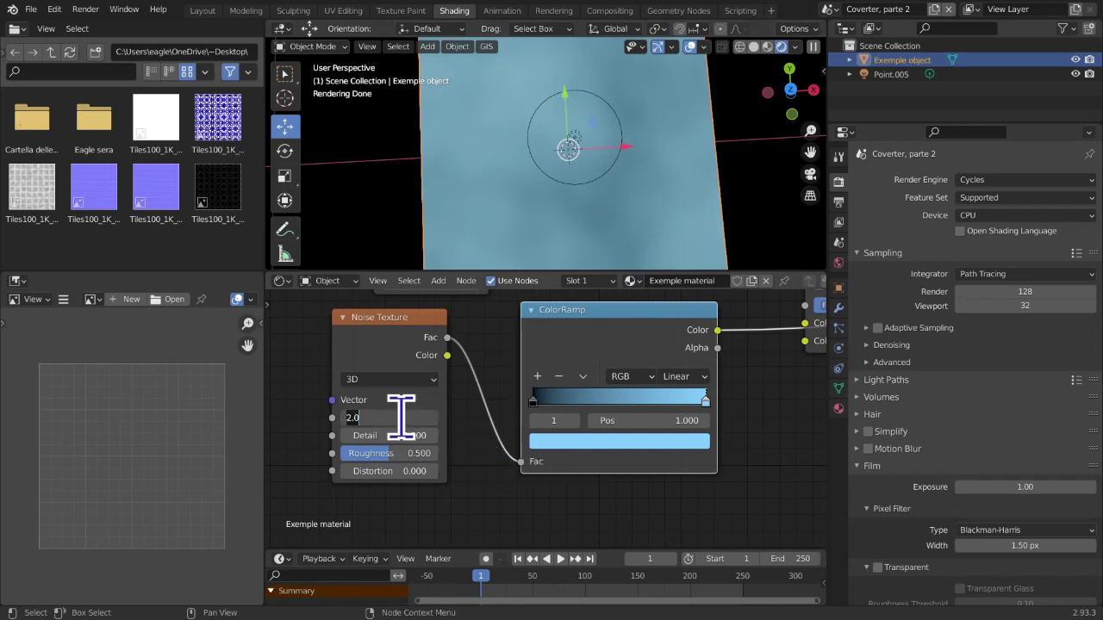
pyautogui.press('Return')
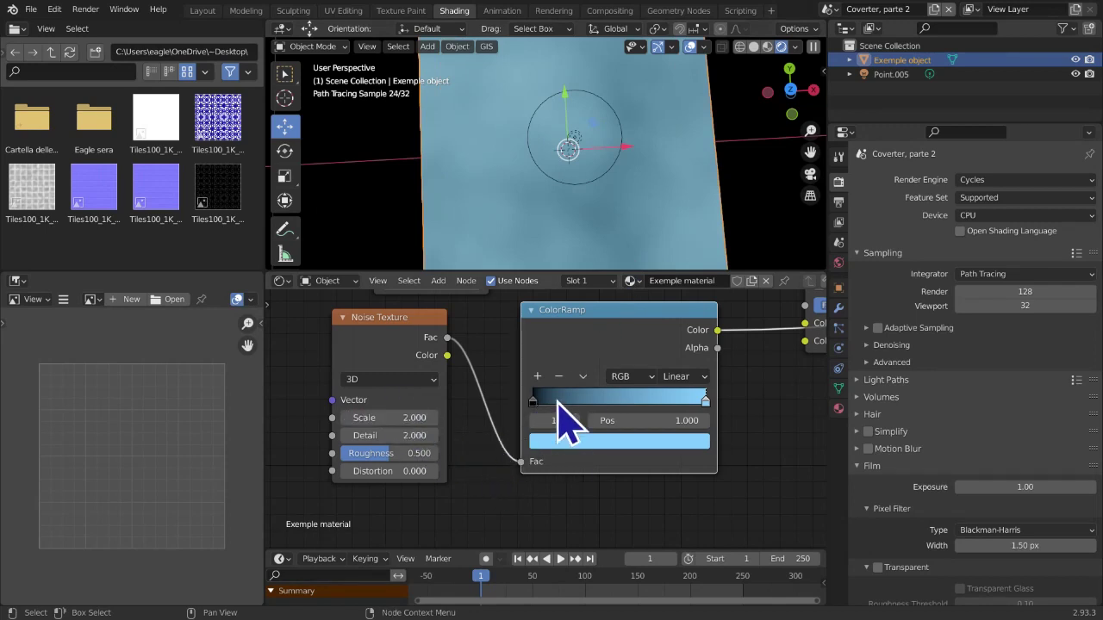
pyautogui.click(624, 441)
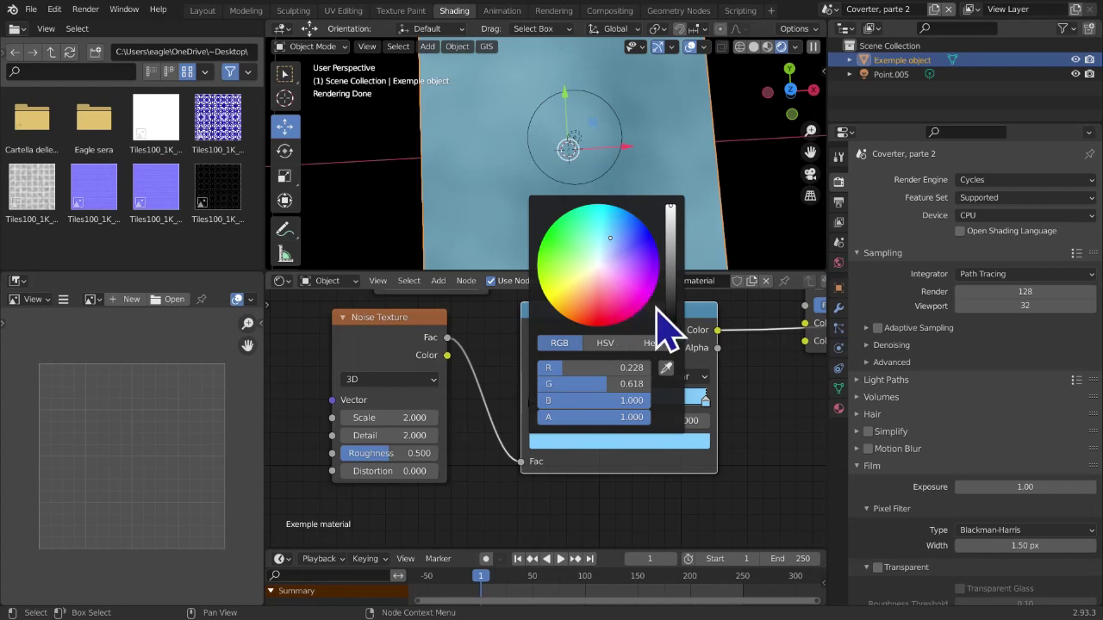
pyautogui.click(531, 402)
pyautogui.moveTo(532, 402); pyautogui.dragTo(566, 403)
pyautogui.moveTo(588, 406); pyautogui.dragTo(618, 408)
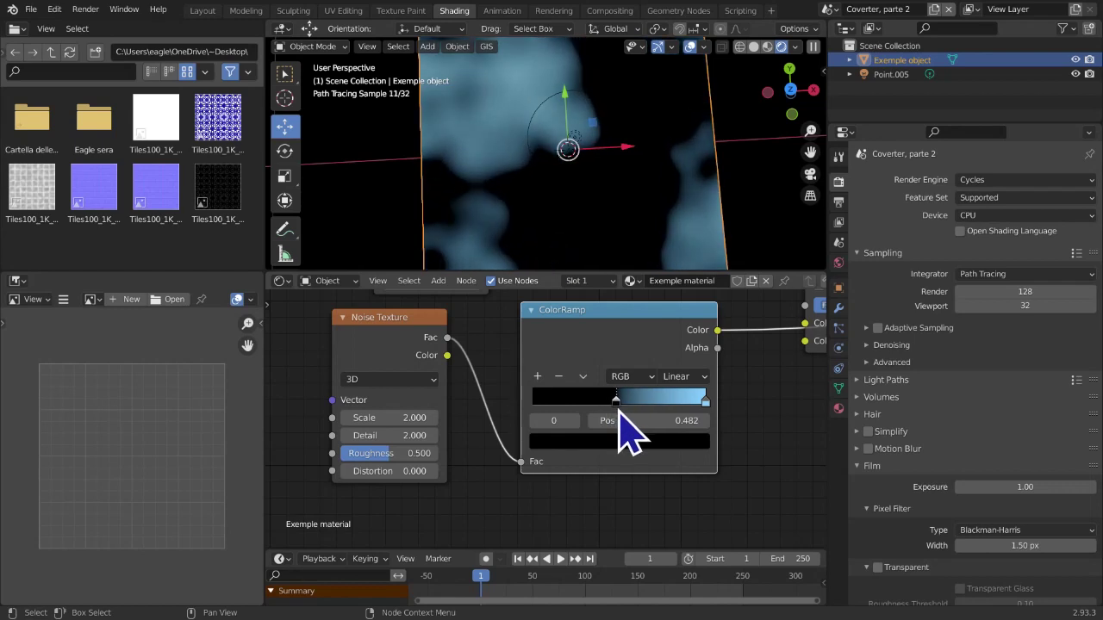
pyautogui.moveTo(396, 436); pyautogui.dragTo(465, 435)
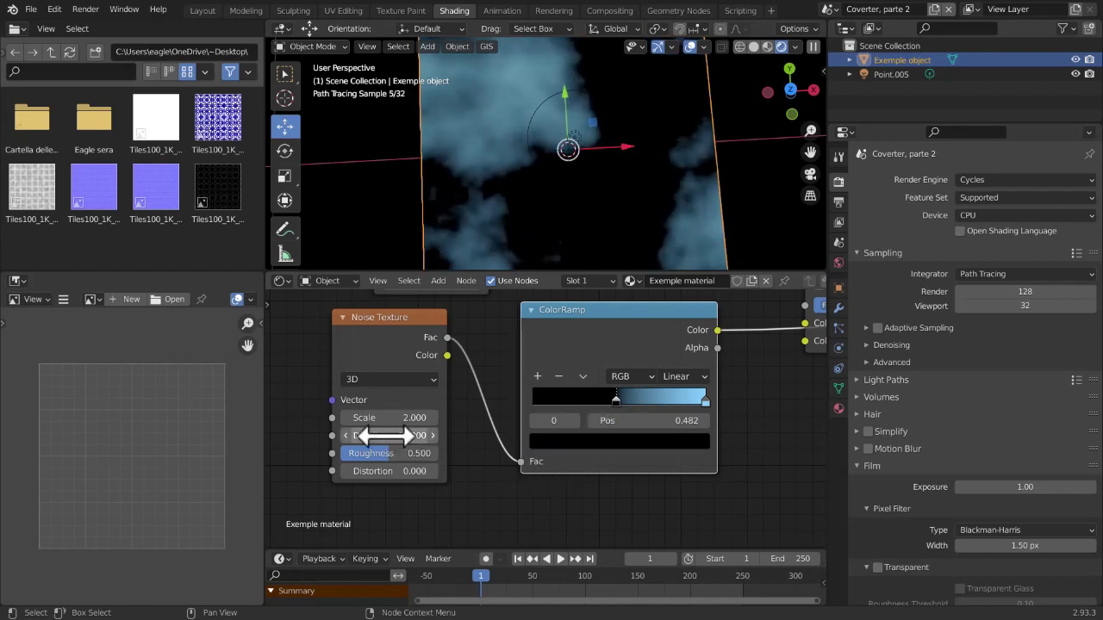
# Preview the Principled BSDF result on the plane
pyautogui.scroll(-3, 383, 436)
pyautogui.moveTo(468, 463); pyautogui.dragTo(443, 485, button='middle')
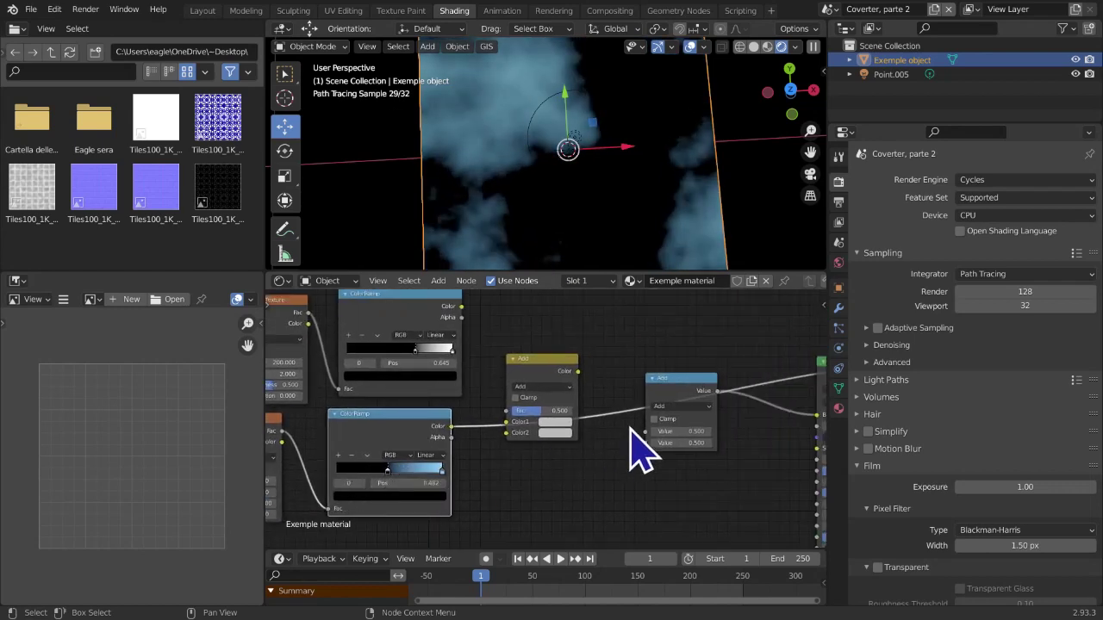
pyautogui.scroll(-3, 640, 448)
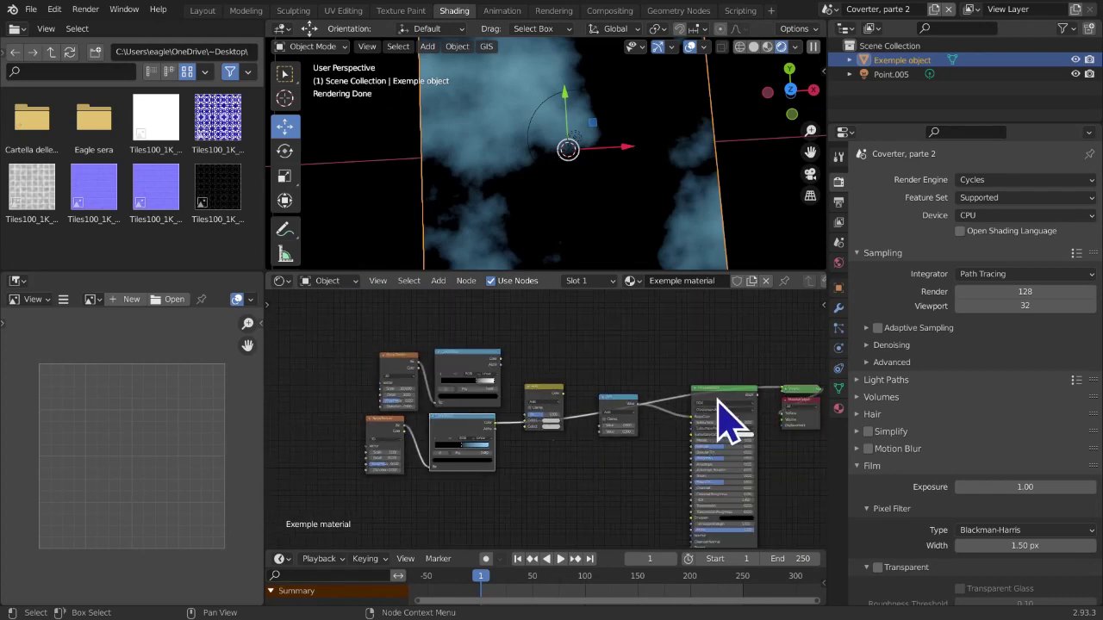
pyautogui.keyDown('ctrl'); pyautogui.keyDown('shift'); pyautogui.click(720, 398); pyautogui.keyUp('shift'); pyautogui.keyUp('ctrl')
# Confirm Scale 200 on the top noise and Scale 2.0 on the lower noise
pyautogui.scroll(3, 549, 473)
pyautogui.moveTo(549, 478); pyautogui.dragTo(630, 490, button='middle')
pyautogui.scroll(-1, 548, 473)
pyautogui.scroll(1, 641, 469)
pyautogui.scroll(3, 637, 465)
pyautogui.scroll(-2, 630, 490)
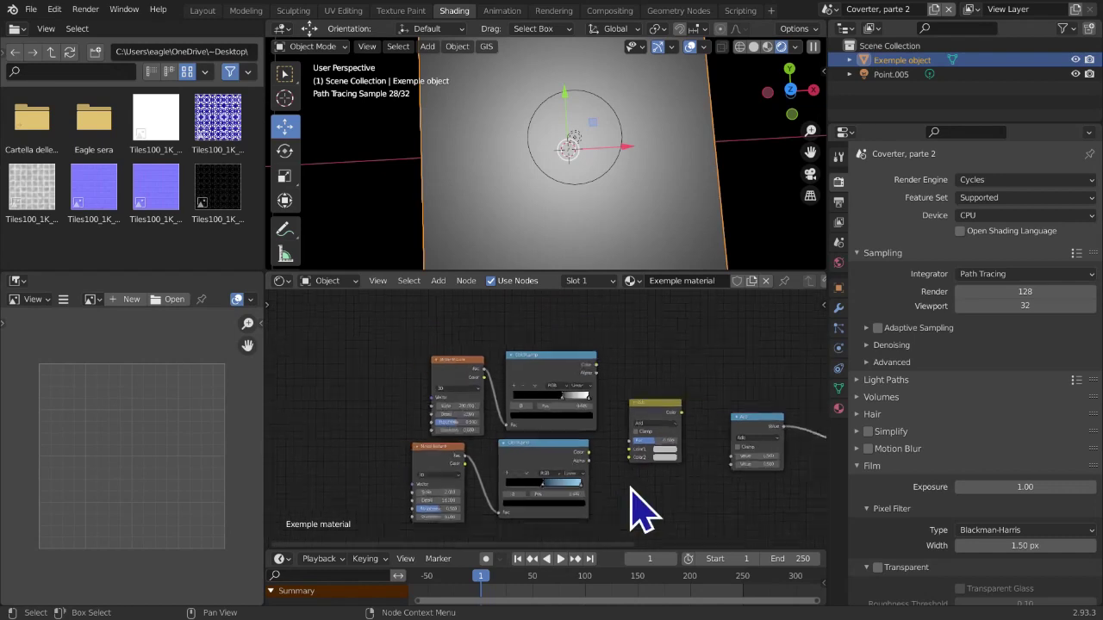
pyautogui.scroll(6, 631, 491)
pyautogui.scroll(1, 496, 444)
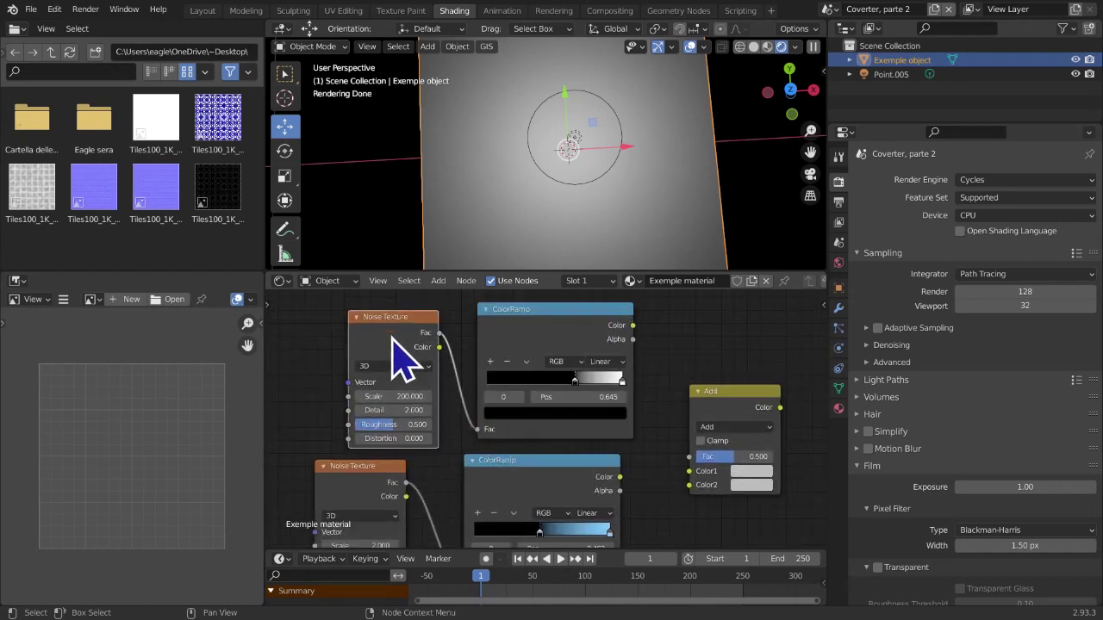
pyautogui.press('Return')
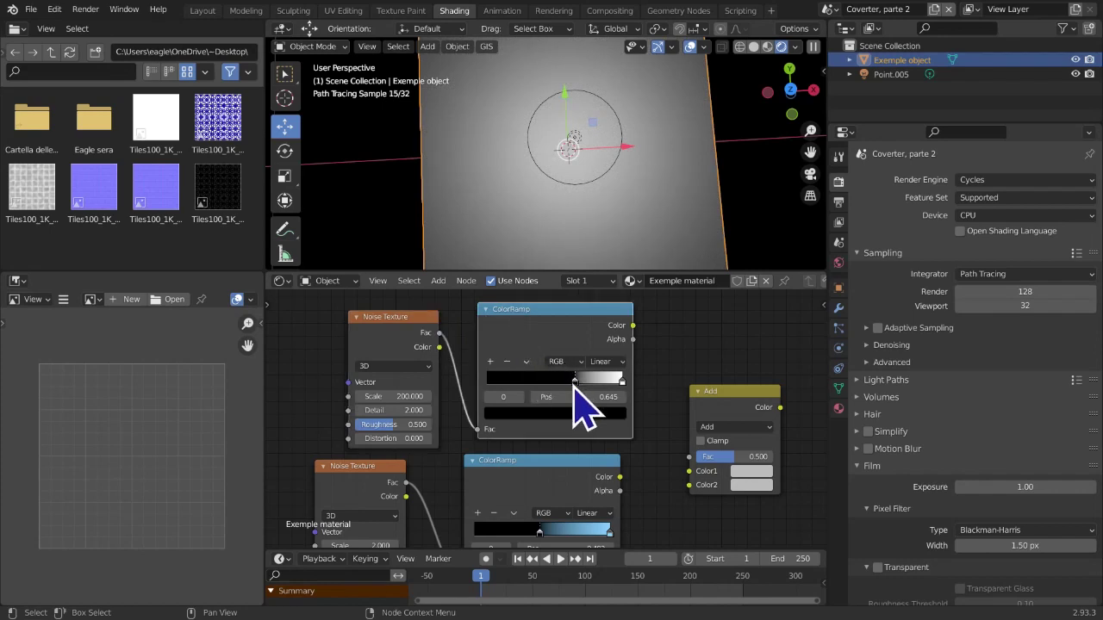
pyautogui.moveTo(581, 386); pyautogui.dragTo(660, 311, button='middle')
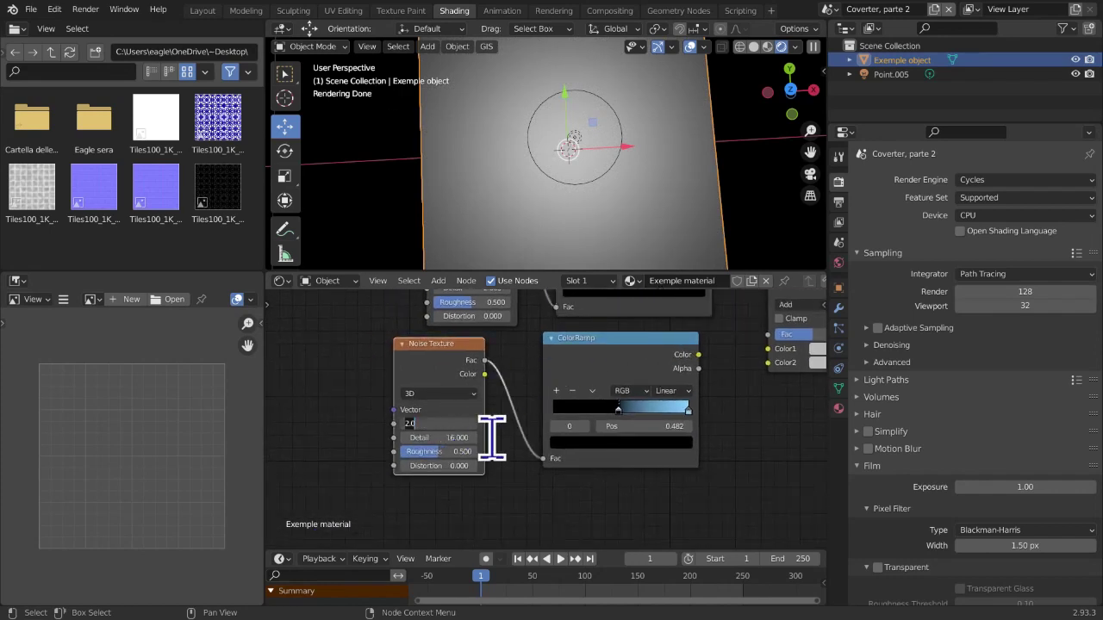
pyautogui.write('2.0')
pyautogui.press('Return')
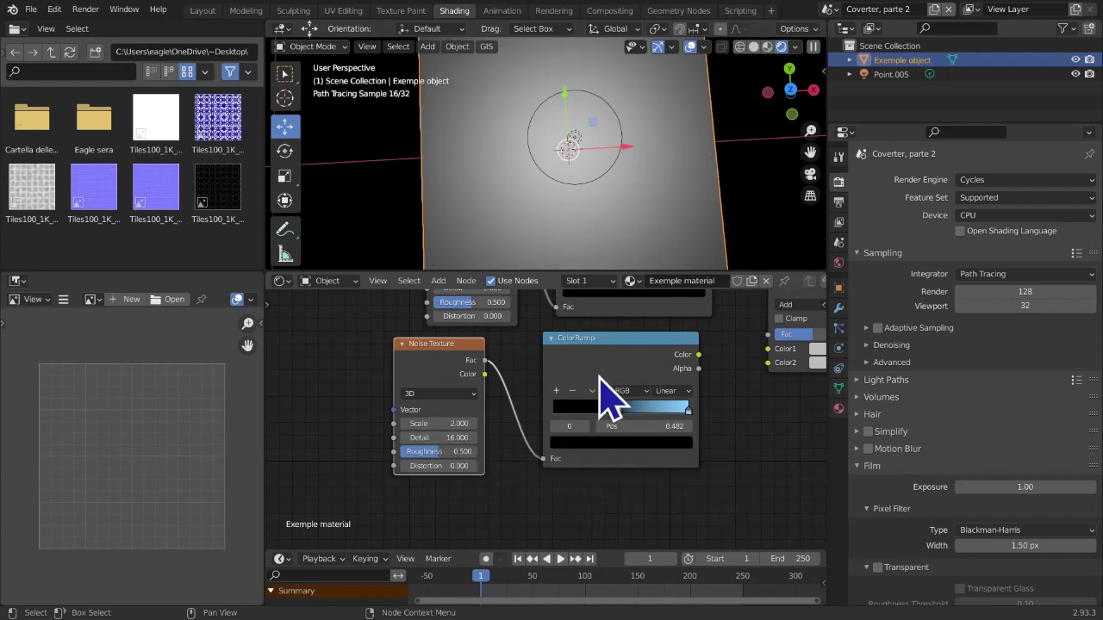
# Connect the top ColorRamp's Color to the Add mix's Color1 input
pyautogui.scroll(2, 633, 483)
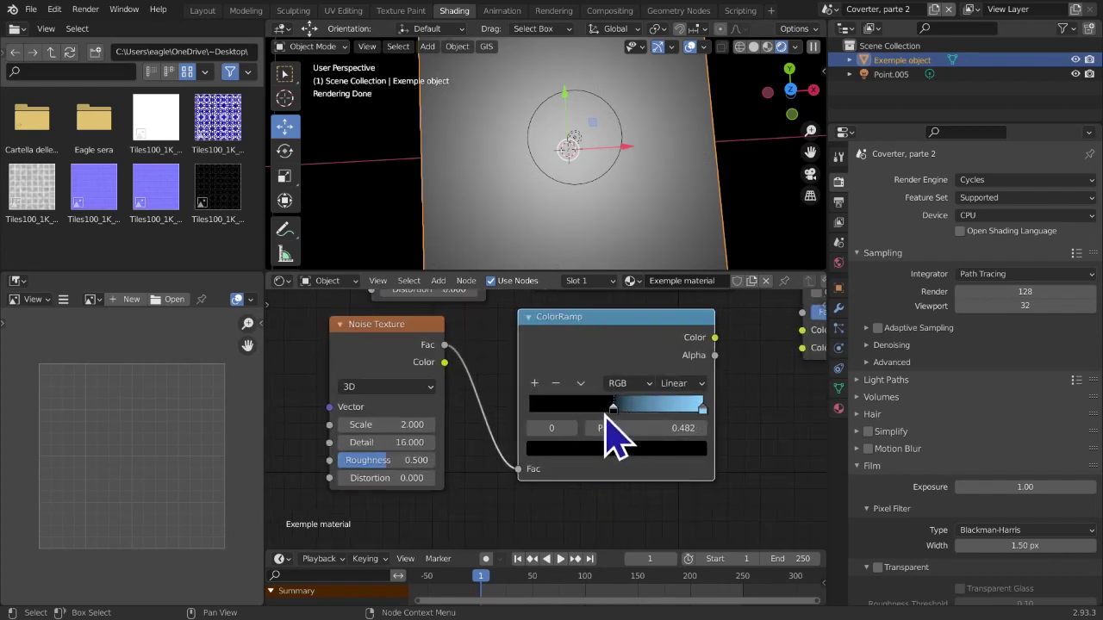
pyautogui.moveTo(722, 409); pyautogui.dragTo(547, 529, button='middle')
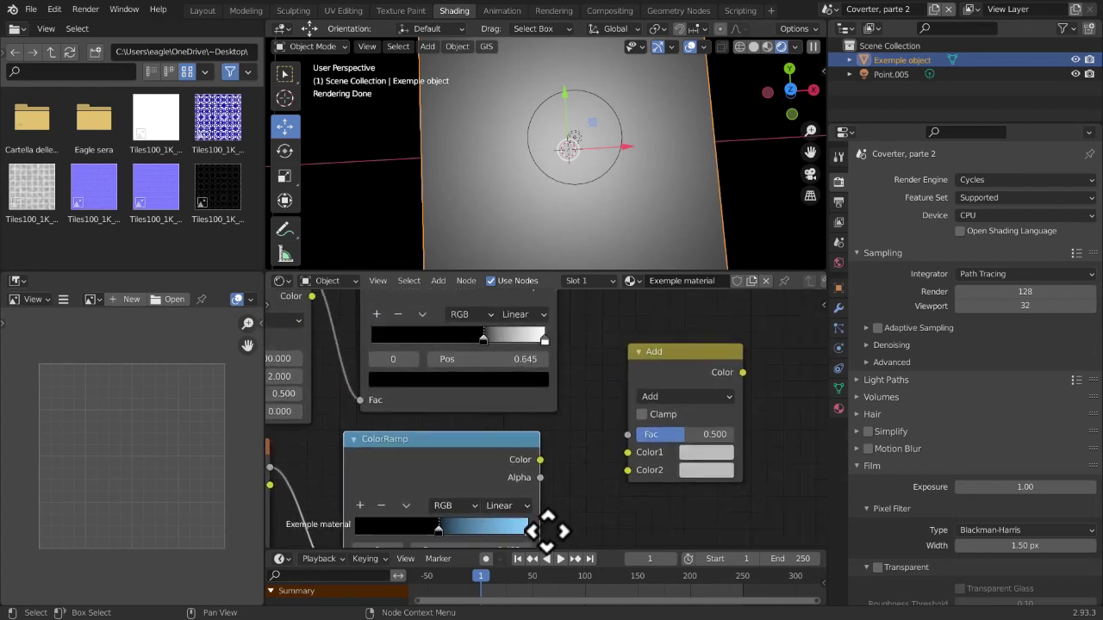
pyautogui.scroll(-5, 560, 499)
pyautogui.scroll(-1, 565, 524)
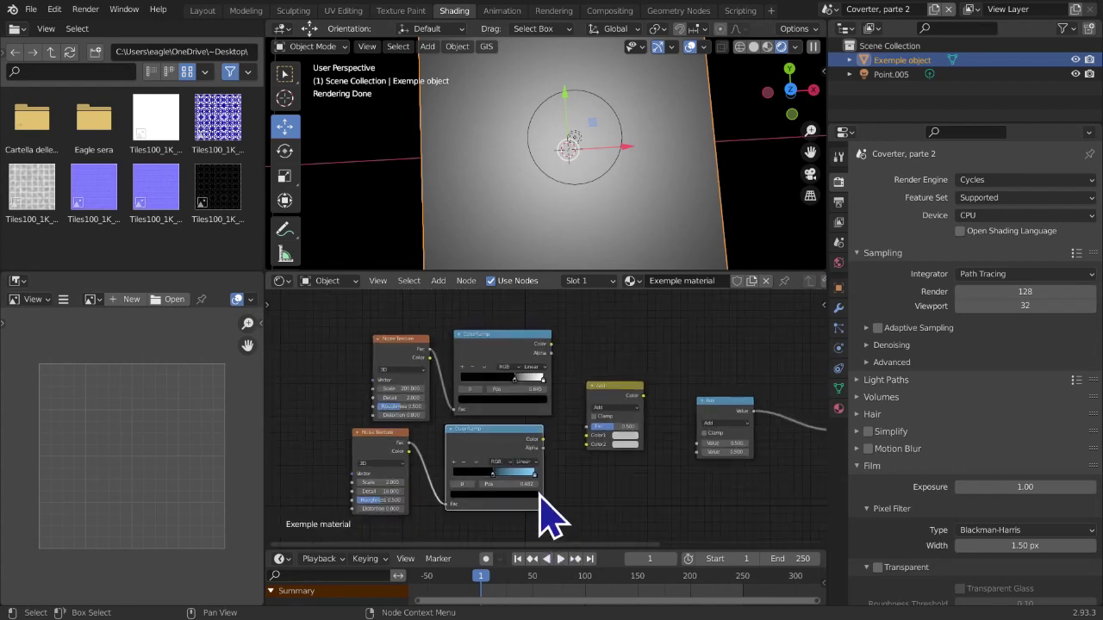
pyautogui.scroll(3, 538, 498)
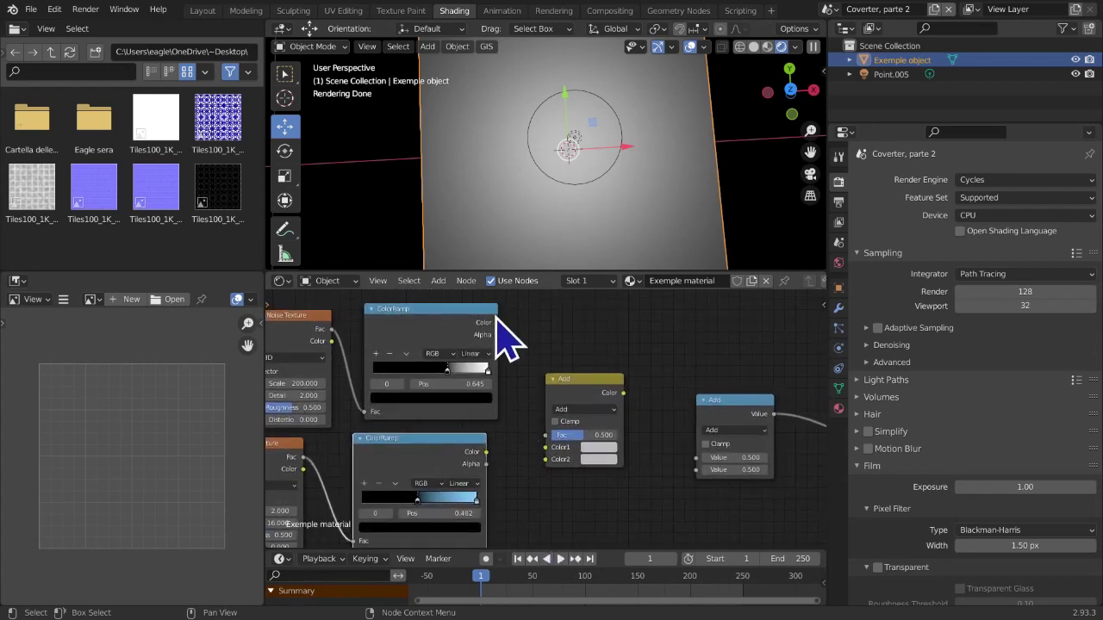
pyautogui.moveTo(497, 323); pyautogui.dragTo(547, 459)
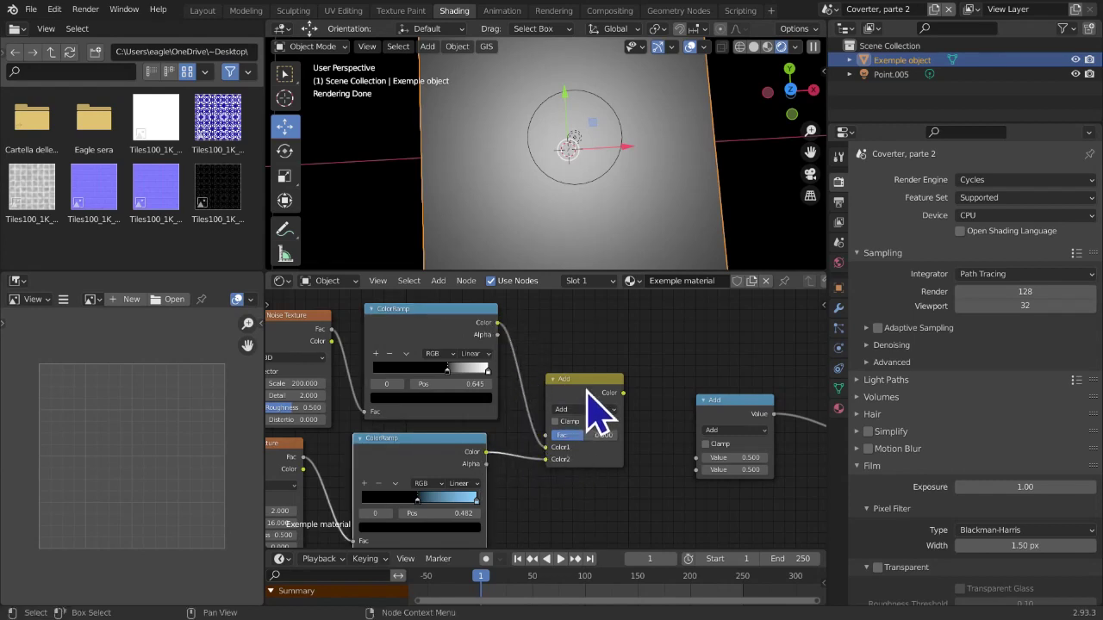
pyautogui.scroll(-3, 595, 414)
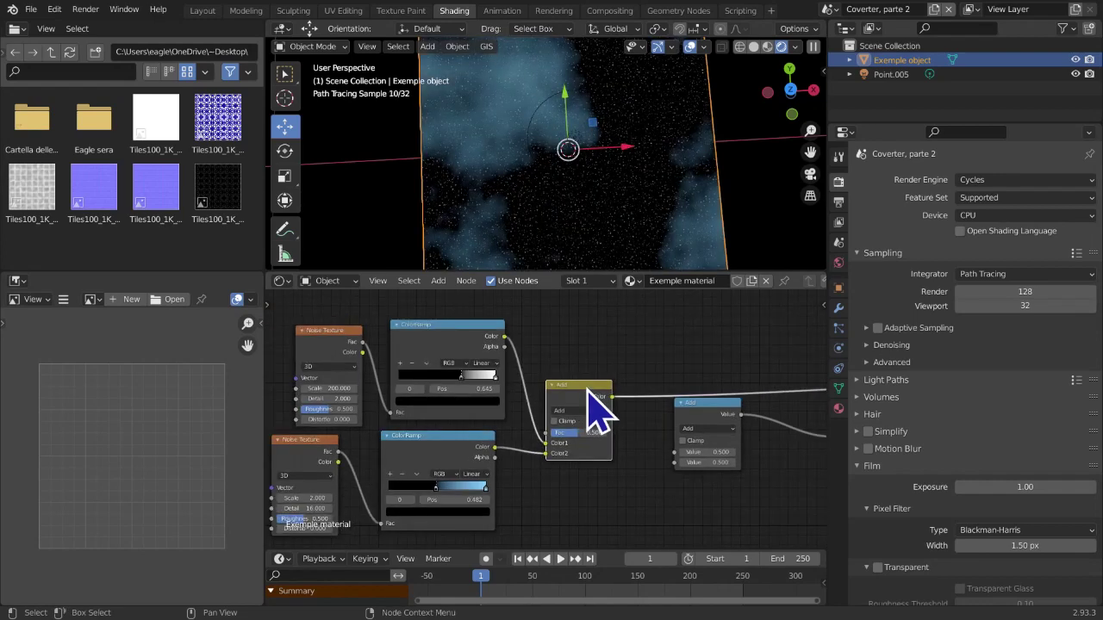
pyautogui.moveTo(650, 218); pyautogui.dragTo(633, 224, button='middle')
pyautogui.scroll(1, 627, 201)
pyautogui.moveTo(711, 405); pyautogui.dragTo(645, 421, button='middle')
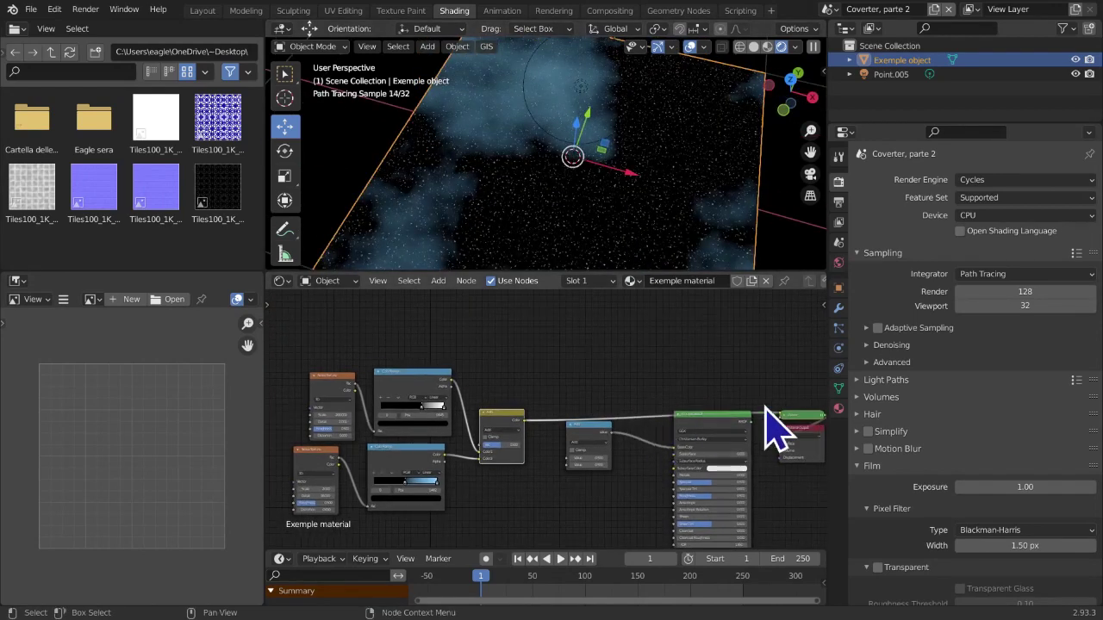
# Restore the Principled BSDF output and link the Add colour mix into the Math node
pyautogui.keyDown('ctrl'); pyautogui.keyDown('shift'); pyautogui.click(728, 432); pyautogui.keyUp('shift'); pyautogui.keyUp('ctrl')
pyautogui.moveTo(655, 477); pyautogui.dragTo(699, 417, button='middle')
pyautogui.scroll(1, 573, 426)
pyautogui.moveTo(578, 433); pyautogui.dragTo(572, 445, button='middle')
pyautogui.scroll(2, 544, 409)
pyautogui.click(542, 345)
pyautogui.moveTo(572, 349); pyautogui.dragTo(635, 405)
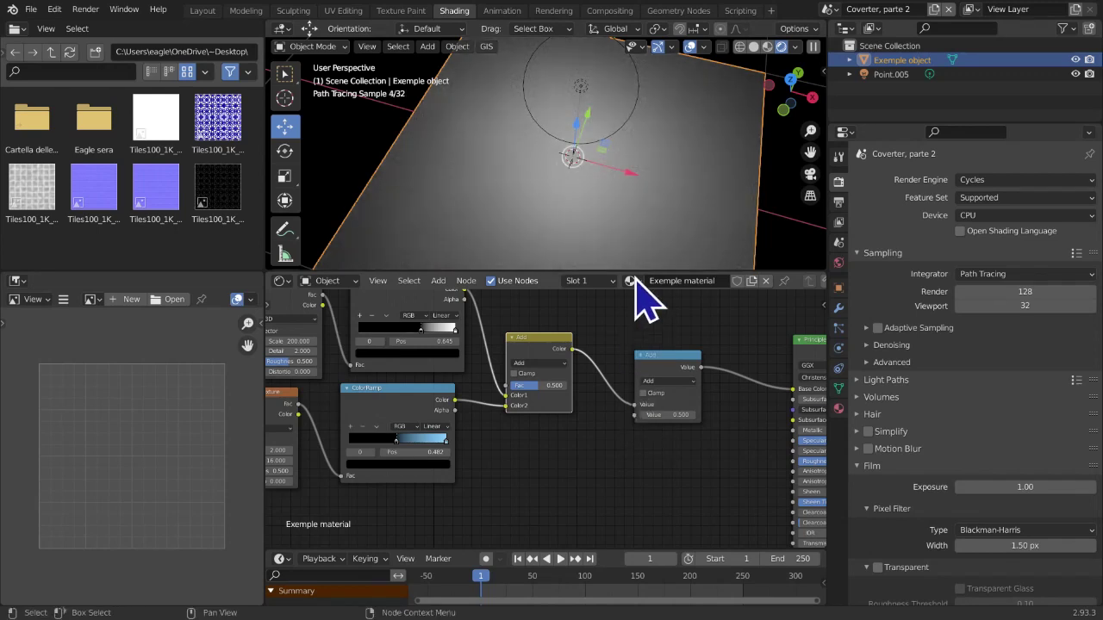
# Switch the Math node's operation to Multiply
pyautogui.scroll(-6, 642, 258)
pyautogui.moveTo(645, 259); pyautogui.dragTo(635, 244, button='middle')
pyautogui.scroll(3, 635, 244)
pyautogui.scroll(-3, 635, 245)
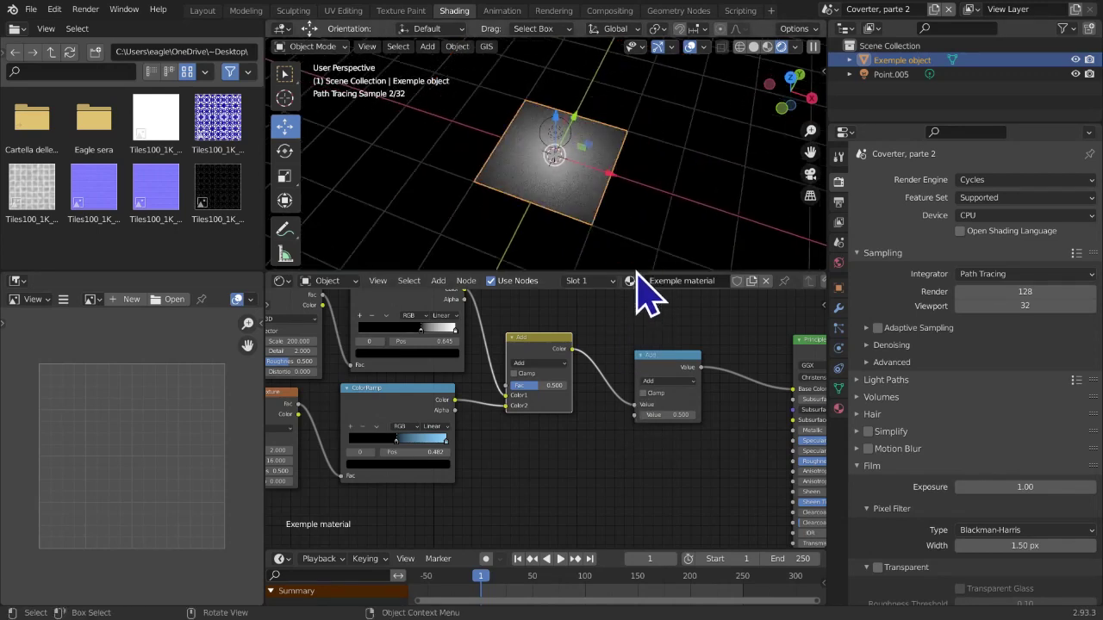
pyautogui.click(668, 382)
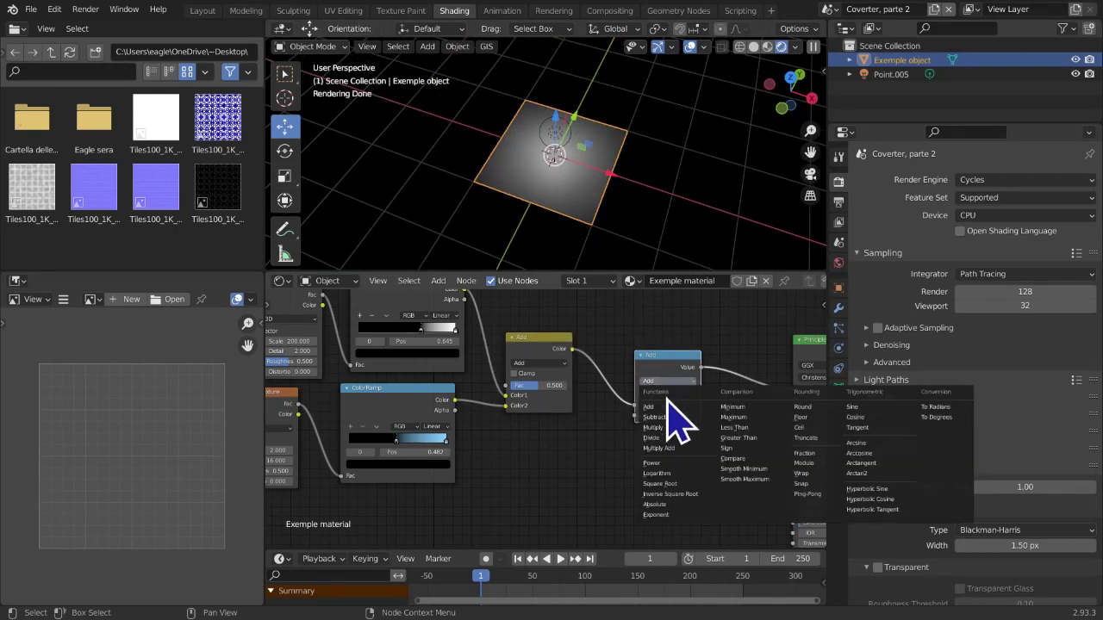
pyautogui.click(661, 428)
# Raise the Add mix node's factor to 1.0, dimming the plane to grey clouds
pyautogui.scroll(6, 567, 246)
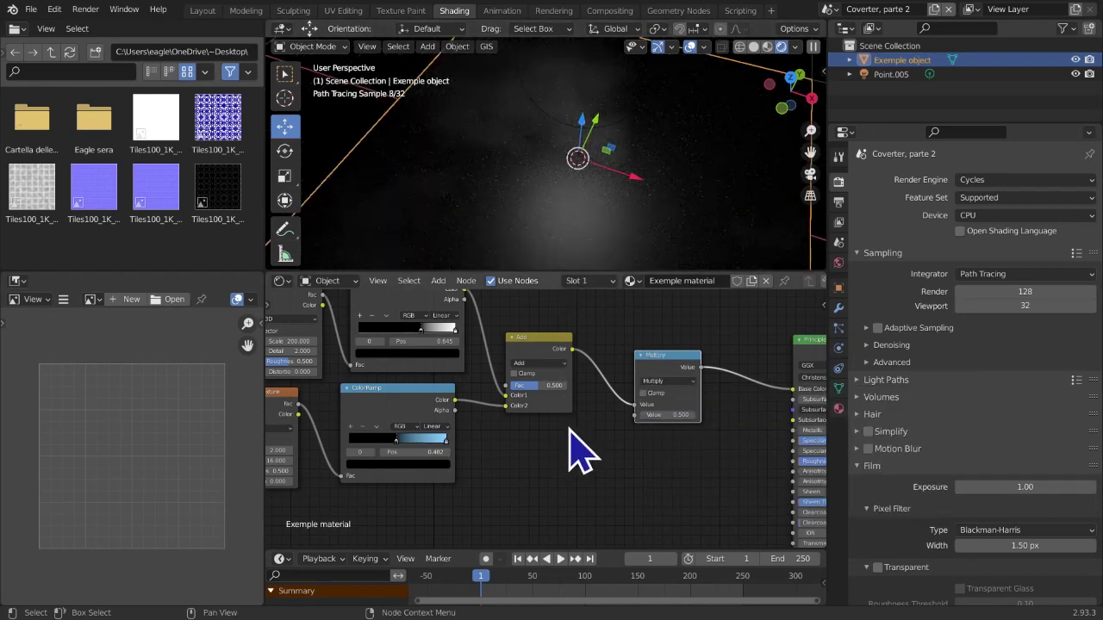
pyautogui.moveTo(570, 429); pyautogui.dragTo(565, 436, button='middle')
pyautogui.moveTo(536, 393); pyautogui.dragTo(565, 395)
pyautogui.moveTo(567, 443); pyautogui.dragTo(572, 443, button='middle')
pyautogui.scroll(-2, 578, 247)
pyautogui.moveTo(560, 379); pyautogui.dragTo(637, 401, button='middle')
pyautogui.hotkey('shift', 'a')
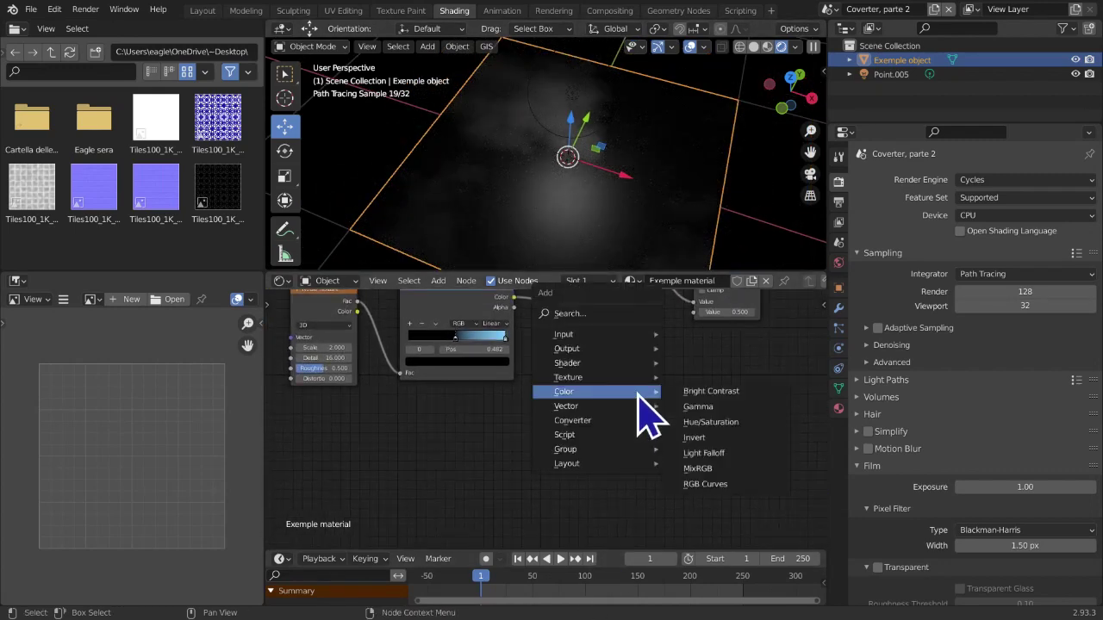
# Add a Gradient Texture node, preview it on the plane, and set it to Spherical
pyautogui.moveTo(601, 382)
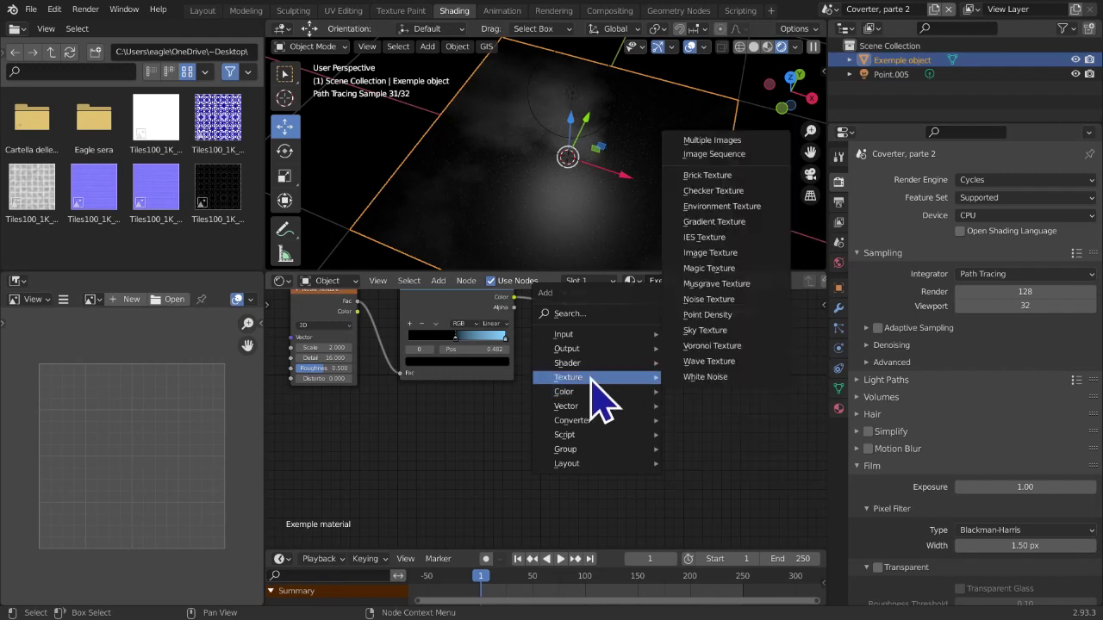
pyautogui.click(724, 222)
pyautogui.click(529, 403)
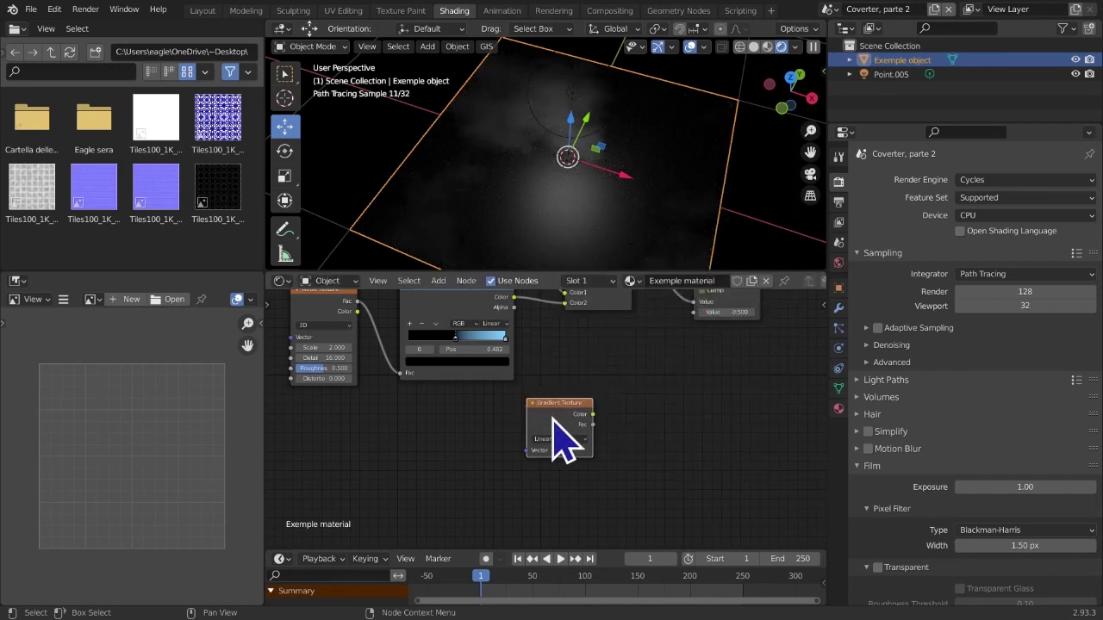
pyautogui.keyDown('ctrl'); pyautogui.keyDown('shift'); pyautogui.click(552, 415); pyautogui.keyUp('shift'); pyautogui.keyUp('ctrl')
pyautogui.scroll(-2, 565, 426)
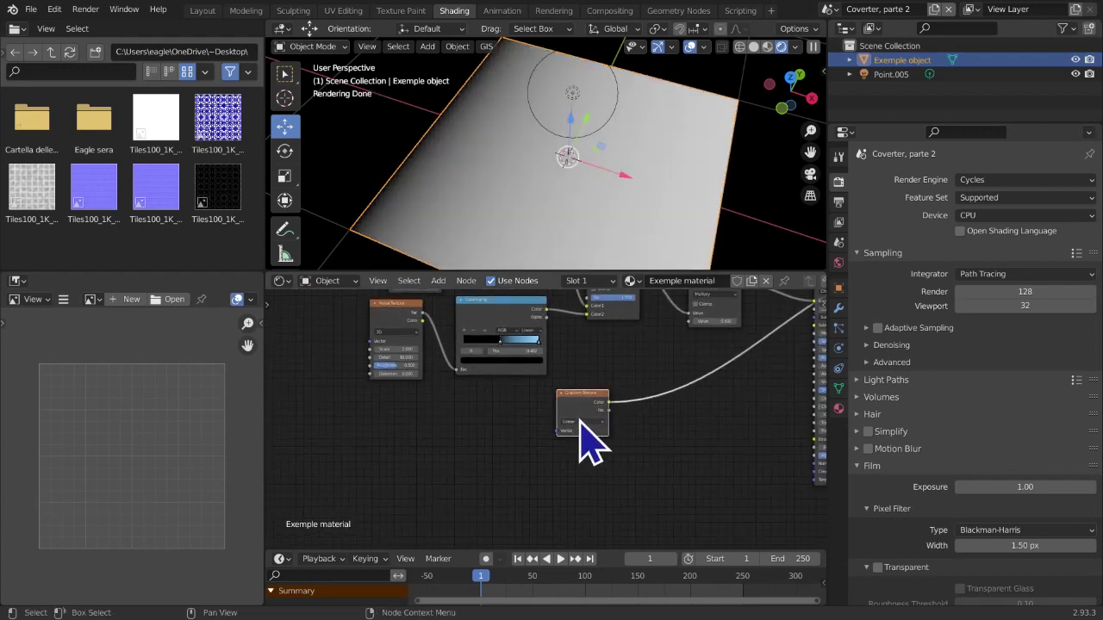
pyautogui.click(578, 464)
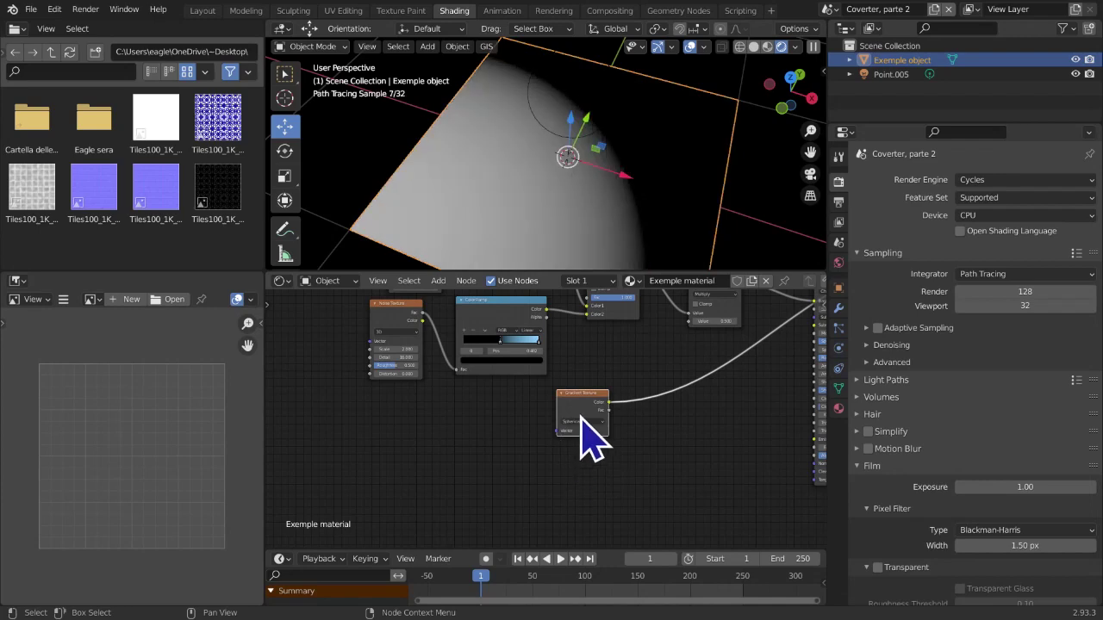
# Add Texture Coordinate and Mapping nodes with Ctrl+T and link Object to Mapping's Vector
pyautogui.hotkey('ctrl', 't')
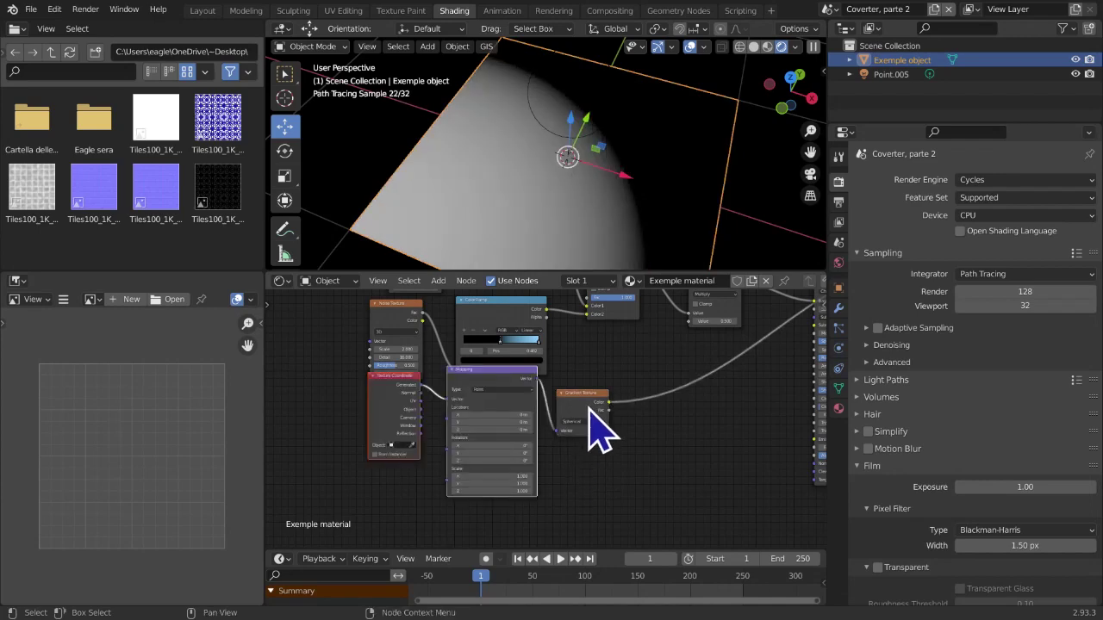
pyautogui.moveTo(594, 428); pyautogui.dragTo(738, 443, button='middle')
pyautogui.scroll(2, 517, 512)
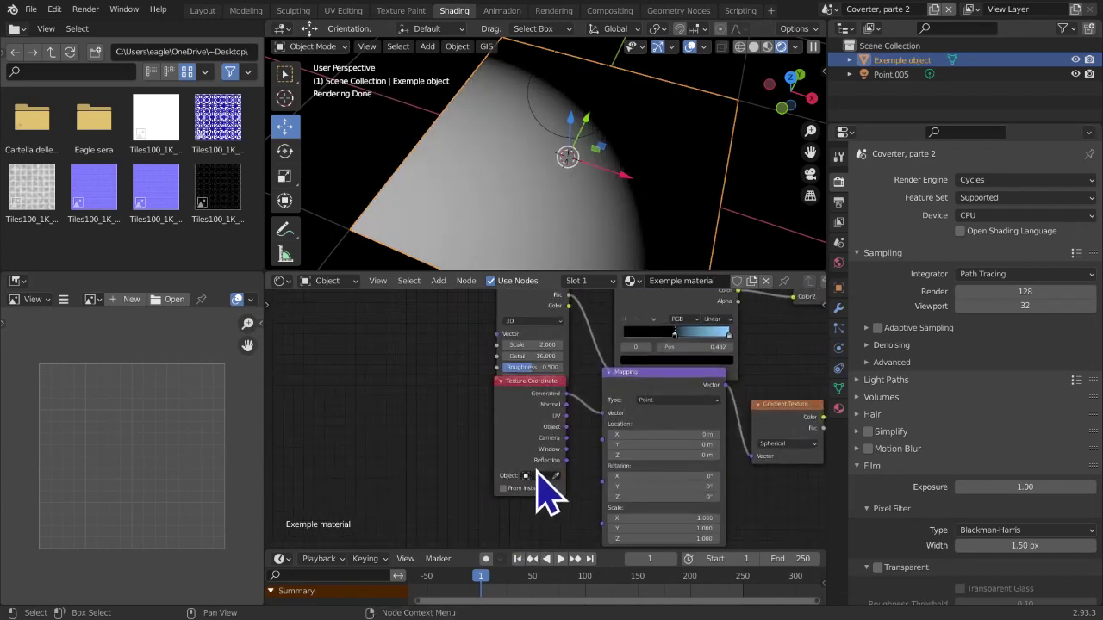
pyautogui.scroll(4, 508, 493)
pyautogui.moveTo(458, 458); pyautogui.dragTo(477, 467)
pyautogui.moveTo(531, 430); pyautogui.dragTo(532, 430)
pyautogui.scroll(-5, 543, 440)
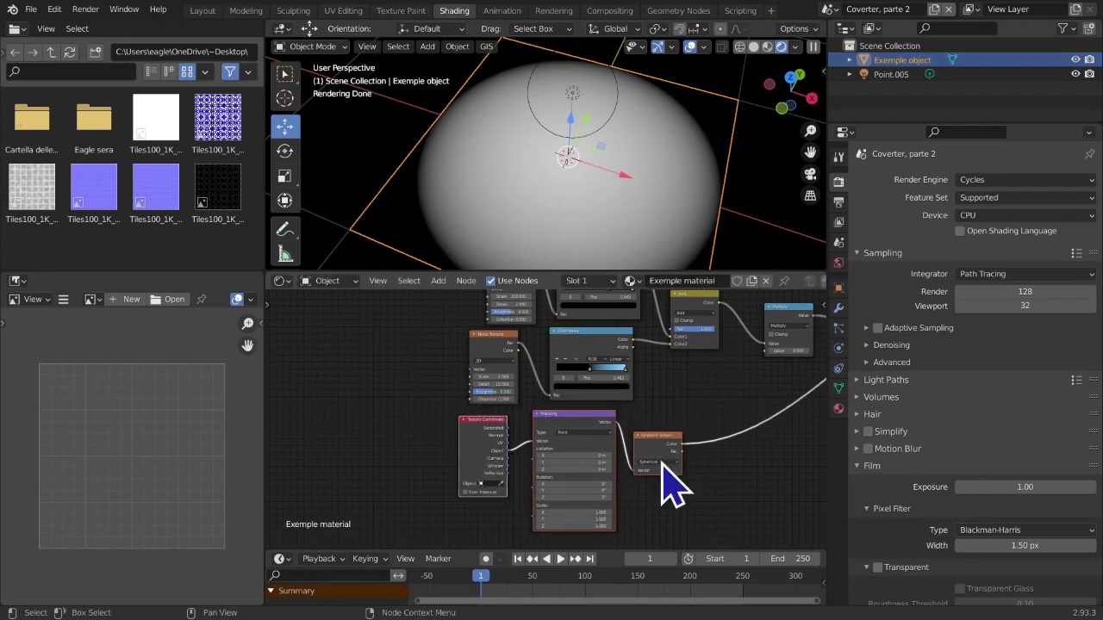
pyautogui.moveTo(664, 475); pyautogui.dragTo(445, 474, button='middle')
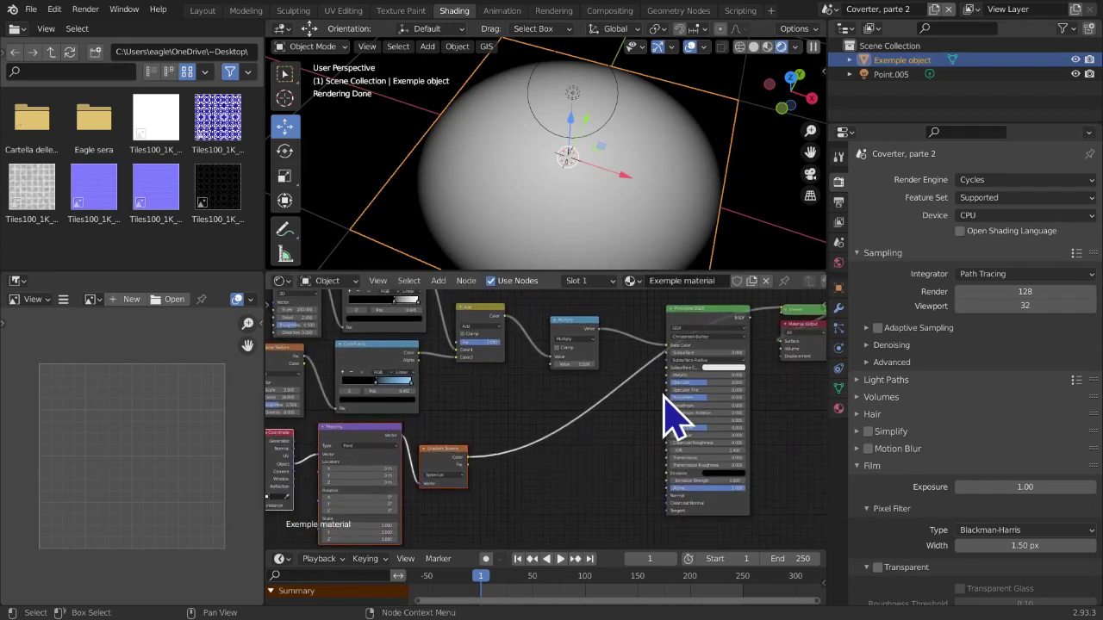
# Restore the Principled BSDF output and link the gradient to Multiply's second Value
pyautogui.keyDown('ctrl'); pyautogui.keyDown('shift'); pyautogui.click(718, 328); pyautogui.keyUp('shift'); pyautogui.keyUp('ctrl')
pyautogui.moveTo(567, 421); pyautogui.dragTo(661, 437, button='middle')
pyautogui.scroll(6, 627, 444)
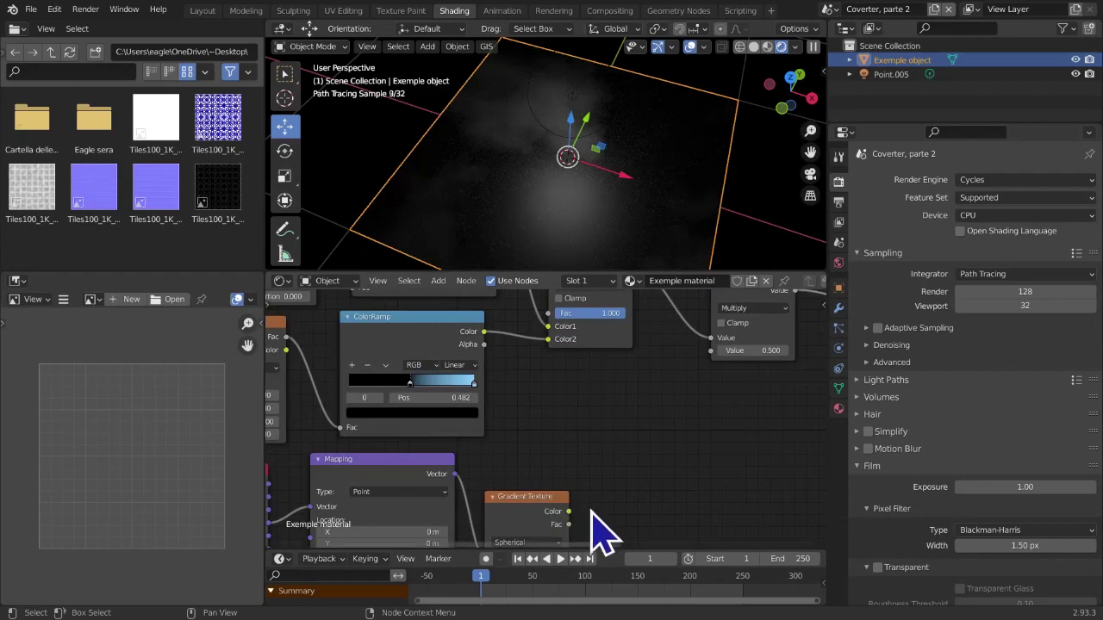
pyautogui.moveTo(570, 511); pyautogui.dragTo(711, 350)
# Preview the Add and Multiply outputs on the plane and switch to Top view
pyautogui.moveTo(702, 354); pyautogui.dragTo(475, 431, button='middle')
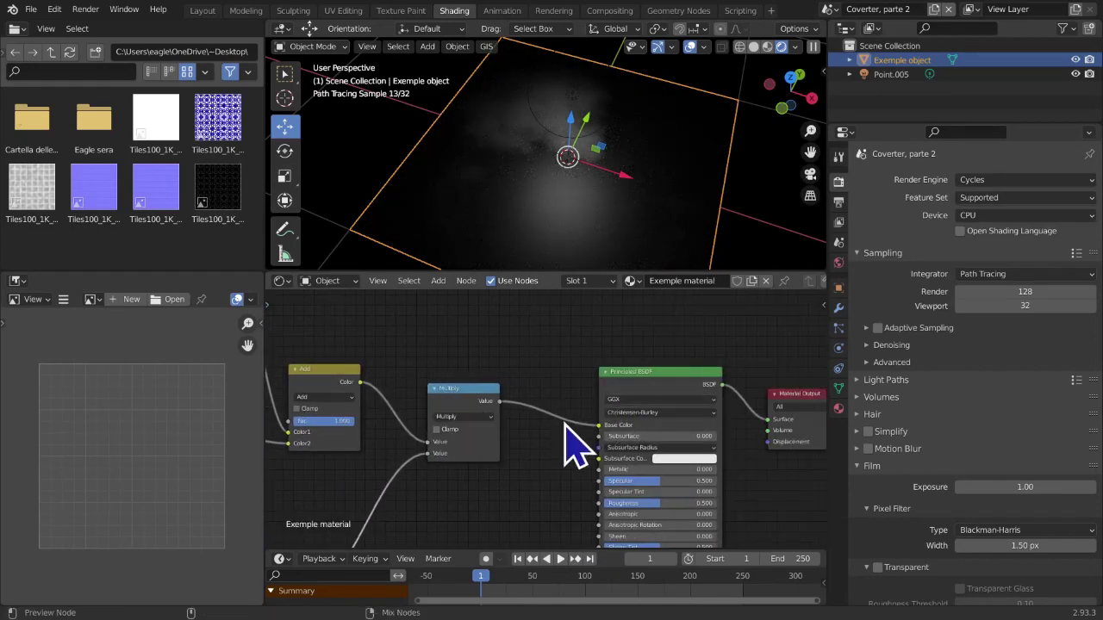
pyautogui.moveTo(549, 413); pyautogui.dragTo(642, 417, button='middle')
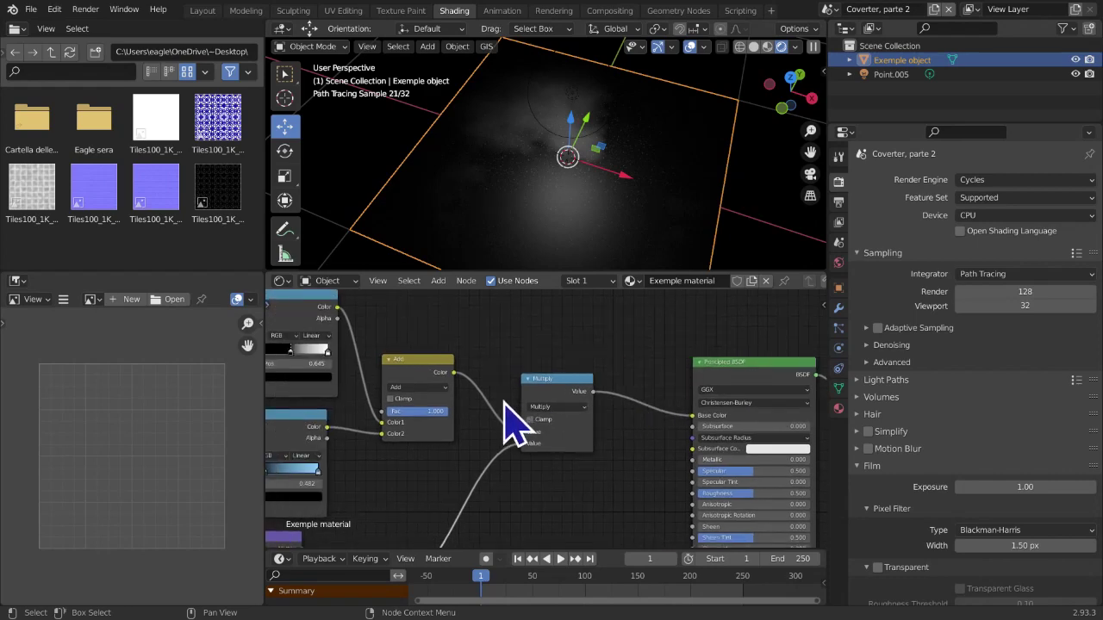
pyautogui.keyDown('ctrl'); pyautogui.keyDown('shift'); pyautogui.click(428, 379); pyautogui.keyUp('shift'); pyautogui.keyUp('ctrl')
pyautogui.scroll(-3, 463, 413)
pyautogui.scroll(1, 542, 439)
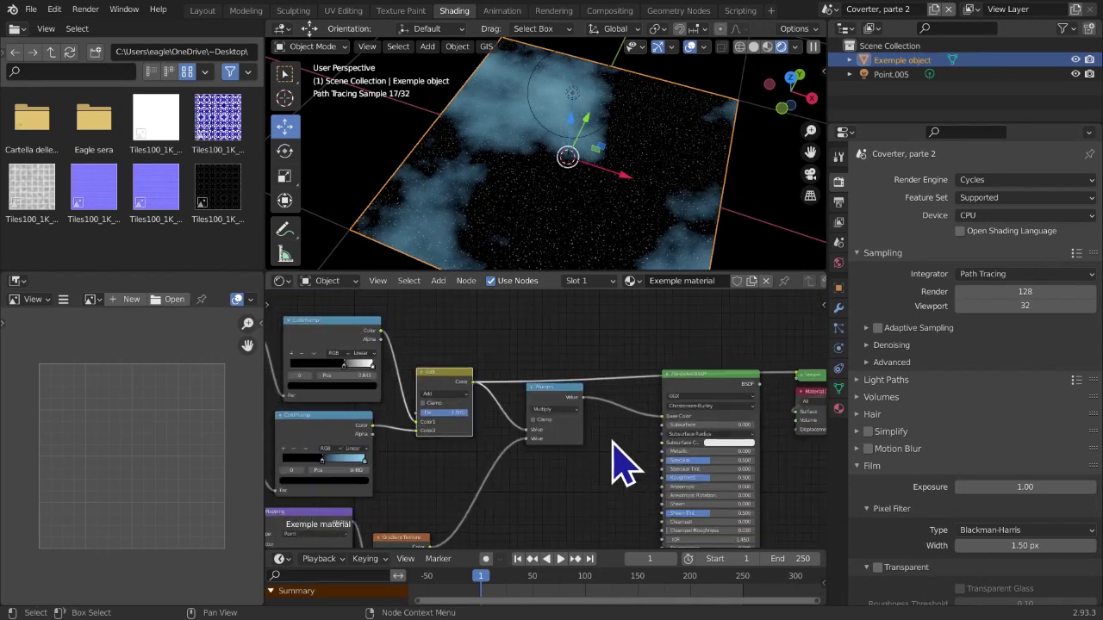
pyautogui.keyDown('ctrl'); pyautogui.keyDown('shift'); pyautogui.click(564, 412); pyautogui.keyUp('shift'); pyautogui.keyUp('ctrl')
pyautogui.moveTo(566, 422); pyautogui.dragTo(603, 404, button='middle')
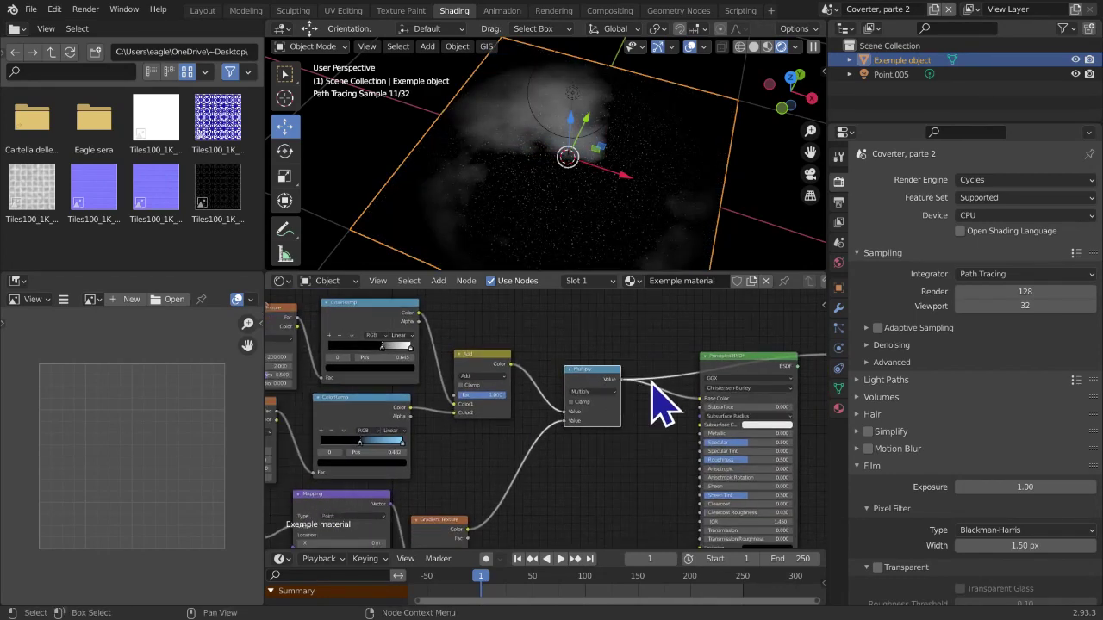
pyautogui.click(789, 79)
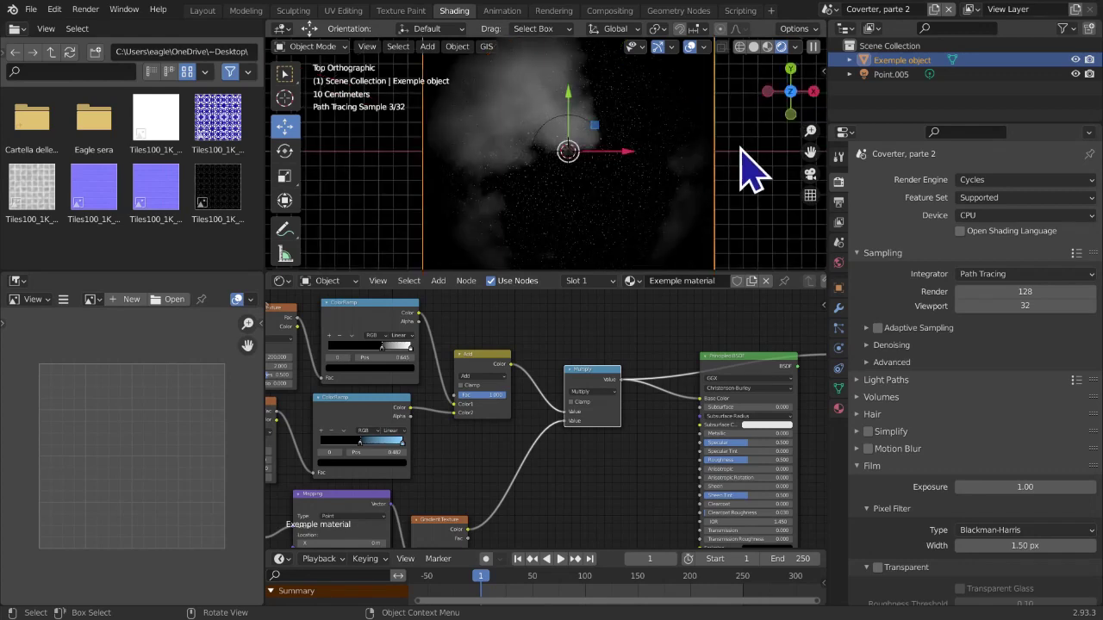
pyautogui.scroll(-6, 707, 220)
pyautogui.scroll(5, 592, 263)
# Nudge the Add node up and right to tidy the node tree
pyautogui.click(480, 381)
pyautogui.press('g')
pyautogui.moveTo(460, 361); pyautogui.dragTo(473, 353)
pyautogui.moveTo(591, 463)
pyautogui.mouseDown(button='middle')
pyautogui.moveTo(690, 360)
pyautogui.moveTo(574, 451)
pyautogui.mouseUp(button='middle')
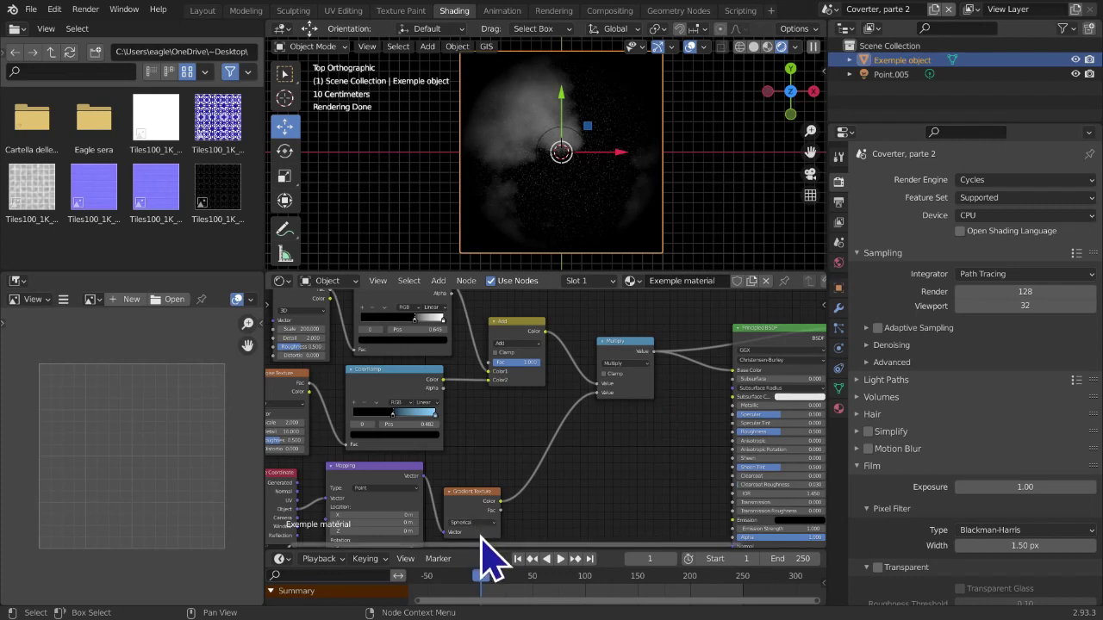
pyautogui.scroll(-2, 534, 528)
pyautogui.moveTo(534, 502); pyautogui.dragTo(335, 468)
pyautogui.click(574, 471)
pyautogui.scroll(1, 569, 474)
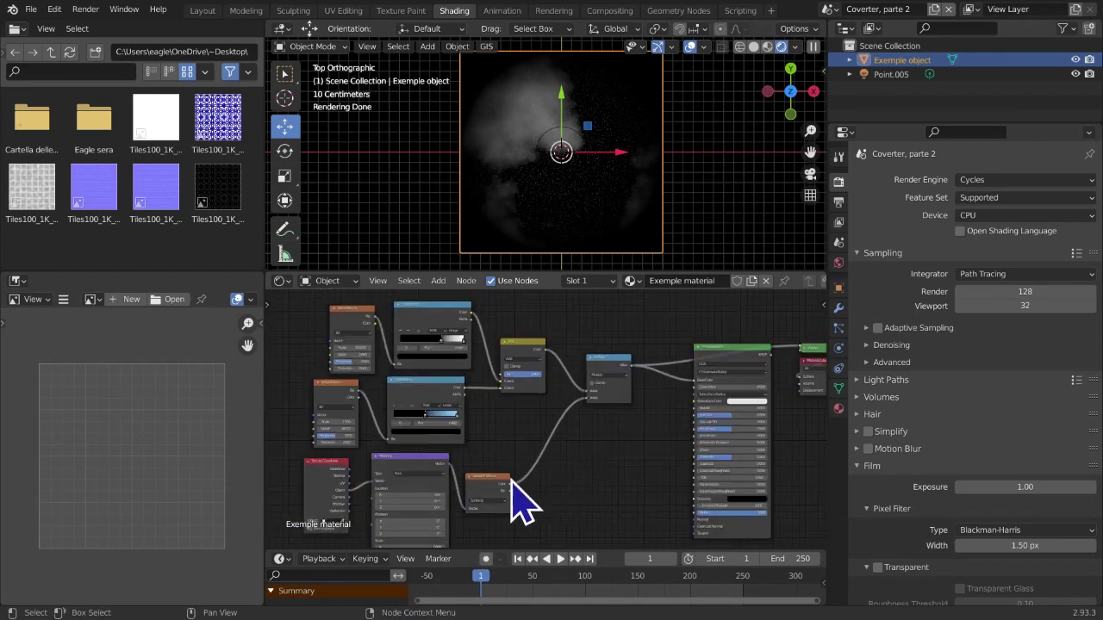
# Preview the spherical gradient on the plane, then return to the Principled BSDF output
pyautogui.keyDown('ctrl'); pyautogui.keyDown('shift'); pyautogui.click(486, 486); pyautogui.keyUp('shift'); pyautogui.keyUp('ctrl')
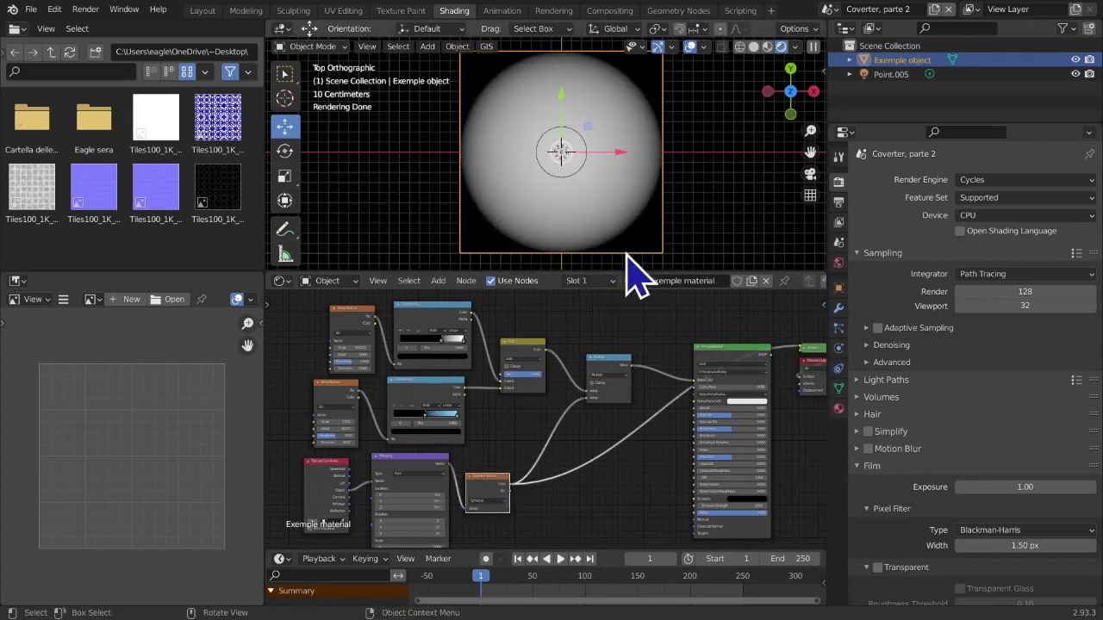
pyautogui.keyDown('ctrl'); pyautogui.keyDown('shift'); pyautogui.click(728, 370); pyautogui.keyUp('shift'); pyautogui.keyUp('ctrl')
pyautogui.scroll(1, 607, 478)
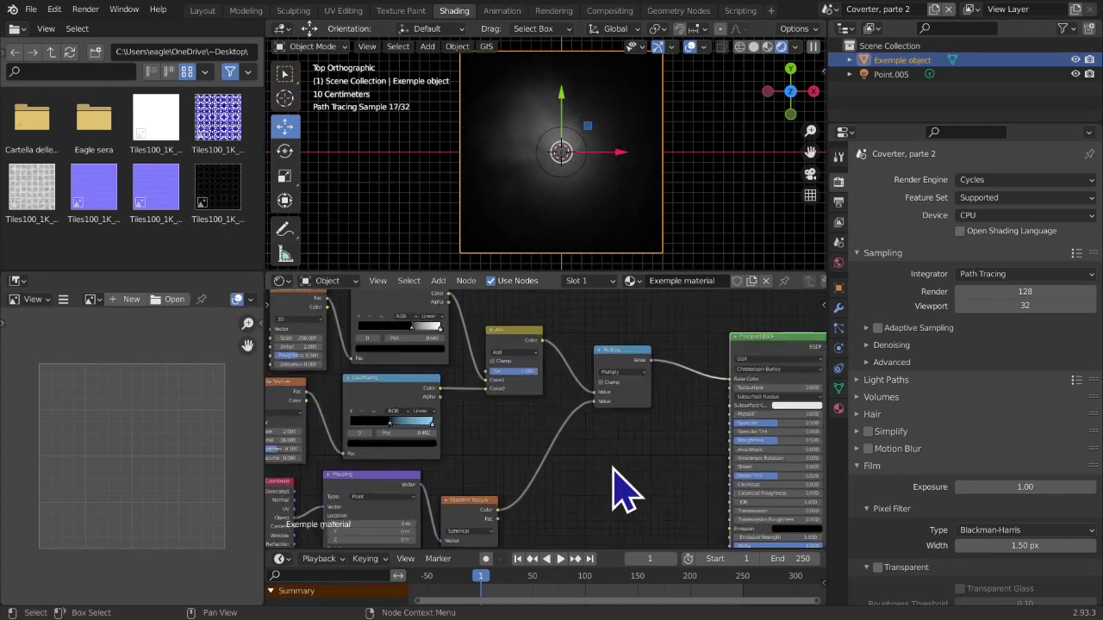
pyautogui.moveTo(621, 460); pyautogui.dragTo(601, 493, button='middle')
pyautogui.scroll(2, 552, 155)
pyautogui.scroll(-1, 488, 500)
pyautogui.moveTo(492, 480); pyautogui.dragTo(536, 379, button='middle')
# Browse the materials list and move the Multiply node slightly up
pyautogui.click(630, 281)
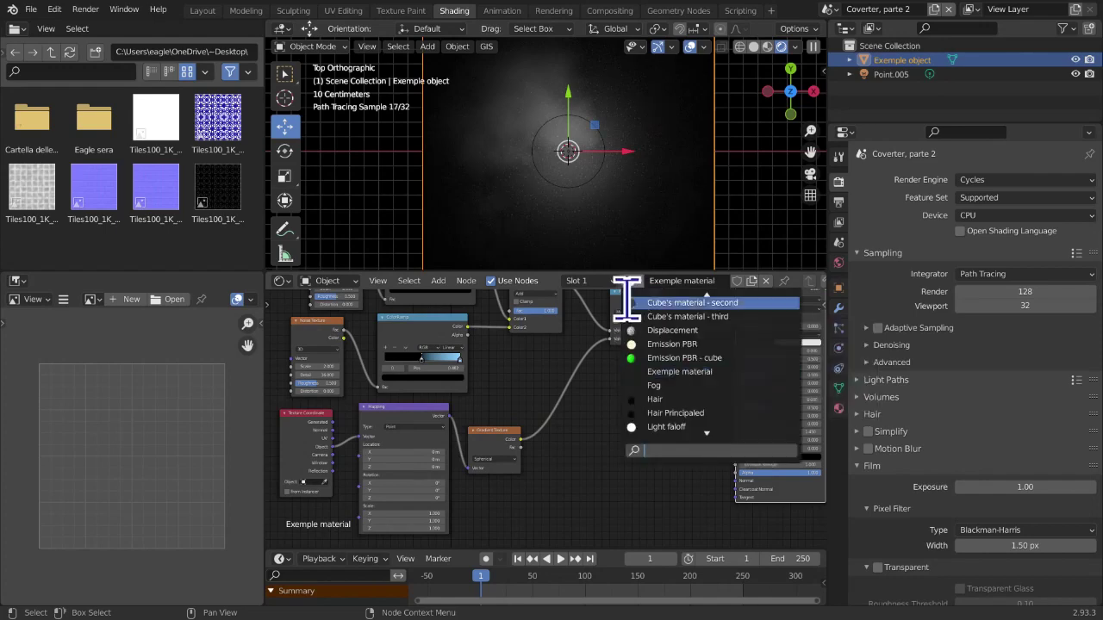
pyautogui.moveTo(605, 328); pyautogui.dragTo(604, 346, button='middle')
pyautogui.click(635, 320)
pyautogui.scroll(3, 561, 426)
pyautogui.moveTo(600, 440); pyautogui.dragTo(566, 422, button='middle')
pyautogui.scroll(-1, 564, 421)
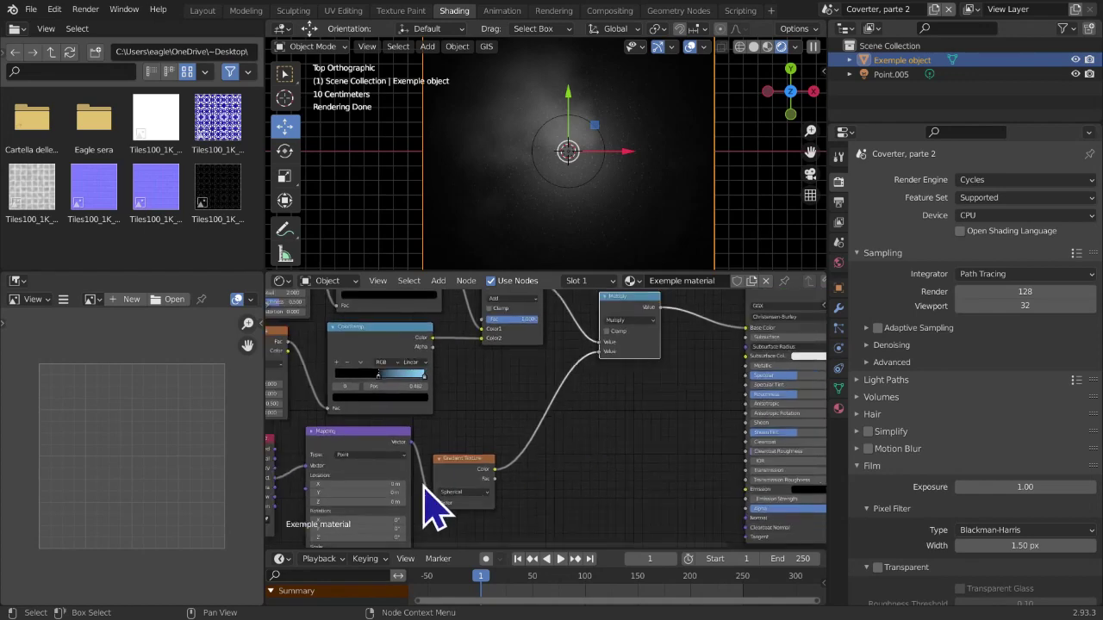
pyautogui.click(455, 471)
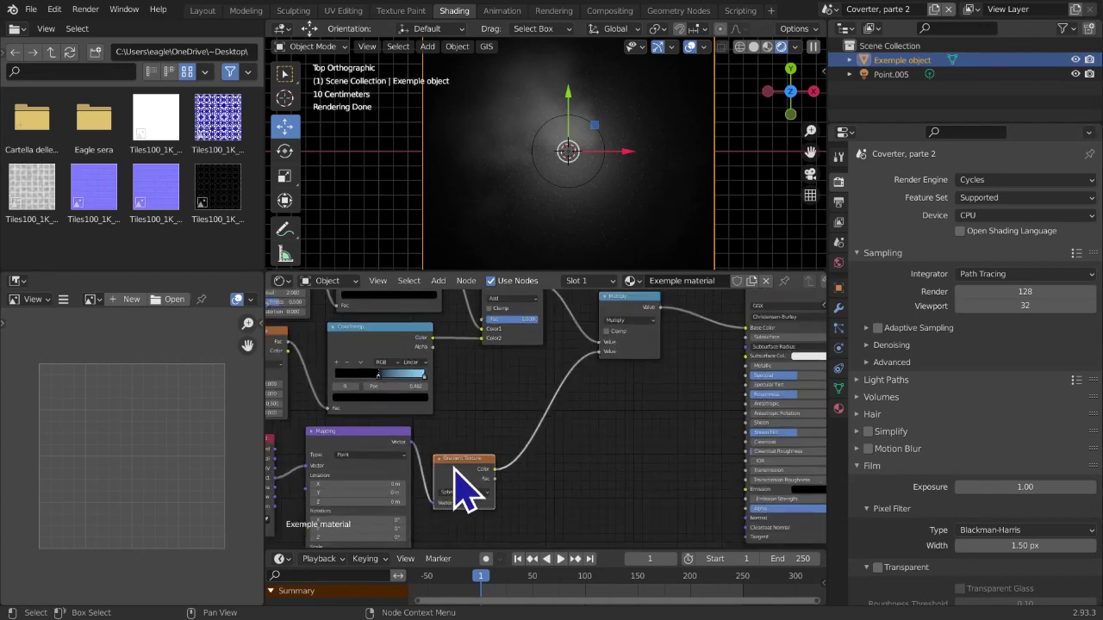
pyautogui.moveTo(629, 430); pyautogui.dragTo(521, 524, button='middle')
pyautogui.scroll(4, 548, 419)
pyautogui.moveTo(534, 395); pyautogui.dragTo(693, 394, button='middle')
pyautogui.moveTo(645, 377)
pyautogui.mouseDown()
pyautogui.moveTo(649, 362)
pyautogui.moveTo(630, 376)
pyautogui.mouseUp()
# Add a Separate HSV node above the tree with a Combine HSV node beside it
pyautogui.moveTo(695, 337)
pyautogui.mouseDown(button='middle')
pyautogui.moveTo(738, 353)
pyautogui.moveTo(684, 346)
pyautogui.mouseUp(button='middle')
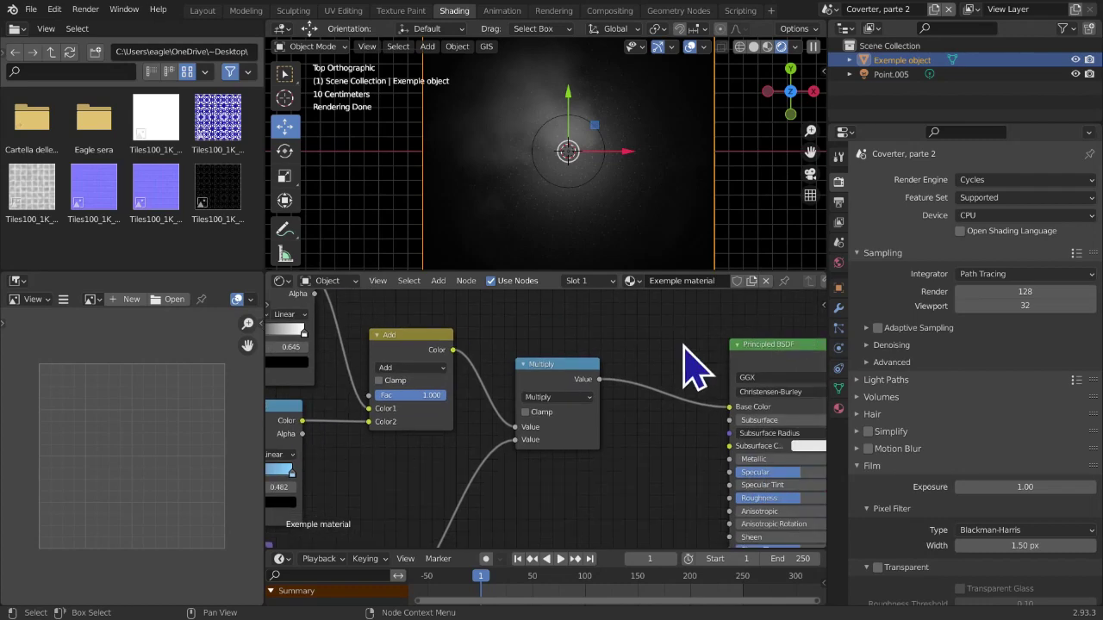
pyautogui.scroll(-2, 697, 358)
pyautogui.moveTo(677, 364); pyautogui.dragTo(704, 392, button='middle')
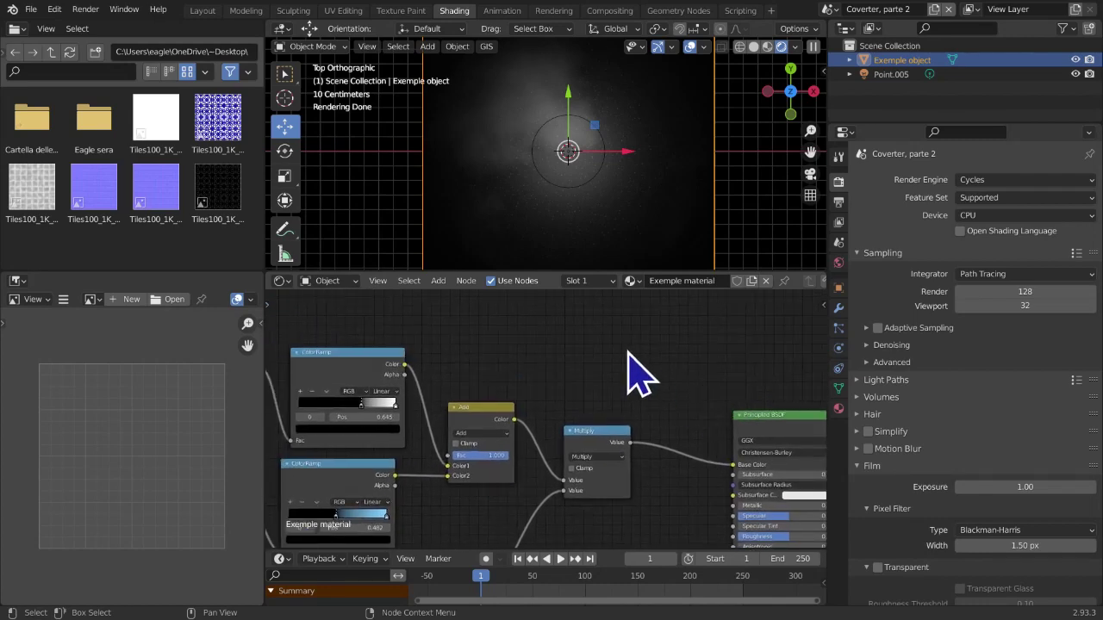
pyautogui.hotkey('shift', 'a')
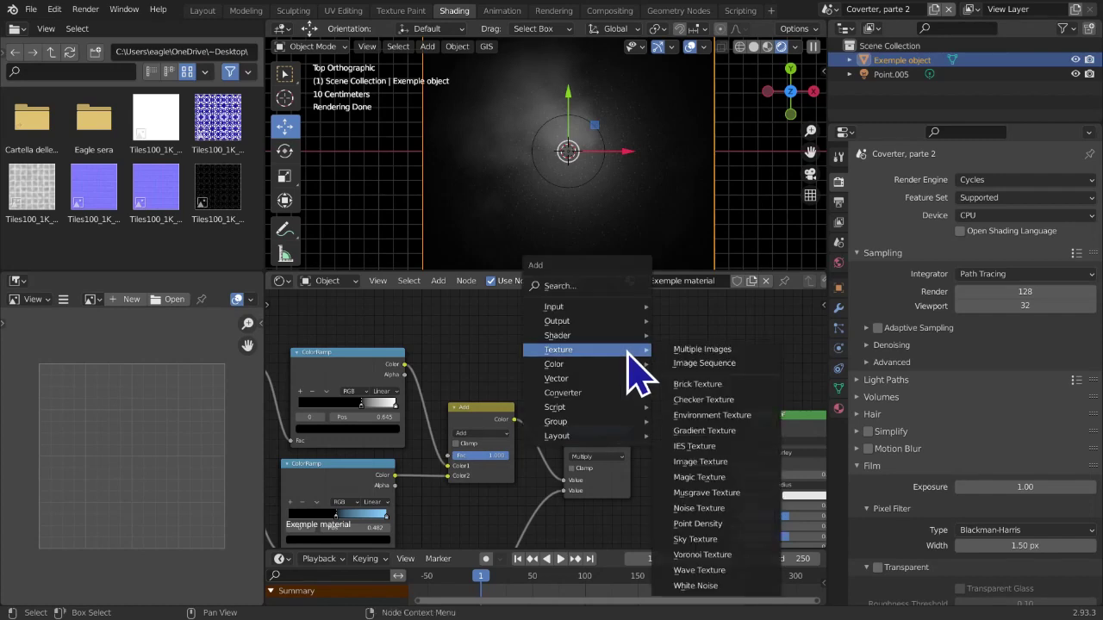
pyautogui.moveTo(601, 399)
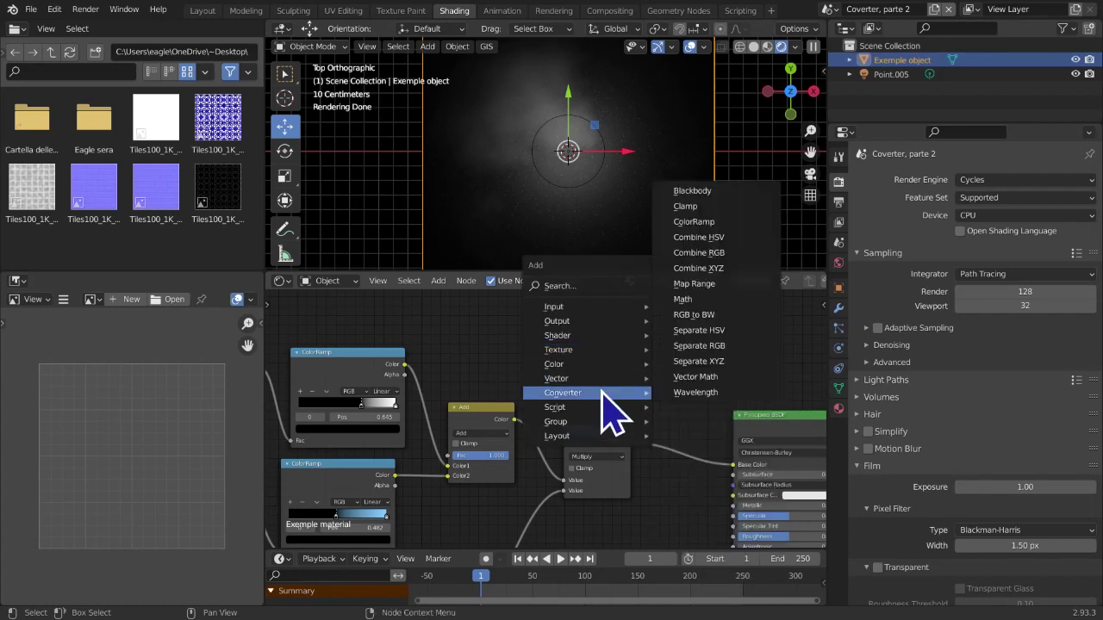
pyautogui.click(719, 330)
pyautogui.click(513, 320)
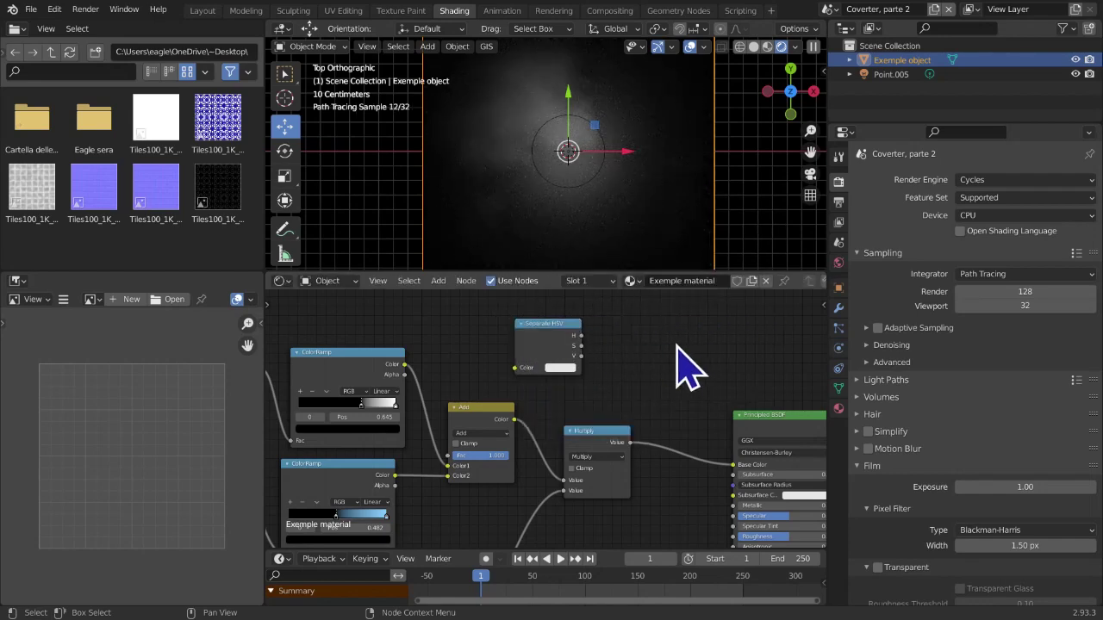
pyautogui.hotkey('shift', 'a')
pyautogui.moveTo(678, 349)
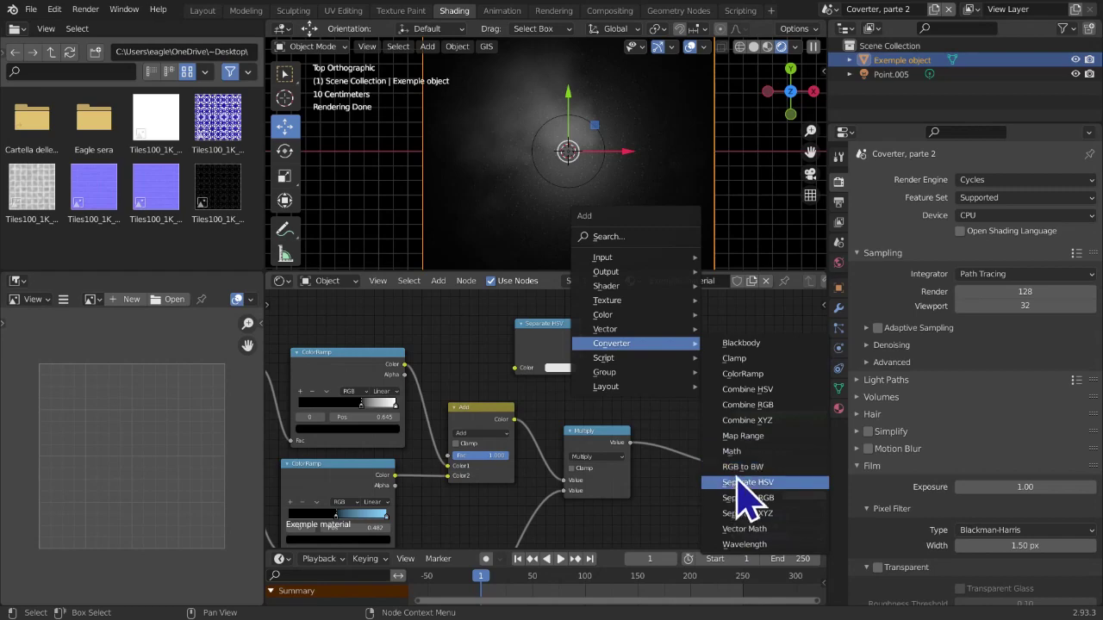
pyautogui.click(758, 390)
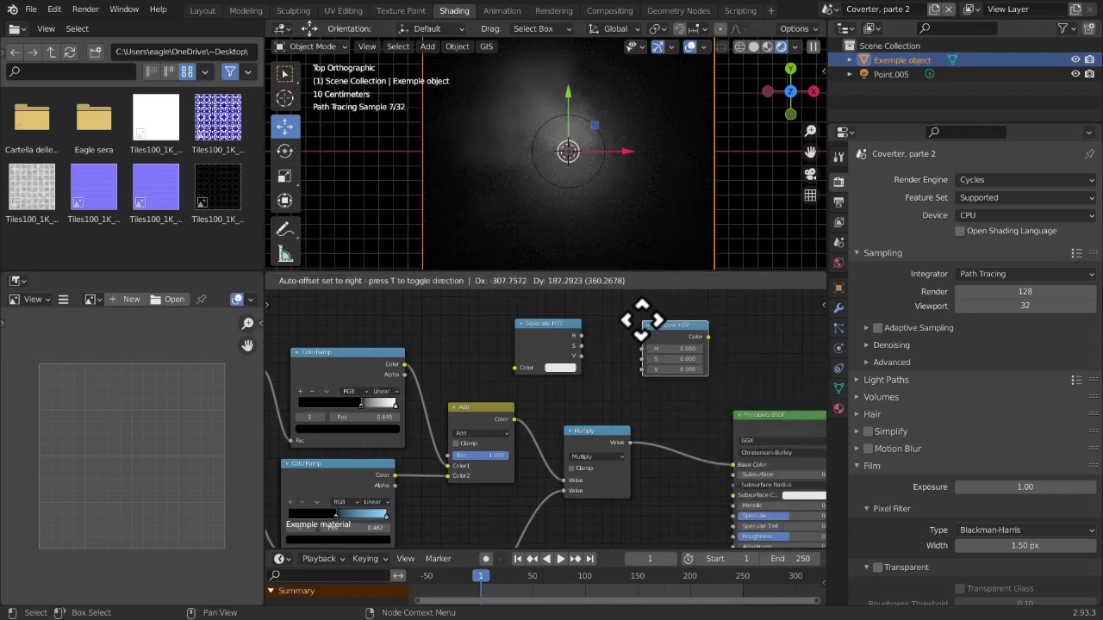
pyautogui.click(607, 316)
# Link Add into Separate HSV, its H and S into Combine HSV, and Multiply into Combine HSV
pyautogui.moveTo(515, 419); pyautogui.dragTo(628, 364)
pyautogui.moveTo(630, 415); pyautogui.dragTo(560, 372, button='middle')
pyautogui.scroll(6, 557, 379)
pyautogui.moveTo(534, 393); pyautogui.dragTo(497, 378)
pyautogui.moveTo(525, 365); pyautogui.dragTo(554, 436, button='middle')
pyautogui.scroll(1, 558, 446)
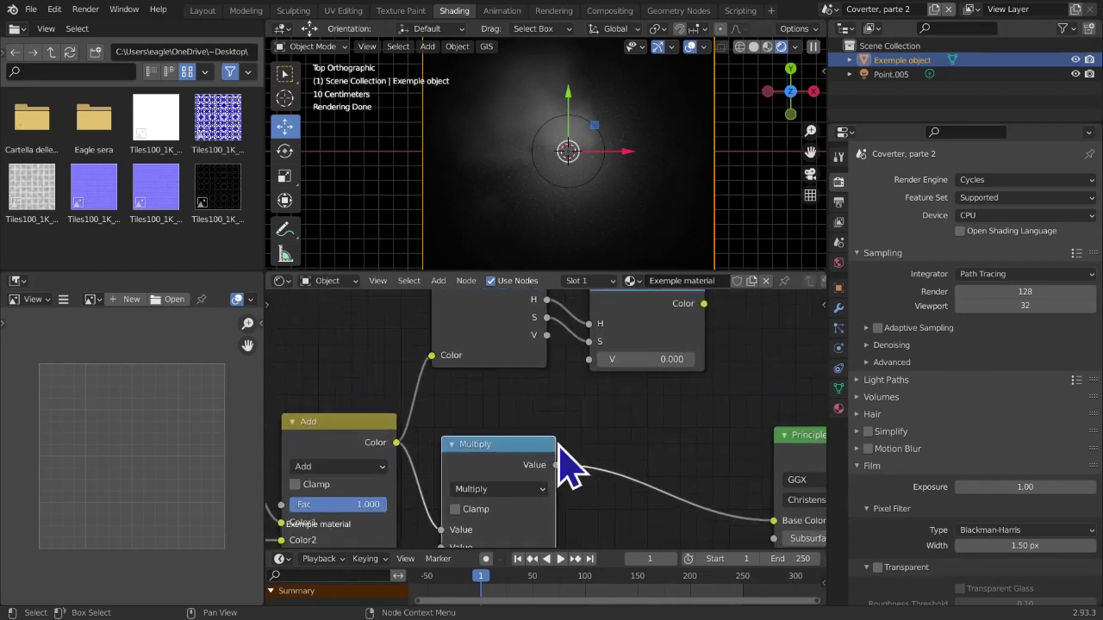
pyautogui.scroll(-7, 527, 458)
pyautogui.moveTo(517, 453); pyautogui.dragTo(499, 487, button='middle')
pyautogui.scroll(2, 503, 487)
pyautogui.scroll(-1, 508, 488)
pyautogui.moveTo(533, 482); pyautogui.dragTo(553, 416)
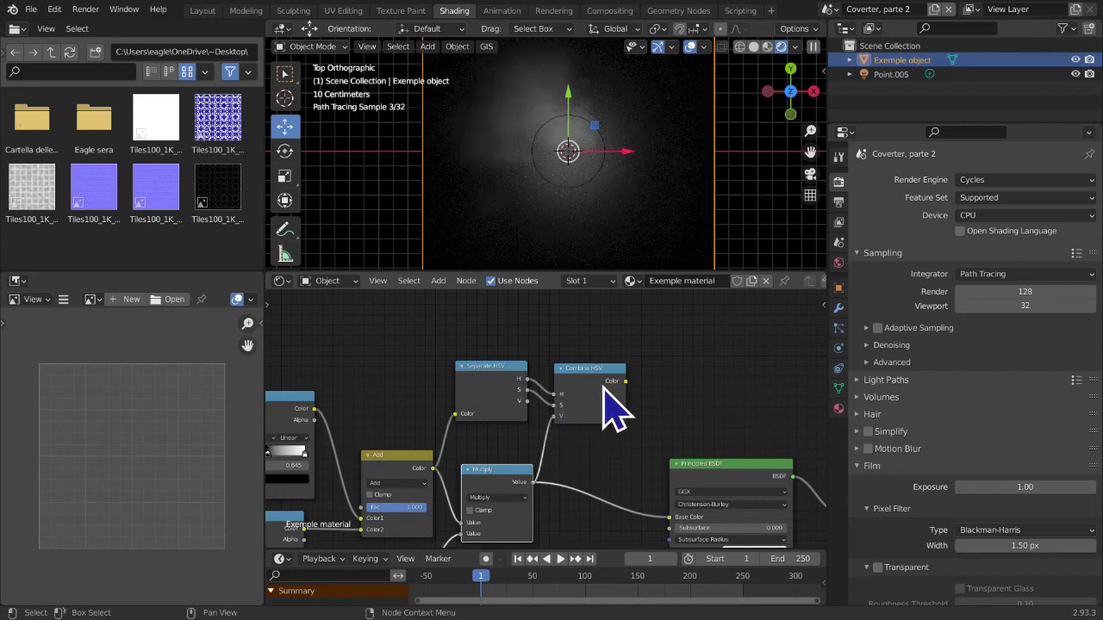
# Connect Combine HSV's Color output to the Principled BSDF Base Color
pyautogui.moveTo(627, 383); pyautogui.dragTo(669, 519)
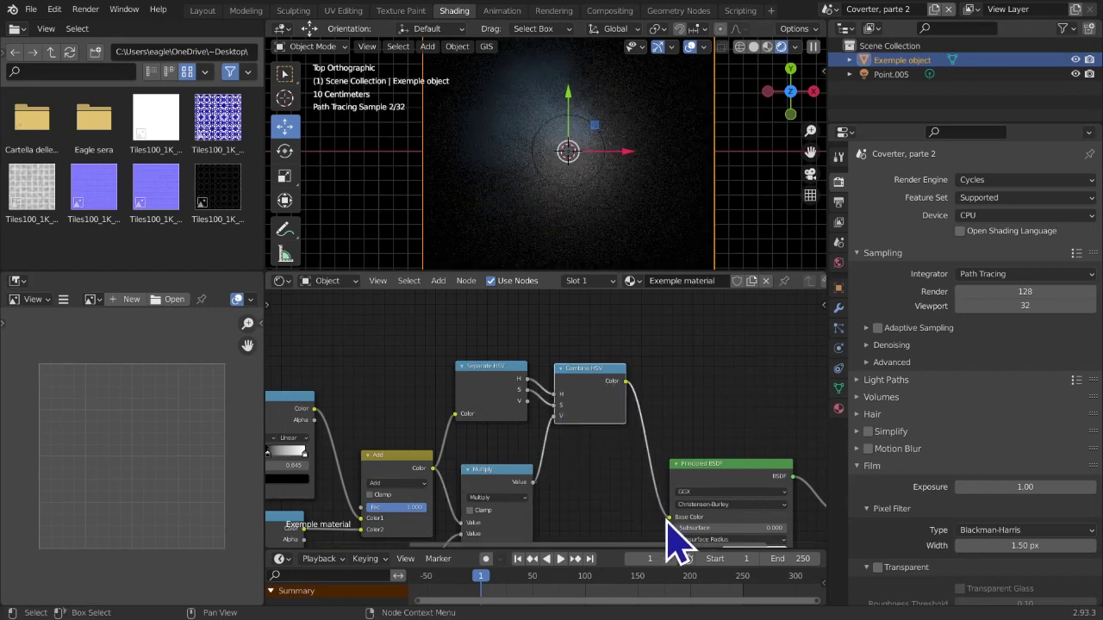
pyautogui.scroll(-3, 647, 209)
pyautogui.moveTo(647, 210); pyautogui.dragTo(653, 156, button='middle')
pyautogui.scroll(-1, 610, 435)
pyautogui.moveTo(609, 437); pyautogui.dragTo(633, 398, button='middle')
pyautogui.scroll(-1, 632, 398)
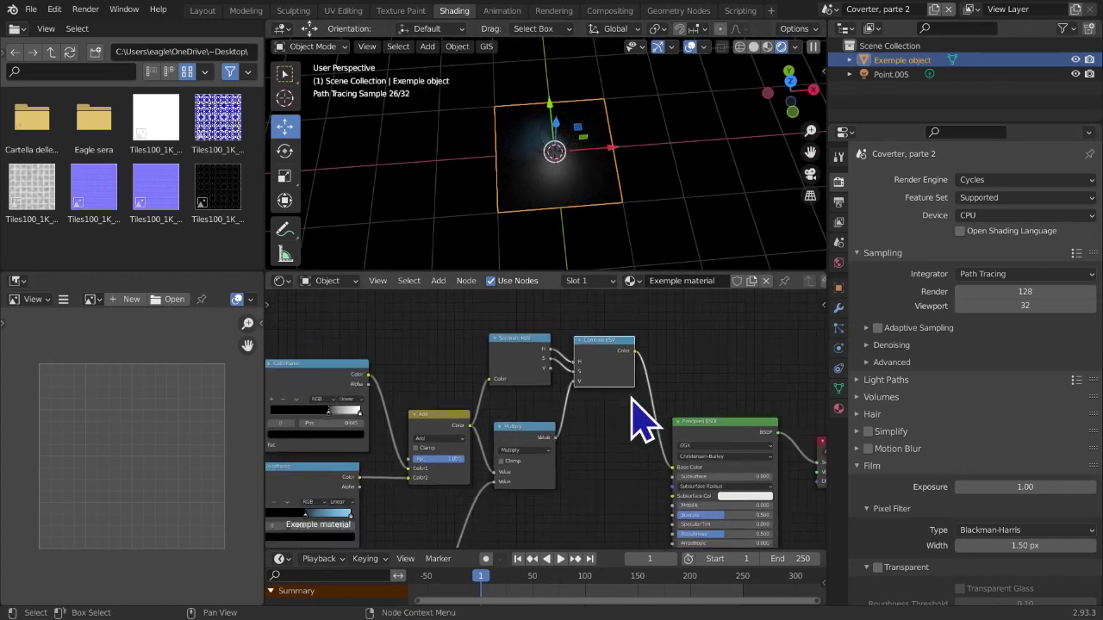
pyautogui.scroll(4, 628, 264)
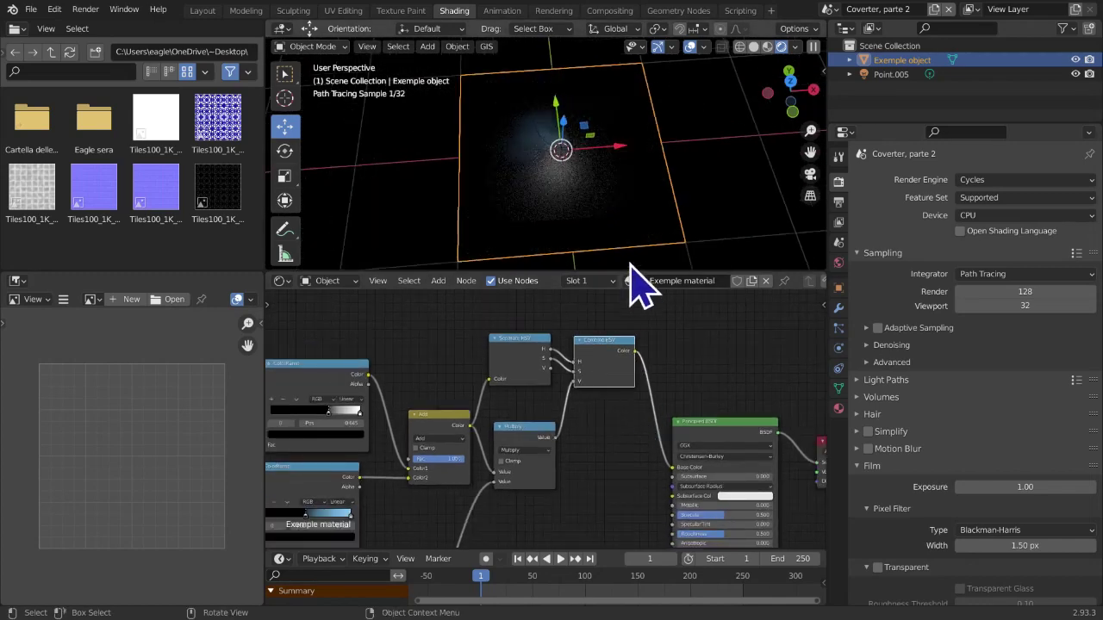
# Compare the Add node's cloud preview with the final material, then move Multiply up and right
pyautogui.keyDown('ctrl'); pyautogui.keyDown('shift'); pyautogui.click(429, 421); pyautogui.keyUp('shift'); pyautogui.keyUp('ctrl')
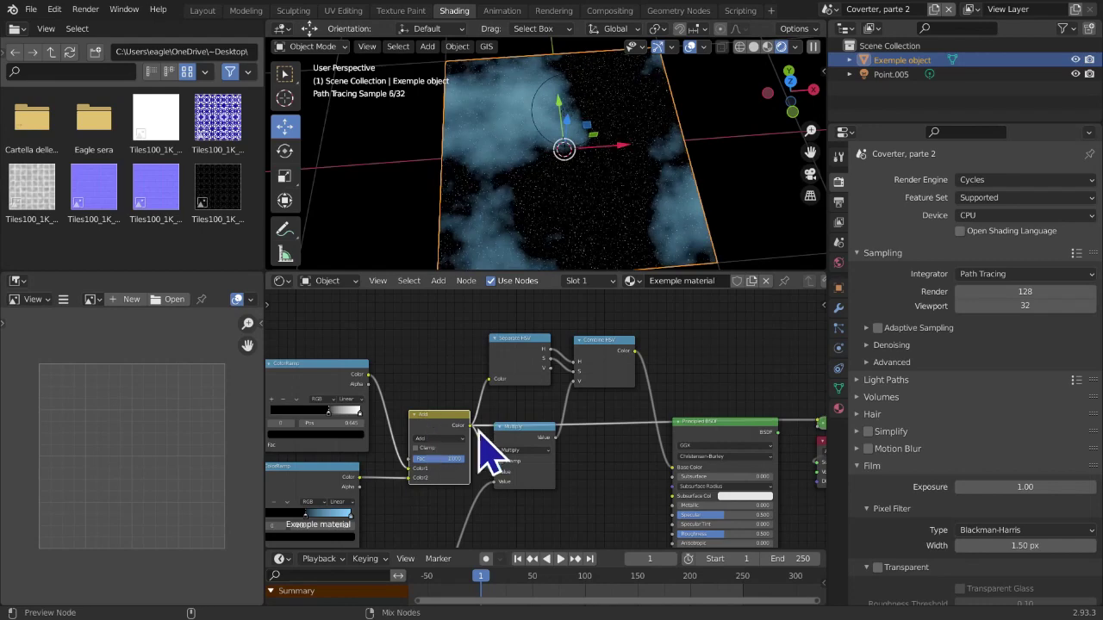
pyautogui.keyDown('ctrl'); pyautogui.keyDown('shift'); pyautogui.click(709, 422); pyautogui.keyUp('shift'); pyautogui.keyUp('ctrl')
pyautogui.keyDown('ctrl'); pyautogui.keyDown('shift'); pyautogui.click(418, 452); pyautogui.keyUp('shift'); pyautogui.keyUp('ctrl')
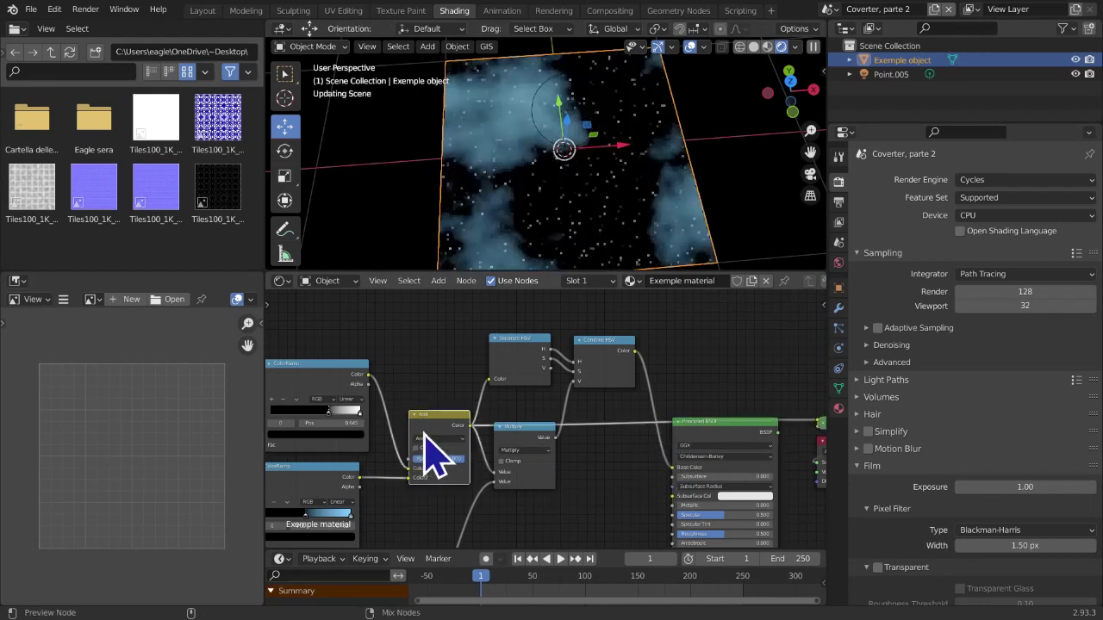
pyautogui.keyDown('ctrl'); pyautogui.keyDown('shift'); pyautogui.click(708, 451); pyautogui.keyUp('shift'); pyautogui.keyUp('ctrl')
pyautogui.moveTo(647, 426); pyautogui.dragTo(640, 431, button='middle')
pyautogui.scroll(3, 615, 414)
pyautogui.moveTo(606, 393); pyautogui.dragTo(664, 309, button='middle')
pyautogui.scroll(3, 599, 421)
pyautogui.moveTo(568, 367); pyautogui.dragTo(580, 354)
pyautogui.moveTo(632, 335); pyautogui.dragTo(542, 460, button='middle')
# Center the HSV nodes, shift Multiply left, and switch the 3D view to Top Orthographic
pyautogui.moveTo(589, 96); pyautogui.dragTo(601, 148, button='middle')
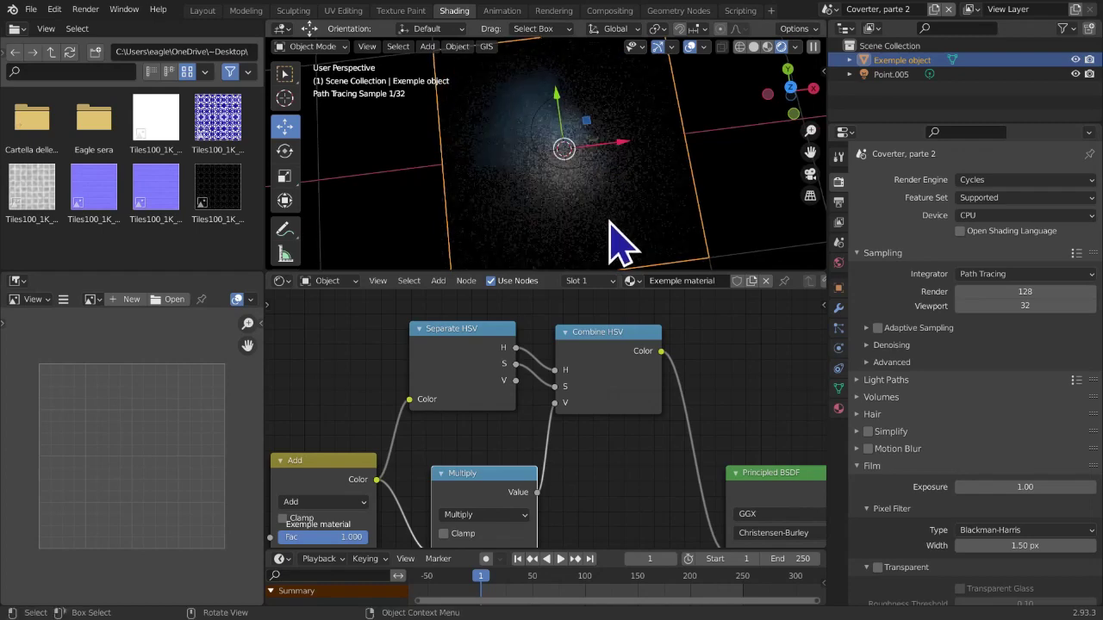
pyautogui.moveTo(682, 382); pyautogui.dragTo(647, 364, button='middle')
pyautogui.scroll(-4, 644, 379)
pyautogui.scroll(6, 567, 445)
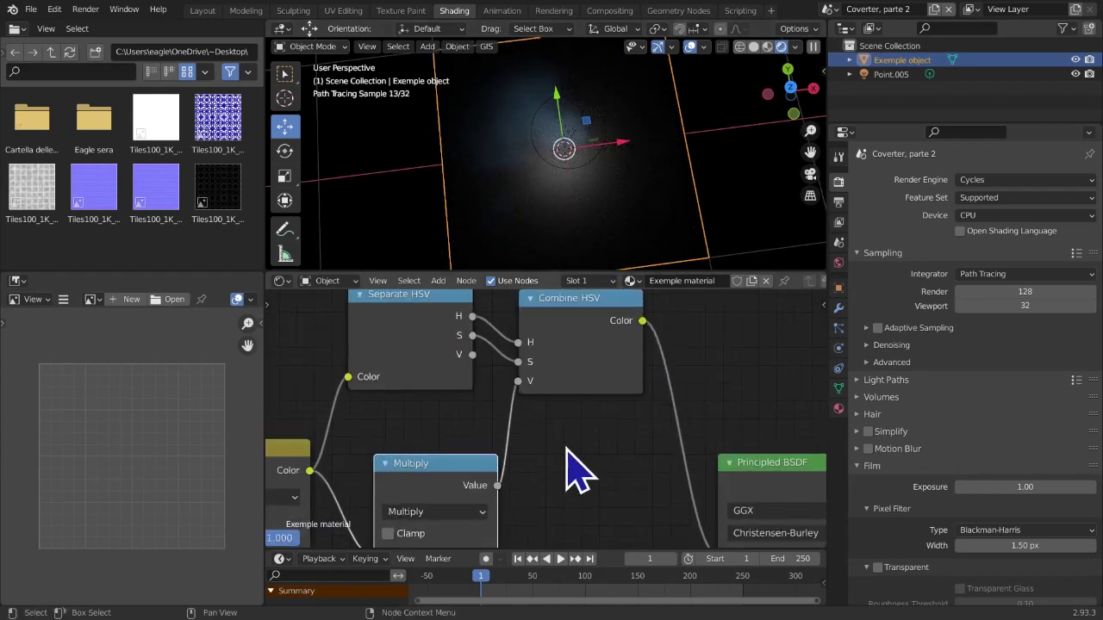
pyautogui.moveTo(573, 443); pyautogui.dragTo(601, 492, button='middle')
pyautogui.scroll(3, 584, 454)
pyautogui.moveTo(584, 453); pyautogui.dragTo(663, 344, button='middle')
pyautogui.moveTo(551, 454); pyautogui.dragTo(505, 458)
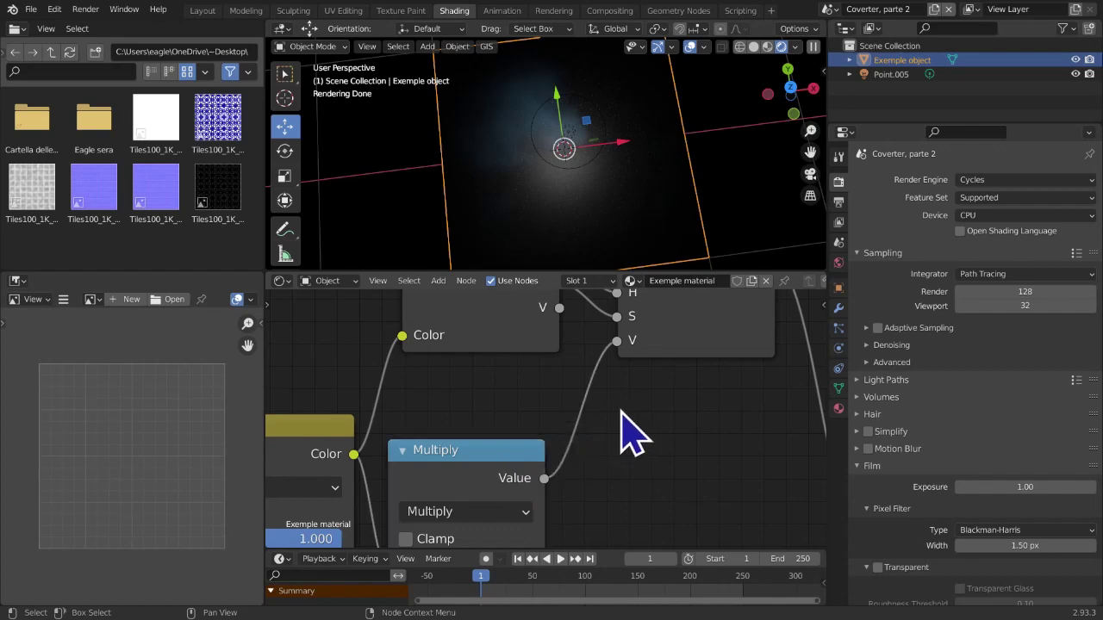
pyautogui.scroll(-2, 620, 410)
pyautogui.scroll(1, 598, 185)
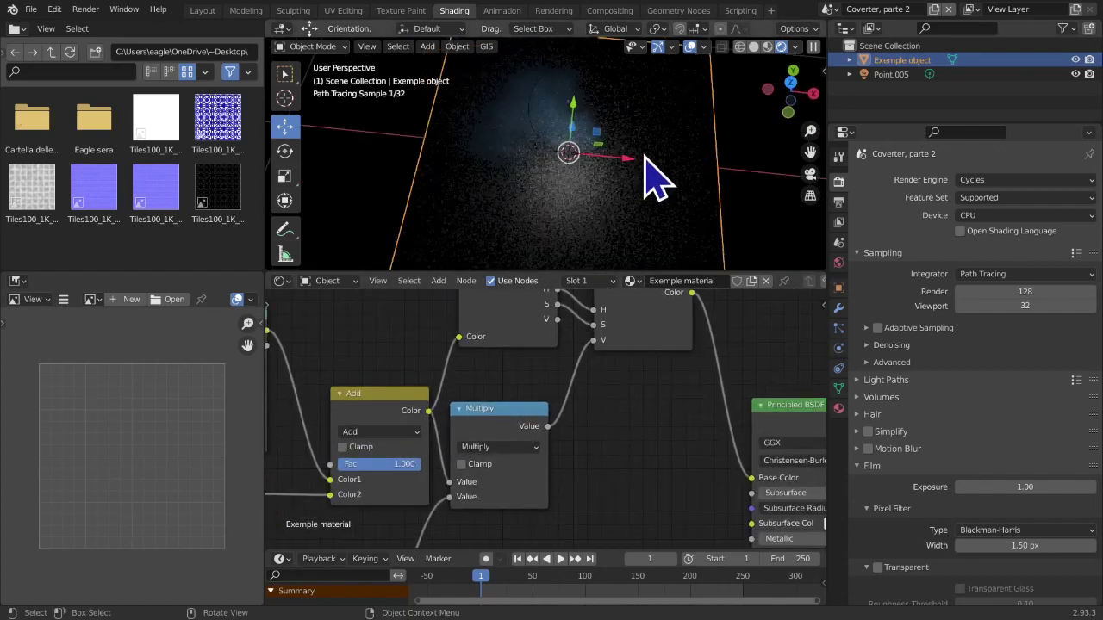
pyautogui.click(790, 84)
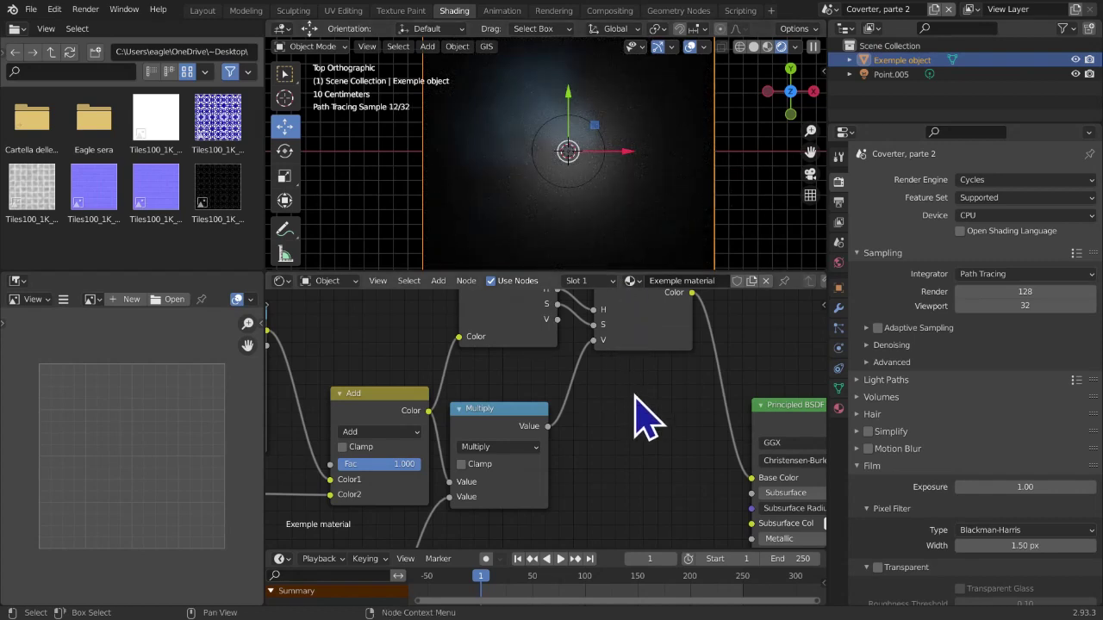
# Add a Multiply Math node on the V link and connect its output to Combine HSV's V
pyautogui.hotkey('shift', 'a')
pyautogui.moveTo(635, 396)
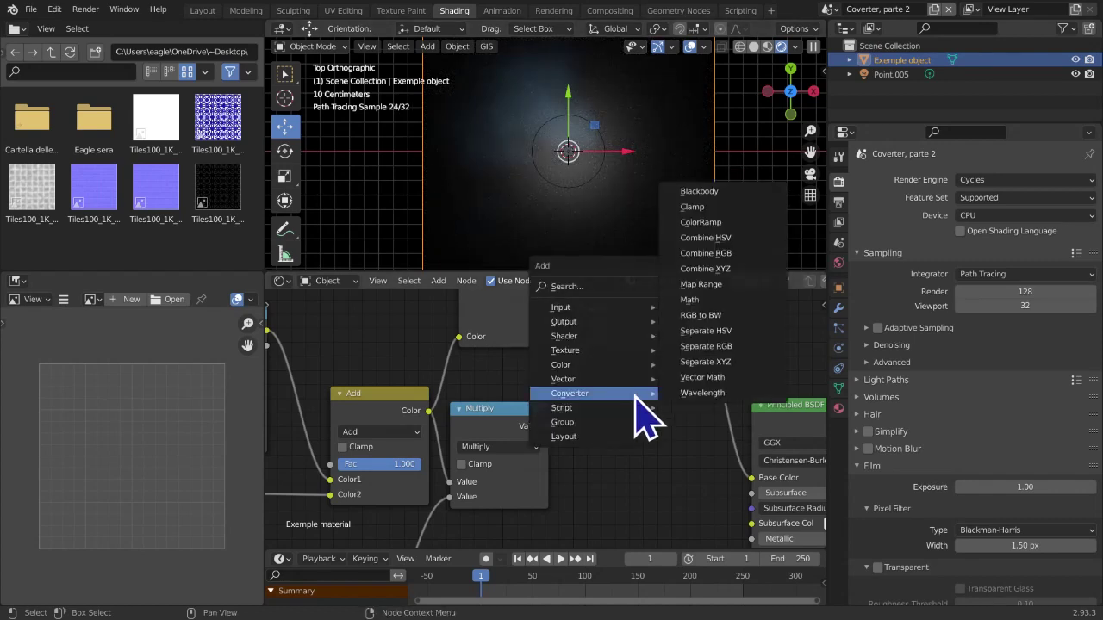
pyautogui.click(694, 300)
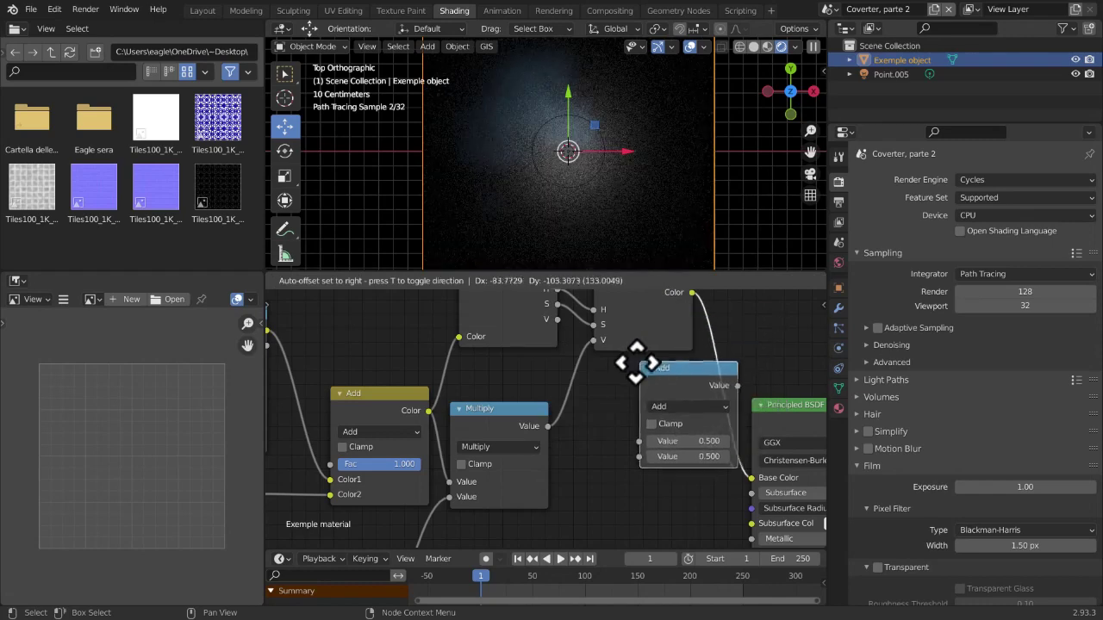
pyautogui.click(603, 369)
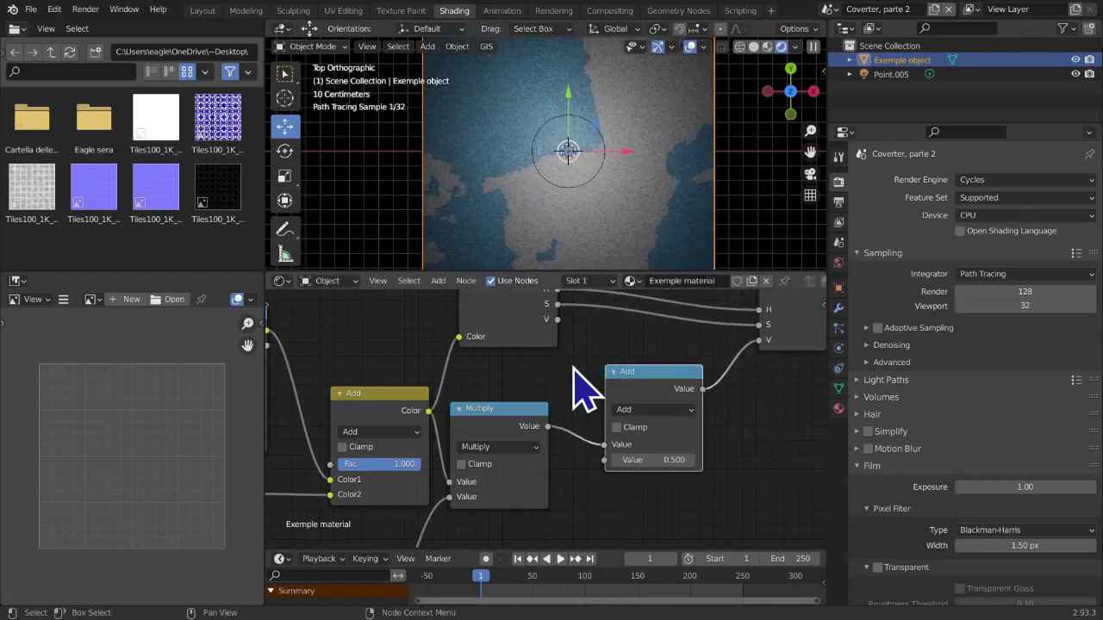
pyautogui.click(647, 412)
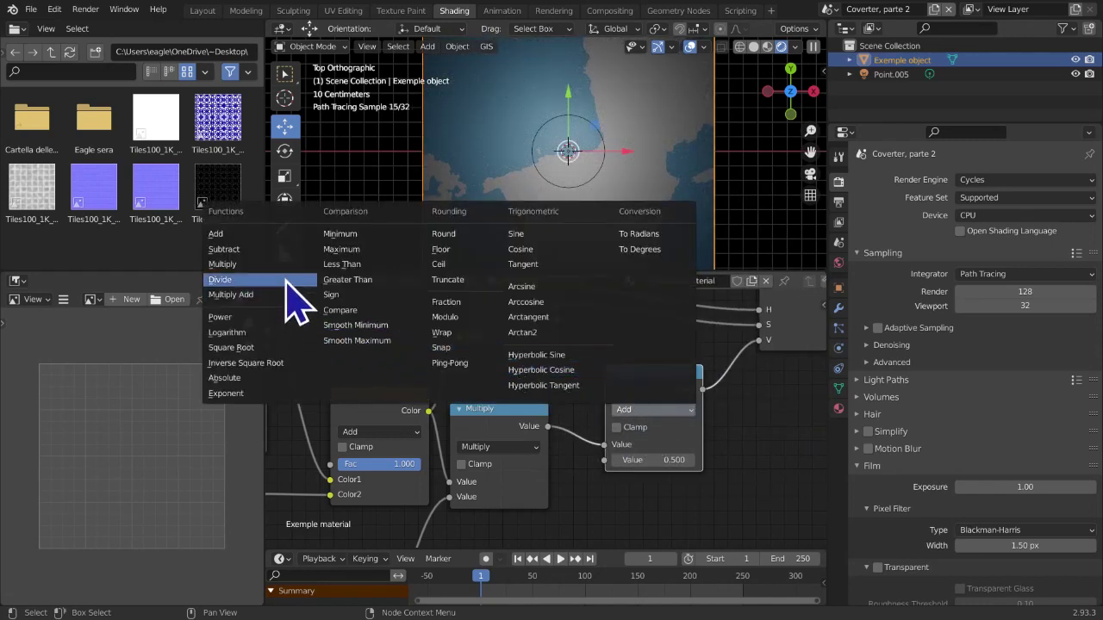
pyautogui.click(287, 264)
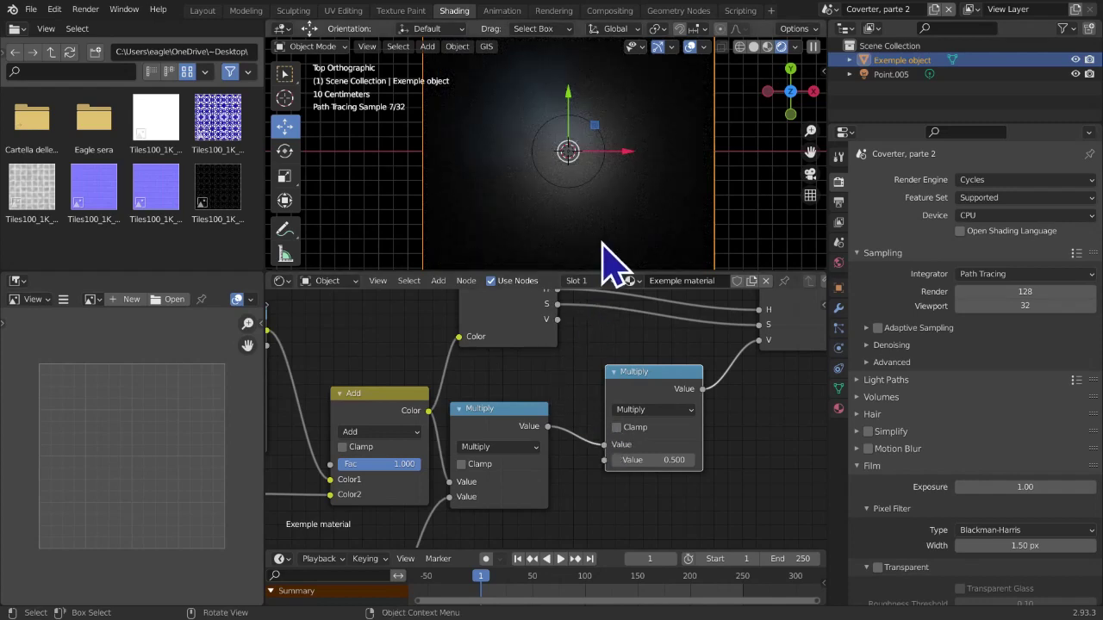
pyautogui.moveTo(757, 346)
pyautogui.mouseDown()
pyautogui.moveTo(751, 388)
pyautogui.moveTo(660, 406)
pyautogui.moveTo(677, 405)
pyautogui.moveTo(760, 340)
pyautogui.mouseUp()
# Reposition the first Multiply node up and to the right of the new one
pyautogui.scroll(-2, 731, 455)
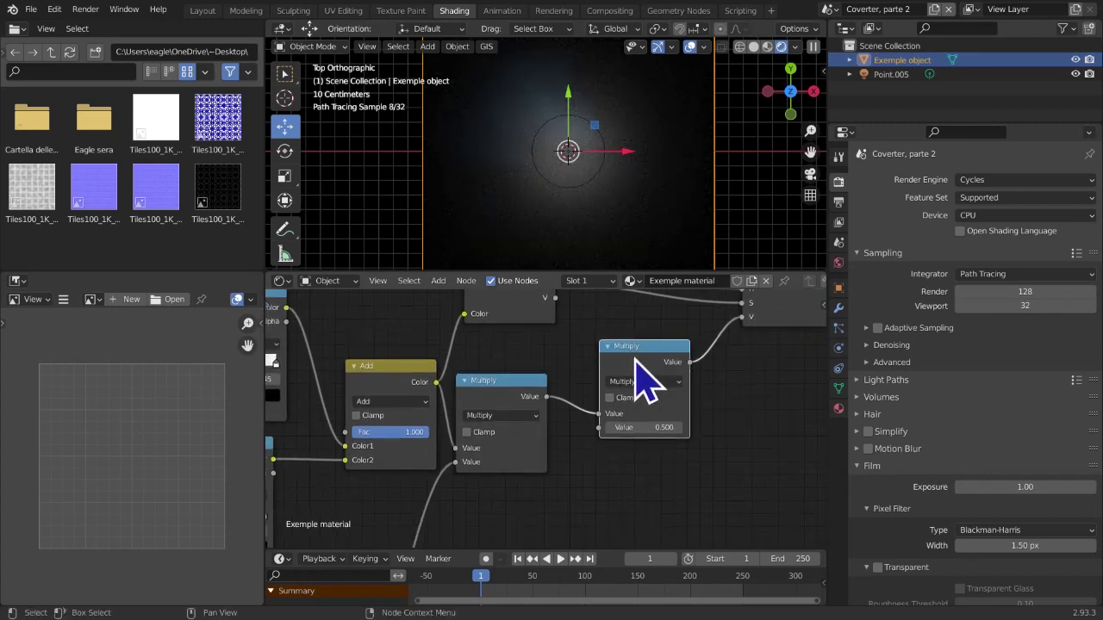
pyautogui.moveTo(513, 393); pyautogui.dragTo(541, 370)
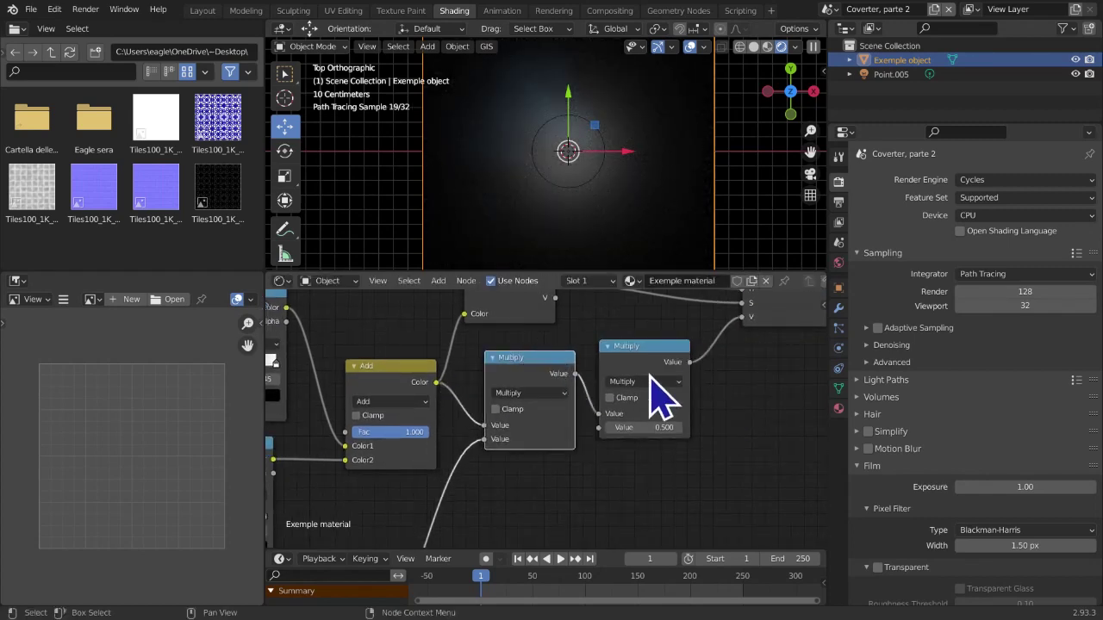
pyautogui.moveTo(648, 373); pyautogui.dragTo(652, 419, button='middle')
pyautogui.moveTo(544, 421); pyautogui.dragTo(553, 411)
pyautogui.moveTo(600, 413); pyautogui.dragTo(498, 366, button='middle')
pyautogui.scroll(1, 526, 420)
pyautogui.moveTo(534, 430); pyautogui.dragTo(553, 407, button='middle')
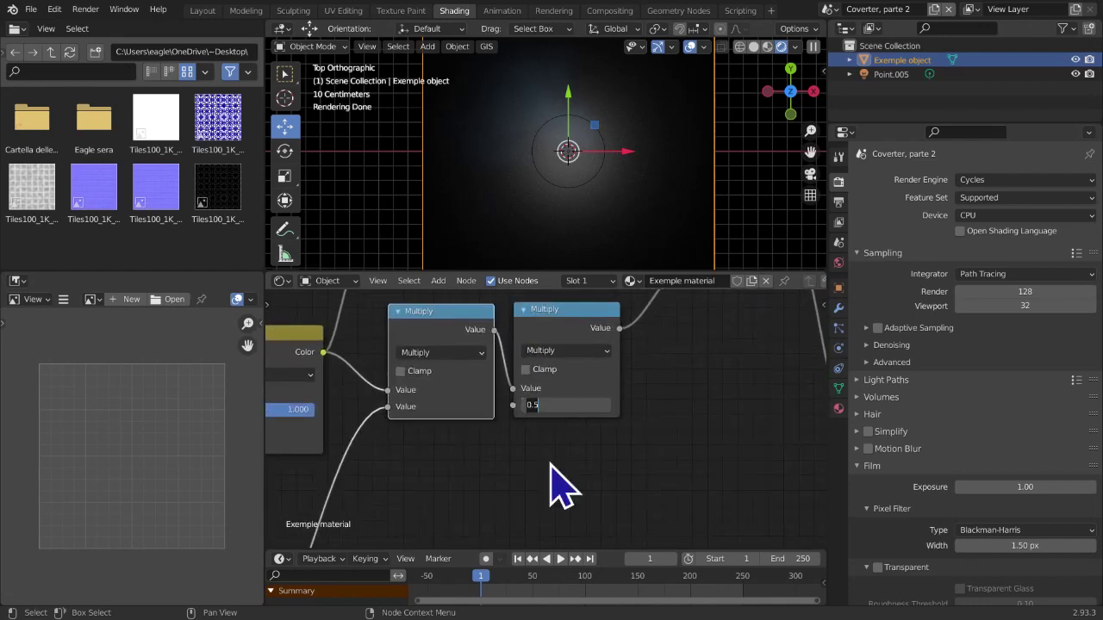
# Set the new Multiply node's value to 3 and view the plane at an angle
pyautogui.press('Return')
pyautogui.doubleClick(579, 408)
pyautogui.write('3')
pyautogui.press('Return')
pyautogui.scroll(-1, 524, 468)
pyautogui.scroll(-5, 648, 250)
pyautogui.moveTo(649, 238); pyautogui.dragTo(648, 195, button='middle')
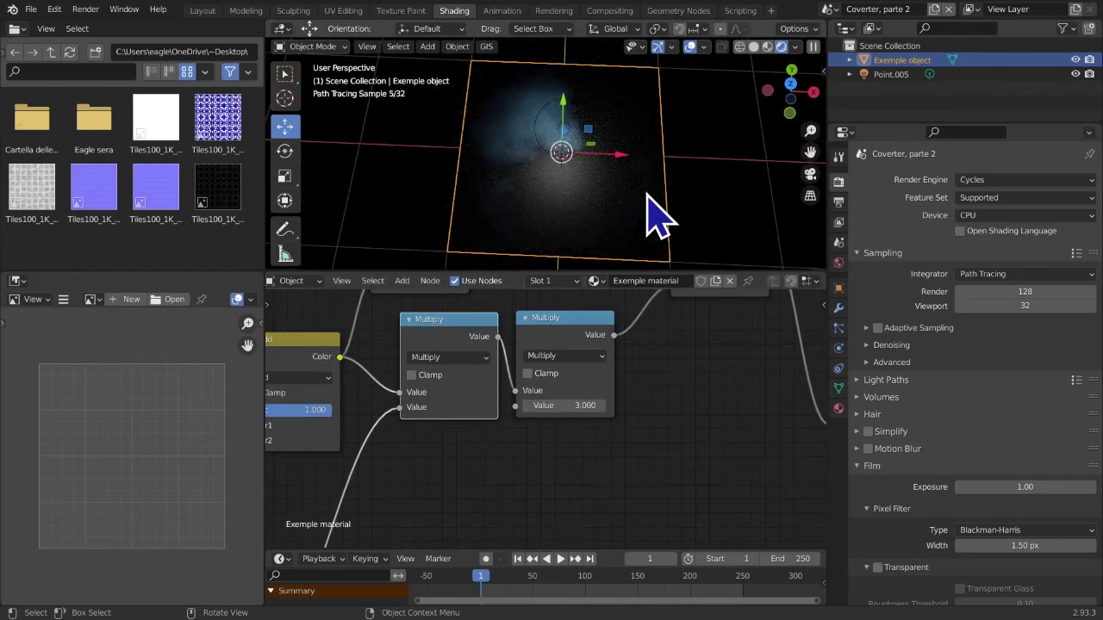
# Line up the two Multiply nodes side by side below the HSV nodes
pyautogui.scroll(2, 648, 193)
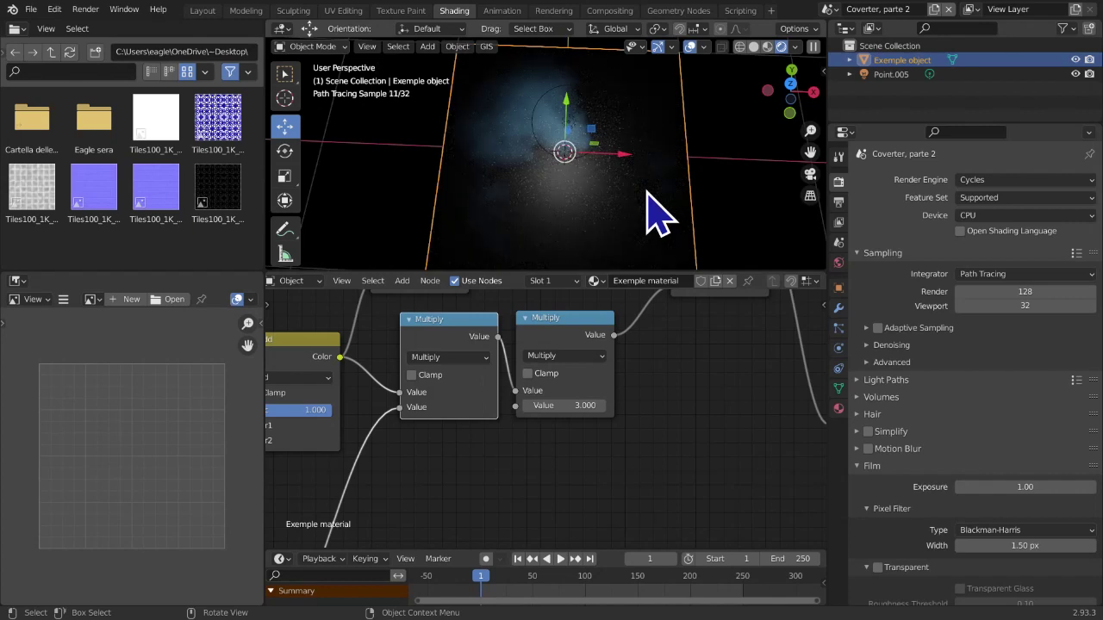
pyautogui.moveTo(635, 353); pyautogui.dragTo(636, 364, button='middle')
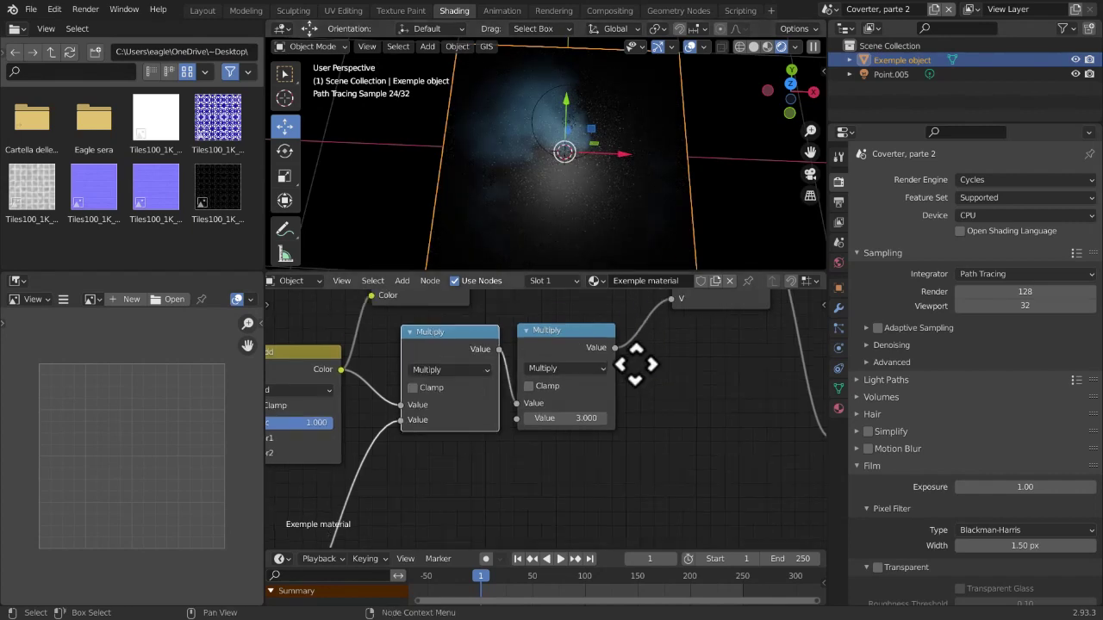
pyautogui.moveTo(580, 344); pyautogui.dragTo(582, 351)
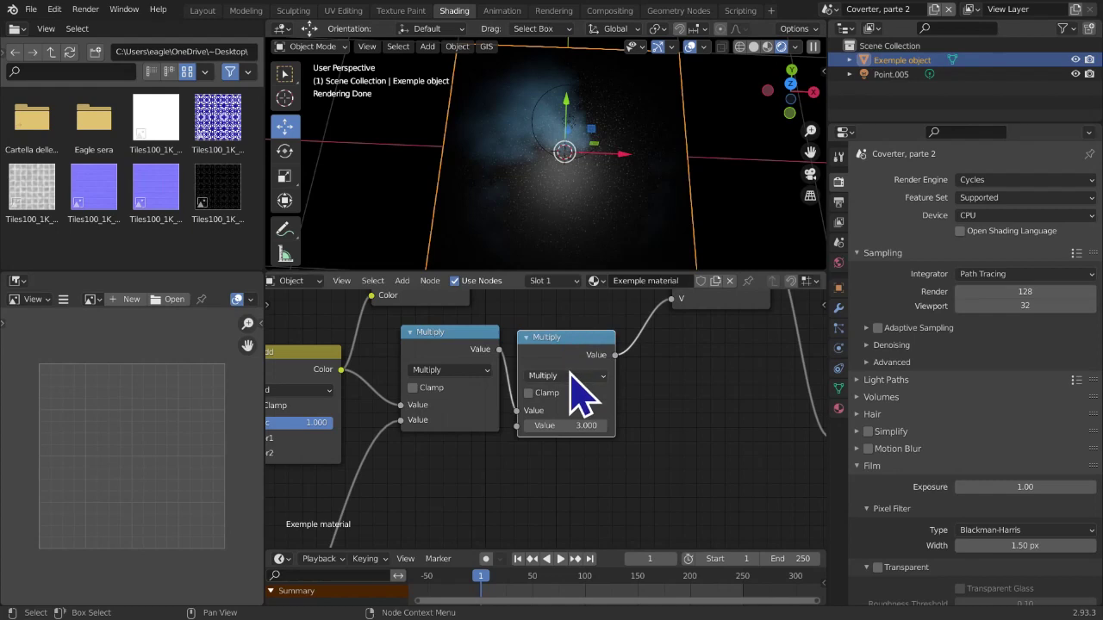
pyautogui.moveTo(471, 370); pyautogui.dragTo(483, 402, button='middle')
pyautogui.scroll(-2, 465, 402)
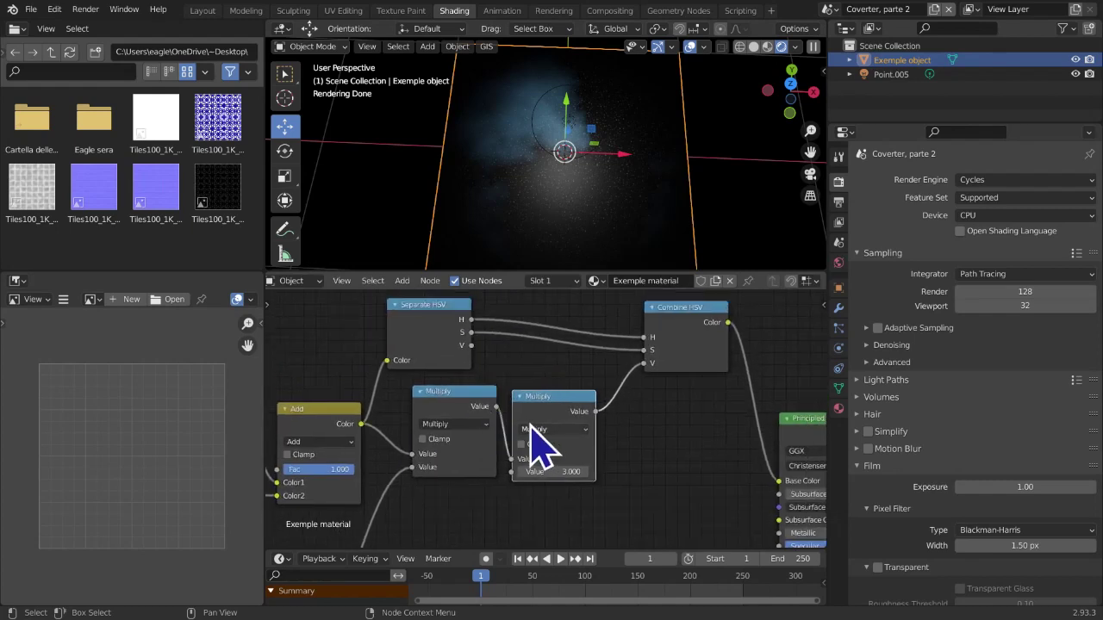
pyautogui.moveTo(470, 407); pyautogui.dragTo(463, 416)
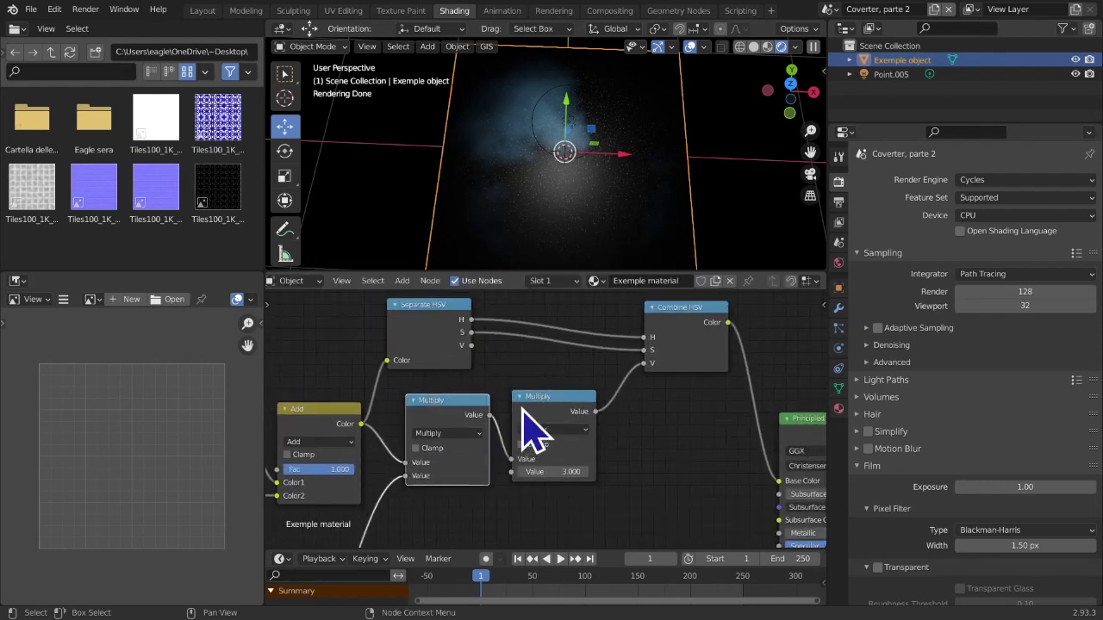
pyautogui.scroll(-2, 659, 498)
pyautogui.moveTo(751, 247); pyautogui.dragTo(705, 284, button='middle')
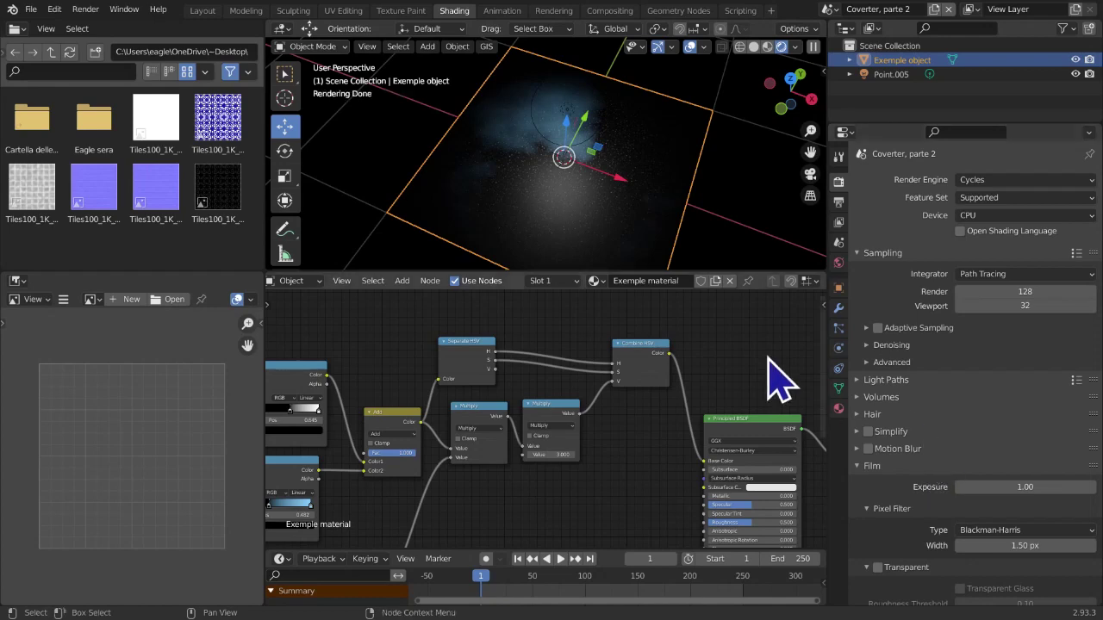
pyautogui.moveTo(703, 482); pyautogui.dragTo(645, 467, button='middle')
pyautogui.scroll(2, 603, 463)
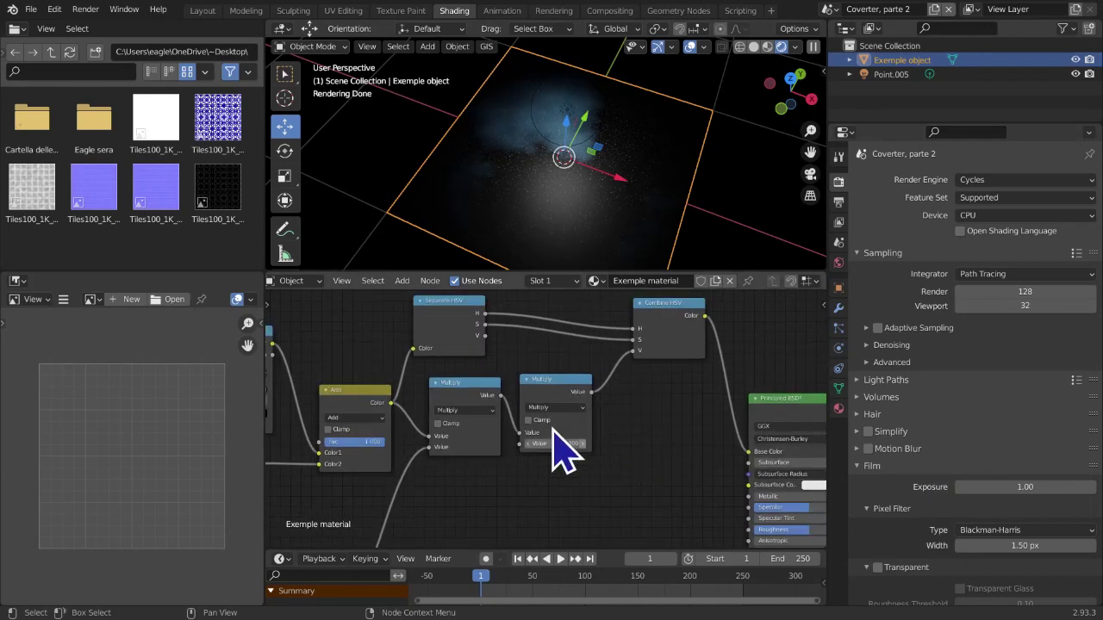
pyautogui.scroll(1, 438, 406)
pyautogui.scroll(2, 427, 405)
pyautogui.moveTo(419, 385); pyautogui.dragTo(428, 382)
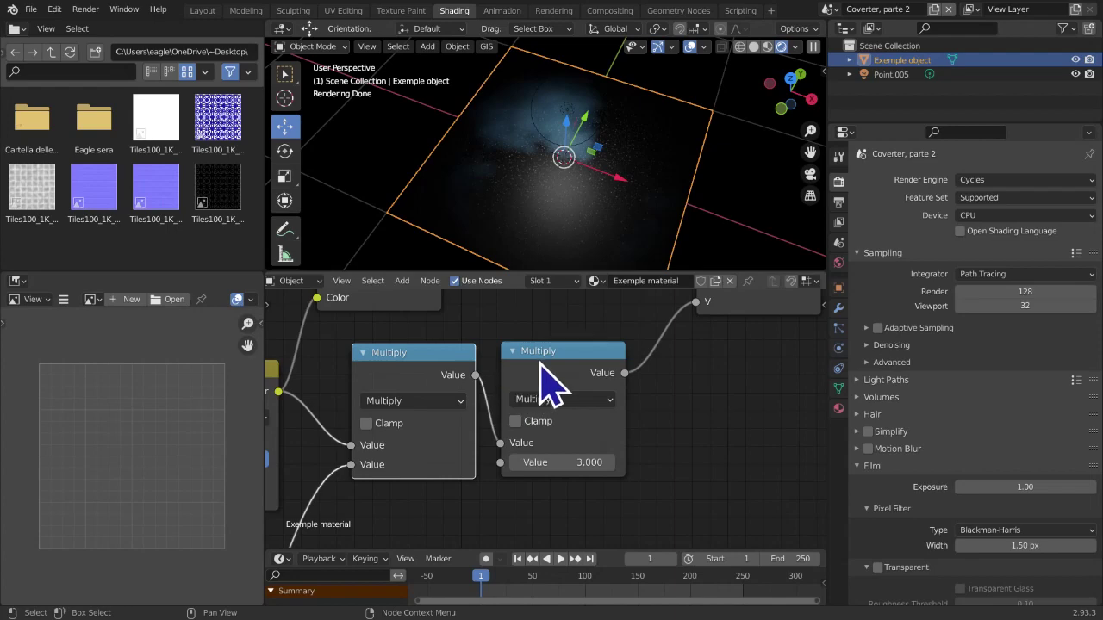
# Confirm the second Multiply node's value stays at 3.000
pyautogui.click(541, 462)
pyautogui.press('Return')
pyautogui.click(545, 465)
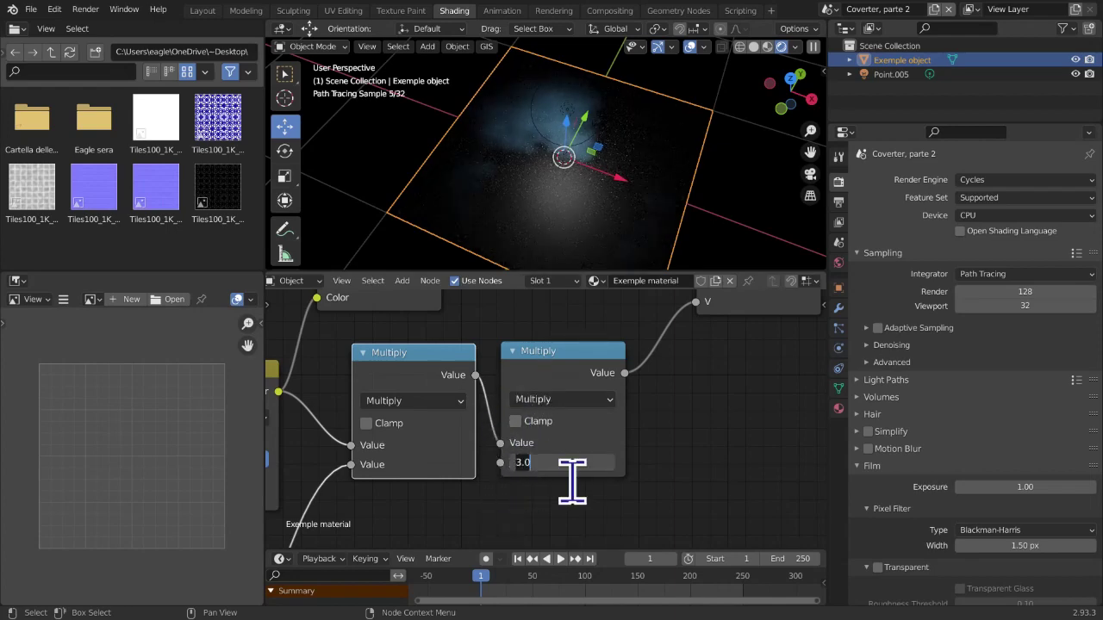
pyautogui.press('Return')
pyautogui.click(527, 399)
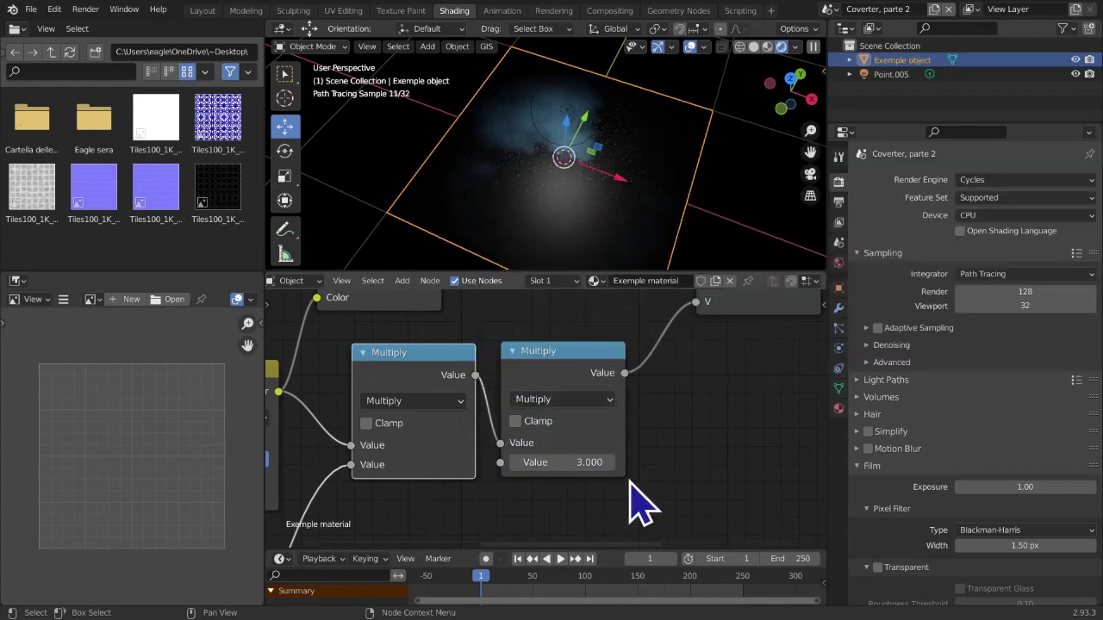
pyautogui.scroll(-4, 646, 517)
pyautogui.moveTo(630, 251); pyautogui.dragTo(450, 212, button='middle')
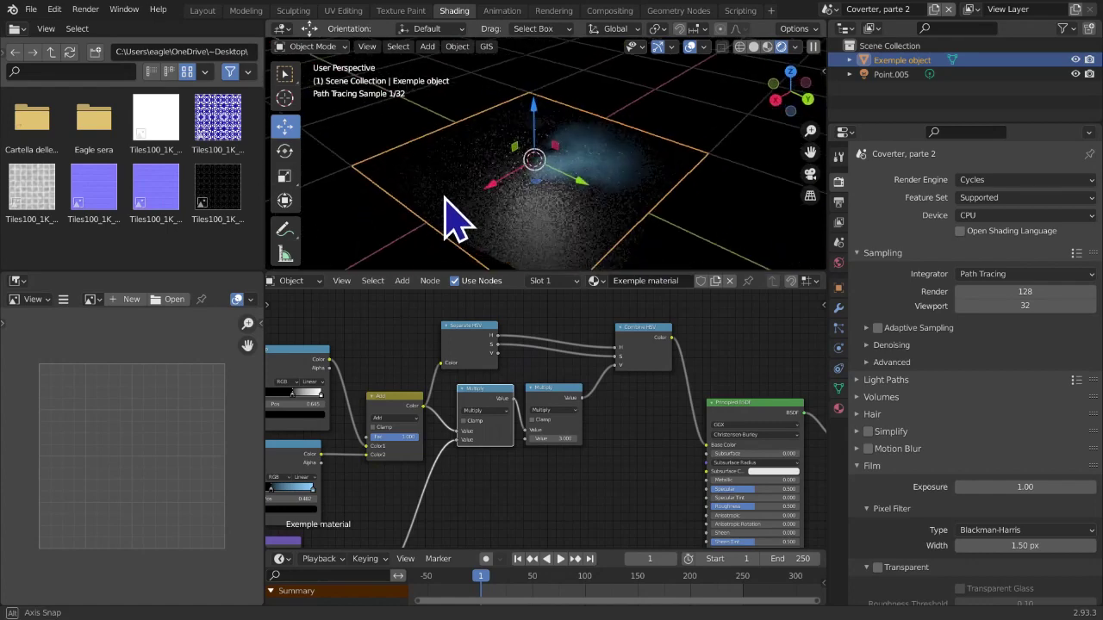
# Move the first Multiply node closer to the second and check the Separate and Combine HSV nodes
pyautogui.click(570, 440)
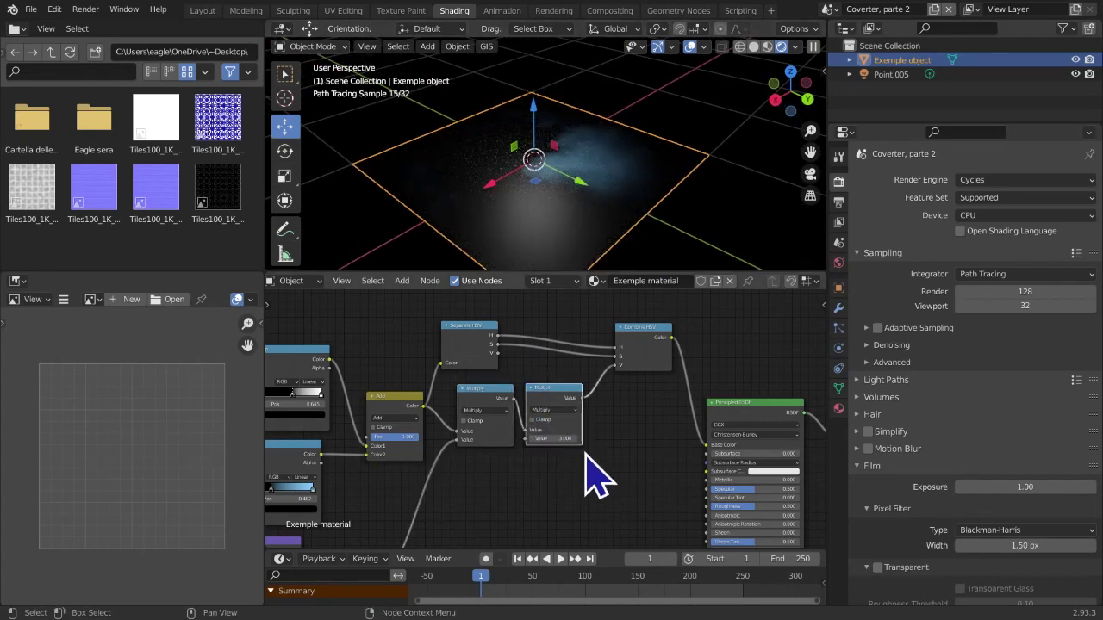
pyautogui.scroll(7, 585, 447)
pyautogui.moveTo(561, 398); pyautogui.dragTo(552, 434, button='middle')
pyautogui.scroll(1, 557, 426)
pyautogui.moveTo(433, 408)
pyautogui.mouseDown()
pyautogui.moveTo(428, 426)
pyautogui.moveTo(443, 407)
pyautogui.mouseUp()
pyautogui.click(370, 305)
pyautogui.click(730, 358)
pyautogui.moveTo(729, 394); pyautogui.dragTo(729, 398, button='middle')
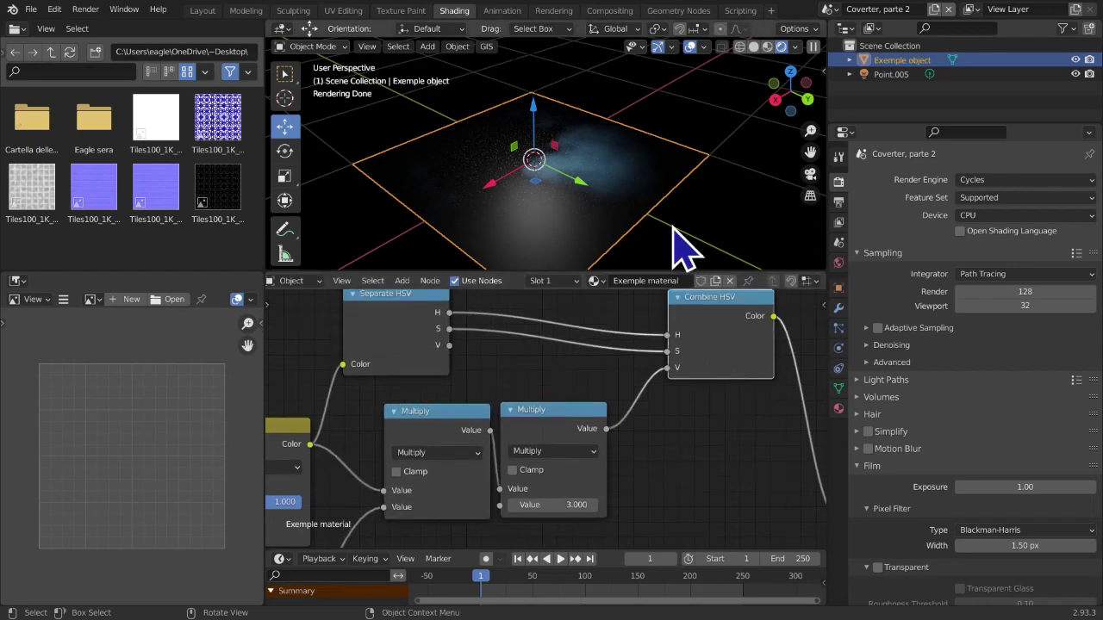
# Deselect the starfield plane, orbit it, and return to Top view
pyautogui.click(681, 250)
pyautogui.moveTo(681, 246); pyautogui.dragTo(301, 267, button='middle')
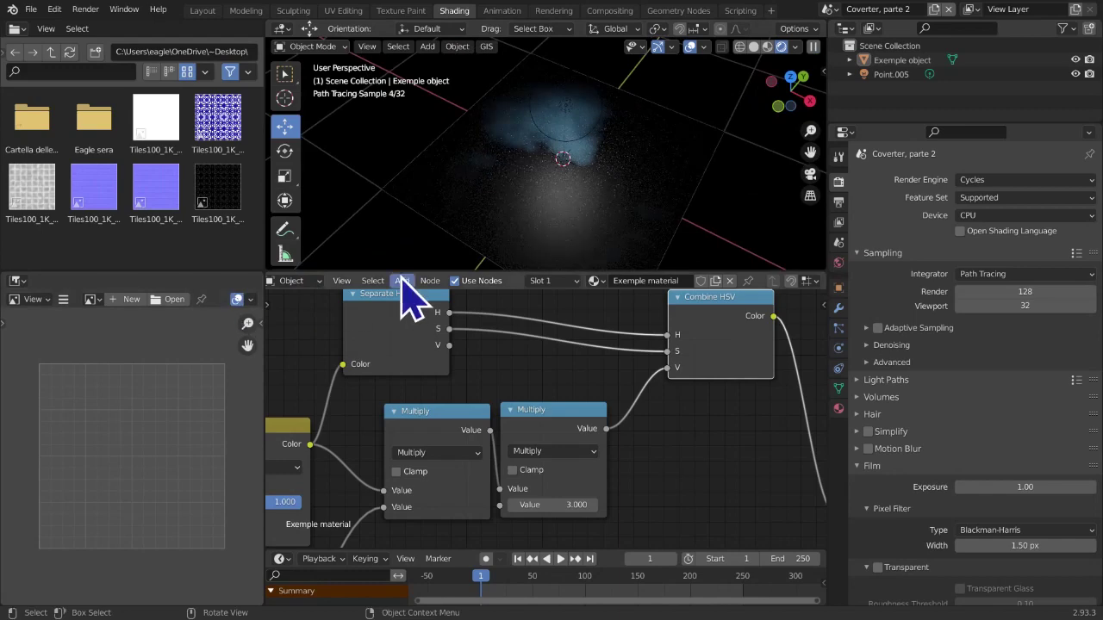
pyautogui.moveTo(492, 216); pyautogui.dragTo(749, 111, button='middle')
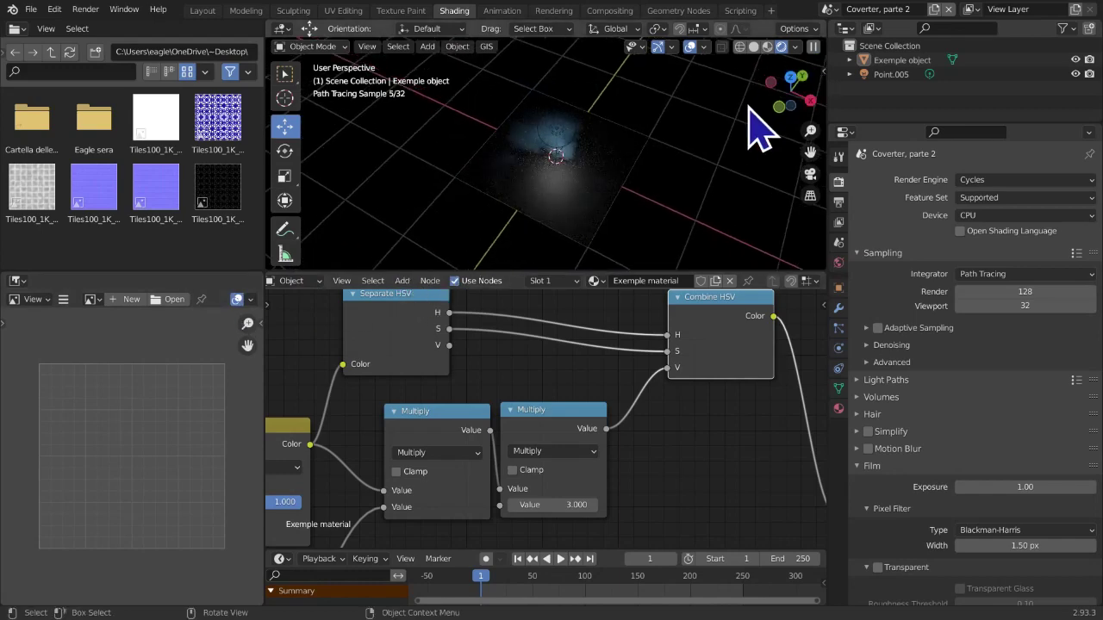
pyautogui.click(790, 77)
pyautogui.moveTo(660, 442); pyautogui.dragTo(379, 371, button='middle')
# Frame the entire starfield node tree, then maximize the Shader Editor with Ctrl+Alt+Space
pyautogui.scroll(-5, 411, 386)
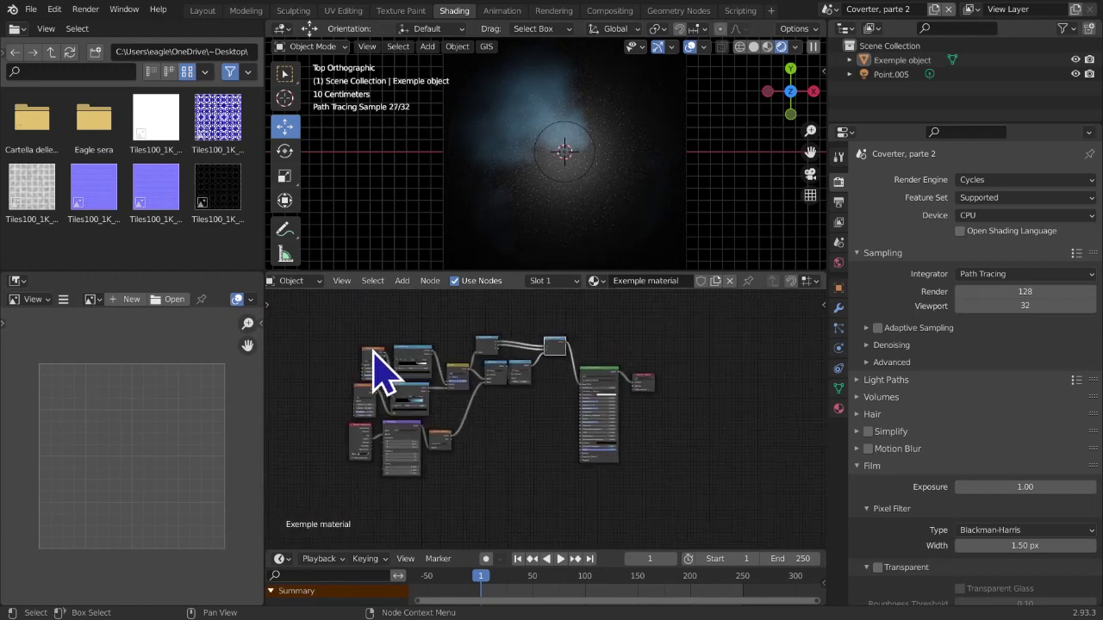
pyautogui.scroll(2, 379, 371)
pyautogui.moveTo(498, 394); pyautogui.dragTo(579, 439, button='middle')
pyautogui.hotkey('ctrl', 'alt', 'space')
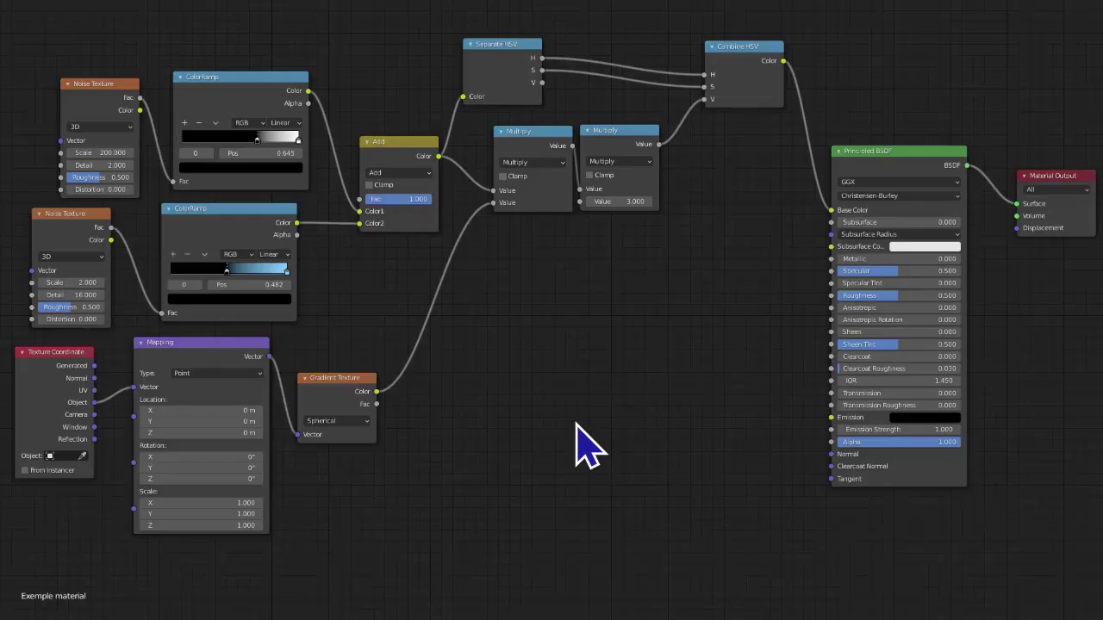
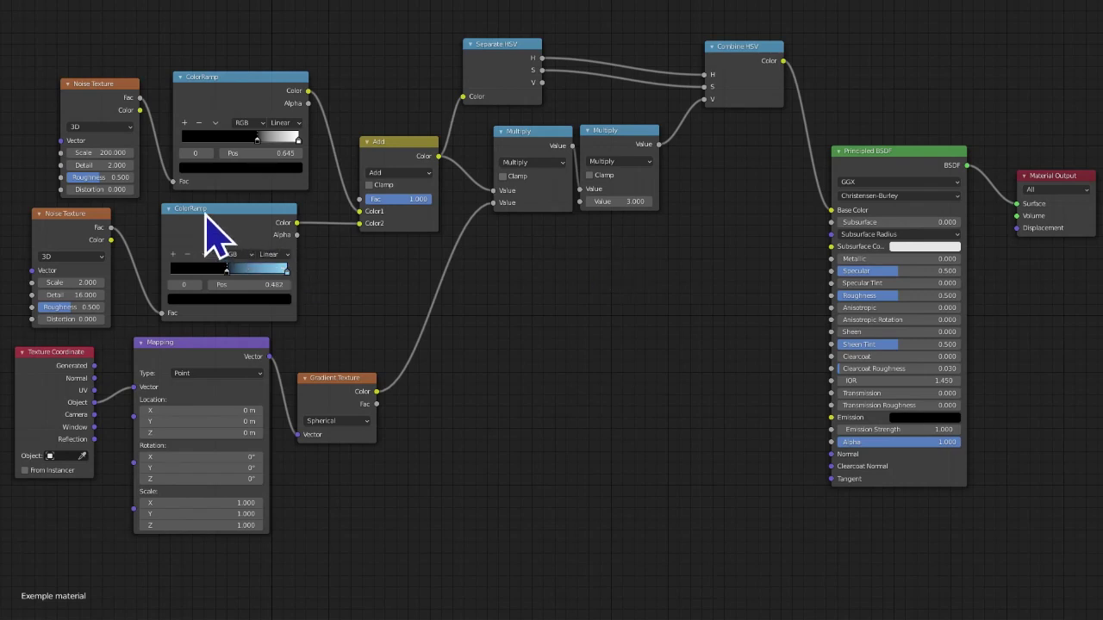
# Frame the noise, color ramp and Add nodes and label the frame 'Space texture'
pyautogui.moveTo(2, 48); pyautogui.dragTo(407, 314)
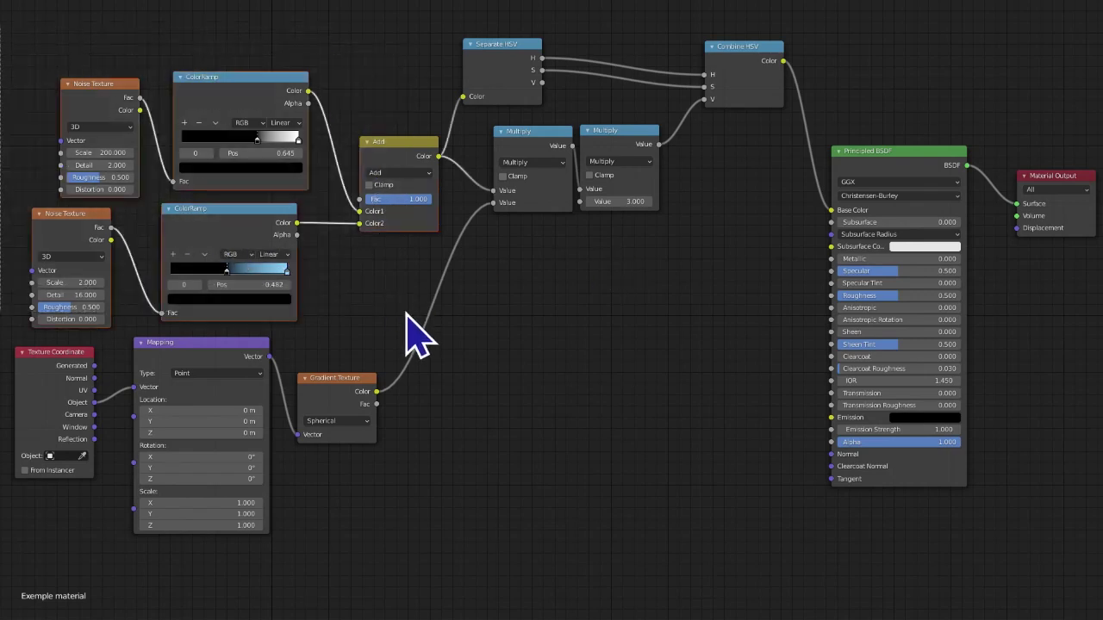
pyautogui.hotkey('ctrl', 'j')
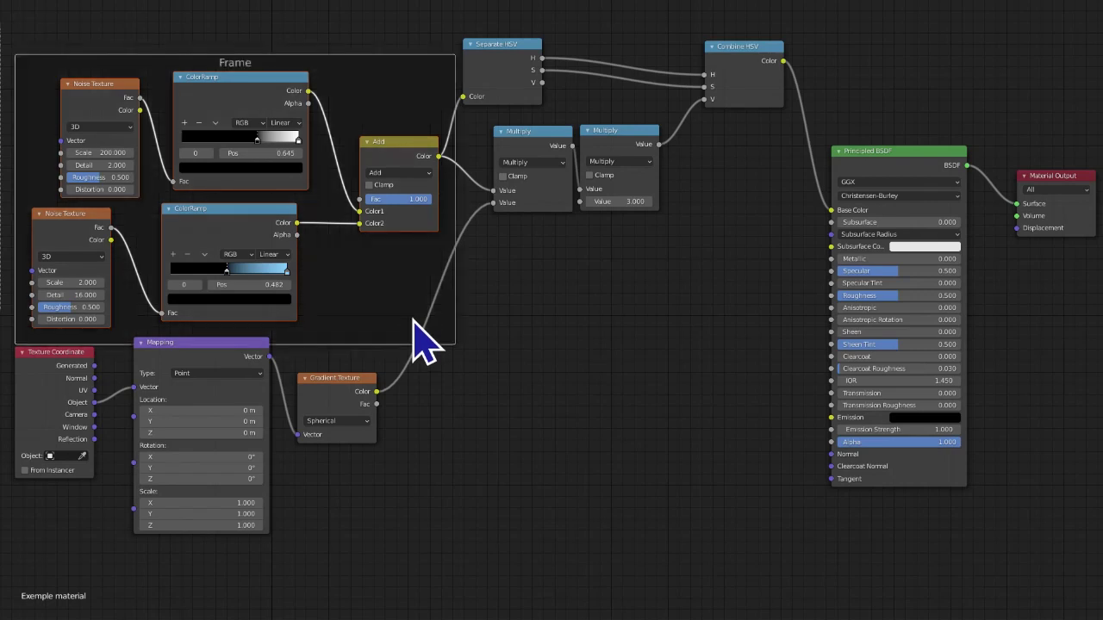
pyautogui.press('F2')
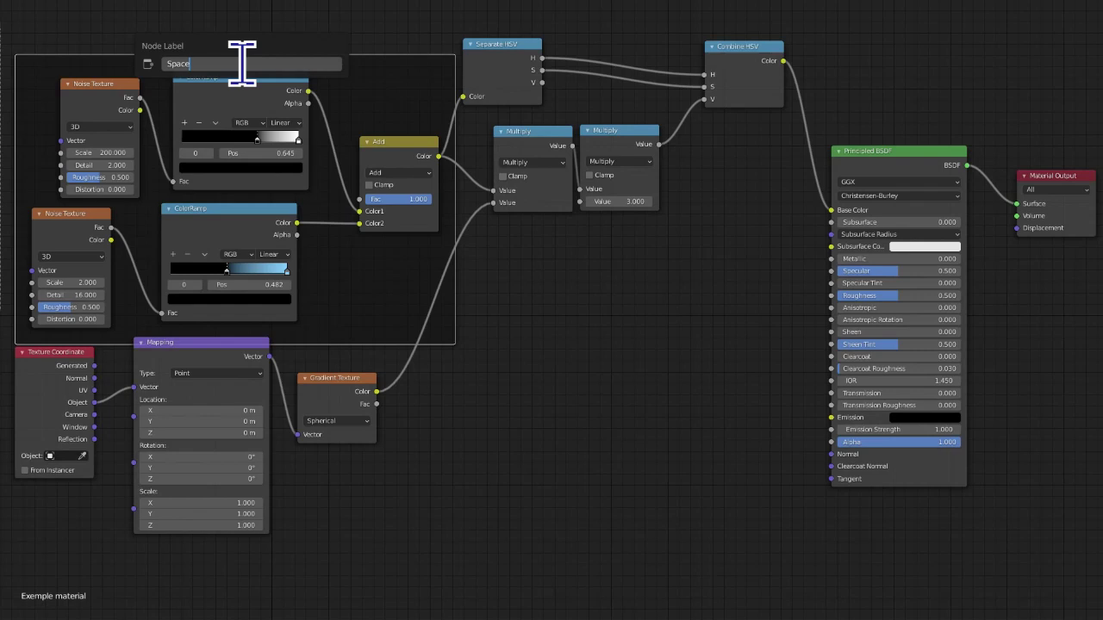
pyautogui.write('Space texture')
pyautogui.press('Return')
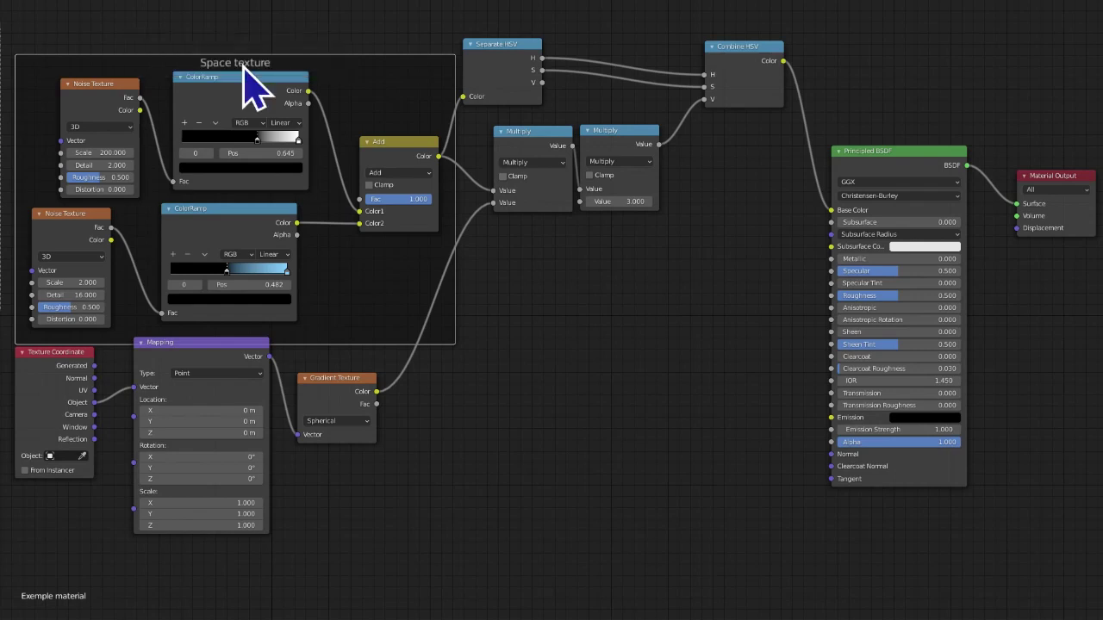
pyautogui.click(541, 382)
# Frame the Texture Coordinate, Mapping and Gradient Texture nodes as 'Spherical texture'
pyautogui.moveTo(541, 382); pyautogui.dragTo(589, 307, button='middle')
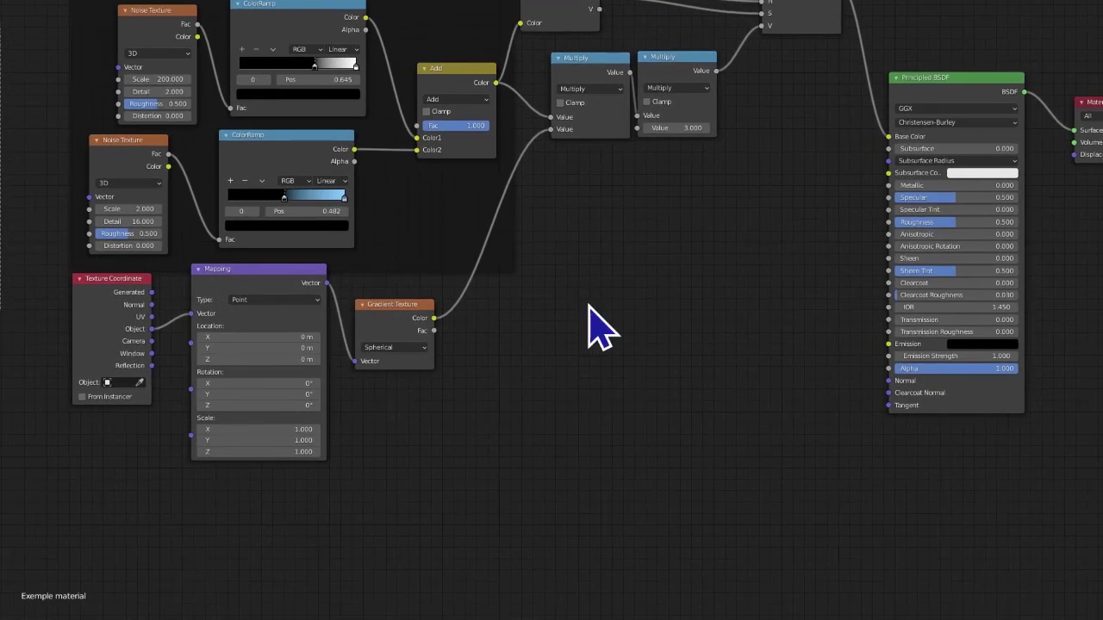
pyautogui.moveTo(2, 310); pyautogui.dragTo(500, 385)
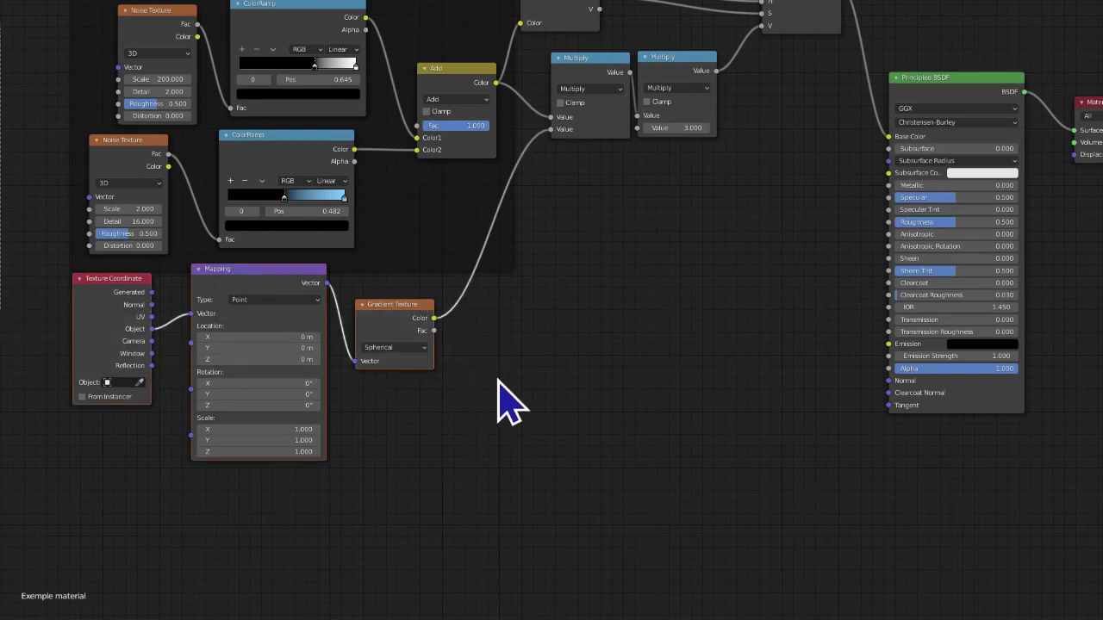
pyautogui.hotkey('ctrl', 'j')
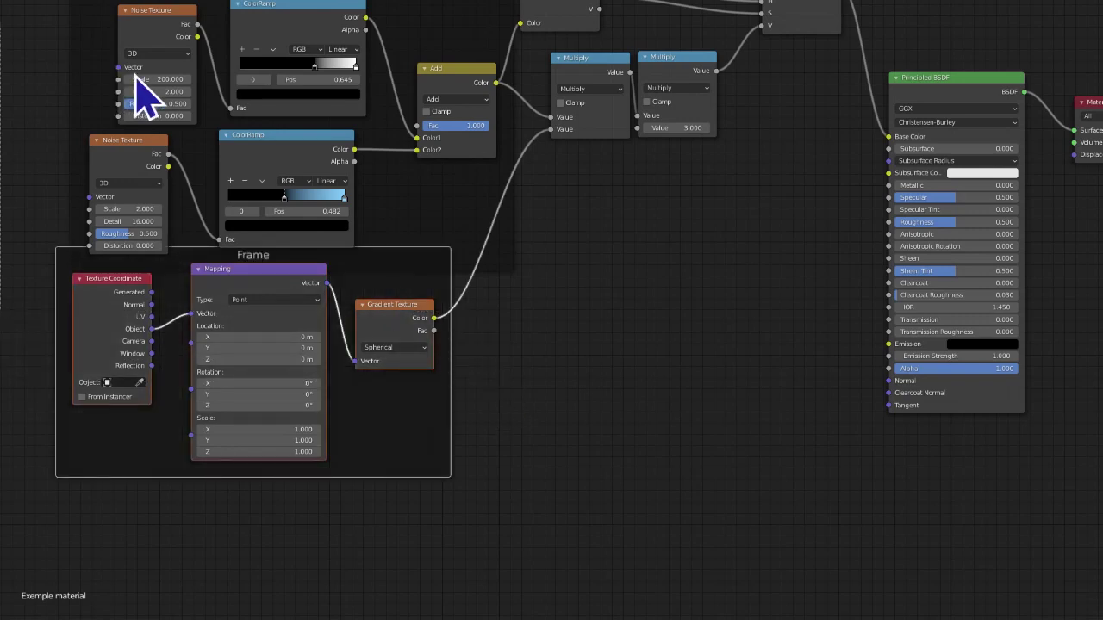
pyautogui.moveTo(416, 319); pyautogui.dragTo(438, 337)
pyautogui.press('F2')
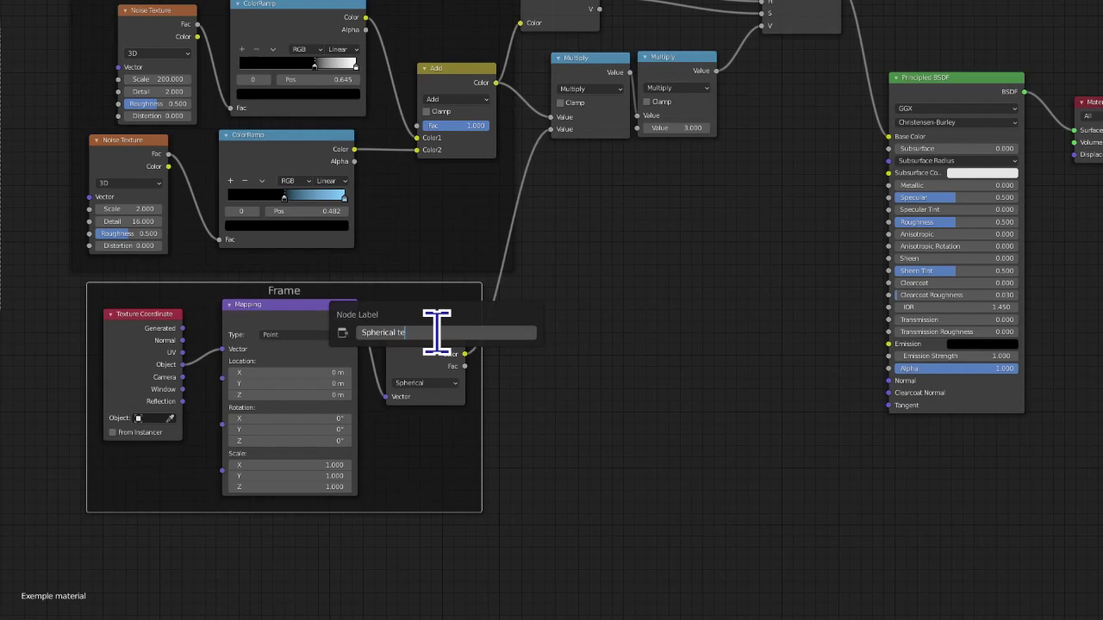
pyautogui.write('ù')
pyautogui.press('Return')
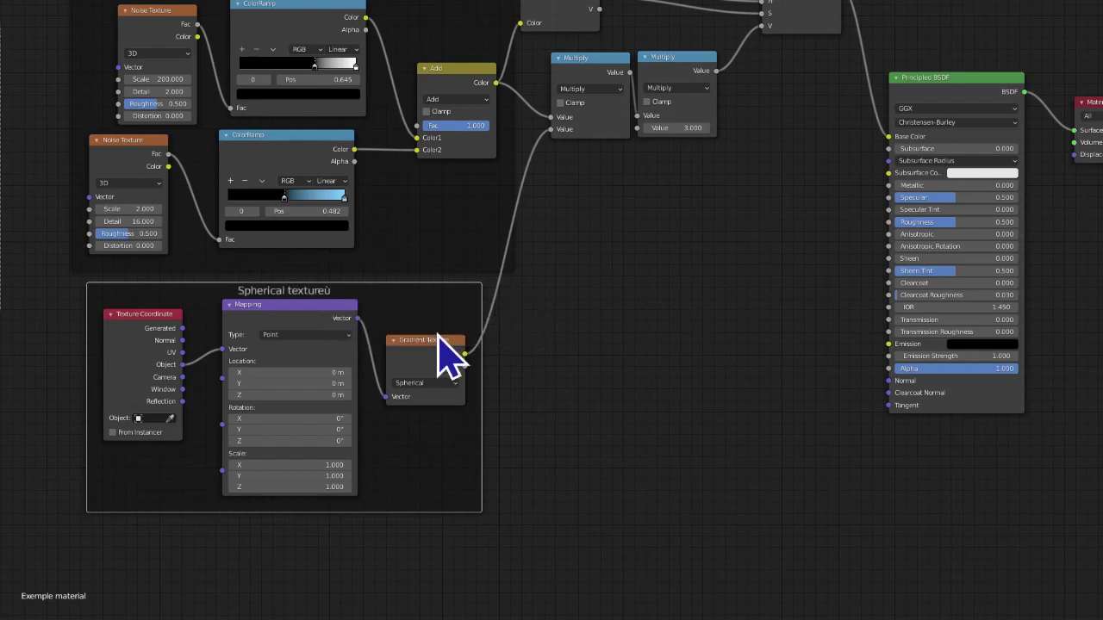
pyautogui.press('F2')
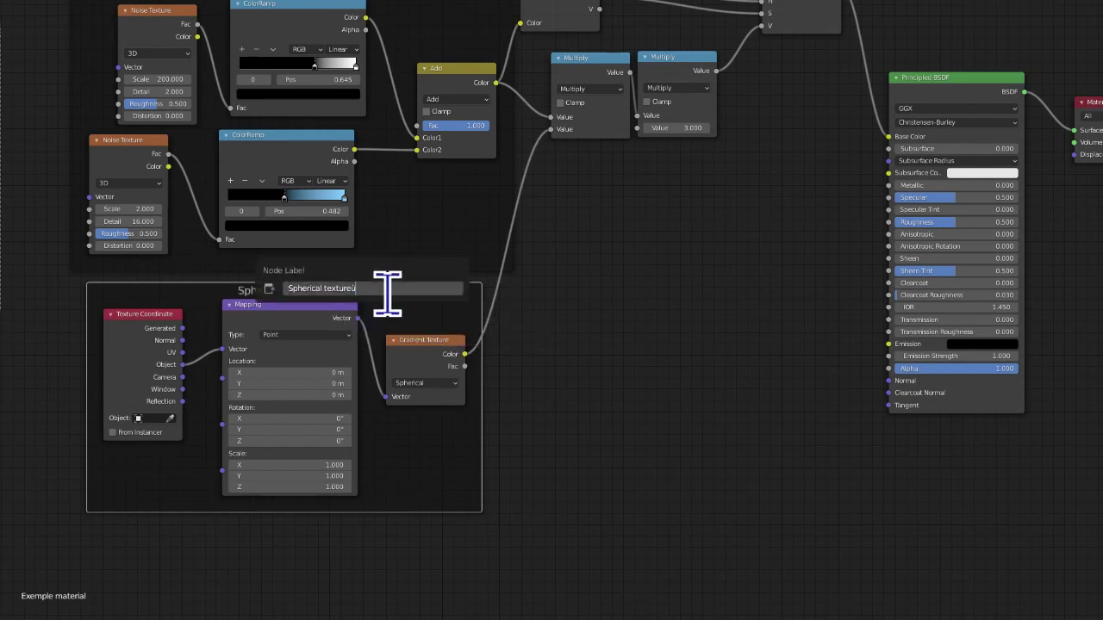
pyautogui.press('Return')
# Wrap both Multiply nodes in a frame labelled 'Multiply'
pyautogui.scroll(-1, 555, 302)
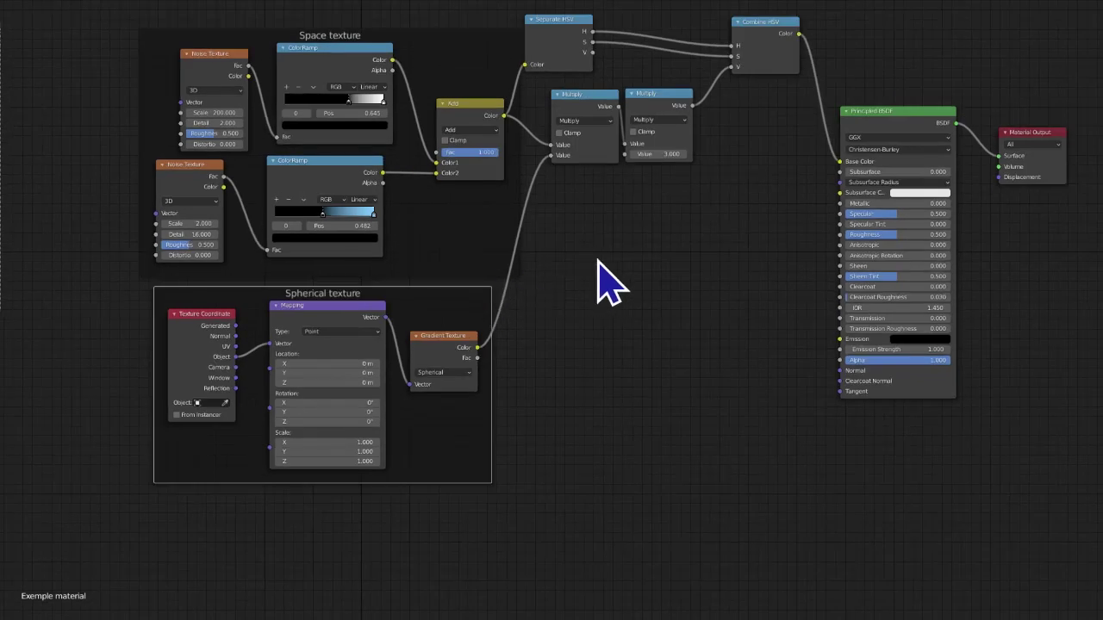
pyautogui.moveTo(554, 278); pyautogui.dragTo(523, 324, button='middle')
pyautogui.click(579, 322)
pyautogui.click(455, 281)
pyautogui.moveTo(669, 294); pyautogui.dragTo(644, 347, button='middle')
pyautogui.click(671, 308)
pyautogui.moveTo(509, 195); pyautogui.dragTo(670, 320)
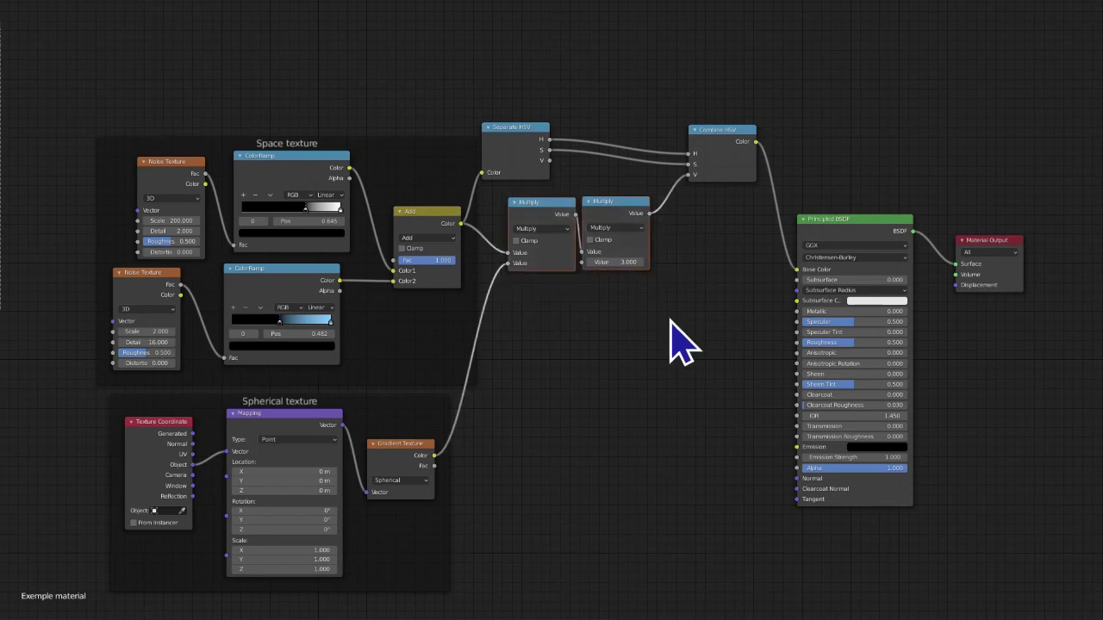
pyautogui.hotkey('ctrl', 'j')
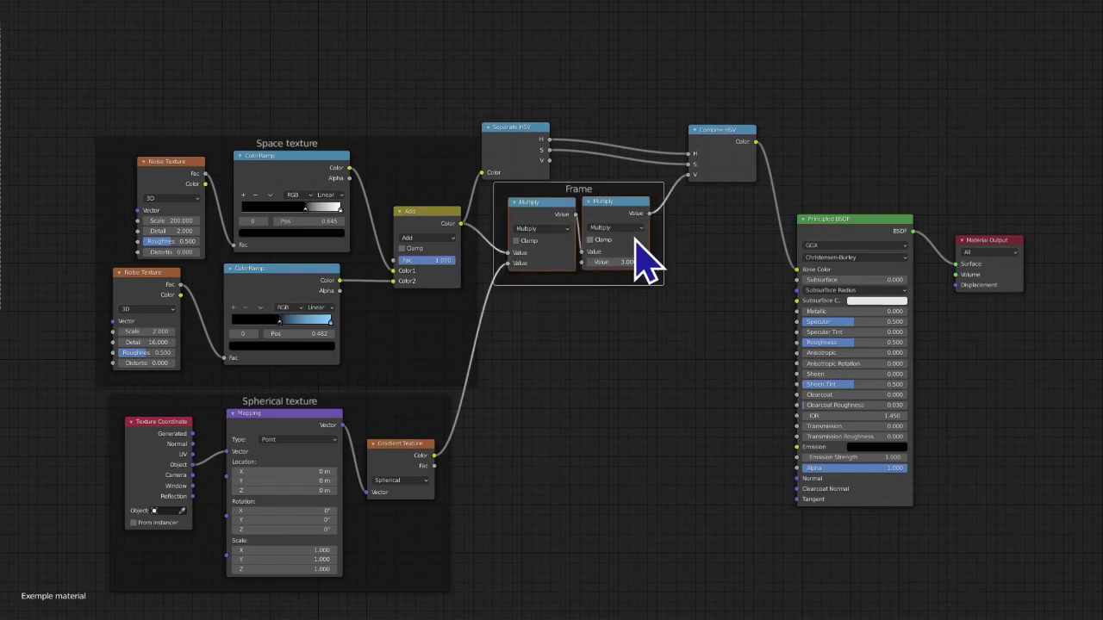
pyautogui.press('F2')
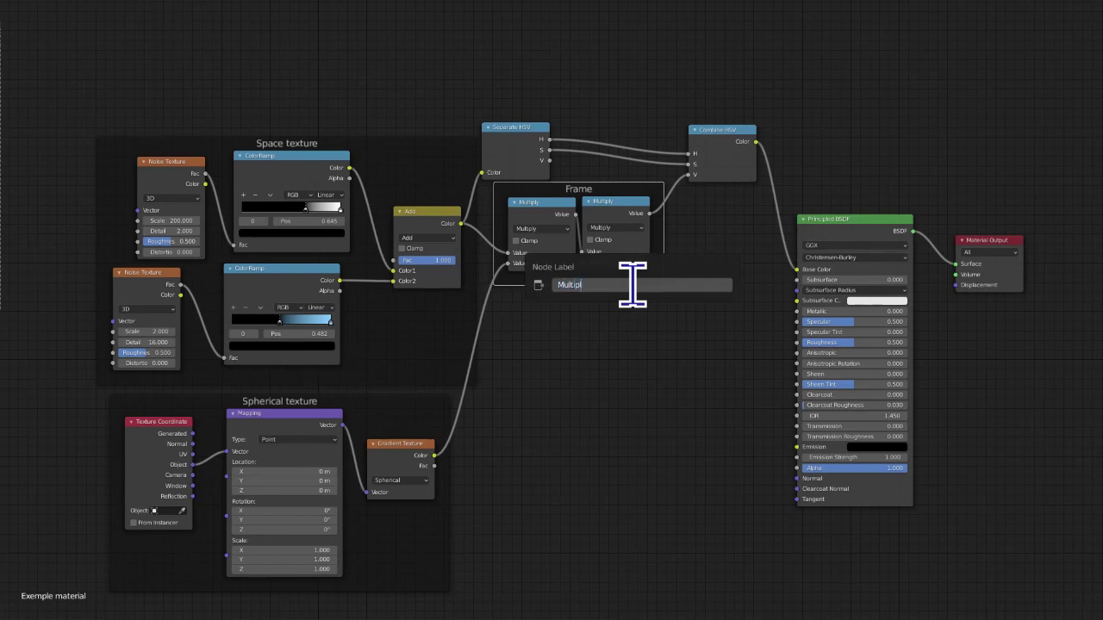
pyautogui.write('Multiply')
pyautogui.press('Return')
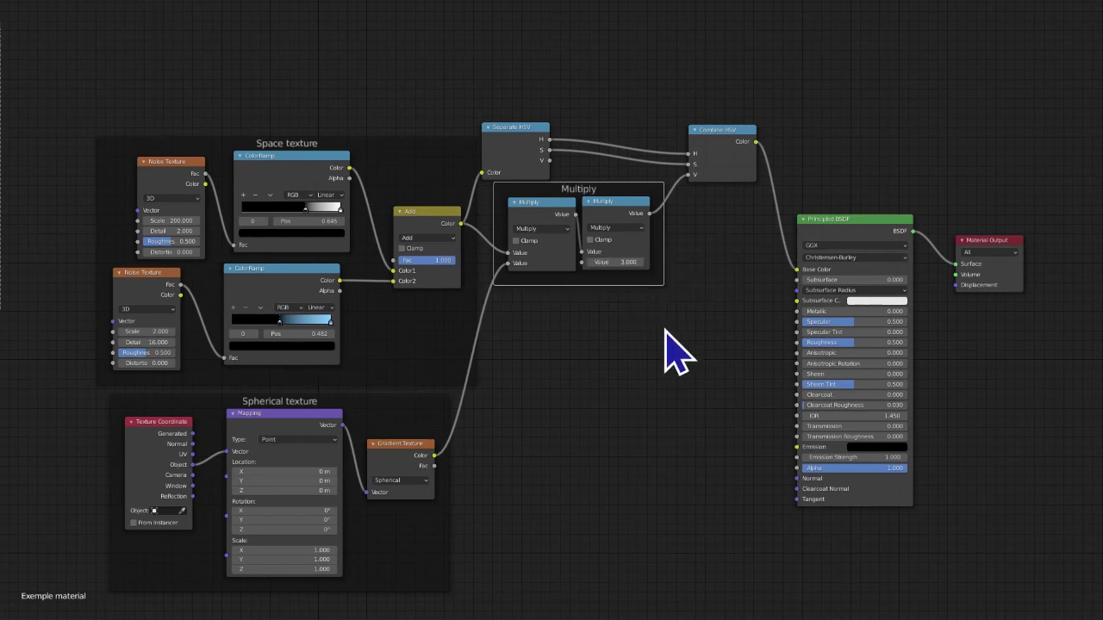
# Move the Separate HSV node slightly up
pyautogui.click(664, 329)
pyautogui.moveTo(664, 329); pyautogui.dragTo(646, 370, button='middle')
pyautogui.scroll(4, 559, 300)
pyautogui.moveTo(480, 160); pyautogui.dragTo(486, 136)
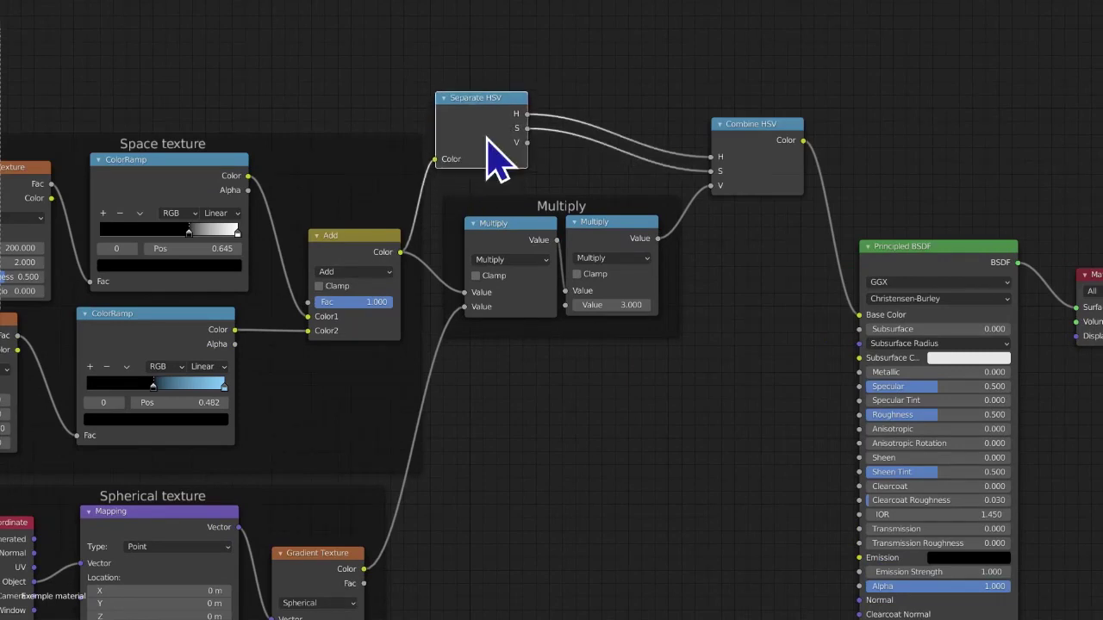
# Shift the Combine HSV and Separate HSV nodes slightly up and closer together
pyautogui.moveTo(739, 155); pyautogui.dragTo(702, 100)
pyautogui.moveTo(498, 130); pyautogui.dragTo(500, 108)
pyautogui.moveTo(694, 100)
pyautogui.mouseDown()
pyautogui.moveTo(685, 94)
pyautogui.moveTo(680, 106)
pyautogui.mouseUp()
pyautogui.moveTo(788, 183); pyautogui.dragTo(596, 161, button='middle')
pyautogui.moveTo(551, 243); pyautogui.dragTo(646, 398, button='middle')
pyautogui.scroll(3, 628, 382)
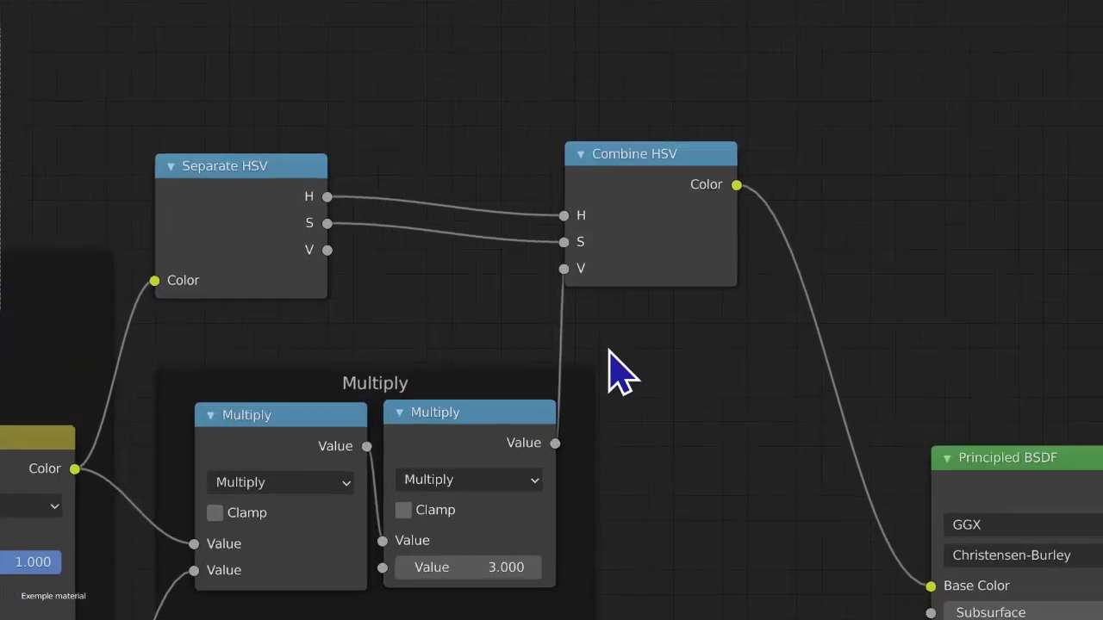
pyautogui.scroll(2, 608, 349)
pyautogui.moveTo(598, 335); pyautogui.dragTo(703, 295, button='middle')
# Check the Add node's blend mode, left unchanged, and nudge the Combine HSV node up
pyautogui.click(593, 129)
pyautogui.scroll(-2, 569, 367)
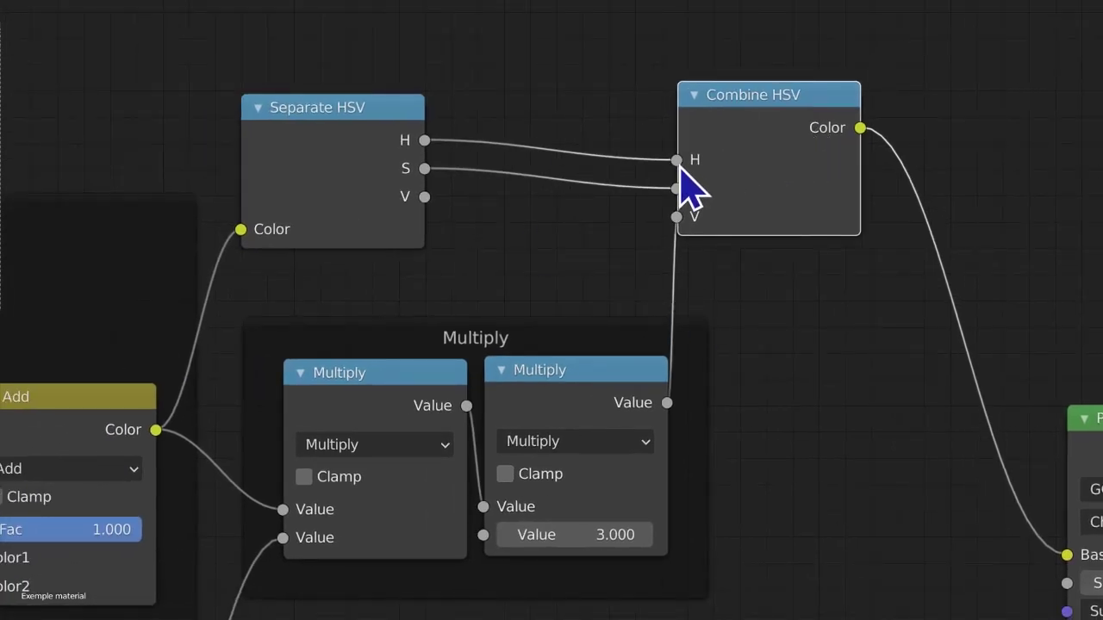
pyautogui.click(557, 278)
pyautogui.click(108, 417)
pyautogui.scroll(-3, 299, 310)
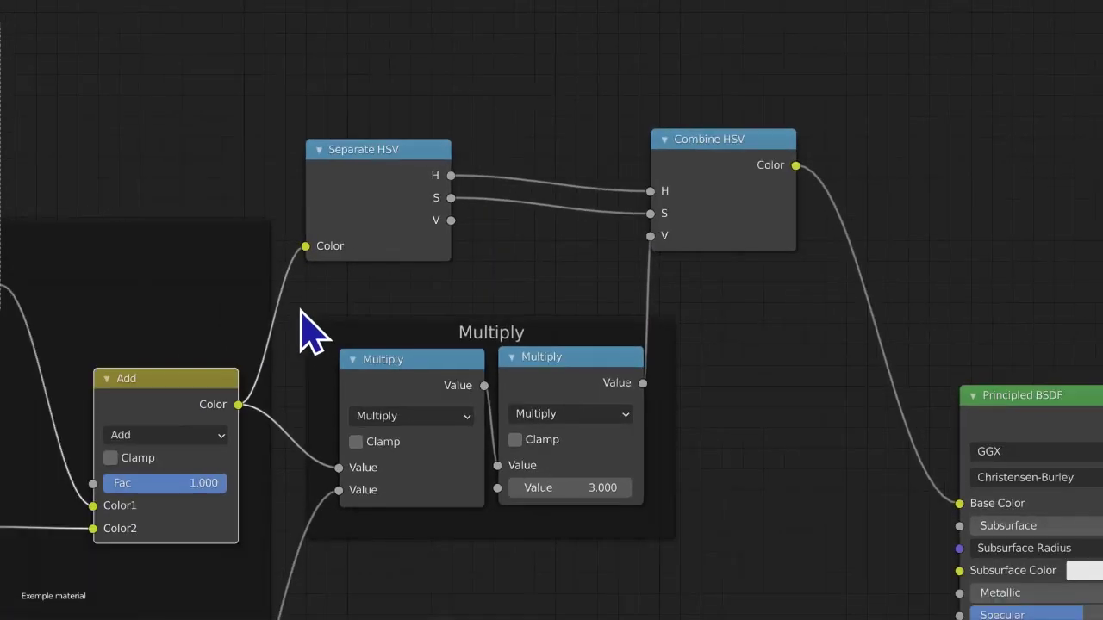
pyautogui.moveTo(300, 311); pyautogui.dragTo(321, 303, button='middle')
pyautogui.click(369, 149)
pyautogui.moveTo(357, 370)
pyautogui.mouseDown(button='middle')
pyautogui.moveTo(512, 266)
pyautogui.moveTo(366, 377)
pyautogui.mouseUp(button='middle')
pyautogui.scroll(-1, 361, 138)
pyautogui.click(255, 421)
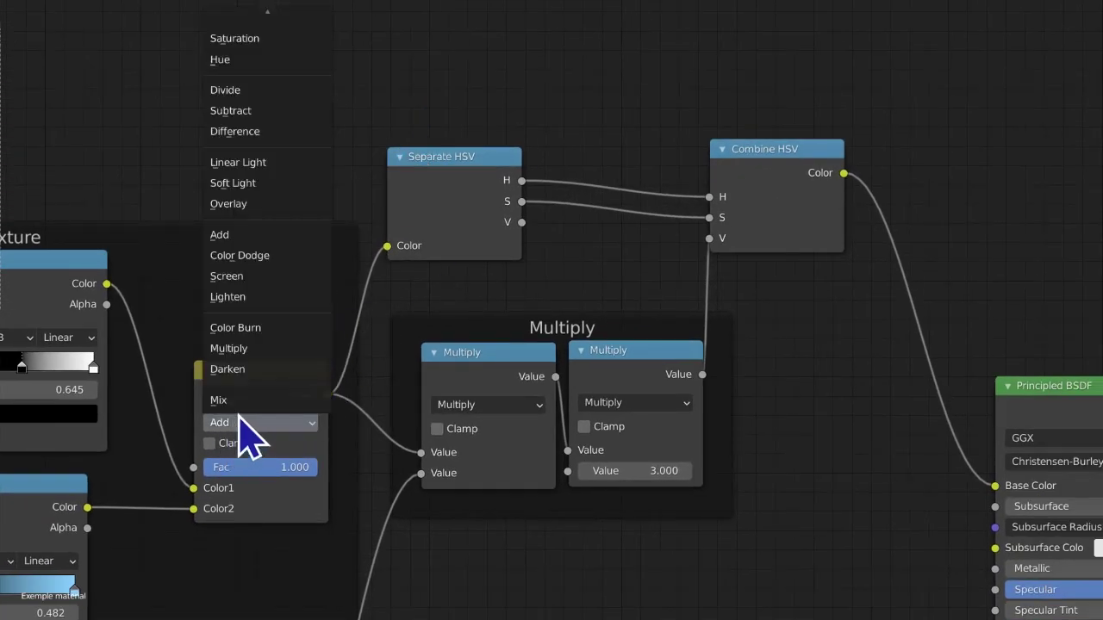
pyautogui.click(217, 403)
pyautogui.click(520, 181)
pyautogui.moveTo(810, 191); pyautogui.dragTo(803, 182)
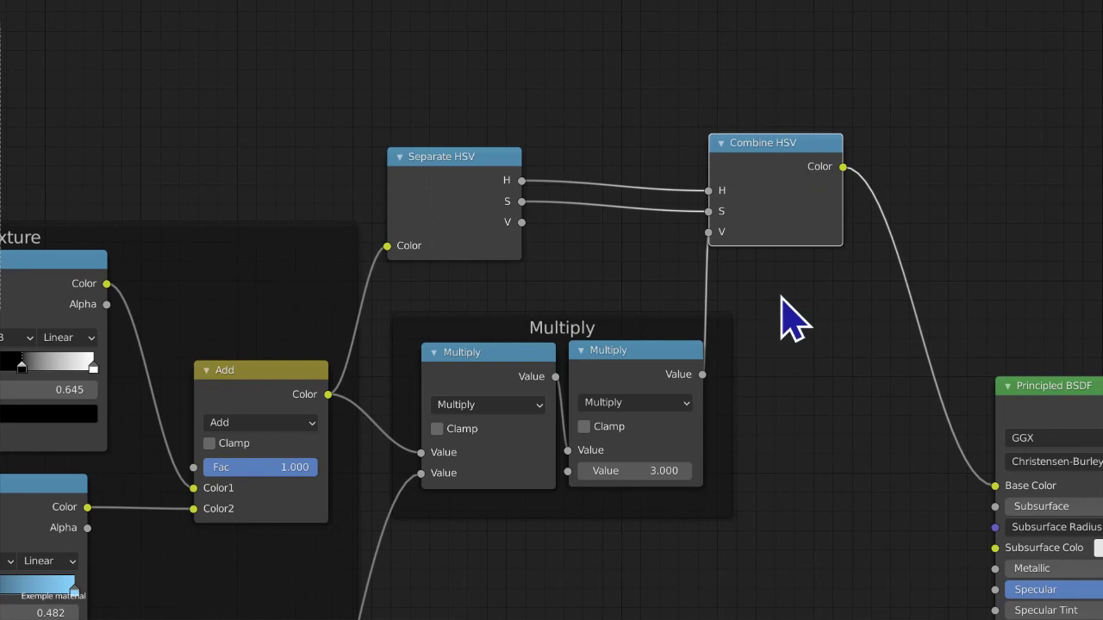
# Zoom out to view the whole node tree and deselect all nodes
pyautogui.moveTo(782, 297); pyautogui.dragTo(643, 284, button='middle')
pyautogui.scroll(-4, 647, 282)
pyautogui.moveTo(568, 295); pyautogui.dragTo(452, 250, button='middle')
pyautogui.scroll(-7, 523, 263)
pyautogui.moveTo(535, 284); pyautogui.dragTo(630, 222, button='middle')
pyautogui.scroll(2, 628, 246)
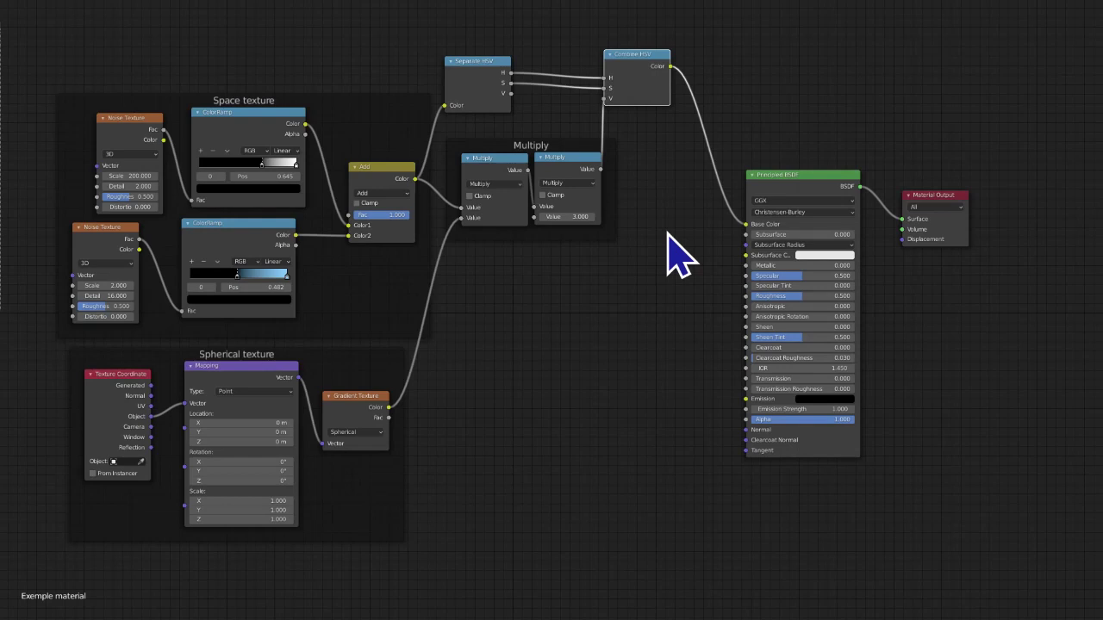
pyautogui.moveTo(179, 22); pyautogui.dragTo(715, 28)
pyautogui.scroll(3, 670, 287)
# Centre the view on the Multiply frame and box-select the nodes around it
pyautogui.moveTo(665, 289); pyautogui.dragTo(662, 403, button='middle')
pyautogui.scroll(4, 728, 316)
pyautogui.scroll(7, 622, 358)
pyautogui.moveTo(622, 358); pyautogui.dragTo(866, 472, button='middle')
pyautogui.scroll(2, 789, 478)
pyautogui.scroll(-1, 752, 465)
pyautogui.scroll(1, 743, 537)
pyautogui.scroll(-1, 866, 472)
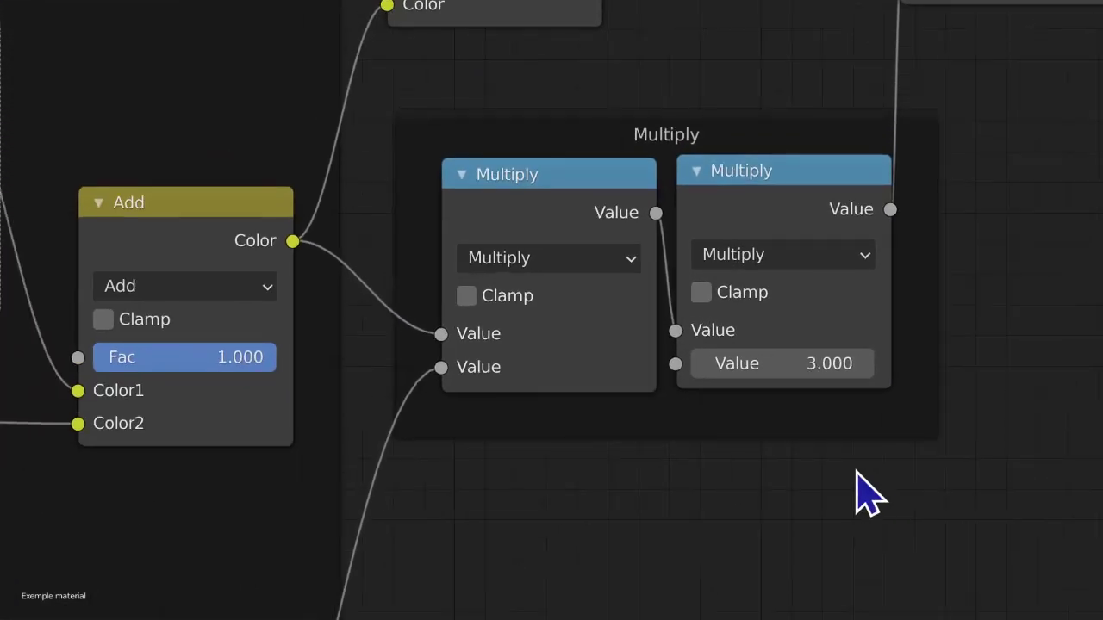
pyautogui.scroll(1, 475, 239)
pyautogui.scroll(-4, 456, 216)
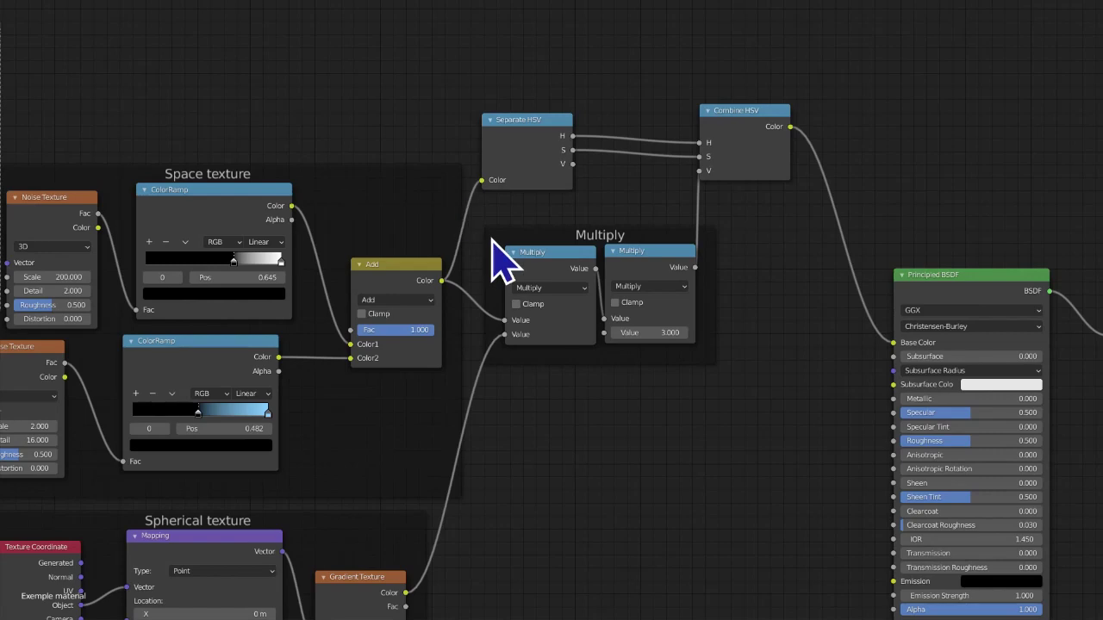
pyautogui.scroll(-2, 475, 231)
pyautogui.moveTo(552, 409); pyautogui.dragTo(571, 310, button='middle')
pyautogui.scroll(1, 571, 311)
pyautogui.scroll(1, 581, 339)
pyautogui.scroll(1, 530, 150)
pyautogui.moveTo(520, 108); pyautogui.dragTo(748, 272)
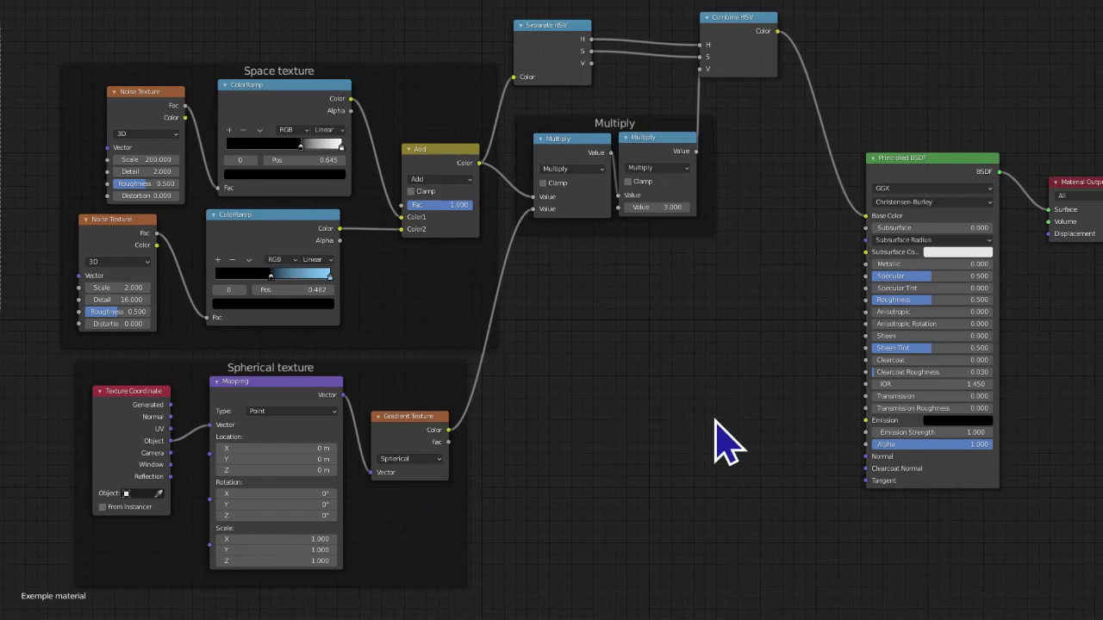
pyautogui.moveTo(606, 562); pyautogui.dragTo(71, 410)
pyautogui.moveTo(731, 324); pyautogui.dragTo(674, 324, button='middle')
pyautogui.scroll(-2, 678, 328)
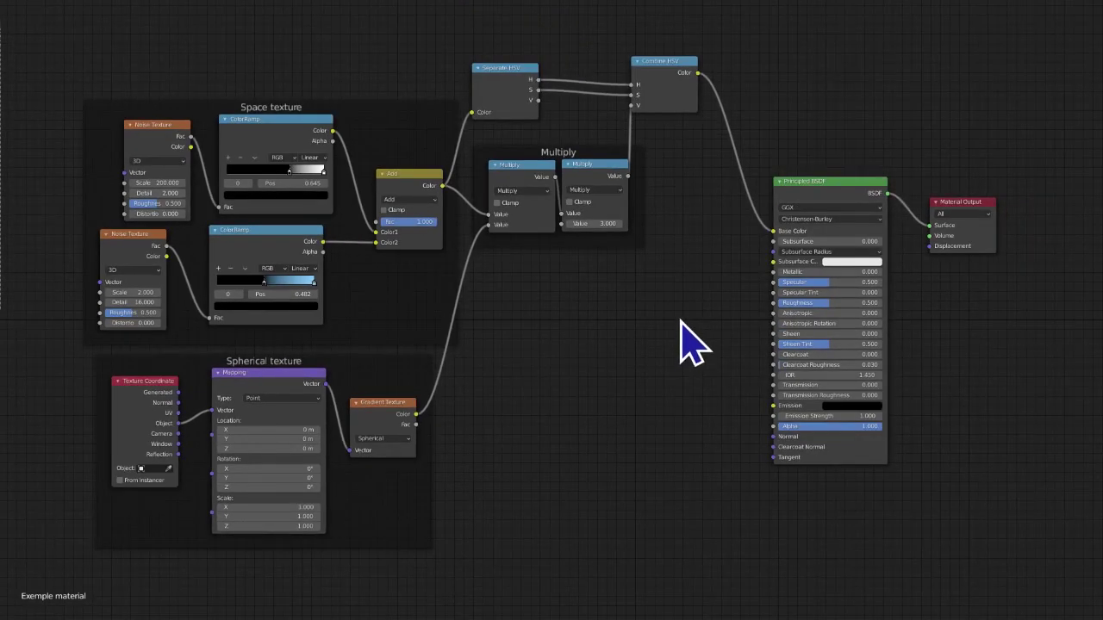
pyautogui.scroll(1, 681, 337)
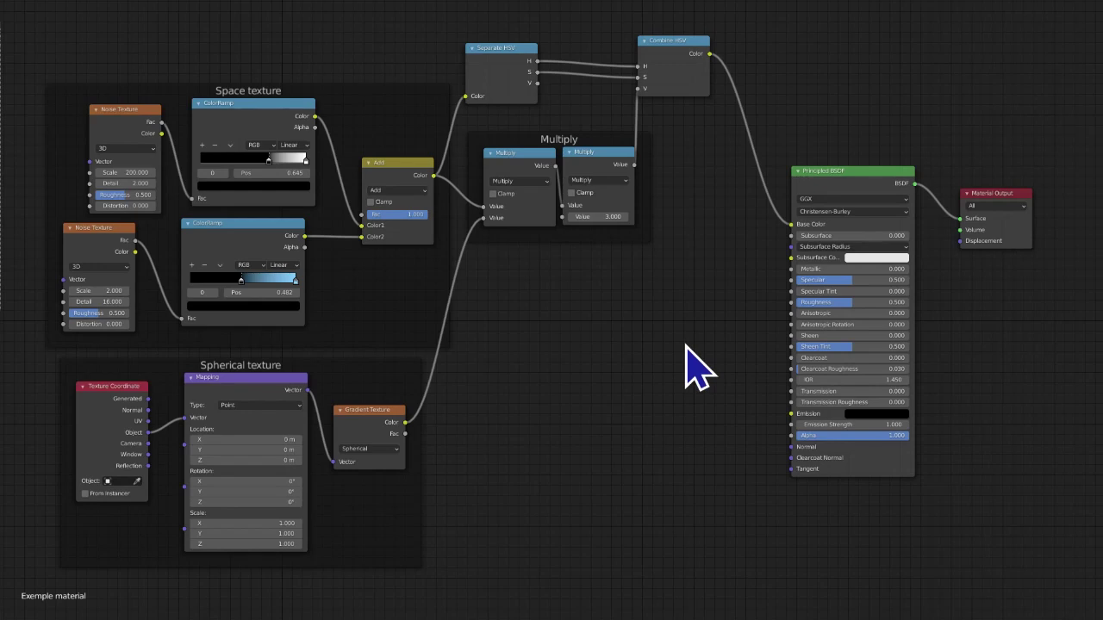
pyautogui.moveTo(230, 241); pyautogui.dragTo(240, 239)
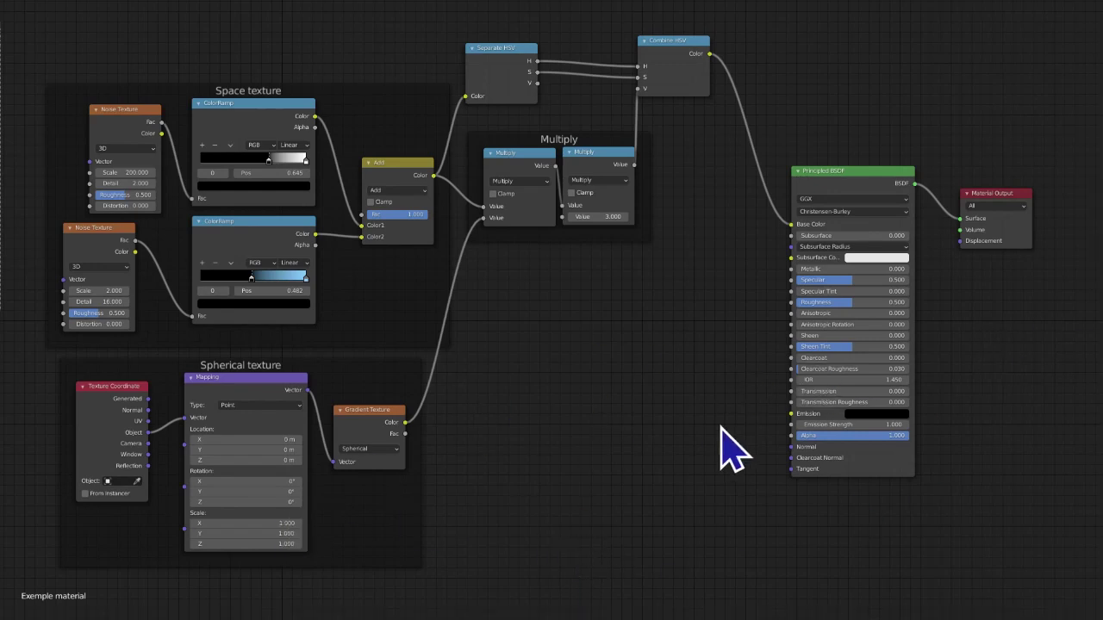
pyautogui.moveTo(1068, 579); pyautogui.dragTo(65, 133)
pyautogui.click(628, 337)
pyautogui.moveTo(64, 46); pyautogui.dragTo(414, 365)
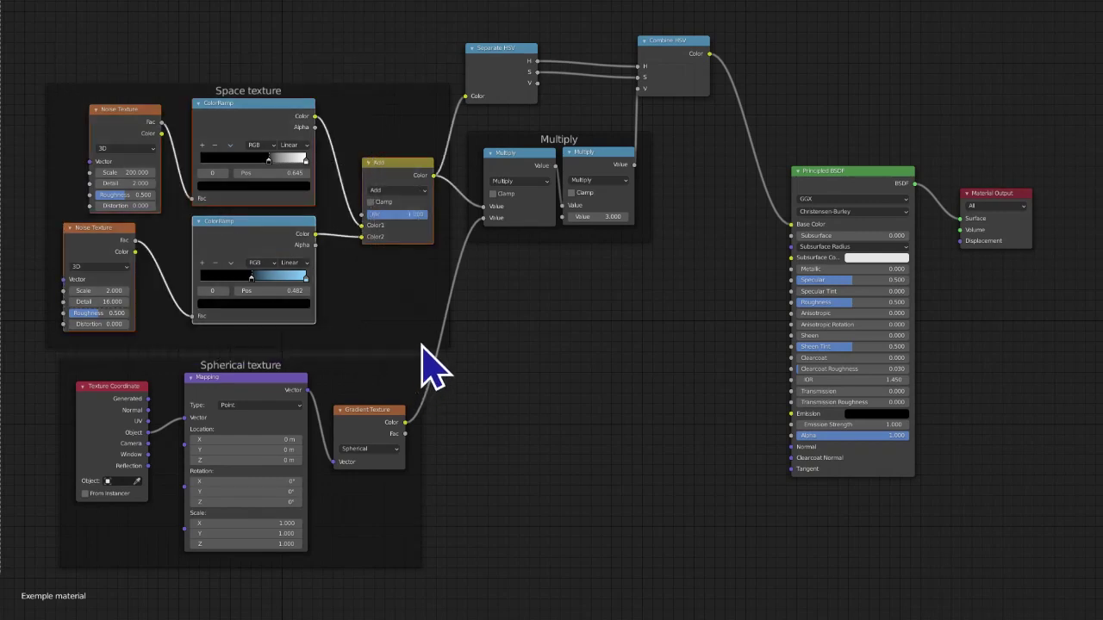
pyautogui.moveTo(517, 566); pyautogui.dragTo(591, 429)
pyautogui.moveTo(426, 330)
pyautogui.mouseDown()
pyautogui.moveTo(246, 293)
pyautogui.moveTo(421, 318)
pyautogui.mouseUp()
pyautogui.click(467, 345)
pyautogui.moveTo(512, 556); pyautogui.dragTo(22, 365)
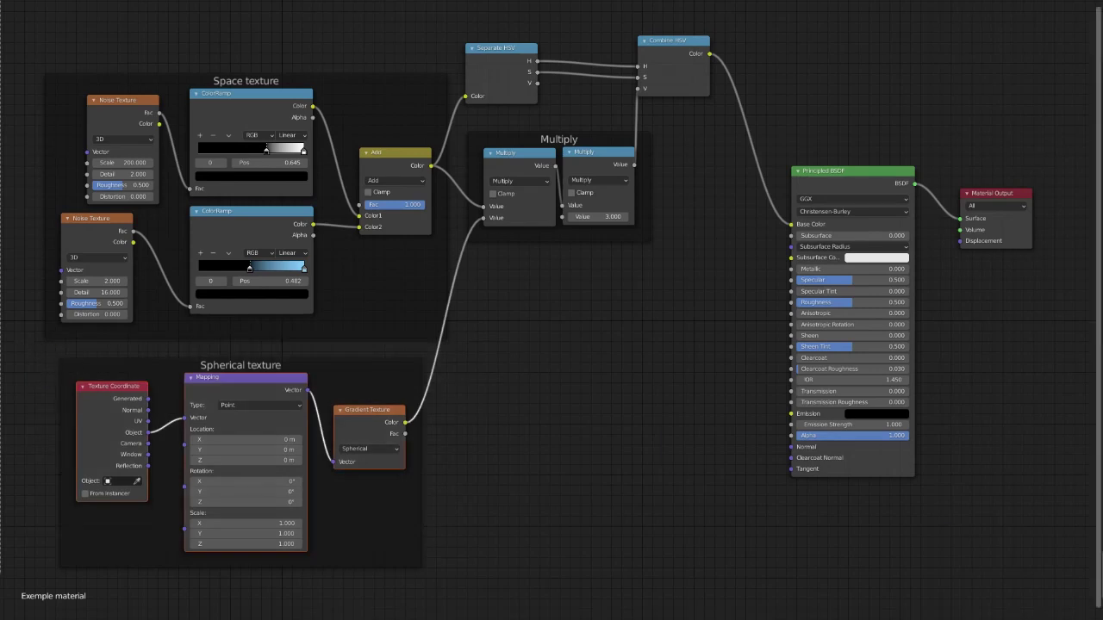
pyautogui.click(529, 171)
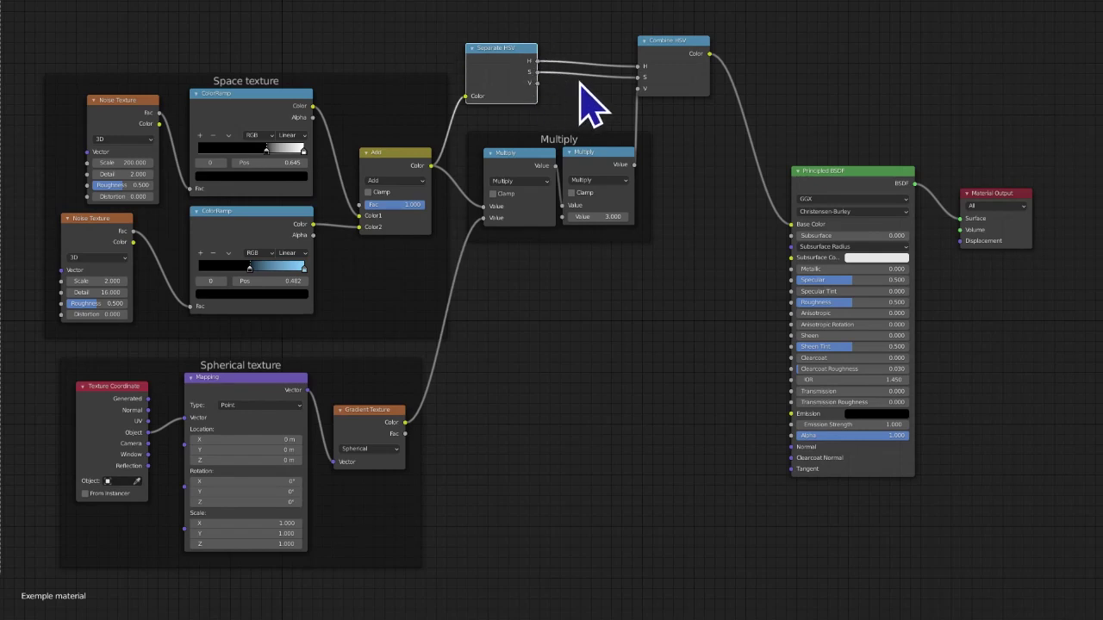
pyautogui.click(536, 200)
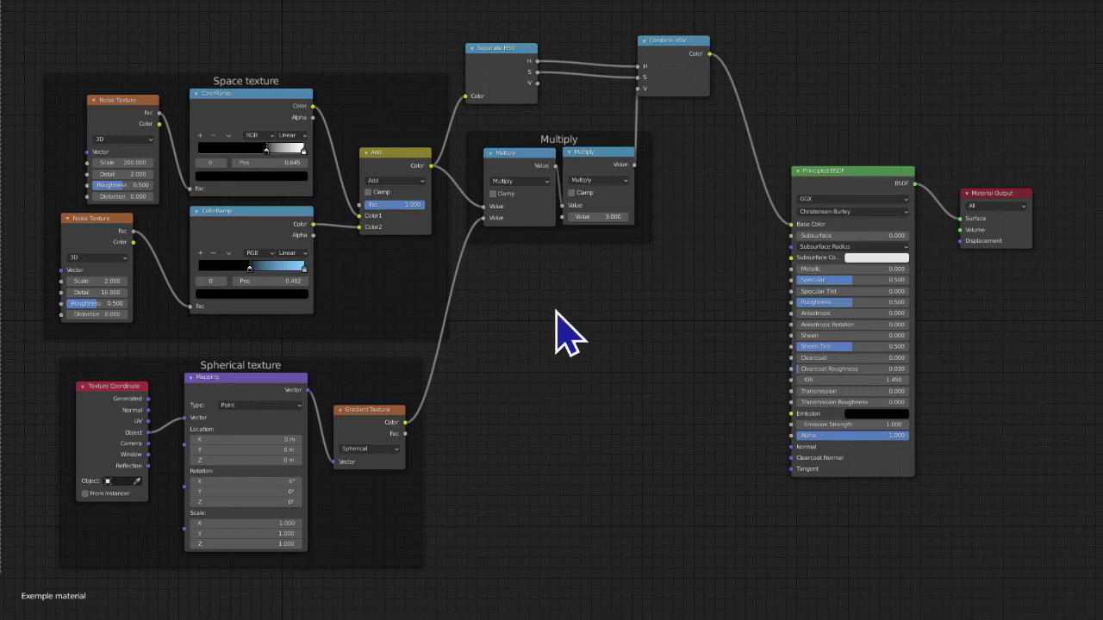
pyautogui.click(520, 203)
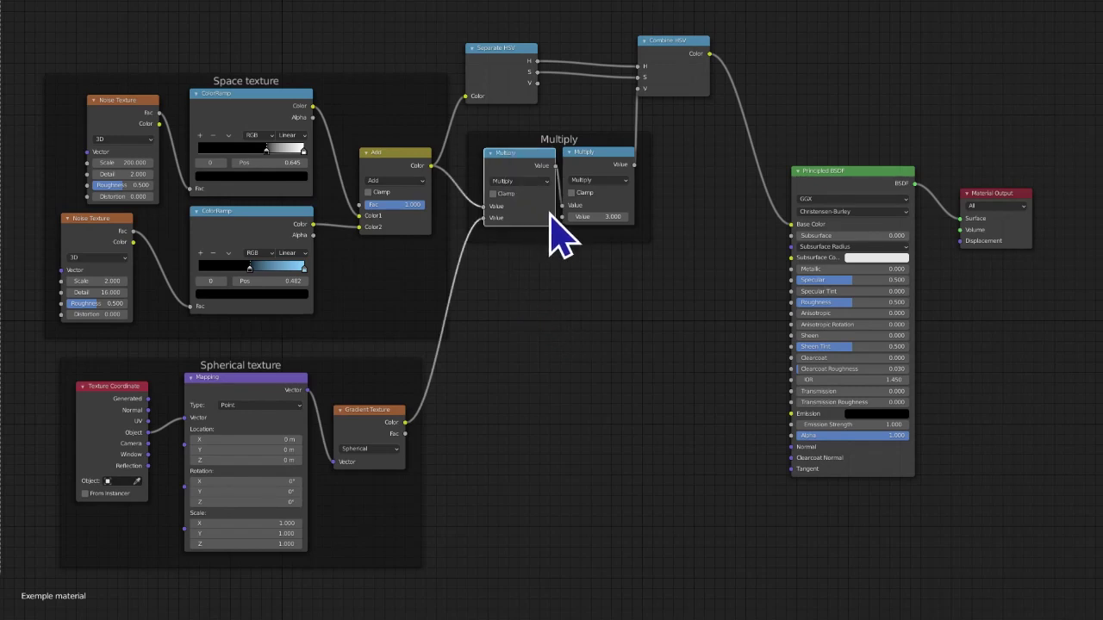
pyautogui.click(589, 170)
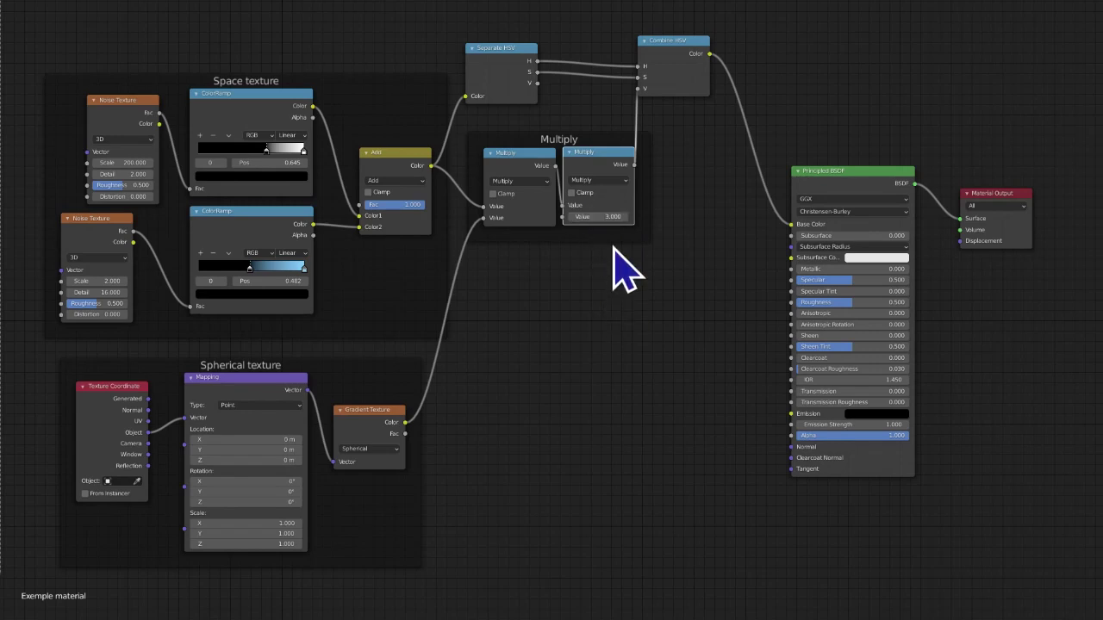
pyautogui.click(598, 216)
pyautogui.press('Return')
# Shift the lower Noise Texture node so it lines up under the upper one
pyautogui.moveTo(1046, 557); pyautogui.dragTo(20, 19)
pyautogui.click(716, 460)
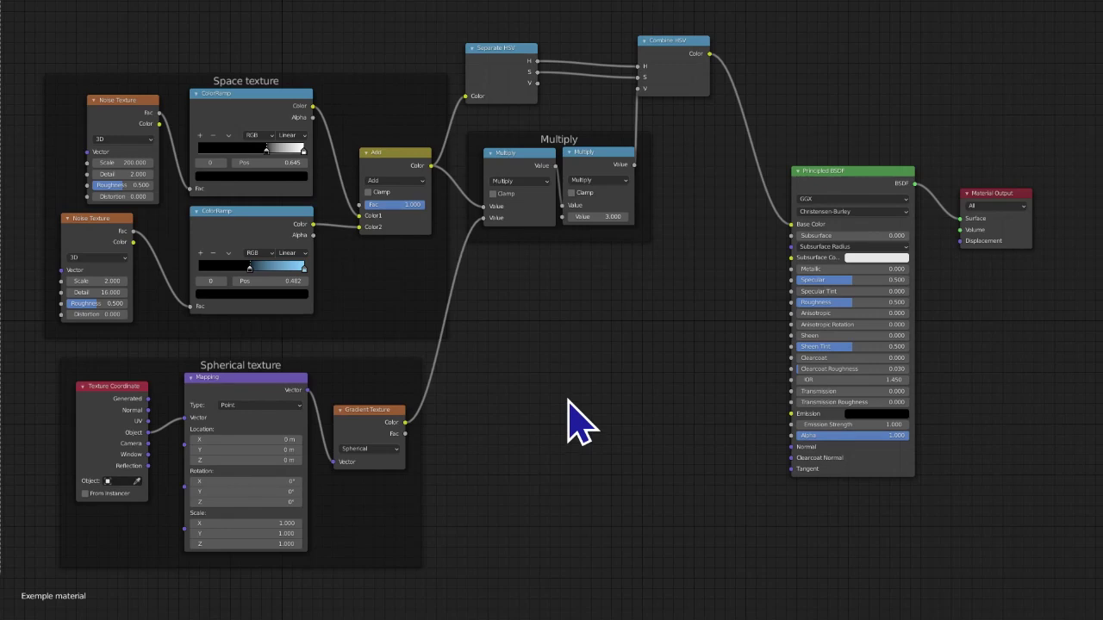
pyautogui.moveTo(91, 247); pyautogui.dragTo(119, 246)
pyautogui.click(692, 456)
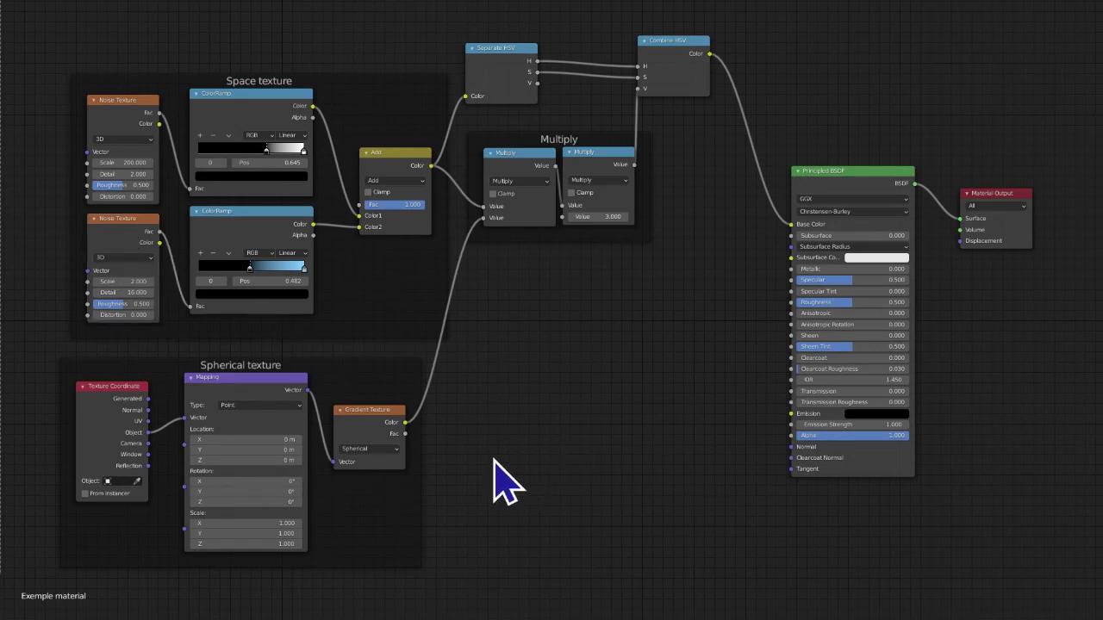
pyautogui.moveTo(39, 3); pyautogui.dragTo(1049, 555)
pyautogui.click(1003, 496)
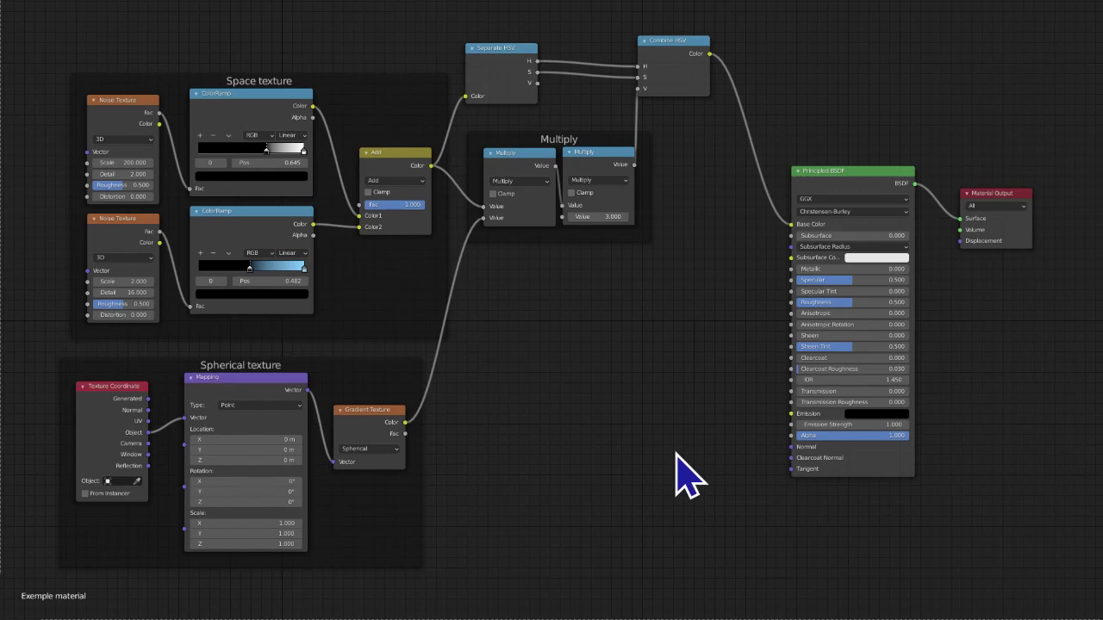
# Cancel the Shift+A Add menu unchanged and restore the normal Shading layout
pyautogui.press('a')
pyautogui.hotkey('alt', 'a')
pyautogui.hotkey('shift', 'a')
pyautogui.moveTo(677, 455)
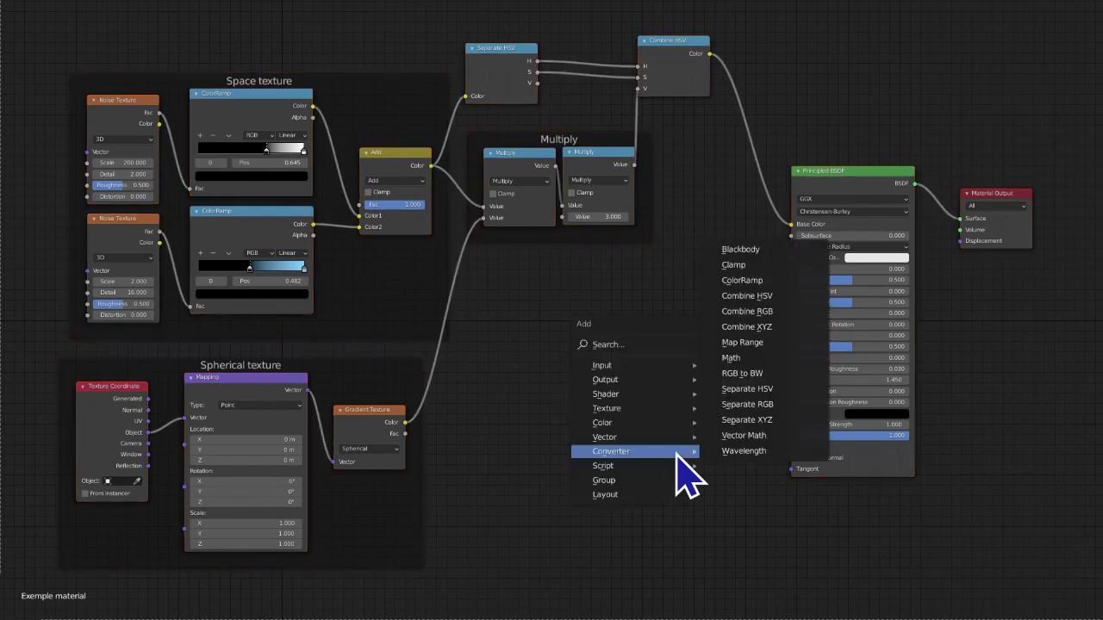
pyautogui.press('Escape')
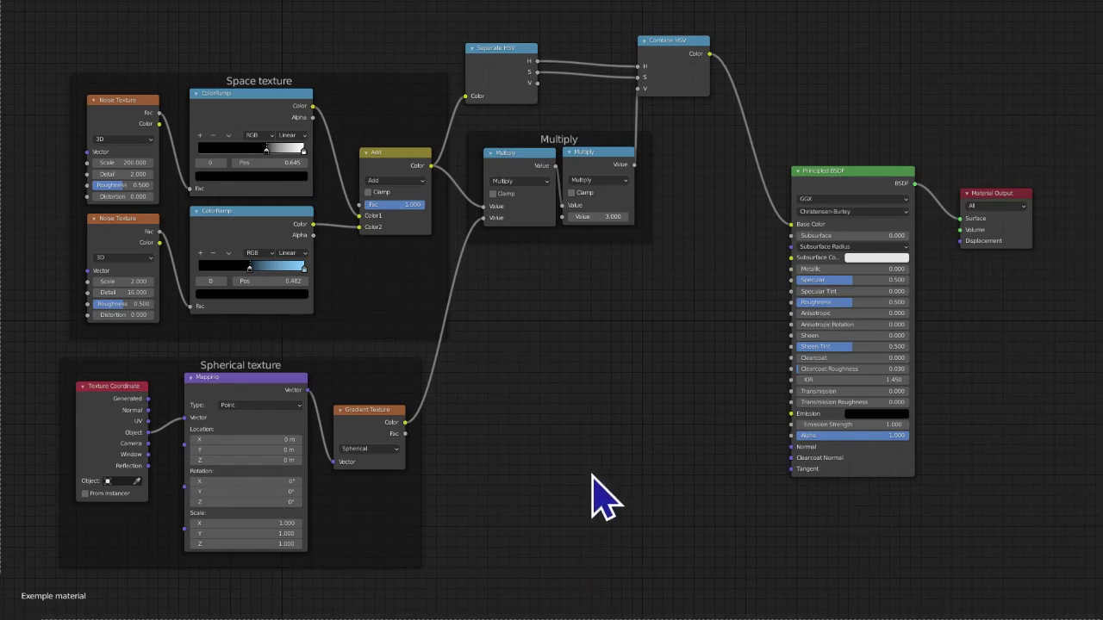
pyautogui.hotkey('ctrl', 'alt', 'space')
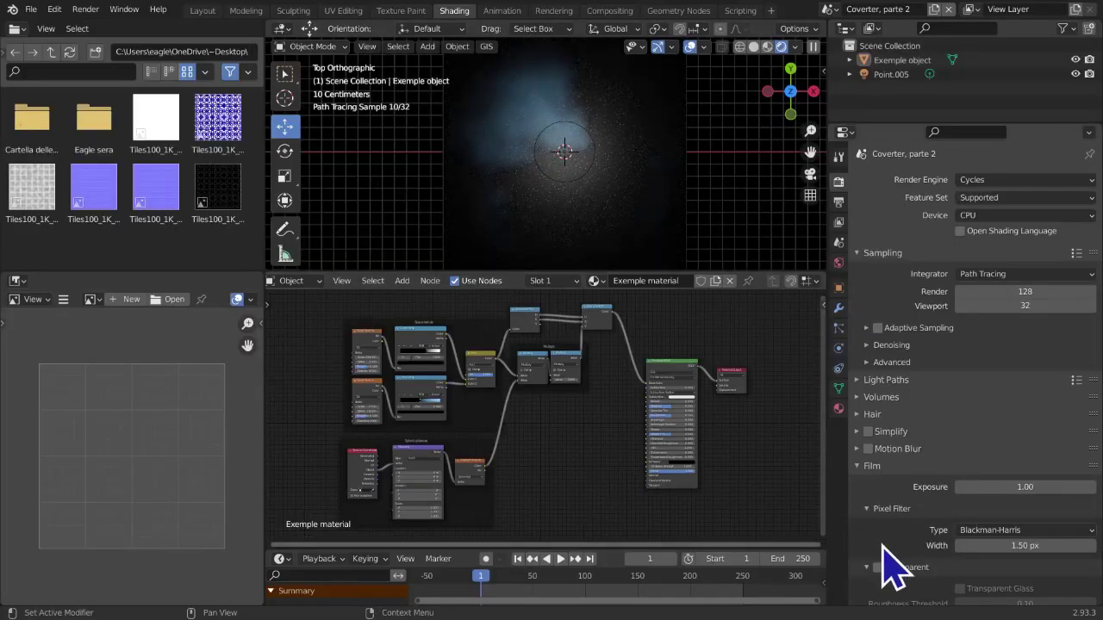
# Name the material 'Spacial material' and rename the Exemple object to 'Space bg'
pyautogui.moveTo(536, 172); pyautogui.dragTo(611, 258, button='middle')
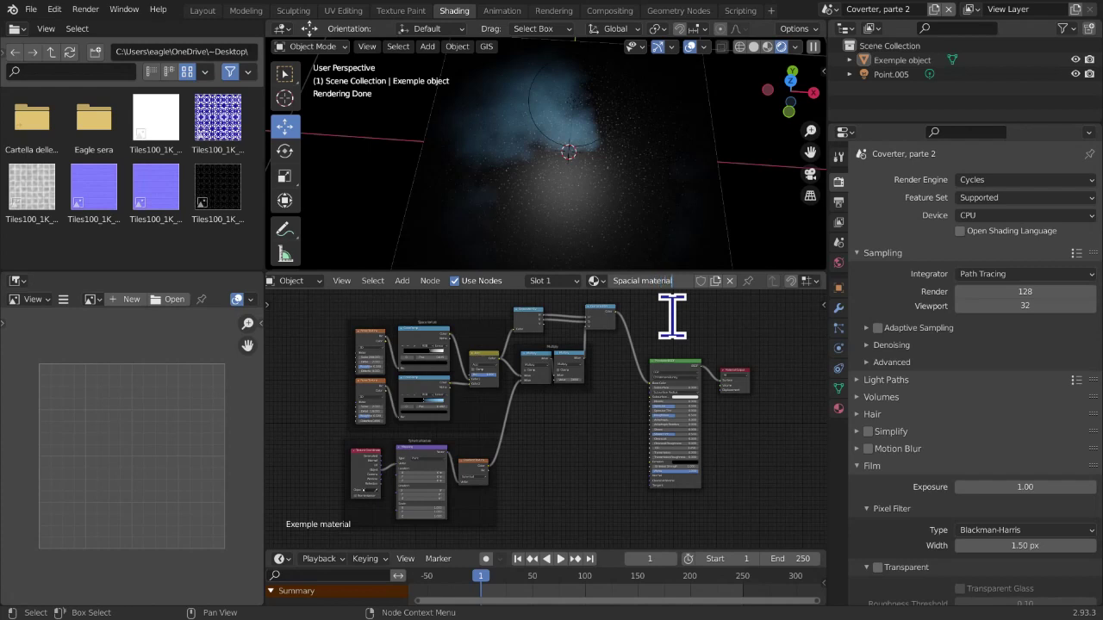
pyautogui.press('Return')
pyautogui.click(425, 158)
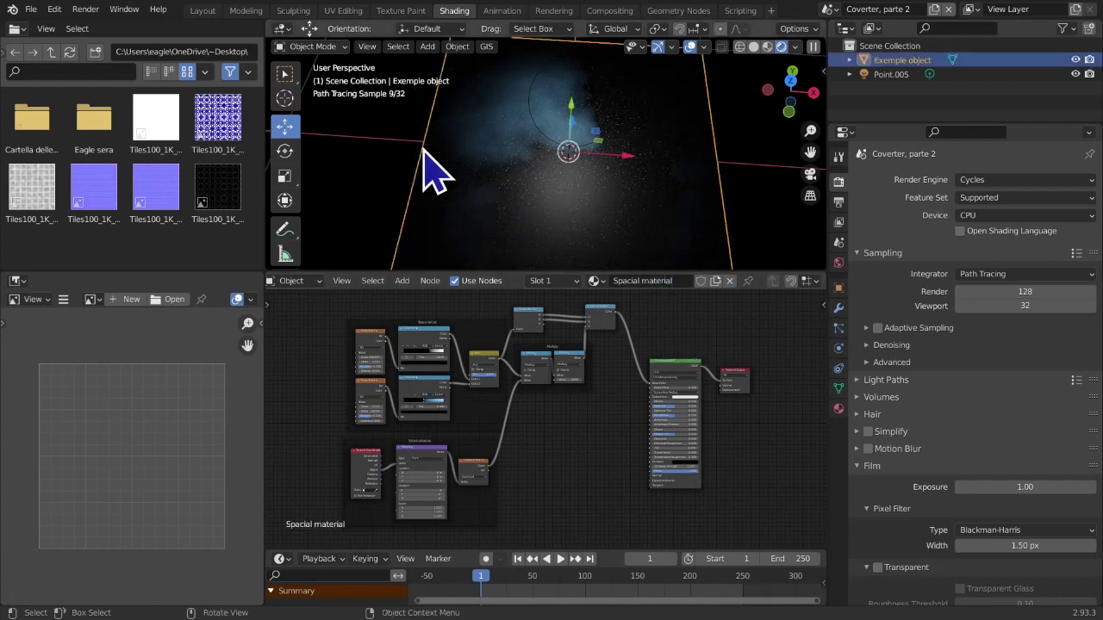
pyautogui.press('F2')
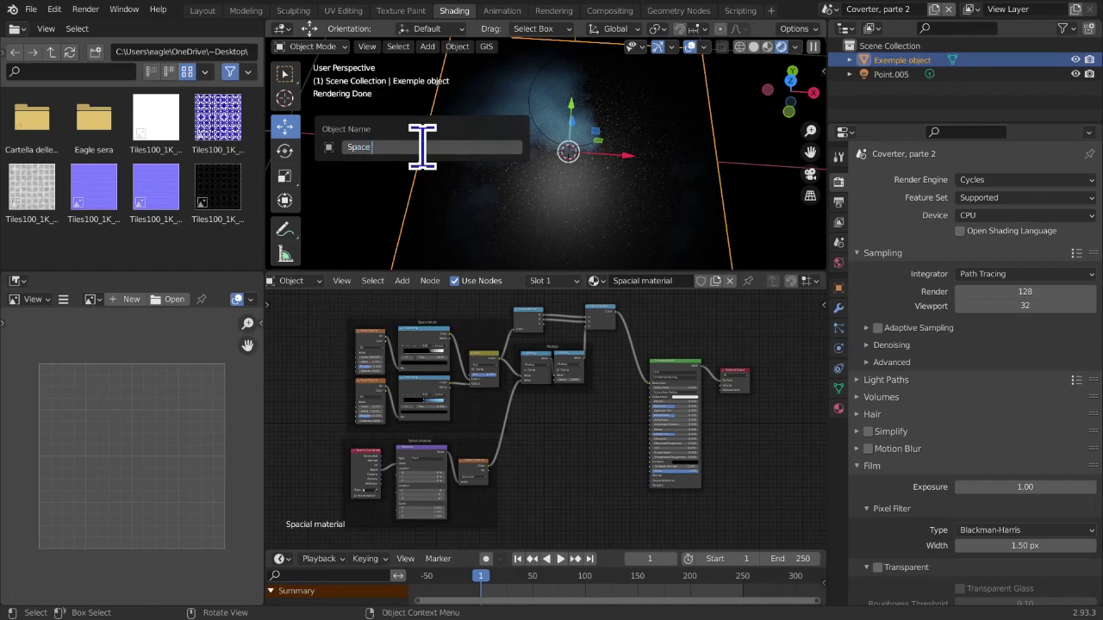
pyautogui.write('Space bg')
pyautogui.press('Return')
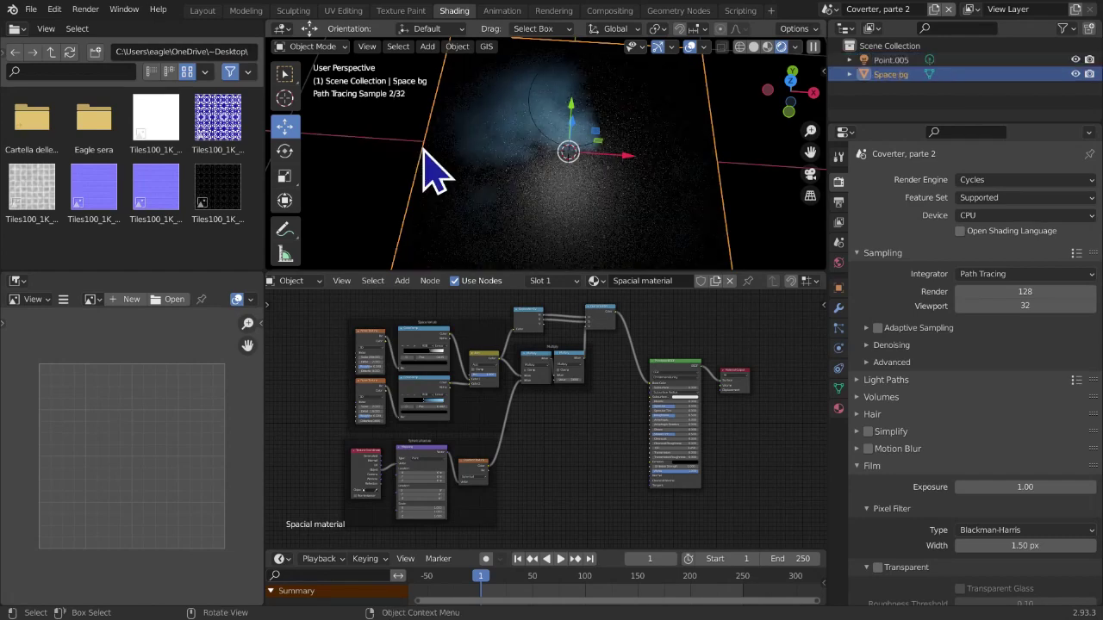
# Snap the 3D view to top orthographic and check the first Multiply node's operation
pyautogui.moveTo(505, 192); pyautogui.dragTo(578, 163, button='middle')
pyautogui.scroll(-5, 580, 180)
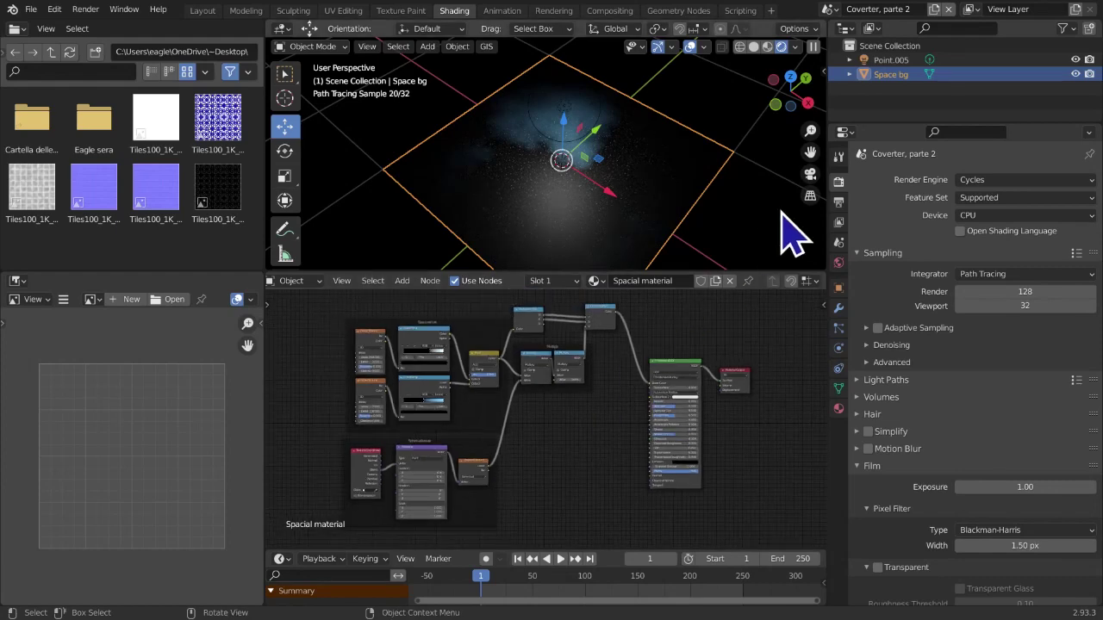
pyautogui.click(790, 78)
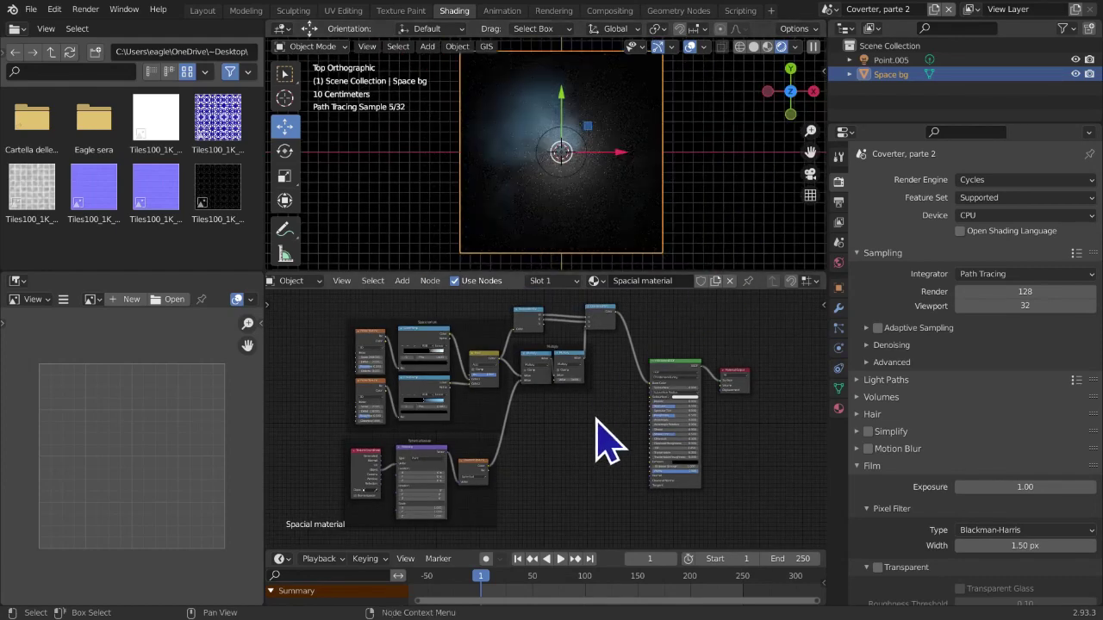
pyautogui.scroll(5, 599, 443)
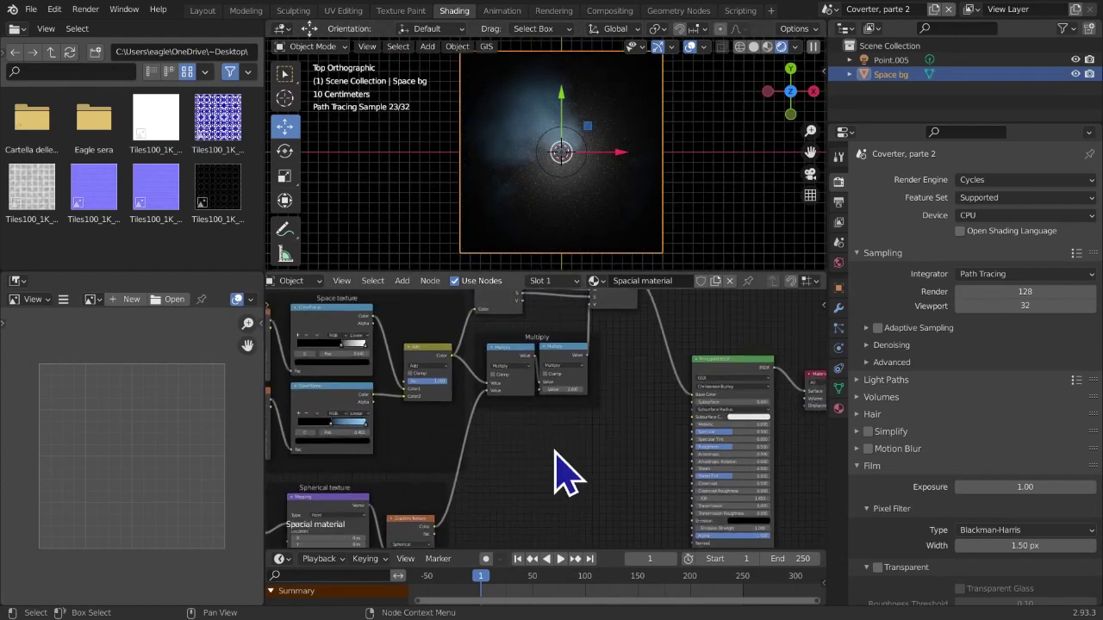
pyautogui.scroll(4, 560, 435)
pyautogui.click(488, 402)
pyautogui.click(491, 402)
pyautogui.click(492, 402)
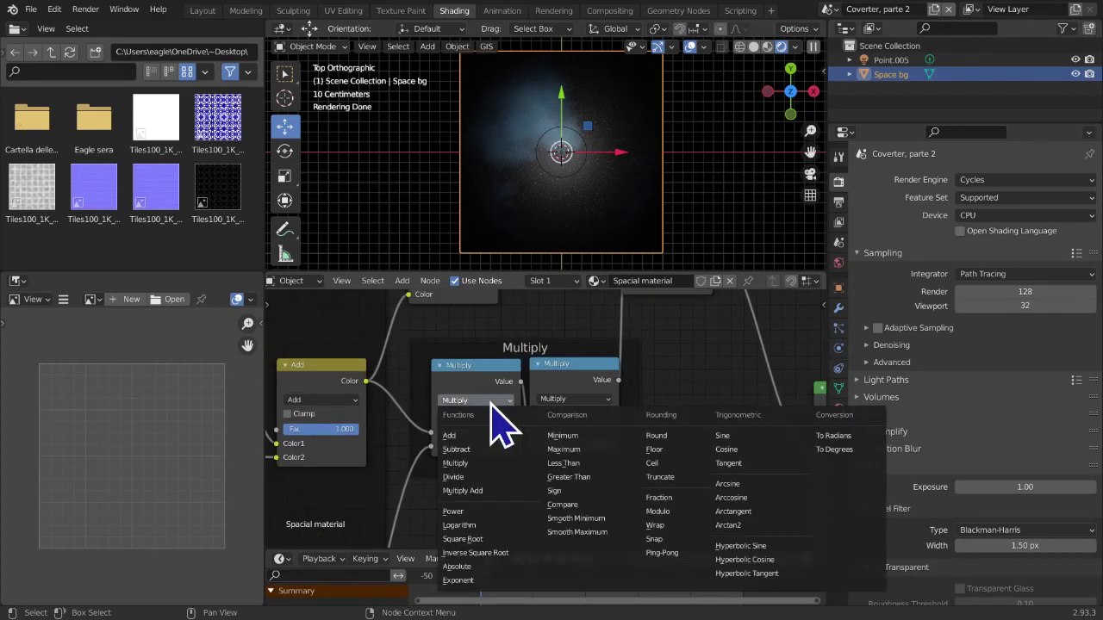
pyautogui.click(602, 387)
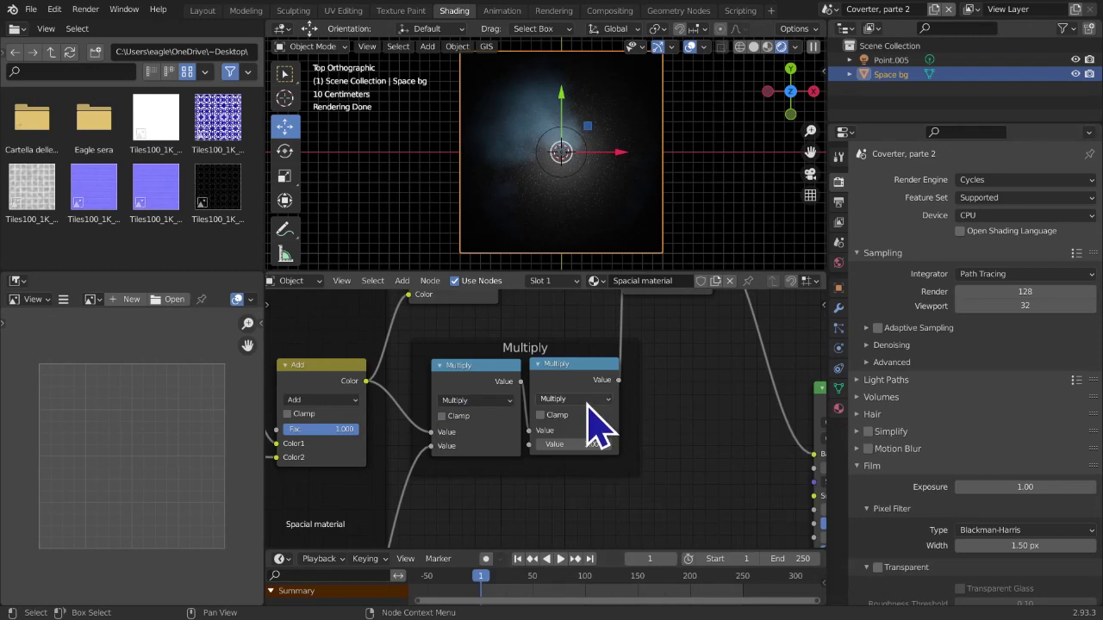
pyautogui.click(587, 401)
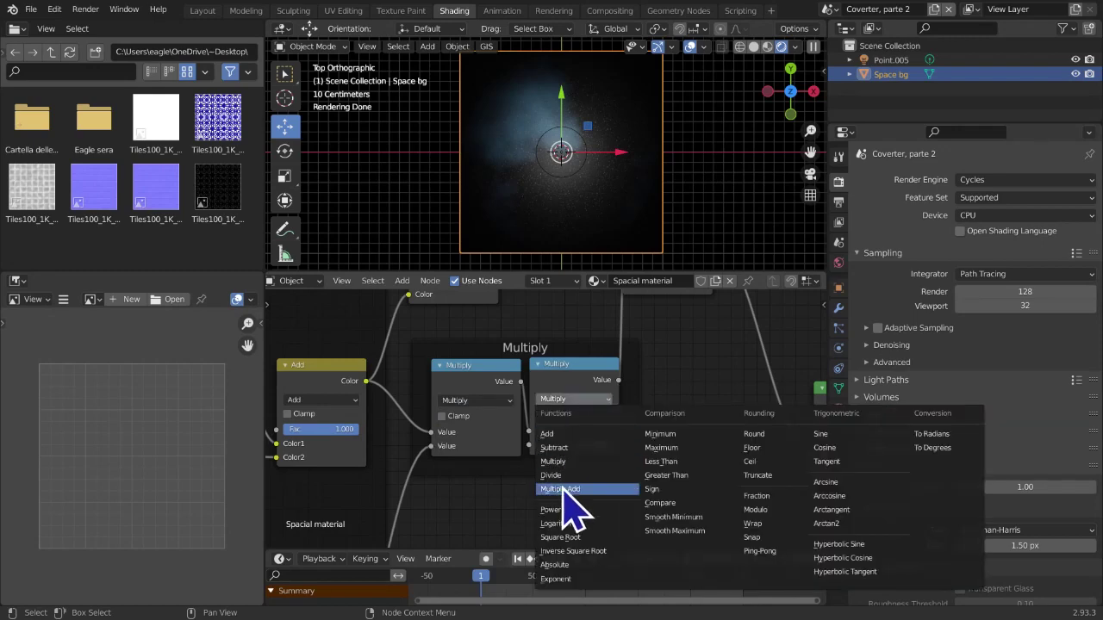
pyautogui.moveTo(573, 445); pyautogui.dragTo(594, 445)
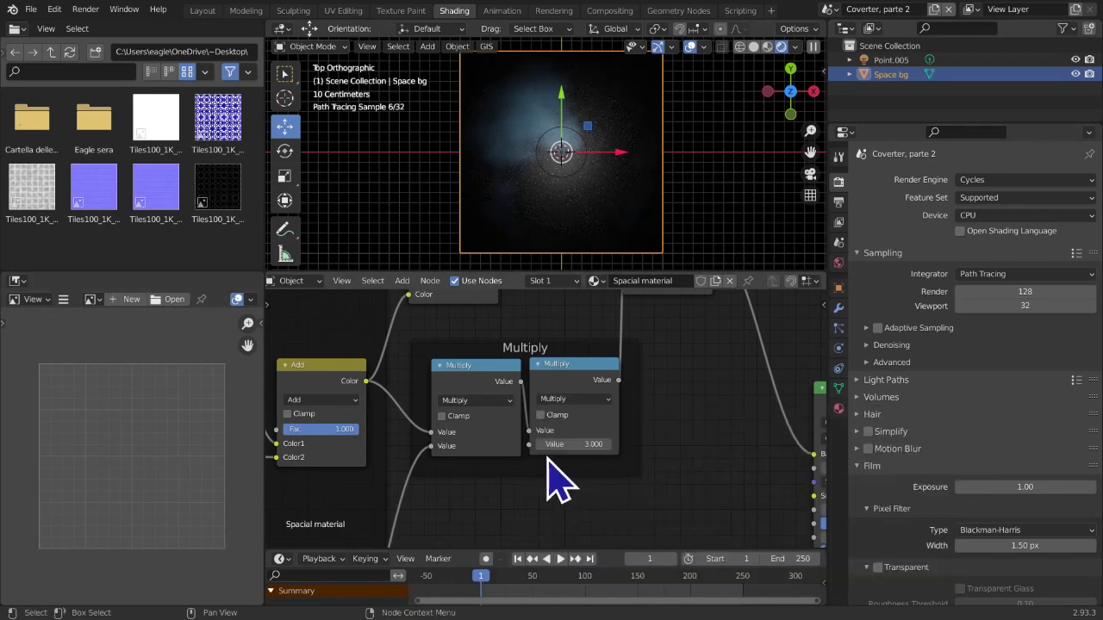
pyautogui.press('Return')
pyautogui.press('Return')
pyautogui.scroll(-4, 448, 482)
pyautogui.moveTo(492, 505); pyautogui.dragTo(528, 519, button='middle')
pyautogui.scroll(-3, 490, 437)
pyautogui.scroll(4, 528, 499)
pyautogui.scroll(3, 538, 517)
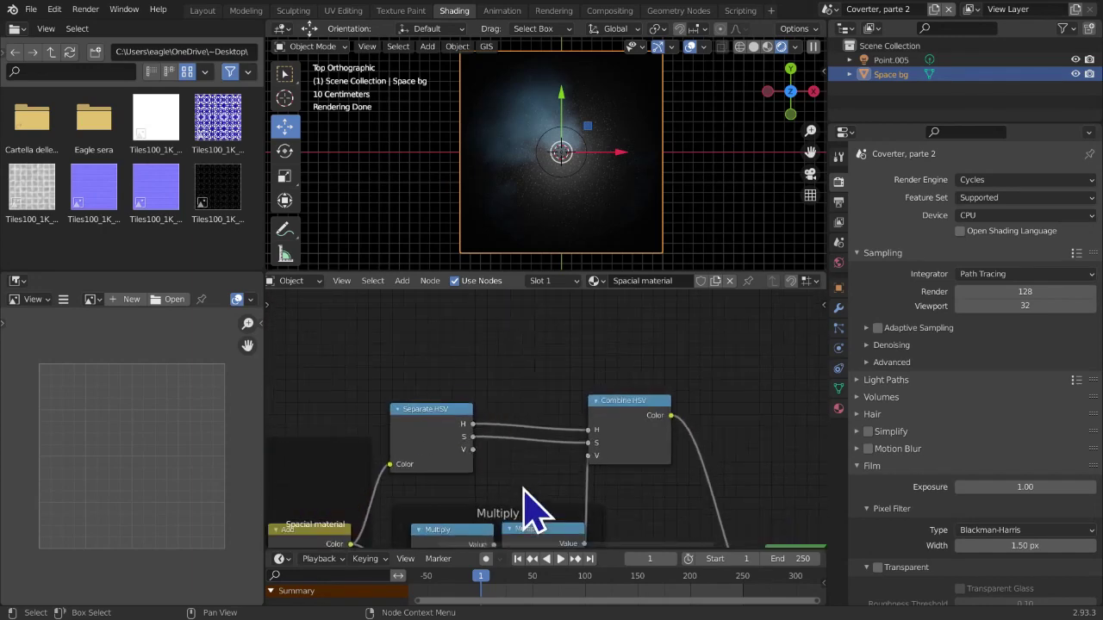
# Drop a Converter Math node onto the S link between Separate HSV and Combine HSV
pyautogui.scroll(4, 530, 474)
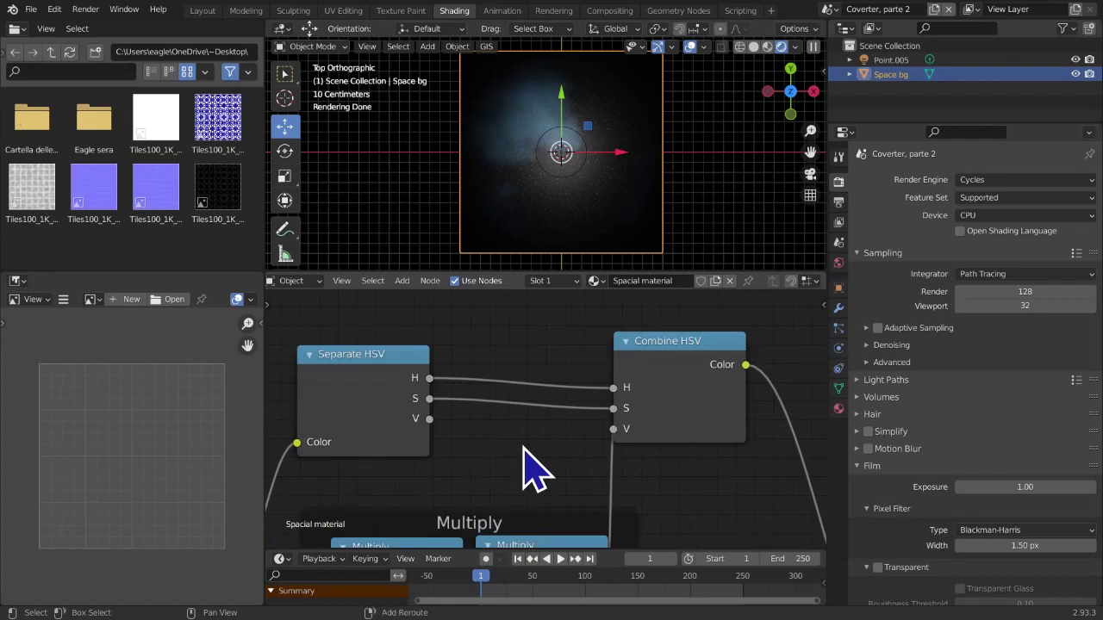
pyautogui.hotkey('shift', 'a')
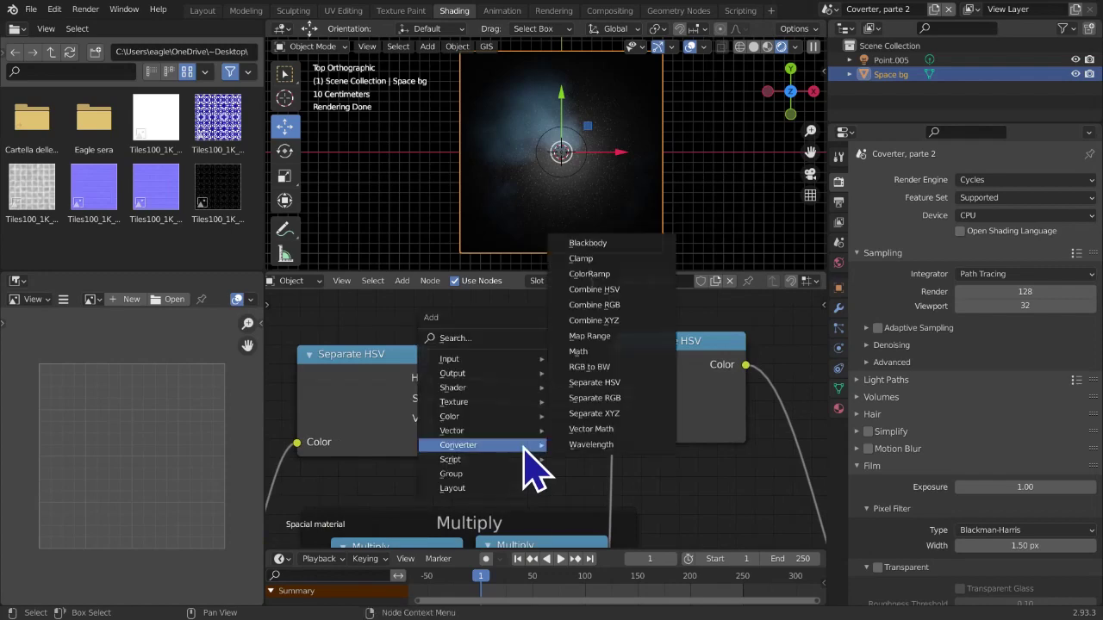
pyautogui.click(598, 354)
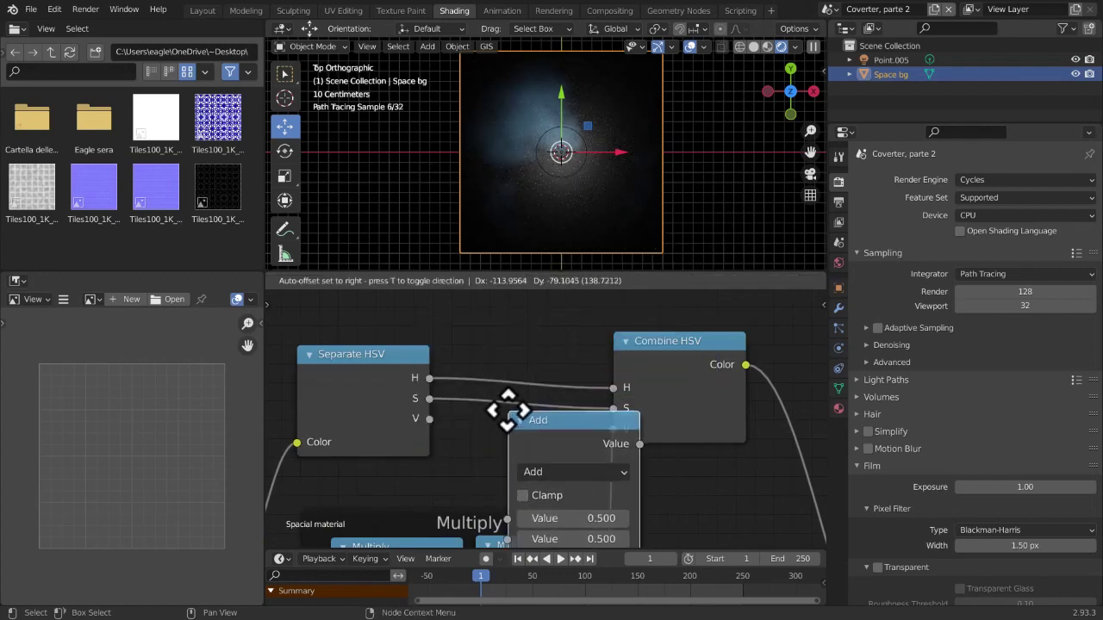
pyautogui.click(515, 408)
pyautogui.moveTo(617, 437); pyautogui.dragTo(603, 381, button='middle')
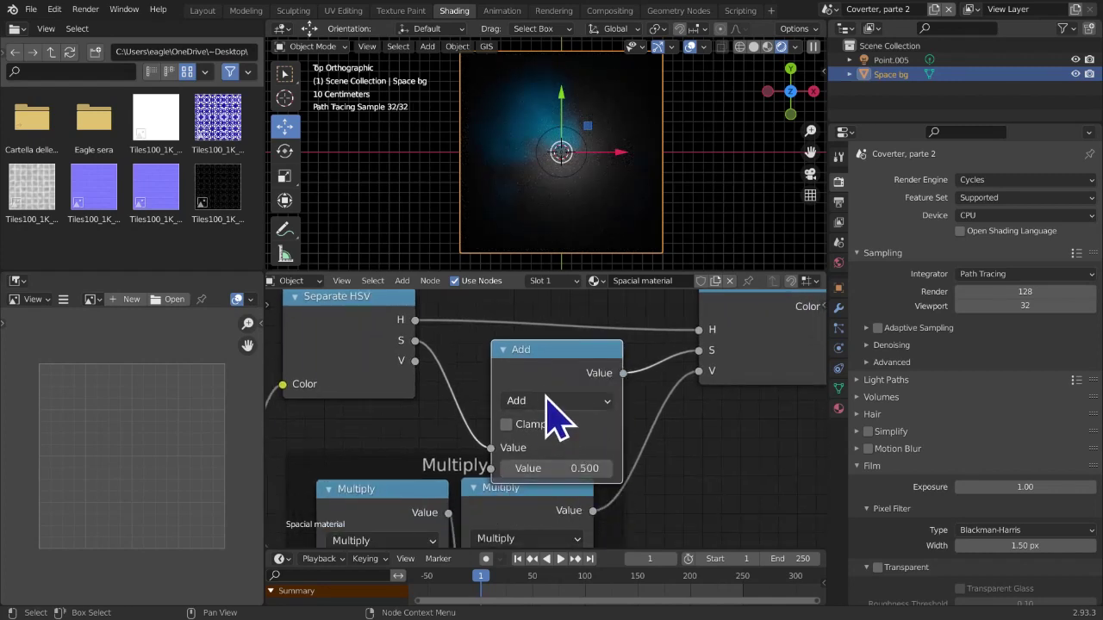
pyautogui.click(621, 465)
pyautogui.click(609, 473)
pyautogui.click(608, 473)
pyautogui.click(608, 473)
pyautogui.click(608, 473)
pyautogui.click(608, 473)
pyautogui.click(609, 473)
pyautogui.click(609, 473)
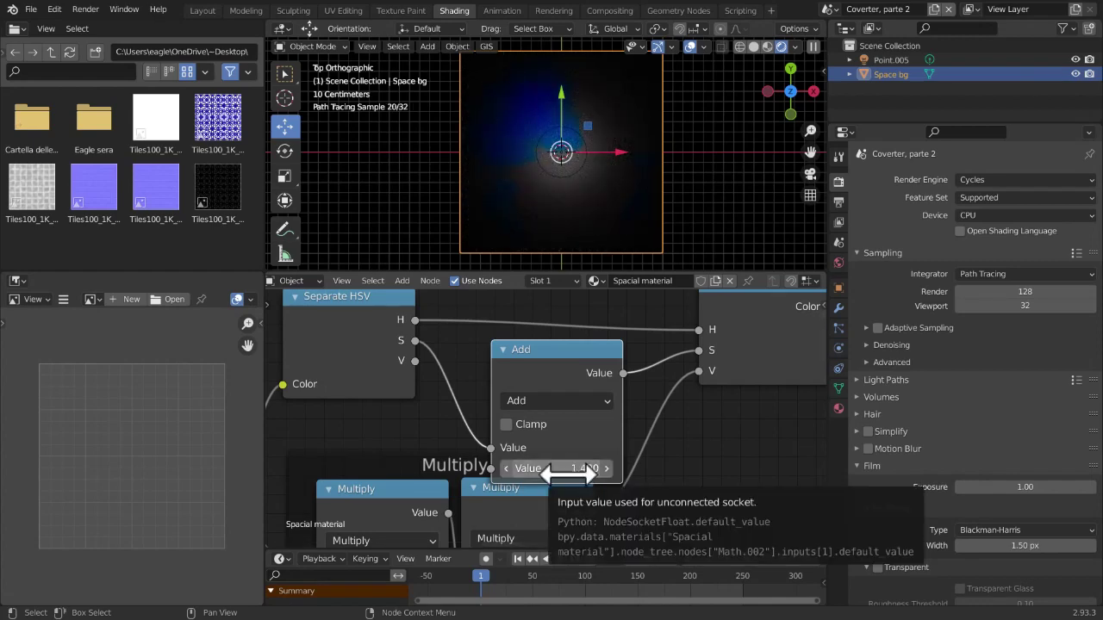
# Set the Math node to Multiply with a multiplier of 1.600
pyautogui.click(555, 401)
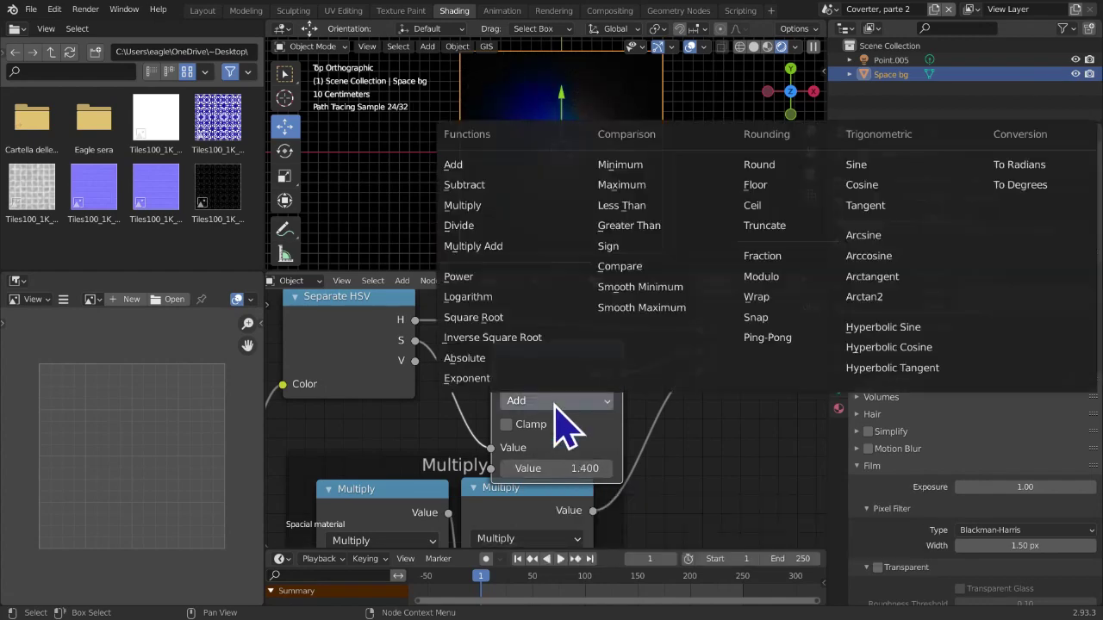
pyautogui.click(487, 185)
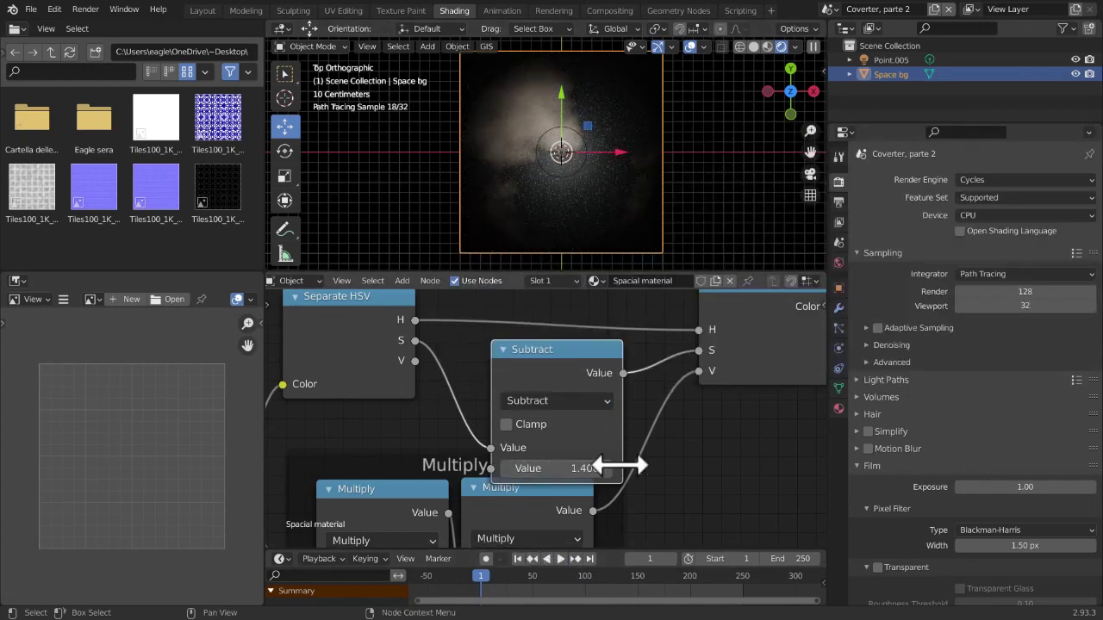
pyautogui.click(565, 401)
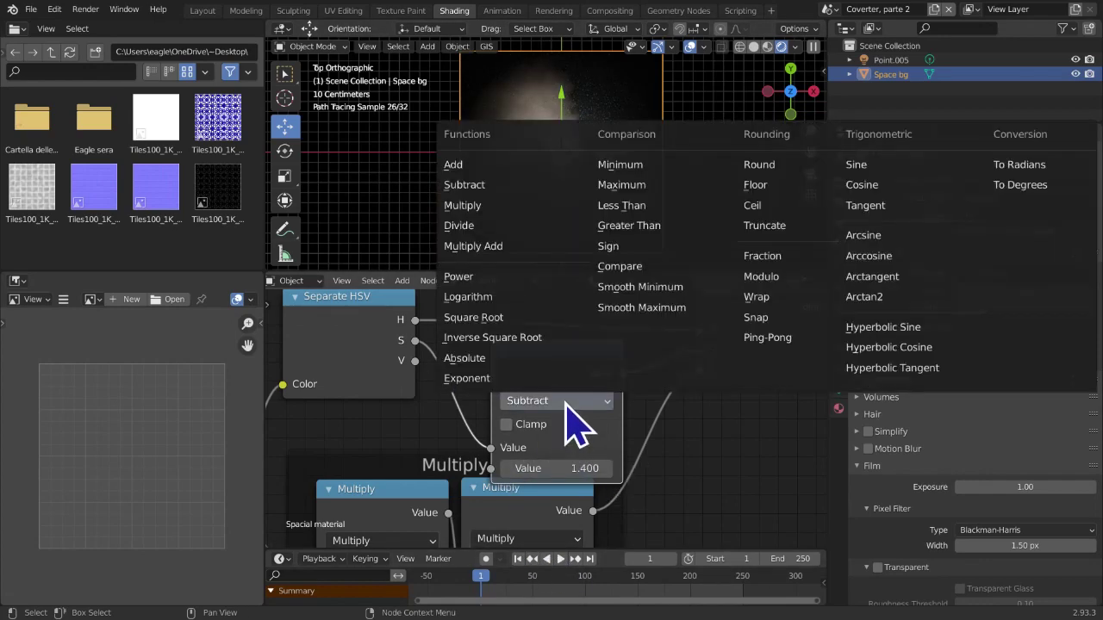
pyautogui.click(505, 206)
pyautogui.moveTo(612, 472); pyautogui.dragTo(618, 457)
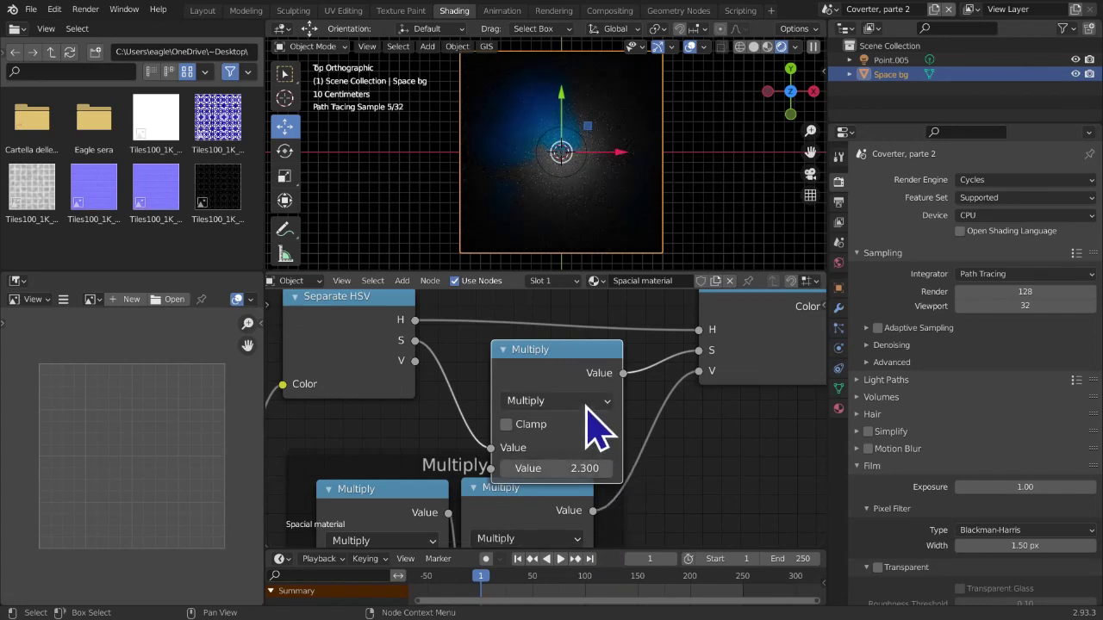
pyautogui.click(577, 468)
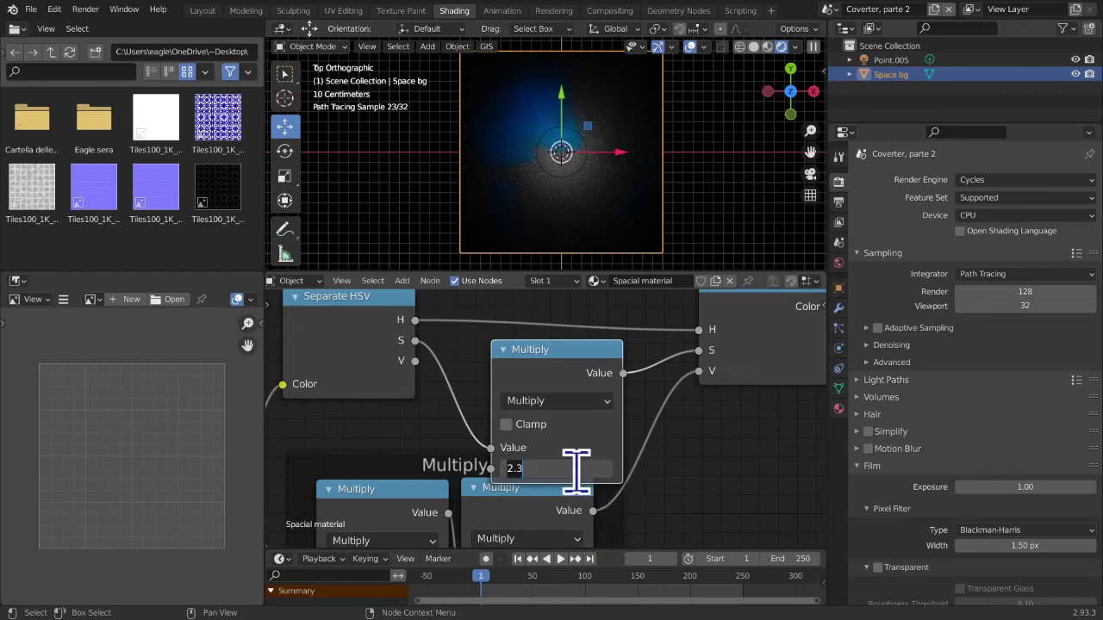
pyautogui.write('0.1')
pyautogui.press('Return')
pyautogui.click(606, 468)
pyautogui.click(606, 468)
pyautogui.click(606, 468)
pyautogui.click(606, 467)
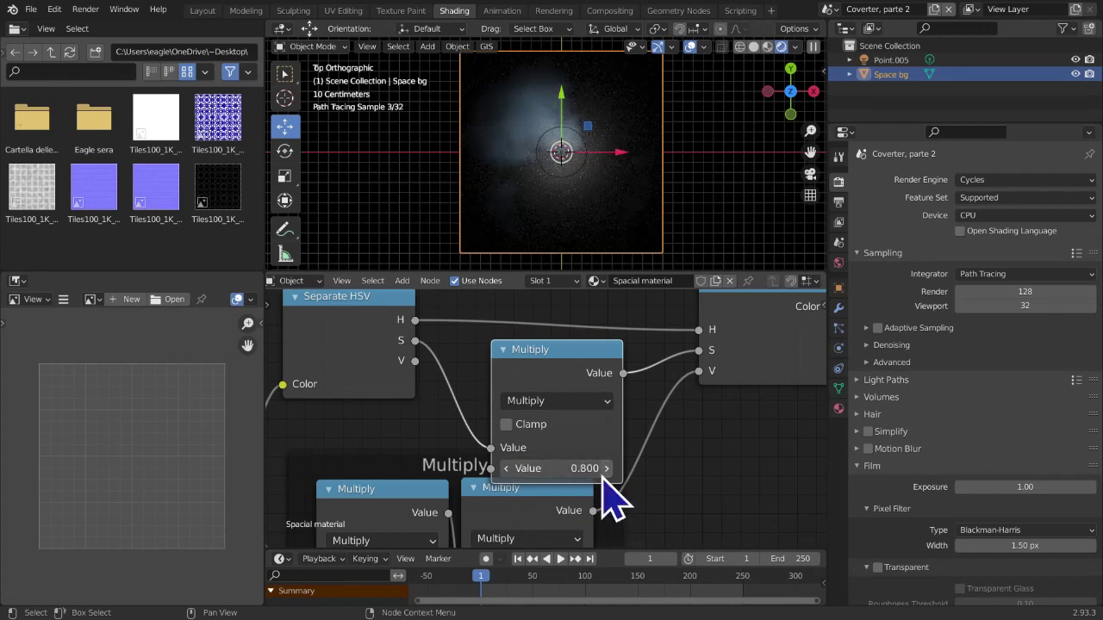
pyautogui.click(606, 469)
pyautogui.scroll(-2, 616, 483)
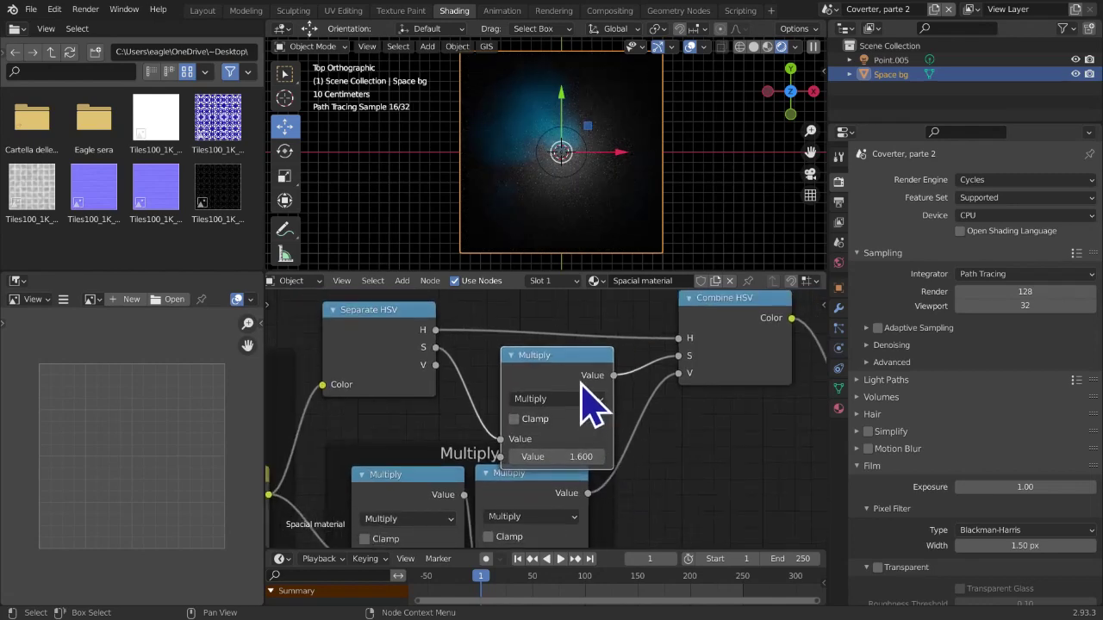
# Switch the saturation math node to Divide and step its divisor upward
pyautogui.click(569, 400)
pyautogui.click(585, 236)
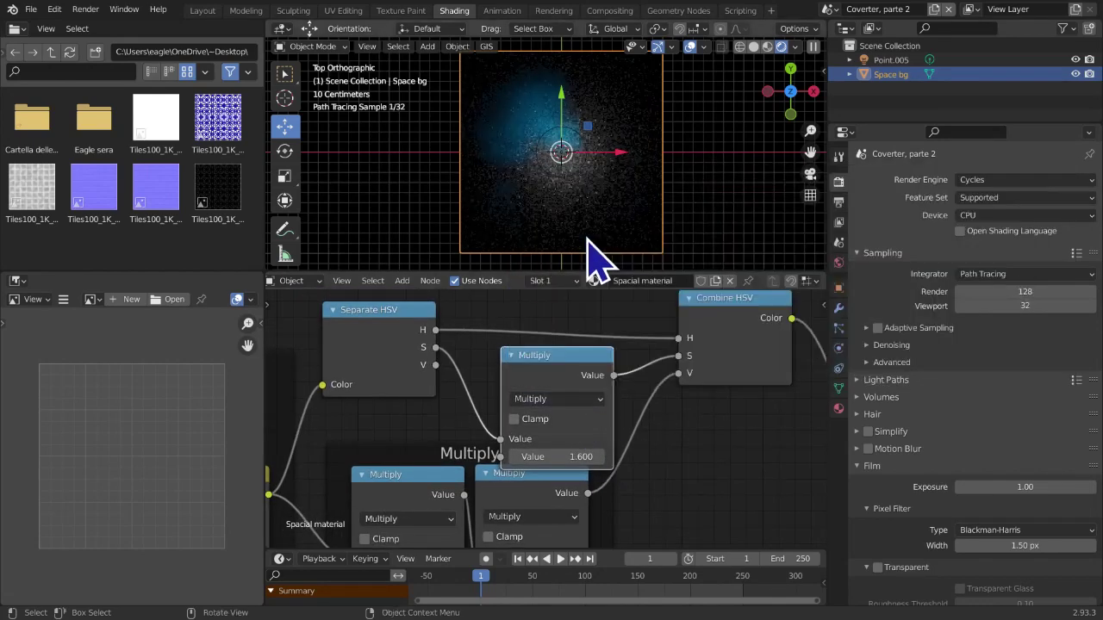
pyautogui.click(551, 398)
pyautogui.click(552, 253)
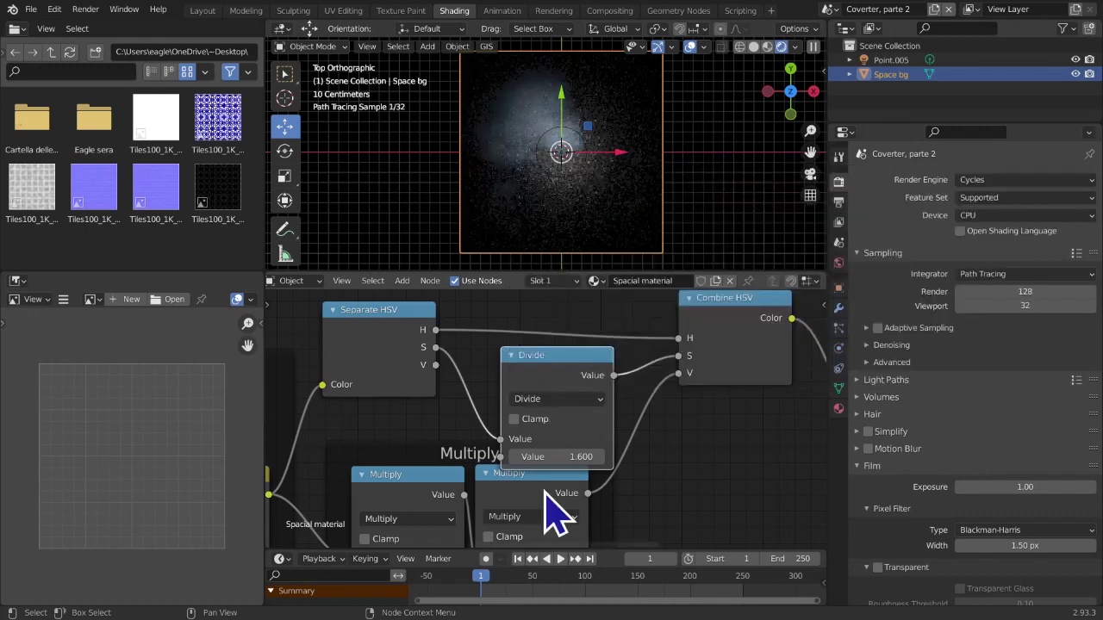
pyautogui.press('Return')
pyautogui.click(601, 458)
pyautogui.click(601, 460)
pyautogui.click(601, 460)
pyautogui.click(601, 460)
pyautogui.click(600, 460)
pyautogui.click(600, 461)
pyautogui.click(601, 460)
pyautogui.click(601, 460)
pyautogui.click(601, 460)
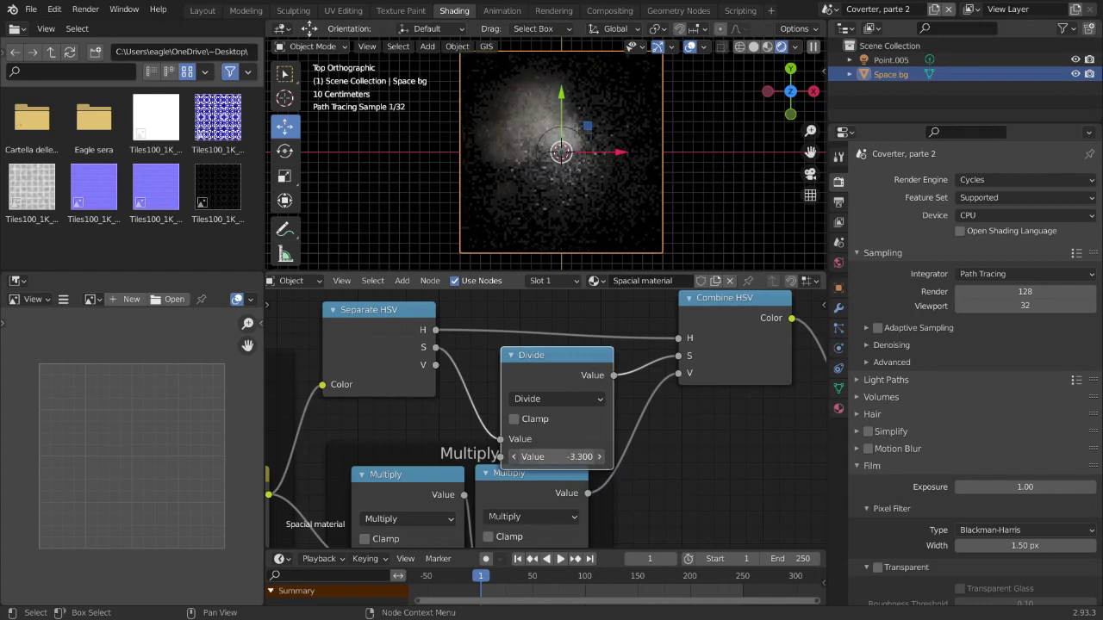
# Set the divisor to -3.9, then change it to 0.200
pyautogui.click(551, 457)
pyautogui.write('-3.9')
pyautogui.press('Return')
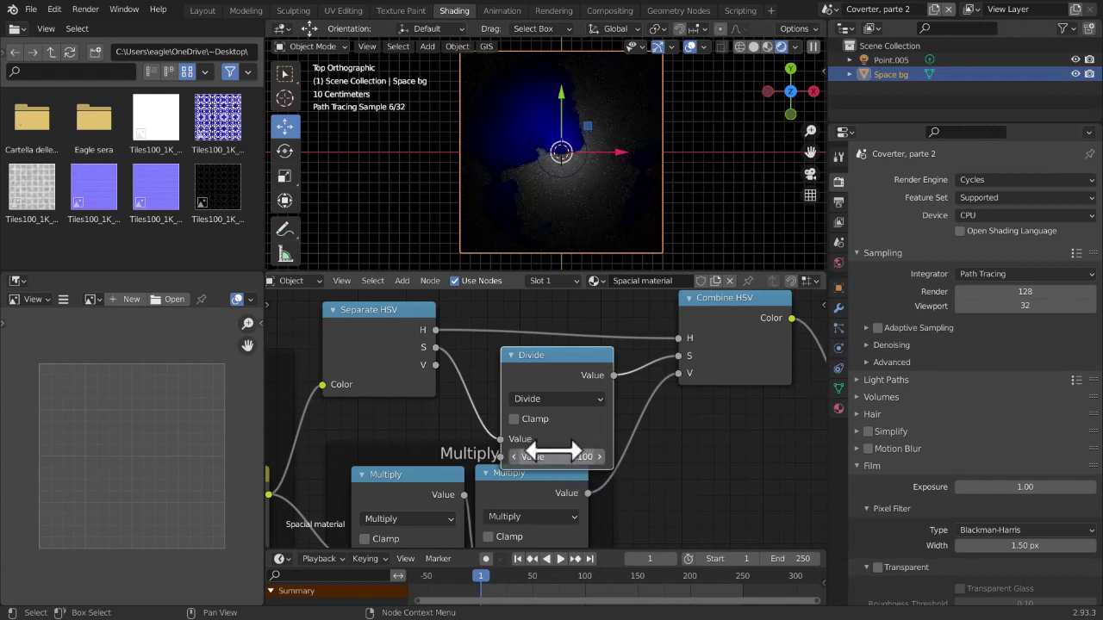
pyautogui.scroll(4, 594, 250)
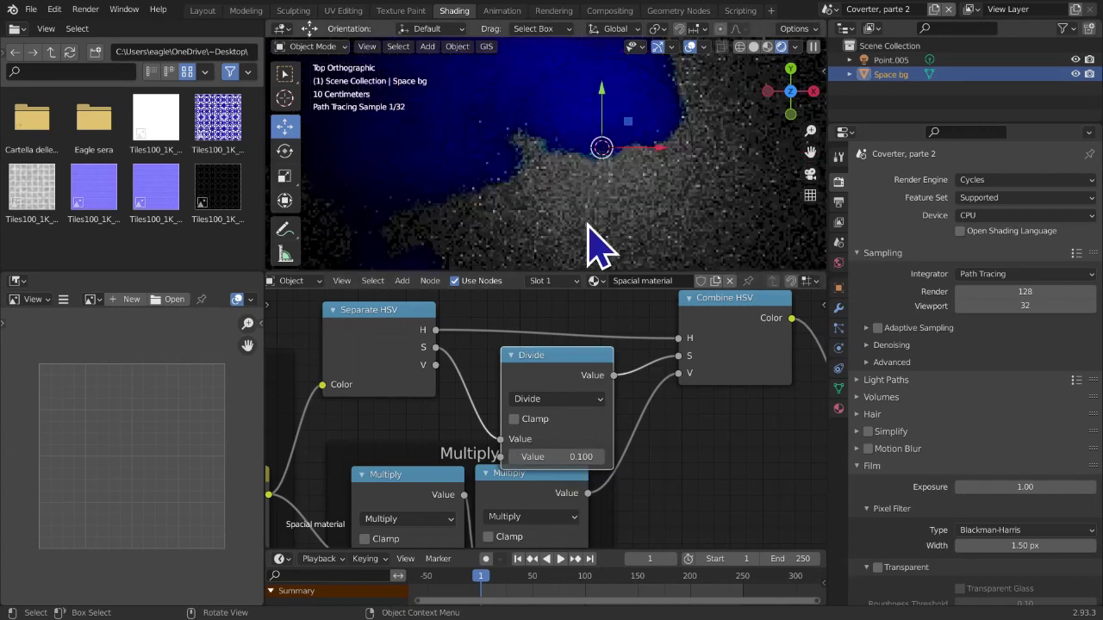
pyautogui.click(543, 457)
pyautogui.write('.2')
pyautogui.press('Return')
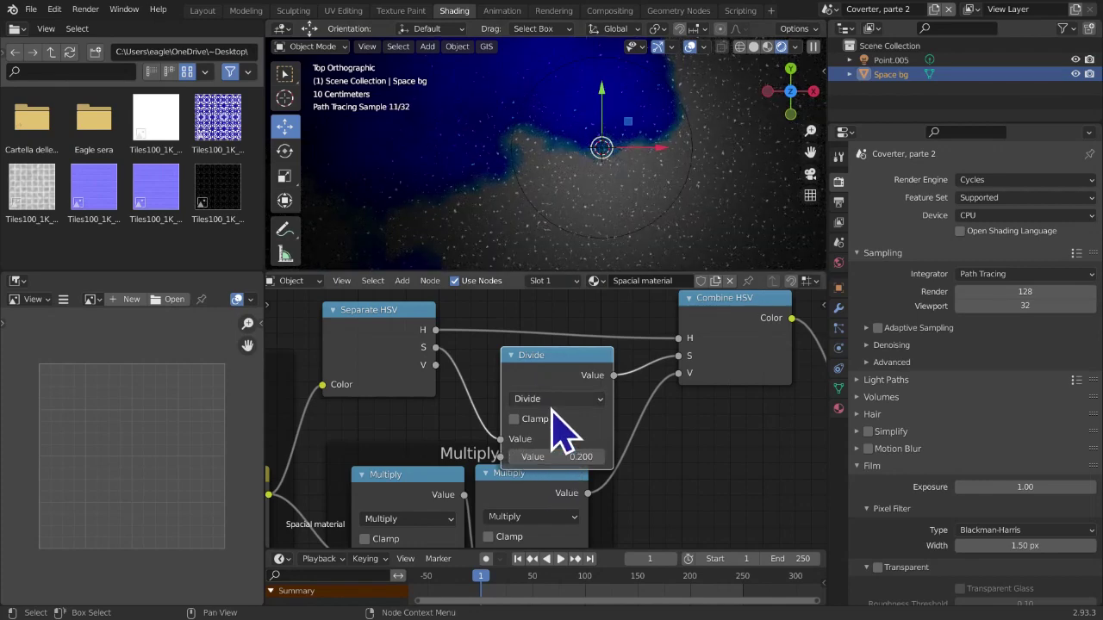
# Change the math node to Add and set its value to 0.500, after trying 0.1
pyautogui.click(559, 400)
pyautogui.click(549, 200)
pyautogui.click(546, 457)
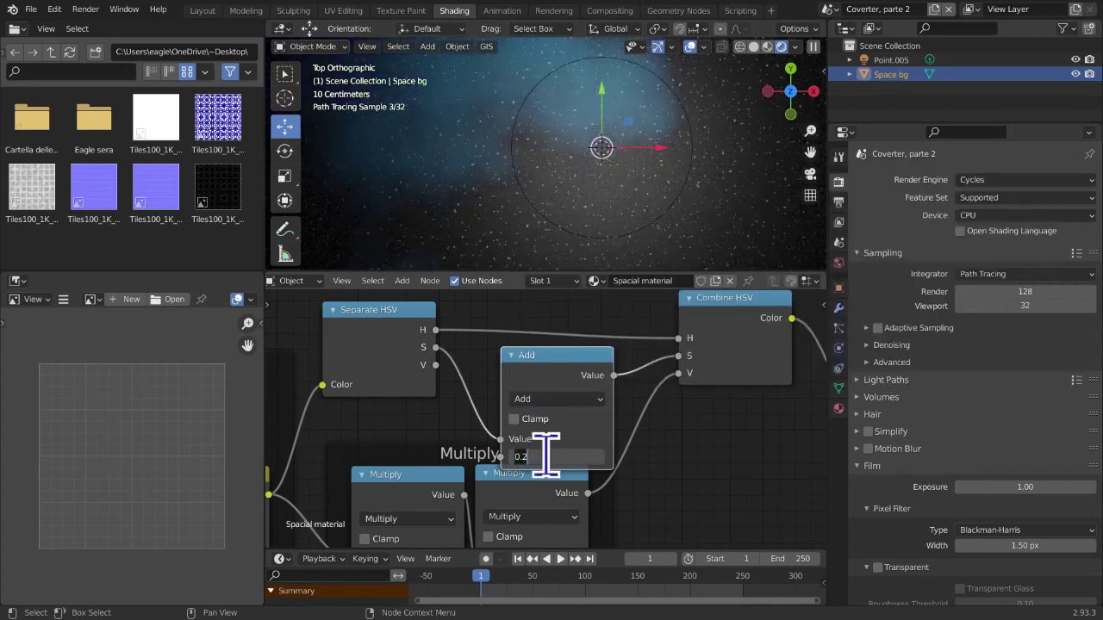
pyautogui.write('.1')
pyautogui.press('Return')
pyautogui.click(546, 456)
pyautogui.write('.5')
pyautogui.press('Return')
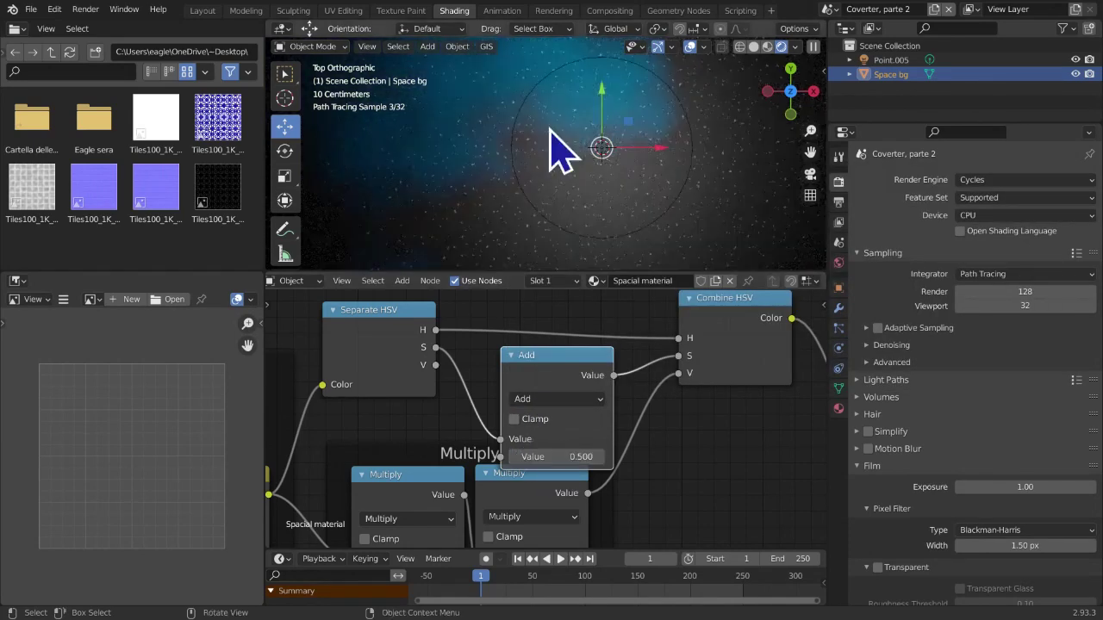
pyautogui.scroll(-5, 722, 228)
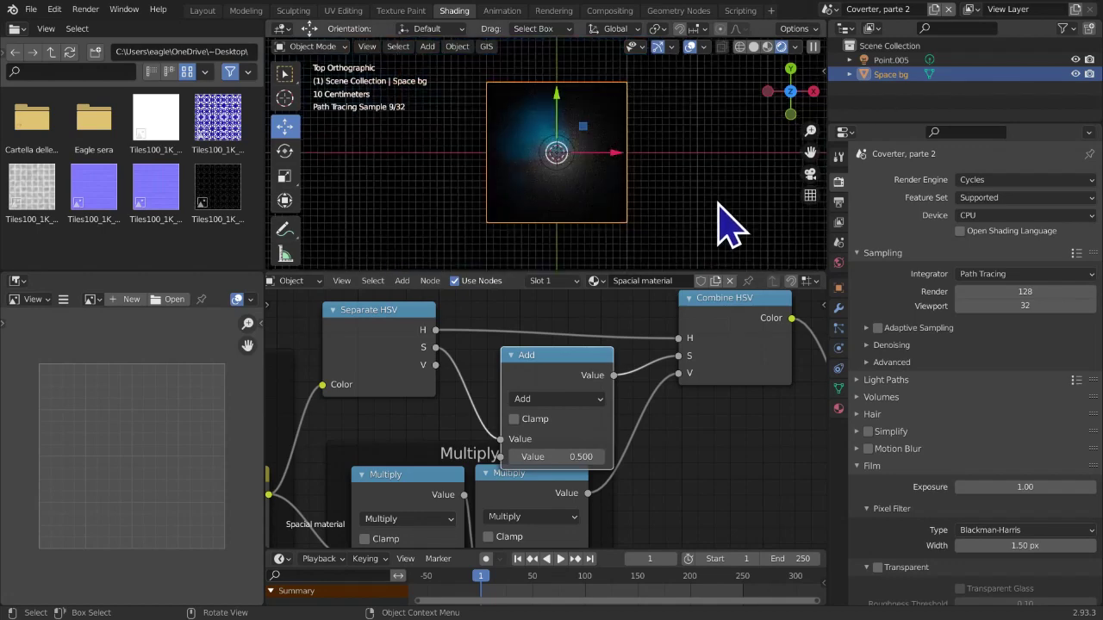
pyautogui.scroll(2, 728, 226)
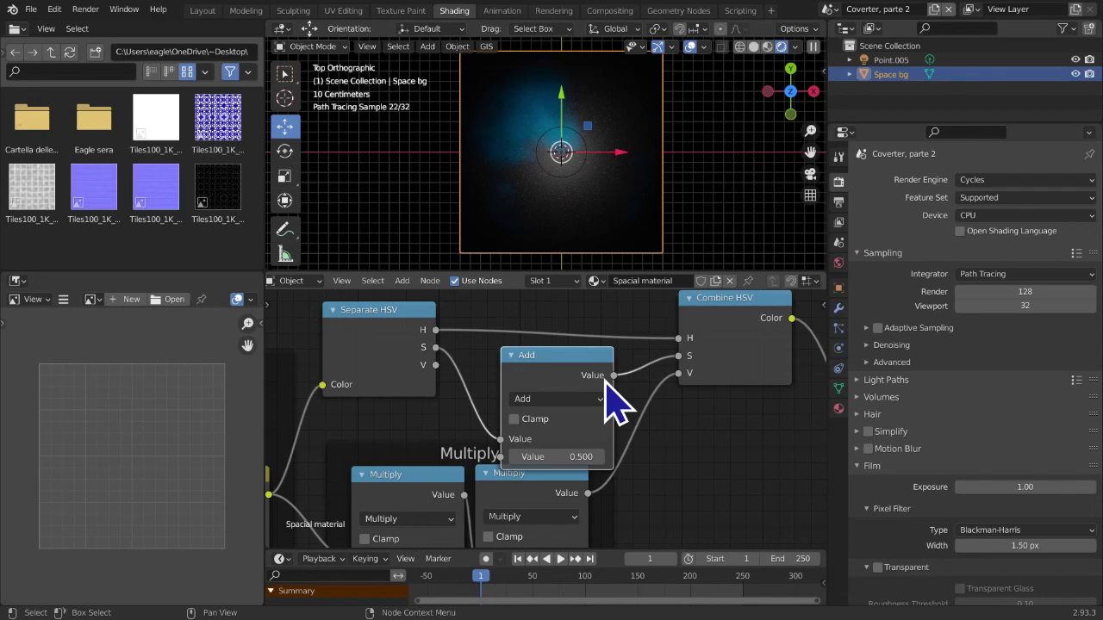
pyautogui.scroll(-10, 617, 402)
pyautogui.moveTo(627, 426); pyautogui.dragTo(596, 537, button='middle')
# Reposition the Add, Separate HSV and Combine HSV nodes in the node editor
pyautogui.scroll(5, 635, 418)
pyautogui.moveTo(549, 468); pyautogui.dragTo(556, 351)
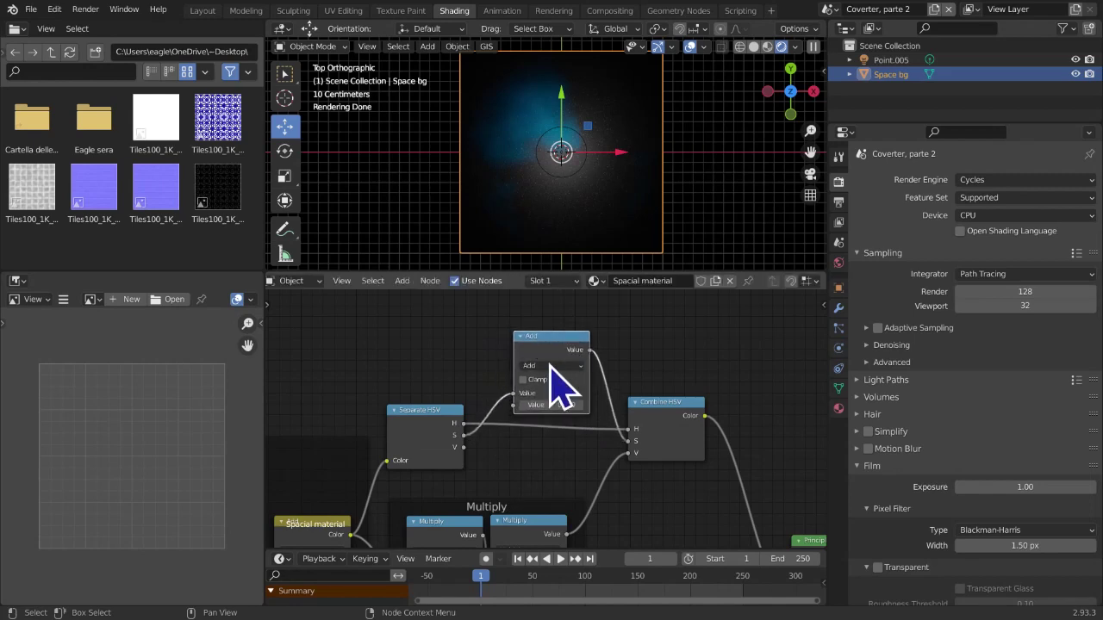
pyautogui.moveTo(394, 418)
pyautogui.mouseDown()
pyautogui.moveTo(394, 362)
pyautogui.moveTo(391, 435)
pyautogui.moveTo(406, 434)
pyautogui.mouseUp()
pyautogui.moveTo(670, 414); pyautogui.dragTo(664, 428)
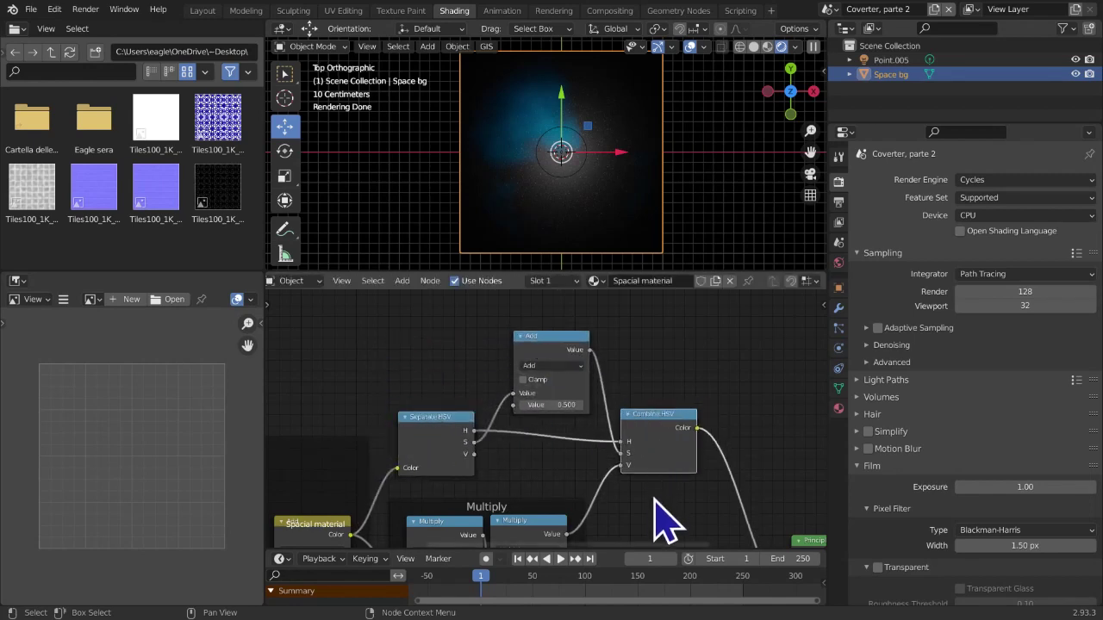
pyautogui.moveTo(707, 522); pyautogui.dragTo(677, 502, button='middle')
pyautogui.scroll(7, 551, 472)
pyautogui.moveTo(508, 466); pyautogui.dragTo(565, 487, button='middle')
# Toggle the Add node's collapse and confirm it stays Add with value 0.500
pyautogui.click(566, 333)
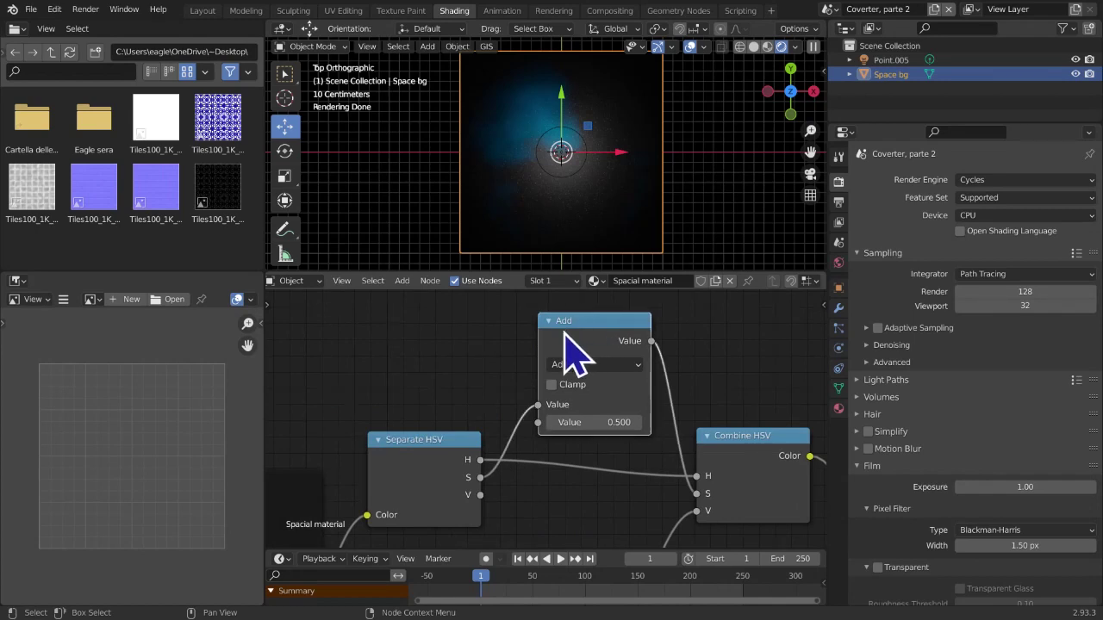
pyautogui.click(549, 322)
pyautogui.click(549, 321)
pyautogui.click(550, 321)
pyautogui.click(550, 322)
pyautogui.click(550, 322)
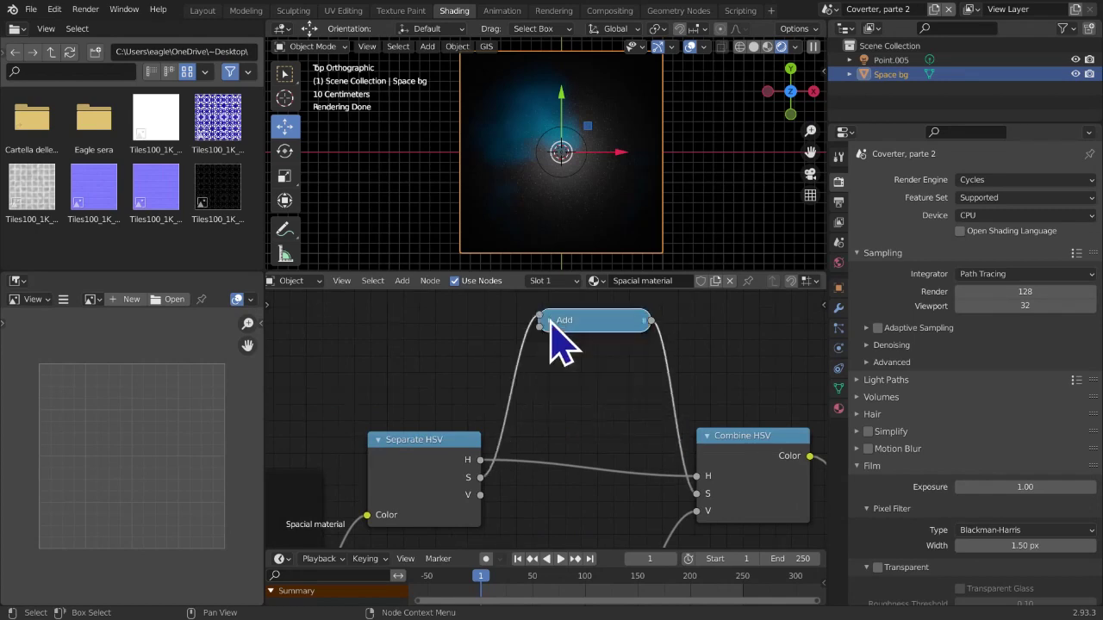
pyautogui.click(548, 321)
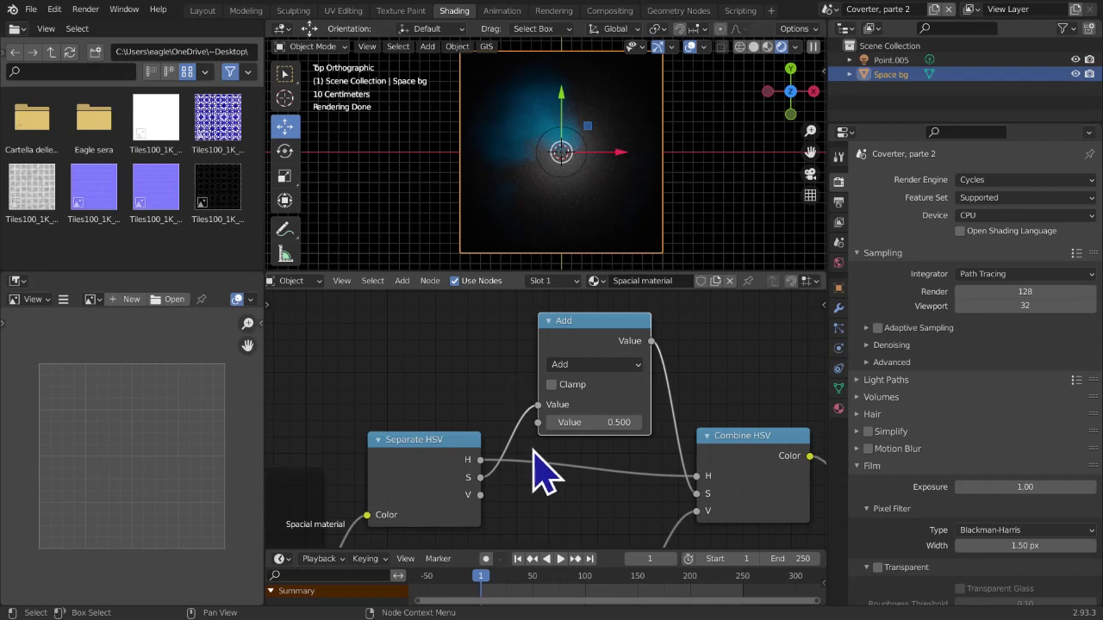
pyautogui.click(624, 367)
pyautogui.click(621, 362)
pyautogui.click(621, 363)
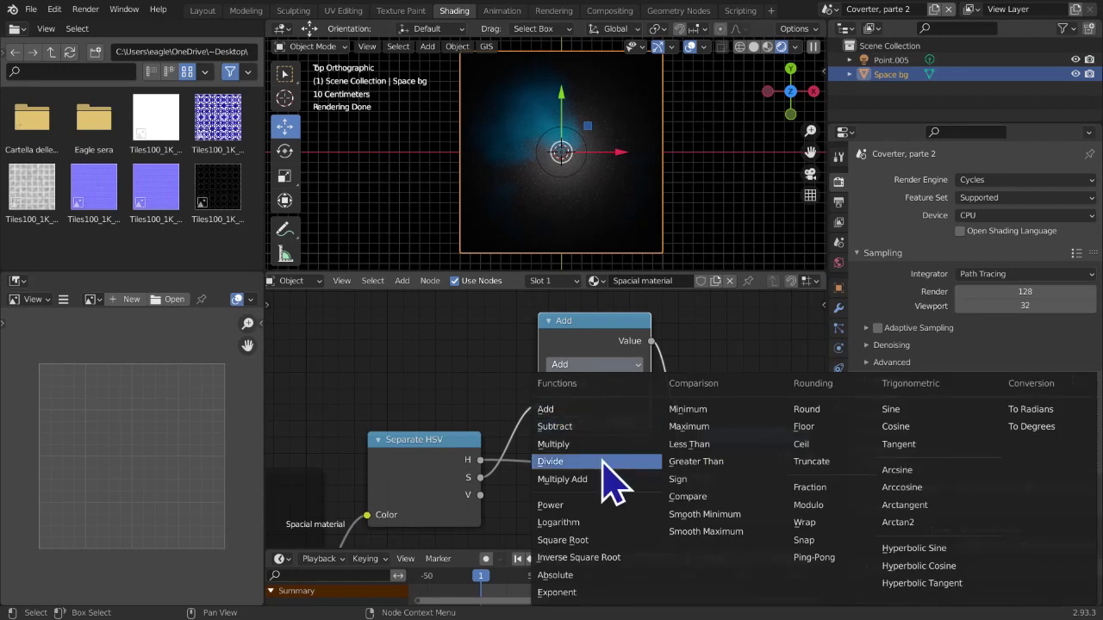
pyautogui.press('Escape')
pyautogui.click(564, 422)
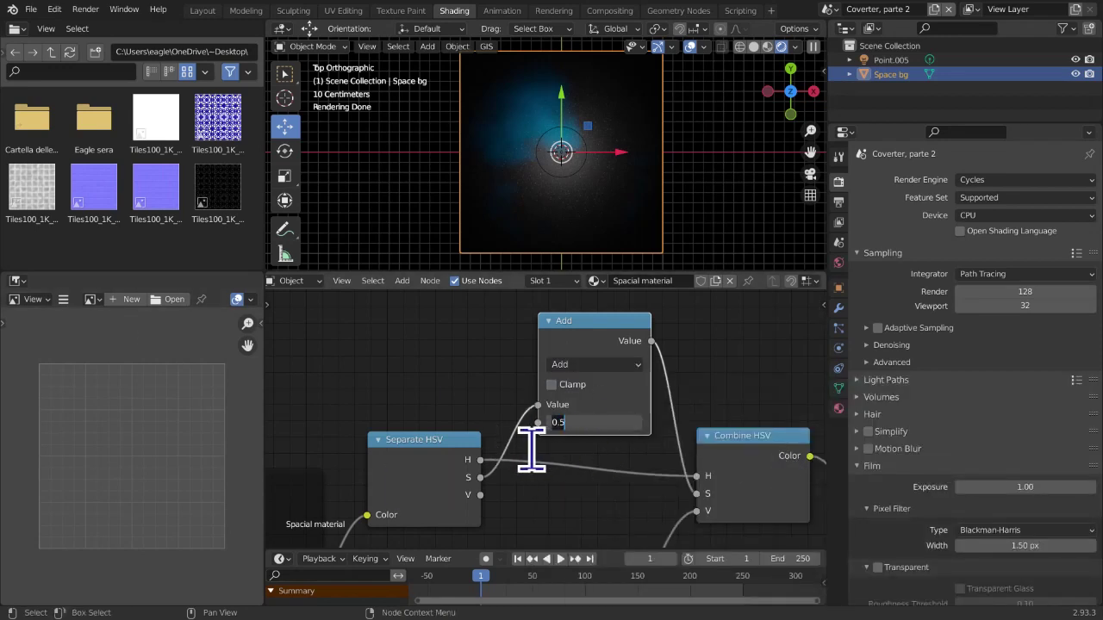
pyautogui.press('Return')
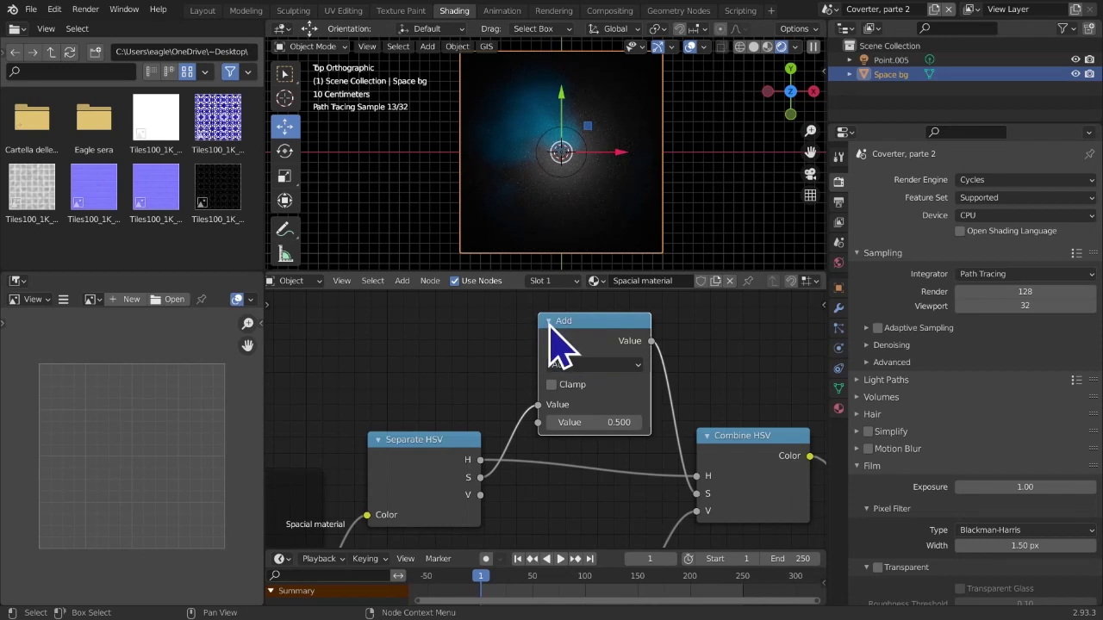
# Collapse the Add node with H and drop it onto the saturation link
pyautogui.press('h')
pyautogui.moveTo(591, 344); pyautogui.dragTo(570, 493)
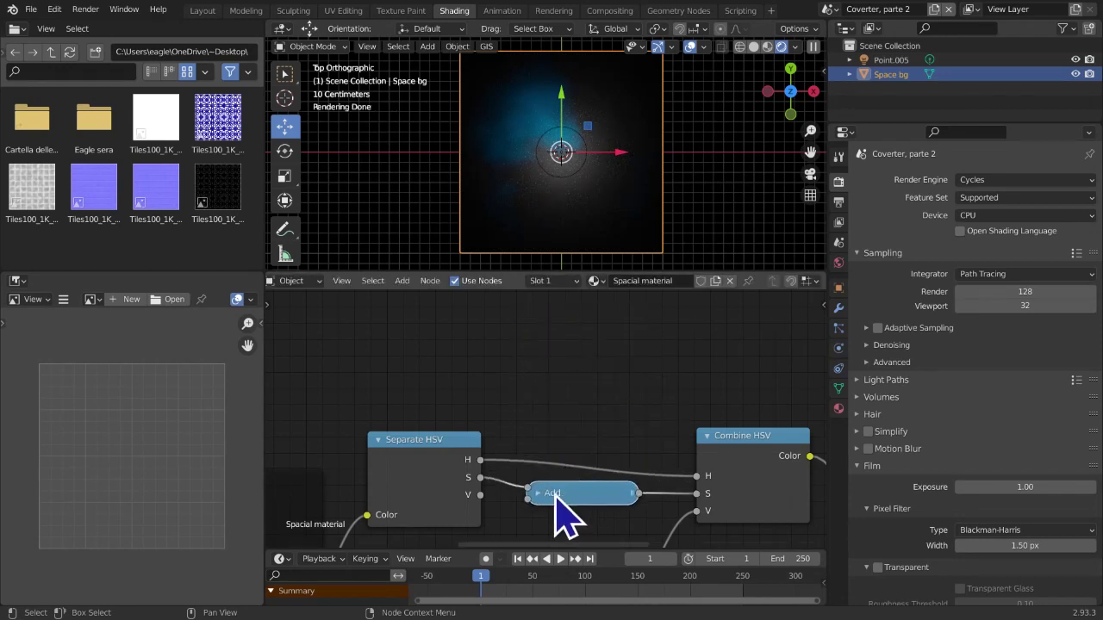
pyautogui.scroll(-1, 565, 519)
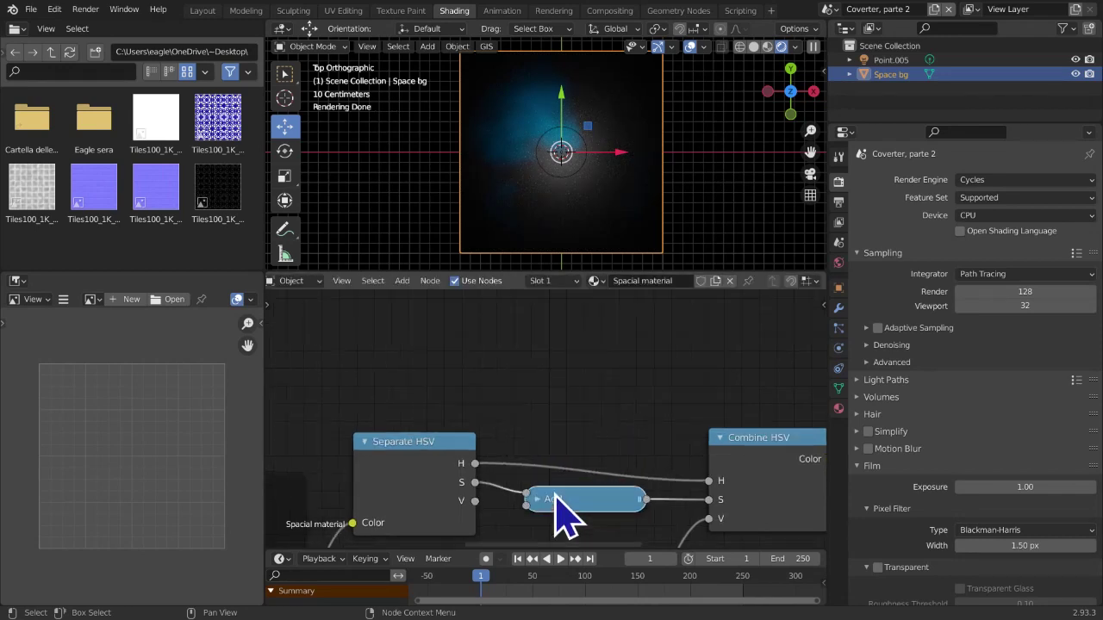
pyautogui.scroll(-5, 579, 499)
pyautogui.moveTo(591, 492); pyautogui.dragTo(603, 356, button='middle')
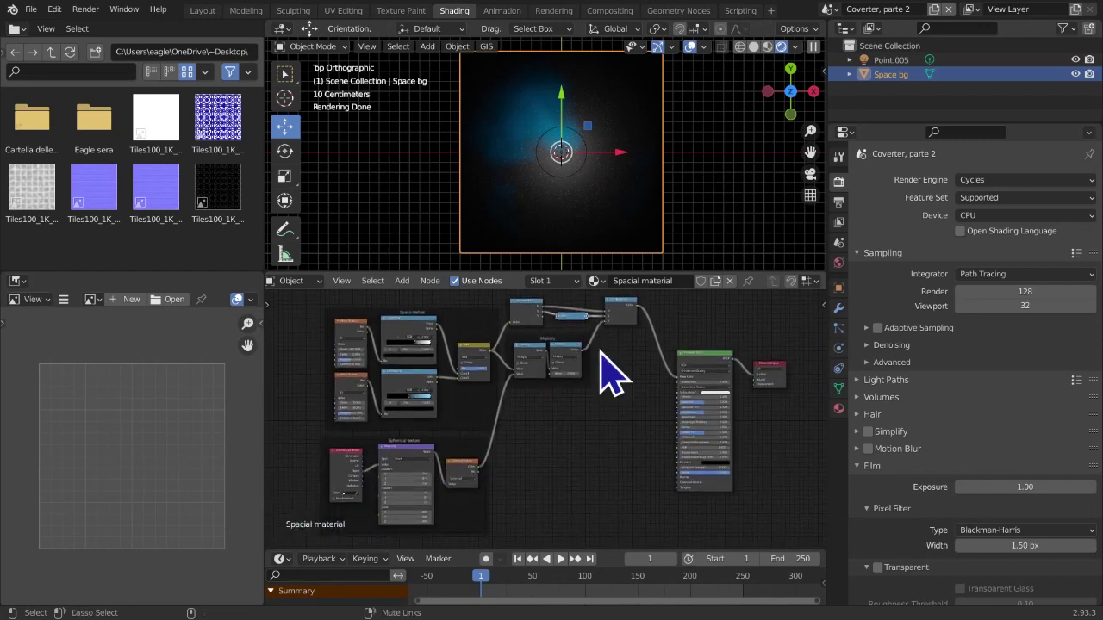
# Maximize the node editor with Ctrl+Alt+Space and frame the whole node tree
pyautogui.hotkey('ctrl', 'alt', 'space')
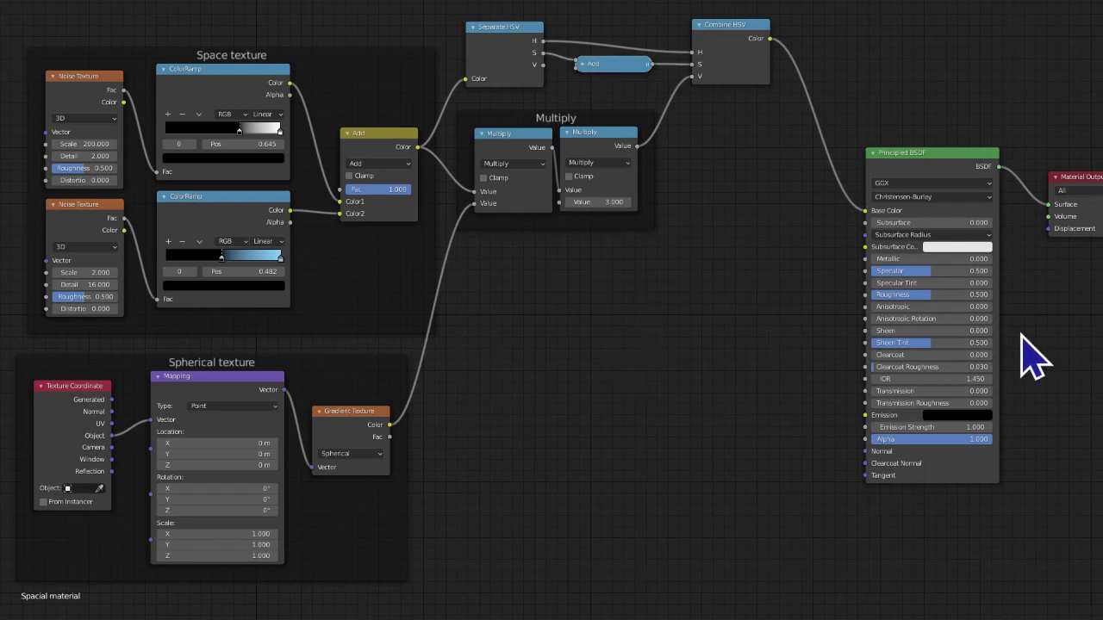
pyautogui.press('Home')
pyautogui.moveTo(780, 401); pyautogui.dragTo(743, 376, button='middle')
pyautogui.scroll(-1, 752, 398)
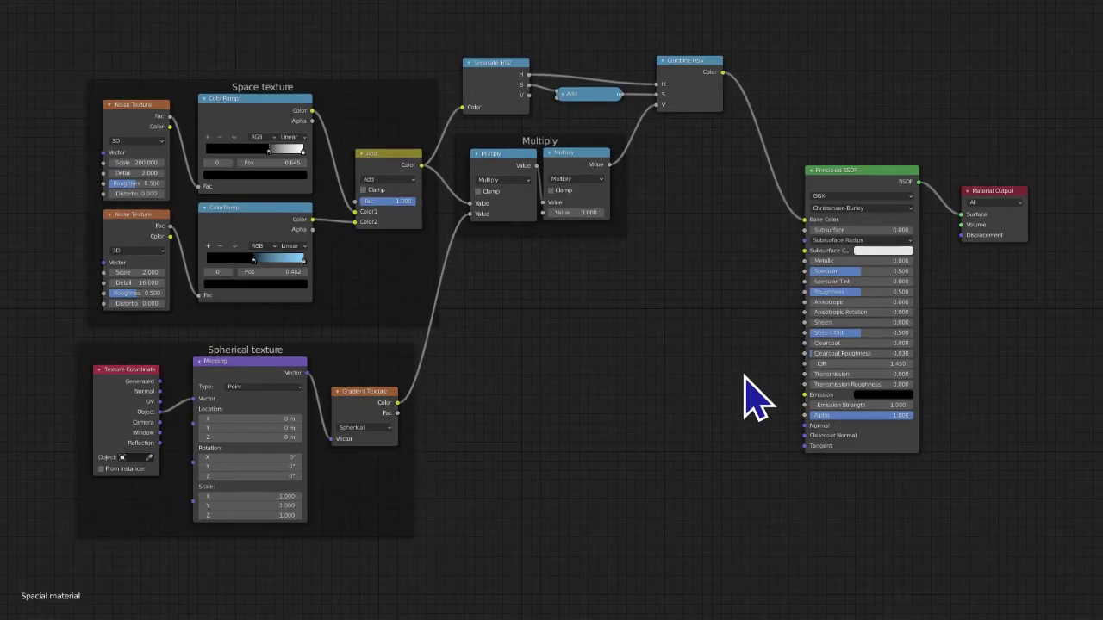
pyautogui.keyDown('ctrl'); pyautogui.moveTo(674, 426); pyautogui.dragTo(674, 411, button='middle'); pyautogui.keyUp('ctrl')
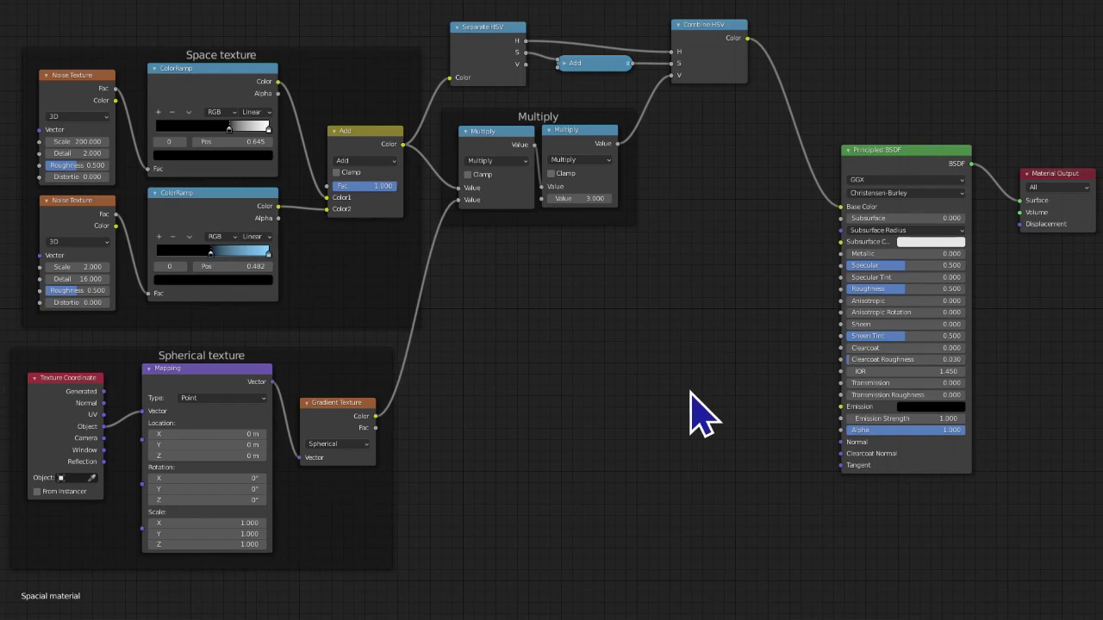
pyautogui.click(65, 209)
# Nudge Separate HSV and Combine HSV into alignment around the collapsed Add node
pyautogui.moveTo(481, 38); pyautogui.dragTo(508, 46)
pyautogui.moveTo(700, 32)
pyautogui.mouseDown()
pyautogui.moveTo(676, 32)
pyautogui.moveTo(688, 29)
pyautogui.mouseUp()
pyautogui.moveTo(503, 48); pyautogui.dragTo(511, 40)
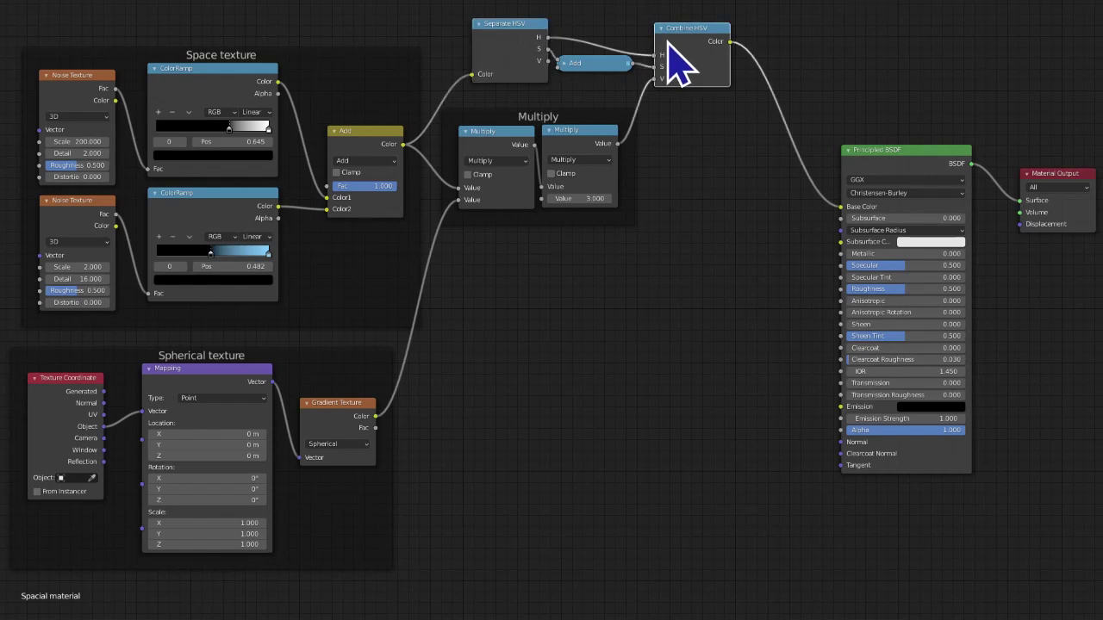
pyautogui.moveTo(668, 43); pyautogui.dragTo(661, 24)
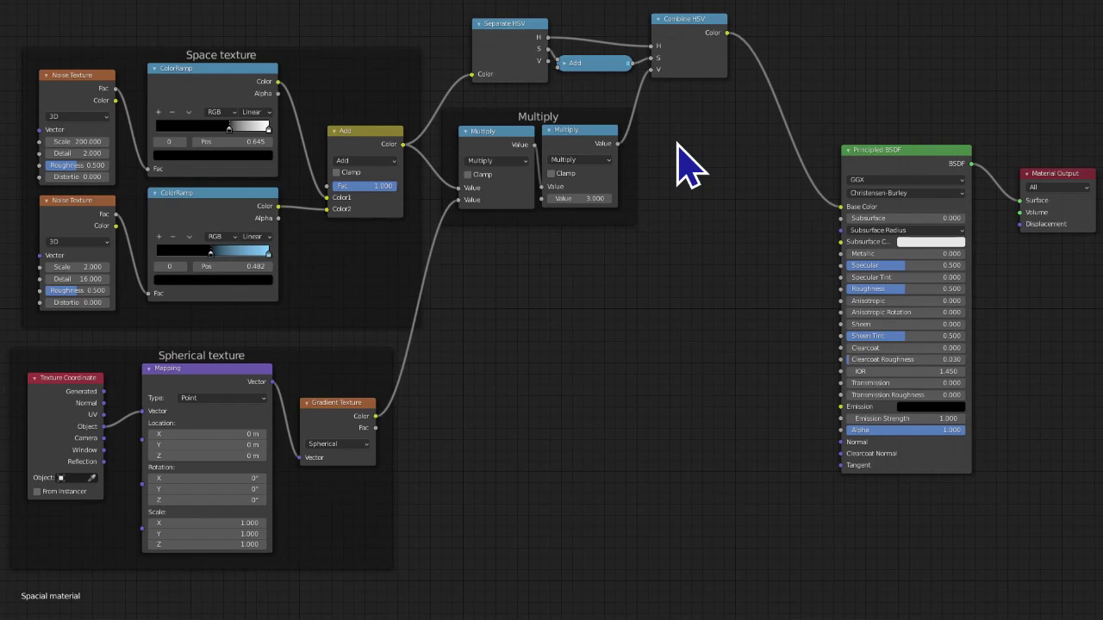
# Select and deselect all nodes, and toggle the Principled BSDF node's collapse
pyautogui.scroll(-1, 942, 511)
pyautogui.scroll(1, 762, 483)
pyautogui.moveTo(1066, 569); pyautogui.dragTo(1, 12)
pyautogui.click(515, 392)
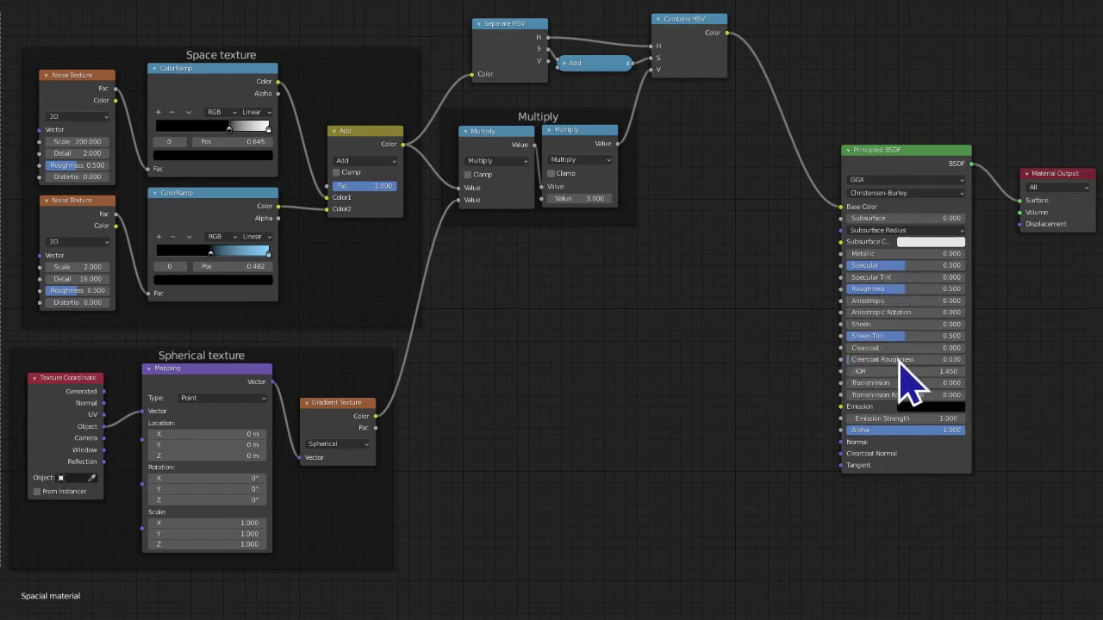
pyautogui.click(849, 151)
pyautogui.click(850, 157)
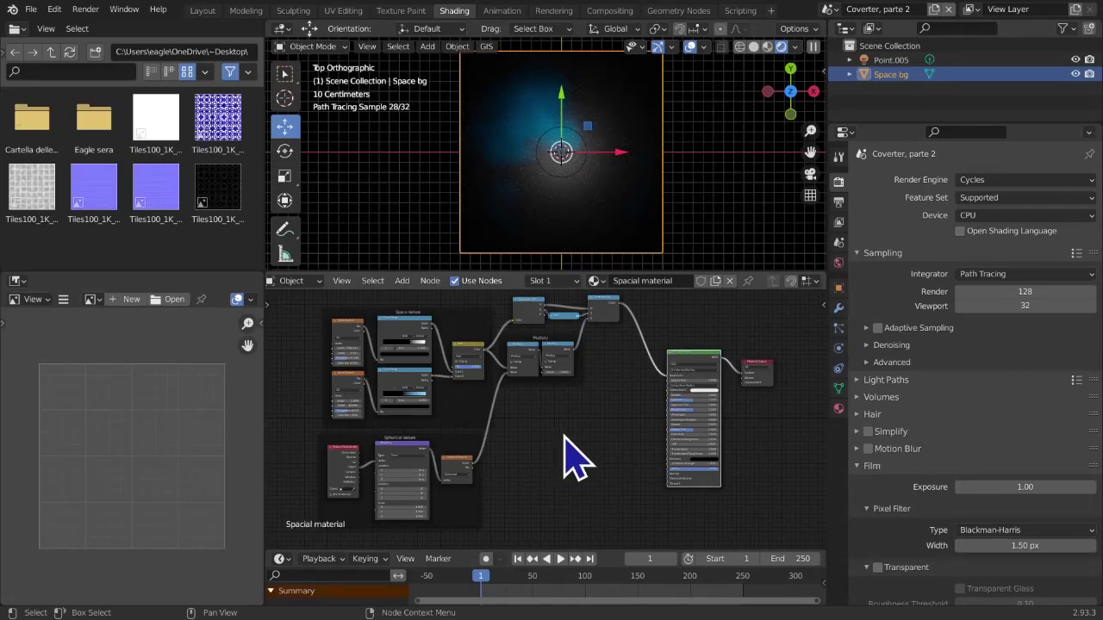
pyautogui.hotkey('ctrl', 'space')
pyautogui.hotkey('ctrl', 'space')
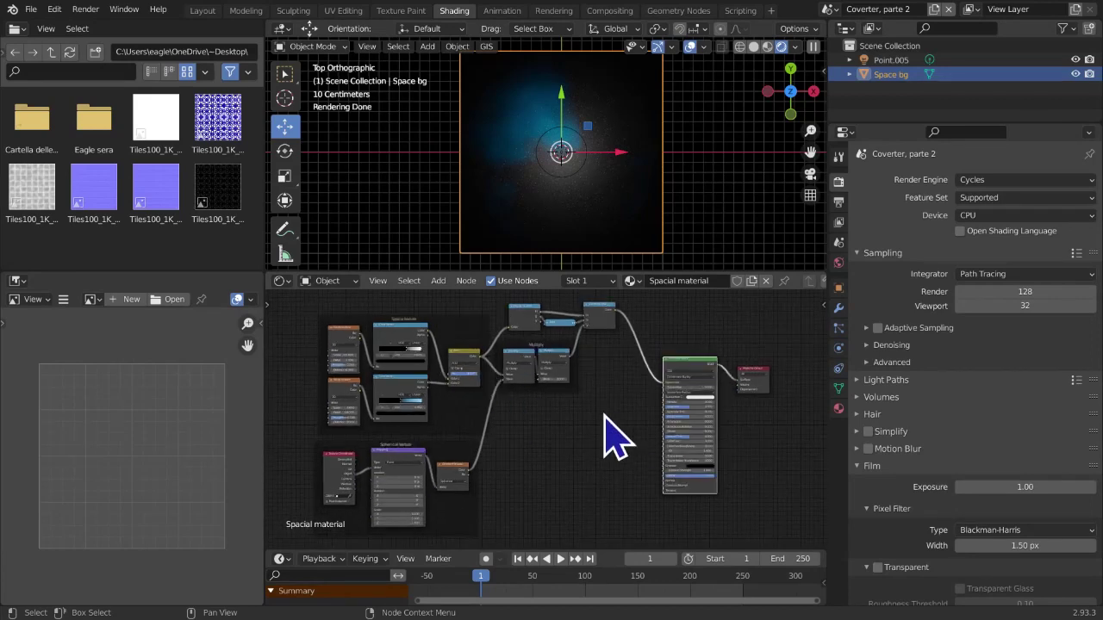
pyautogui.click(441, 281)
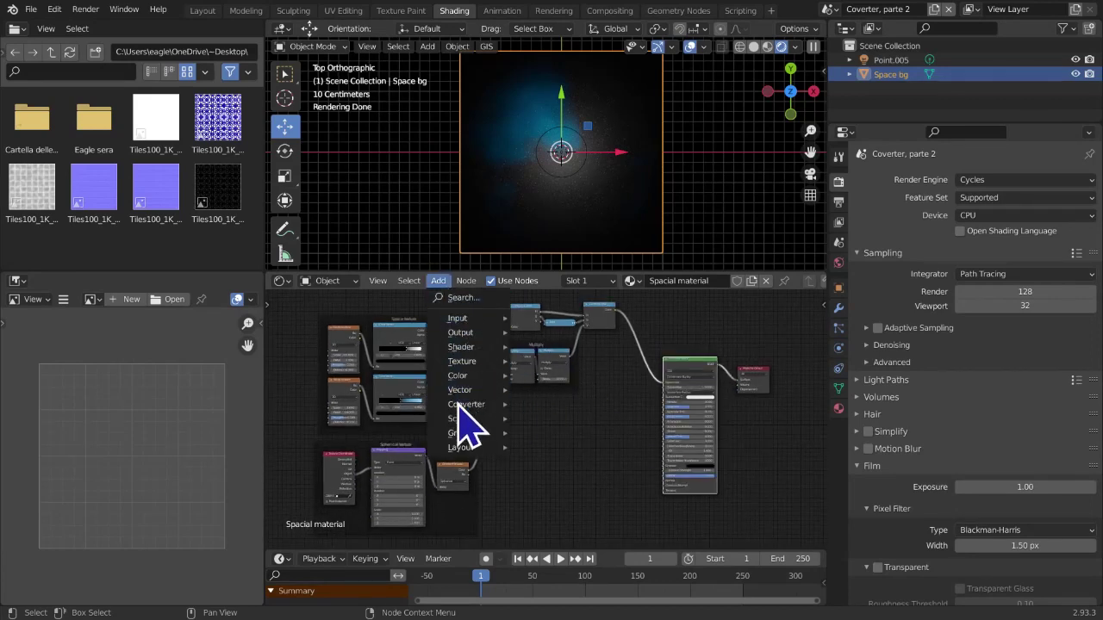
pyautogui.moveTo(469, 405)
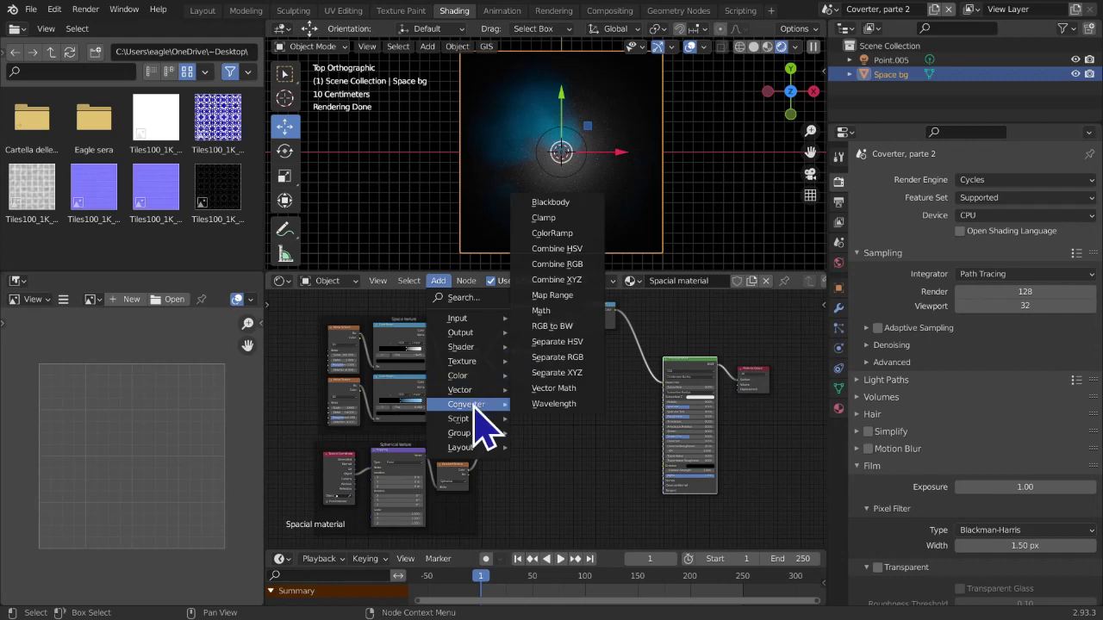
pyautogui.moveTo(479, 350)
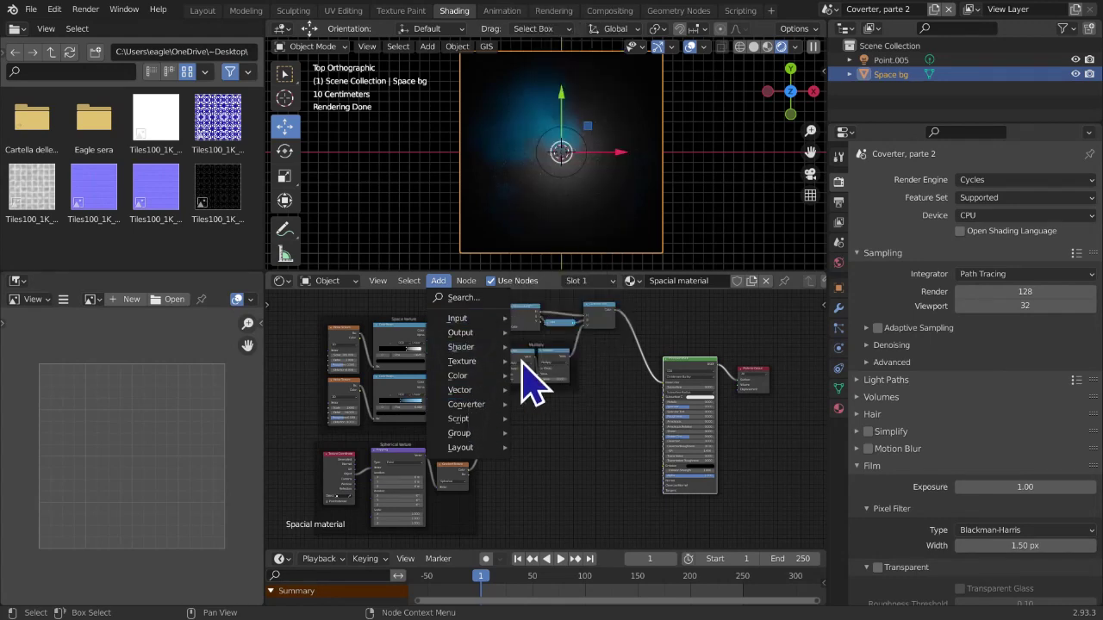
pyautogui.click(935, 12)
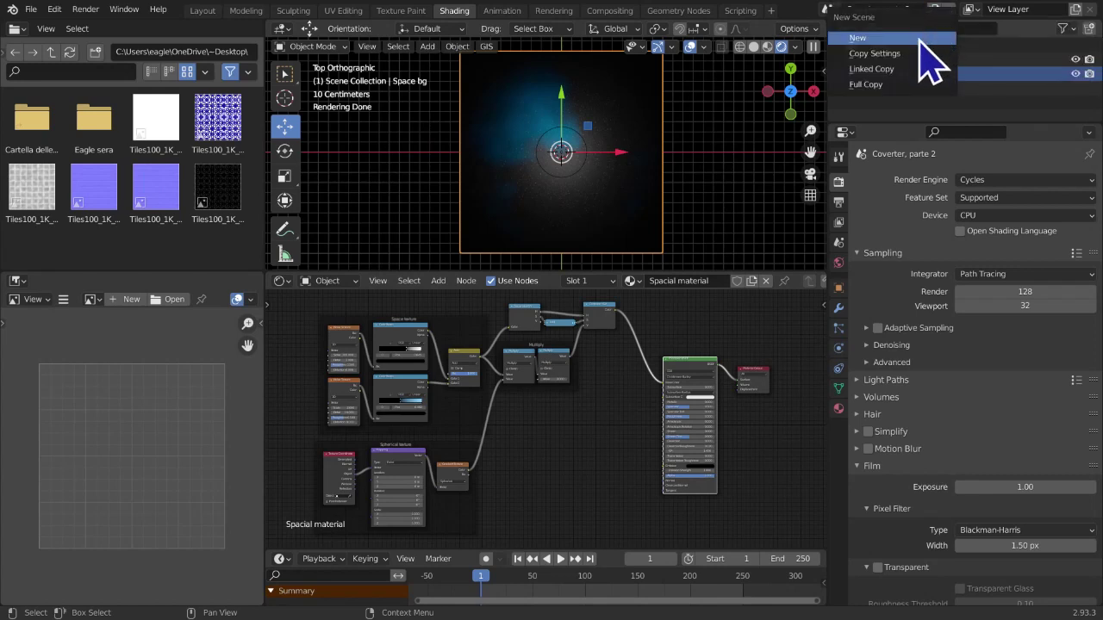
# Add a new scene, pick Input in the scene list, and enlarge the node editor slightly
pyautogui.click(919, 39)
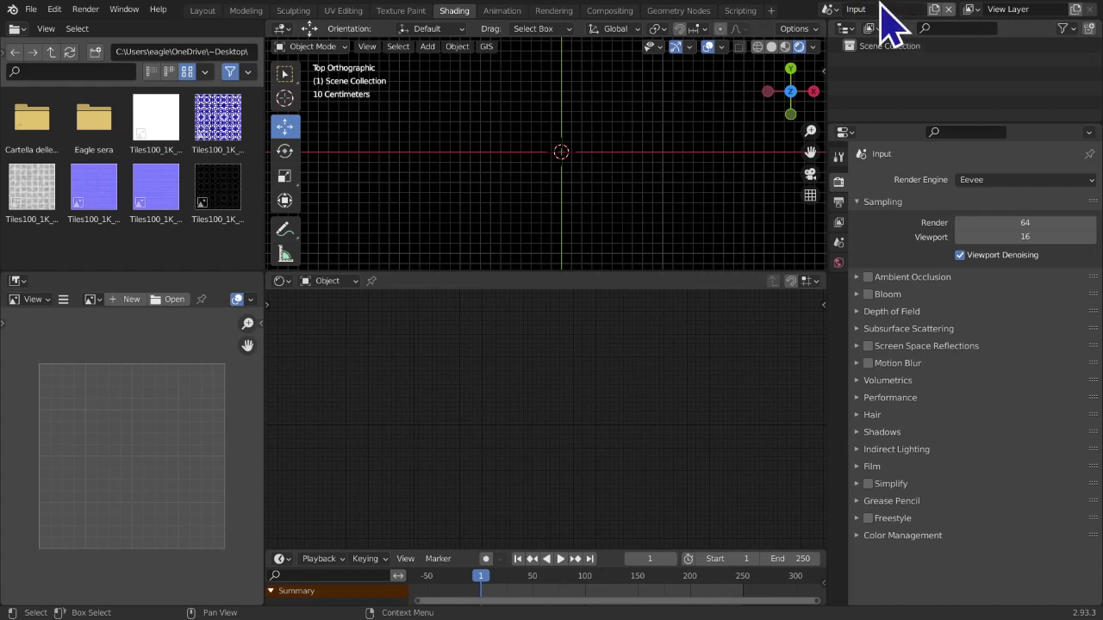
pyautogui.click(829, 9)
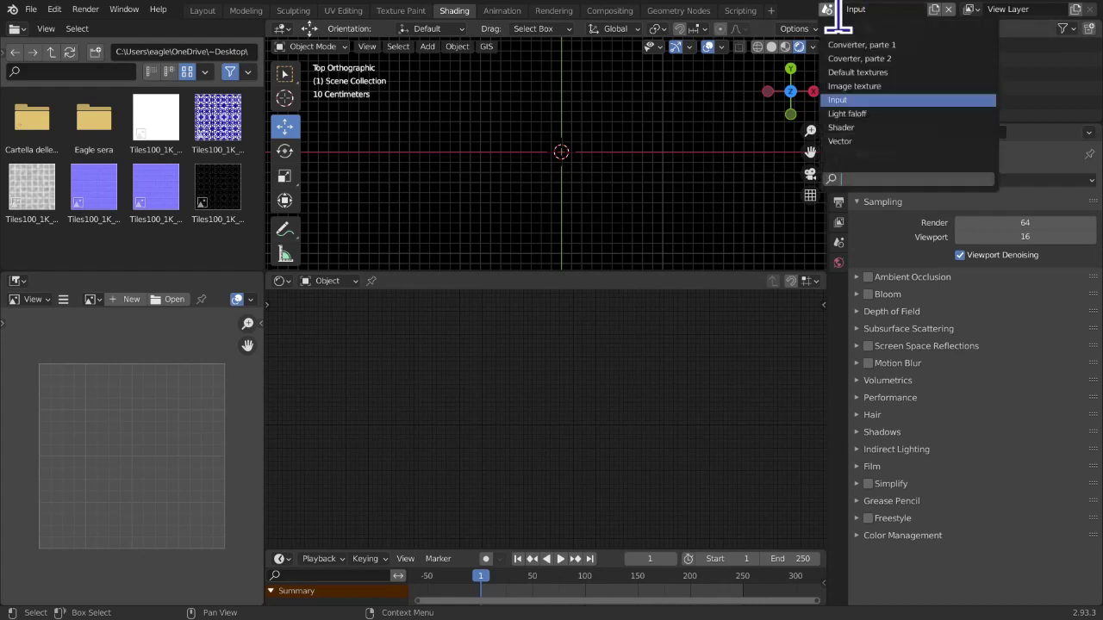
pyautogui.click(915, 100)
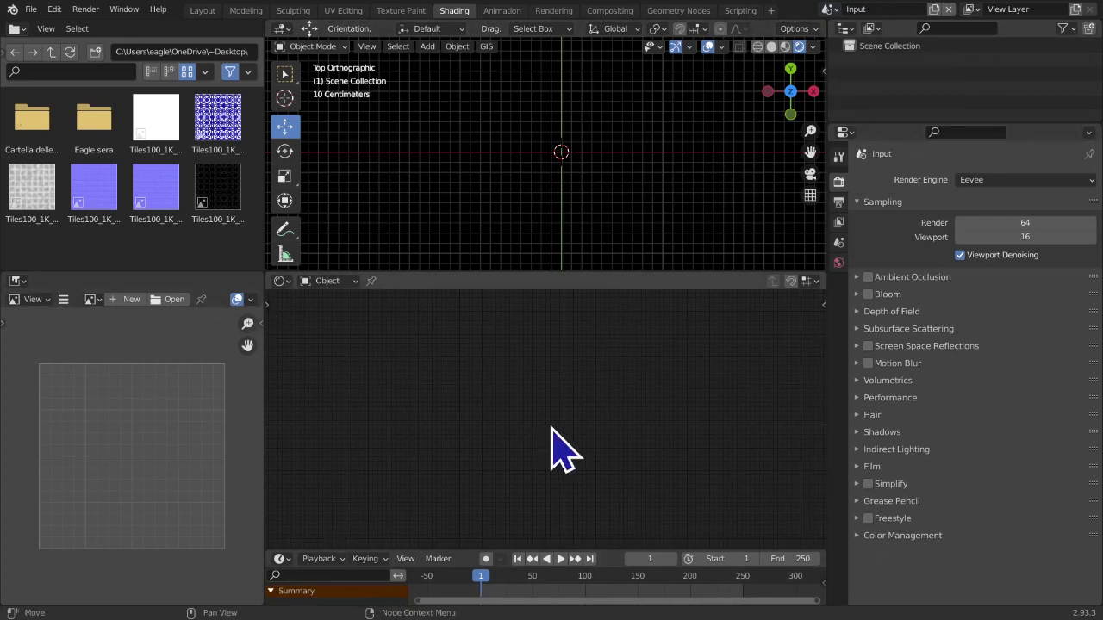
pyautogui.moveTo(696, 275); pyautogui.dragTo(696, 258)
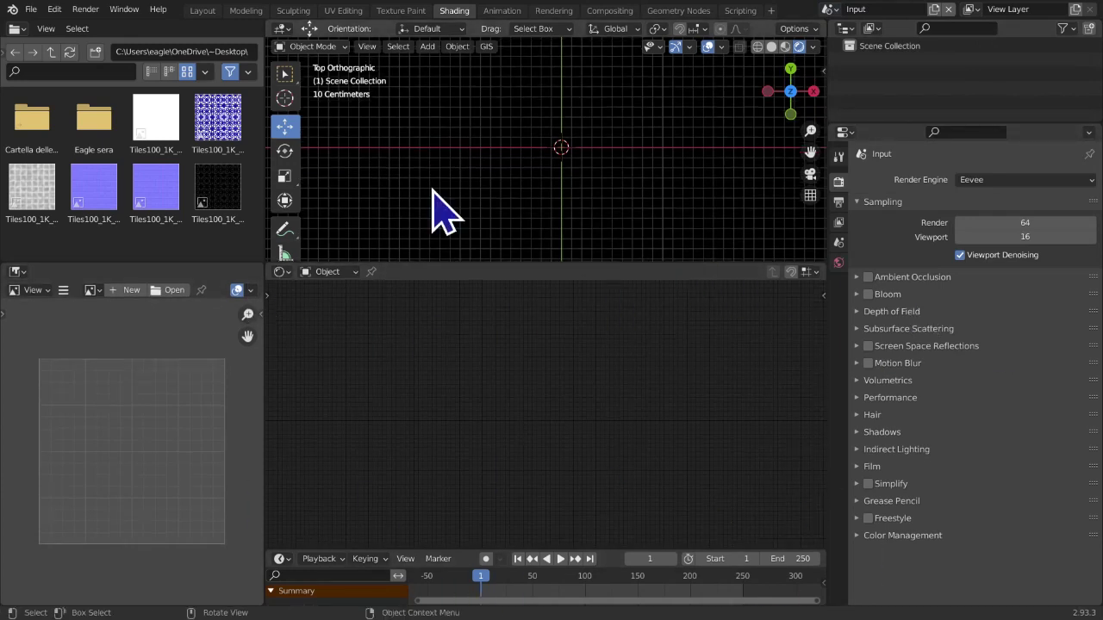
pyautogui.scroll(-3, 297, 225)
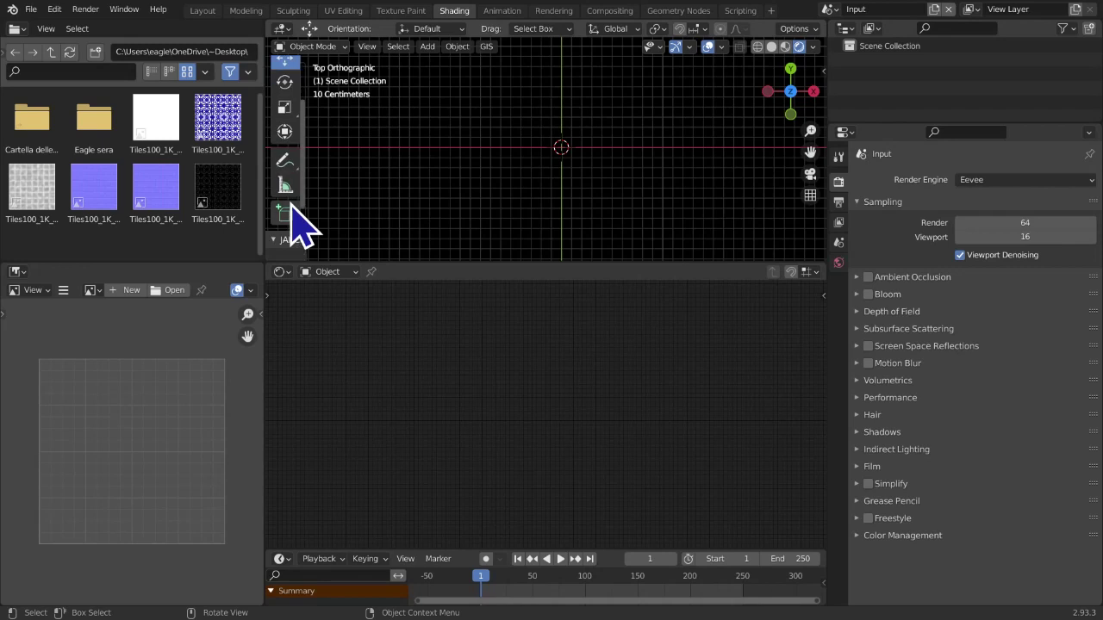
pyautogui.scroll(3, 298, 226)
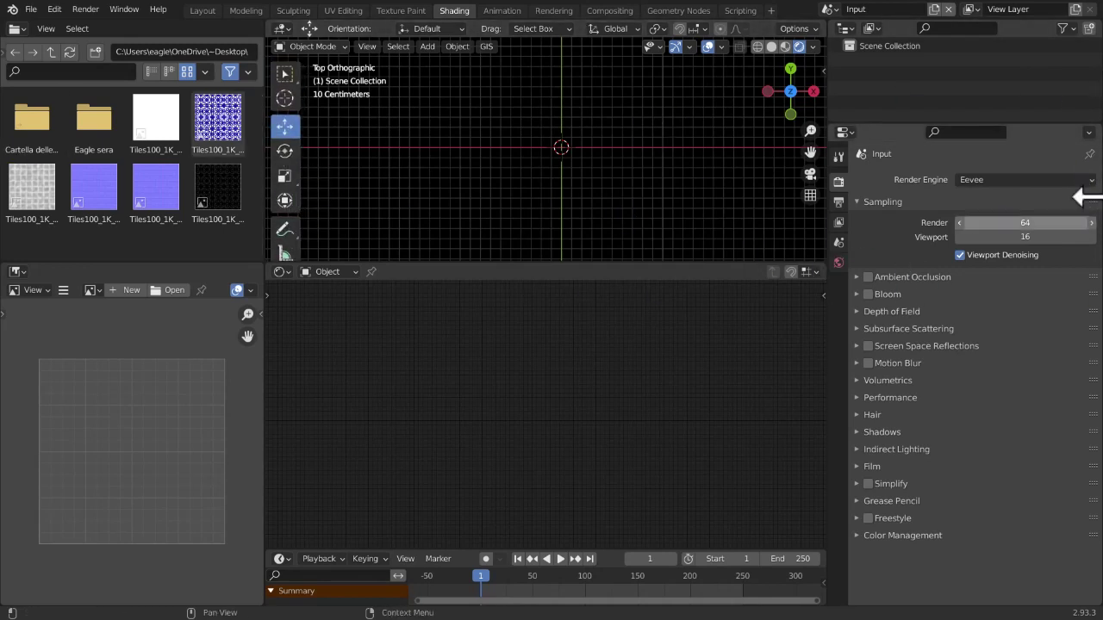
pyautogui.click(1021, 180)
# Choose Cycles as the Input scene's render engine
pyautogui.click(1015, 228)
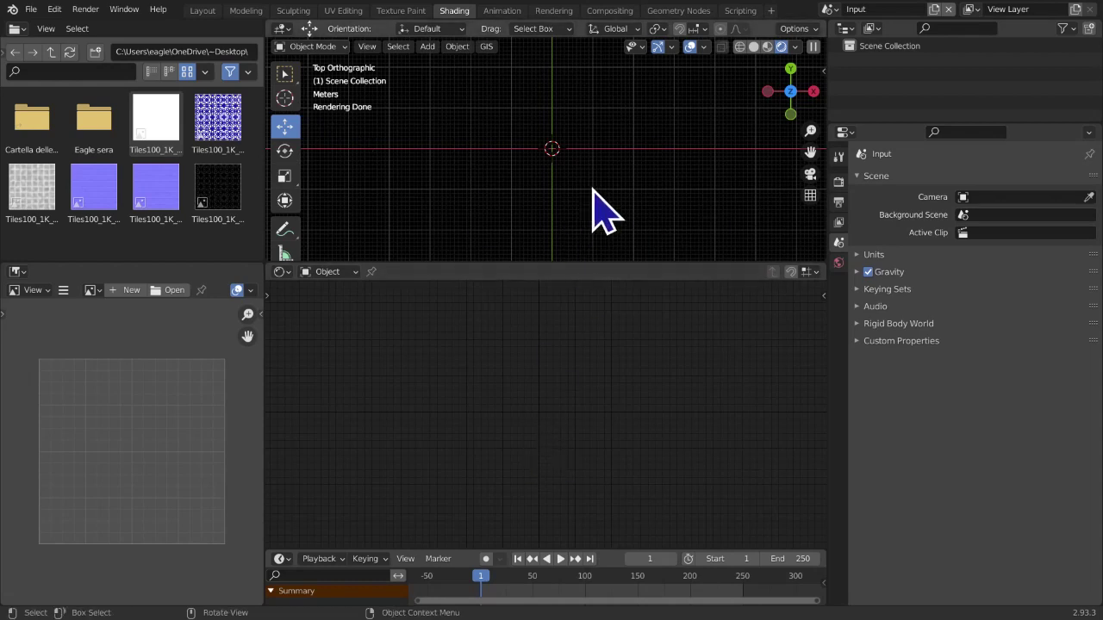
pyautogui.hotkey('shift', 'a')
# Add a cube mesh to the Input scene
pyautogui.moveTo(593, 186)
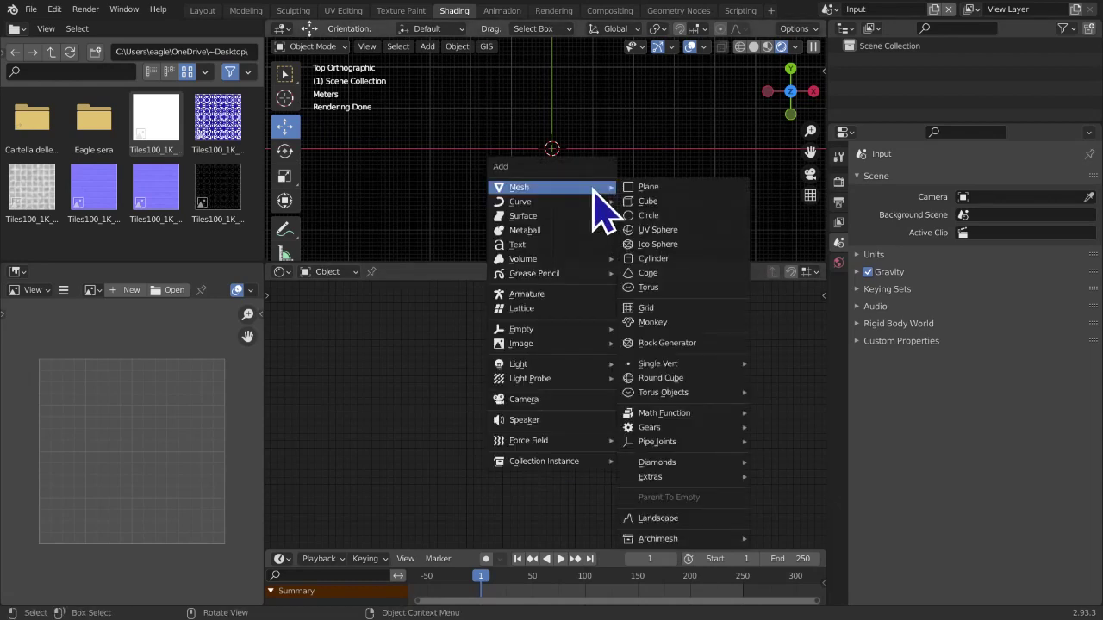
pyautogui.click(668, 201)
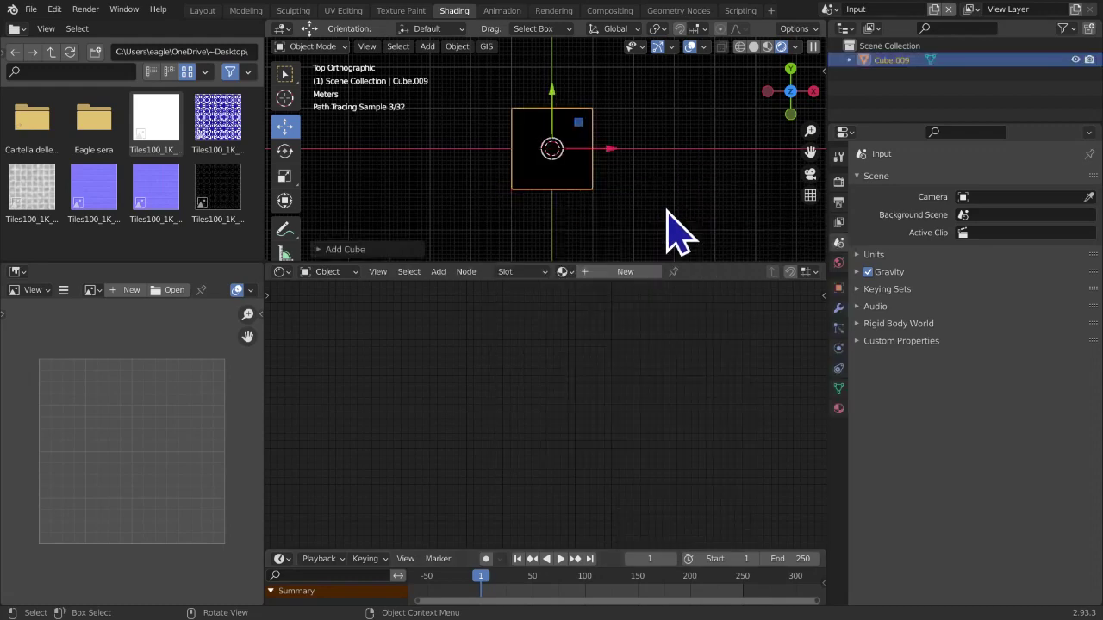
pyautogui.moveTo(679, 233); pyautogui.dragTo(664, 280, button='middle')
# Create a new material for the cube named 'Exemple material'
pyautogui.click(647, 272)
pyautogui.click(660, 271)
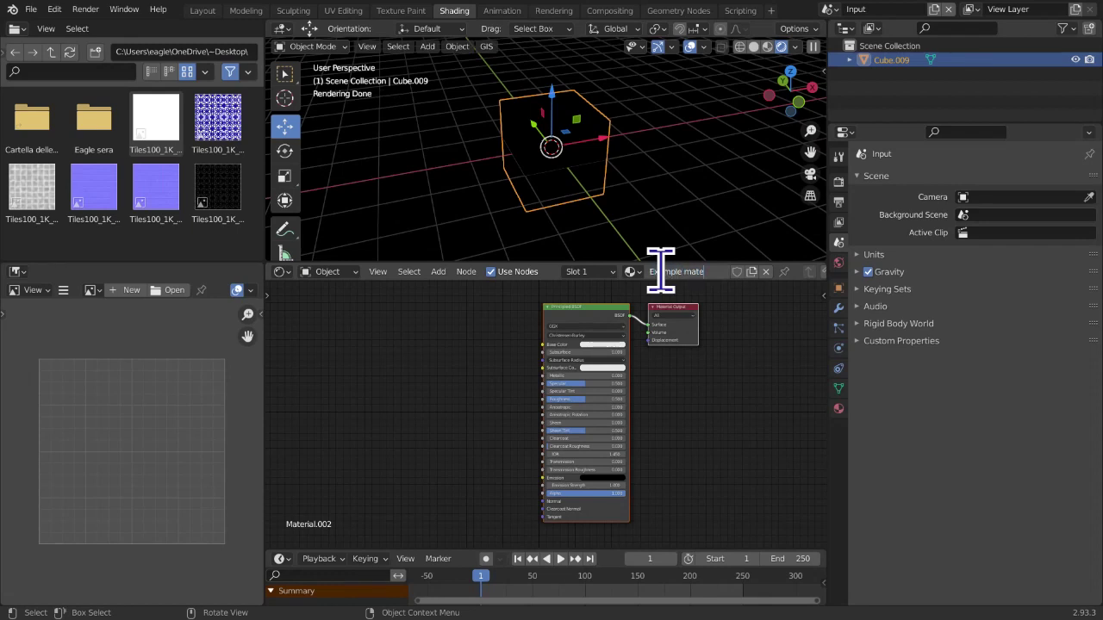
pyautogui.press('Return')
pyautogui.scroll(3, 616, 370)
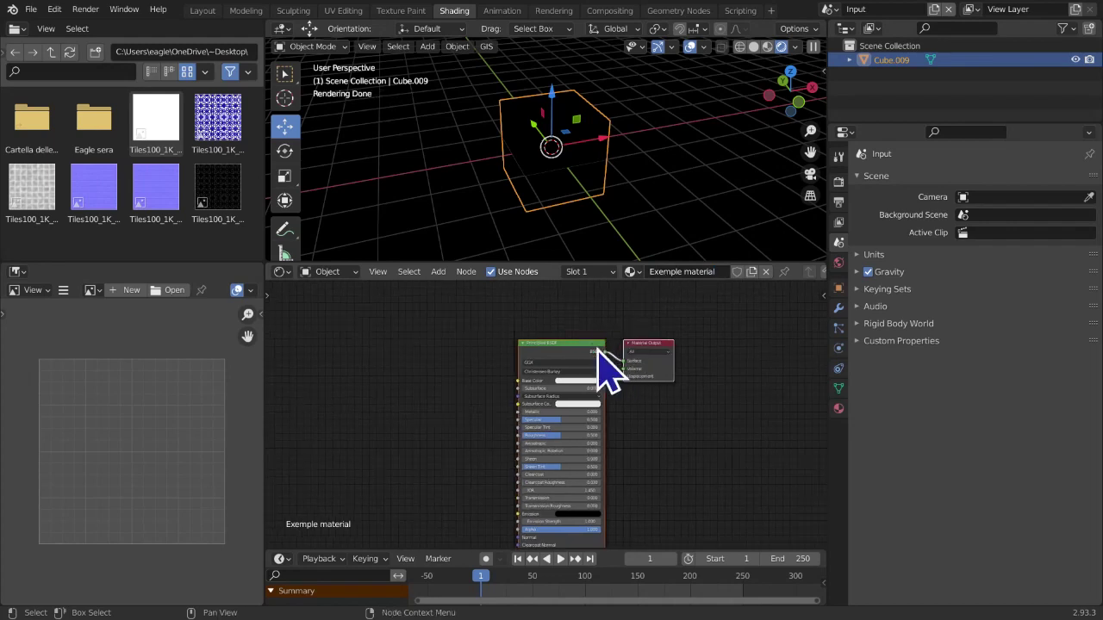
pyautogui.moveTo(462, 374); pyautogui.dragTo(489, 389, button='middle')
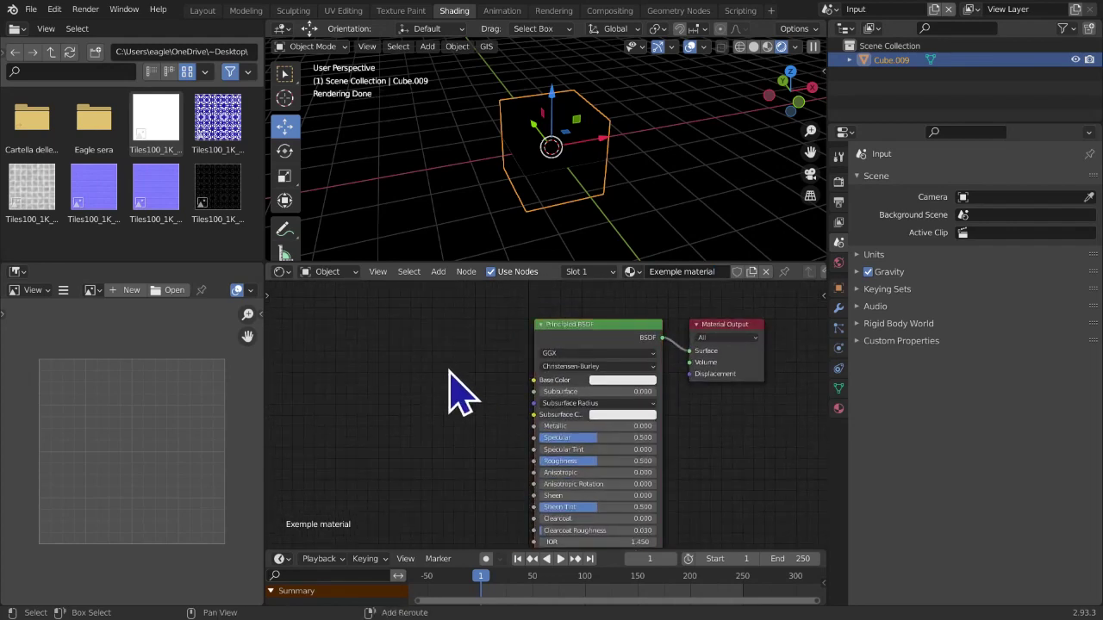
pyautogui.hotkey('shift', 'a')
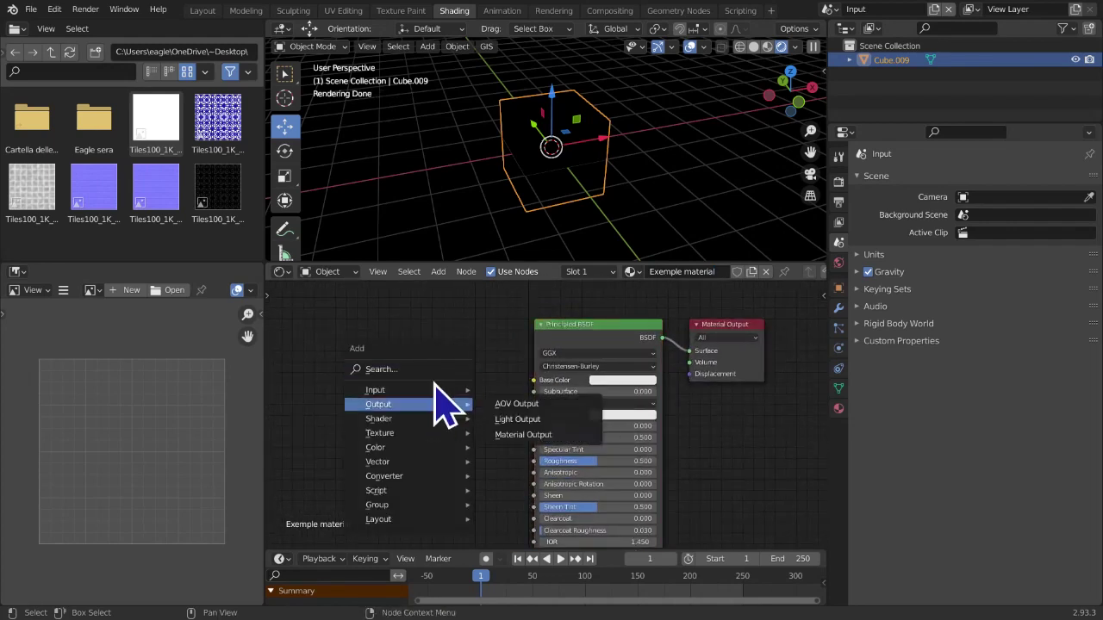
pyautogui.moveTo(415, 389)
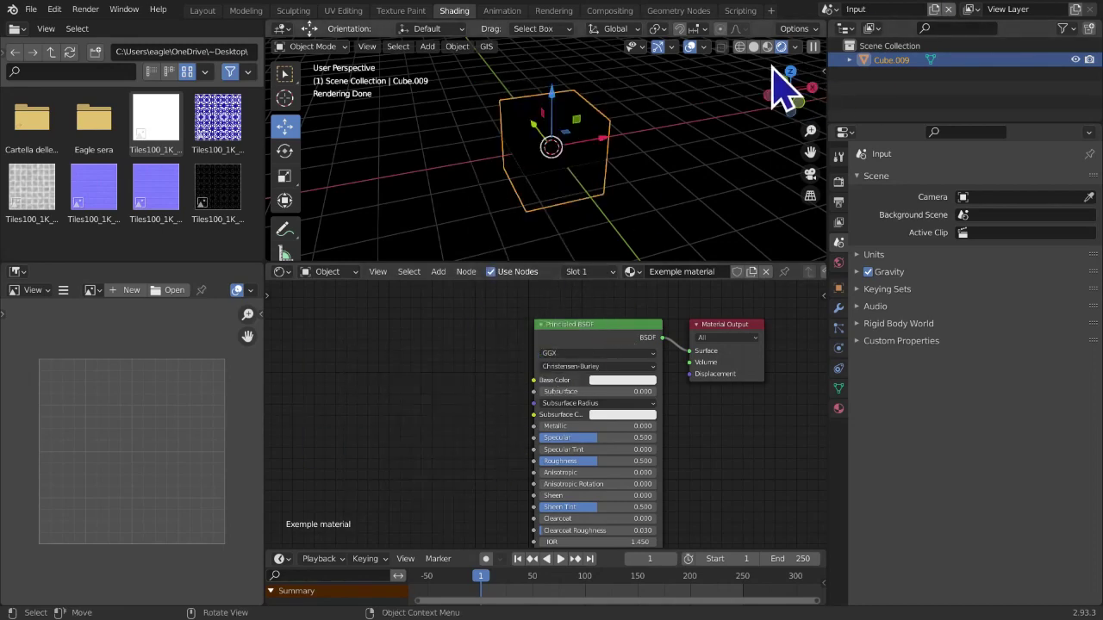
# Switch the viewport to Solid shading and inspect the cube in Edit Mode
pyautogui.press('z')
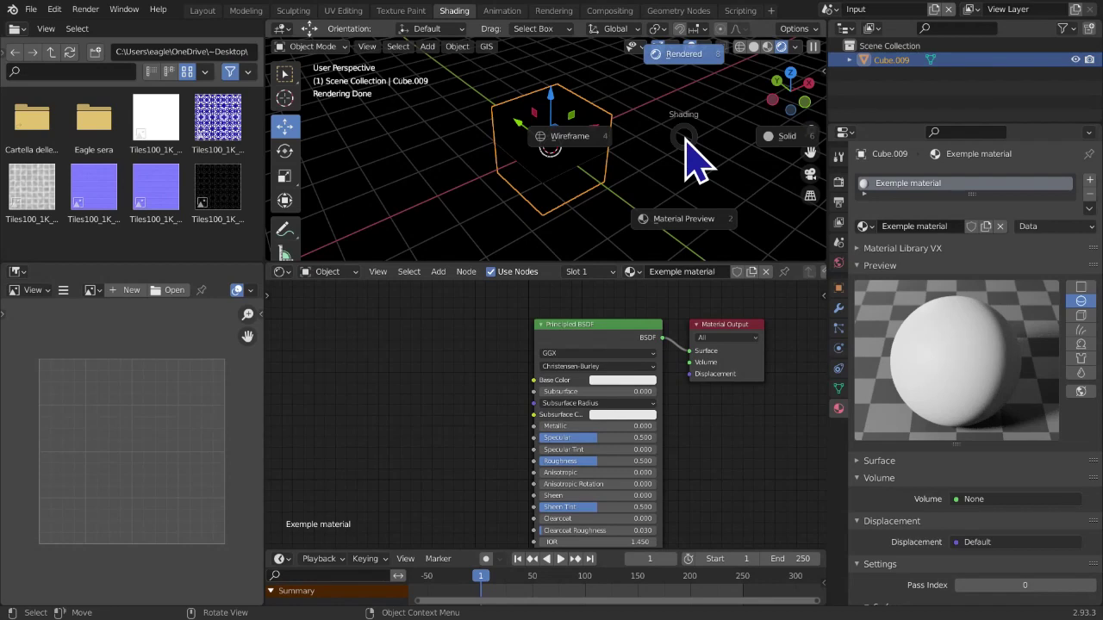
pyautogui.click(774, 150)
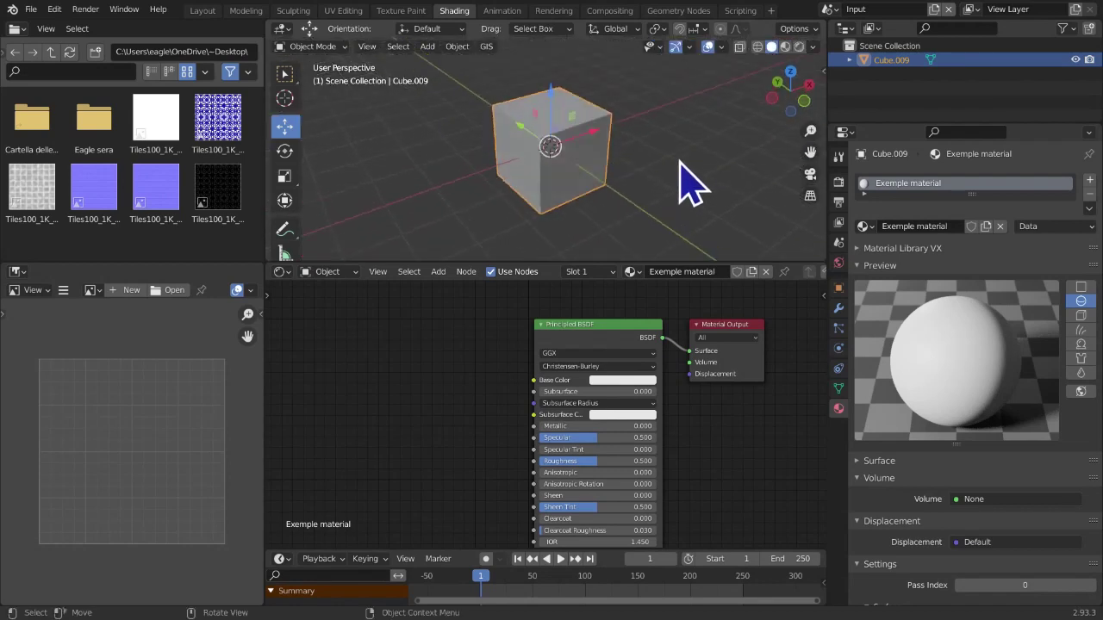
pyautogui.press('Tab')
pyautogui.moveTo(677, 165)
pyautogui.mouseDown(button='middle')
pyautogui.moveTo(635, 165)
pyautogui.moveTo(682, 156)
pyautogui.mouseUp(button='middle')
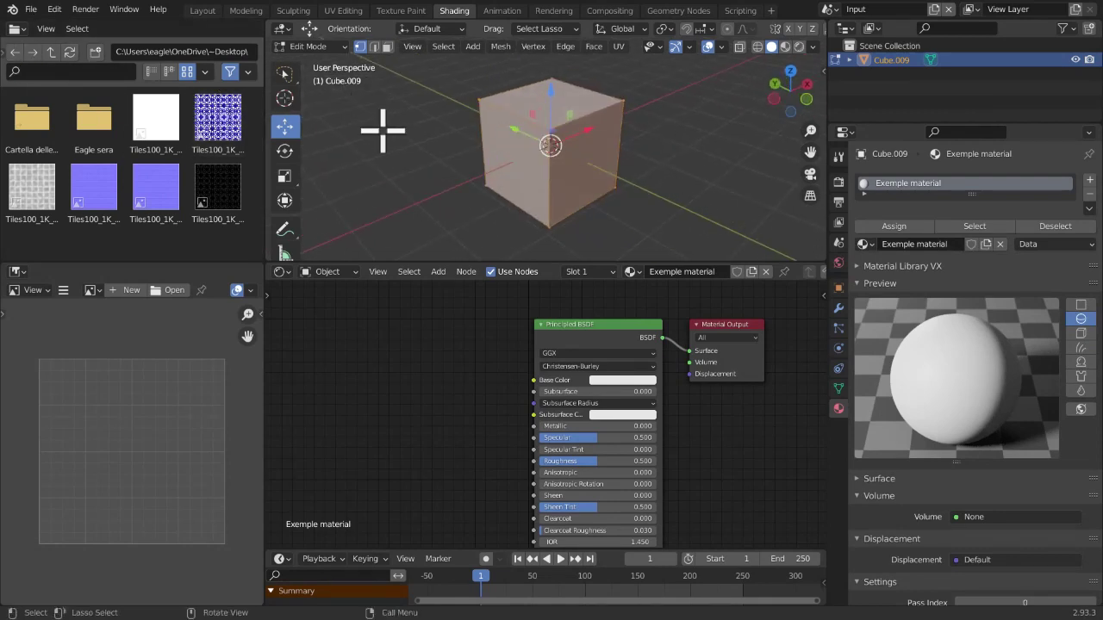
pyautogui.press('Tab')
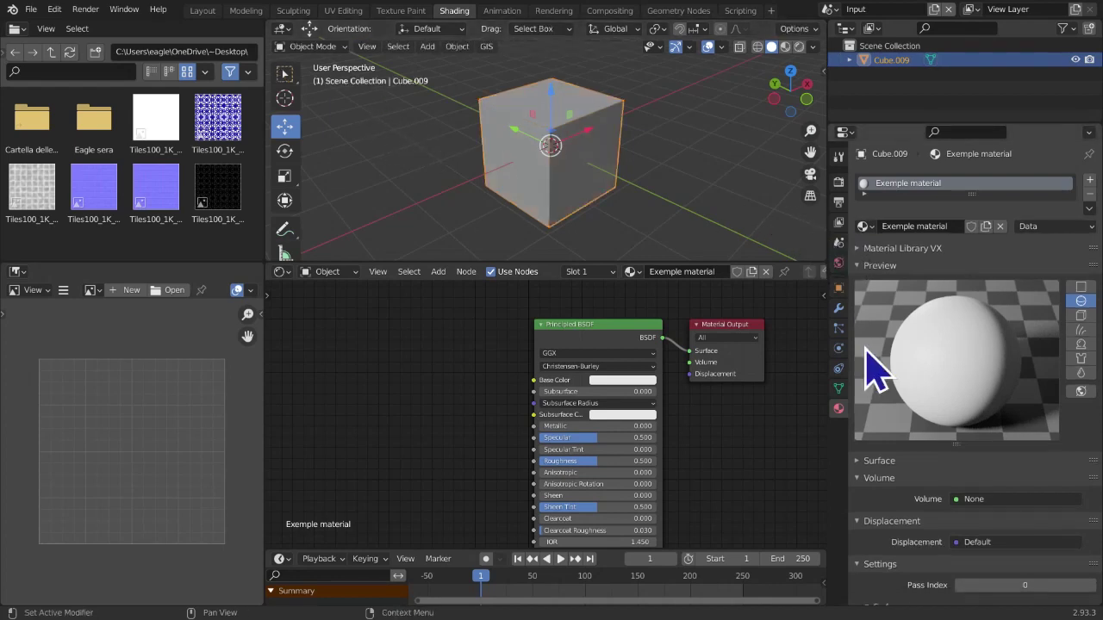
# Add a Subdivision modifier set to Simple with viewport level 6
pyautogui.click(840, 310)
pyautogui.click(973, 180)
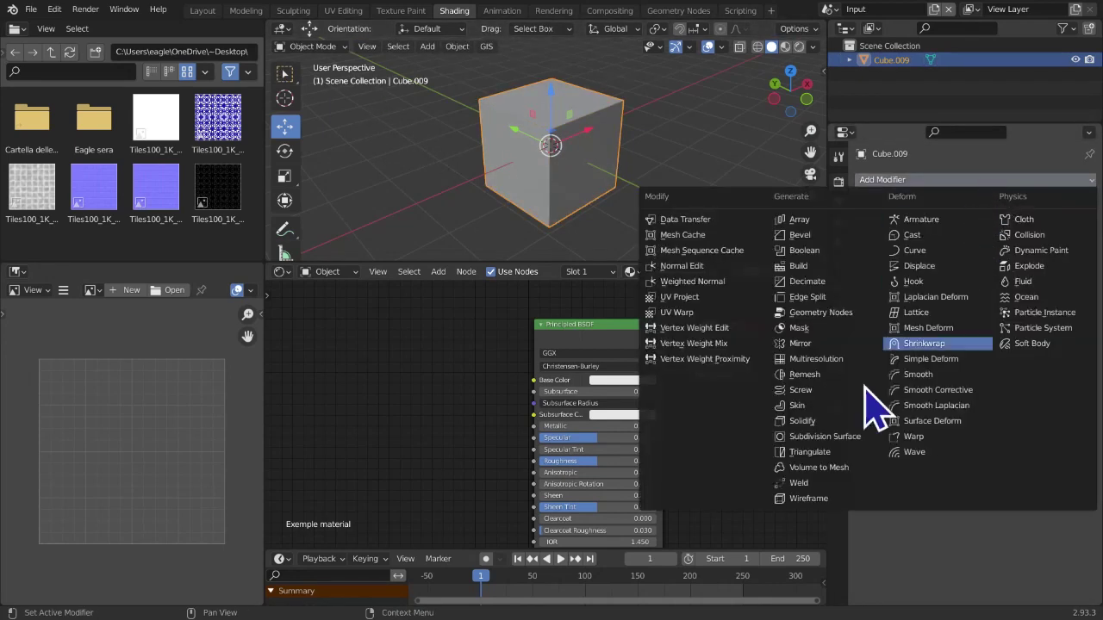
pyautogui.click(829, 437)
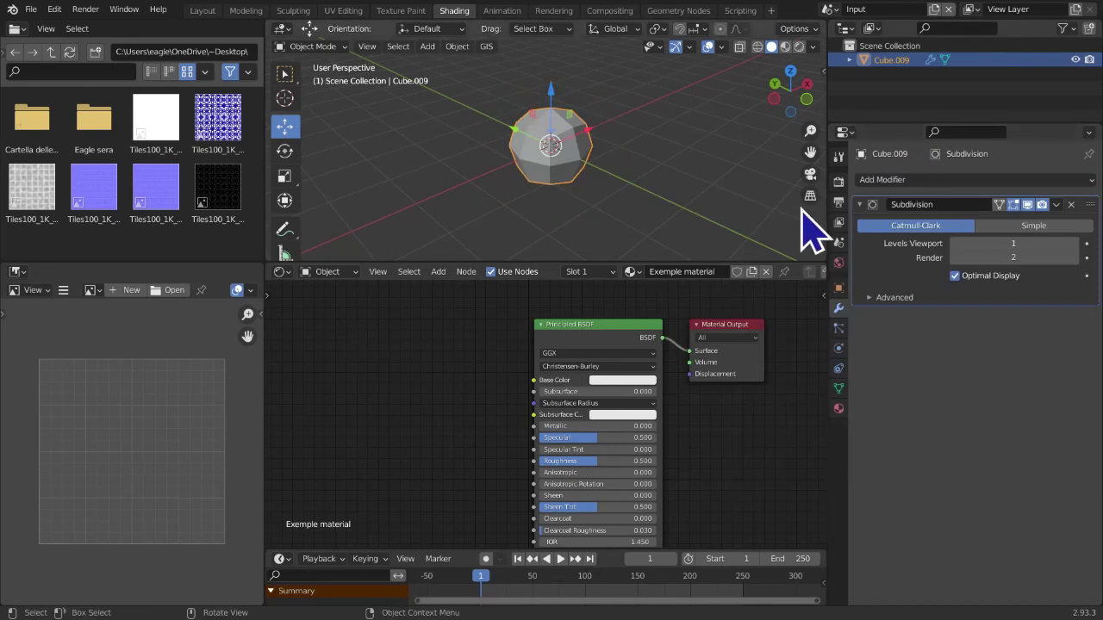
pyautogui.moveTo(767, 159); pyautogui.dragTo(614, 222, button='middle')
pyautogui.scroll(3, 614, 222)
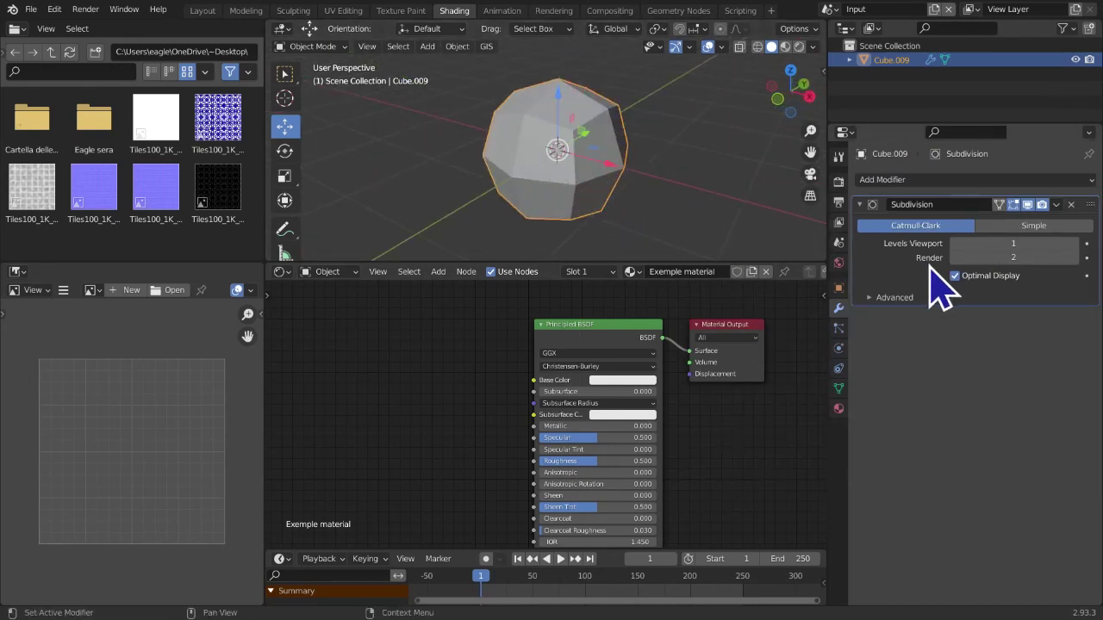
pyautogui.click(1019, 226)
pyautogui.click(1020, 244)
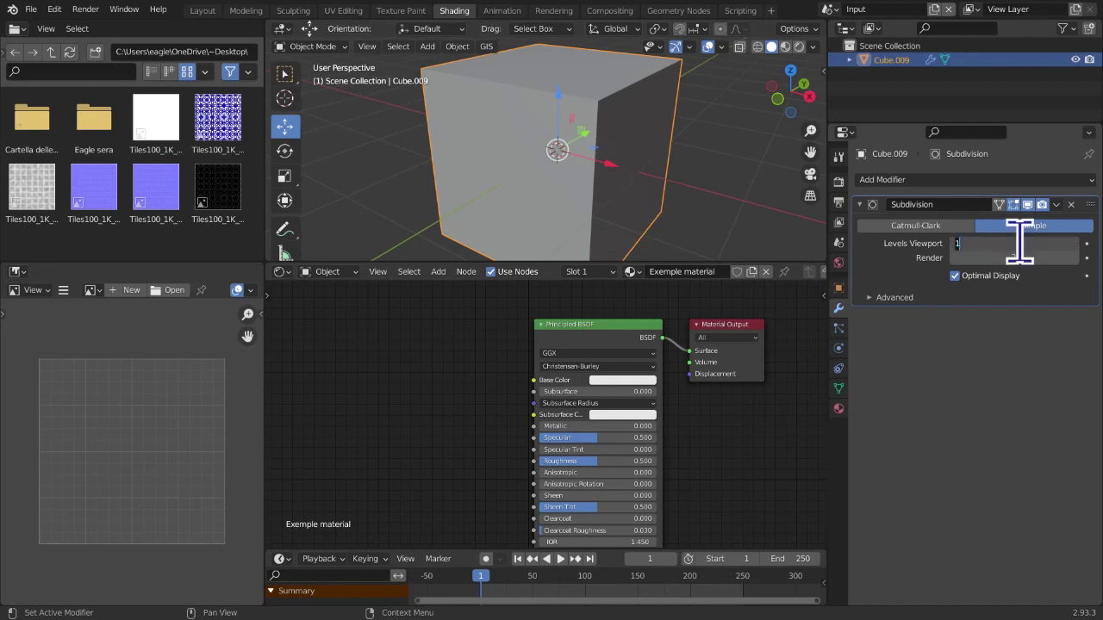
pyautogui.write('6')
pyautogui.press('Return')
pyautogui.press('a')
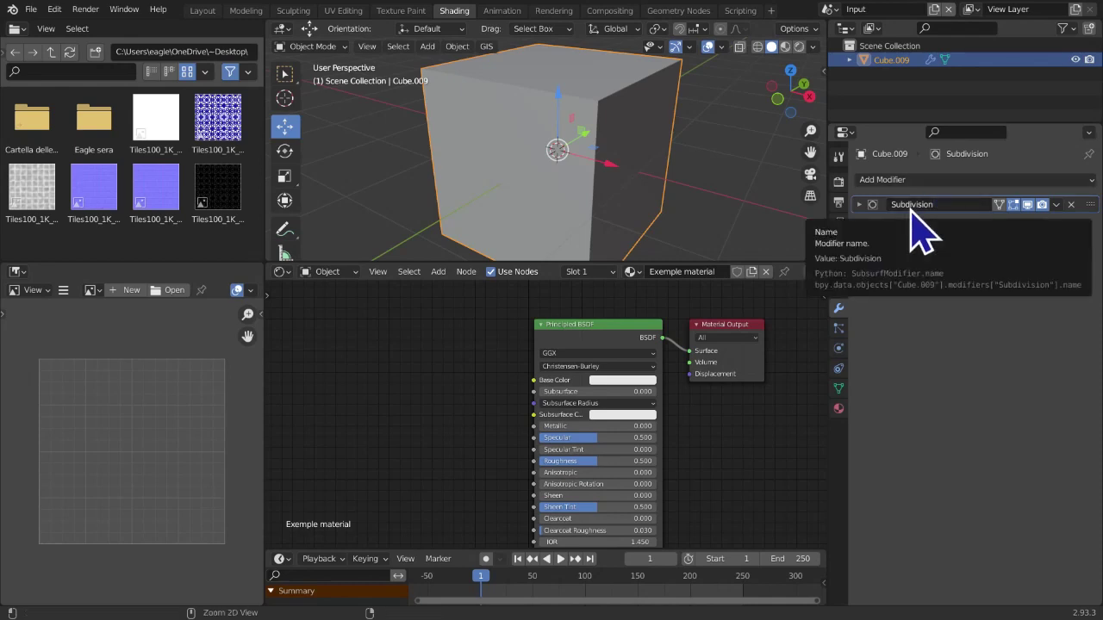
# Apply the Subdivision modifier with Ctrl+A and inspect the dense mesh in Edit Mode
pyautogui.hotkey('ctrl', 'a')
pyautogui.press('Tab')
pyautogui.moveTo(696, 148); pyautogui.dragTo(696, 194, button='middle')
pyautogui.scroll(-4, 663, 113)
pyautogui.click(643, 154)
pyautogui.scroll(3, 642, 164)
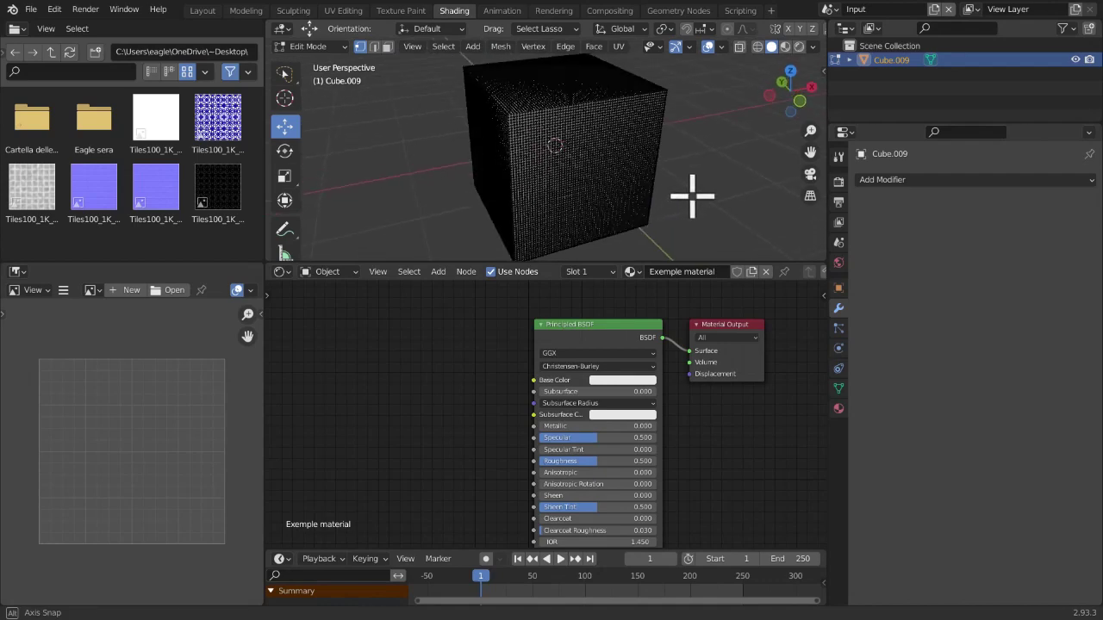
pyautogui.press('Tab')
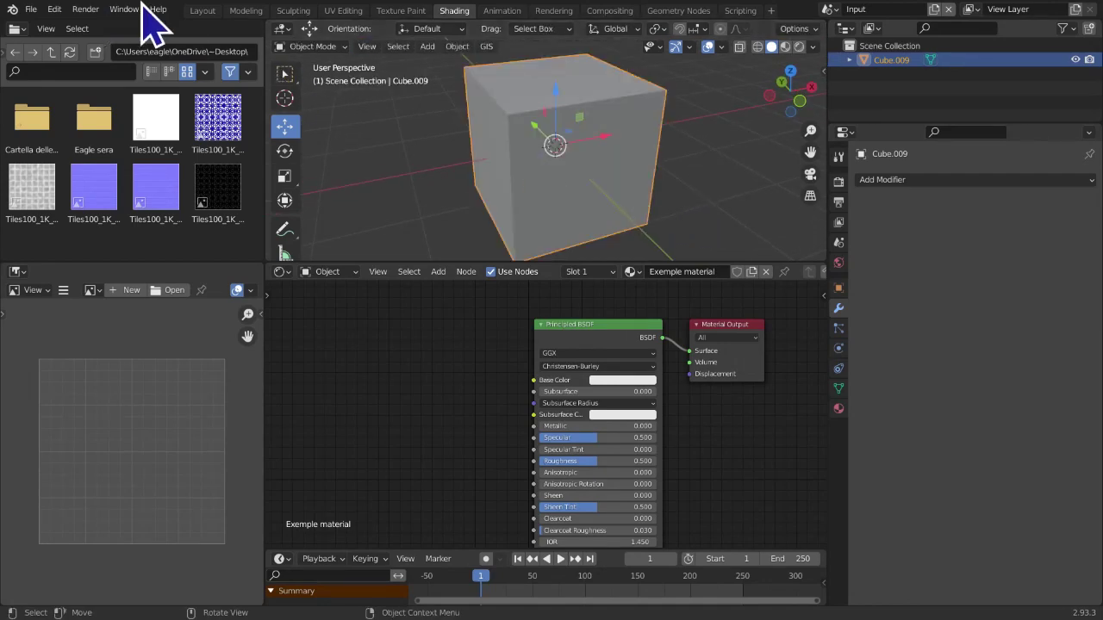
# Open the Layout workspace and set solid shading colour to Vertex after trying Material
pyautogui.click(204, 11)
pyautogui.moveTo(568, 416); pyautogui.dragTo(539, 339, button='middle')
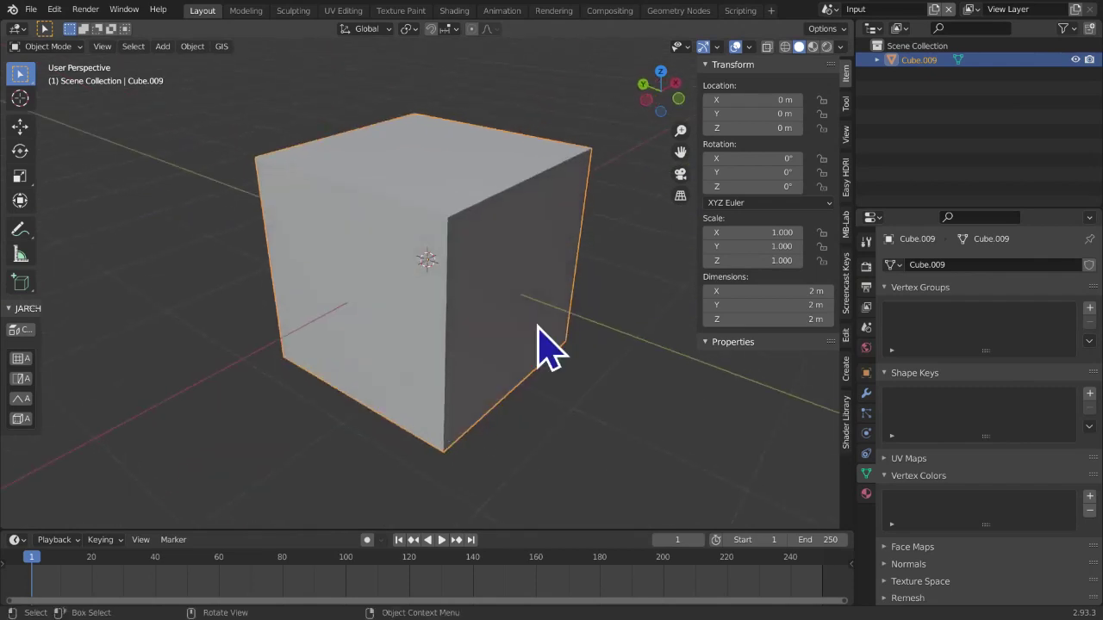
pyautogui.click(840, 47)
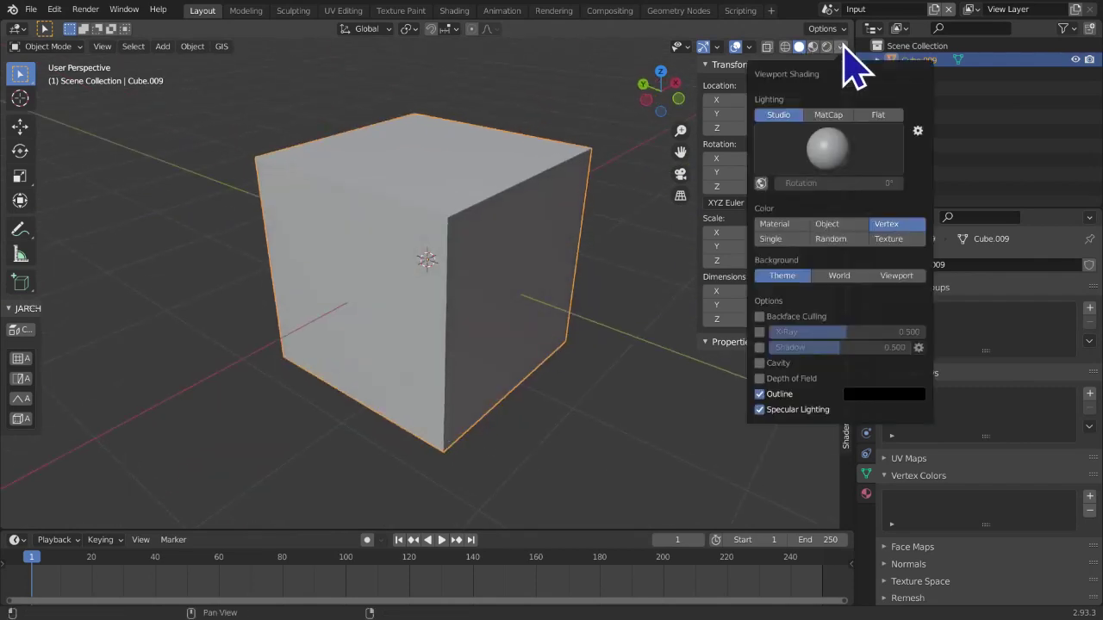
pyautogui.click(771, 224)
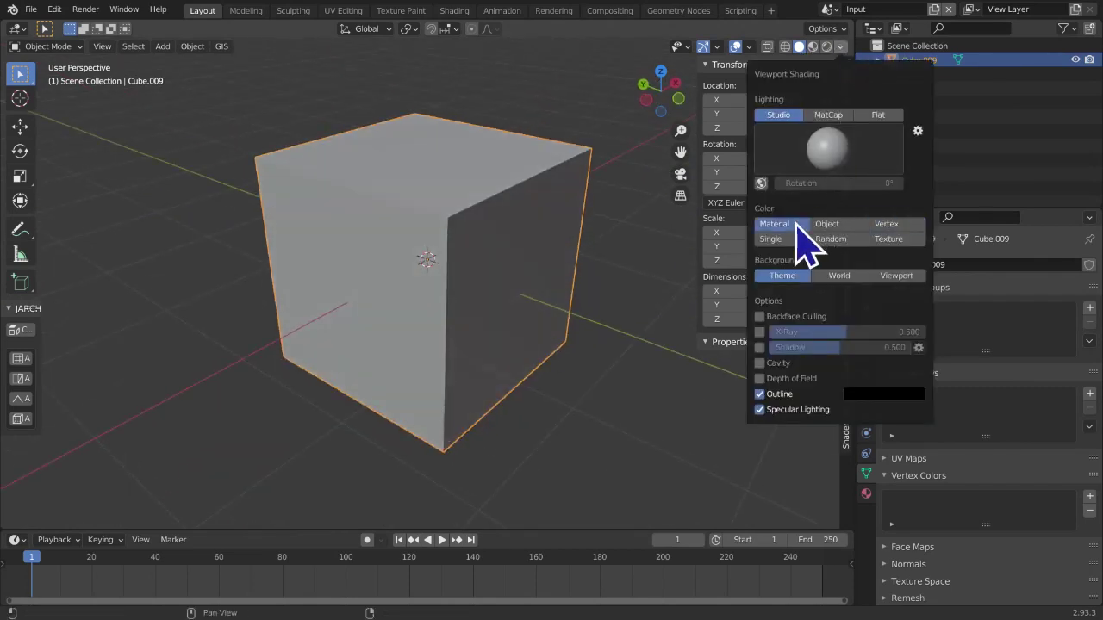
pyautogui.click(891, 227)
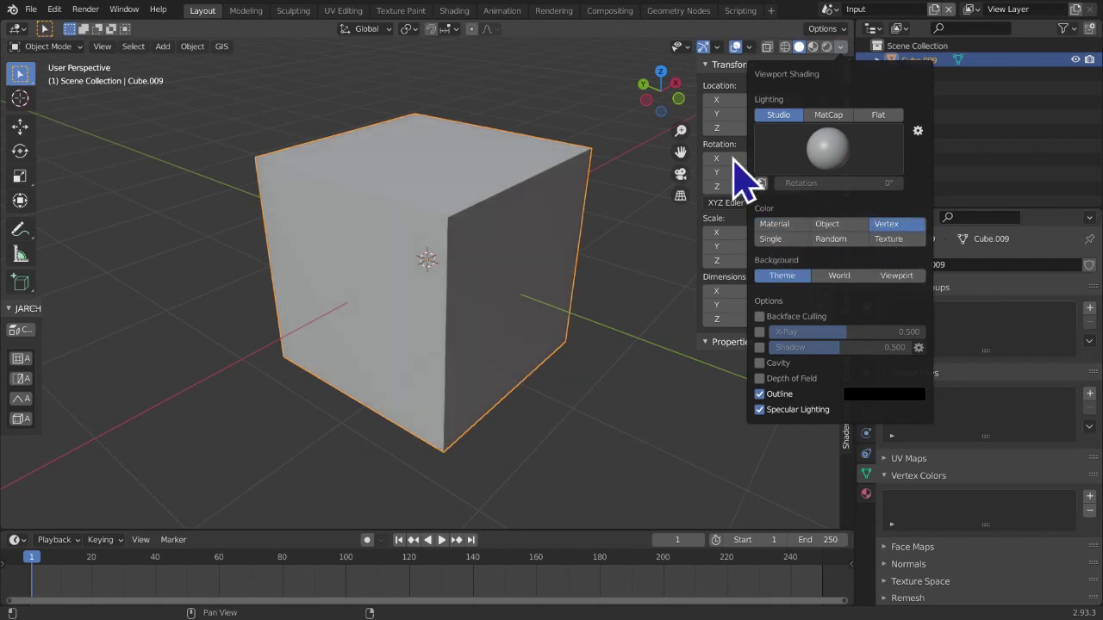
pyautogui.click(841, 47)
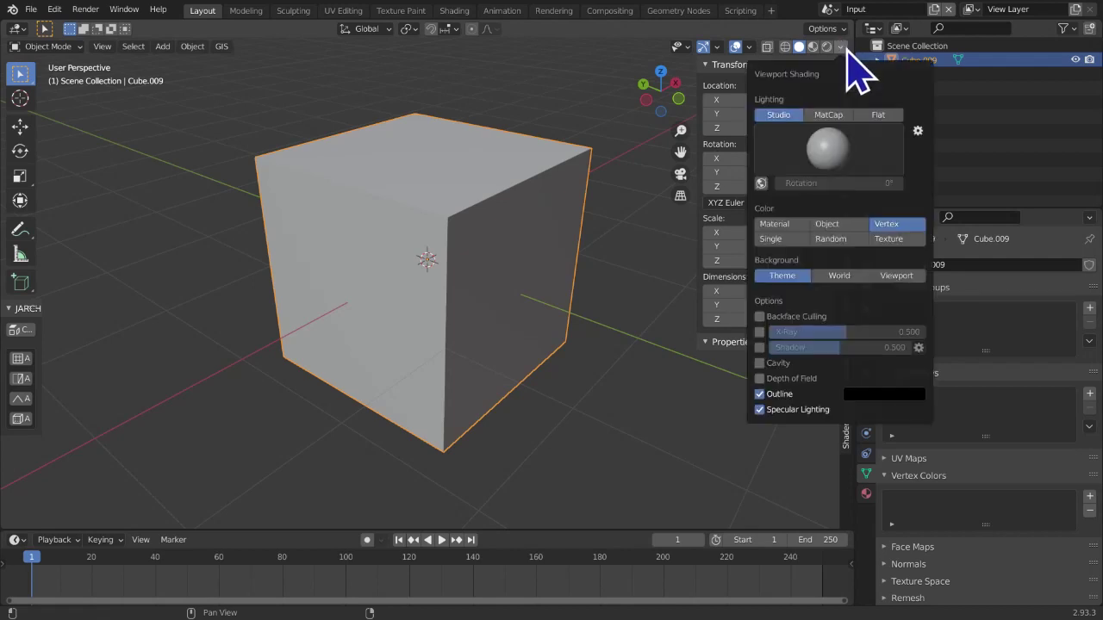
pyautogui.click(55, 47)
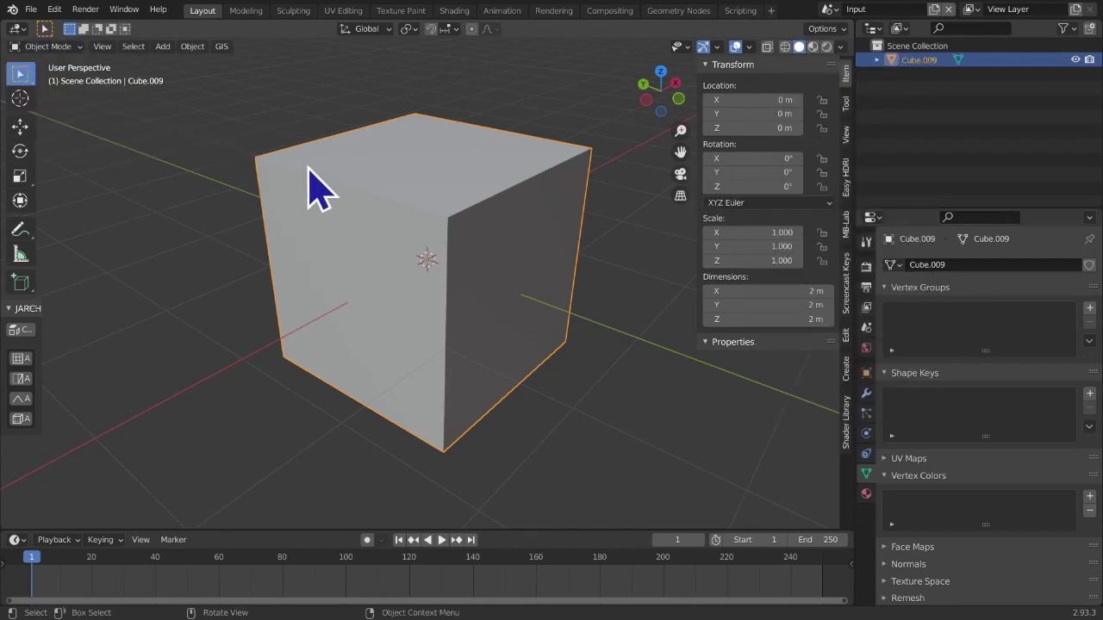
pyautogui.hotkey('ctrl', 'Tab')
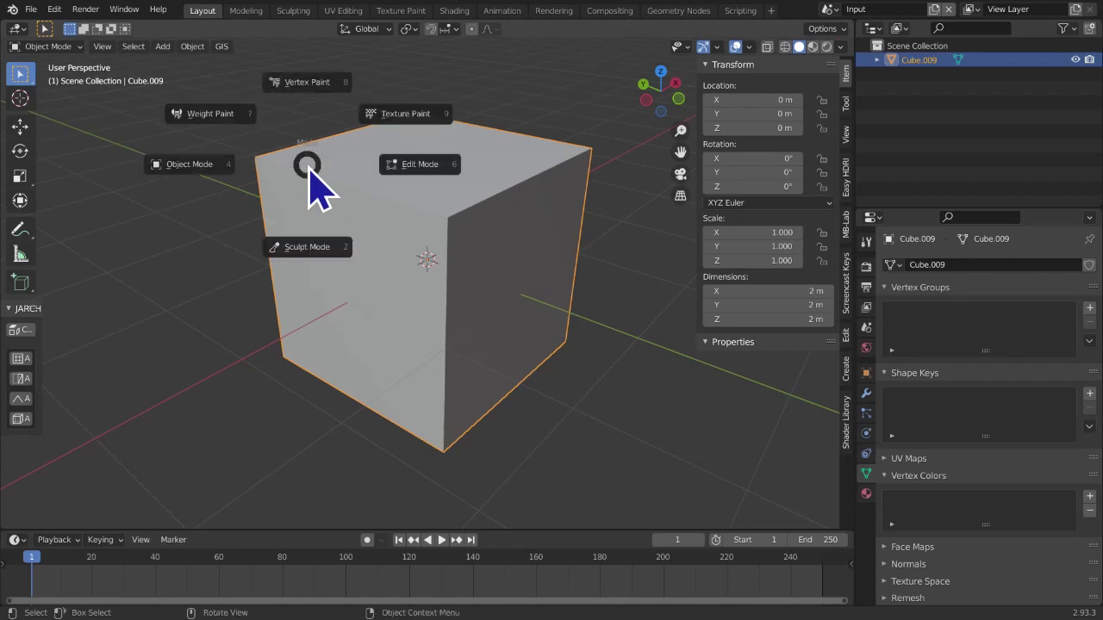
# Enter Vertex Paint on the cube with a blue brush of 175 px radius in Mix blend
pyautogui.click(310, 147)
pyautogui.moveTo(354, 198)
pyautogui.mouseDown(button='middle')
pyautogui.moveTo(438, 189)
pyautogui.moveTo(296, 61)
pyautogui.mouseUp(button='middle')
pyautogui.click(203, 28)
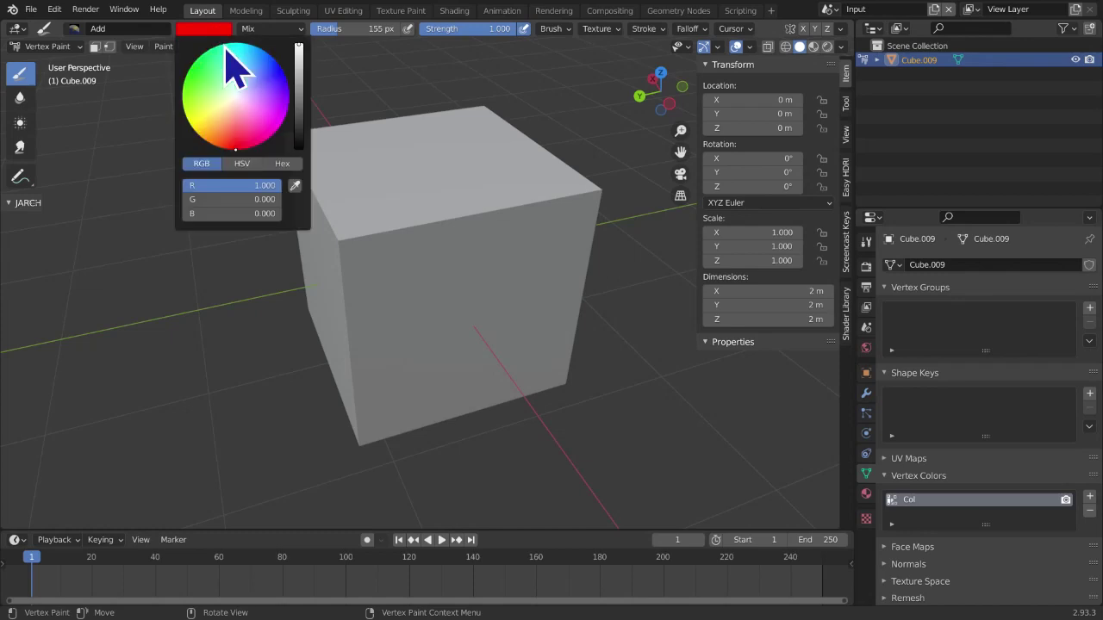
pyautogui.moveTo(251, 121)
pyautogui.mouseDown()
pyautogui.moveTo(183, 101)
pyautogui.moveTo(225, 148)
pyautogui.moveTo(282, 122)
pyautogui.mouseUp()
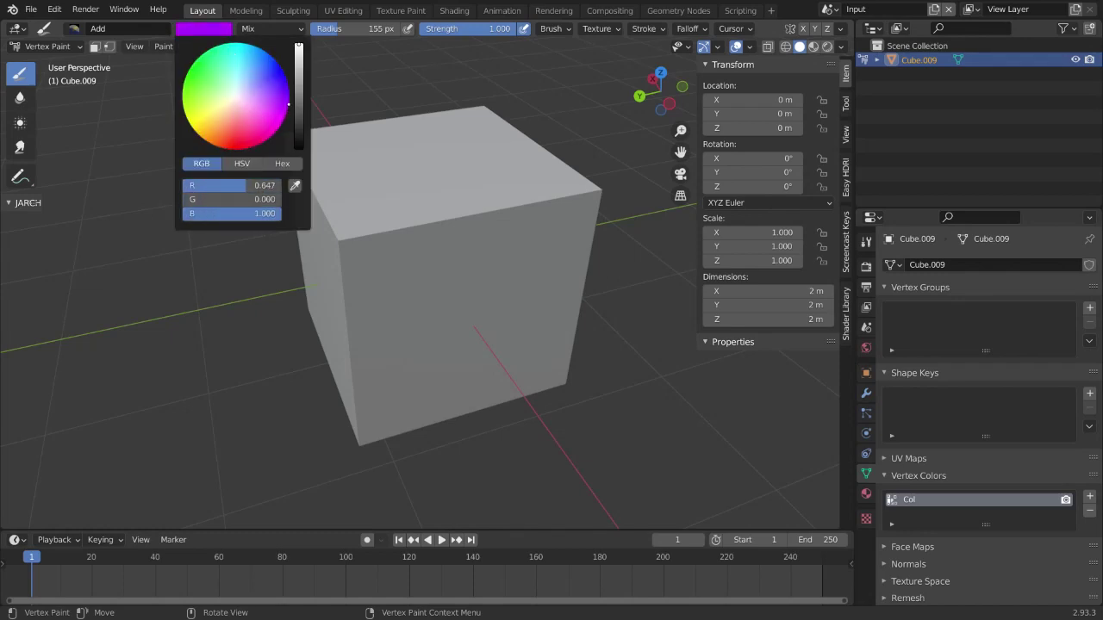
pyautogui.moveTo(287, 79); pyautogui.dragTo(281, 66)
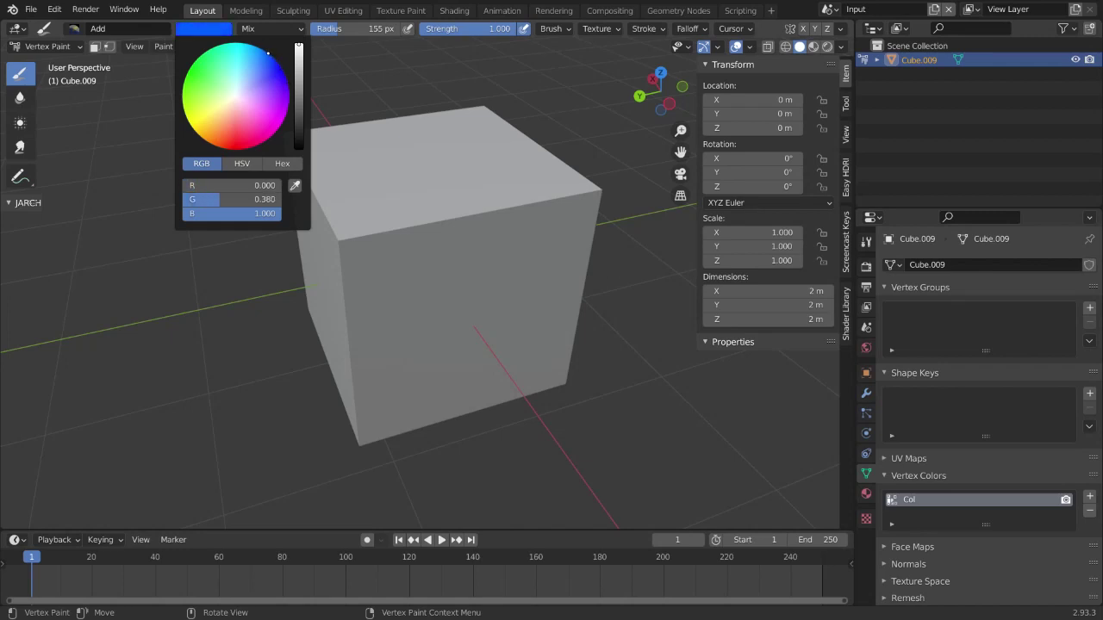
pyautogui.moveTo(352, 29); pyautogui.dragTo(374, 30)
pyautogui.press('f')
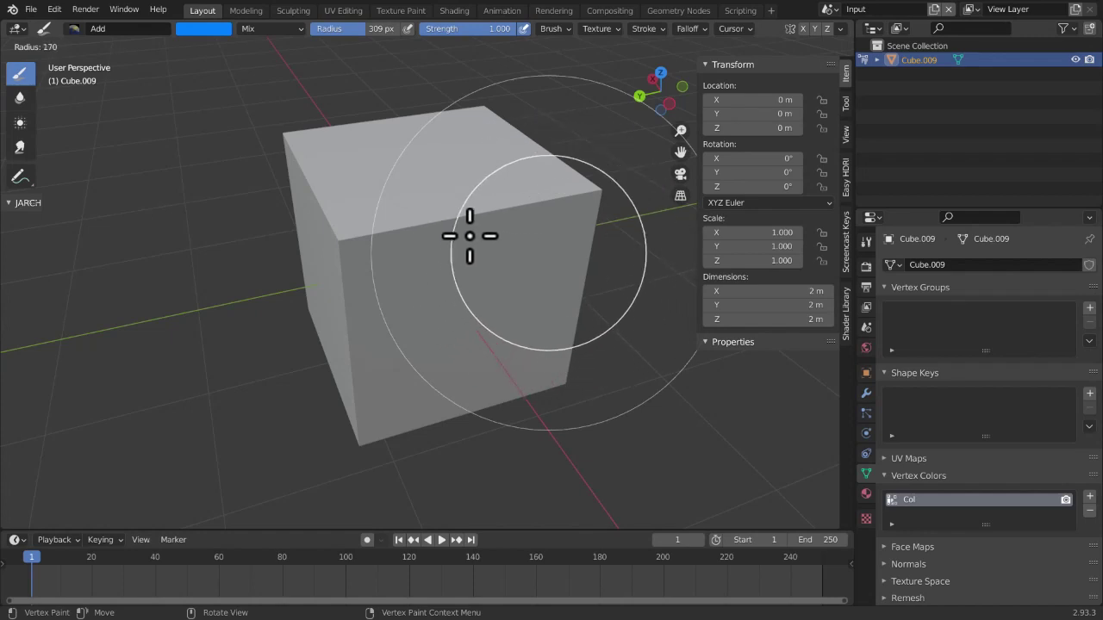
pyautogui.click(472, 235)
pyautogui.click(269, 31)
pyautogui.click(269, 34)
# Try blue test strokes on the cube's front and top edge, then undo them
pyautogui.moveTo(637, 345)
pyautogui.mouseDown(button='middle')
pyautogui.moveTo(699, 393)
pyautogui.moveTo(537, 423)
pyautogui.moveTo(571, 431)
pyautogui.mouseUp(button='middle')
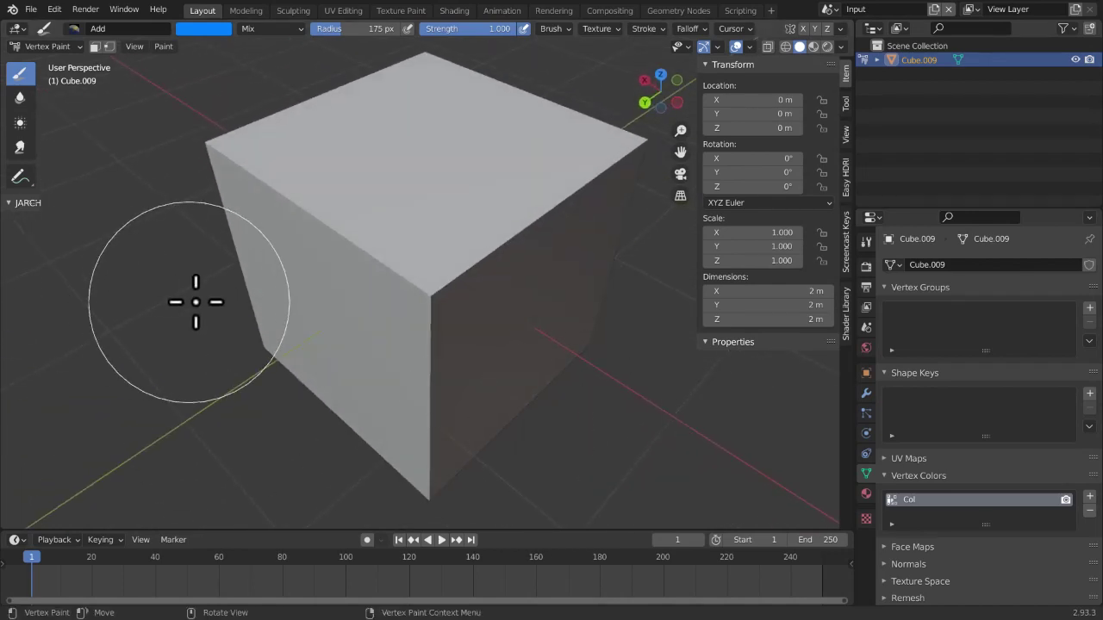
pyautogui.moveTo(308, 303)
pyautogui.mouseDown(button='middle')
pyautogui.moveTo(340, 307)
pyautogui.moveTo(342, 276)
pyautogui.mouseUp(button='middle')
pyautogui.moveTo(342, 275)
pyautogui.mouseDown()
pyautogui.moveTo(349, 341)
pyautogui.moveTo(414, 239)
pyautogui.moveTo(537, 313)
pyautogui.mouseUp()
pyautogui.hotkey('ctrl', 'z')
pyautogui.moveTo(536, 316)
pyautogui.mouseDown(button='middle')
pyautogui.moveTo(546, 419)
pyautogui.moveTo(586, 357)
pyautogui.moveTo(311, 305)
pyautogui.moveTo(347, 256)
pyautogui.mouseUp(button='middle')
pyautogui.moveTo(347, 256)
pyautogui.mouseDown()
pyautogui.moveTo(551, 223)
pyautogui.moveTo(660, 190)
pyautogui.moveTo(574, 118)
pyautogui.moveTo(451, 42)
pyautogui.moveTo(457, 51)
pyautogui.mouseUp()
pyautogui.moveTo(664, 337)
pyautogui.mouseDown(button='middle')
pyautogui.moveTo(433, 254)
pyautogui.moveTo(522, 345)
pyautogui.mouseUp(button='middle')
pyautogui.hotkey('ctrl', 'z')
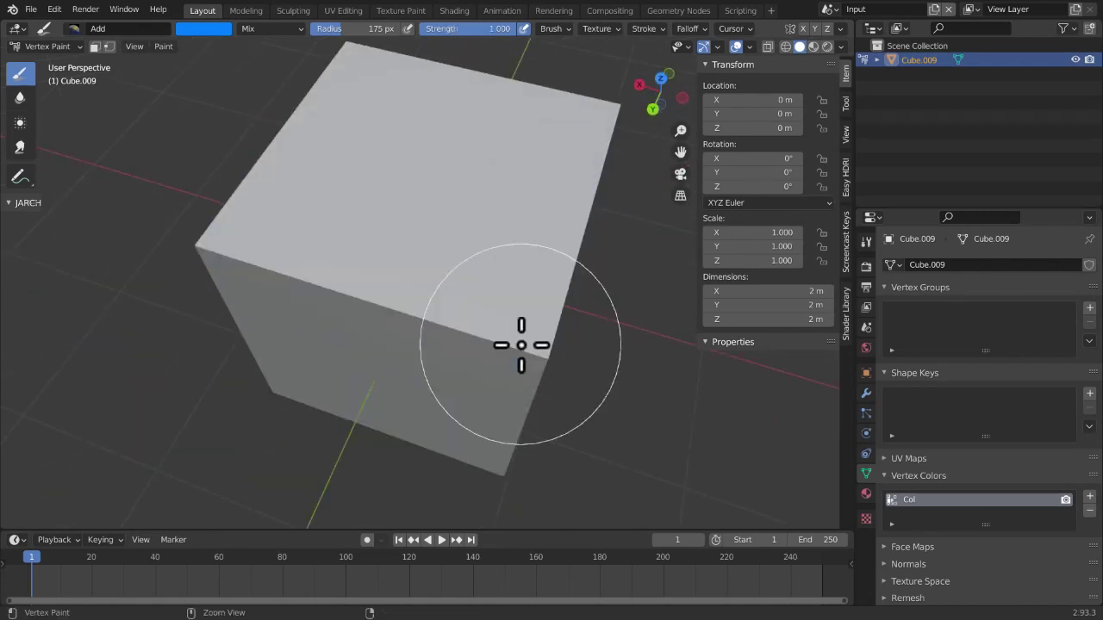
# Snap to the cube's back view and shrink the brush radius to 73 px
pyautogui.click(661, 107)
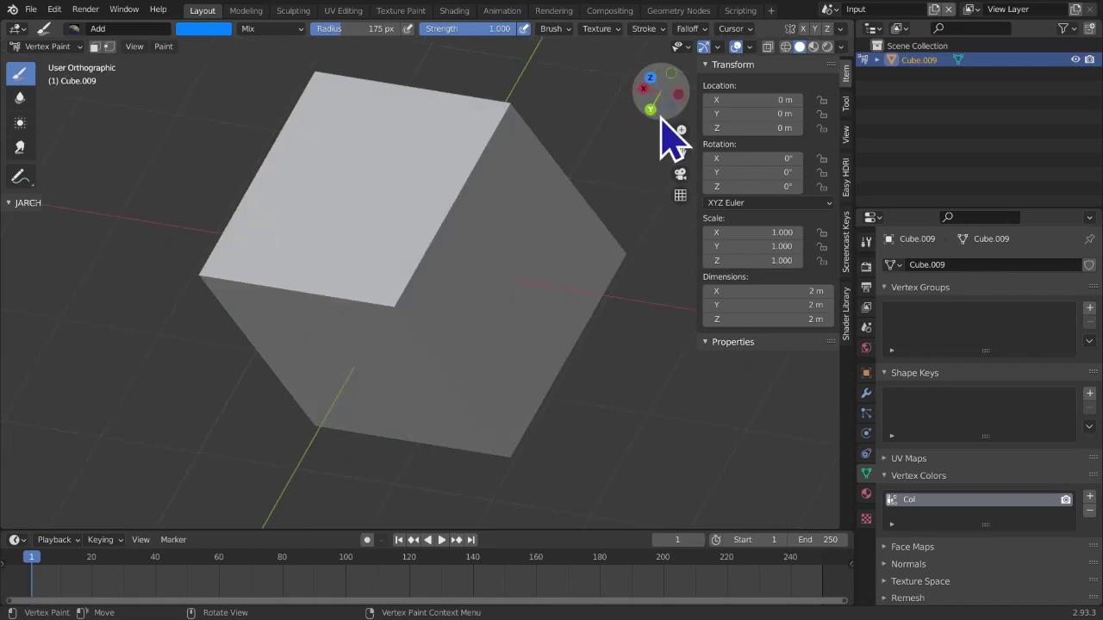
pyautogui.click(661, 113)
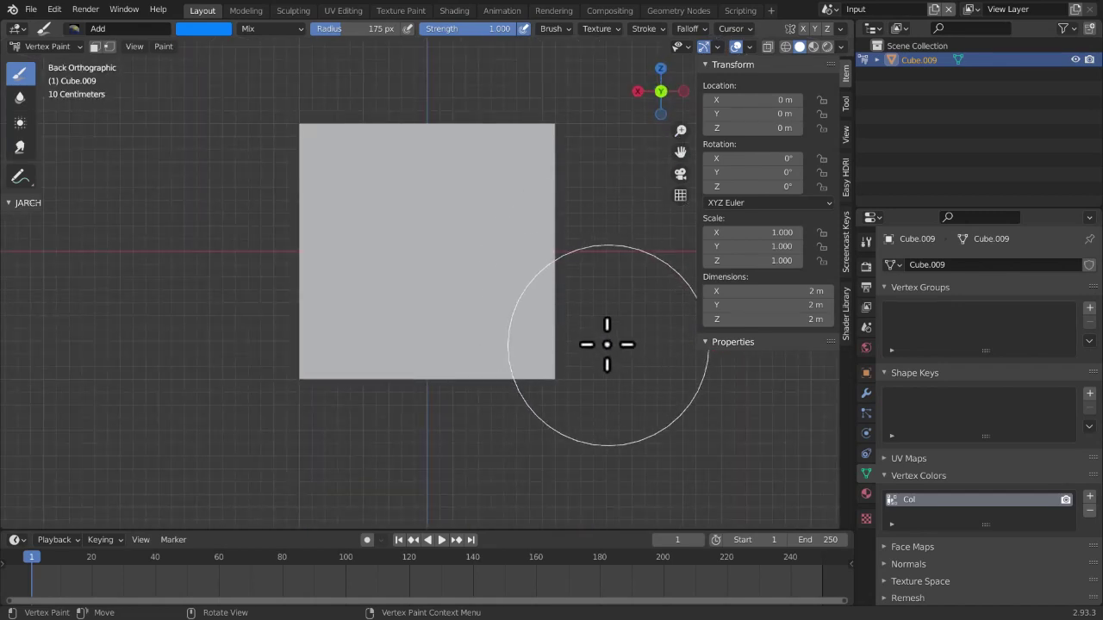
pyautogui.press('f')
pyautogui.click(542, 313)
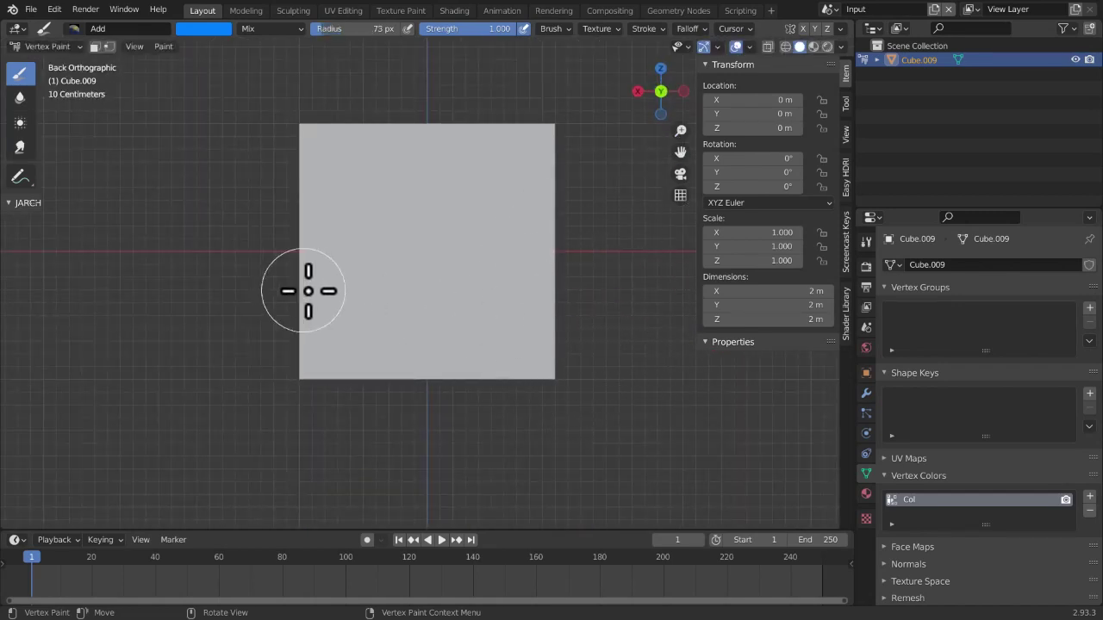
# Paint a U-shaped smile and two eyes in blue, then orbit to inspect the smiley
pyautogui.moveTo(338, 248)
pyautogui.mouseDown()
pyautogui.moveTo(336, 273)
pyautogui.moveTo(370, 335)
pyautogui.moveTo(451, 335)
pyautogui.moveTo(496, 309)
pyautogui.moveTo(496, 243)
pyautogui.mouseUp()
pyautogui.click(458, 166)
pyautogui.moveTo(457, 165); pyautogui.dragTo(470, 168)
pyautogui.moveTo(359, 178); pyautogui.dragTo(364, 175)
pyautogui.scroll(-4, 364, 175)
pyautogui.moveTo(394, 233); pyautogui.dragTo(333, 281, button='middle')
pyautogui.scroll(6, 365, 394)
pyautogui.moveTo(364, 393); pyautogui.dragTo(432, 408, button='middle')
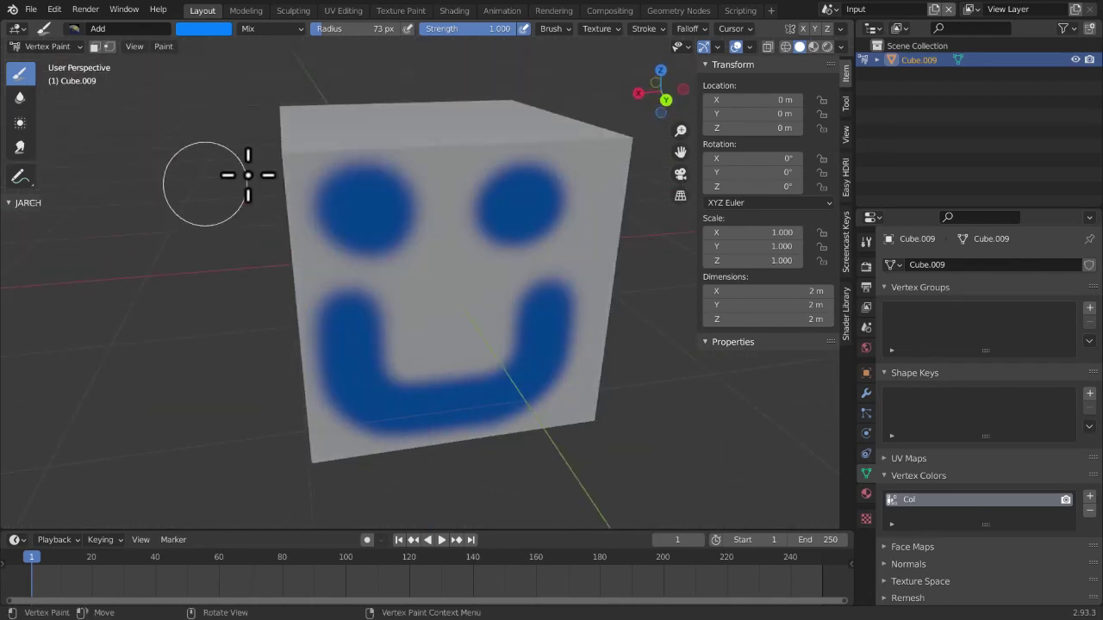
pyautogui.click(47, 46)
# Return to Object Mode, rename the Col layer to Faccino, and compare Material and Vertex shading colour
pyautogui.click(39, 65)
pyautogui.doubleClick(947, 500)
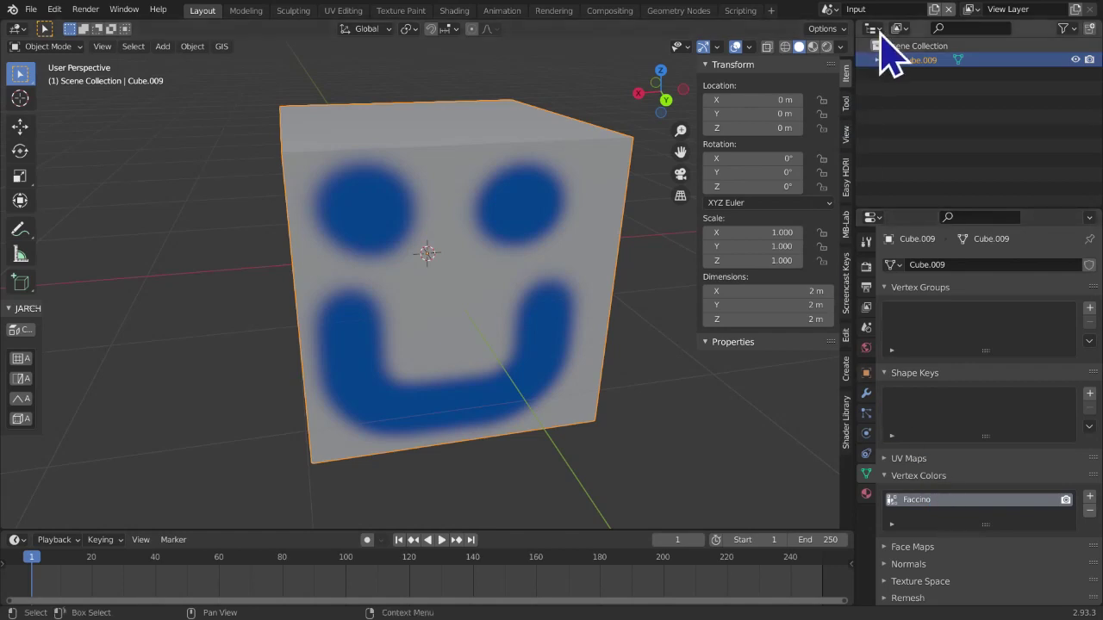
pyautogui.click(840, 47)
pyautogui.click(773, 225)
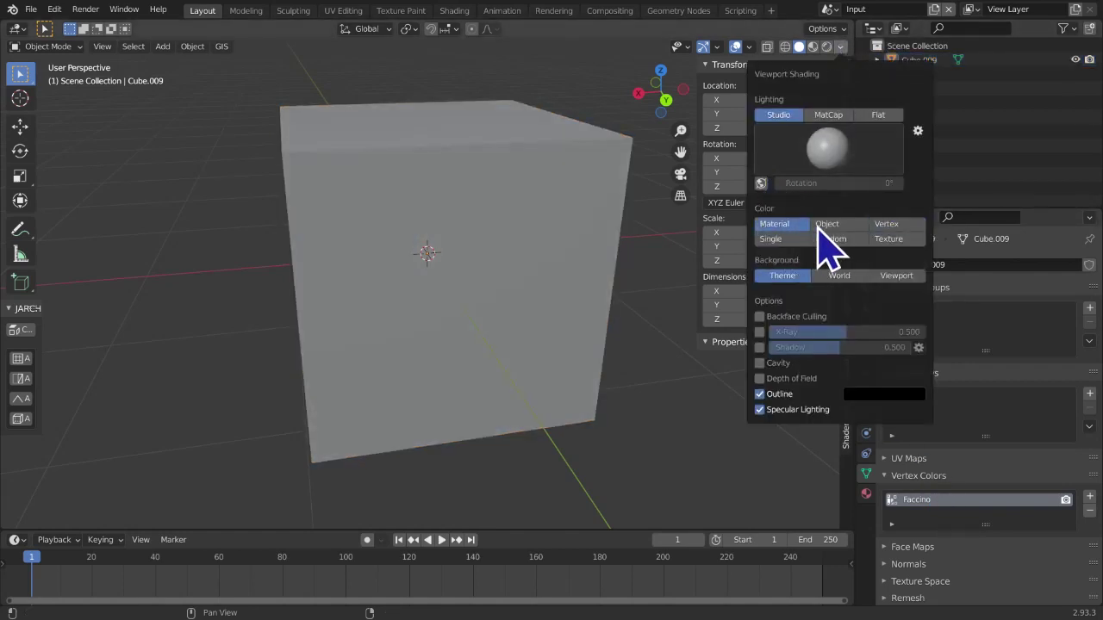
pyautogui.click(894, 227)
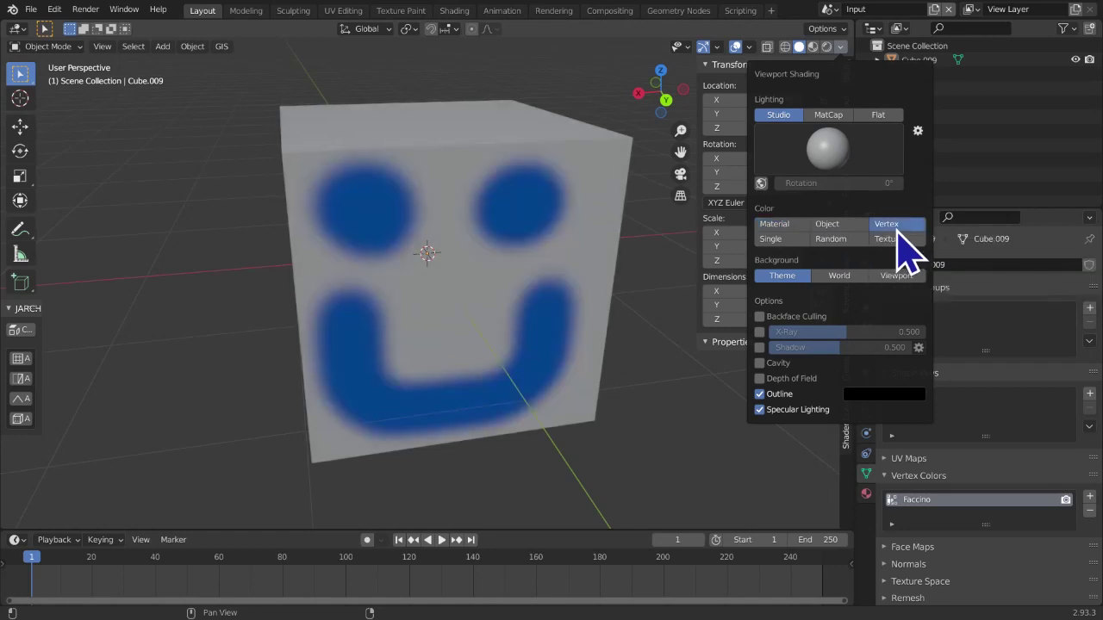
pyautogui.click(775, 227)
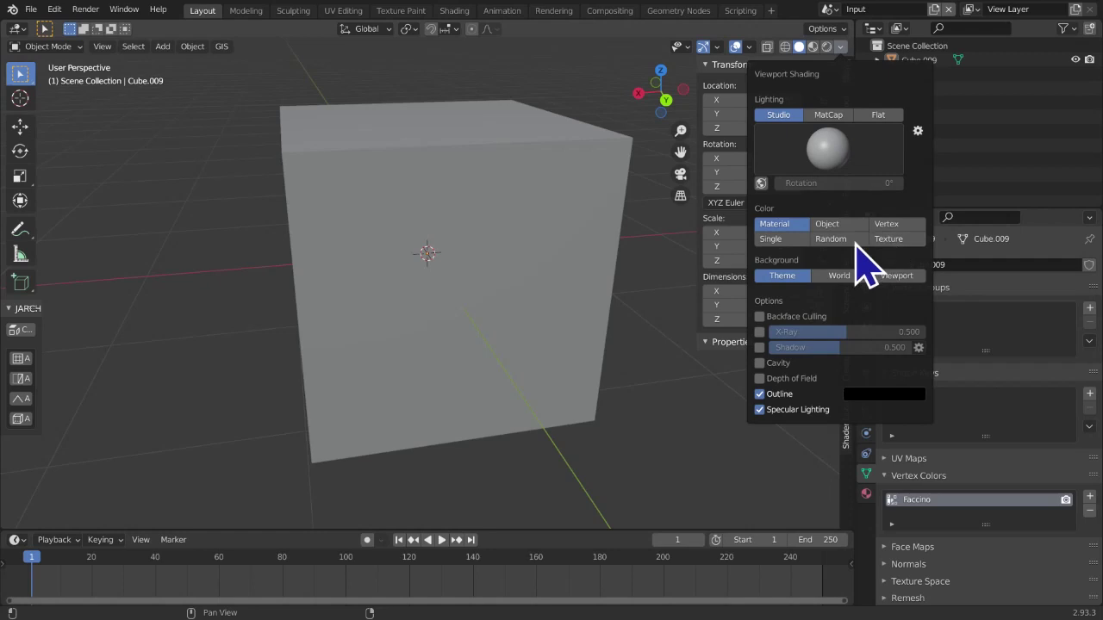
pyautogui.click(887, 226)
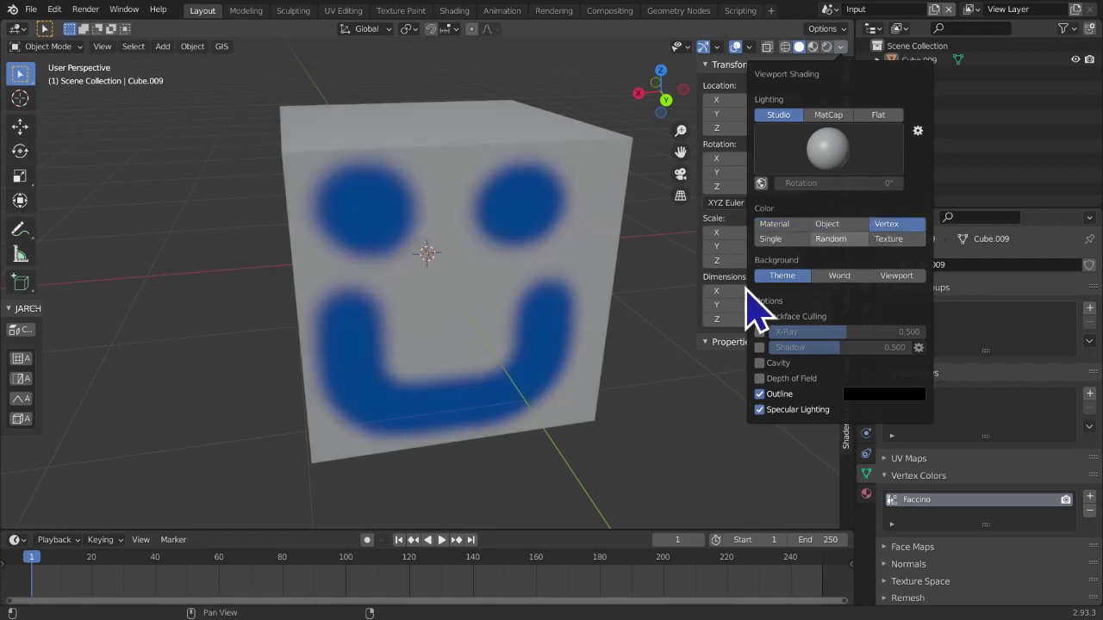
# Cycle through wireframe, solid and material preview shading, ending in Rendered viewport shading
pyautogui.scroll(-6, 529, 454)
pyautogui.moveTo(529, 454); pyautogui.dragTo(477, 429, button='middle')
pyautogui.scroll(3, 466, 405)
pyautogui.moveTo(411, 318); pyautogui.dragTo(525, 327, button='middle')
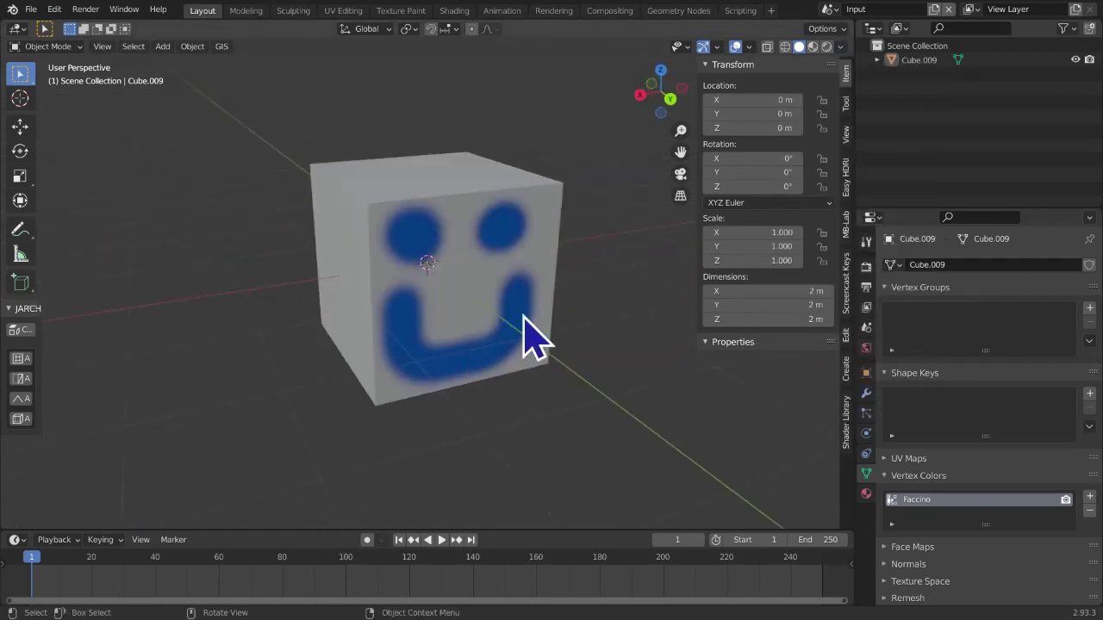
pyautogui.click(840, 48)
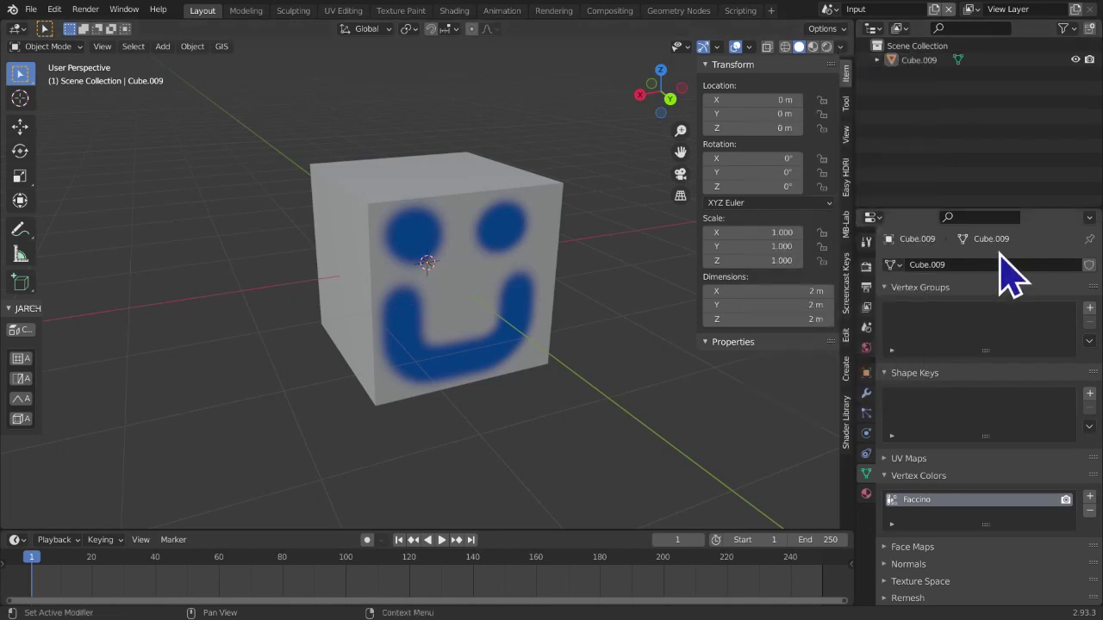
pyautogui.click(841, 47)
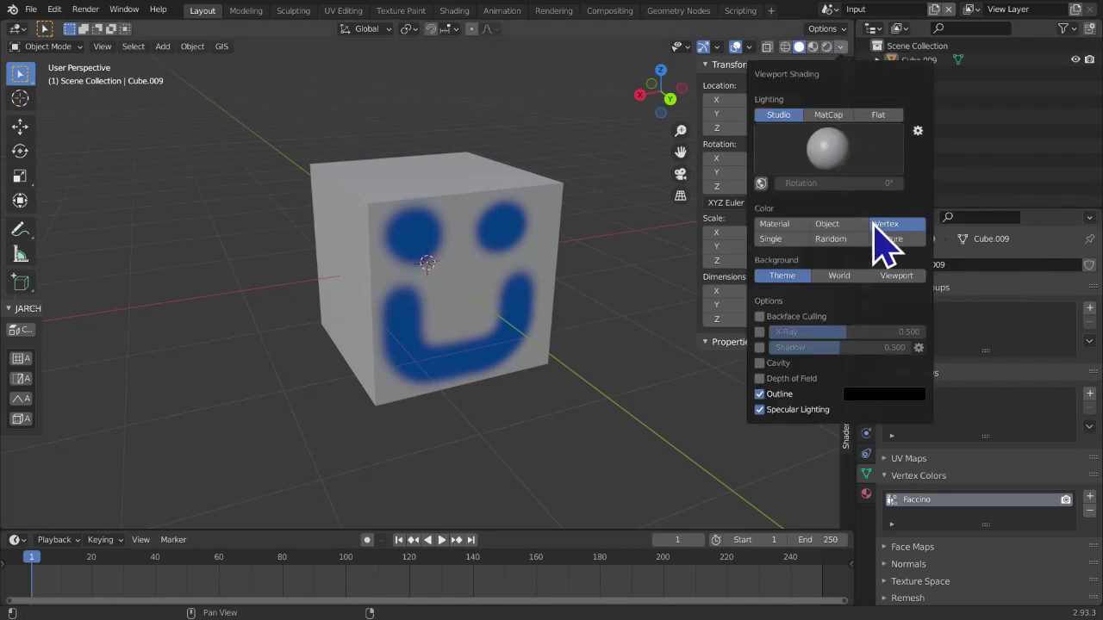
pyautogui.click(785, 47)
pyautogui.click(799, 47)
pyautogui.click(812, 47)
pyautogui.click(798, 48)
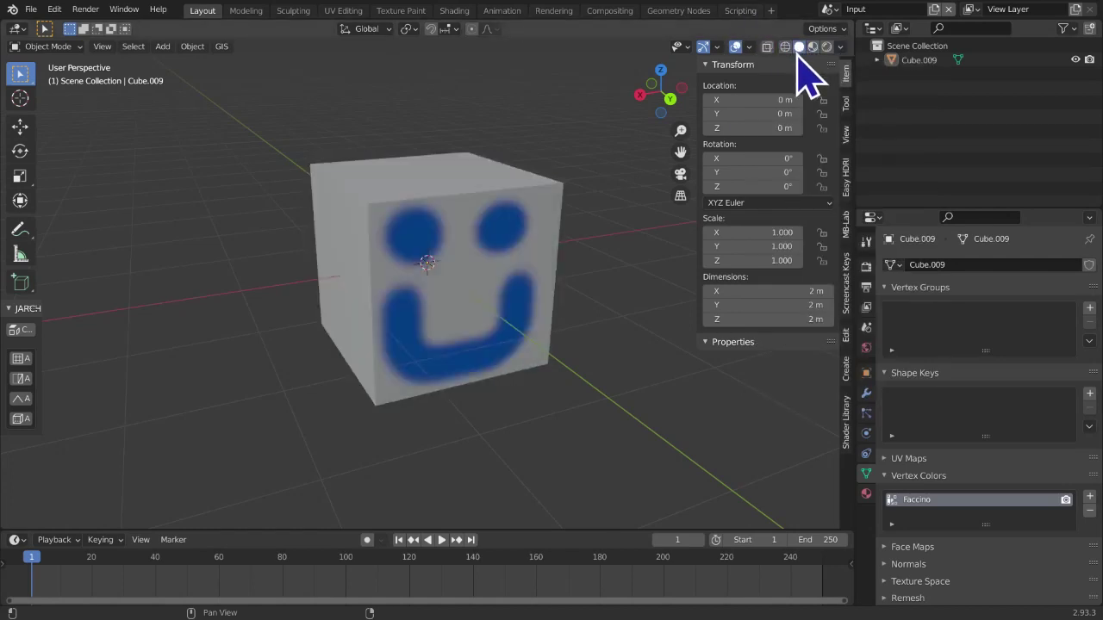
pyautogui.click(840, 47)
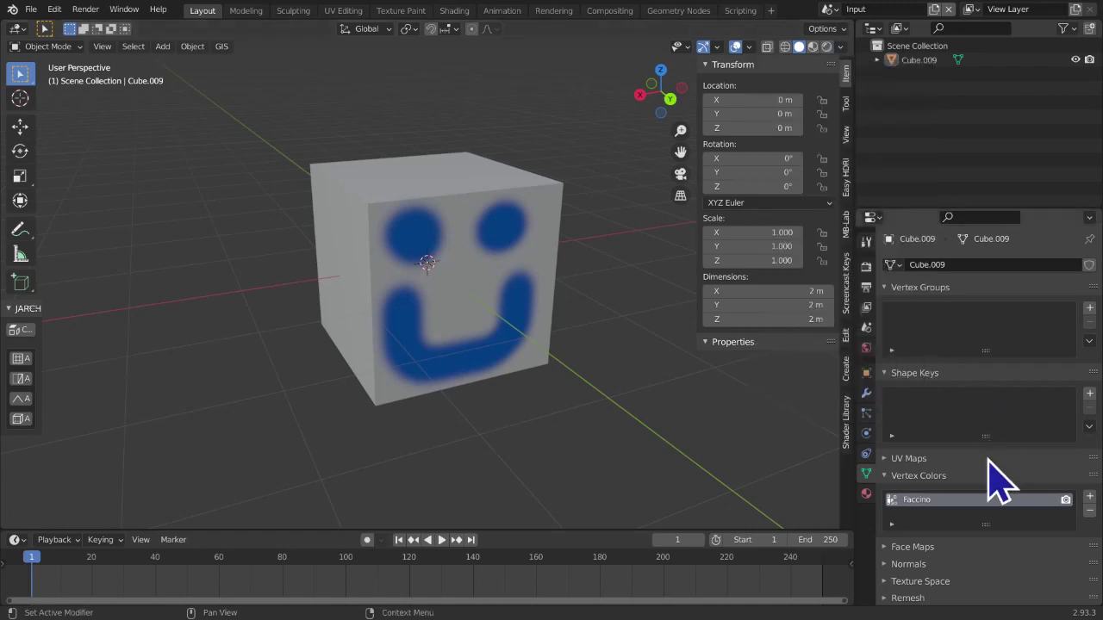
pyautogui.click(827, 47)
pyautogui.moveTo(569, 405)
pyautogui.mouseDown(button='middle')
pyautogui.moveTo(483, 308)
pyautogui.moveTo(442, 327)
pyautogui.moveTo(475, 327)
pyautogui.mouseUp(button='middle')
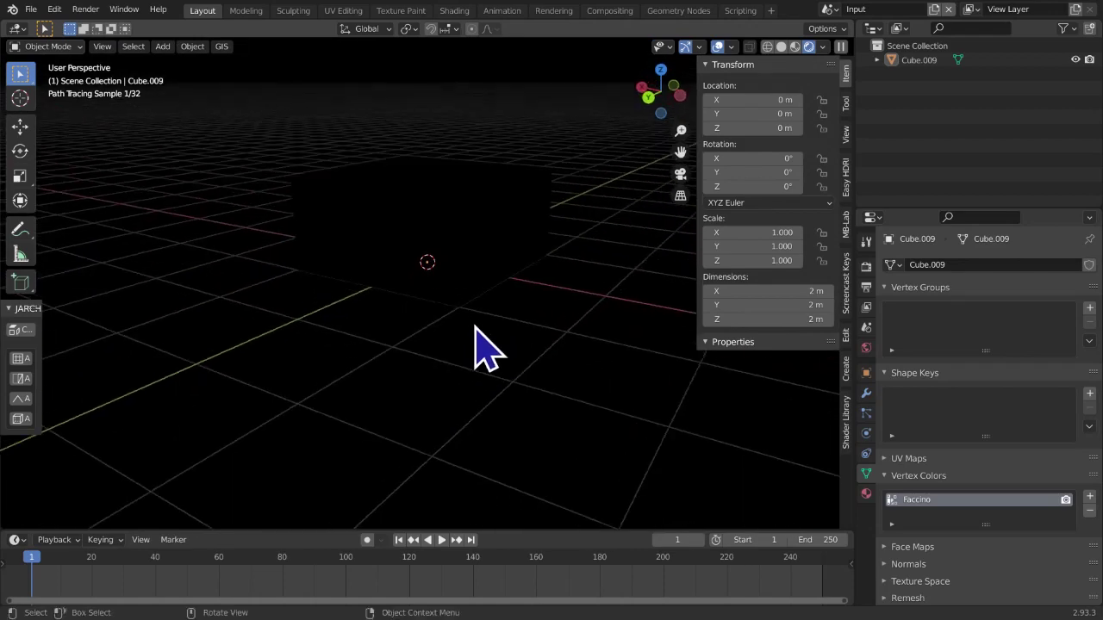
# Add a point light, moving it about 2 m along Y and raising it along Z
pyautogui.hotkey('shift', 'a')
pyautogui.moveTo(475, 326)
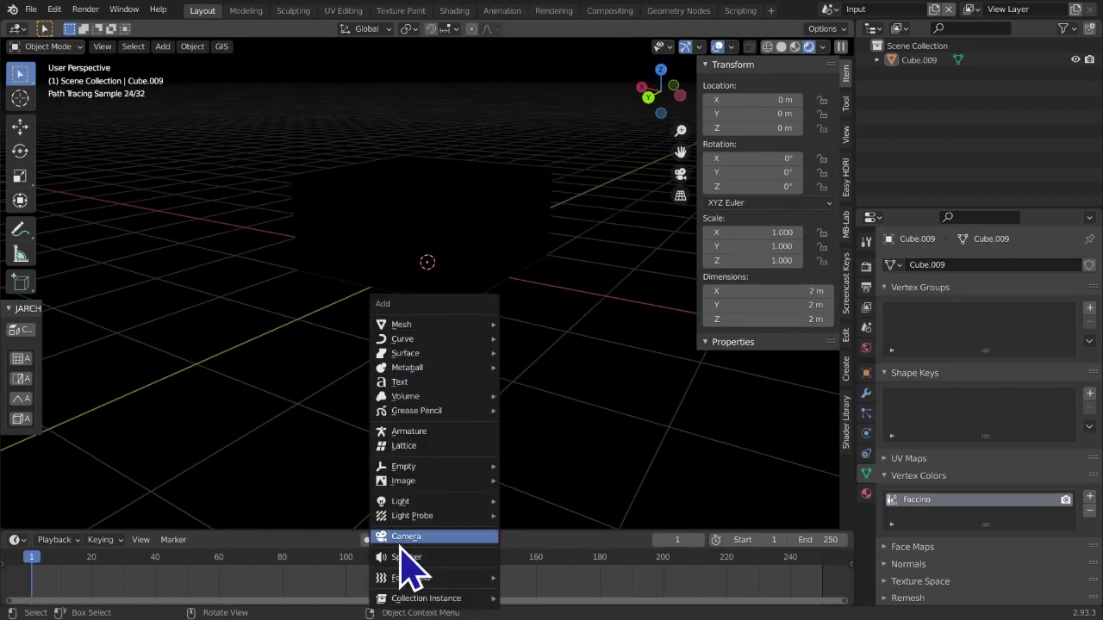
pyautogui.moveTo(422, 501)
pyautogui.click(549, 503)
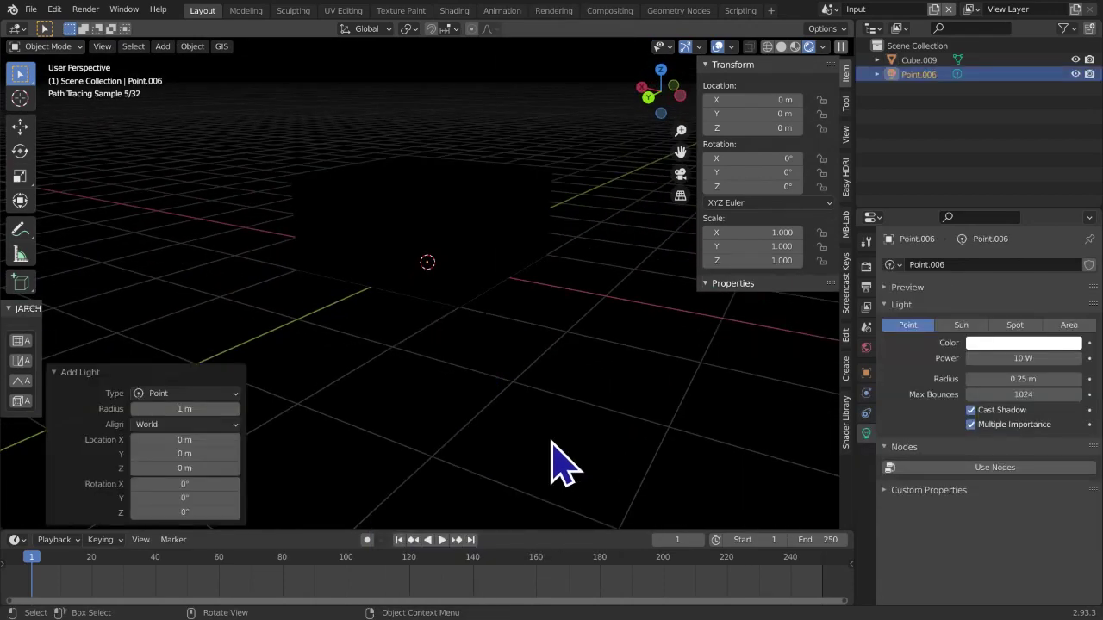
pyautogui.moveTo(515, 466); pyautogui.dragTo(475, 492, button='middle')
pyautogui.click(17, 126)
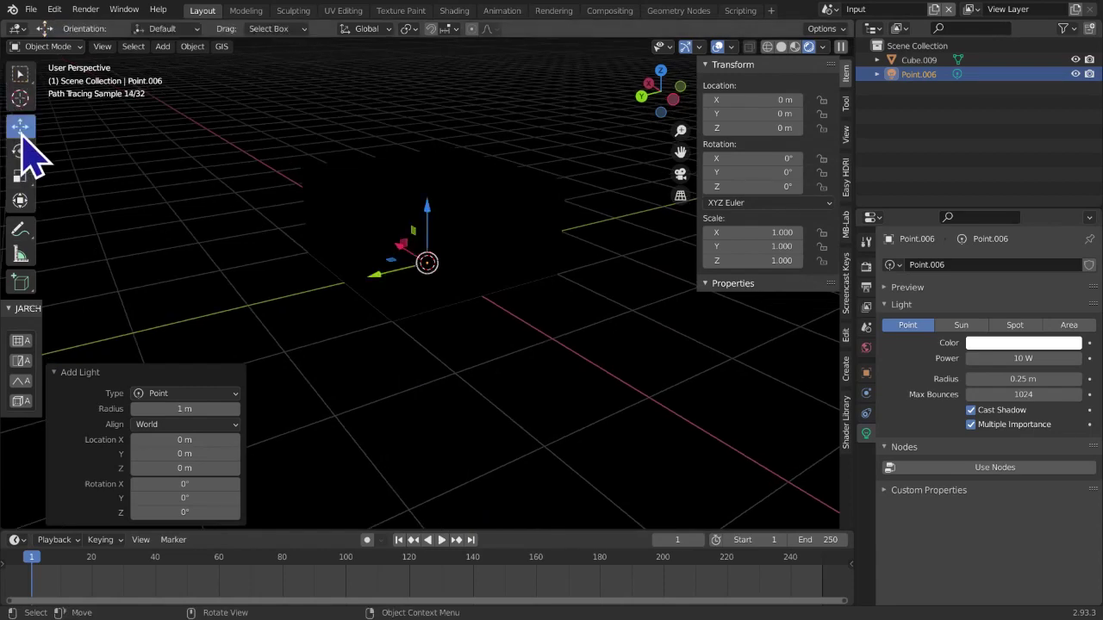
pyautogui.moveTo(382, 278); pyautogui.dragTo(193, 328)
pyautogui.moveTo(394, 406); pyautogui.dragTo(612, 332, button='middle')
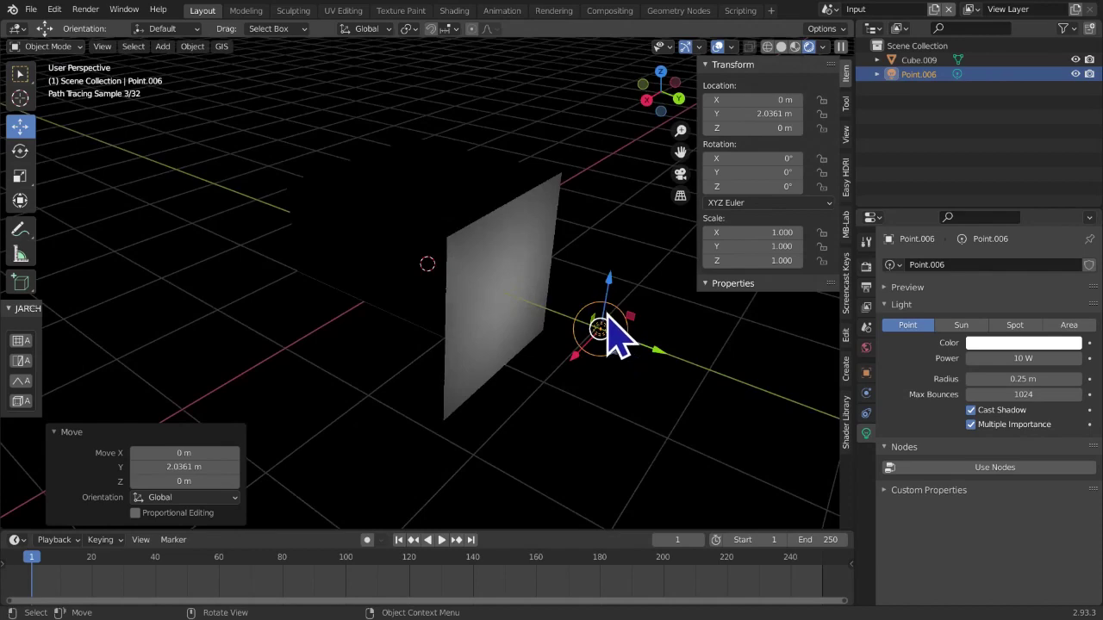
pyautogui.moveTo(608, 291)
pyautogui.mouseDown()
pyautogui.moveTo(609, 197)
pyautogui.moveTo(622, 146)
pyautogui.mouseUp()
pyautogui.moveTo(624, 249); pyautogui.dragTo(466, 347, button='middle')
# Select the cube and check its material and mesh data, keeping the Faccino layer name
pyautogui.click(466, 347)
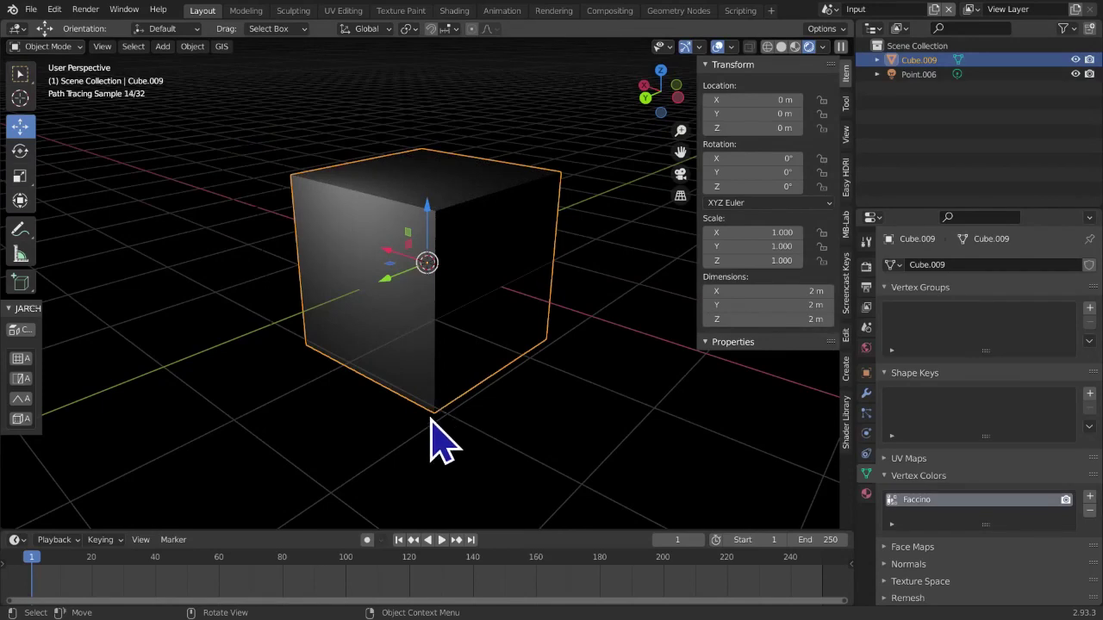
pyautogui.click(865, 494)
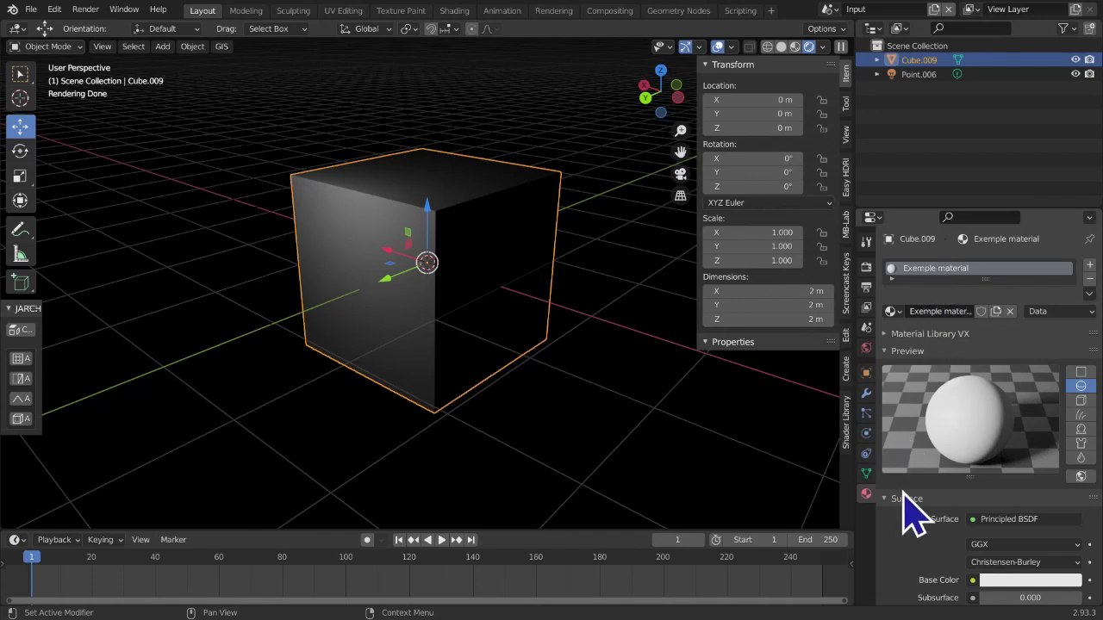
pyautogui.click(867, 473)
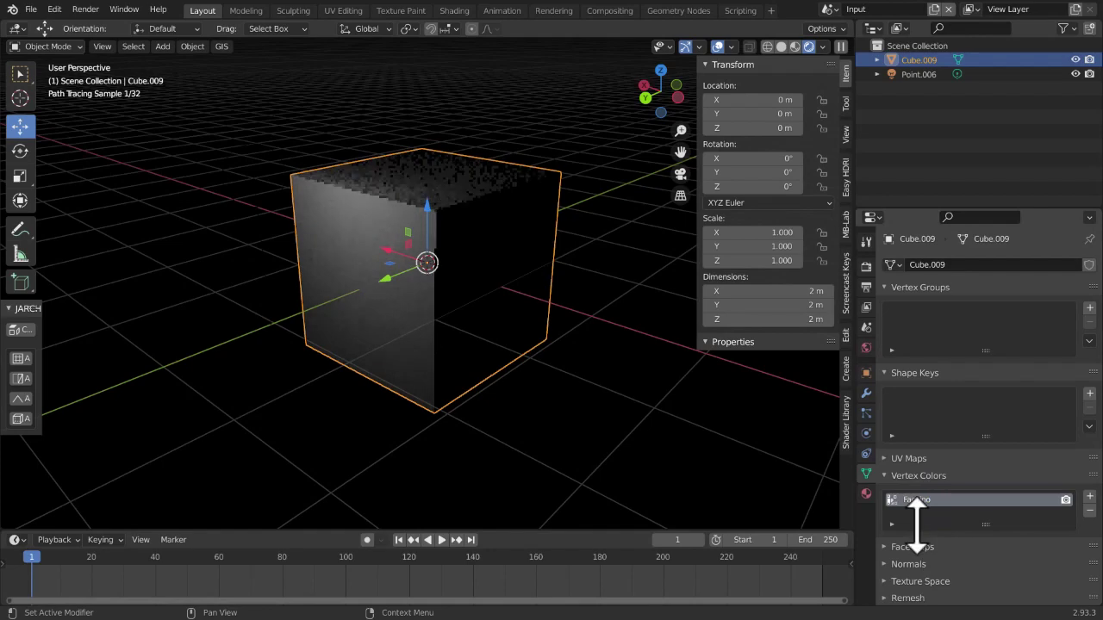
pyautogui.doubleClick(920, 499)
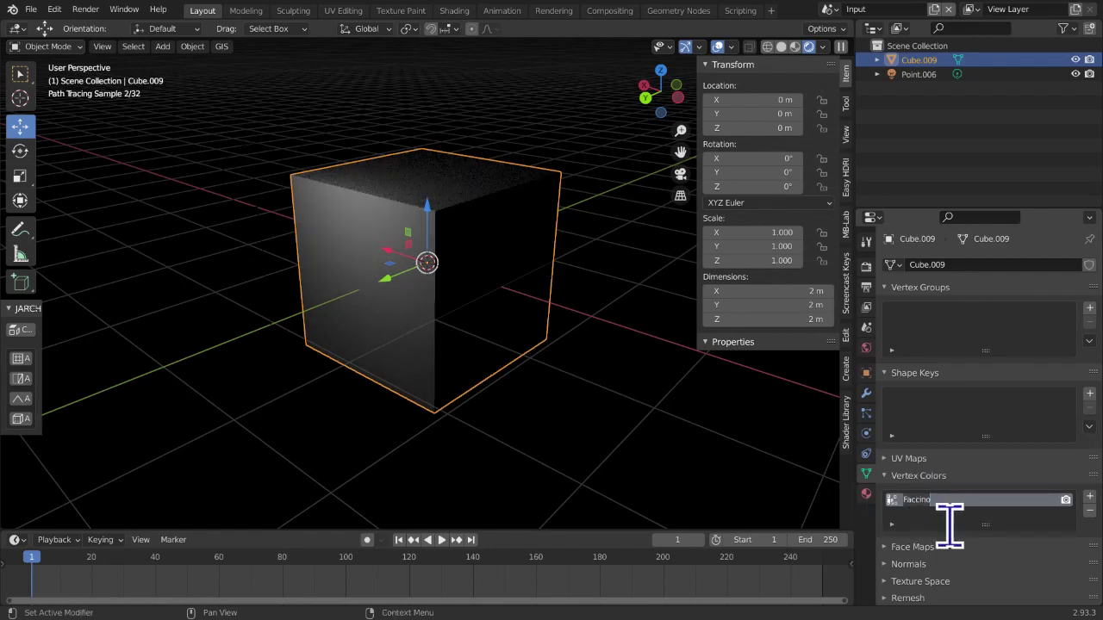
pyautogui.moveTo(461, 496); pyautogui.dragTo(337, 103, button='middle')
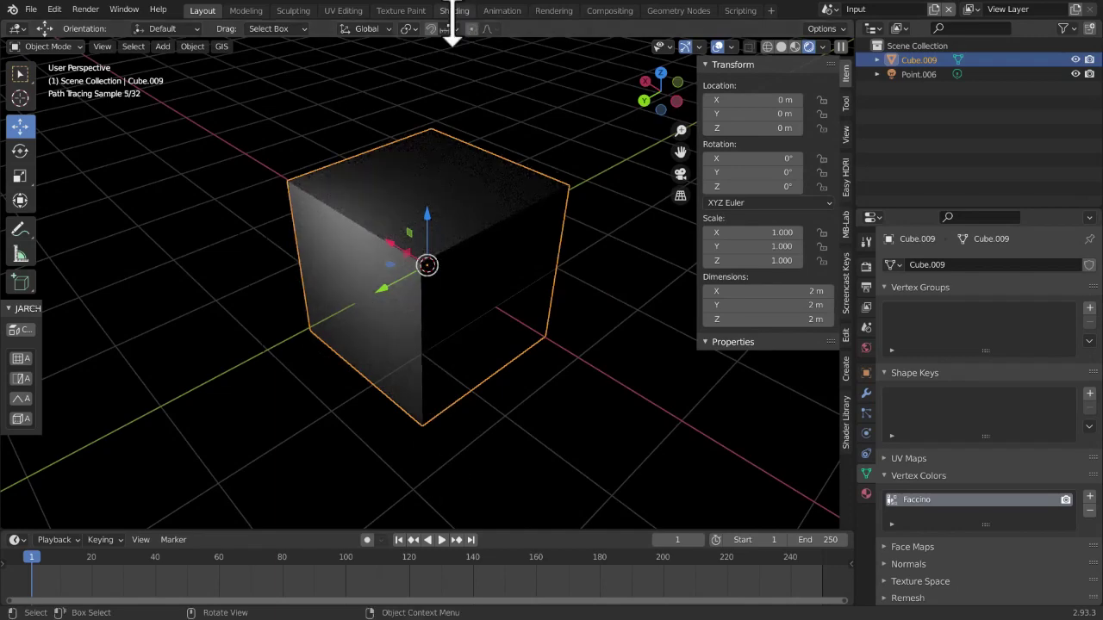
pyautogui.moveTo(439, 432); pyautogui.dragTo(667, 438, button='middle')
pyautogui.scroll(3, 669, 437)
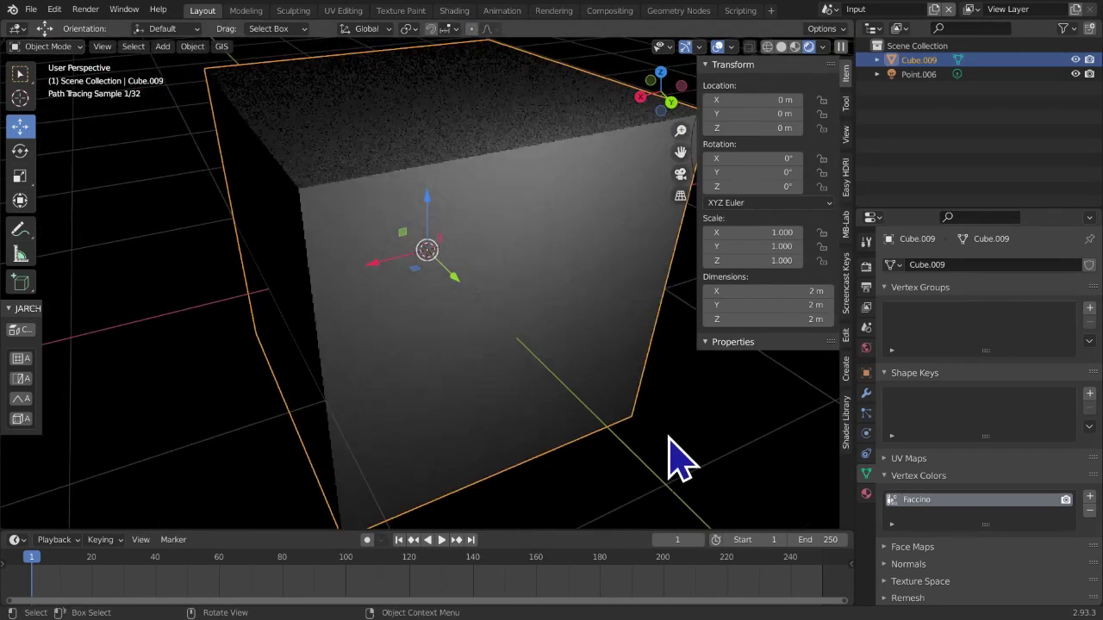
pyautogui.doubleClick(945, 505)
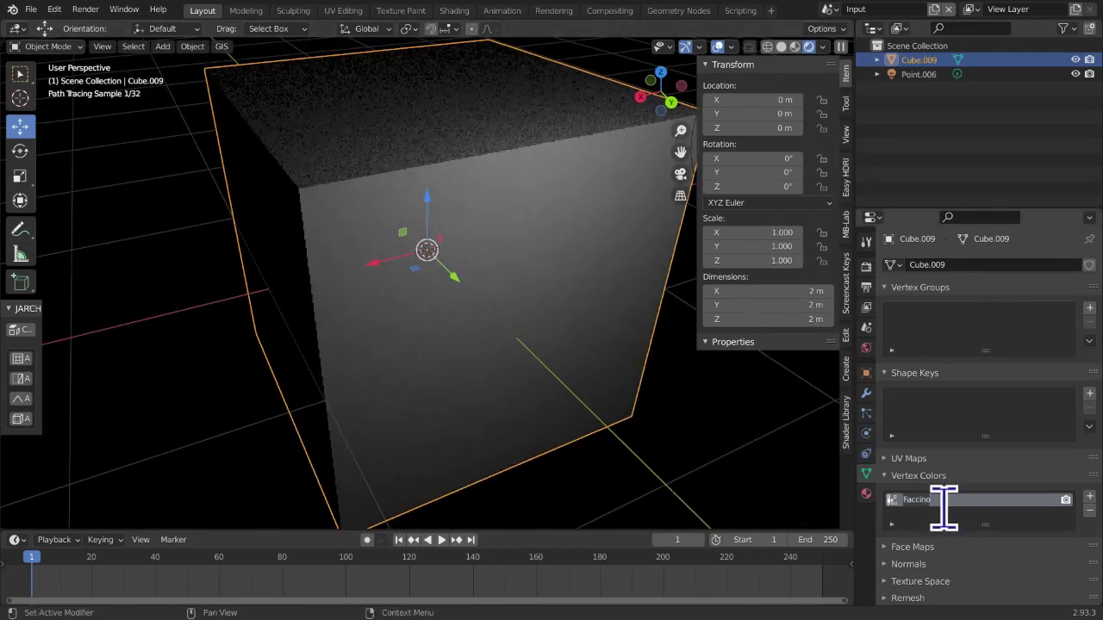
pyautogui.click(906, 522)
pyautogui.doubleClick(898, 499)
pyautogui.click(886, 516)
# Orbit the view and switch the viewport to Solid shading
pyautogui.moveTo(393, 406)
pyautogui.mouseDown(button='middle')
pyautogui.moveTo(221, 406)
pyautogui.moveTo(237, 401)
pyautogui.mouseUp(button='middle')
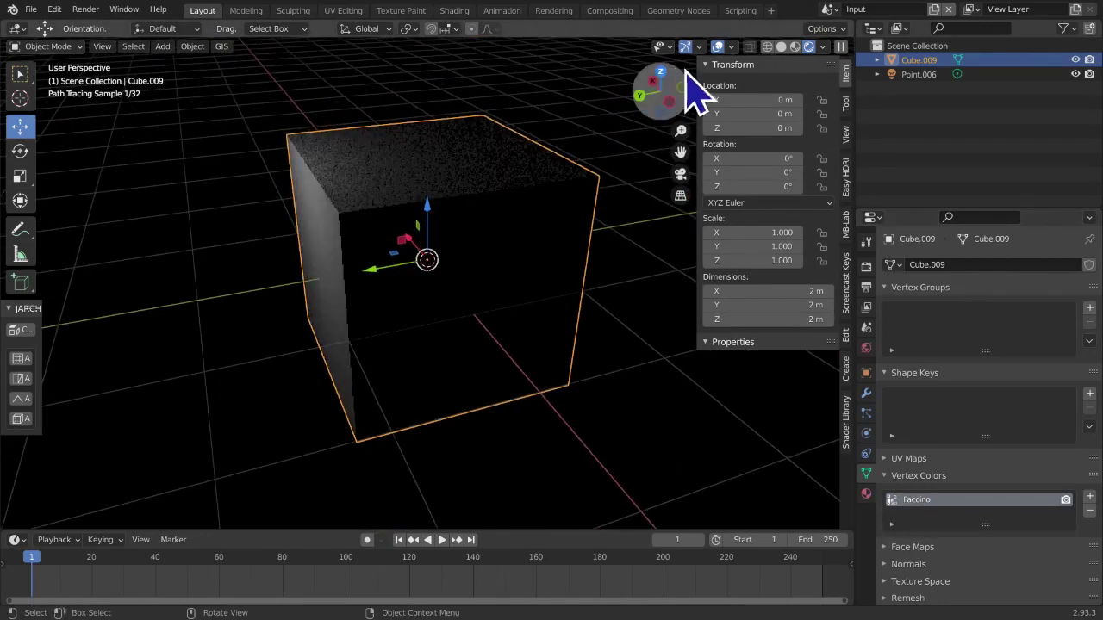
pyautogui.click(780, 47)
pyautogui.moveTo(561, 261)
pyautogui.mouseDown(button='middle')
pyautogui.moveTo(591, 246)
pyautogui.moveTo(537, 216)
pyautogui.moveTo(510, 174)
pyautogui.mouseUp(button='middle')
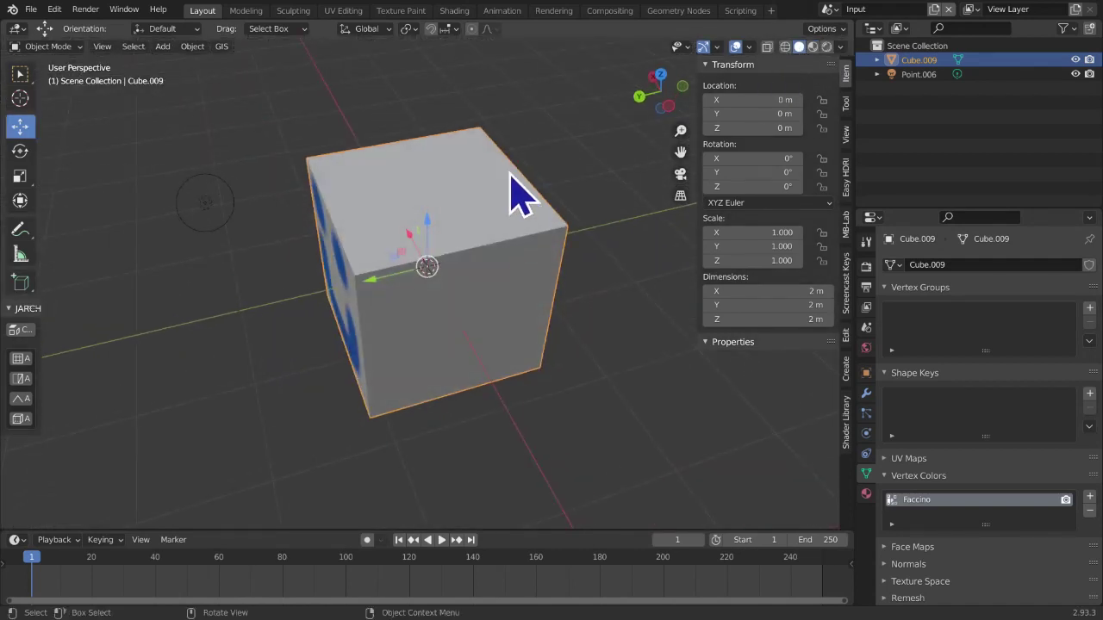
# Add a UV sphere scaled to 0.33, apply its scale, and shade it smooth
pyautogui.hotkey('shift', 'a')
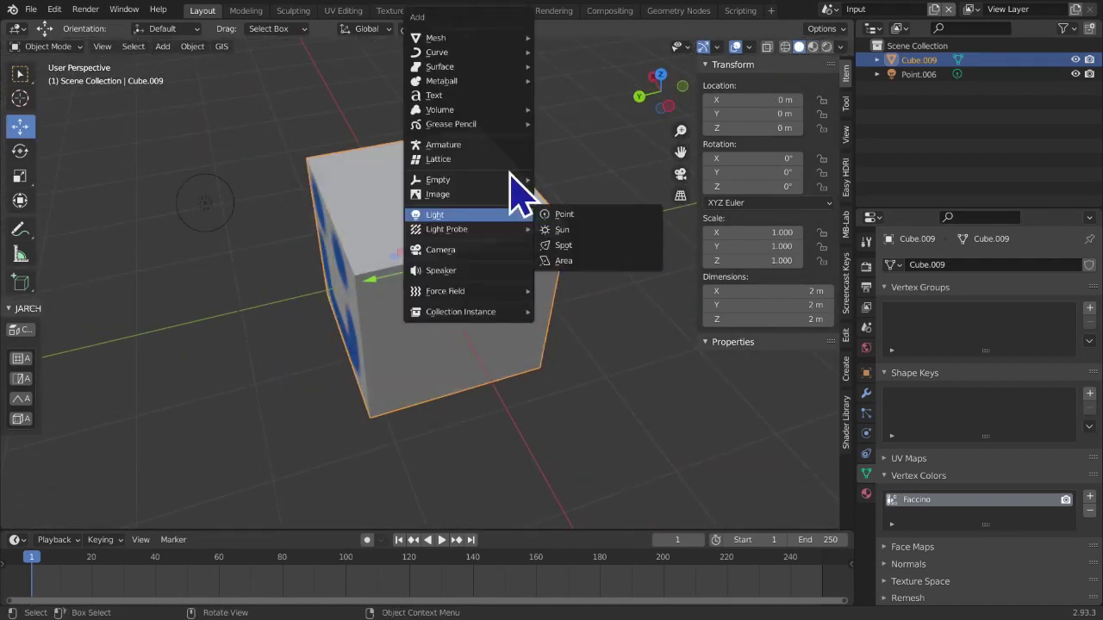
pyautogui.moveTo(458, 39)
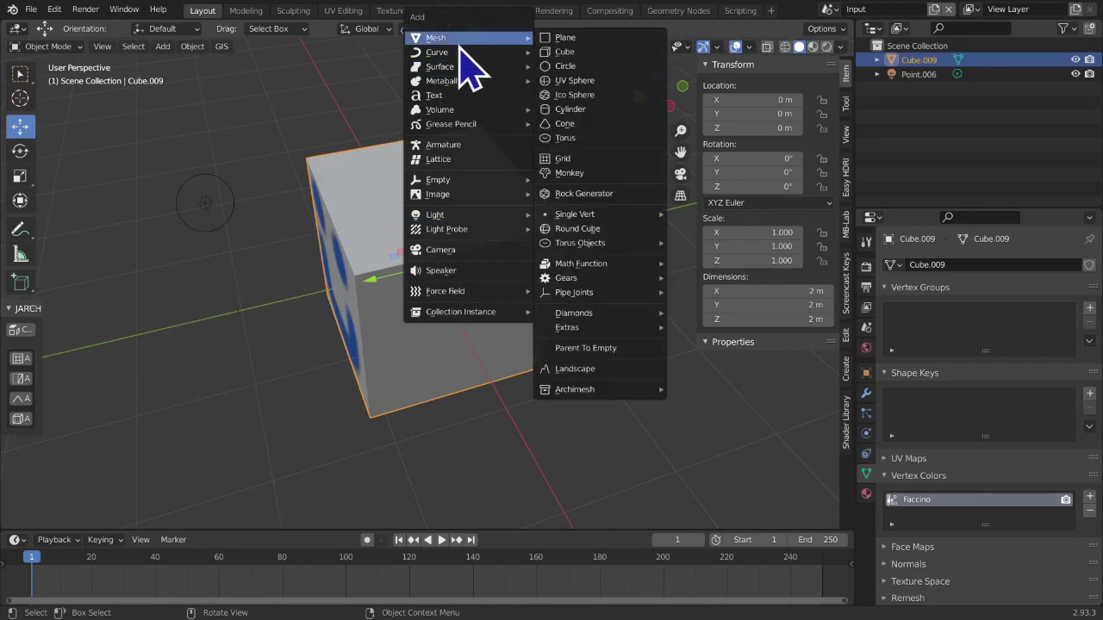
pyautogui.click(564, 82)
pyautogui.moveTo(483, 267); pyautogui.dragTo(564, 254, button='middle')
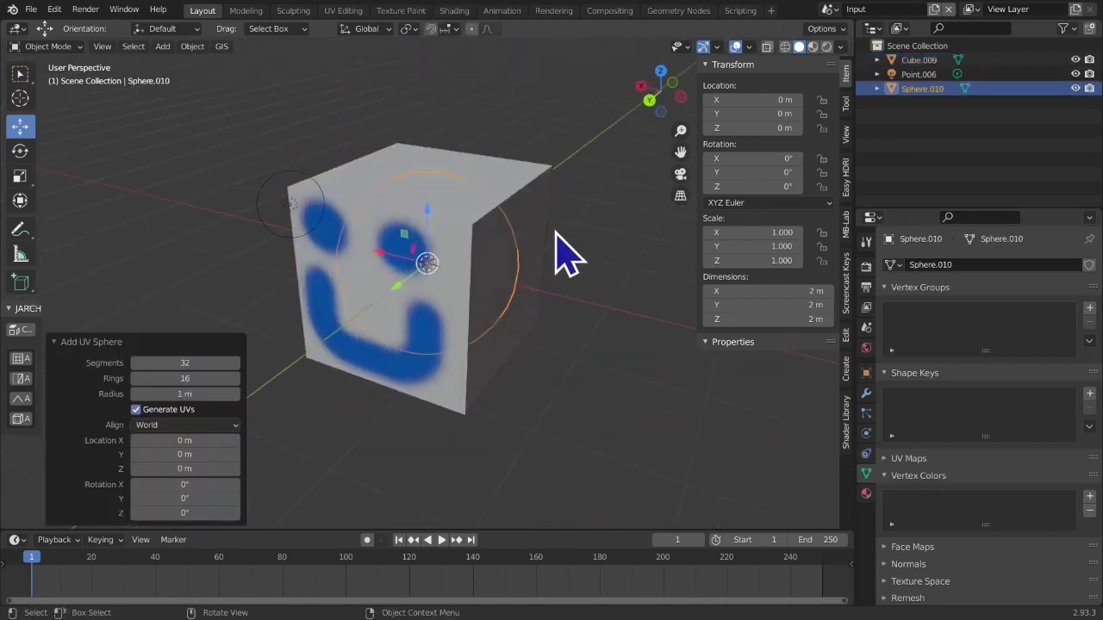
pyautogui.press('s')
pyautogui.click(473, 306)
pyautogui.hotkey('ctrl', 'a')
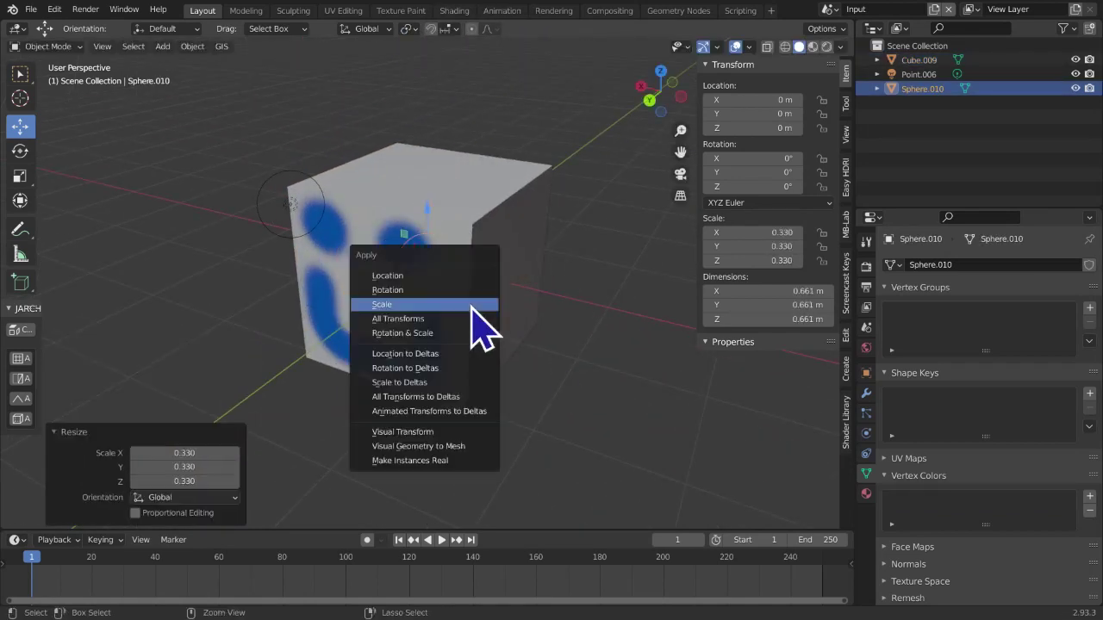
pyautogui.click(469, 304)
pyautogui.rightClick(469, 303)
pyautogui.click(469, 303)
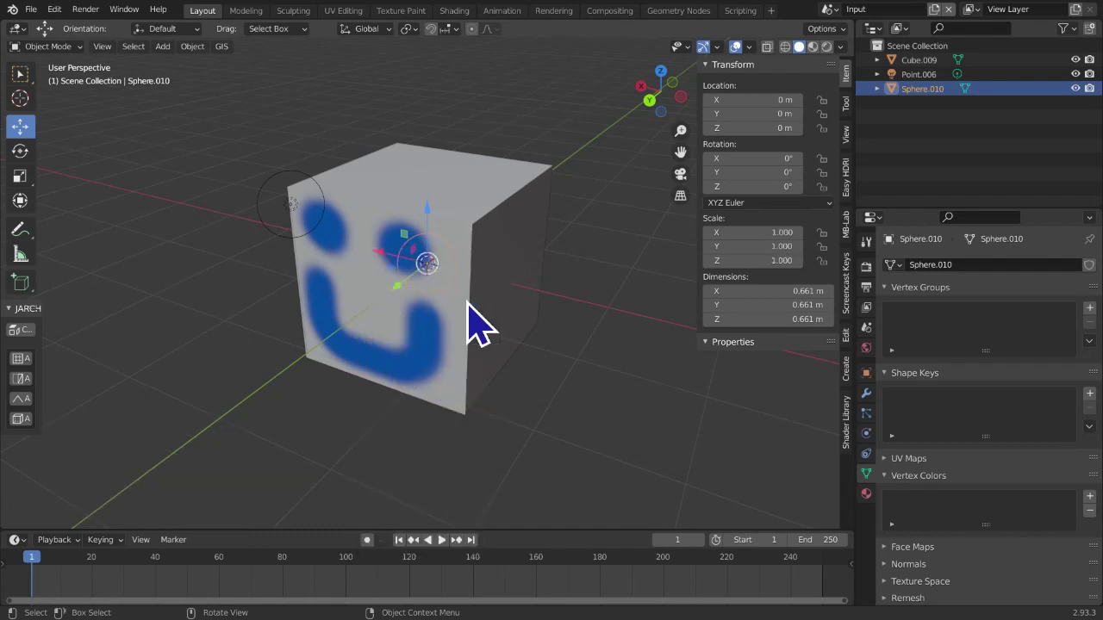
# Move the sphere 1 m up along Z and 1 m along X
pyautogui.press('g')
pyautogui.press('z')
pyautogui.press('1')
pyautogui.press('Return')
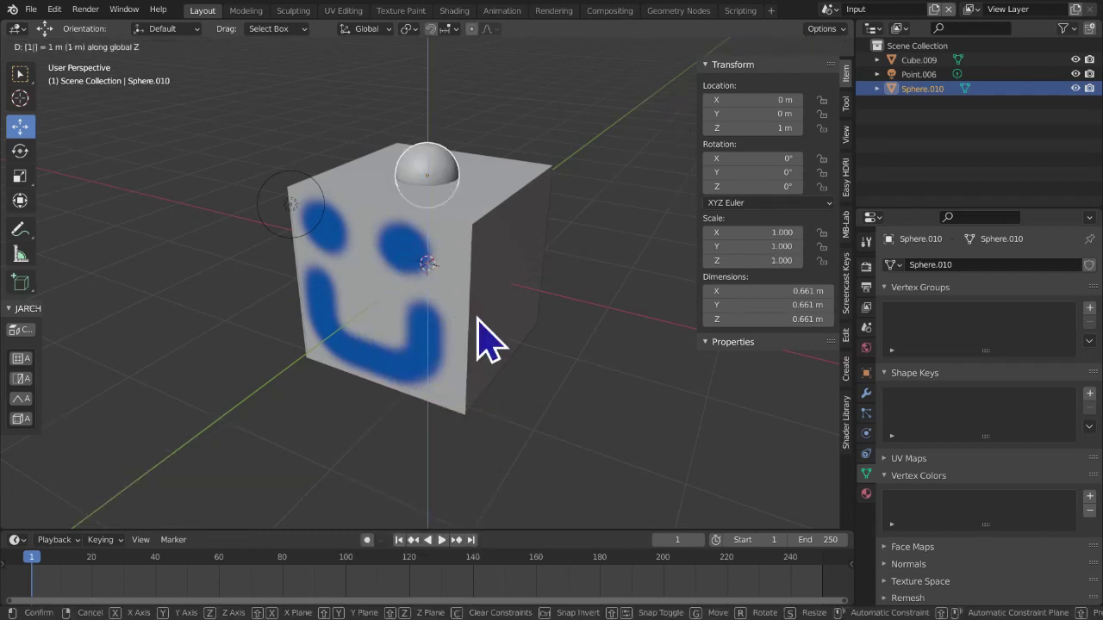
pyautogui.press('g')
pyautogui.press('x')
pyautogui.press('1')
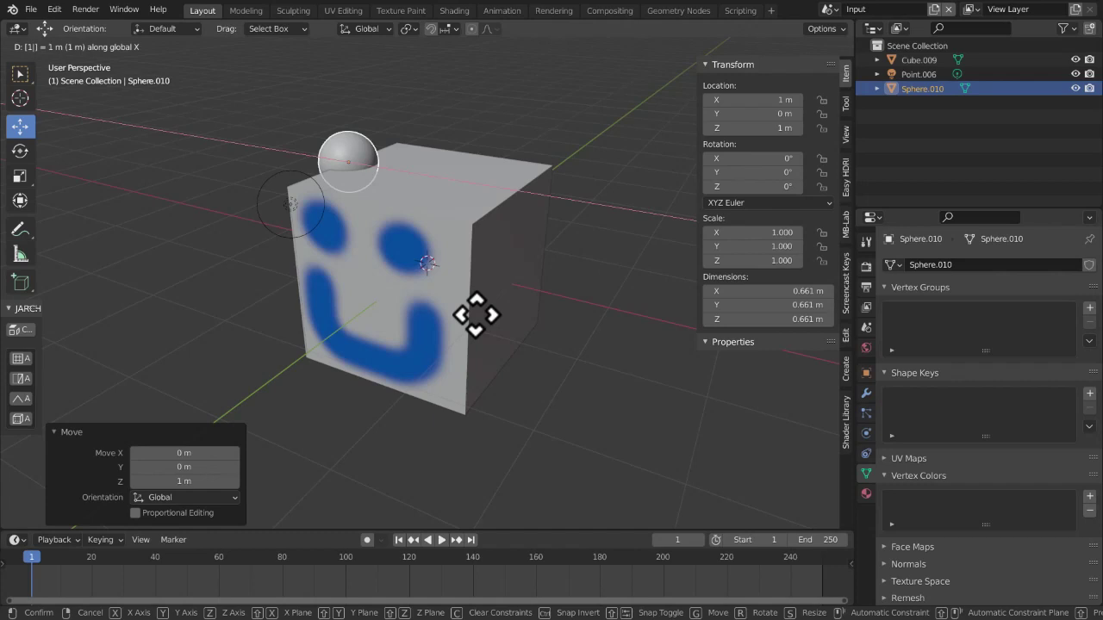
pyautogui.press('Return')
pyautogui.moveTo(479, 319); pyautogui.dragTo(423, 261, button='middle')
# Keyframe the sphere's location at frame 1 and at frame 80 after moving it −2 m in X
pyautogui.press('i')
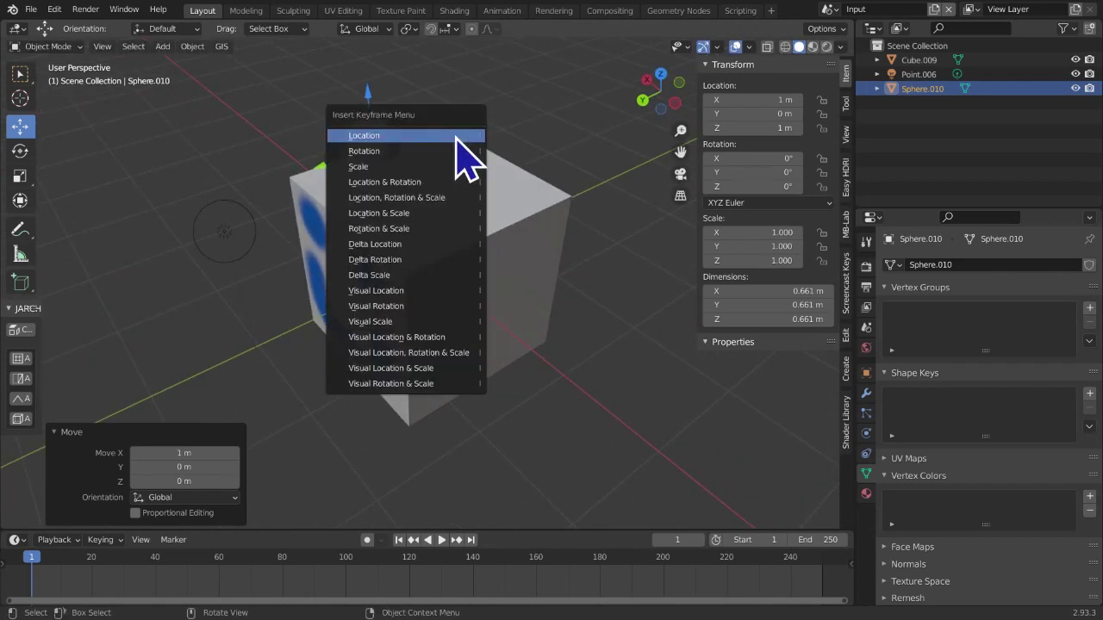
pyautogui.click(457, 137)
pyautogui.click(675, 543)
pyautogui.write('80')
pyautogui.press('Return')
pyautogui.write('gx')
pyautogui.write('-2')
pyautogui.press('Return')
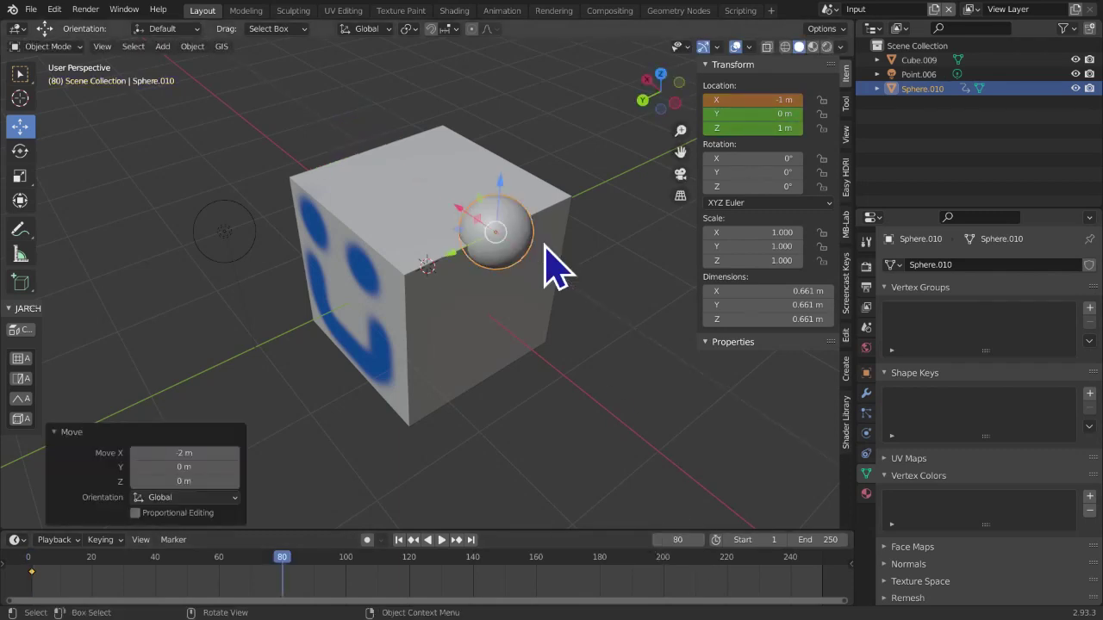
pyautogui.press('i')
pyautogui.click(543, 241)
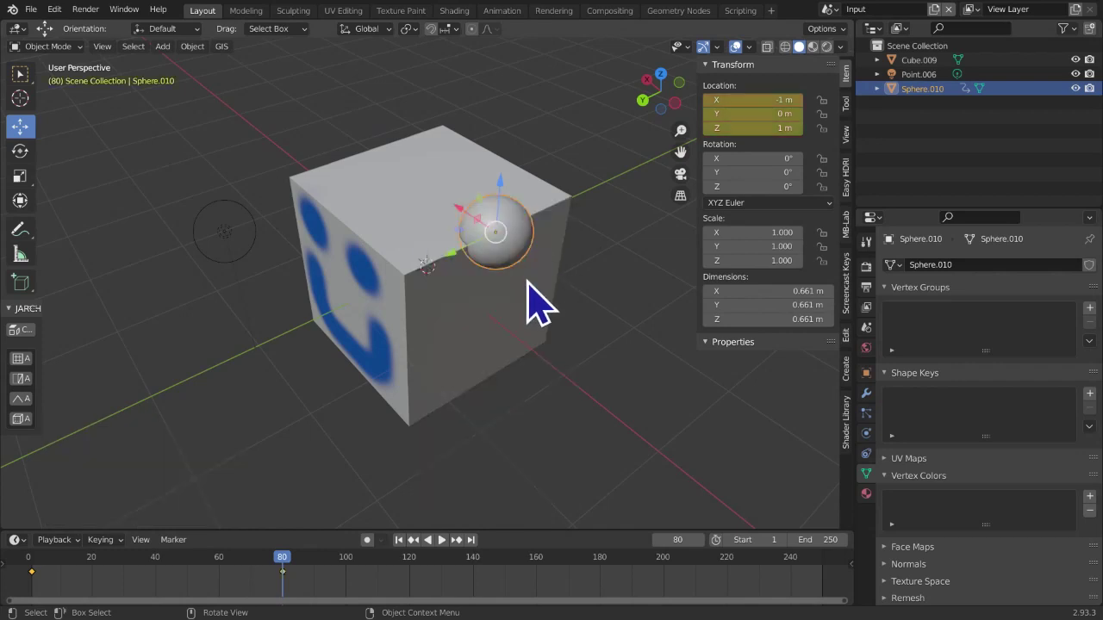
# Set the keyframes to Bezier interpolation, play the slide, rewind to frame 1, and select the cube
pyautogui.click(400, 541)
pyautogui.press('space')
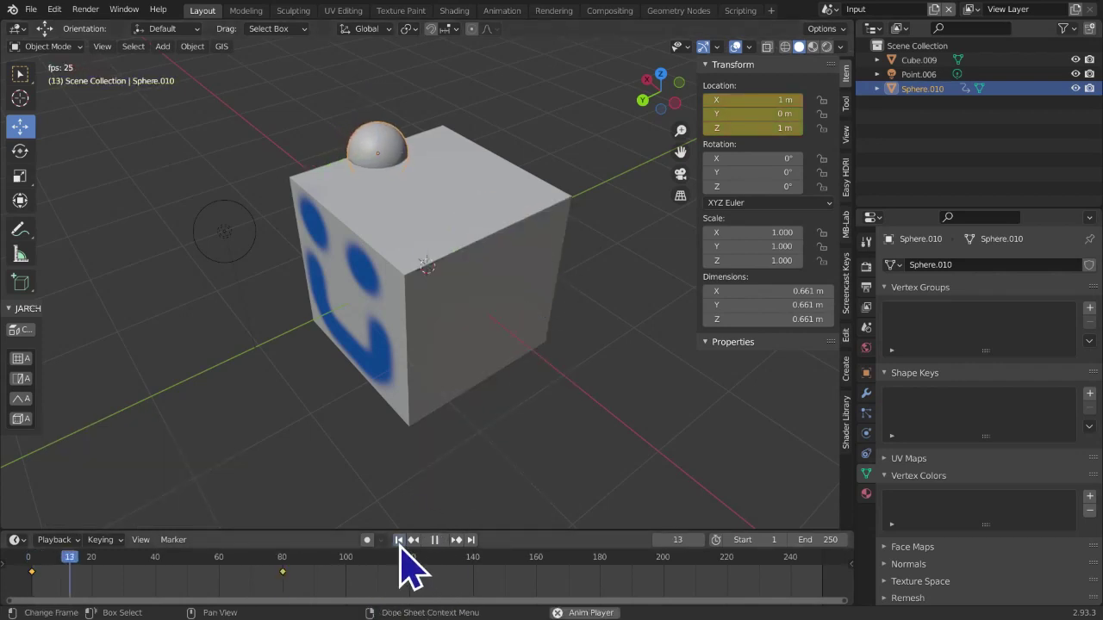
pyautogui.press('space')
pyautogui.press('t')
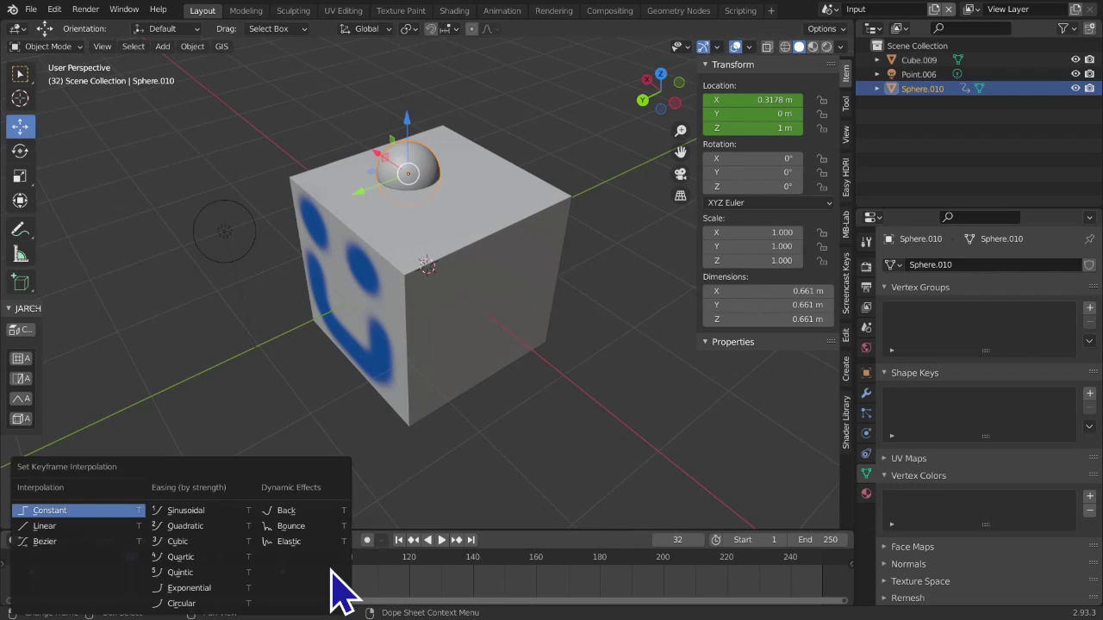
pyautogui.click(121, 542)
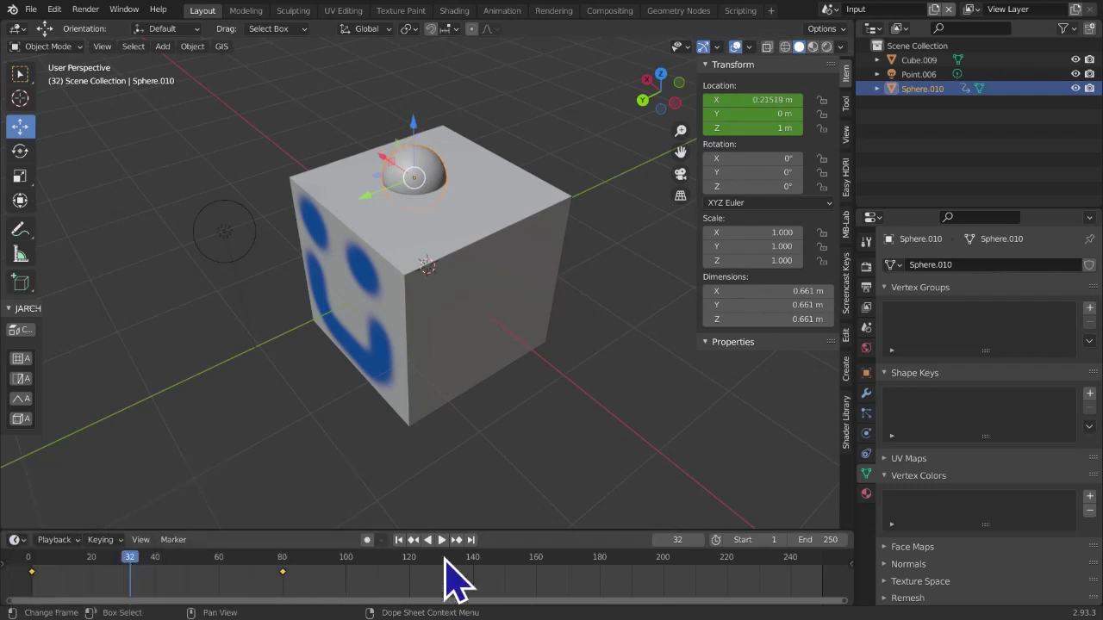
pyautogui.click(399, 541)
pyautogui.press('space')
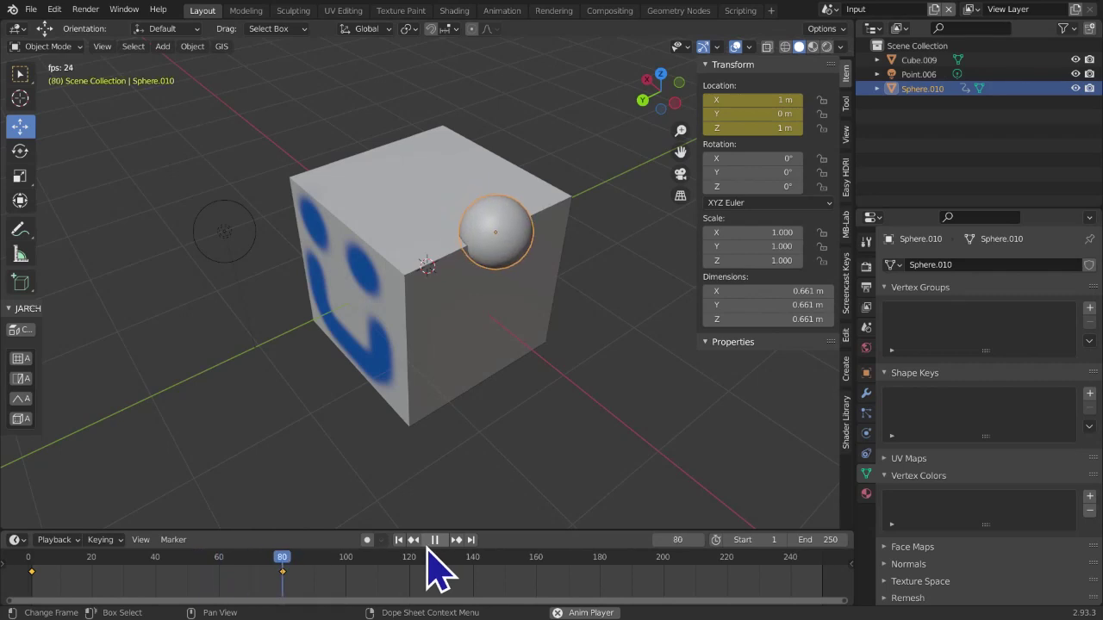
pyautogui.click(434, 541)
pyautogui.click(399, 540)
pyautogui.click(394, 403)
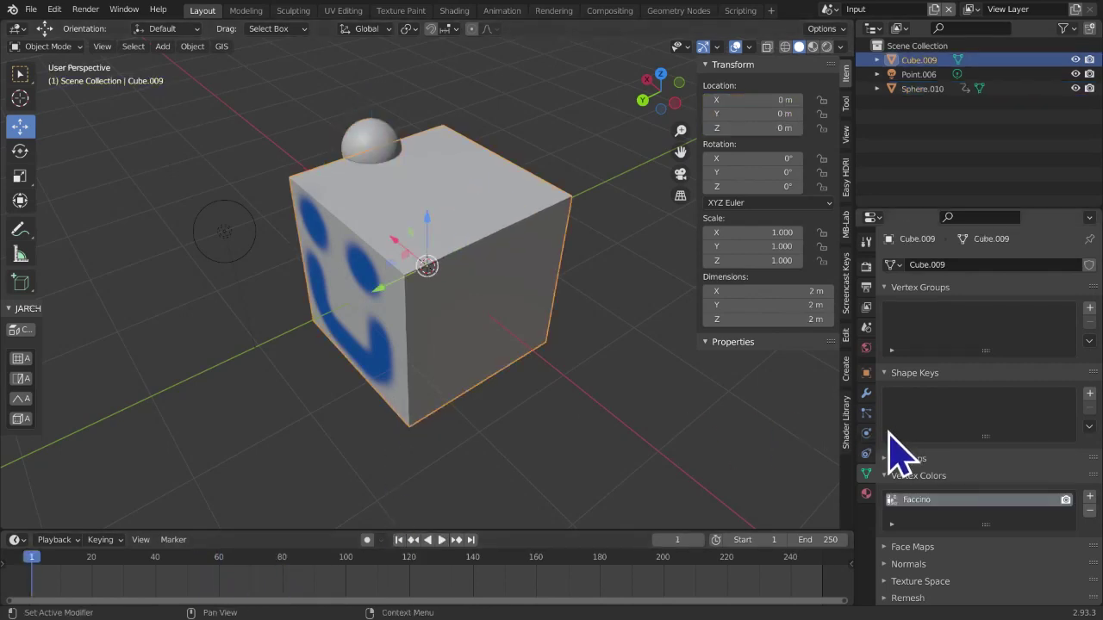
# Add Dynamic Paint to the cube as a Canvas
pyautogui.click(867, 394)
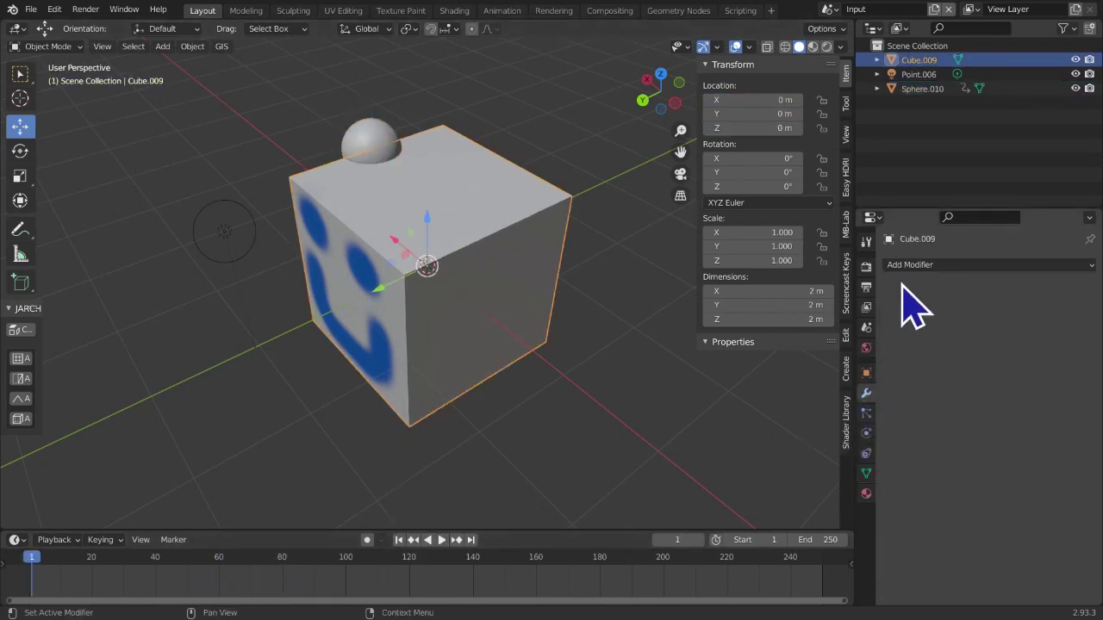
pyautogui.click(866, 432)
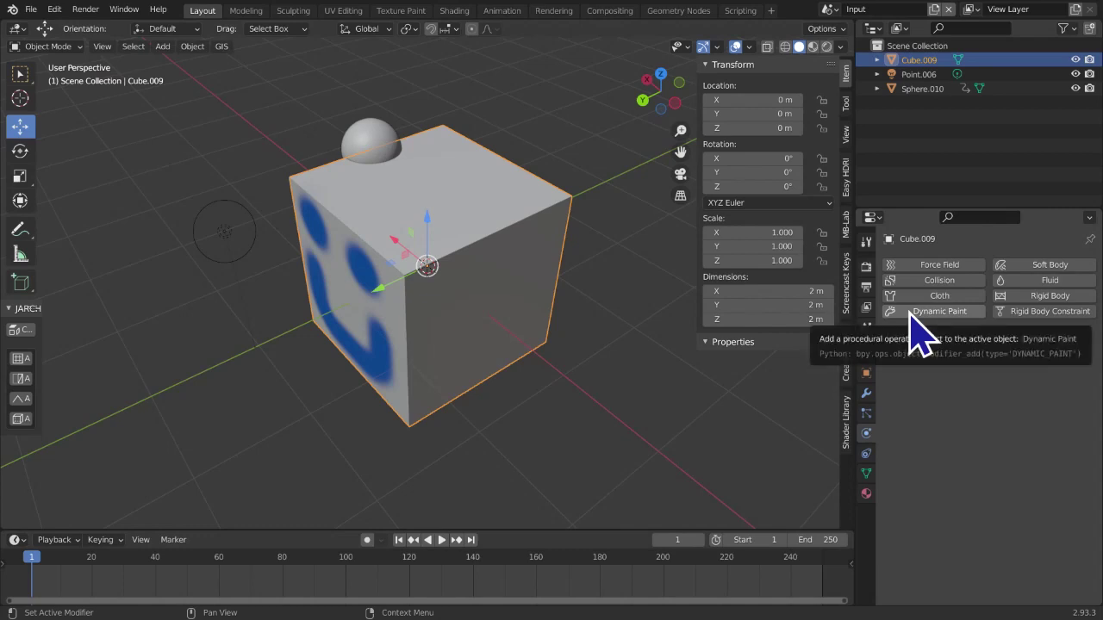
pyautogui.click(910, 312)
pyautogui.click(973, 396)
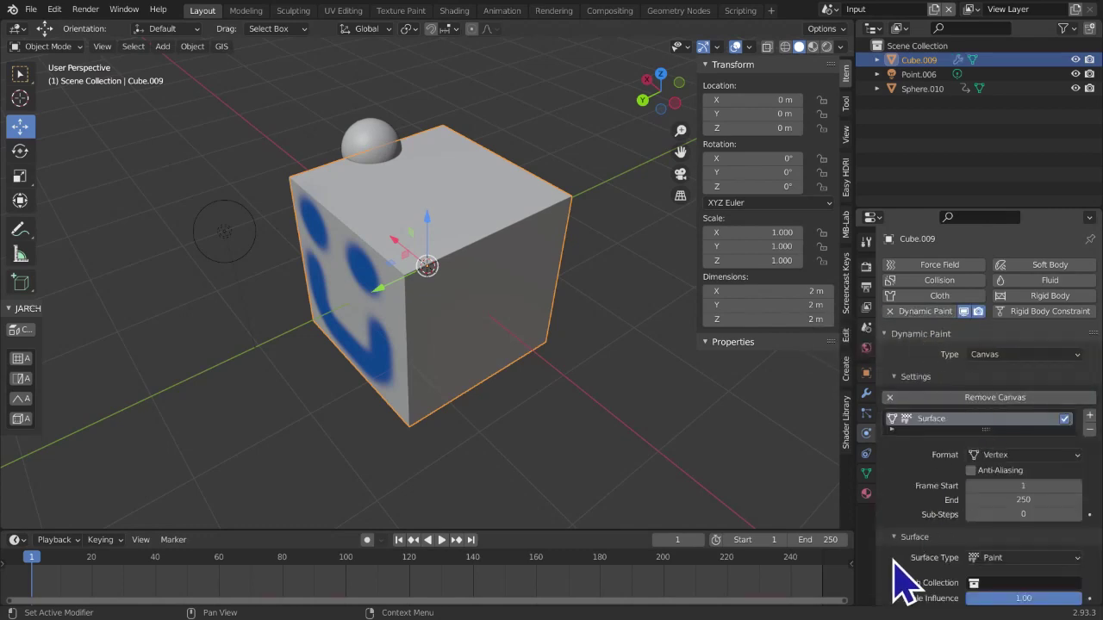
# Add Dynamic Paint to the sphere with type Brush
pyautogui.click(361, 154)
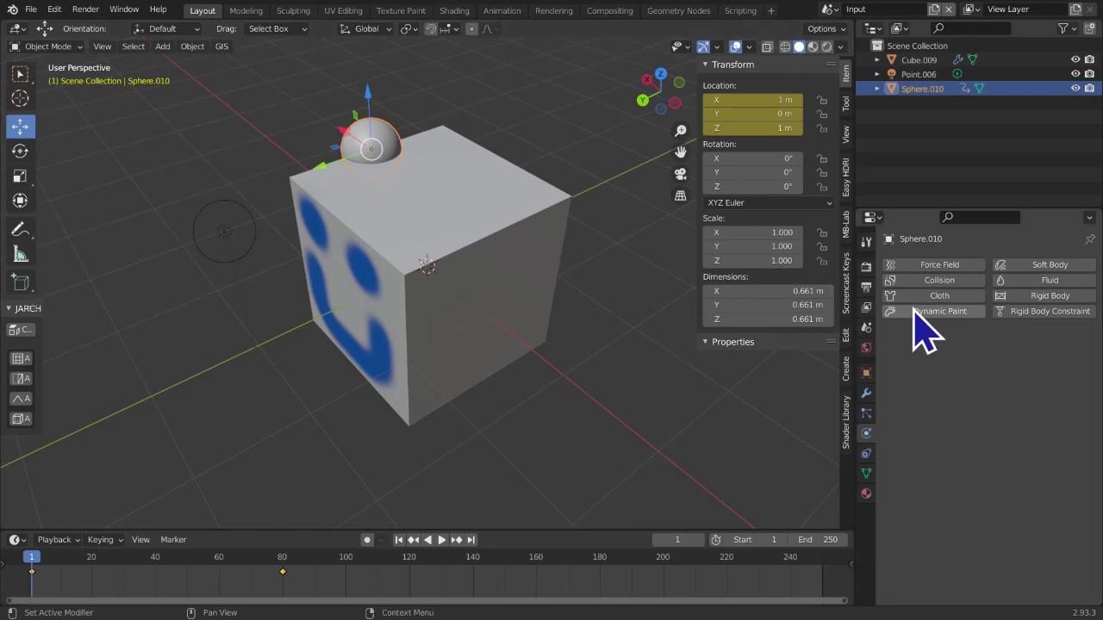
pyautogui.click(918, 331)
pyautogui.click(1017, 356)
pyautogui.click(1010, 383)
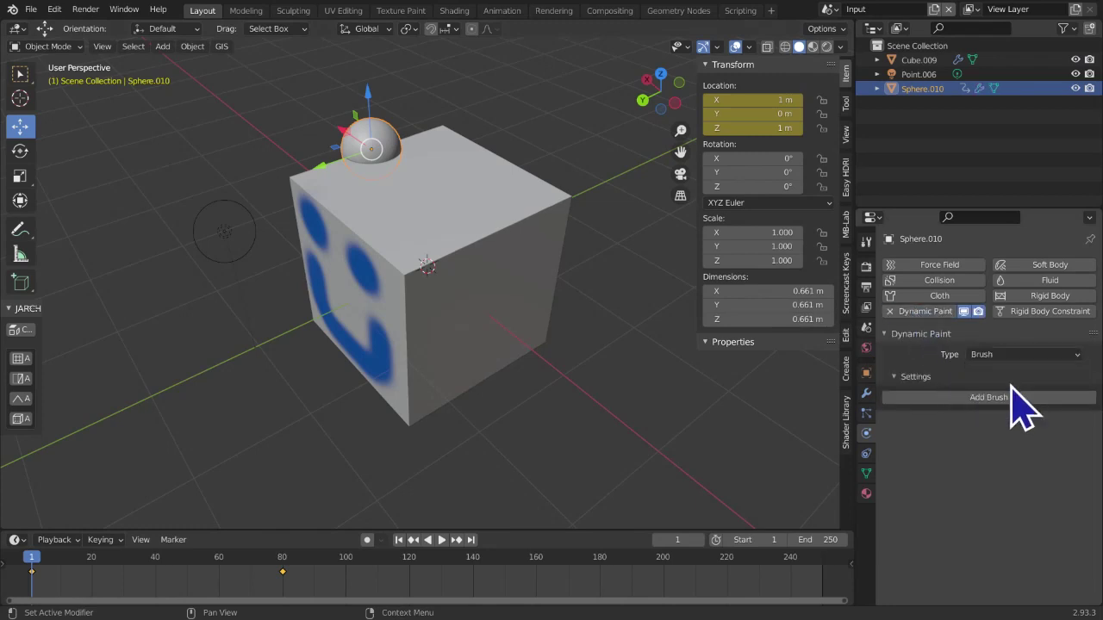
pyautogui.click(1004, 397)
# Test-play the animation, rewind, and create the cube's dp_paintmap output layer
pyautogui.press('space')
pyautogui.moveTo(492, 357); pyautogui.dragTo(709, 362, button='middle')
pyautogui.press('space')
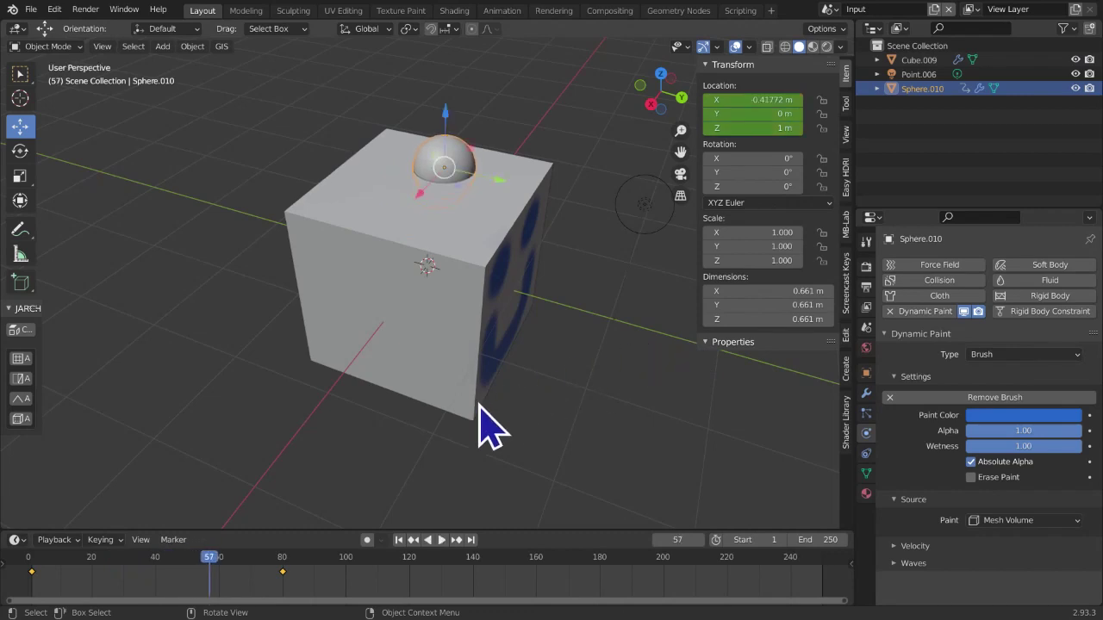
pyautogui.click(398, 539)
pyautogui.click(437, 352)
pyautogui.scroll(-3, 1000, 573)
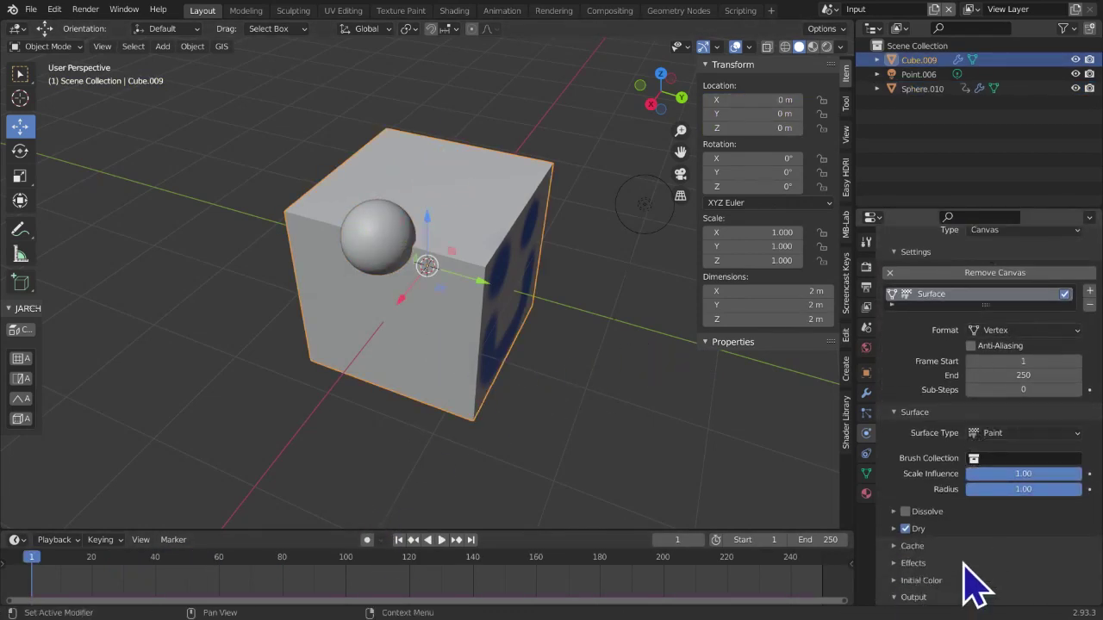
pyautogui.scroll(-2, 972, 595)
pyautogui.click(1075, 575)
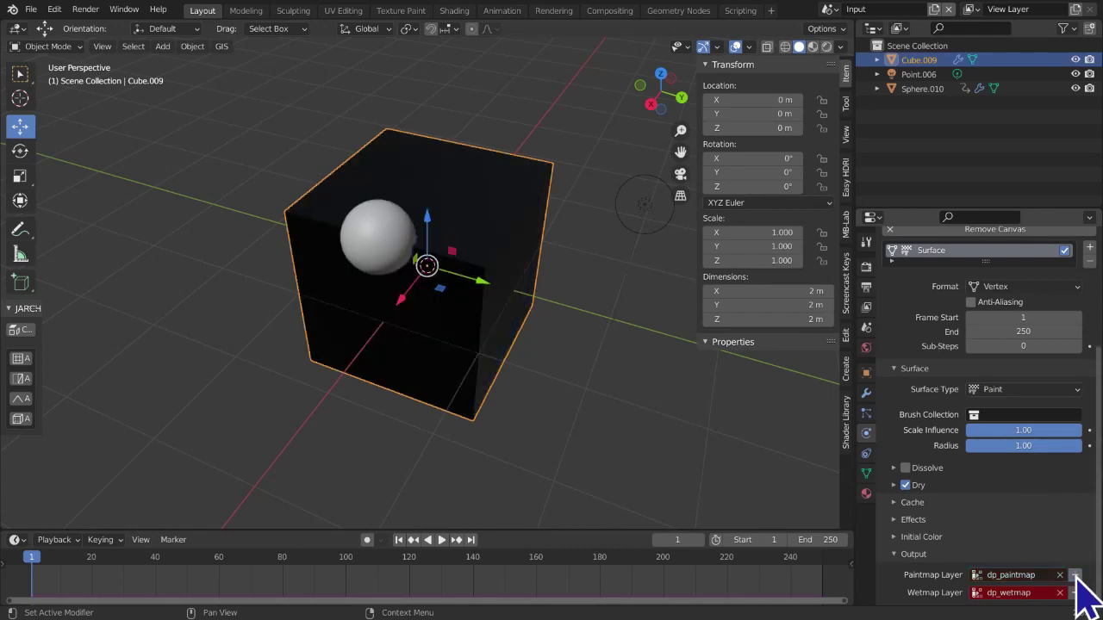
# Add the dp_wetmap output layer and make dp_paintmap the cube's active vertex colour layer
pyautogui.click(1076, 593)
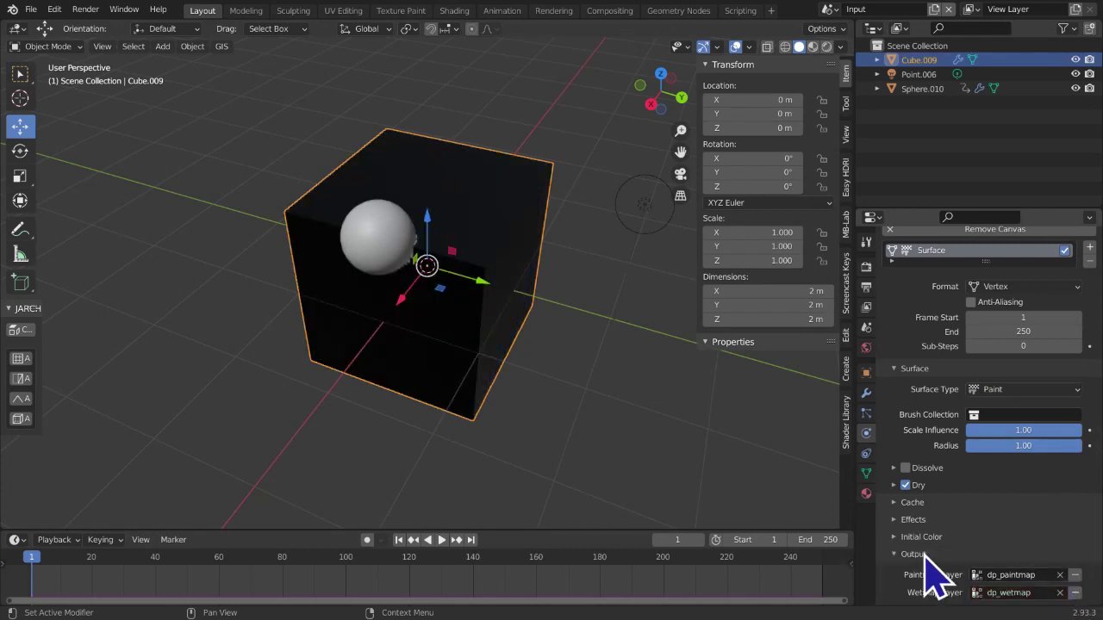
pyautogui.click(867, 494)
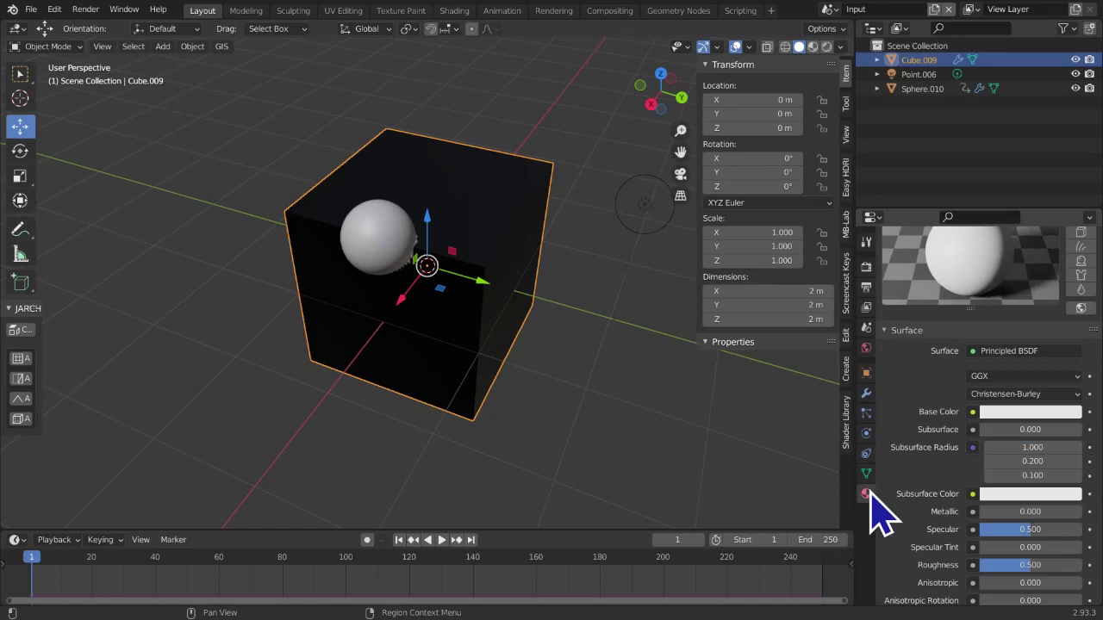
pyautogui.click(865, 474)
pyautogui.click(924, 465)
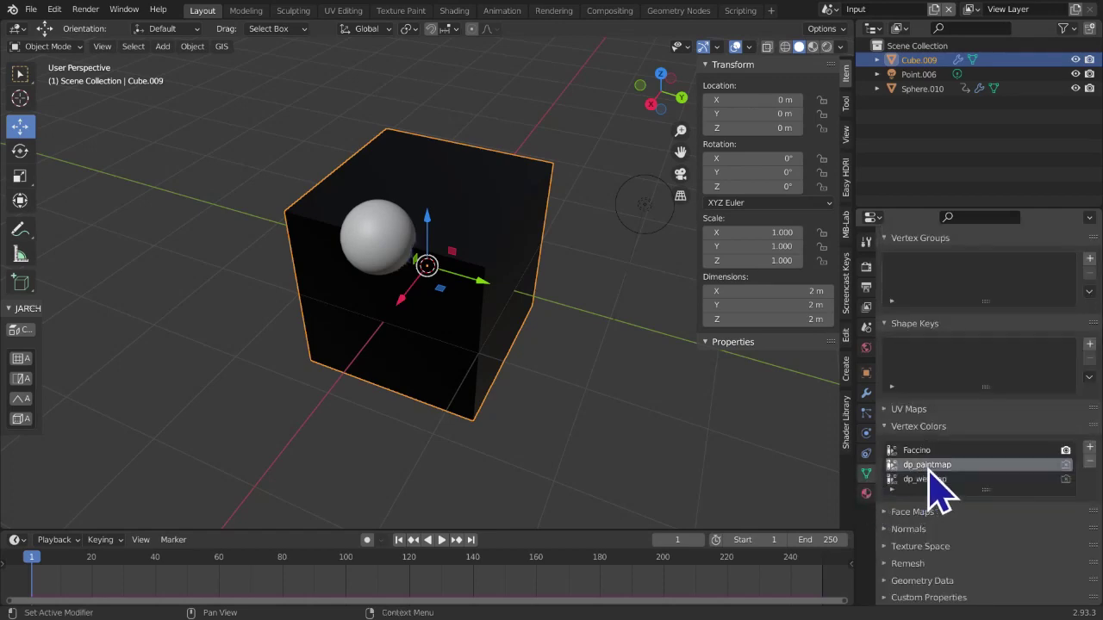
# Play the animation to watch the sphere paint the cube blue, then rewind to frame 1
pyautogui.moveTo(488, 436)
pyautogui.mouseDown(button='middle')
pyautogui.moveTo(233, 399)
pyautogui.moveTo(399, 414)
pyautogui.moveTo(546, 456)
pyautogui.moveTo(583, 440)
pyautogui.moveTo(344, 404)
pyautogui.moveTo(369, 488)
pyautogui.moveTo(480, 339)
pyautogui.mouseUp(button='middle')
pyautogui.press('space')
pyautogui.scroll(2, 583, 440)
pyautogui.scroll(-4, 355, 386)
pyautogui.press('space')
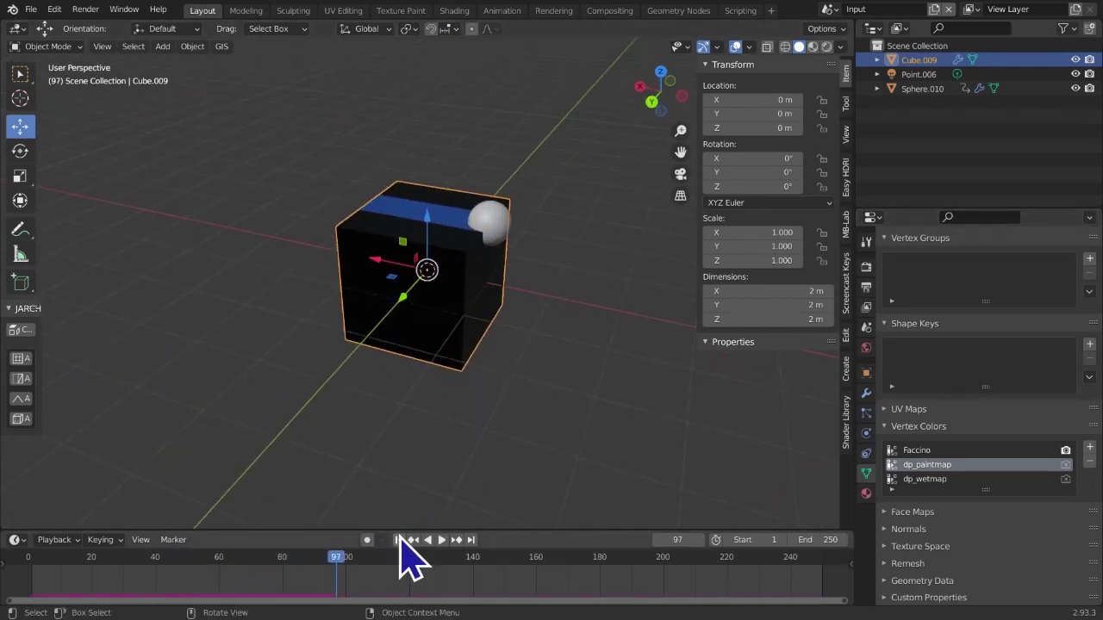
pyautogui.click(398, 540)
pyautogui.click(866, 392)
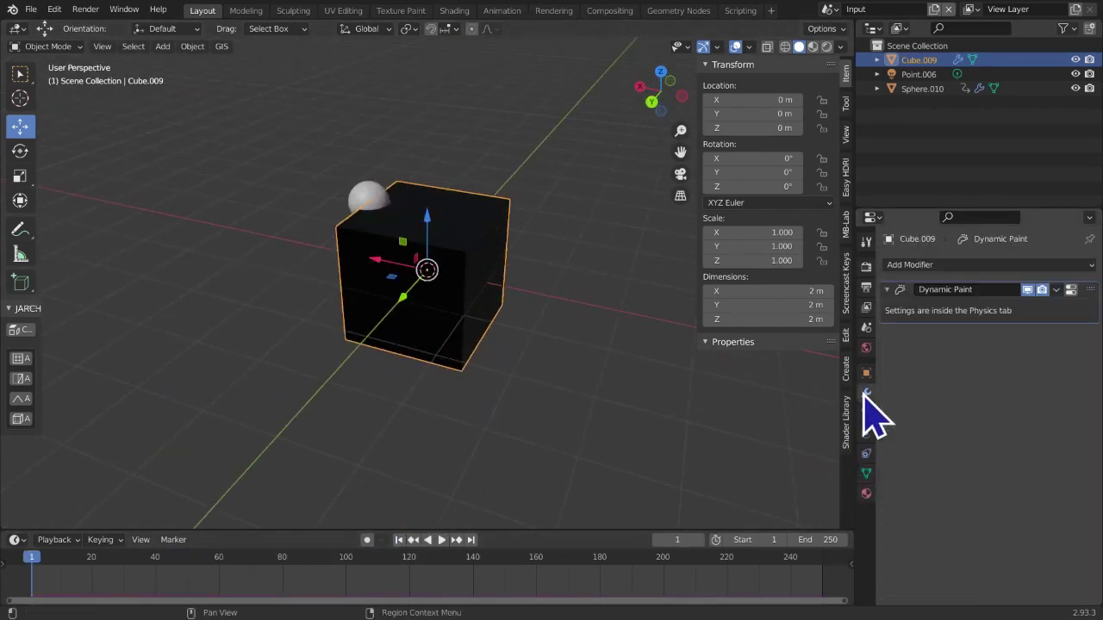
pyautogui.click(865, 433)
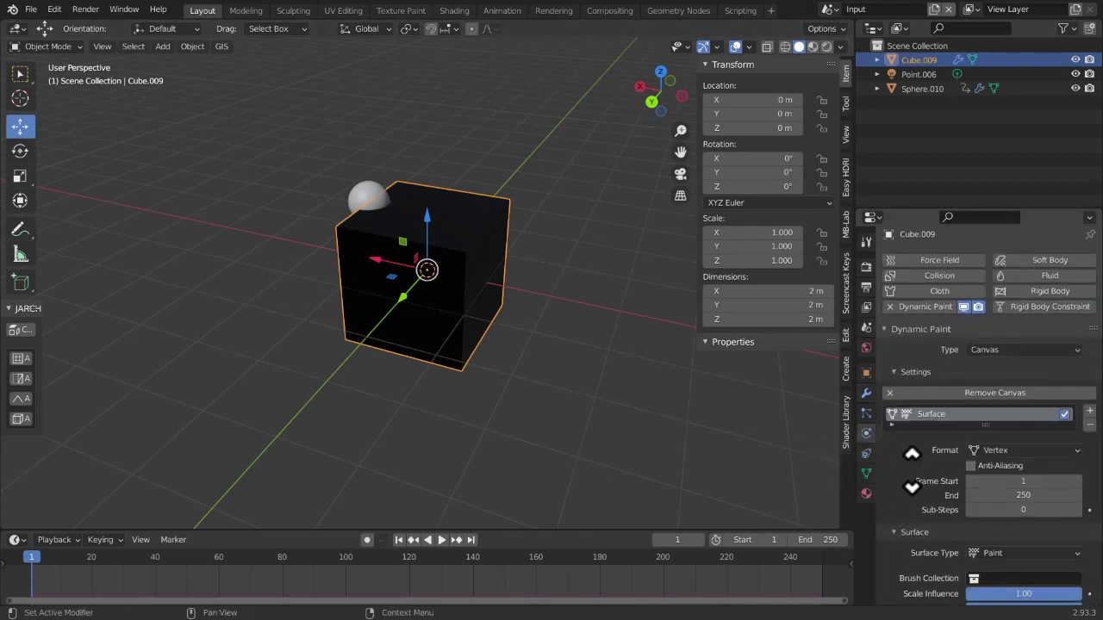
pyautogui.scroll(-5, 965, 345)
# Set the canvas surface type to Displace and play to test the displacement
pyautogui.click(1044, 392)
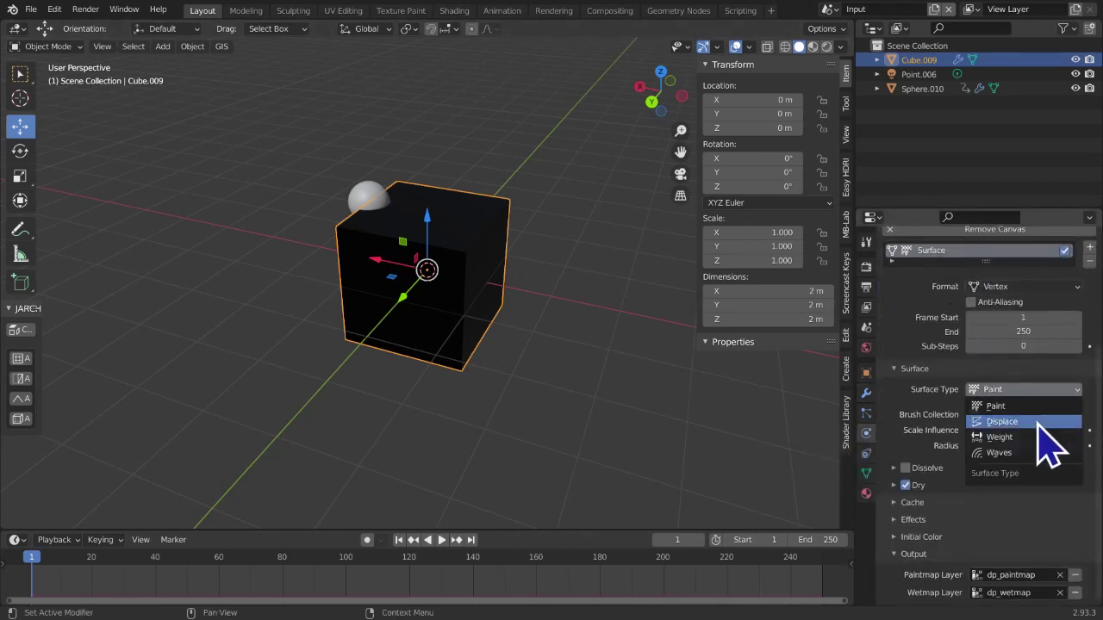
pyautogui.click(1037, 420)
pyautogui.press('space')
pyautogui.moveTo(91, 278); pyautogui.dragTo(315, 394, button='middle')
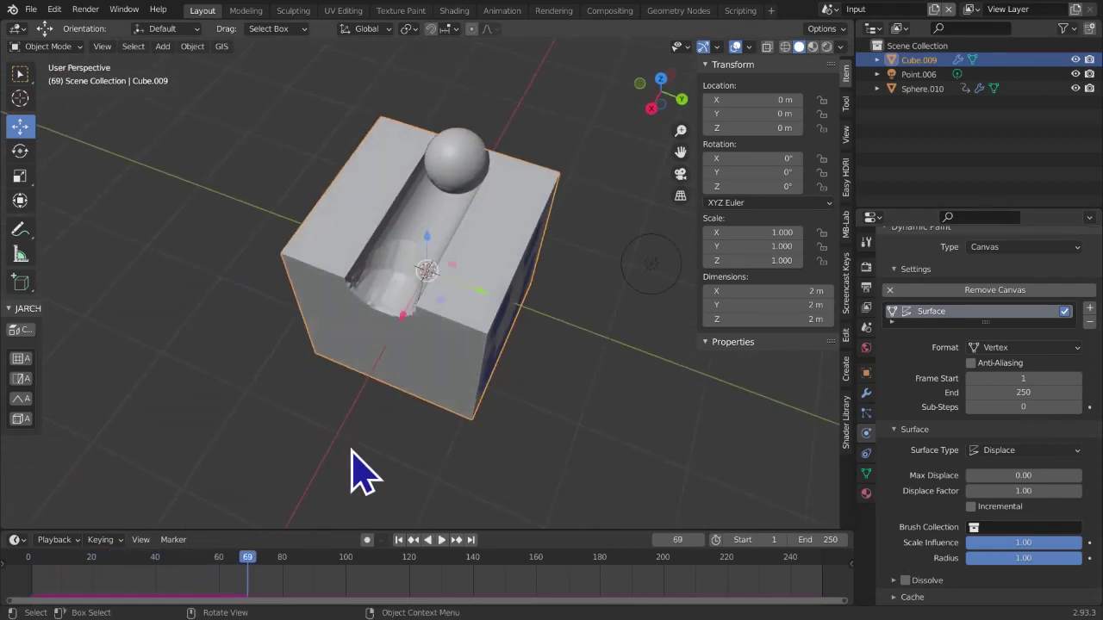
pyautogui.press('Escape')
# Change the canvas surface type to Waves and play to see the ripples
pyautogui.click(1043, 451)
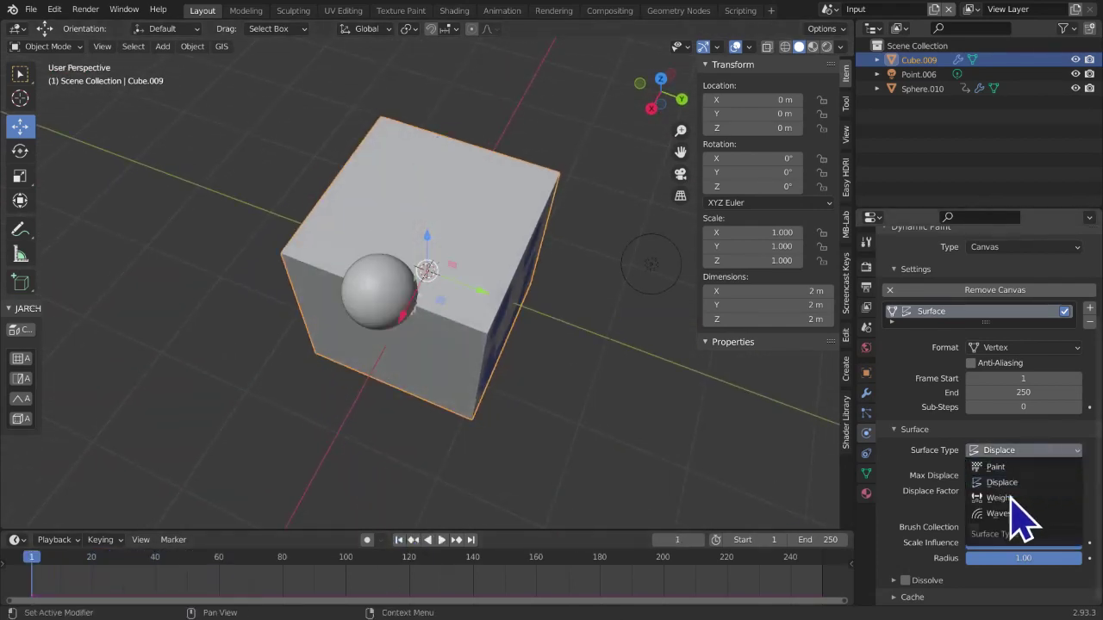
pyautogui.click(997, 515)
pyautogui.press('space')
pyautogui.moveTo(468, 436)
pyautogui.mouseDown(button='middle')
pyautogui.moveTo(485, 406)
pyautogui.moveTo(582, 435)
pyautogui.moveTo(718, 428)
pyautogui.moveTo(752, 376)
pyautogui.mouseUp(button='middle')
pyautogui.press('space')
# Switch the viewport to Rendered shading and shade the cube smooth
pyautogui.click(827, 47)
pyautogui.moveTo(615, 320); pyautogui.dragTo(554, 328, button='middle')
pyautogui.scroll(5, 534, 358)
pyautogui.moveTo(507, 360); pyautogui.dragTo(535, 350, button='middle')
pyautogui.scroll(-3, 517, 362)
pyautogui.rightClick(517, 114)
pyautogui.click(519, 114)
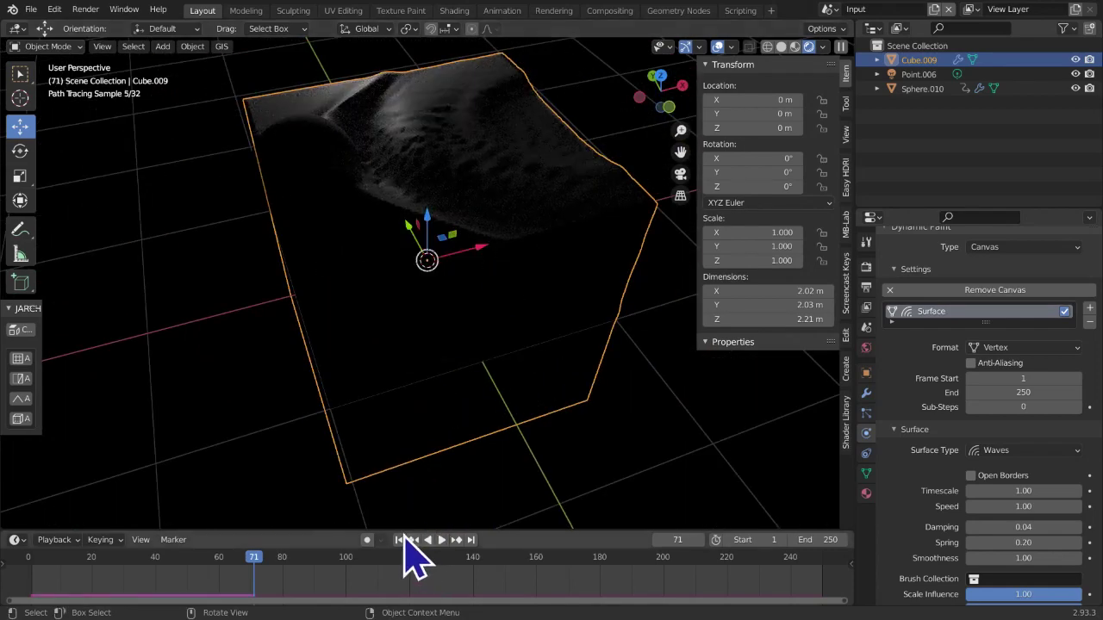
# Replay the waves simulation from frame 1, then pause and reset to the first frame
pyautogui.click(400, 539)
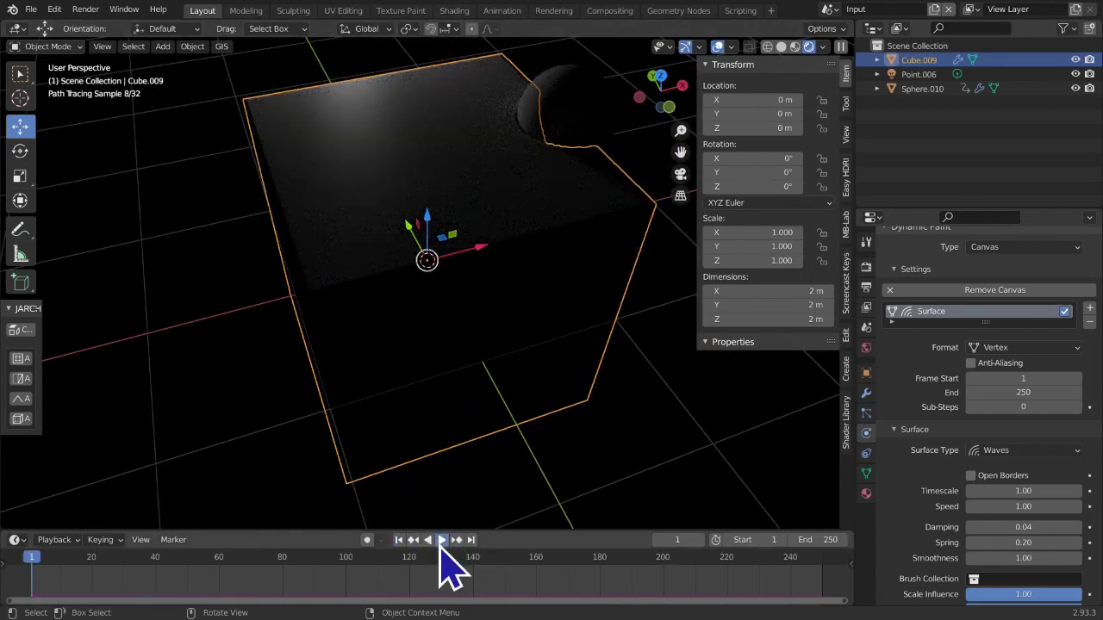
pyautogui.click(440, 541)
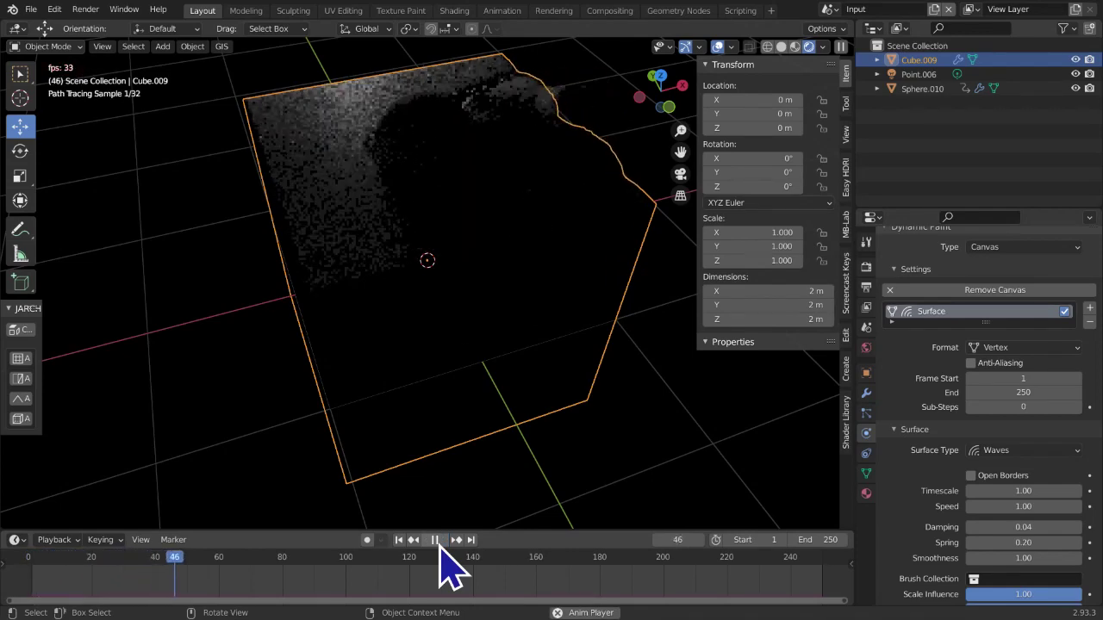
pyautogui.click(437, 540)
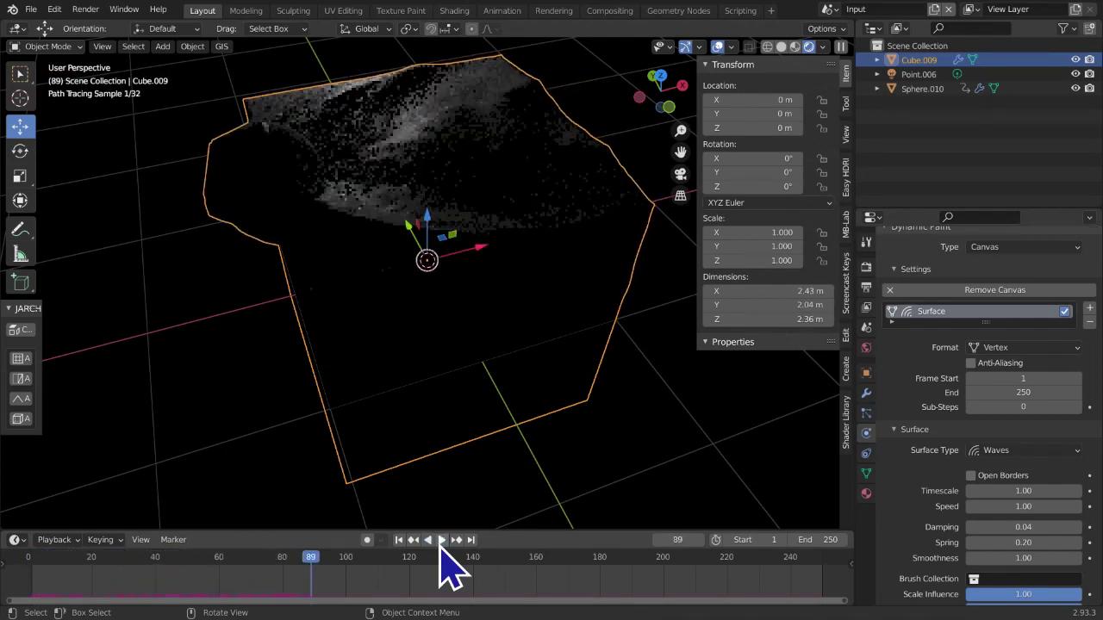
pyautogui.click(399, 540)
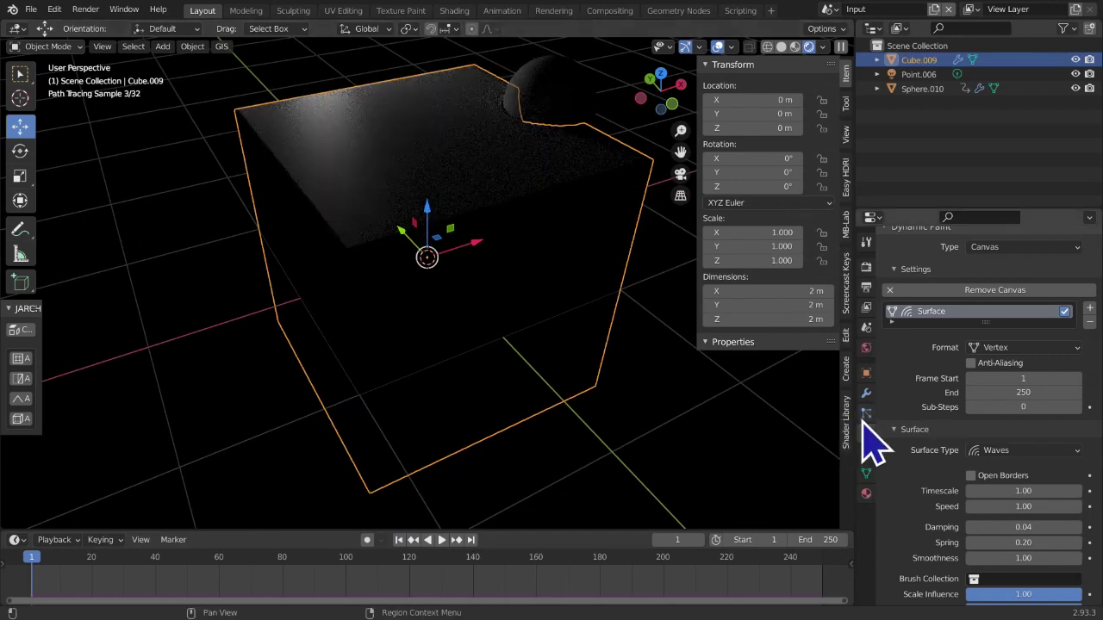
pyautogui.click(866, 493)
# Give the cube's material Transmission 0.944 and Roughness 0.036, then play the animation
pyautogui.scroll(-10, 991, 534)
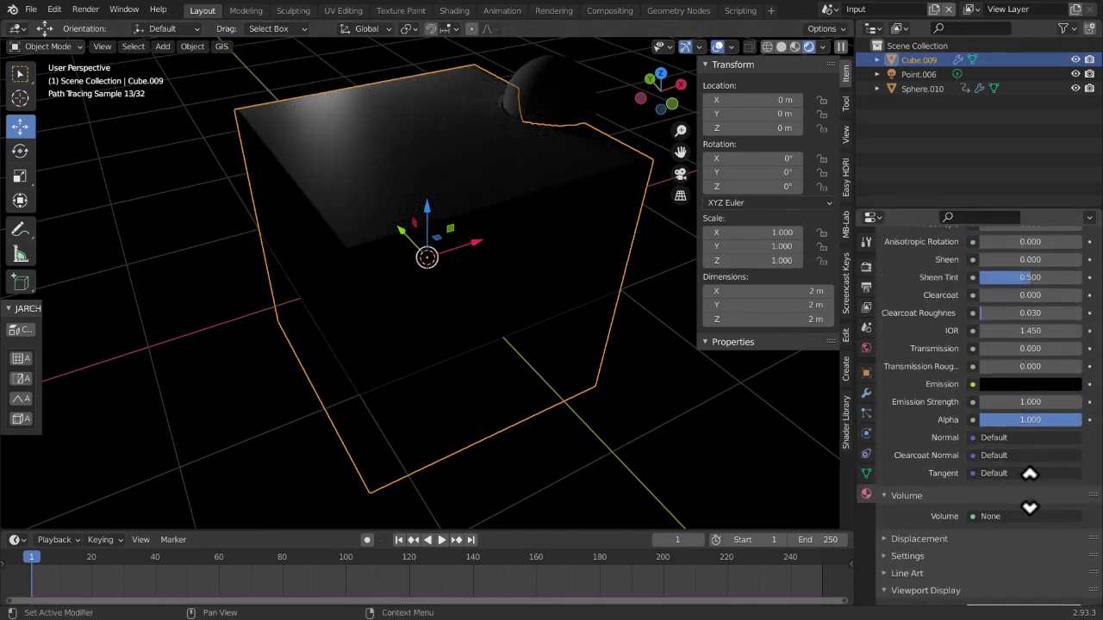
pyautogui.moveTo(1017, 348); pyautogui.dragTo(1087, 370)
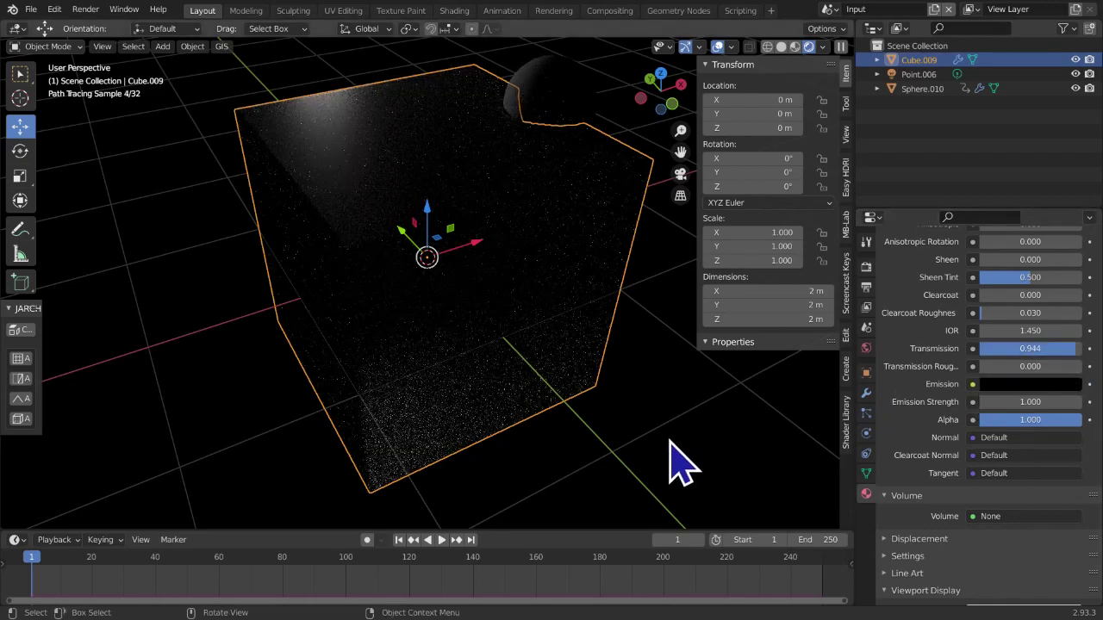
pyautogui.press('space')
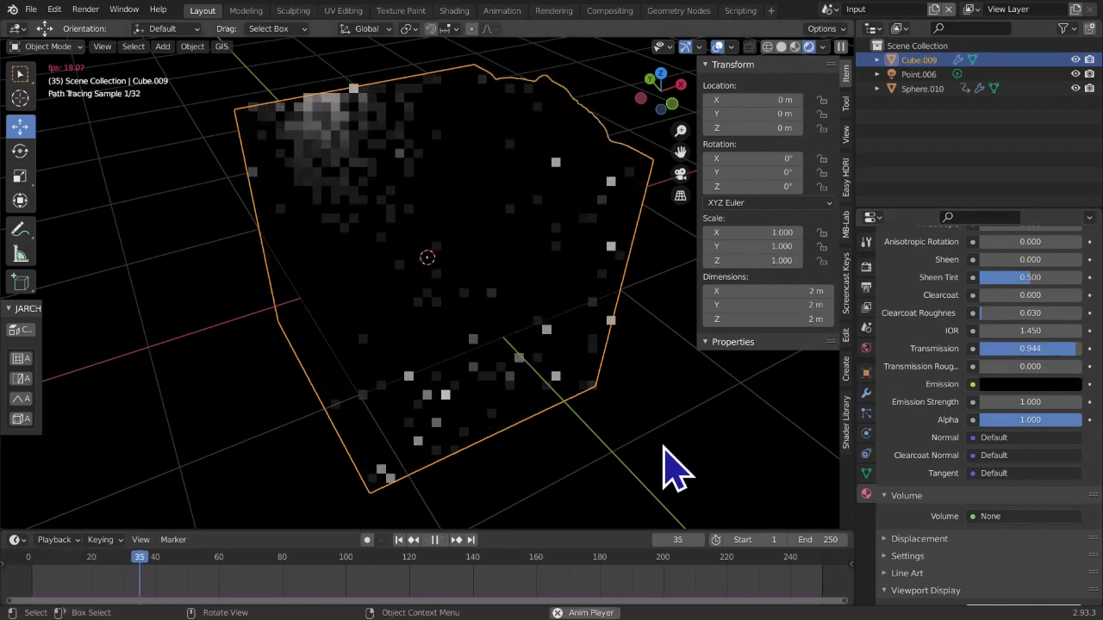
# Switch to Material Preview shading and replay the waves, stopping at frame 74
pyautogui.click(795, 46)
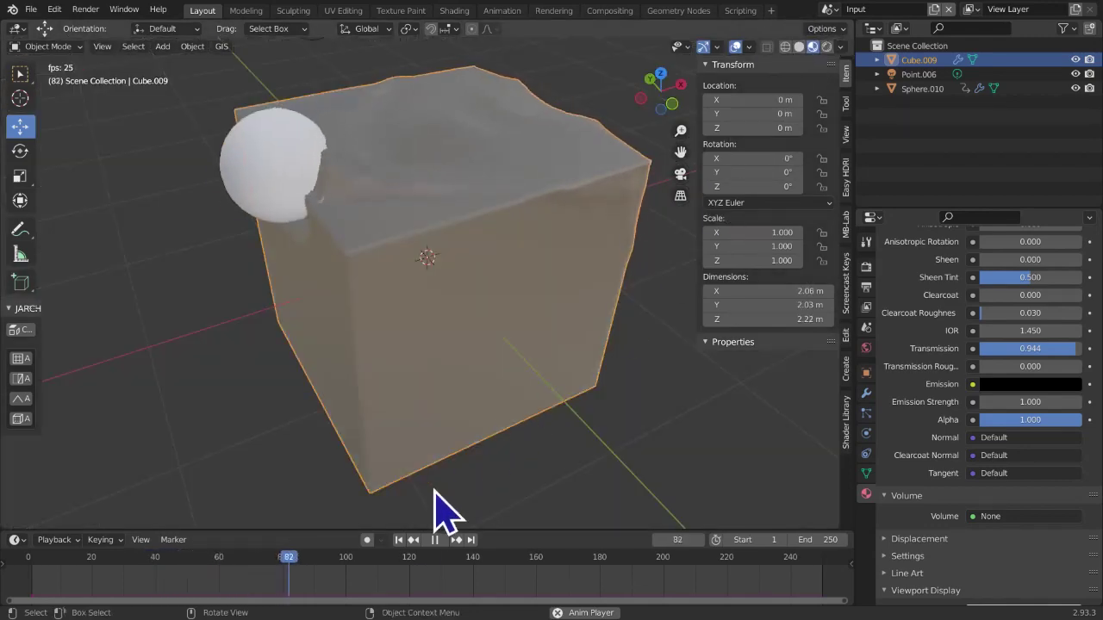
pyautogui.press('space')
pyautogui.click(400, 540)
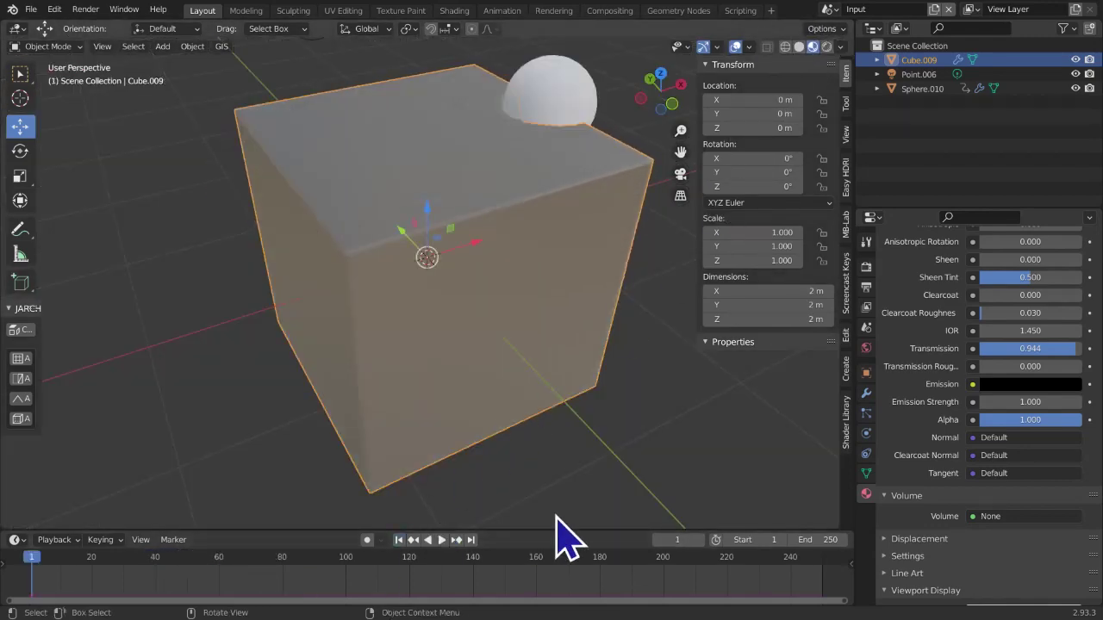
pyautogui.press('space')
pyautogui.moveTo(555, 477); pyautogui.dragTo(448, 472, button='middle')
pyautogui.scroll(2, 965, 293)
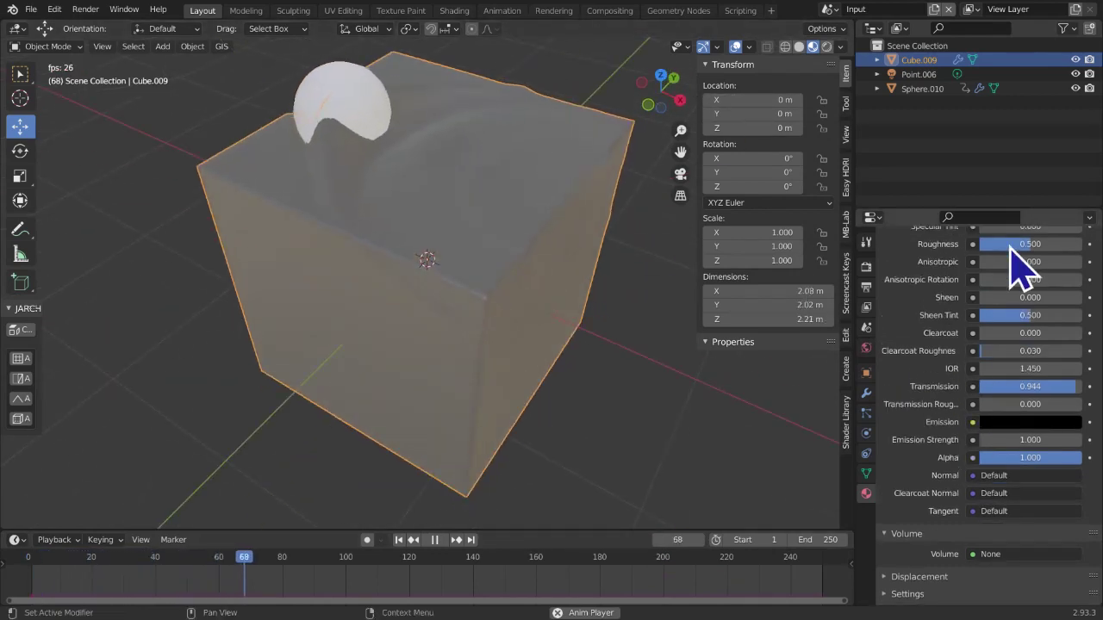
pyautogui.press('space')
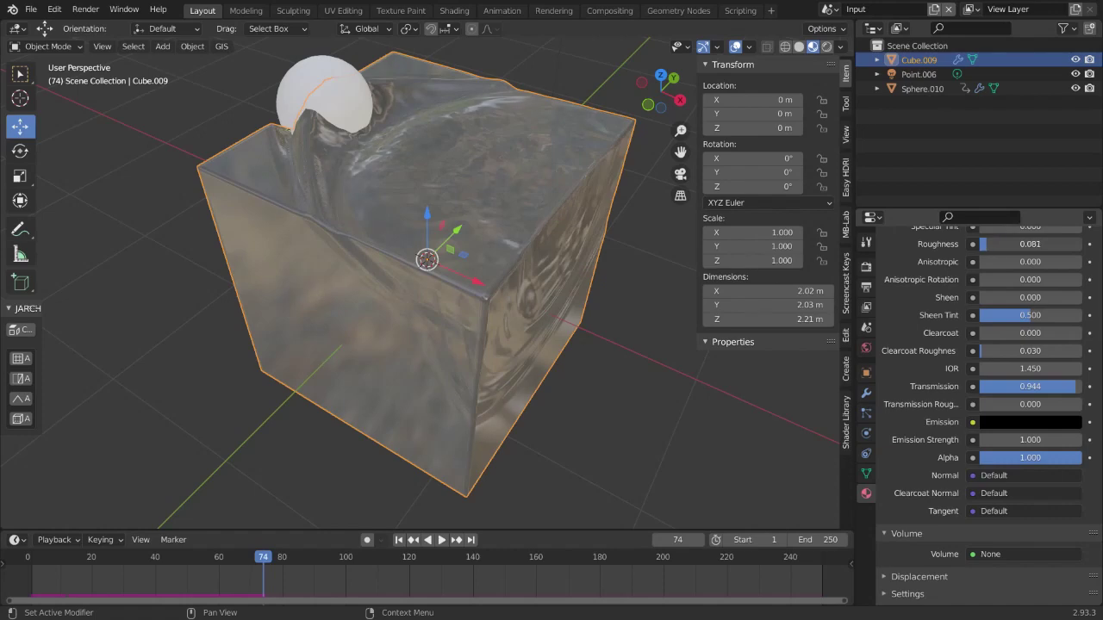
# Shade the cube smooth, then replay the waves from frame 1 and rewind
pyautogui.moveTo(454, 316); pyautogui.dragTo(461, 318, button='middle')
pyautogui.moveTo(568, 282); pyautogui.dragTo(554, 197, button='middle')
pyautogui.rightClick(555, 195)
pyautogui.click(546, 171)
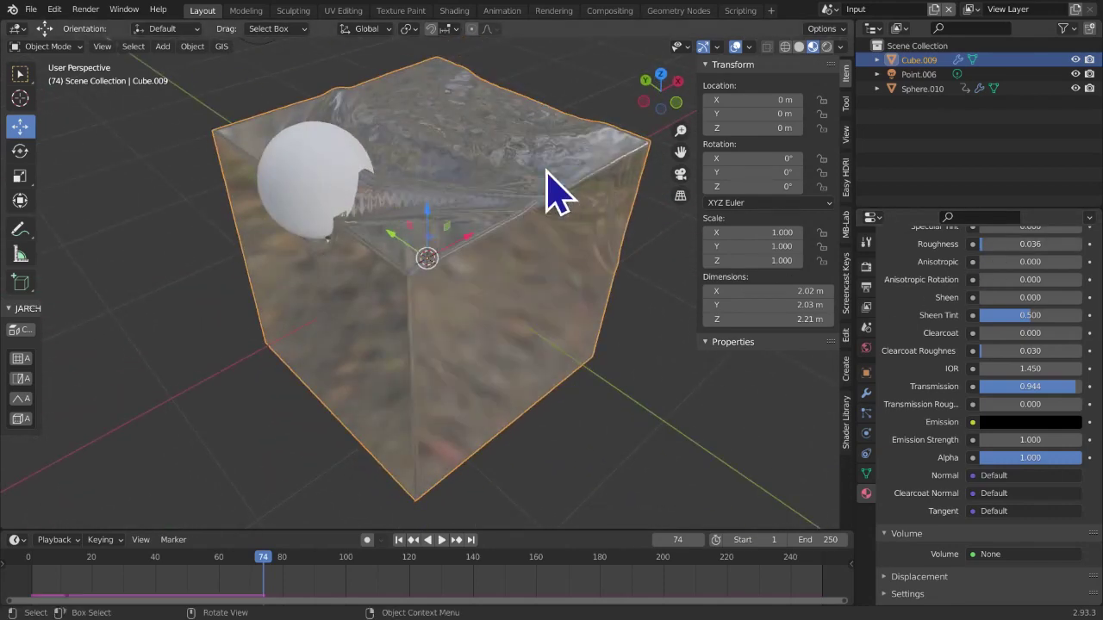
pyautogui.click(399, 539)
pyautogui.click(441, 539)
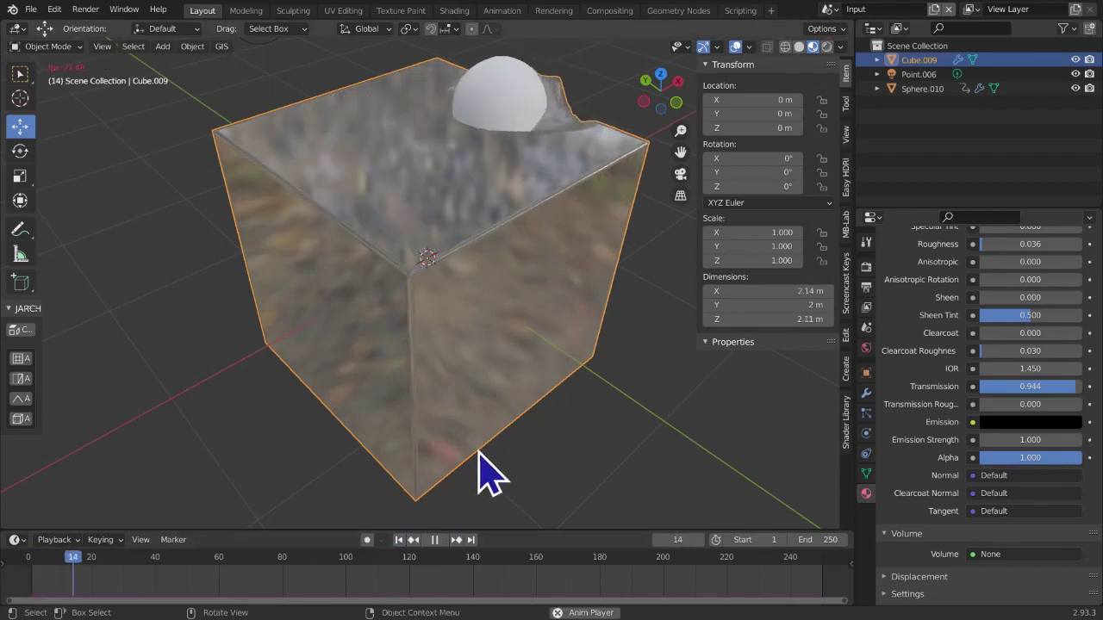
pyautogui.moveTo(298, 424); pyautogui.dragTo(455, 508, button='middle')
pyautogui.click(436, 541)
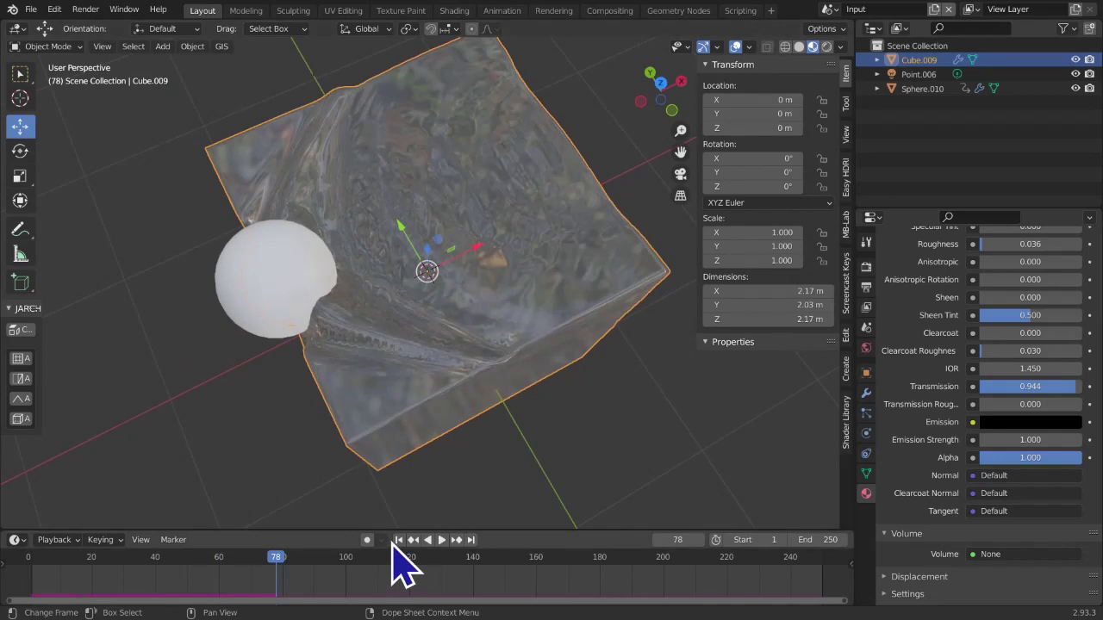
pyautogui.click(399, 539)
pyautogui.click(866, 393)
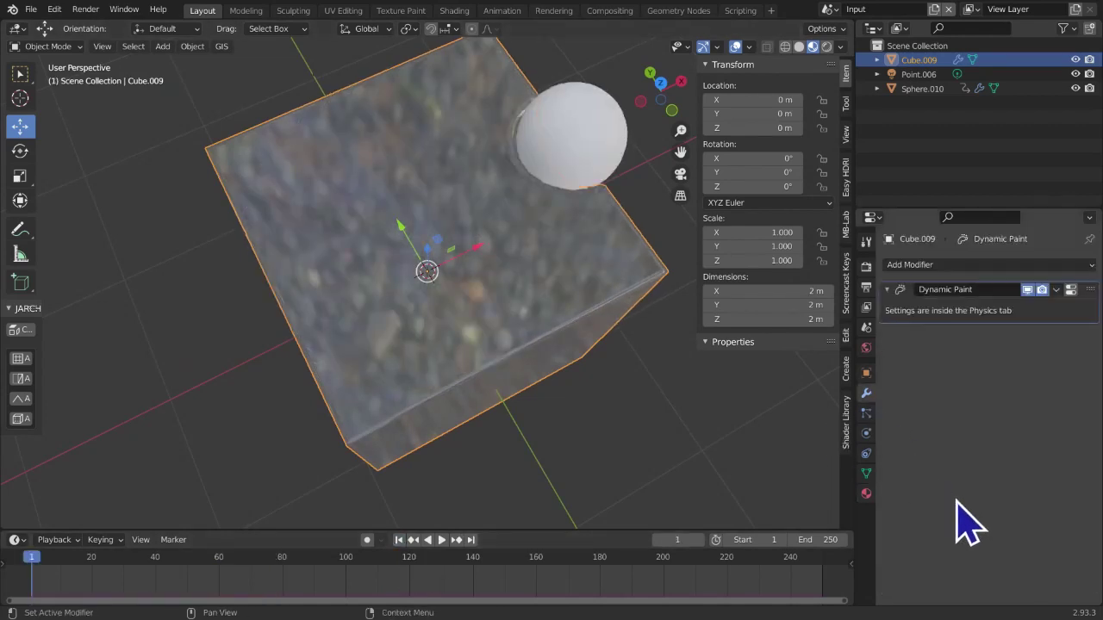
# Set the Dynamic Paint canvas surface type back to Paint and play the animation
pyautogui.click(866, 433)
pyautogui.scroll(-4, 948, 543)
pyautogui.click(994, 418)
pyautogui.click(929, 428)
pyautogui.scroll(-1, 972, 534)
pyautogui.press('space')
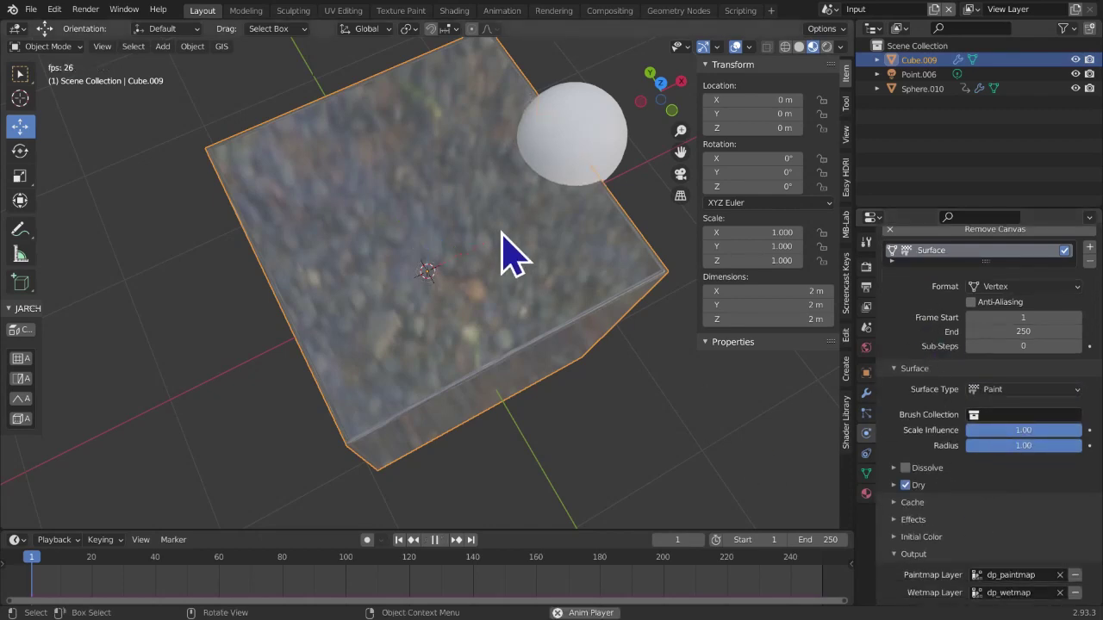
# Watch the painting in Solid shading, then rewind to frame 1
pyautogui.click(798, 47)
pyautogui.moveTo(650, 448); pyautogui.dragTo(450, 446, button='middle')
pyautogui.press('space')
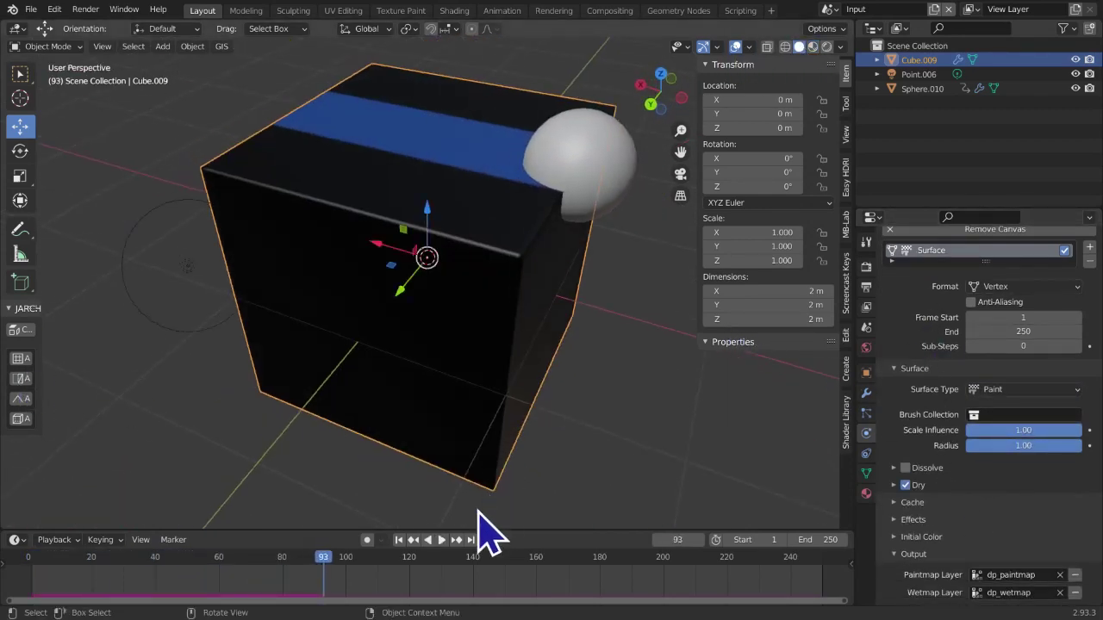
pyautogui.click(399, 540)
pyautogui.moveTo(517, 466)
pyautogui.mouseDown(button='middle')
pyautogui.moveTo(581, 394)
pyautogui.moveTo(537, 370)
pyautogui.moveTo(517, 374)
pyautogui.mouseUp(button='middle')
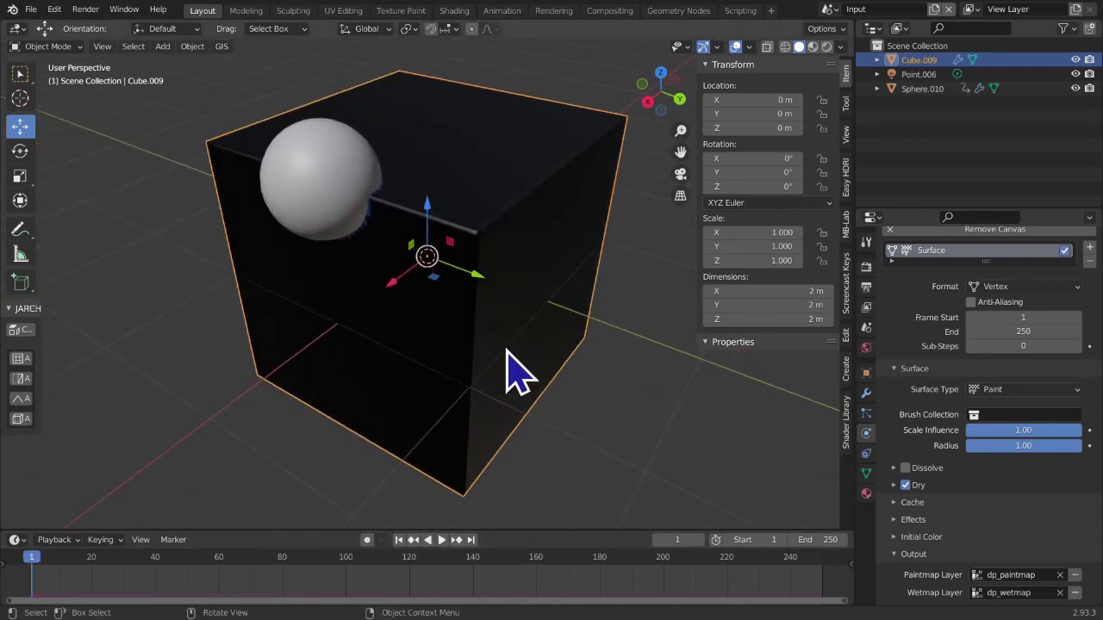
# Preview the Faccino vertex colour set, then make dp_paintmap the active set
pyautogui.click(866, 474)
pyautogui.click(866, 493)
pyautogui.click(867, 475)
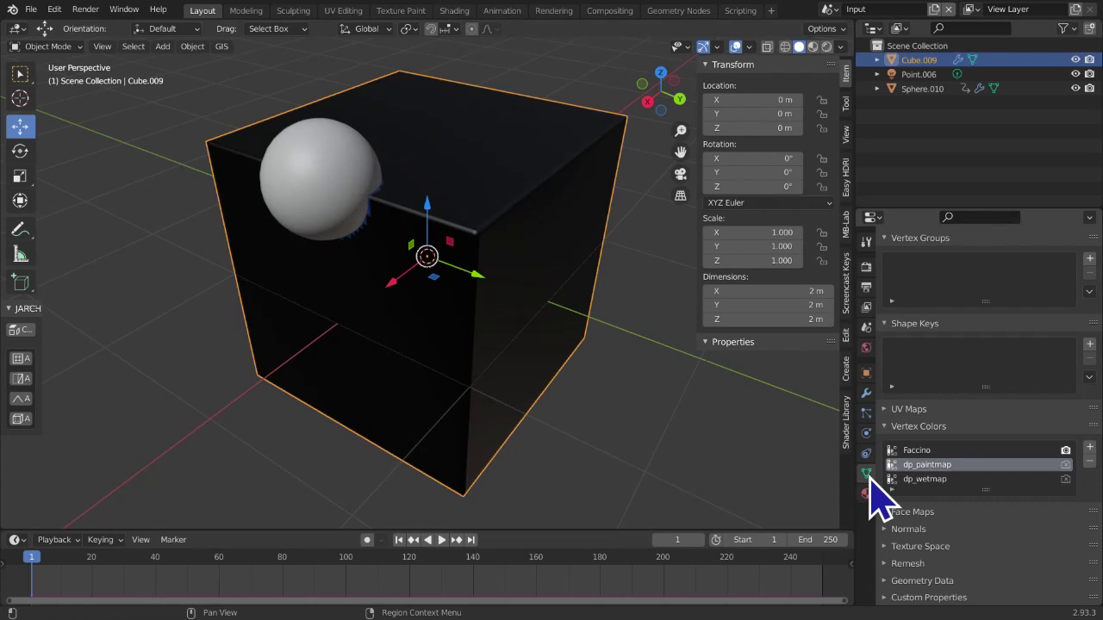
pyautogui.click(916, 450)
pyautogui.moveTo(823, 469); pyautogui.dragTo(874, 473, button='middle')
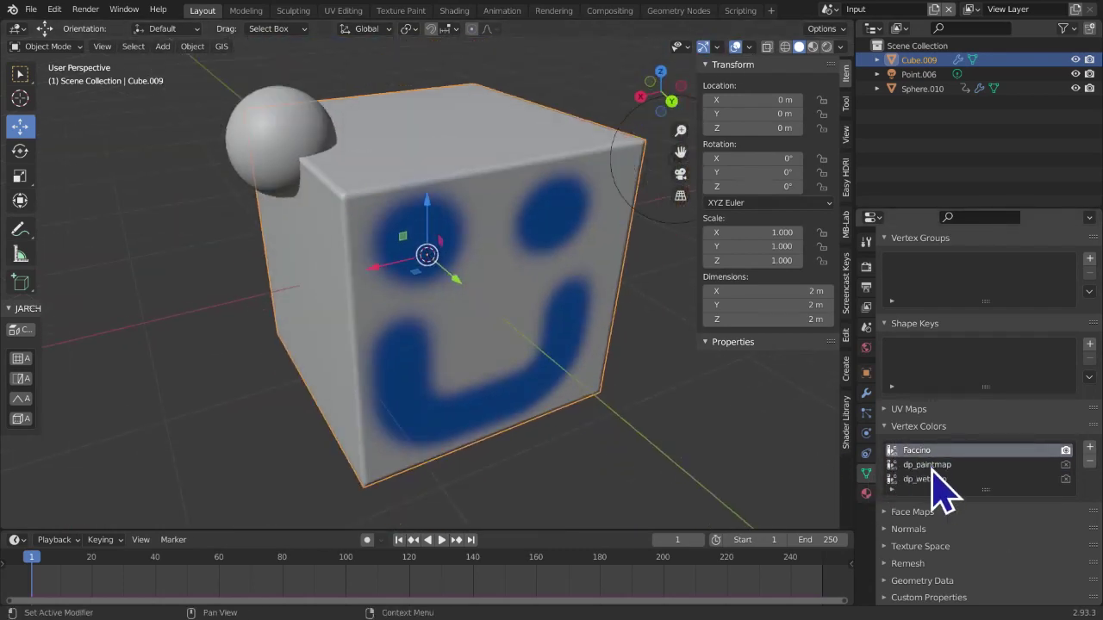
pyautogui.click(929, 465)
pyautogui.moveTo(801, 457); pyautogui.dragTo(463, 374, button='middle')
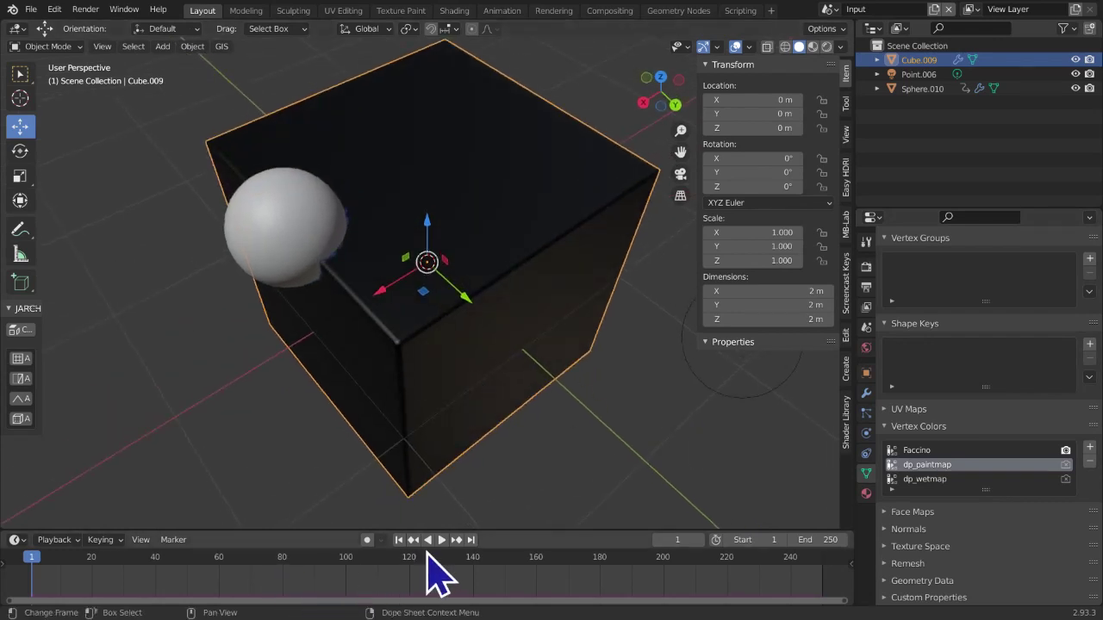
# Delete the dp_wetmap vertex colour set and confirm the sphere still paints the cube
pyautogui.click(442, 540)
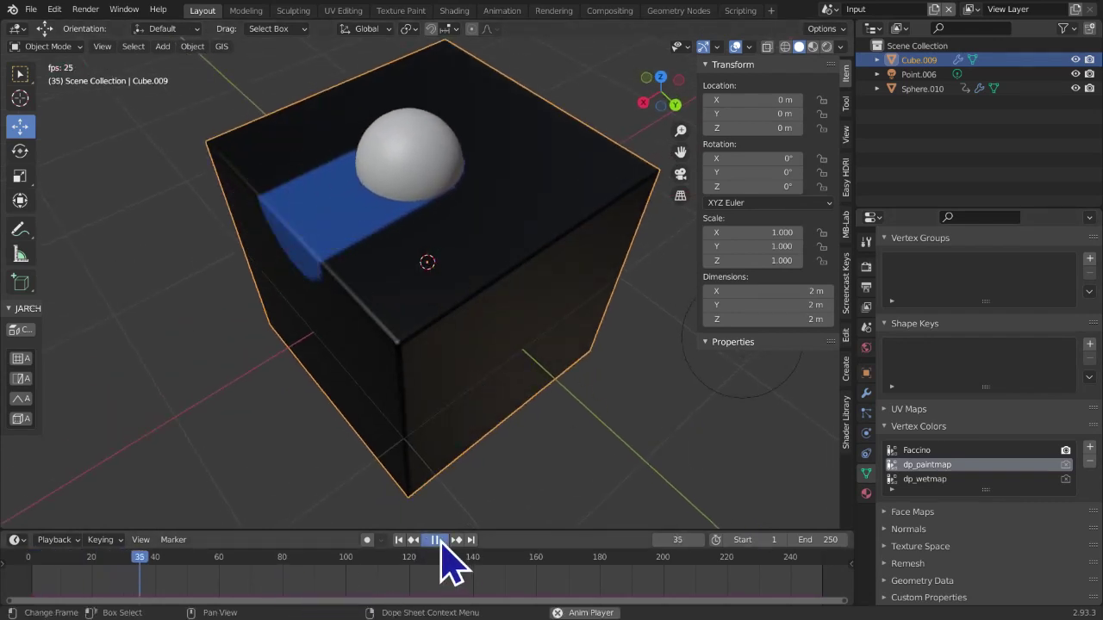
pyautogui.click(442, 540)
pyautogui.click(399, 540)
pyautogui.click(925, 479)
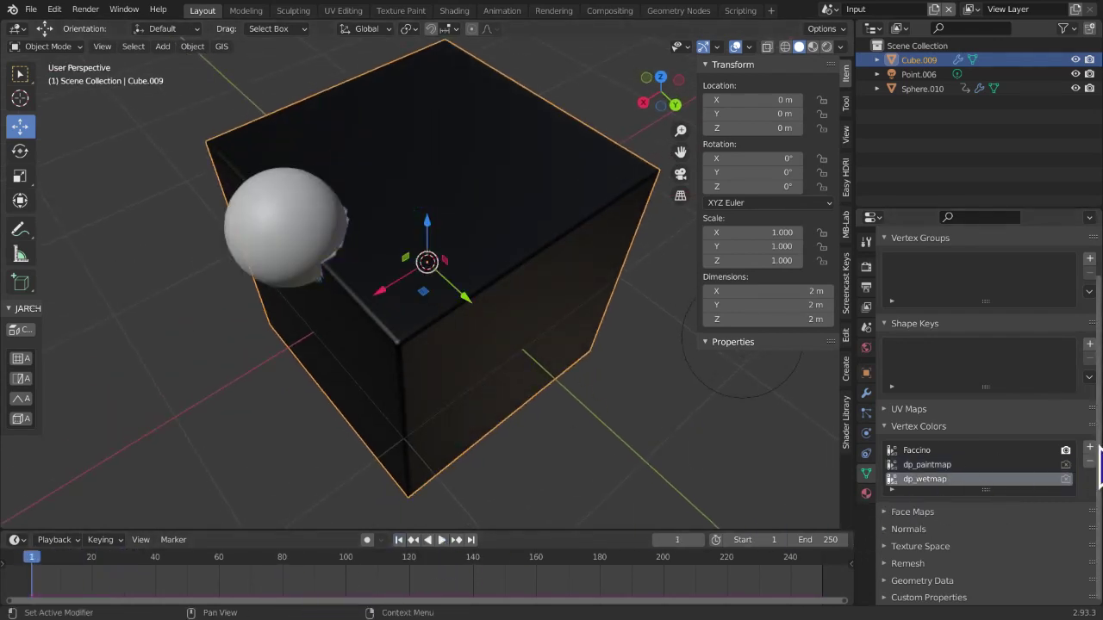
pyautogui.click(1088, 462)
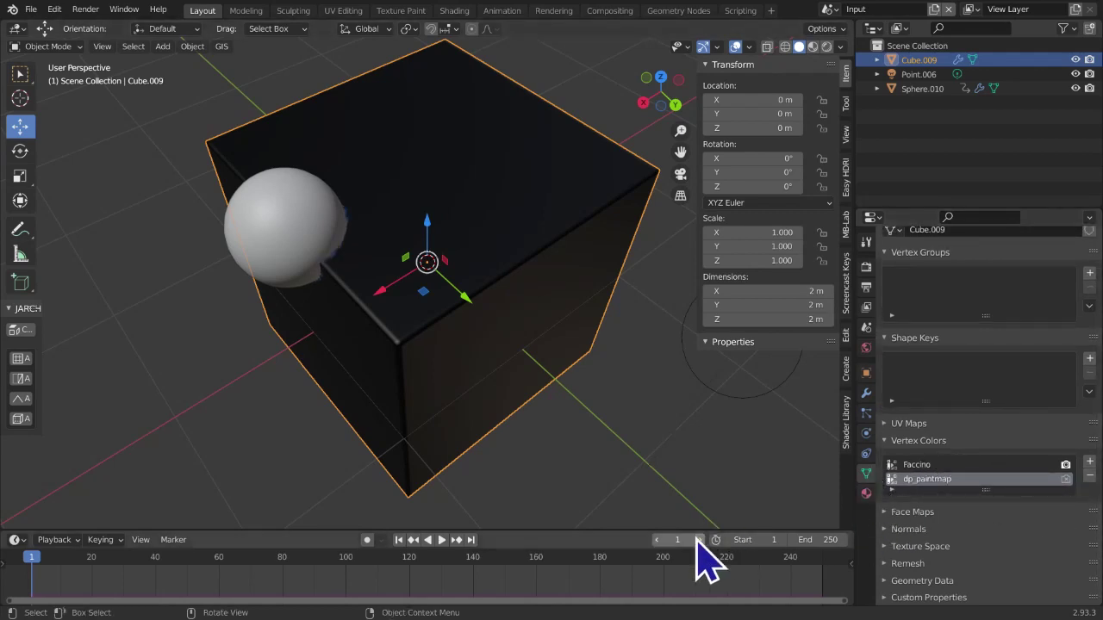
pyautogui.click(440, 541)
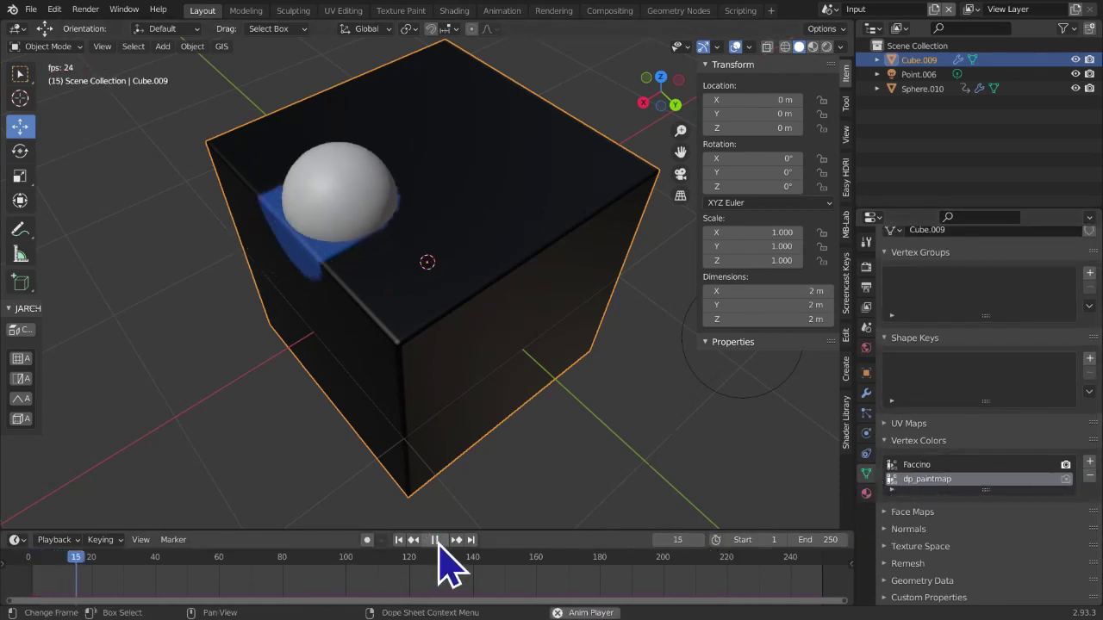
pyautogui.click(435, 540)
pyautogui.hotkey('shift', 'Left')
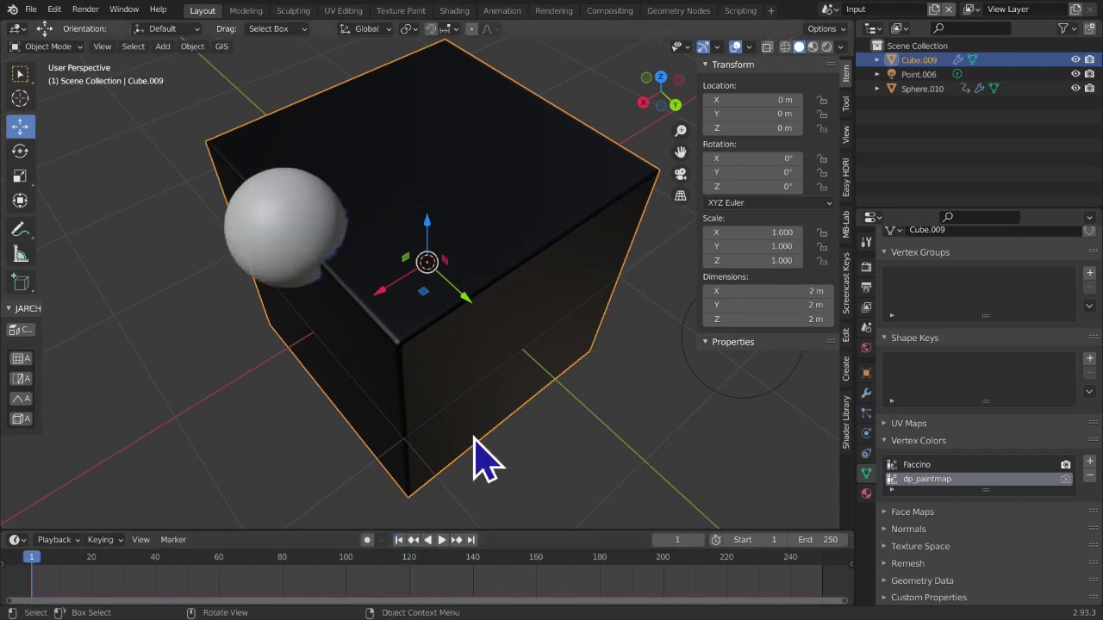
# Switch to Rendered shading, review the cube's material, and open the Shading workspace
pyautogui.press('z')
pyautogui.click(586, 313)
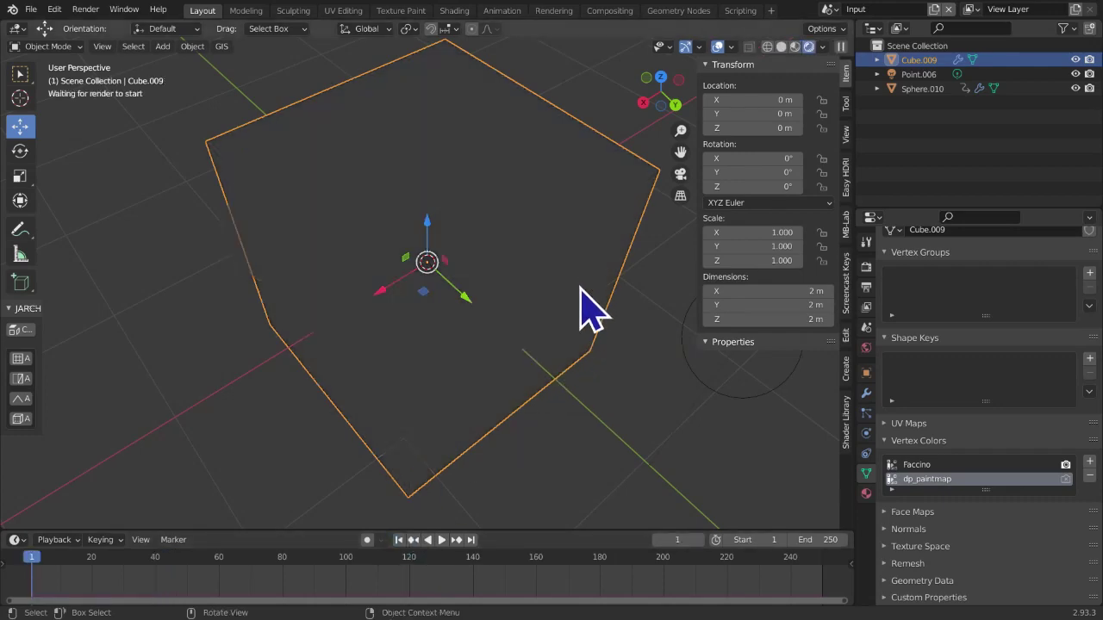
pyautogui.moveTo(769, 485); pyautogui.dragTo(505, 406, button='middle')
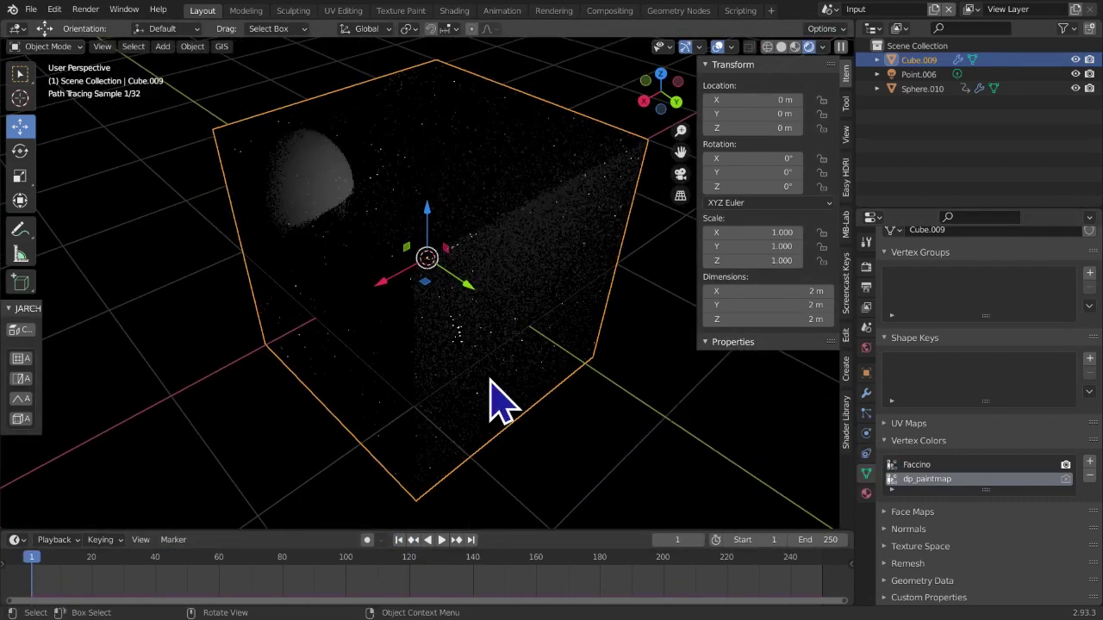
pyautogui.click(866, 494)
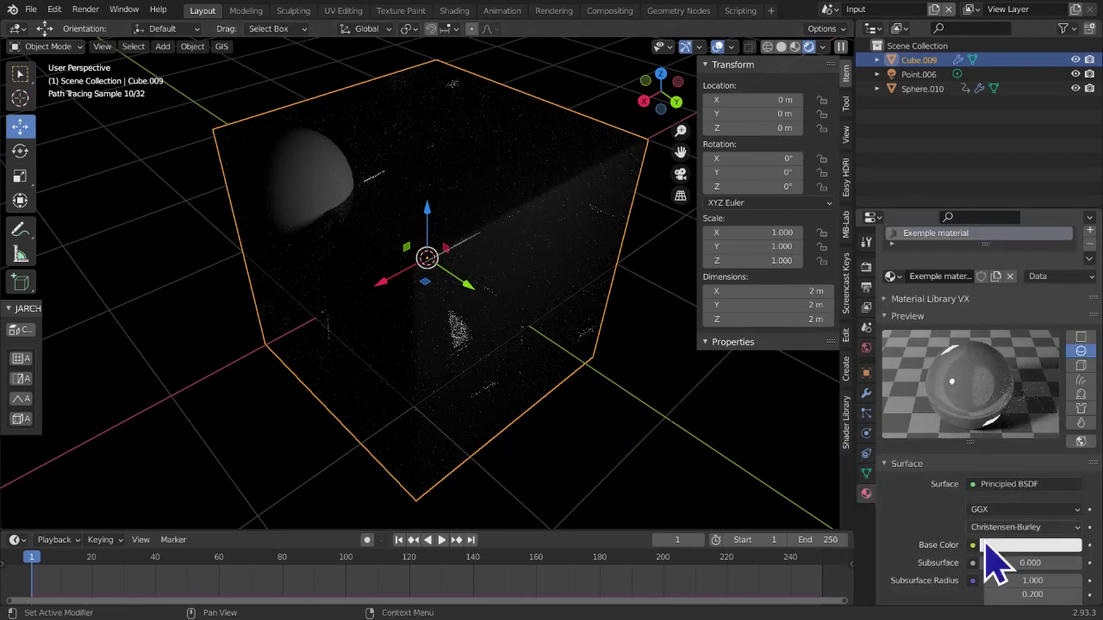
pyautogui.scroll(-5, 978, 565)
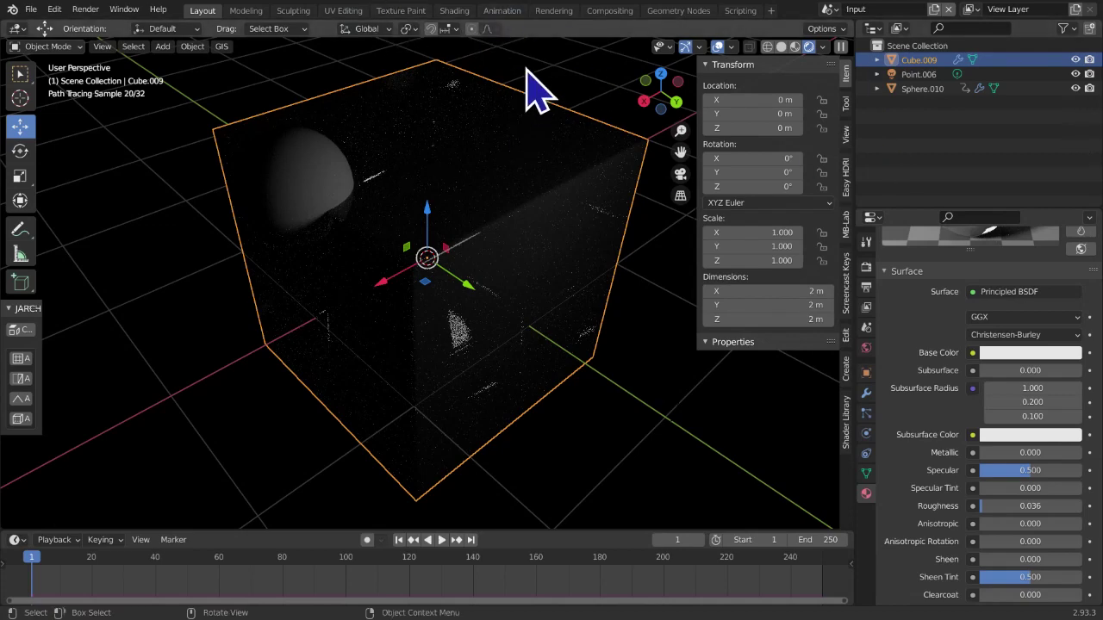
pyautogui.click(454, 12)
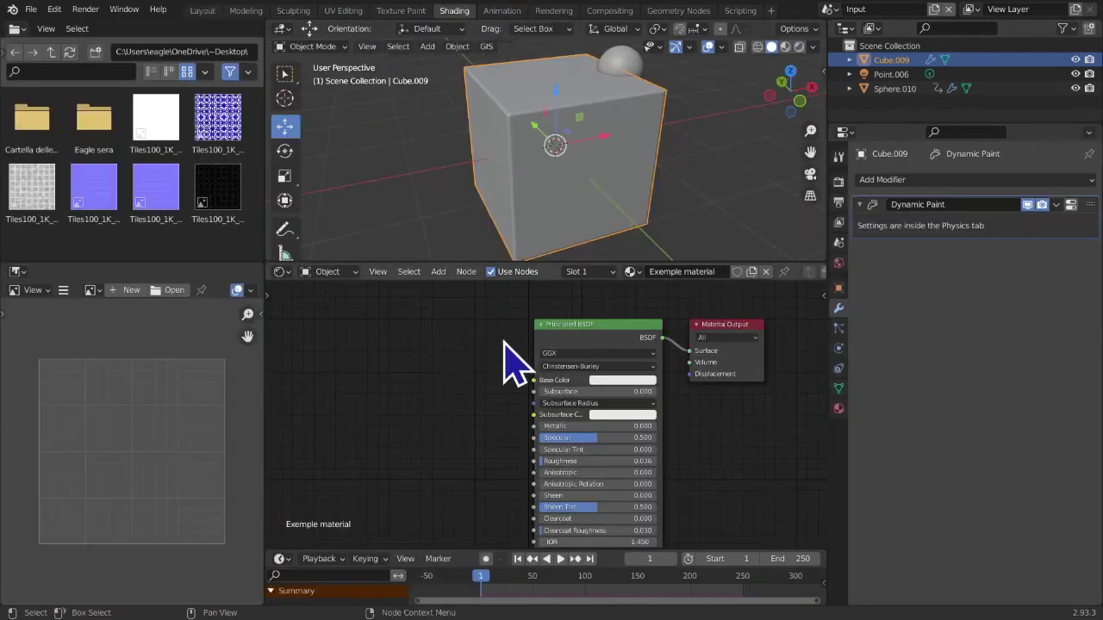
# Reset the Principled BSDF node to its defaults and view the scene in Rendered shading
pyautogui.click(466, 271)
pyautogui.click(495, 290)
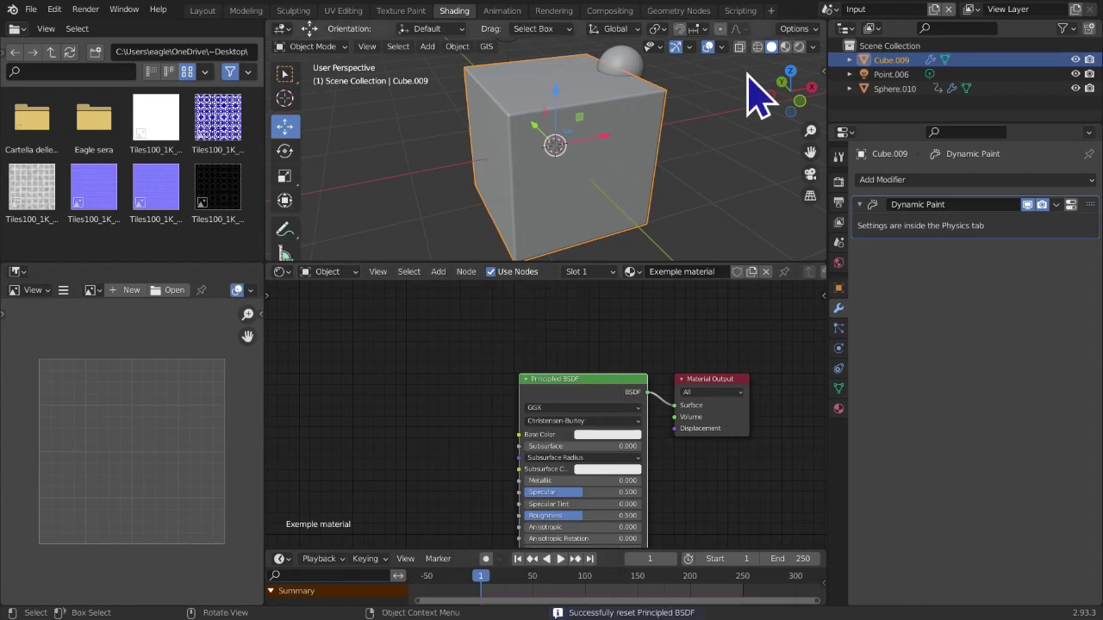
pyautogui.click(796, 48)
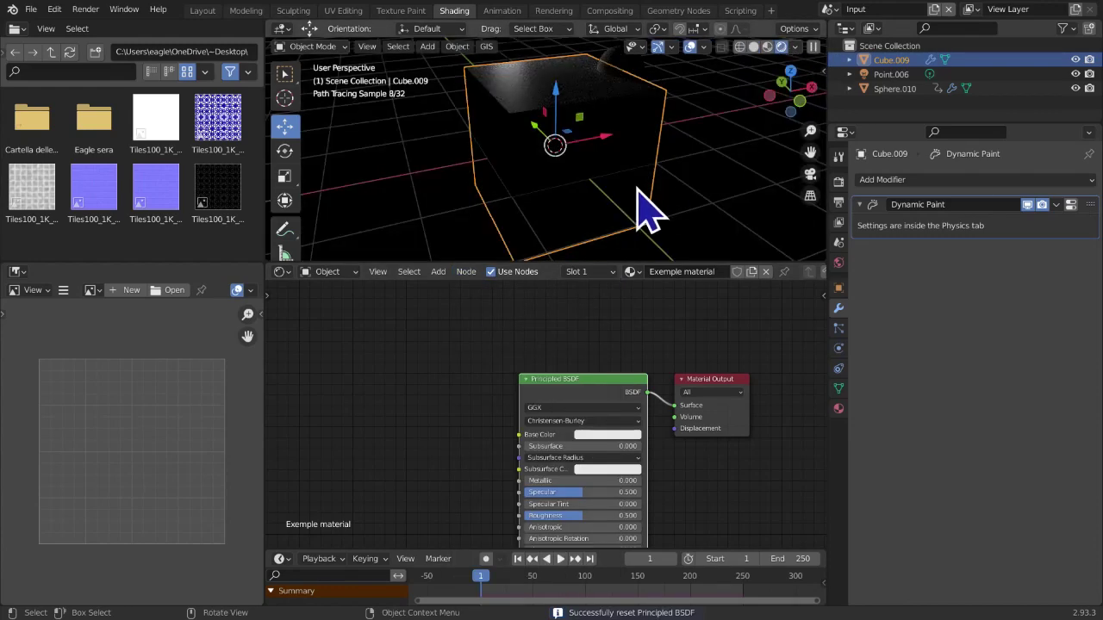
pyautogui.moveTo(728, 207); pyautogui.dragTo(509, 201, button='middle')
pyautogui.click(637, 185)
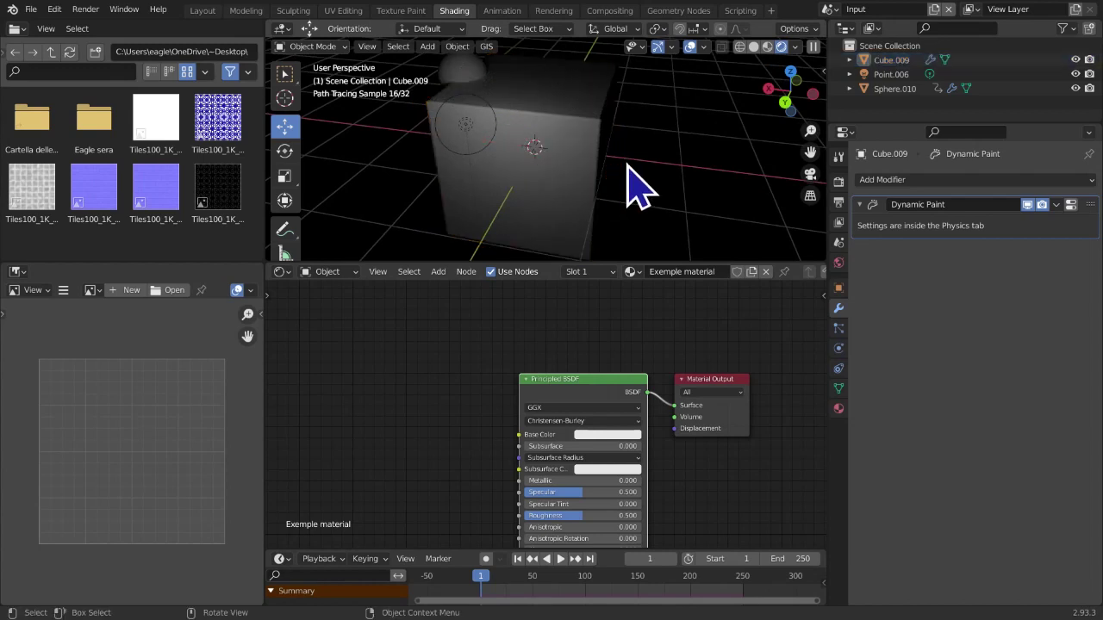
pyautogui.moveTo(452, 508); pyautogui.dragTo(551, 423, button='middle')
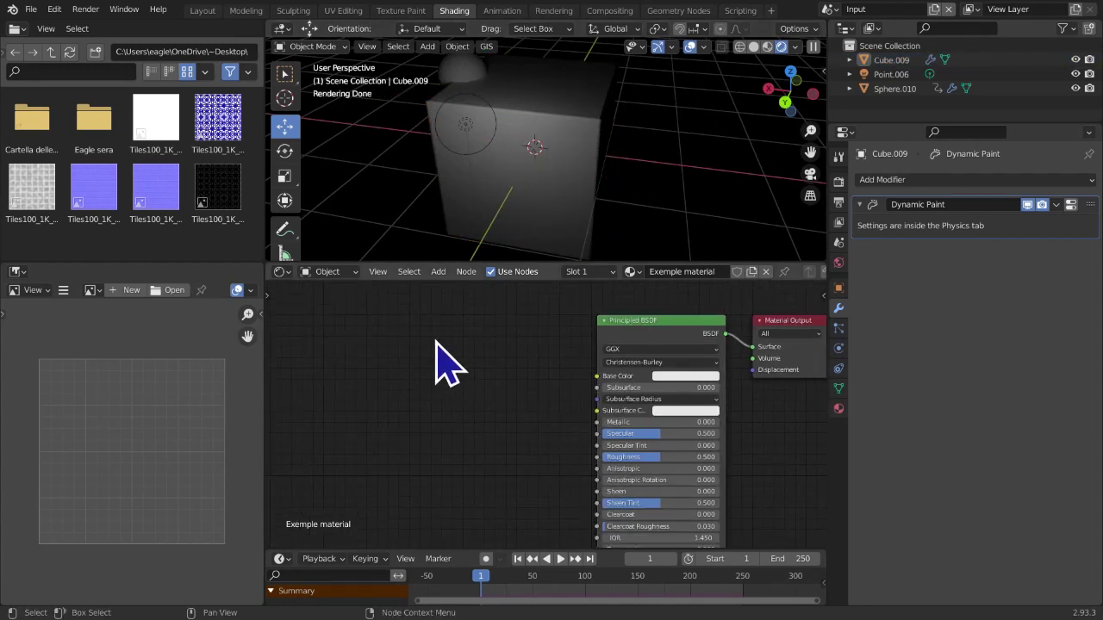
# Add a Vertex Color node reading the Faccino layer
pyautogui.hotkey('shift', 'a')
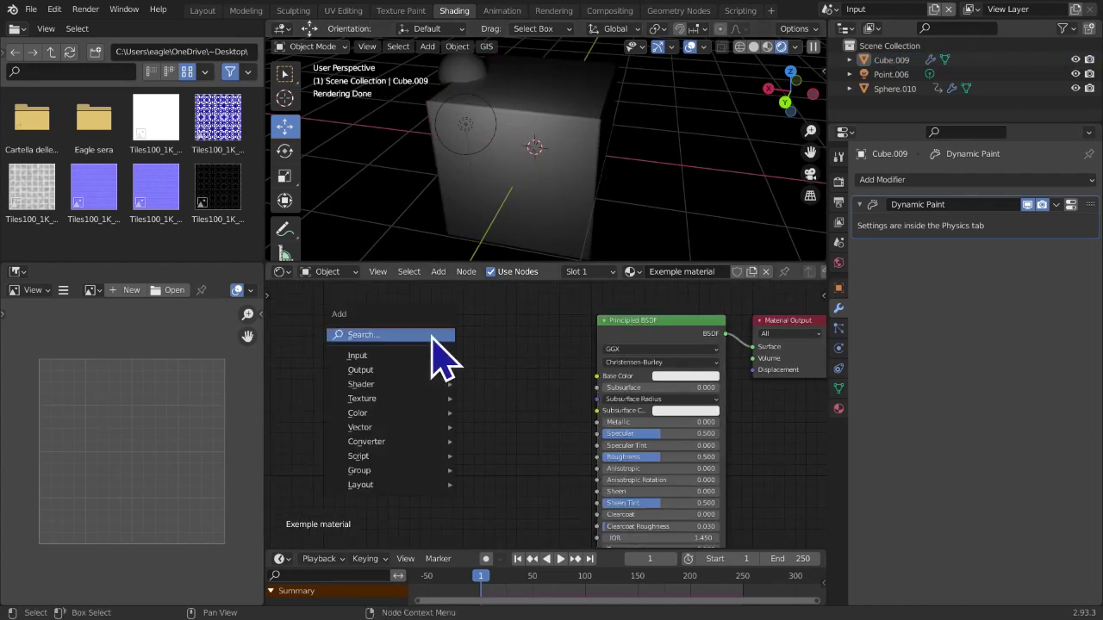
pyautogui.moveTo(405, 357)
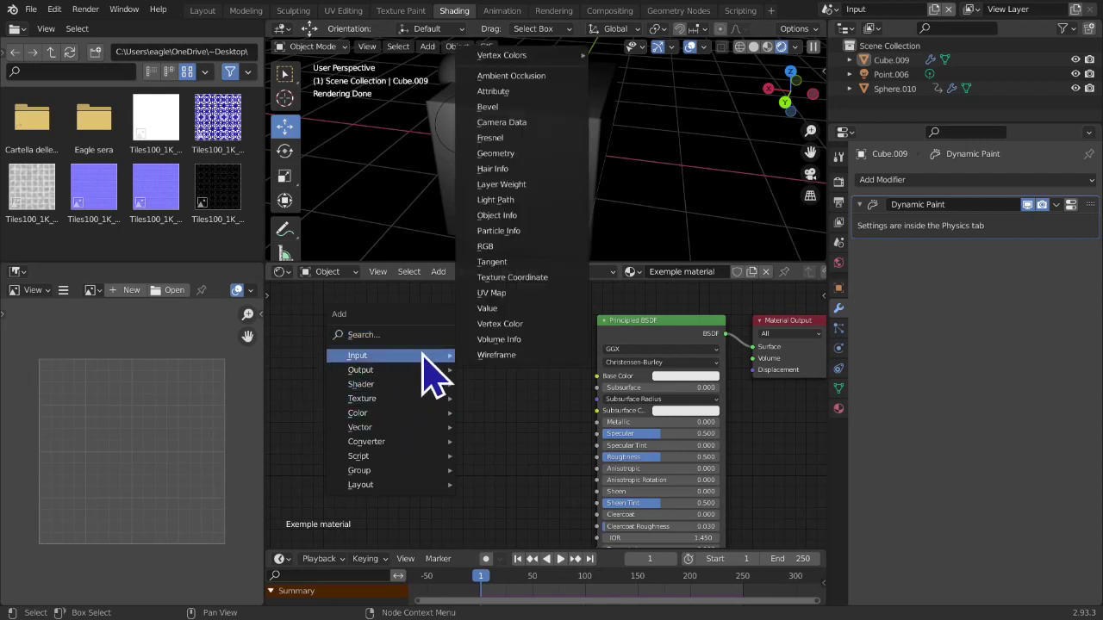
pyautogui.click(509, 324)
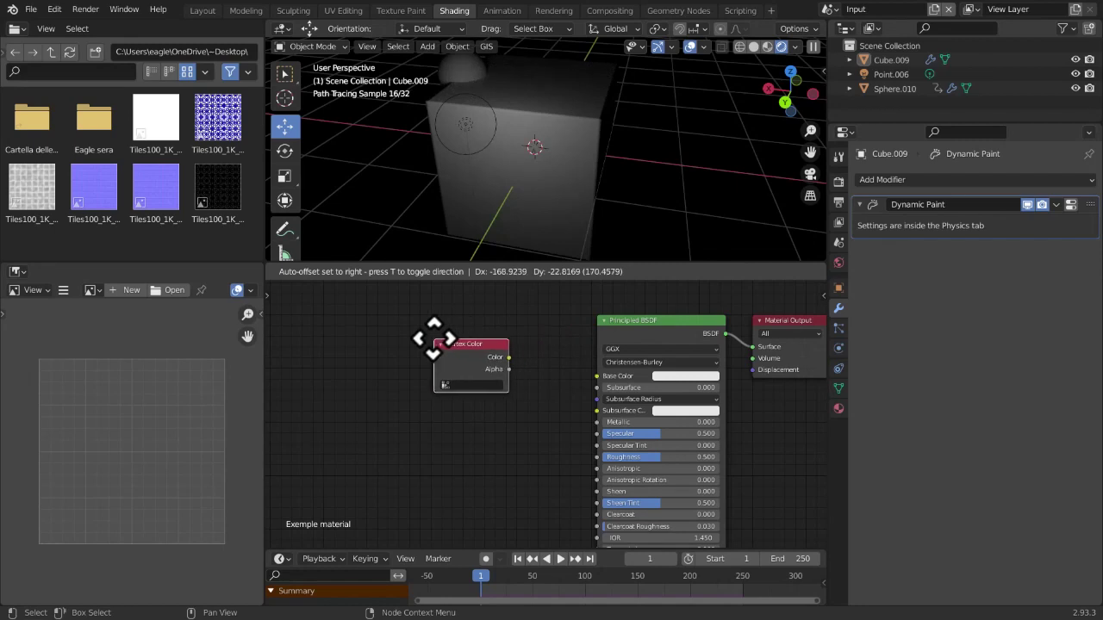
pyautogui.click(446, 342)
pyautogui.scroll(2, 465, 431)
pyautogui.click(426, 372)
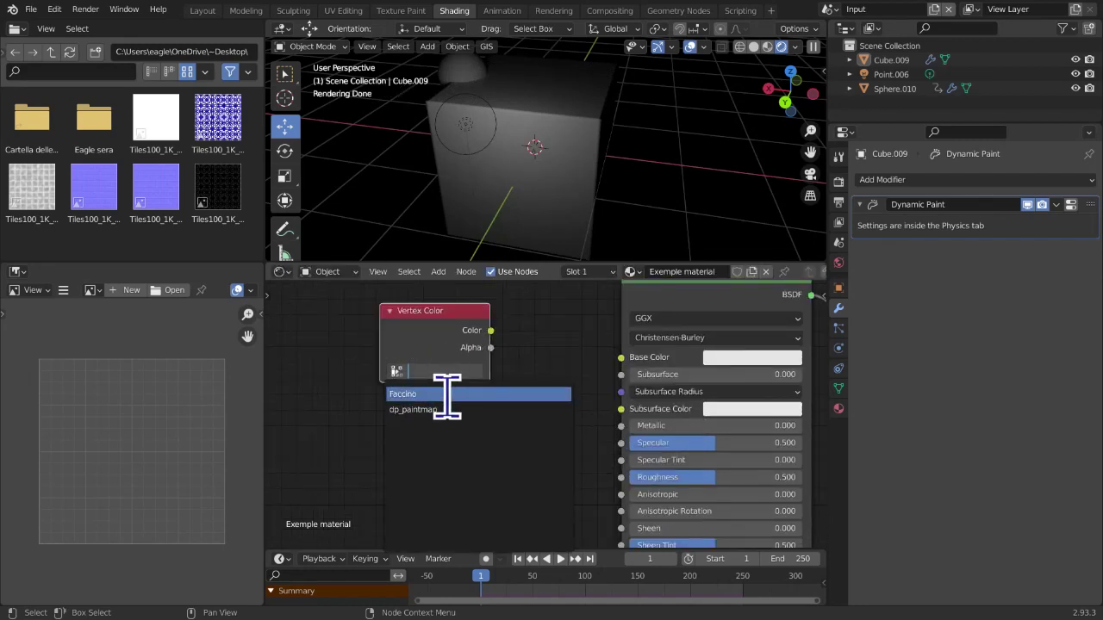
pyautogui.click(444, 393)
pyautogui.scroll(-1, 487, 344)
# Connect the Vertex Color output to Base Color and switch its layer to dp_paintmap
pyautogui.moveTo(498, 344); pyautogui.dragTo(519, 348)
pyautogui.moveTo(625, 376); pyautogui.dragTo(631, 379)
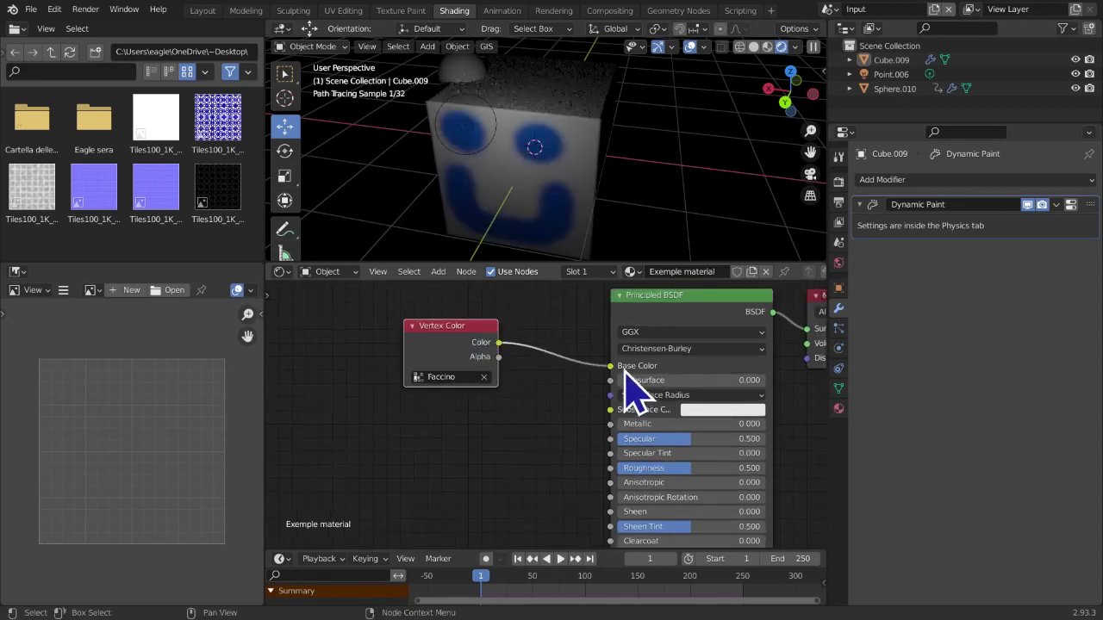
pyautogui.scroll(4, 664, 202)
pyautogui.moveTo(610, 204); pyautogui.dragTo(526, 207, button='middle')
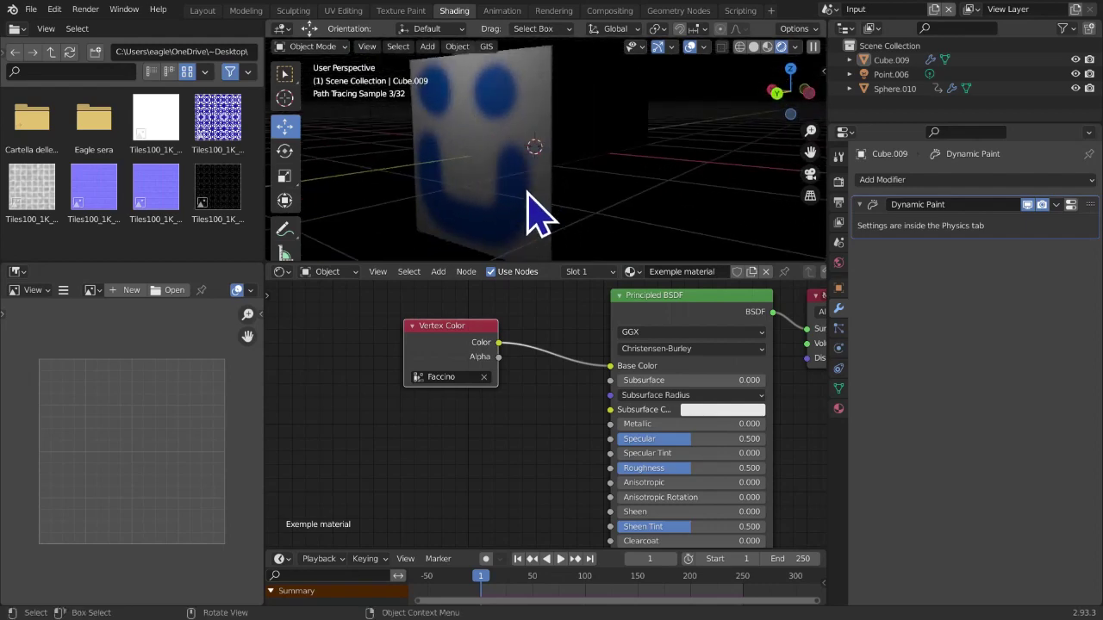
pyautogui.click(446, 377)
pyautogui.click(433, 404)
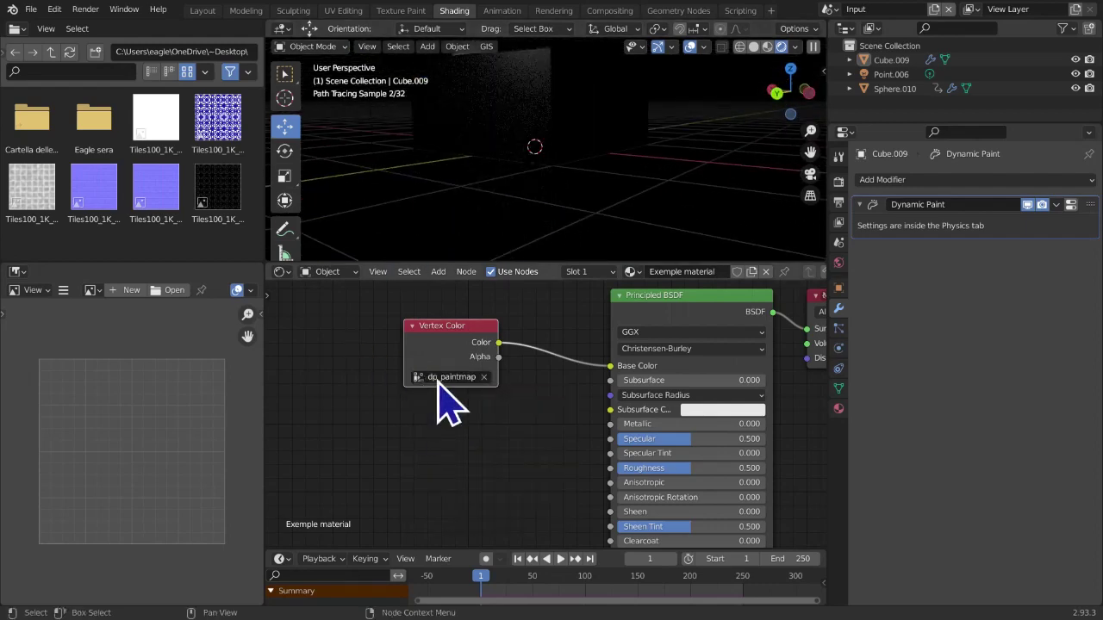
# Play the animation to watch the painting, rewind, and select the light Point.006
pyautogui.moveTo(466, 191); pyautogui.dragTo(483, 258, button='middle')
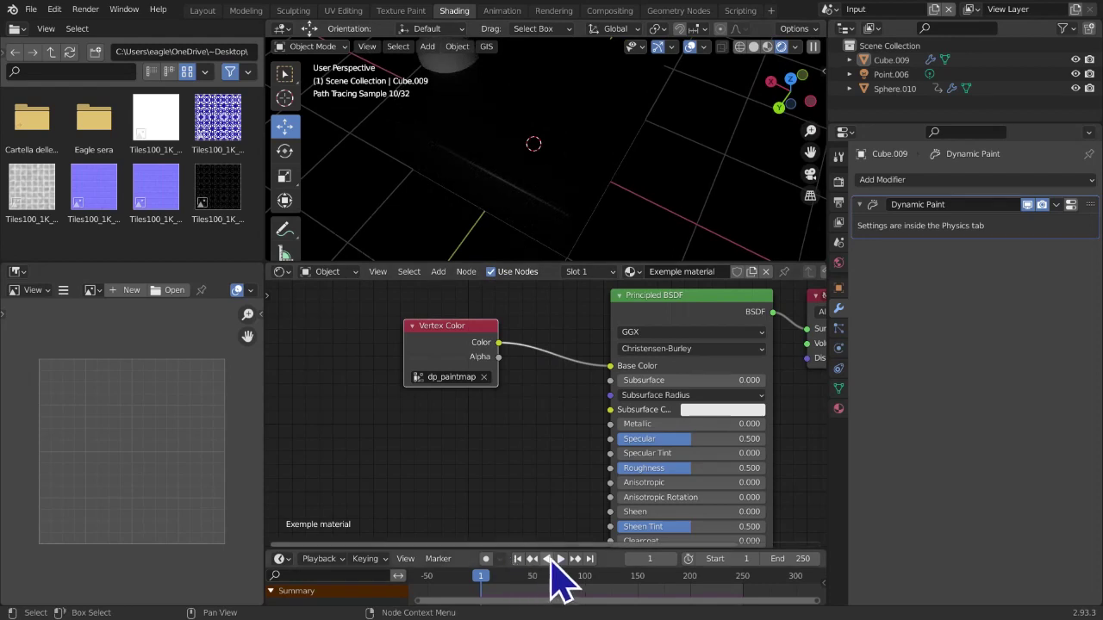
pyautogui.moveTo(539, 244); pyautogui.dragTo(751, 247, button='middle')
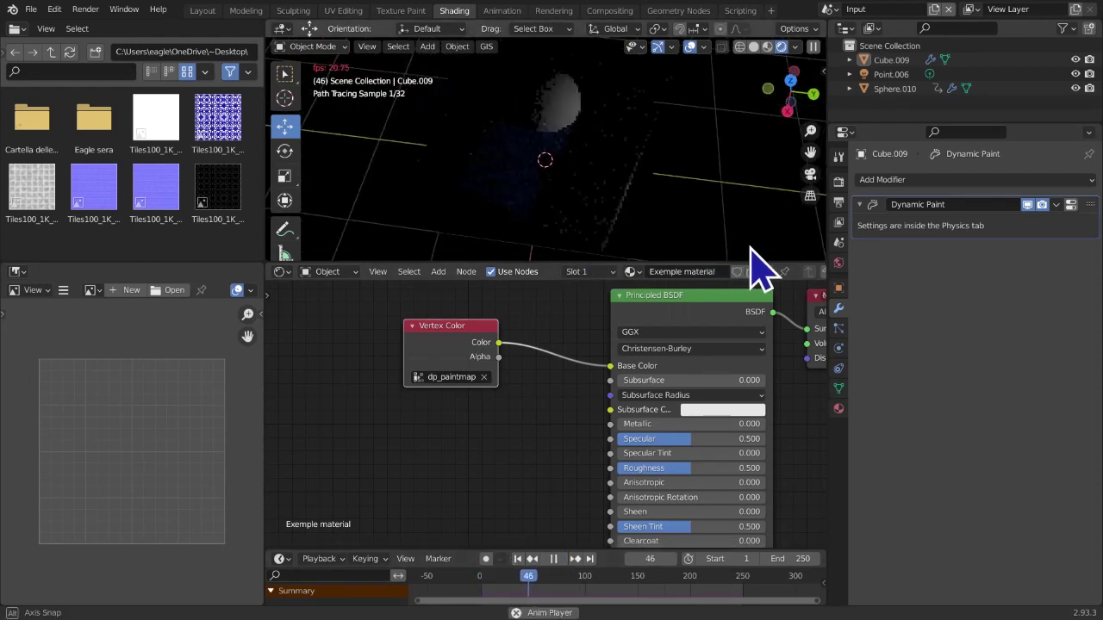
pyautogui.click(554, 558)
pyautogui.click(517, 558)
pyautogui.moveTo(552, 224); pyautogui.dragTo(849, 86, button='middle')
pyautogui.click(887, 81)
pyautogui.moveTo(689, 133); pyautogui.dragTo(582, 198, button='middle')
# Move Point.006 along Y over the cube and raise it higher above it
pyautogui.moveTo(717, 99); pyautogui.dragTo(593, 106)
pyautogui.moveTo(593, 107); pyautogui.dragTo(523, 77, button='middle')
pyautogui.moveTo(535, 52); pyautogui.dragTo(530, 236)
pyautogui.moveTo(584, 216); pyautogui.dragTo(851, 280, button='middle')
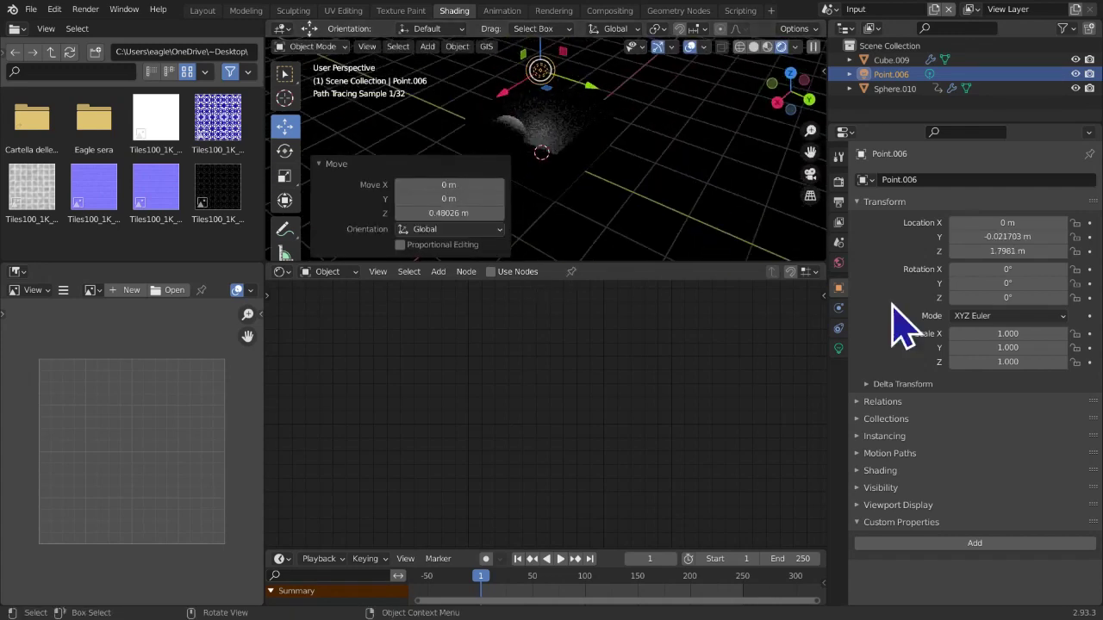
# Set the light's Power to 50 W, reselect the cube, and straighten the Vertex Color node link
pyautogui.click(839, 348)
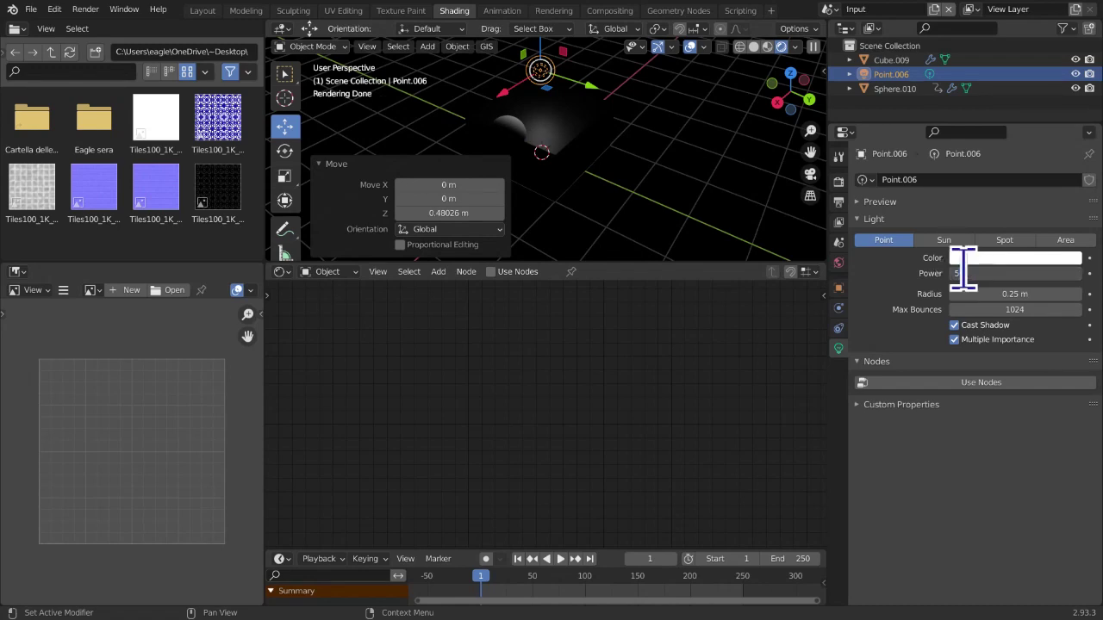
pyautogui.press('Return')
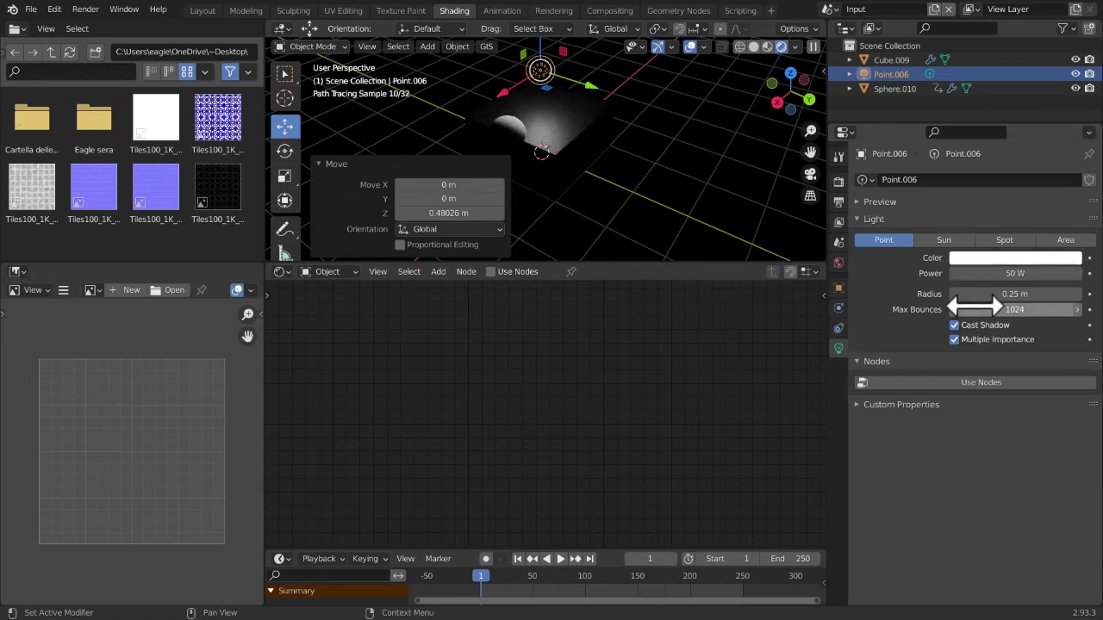
pyautogui.moveTo(642, 152); pyautogui.dragTo(611, 175, button='middle')
pyautogui.scroll(4, 575, 175)
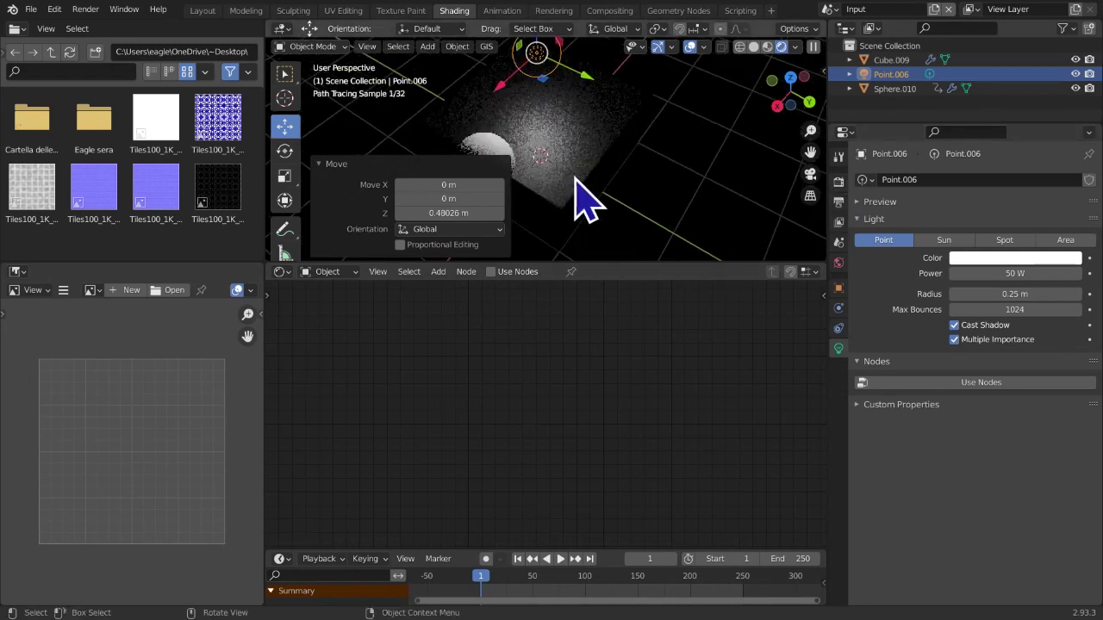
pyautogui.click(573, 185)
pyautogui.moveTo(645, 209); pyautogui.dragTo(593, 200, button='middle')
pyautogui.moveTo(467, 340); pyautogui.dragTo(472, 363)
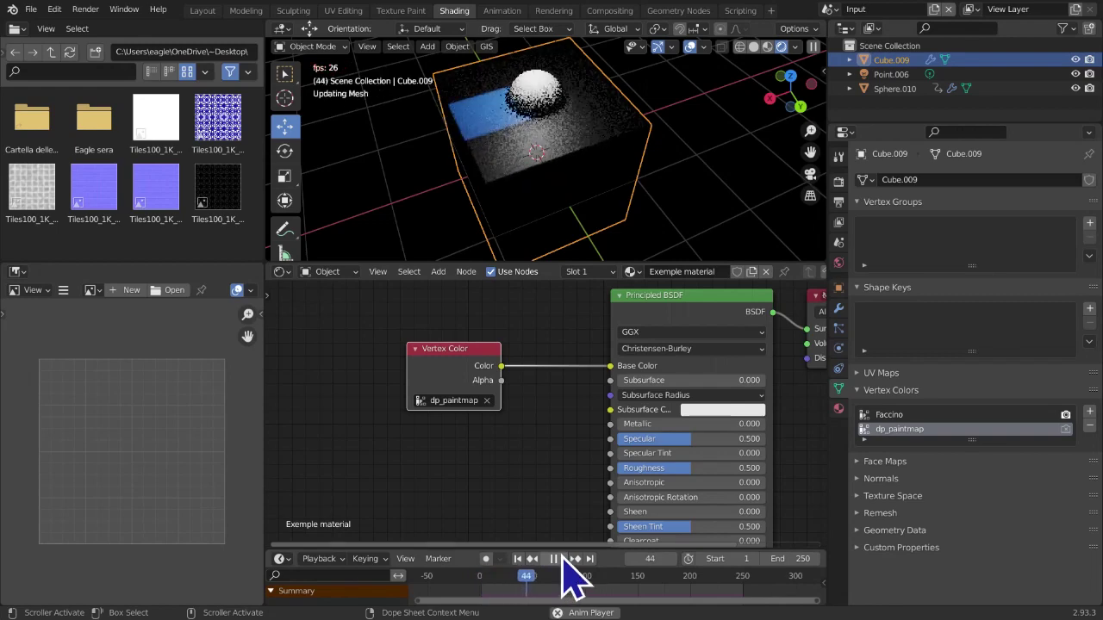
# Replay and rewind the painting animation several times, pausing it at frame 127
pyautogui.click(553, 558)
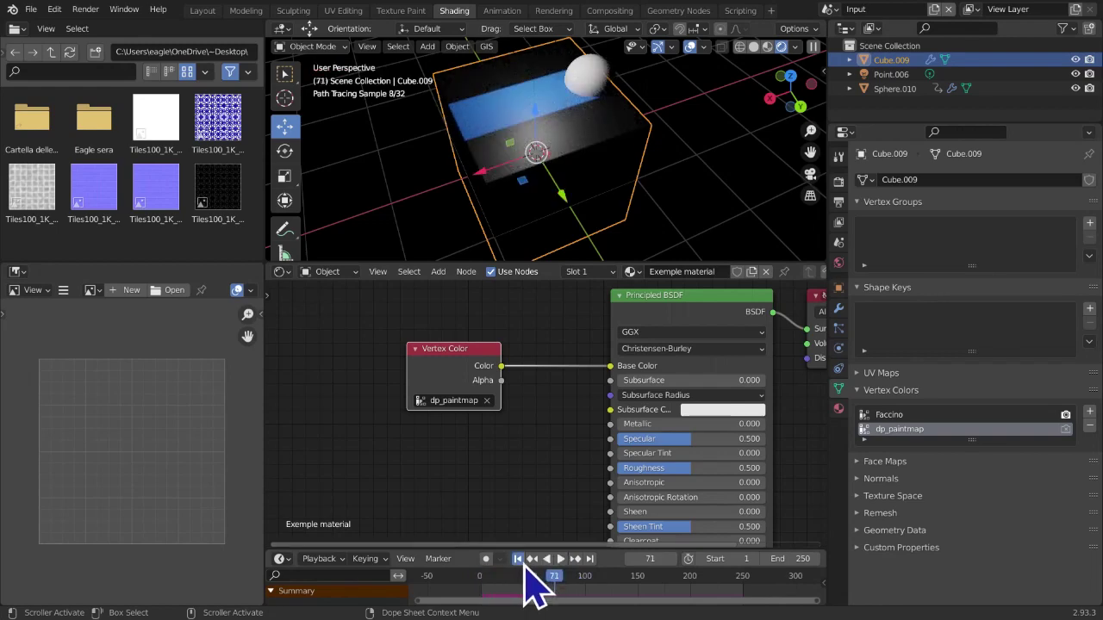
pyautogui.click(517, 560)
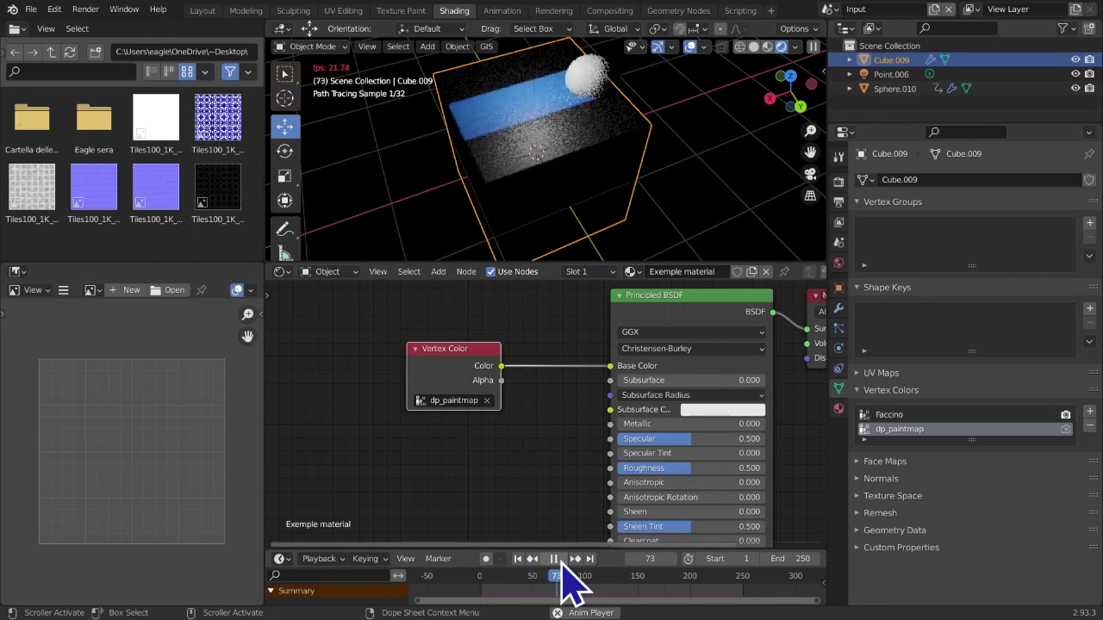
pyautogui.click(555, 559)
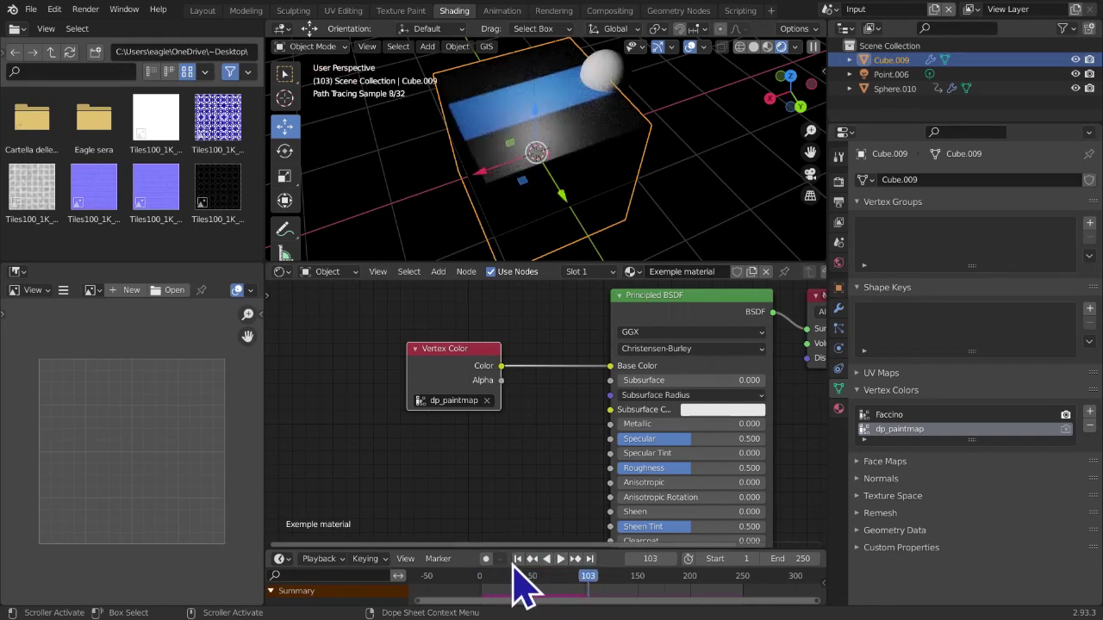
pyautogui.click(518, 559)
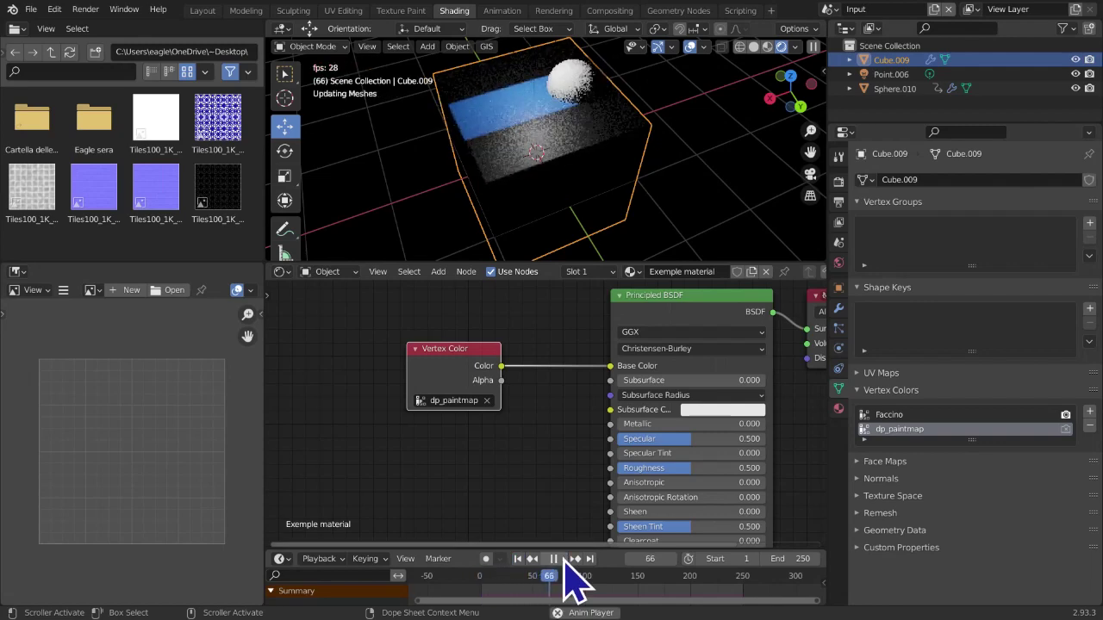
pyautogui.click(554, 560)
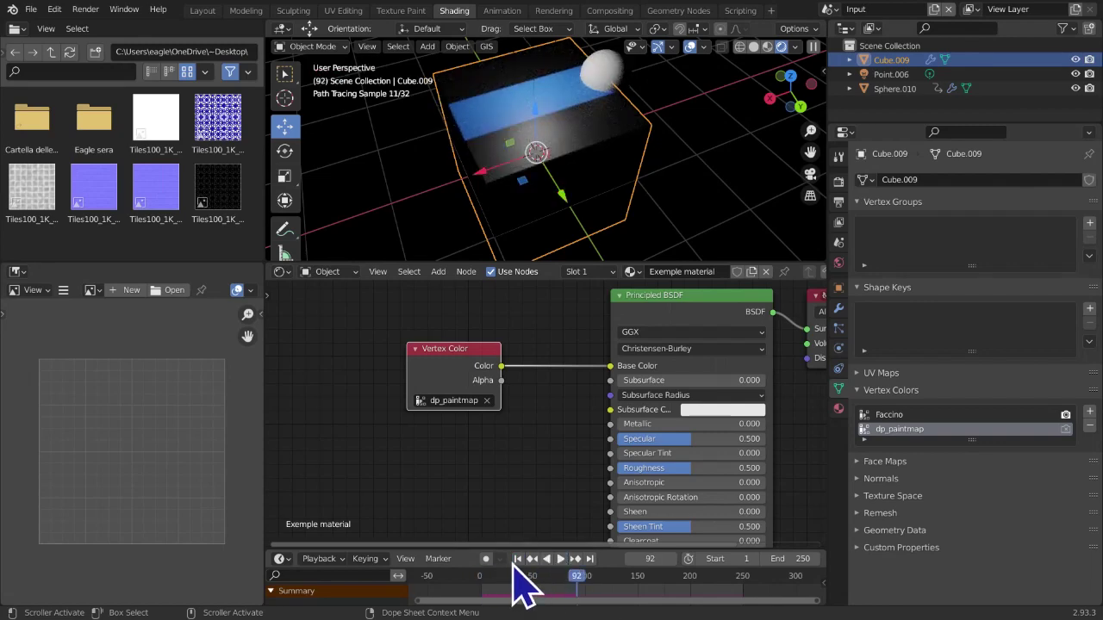
pyautogui.click(518, 559)
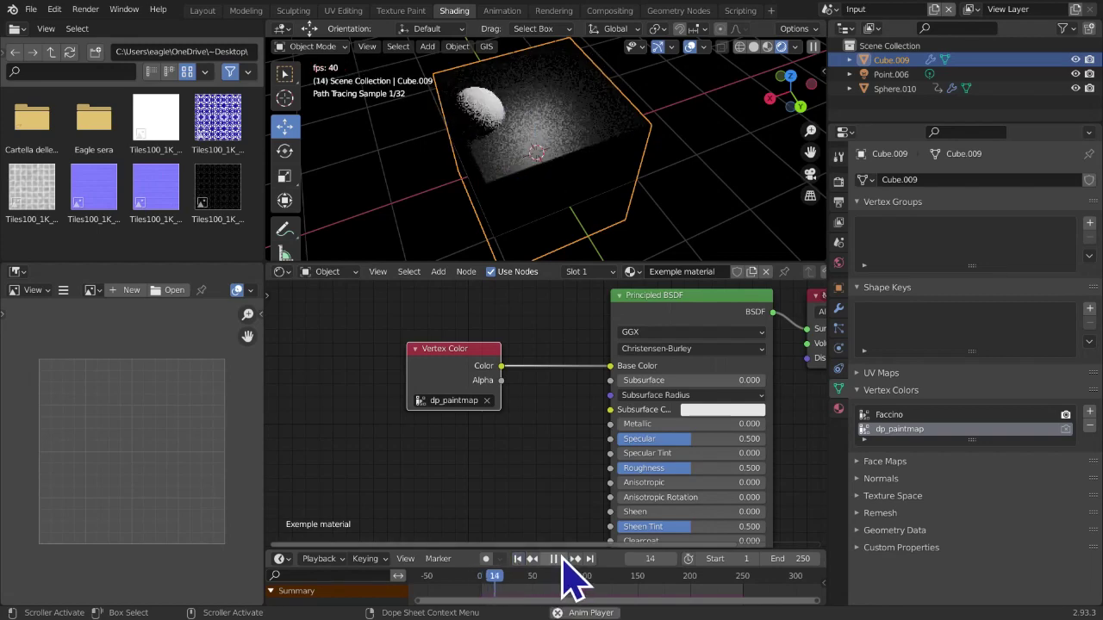
pyautogui.click(896, 427)
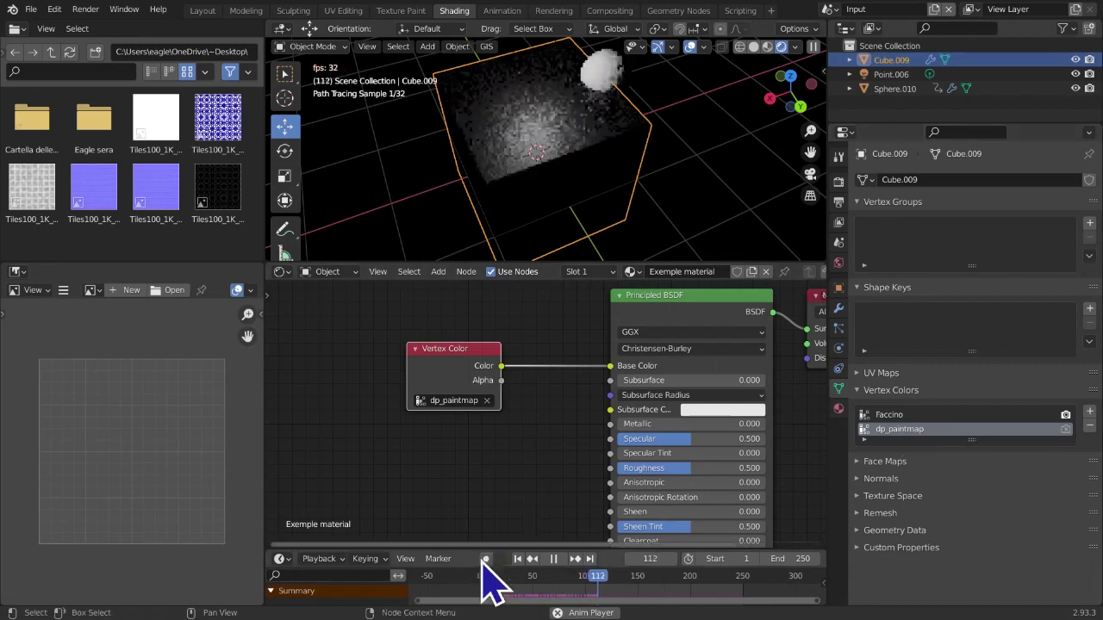
pyautogui.click(554, 559)
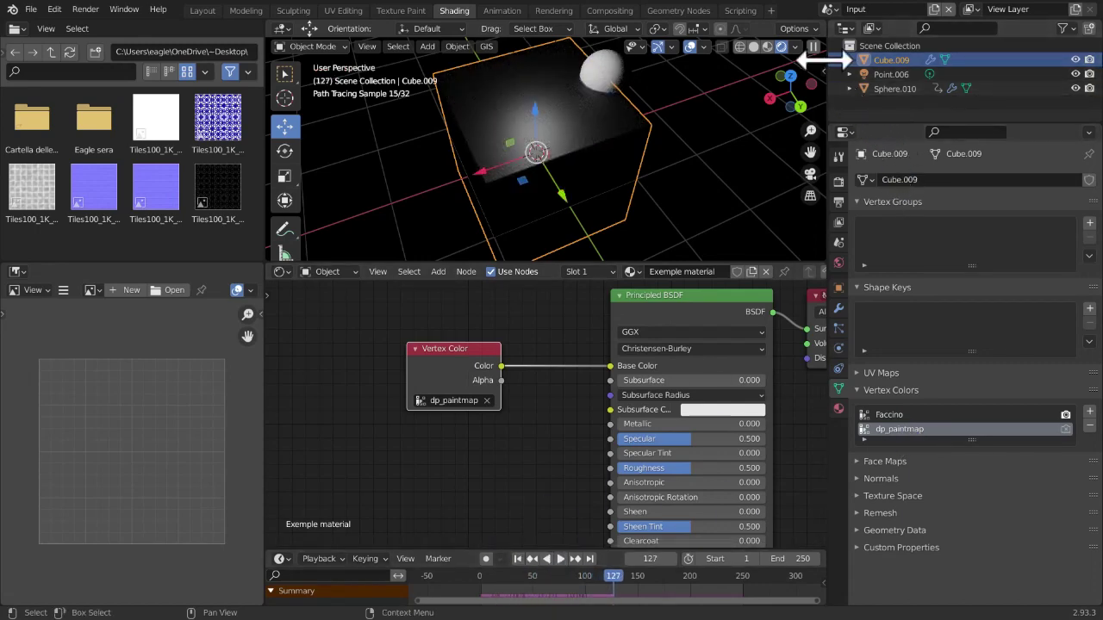
# Try the shading modes, ending in Solid shading with vertex colours displayed
pyautogui.click(793, 47)
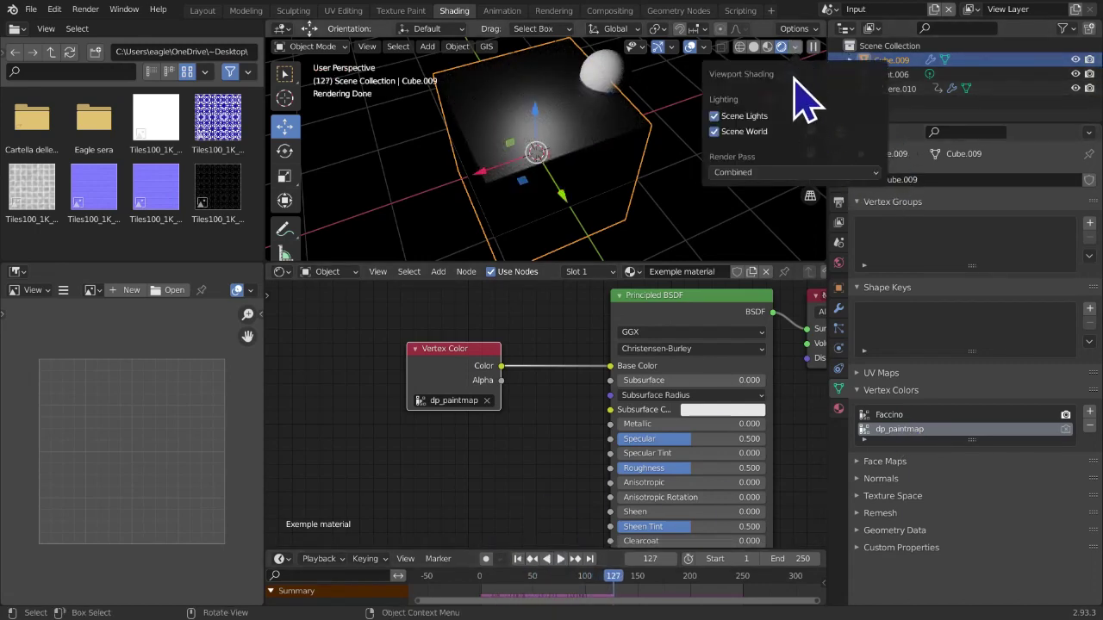
pyautogui.click(757, 48)
pyautogui.click(782, 48)
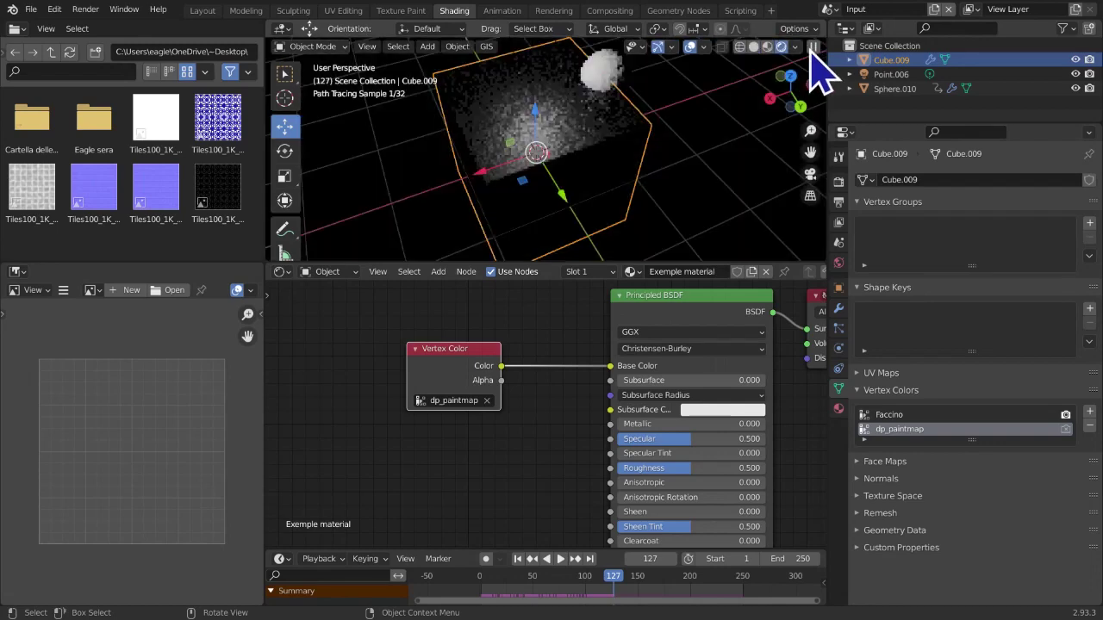
pyautogui.click(755, 46)
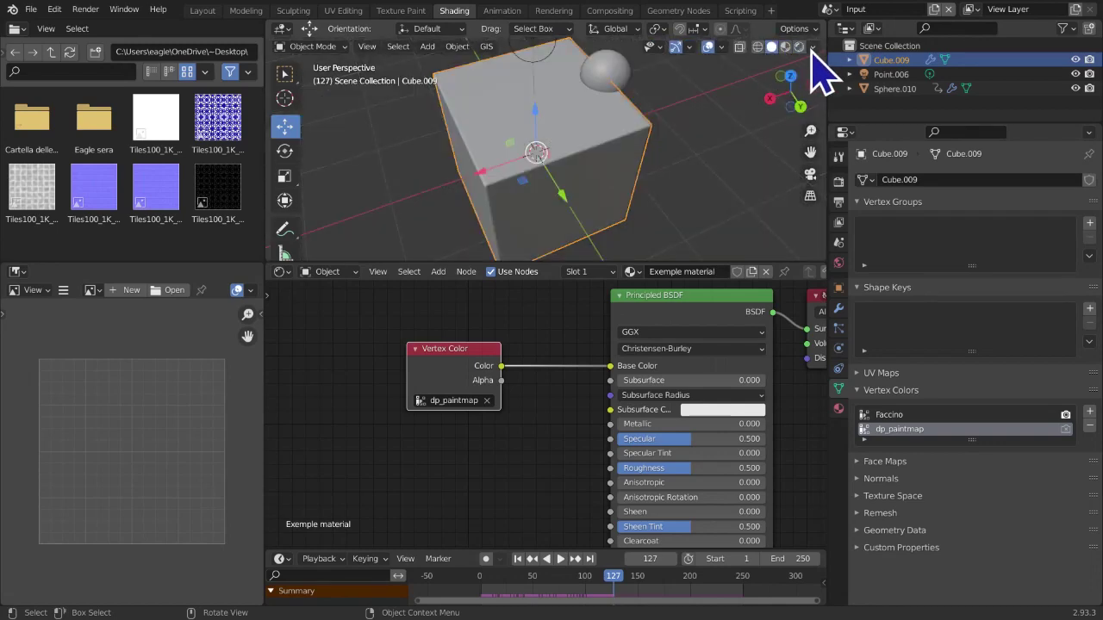
pyautogui.click(813, 46)
pyautogui.click(858, 226)
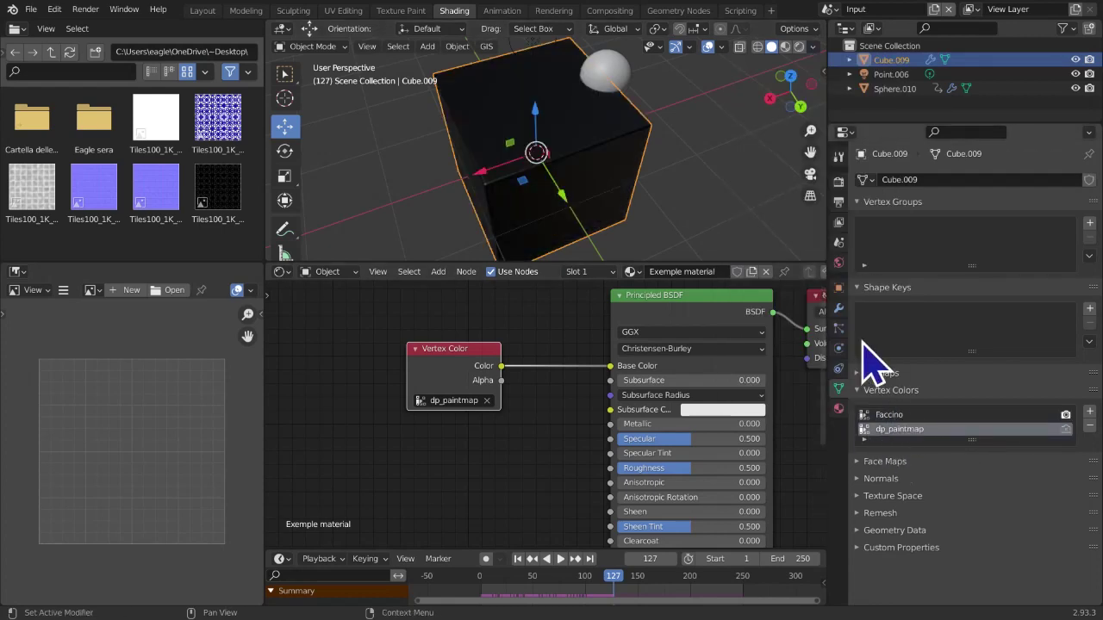
# Render the viewport at frame 1 and move the dp_paintmap node toward the Principled BSDF
pyautogui.click(799, 46)
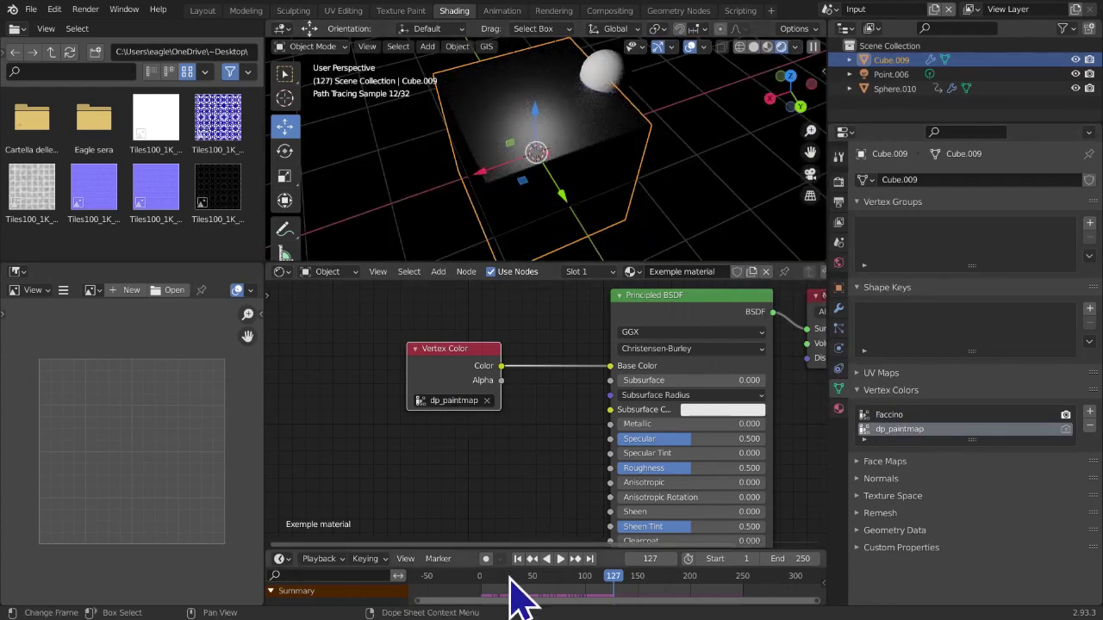
pyautogui.click(517, 559)
pyautogui.moveTo(571, 456); pyautogui.dragTo(450, 509, button='middle')
pyautogui.moveTo(414, 456); pyautogui.dragTo(505, 443)
# Nudge the Vertex Color node left, then play the animation and rewind to frame 1
pyautogui.moveTo(544, 455); pyautogui.dragTo(671, 382, button='middle')
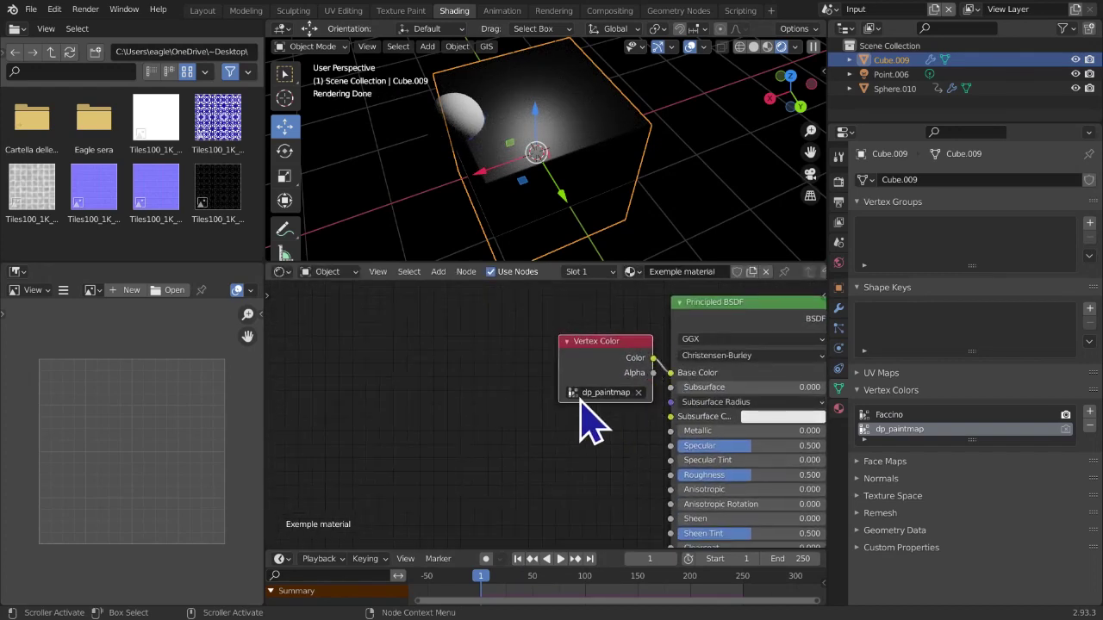
pyautogui.moveTo(566, 350); pyautogui.dragTo(537, 350)
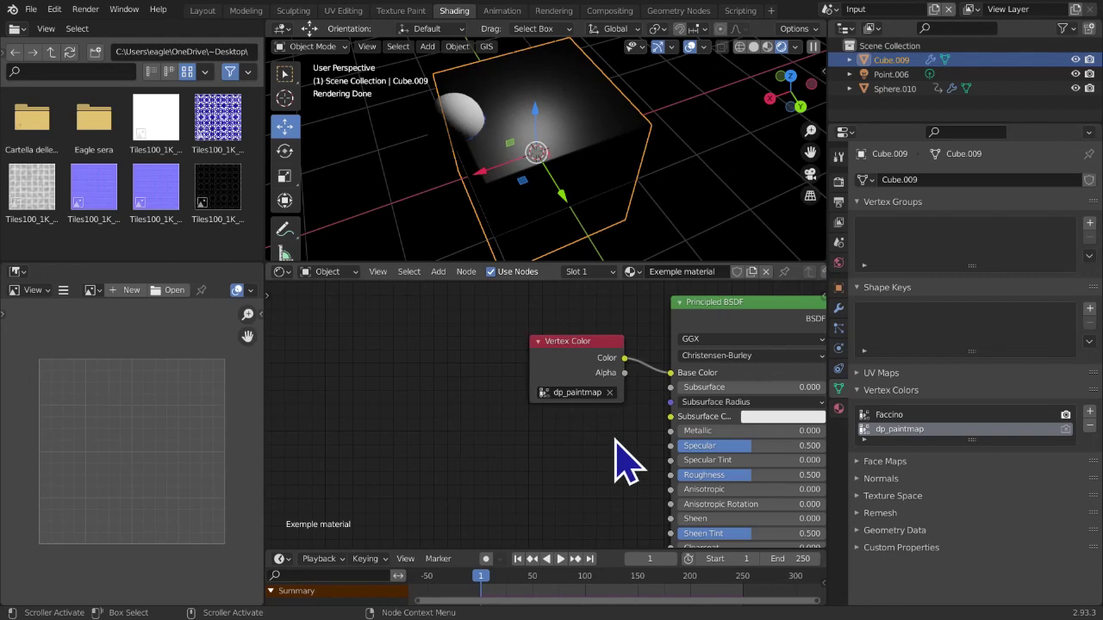
pyautogui.click(561, 559)
pyautogui.click(556, 559)
pyautogui.click(517, 560)
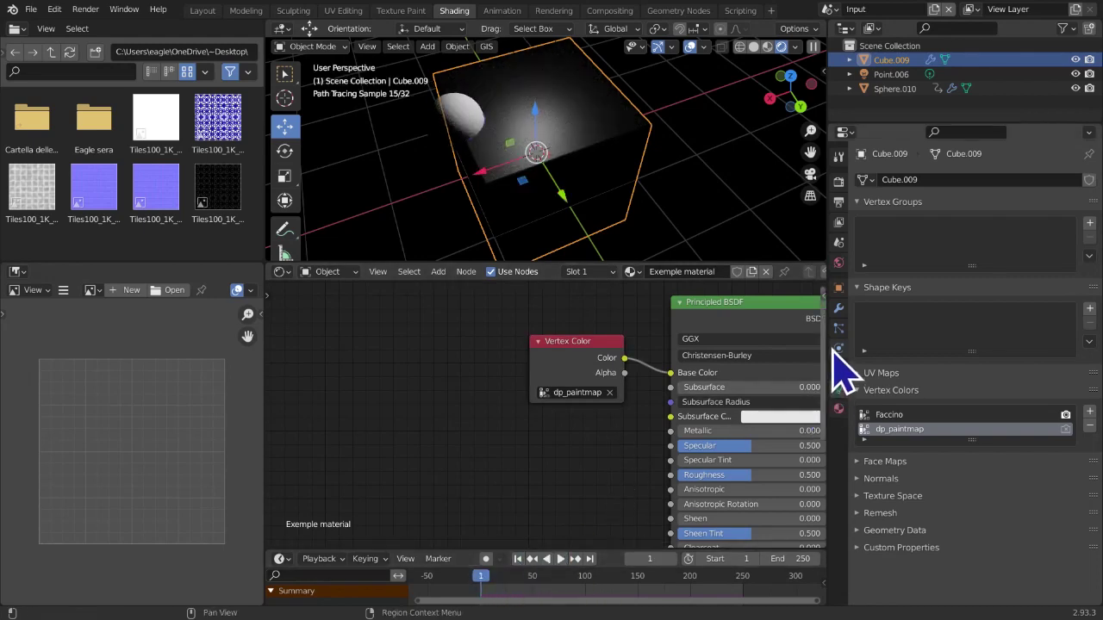
# Add the dp_wetmap layer under the canvas's Dynamic Paint Output, then view the cube's vertex colors
pyautogui.click(838, 308)
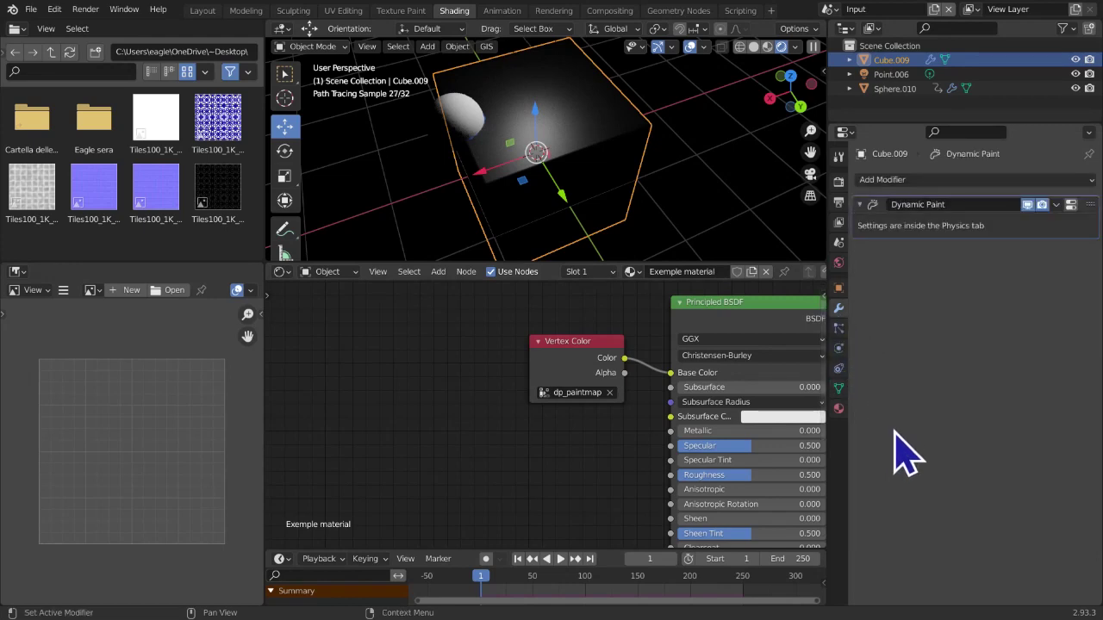
pyautogui.click(1060, 205)
pyautogui.click(1071, 205)
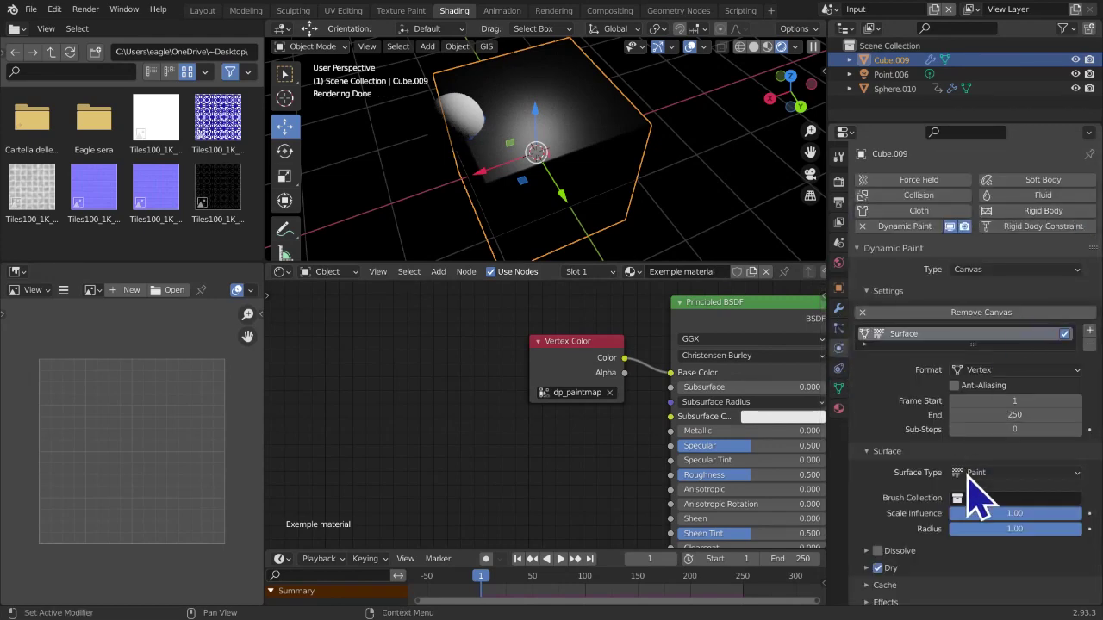
pyautogui.scroll(-2, 948, 525)
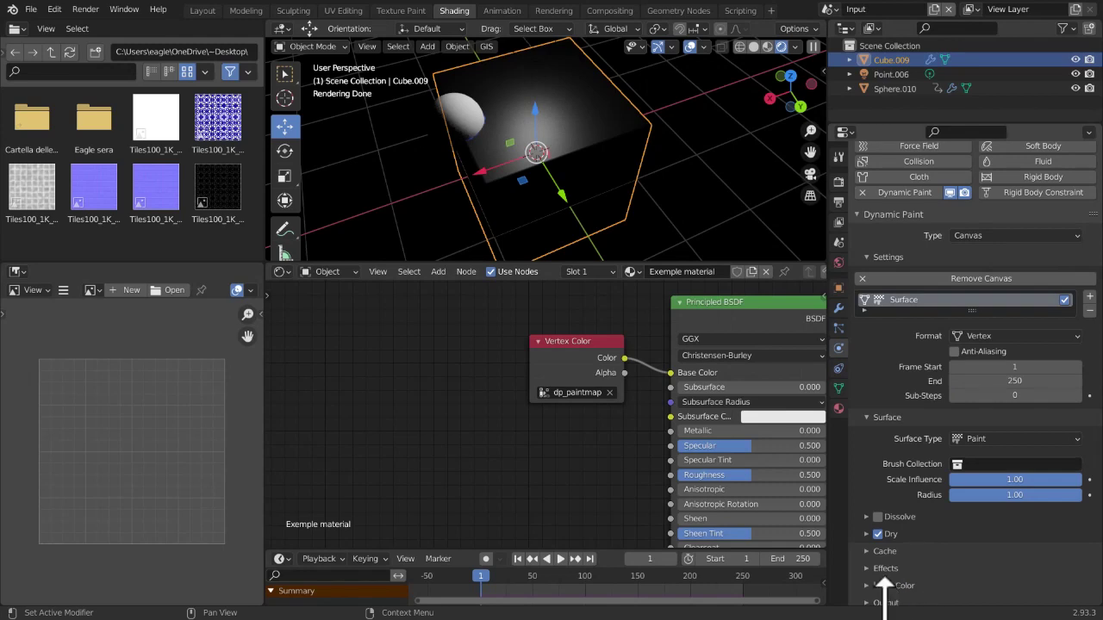
pyautogui.scroll(-2, 919, 555)
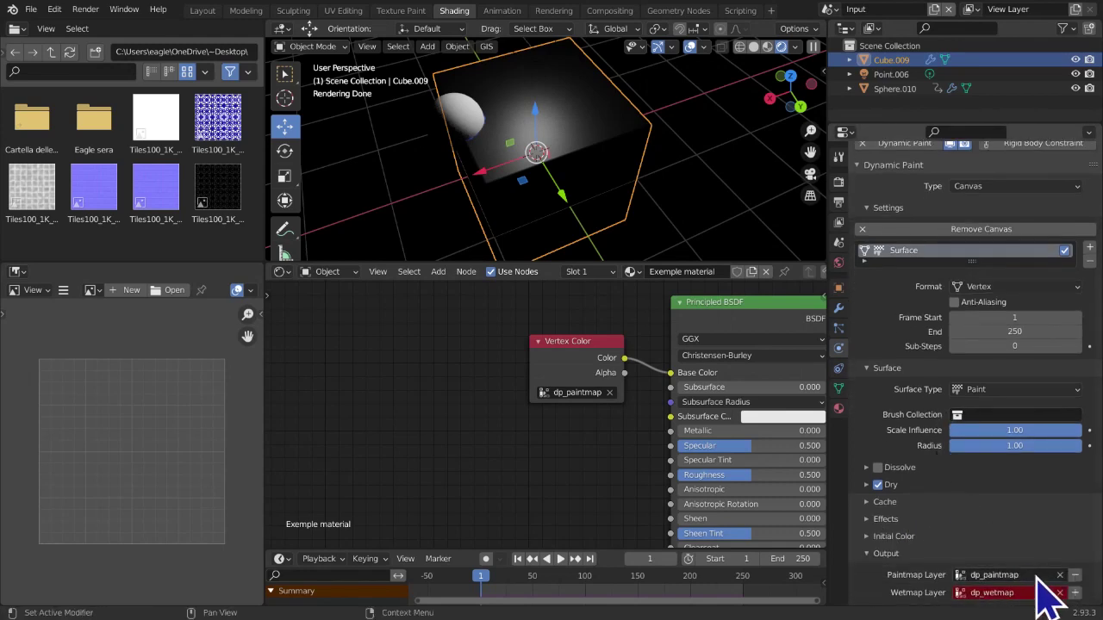
pyautogui.click(1074, 593)
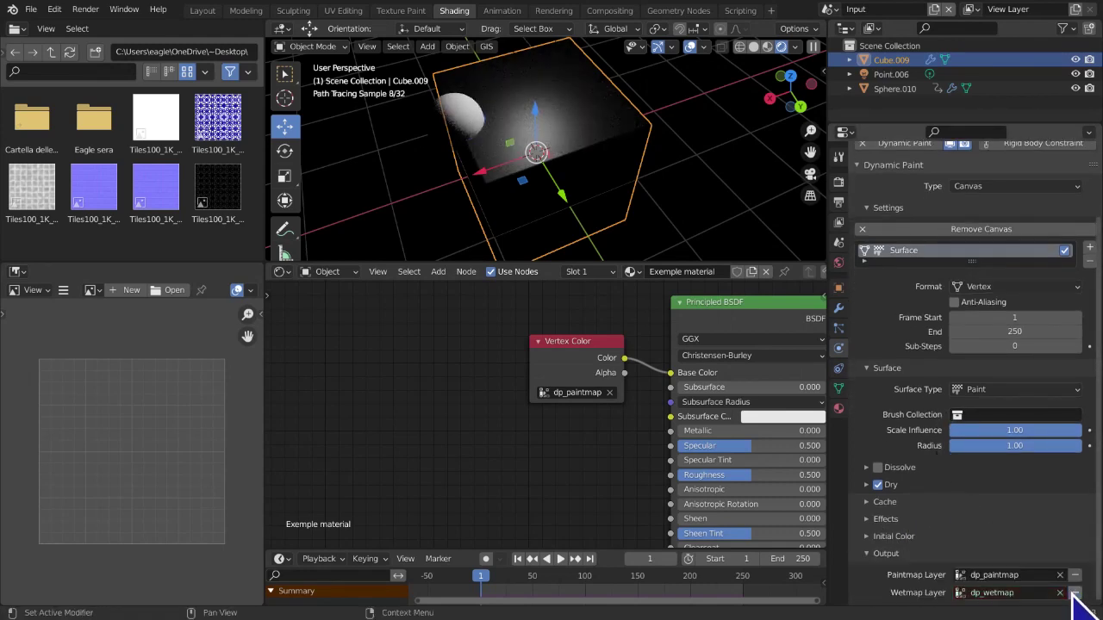
pyautogui.click(838, 388)
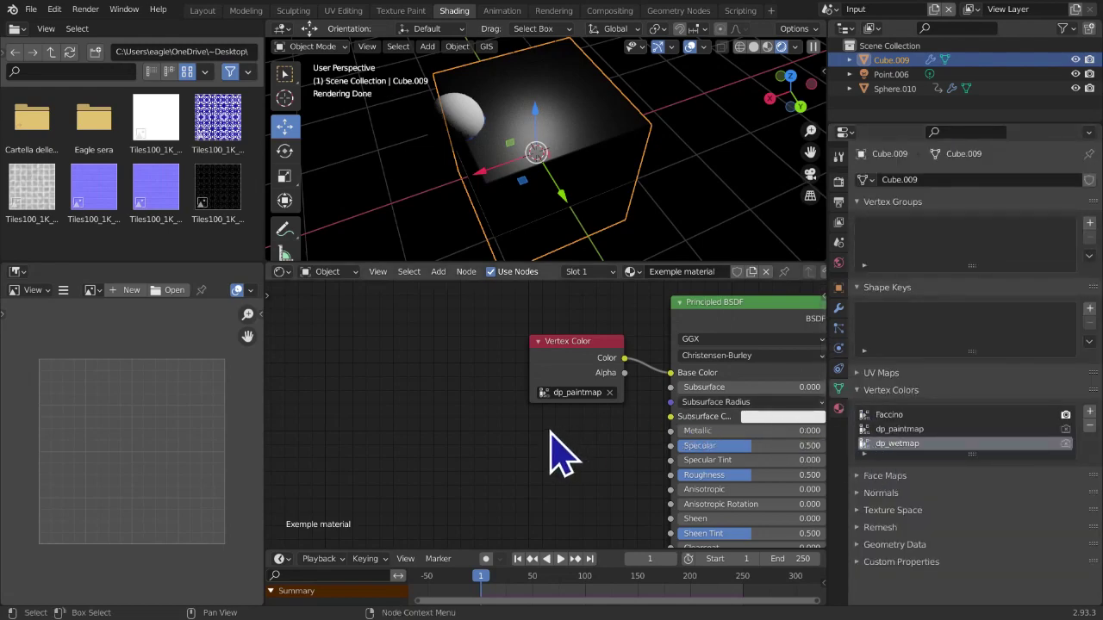
# Duplicate the Vertex Color node, set the copy to dp_wetmap, and link it to Metallic
pyautogui.moveTo(549, 432); pyautogui.dragTo(805, 499, button='middle')
pyautogui.moveTo(509, 490); pyautogui.dragTo(765, 446, button='middle')
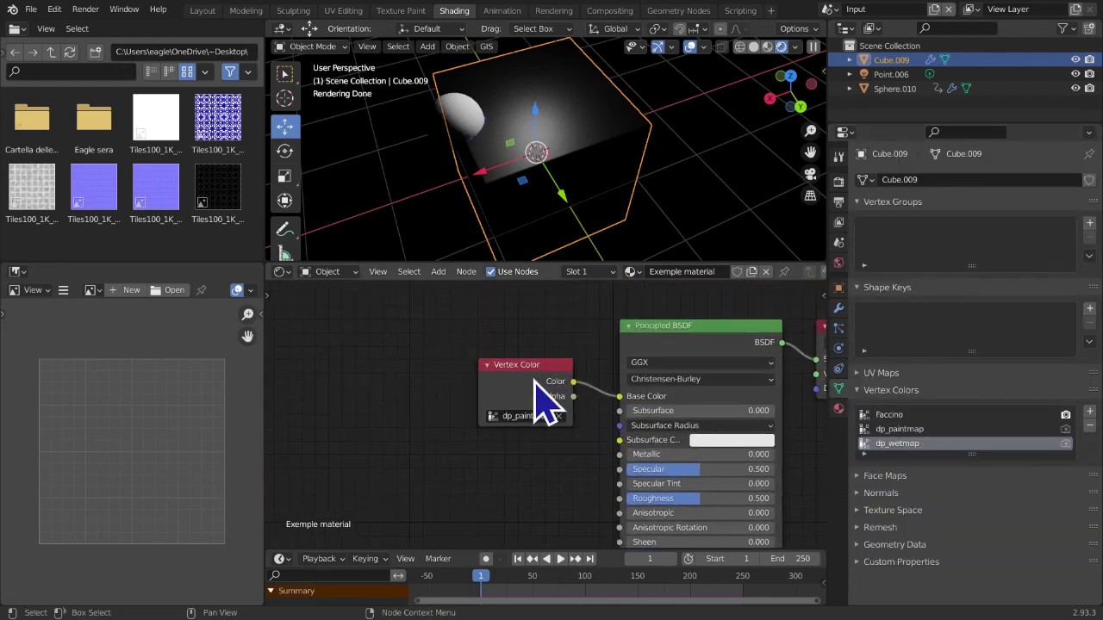
pyautogui.moveTo(536, 405)
pyautogui.mouseDown()
pyautogui.moveTo(526, 320)
pyautogui.moveTo(544, 392)
pyautogui.mouseUp()
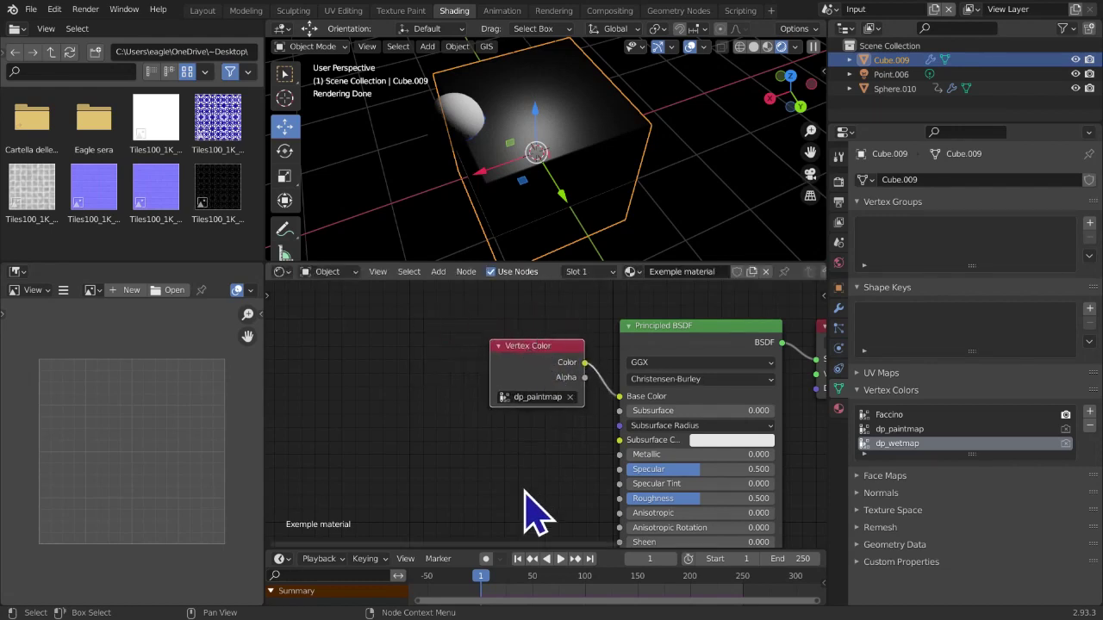
pyautogui.scroll(1, 535, 513)
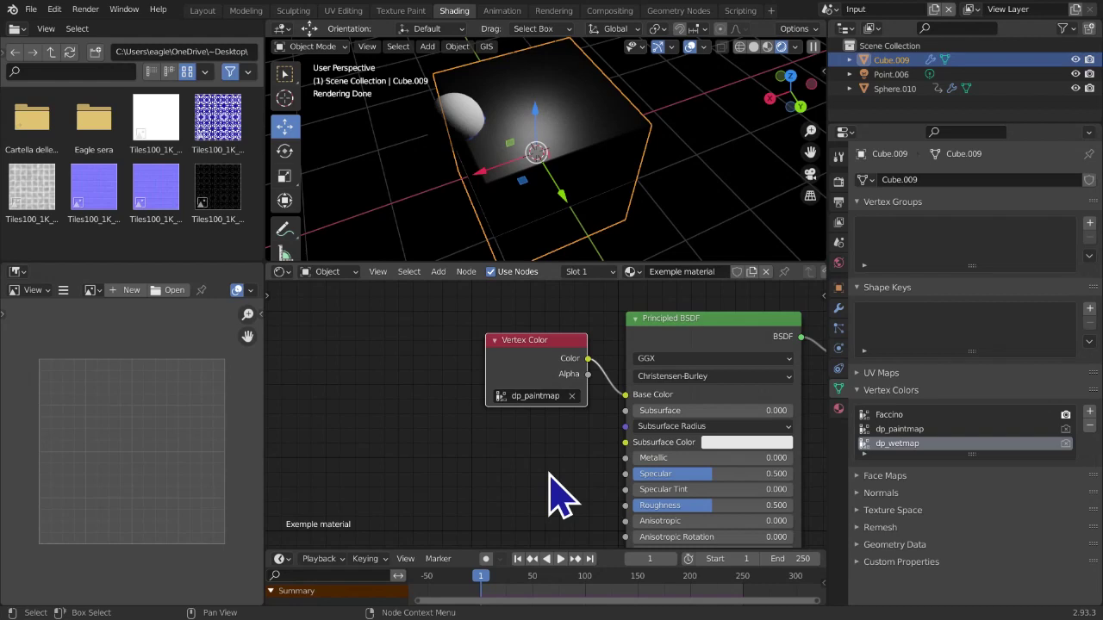
pyautogui.moveTo(554, 472); pyautogui.dragTo(553, 470, button='middle')
pyautogui.press('g')
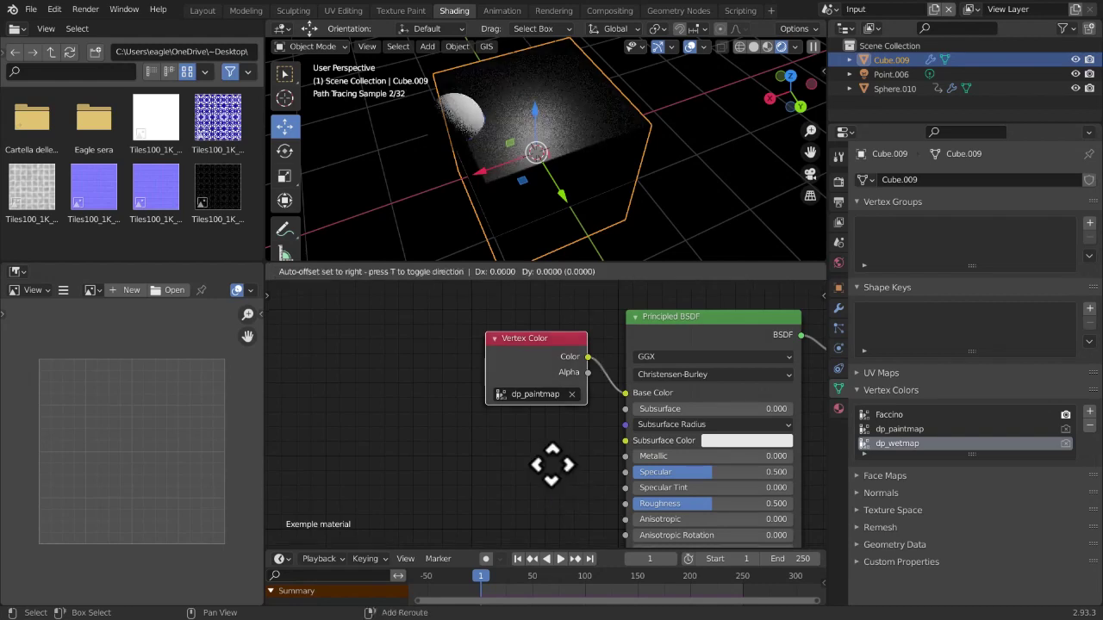
pyautogui.click(555, 281)
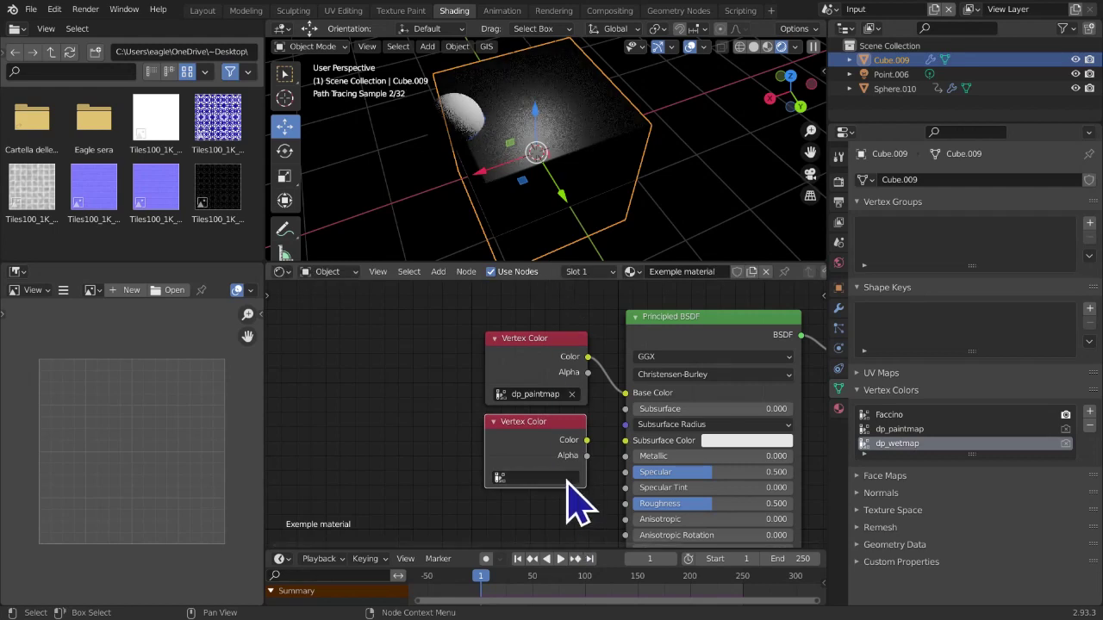
pyautogui.click(569, 479)
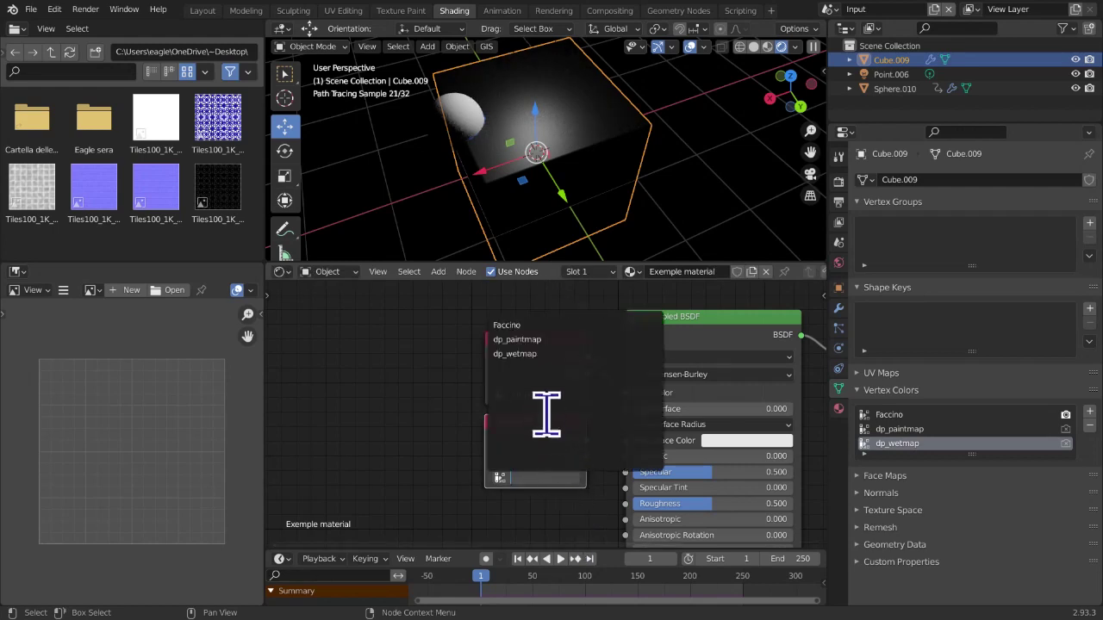
pyautogui.click(527, 353)
pyautogui.moveTo(559, 451); pyautogui.dragTo(628, 453)
pyautogui.moveTo(567, 216); pyautogui.dragTo(588, 243, button='middle')
# Play the animation and arrange the dp_paintmap node above the dp_wetmap node
pyautogui.press('space')
pyautogui.press('space')
pyautogui.moveTo(546, 485); pyautogui.dragTo(560, 459, button='middle')
pyautogui.scroll(2, 552, 462)
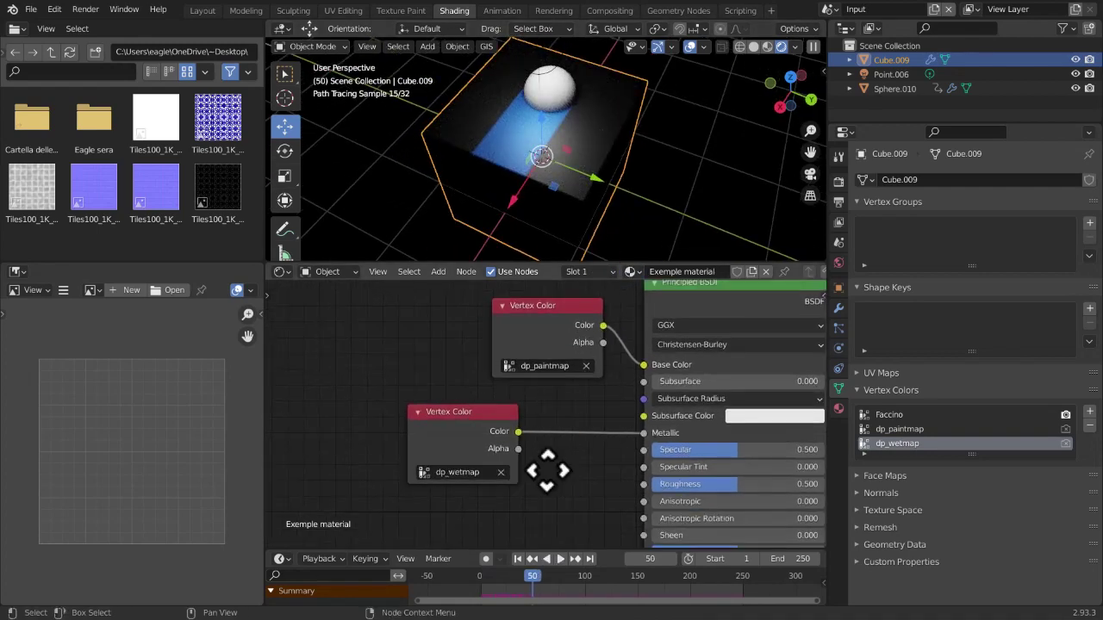
pyautogui.scroll(4, 396, 185)
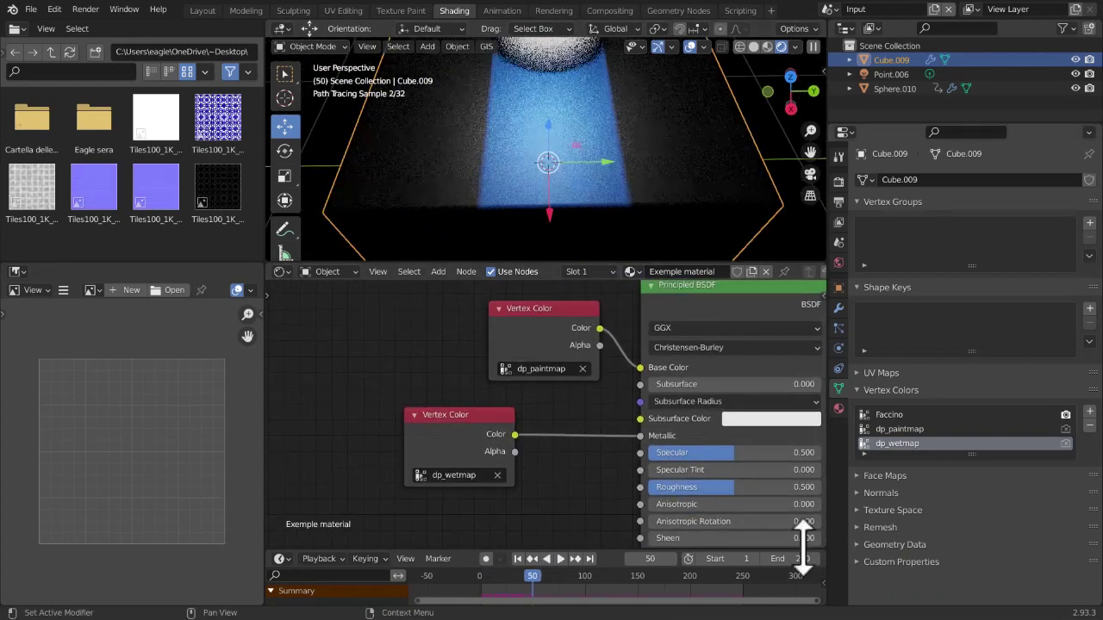
pyautogui.moveTo(439, 419)
pyautogui.mouseDown()
pyautogui.moveTo(475, 394)
pyautogui.moveTo(561, 406)
pyautogui.moveTo(444, 422)
pyautogui.mouseUp()
pyautogui.moveTo(554, 357); pyautogui.dragTo(435, 345)
pyautogui.scroll(-5, 689, 200)
# Deselect the cube, reconnect the Base Color and Metallic links, and switch to Solid shading
pyautogui.moveTo(694, 199); pyautogui.dragTo(676, 192, button='middle')
pyautogui.click(676, 192)
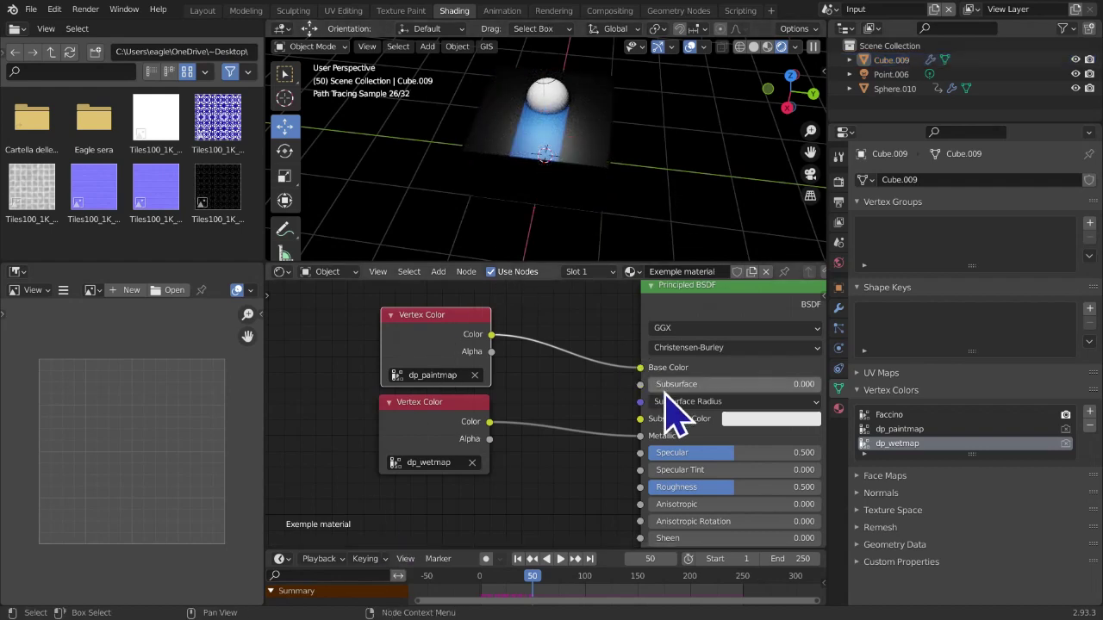
pyautogui.moveTo(640, 369)
pyautogui.mouseDown()
pyautogui.moveTo(626, 356)
pyautogui.moveTo(652, 375)
pyautogui.mouseUp()
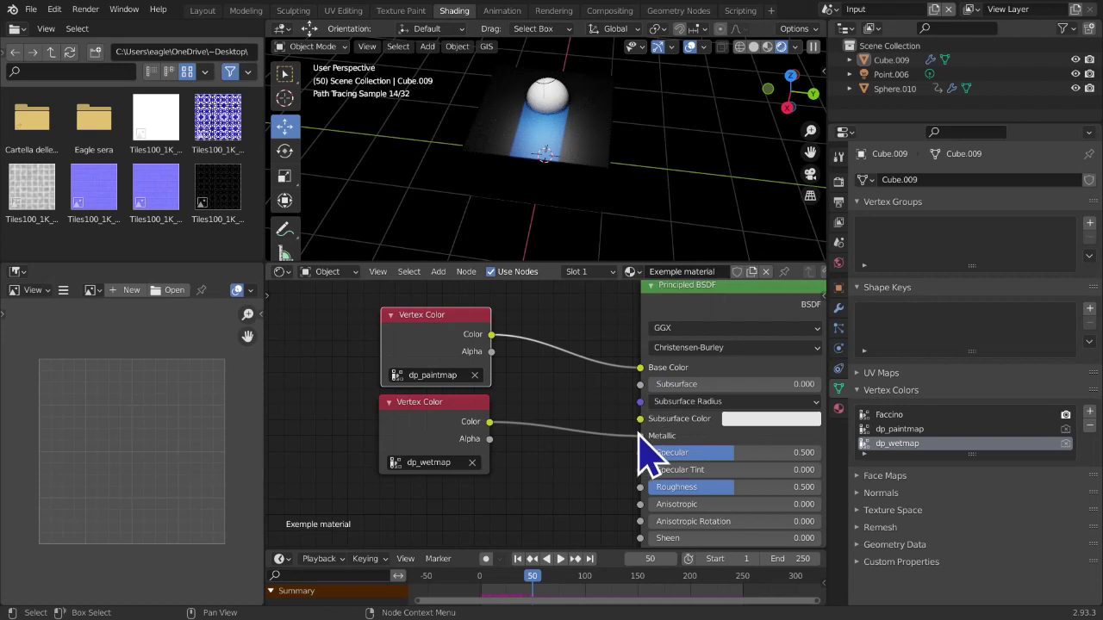
pyautogui.moveTo(638, 435); pyautogui.dragTo(608, 441)
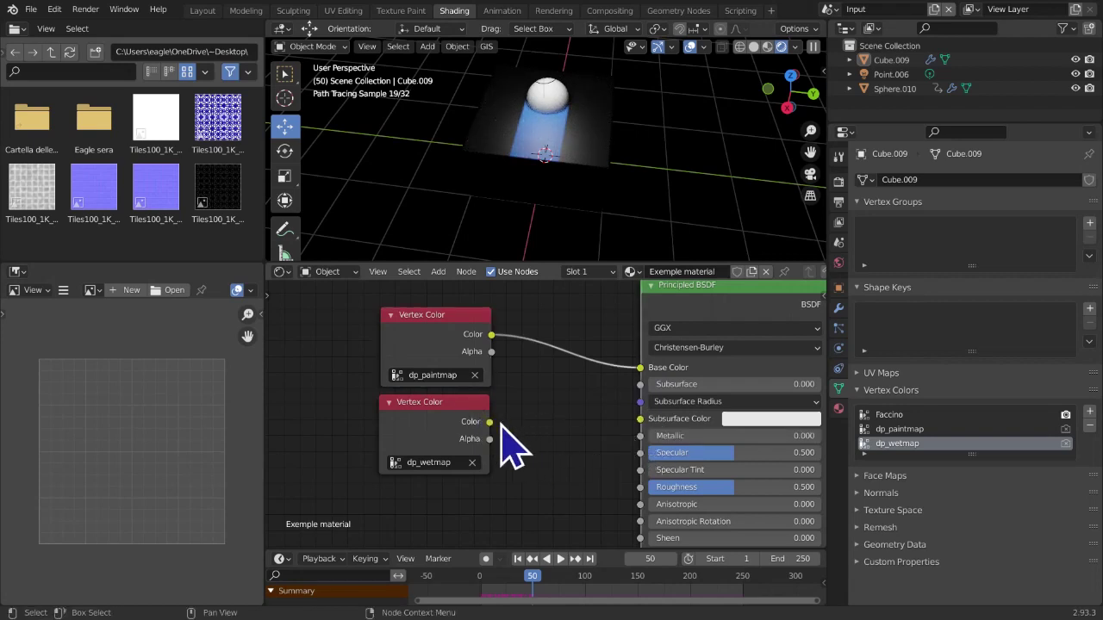
pyautogui.moveTo(489, 423); pyautogui.dragTo(641, 436)
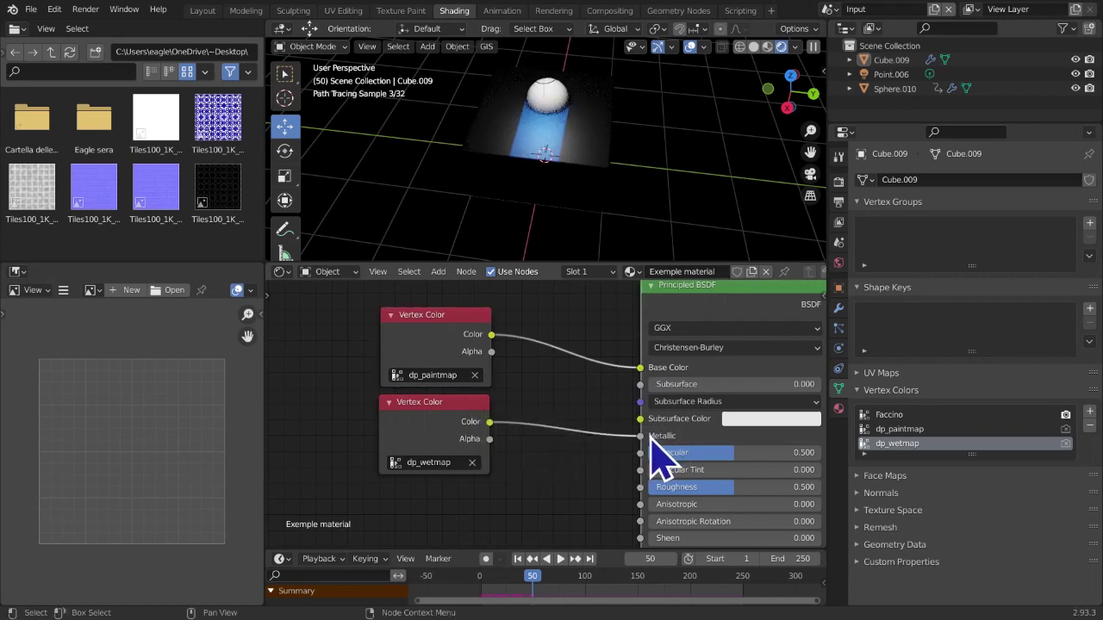
pyautogui.click(754, 48)
# Return the viewport to Rendered shading and adjust the 3D and node editor views
pyautogui.moveTo(712, 142); pyautogui.dragTo(708, 162, button='middle')
pyautogui.scroll(-1, 708, 162)
pyautogui.scroll(3, 709, 164)
pyautogui.scroll(3, 610, 224)
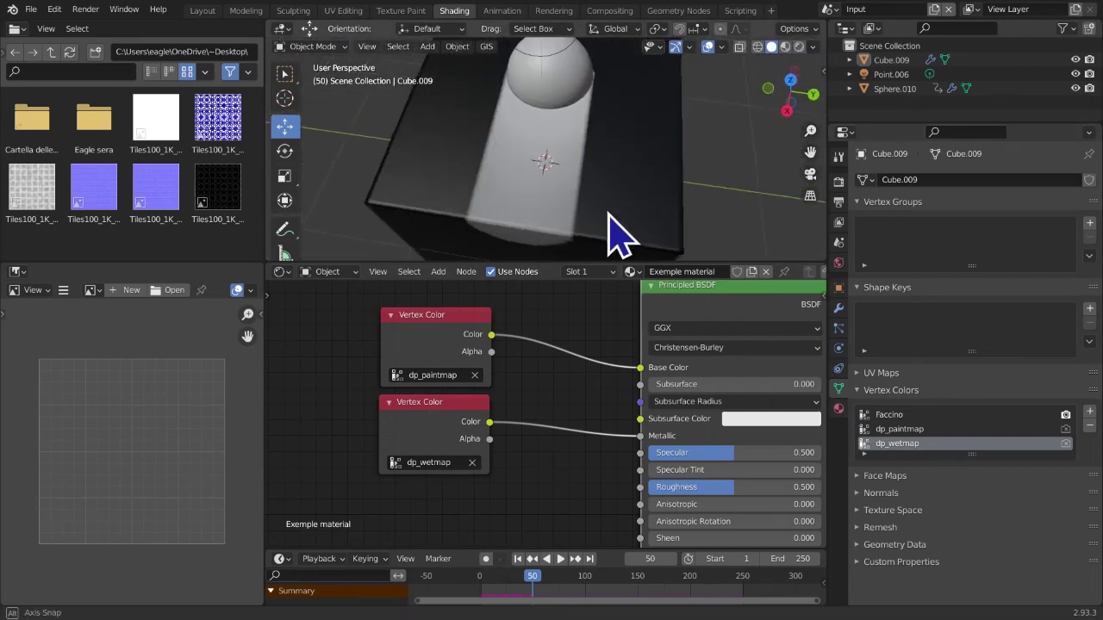
pyautogui.click(799, 47)
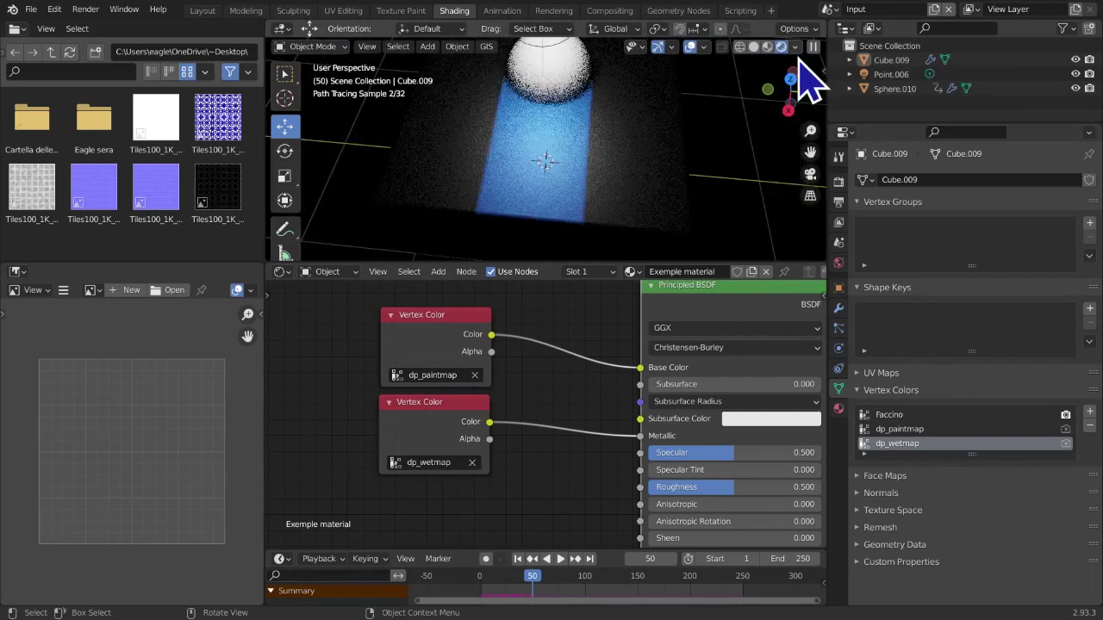
pyautogui.moveTo(655, 209); pyautogui.dragTo(662, 169, button='middle')
pyautogui.scroll(-7, 526, 356)
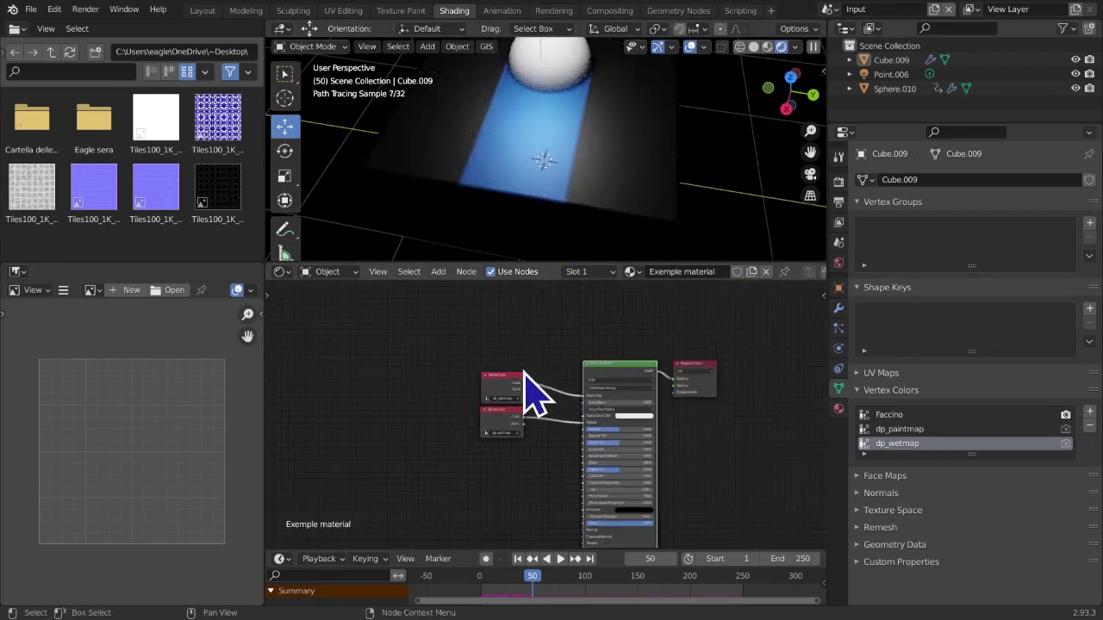
pyautogui.moveTo(523, 372); pyautogui.dragTo(512, 392, button='middle')
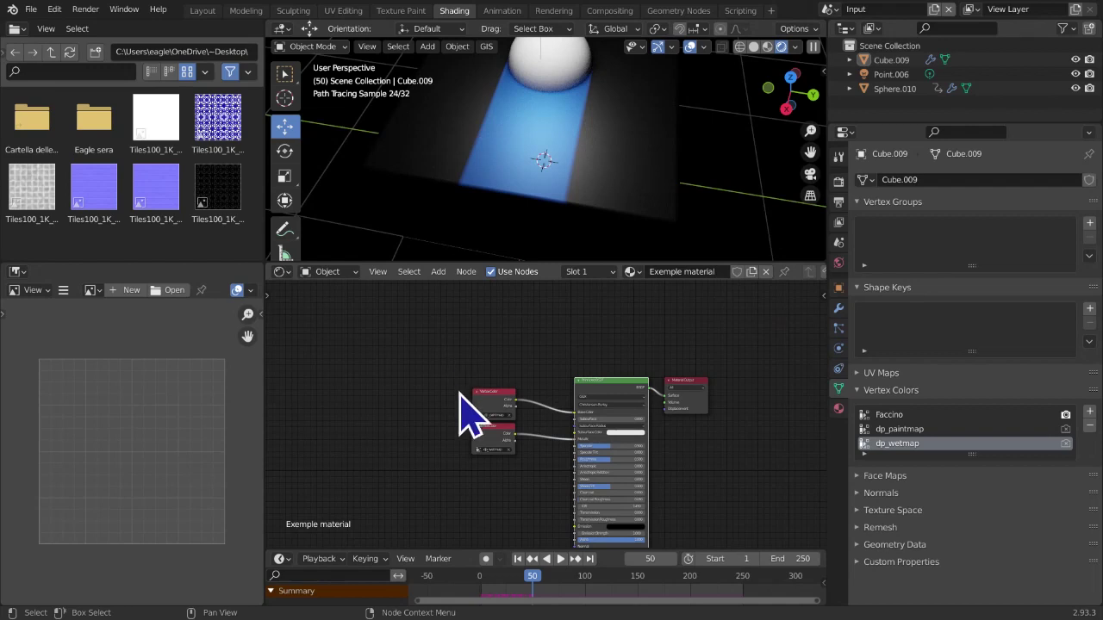
# Delete both Vertex Color nodes and the Principled BSDF, then browse the Shader add menu
pyautogui.press('x')
pyautogui.moveTo(610, 394); pyautogui.dragTo(480, 396)
pyautogui.hotkey('shift', 'a')
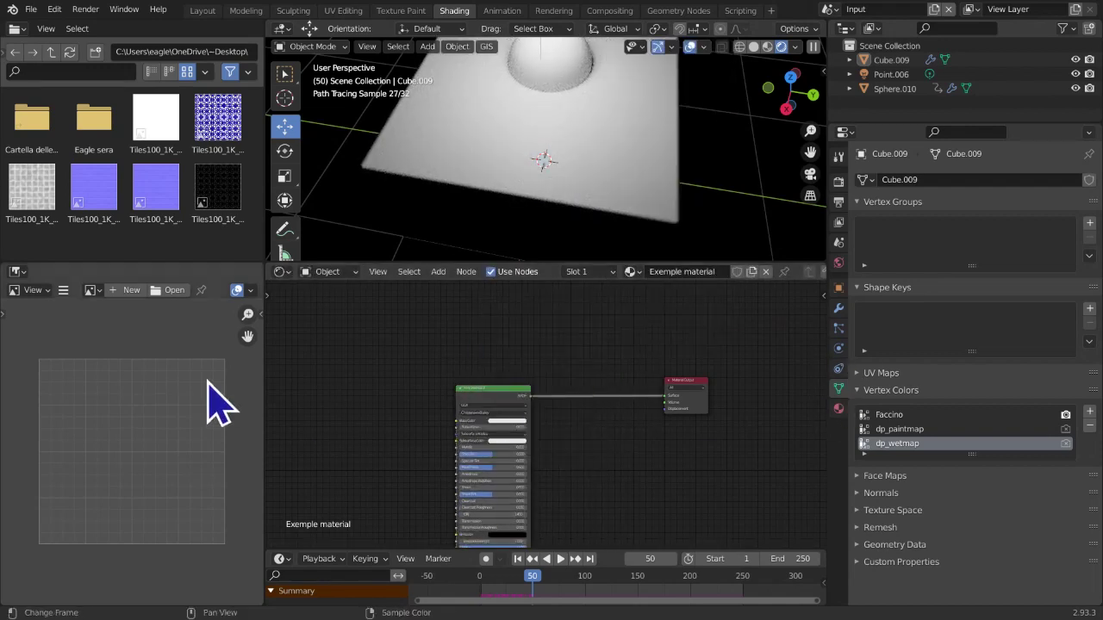
pyautogui.press('x')
pyautogui.hotkey('shift', 'a')
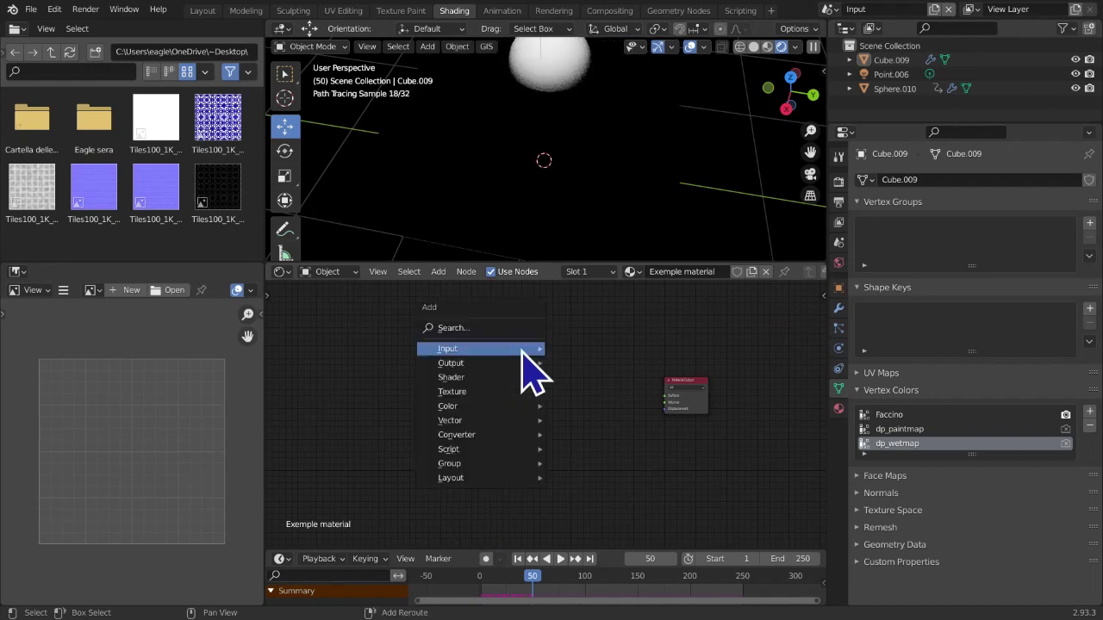
pyautogui.moveTo(515, 377)
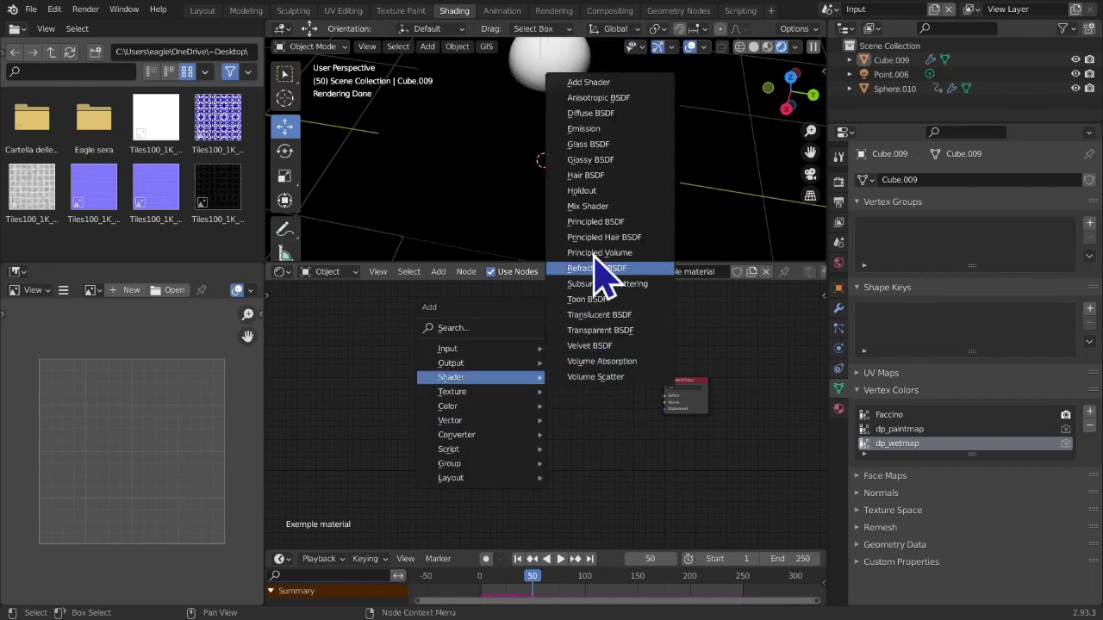
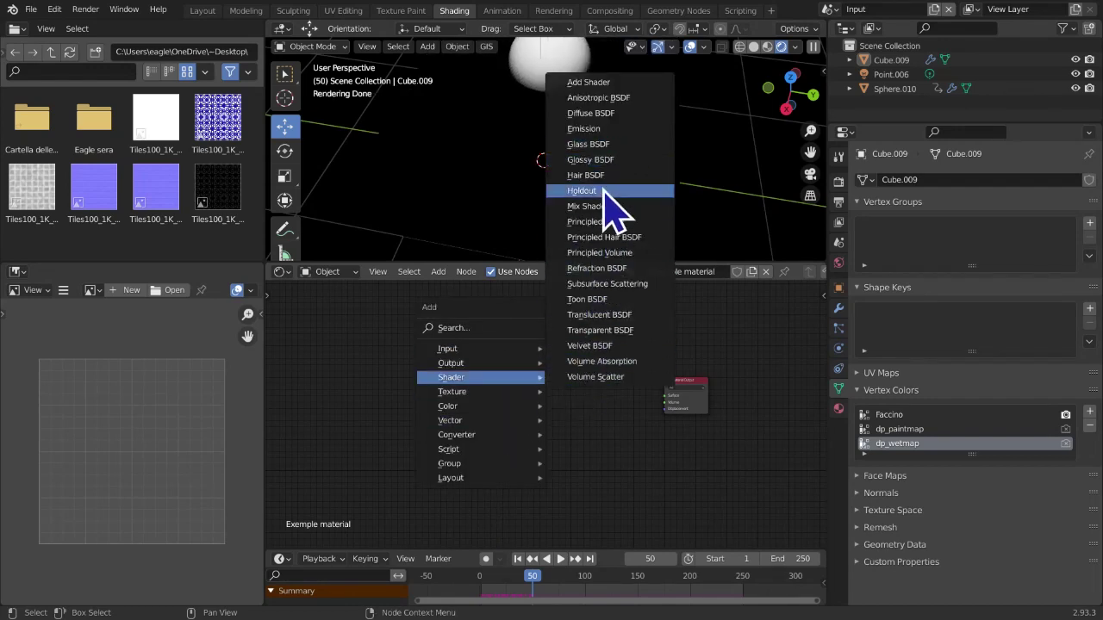
# Add a Diffuse BSDF shader node and set its Color to red
pyautogui.click(591, 113)
pyautogui.click(510, 325)
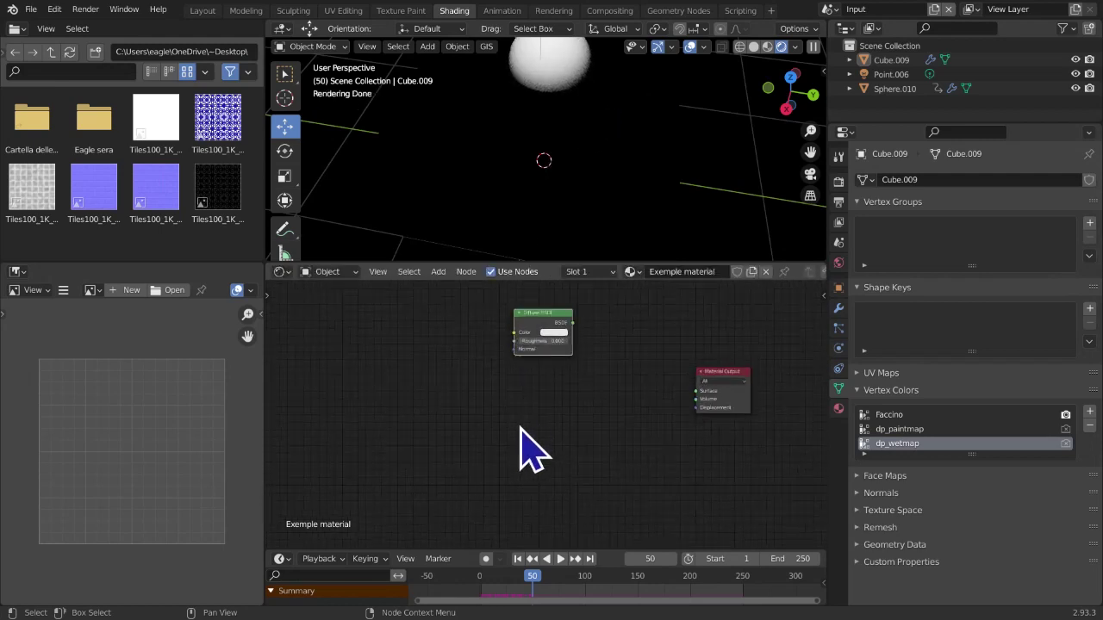
pyautogui.moveTo(521, 428); pyautogui.dragTo(513, 439, button='middle')
pyautogui.click(547, 344)
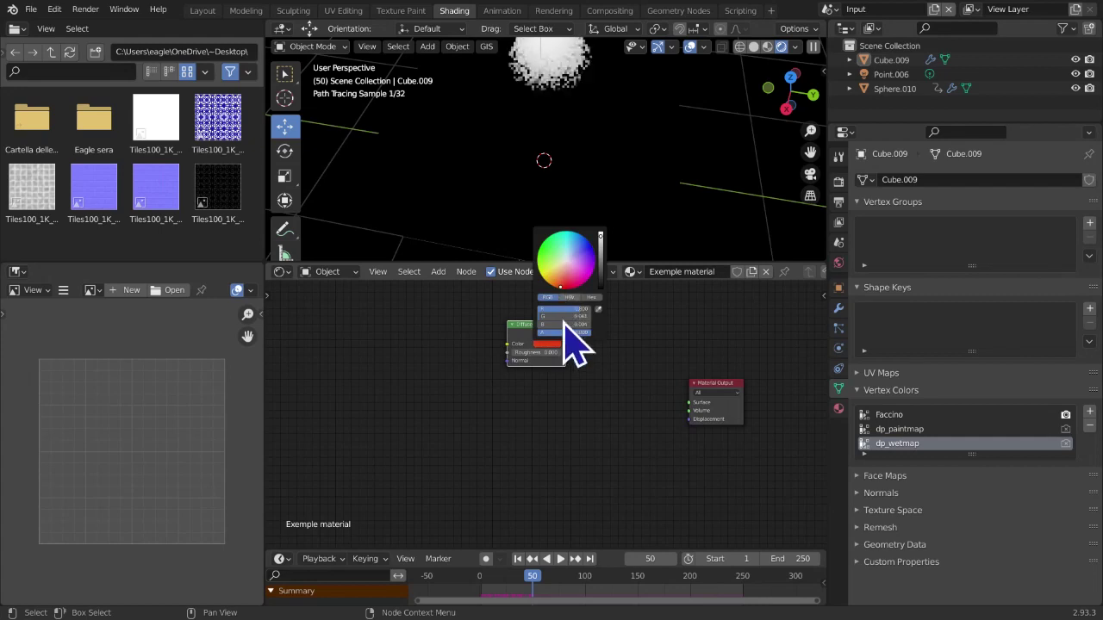
# Duplicate the Diffuse BSDF, feed a Tiles100 image texture into the copy's Color, and reposition both
pyautogui.hotkey('shift', 'd')
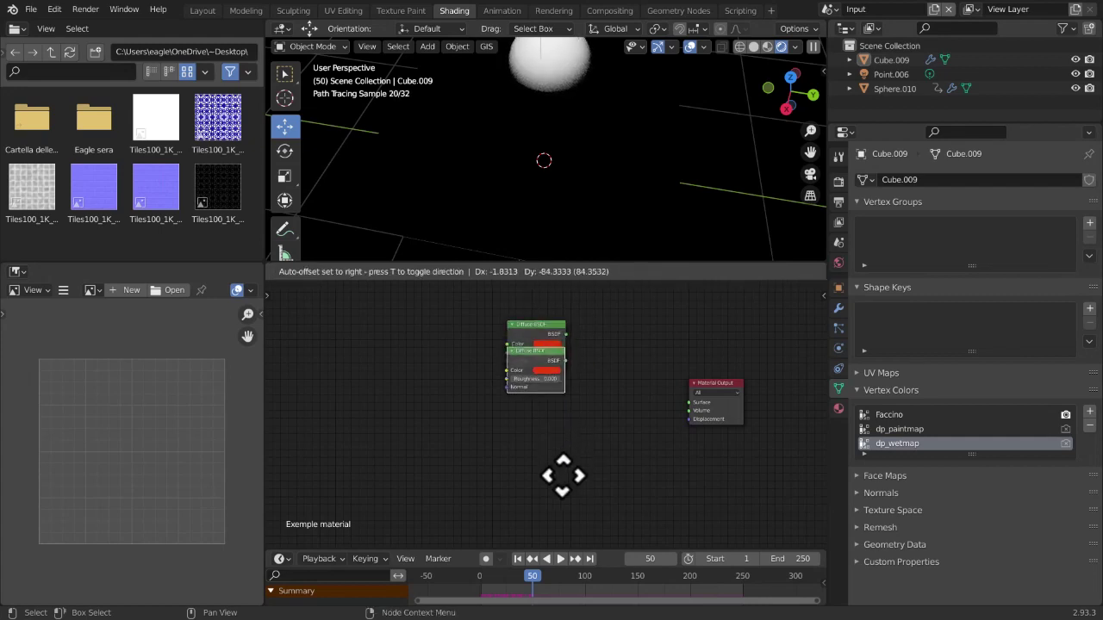
pyautogui.click(570, 487)
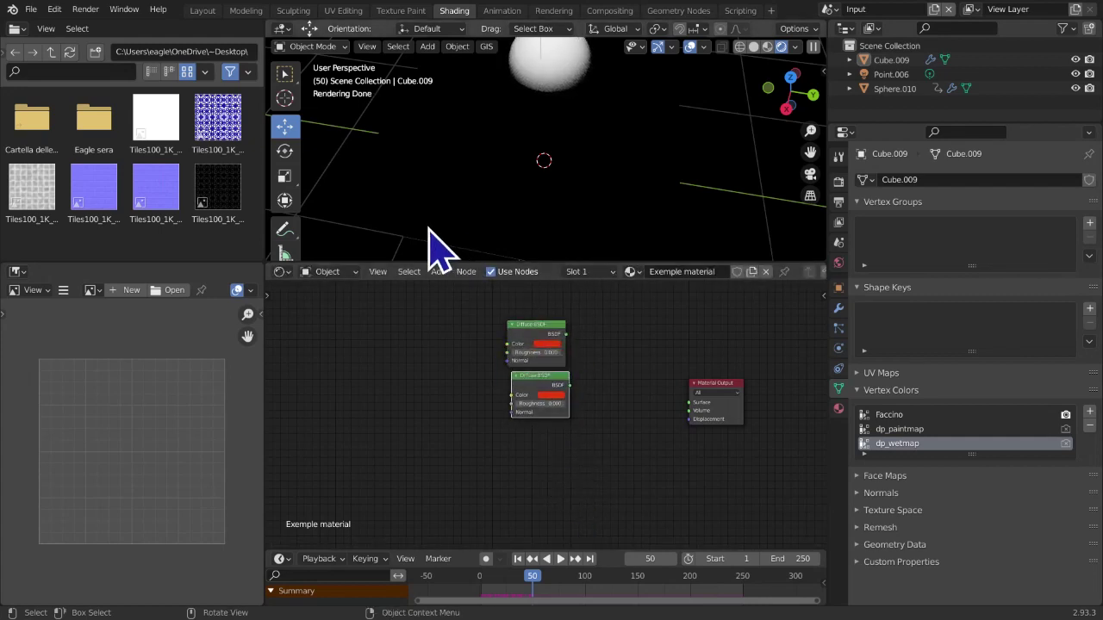
pyautogui.moveTo(217, 121); pyautogui.dragTo(336, 367)
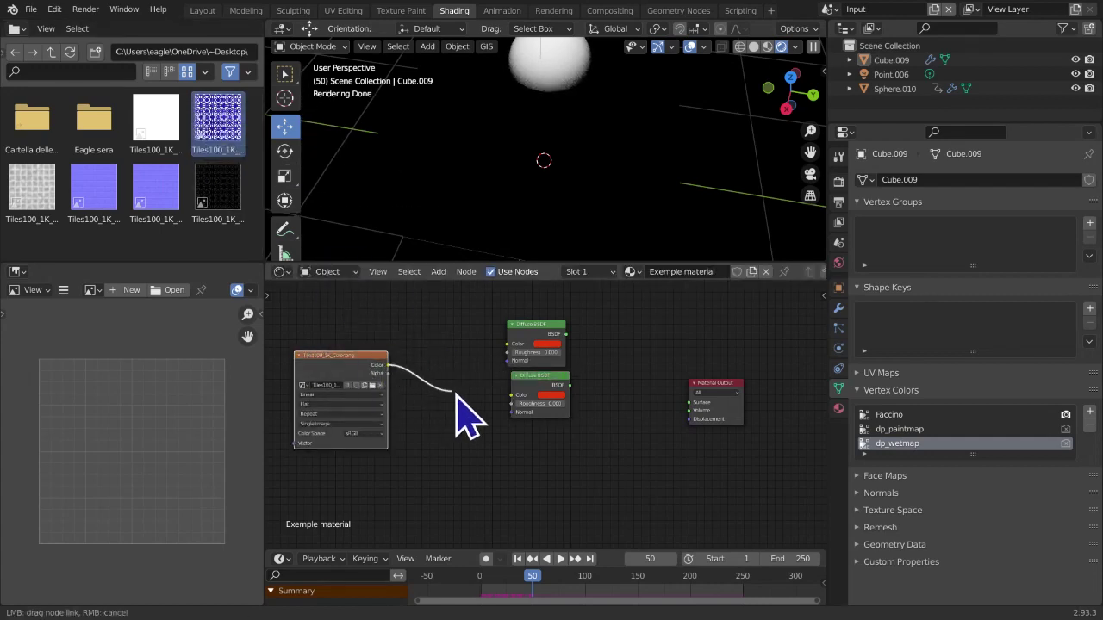
pyautogui.moveTo(513, 402); pyautogui.dragTo(512, 396)
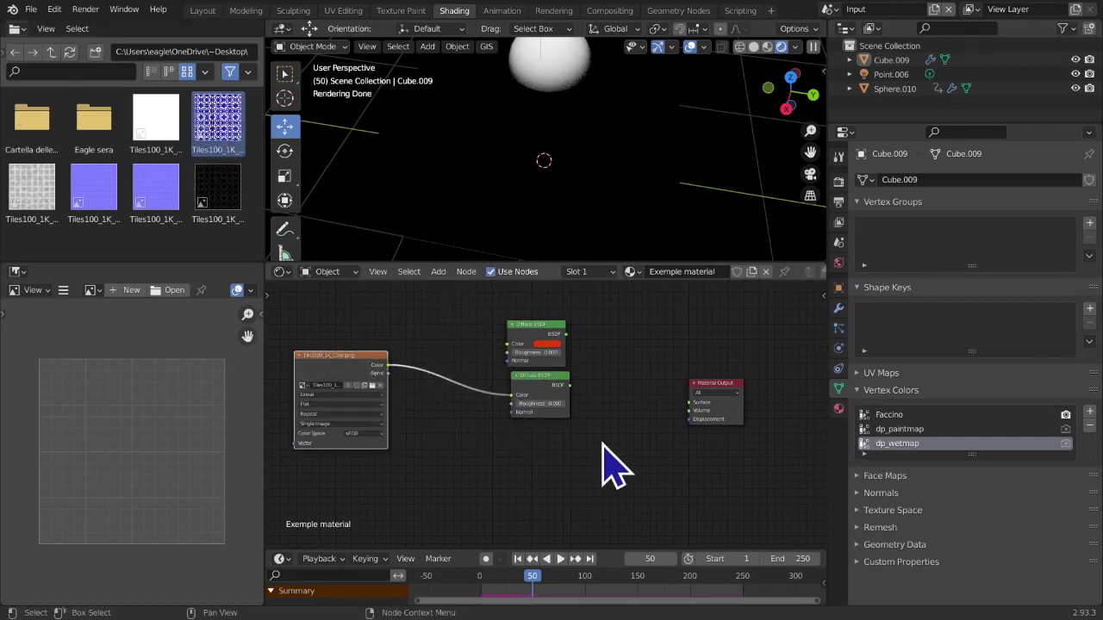
pyautogui.moveTo(459, 304); pyautogui.dragTo(608, 443)
pyautogui.press('g')
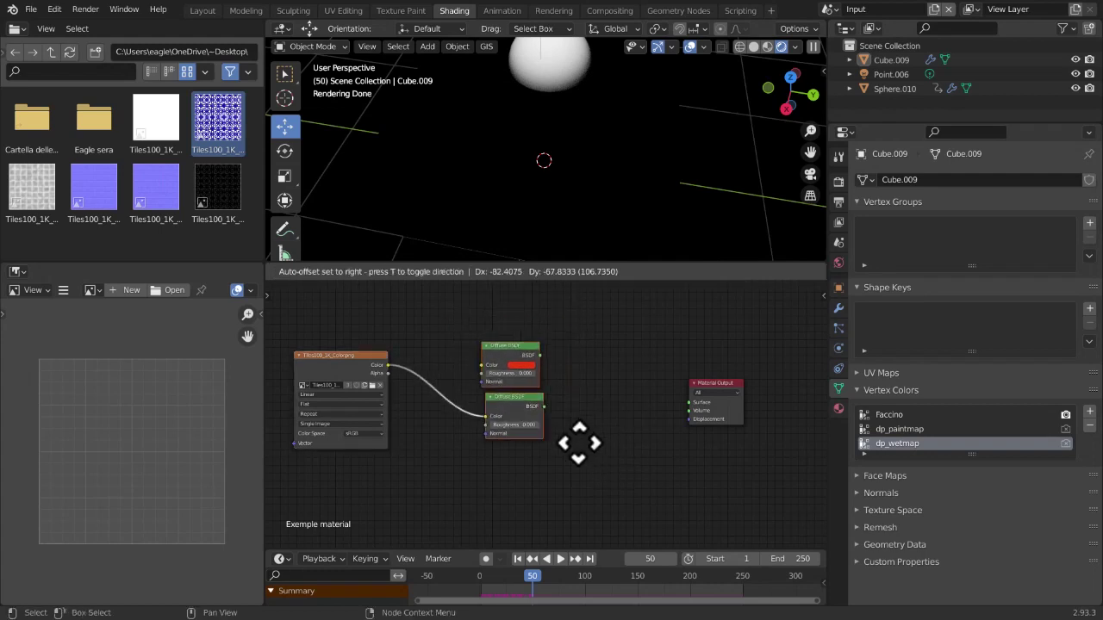
pyautogui.click(555, 459)
# Add a Mix Shader node just before the Material Output
pyautogui.hotkey('shift', 'a')
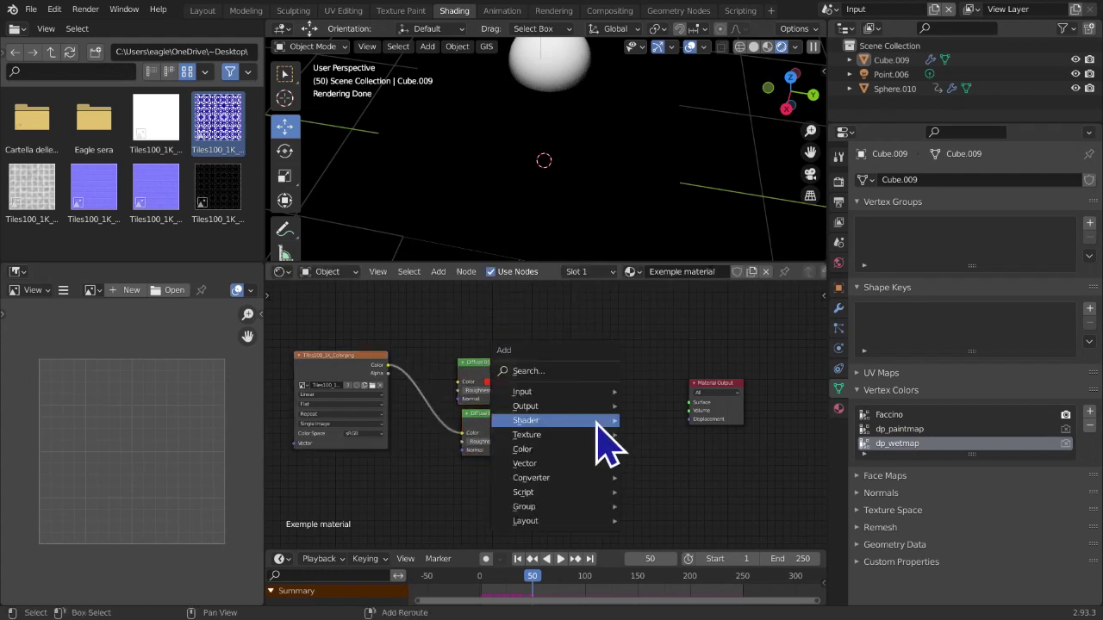
pyautogui.moveTo(597, 422)
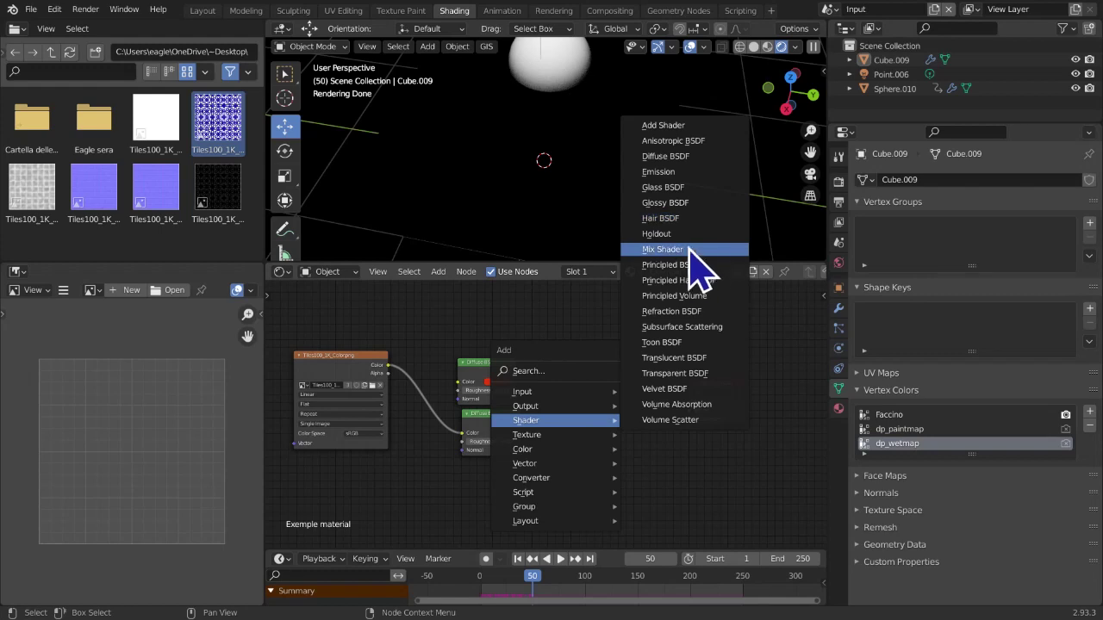
pyautogui.click(633, 249)
pyautogui.click(578, 381)
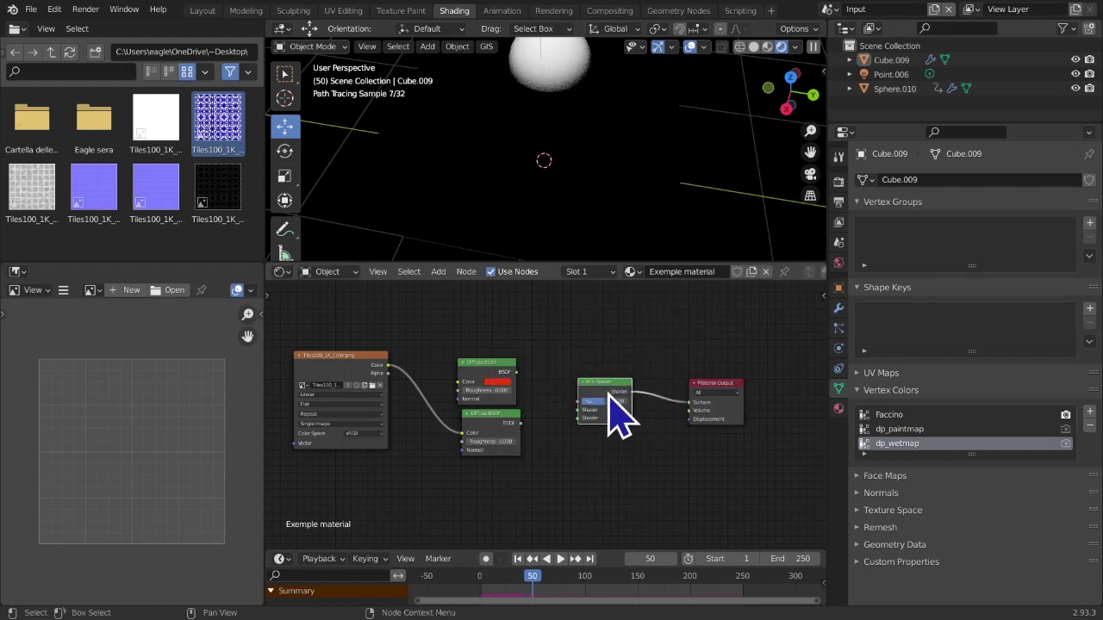
pyautogui.scroll(3, 567, 423)
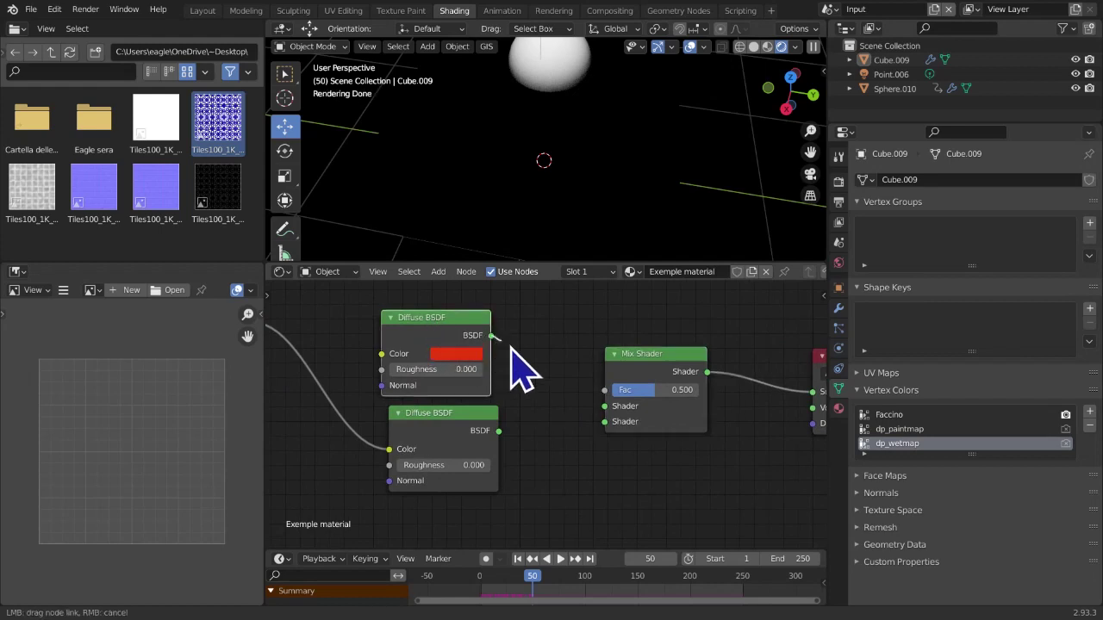
# Connect the red and tiled Diffuse BSDFs to the Mix Shader's two Shader inputs
pyautogui.moveTo(591, 411); pyautogui.dragTo(604, 406)
pyautogui.moveTo(505, 434); pyautogui.dragTo(604, 421)
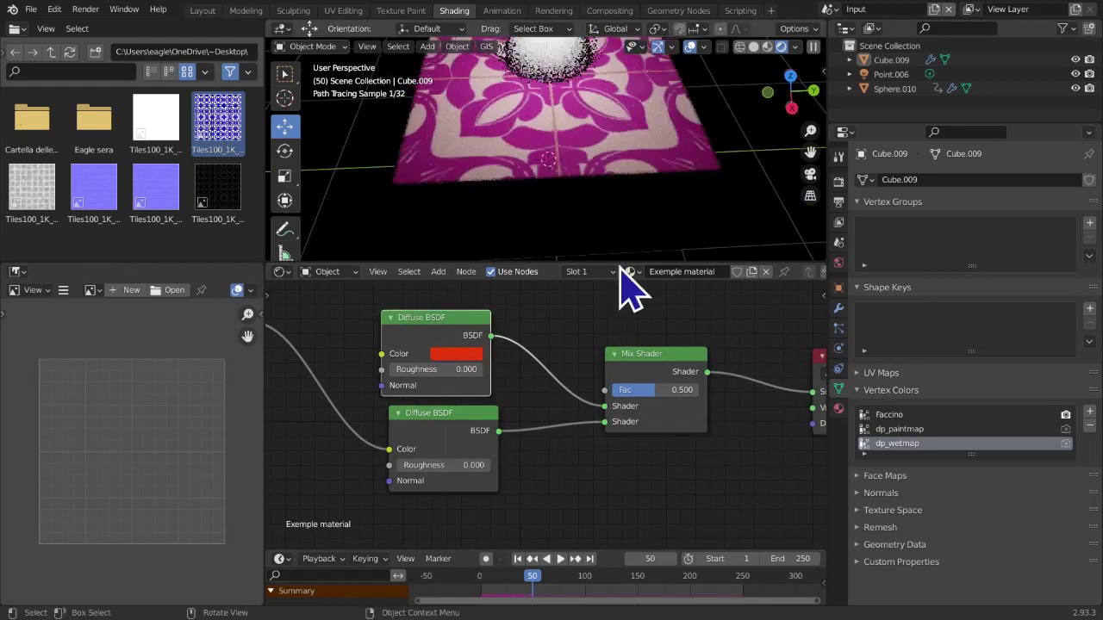
pyautogui.moveTo(638, 224); pyautogui.dragTo(570, 229, button='middle')
pyautogui.scroll(-1, 559, 370)
pyautogui.moveTo(559, 370); pyautogui.dragTo(563, 456, button='middle')
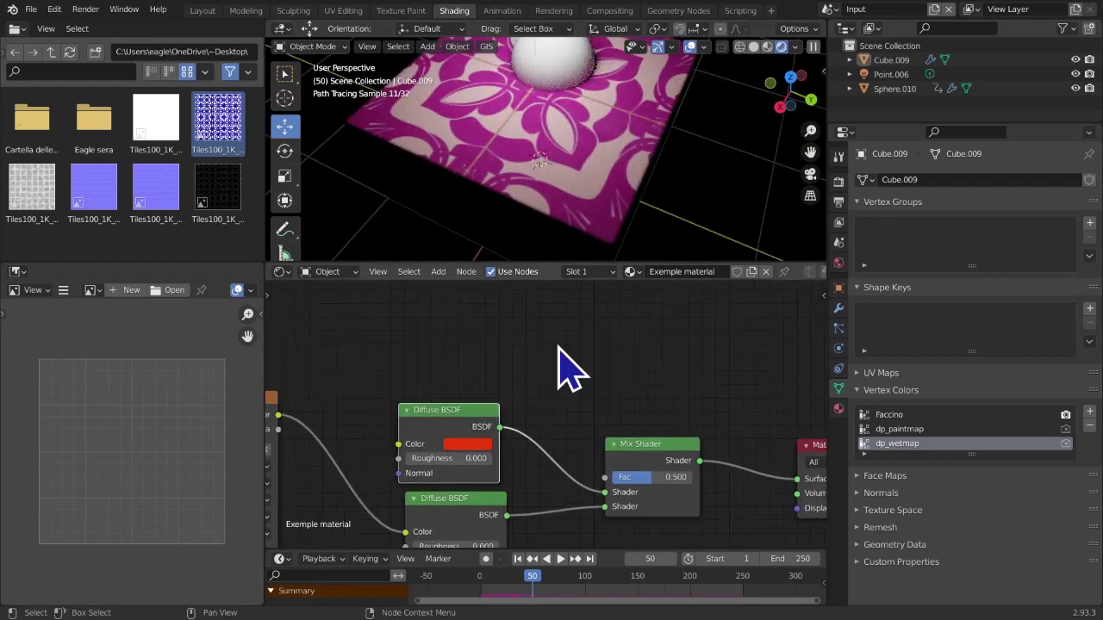
pyautogui.hotkey('shift', 'a')
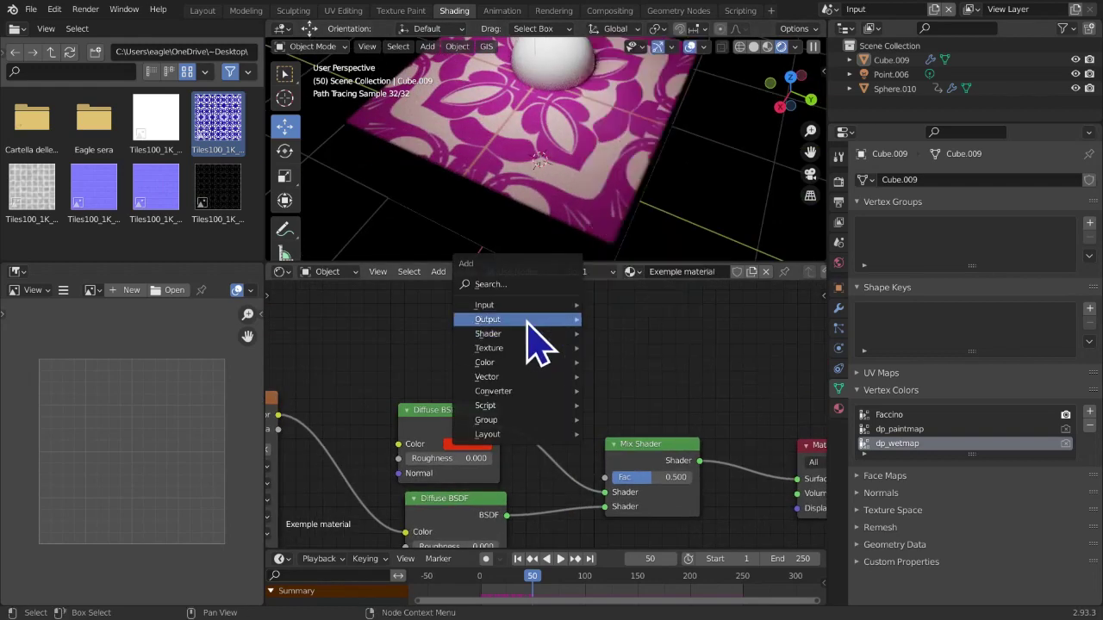
# Add a Vertex Color node set to dp_wetmap and link it to the Mix Shader Fac
pyautogui.moveTo(564, 307)
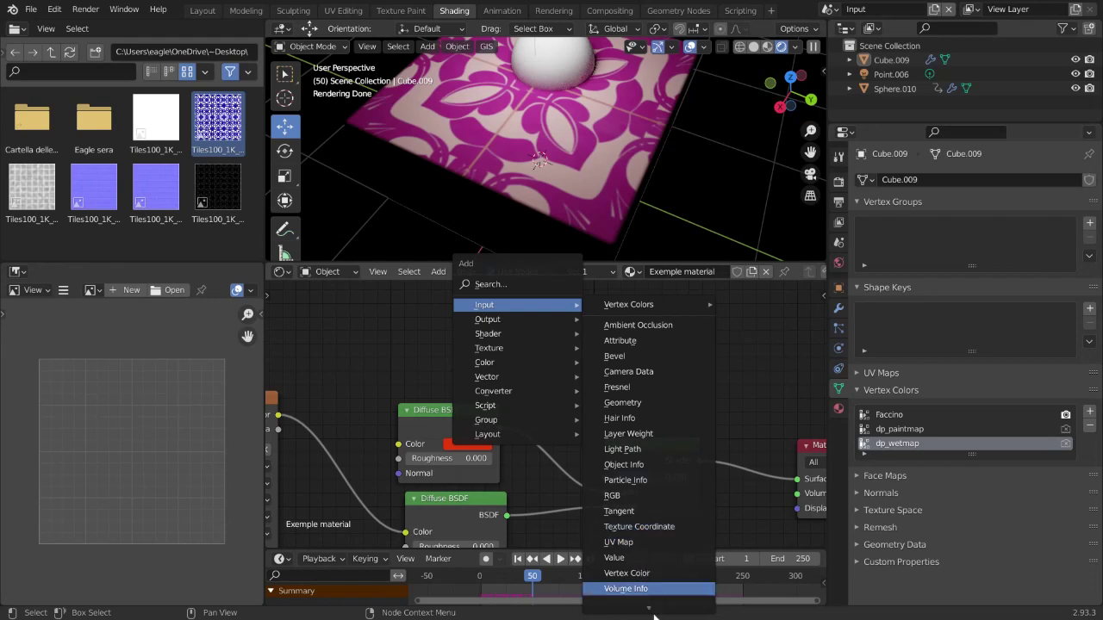
pyautogui.click(634, 573)
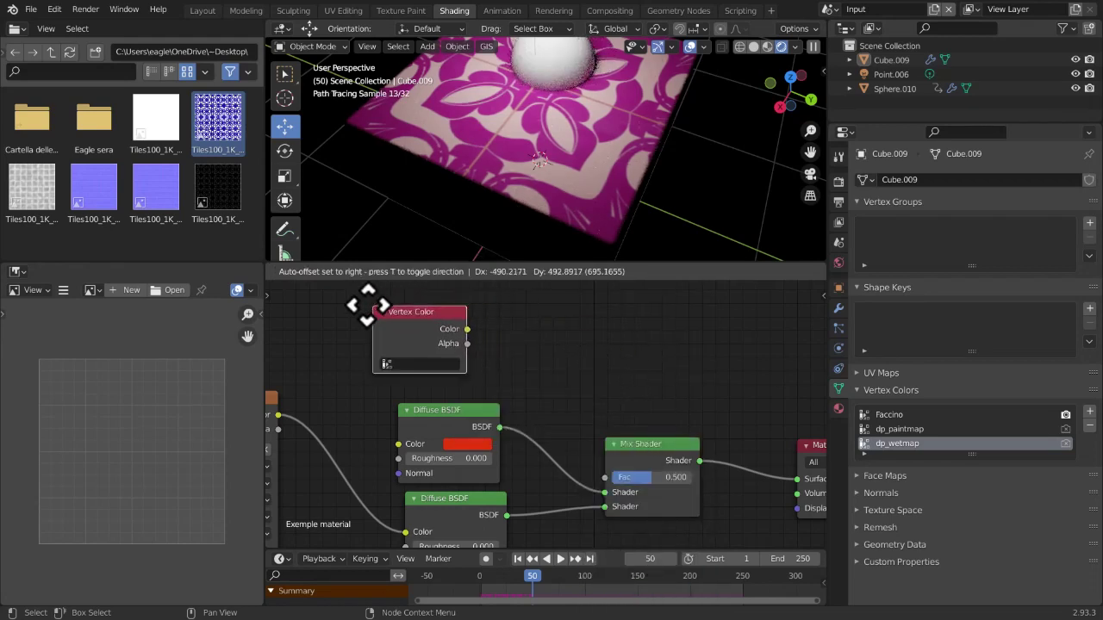
pyautogui.click(352, 306)
pyautogui.click(413, 366)
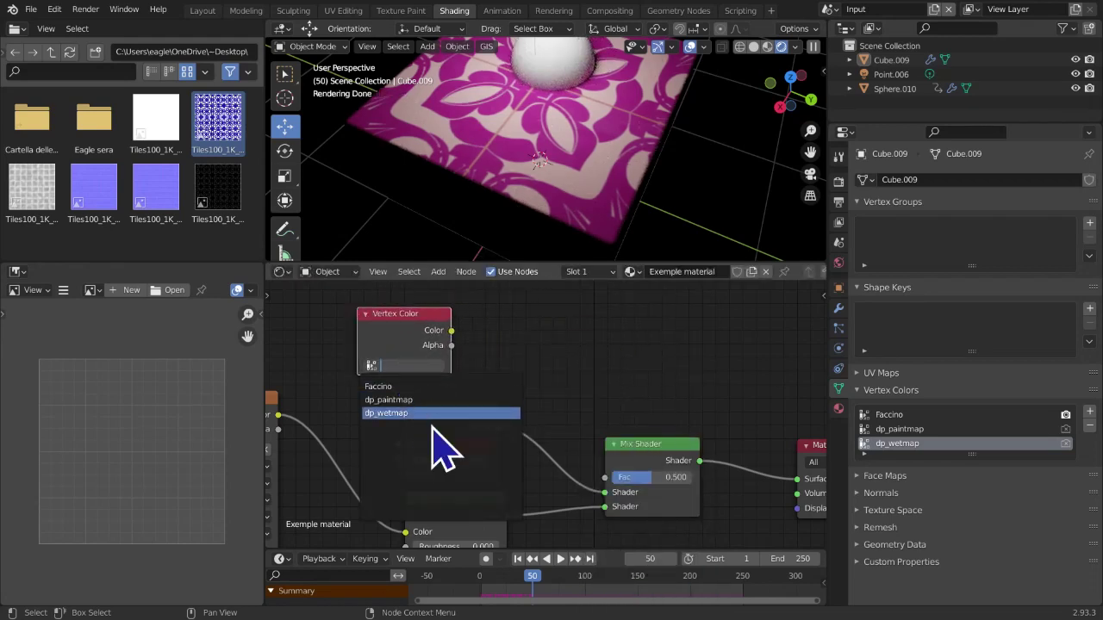
pyautogui.click(434, 413)
pyautogui.moveTo(451, 330); pyautogui.dragTo(605, 478)
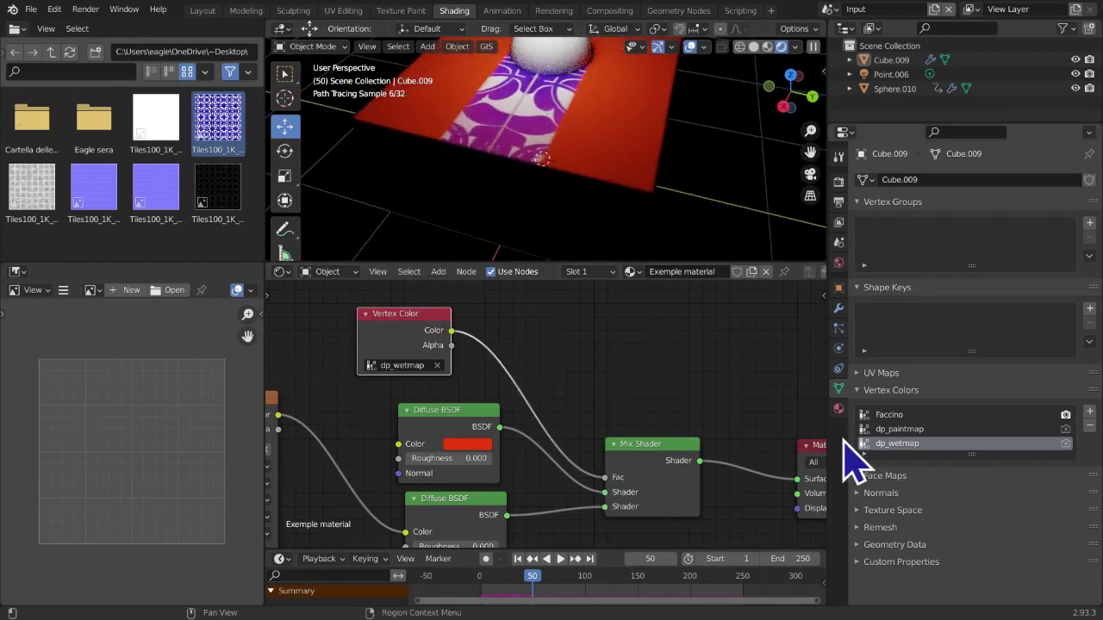
# Align the two Diffuse BSDF nodes and move the Mix Shader up and left
pyautogui.scroll(-5, 621, 253)
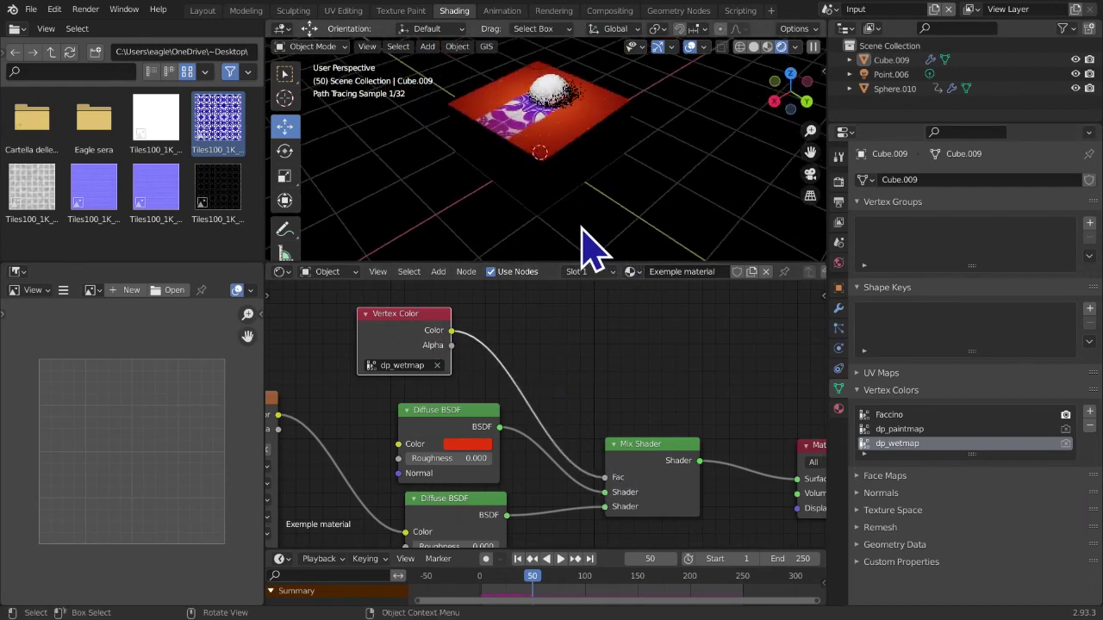
pyautogui.moveTo(460, 425); pyautogui.dragTo(480, 419)
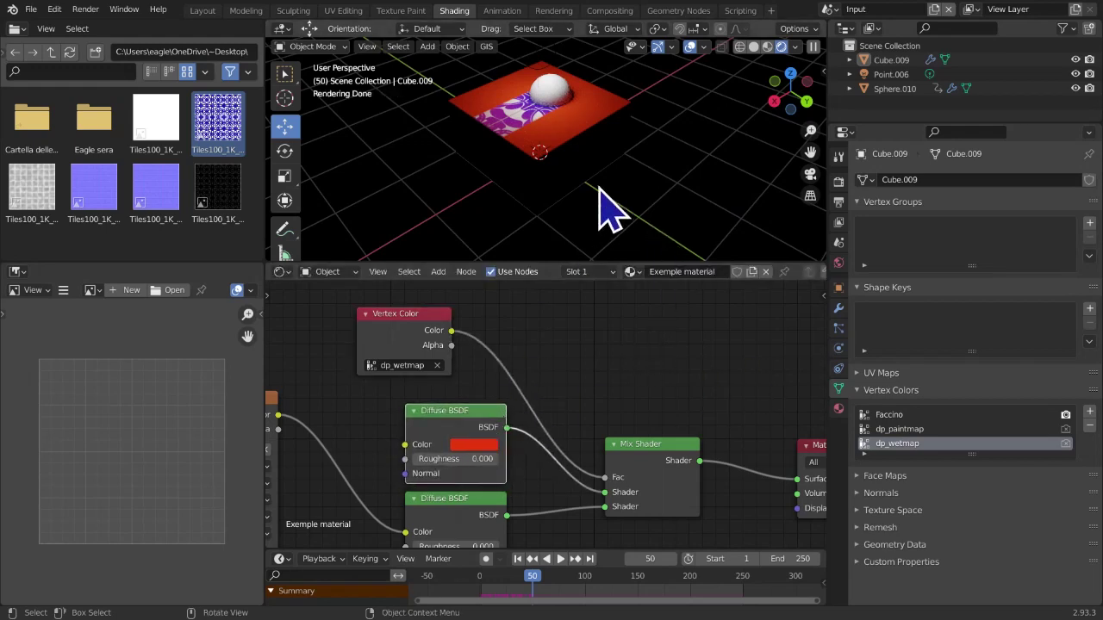
pyautogui.scroll(5, 612, 217)
pyautogui.moveTo(492, 517); pyautogui.dragTo(517, 422, button='middle')
pyautogui.moveTo(504, 408); pyautogui.dragTo(500, 411)
pyautogui.scroll(-1, 509, 408)
pyautogui.moveTo(515, 413); pyautogui.dragTo(491, 467, button='middle')
pyautogui.moveTo(625, 452)
pyautogui.mouseDown()
pyautogui.moveTo(640, 405)
pyautogui.moveTo(637, 444)
pyautogui.mouseUp()
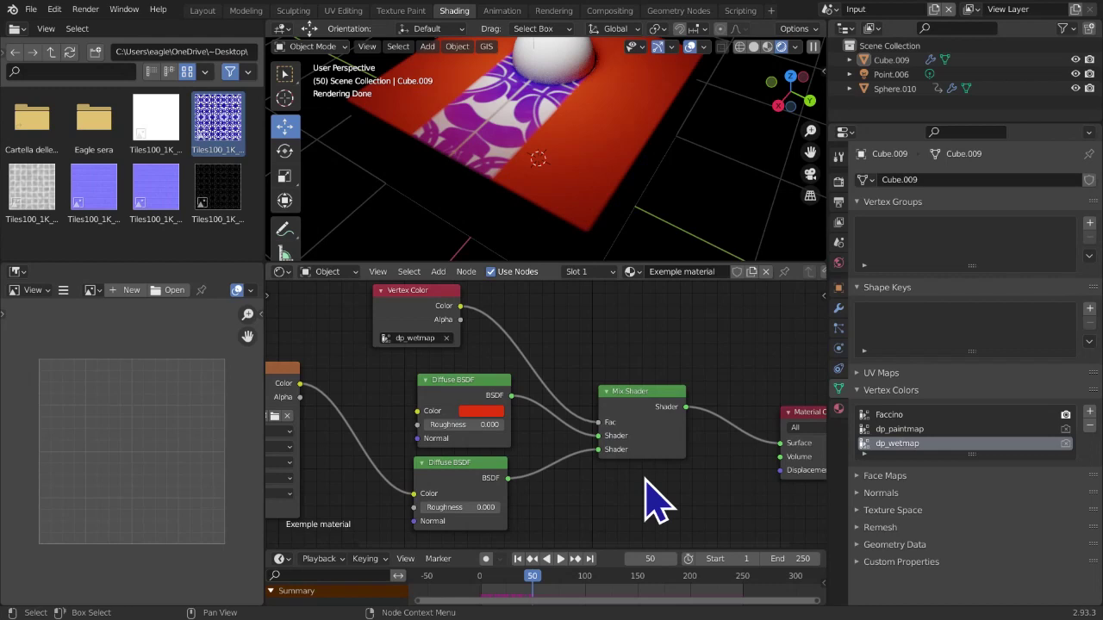
# Reposition the Tiles100 image node, then delete the texture, Diffuse and Mix Shader nodes
pyautogui.moveTo(767, 513); pyautogui.dragTo(496, 444, button='middle')
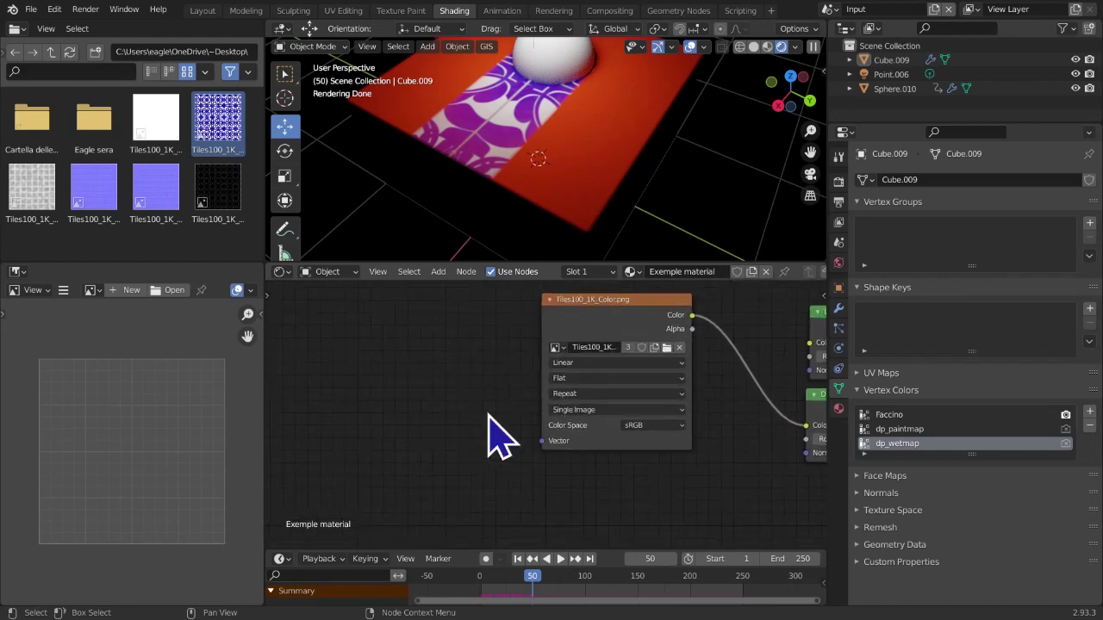
pyautogui.moveTo(597, 332); pyautogui.dragTo(512, 349, button='middle')
pyautogui.moveTo(522, 345); pyautogui.dragTo(524, 326)
pyautogui.moveTo(618, 396); pyautogui.dragTo(559, 426, button='middle')
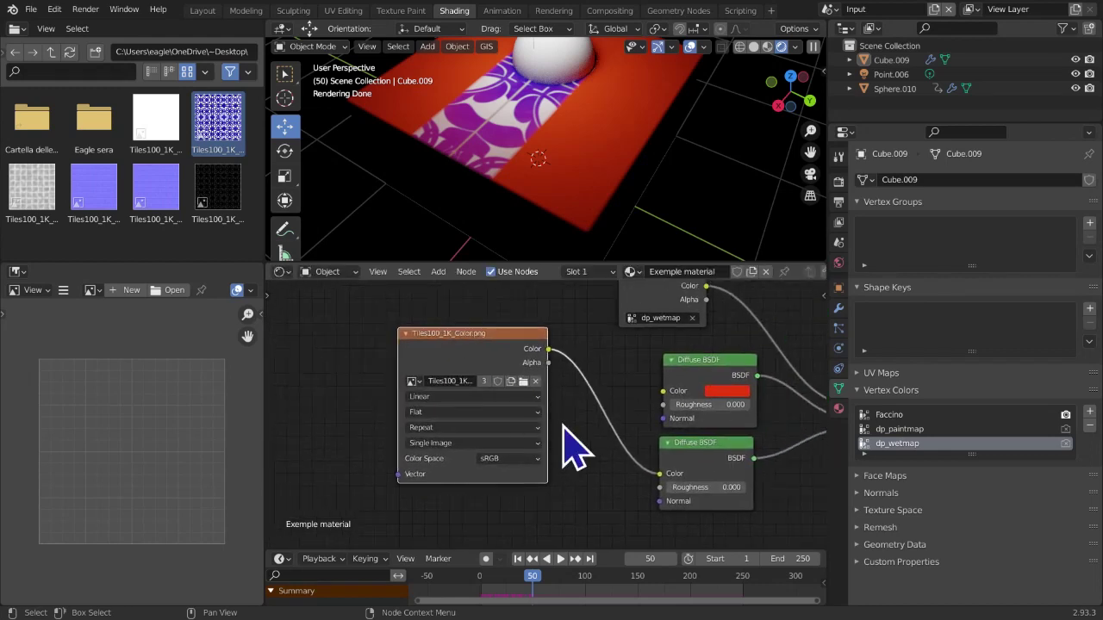
pyautogui.scroll(-1, 558, 425)
pyautogui.moveTo(578, 125); pyautogui.dragTo(522, 152, button='middle')
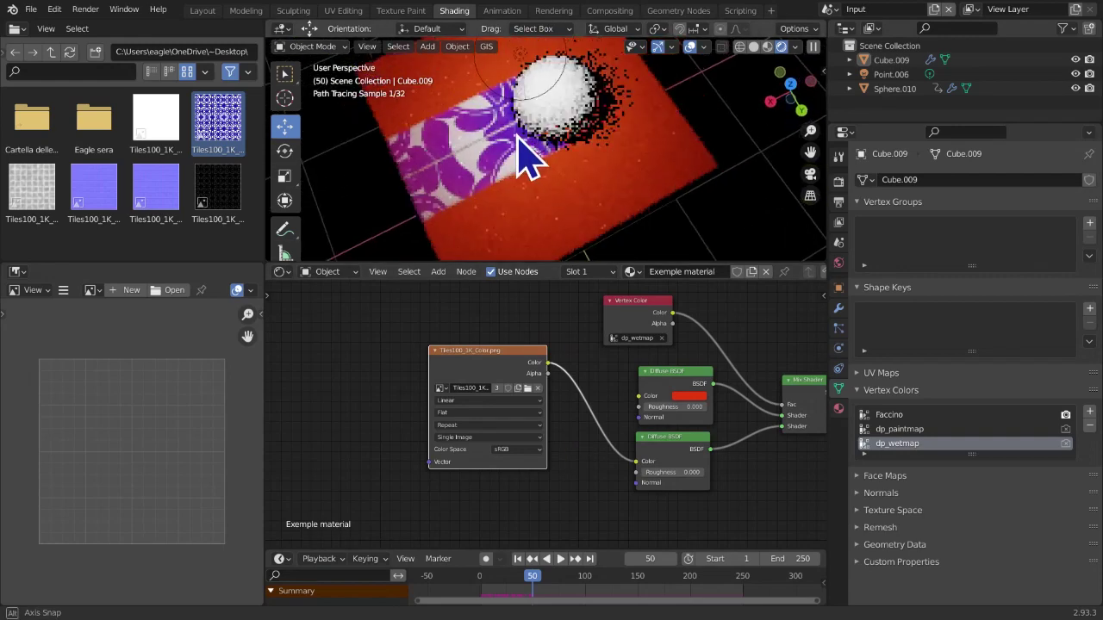
pyautogui.moveTo(770, 422); pyautogui.dragTo(526, 418, button='middle')
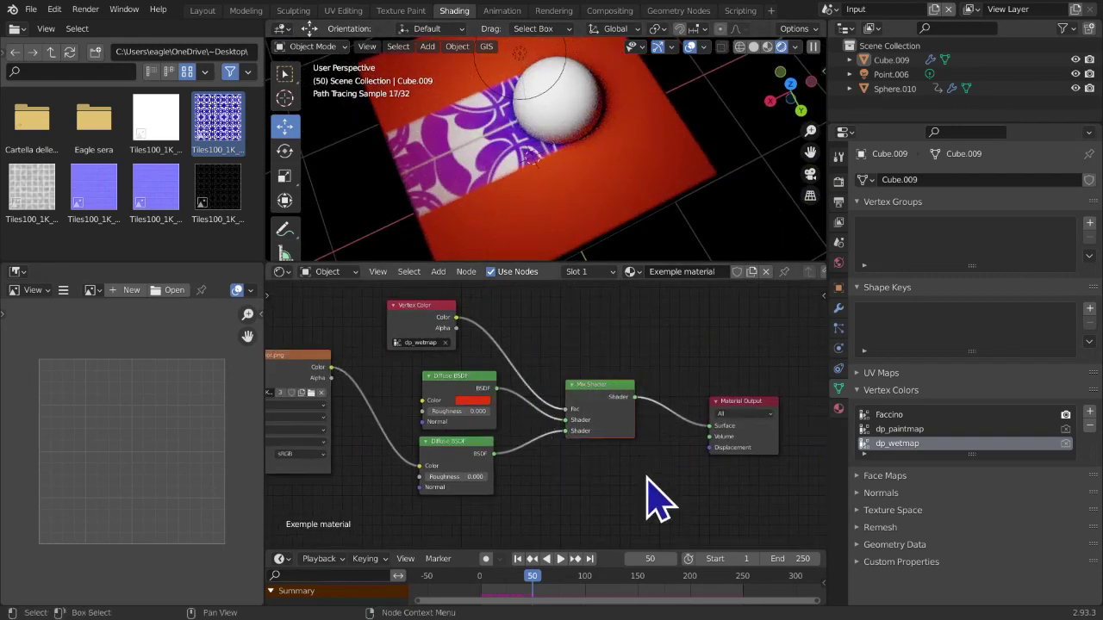
pyautogui.moveTo(635, 480); pyautogui.dragTo(648, 483, button='middle')
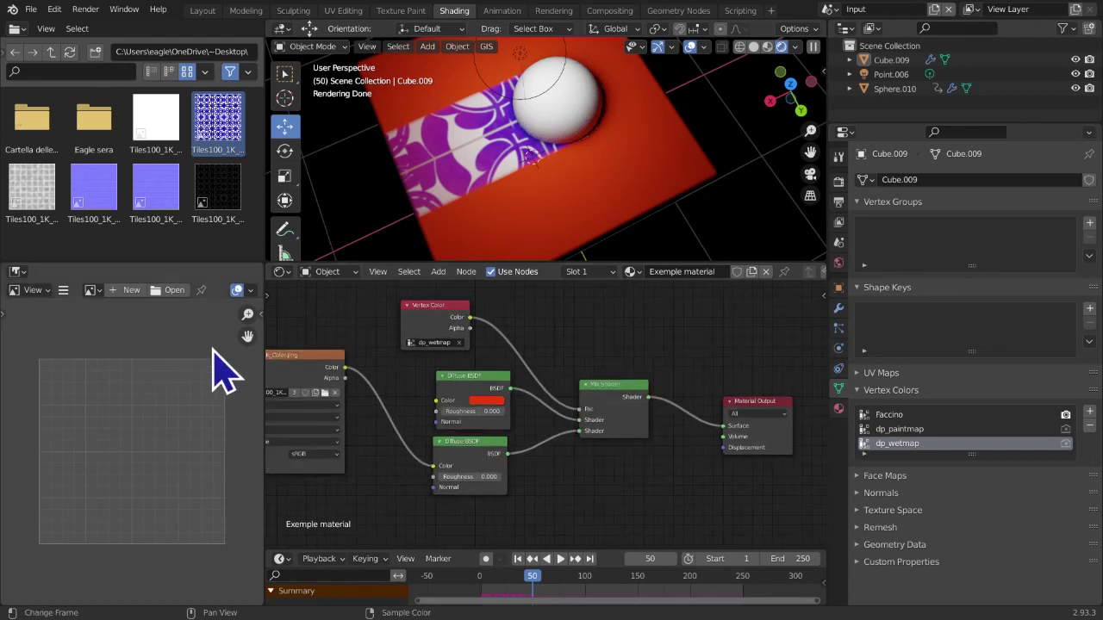
pyautogui.scroll(-2, 413, 413)
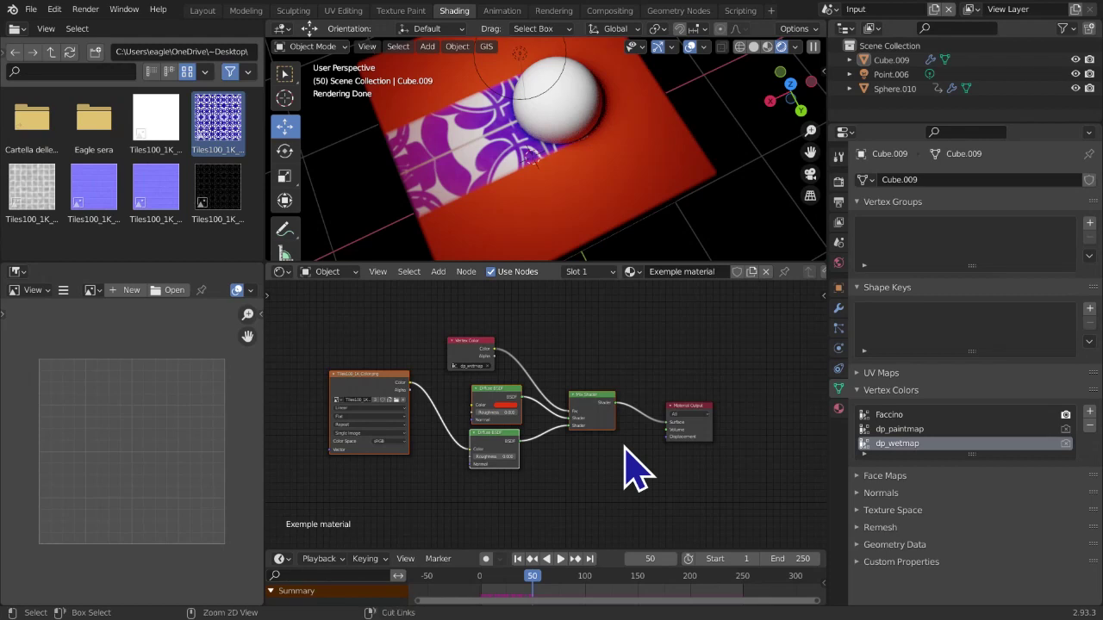
pyautogui.hotkey('ctrl', 'x')
# Move the Vertex Color node aside and set the material's Surface to Principled BSDF
pyautogui.moveTo(475, 345); pyautogui.dragTo(448, 394)
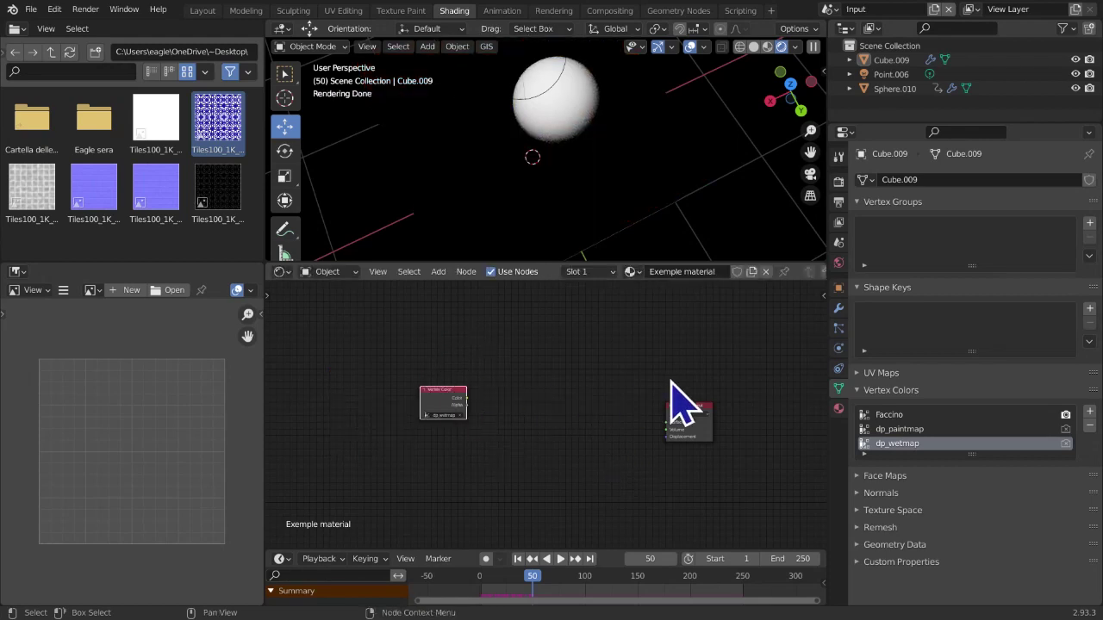
pyautogui.hotkey('shift', 'a')
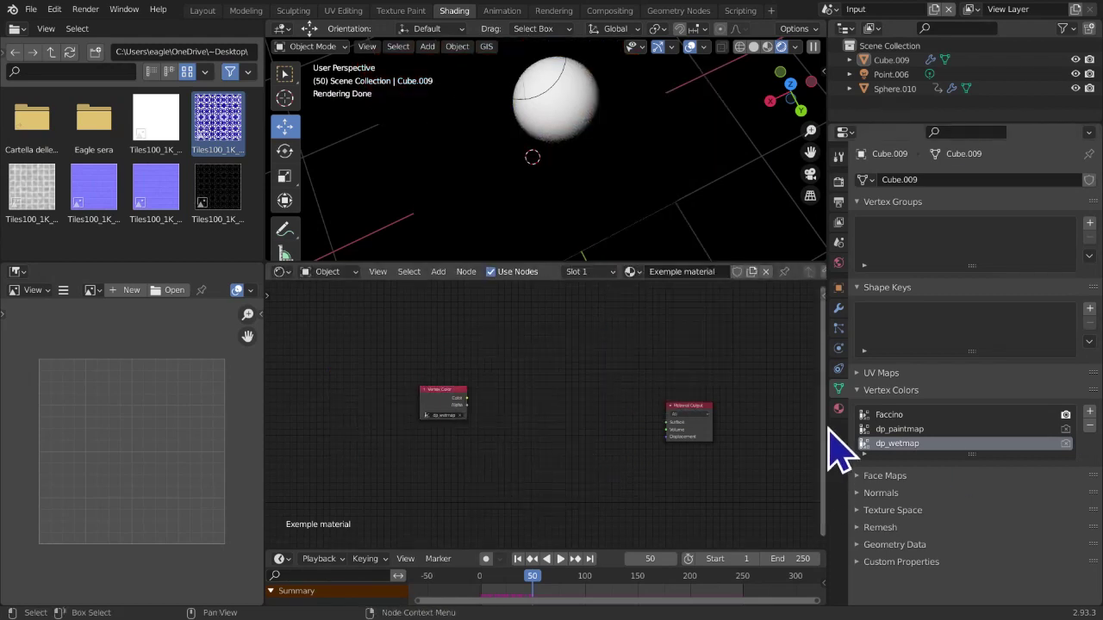
pyautogui.click(839, 408)
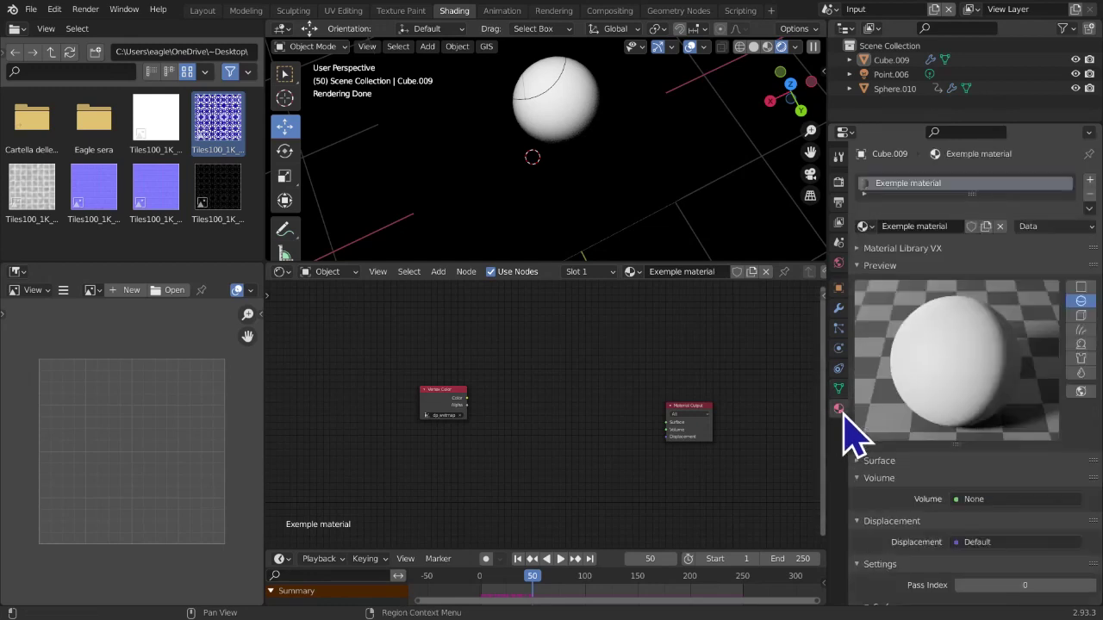
pyautogui.click(964, 497)
pyautogui.click(906, 461)
pyautogui.click(969, 483)
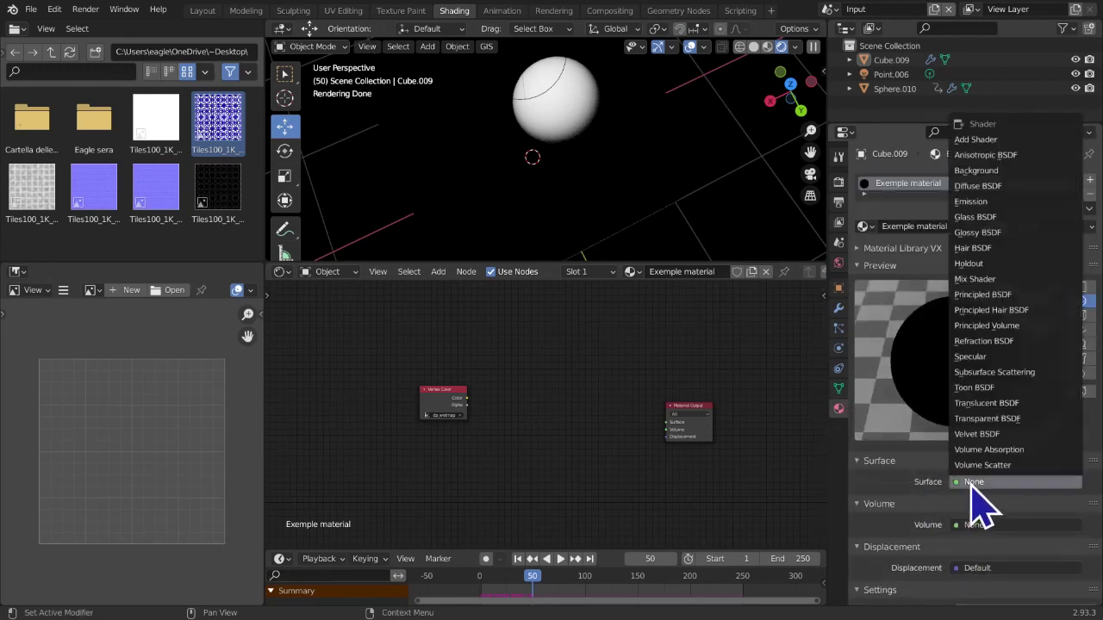
pyautogui.click(991, 295)
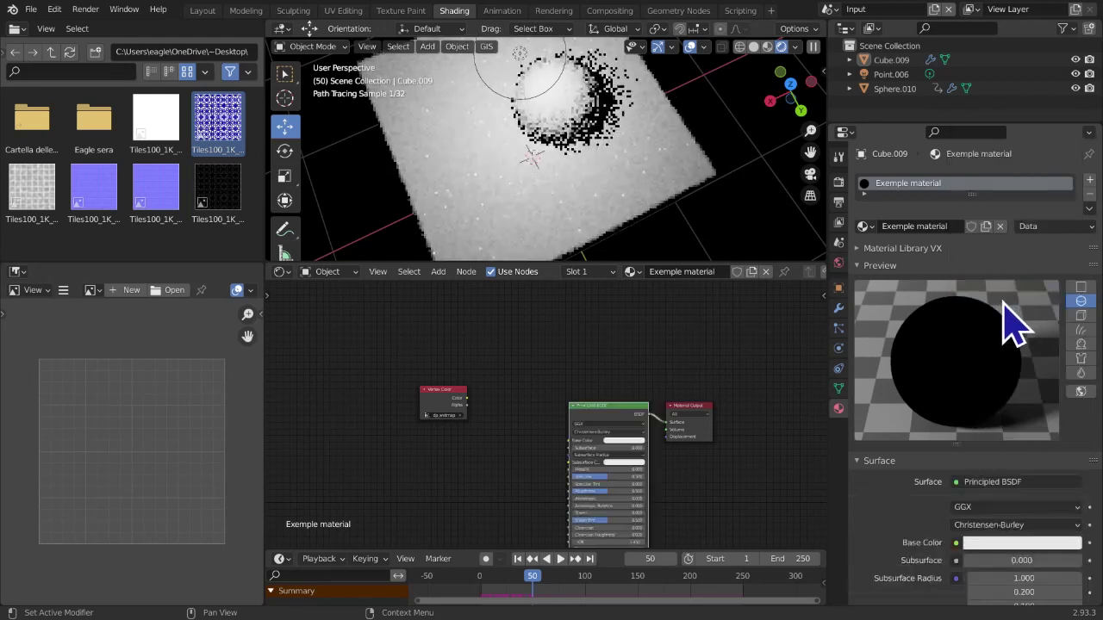
pyautogui.moveTo(590, 405); pyautogui.dragTo(626, 381, button='middle')
pyautogui.click(508, 451)
pyautogui.moveTo(507, 450); pyautogui.dragTo(562, 414, button='middle')
pyautogui.scroll(-1, 537, 428)
pyautogui.scroll(3, 470, 396)
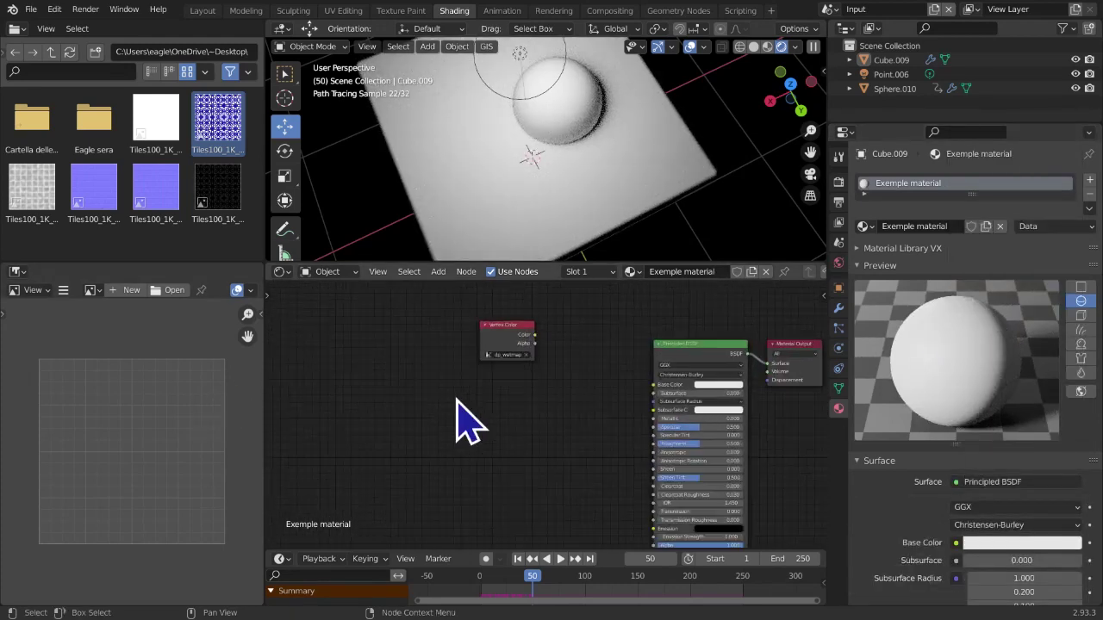
# In the File Browser, filter by 'lezi' and open the Lezione 12 Images folder
pyautogui.doubleClick(40, 144)
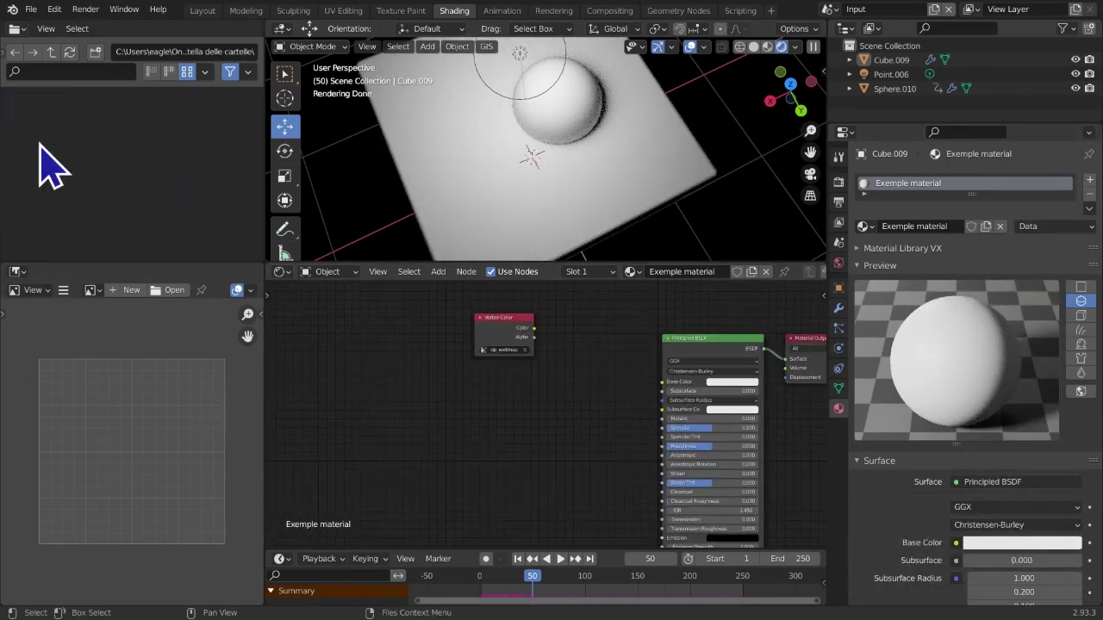
pyautogui.click(108, 71)
pyautogui.write('lez')
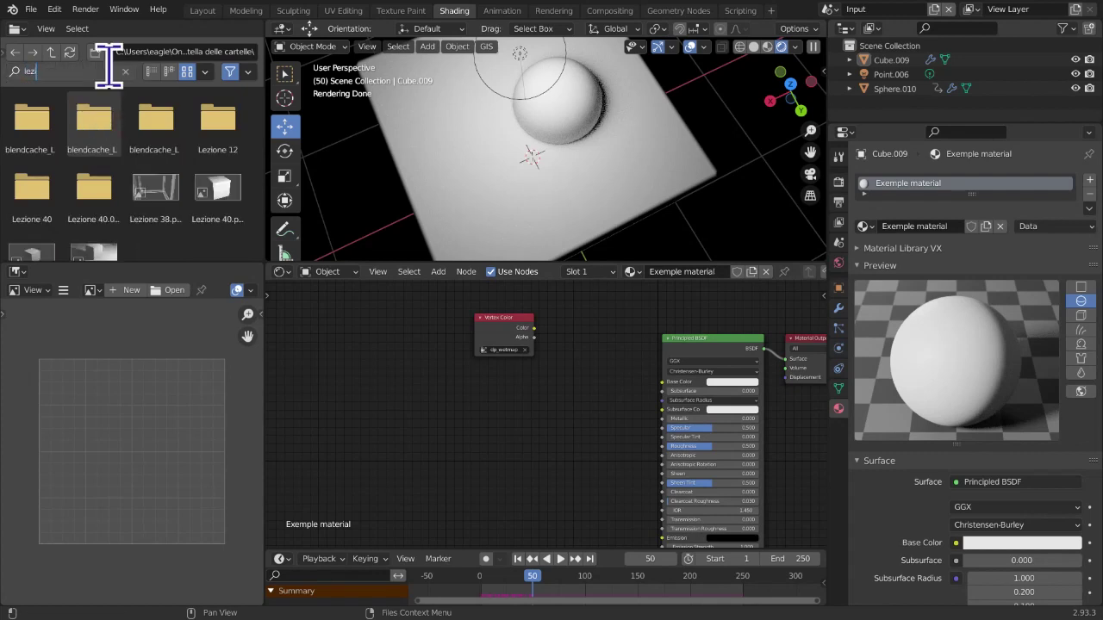
pyautogui.write('i')
pyautogui.press('Return')
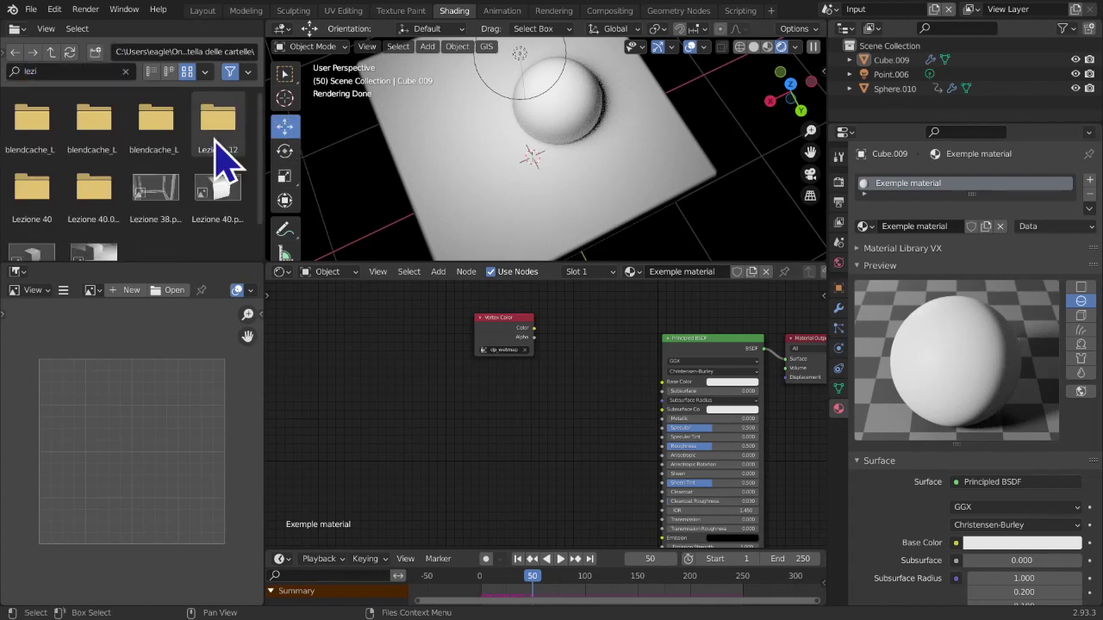
pyautogui.doubleClick(233, 137)
pyautogui.doubleClick(13, 134)
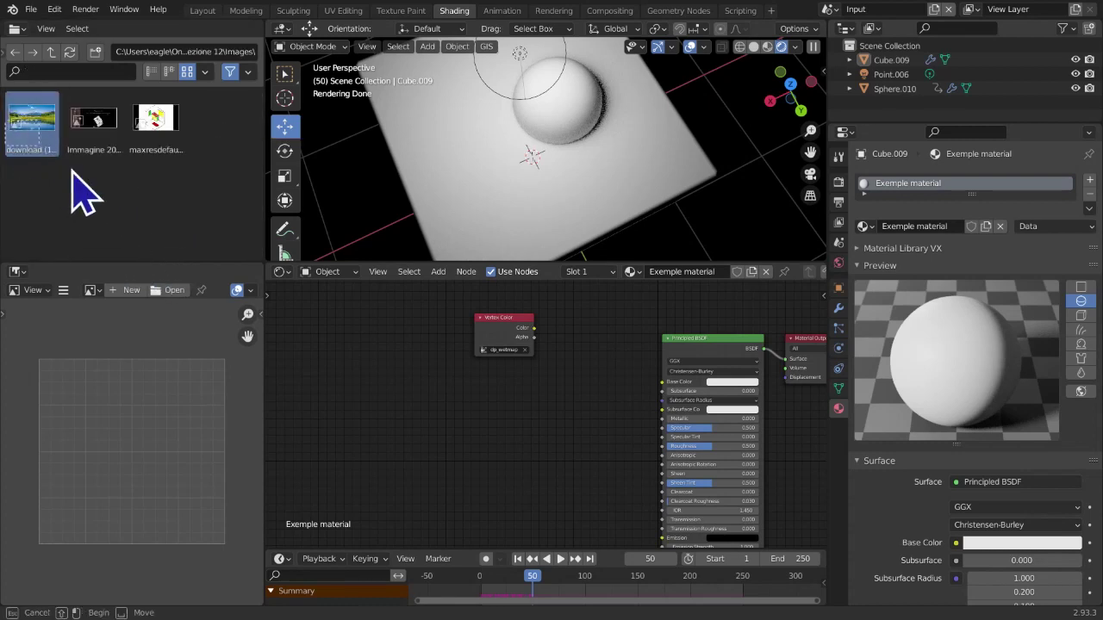
# Add the download and maxresdefault images as two image texture nodes
pyautogui.moveTo(25, 135); pyautogui.dragTo(369, 340)
pyautogui.click(299, 306)
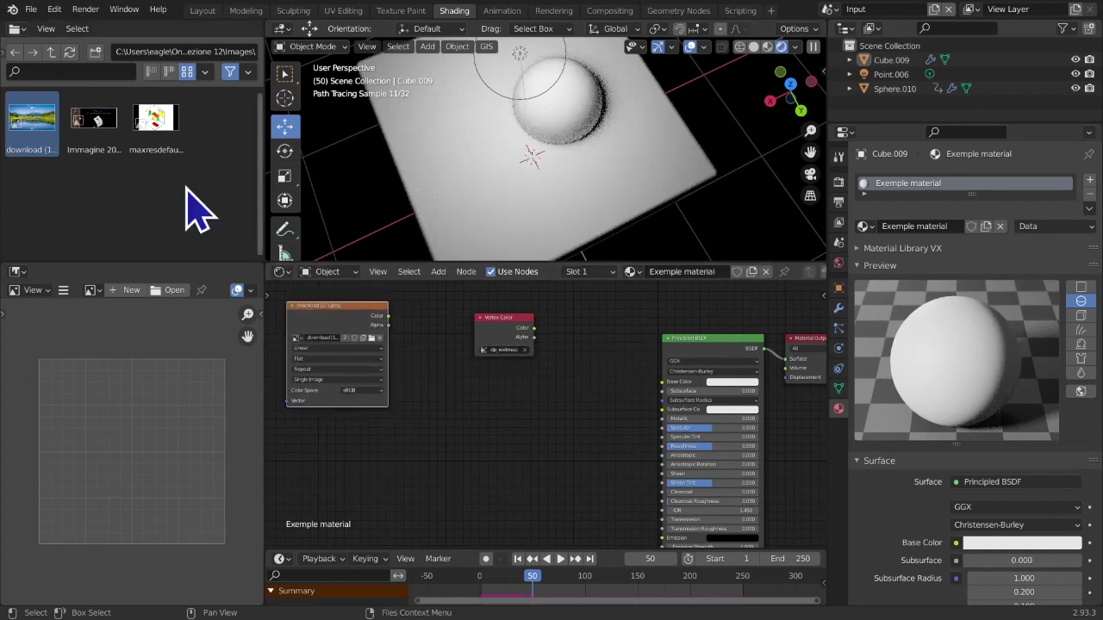
pyautogui.click(154, 122)
pyautogui.moveTo(172, 155); pyautogui.dragTo(328, 542)
pyautogui.click(362, 429)
# Add a MixRGB node, plug an image into it, and feed its result into Base Color
pyautogui.hotkey('shift', 'a')
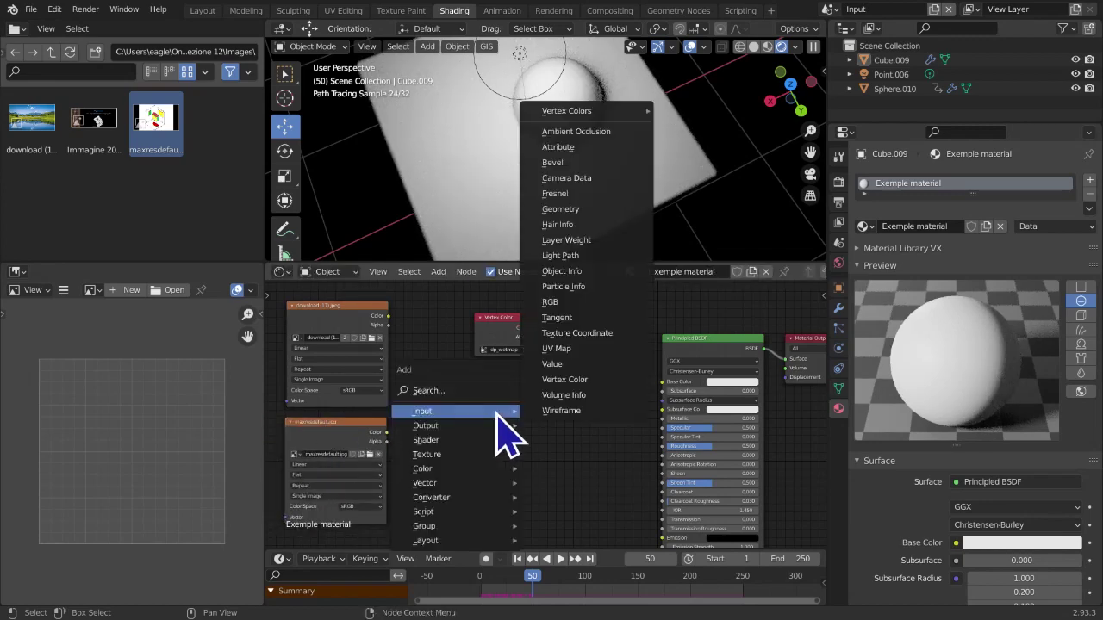
pyautogui.moveTo(482, 469)
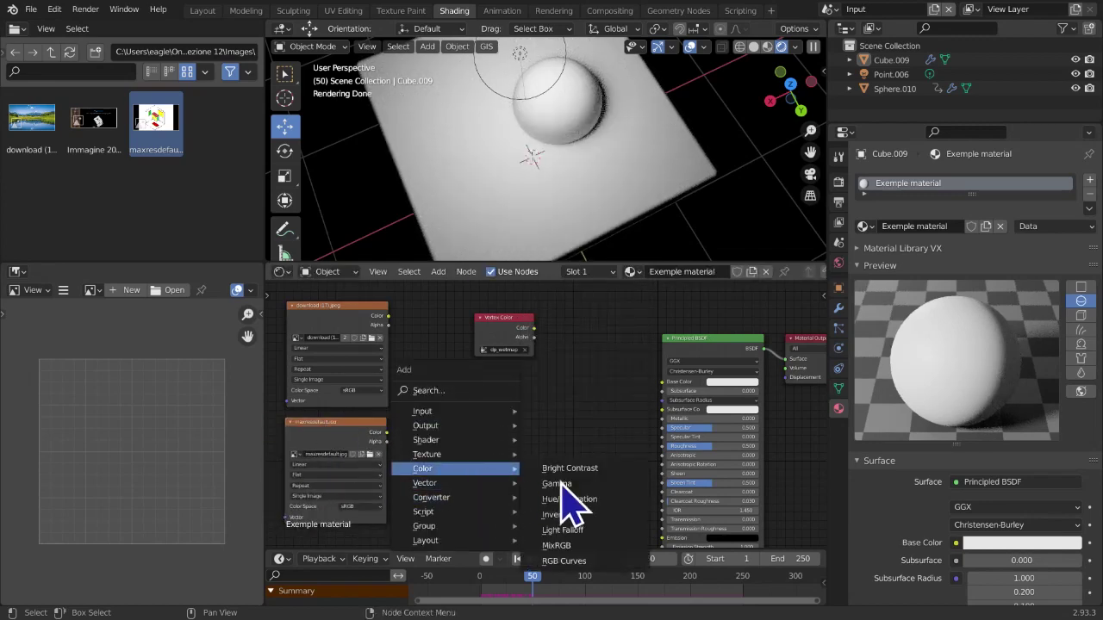
pyautogui.click(598, 546)
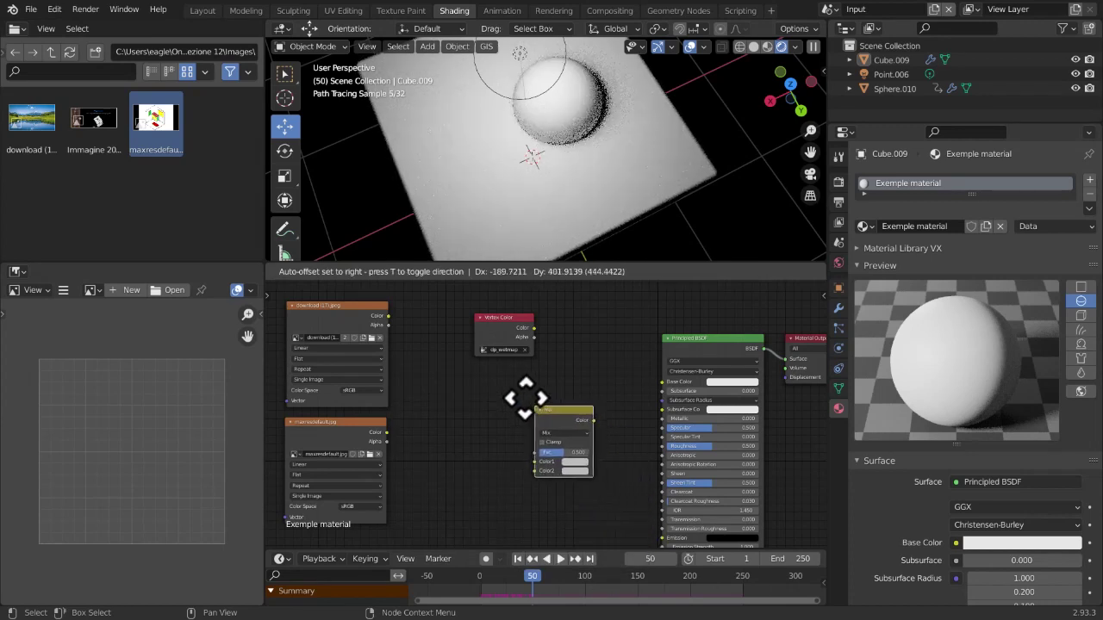
pyautogui.click(489, 383)
pyautogui.scroll(1, 257, 344)
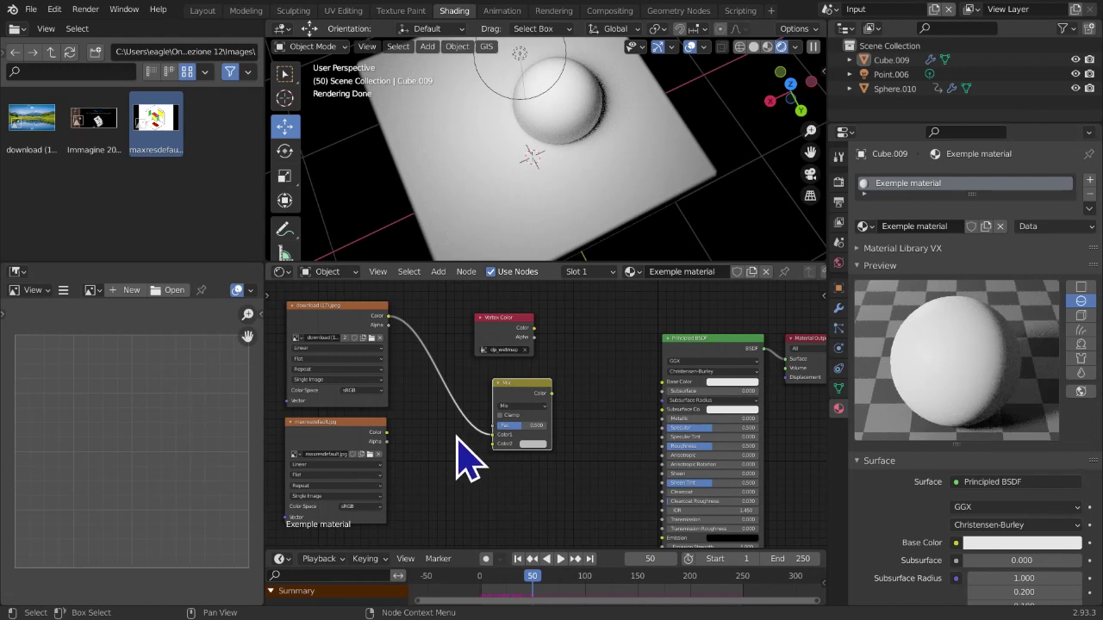
pyautogui.moveTo(387, 433); pyautogui.dragTo(500, 446)
pyautogui.moveTo(580, 398); pyautogui.dragTo(582, 399)
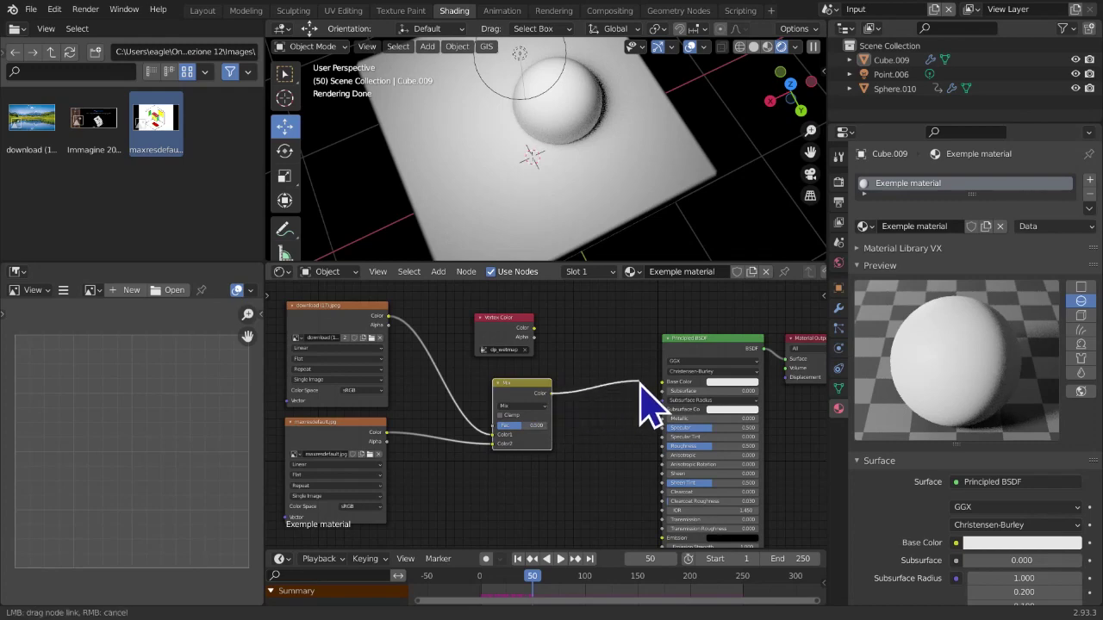
pyautogui.moveTo(664, 385); pyautogui.dragTo(664, 382)
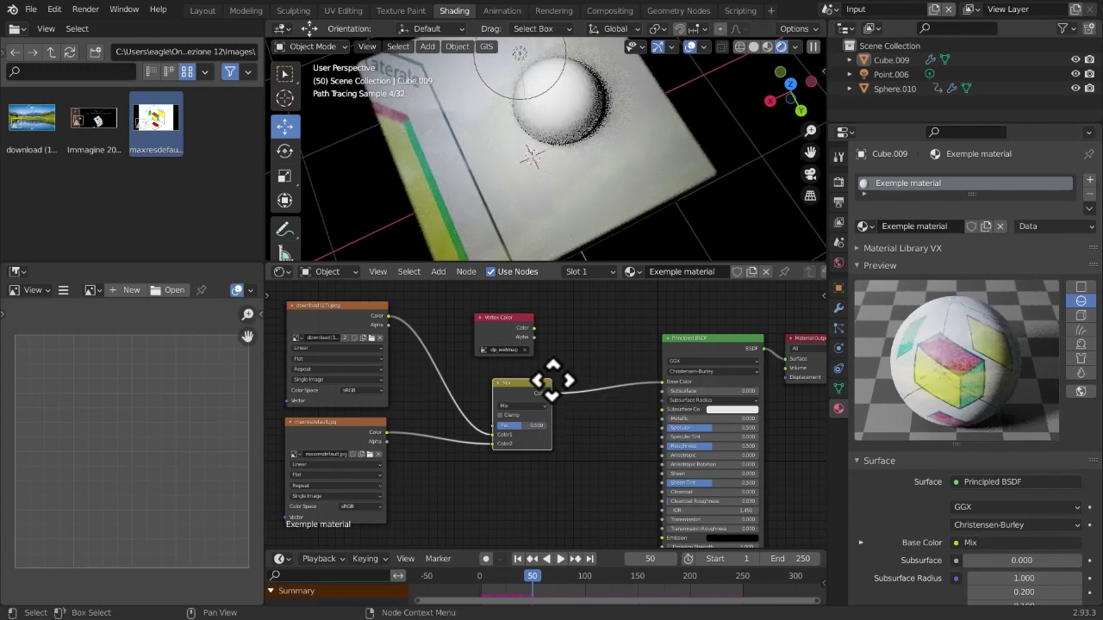
pyautogui.moveTo(557, 389); pyautogui.dragTo(606, 379)
pyautogui.scroll(1, 613, 302)
# Drive the MixRGB Fac with the Vertex Color output and reposition the Vertex Color node
pyautogui.moveTo(611, 254); pyautogui.dragTo(608, 231, button='middle')
pyautogui.moveTo(534, 322); pyautogui.dragTo(506, 398)
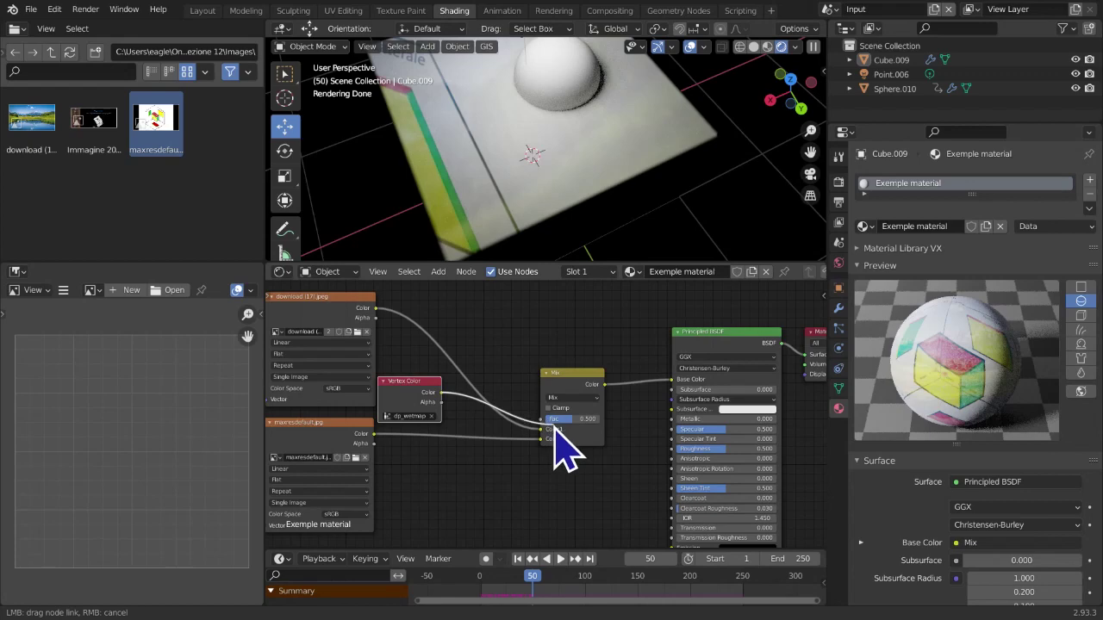
pyautogui.moveTo(559, 444); pyautogui.dragTo(545, 419)
pyautogui.moveTo(565, 257); pyautogui.dragTo(635, 217, button='middle')
pyautogui.moveTo(439, 382); pyautogui.dragTo(479, 321)
pyautogui.scroll(-2, 463, 370)
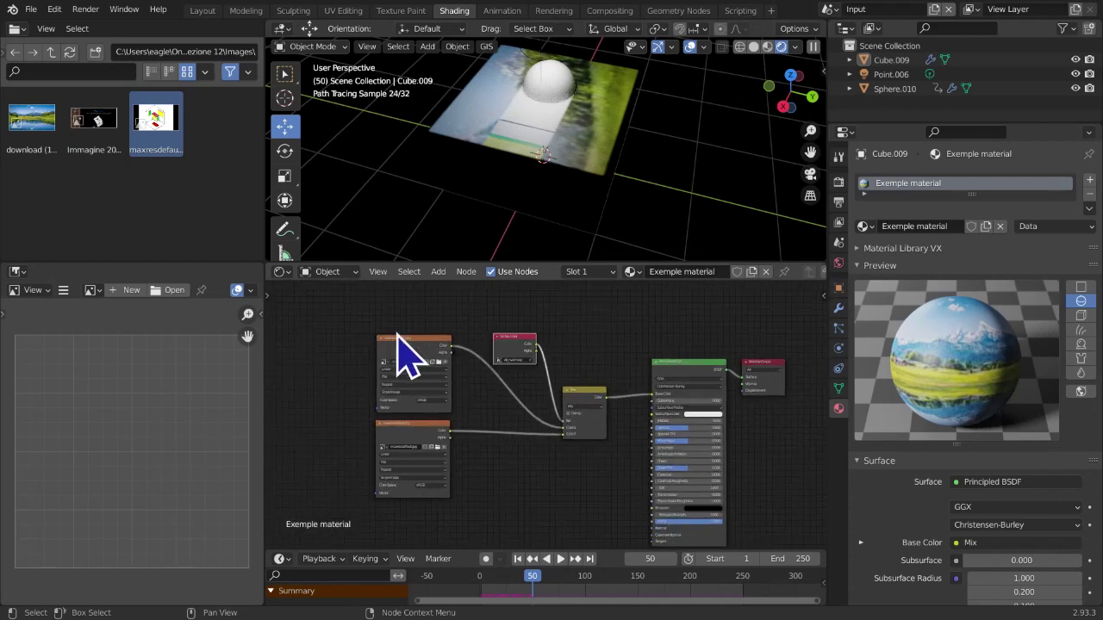
pyautogui.moveTo(330, 306); pyautogui.dragTo(462, 377)
pyautogui.scroll(3, 537, 460)
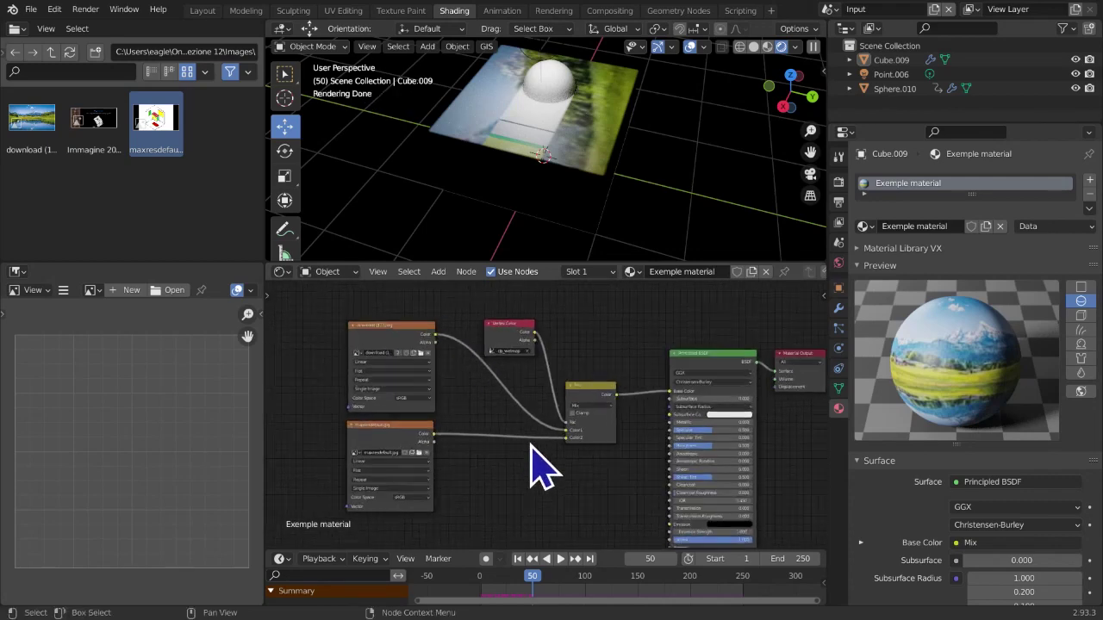
pyautogui.moveTo(537, 460); pyautogui.dragTo(528, 392, button='middle')
pyautogui.scroll(1, 580, 433)
pyautogui.moveTo(581, 433); pyautogui.dragTo(561, 413, button='middle')
pyautogui.scroll(2, 560, 418)
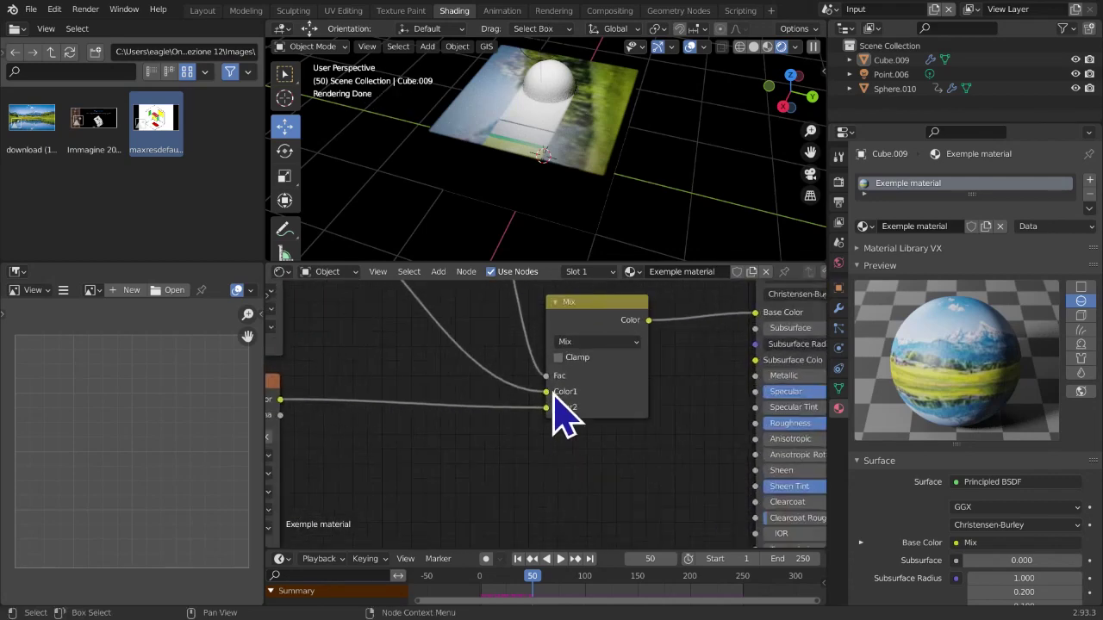
# Move the image link from Color1 to Color2, then detach it to compare results
pyautogui.moveTo(547, 392)
pyautogui.mouseDown()
pyautogui.moveTo(545, 421)
pyautogui.moveTo(550, 408)
pyautogui.mouseUp()
pyautogui.scroll(-1, 550, 407)
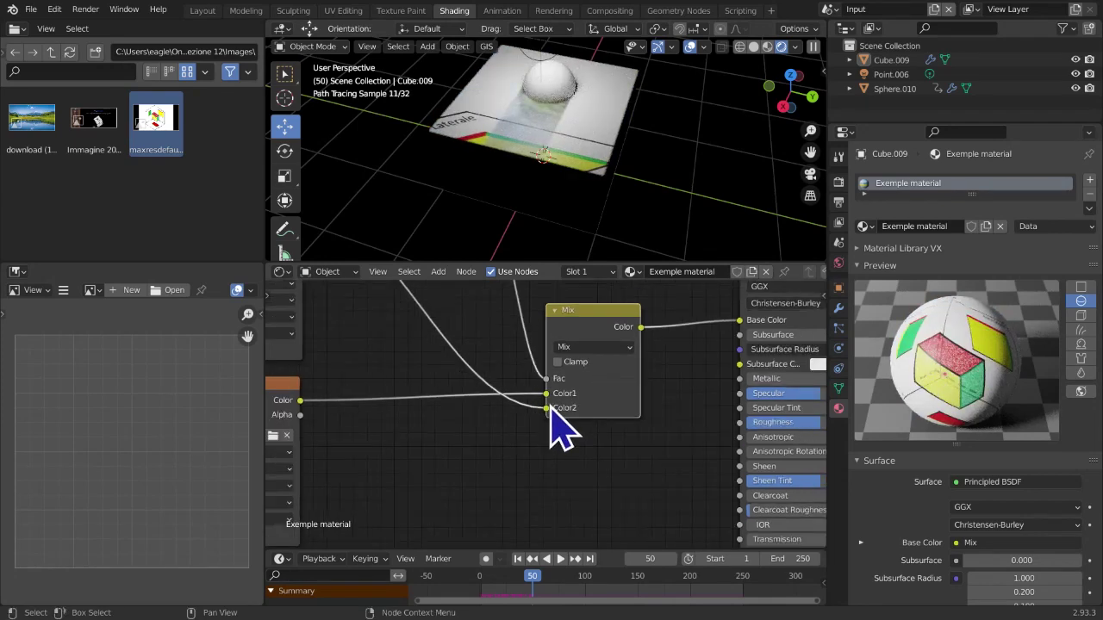
pyautogui.moveTo(552, 398); pyautogui.dragTo(547, 411)
pyautogui.moveTo(524, 221); pyautogui.dragTo(517, 303, button='middle')
pyautogui.moveTo(550, 411); pyautogui.dragTo(548, 403)
pyautogui.moveTo(545, 402); pyautogui.dragTo(552, 408)
pyautogui.scroll(-4, 457, 423)
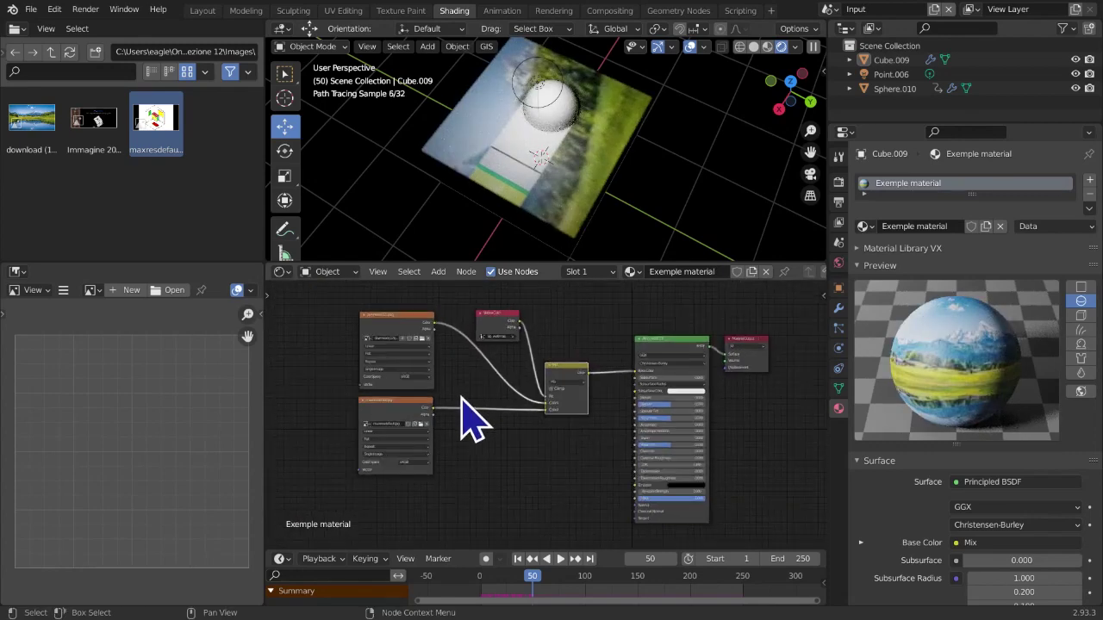
pyautogui.scroll(-1, 469, 408)
pyautogui.scroll(1, 471, 405)
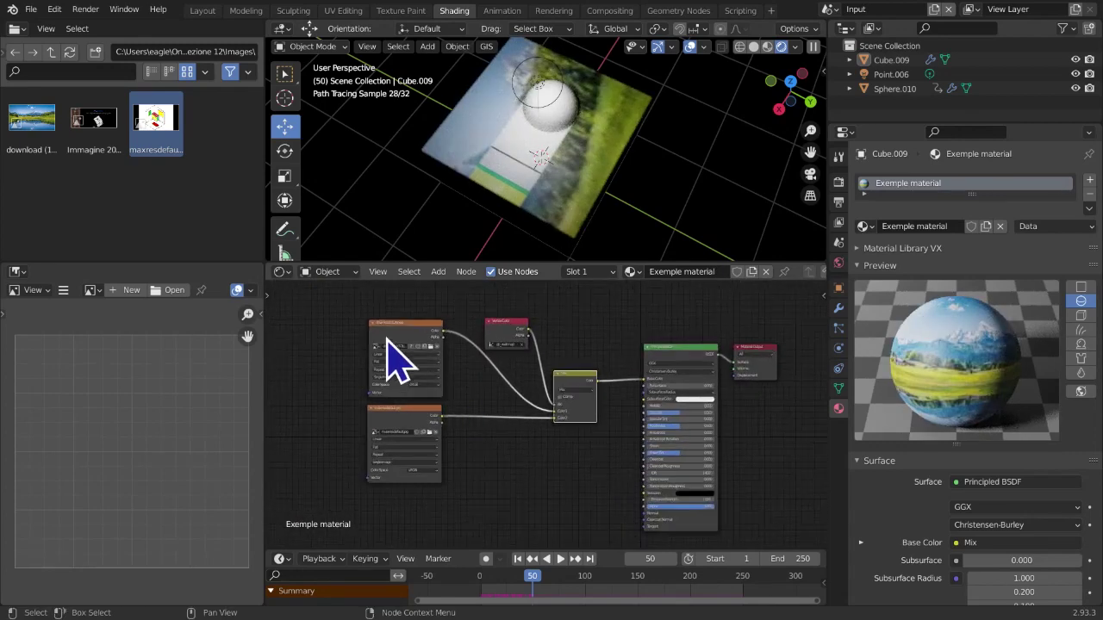
# Delete the two image textures, MixRGB and Vertex Color nodes
pyautogui.moveTo(335, 301); pyautogui.dragTo(609, 517)
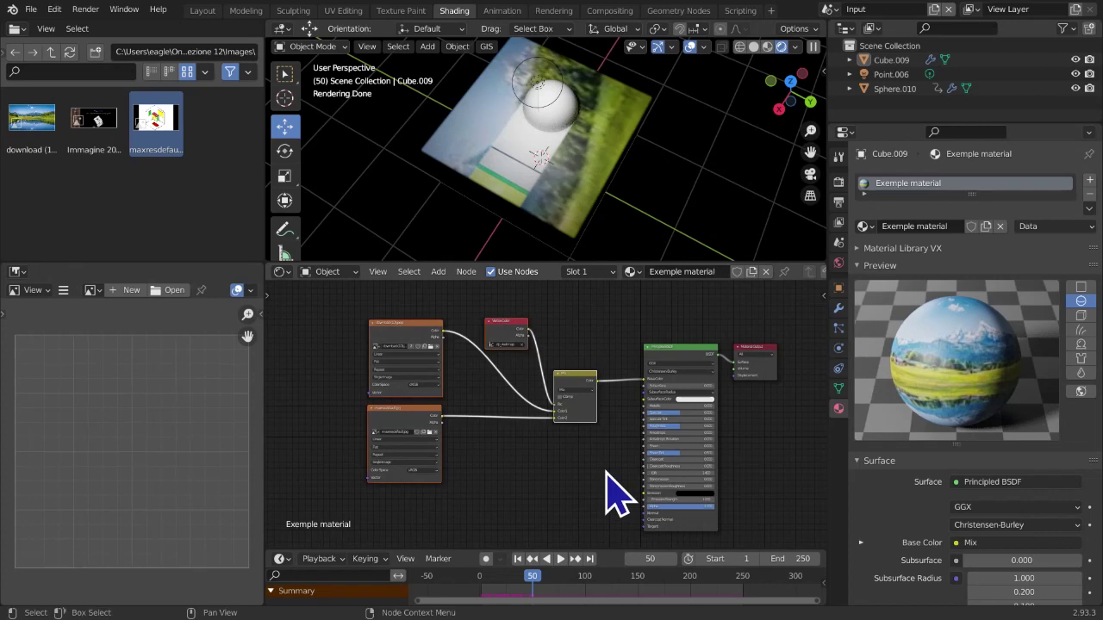
pyautogui.press('x')
pyautogui.scroll(1, 578, 422)
pyautogui.moveTo(571, 394); pyautogui.dragTo(465, 423, button='middle')
pyautogui.hotkey('shift', 'a')
# Add a dp_paintmap Attribute node from Input > Vertex Colors and shift it slightly right
pyautogui.moveTo(441, 385)
pyautogui.moveTo(409, 324)
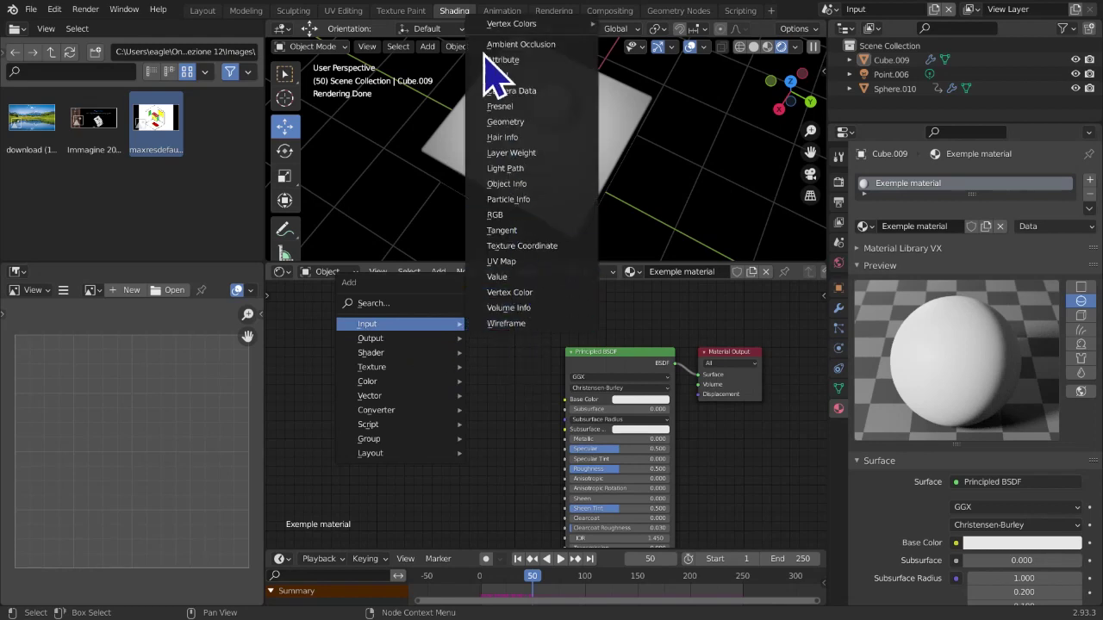
pyautogui.moveTo(483, 24)
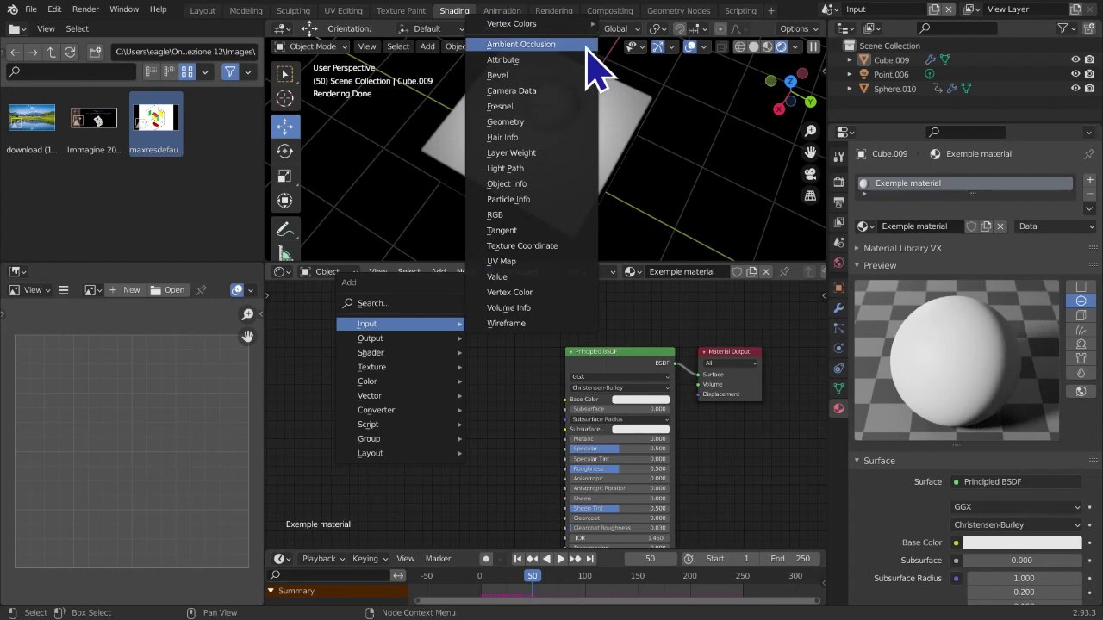
pyautogui.moveTo(571, 29)
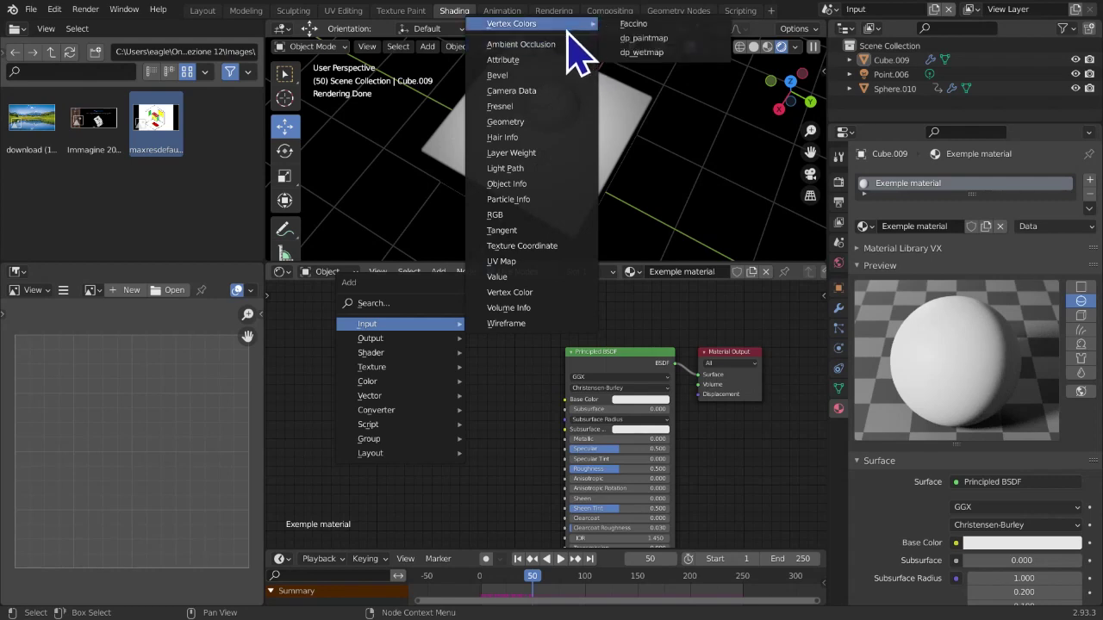
pyautogui.click(634, 37)
pyautogui.click(419, 327)
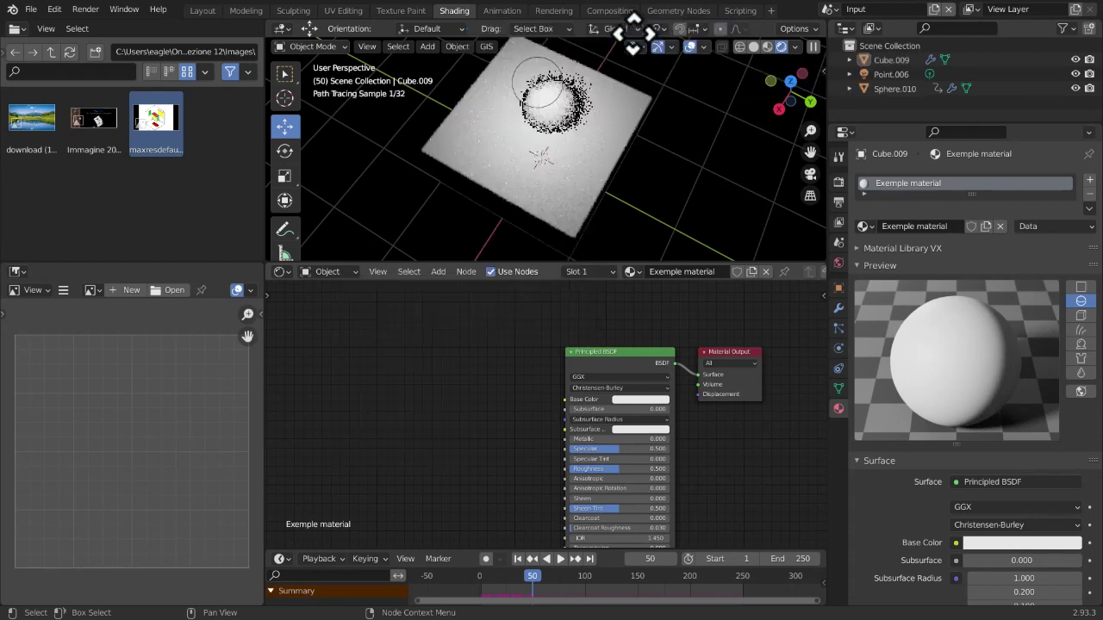
pyautogui.moveTo(444, 396); pyautogui.dragTo(468, 406)
# Delete the dp_paintmap Attribute node
pyautogui.scroll(-1, 469, 405)
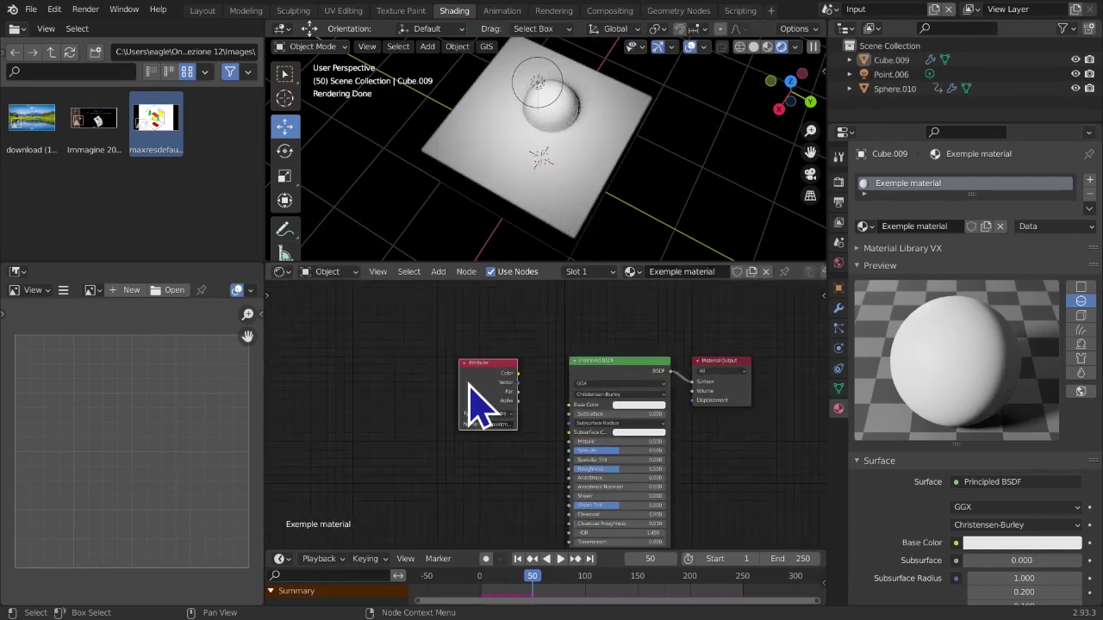
pyautogui.scroll(3, 478, 405)
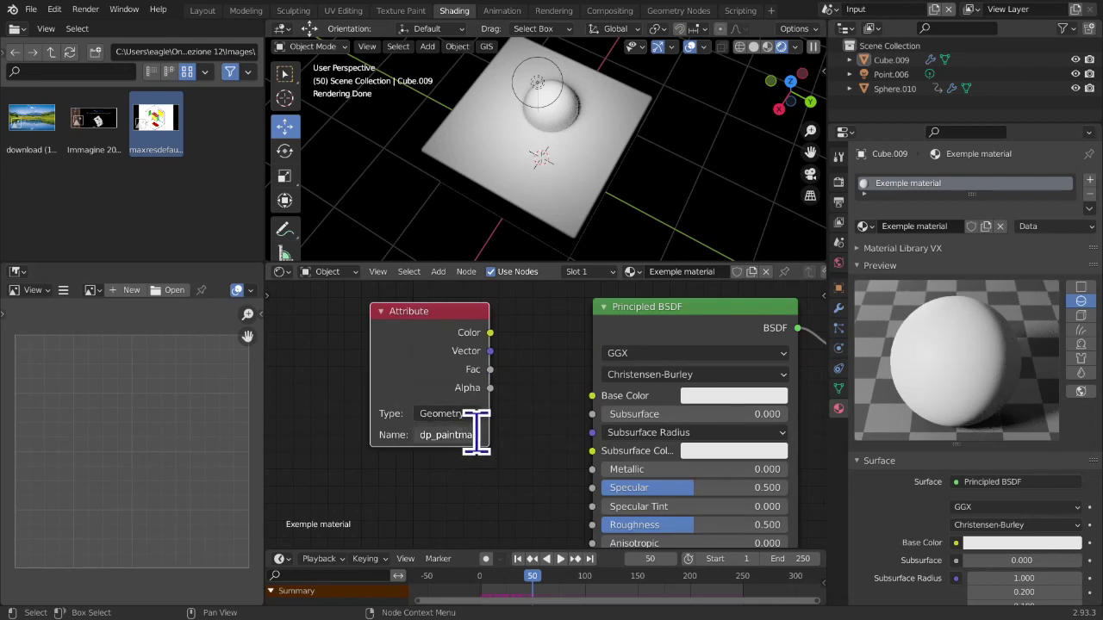
pyautogui.press('x')
pyautogui.moveTo(497, 430); pyautogui.dragTo(455, 445, button='middle')
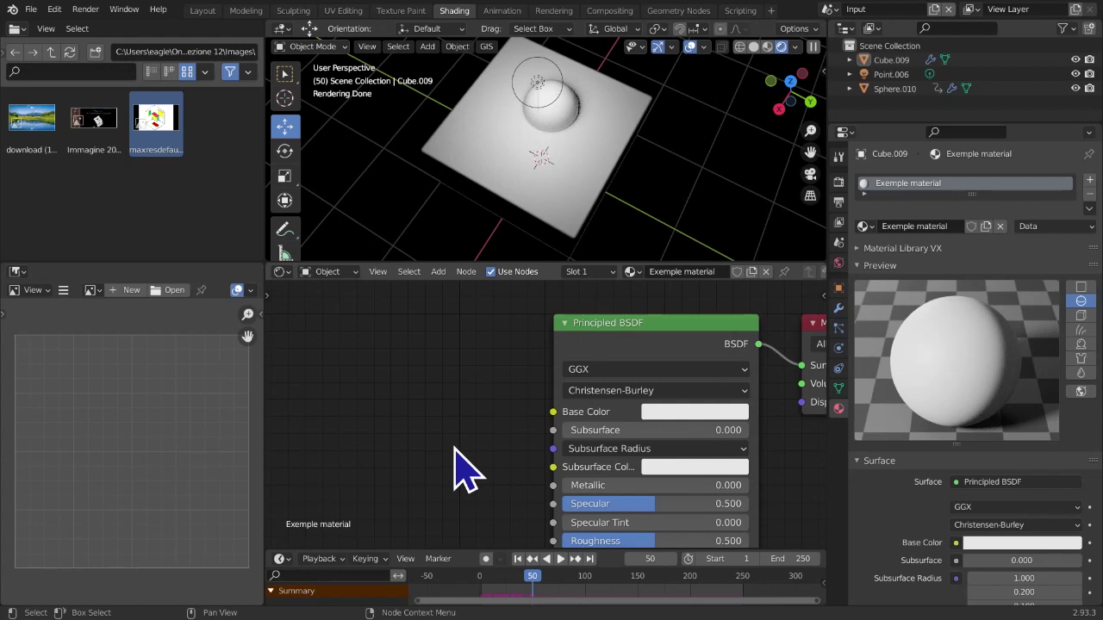
# Add a new Attribute node left of the Principled BSDF, named Faccino
pyautogui.hotkey('shift', 'a')
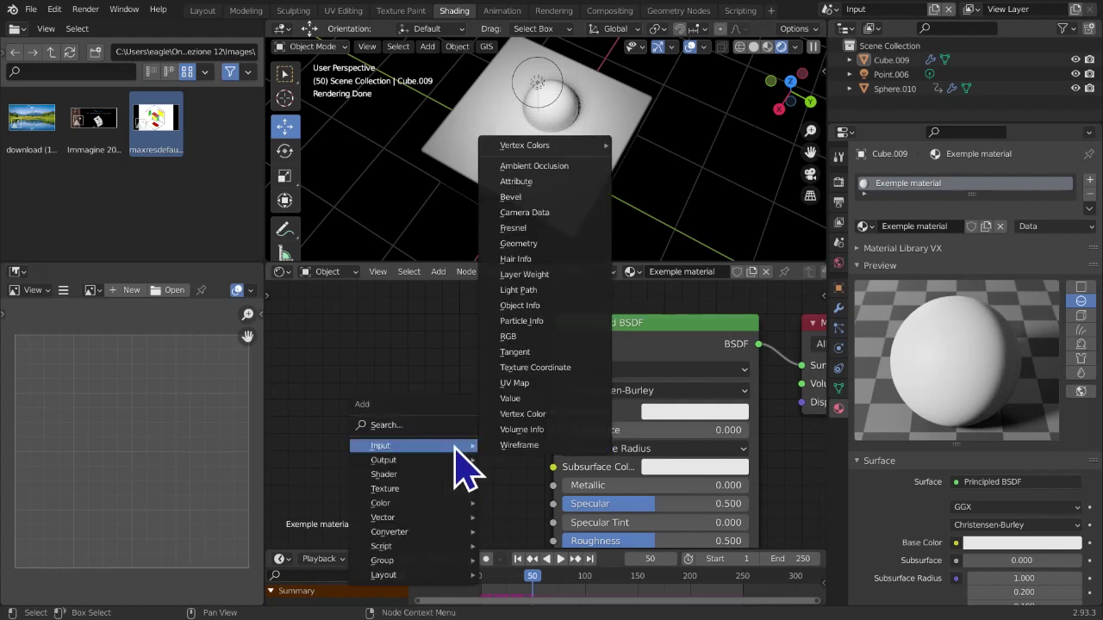
pyautogui.click(568, 181)
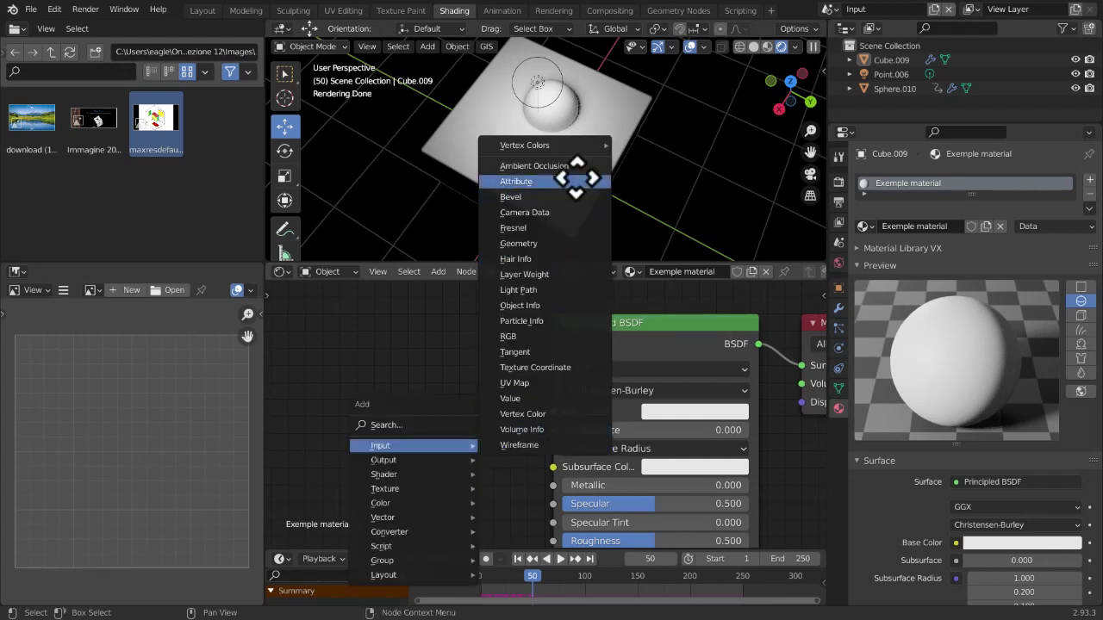
pyautogui.click(347, 337)
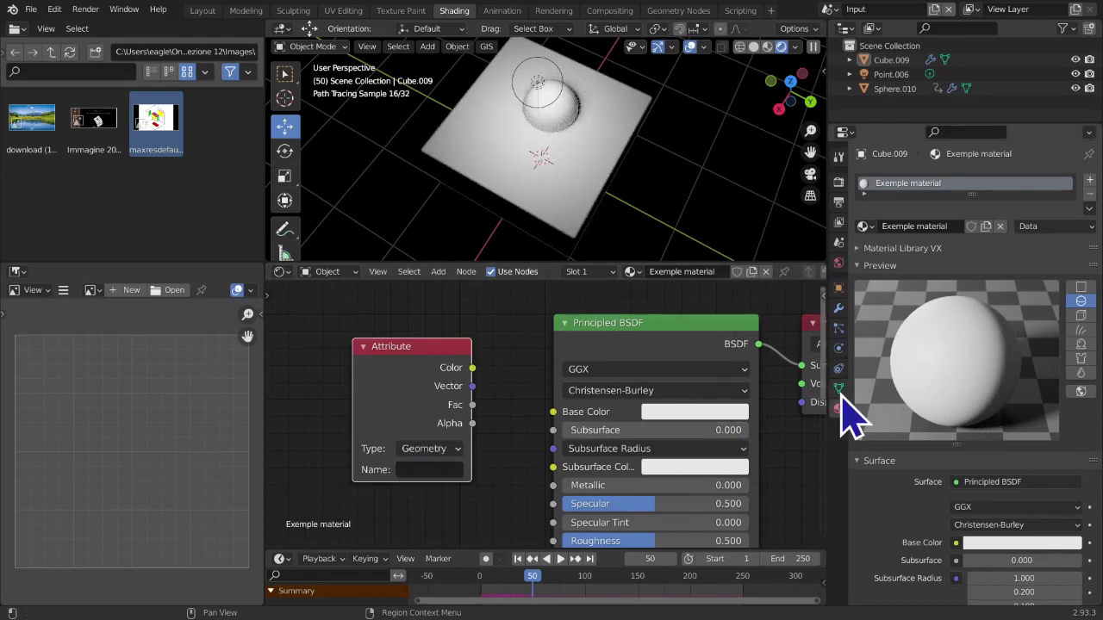
pyautogui.click(839, 390)
pyautogui.click(448, 470)
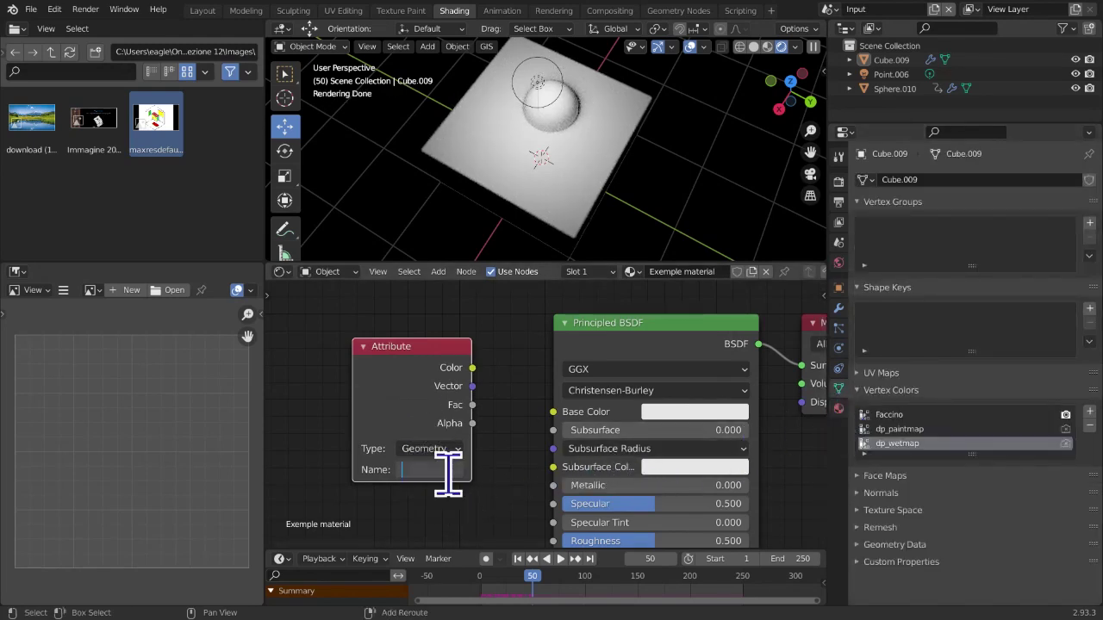
pyautogui.press('Return')
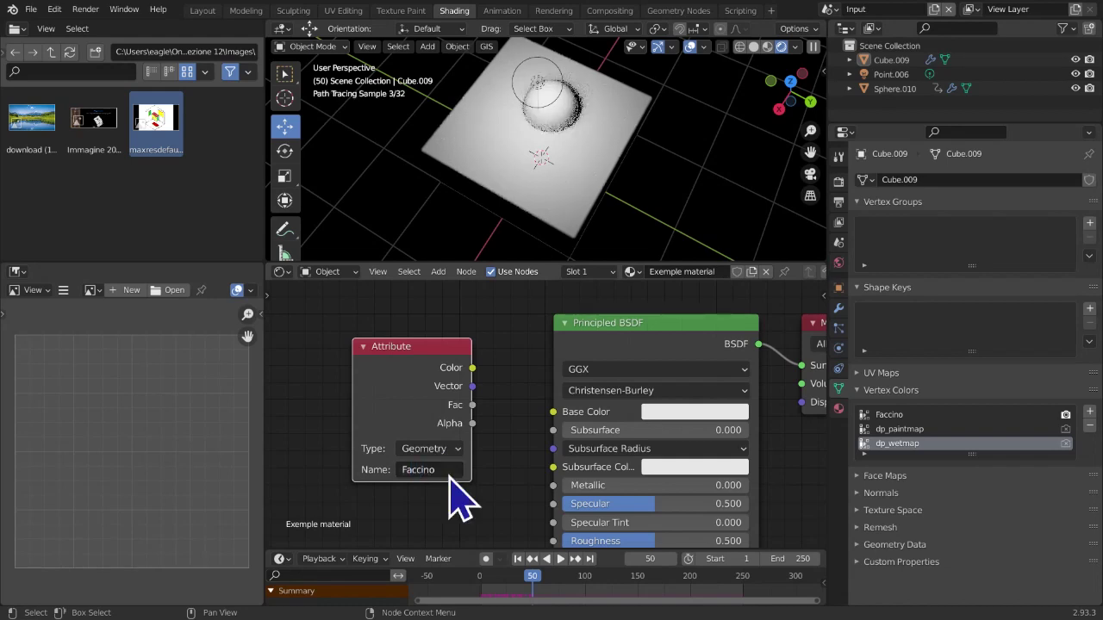
pyautogui.press('g')
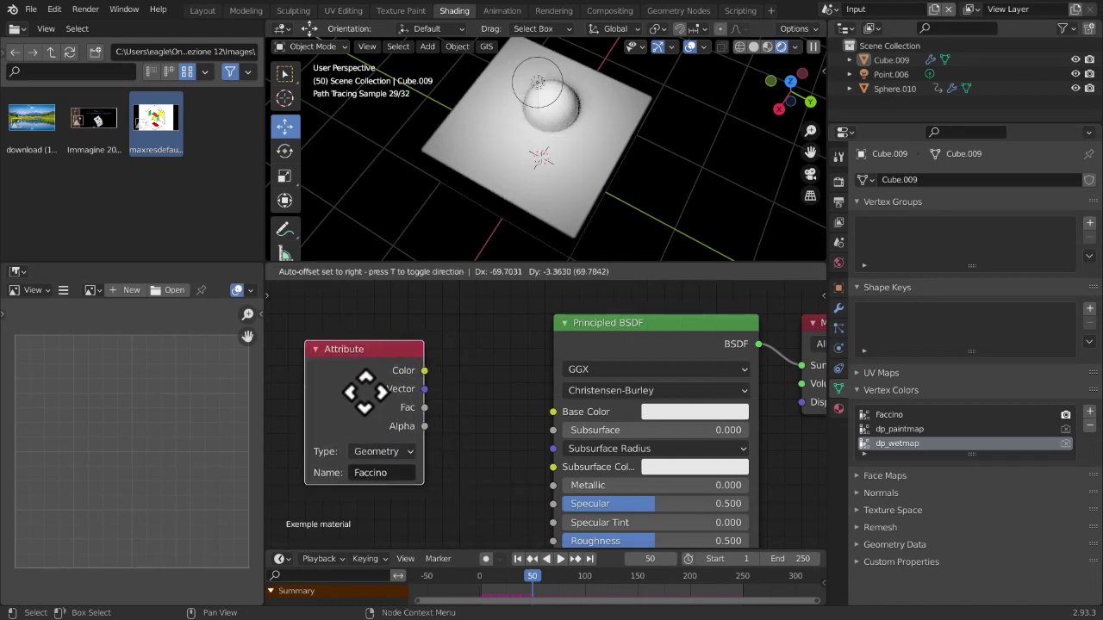
pyautogui.click(356, 394)
pyautogui.click(360, 471)
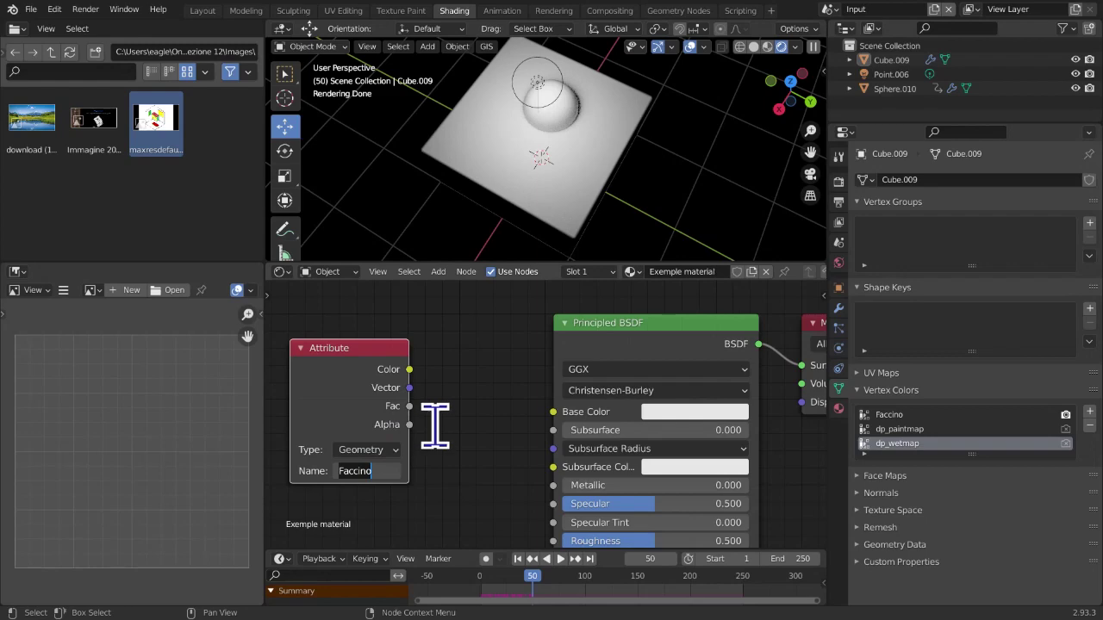
pyautogui.press('Return')
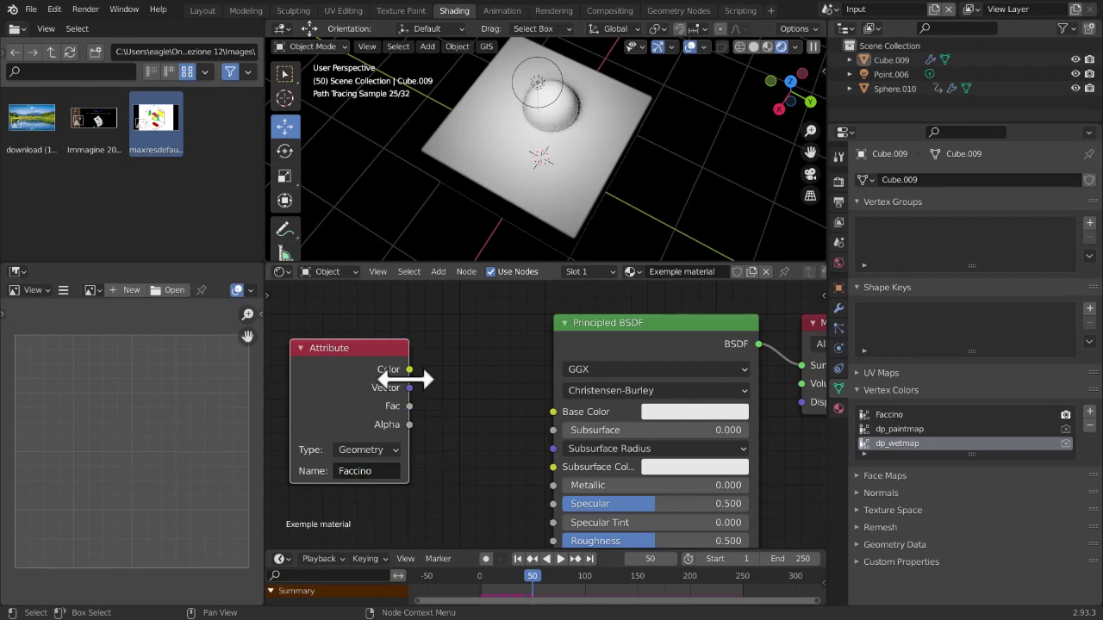
# Link the Attribute Color to Base Color and begin editing the attribute name again
pyautogui.moveTo(410, 370); pyautogui.dragTo(553, 412)
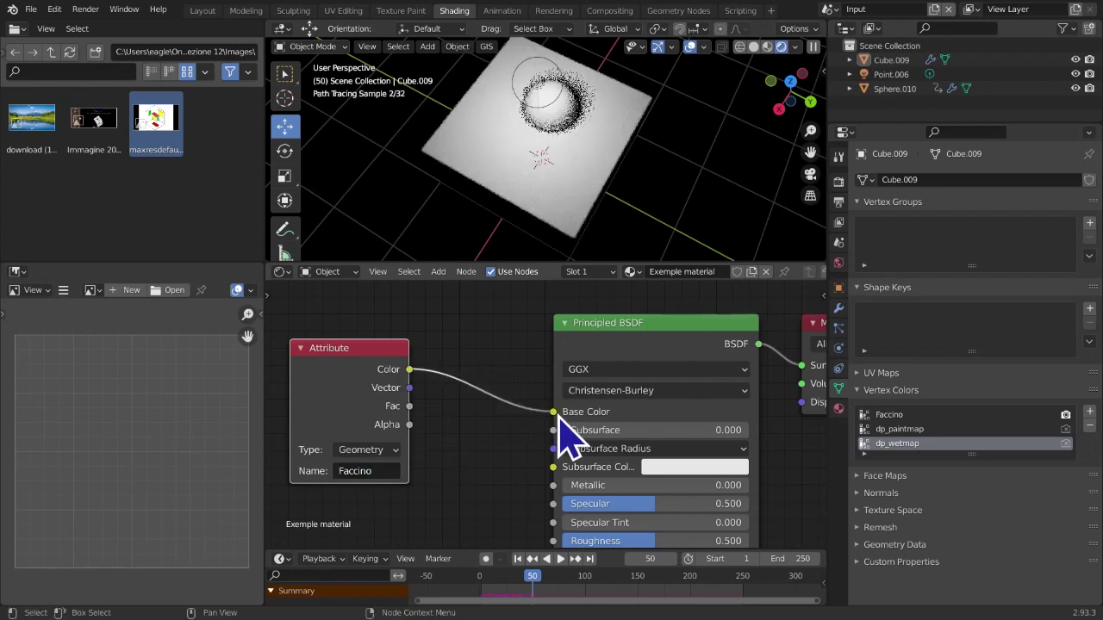
pyautogui.moveTo(552, 251); pyautogui.dragTo(575, 163, button='middle')
pyautogui.scroll(-7, 562, 164)
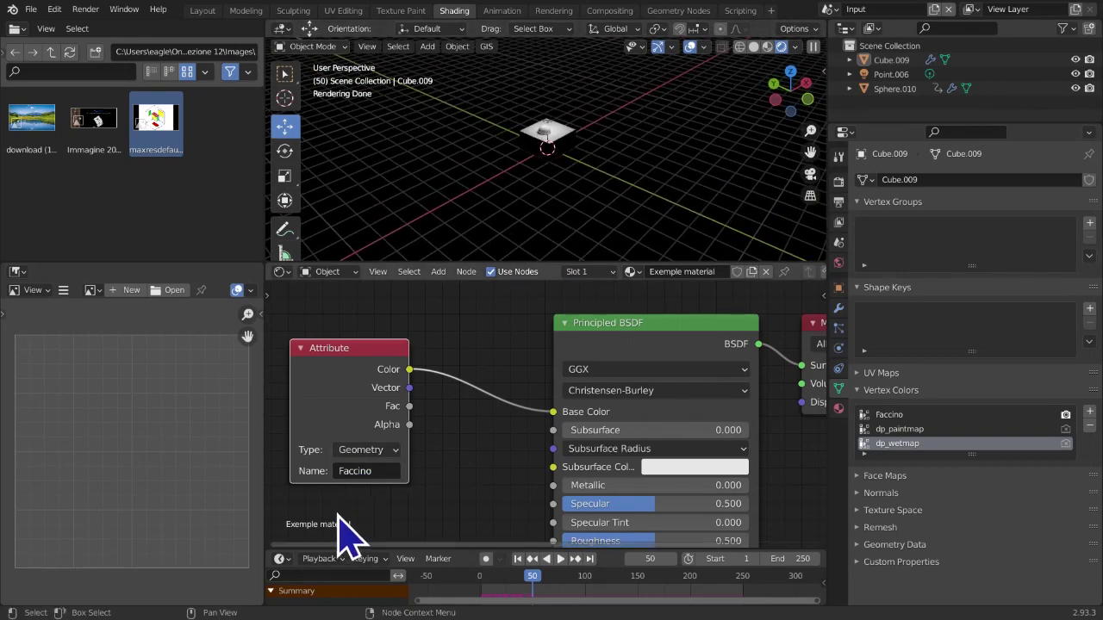
pyautogui.click(354, 471)
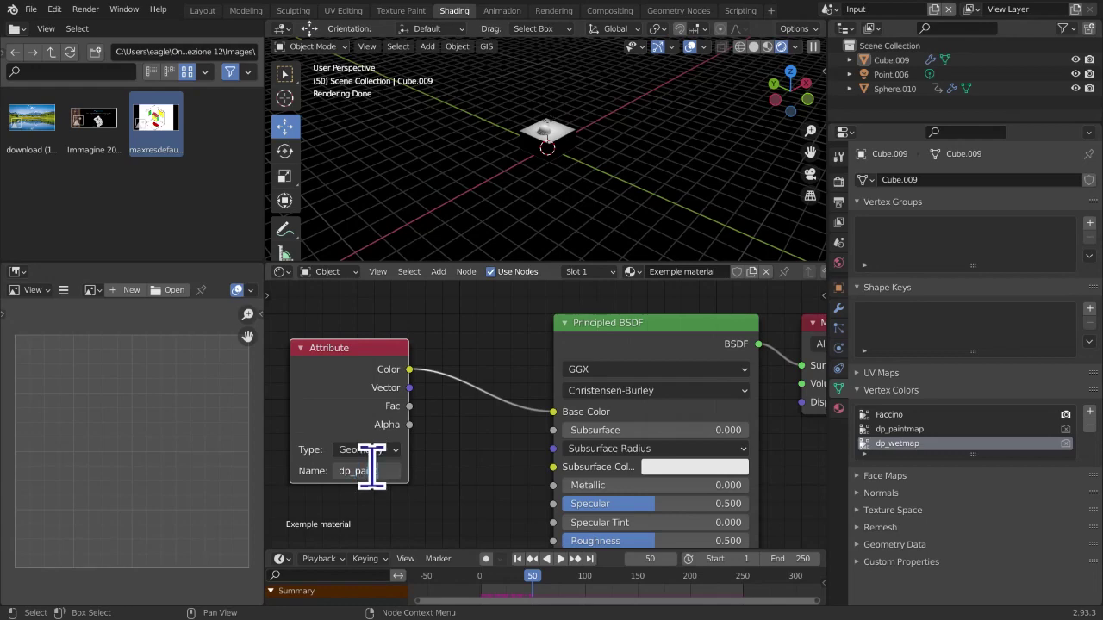
# Set the Attribute node's name to dp_paintmap, fixing a misspelling along the way
pyautogui.write('dp_paintmap')
pyautogui.press('Return')
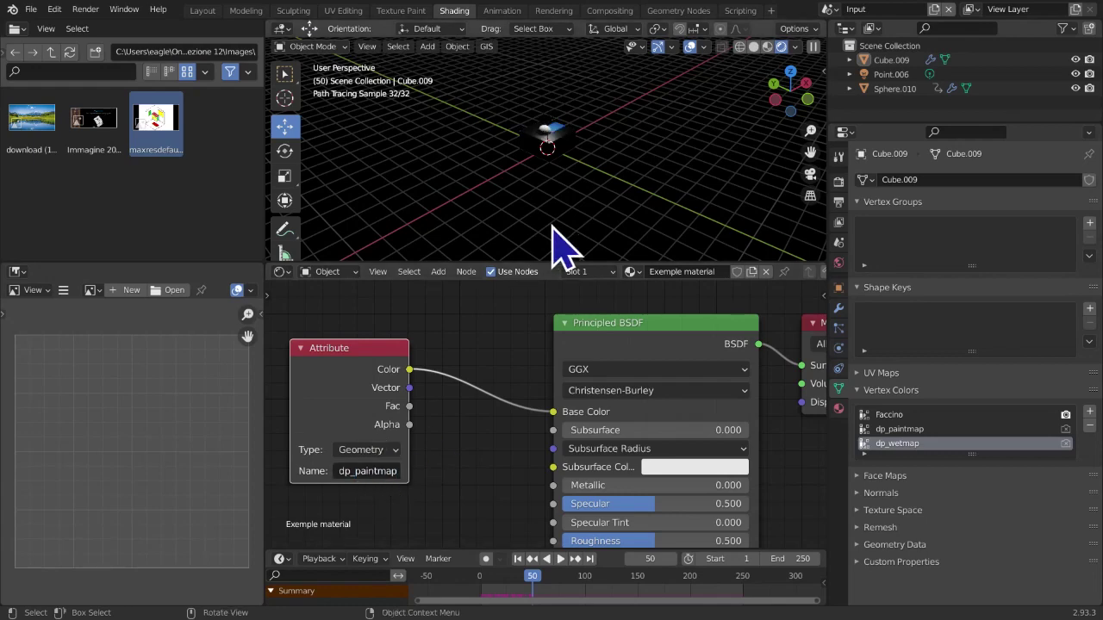
pyautogui.moveTo(506, 242)
pyautogui.mouseDown(button='middle')
pyautogui.moveTo(601, 210)
pyautogui.moveTo(517, 234)
pyautogui.mouseUp(button='middle')
pyautogui.scroll(3, 601, 209)
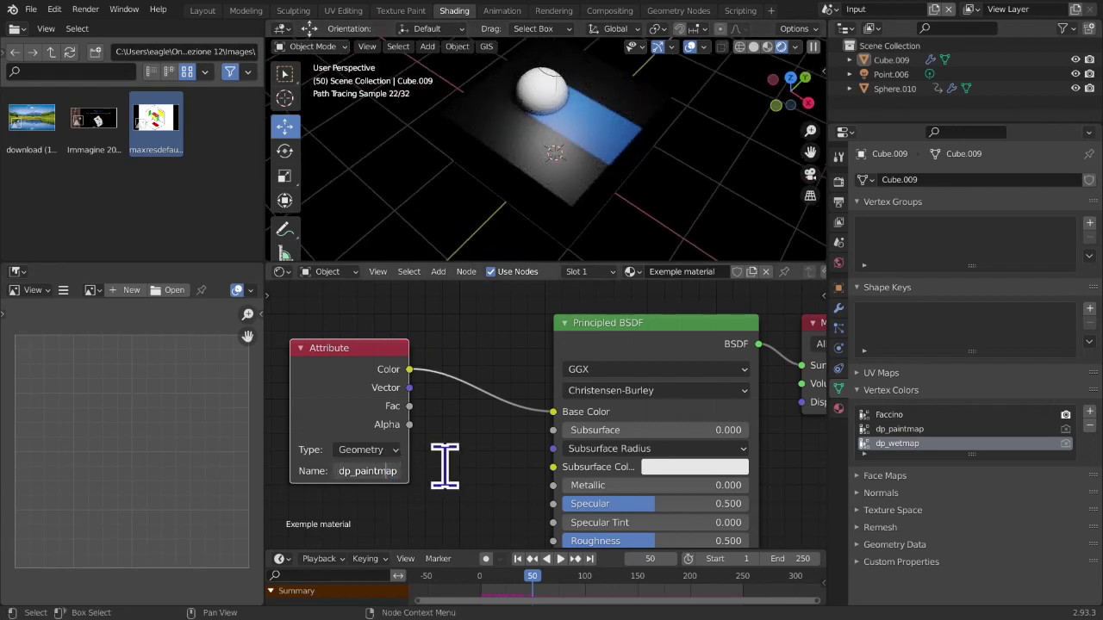
pyautogui.press('Return')
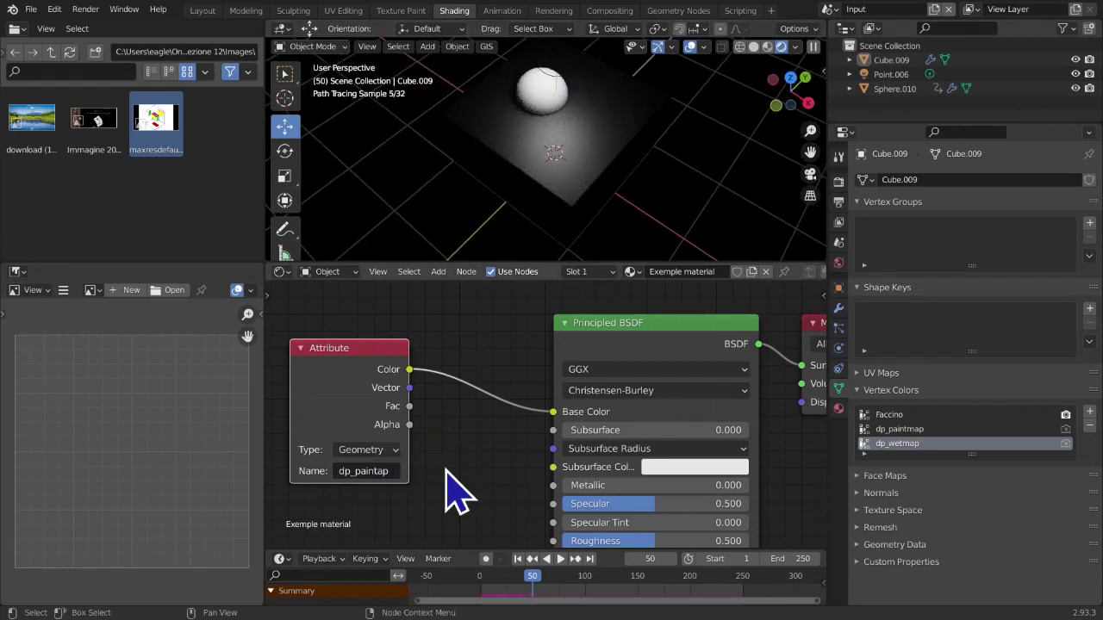
pyautogui.click(380, 473)
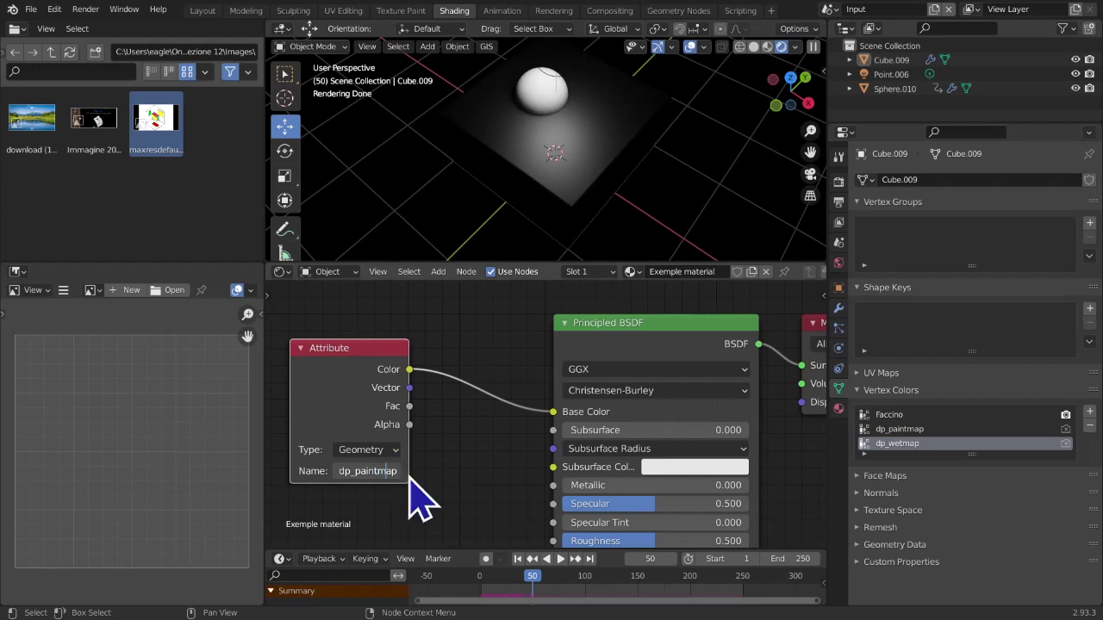
pyautogui.write('m')
pyautogui.press('Return')
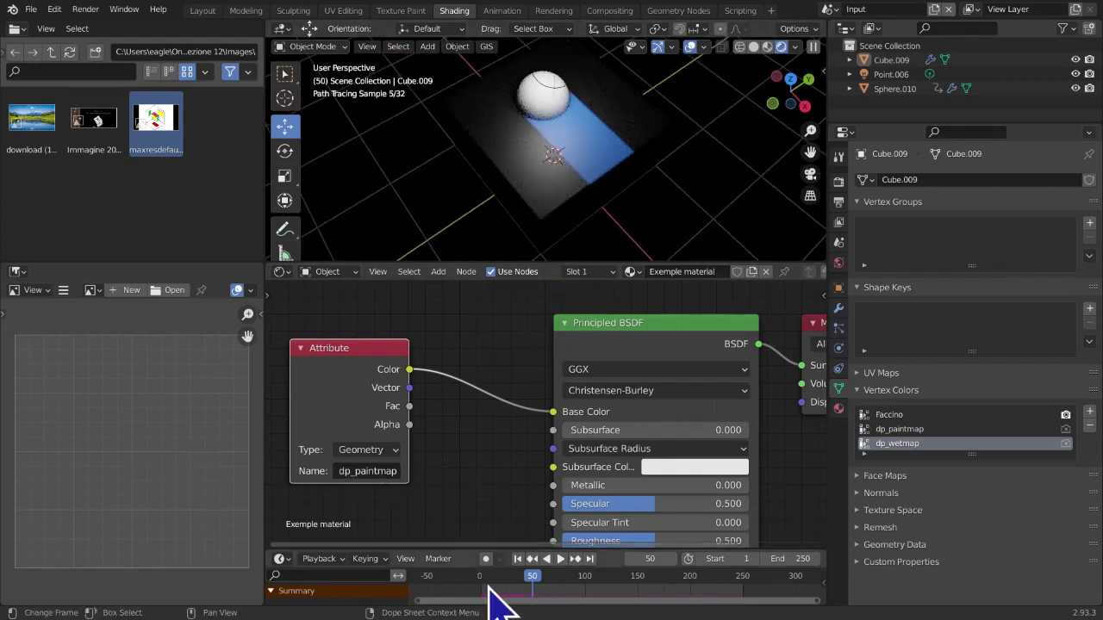
# Play the animation from frame 1 to frame 34, then set the attribute back to Faccino
pyautogui.click(518, 559)
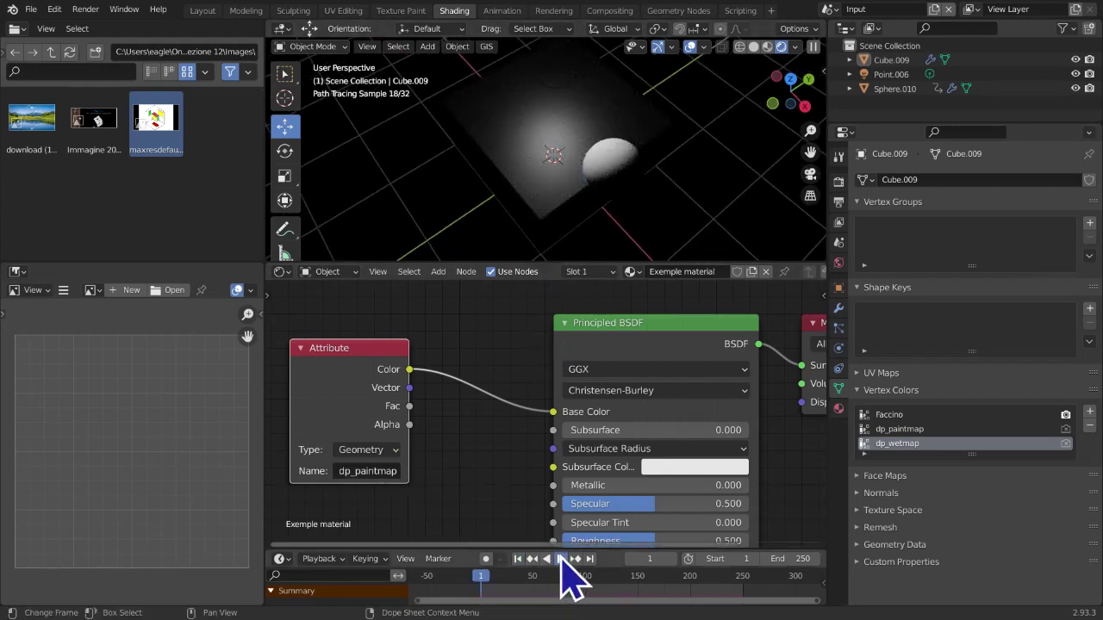
pyautogui.click(561, 559)
pyautogui.click(561, 561)
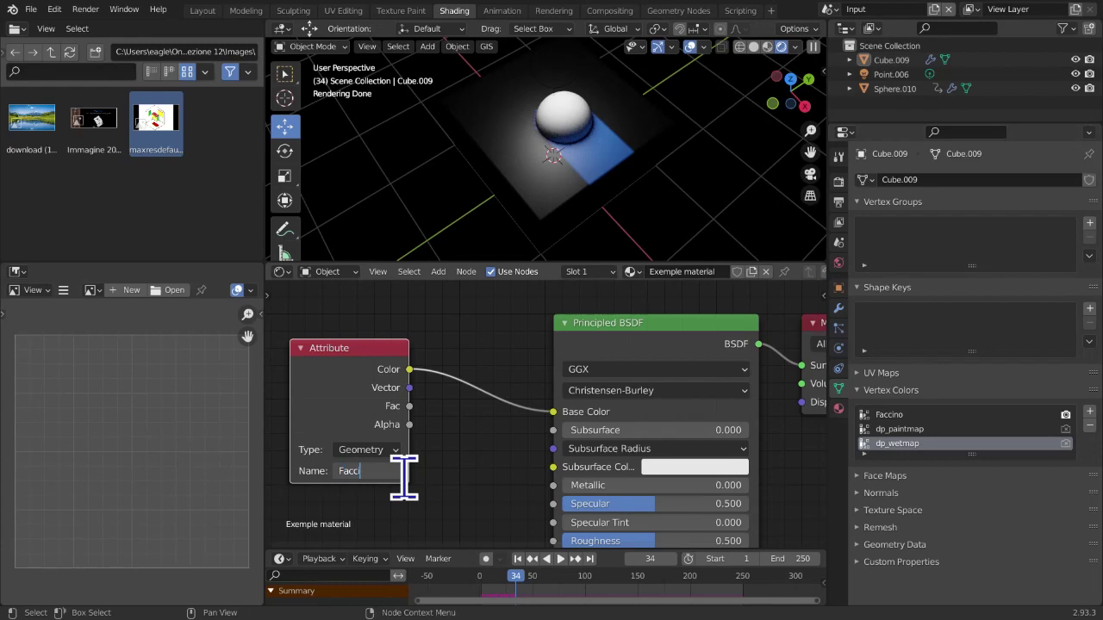
pyautogui.press('Return')
pyautogui.moveTo(646, 257); pyautogui.dragTo(505, 158, button='middle')
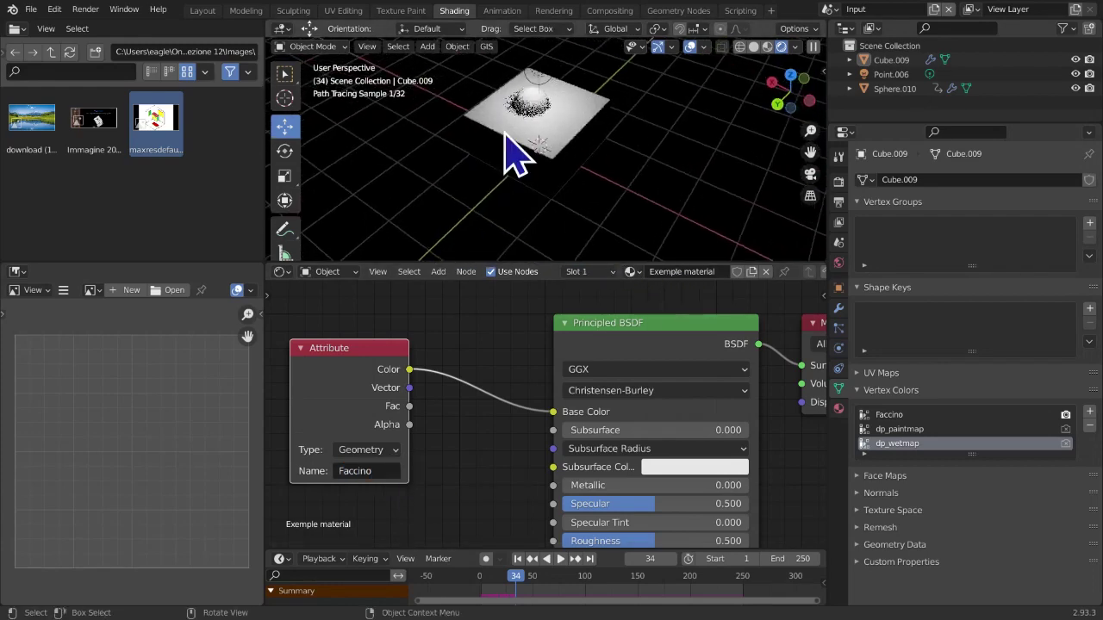
pyautogui.click(531, 63)
# Move the Point.006 light along X and Y, then lower it along Z
pyautogui.moveTo(504, 61); pyautogui.dragTo(565, 95)
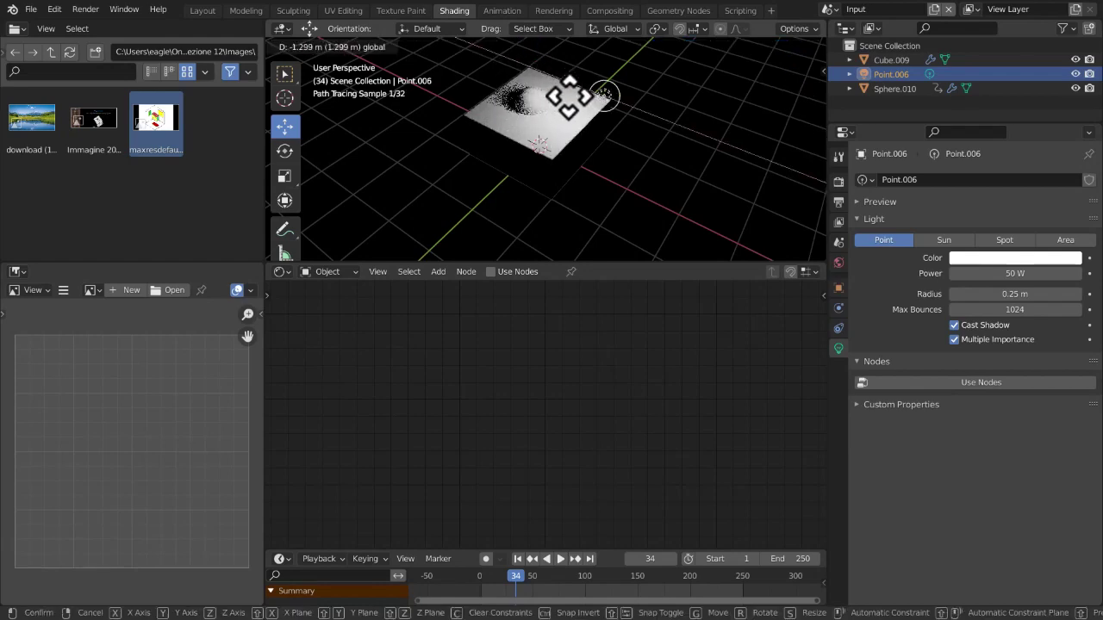
pyautogui.moveTo(454, 69); pyautogui.dragTo(485, 124)
pyautogui.moveTo(485, 123); pyautogui.dragTo(755, 105, button='middle')
pyautogui.moveTo(636, 85); pyautogui.dragTo(548, 111)
pyautogui.moveTo(554, 135); pyautogui.dragTo(439, 129, button='middle')
pyautogui.moveTo(481, 76); pyautogui.dragTo(670, 147)
pyautogui.moveTo(671, 149); pyautogui.dragTo(637, 169, button='middle')
pyautogui.moveTo(556, 66); pyautogui.dragTo(653, 210)
# Check the cube from the side and raise the Point.006 light along Z
pyautogui.click(541, 168)
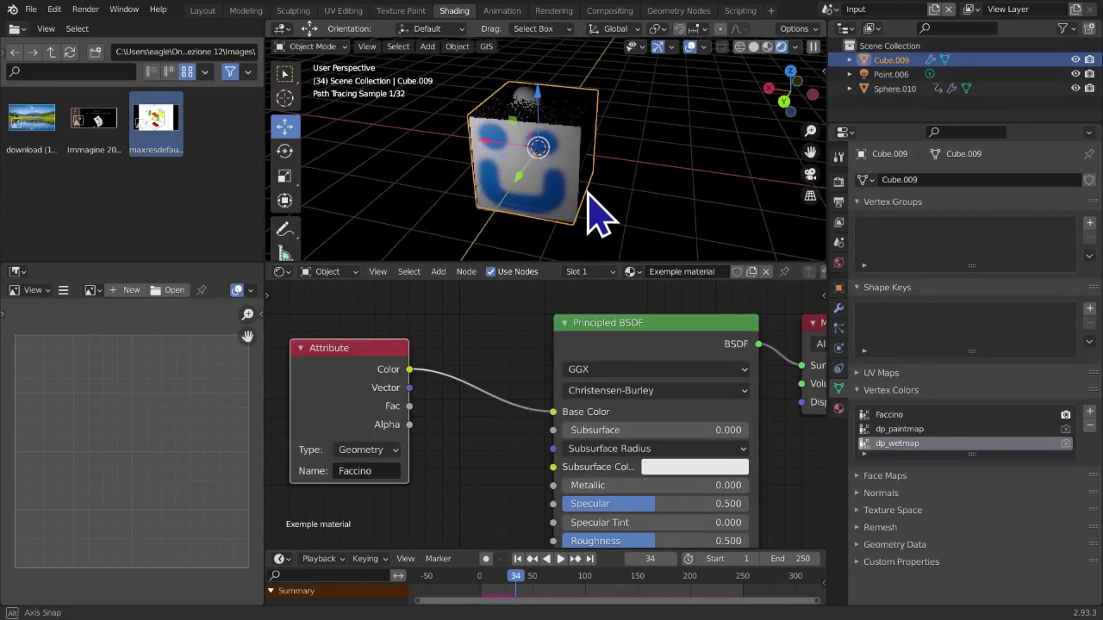
pyautogui.moveTo(706, 111)
pyautogui.mouseDown(button='middle')
pyautogui.moveTo(669, 167)
pyautogui.moveTo(537, 177)
pyautogui.moveTo(481, 140)
pyautogui.moveTo(509, 138)
pyautogui.mouseUp(button='middle')
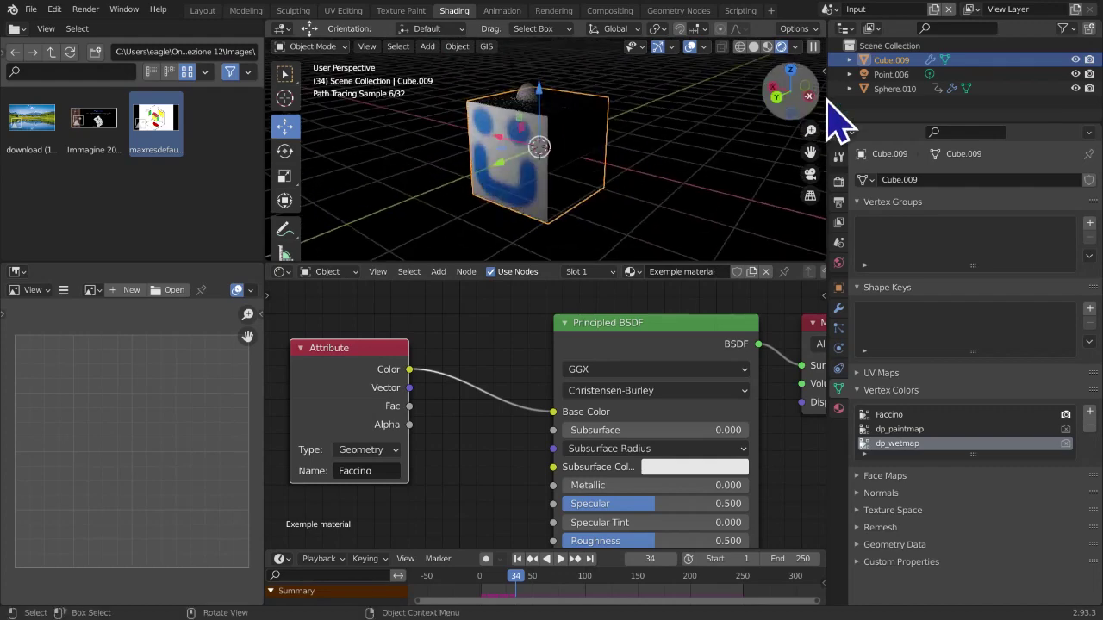
pyautogui.click(887, 74)
pyautogui.moveTo(405, 78); pyautogui.dragTo(392, 31)
# Select Cube.009 and set its Attribute node to read dp_wetmap
pyautogui.click(518, 145)
pyautogui.scroll(-3, 537, 423)
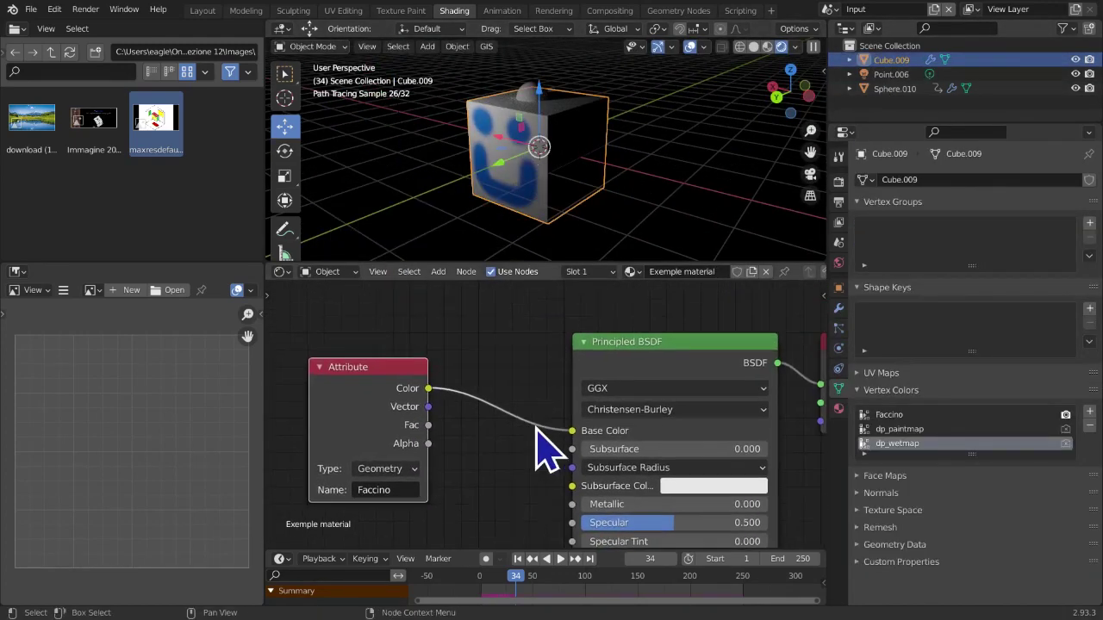
pyautogui.moveTo(424, 420); pyautogui.dragTo(482, 395)
pyautogui.scroll(3, 470, 478)
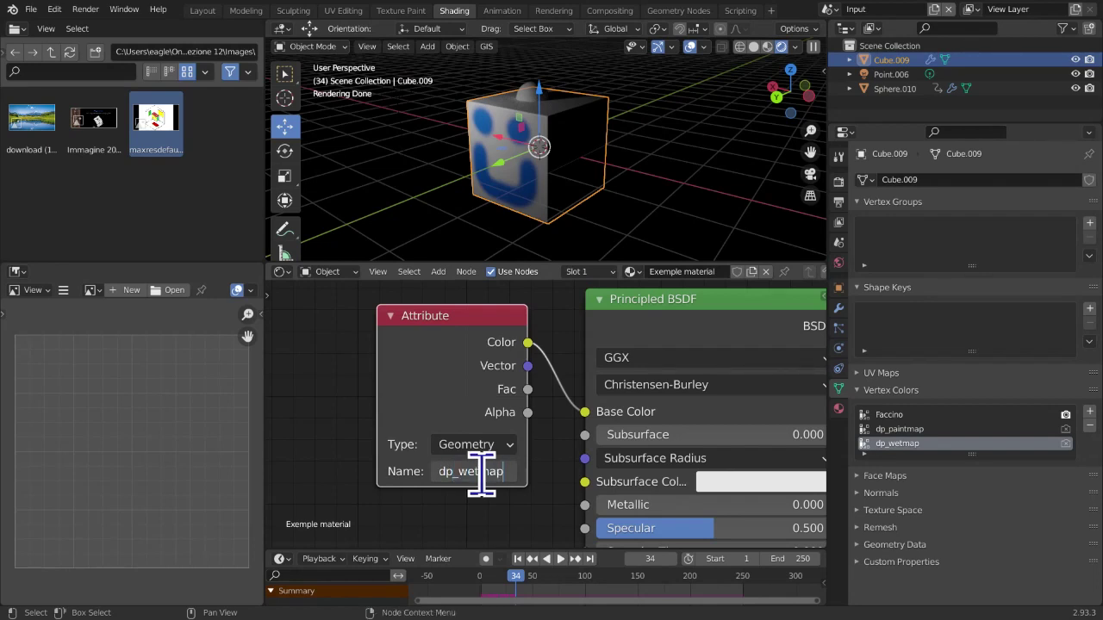
pyautogui.press('Return')
# Delete the Attribute node, then try a Vertex Color node and remove it again
pyautogui.moveTo(660, 135); pyautogui.dragTo(371, 150, button='middle')
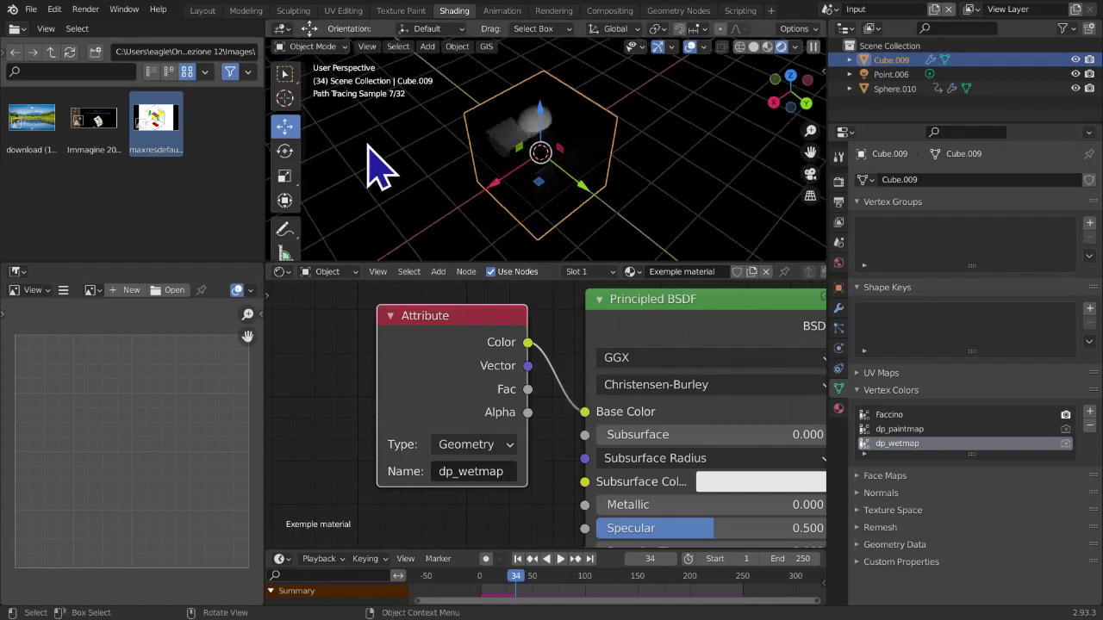
pyautogui.click(286, 74)
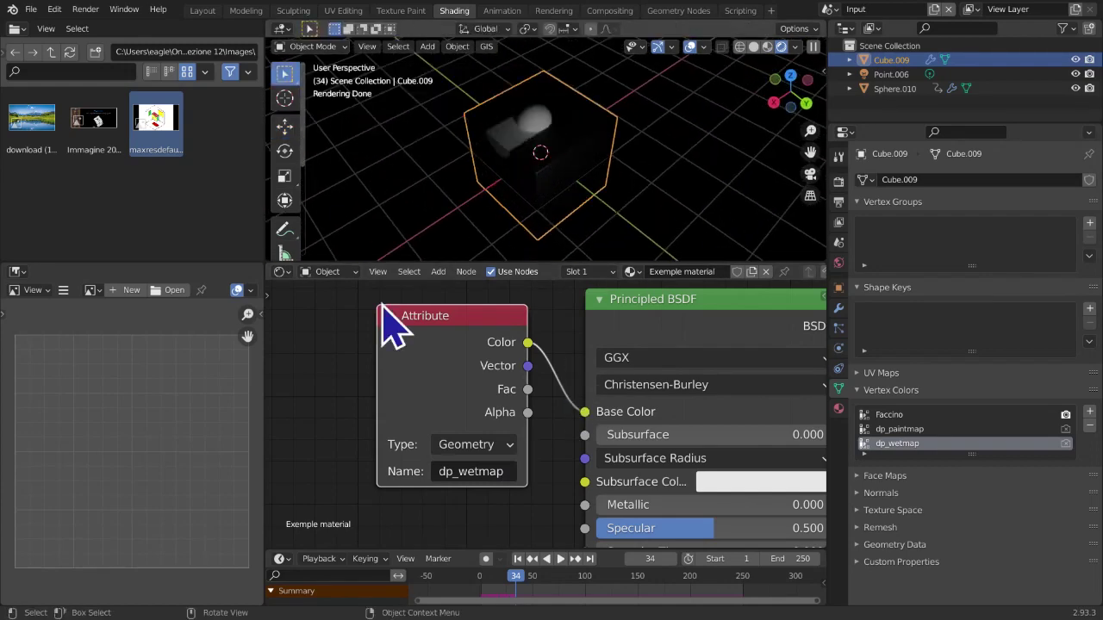
pyautogui.press('x')
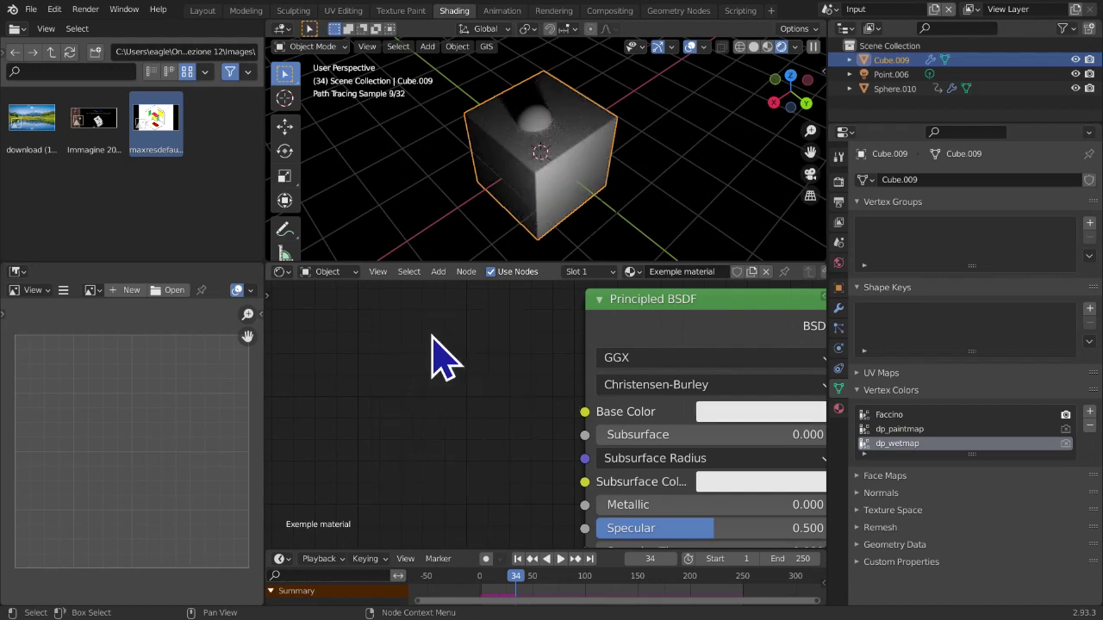
pyautogui.hotkey('shift', 'a')
pyautogui.moveTo(432, 338)
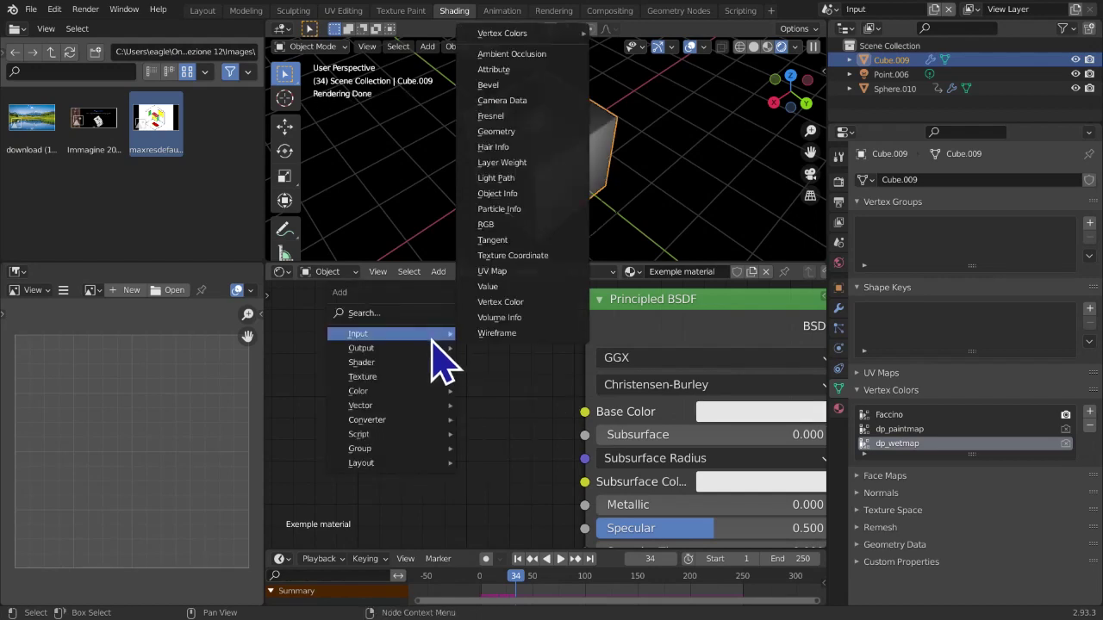
pyautogui.click(505, 303)
pyautogui.click(368, 351)
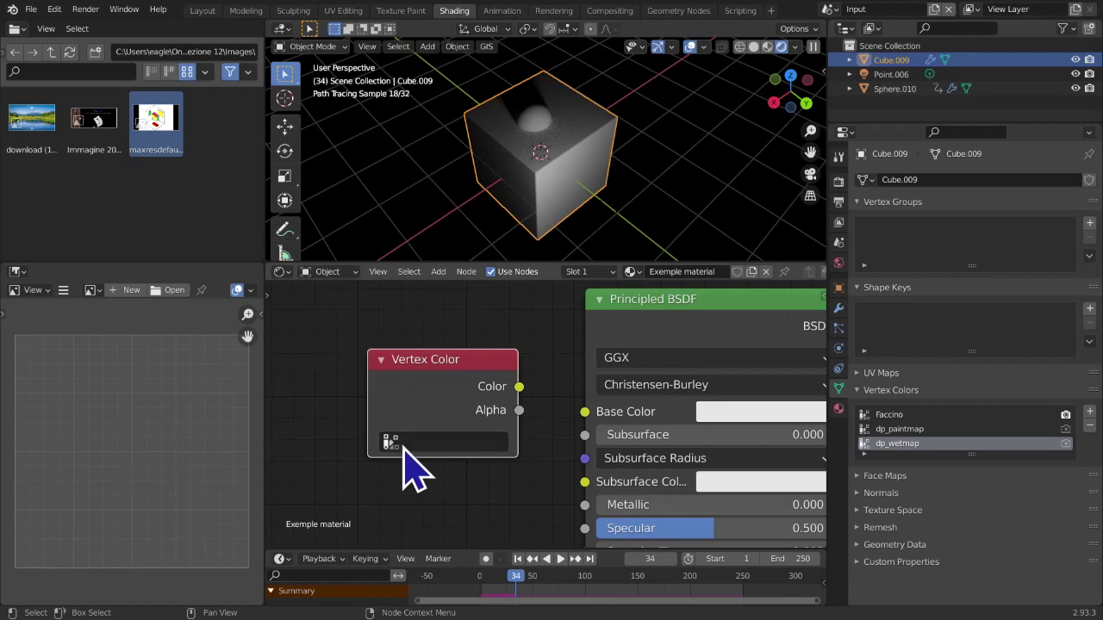
pyautogui.click(413, 443)
pyautogui.click(407, 468)
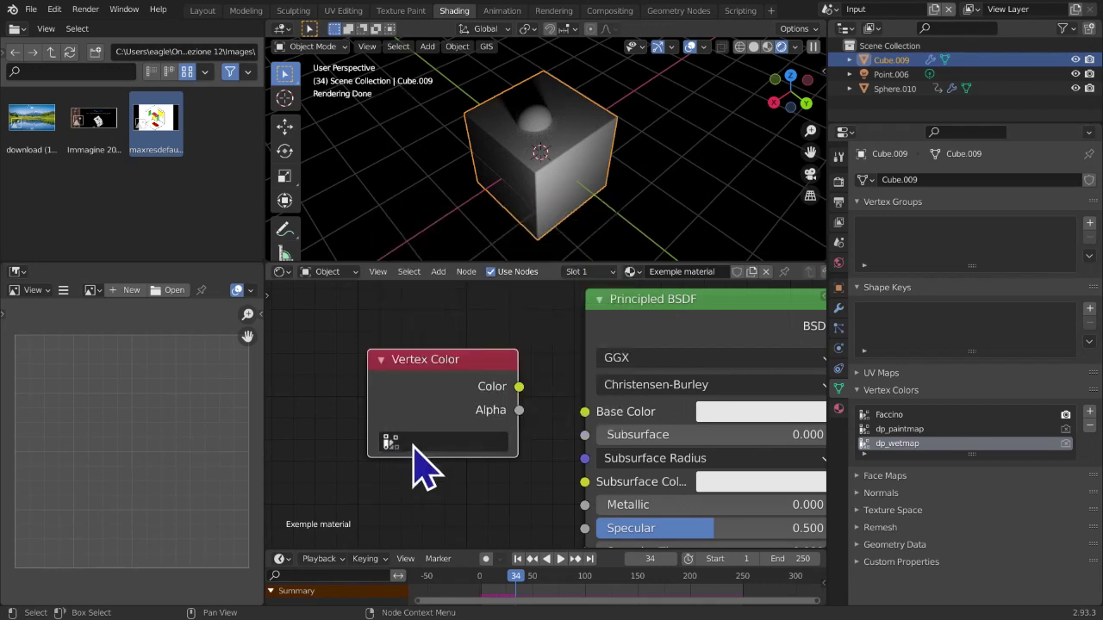
pyautogui.press('x')
# Add a dp_paintmap vertex colour node and connect its Color to Base Color
pyautogui.hotkey('shift', 'a')
pyautogui.moveTo(402, 345)
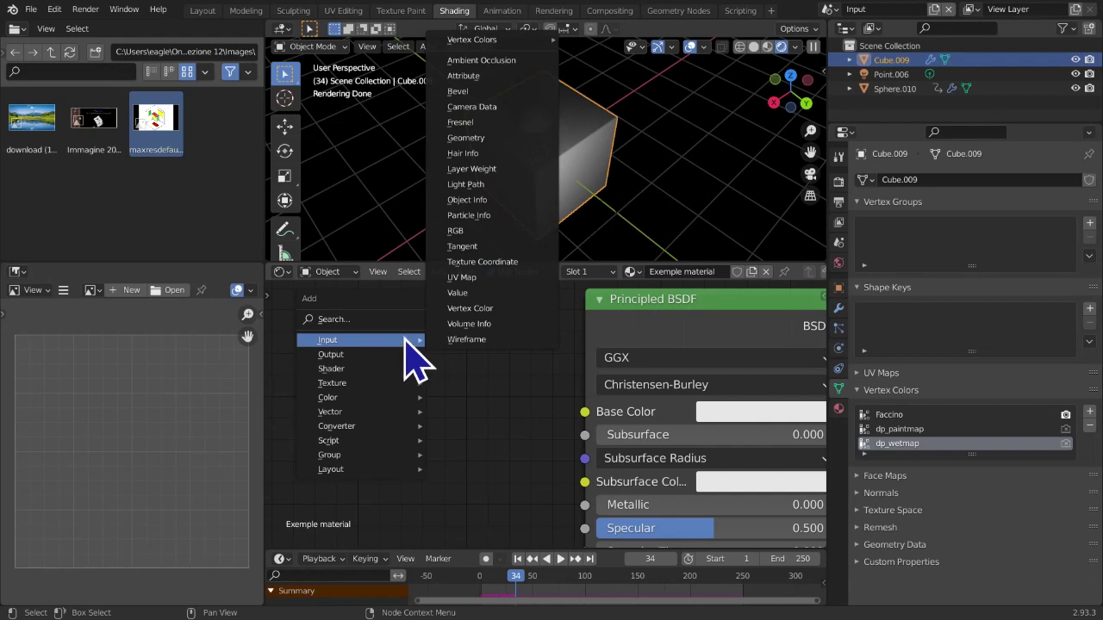
pyautogui.moveTo(429, 43)
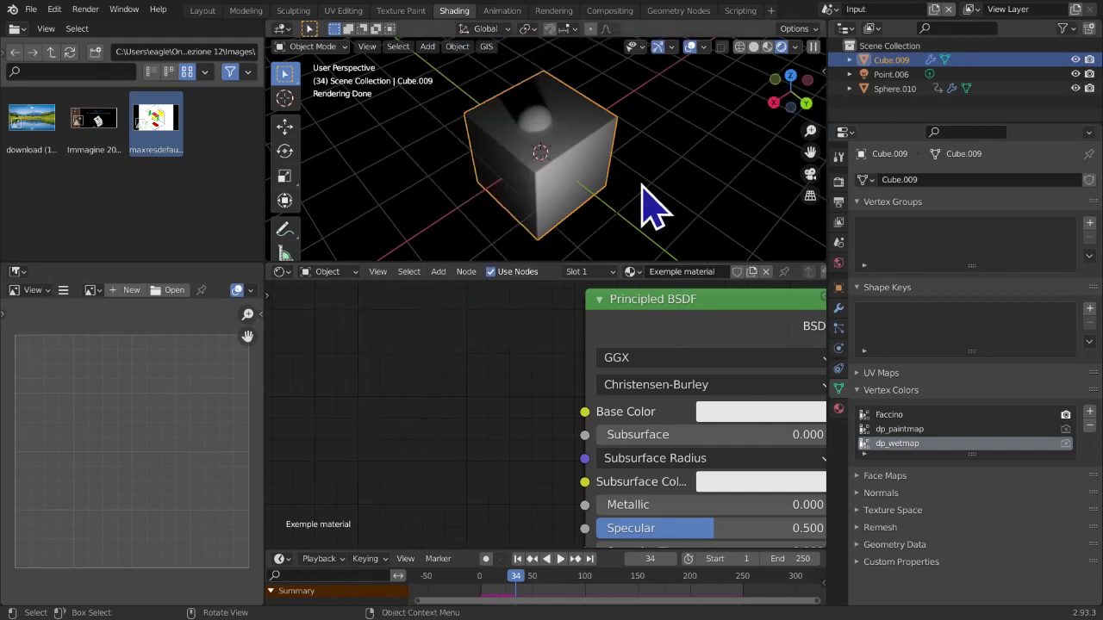
pyautogui.hotkey('shift', 'a')
pyautogui.moveTo(436, 344)
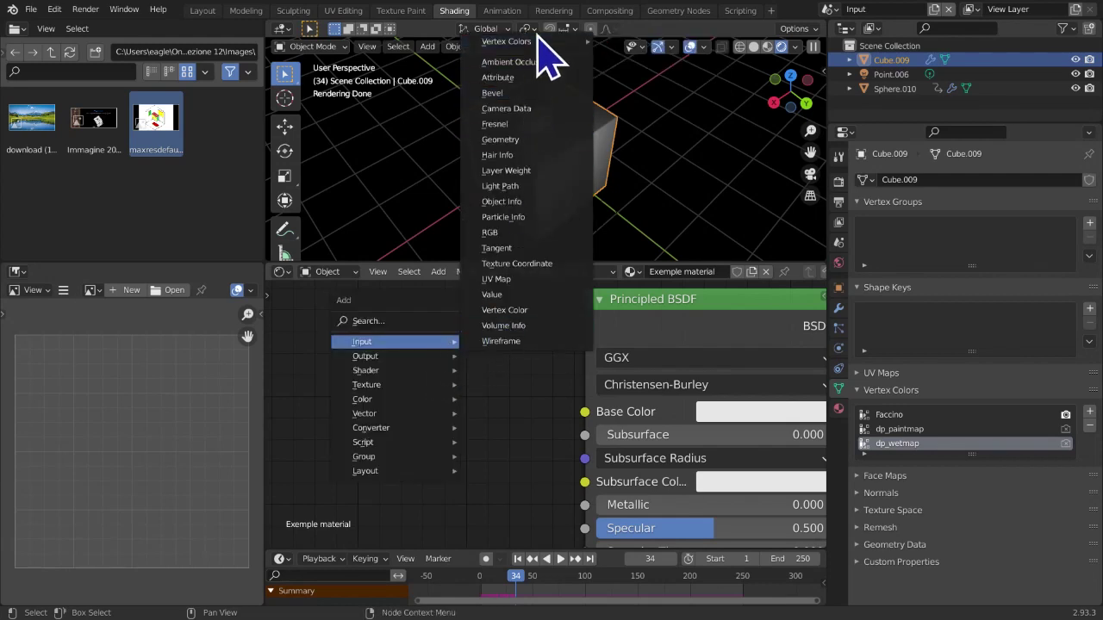
pyautogui.moveTo(551, 40)
pyautogui.click(636, 55)
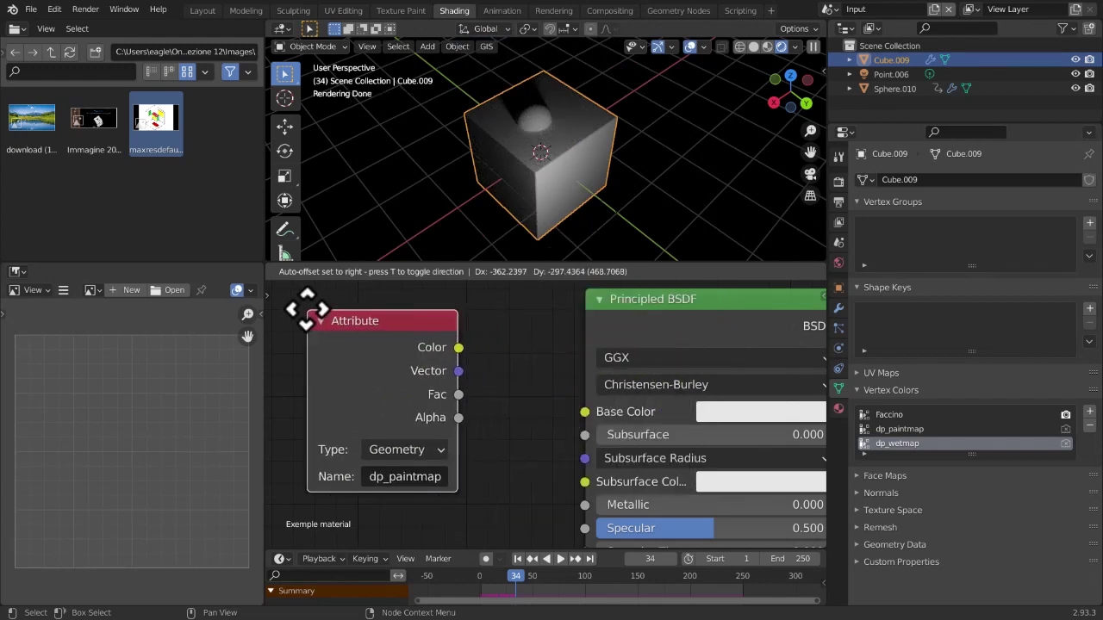
pyautogui.click(307, 308)
pyautogui.moveTo(455, 348); pyautogui.dragTo(589, 412)
# Raise the Point.006 light and move it along Y to -1.1021 m
pyautogui.moveTo(577, 250)
pyautogui.mouseDown(button='middle')
pyautogui.moveTo(729, 222)
pyautogui.moveTo(687, 229)
pyautogui.moveTo(583, 207)
pyautogui.moveTo(599, 185)
pyautogui.mouseUp(button='middle')
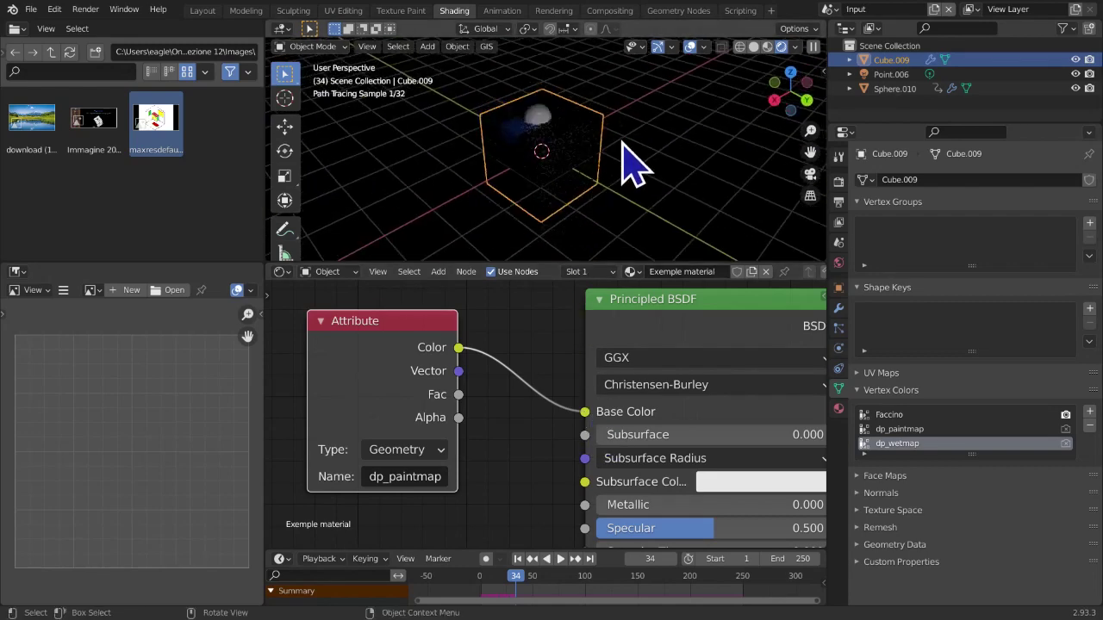
pyautogui.click(883, 75)
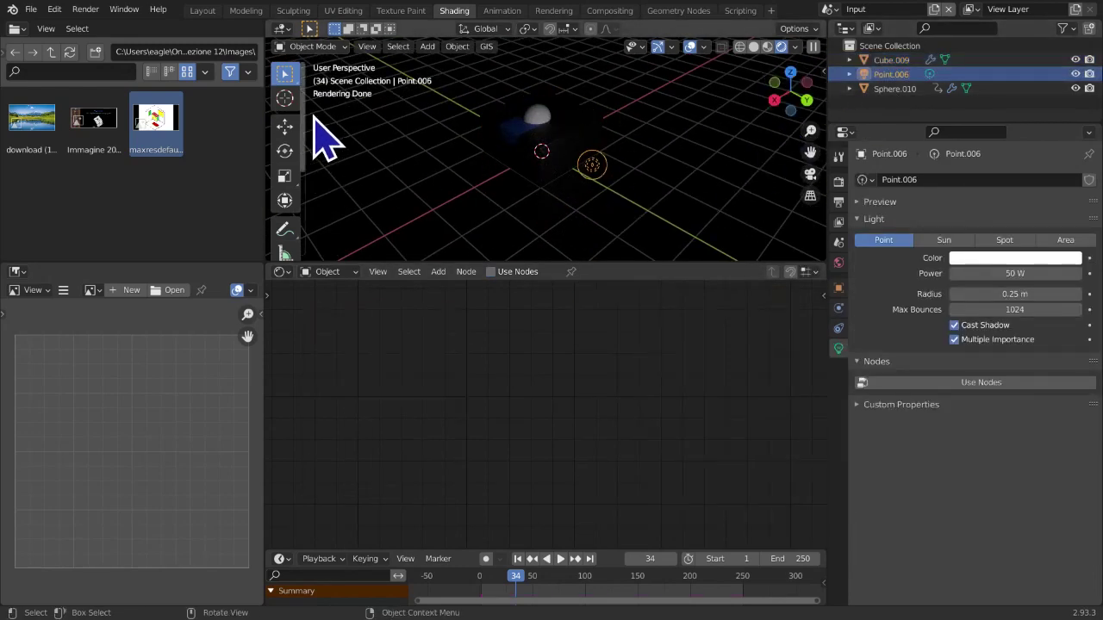
pyautogui.click(284, 126)
pyautogui.moveTo(586, 107); pyautogui.dragTo(606, 44)
pyautogui.moveTo(640, 117); pyautogui.dragTo(586, 111)
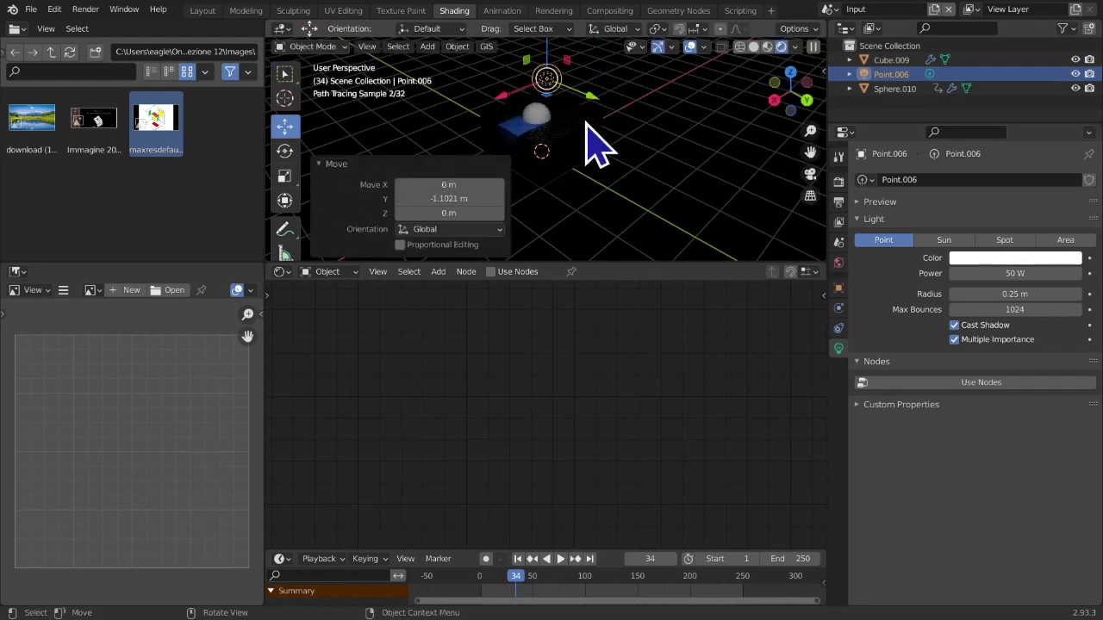
# Reselect the cube and browse the node add menu while orbiting the view
pyautogui.click(598, 146)
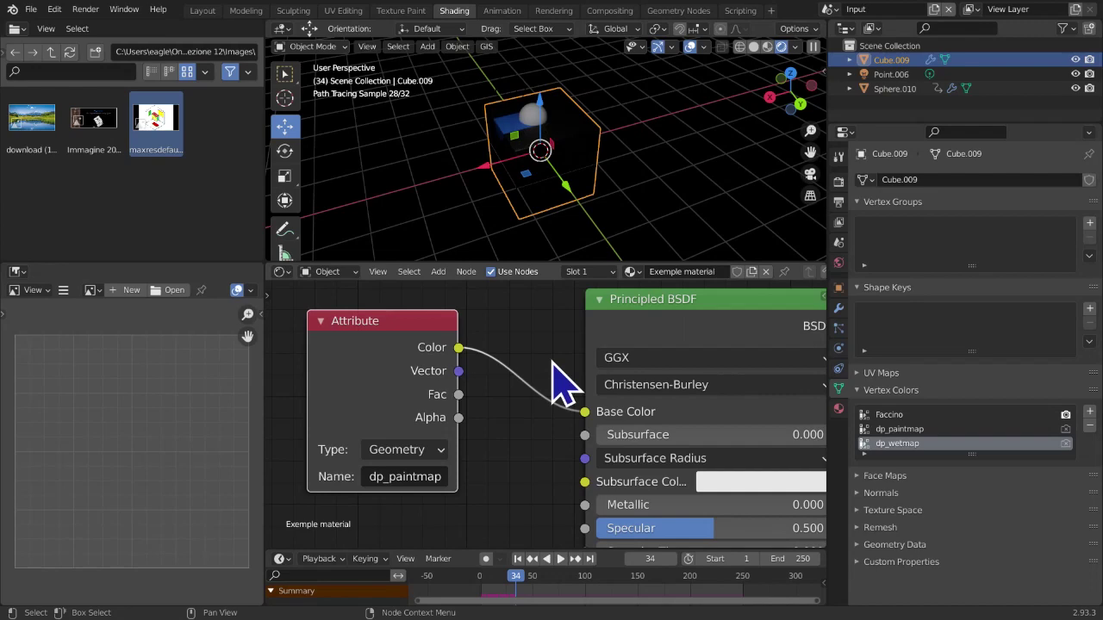
pyautogui.scroll(-1, 551, 390)
pyautogui.click(437, 271)
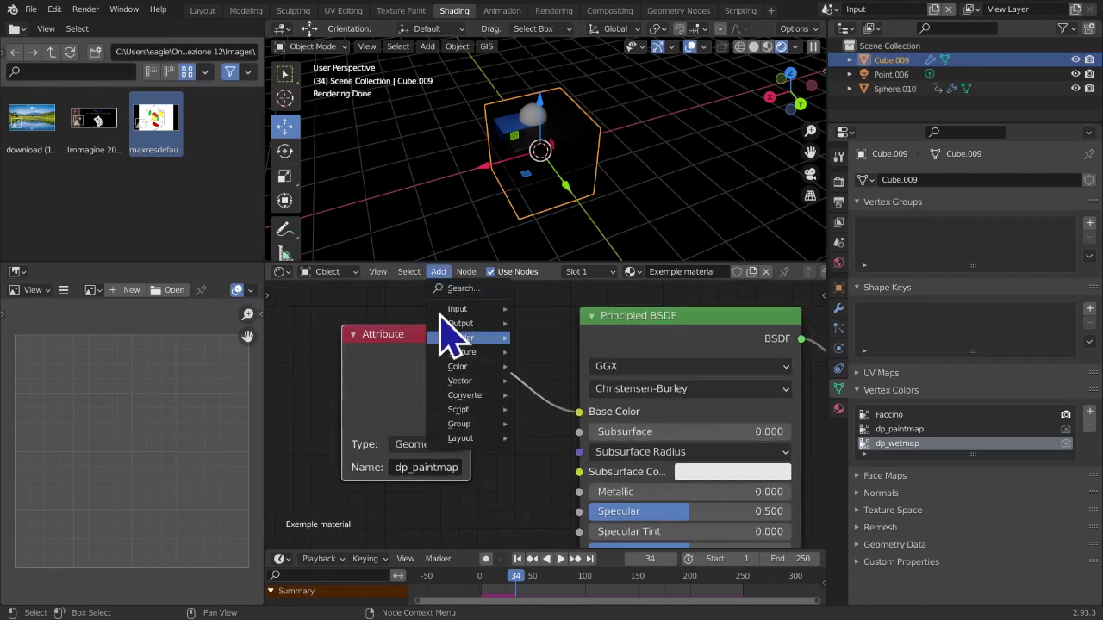
pyautogui.moveTo(465, 310)
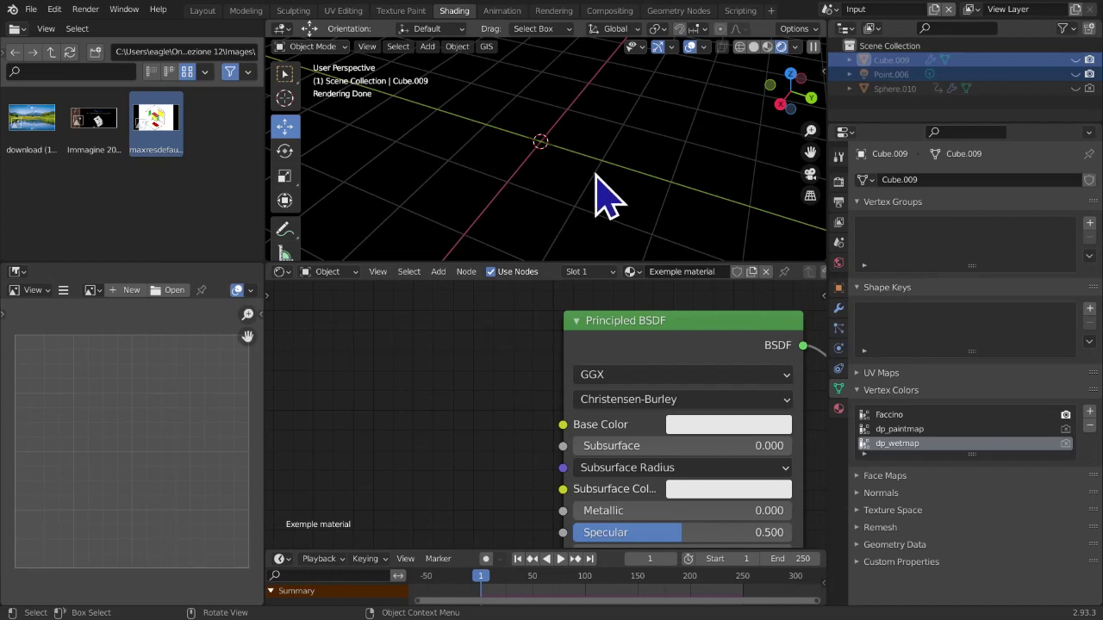
pyautogui.moveTo(603, 194)
pyautogui.mouseDown(button='middle')
pyautogui.moveTo(719, 182)
pyautogui.moveTo(702, 192)
pyautogui.mouseUp(button='middle')
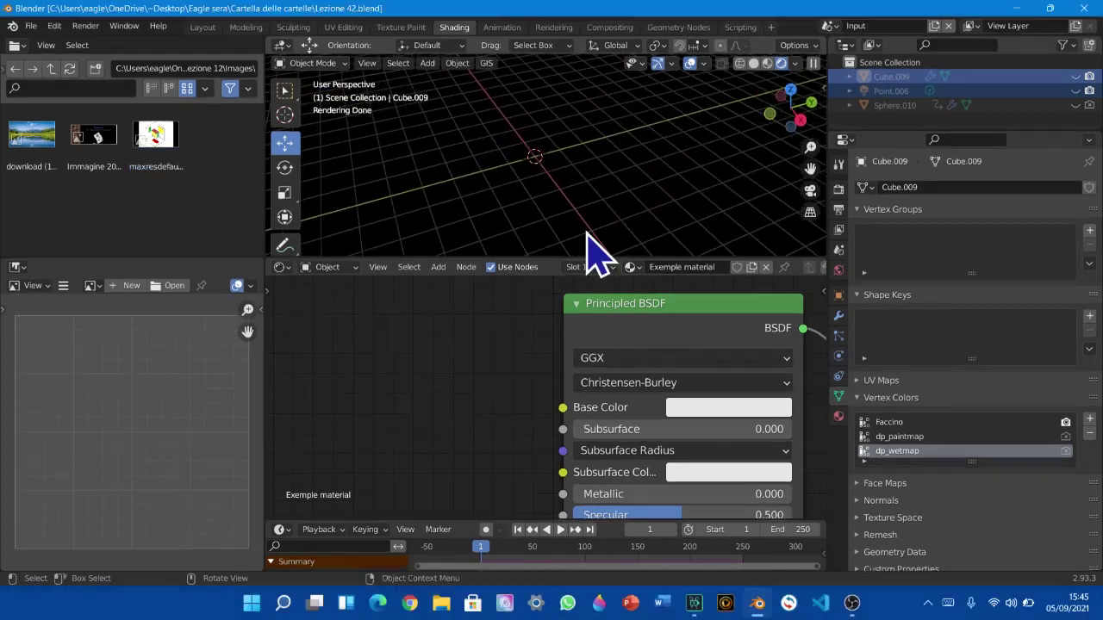
pyautogui.moveTo(583, 228); pyautogui.dragTo(614, 214, button='middle')
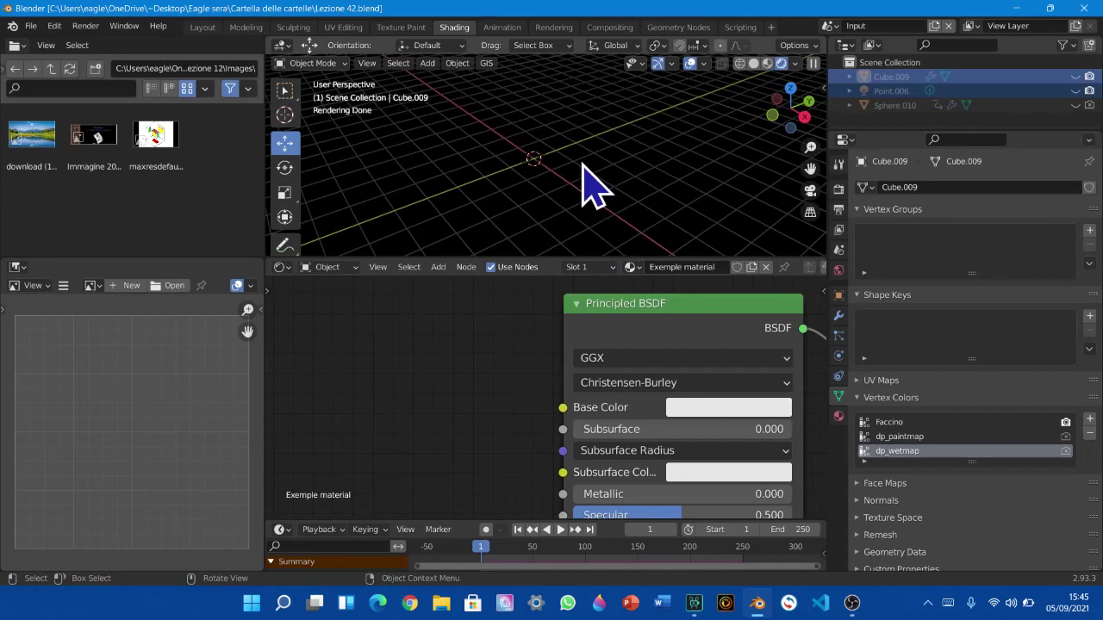
pyautogui.hotkey('shift', 'a')
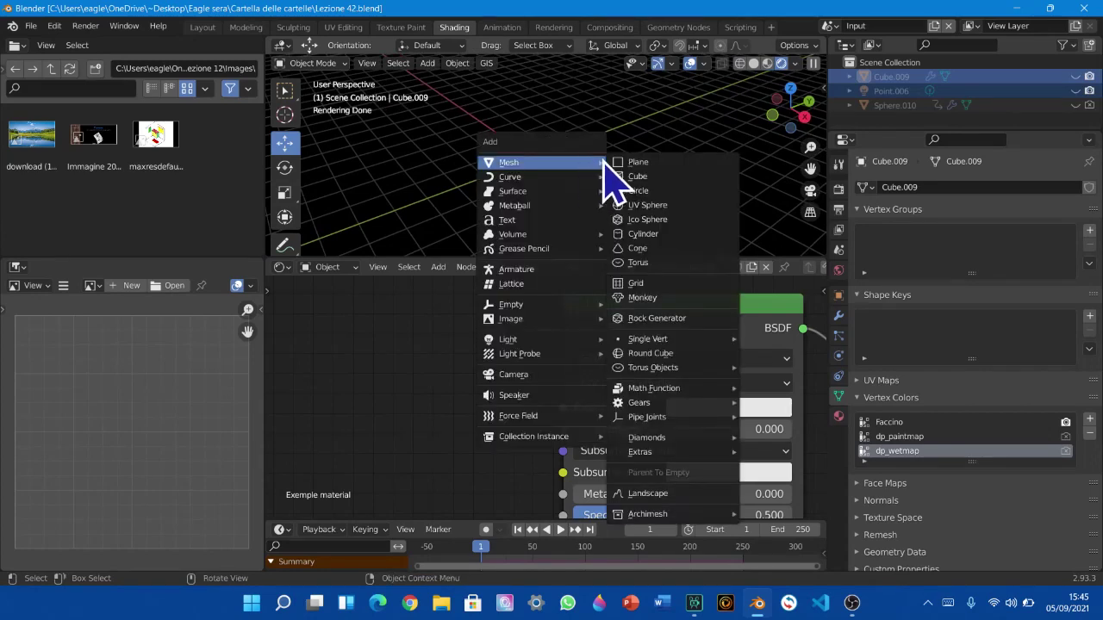
# Add a cube in solid view and apply a level-6 Subdivision Surface modifier to it
pyautogui.click(638, 176)
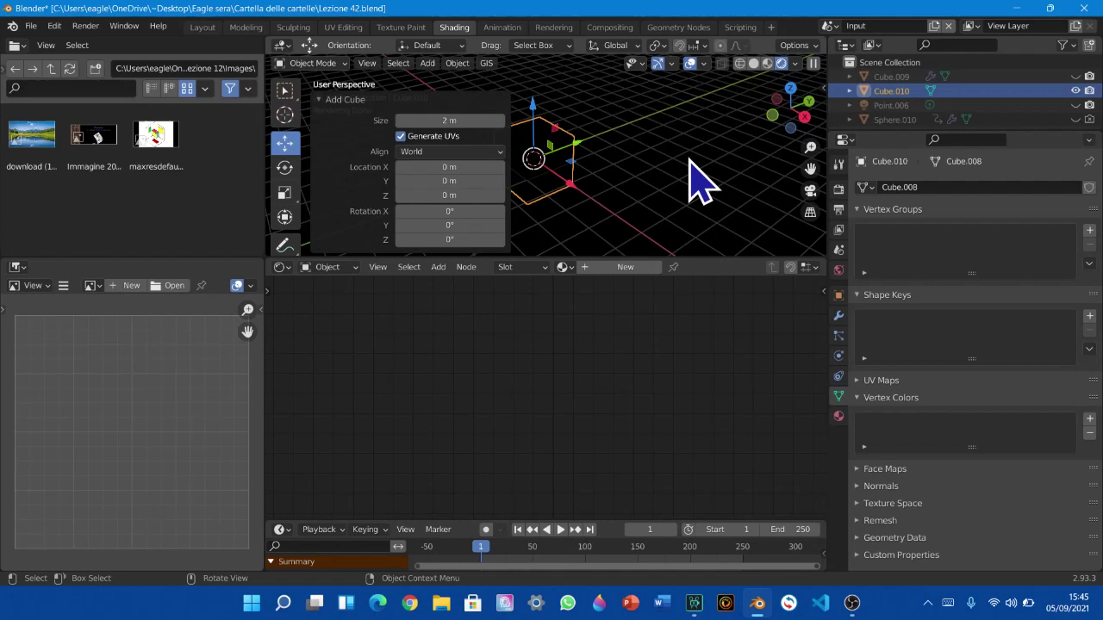
pyautogui.press('z')
pyautogui.click(782, 160)
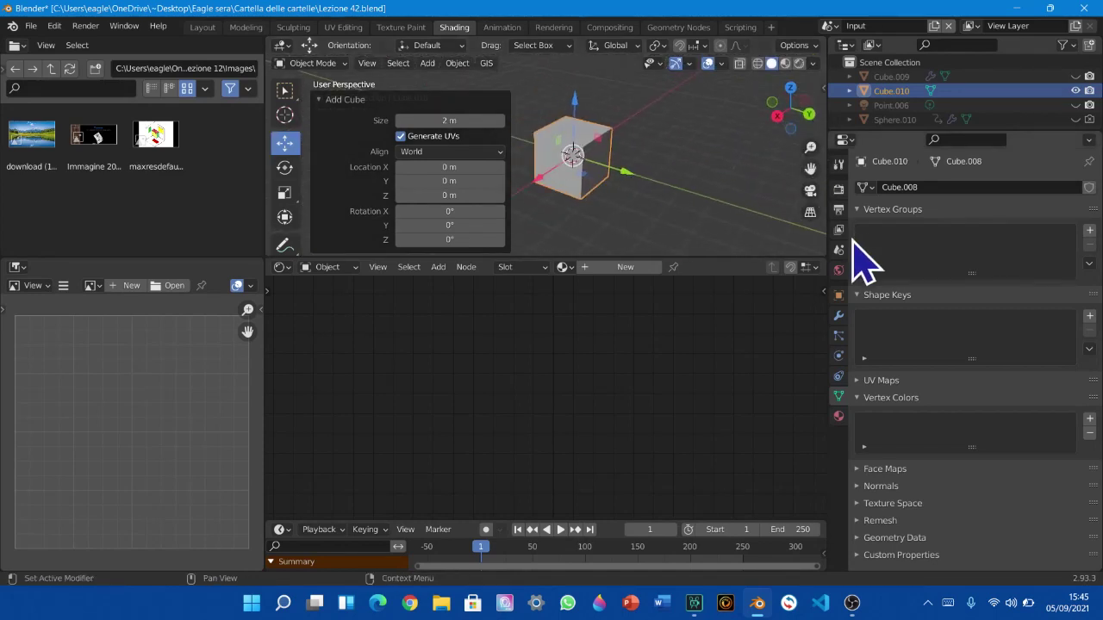
pyautogui.click(838, 315)
pyautogui.click(950, 186)
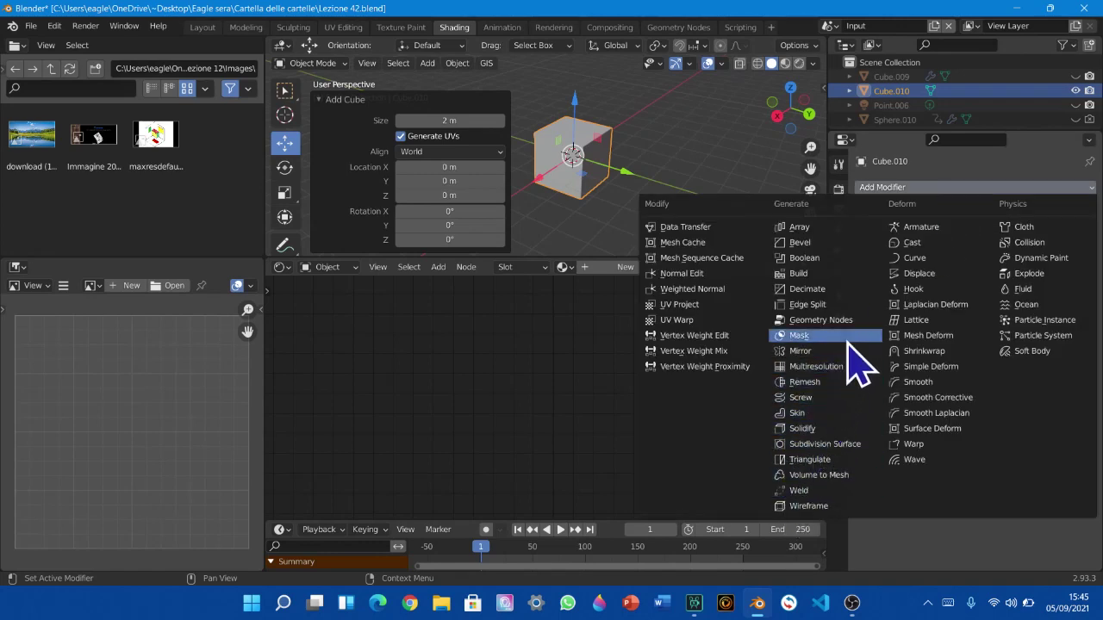
pyautogui.click(821, 445)
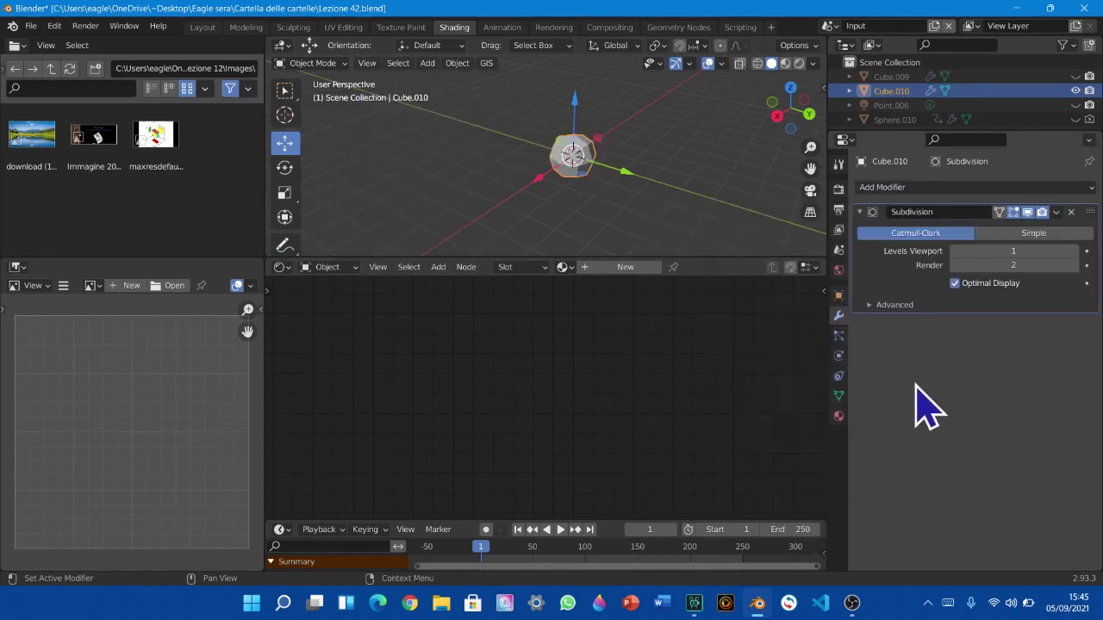
pyautogui.doubleClick(1060, 251)
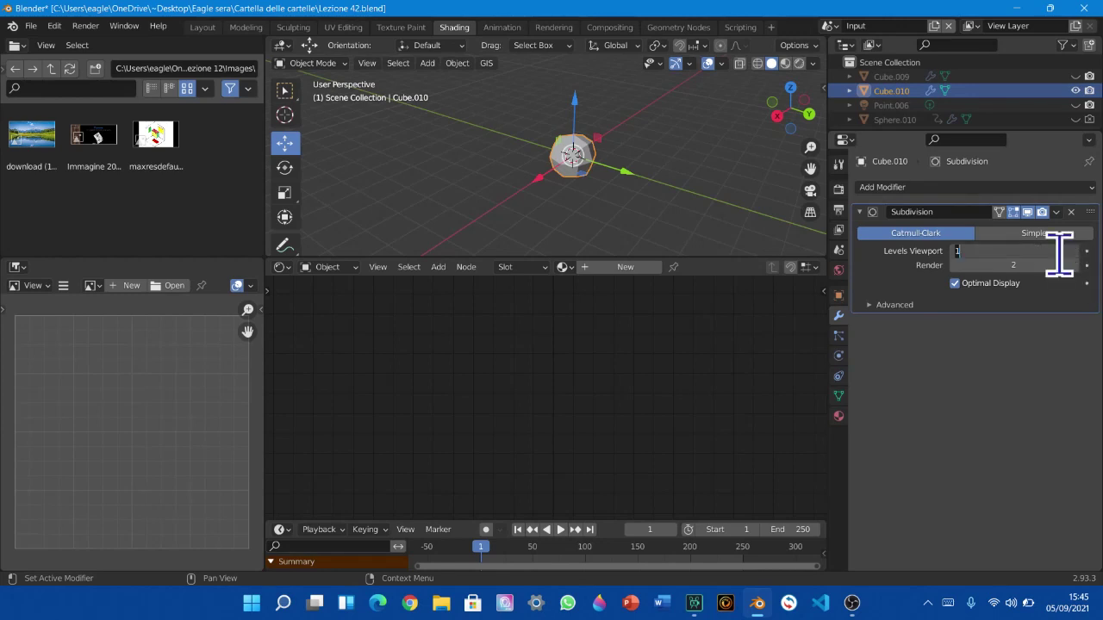
pyautogui.write('6')
pyautogui.press('Return')
pyautogui.hotkey('ctrl', 'a')
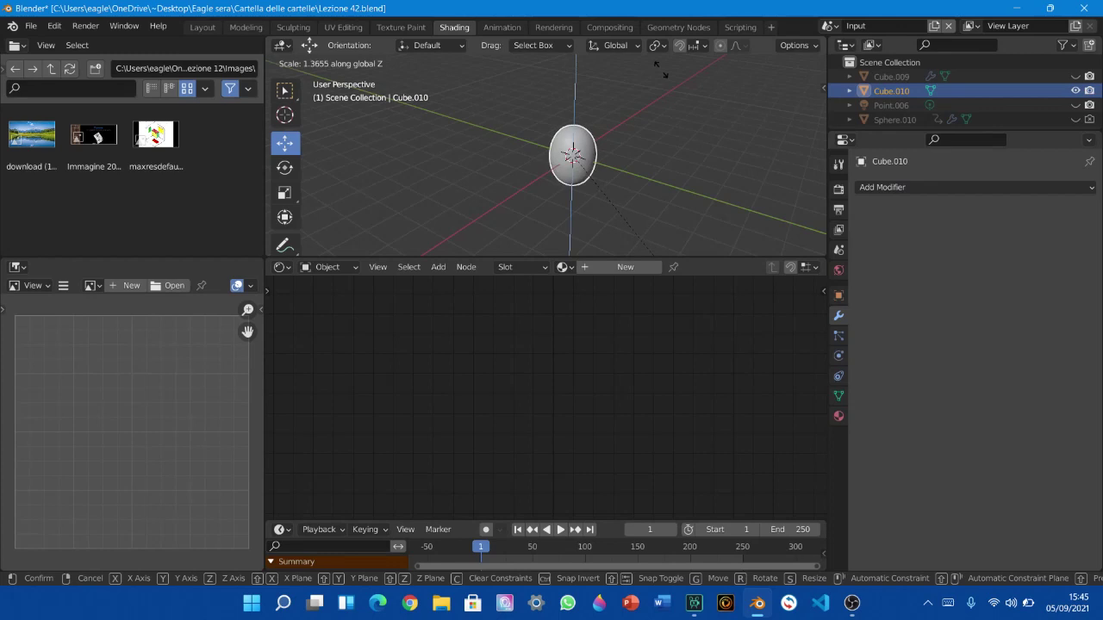
# Stretch the mesh to Z 1.95 and apply the object's scale
pyautogui.click(664, 130)
pyautogui.hotkey('ctrl', 'a')
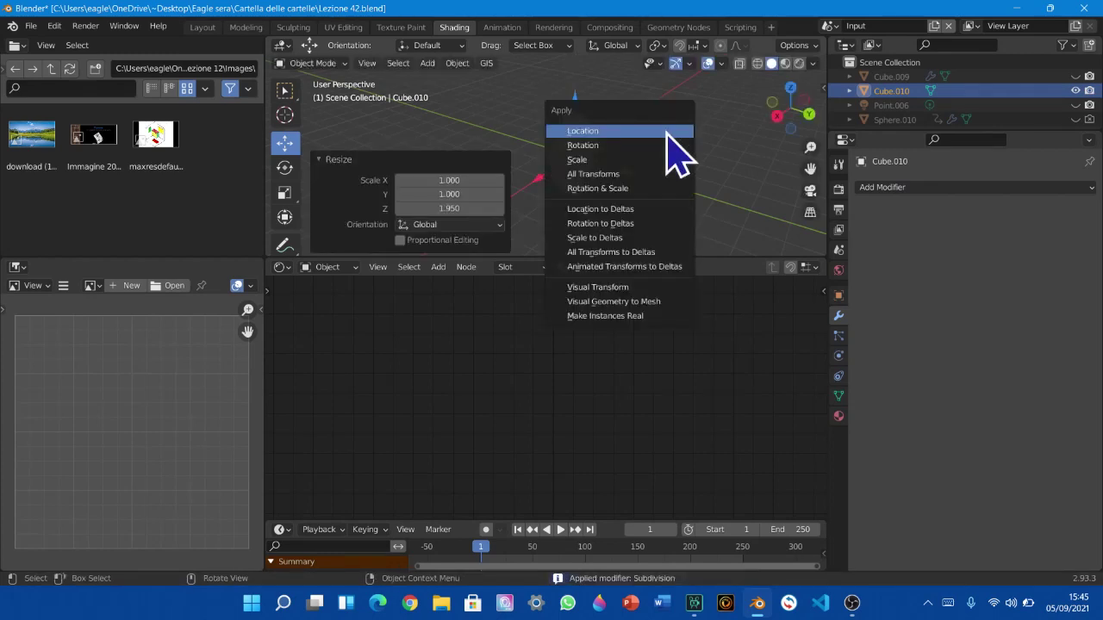
pyautogui.click(648, 160)
# Add and apply a Displace modifier using a Clouds texture of size 0.49
pyautogui.click(915, 187)
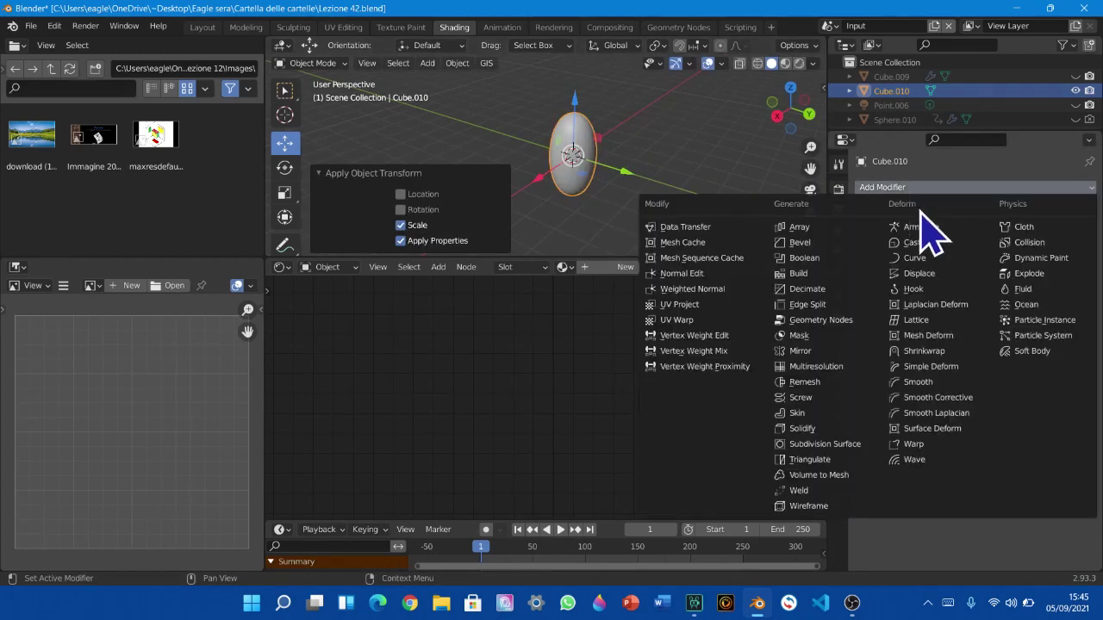
pyautogui.click(947, 273)
pyautogui.click(966, 233)
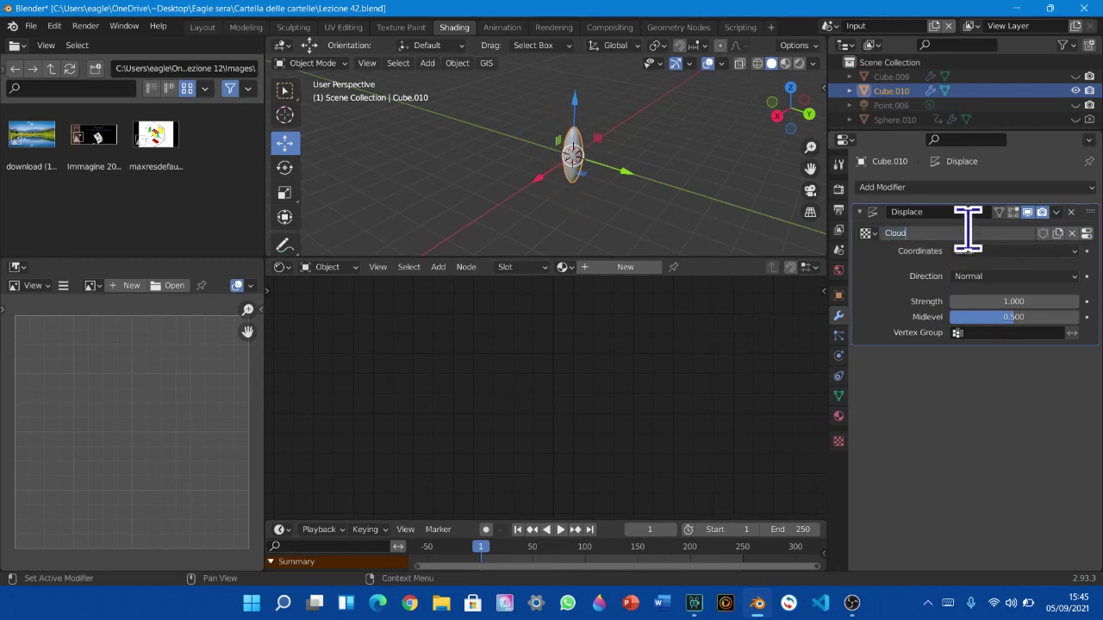
pyautogui.press('Return')
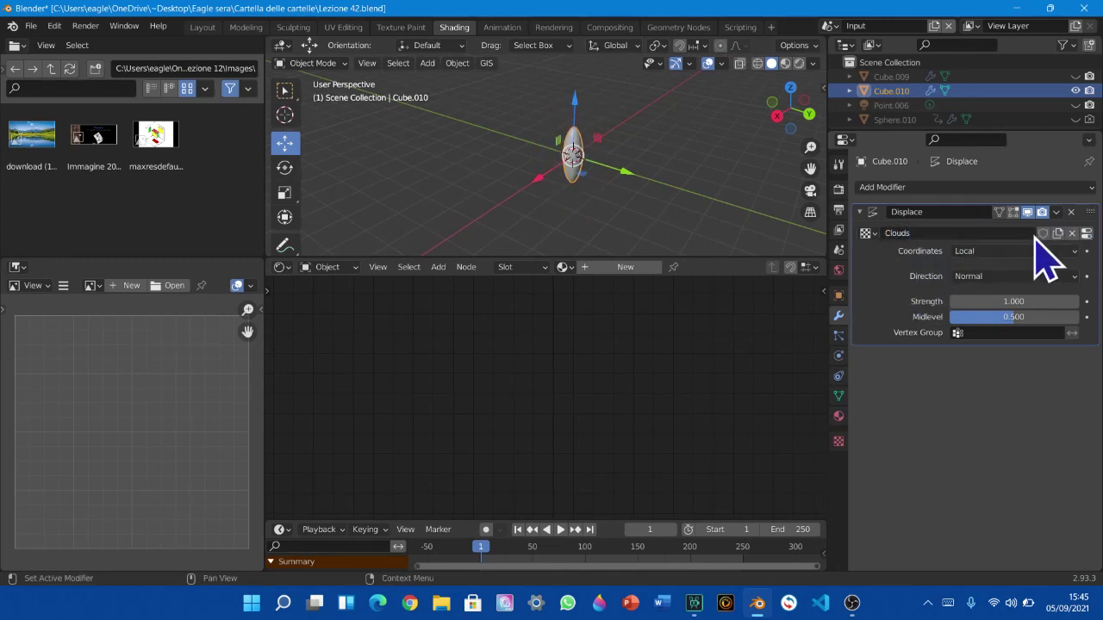
pyautogui.click(1087, 233)
pyautogui.click(1000, 227)
pyautogui.click(963, 278)
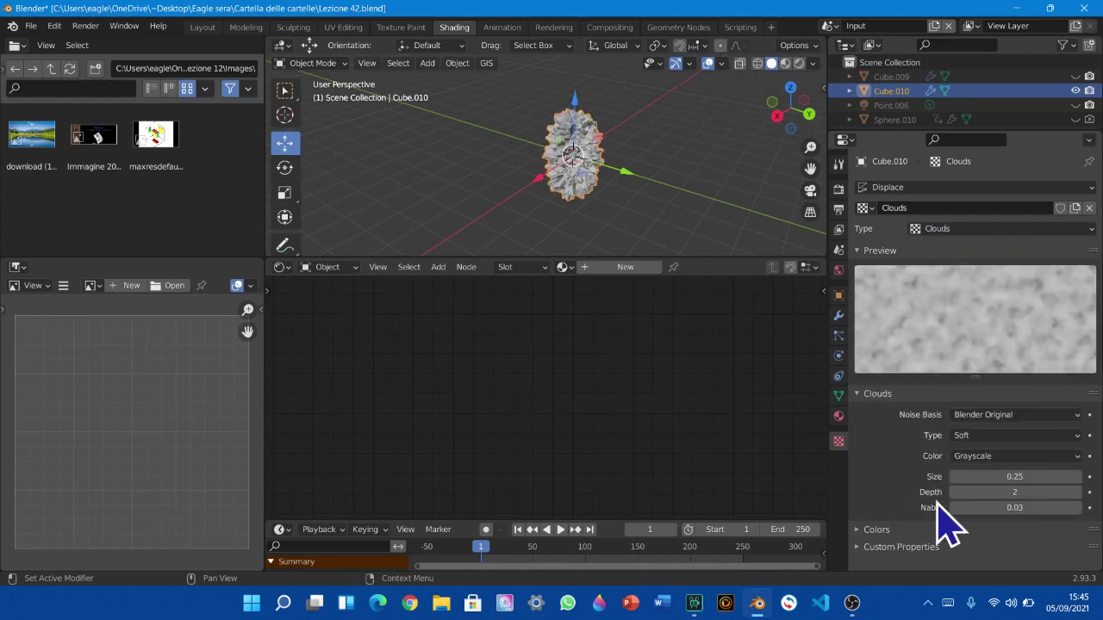
pyautogui.moveTo(1014, 477); pyautogui.dragTo(1048, 477)
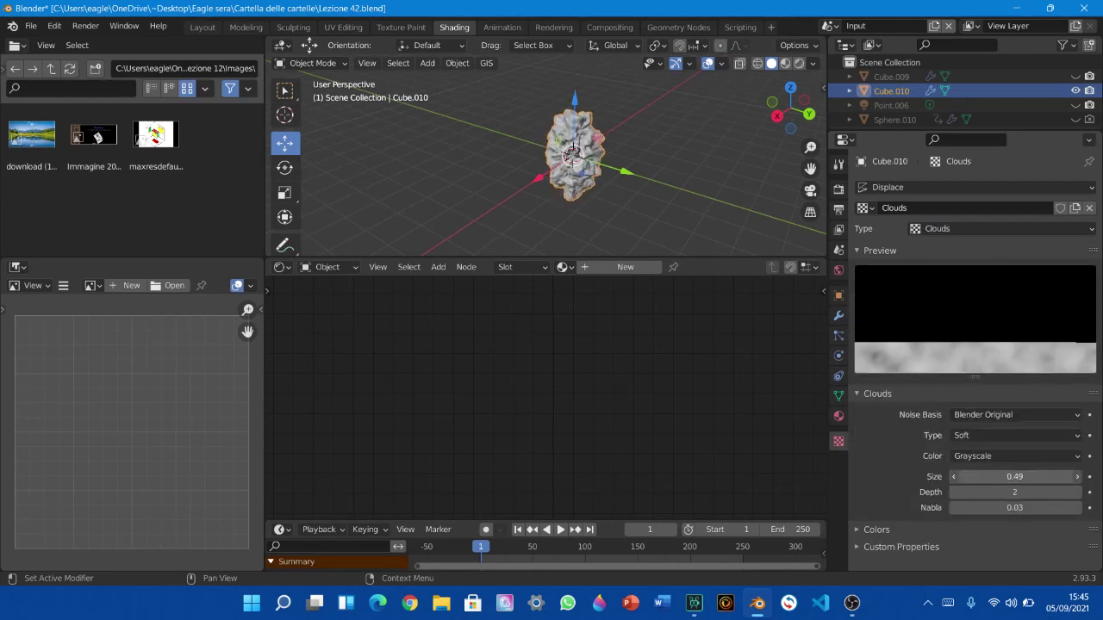
pyautogui.scroll(3, 542, 194)
pyautogui.moveTo(542, 194); pyautogui.dragTo(660, 217, button='middle')
pyautogui.click(839, 315)
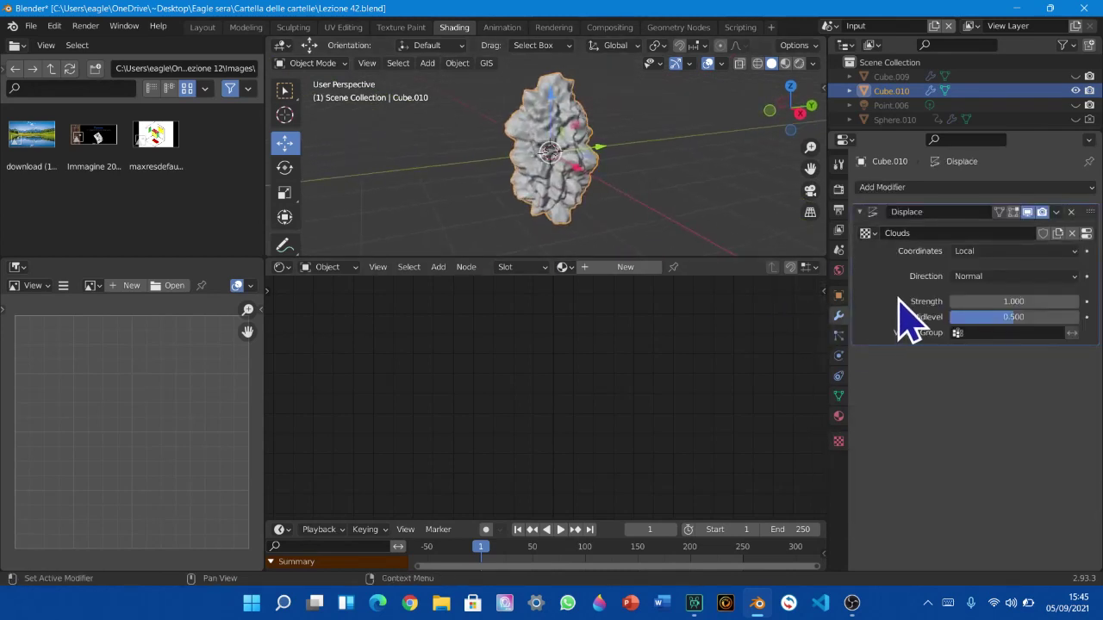
pyautogui.hotkey('ctrl', 'a')
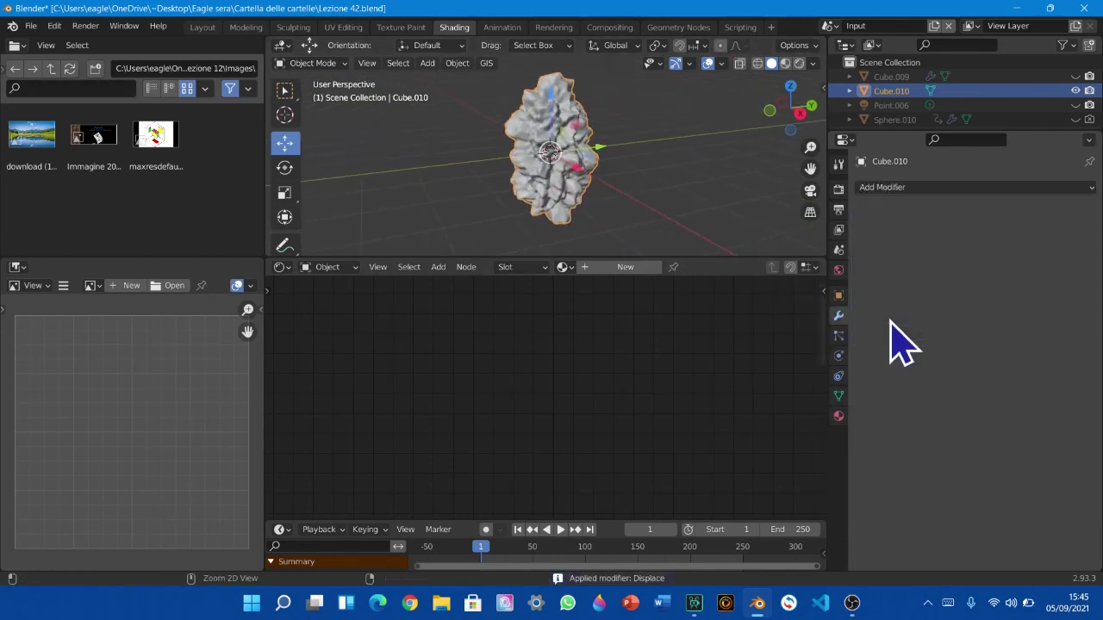
# Switch to rendered shading, unhide the point light and create a new material for the rock
pyautogui.press('z')
pyautogui.click(631, 121)
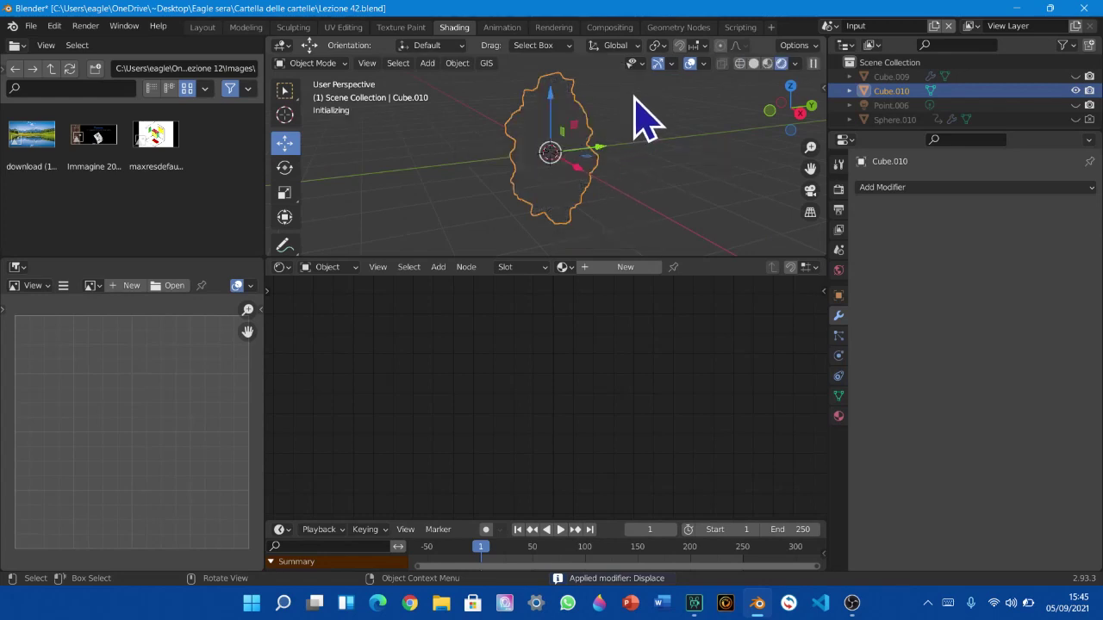
pyautogui.click(1076, 104)
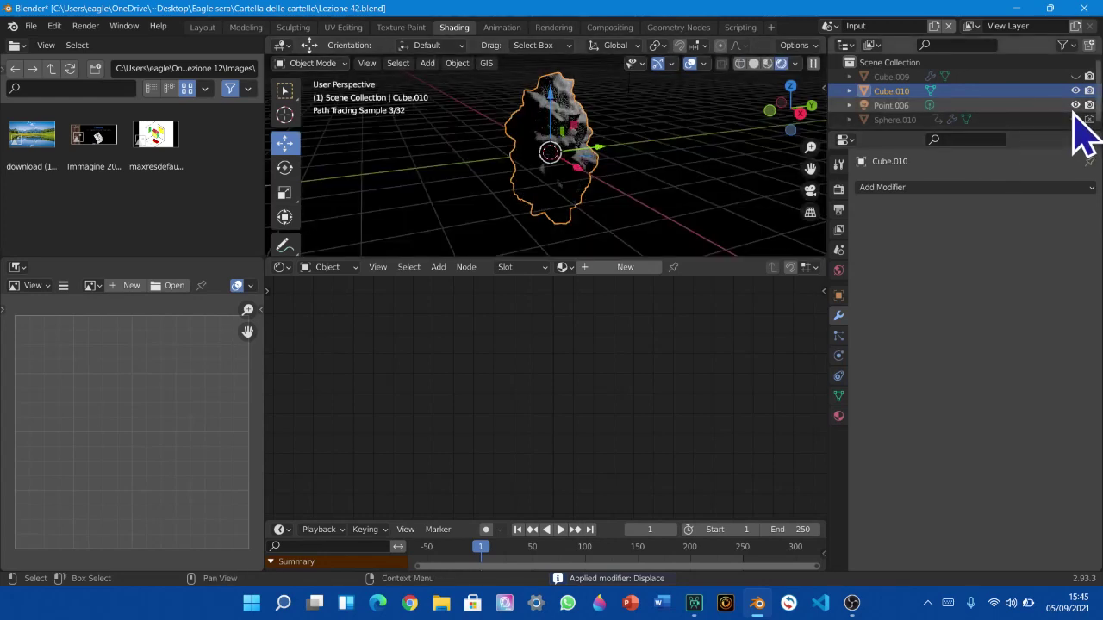
pyautogui.moveTo(706, 184); pyautogui.dragTo(639, 151, button='middle')
pyautogui.click(285, 92)
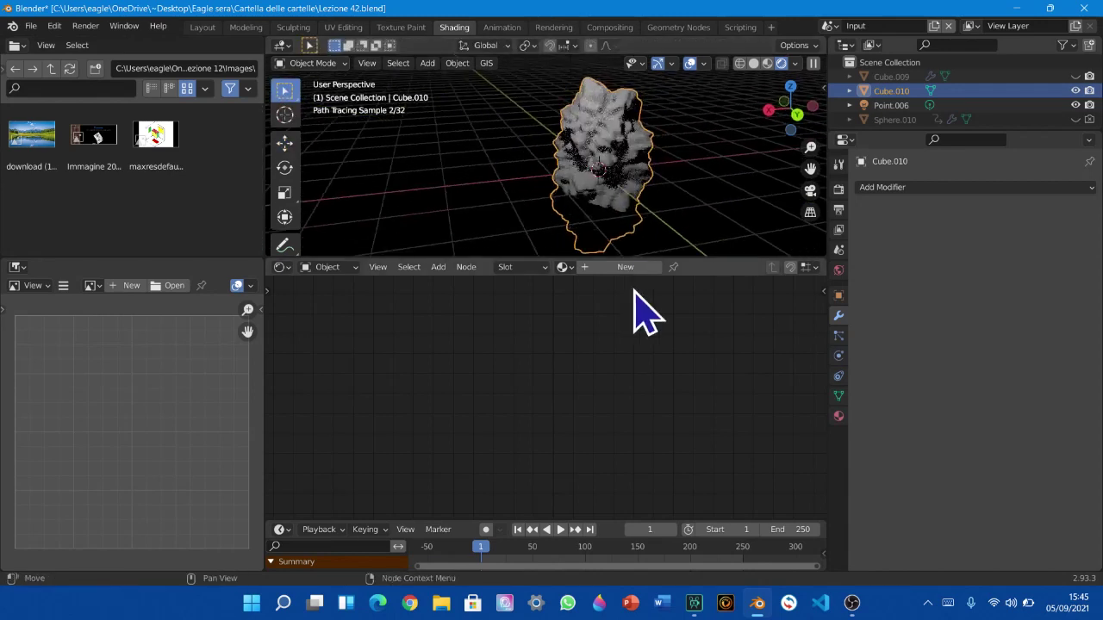
pyautogui.click(626, 269)
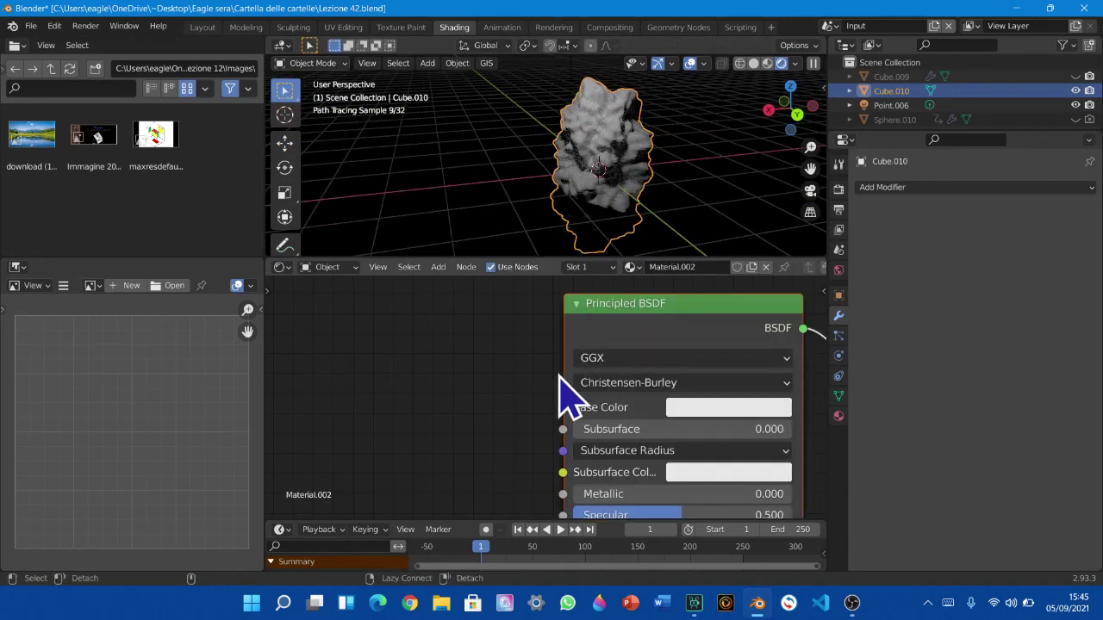
pyautogui.hotkey('ctrl', 'alt', 'Delete')
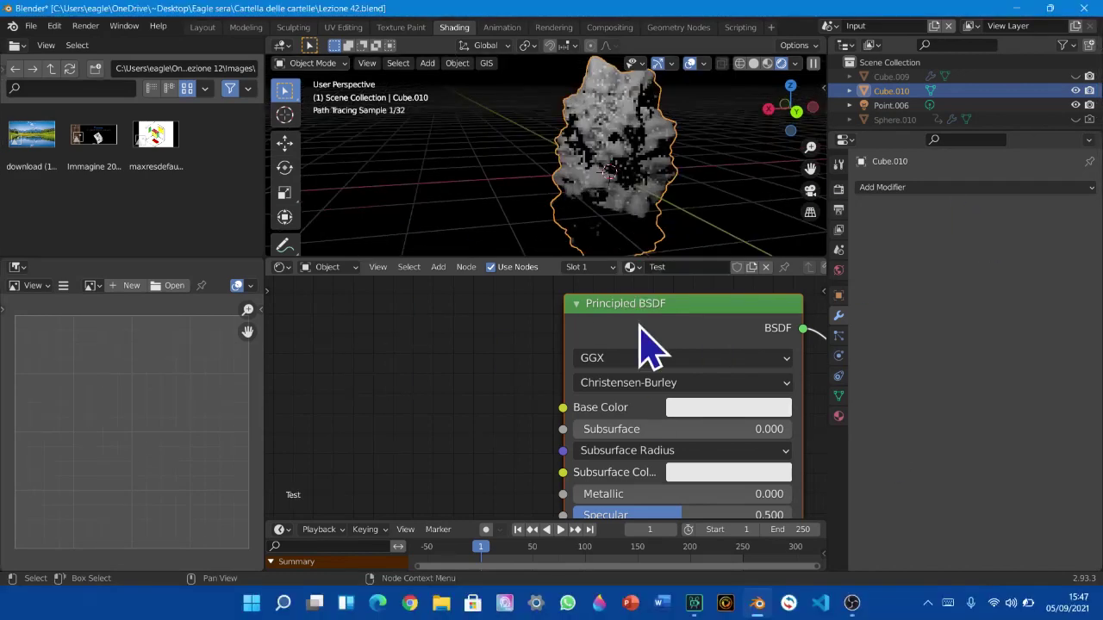
# Apply Shade Smooth to the rock object
pyautogui.rightClick(648, 65)
pyautogui.rightClick(604, 118)
pyautogui.click(604, 119)
pyautogui.moveTo(687, 169); pyautogui.dragTo(724, 170, button='middle')
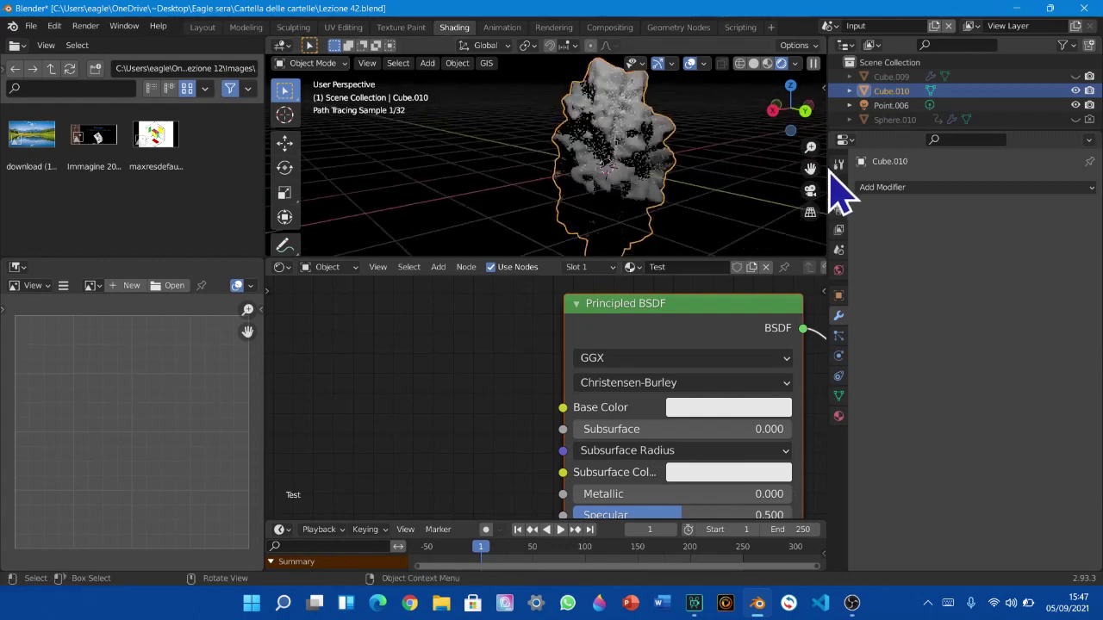
pyautogui.moveTo(810, 169); pyautogui.dragTo(707, 234)
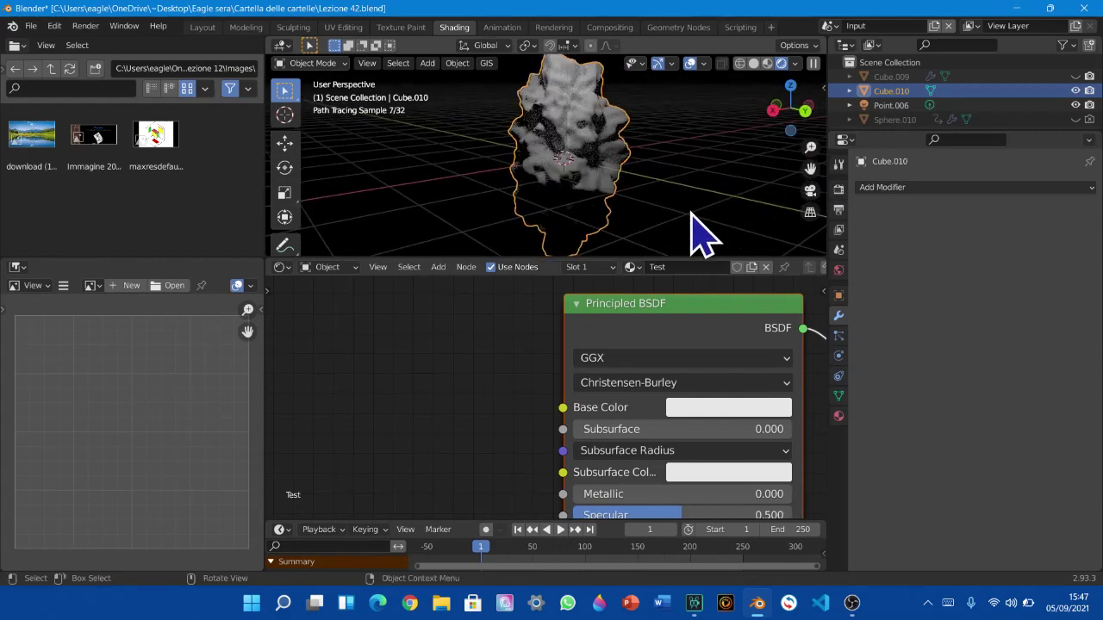
pyautogui.scroll(2, 691, 212)
pyautogui.scroll(-2, 692, 214)
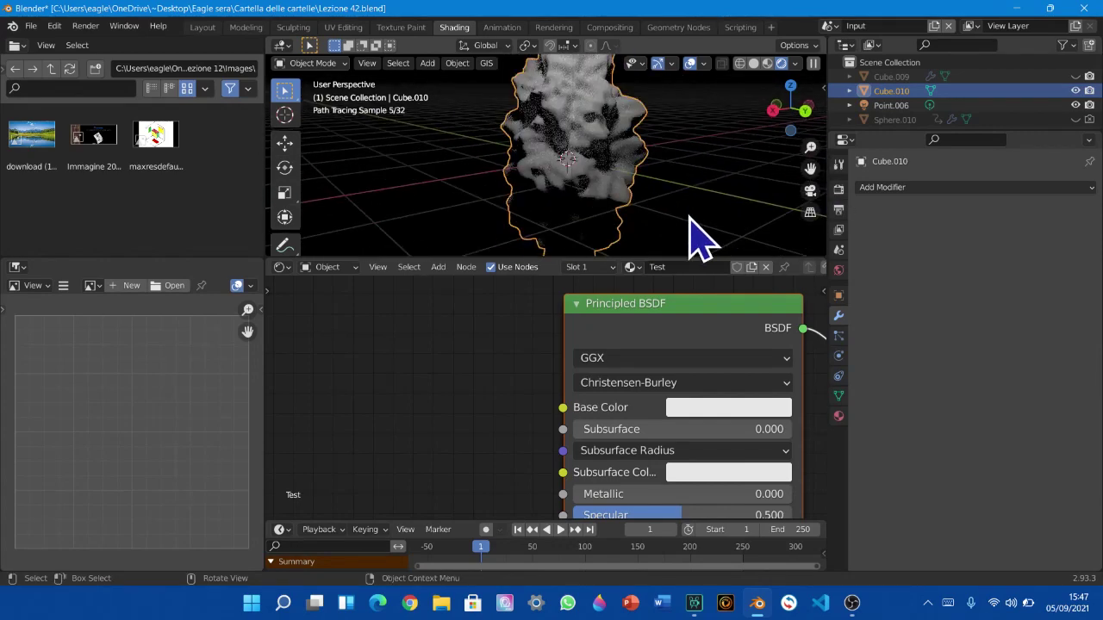
pyautogui.scroll(-1, 690, 216)
# Darken the Principled BSDF Base Color to near-black (V 0.078)
pyautogui.moveTo(641, 403); pyautogui.dragTo(492, 340, button='middle')
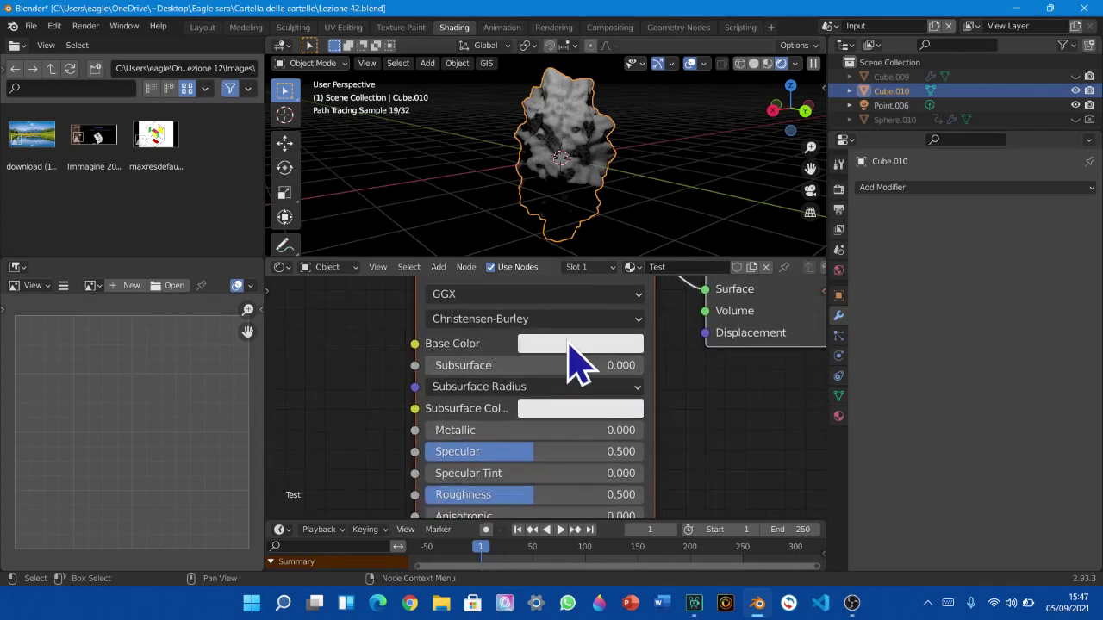
pyautogui.click(567, 342)
pyautogui.moveTo(689, 129); pyautogui.dragTo(689, 173)
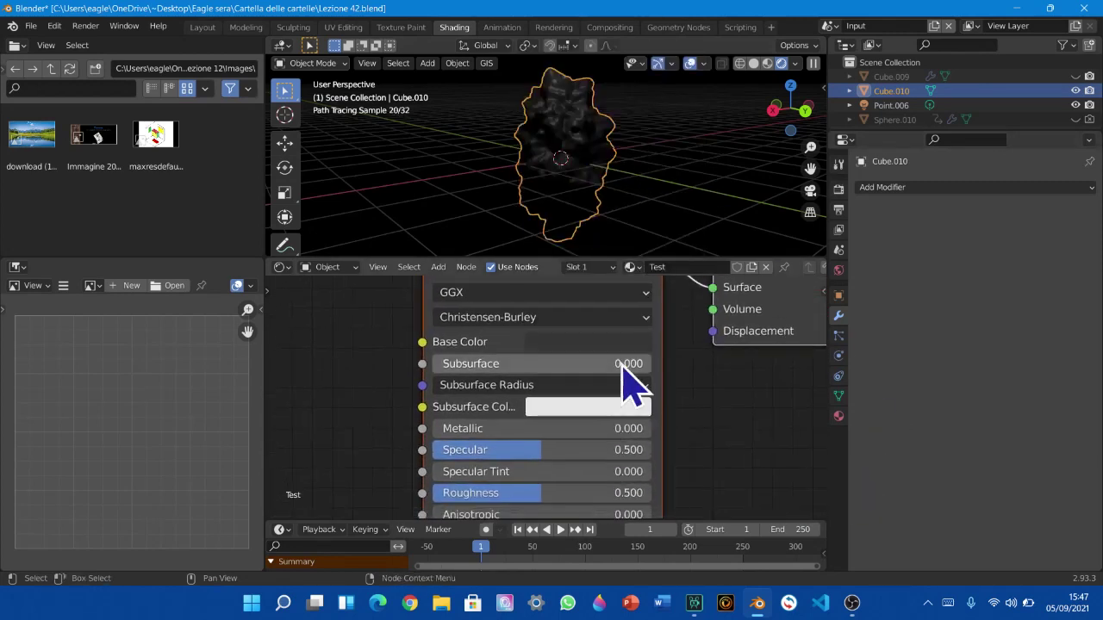
pyautogui.click(624, 340)
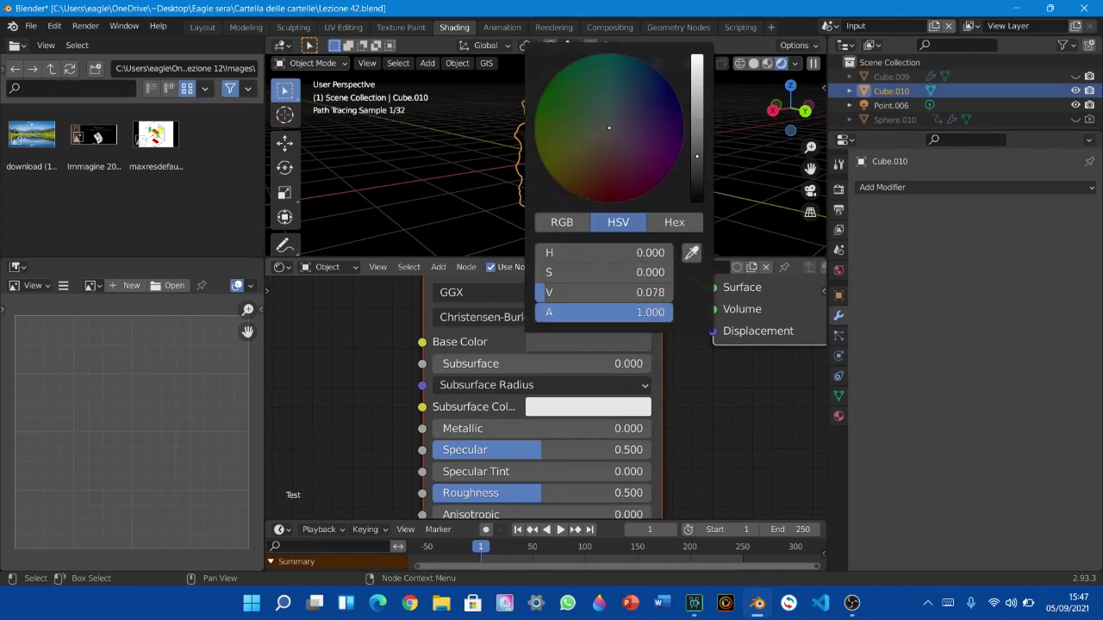
pyautogui.moveTo(764, 438); pyautogui.dragTo(362, 357, button='middle')
pyautogui.hotkey('shift', 'a')
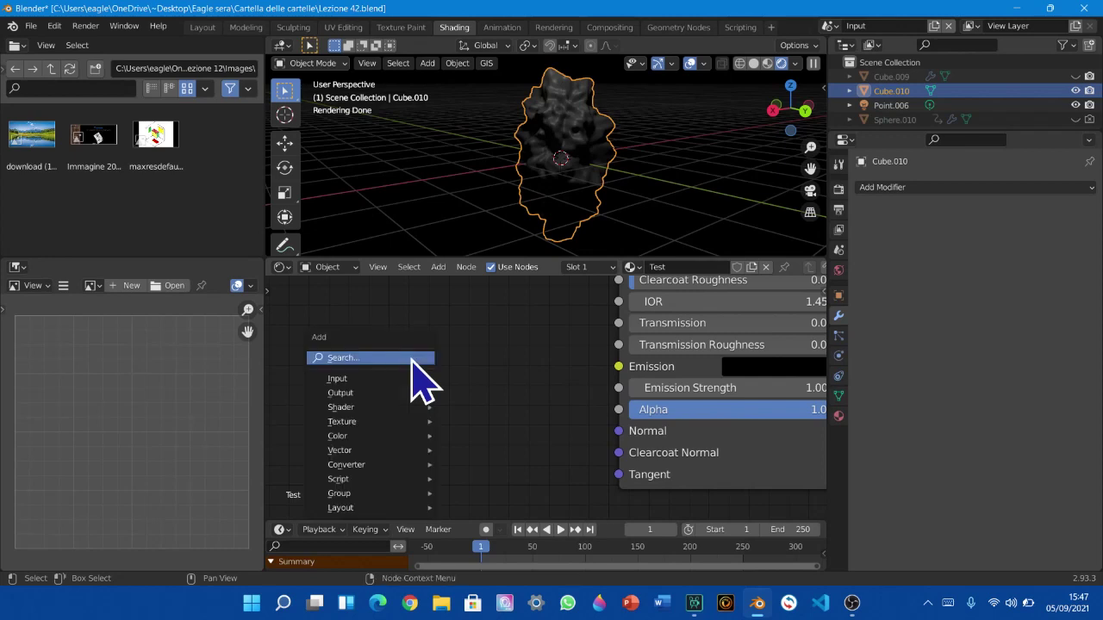
# Add a Noise Texture with Scale 200 and feed its Fac into the shader's Normal
pyautogui.moveTo(362, 421)
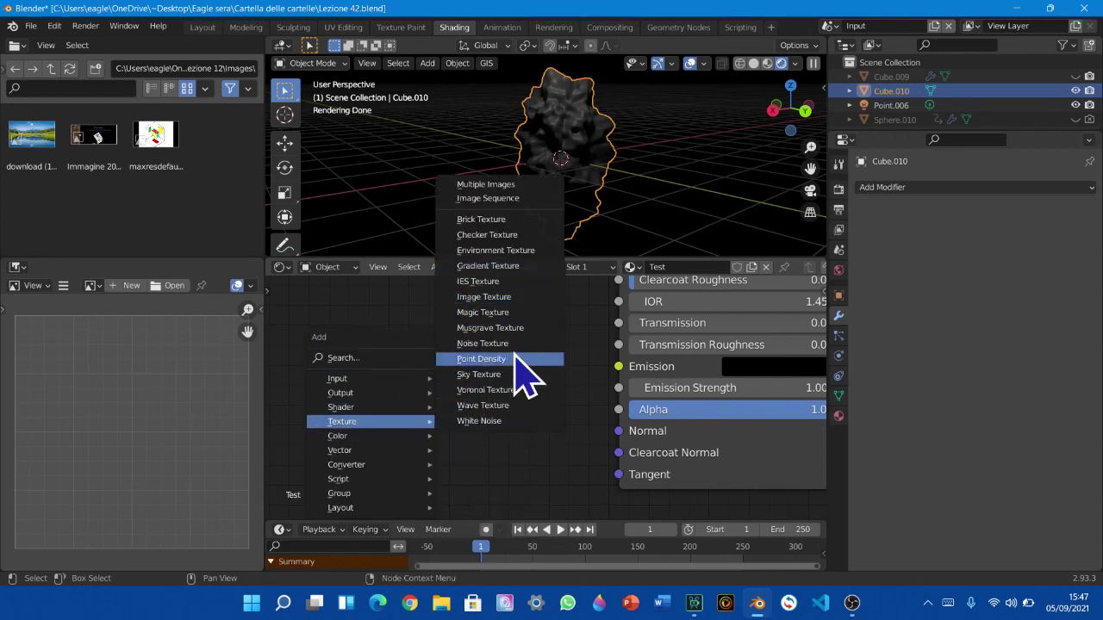
pyautogui.click(482, 343)
pyautogui.click(288, 280)
pyautogui.click(376, 407)
pyautogui.write('200')
pyautogui.press('Return')
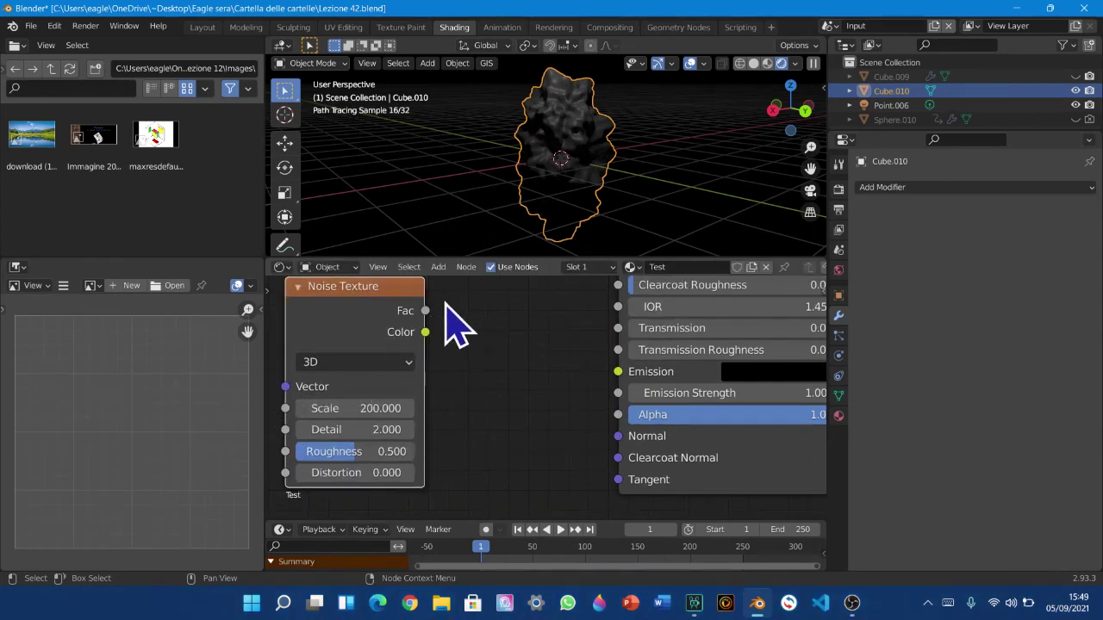
pyautogui.moveTo(423, 312); pyautogui.dragTo(627, 439)
pyautogui.scroll(3, 613, 243)
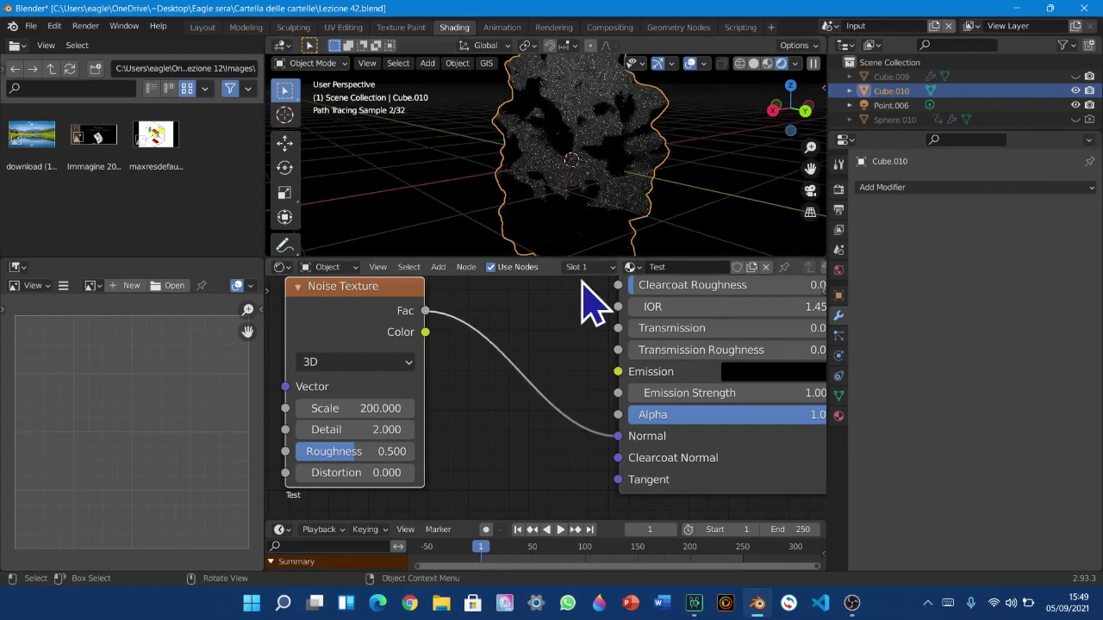
# Insert a Bump node into the noise-to-Normal link
pyautogui.hotkey('shift', 'a')
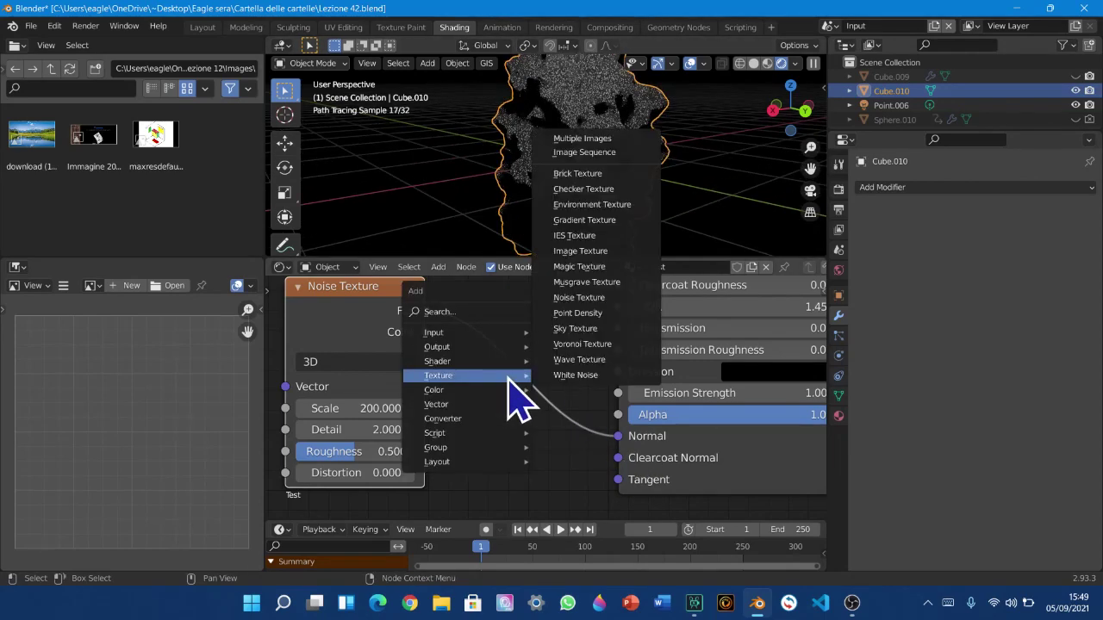
pyautogui.moveTo(473, 419)
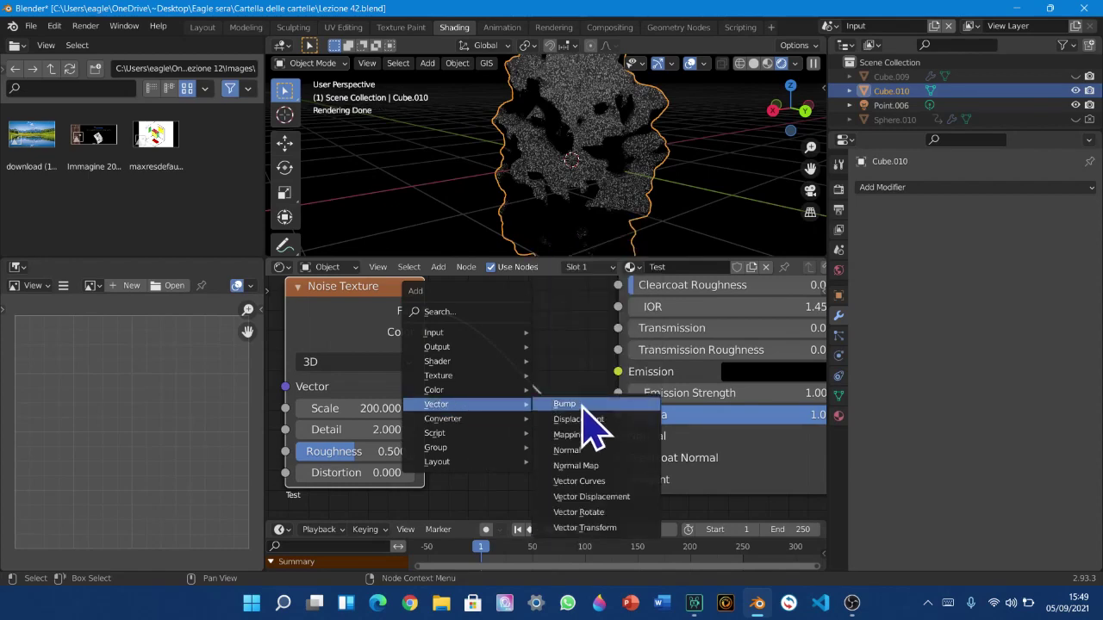
pyautogui.click(582, 404)
pyautogui.click(498, 312)
pyautogui.moveTo(459, 416); pyautogui.dragTo(524, 448, button='middle')
pyautogui.scroll(5, 552, 224)
pyautogui.scroll(3, 552, 222)
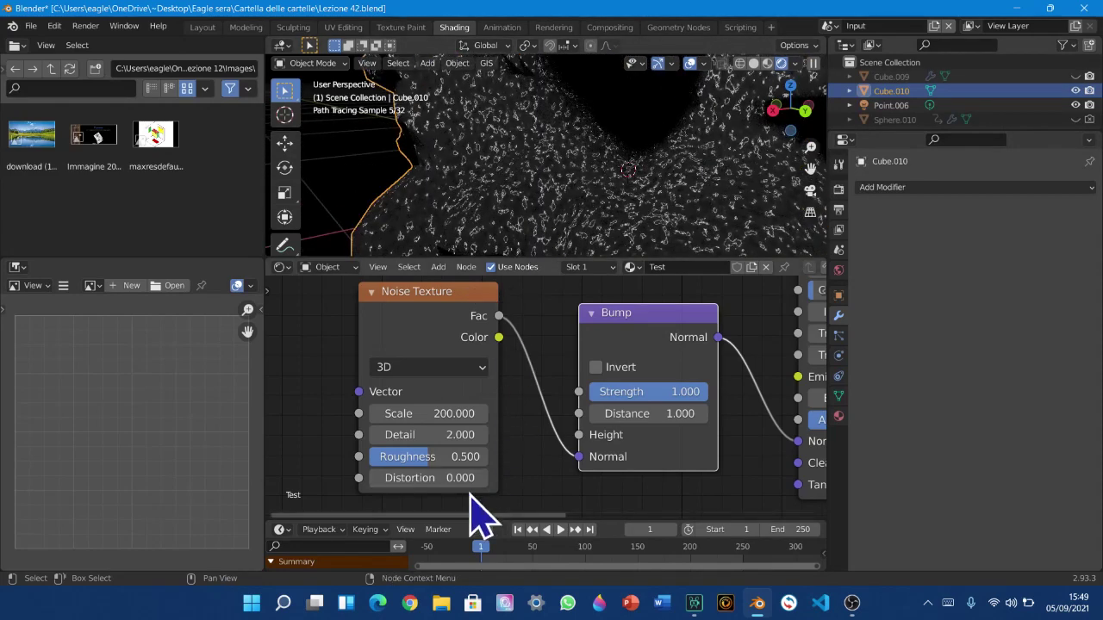
pyautogui.moveTo(775, 388); pyautogui.dragTo(387, 370, button='middle')
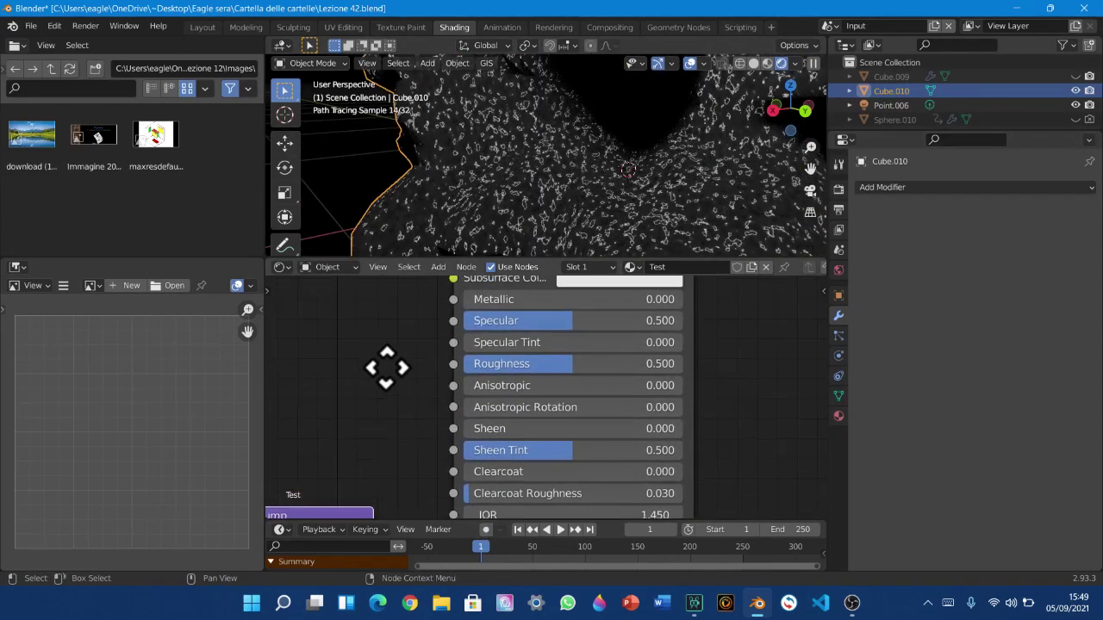
# Raise Roughness, lower Specular, and set the noise Scale to 120 and Detail to 16
pyautogui.moveTo(583, 366); pyautogui.dragTo(626, 364)
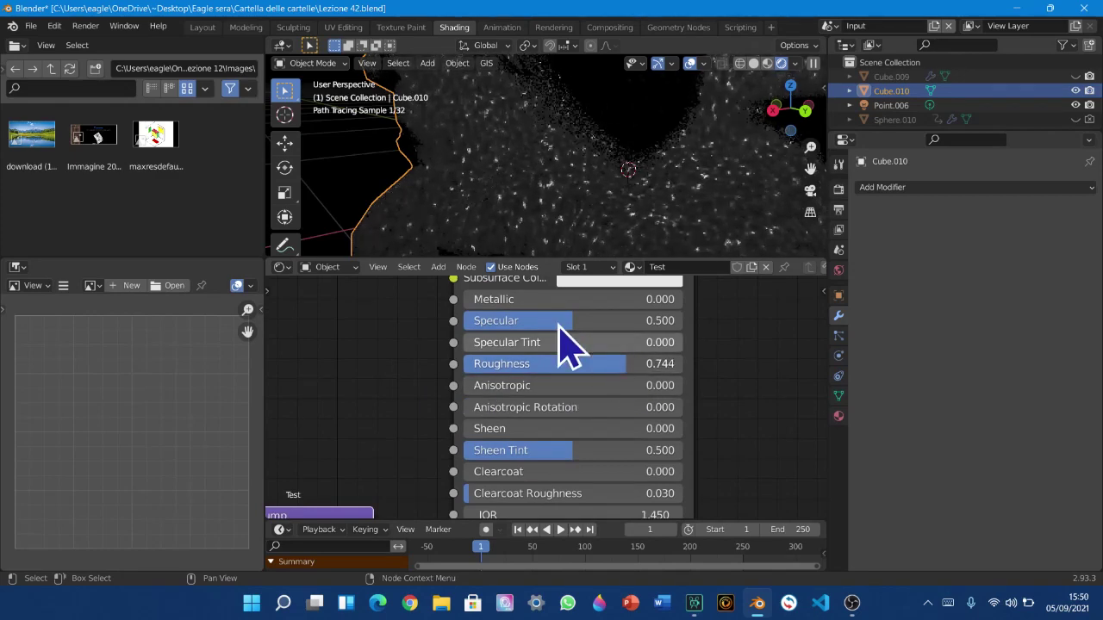
pyautogui.moveTo(586, 320); pyautogui.dragTo(498, 321)
pyautogui.moveTo(456, 437); pyautogui.dragTo(352, 460, button='middle')
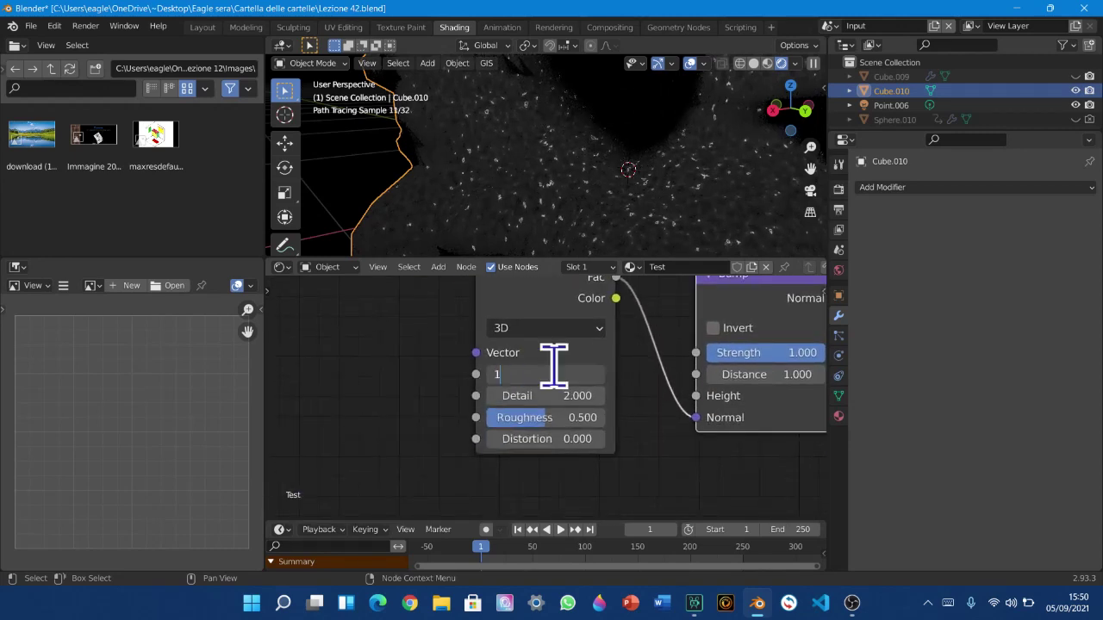
pyautogui.press('Return')
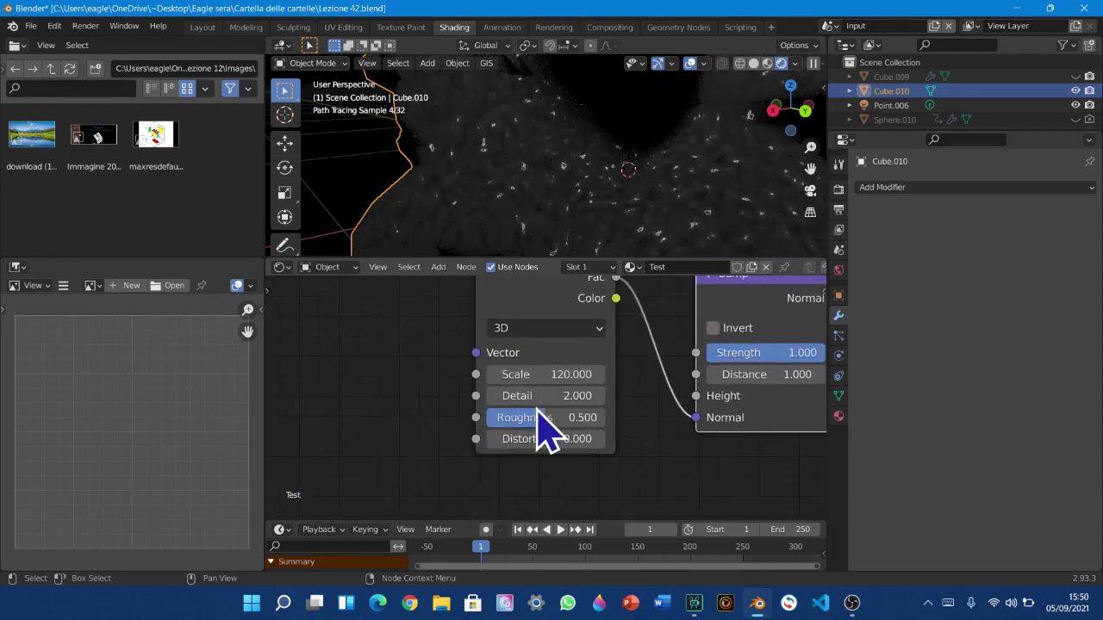
pyautogui.moveTo(561, 396); pyautogui.dragTo(621, 395)
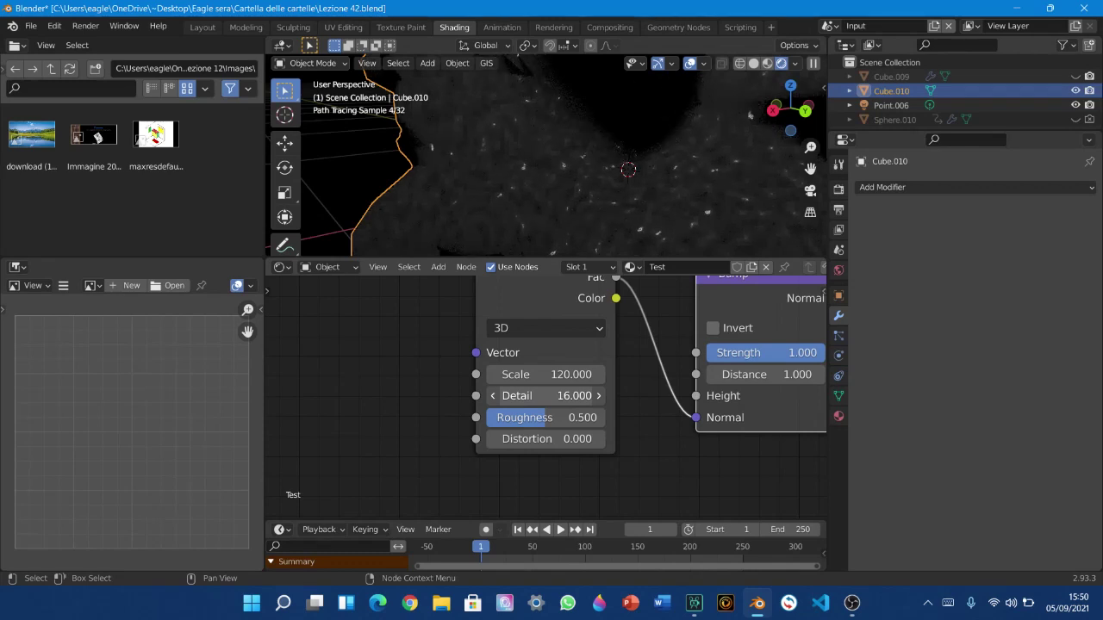
# Lighten the Principled BSDF Base Color to dark grey
pyautogui.scroll(-3, 653, 204)
pyautogui.moveTo(667, 202); pyautogui.dragTo(639, 217, button='middle')
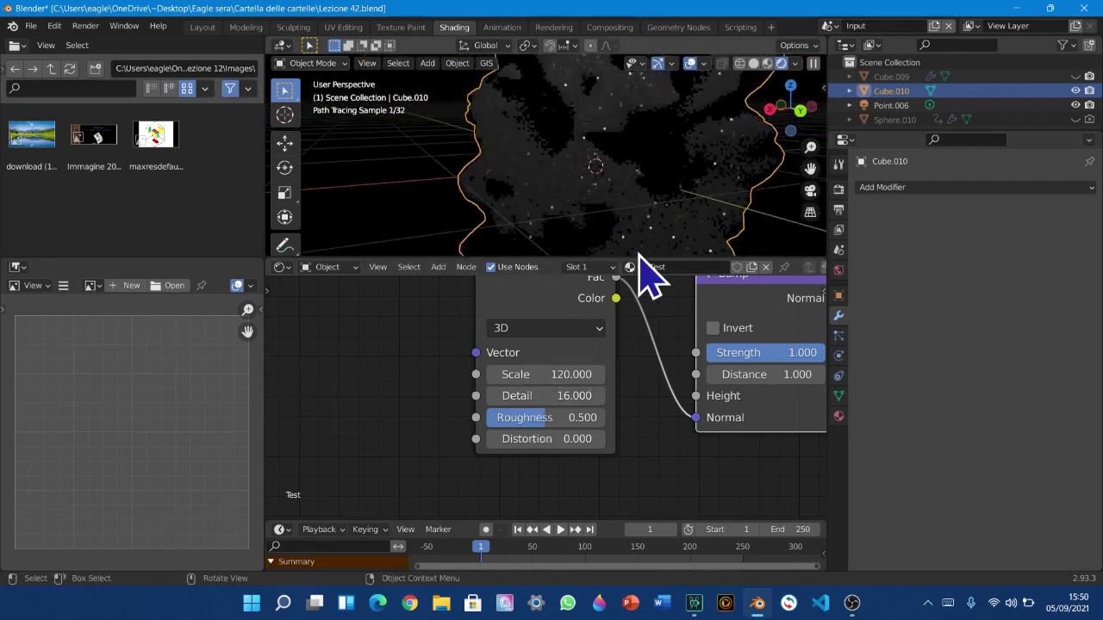
pyautogui.scroll(-1, 645, 402)
pyautogui.moveTo(529, 456); pyautogui.dragTo(418, 495, button='middle')
pyautogui.moveTo(668, 410); pyautogui.dragTo(517, 468, button='middle')
pyautogui.moveTo(509, 394); pyautogui.dragTo(519, 387, button='middle')
pyautogui.click(587, 382)
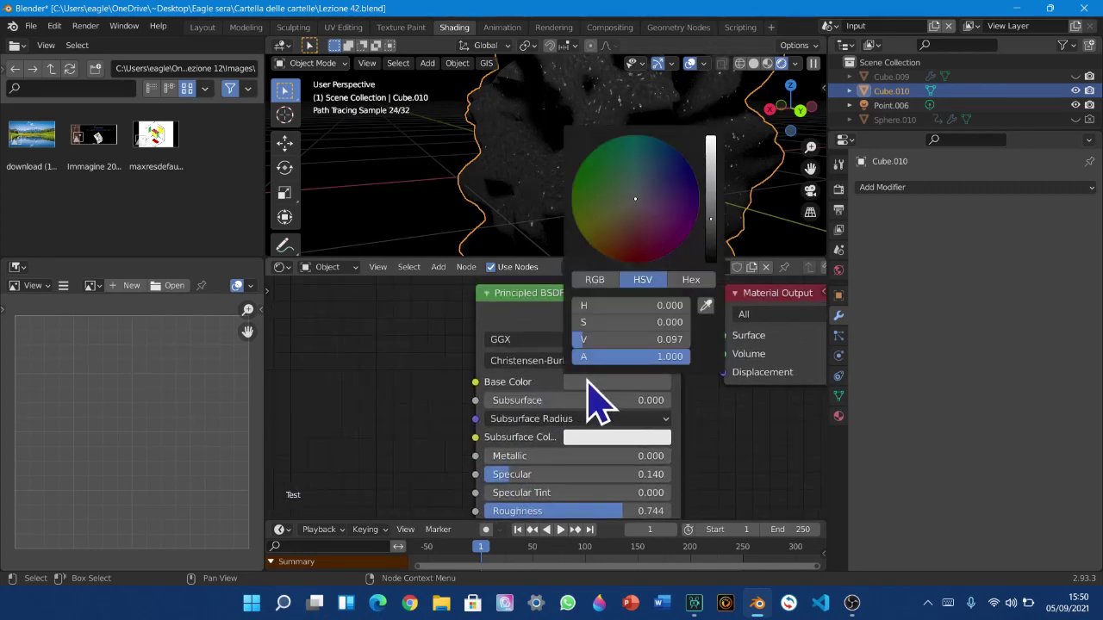
pyautogui.moveTo(714, 231); pyautogui.dragTo(711, 199)
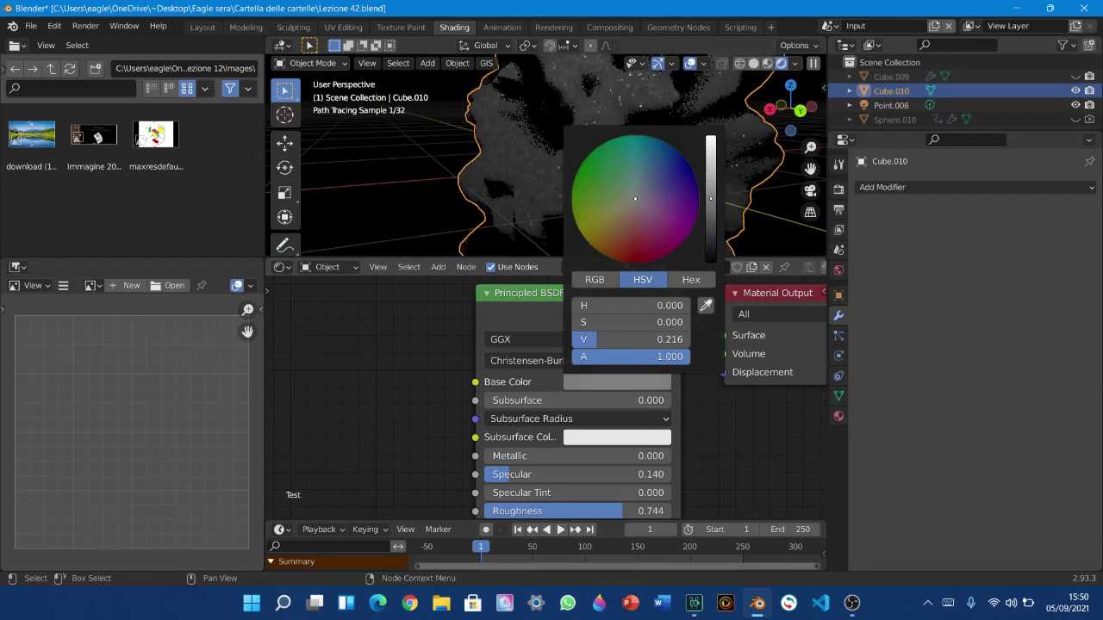
pyautogui.scroll(2, 463, 433)
pyautogui.moveTo(686, 221)
pyautogui.mouseDown(button='middle')
pyautogui.moveTo(663, 203)
pyautogui.moveTo(660, 275)
pyautogui.moveTo(633, 274)
pyautogui.moveTo(637, 182)
pyautogui.moveTo(531, 187)
pyautogui.mouseUp(button='middle')
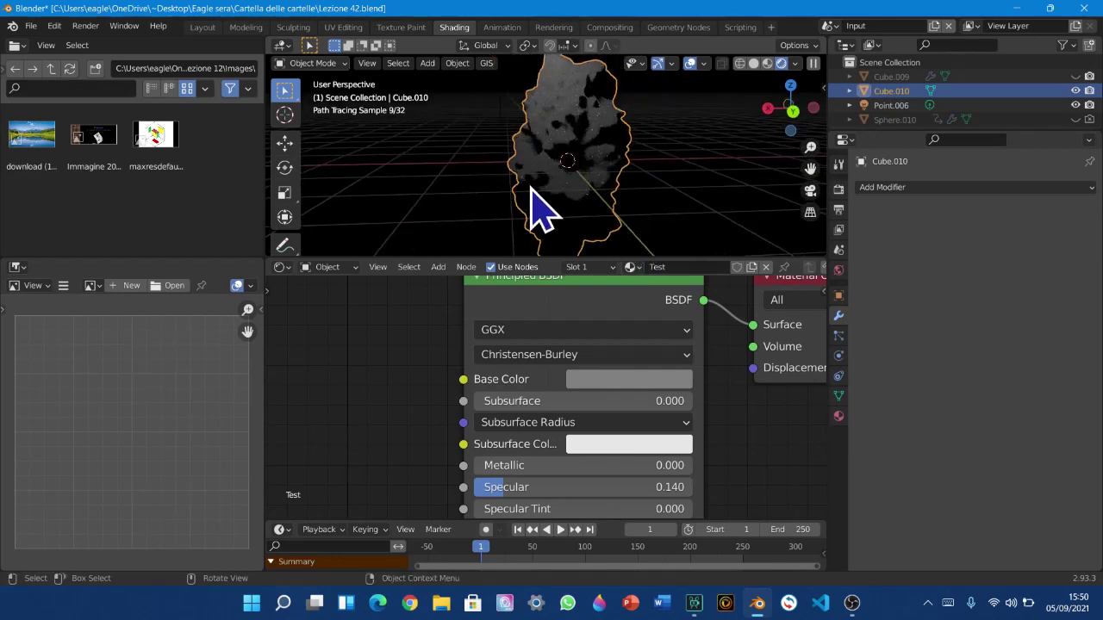
# Rename the rock object to 'Asteroide'
pyautogui.press('F2')
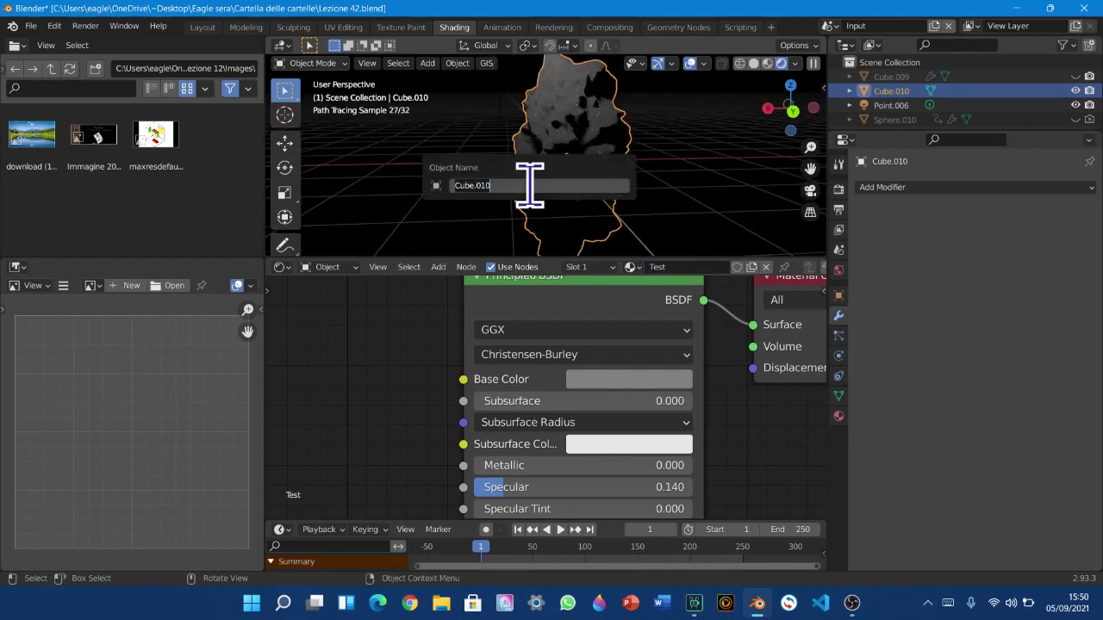
pyautogui.write('Asteroide')
pyautogui.press('Return')
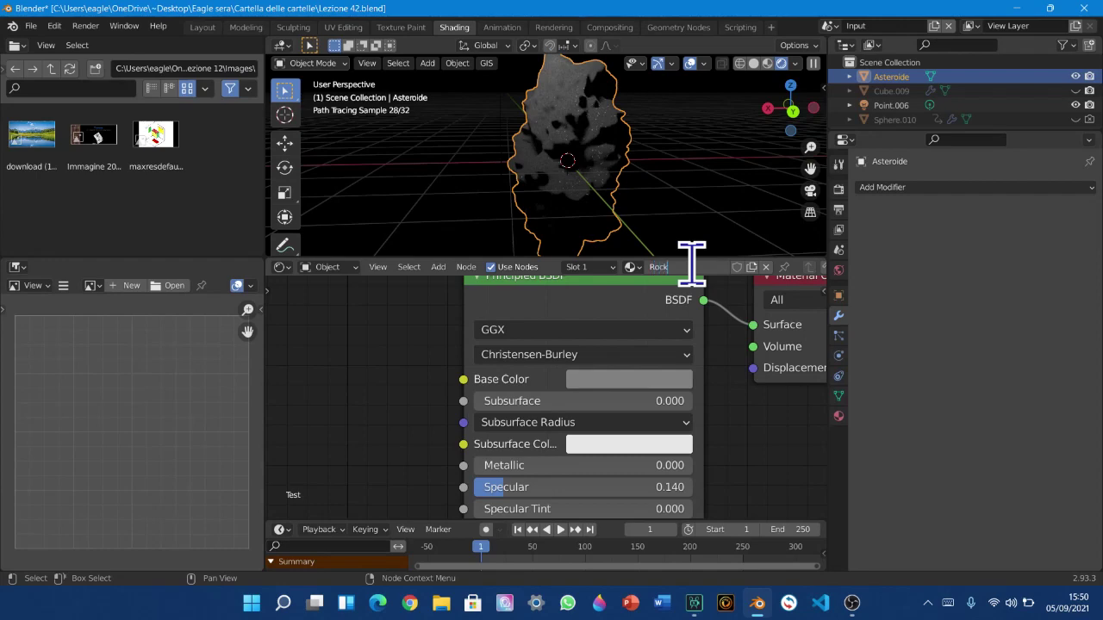
# Maximize the node editor to review and frame all the material's nodes
pyautogui.scroll(-6, 612, 379)
pyautogui.moveTo(601, 399); pyautogui.dragTo(627, 301, button='middle')
pyautogui.scroll(-2, 602, 362)
pyautogui.hotkey('ctrl', 'space')
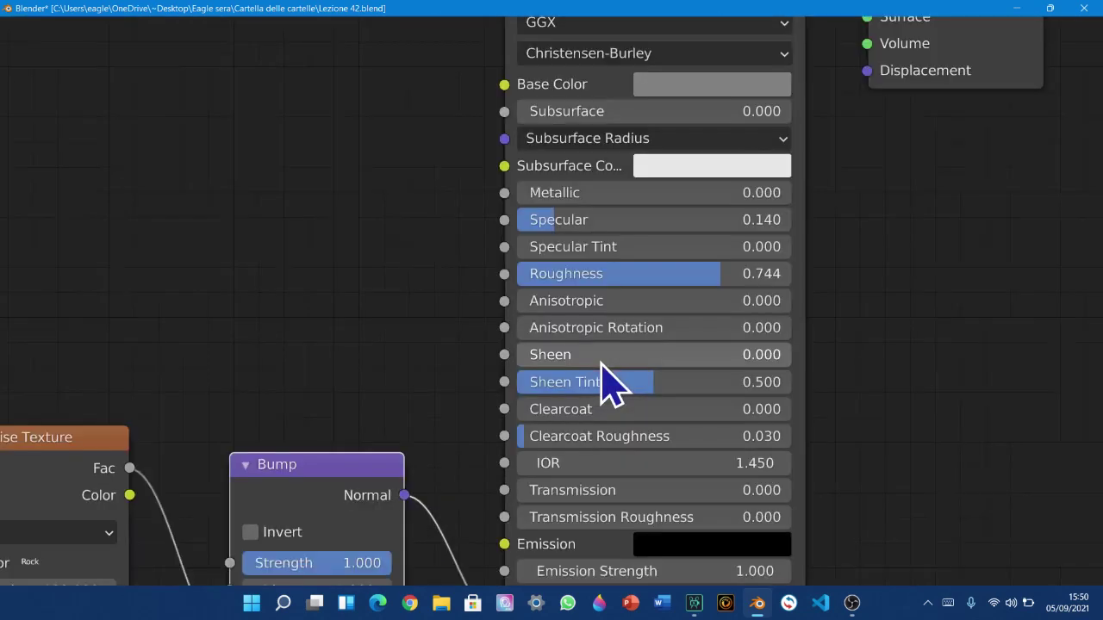
pyautogui.press('Home')
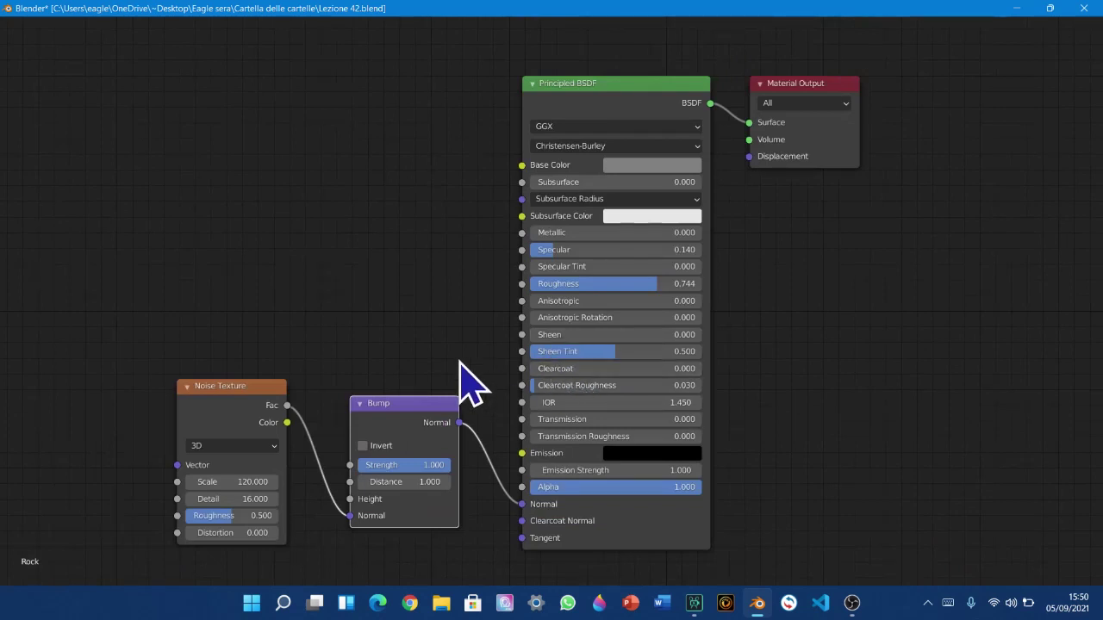
pyautogui.hotkey('ctrl', 'space')
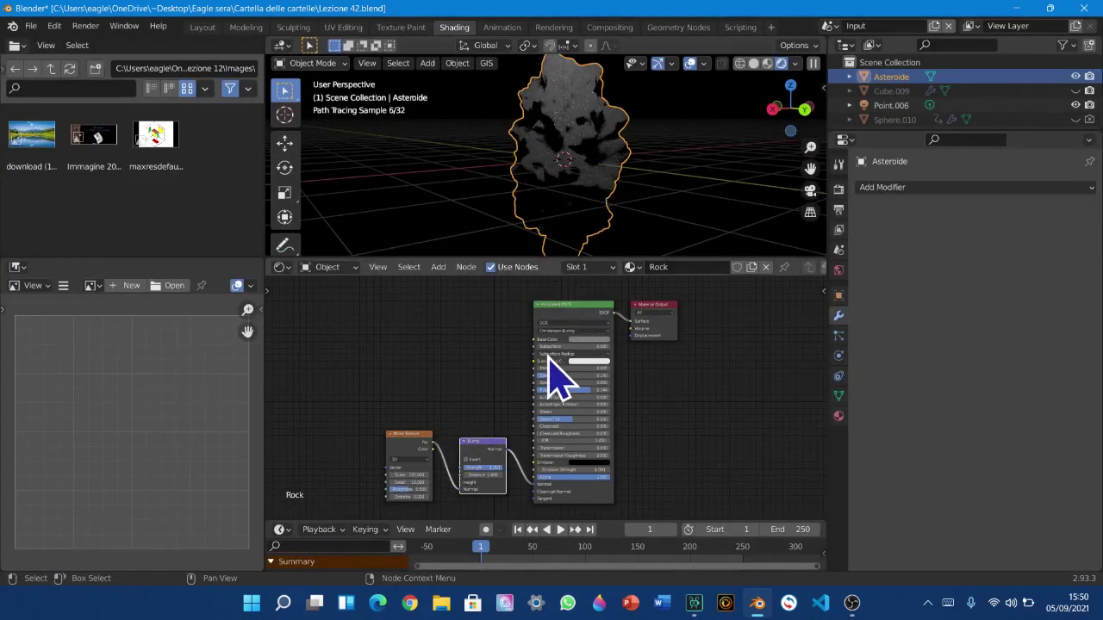
pyautogui.scroll(1, 550, 356)
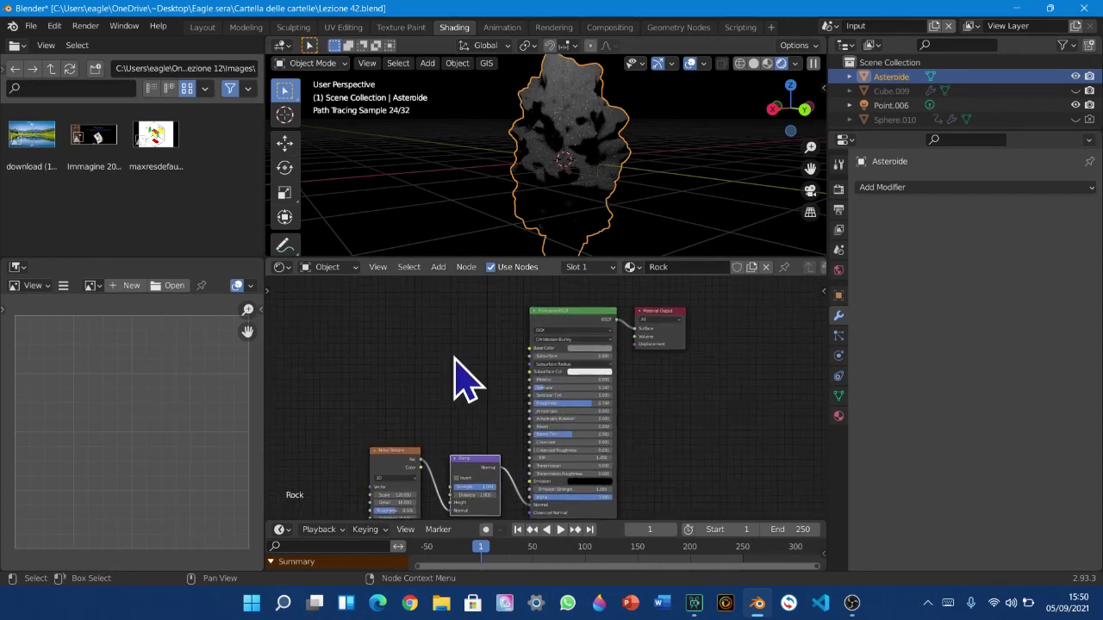
pyautogui.scroll(2, 474, 414)
pyautogui.hotkey('shift', 'a')
# Add an unconnected Ambient Occlusion node to the Rock material
pyautogui.moveTo(468, 417)
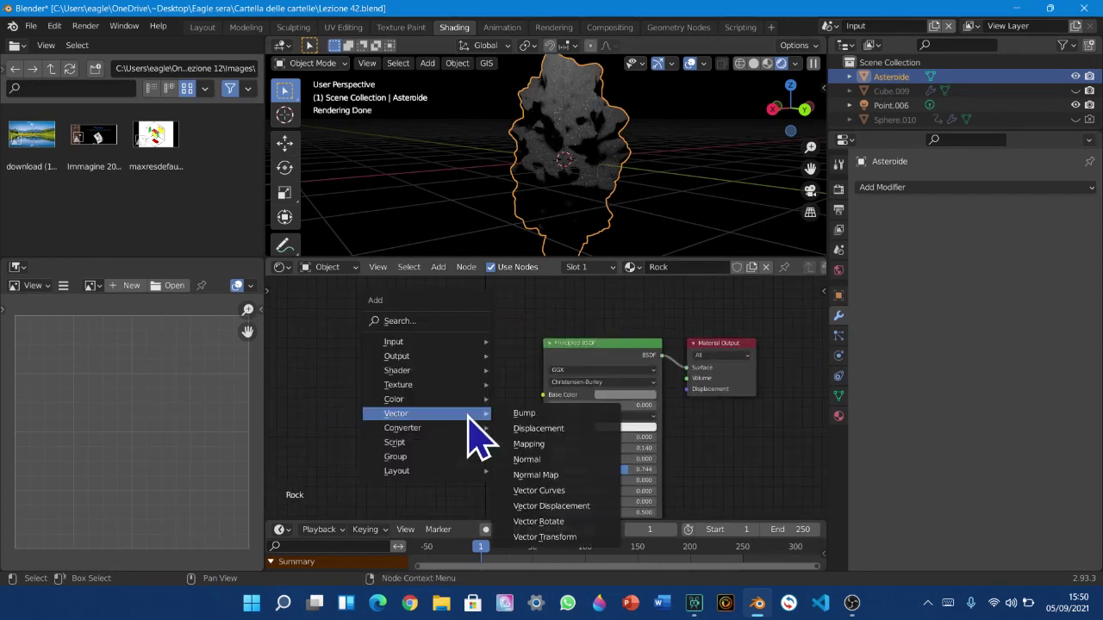
pyautogui.moveTo(425, 343)
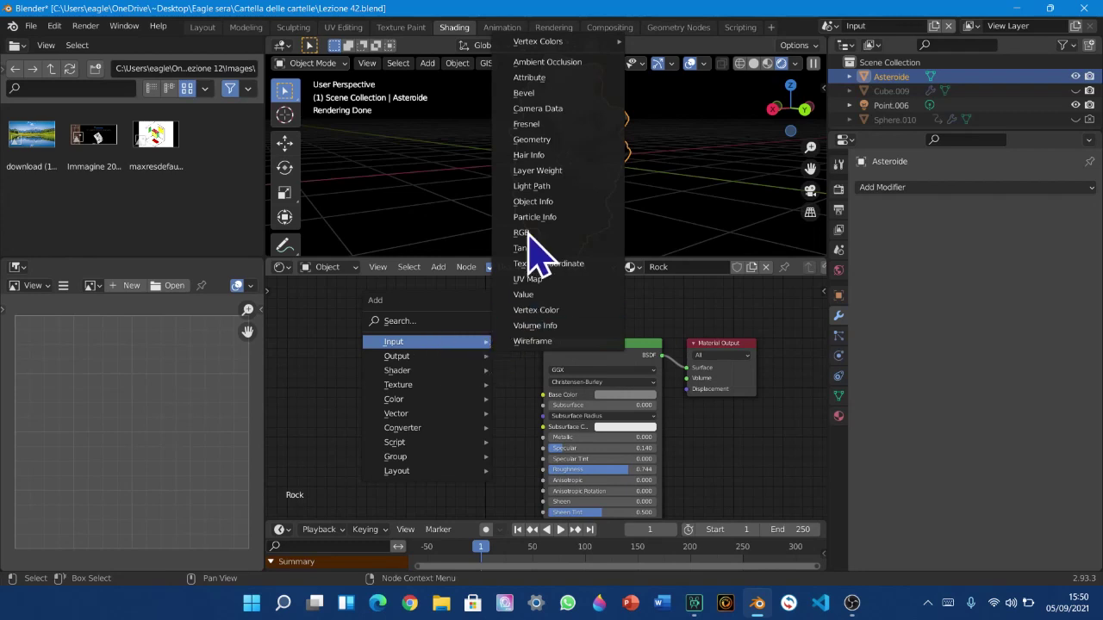
pyautogui.click(547, 62)
pyautogui.click(336, 336)
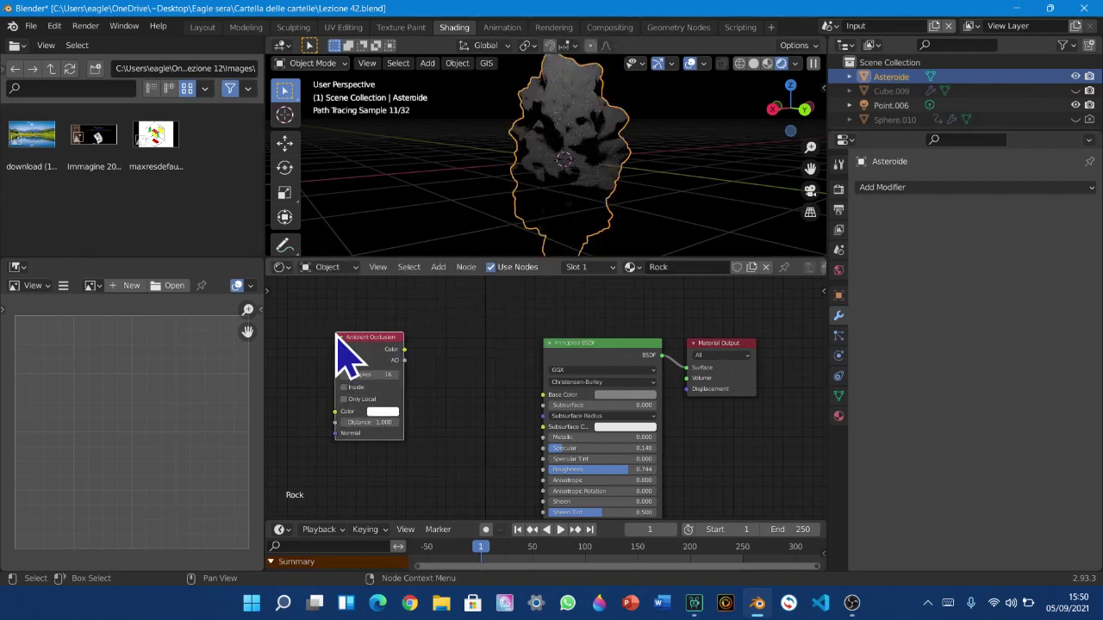
pyautogui.scroll(2, 480, 448)
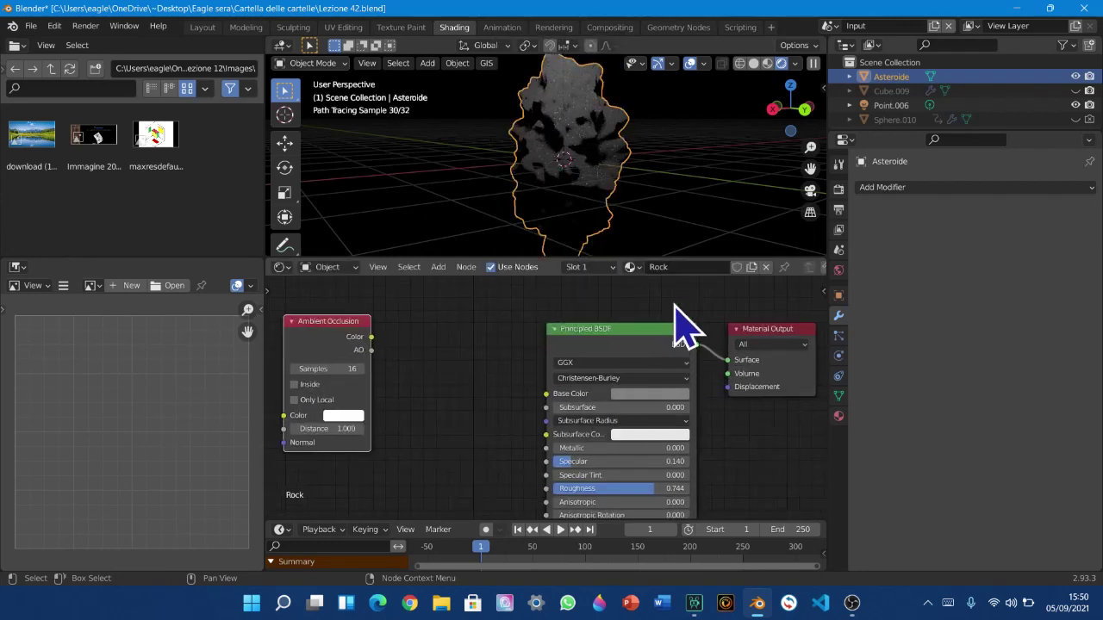
# Show the render settings, make the window fullscreen, and inspect the asteroid from above and behind
pyautogui.click(838, 190)
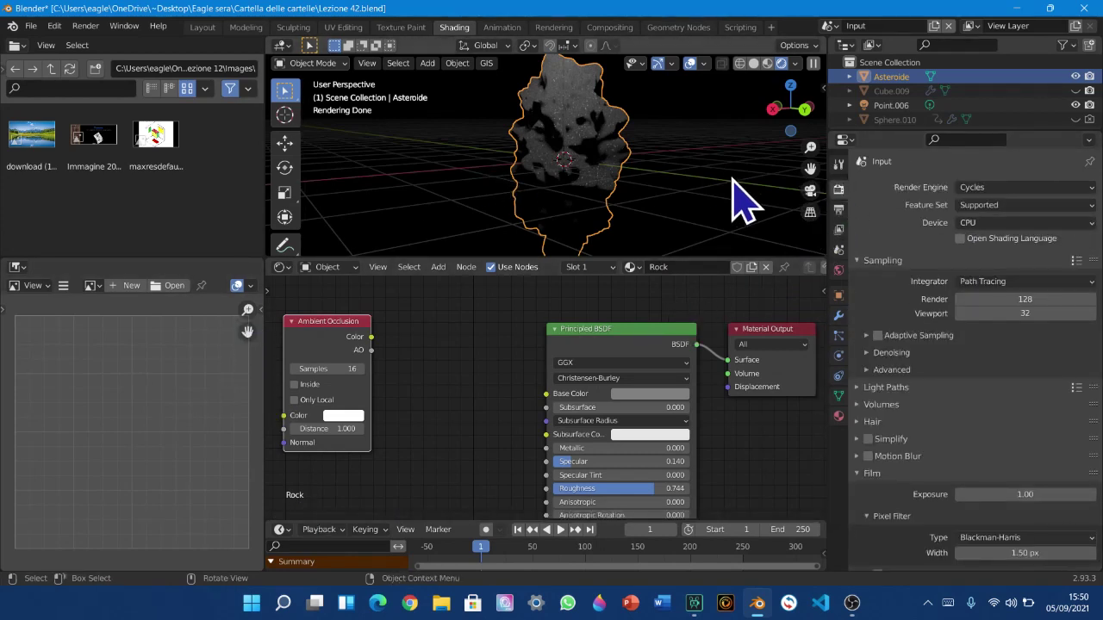
pyautogui.click(135, 26)
pyautogui.click(131, 76)
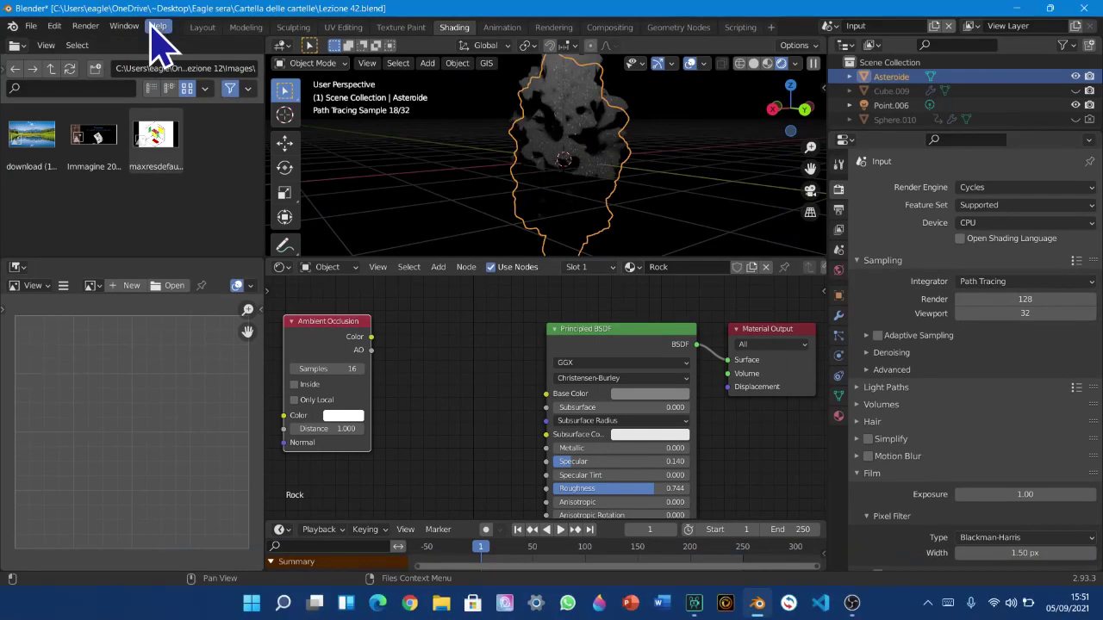
pyautogui.scroll(1, 548, 162)
pyautogui.moveTo(549, 163); pyautogui.dragTo(550, 197, button='middle')
pyautogui.scroll(-3, 559, 220)
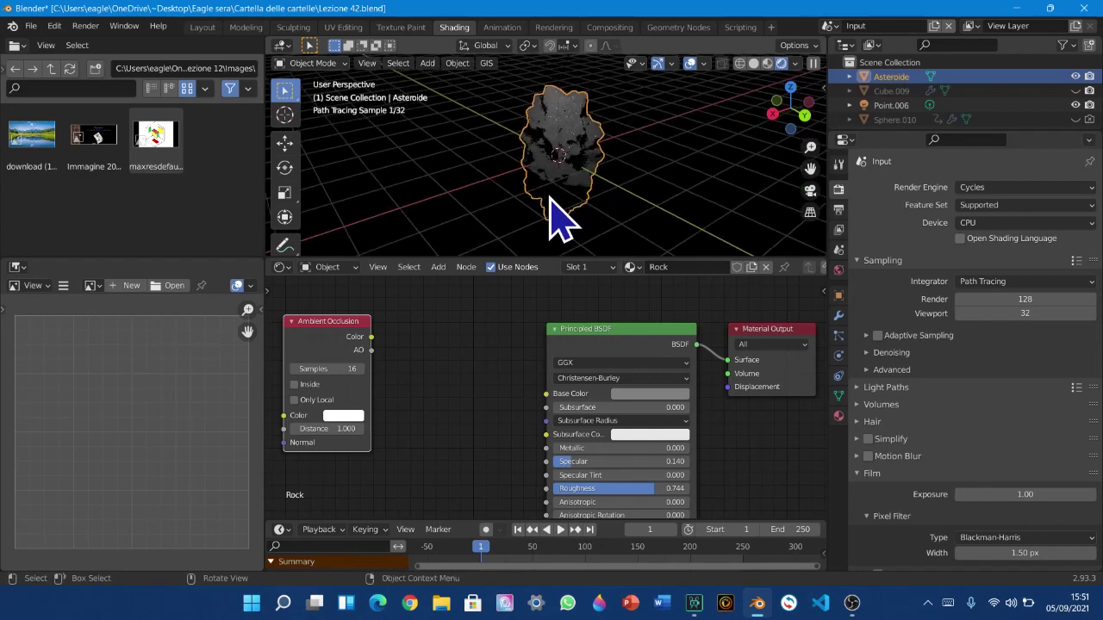
pyautogui.click(804, 114)
pyautogui.scroll(8, 635, 216)
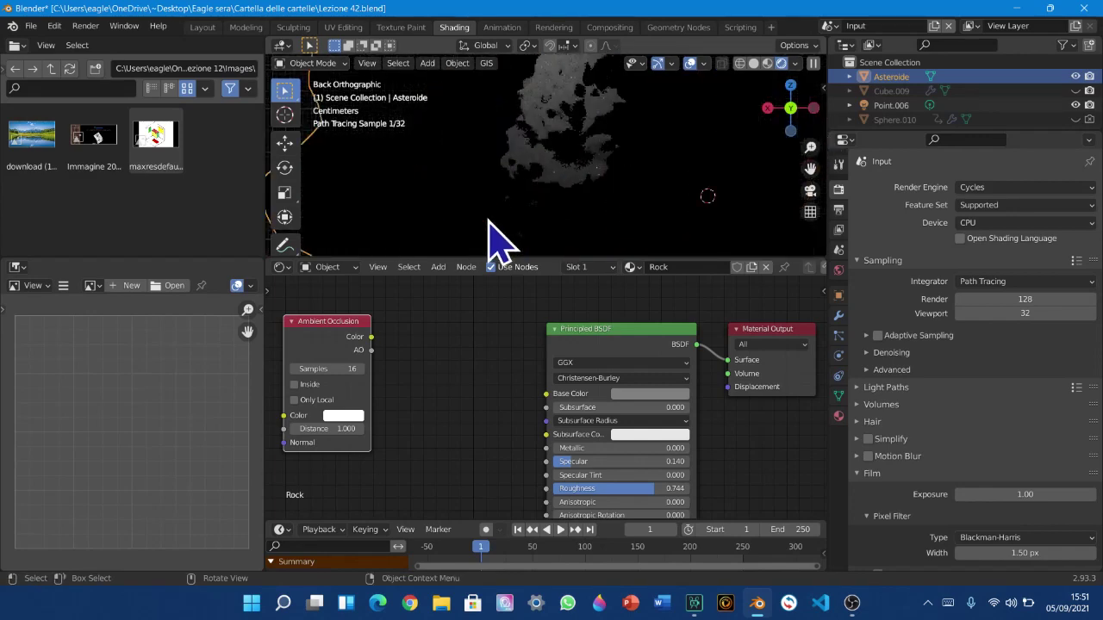
pyautogui.scroll(-10, 465, 211)
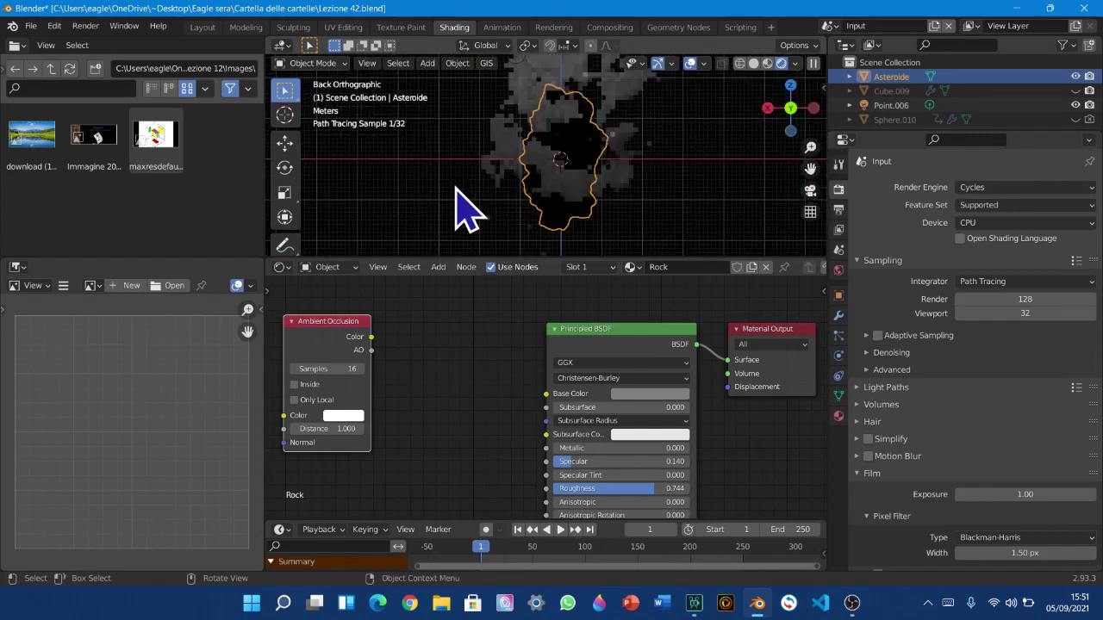
pyautogui.moveTo(457, 187); pyautogui.dragTo(505, 123, button='middle')
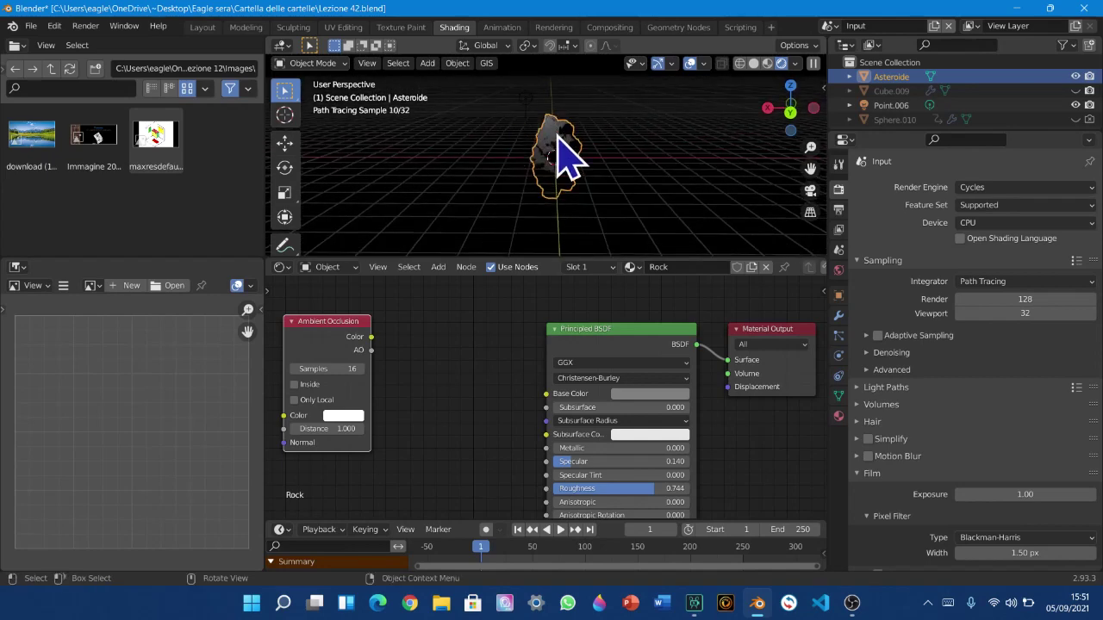
# Move the asteroid up and left to X 3.8976, Y -0.311, Z 1.6911 m
pyautogui.press('g')
pyautogui.click(465, 93)
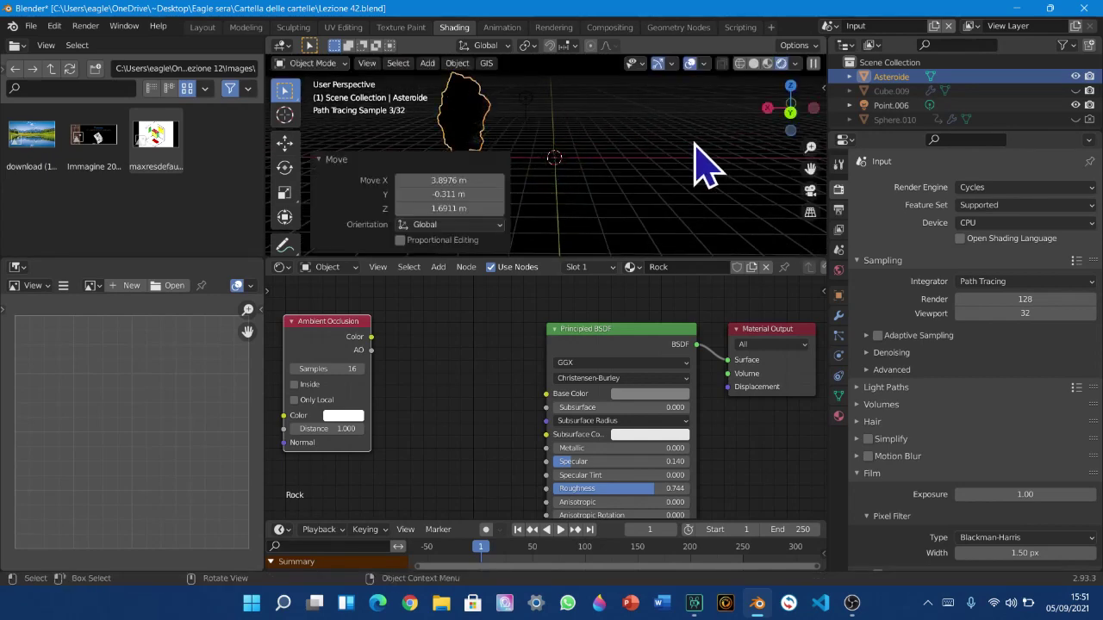
pyautogui.hotkey('shift', 'a')
# Add a new cube and inset its top face, sinking the inner face into the cube
pyautogui.moveTo(714, 167)
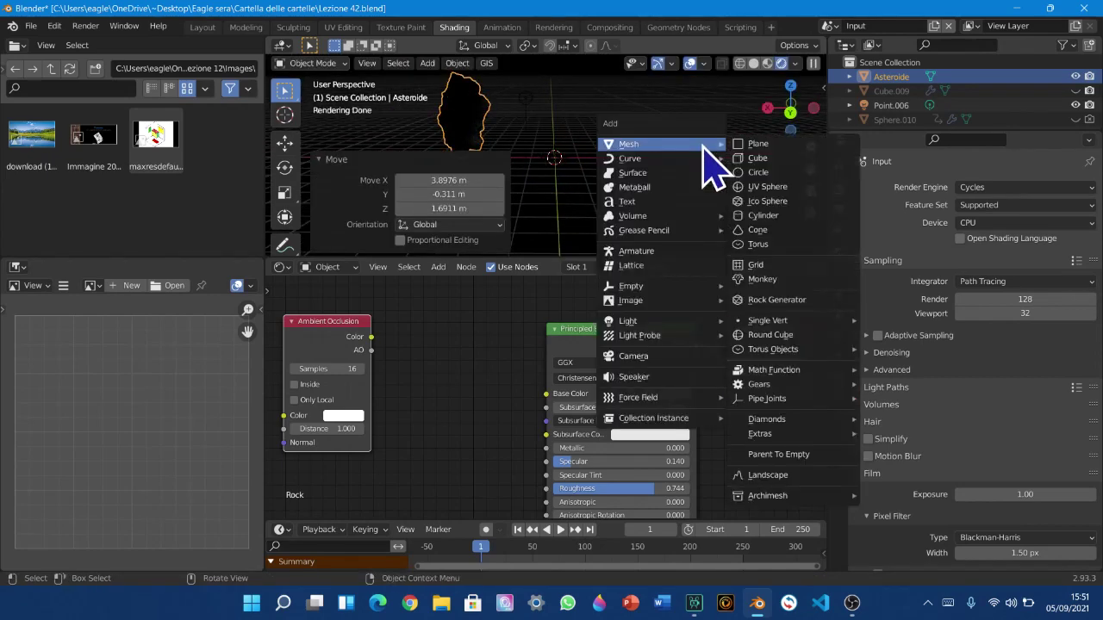
pyautogui.click(763, 171)
pyautogui.scroll(5, 611, 207)
pyautogui.press('Tab')
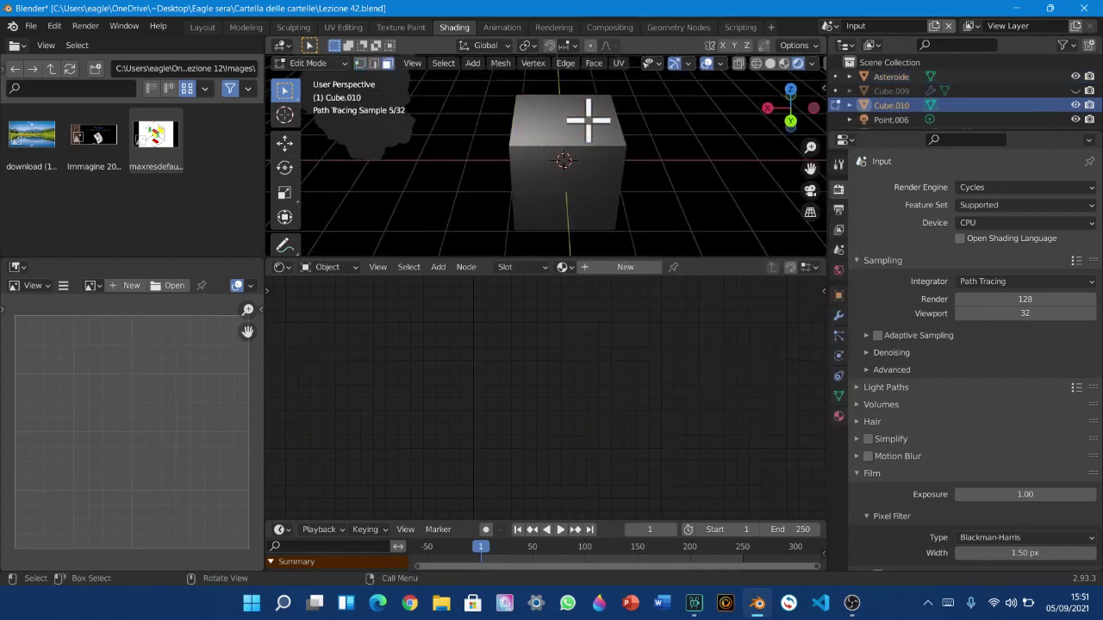
pyautogui.scroll(3, 694, 168)
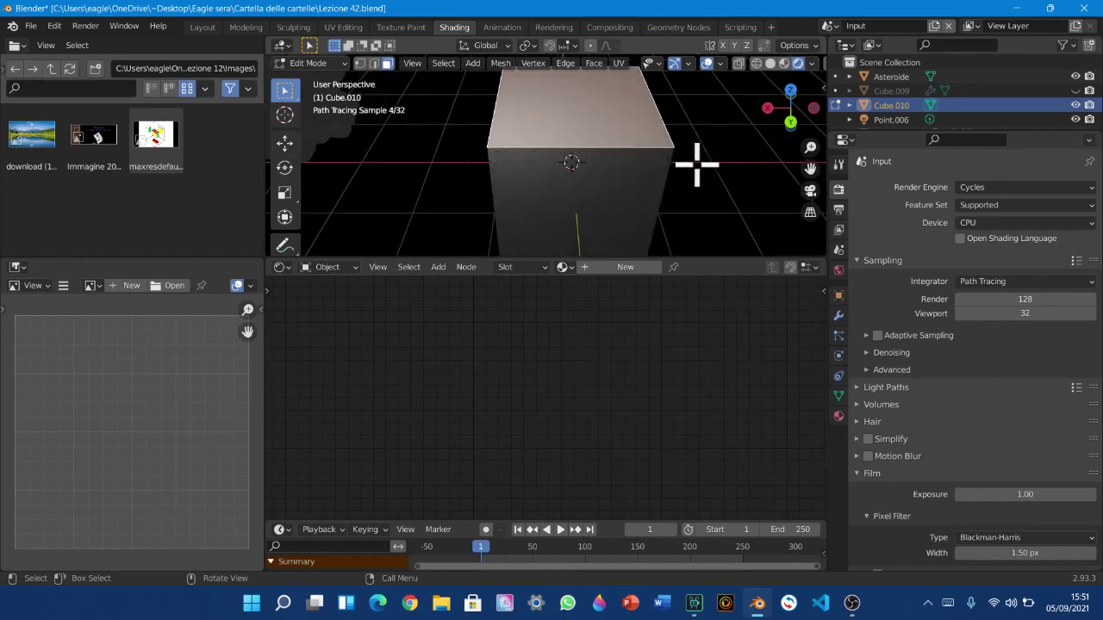
pyautogui.press('i')
pyautogui.click(688, 154)
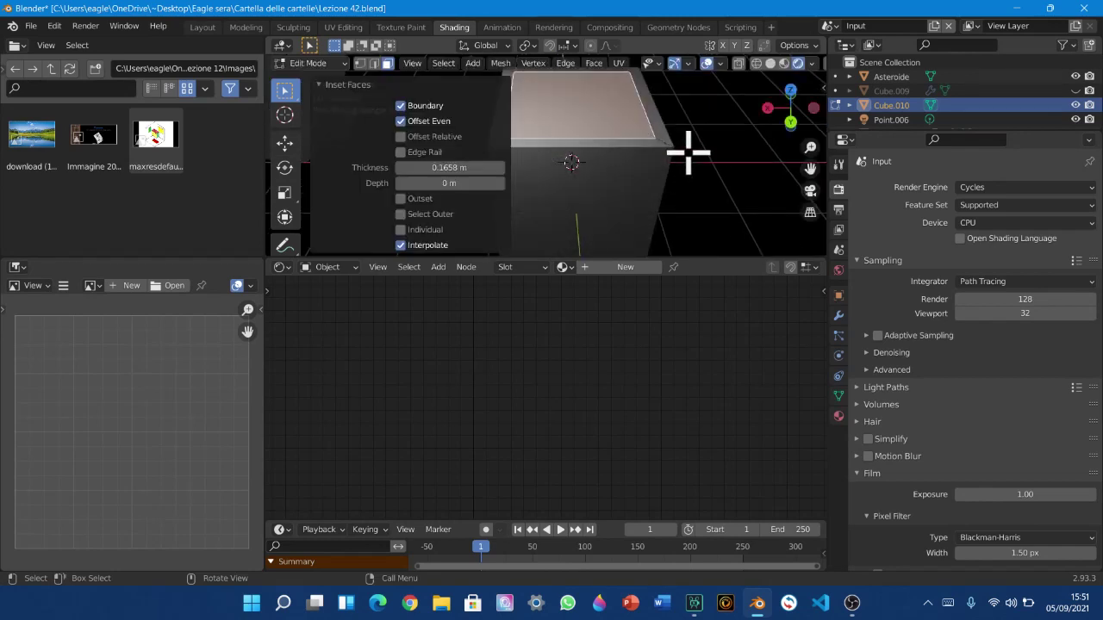
pyautogui.press('e')
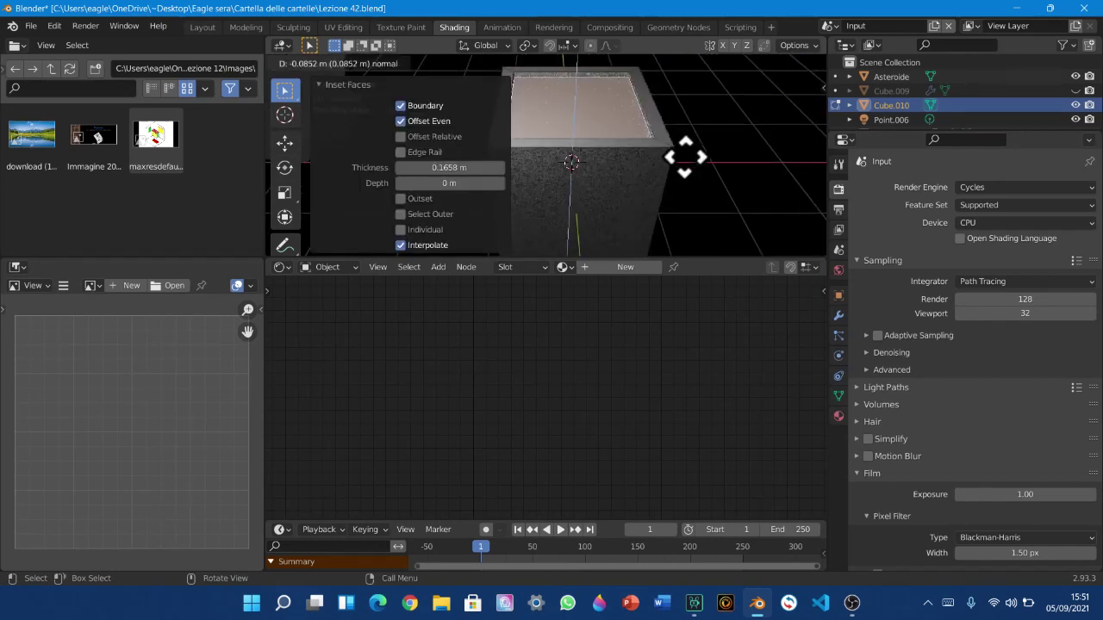
pyautogui.click(683, 168)
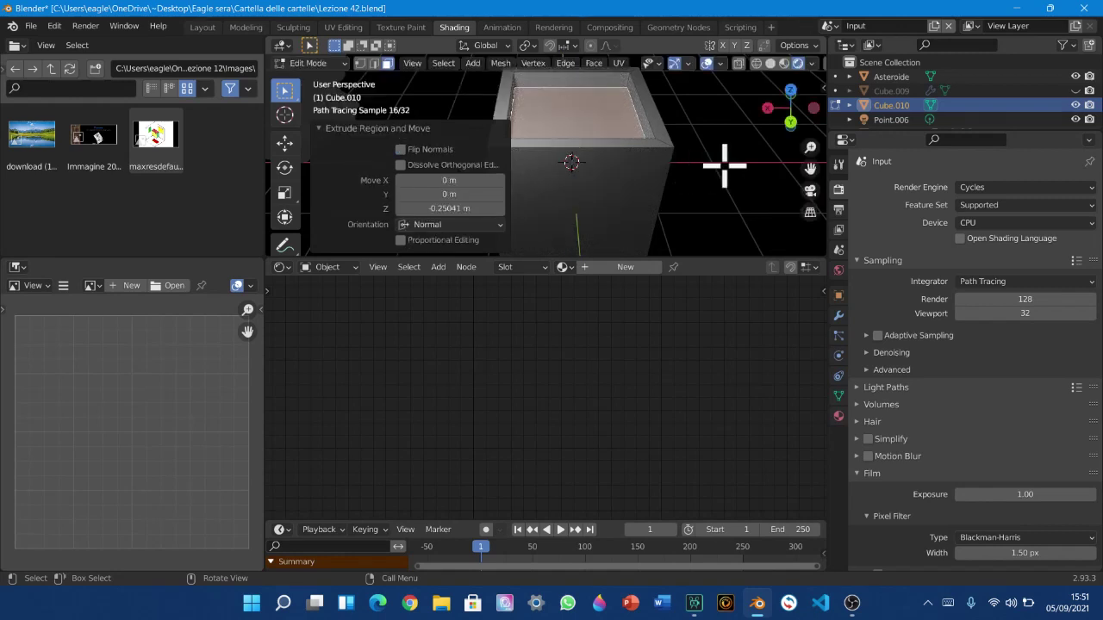
# Repeat the inset and downward extrusion twice more to form a stepped well, then leave Edit Mode
pyautogui.press('i')
pyautogui.click(712, 163)
pyautogui.press('e')
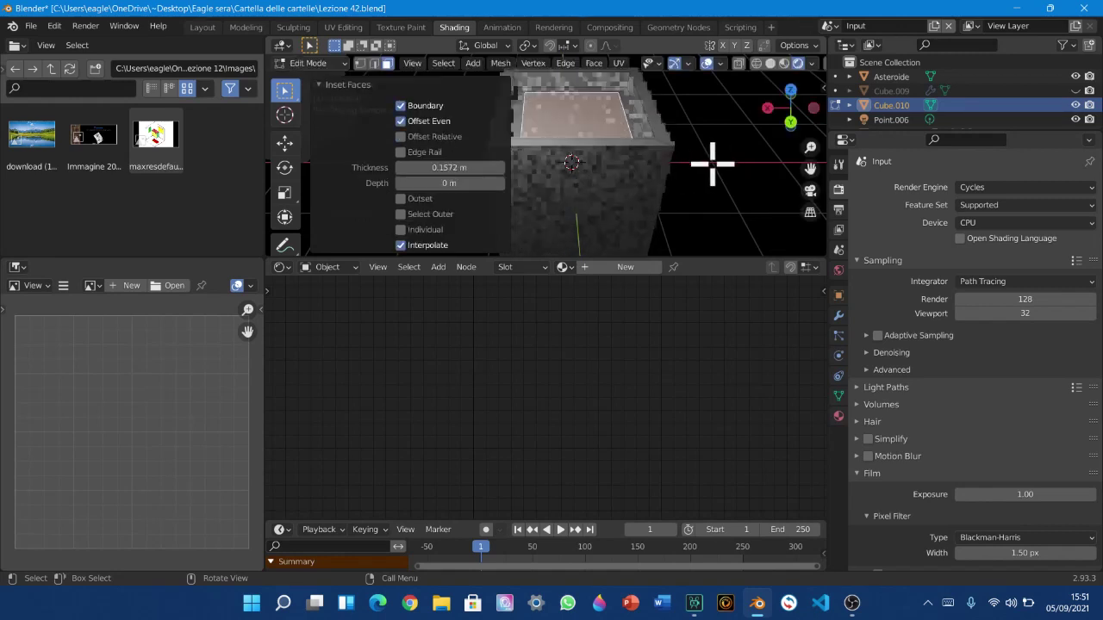
pyautogui.click(711, 178)
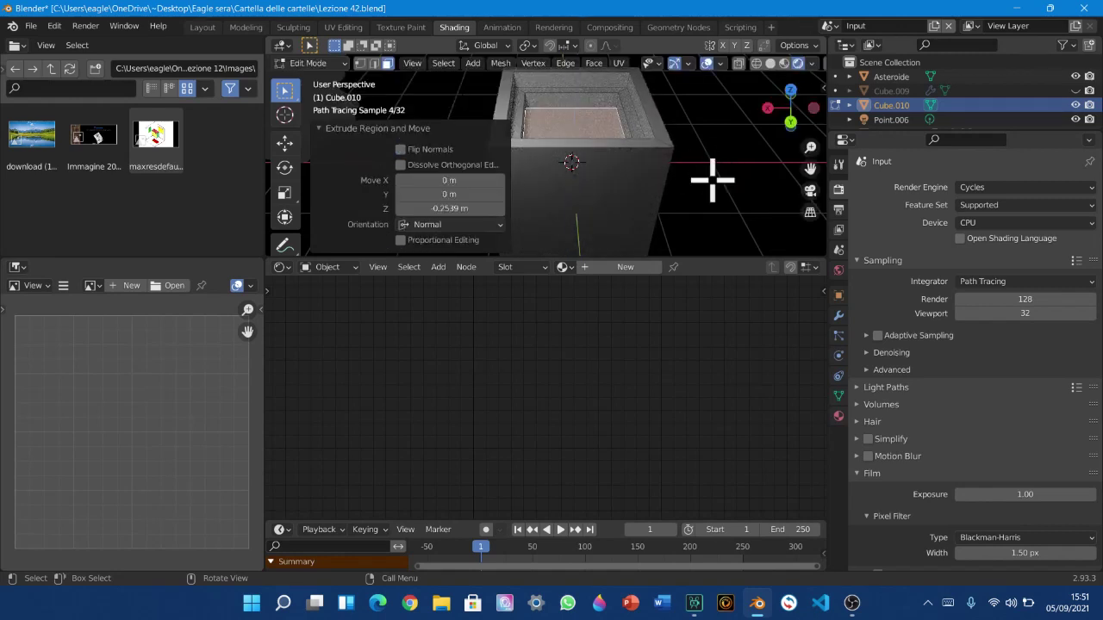
pyautogui.press('i')
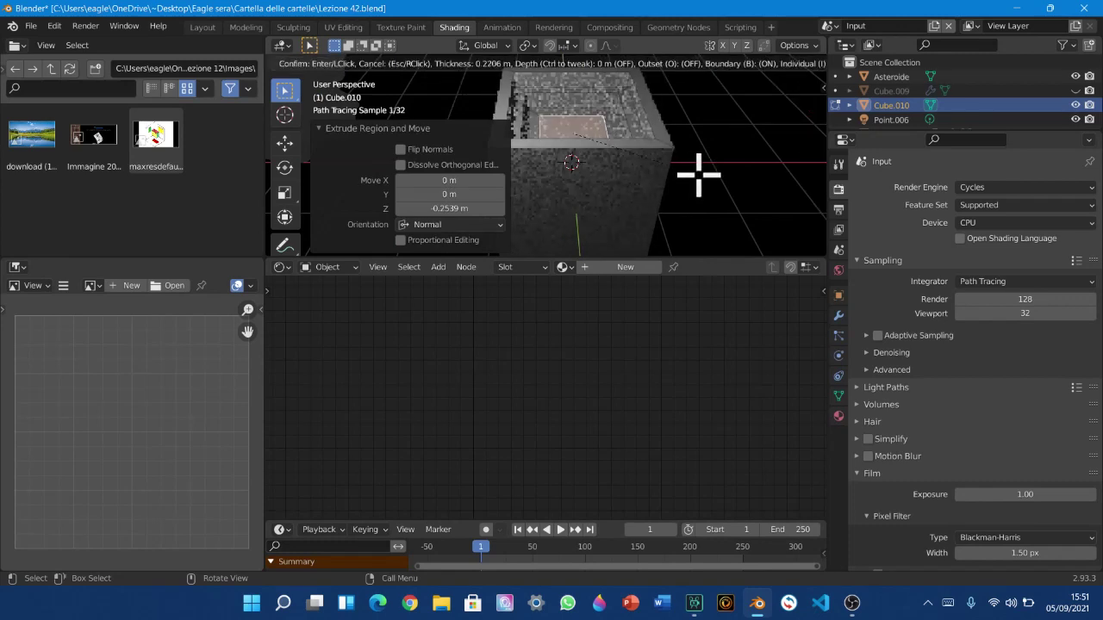
pyautogui.click(702, 175)
pyautogui.press('e')
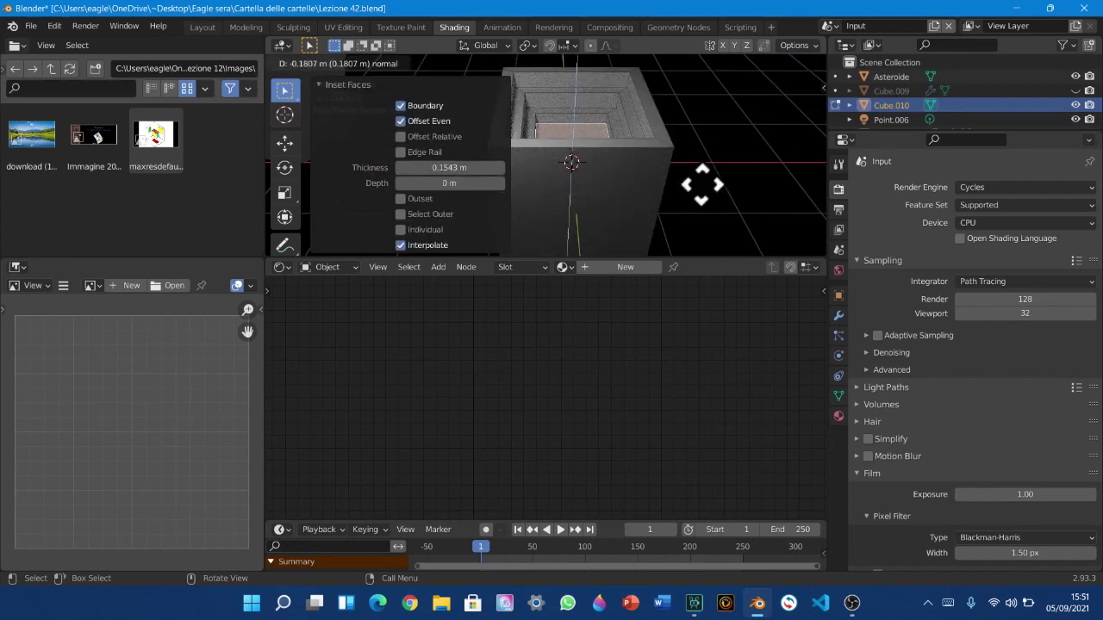
pyautogui.click(702, 183)
pyautogui.press('Tab')
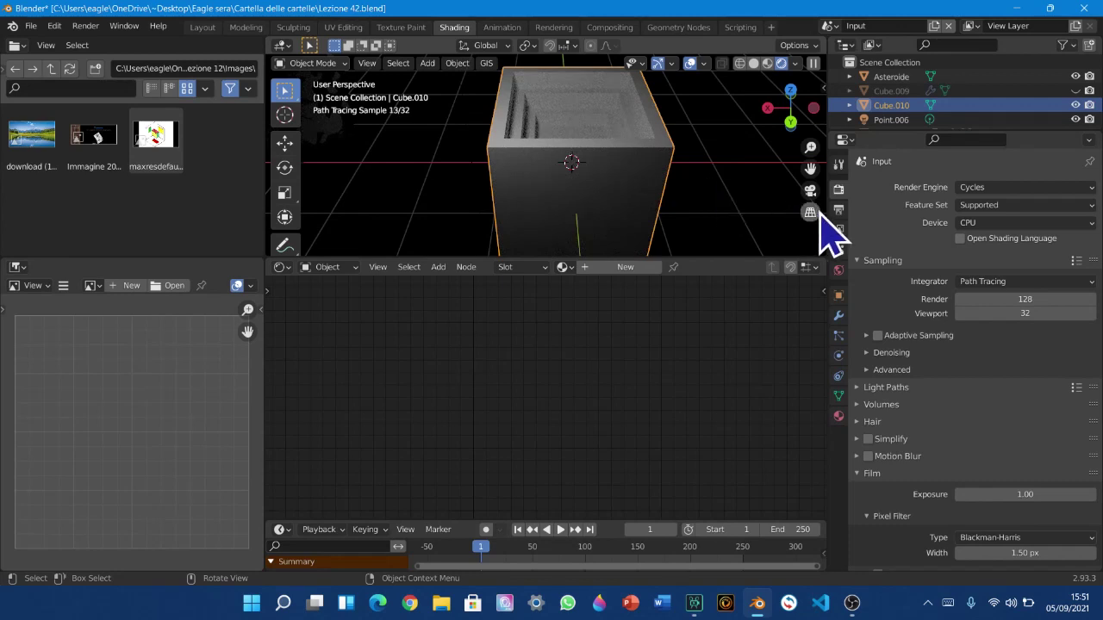
pyautogui.scroll(-6, 676, 219)
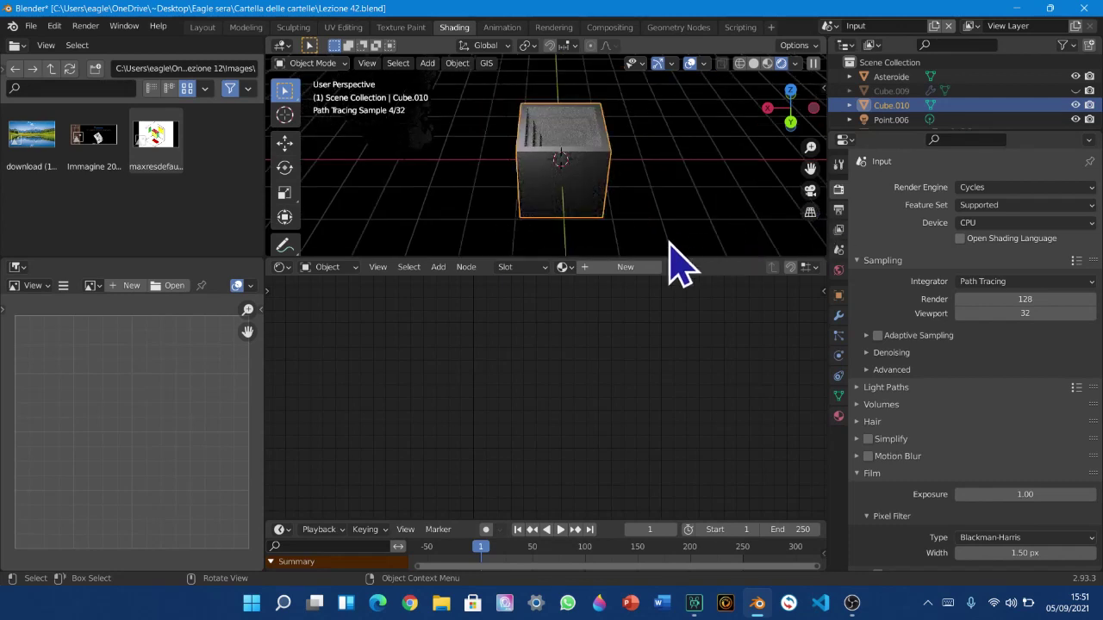
pyautogui.click(890, 119)
# Snap Point.006 to the 3D cursor and raise it to Z 1.7525 m above the cube
pyautogui.hotkey('shift', 's')
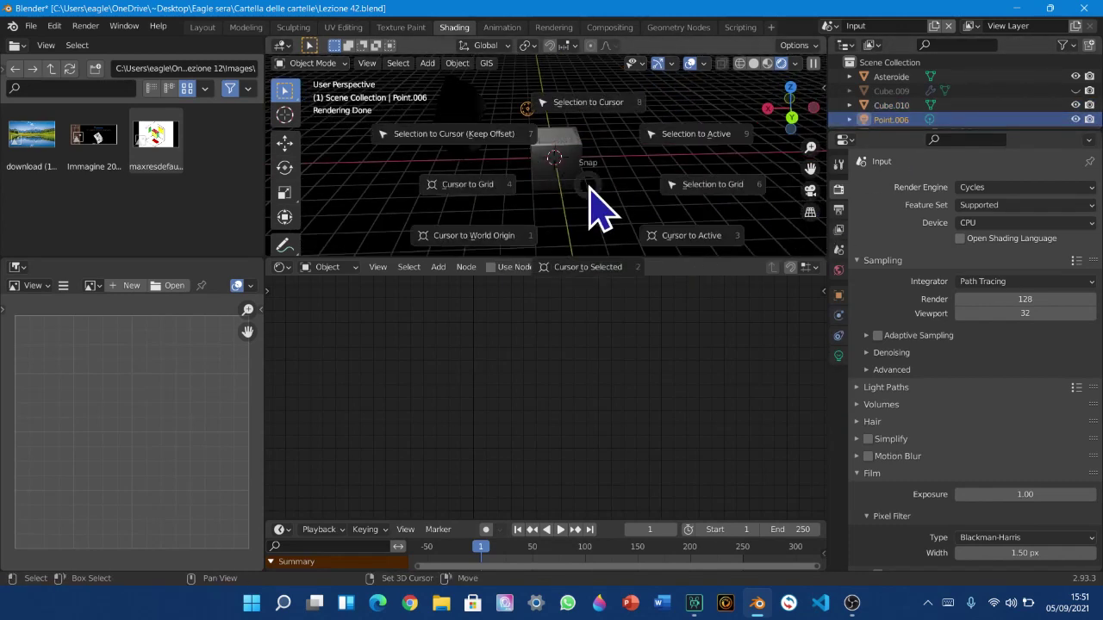
pyautogui.click(586, 108)
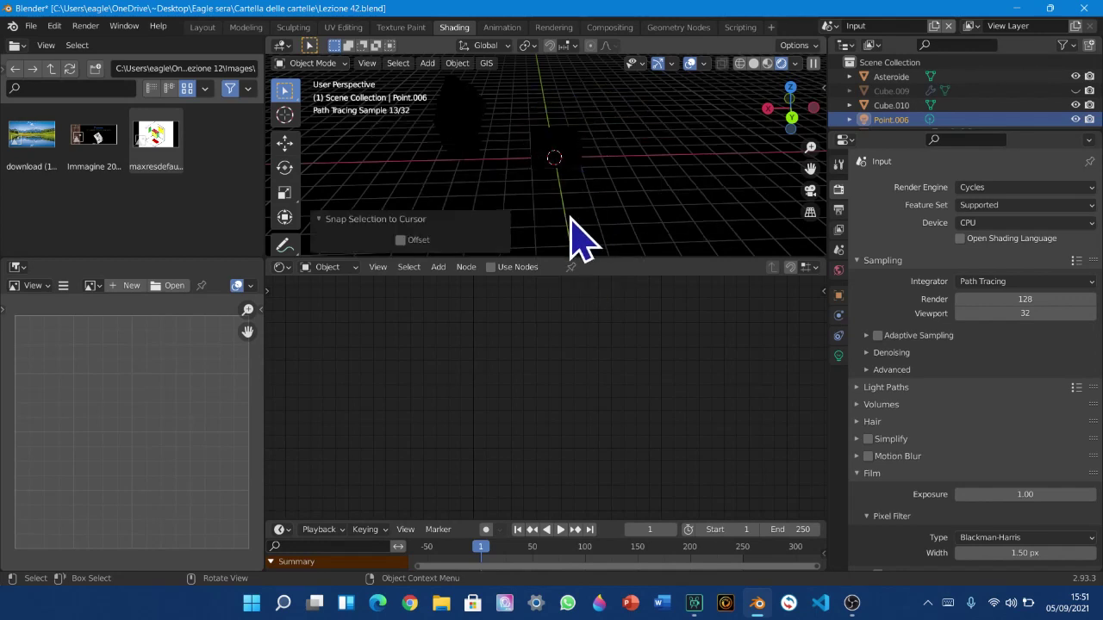
pyautogui.click(285, 141)
pyautogui.moveTo(552, 112); pyautogui.dragTo(575, 93)
pyautogui.scroll(8, 598, 197)
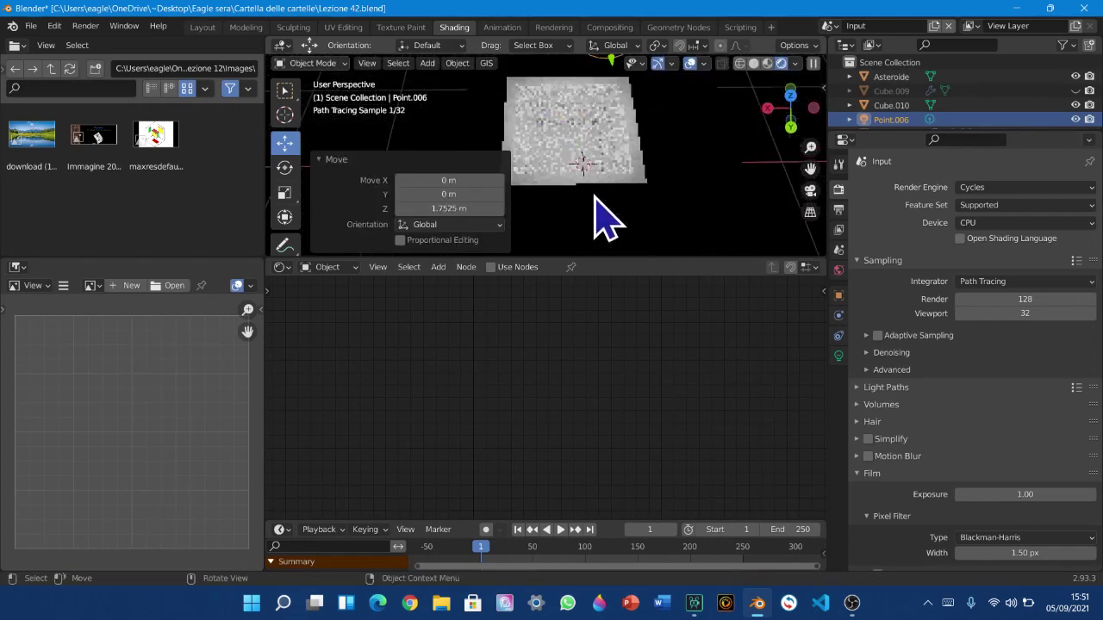
pyautogui.moveTo(810, 169)
pyautogui.mouseDown()
pyautogui.moveTo(803, 191)
pyautogui.moveTo(812, 176)
pyautogui.mouseUp()
pyautogui.click(284, 91)
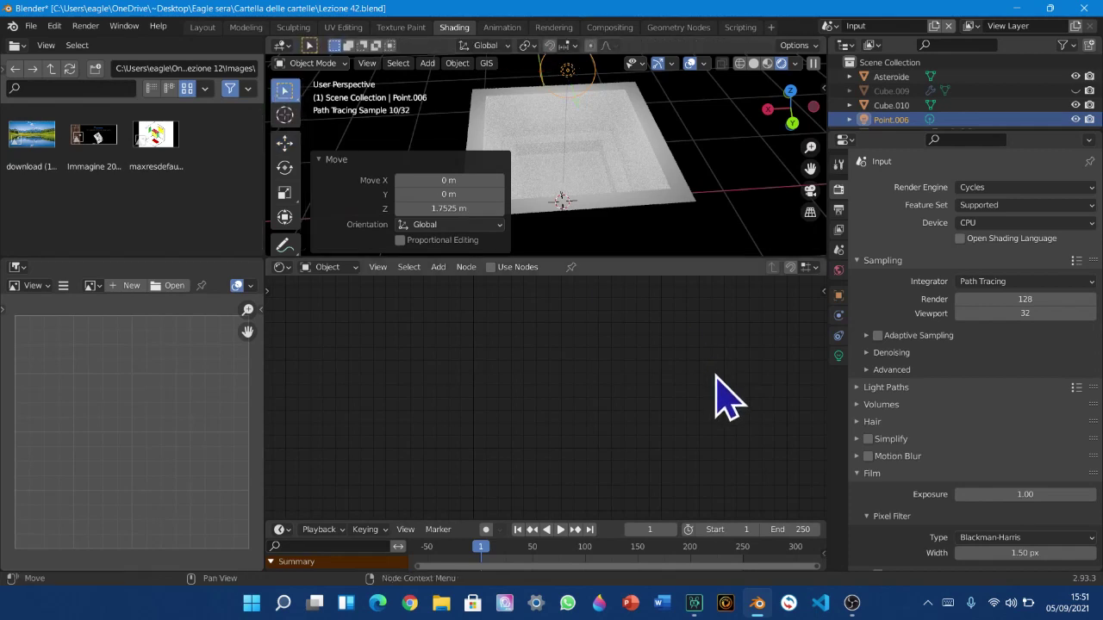
# Increase the light's Power to about 449 W
pyautogui.click(839, 355)
pyautogui.moveTo(969, 280); pyautogui.dragTo(989, 277)
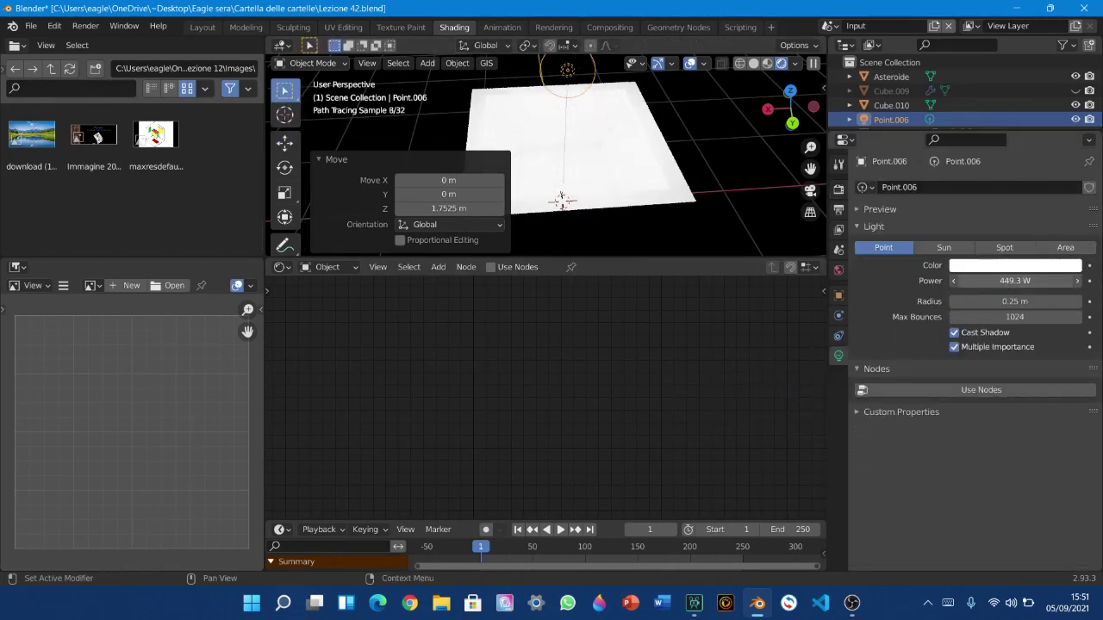
pyautogui.click(987, 280)
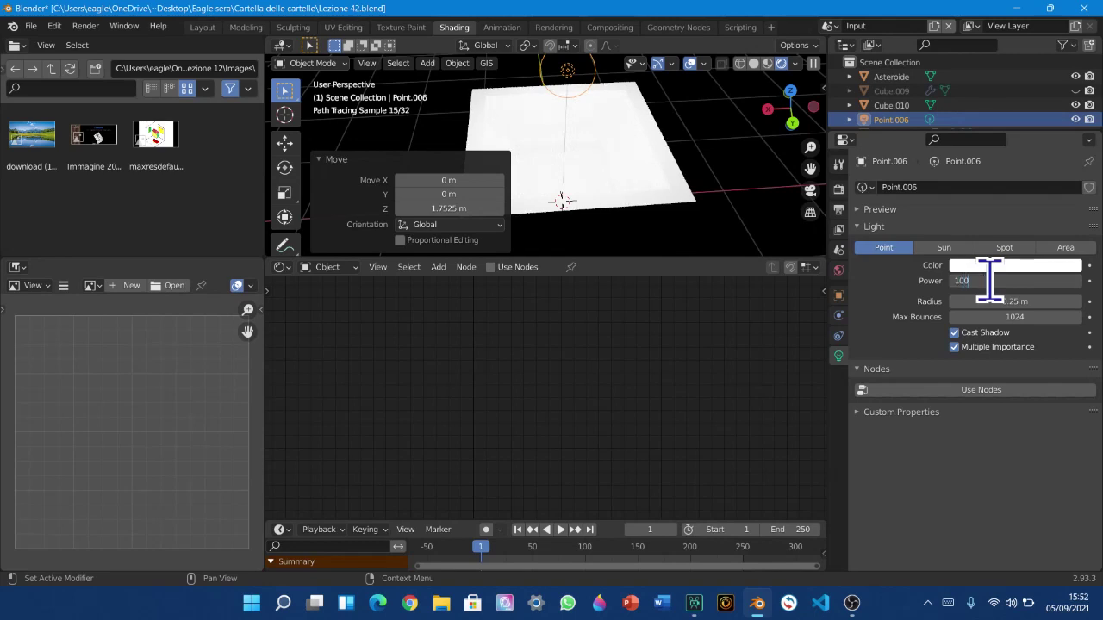
# Set the light Power to 1000 W and inspect the lit cube from above
pyautogui.write('1000')
pyautogui.press('Return')
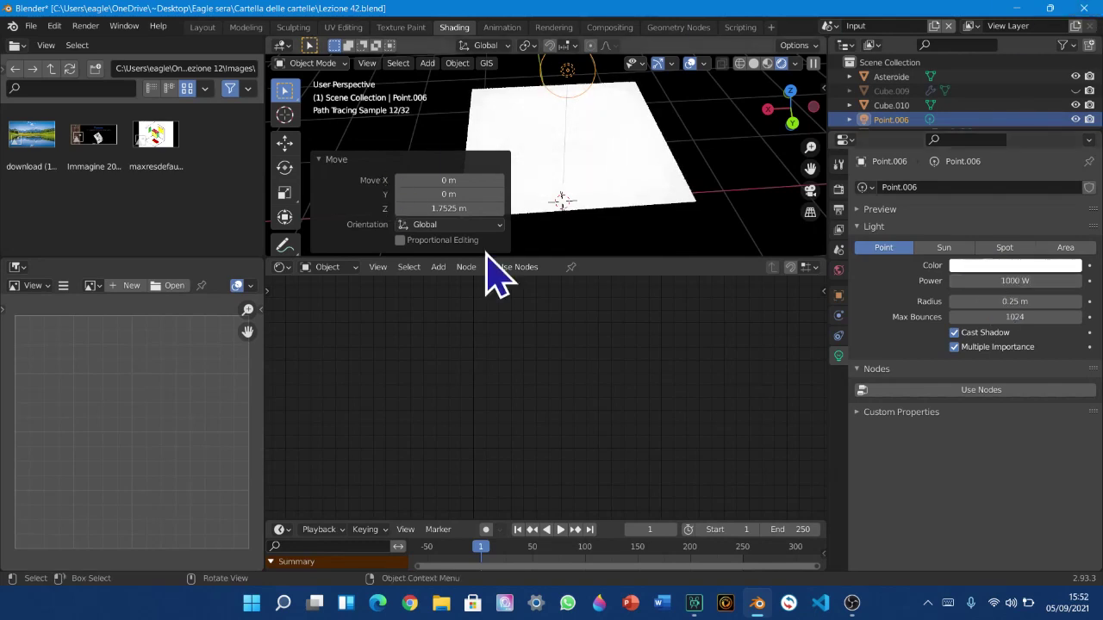
pyautogui.scroll(-5, 615, 241)
pyautogui.moveTo(616, 241); pyautogui.dragTo(549, 227, button='middle')
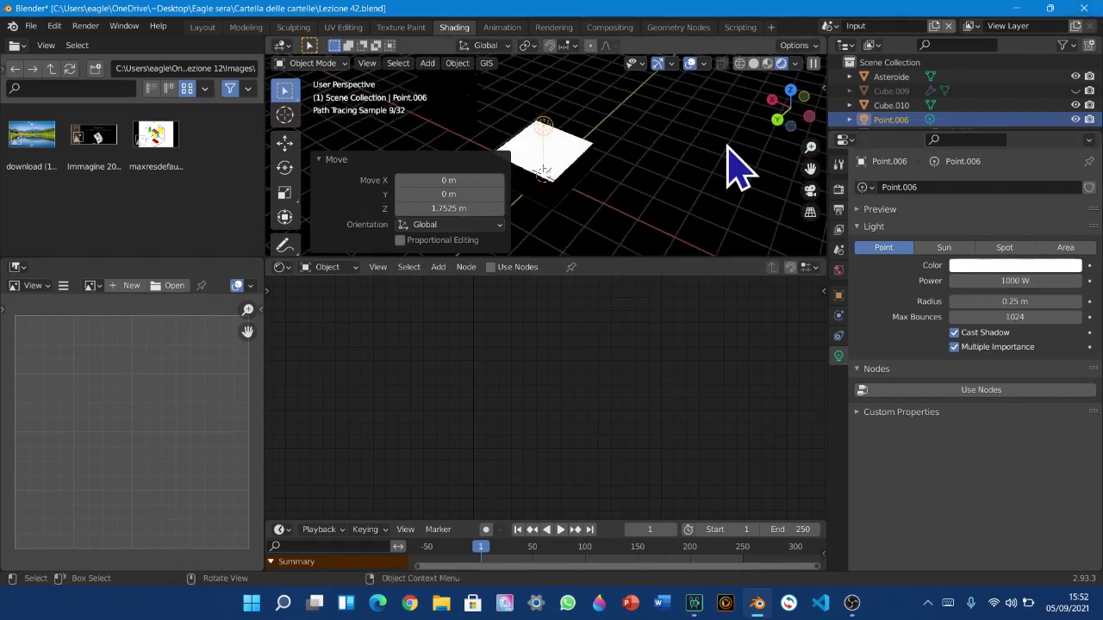
pyautogui.click(791, 91)
pyautogui.scroll(5, 632, 239)
pyautogui.moveTo(626, 204); pyautogui.dragTo(628, 136, button='middle')
pyautogui.moveTo(802, 170); pyautogui.dragTo(848, 200)
pyautogui.scroll(2, 572, 142)
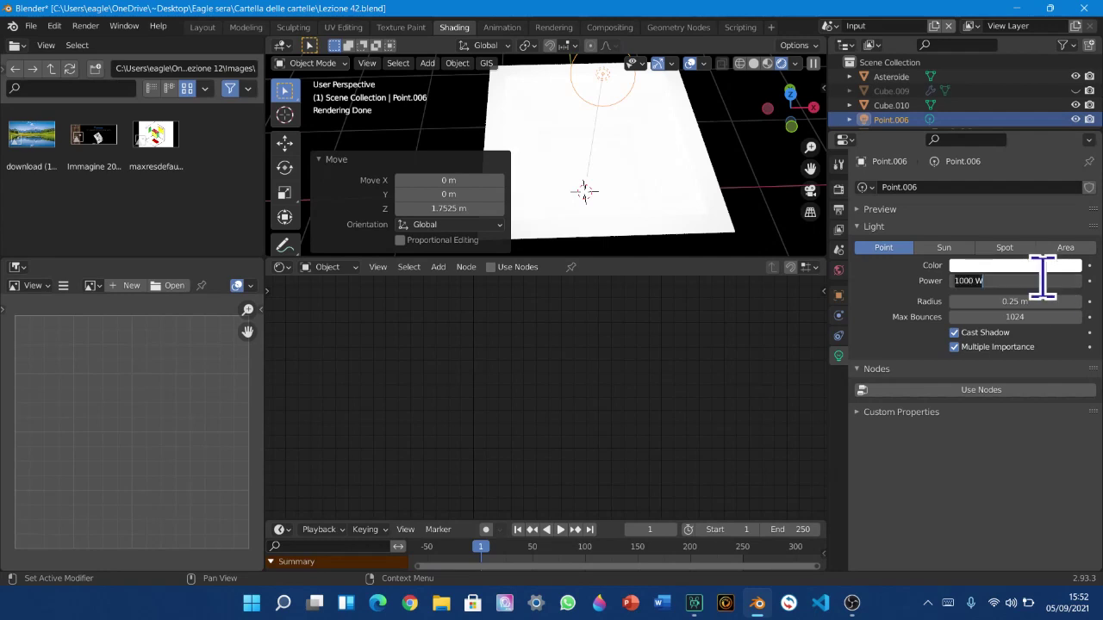
# Try lower light powers of 50 W and then 25 W
pyautogui.press('Return')
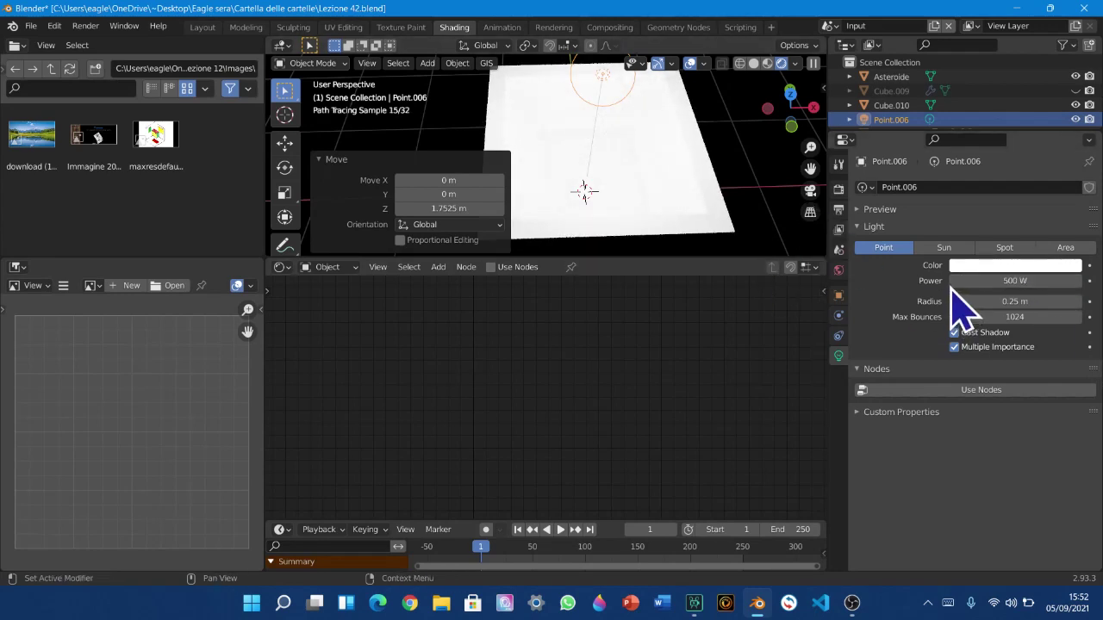
pyautogui.click(1018, 281)
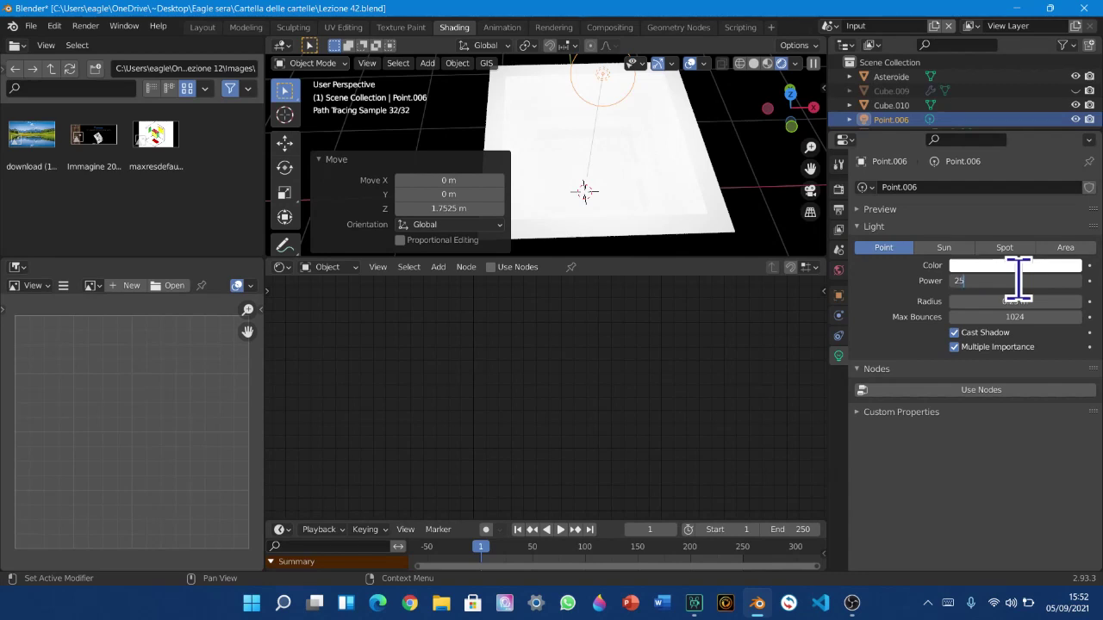
pyautogui.press('Return')
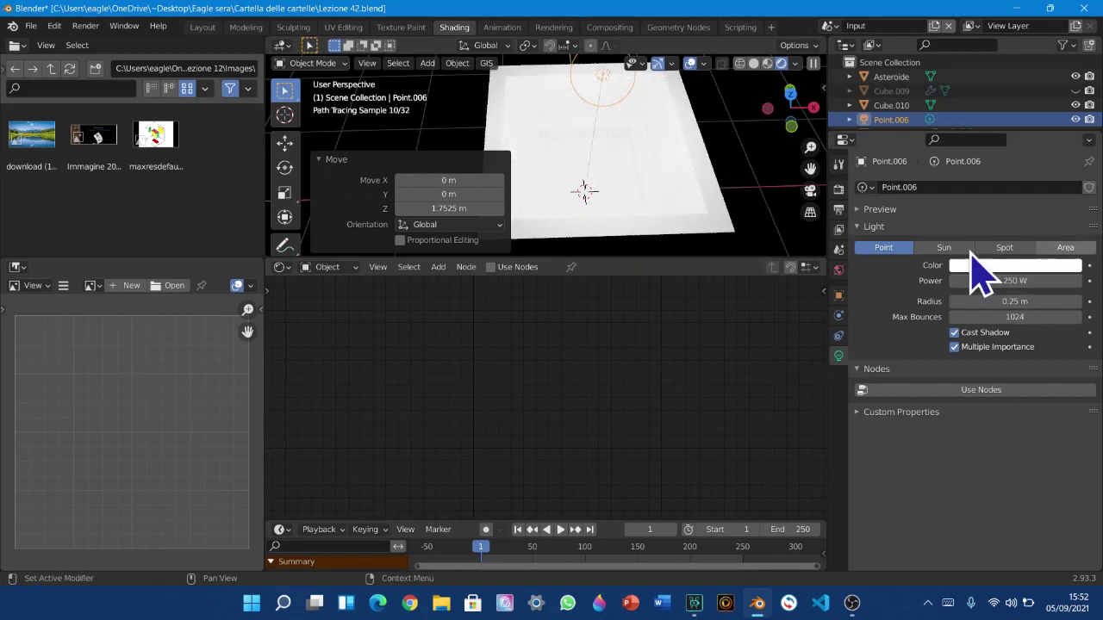
pyautogui.click(770, 182)
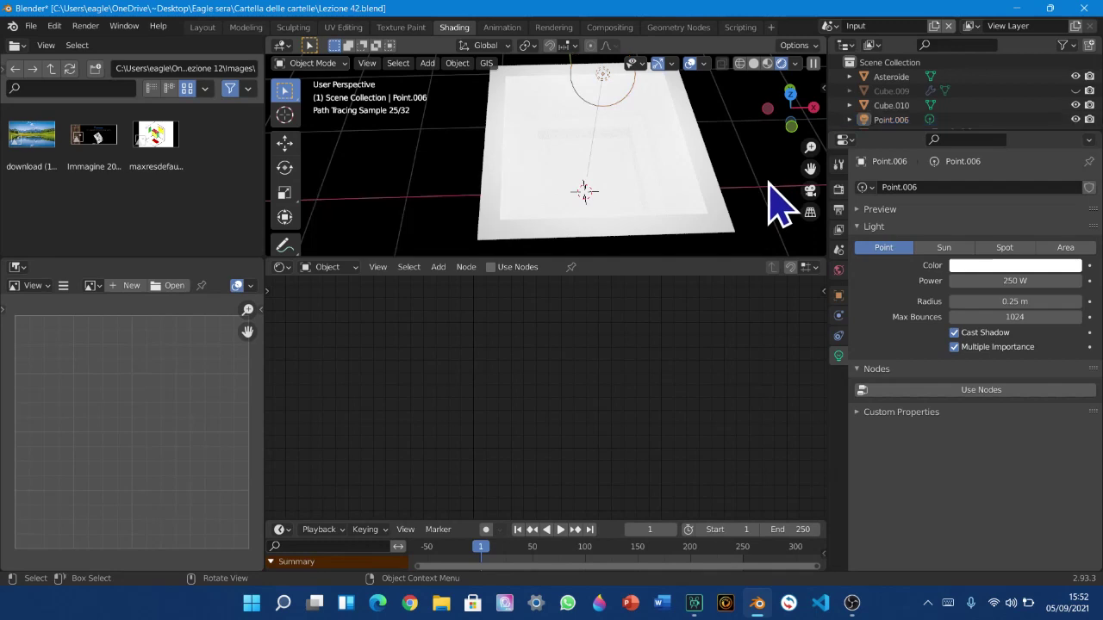
pyautogui.scroll(1, 732, 220)
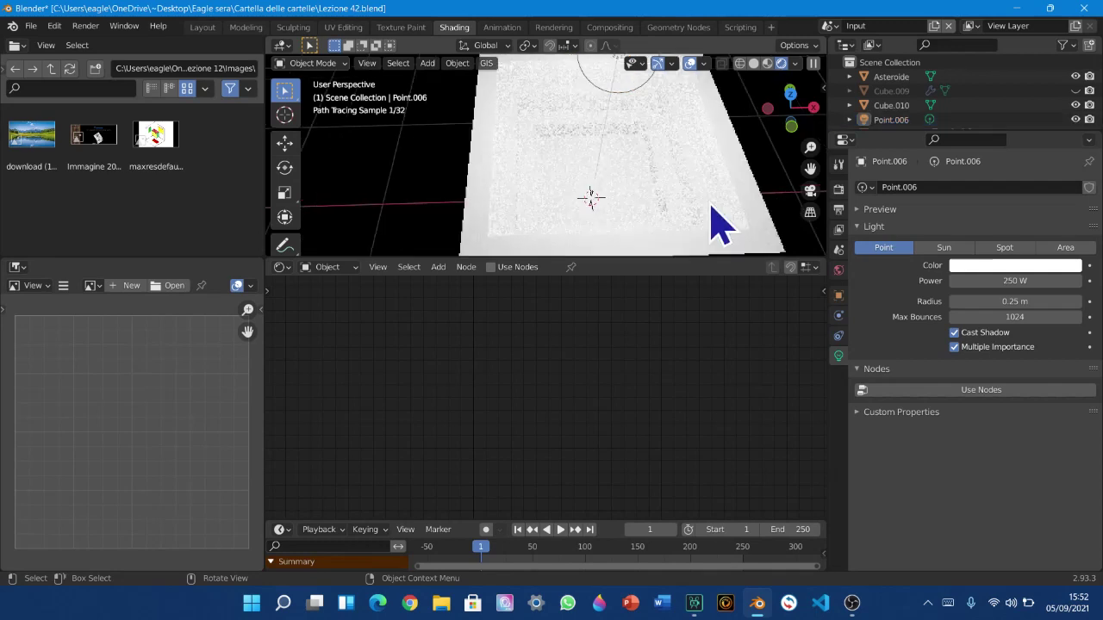
# Set the point light's Power to 250 W
pyautogui.click(1021, 281)
pyautogui.press('Return')
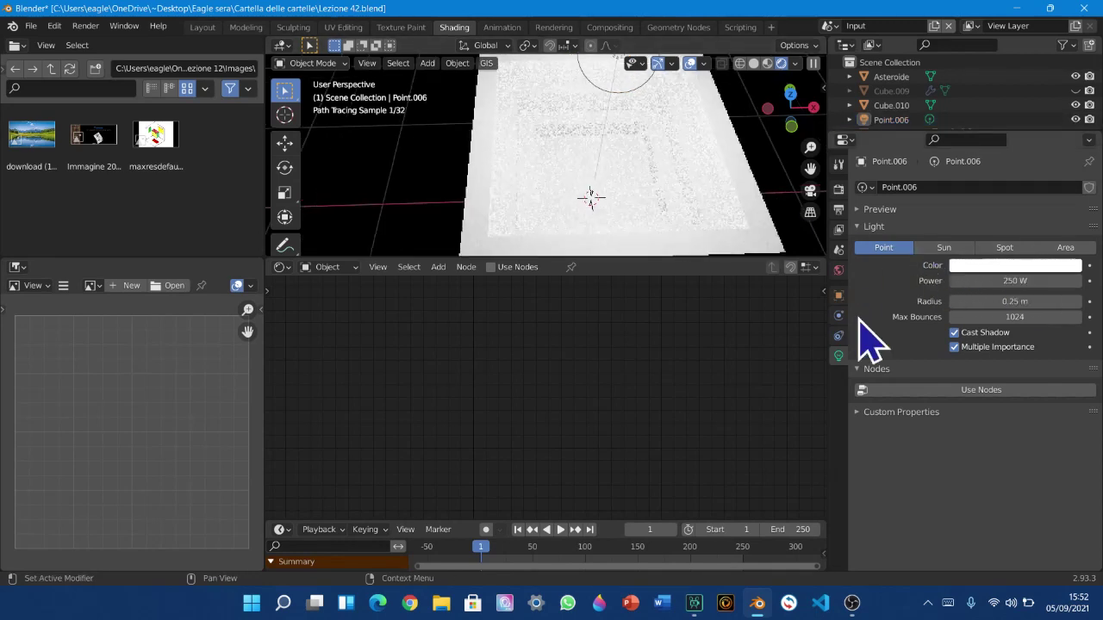
pyautogui.scroll(1, 700, 231)
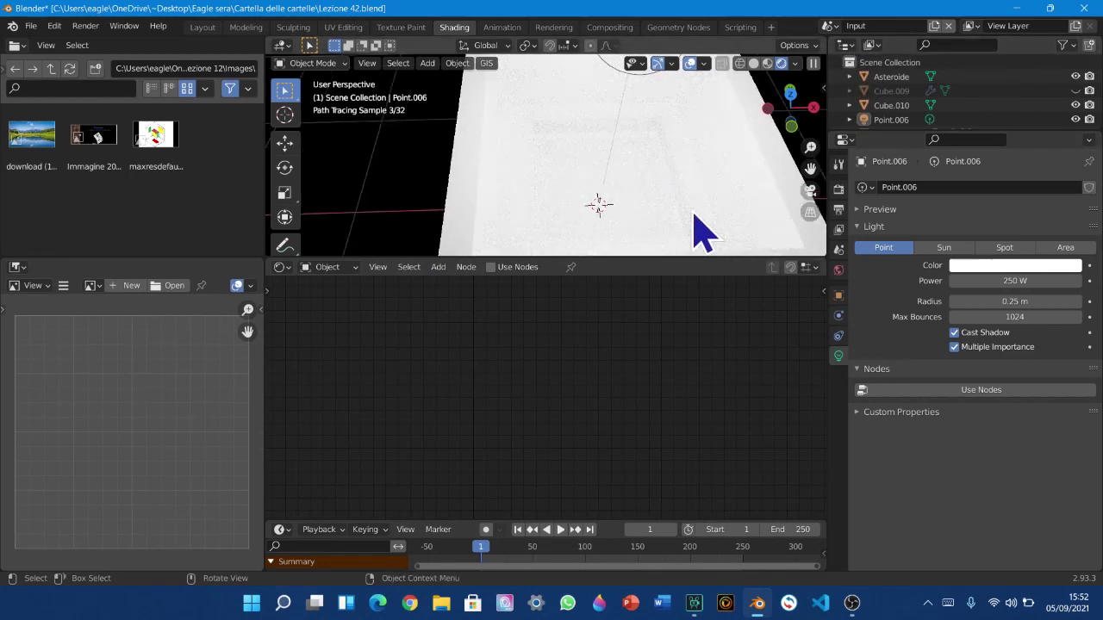
pyautogui.scroll(-3, 696, 234)
pyautogui.scroll(1, 758, 233)
pyautogui.scroll(4, 741, 241)
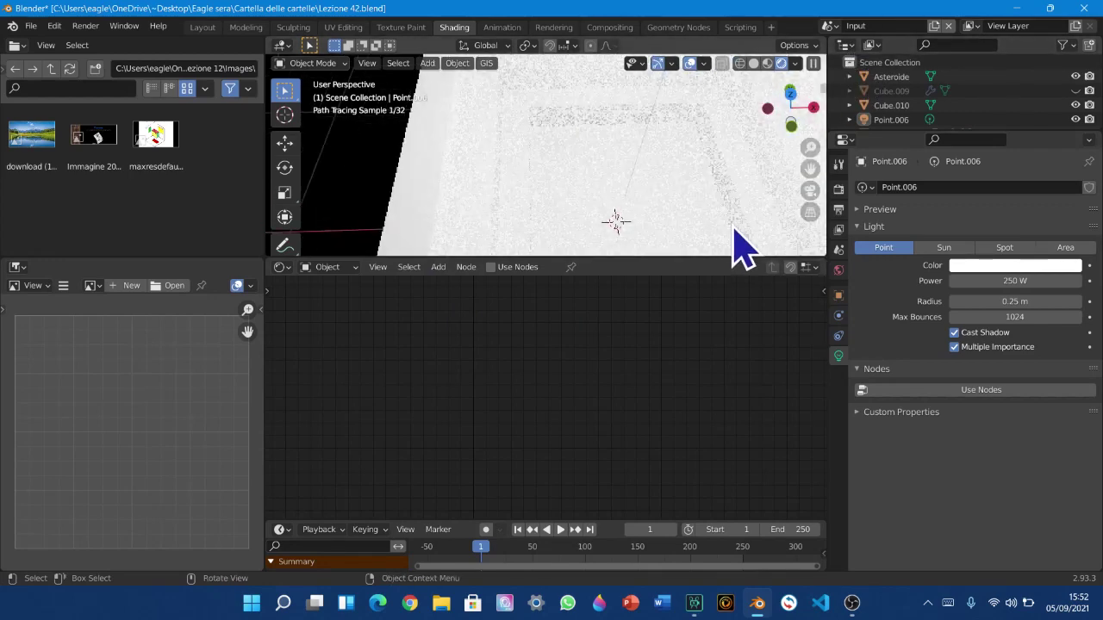
# Draw blue Annotate strokes along the hollowed box's top edges and one side corner
pyautogui.moveTo(809, 169); pyautogui.dragTo(558, 225)
pyautogui.scroll(2, 493, 174)
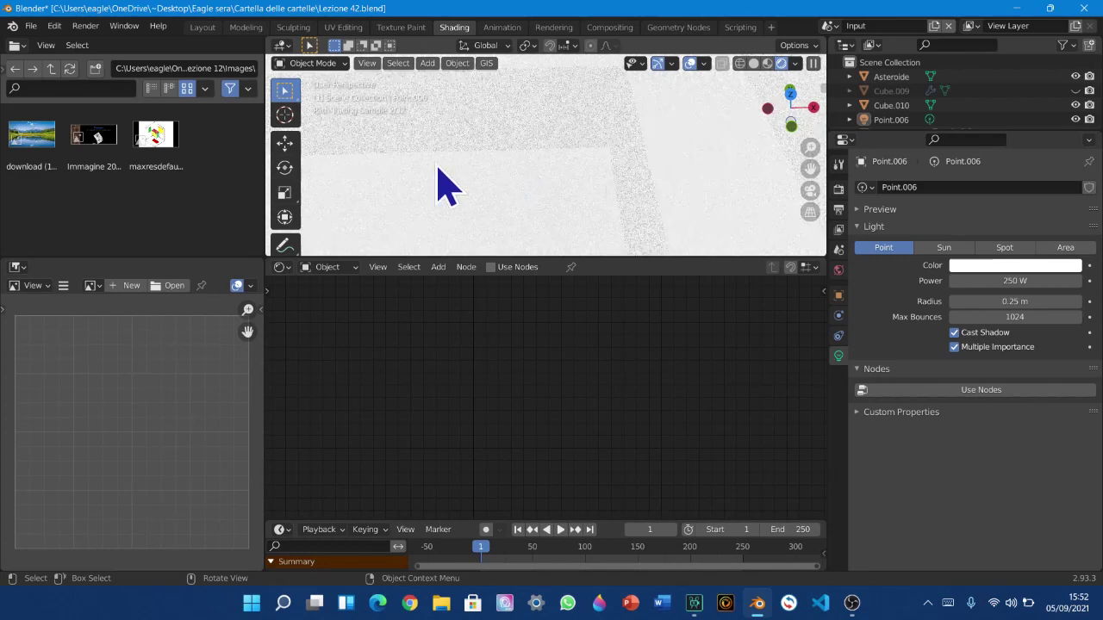
pyautogui.click(284, 245)
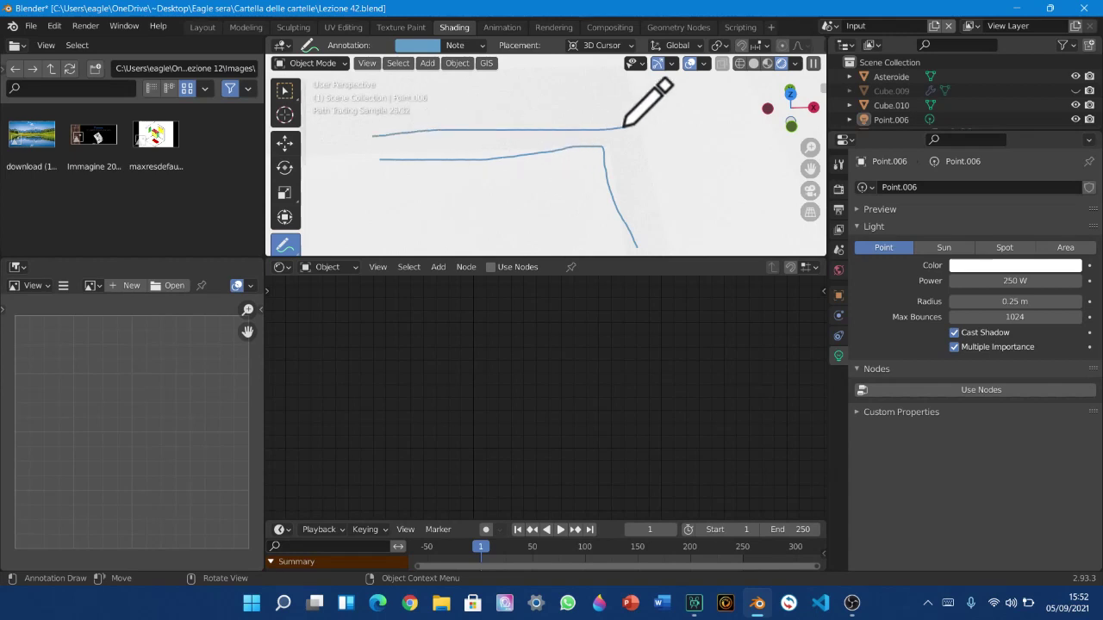
pyautogui.scroll(-1, 662, 229)
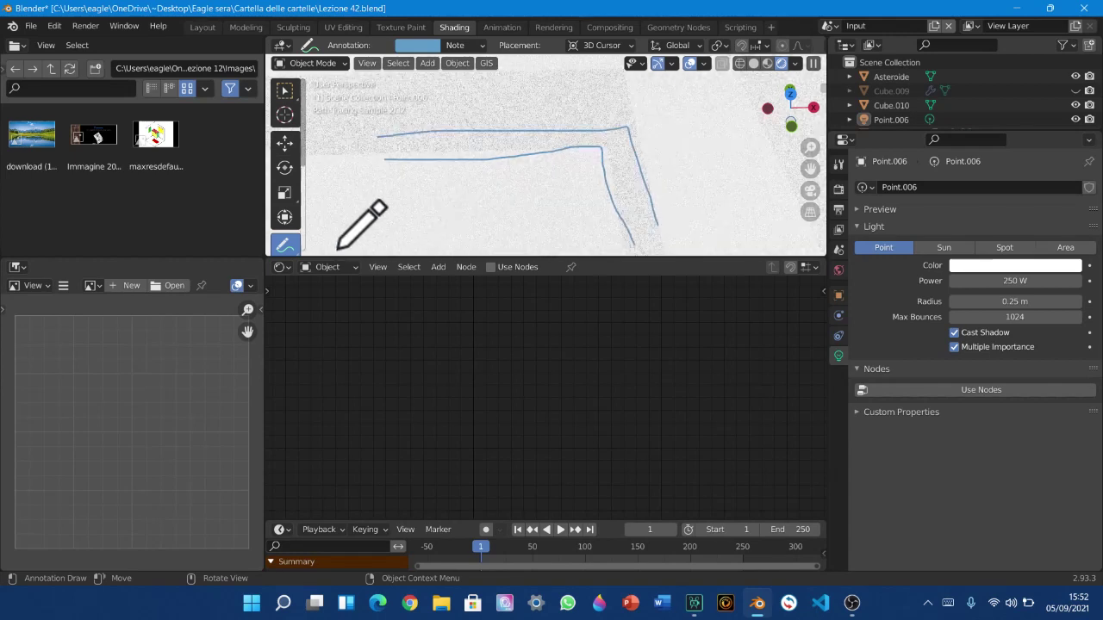
pyautogui.click(274, 246)
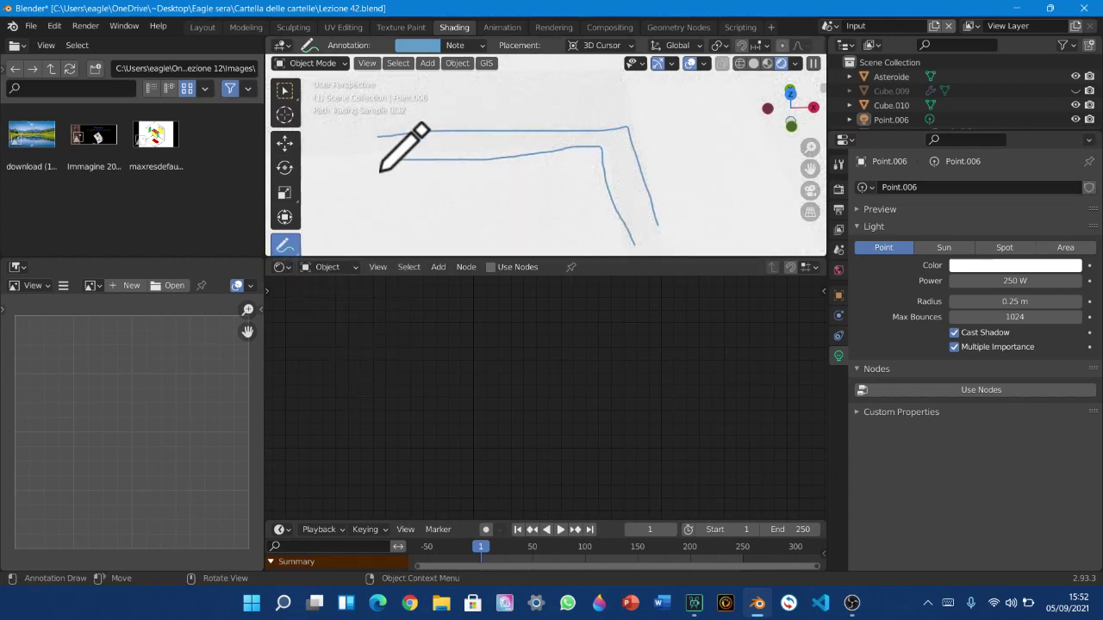
# Erase the annotation strokes with the Annotate Eraser and return to Select Box
pyautogui.moveTo(286, 238)
pyautogui.mouseDown()
pyautogui.moveTo(343, 271)
pyautogui.moveTo(362, 335)
pyautogui.mouseUp()
pyautogui.moveTo(411, 185)
pyautogui.mouseDown()
pyautogui.moveTo(423, 172)
pyautogui.moveTo(667, 173)
pyautogui.mouseUp()
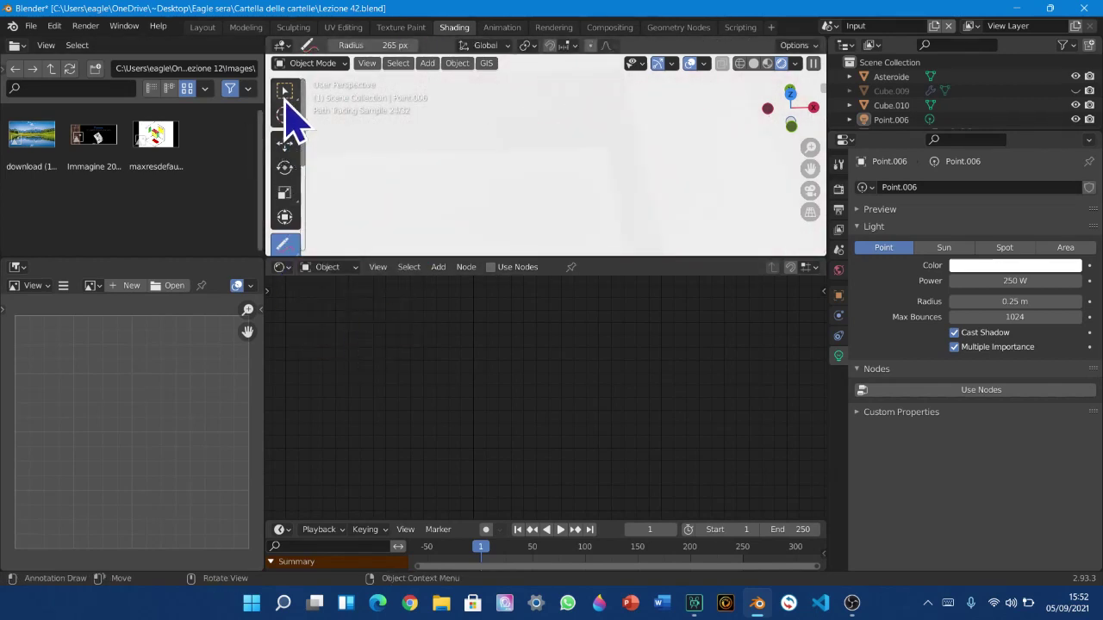
pyautogui.click(284, 97)
pyautogui.scroll(-8, 535, 148)
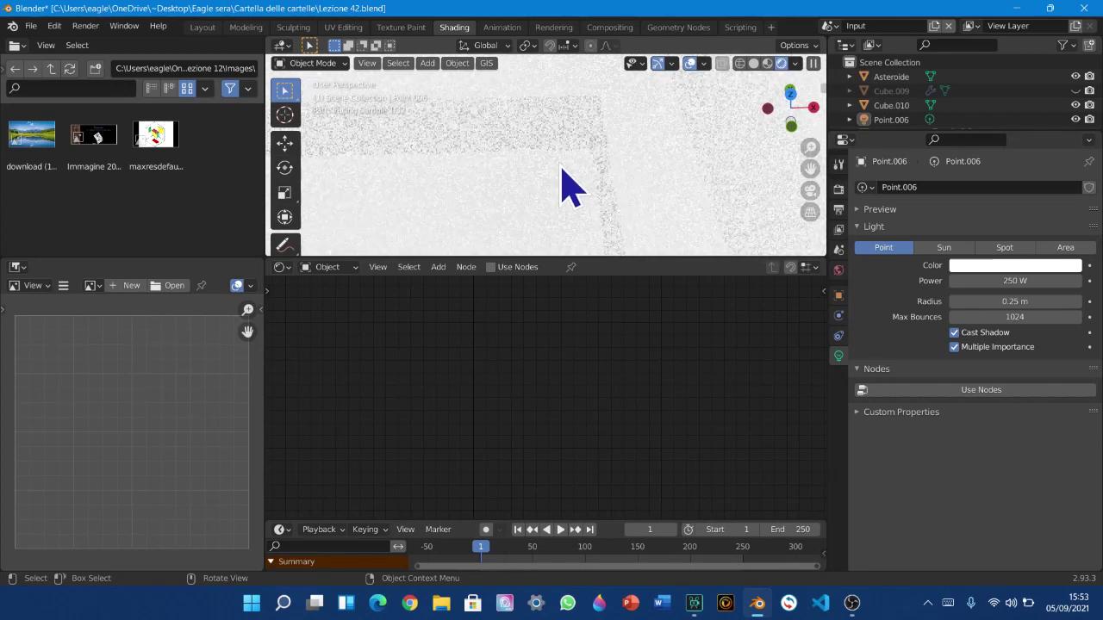
pyautogui.scroll(-3, 561, 170)
pyautogui.scroll(-8, 608, 150)
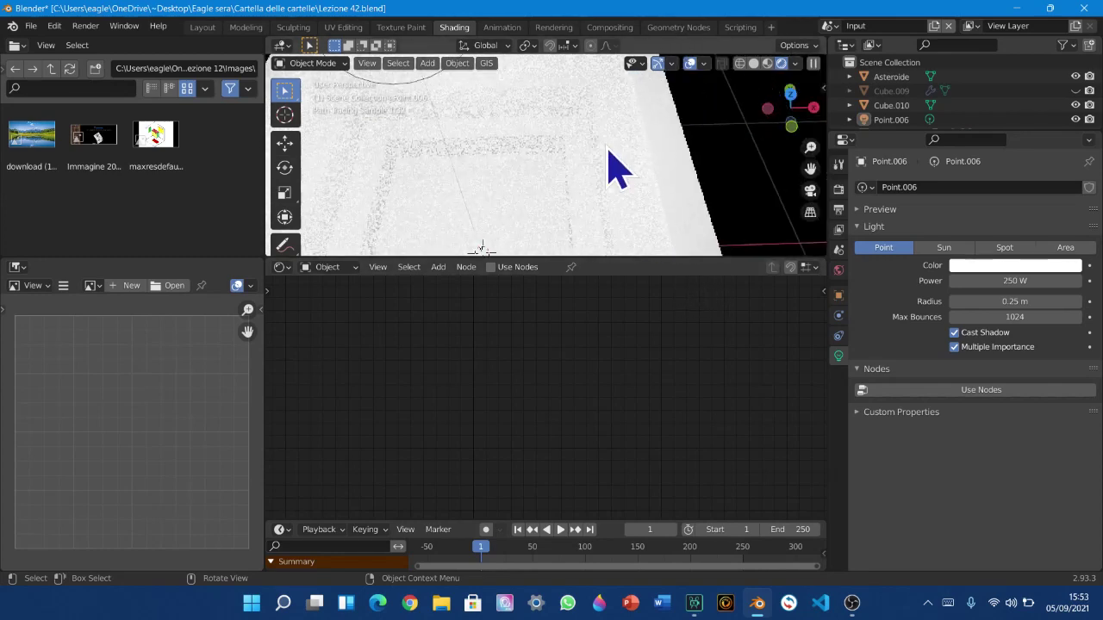
# Select the Cube.010 box and delete it from the scene
pyautogui.moveTo(669, 221); pyautogui.dragTo(568, 181, button='middle')
pyautogui.moveTo(689, 164); pyautogui.dragTo(701, 164, button='middle')
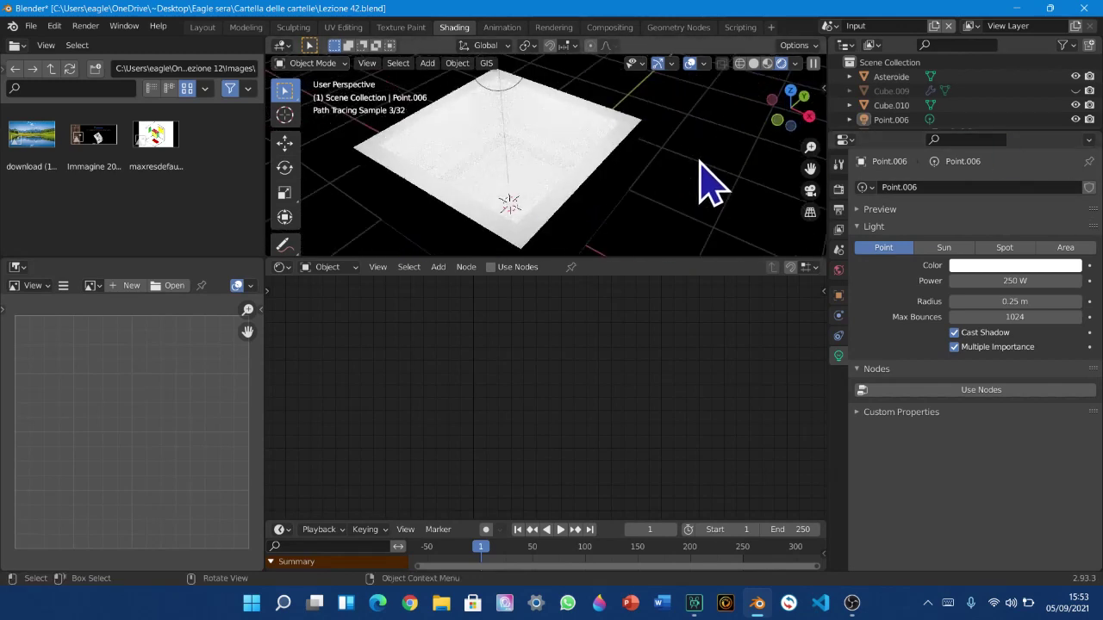
pyautogui.moveTo(565, 168)
pyautogui.mouseDown(button='middle')
pyautogui.moveTo(596, 204)
pyautogui.moveTo(577, 147)
pyautogui.moveTo(690, 163)
pyautogui.moveTo(662, 197)
pyautogui.mouseUp(button='middle')
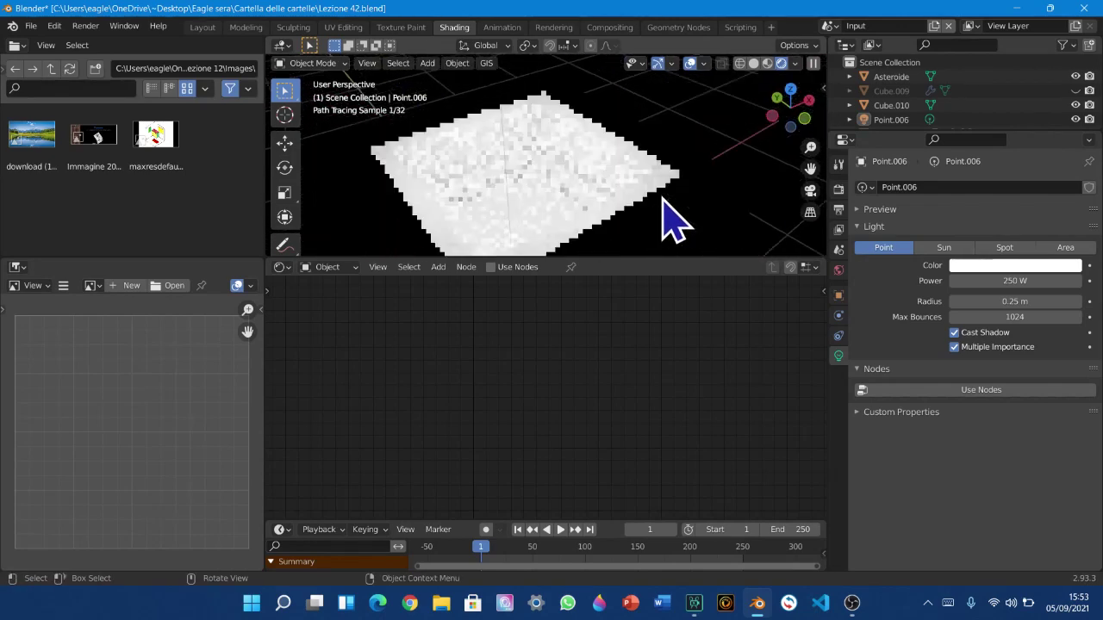
pyautogui.scroll(8, 662, 198)
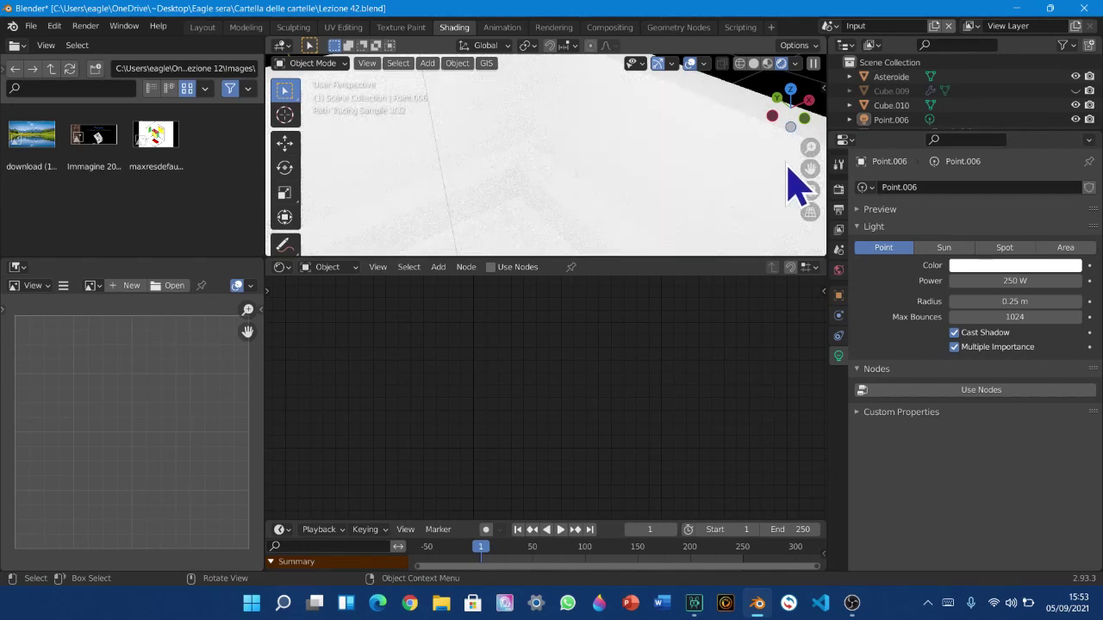
pyautogui.moveTo(810, 174); pyautogui.dragTo(809, 174)
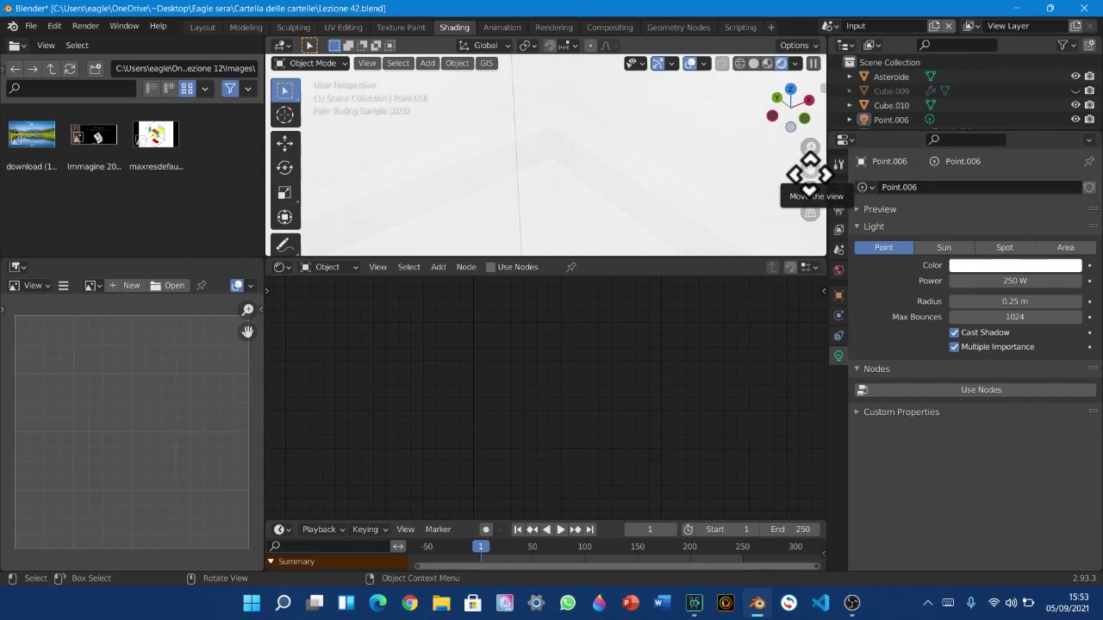
pyautogui.scroll(6, 512, 173)
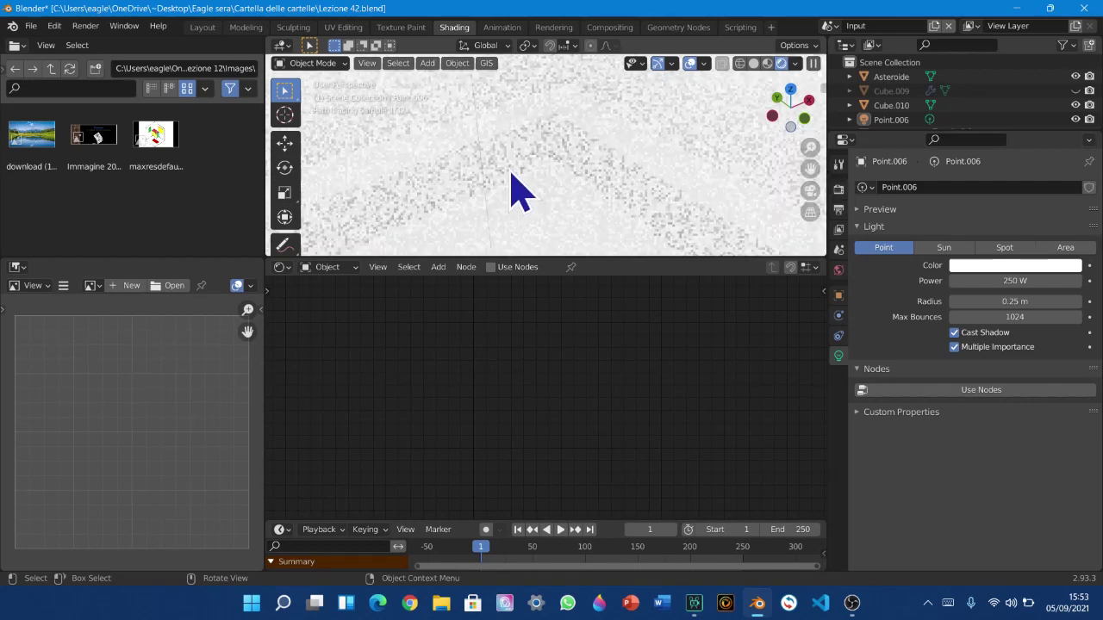
pyautogui.scroll(-6, 525, 191)
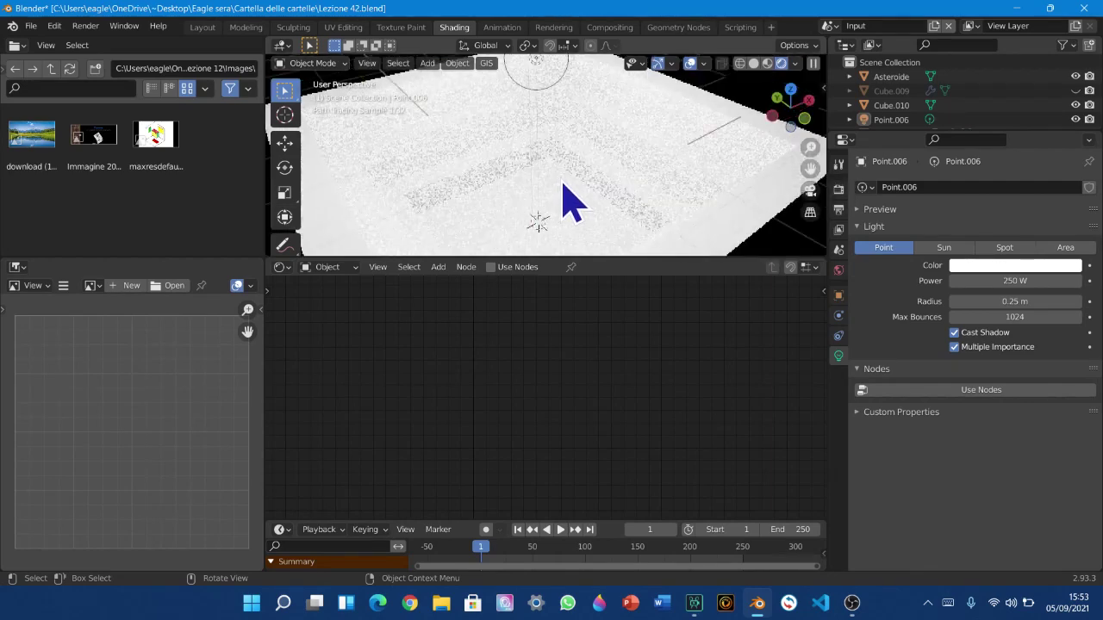
pyautogui.click(603, 201)
pyautogui.press('x')
pyautogui.click(594, 177)
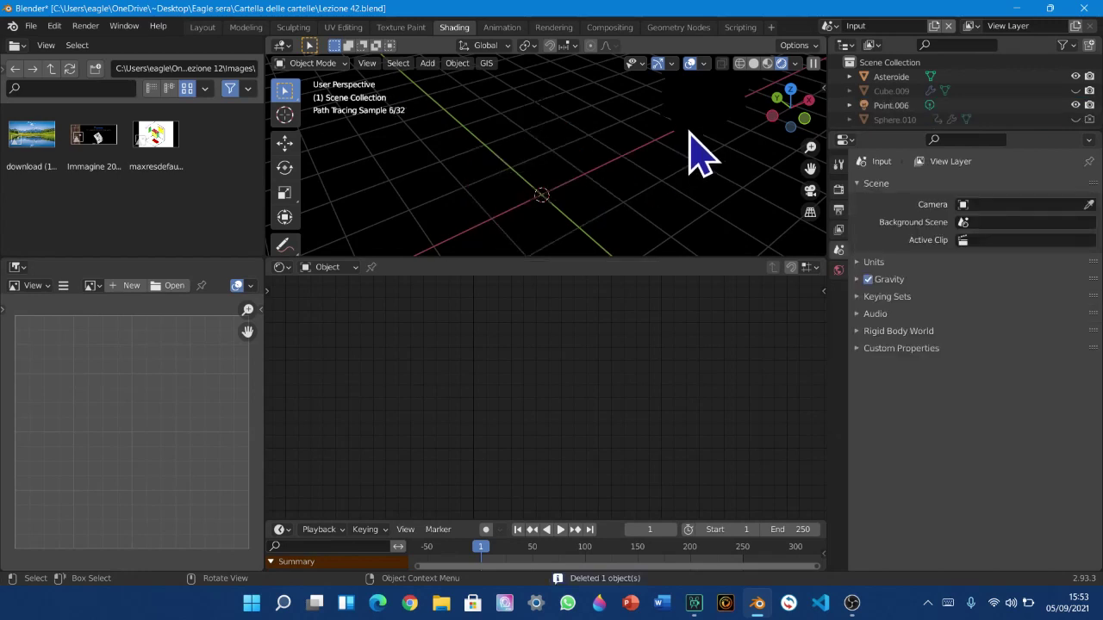
# Snap the Asteroide object to the 3D cursor
pyautogui.click(700, 150)
pyautogui.hotkey('shift', 's')
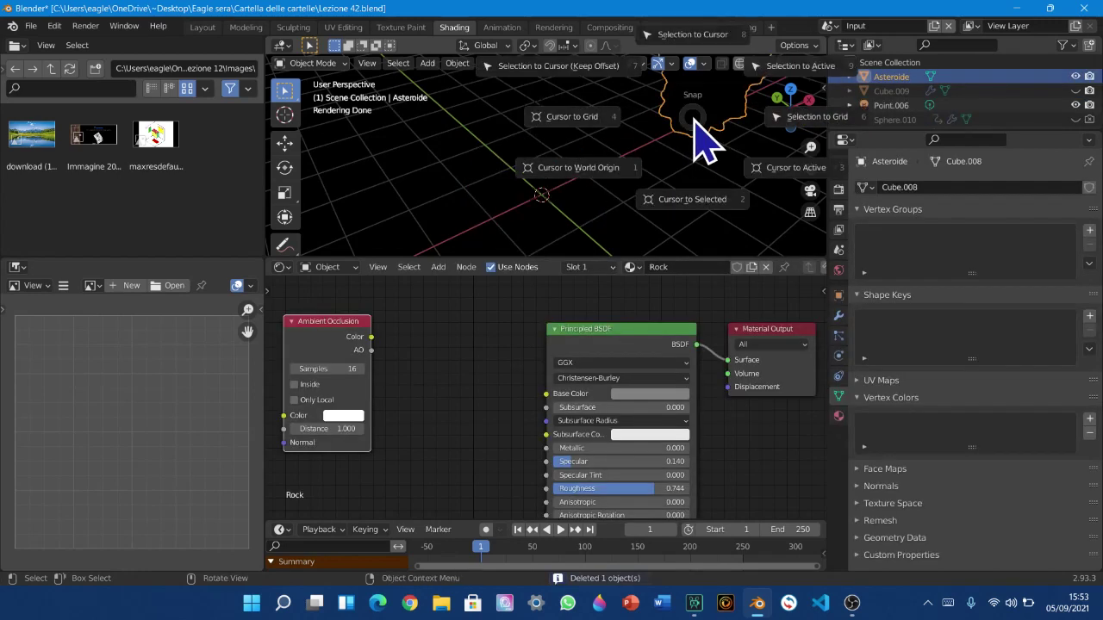
pyautogui.click(704, 35)
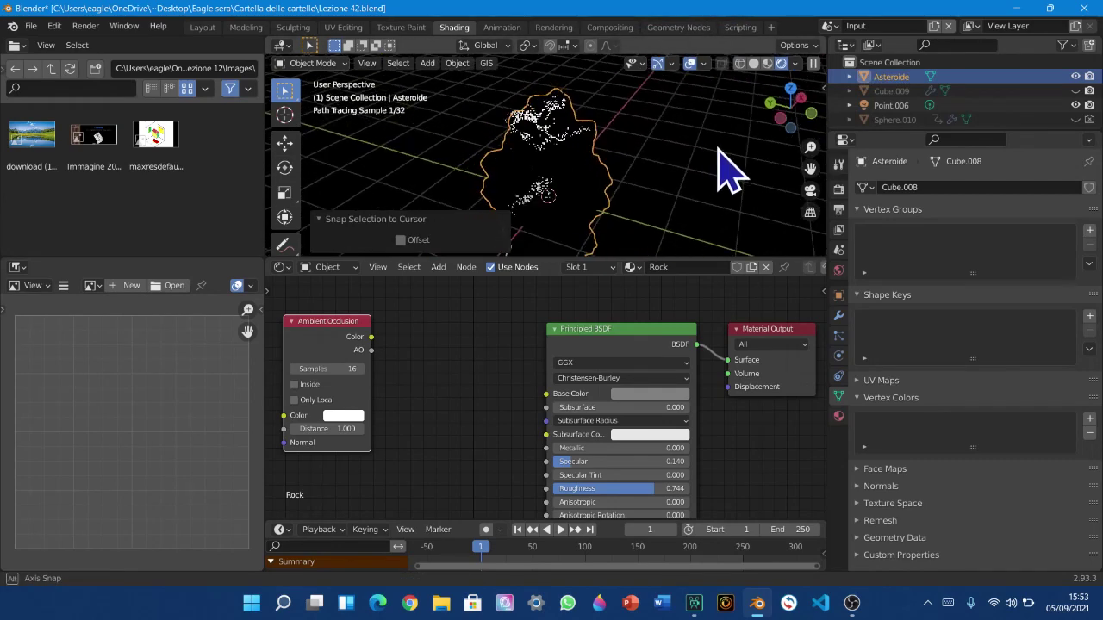
# Set the point light Point.006's power to 70 W
pyautogui.click(561, 115)
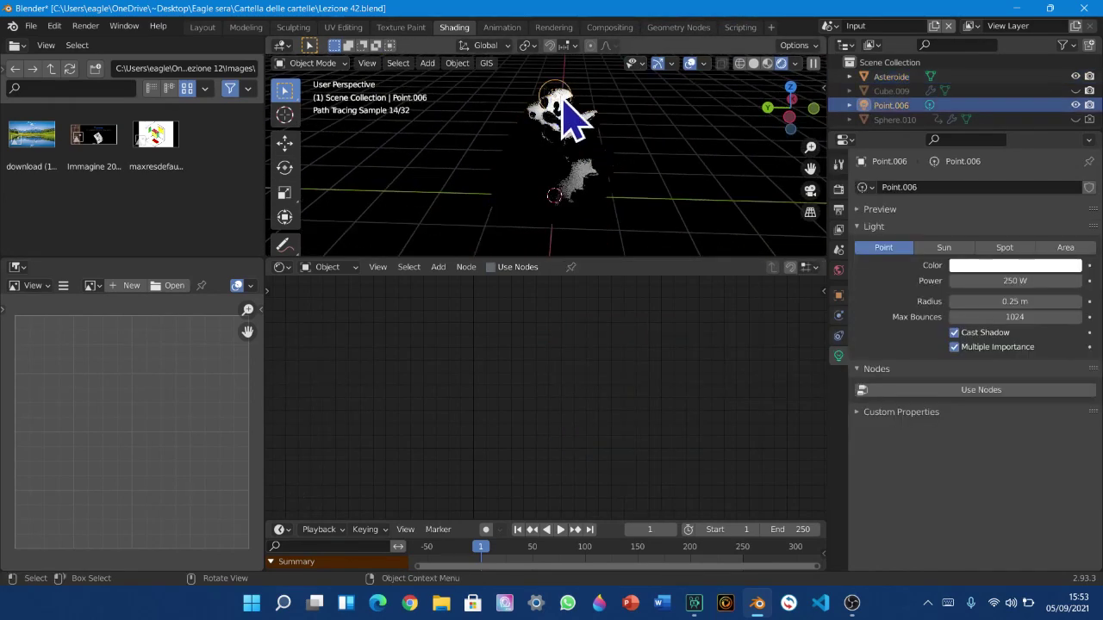
pyautogui.click(1025, 281)
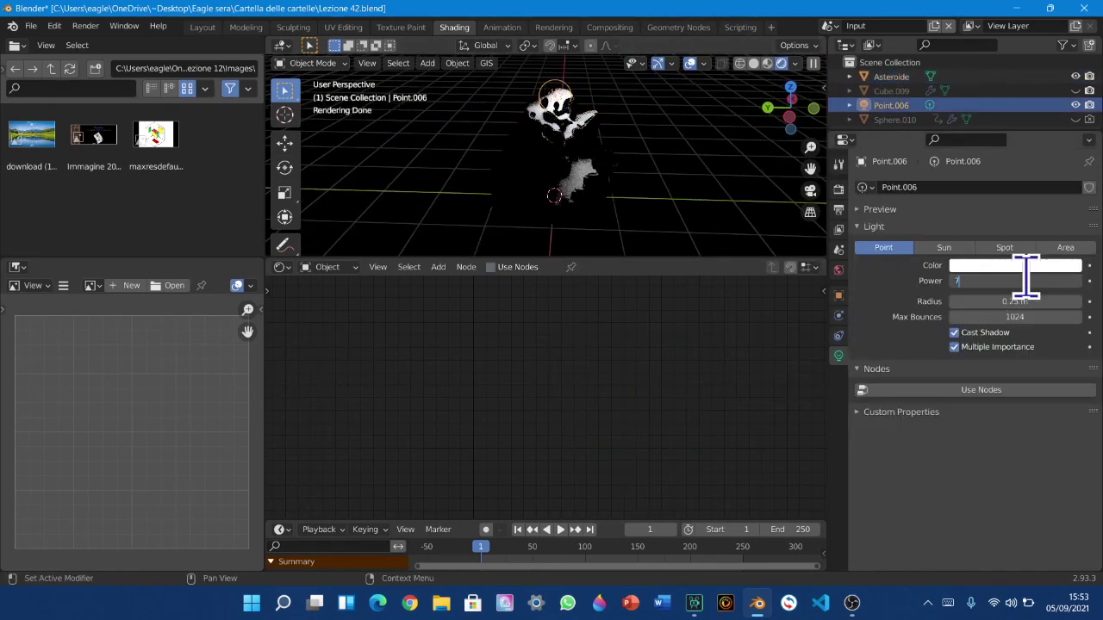
pyautogui.press('Return')
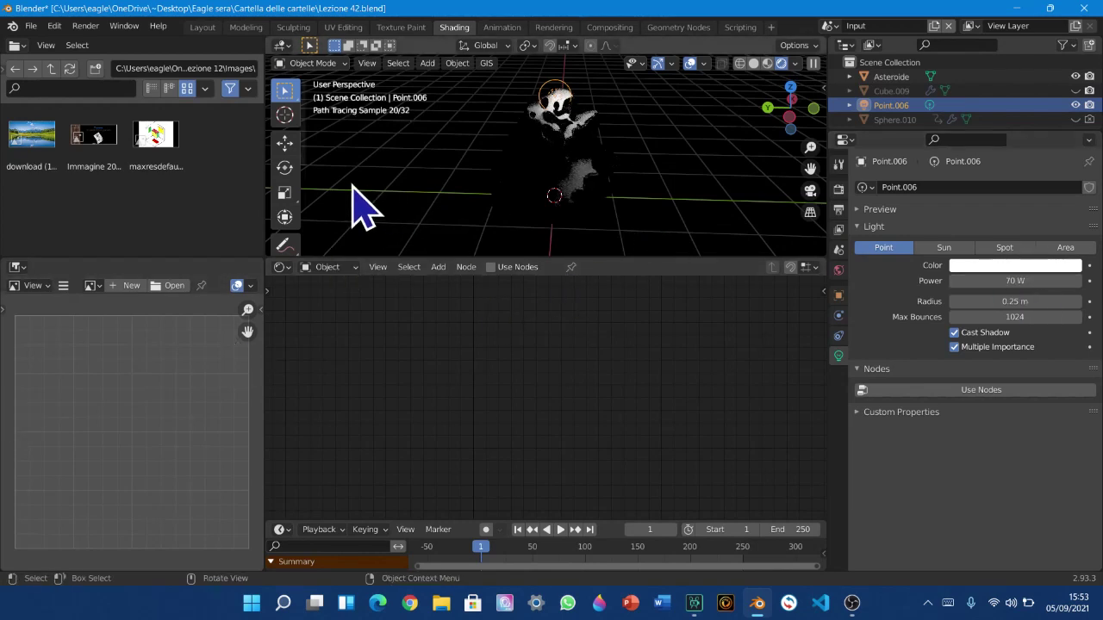
# Drag the light along Y, lower it along Z, then place it freely
pyautogui.click(286, 143)
pyautogui.moveTo(513, 99); pyautogui.dragTo(578, 115)
pyautogui.moveTo(750, 167); pyautogui.dragTo(593, 96, button='middle')
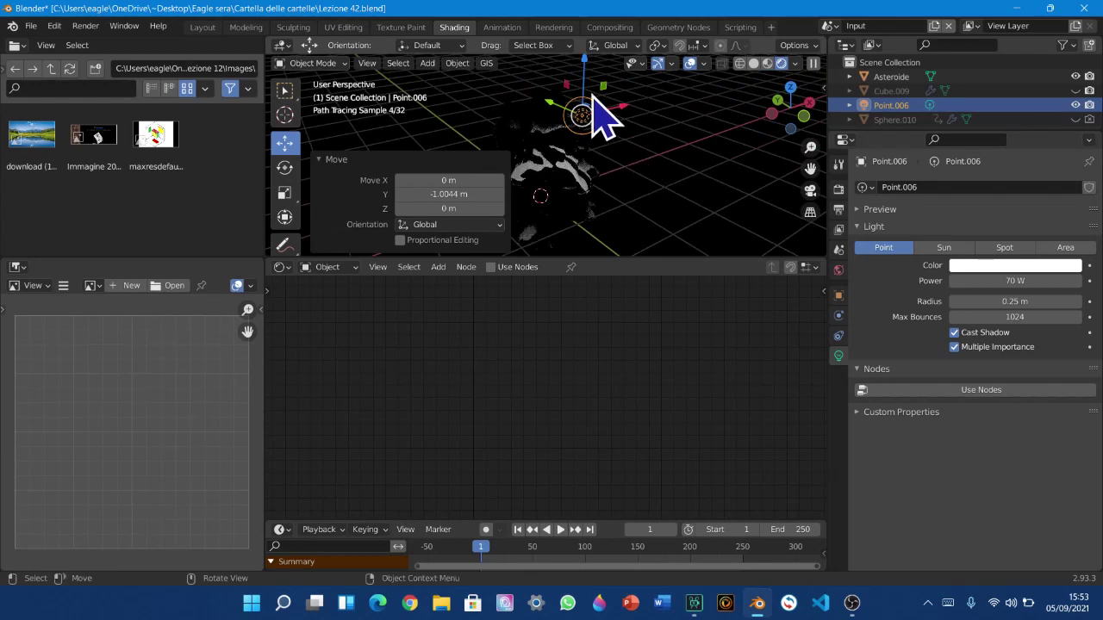
pyautogui.moveTo(581, 76); pyautogui.dragTo(589, 163)
pyautogui.moveTo(588, 163); pyautogui.dragTo(504, 179, button='middle')
pyautogui.press('g')
pyautogui.click(651, 183)
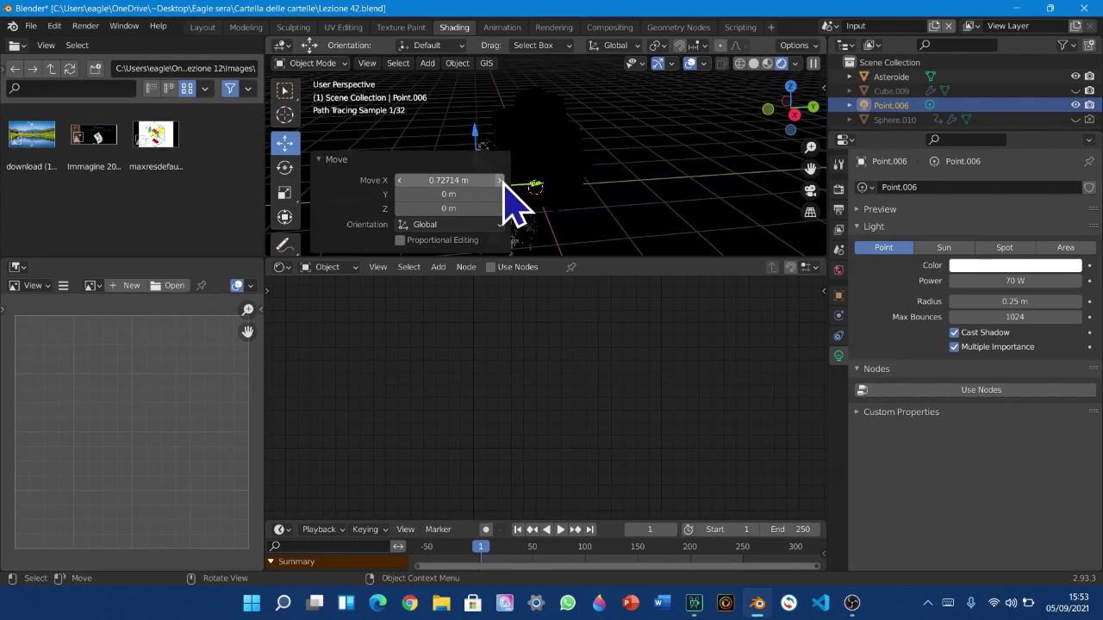
pyautogui.click(359, 160)
# Raise the light straight up over the asteroid and shift it along Y
pyautogui.press('g')
pyautogui.press('z')
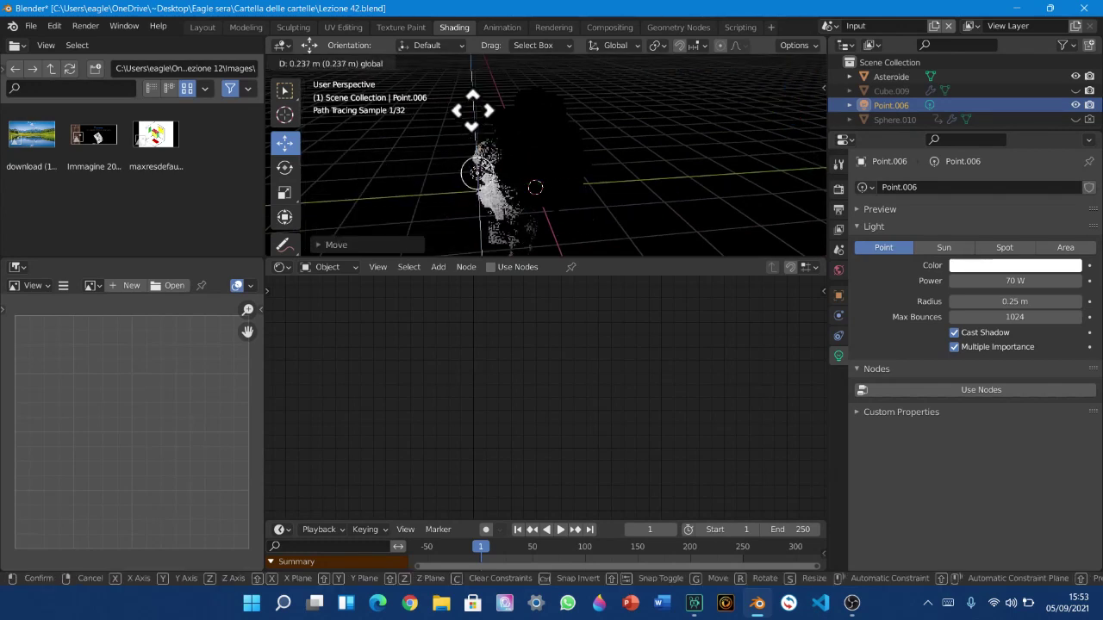
pyautogui.click(548, 176)
pyautogui.moveTo(535, 184); pyautogui.dragTo(680, 183)
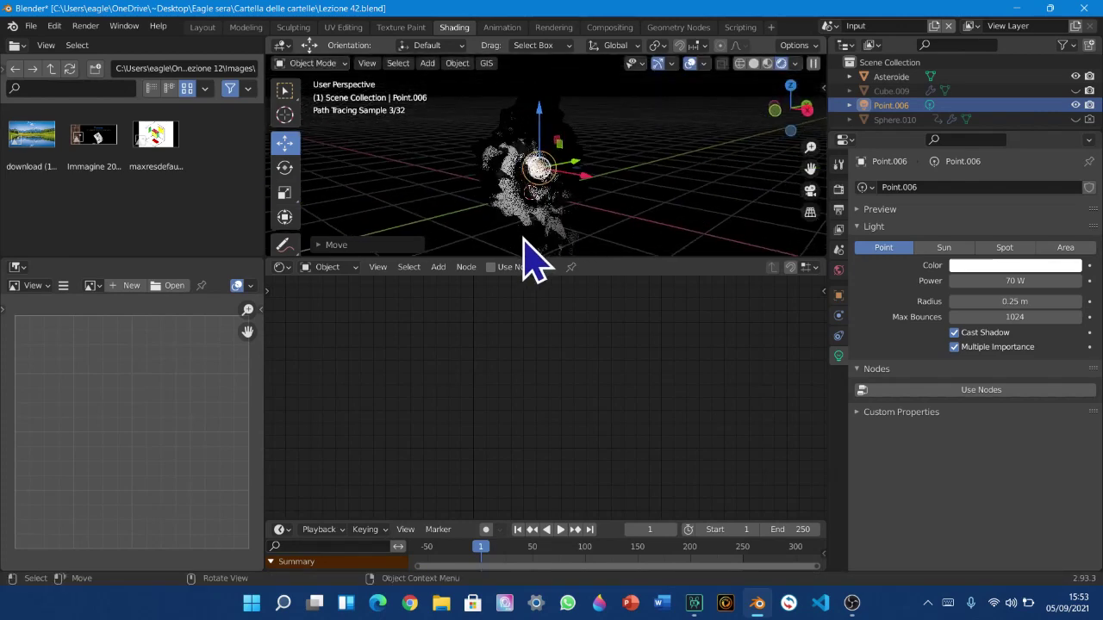
pyautogui.click(525, 241)
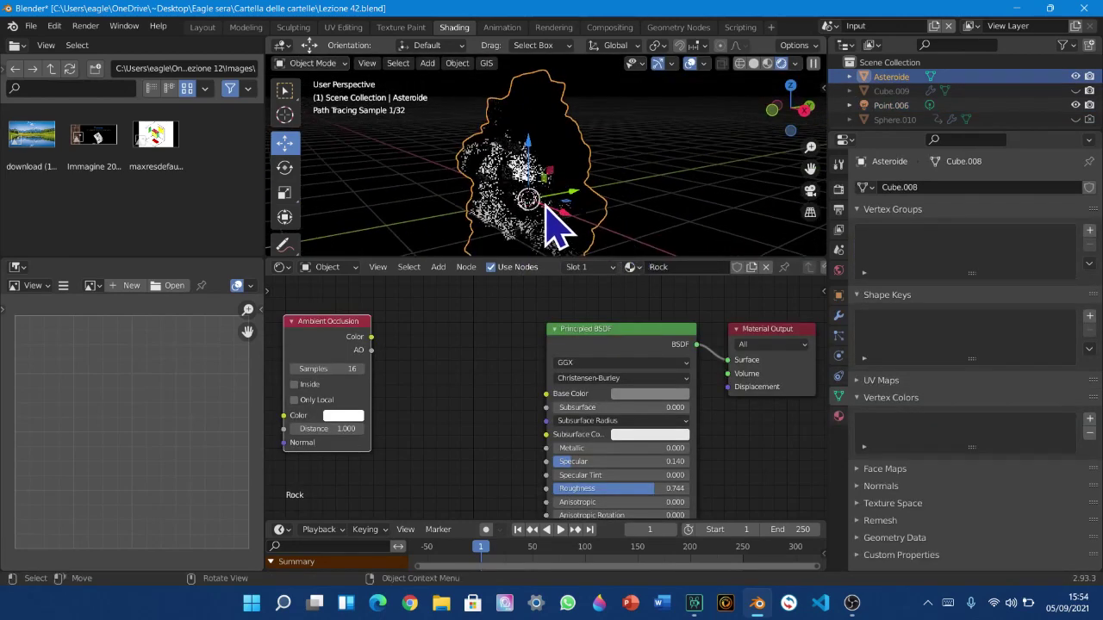
pyautogui.moveTo(554, 227); pyautogui.dragTo(485, 239, button='middle')
# Move Point.006 further along the Y axis beside the asteroid
pyautogui.click(914, 107)
pyautogui.moveTo(529, 176); pyautogui.dragTo(507, 172)
pyautogui.moveTo(635, 223); pyautogui.dragTo(741, 180, button='middle')
pyautogui.click(515, 201)
pyautogui.moveTo(519, 205); pyautogui.dragTo(527, 245, button='middle')
pyautogui.click(911, 111)
pyautogui.scroll(-5, 708, 194)
pyautogui.moveTo(689, 197); pyautogui.dragTo(540, 219, button='middle')
pyautogui.moveTo(560, 167); pyautogui.dragTo(534, 166)
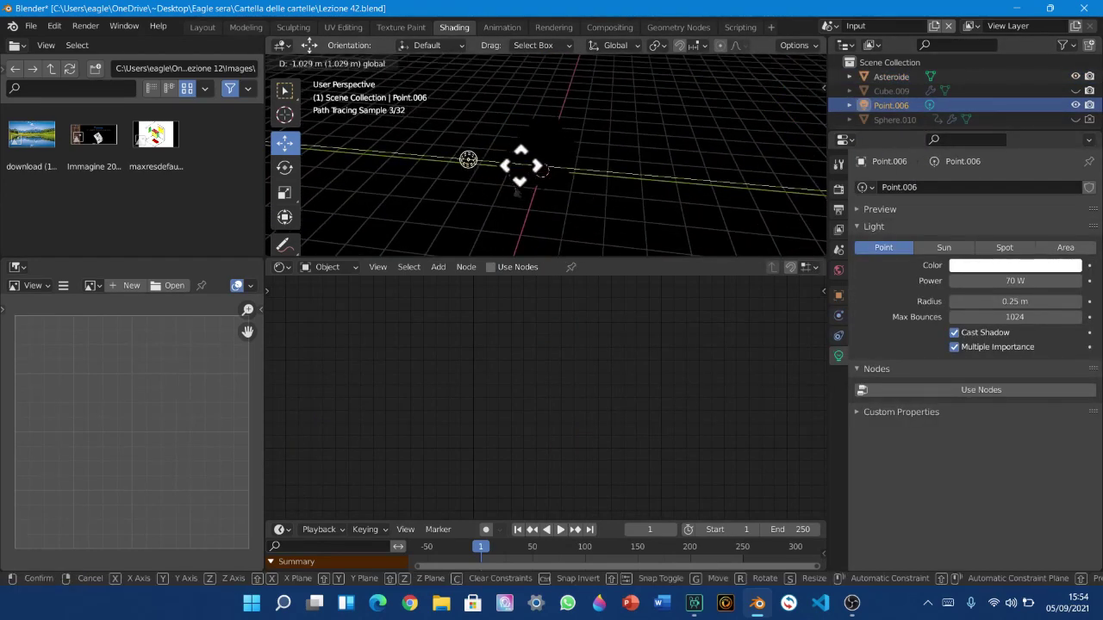
pyautogui.click(551, 194)
# Shift the light along the X axis, then select the asteroid to show its Rock material
pyautogui.moveTo(554, 197); pyautogui.dragTo(642, 241, button='middle')
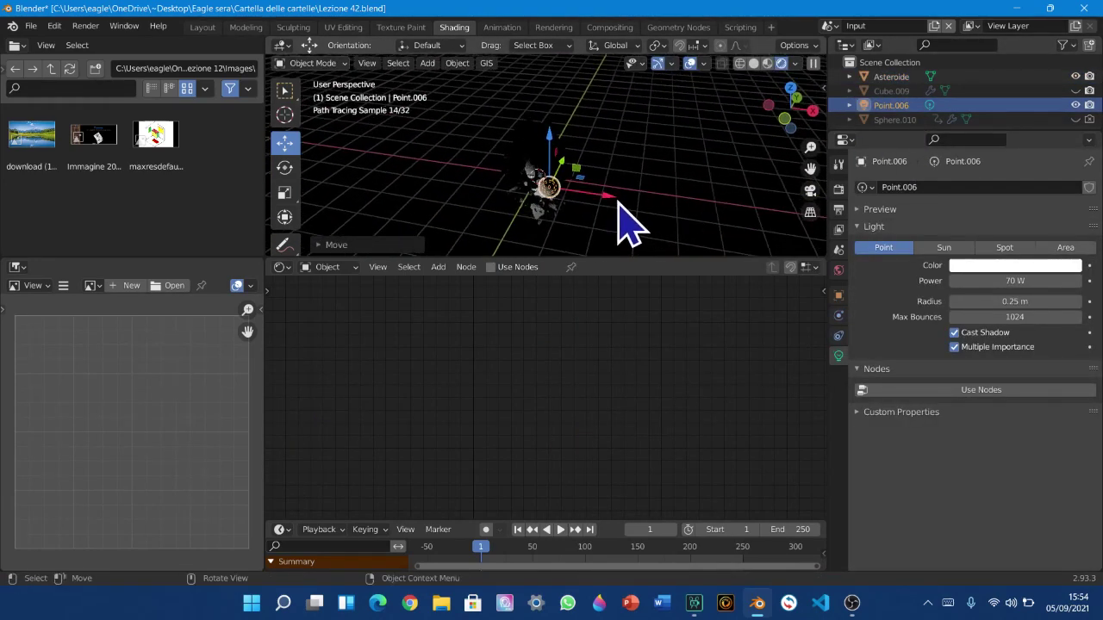
pyautogui.press('g')
pyautogui.press('x')
pyautogui.click(603, 197)
pyautogui.moveTo(622, 229); pyautogui.dragTo(606, 140, button='middle')
pyautogui.click(557, 203)
pyautogui.scroll(3, 560, 207)
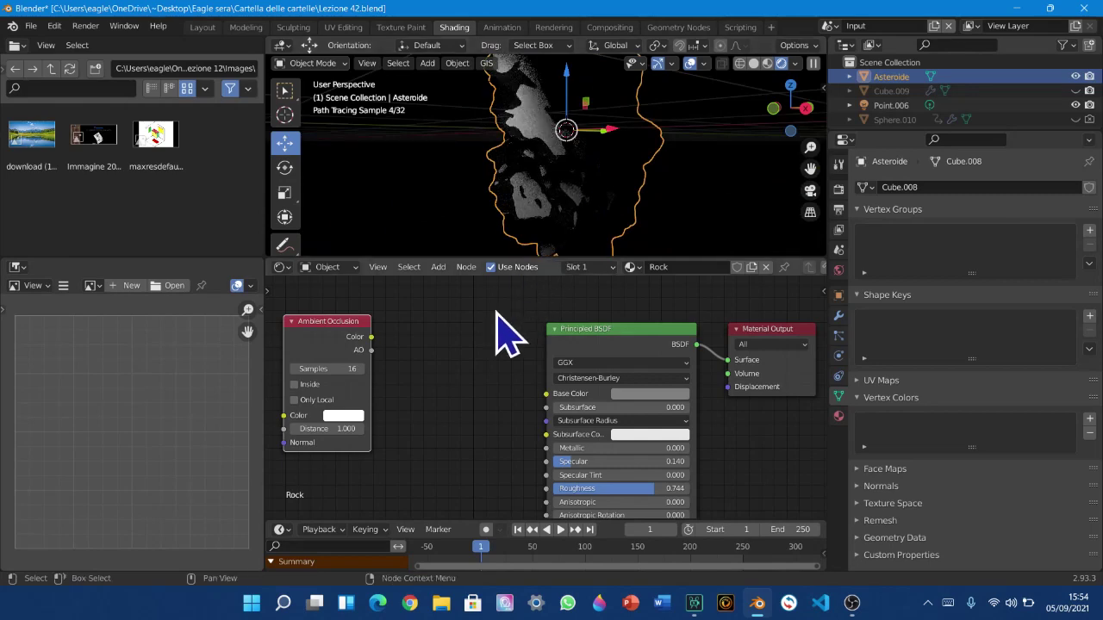
# Rearrange the Ambient Occlusion node within the Rock material's node tree
pyautogui.scroll(-2, 485, 387)
pyautogui.moveTo(394, 387); pyautogui.dragTo(450, 331, button='middle')
pyautogui.moveTo(449, 311); pyautogui.dragTo(509, 357)
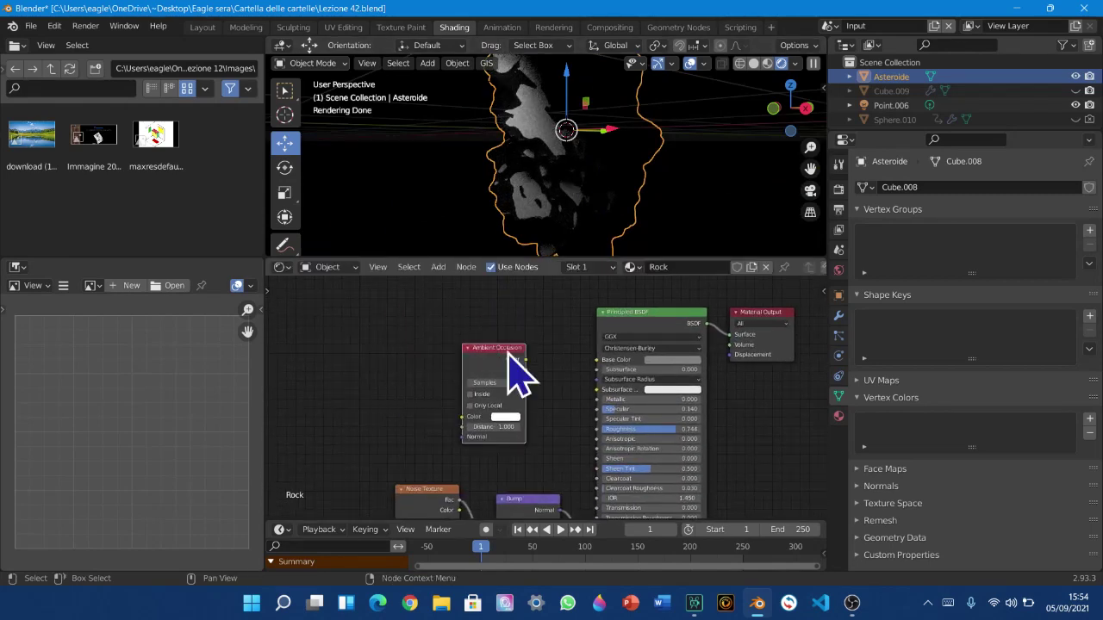
pyautogui.scroll(2, 529, 370)
pyautogui.scroll(1, 487, 397)
pyautogui.scroll(-2, 500, 422)
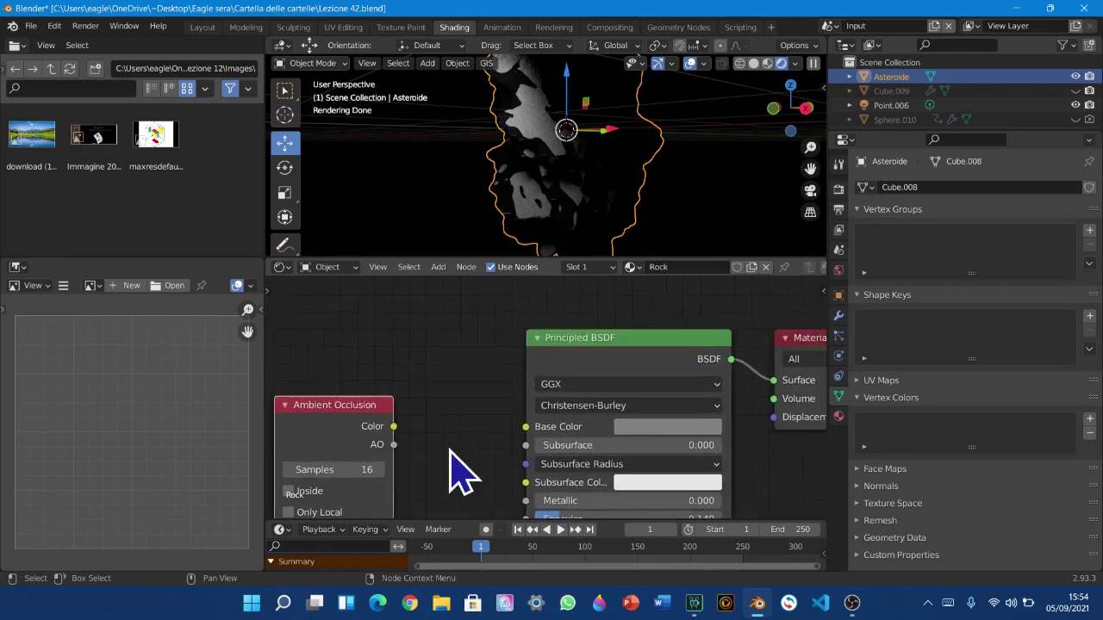
pyautogui.scroll(-2, 672, 203)
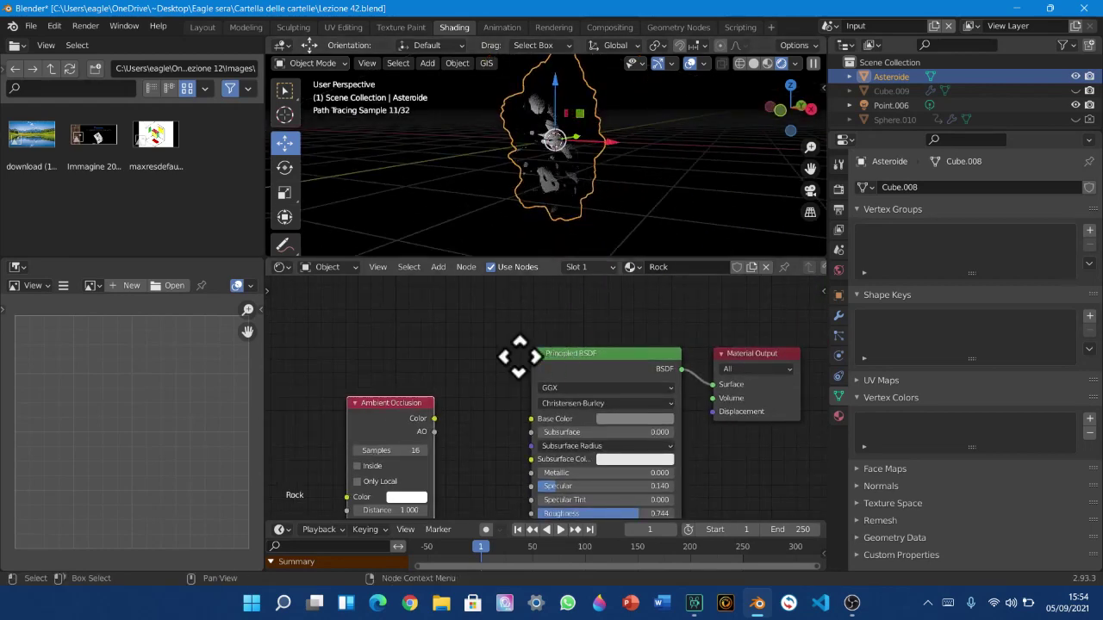
pyautogui.moveTo(526, 357); pyautogui.dragTo(541, 344, button='middle')
pyautogui.moveTo(414, 412); pyautogui.dragTo(399, 385)
pyautogui.scroll(-5, 499, 428)
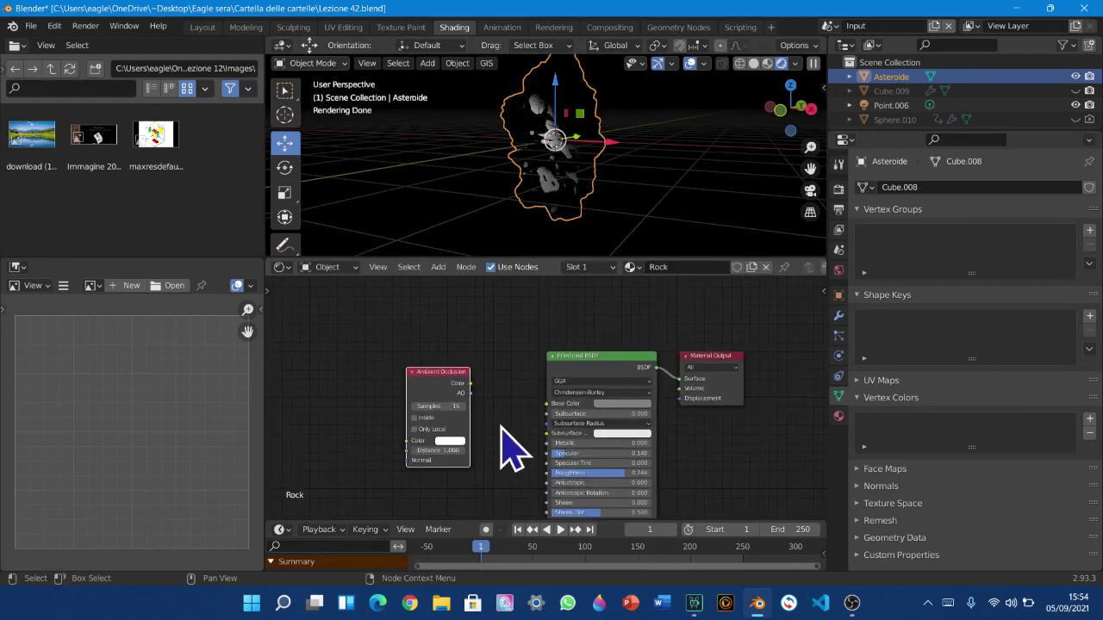
pyautogui.scroll(5, 493, 441)
pyautogui.moveTo(522, 471); pyautogui.dragTo(515, 446, button='middle')
pyautogui.scroll(1, 517, 465)
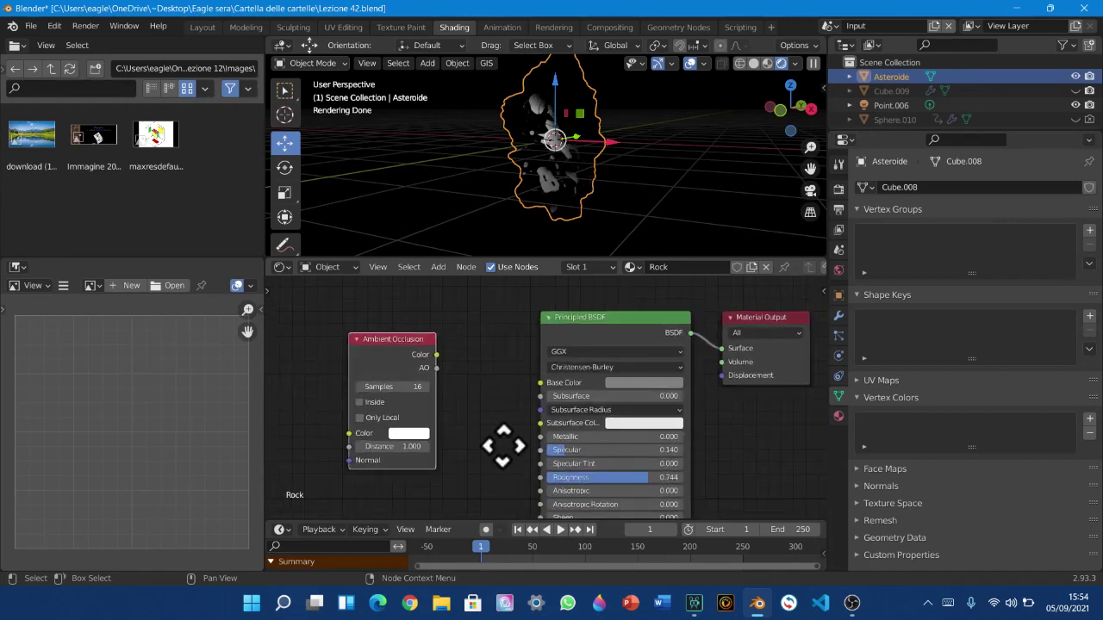
pyautogui.scroll(5, 680, 205)
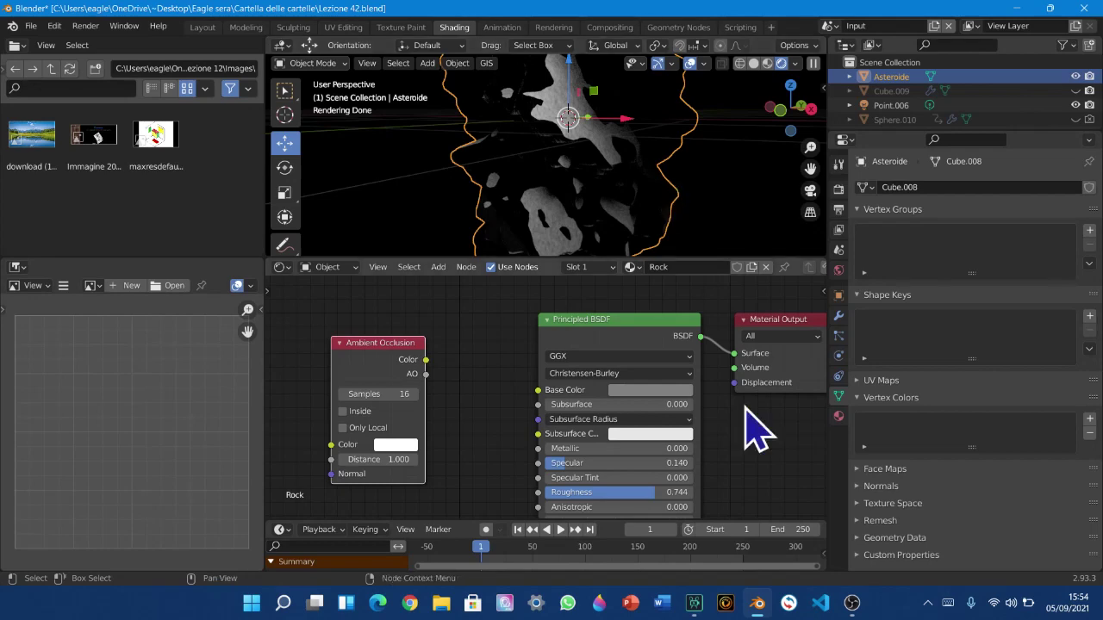
# Fold away Vertex Colors, nudge the Ambient Occlusion node, and preview its output via a Viewer
pyautogui.click(868, 397)
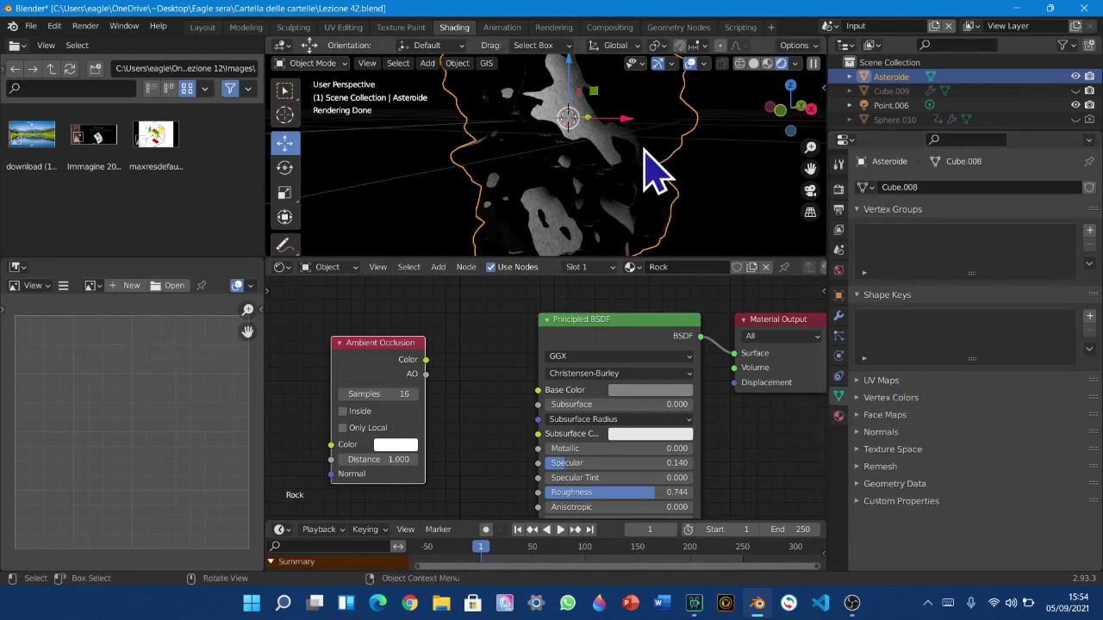
pyautogui.scroll(2, 558, 111)
pyautogui.moveTo(549, 118); pyautogui.dragTo(534, 136, button='middle')
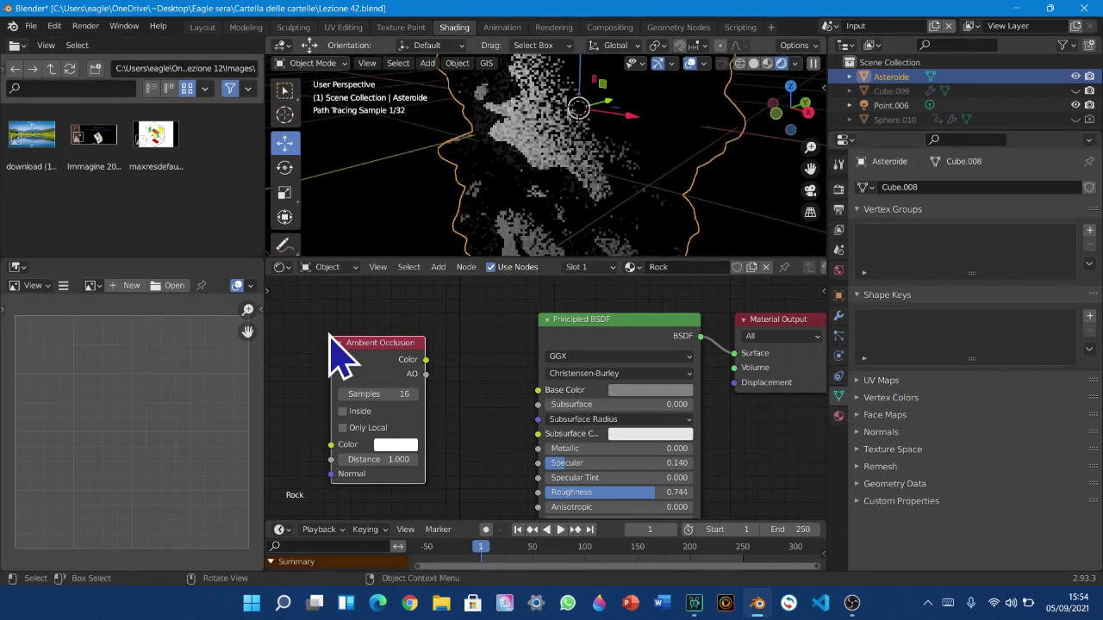
pyautogui.scroll(-1, 506, 344)
pyautogui.scroll(-1, 506, 345)
pyautogui.scroll(-6, 544, 243)
pyautogui.moveTo(574, 235); pyautogui.dragTo(617, 248, button='middle')
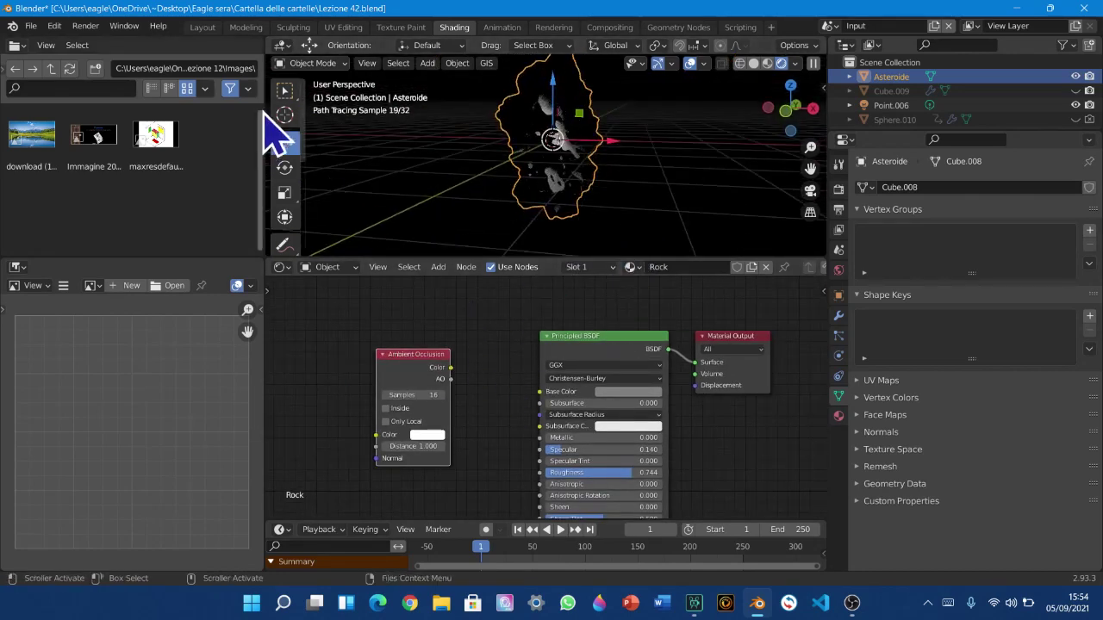
pyautogui.click(285, 91)
pyautogui.moveTo(390, 378); pyautogui.dragTo(373, 369)
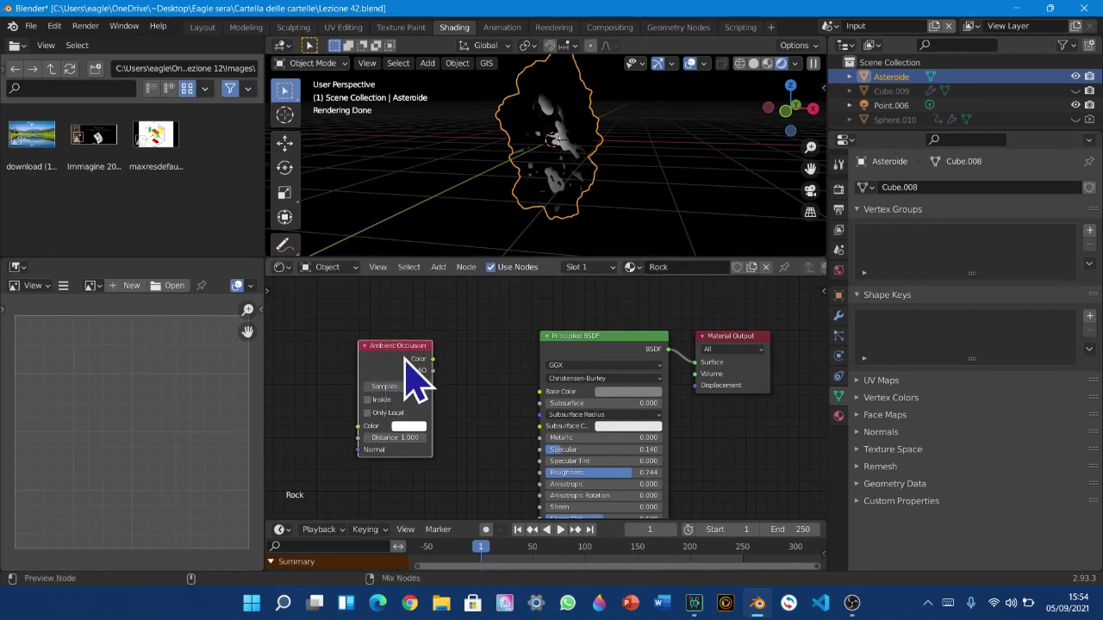
pyautogui.keyDown('ctrl'); pyautogui.keyDown('shift'); pyautogui.click(404, 354); pyautogui.keyUp('shift'); pyautogui.keyUp('ctrl')
# Inspect the Ambient Occlusion preview from the front orthographic view, then return to perspective
pyautogui.moveTo(624, 224); pyautogui.dragTo(665, 241, button='middle')
pyautogui.scroll(3, 397, 204)
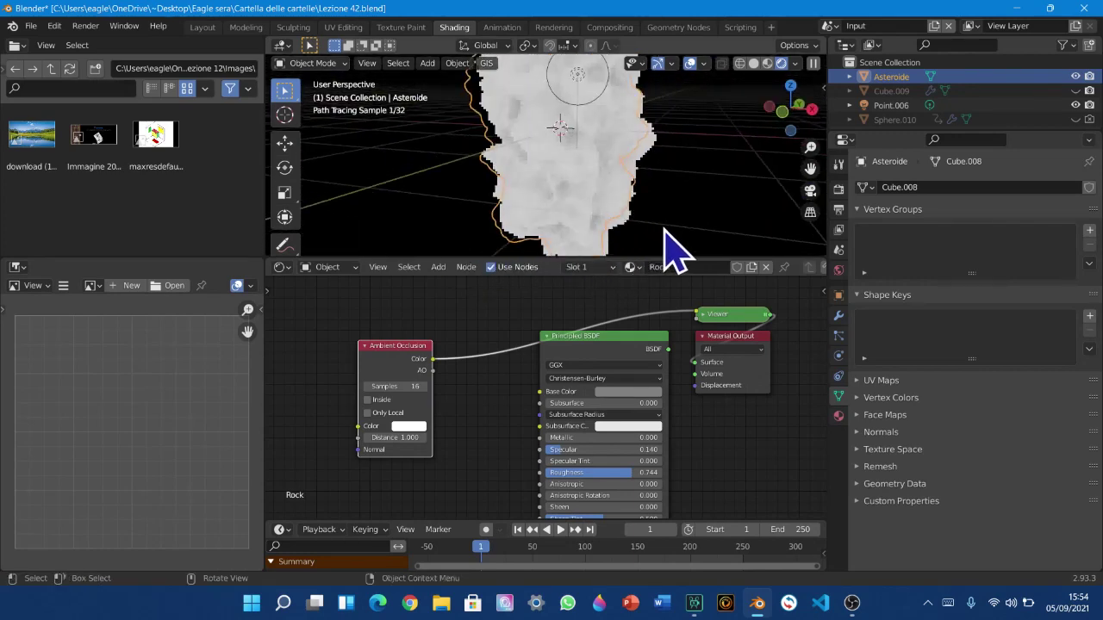
pyautogui.click(795, 116)
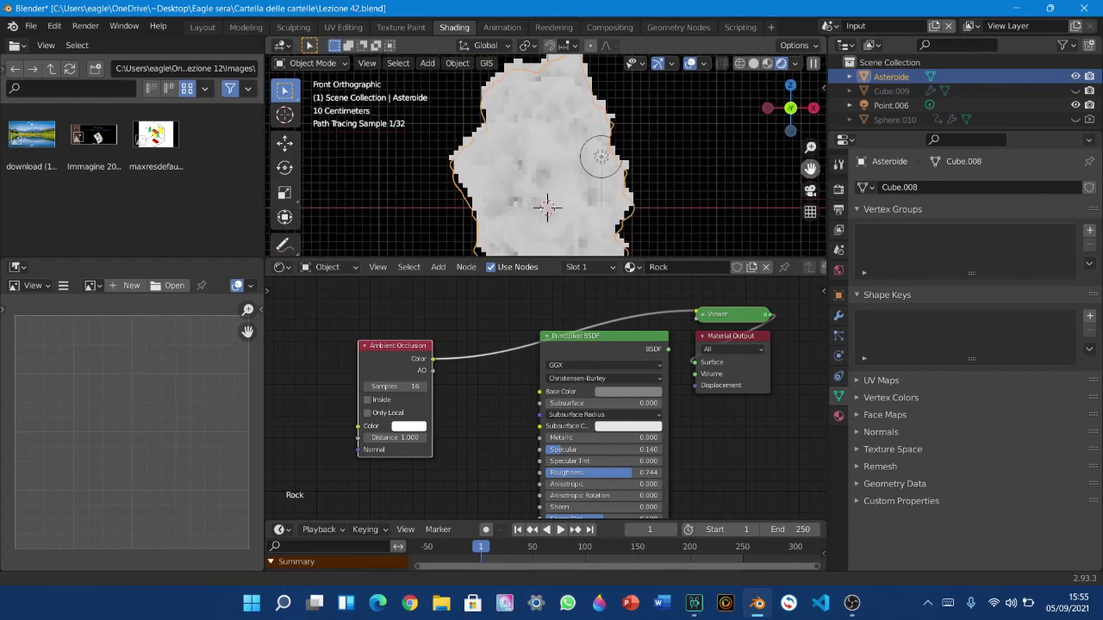
pyautogui.scroll(-2, 761, 189)
pyautogui.scroll(4, 740, 211)
pyautogui.scroll(1, 740, 222)
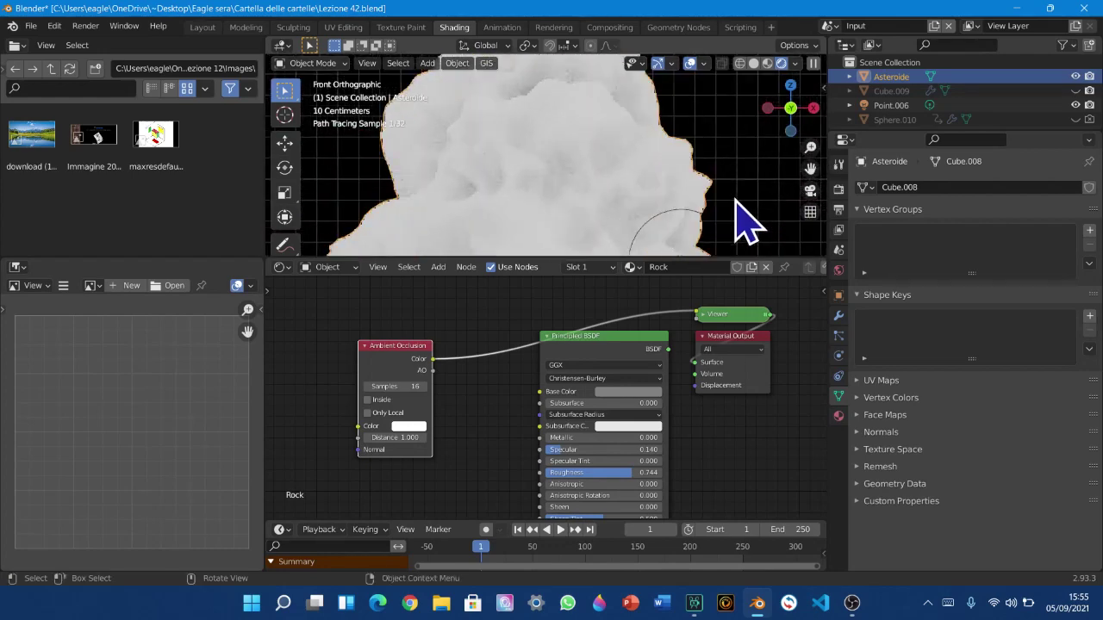
pyautogui.scroll(2, 742, 222)
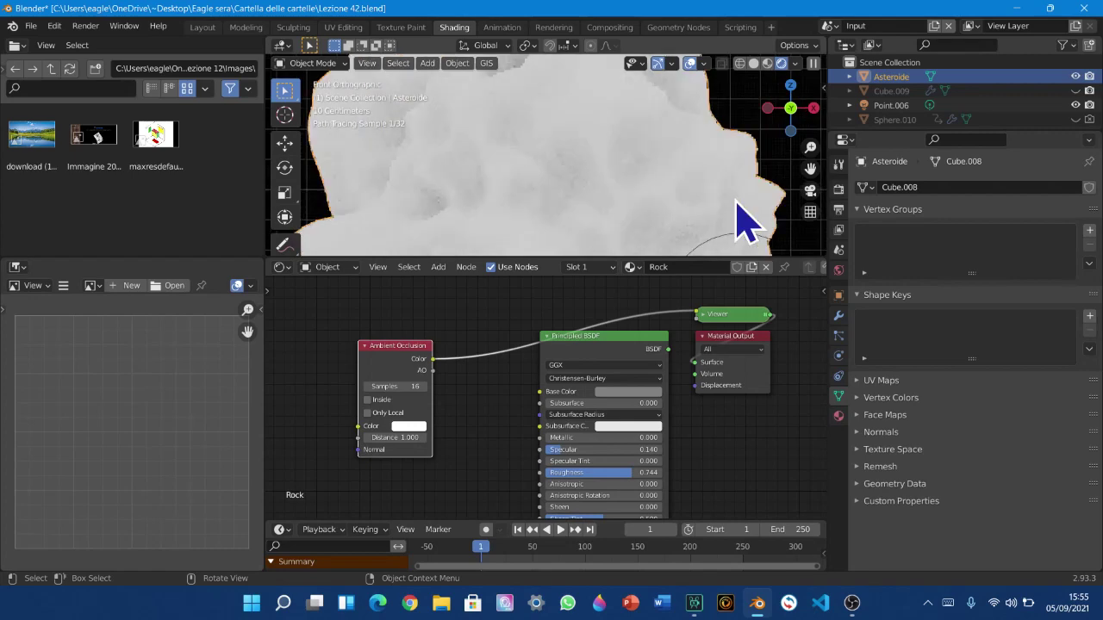
pyautogui.scroll(-3, 728, 234)
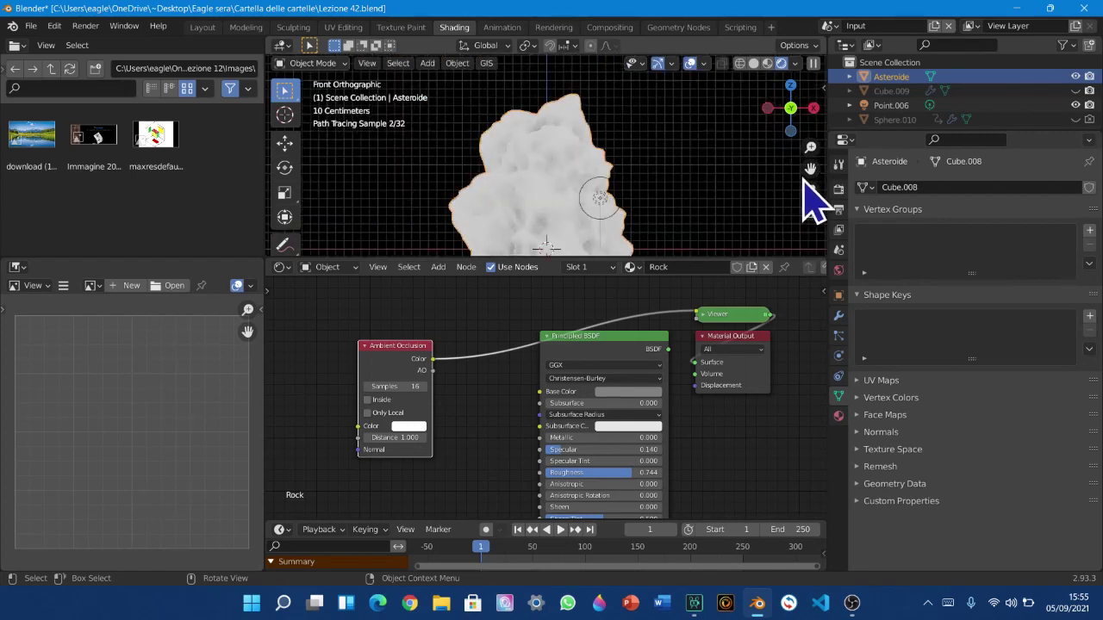
pyautogui.moveTo(810, 168); pyautogui.dragTo(830, 109)
pyautogui.scroll(-2, 734, 249)
pyautogui.moveTo(795, 152); pyautogui.dragTo(613, 203, button='middle')
pyautogui.scroll(2, 640, 182)
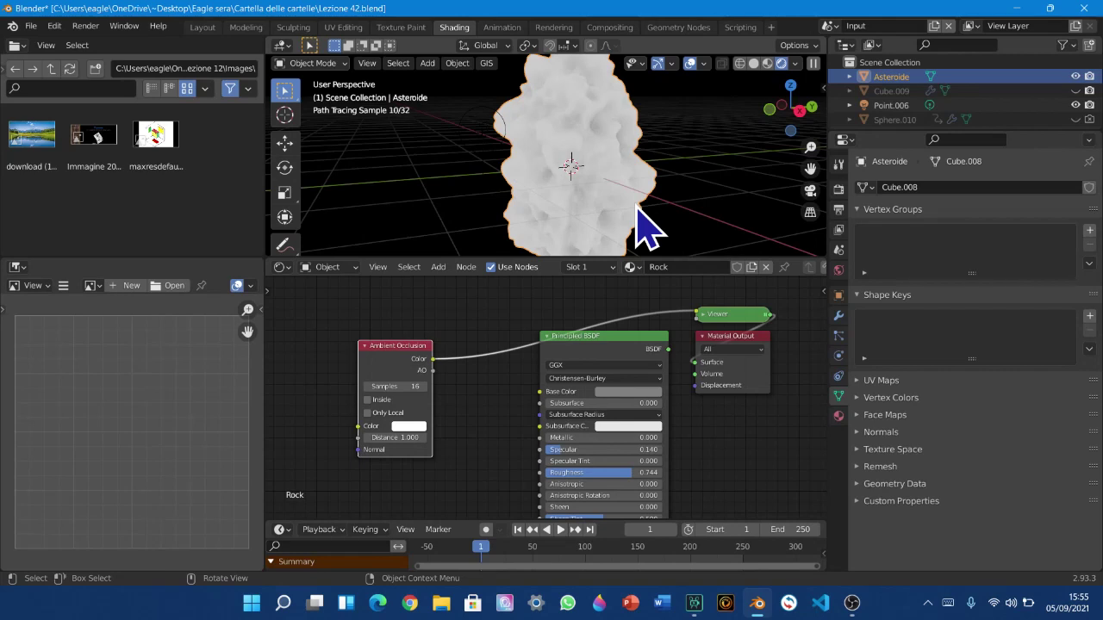
# Rotate the asteroid freely, then turn it -32.03° around the global Z axis
pyautogui.press('r')
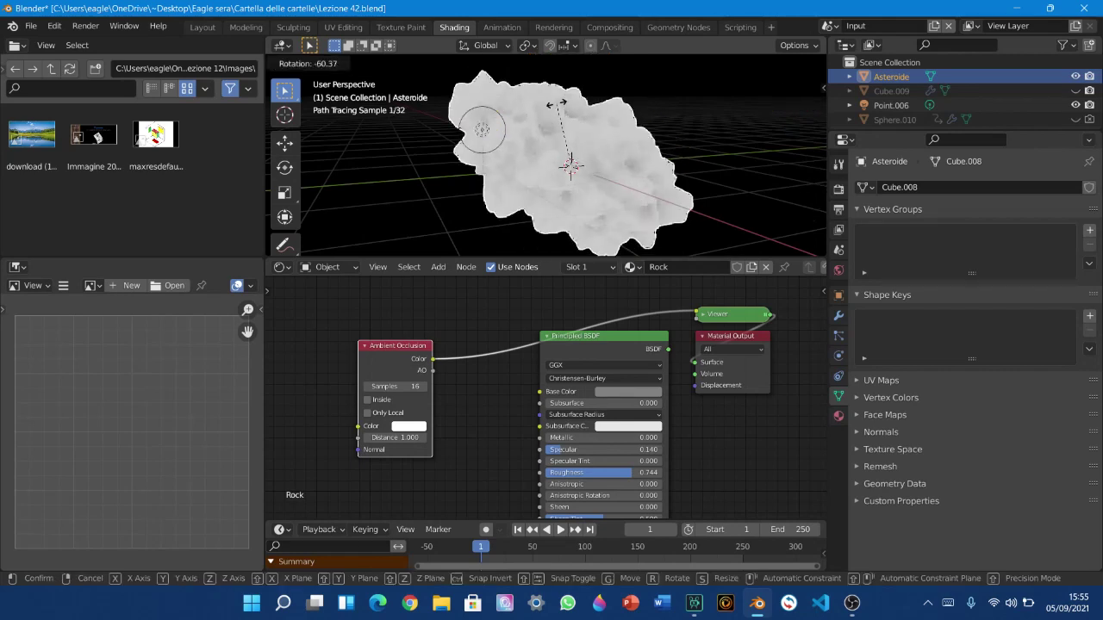
pyautogui.click(565, 155)
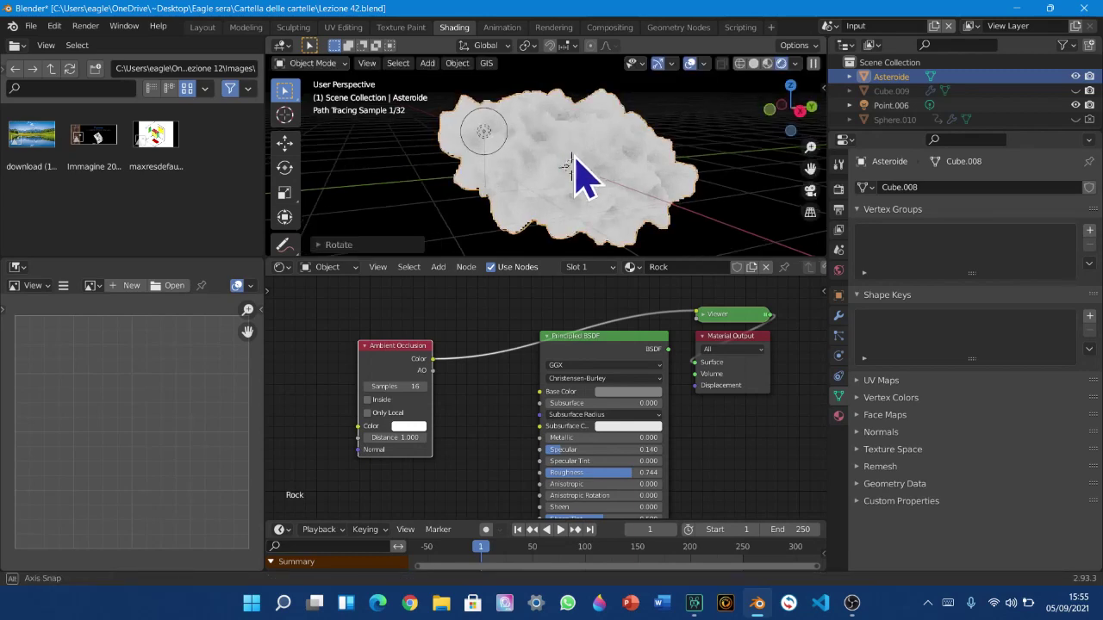
pyautogui.press('r')
pyautogui.press('z')
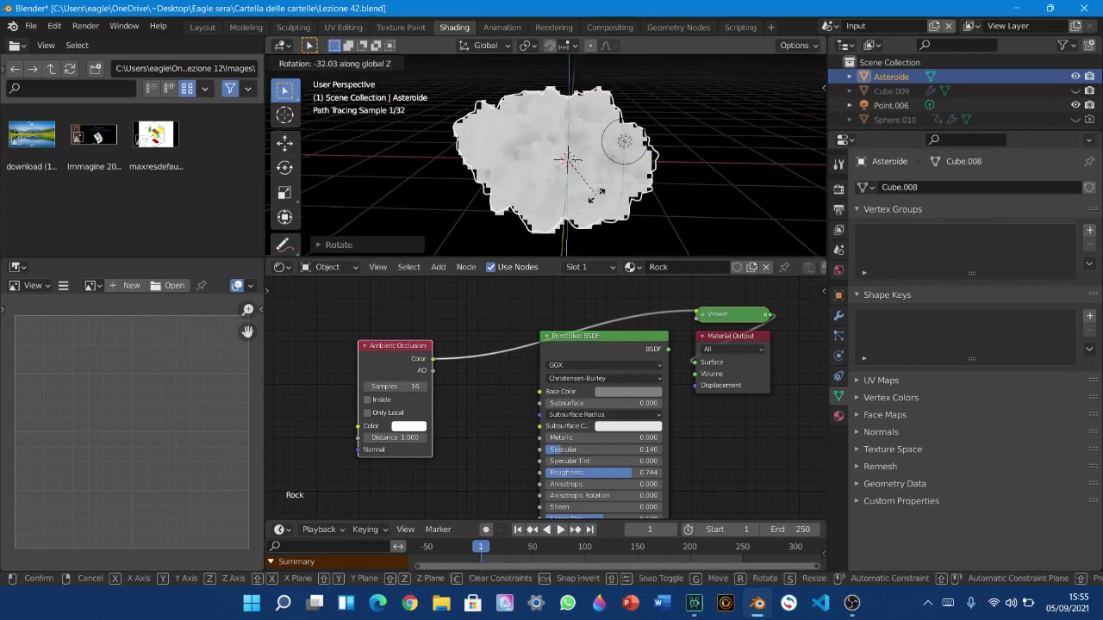
pyautogui.click(606, 196)
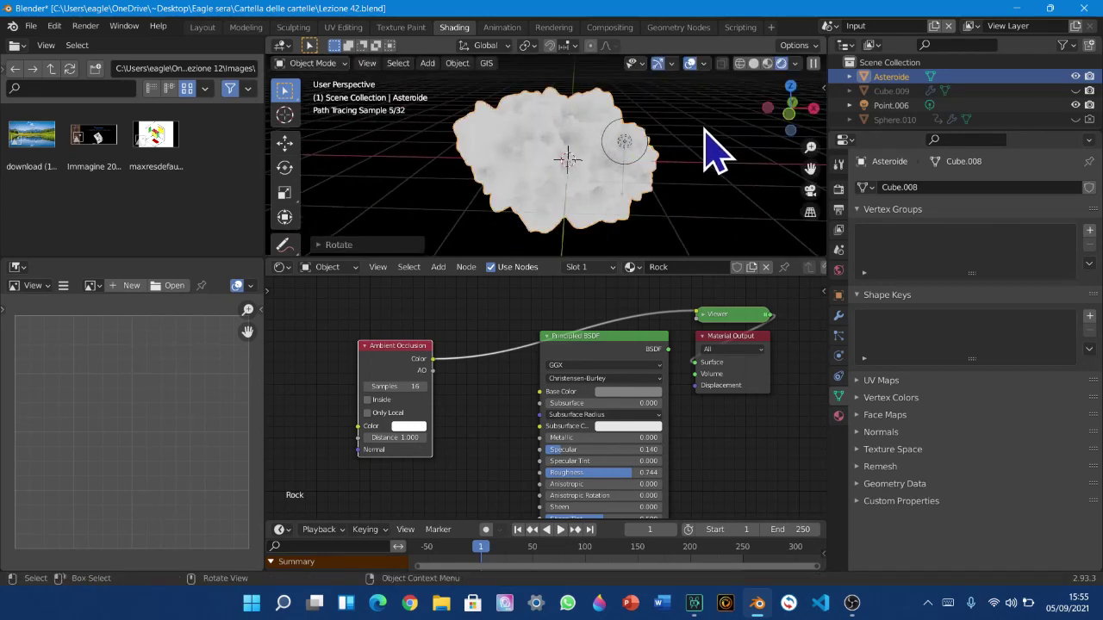
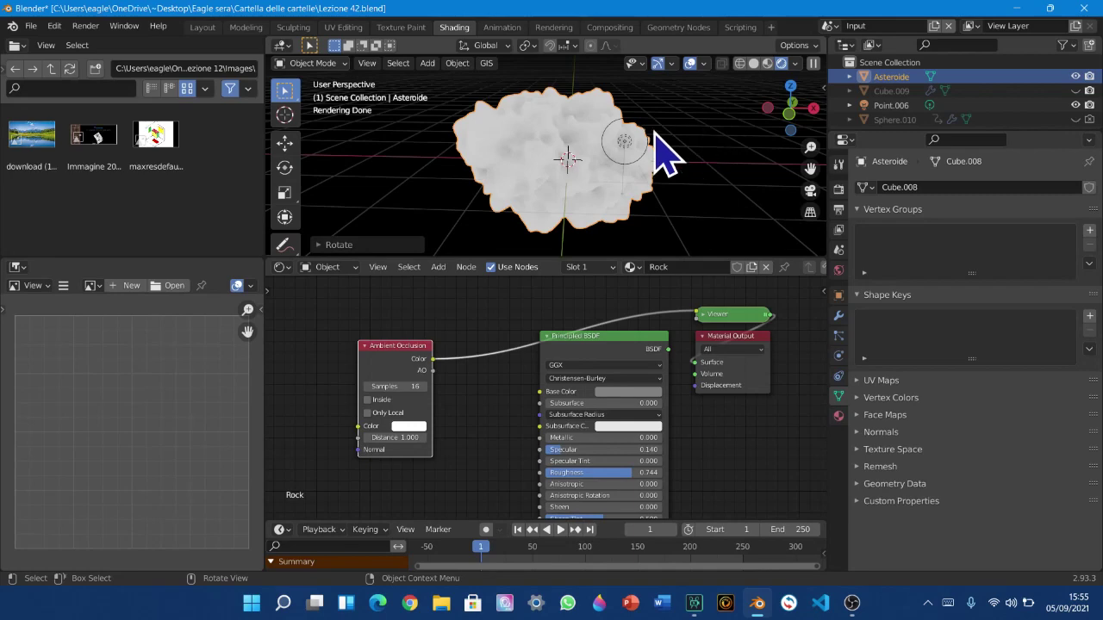
# Orbit around the asteroid and shift the Ambient Occlusion node up and to the right
pyautogui.moveTo(733, 141); pyautogui.dragTo(645, 184, button='middle')
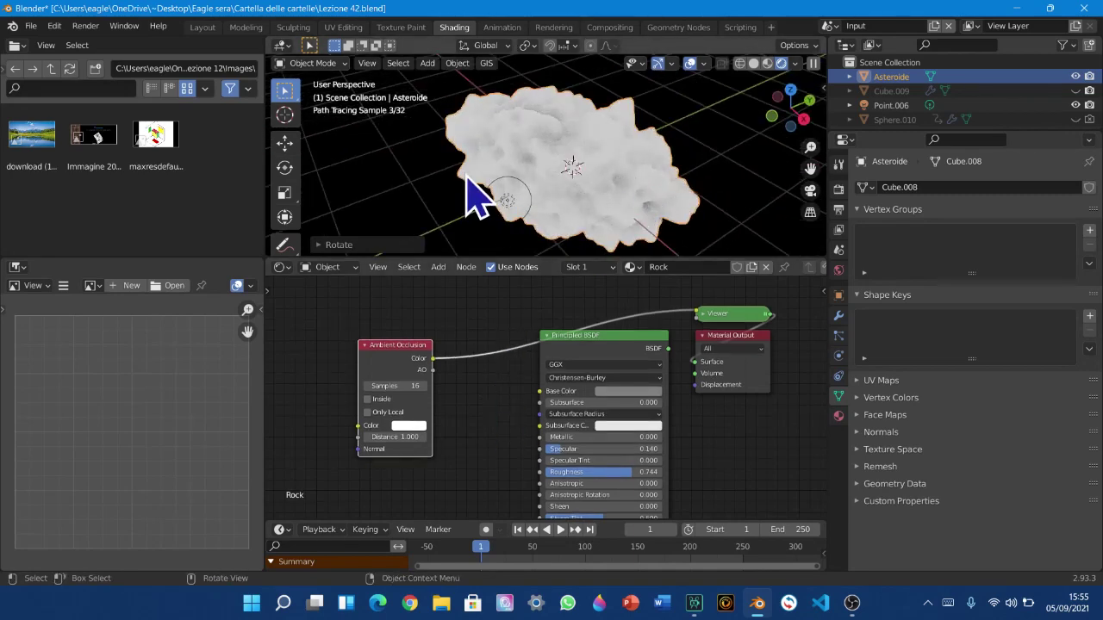
pyautogui.moveTo(480, 197); pyautogui.dragTo(554, 192, button='middle')
pyautogui.moveTo(395, 380); pyautogui.dragTo(398, 328)
pyautogui.moveTo(554, 233); pyautogui.dragTo(523, 242, button='middle')
# Set the Ambient Occlusion node's Color to a warm yellow-orange in the colour wheel
pyautogui.scroll(1, 523, 243)
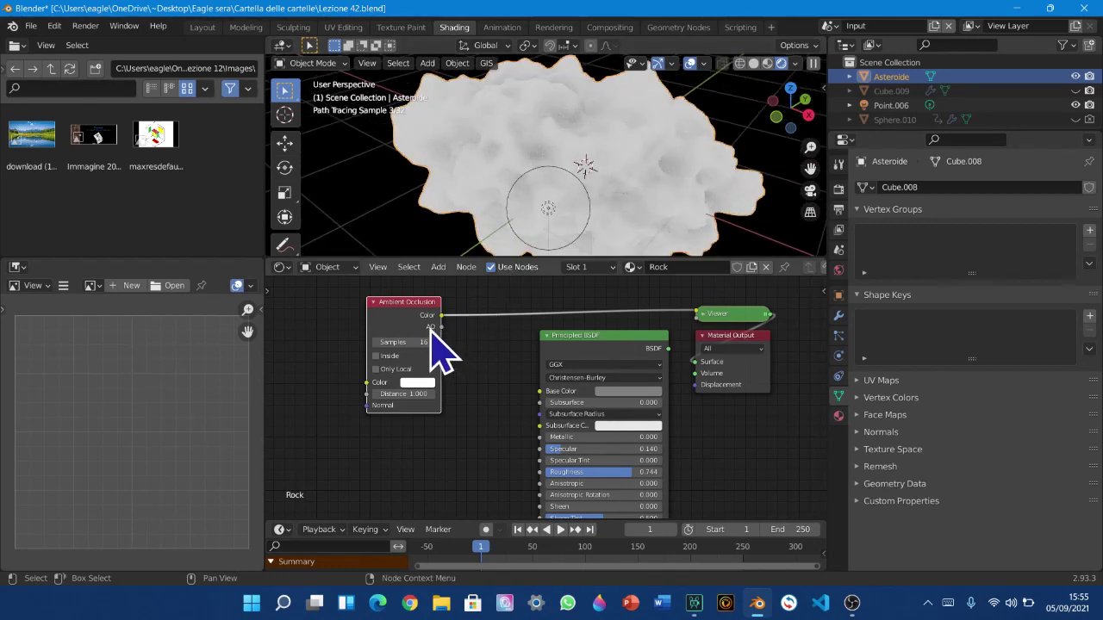
pyautogui.scroll(2, 390, 430)
pyautogui.moveTo(391, 430); pyautogui.dragTo(657, 473, button='middle')
pyautogui.scroll(8, 418, 448)
pyautogui.click(559, 433)
pyautogui.moveTo(609, 174)
pyautogui.mouseDown()
pyautogui.moveTo(552, 207)
pyautogui.moveTo(570, 167)
pyautogui.moveTo(633, 149)
pyautogui.moveTo(642, 187)
pyautogui.moveTo(622, 221)
pyautogui.moveTo(574, 219)
pyautogui.mouseUp()
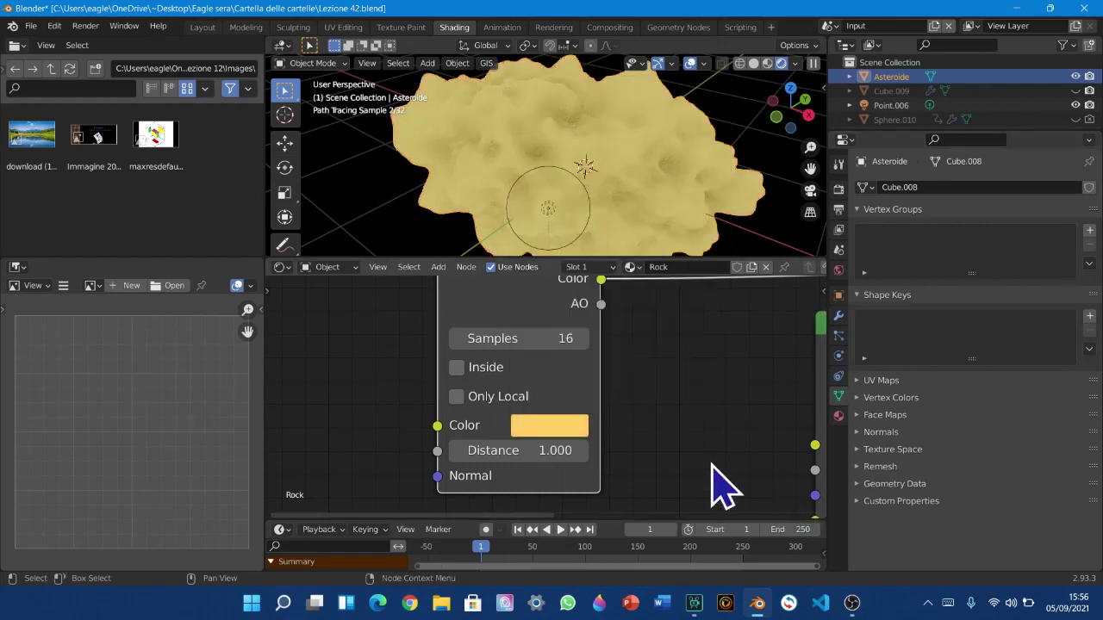
pyautogui.scroll(-2, 715, 482)
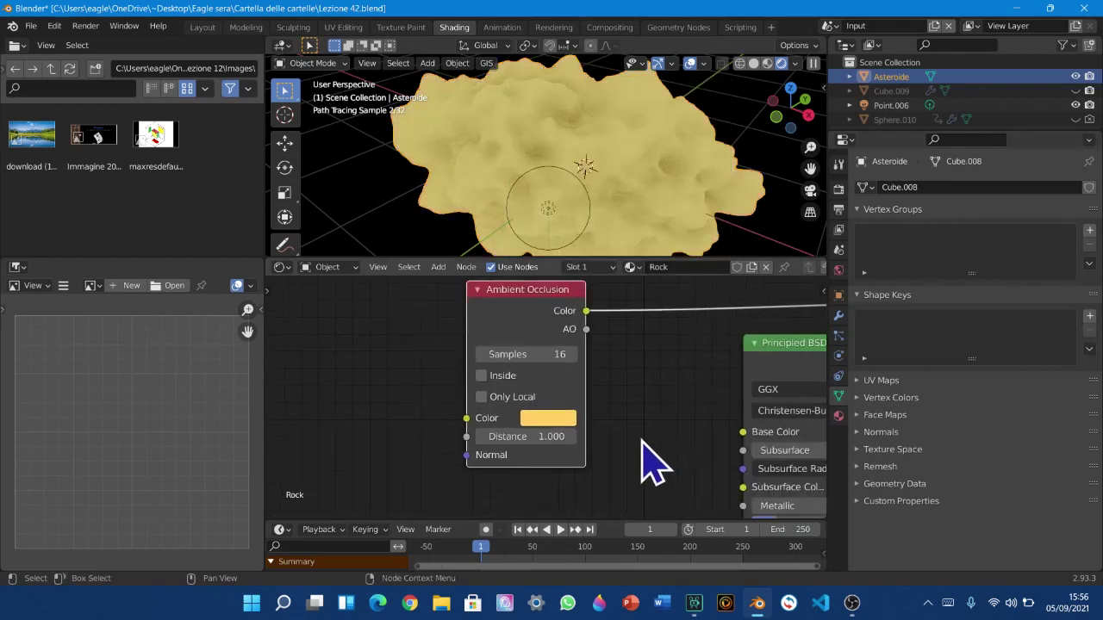
pyautogui.keyDown('ctrl'); pyautogui.keyDown('shift'); pyautogui.click(515, 338); pyautogui.keyUp('shift'); pyautogui.keyUp('ctrl')
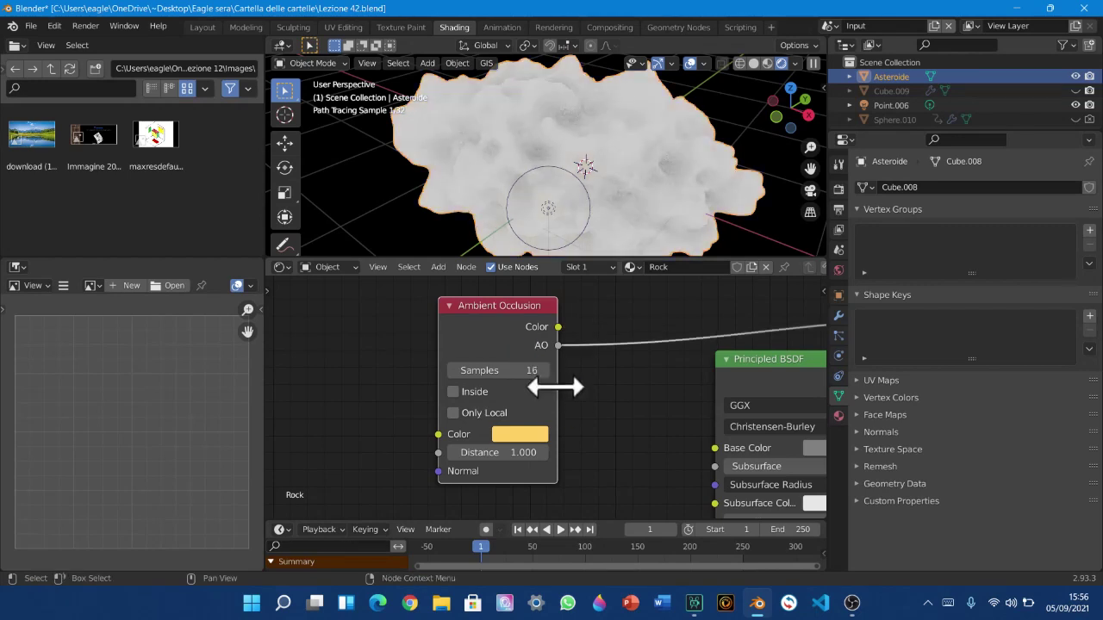
pyautogui.click(531, 440)
pyautogui.keyDown('ctrl'); pyautogui.keyDown('shift'); pyautogui.click(493, 345); pyautogui.keyUp('shift'); pyautogui.keyUp('ctrl')
pyautogui.click(529, 452)
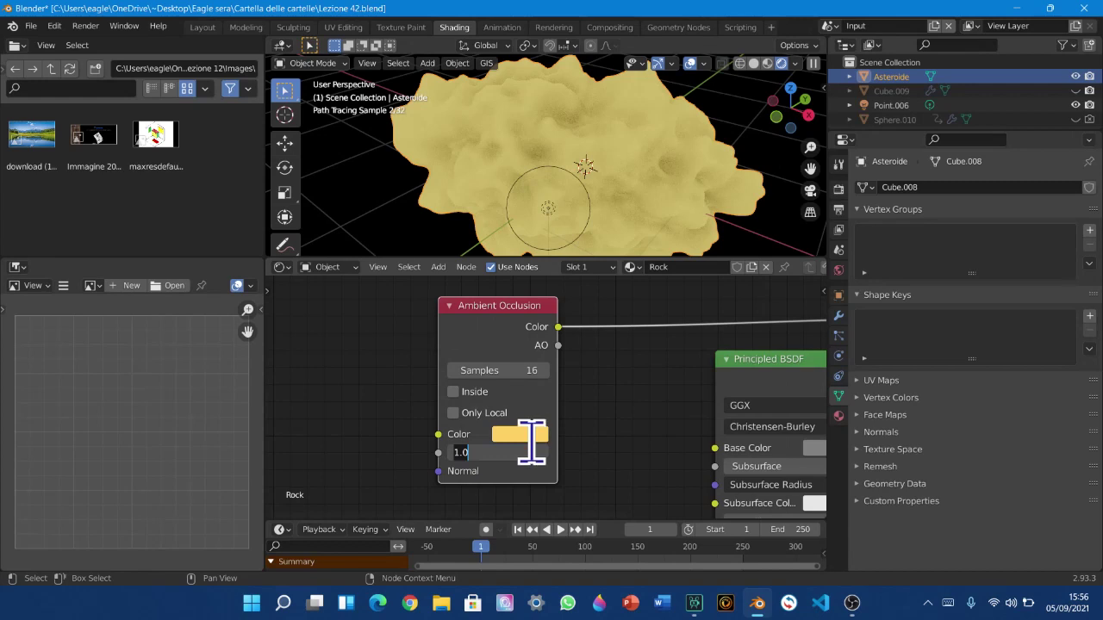
pyautogui.keyDown('ctrl'); pyautogui.keyDown('shift'); pyautogui.click(495, 336); pyautogui.keyUp('shift'); pyautogui.keyUp('ctrl')
pyautogui.keyDown('ctrl'); pyautogui.keyDown('shift'); pyautogui.click(494, 338); pyautogui.keyUp('shift'); pyautogui.keyUp('ctrl')
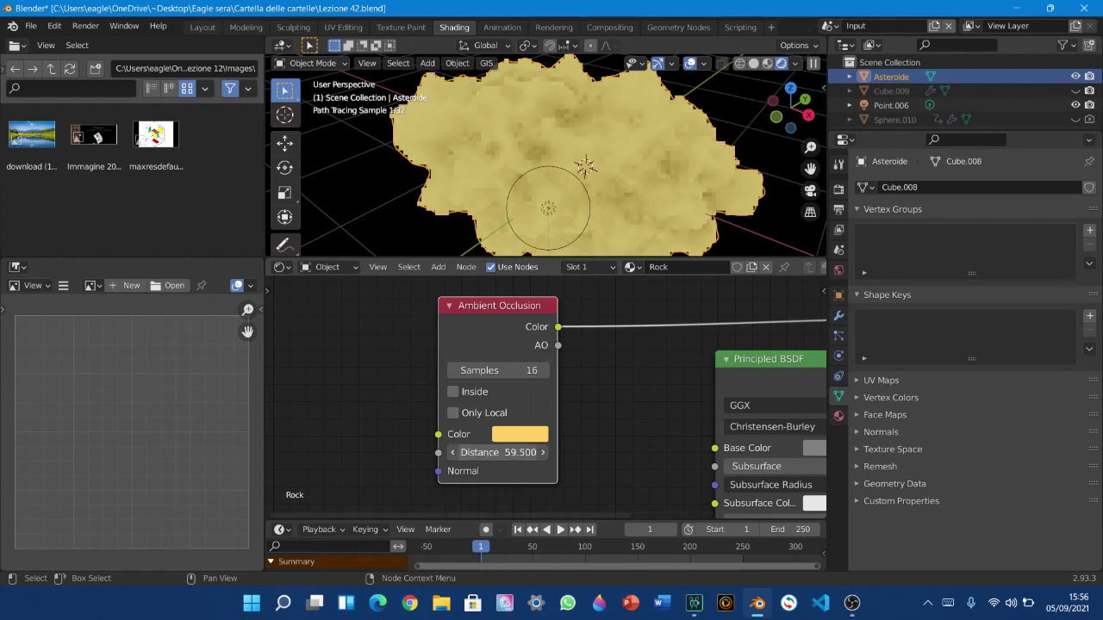
pyautogui.moveTo(497, 451); pyautogui.dragTo(561, 482)
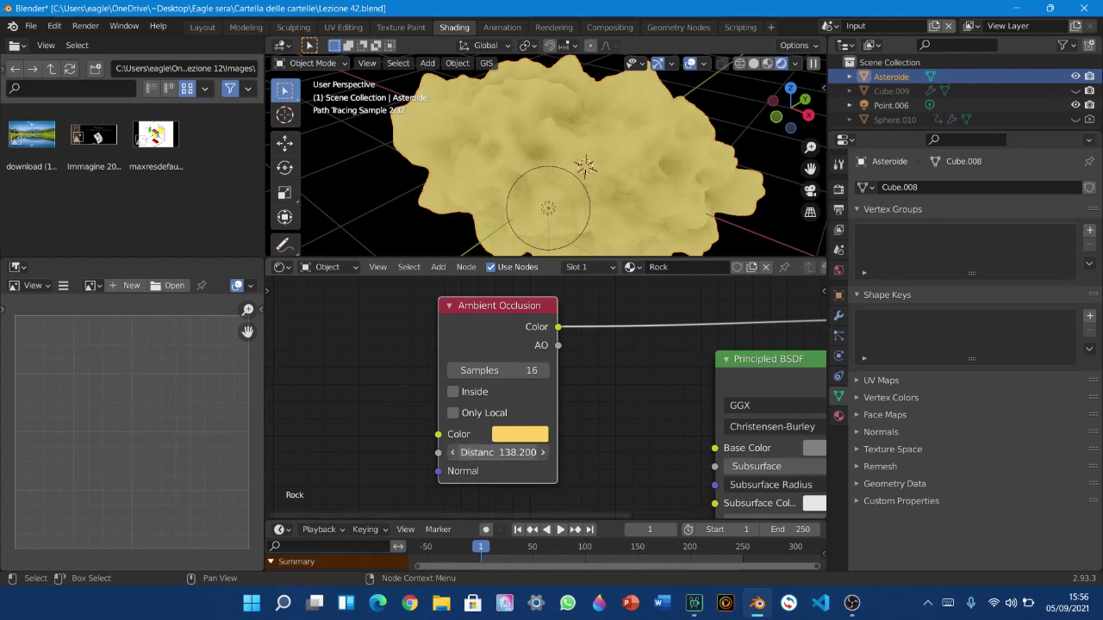
pyautogui.click(516, 453)
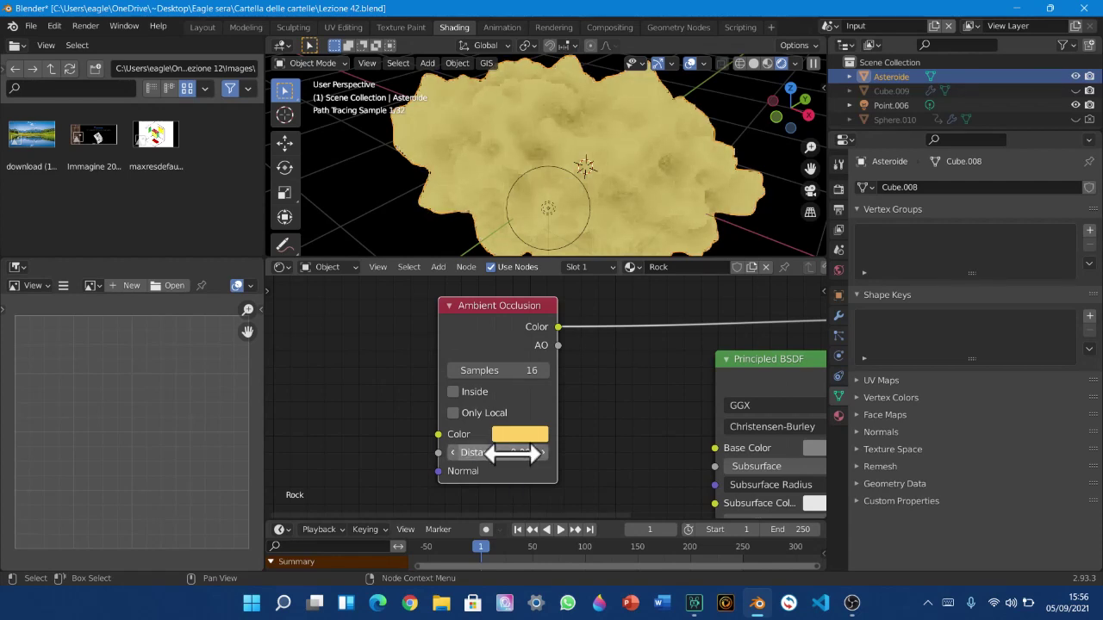
pyautogui.scroll(3, 551, 491)
pyautogui.click(540, 465)
pyautogui.click(540, 465)
pyautogui.click(541, 465)
pyautogui.click(540, 465)
pyautogui.click(541, 465)
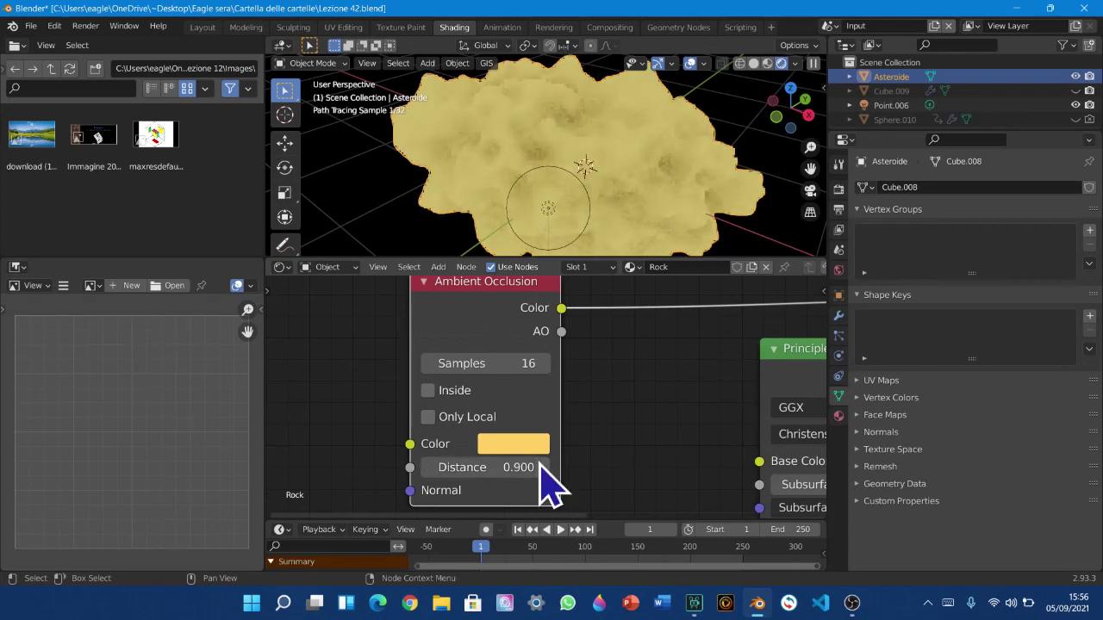
pyautogui.click(541, 467)
pyautogui.click(541, 467)
pyautogui.click(541, 467)
pyautogui.click(505, 468)
pyautogui.write('1.7')
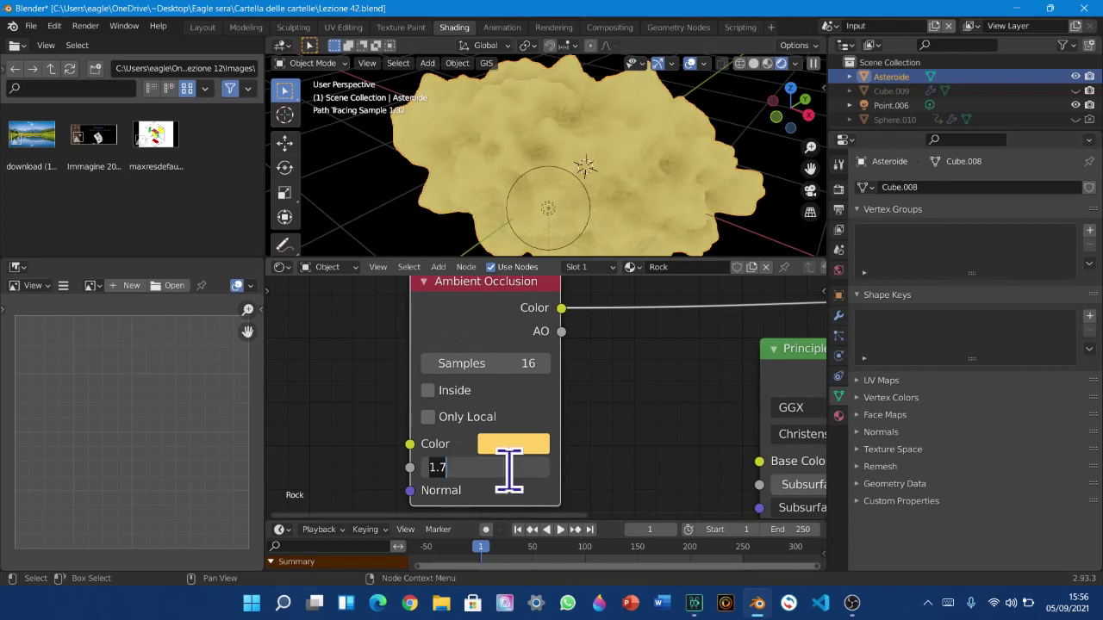
pyautogui.press('Return')
pyautogui.moveTo(717, 450); pyautogui.dragTo(767, 460, button='middle')
pyautogui.scroll(-4, 694, 469)
pyautogui.scroll(2, 653, 443)
pyautogui.scroll(1, 653, 442)
pyautogui.moveTo(650, 442); pyautogui.dragTo(623, 445, button='middle')
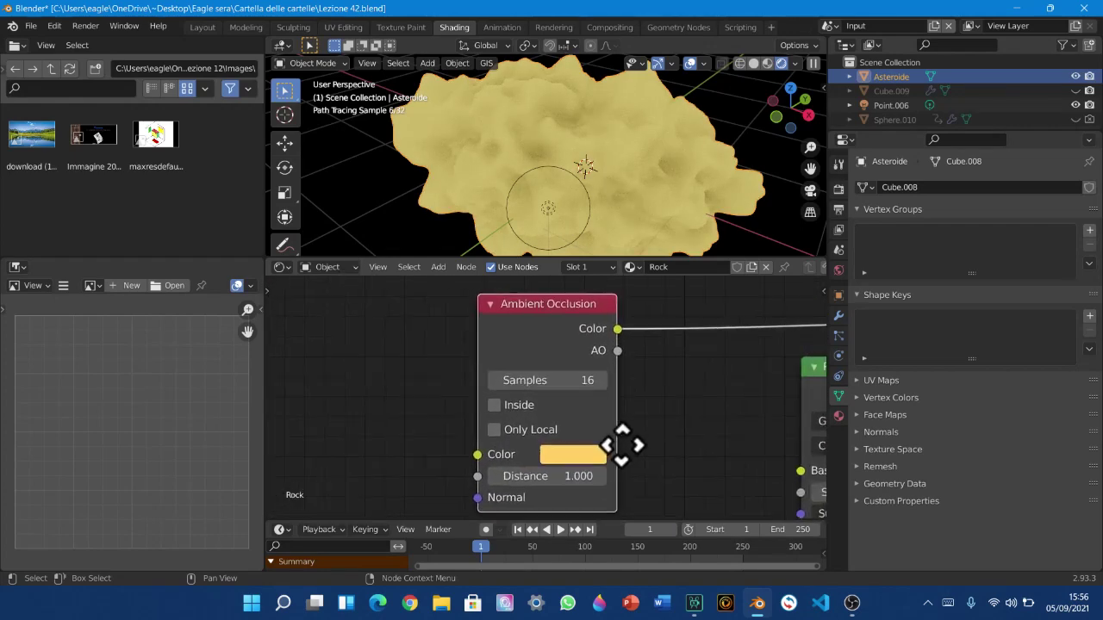
pyautogui.scroll(5, 538, 453)
pyautogui.click(469, 408)
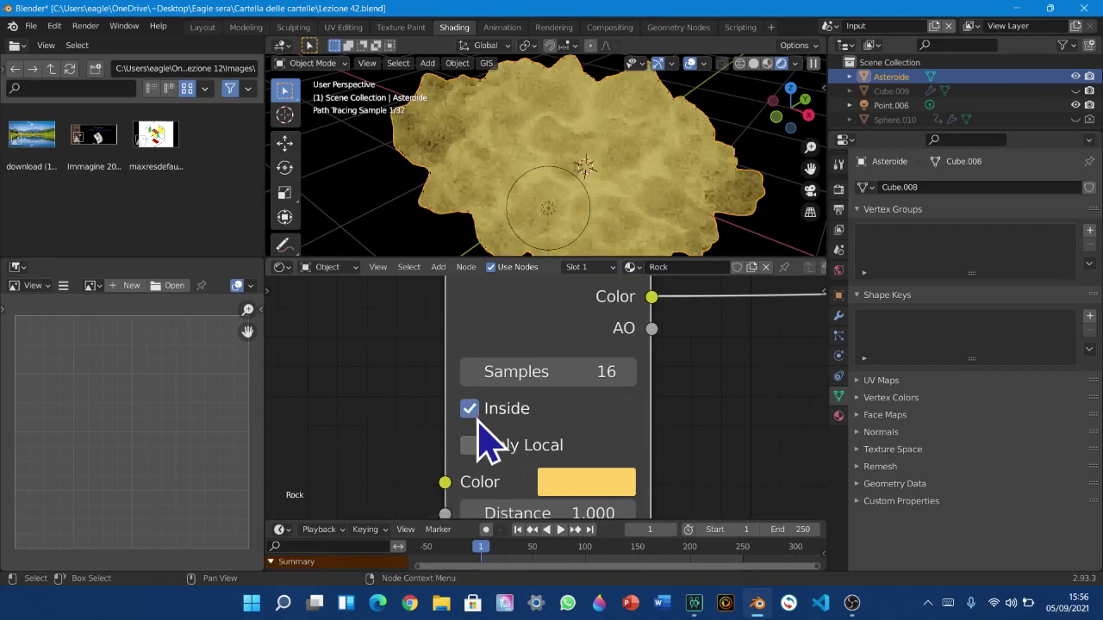
pyautogui.click(475, 418)
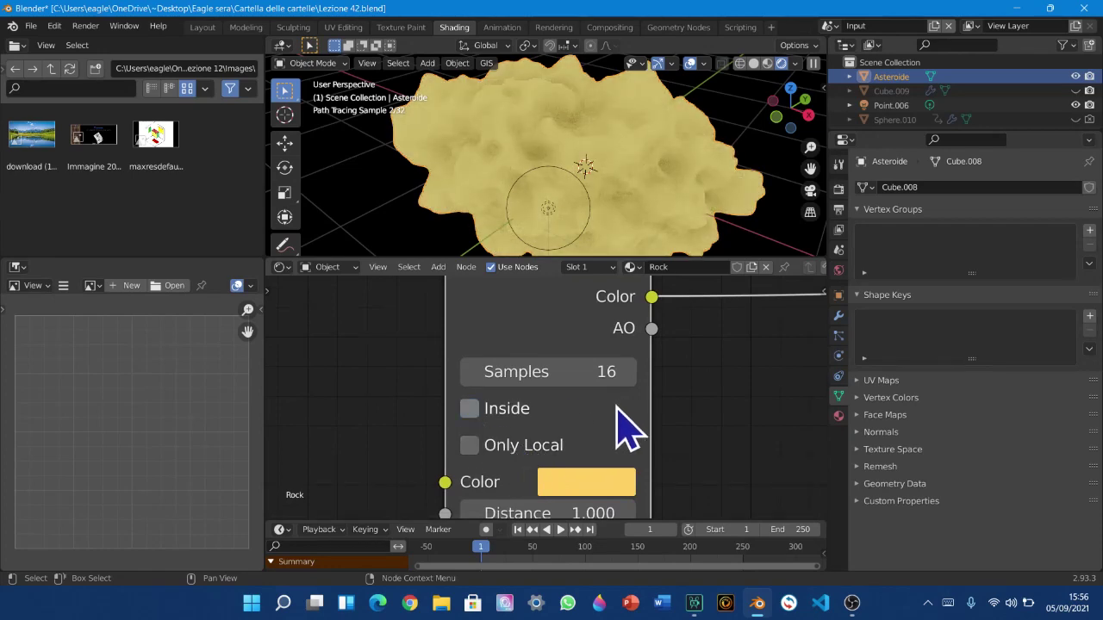
pyautogui.scroll(-3, 395, 191)
pyautogui.moveTo(405, 207); pyautogui.dragTo(517, 192, button='middle')
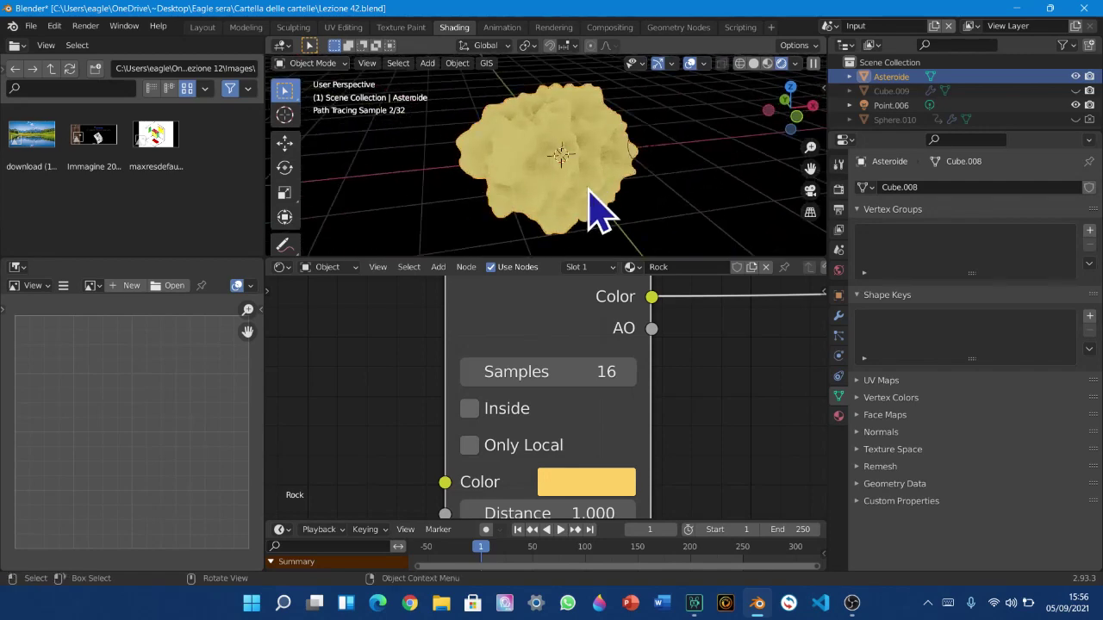
pyautogui.moveTo(598, 209); pyautogui.dragTo(569, 216, button='middle')
pyautogui.scroll(5, 558, 233)
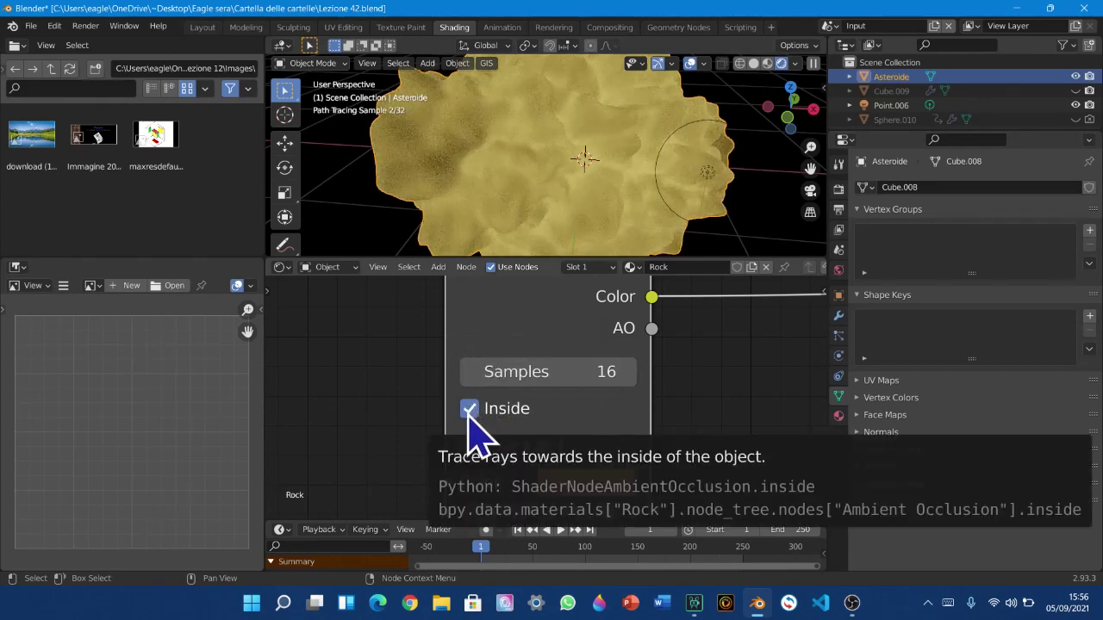
pyautogui.click(469, 410)
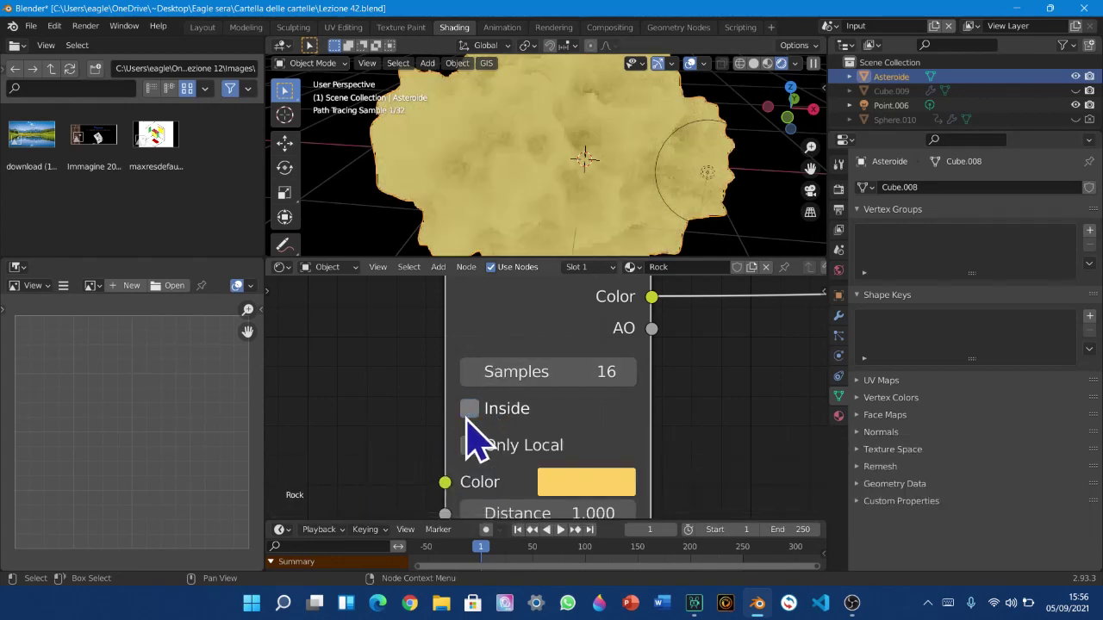
pyautogui.click(469, 412)
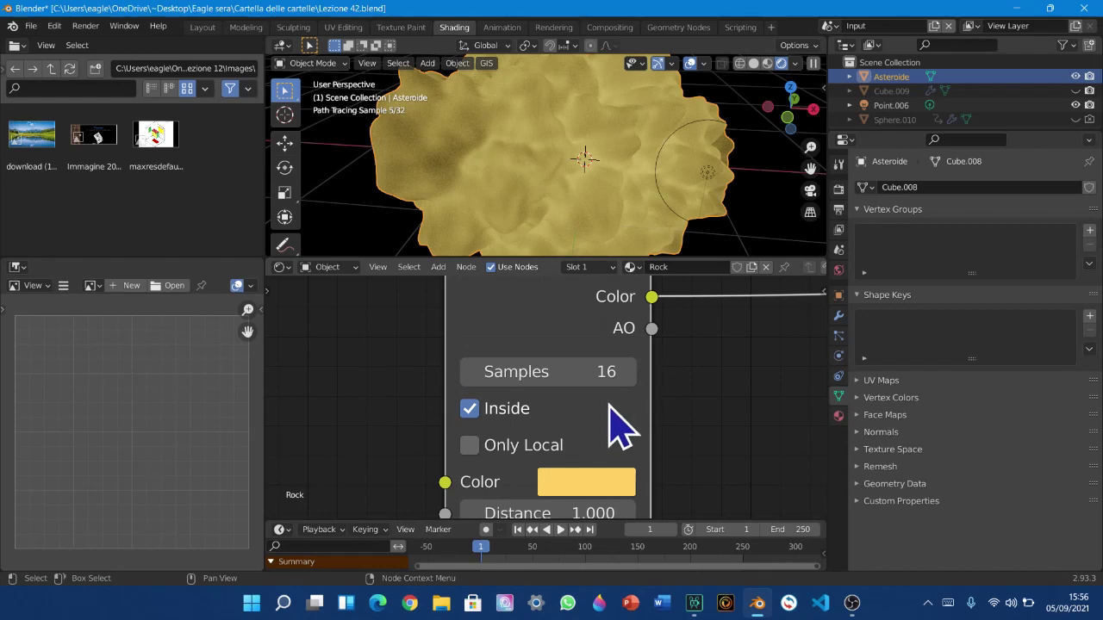
pyautogui.moveTo(676, 202); pyautogui.dragTo(638, 258, button='middle')
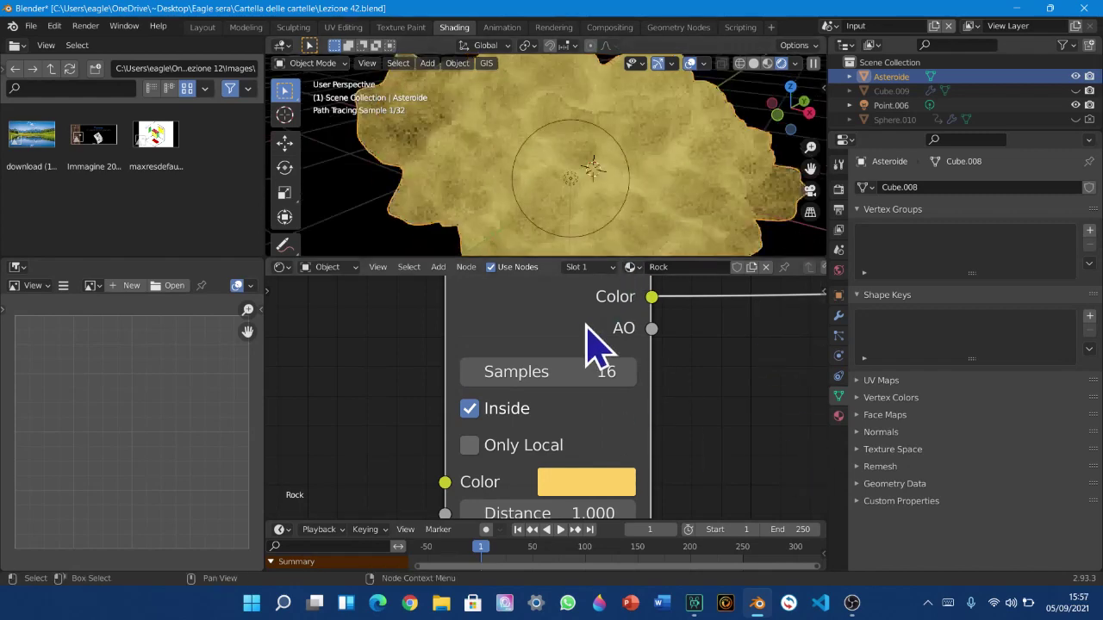
pyautogui.click(480, 414)
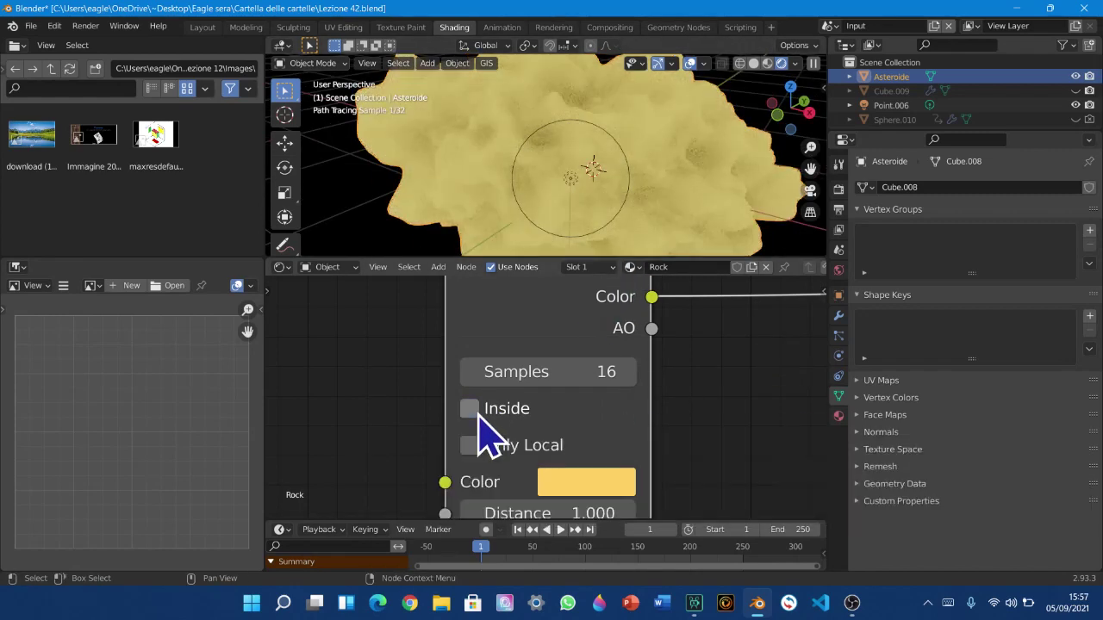
pyautogui.click(479, 415)
pyautogui.click(479, 414)
pyautogui.click(479, 414)
pyautogui.click(479, 415)
pyautogui.click(479, 415)
pyautogui.click(479, 415)
pyautogui.click(626, 375)
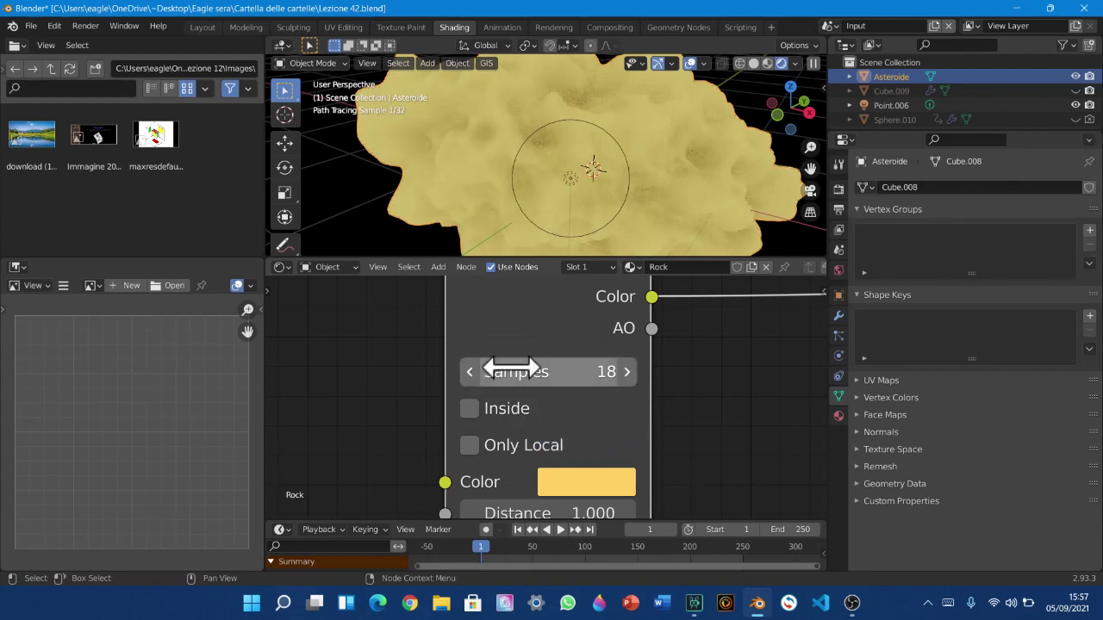
pyautogui.click(510, 368)
pyautogui.write('1')
pyautogui.press('Return')
pyautogui.click(512, 370)
pyautogui.write('16')
pyautogui.press('Return')
pyautogui.scroll(-10, 658, 389)
# Move the Ambient Occlusion node right and down
pyautogui.moveTo(657, 389); pyautogui.dragTo(487, 363, button='middle')
pyautogui.scroll(-1, 454, 387)
pyautogui.moveTo(398, 321); pyautogui.dragTo(502, 316)
# Box-select the Noise Texture and Bump nodes and move them up near the Ambient Occlusion node
pyautogui.scroll(-2, 586, 387)
pyautogui.moveTo(638, 470); pyautogui.dragTo(682, 371, button='middle')
pyautogui.scroll(-1, 610, 414)
pyautogui.scroll(-6, 606, 417)
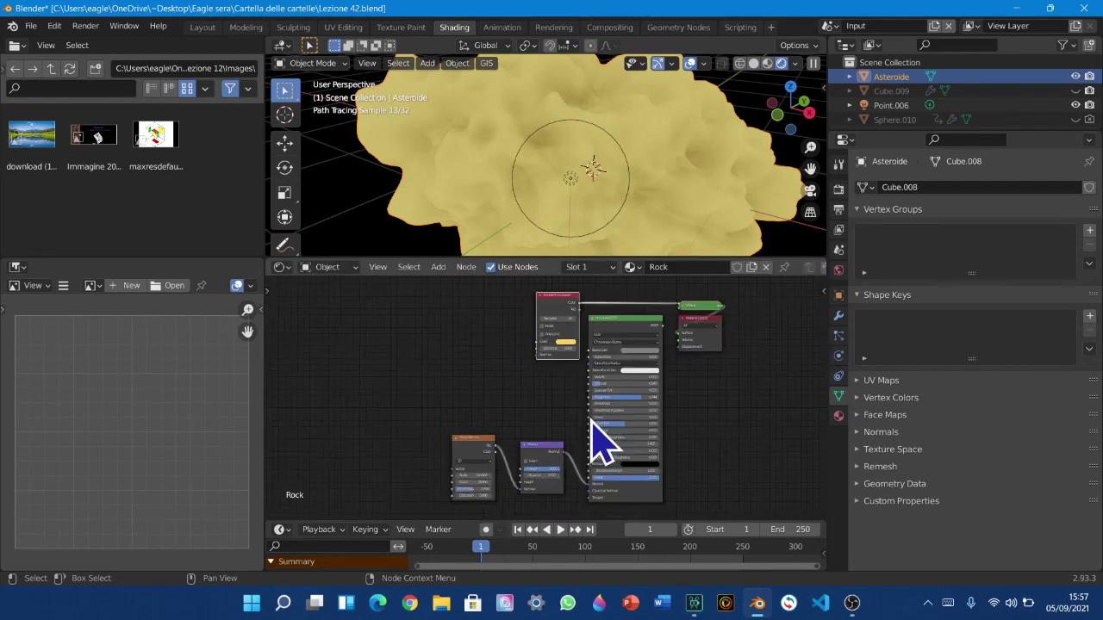
pyautogui.moveTo(589, 423); pyautogui.dragTo(577, 507, button='middle')
pyautogui.scroll(2, 562, 478)
pyautogui.scroll(3, 551, 472)
pyautogui.moveTo(523, 465); pyautogui.dragTo(616, 305, button='middle')
pyautogui.moveTo(484, 384); pyautogui.dragTo(657, 476)
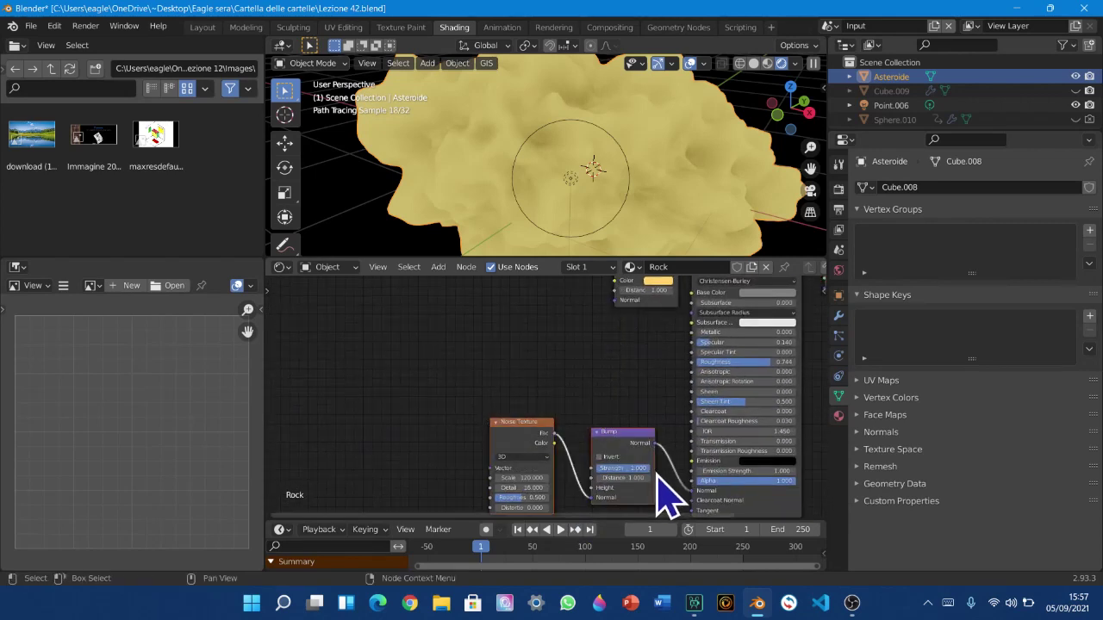
pyautogui.press('g')
pyautogui.click(560, 407)
# Test a link from Bump's Normal into the Ambient Occlusion Normal input, then remove it
pyautogui.moveTo(577, 386); pyautogui.dragTo(560, 488, button='middle')
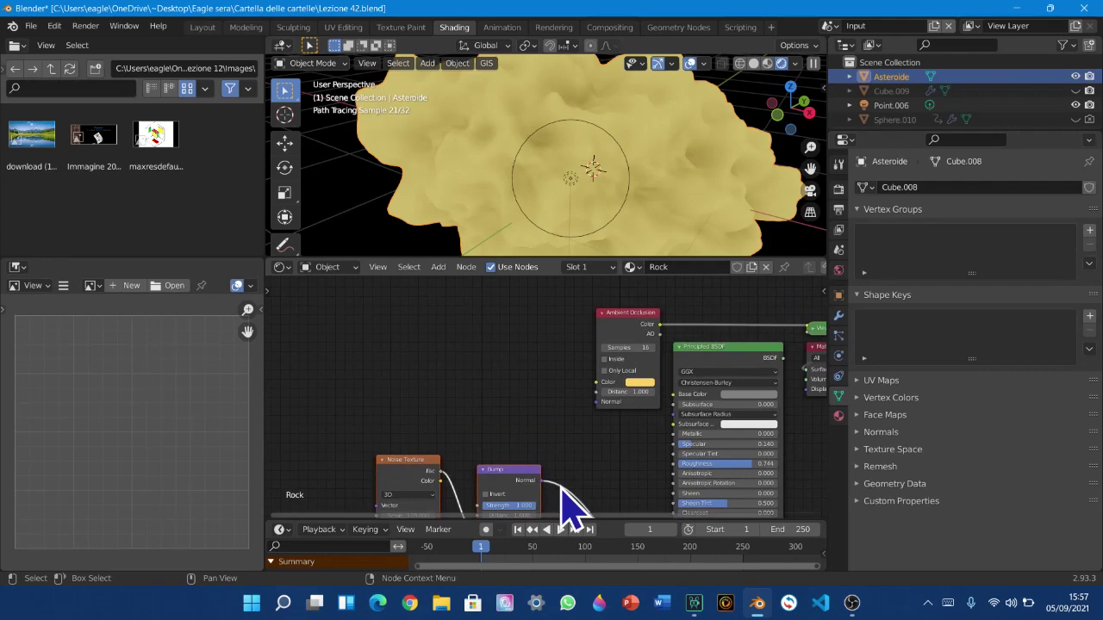
pyautogui.scroll(3, 556, 486)
pyautogui.moveTo(543, 502); pyautogui.dragTo(617, 410)
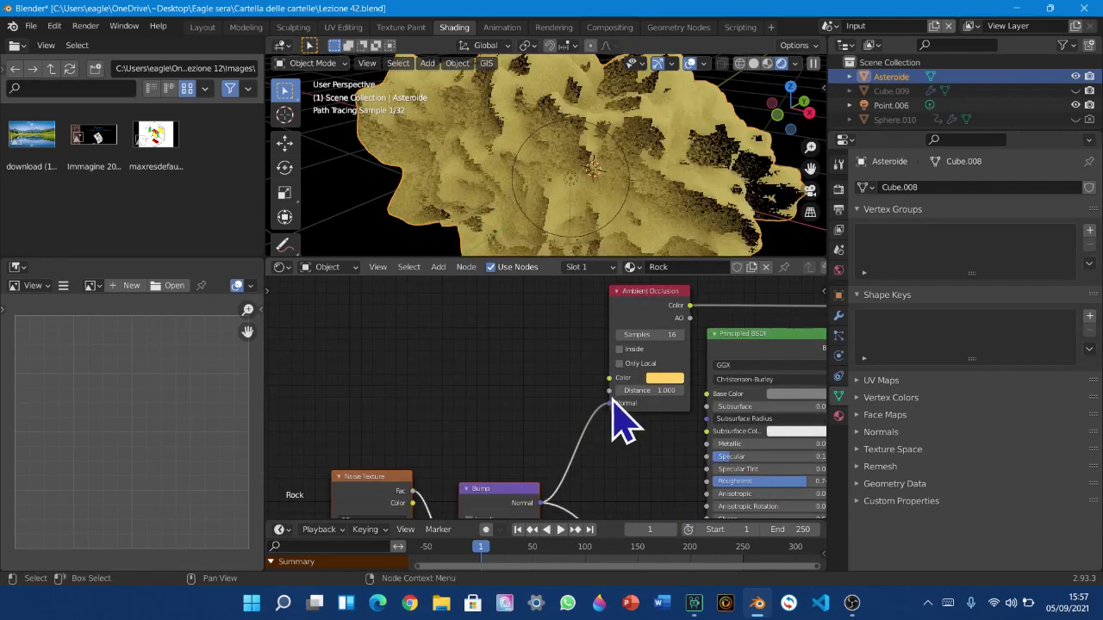
pyautogui.moveTo(609, 403); pyautogui.dragTo(557, 400)
pyautogui.moveTo(721, 209); pyautogui.dragTo(148, 216, button='middle')
# Reposition the Ambient Occlusion node further to the left
pyautogui.scroll(3, 509, 228)
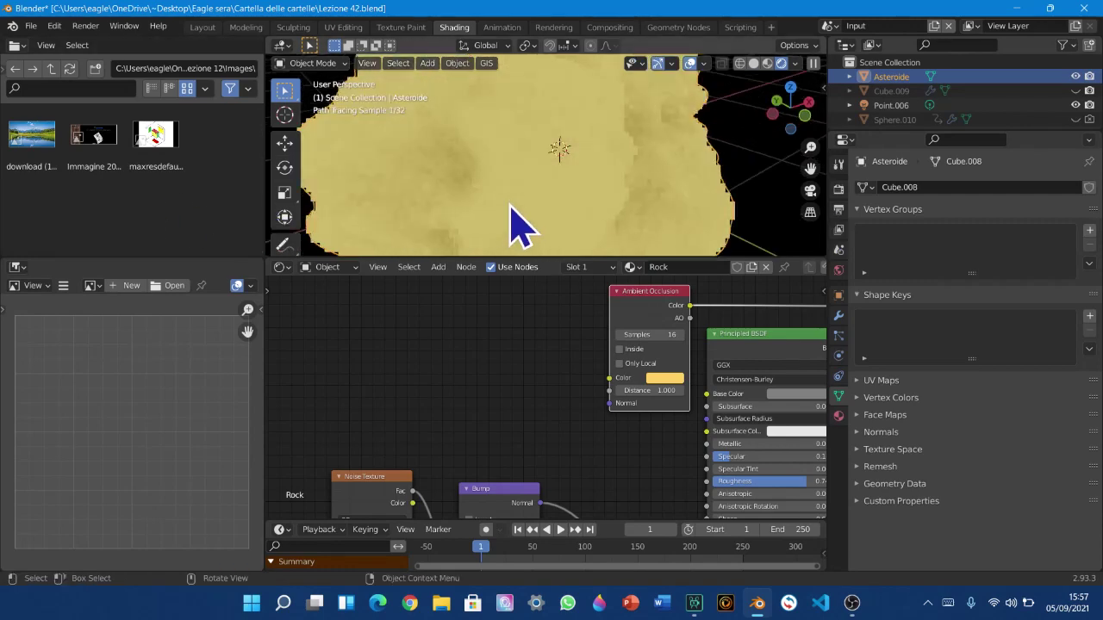
pyautogui.scroll(-3, 552, 226)
pyautogui.moveTo(652, 305)
pyautogui.mouseDown()
pyautogui.moveTo(591, 305)
pyautogui.moveTo(602, 315)
pyautogui.moveTo(656, 307)
pyautogui.mouseUp()
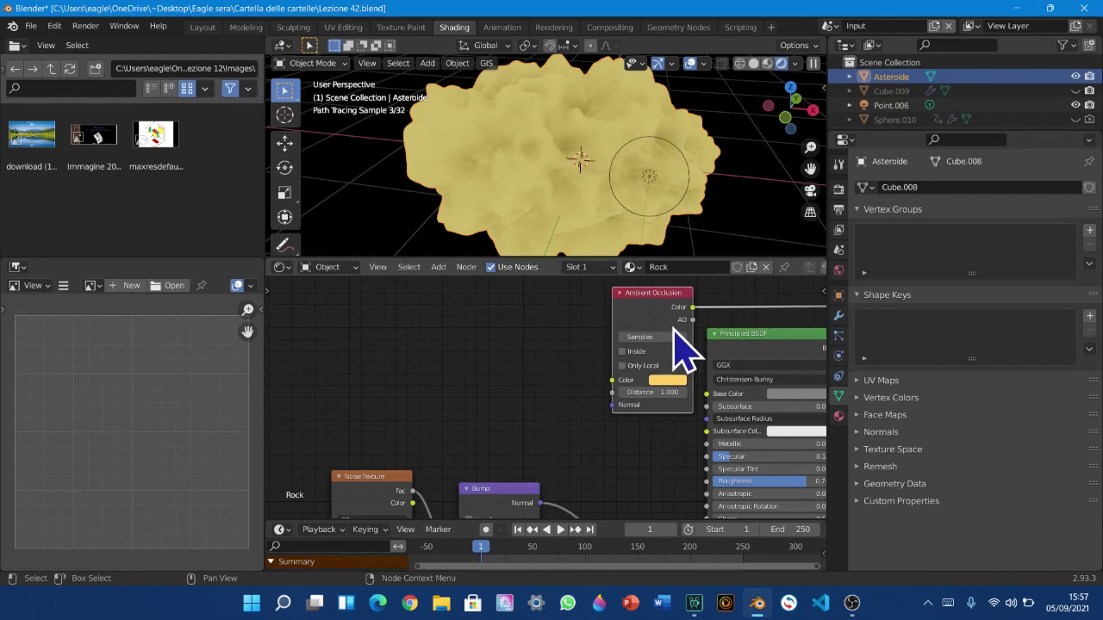
pyautogui.moveTo(675, 327); pyautogui.dragTo(665, 335, button='middle')
pyautogui.moveTo(621, 310); pyautogui.dragTo(463, 326)
pyautogui.moveTo(556, 341); pyautogui.dragTo(397, 356, button='middle')
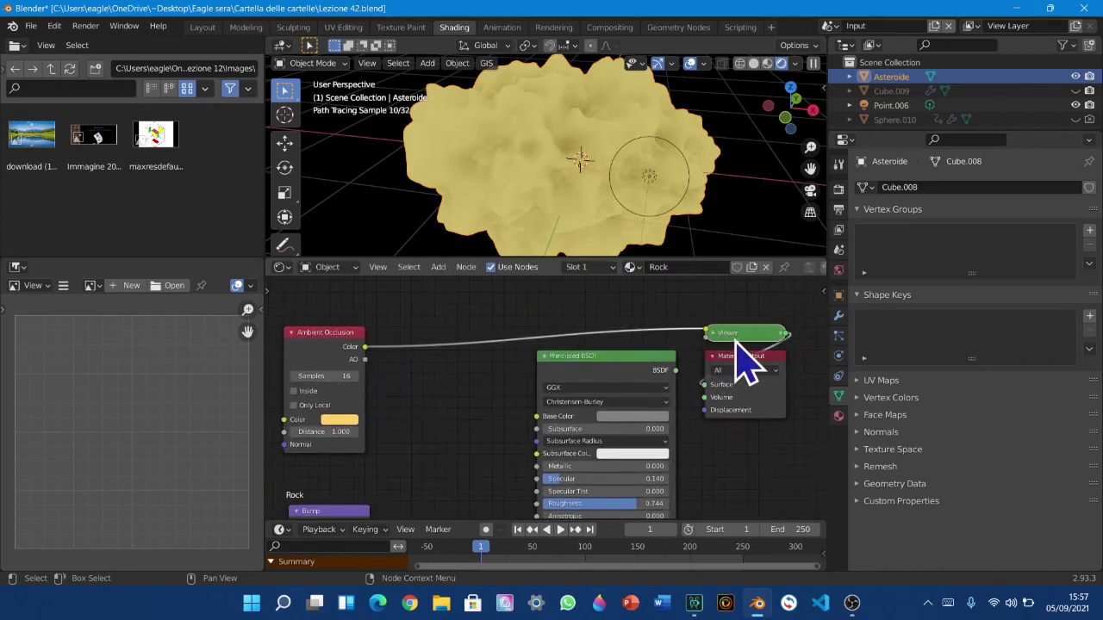
# Delete the Viewer node and move the Noise, Bump and Principled nodes down-left
pyautogui.press('x')
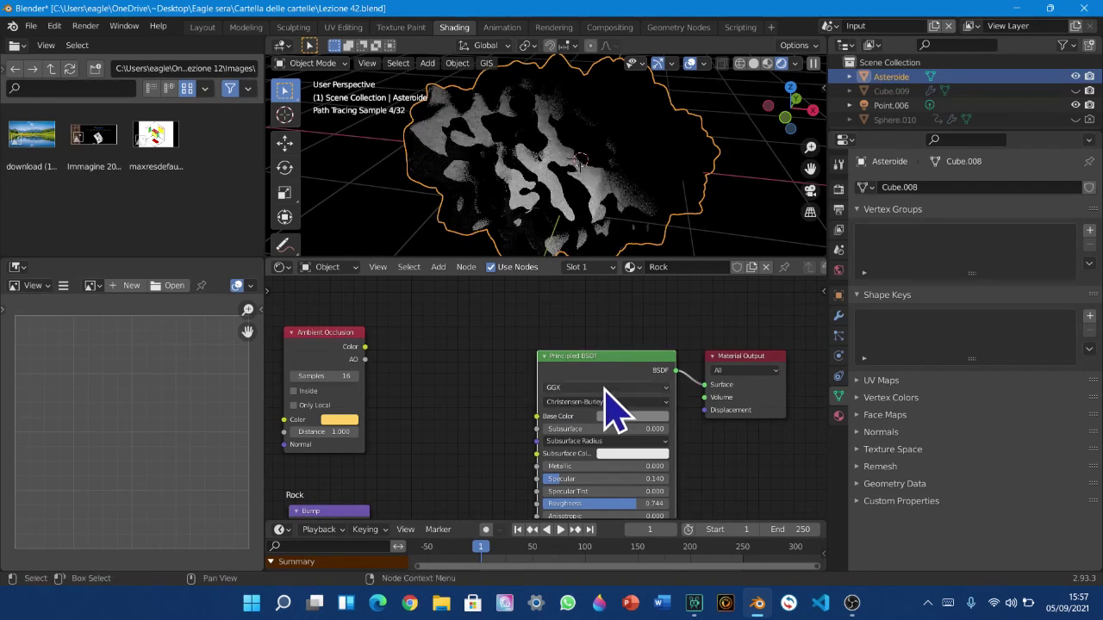
pyautogui.moveTo(615, 406); pyautogui.dragTo(714, 332, button='middle')
pyautogui.scroll(-2, 694, 351)
pyautogui.scroll(-1, 546, 419)
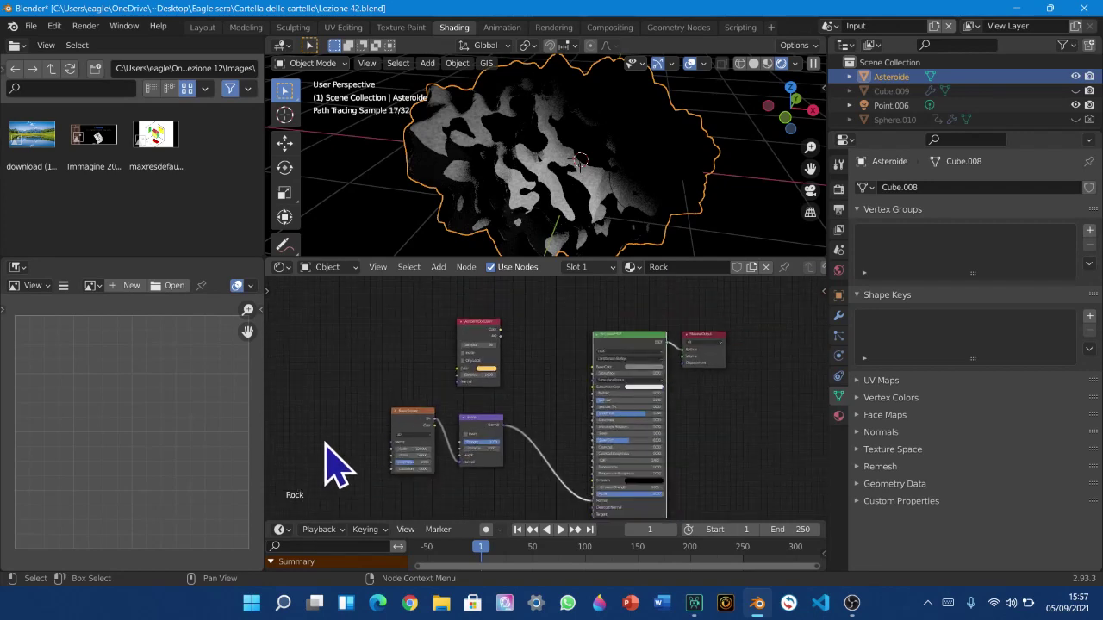
pyautogui.press('g')
pyautogui.click(586, 460)
pyautogui.click(648, 393)
pyautogui.moveTo(648, 393); pyautogui.dragTo(613, 441, button='middle')
pyautogui.scroll(3, 583, 325)
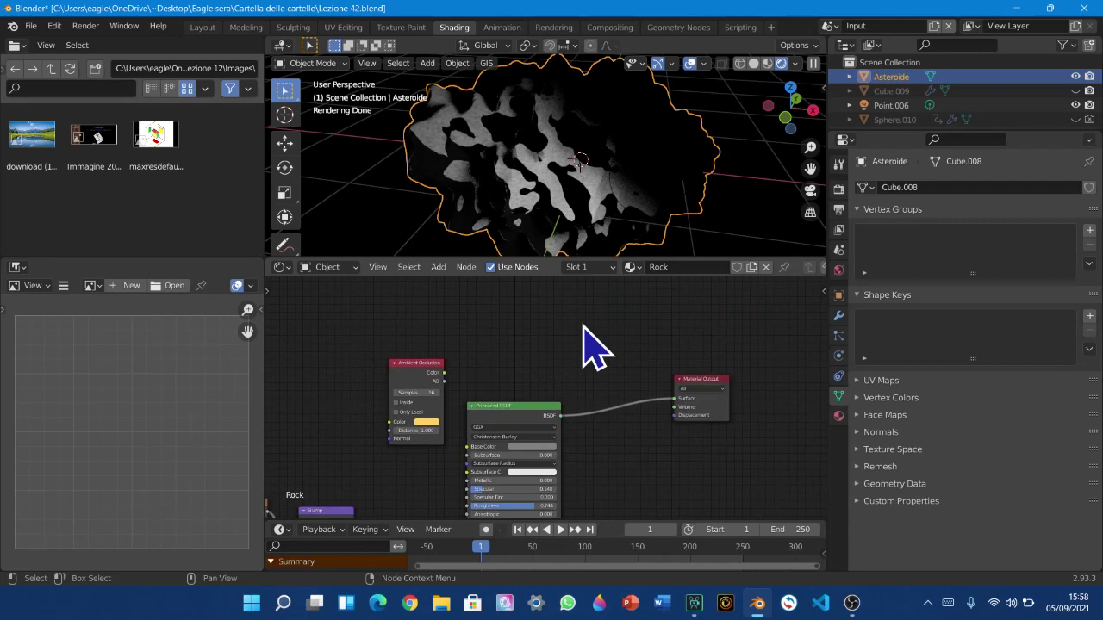
pyautogui.scroll(-2, 527, 390)
pyautogui.moveTo(546, 462); pyautogui.dragTo(628, 365, button='middle')
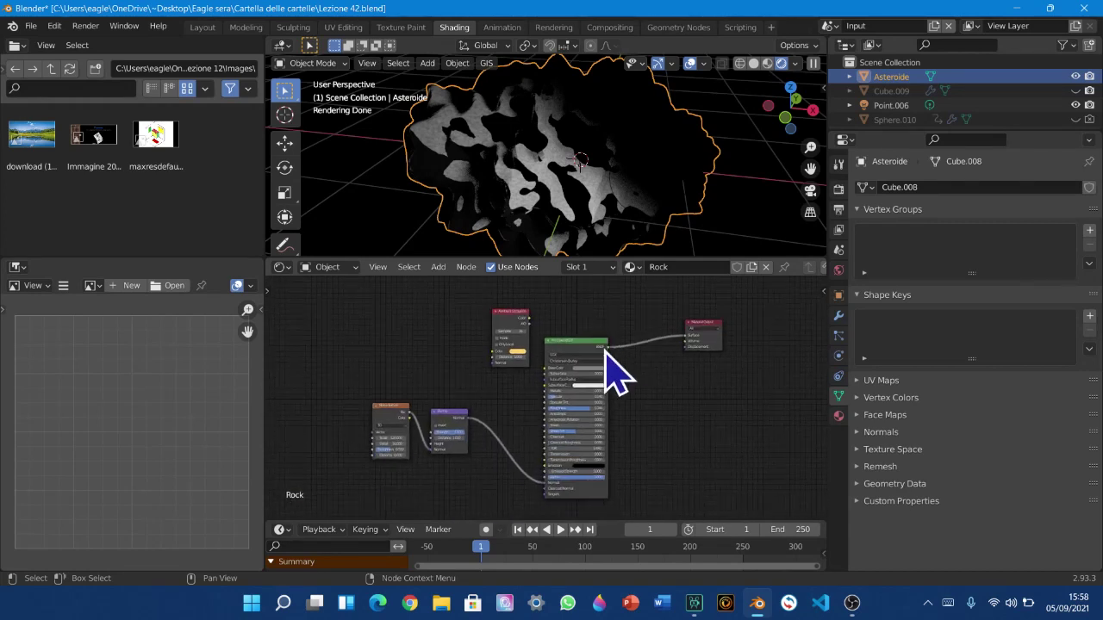
# Cut the Bump link into the Principled BSDF Normal input with the Cut Links tool
pyautogui.press('t')
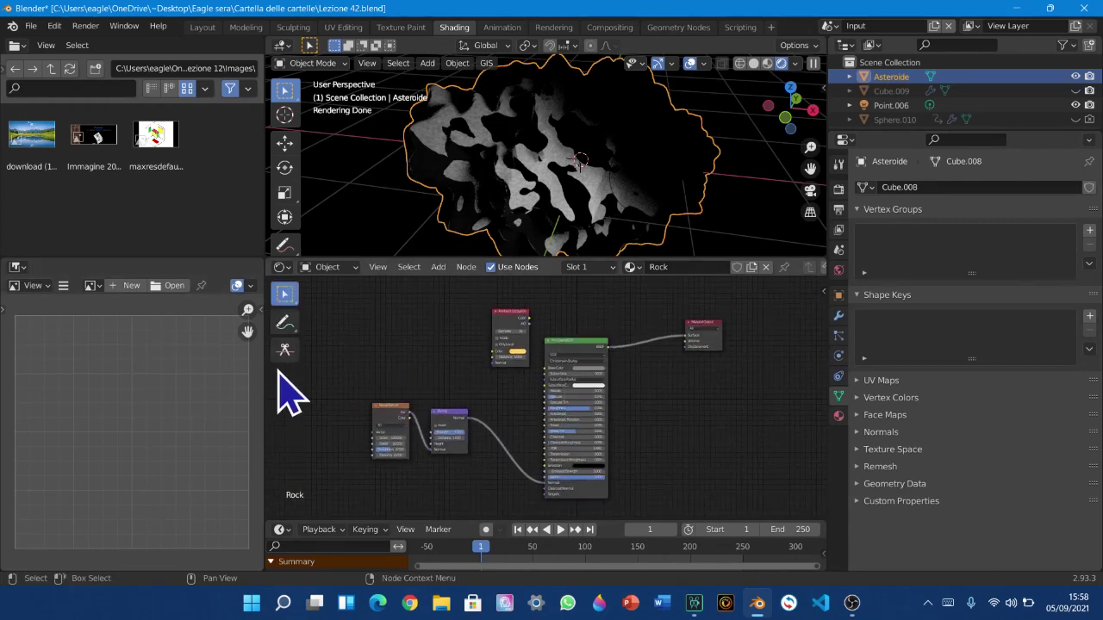
pyautogui.click(286, 352)
pyautogui.moveTo(476, 480); pyautogui.dragTo(556, 371)
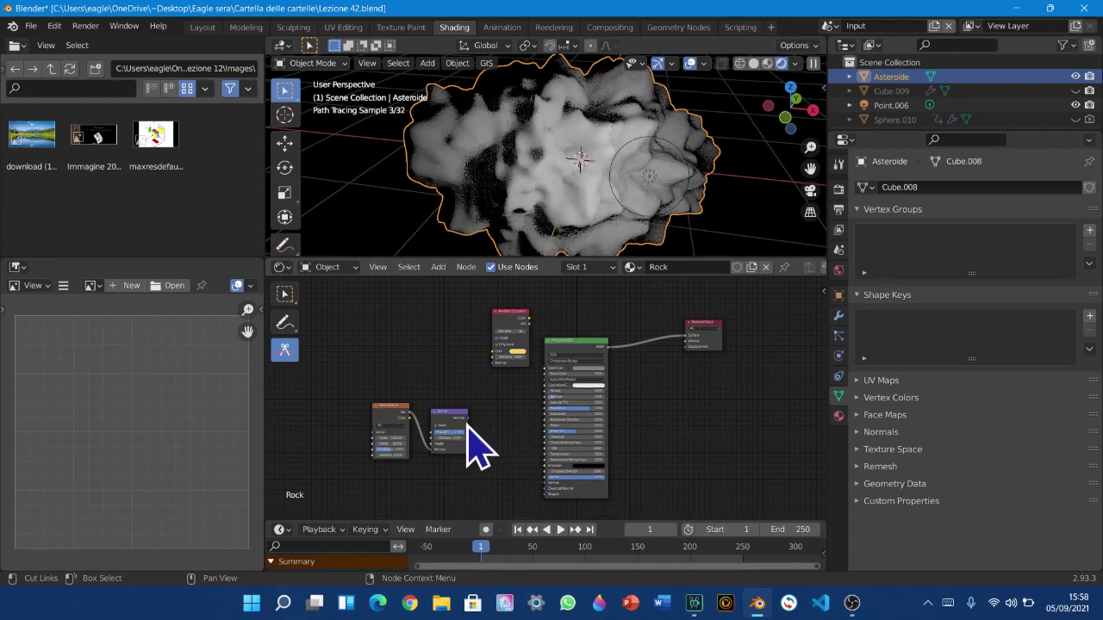
pyautogui.press('t')
pyautogui.moveTo(615, 246)
pyautogui.mouseDown(button='middle')
pyautogui.moveTo(645, 238)
pyautogui.moveTo(589, 259)
pyautogui.moveTo(543, 252)
pyautogui.mouseUp(button='middle')
pyautogui.moveTo(569, 406); pyautogui.dragTo(565, 409, button='middle')
pyautogui.moveTo(592, 330); pyautogui.dragTo(554, 389, button='middle')
pyautogui.scroll(2, 566, 357)
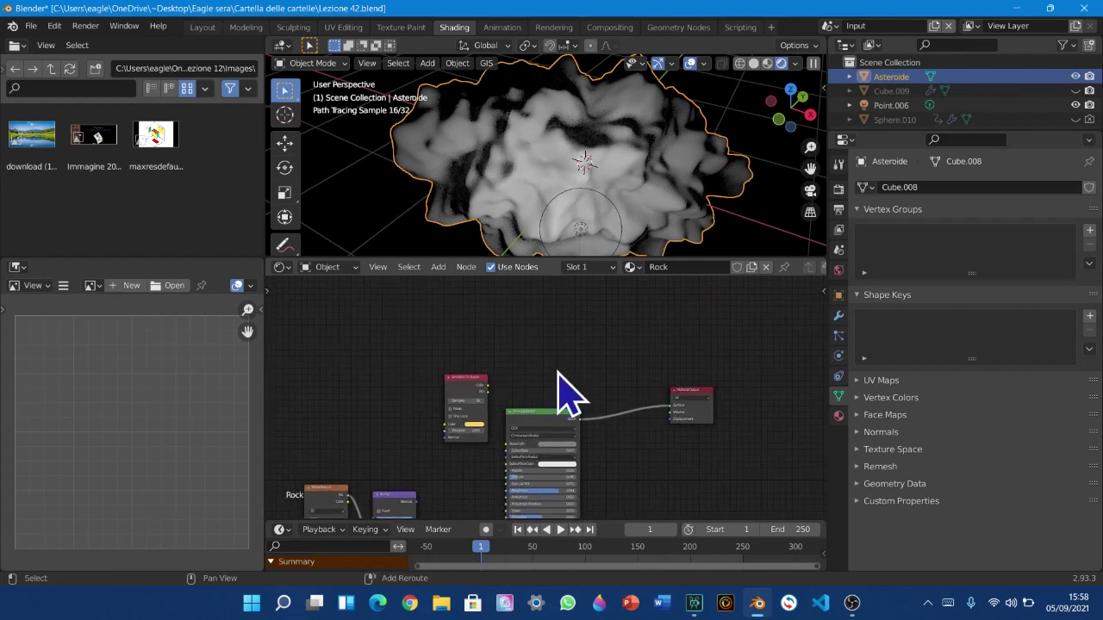
# Open the Add node menu and hide the node editor tools panel
pyautogui.hotkey('shift', 'a')
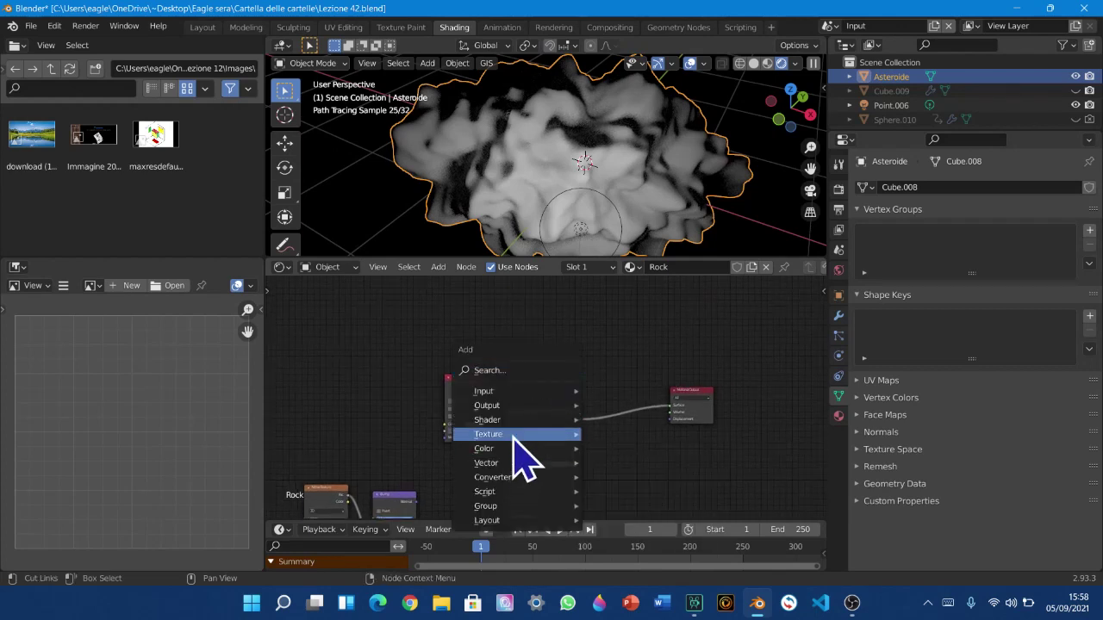
pyautogui.moveTo(517, 434)
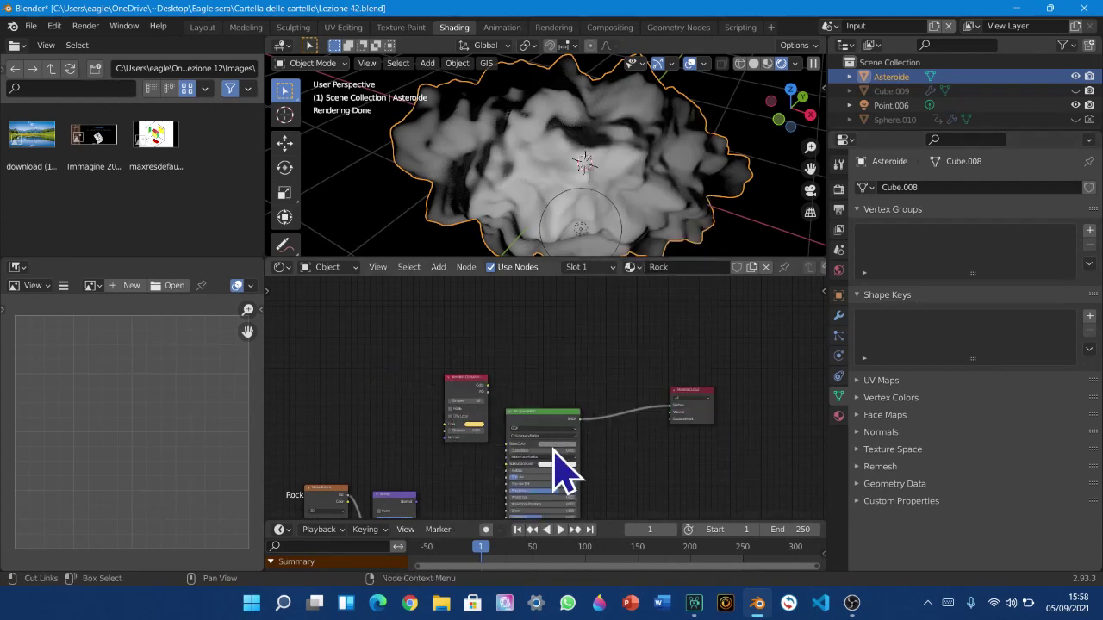
pyautogui.click(267, 291)
pyautogui.press('t')
pyautogui.press('t')
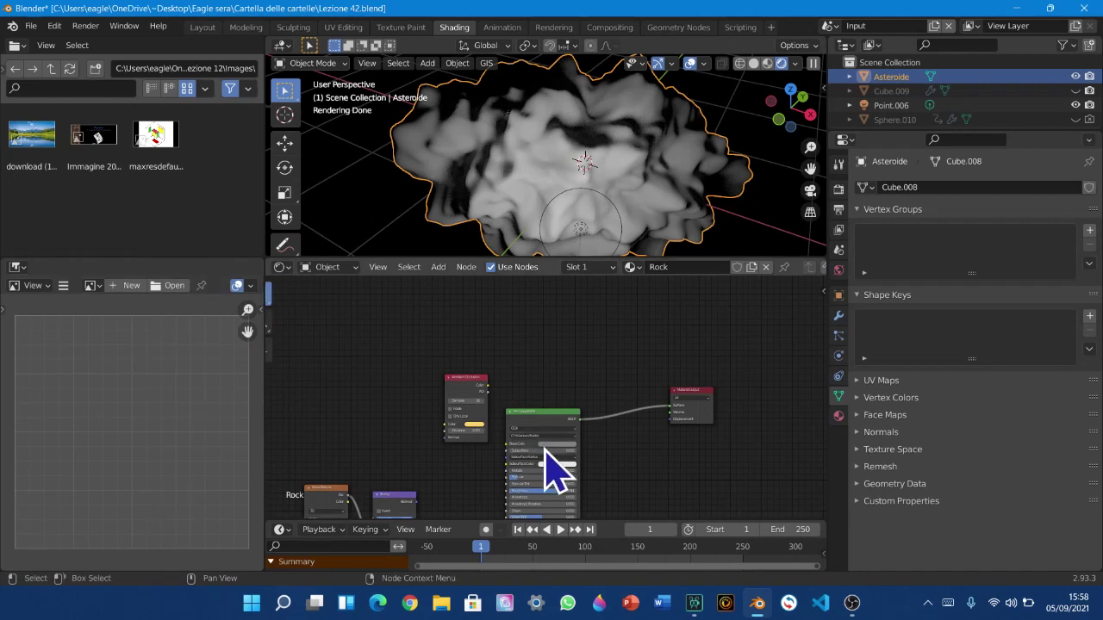
# Sample a screen colour into the Principled Base Color and adjust its brightness
pyautogui.click(544, 446)
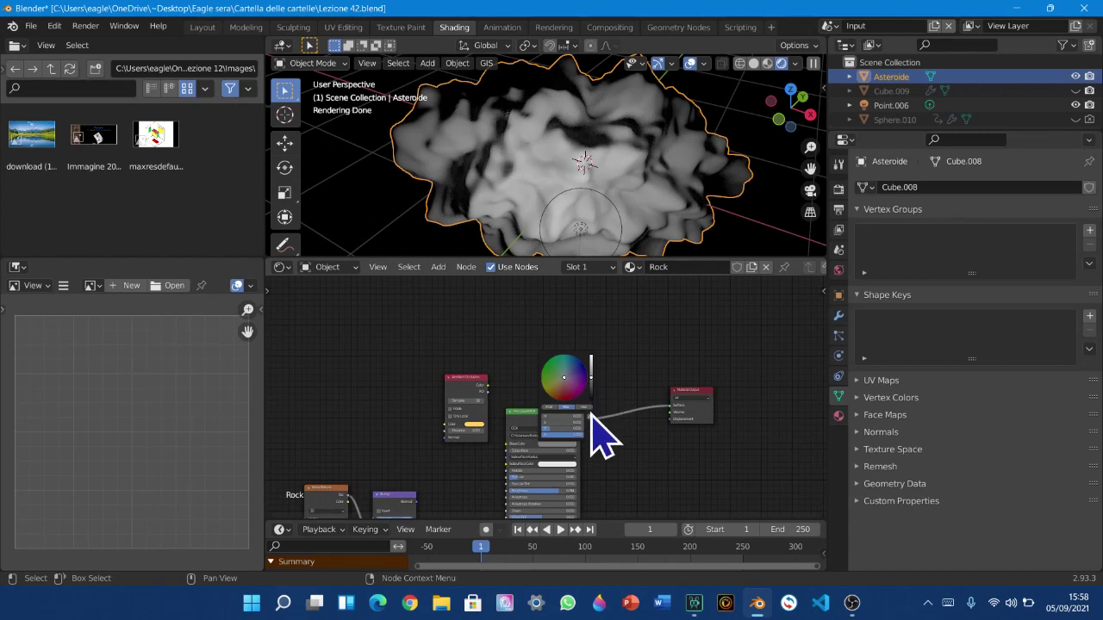
pyautogui.press('e')
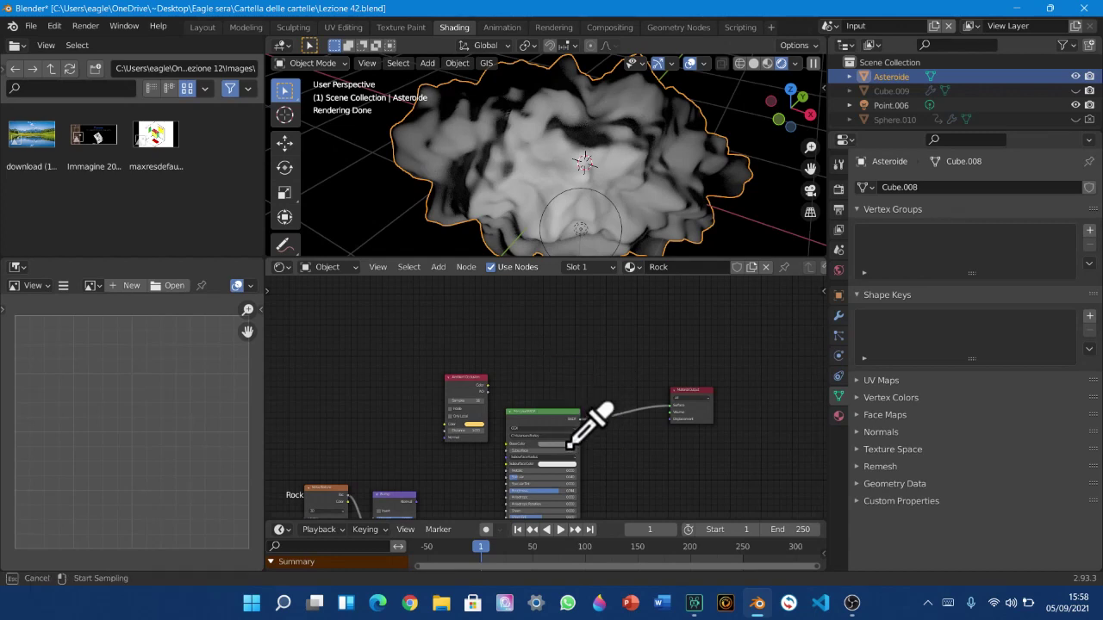
pyautogui.click(570, 447)
pyautogui.click(569, 448)
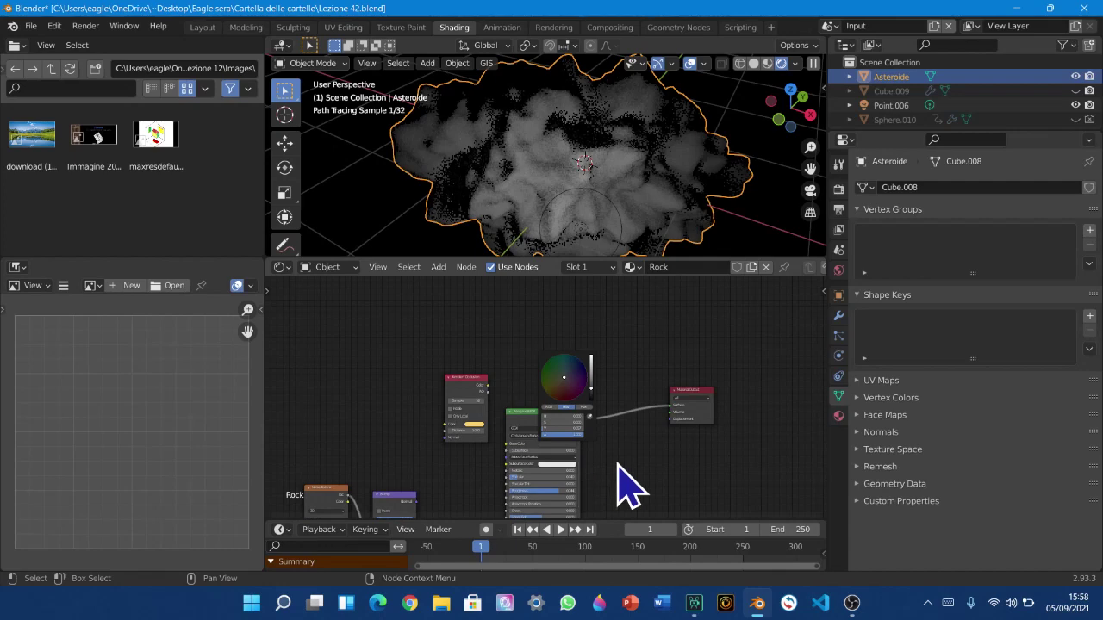
pyautogui.scroll(4, 616, 466)
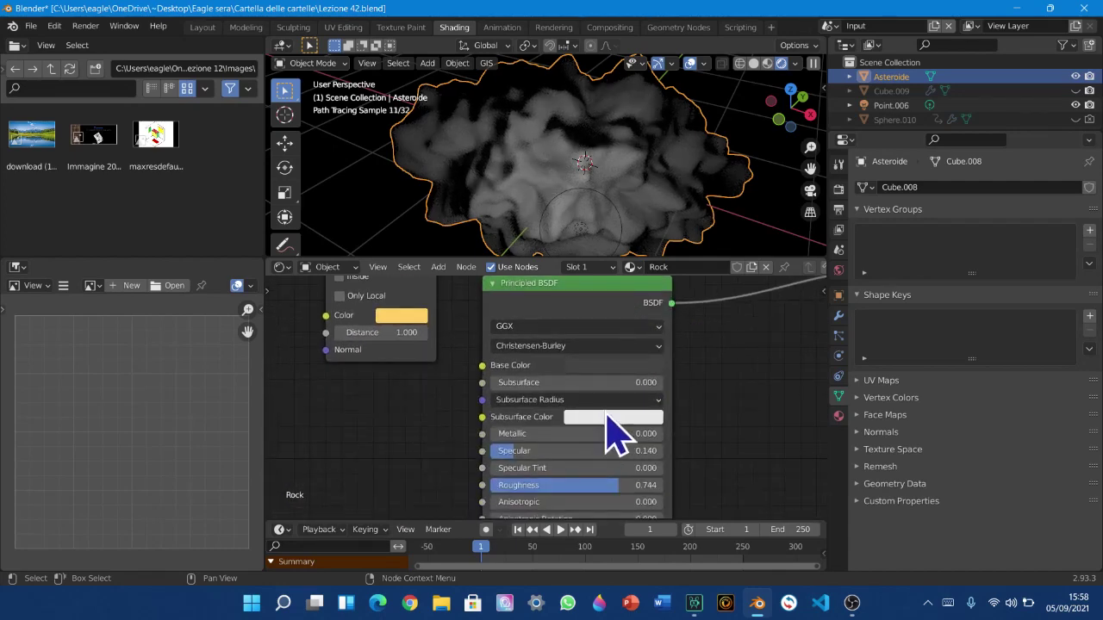
pyautogui.click(620, 368)
pyautogui.moveTo(697, 232); pyautogui.dragTo(698, 184)
# Sample a dark grey as Base Color, then darken its Value to about 0.001
pyautogui.scroll(15, 696, 257)
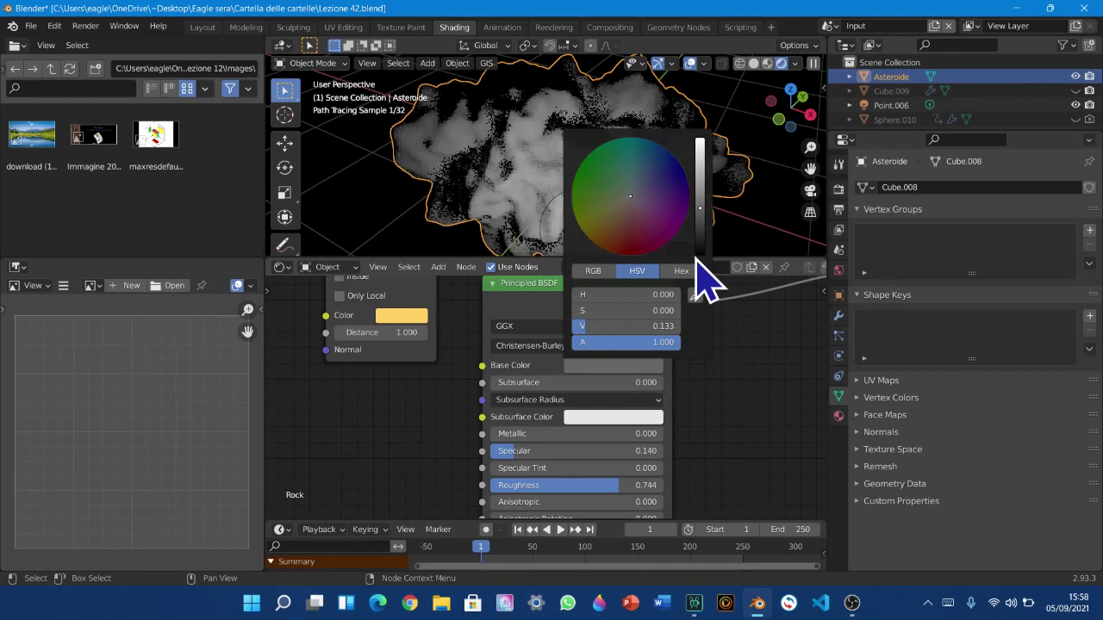
pyautogui.scroll(-20, 697, 259)
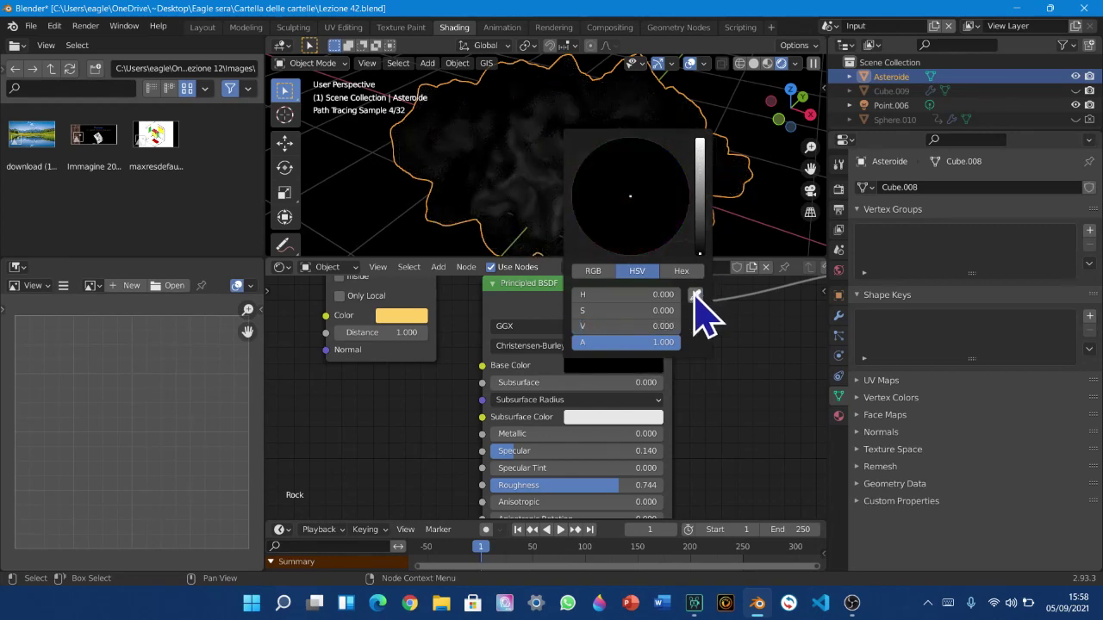
pyautogui.click(695, 295)
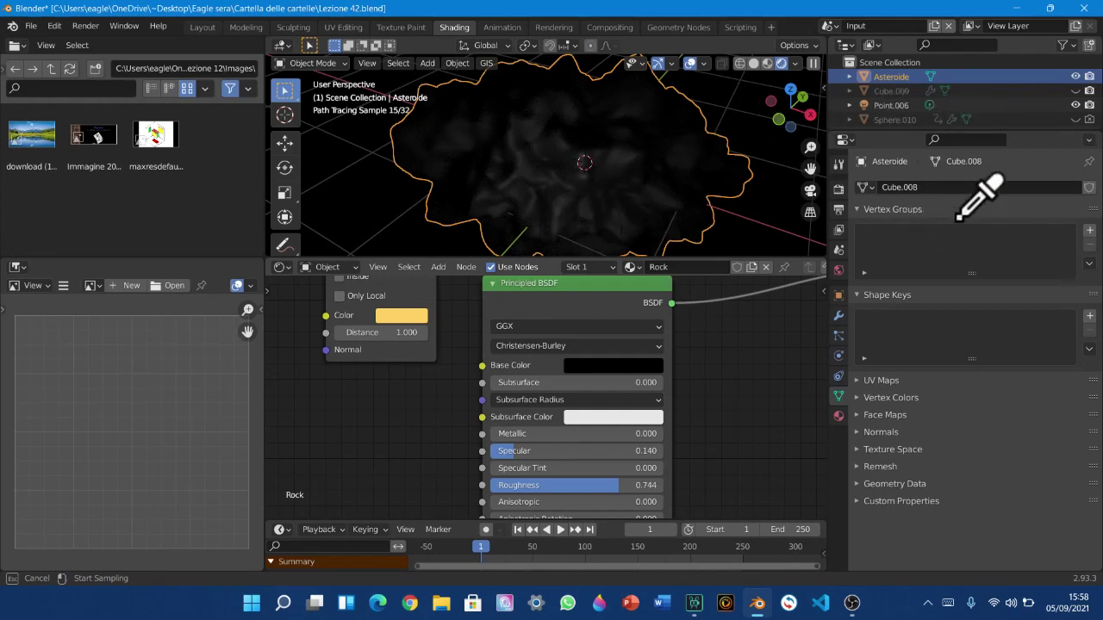
pyautogui.click(842, 270)
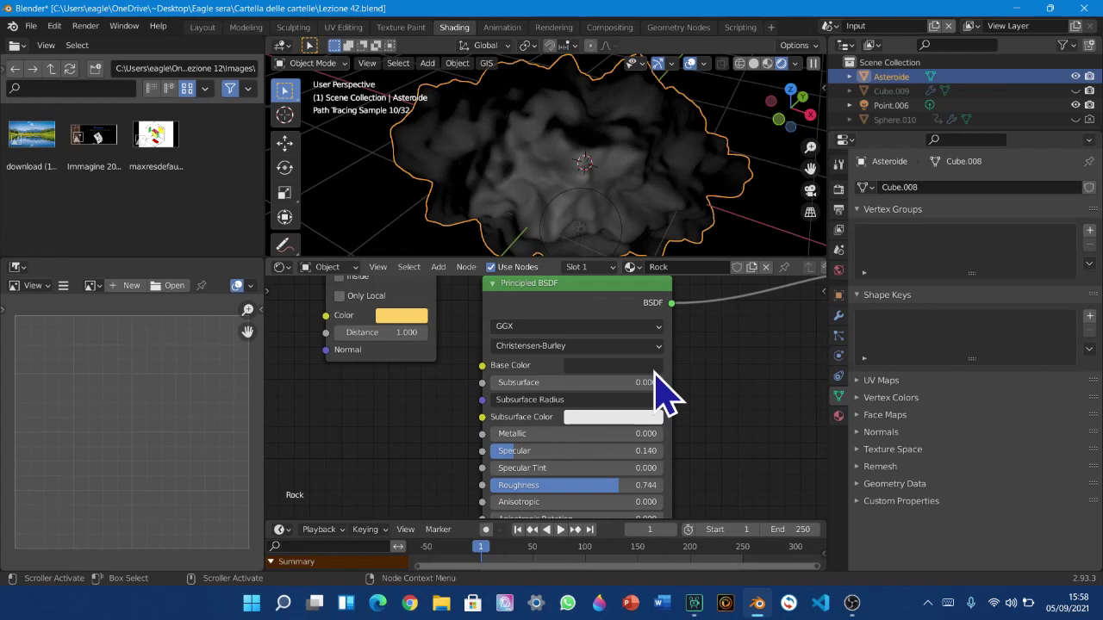
pyautogui.click(655, 367)
pyautogui.moveTo(700, 235); pyautogui.dragTo(700, 253)
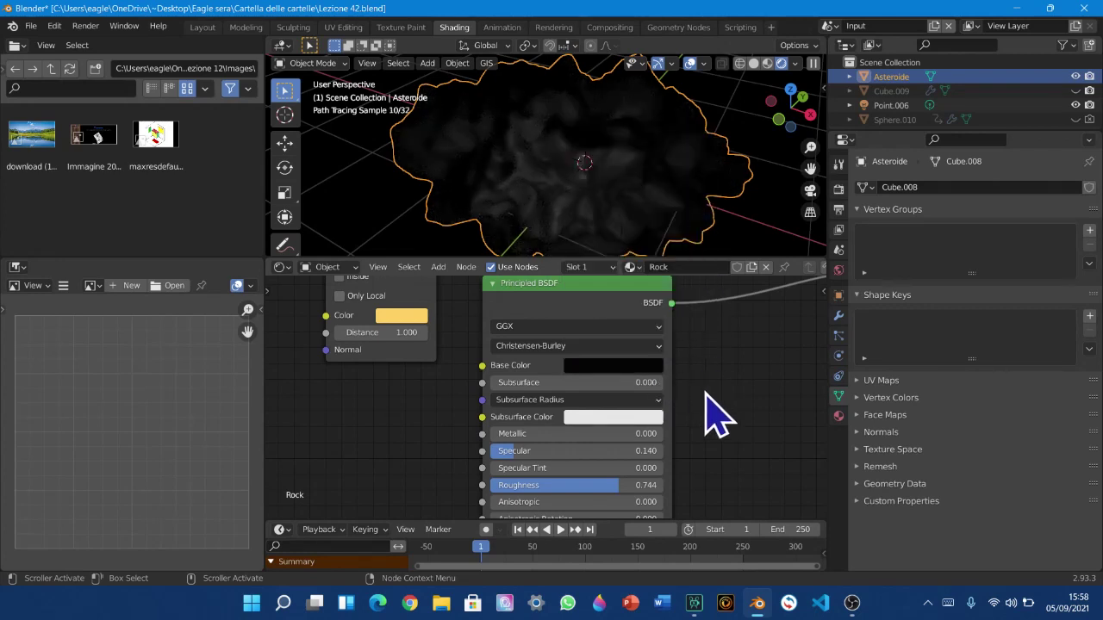
# Frame all the shader nodes and duplicate the Principled BSDF node
pyautogui.moveTo(706, 411); pyautogui.dragTo(573, 420, button='middle')
pyautogui.scroll(-5, 560, 424)
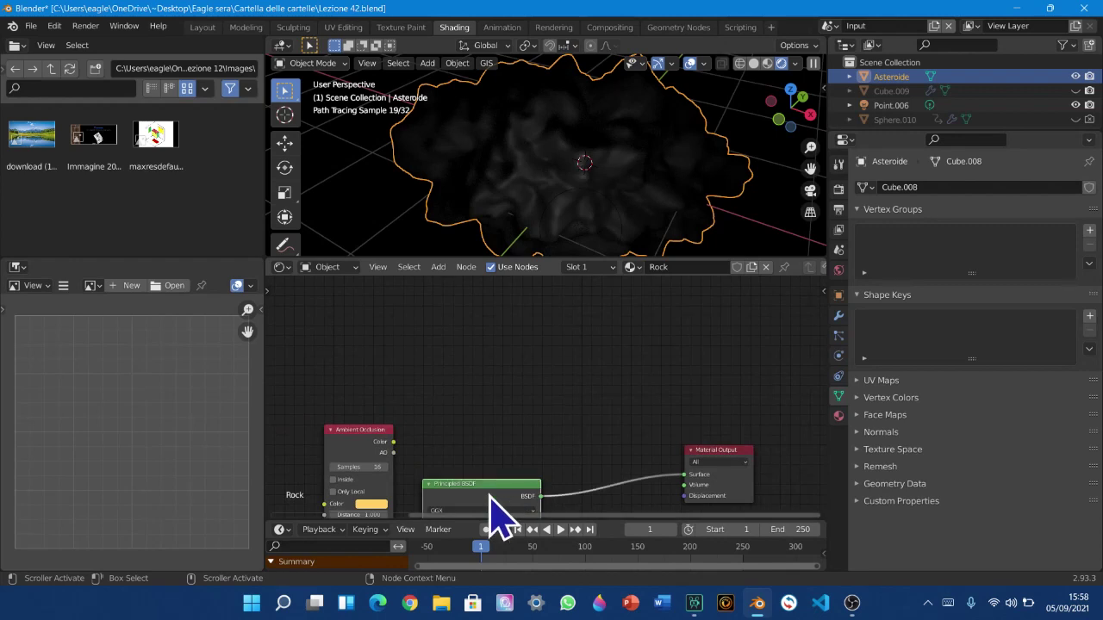
pyautogui.hotkey('shift', 'd')
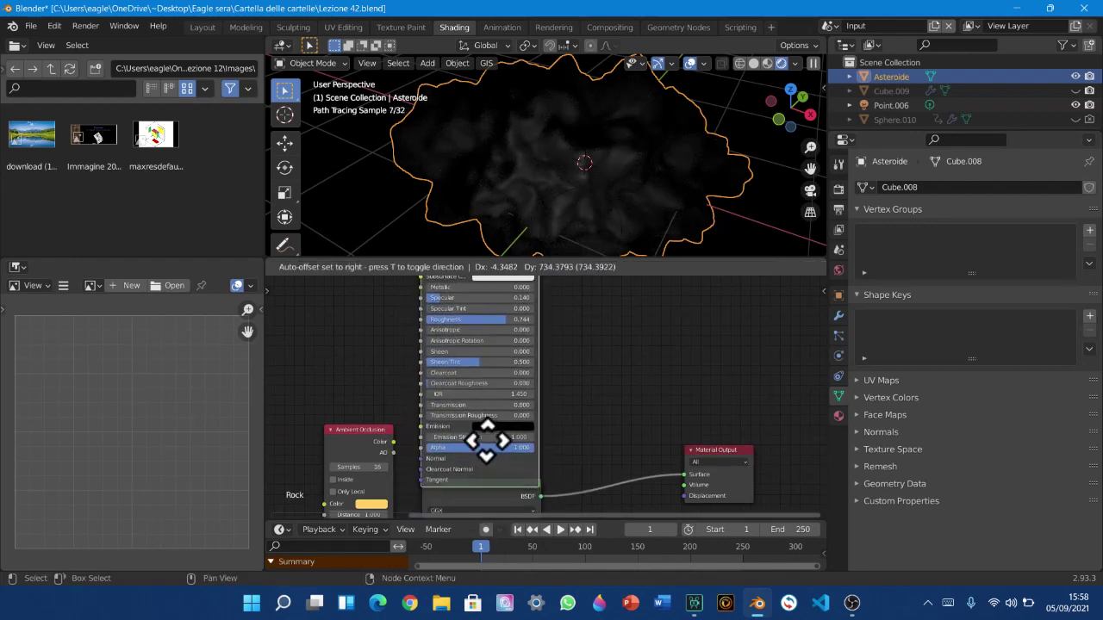
# Place the duplicated Principled BSDF and brighten its base colour
pyautogui.click(489, 428)
pyautogui.moveTo(553, 371); pyautogui.dragTo(556, 506, button='middle')
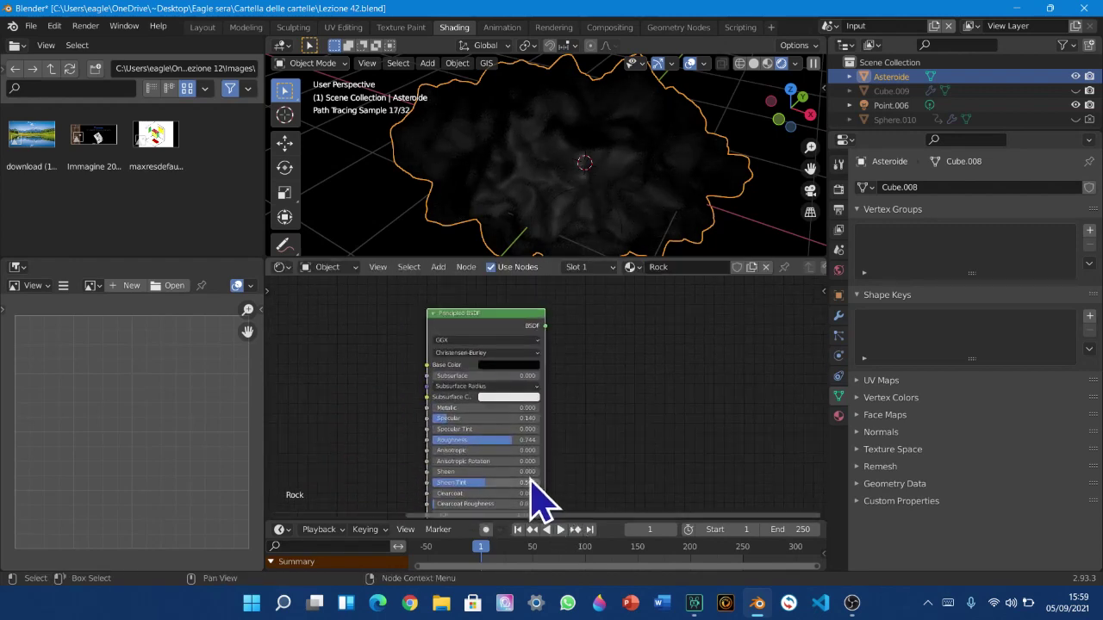
pyautogui.click(515, 365)
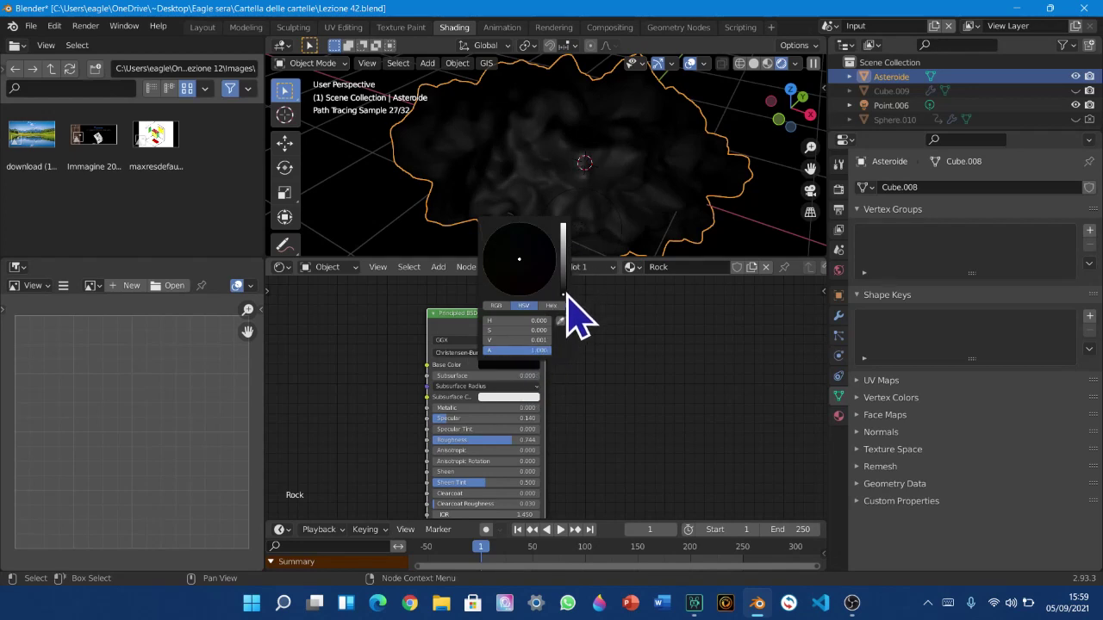
pyautogui.moveTo(563, 295)
pyautogui.mouseDown()
pyautogui.moveTo(562, 240)
pyautogui.moveTo(566, 302)
pyautogui.mouseUp()
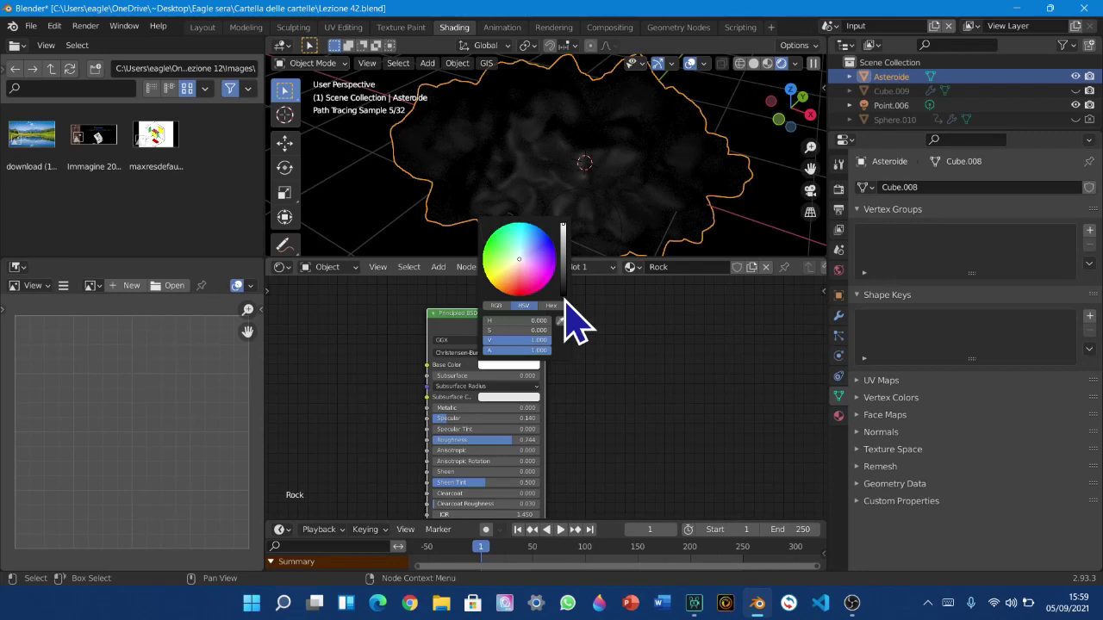
pyautogui.moveTo(640, 452); pyautogui.dragTo(614, 365, button='middle')
pyautogui.scroll(-5, 610, 373)
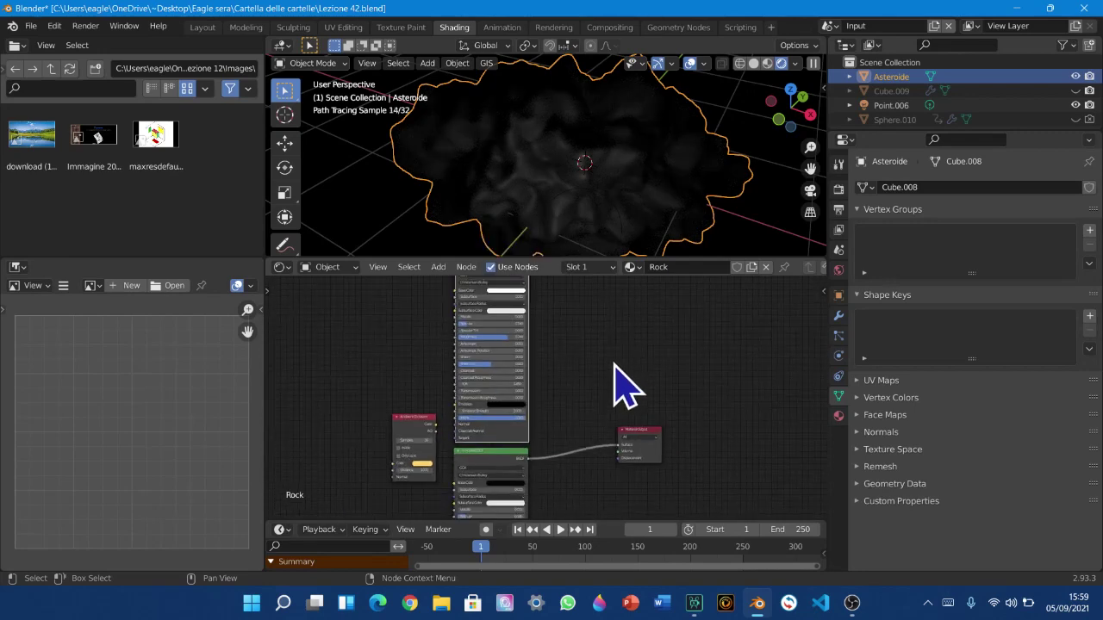
# Add a Mix Shader node and drop it onto the link to Material Output
pyautogui.hotkey('shift', 'a')
pyautogui.moveTo(593, 412)
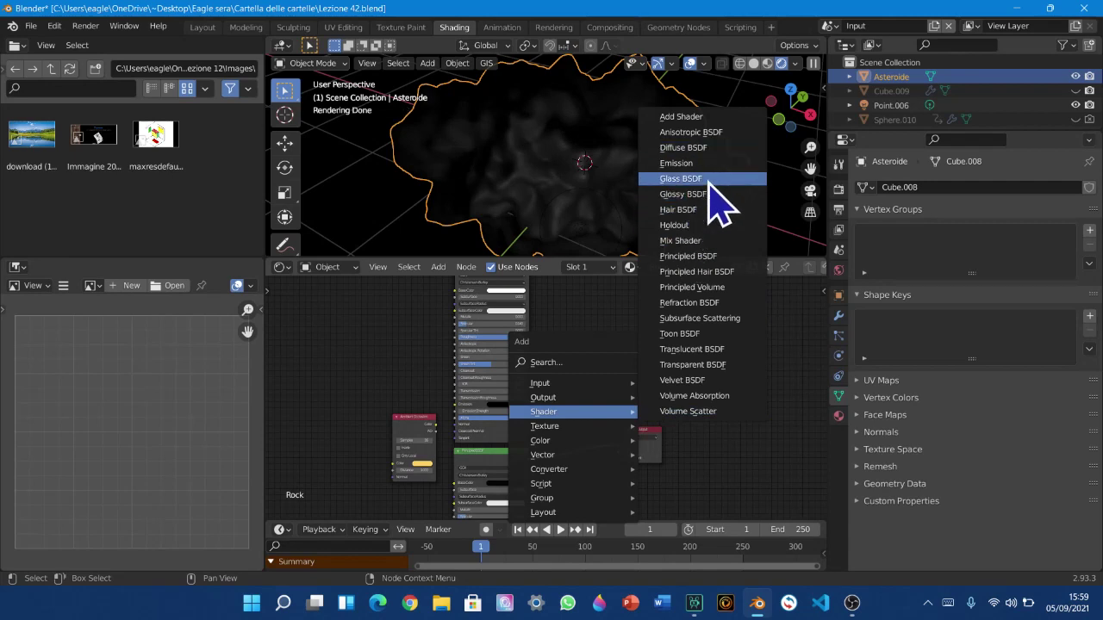
pyautogui.click(695, 240)
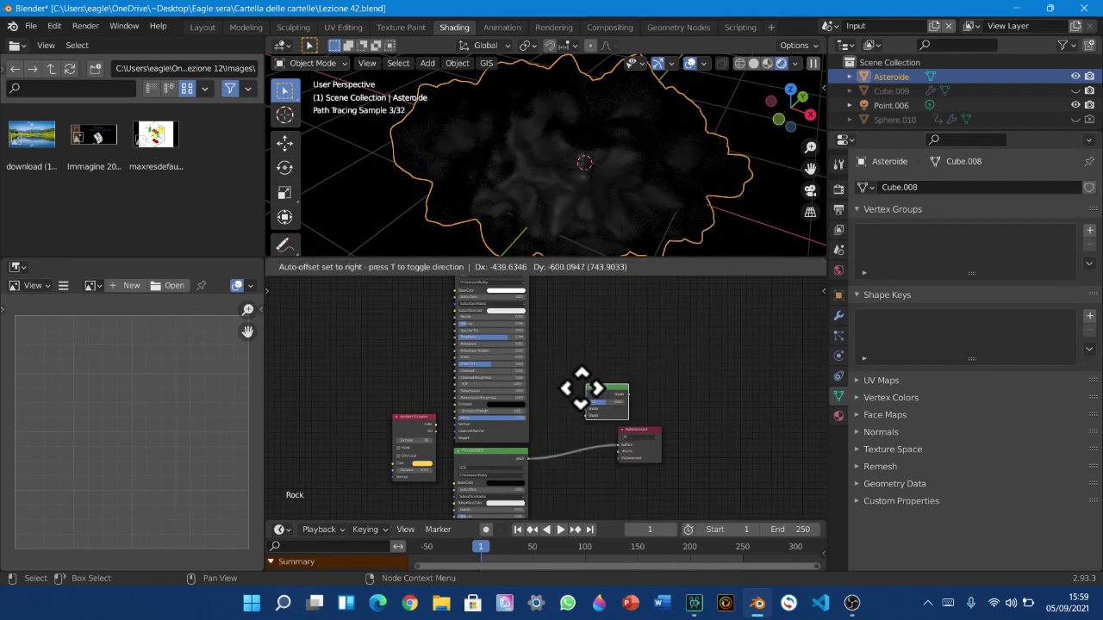
pyautogui.click(576, 446)
# Arrange the duplicate shader above Bump, with Noise Texture and Bump side by side
pyautogui.moveTo(505, 308); pyautogui.dragTo(384, 392)
pyautogui.moveTo(383, 392); pyautogui.dragTo(457, 325, button='middle')
pyautogui.hotkey('ctrl', 'z')
pyautogui.moveTo(569, 367); pyautogui.dragTo(397, 430)
pyautogui.moveTo(399, 439); pyautogui.dragTo(394, 468, button='middle')
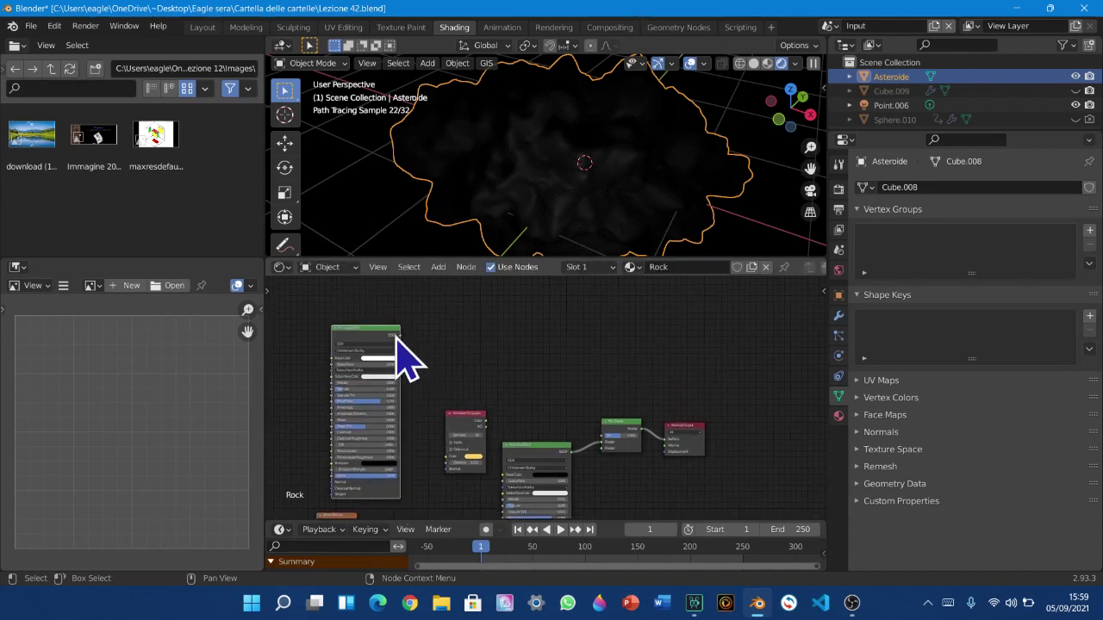
pyautogui.moveTo(406, 345); pyautogui.dragTo(441, 293, button='middle')
pyautogui.moveTo(379, 431); pyautogui.dragTo(352, 437)
pyautogui.moveTo(462, 455); pyautogui.dragTo(424, 450)
pyautogui.moveTo(424, 451); pyautogui.dragTo(379, 495, button='middle')
# Connect the duplicate shader's output into the Mix Shader
pyautogui.moveTo(404, 302); pyautogui.dragTo(610, 417)
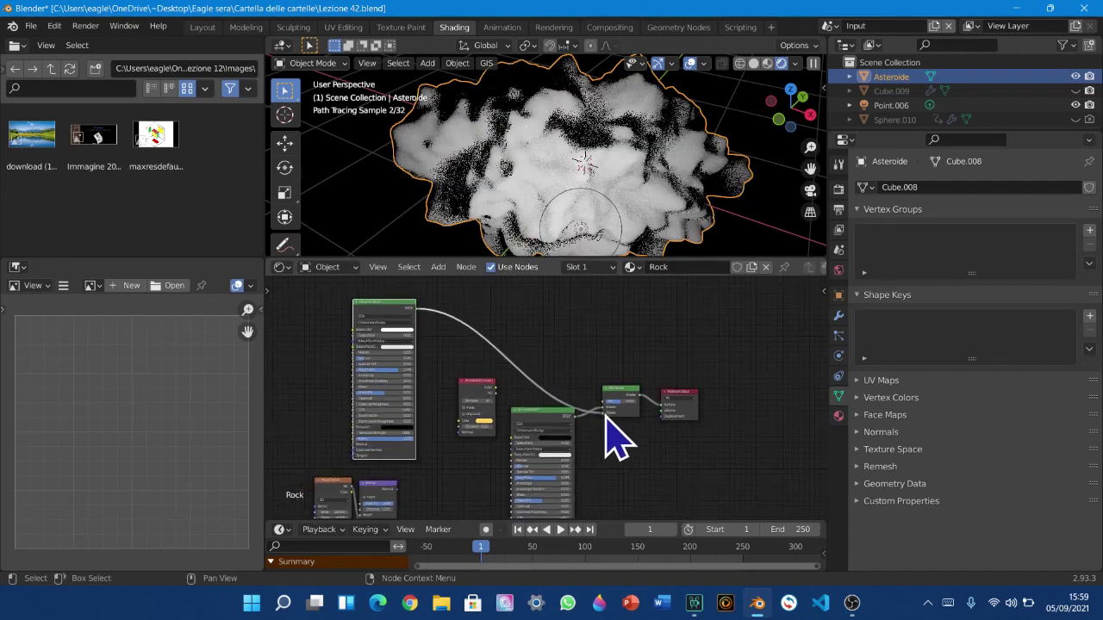
pyautogui.scroll(3, 612, 422)
pyautogui.scroll(2, 571, 417)
pyautogui.moveTo(564, 412); pyautogui.dragTo(431, 420, button='middle')
pyautogui.scroll(-3, 317, 413)
# Wire Ambient Occlusion's AO into Mix Shader Fac and the Principled BSDF into its lower Shader input
pyautogui.moveTo(350, 389); pyautogui.dragTo(352, 411)
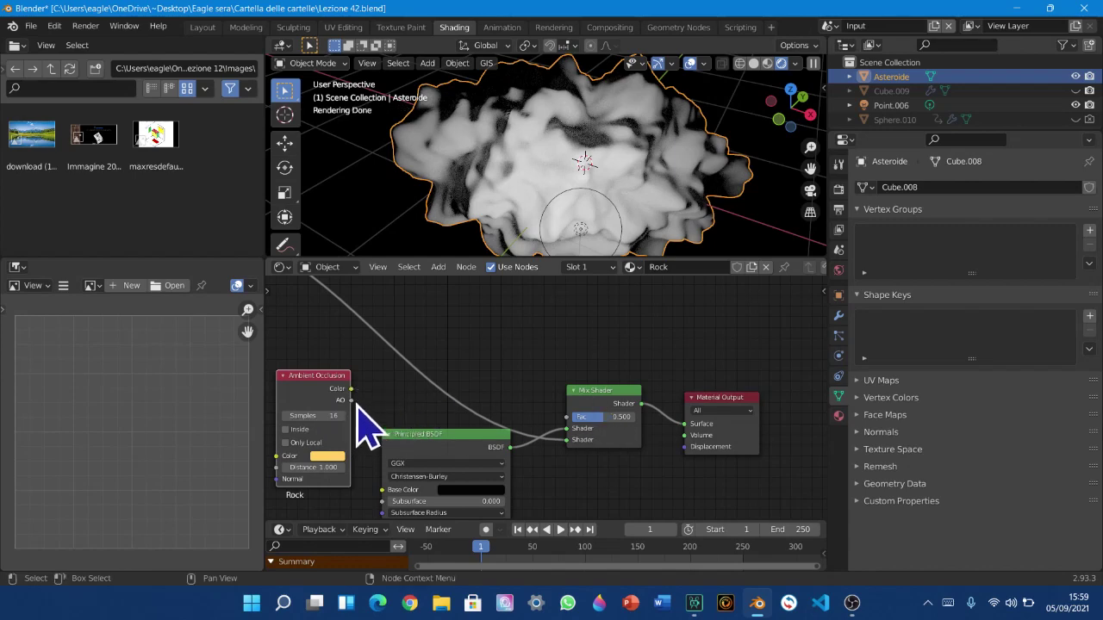
pyautogui.moveTo(351, 401); pyautogui.dragTo(570, 418)
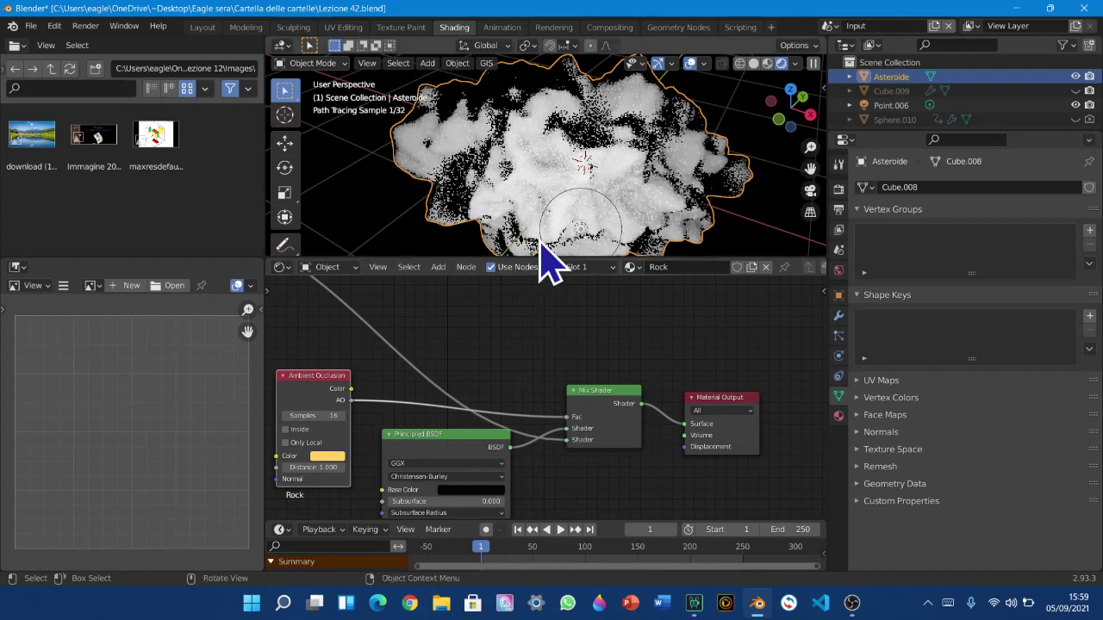
pyautogui.moveTo(595, 231); pyautogui.dragTo(594, 251, button='middle')
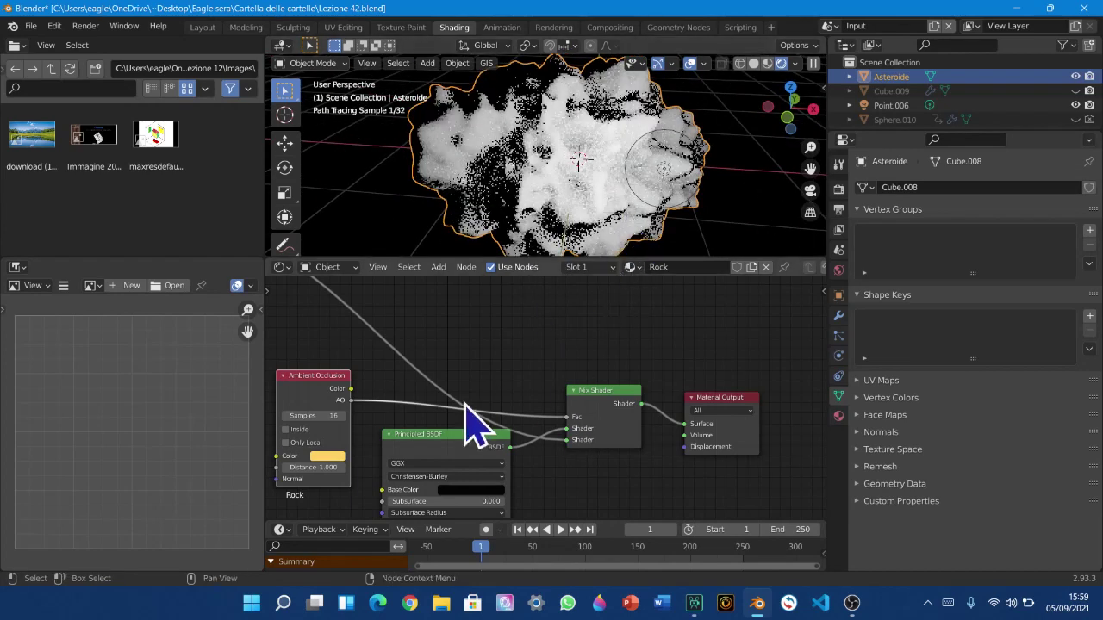
pyautogui.moveTo(567, 440); pyautogui.dragTo(568, 448)
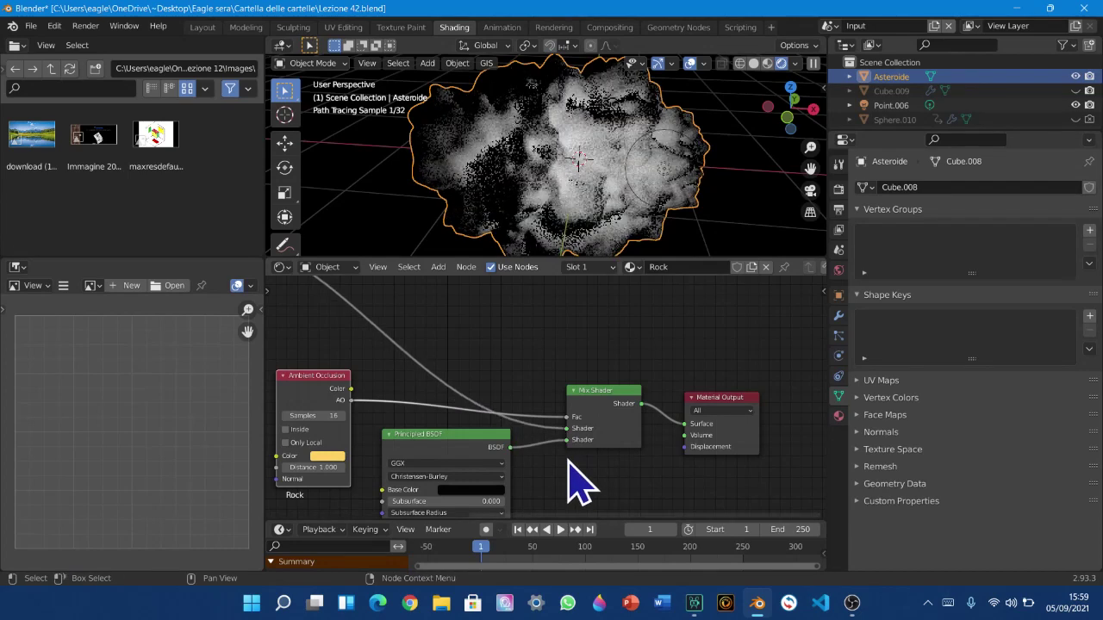
pyautogui.moveTo(629, 179); pyautogui.dragTo(625, 182, button='middle')
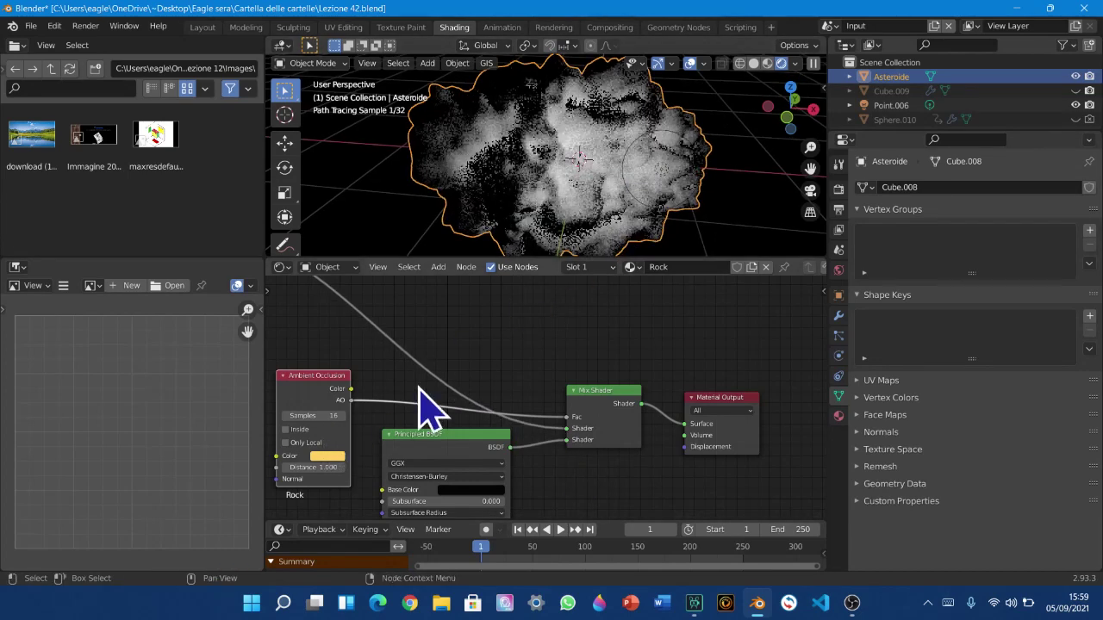
pyautogui.moveTo(418, 387); pyautogui.dragTo(476, 344, button='middle')
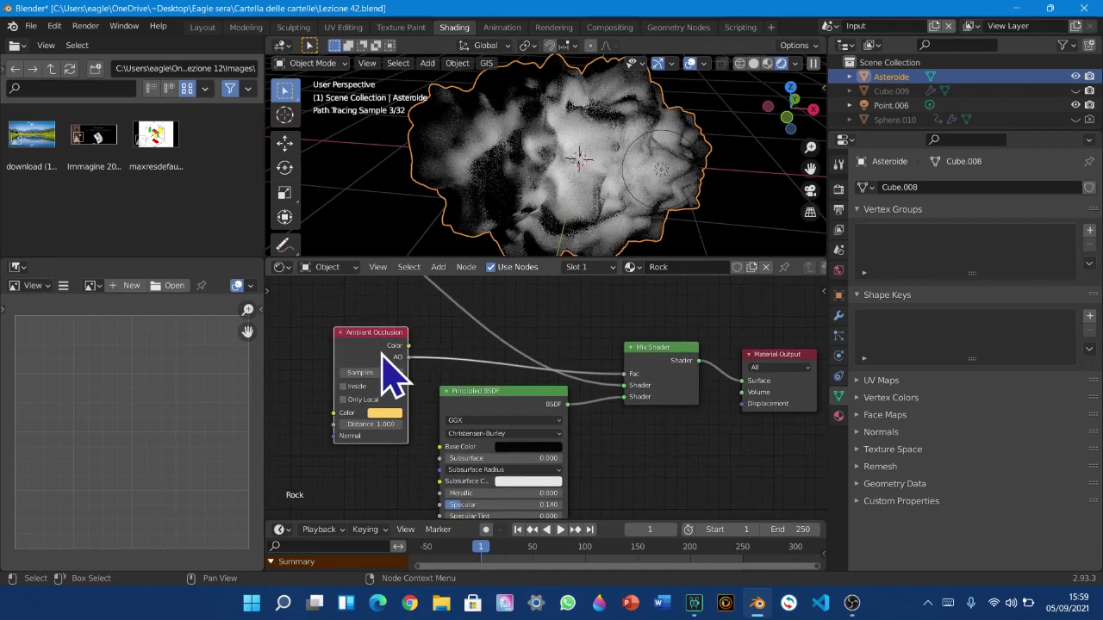
# Preview Ambient Occlusion's Color, then AO output, then return to the Mix Shader result
pyautogui.keyDown('ctrl'); pyautogui.keyDown('shift'); pyautogui.click(392, 377); pyautogui.keyUp('shift'); pyautogui.keyUp('ctrl')
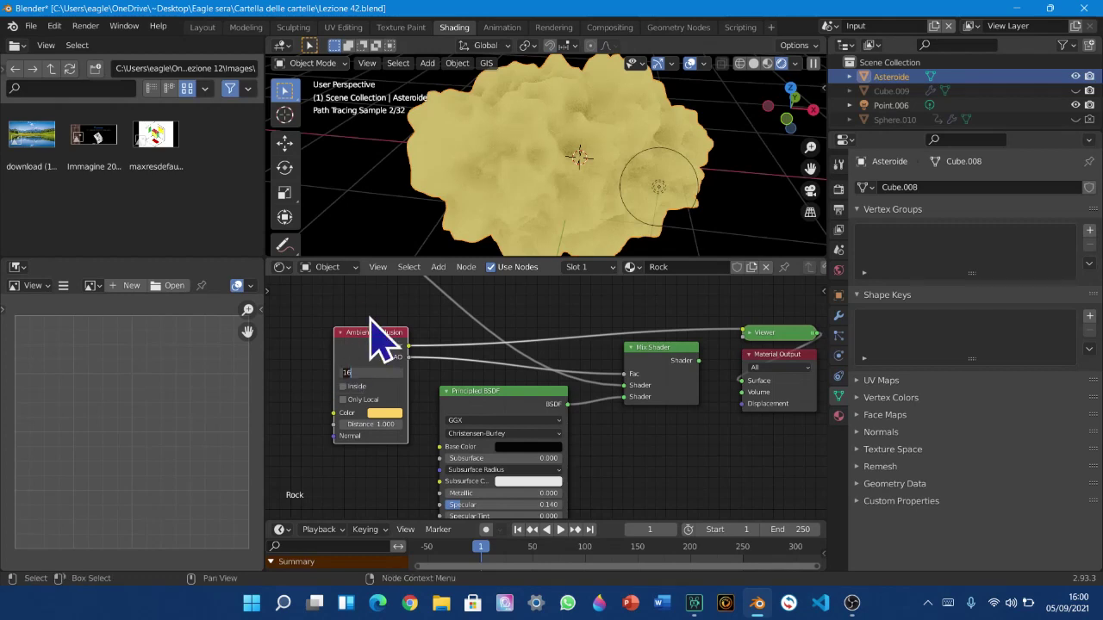
pyautogui.press('Return')
pyautogui.keyDown('ctrl'); pyautogui.keyDown('shift'); pyautogui.click(362, 353); pyautogui.keyUp('shift'); pyautogui.keyUp('ctrl')
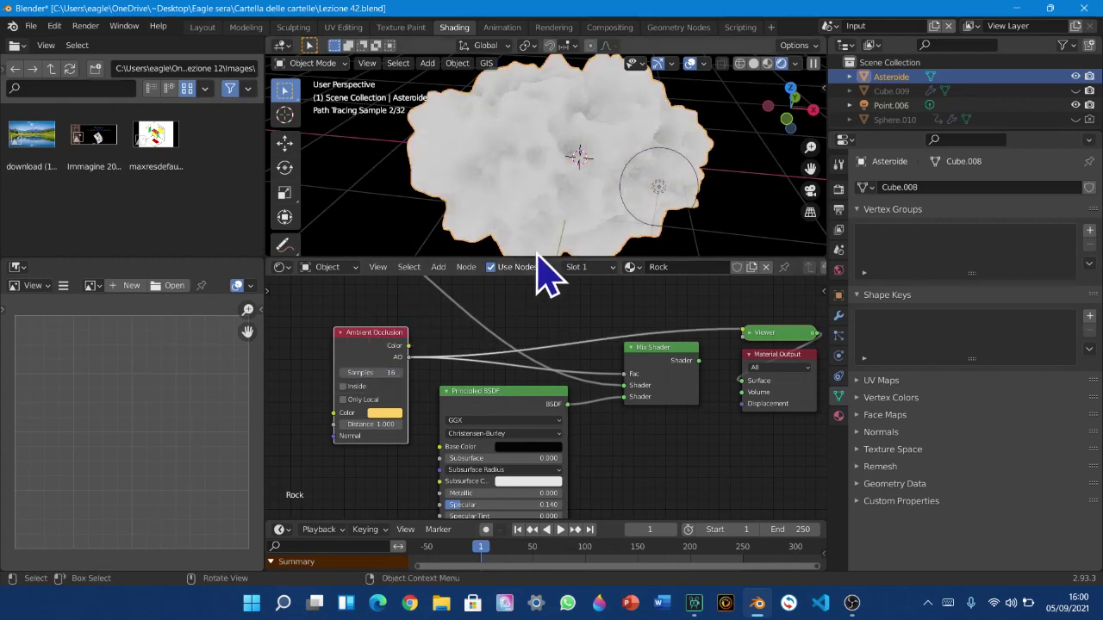
pyautogui.scroll(1, 538, 254)
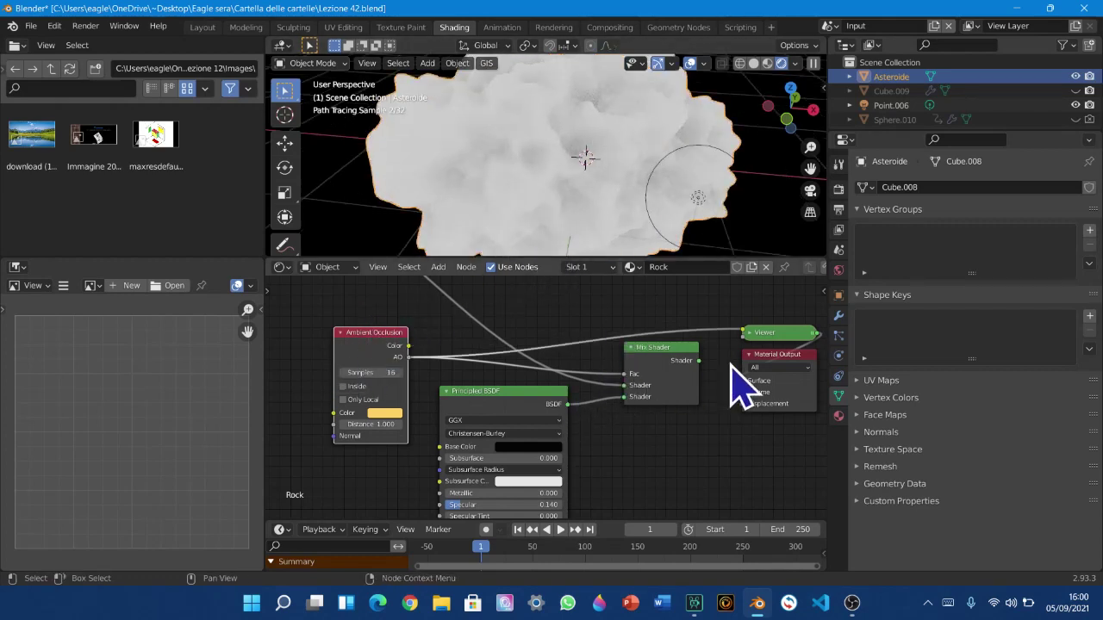
pyautogui.keyDown('ctrl'); pyautogui.keyDown('shift'); pyautogui.click(676, 366); pyautogui.keyUp('shift'); pyautogui.keyUp('ctrl')
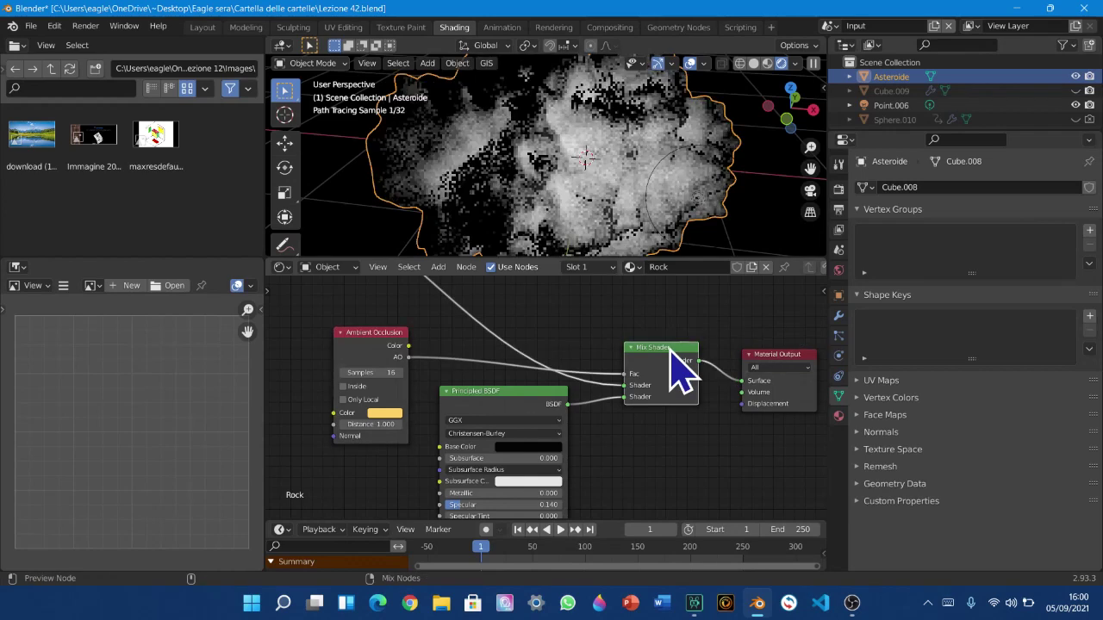
pyautogui.moveTo(760, 141); pyautogui.dragTo(729, 145, button='middle')
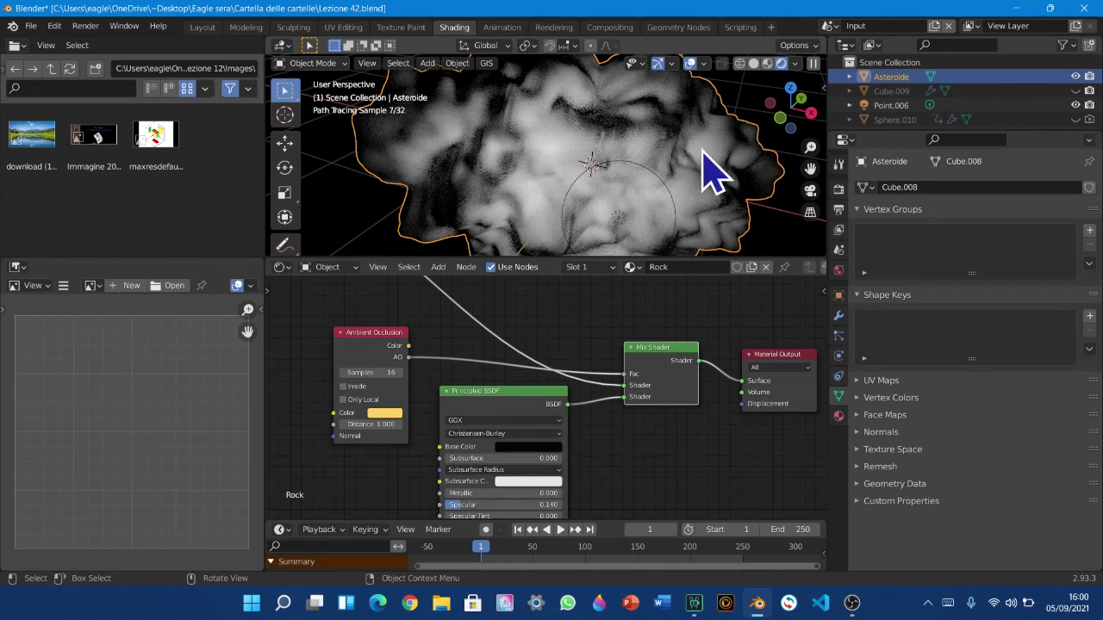
# Detach the first Shader input link and reconnect the Principled BSDF into the Mix Shader
pyautogui.moveTo(626, 392); pyautogui.dragTo(635, 405)
pyautogui.scroll(-3, 635, 430)
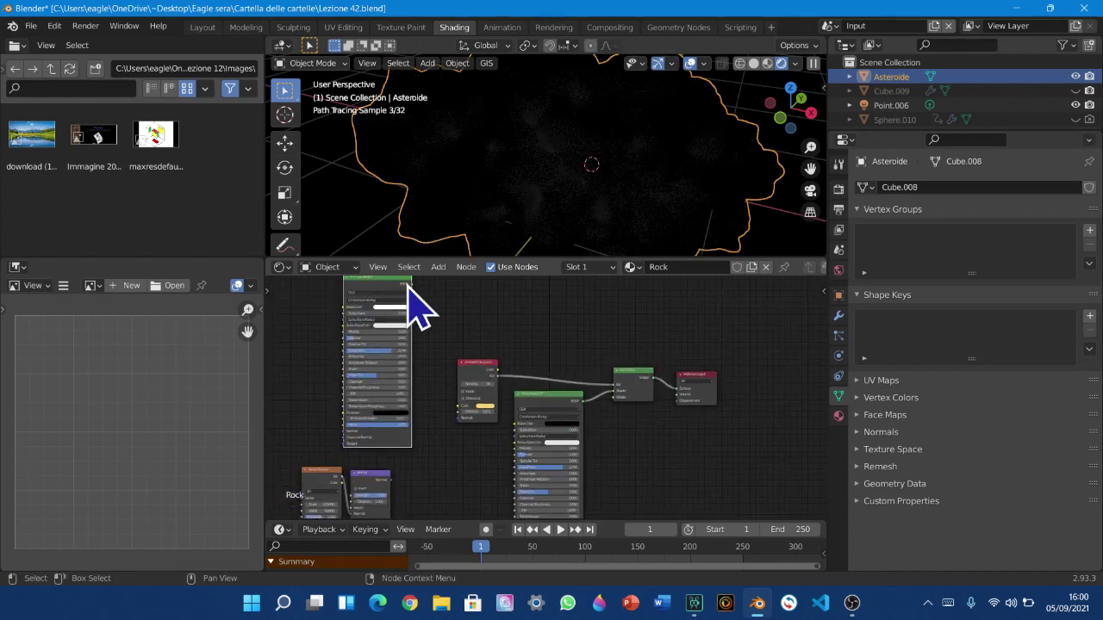
pyautogui.moveTo(414, 286); pyautogui.dragTo(613, 402)
pyautogui.scroll(4, 541, 370)
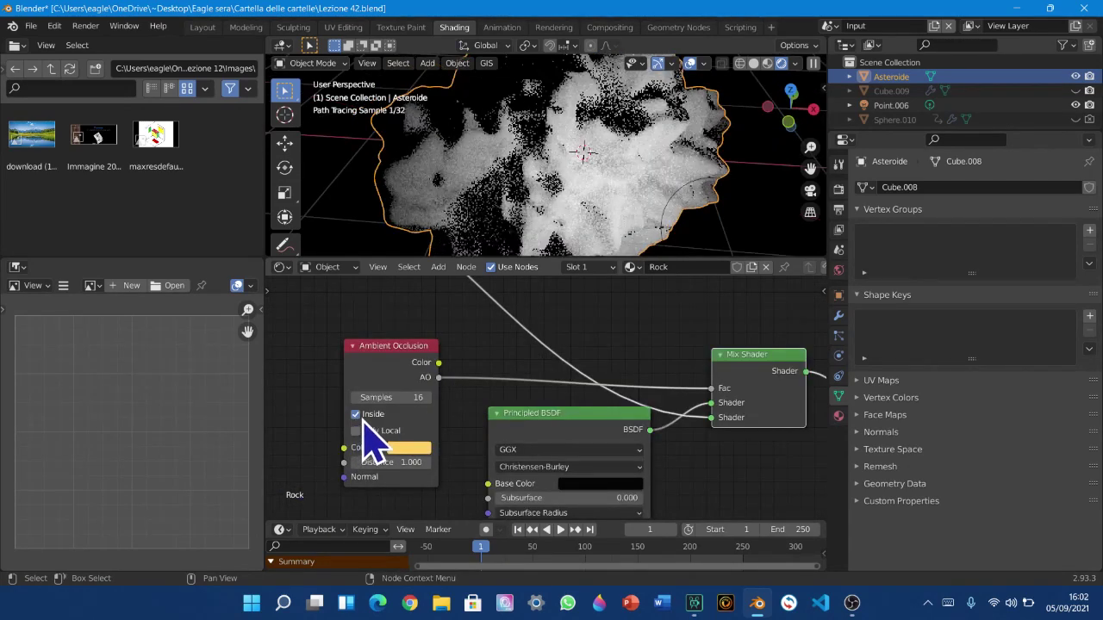
# Toggle the Ambient Occlusion Inside option and shift its colour's hue
pyautogui.click(361, 416)
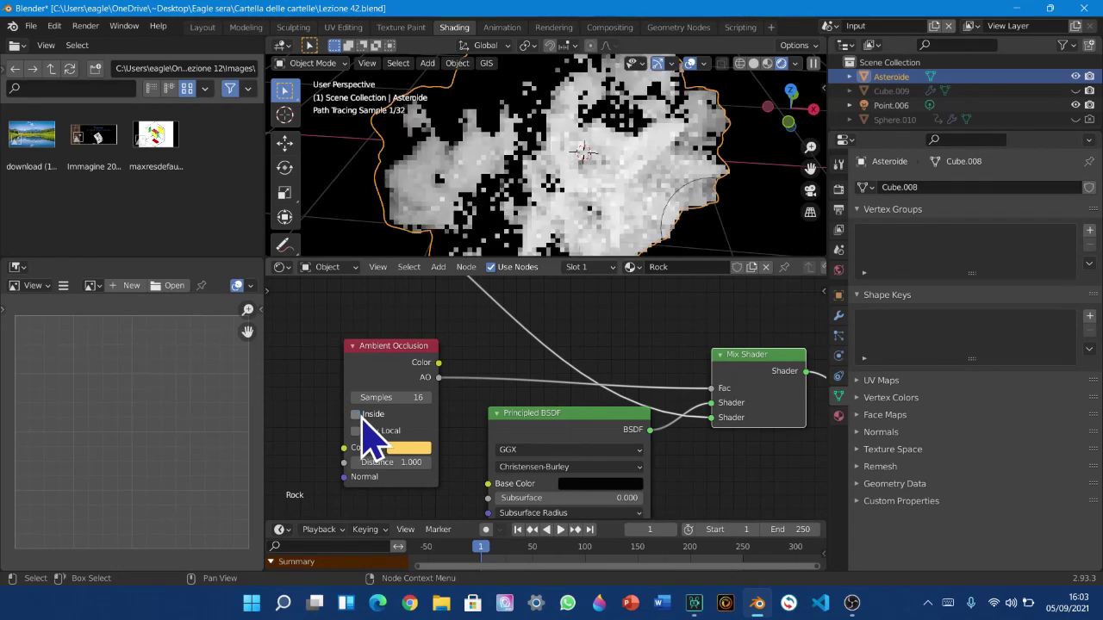
pyautogui.moveTo(465, 492); pyautogui.dragTo(473, 488, button='middle')
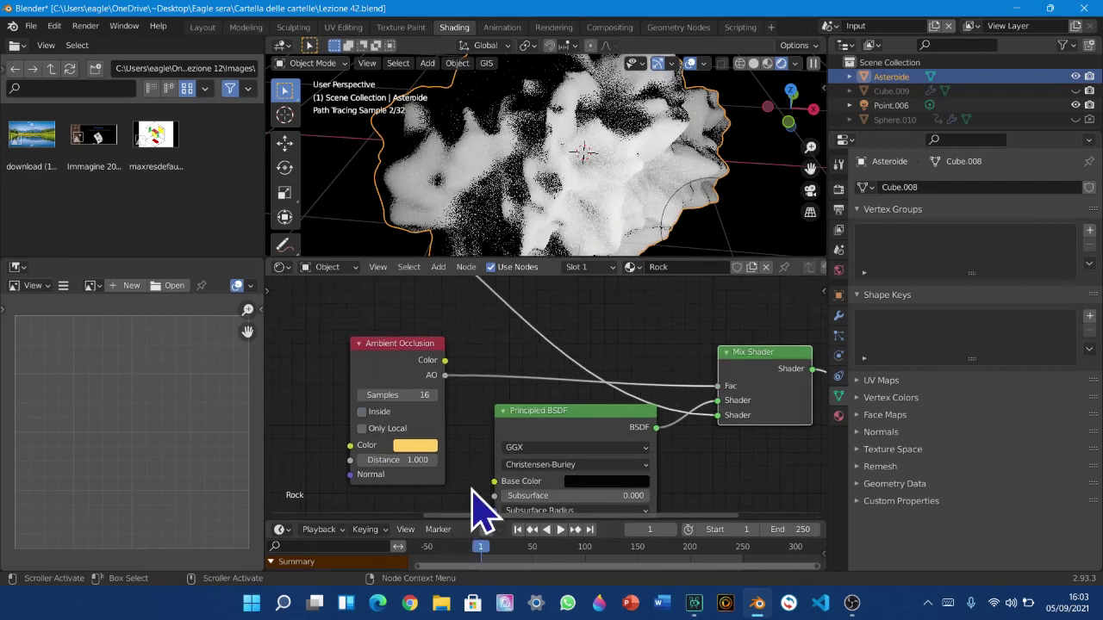
pyautogui.scroll(-8, 428, 396)
pyautogui.scroll(11, 428, 393)
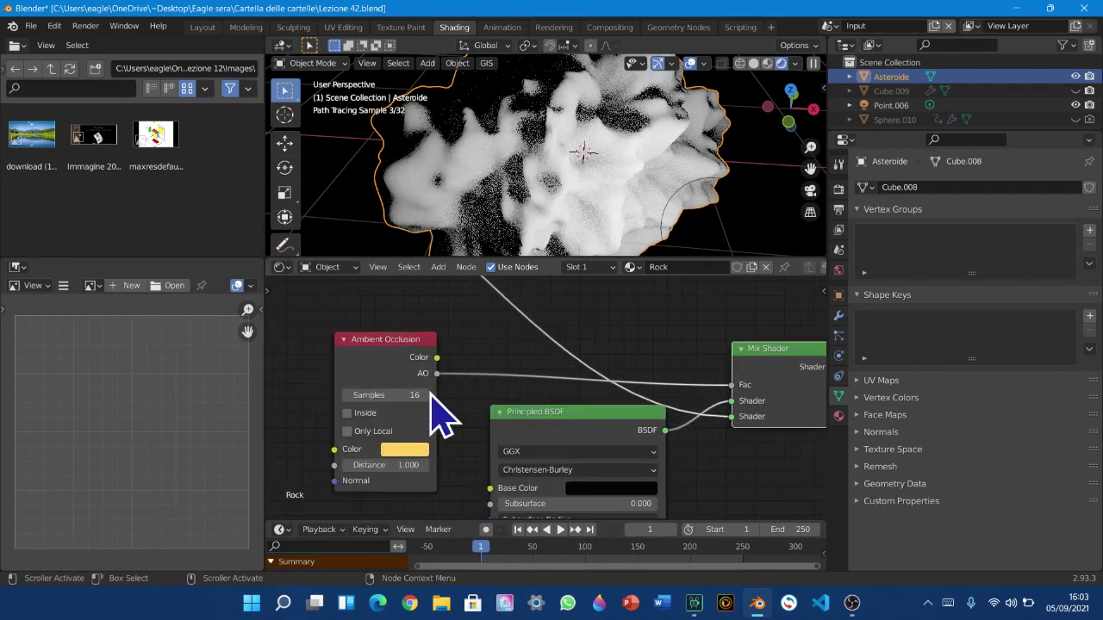
pyautogui.click(412, 450)
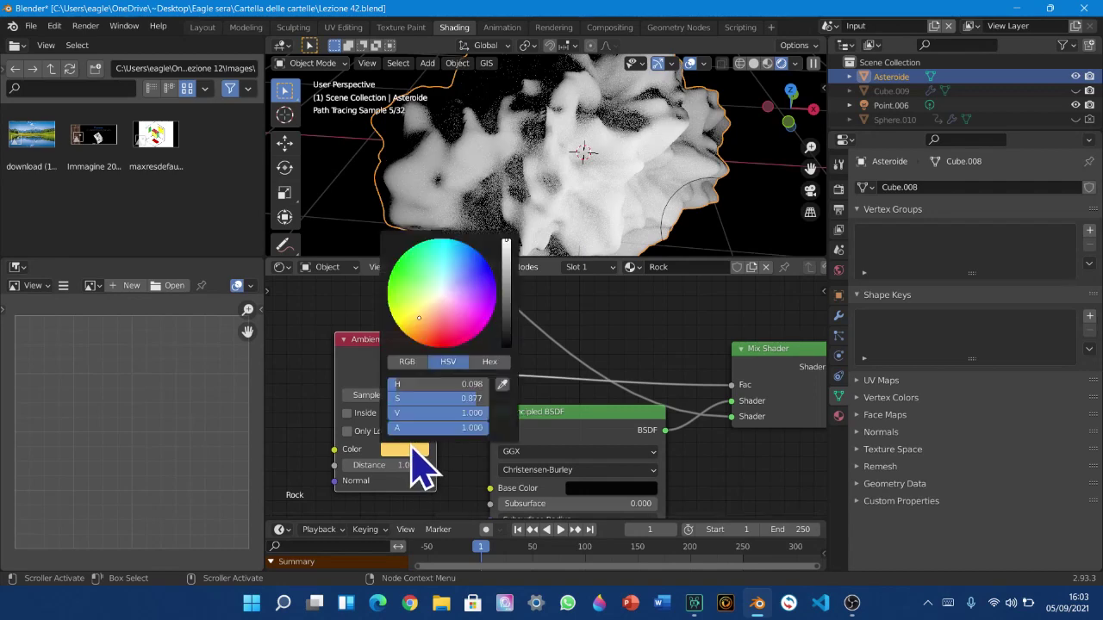
pyautogui.moveTo(419, 318); pyautogui.dragTo(495, 284)
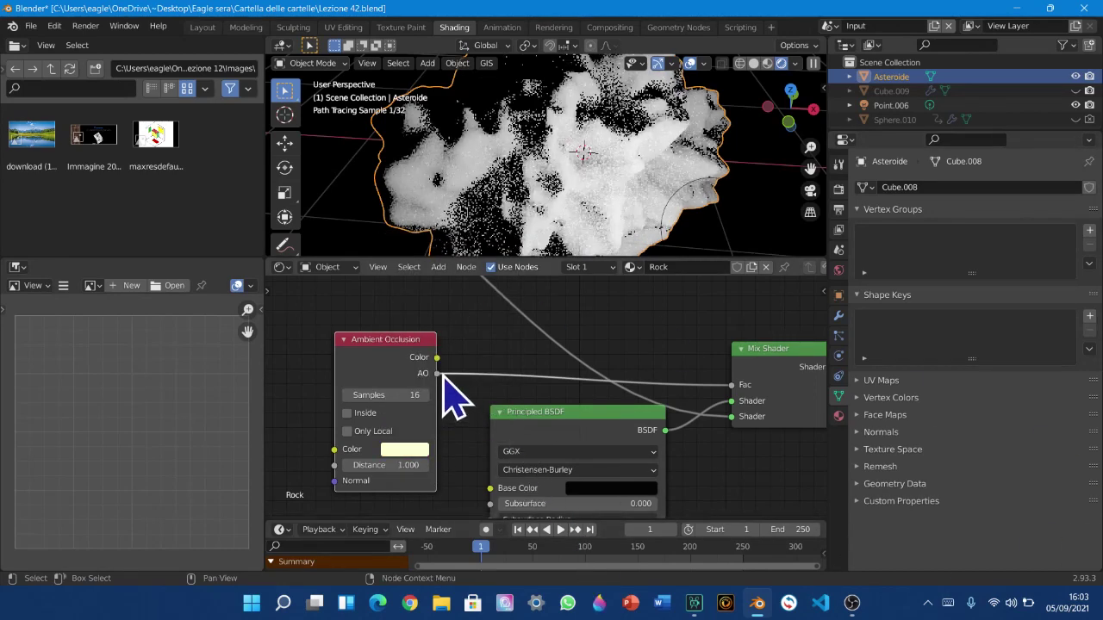
# Feed Ambient Occlusion Color into Mix Shader Fac, darken the colour to V 0.144, and tidy nodes
pyautogui.moveTo(437, 357); pyautogui.dragTo(751, 392)
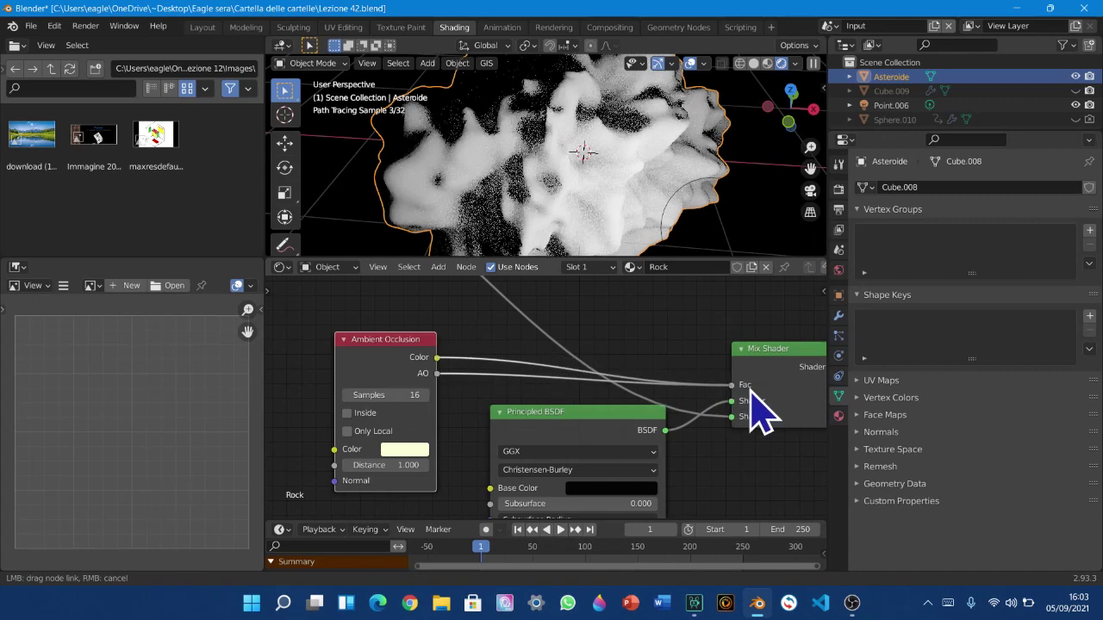
pyautogui.click(422, 452)
pyautogui.moveTo(506, 242); pyautogui.dragTo(506, 303)
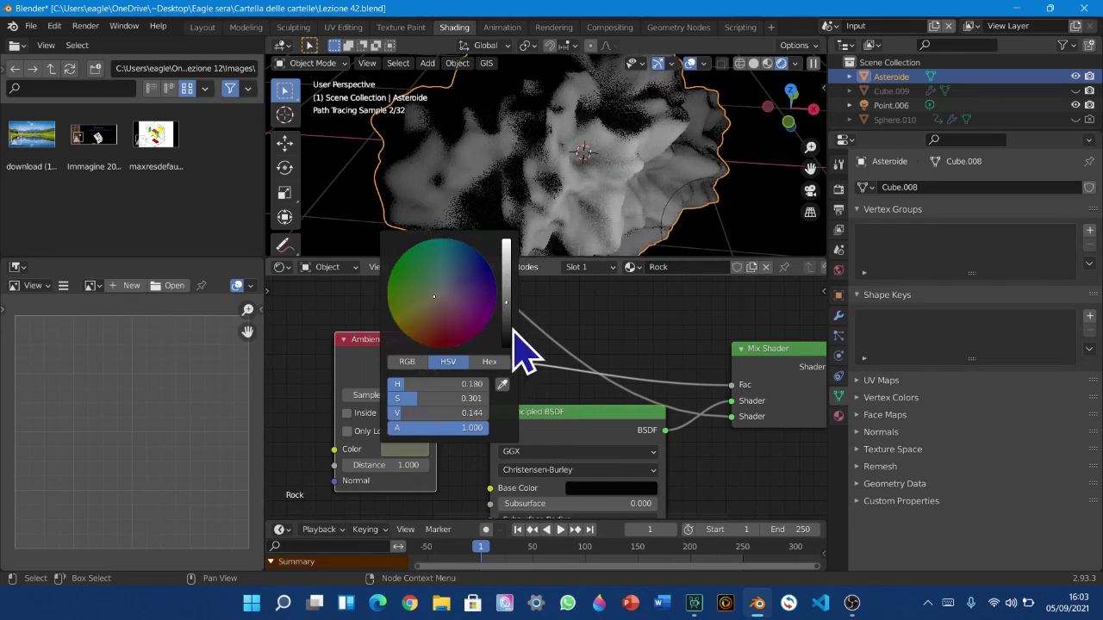
pyautogui.moveTo(403, 369); pyautogui.dragTo(392, 373)
pyautogui.moveTo(767, 399); pyautogui.dragTo(737, 379)
# Tint the Ambient Occlusion node's colour a bright green
pyautogui.scroll(-1, 745, 474)
pyautogui.scroll(2, 758, 478)
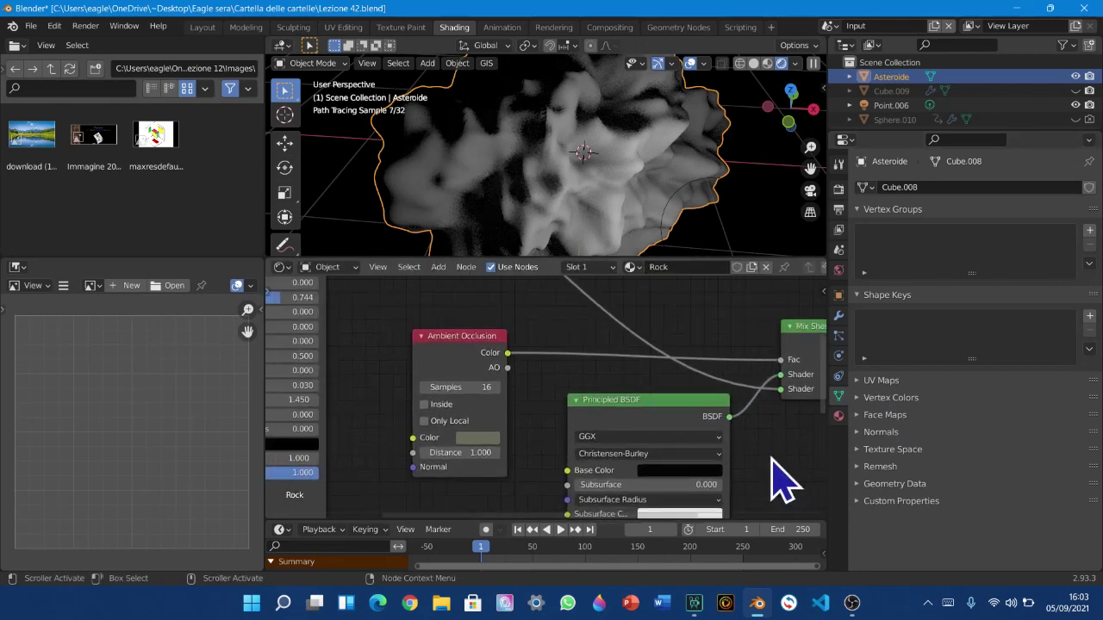
pyautogui.moveTo(394, 425); pyautogui.dragTo(392, 444, button='middle')
pyautogui.click(474, 478)
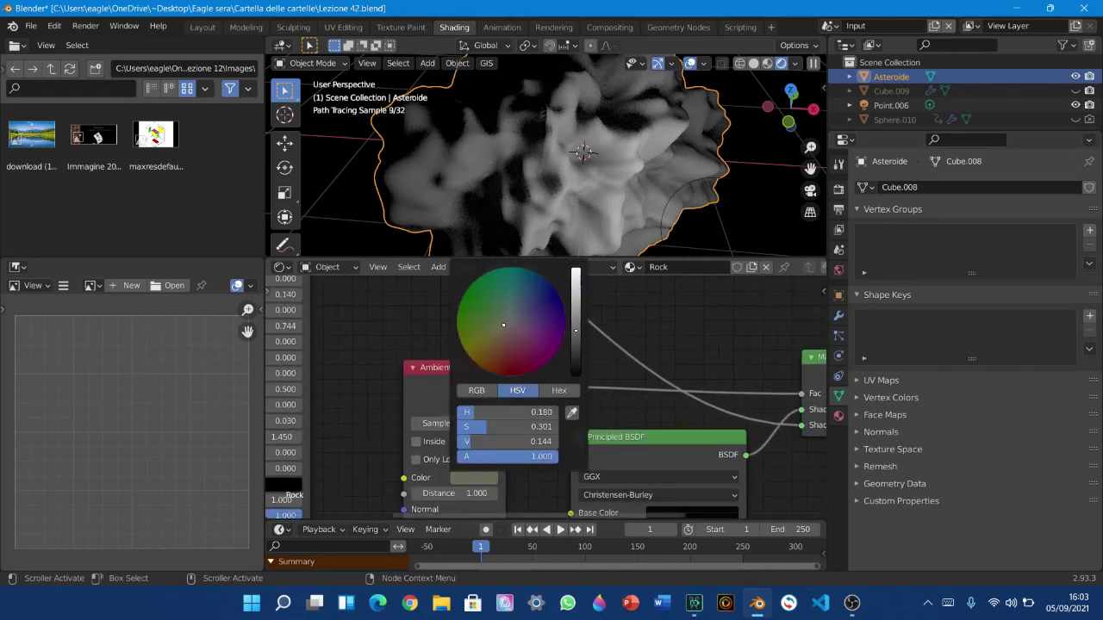
pyautogui.moveTo(503, 325); pyautogui.dragTo(458, 331)
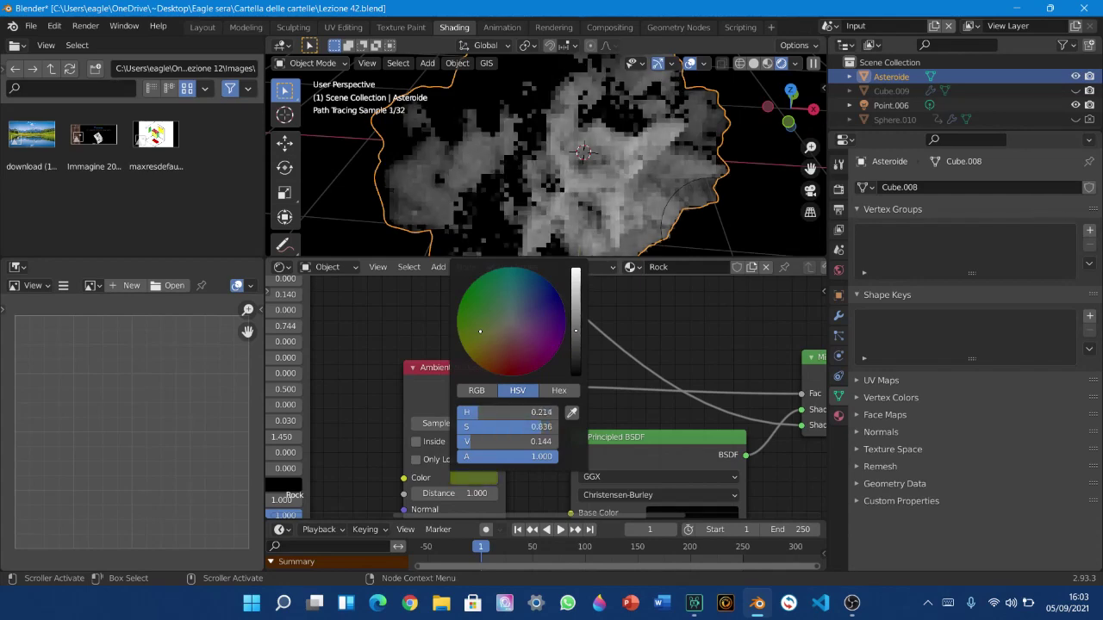
pyautogui.moveTo(576, 330); pyautogui.dragTo(575, 295)
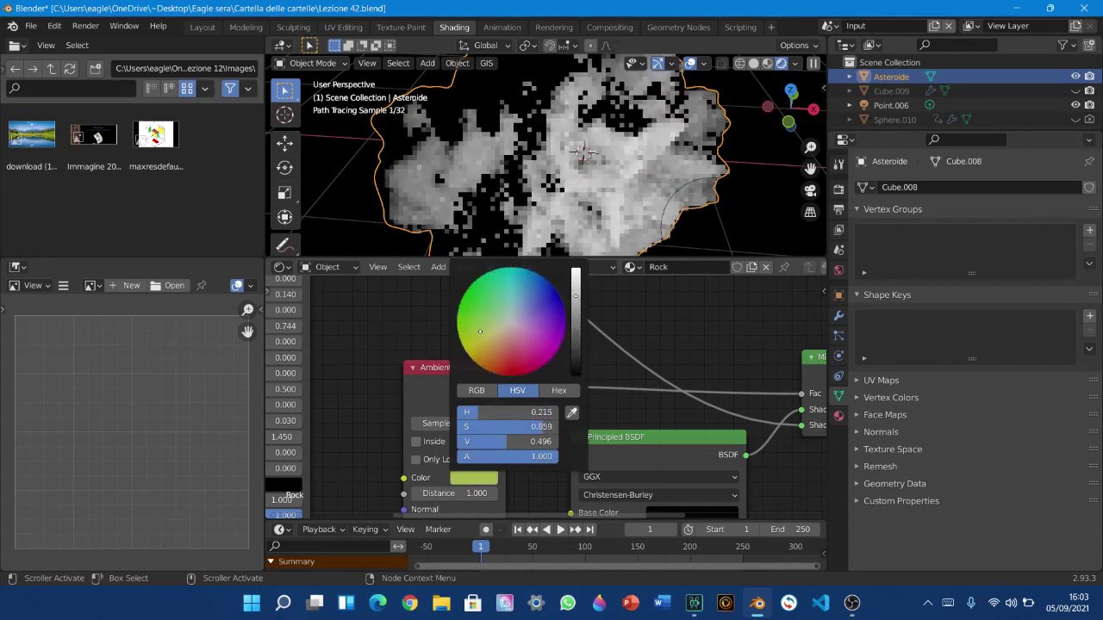
# Move the Ambient Occlusion node and rewire its outputs into the Mix Shader Fac input
pyautogui.moveTo(691, 427); pyautogui.dragTo(647, 413, button='middle')
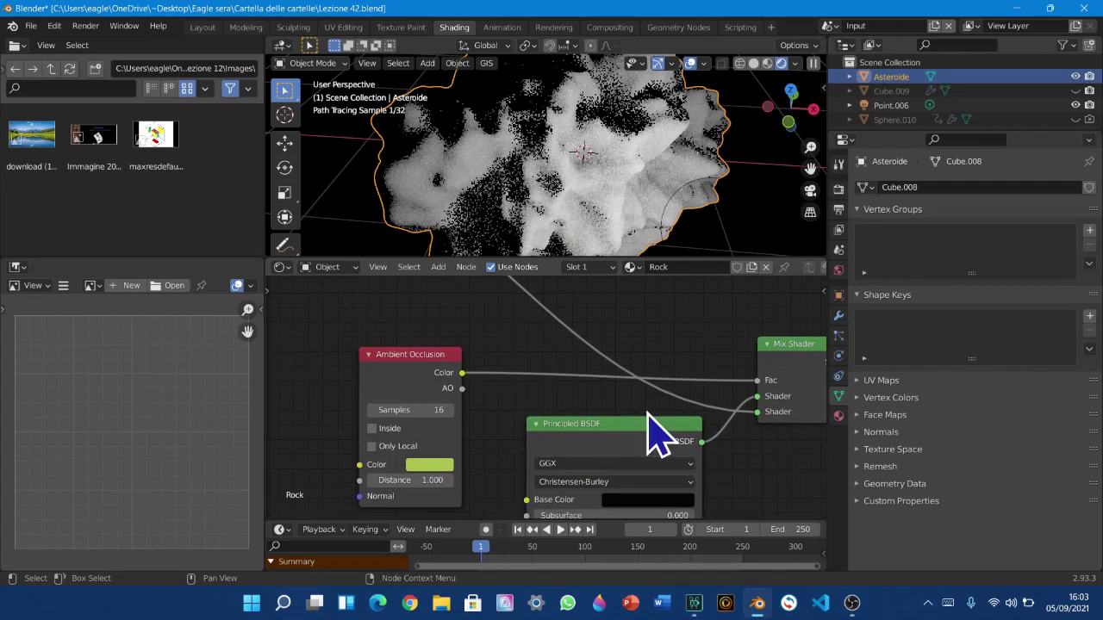
pyautogui.click(794, 378)
pyautogui.moveTo(385, 368); pyautogui.dragTo(398, 347)
pyautogui.moveTo(678, 444); pyautogui.dragTo(638, 444, button='middle')
pyautogui.moveTo(708, 378); pyautogui.dragTo(735, 422)
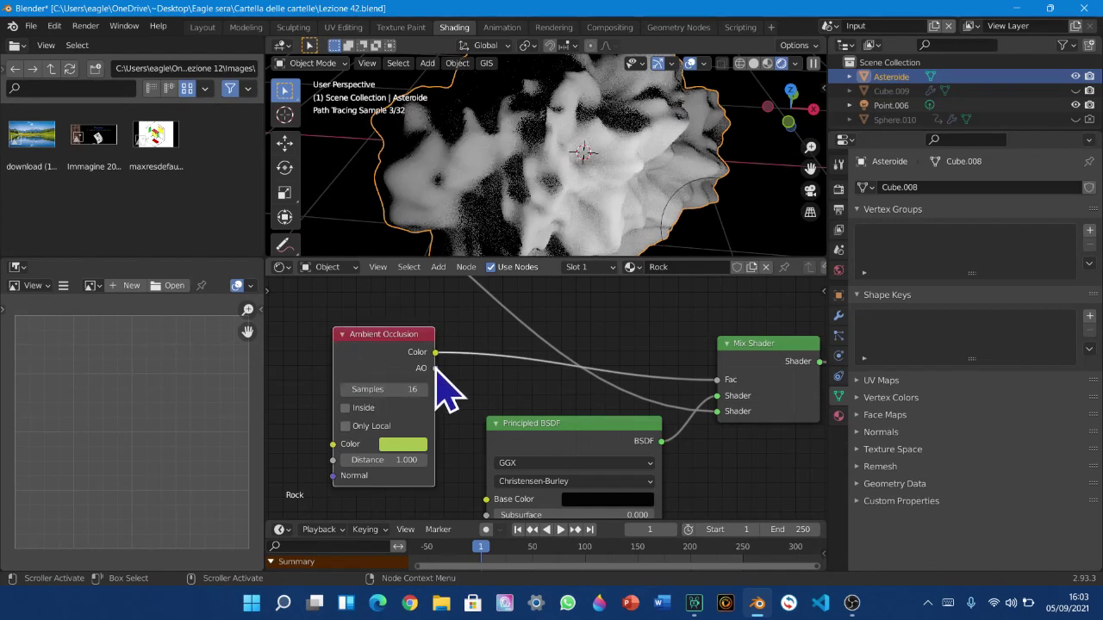
pyautogui.moveTo(437, 369); pyautogui.dragTo(723, 386)
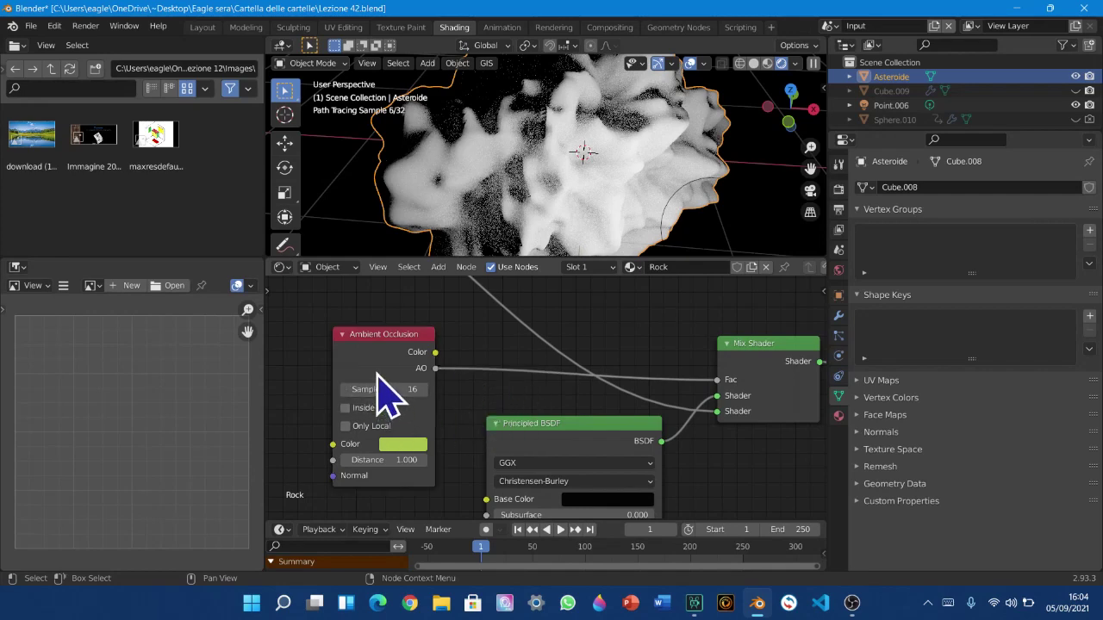
pyautogui.moveTo(426, 352); pyautogui.dragTo(722, 390)
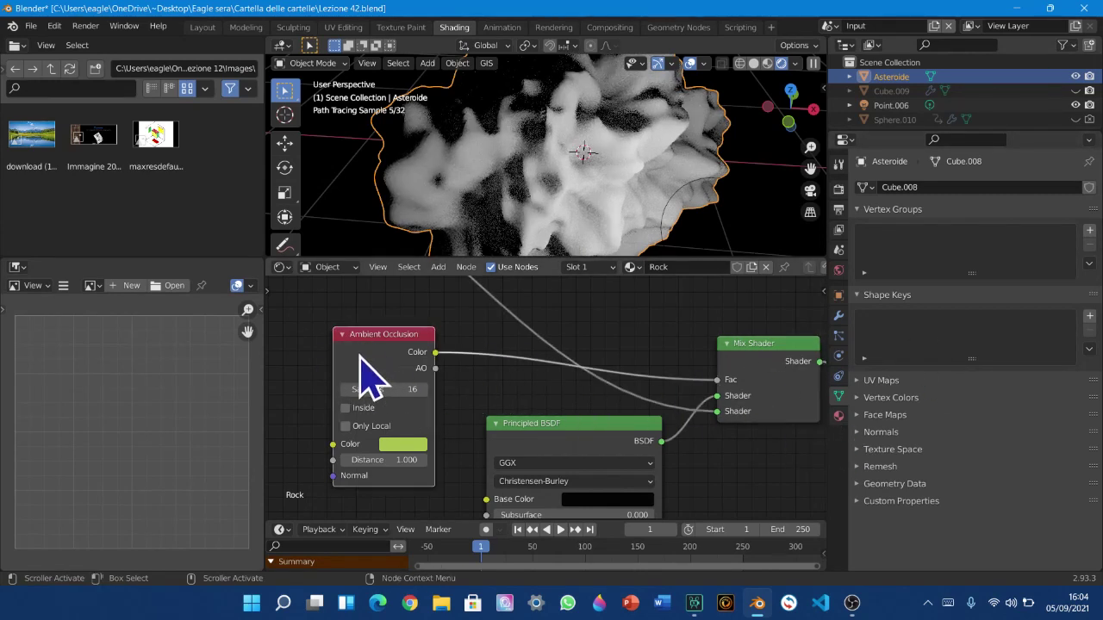
pyautogui.click(764, 383)
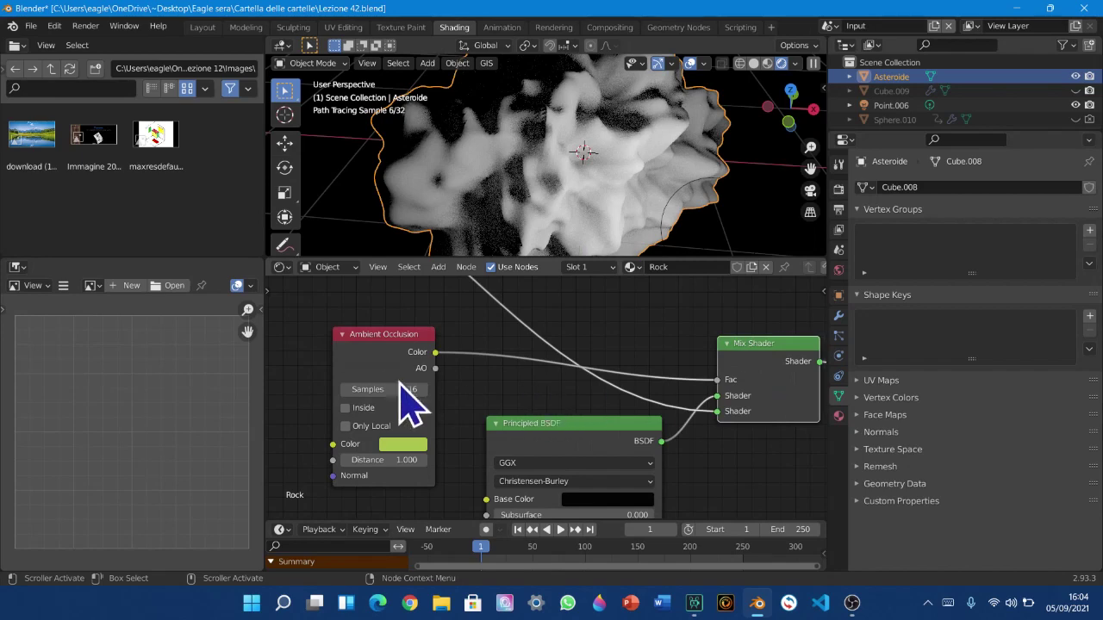
pyautogui.moveTo(436, 369); pyautogui.dragTo(724, 382)
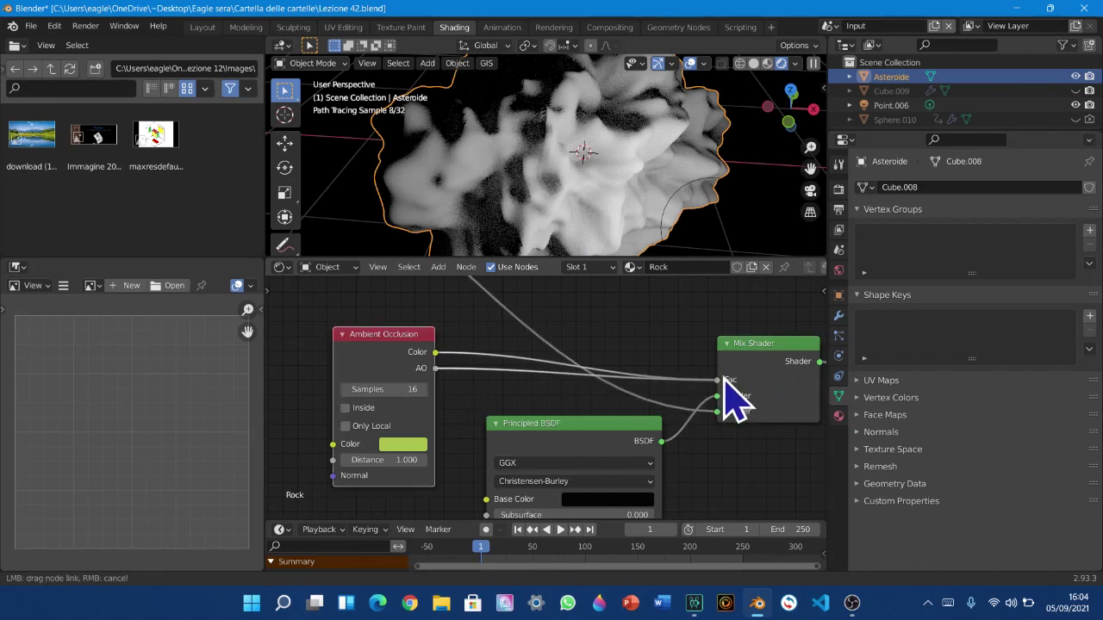
pyautogui.moveTo(665, 445); pyautogui.dragTo(663, 446)
pyautogui.scroll(-2, 663, 446)
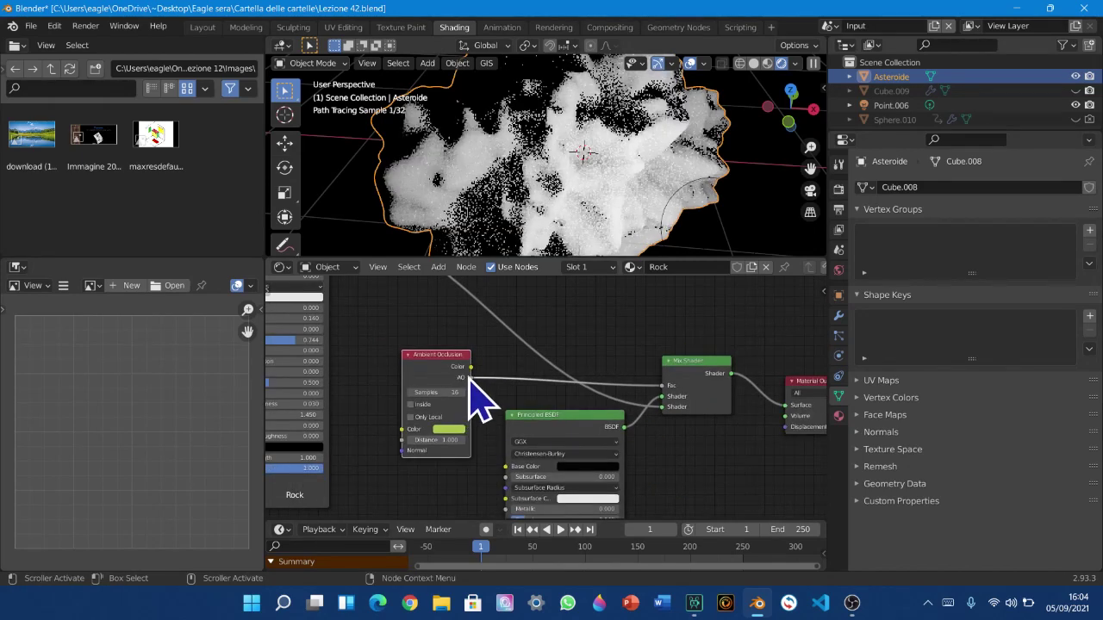
pyautogui.moveTo(471, 366); pyautogui.dragTo(614, 368)
pyautogui.moveTo(680, 400); pyautogui.dragTo(673, 403)
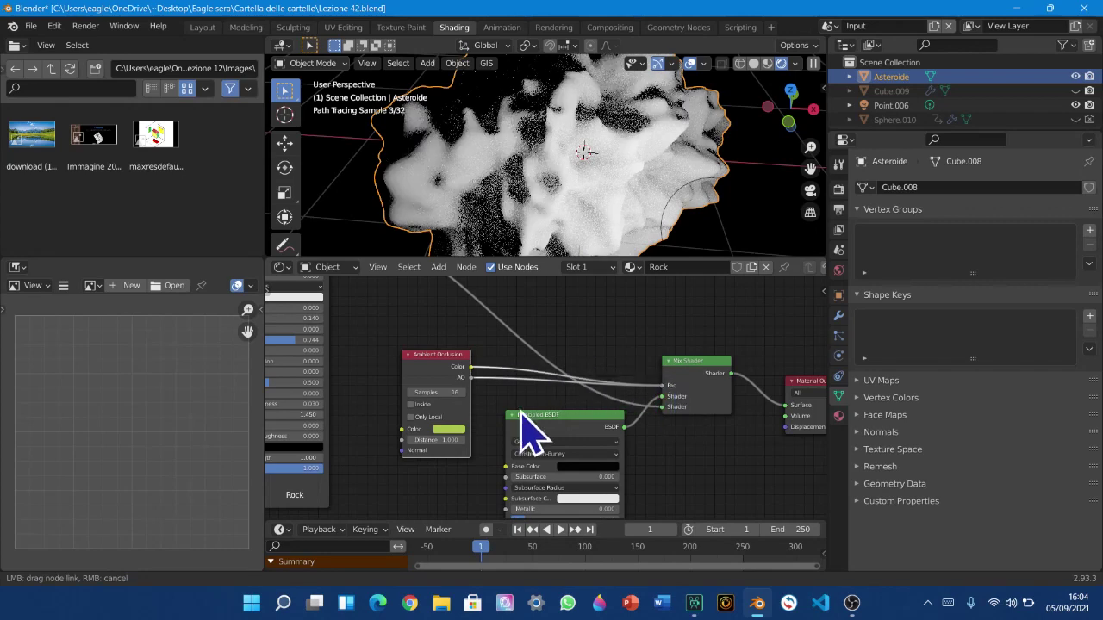
# Frame the whole Rock node tree and cut the Mix Shader and extra Principled BSDF
pyautogui.scroll(-4, 538, 459)
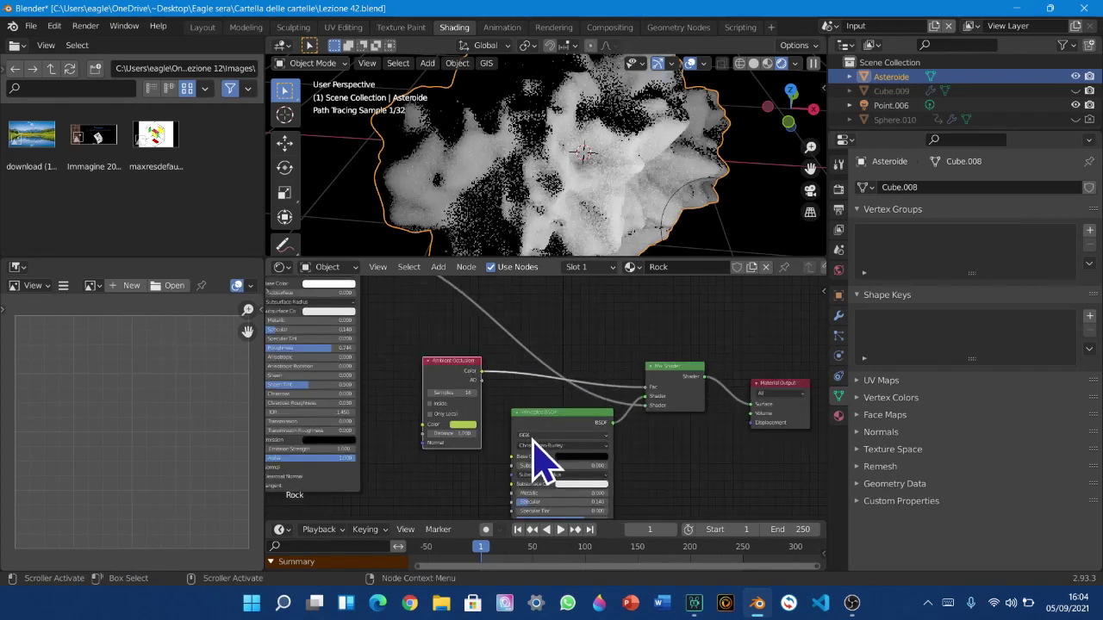
pyautogui.moveTo(539, 459); pyautogui.dragTo(647, 439, button='middle')
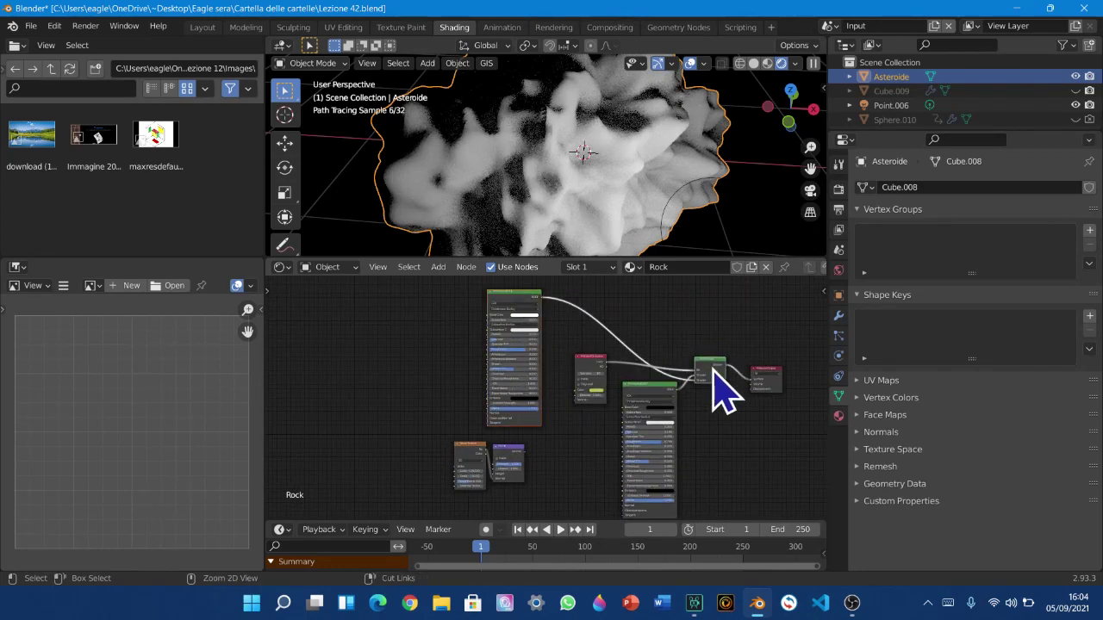
pyautogui.hotkey('ctrl', 'x')
# Reframe the remaining nodes and move the Ambient Occlusion node left to make room
pyautogui.moveTo(730, 409); pyautogui.dragTo(698, 406, button='middle')
pyautogui.scroll(2, 569, 414)
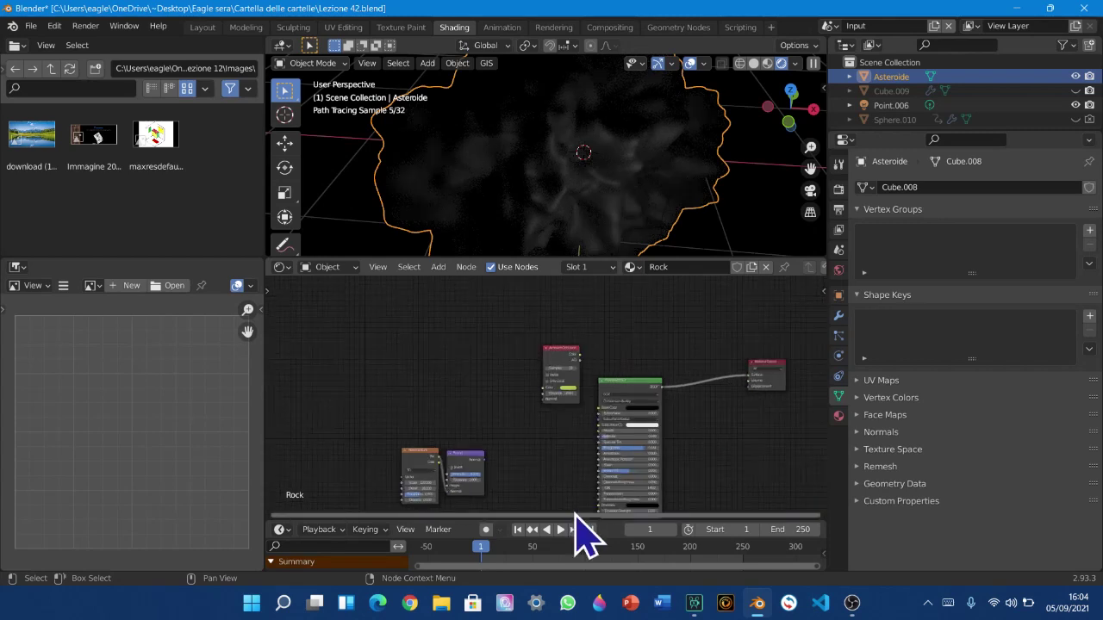
pyautogui.moveTo(554, 458); pyautogui.dragTo(556, 442, button='middle')
pyautogui.moveTo(538, 336); pyautogui.dragTo(439, 362)
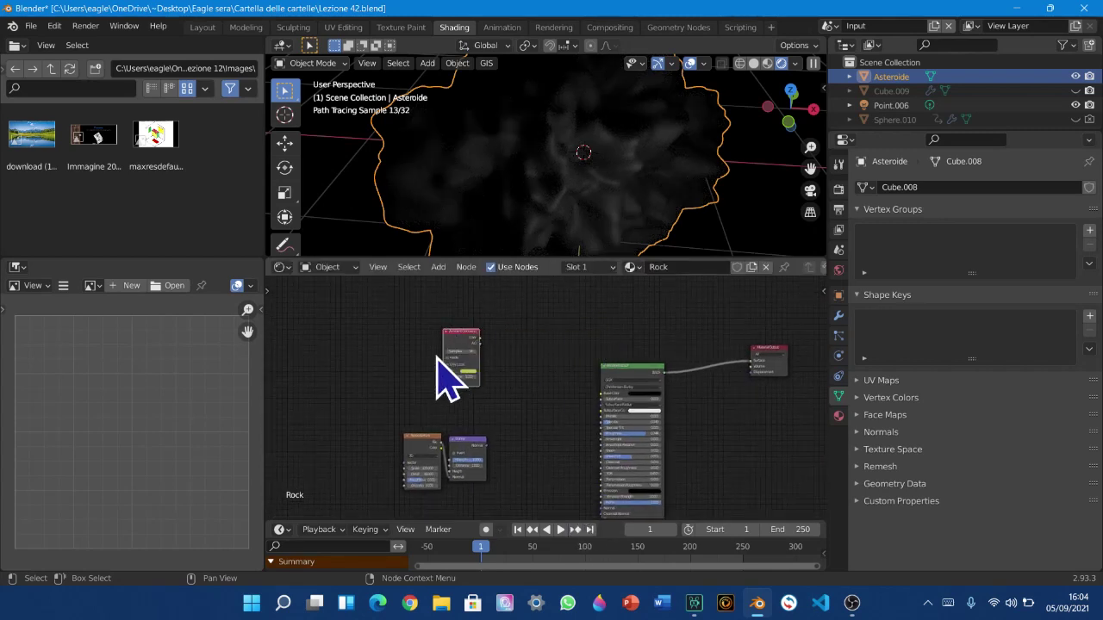
pyautogui.moveTo(390, 357)
pyautogui.mouseDown(button='middle')
pyautogui.moveTo(397, 372)
pyautogui.moveTo(384, 347)
pyautogui.moveTo(397, 341)
pyautogui.mouseUp(button='middle')
pyautogui.scroll(1, 375, 349)
# Add the download and Immagine pictures as Image Texture nodes in the Rock material
pyautogui.moveTo(17, 137); pyautogui.dragTo(349, 315)
pyautogui.click(157, 138)
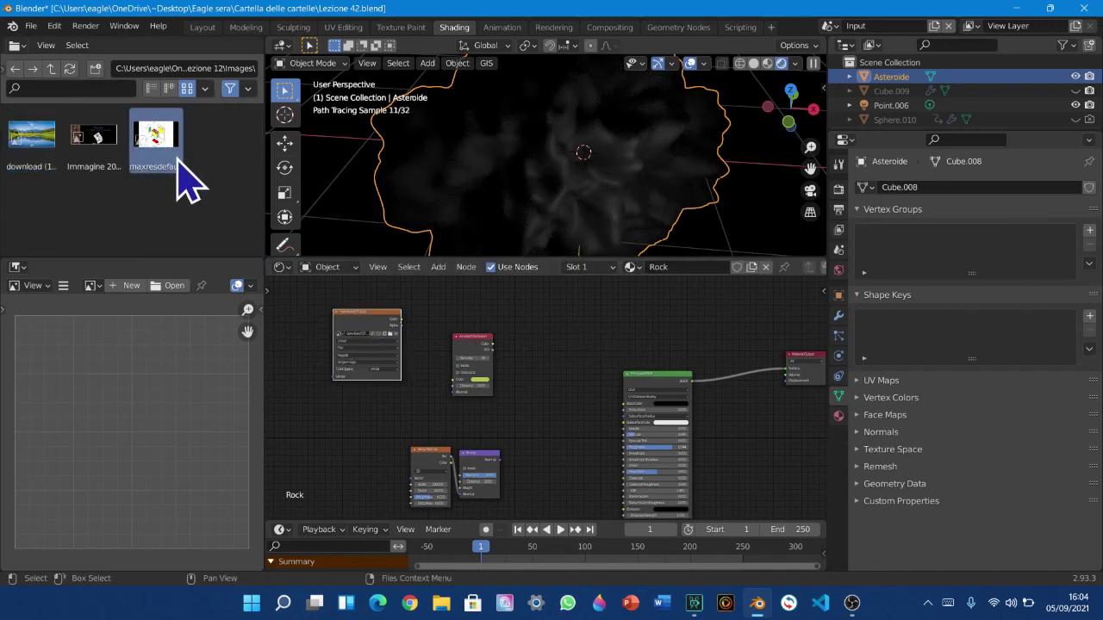
pyautogui.moveTo(86, 159); pyautogui.dragTo(334, 390)
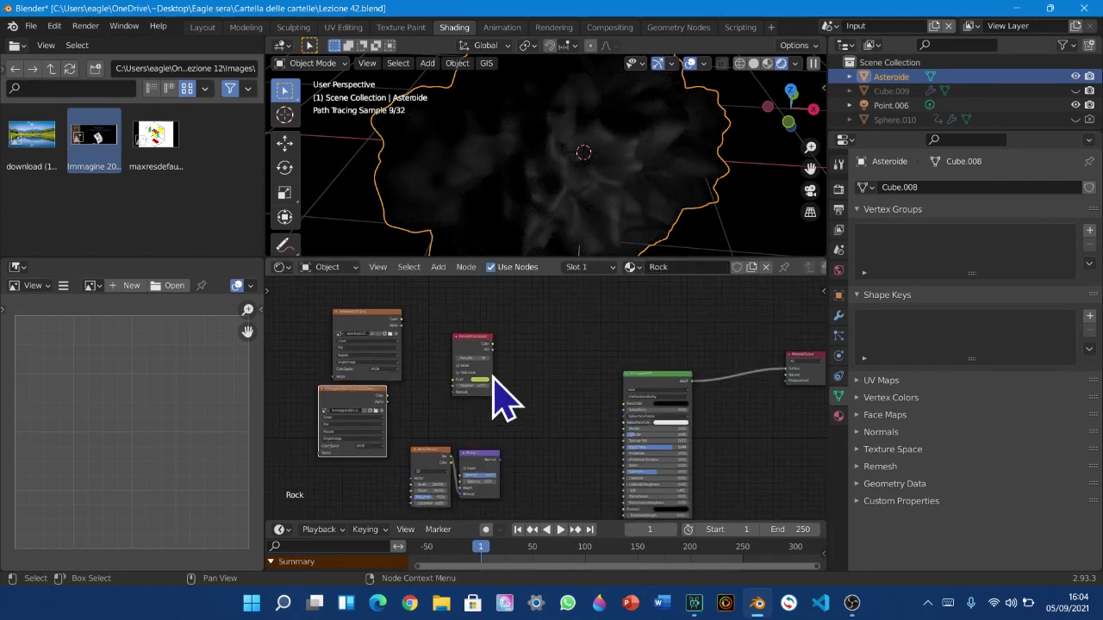
pyautogui.moveTo(465, 354); pyautogui.dragTo(530, 355)
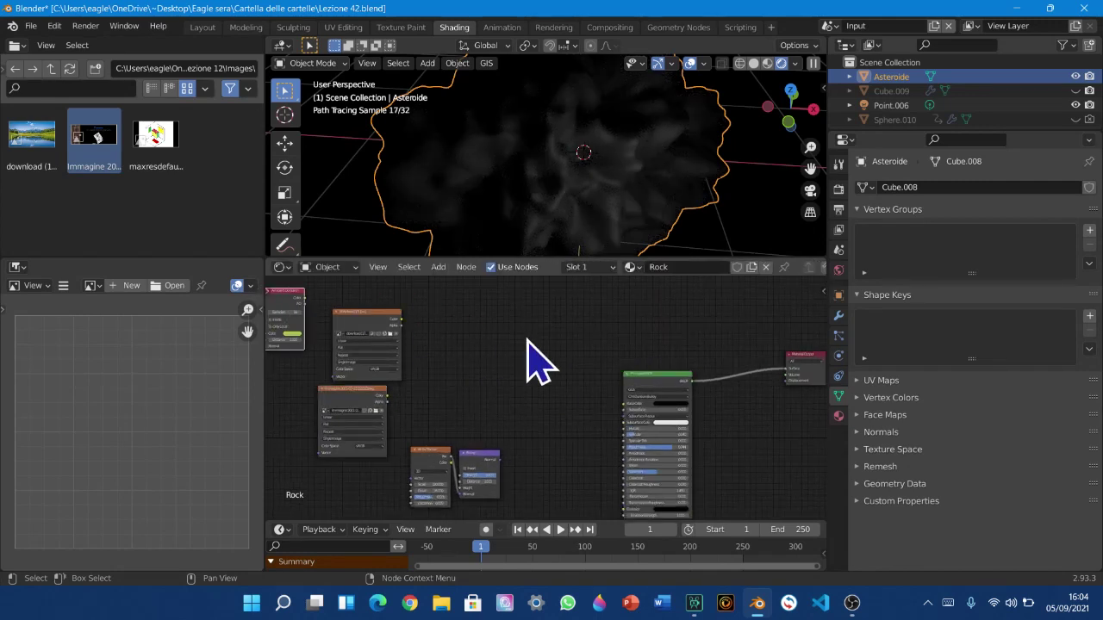
# Add a MixRGB colour-mixing node to the Rock material
pyautogui.hotkey('shift', 'a')
pyautogui.moveTo(512, 339)
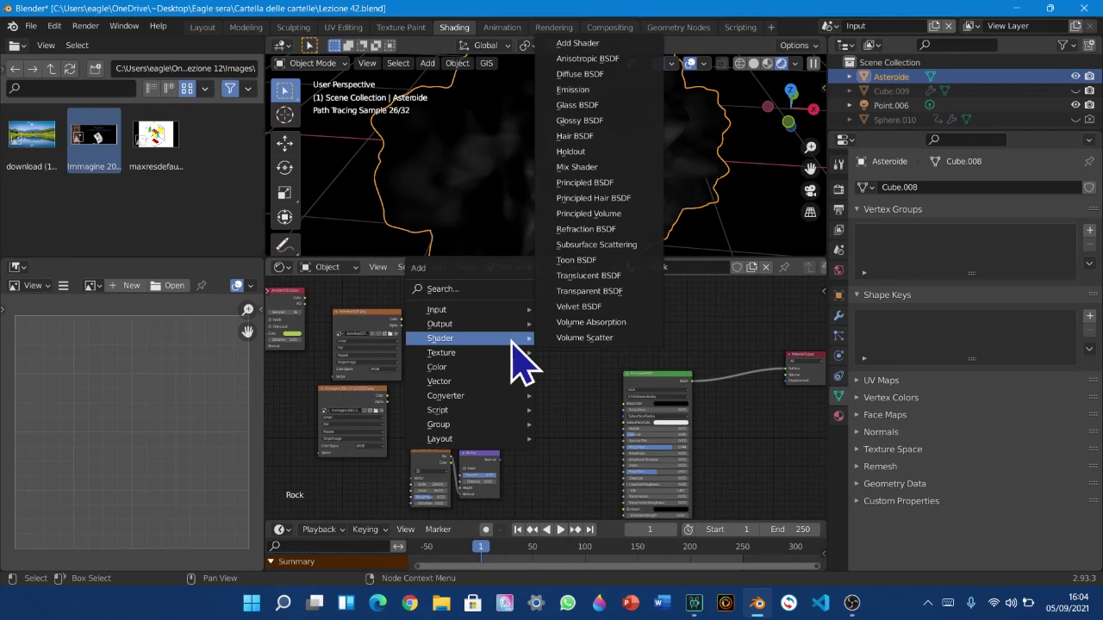
pyautogui.moveTo(439, 367)
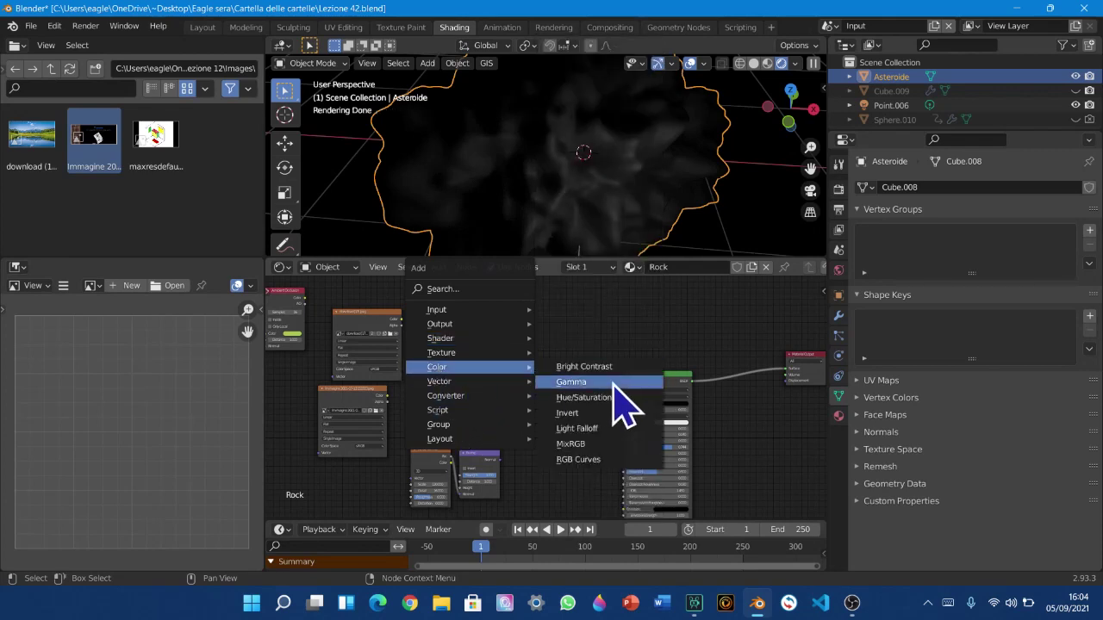
pyautogui.click(608, 444)
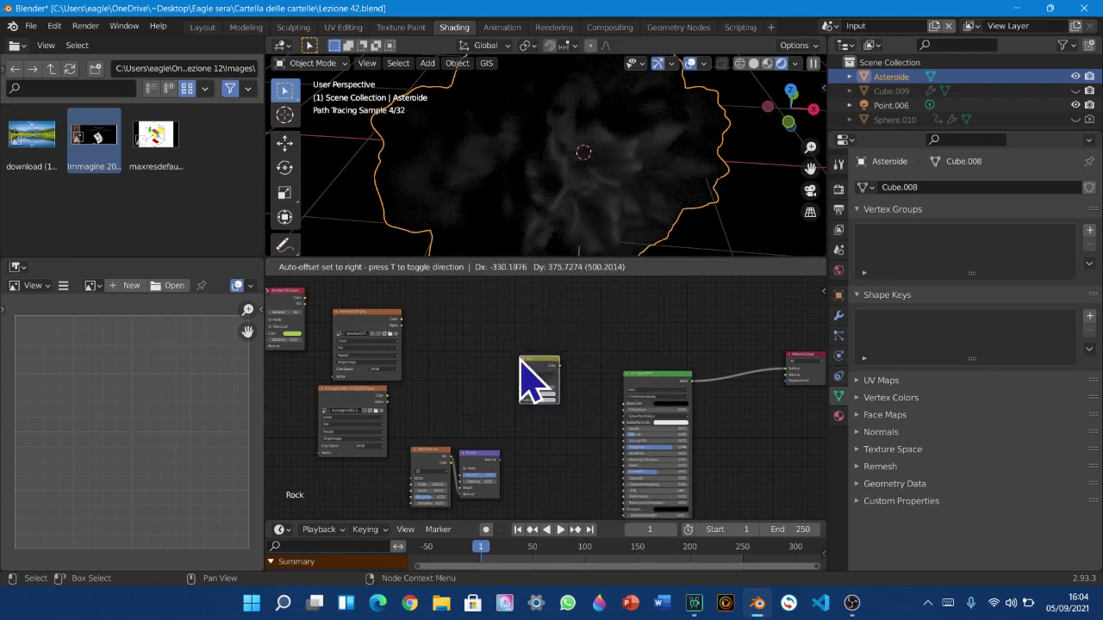
pyautogui.click(518, 355)
pyautogui.scroll(5, 399, 423)
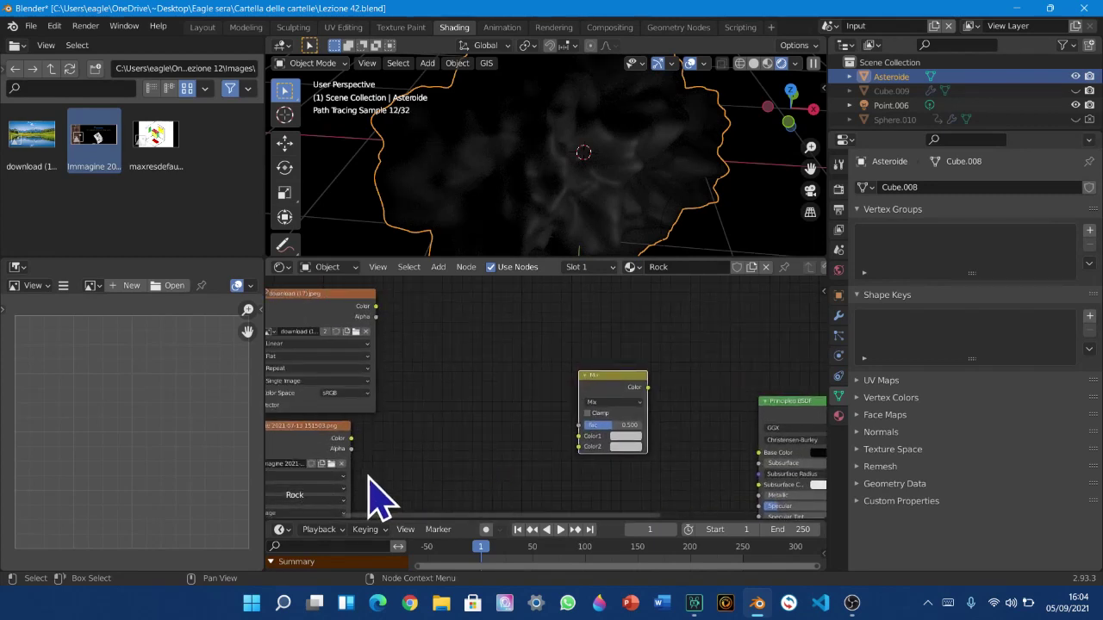
# Link the Immagine texture to Mix Color2 and the download texture to Color1
pyautogui.moveTo(351, 438); pyautogui.dragTo(491, 441)
pyautogui.moveTo(574, 445); pyautogui.dragTo(577, 447)
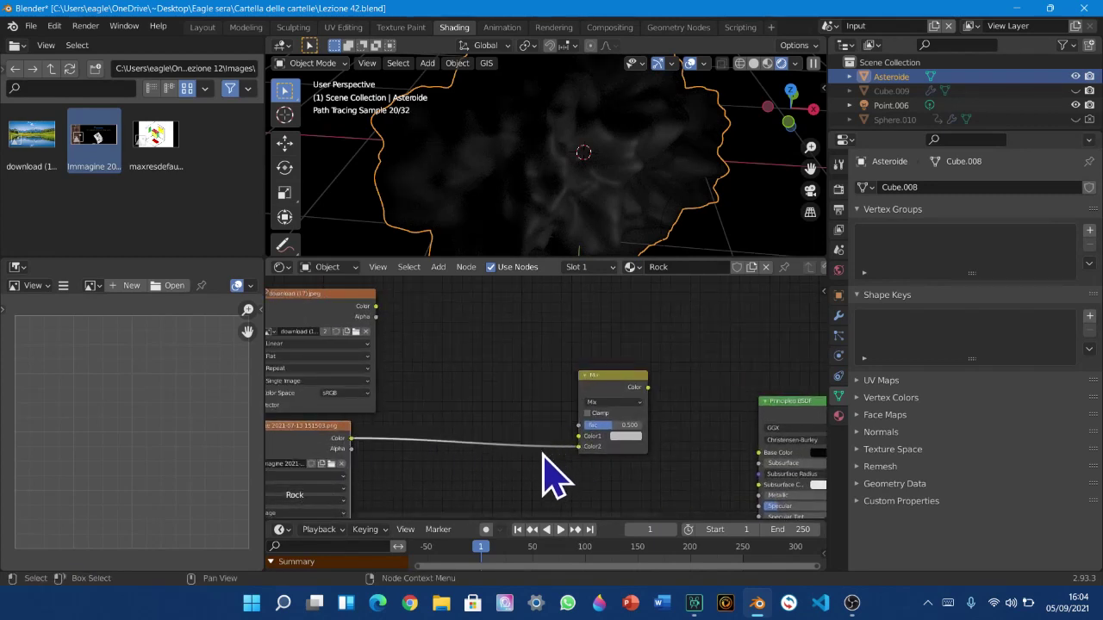
pyautogui.moveTo(370, 301); pyautogui.dragTo(570, 440)
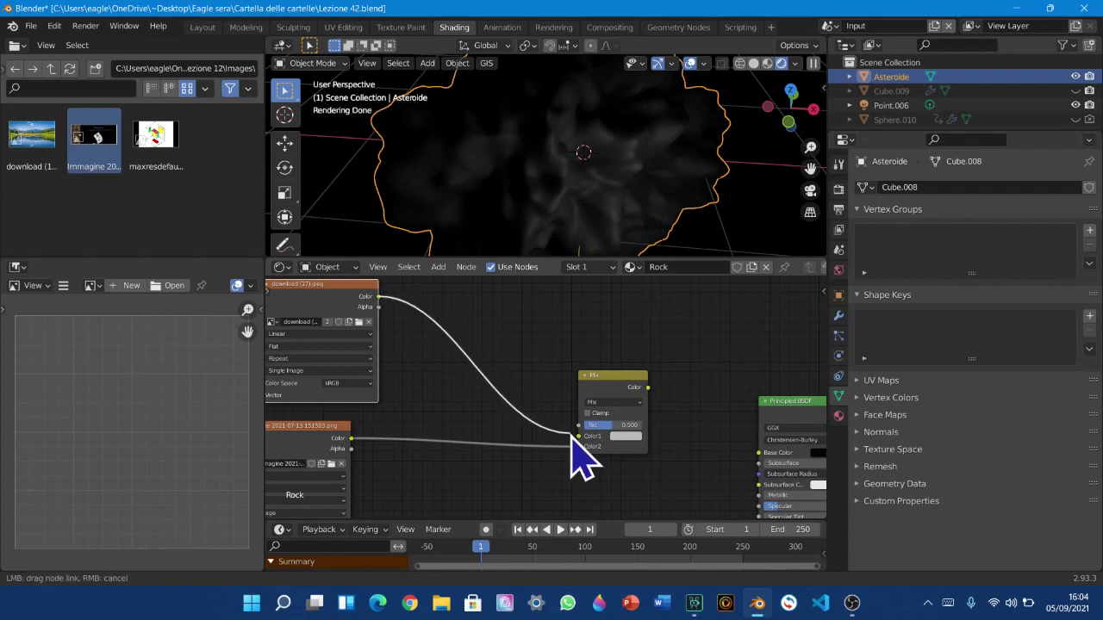
pyautogui.scroll(-3, 535, 444)
pyautogui.moveTo(535, 445); pyautogui.dragTo(631, 475, button='middle')
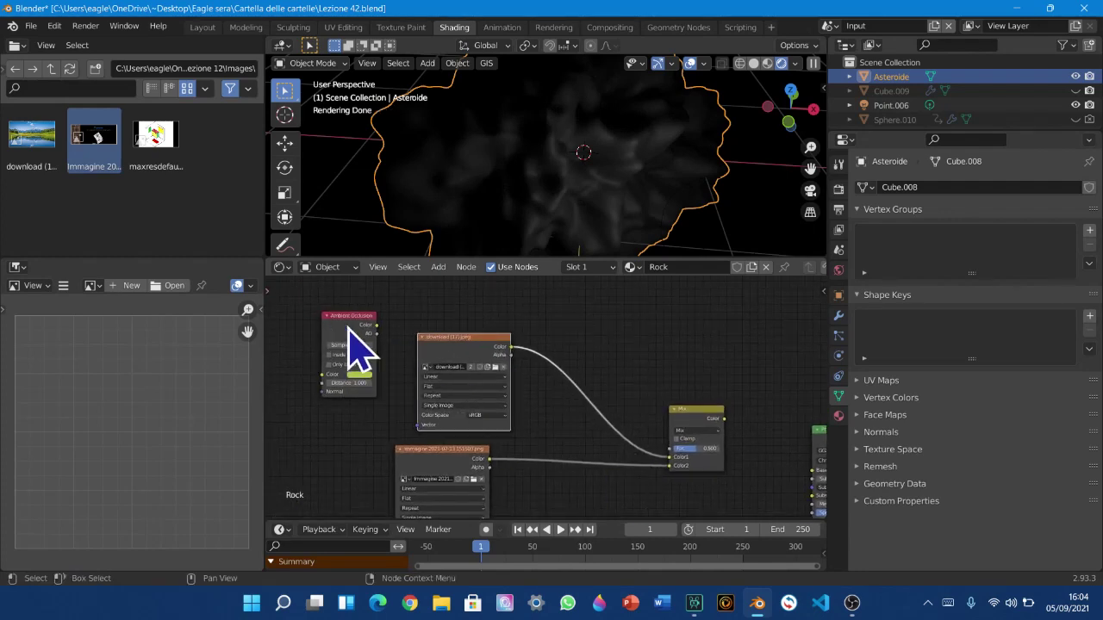
pyautogui.moveTo(349, 332); pyautogui.dragTo(317, 340, button='middle')
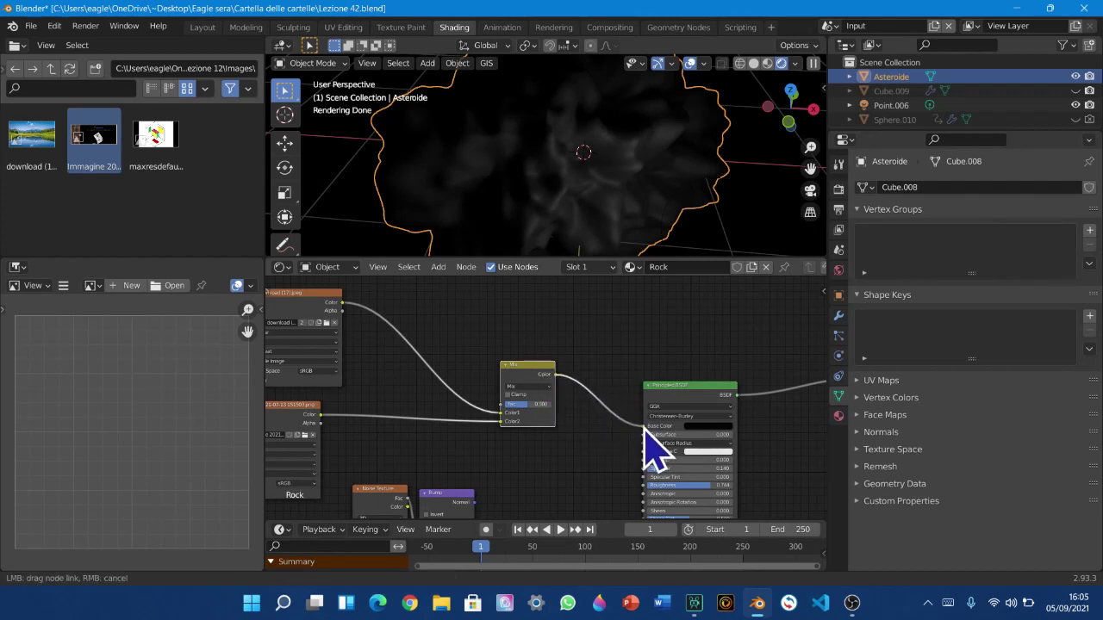
# Feed the Mix result into Base Color and the Ambient Occlusion output into Mix Fac
pyautogui.moveTo(643, 428); pyautogui.dragTo(644, 427)
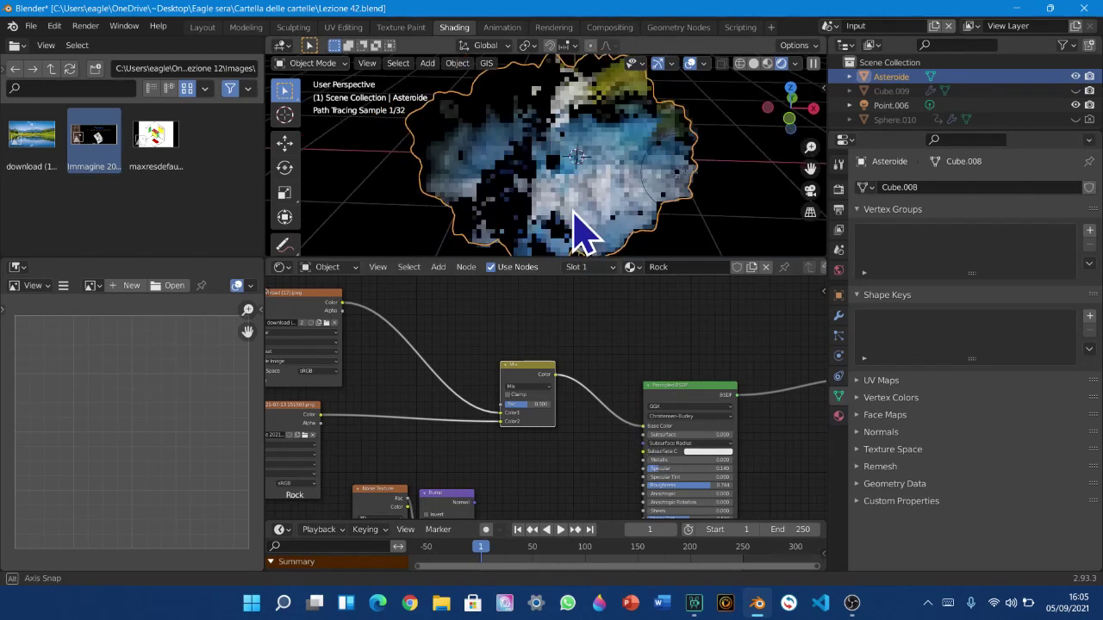
pyautogui.moveTo(529, 364); pyautogui.dragTo(789, 376, button='middle')
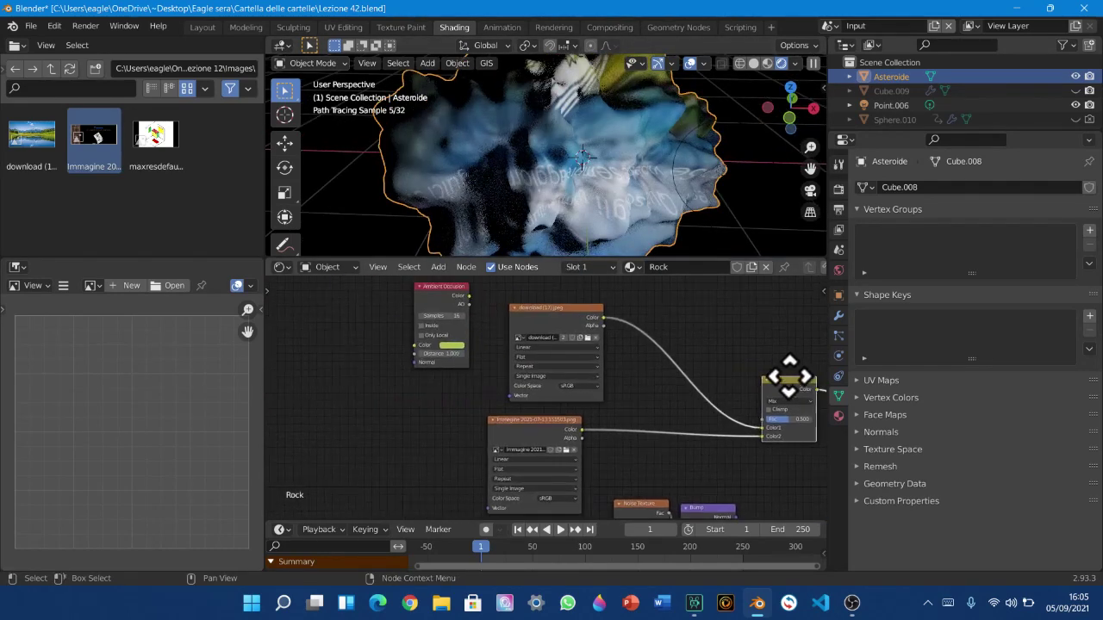
pyautogui.moveTo(451, 288); pyautogui.dragTo(449, 333)
pyautogui.moveTo(524, 347); pyautogui.dragTo(438, 348, button='middle')
pyautogui.scroll(1, 455, 355)
pyautogui.moveTo(372, 348); pyautogui.dragTo(487, 365)
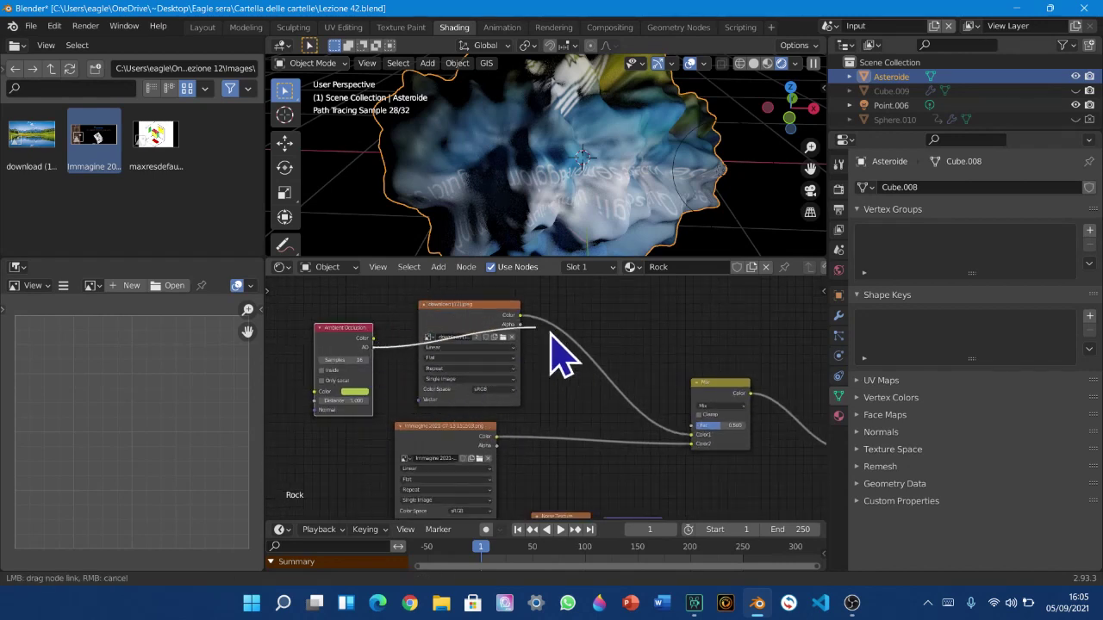
pyautogui.moveTo(631, 398); pyautogui.dragTo(693, 428)
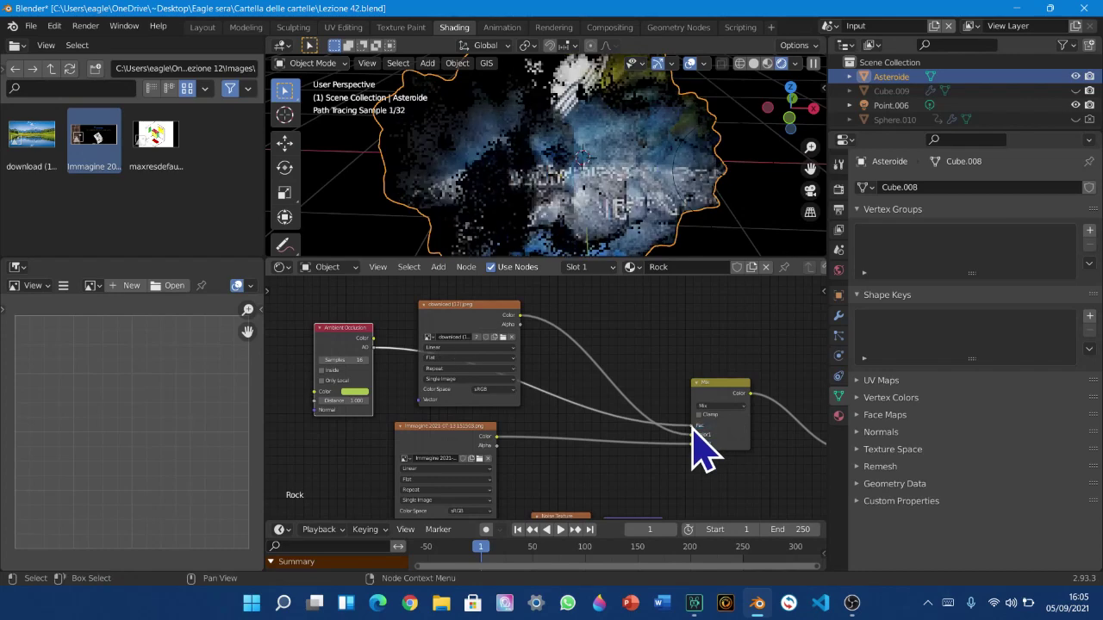
# Swap which image feeds Color1 and Color2 on the Mix node
pyautogui.scroll(2, 599, 466)
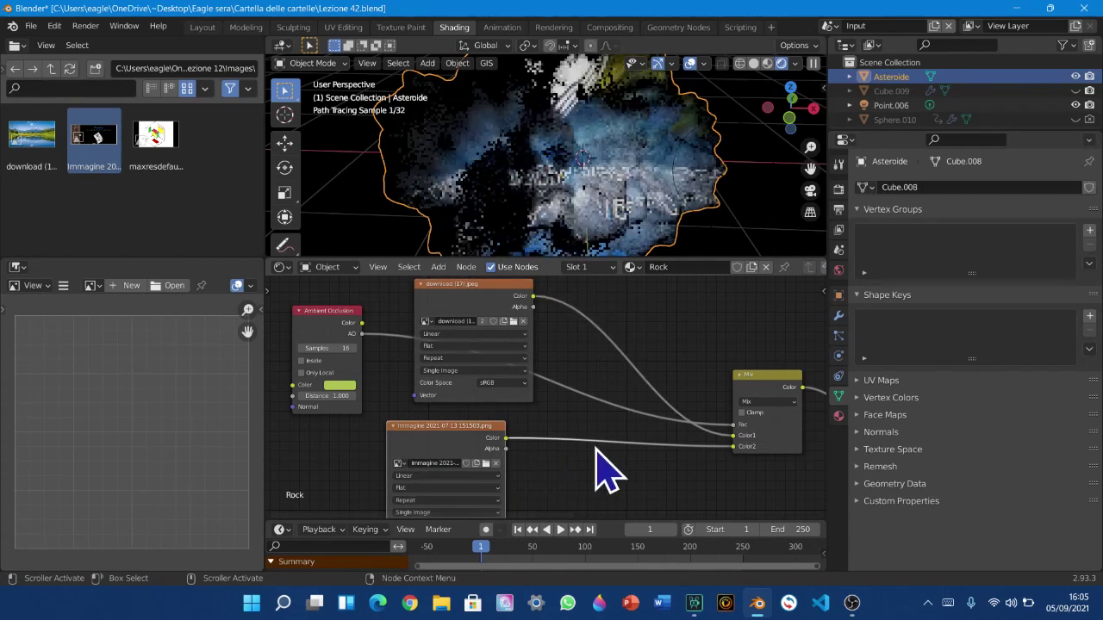
pyautogui.moveTo(568, 465); pyautogui.dragTo(375, 414, button='middle')
pyautogui.moveTo(419, 443); pyautogui.dragTo(468, 405, button='middle')
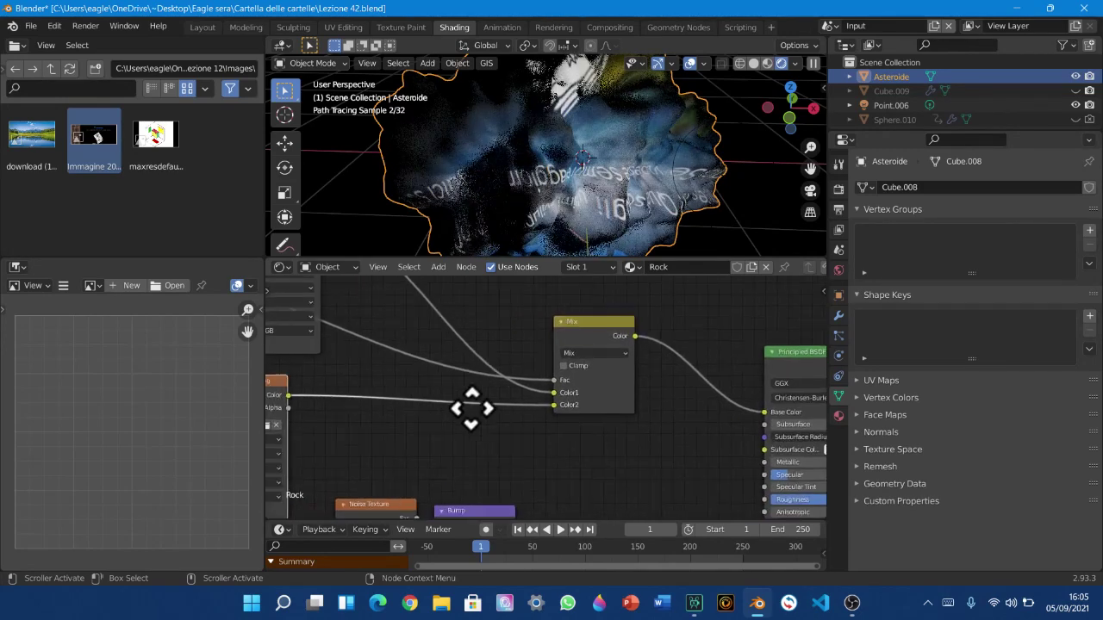
pyautogui.scroll(2, 519, 440)
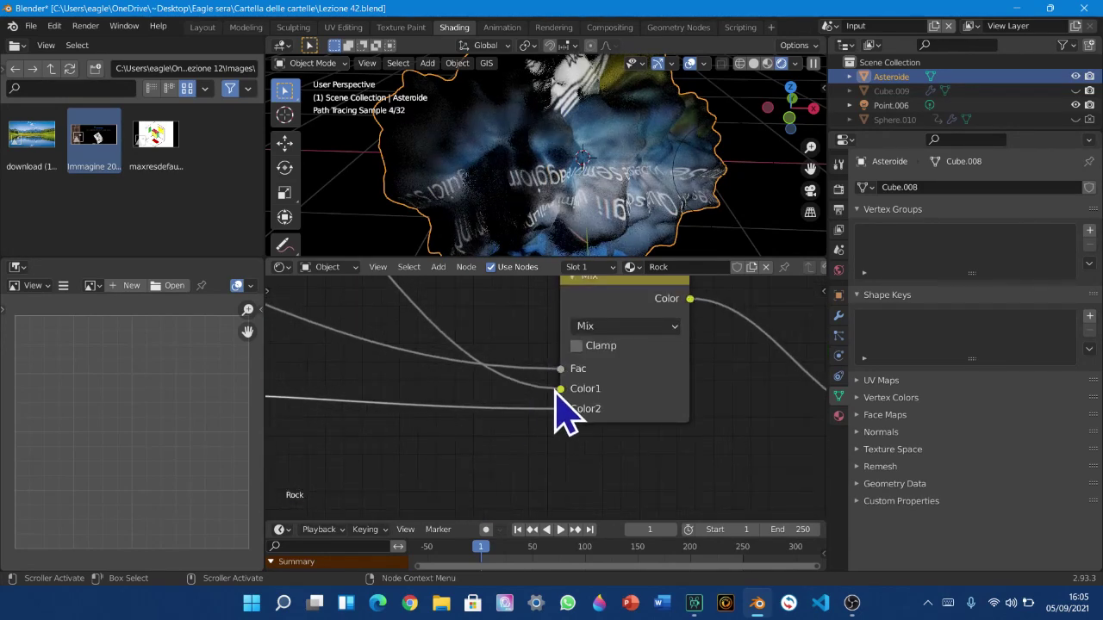
pyautogui.moveTo(561, 388); pyautogui.dragTo(560, 412)
# Move the download image node up and left and reframe the node tree
pyautogui.scroll(-1, 561, 410)
pyautogui.scroll(-8, 524, 462)
pyautogui.moveTo(612, 443); pyautogui.dragTo(824, 437, button='middle')
pyautogui.moveTo(573, 327); pyautogui.dragTo(536, 388, button='middle')
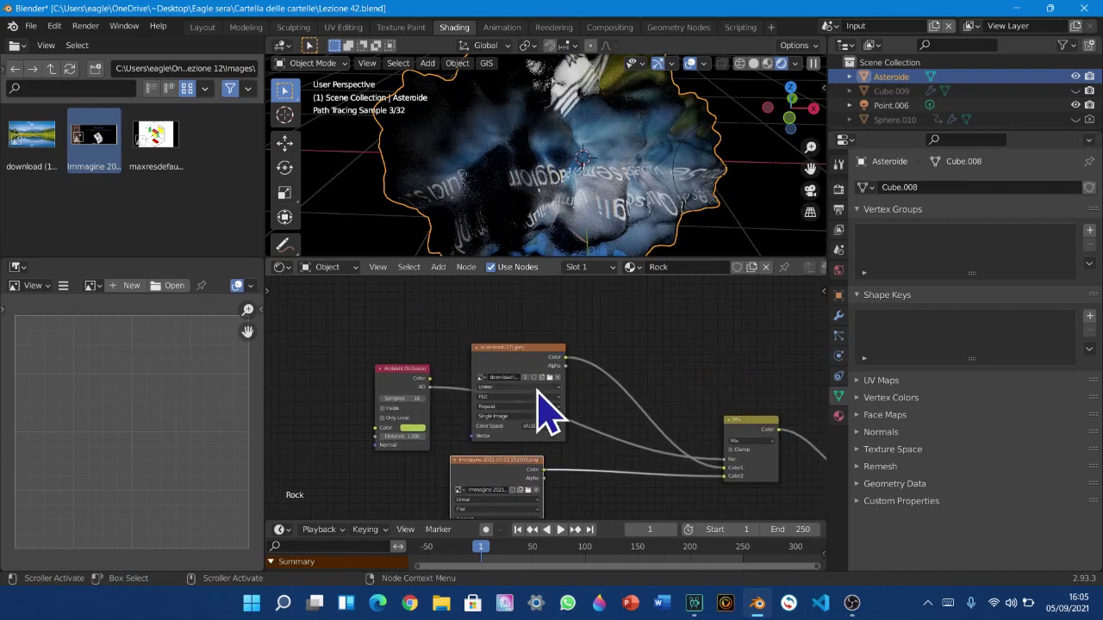
pyautogui.moveTo(534, 353); pyautogui.dragTo(526, 293)
pyautogui.scroll(-12, 645, 351)
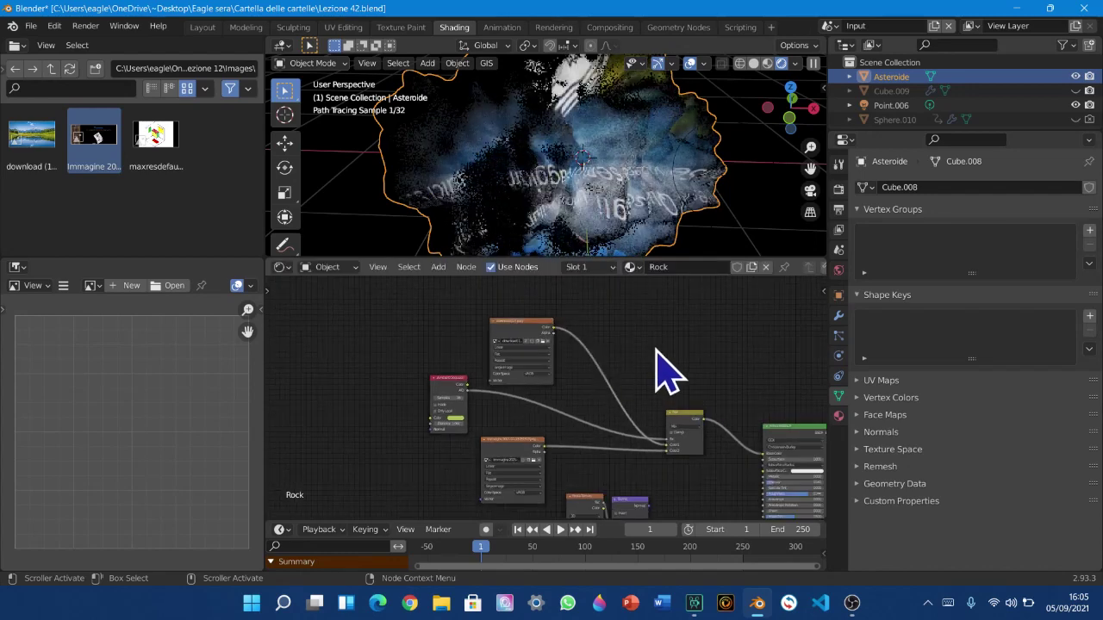
pyautogui.scroll(-3, 646, 356)
pyautogui.moveTo(603, 339); pyautogui.dragTo(545, 326, button='middle')
pyautogui.scroll(3, 542, 329)
pyautogui.moveTo(525, 380); pyautogui.dragTo(543, 371, button='middle')
pyautogui.scroll(-5, 606, 247)
# Orbit around the asteroid to check the blended textures and reframe the nodes
pyautogui.moveTo(603, 246); pyautogui.dragTo(650, 221, button='middle')
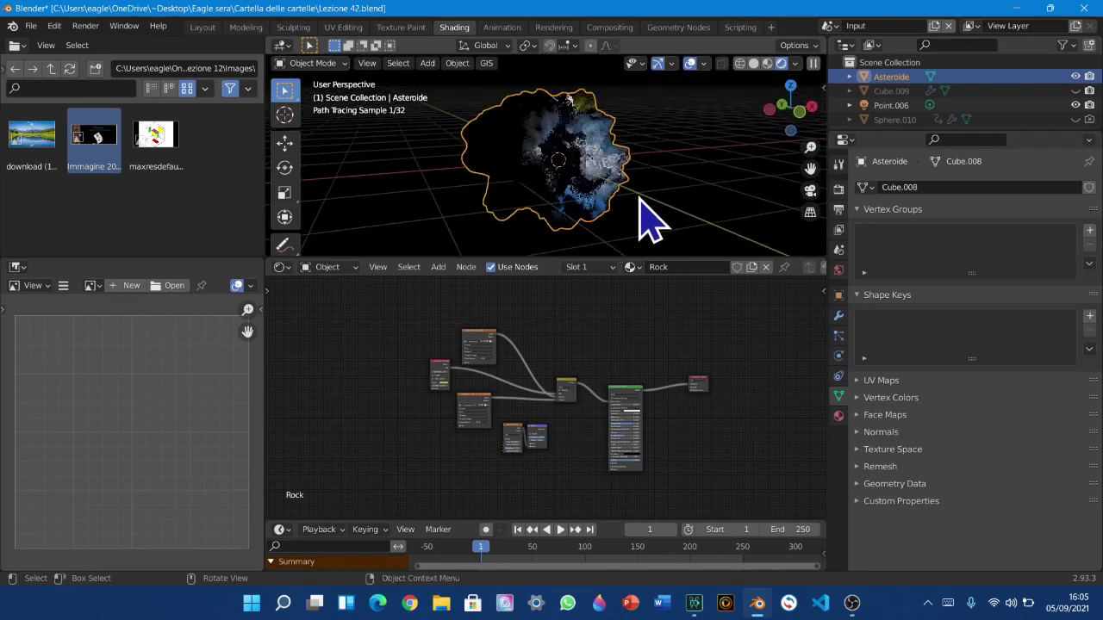
pyautogui.scroll(2, 650, 221)
pyautogui.moveTo(610, 281); pyautogui.dragTo(575, 293, button='middle')
pyautogui.scroll(1, 514, 368)
pyautogui.scroll(-1, 515, 366)
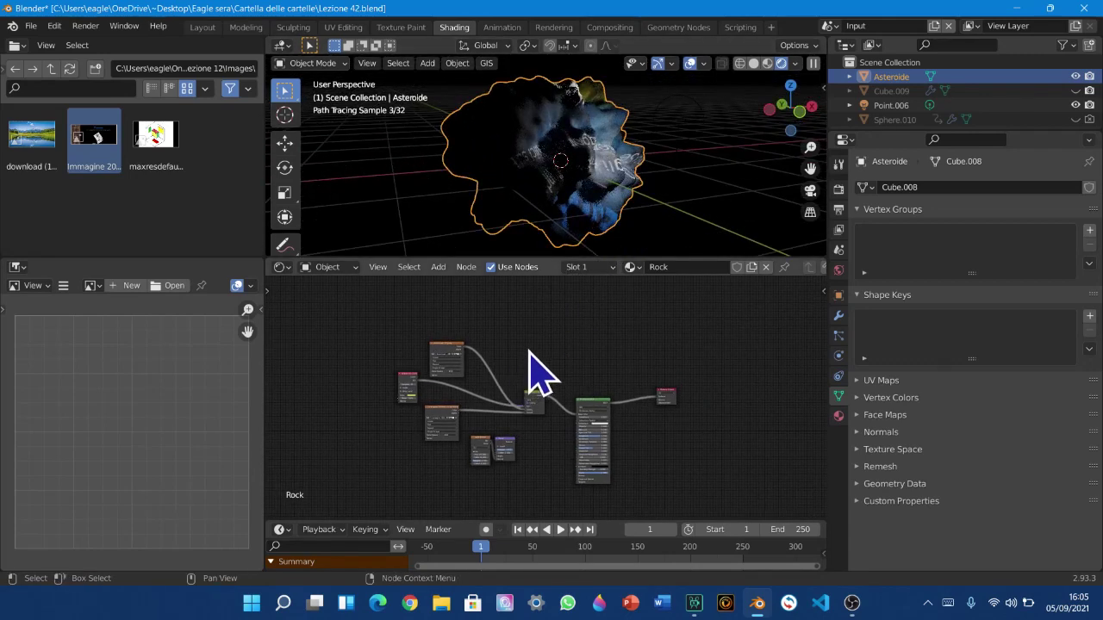
pyautogui.moveTo(530, 351); pyautogui.dragTo(572, 325, button='middle')
pyautogui.scroll(6, 547, 379)
pyautogui.moveTo(547, 378); pyautogui.dragTo(555, 404, button='middle')
pyautogui.scroll(3, 591, 443)
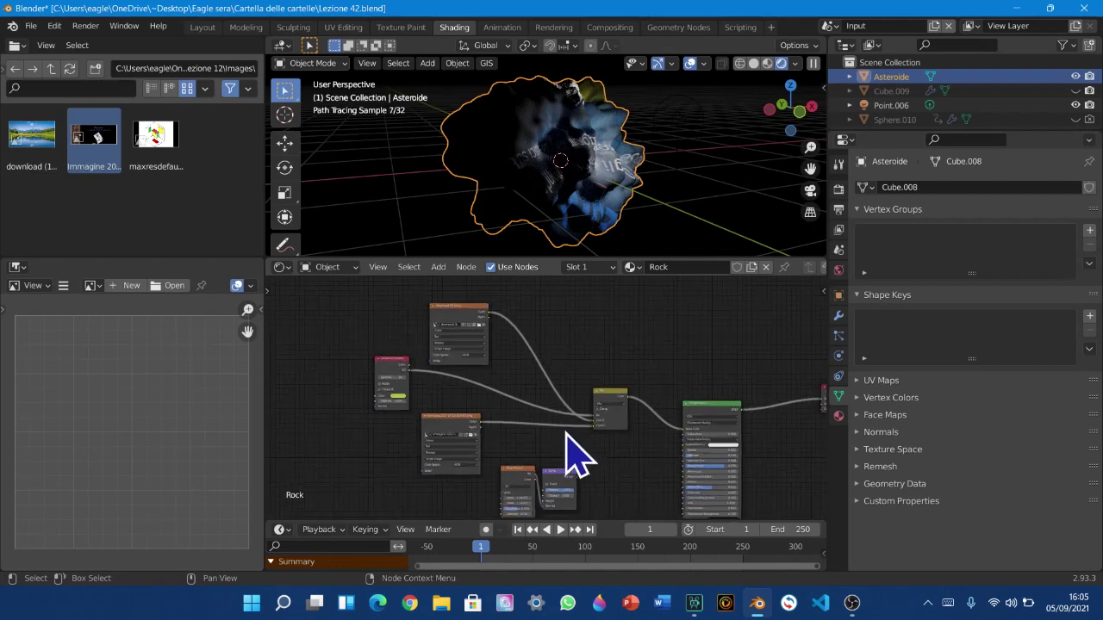
pyautogui.scroll(-2, 412, 366)
# Box-select all the material's shader nodes and delete them
pyautogui.moveTo(385, 303); pyautogui.dragTo(656, 570)
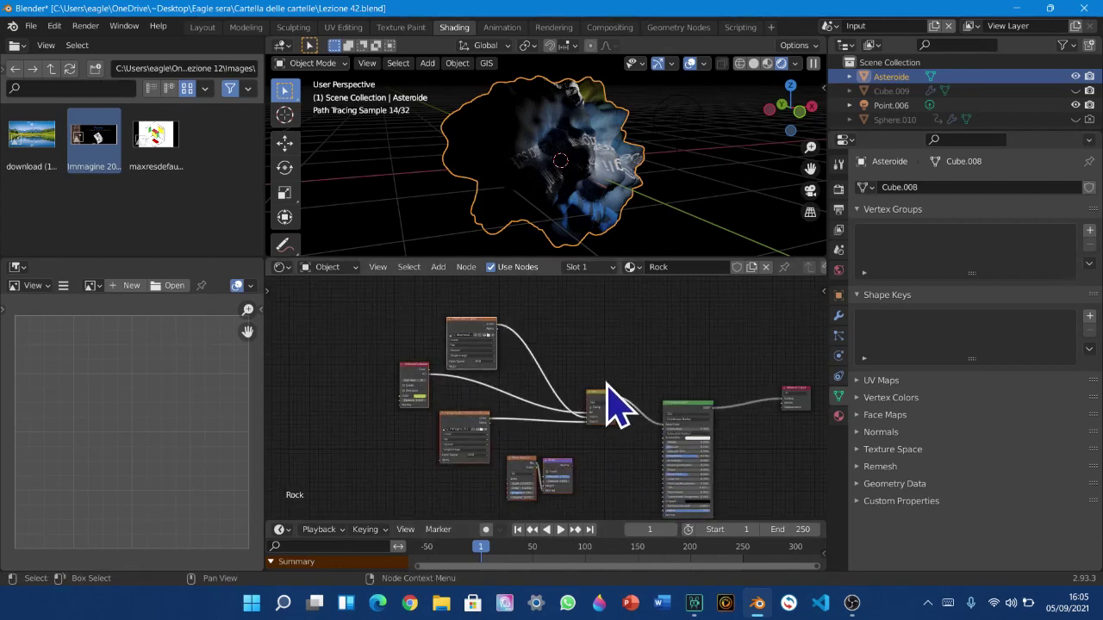
pyautogui.press('x')
pyautogui.moveTo(616, 405); pyautogui.dragTo(505, 418, button='middle')
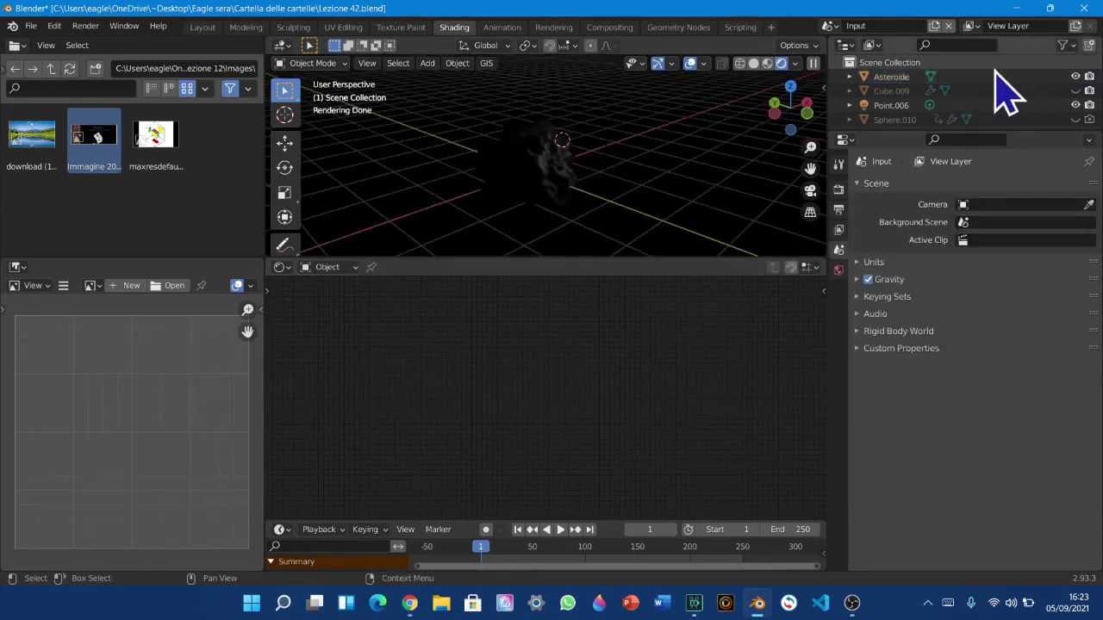
# Hide the Asteroide object and add a cube to the scene
pyautogui.click(1076, 77)
pyautogui.moveTo(635, 216); pyautogui.dragTo(527, 185, button='middle')
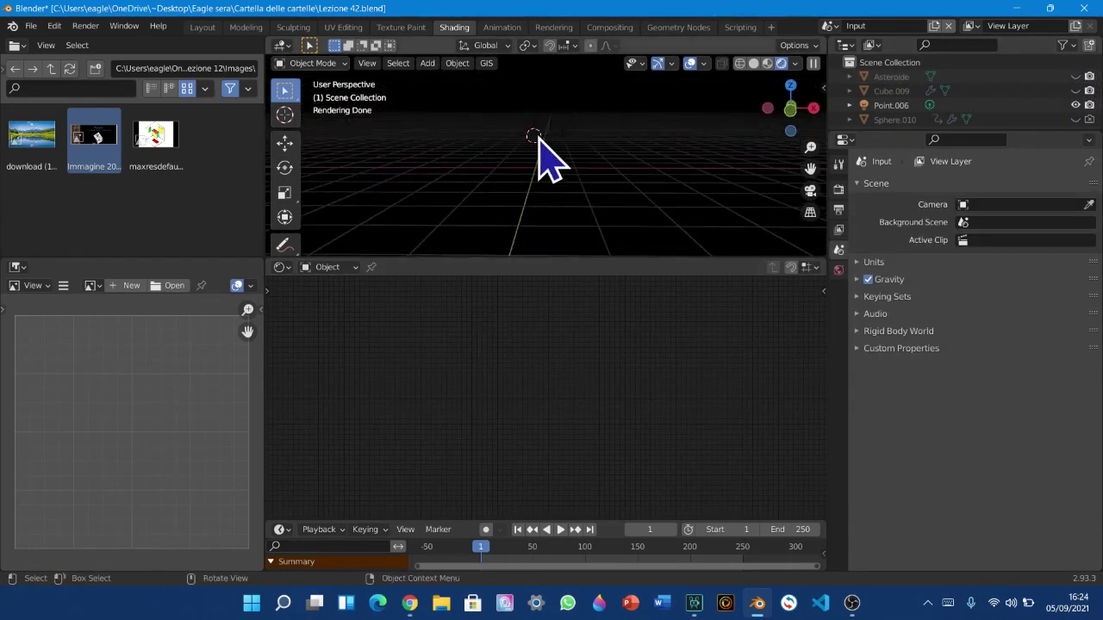
pyautogui.hotkey('shift', 'a')
pyautogui.moveTo(541, 182)
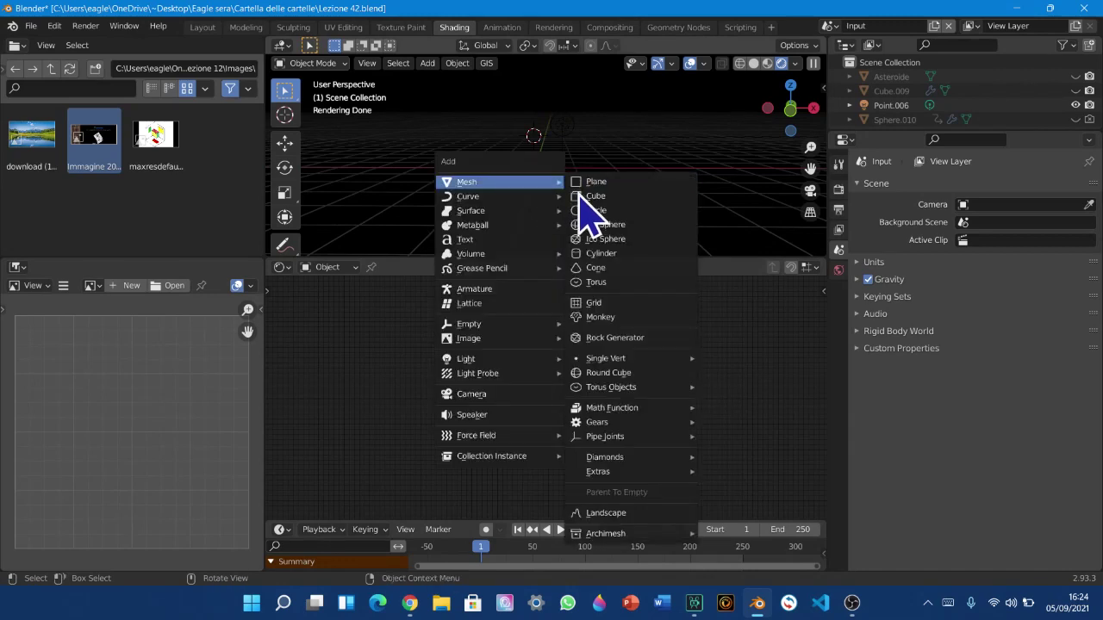
pyautogui.click(582, 196)
pyautogui.moveTo(588, 202); pyautogui.dragTo(645, 207, button='middle')
# Switch to solid shading and delete the misplaced cube
pyautogui.click(754, 63)
pyautogui.moveTo(647, 162)
pyautogui.mouseDown(button='middle')
pyautogui.moveTo(672, 140)
pyautogui.moveTo(665, 150)
pyautogui.mouseUp(button='middle')
pyautogui.press('x')
pyautogui.click(665, 148)
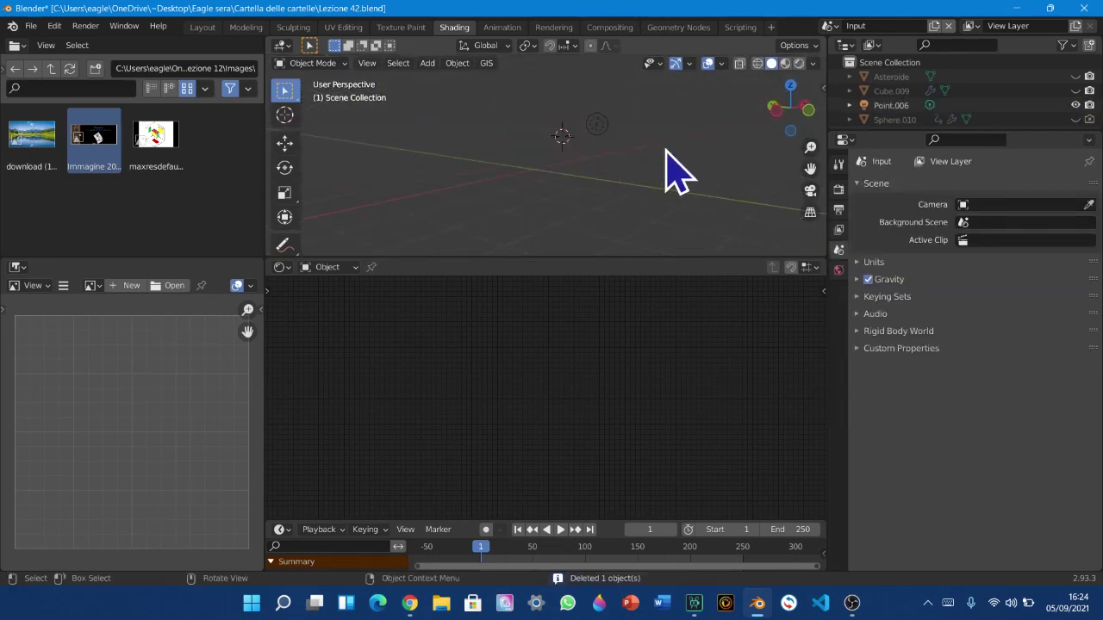
# Snap the 3D cursor to the world origin, add a new cube there, and view it Rendered
pyautogui.hotkey('shift', 's')
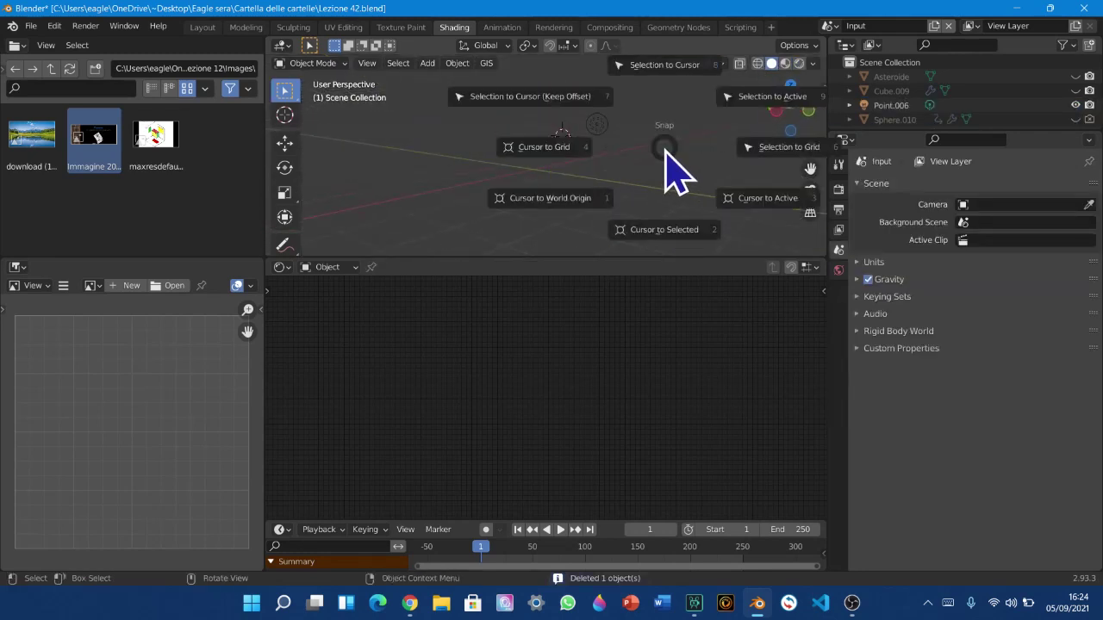
pyautogui.click(547, 197)
pyautogui.hotkey('shift', 'a')
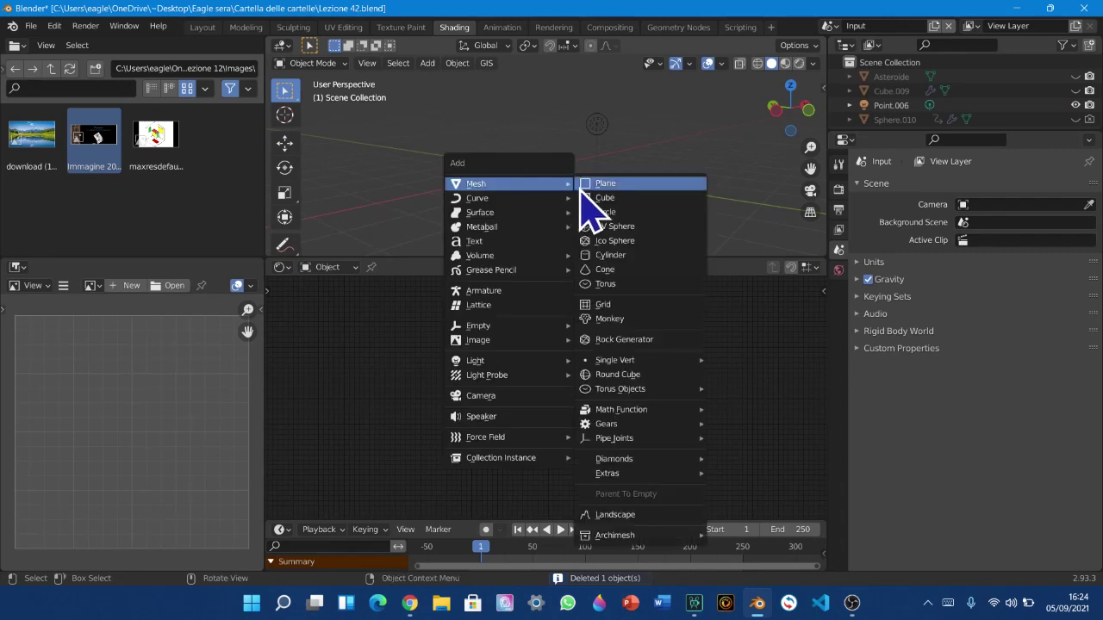
pyautogui.click(593, 197)
pyautogui.press('z')
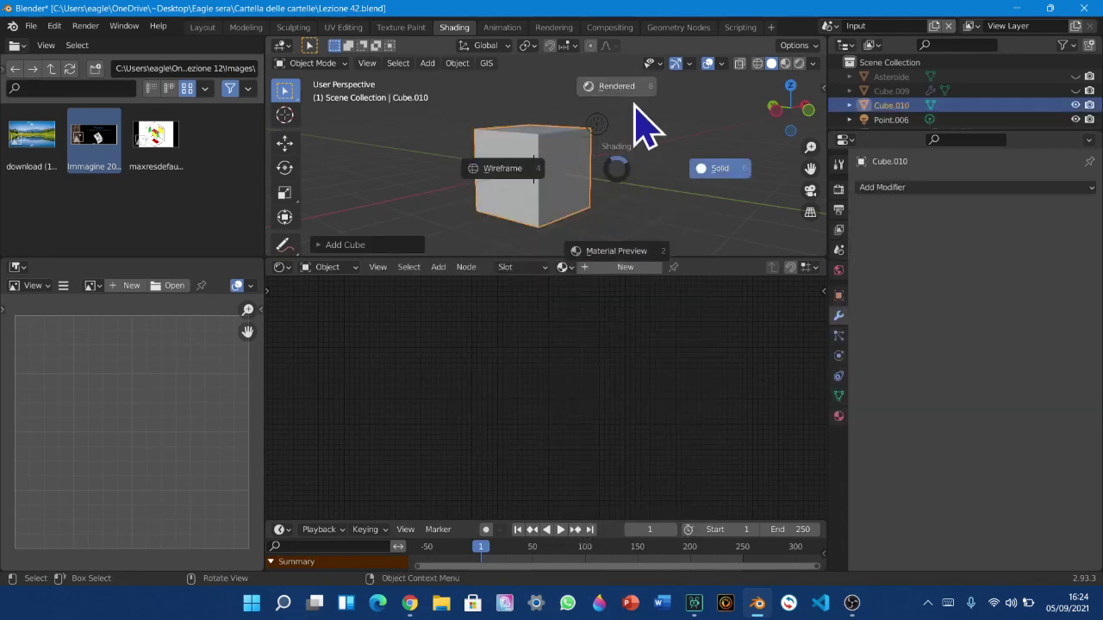
pyautogui.click(646, 123)
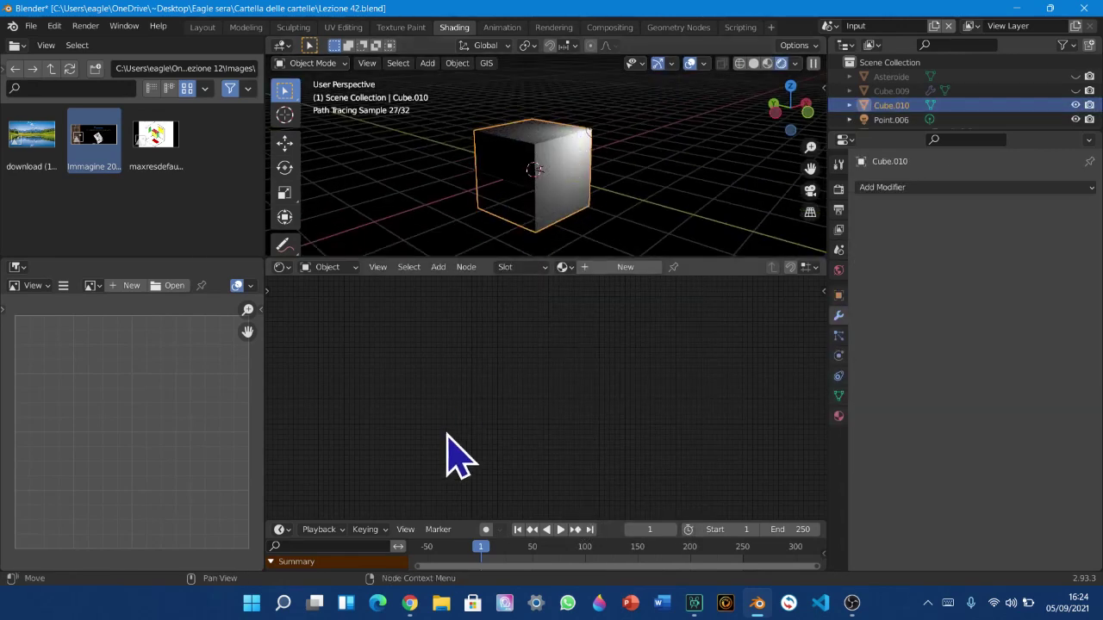
# Create a new material named 'Metallo verde' for Cube.010 and zoom in on its nodes
pyautogui.click(626, 270)
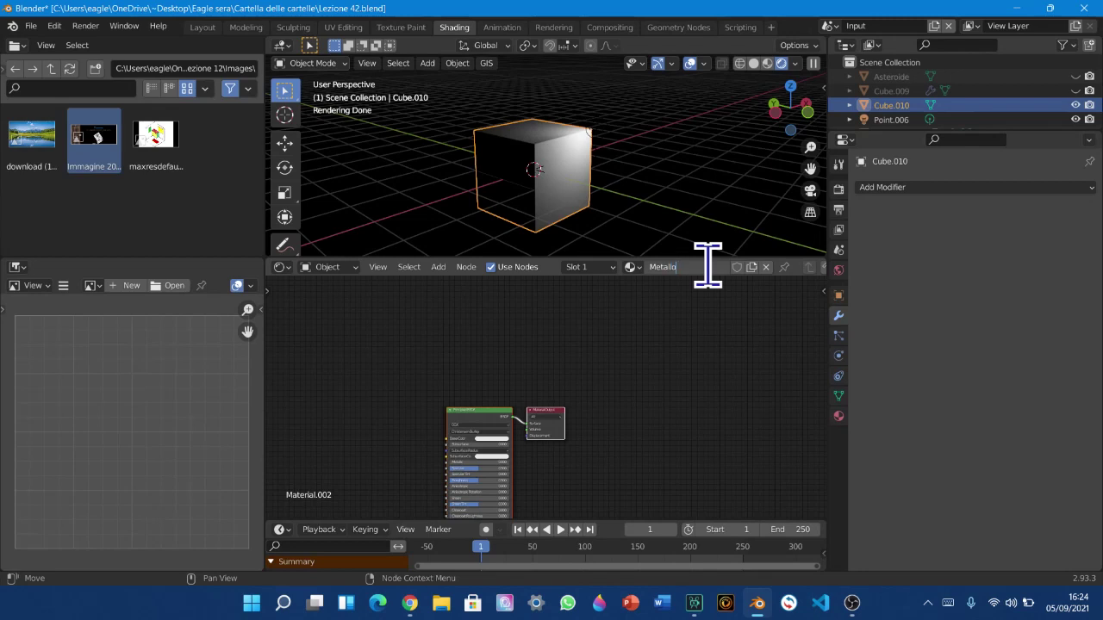
pyautogui.press('Return')
pyautogui.scroll(1, 603, 383)
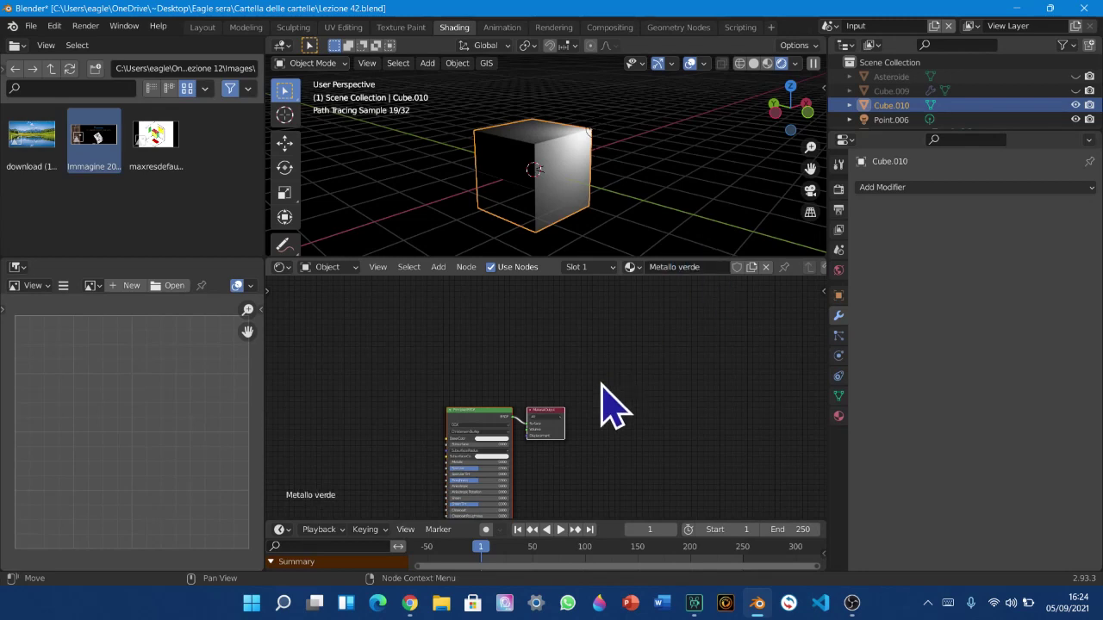
pyautogui.moveTo(584, 408); pyautogui.dragTo(667, 340, button='middle')
pyautogui.scroll(7, 558, 418)
pyautogui.scroll(5, 517, 431)
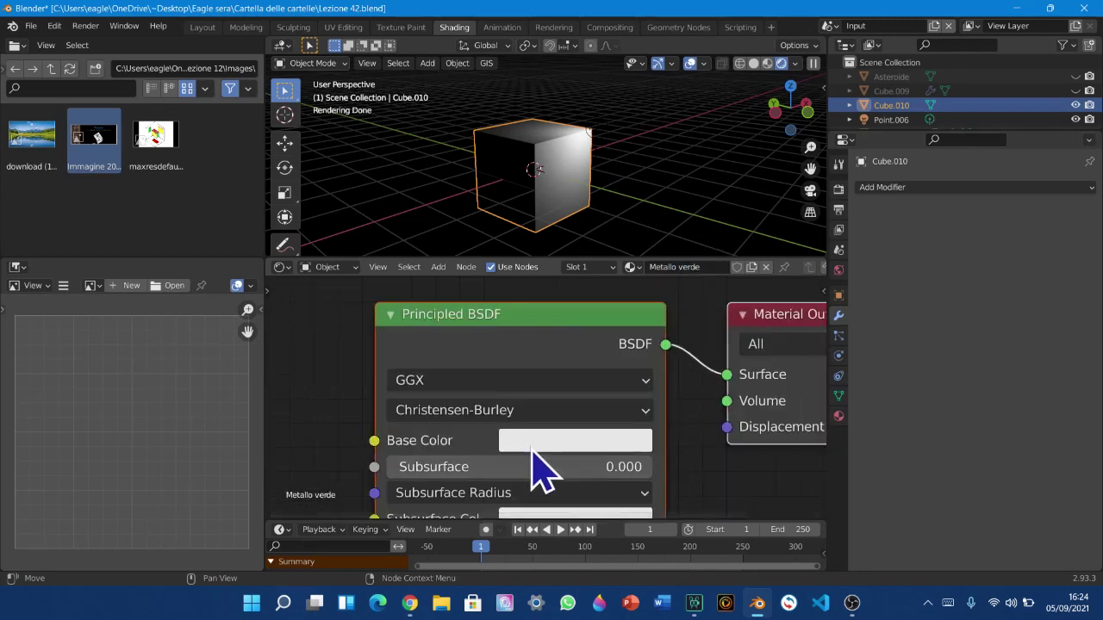
pyautogui.click(539, 440)
# Set the Principled BSDF Base Color to saturated green and Metallic to 1.0
pyautogui.moveTo(582, 161); pyautogui.dragTo(527, 158)
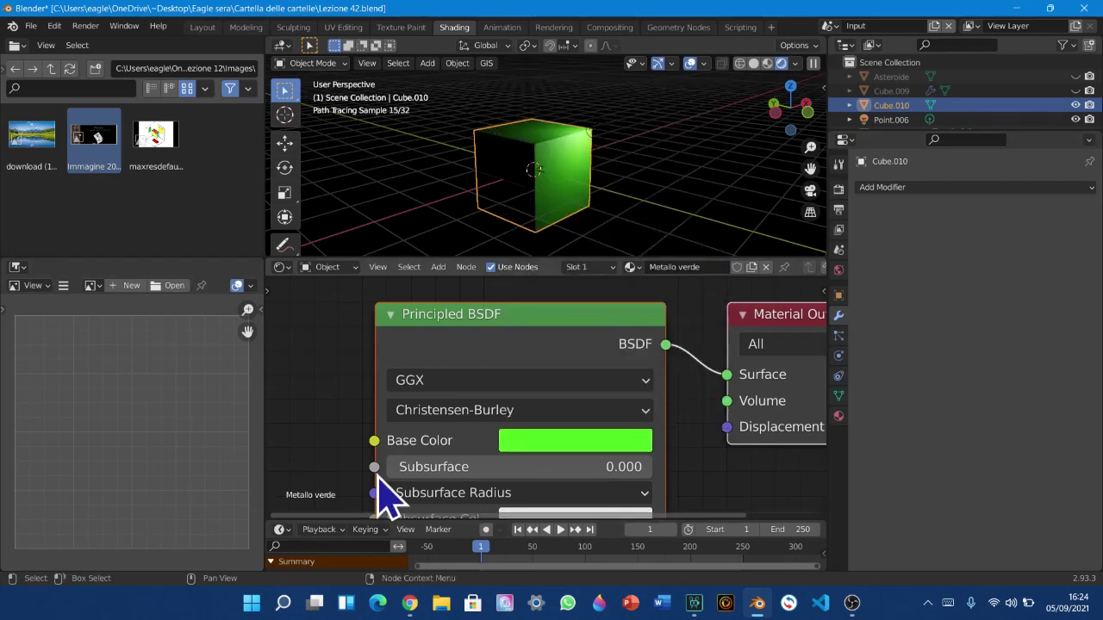
pyautogui.moveTo(397, 455); pyautogui.dragTo(436, 337, button='middle')
pyautogui.moveTo(429, 431); pyautogui.dragTo(690, 428)
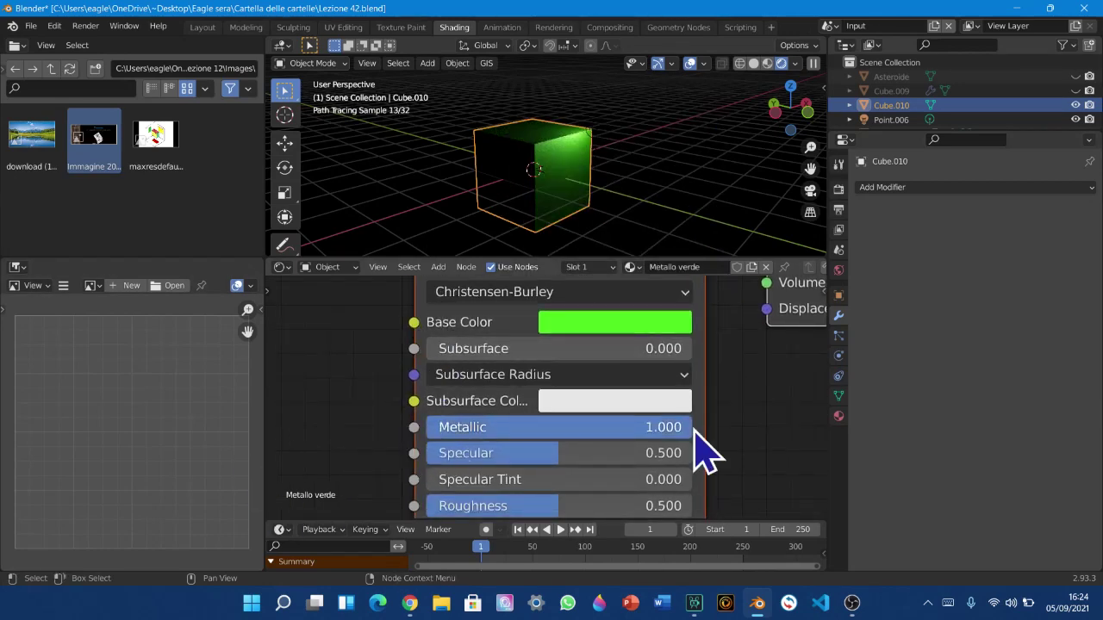
pyautogui.scroll(3, 677, 216)
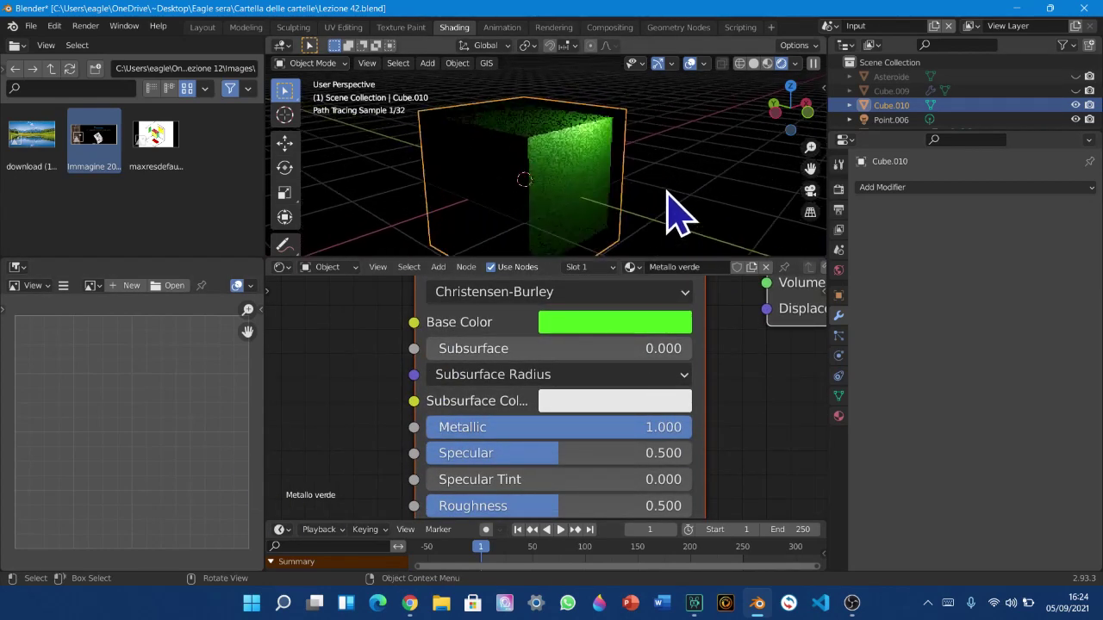
# Add a Bevel input node left of the shader, then delete it again
pyautogui.click(467, 269)
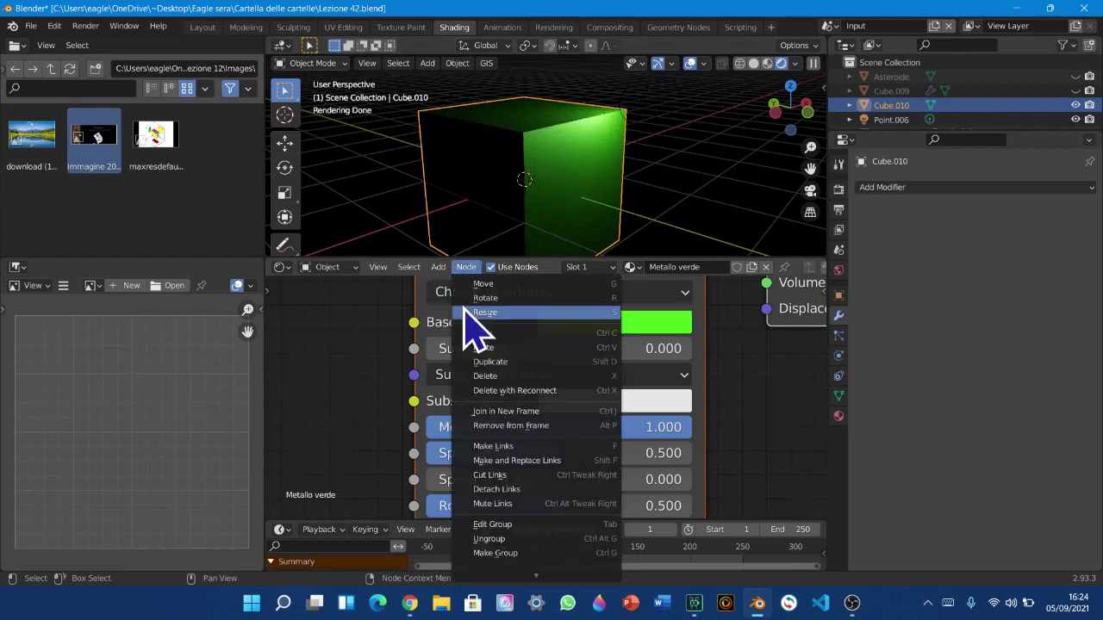
pyautogui.hotkey('shift', 'a')
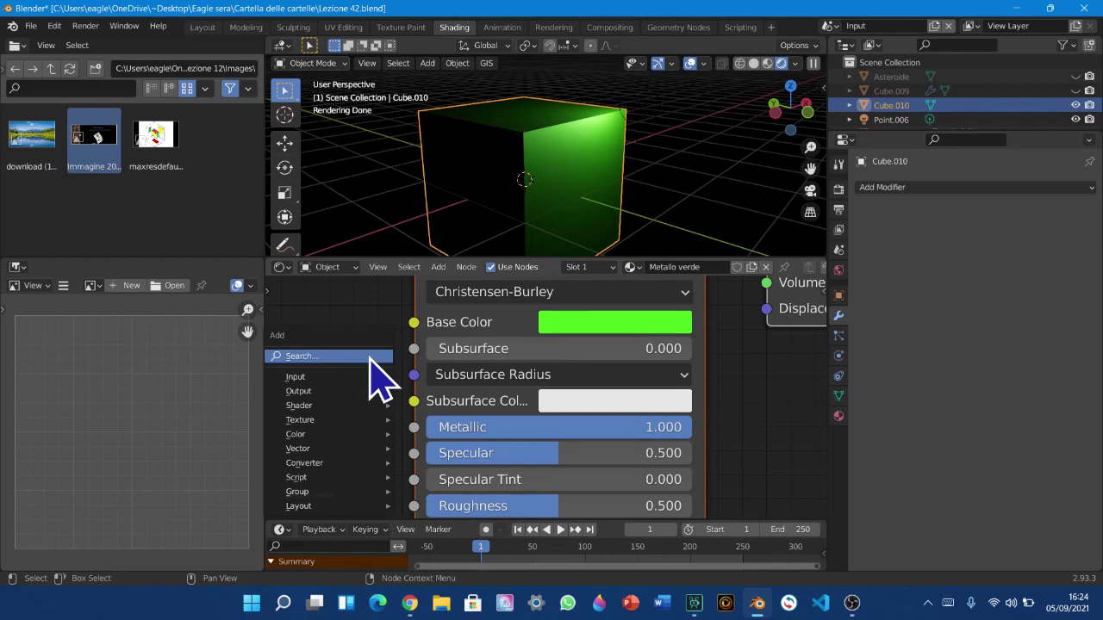
pyautogui.moveTo(369, 379)
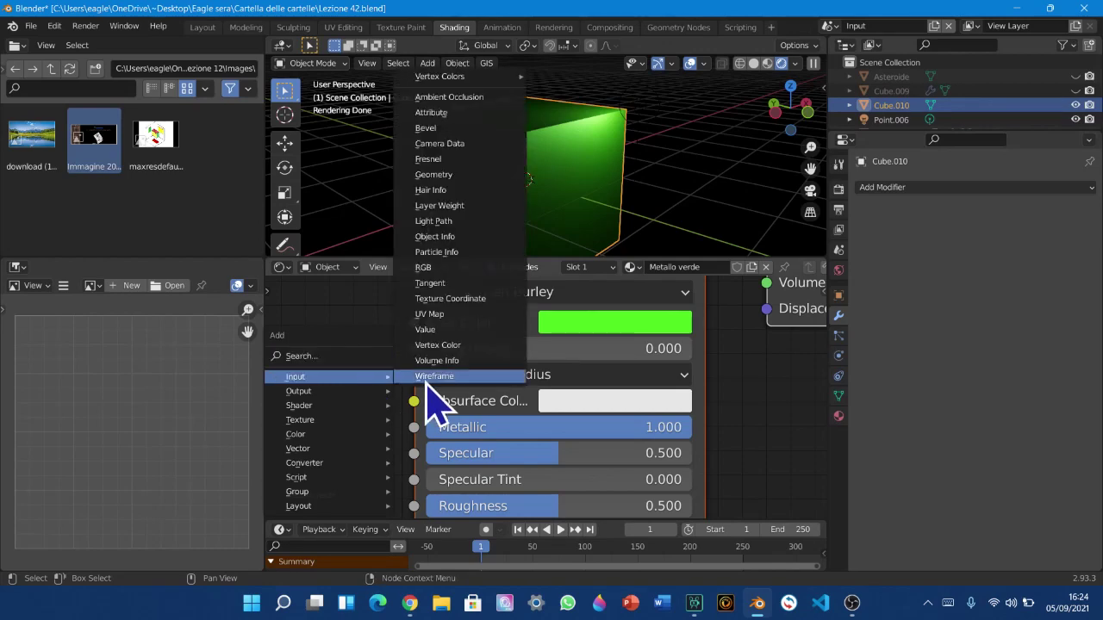
pyautogui.click(426, 128)
pyautogui.click(182, 356)
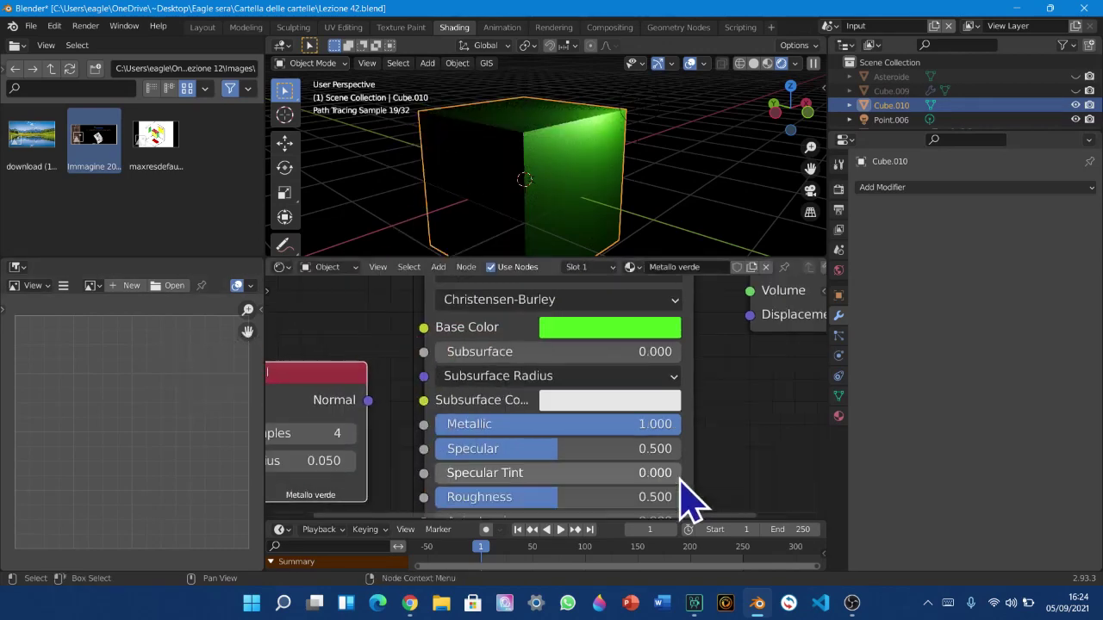
pyautogui.scroll(-6, 664, 484)
pyautogui.moveTo(584, 452); pyautogui.dragTo(765, 382, button='middle')
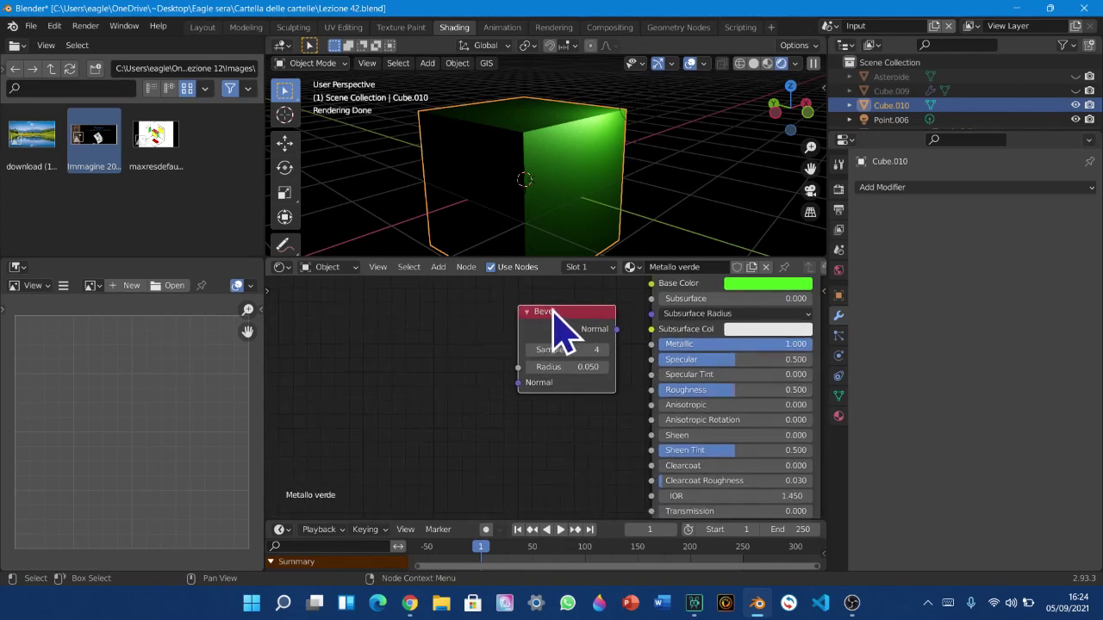
pyautogui.press('x')
pyautogui.moveTo(532, 353); pyautogui.dragTo(380, 516, button='middle')
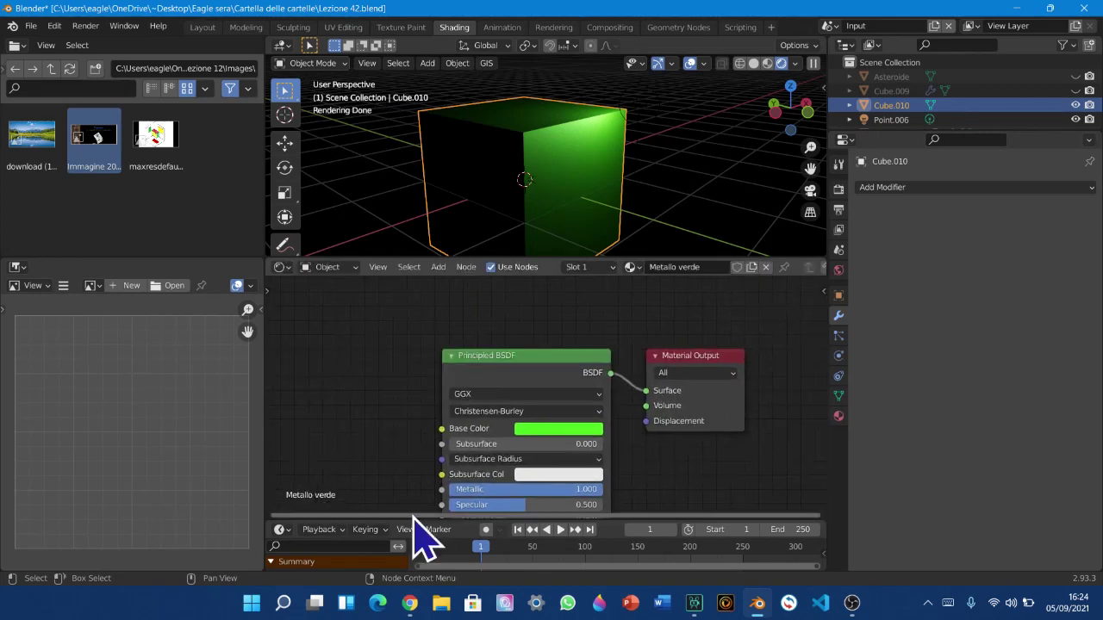
pyautogui.click(894, 187)
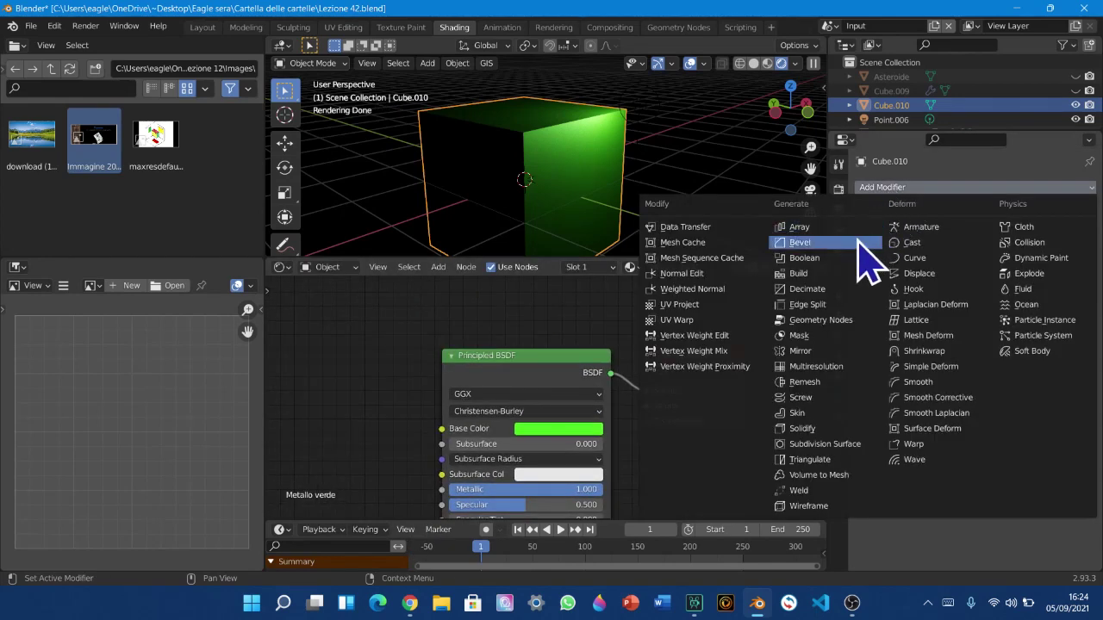
# Add a Bevel modifier to the green cube and raise its amount to 0.18 m
pyautogui.click(858, 243)
pyautogui.moveTo(537, 217); pyautogui.dragTo(493, 175, button='middle')
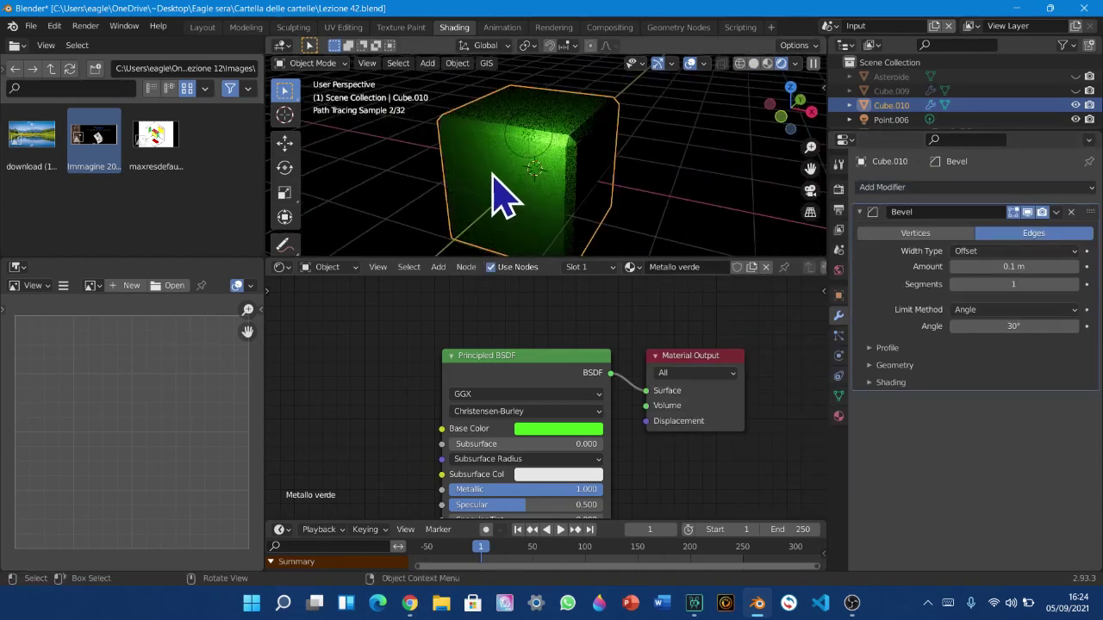
pyautogui.scroll(4, 509, 200)
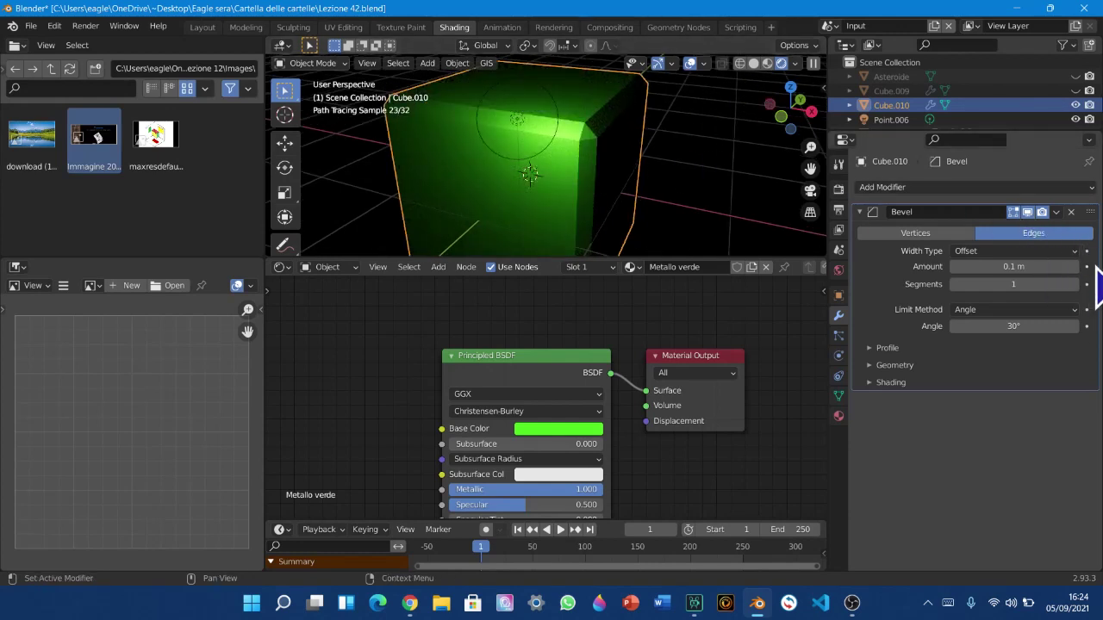
pyautogui.click(1074, 266)
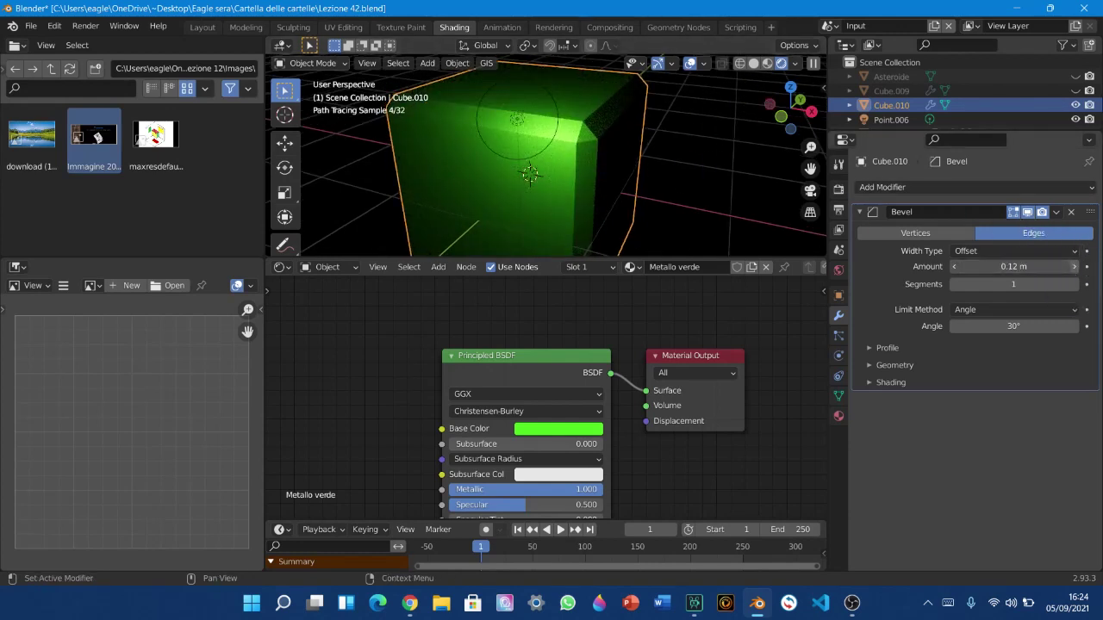
pyautogui.click(1074, 267)
pyautogui.click(1074, 266)
pyautogui.click(1074, 266)
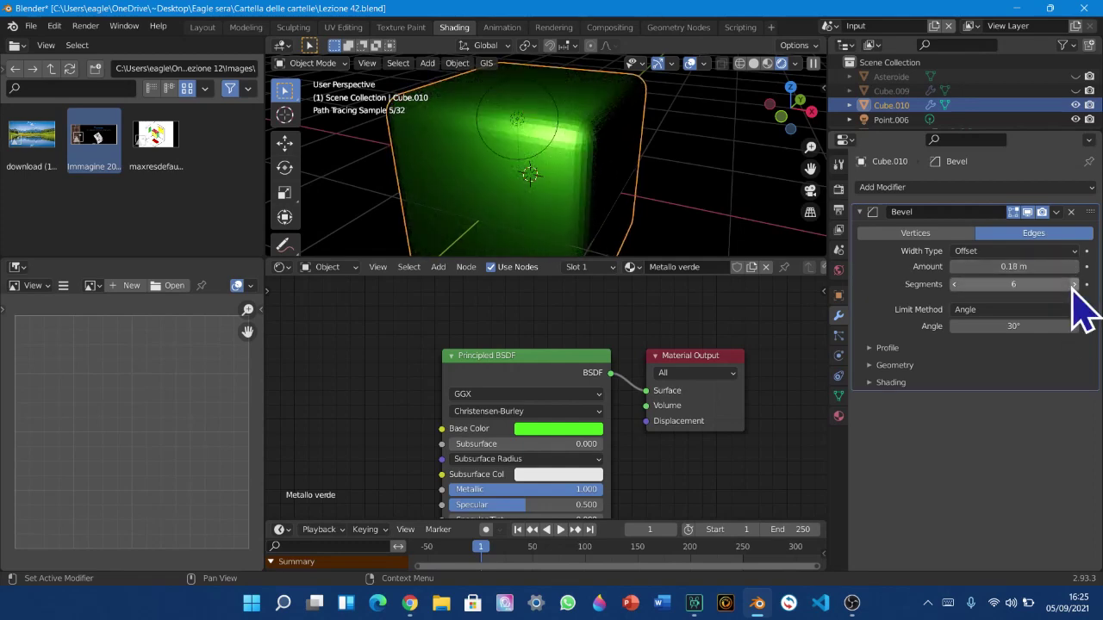
# Shade the cube smooth and lower the bevel amount to 0.15 m
pyautogui.rightClick(605, 139)
pyautogui.click(605, 140)
pyautogui.moveTo(688, 180); pyautogui.dragTo(630, 180, button='middle')
pyautogui.scroll(2, 685, 173)
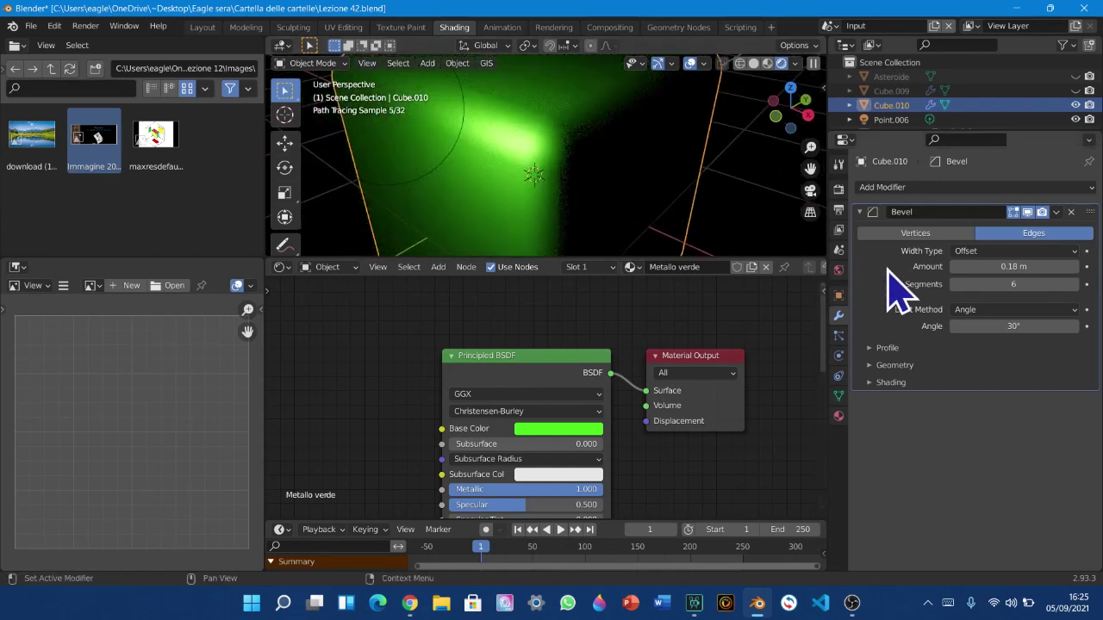
pyautogui.moveTo(1013, 267); pyautogui.dragTo(983, 267)
pyautogui.scroll(-5, 694, 207)
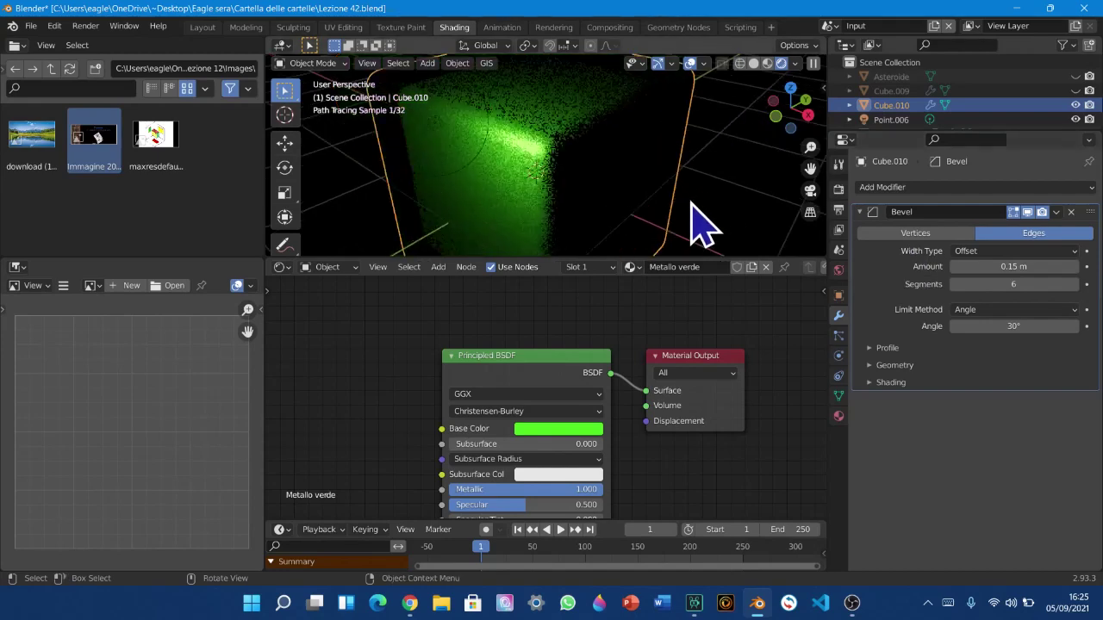
pyautogui.scroll(6, 664, 187)
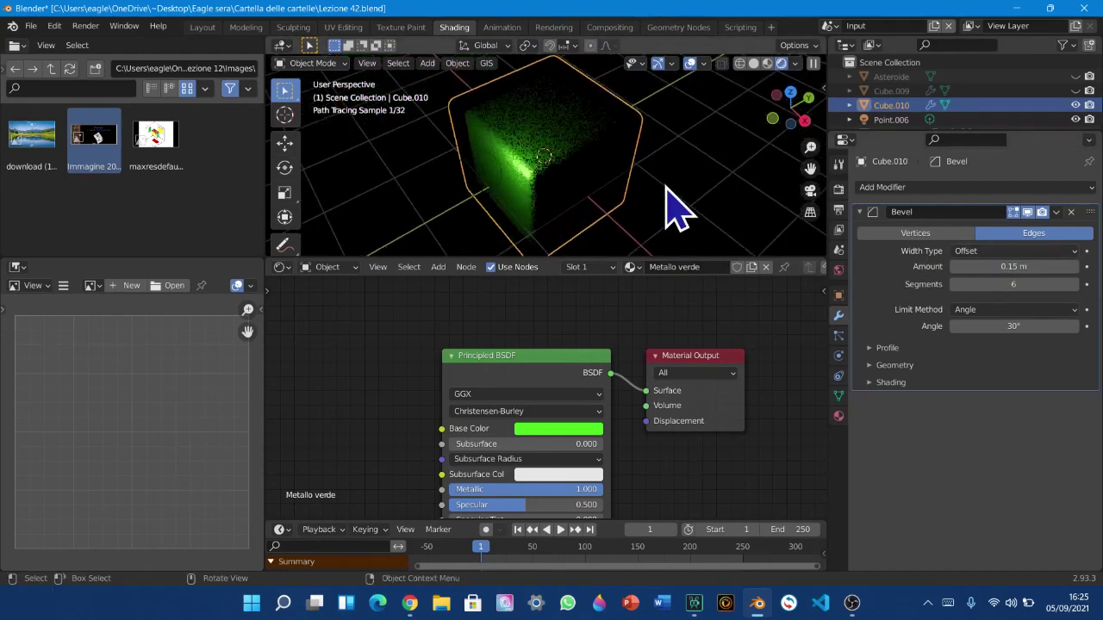
pyautogui.moveTo(644, 183); pyautogui.dragTo(647, 163, button='middle')
pyautogui.scroll(1, 630, 172)
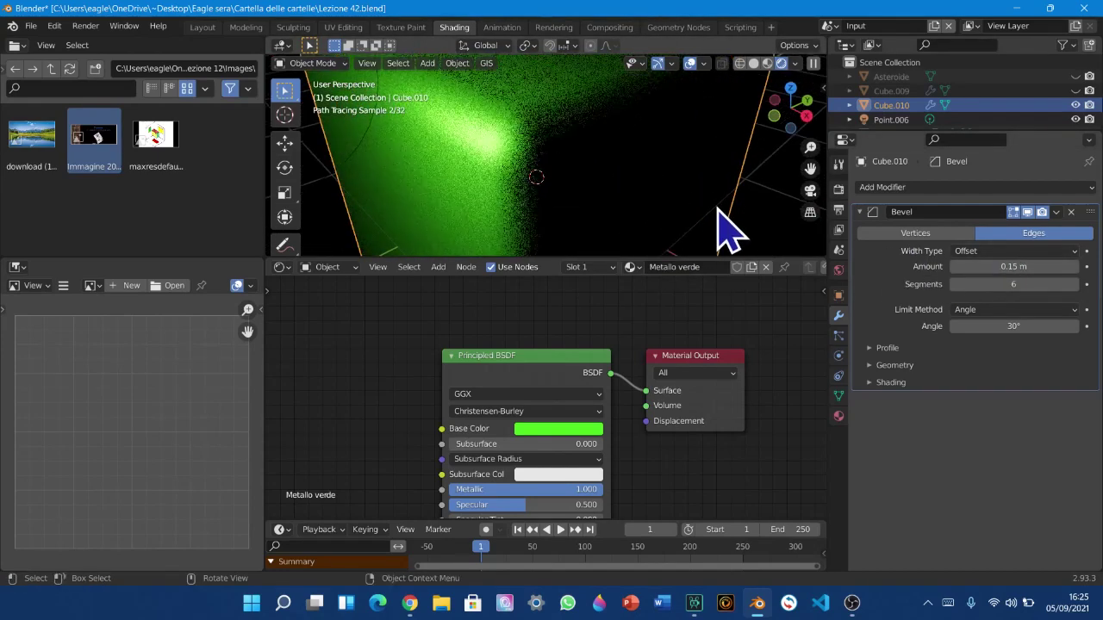
# Toggle the bevel's viewport display to compare, then inspect the rounded cube from several angles
pyautogui.click(1028, 213)
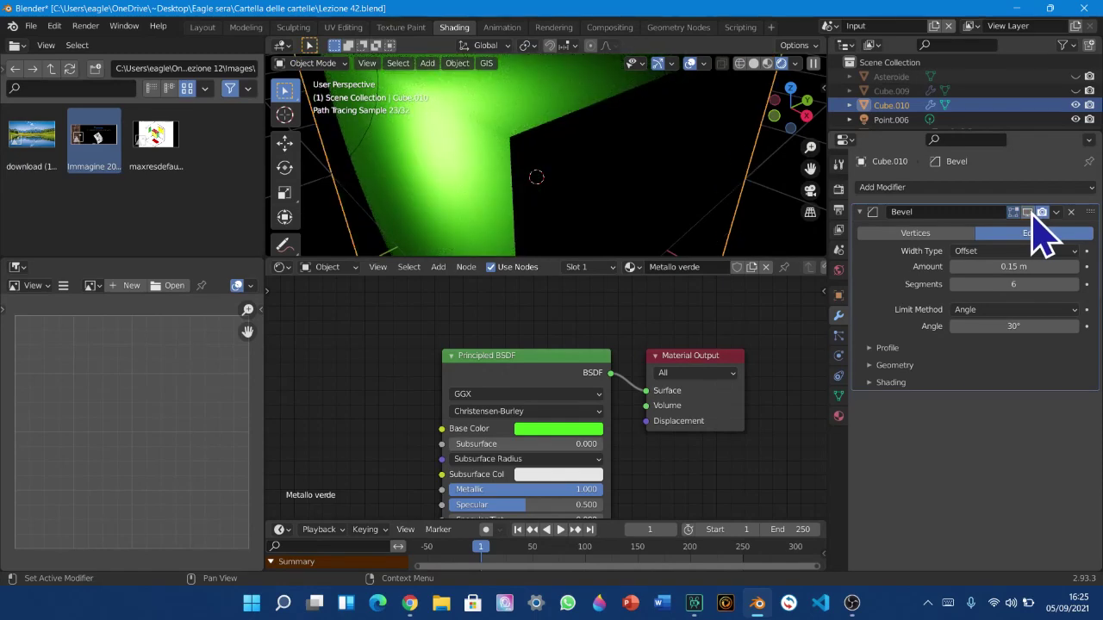
pyautogui.click(1028, 213)
pyautogui.click(1028, 212)
pyautogui.click(1028, 213)
pyautogui.click(1028, 213)
pyautogui.click(1027, 213)
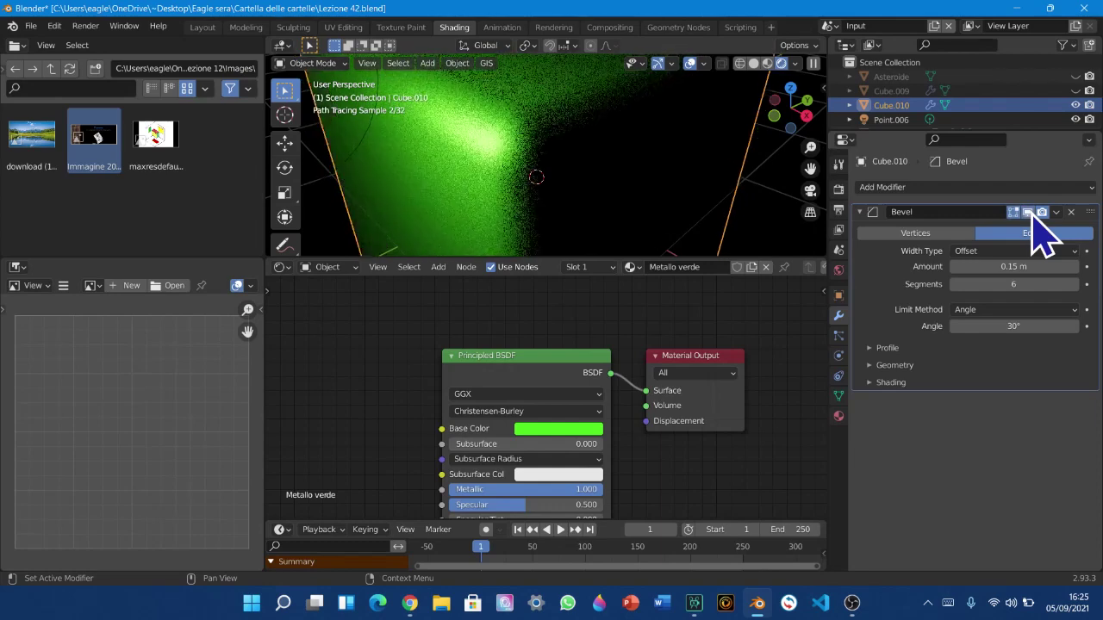
pyautogui.scroll(-4, 637, 240)
pyautogui.moveTo(637, 240); pyautogui.dragTo(783, 217, button='middle')
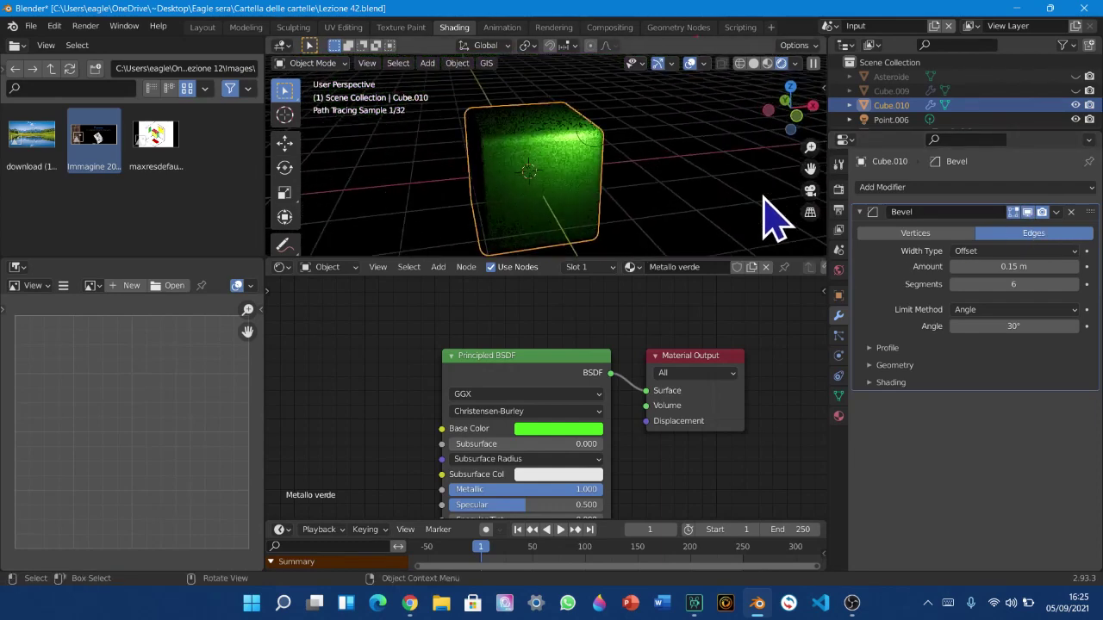
pyautogui.moveTo(811, 168); pyautogui.dragTo(816, 144)
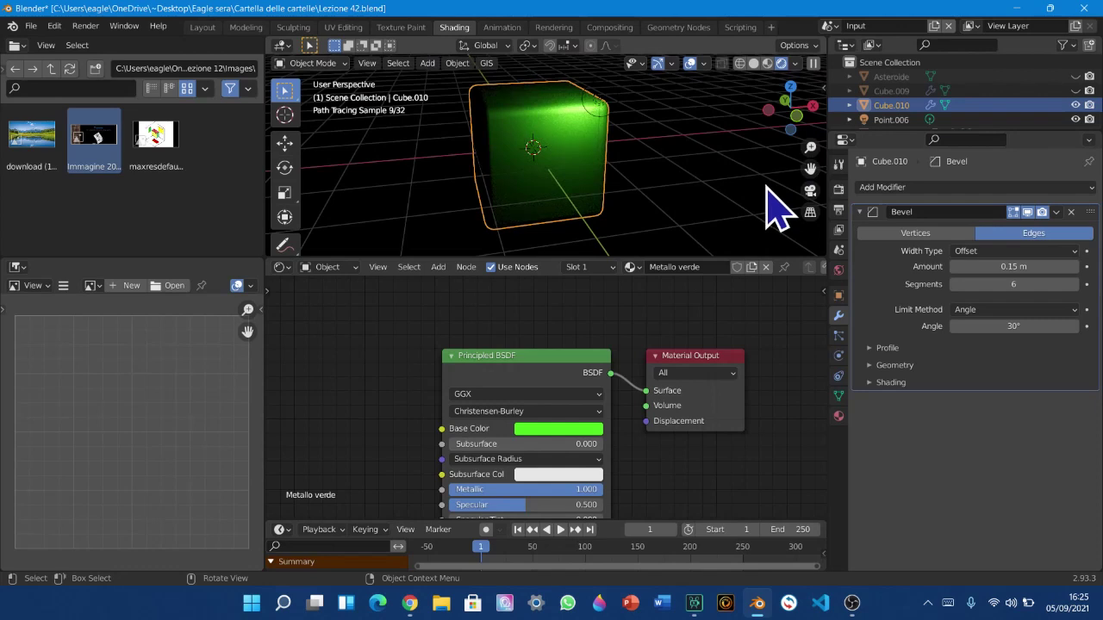
pyautogui.moveTo(573, 172); pyautogui.dragTo(623, 179, button='middle')
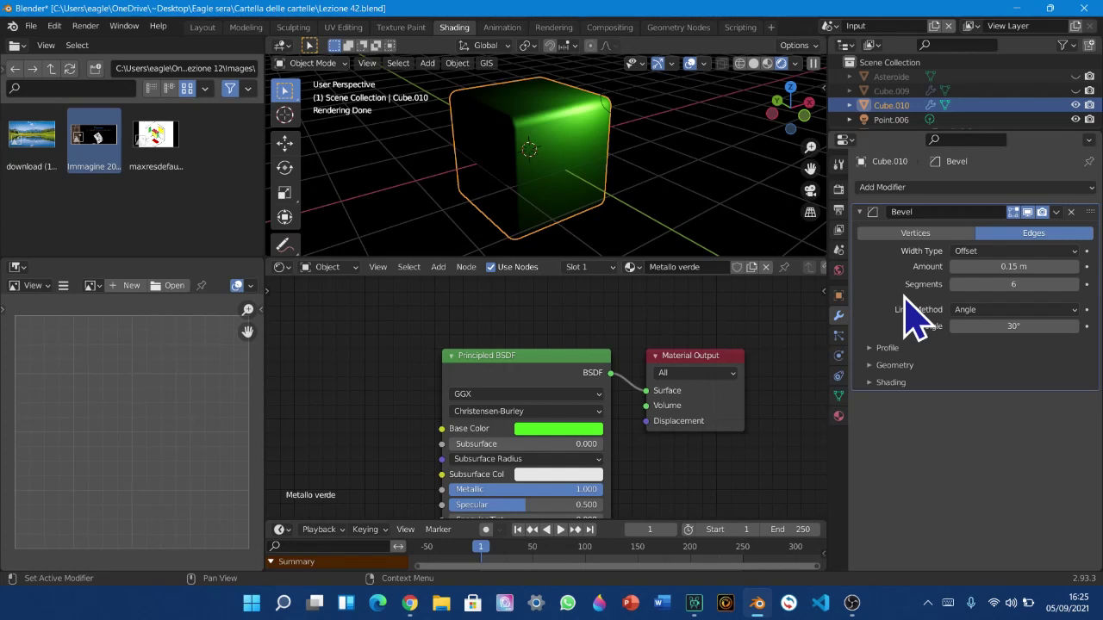
# Add a text object and retype it to read 'Lezione 43'
pyautogui.hotkey('shift', 'a')
pyautogui.moveTo(643, 212)
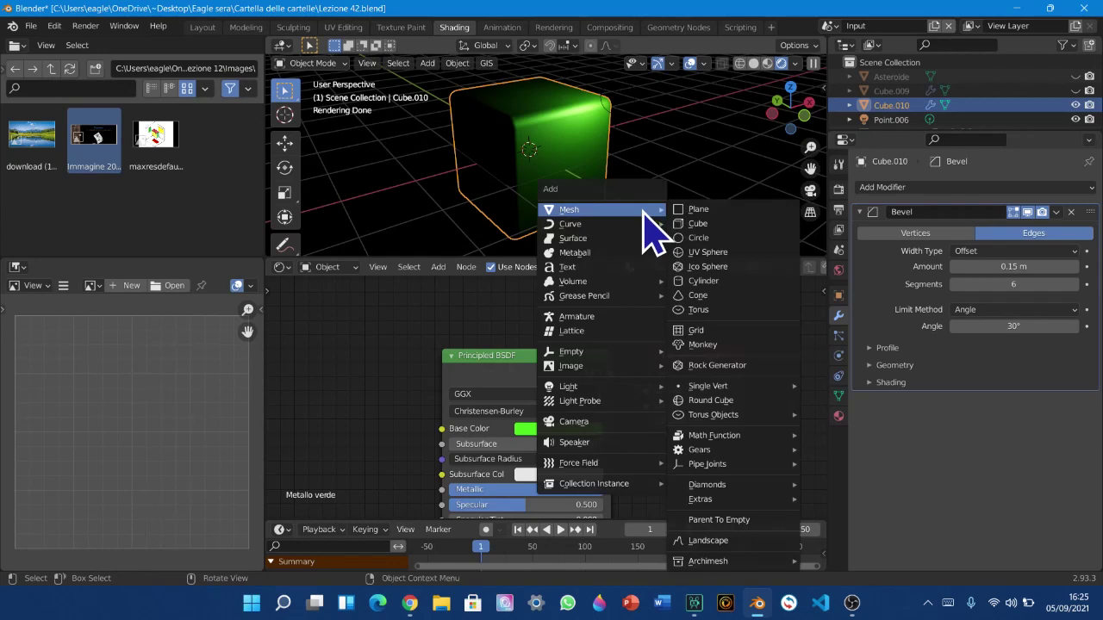
pyautogui.click(607, 269)
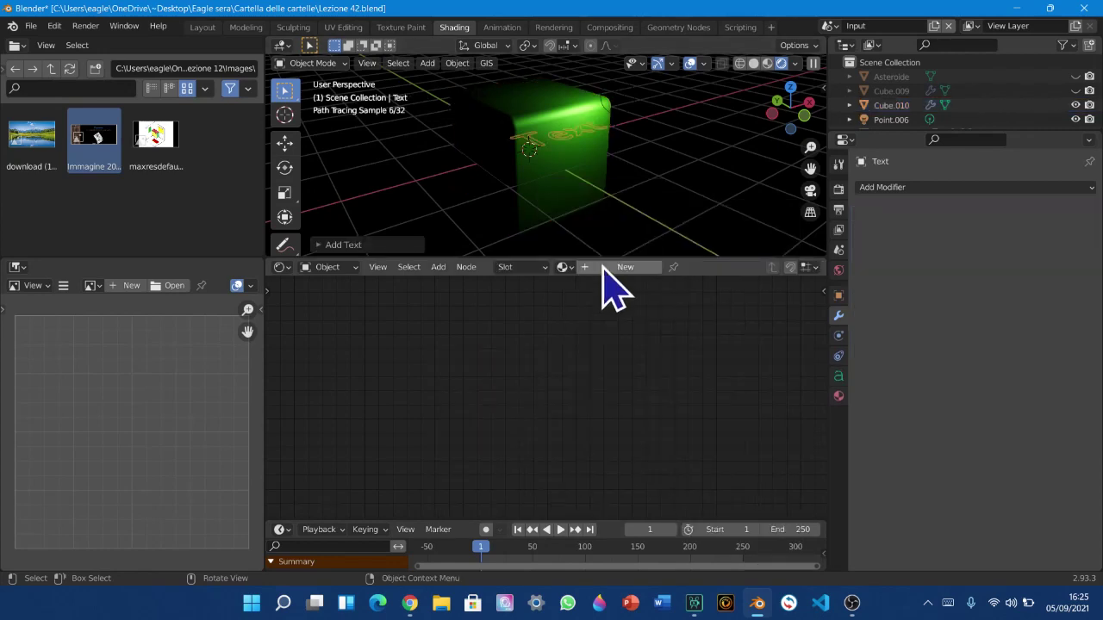
pyautogui.moveTo(542, 216); pyautogui.dragTo(511, 160, button='middle')
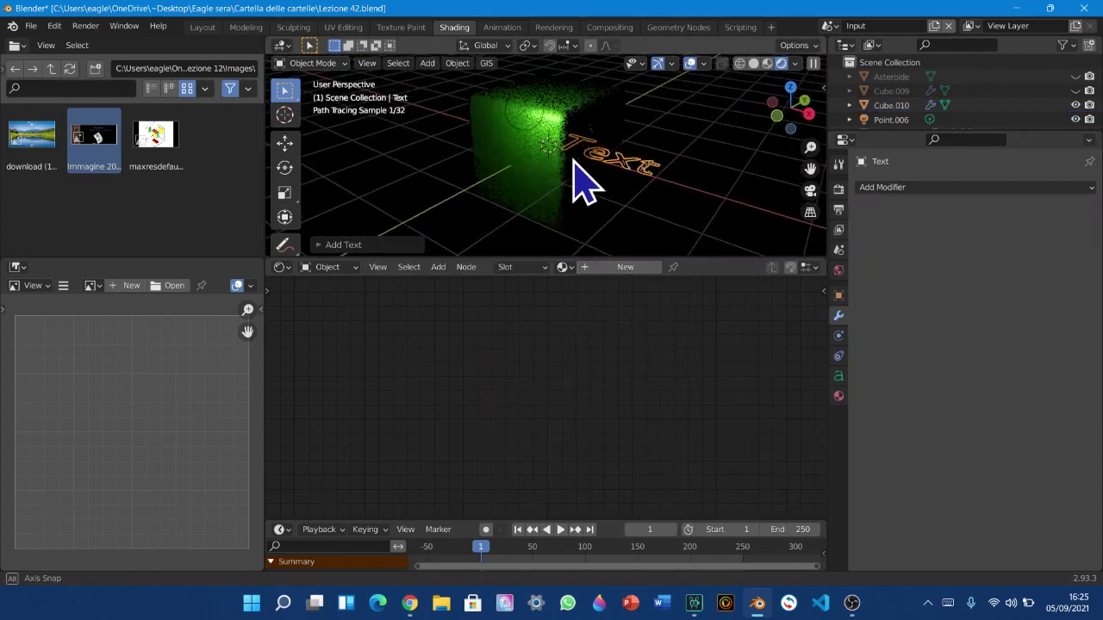
pyautogui.press('Tab')
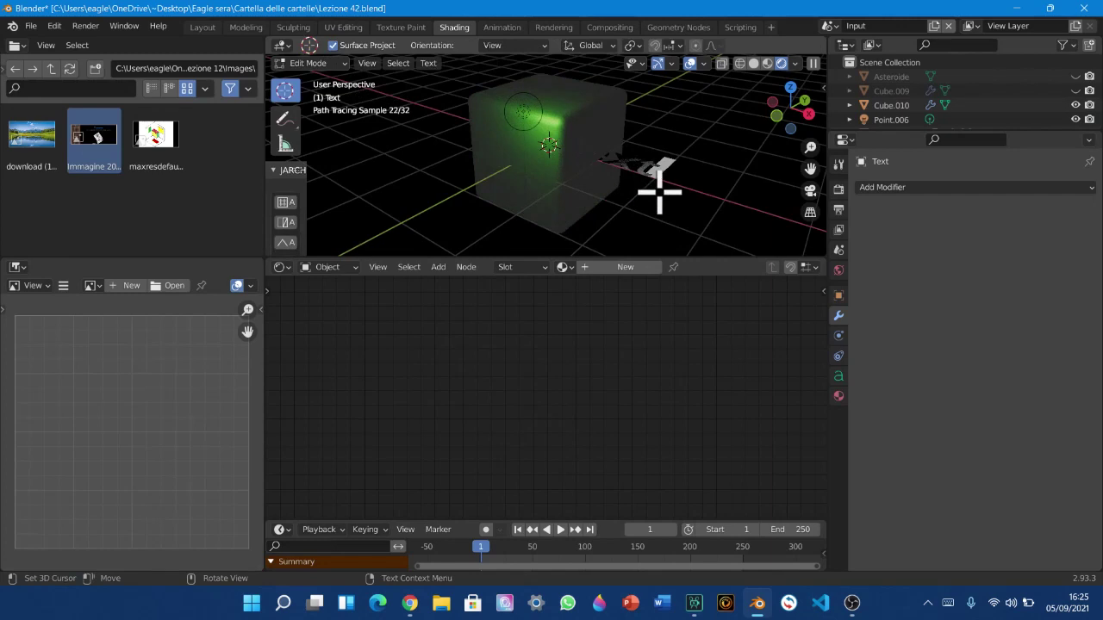
pyautogui.click(739, 63)
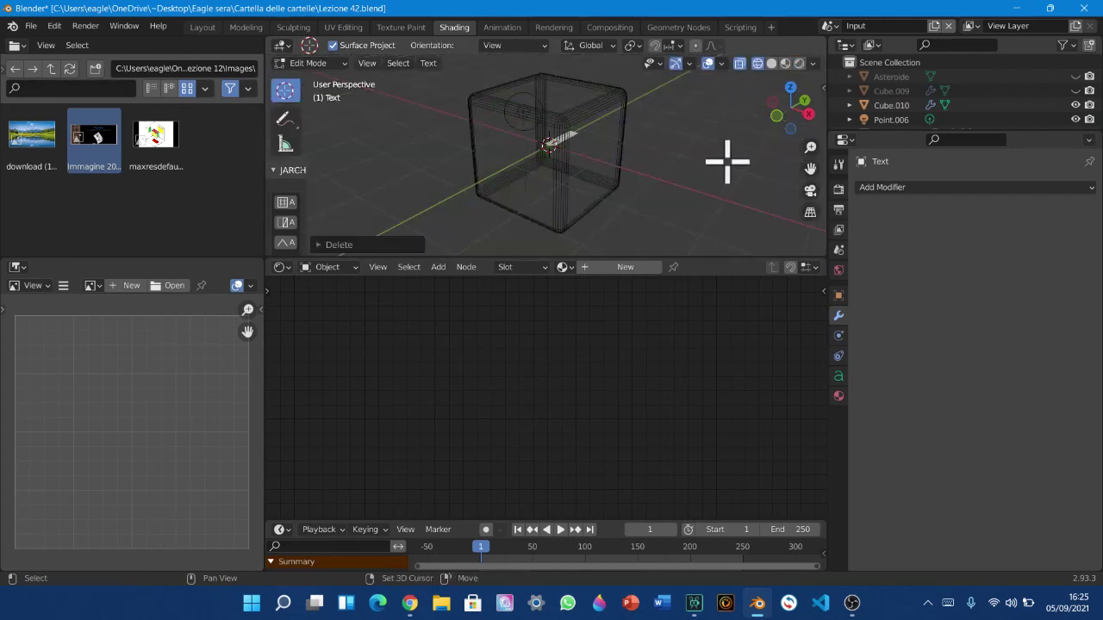
pyautogui.write('E')
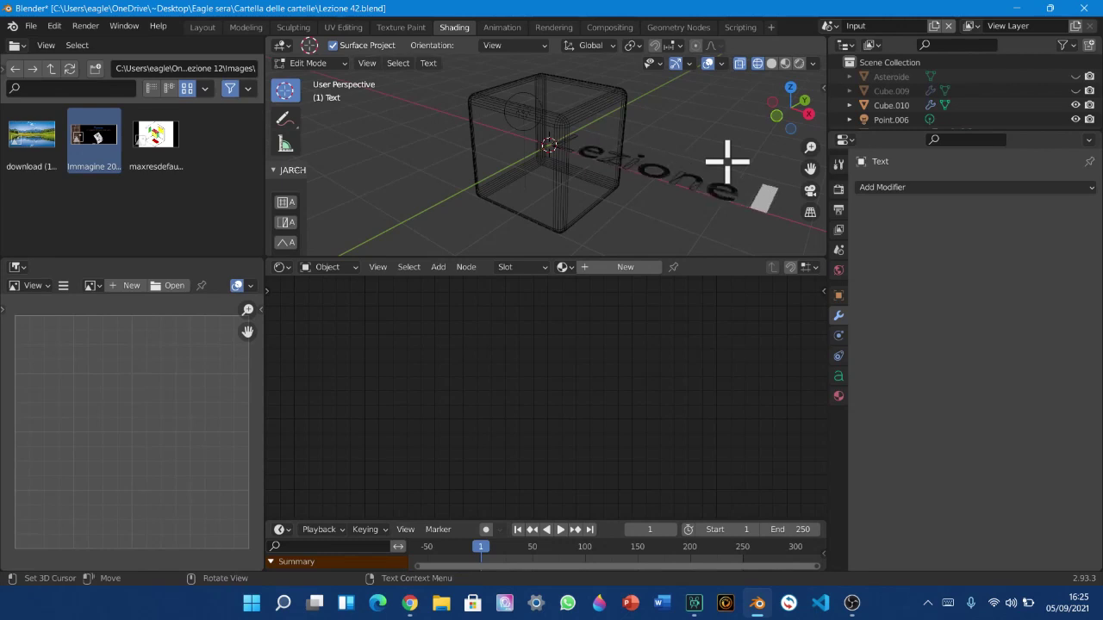
pyautogui.scroll(-4, 726, 161)
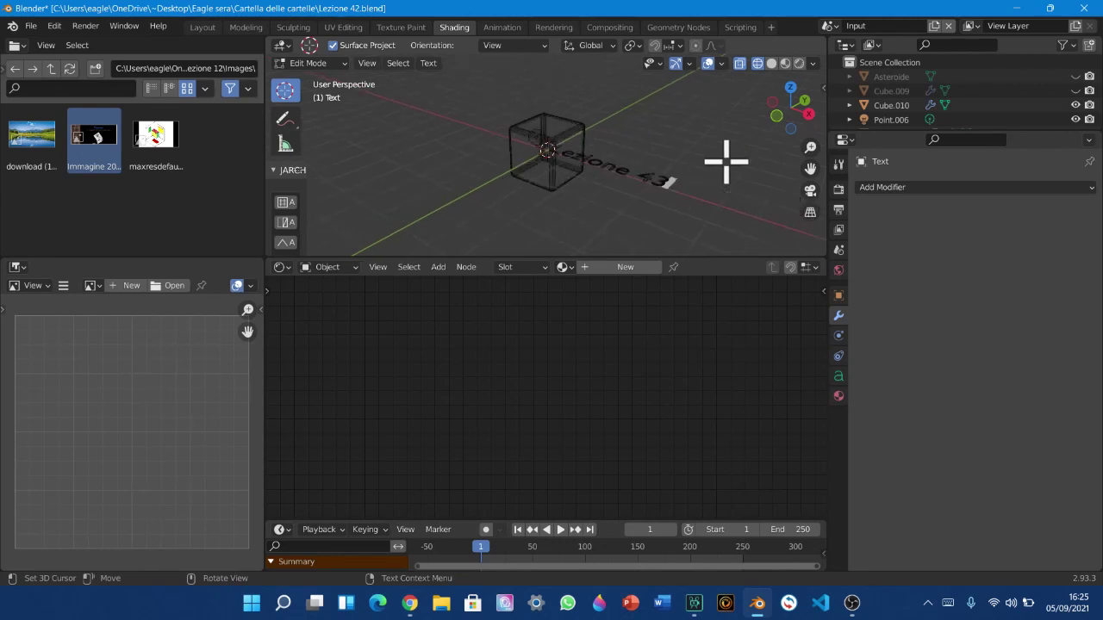
pyautogui.press('Tab')
# Raise the text a little along Z with the Move tool and preview it rendered
pyautogui.click(286, 142)
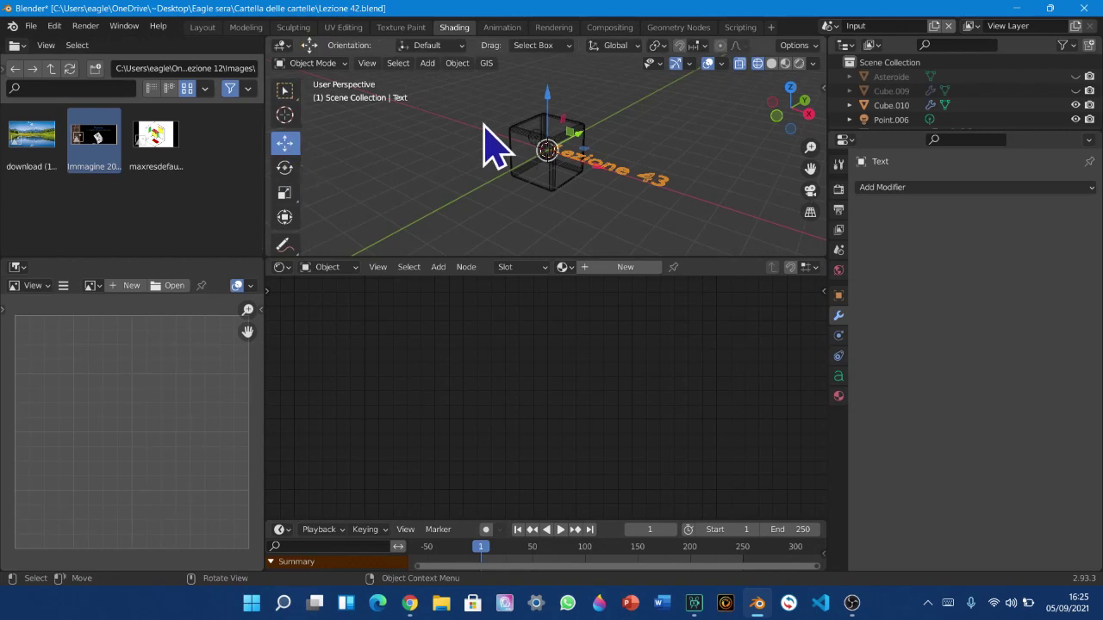
pyautogui.moveTo(548, 99); pyautogui.dragTo(550, 245)
pyautogui.press('z')
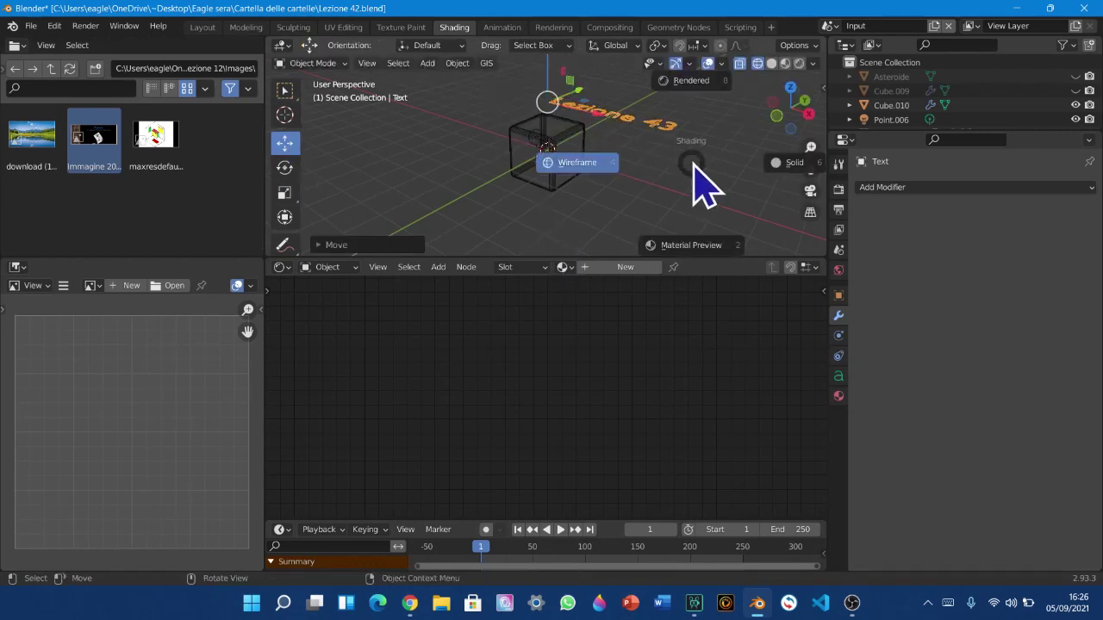
pyautogui.click(705, 105)
pyautogui.moveTo(676, 123); pyautogui.dragTo(685, 239, button='middle')
pyautogui.scroll(4, 697, 231)
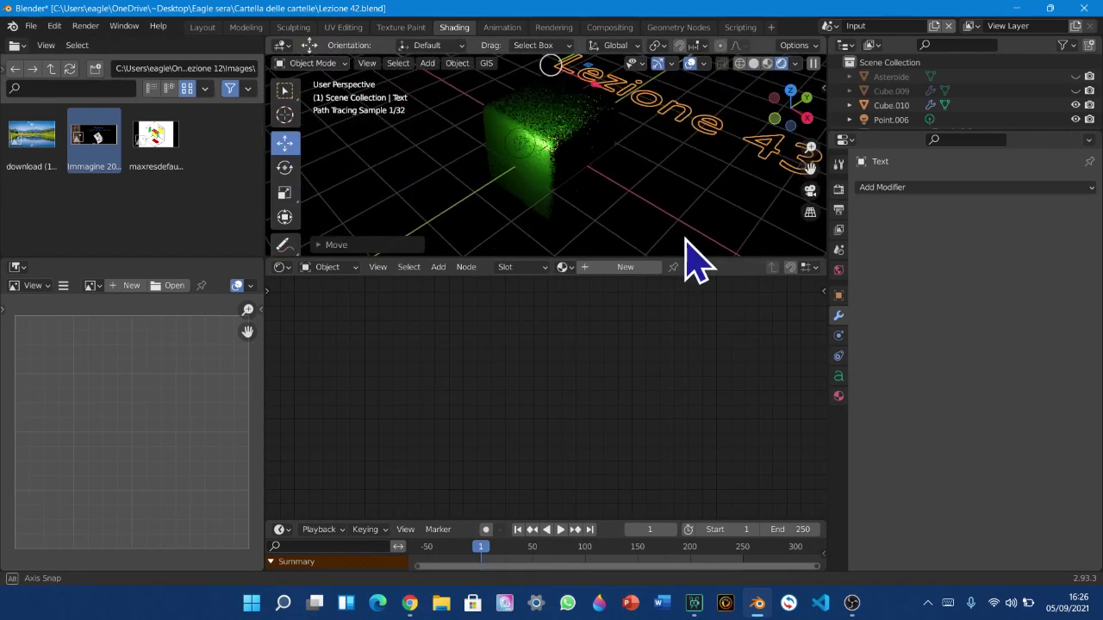
pyautogui.click(752, 63)
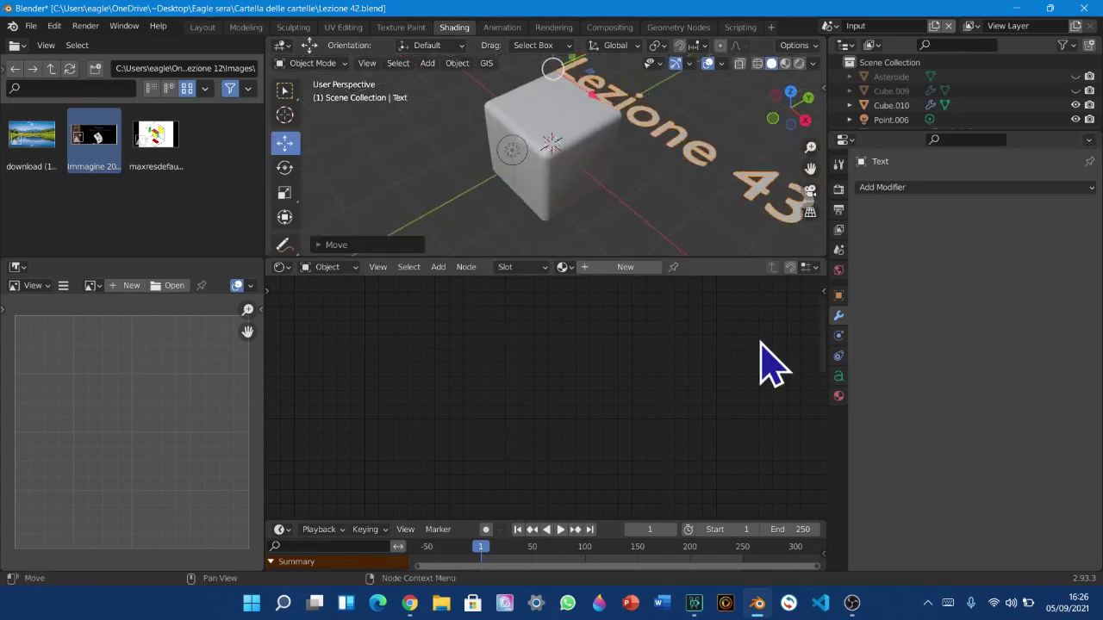
pyautogui.click(839, 376)
# Extrude the Lezione 43 text to 0.2 m and convert it to a mesh
pyautogui.moveTo(1015, 380); pyautogui.dragTo(1047, 380)
pyautogui.moveTo(517, 197); pyautogui.dragTo(534, 207, button='middle')
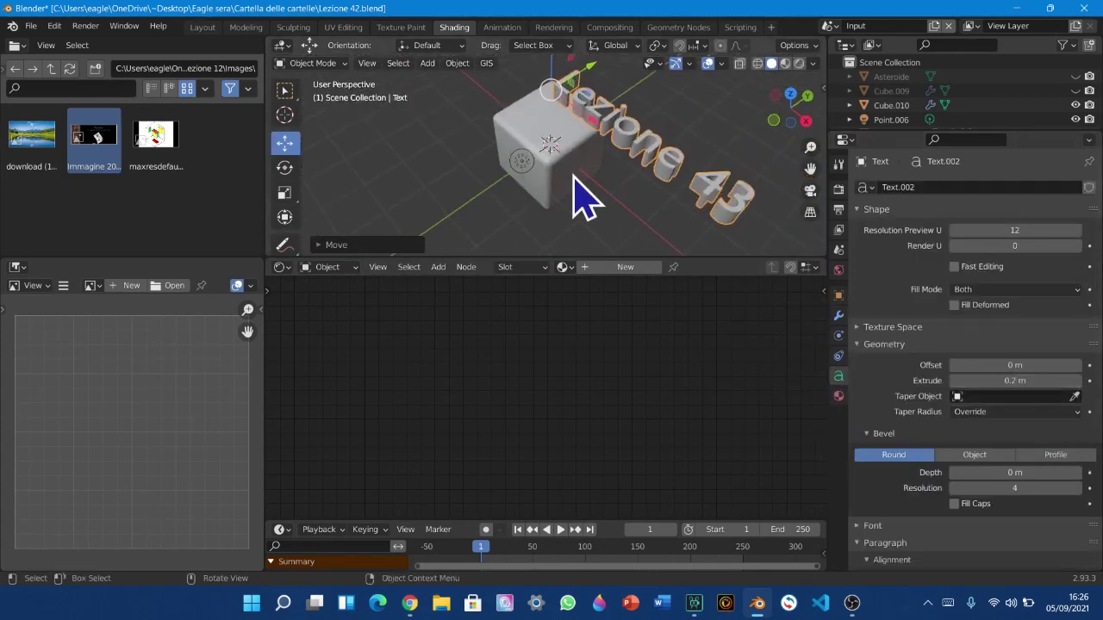
pyautogui.click(458, 66)
pyautogui.moveTo(535, 440)
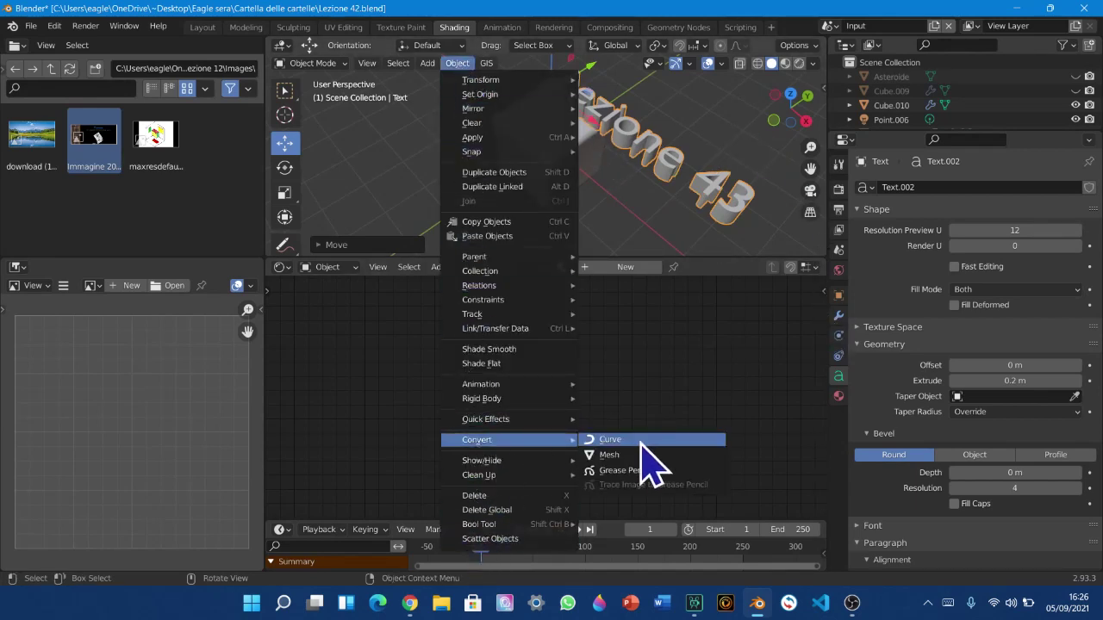
pyautogui.click(638, 454)
# Check the converted mesh in Edit Mode and switch the viewport to Rendered shading
pyautogui.press('Tab')
pyautogui.moveTo(660, 198)
pyautogui.mouseDown(button='middle')
pyautogui.moveTo(565, 183)
pyautogui.moveTo(603, 222)
pyautogui.moveTo(800, 319)
pyautogui.mouseUp(button='middle')
pyautogui.press('Tab')
pyautogui.press('z')
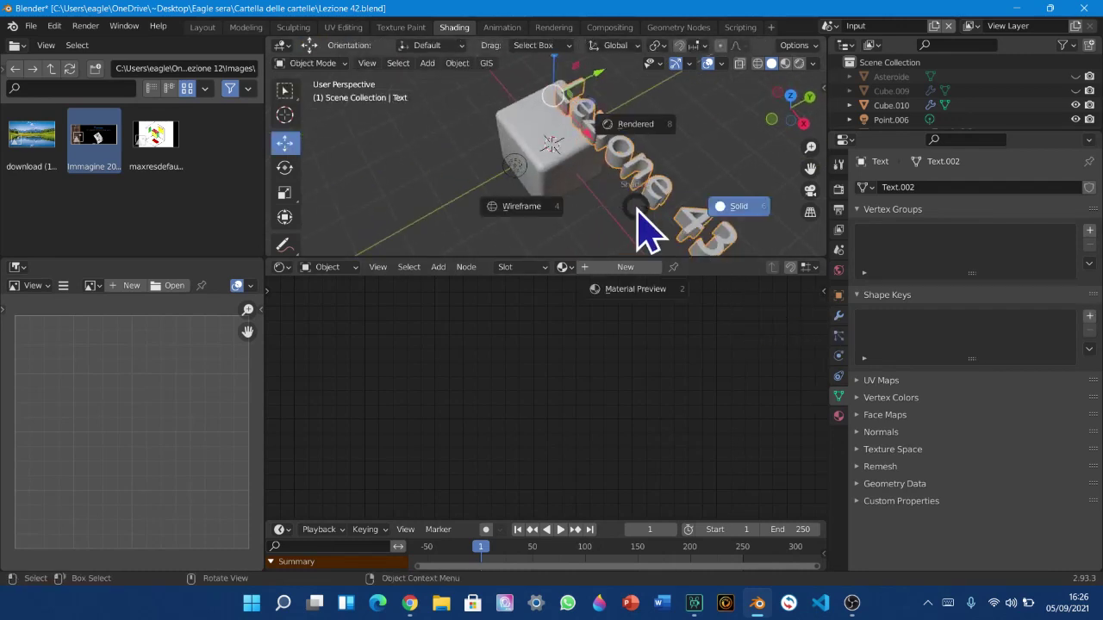
pyautogui.click(635, 173)
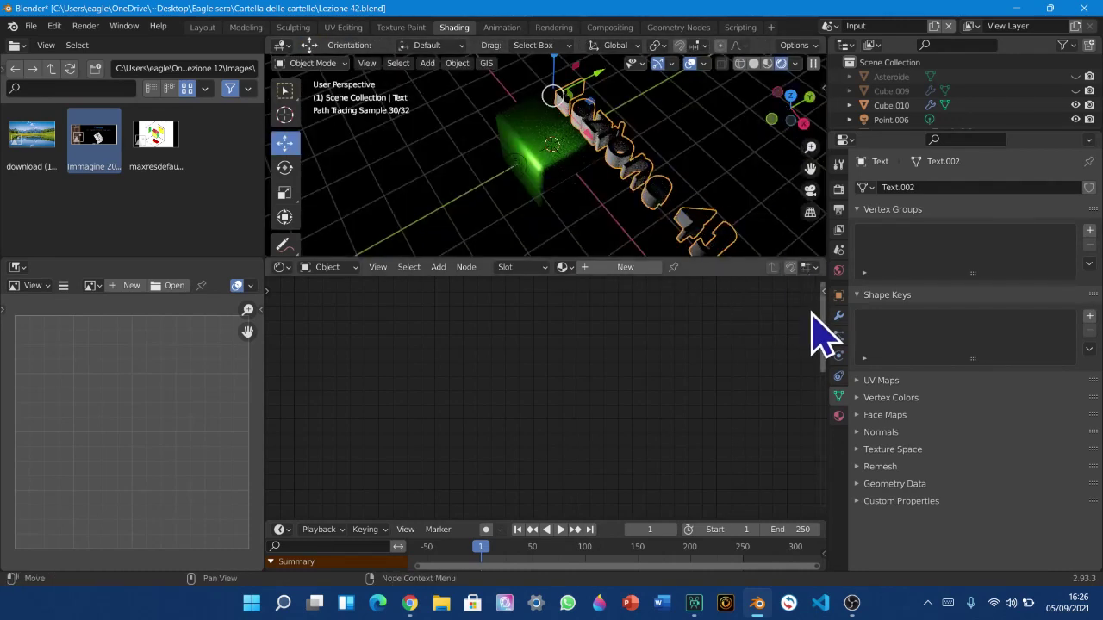
pyautogui.click(838, 315)
pyautogui.click(916, 187)
# Add a Bevel modifier to the Lezione 43 text and compare it on and off in solid view
pyautogui.click(848, 244)
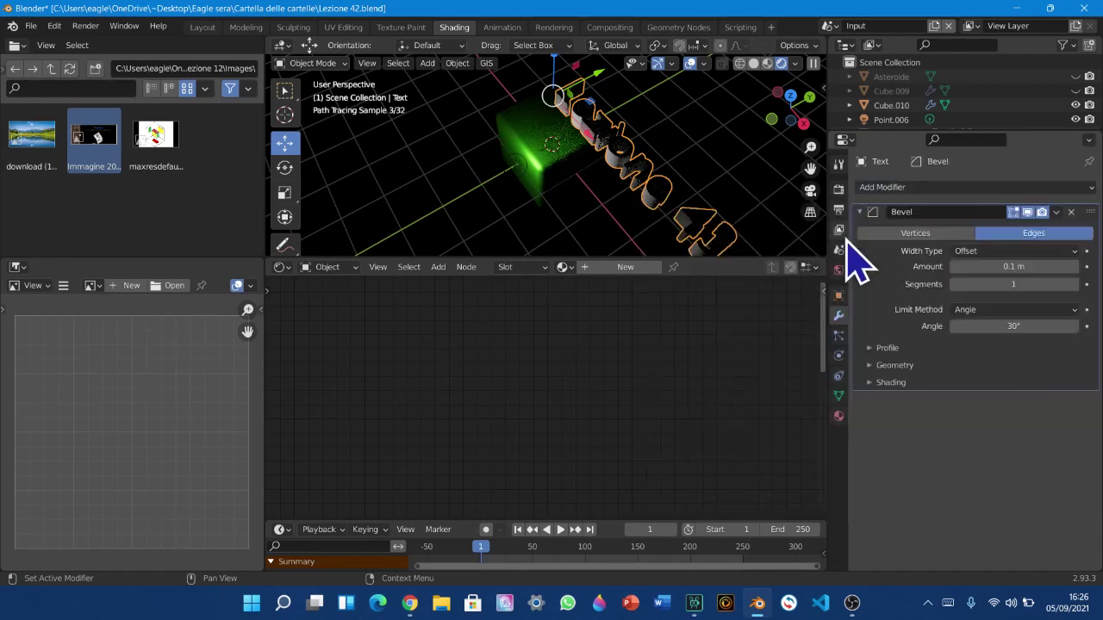
pyautogui.scroll(7, 625, 216)
pyautogui.keyDown('shift'); pyautogui.moveTo(635, 184); pyautogui.dragTo(560, 209, button='middle'); pyautogui.keyUp('shift')
pyautogui.scroll(3, 559, 209)
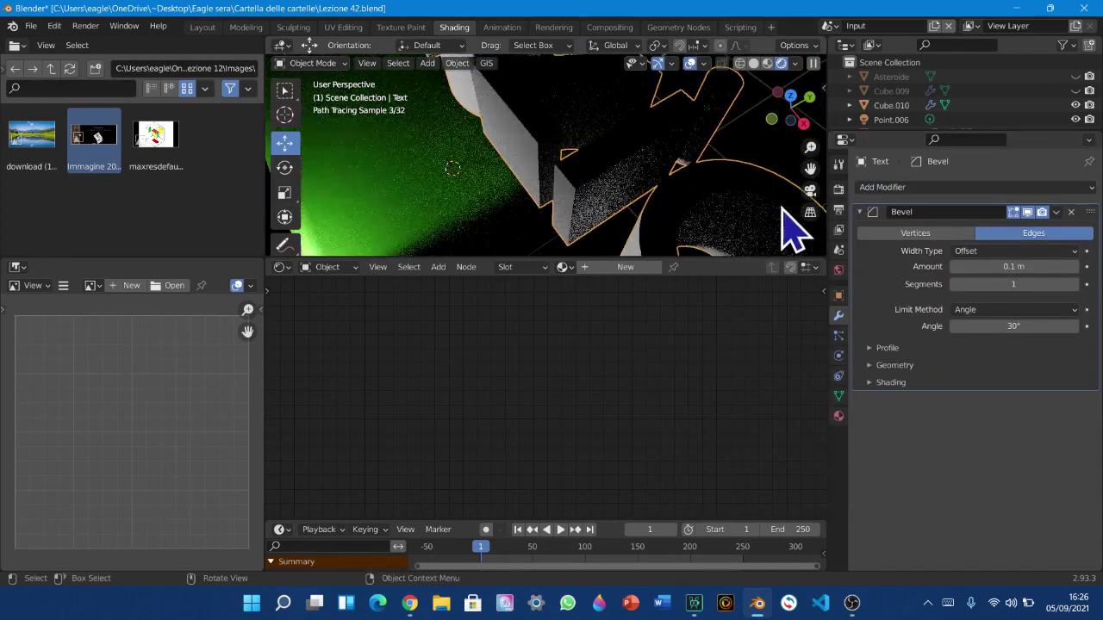
pyautogui.click(753, 65)
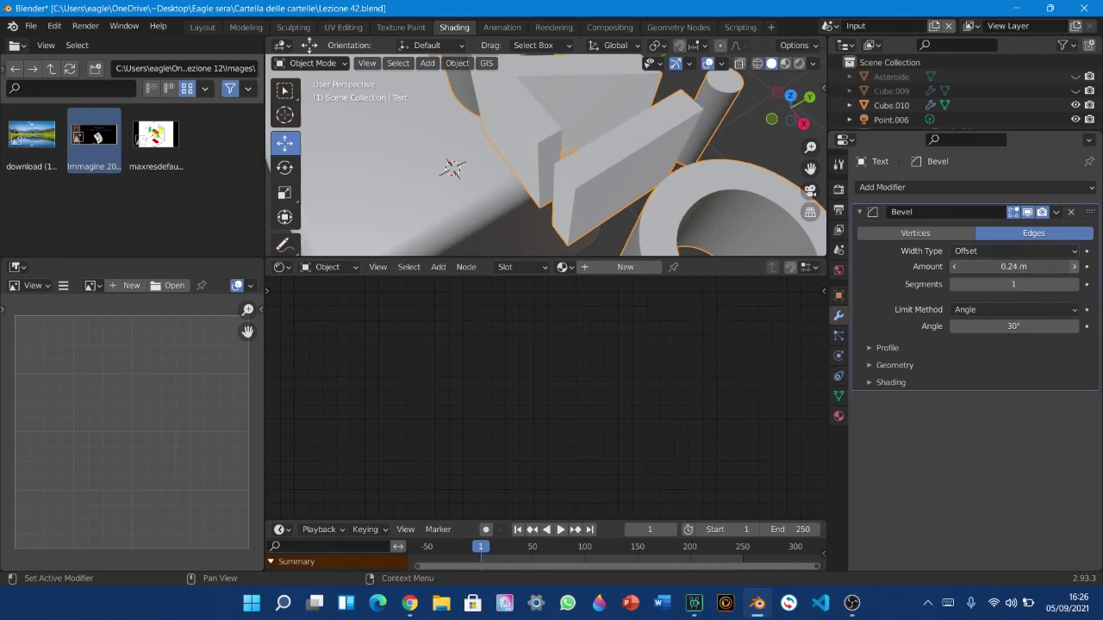
pyautogui.click(1029, 212)
pyautogui.click(1029, 213)
pyautogui.click(1029, 213)
# Orbit around the text and cube, toggling the bevel's viewport display repeatedly to compare
pyautogui.scroll(-3, 653, 215)
pyautogui.moveTo(652, 214); pyautogui.dragTo(733, 185, button='middle')
pyautogui.scroll(1, 643, 188)
pyautogui.moveTo(826, 169)
pyautogui.mouseDown(button='middle')
pyautogui.moveTo(721, 201)
pyautogui.moveTo(818, 189)
pyautogui.mouseUp(button='middle')
pyautogui.click(1027, 211)
pyautogui.click(1028, 211)
pyautogui.click(1028, 211)
pyautogui.click(1027, 211)
pyautogui.click(1028, 211)
pyautogui.click(1028, 211)
pyautogui.click(1028, 212)
# Inspect the bevelled text mesh in Edit Mode facing the word Lezione
pyautogui.press('Tab')
pyautogui.moveTo(542, 162); pyautogui.dragTo(610, 228, button='middle')
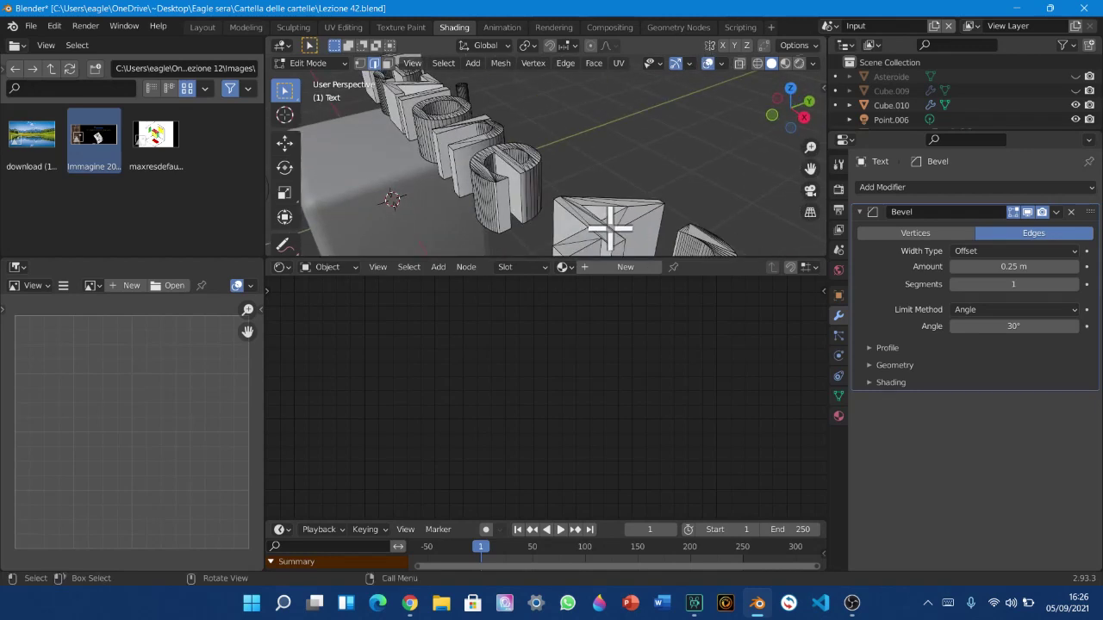
pyautogui.moveTo(603, 222); pyautogui.dragTo(571, 216, button='middle')
pyautogui.press('Tab')
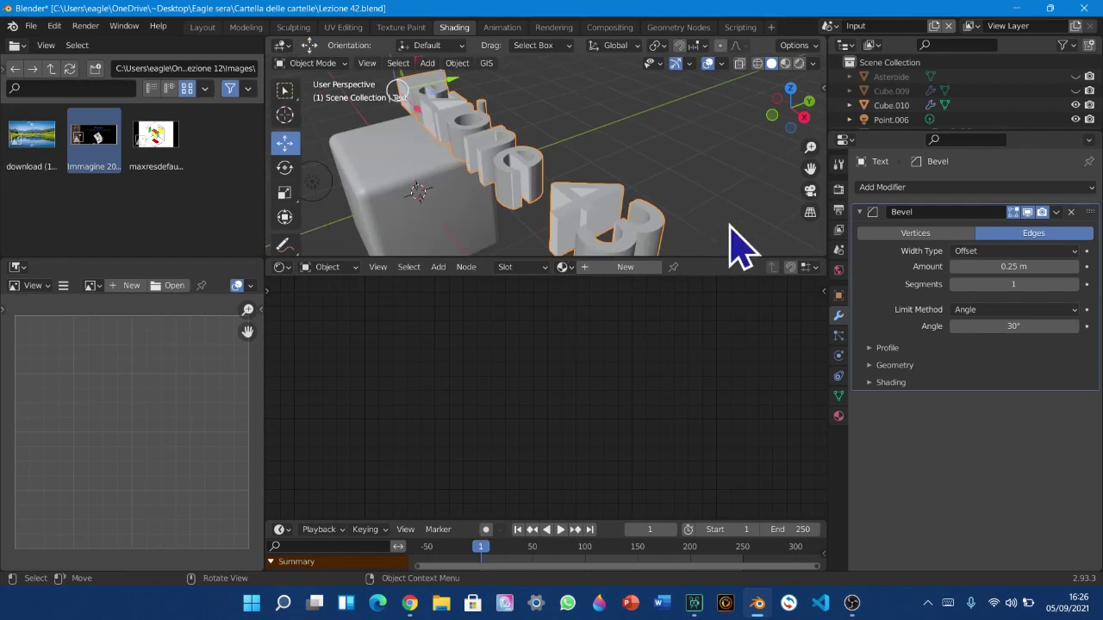
pyautogui.click(883, 187)
# Try a Weld modifier above the Bevel on the text, then delete it
pyautogui.click(818, 490)
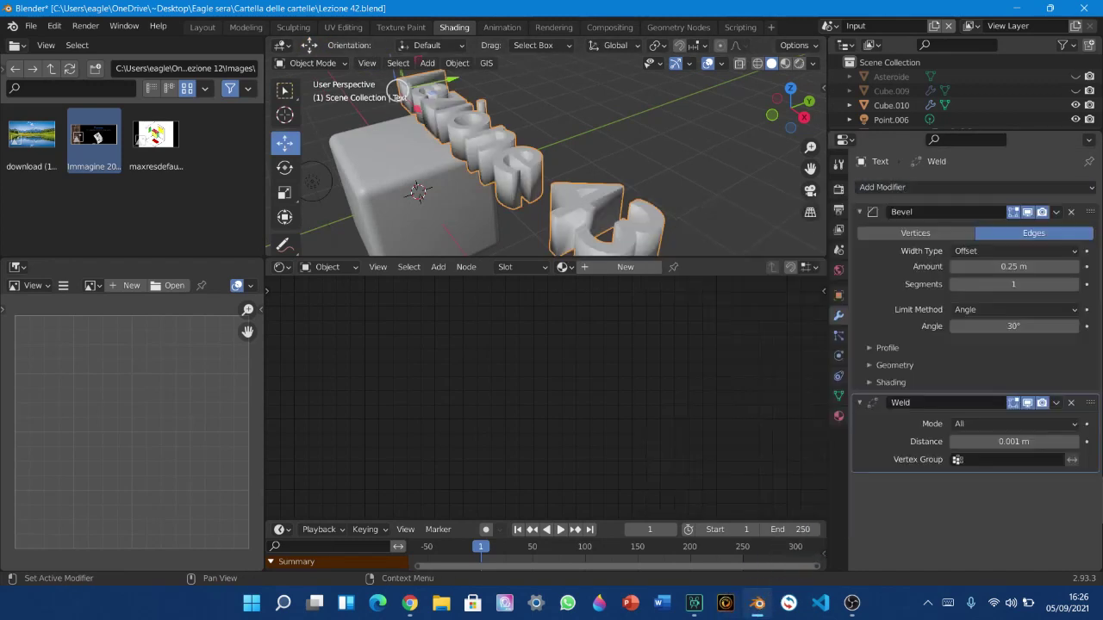
pyautogui.moveTo(1090, 403); pyautogui.dragTo(1065, 155)
pyautogui.moveTo(690, 200); pyautogui.dragTo(702, 244, button='middle')
pyautogui.scroll(4, 572, 250)
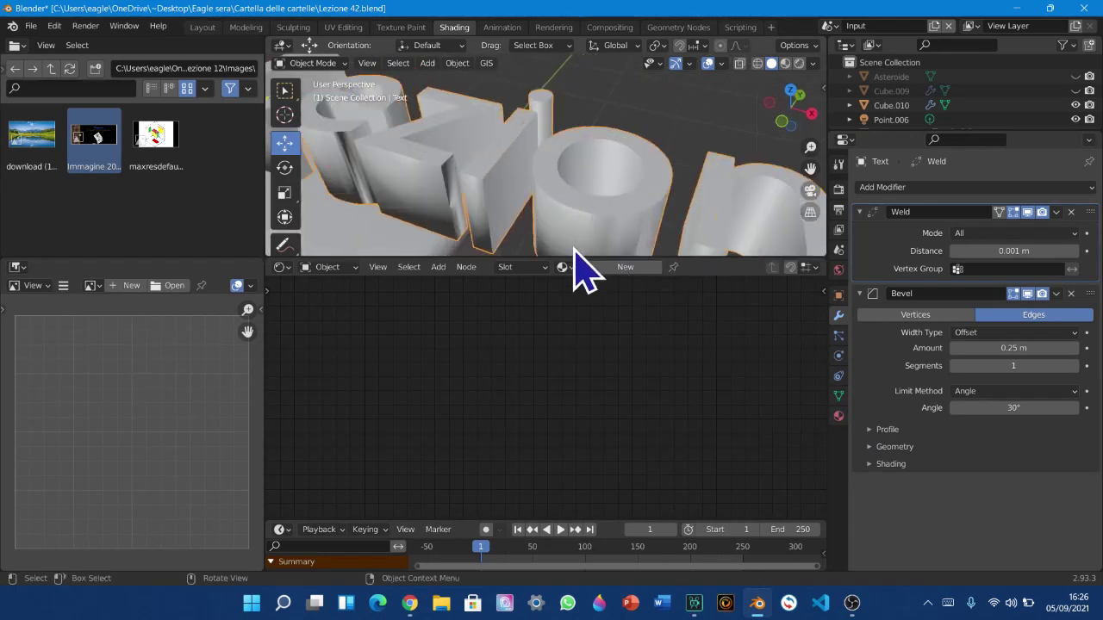
pyautogui.click(1071, 212)
# Add a Remesh modifier above the Bevel with a 0.02 m voxel size and inspect it
pyautogui.click(1021, 188)
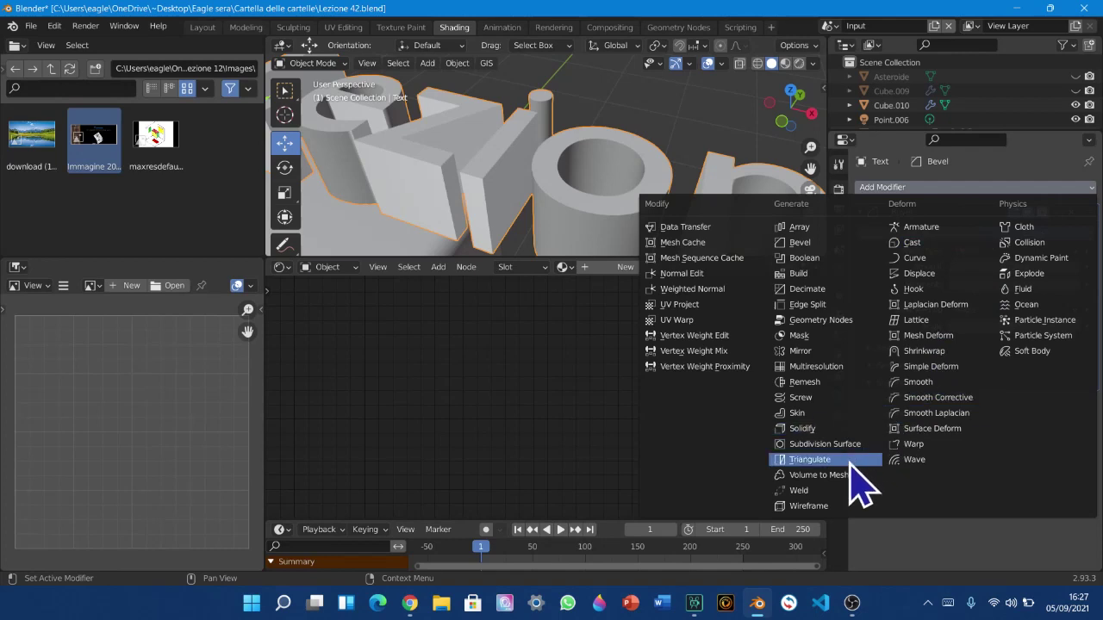
pyautogui.click(804, 382)
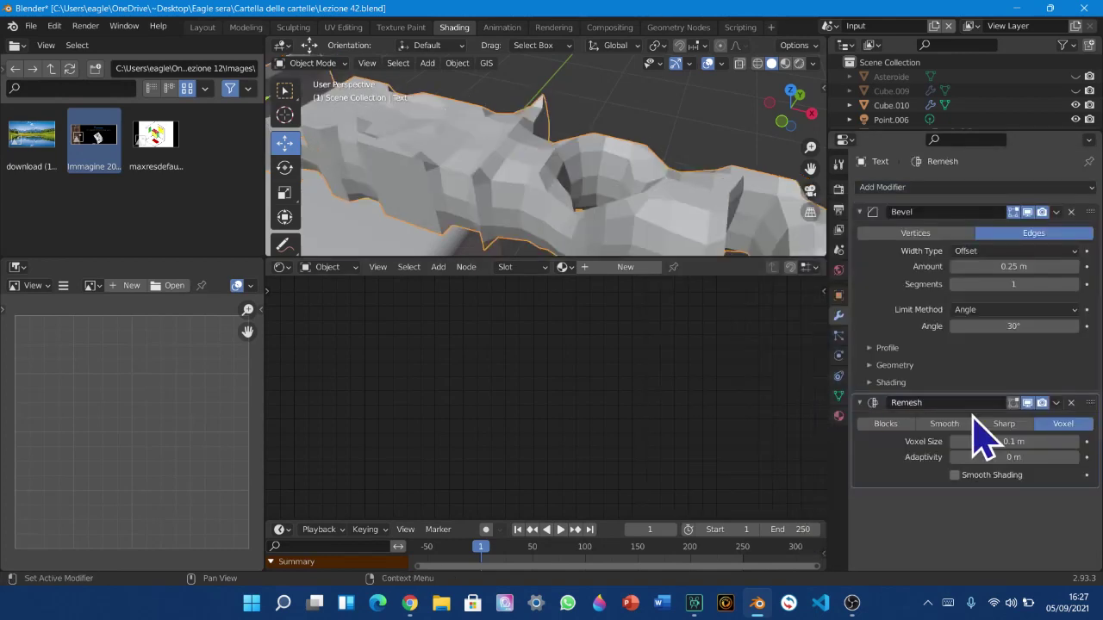
pyautogui.moveTo(1090, 403); pyautogui.dragTo(999, 241)
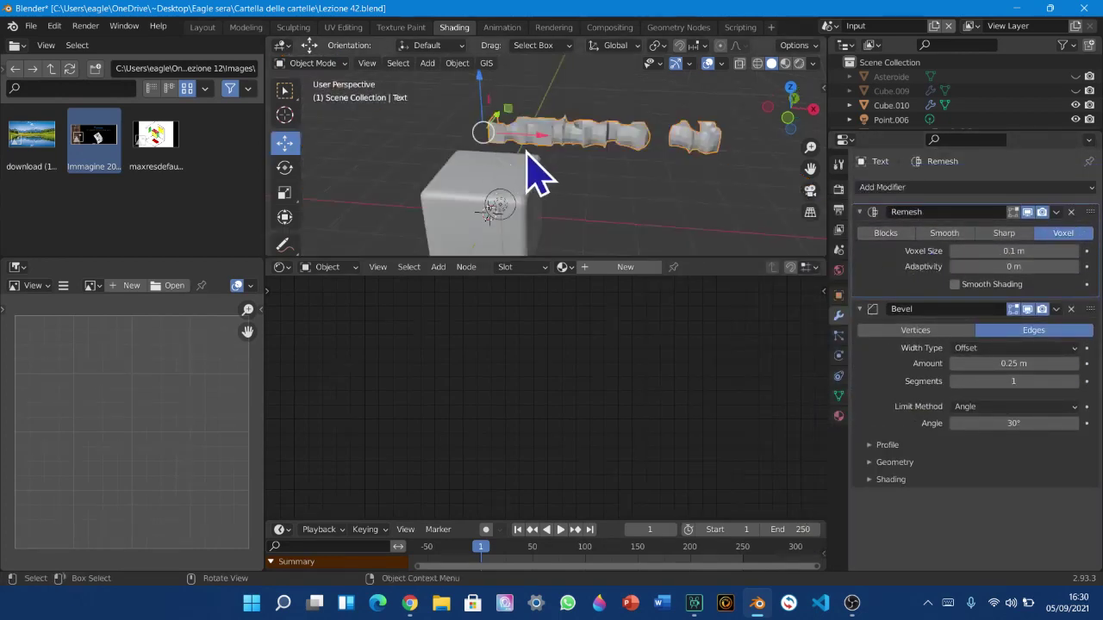
pyautogui.moveTo(520, 153); pyautogui.dragTo(757, 175, button='middle')
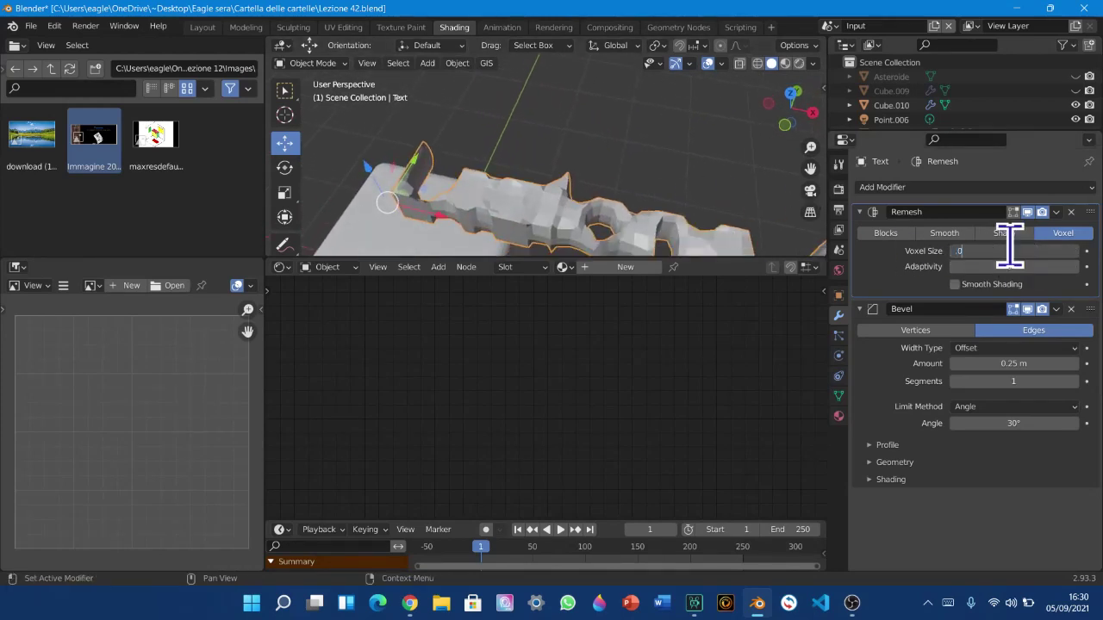
pyautogui.press('Return')
pyautogui.moveTo(591, 259); pyautogui.dragTo(587, 234, button='middle')
pyautogui.scroll(6, 593, 233)
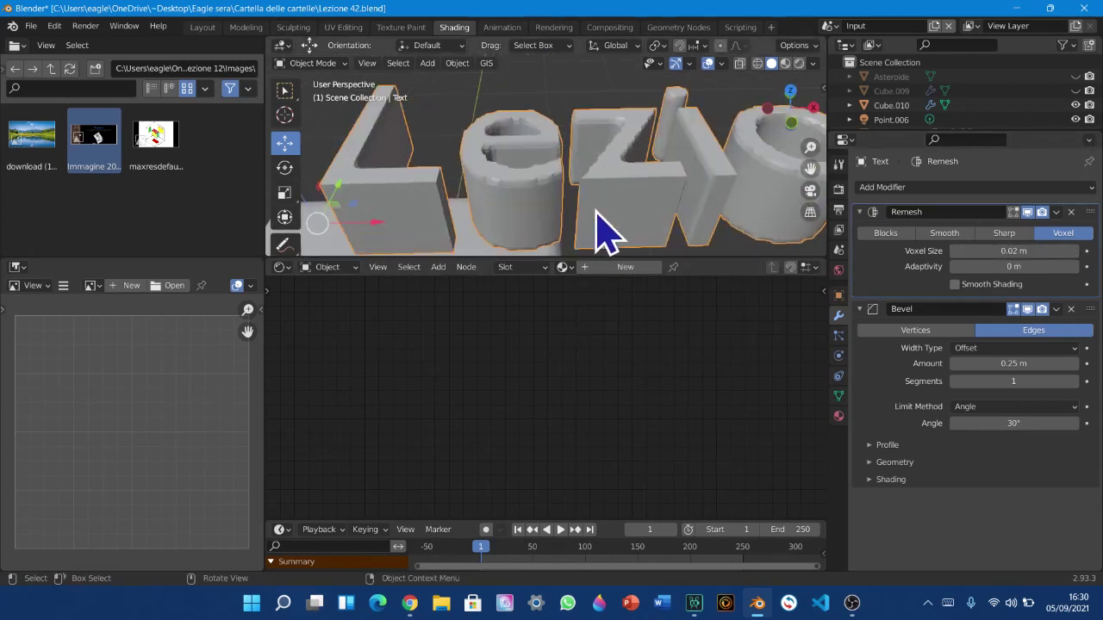
pyautogui.moveTo(608, 197); pyautogui.dragTo(690, 200, button='middle')
pyautogui.scroll(-8, 591, 215)
pyautogui.moveTo(591, 214); pyautogui.dragTo(591, 172, button='middle')
pyautogui.scroll(8, 591, 172)
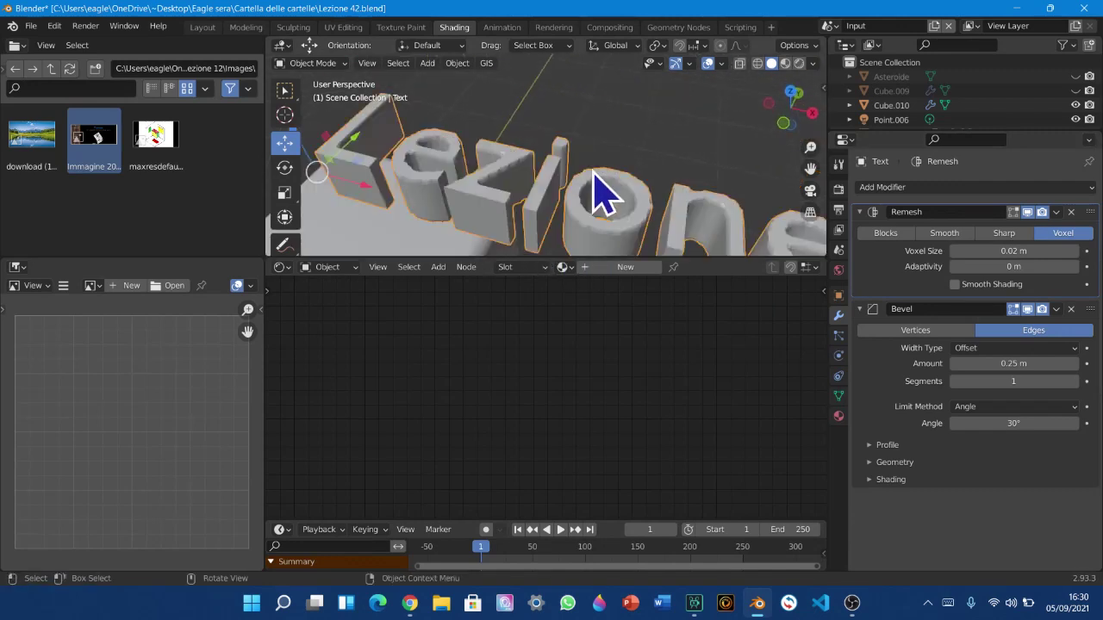
# Remove the Remesh and Bevel modifiers and switch the viewport to Rendered shading
pyautogui.click(1070, 212)
pyautogui.click(1070, 212)
pyautogui.scroll(-6, 431, 241)
pyautogui.scroll(5, 689, 202)
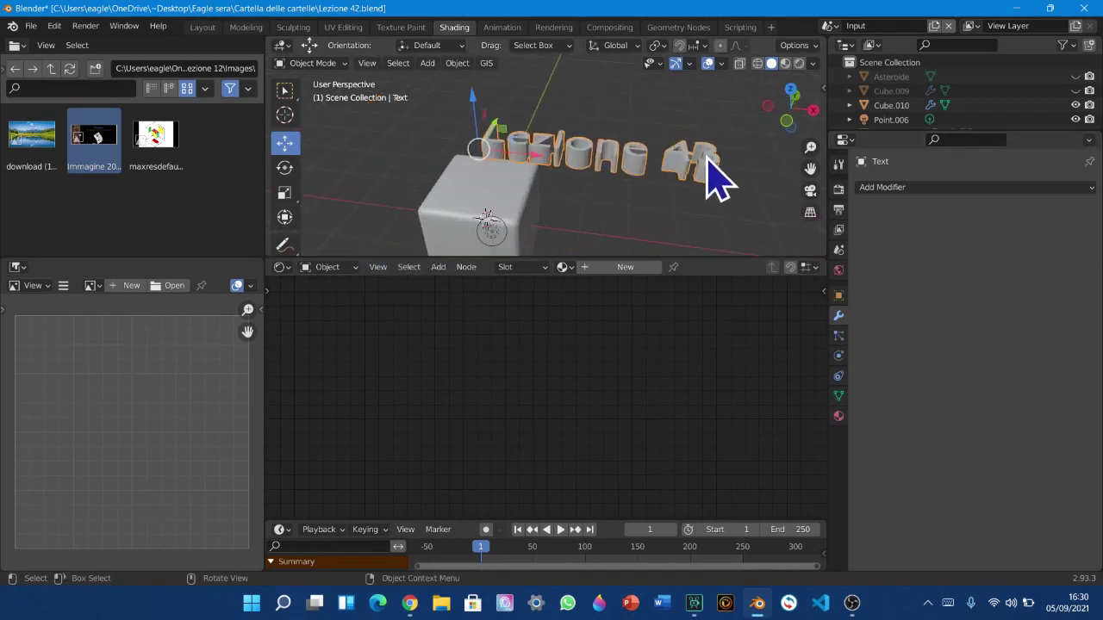
pyautogui.click(799, 63)
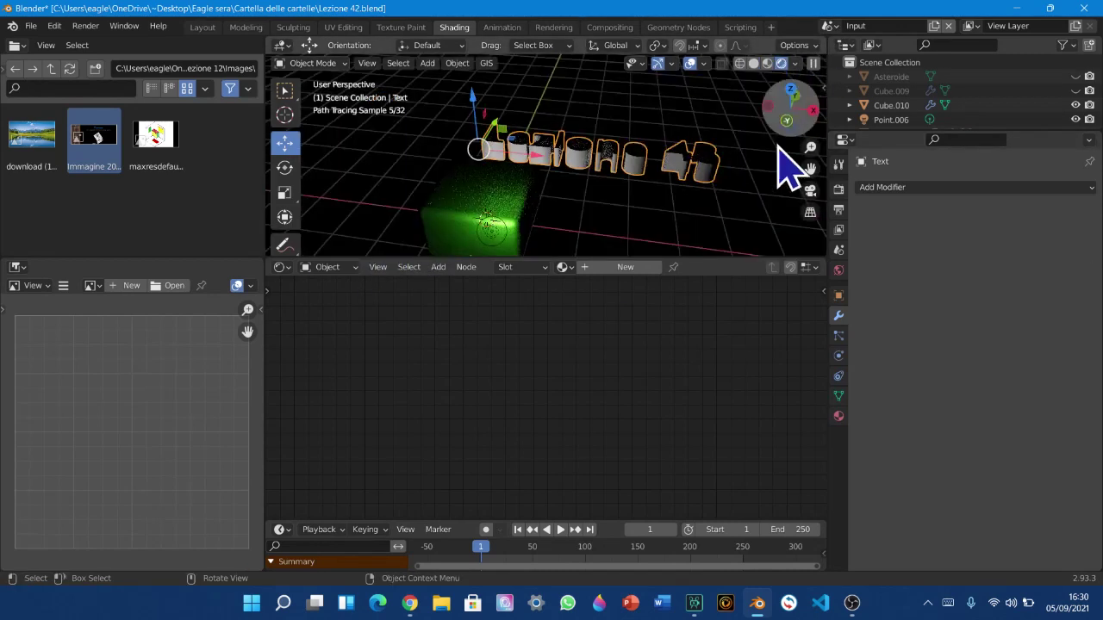
# Select the green cube and delete its Bevel modifier
pyautogui.moveTo(723, 191); pyautogui.dragTo(639, 216, button='middle')
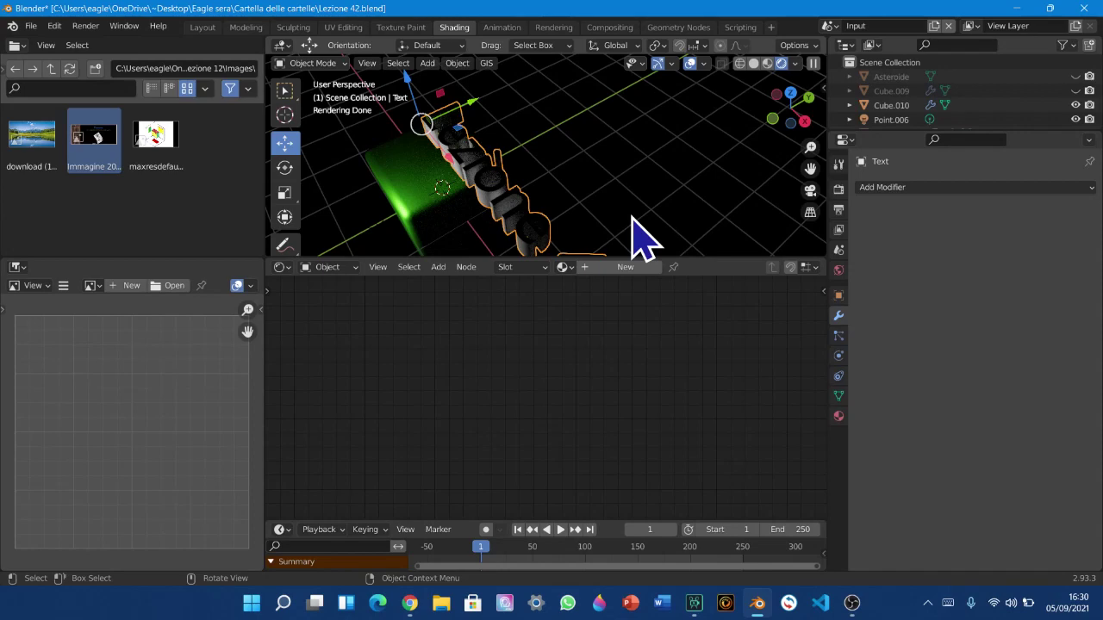
pyautogui.moveTo(616, 158); pyautogui.dragTo(394, 164, button='middle')
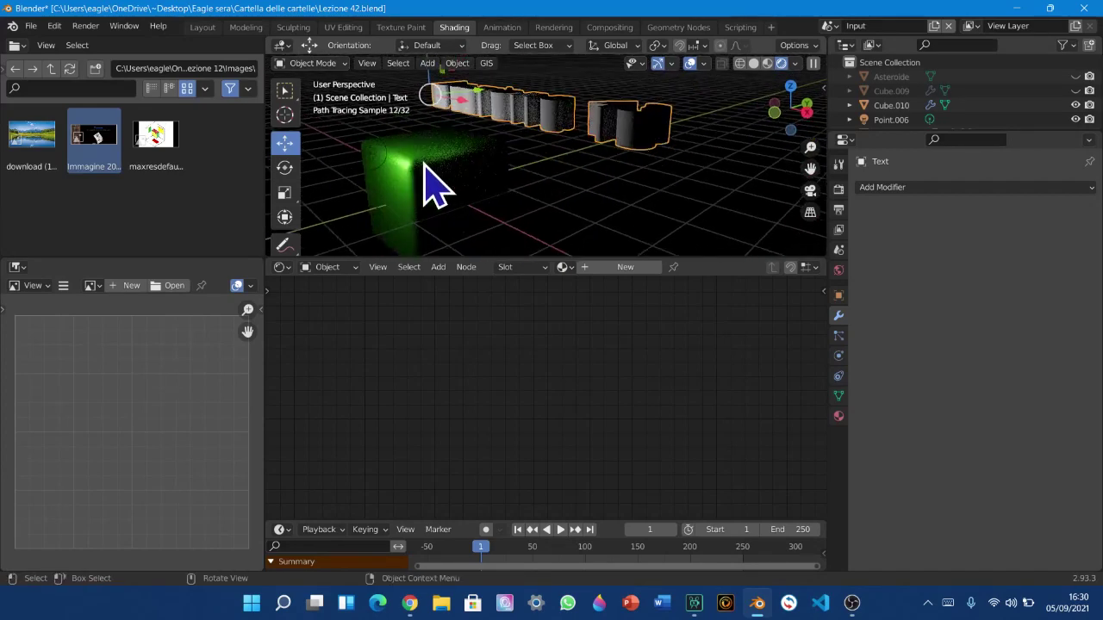
pyautogui.click(435, 185)
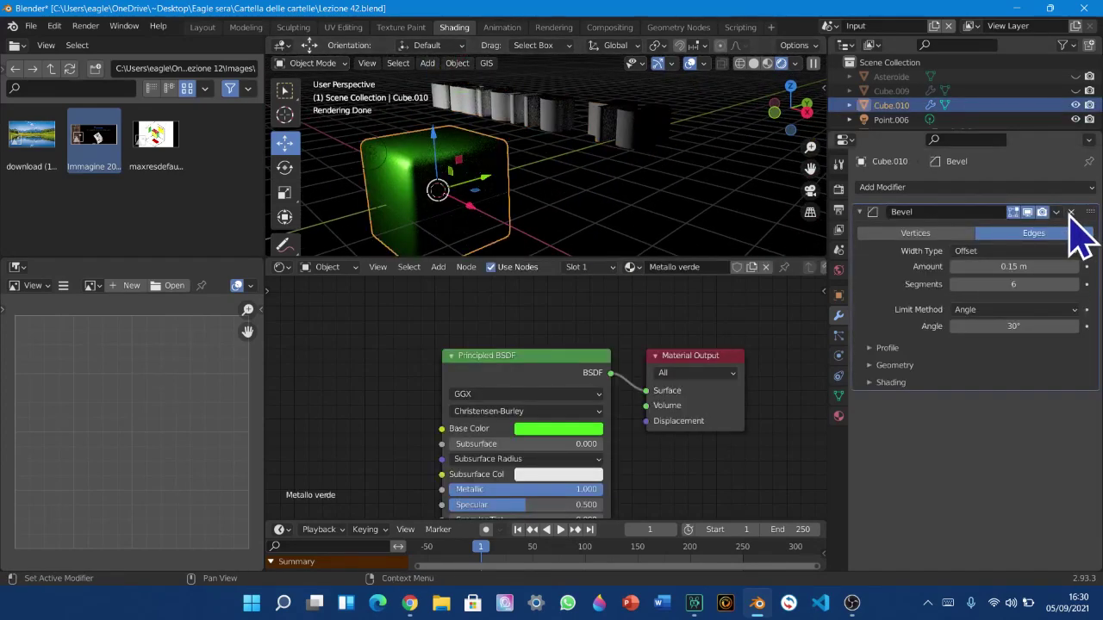
pyautogui.click(1071, 212)
pyautogui.click(652, 138)
pyautogui.moveTo(653, 138); pyautogui.dragTo(387, 229, button='middle')
# Move the point light along the X axis
pyautogui.click(537, 142)
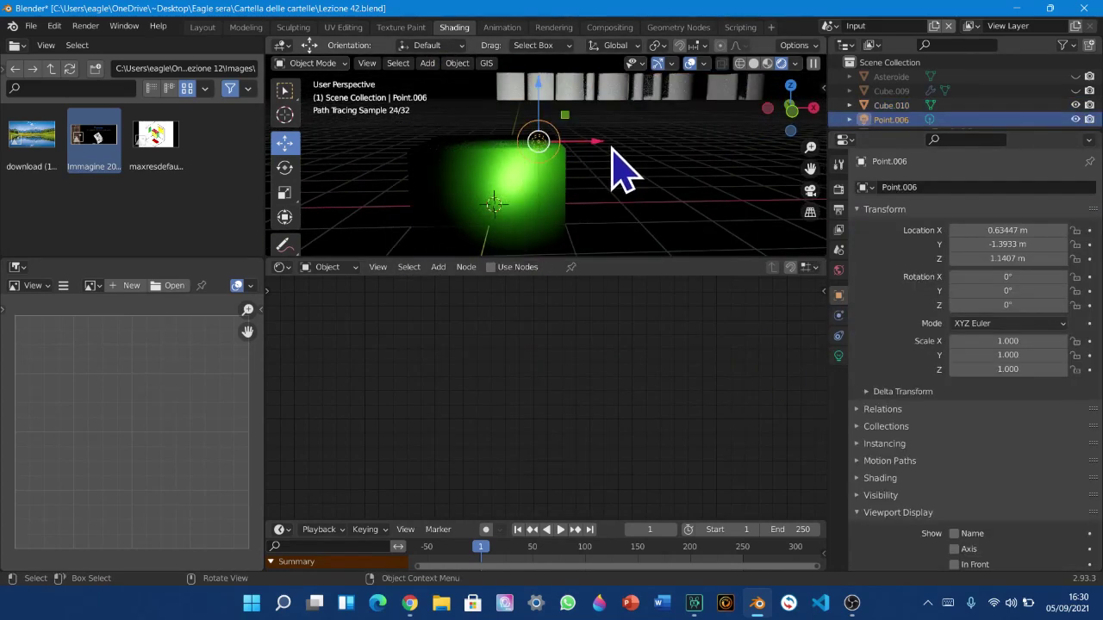
pyautogui.moveTo(595, 142); pyautogui.dragTo(549, 143)
pyautogui.moveTo(548, 143)
pyautogui.mouseDown(button='middle')
pyautogui.moveTo(591, 184)
pyautogui.moveTo(455, 197)
pyautogui.moveTo(685, 244)
pyautogui.moveTo(650, 173)
pyautogui.mouseUp(button='middle')
# Add a Bevel modifier to the green cube again, then remove it
pyautogui.click(455, 197)
pyautogui.click(939, 188)
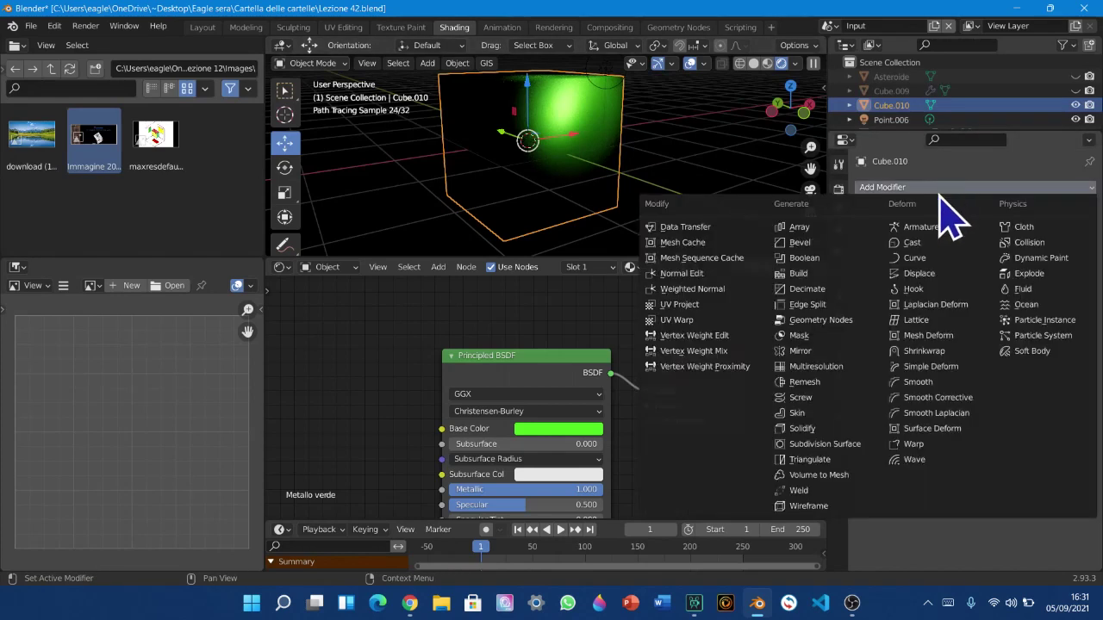
pyautogui.click(801, 242)
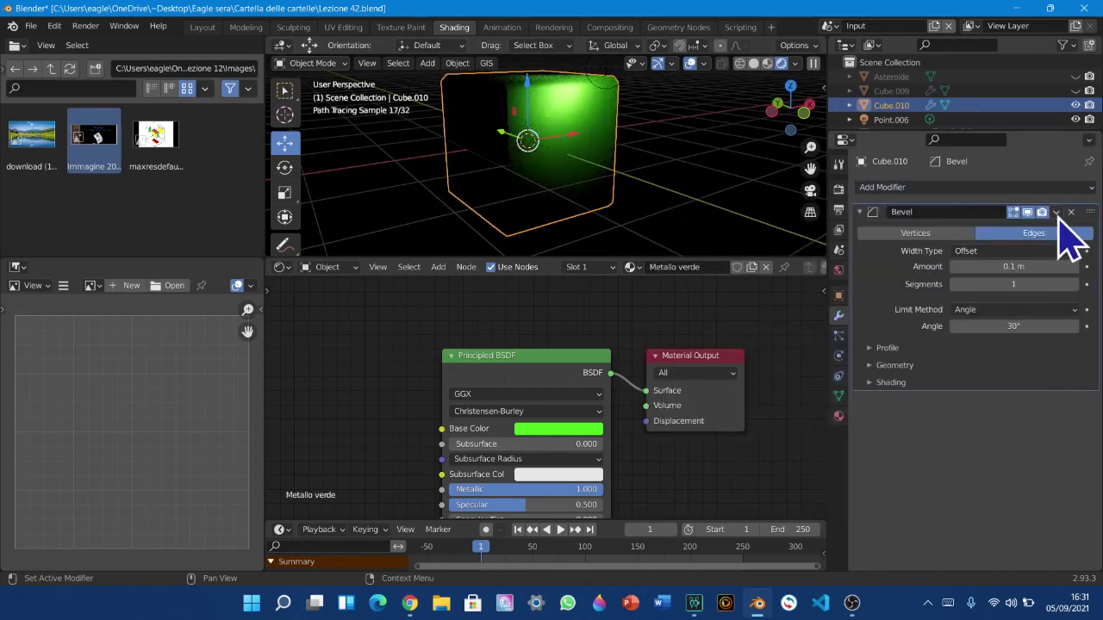
pyautogui.click(1071, 212)
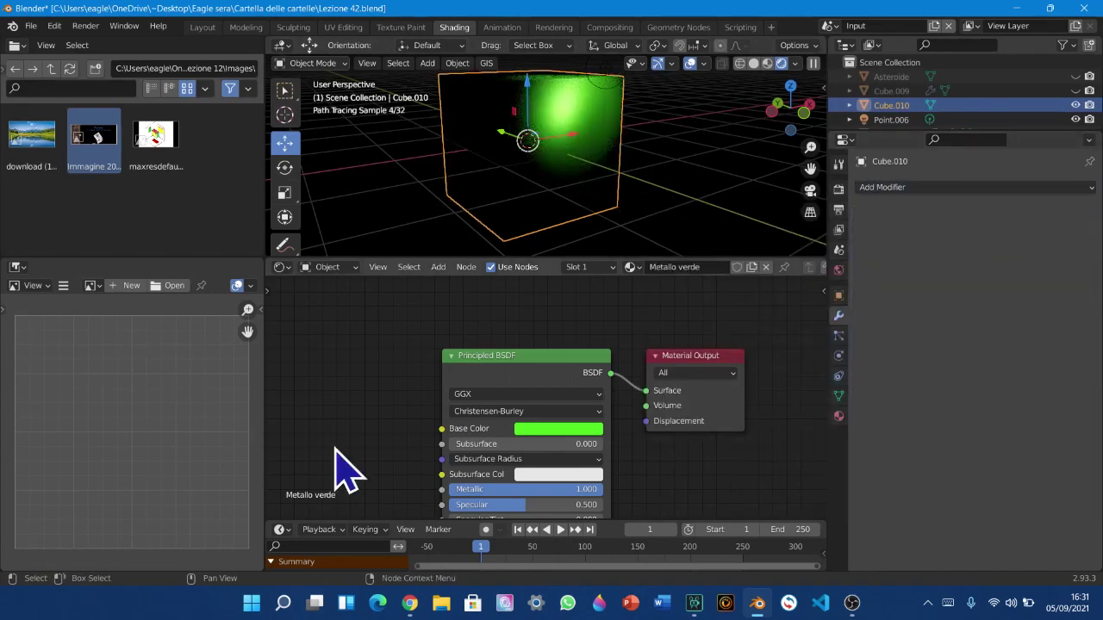
# Frame the cube's Metallo verde material nodes in the node editor
pyautogui.scroll(-2, 295, 505)
pyautogui.moveTo(296, 504); pyautogui.dragTo(333, 448, button='middle')
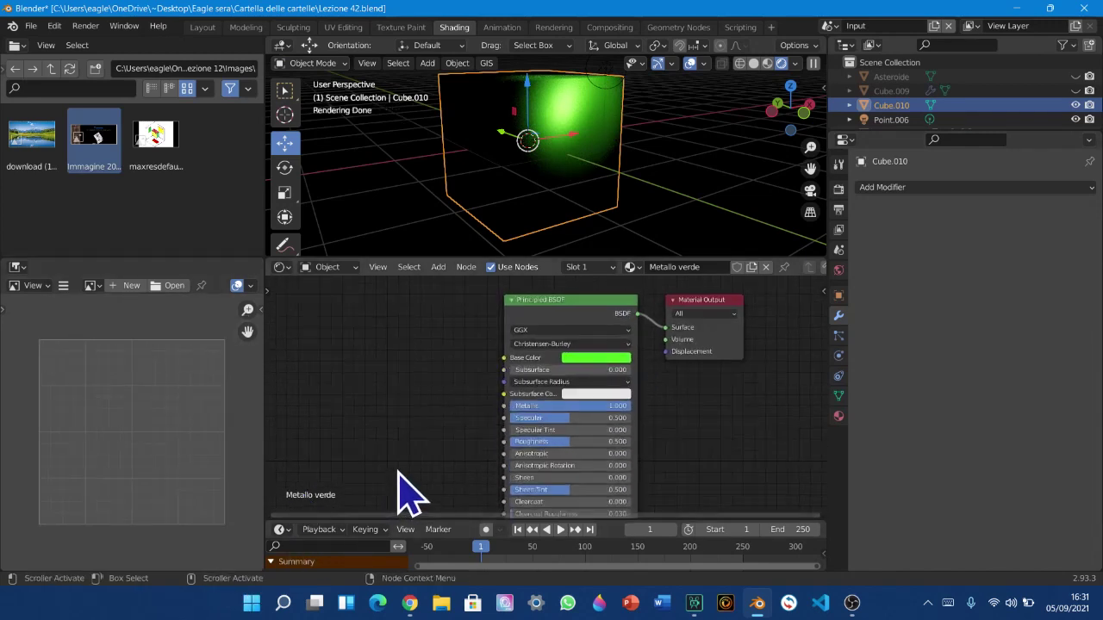
pyautogui.scroll(-4, 408, 393)
pyautogui.moveTo(417, 396); pyautogui.dragTo(441, 372, button='middle')
pyautogui.scroll(5, 454, 399)
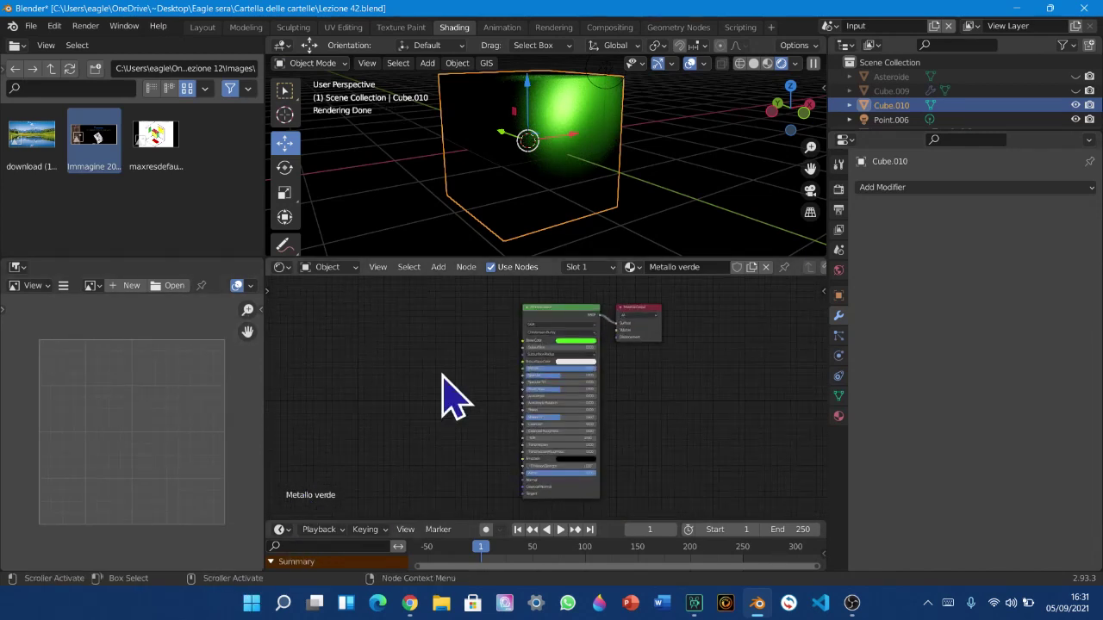
pyautogui.moveTo(492, 405); pyautogui.dragTo(570, 404, button='middle')
pyautogui.scroll(1, 630, 380)
pyautogui.moveTo(634, 372); pyautogui.dragTo(638, 356, button='middle')
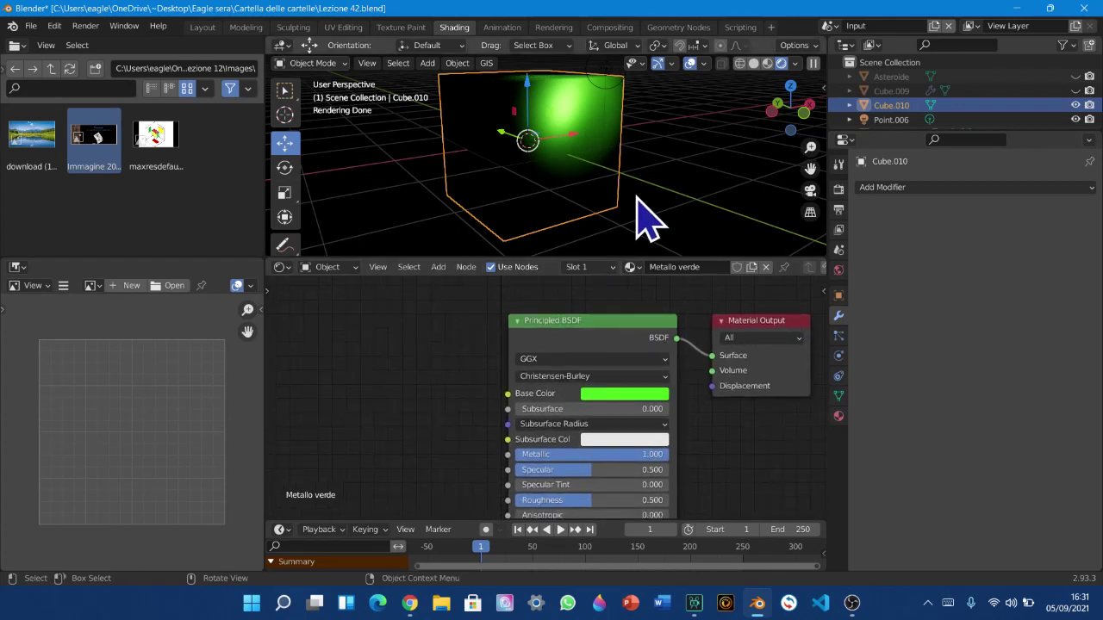
pyautogui.press('Tab')
pyautogui.press('Tab')
pyautogui.press('Tab')
pyautogui.press('Tab')
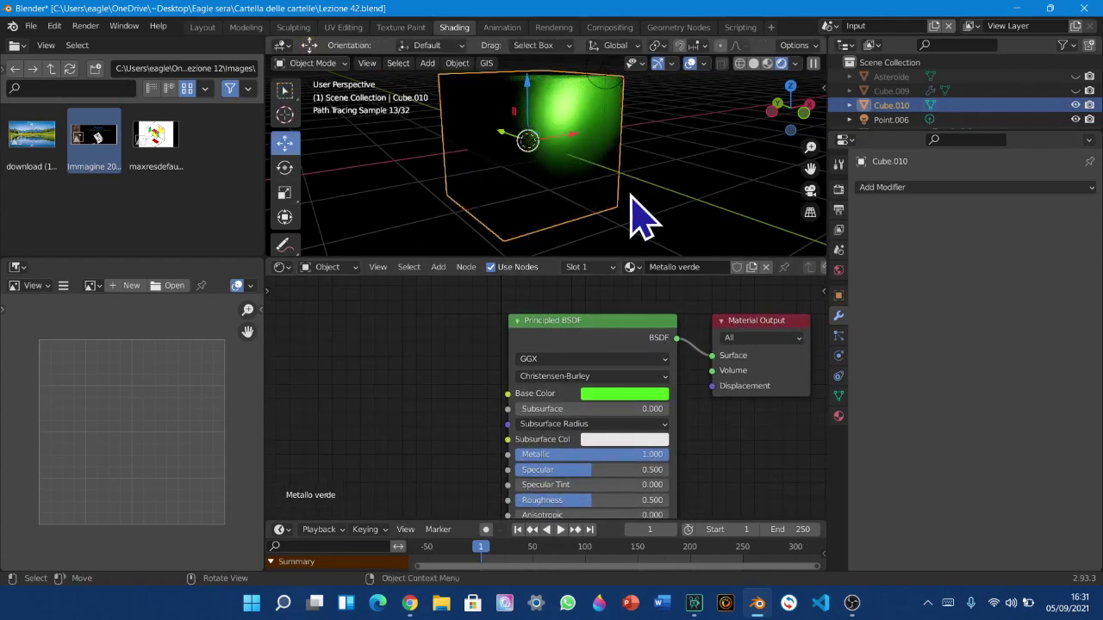
pyautogui.moveTo(631, 196); pyautogui.dragTo(633, 199, button='middle')
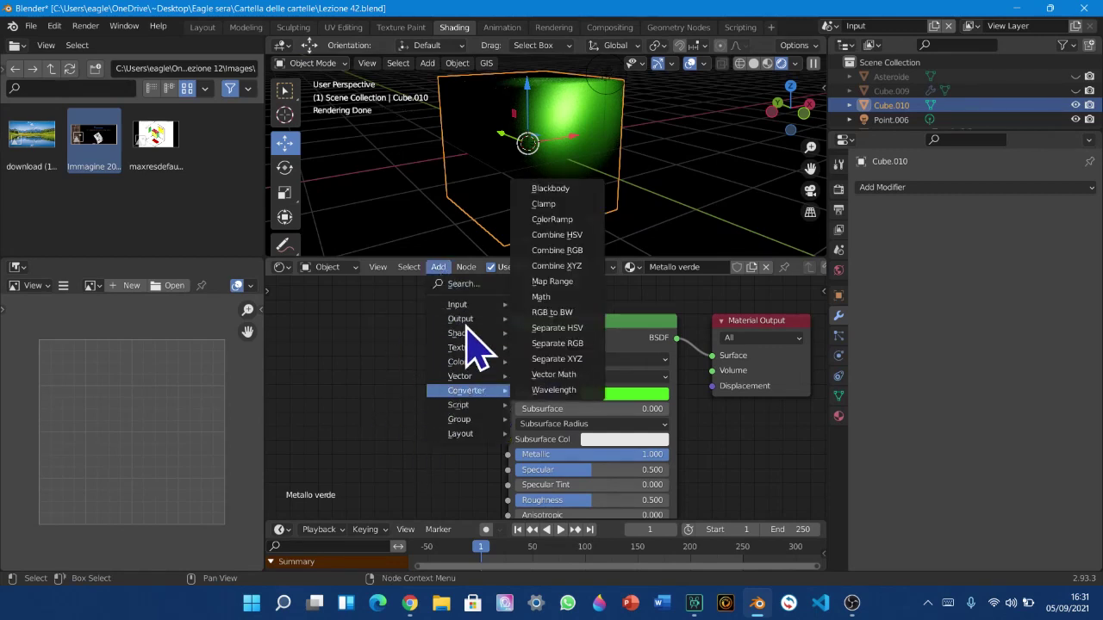
pyautogui.moveTo(473, 308)
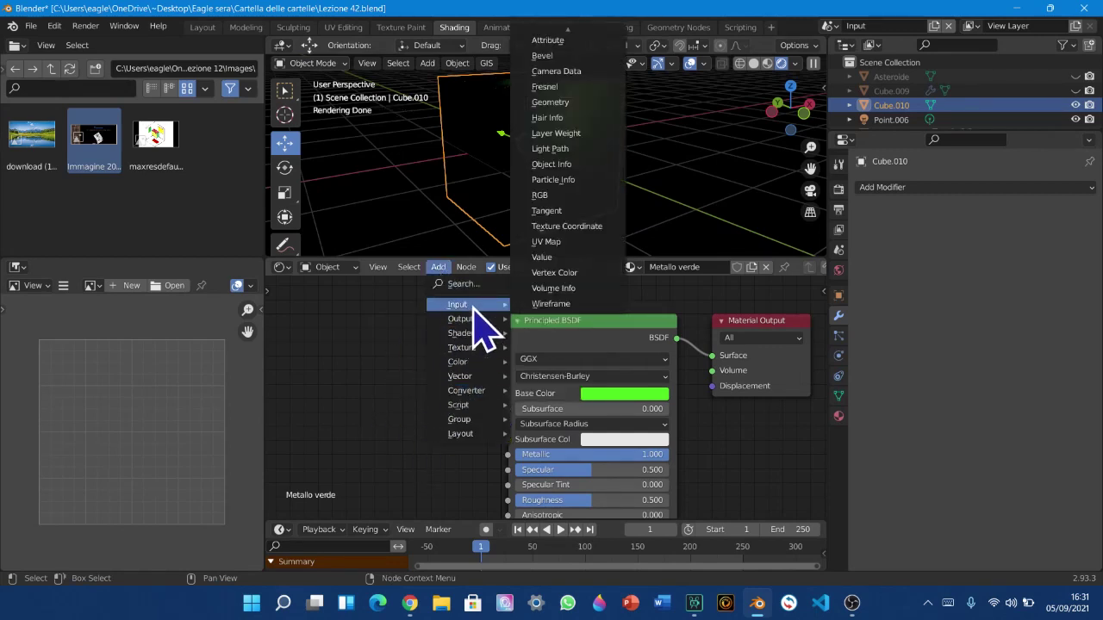
# Add a Bevel node (Samples 4, Radius 0.050) and place it left of the Principled BSDF
pyautogui.click(543, 43)
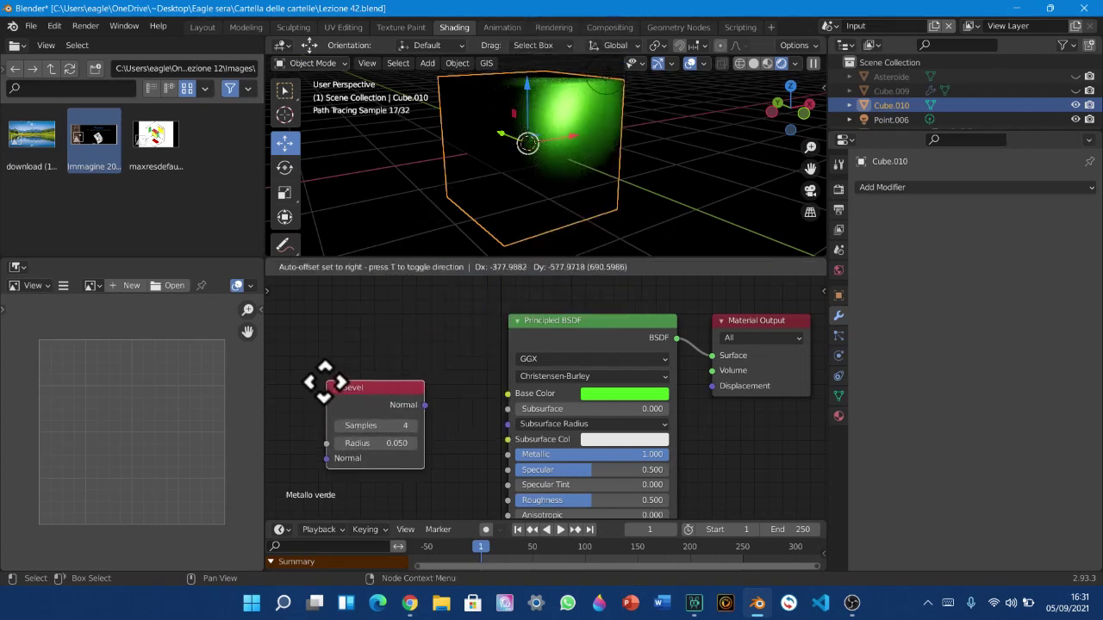
pyautogui.click(315, 394)
pyautogui.moveTo(482, 461); pyautogui.dragTo(650, 318, button='middle')
pyautogui.scroll(-1, 579, 327)
pyautogui.moveTo(532, 287); pyautogui.dragTo(526, 359)
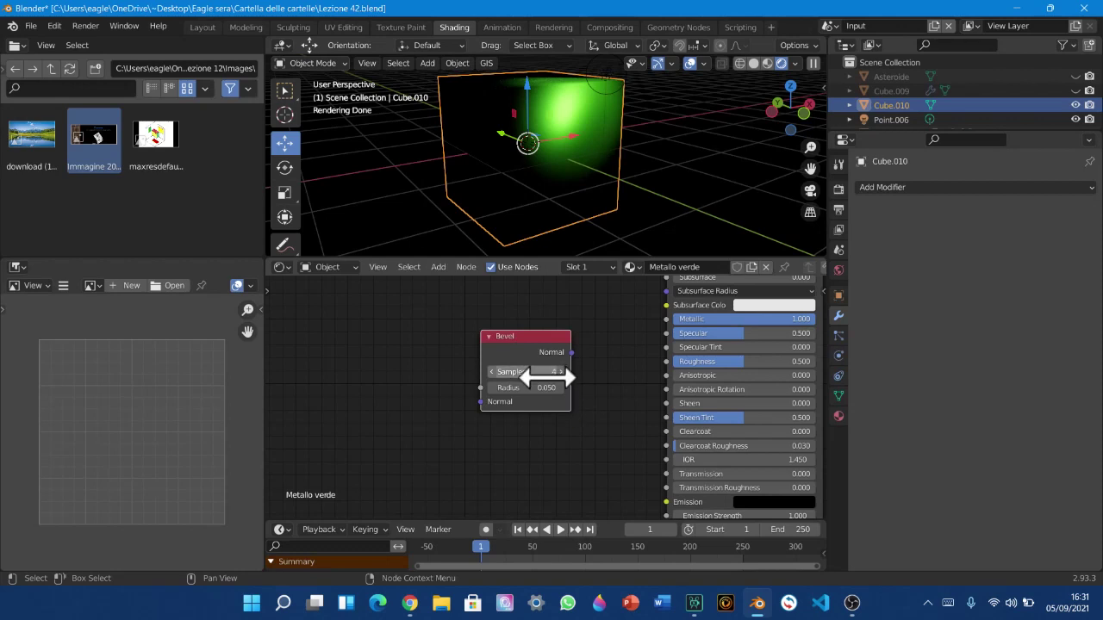
pyautogui.scroll(-5, 545, 388)
pyautogui.scroll(-2, 536, 470)
pyautogui.moveTo(544, 451); pyautogui.dragTo(547, 442, button='middle')
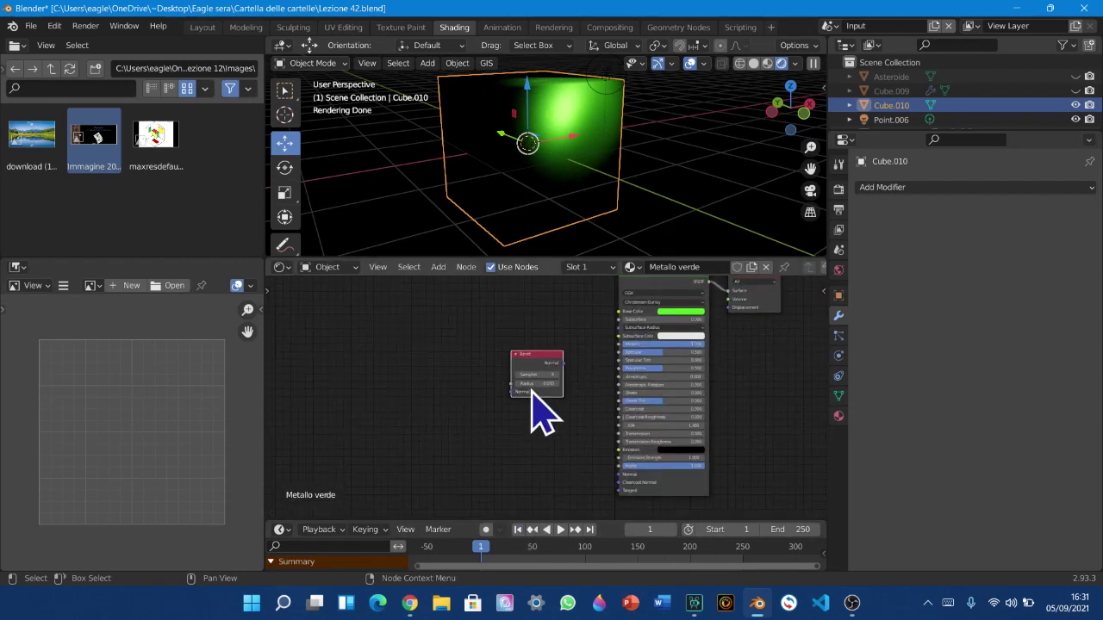
pyautogui.moveTo(533, 357); pyautogui.dragTo(546, 453)
pyautogui.moveTo(589, 463); pyautogui.dragTo(479, 480, button='middle')
pyautogui.scroll(6, 468, 393)
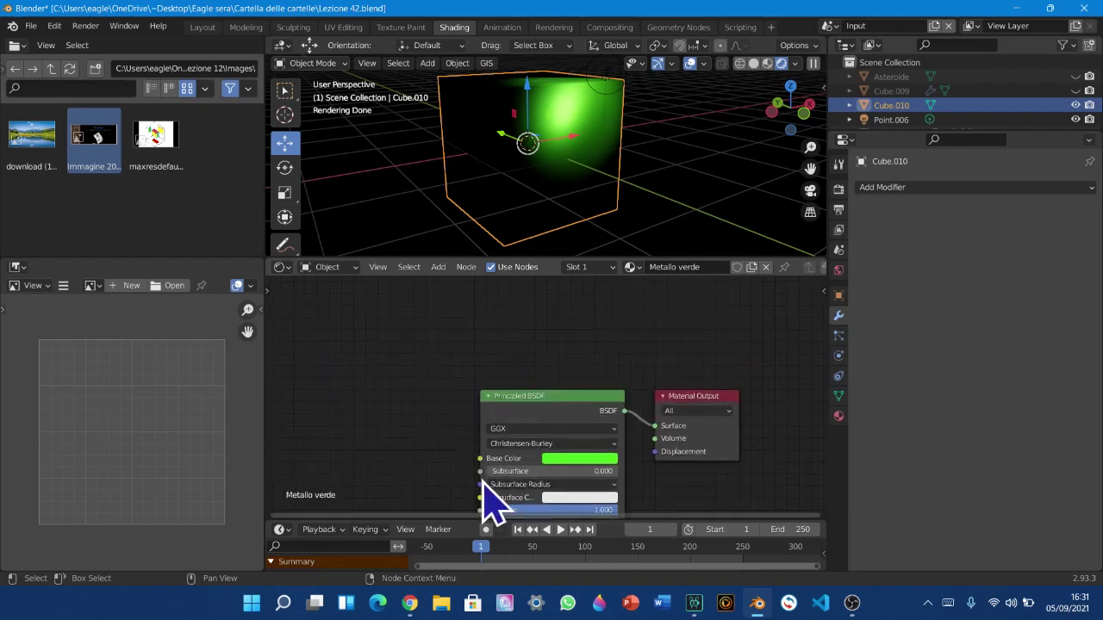
# Wire the Bevel node's Normal output into the Principled BSDF Normal input
pyautogui.moveTo(646, 457); pyautogui.dragTo(688, 419, button='middle')
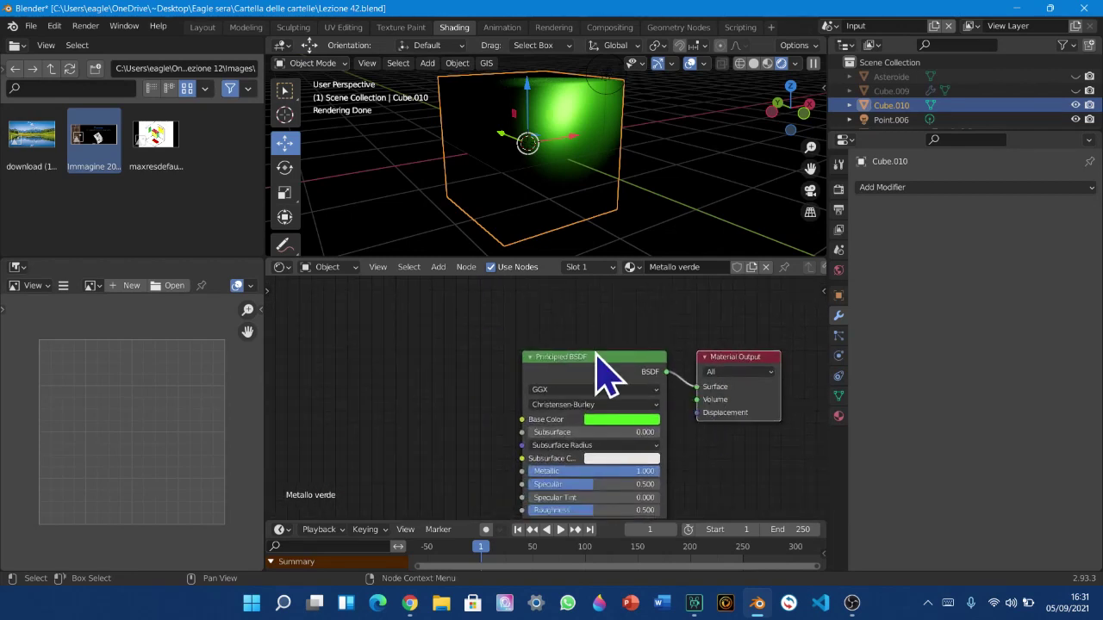
pyautogui.moveTo(477, 431); pyautogui.dragTo(357, 487, button='middle')
pyautogui.scroll(1, 431, 491)
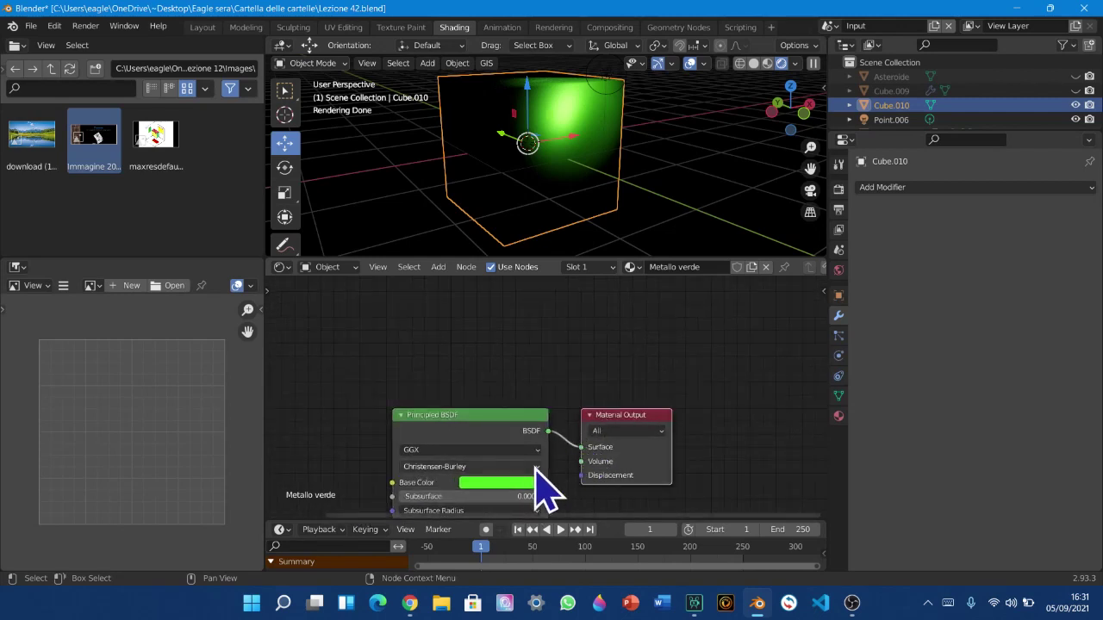
pyautogui.moveTo(603, 405); pyautogui.dragTo(712, 388, button='middle')
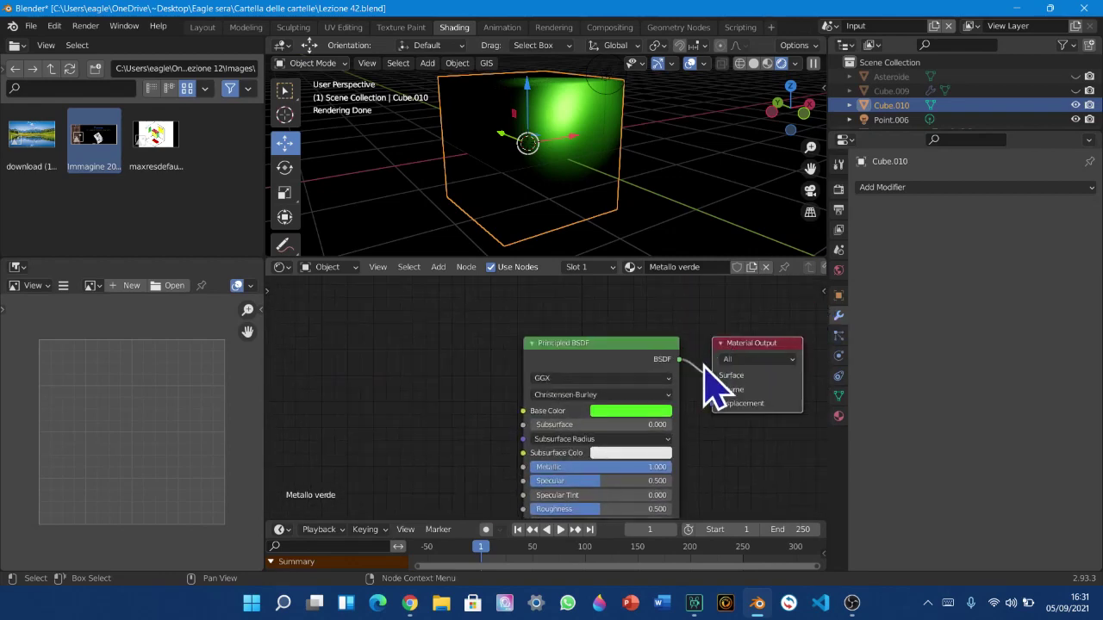
pyautogui.moveTo(552, 455); pyautogui.dragTo(703, 381, button='middle')
pyautogui.scroll(1, 551, 412)
pyautogui.moveTo(579, 432); pyautogui.dragTo(444, 444, button='middle')
pyautogui.scroll(7, 455, 443)
pyautogui.moveTo(487, 337); pyautogui.dragTo(504, 310, button='middle')
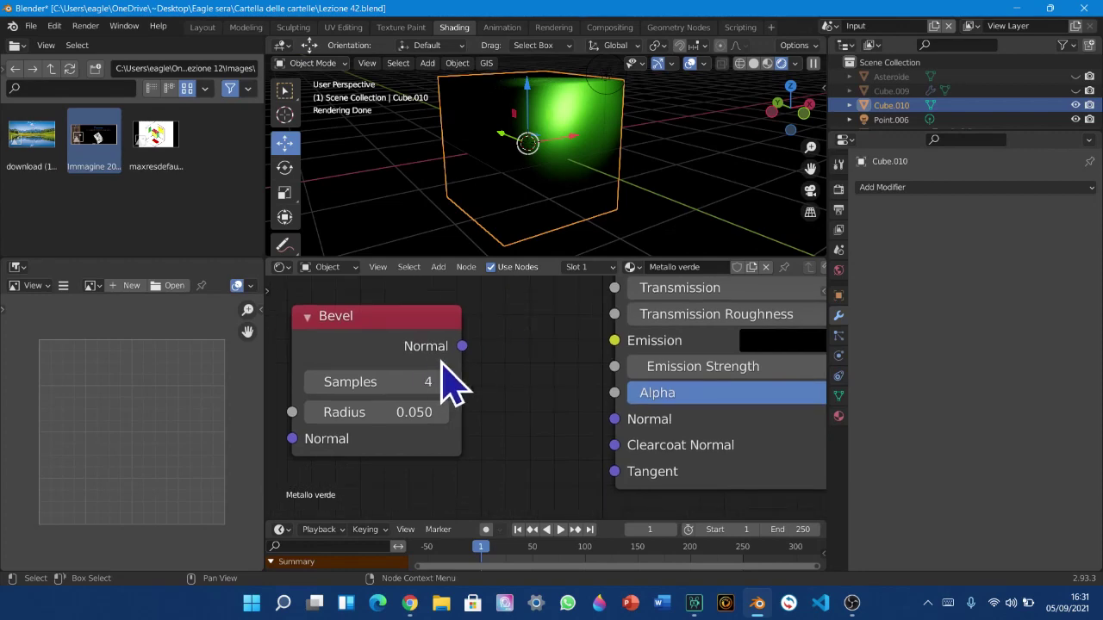
pyautogui.moveTo(625, 453); pyautogui.dragTo(370, 382, button='middle')
pyautogui.moveTo(441, 476); pyautogui.dragTo(690, 288, button='middle')
pyautogui.moveTo(515, 331); pyautogui.dragTo(537, 338)
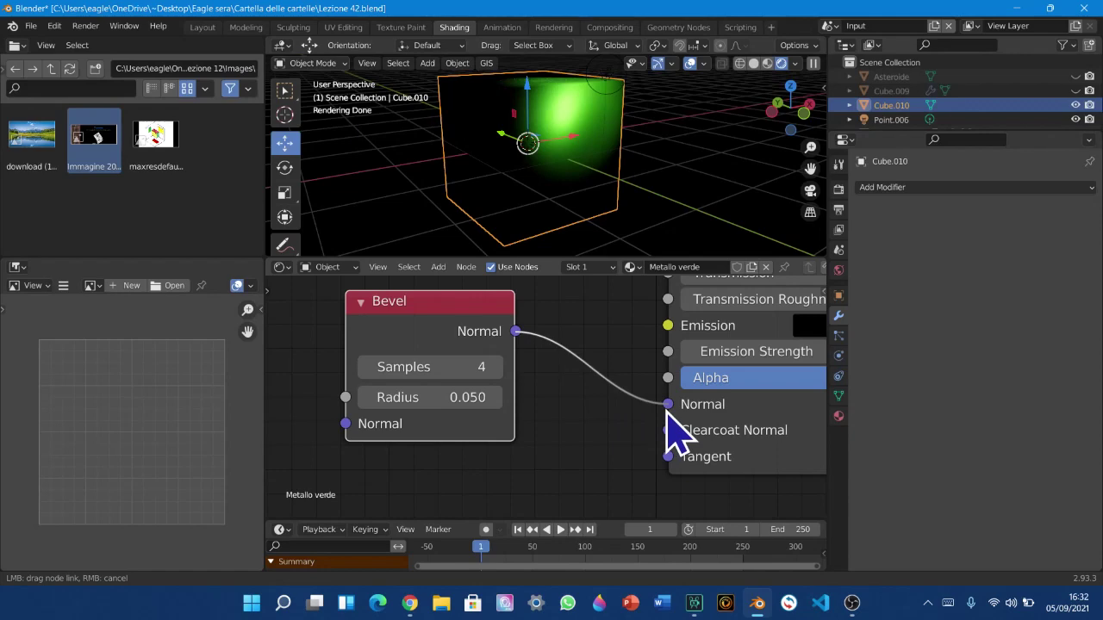
pyautogui.scroll(4, 660, 197)
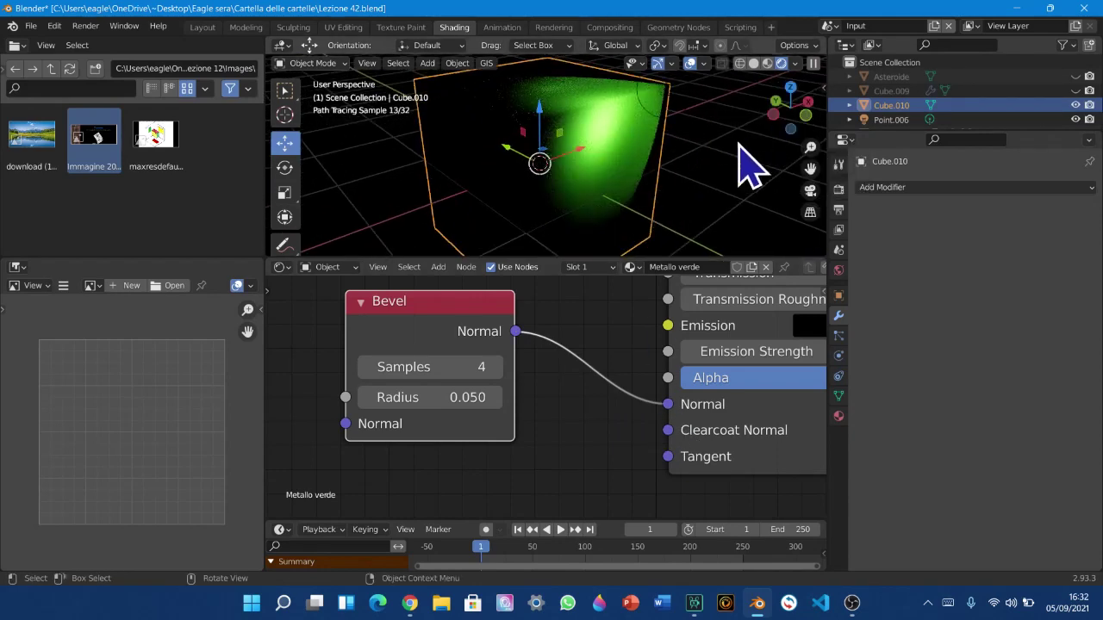
pyautogui.moveTo(750, 160); pyautogui.dragTo(718, 181, button='middle')
# Move the point light further along X, then reselect the green cube
pyautogui.click(573, 160)
pyautogui.moveTo(625, 145); pyautogui.dragTo(671, 139)
pyautogui.scroll(2, 706, 159)
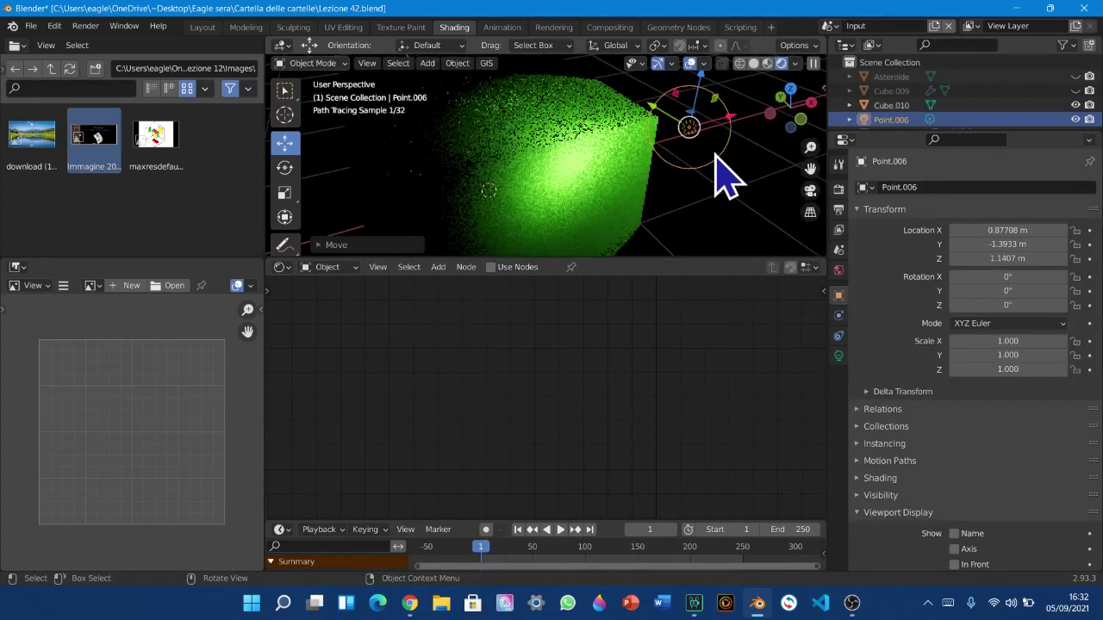
pyautogui.click(608, 196)
pyautogui.moveTo(810, 169); pyautogui.dragTo(560, 262)
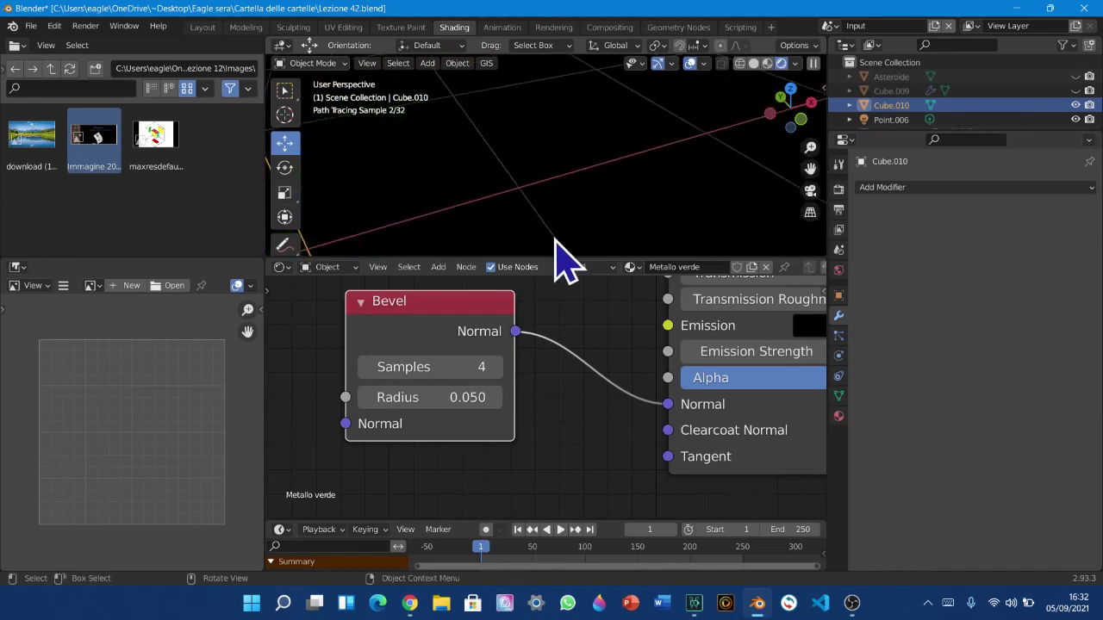
pyautogui.scroll(-1, 706, 165)
pyautogui.moveTo(810, 170); pyautogui.dragTo(1030, 164)
# Try Bevel Samples 5, revert to 4, and shift the Bevel node slightly
pyautogui.click(495, 371)
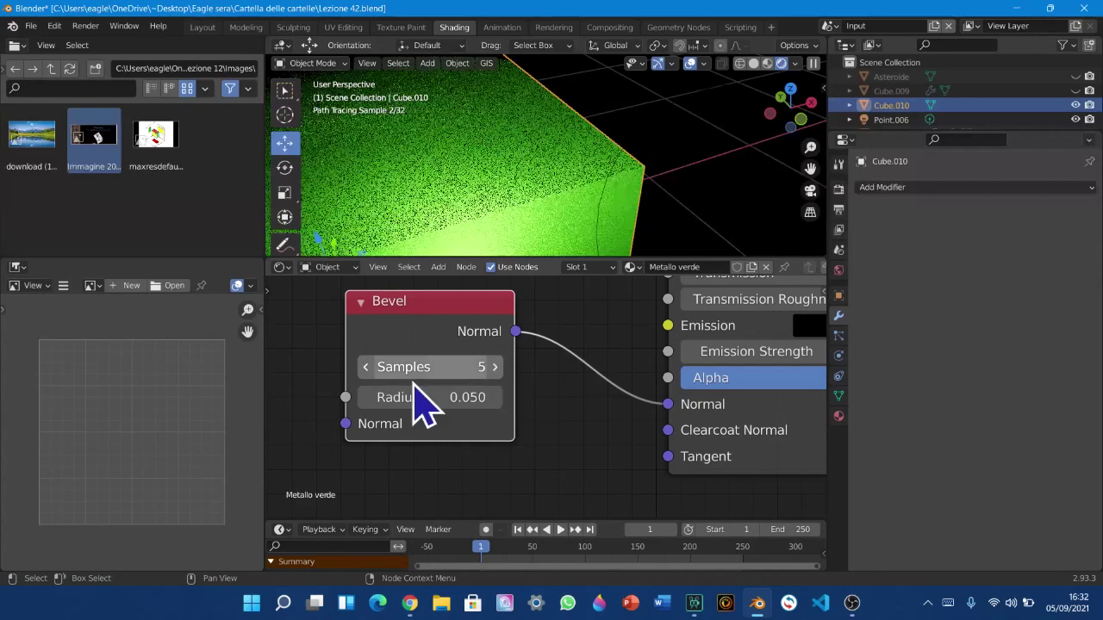
pyautogui.click(366, 370)
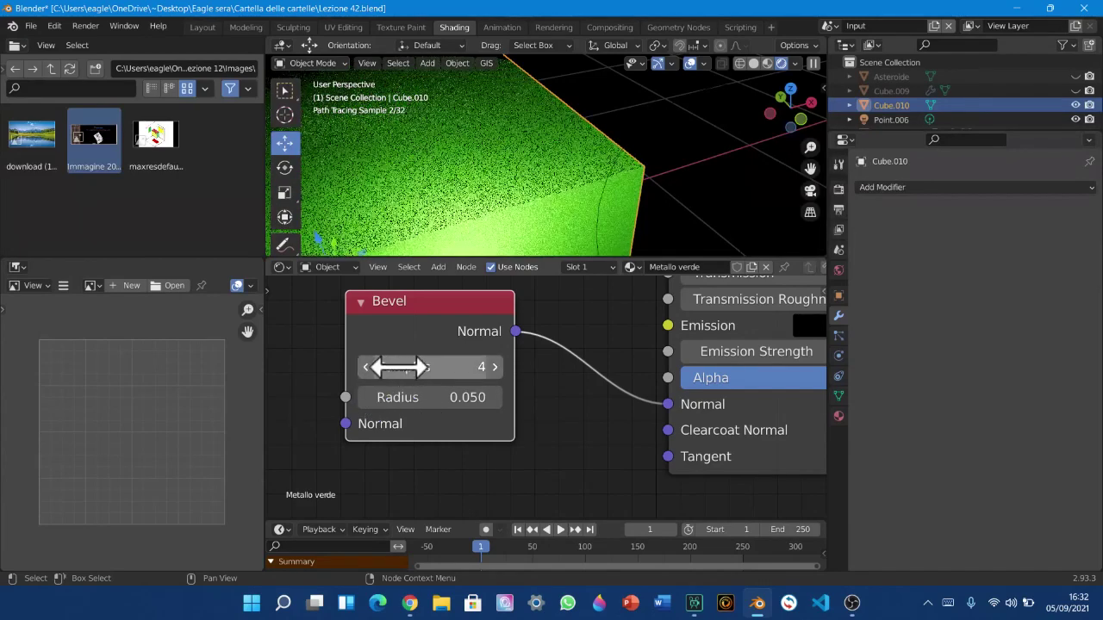
pyautogui.press('g')
pyautogui.click(496, 380)
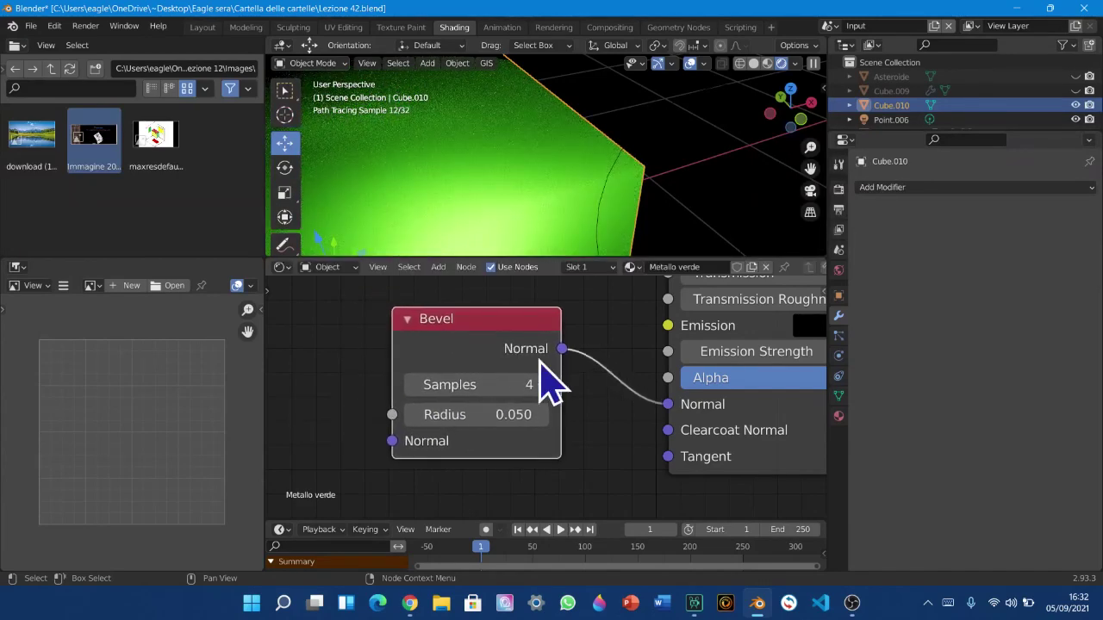
# Adjust the Bevel Radius through 1 and 0.05, ending at 397.550
pyautogui.moveTo(454, 414); pyautogui.dragTo(648, 415)
pyautogui.click(478, 415)
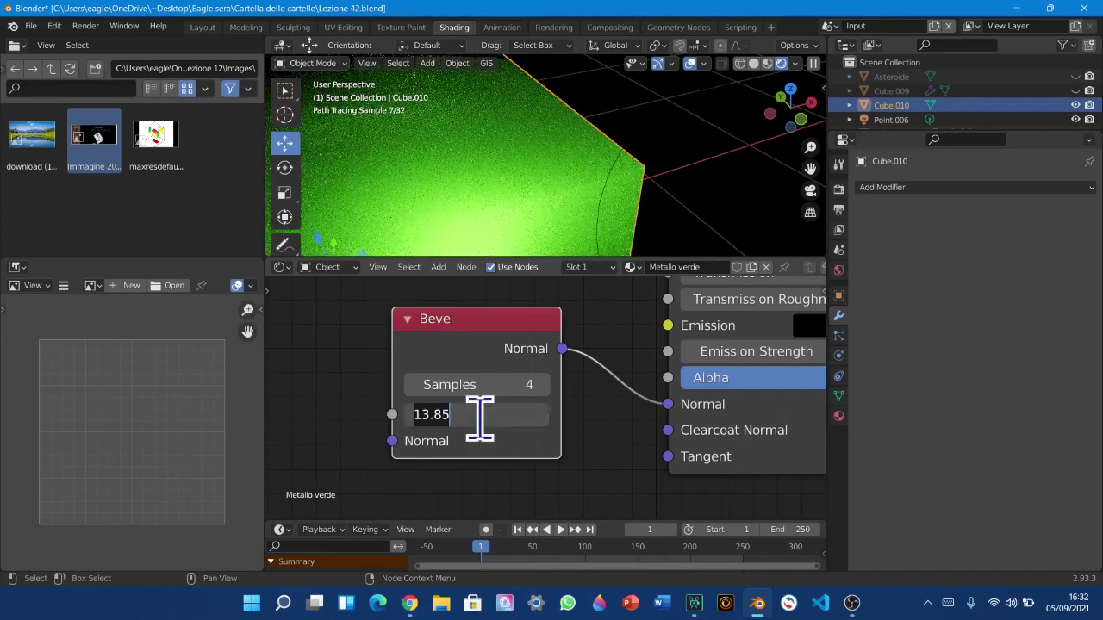
pyautogui.write('1')
pyautogui.press('Return')
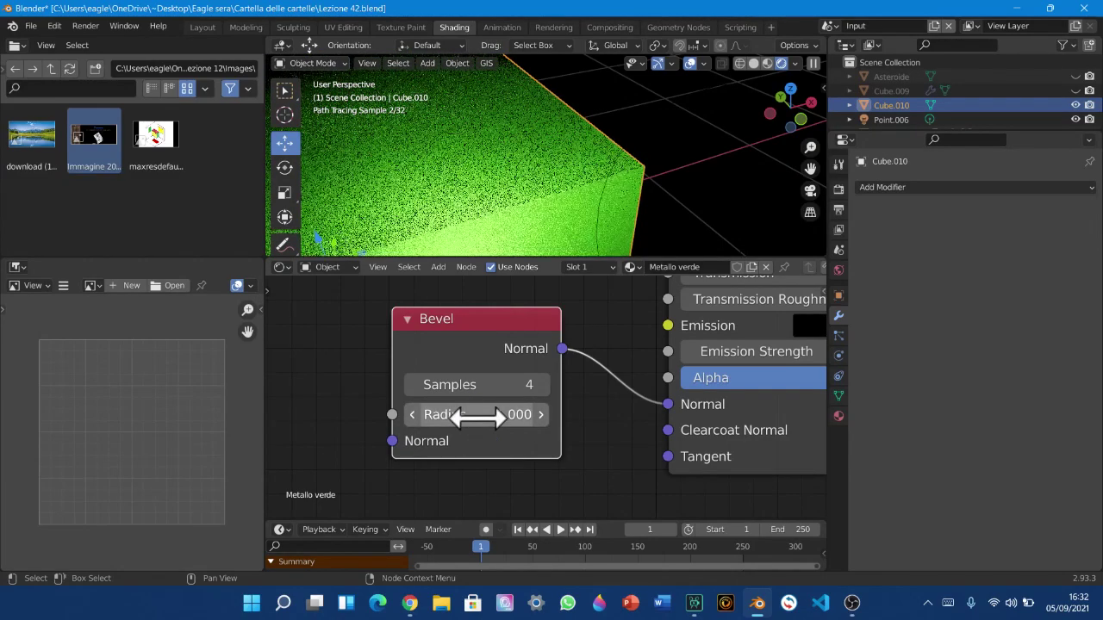
pyautogui.click(480, 417)
pyautogui.write('.05')
pyautogui.press('Return')
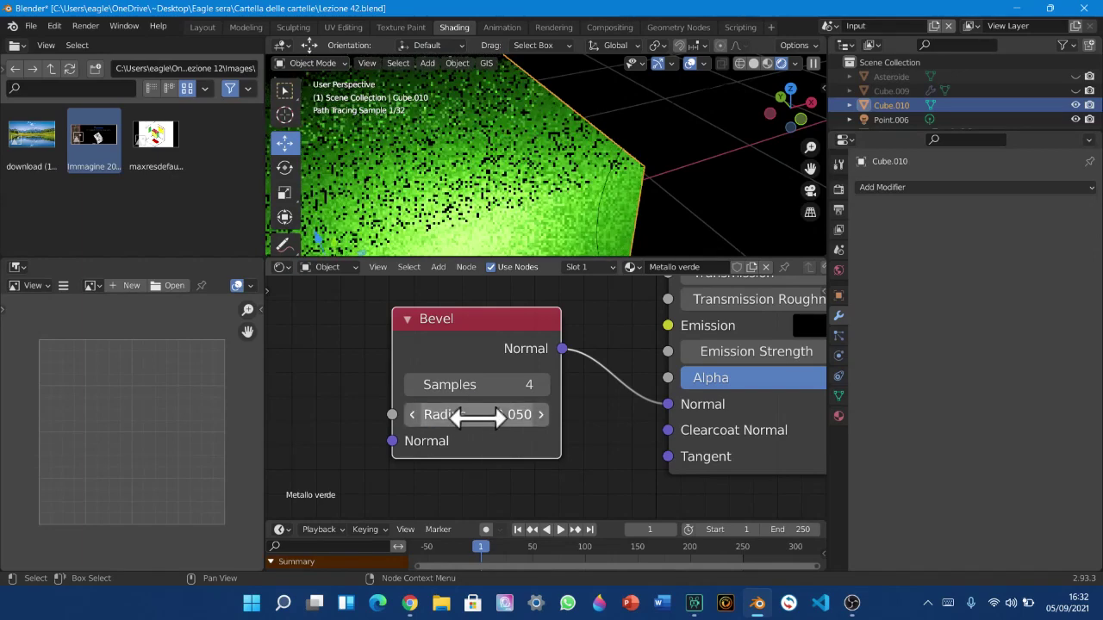
pyautogui.moveTo(465, 414)
pyautogui.mouseDown()
pyautogui.moveTo(431, 414)
pyautogui.moveTo(452, 419)
pyautogui.mouseUp()
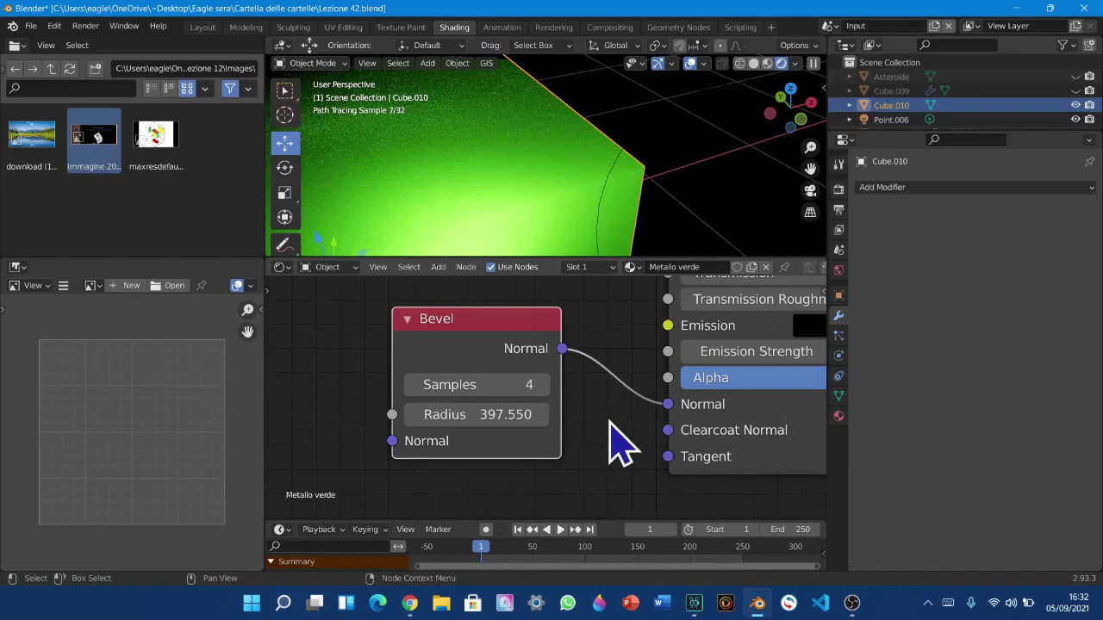
pyautogui.scroll(-4, 603, 224)
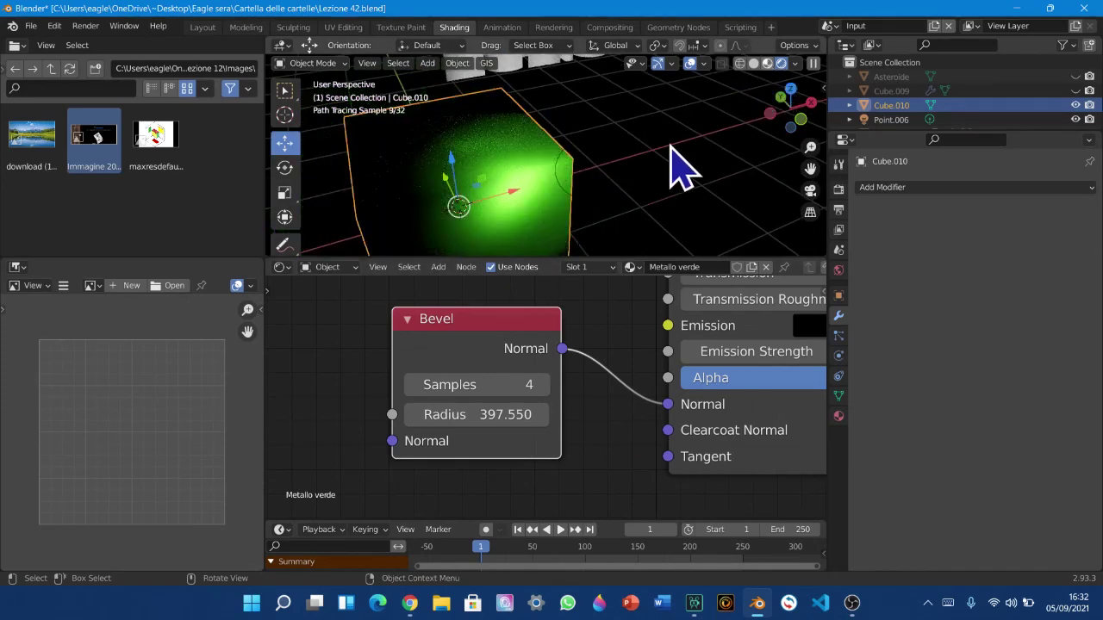
# Preview the cube in Material Preview shading, then return to Rendered shading
pyautogui.press('z')
pyautogui.press('2')
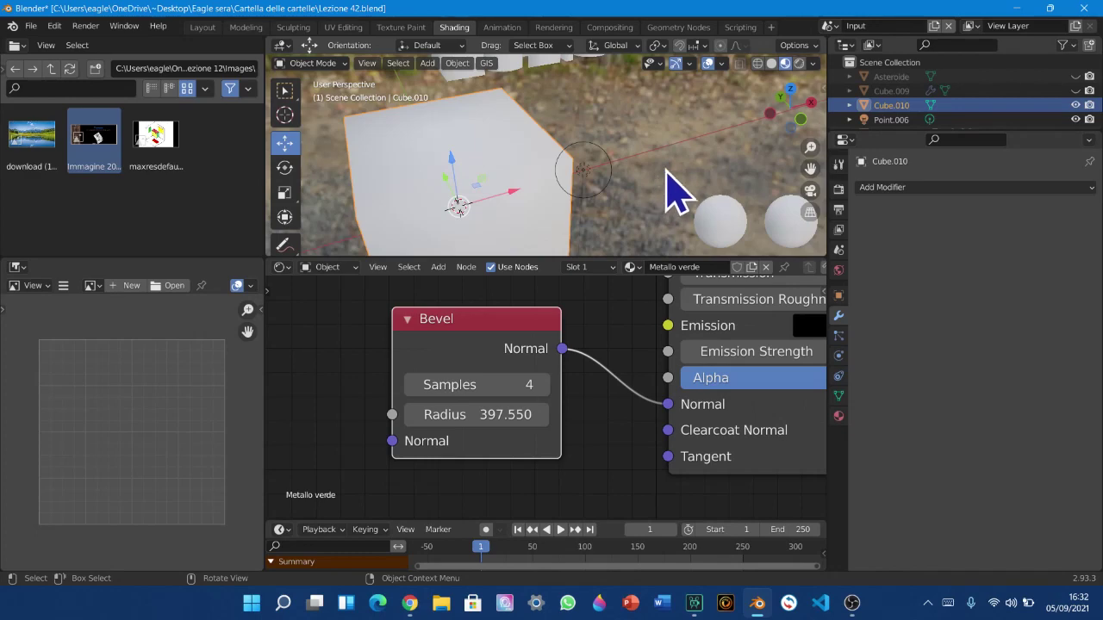
pyautogui.moveTo(619, 181); pyautogui.dragTo(676, 185, button='middle')
pyautogui.scroll(2, 690, 168)
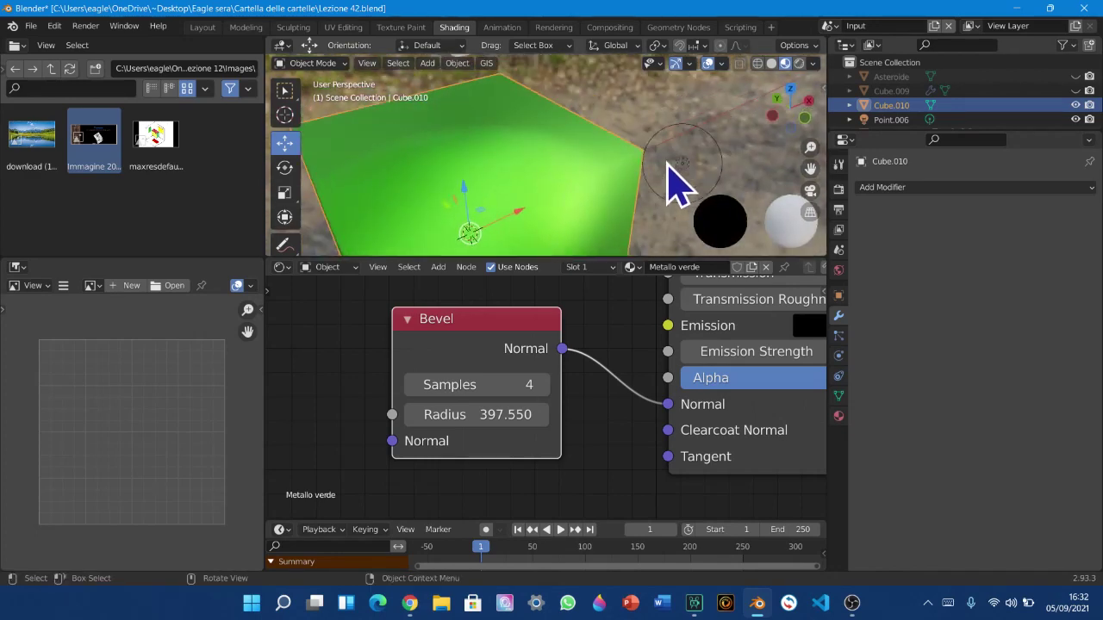
pyautogui.scroll(-5, 679, 183)
pyautogui.press('z')
pyautogui.click(680, 128)
pyautogui.scroll(5, 665, 180)
pyautogui.scroll(-5, 664, 180)
pyautogui.moveTo(703, 180); pyautogui.dragTo(680, 165, button='middle')
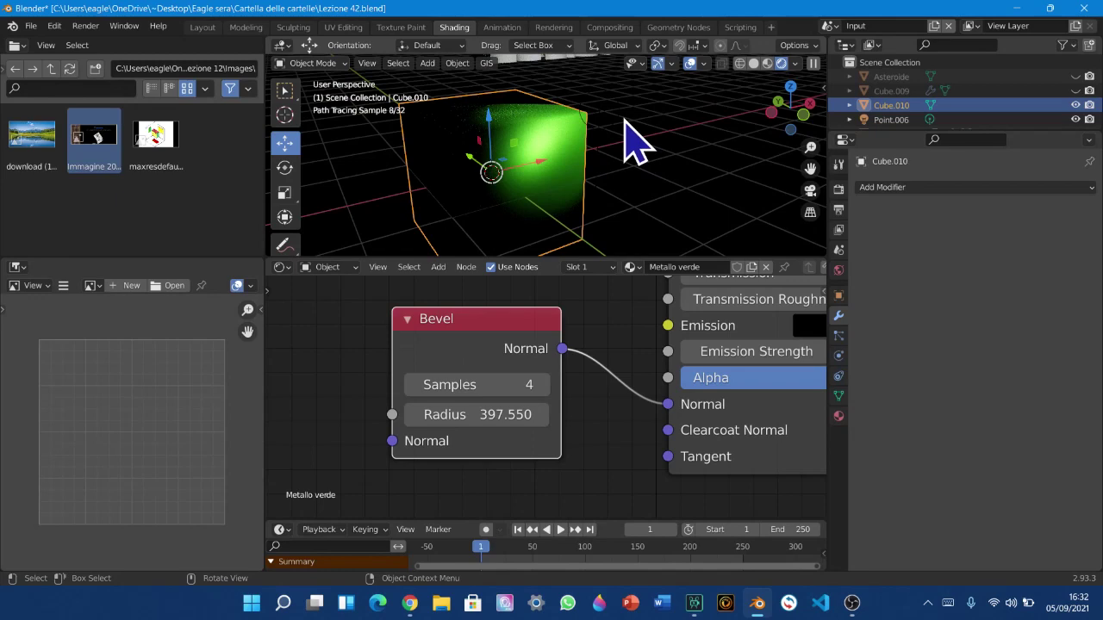
# Raise Point.006's light power to 719.6 W and reselect Cube.010
pyautogui.click(625, 122)
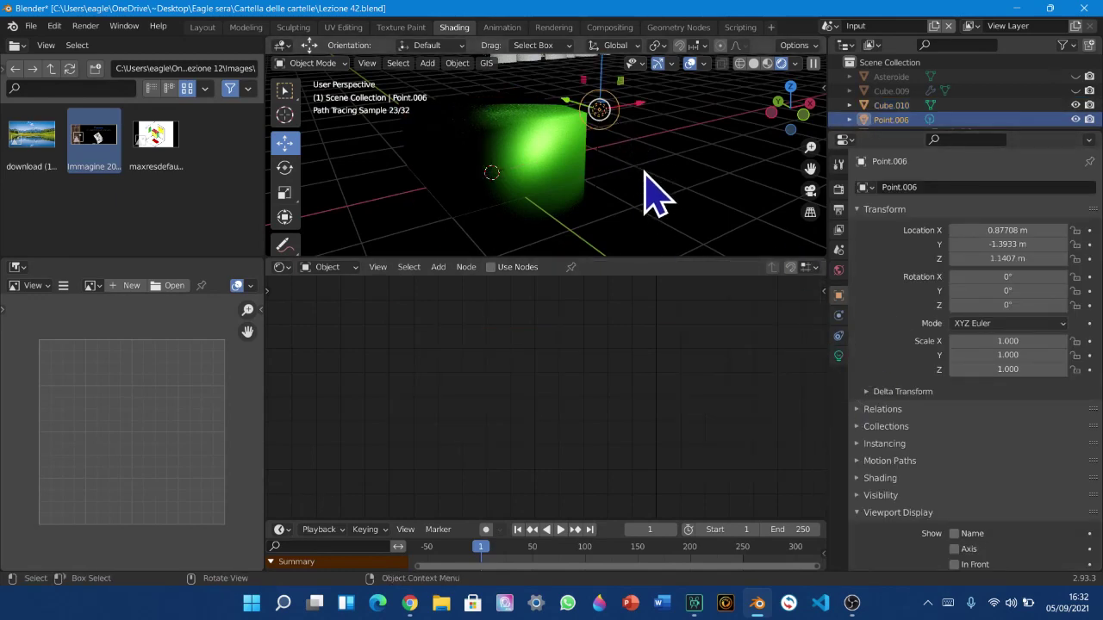
pyautogui.scroll(4, 651, 198)
pyautogui.click(838, 356)
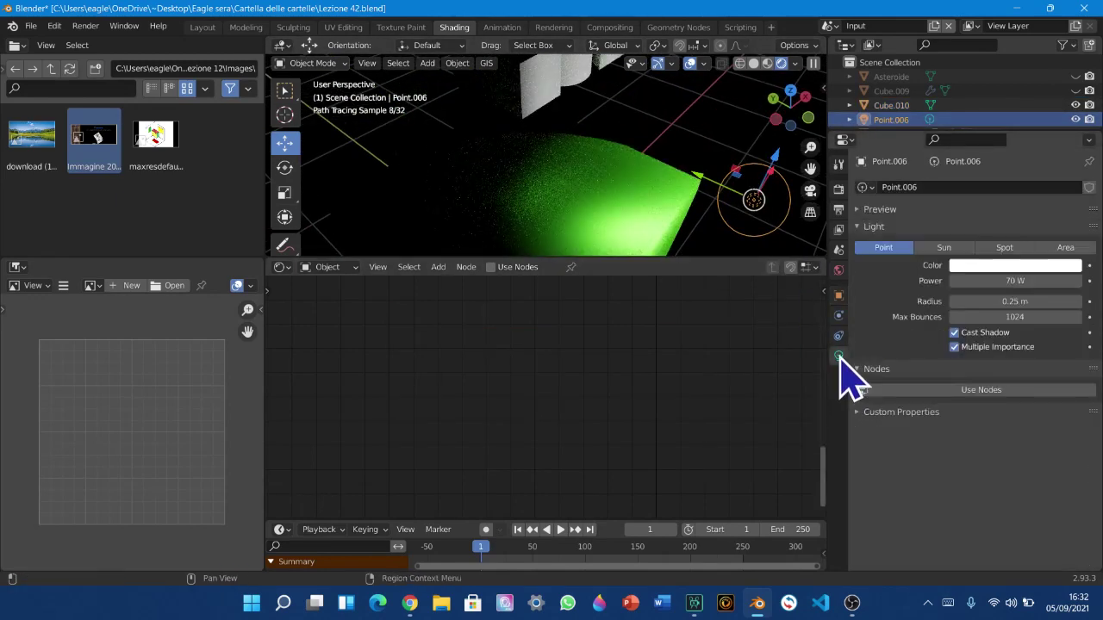
pyautogui.moveTo(991, 281); pyautogui.dragTo(1067, 281)
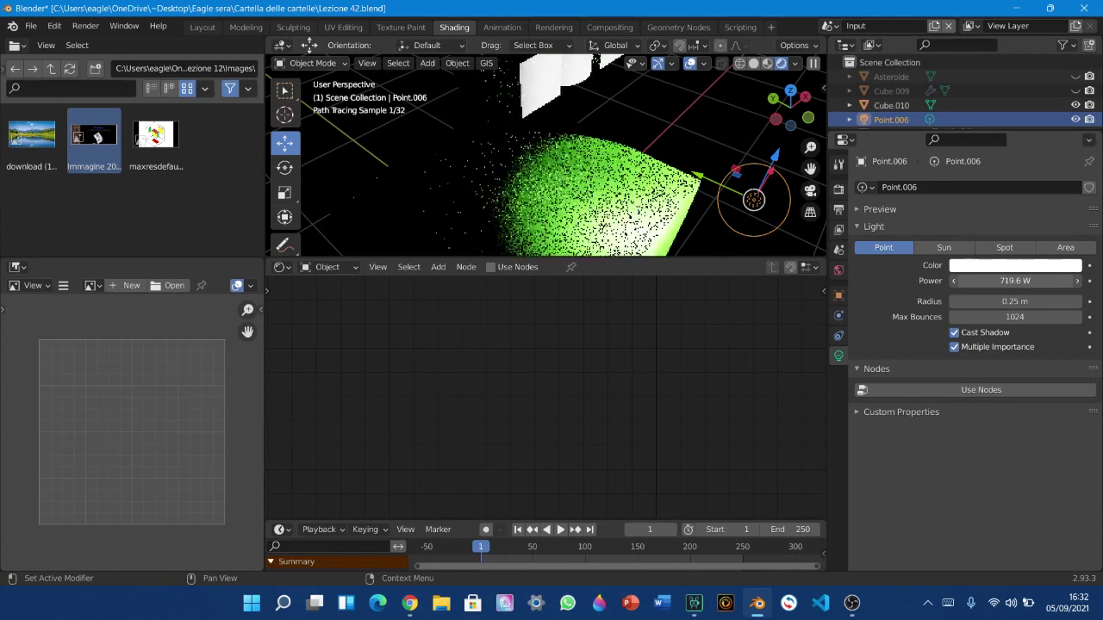
pyautogui.moveTo(588, 224); pyautogui.dragTo(551, 213, button='middle')
pyautogui.scroll(3, 615, 221)
pyautogui.click(645, 216)
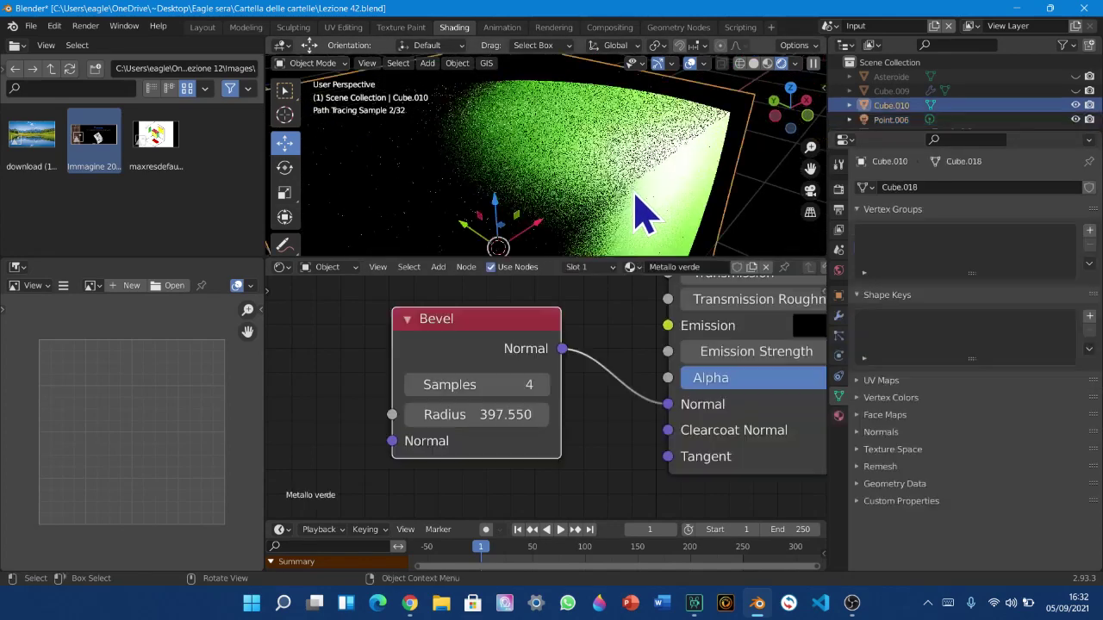
# Mute and unmute the Bevel node with M to compare the cube's edges
pyautogui.press('m')
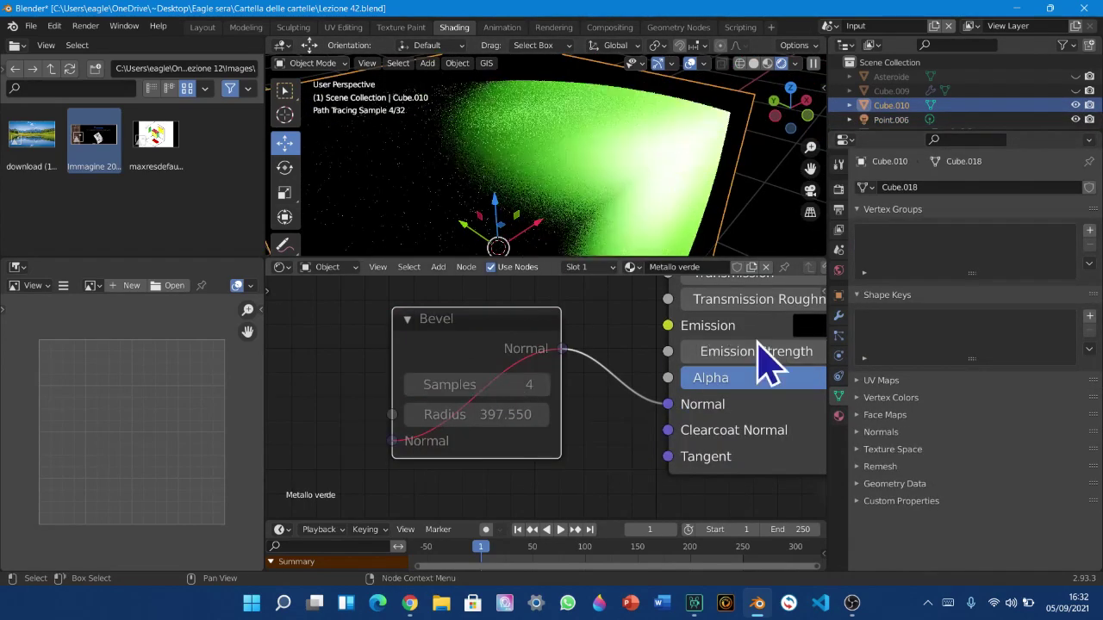
pyautogui.moveTo(611, 351); pyautogui.dragTo(551, 376, button='middle')
pyautogui.scroll(-1, 548, 374)
pyautogui.press('m')
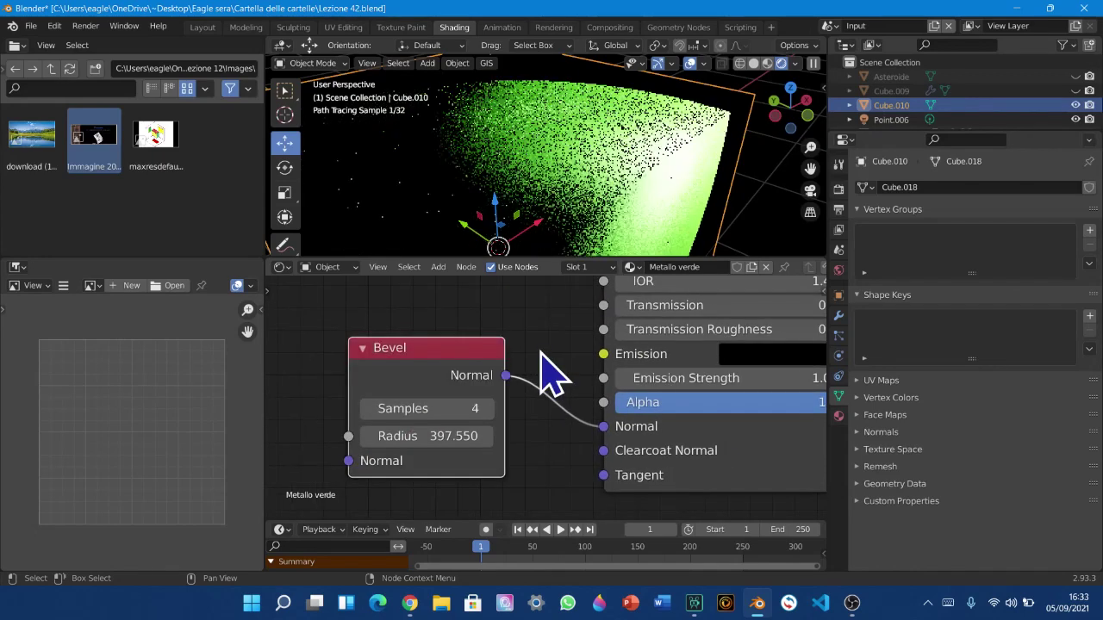
pyautogui.moveTo(732, 200); pyautogui.dragTo(650, 209, button='middle')
pyautogui.scroll(-5, 560, 219)
pyautogui.scroll(8, 560, 220)
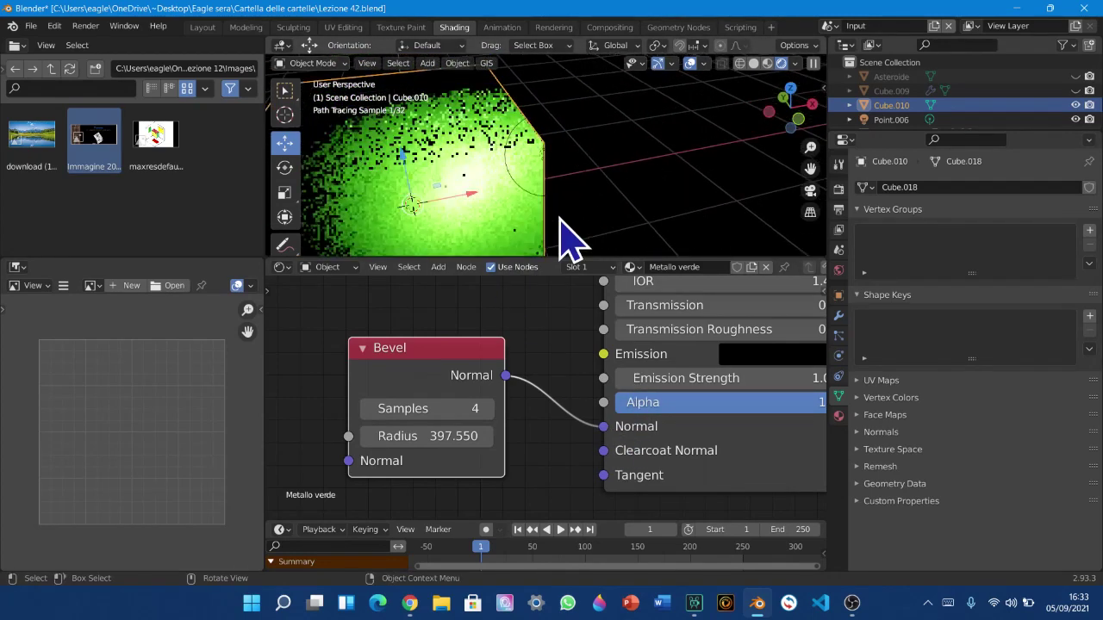
# Reset the Bevel node to its default Radius 0.050, then select the Lezione text
pyautogui.click(439, 435)
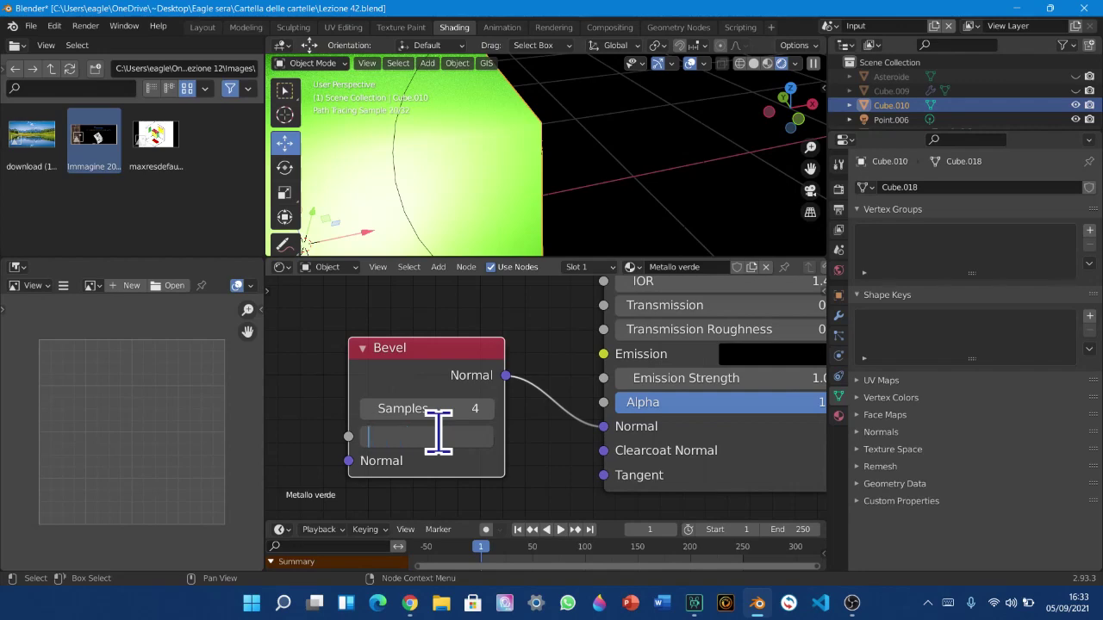
pyautogui.click(481, 274)
pyautogui.click(551, 283)
pyautogui.scroll(3, 513, 207)
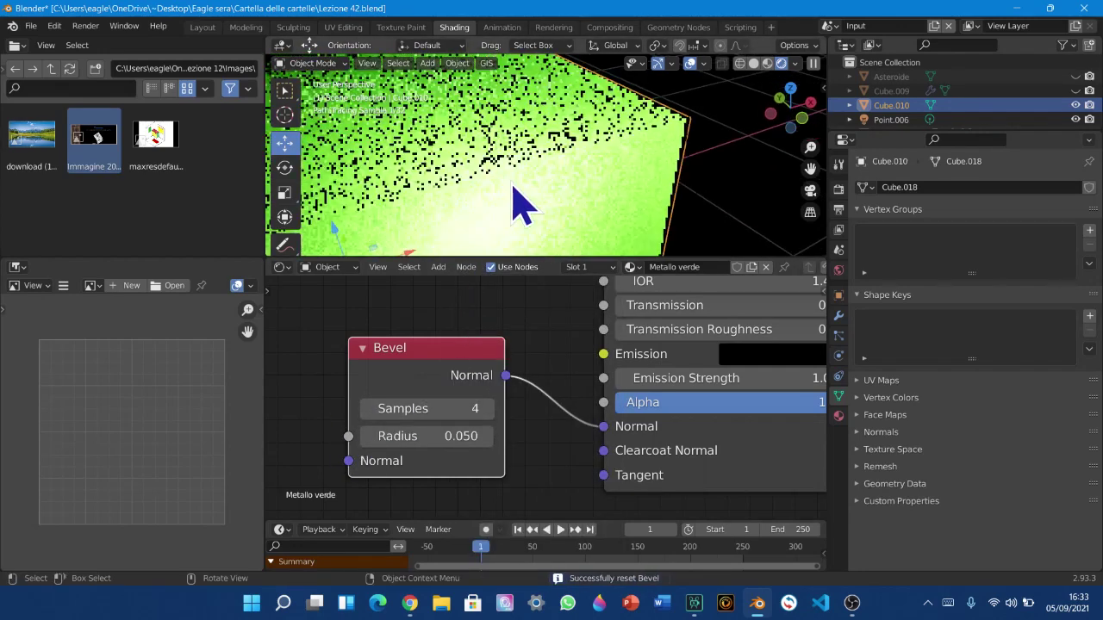
pyautogui.scroll(-3, 514, 205)
pyautogui.scroll(5, 528, 188)
pyautogui.scroll(-3, 524, 153)
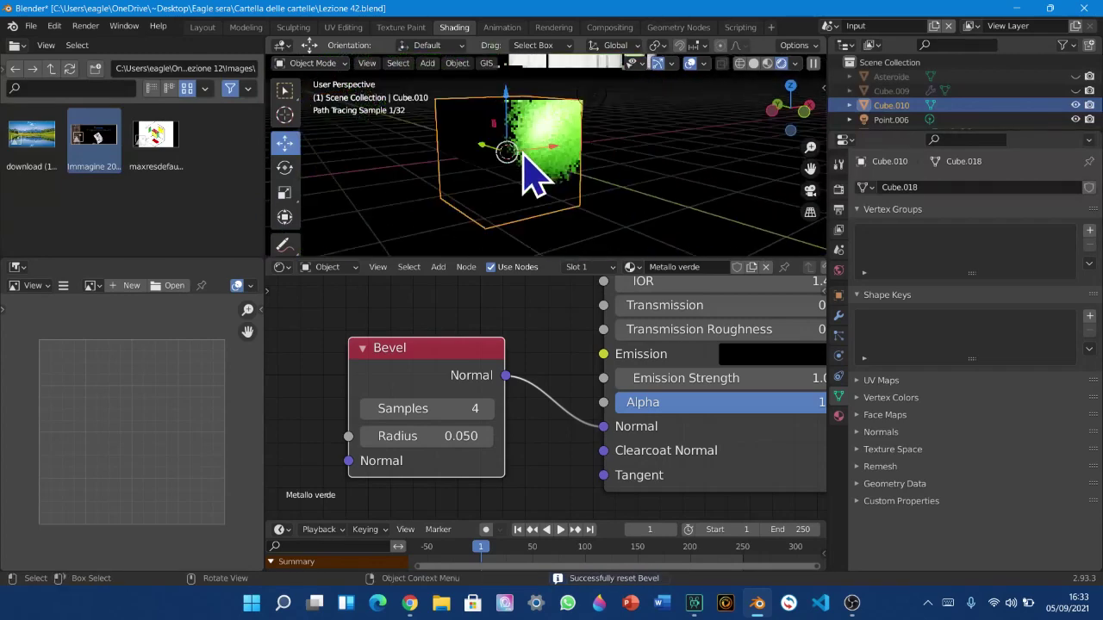
pyautogui.moveTo(505, 165)
pyautogui.mouseDown(button='middle')
pyautogui.moveTo(539, 185)
pyautogui.moveTo(526, 229)
pyautogui.moveTo(548, 179)
pyautogui.moveTo(522, 161)
pyautogui.mouseUp(button='middle')
pyautogui.click(571, 132)
# Move the Lezione text along the Y axis
pyautogui.moveTo(571, 133); pyautogui.dragTo(424, 190, button='middle')
pyautogui.moveTo(462, 100); pyautogui.dragTo(491, 90, button='middle')
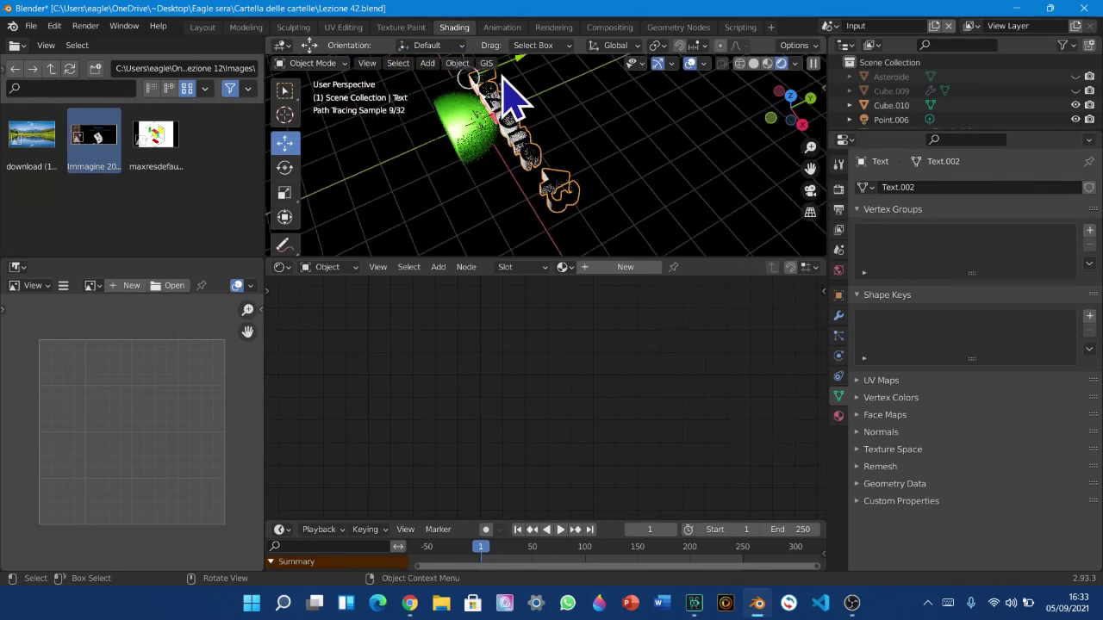
pyautogui.moveTo(517, 64); pyautogui.dragTo(476, 84)
pyautogui.moveTo(464, 138); pyautogui.dragTo(549, 138, button='middle')
pyautogui.scroll(5, 551, 164)
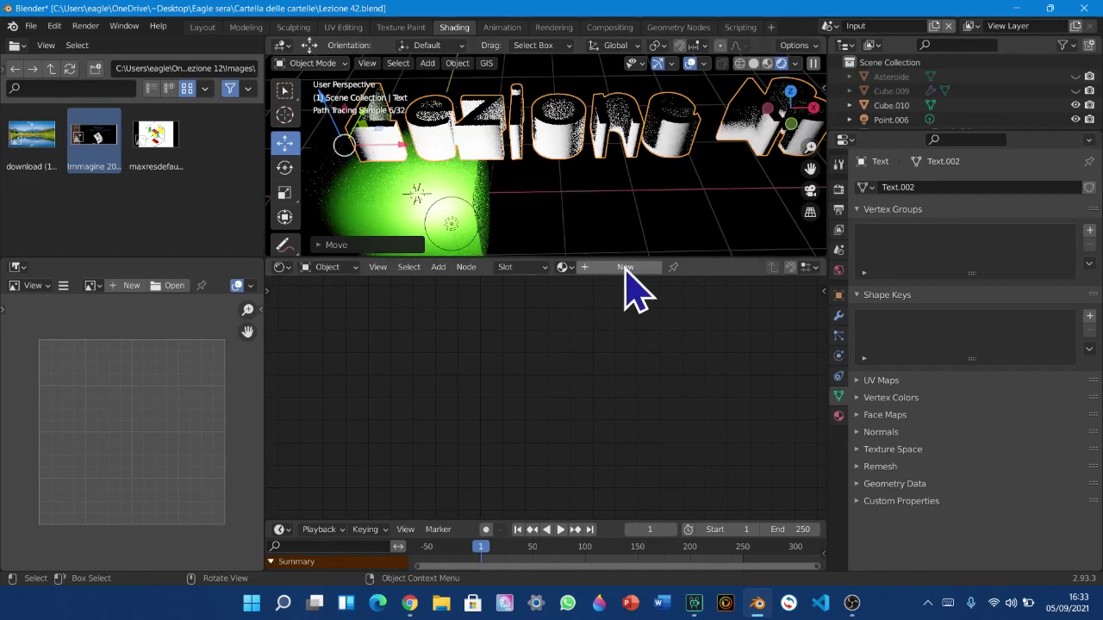
# Add a Bevel node to the text material and link its Normal to the shader's Normal input
pyautogui.moveTo(600, 362); pyautogui.dragTo(544, 289, button='middle')
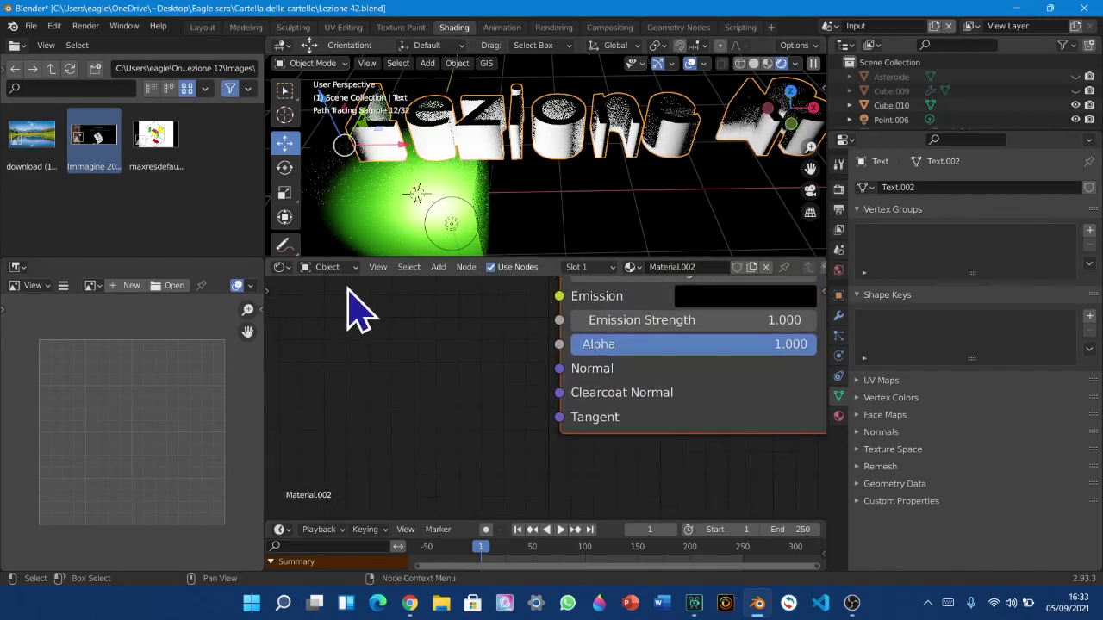
pyautogui.click(439, 267)
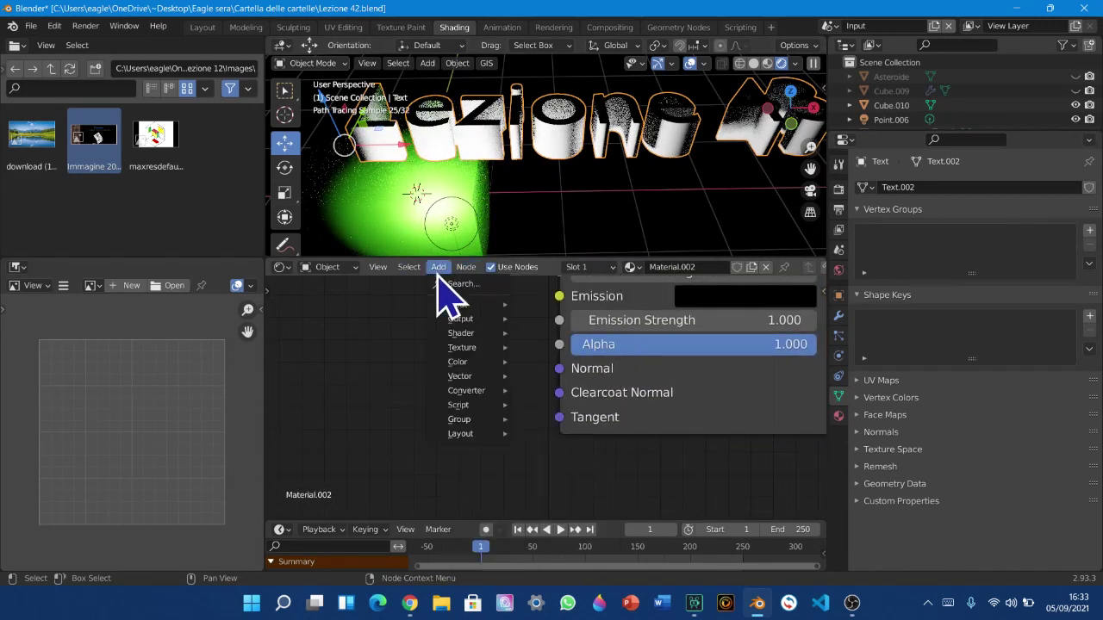
pyautogui.moveTo(439, 308)
pyautogui.click(543, 55)
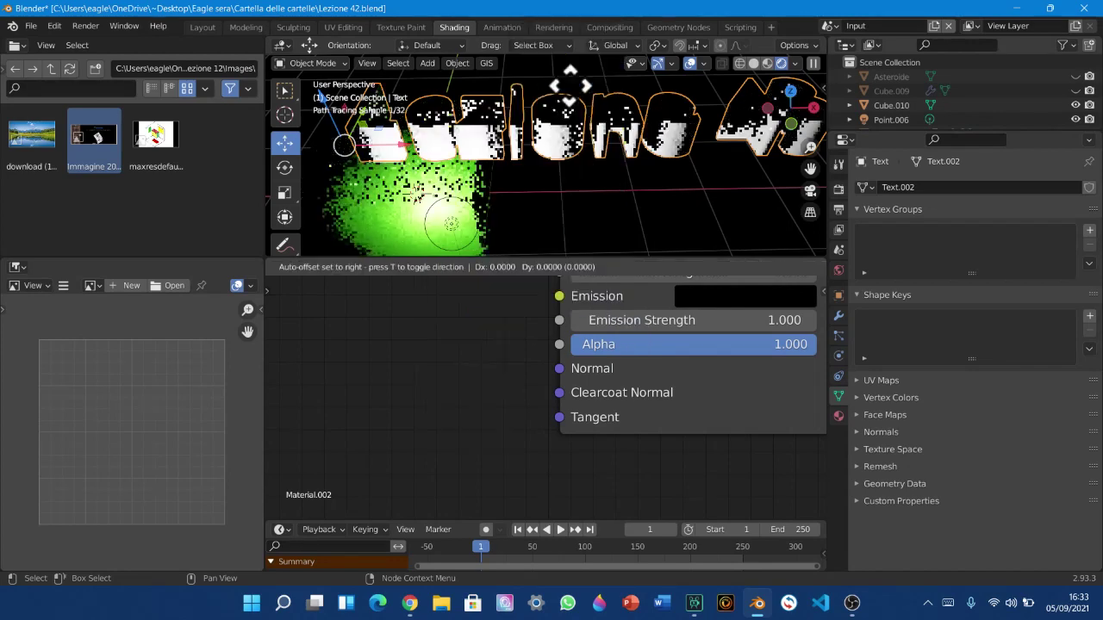
pyautogui.click(436, 358)
pyautogui.moveTo(456, 350); pyautogui.dragTo(560, 369)
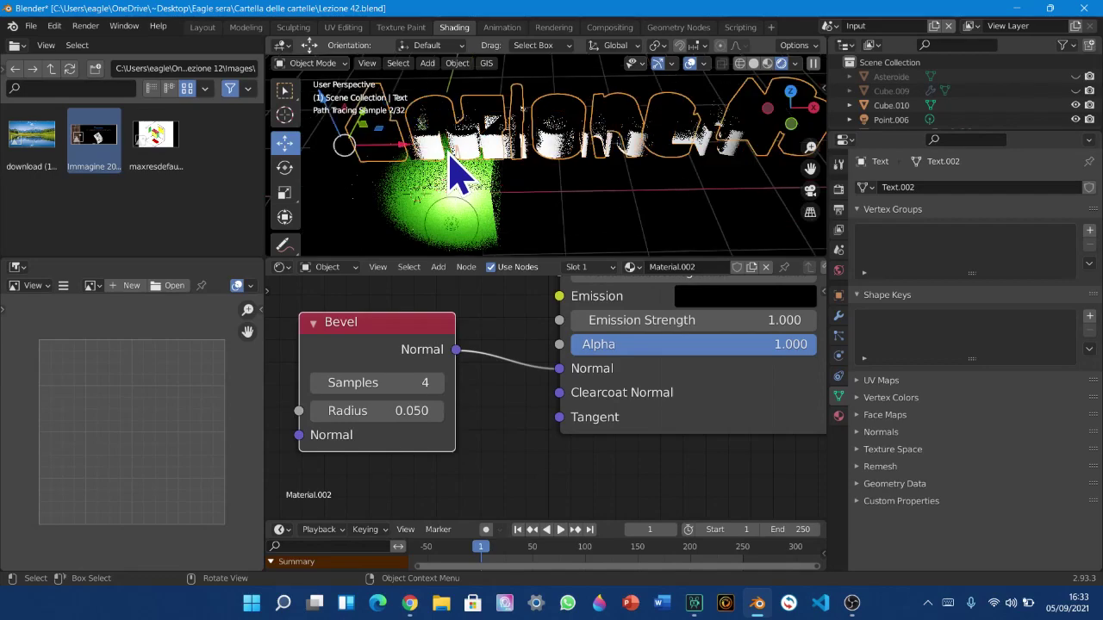
# Mute and unmute the text's Bevel node with M to compare the edges
pyautogui.scroll(6, 483, 174)
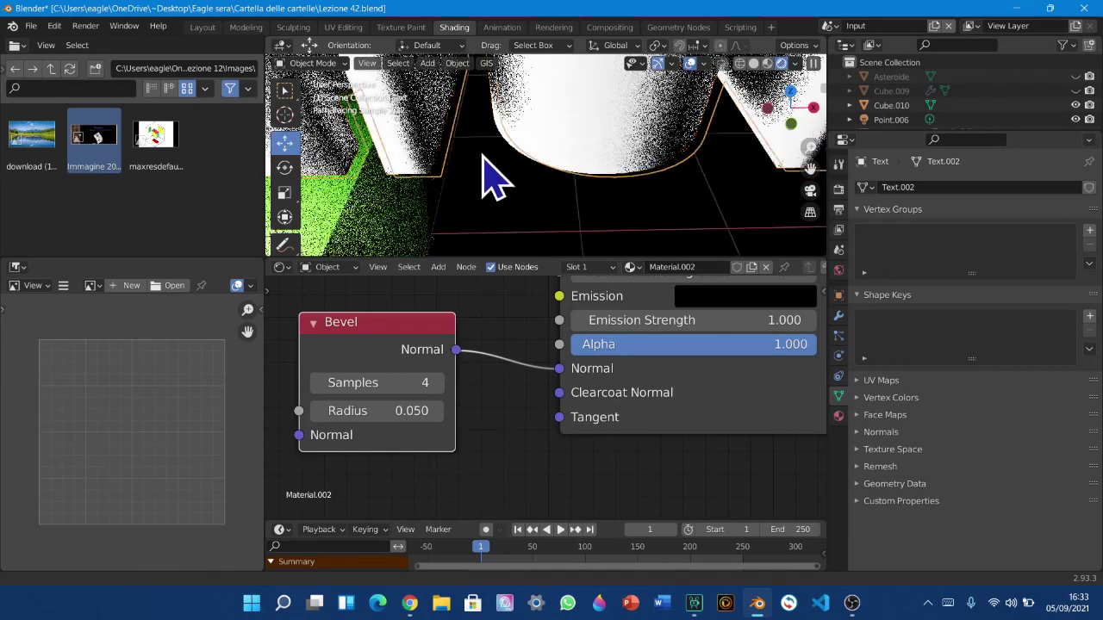
pyautogui.scroll(5, 521, 198)
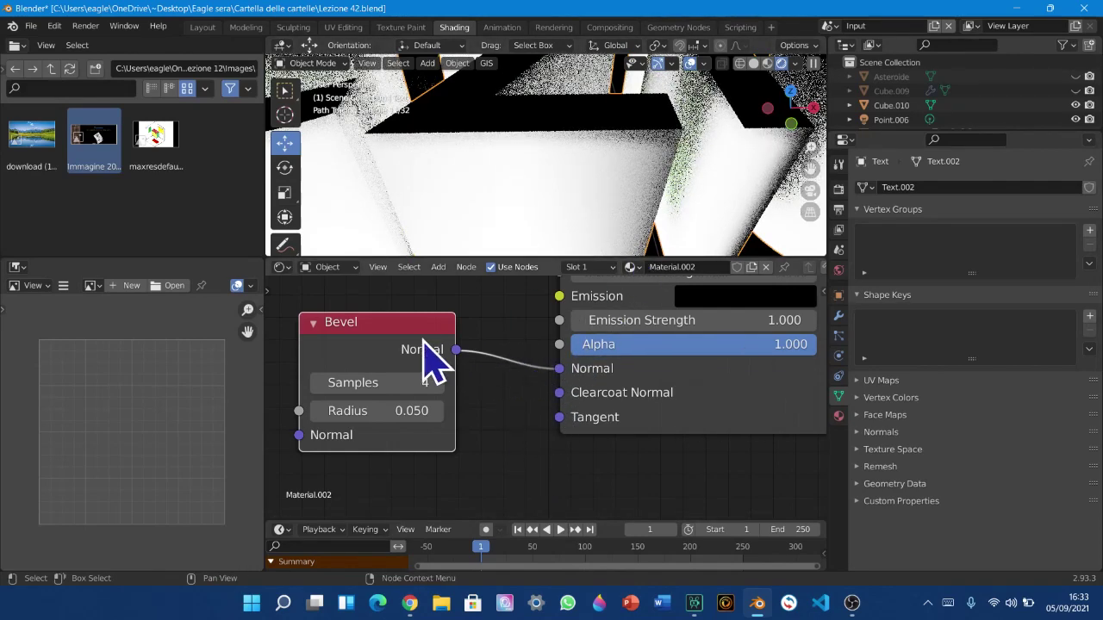
pyautogui.press('m')
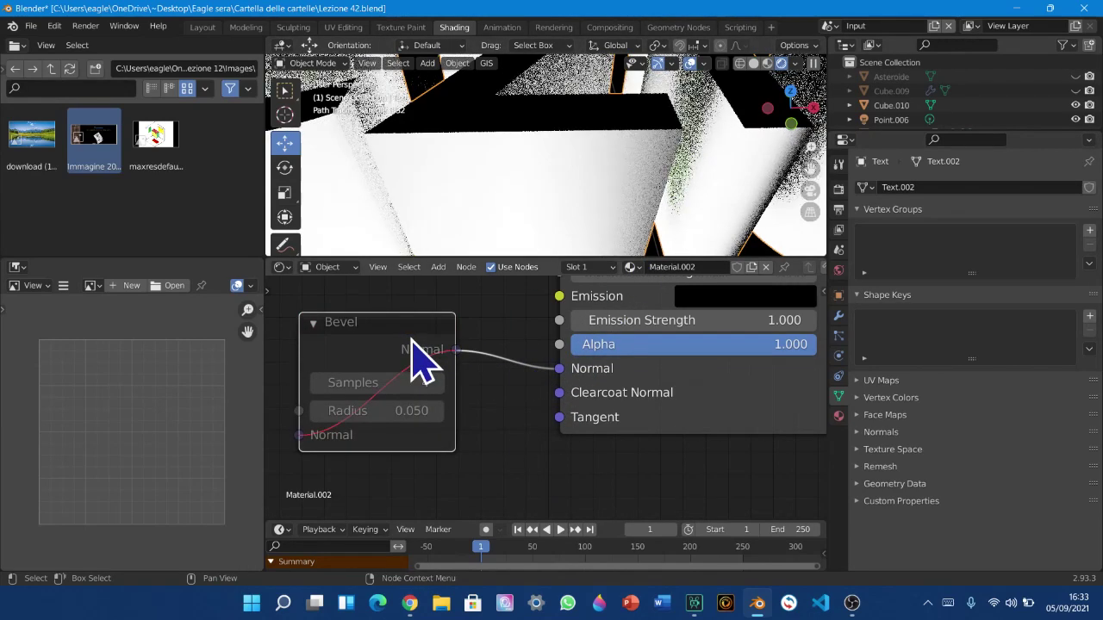
pyautogui.press('m')
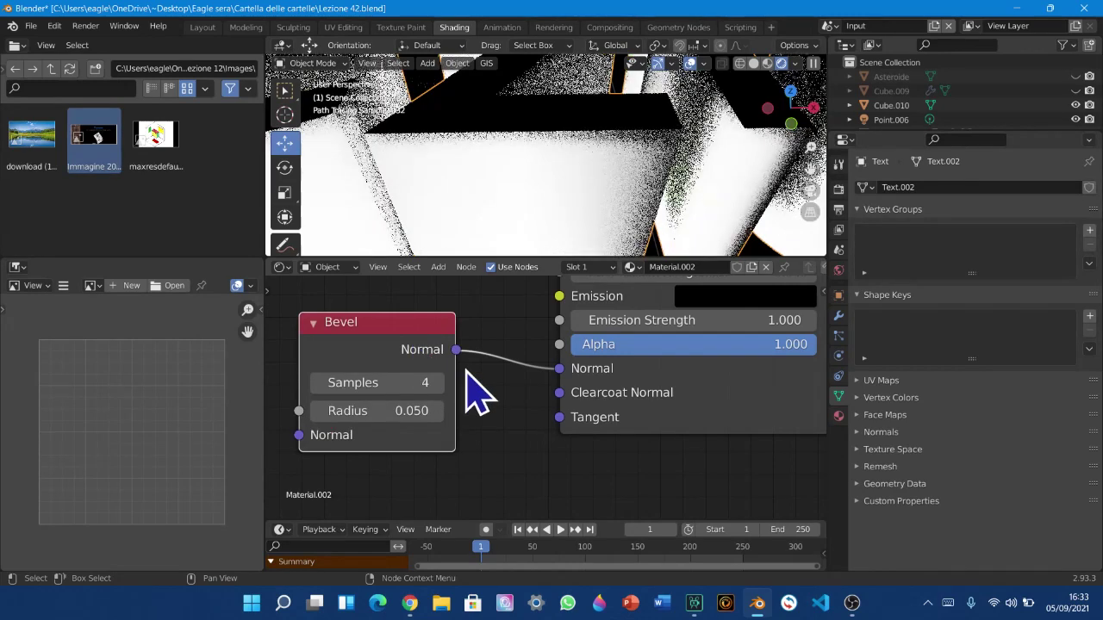
pyautogui.scroll(-5, 470, 392)
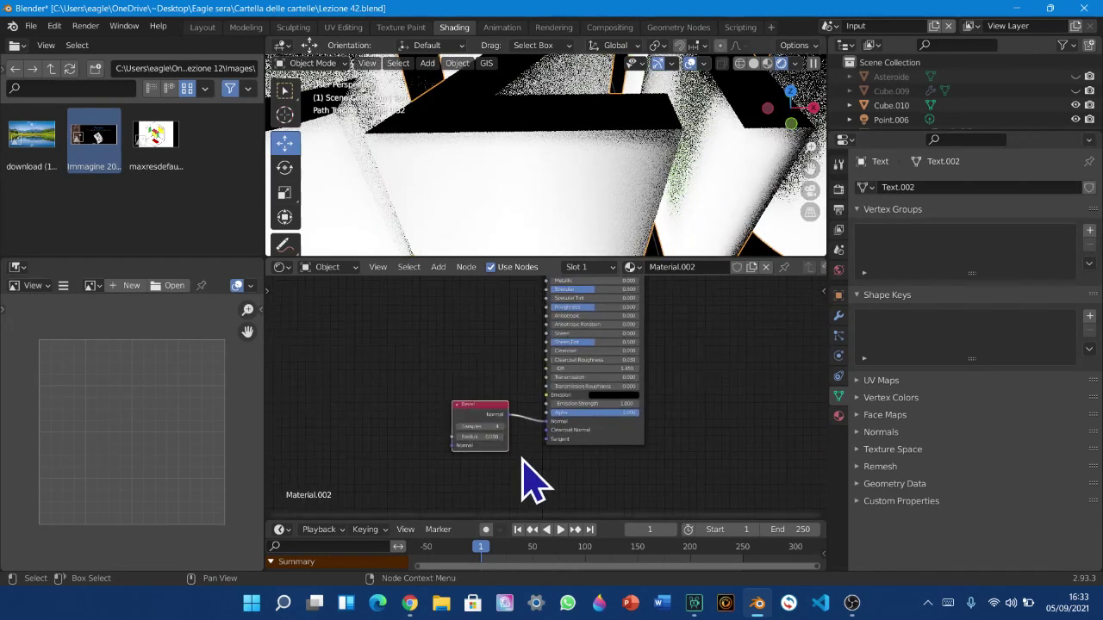
# Inspect the text letters' rounded edges in the viewport
pyautogui.scroll(2, 523, 457)
pyautogui.moveTo(523, 447); pyautogui.dragTo(508, 480, button='middle')
pyautogui.scroll(-5, 673, 122)
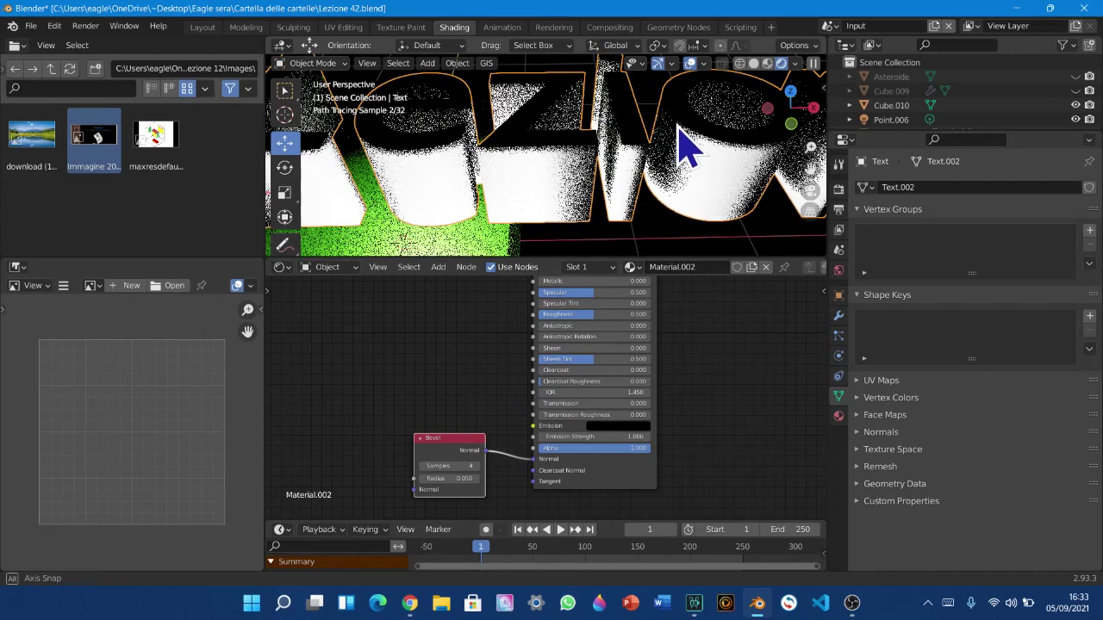
pyautogui.scroll(6, 676, 138)
pyautogui.moveTo(593, 187); pyautogui.dragTo(584, 181, button='middle')
pyautogui.scroll(-4, 593, 177)
pyautogui.scroll(2, 584, 181)
pyautogui.scroll(-6, 585, 179)
# Bevel the selected edge of Cube.010 in Edit Mode with Ctrl+B, then return to Object Mode
pyautogui.click(561, 212)
pyautogui.scroll(6, 572, 143)
pyautogui.moveTo(572, 127); pyautogui.dragTo(573, 233, button='middle')
pyautogui.scroll(2, 572, 234)
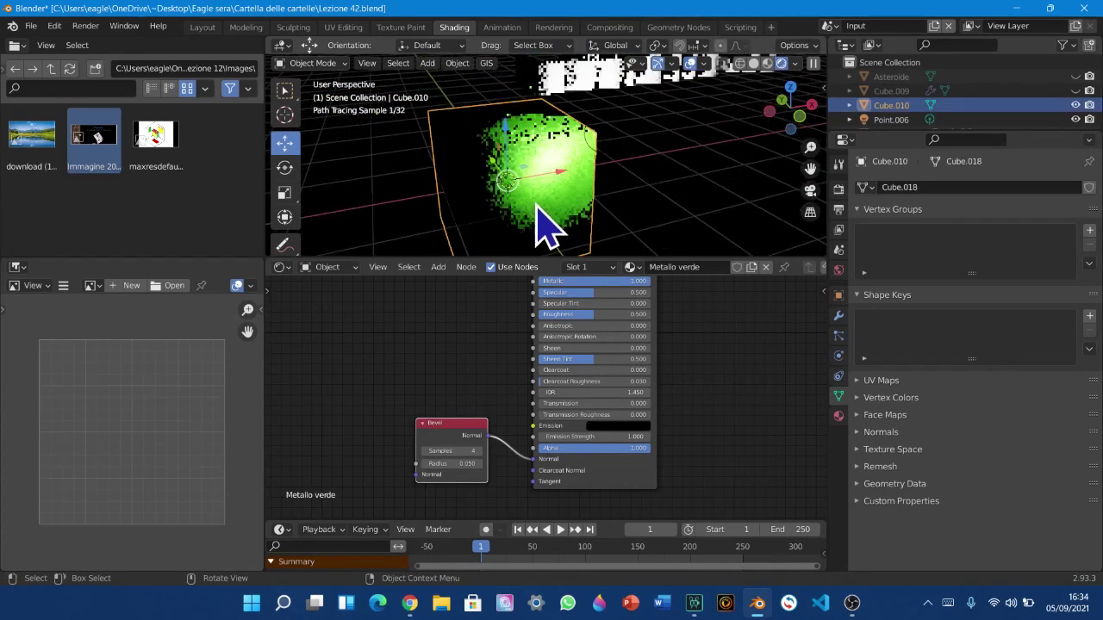
pyautogui.scroll(1, 548, 228)
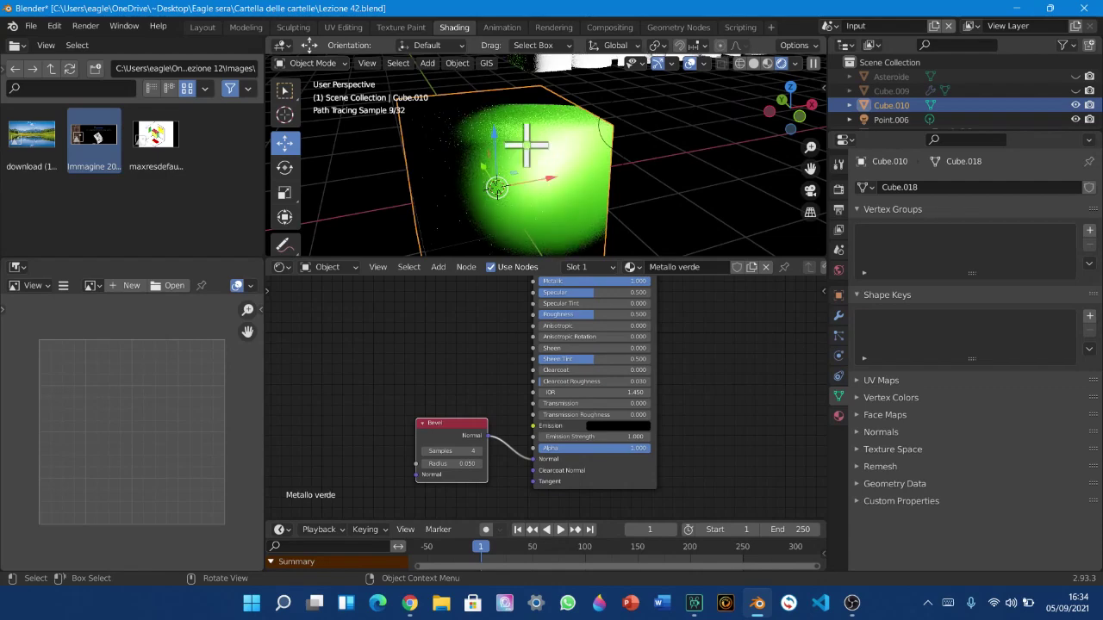
pyautogui.press('Tab')
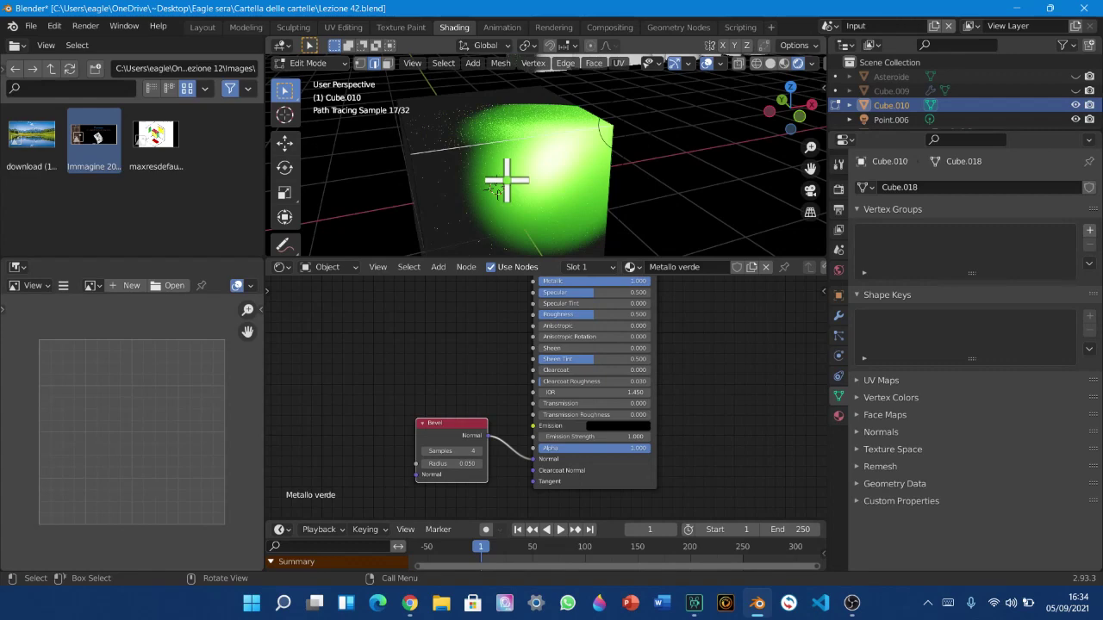
pyautogui.hotkey('ctrl', 'b')
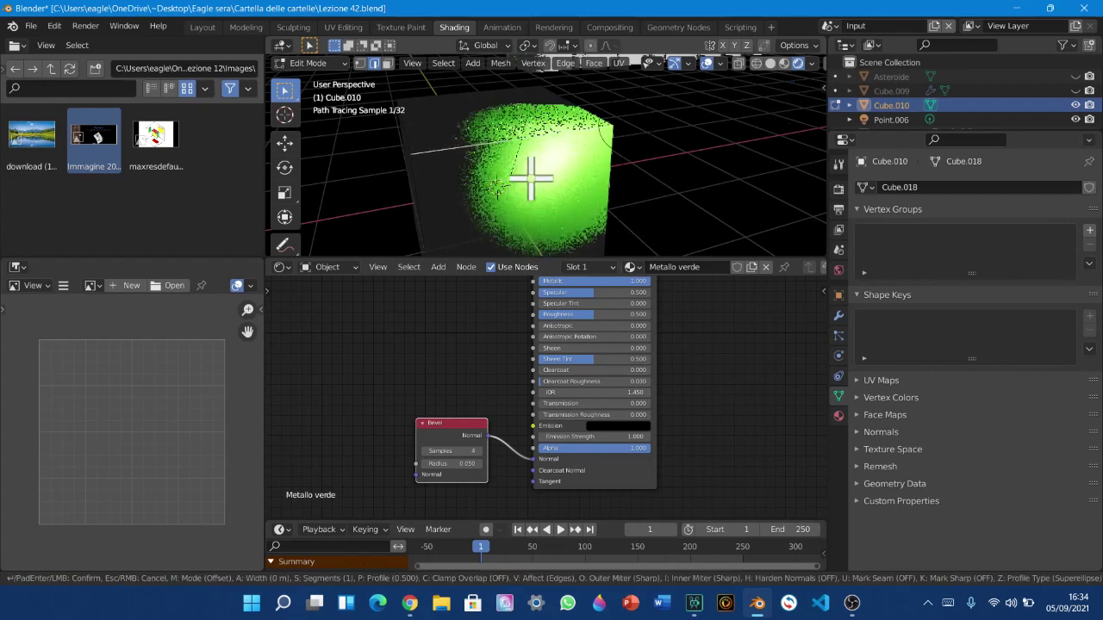
pyautogui.click(588, 212)
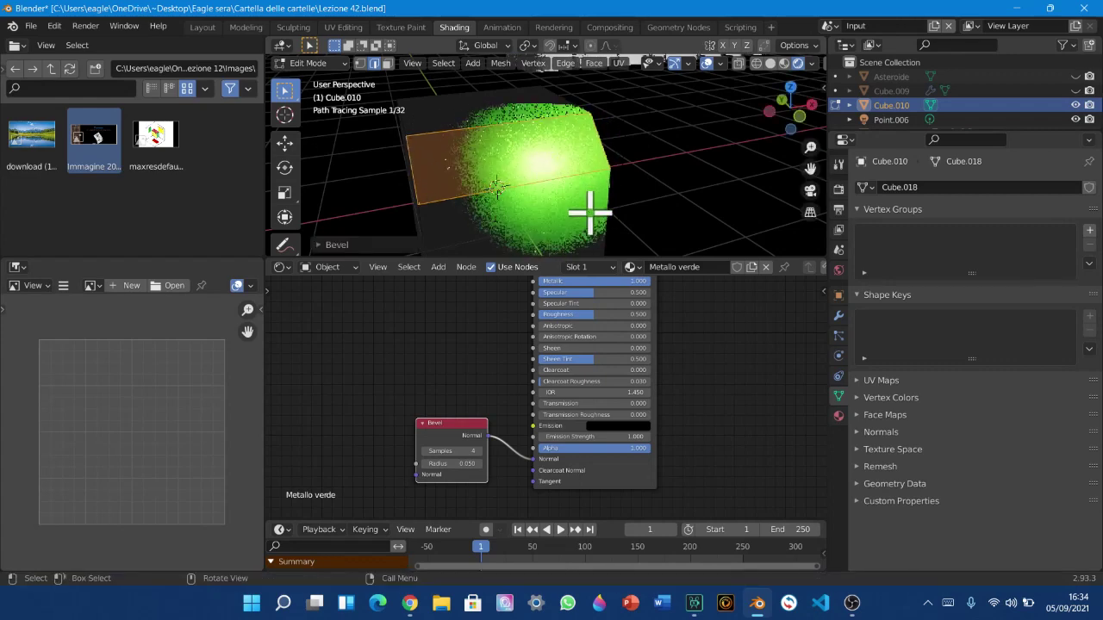
pyautogui.press('Tab')
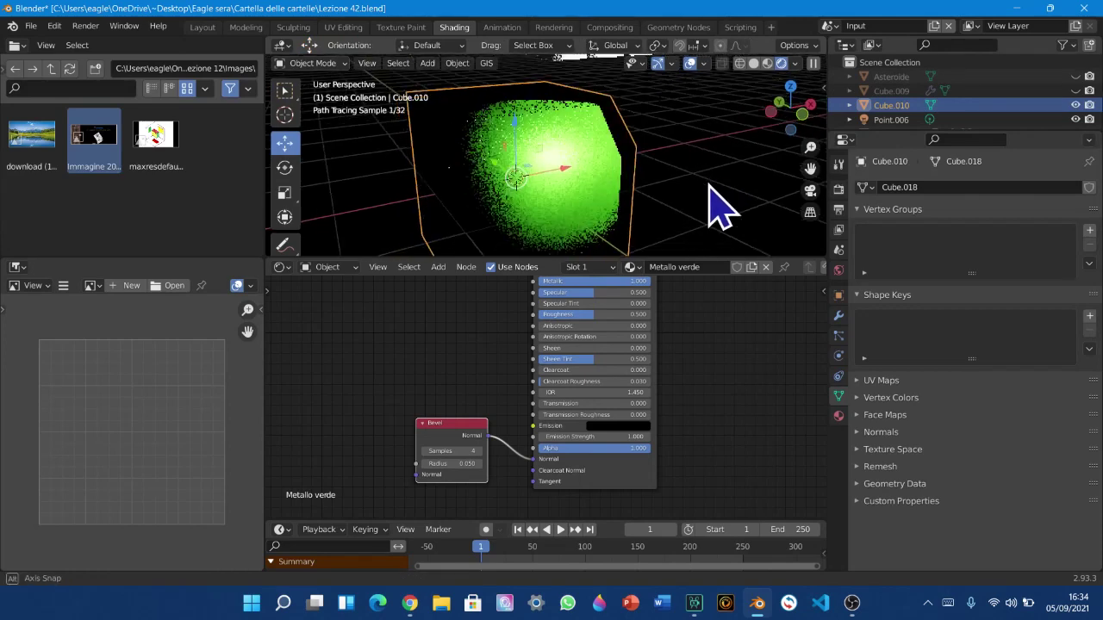
pyautogui.scroll(3, 677, 250)
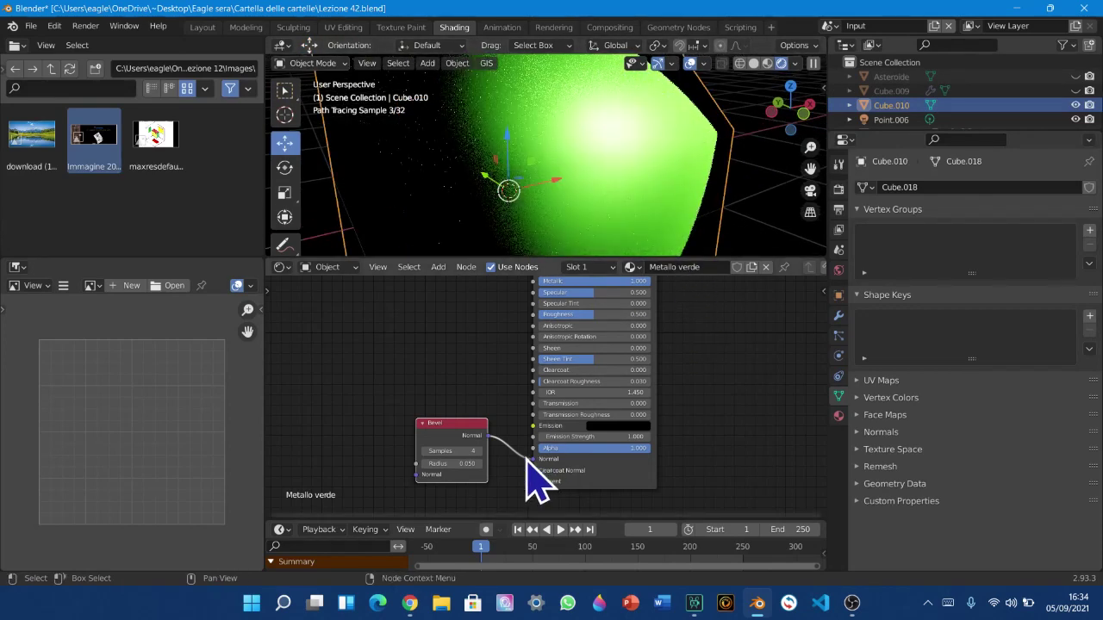
pyautogui.moveTo(532, 457)
pyautogui.mouseDown()
pyautogui.moveTo(496, 463)
pyautogui.moveTo(513, 437)
pyautogui.moveTo(533, 464)
pyautogui.mouseUp()
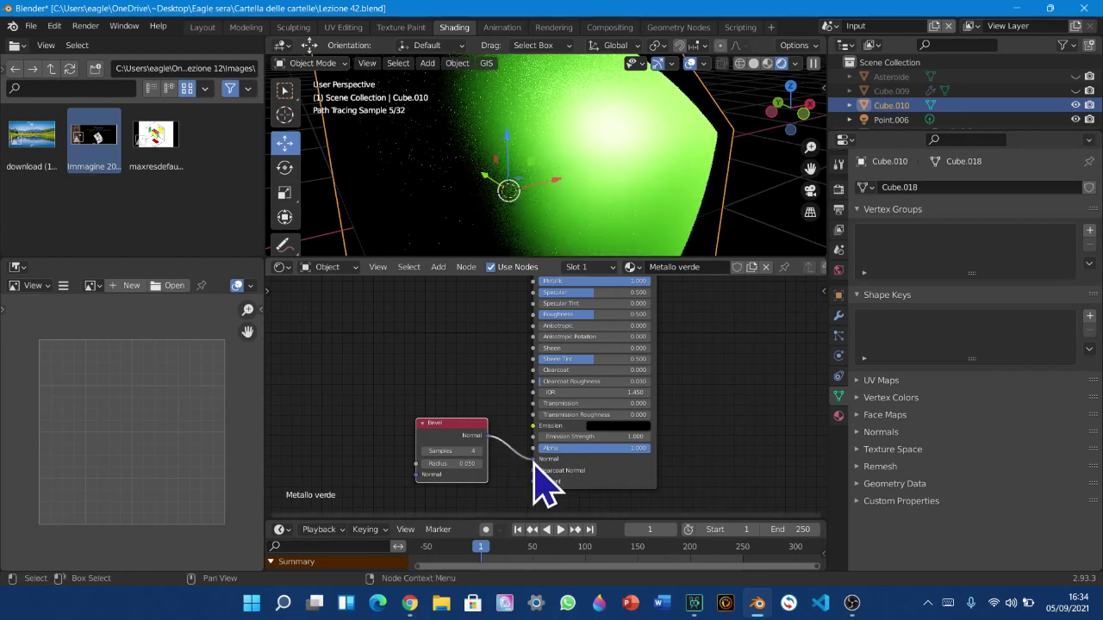
# Raise the Point.006 light higher above the cube
pyautogui.click(770, 113)
pyautogui.moveTo(722, 181); pyautogui.dragTo(648, 228, button='middle')
pyautogui.scroll(3, 660, 244)
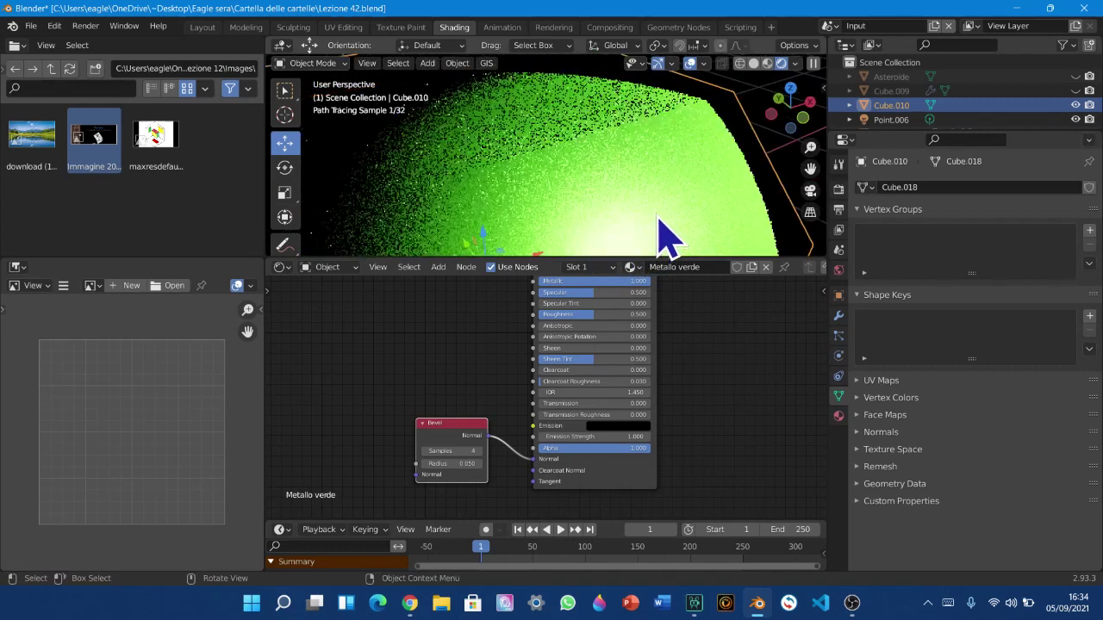
pyautogui.scroll(-4, 726, 200)
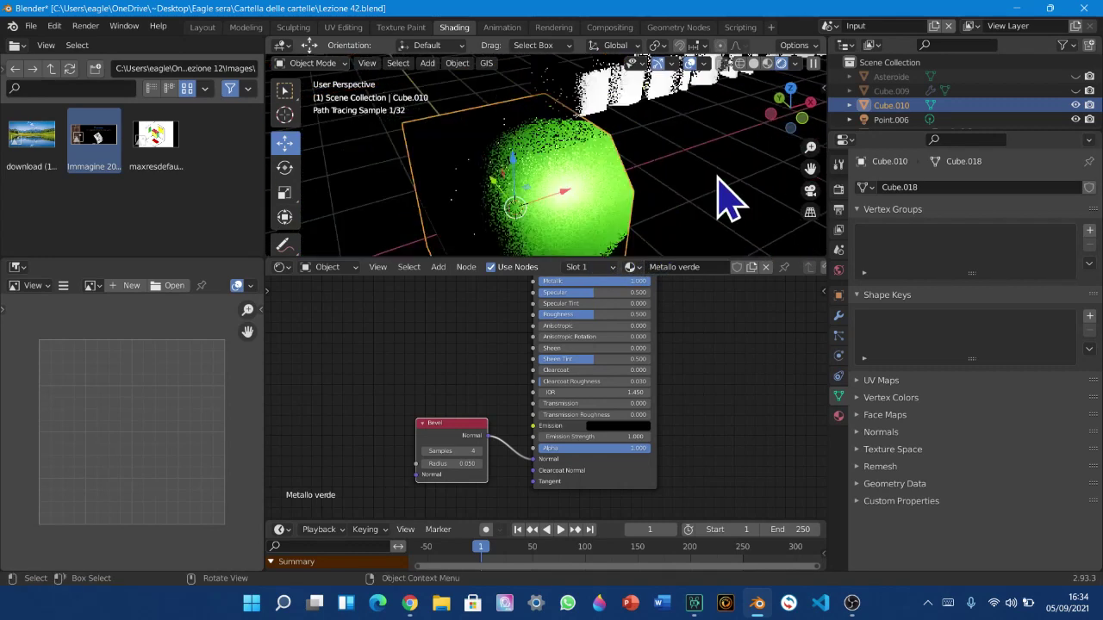
pyautogui.scroll(4, 721, 221)
pyautogui.scroll(-3, 716, 221)
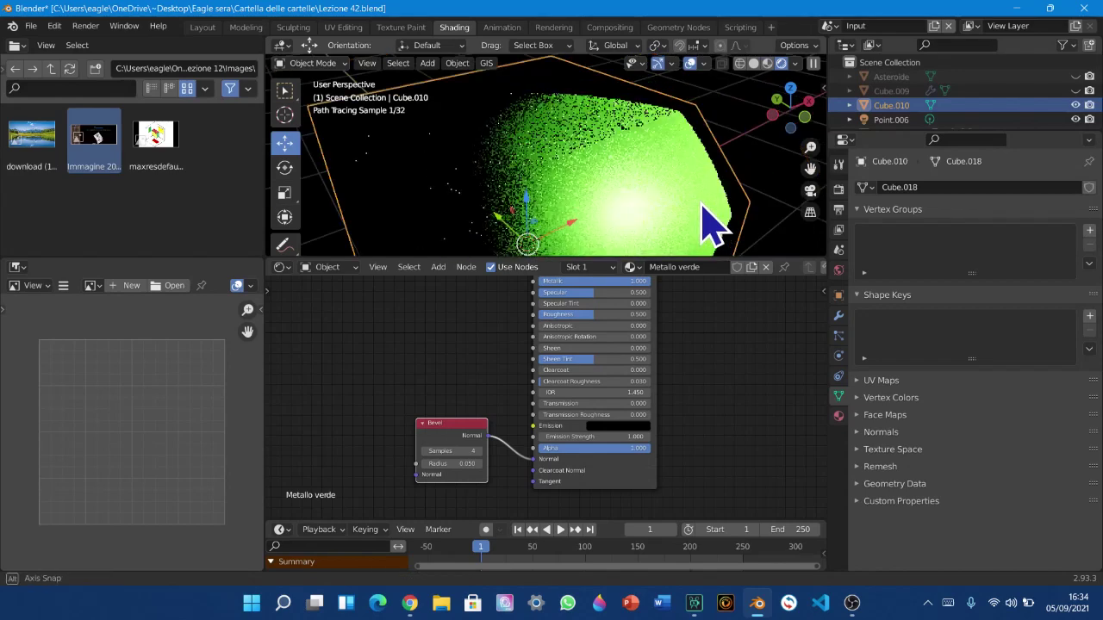
pyautogui.scroll(-6, 713, 224)
pyautogui.scroll(2, 638, 221)
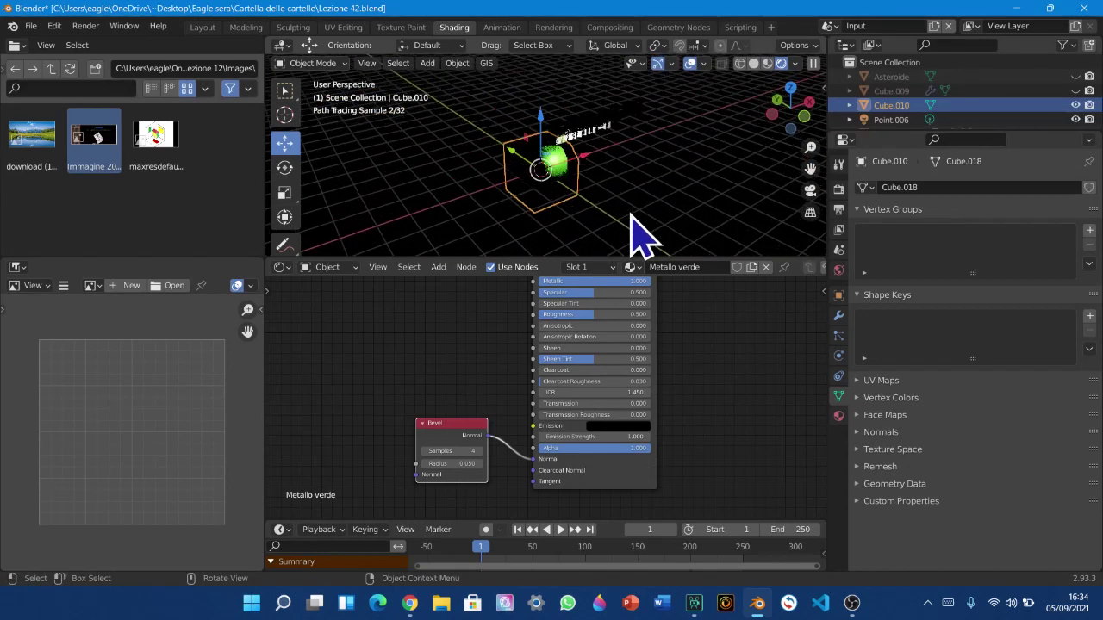
pyautogui.click(877, 119)
pyautogui.moveTo(670, 217); pyautogui.dragTo(582, 178, button='middle')
pyautogui.scroll(-3, 580, 174)
pyautogui.moveTo(552, 90); pyautogui.dragTo(552, 63)
pyautogui.scroll(5, 561, 203)
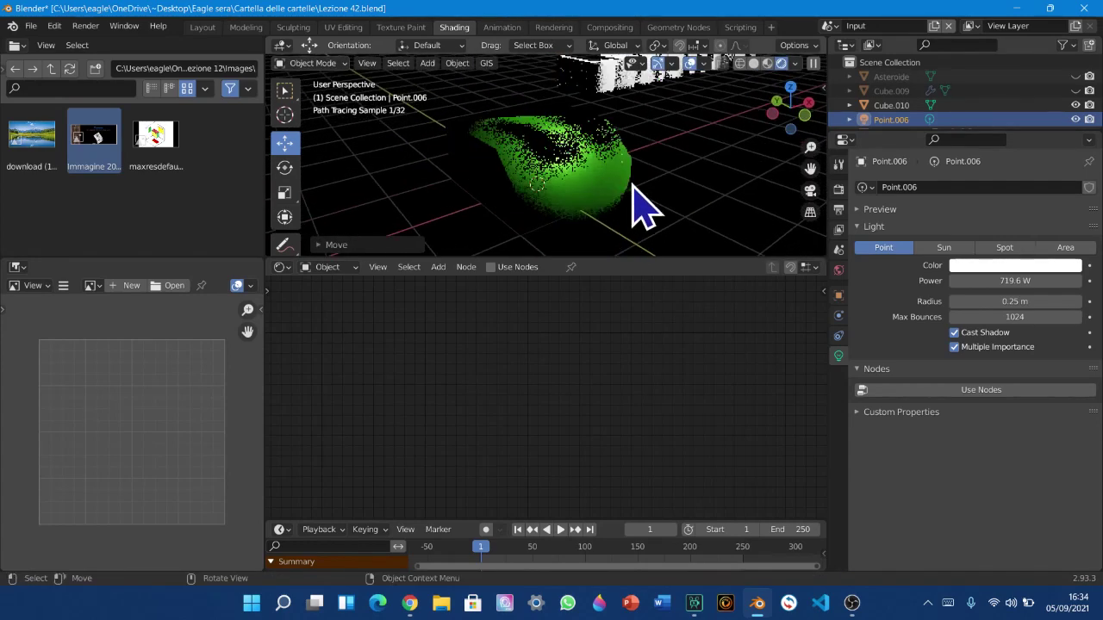
pyautogui.scroll(-1, 693, 210)
pyautogui.scroll(-2, 693, 210)
pyautogui.scroll(7, 693, 209)
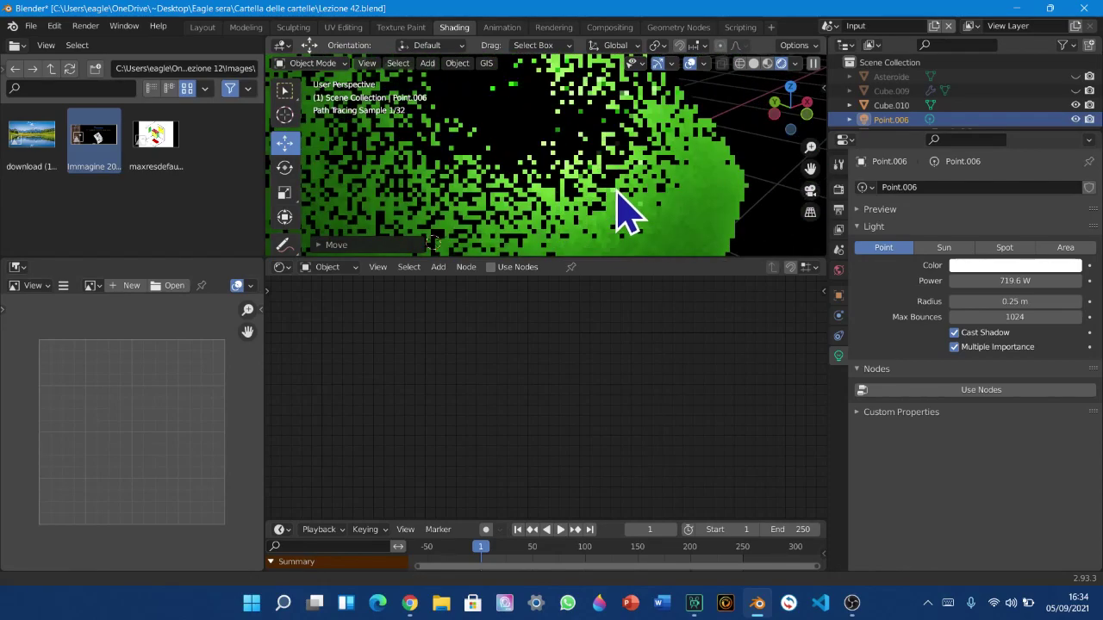
pyautogui.scroll(-1, 612, 211)
# With Cube.010 selected, mute and unmute its Bevel node twice to compare rounded and sharp edges
pyautogui.click(601, 207)
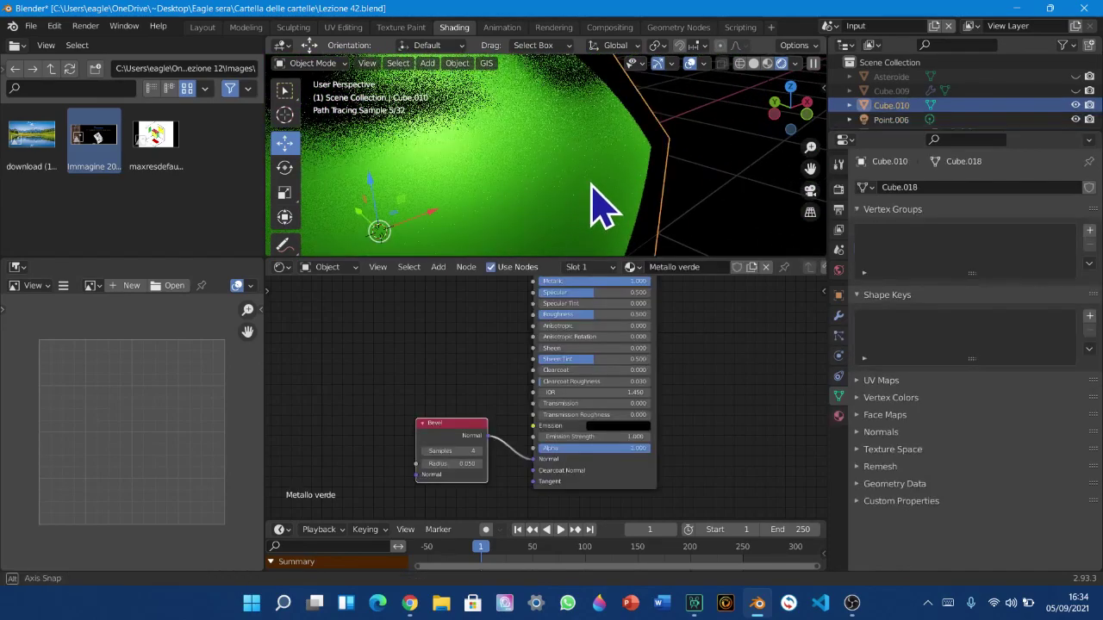
pyautogui.scroll(-1, 611, 202)
pyautogui.press('m')
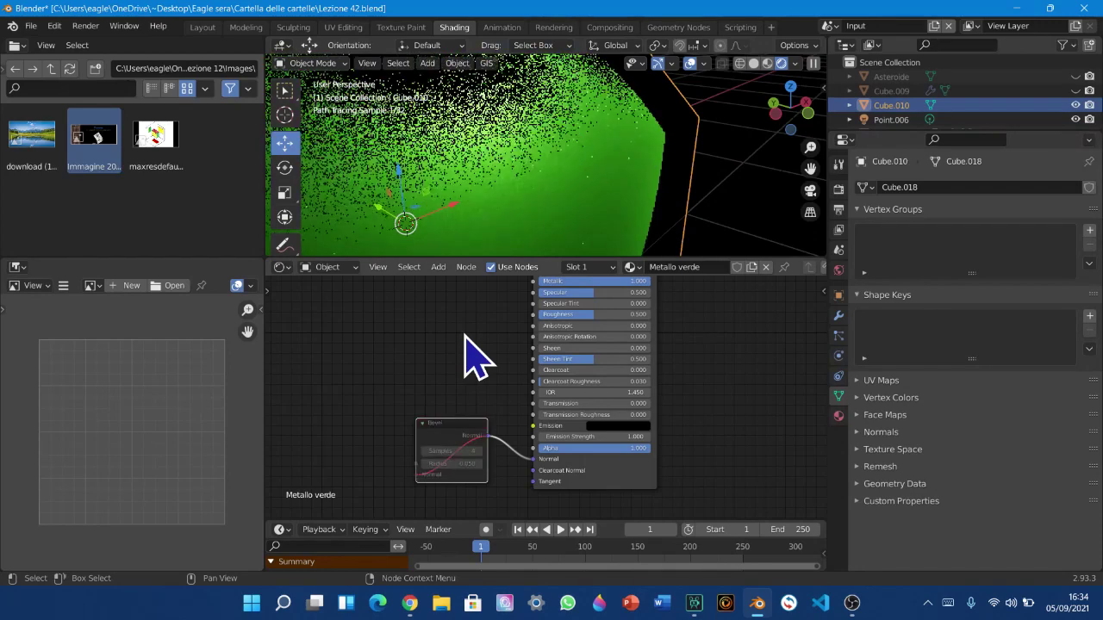
pyautogui.press('m')
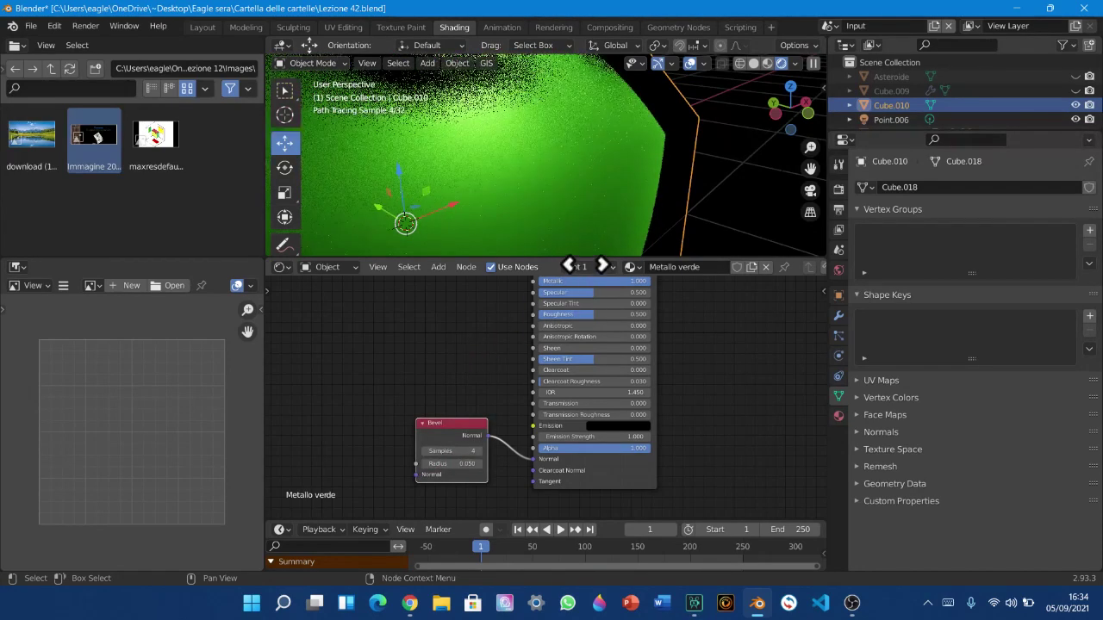
pyautogui.moveTo(592, 218); pyautogui.dragTo(620, 208, button='middle')
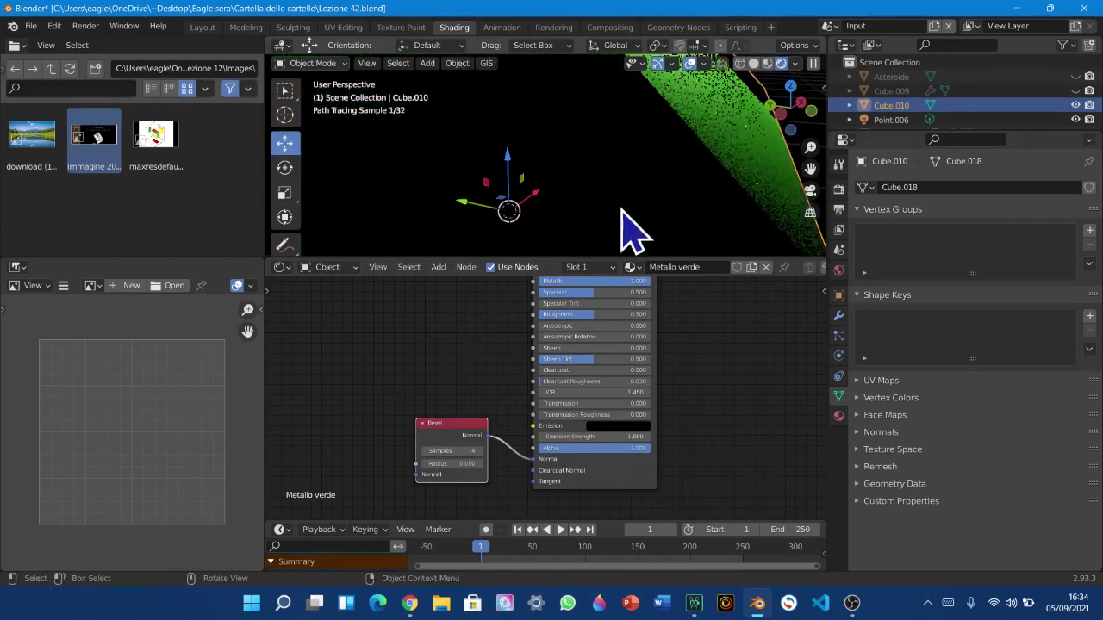
pyautogui.scroll(-3, 629, 233)
pyautogui.scroll(5, 635, 242)
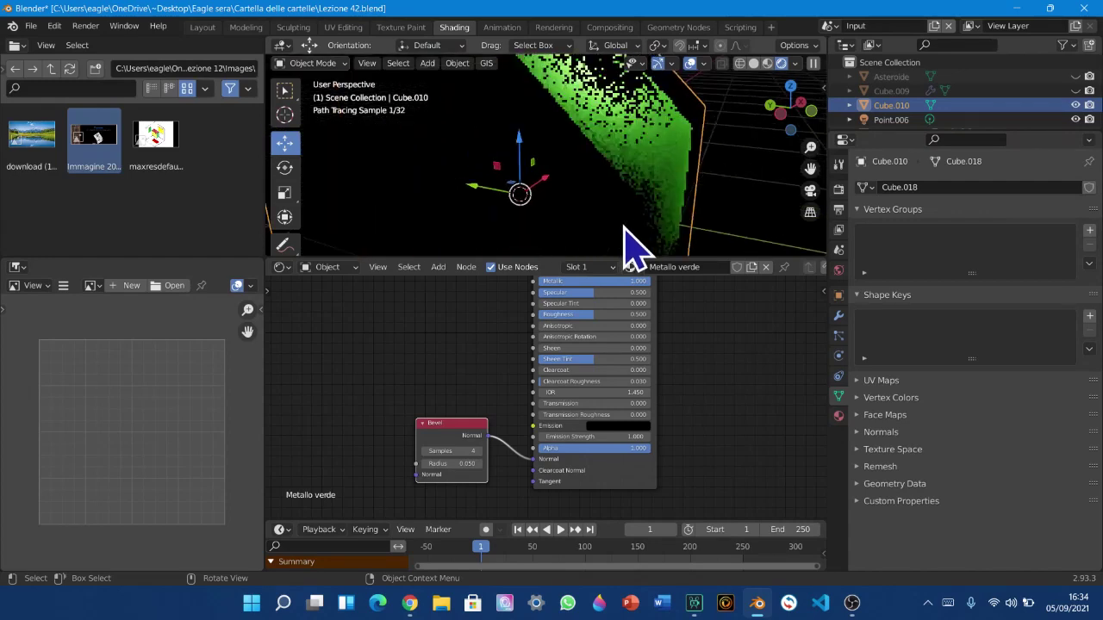
pyautogui.scroll(-2, 627, 248)
pyautogui.scroll(1, 618, 293)
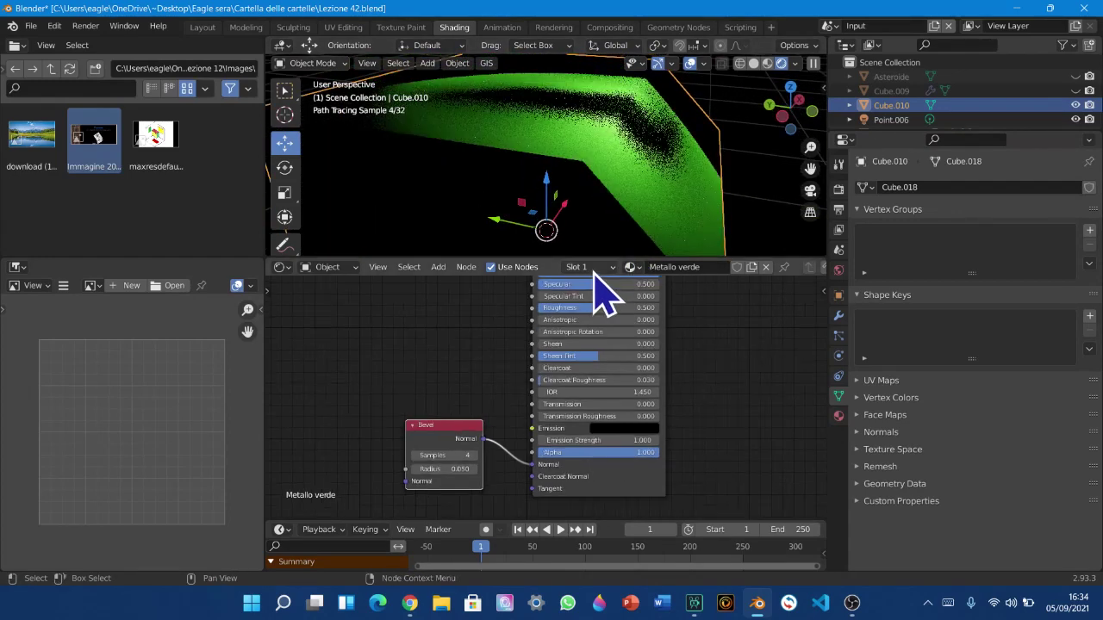
pyautogui.scroll(-3, 597, 241)
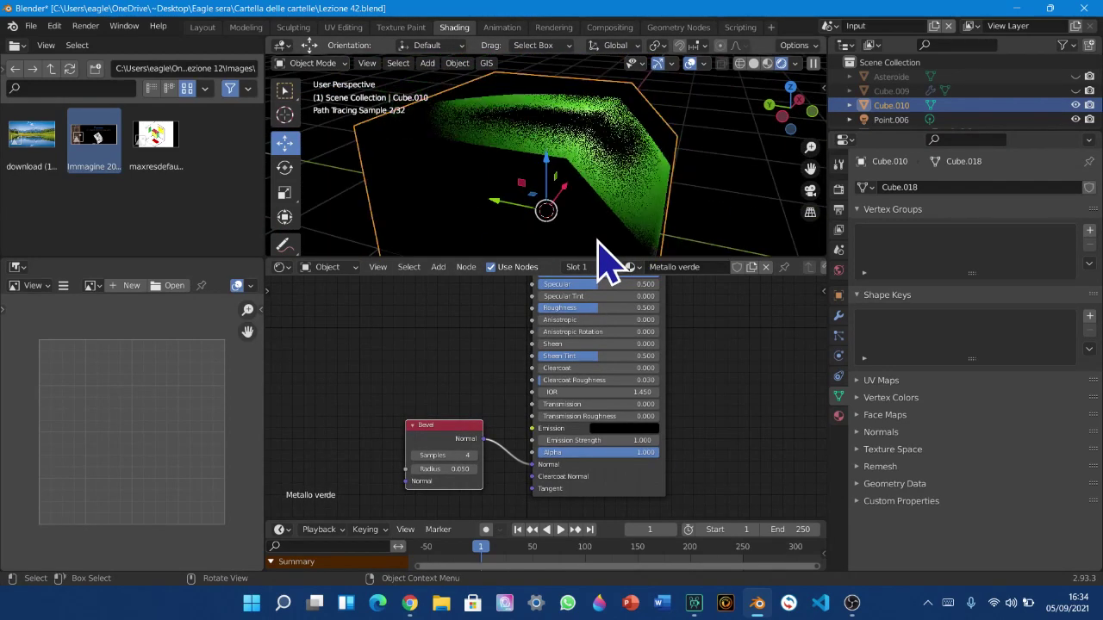
pyautogui.press('m')
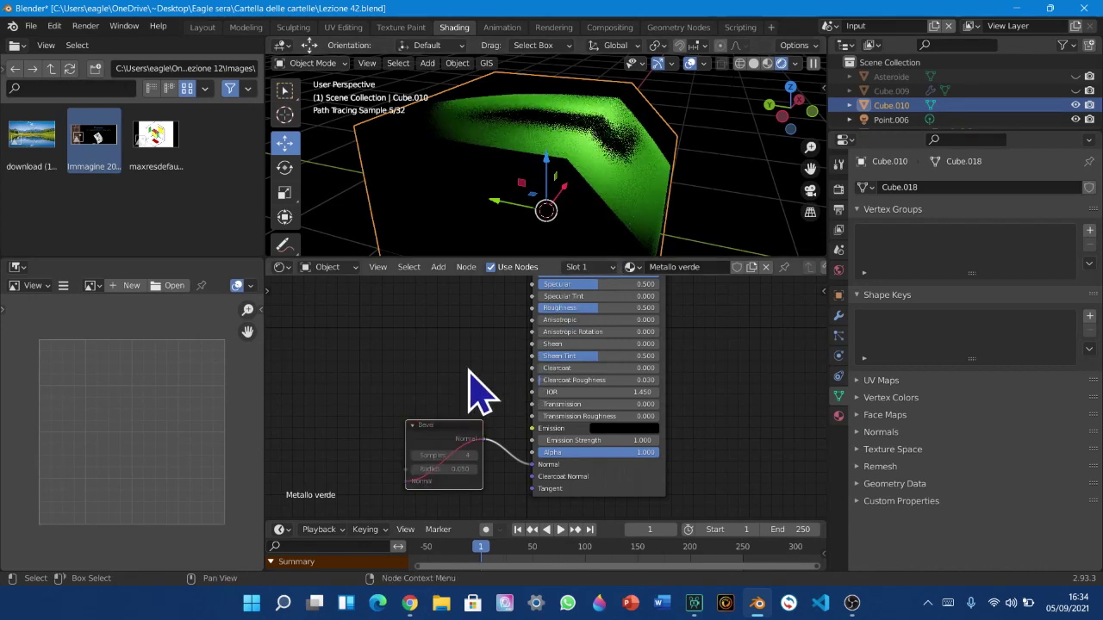
pyautogui.press('m')
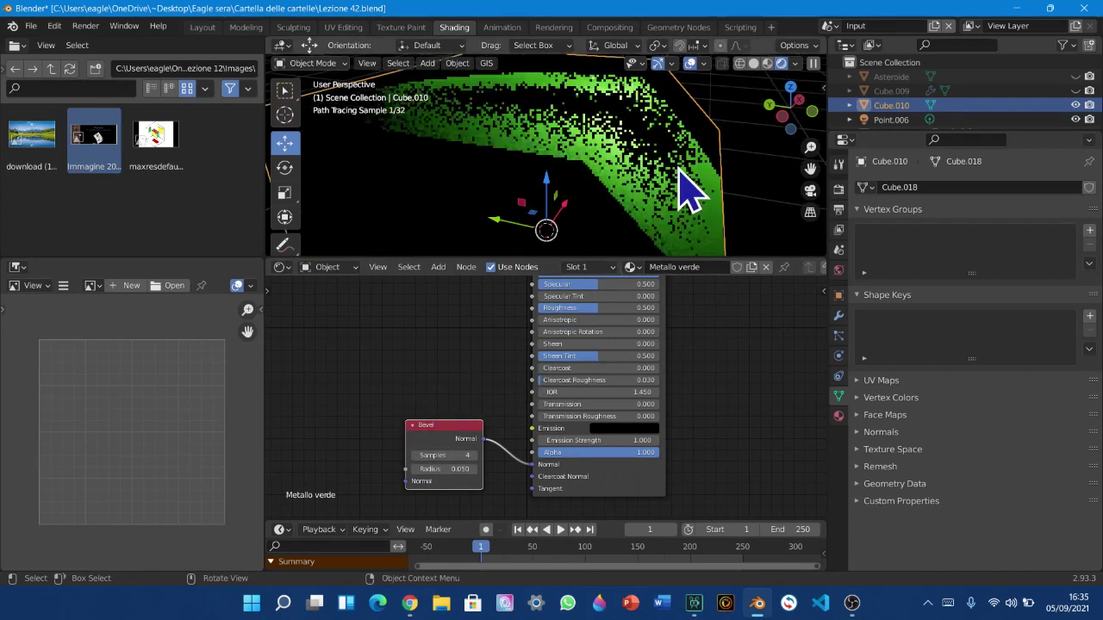
pyautogui.scroll(-5, 689, 192)
pyautogui.moveTo(689, 192); pyautogui.dragTo(633, 191, button='middle')
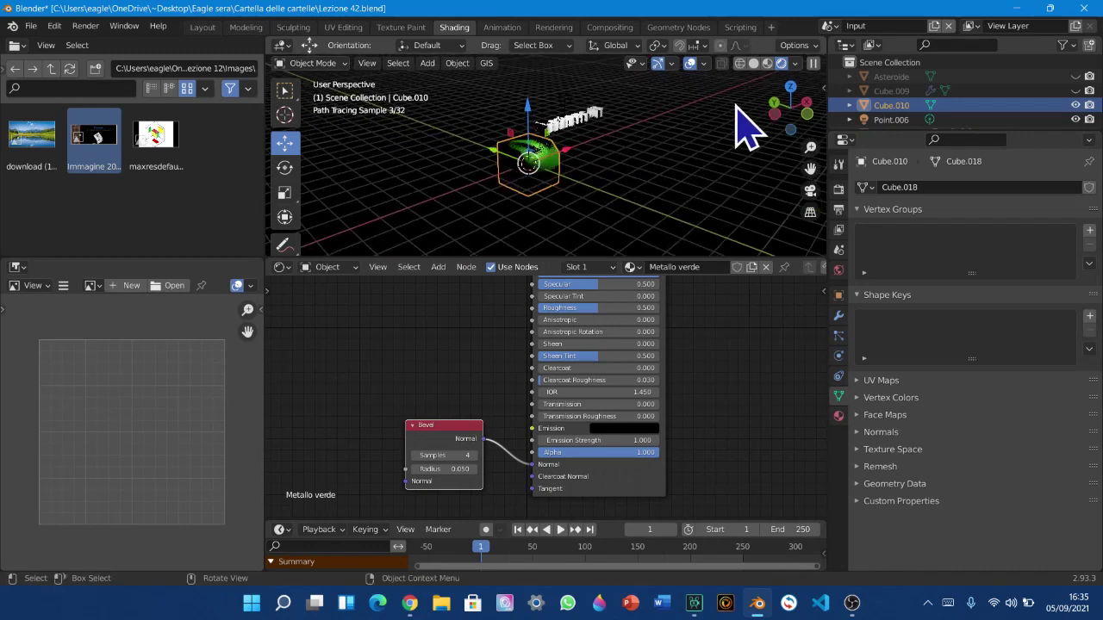
# Scale up the Point.006 light and shift it sideways along X
pyautogui.click(875, 120)
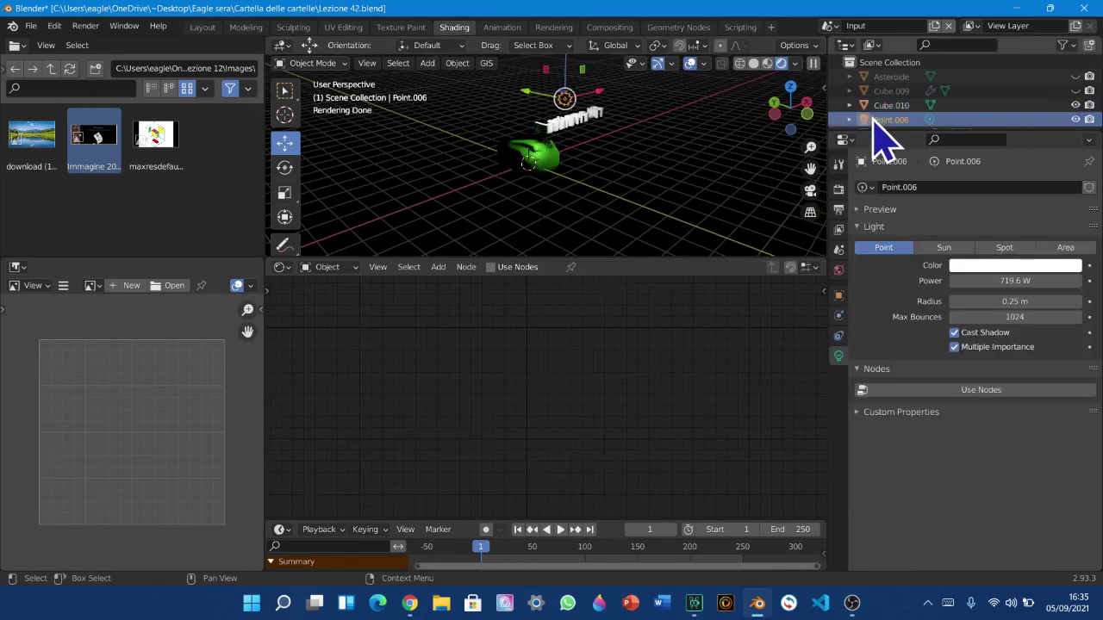
pyautogui.press('s')
pyautogui.click(603, 148)
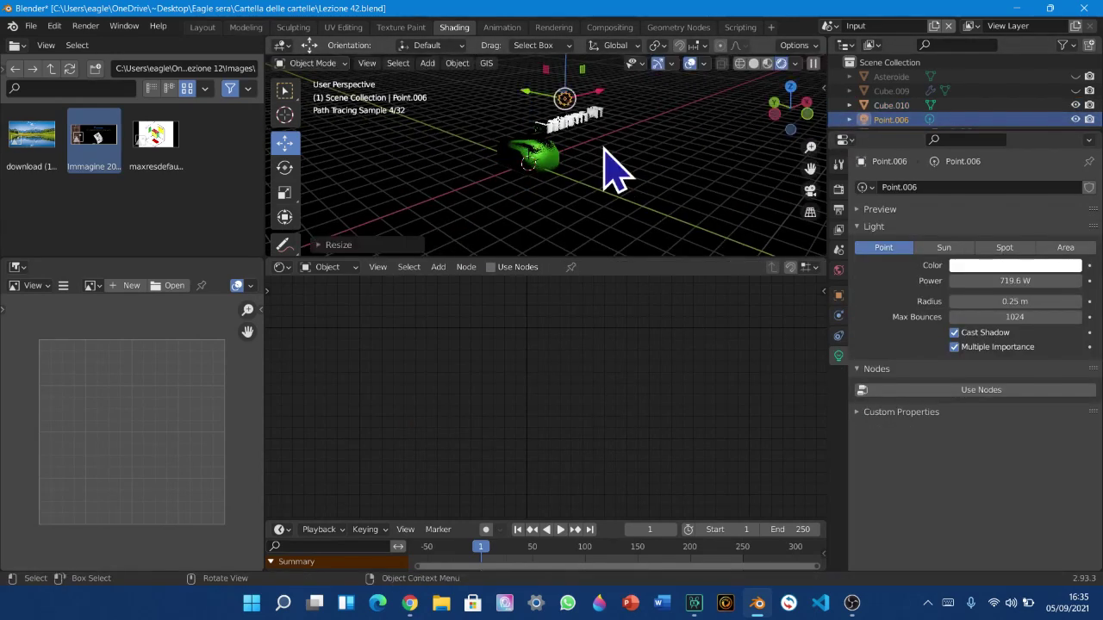
pyautogui.moveTo(607, 95); pyautogui.dragTo(590, 91)
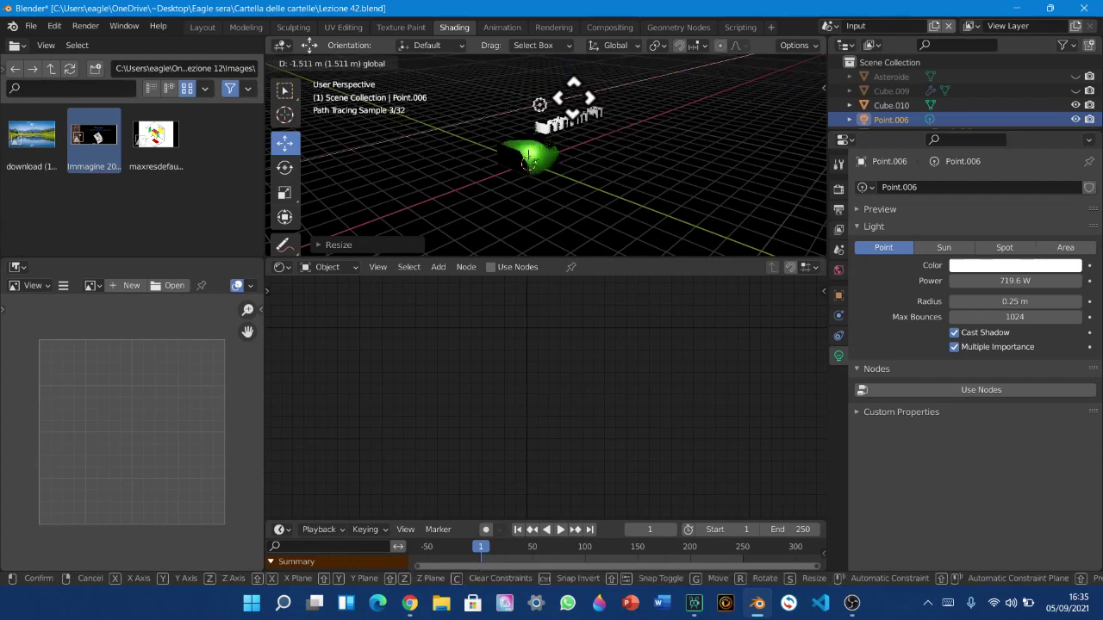
pyautogui.click(566, 184)
pyautogui.scroll(6, 560, 190)
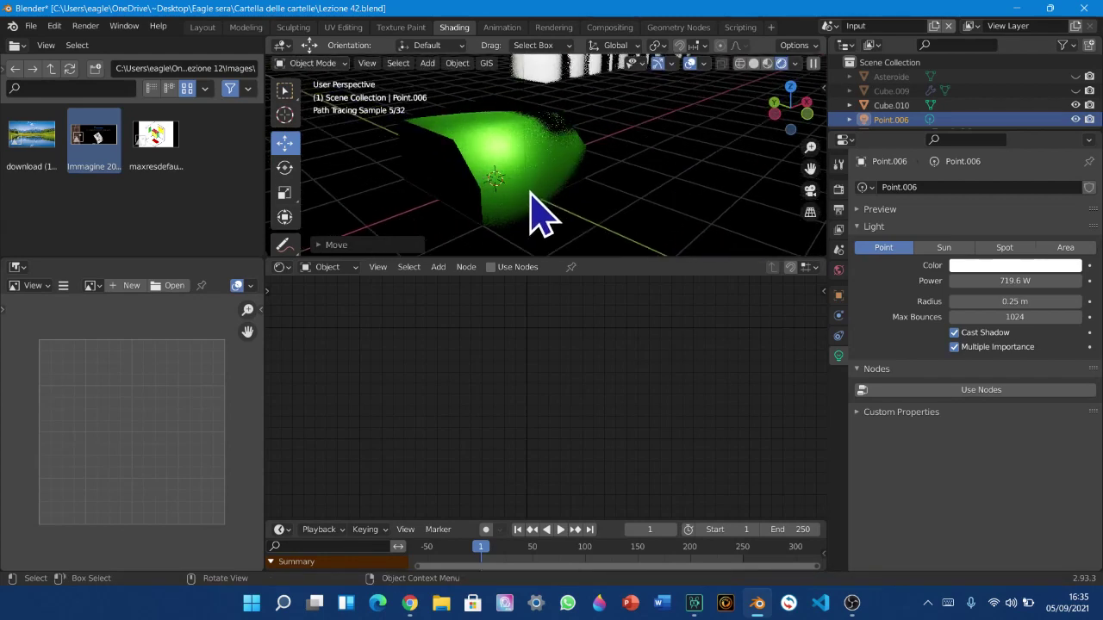
pyautogui.click(494, 201)
pyautogui.scroll(-5, 494, 200)
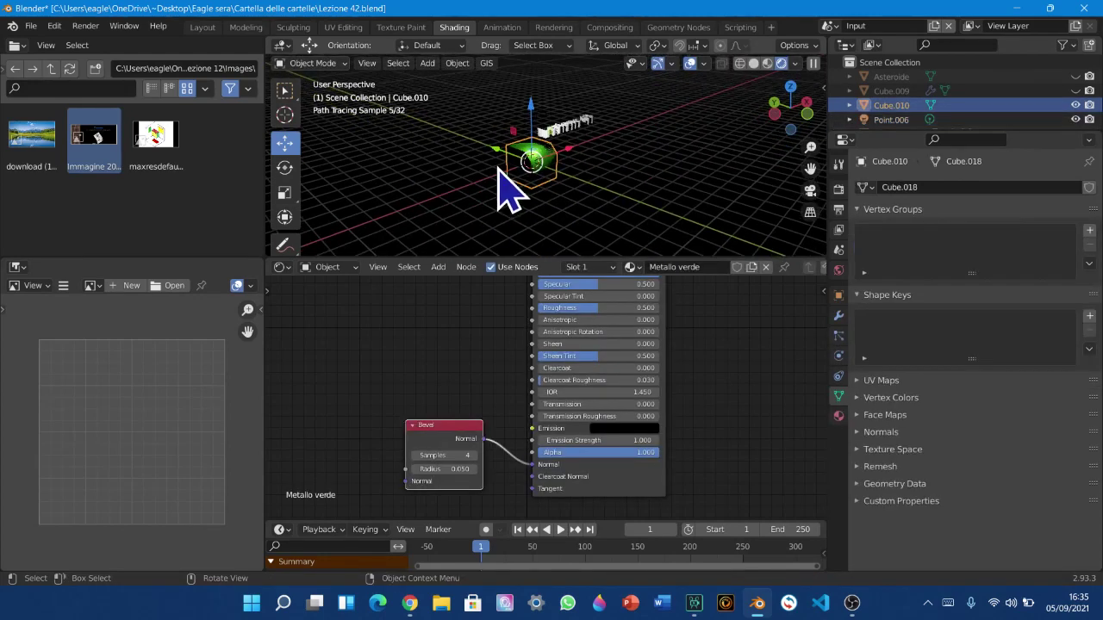
pyautogui.click(851, 120)
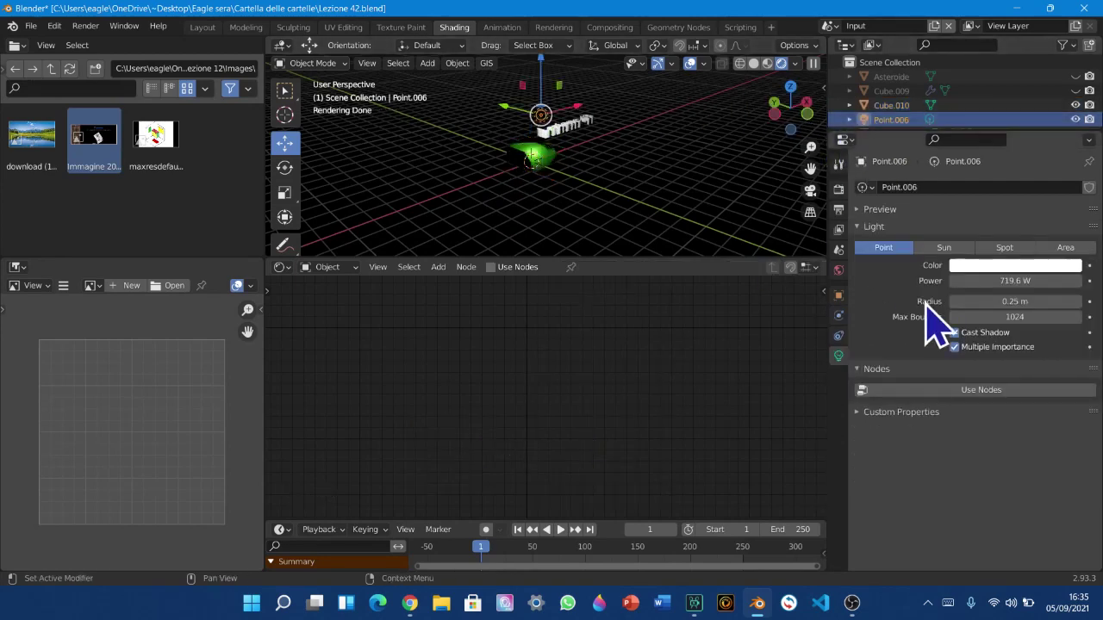
pyautogui.press('s')
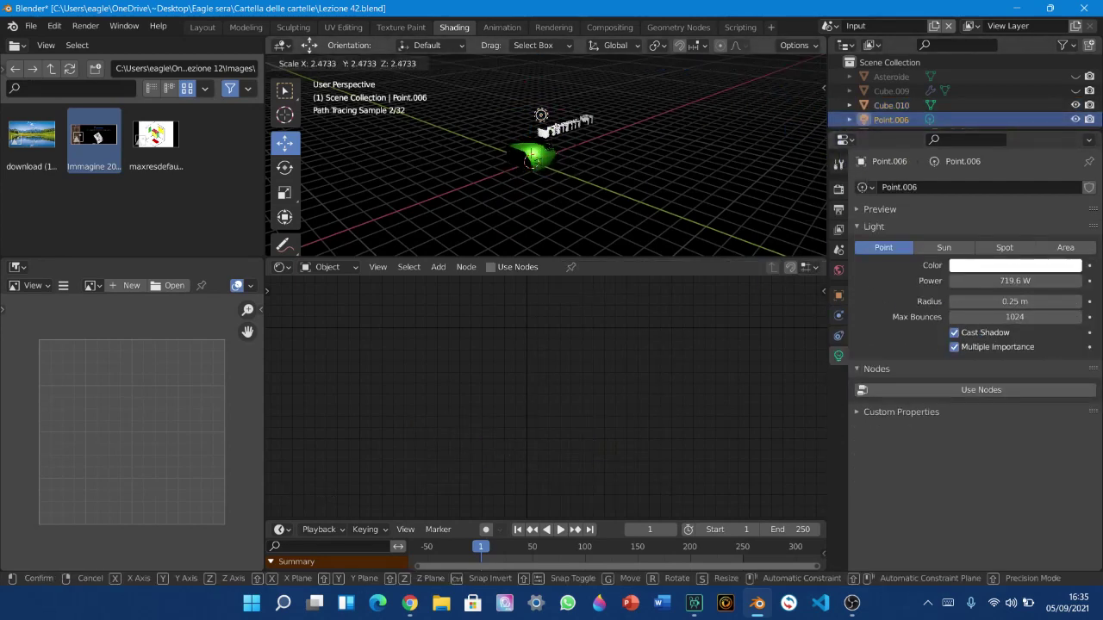
pyautogui.click(640, 193)
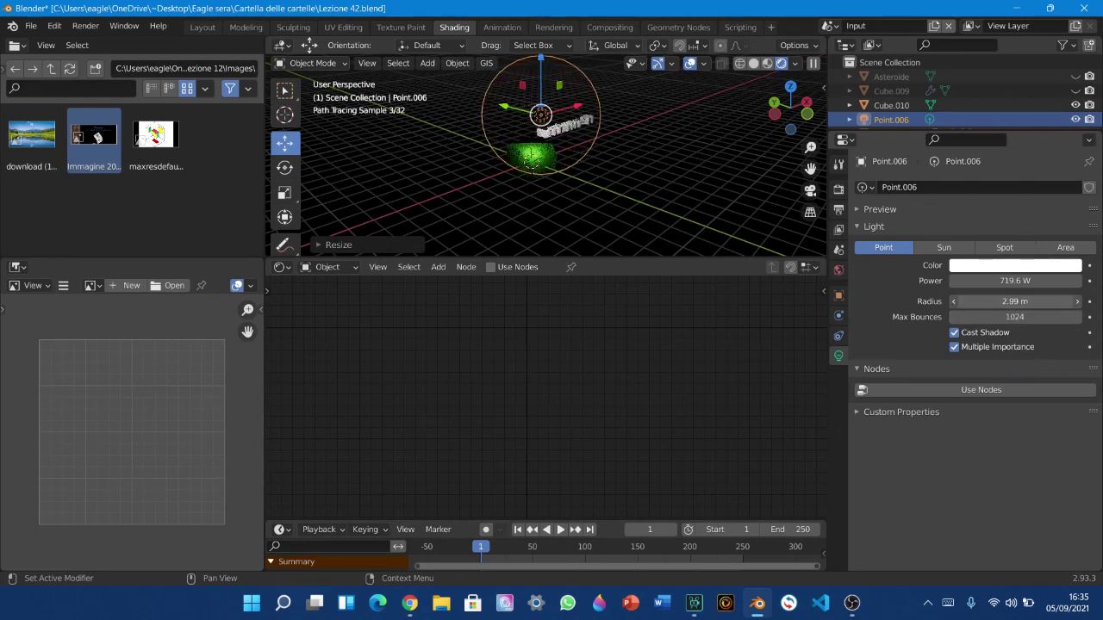
# Set the light's Power to 1107 W and its Radius to 6.16 m
pyautogui.moveTo(641, 241)
pyautogui.mouseDown(button='middle')
pyautogui.moveTo(681, 216)
pyautogui.moveTo(640, 204)
pyautogui.moveTo(635, 219)
pyautogui.moveTo(756, 241)
pyautogui.moveTo(727, 236)
pyautogui.mouseUp(button='middle')
pyautogui.scroll(1, 633, 219)
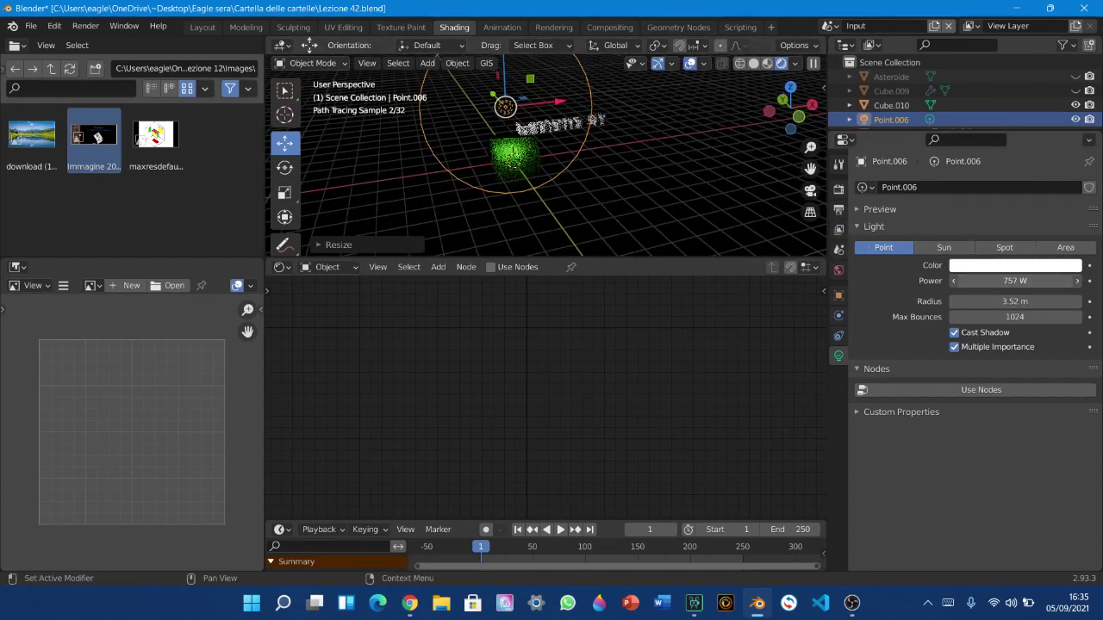
pyautogui.moveTo(1015, 281); pyautogui.dragTo(1034, 281)
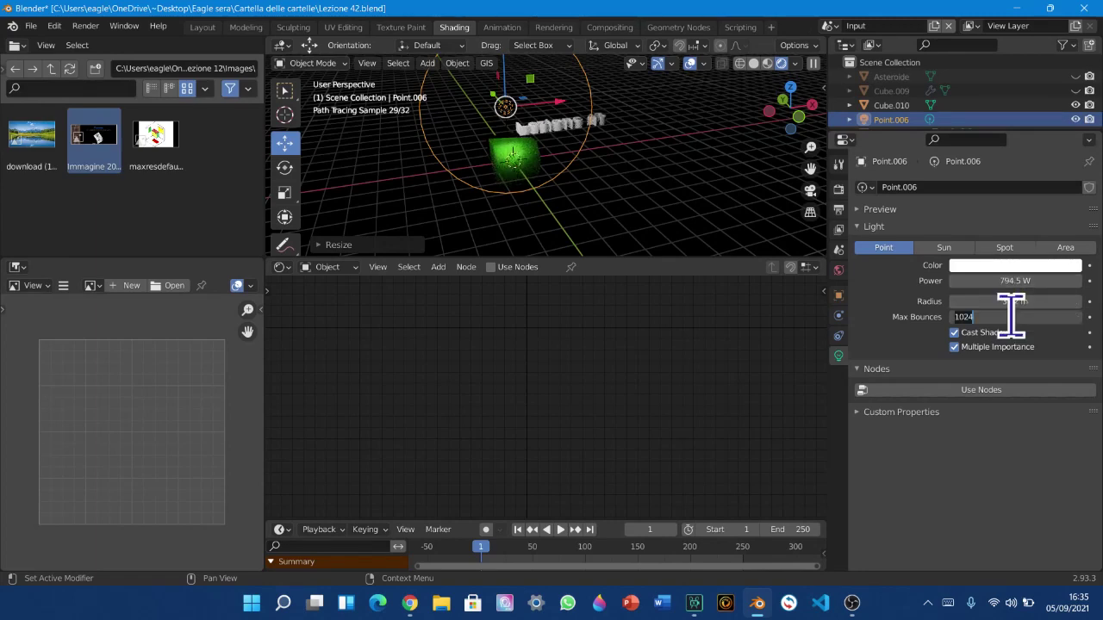
pyautogui.moveTo(1015, 301); pyautogui.dragTo(1034, 301)
pyautogui.moveTo(644, 205); pyautogui.dragTo(566, 209, button='middle')
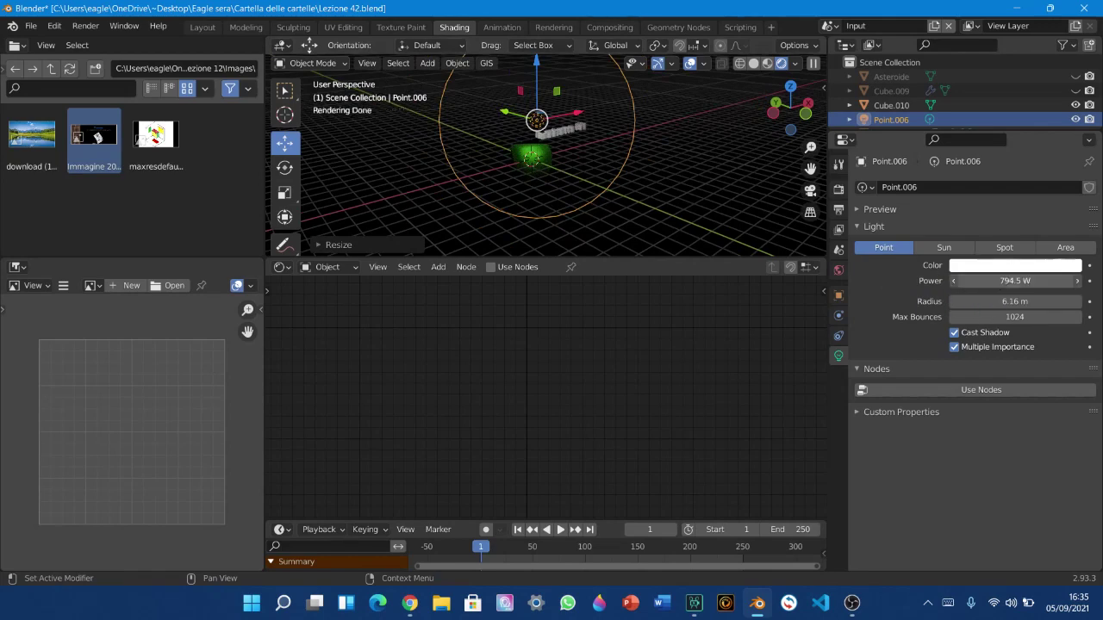
pyautogui.moveTo(1015, 281); pyautogui.dragTo(1034, 281)
pyautogui.scroll(8, 653, 219)
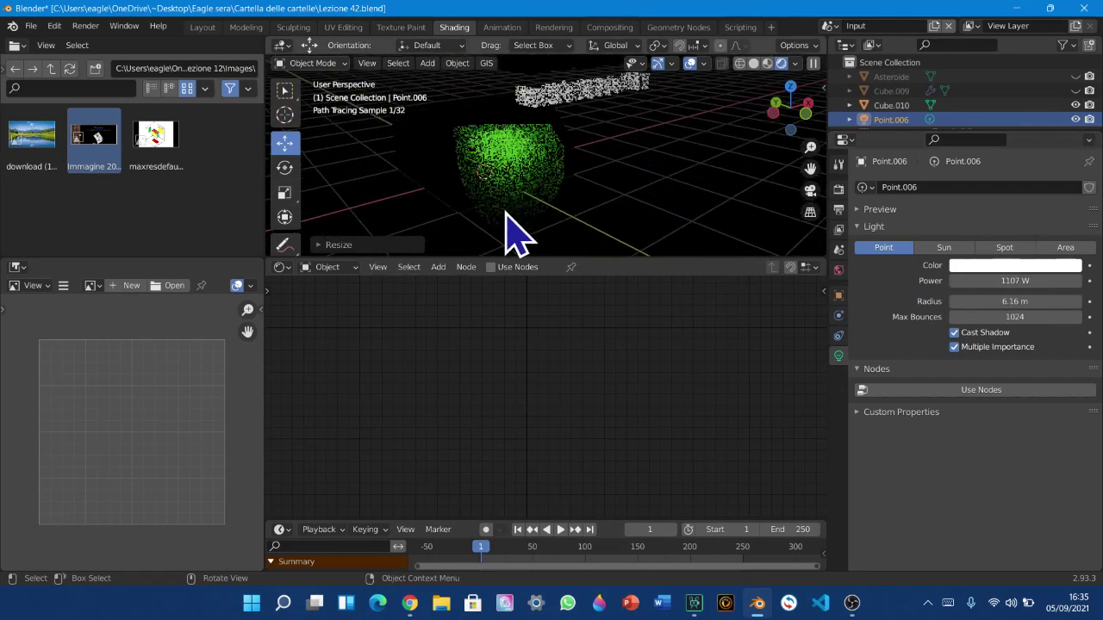
pyautogui.moveTo(514, 212); pyautogui.dragTo(542, 211, button='middle')
pyautogui.scroll(4, 524, 210)
pyautogui.scroll(3, 550, 190)
pyautogui.scroll(-5, 562, 207)
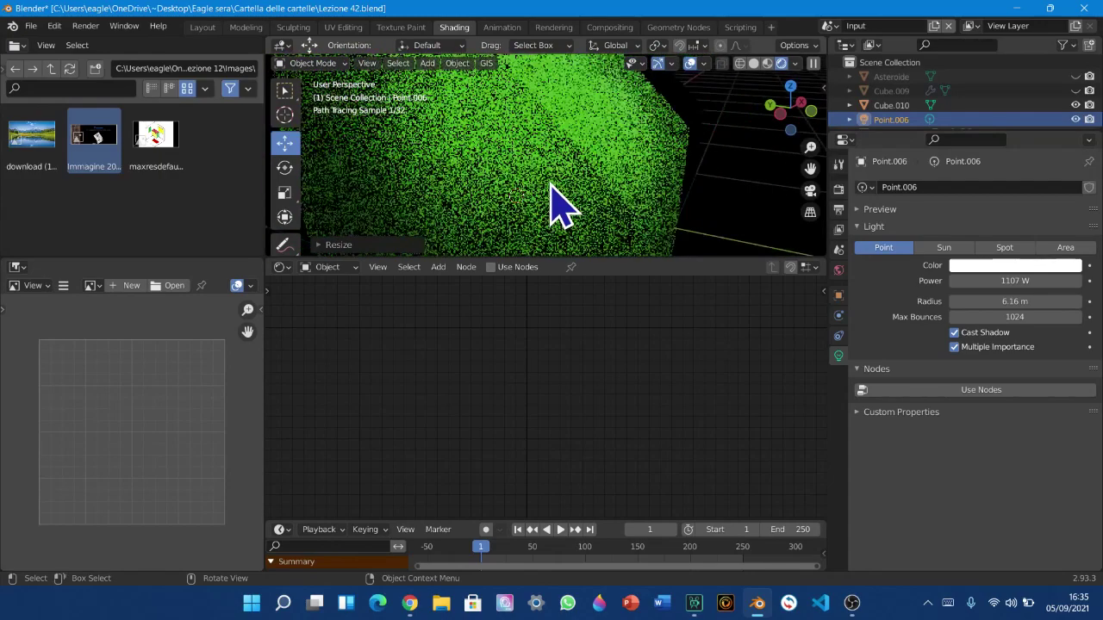
pyautogui.click(561, 207)
# Unlink the Bevel node from the Principled Normal input and set Metallic to 0
pyautogui.scroll(2, 561, 207)
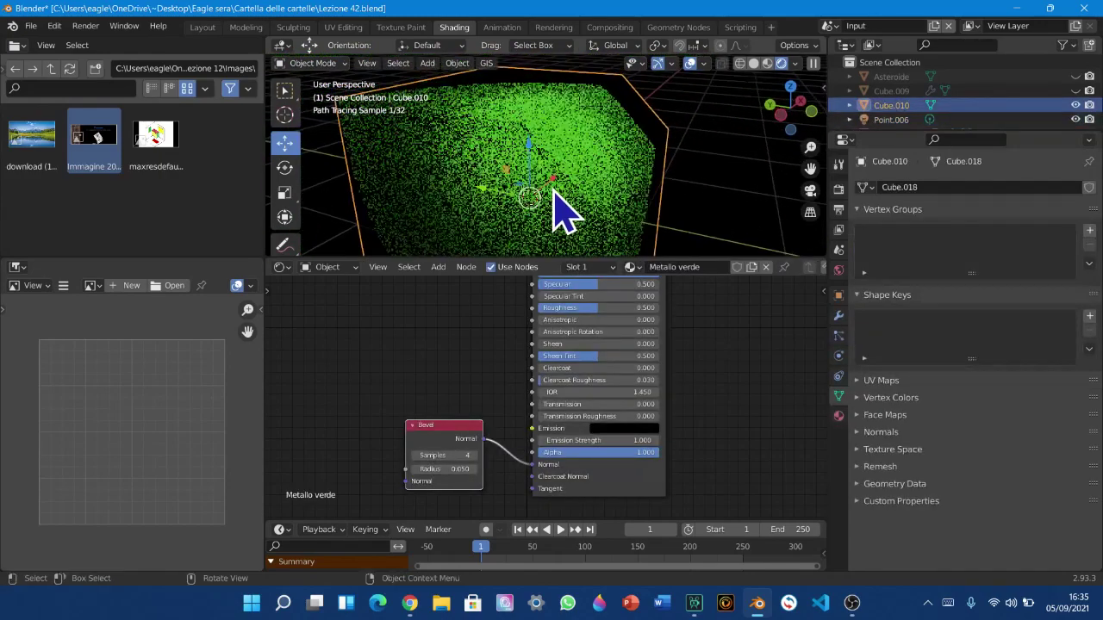
pyautogui.moveTo(419, 456); pyautogui.dragTo(361, 452)
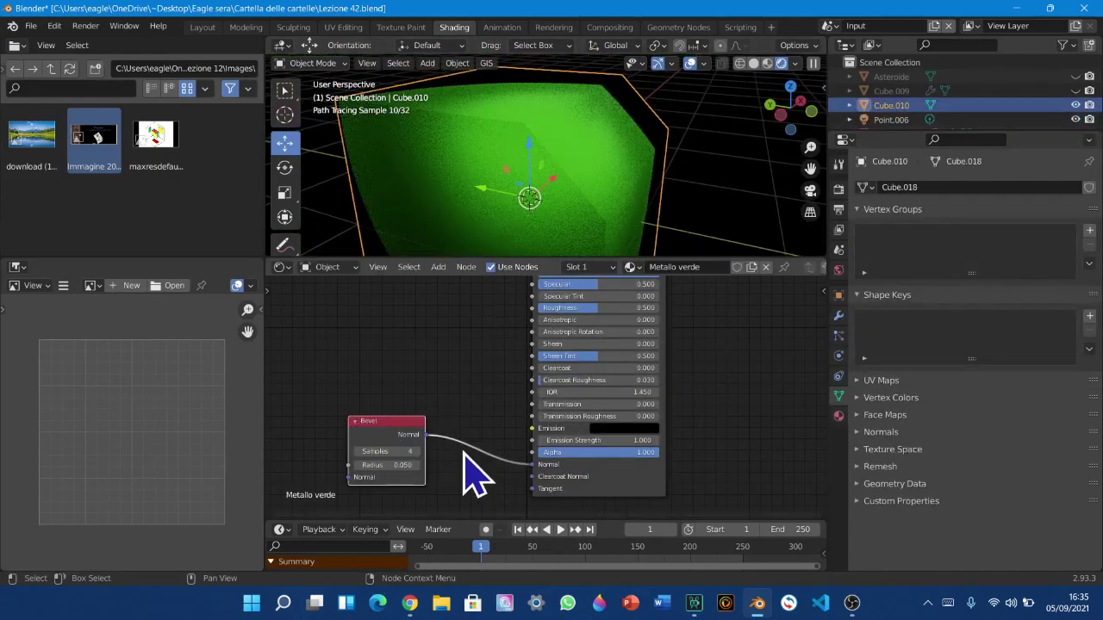
pyautogui.moveTo(532, 465); pyautogui.dragTo(498, 468)
pyautogui.moveTo(575, 322); pyautogui.dragTo(522, 402, button='middle')
pyautogui.moveTo(577, 352); pyautogui.dragTo(457, 351)
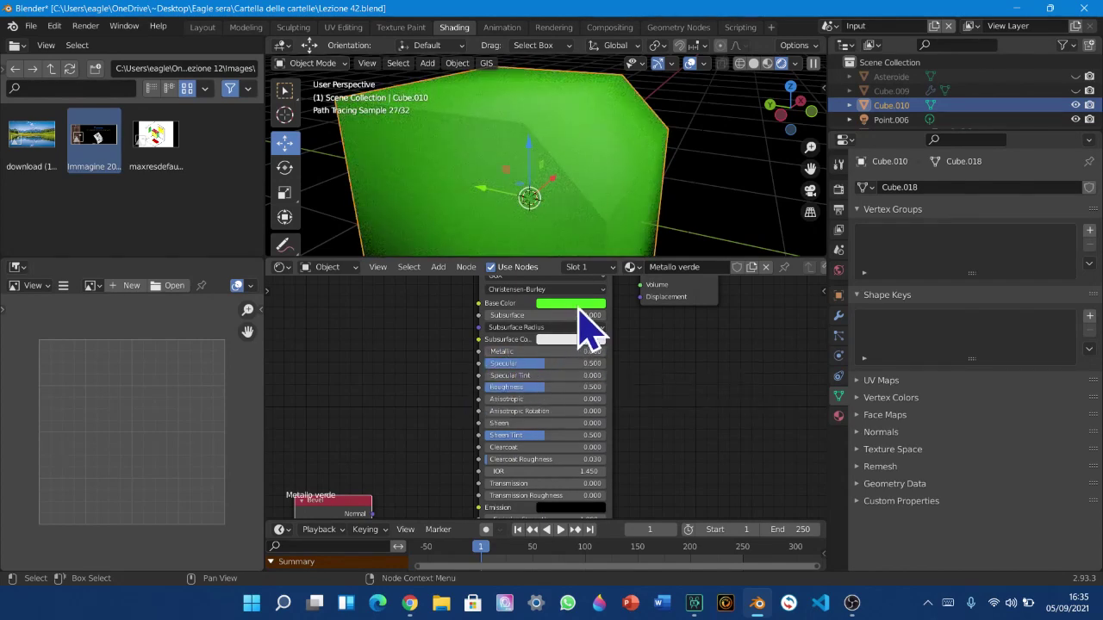
# Change the Base Color to a dark red with value 0.174
pyautogui.click(586, 303)
pyautogui.moveTo(633, 159)
pyautogui.mouseDown()
pyautogui.moveTo(634, 183)
pyautogui.moveTo(633, 144)
pyautogui.mouseUp()
pyautogui.moveTo(581, 183)
pyautogui.mouseDown()
pyautogui.moveTo(554, 156)
pyautogui.moveTo(573, 145)
pyautogui.moveTo(555, 160)
pyautogui.moveTo(581, 210)
pyautogui.mouseUp()
pyautogui.moveTo(633, 164); pyautogui.dragTo(632, 186)
pyautogui.moveTo(488, 461); pyautogui.dragTo(558, 352, button='middle')
pyautogui.scroll(2, 463, 395)
pyautogui.moveTo(480, 390); pyautogui.dragTo(472, 376, button='middle')
# Connect Bevel Normal to the Principled BSDF Normal, enlarge its Radius and raise Samples to 16
pyautogui.scroll(1, 379, 417)
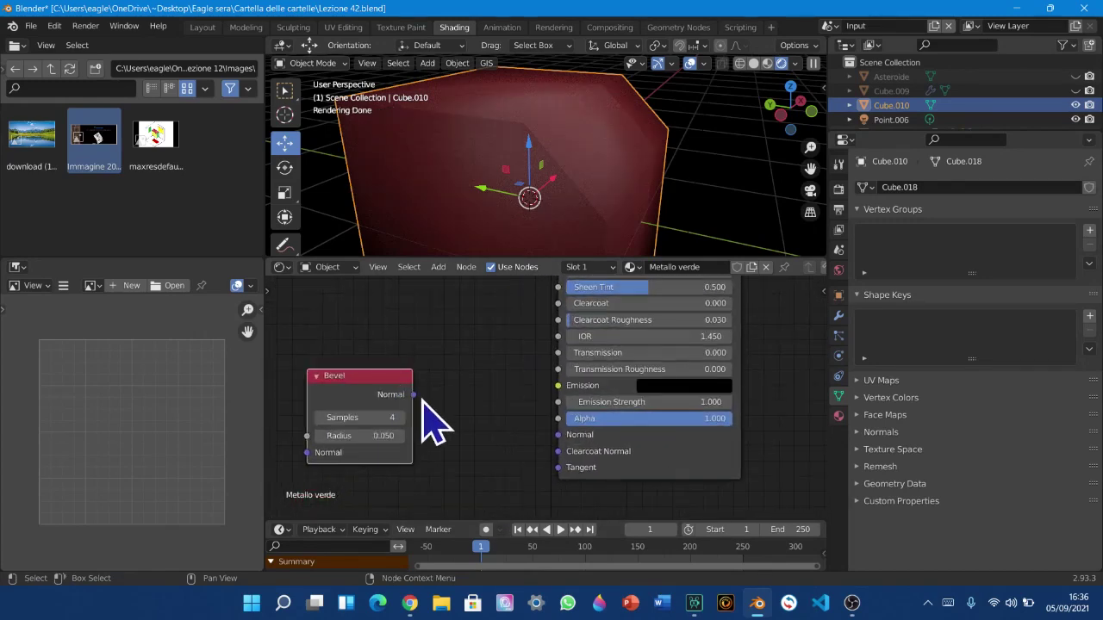
pyautogui.moveTo(414, 395); pyautogui.dragTo(574, 446)
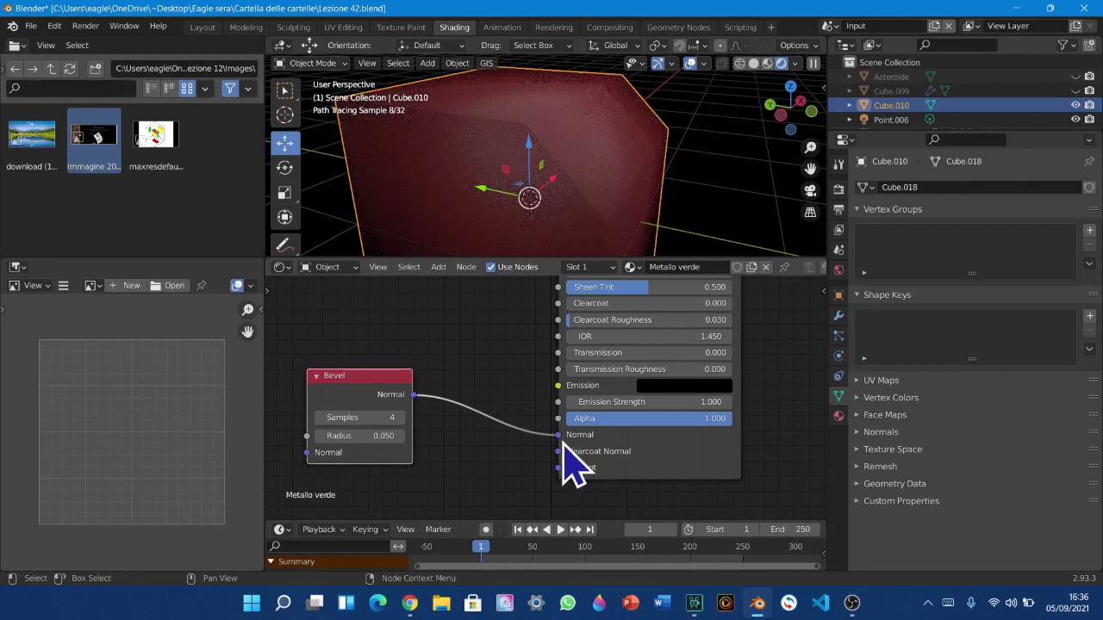
pyautogui.moveTo(561, 445); pyautogui.dragTo(501, 443)
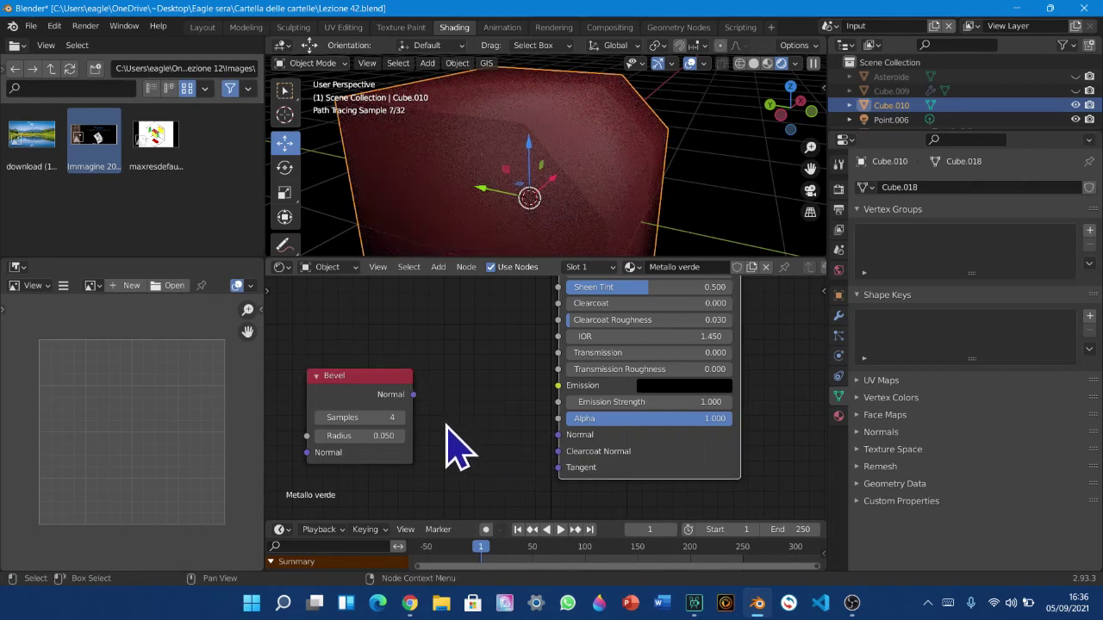
pyautogui.moveTo(407, 390); pyautogui.dragTo(579, 452)
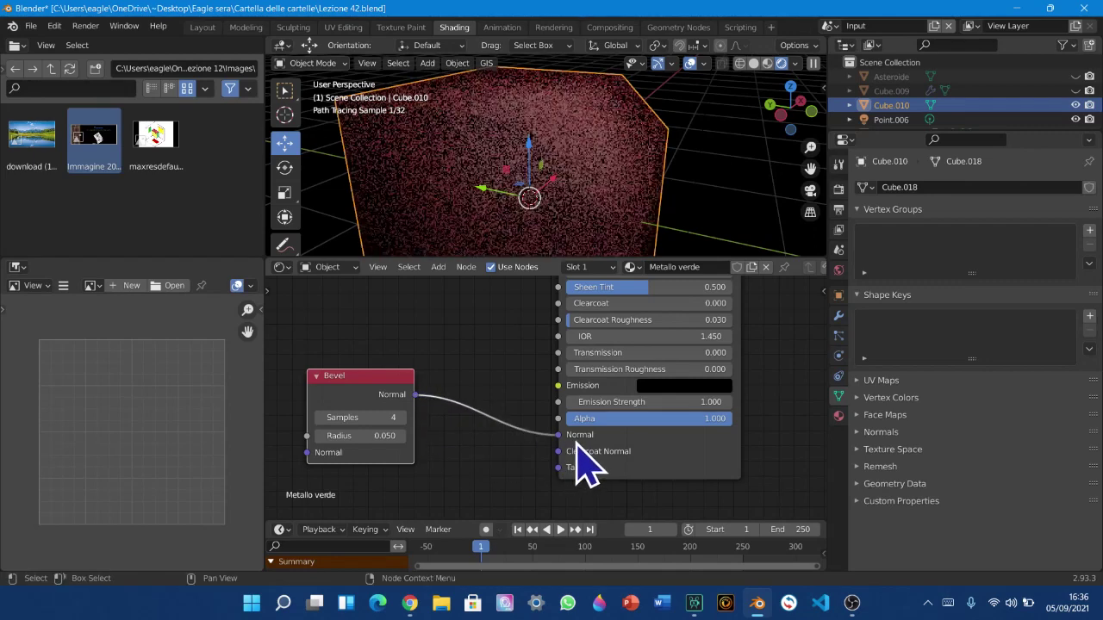
pyautogui.moveTo(379, 439); pyautogui.dragTo(440, 437)
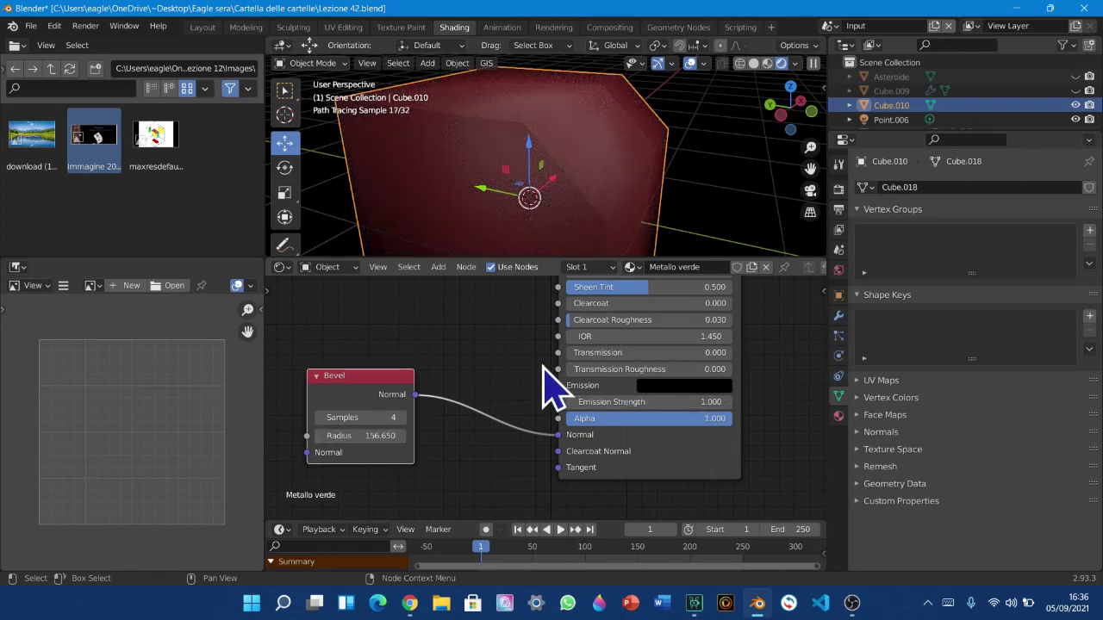
pyautogui.moveTo(392, 417); pyautogui.dragTo(418, 417)
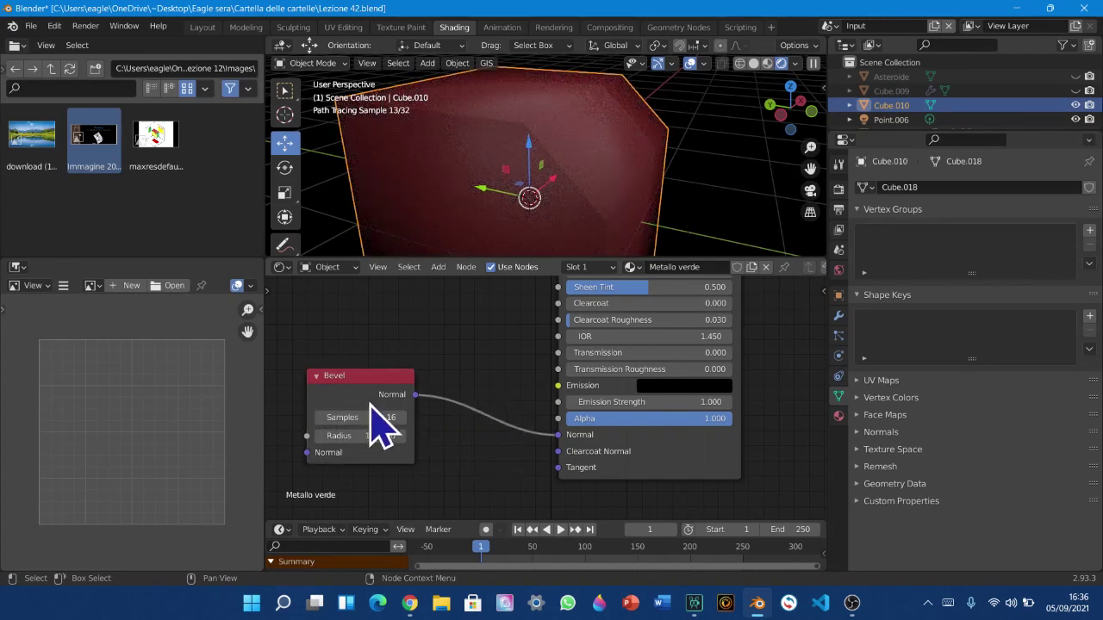
# Rearrange the node editor so the Bevel, Principled BSDF and Material Output nodes are visible
pyautogui.scroll(-3, 375, 405)
pyautogui.moveTo(460, 377); pyautogui.dragTo(387, 452, button='middle')
pyautogui.scroll(-4, 352, 506)
pyautogui.scroll(4, 413, 448)
pyautogui.scroll(4, 501, 397)
pyautogui.moveTo(501, 367); pyautogui.dragTo(500, 392, button='middle')
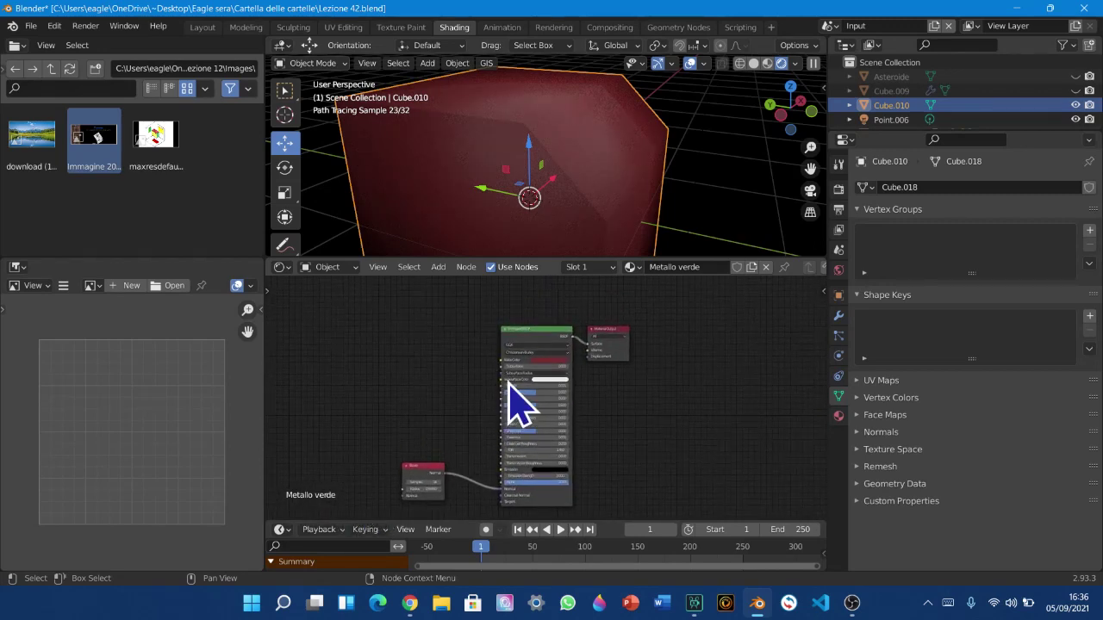
pyautogui.moveTo(459, 436); pyautogui.dragTo(511, 372, button='middle')
pyautogui.moveTo(470, 404); pyautogui.dragTo(518, 406)
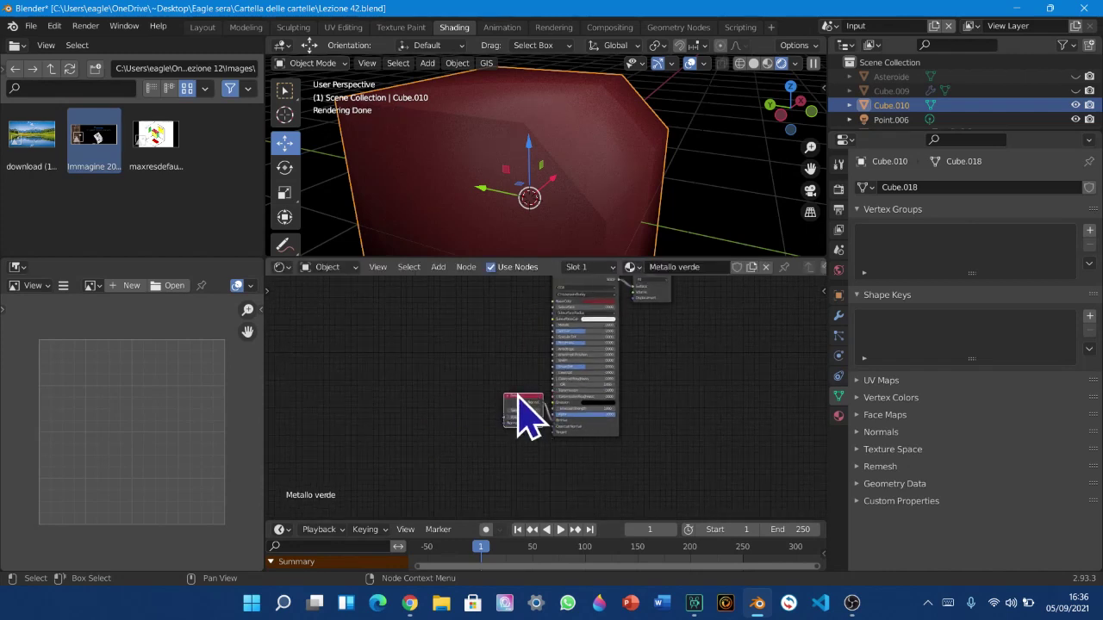
pyautogui.moveTo(521, 414); pyautogui.dragTo(475, 451, button='middle')
pyautogui.moveTo(660, 423); pyautogui.dragTo(562, 488, button='middle')
pyautogui.scroll(1, 618, 468)
pyautogui.scroll(3, 611, 445)
pyautogui.moveTo(538, 431); pyautogui.dragTo(579, 416)
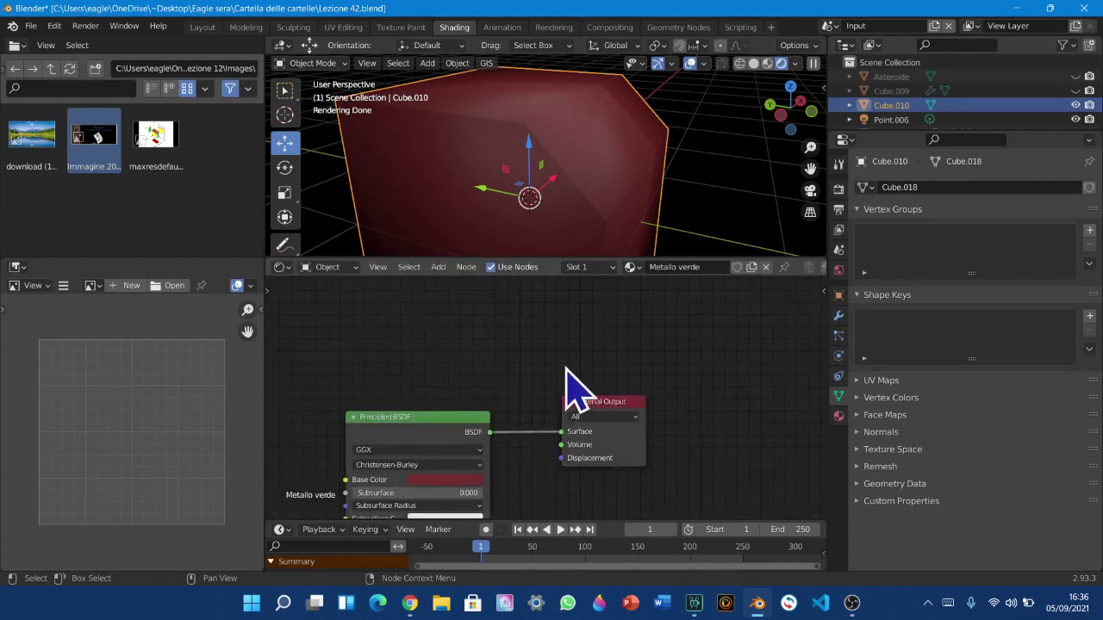
pyautogui.moveTo(532, 421); pyautogui.dragTo(711, 362, button='middle')
pyautogui.moveTo(663, 389); pyautogui.dragTo(736, 311, button='middle')
pyautogui.scroll(5, 572, 320)
pyautogui.moveTo(532, 346); pyautogui.dragTo(480, 434, button='middle')
pyautogui.scroll(1, 476, 429)
# Set the Bevel Radius to 227.450 and toggle mute to compare the shading
pyautogui.moveTo(465, 442); pyautogui.dragTo(497, 442)
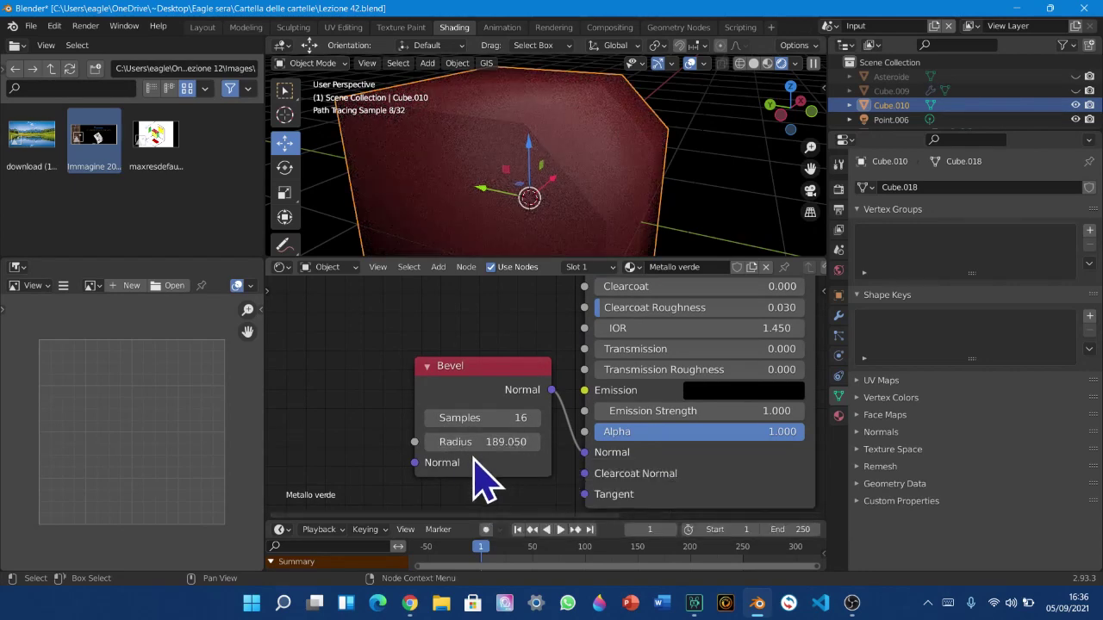
pyautogui.moveTo(480, 442); pyautogui.dragTo(470, 446)
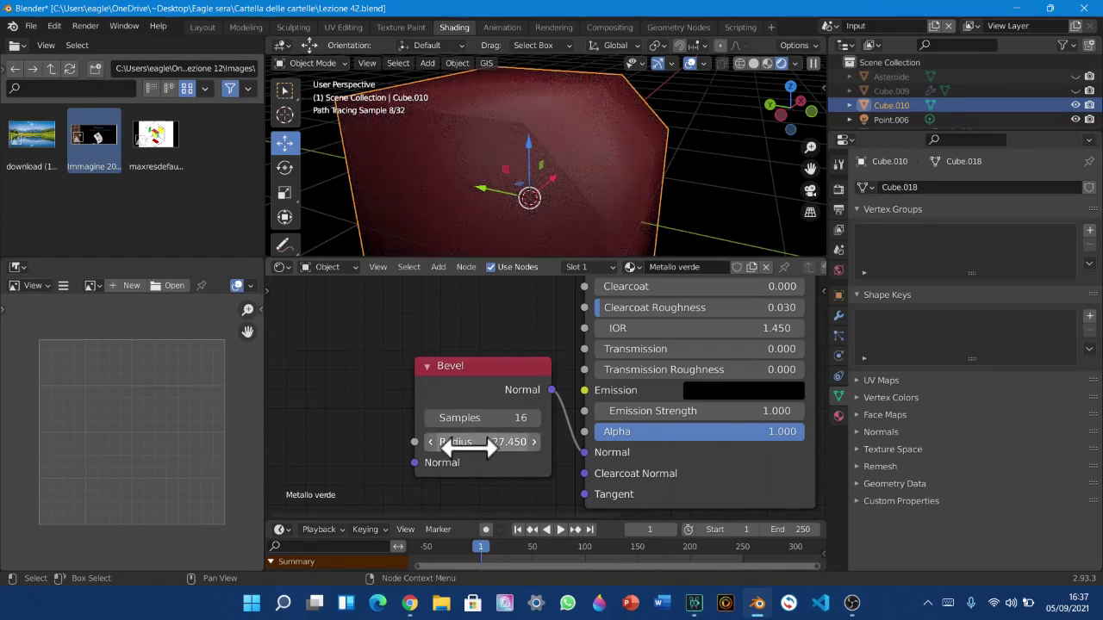
pyautogui.press('m')
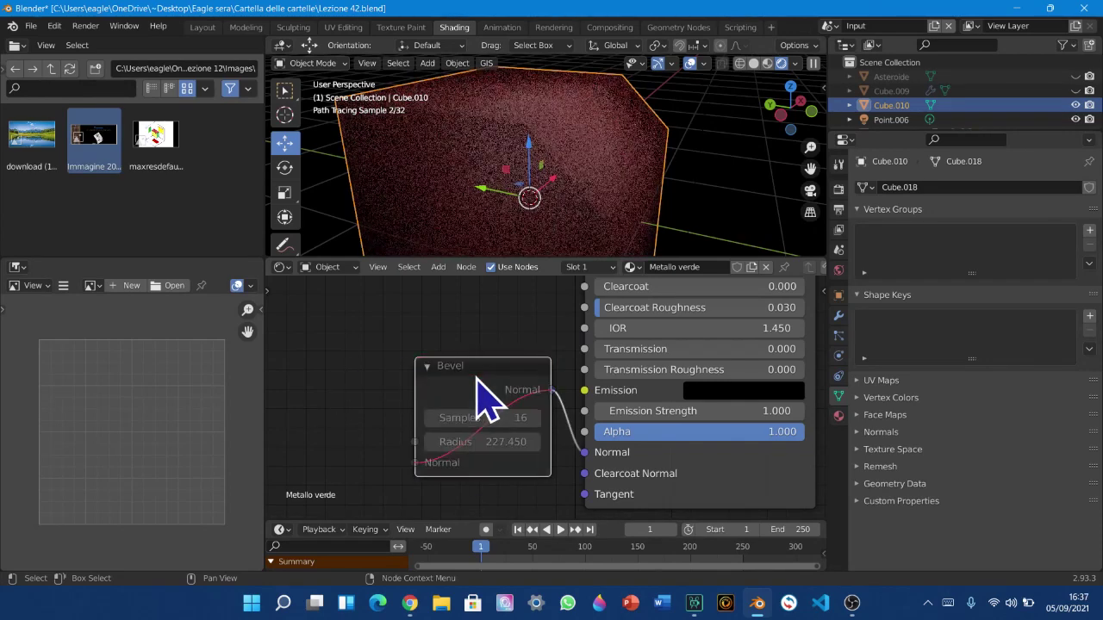
pyautogui.press('m')
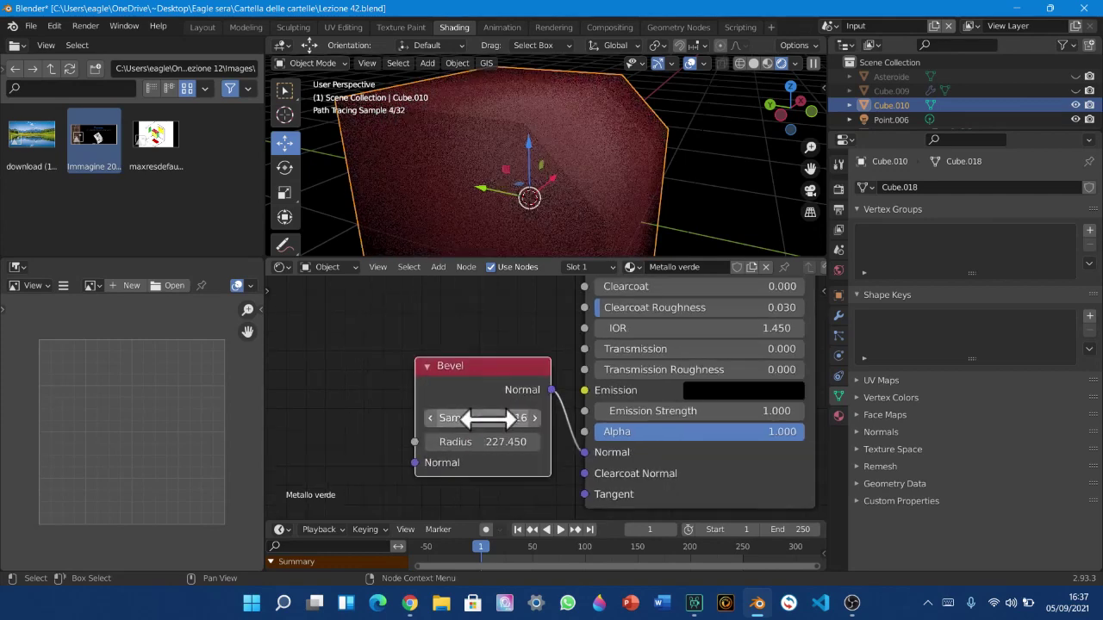
# Delete the Bevel node, leaving Principled BSDF wired straight to Material Output
pyautogui.scroll(-5, 500, 424)
pyautogui.moveTo(517, 438); pyautogui.dragTo(501, 515, button='middle')
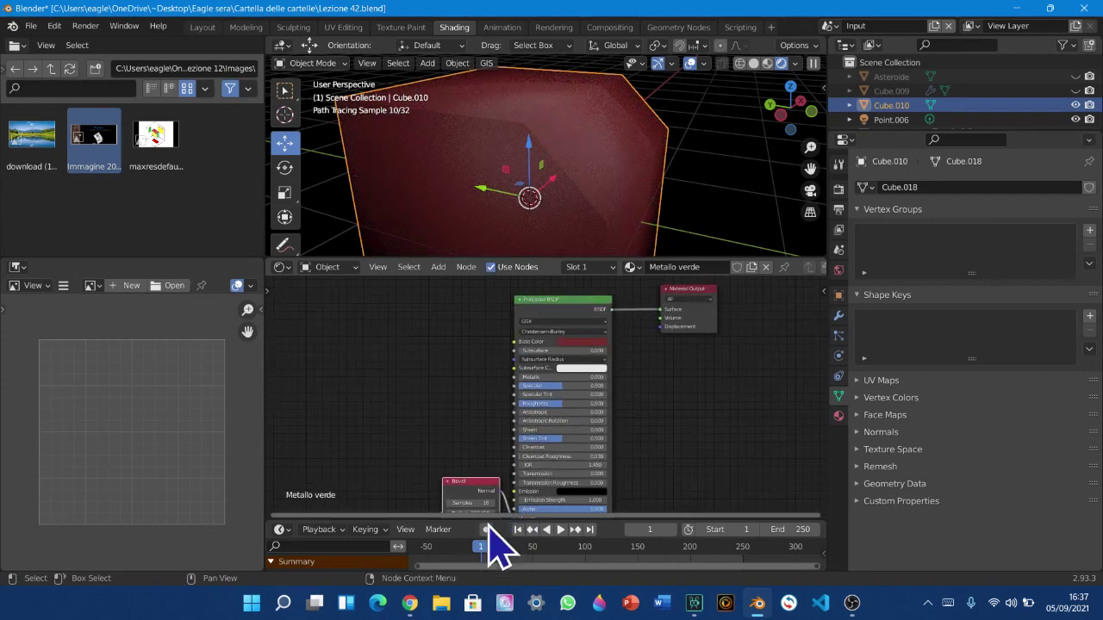
pyautogui.scroll(-1, 481, 461)
pyautogui.press('x')
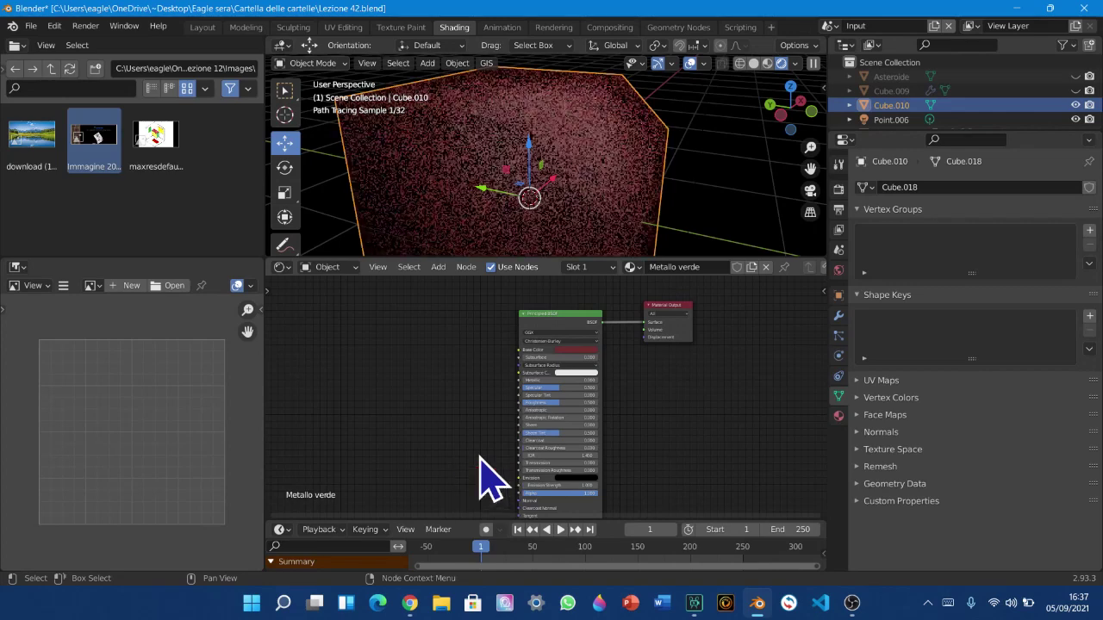
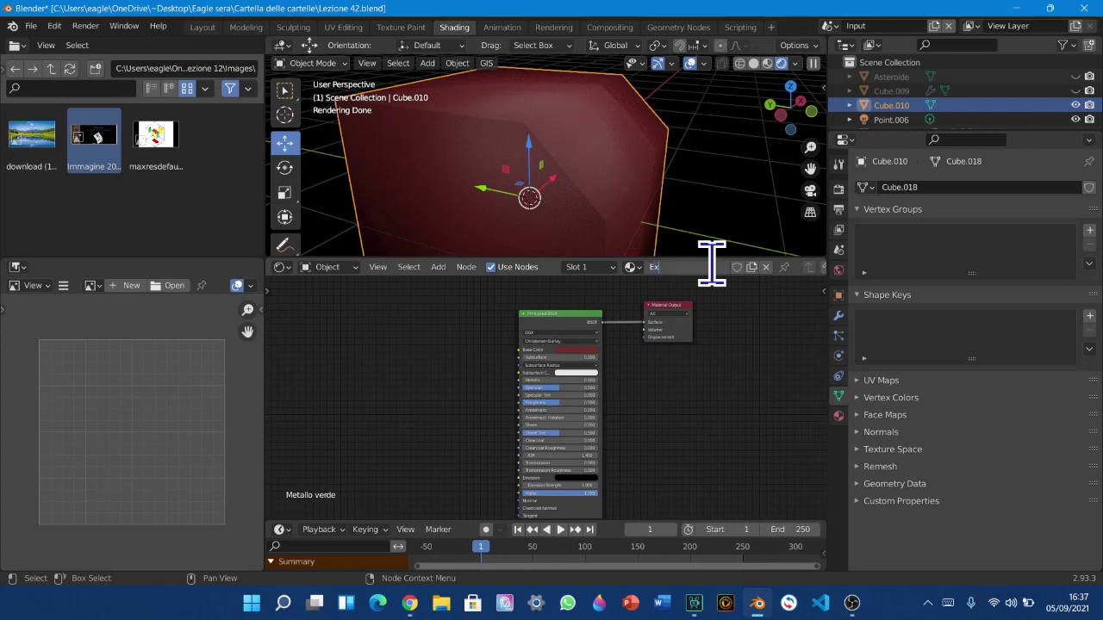
# Name the material Exemple and hide Cube.010 from the viewport
pyautogui.press('Return')
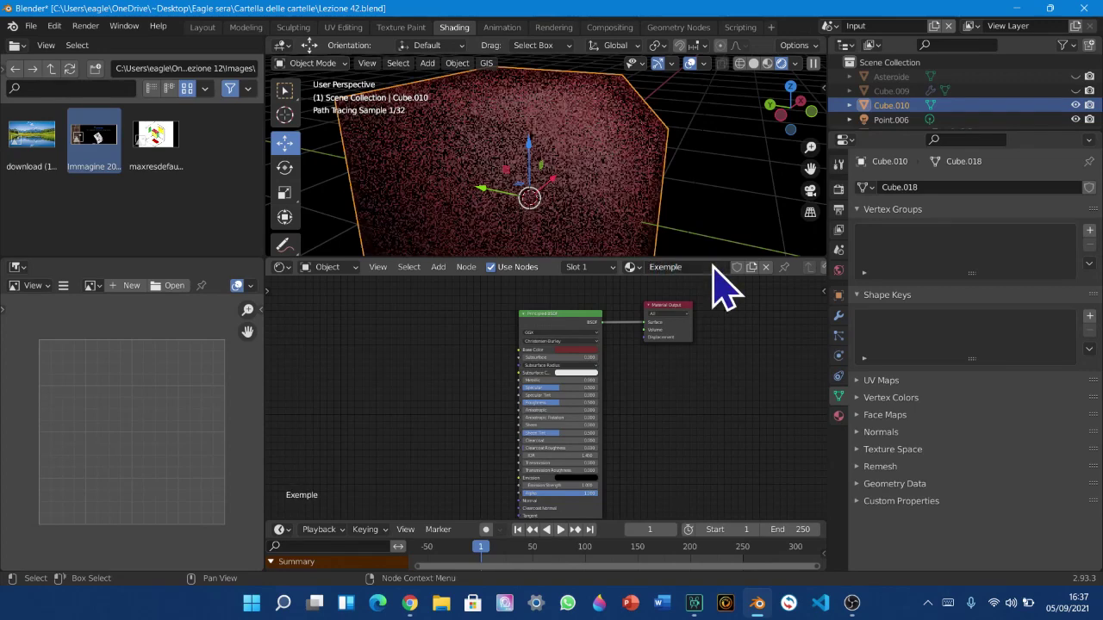
pyautogui.click(1075, 105)
pyautogui.scroll(-2, 1069, 108)
pyautogui.scroll(2, 1055, 99)
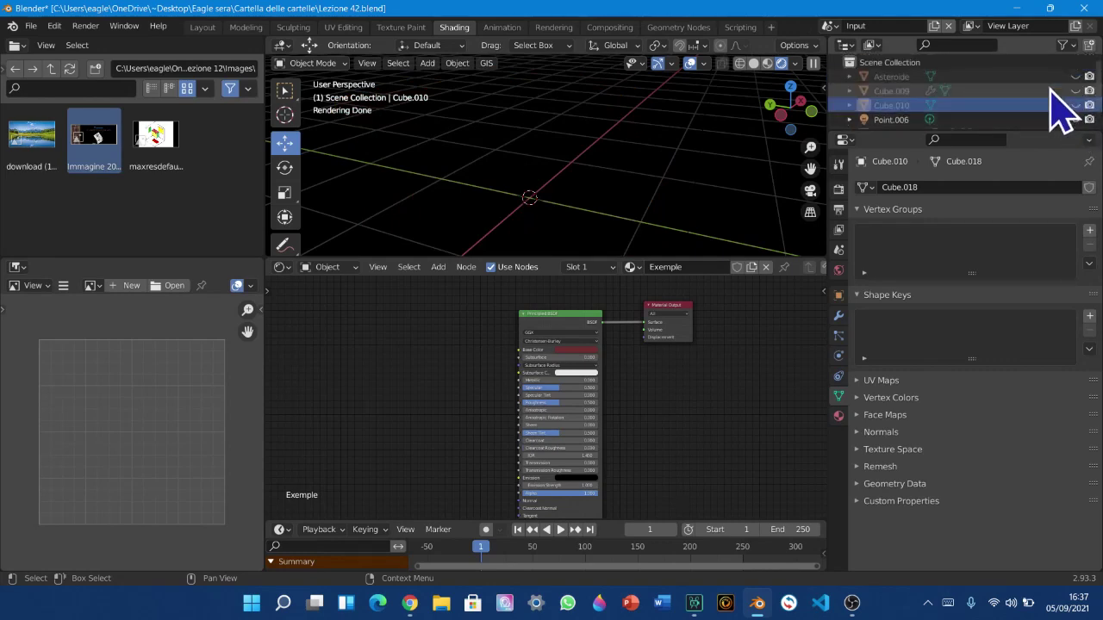
pyautogui.click(1076, 105)
pyautogui.press('h')
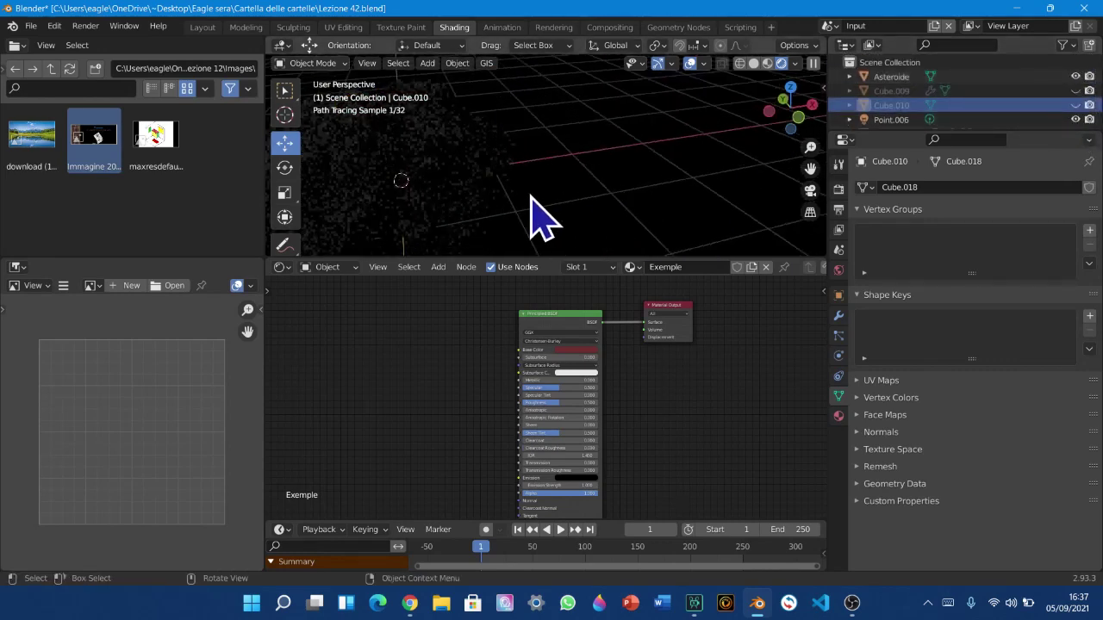
# Select the asteroid and add a Fresnel input node to its Rock material
pyautogui.click(455, 196)
pyautogui.moveTo(474, 228); pyautogui.dragTo(505, 246, button='middle')
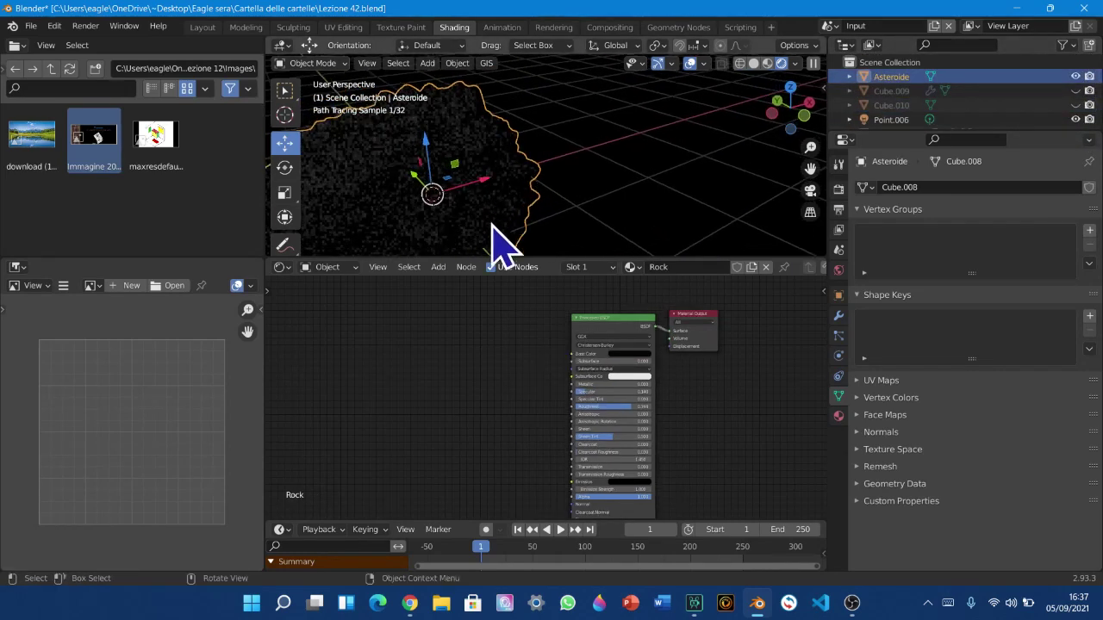
pyautogui.click(438, 267)
pyautogui.moveTo(434, 304)
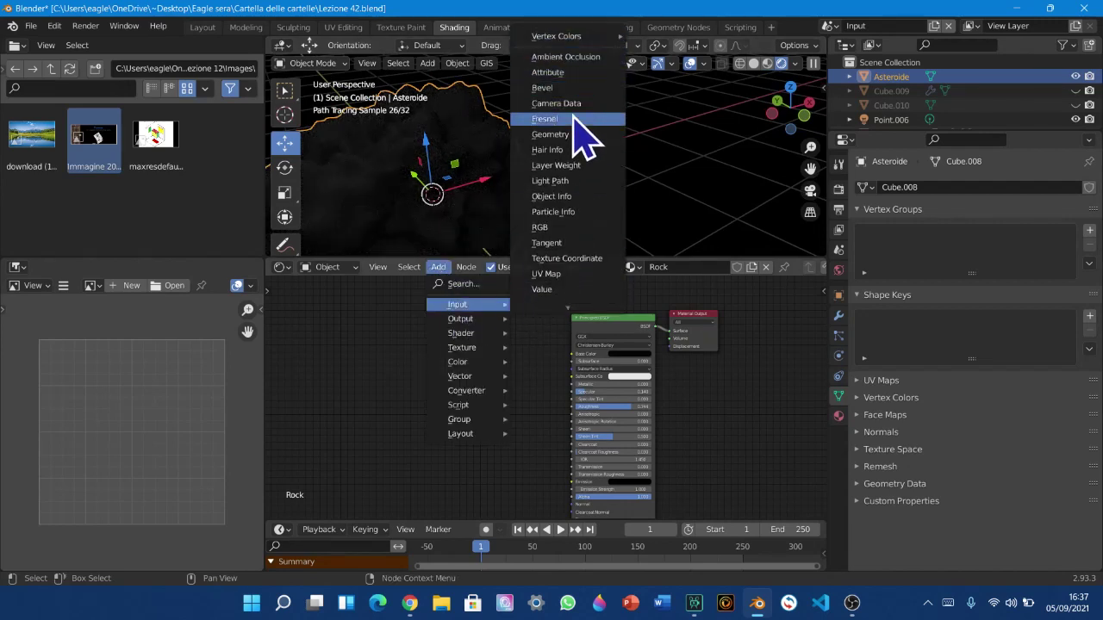
pyautogui.click(573, 121)
# Place the Fresnel node to the lower left of Principled BSDF and tidy the layout
pyautogui.click(453, 355)
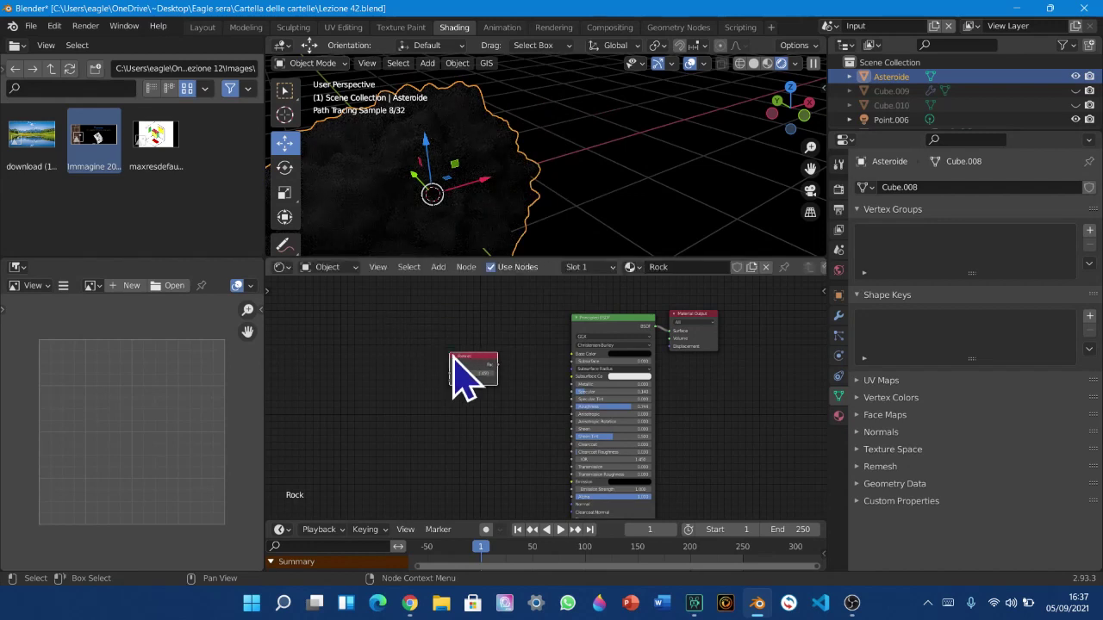
pyautogui.scroll(1, 487, 427)
pyautogui.moveTo(479, 379); pyautogui.dragTo(527, 378)
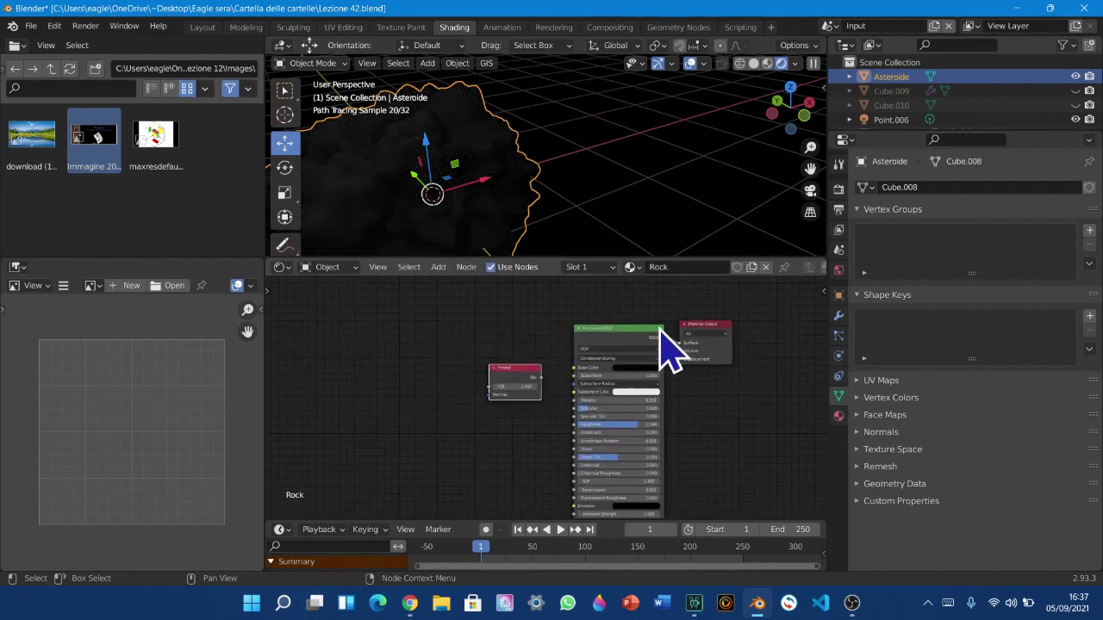
pyautogui.moveTo(698, 328); pyautogui.dragTo(729, 328)
pyautogui.click(690, 397)
pyautogui.moveTo(711, 387); pyautogui.dragTo(671, 402, button='middle')
pyautogui.scroll(8, 589, 423)
pyautogui.moveTo(596, 421); pyautogui.dragTo(604, 397, button='middle')
pyautogui.moveTo(418, 367)
pyautogui.mouseDown()
pyautogui.moveTo(419, 348)
pyautogui.moveTo(403, 371)
pyautogui.mouseUp()
pyautogui.moveTo(512, 369); pyautogui.dragTo(499, 398, button='middle')
pyautogui.click(537, 390)
pyautogui.click(466, 424)
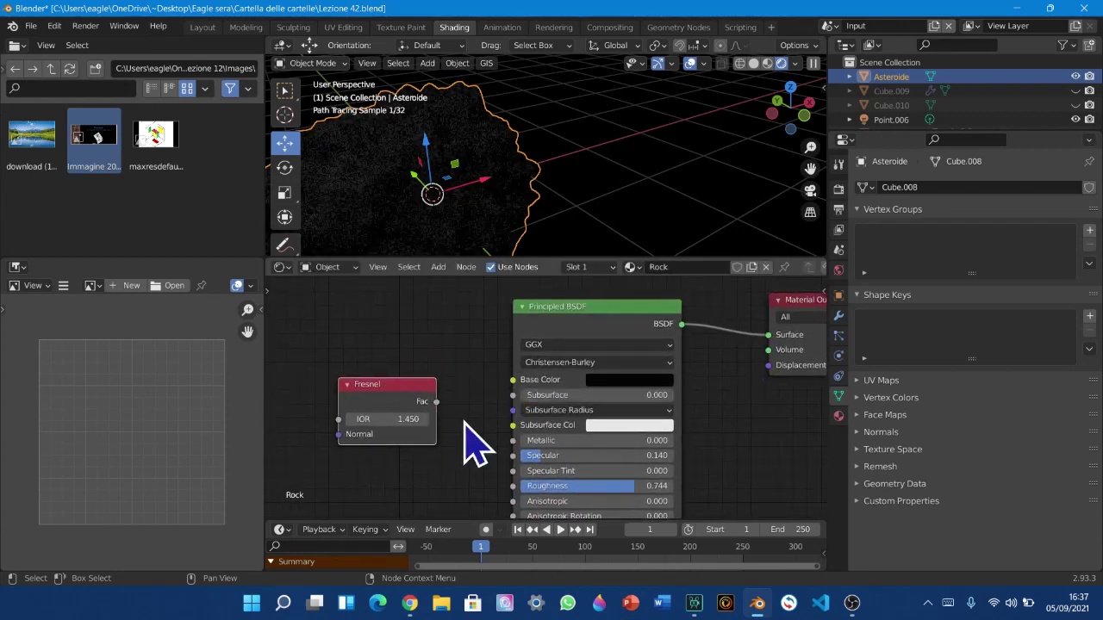
# Preview the Fresnel output on the asteroid and vary its IOR to compare the effect
pyautogui.keyDown('ctrl'); pyautogui.keyDown('shift'); pyautogui.click(413, 404); pyautogui.keyUp('shift'); pyautogui.keyUp('ctrl')
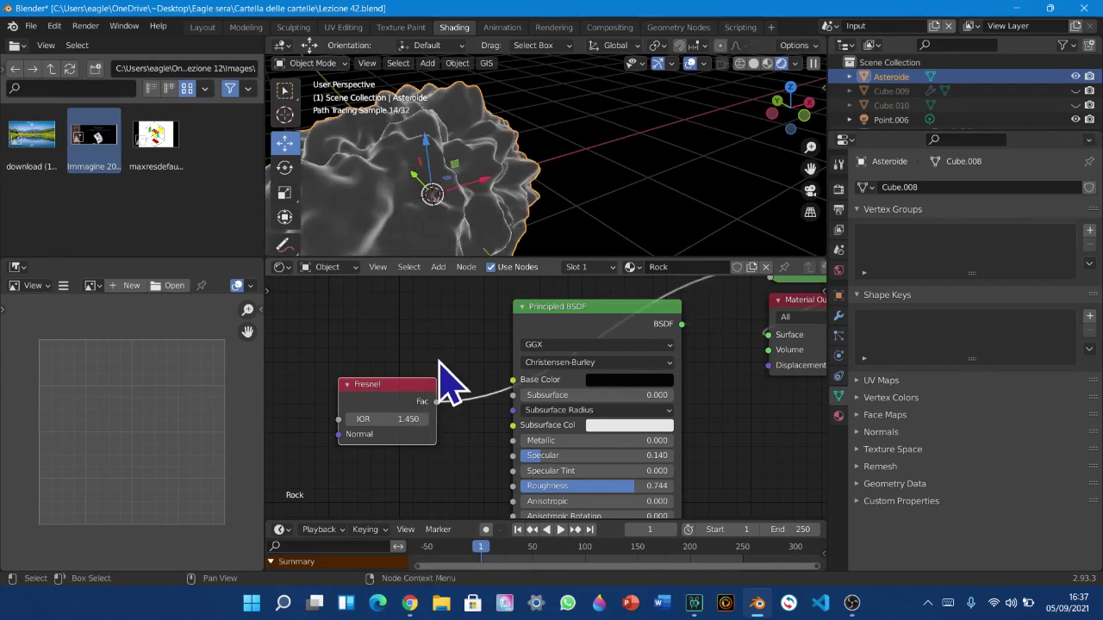
pyautogui.scroll(-2, 580, 148)
pyautogui.moveTo(590, 168); pyautogui.dragTo(529, 185, button='middle')
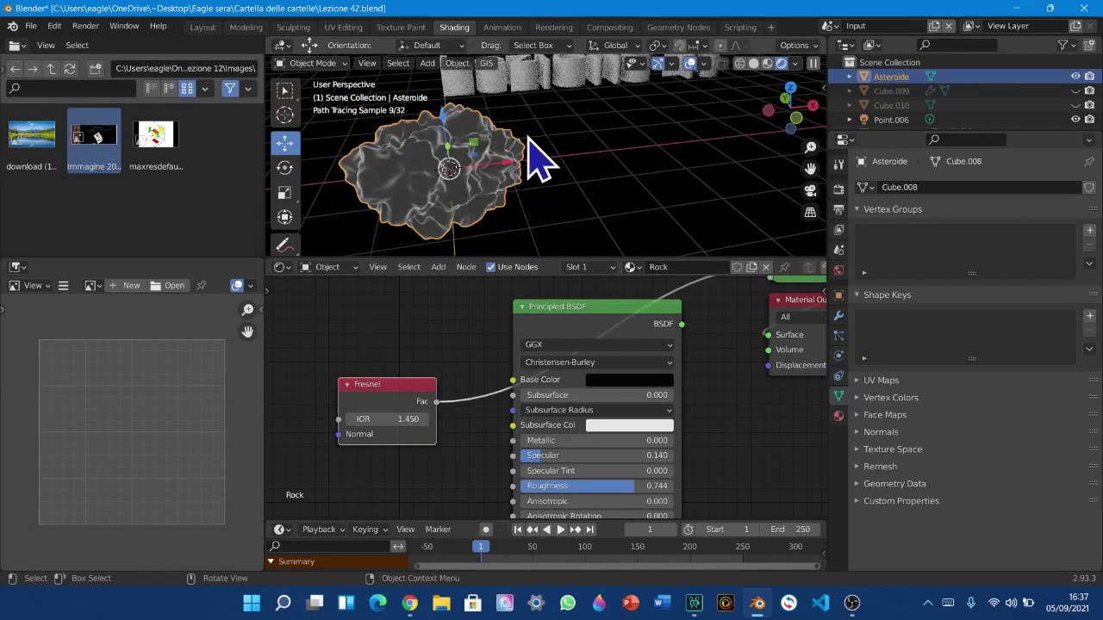
pyautogui.scroll(-1, 970, 108)
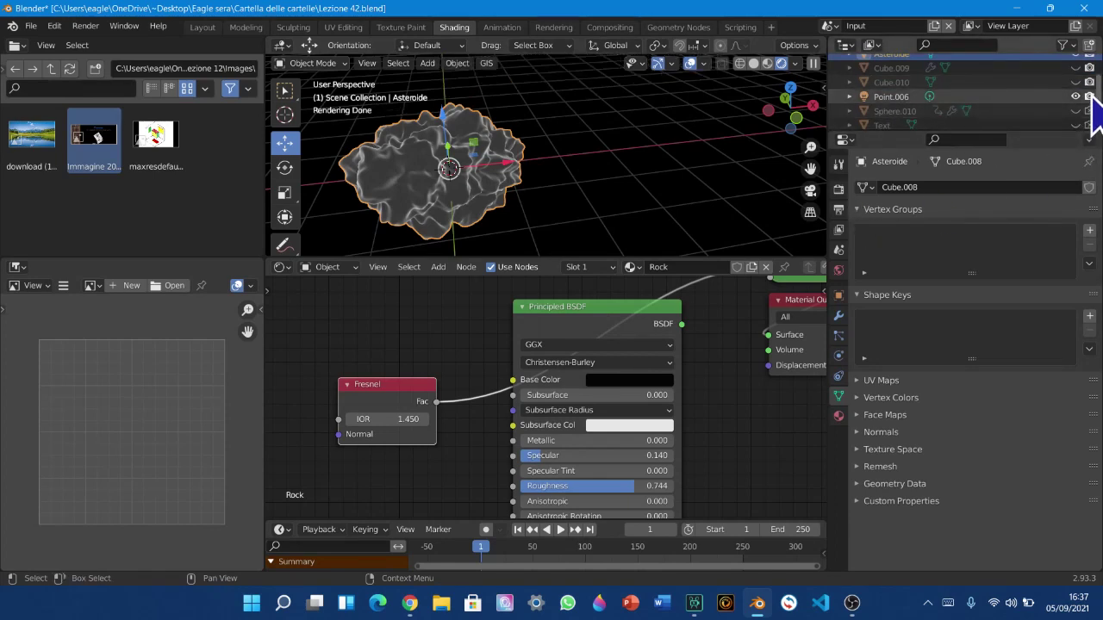
pyautogui.moveTo(539, 183); pyautogui.dragTo(598, 200, button='middle')
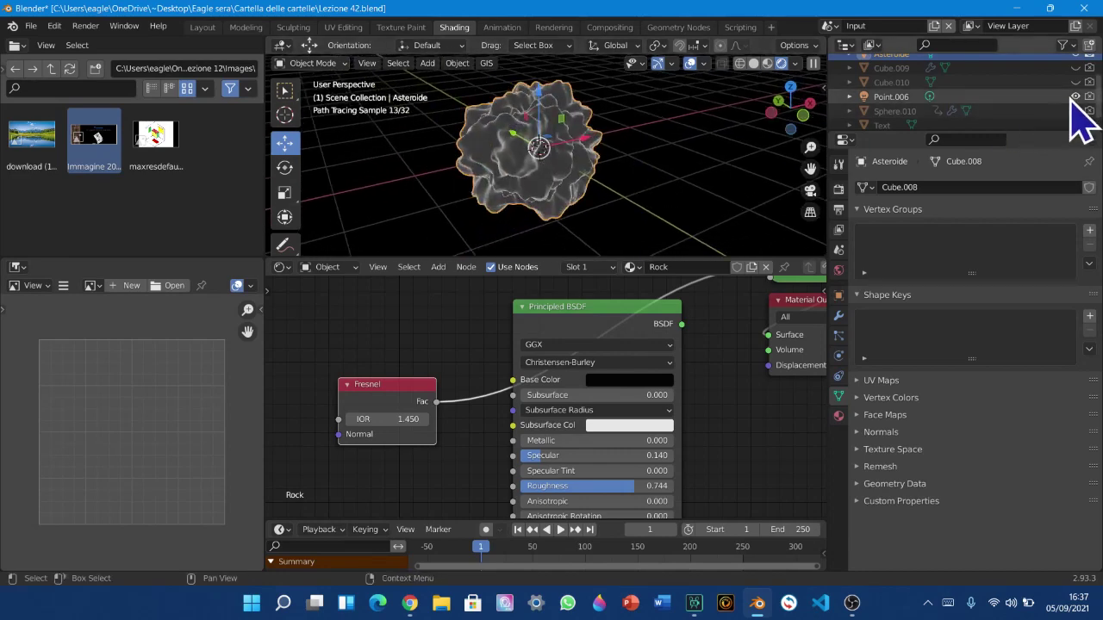
pyautogui.scroll(-3, 672, 439)
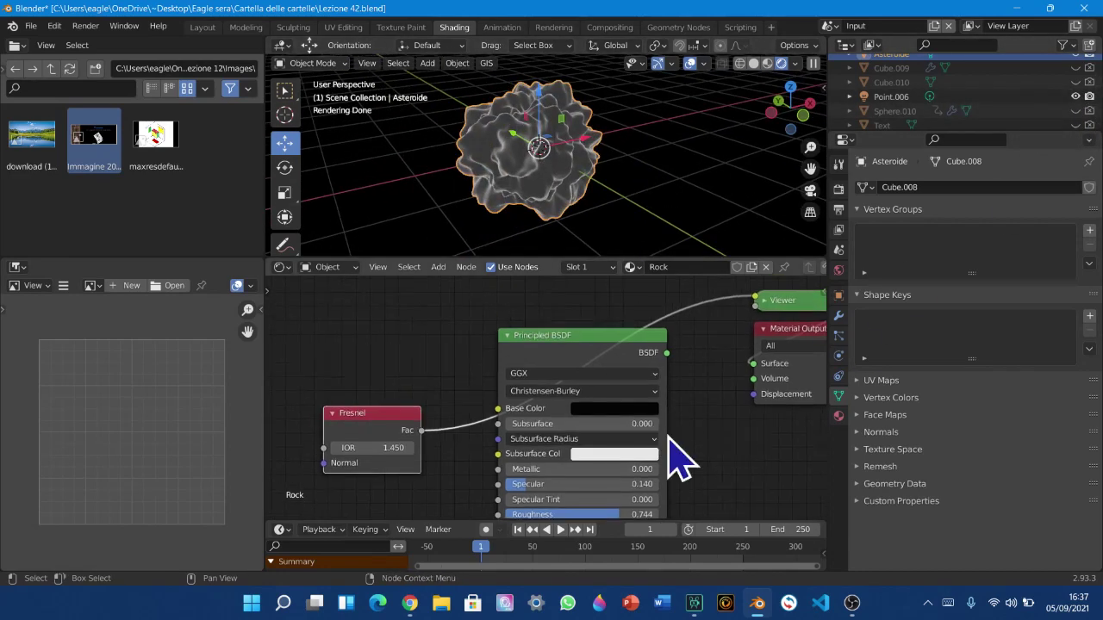
pyautogui.moveTo(492, 438); pyautogui.dragTo(527, 437, button='middle')
pyautogui.scroll(5, 546, 226)
pyautogui.moveTo(546, 227); pyautogui.dragTo(522, 239, button='middle')
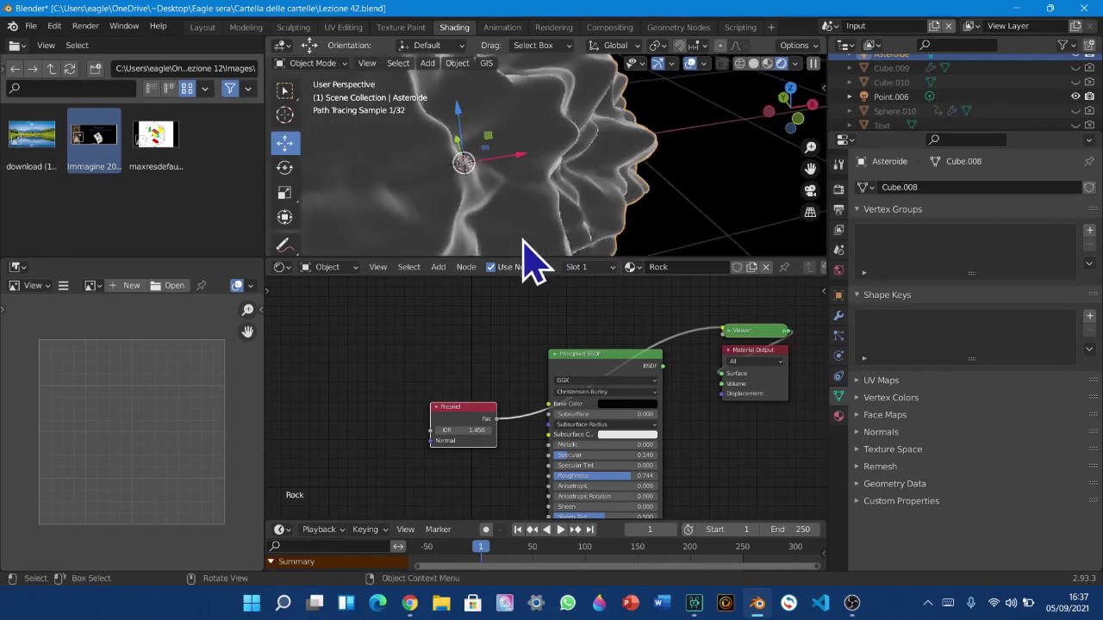
pyautogui.scroll(-3, 522, 240)
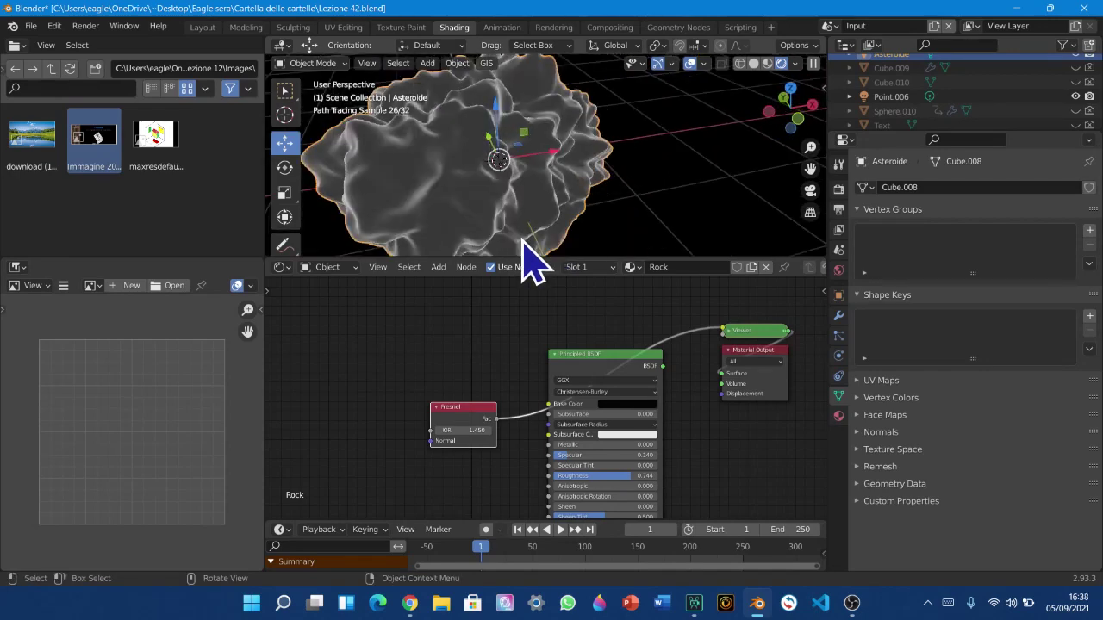
pyautogui.moveTo(527, 226); pyautogui.dragTo(490, 225, button='middle')
pyautogui.moveTo(809, 164); pyautogui.dragTo(899, 174)
pyautogui.moveTo(699, 205); pyautogui.dragTo(675, 205, button='middle')
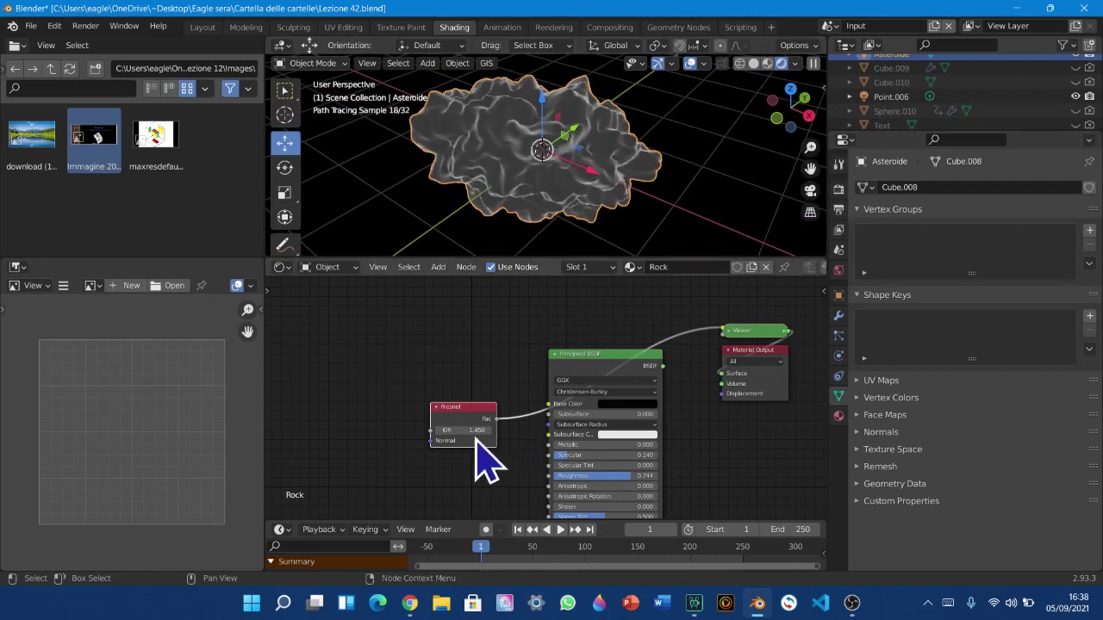
pyautogui.scroll(4, 492, 462)
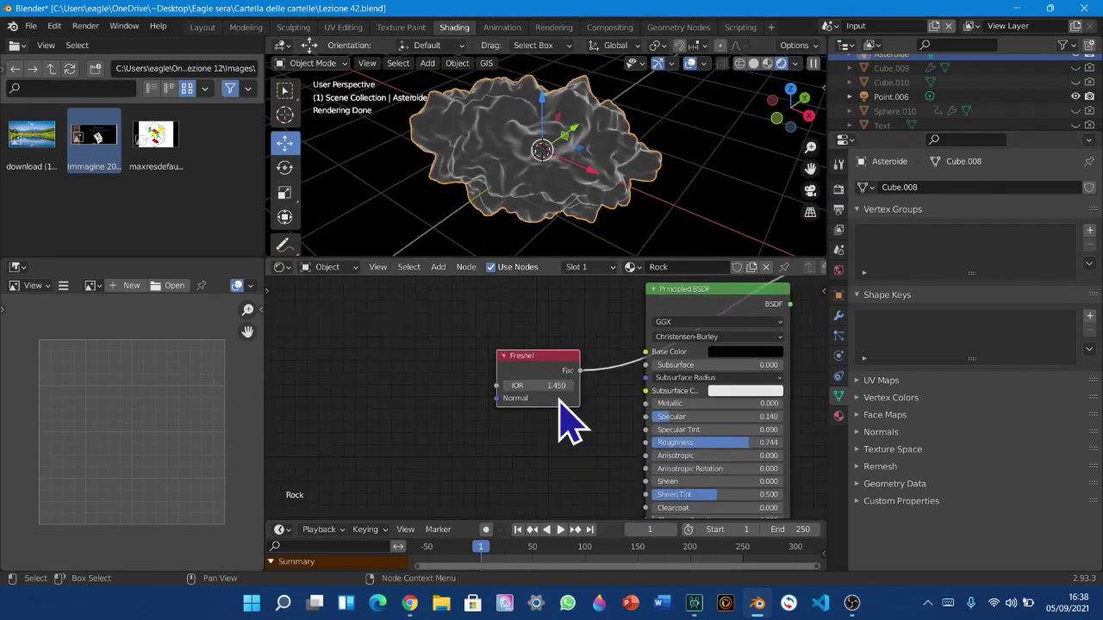
pyautogui.moveTo(536, 381); pyautogui.dragTo(559, 382)
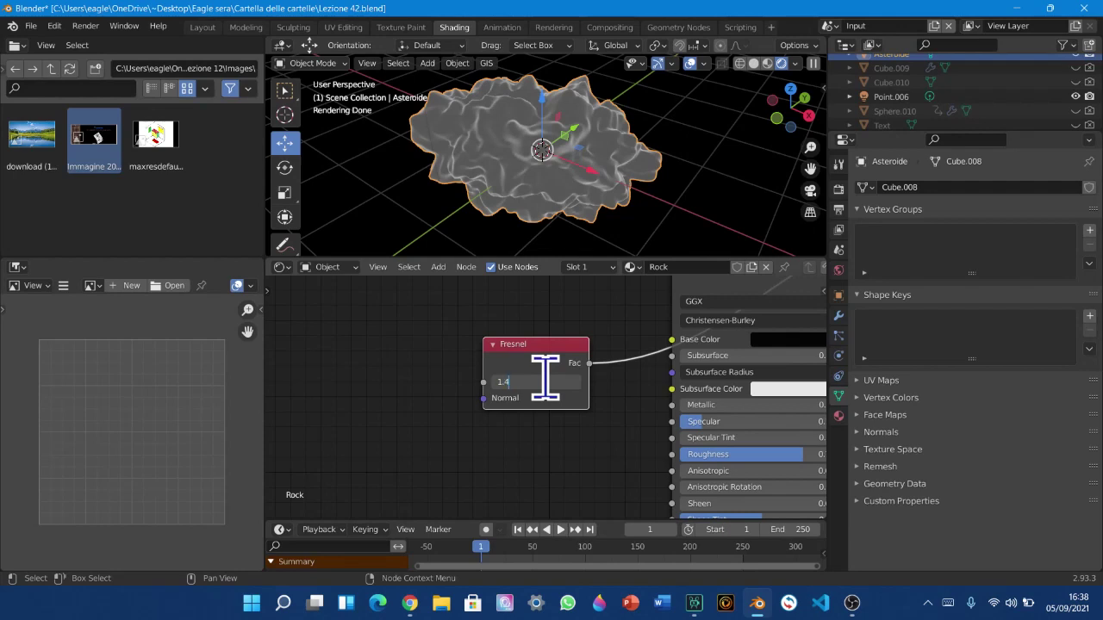
pyautogui.press('Return')
# Delete the Fresnel node, reconnect Principled BSDF to Material Output, and pick the Annotate tool
pyautogui.press('x')
pyautogui.moveTo(561, 406); pyautogui.dragTo(402, 445, button='middle')
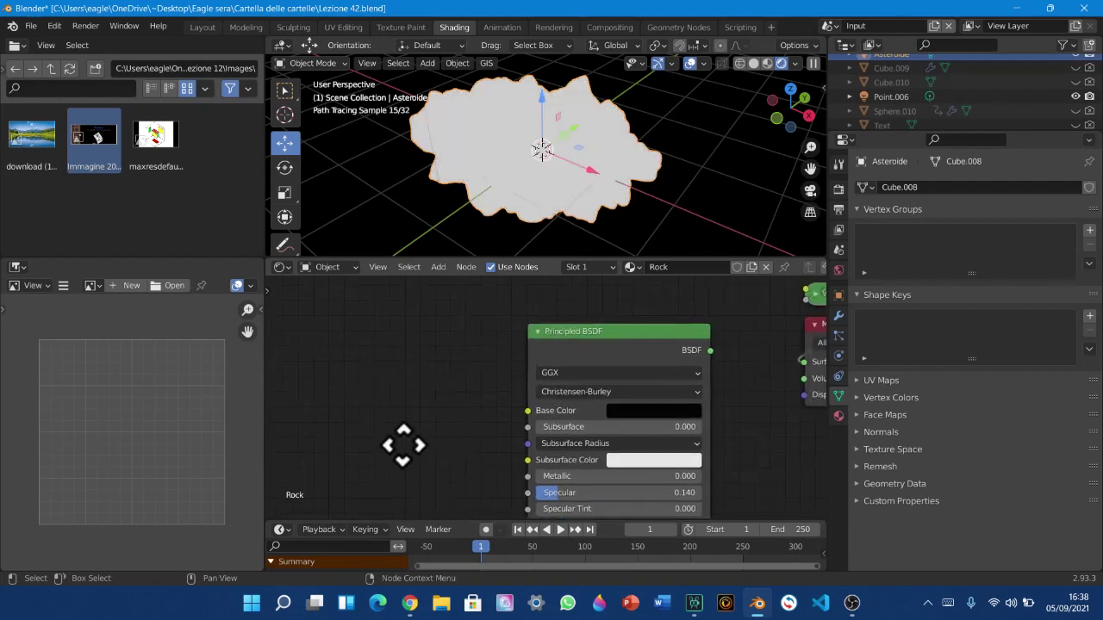
pyautogui.scroll(-1, 569, 422)
pyautogui.keyDown('ctrl'); pyautogui.keyDown('shift'); pyautogui.click(609, 366); pyautogui.keyUp('shift'); pyautogui.keyUp('ctrl')
pyautogui.moveTo(654, 364); pyautogui.dragTo(707, 323, button='middle')
pyautogui.scroll(-3, 610, 379)
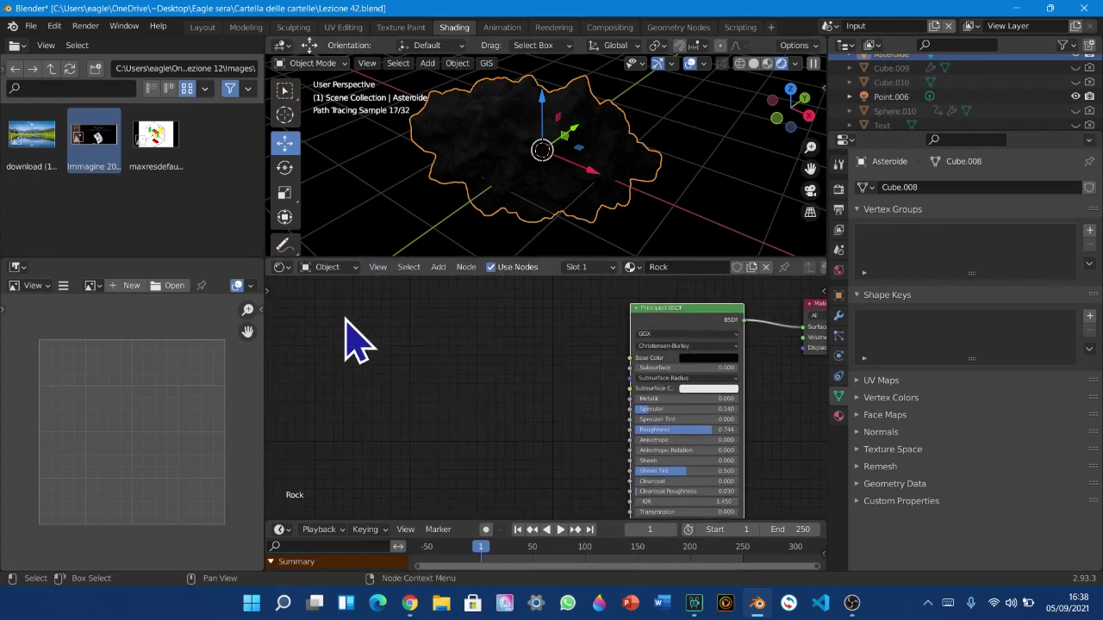
pyautogui.press('t')
pyautogui.click(285, 322)
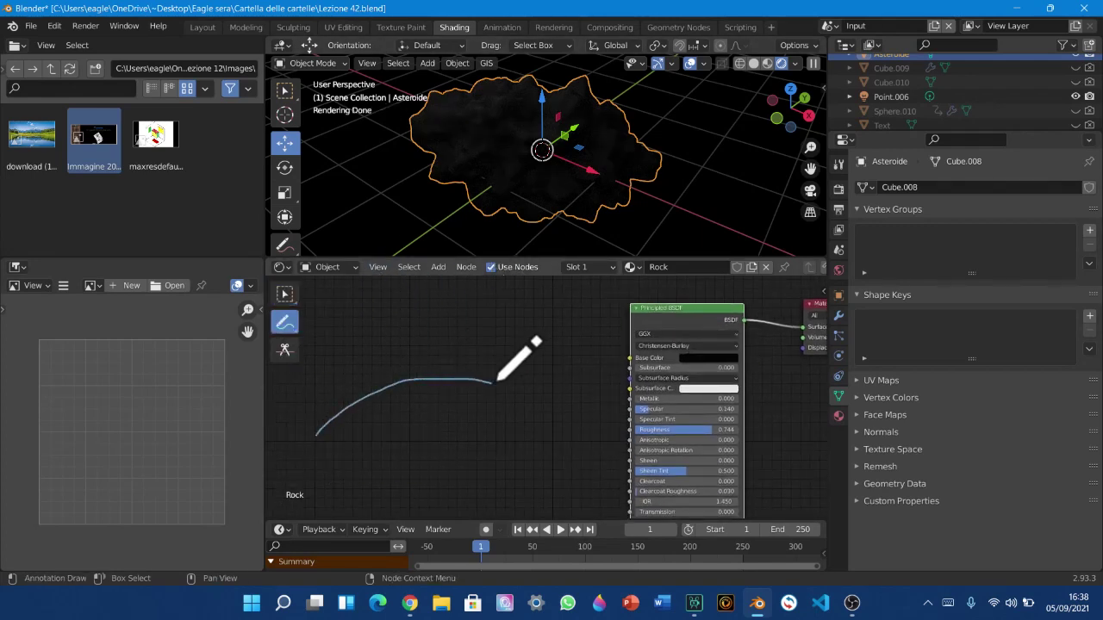
# Draw an arrow annotation over the nodes
pyautogui.moveTo(566, 423); pyautogui.dragTo(572, 436)
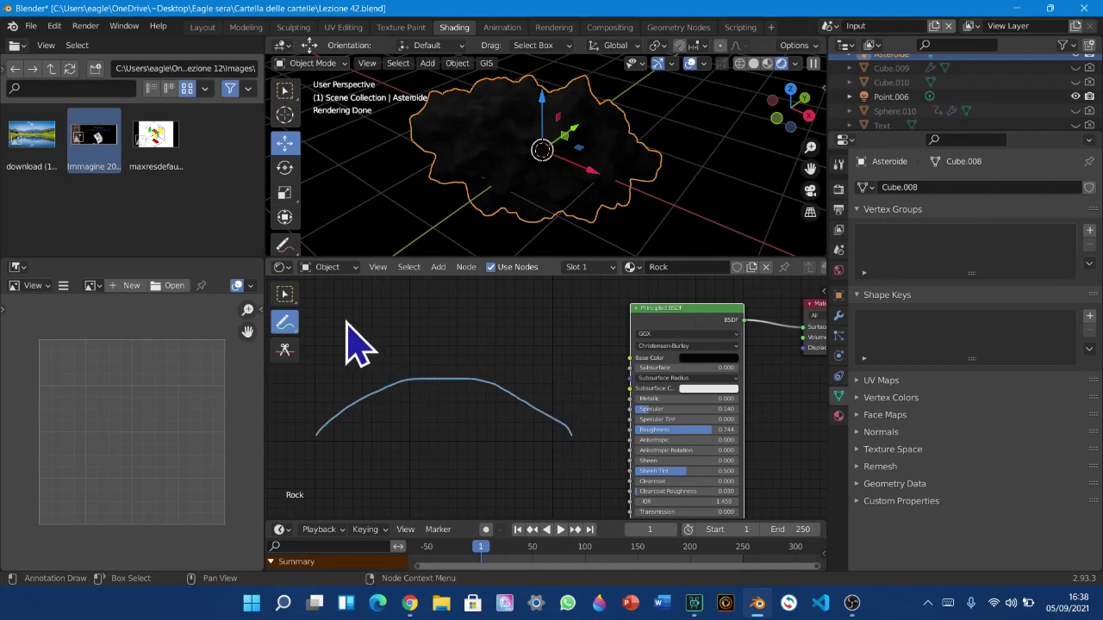
pyautogui.moveTo(570, 321); pyautogui.dragTo(560, 332)
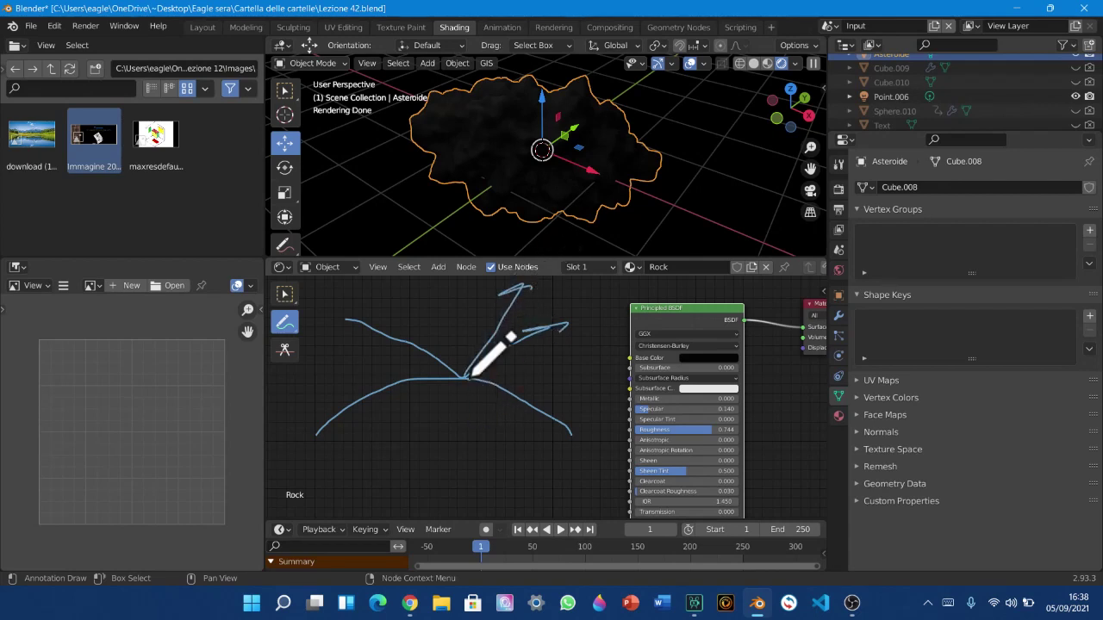
pyautogui.scroll(3, 502, 451)
pyautogui.moveTo(492, 438)
pyautogui.mouseDown(button='middle')
pyautogui.moveTo(528, 512)
pyautogui.moveTo(561, 443)
pyautogui.moveTo(552, 433)
pyautogui.moveTo(585, 419)
pyautogui.mouseUp(button='middle')
pyautogui.scroll(1, 532, 507)
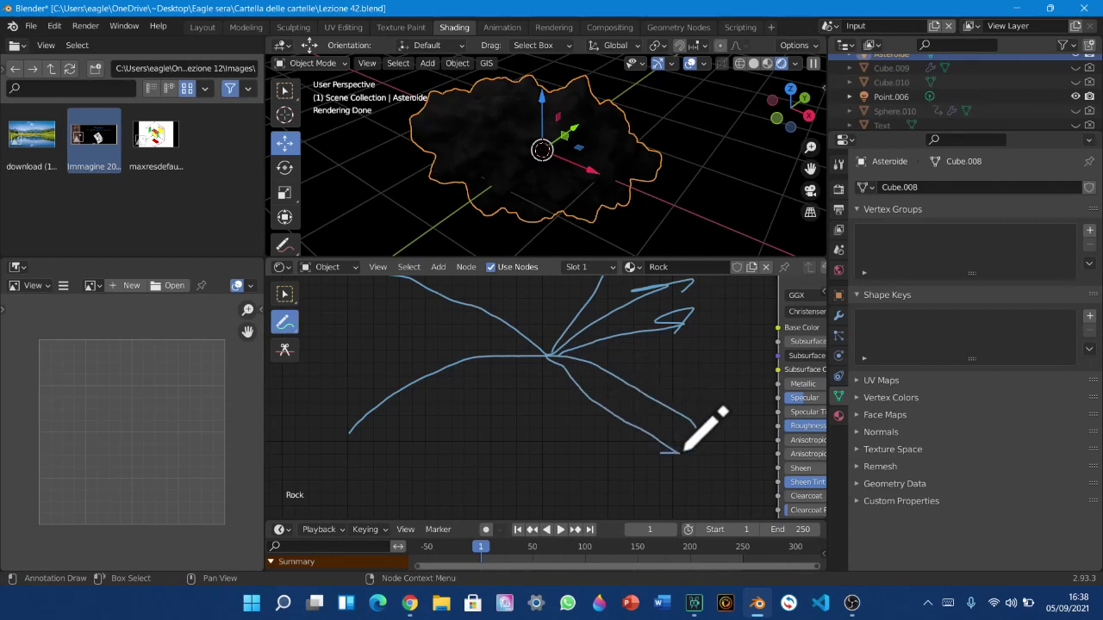
pyautogui.scroll(-3, 672, 440)
pyautogui.scroll(1, 345, 430)
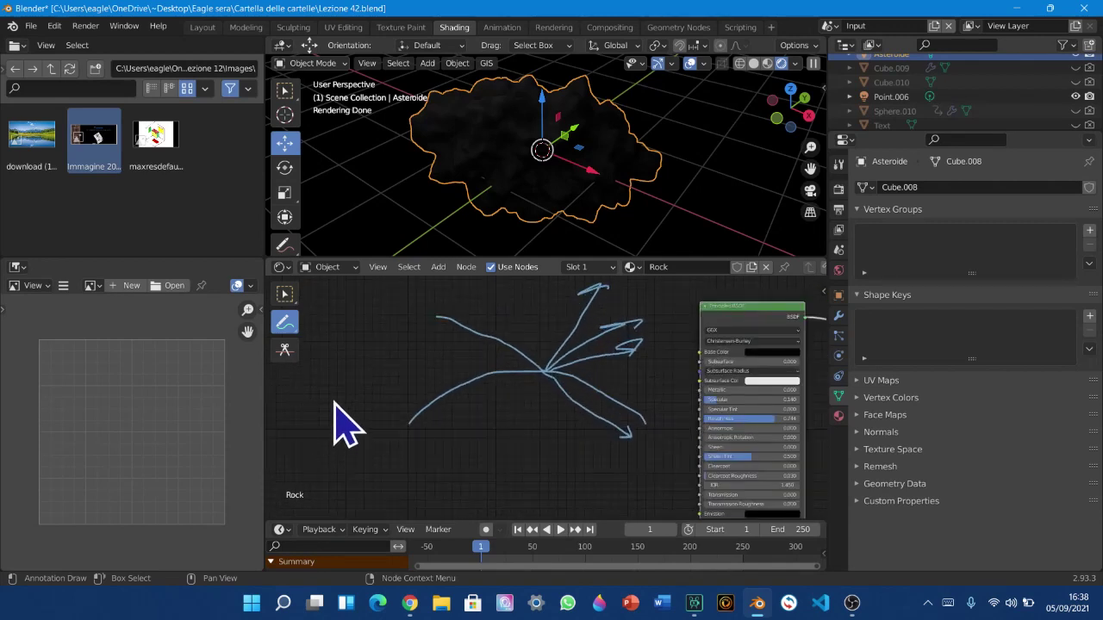
# Erase the annotation strokes with the Annotate Eraser and return to Select Box
pyautogui.moveTo(285, 323); pyautogui.dragTo(362, 448)
pyautogui.moveTo(505, 406); pyautogui.dragTo(369, 451)
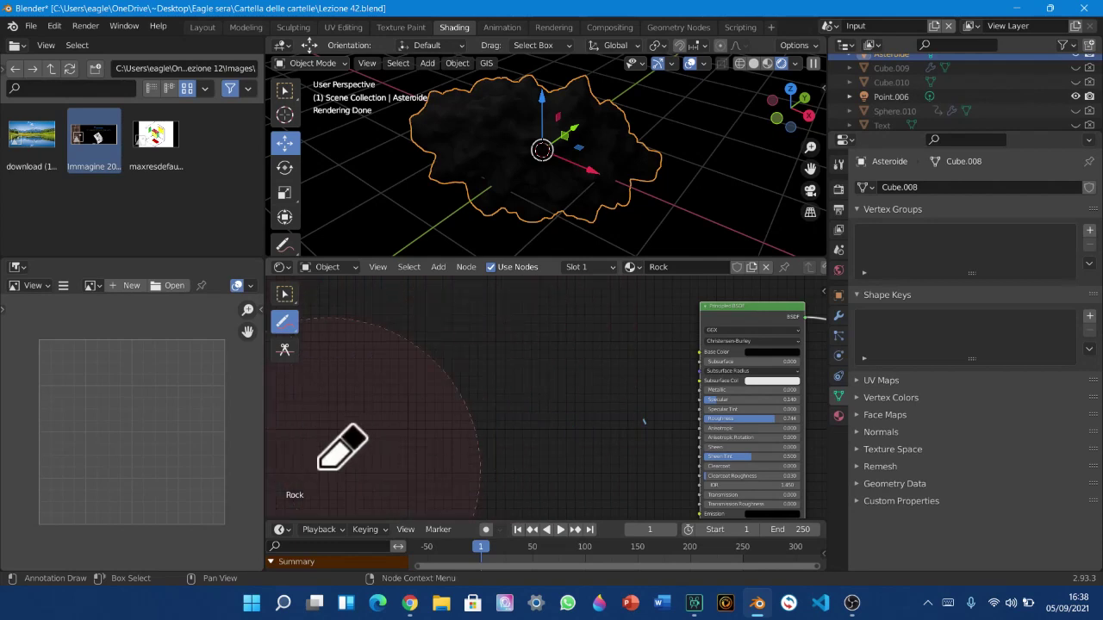
pyautogui.moveTo(349, 517)
pyautogui.mouseDown()
pyautogui.moveTo(228, 264)
pyautogui.moveTo(167, 301)
pyautogui.mouseUp()
pyautogui.click(282, 305)
# Raise the Principled BSDF base colour value to 0.040
pyautogui.moveTo(365, 332)
pyautogui.mouseDown(button='middle')
pyautogui.moveTo(796, 434)
pyautogui.moveTo(650, 393)
pyautogui.moveTo(640, 485)
pyautogui.mouseUp(button='middle')
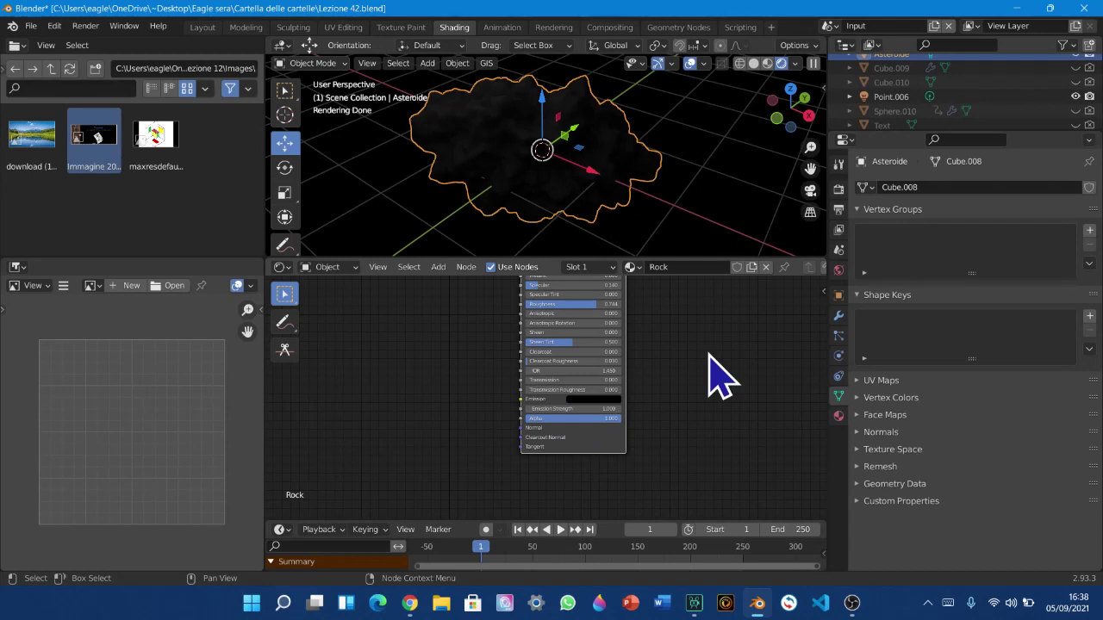
pyautogui.moveTo(702, 357); pyautogui.dragTo(626, 301, button='middle')
pyautogui.scroll(3, 564, 396)
pyautogui.moveTo(566, 398); pyautogui.dragTo(662, 372, button='middle')
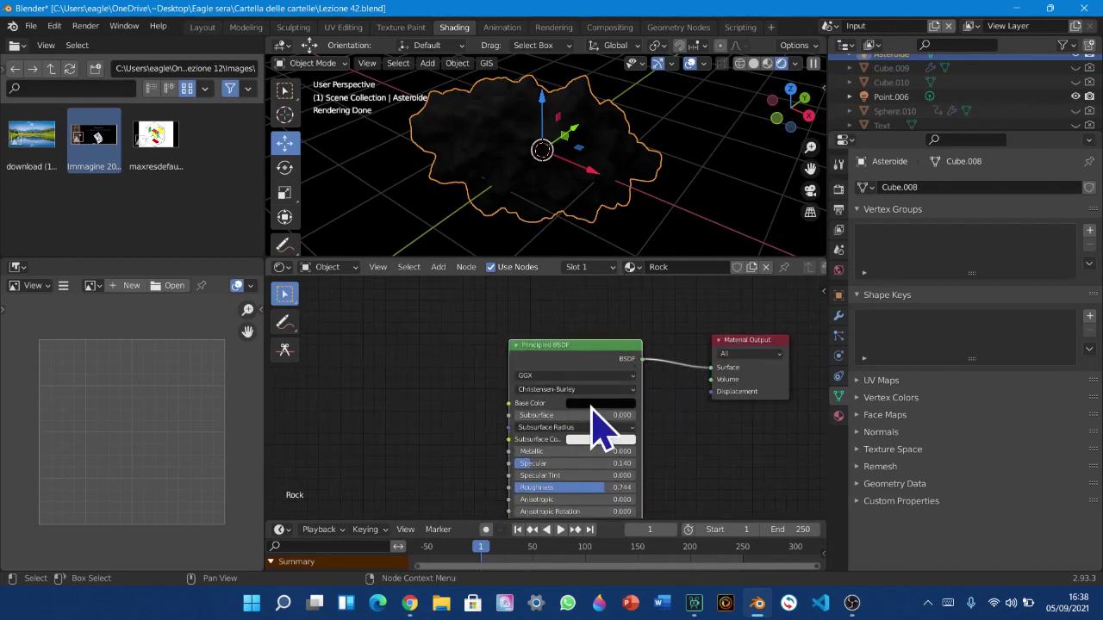
pyautogui.click(594, 403)
pyautogui.moveTo(663, 326); pyautogui.dragTo(662, 309)
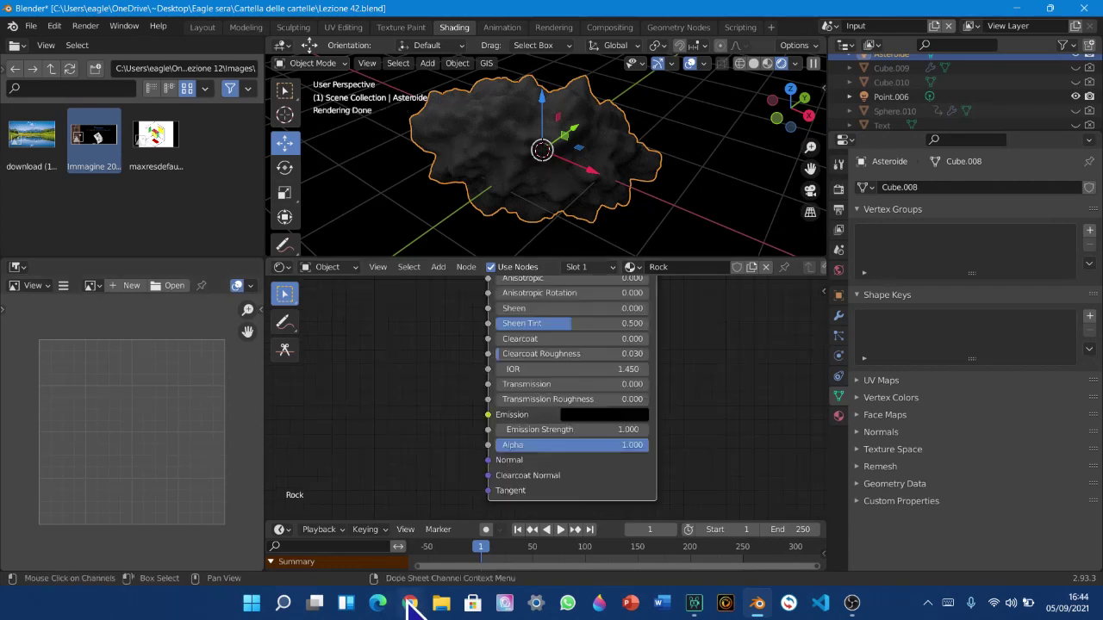
# Search in Chrome for 'IOR di vetro', then 'IOR di metallo', then 'IOR di roccia'
pyautogui.click(409, 601)
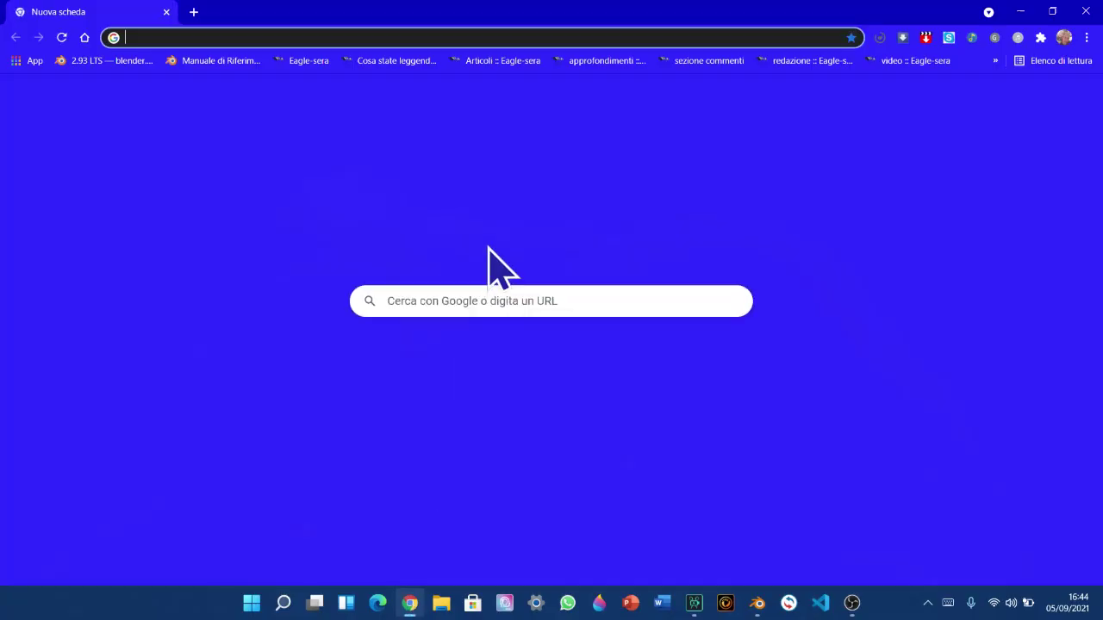
pyautogui.write('IOR')
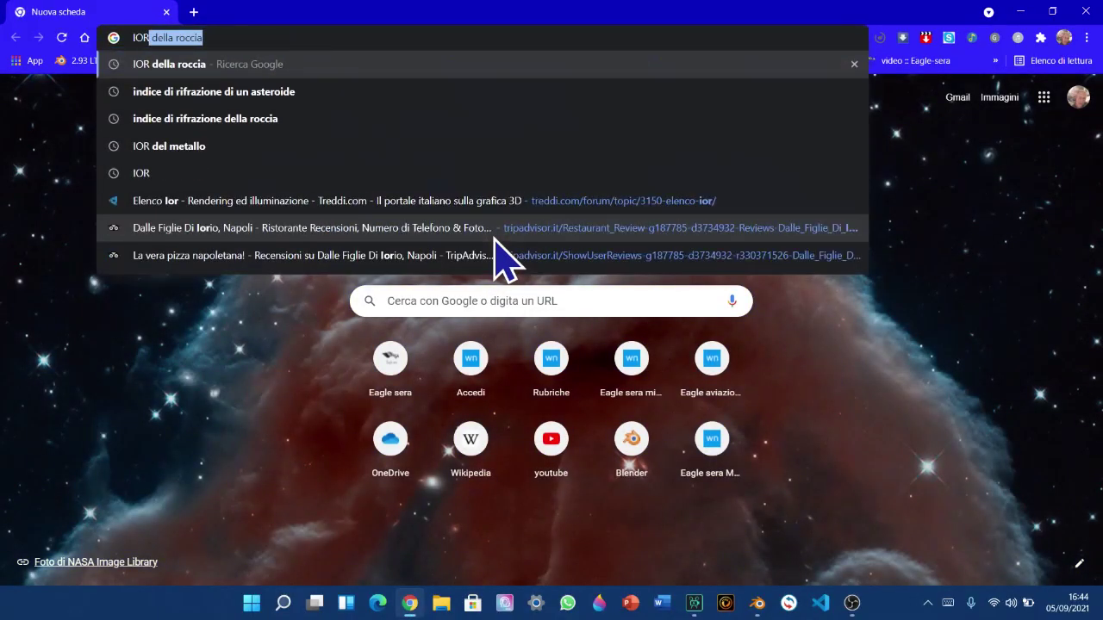
pyautogui.write(' di ')
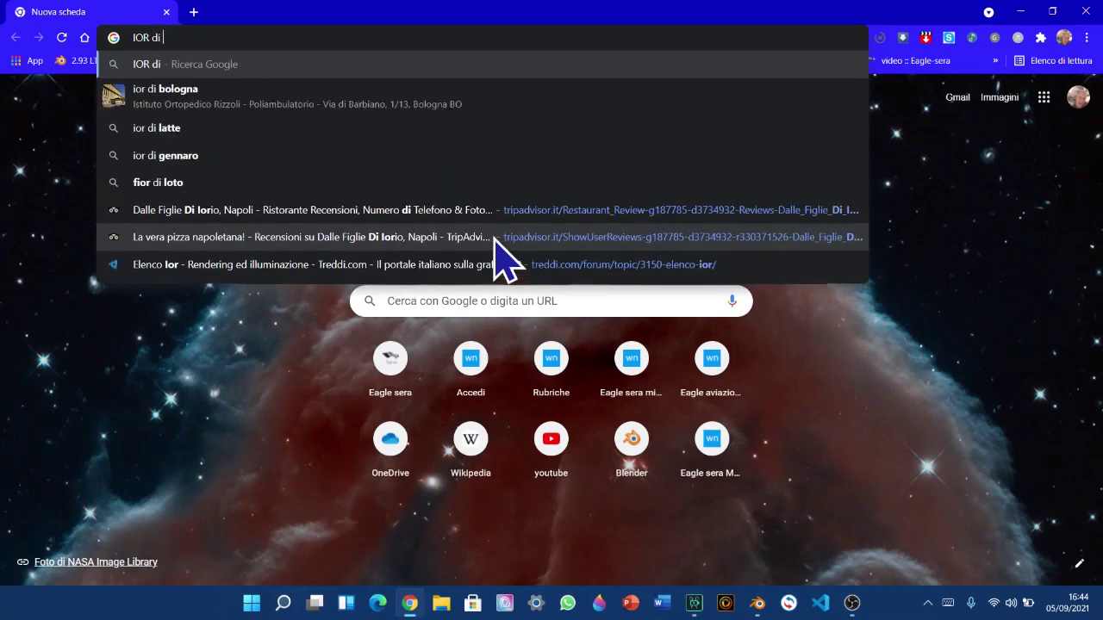
pyautogui.write('vetr')
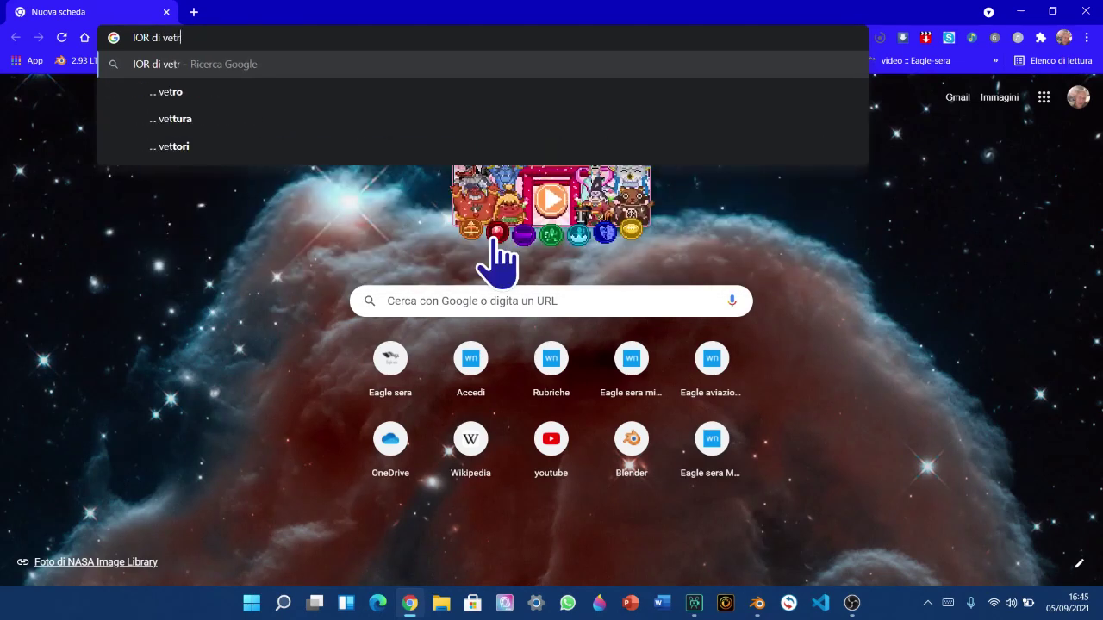
pyautogui.write('o')
pyautogui.press('BackSpace')
pyautogui.press('BackSpace')
pyautogui.press('BackSpace')
pyautogui.press('BackSpace')
pyautogui.press('BackSpace')
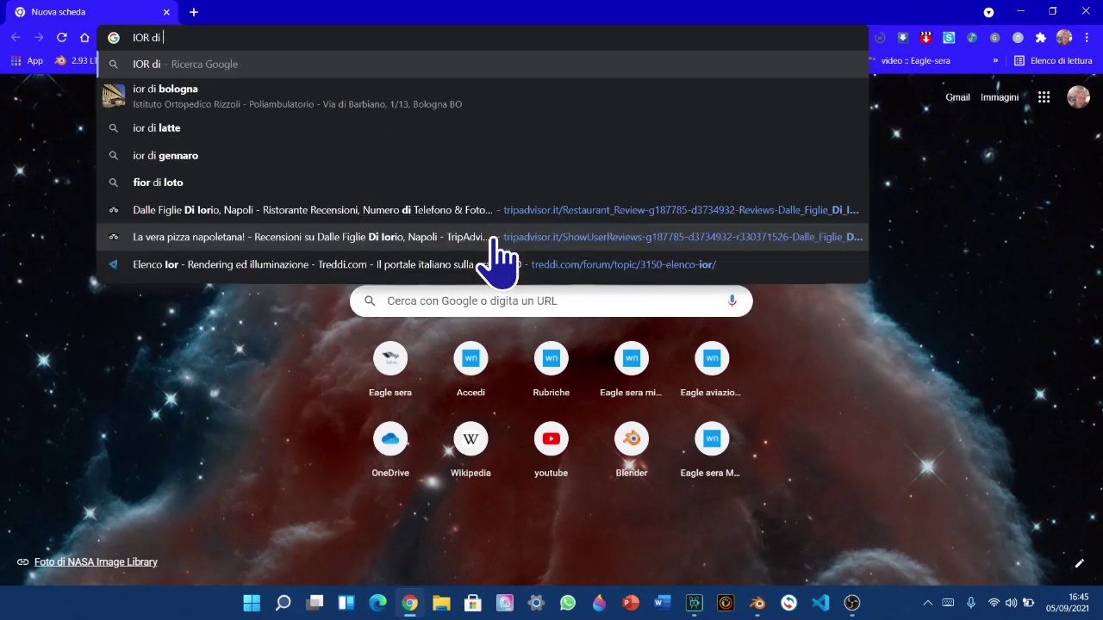
pyautogui.write('metallo')
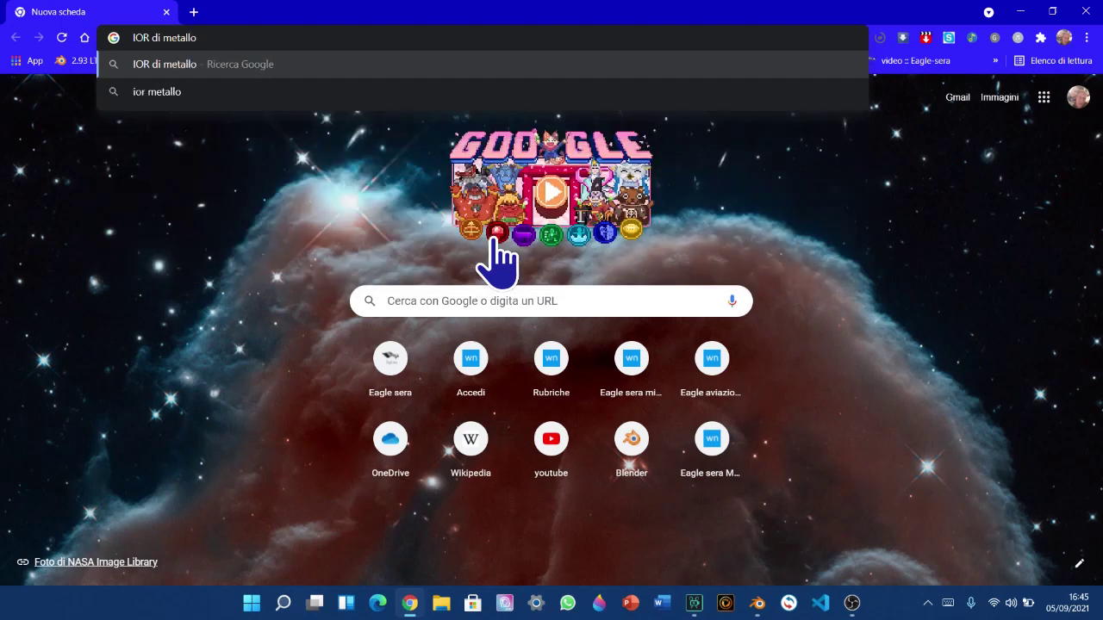
pyautogui.press('BackSpace')
pyautogui.press('BackSpace')
pyautogui.press('BackSpace')
pyautogui.write('roccia')
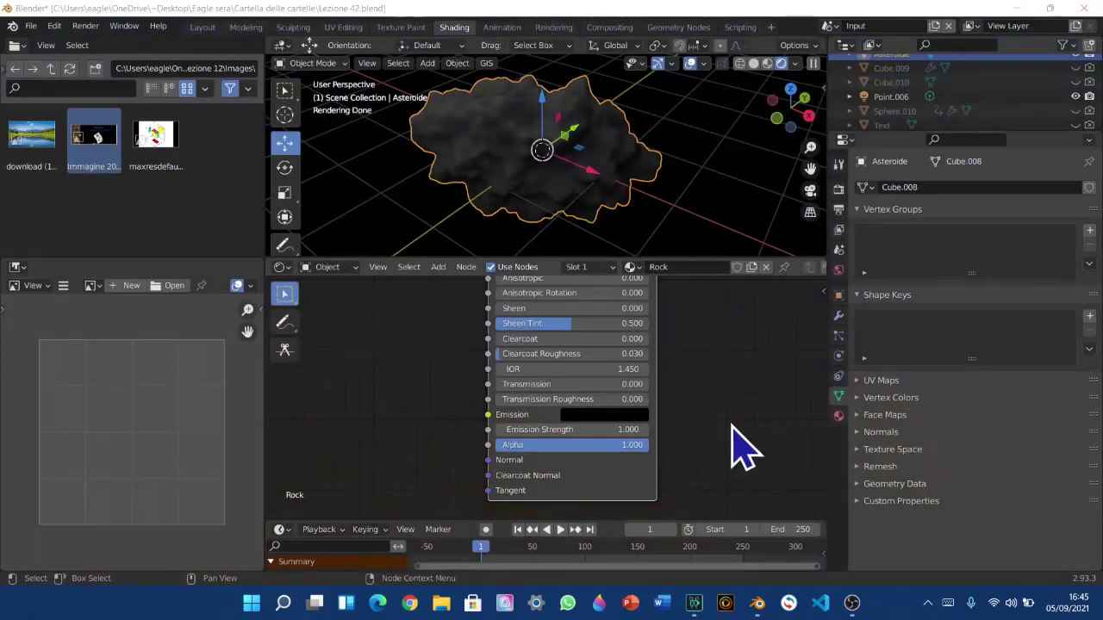
# Enter 1.54 in the Principled BSDF IOR field and check the asteroid's updated shading
pyautogui.scroll(1, 637, 420)
pyautogui.moveTo(636, 420); pyautogui.dragTo(637, 449, button='middle')
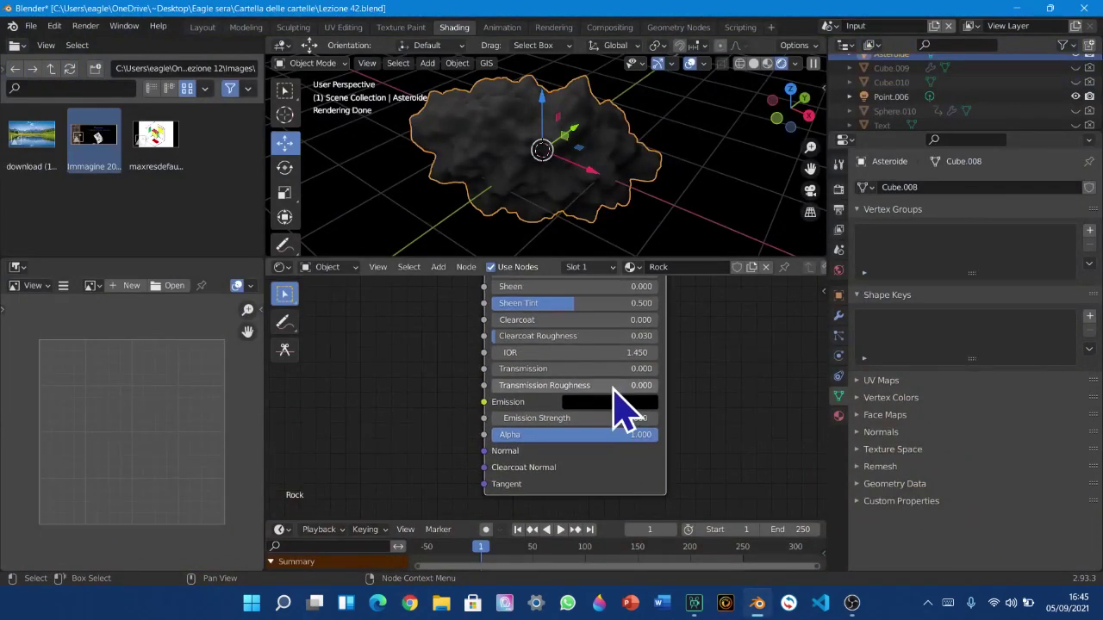
pyautogui.click(568, 353)
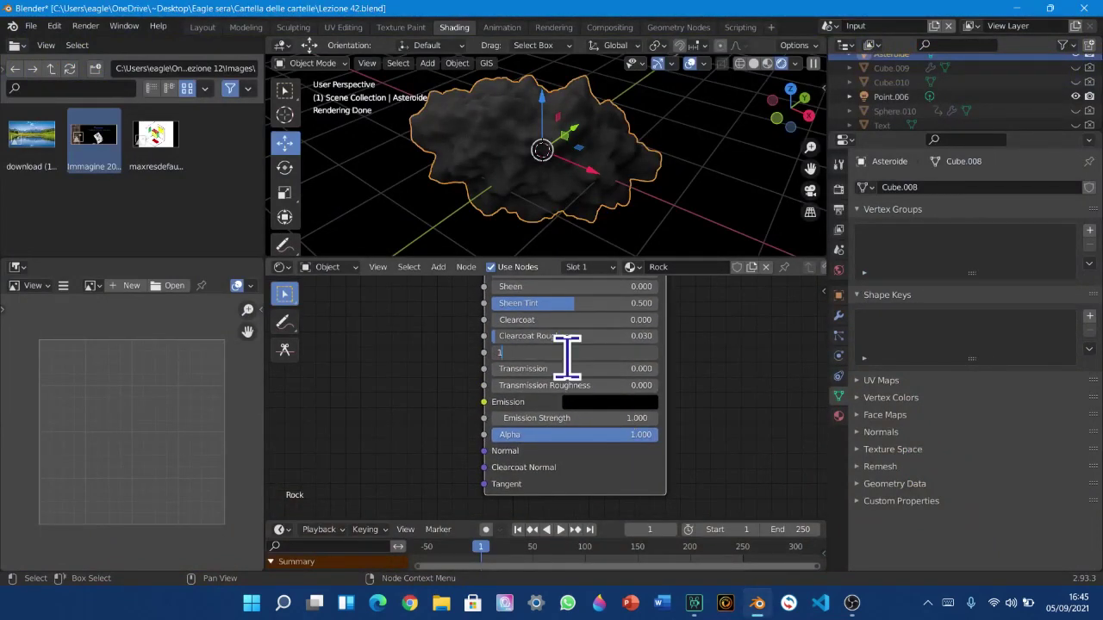
pyautogui.write('1.54')
pyautogui.press('Return')
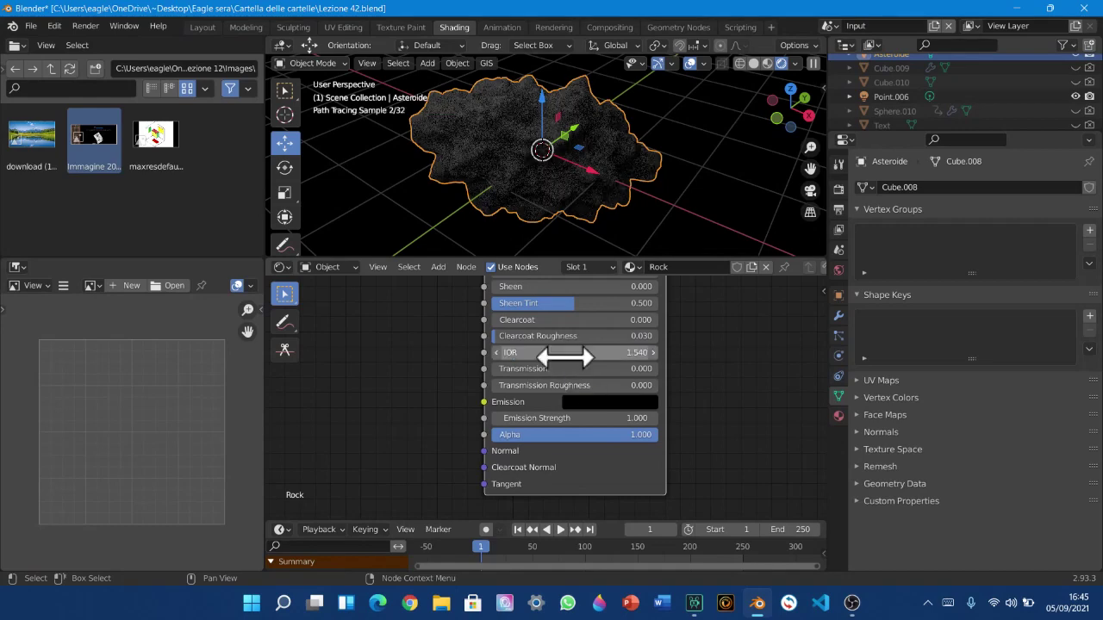
pyautogui.moveTo(517, 159); pyautogui.dragTo(576, 166, button='middle')
pyautogui.scroll(-6, 578, 197)
pyautogui.scroll(-1, 500, 392)
pyautogui.moveTo(509, 394); pyautogui.dragTo(501, 437, button='middle')
pyautogui.click(526, 403)
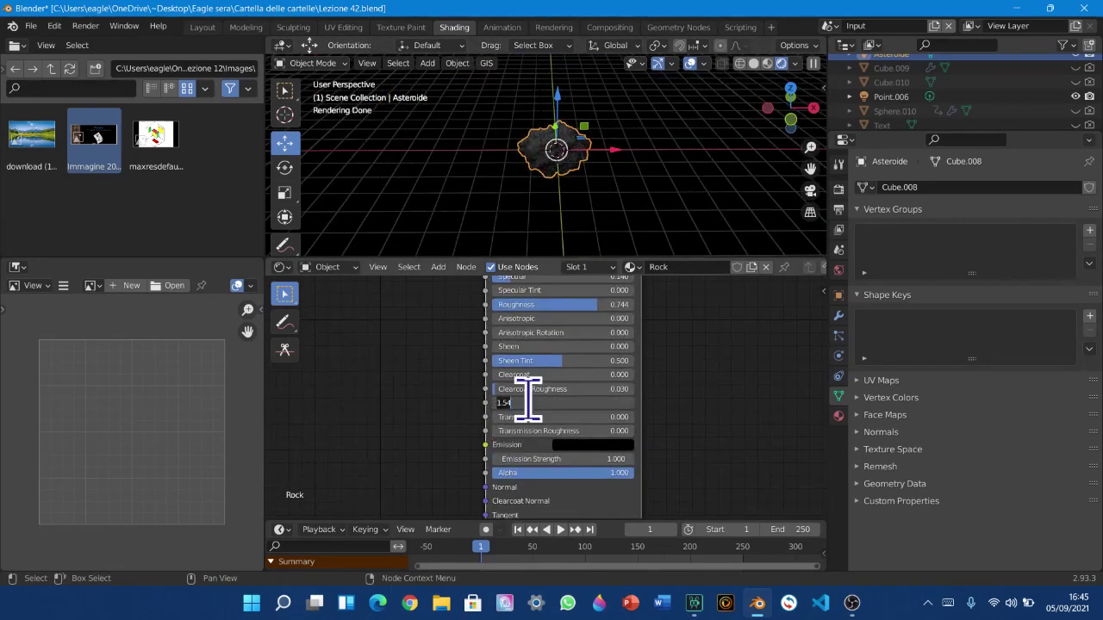
pyautogui.press('Return')
pyautogui.moveTo(461, 372); pyautogui.dragTo(426, 517, button='middle')
pyautogui.moveTo(361, 382); pyautogui.dragTo(443, 336, button='middle')
# Add a Fresnel input node and position it above the Principled BSDF node
pyautogui.moveTo(440, 409); pyautogui.dragTo(443, 377, button='middle')
pyautogui.moveTo(441, 322); pyautogui.dragTo(351, 339, button='middle')
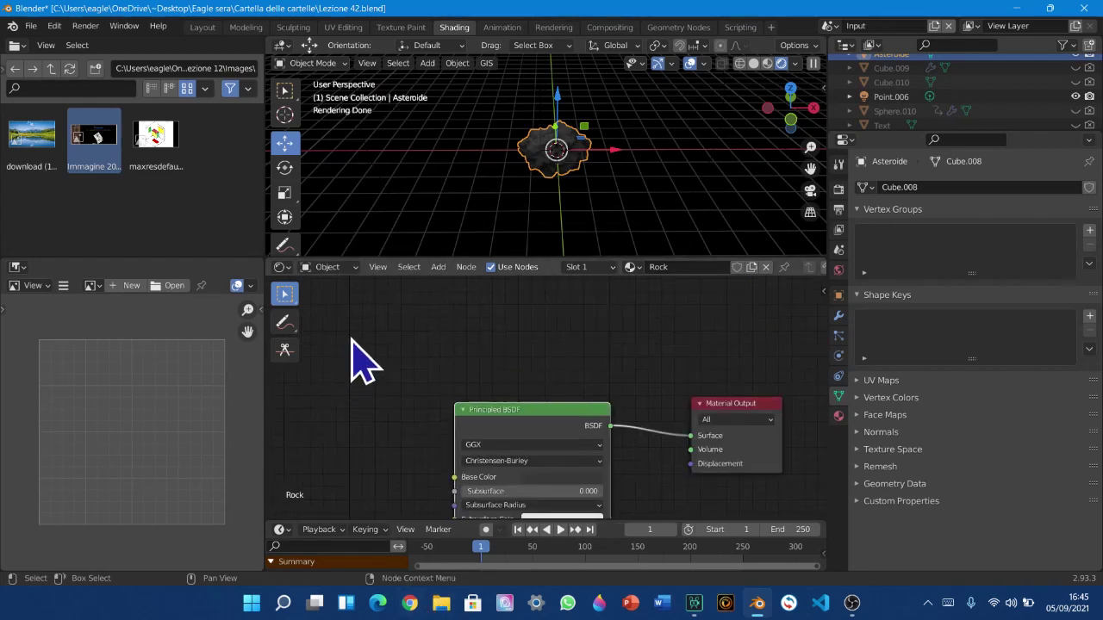
pyautogui.click(441, 271)
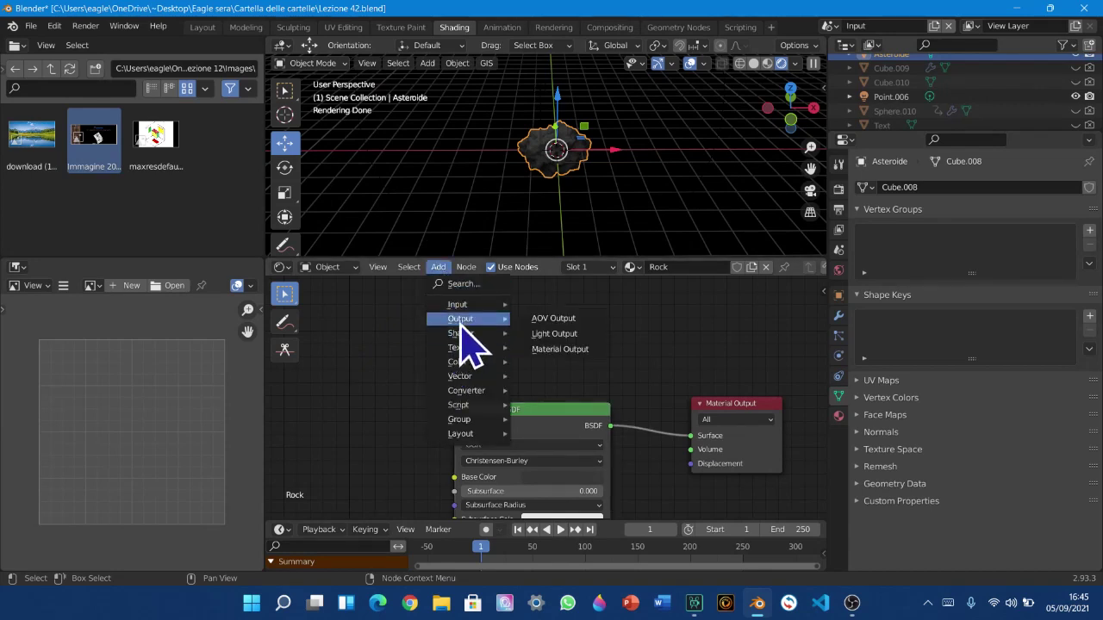
pyautogui.moveTo(465, 308)
pyautogui.click(573, 88)
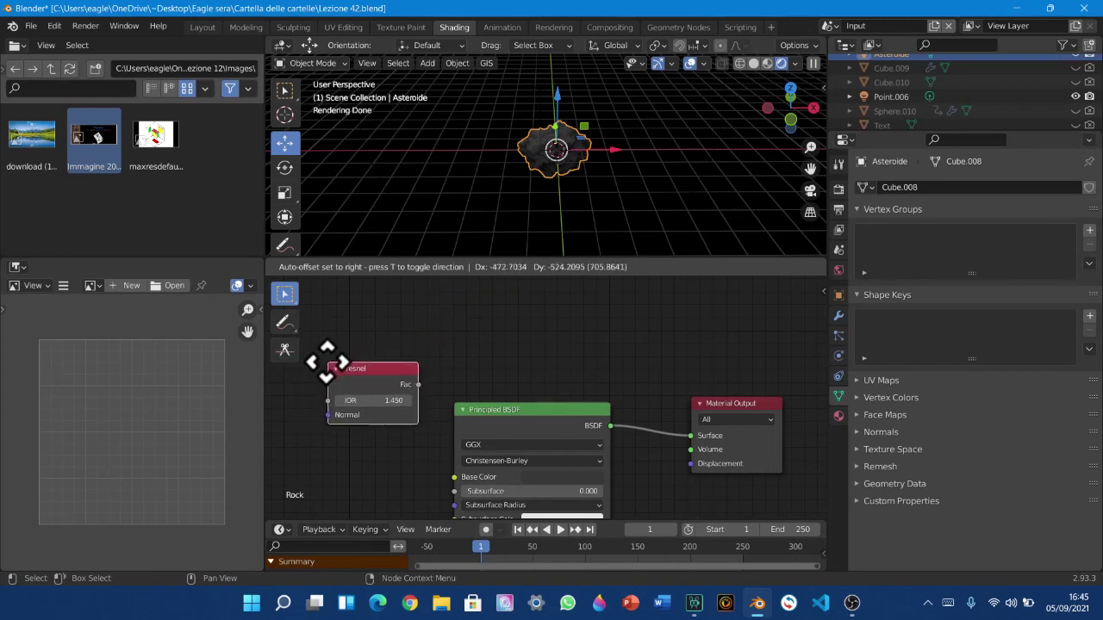
pyautogui.click(325, 379)
pyautogui.moveTo(627, 565); pyautogui.dragTo(635, 563, button='middle')
pyautogui.moveTo(505, 456); pyautogui.dragTo(584, 376, button='middle')
pyautogui.scroll(1, 534, 376)
pyautogui.moveTo(414, 318); pyautogui.dragTo(437, 312)
pyautogui.moveTo(568, 398); pyautogui.dragTo(467, 548, button='middle')
pyautogui.scroll(1, 539, 414)
pyautogui.scroll(1, 436, 410)
pyautogui.moveTo(423, 460); pyautogui.dragTo(448, 359)
pyautogui.moveTo(512, 415); pyautogui.dragTo(438, 356, button='middle')
pyautogui.scroll(-2, 456, 388)
pyautogui.scroll(-1, 437, 355)
# Wire Fresnel's Fac output into the Material Output Surface and inspect the asteroid
pyautogui.moveTo(431, 337); pyautogui.dragTo(676, 474)
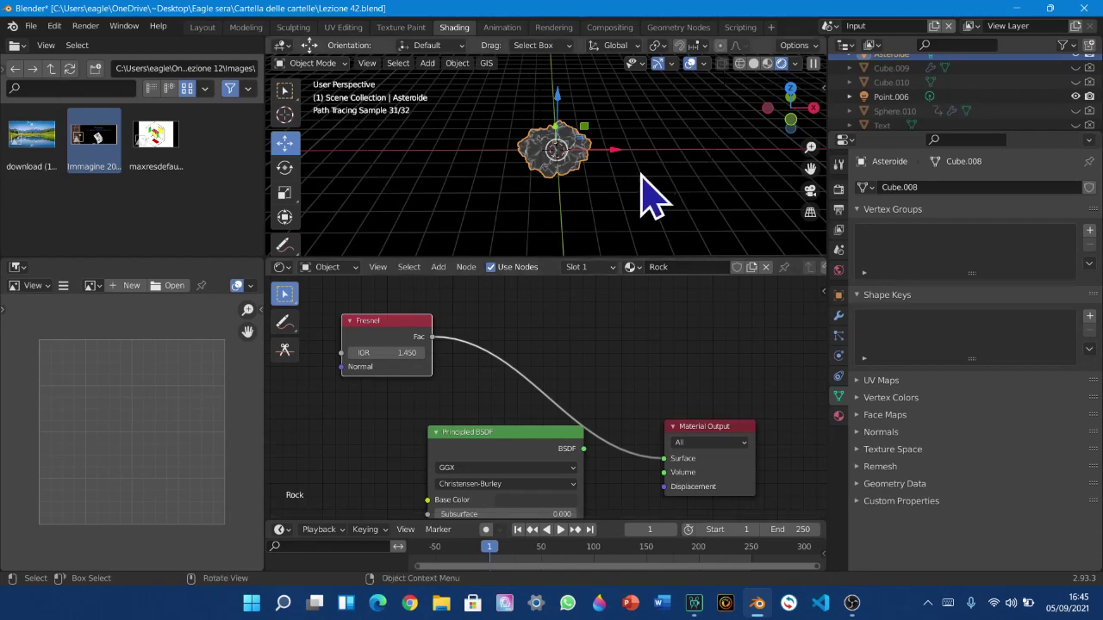
pyautogui.moveTo(635, 180); pyautogui.dragTo(685, 185, button='middle')
pyautogui.scroll(4, 611, 222)
pyautogui.moveTo(611, 221); pyautogui.dragTo(483, 252, button='middle')
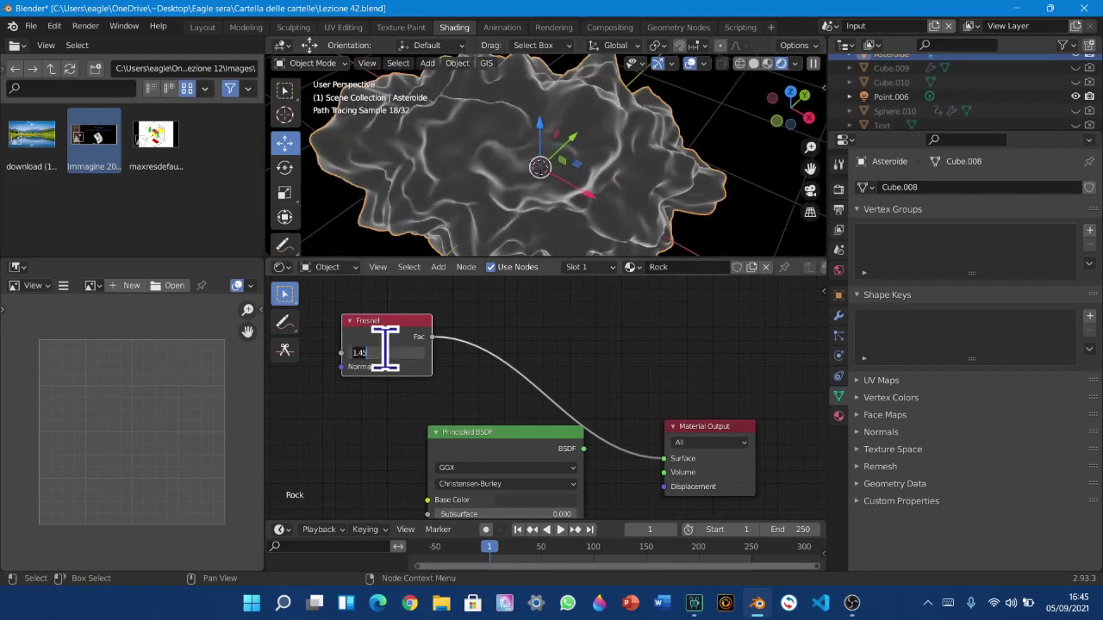
# Confirm a Fresnel IOR of 1.54 and move the Fresnel node further right
pyautogui.press('Return')
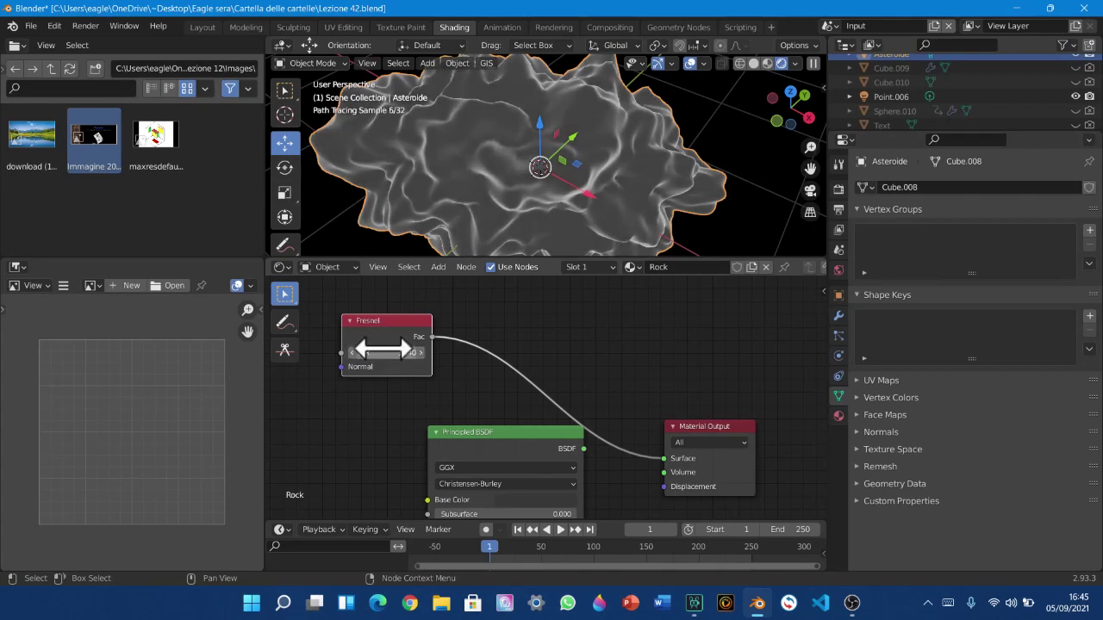
pyautogui.moveTo(442, 448); pyautogui.dragTo(509, 465, button='middle')
pyautogui.scroll(3, 508, 447)
pyautogui.moveTo(433, 330); pyautogui.dragTo(666, 385)
pyautogui.moveTo(678, 391); pyautogui.dragTo(588, 378, button='middle')
pyautogui.scroll(-4, 604, 295)
pyautogui.scroll(-2, 460, 207)
pyautogui.moveTo(460, 207)
pyautogui.mouseDown(button='middle')
pyautogui.moveTo(574, 187)
pyautogui.moveTo(509, 180)
pyautogui.mouseUp(button='middle')
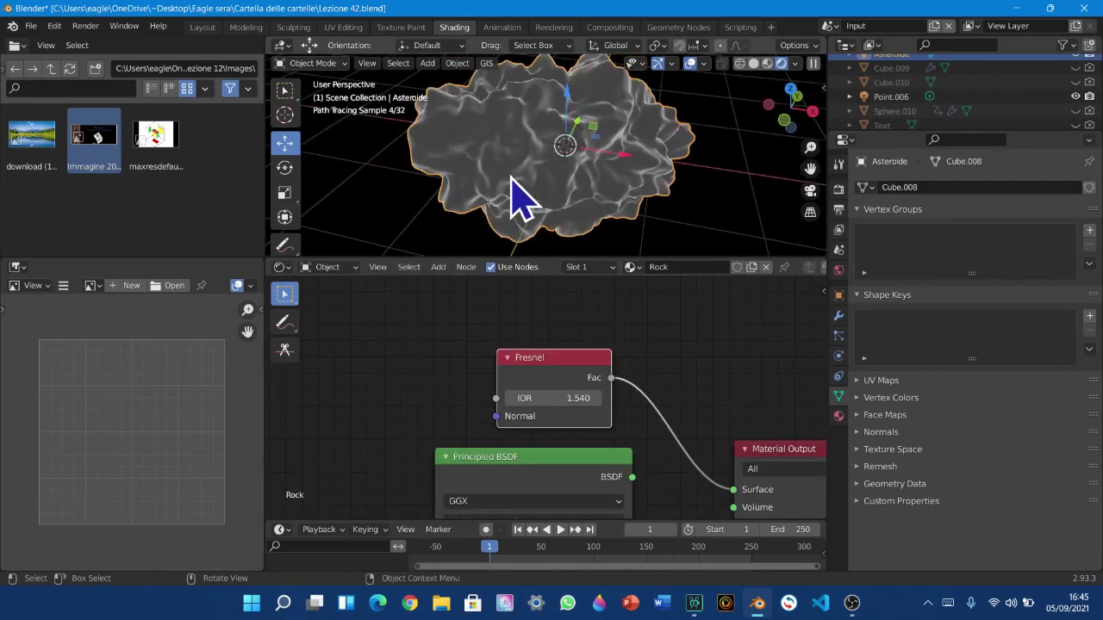
pyautogui.scroll(-4, 483, 345)
pyautogui.moveTo(502, 370); pyautogui.dragTo(487, 340, button='middle')
pyautogui.scroll(4, 487, 340)
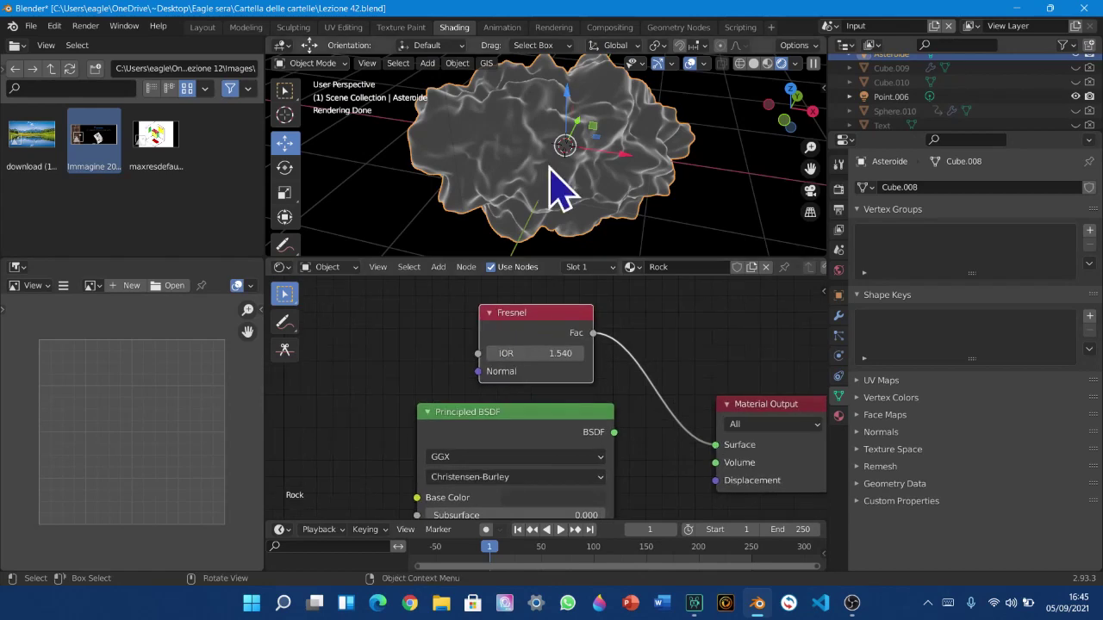
pyautogui.moveTo(597, 150); pyautogui.dragTo(506, 145, button='middle')
pyautogui.scroll(5, 525, 187)
pyautogui.moveTo(526, 189); pyautogui.dragTo(669, 187, button='middle')
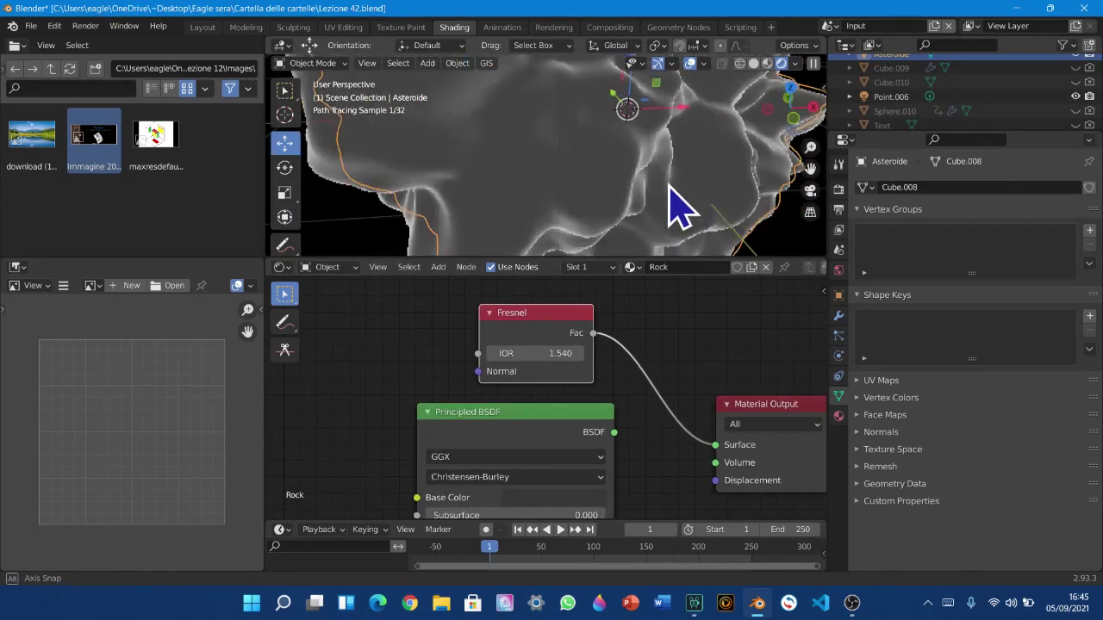
# Try a Fresnel IOR of 1.33 and compare the asteroid's shading
pyautogui.click(565, 353)
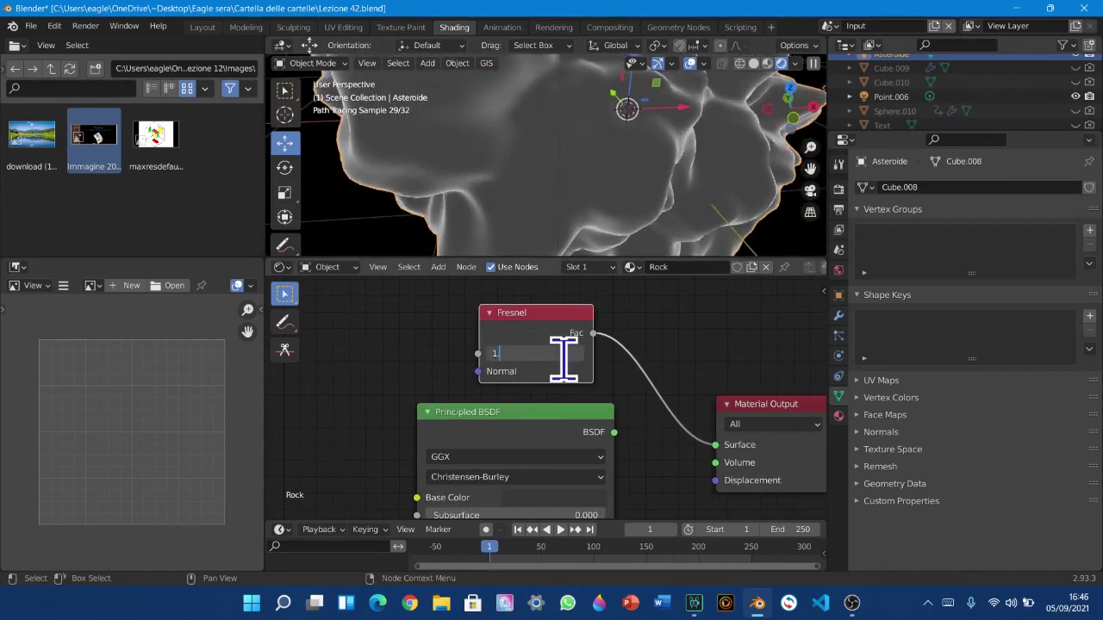
pyautogui.write('1.33')
pyautogui.press('Return')
pyautogui.scroll(-3, 537, 251)
pyautogui.moveTo(558, 254)
pyautogui.mouseDown(button='middle')
pyautogui.moveTo(549, 198)
pyautogui.moveTo(494, 227)
pyautogui.moveTo(563, 194)
pyautogui.moveTo(608, 204)
pyautogui.mouseUp(button='middle')
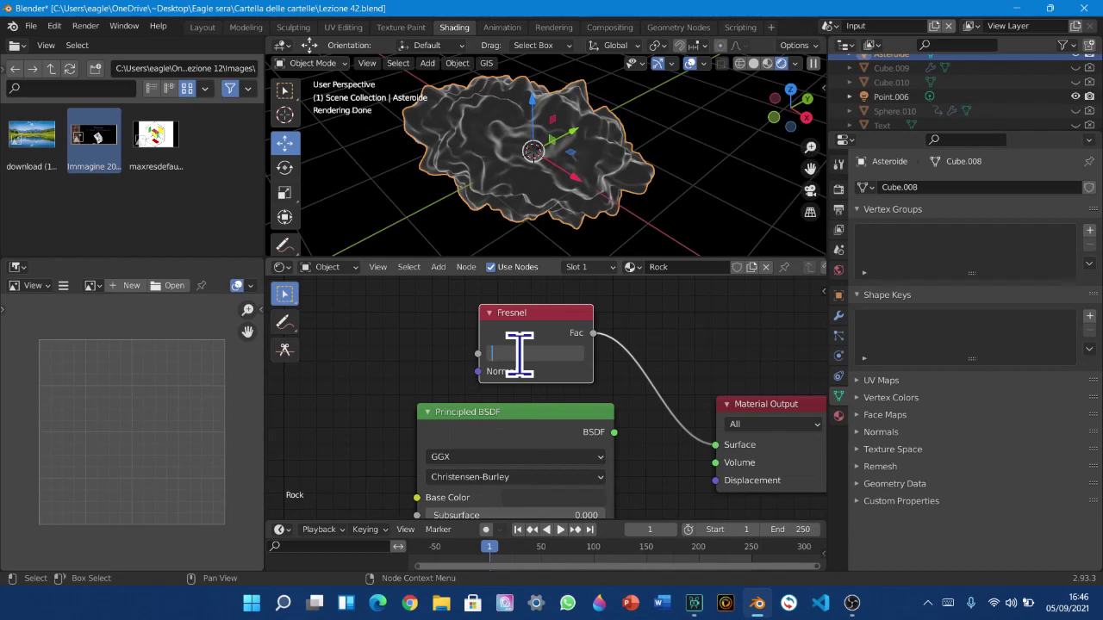
# Test Fresnel IOR 1.0 and higher values, settle on 1.400, and choose the Annotate tool
pyautogui.press('Return')
pyautogui.moveTo(487, 255); pyautogui.dragTo(539, 250, button='middle')
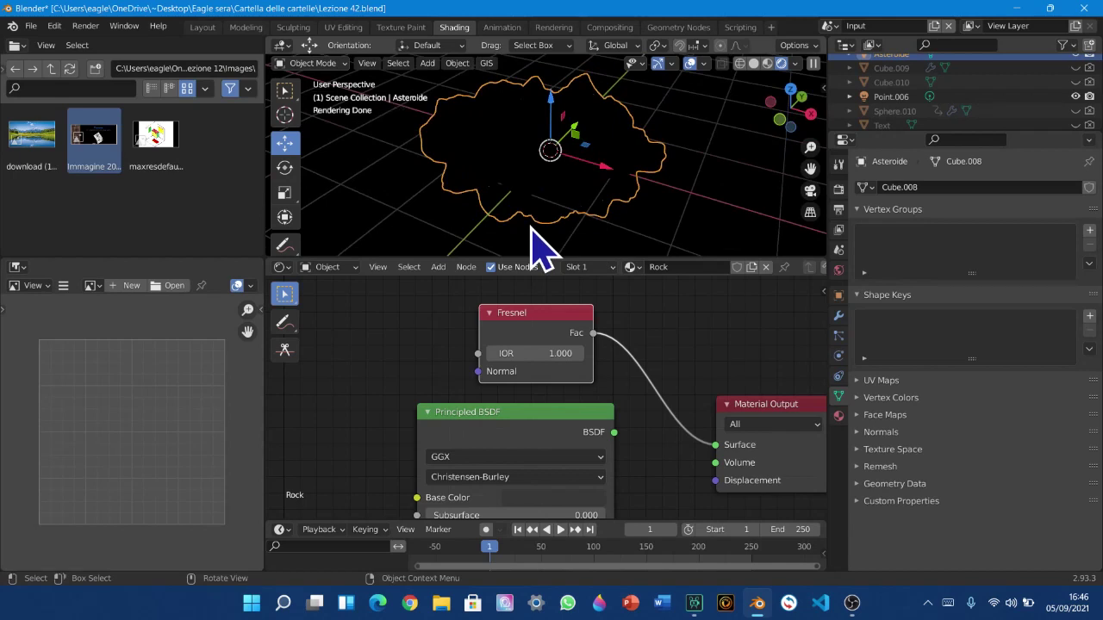
pyautogui.moveTo(521, 353); pyautogui.dragTo(569, 356)
pyautogui.click(570, 355)
pyautogui.write('2.5')
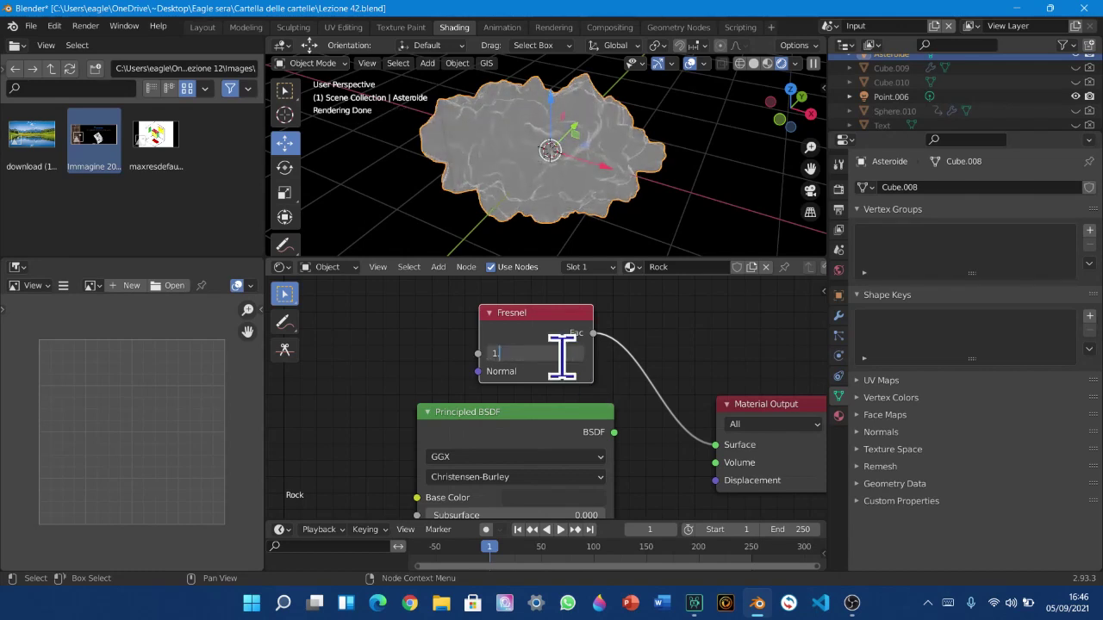
pyautogui.press('Return')
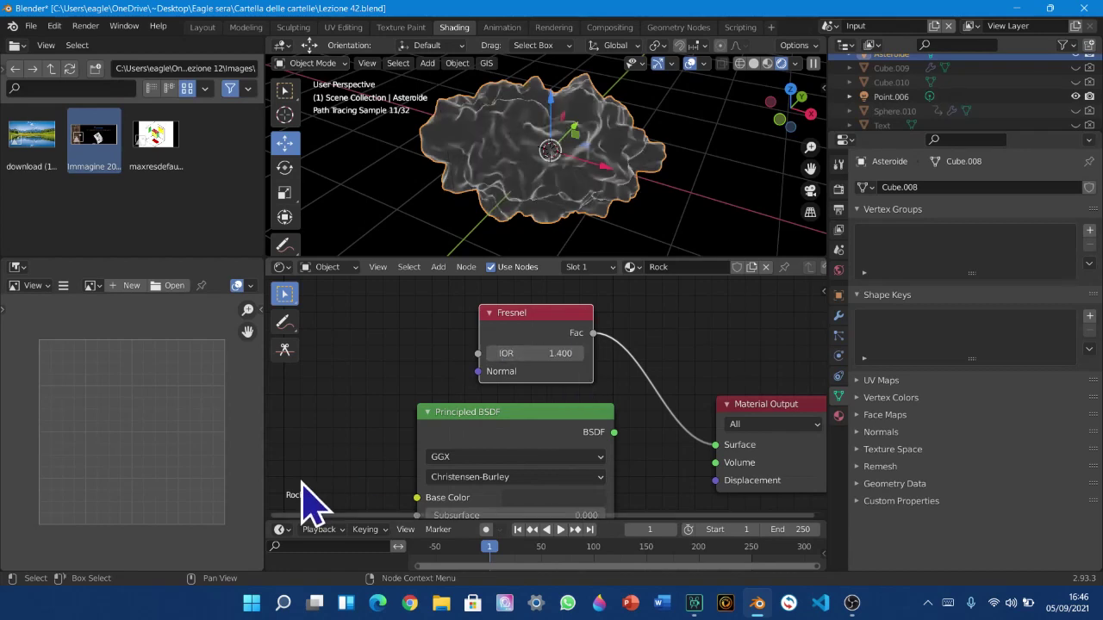
pyautogui.moveTo(285, 321); pyautogui.dragTo(319, 340)
pyautogui.click(317, 328)
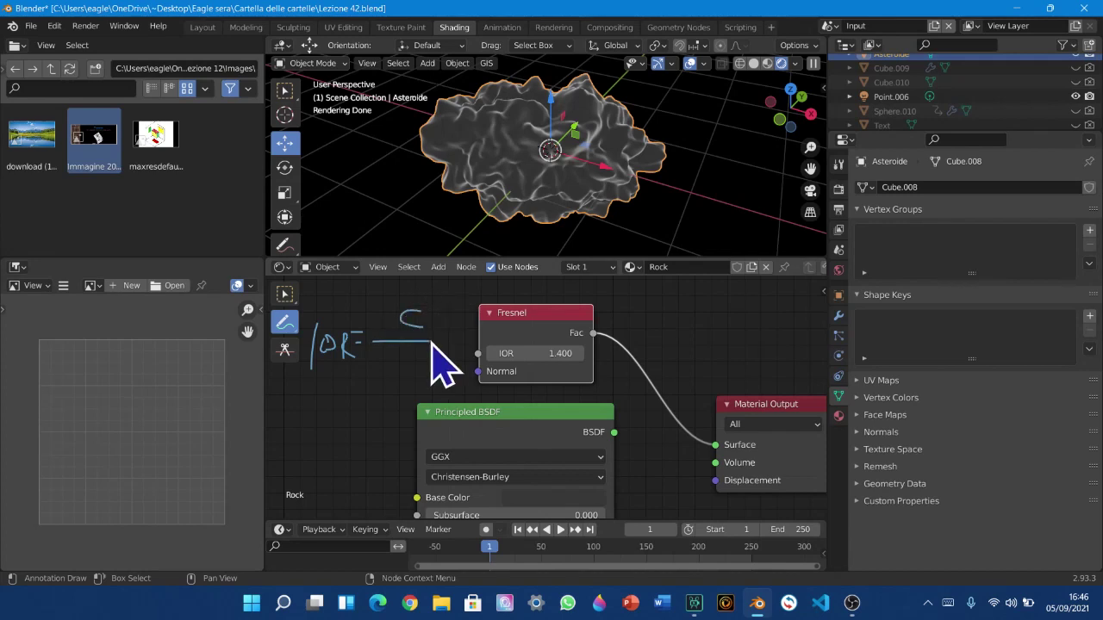
# Complete the handwritten 'IOR = c/v' note beside the Fresnel node
pyautogui.moveTo(432, 390)
pyautogui.mouseDown(button='middle')
pyautogui.moveTo(542, 400)
pyautogui.moveTo(544, 430)
pyautogui.moveTo(576, 458)
pyautogui.moveTo(620, 448)
pyautogui.mouseUp(button='middle')
pyautogui.scroll(4, 542, 401)
pyautogui.scroll(4, 573, 441)
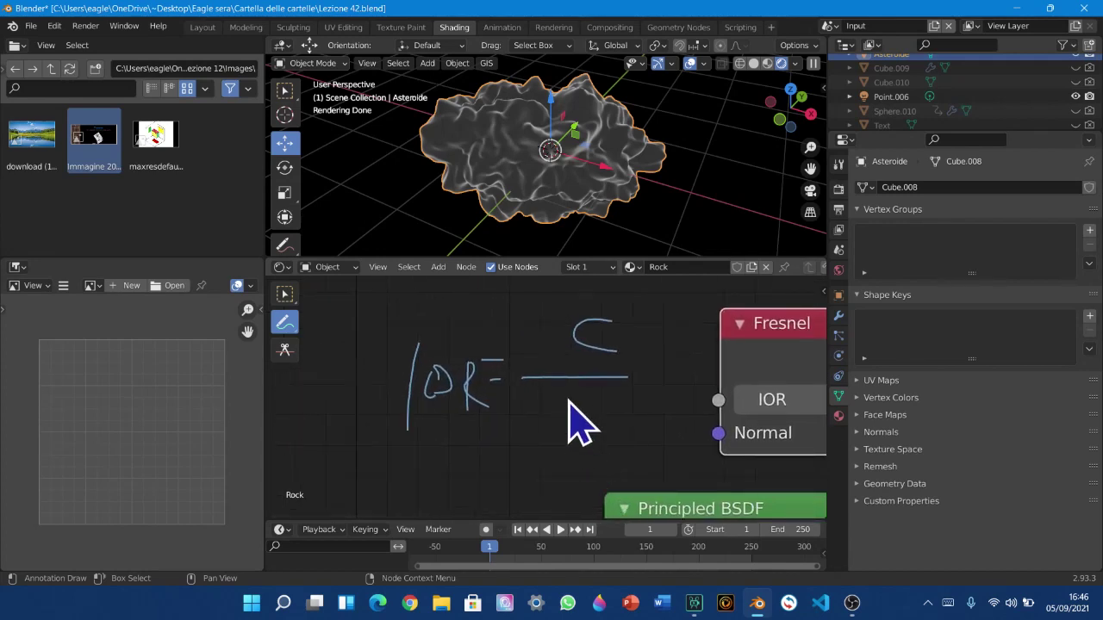
pyautogui.scroll(-4, 487, 439)
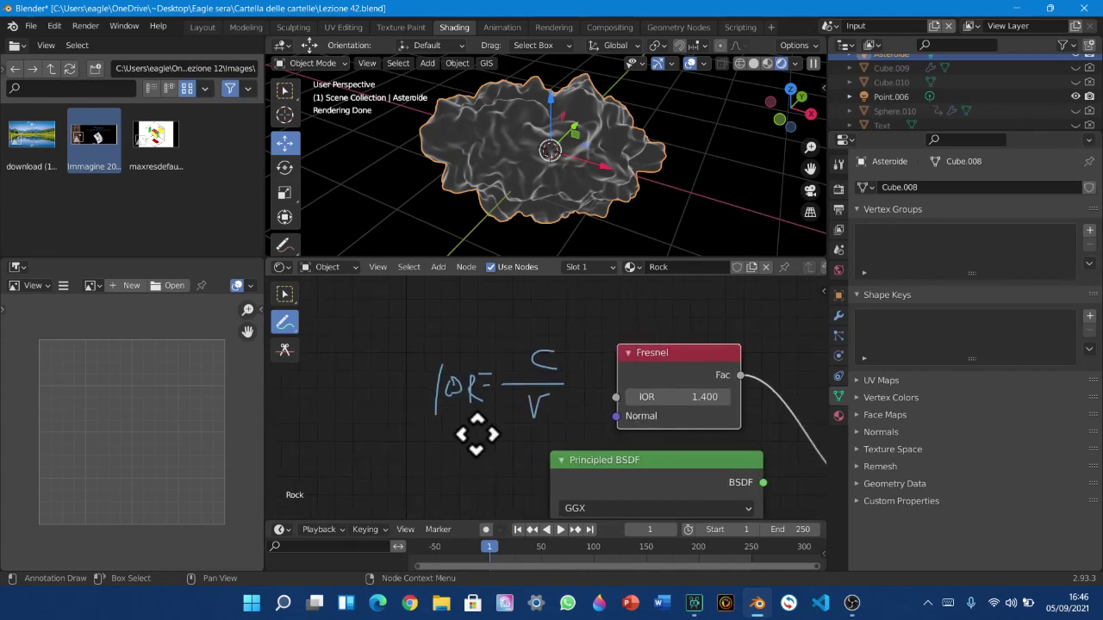
pyautogui.scroll(1, 544, 379)
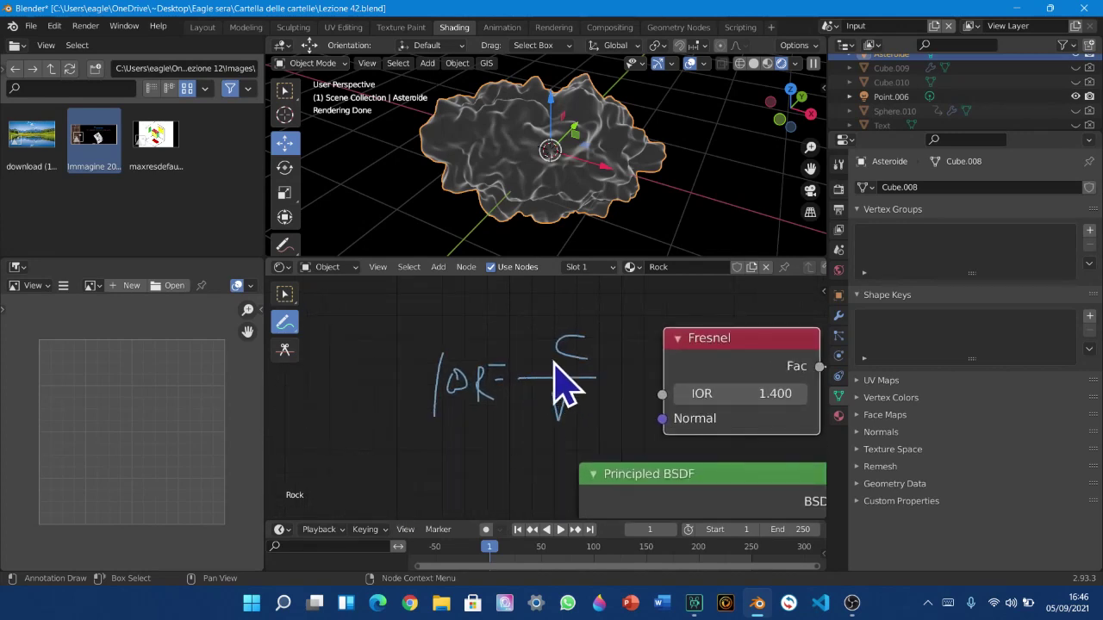
pyautogui.scroll(1, 532, 400)
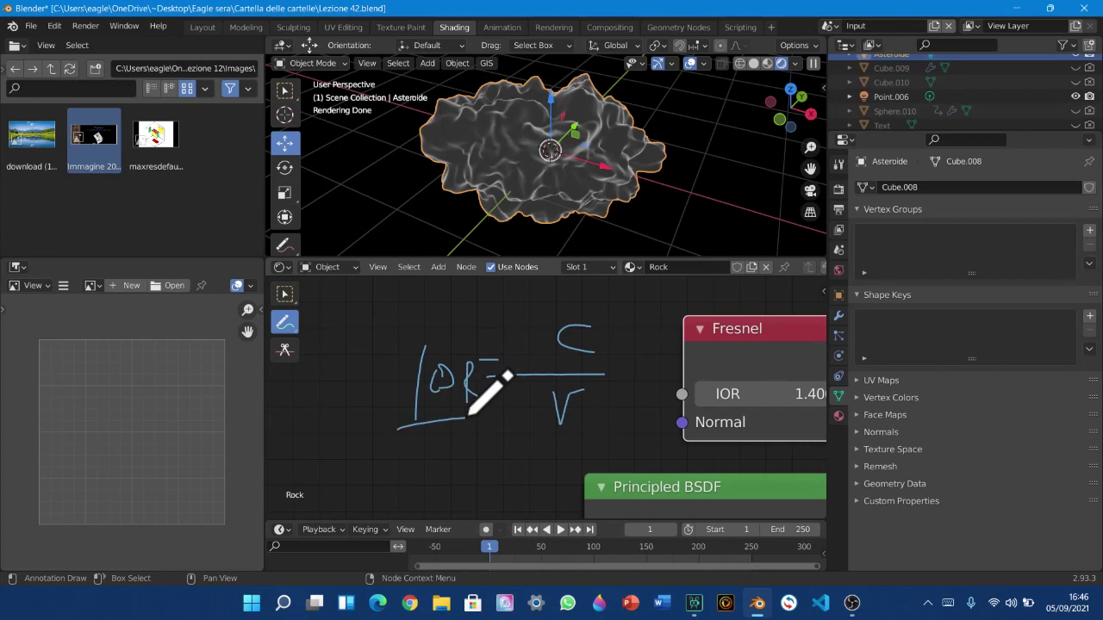
pyautogui.click(593, 414)
# Wipe the note away with the Annotate Eraser and return to Select Box
pyautogui.moveTo(281, 331); pyautogui.dragTo(315, 421)
pyautogui.moveTo(536, 405)
pyautogui.mouseDown()
pyautogui.moveTo(517, 456)
pyautogui.moveTo(456, 382)
pyautogui.moveTo(332, 375)
pyautogui.mouseUp()
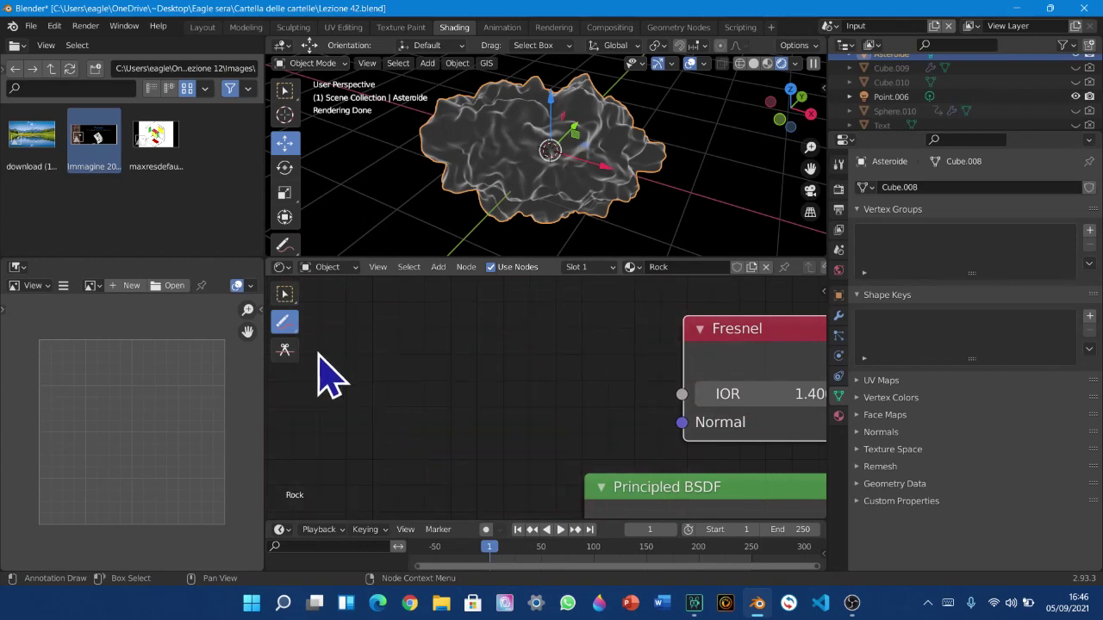
pyautogui.click(286, 294)
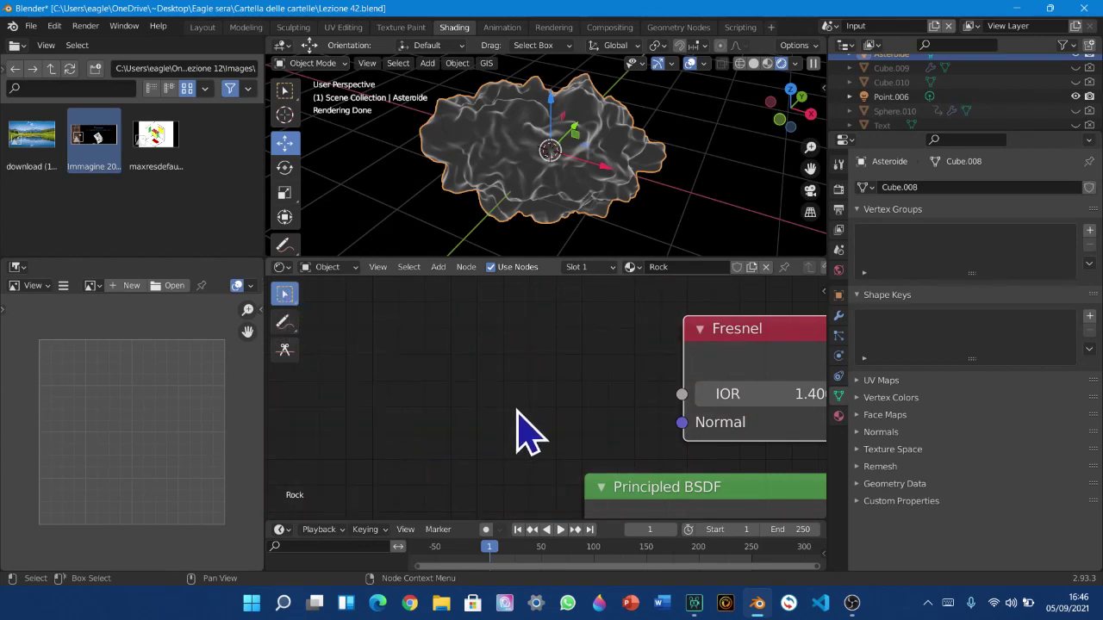
# Set the Fresnel node's IOR to 1.54
pyautogui.scroll(-1, 517, 409)
pyautogui.moveTo(517, 409); pyautogui.dragTo(735, 380, button='middle')
pyautogui.scroll(-5, 749, 360)
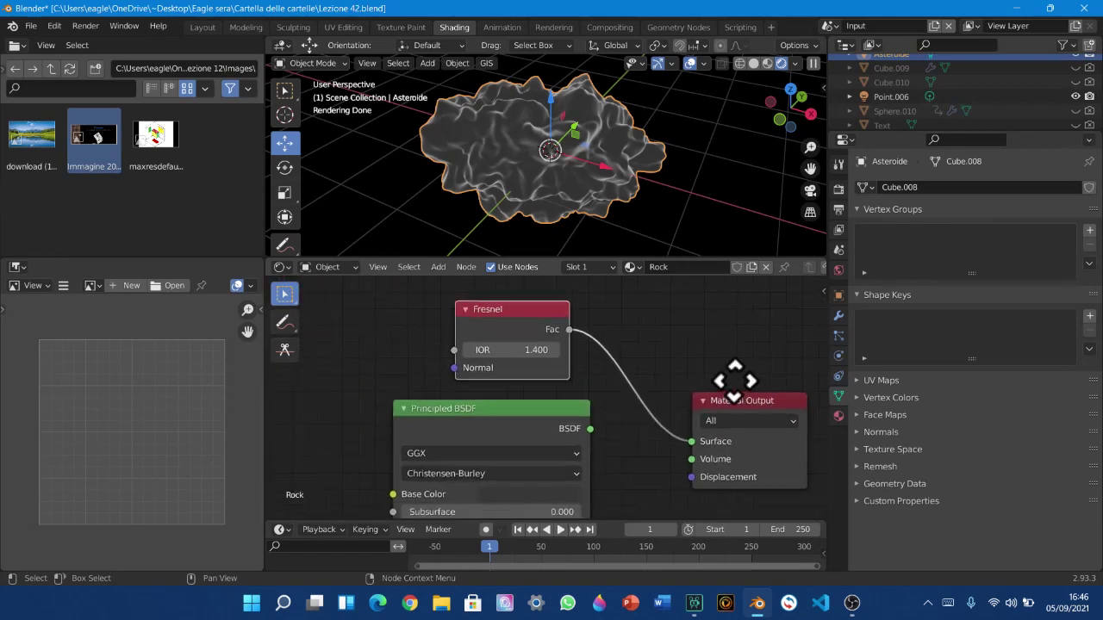
pyautogui.scroll(1, 615, 388)
pyautogui.doubleClick(548, 337)
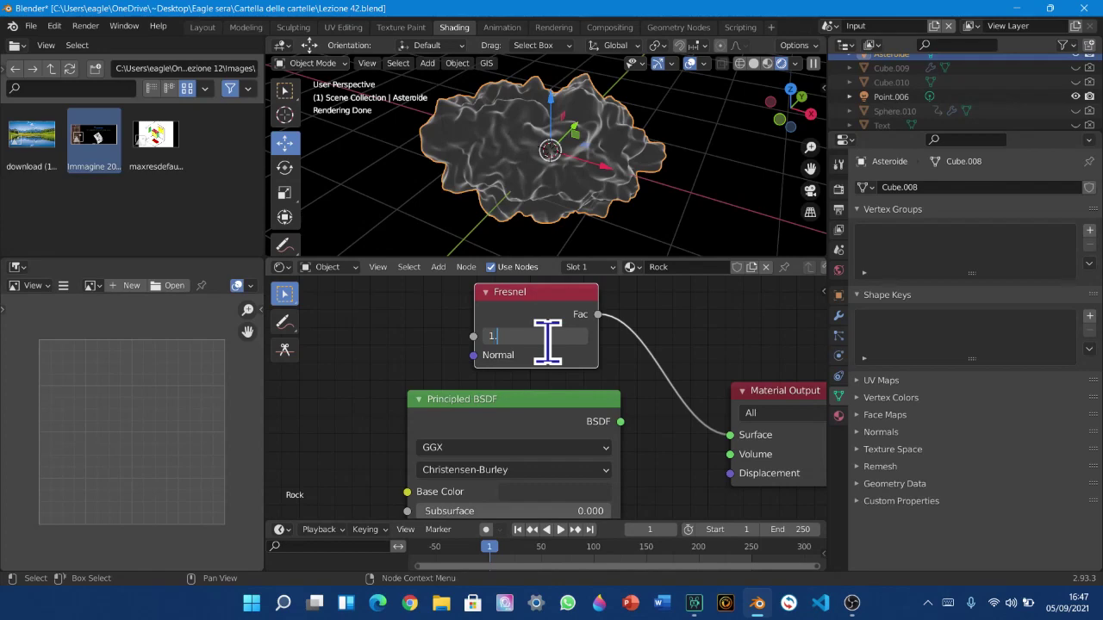
pyautogui.write('1.54')
pyautogui.press('Return')
# Orbit around the asteroid, then snap to front orthographic view and recentre it
pyautogui.moveTo(574, 209); pyautogui.dragTo(619, 222, button='middle')
pyautogui.scroll(1, 609, 231)
pyautogui.moveTo(721, 199); pyautogui.dragTo(528, 175, button='middle')
pyautogui.moveTo(652, 244); pyautogui.dragTo(494, 200, button='middle')
pyautogui.scroll(-5, 538, 202)
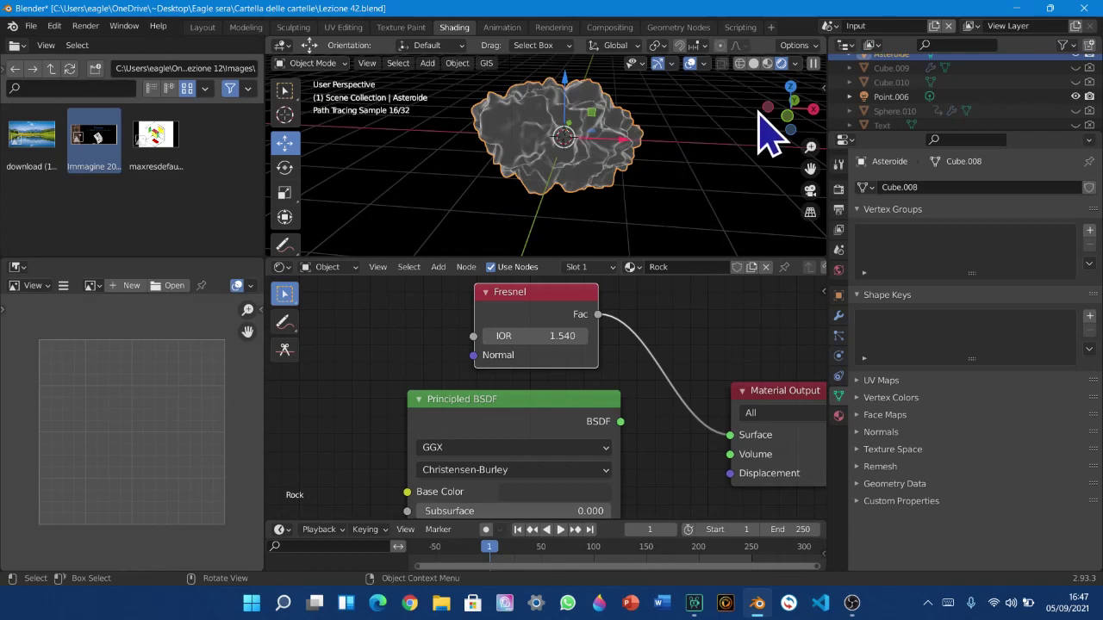
pyautogui.click(787, 115)
pyautogui.moveTo(810, 168); pyautogui.dragTo(761, 228)
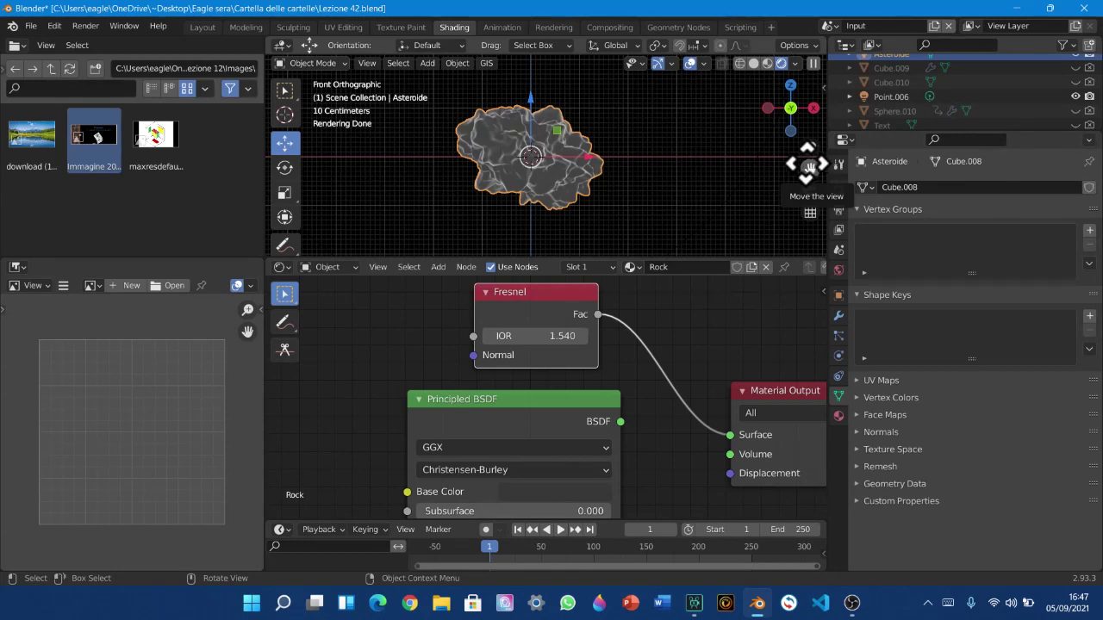
# Move the Principled BSDF node to the left and reframe the node view
pyautogui.scroll(10, 610, 247)
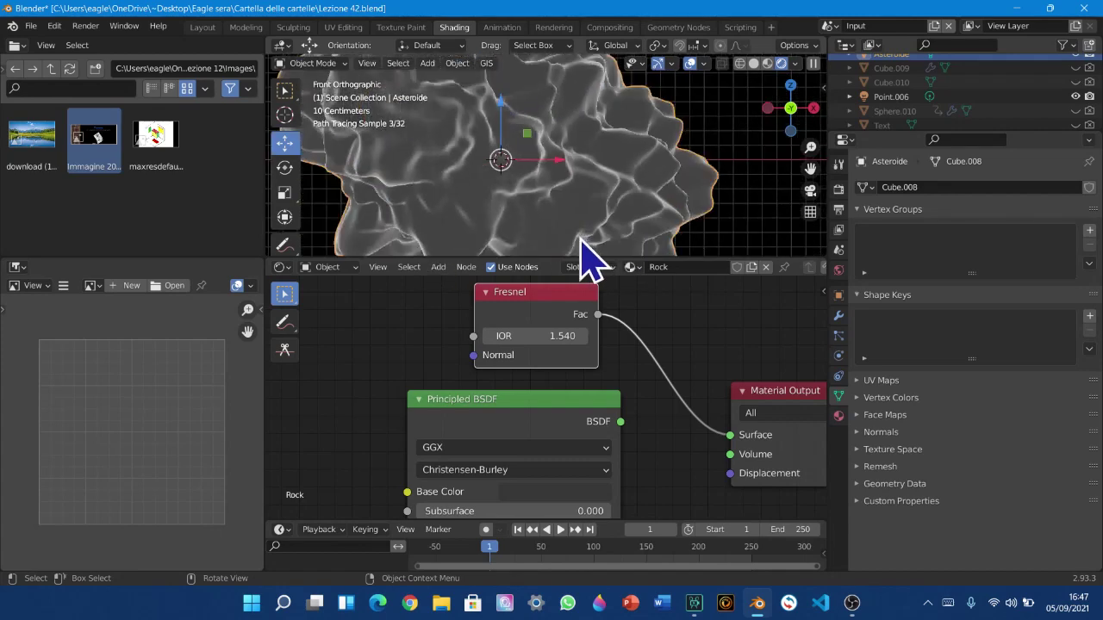
pyautogui.scroll(-2, 640, 160)
pyautogui.scroll(3, 641, 160)
pyautogui.scroll(-4, 641, 162)
pyautogui.scroll(-5, 641, 162)
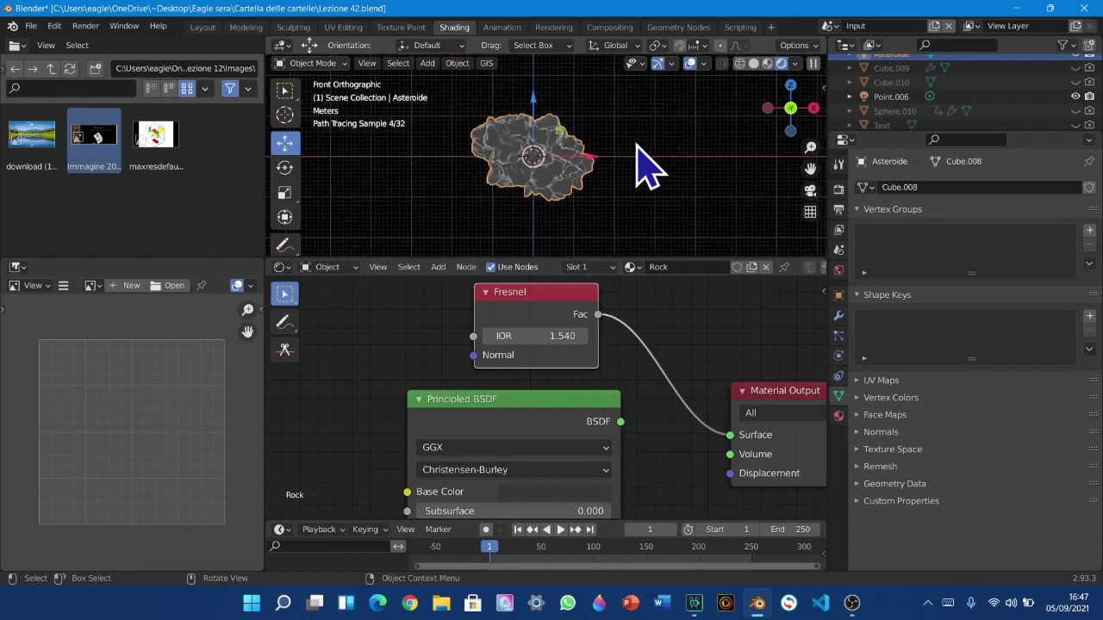
pyautogui.scroll(1, 640, 164)
pyautogui.scroll(-1, 640, 164)
pyautogui.moveTo(478, 399); pyautogui.dragTo(356, 414)
pyautogui.click(586, 443)
pyautogui.moveTo(586, 441); pyautogui.dragTo(608, 396, button='middle')
pyautogui.scroll(-3, 579, 392)
pyautogui.moveTo(502, 353); pyautogui.dragTo(525, 362, button='middle')
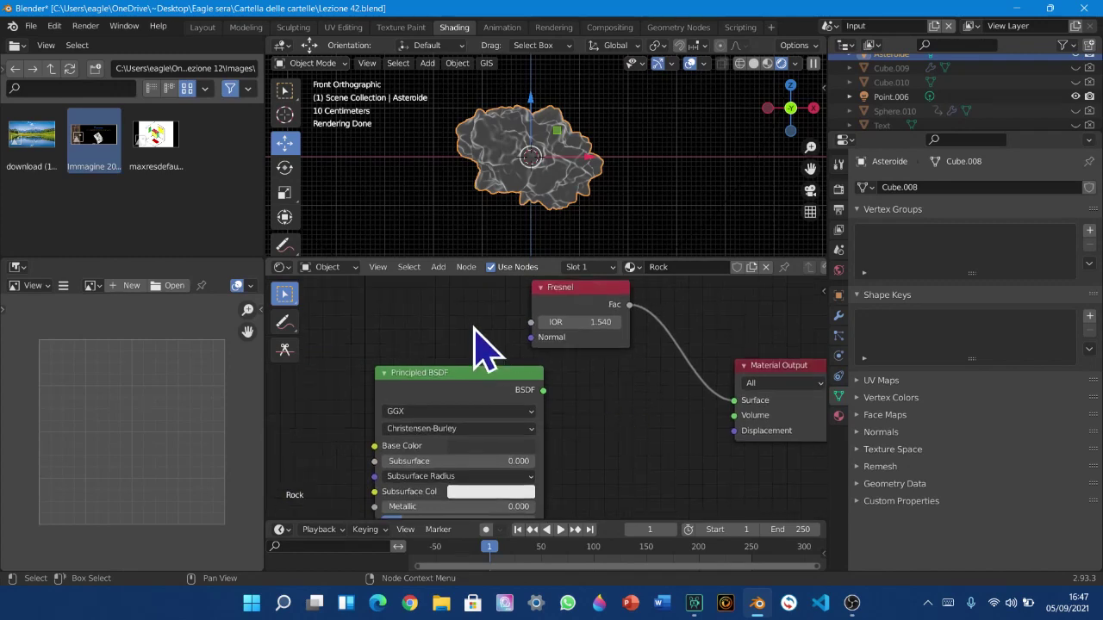
# Add a Diffuse BSDF node on the left side of the node tree
pyautogui.hotkey('shift', 'a')
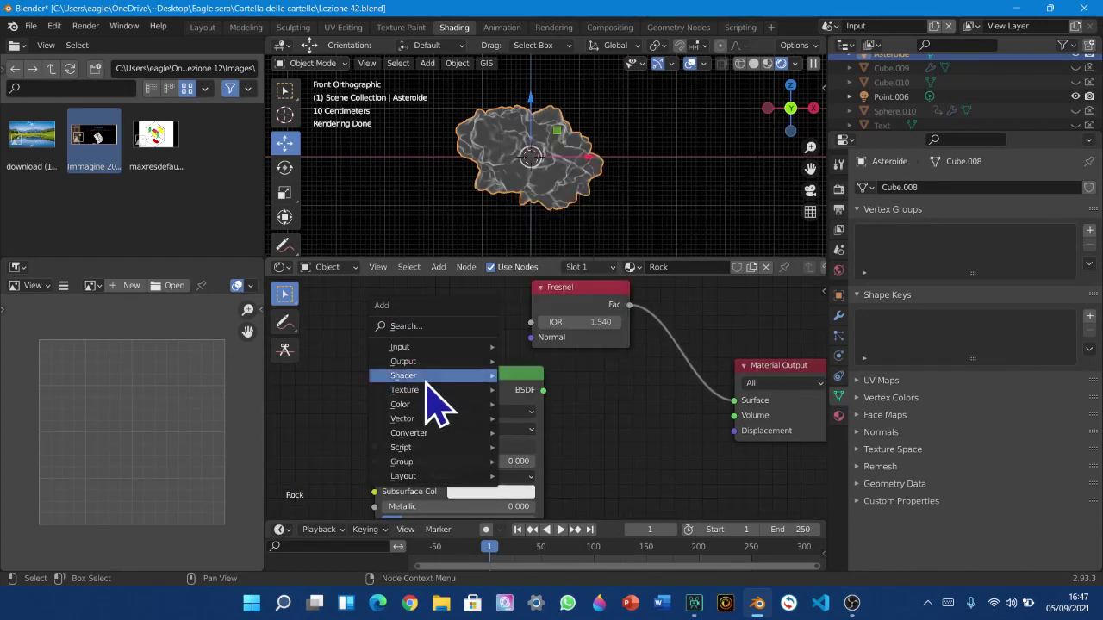
pyautogui.moveTo(475, 404)
pyautogui.moveTo(410, 383)
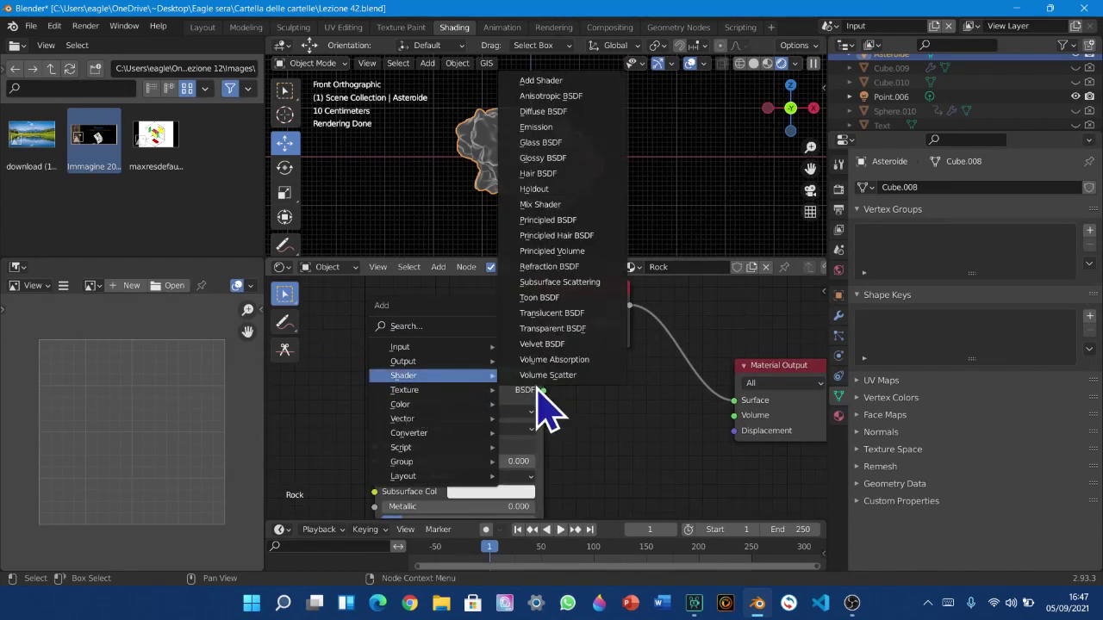
pyautogui.click(572, 119)
pyautogui.click(361, 339)
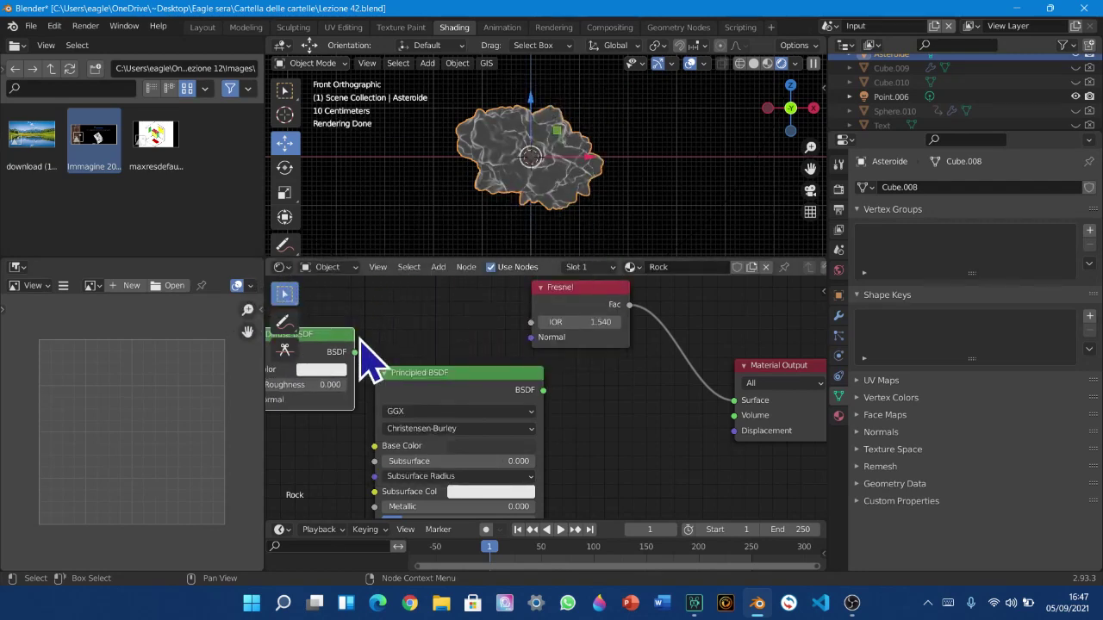
# Add a Mix Shader before Material Output, plugging Principled BSDF and Diffuse BSDF into its shader inputs
pyautogui.hotkey('shift', 'a')
pyautogui.moveTo(625, 422)
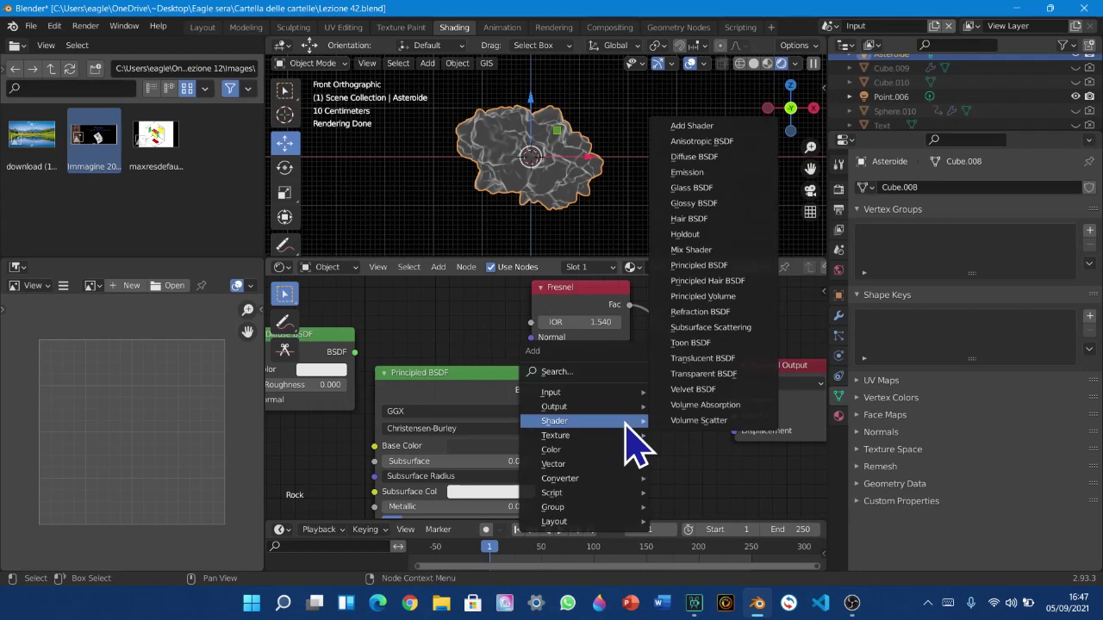
pyautogui.click(691, 250)
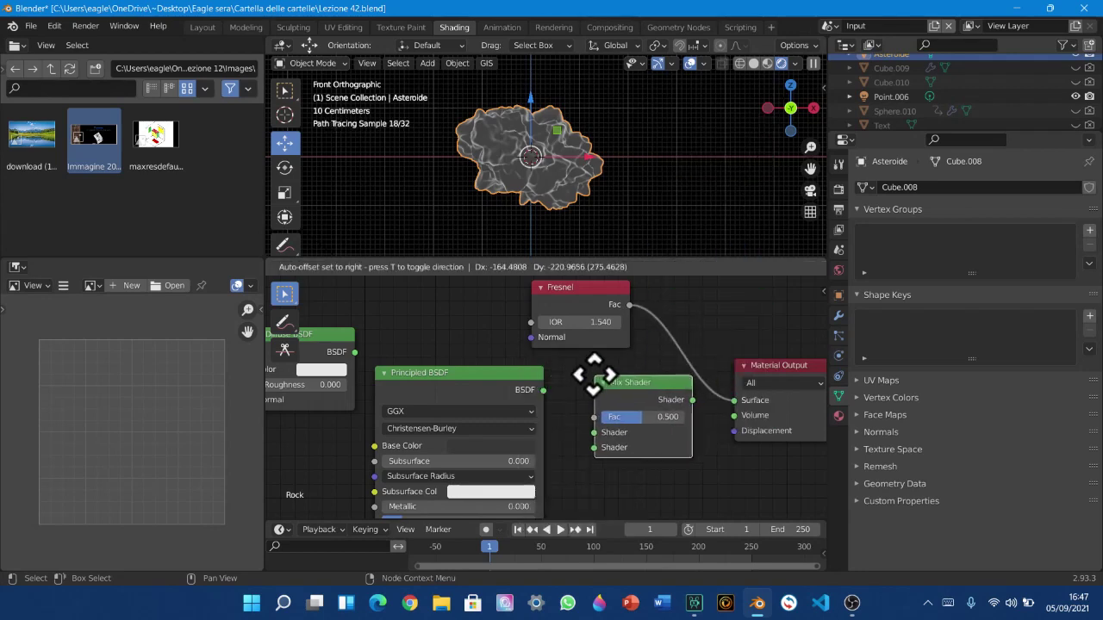
pyautogui.click(627, 387)
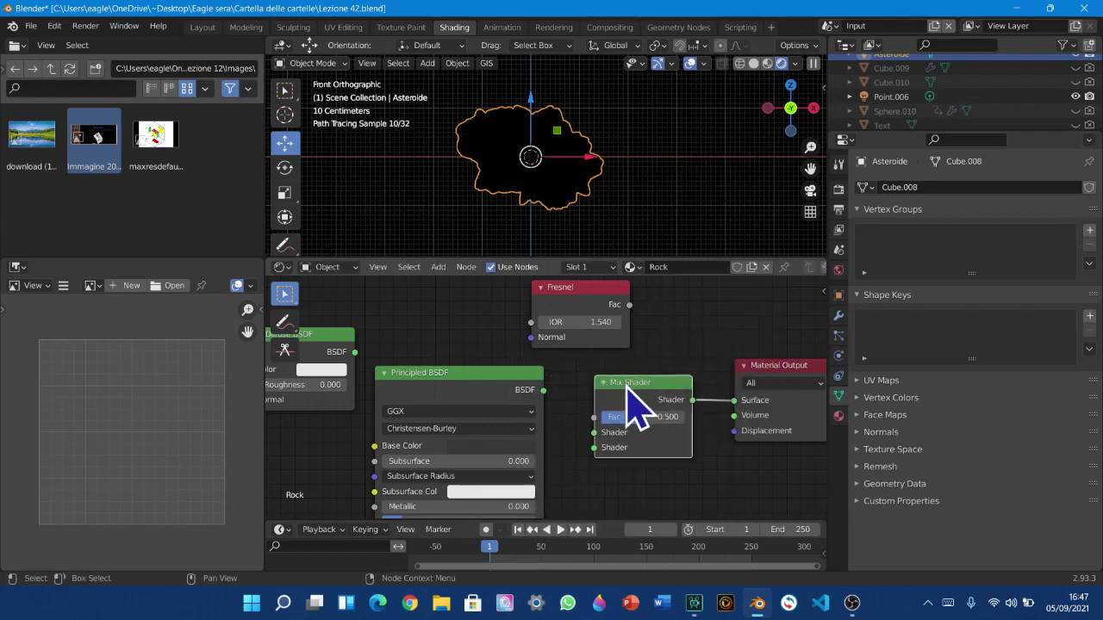
pyautogui.scroll(2, 627, 421)
pyautogui.moveTo(569, 385); pyautogui.dragTo(629, 434)
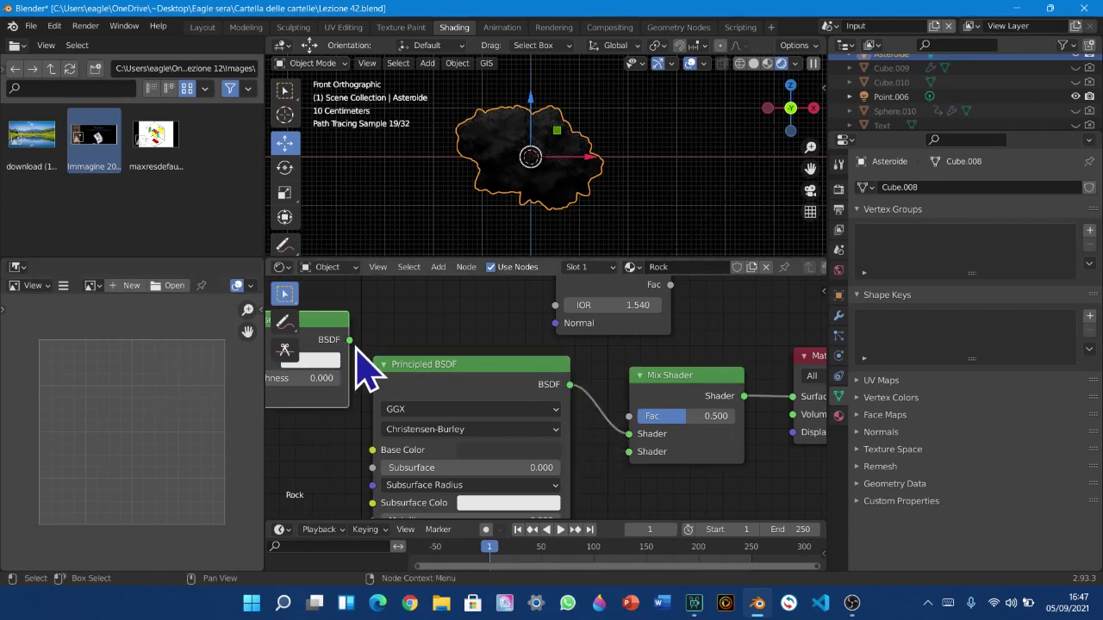
pyautogui.moveTo(349, 341); pyautogui.dragTo(639, 465)
# Move the Fresnel node left and connect its Fac output to the Mix Shader's Fac
pyautogui.moveTo(651, 317); pyautogui.dragTo(546, 328)
pyautogui.scroll(-1, 522, 327)
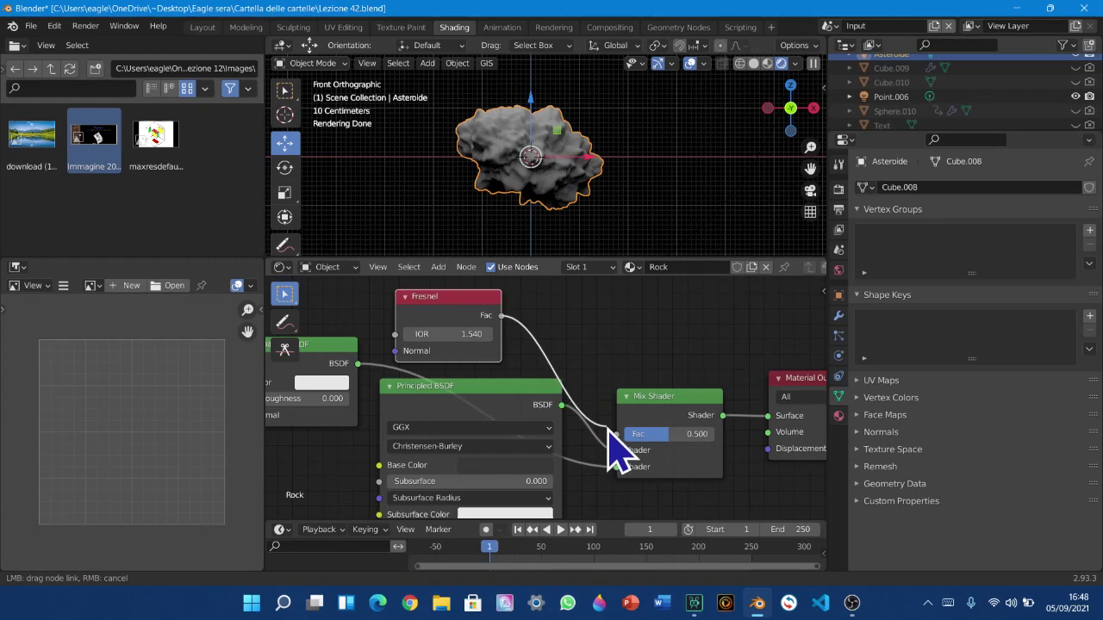
pyautogui.moveTo(609, 428); pyautogui.dragTo(616, 434)
pyautogui.scroll(7, 565, 244)
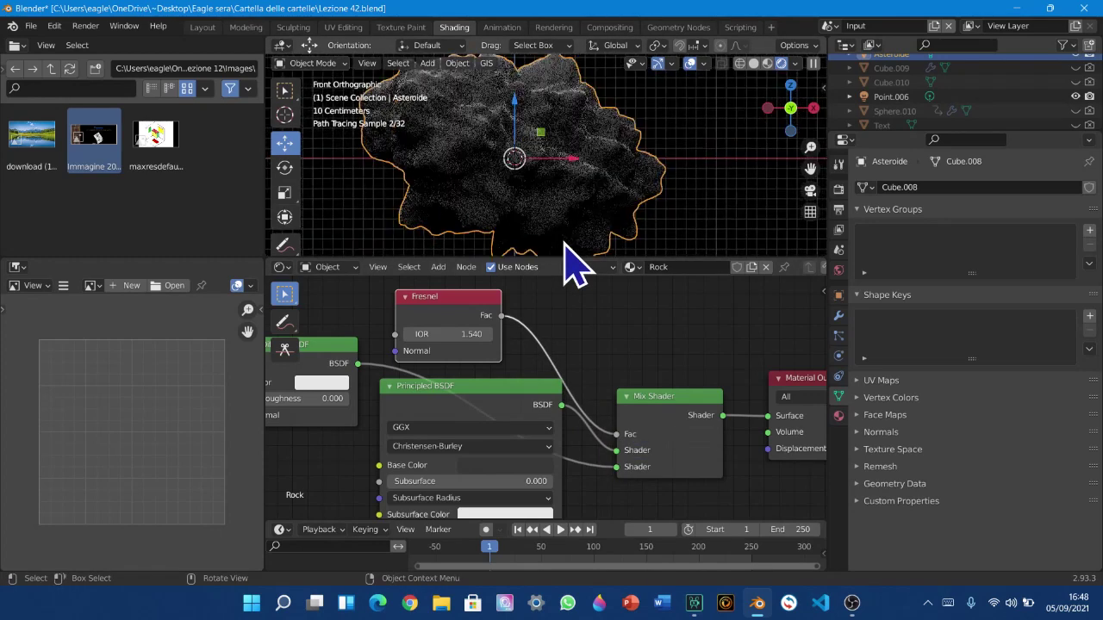
pyautogui.scroll(3, 566, 249)
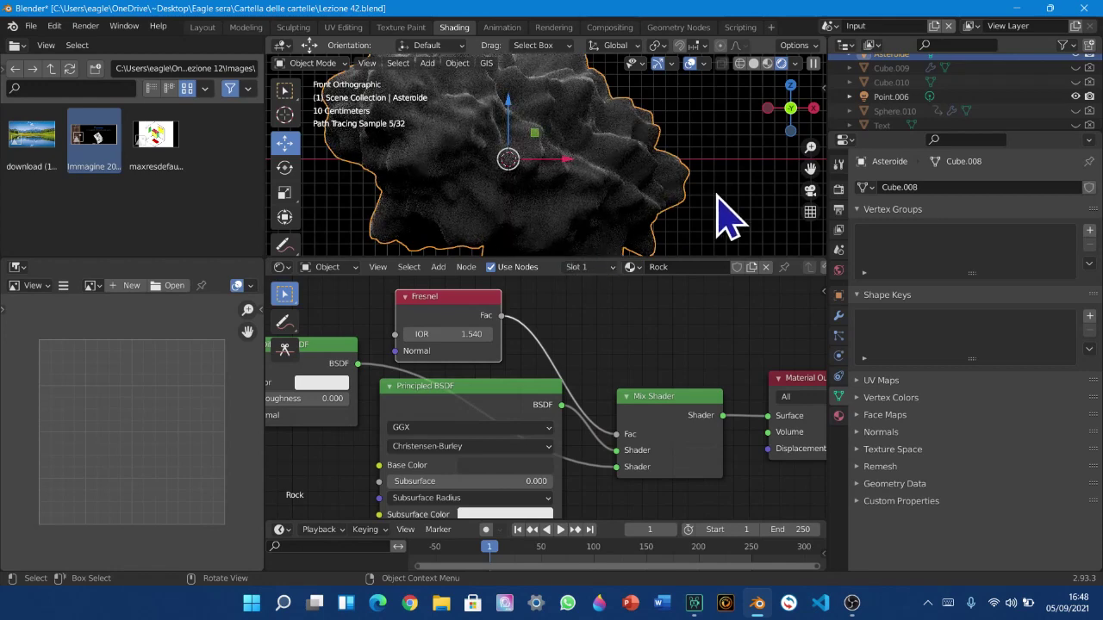
pyautogui.moveTo(810, 166); pyautogui.dragTo(487, 306)
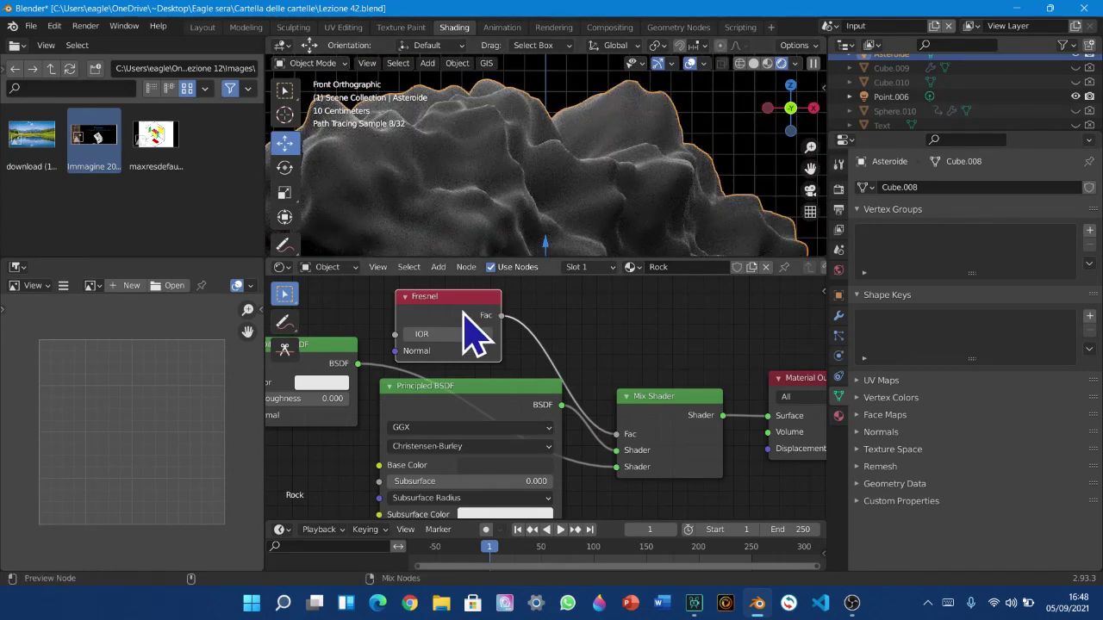
# Preview the Fresnel output on the asteroid, then send the Mix Shader back to Material Output
pyautogui.keyDown('ctrl'); pyautogui.keyDown('shift'); pyautogui.click(473, 332); pyautogui.keyUp('shift'); pyautogui.keyUp('ctrl')
pyautogui.scroll(-3, 614, 226)
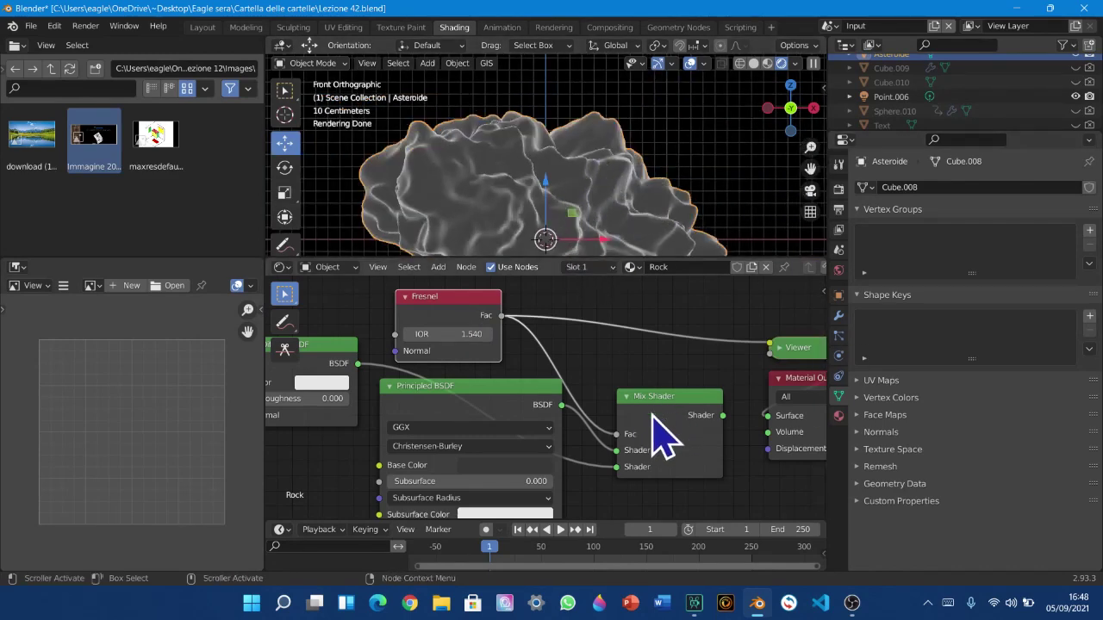
pyautogui.scroll(1, 572, 177)
pyautogui.moveTo(801, 175); pyautogui.dragTo(754, 196)
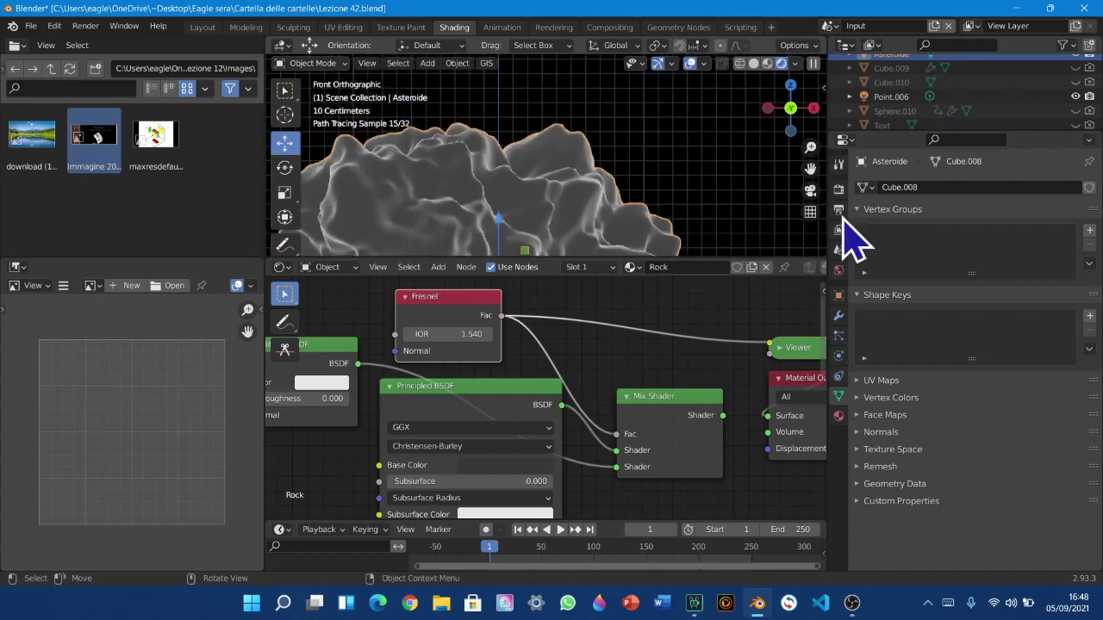
pyautogui.keyDown('ctrl'); pyautogui.keyDown('shift'); pyautogui.click(675, 411); pyautogui.keyUp('shift'); pyautogui.keyUp('ctrl')
# Move the Diffuse BSDF node up-left and the Fresnel node up-right
pyautogui.moveTo(675, 411); pyautogui.dragTo(298, 398, button='middle')
pyautogui.moveTo(404, 371); pyautogui.dragTo(395, 437, button='middle')
pyautogui.moveTo(457, 412); pyautogui.dragTo(427, 385)
pyautogui.moveTo(596, 360); pyautogui.dragTo(605, 339)
# Nudge the Diffuse BSDF and Principled BSDF nodes up-right
pyautogui.moveTo(582, 402); pyautogui.dragTo(505, 374, button='middle')
pyautogui.moveTo(810, 168); pyautogui.dragTo(850, 89)
pyautogui.scroll(-1, 568, 310)
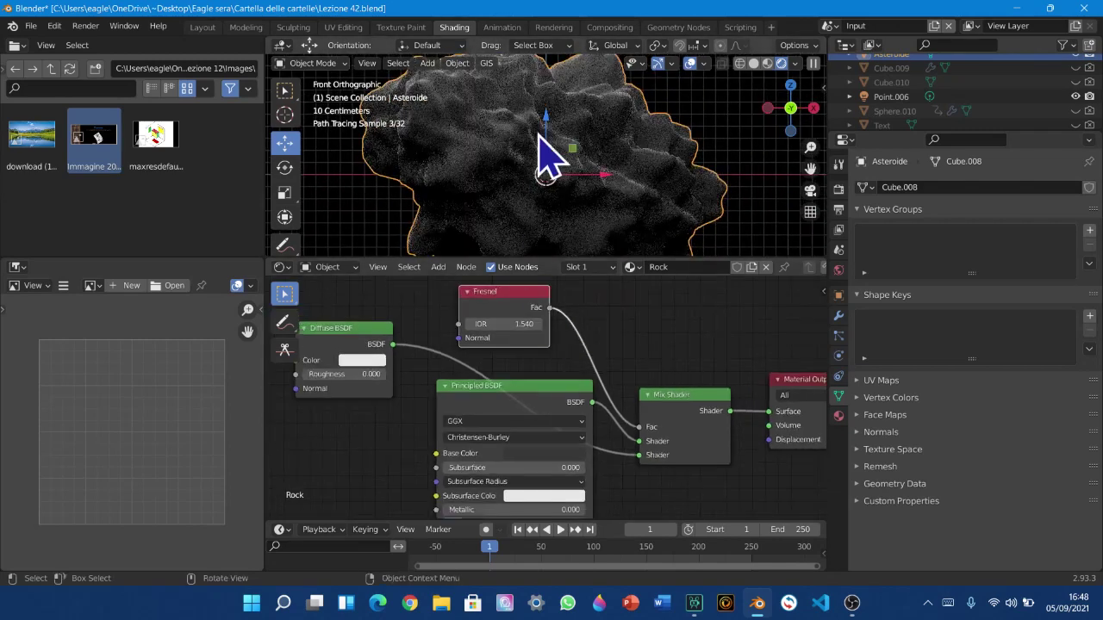
pyautogui.scroll(-1, 540, 135)
pyautogui.moveTo(347, 342); pyautogui.dragTo(377, 326)
pyautogui.moveTo(392, 366); pyautogui.dragTo(567, 433, button='middle')
pyautogui.scroll(2, 455, 443)
pyautogui.scroll(-1, 564, 434)
pyautogui.moveTo(429, 422); pyautogui.dragTo(345, 290, button='middle')
pyautogui.moveTo(501, 345); pyautogui.dragTo(529, 331)
pyautogui.moveTo(529, 331); pyautogui.dragTo(709, 434, button='middle')
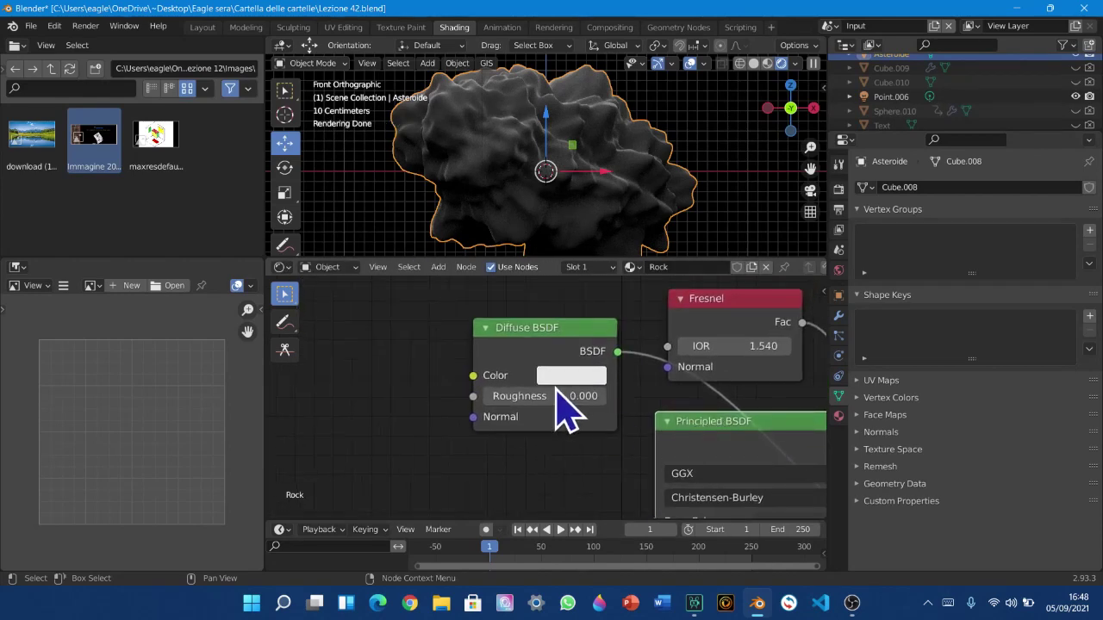
# Tint the Diffuse BSDF colour yellow-green
pyautogui.click(571, 376)
pyautogui.moveTo(597, 223); pyautogui.dragTo(580, 210)
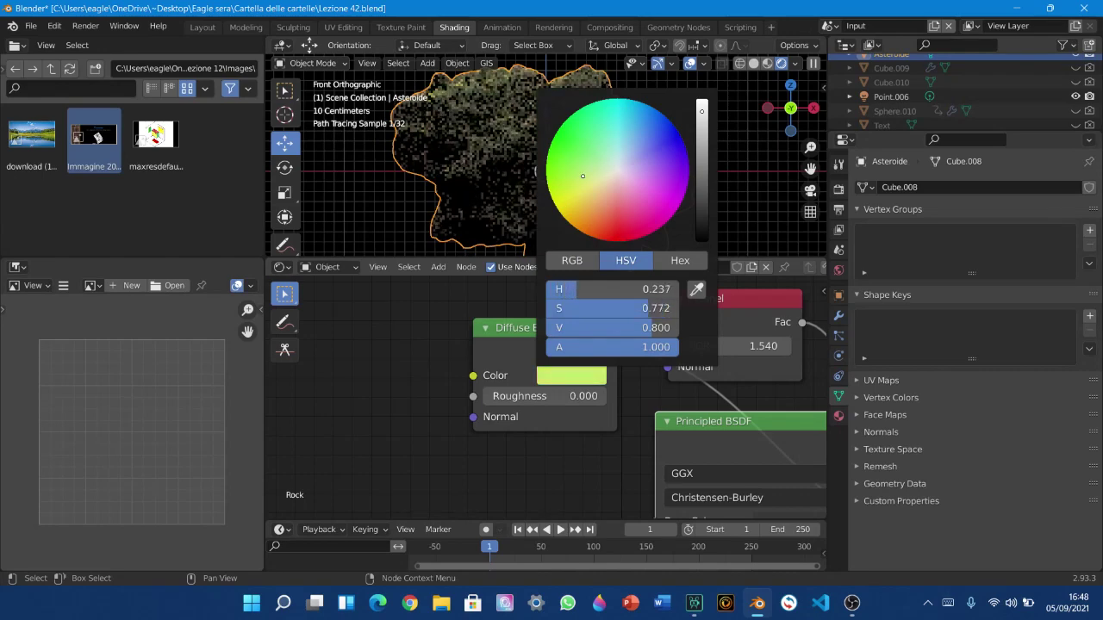
pyautogui.scroll(3, 668, 255)
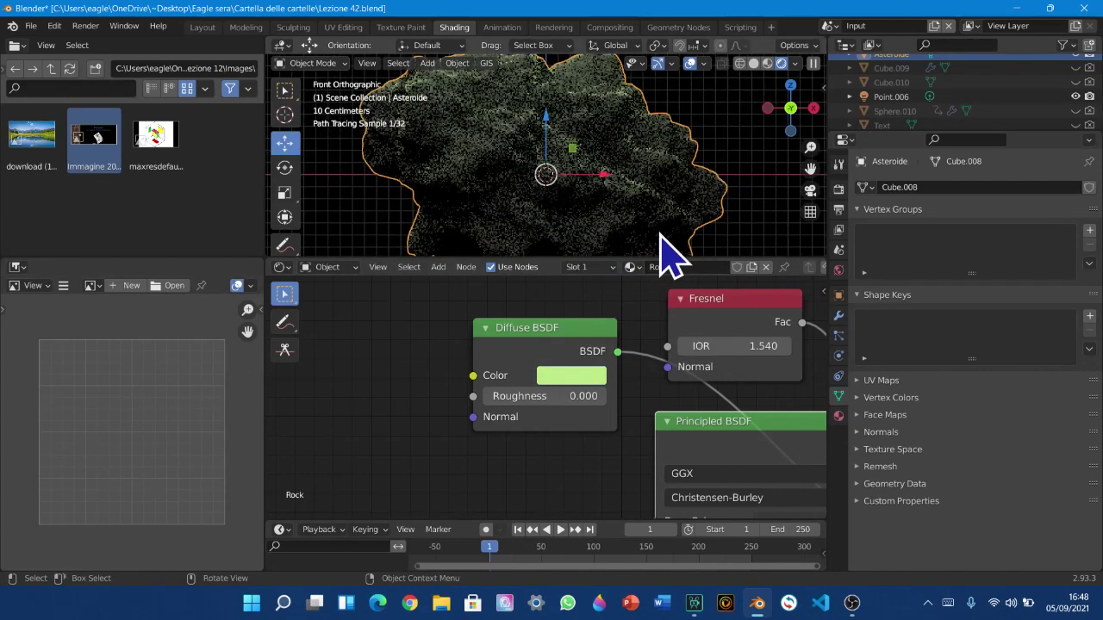
pyautogui.scroll(5, 661, 234)
pyautogui.moveTo(810, 168); pyautogui.dragTo(665, 132)
pyautogui.scroll(2, 638, 248)
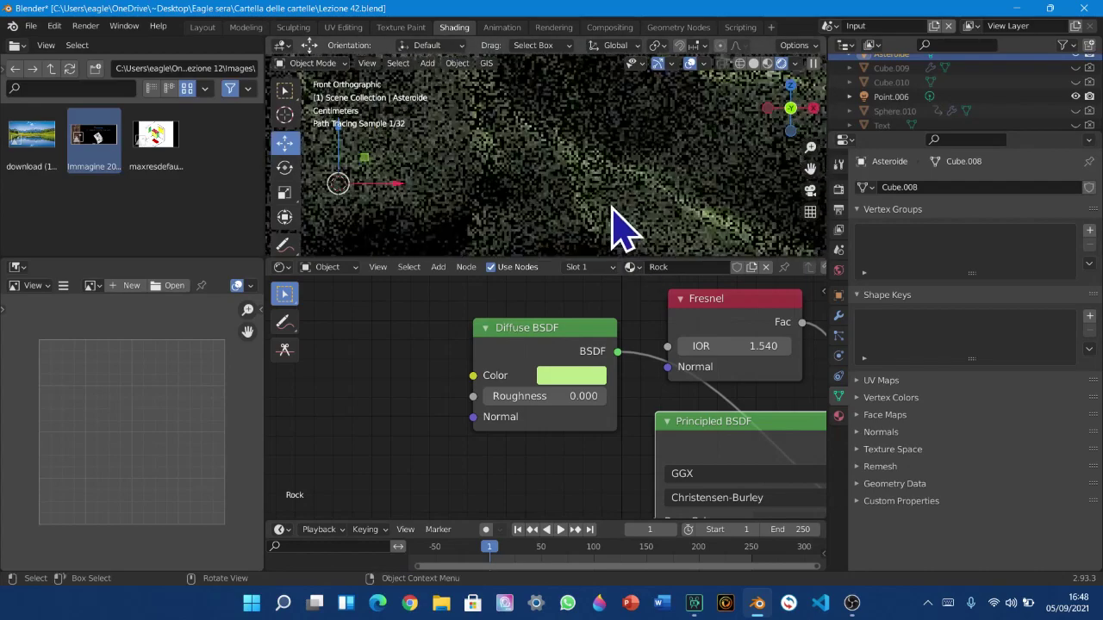
pyautogui.scroll(1, 615, 229)
# Reposition the Mix Shader node and shift the Diffuse BSDF slightly right
pyautogui.moveTo(611, 354); pyautogui.dragTo(405, 312, button='middle')
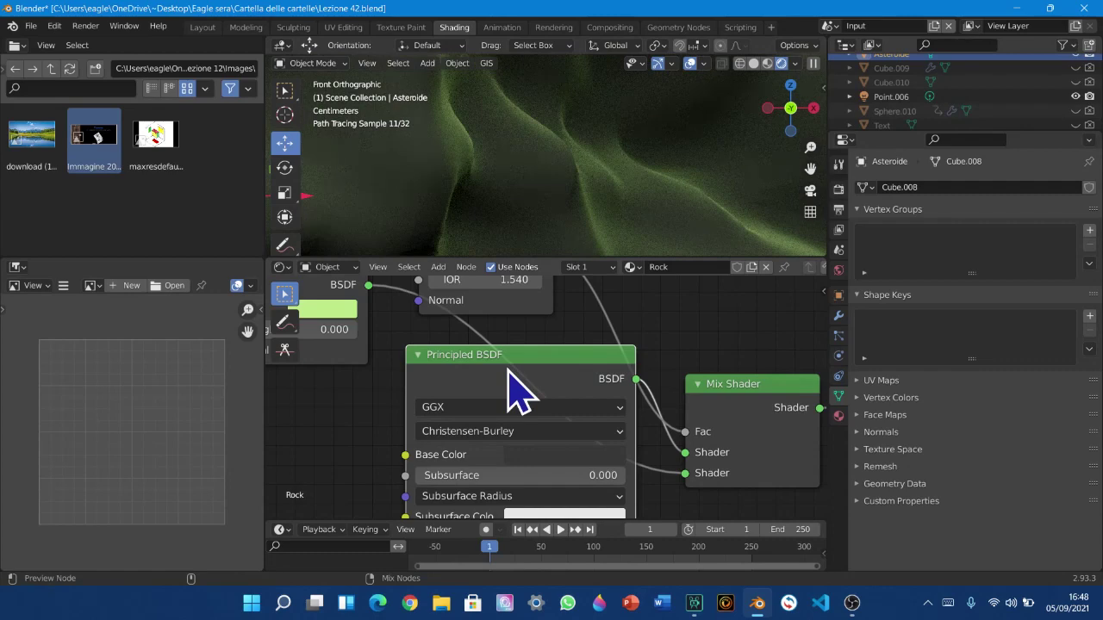
pyautogui.moveTo(571, 382); pyautogui.dragTo(474, 382, button='middle')
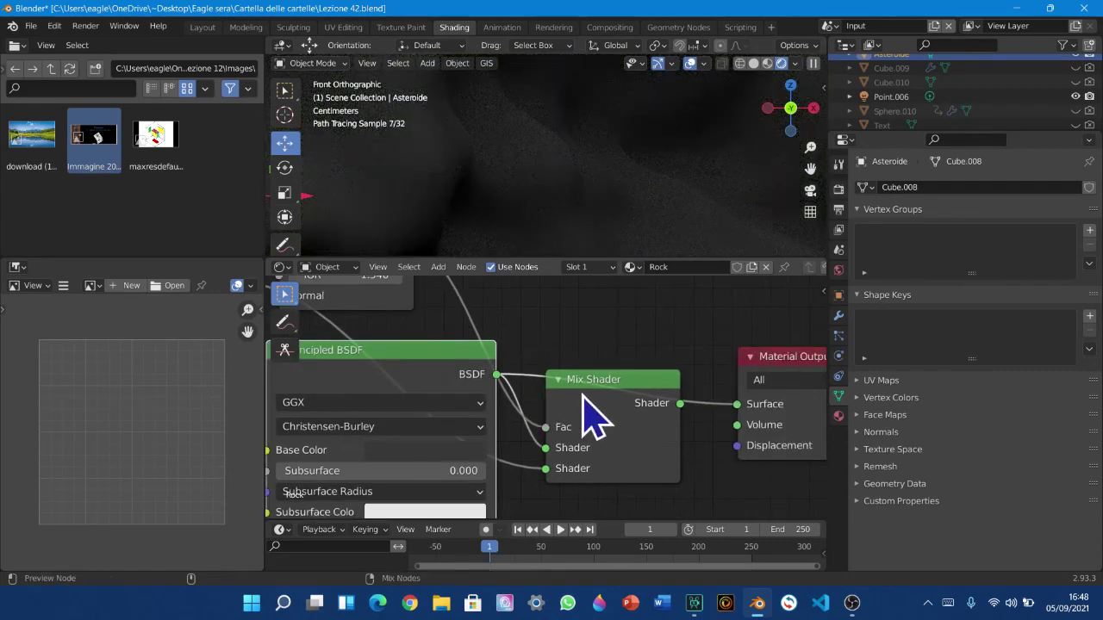
pyautogui.moveTo(583, 393); pyautogui.dragTo(608, 394, button='middle')
pyautogui.moveTo(609, 394); pyautogui.dragTo(615, 348)
pyautogui.moveTo(522, 411); pyautogui.dragTo(810, 481, button='middle')
pyautogui.moveTo(484, 333)
pyautogui.mouseDown()
pyautogui.moveTo(512, 332)
pyautogui.moveTo(498, 332)
pyautogui.mouseUp()
pyautogui.moveTo(545, 372)
pyautogui.mouseDown(button='middle')
pyautogui.moveTo(568, 374)
pyautogui.moveTo(541, 354)
pyautogui.mouseUp(button='middle')
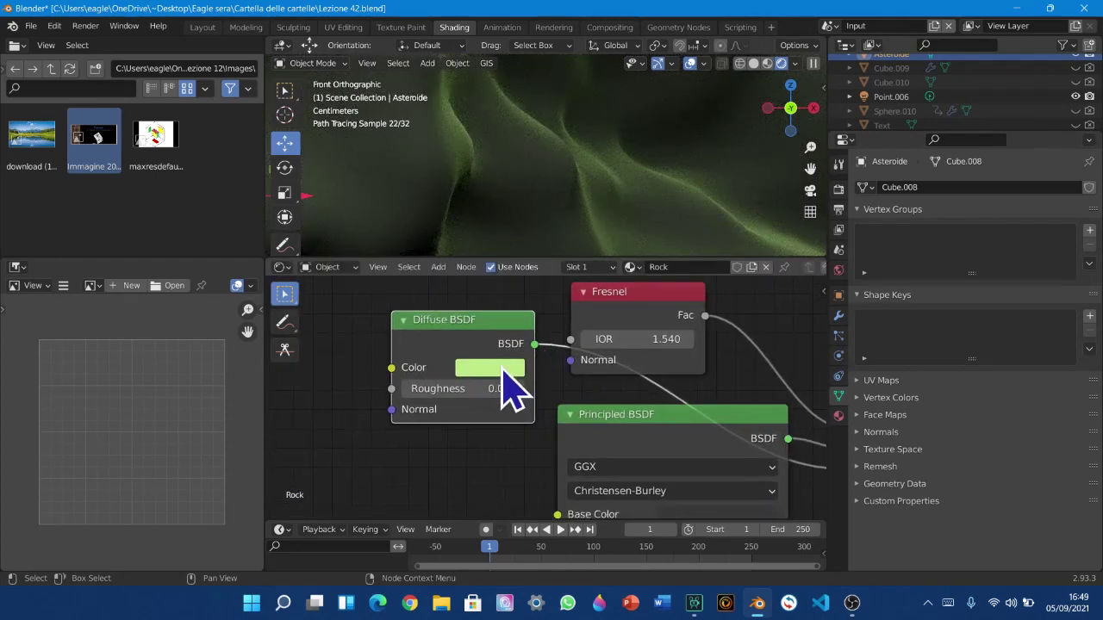
# Try other hues on the Diffuse colour, then drop saturation to 0 for white
pyautogui.click(502, 368)
pyautogui.moveTo(537, 228); pyautogui.dragTo(545, 179)
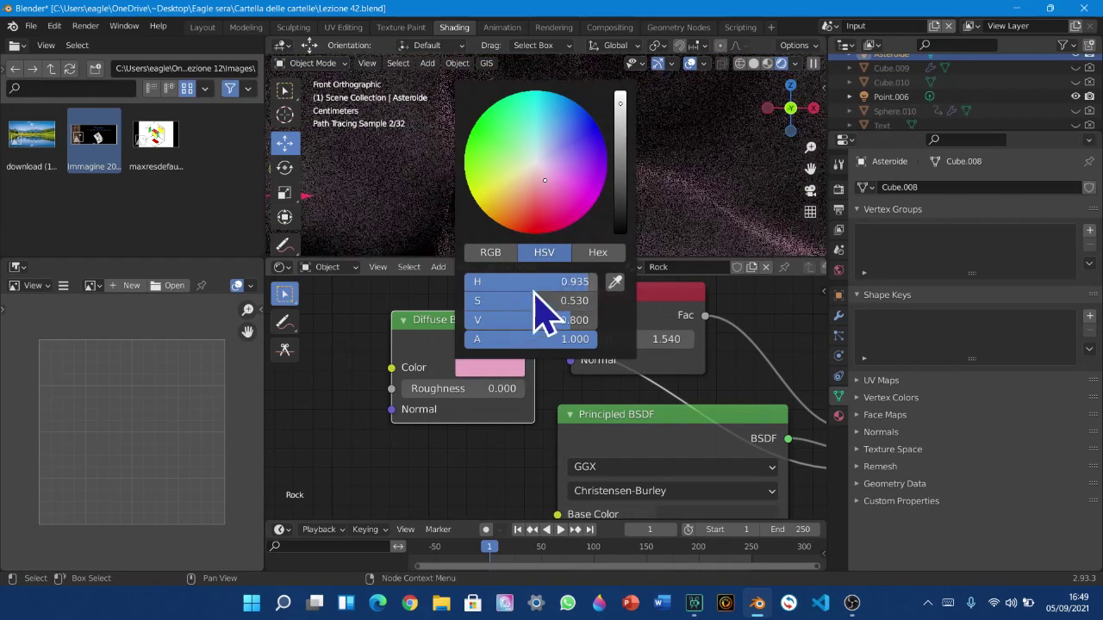
pyautogui.moveTo(500, 300); pyautogui.dragTo(465, 303)
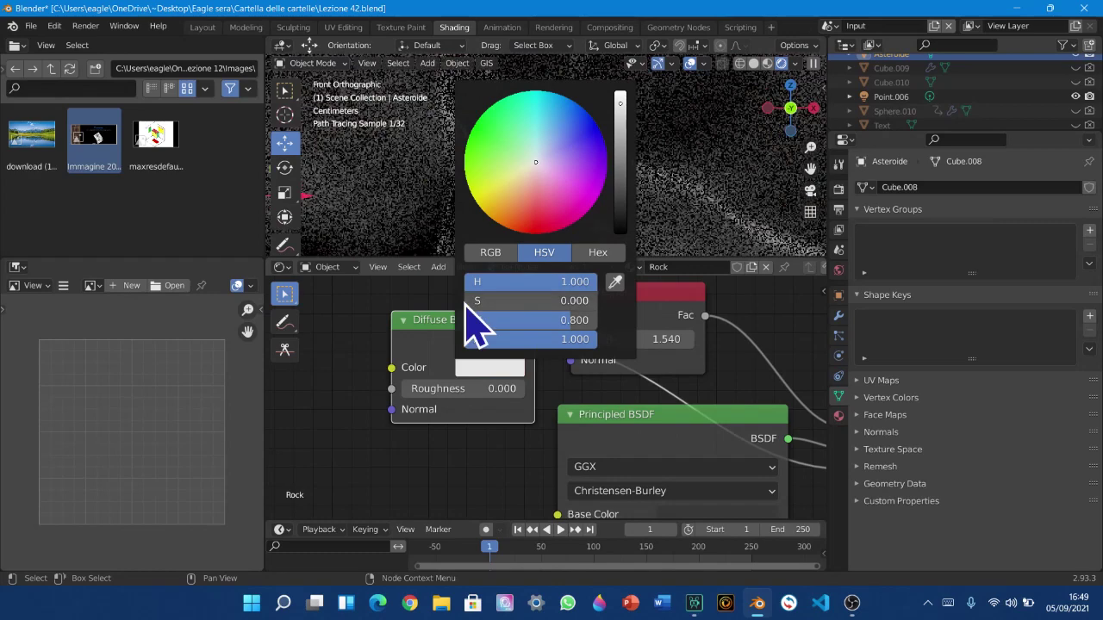
pyautogui.scroll(-5, 608, 210)
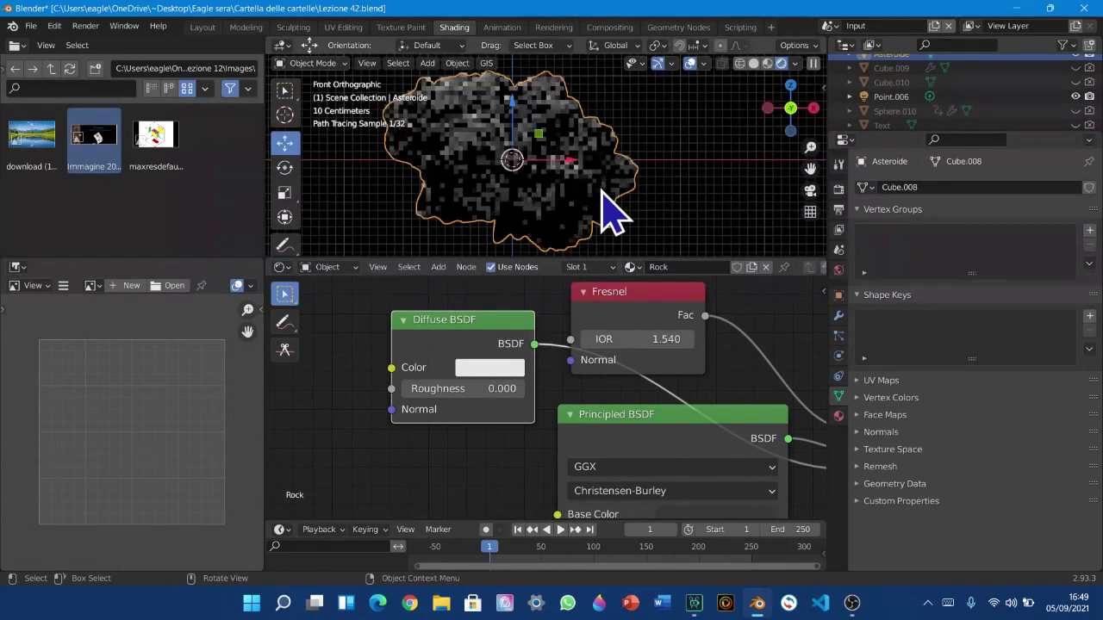
# Move the Fresnel node up, leaving its IOR at 1.540
pyautogui.moveTo(810, 169); pyautogui.dragTo(851, 171)
pyautogui.moveTo(640, 515); pyautogui.dragTo(589, 484, button='middle')
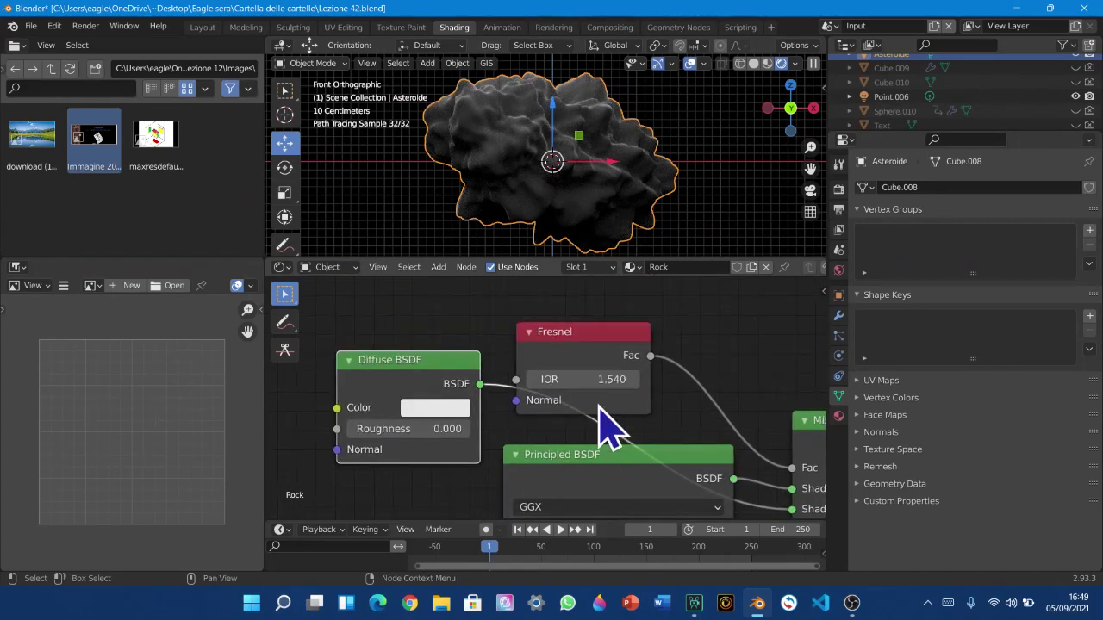
pyautogui.scroll(1, 553, 380)
pyautogui.moveTo(522, 471); pyautogui.dragTo(492, 514, button='middle')
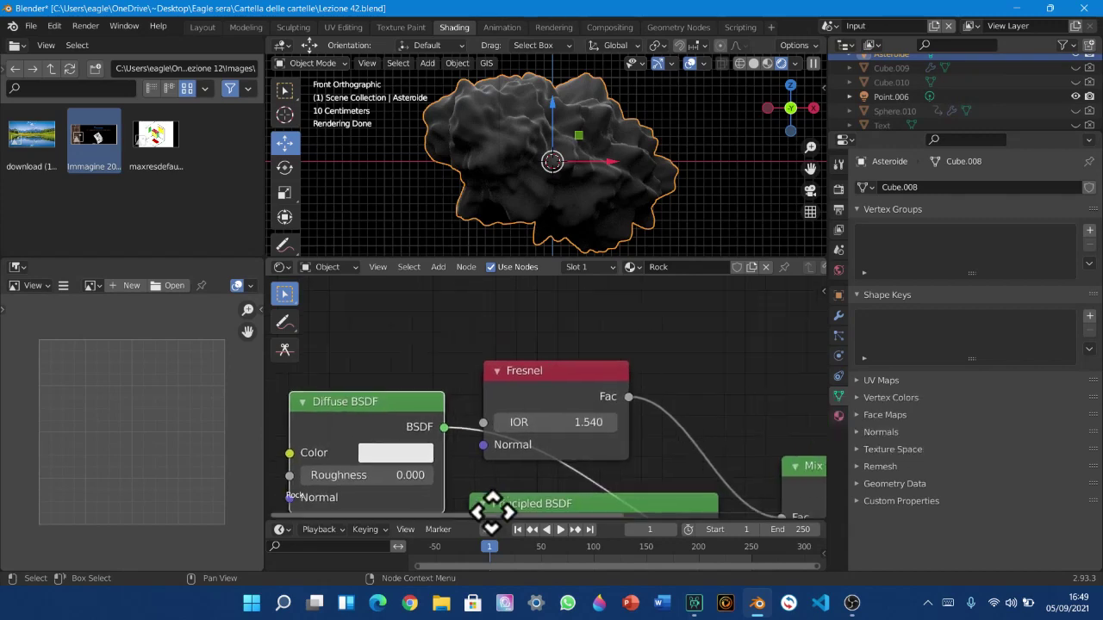
pyautogui.moveTo(524, 375); pyautogui.dragTo(527, 320)
pyautogui.scroll(3, 520, 405)
pyautogui.moveTo(520, 406); pyautogui.dragTo(507, 418, button='middle')
pyautogui.click(519, 381)
pyautogui.click(579, 443)
pyautogui.click(537, 363)
pyautogui.click(611, 450)
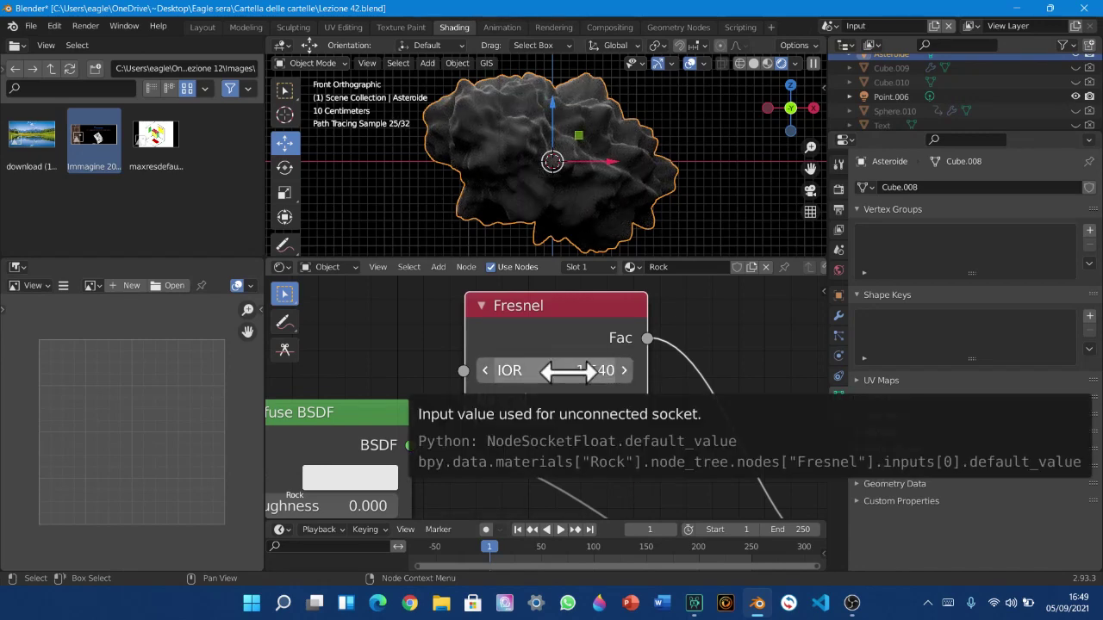
pyautogui.scroll(-2, 547, 426)
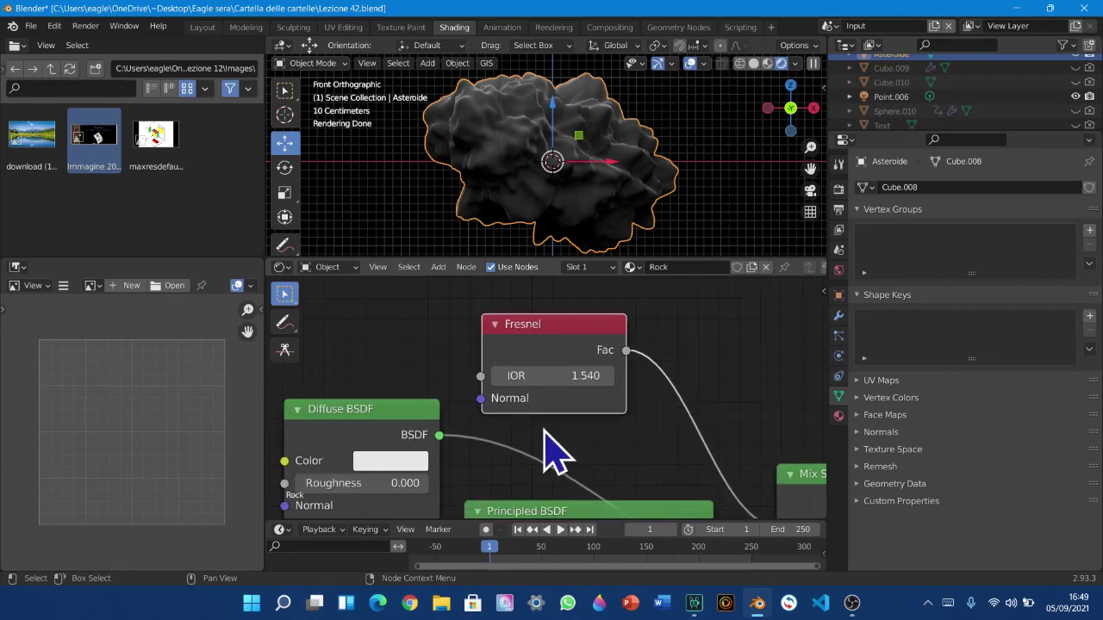
pyautogui.scroll(1, 581, 399)
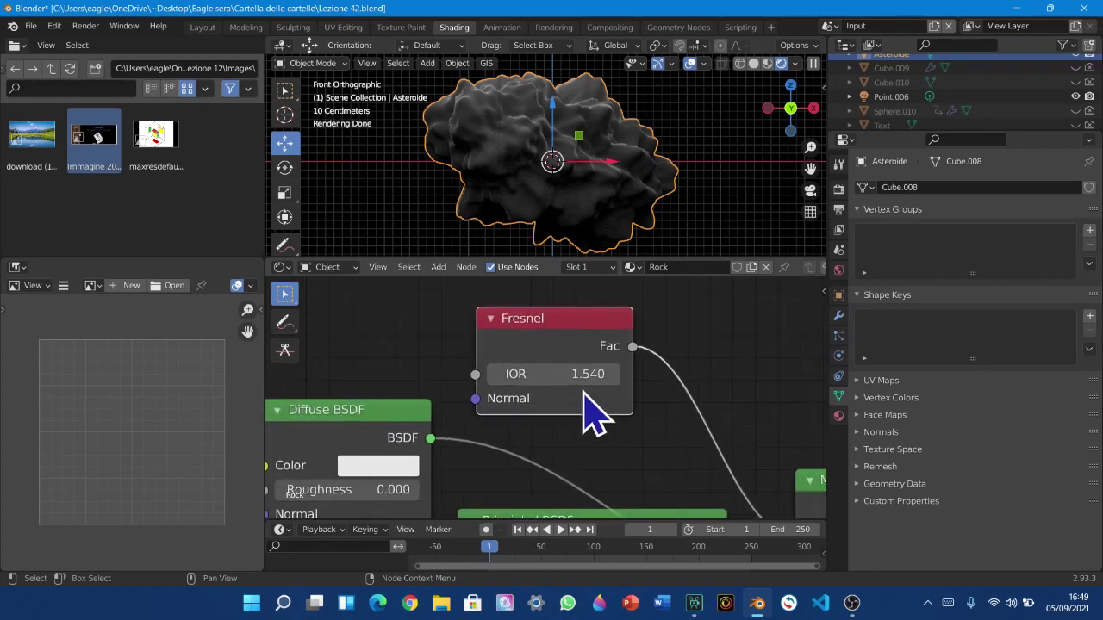
# Try Fresnel IOR values 1.33 and a higher dragged value, then reset it to 1.54
pyautogui.click(575, 376)
pyautogui.write('1.33')
pyautogui.press('Return')
pyautogui.click(579, 375)
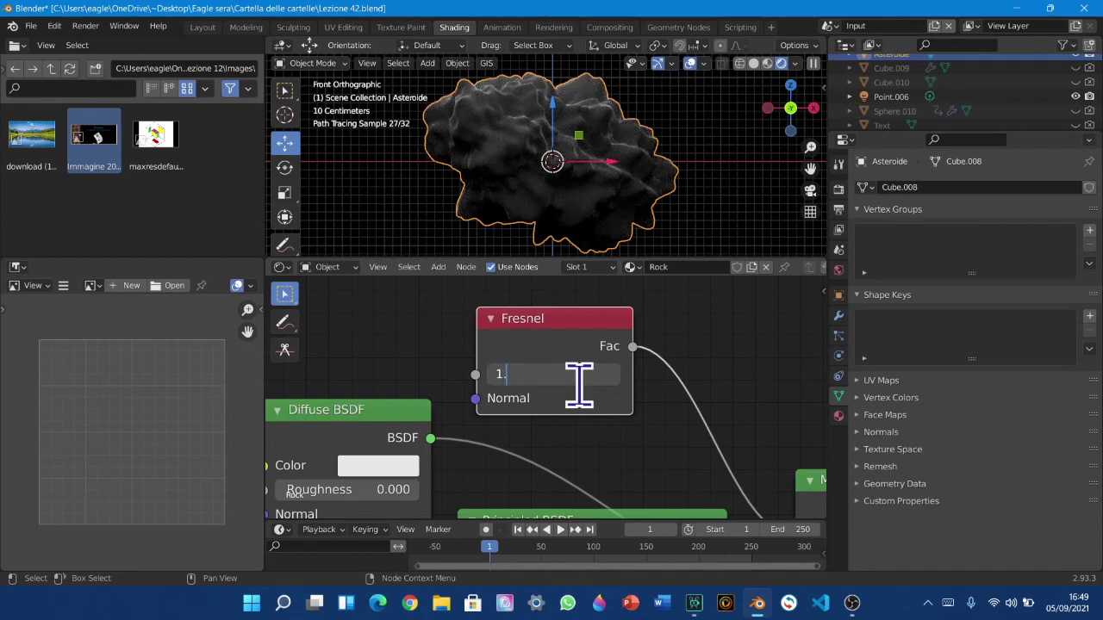
pyautogui.write('1.54')
pyautogui.press('Return')
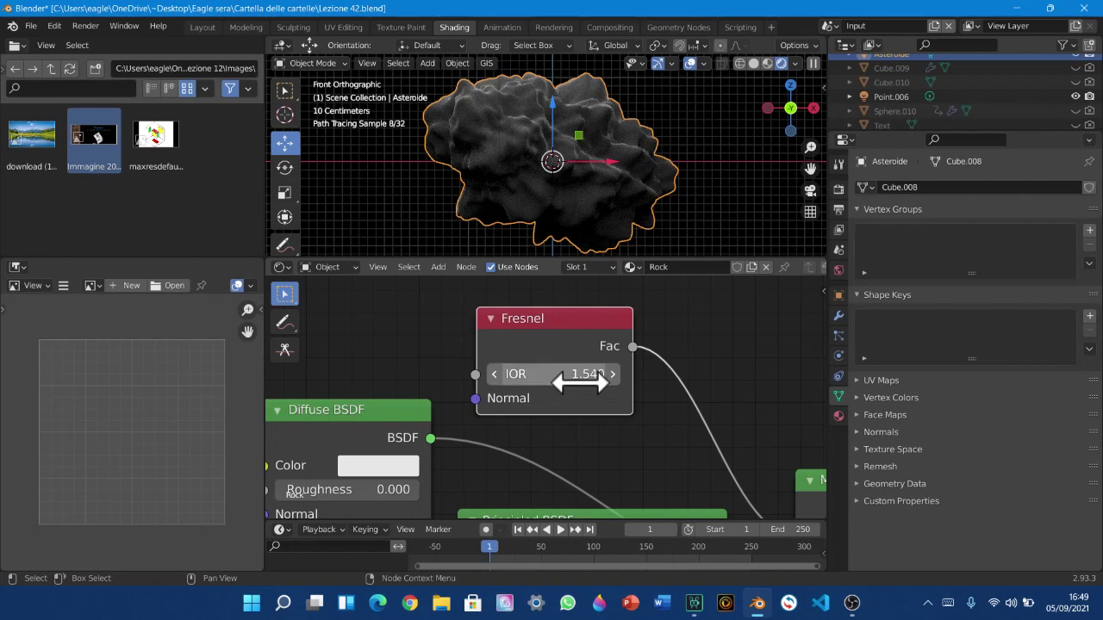
pyautogui.moveTo(569, 374); pyautogui.dragTo(625, 398)
pyautogui.click(541, 375)
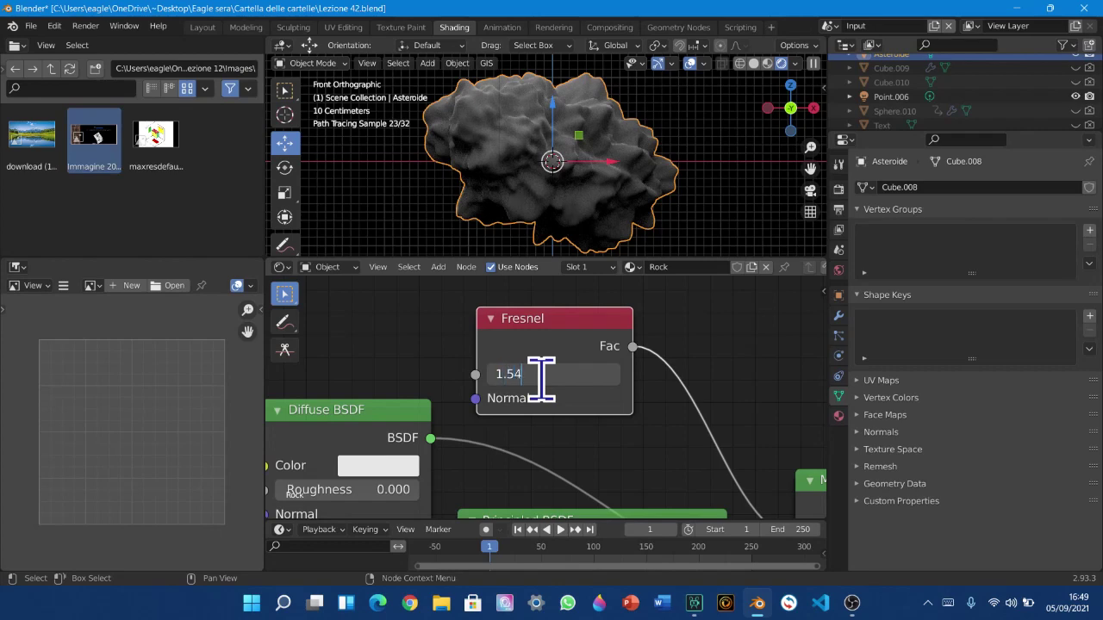
pyautogui.write('1.54')
pyautogui.press('Return')
# In Chrome's address bar, type the sample search 'IOR del materiale che vi serva... scrivete qui :)'
pyautogui.click(410, 603)
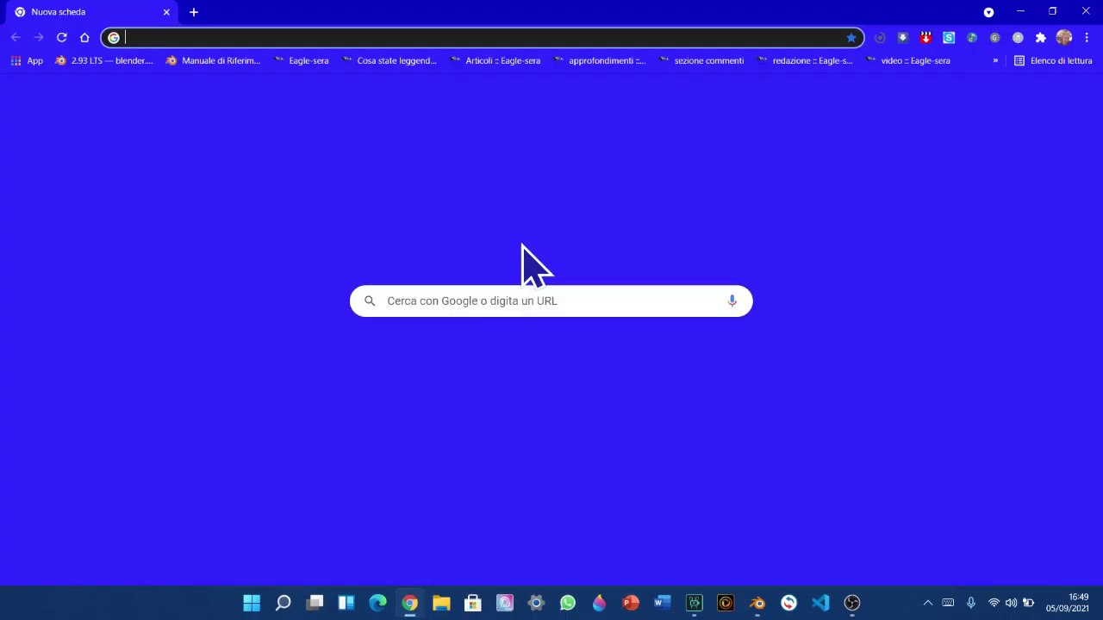
pyautogui.write('IO')
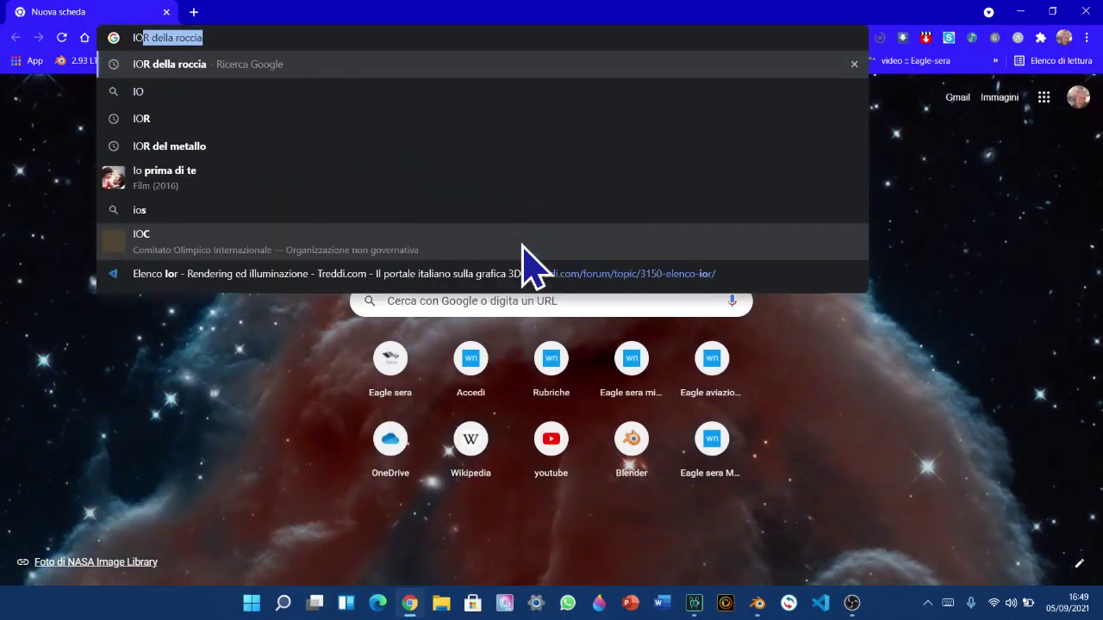
pyautogui.write('R DI')
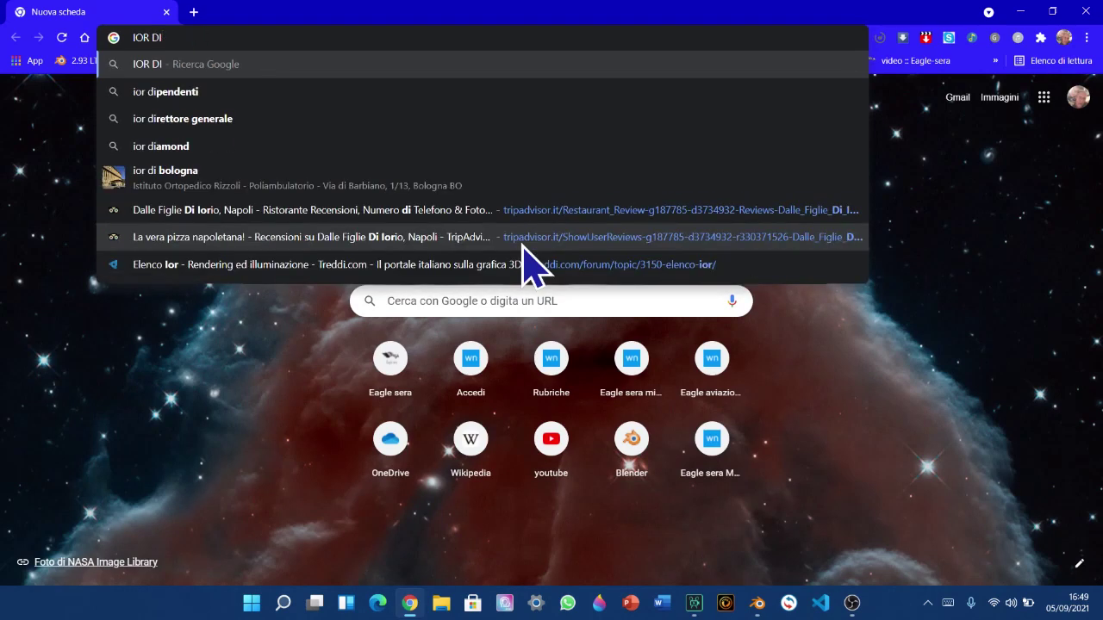
pyautogui.hotkey('ctrl', 'shift', 'i')
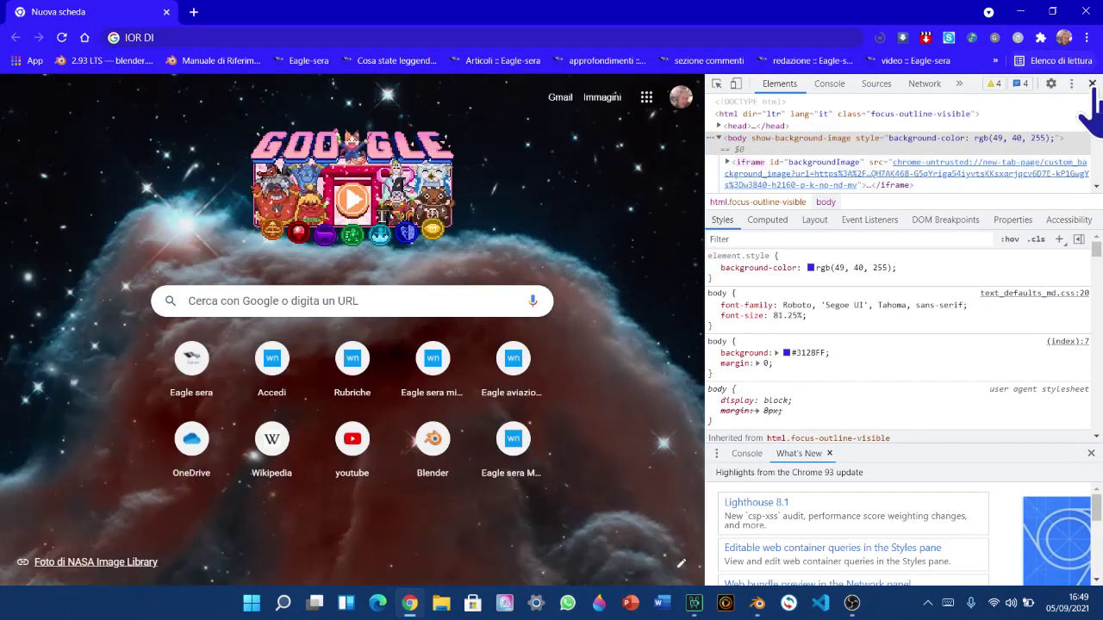
pyautogui.click(1090, 83)
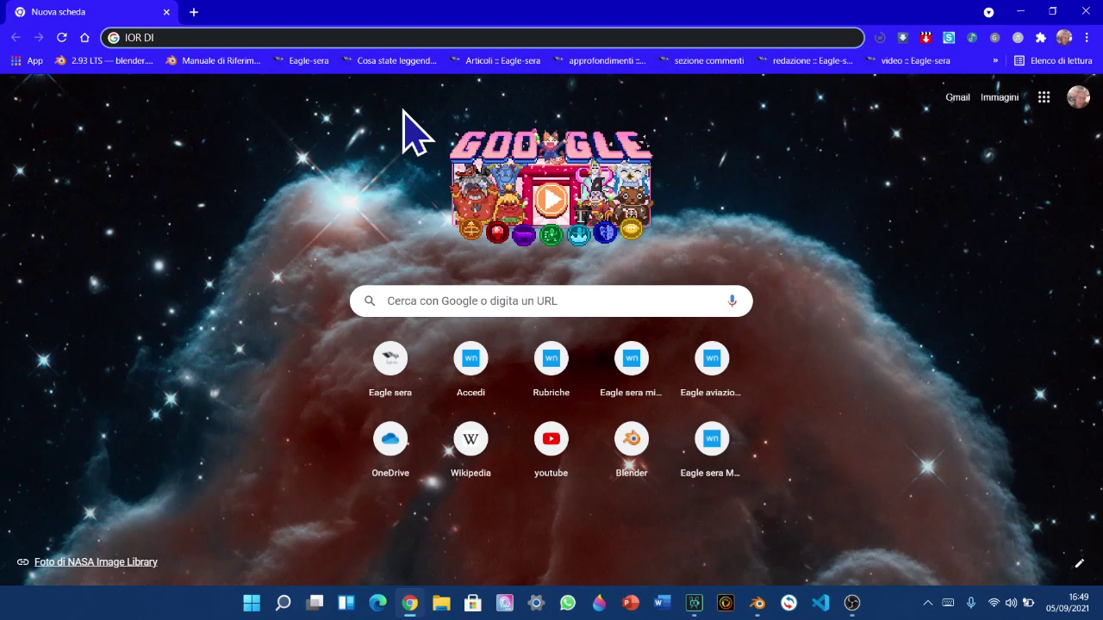
pyautogui.hotkey('ctrl', 'shift', 'i')
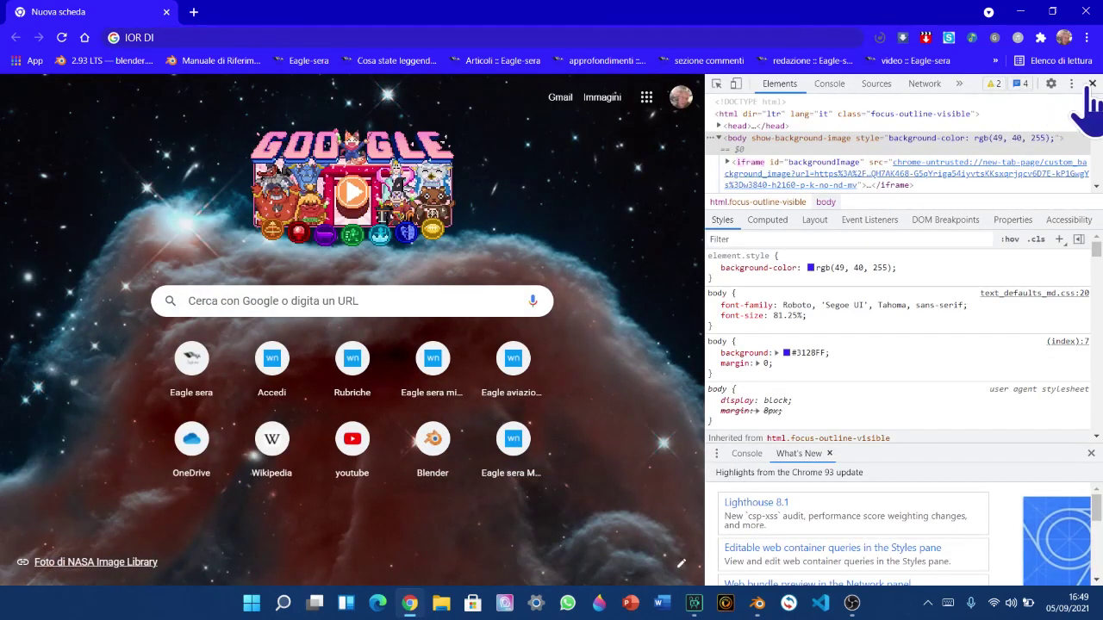
pyautogui.click(1091, 83)
pyautogui.press('BackSpace')
pyautogui.press('BackSpace')
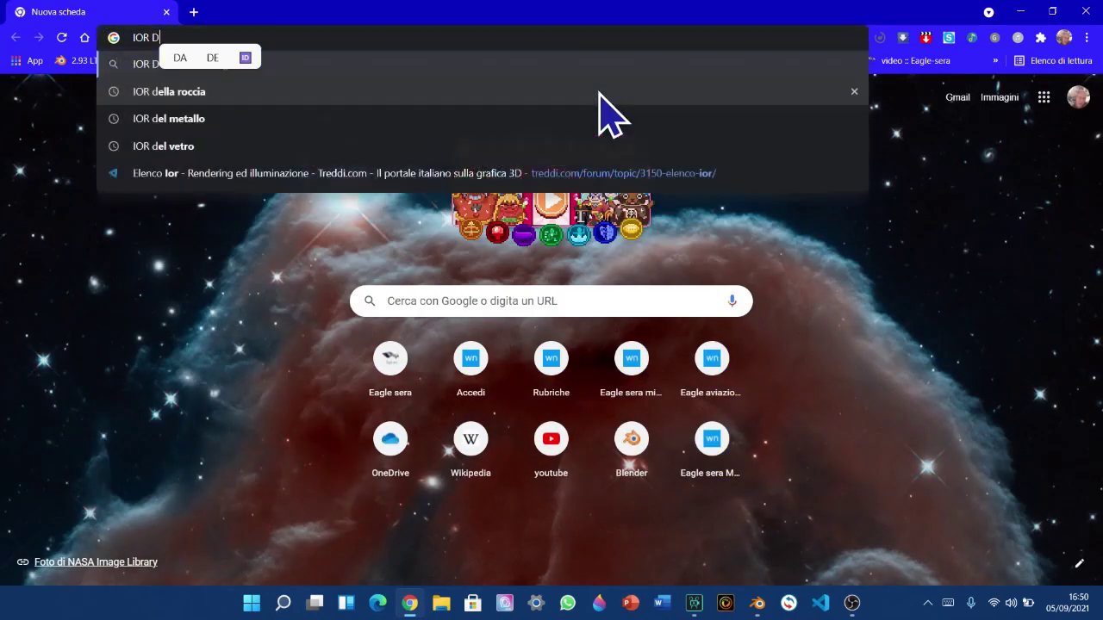
pyautogui.write('del mayt')
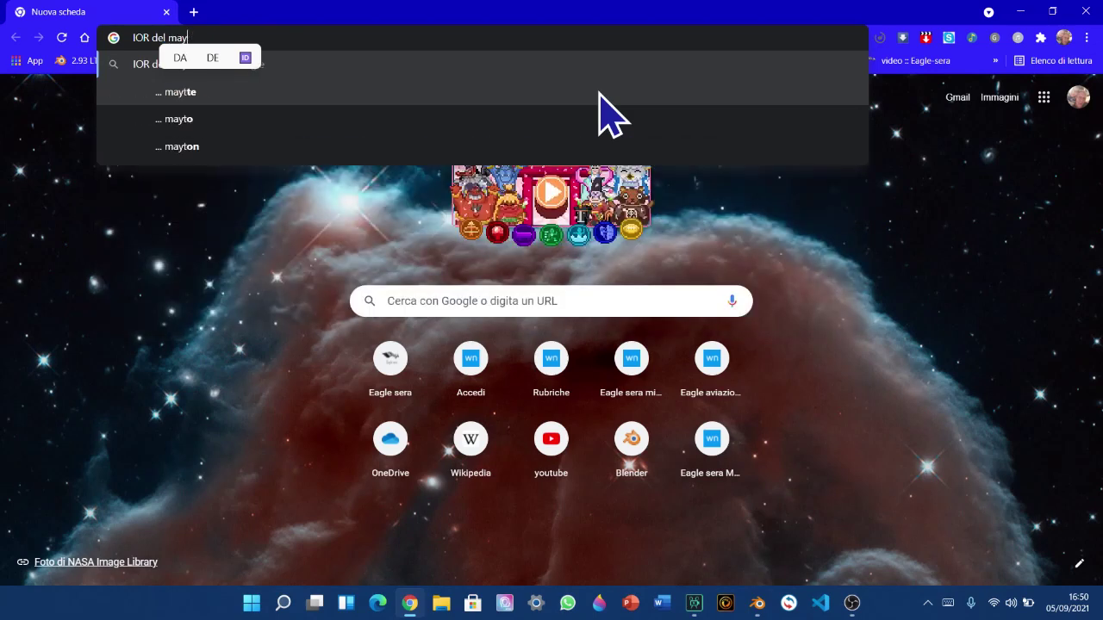
pyautogui.press('BackSpace')
pyautogui.press('BackSpace')
pyautogui.write('teria')
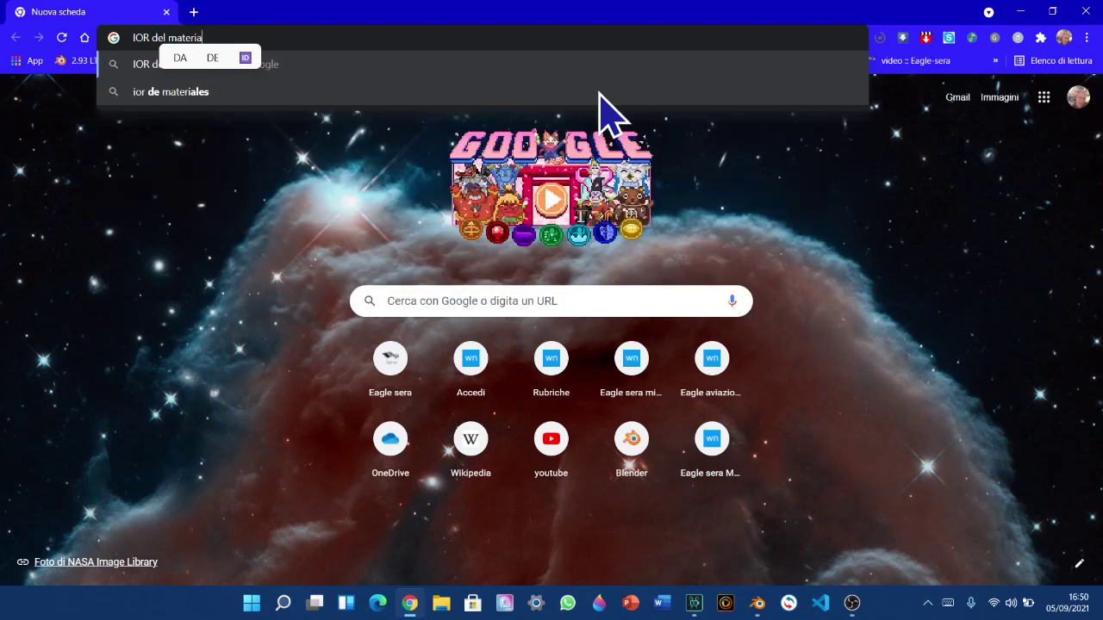
pyautogui.write('le che vi serva.')
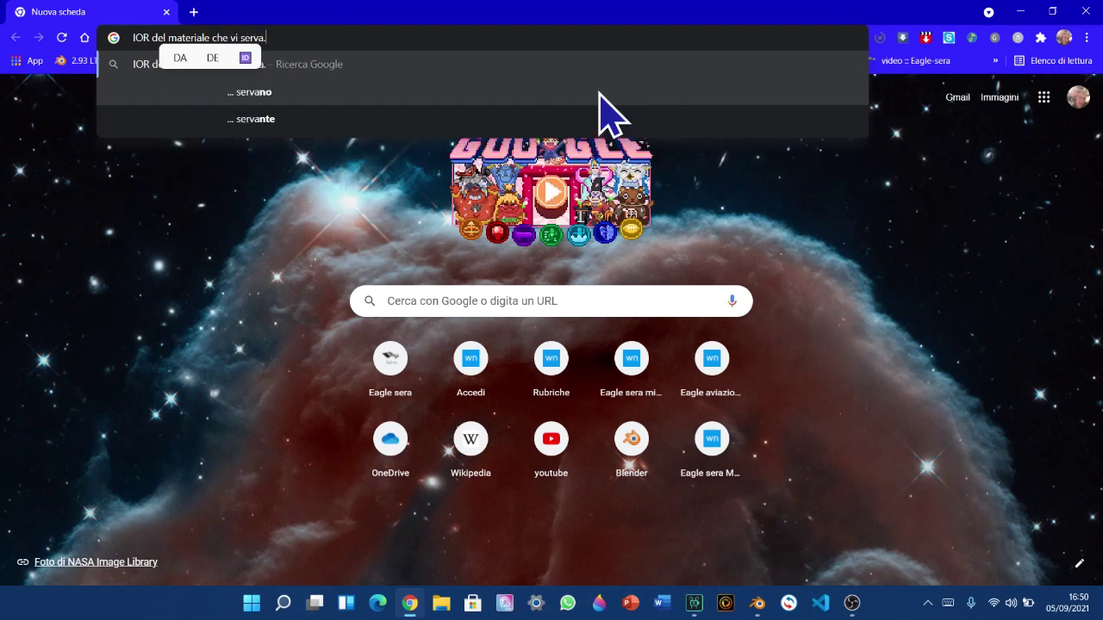
pyautogui.write('..')
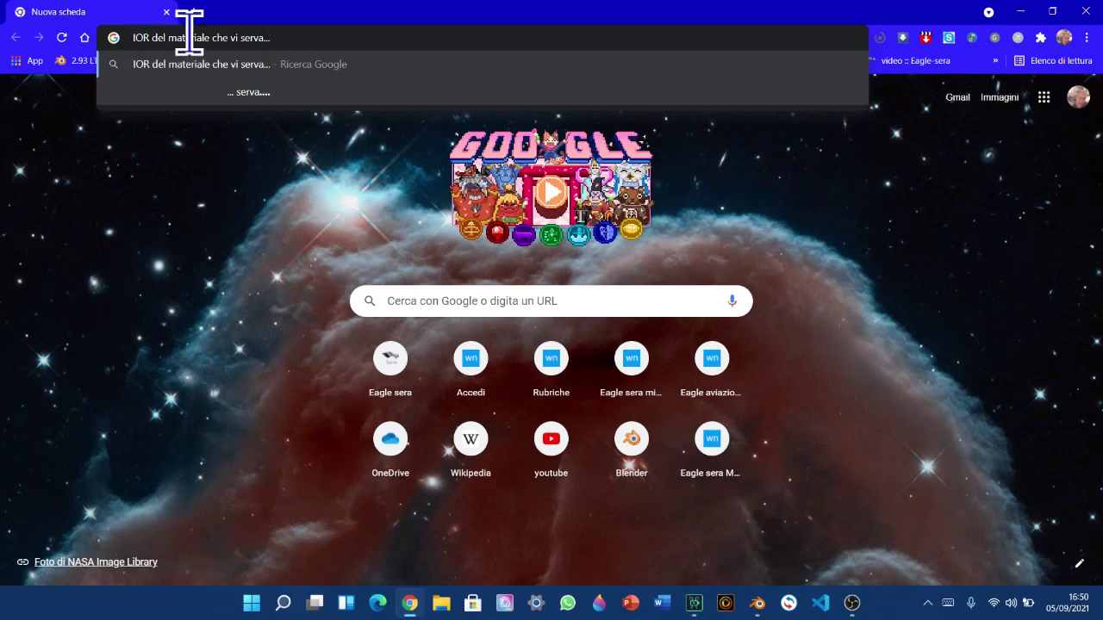
pyautogui.write('scrivete qui :')
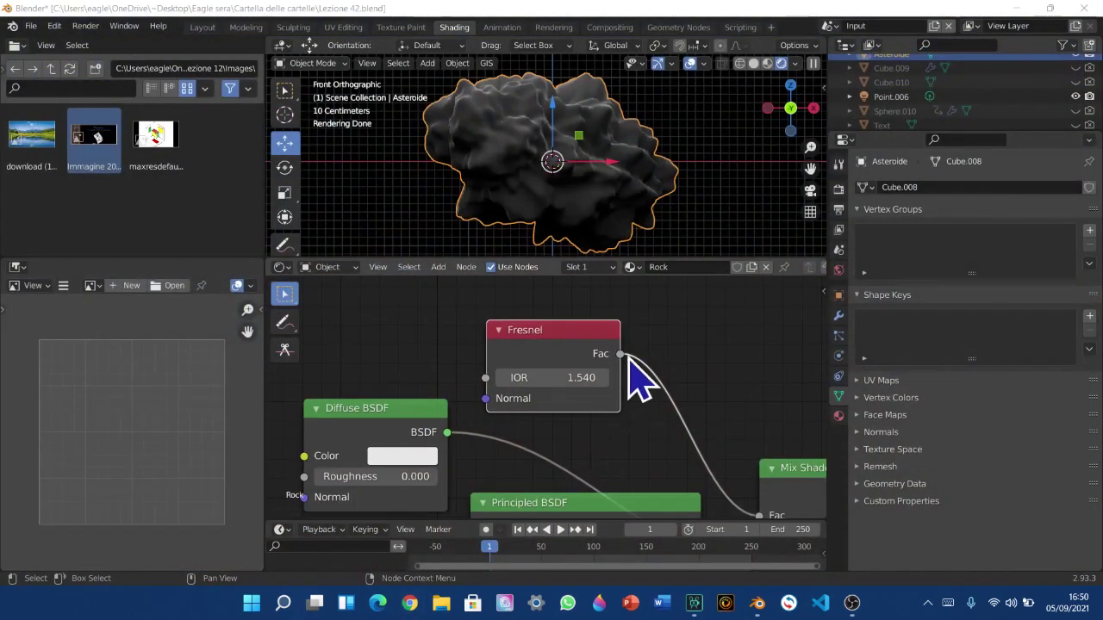
# Place the Diffuse BSDF node to the right of the Principled BSDF
pyautogui.scroll(-5, 638, 344)
pyautogui.scroll(2, 586, 405)
pyautogui.scroll(-3, 564, 397)
pyautogui.scroll(1, 641, 438)
pyautogui.moveTo(638, 442)
pyautogui.mouseDown(button='middle')
pyautogui.moveTo(615, 467)
pyautogui.moveTo(611, 389)
pyautogui.moveTo(622, 448)
pyautogui.mouseUp(button='middle')
pyautogui.scroll(-1, 507, 392)
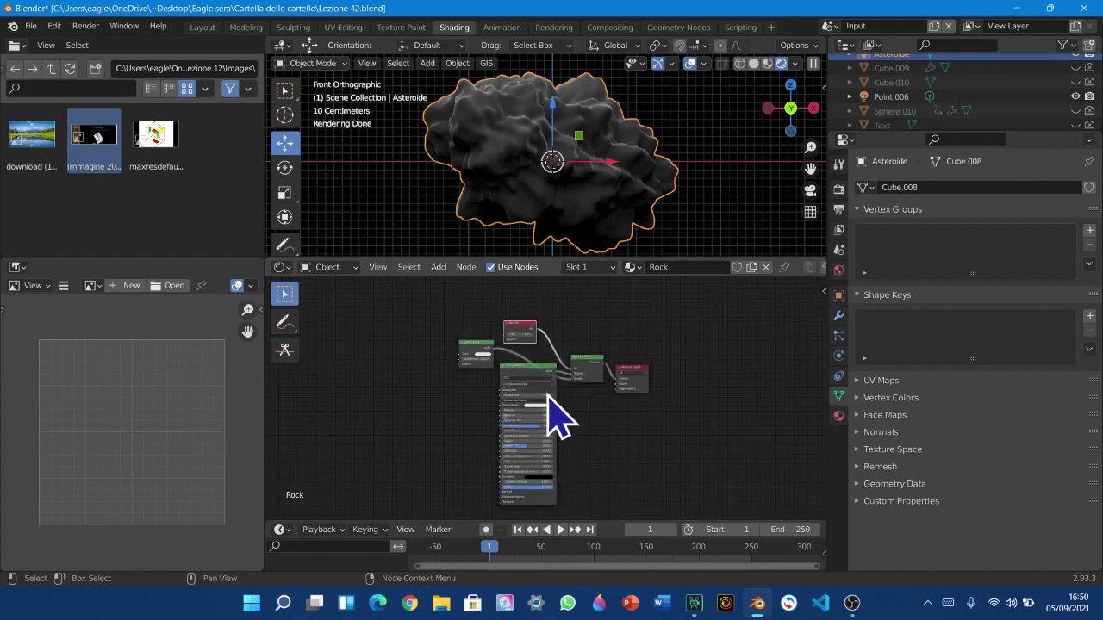
pyautogui.moveTo(582, 355); pyautogui.dragTo(588, 341)
pyautogui.moveTo(473, 350); pyautogui.dragTo(586, 393)
# Lift the Fresnel node slightly and shift it further right
pyautogui.scroll(5, 585, 424)
pyautogui.moveTo(569, 451); pyautogui.dragTo(552, 494, button='middle')
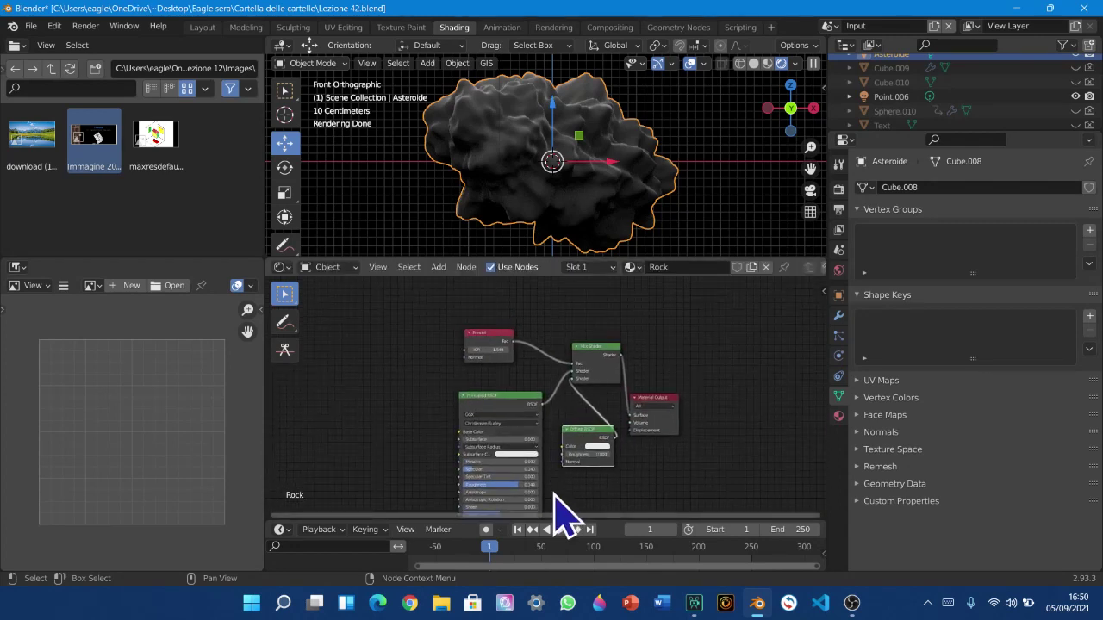
pyautogui.moveTo(495, 337); pyautogui.dragTo(523, 319)
pyautogui.scroll(2, 599, 427)
pyautogui.moveTo(599, 429); pyautogui.dragTo(584, 466, button='middle')
pyautogui.scroll(-2, 596, 457)
pyautogui.scroll(2, 603, 479)
pyautogui.scroll(6, 758, 184)
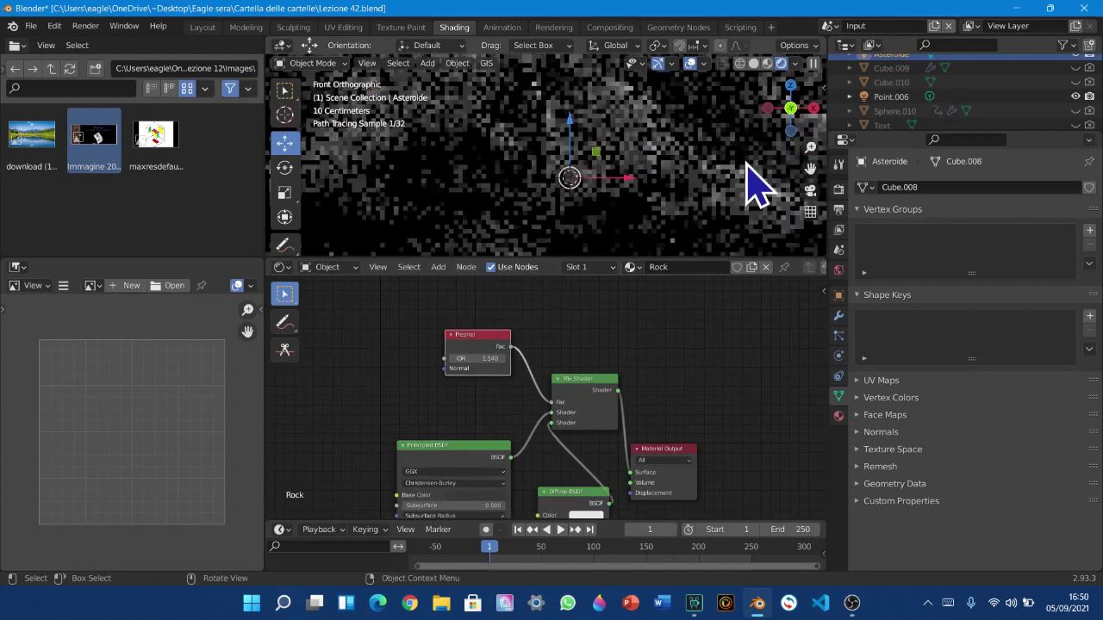
pyautogui.scroll(-5, 776, 227)
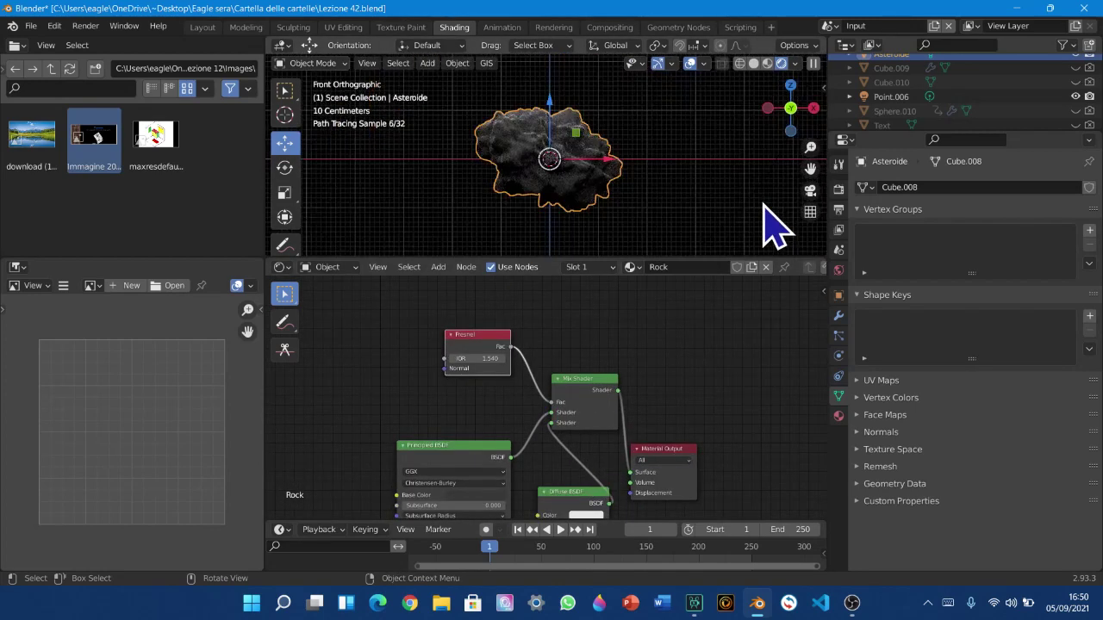
pyautogui.scroll(1, 779, 207)
pyautogui.click(829, 27)
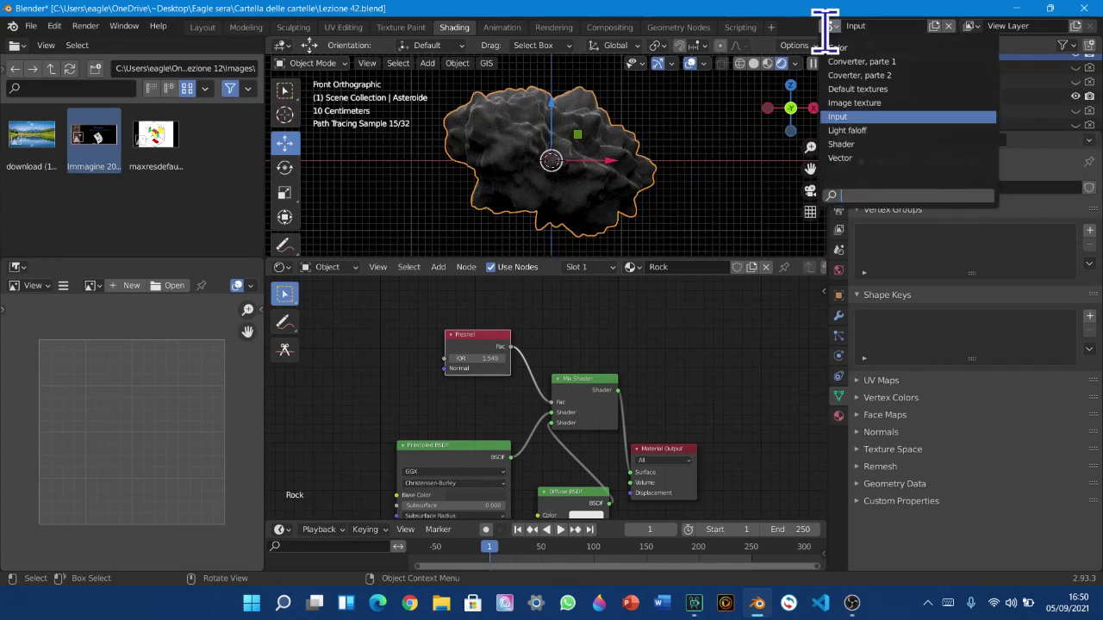
# Switch to the Shader scene and orbit the viewport into perspective, showing the Fog's Volume Scatter material
pyautogui.click(867, 144)
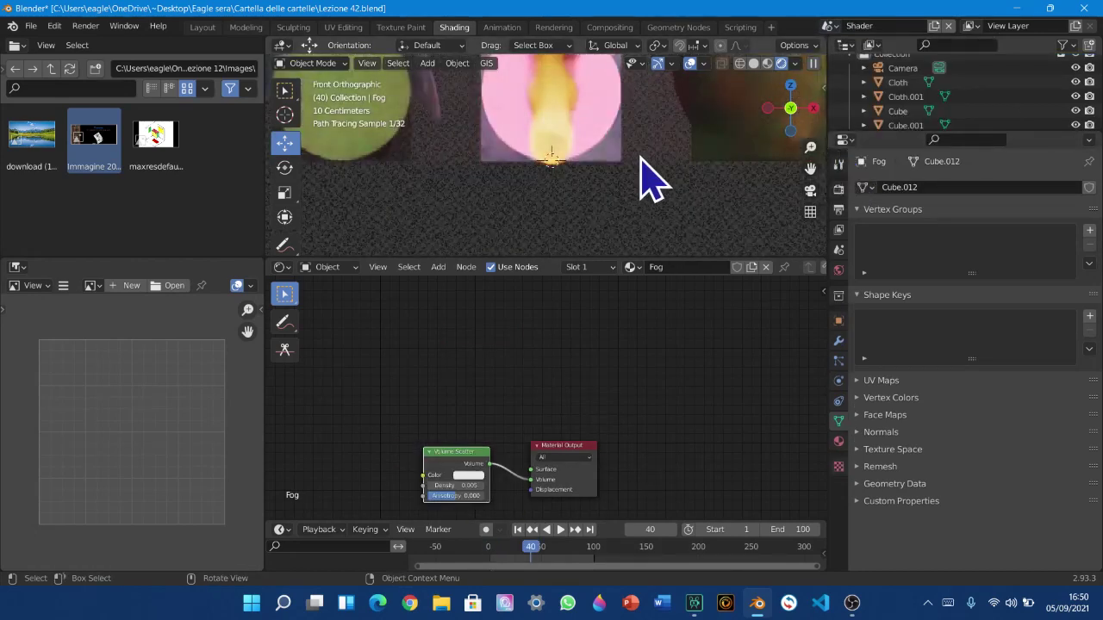
pyautogui.scroll(-3, 652, 178)
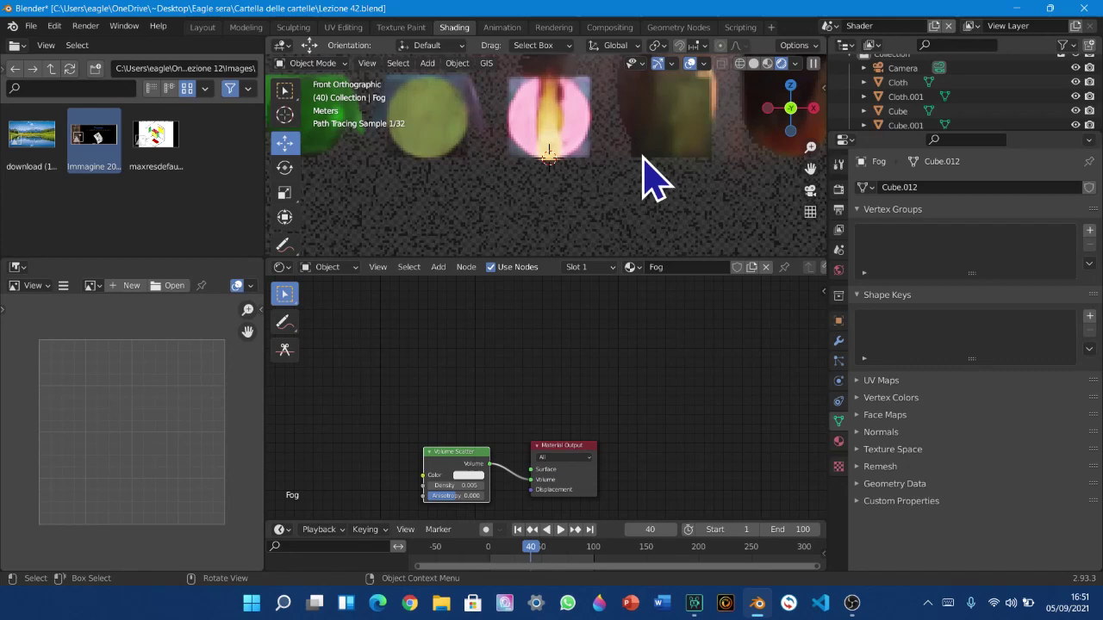
pyautogui.scroll(-2, 652, 178)
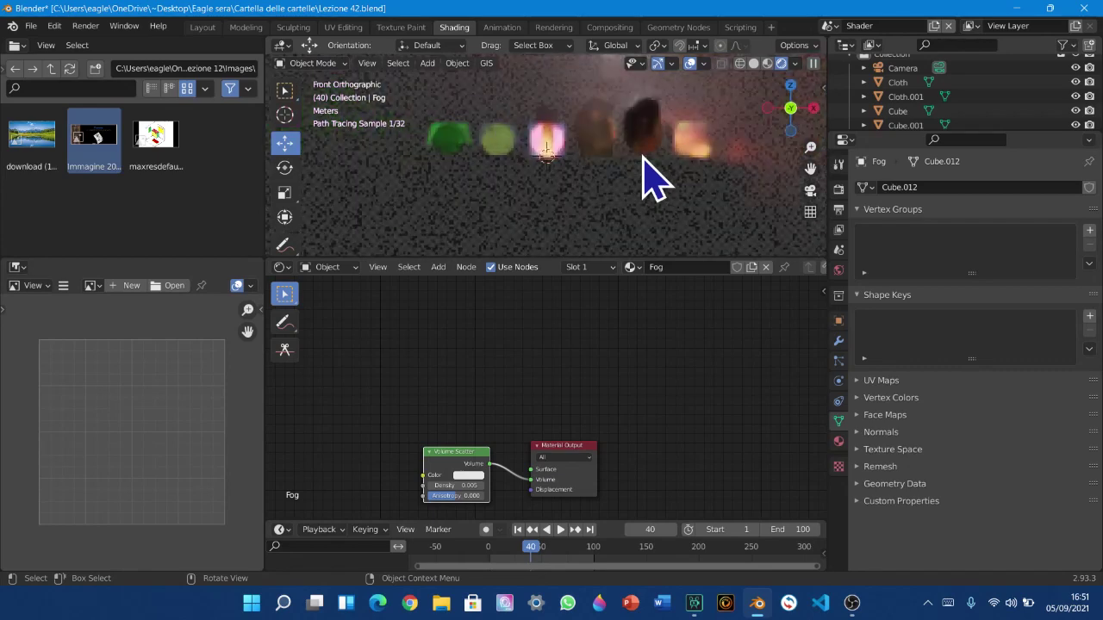
pyautogui.moveTo(643, 163); pyautogui.dragTo(470, 175, button='middle')
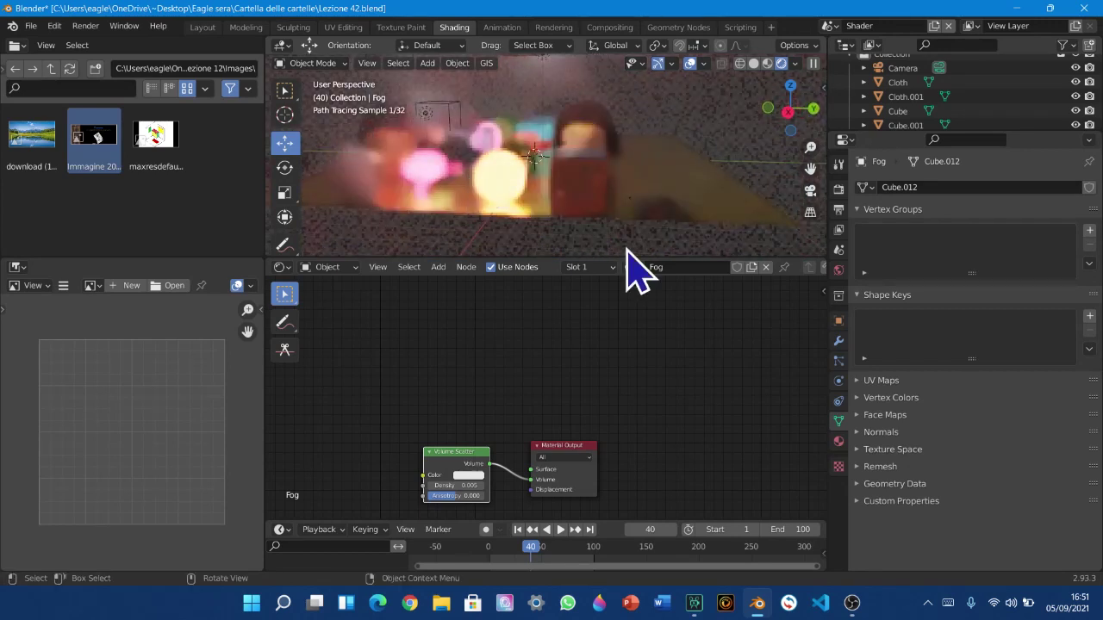
pyautogui.scroll(2, 802, 194)
pyautogui.moveTo(803, 168); pyautogui.dragTo(707, 129)
pyautogui.scroll(2, 626, 222)
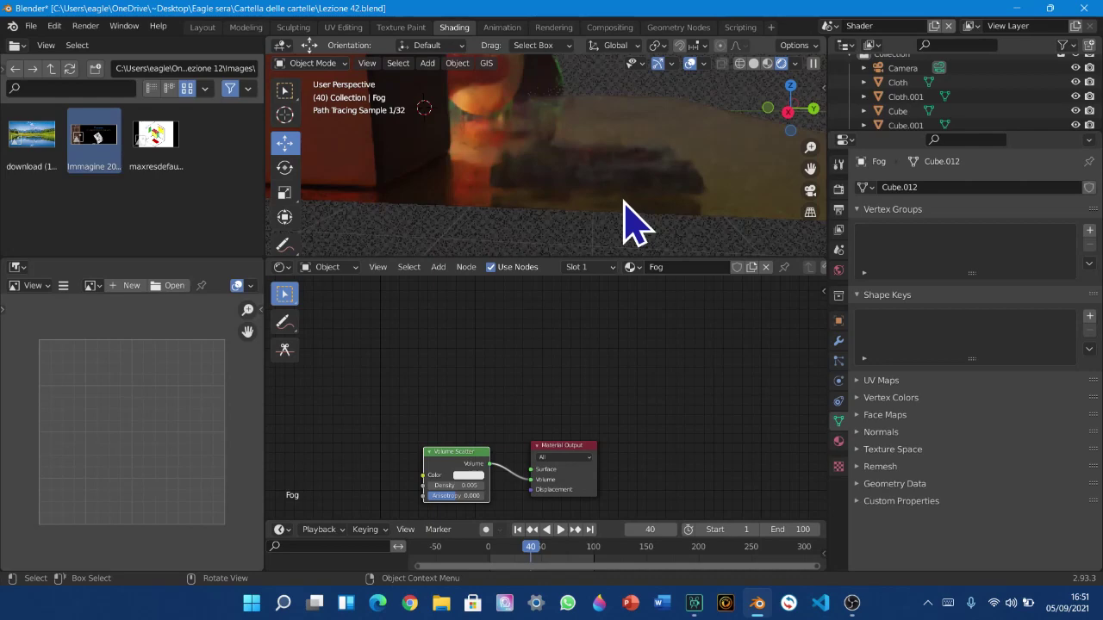
# Select the Domain object to show its Water material and move the Material Output node up-right
pyautogui.click(640, 205)
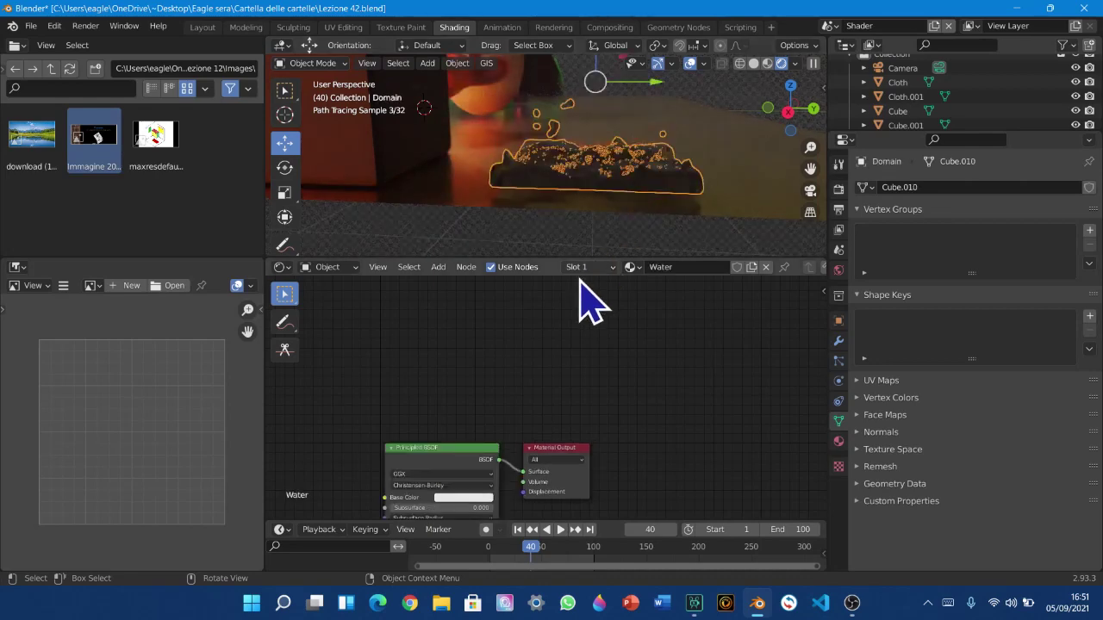
pyautogui.moveTo(553, 448)
pyautogui.mouseDown(button='middle')
pyautogui.moveTo(584, 337)
pyautogui.moveTo(532, 443)
pyautogui.mouseUp(button='middle')
pyautogui.scroll(2, 566, 392)
pyautogui.scroll(4, 550, 414)
pyautogui.moveTo(637, 367); pyautogui.dragTo(781, 343)
pyautogui.scroll(-1, 569, 362)
pyautogui.moveTo(584, 352); pyautogui.dragTo(584, 384, button='middle')
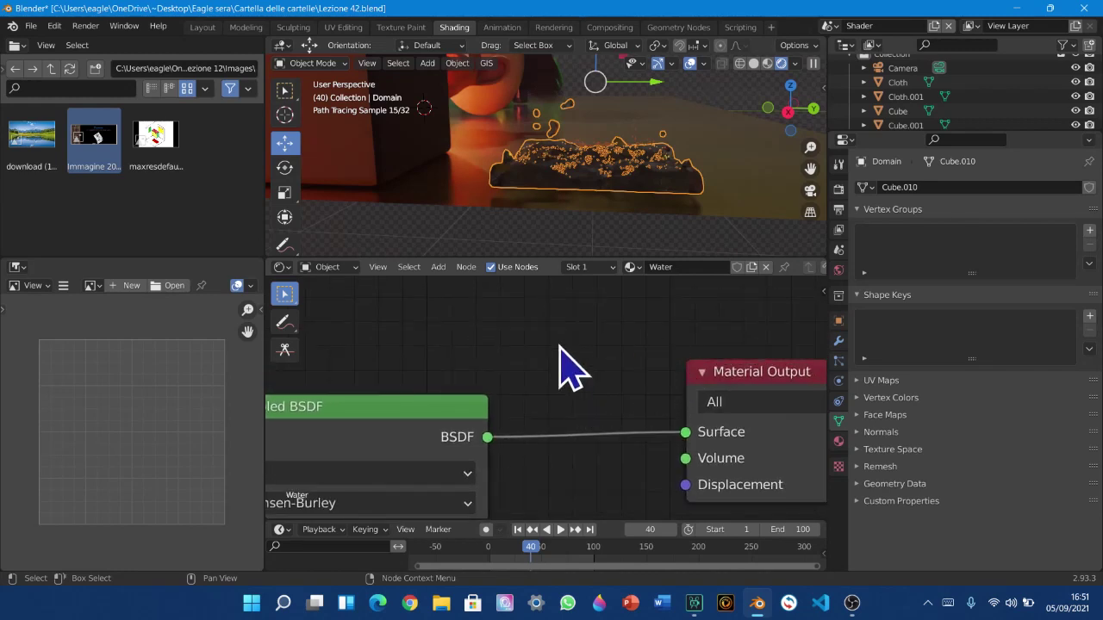
# Insert a Mix Shader between the Principled BSDF and the Material Output
pyautogui.hotkey('shift', 'a')
pyautogui.moveTo(561, 344)
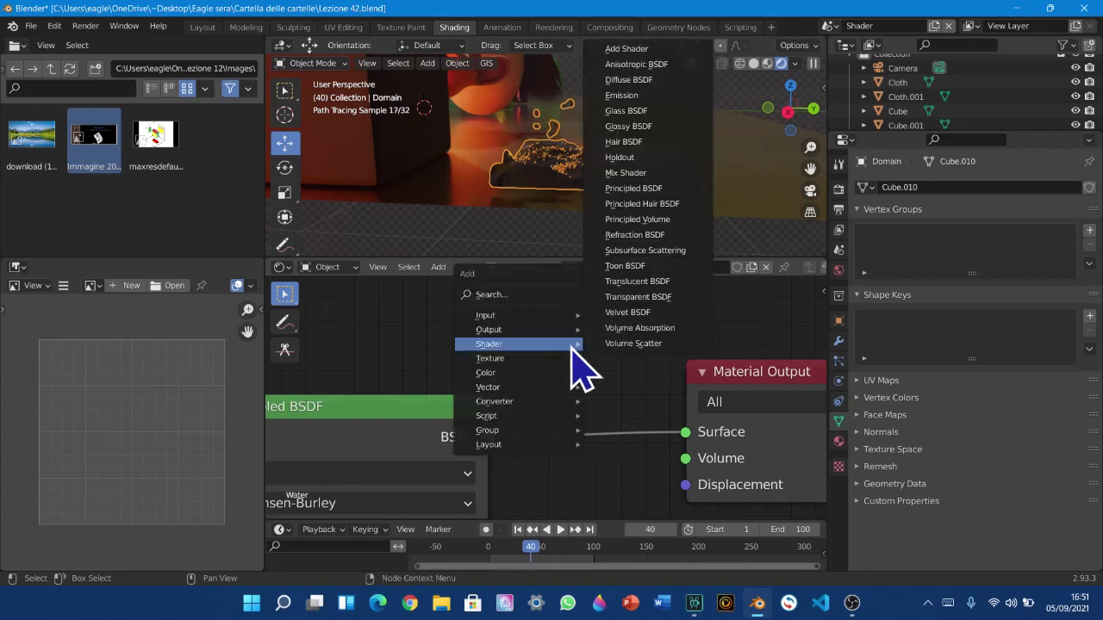
pyautogui.click(626, 172)
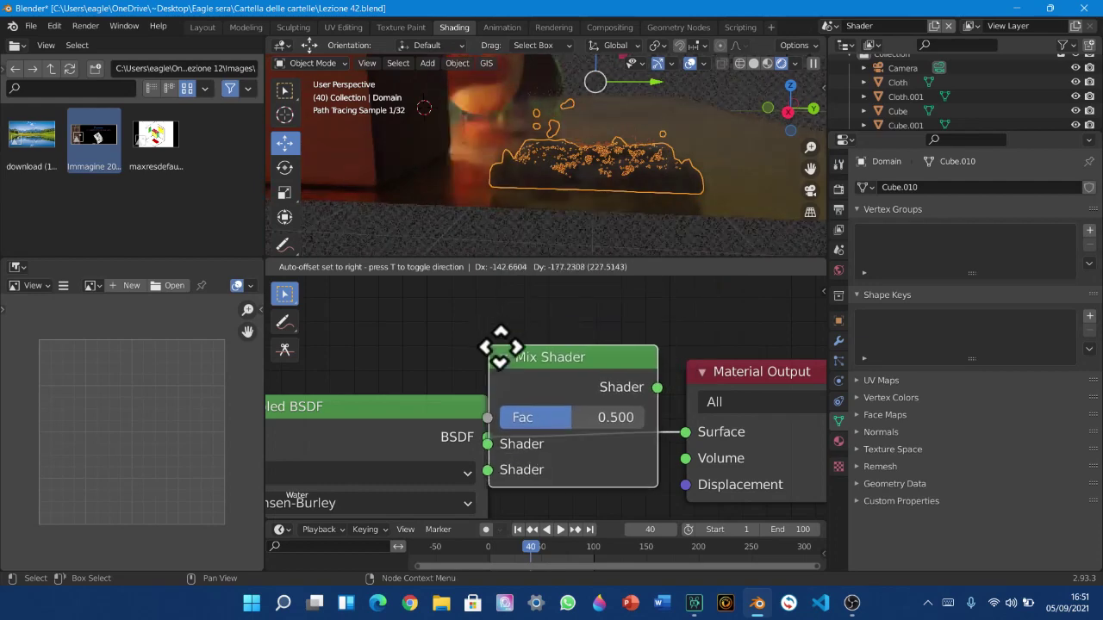
pyautogui.click(504, 349)
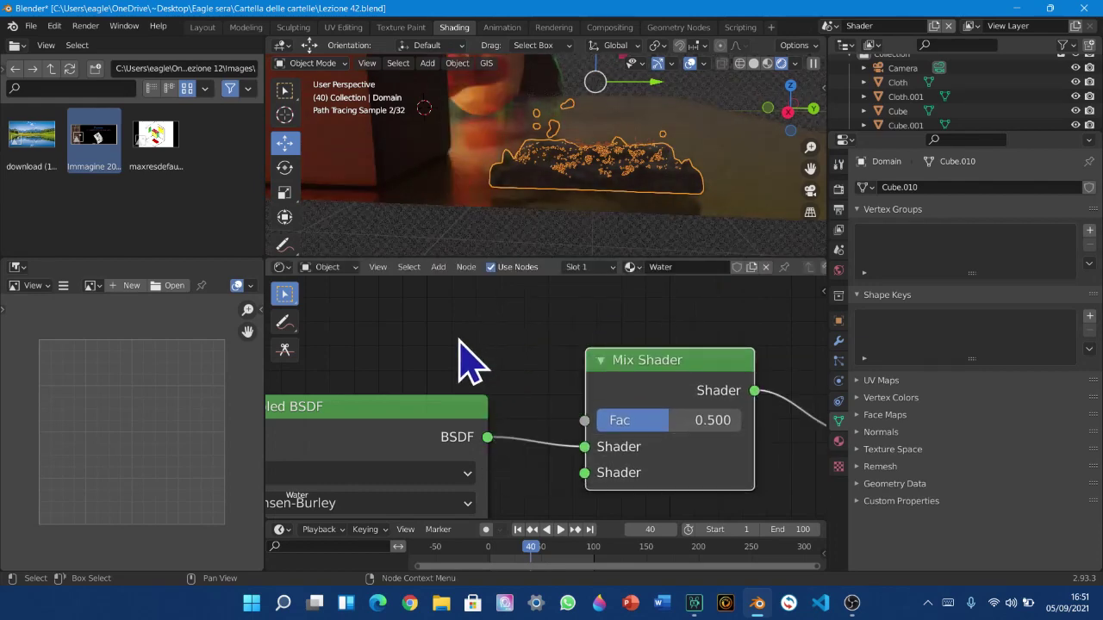
pyautogui.moveTo(457, 336); pyautogui.dragTo(472, 344, button='middle')
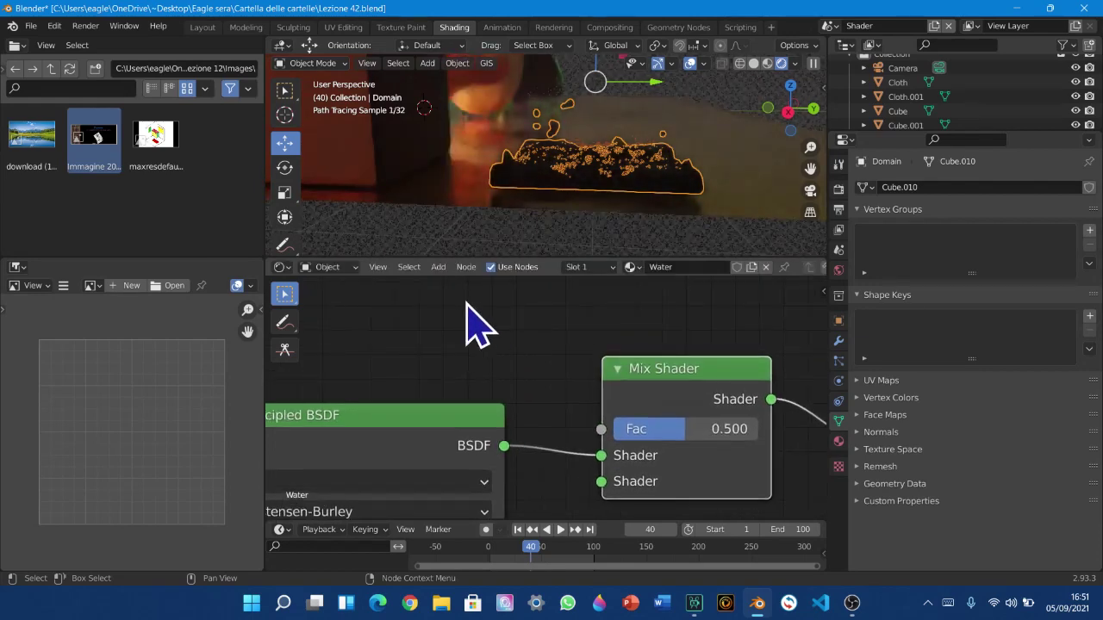
# Add a Diffuse BSDF above the Principled BSDF and feed it into the Mix Shader's second input
pyautogui.click(442, 268)
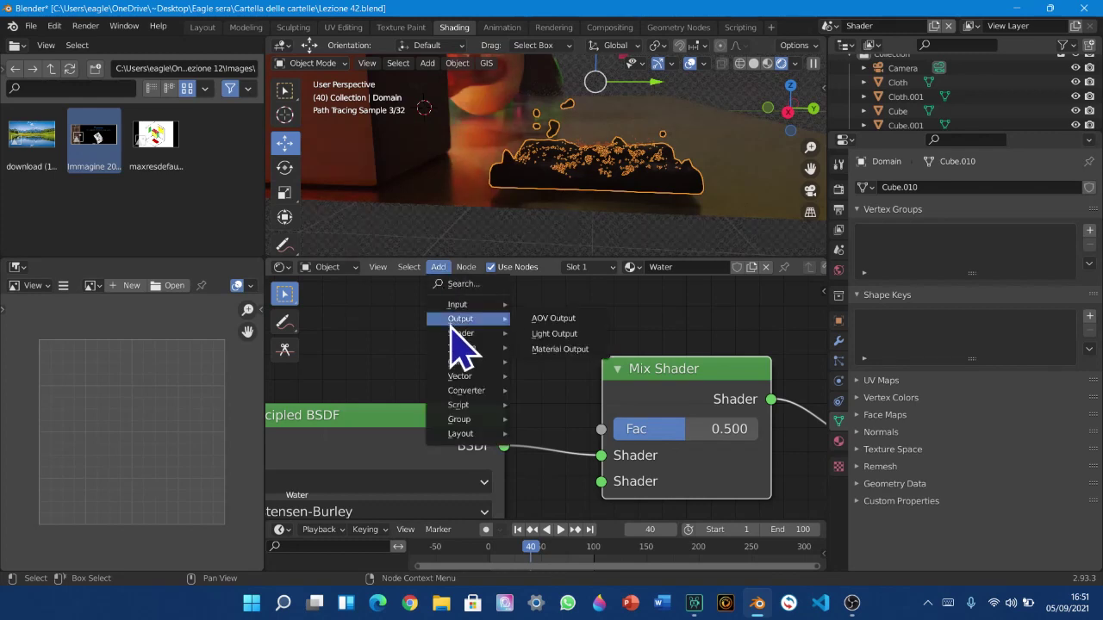
pyautogui.moveTo(456, 333)
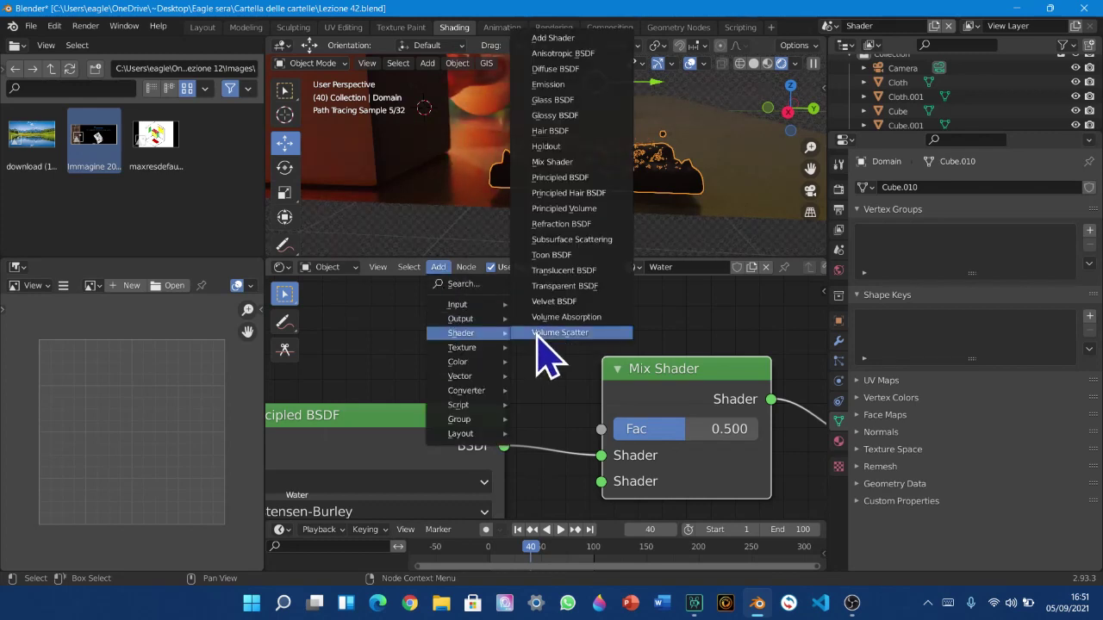
pyautogui.click(599, 71)
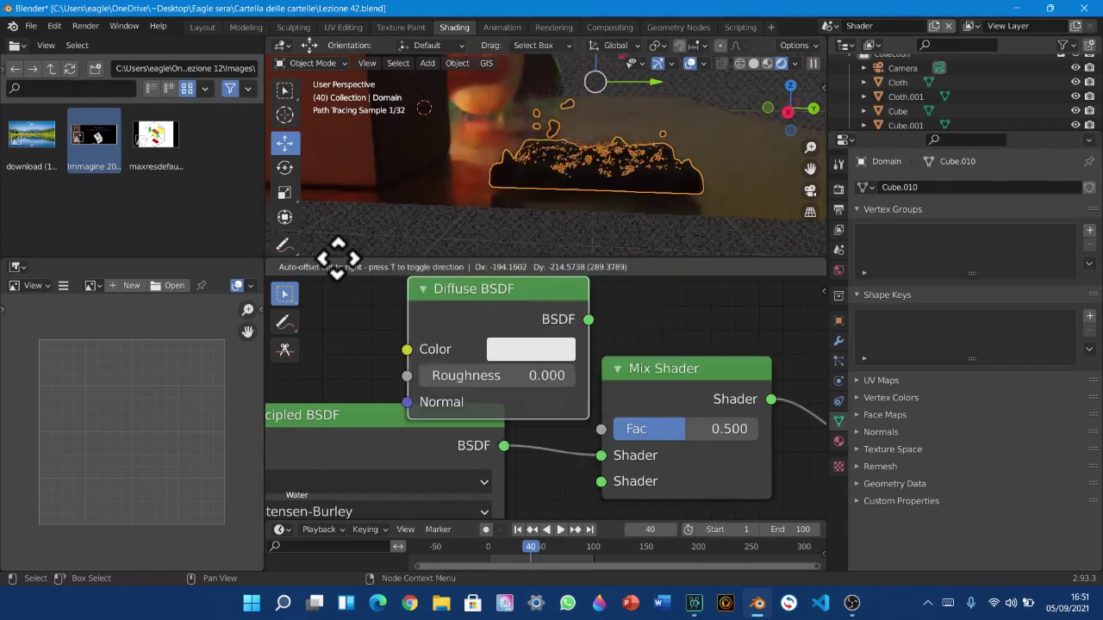
pyautogui.click(295, 270)
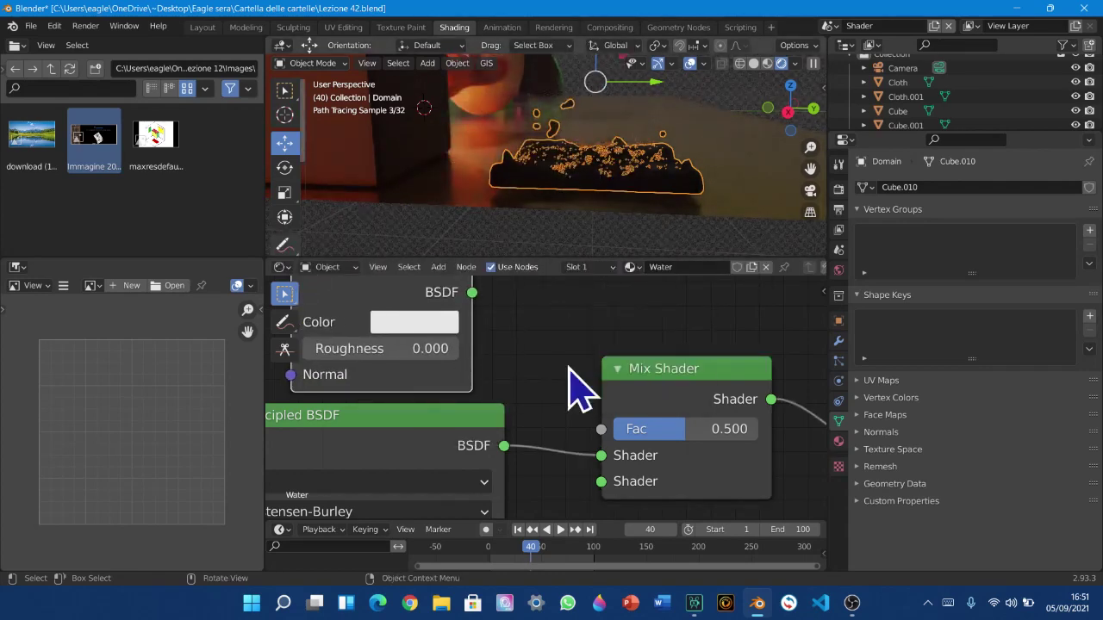
pyautogui.scroll(-2, 551, 392)
pyautogui.scroll(2, 483, 392)
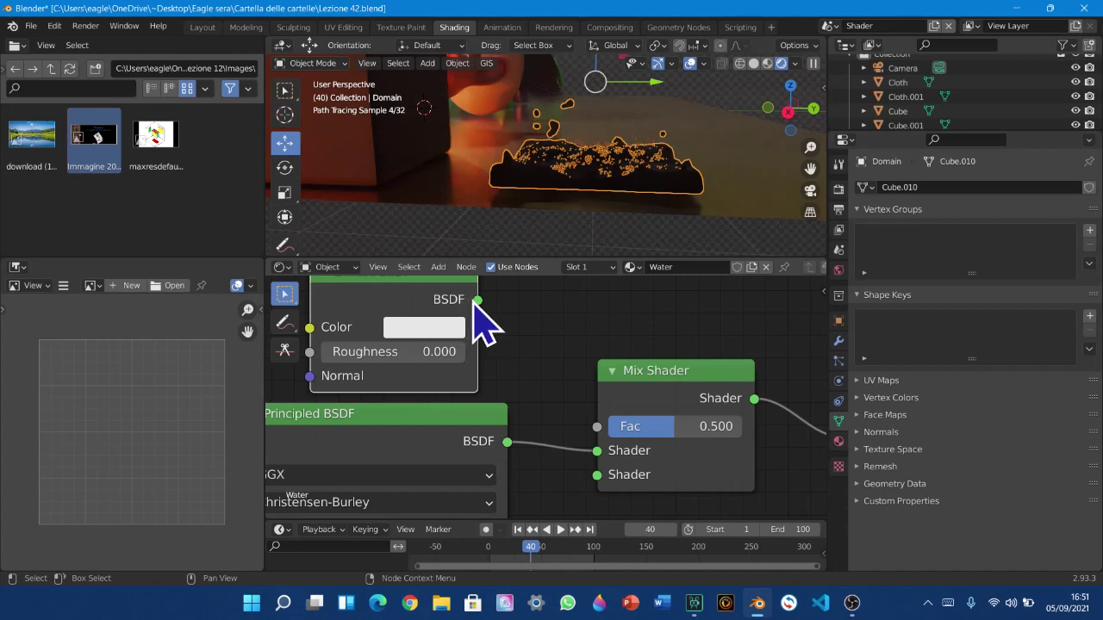
pyautogui.moveTo(484, 309); pyautogui.dragTo(608, 479)
pyautogui.moveTo(593, 422); pyautogui.dragTo(646, 485, button='middle')
# Add a Fresnel node left of the Diffuse BSDF and wire its Fac to the Mix Shader Fac
pyautogui.scroll(-4, 633, 482)
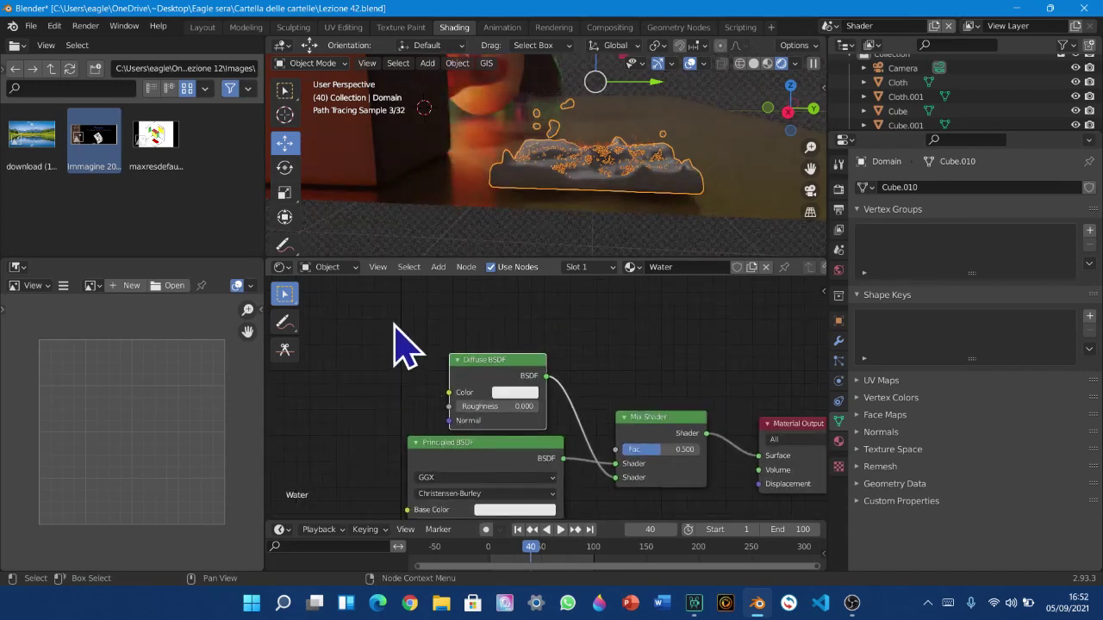
pyautogui.click(440, 268)
pyautogui.moveTo(485, 303)
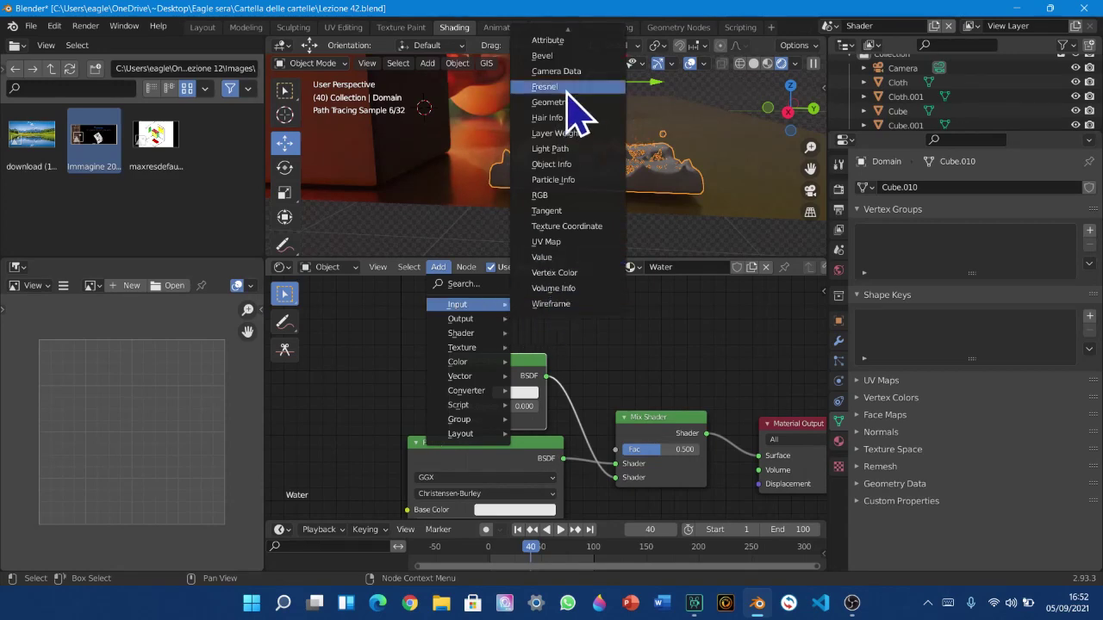
pyautogui.click(544, 86)
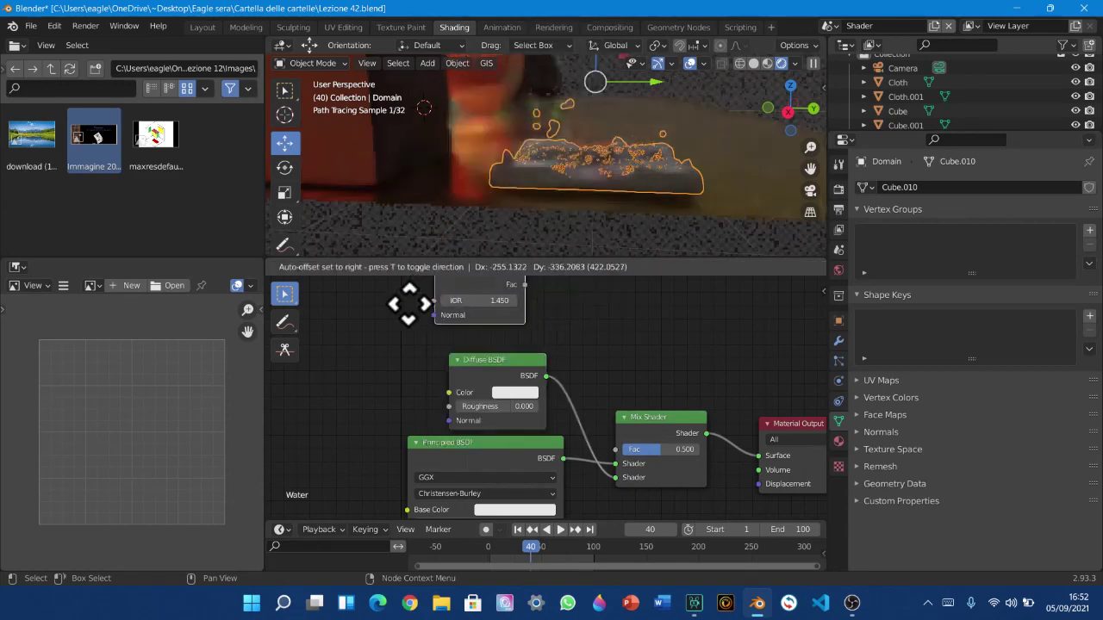
pyautogui.click(398, 358)
pyautogui.moveTo(409, 352); pyautogui.dragTo(615, 451)
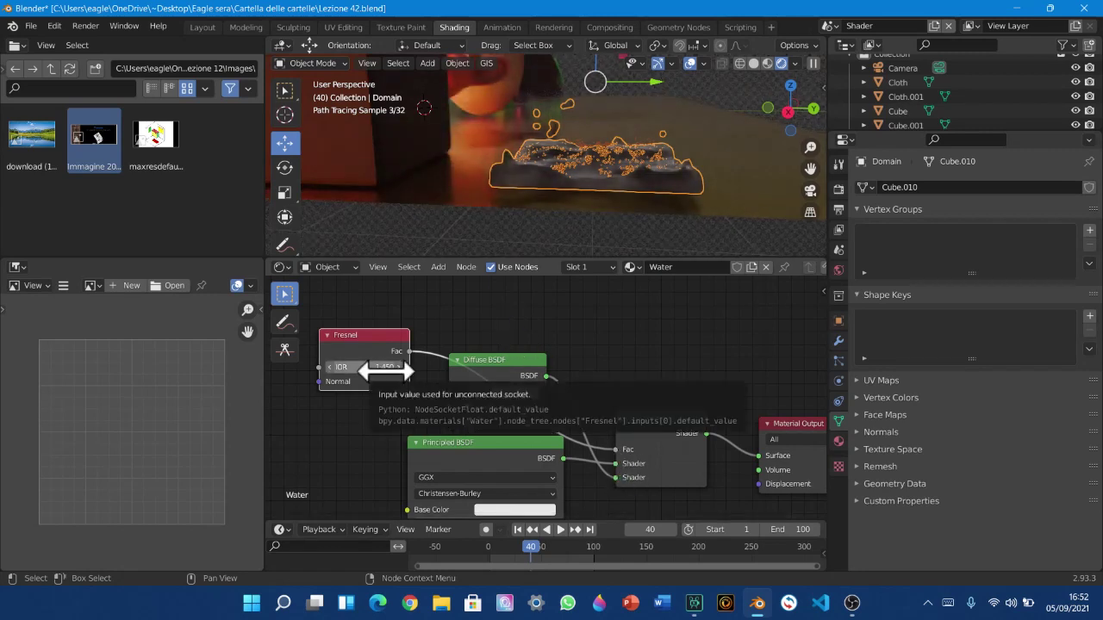
pyautogui.click(410, 603)
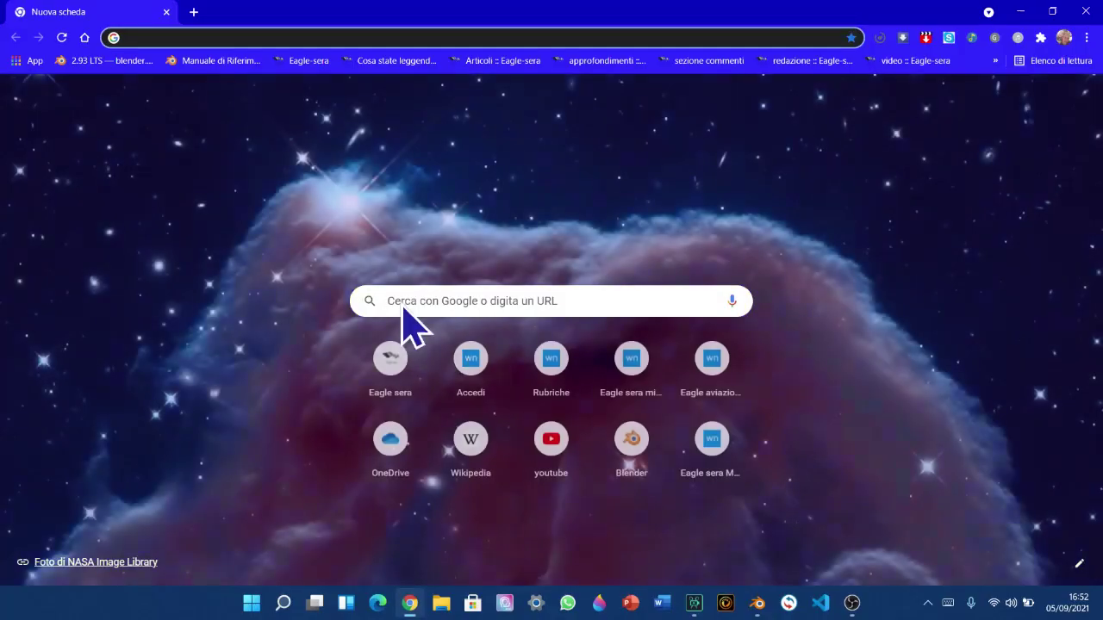
# Search for 'IOR dell'acqua' and highlight water's IOR value of 1.333
pyautogui.write('IOR')
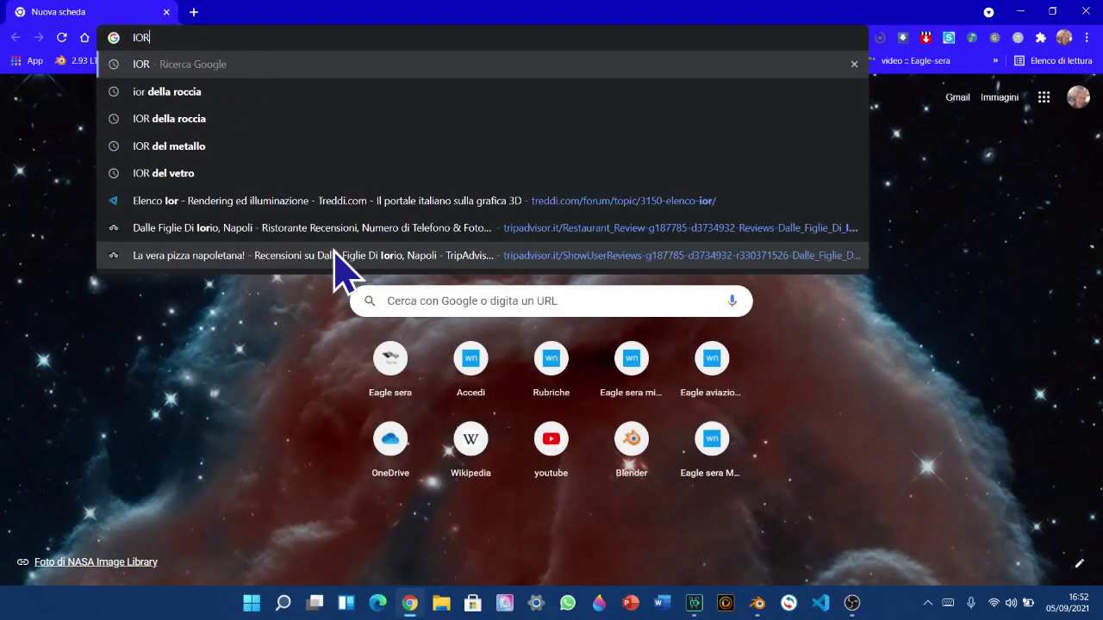
pyautogui.write(' d')
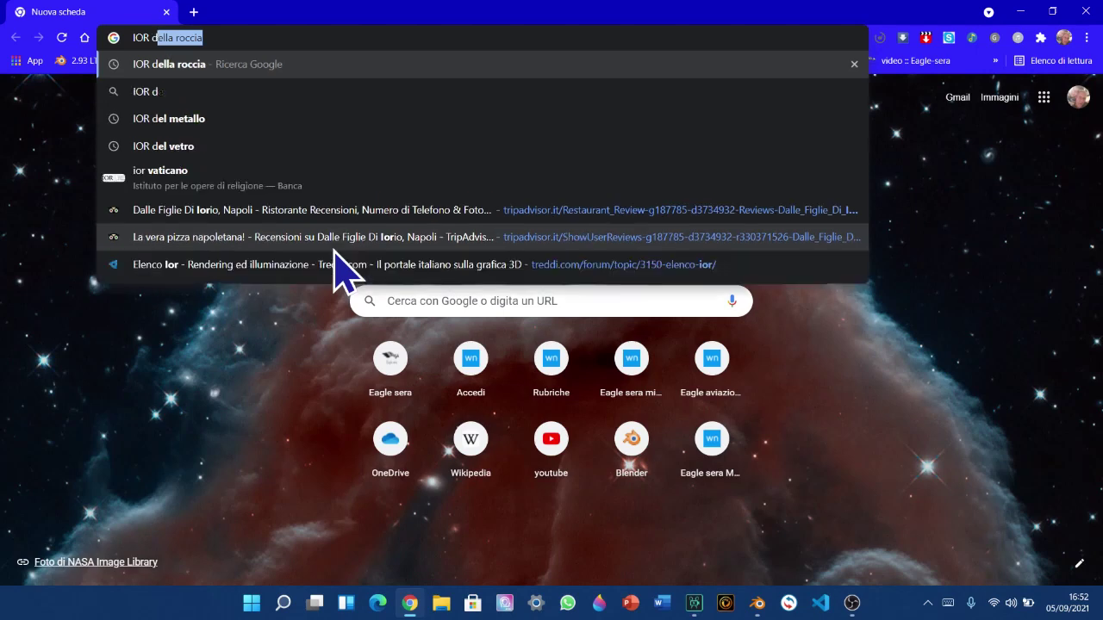
pyautogui.write("ell'acqua")
pyautogui.press('Return')
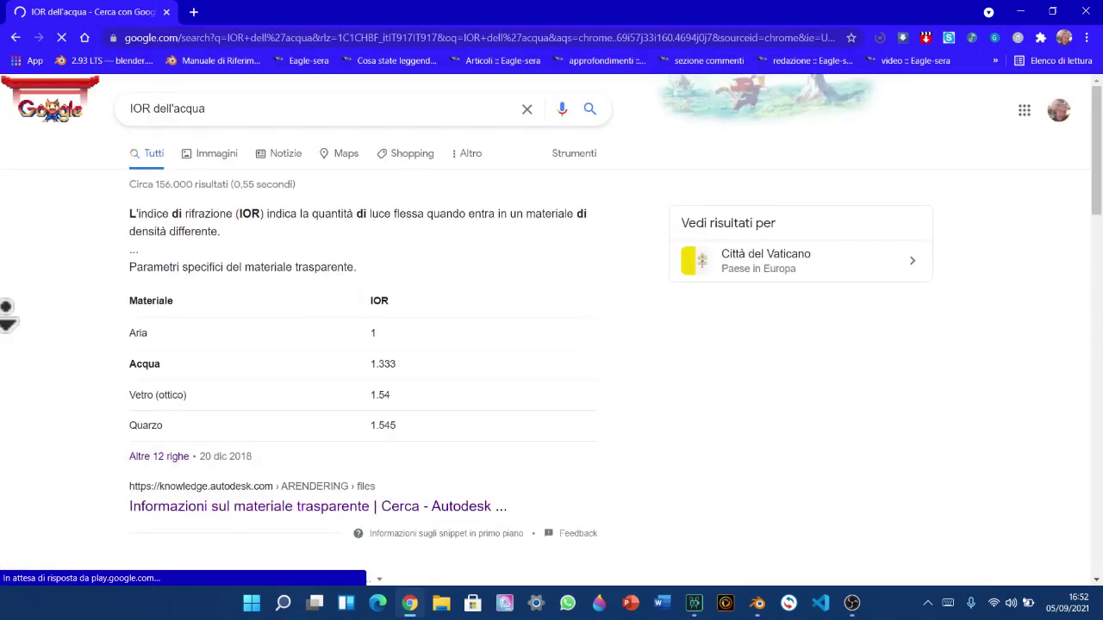
pyautogui.moveTo(370, 351); pyautogui.dragTo(406, 354)
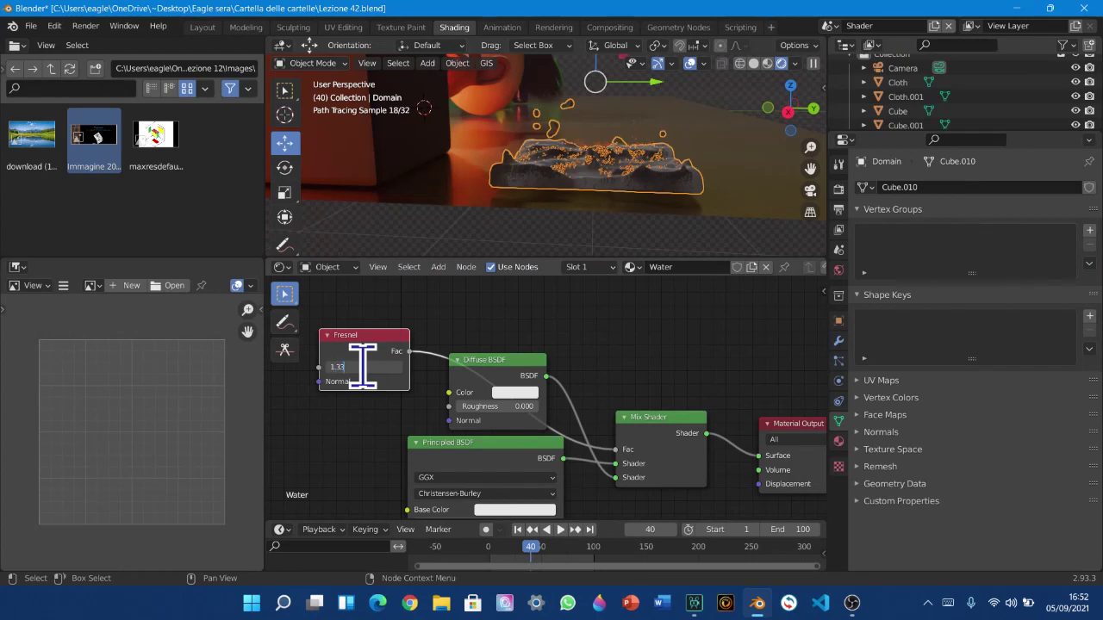
# Commit a Fresnel IOR of 1.330, then preview the Fresnel and Mix Shader outputs on the object
pyautogui.press('Return')
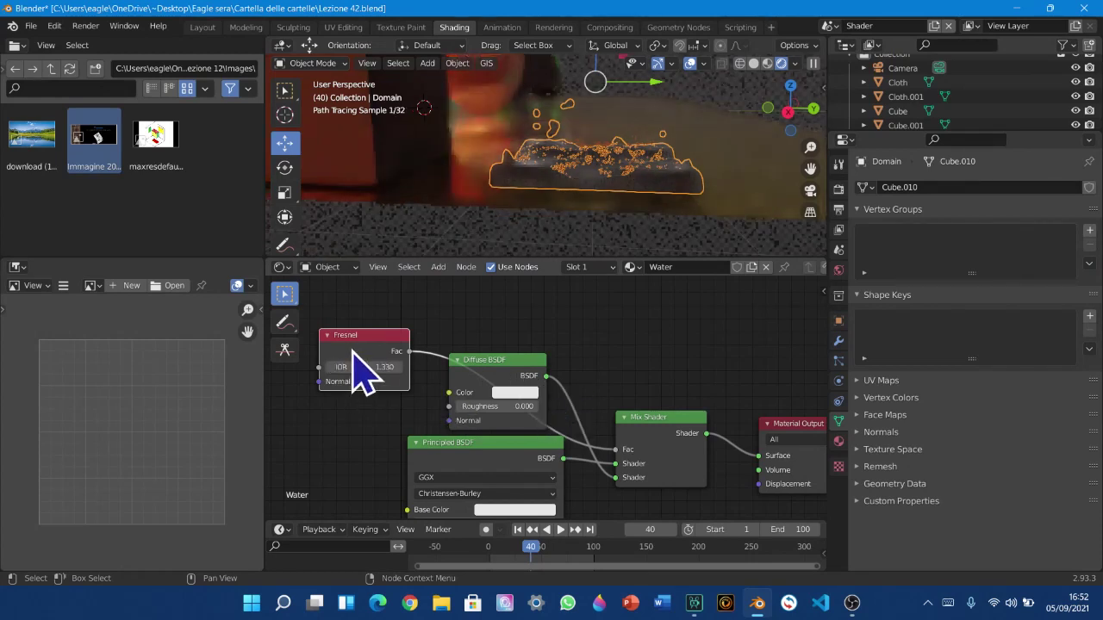
pyautogui.keyDown('ctrl'); pyautogui.keyDown('shift'); pyautogui.click(366, 366); pyautogui.keyUp('shift'); pyautogui.keyUp('ctrl')
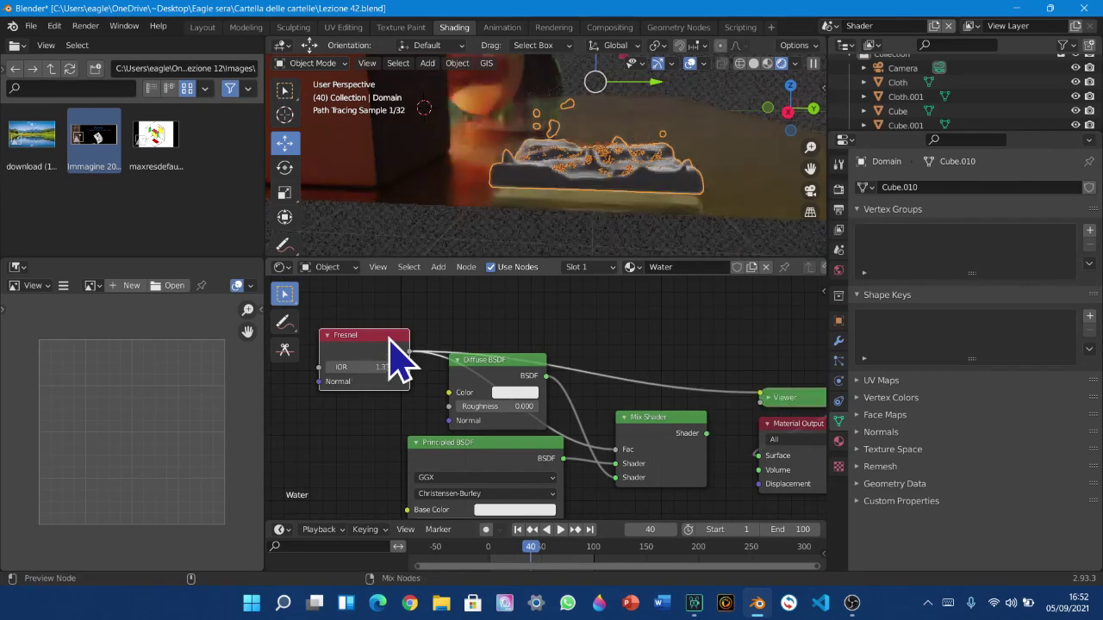
pyautogui.scroll(5, 635, 229)
pyautogui.scroll(-5, 635, 227)
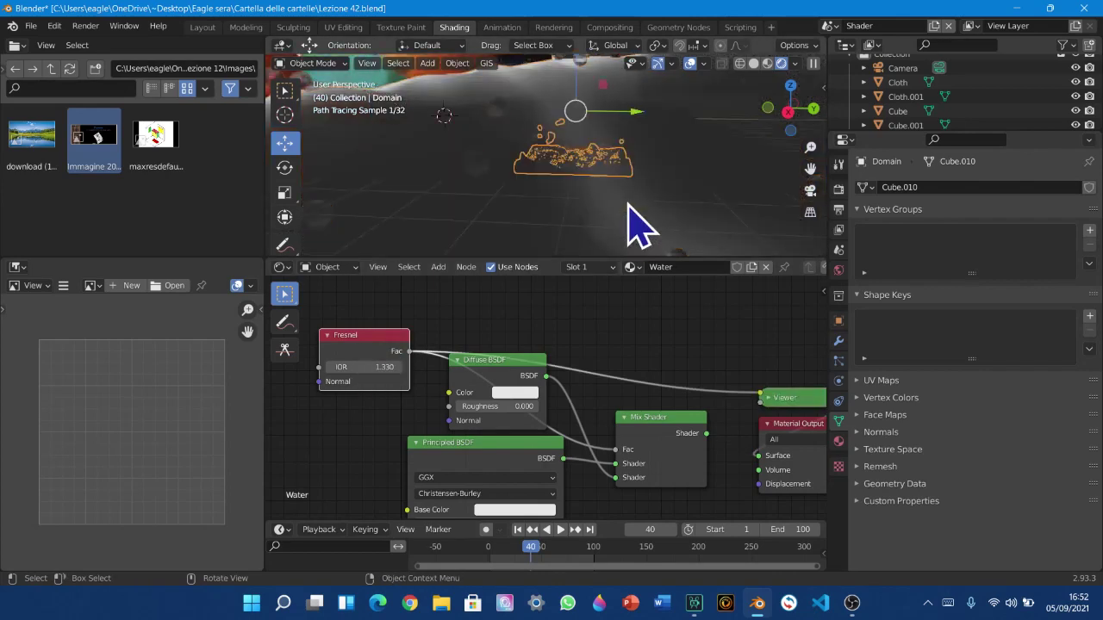
pyautogui.scroll(3, 611, 172)
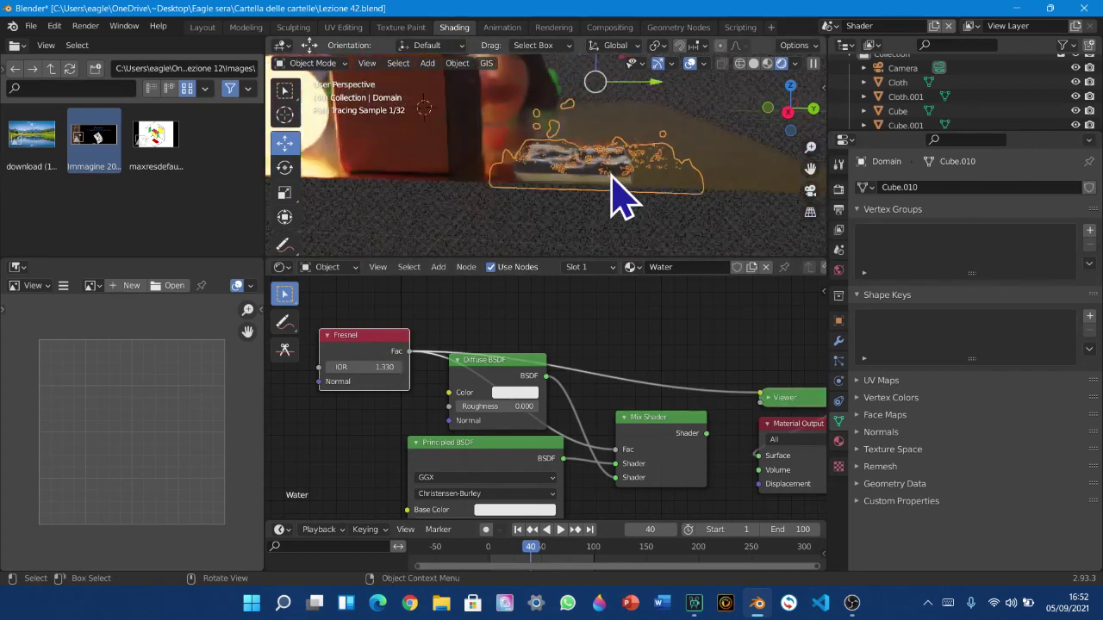
pyautogui.keyDown('ctrl'); pyautogui.keyDown('shift'); pyautogui.click(656, 435); pyautogui.keyUp('shift'); pyautogui.keyUp('ctrl')
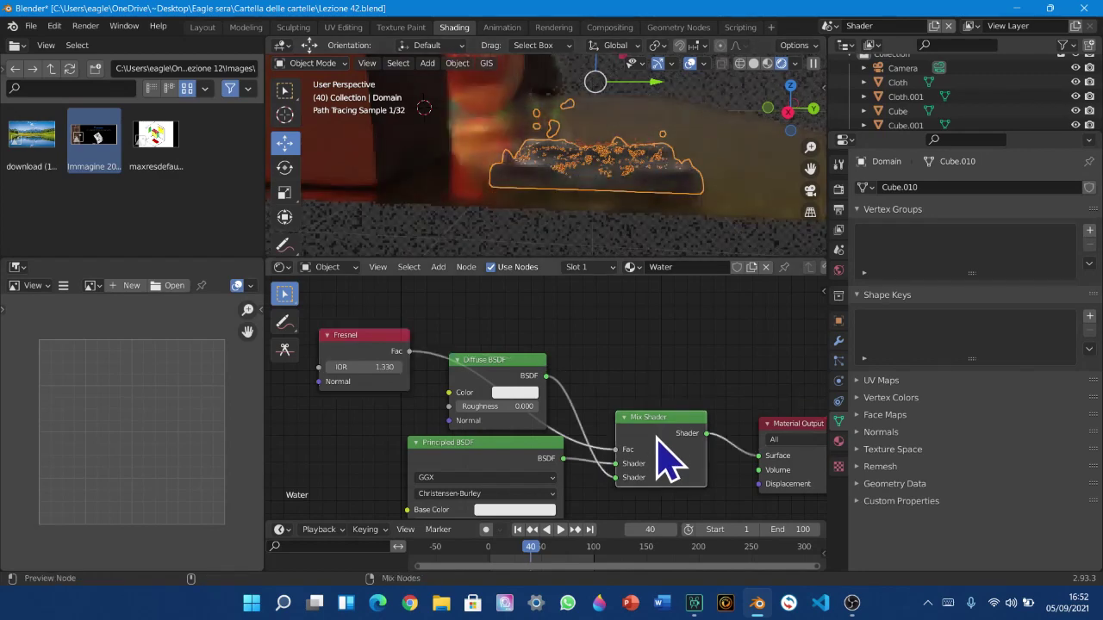
pyautogui.scroll(3, 668, 194)
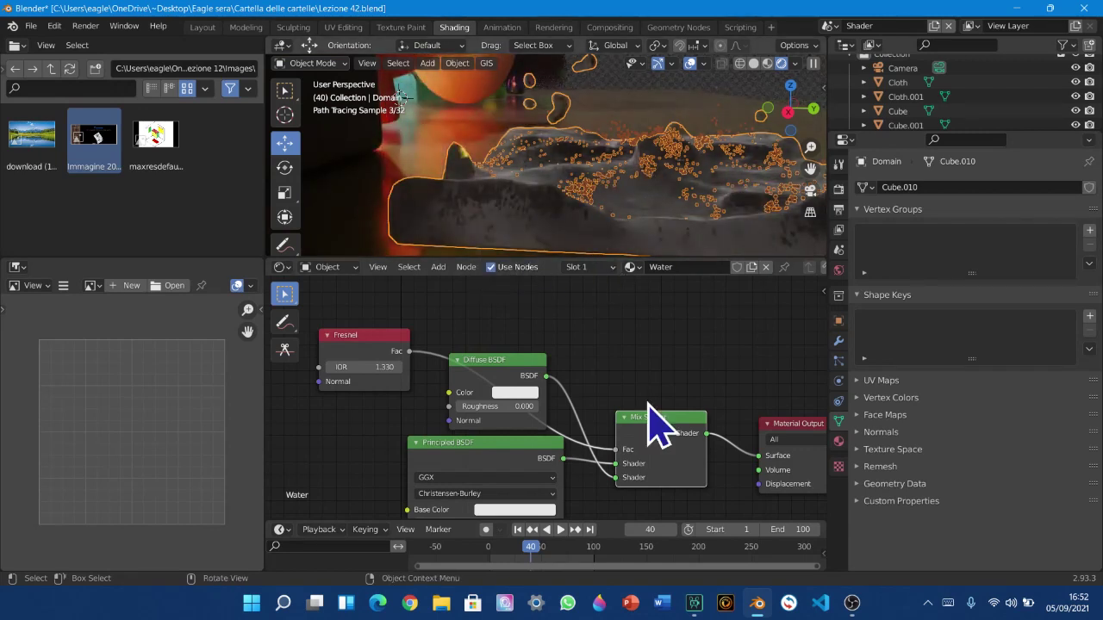
# Briefly link Principled BSDF to Surface, reconnect the Mix Shader to Surface, and reframe the node tree
pyautogui.moveTo(565, 459); pyautogui.dragTo(761, 457)
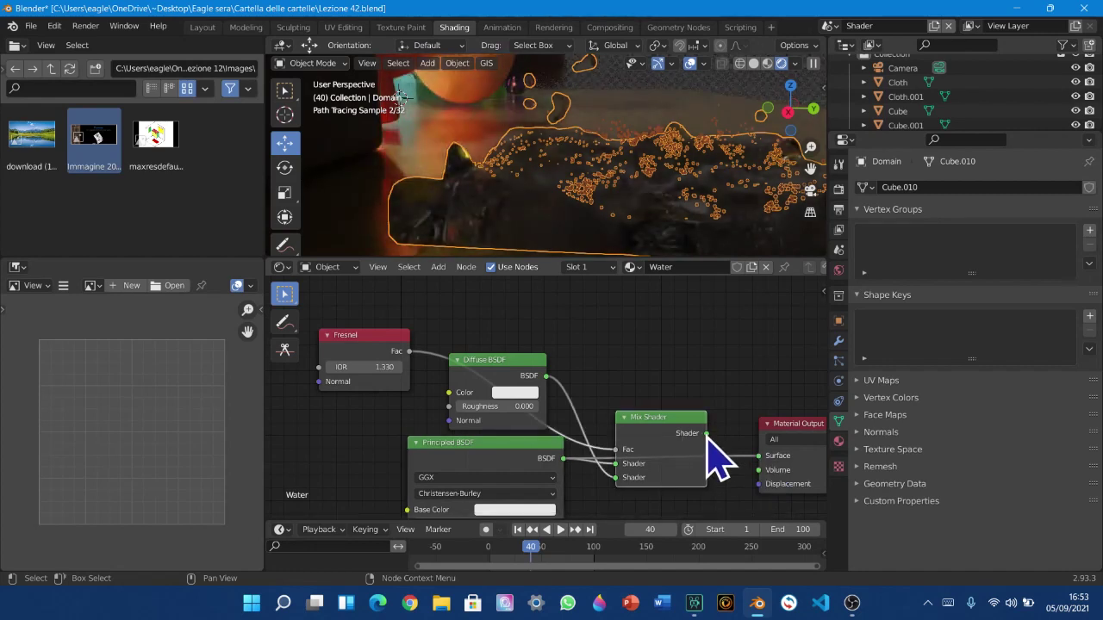
pyautogui.moveTo(707, 434); pyautogui.dragTo(760, 456)
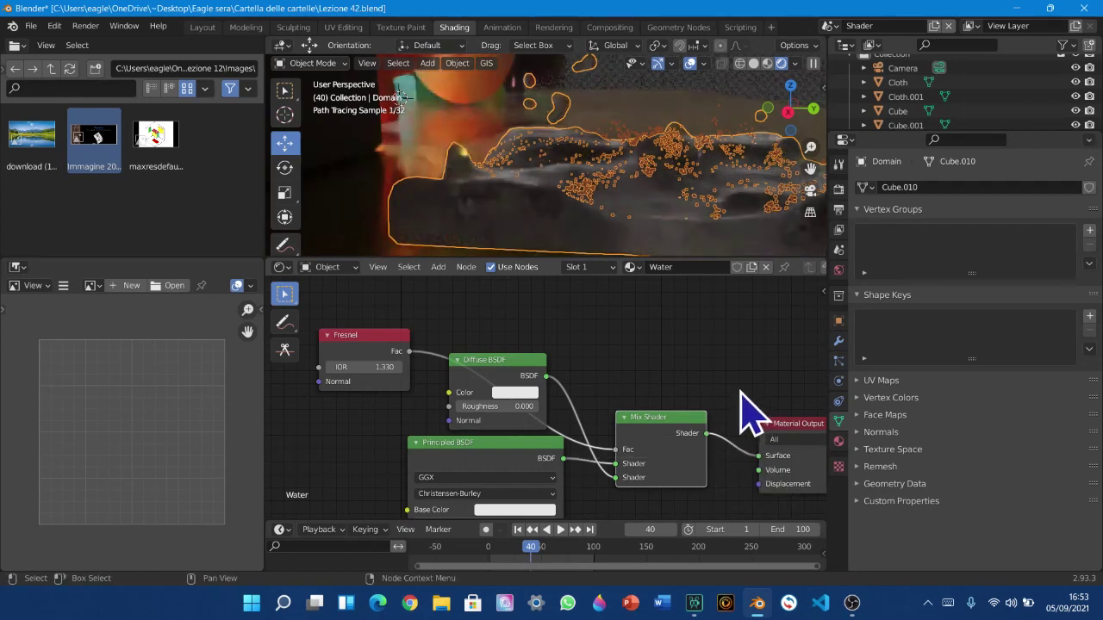
pyautogui.scroll(-2, 721, 414)
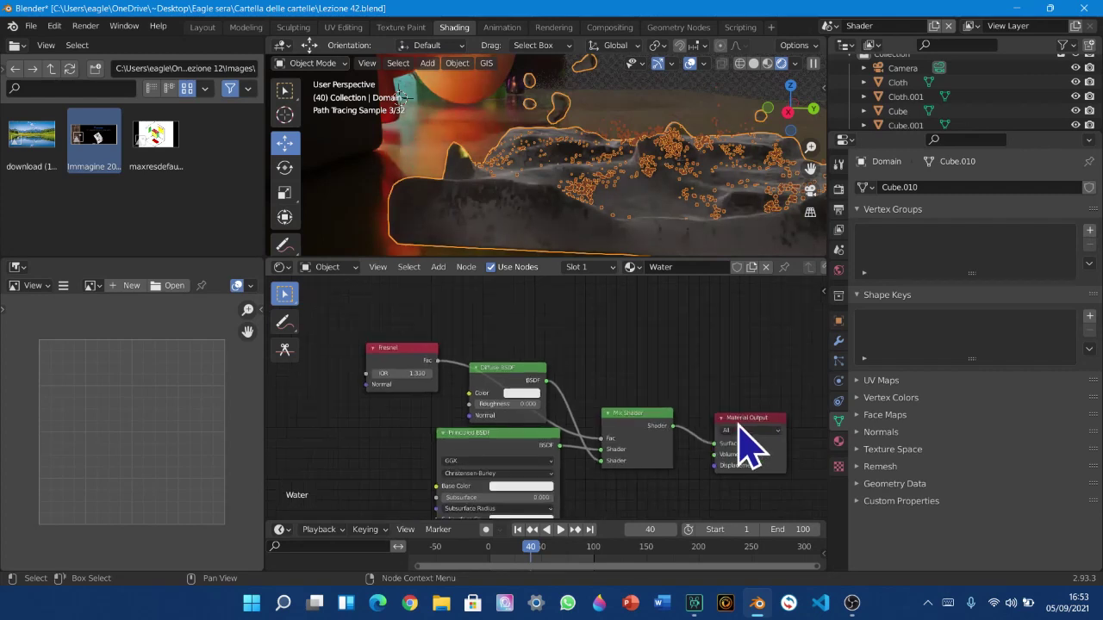
pyautogui.scroll(-3, 746, 444)
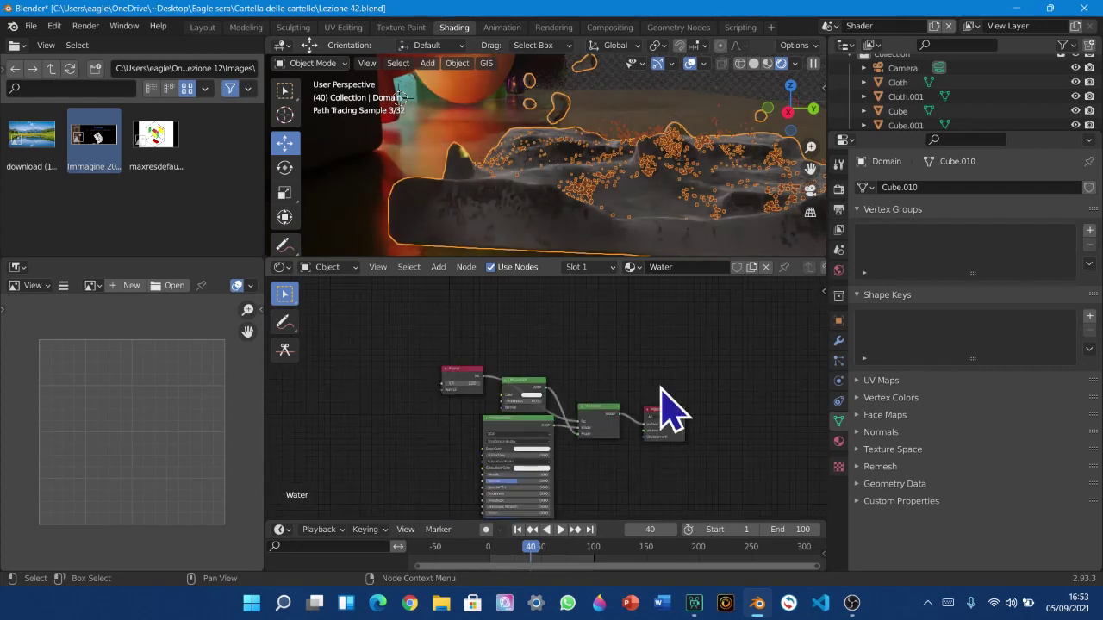
pyautogui.moveTo(659, 380); pyautogui.dragTo(645, 314, button='middle')
pyautogui.scroll(-1, 652, 362)
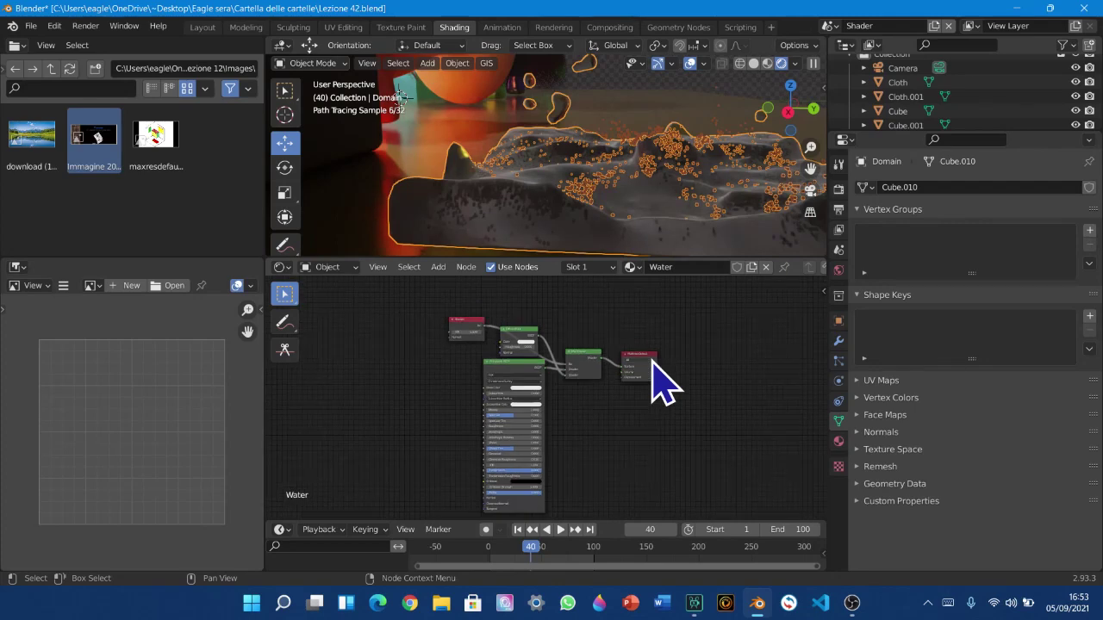
pyautogui.moveTo(680, 428); pyautogui.dragTo(685, 416, button='middle')
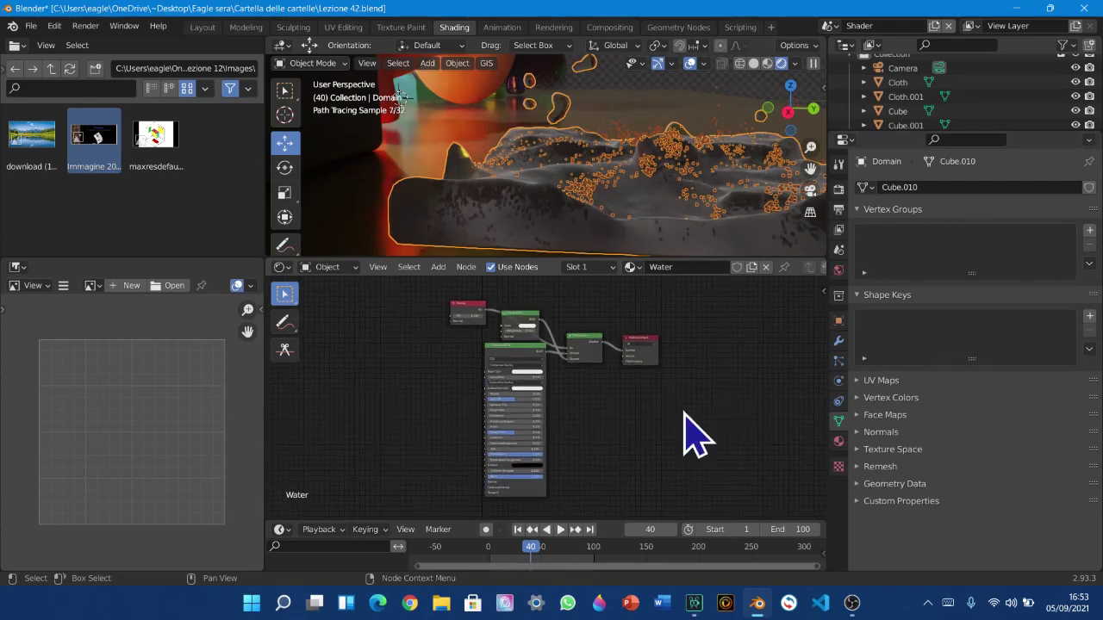
pyautogui.hotkey('ctrl', 'alt', 'space')
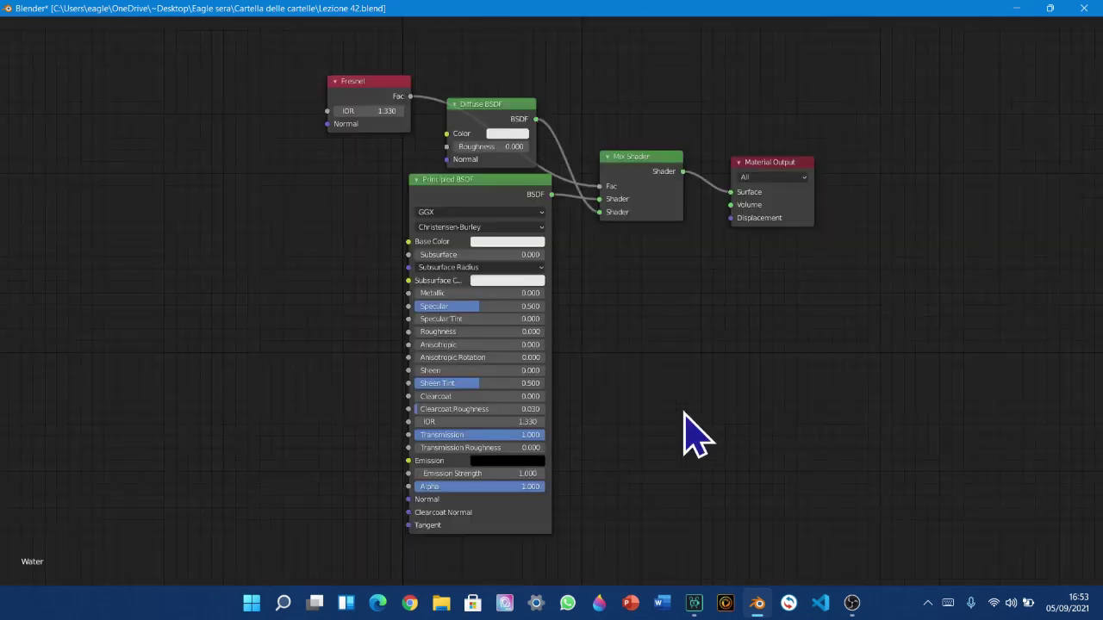
# Drag the Diffuse BSDF node up beside Fresnel, then return to the full Shading layout
pyautogui.scroll(1, 586, 366)
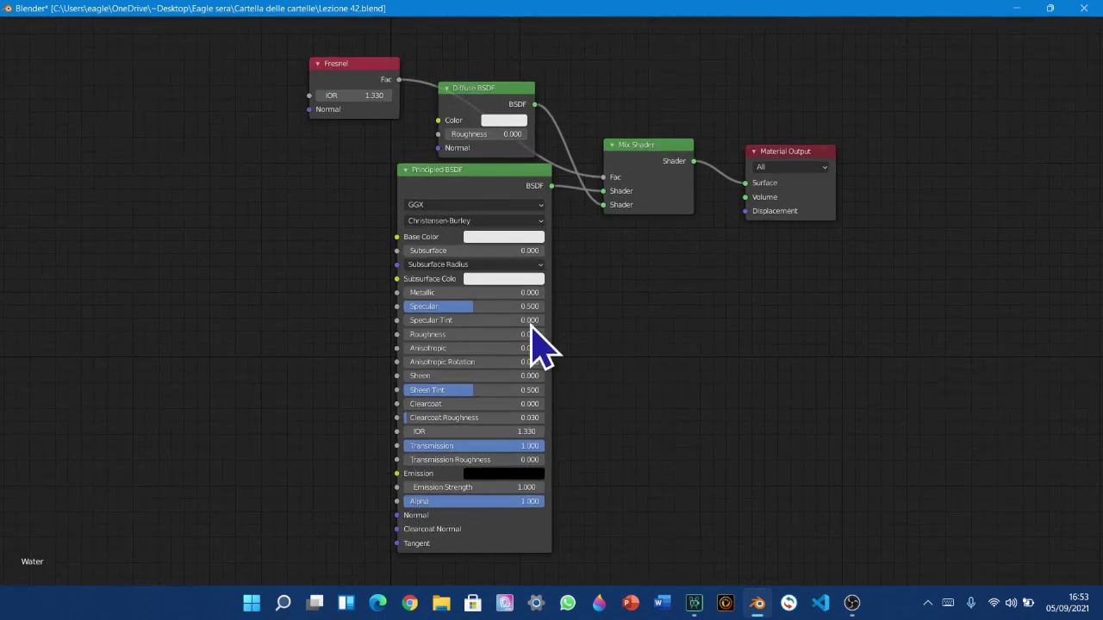
pyautogui.moveTo(475, 113); pyautogui.dragTo(453, 71)
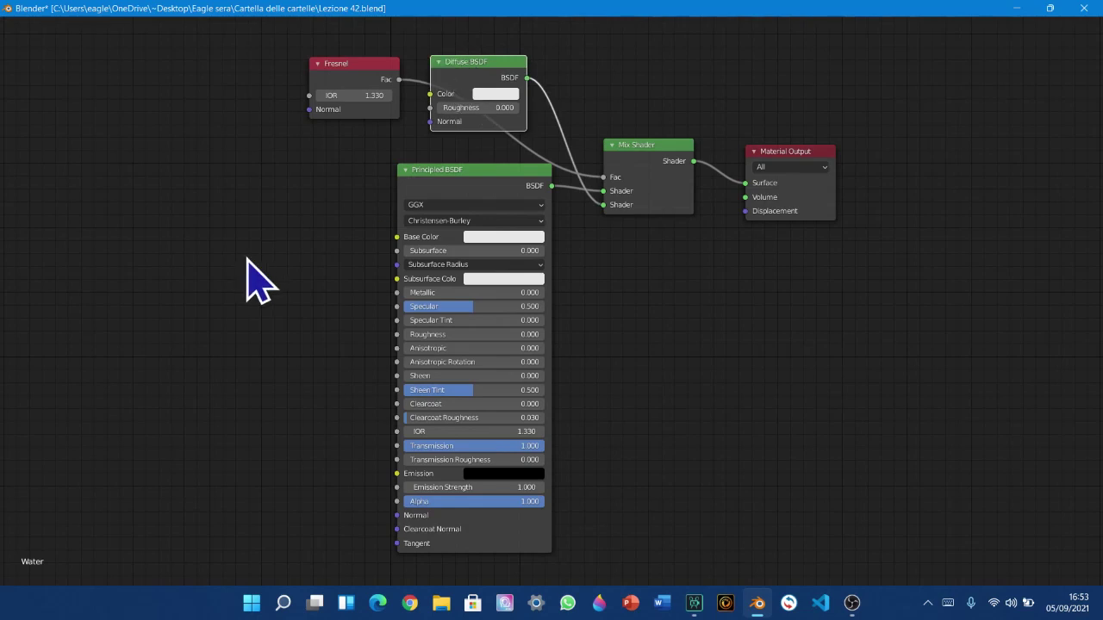
pyautogui.hotkey('shift', 'a')
pyautogui.moveTo(248, 257)
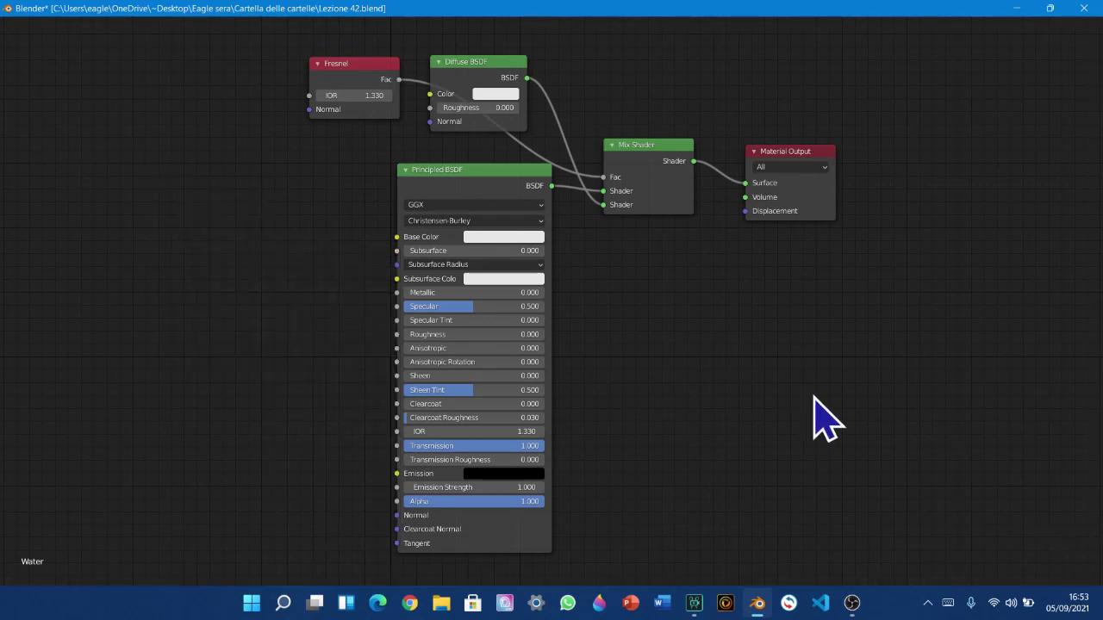
pyautogui.hotkey('ctrl', 'space')
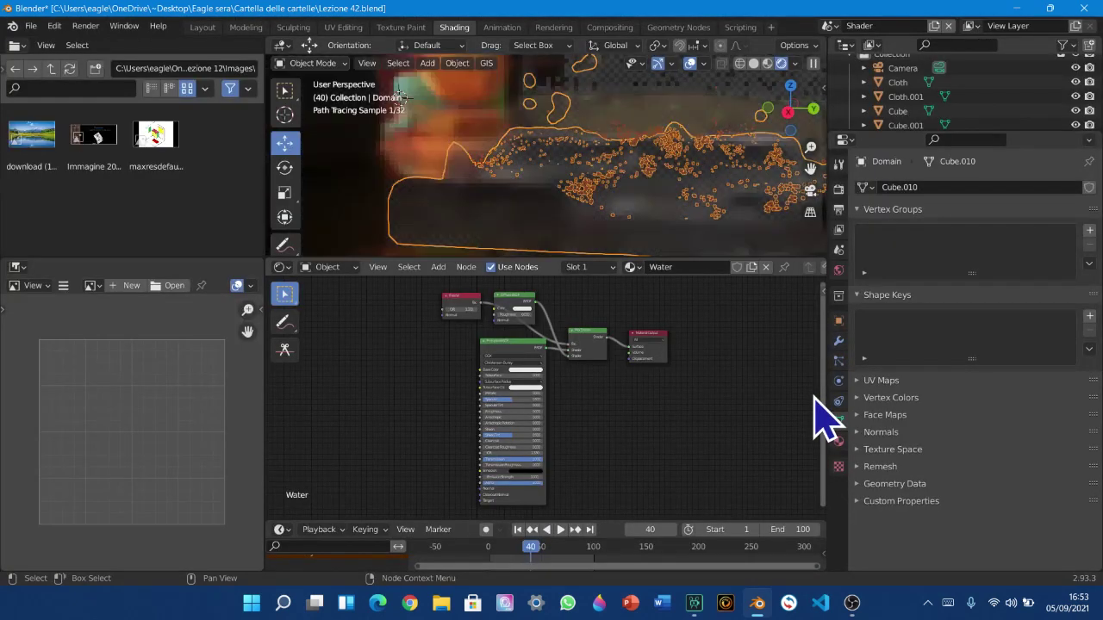
# Switch to the Input scene and rearrange the asteroid view and the Rock material's nodes
pyautogui.click(831, 26)
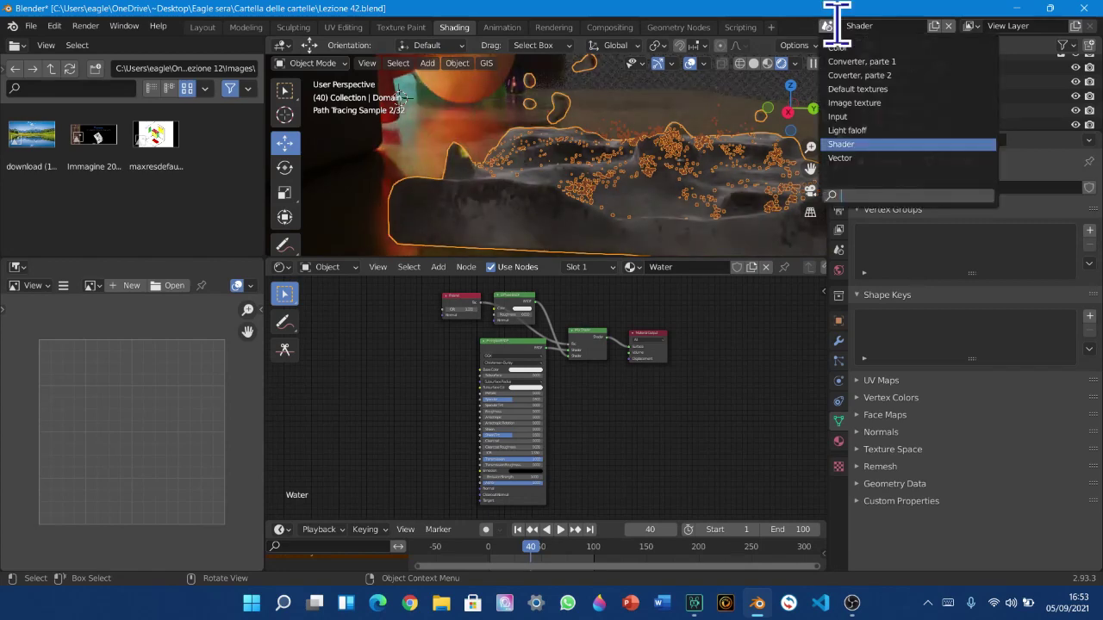
pyautogui.click(846, 118)
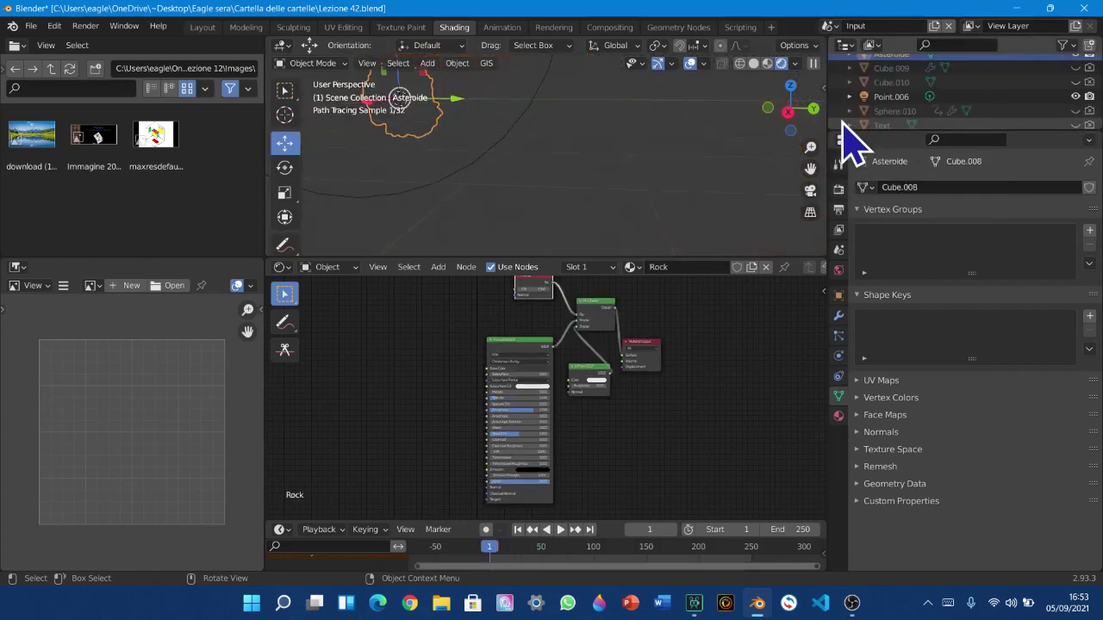
pyautogui.moveTo(655, 181); pyautogui.dragTo(758, 184, button='middle')
pyautogui.moveTo(814, 164); pyautogui.dragTo(922, 196)
pyautogui.moveTo(596, 333); pyautogui.dragTo(575, 361, button='middle')
pyautogui.moveTo(506, 310); pyautogui.dragTo(567, 306)
pyautogui.moveTo(577, 405); pyautogui.dragTo(639, 338)
# Enclose Fresnel, Mix Shader and Diffuse in a frame labelled 'Add fresnel', then hide the asteroid
pyautogui.moveTo(622, 432); pyautogui.dragTo(555, 279)
pyautogui.moveTo(623, 367); pyautogui.dragTo(623, 406, button='middle')
pyautogui.scroll(5, 623, 406)
pyautogui.moveTo(585, 345); pyautogui.dragTo(559, 425, button='middle')
pyautogui.scroll(-1, 597, 370)
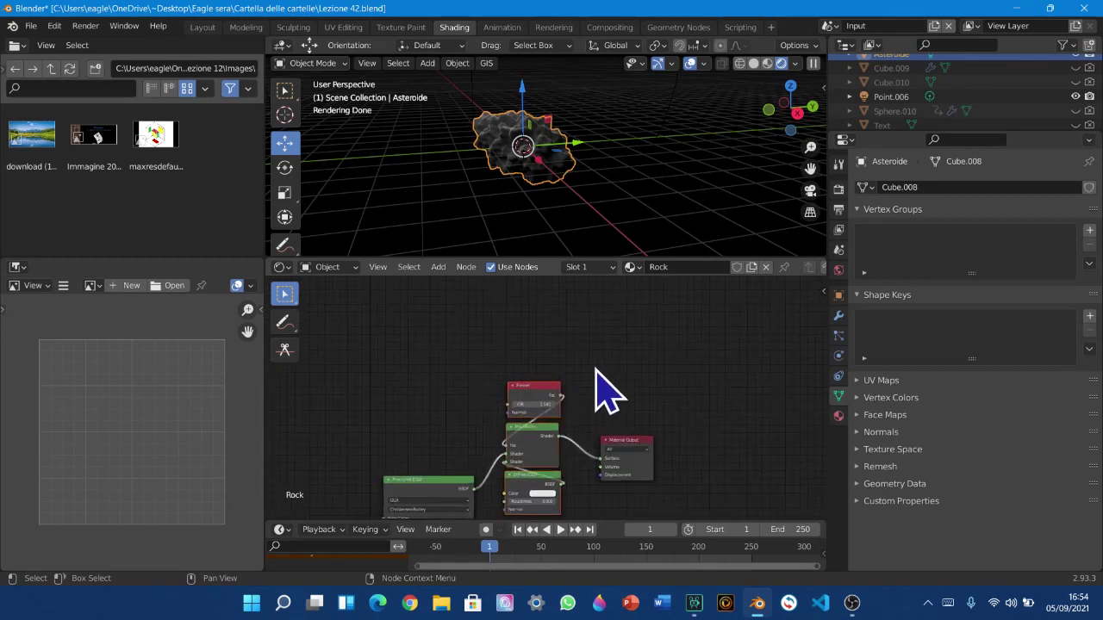
pyautogui.hotkey('ctrl', 'j')
pyautogui.scroll(2, 606, 396)
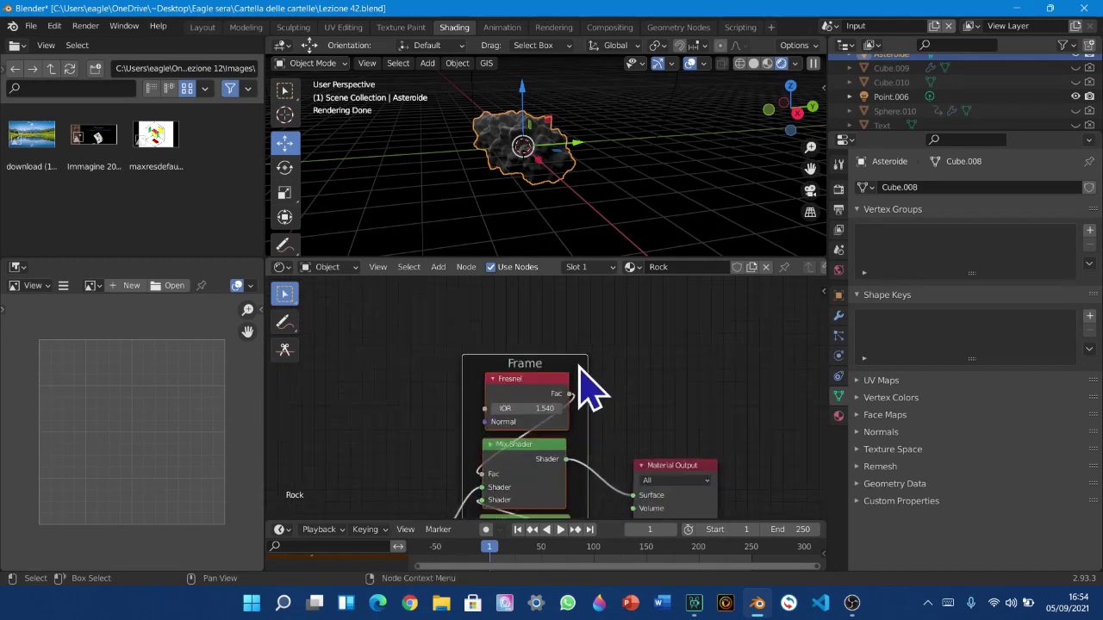
pyautogui.press('F2')
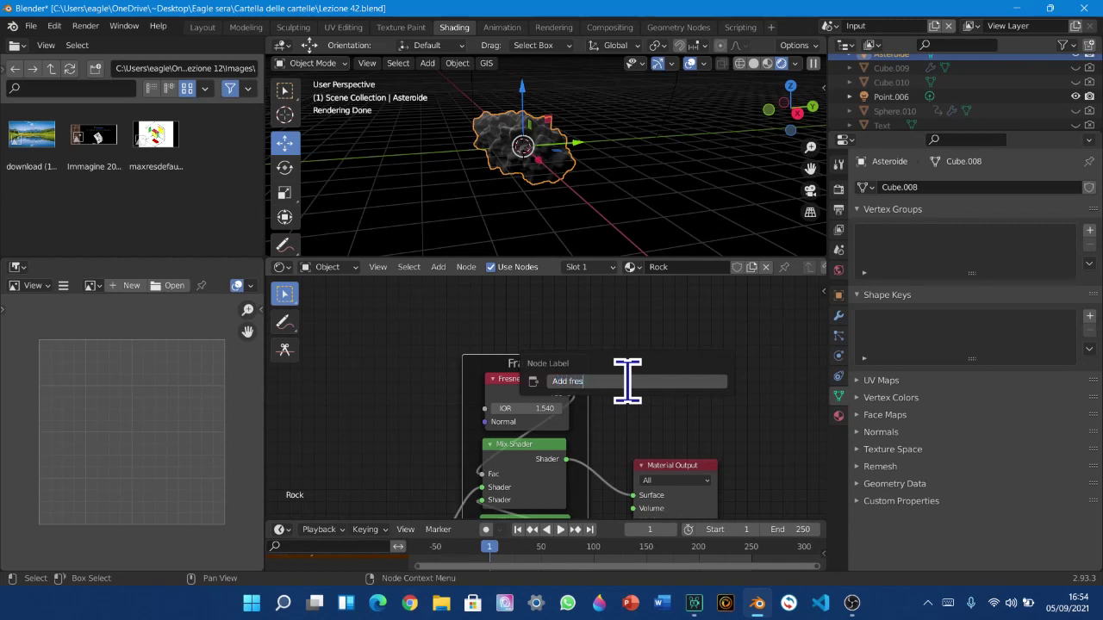
pyautogui.press('Return')
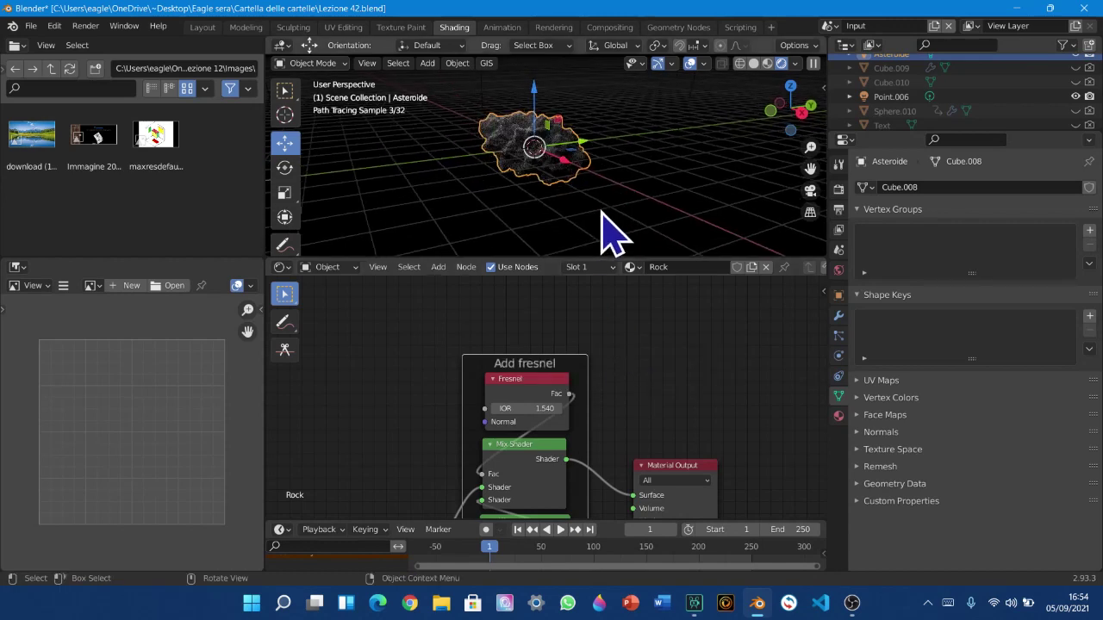
pyautogui.press('h')
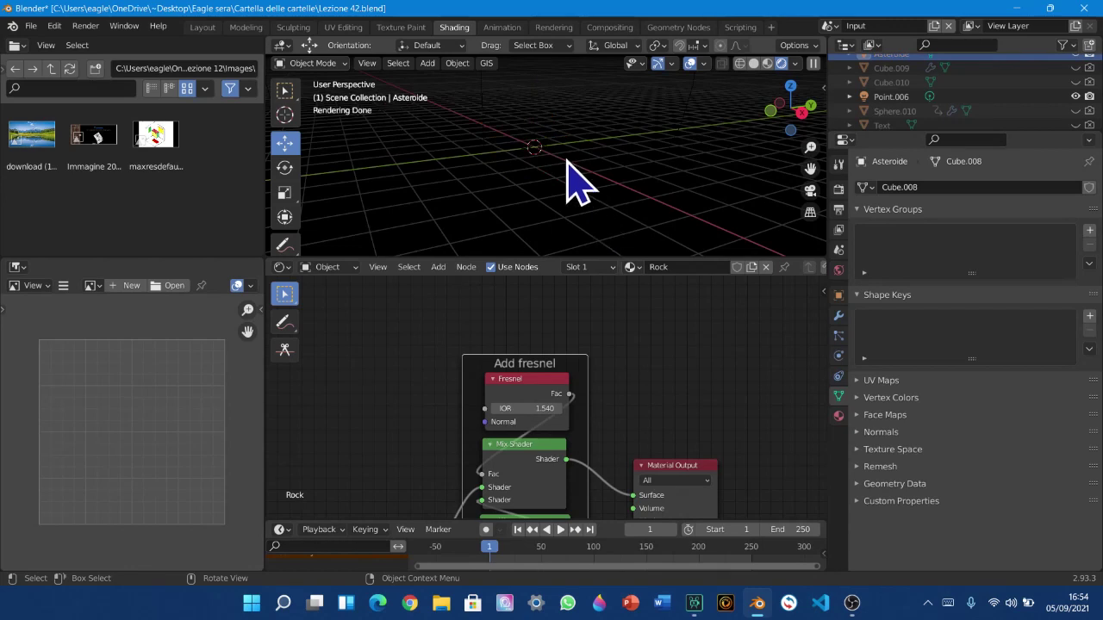
pyautogui.hotkey('shift', 'a')
# Add a UV sphere with smooth shading and a Subdivision Surface modifier
pyautogui.moveTo(569, 161)
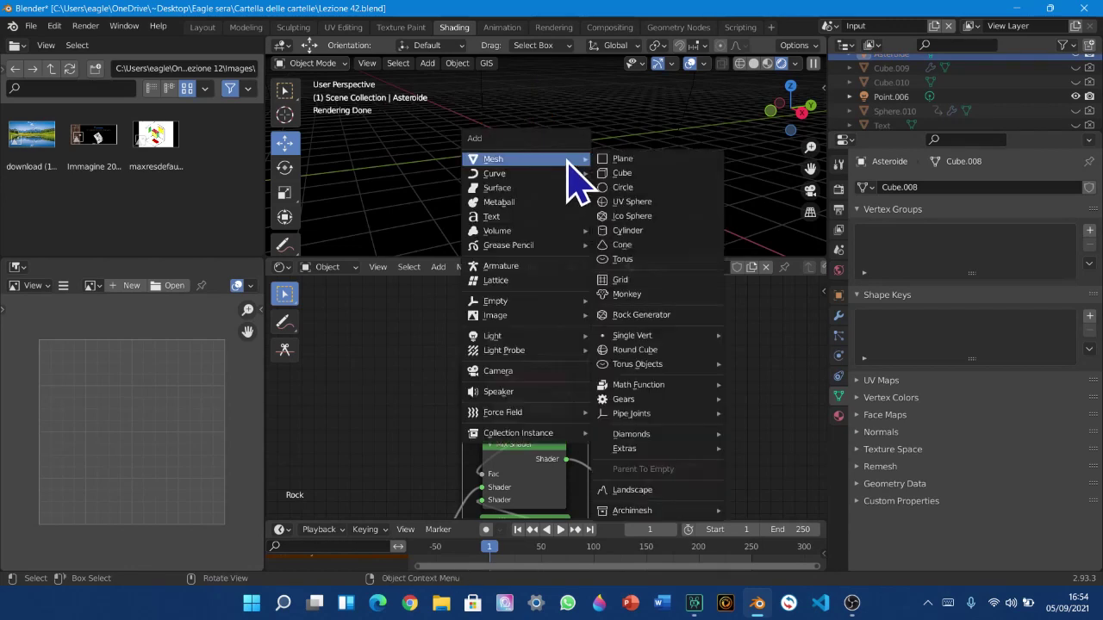
pyautogui.click(633, 202)
pyautogui.rightClick(526, 151)
pyautogui.click(517, 131)
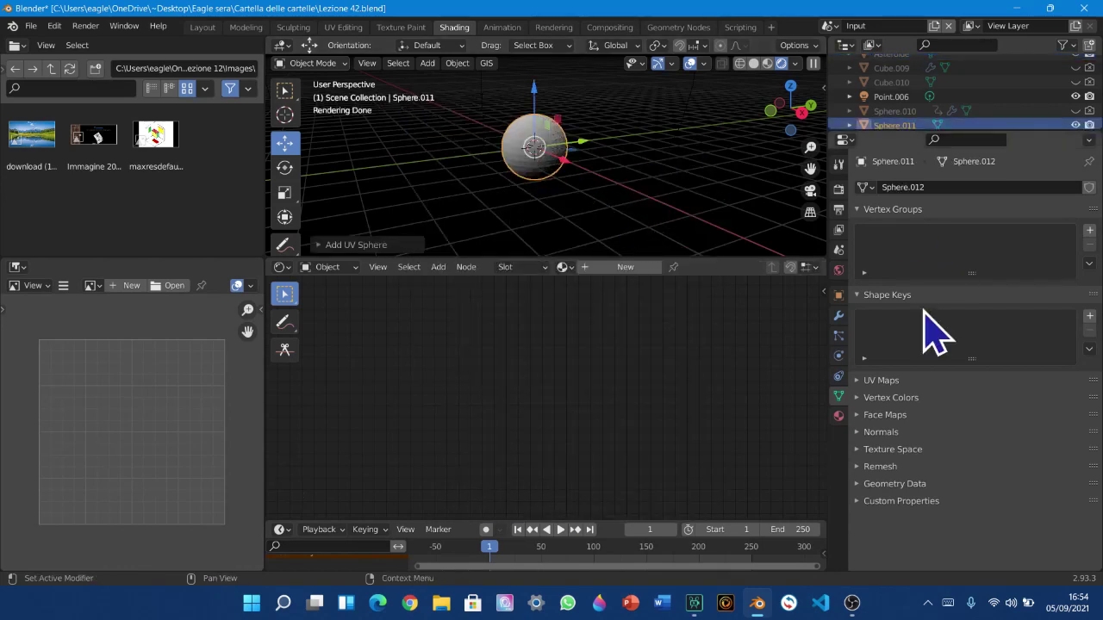
pyautogui.click(838, 315)
pyautogui.click(973, 187)
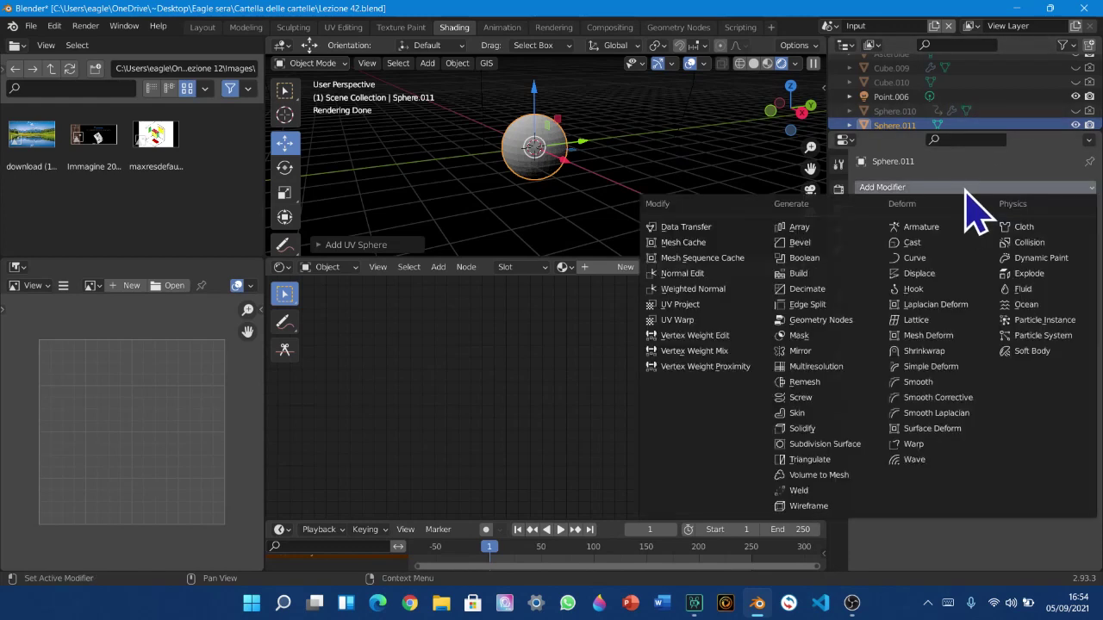
pyautogui.click(832, 444)
pyautogui.rightClick(595, 168)
pyautogui.click(594, 165)
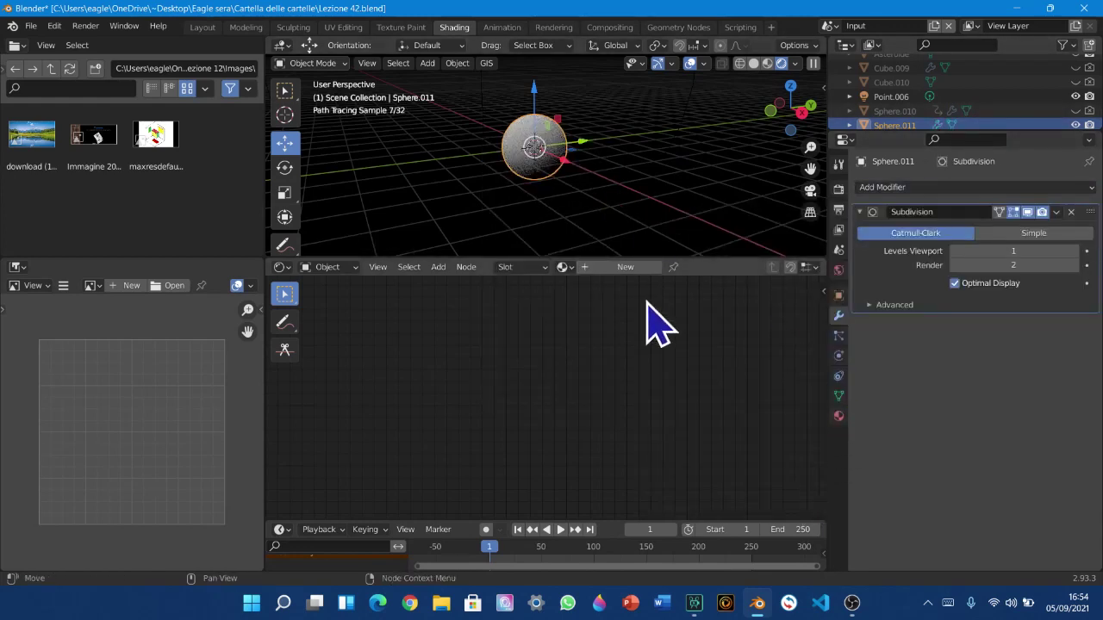
# Create a new material for the sphere named Rosso
pyautogui.click(625, 266)
pyautogui.click(721, 266)
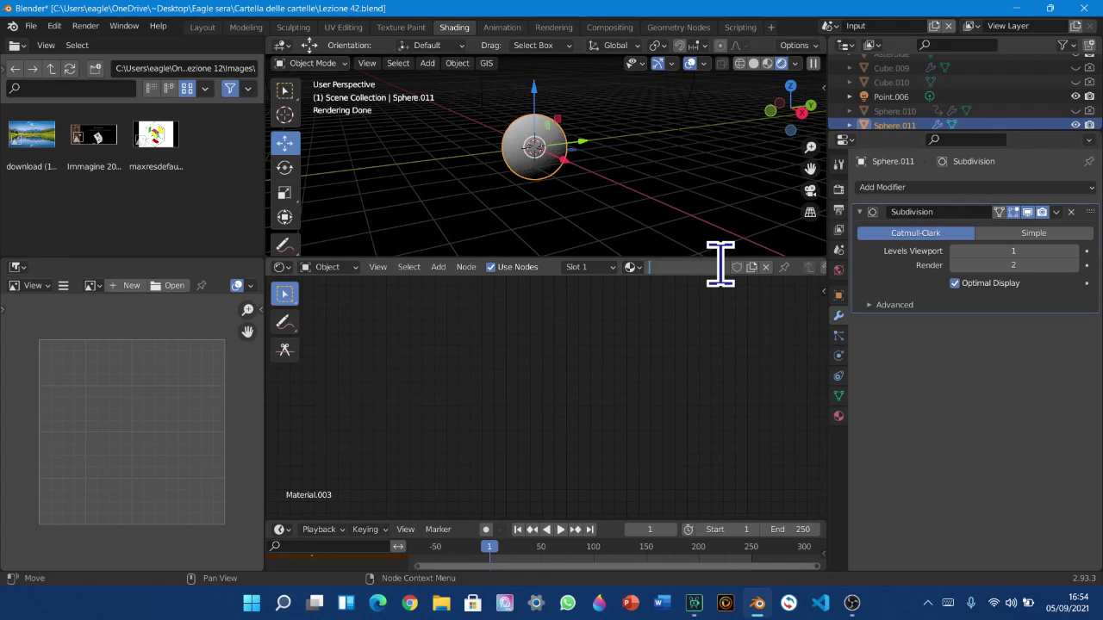
pyautogui.write('Rosso')
pyautogui.press('Return')
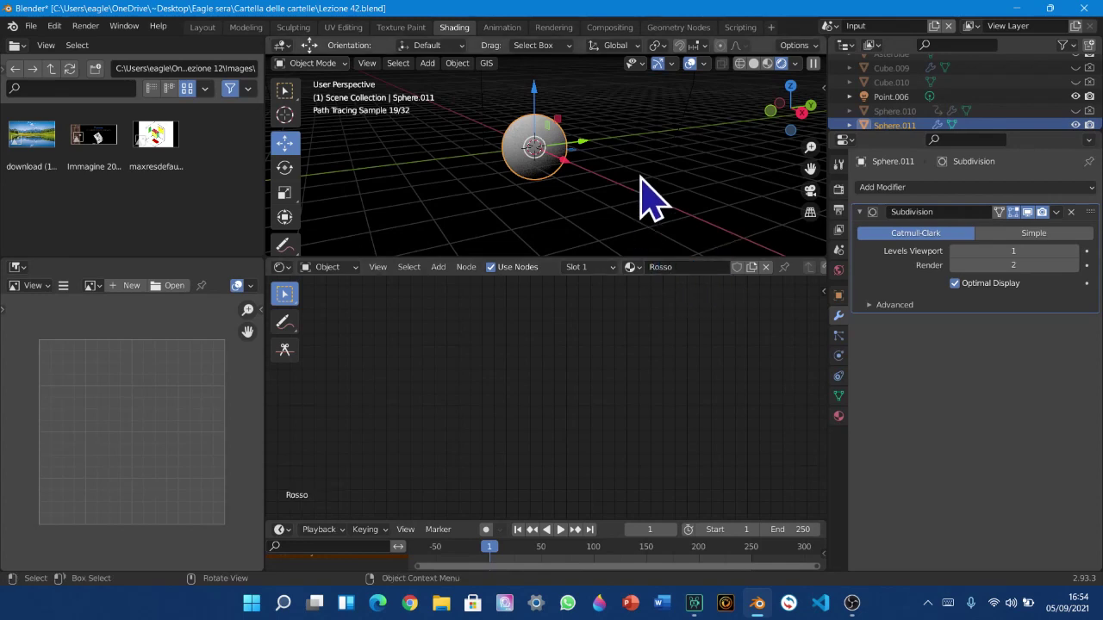
# Rename the sphere object Pallina and check it briefly in local view
pyautogui.rightClick(667, 117)
pyautogui.click(670, 121)
pyautogui.press('F2')
pyautogui.write('Pallin')
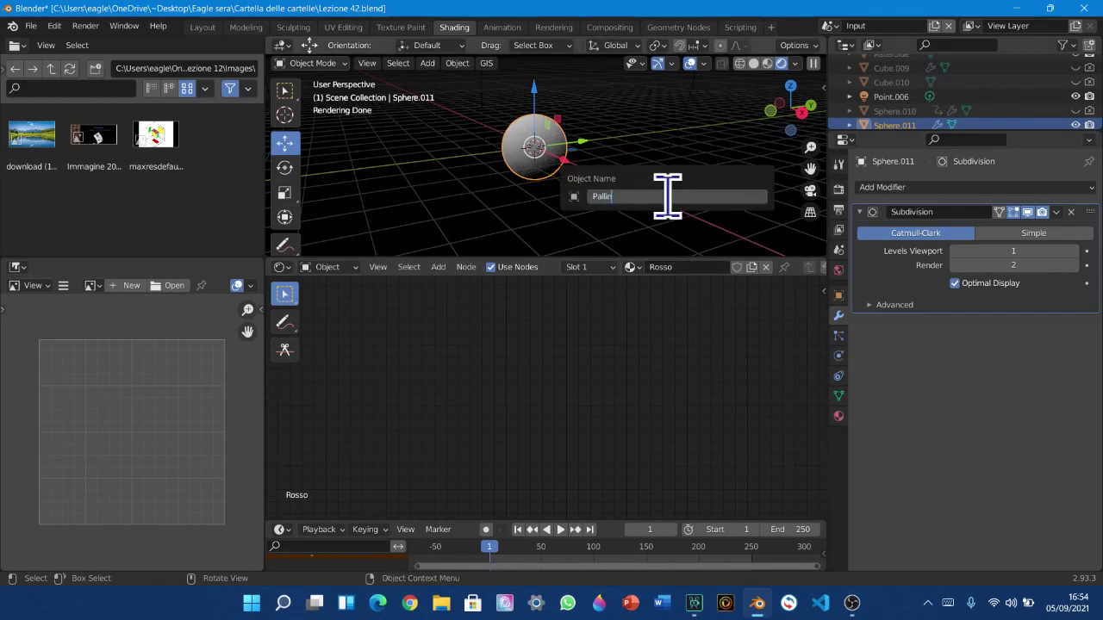
pyautogui.write('a')
pyautogui.press('Return')
pyautogui.press('KP_Divide')
pyautogui.moveTo(655, 233)
pyautogui.mouseDown(button='middle')
pyautogui.moveTo(571, 227)
pyautogui.moveTo(660, 222)
pyautogui.mouseUp(button='middle')
pyautogui.press('KP_Divide')
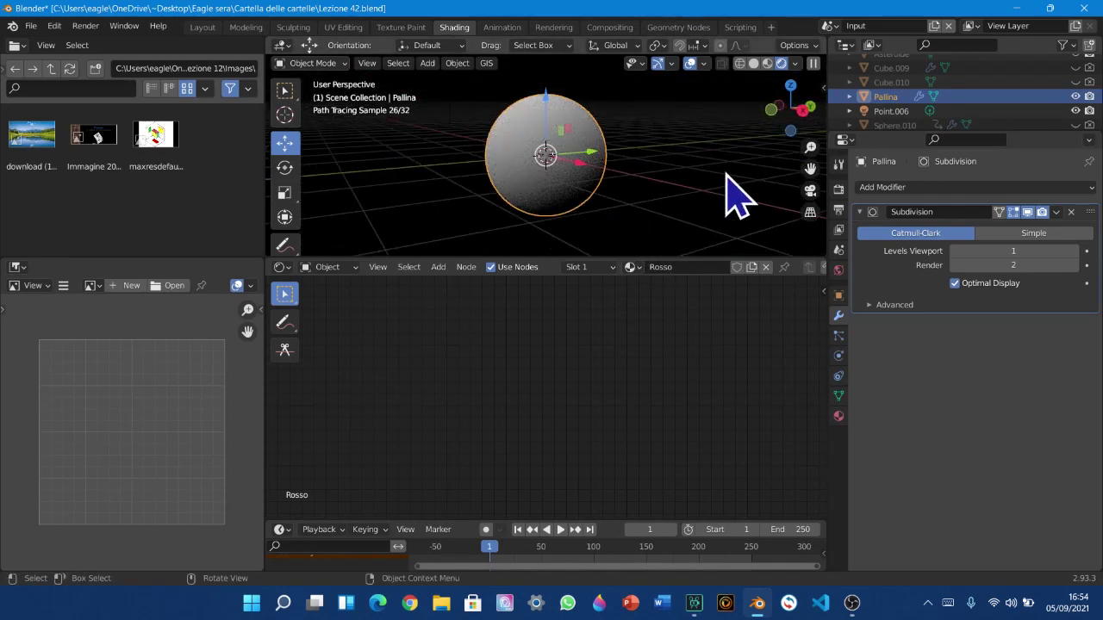
# Set the Rosso Principled BSDF Base Color to red and move the node left
pyautogui.moveTo(535, 366); pyautogui.dragTo(623, 375, button='middle')
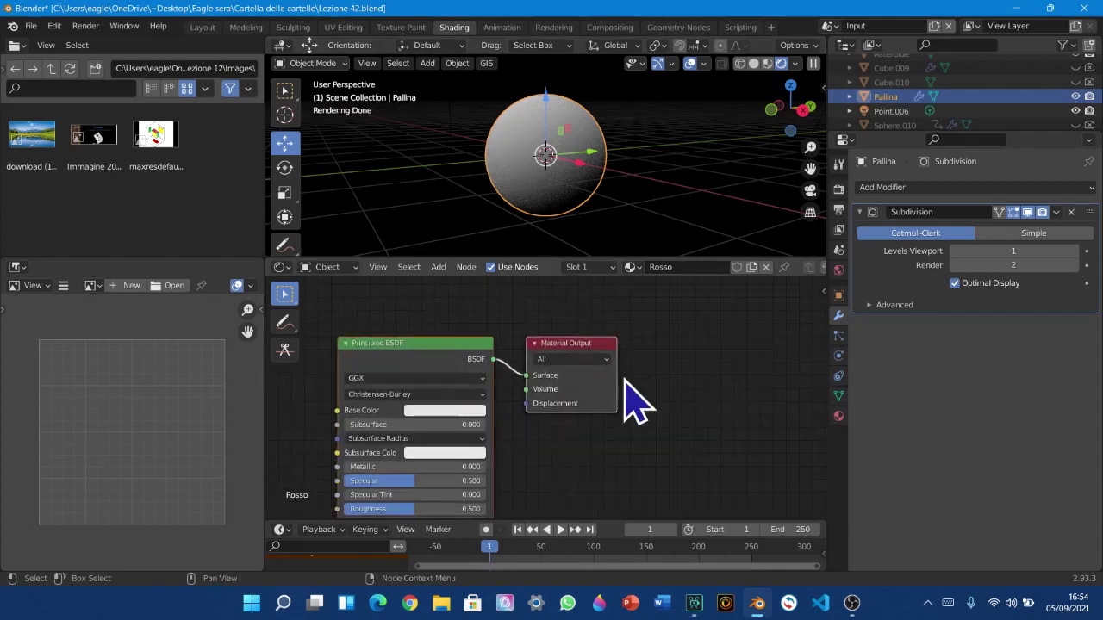
pyautogui.moveTo(546, 389); pyautogui.dragTo(600, 352, button='middle')
pyautogui.scroll(-1, 622, 362)
pyautogui.moveTo(621, 426); pyautogui.dragTo(593, 491, button='middle')
pyautogui.scroll(1, 654, 361)
pyautogui.moveTo(584, 439); pyautogui.dragTo(679, 422, button='middle')
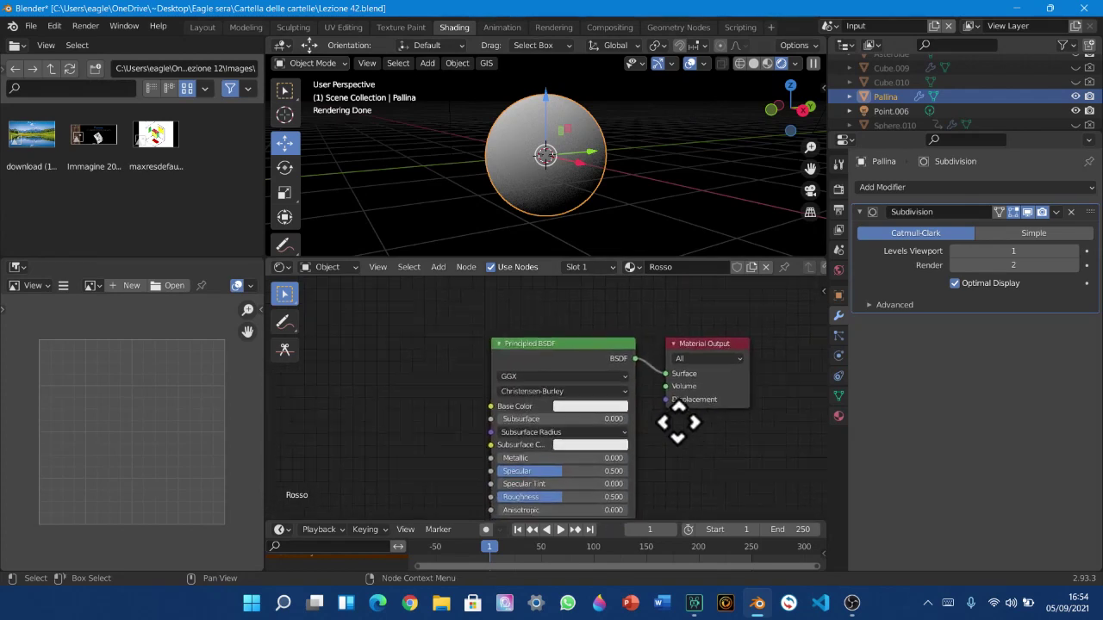
pyautogui.click(573, 407)
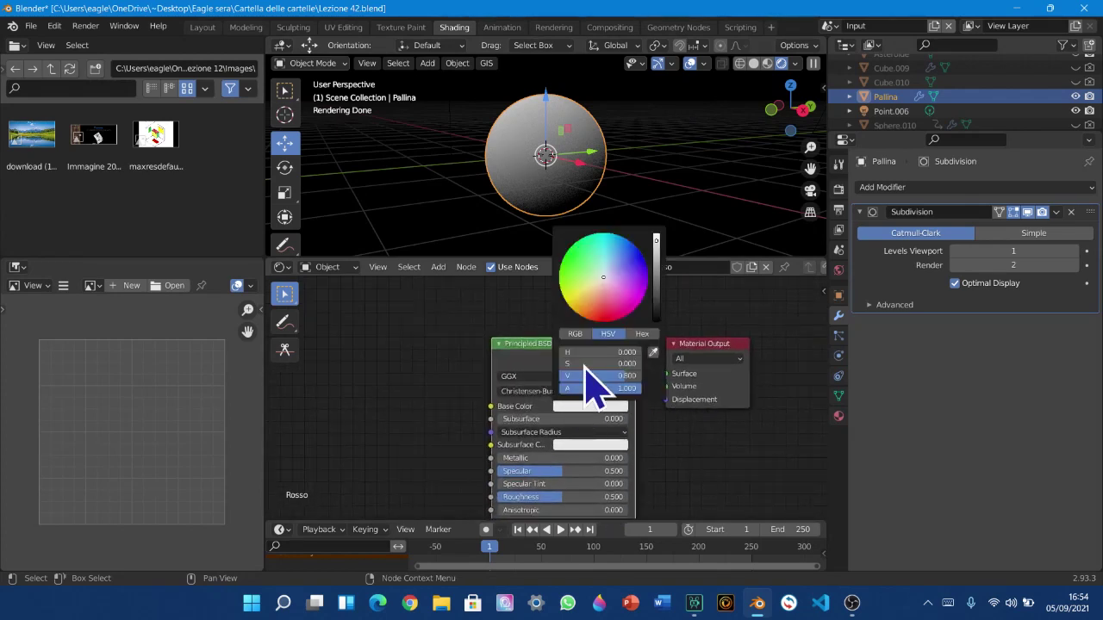
pyautogui.moveTo(603, 298); pyautogui.dragTo(600, 318)
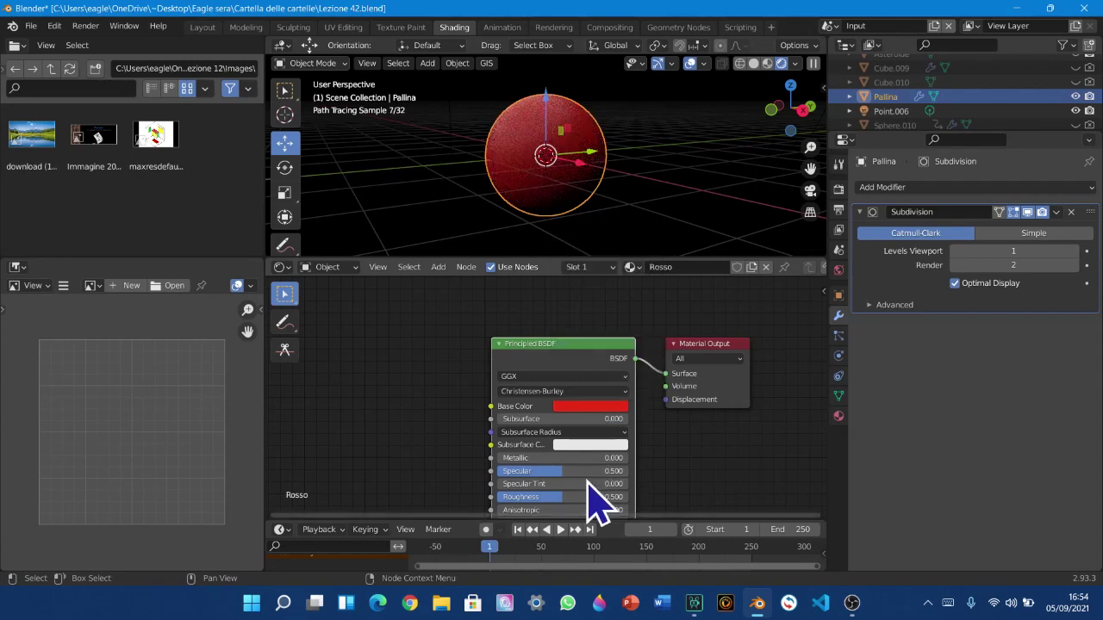
pyautogui.moveTo(579, 379); pyautogui.dragTo(442, 383)
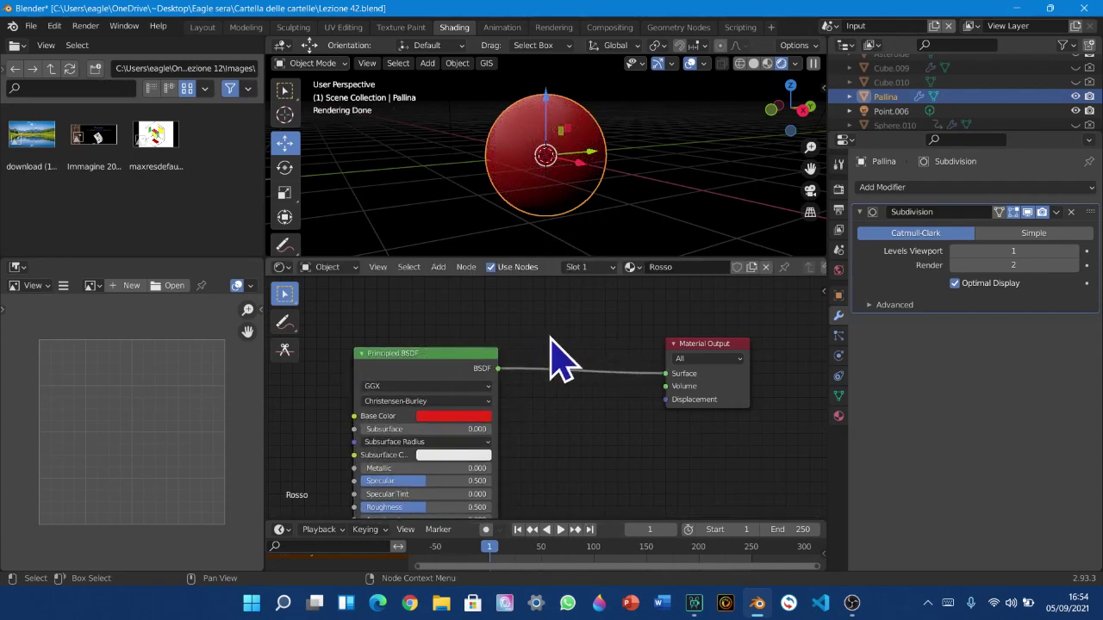
# Drop a Mix Shader onto the link between the red Principled BSDF and the output
pyautogui.hotkey('shift', 'a')
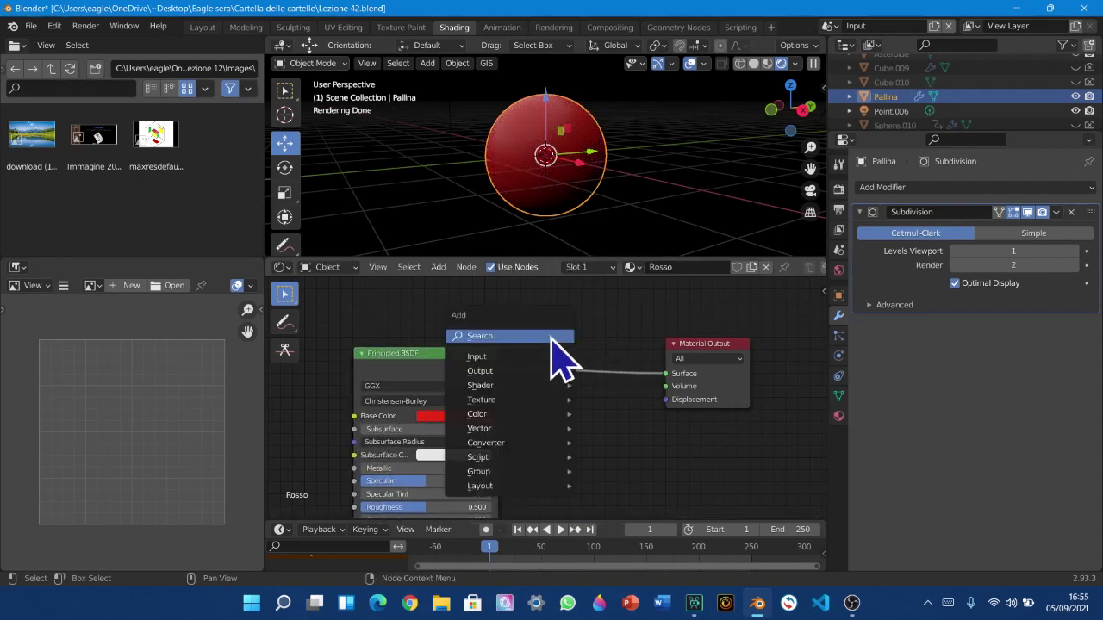
pyautogui.moveTo(547, 385)
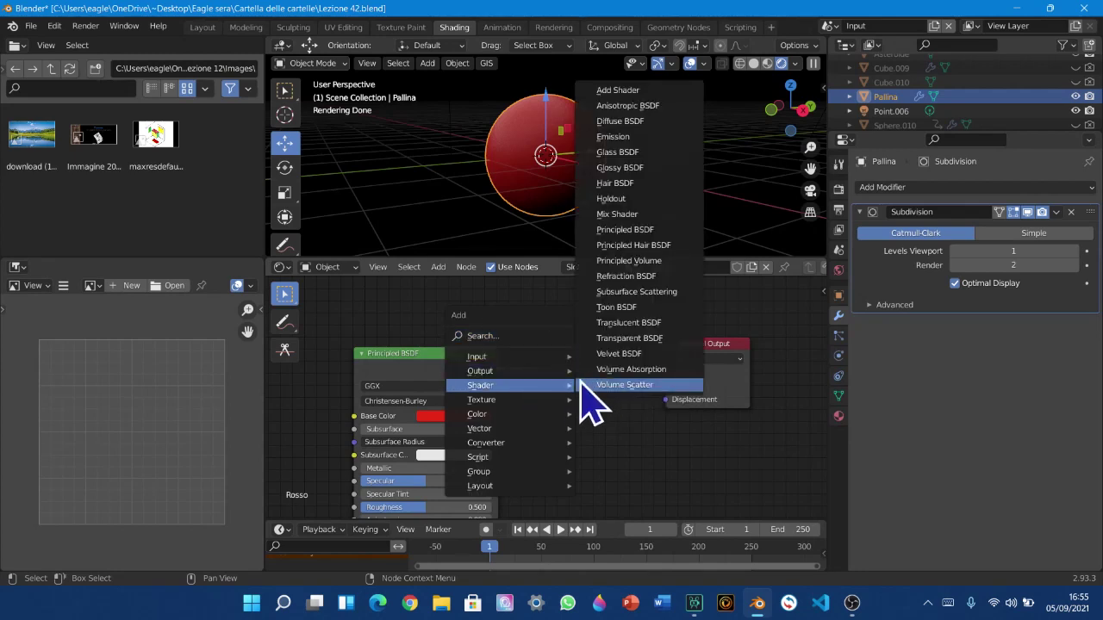
pyautogui.click(625, 215)
pyautogui.click(538, 371)
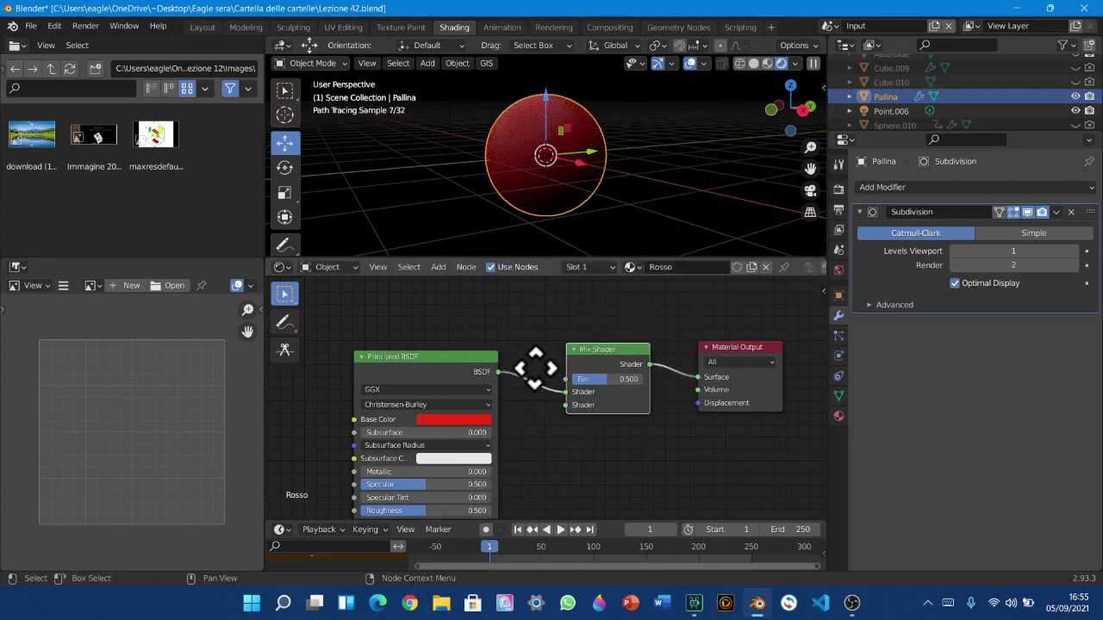
# Add a Diffuse BSDF above Principled BSDF and link it into the Mix Shader's second input
pyautogui.click(437, 266)
pyautogui.moveTo(459, 332)
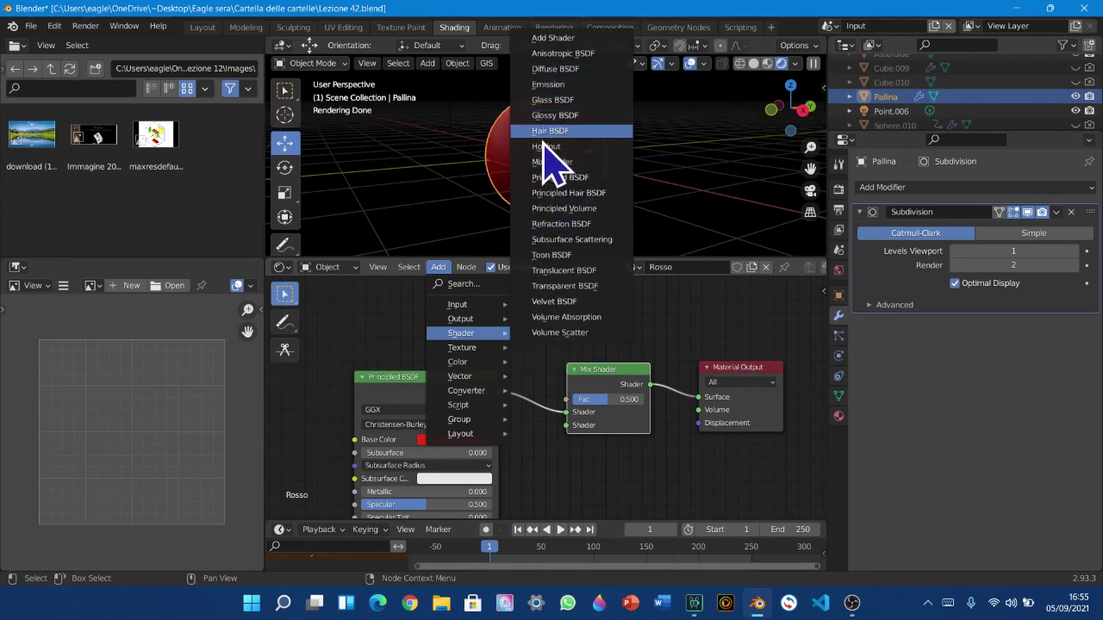
pyautogui.click(552, 69)
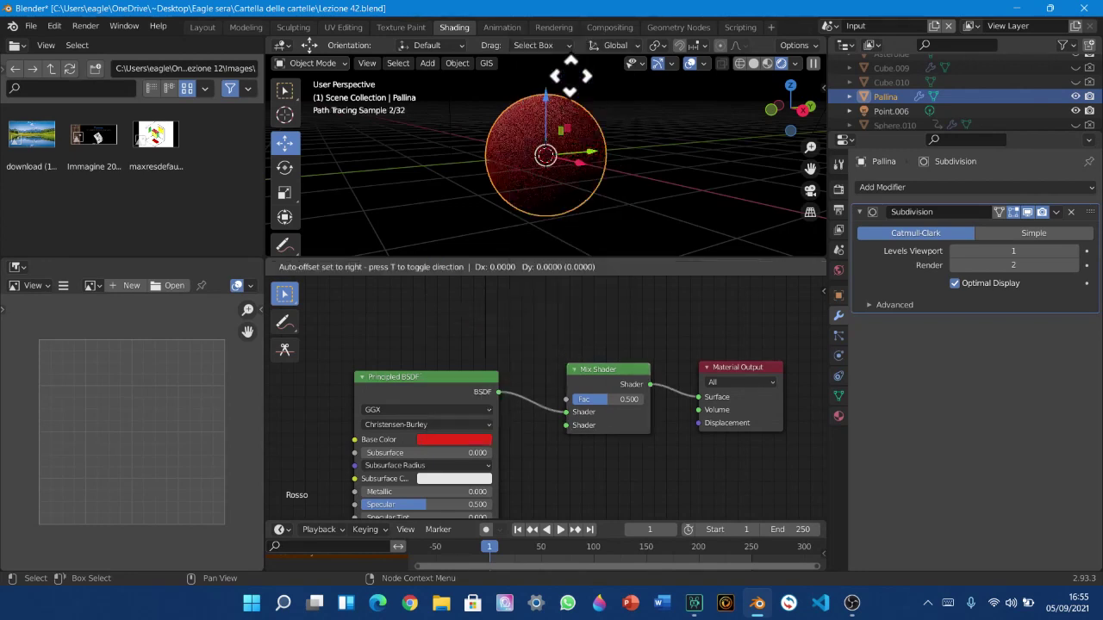
pyautogui.click(358, 280)
pyautogui.moveTo(454, 302); pyautogui.dragTo(568, 429)
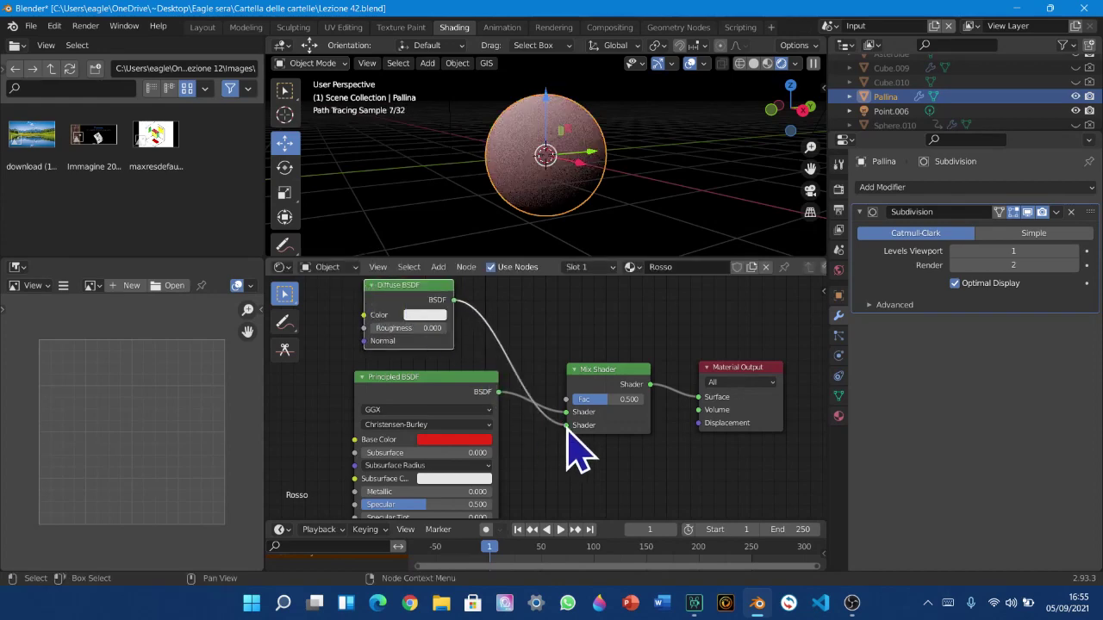
pyautogui.moveTo(568, 428); pyautogui.dragTo(581, 482, button='middle')
# Add a Fresnel node, connect its Fac to the Mix Shader factor, and start editing its IOR
pyautogui.hotkey('shift', 'a')
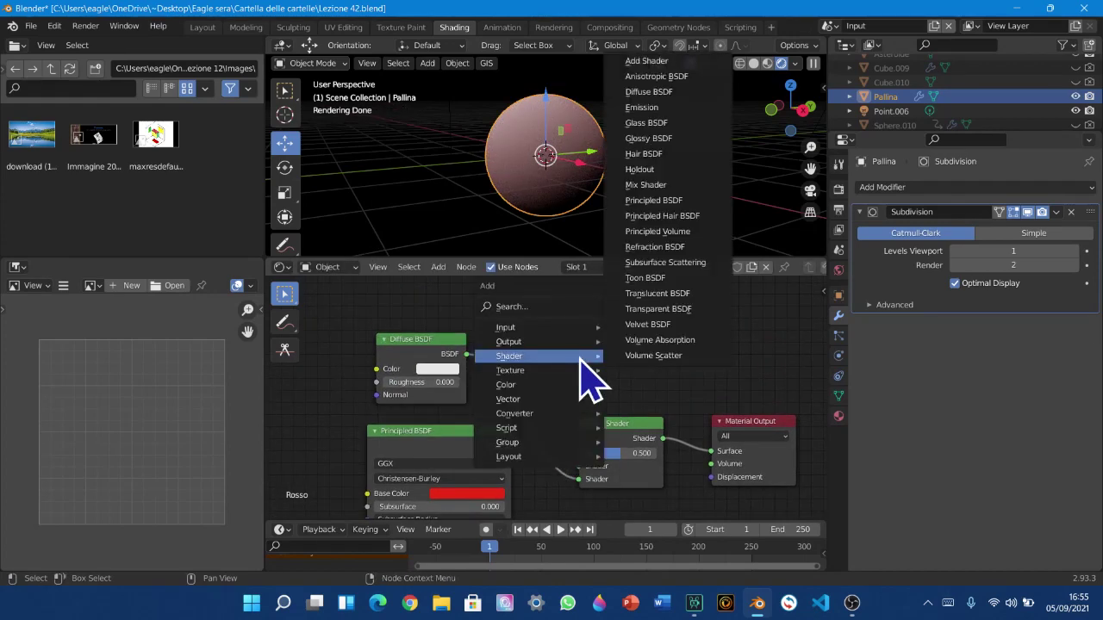
pyautogui.moveTo(596, 327)
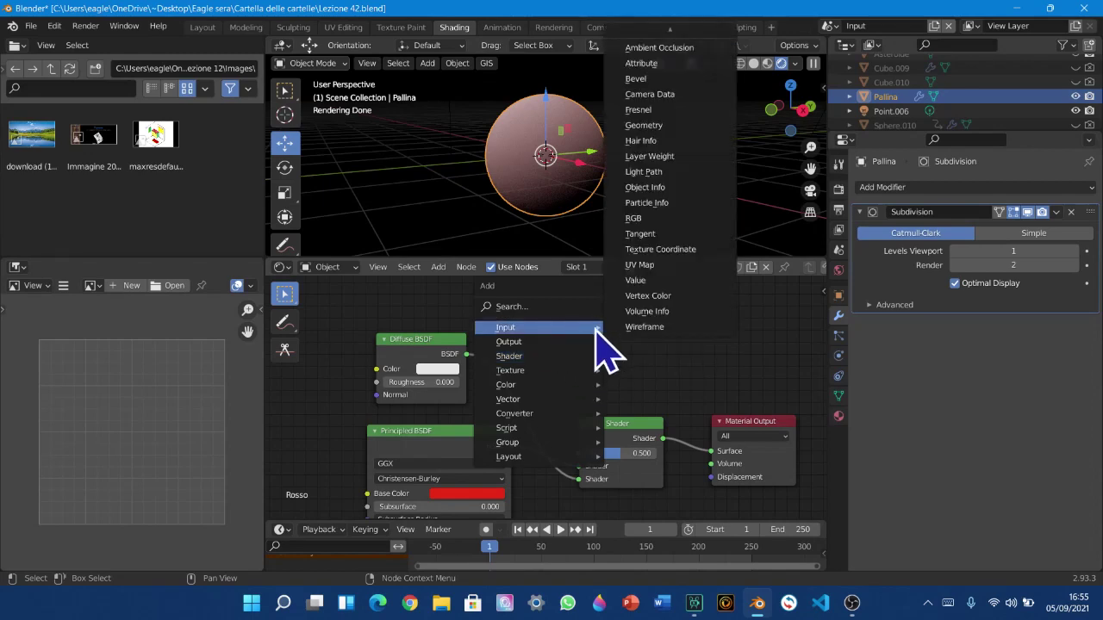
pyautogui.click(638, 110)
pyautogui.click(512, 326)
pyautogui.moveTo(597, 347); pyautogui.dragTo(581, 452)
pyautogui.scroll(2, 530, 380)
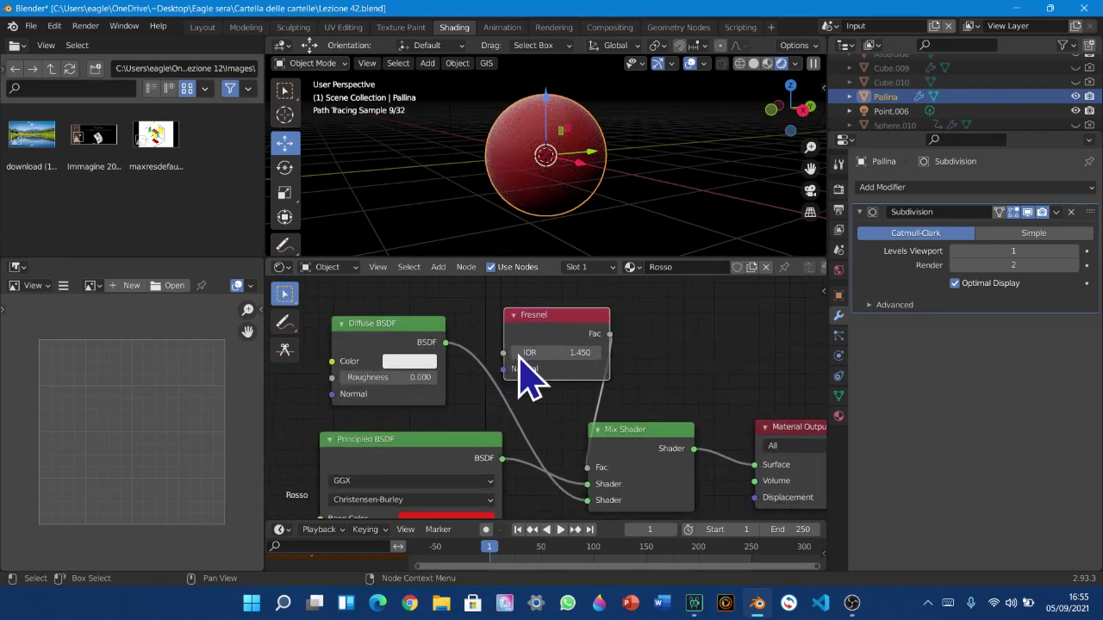
pyautogui.scroll(3, 523, 374)
pyautogui.click(557, 362)
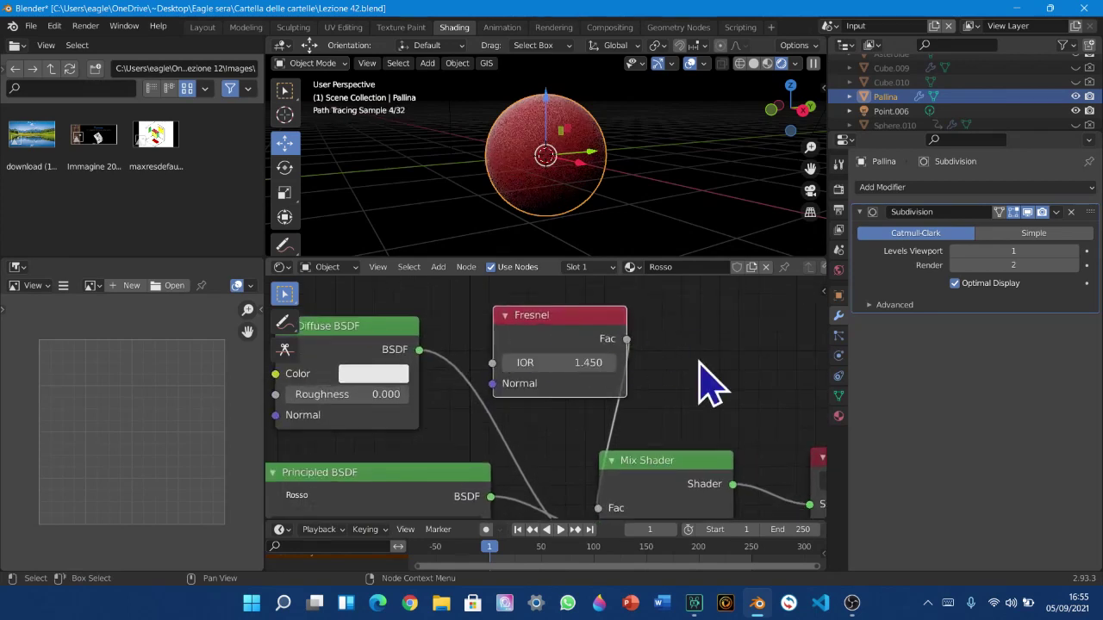
# Search 'IOR della plastica', find Plastica 1.460 on Treddi's Elenco Ior list, then close Chrome
pyautogui.click(410, 603)
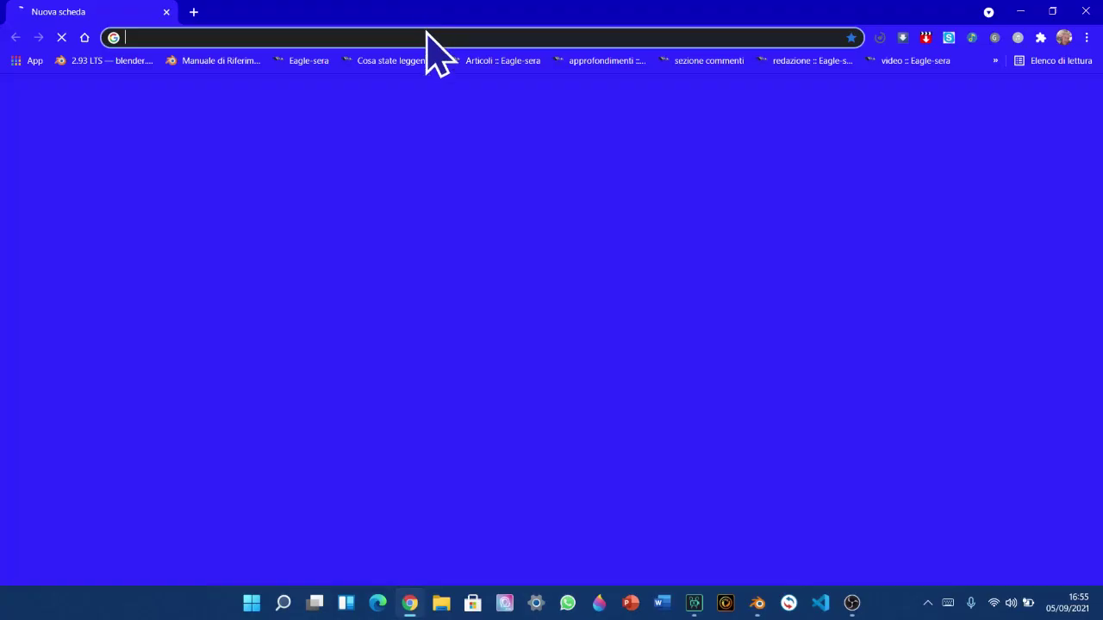
pyautogui.write('IOR')
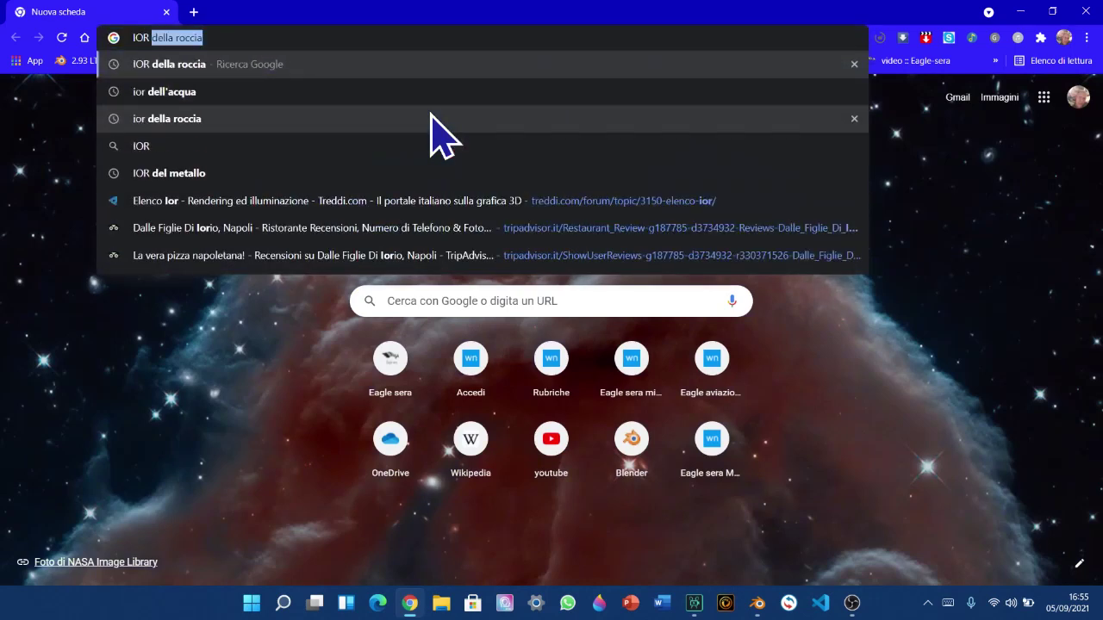
pyautogui.write(' della p')
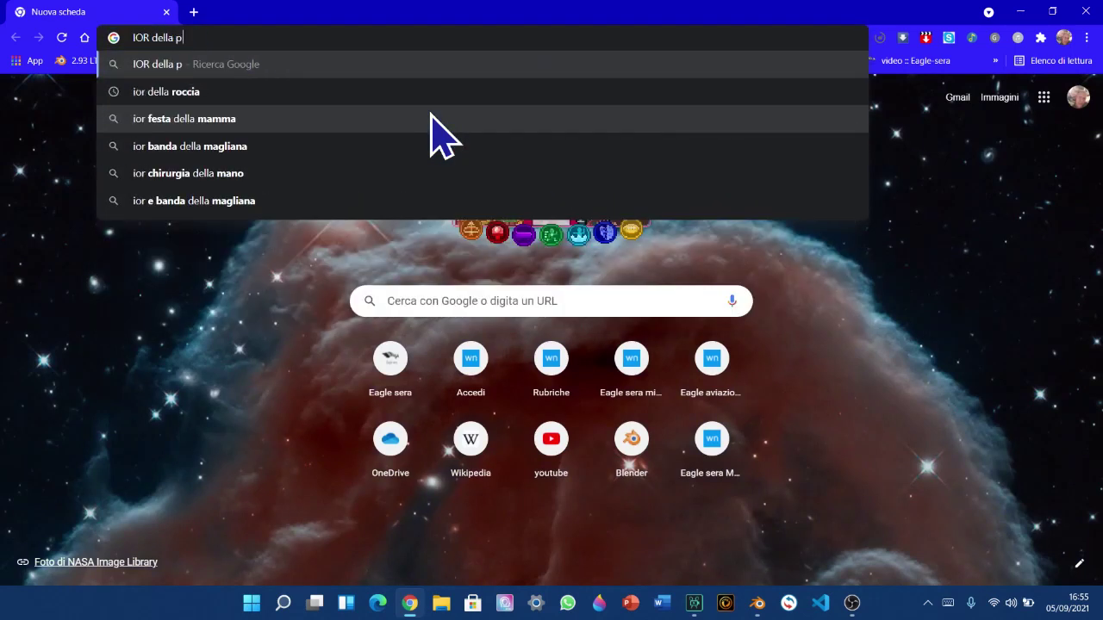
pyautogui.write('lastica')
pyautogui.press('Return')
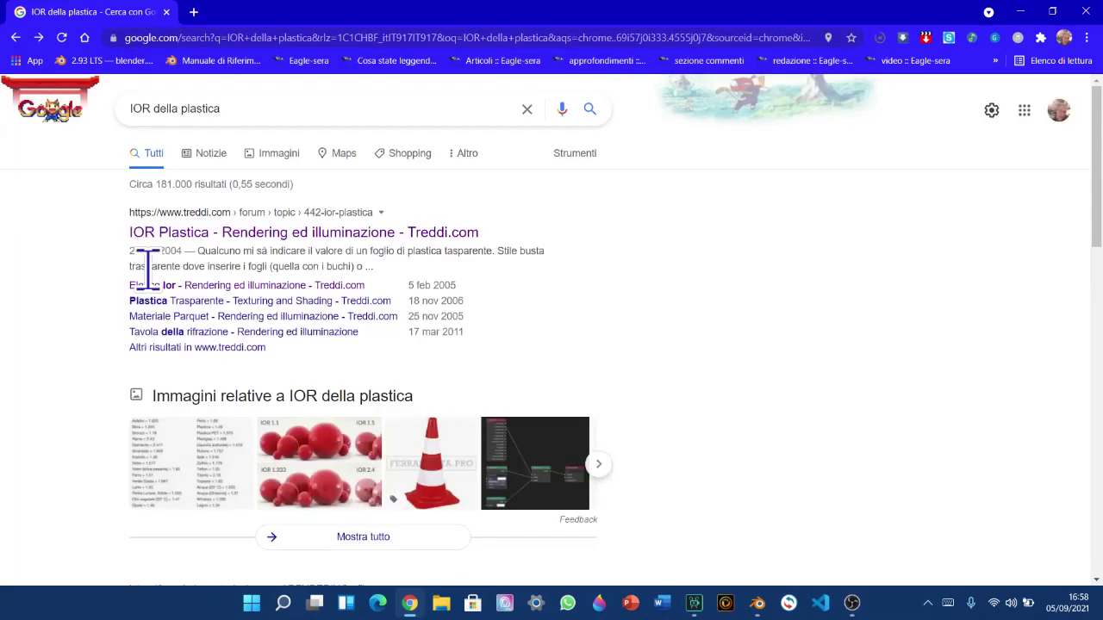
pyautogui.click(155, 285)
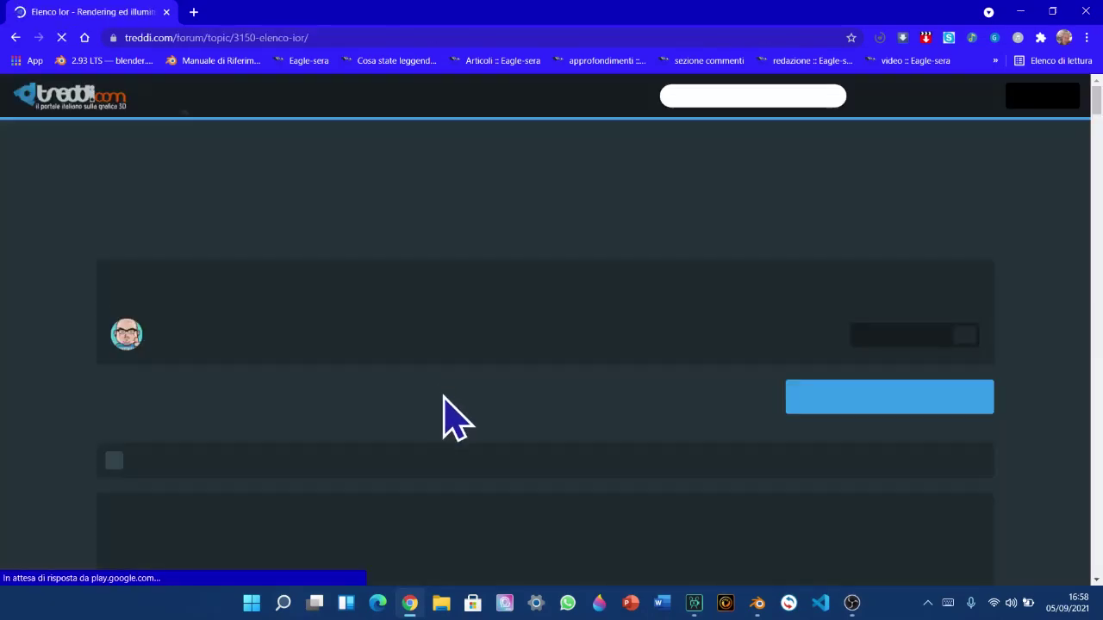
pyautogui.middleClick(465, 448)
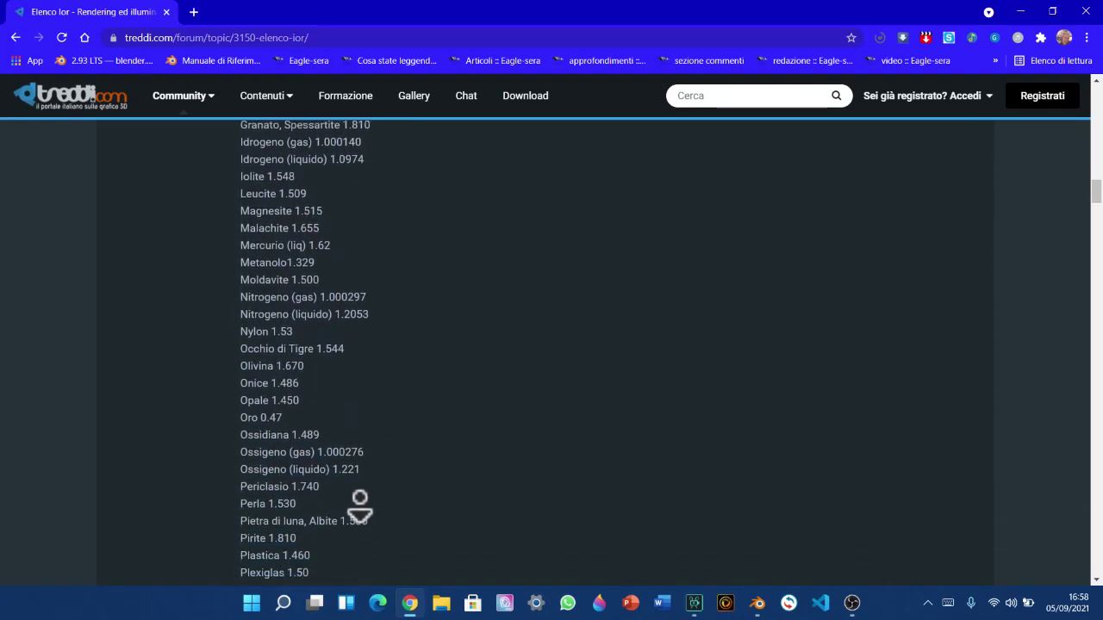
pyautogui.middleClick(311, 439)
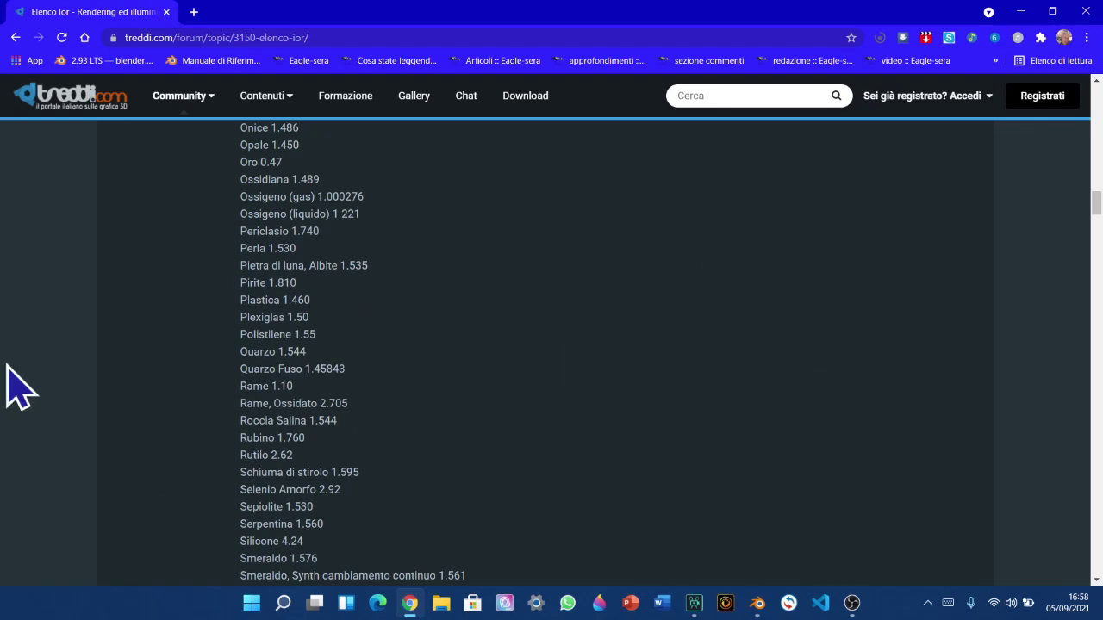
pyautogui.moveTo(241, 300); pyautogui.dragTo(383, 302)
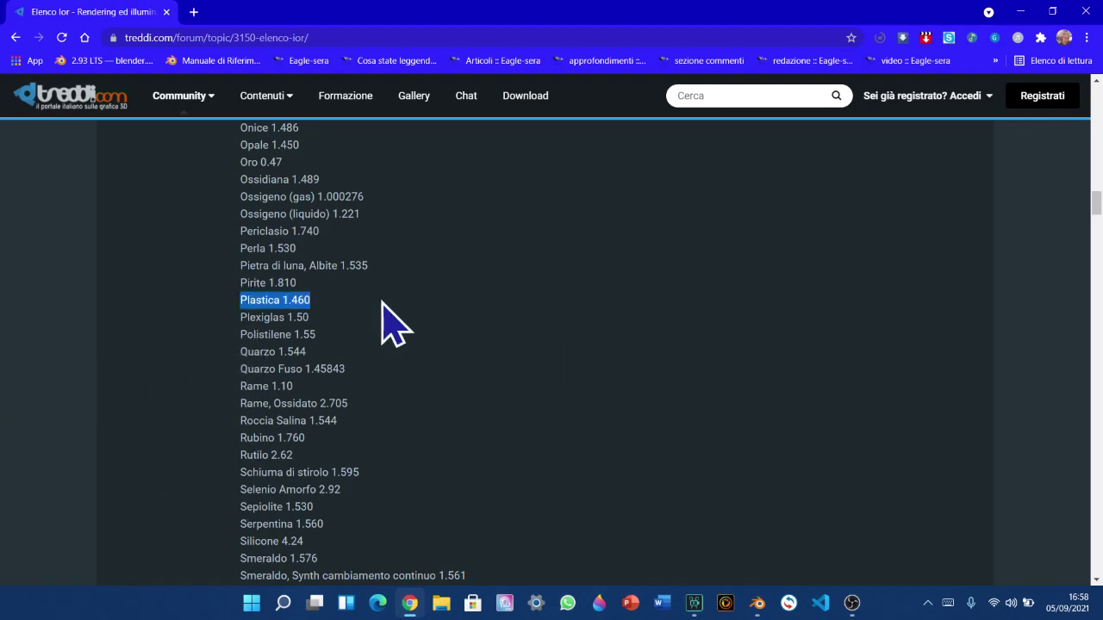
pyautogui.click(1086, 11)
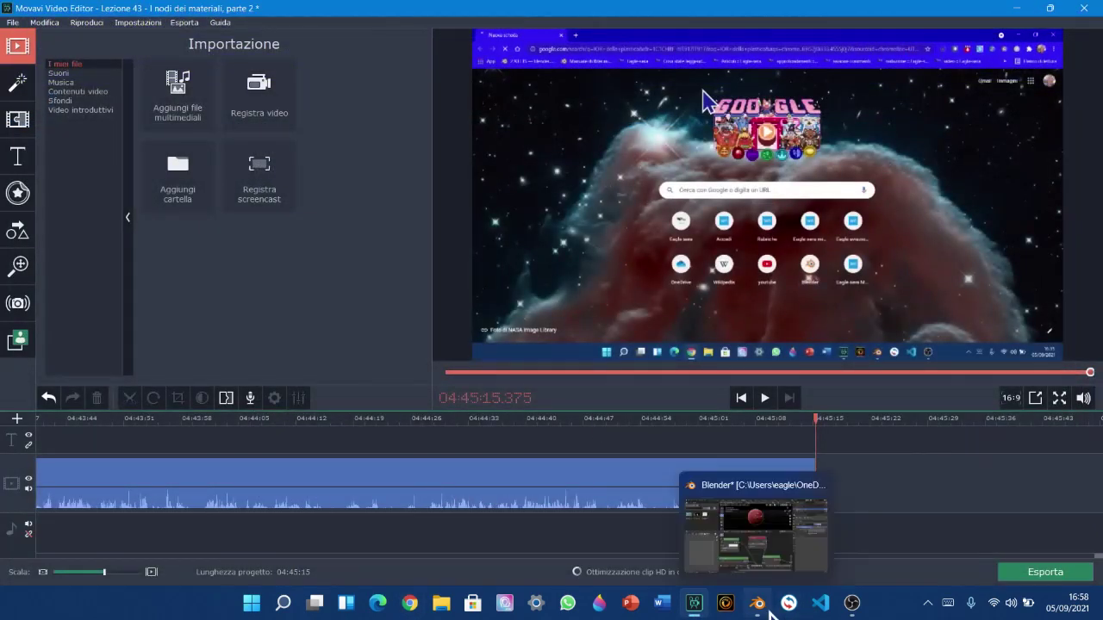
# Back in Blender, set the Fresnel node's IOR to 1.460
pyautogui.click(756, 602)
pyautogui.click(518, 366)
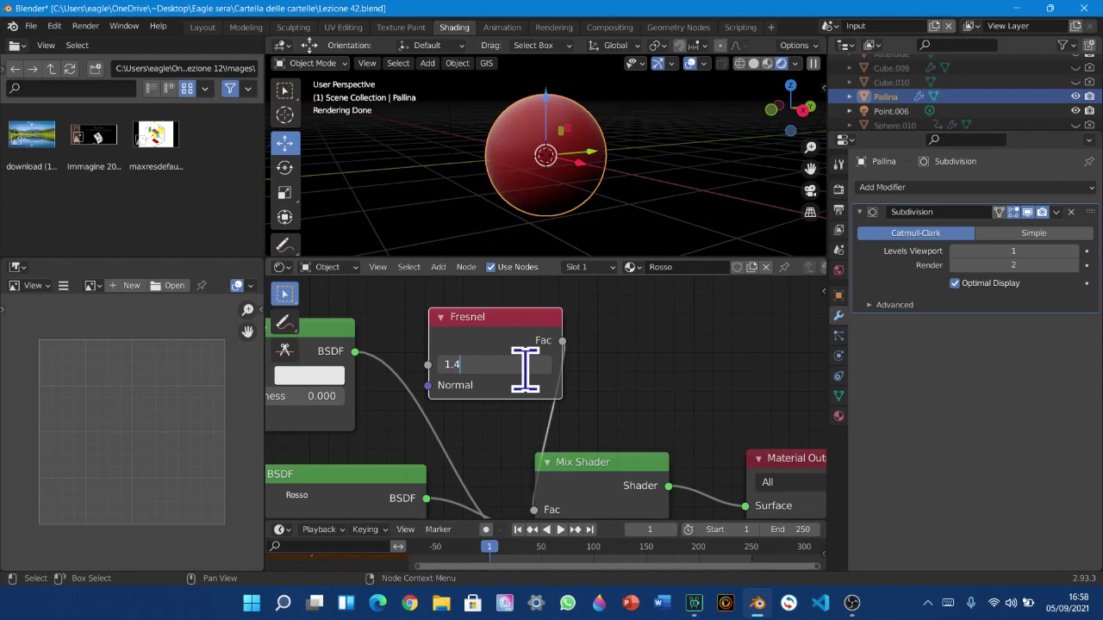
pyautogui.write('1.46')
pyautogui.press('Return')
pyautogui.click(523, 365)
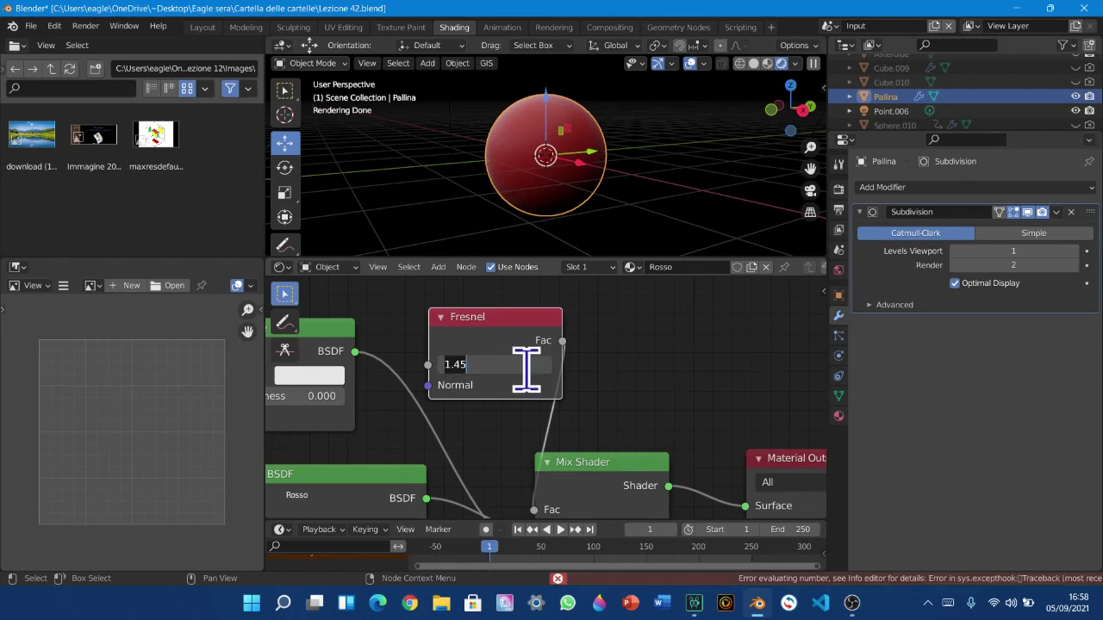
pyautogui.press('Return')
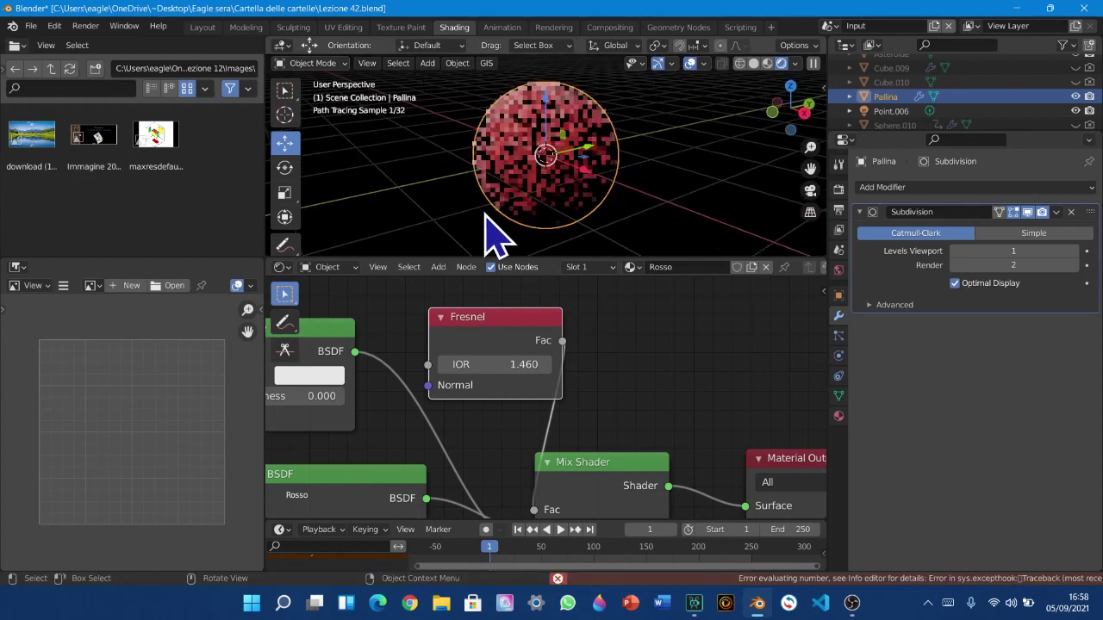
# Test Principled BSDF on the surface, then reconnect the Mix Shader to Material Output Surface
pyautogui.click(805, 110)
pyautogui.scroll(-3, 560, 402)
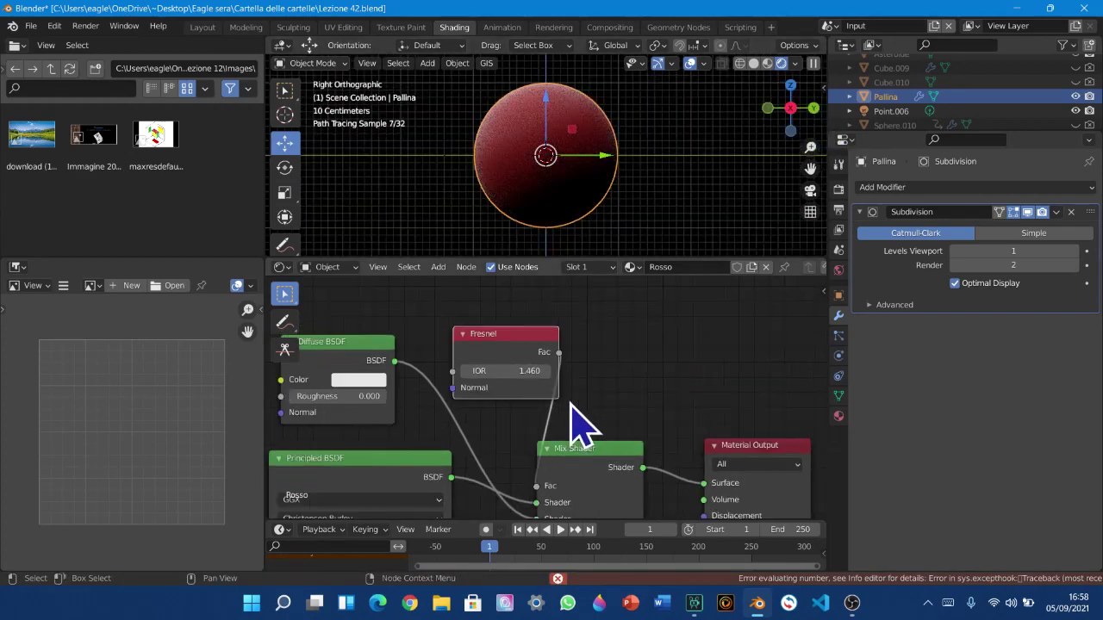
pyautogui.moveTo(524, 443); pyautogui.dragTo(537, 331, button='middle')
pyautogui.moveTo(466, 368); pyautogui.dragTo(719, 374)
pyautogui.moveTo(695, 352); pyautogui.dragTo(664, 379, button='middle')
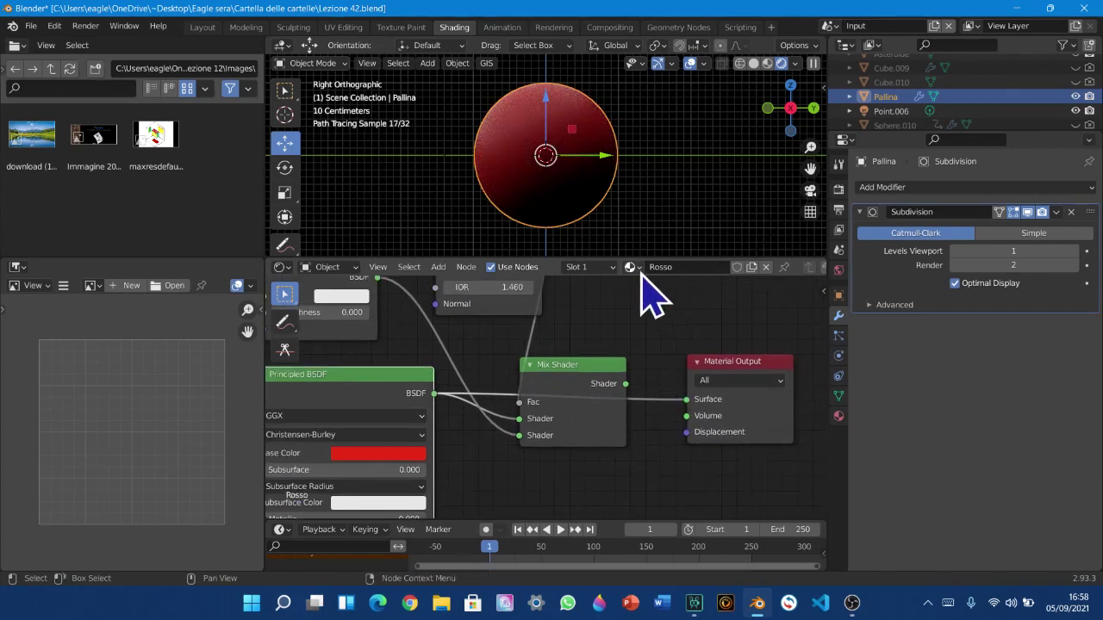
pyautogui.click(592, 381)
pyautogui.moveTo(625, 384); pyautogui.dragTo(692, 401)
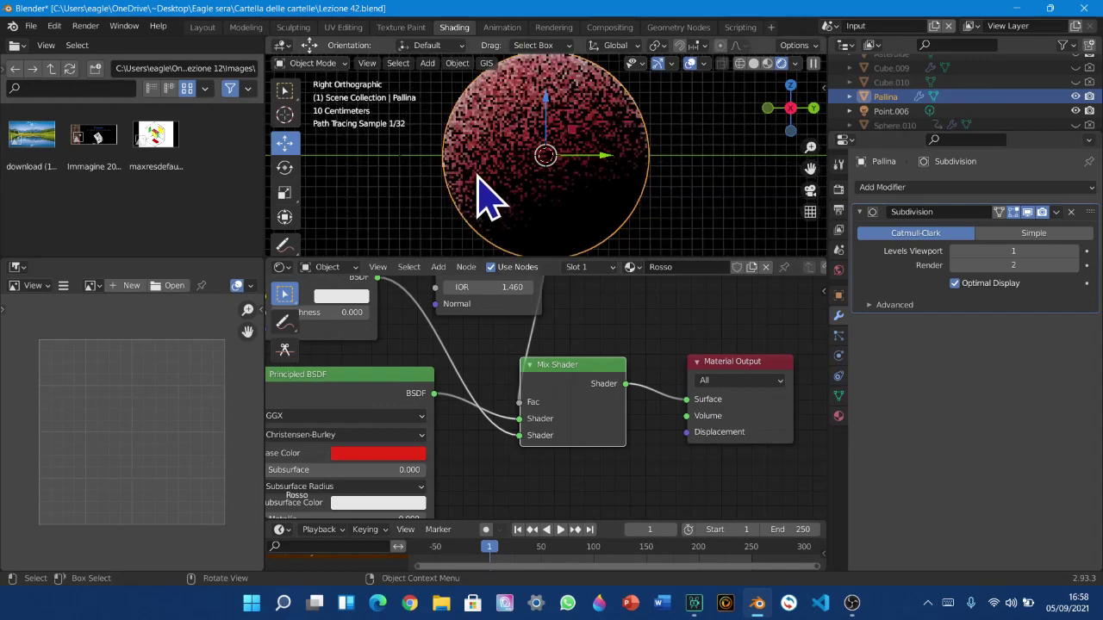
pyautogui.moveTo(817, 168); pyautogui.dragTo(870, 218)
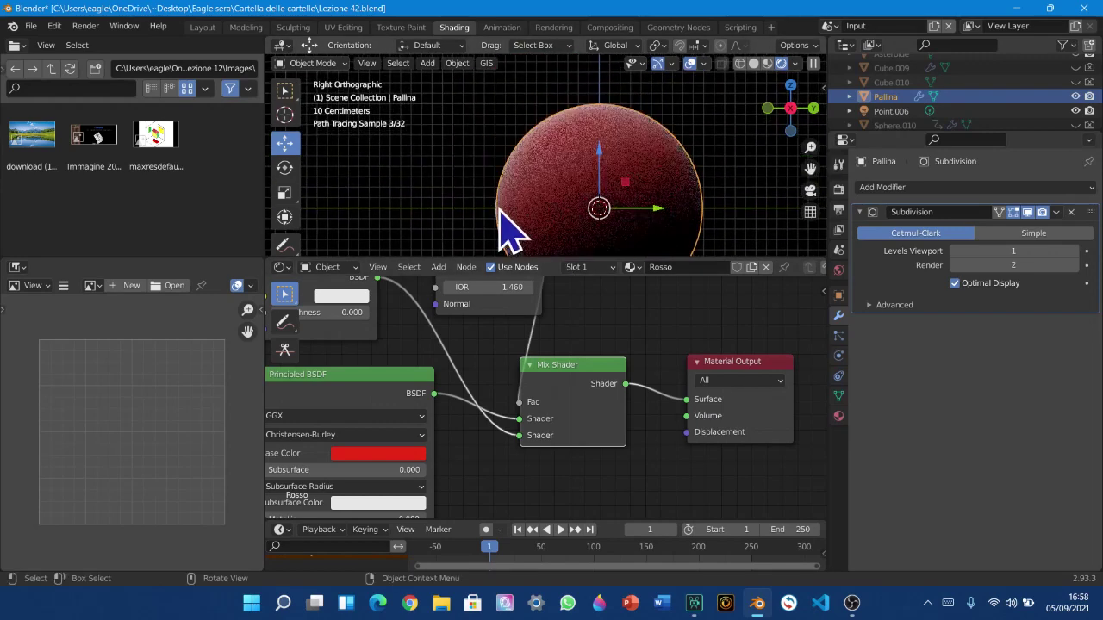
pyautogui.scroll(4, 492, 212)
pyautogui.moveTo(435, 393); pyautogui.dragTo(701, 419)
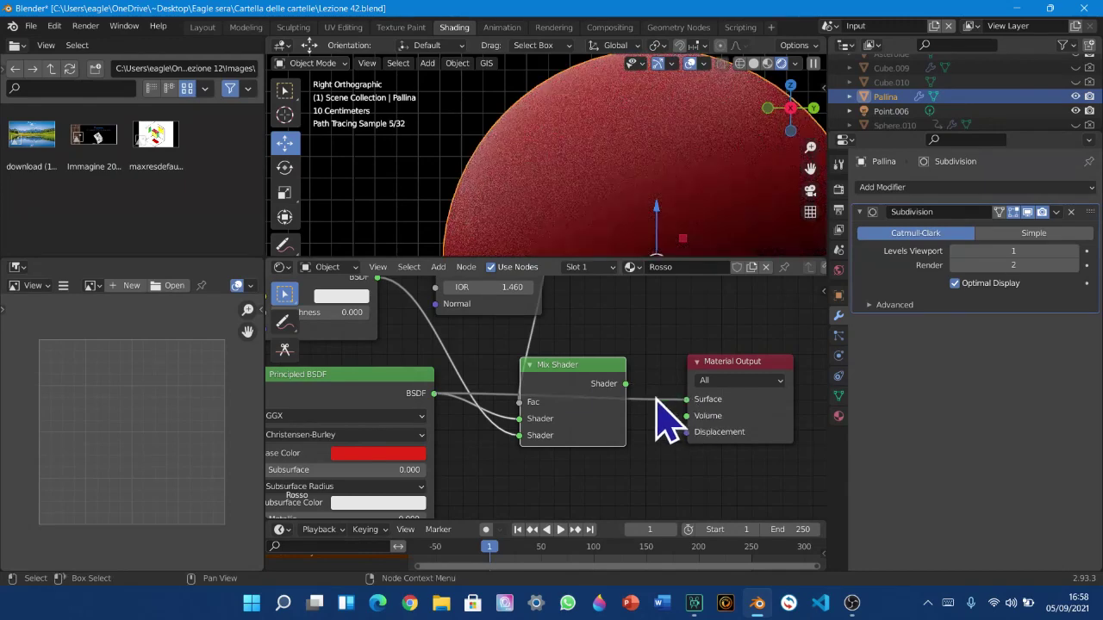
pyautogui.moveTo(627, 384); pyautogui.dragTo(689, 401)
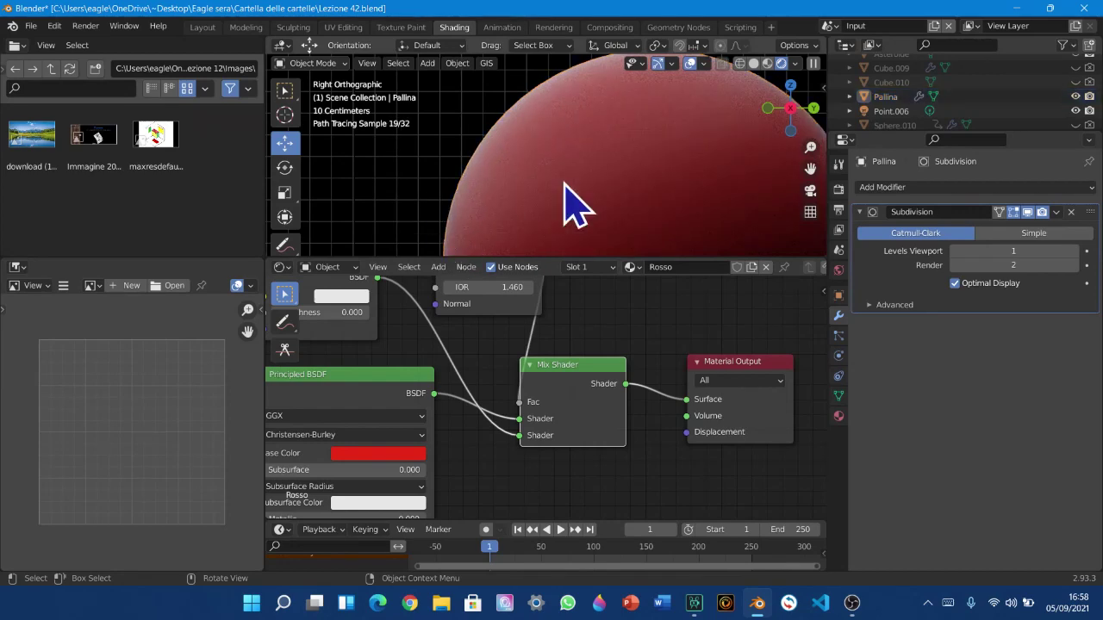
# Return the 3D view to perspective and place the Diffuse BSDF below the Mix Shader
pyautogui.moveTo(573, 202); pyautogui.dragTo(613, 200, button='middle')
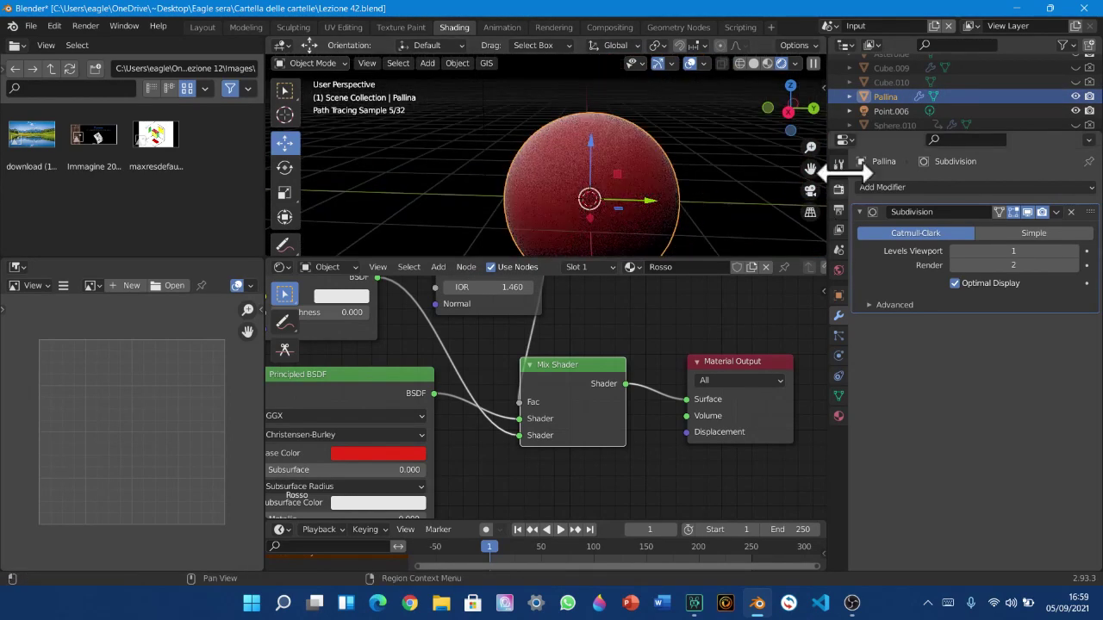
pyautogui.moveTo(810, 168); pyautogui.dragTo(809, 168)
pyautogui.moveTo(401, 466); pyautogui.dragTo(470, 443, button='middle')
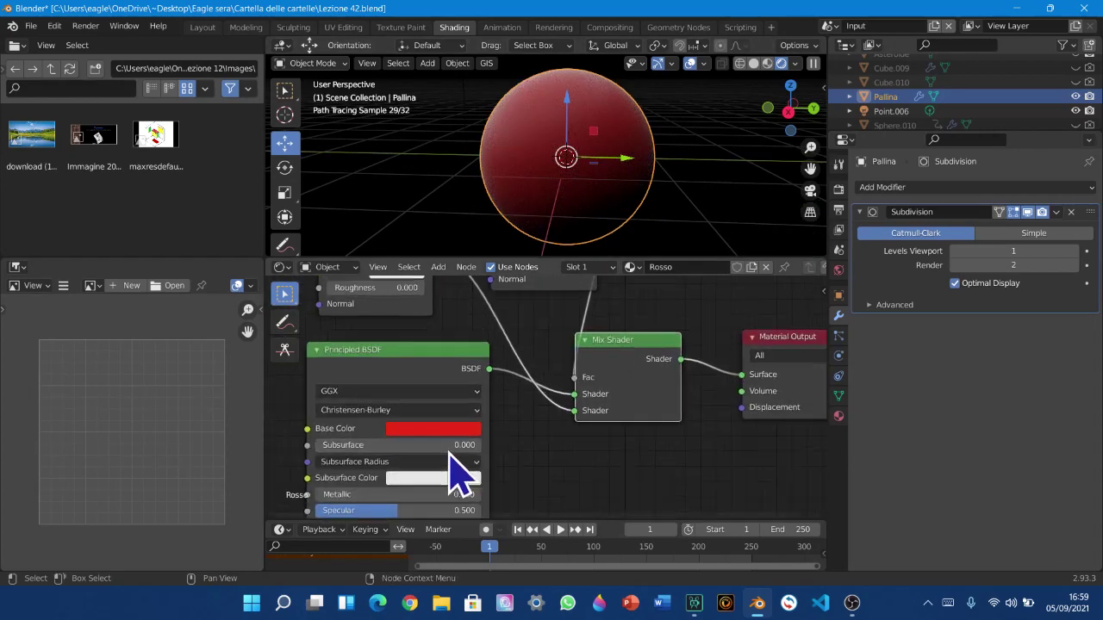
pyautogui.scroll(-4, 638, 403)
pyautogui.moveTo(447, 328); pyautogui.dragTo(560, 415)
pyautogui.click(565, 372)
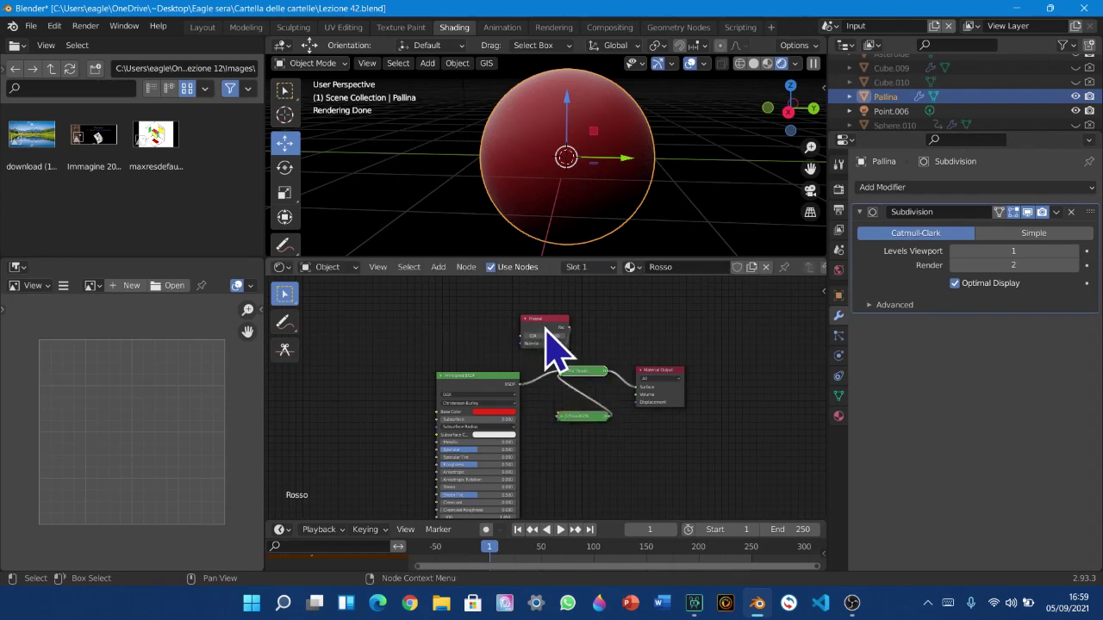
pyautogui.moveTo(543, 319); pyautogui.dragTo(579, 361)
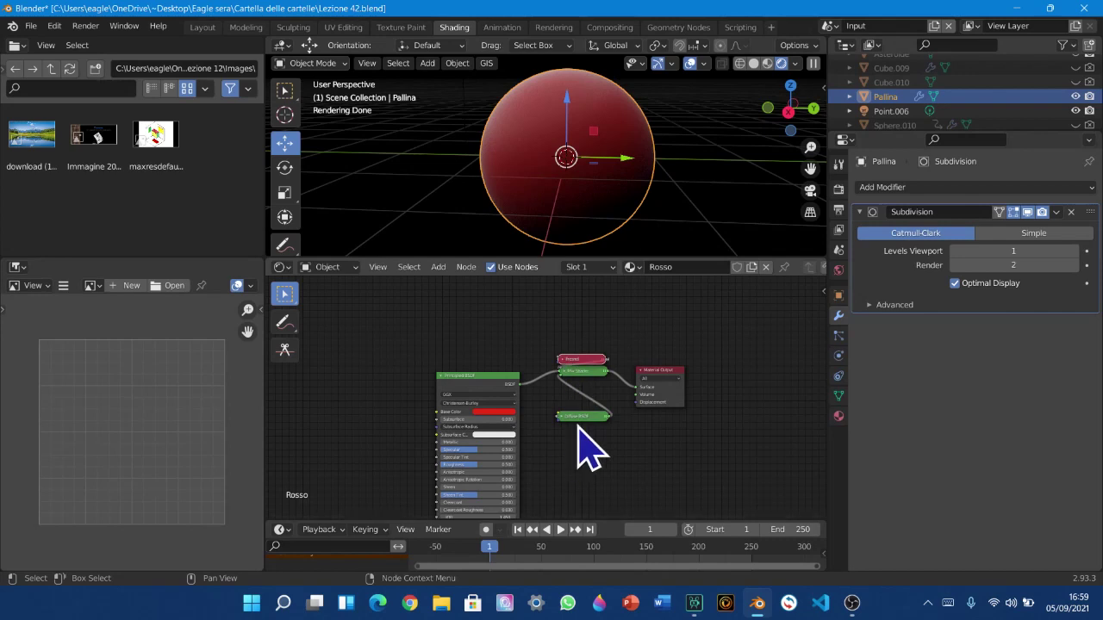
pyautogui.click(564, 420)
pyautogui.moveTo(575, 421); pyautogui.dragTo(573, 385)
pyautogui.moveTo(504, 405); pyautogui.dragTo(512, 352)
pyautogui.moveTo(660, 376); pyautogui.dragTo(643, 349)
pyautogui.scroll(10, 617, 421)
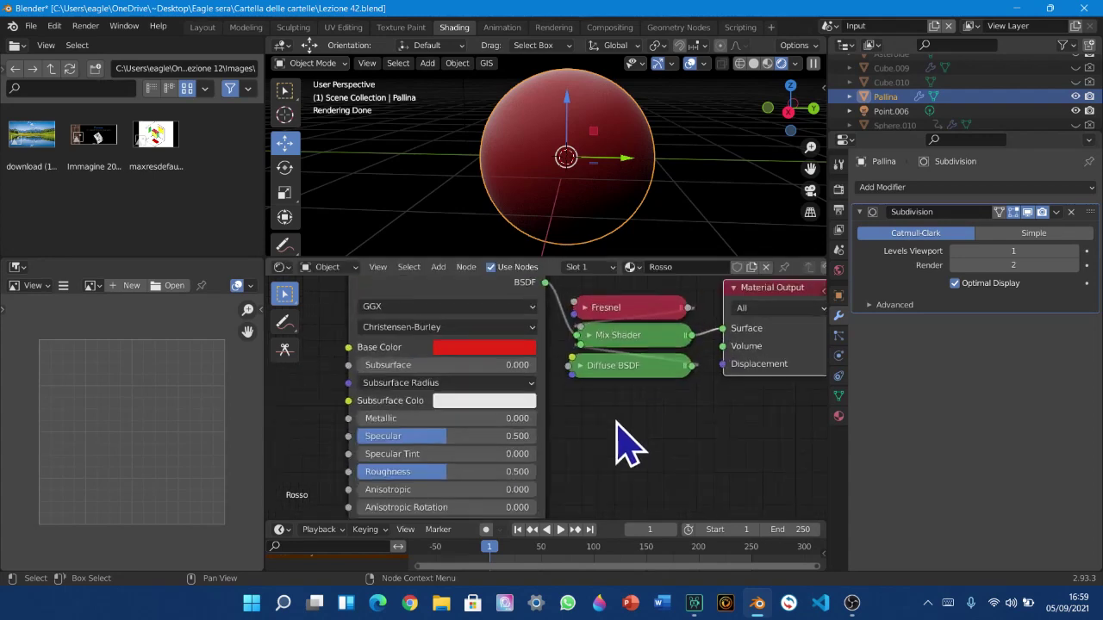
pyautogui.moveTo(615, 421); pyautogui.dragTo(425, 523, button='middle')
pyautogui.moveTo(469, 365); pyautogui.dragTo(491, 334, button='middle')
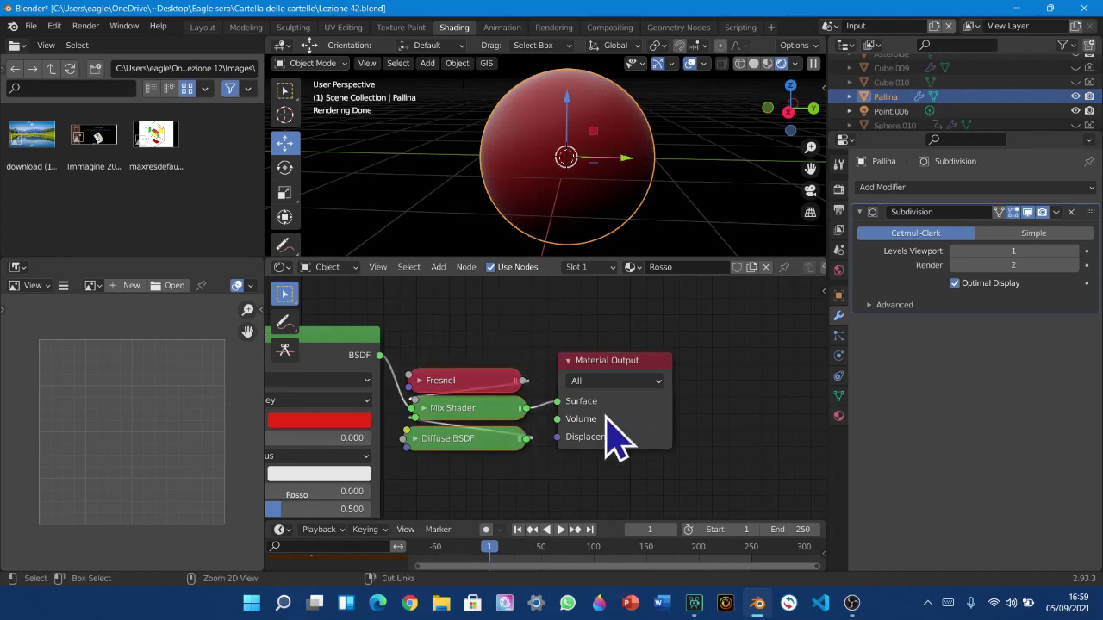
pyautogui.hotkey('ctrl', 'j')
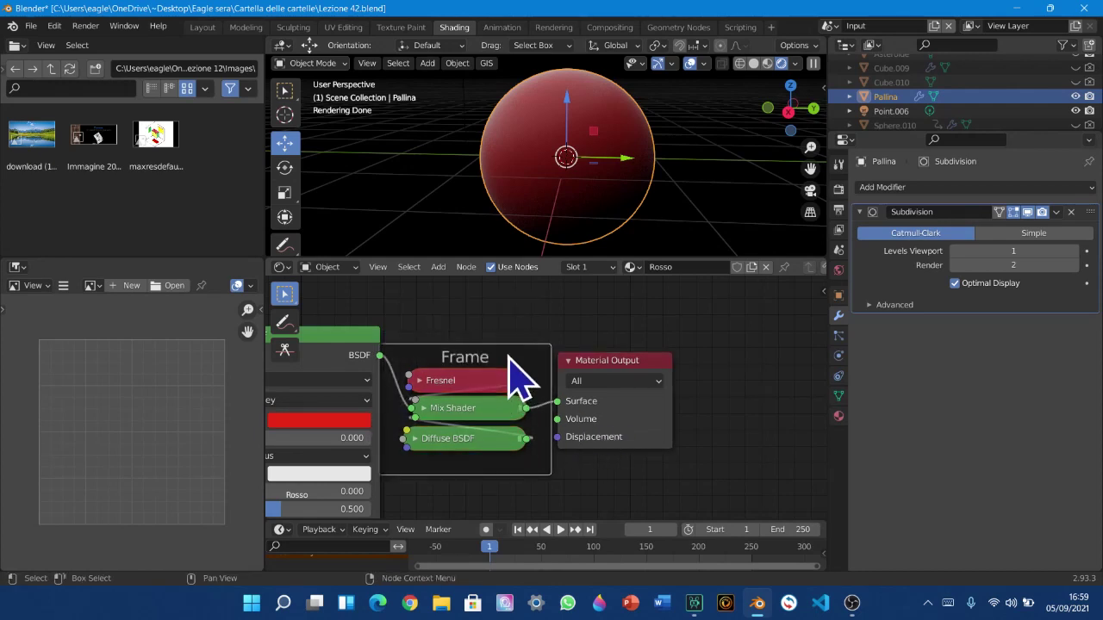
pyautogui.press('F2')
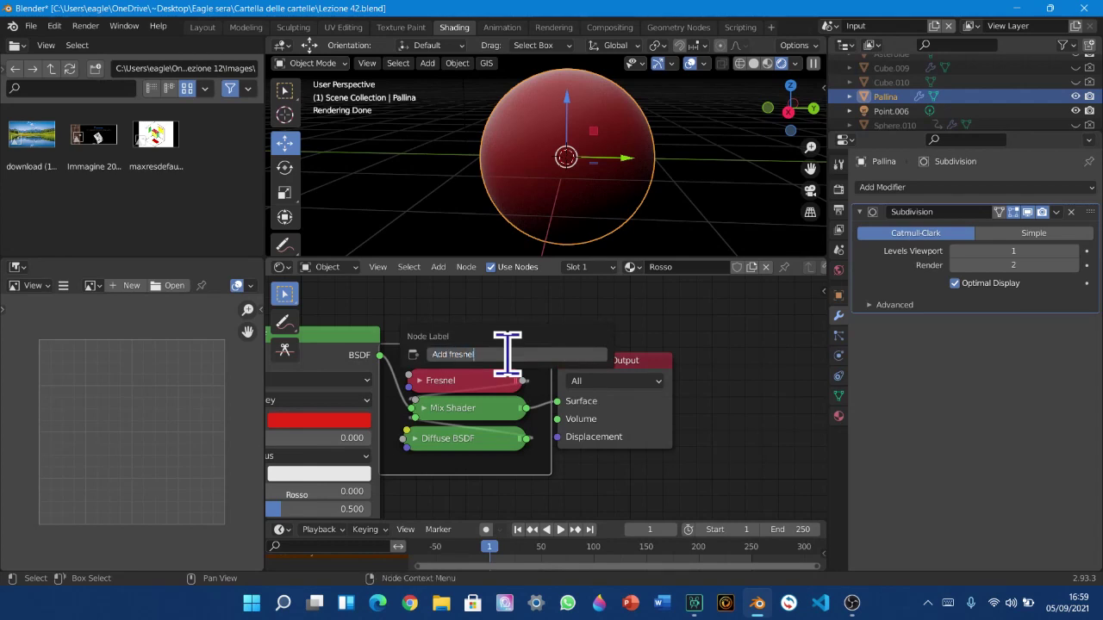
pyautogui.press('Return')
pyautogui.moveTo(593, 361); pyautogui.dragTo(606, 355)
pyautogui.moveTo(348, 375); pyautogui.dragTo(498, 372, button='middle')
pyautogui.moveTo(475, 350); pyautogui.dragTo(437, 348)
pyautogui.click(653, 365)
pyautogui.moveTo(636, 346)
pyautogui.mouseDown()
pyautogui.moveTo(628, 328)
pyautogui.moveTo(635, 339)
pyautogui.mouseUp()
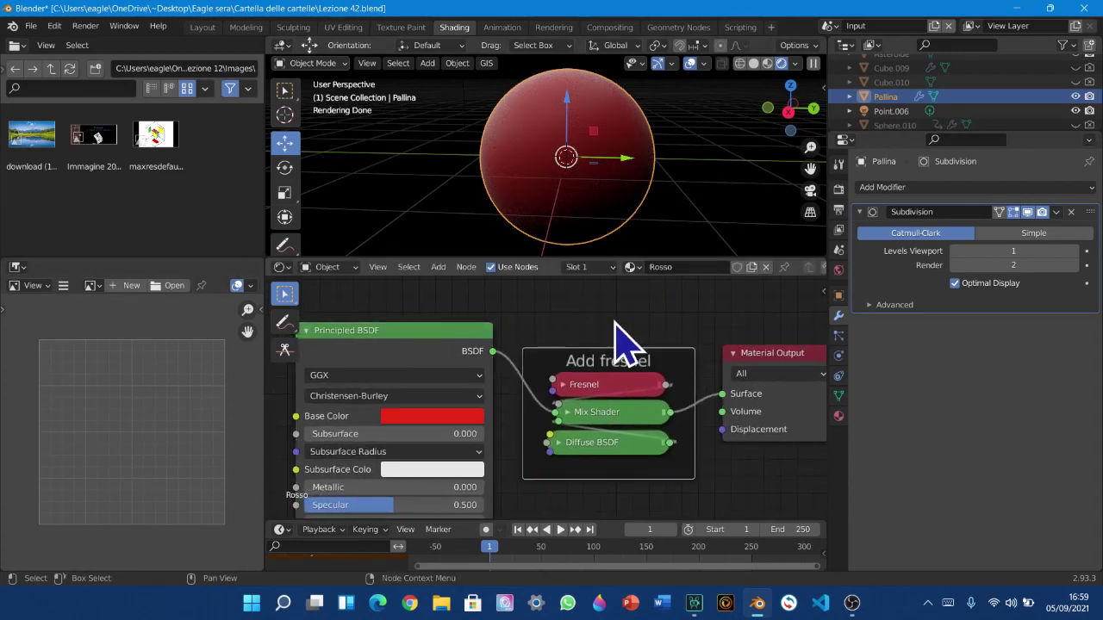
pyautogui.scroll(-2, 579, 353)
pyautogui.scroll(4, 575, 379)
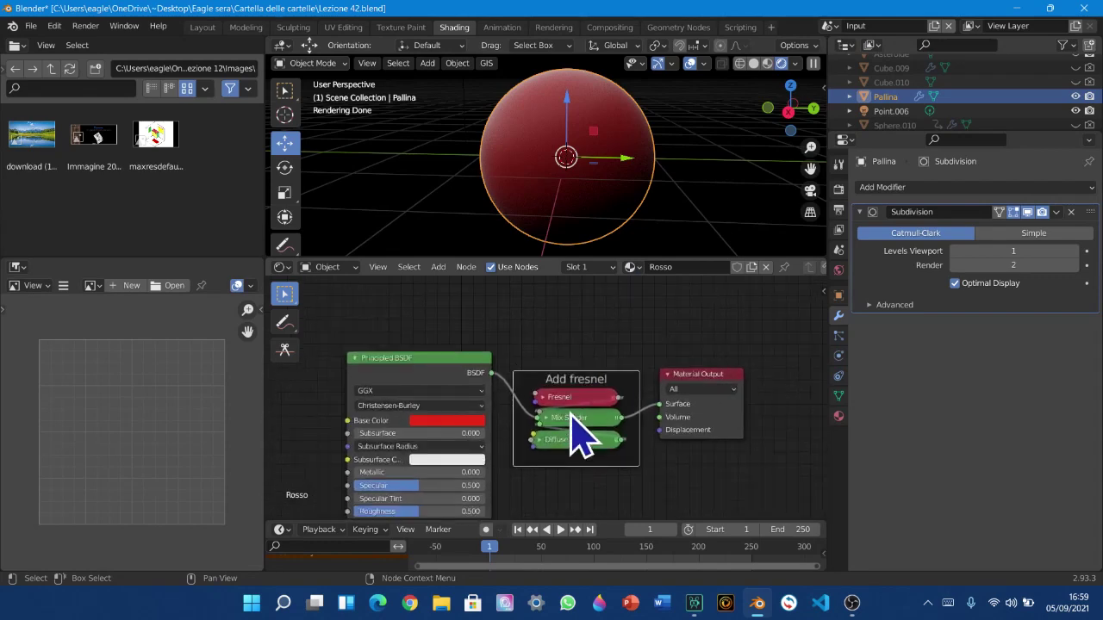
pyautogui.scroll(3, 577, 398)
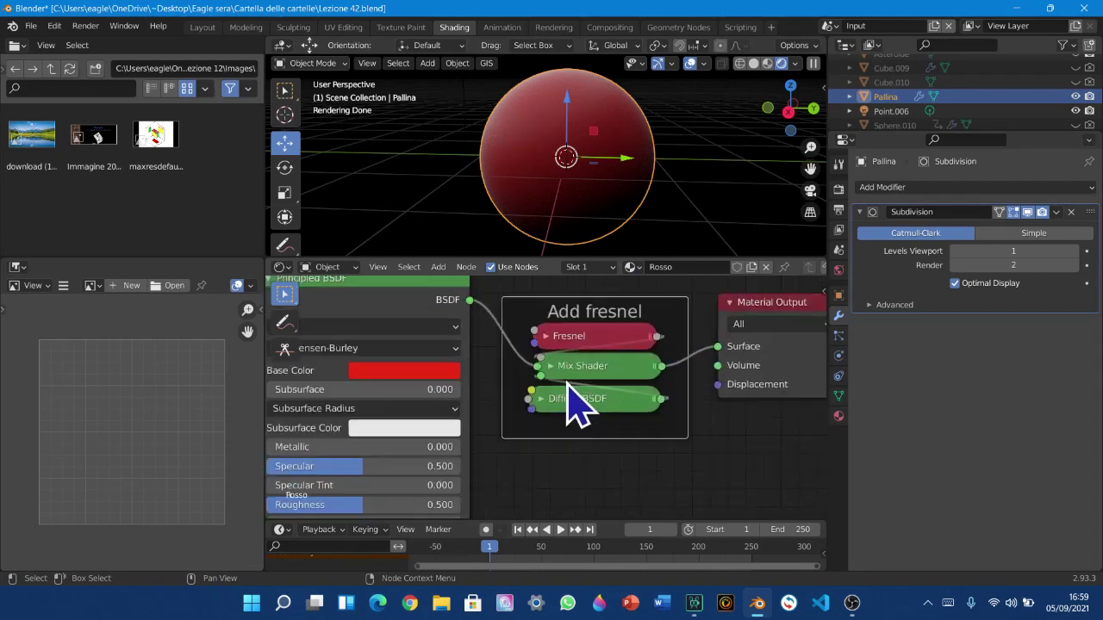
pyautogui.scroll(-1, 506, 422)
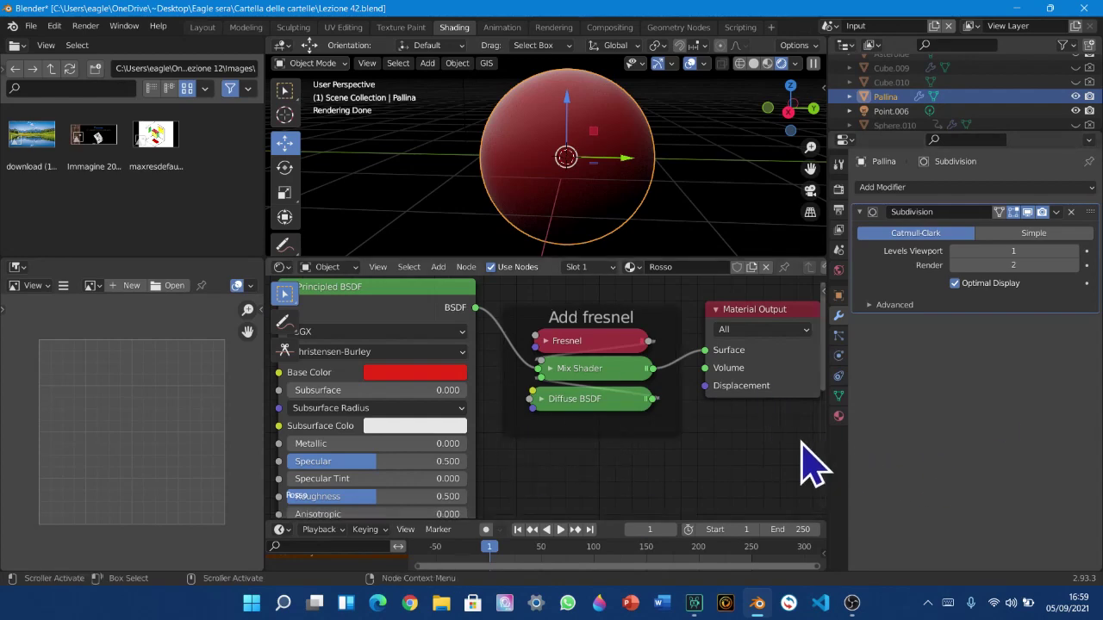
pyautogui.scroll(-3, 788, 443)
pyautogui.moveTo(539, 362); pyautogui.dragTo(535, 318, button='middle')
pyautogui.scroll(-2, 601, 424)
pyautogui.moveTo(601, 424); pyautogui.dragTo(583, 407, button='middle')
pyautogui.scroll(-5, 609, 403)
pyautogui.scroll(3, 592, 419)
pyautogui.scroll(1, 569, 439)
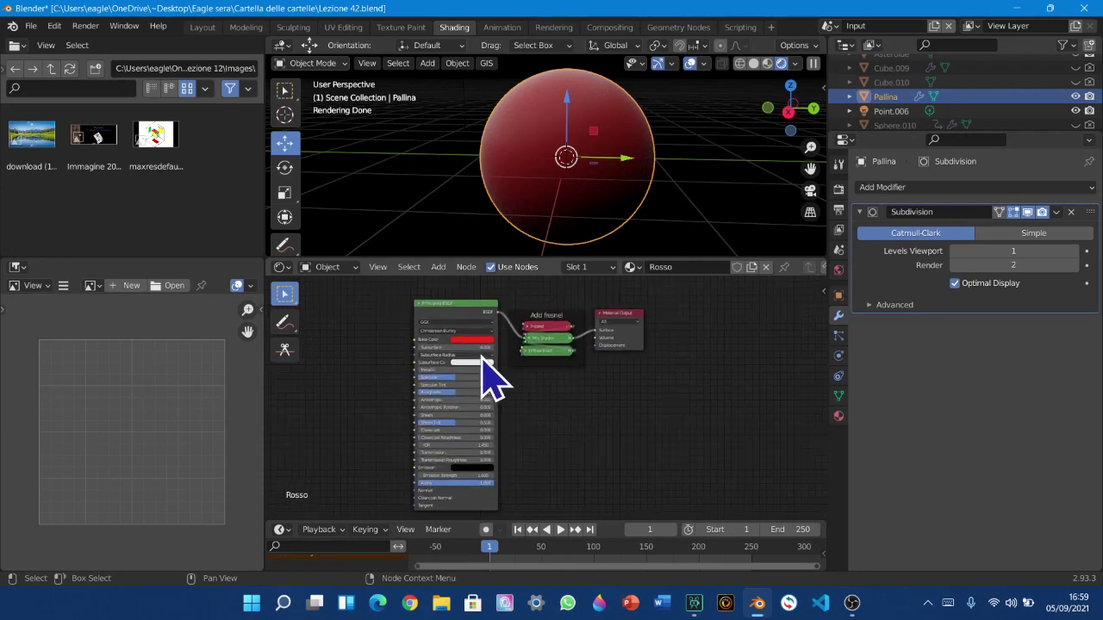
pyautogui.click(437, 267)
pyautogui.moveTo(452, 306)
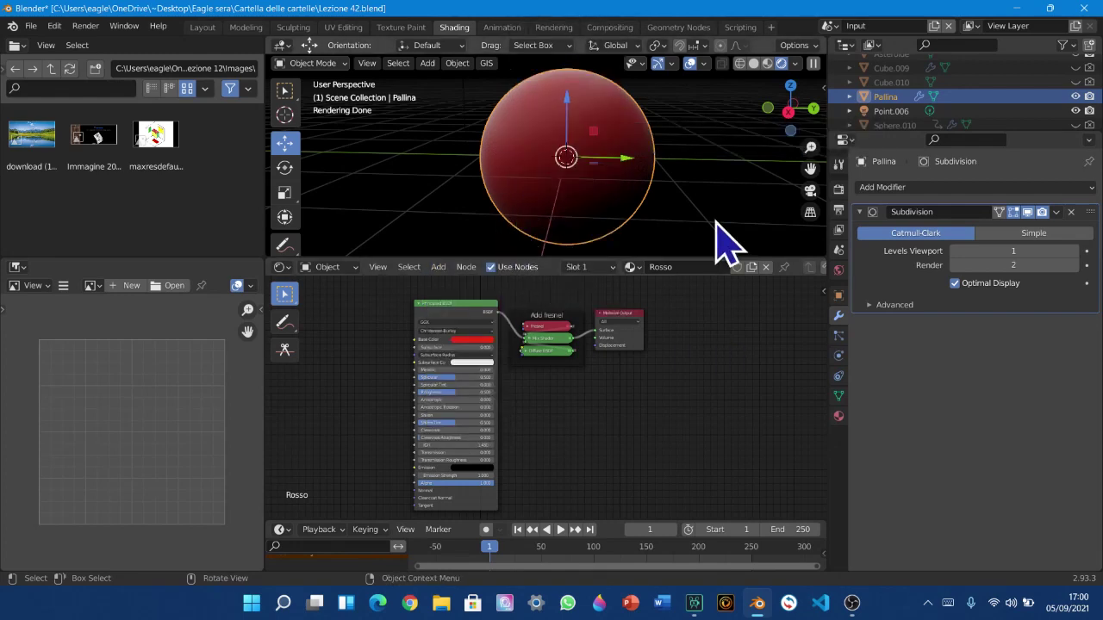
# Hide the red Pallina sphere and switch the viewport to Solid shading
pyautogui.press('h')
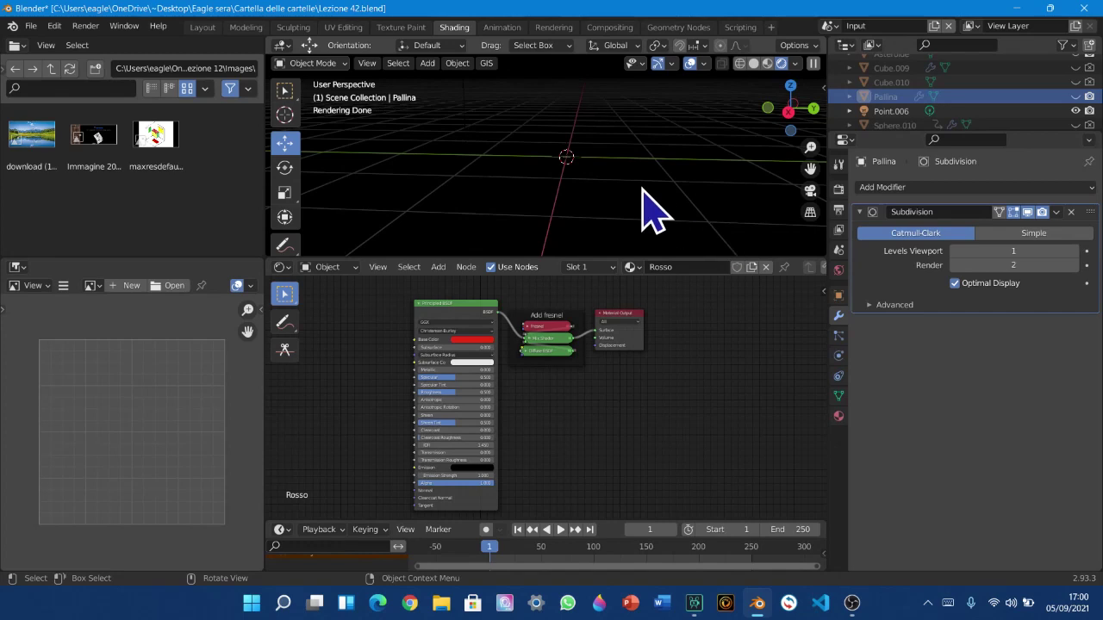
pyautogui.hotkey('shift', 'a')
pyautogui.moveTo(645, 190)
pyautogui.press('z')
pyautogui.click(746, 219)
pyautogui.press('z')
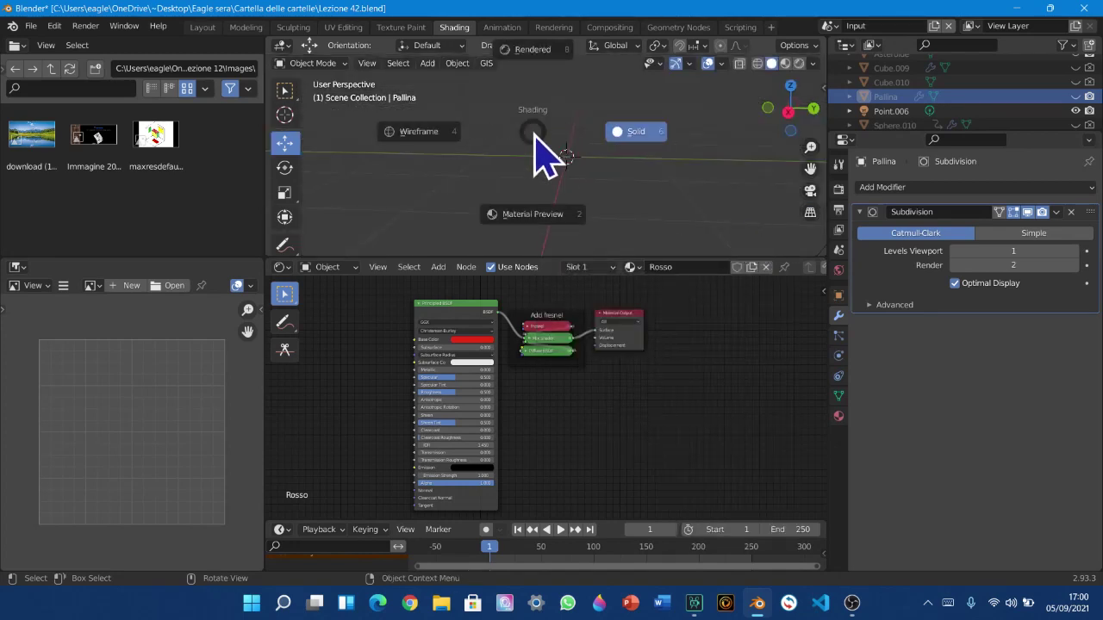
pyautogui.click(627, 167)
# Add a new mesh plane and give it a Displace modifier
pyautogui.hotkey('shift', 'a')
pyautogui.moveTo(619, 145)
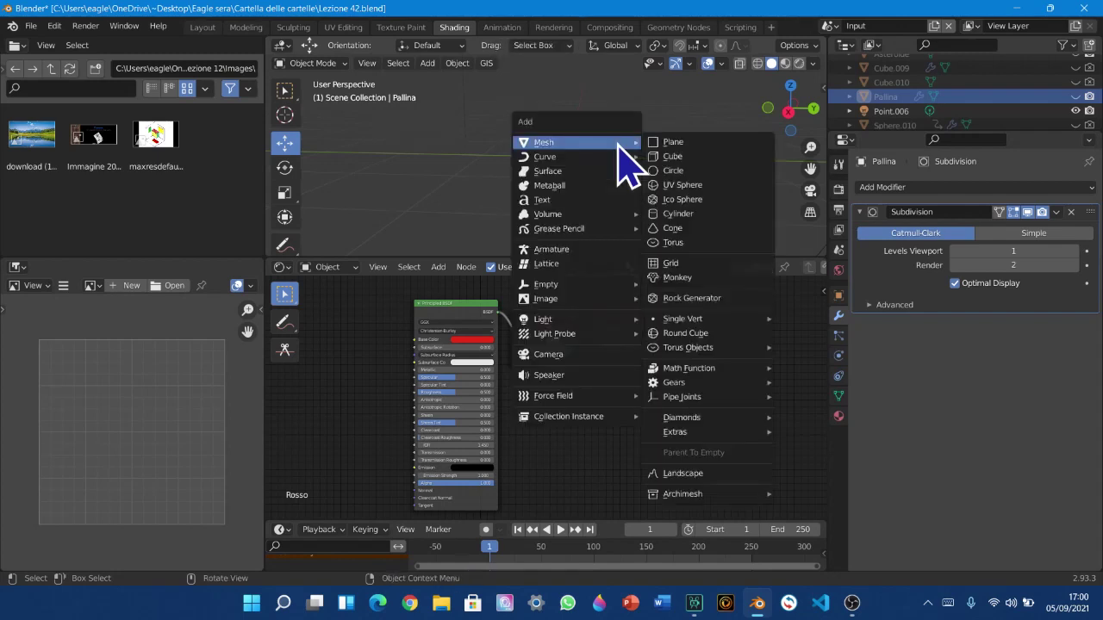
pyautogui.click(658, 144)
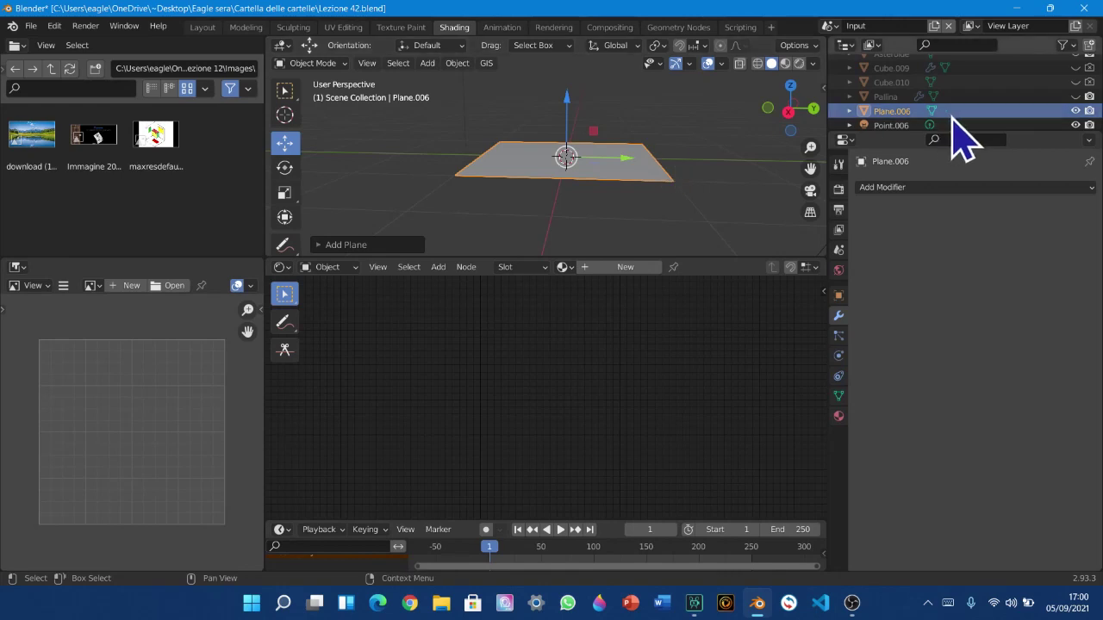
pyautogui.click(939, 187)
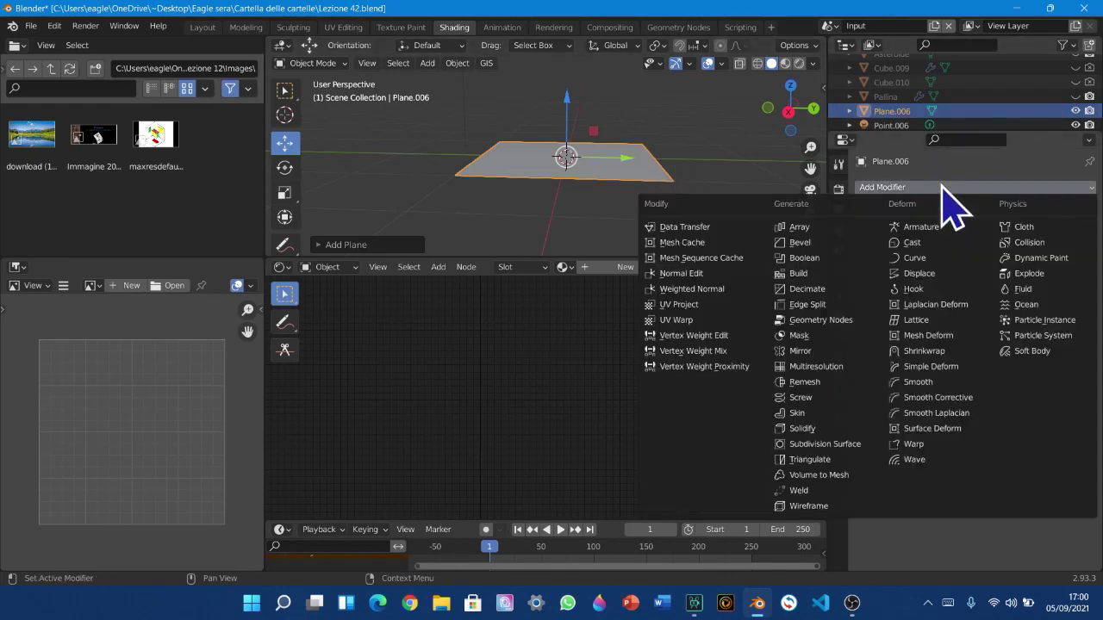
pyautogui.click(937, 274)
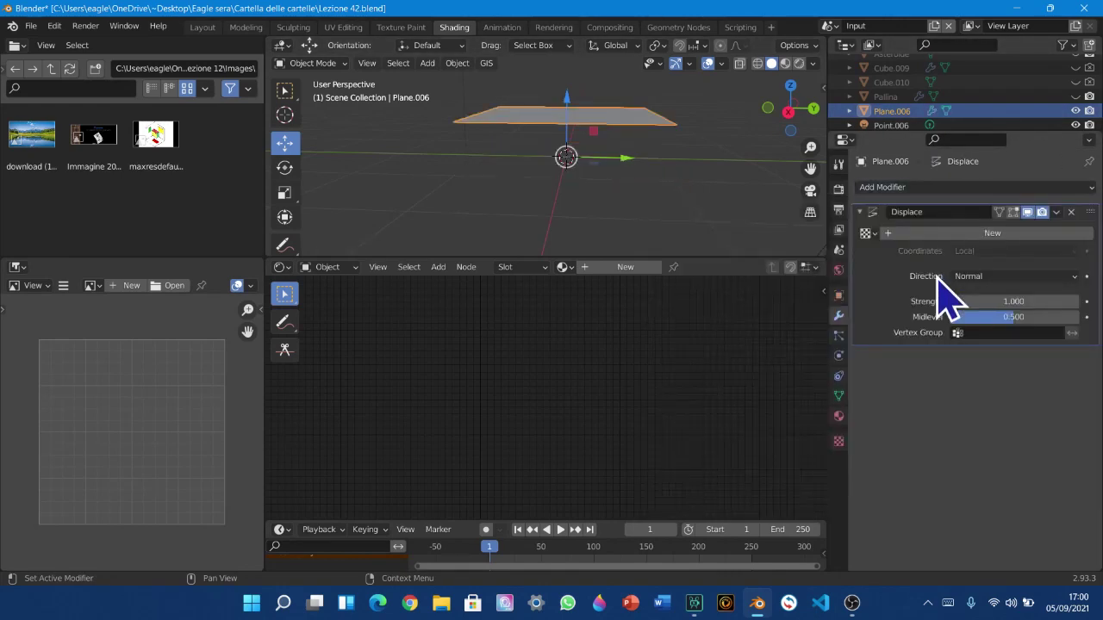
pyautogui.click(965, 187)
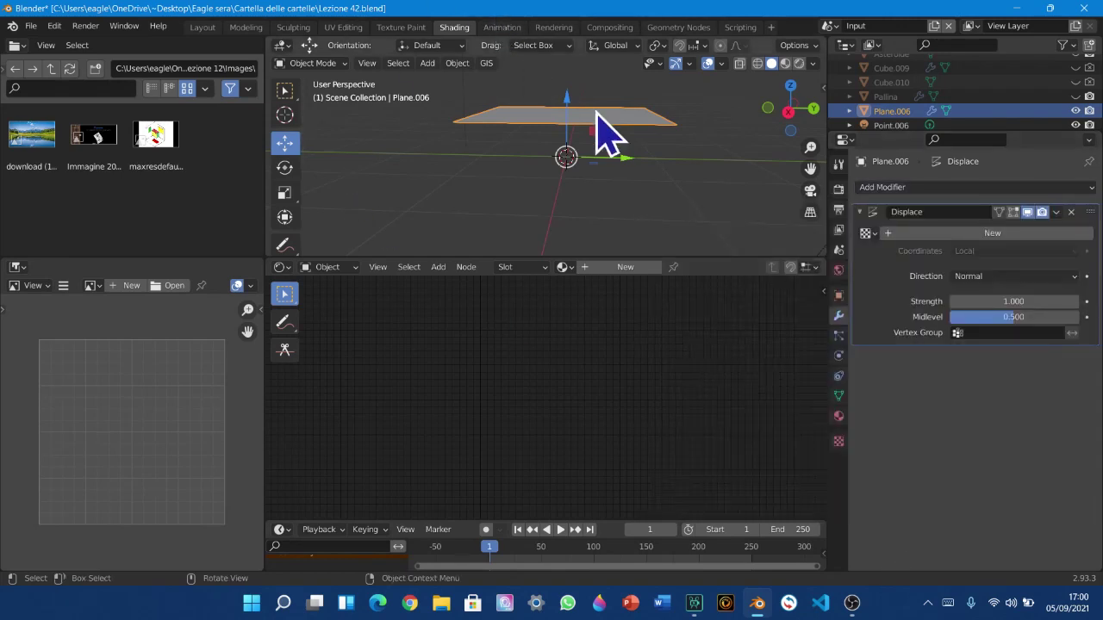
# Subdivide the plane in Edit Mode with 100 cuts, then return to Object Mode
pyautogui.press('Tab')
pyautogui.rightClick(605, 159)
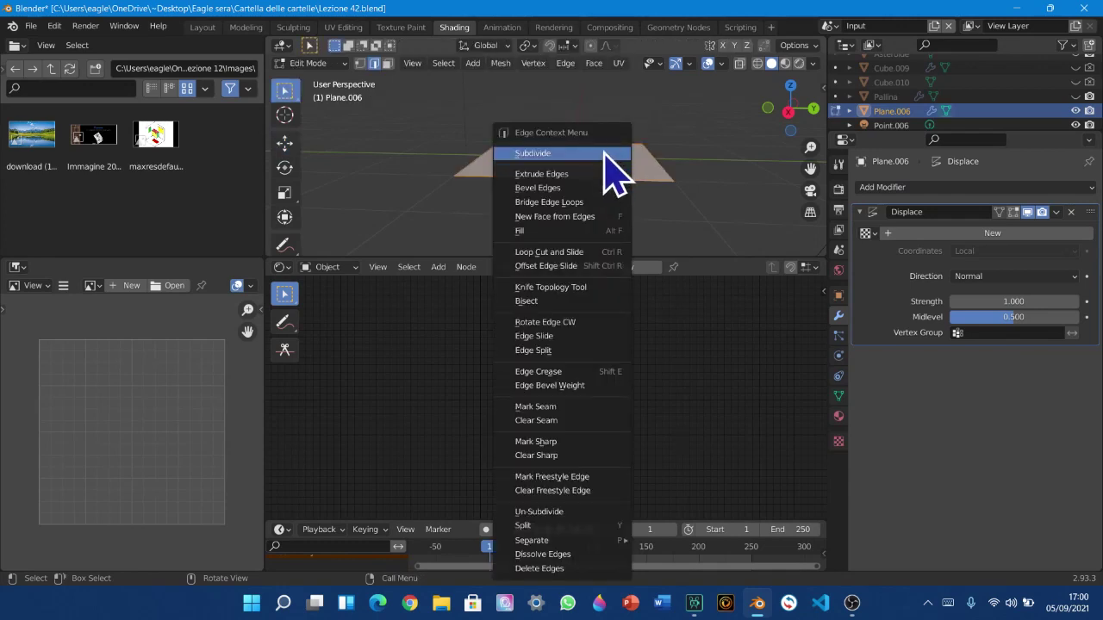
pyautogui.click(604, 153)
pyautogui.click(330, 245)
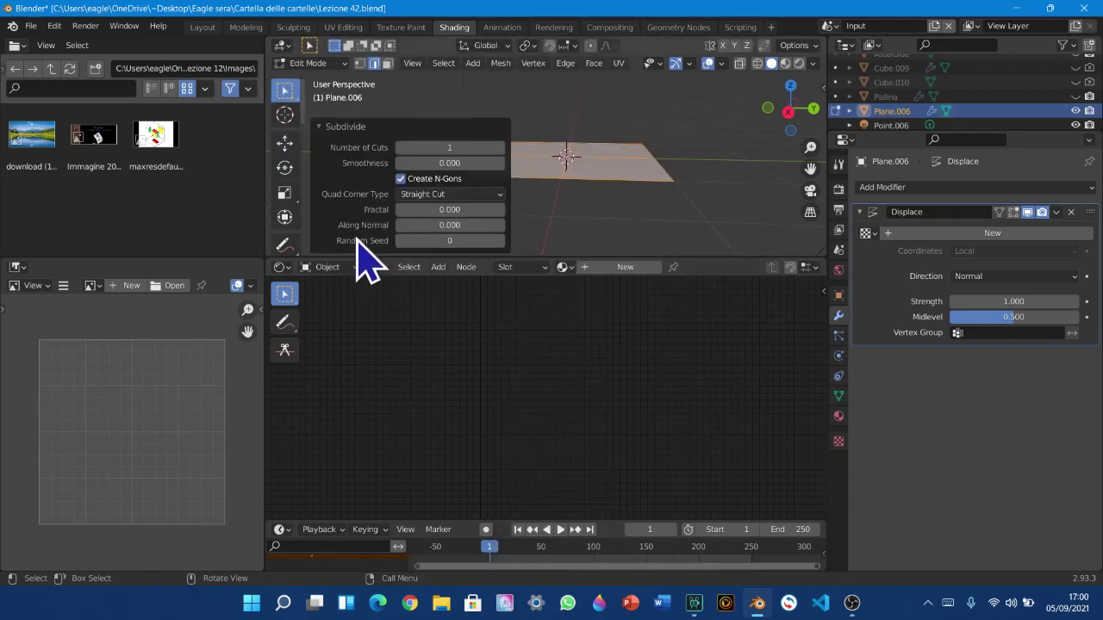
pyautogui.click(444, 145)
pyautogui.press('Return')
pyautogui.moveTo(633, 146); pyautogui.dragTo(669, 210, button='middle')
pyautogui.scroll(6, 663, 212)
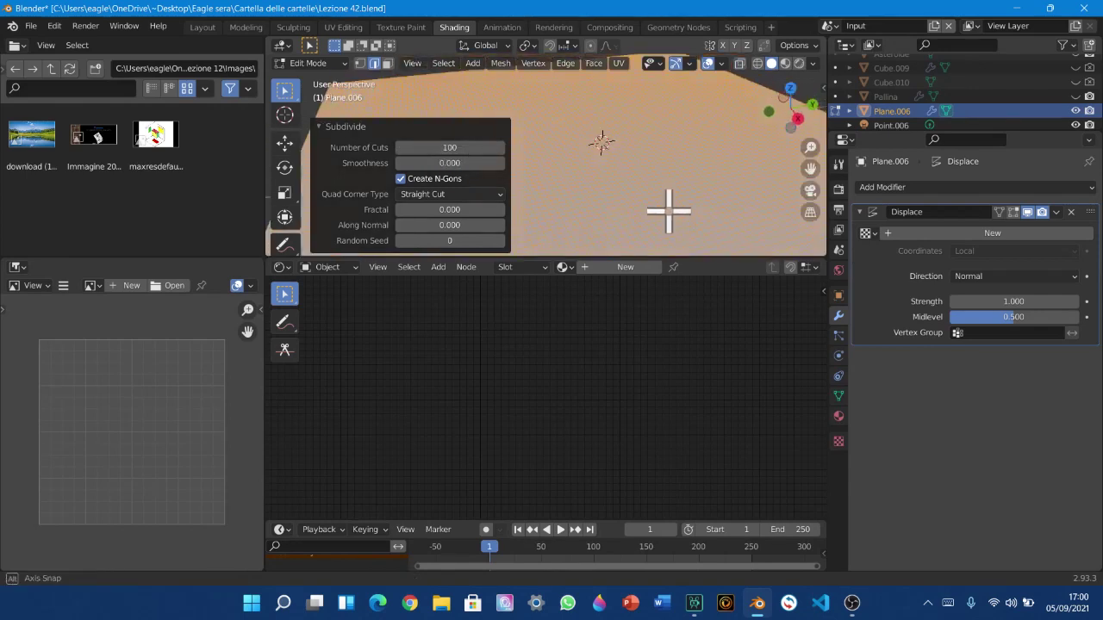
pyautogui.press('Tab')
pyautogui.scroll(-4, 669, 219)
# Create a new displacement texture named Clouds, type Clouds, with size 0.07
pyautogui.click(997, 236)
pyautogui.doubleClick(979, 234)
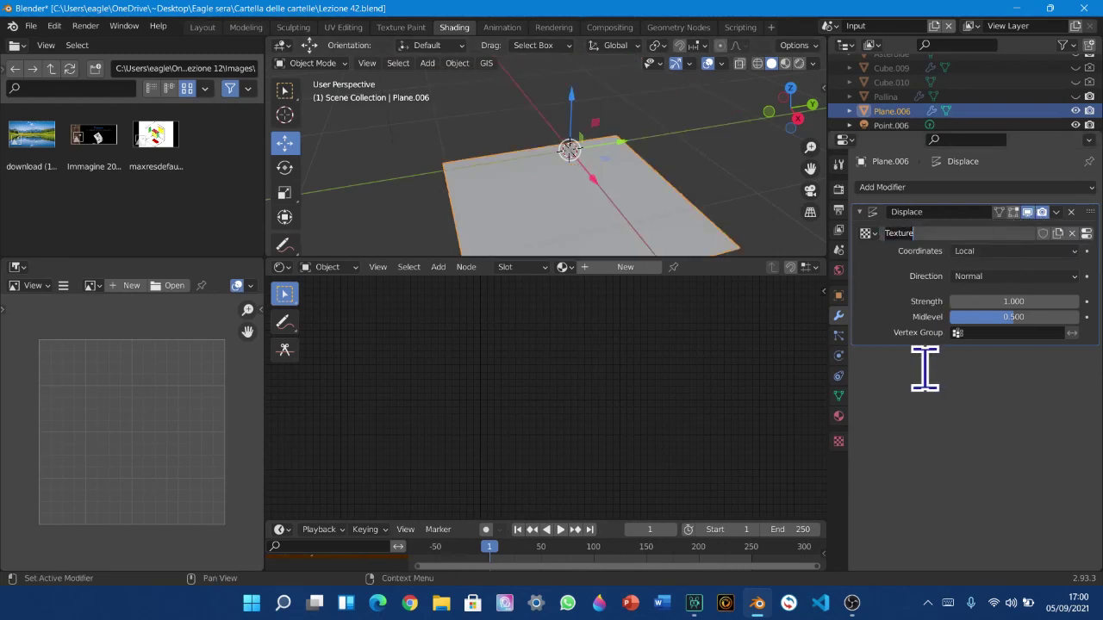
pyautogui.write('Clouds')
pyautogui.press('Return')
pyautogui.click(1087, 233)
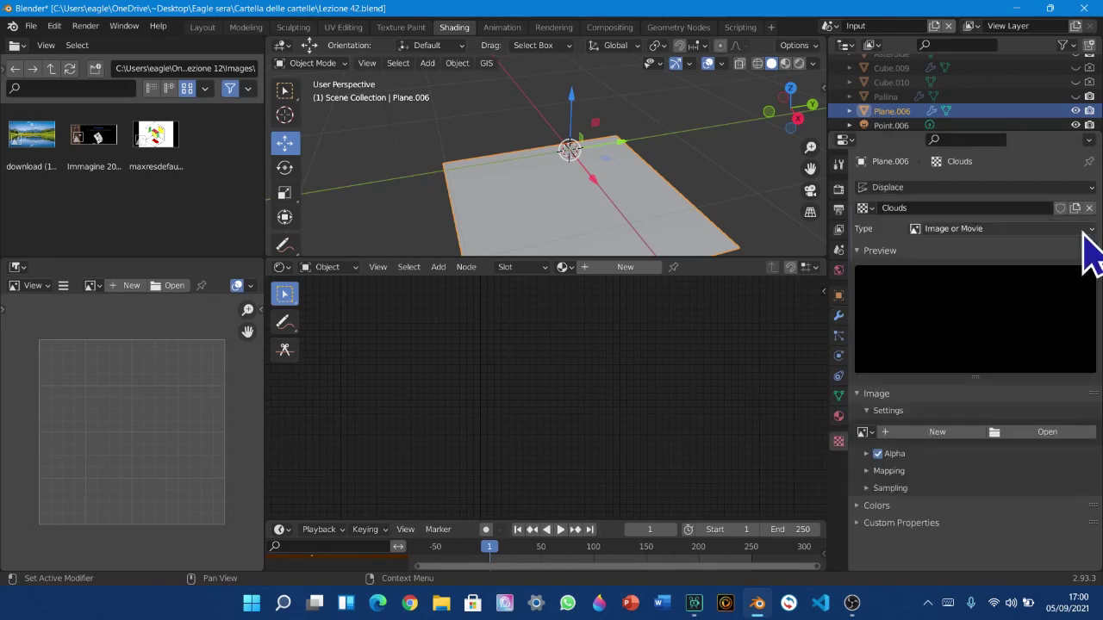
pyautogui.click(999, 229)
pyautogui.click(982, 277)
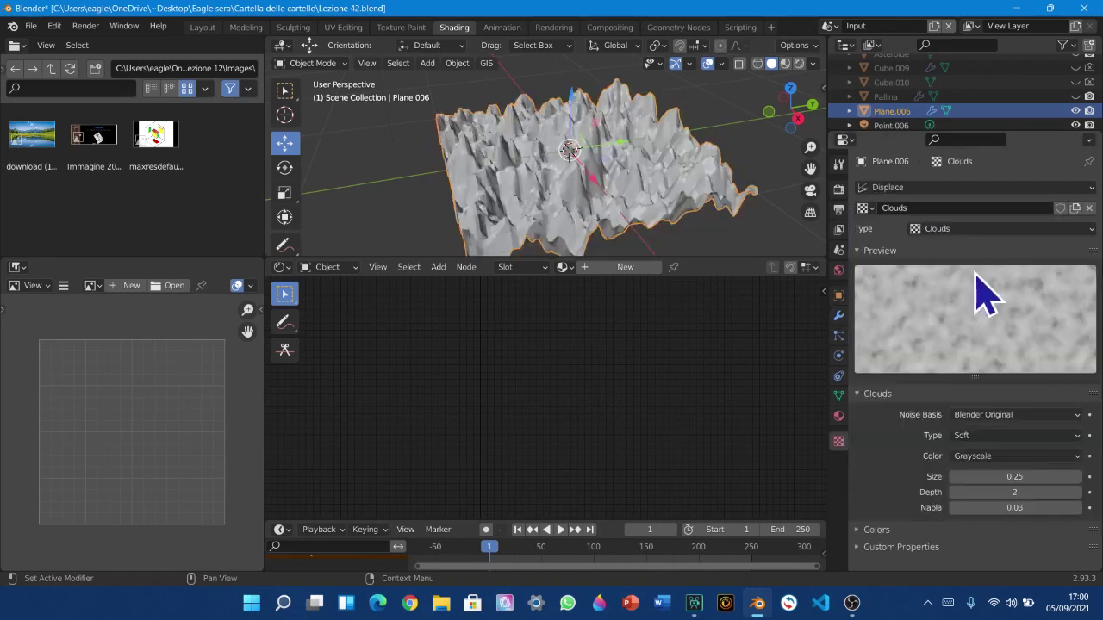
pyautogui.moveTo(969, 477); pyautogui.dragTo(985, 476)
pyautogui.moveTo(1025, 474); pyautogui.dragTo(1009, 474)
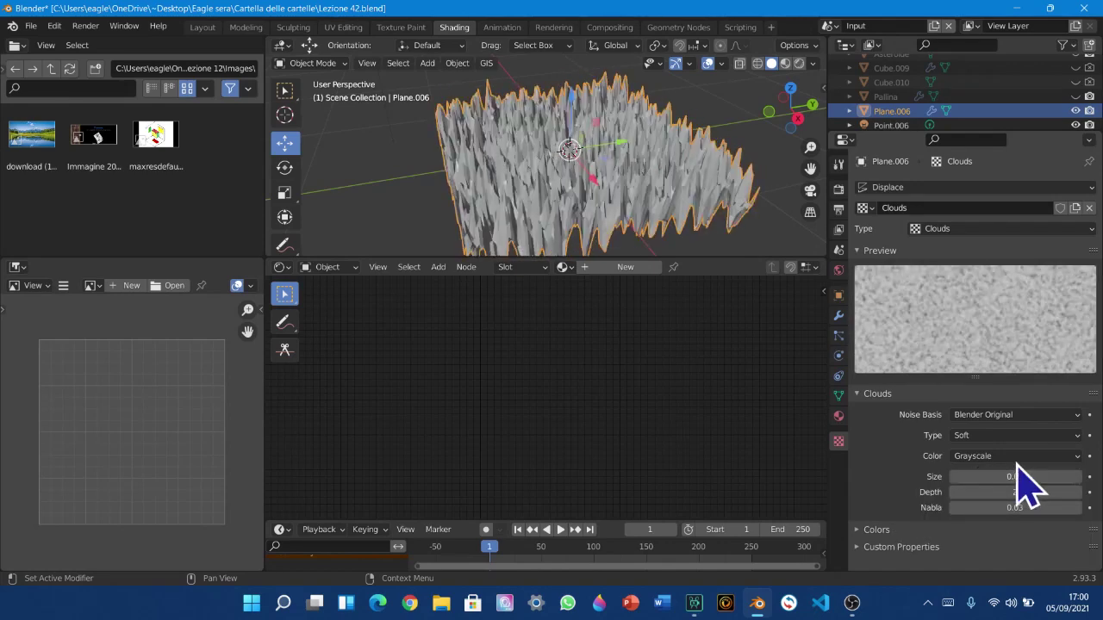
# Lower the Displace strength to 0.010 and view the plane from above
pyautogui.moveTo(729, 209); pyautogui.dragTo(753, 345, button='middle')
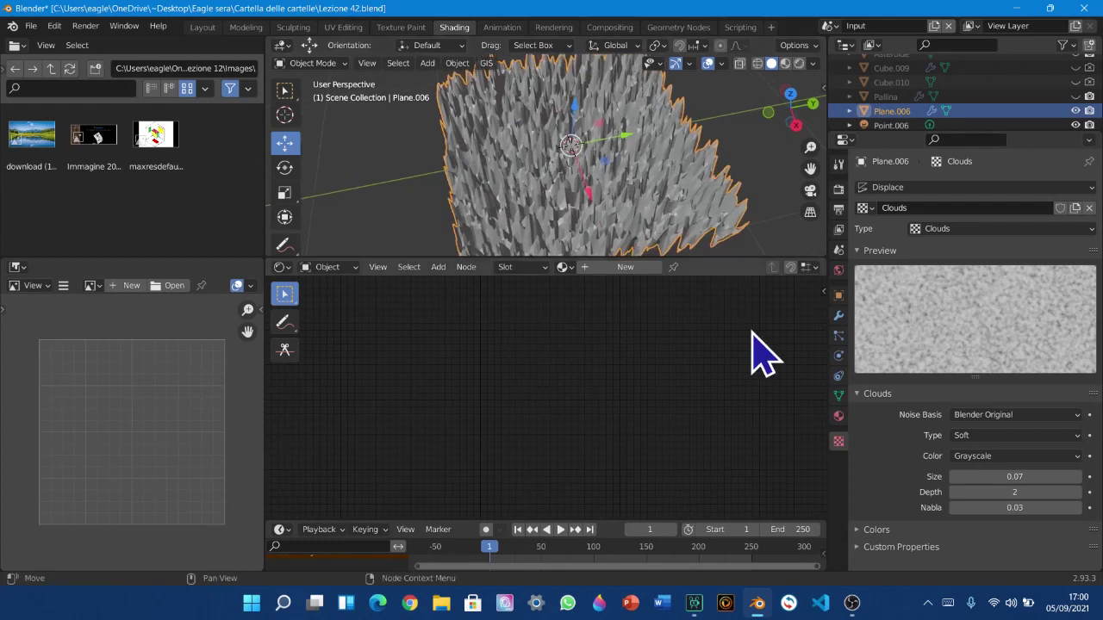
pyautogui.click(838, 316)
pyautogui.click(989, 301)
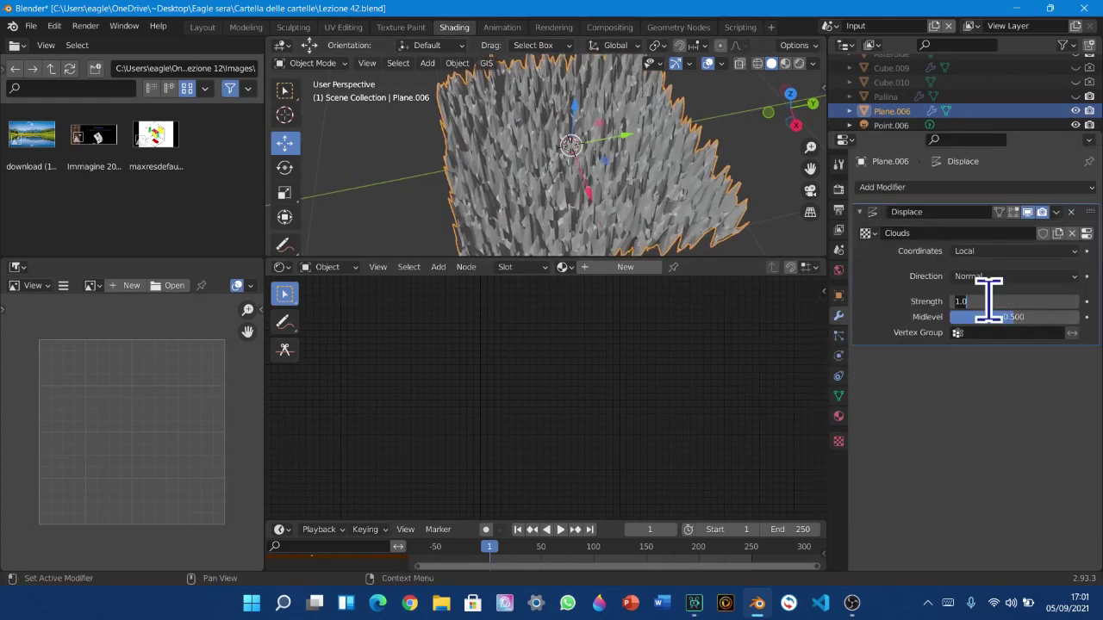
pyautogui.press('Return')
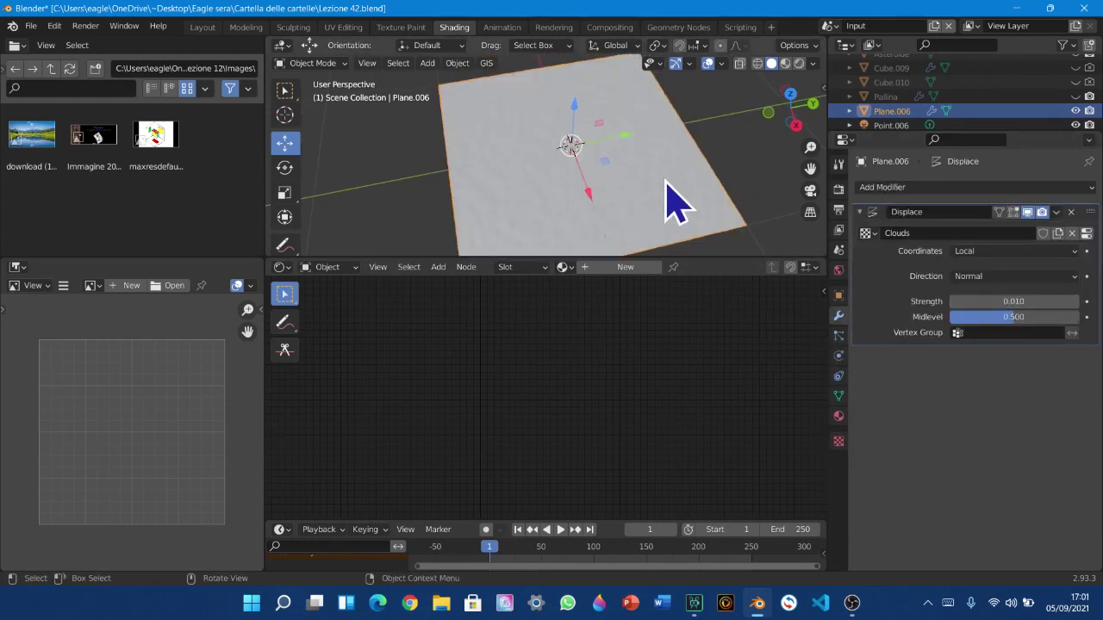
pyautogui.moveTo(664, 197); pyautogui.dragTo(664, 160, button='middle')
pyautogui.scroll(4, 659, 168)
pyautogui.rightClick(724, 177)
pyautogui.press('Escape')
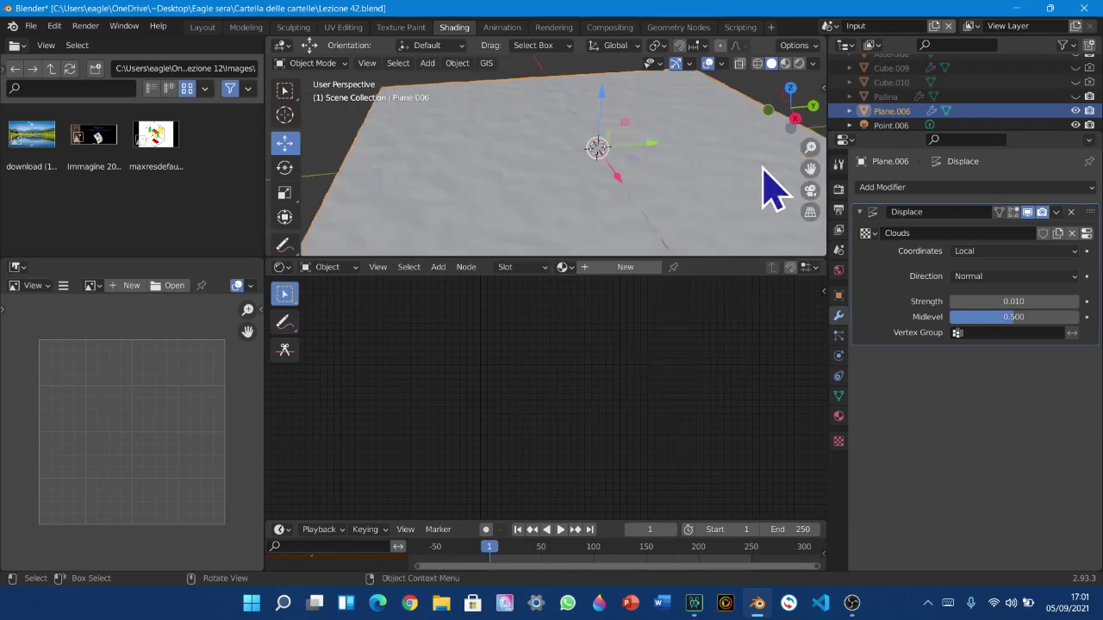
# Adjust the Displace strength to 0.05, then 0.032, and inspect the bumpy plane
pyautogui.click(1012, 301)
pyautogui.write('0')
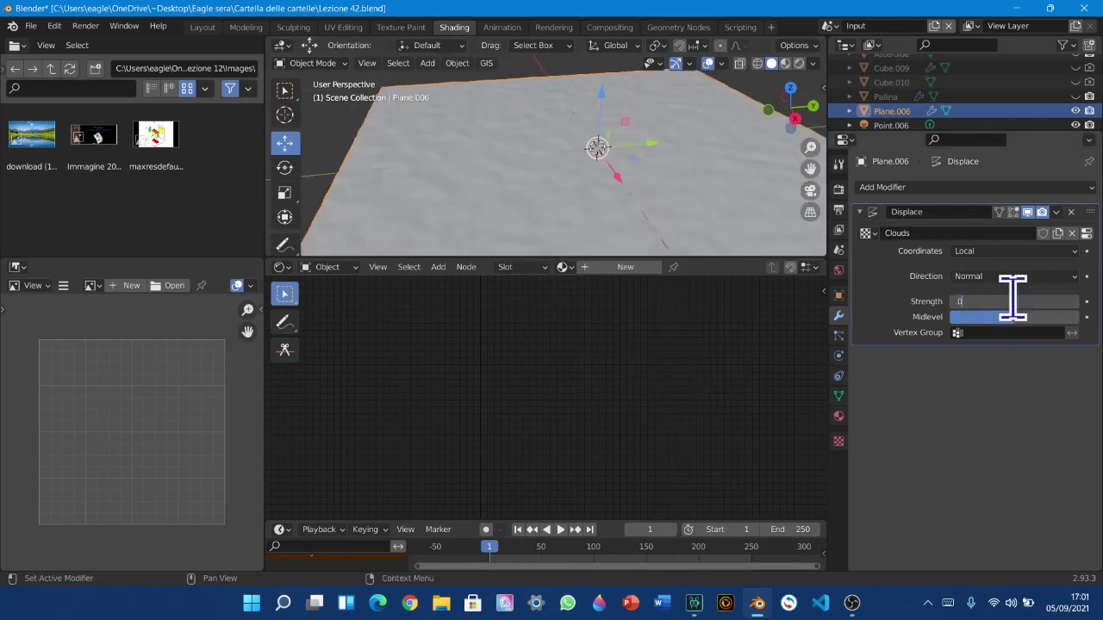
pyautogui.write('.05')
pyautogui.press('Return')
pyautogui.click(1011, 299)
pyautogui.write('0.03')
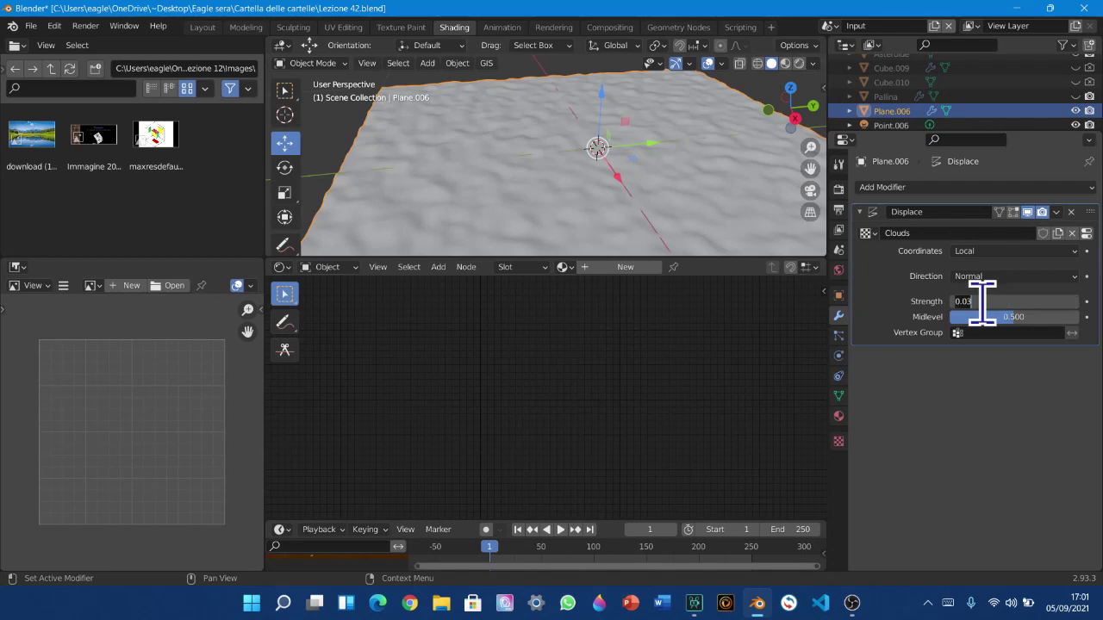
pyautogui.write('2')
pyautogui.press('Return')
pyautogui.moveTo(724, 241); pyautogui.dragTo(786, 215, button='middle')
pyautogui.click(859, 211)
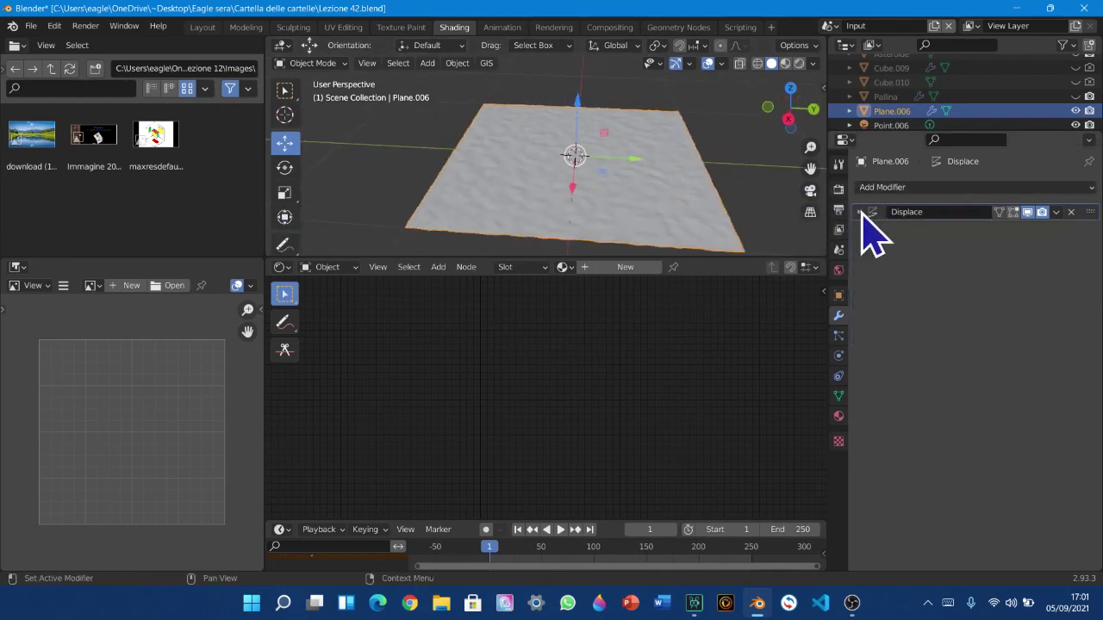
# Add a second Displace modifier, Displace.001, with a new Clouds.003 texture
pyautogui.click(892, 187)
pyautogui.click(909, 273)
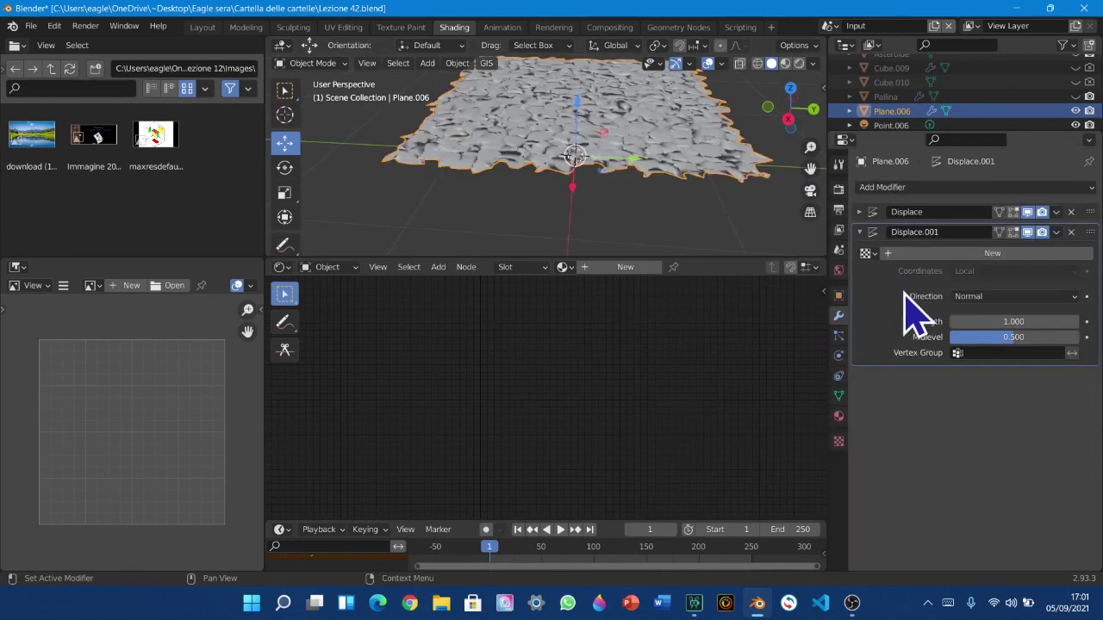
pyautogui.click(1065, 254)
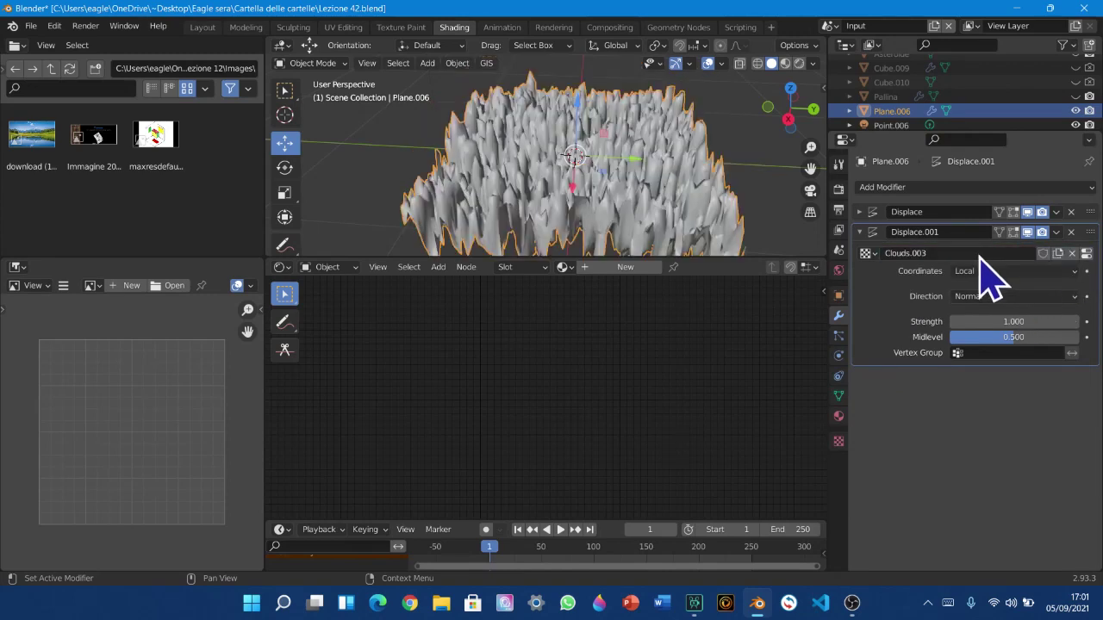
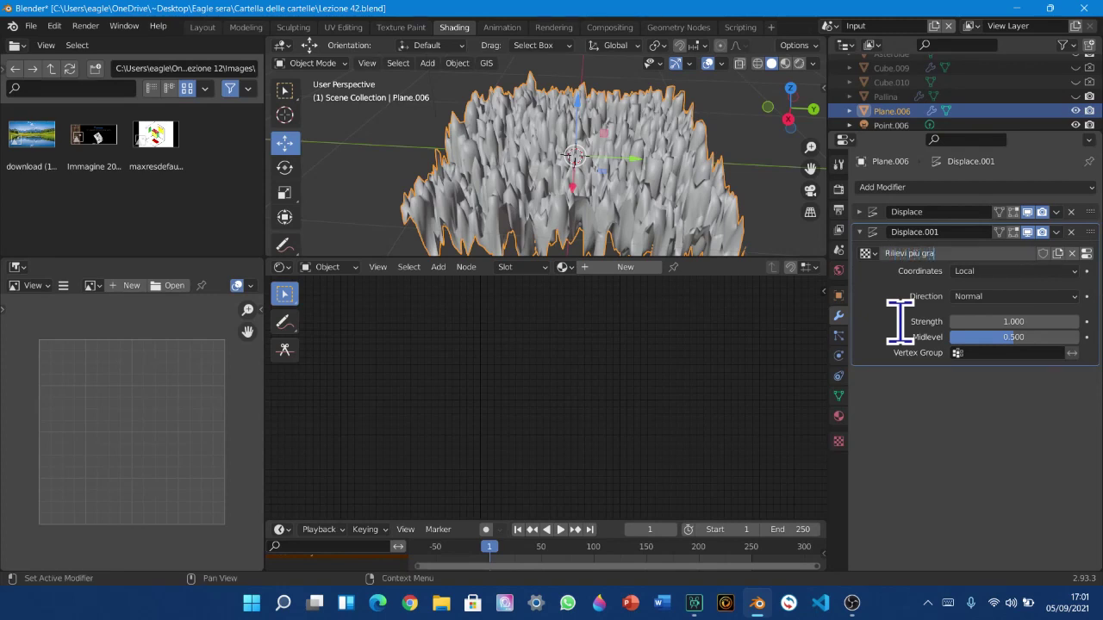
# Confirm the texture name 'Rilievi più grandi' and show the displacement texture's settings
pyautogui.press('Return')
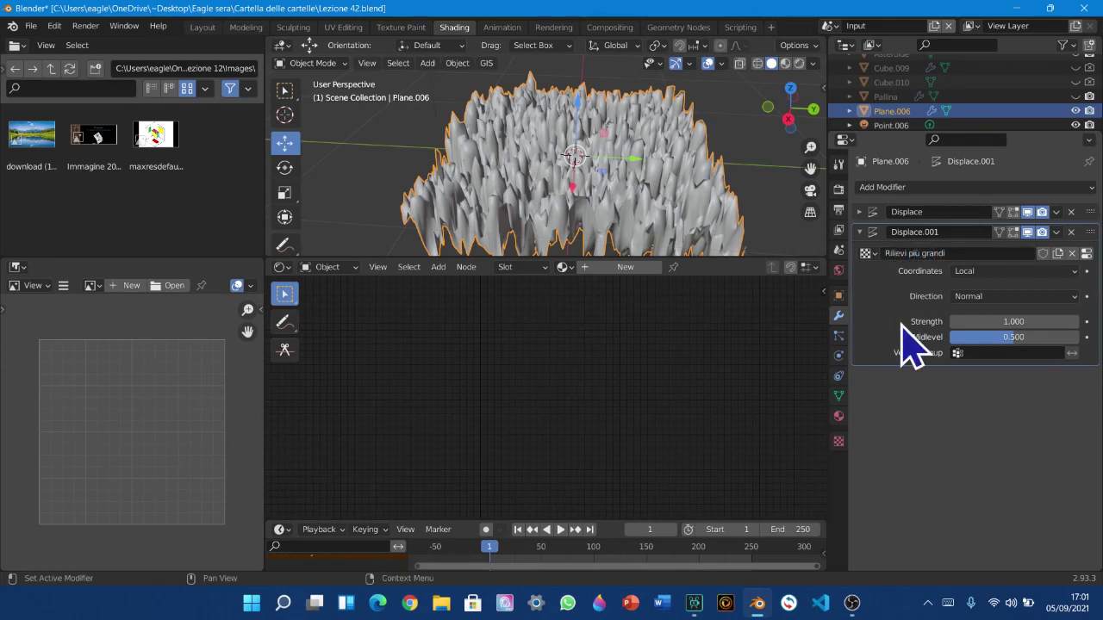
pyautogui.click(859, 211)
pyautogui.click(860, 211)
pyautogui.click(1085, 254)
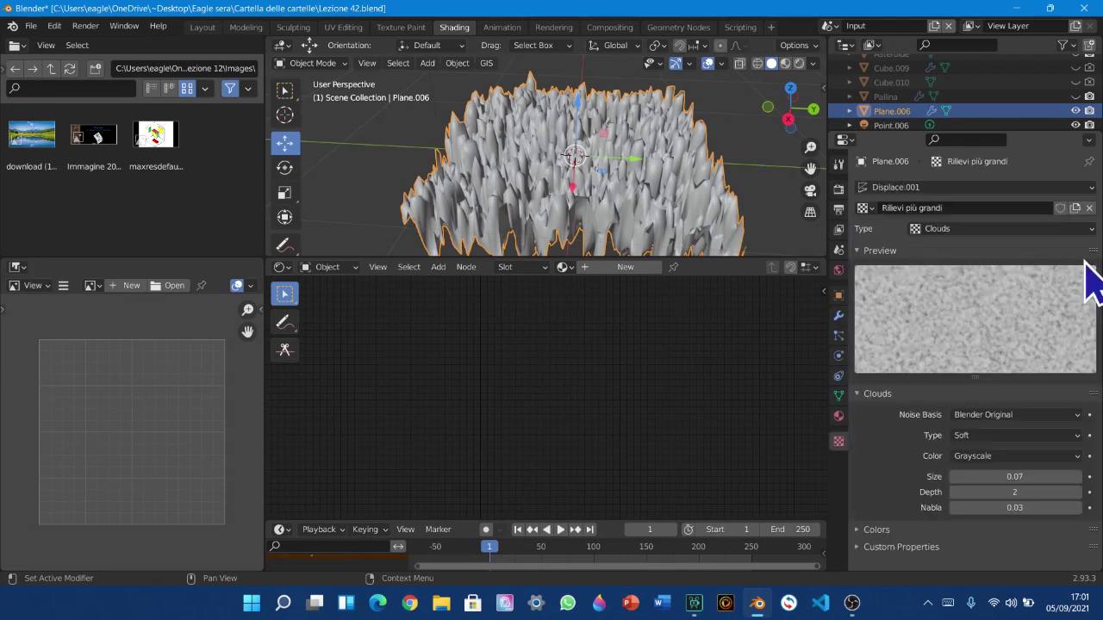
# Compare the Clouds.001, Clouds.004 and Clouds.003 textures, then return to Rilievi più grandi
pyautogui.click(865, 208)
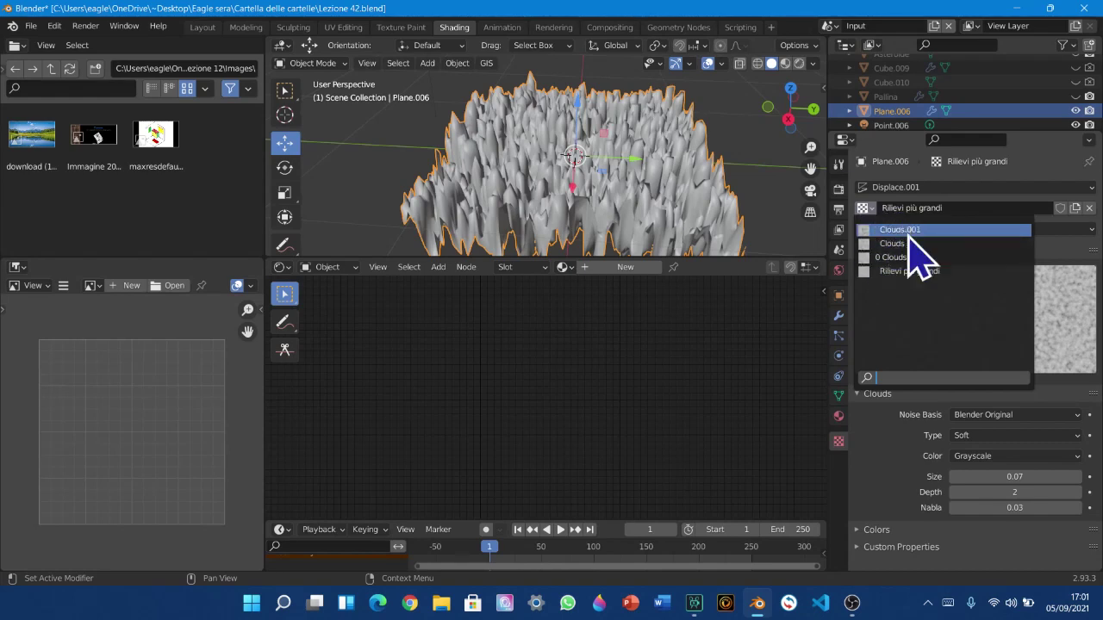
pyautogui.click(900, 229)
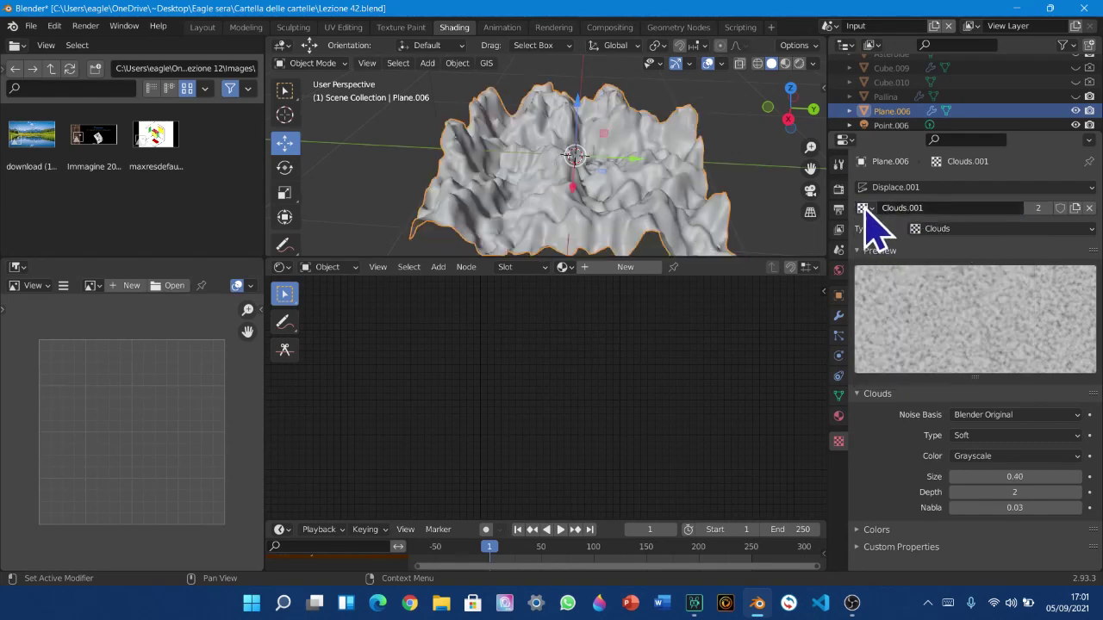
pyautogui.click(863, 207)
pyautogui.click(1038, 208)
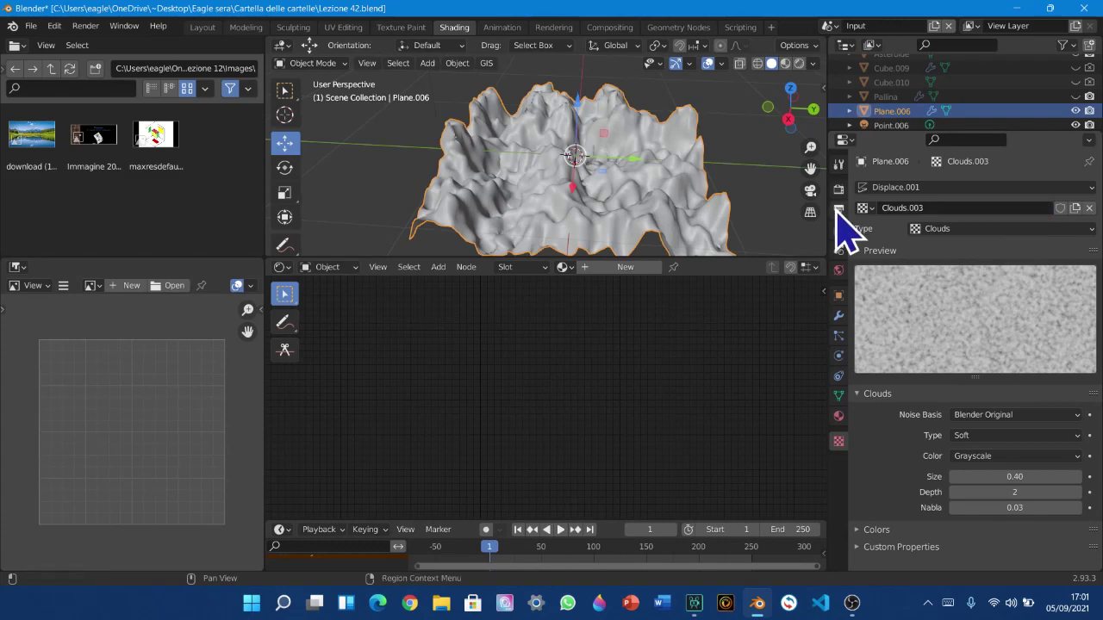
pyautogui.click(863, 208)
pyautogui.click(891, 243)
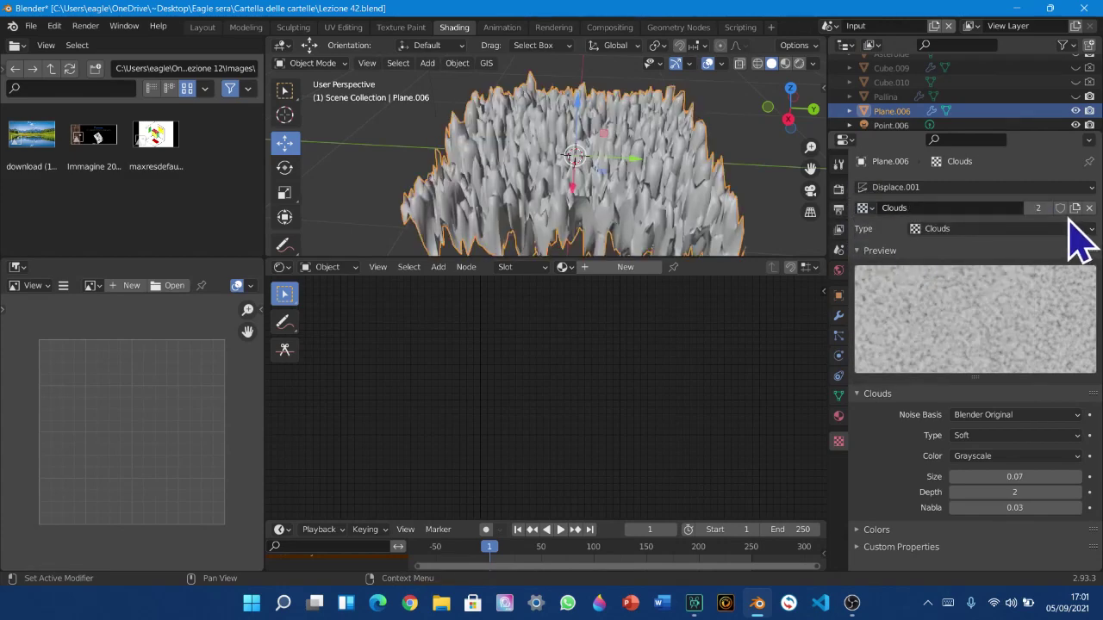
pyautogui.click(863, 210)
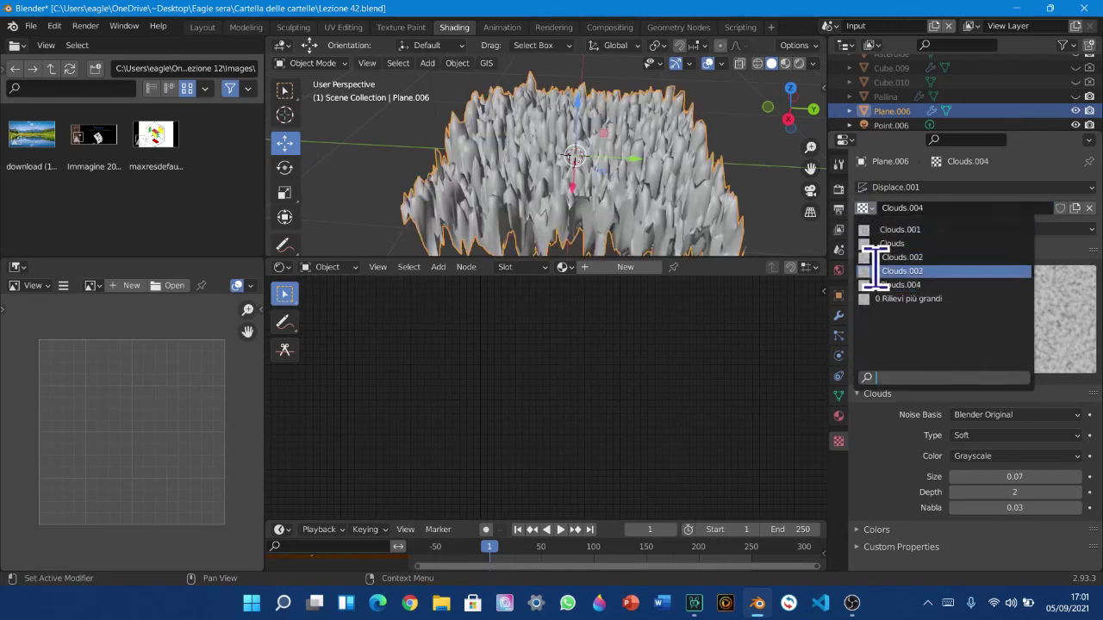
pyautogui.click(881, 272)
pyautogui.click(863, 208)
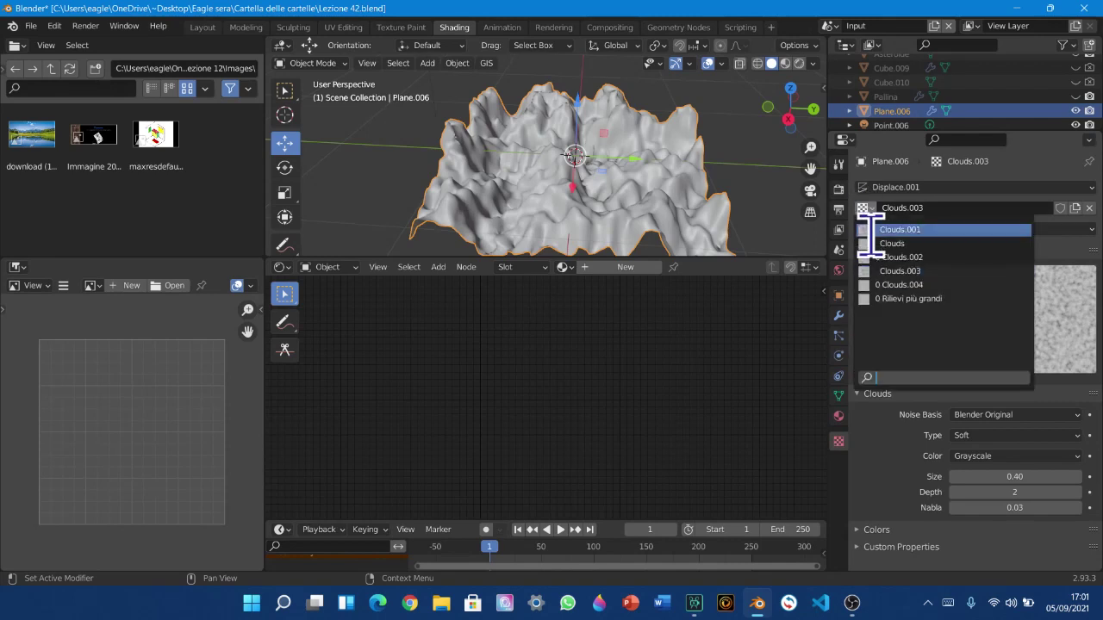
pyautogui.click(871, 286)
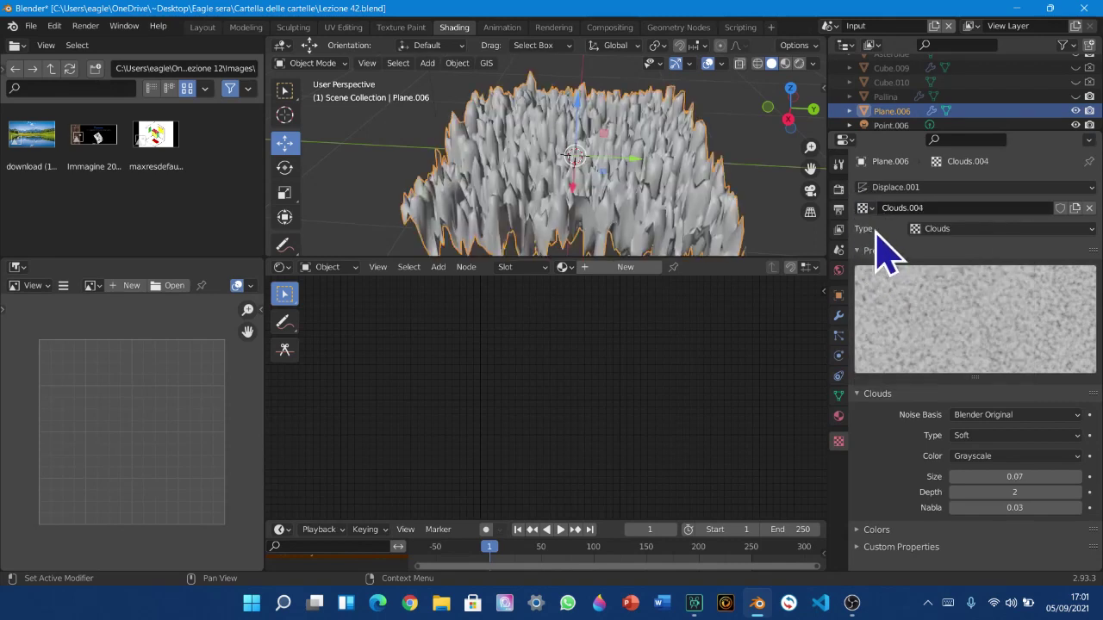
pyautogui.click(863, 208)
pyautogui.click(891, 301)
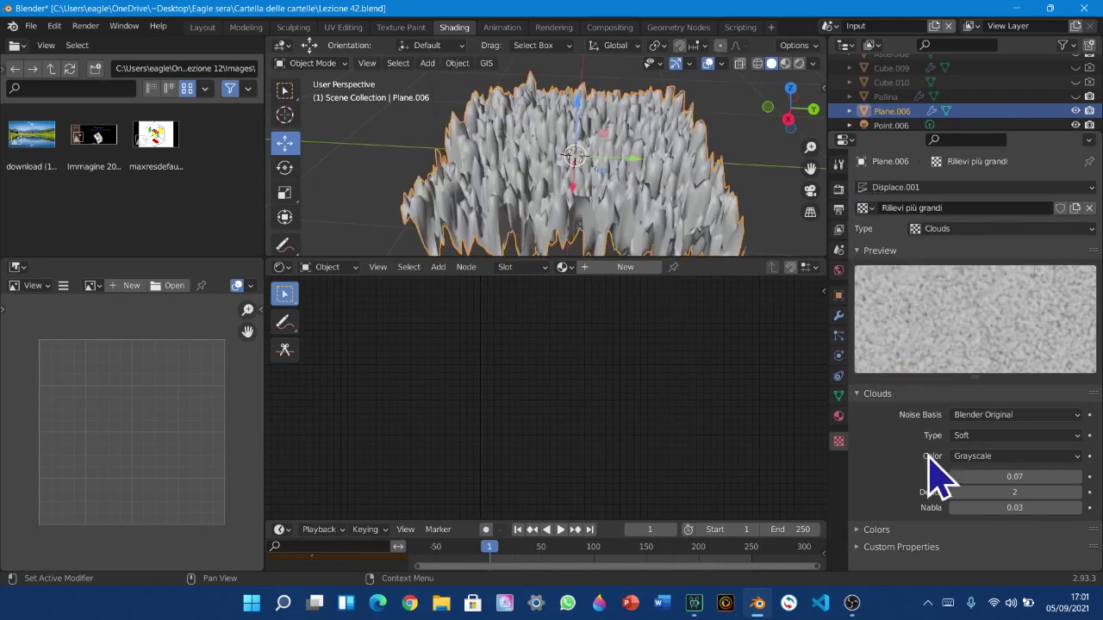
# Enlarge the clouds noise size to 0.91 for broad, smooth hills
pyautogui.moveTo(1015, 476); pyautogui.dragTo(1065, 476)
pyautogui.moveTo(592, 196); pyautogui.dragTo(629, 209, button='middle')
pyautogui.click(838, 315)
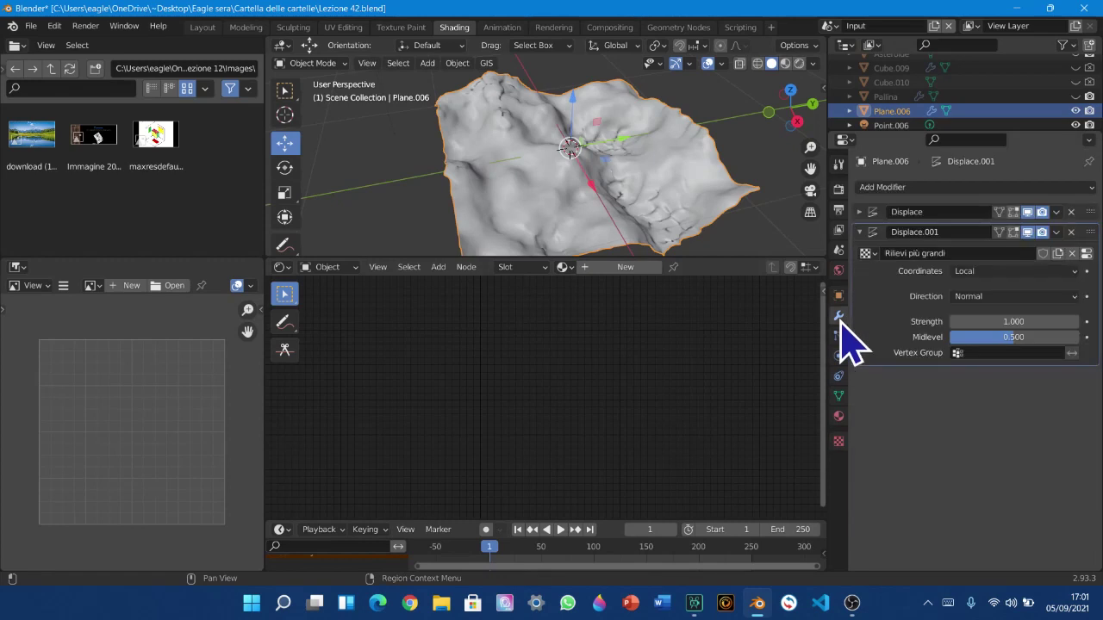
# Move Displace.001 above Displace in the modifier stack and inspect the terrain
pyautogui.click(874, 220)
pyautogui.click(889, 286)
pyautogui.scroll(4, 767, 223)
pyautogui.moveTo(758, 221); pyautogui.dragTo(685, 197, button='middle')
pyautogui.moveTo(1091, 233); pyautogui.dragTo(1093, 166)
pyautogui.scroll(-2, 459, 105)
pyautogui.moveTo(465, 130); pyautogui.dragTo(594, 142, button='middle')
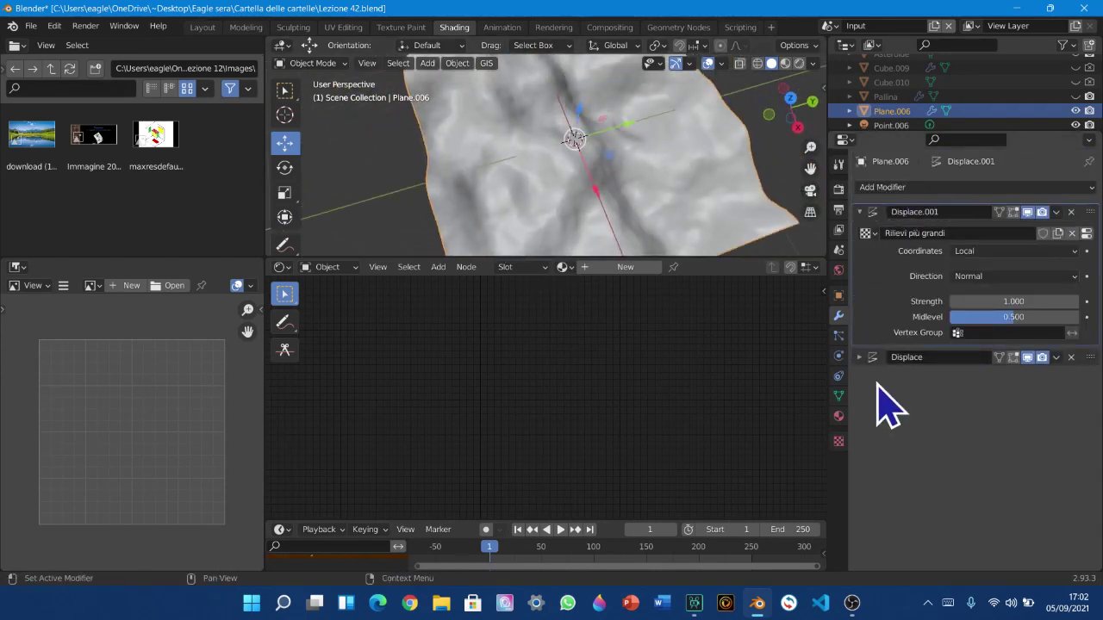
pyautogui.click(859, 358)
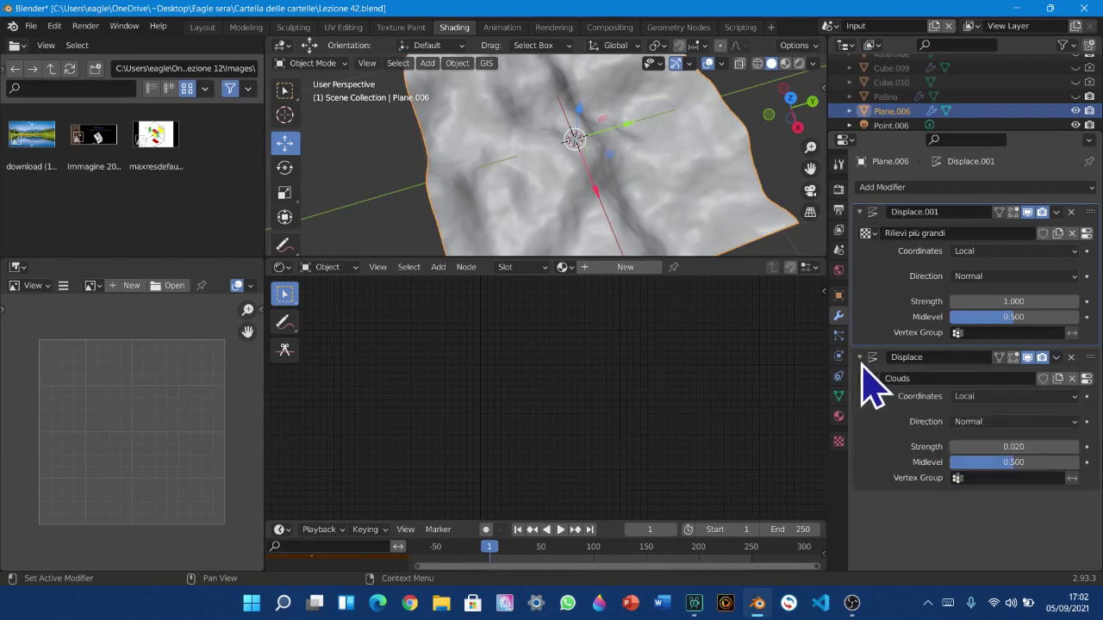
pyautogui.click(859, 357)
pyautogui.click(859, 212)
pyautogui.moveTo(627, 232)
pyautogui.mouseDown(button='middle')
pyautogui.moveTo(573, 142)
pyautogui.moveTo(569, 103)
pyautogui.moveTo(560, 129)
pyautogui.moveTo(572, 177)
pyautogui.moveTo(622, 188)
pyautogui.moveTo(640, 74)
pyautogui.moveTo(542, 153)
pyautogui.mouseUp(button='middle')
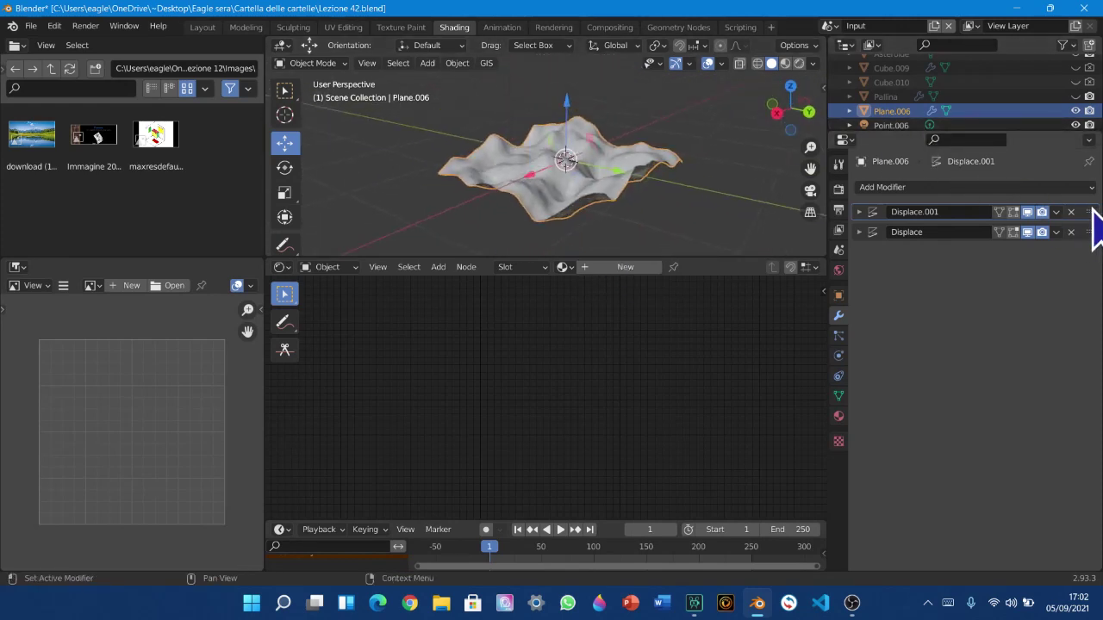
# Apply both Displace modifiers with Ctrl+A and check the resulting mesh in edit mode
pyautogui.hotkey('ctrl', 'a')
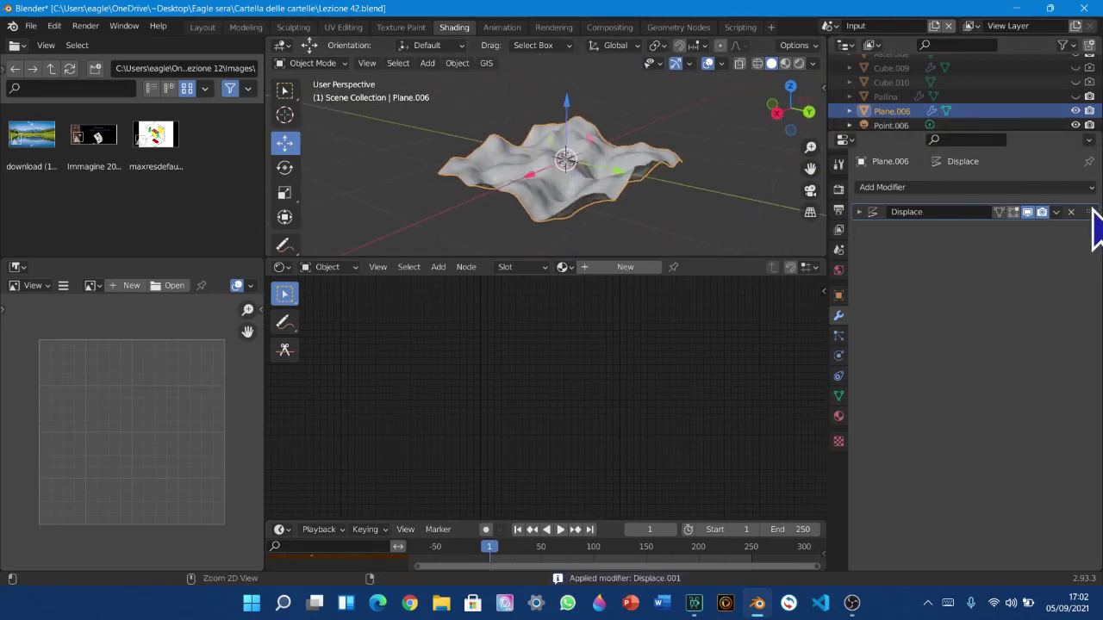
pyautogui.hotkey('ctrl', 'a')
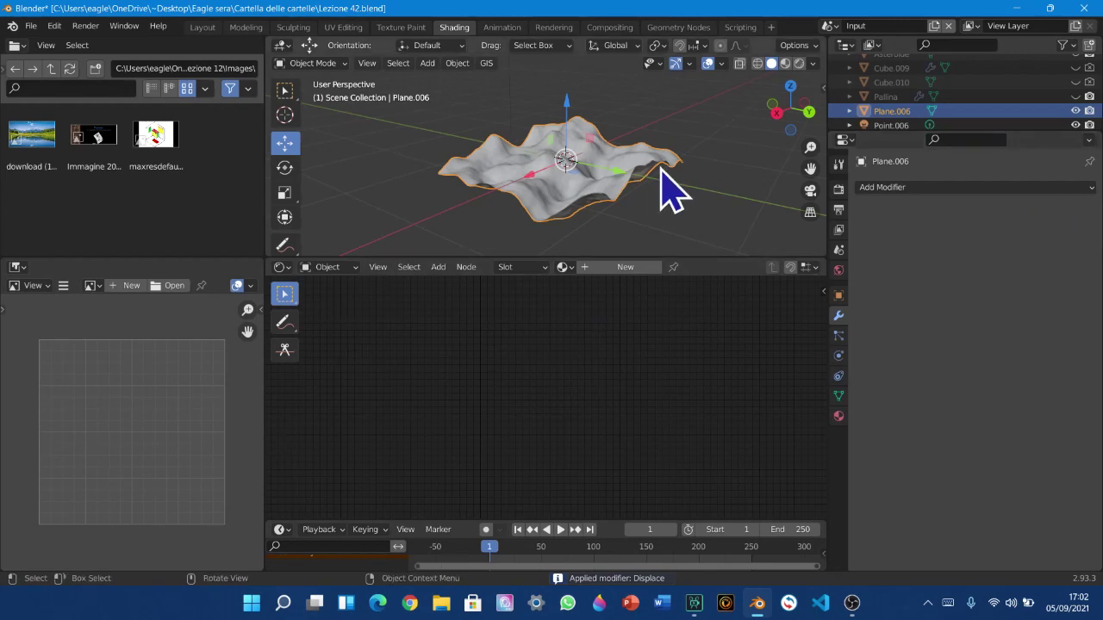
pyautogui.press('Tab')
pyautogui.moveTo(712, 115); pyautogui.dragTo(686, 201, button='middle')
pyautogui.scroll(4, 670, 207)
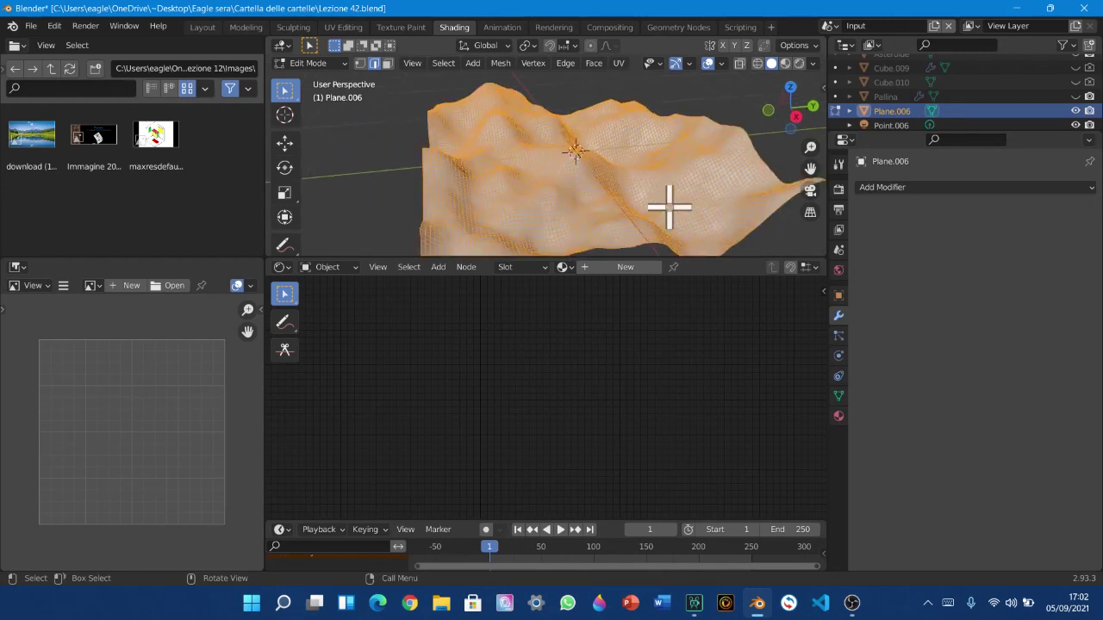
pyautogui.press('Tab')
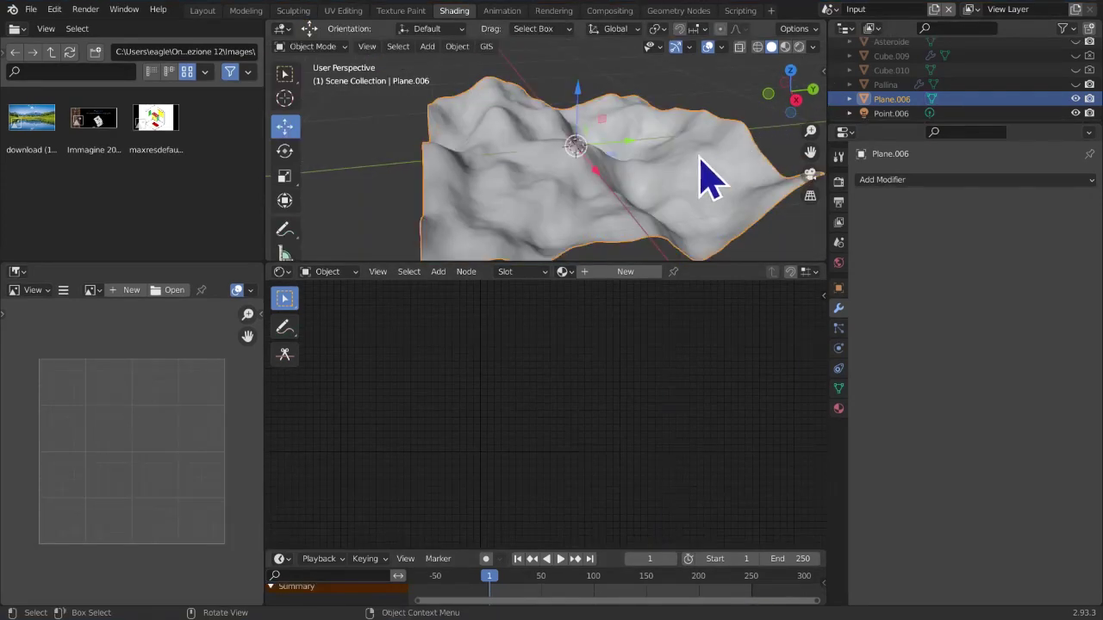
# Rename the terrain object to 'Landscape' and give it a new material
pyautogui.press('F2')
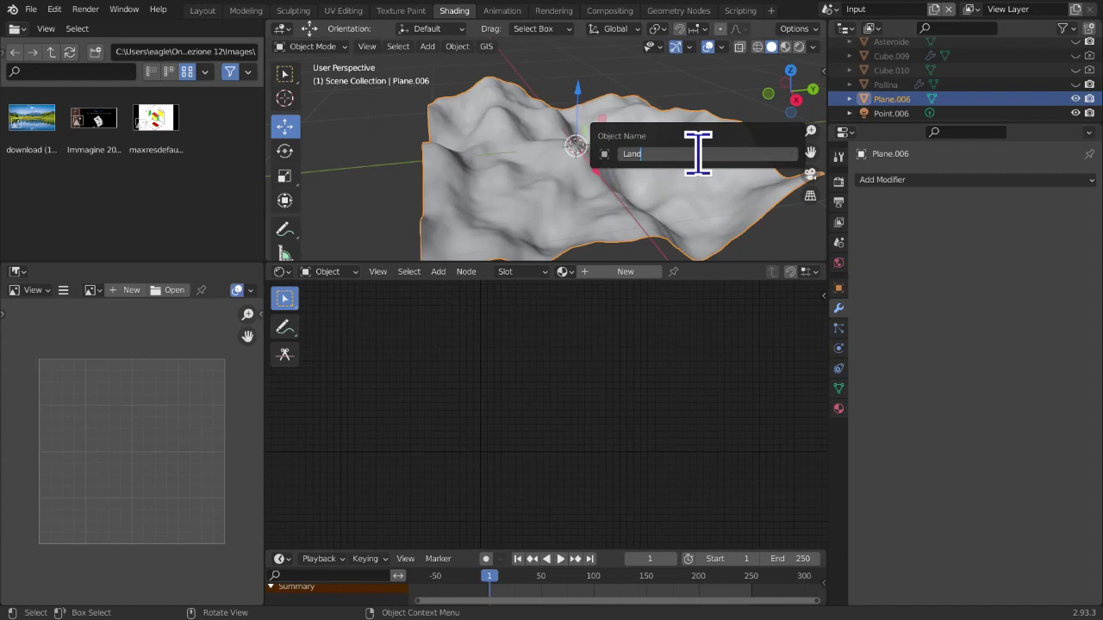
pyautogui.write('Landscape')
pyautogui.press('Return')
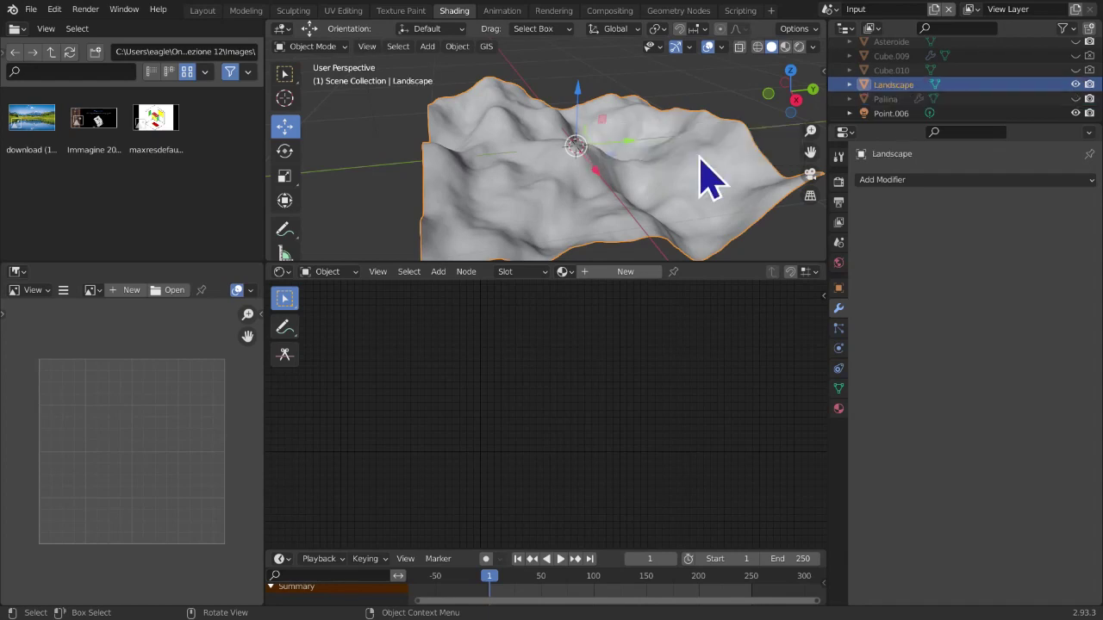
pyautogui.click(622, 271)
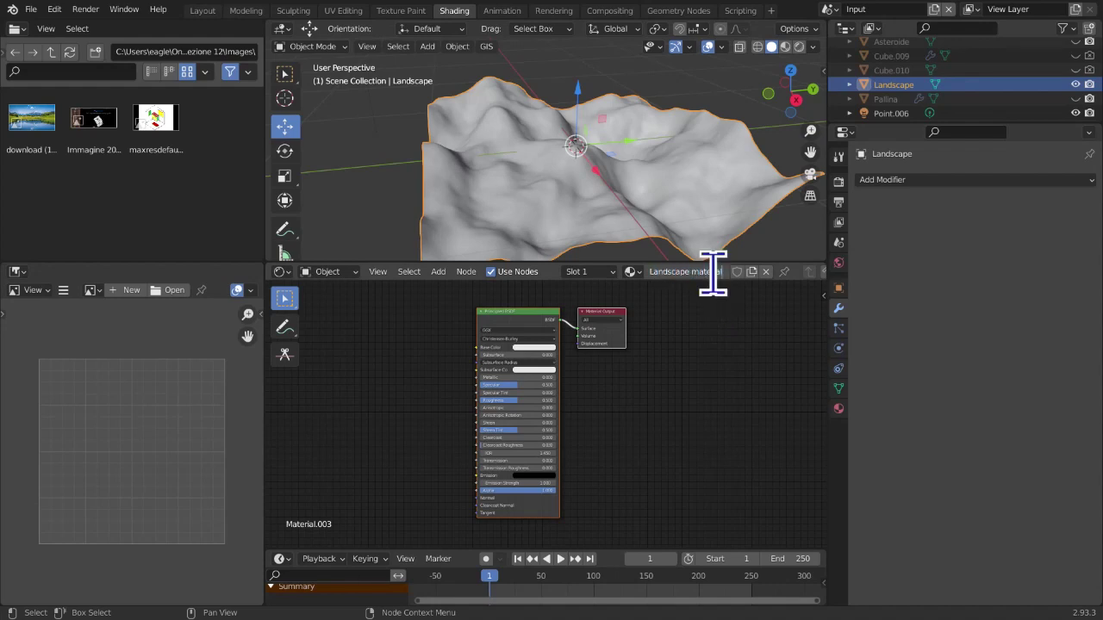
# Name the material 'Landscape material' and switch the viewport to Rendered shading
pyautogui.press('Return')
pyautogui.press('z')
pyautogui.click(722, 121)
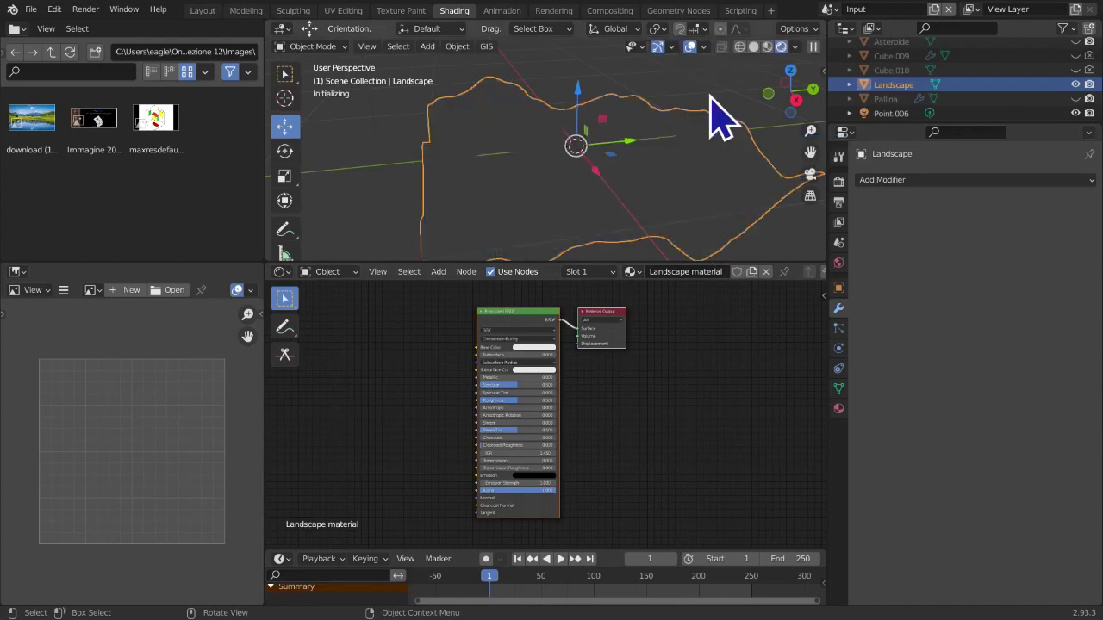
# Add a Geometry input node to the left of the Principled BSDF
pyautogui.scroll(-3, 733, 215)
pyautogui.scroll(5, 724, 207)
pyautogui.moveTo(388, 433); pyautogui.dragTo(399, 473, button='middle')
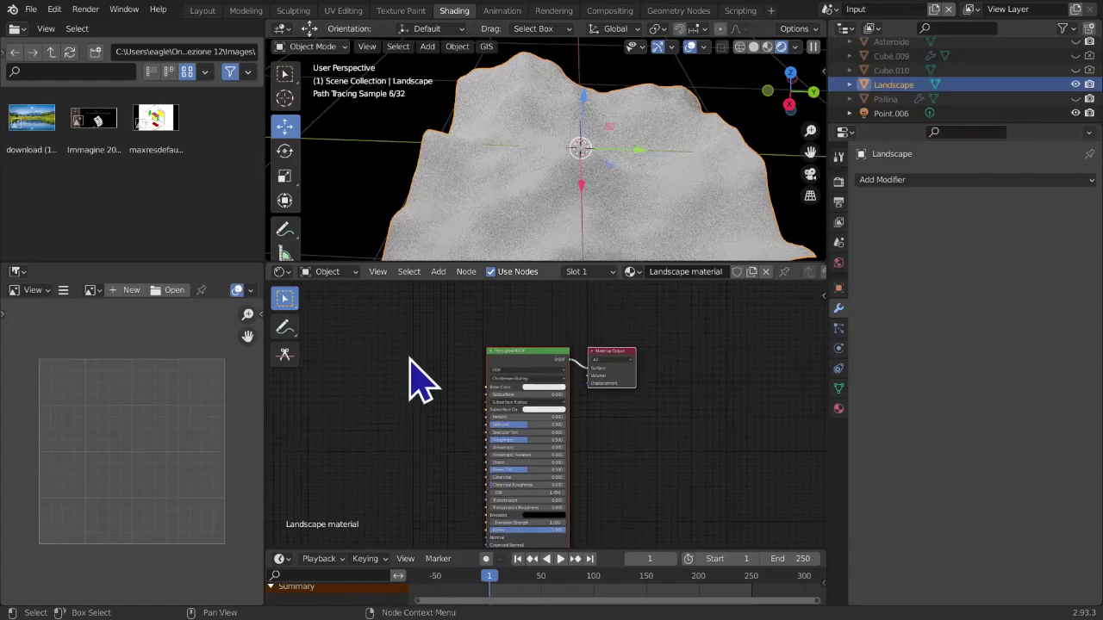
pyautogui.click(437, 271)
pyautogui.moveTo(448, 338)
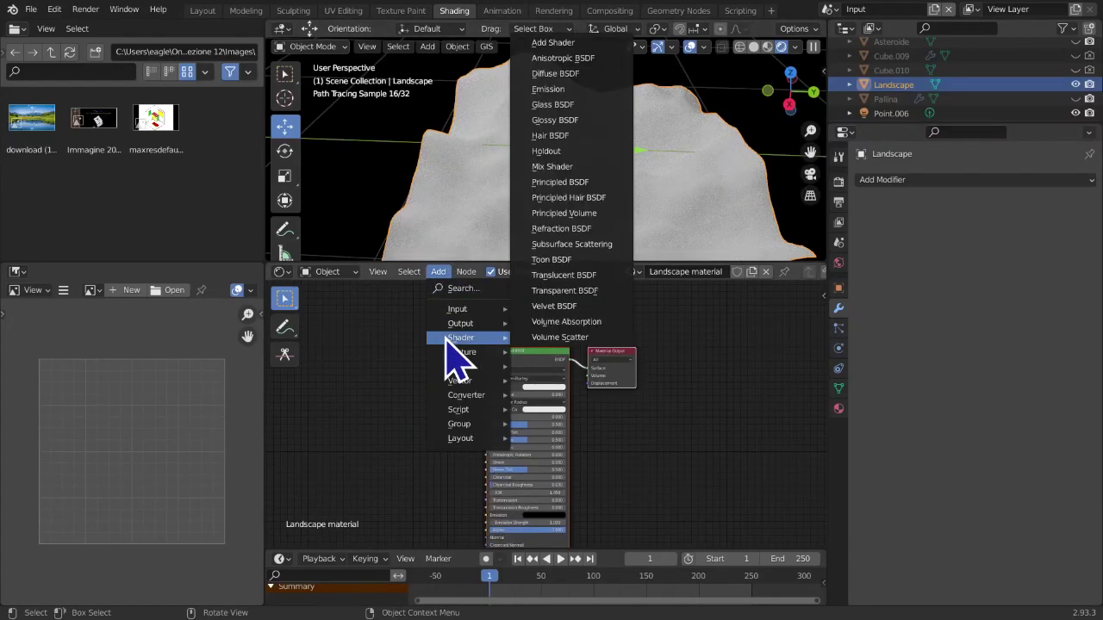
pyautogui.moveTo(490, 310)
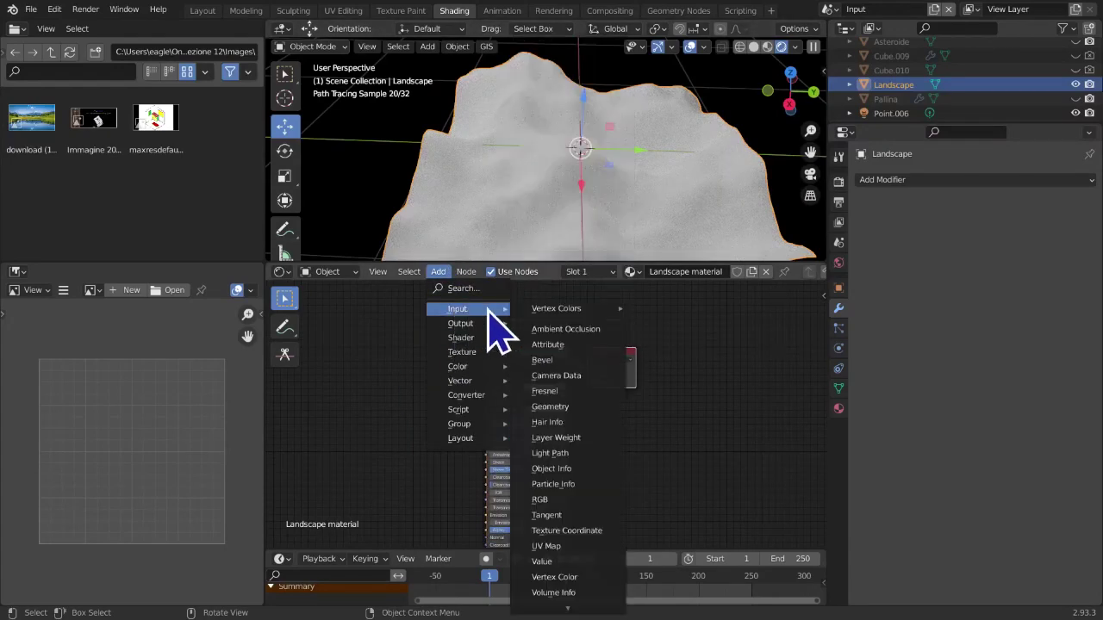
pyautogui.click(579, 405)
pyautogui.click(394, 362)
# Nudge the Geometry node into place beside the Principled BSDF
pyautogui.scroll(1, 422, 396)
pyautogui.moveTo(451, 431); pyautogui.dragTo(490, 441, button='middle')
pyautogui.scroll(1, 472, 429)
pyautogui.scroll(-1, 473, 429)
pyautogui.scroll(1, 477, 432)
pyautogui.moveTo(393, 381); pyautogui.dragTo(387, 357)
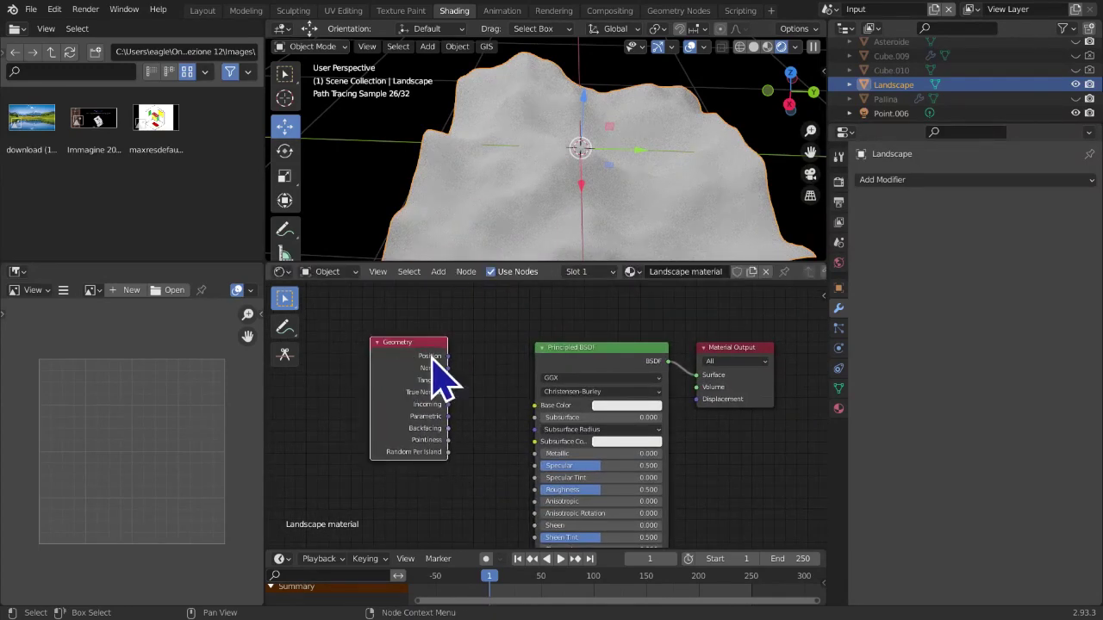
pyautogui.scroll(-1, 560, 345)
pyautogui.scroll(-1, 627, 374)
pyautogui.scroll(3, 534, 397)
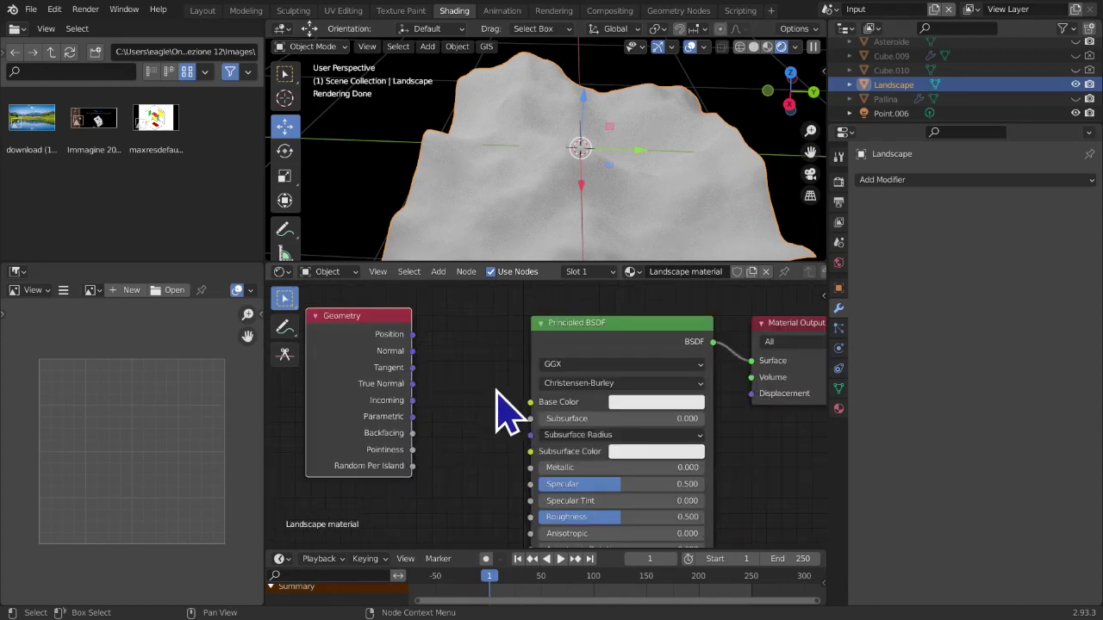
# Preview the Geometry node's Position, Normal, Tangent and True Normal outputs on the landscape
pyautogui.keyDown('ctrl'); pyautogui.keyDown('shift'); pyautogui.click(330, 353); pyautogui.keyUp('shift'); pyautogui.keyUp('ctrl')
pyautogui.moveTo(487, 181); pyautogui.dragTo(577, 202, button='middle')
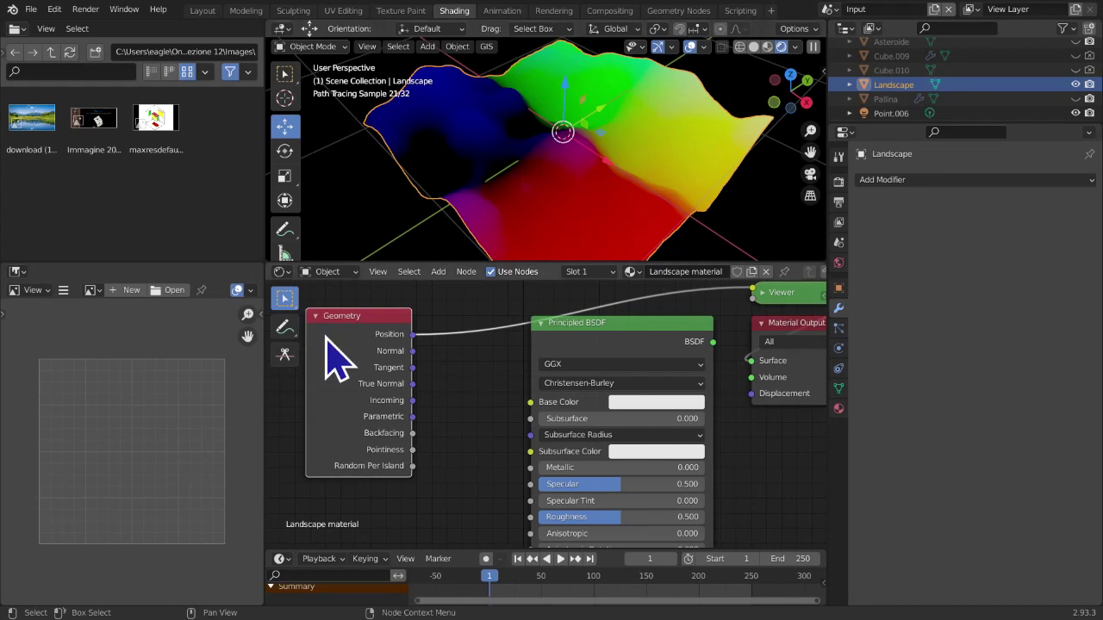
pyautogui.keyDown('ctrl'); pyautogui.keyDown('shift'); pyautogui.click(373, 338); pyautogui.keyUp('shift'); pyautogui.keyUp('ctrl')
pyautogui.moveTo(482, 198); pyautogui.dragTo(482, 241, button='middle')
pyautogui.keyDown('ctrl'); pyautogui.keyDown('shift'); pyautogui.click(391, 368); pyautogui.keyUp('shift'); pyautogui.keyUp('ctrl')
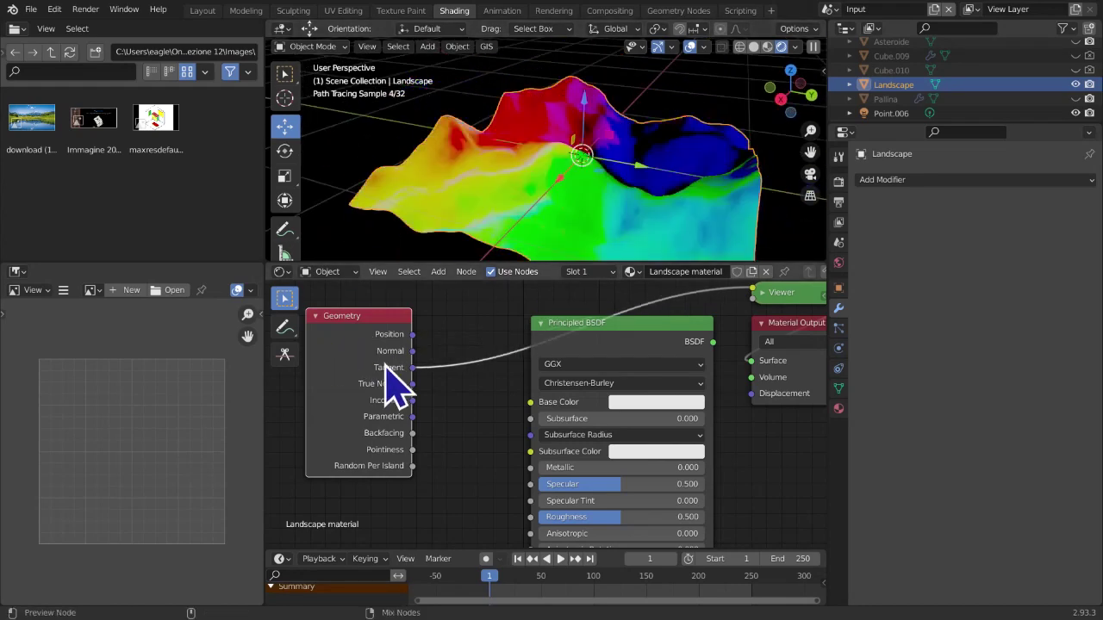
pyautogui.moveTo(556, 140)
pyautogui.mouseDown(button='middle')
pyautogui.moveTo(584, 226)
pyautogui.moveTo(480, 207)
pyautogui.moveTo(441, 172)
pyautogui.moveTo(743, 175)
pyautogui.mouseUp(button='middle')
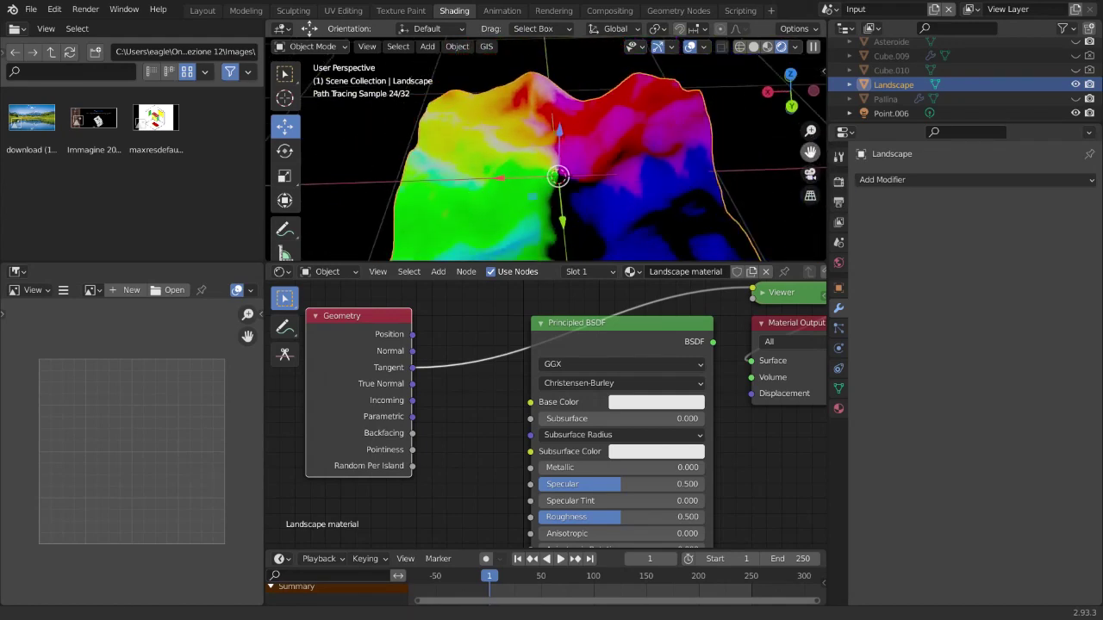
pyautogui.moveTo(811, 152); pyautogui.dragTo(822, 172)
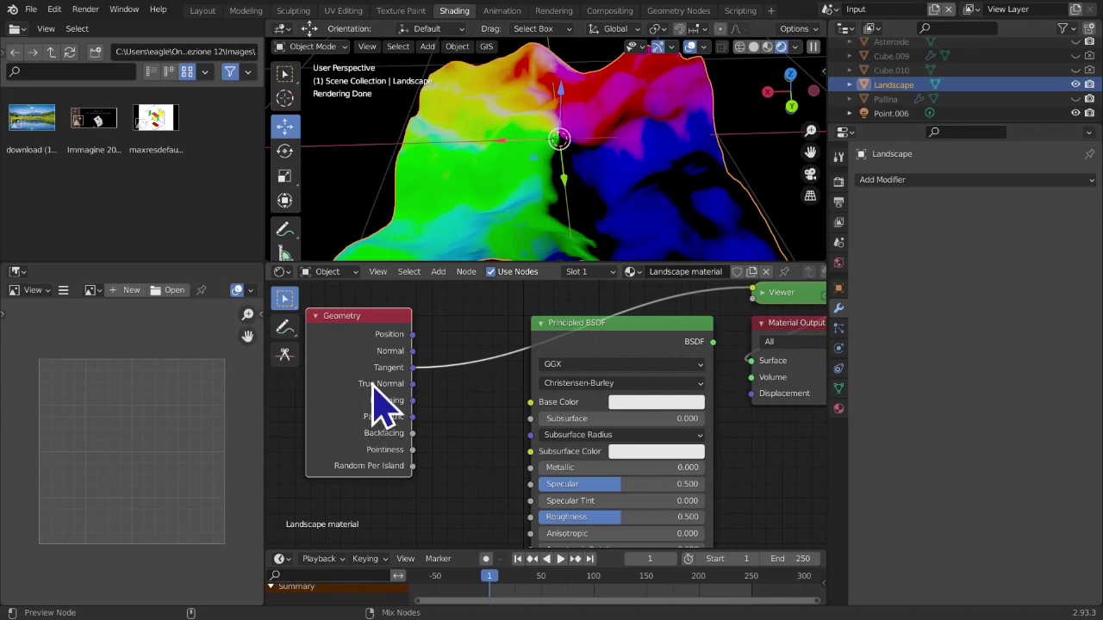
pyautogui.keyDown('ctrl'); pyautogui.keyDown('shift'); pyautogui.click(379, 405); pyautogui.keyUp('shift'); pyautogui.keyUp('ctrl')
pyautogui.moveTo(472, 254)
pyautogui.mouseDown(button='middle')
pyautogui.moveTo(652, 247)
pyautogui.moveTo(638, 227)
pyautogui.moveTo(506, 257)
pyautogui.mouseUp(button='middle')
pyautogui.scroll(4, 644, 226)
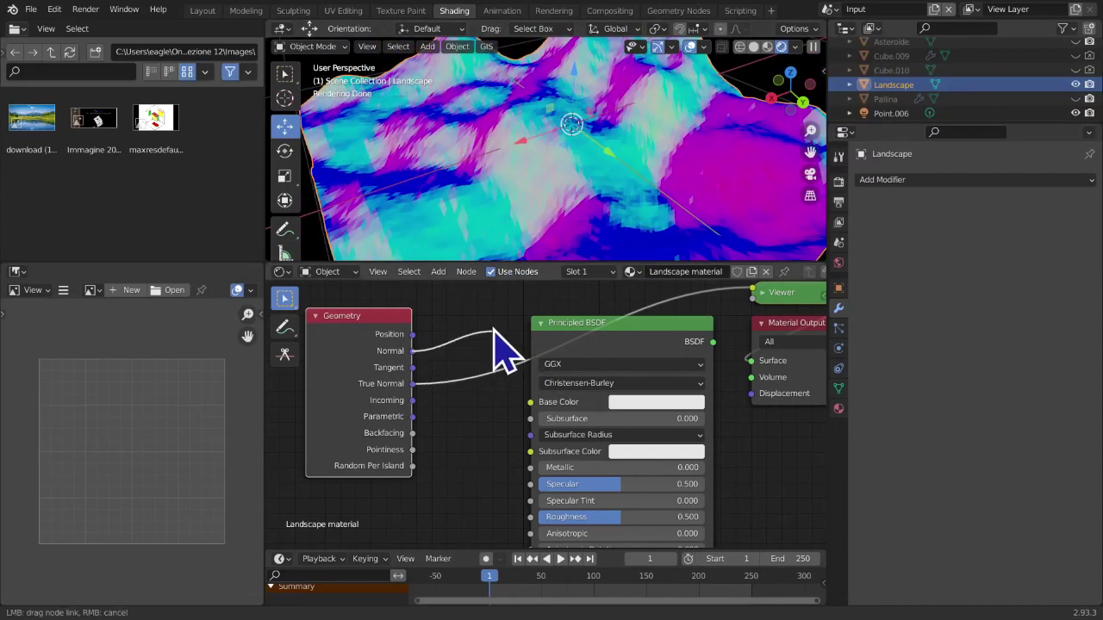
# Link True Normal to the Viewer, then mute the Geometry node and toggle flat shading
pyautogui.rightClick(503, 177)
pyautogui.press('Escape')
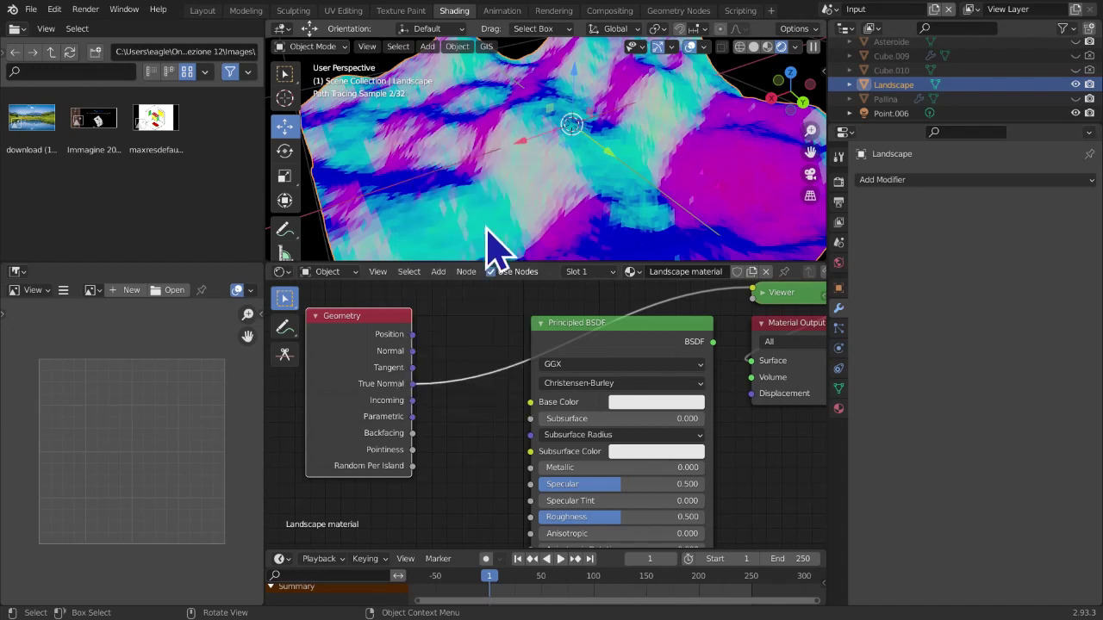
pyautogui.moveTo(413, 383); pyautogui.dragTo(754, 292)
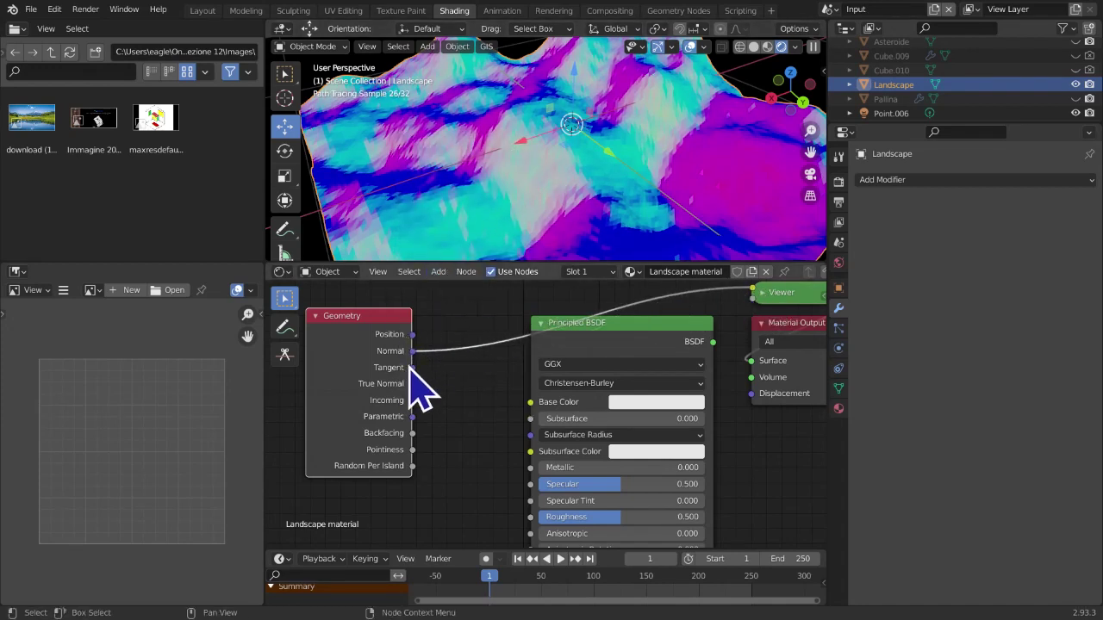
pyautogui.press('m')
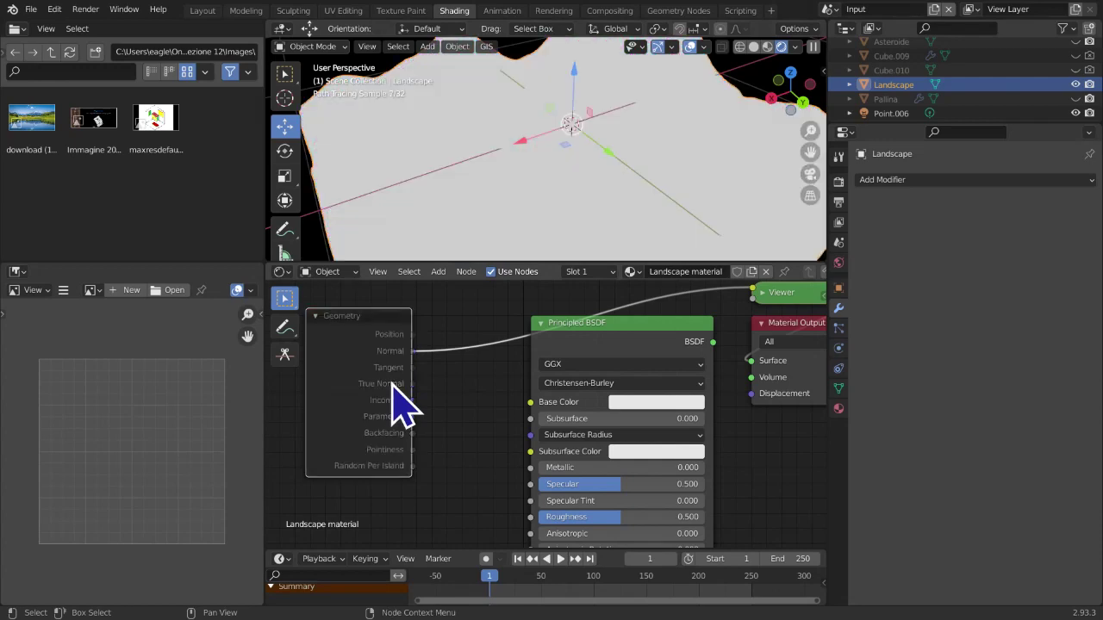
pyautogui.rightClick(508, 157)
pyautogui.click(507, 149)
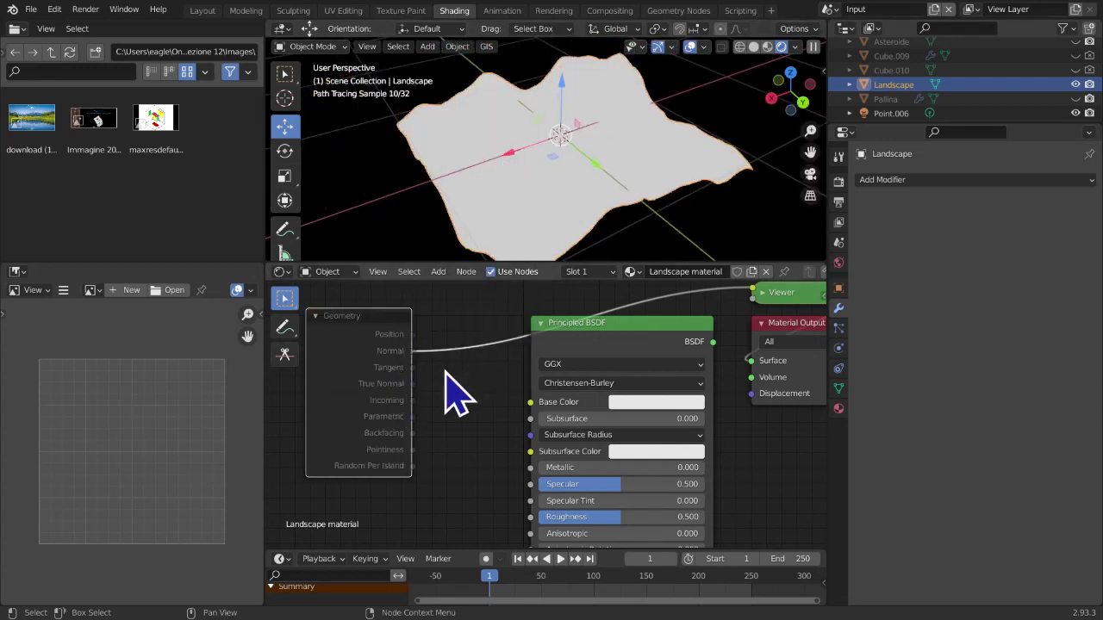
pyautogui.rightClick(480, 191)
pyautogui.click(480, 175)
pyautogui.press('m')
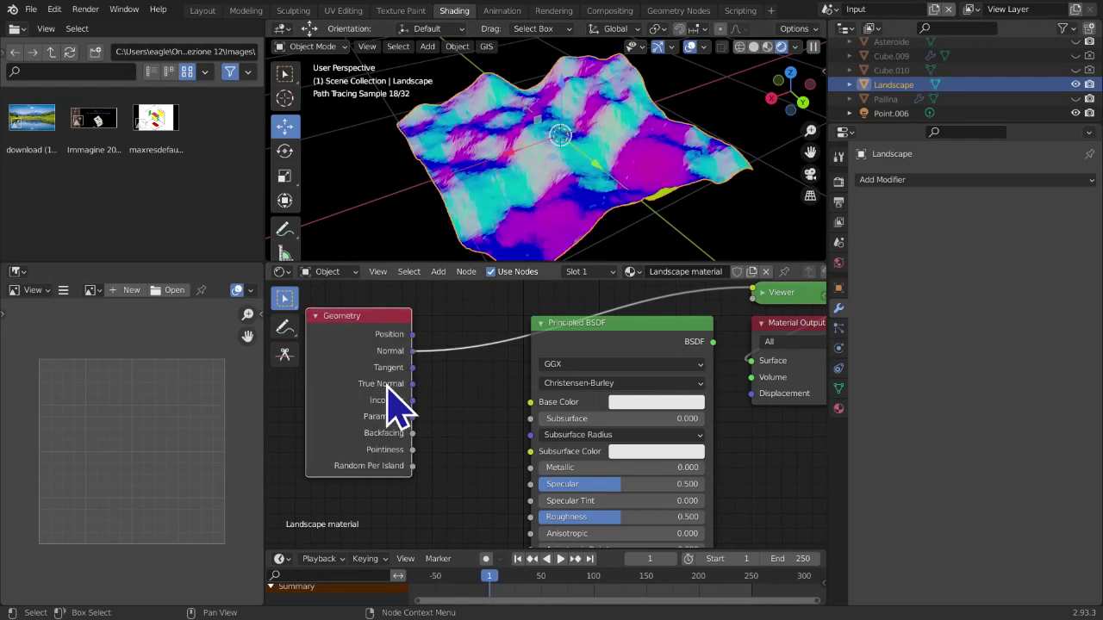
# Cycle the Viewer preview through Tangent, True Normal and Normal outputs, repositioning the Geometry node
pyautogui.keyDown('ctrl'); pyautogui.keyDown('shift'); pyautogui.click(384, 386); pyautogui.keyUp('shift'); pyautogui.keyUp('ctrl')
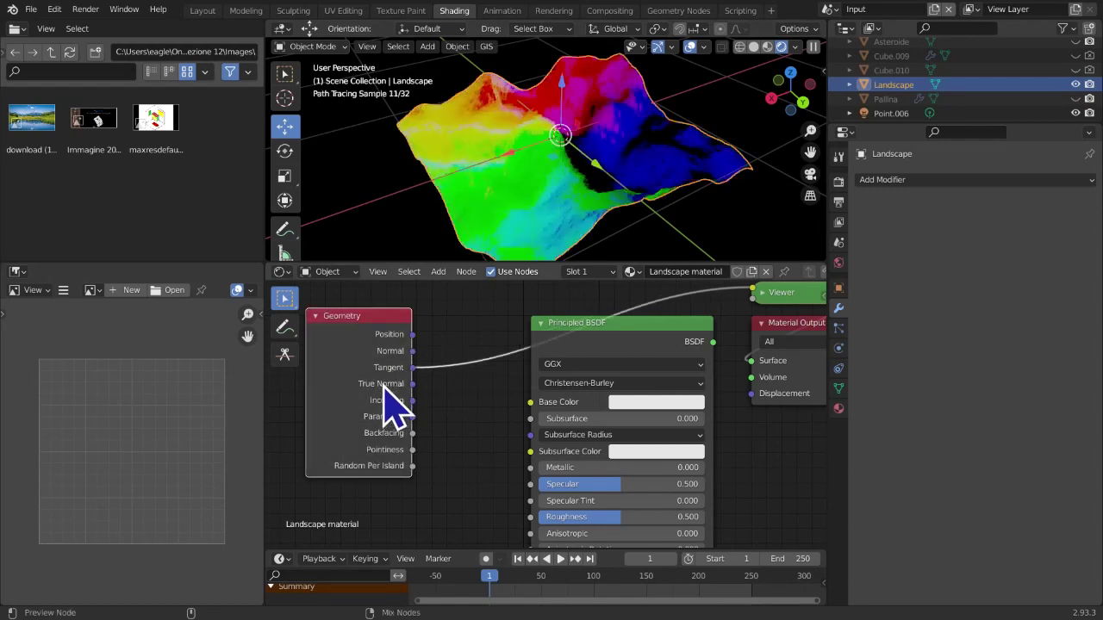
pyautogui.keyDown('ctrl'); pyautogui.keyDown('shift'); pyautogui.click(392, 405); pyautogui.keyUp('shift'); pyautogui.keyUp('ctrl')
pyautogui.moveTo(503, 227); pyautogui.dragTo(571, 208, button='middle')
pyautogui.scroll(4, 568, 208)
pyautogui.moveTo(414, 352); pyautogui.dragTo(754, 288)
pyautogui.moveTo(413, 383)
pyautogui.mouseDown()
pyautogui.moveTo(773, 278)
pyautogui.moveTo(756, 293)
pyautogui.mouseUp()
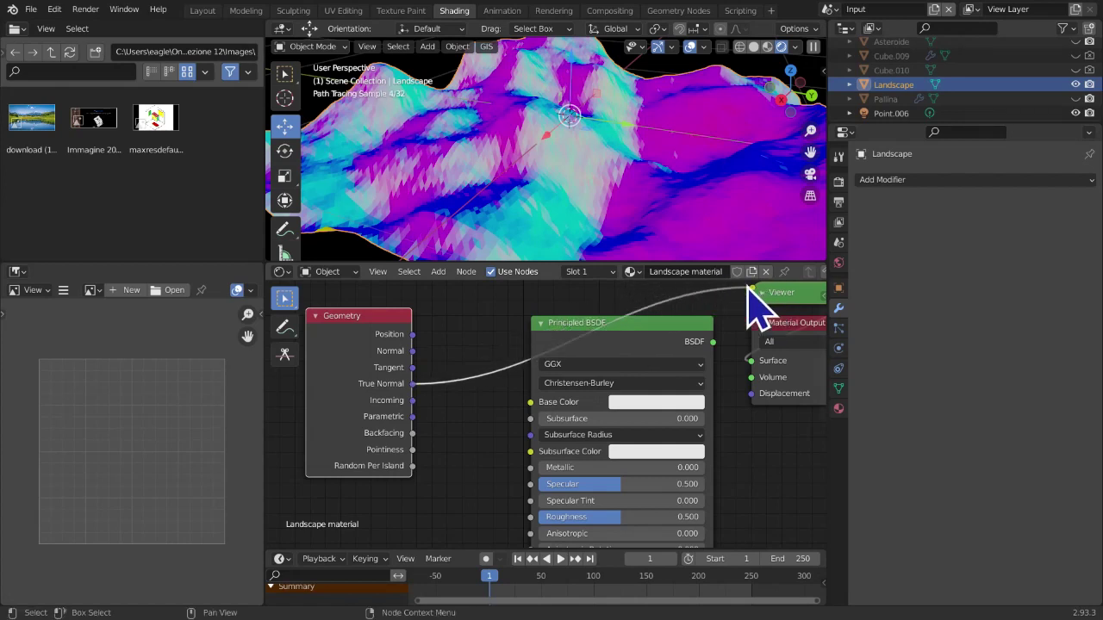
pyautogui.rightClick(690, 174)
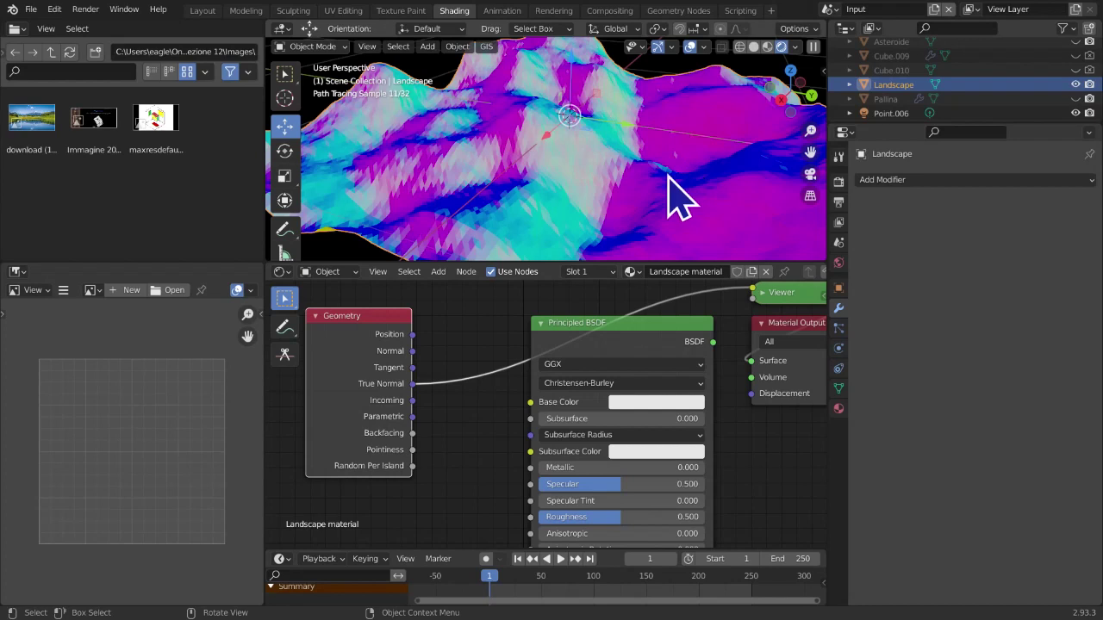
pyautogui.moveTo(413, 350)
pyautogui.mouseDown()
pyautogui.moveTo(690, 295)
pyautogui.moveTo(763, 319)
pyautogui.mouseUp()
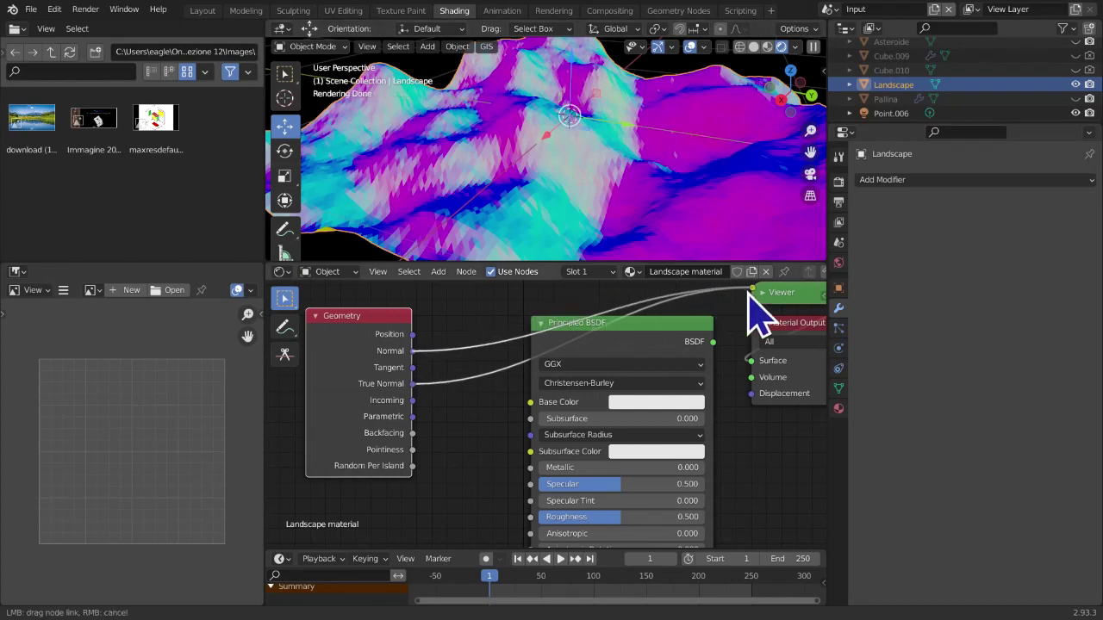
pyautogui.moveTo(483, 338); pyautogui.dragTo(483, 351, button='middle')
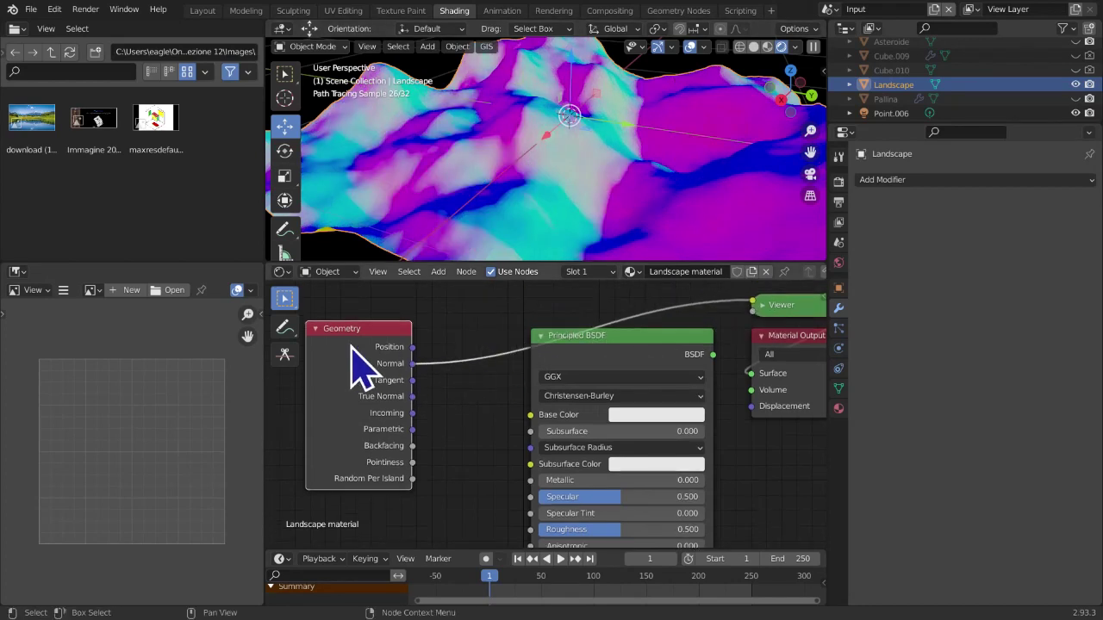
pyautogui.moveTo(365, 329); pyautogui.dragTo(398, 341)
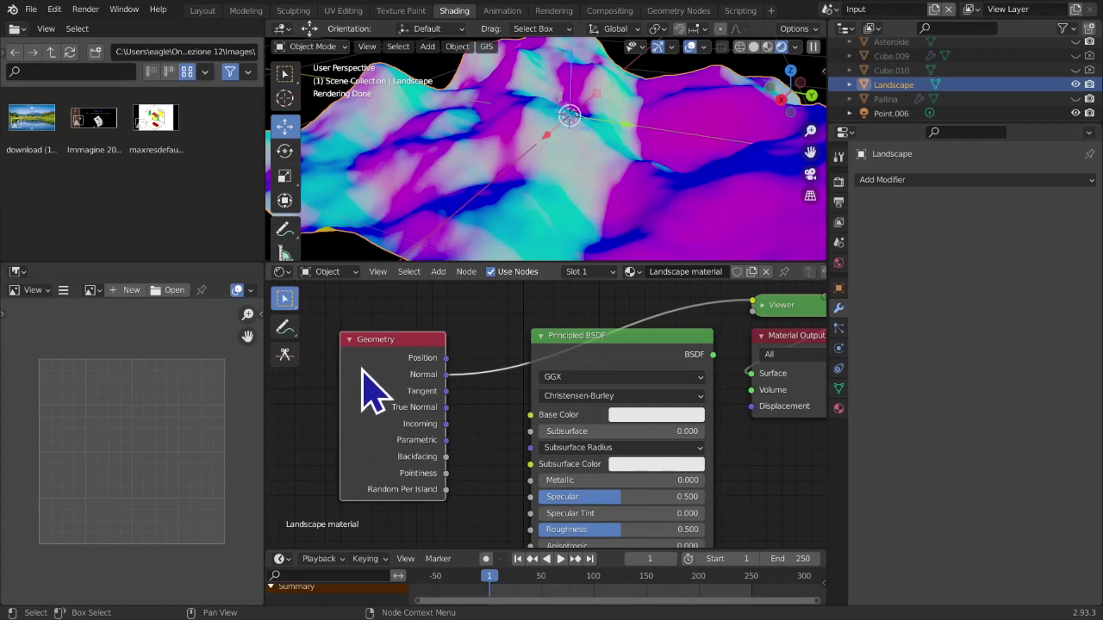
pyautogui.moveTo(447, 407); pyautogui.dragTo(758, 314)
# Orbit around the landscape to inspect the True Normal preview from low and high angles
pyautogui.moveTo(695, 259); pyautogui.dragTo(659, 220, button='middle')
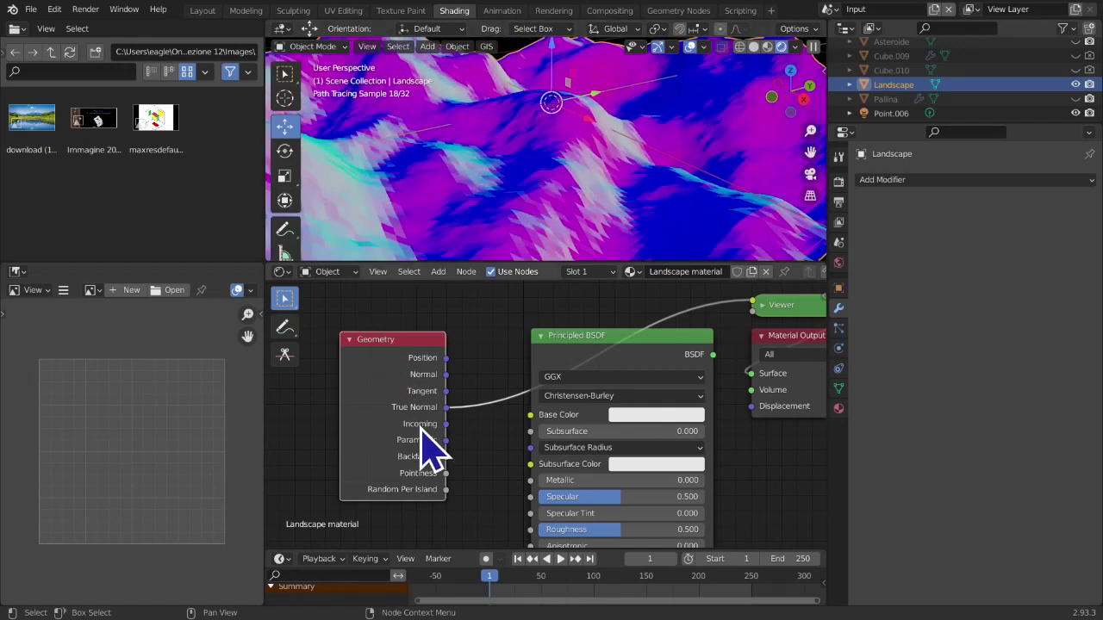
pyautogui.scroll(-5, 551, 212)
pyautogui.moveTo(568, 201); pyautogui.dragTo(524, 216, button='middle')
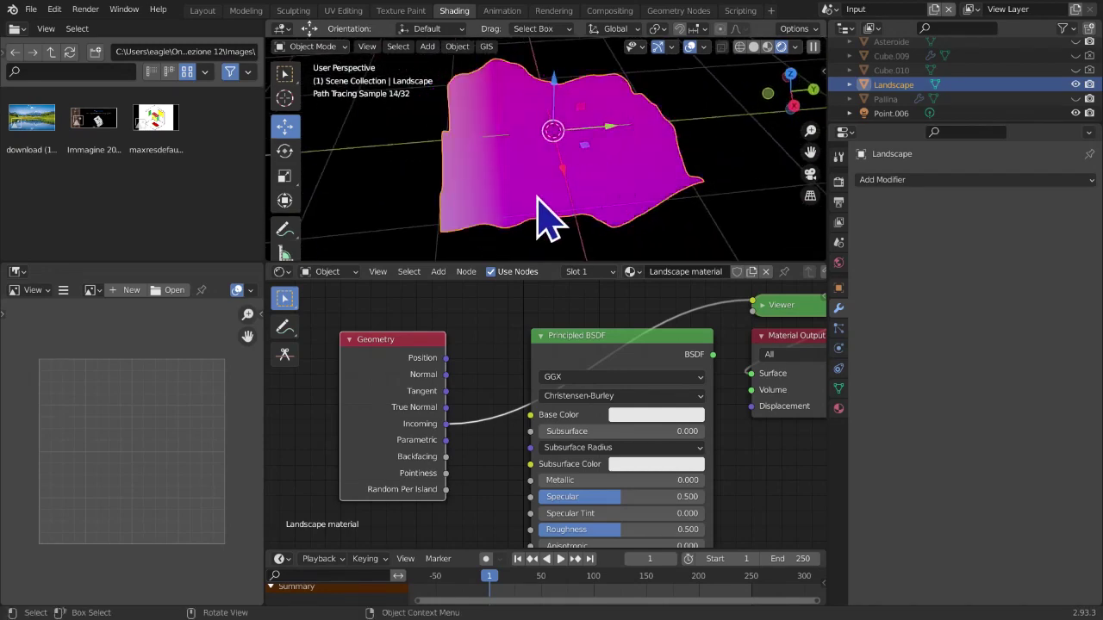
pyautogui.moveTo(517, 239); pyautogui.dragTo(608, 192, button='middle')
pyautogui.scroll(-6, 536, 159)
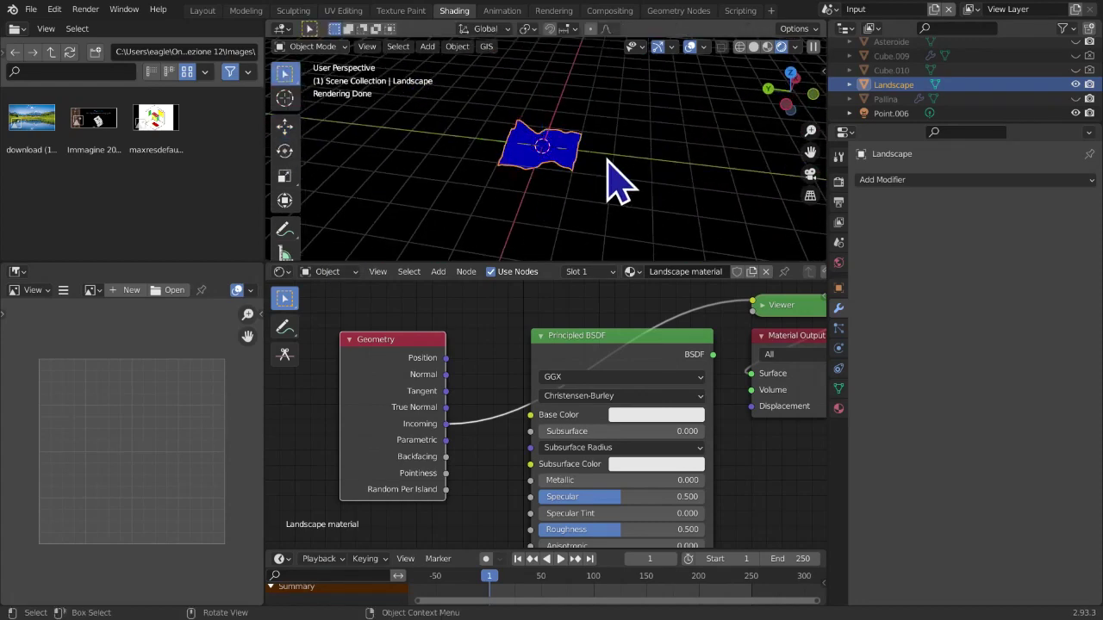
pyautogui.moveTo(608, 164); pyautogui.dragTo(600, 233, button='middle')
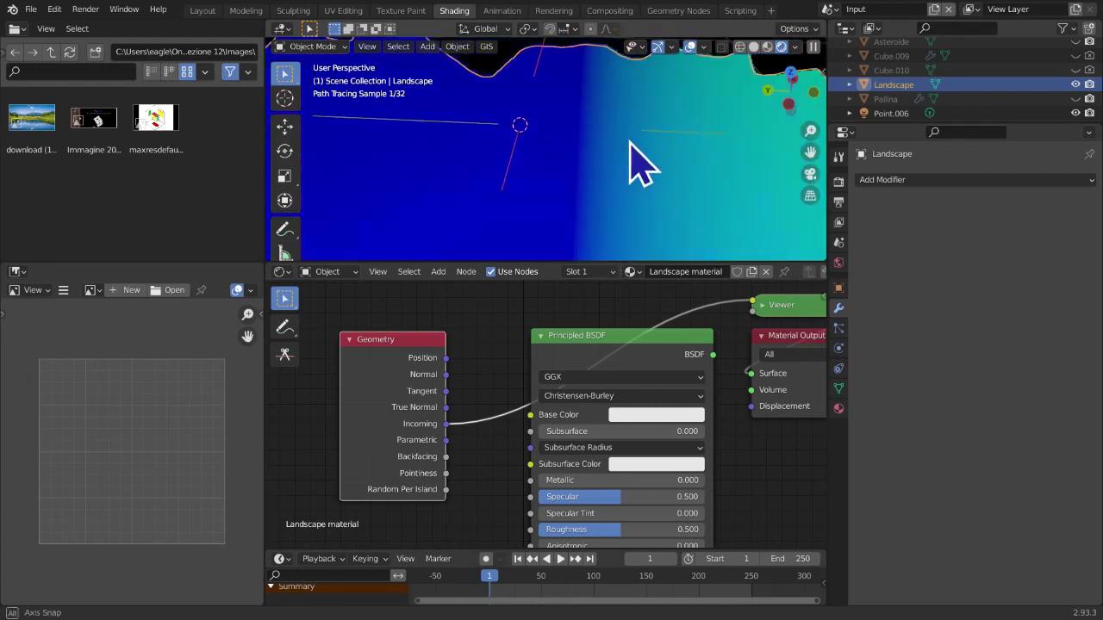
pyautogui.moveTo(641, 163); pyautogui.dragTo(642, 164, button='middle')
pyautogui.scroll(-4, 642, 164)
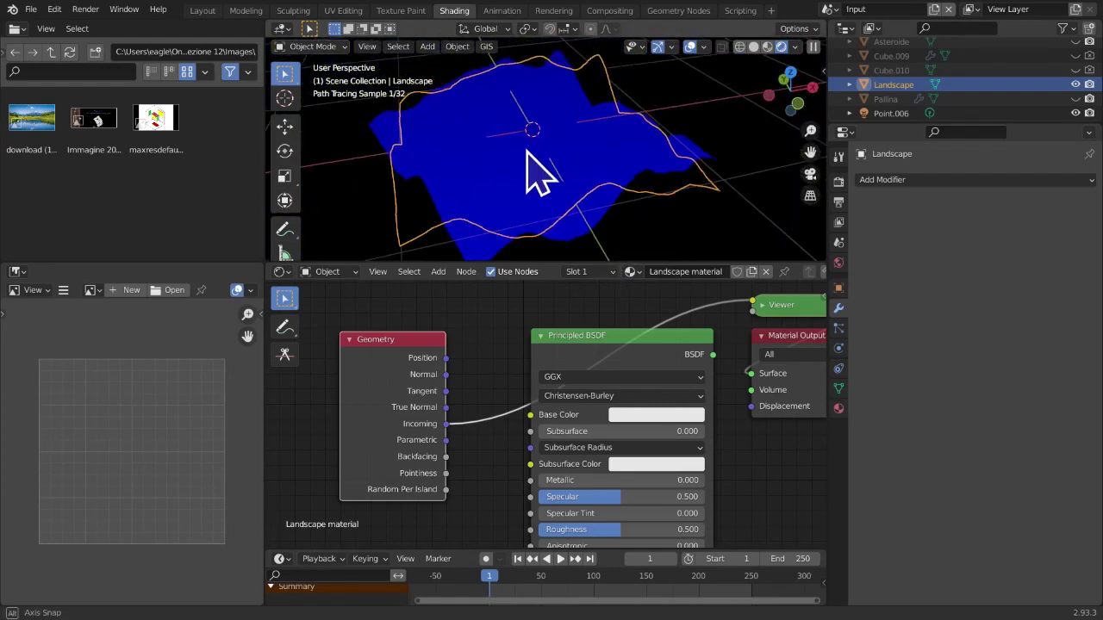
pyautogui.moveTo(268, 153); pyautogui.dragTo(269, 153, button='middle')
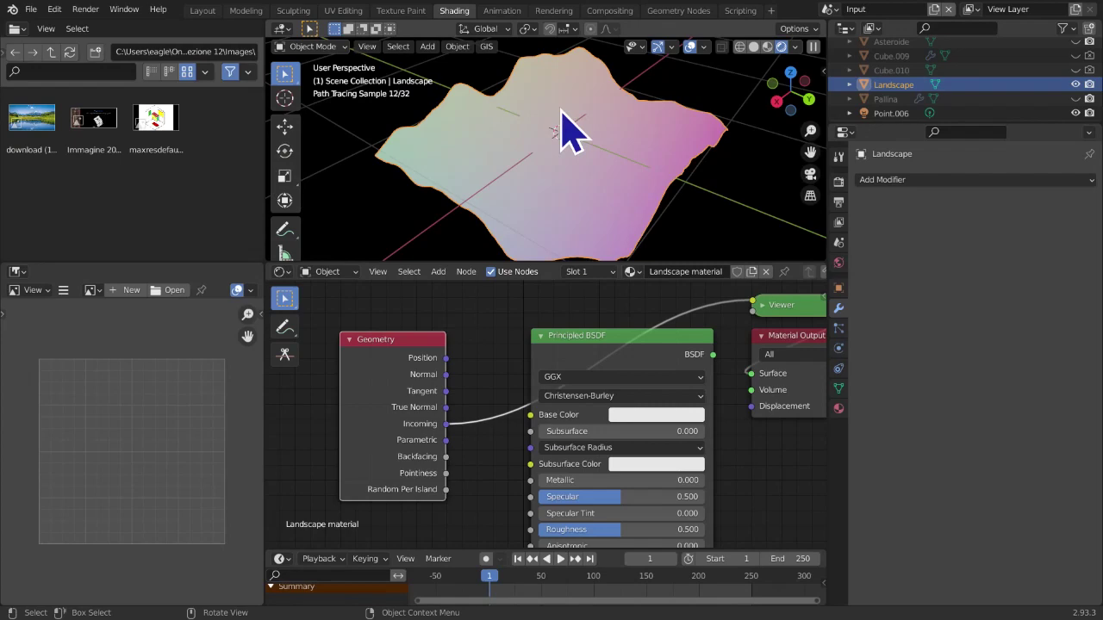
pyautogui.moveTo(652, 195); pyautogui.dragTo(853, 207, button='middle')
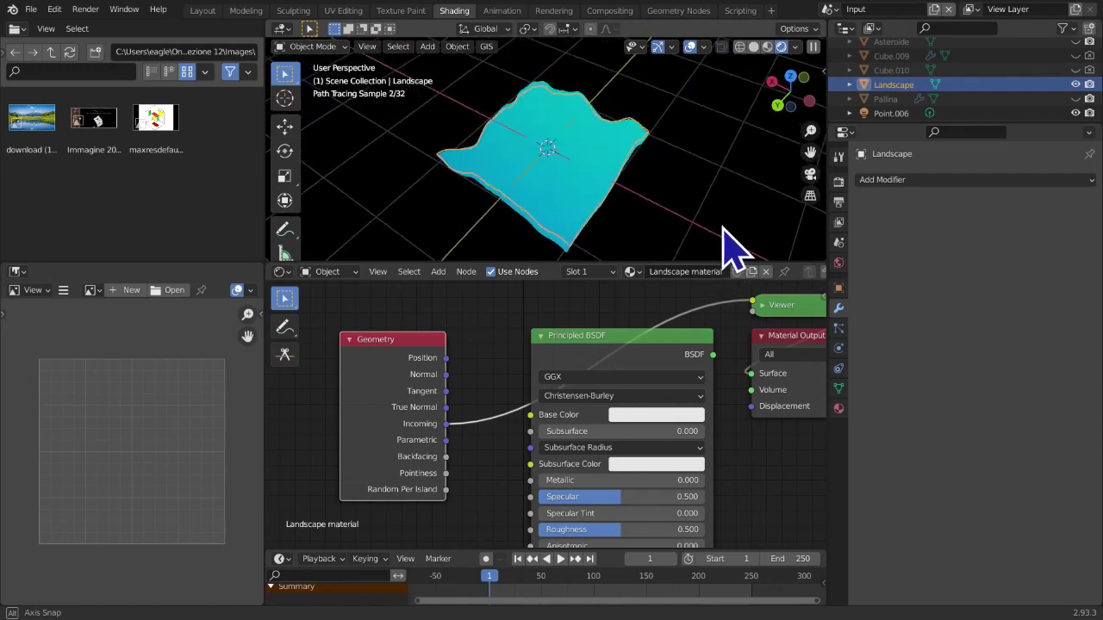
pyautogui.moveTo(405, 211); pyautogui.dragTo(670, 127, button='middle')
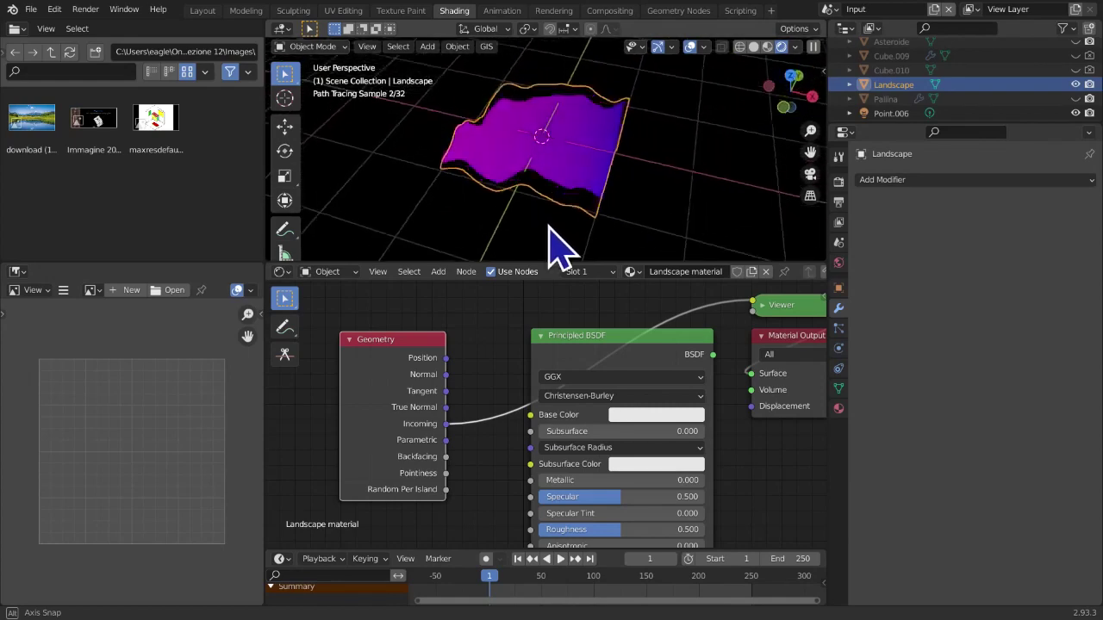
pyautogui.moveTo(614, 194); pyautogui.dragTo(603, 259, button='middle')
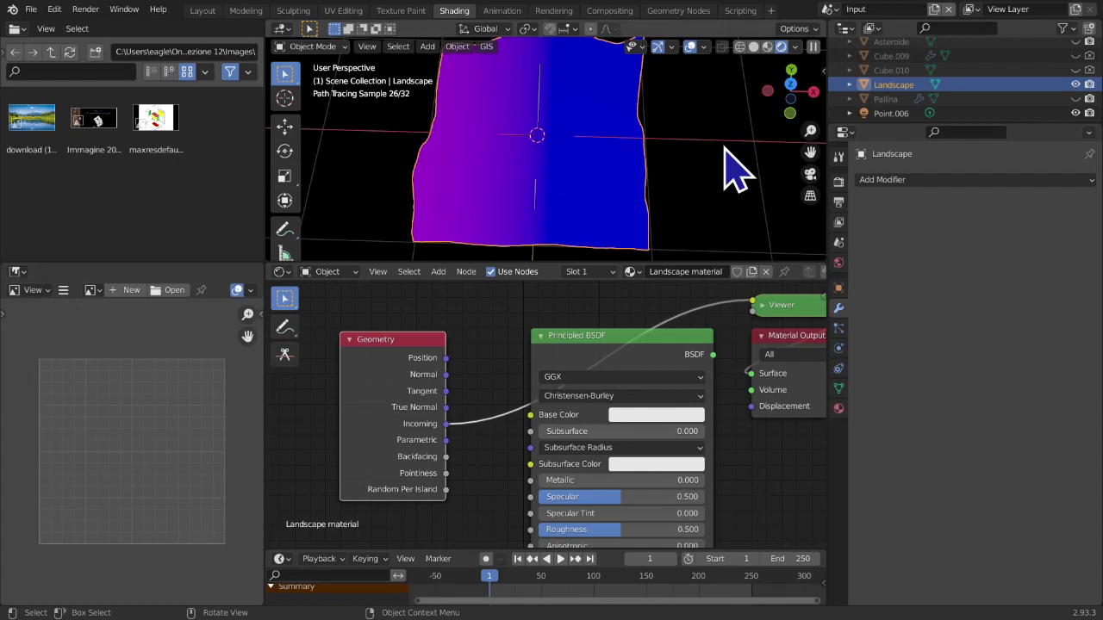
pyautogui.moveTo(652, 142); pyautogui.dragTo(603, 250, button='middle')
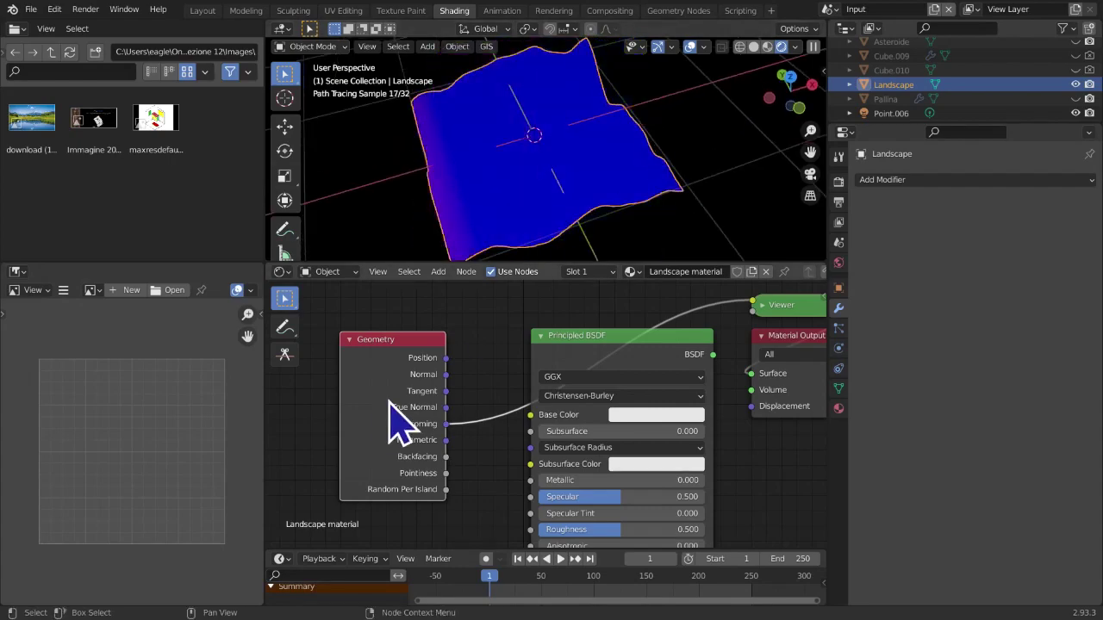
# Preview the Parametric and Position outputs on the landscape
pyautogui.keyDown('ctrl'); pyautogui.keyDown('shift'); pyautogui.click(382, 436); pyautogui.keyUp('shift'); pyautogui.keyUp('ctrl')
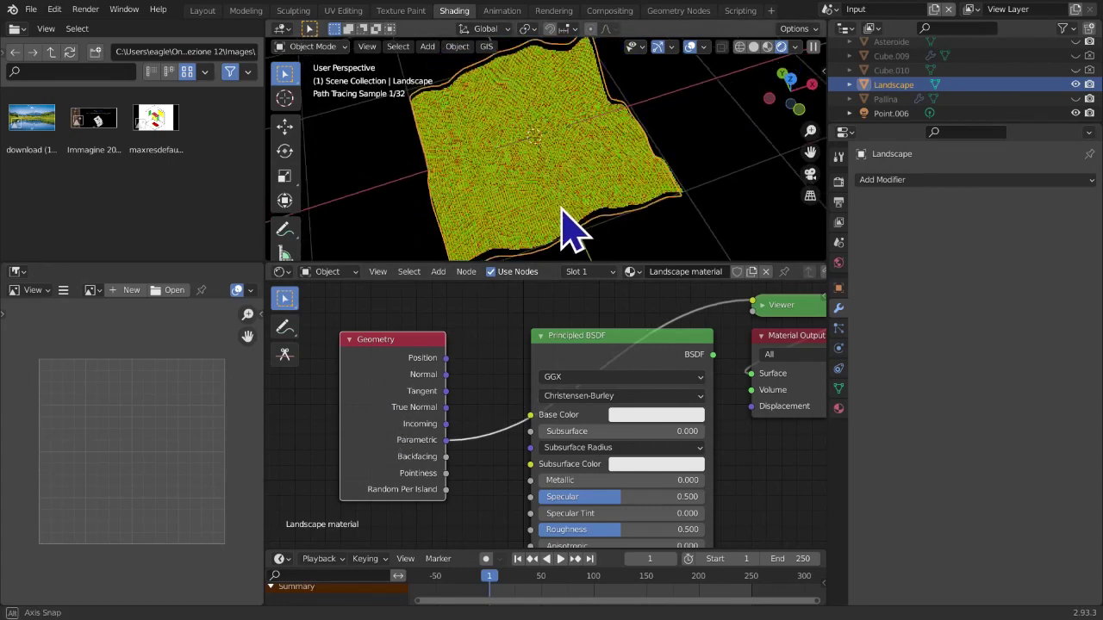
pyautogui.scroll(3, 567, 233)
pyautogui.scroll(6, 560, 219)
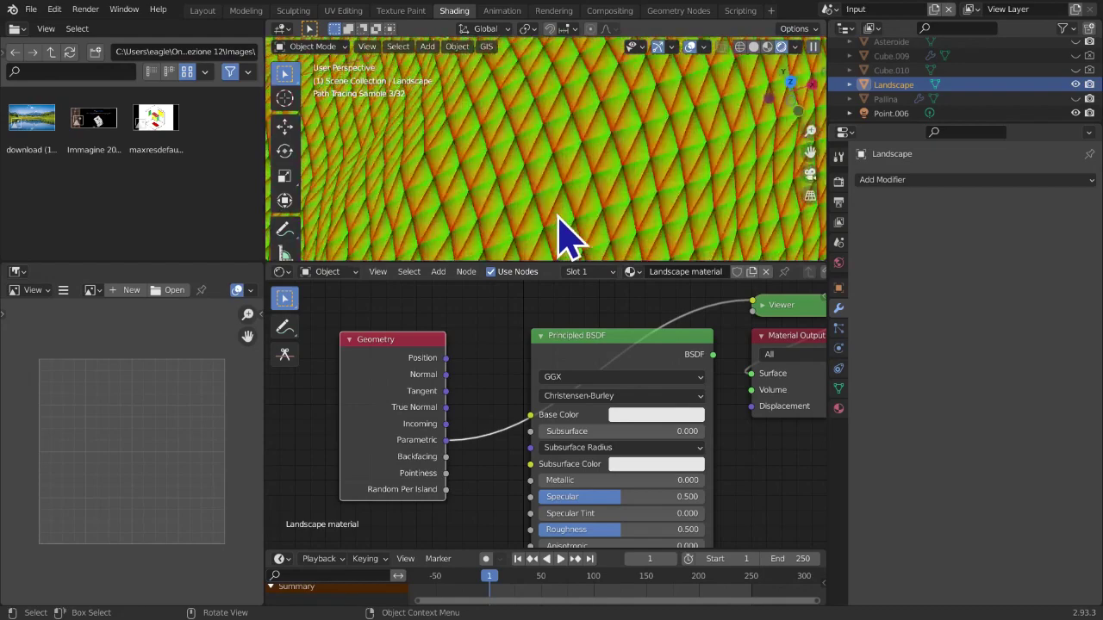
pyautogui.scroll(4, 560, 218)
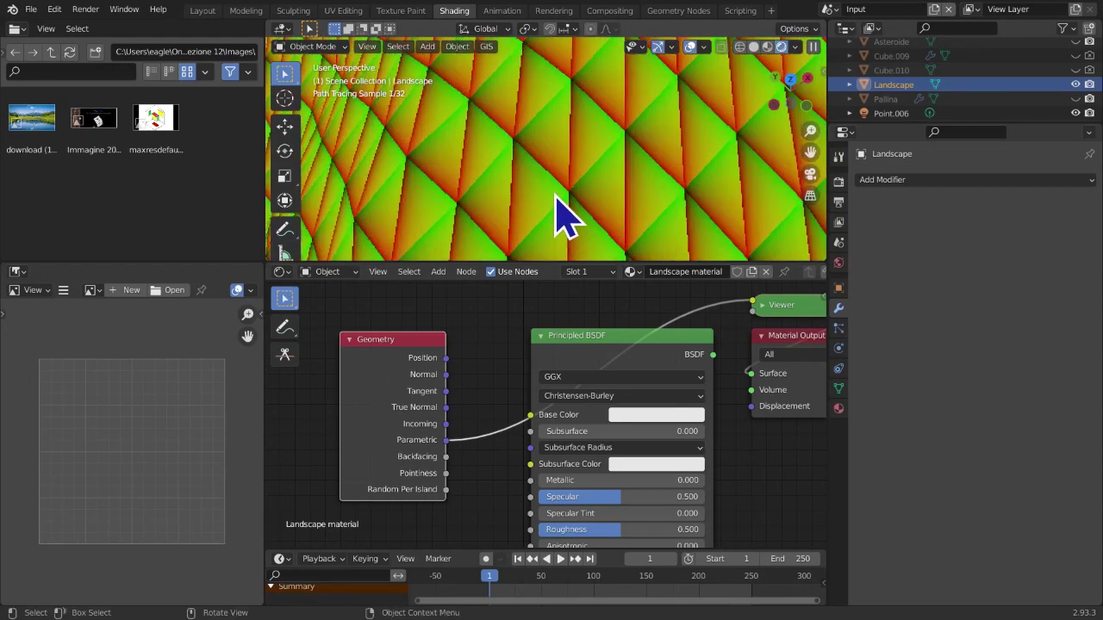
pyautogui.scroll(-12, 560, 218)
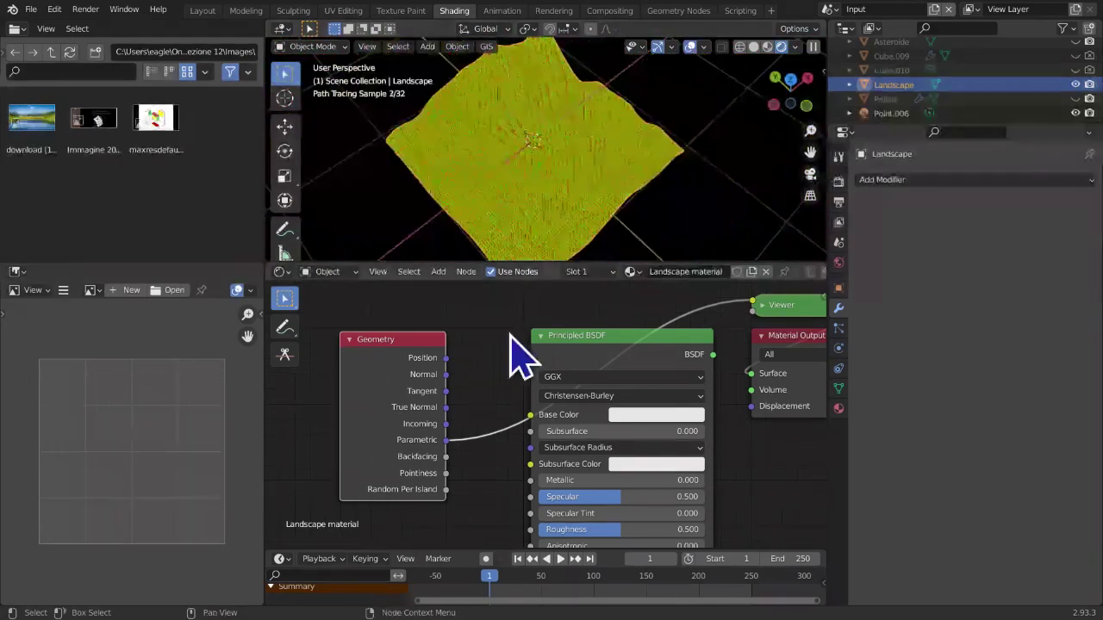
pyautogui.moveTo(446, 358); pyautogui.dragTo(752, 306)
pyautogui.scroll(4, 690, 247)
pyautogui.moveTo(690, 247); pyautogui.dragTo(672, 57, button='middle')
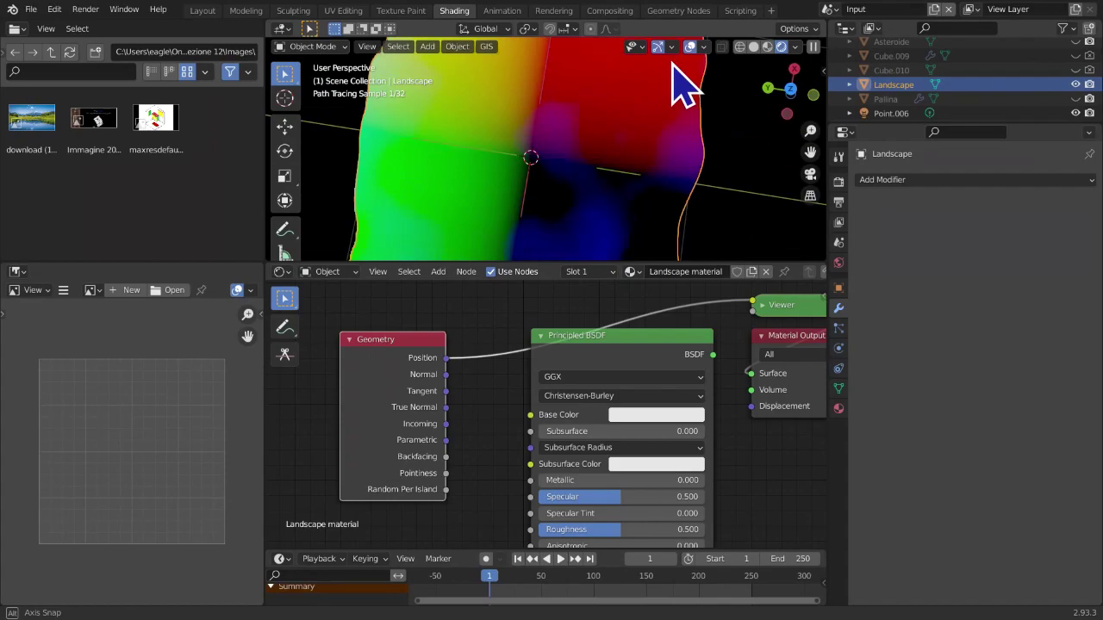
pyautogui.moveTo(446, 440); pyautogui.dragTo(755, 306)
pyautogui.scroll(1, 665, 149)
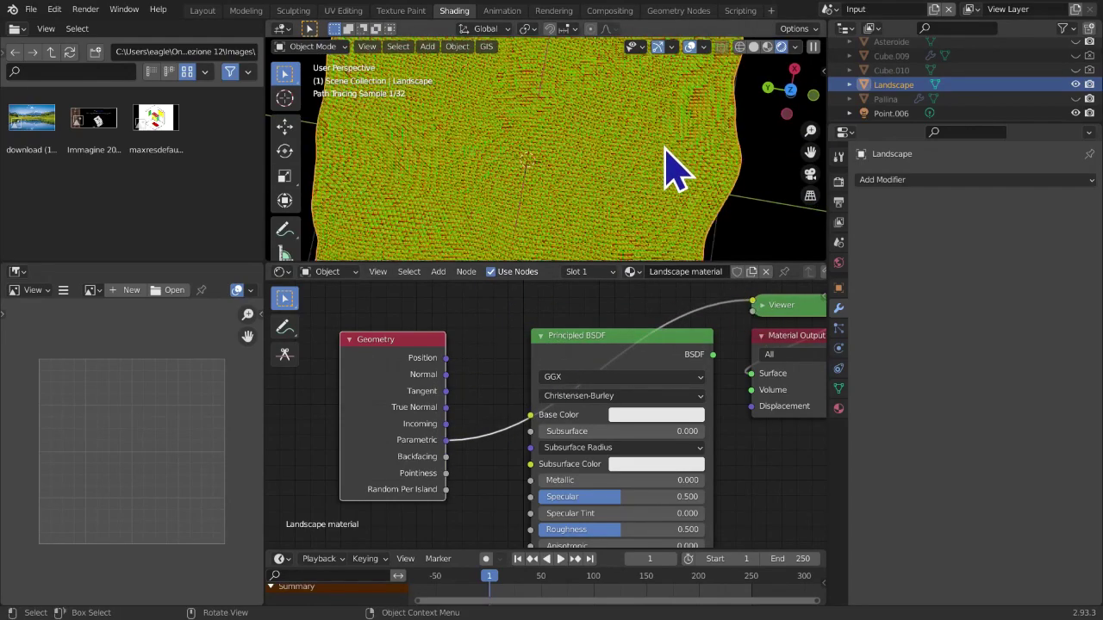
pyautogui.scroll(4, 606, 243)
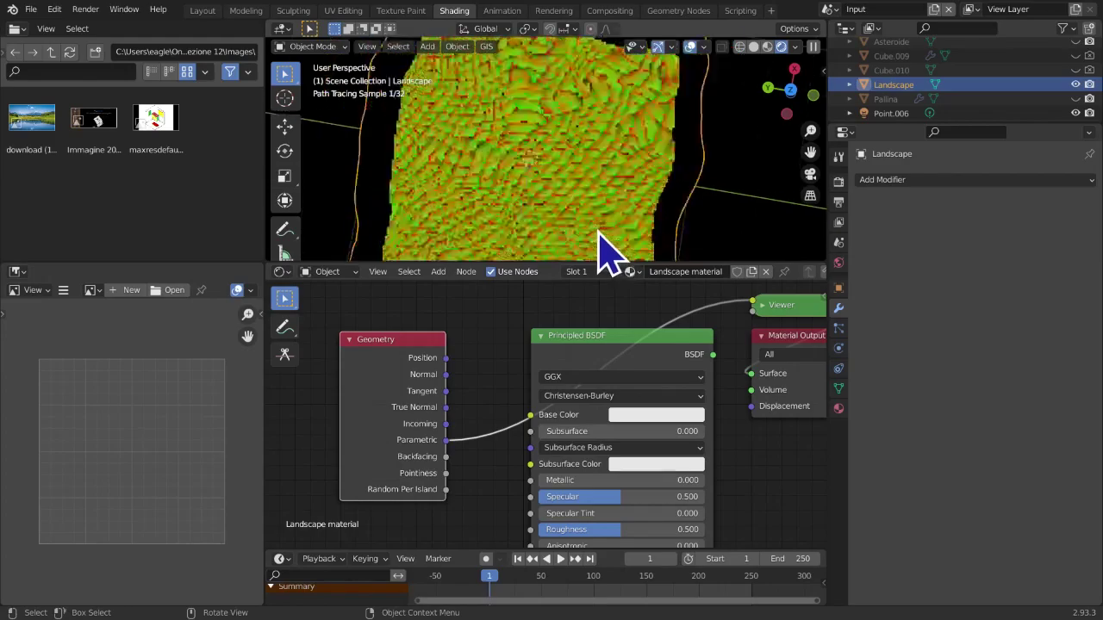
pyautogui.scroll(4, 598, 232)
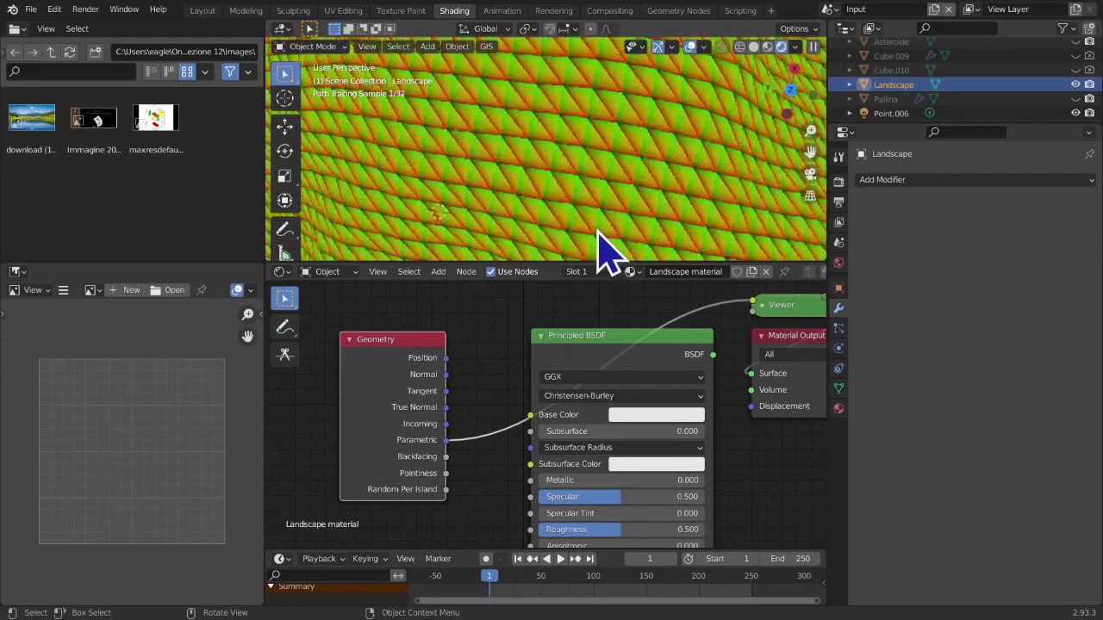
pyautogui.scroll(-8, 603, 244)
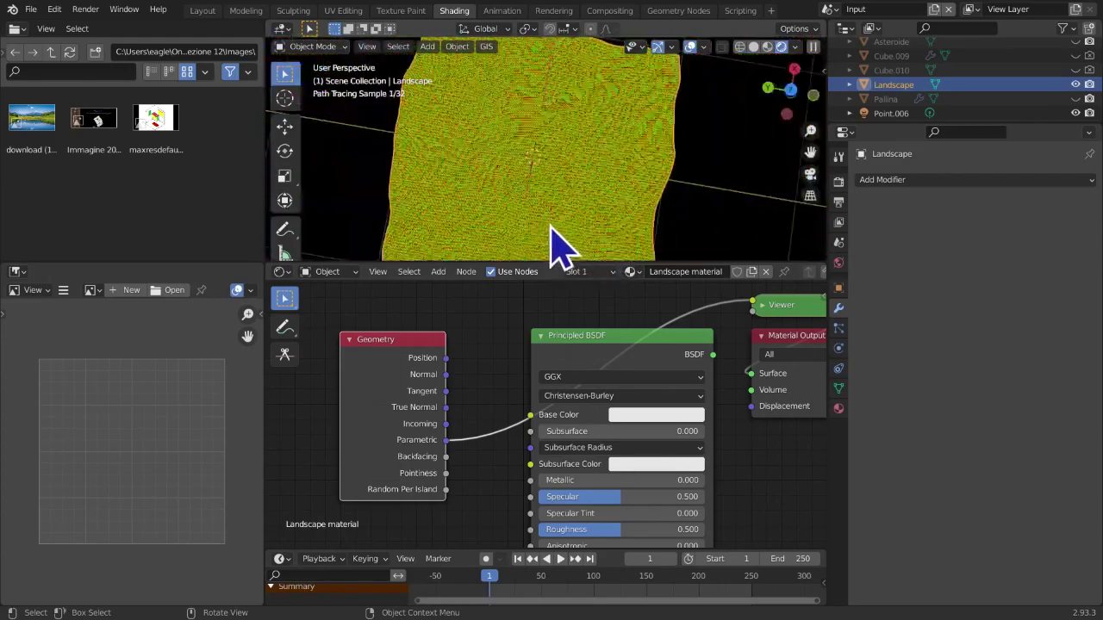
# Preview the Backfacing output and view the landscape from the side
pyautogui.keyDown('ctrl'); pyautogui.keyDown('shift'); pyautogui.click(382, 431); pyautogui.keyUp('shift'); pyautogui.keyUp('ctrl')
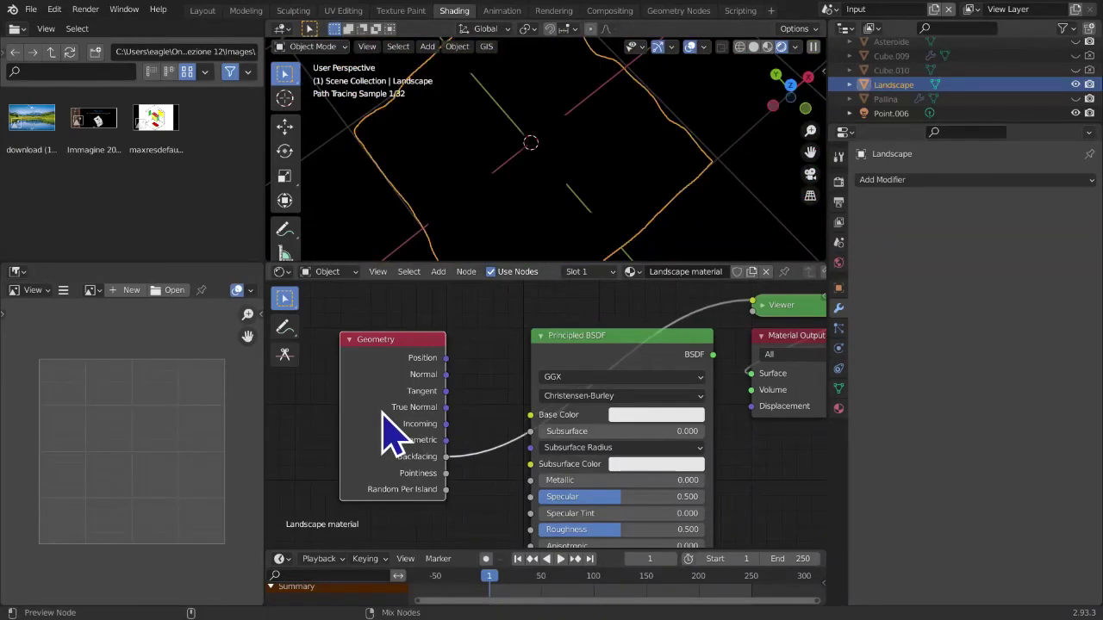
pyautogui.moveTo(547, 184); pyautogui.dragTo(546, 69, button='middle')
pyautogui.scroll(-2, 673, 194)
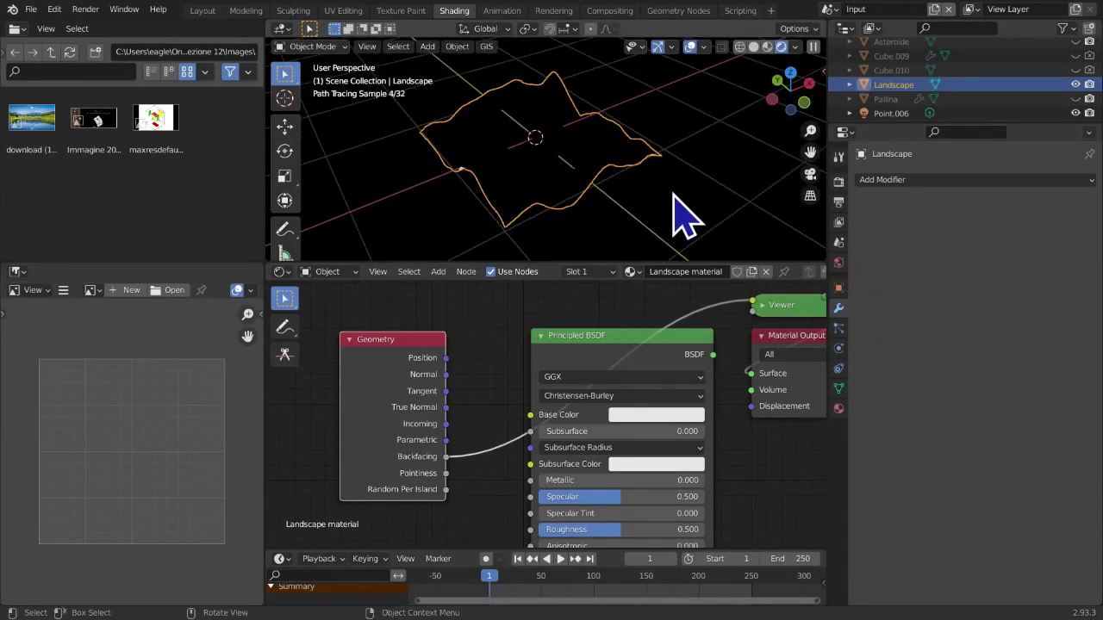
# Move the landscape aside to the upper left and deselect it
pyautogui.press('g')
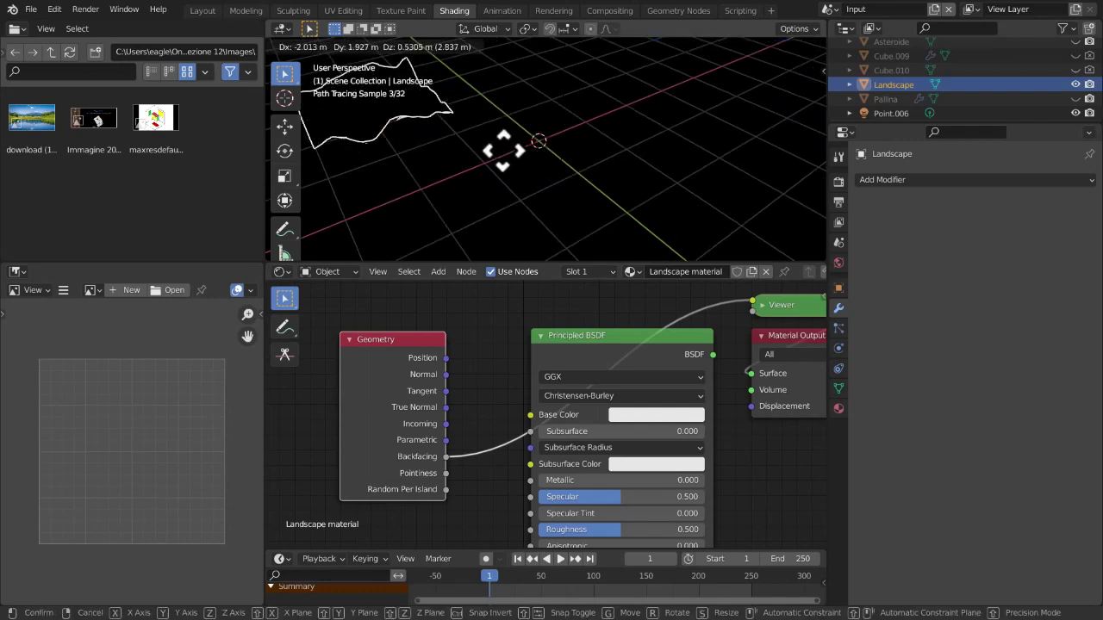
pyautogui.click(499, 153)
pyautogui.click(645, 161)
# Add a test cube, give it the Landscape material, and orbit around to inspect it
pyautogui.hotkey('shift', 'a')
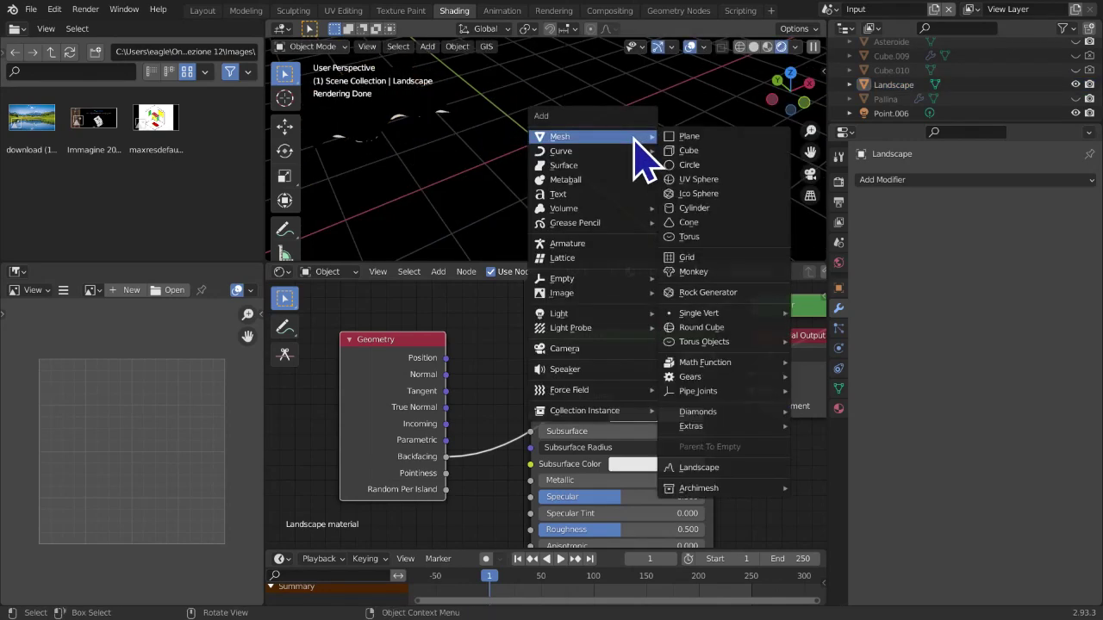
pyautogui.click(685, 151)
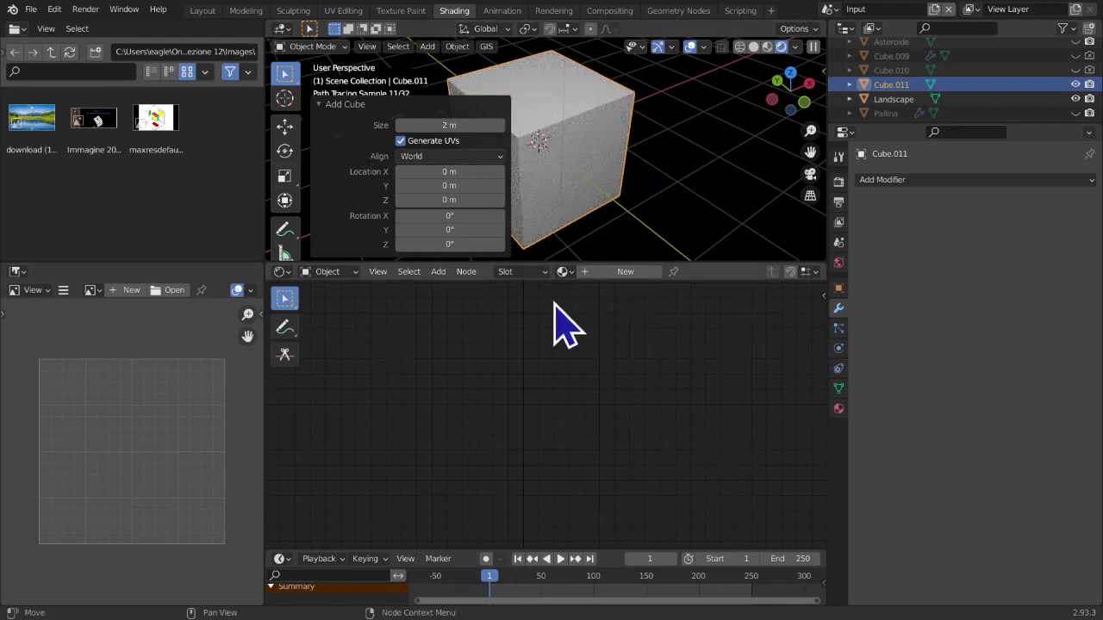
pyautogui.click(562, 272)
pyautogui.write('lan')
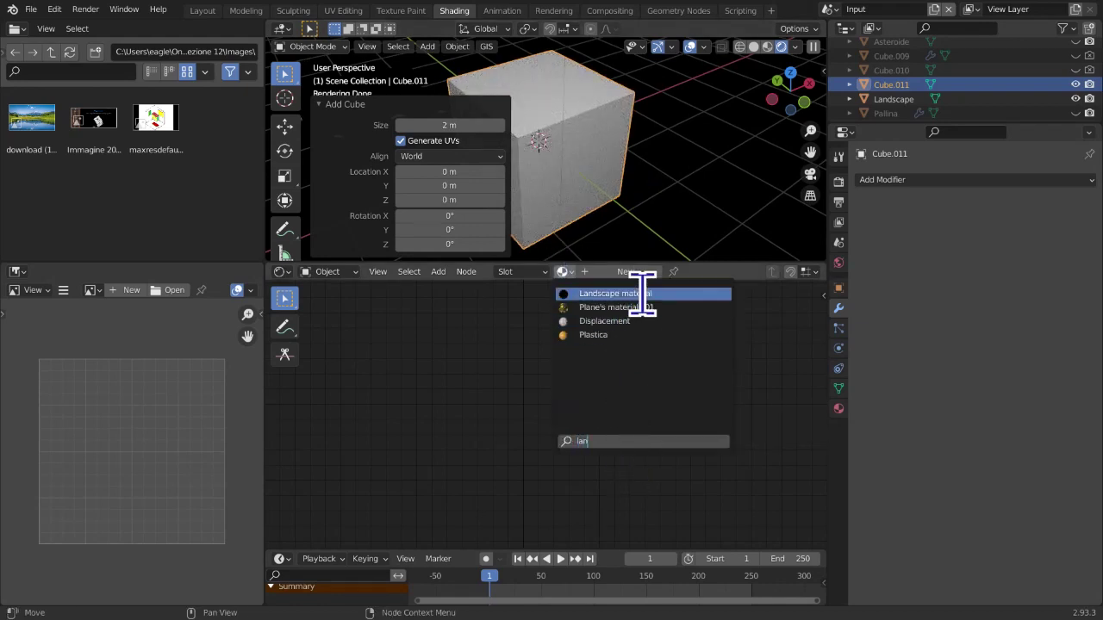
pyautogui.click(635, 293)
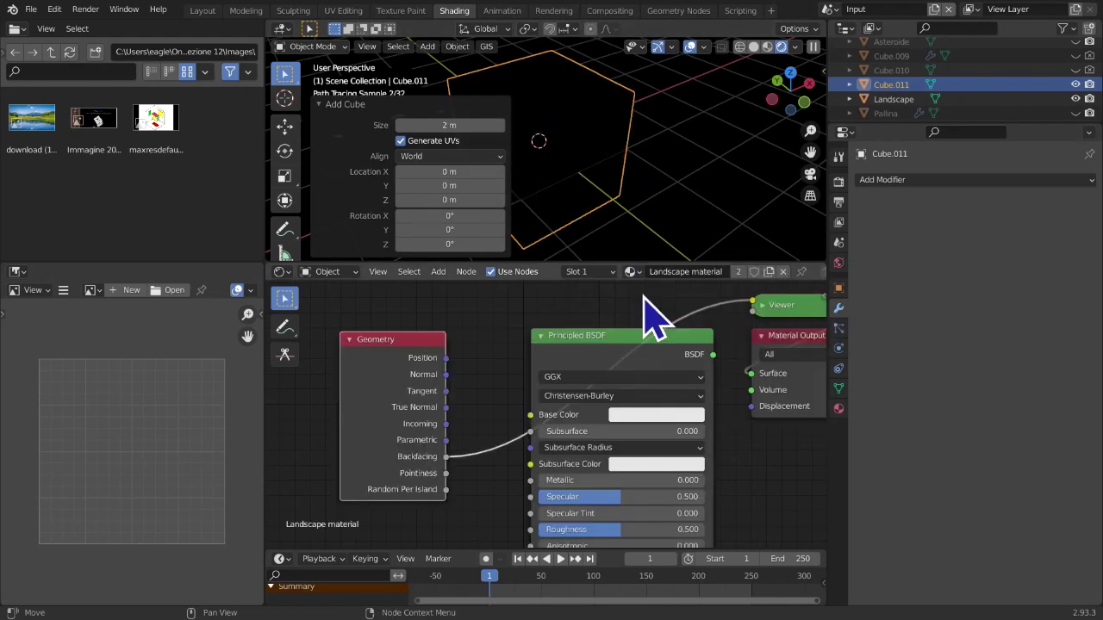
pyautogui.moveTo(660, 239); pyautogui.dragTo(722, 200, button='middle')
pyautogui.scroll(2, 714, 199)
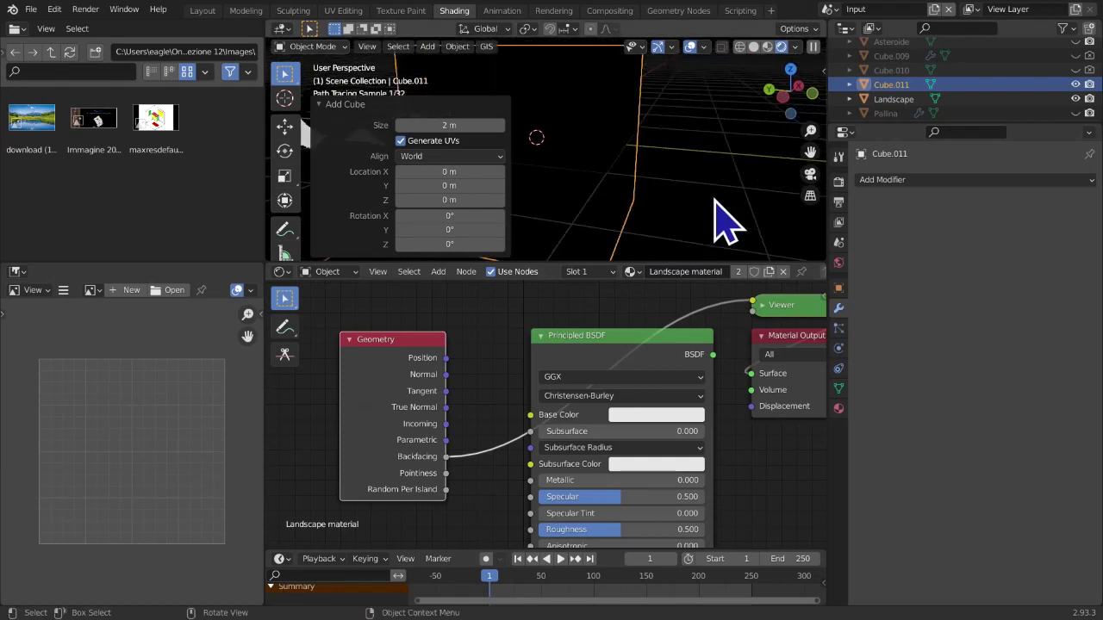
pyautogui.scroll(4, 726, 223)
pyautogui.moveTo(748, 234); pyautogui.dragTo(628, 229, button='middle')
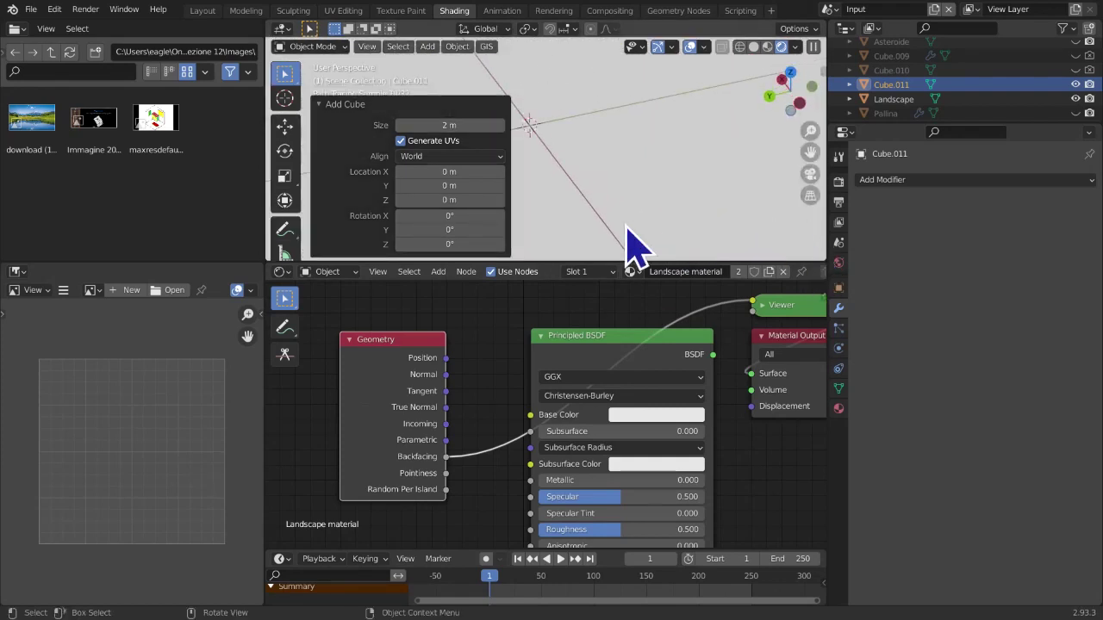
pyautogui.scroll(-5, 631, 246)
# Recalculate the cube's normals to face inside, then delete the cube and reselect the landscape
pyautogui.press('Tab')
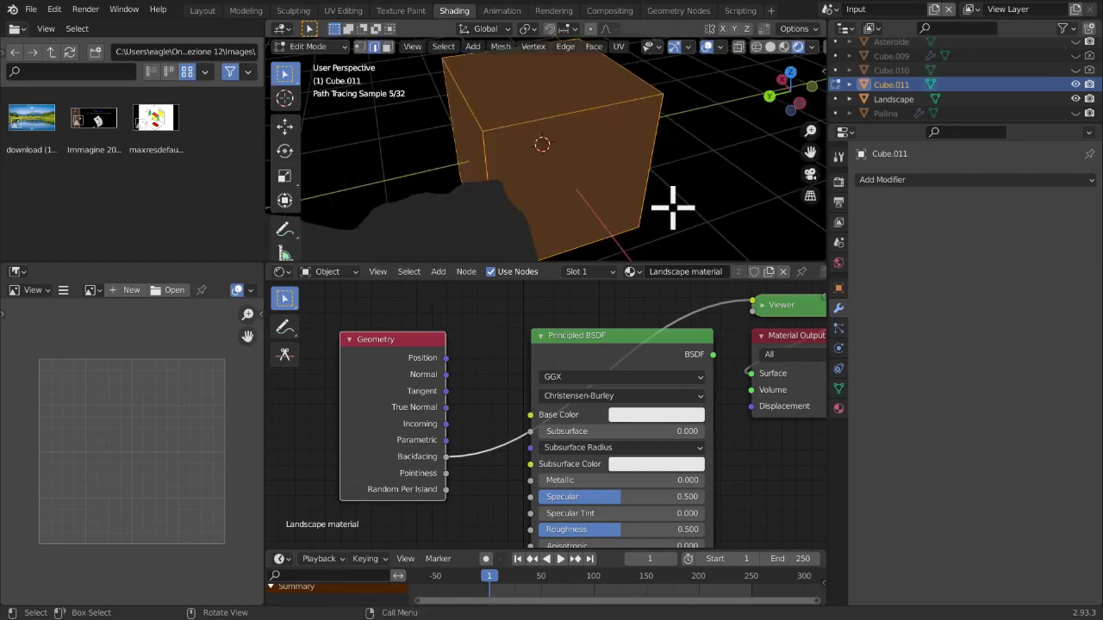
pyautogui.press('Tab')
pyautogui.moveTo(674, 209); pyautogui.dragTo(635, 241, button='middle')
pyautogui.scroll(-5, 681, 122)
pyautogui.press('Tab')
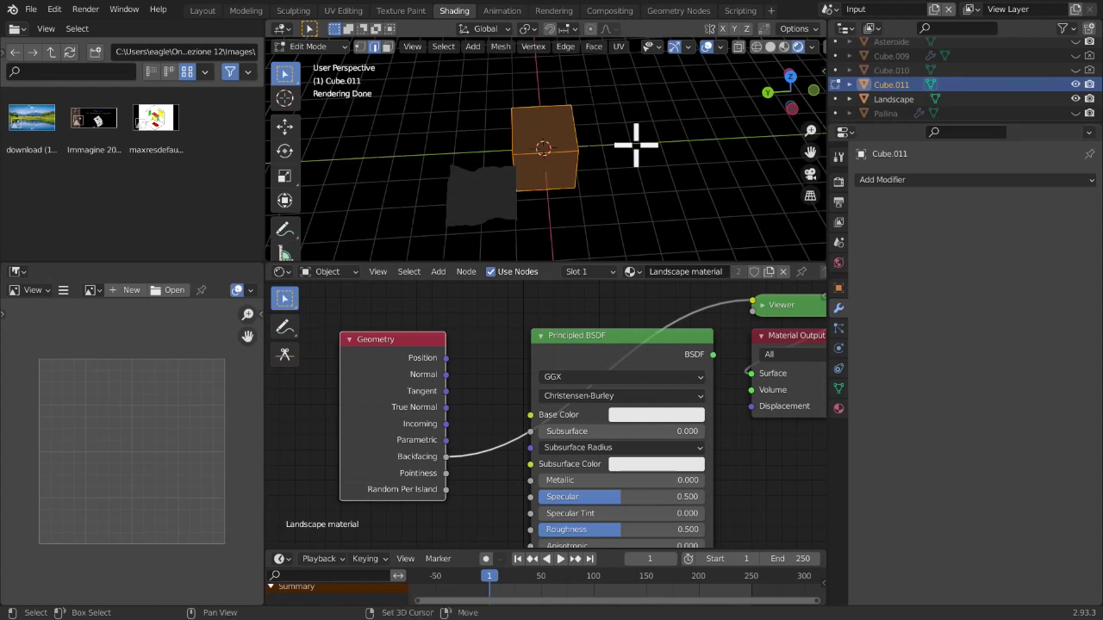
pyautogui.hotkey('shift', 'n')
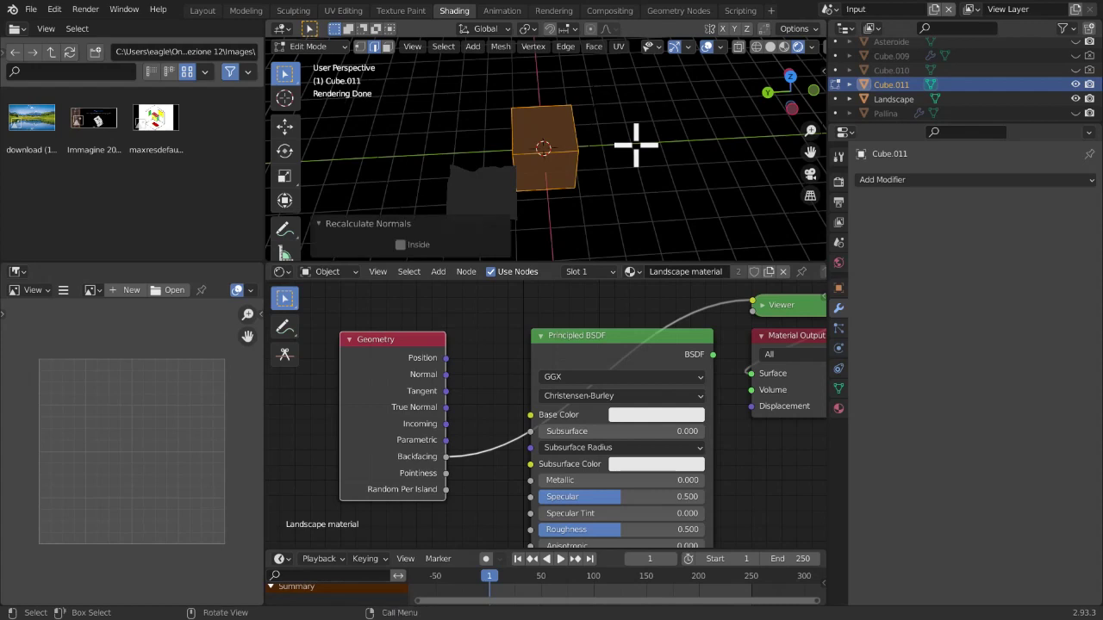
pyautogui.hotkey('ctrl', 'shift', 'n')
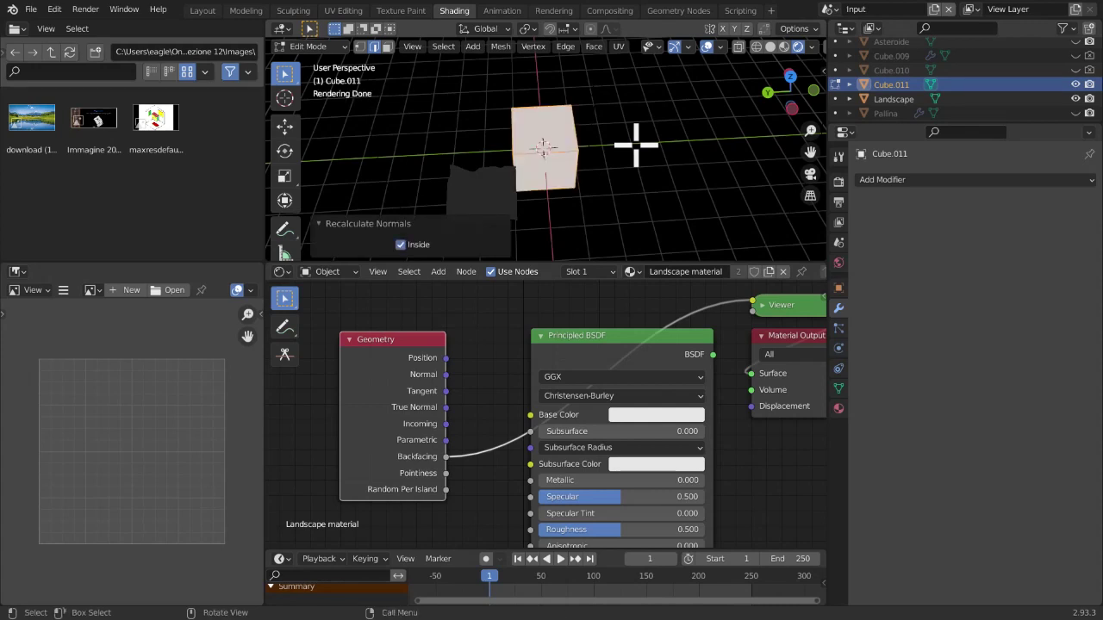
pyautogui.press('Tab')
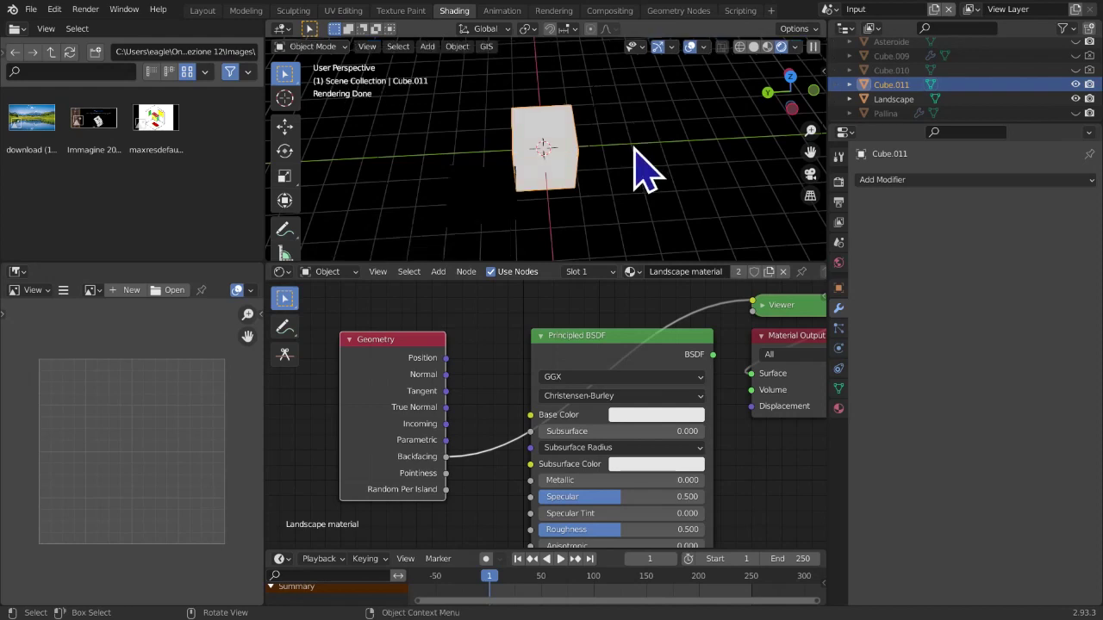
pyautogui.press('Delete')
pyautogui.click(458, 183)
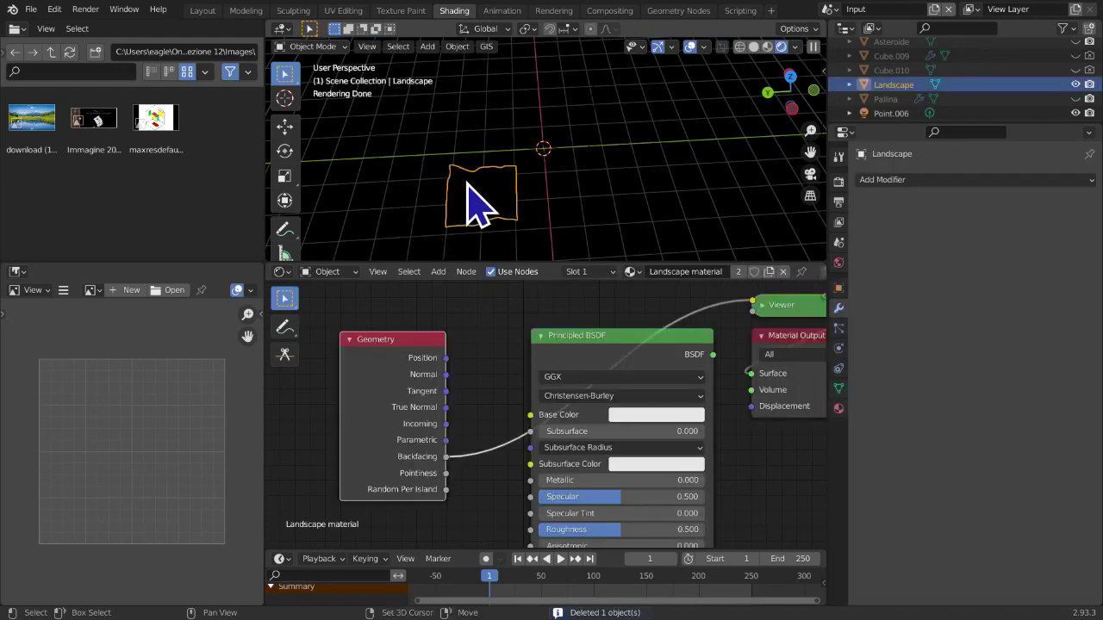
# Snap the landscape to the 3D cursor and preview the Geometry node's Pointiness output
pyautogui.hotkey('shift', 's')
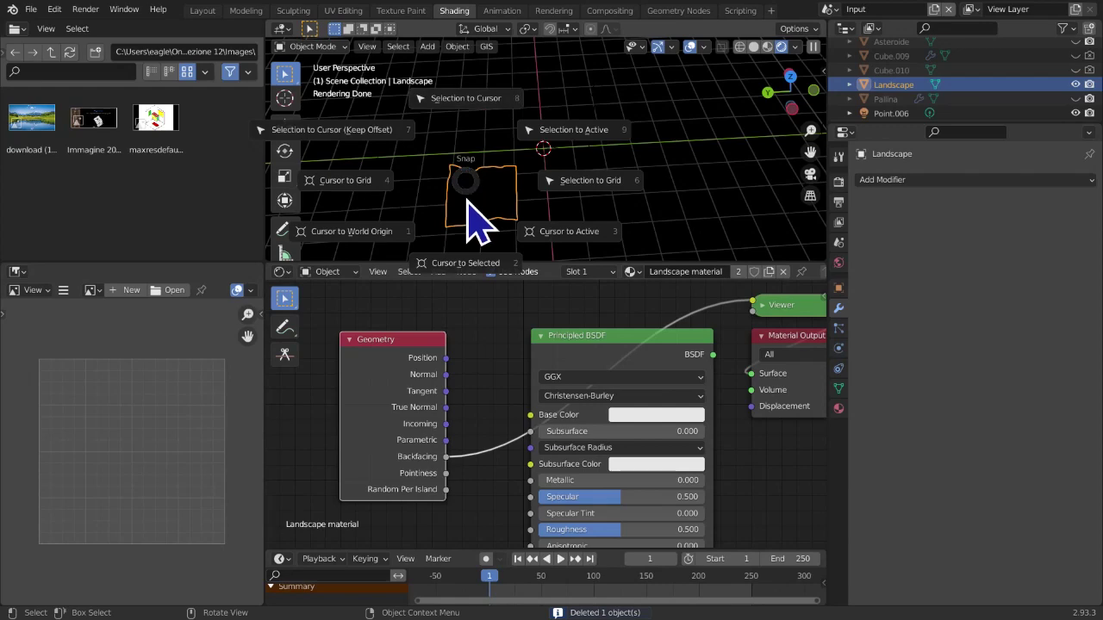
pyautogui.click(468, 137)
pyautogui.scroll(4, 616, 174)
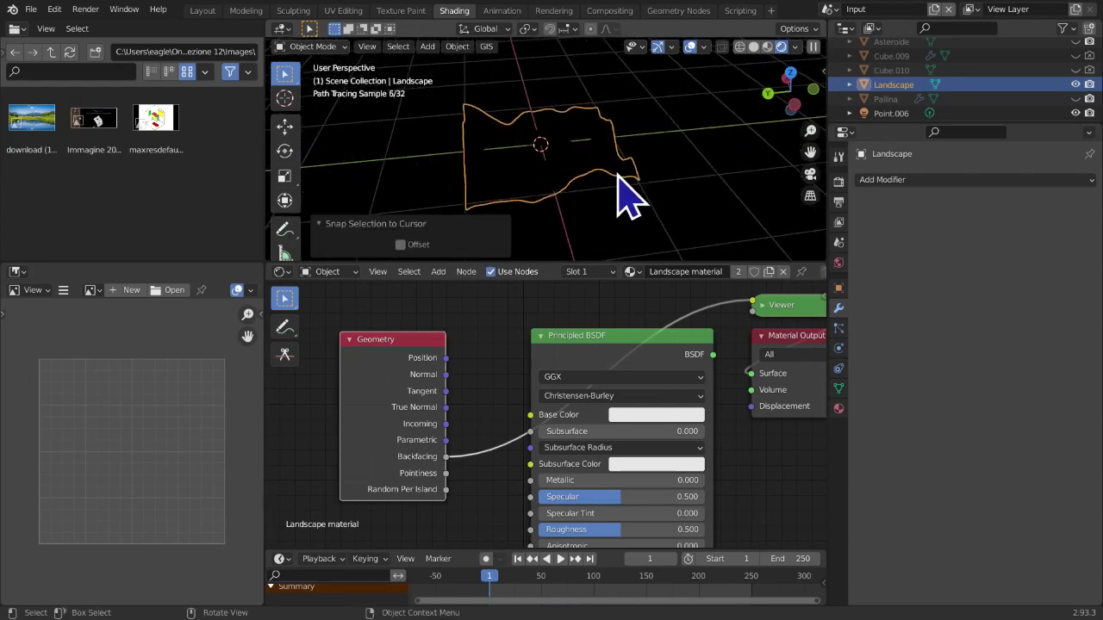
pyautogui.moveTo(562, 504); pyautogui.dragTo(526, 504, button='middle')
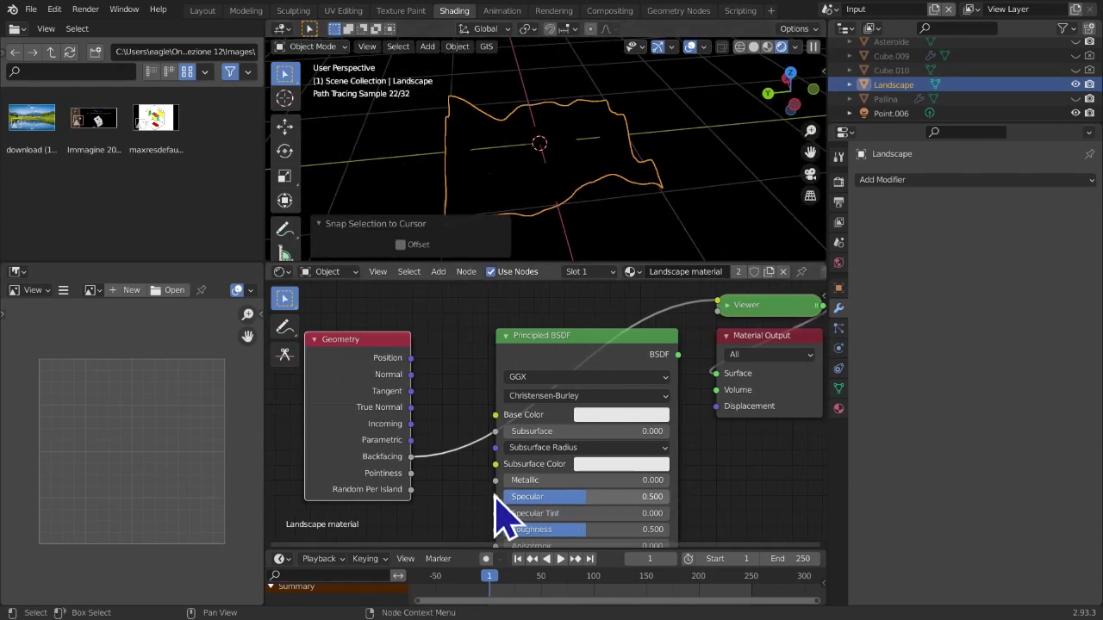
pyautogui.keyDown('ctrl'); pyautogui.keyDown('shift'); pyautogui.click(355, 444); pyautogui.keyUp('shift'); pyautogui.keyUp('ctrl')
pyautogui.moveTo(706, 111); pyautogui.dragTo(759, 193, button='middle')
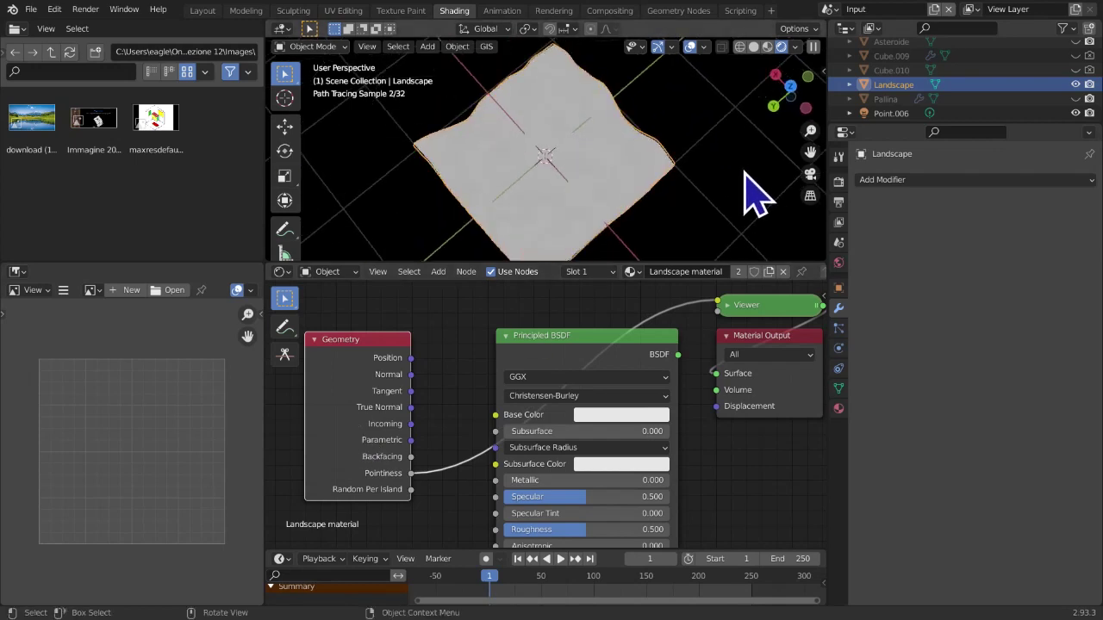
pyautogui.scroll(5, 741, 197)
pyautogui.scroll(-3, 728, 190)
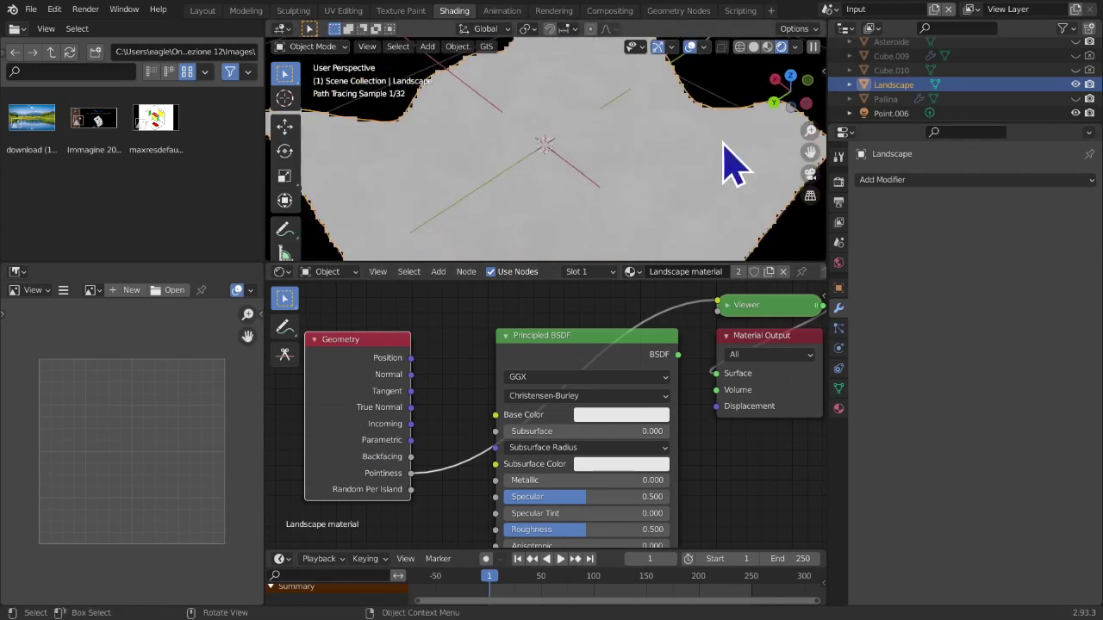
pyautogui.scroll(-3, 468, 517)
# Insert a ColorRamp into the Pointiness preview link and set its black stop to 0.493
pyautogui.moveTo(500, 414); pyautogui.dragTo(404, 371)
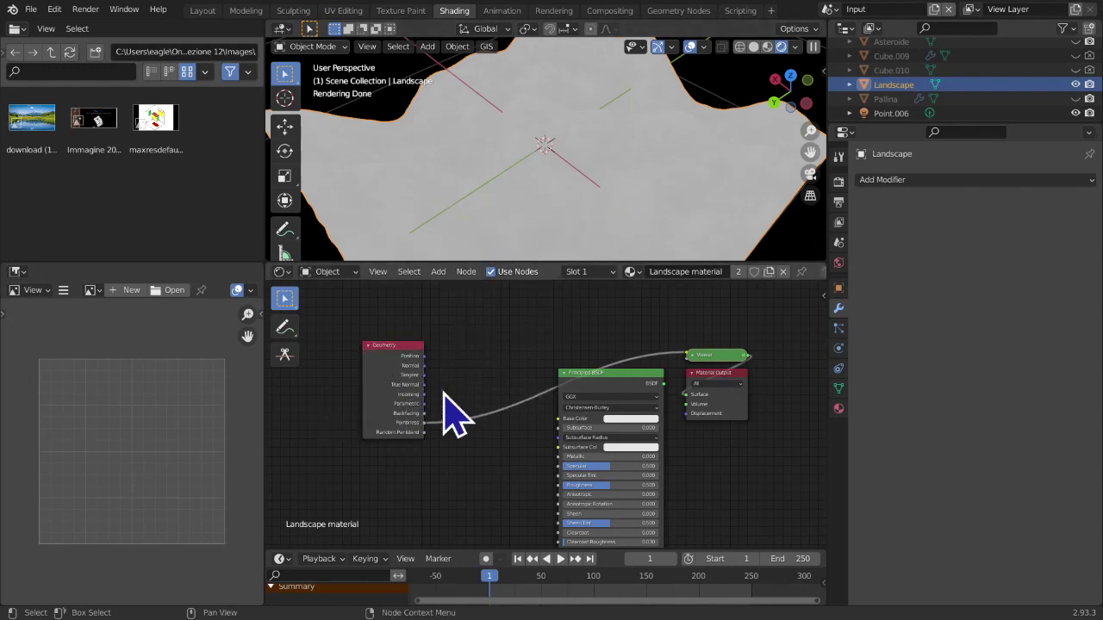
pyautogui.hotkey('shift', 'a')
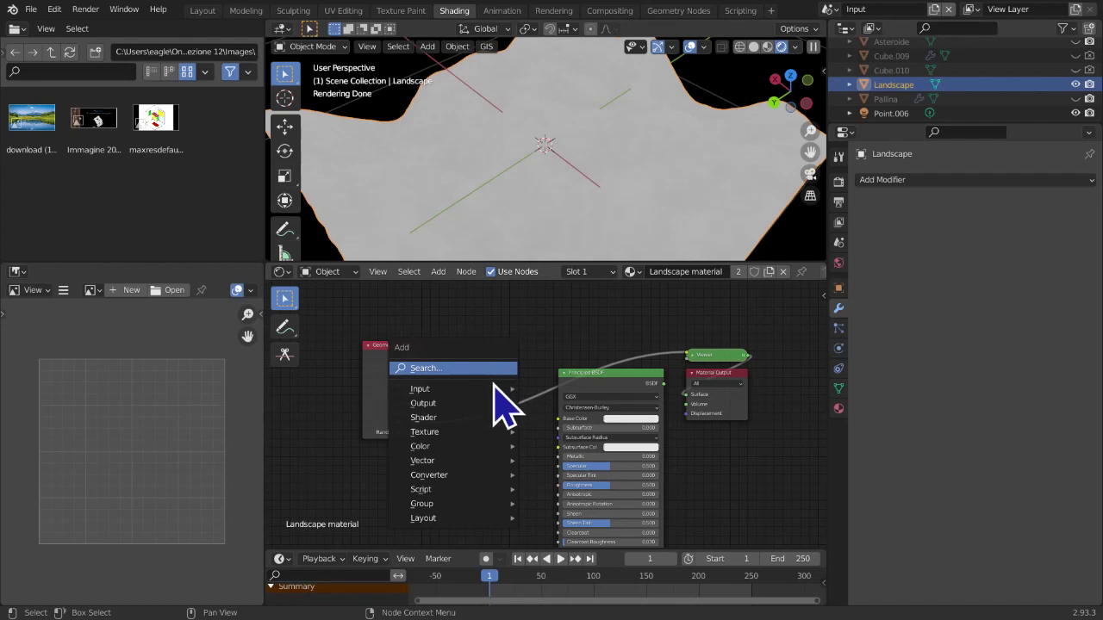
pyautogui.scroll(2, 437, 415)
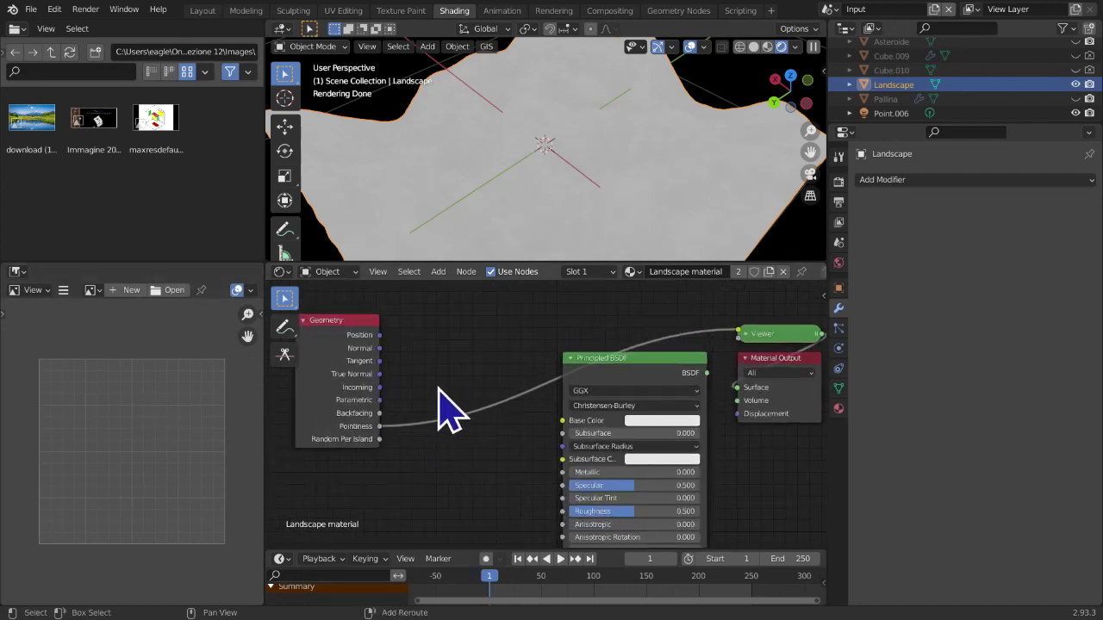
pyautogui.hotkey('shift', 'a')
pyautogui.moveTo(396, 498)
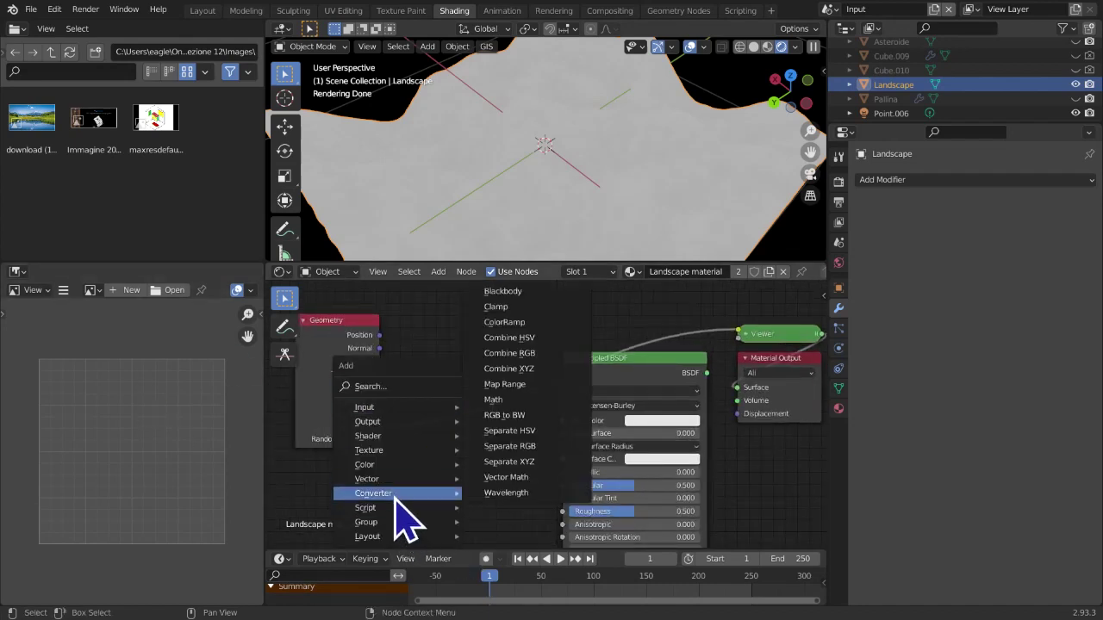
pyautogui.click(517, 321)
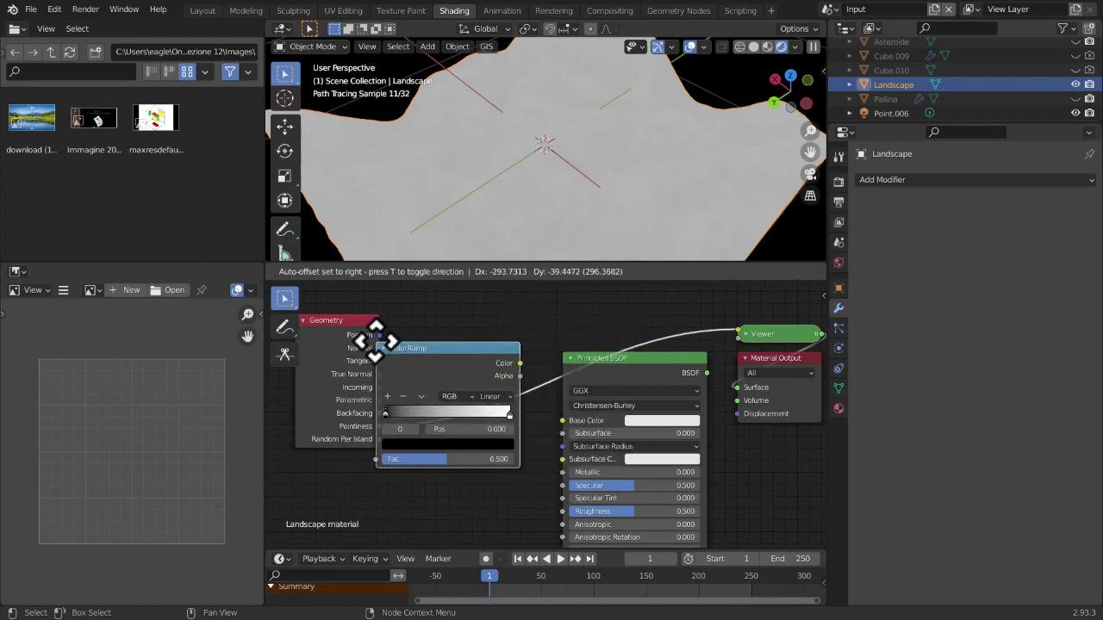
pyautogui.click(426, 335)
pyautogui.moveTo(379, 426); pyautogui.dragTo(429, 451)
pyautogui.moveTo(438, 406)
pyautogui.mouseDown()
pyautogui.moveTo(518, 405)
pyautogui.moveTo(503, 398)
pyautogui.mouseUp()
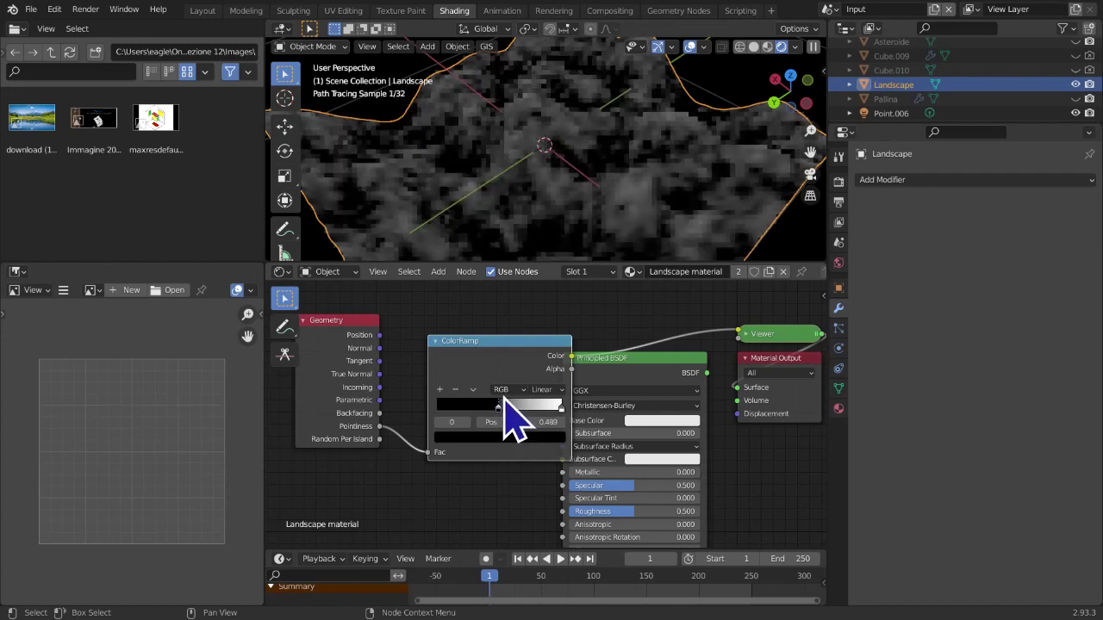
pyautogui.moveTo(465, 422); pyautogui.dragTo(470, 443, button='middle')
pyautogui.moveTo(569, 198)
pyautogui.mouseDown(button='middle')
pyautogui.moveTo(552, 49)
pyautogui.moveTo(542, 205)
pyautogui.moveTo(568, 86)
pyautogui.moveTo(561, 212)
pyautogui.moveTo(552, 190)
pyautogui.mouseUp(button='middle')
# Recalculate the landscape's normals to face inside
pyautogui.press('Tab')
pyautogui.hotkey('ctrl', 'shift', 'n')
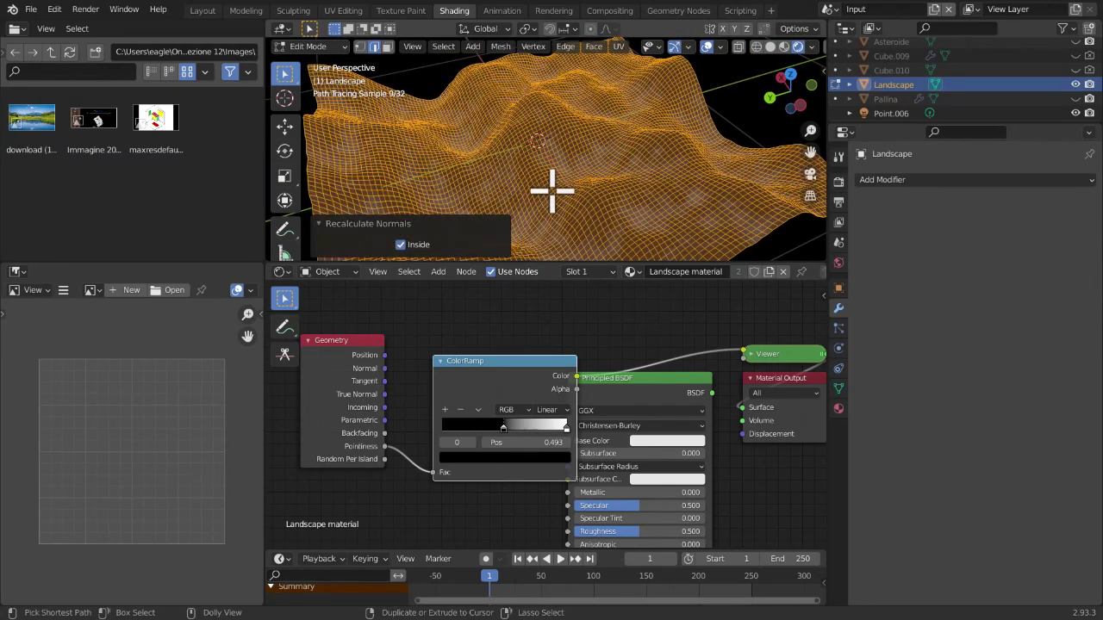
pyautogui.press('Tab')
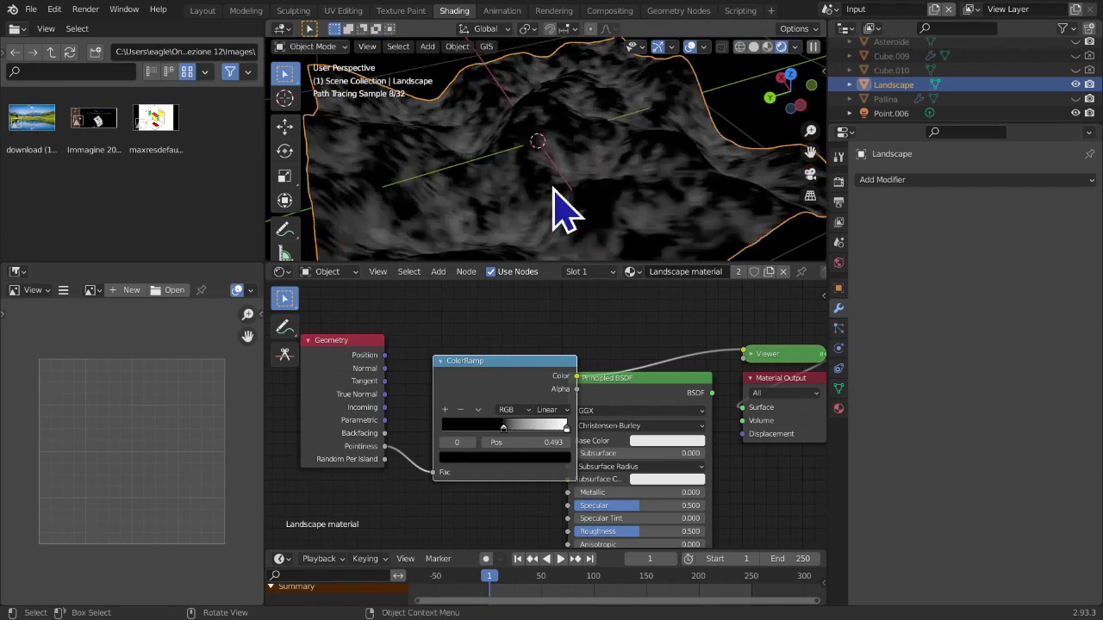
pyautogui.press('Tab')
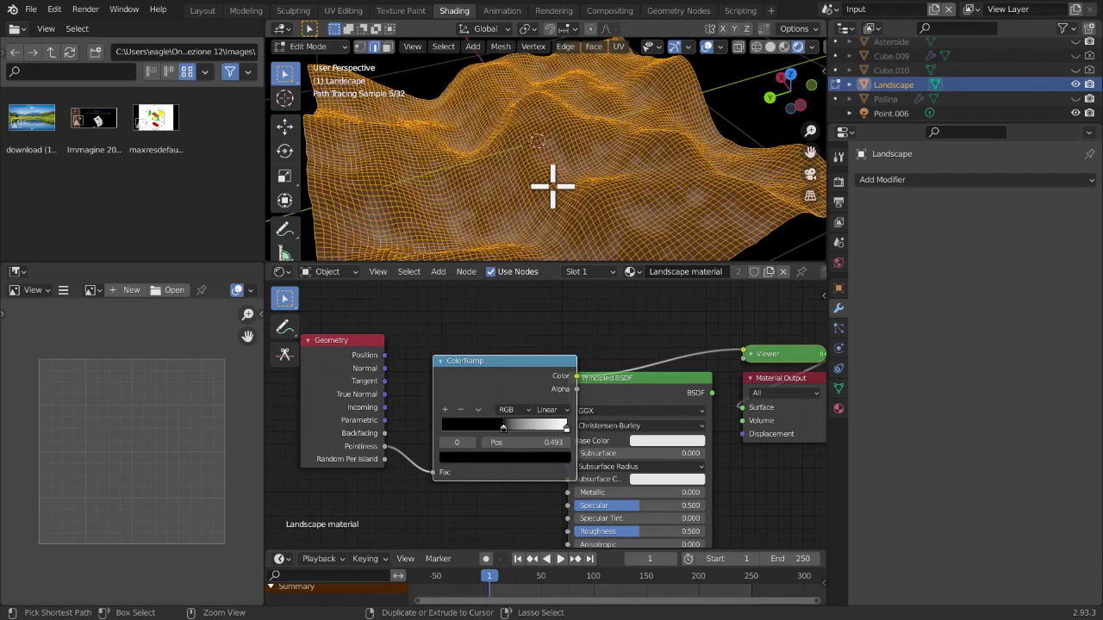
pyautogui.press('Tab')
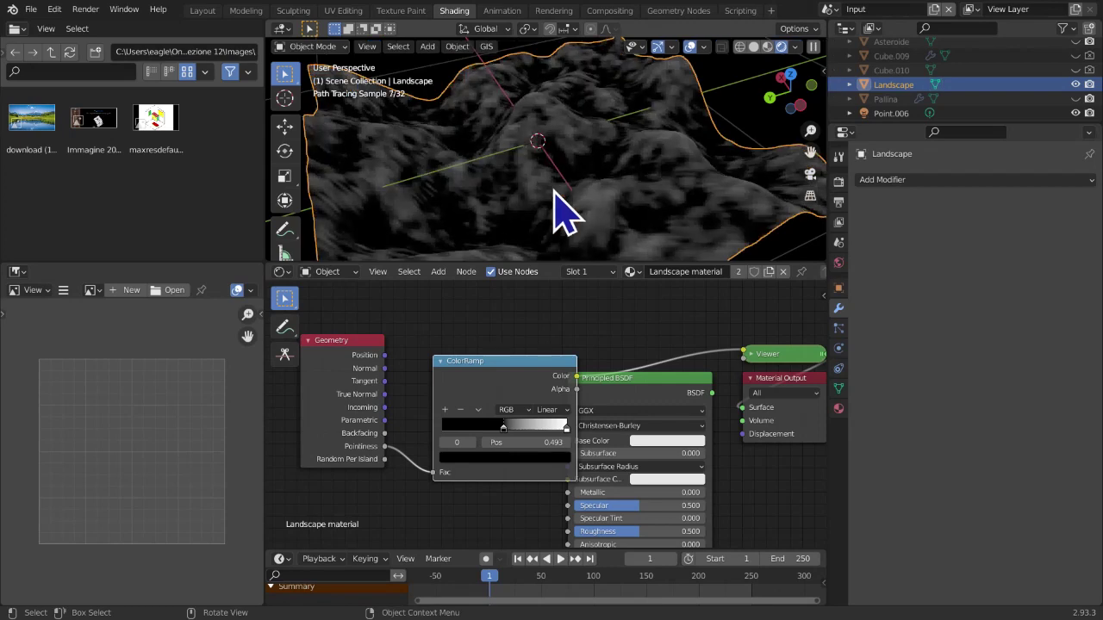
# Try the ColorRamp black stop at 0.442, then return it to 0.493
pyautogui.scroll(3, 561, 212)
pyautogui.moveTo(503, 429); pyautogui.dragTo(504, 429)
pyautogui.scroll(1, 504, 429)
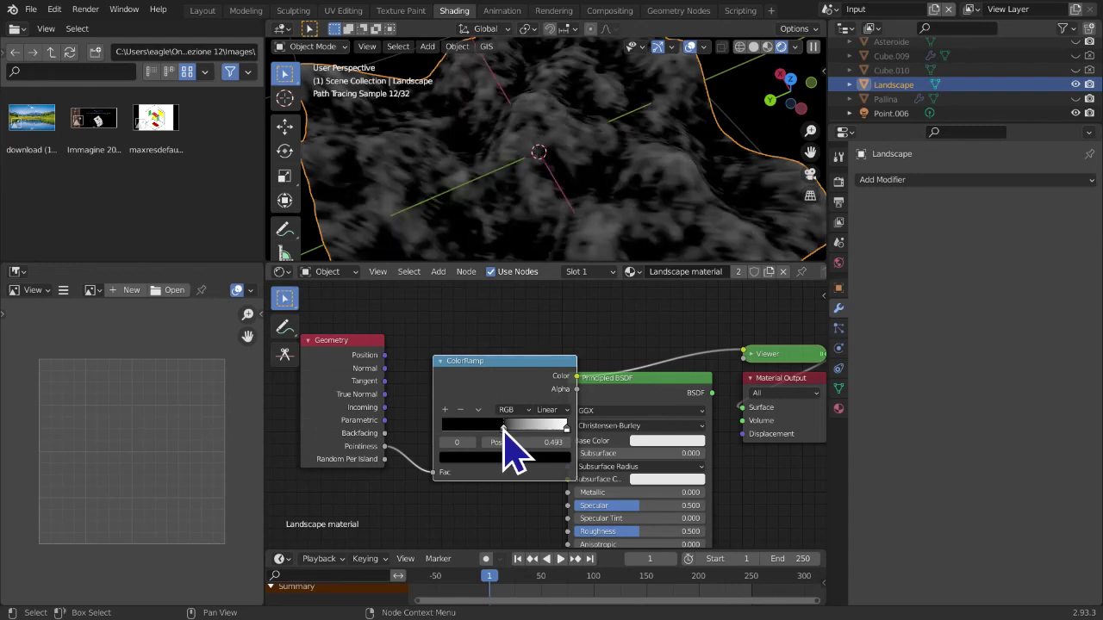
pyautogui.scroll(-4, 505, 429)
pyautogui.moveTo(509, 427); pyautogui.dragTo(551, 424, button='middle')
pyautogui.scroll(-2, 551, 428)
# Select the Geometry and ColorRamp nodes and move them further left
pyautogui.moveTo(374, 321); pyautogui.dragTo(567, 500)
pyautogui.scroll(2, 566, 513)
pyautogui.press('g')
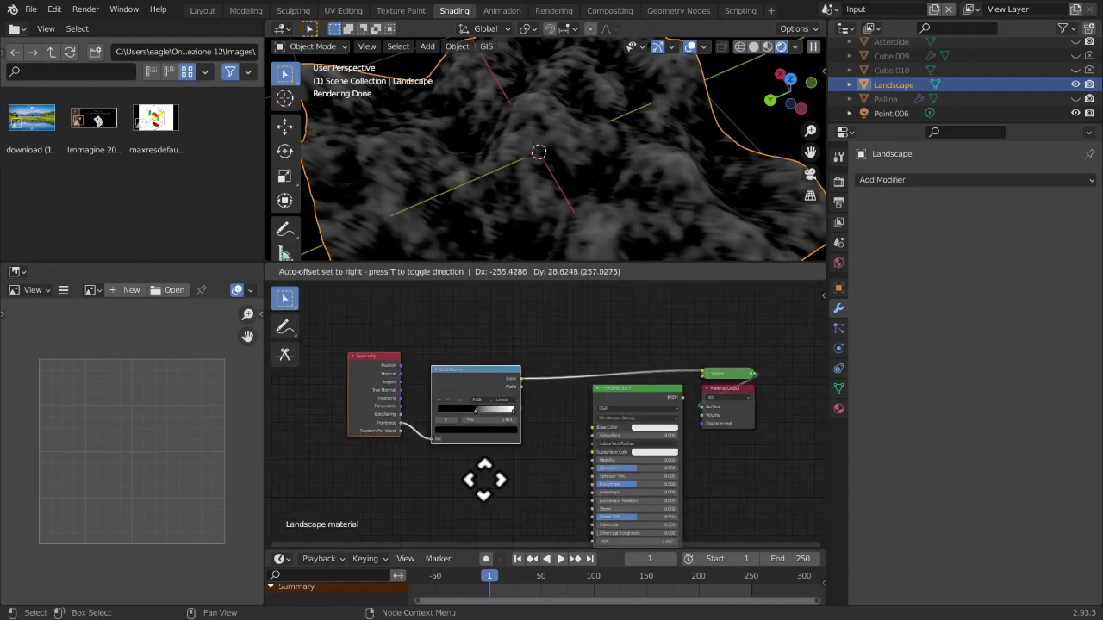
pyautogui.click(485, 483)
pyautogui.scroll(2, 517, 346)
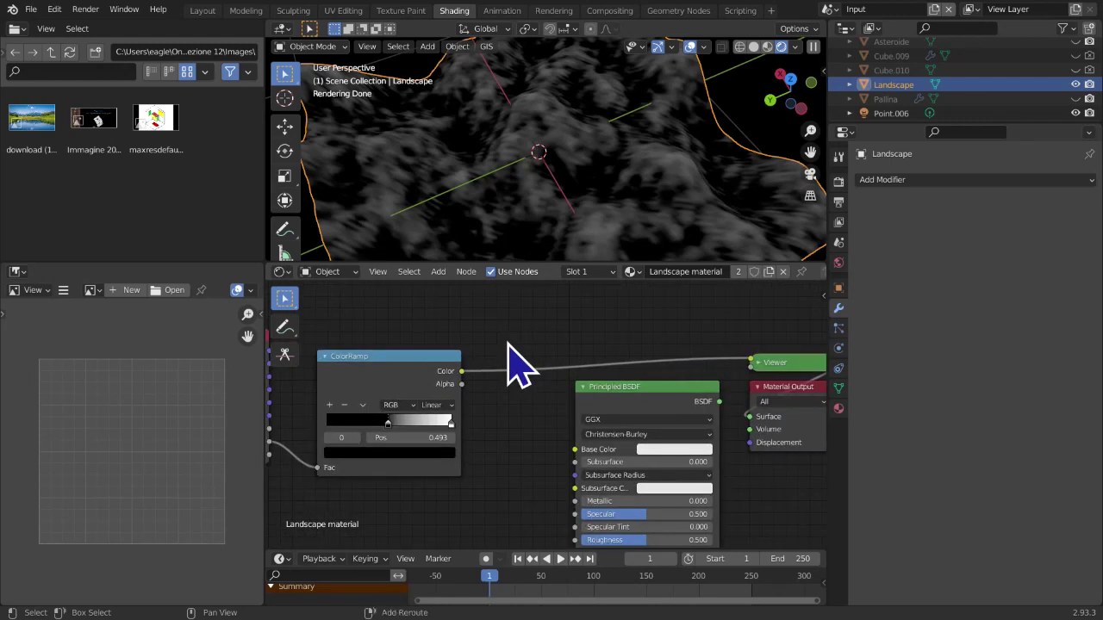
# Insert a Hue/Saturation/Value node on the link after the ColorRamp
pyautogui.hotkey('shift', 'a')
pyautogui.moveTo(509, 344)
pyautogui.moveTo(457, 315)
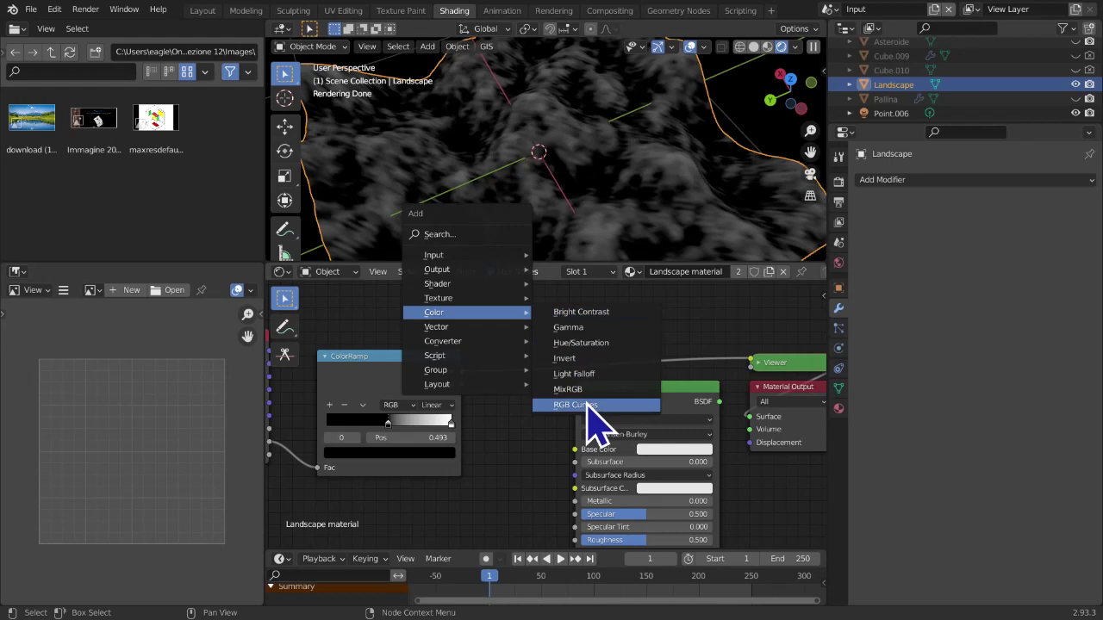
pyautogui.click(577, 342)
pyautogui.click(536, 395)
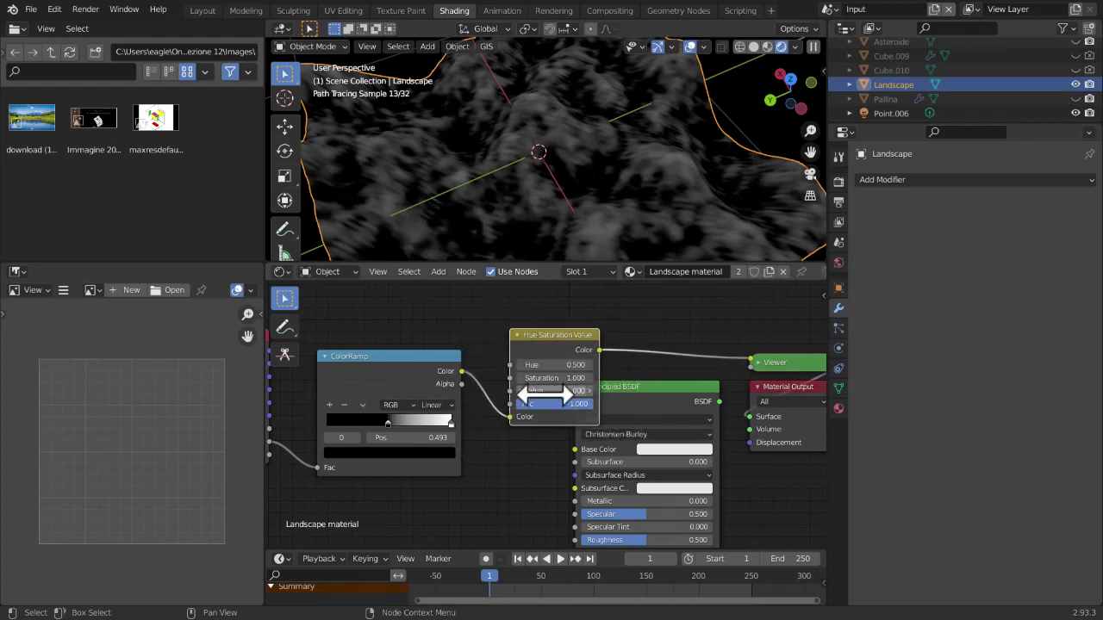
# Raise the Hue Saturation Value node's Value from 2 to 5 and then 10
pyautogui.moveTo(540, 390); pyautogui.dragTo(594, 390)
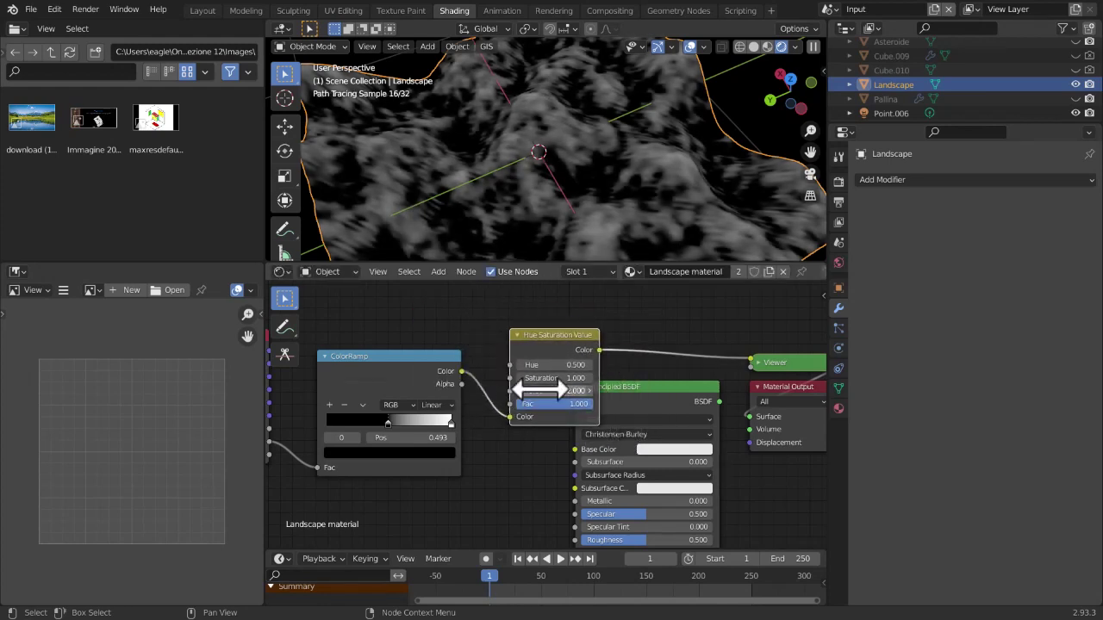
pyautogui.press('Return')
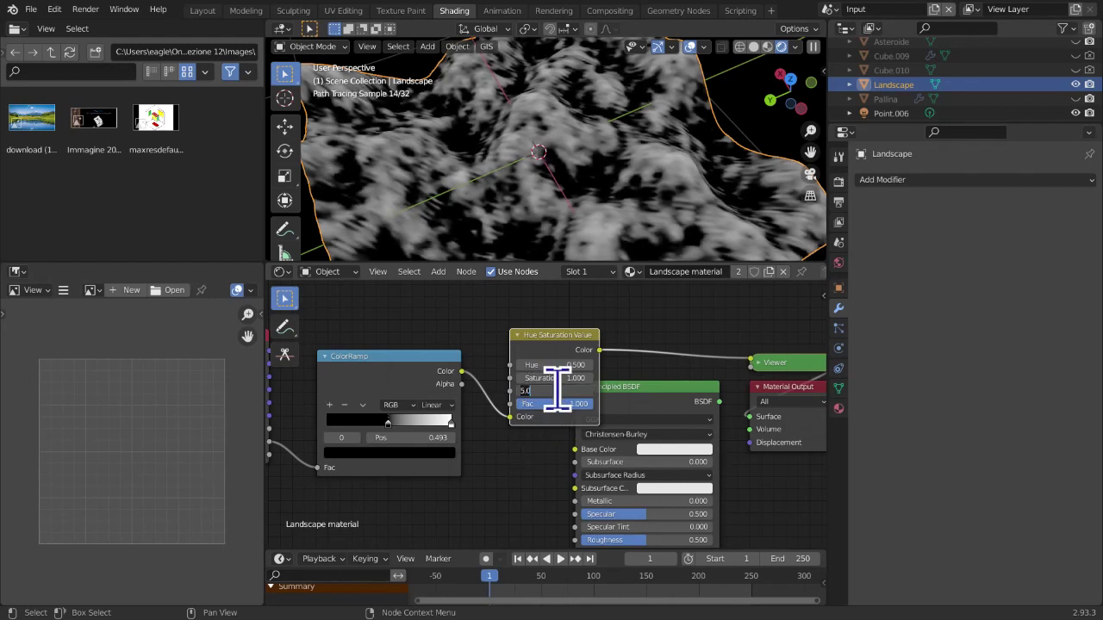
pyautogui.press('Return')
pyautogui.moveTo(562, 390); pyautogui.dragTo(603, 393)
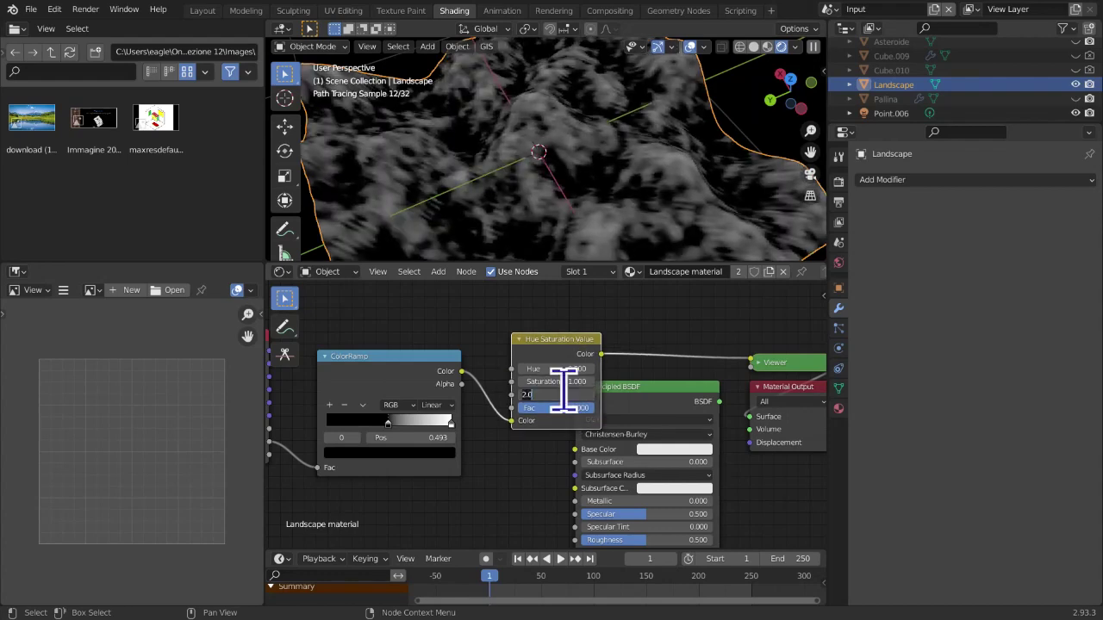
pyautogui.press('Return')
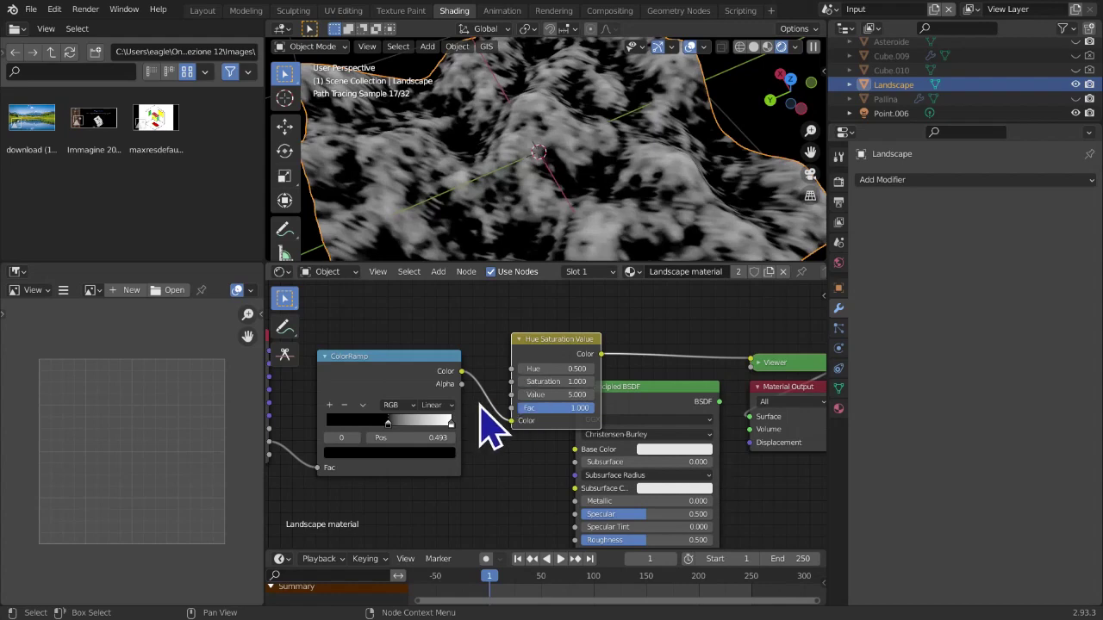
pyautogui.scroll(-2, 535, 431)
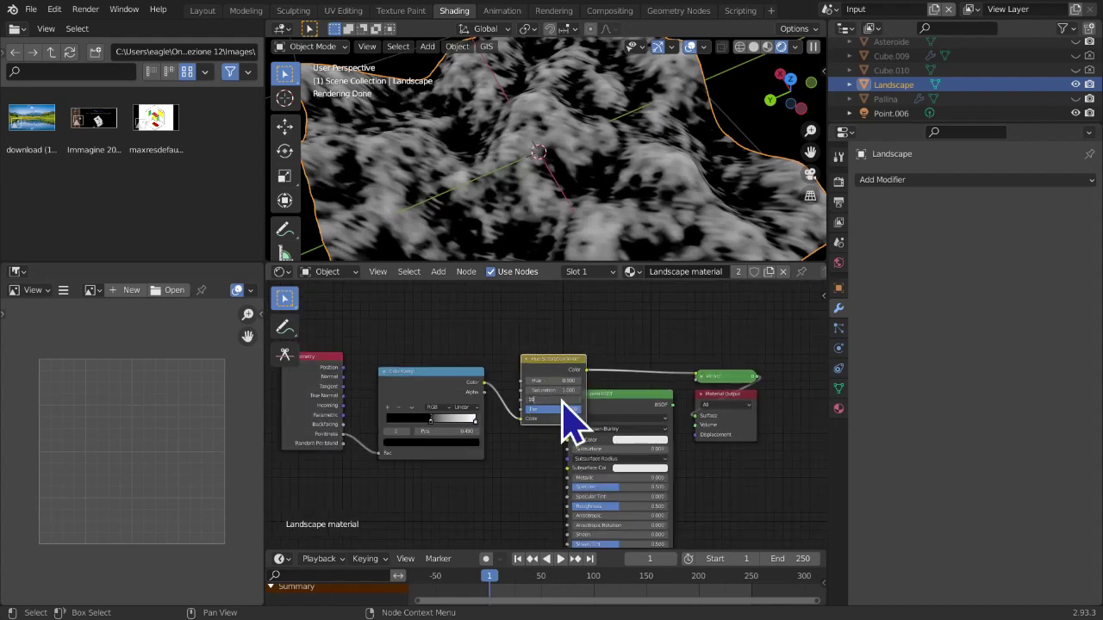
pyautogui.press('Return')
pyautogui.scroll(3, 529, 480)
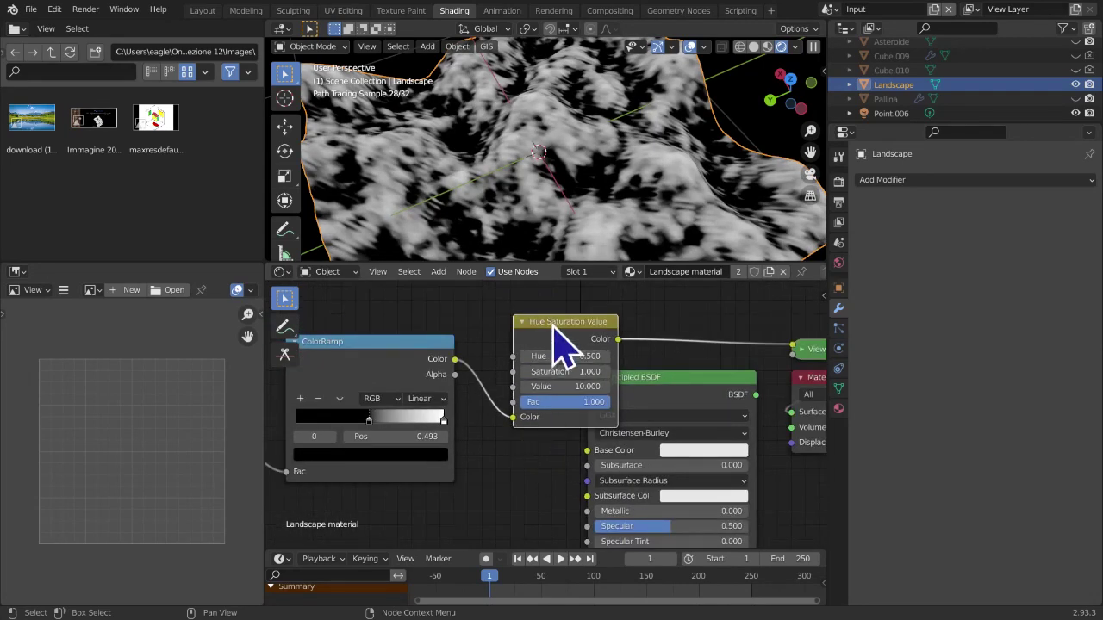
# Shift the Hue Saturation Value node slightly left and frame all nodes
pyautogui.moveTo(545, 330); pyautogui.dragTo(521, 339)
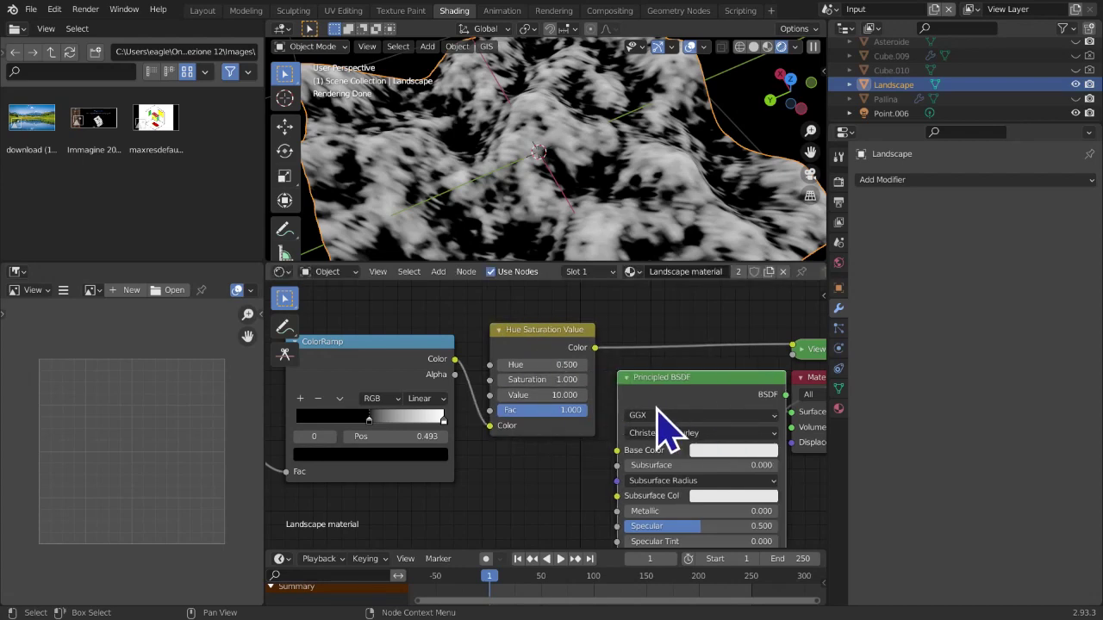
pyautogui.scroll(-3, 672, 406)
pyautogui.moveTo(401, 504); pyautogui.dragTo(537, 516, button='middle')
pyautogui.scroll(3, 536, 530)
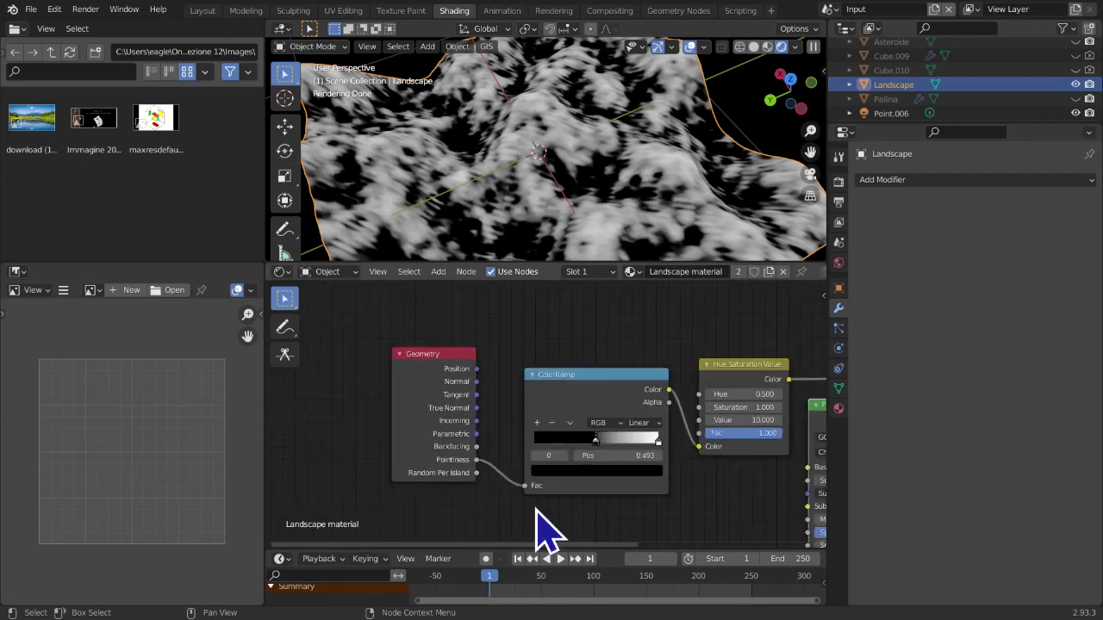
# Delete the Hue Saturation Value and ColorRamp nodes
pyautogui.press('x')
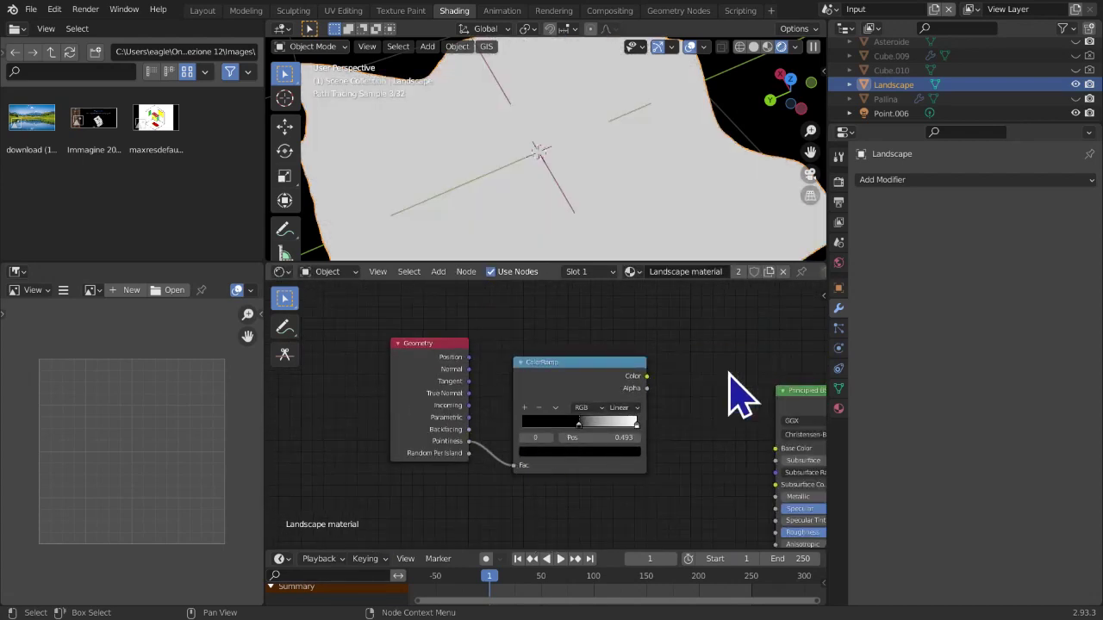
pyautogui.click(560, 389)
pyautogui.press('x')
pyautogui.moveTo(564, 393); pyautogui.dragTo(552, 399, button='middle')
# Cycle the Geometry node's viewer preview through its outputs to Random Per Island
pyautogui.keyDown('ctrl'); pyautogui.keyDown('shift'); pyautogui.click(403, 414); pyautogui.keyUp('shift'); pyautogui.keyUp('ctrl')
pyautogui.keyDown('ctrl'); pyautogui.keyDown('shift'); pyautogui.click(403, 413); pyautogui.keyUp('shift'); pyautogui.keyUp('ctrl')
pyautogui.keyDown('ctrl'); pyautogui.keyDown('shift'); pyautogui.click(403, 414); pyautogui.keyUp('shift'); pyautogui.keyUp('ctrl')
pyautogui.keyDown('ctrl'); pyautogui.keyDown('shift'); pyautogui.click(403, 414); pyautogui.keyUp('shift'); pyautogui.keyUp('ctrl')
pyautogui.keyDown('ctrl'); pyautogui.keyDown('shift'); pyautogui.click(403, 414); pyautogui.keyUp('shift'); pyautogui.keyUp('ctrl')
pyautogui.keyDown('ctrl'); pyautogui.keyDown('shift'); pyautogui.click(403, 413); pyautogui.keyUp('shift'); pyautogui.keyUp('ctrl')
pyautogui.keyDown('ctrl'); pyautogui.keyDown('shift'); pyautogui.click(403, 414); pyautogui.keyUp('shift'); pyautogui.keyUp('ctrl')
pyautogui.keyDown('ctrl'); pyautogui.keyDown('shift'); pyautogui.click(403, 414); pyautogui.keyUp('shift'); pyautogui.keyUp('ctrl')
pyautogui.keyDown('ctrl'); pyautogui.keyDown('shift'); pyautogui.click(403, 414); pyautogui.keyUp('shift'); pyautogui.keyUp('ctrl')
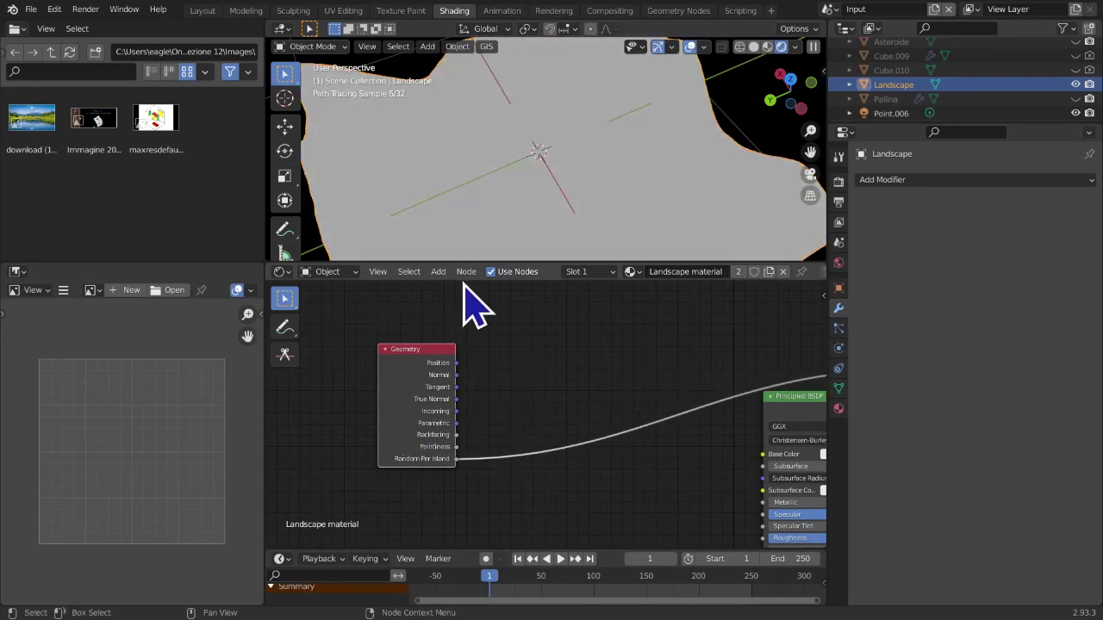
pyautogui.scroll(-4, 463, 285)
pyautogui.scroll(-4, 493, 241)
pyautogui.scroll(2, 508, 216)
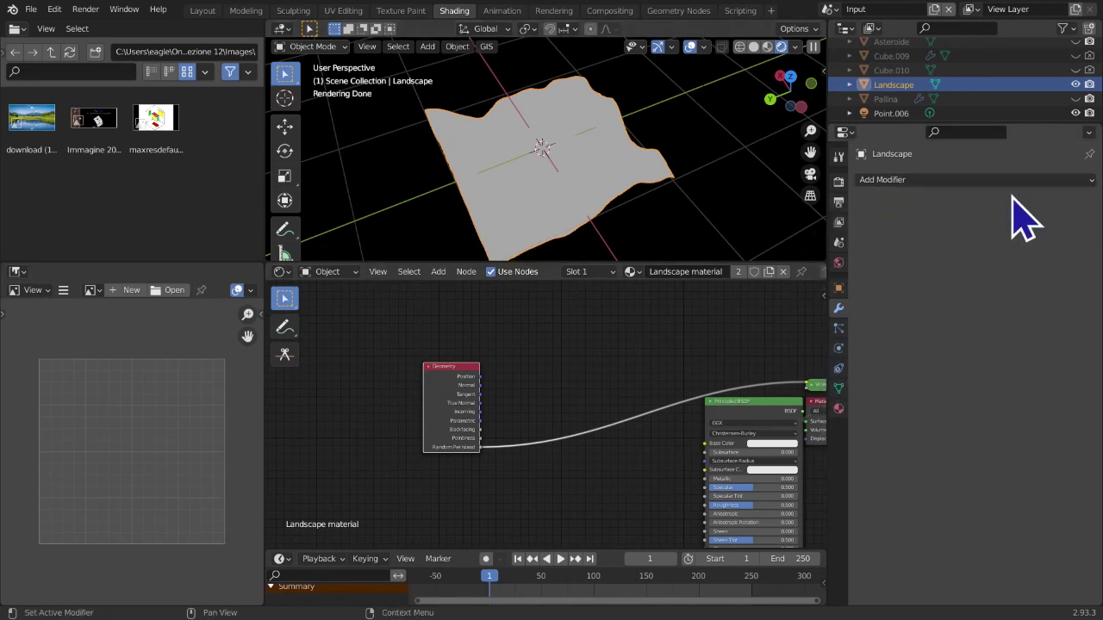
# Switch the viewport to solid shading and open the Add Modifier menu
pyautogui.press('z')
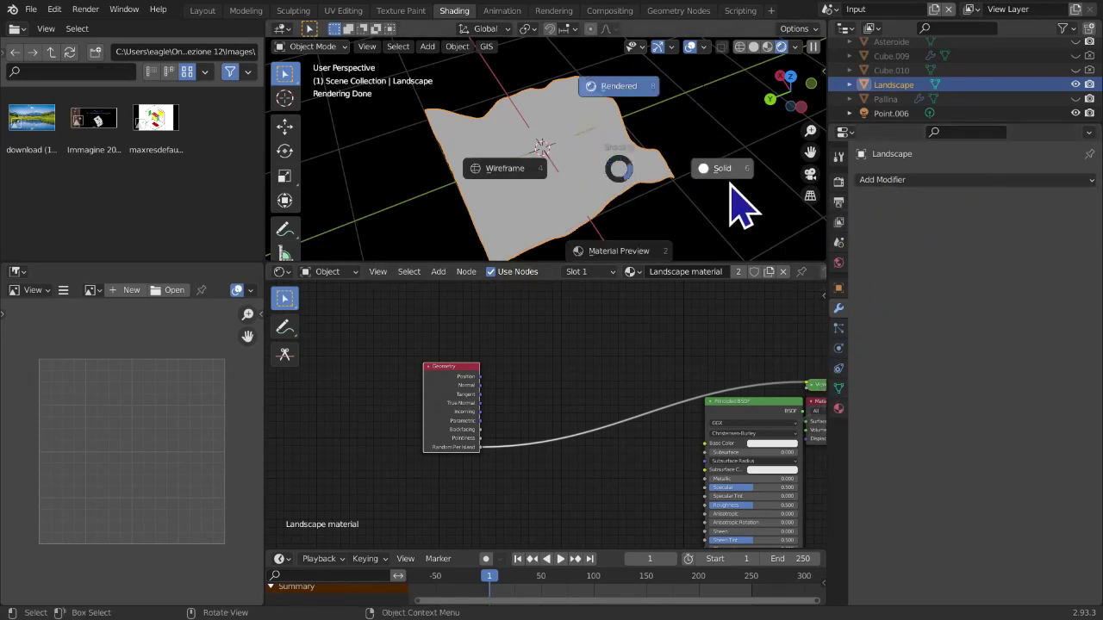
pyautogui.click(703, 169)
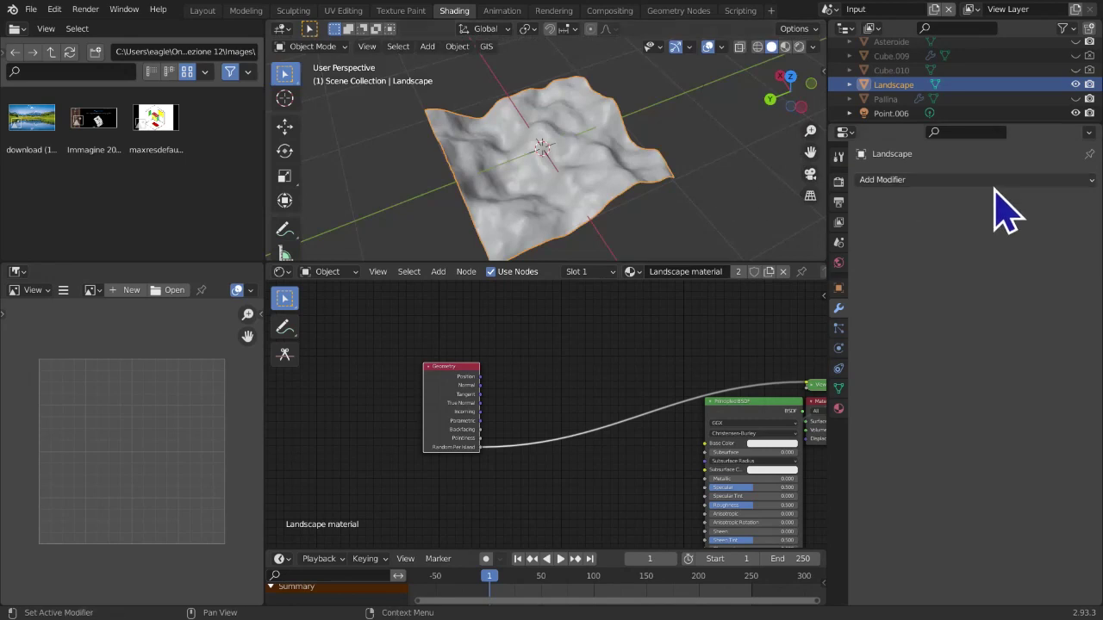
pyautogui.click(913, 181)
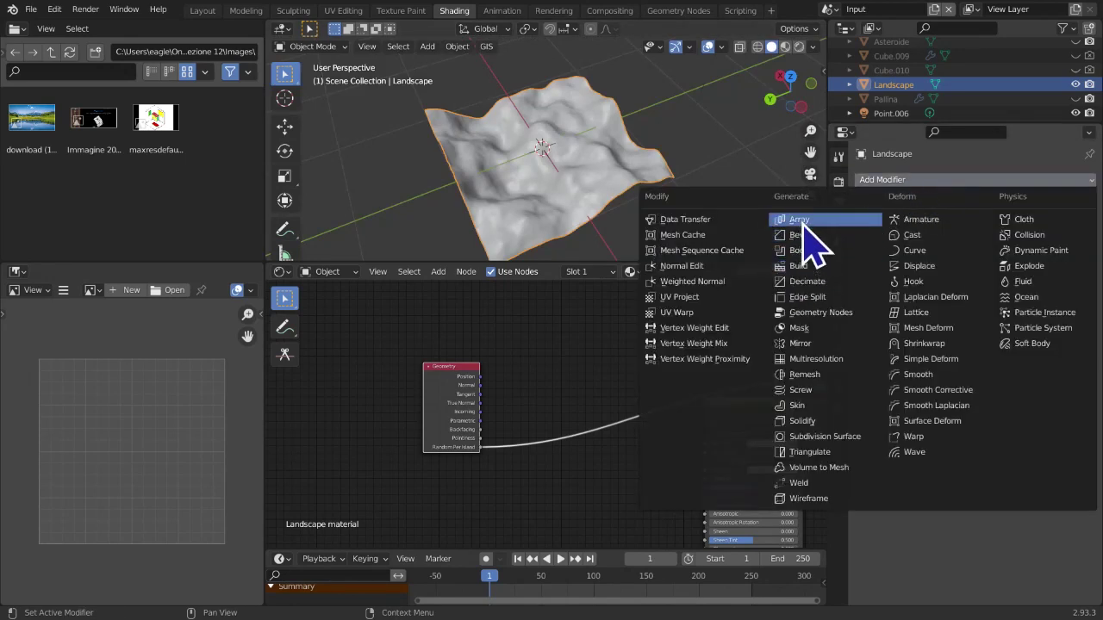
# Add an Array modifier with Count 5 and X offset 1.1, check it from the top, and apply it
pyautogui.click(802, 223)
pyautogui.moveTo(664, 214); pyautogui.dragTo(744, 197, button='middle')
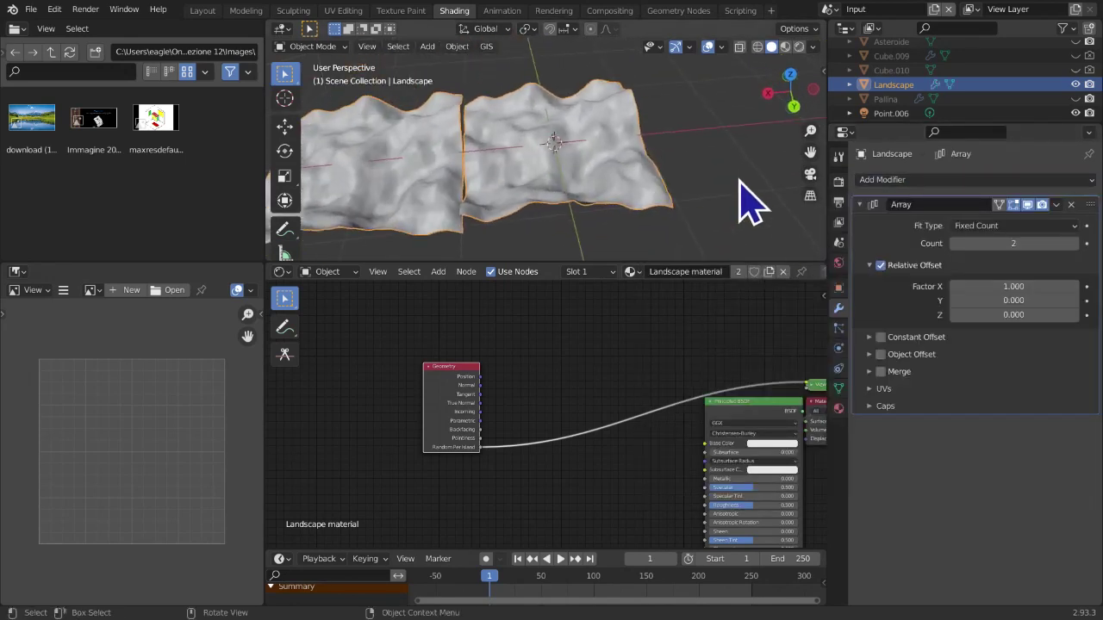
pyautogui.click(1074, 287)
pyautogui.moveTo(536, 219); pyautogui.dragTo(777, 203, button='middle')
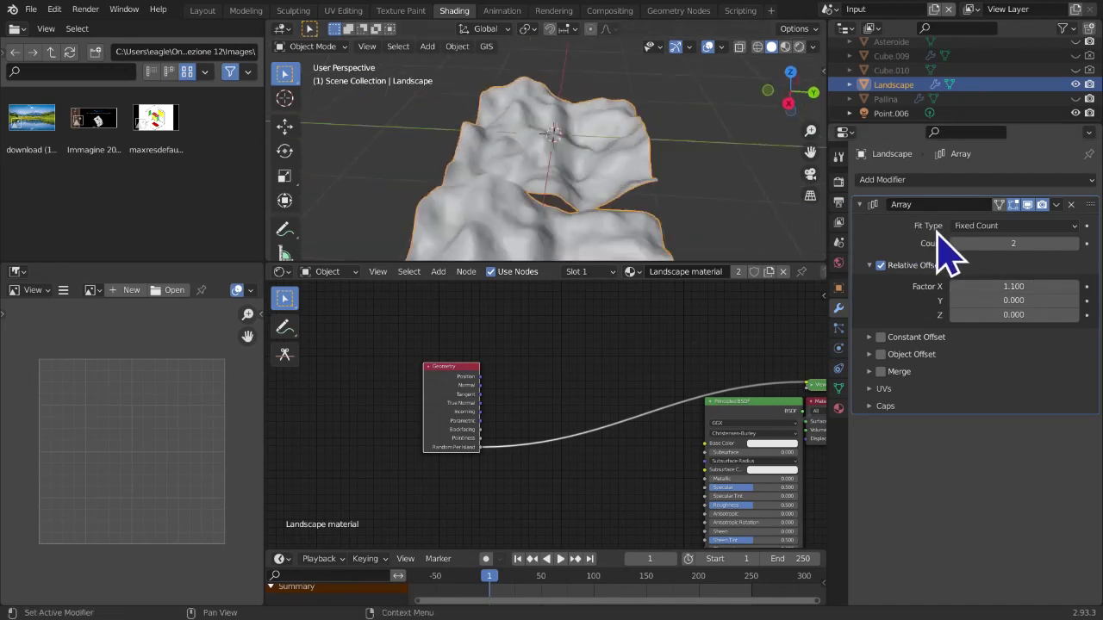
pyautogui.moveTo(1013, 244); pyautogui.dragTo(982, 244)
pyautogui.scroll(-12, 658, 199)
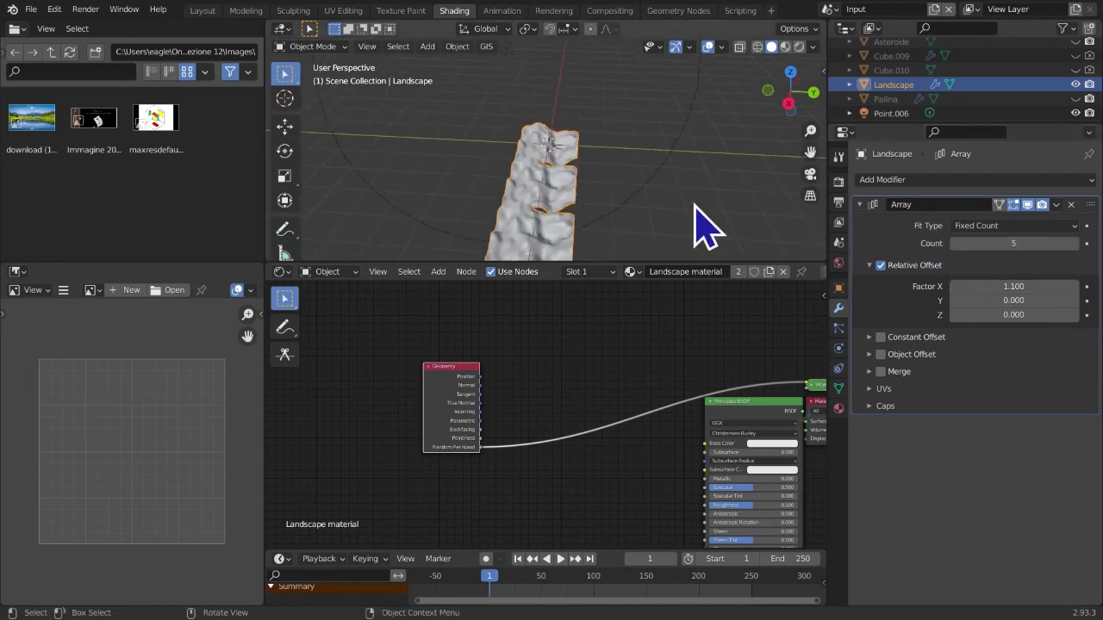
pyautogui.moveTo(697, 207); pyautogui.dragTo(677, 76, button='middle')
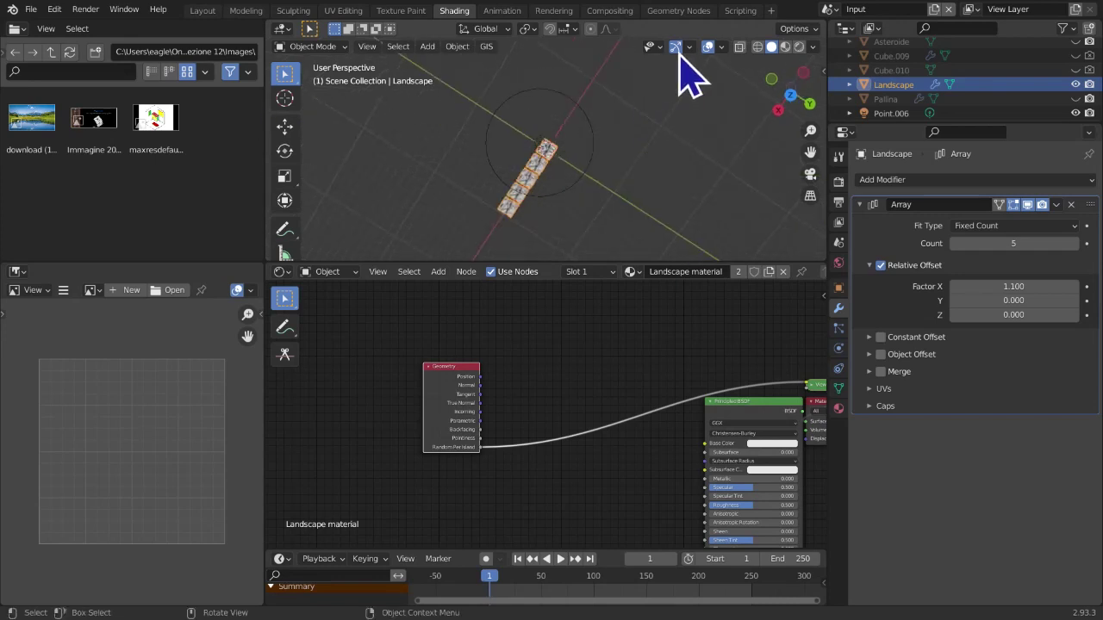
pyautogui.click(791, 97)
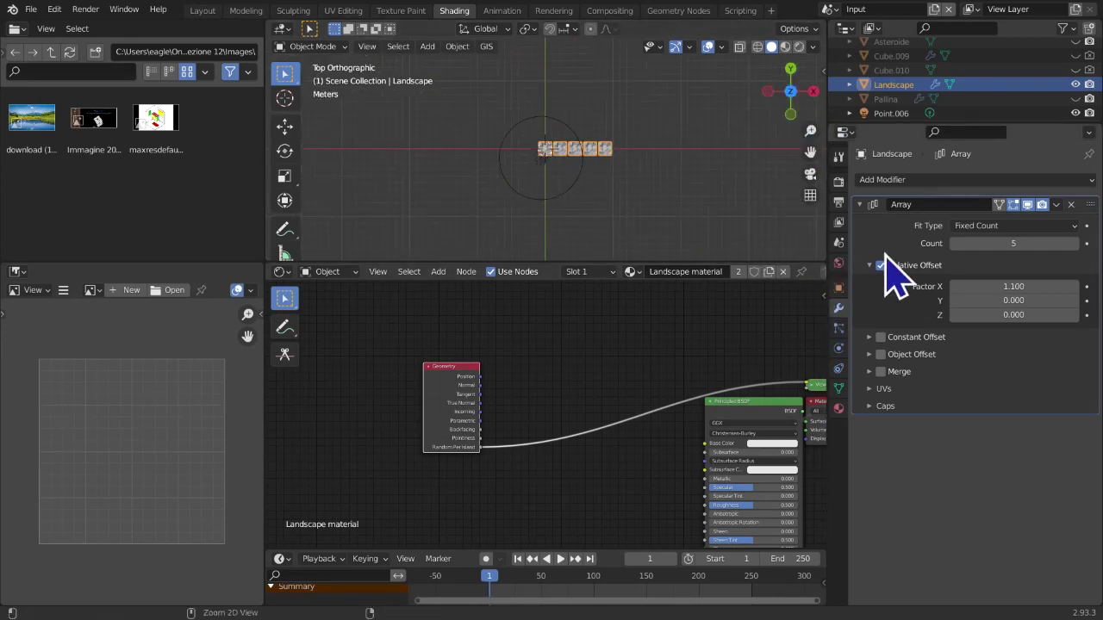
pyautogui.hotkey('ctrl', 'a')
# Enter Edit Mode on the landscape, deselect all, and frame the five tiles in perspective
pyautogui.press('Tab')
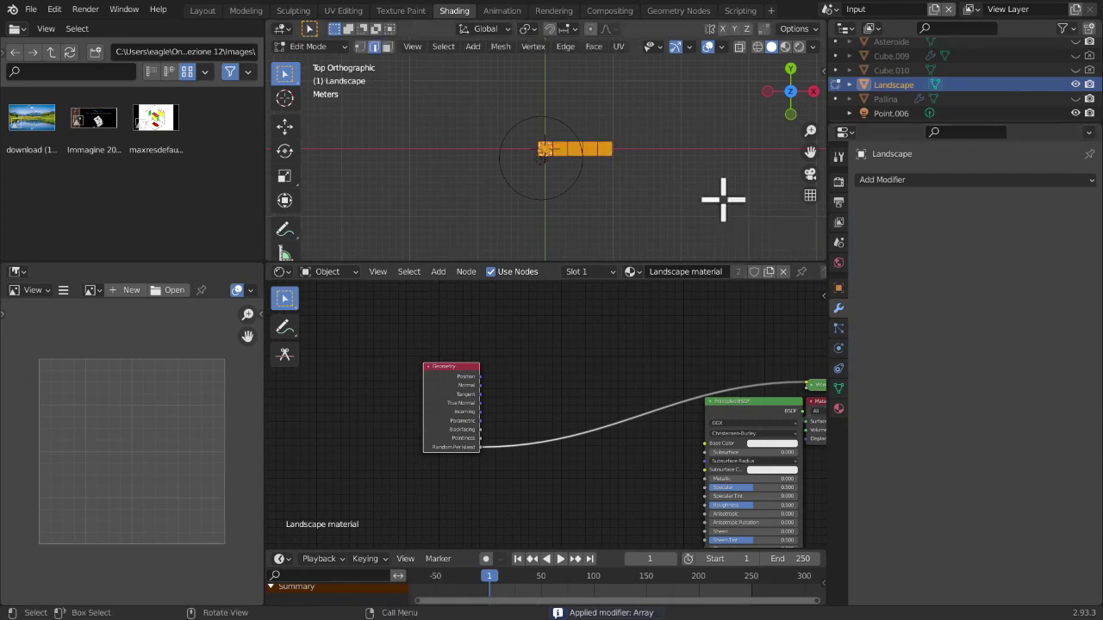
pyautogui.scroll(8, 716, 195)
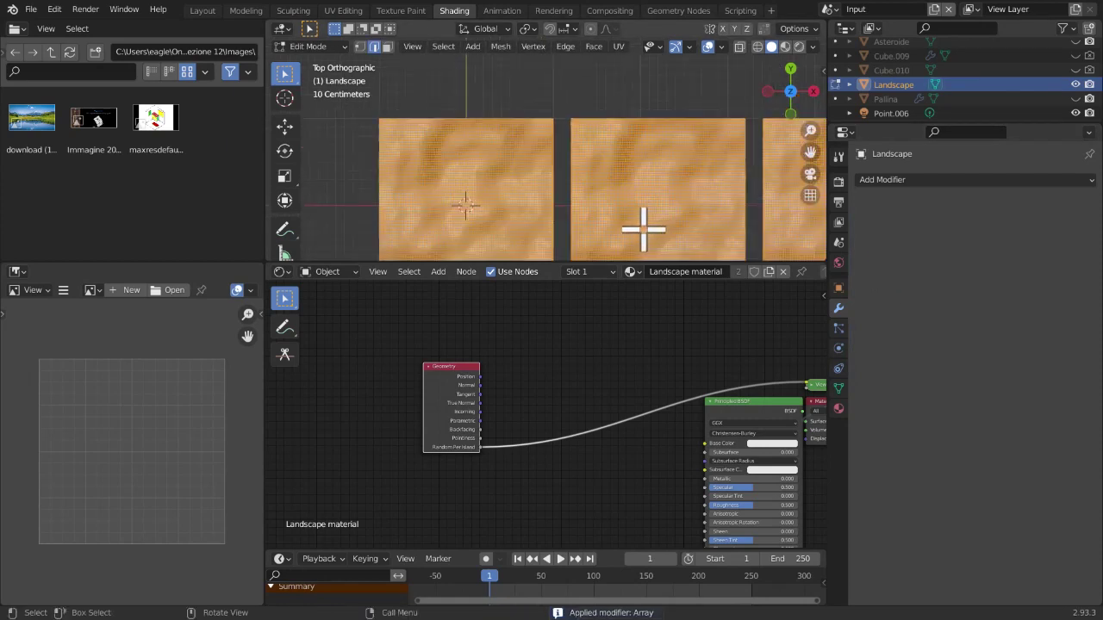
pyautogui.keyDown('shift'); pyautogui.moveTo(556, 229); pyautogui.dragTo(423, 201, button='middle'); pyautogui.keyUp('shift')
pyautogui.scroll(-1, 456, 216)
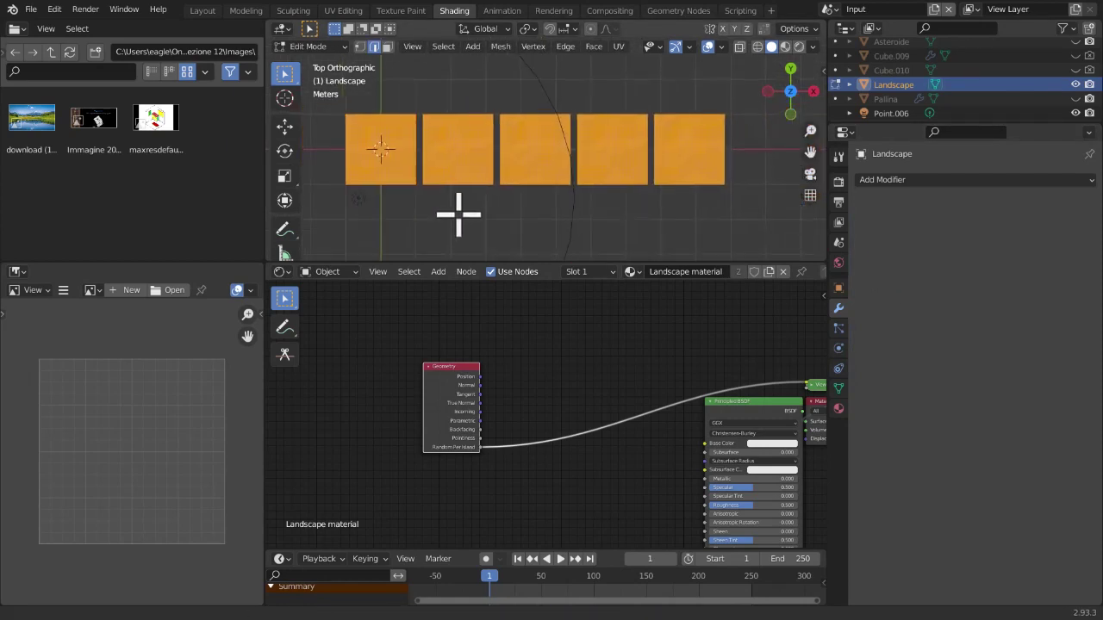
pyautogui.hotkey('alt', 'a')
pyautogui.scroll(6, 473, 249)
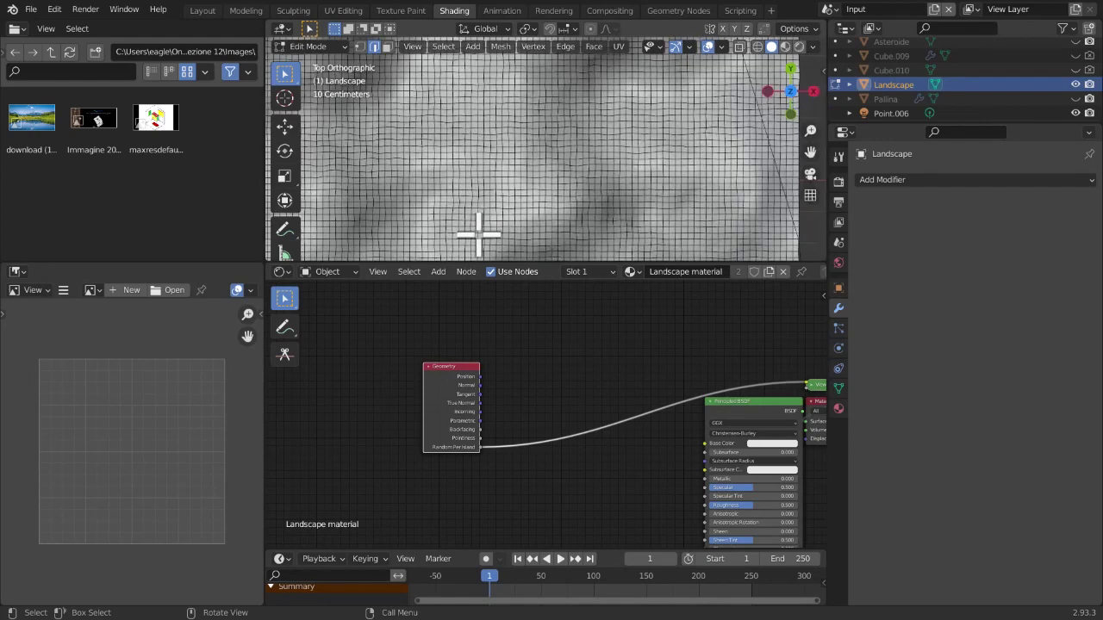
pyautogui.scroll(-6, 488, 233)
pyautogui.scroll(-4, 497, 233)
pyautogui.scroll(5, 504, 231)
pyautogui.scroll(-3, 508, 228)
pyautogui.moveTo(509, 228); pyautogui.dragTo(528, 196, button='middle')
pyautogui.scroll(8, 603, 229)
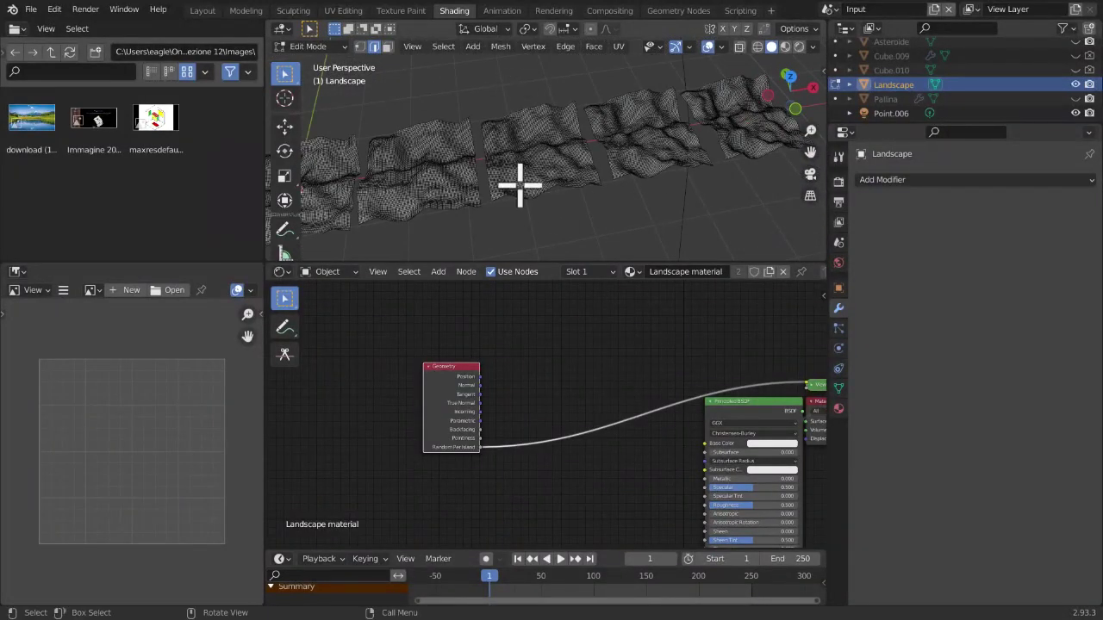
# Select each landscape tile in turn with L to confirm they are separate pieces
pyautogui.press('l')
pyautogui.click(599, 210)
pyautogui.press('l')
pyautogui.click(652, 217)
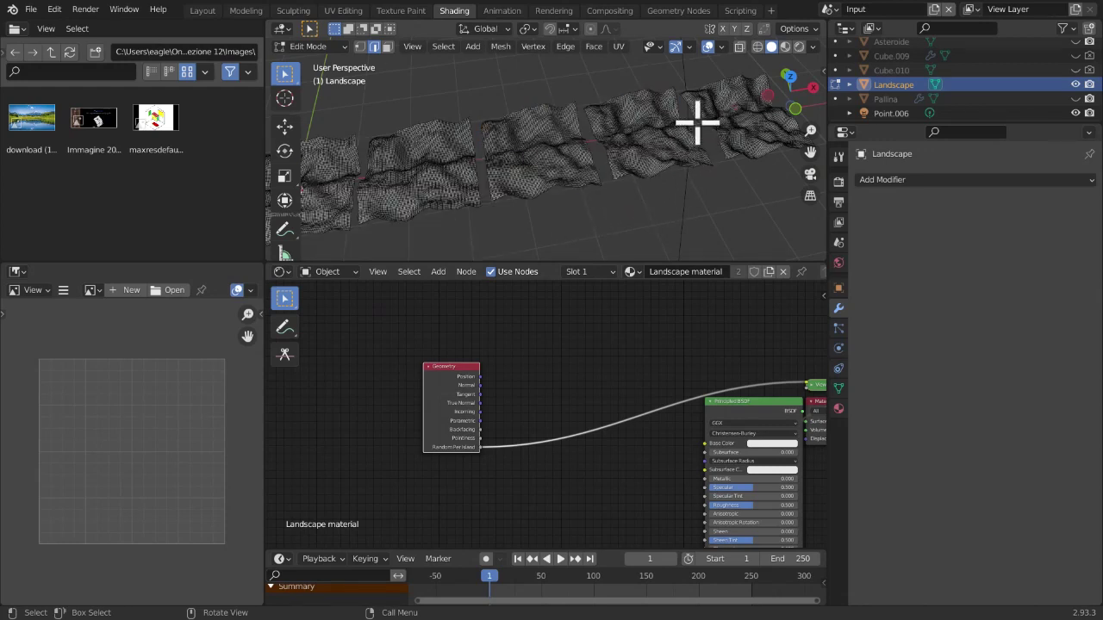
pyautogui.press('l')
pyautogui.scroll(-5, 720, 112)
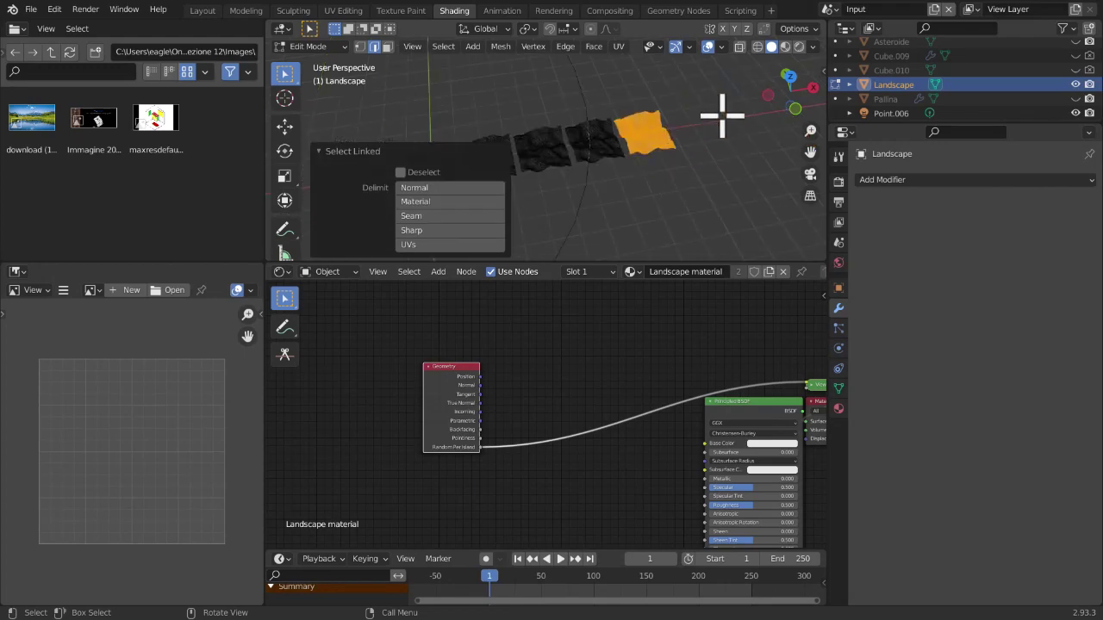
pyautogui.hotkey('ctrl', 'z')
pyautogui.moveTo(775, 156); pyautogui.dragTo(711, 191, button='middle')
pyautogui.moveTo(815, 152); pyautogui.dragTo(624, 154)
pyautogui.press('l')
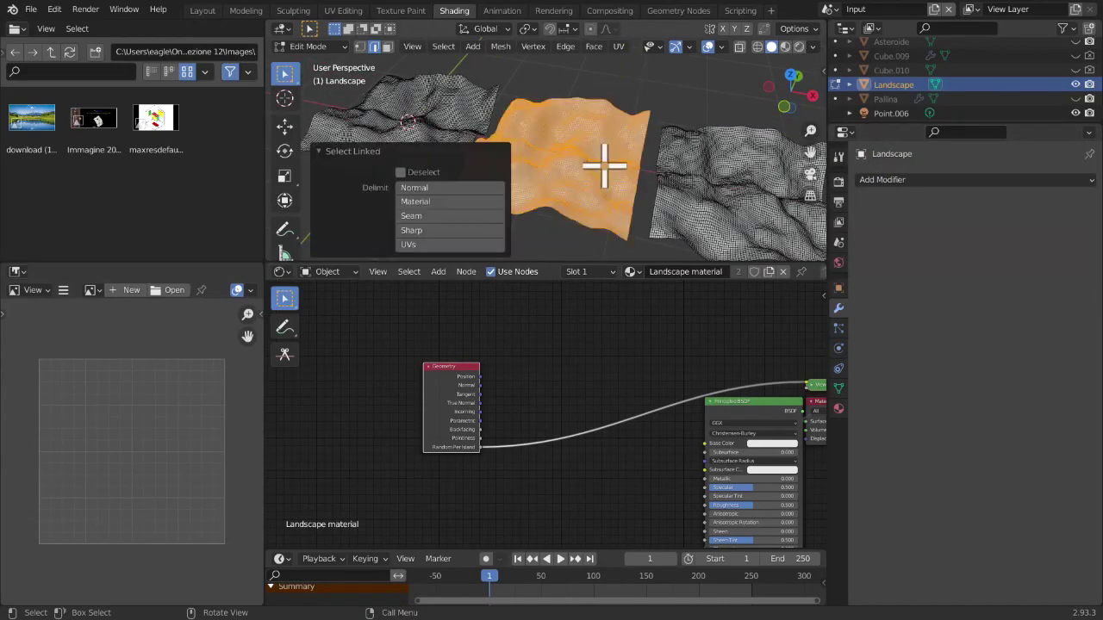
pyautogui.click(653, 100)
pyautogui.press('l')
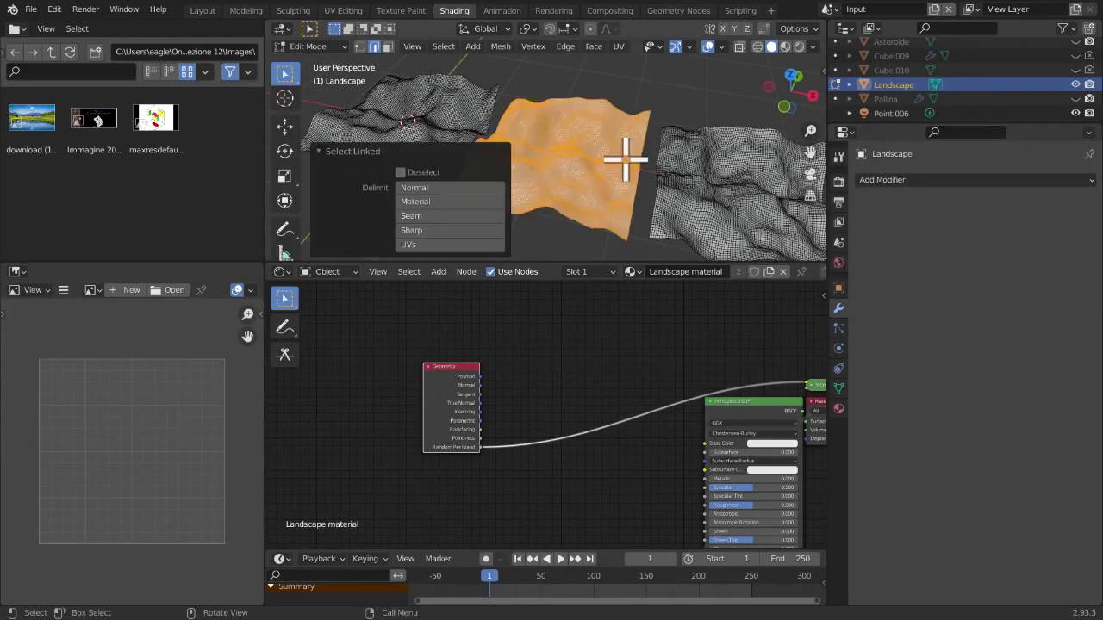
pyautogui.click(673, 95)
# Switch to vertex selection and inspect the landscape mesh up close from several angles
pyautogui.scroll(3, 668, 146)
pyautogui.press('1')
pyautogui.moveTo(529, 187); pyautogui.dragTo(517, 186, button='middle')
pyautogui.scroll(5, 517, 185)
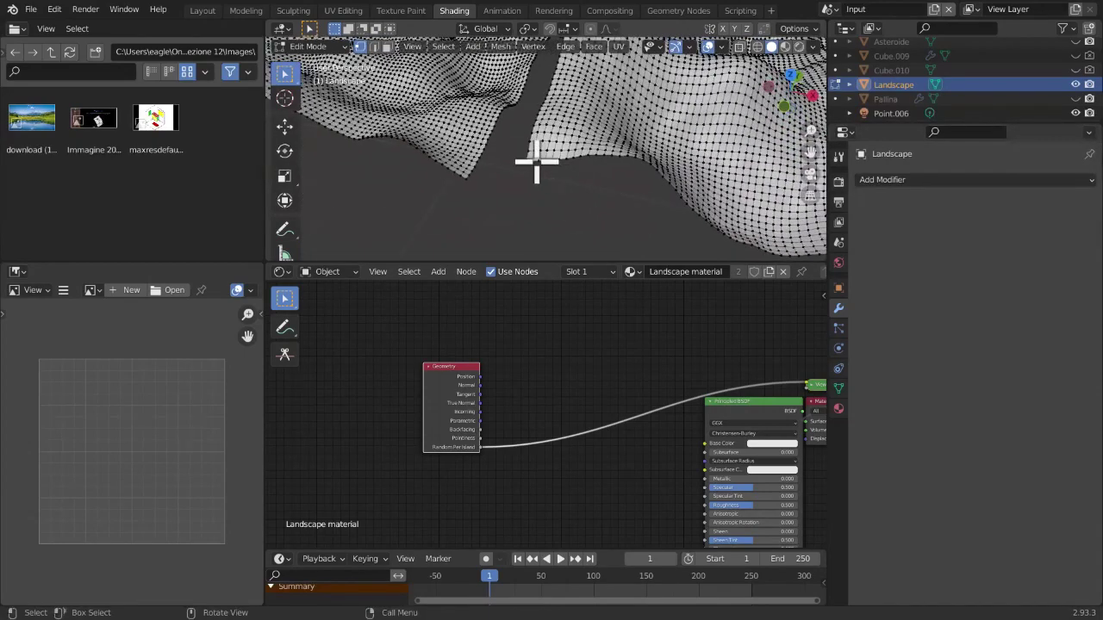
pyautogui.keyDown('shift'); pyautogui.moveTo(639, 122); pyautogui.dragTo(663, 136, button='middle'); pyautogui.keyUp('shift')
pyautogui.scroll(2, 681, 159)
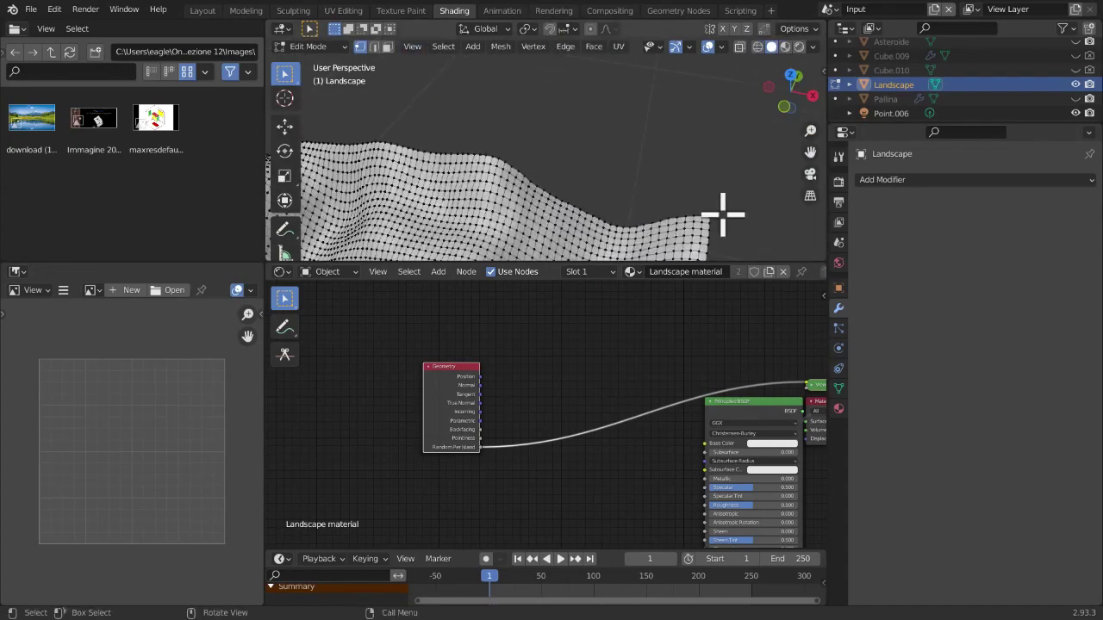
pyautogui.moveTo(715, 210); pyautogui.dragTo(702, 134, button='middle')
pyautogui.scroll(-5, 706, 134)
pyautogui.scroll(2, 711, 132)
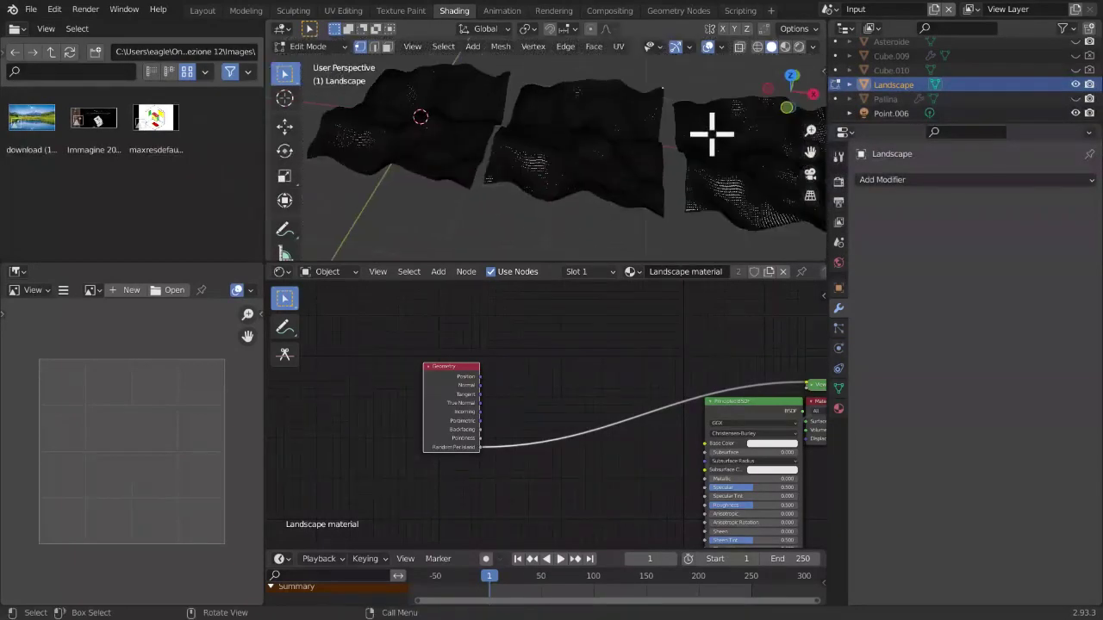
pyautogui.moveTo(606, 169); pyautogui.dragTo(678, 175, button='middle')
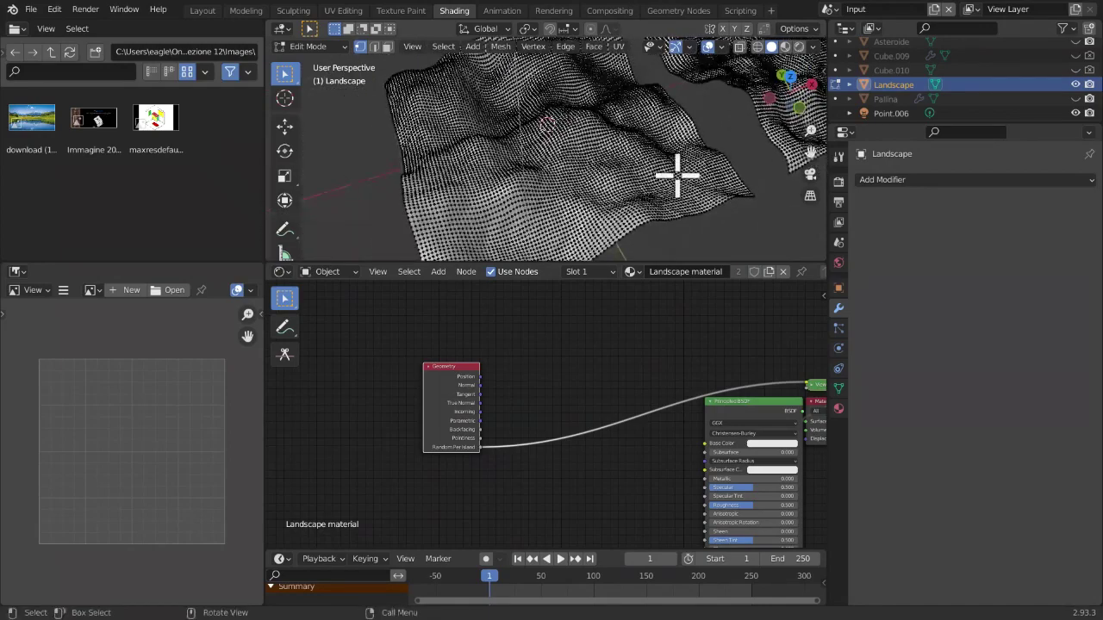
pyautogui.scroll(5, 677, 177)
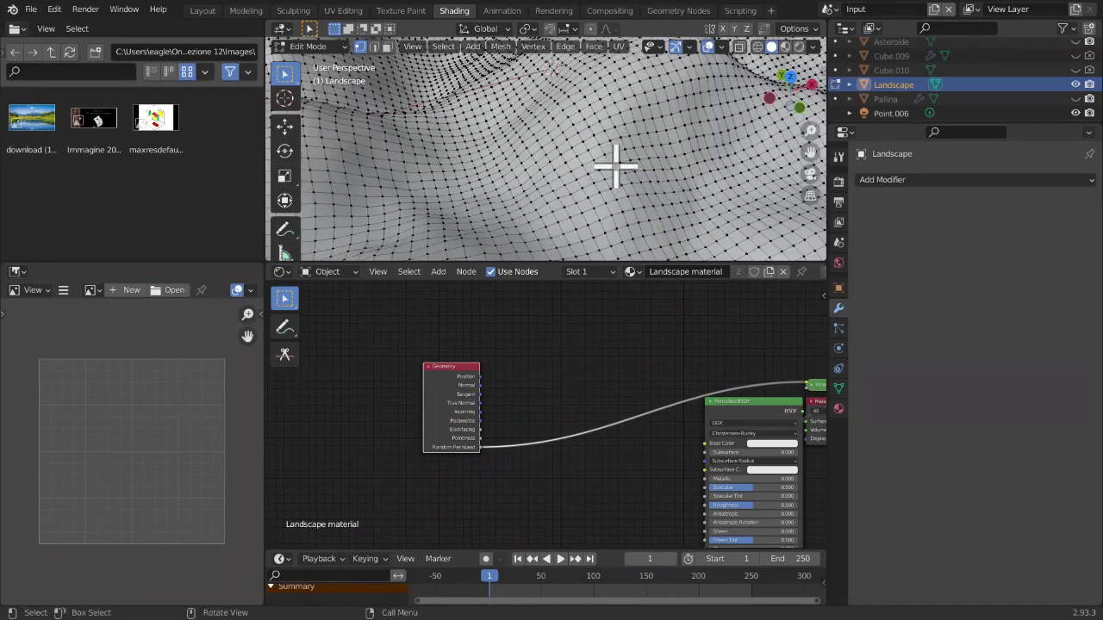
pyautogui.scroll(-10, 715, 153)
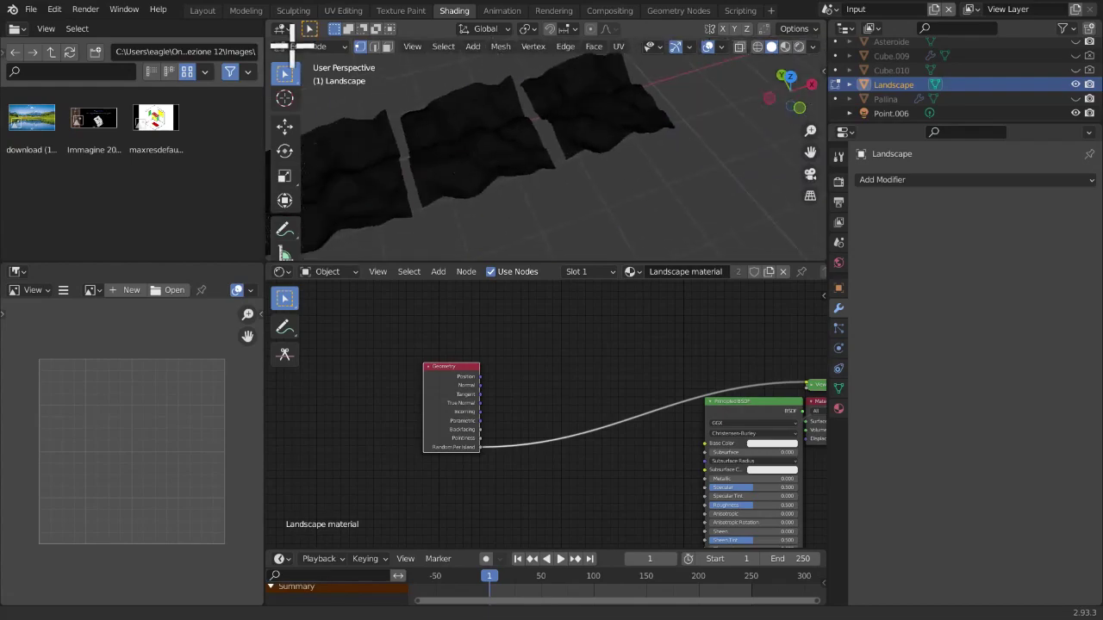
pyautogui.scroll(10, 586, 164)
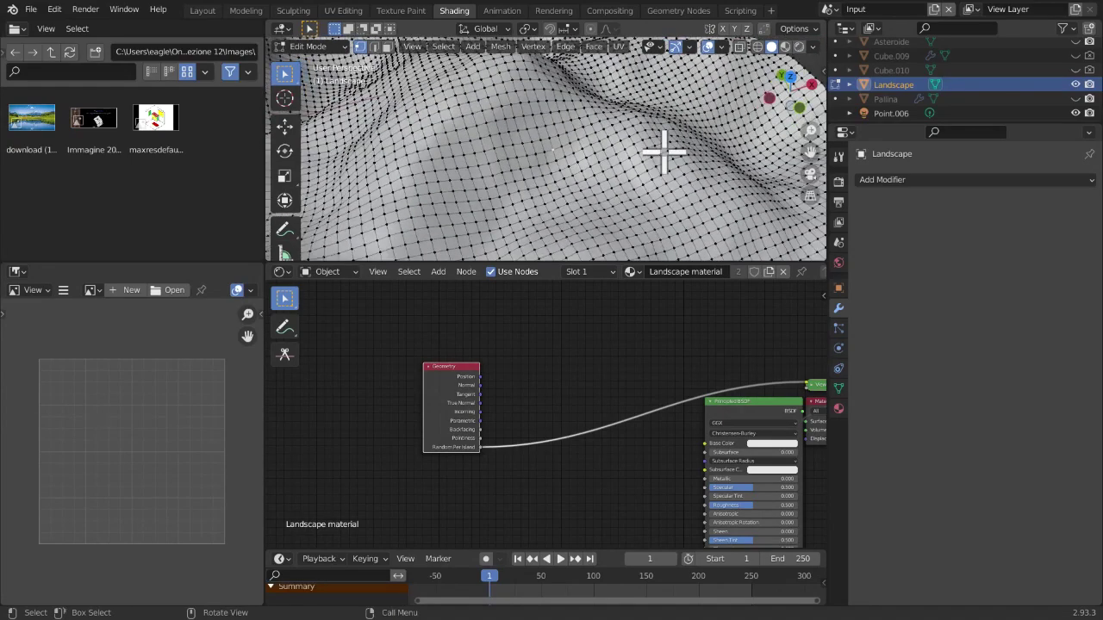
pyautogui.scroll(-6, 641, 216)
pyautogui.keyDown('shift'); pyautogui.moveTo(625, 195); pyautogui.dragTo(817, 195, button='middle'); pyautogui.keyUp('shift')
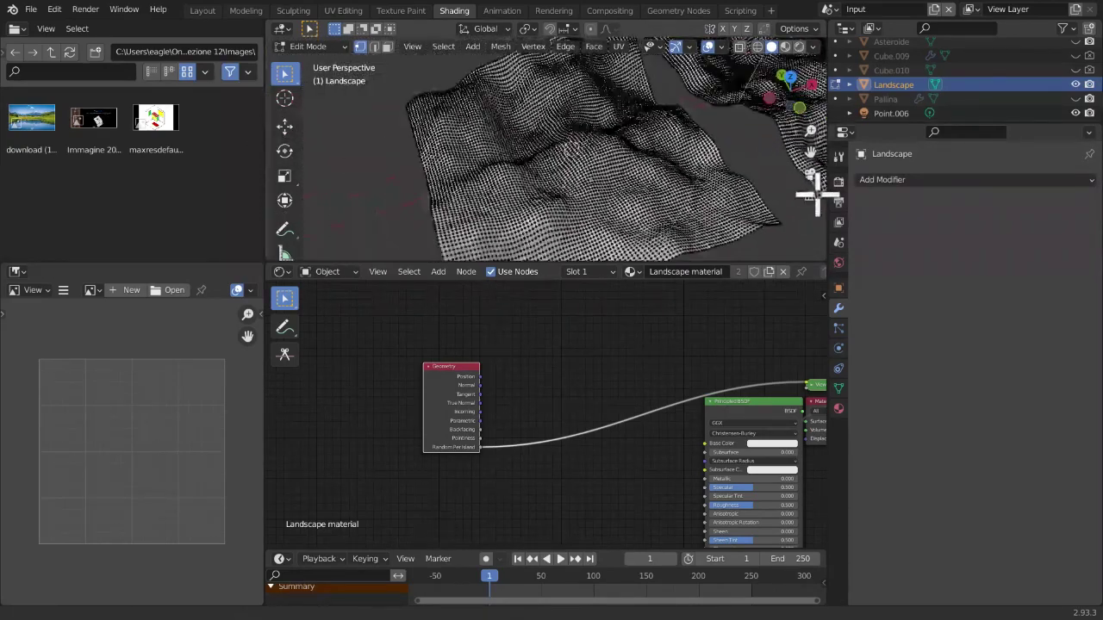
pyautogui.scroll(-4, 722, 137)
pyautogui.keyDown('shift'); pyautogui.moveTo(813, 132); pyautogui.dragTo(560, 113, button='middle'); pyautogui.keyUp('shift')
pyautogui.scroll(-2, 599, 192)
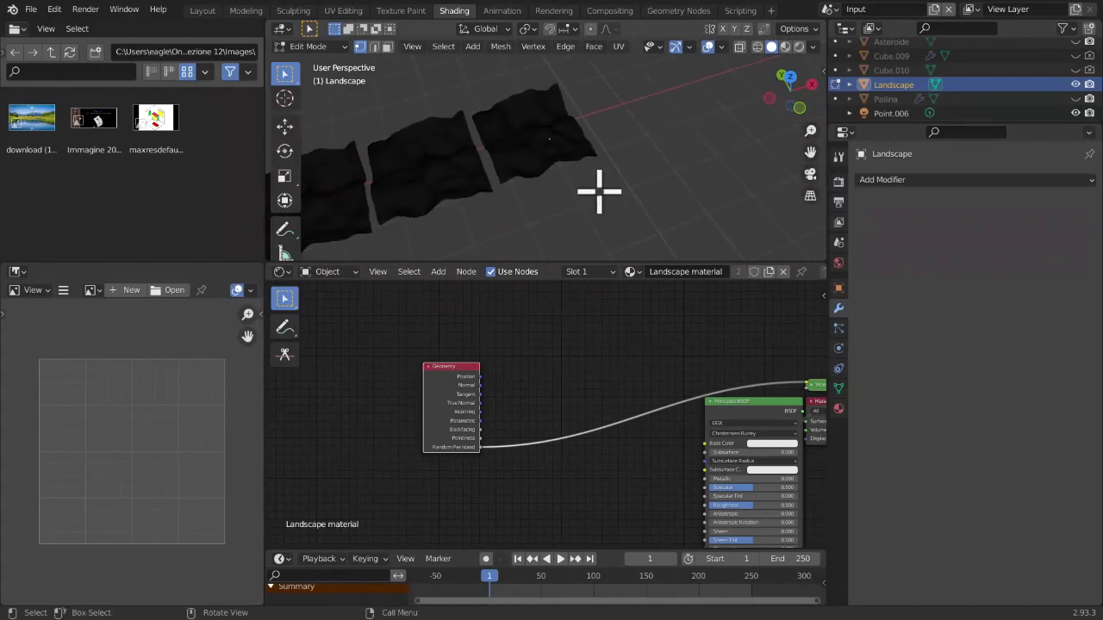
# From Top view, select and deselect the first through fourth tiles with L
pyautogui.click(791, 77)
pyautogui.keyDown('shift'); pyautogui.moveTo(536, 172); pyautogui.dragTo(381, 181, button='middle'); pyautogui.keyUp('shift')
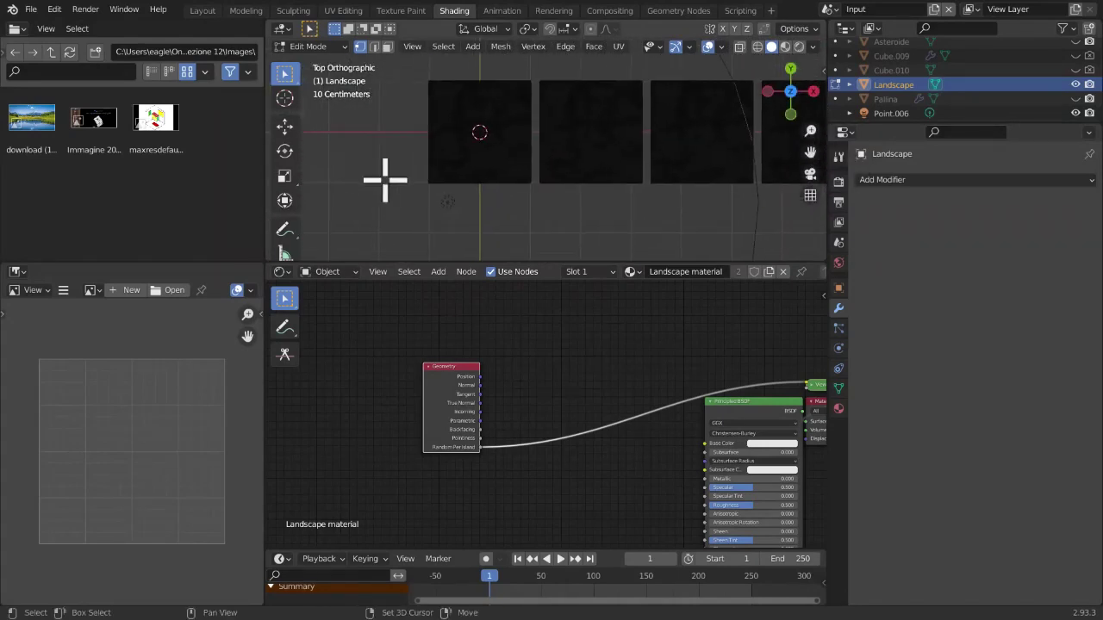
pyautogui.moveTo(532, 215); pyautogui.dragTo(536, 215)
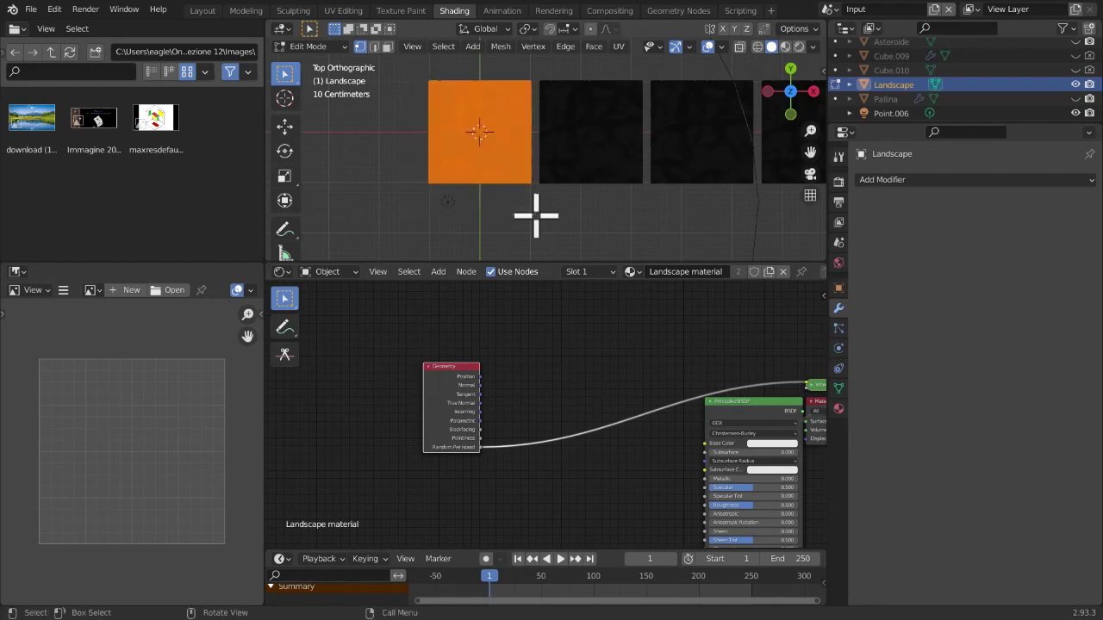
pyautogui.press('l')
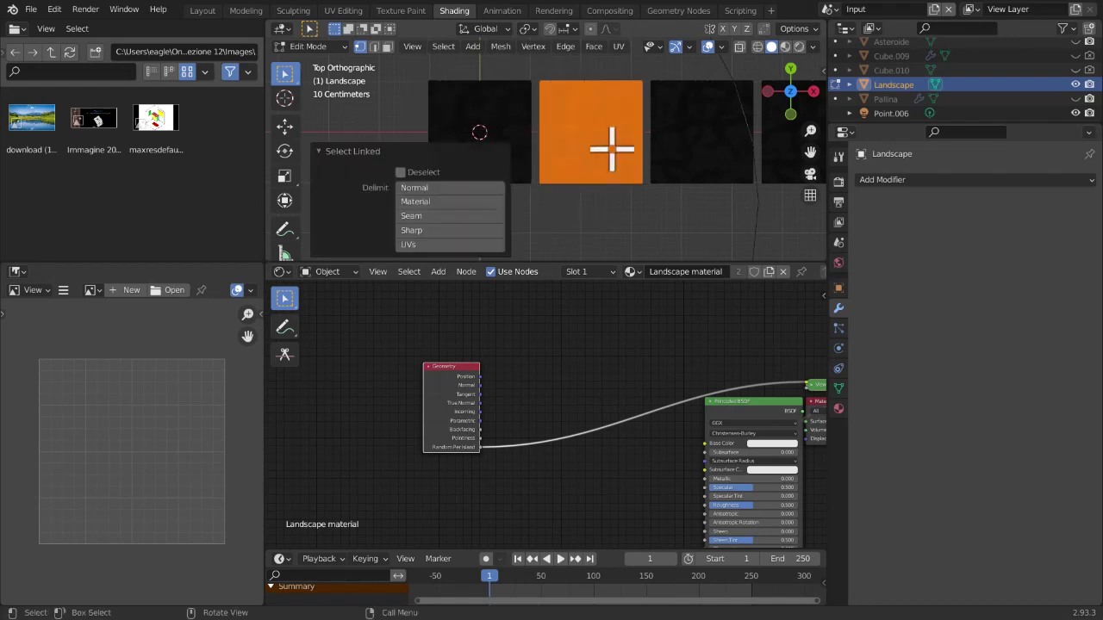
pyautogui.press('l')
pyautogui.moveTo(810, 152); pyautogui.dragTo(612, 154)
pyautogui.click(579, 148)
pyautogui.press('l')
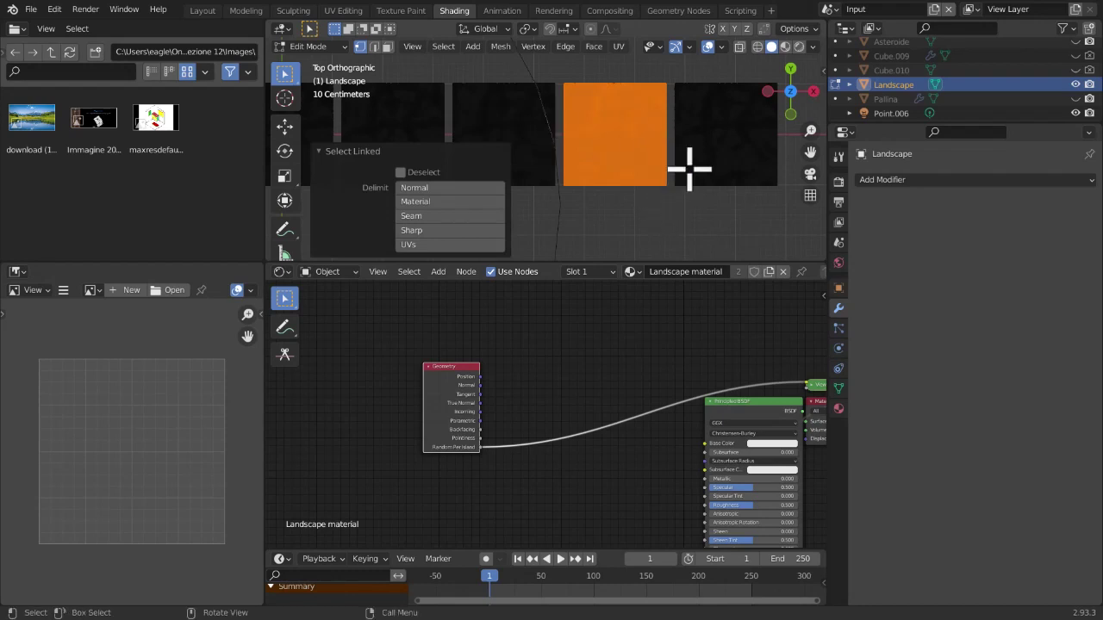
pyautogui.click(651, 242)
pyautogui.press('l')
pyautogui.click(681, 215)
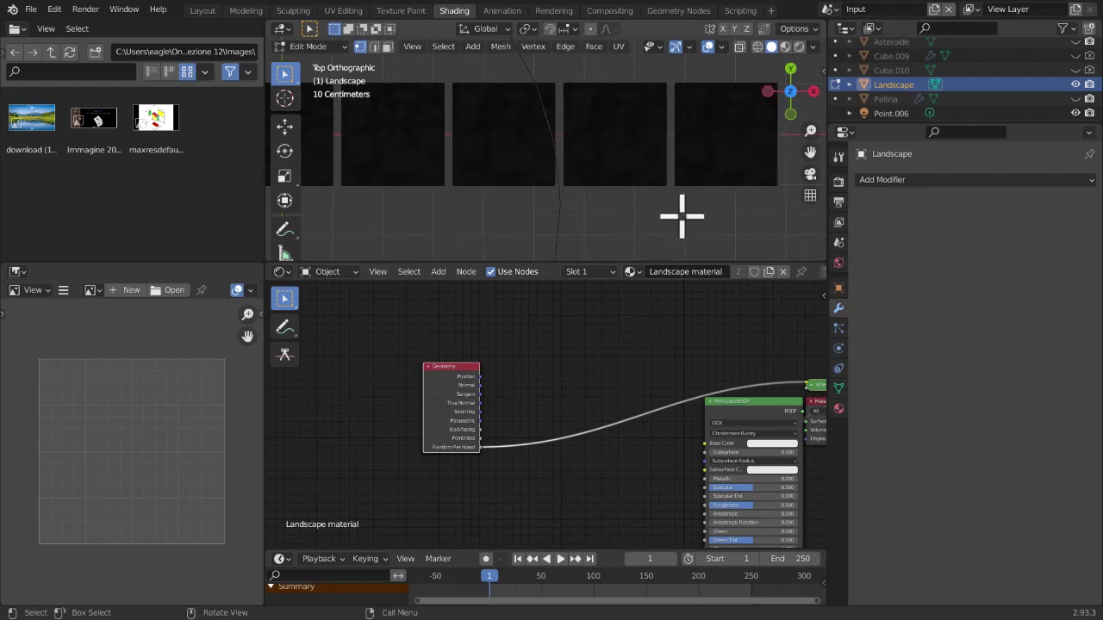
# Return to Object Mode with Rendered viewport shading and view the tiles in perspective
pyautogui.press('Tab')
pyautogui.press('z')
pyautogui.click(733, 29)
pyautogui.moveTo(595, 366); pyautogui.dragTo(545, 370, button='middle')
pyautogui.moveTo(529, 217); pyautogui.dragTo(658, 152, button='middle')
pyautogui.moveTo(806, 149); pyautogui.dragTo(848, 113)
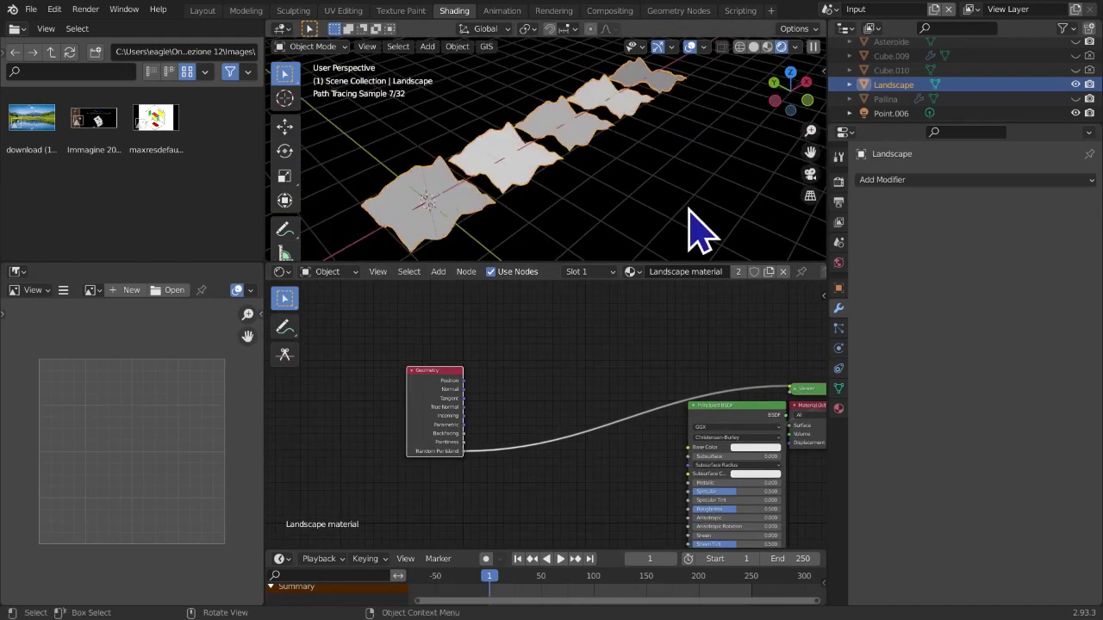
# Select the connected extra terrain piece with L, delete its vertices, and return to Object Mode
pyautogui.scroll(3, 700, 231)
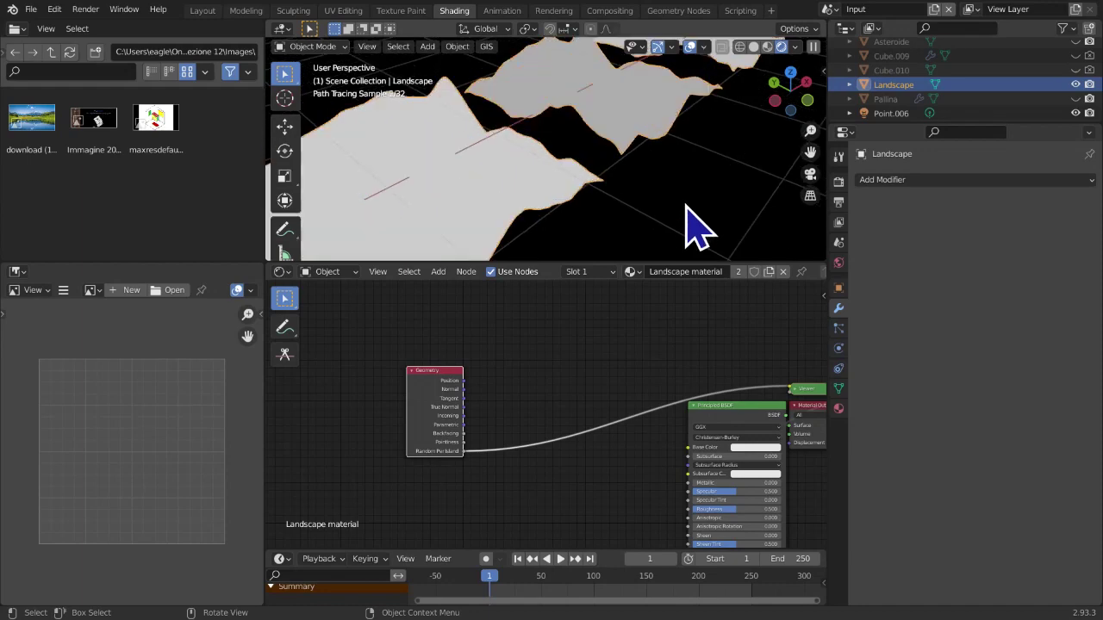
pyautogui.scroll(-5, 613, 241)
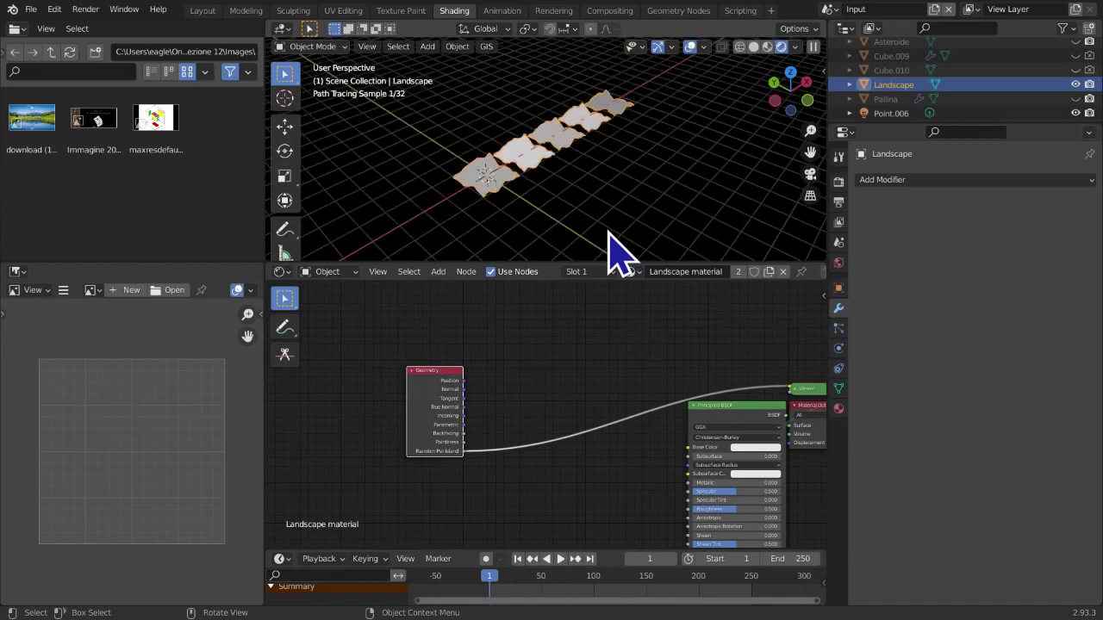
pyautogui.scroll(1, 573, 206)
pyautogui.scroll(1, 565, 199)
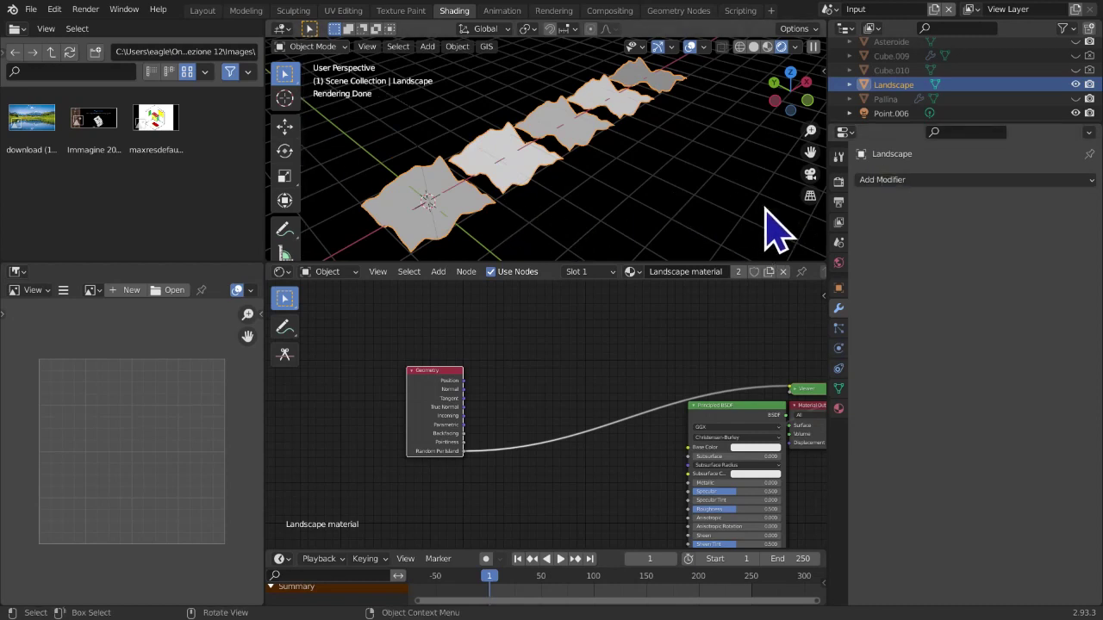
pyautogui.press('Tab')
pyautogui.press('l')
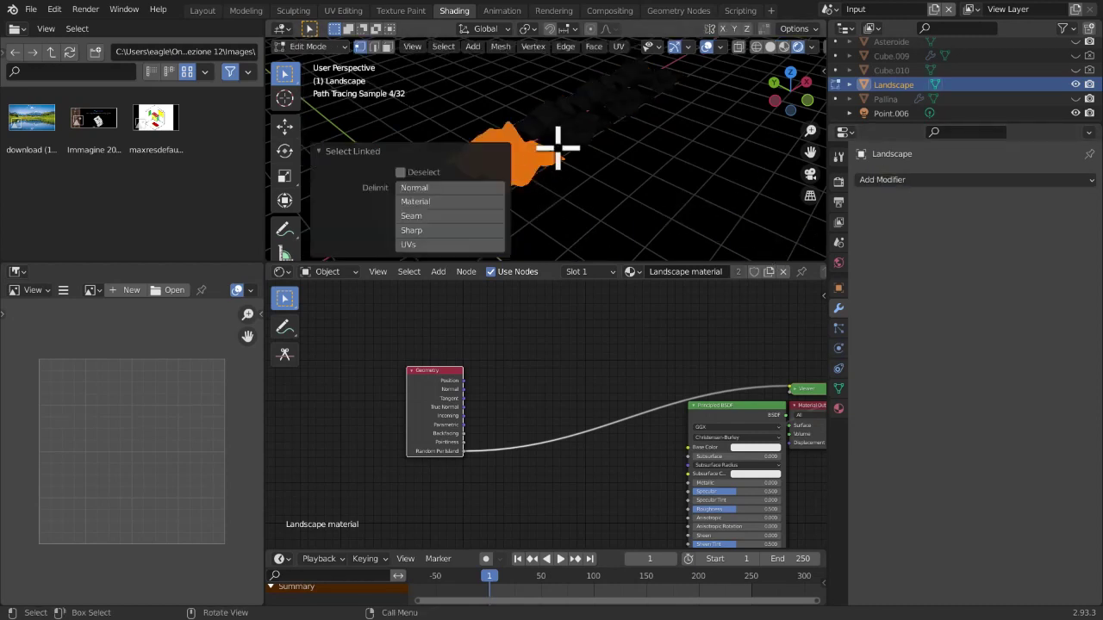
pyautogui.press('x')
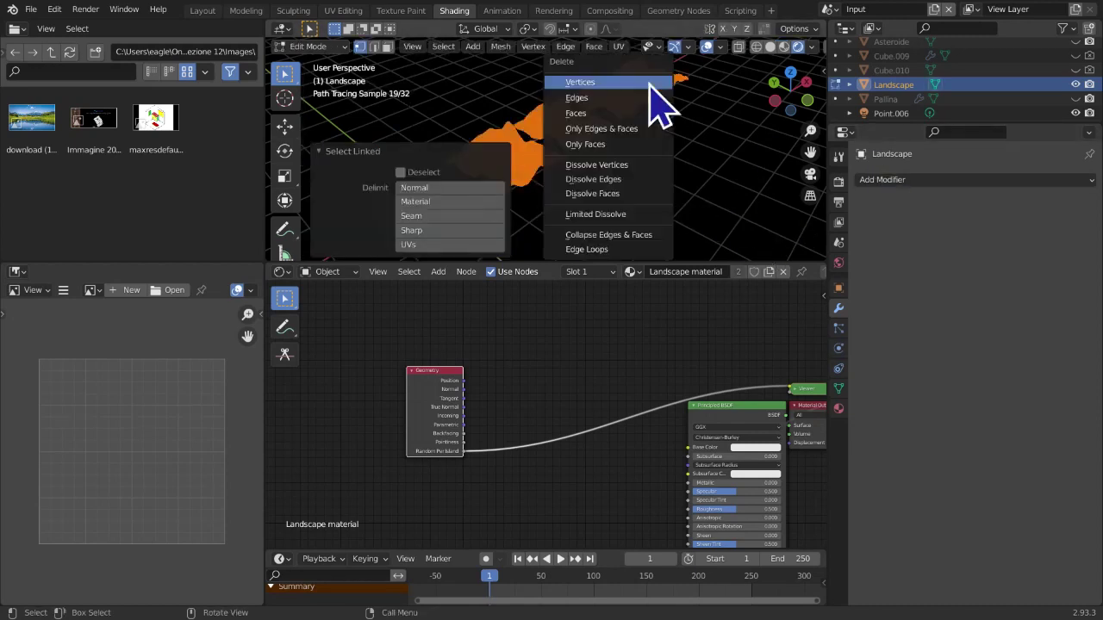
pyautogui.click(620, 82)
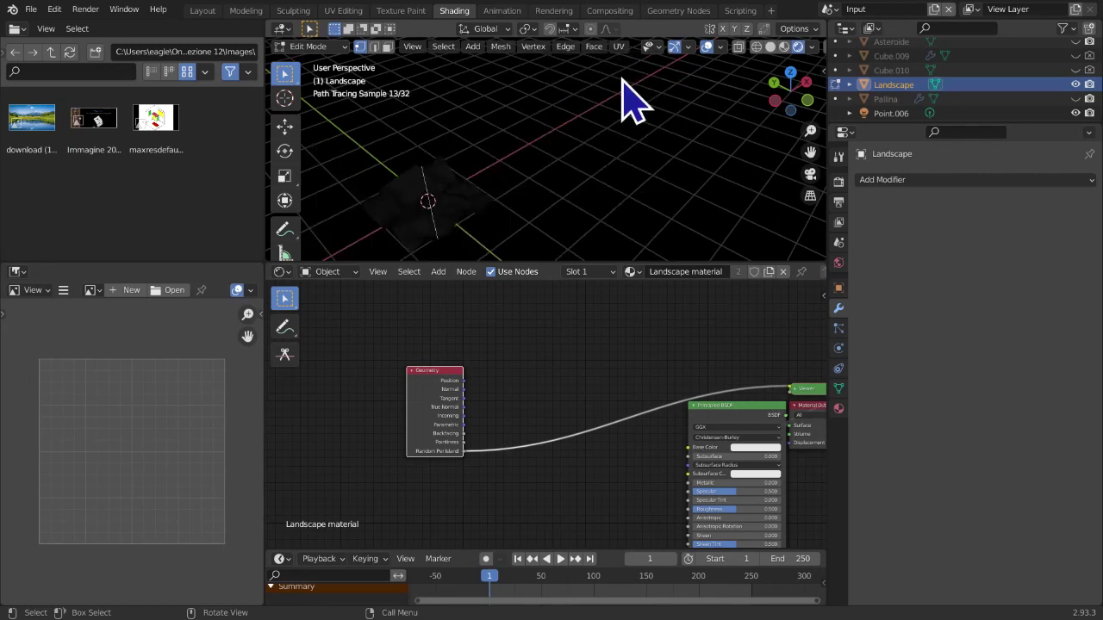
pyautogui.press('Tab')
pyautogui.moveTo(635, 109); pyautogui.dragTo(483, 401, button='middle')
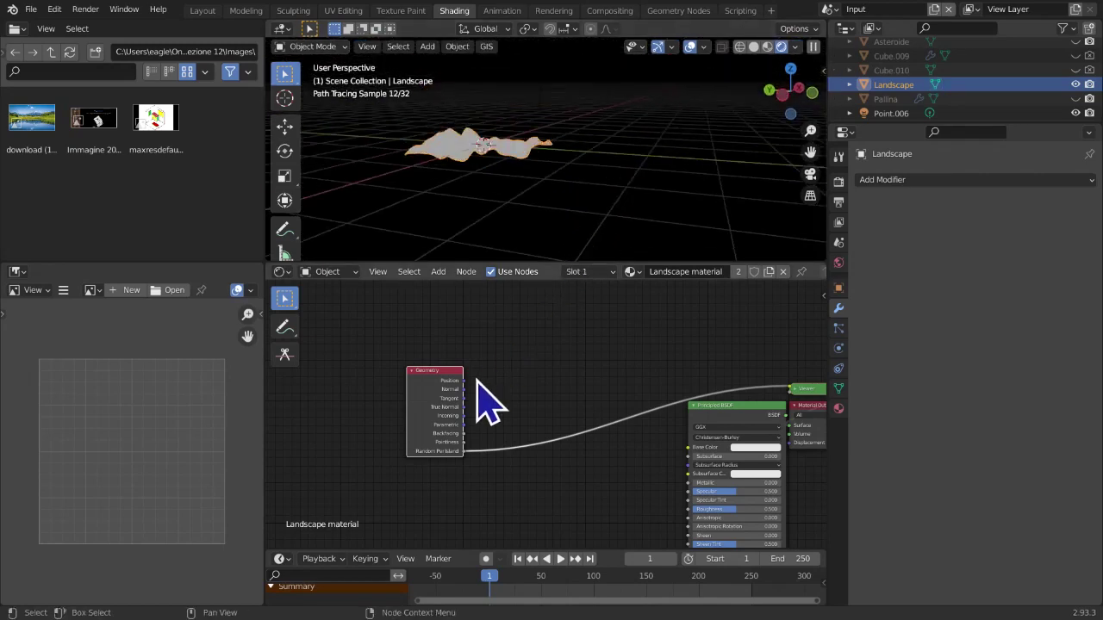
# Preview the Geometry node's Position output on the terrain and move the Geometry node
pyautogui.keyDown('ctrl'); pyautogui.keyDown('shift'); pyautogui.click(441, 398); pyautogui.keyUp('shift'); pyautogui.keyUp('ctrl')
pyautogui.moveTo(520, 247)
pyautogui.mouseDown(button='middle')
pyautogui.moveTo(559, 239)
pyautogui.moveTo(633, 155)
pyautogui.mouseUp(button='middle')
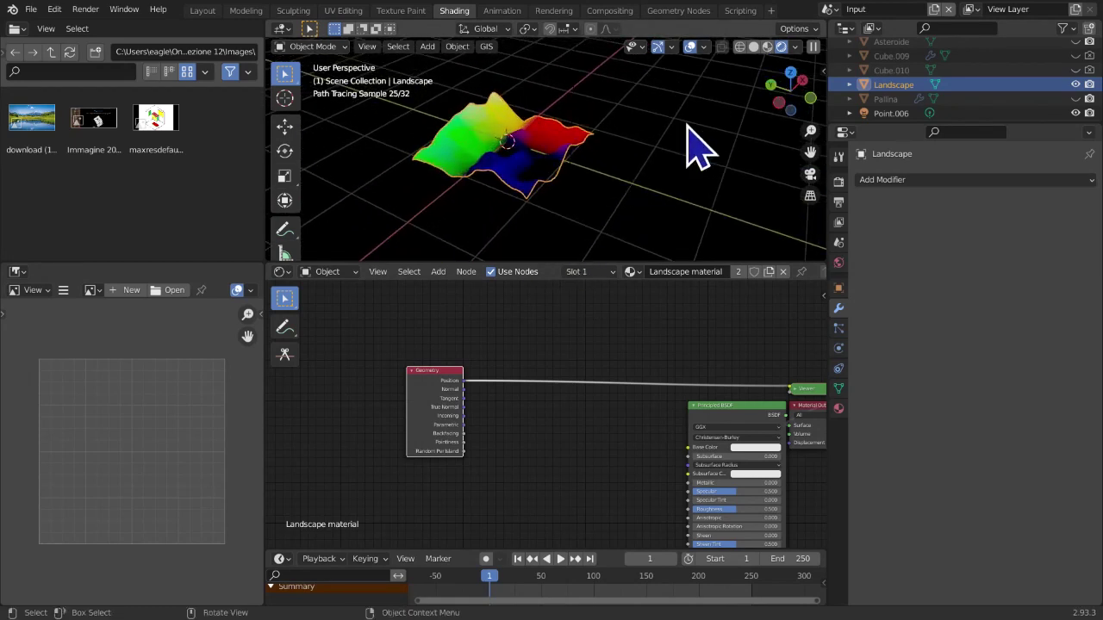
pyautogui.moveTo(688, 126); pyautogui.dragTo(621, 185, button='middle')
pyautogui.moveTo(472, 434); pyautogui.dragTo(464, 397, button='middle')
pyautogui.moveTo(439, 356); pyautogui.dragTo(543, 463)
pyautogui.moveTo(679, 398); pyautogui.dragTo(614, 372, button='middle')
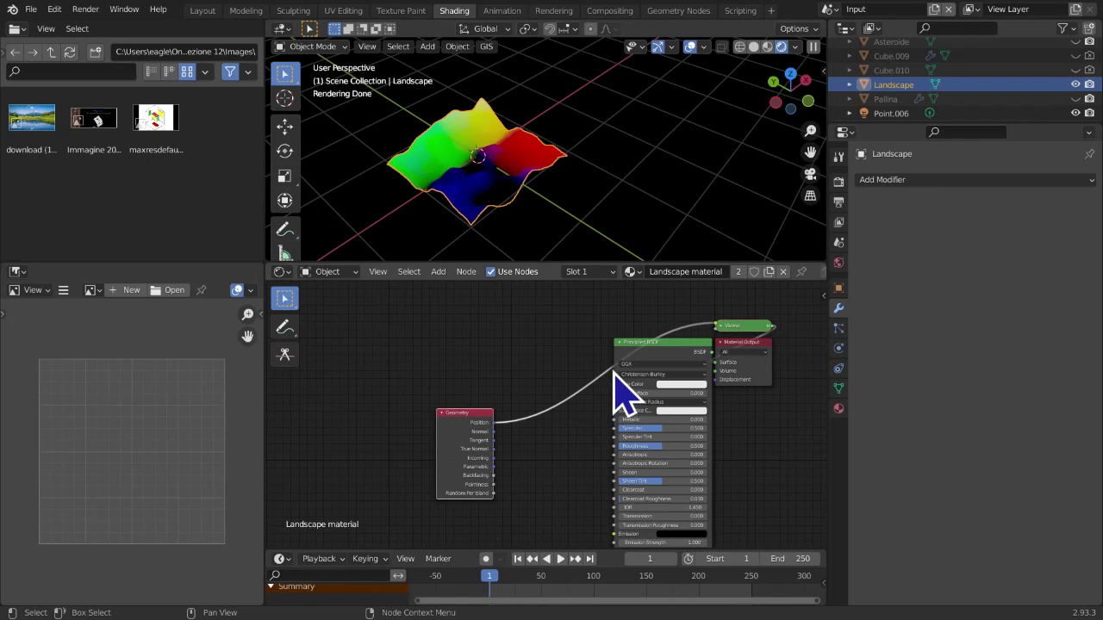
# Preview the Principled BSDF again so the terrain renders white, and tidy the node layout
pyautogui.keyDown('ctrl'); pyautogui.keyDown('shift'); pyautogui.click(678, 366); pyautogui.keyUp('shift'); pyautogui.keyUp('ctrl')
pyautogui.moveTo(677, 394); pyautogui.dragTo(638, 343)
pyautogui.moveTo(542, 504); pyautogui.dragTo(586, 314, button='middle')
pyautogui.moveTo(502, 307); pyautogui.dragTo(438, 384)
pyautogui.scroll(3, 491, 379)
pyautogui.moveTo(433, 419); pyautogui.dragTo(453, 422, button='middle')
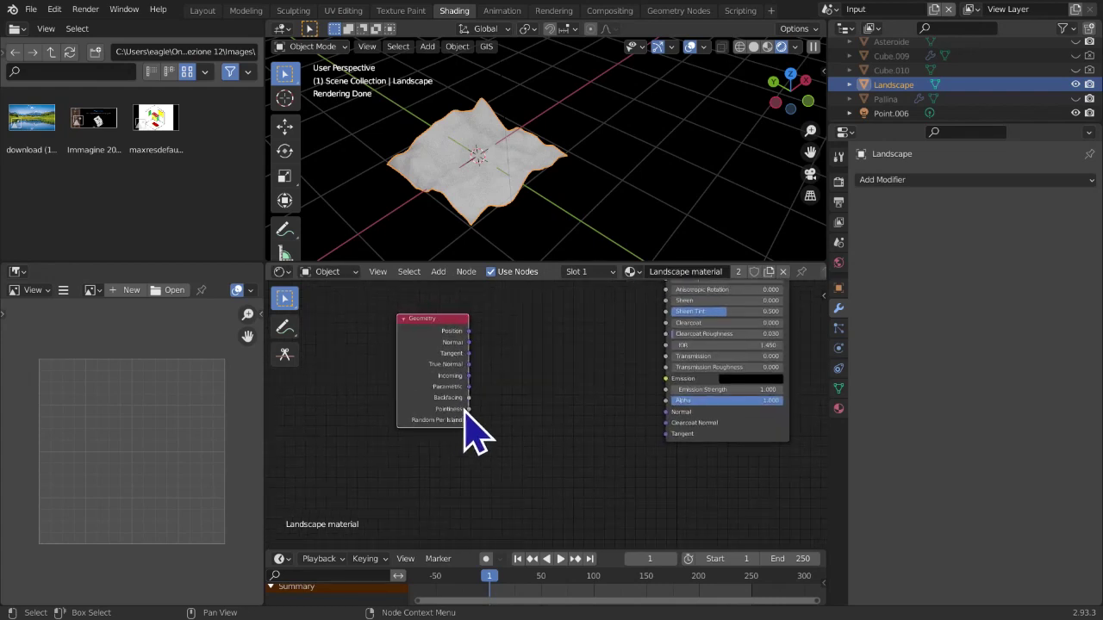
pyautogui.moveTo(585, 329); pyautogui.dragTo(561, 536, button='middle')
pyautogui.moveTo(404, 525); pyautogui.dragTo(320, 346)
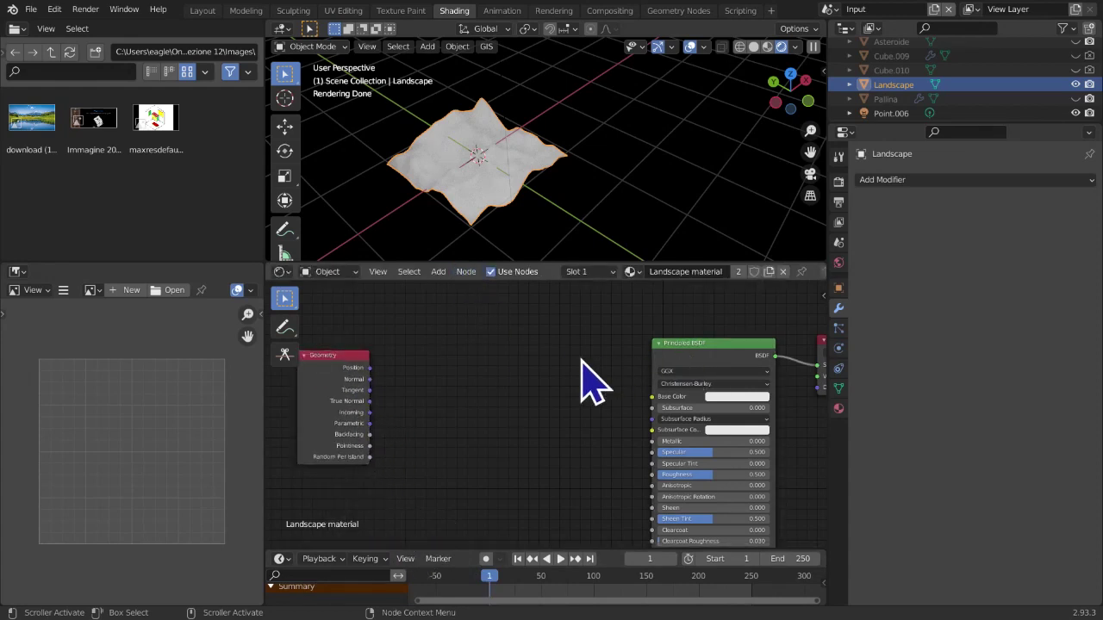
pyautogui.press('super')
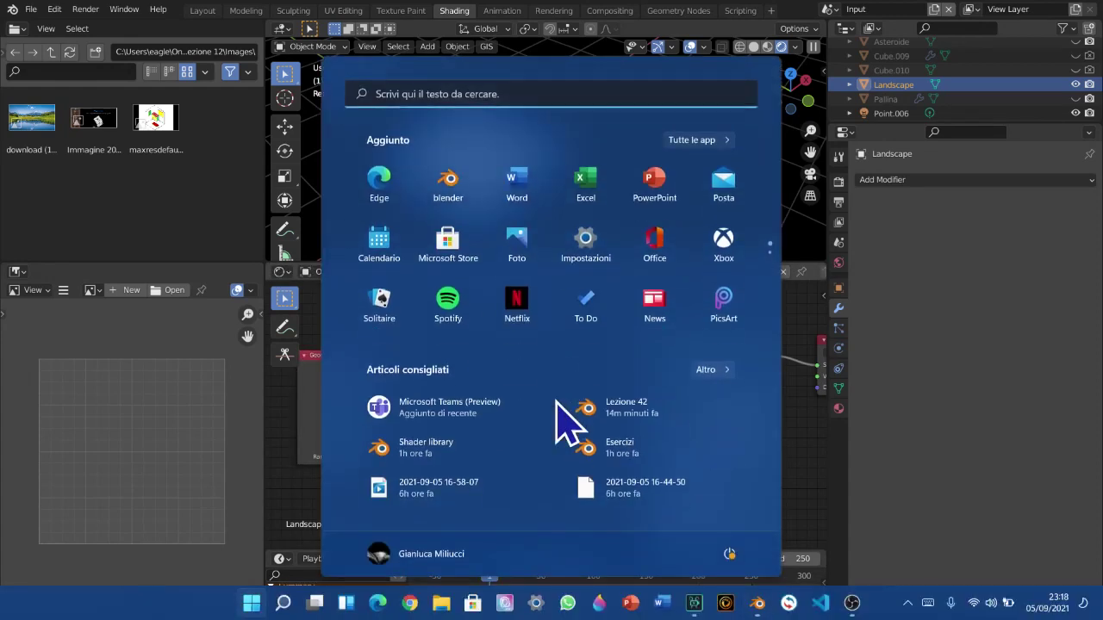
# Open ambientCG in the browser and go to its full list of all assets
pyautogui.click(407, 606)
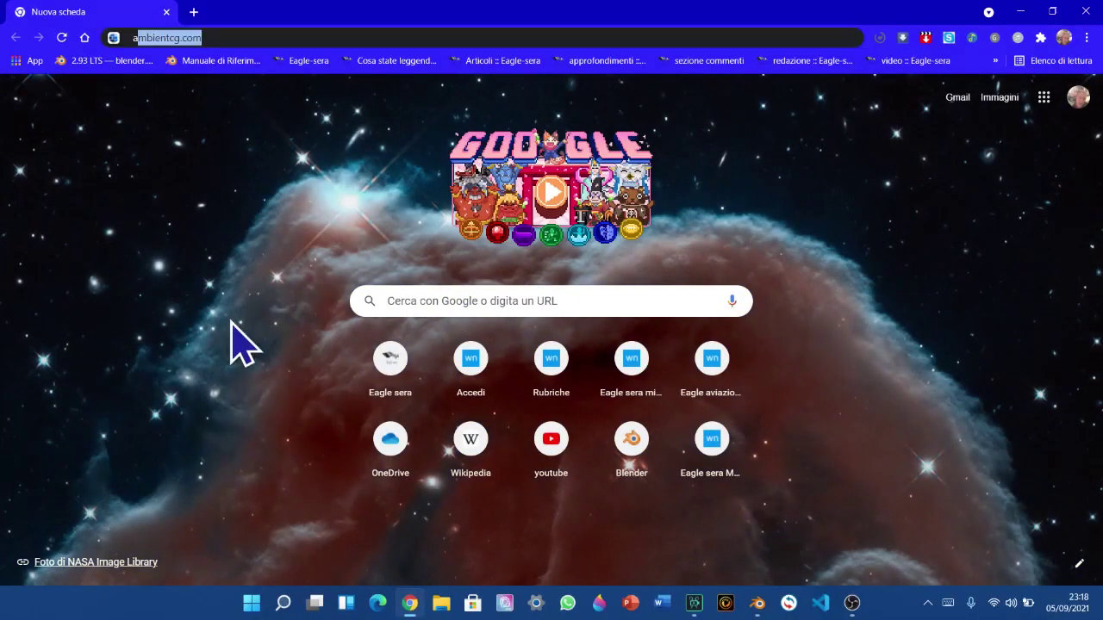
pyautogui.write('ambient')
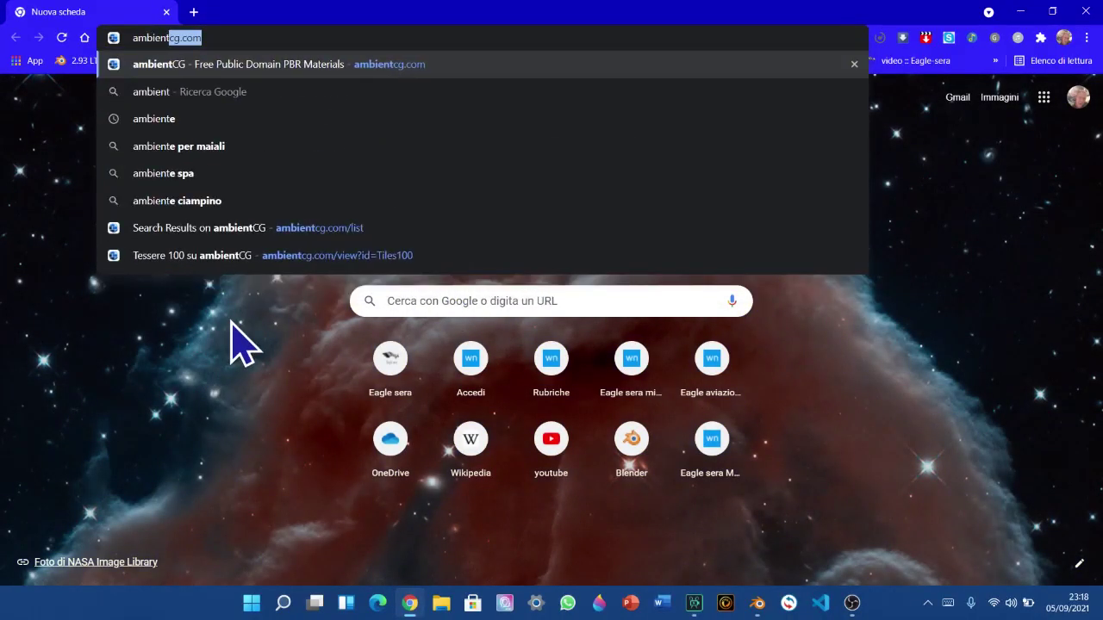
pyautogui.press('Return')
pyautogui.scroll(-4, 20, 337)
pyautogui.middleClick(18, 308)
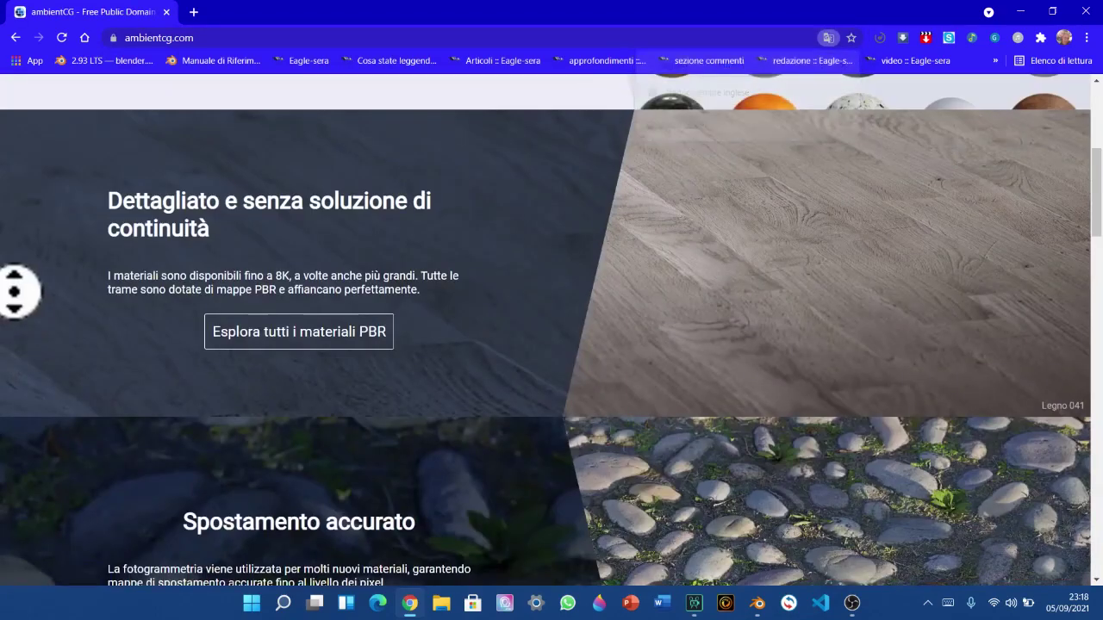
pyautogui.scroll(5, 17, 308)
pyautogui.click(244, 340)
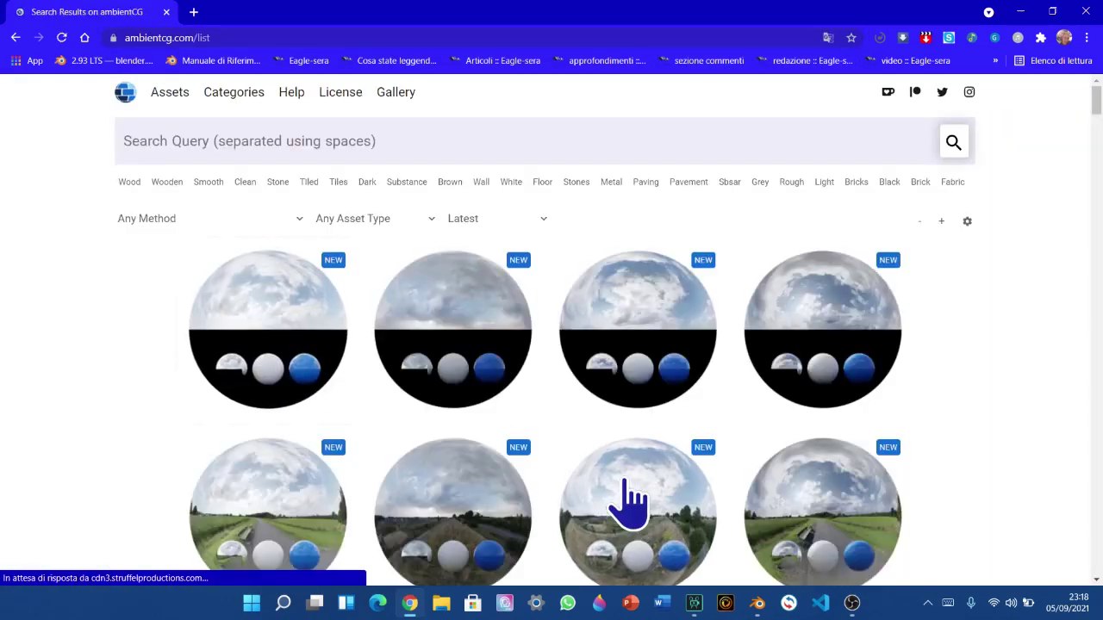
# Return to Blender and frame the landscape tile in the viewport
pyautogui.click(757, 602)
pyautogui.scroll(2, 596, 185)
pyautogui.keyDown('shift'); pyautogui.moveTo(606, 161); pyautogui.dragTo(589, 195, button='middle'); pyautogui.keyUp('shift')
pyautogui.scroll(4, 589, 195)
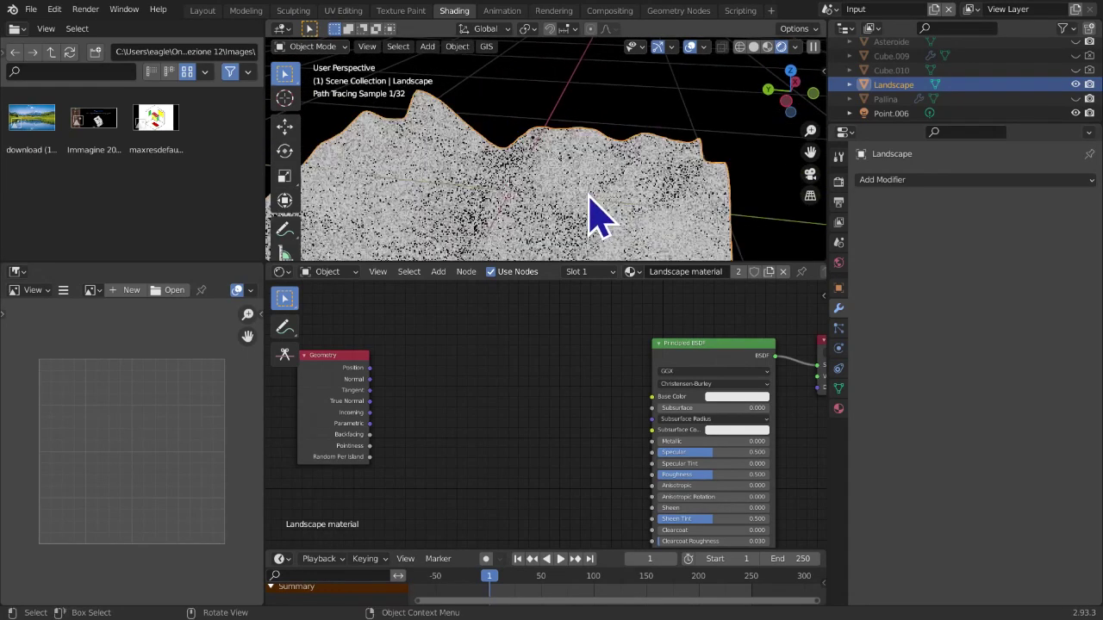
# Orbit the landscape in Solid shading, then switch back to Rendered shading and recentre it
pyautogui.moveTo(522, 217); pyautogui.dragTo(591, 142, button='middle')
pyautogui.press('z')
pyautogui.click(723, 168)
pyautogui.moveTo(671, 121); pyautogui.dragTo(502, 171, button='middle')
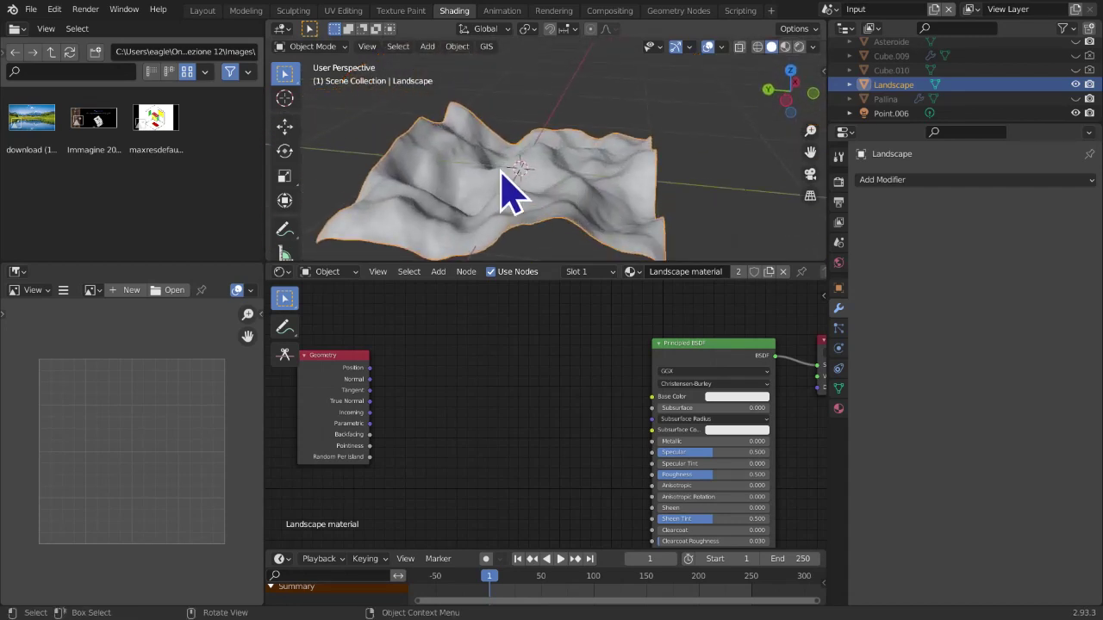
pyautogui.click(800, 49)
pyautogui.moveTo(683, 158)
pyautogui.mouseDown(button='middle')
pyautogui.moveTo(678, 170)
pyautogui.moveTo(701, 127)
pyautogui.mouseUp(button='middle')
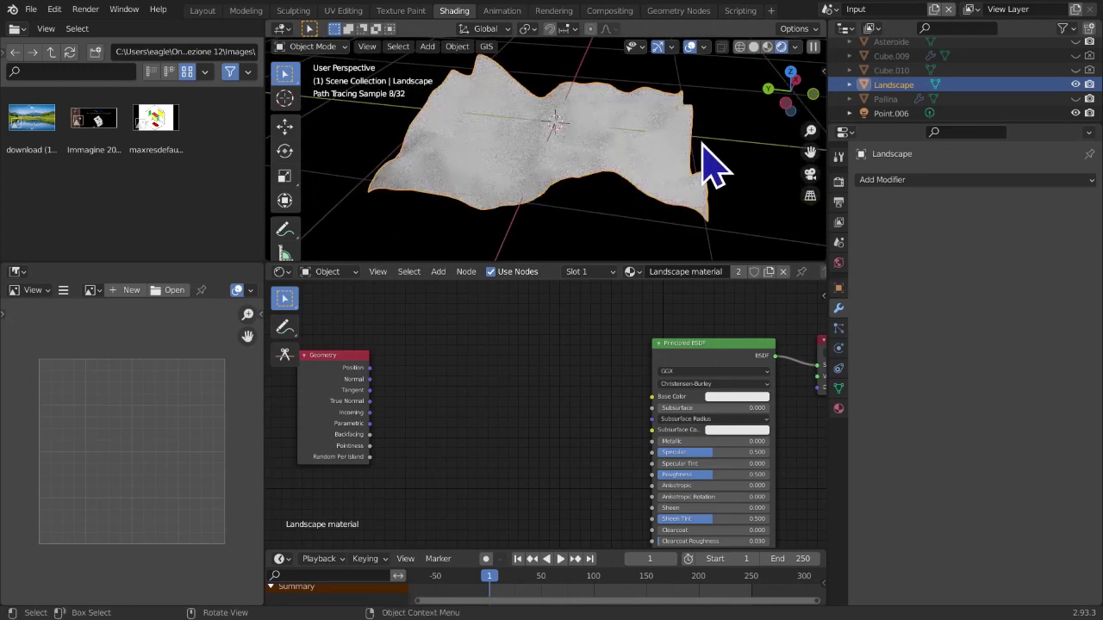
pyautogui.press('super')
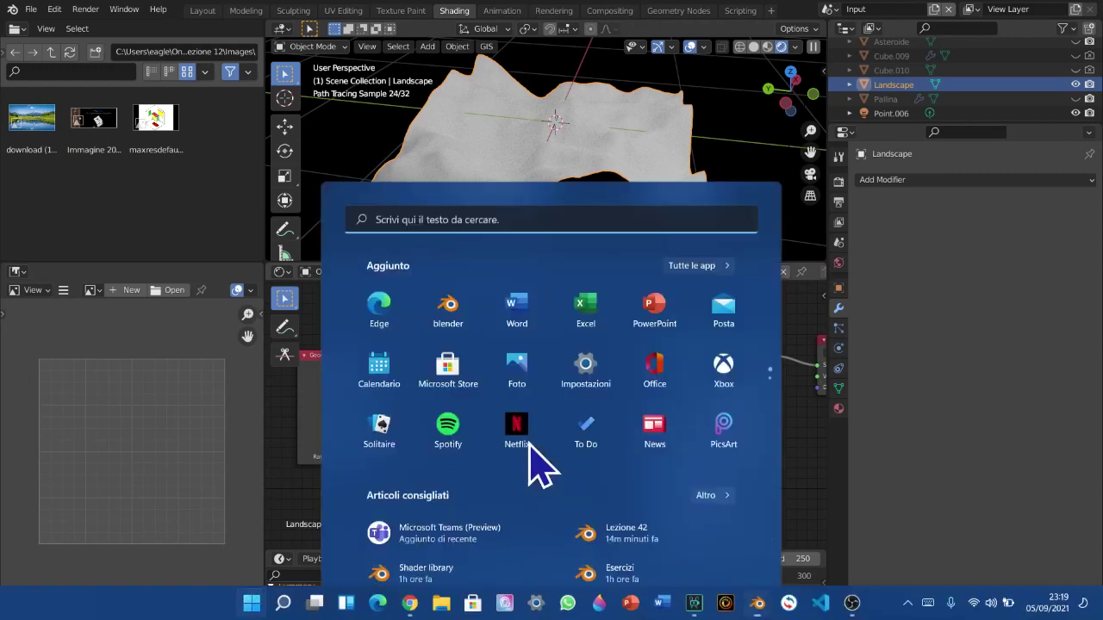
# Search ambientCG for 'rock' after trying the terms 'erba' and 'roccia'
pyautogui.click(420, 601)
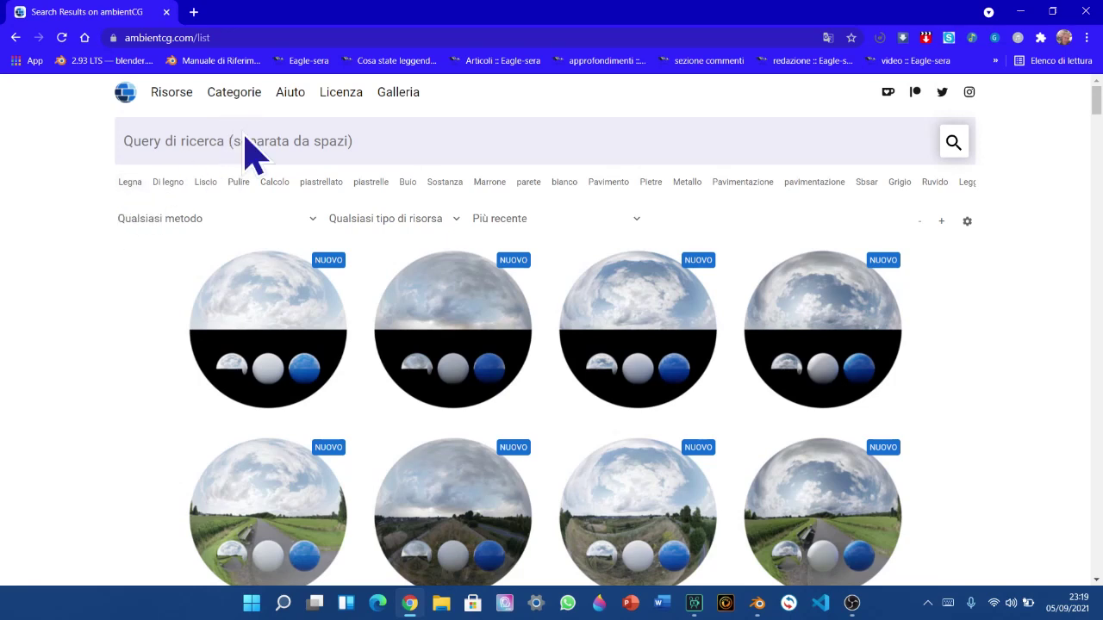
pyautogui.write('erba')
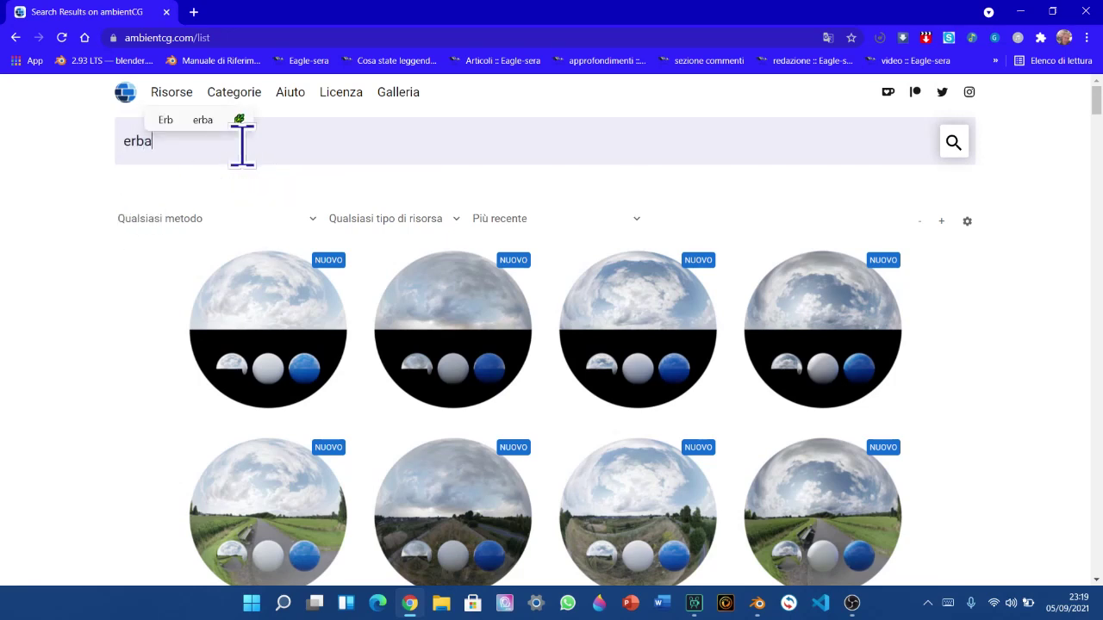
pyautogui.press('Return')
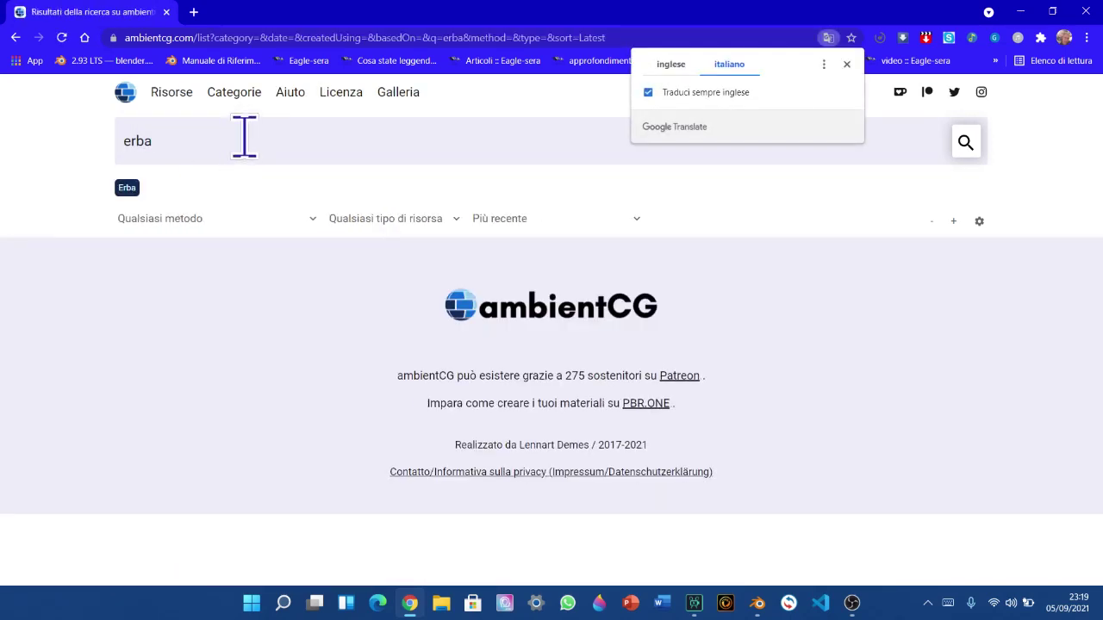
pyautogui.click(244, 136)
pyautogui.press('Return')
pyautogui.moveTo(244, 137); pyautogui.dragTo(3, 164)
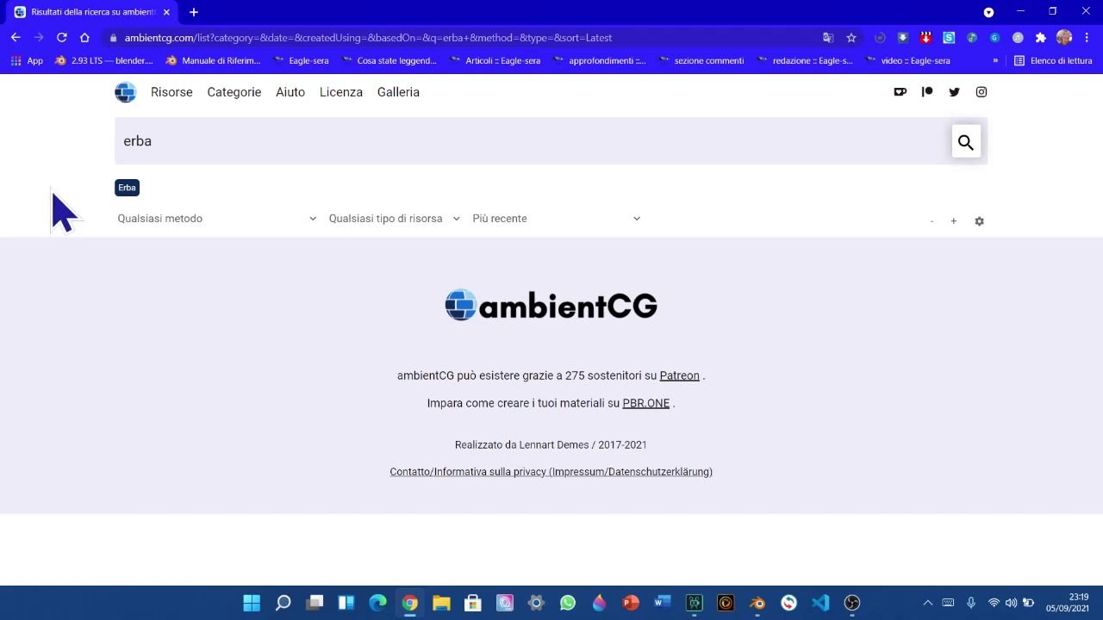
pyautogui.moveTo(320, 135); pyautogui.dragTo(3, 148)
pyautogui.write('roccia')
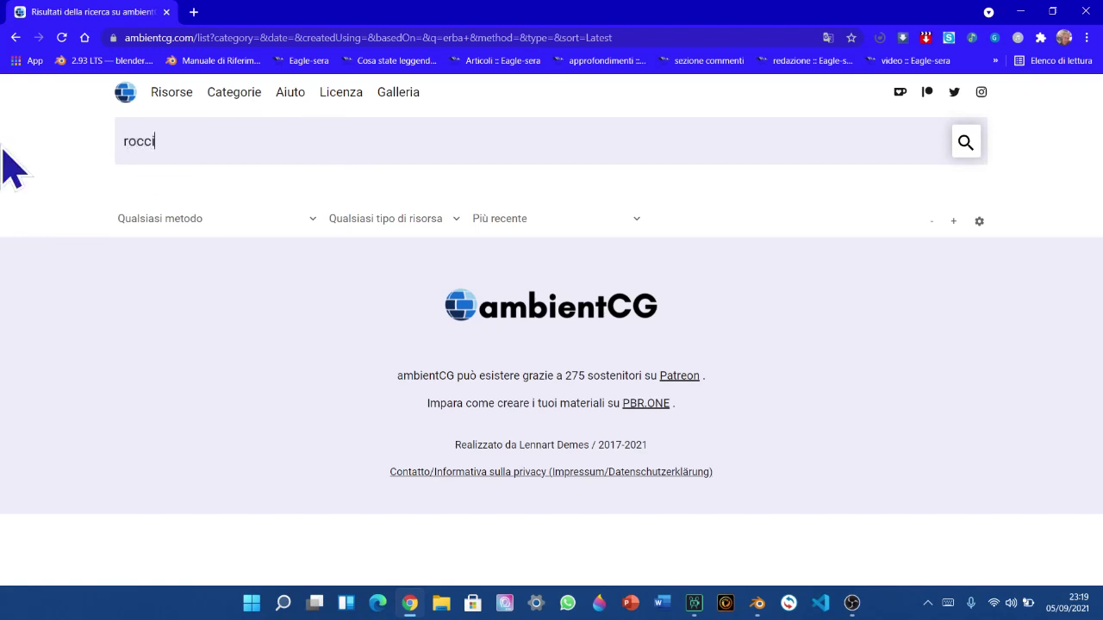
pyautogui.press('Return')
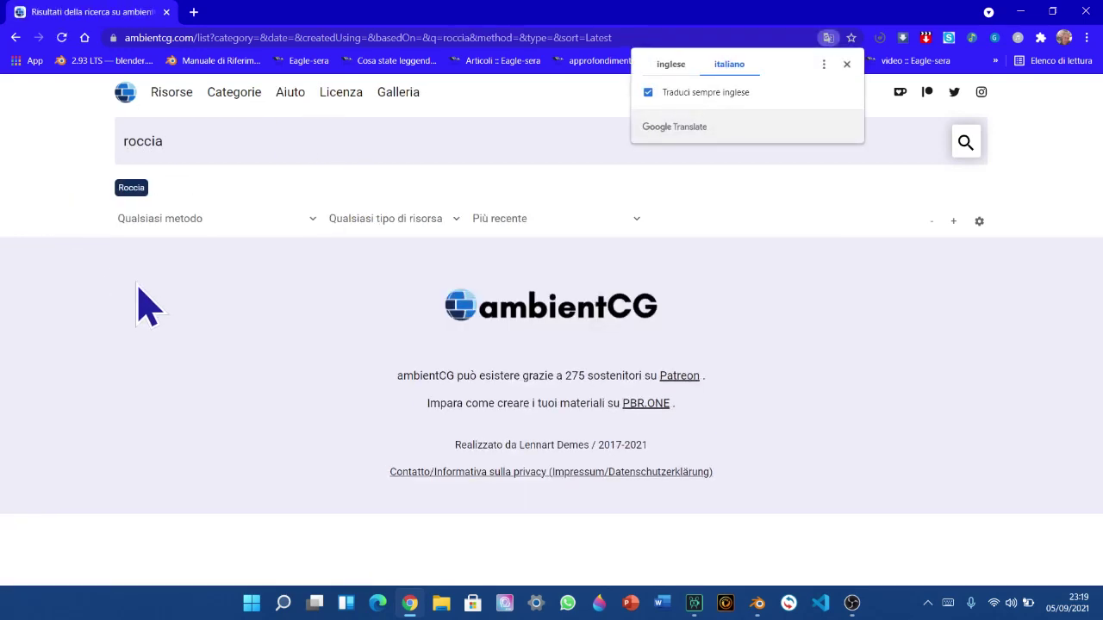
pyautogui.click(966, 143)
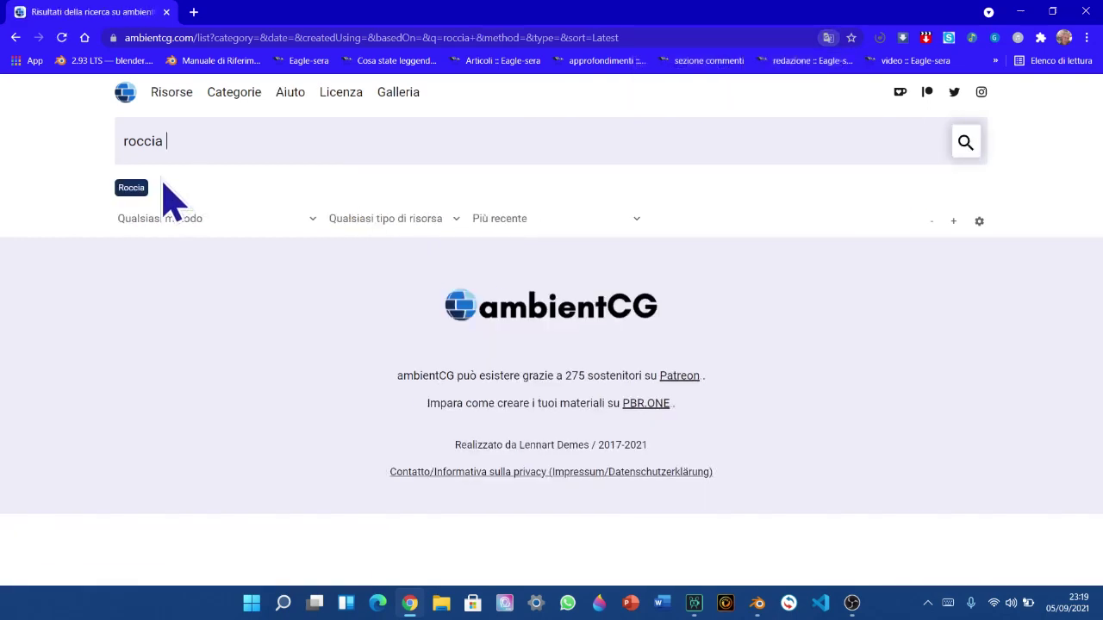
pyautogui.moveTo(270, 159); pyautogui.dragTo(3, 159)
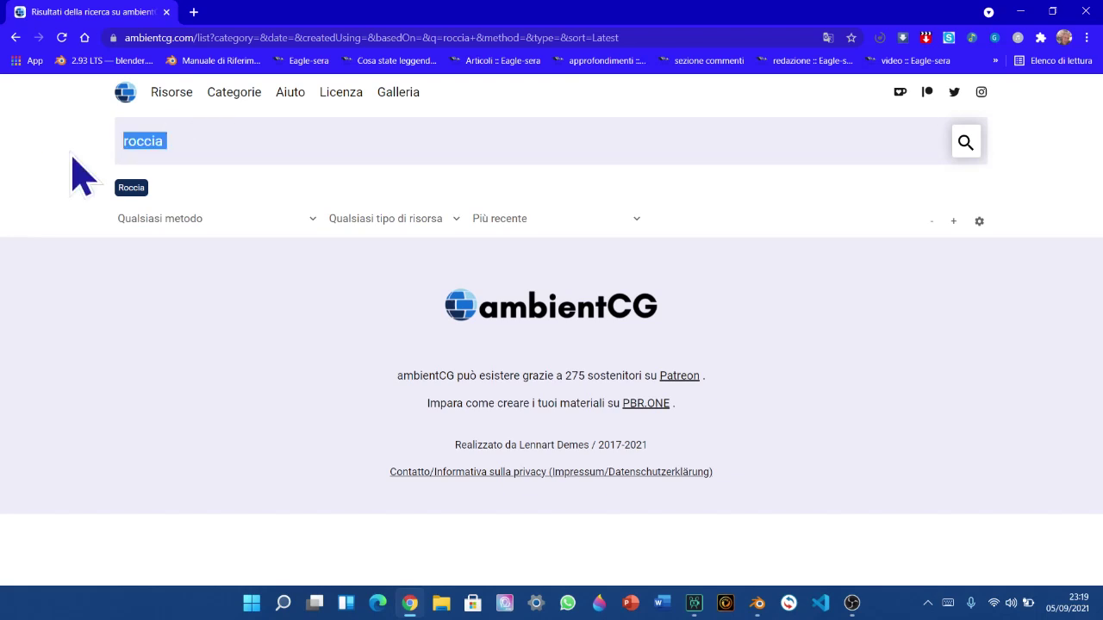
pyautogui.write('rock')
pyautogui.press('Return')
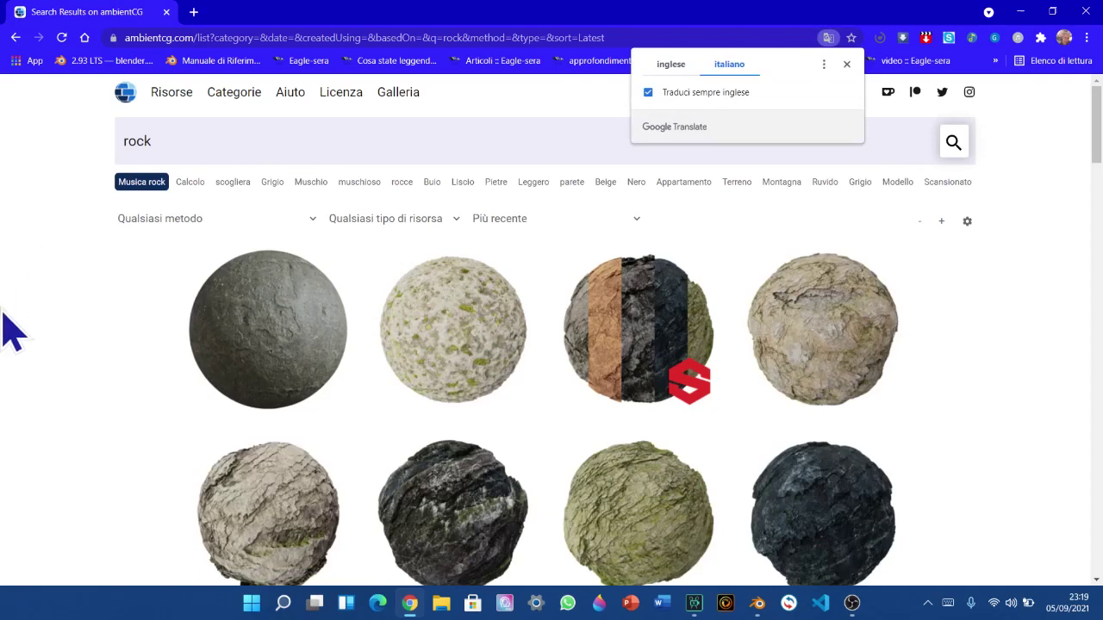
# Open Rock 022 from the results and download its 1K-PNG pack
pyautogui.middleClick(2, 310)
pyautogui.middleClick(30, 335)
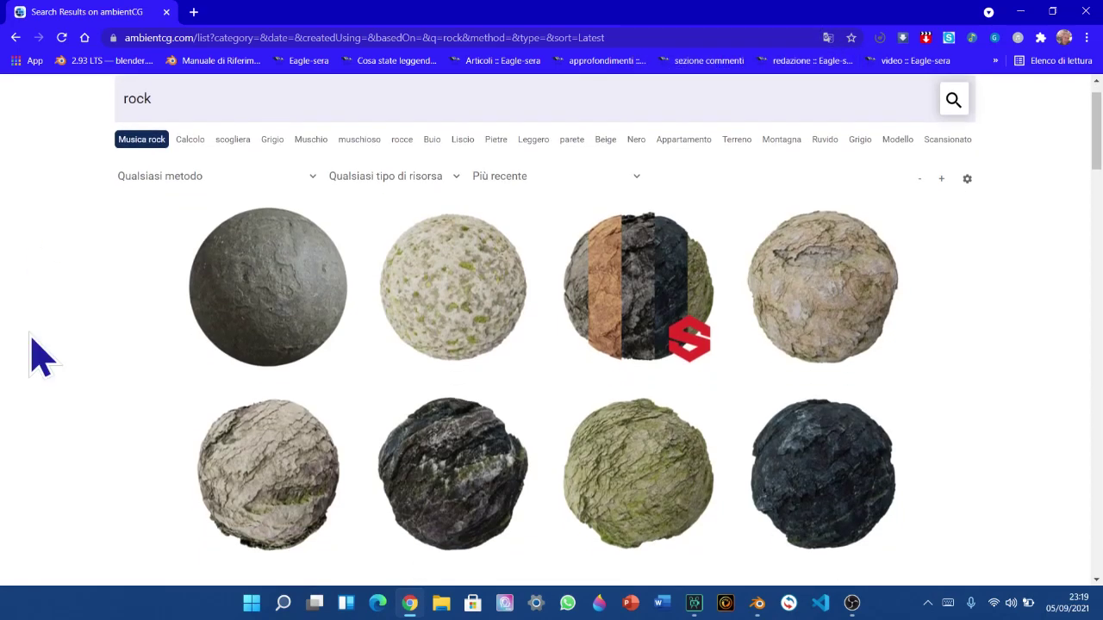
pyautogui.middleClick(63, 330)
pyautogui.middleClick(78, 248)
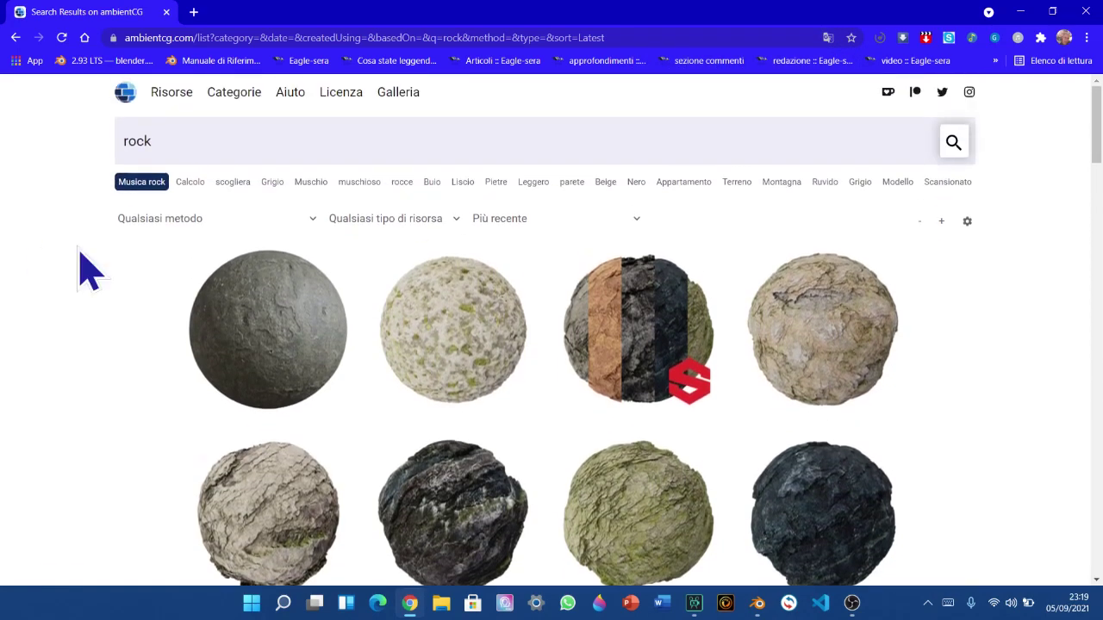
pyautogui.moveTo(35, 265); pyautogui.dragTo(49, 357, button='middle')
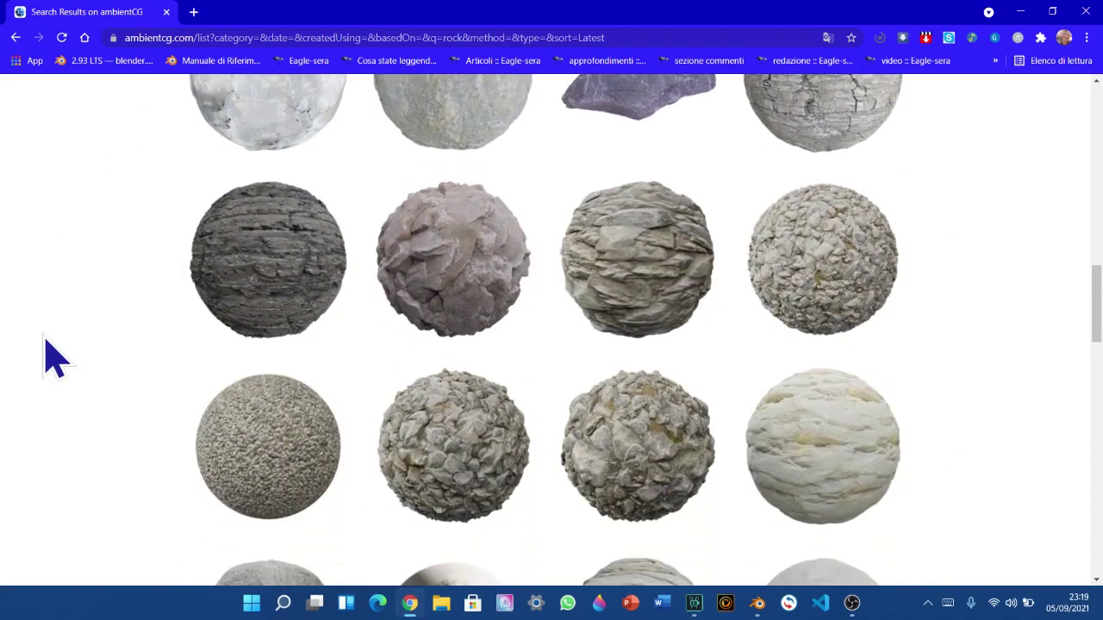
pyautogui.click(229, 252)
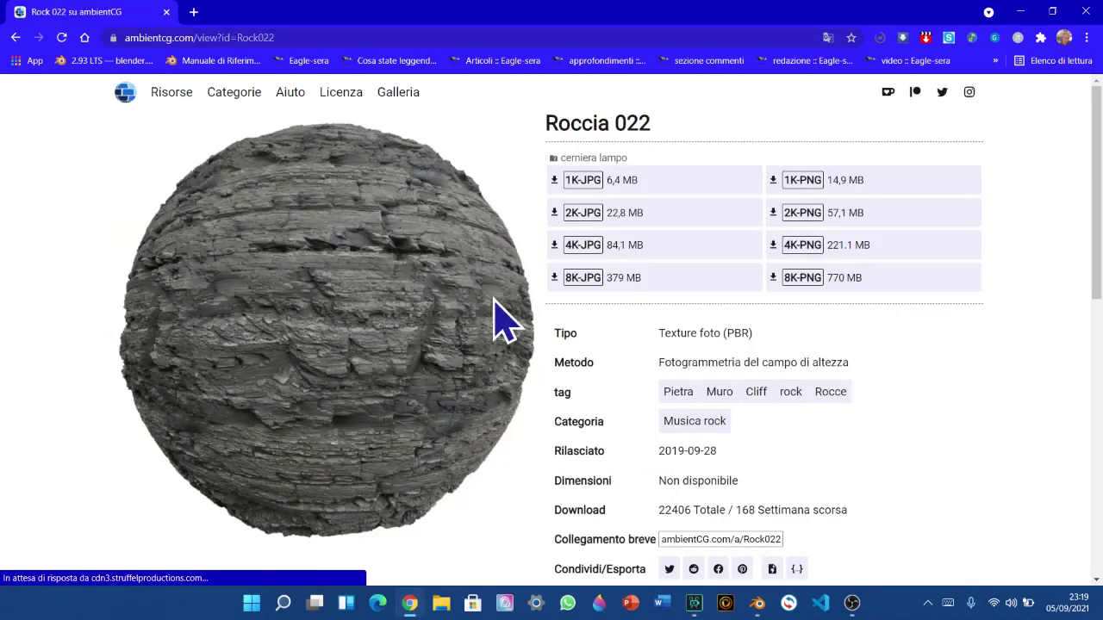
pyautogui.click(810, 191)
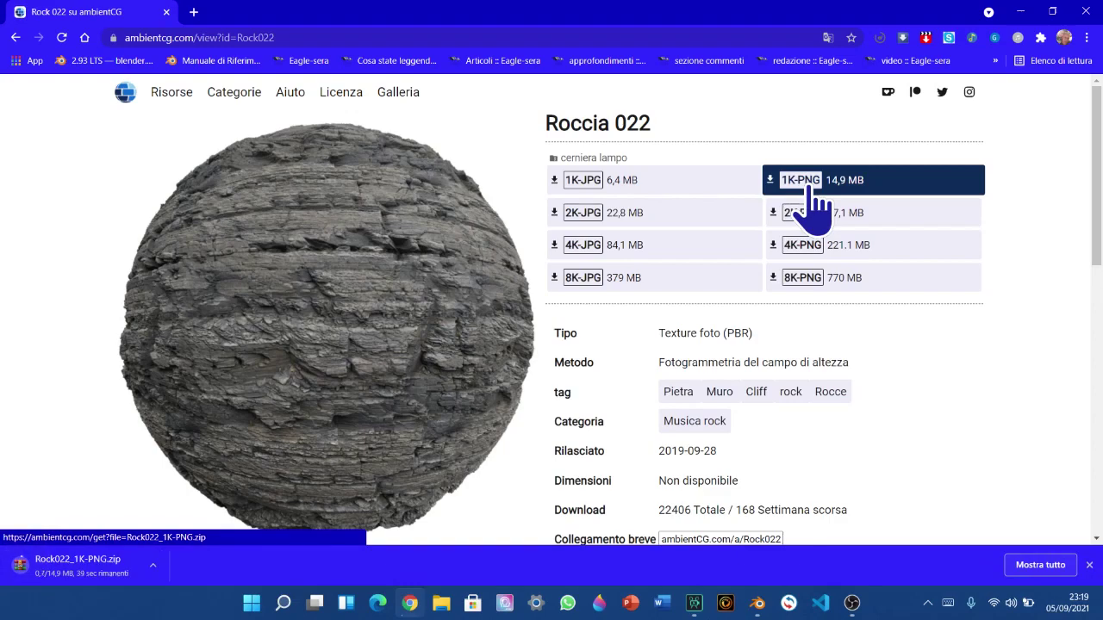
# Search 'grass', download Grass 001 as 1K-PNG, then minimise the browser to the desktop
pyautogui.hotkey('alt', 'Left')
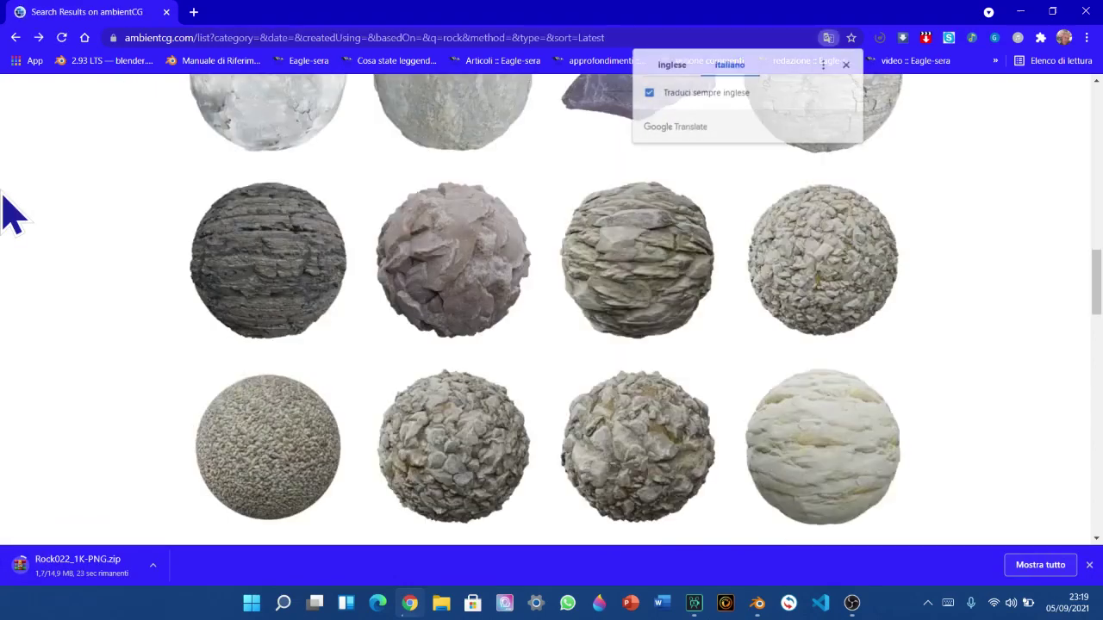
pyautogui.middleClick(47, 358)
pyautogui.middleClick(43, 210)
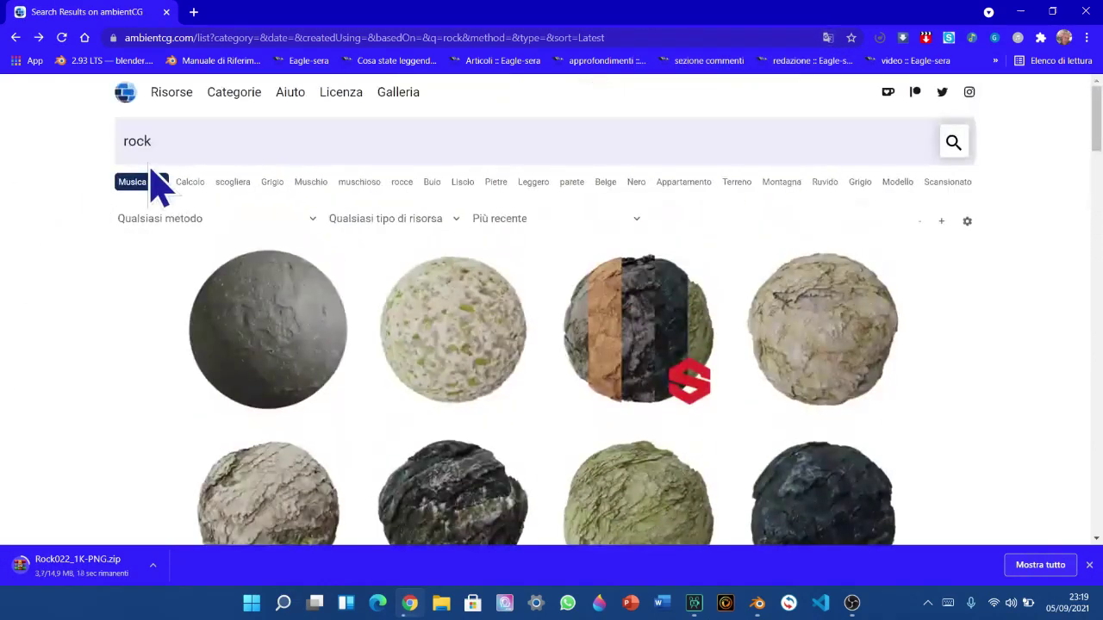
pyautogui.moveTo(248, 143); pyautogui.dragTo(11, 204)
pyautogui.write('g')
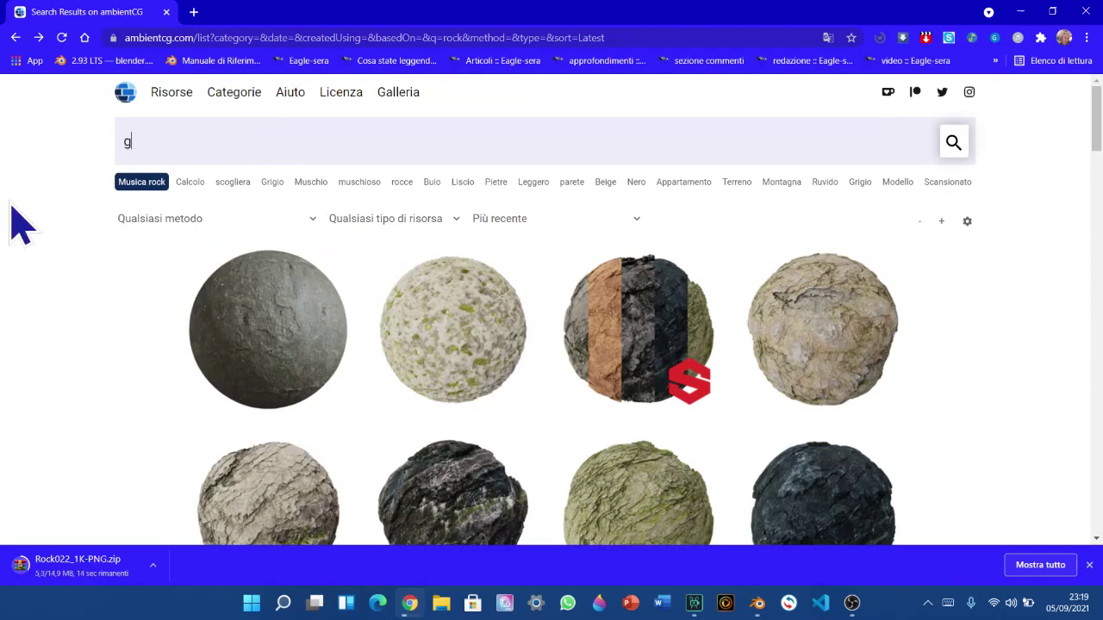
pyautogui.write('rass')
pyautogui.press('Return')
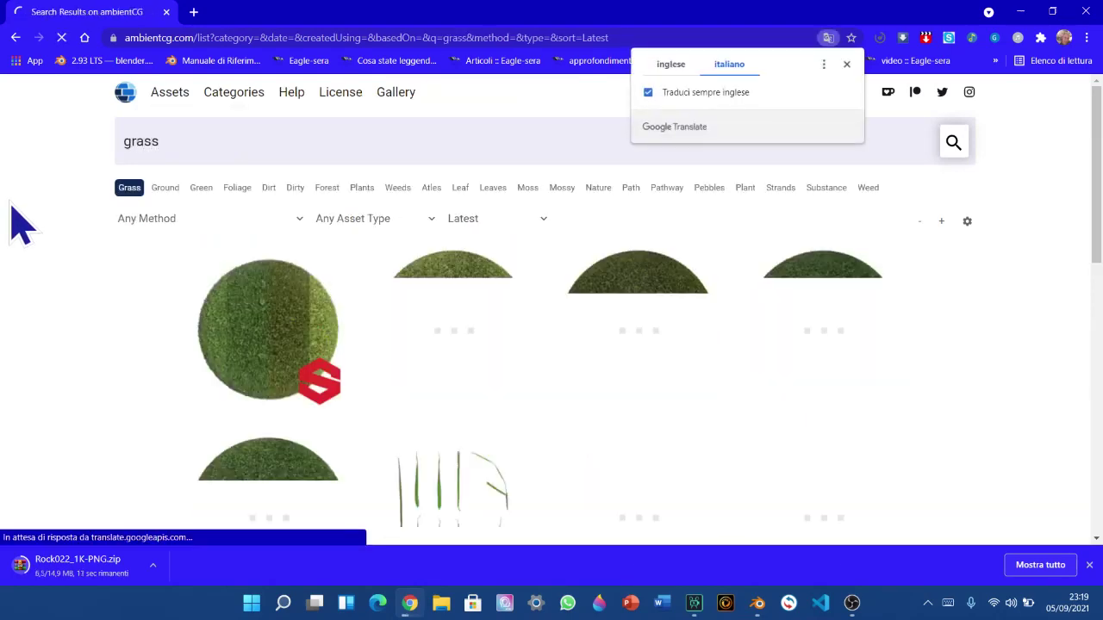
pyautogui.middleClick(20, 221)
pyautogui.middleClick(41, 259)
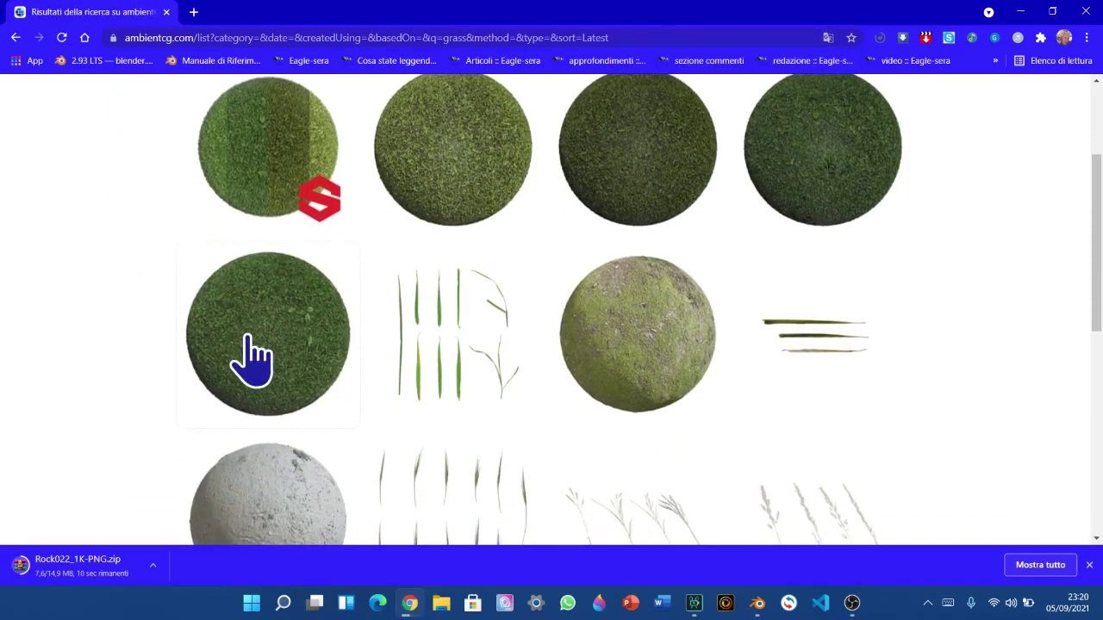
pyautogui.click(250, 338)
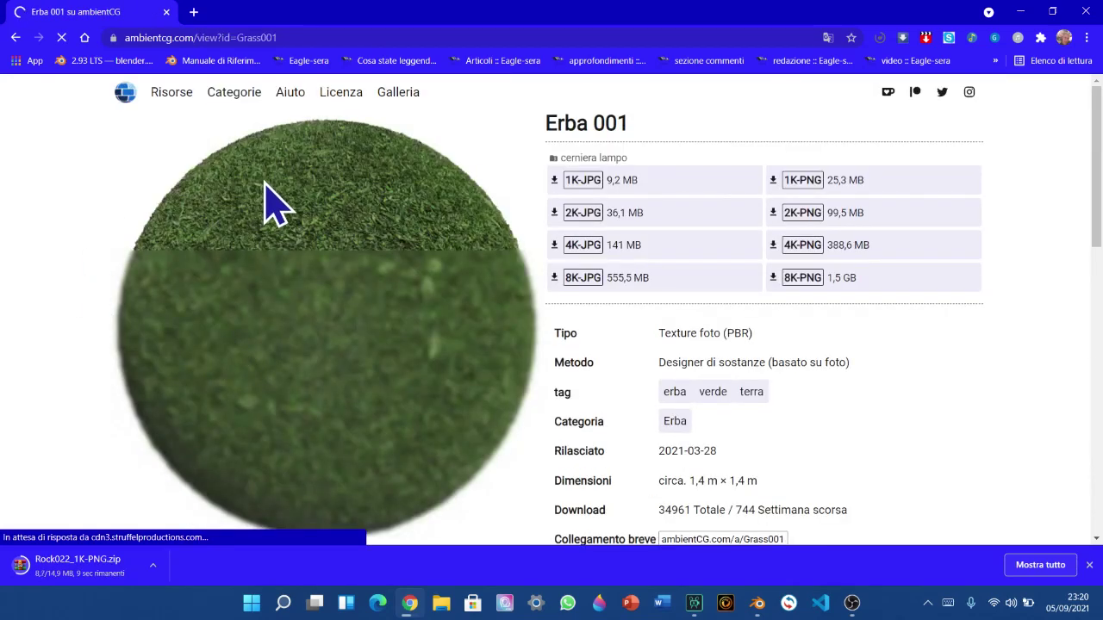
pyautogui.click(810, 192)
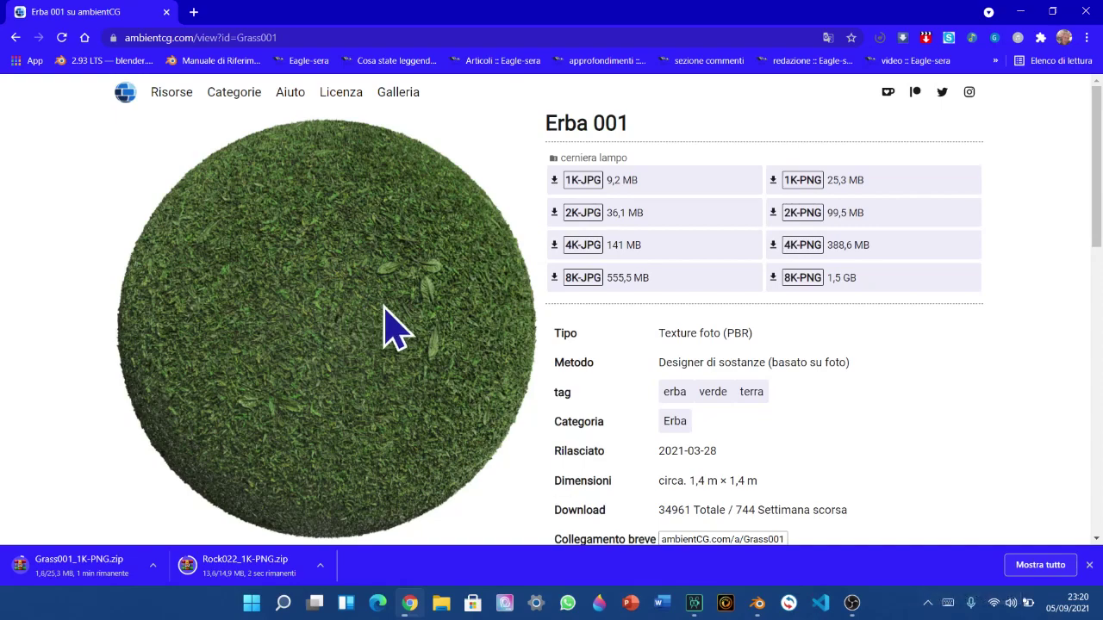
pyautogui.click(1097, 601)
pyautogui.moveTo(9, 138); pyautogui.dragTo(599, 582)
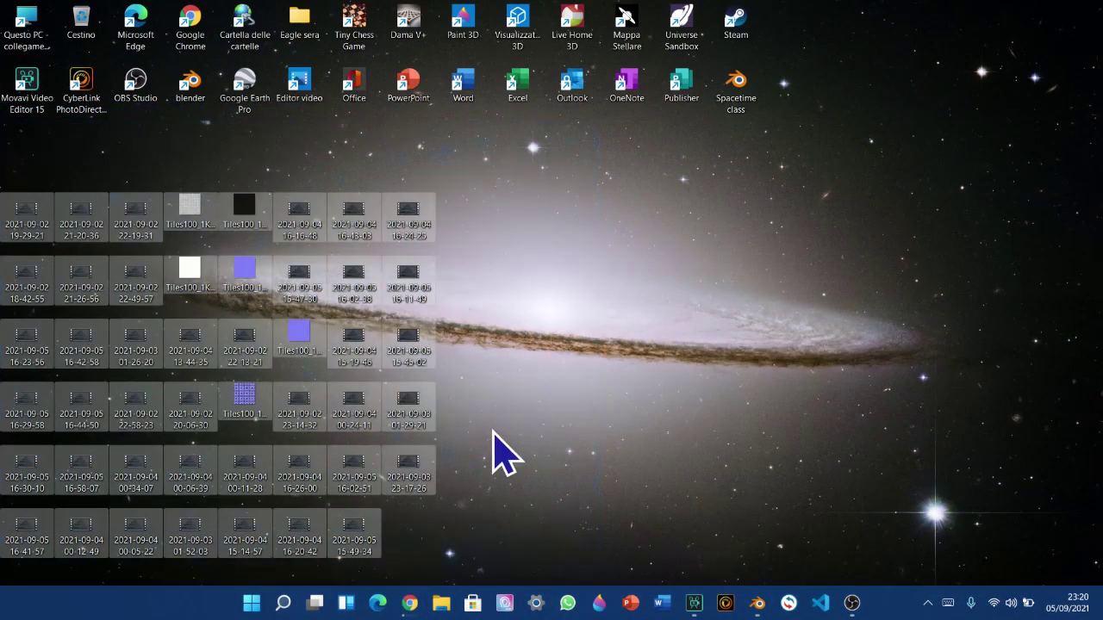
# Marquee-select and then deselect the desktop file icons several times, leaving nothing selected
pyautogui.click(505, 424)
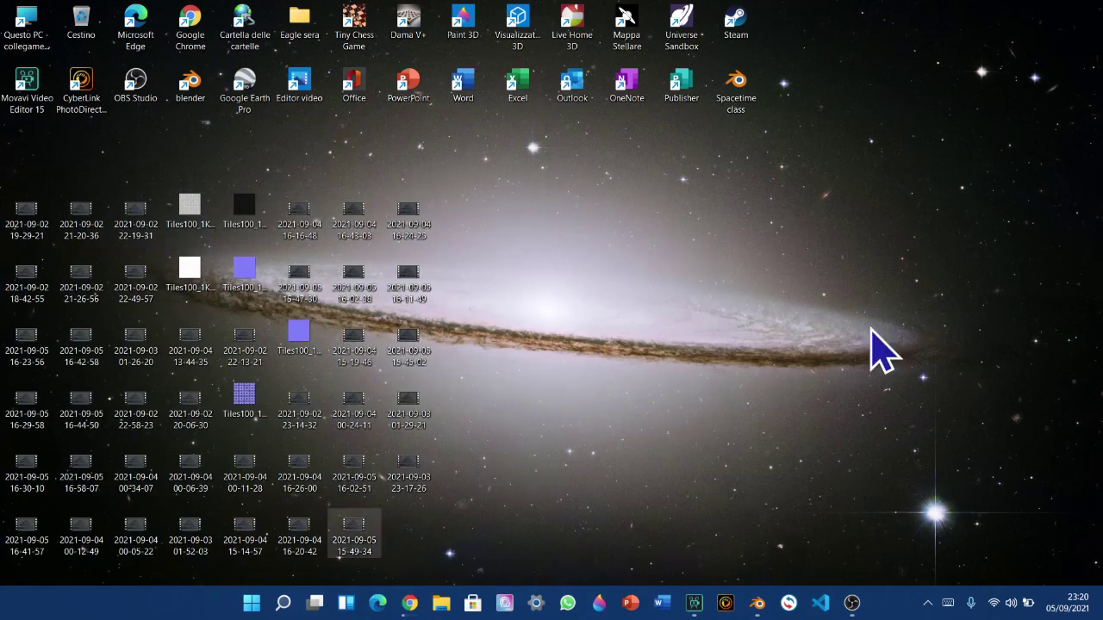
pyautogui.moveTo(5, 154); pyautogui.dragTo(680, 586)
pyautogui.click(655, 560)
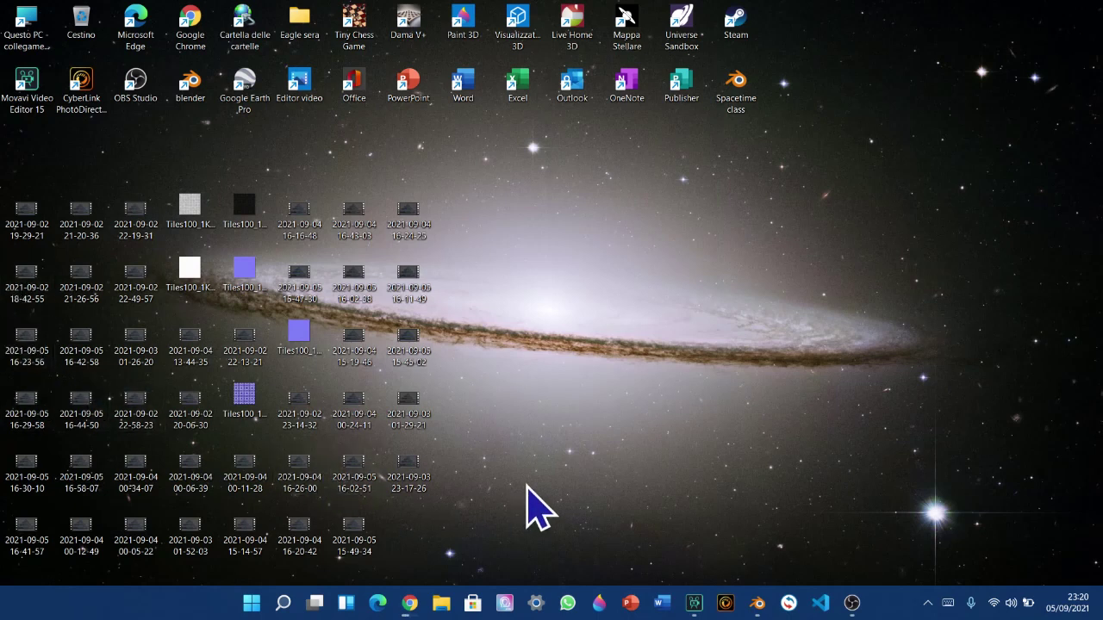
pyautogui.moveTo(566, 537); pyautogui.dragTo(118, 167)
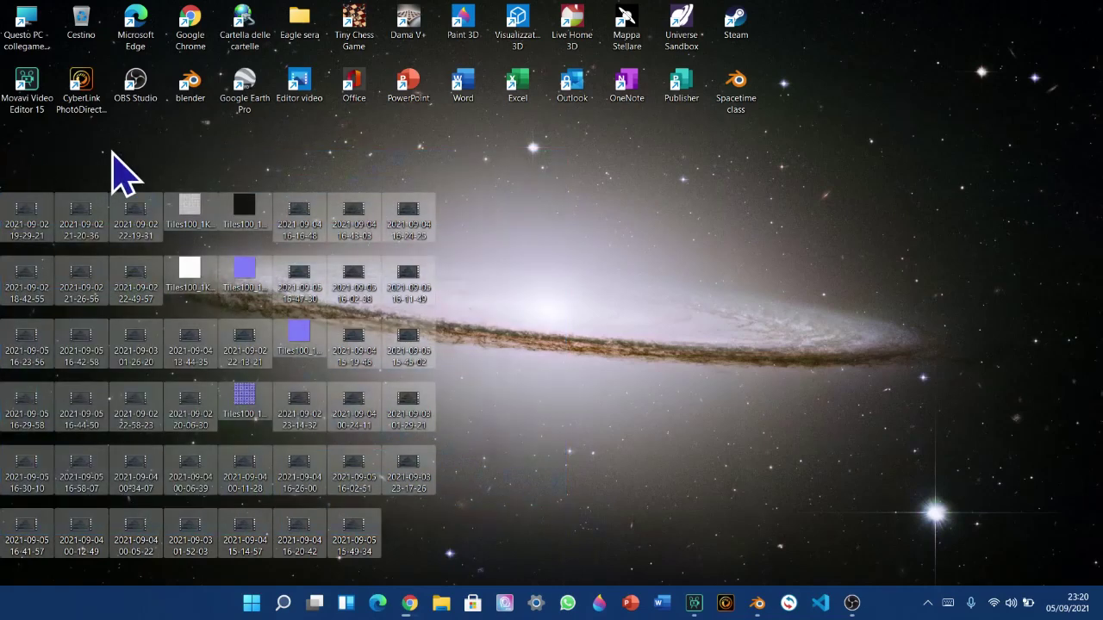
pyautogui.click(118, 167)
pyautogui.moveTo(570, 576); pyautogui.dragTo(830, 54)
pyautogui.click(891, 258)
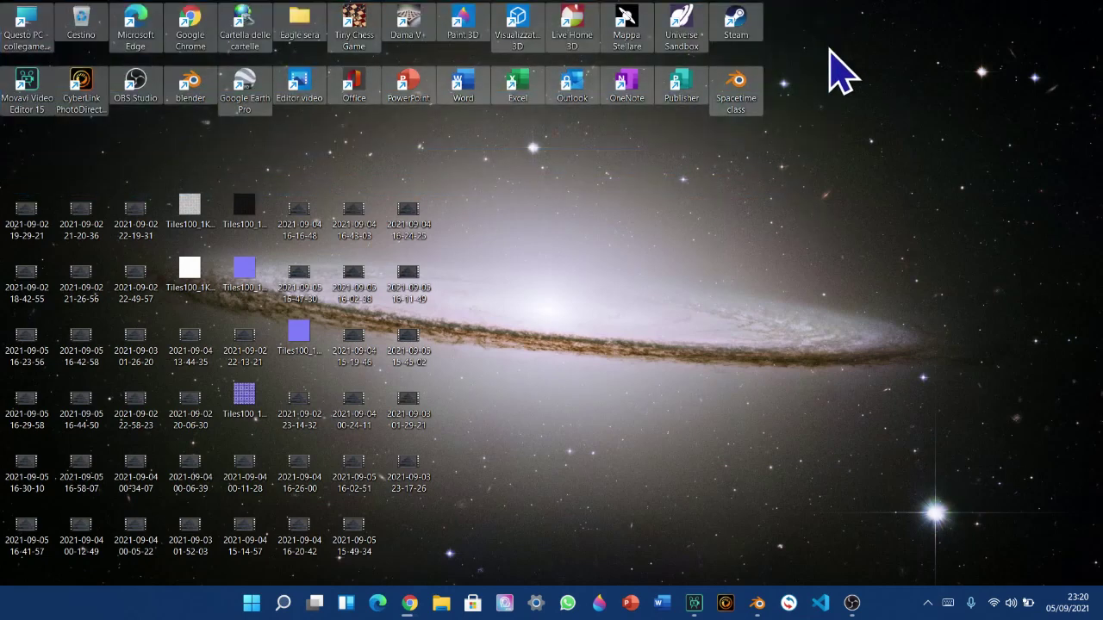
pyautogui.click(791, 263)
pyautogui.moveTo(3, 148); pyautogui.dragTo(543, 523)
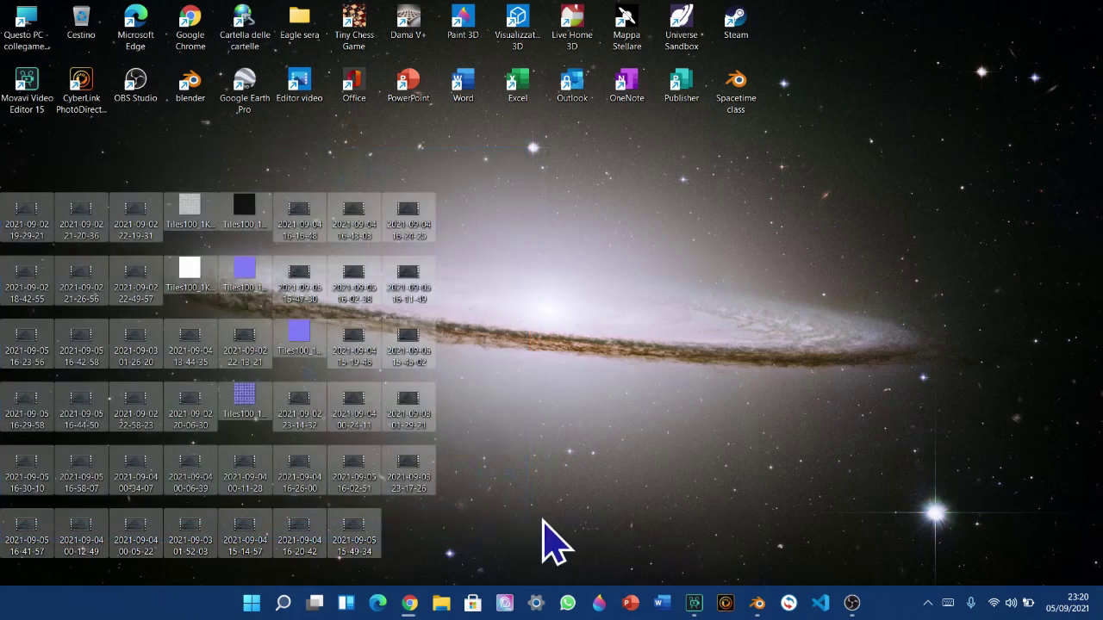
pyautogui.click(670, 336)
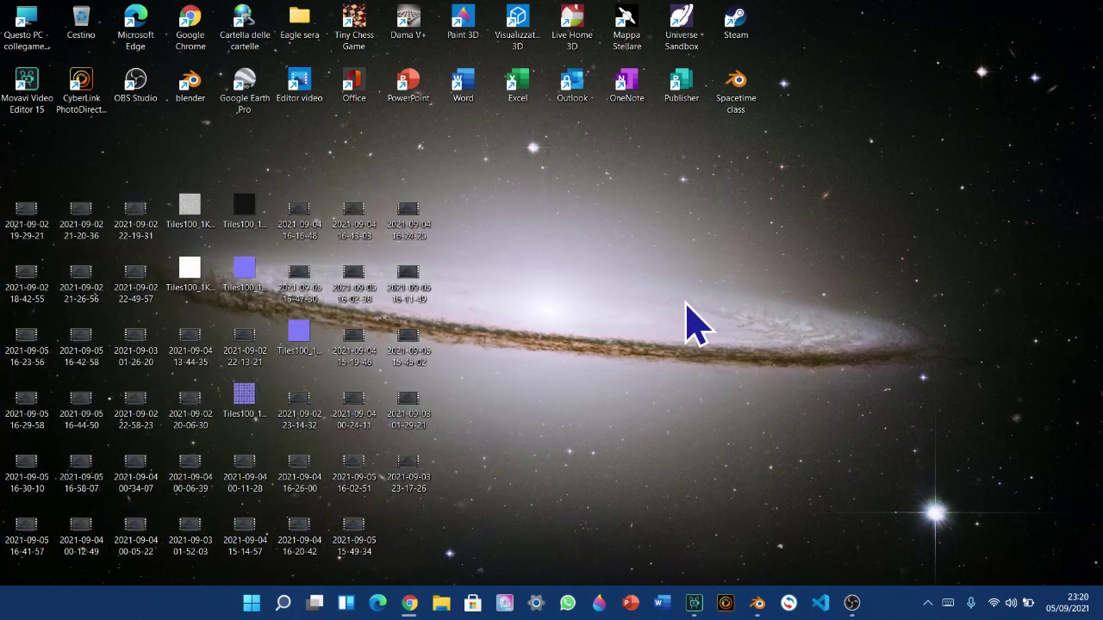
# Create a new desktop folder named Rock Texture and place it beside the videos
pyautogui.rightClick(731, 191)
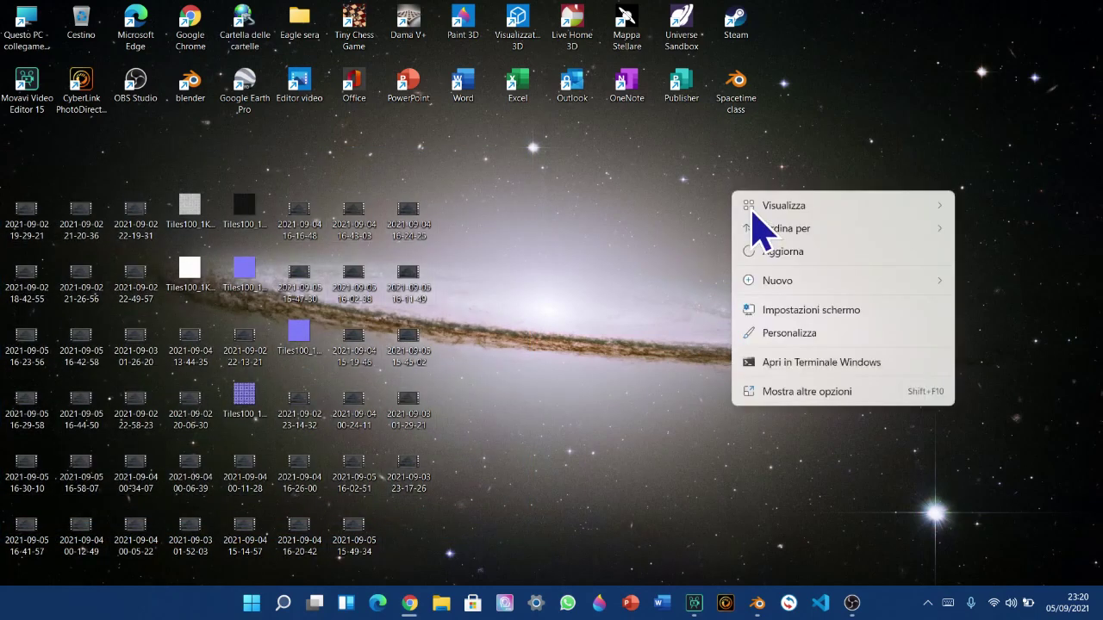
pyautogui.click(762, 282)
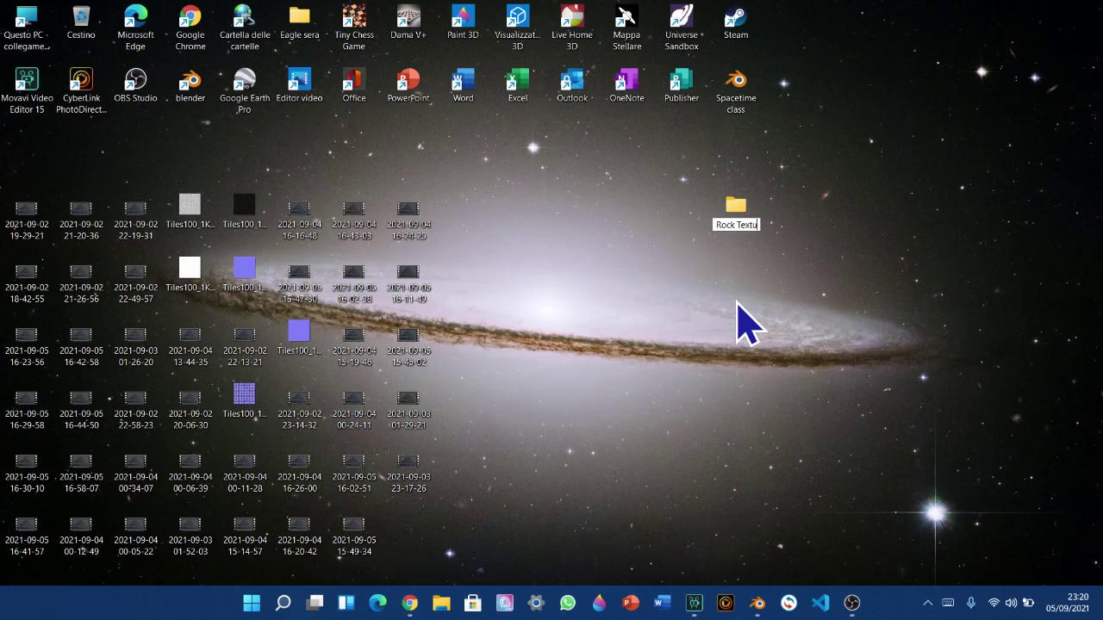
pyautogui.press('Return')
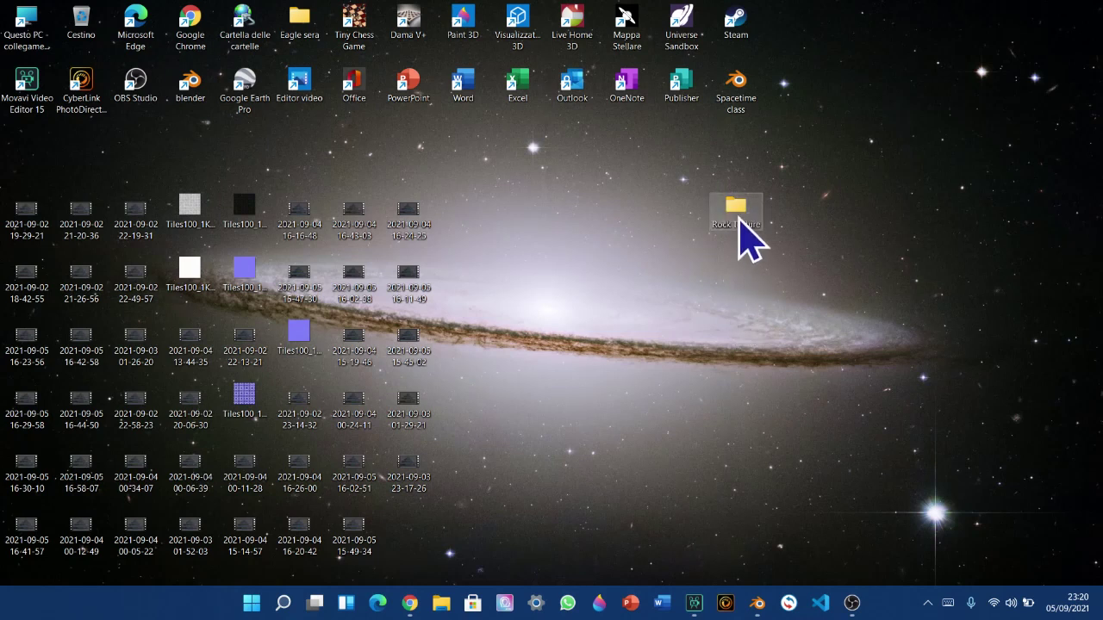
pyautogui.moveTo(737, 228); pyautogui.dragTo(484, 227)
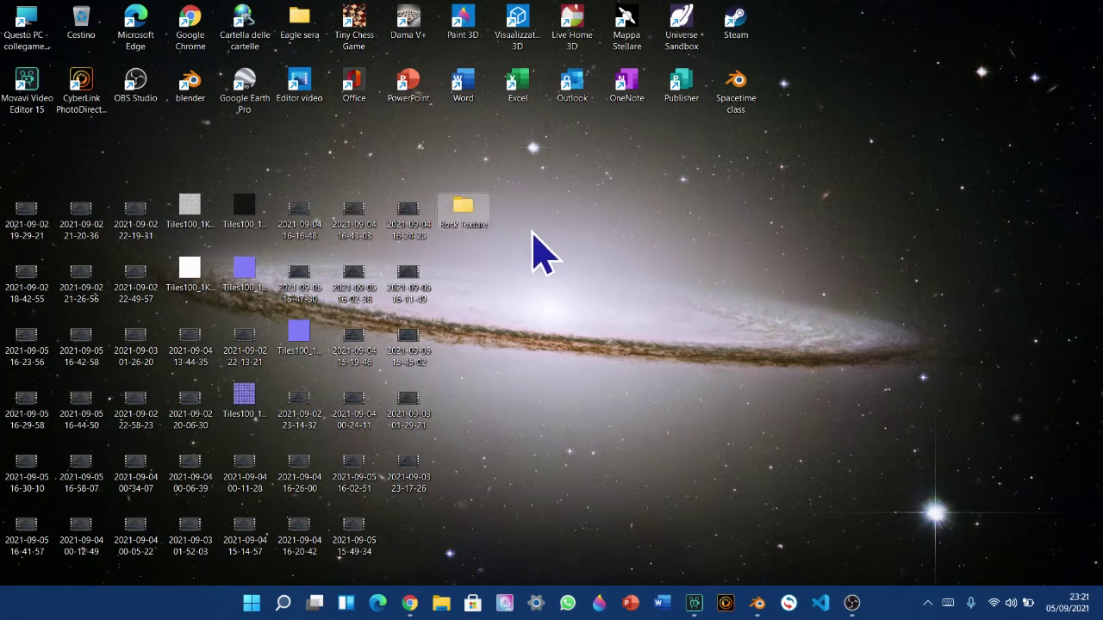
# Make a second desktop folder named Grass texture and position it directly below Rock Texture
pyautogui.rightClick(610, 202)
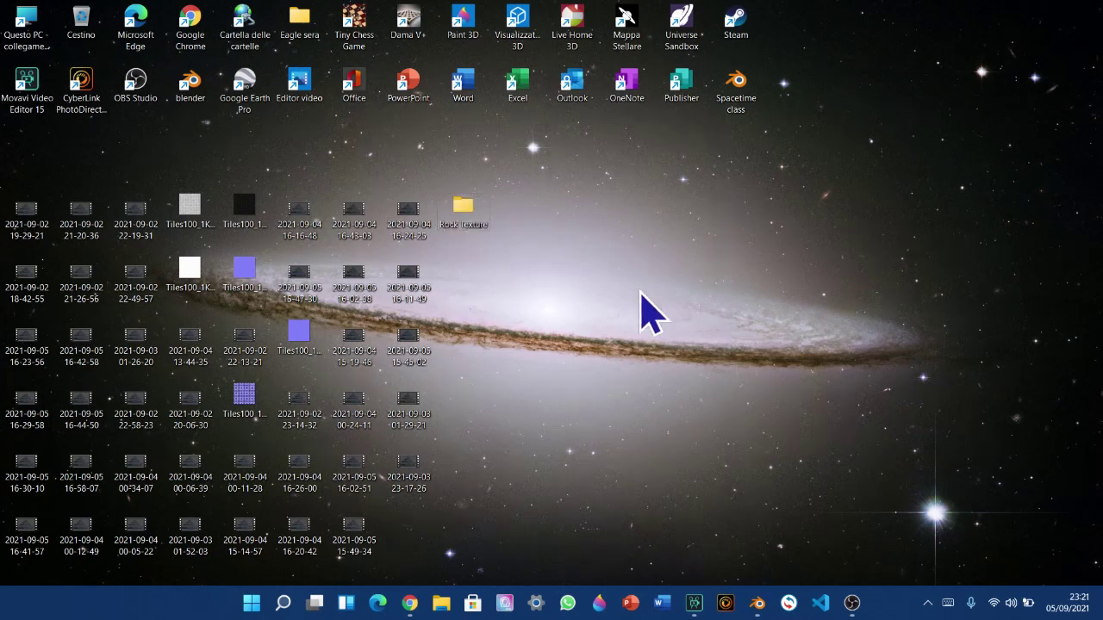
pyautogui.moveTo(659, 322)
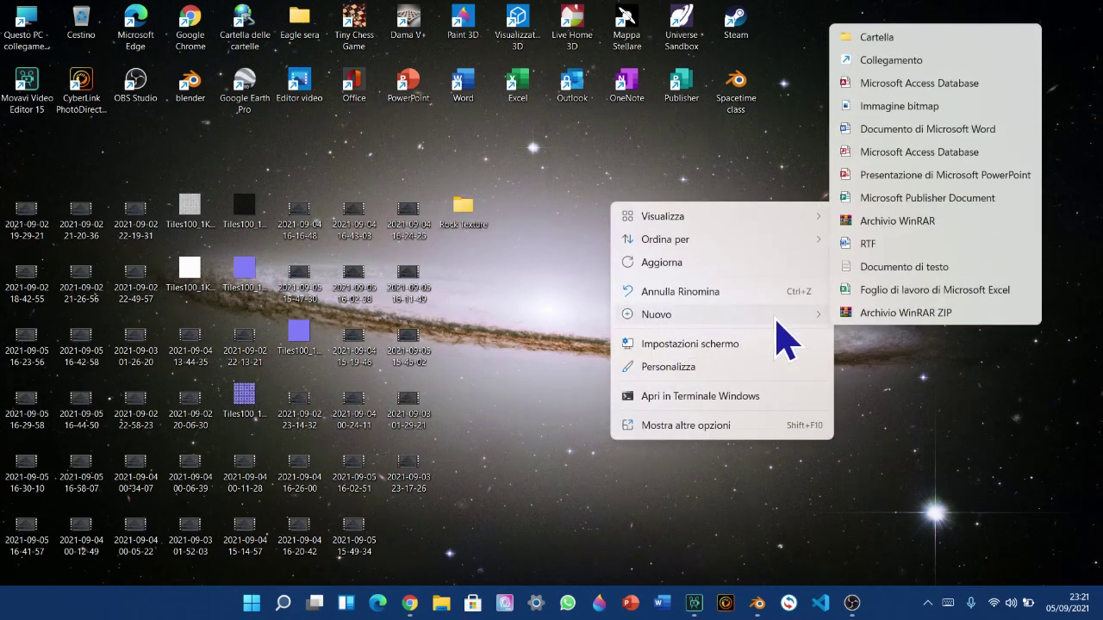
pyautogui.click(903, 48)
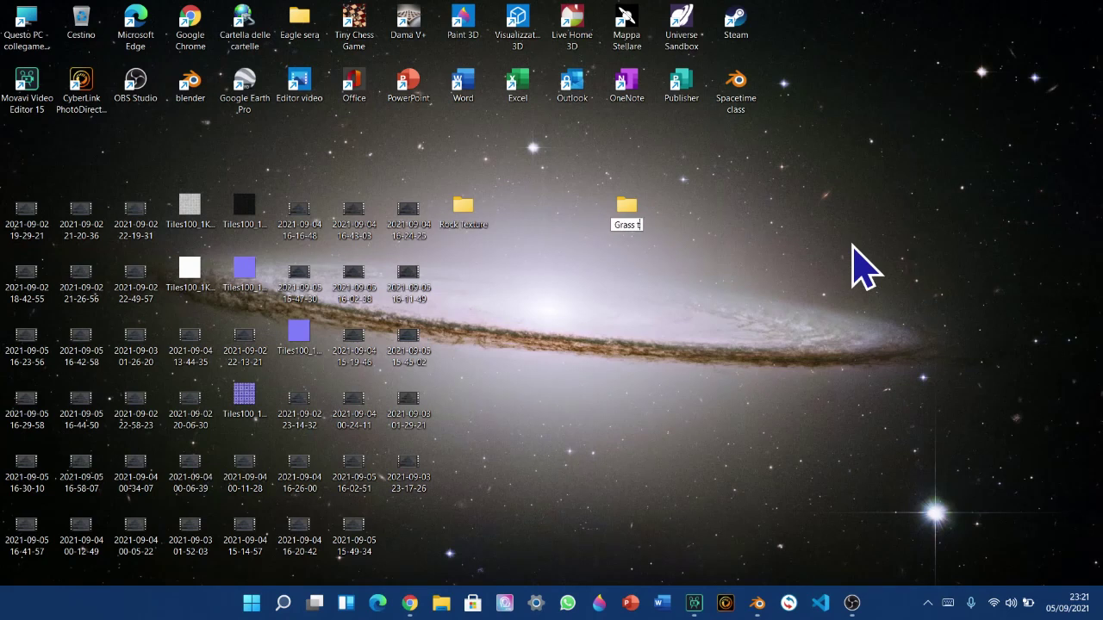
pyautogui.press('Return')
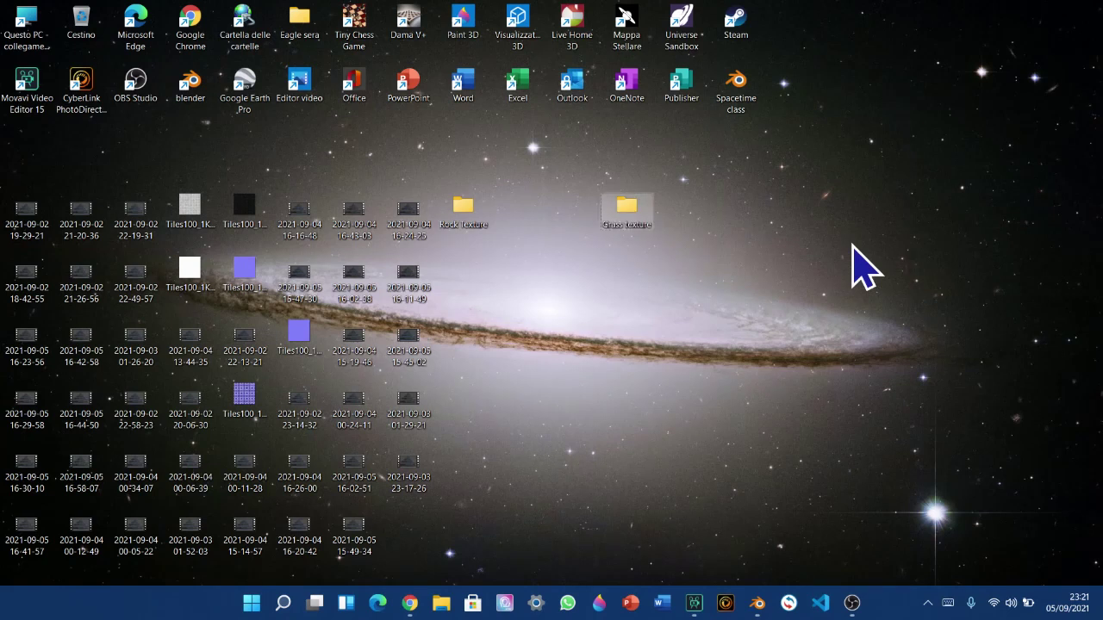
pyautogui.click(732, 297)
pyautogui.moveTo(646, 193); pyautogui.dragTo(453, 290)
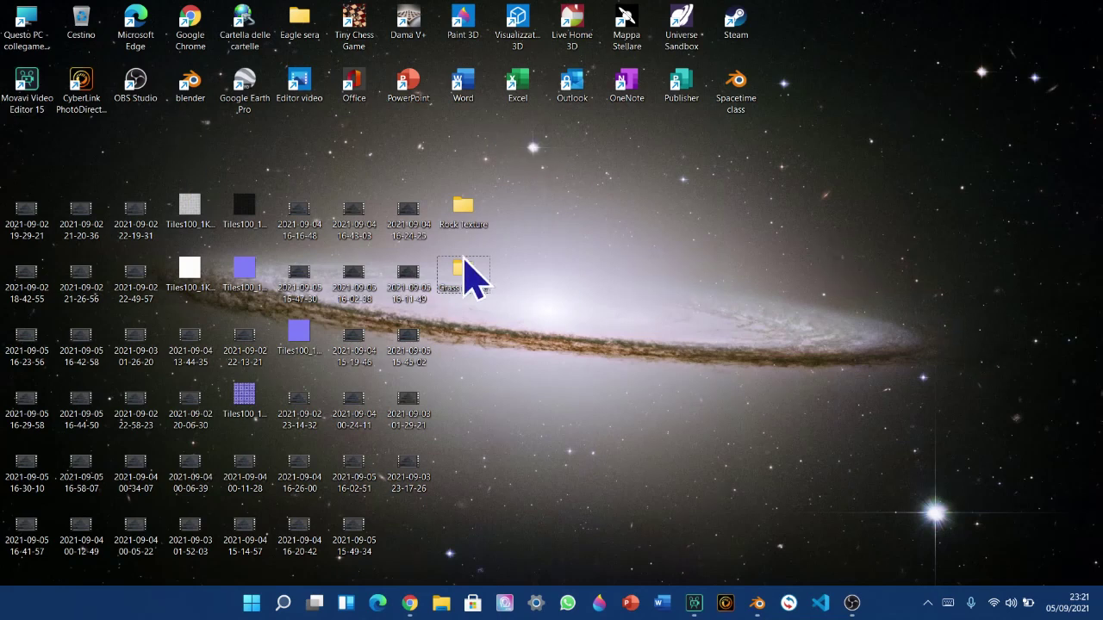
pyautogui.moveTo(829, 534); pyautogui.dragTo(439, 212)
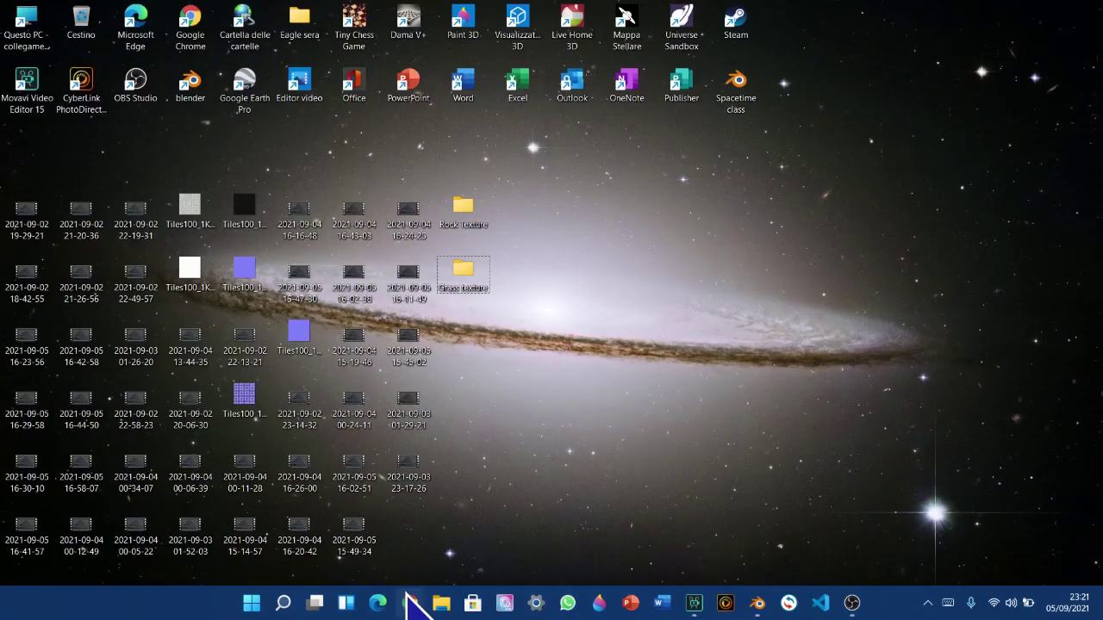
pyautogui.moveTo(407, 600)
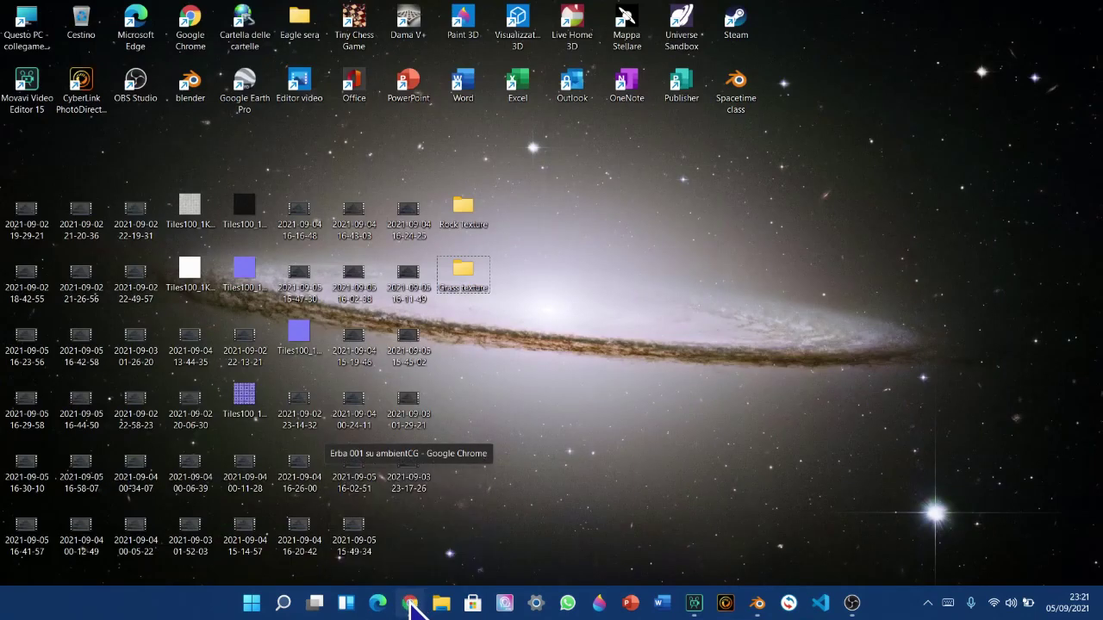
# Open Rock022_1K-PNG.zip from the downloads and extract all nine files into the desktop Rock Texture folder
pyautogui.click(411, 603)
pyautogui.middleClick(77, 426)
pyautogui.scroll(-1, 79, 434)
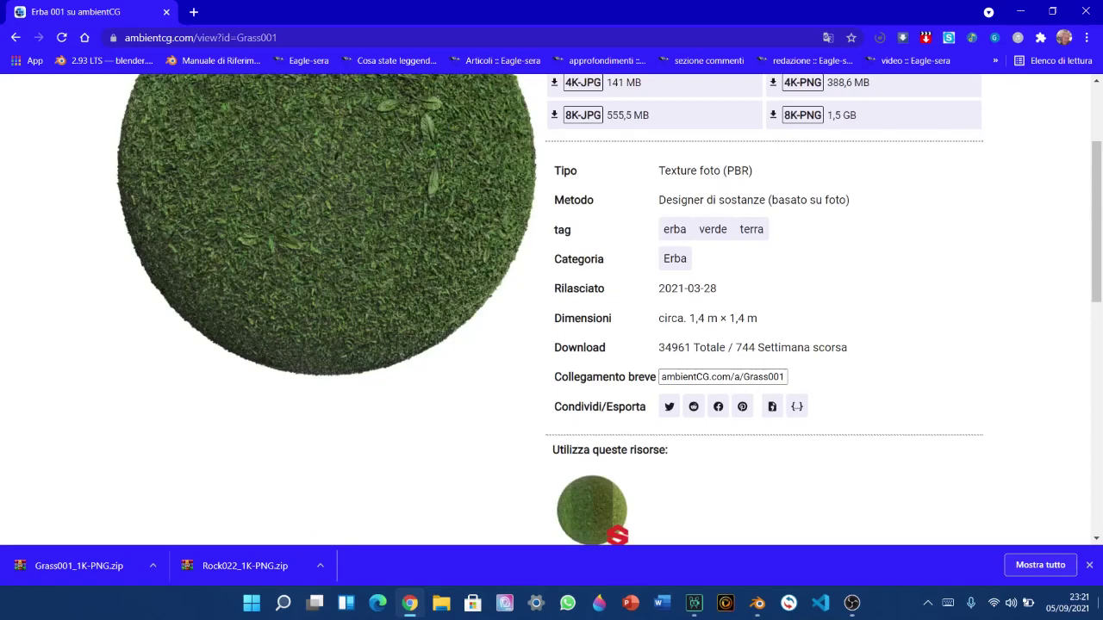
pyautogui.click(245, 566)
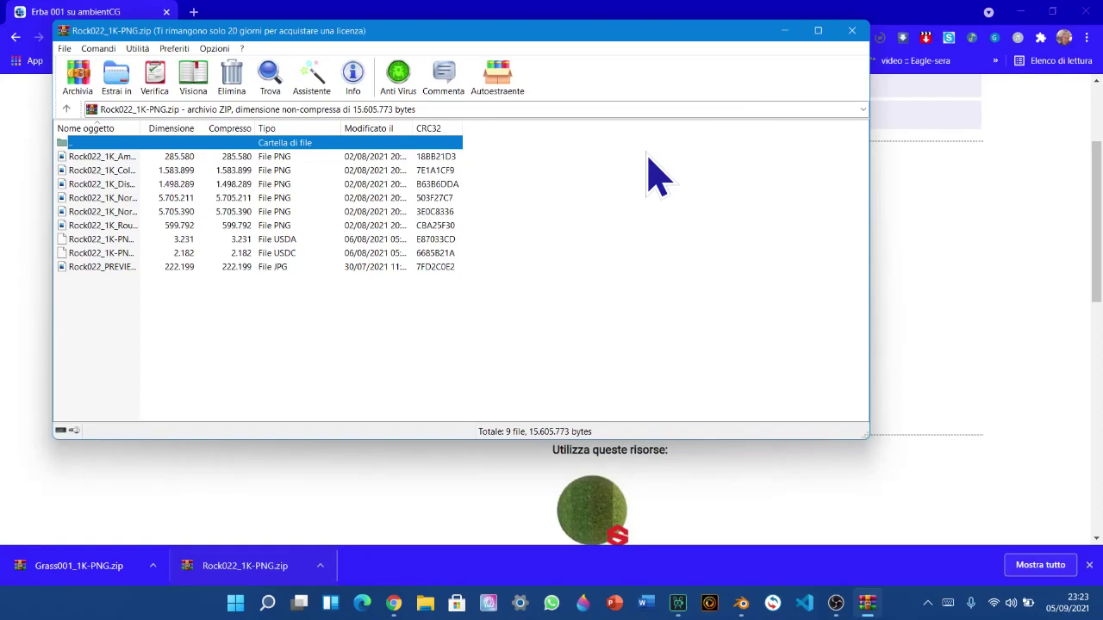
pyautogui.click(243, 266)
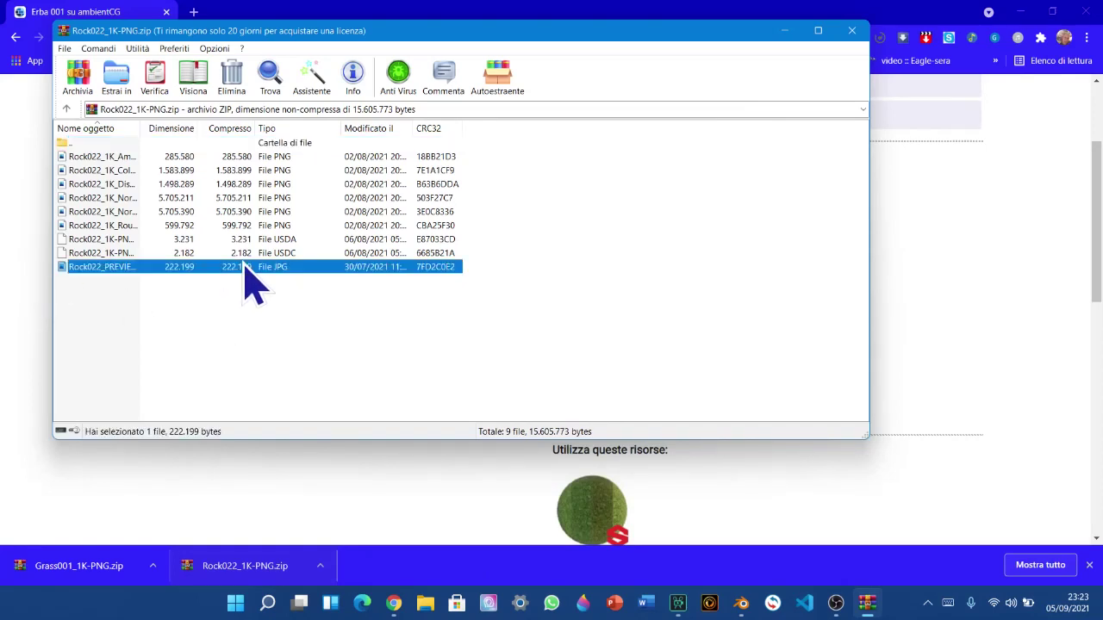
pyautogui.keyDown('shift'); pyautogui.click(261, 157); pyautogui.keyUp('shift')
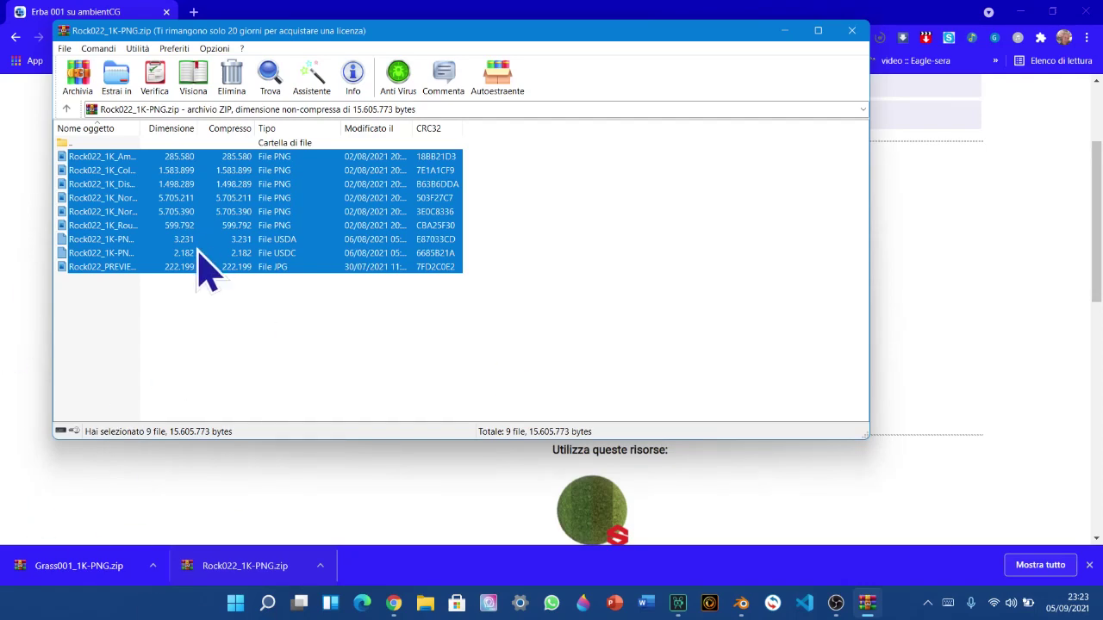
pyautogui.click(119, 87)
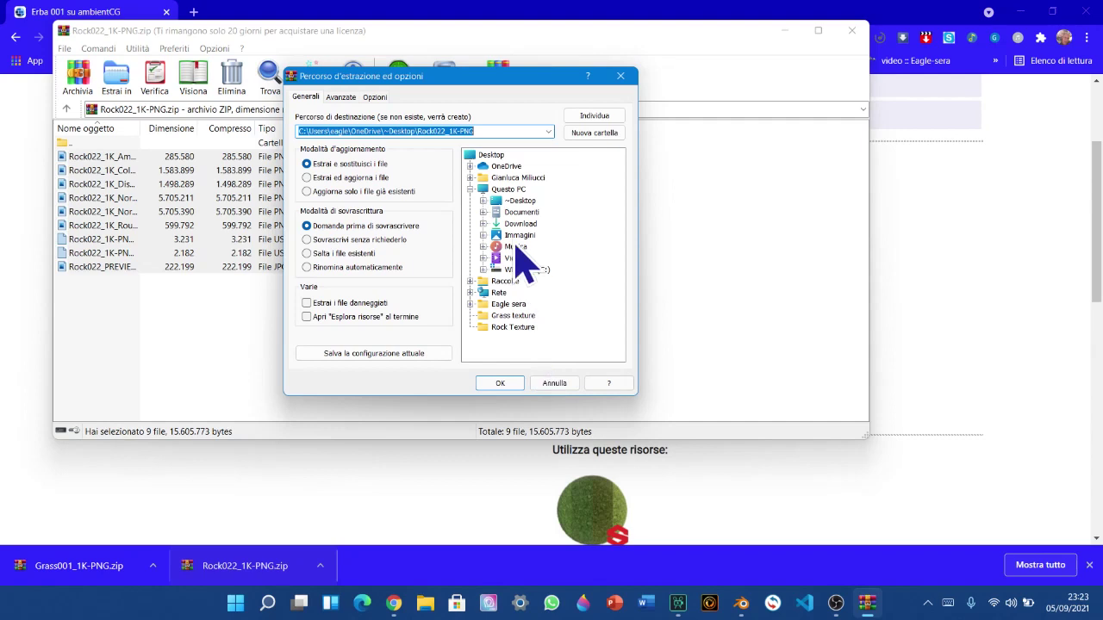
pyautogui.click(519, 201)
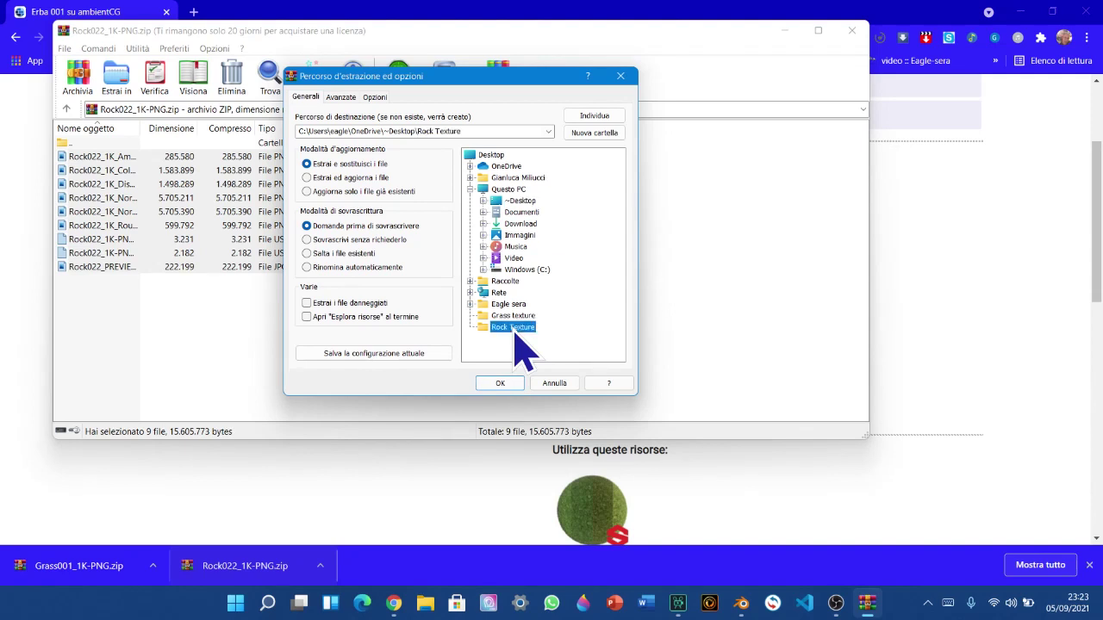
pyautogui.click(499, 384)
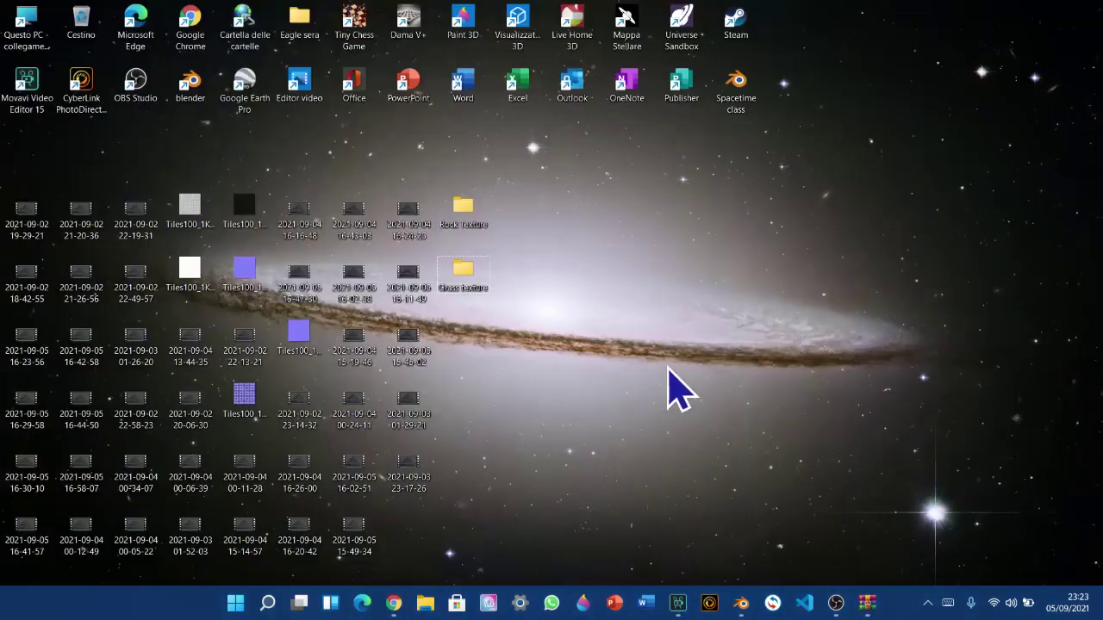
# Open Rock Texture and delete the usda, usdc and PREVIEW files
pyautogui.doubleClick(469, 216)
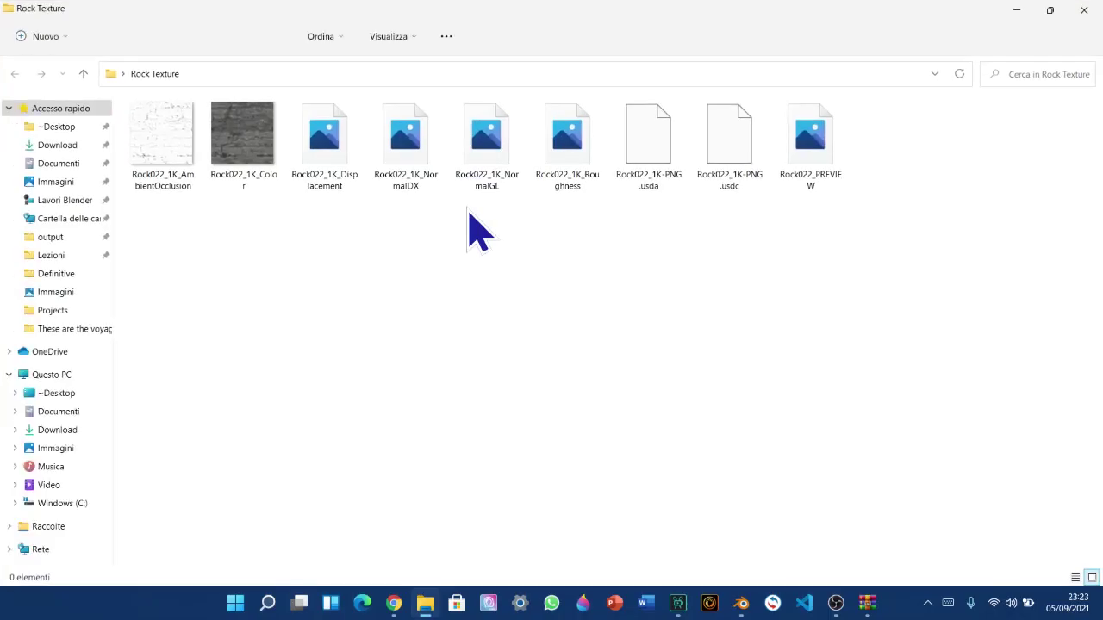
pyautogui.moveTo(337, 25); pyautogui.dragTo(396, 67)
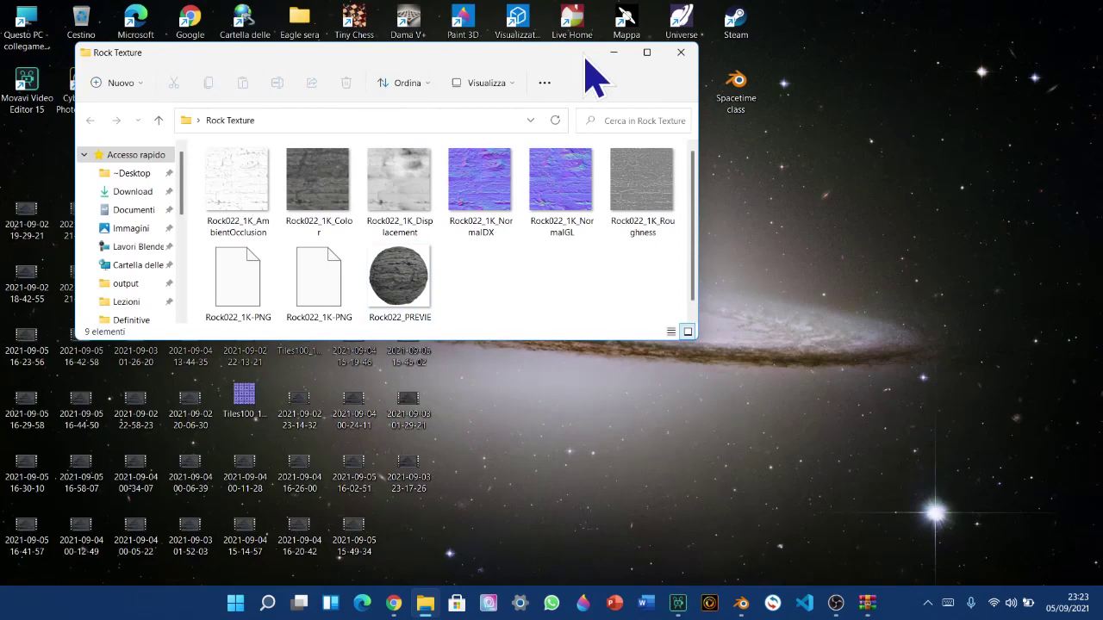
pyautogui.click(646, 54)
pyautogui.moveTo(924, 290); pyautogui.dragTo(652, 125)
pyautogui.rightClick(652, 129)
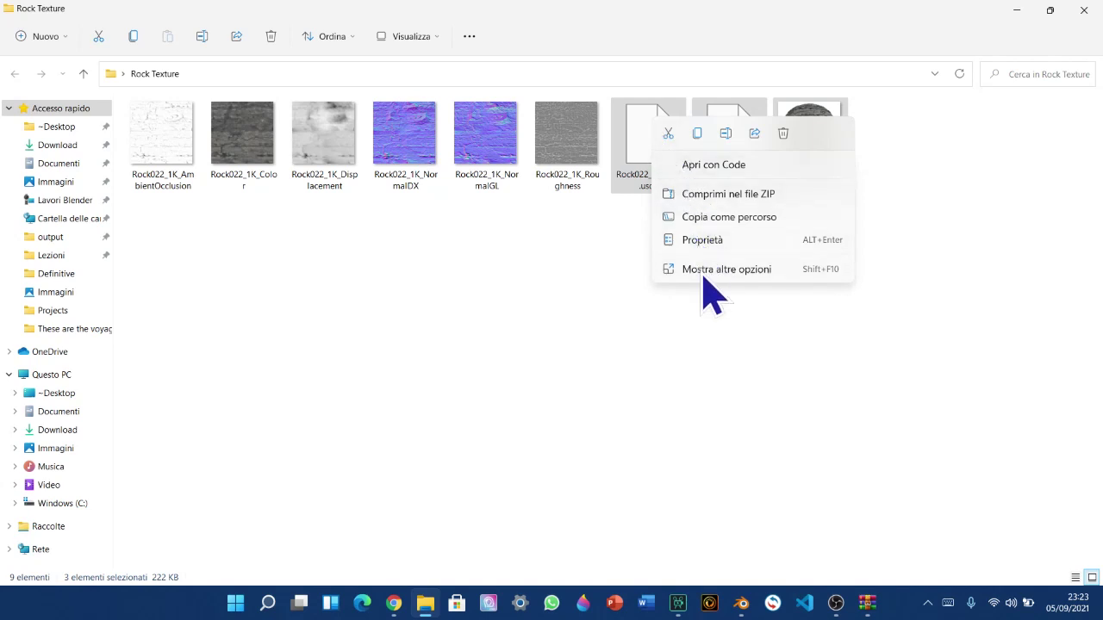
pyautogui.click(782, 133)
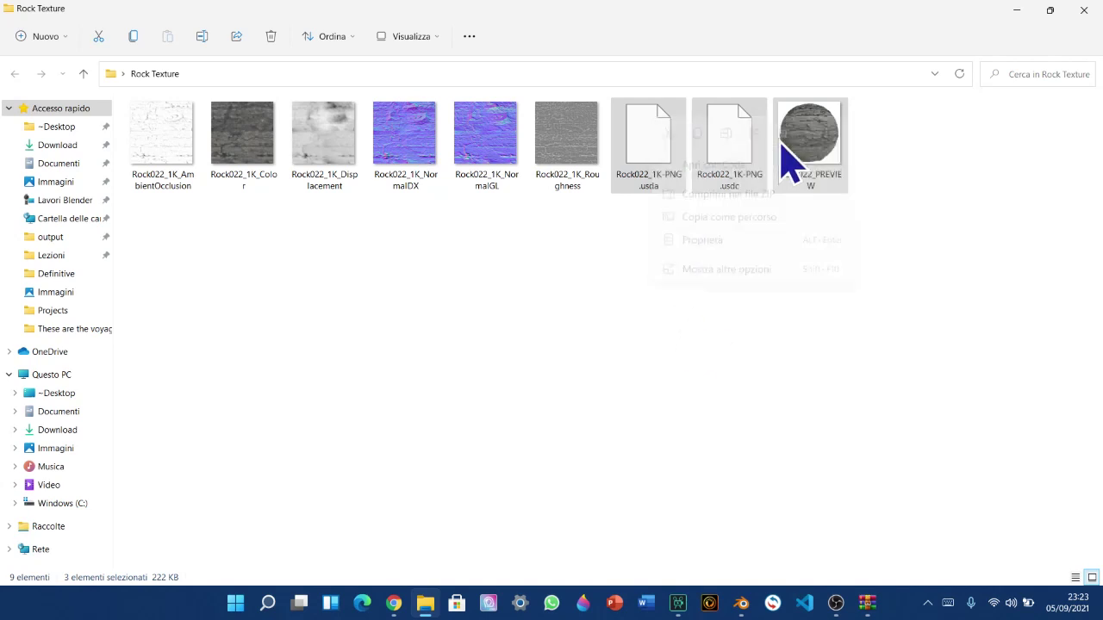
# Empty the Recycle Bin to permanently remove the three deleted files
pyautogui.press('super+d')
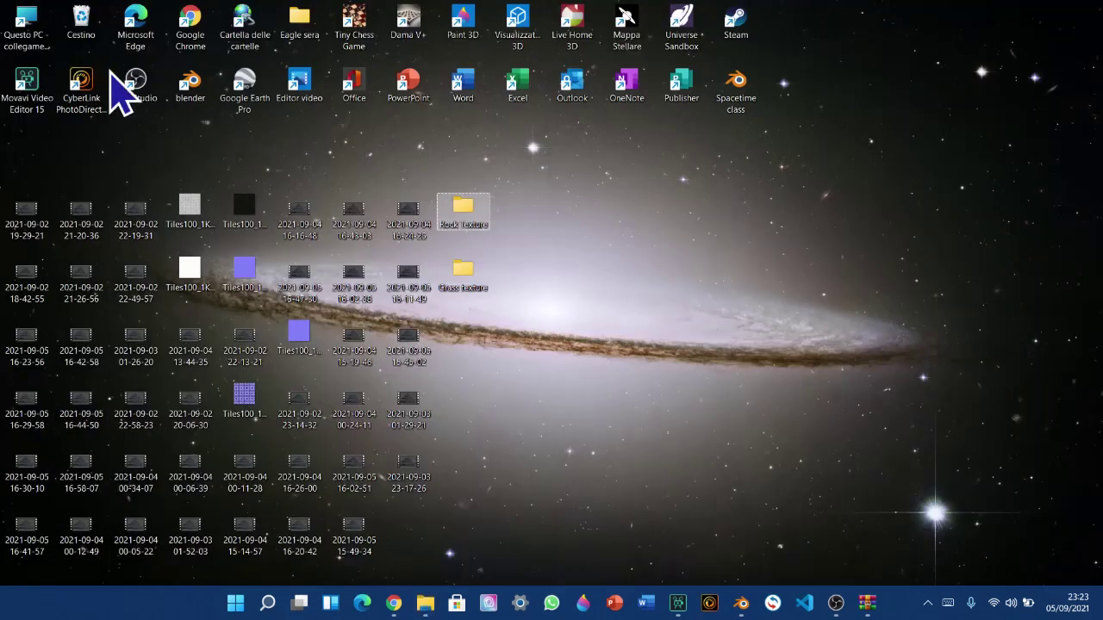
pyautogui.rightClick(89, 36)
pyautogui.click(100, 57)
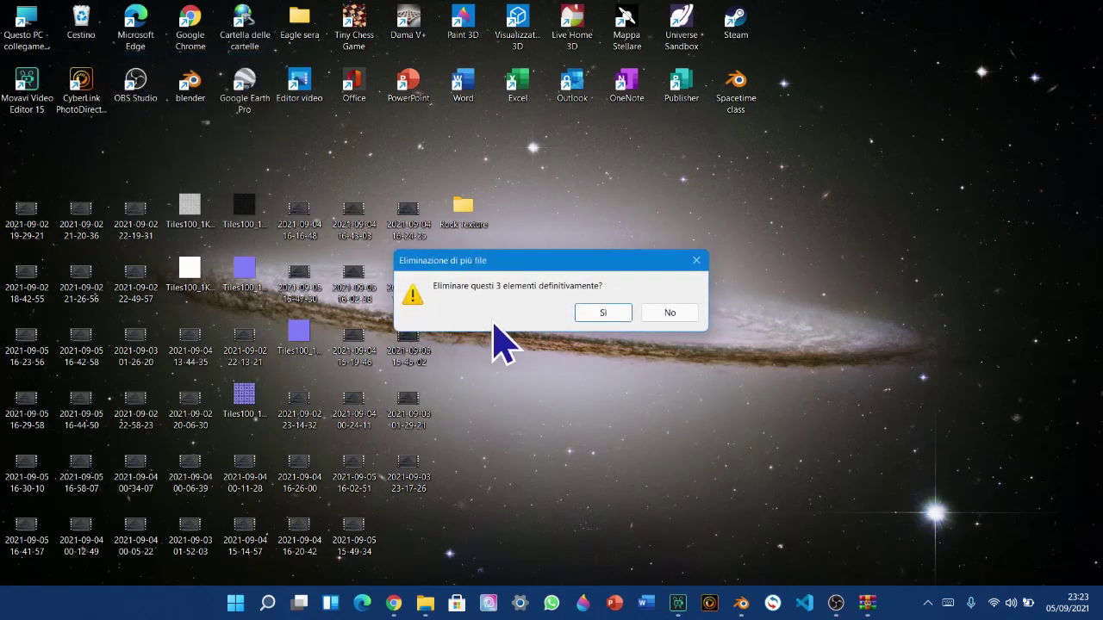
pyautogui.click(610, 313)
# Reopen Rock Texture to check the six Rock022 maps, then return to the ambientCG grass page
pyautogui.doubleClick(467, 222)
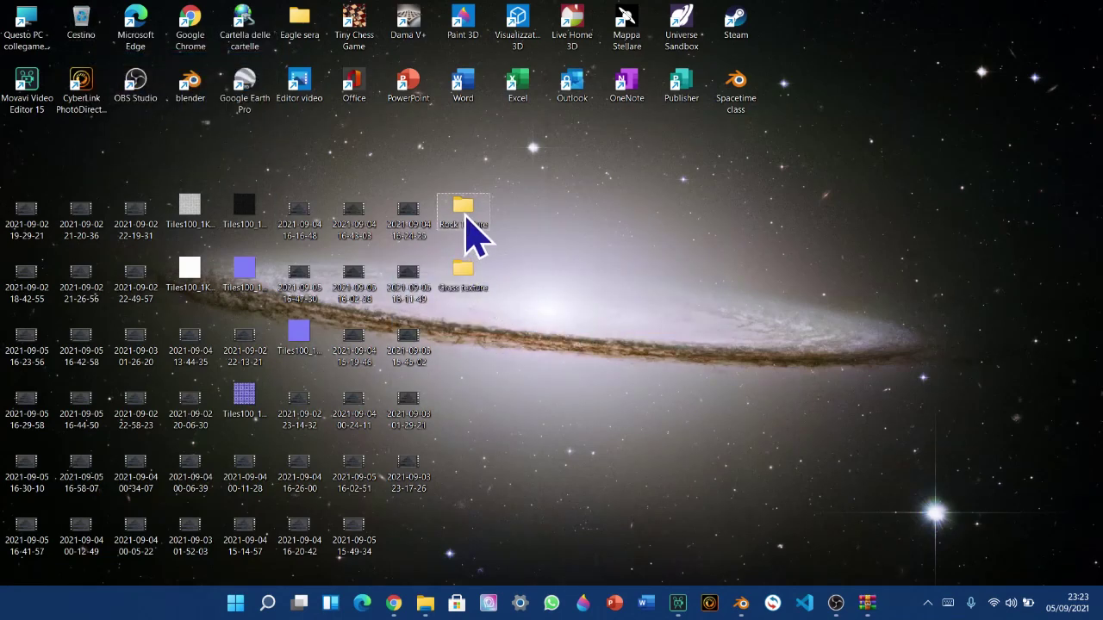
pyautogui.moveTo(198, 274); pyautogui.dragTo(681, 168)
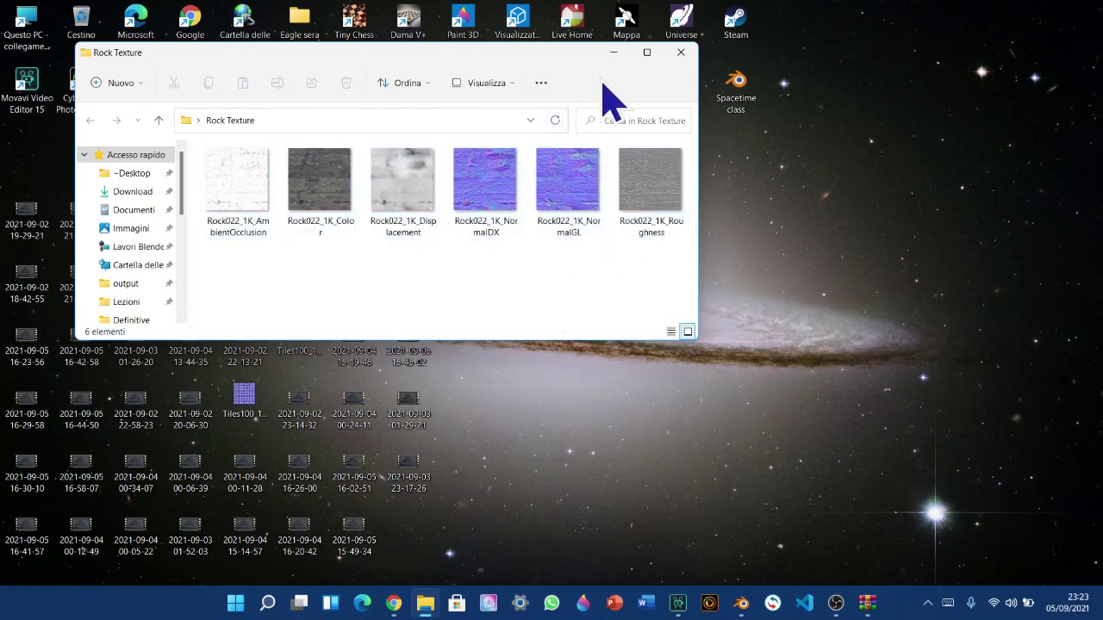
pyautogui.click(613, 52)
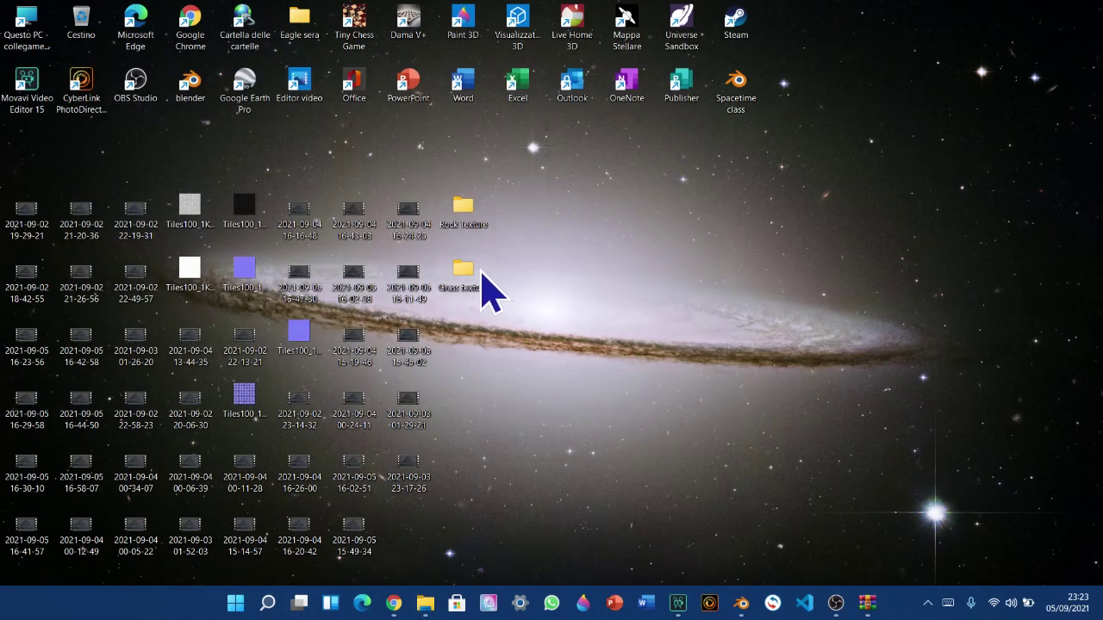
pyautogui.click(393, 603)
# Open the Grass001_1K-PNG archive and extract all nine files into the desktop Grass texture folder
pyautogui.click(120, 568)
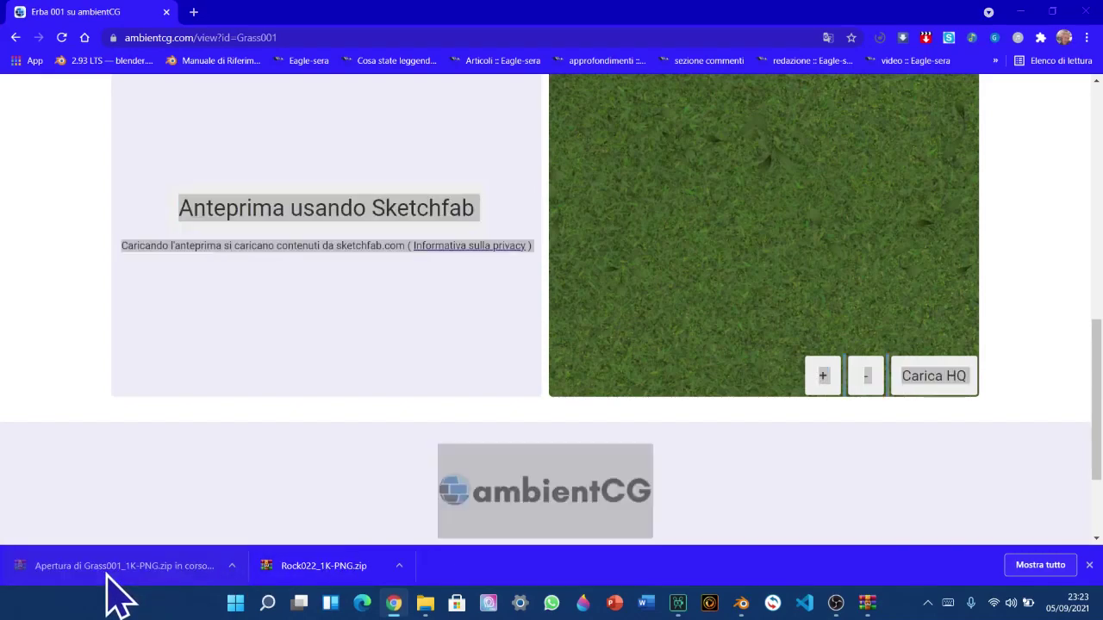
pyautogui.click(173, 321)
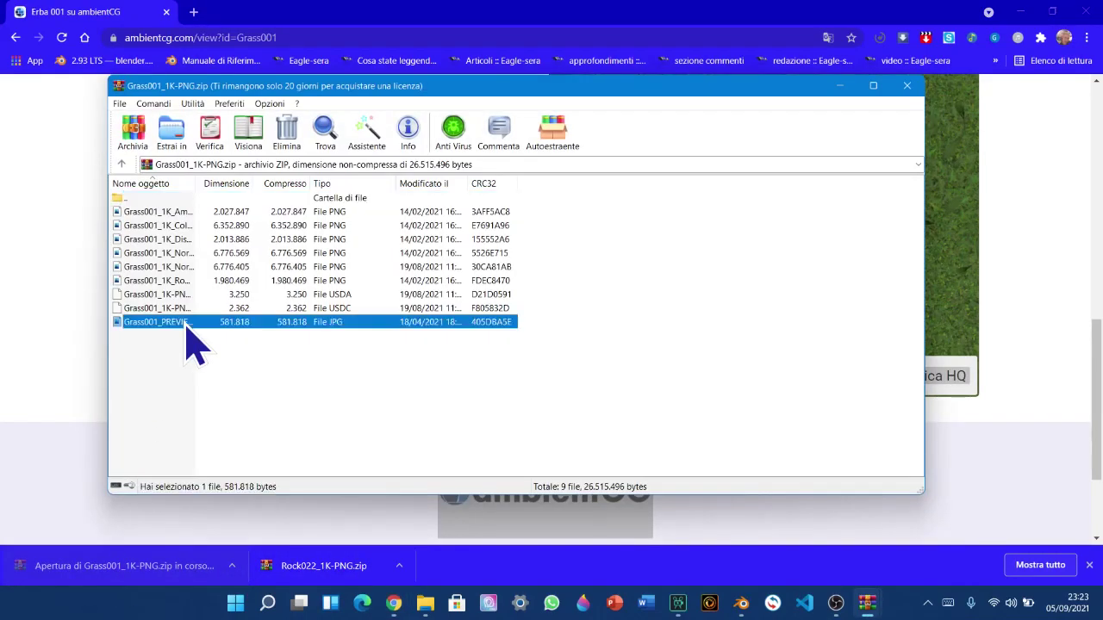
pyautogui.keyDown('shift'); pyautogui.click(194, 211); pyautogui.keyUp('shift')
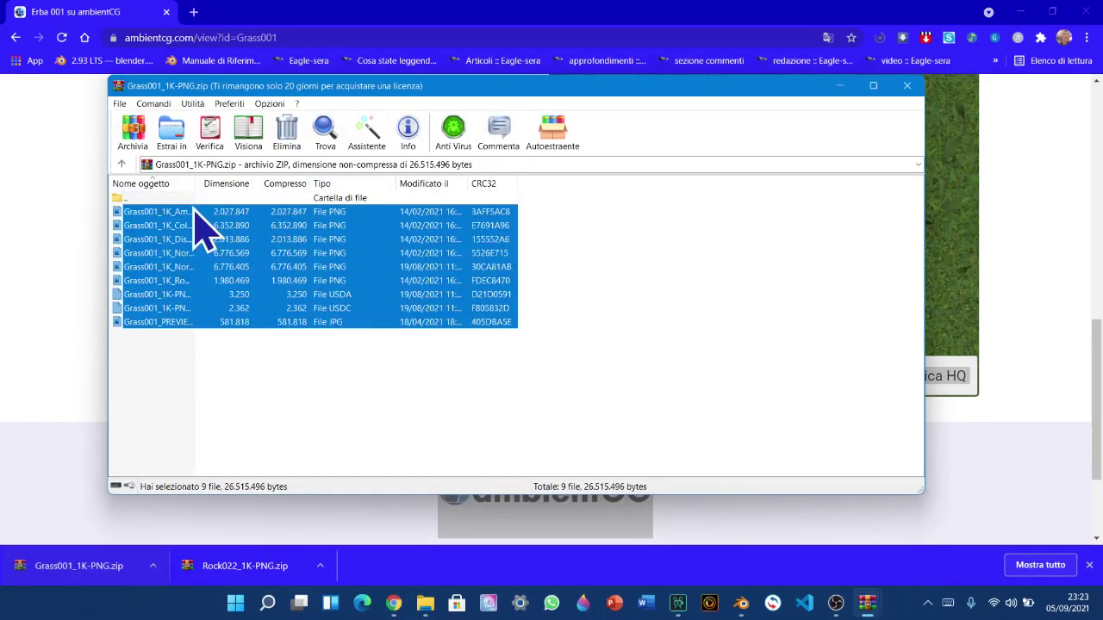
pyautogui.click(175, 142)
pyautogui.click(564, 372)
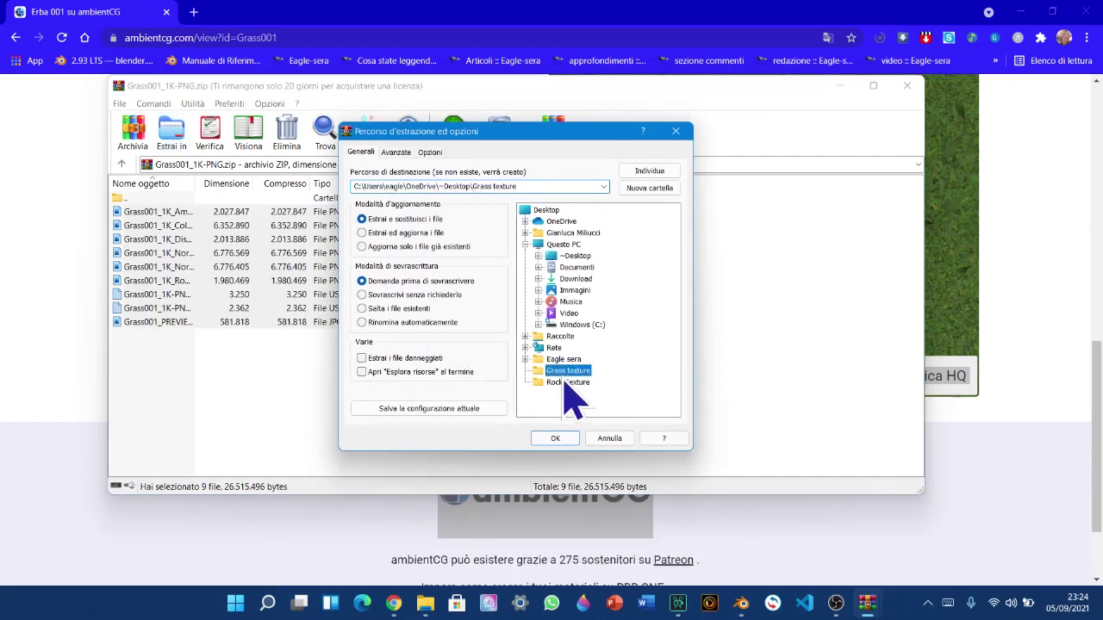
pyautogui.click(558, 438)
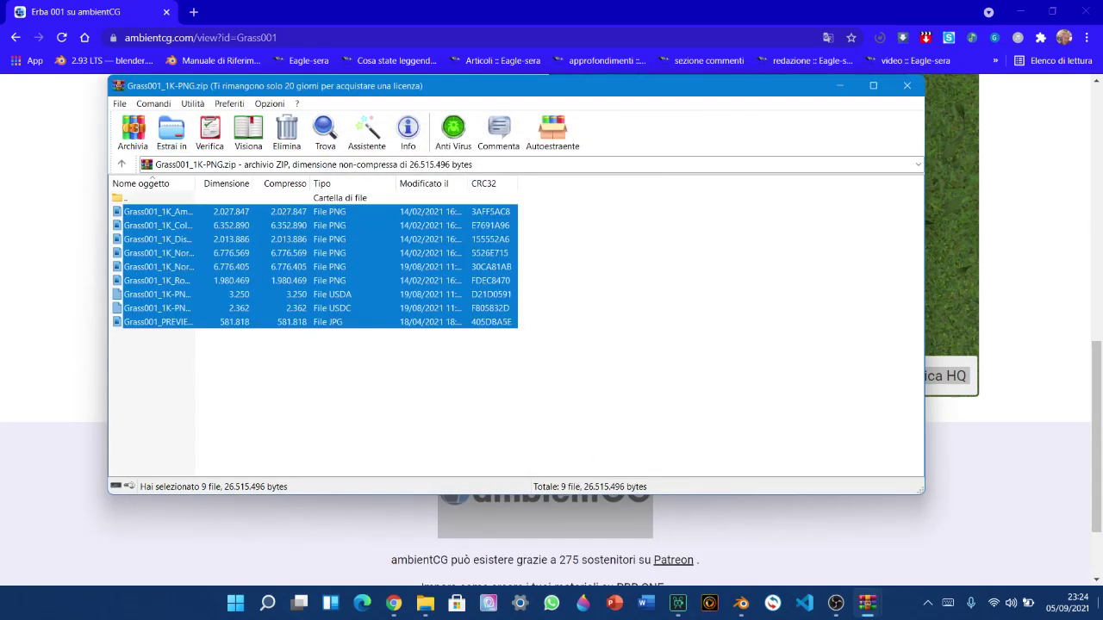
pyautogui.press('super+d')
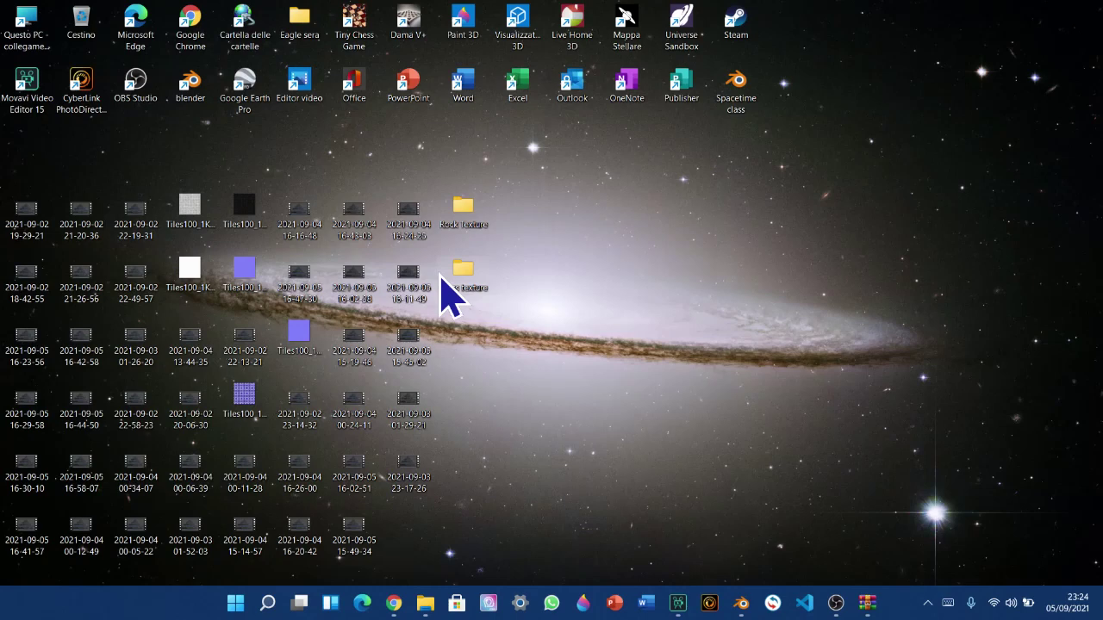
# Open Grass texture and delete the usda, usdc and PREVIEW files
pyautogui.doubleClick(447, 276)
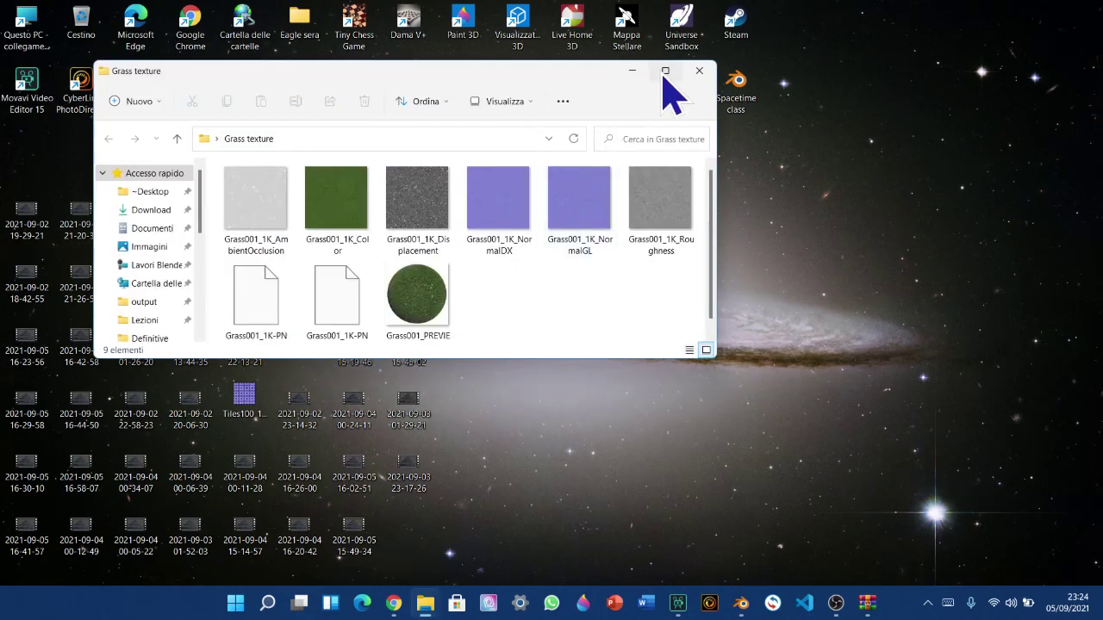
pyautogui.click(666, 71)
pyautogui.moveTo(641, 234); pyautogui.dragTo(842, 140)
pyautogui.rightClick(842, 138)
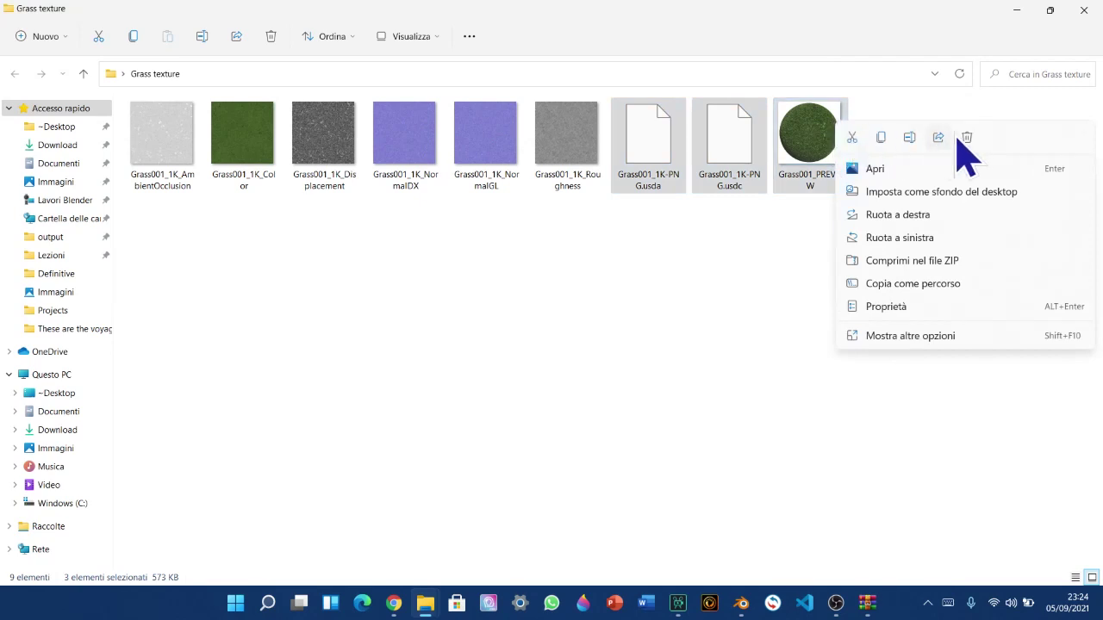
pyautogui.click(967, 139)
# Empty the Recycle Bin to permanently remove the three deleted files
pyautogui.click(1101, 618)
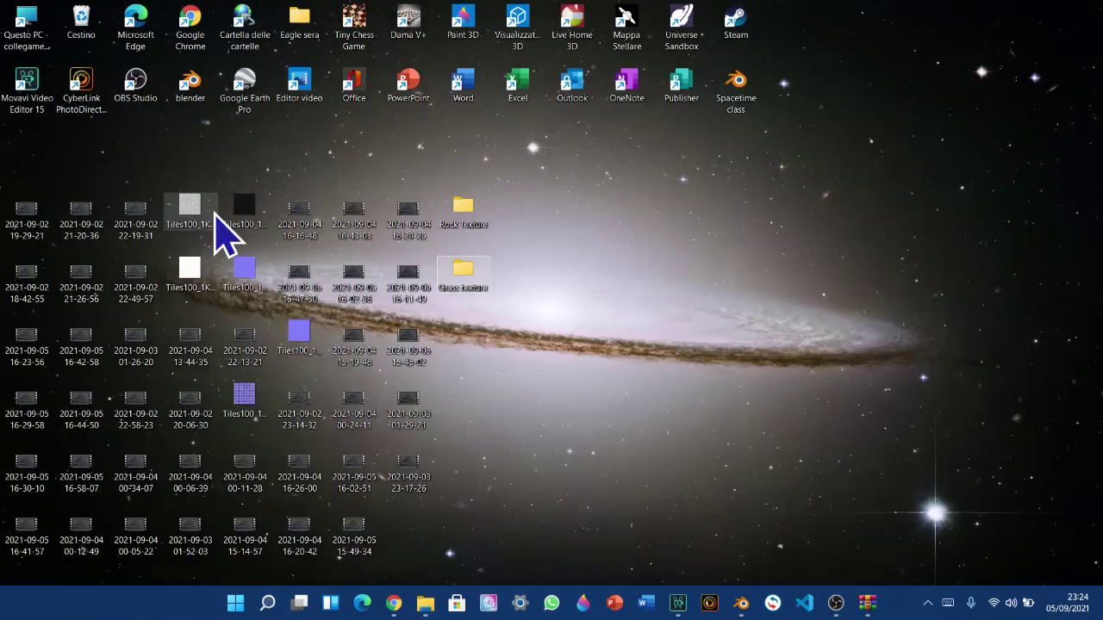
pyautogui.rightClick(81, 22)
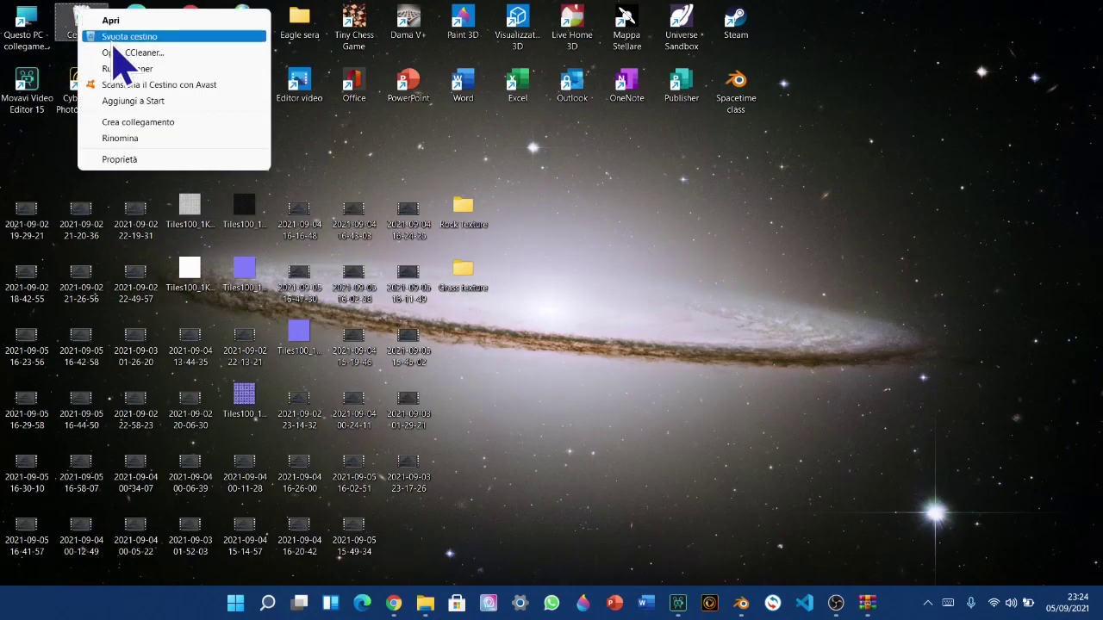
pyautogui.click(108, 36)
pyautogui.click(596, 312)
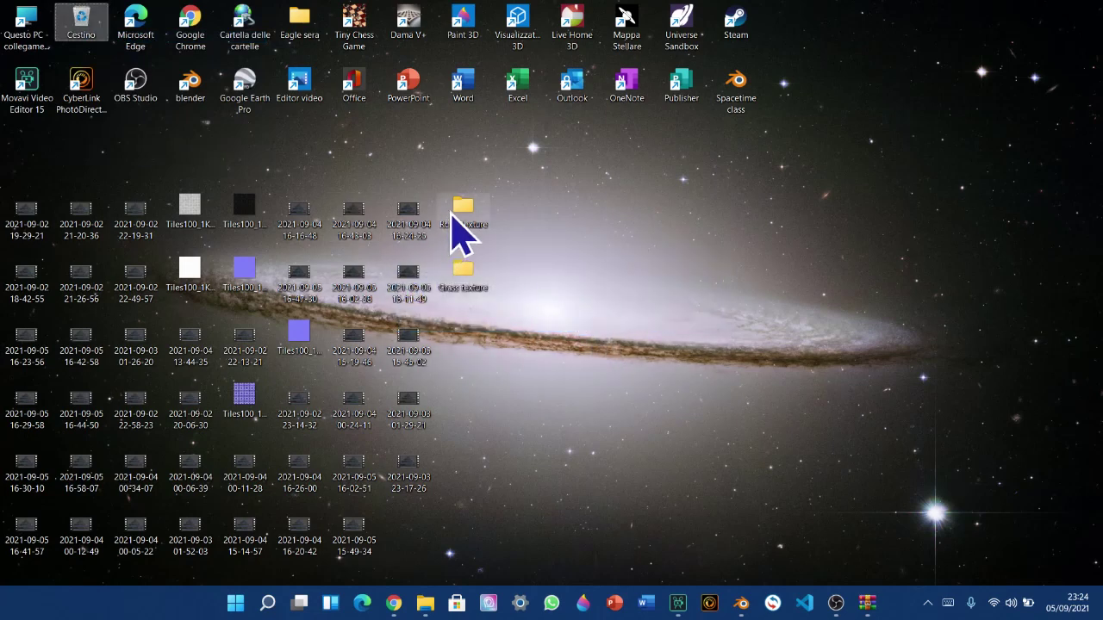
# Check the Rock Texture and Grass texture folders, then switch back to Blender
pyautogui.doubleClick(459, 214)
pyautogui.click(681, 51)
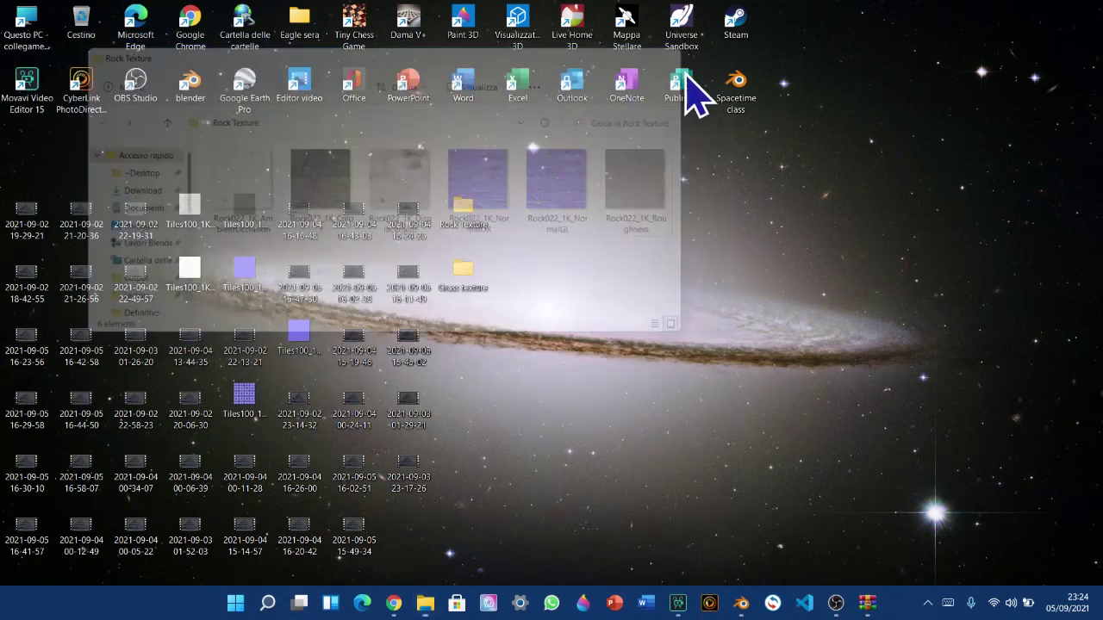
pyautogui.doubleClick(464, 272)
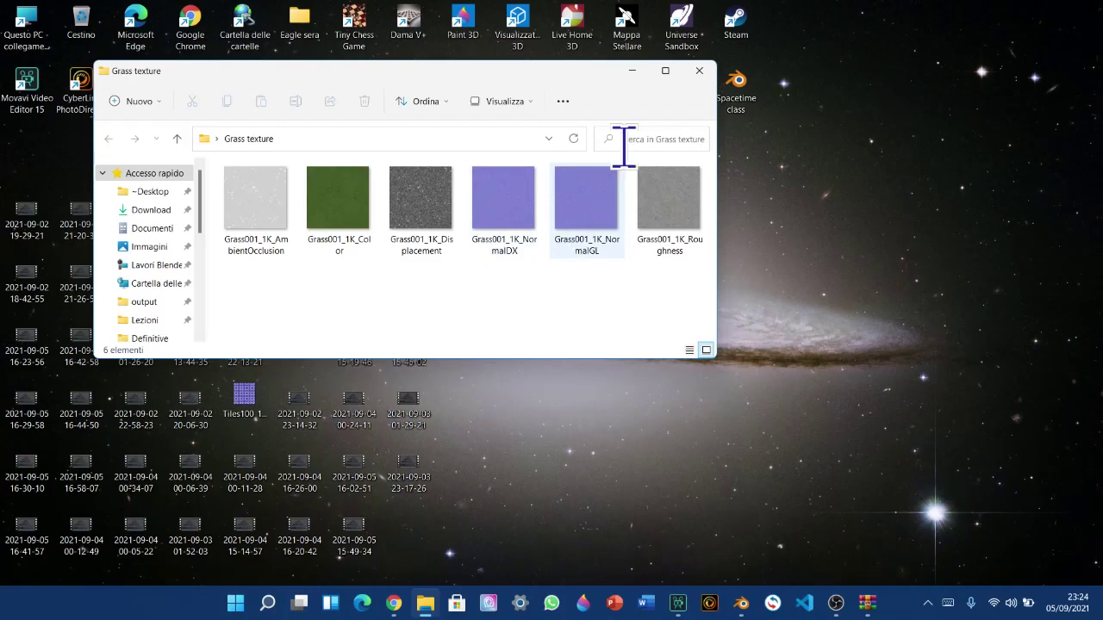
pyautogui.click(712, 71)
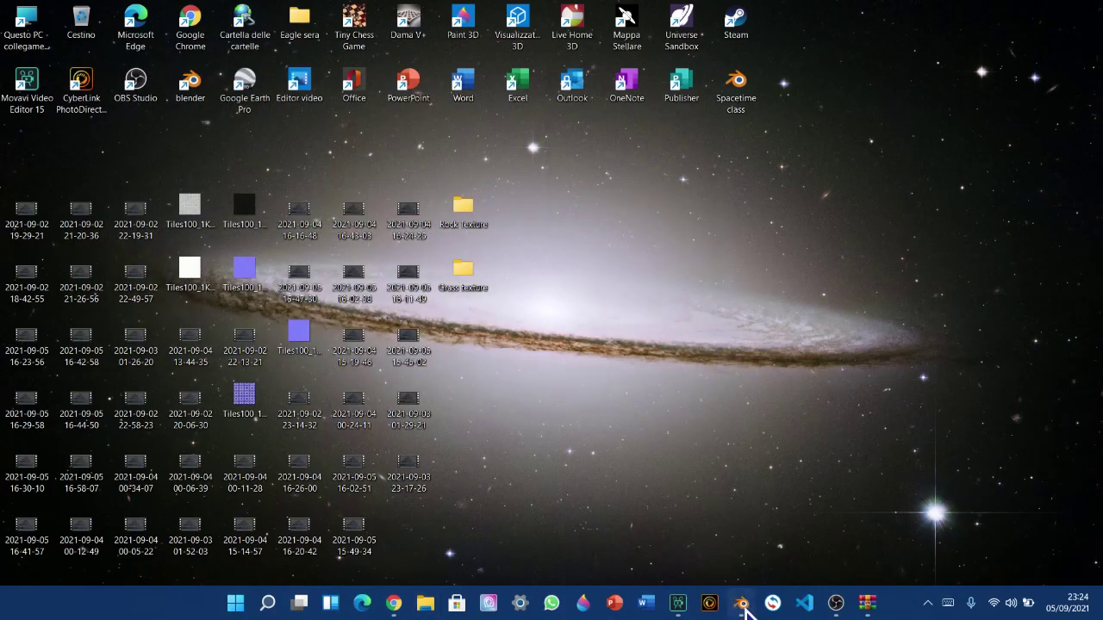
pyautogui.click(741, 603)
# Browse Blender's file browser to Desktop > Rock Texture
pyautogui.click(32, 119)
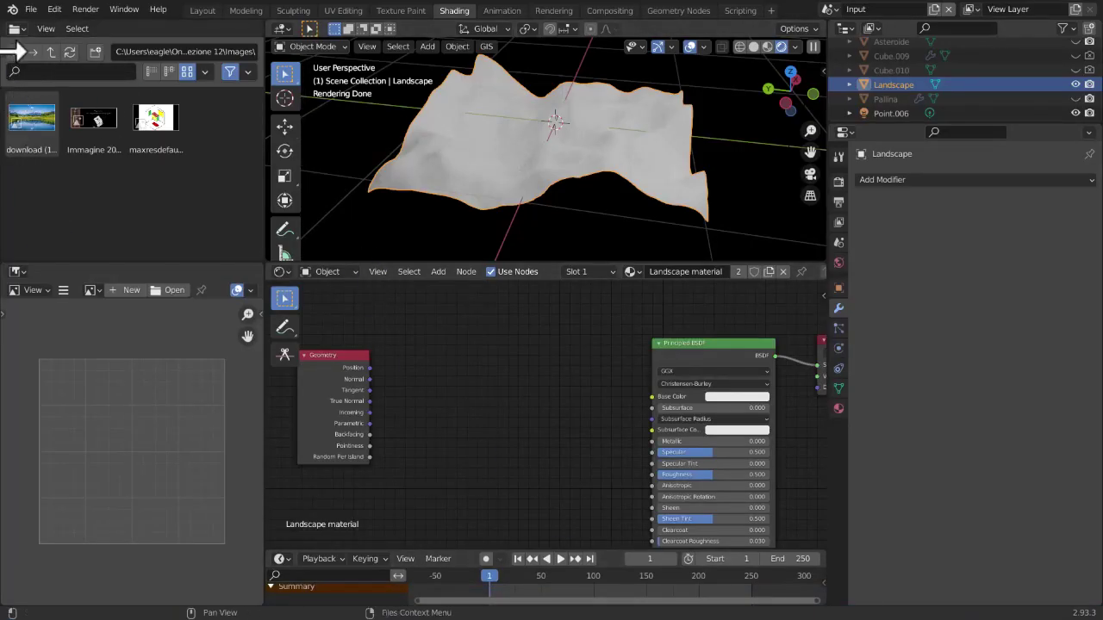
pyautogui.moveTo(13, 51); pyautogui.dragTo(24, 51)
pyautogui.click(44, 143)
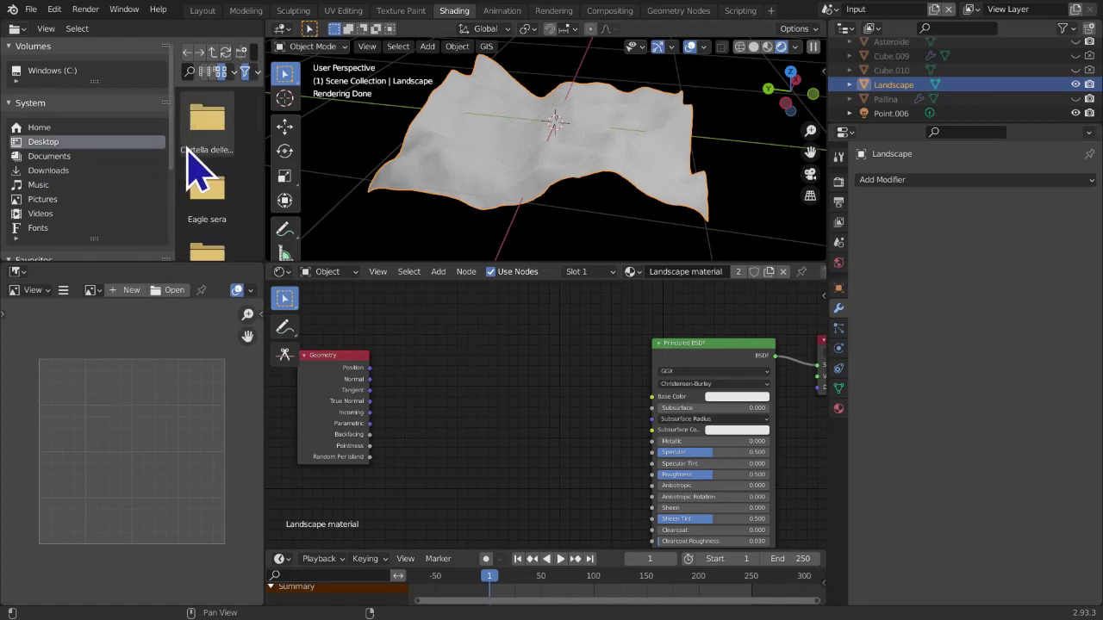
pyautogui.moveTo(173, 151); pyautogui.dragTo(12, 209)
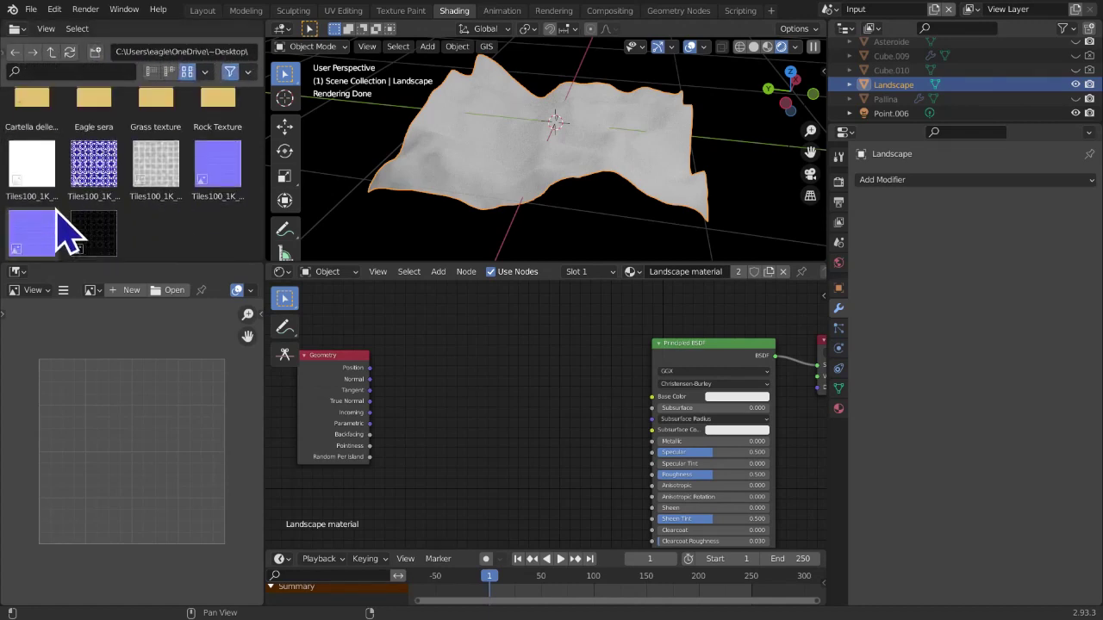
pyautogui.scroll(1, 69, 200)
pyautogui.doubleClick(222, 125)
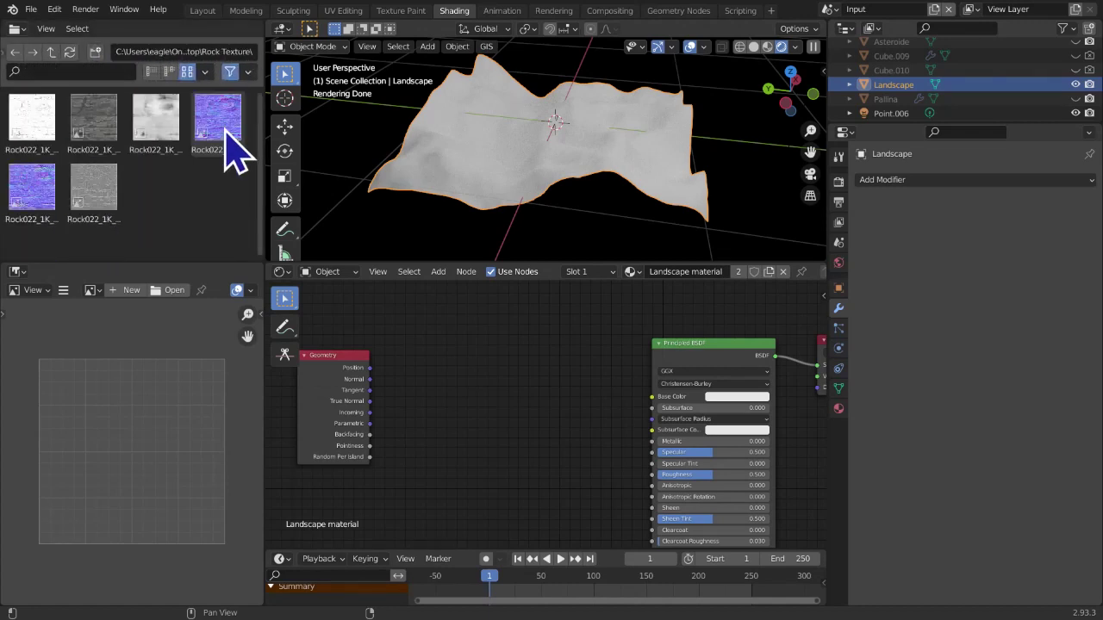
pyautogui.scroll(-4, 546, 406)
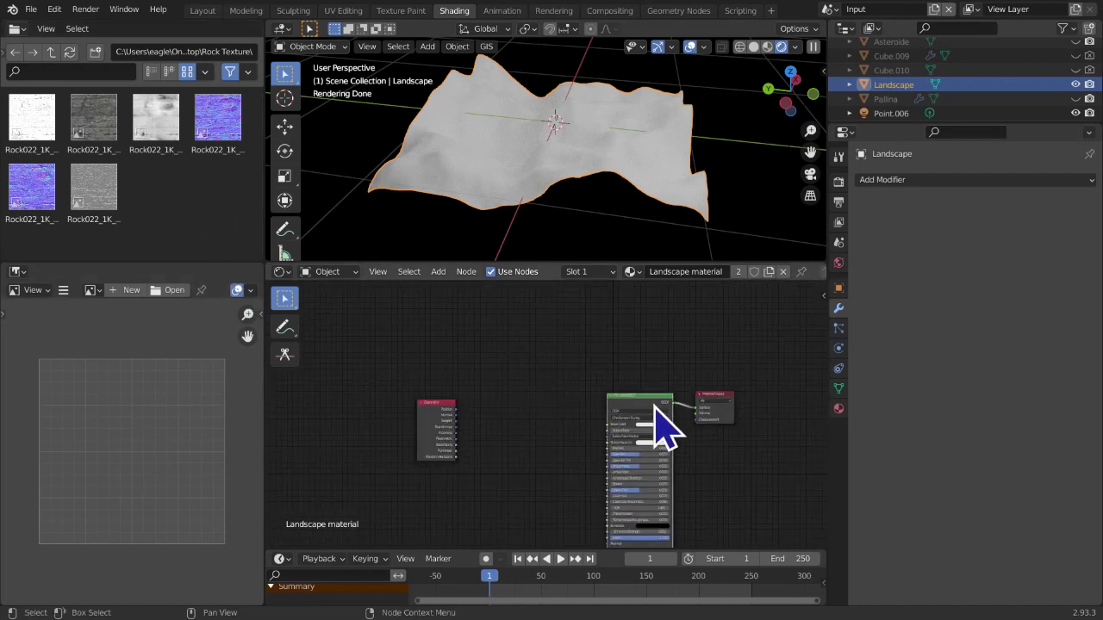
# Detach the Principled BSDF from the Material Output, moving it left and Geometry beside the output
pyautogui.moveTo(697, 409); pyautogui.dragTo(685, 410)
pyautogui.moveTo(636, 397); pyautogui.dragTo(514, 285)
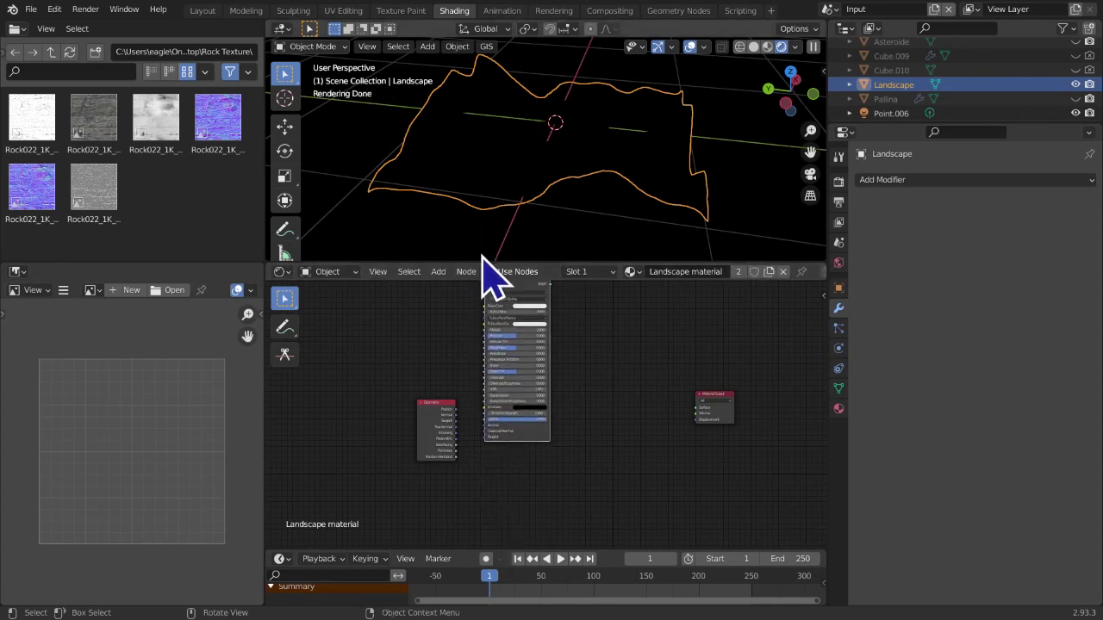
pyautogui.moveTo(525, 346); pyautogui.dragTo(522, 379, button='middle')
pyautogui.moveTo(446, 465); pyautogui.dragTo(654, 410)
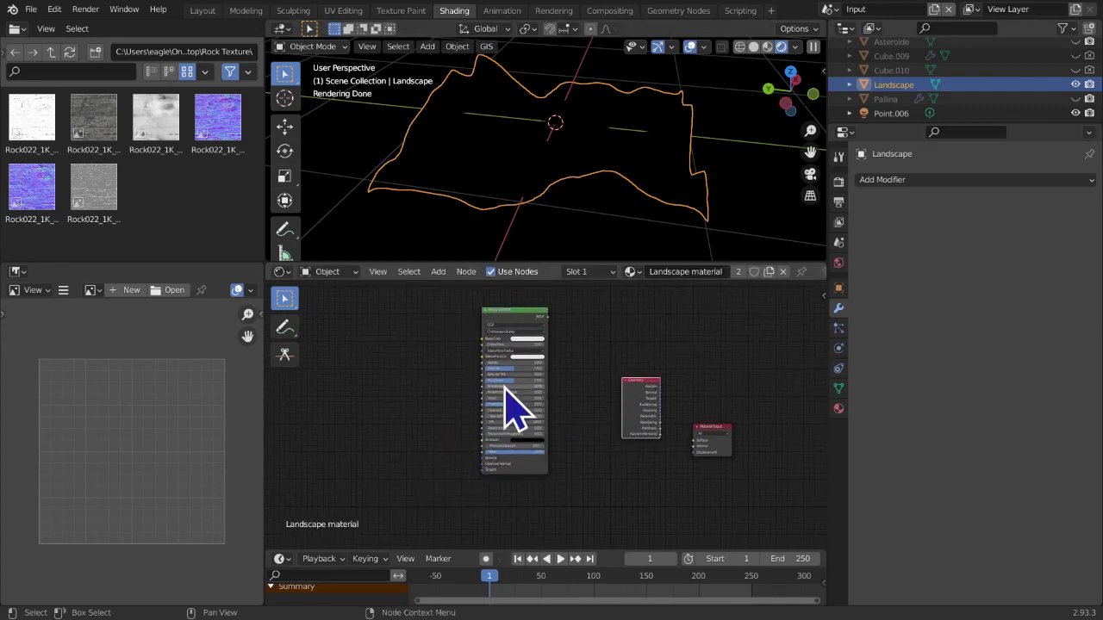
pyautogui.moveTo(514, 320); pyautogui.dragTo(511, 323)
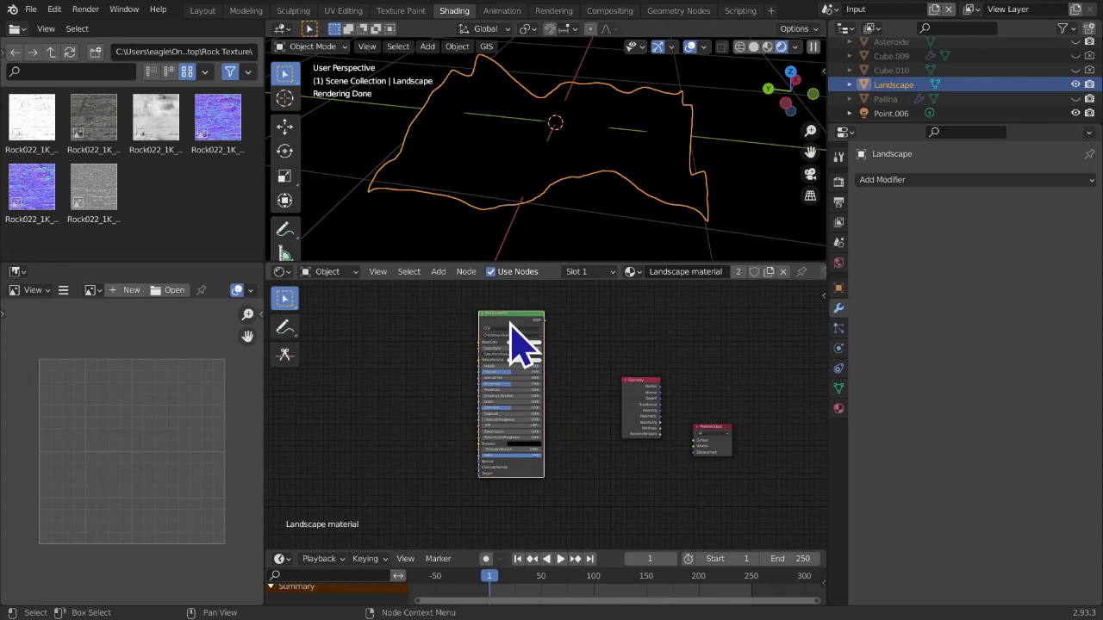
pyautogui.hotkey('ctrl', 'shift', 't')
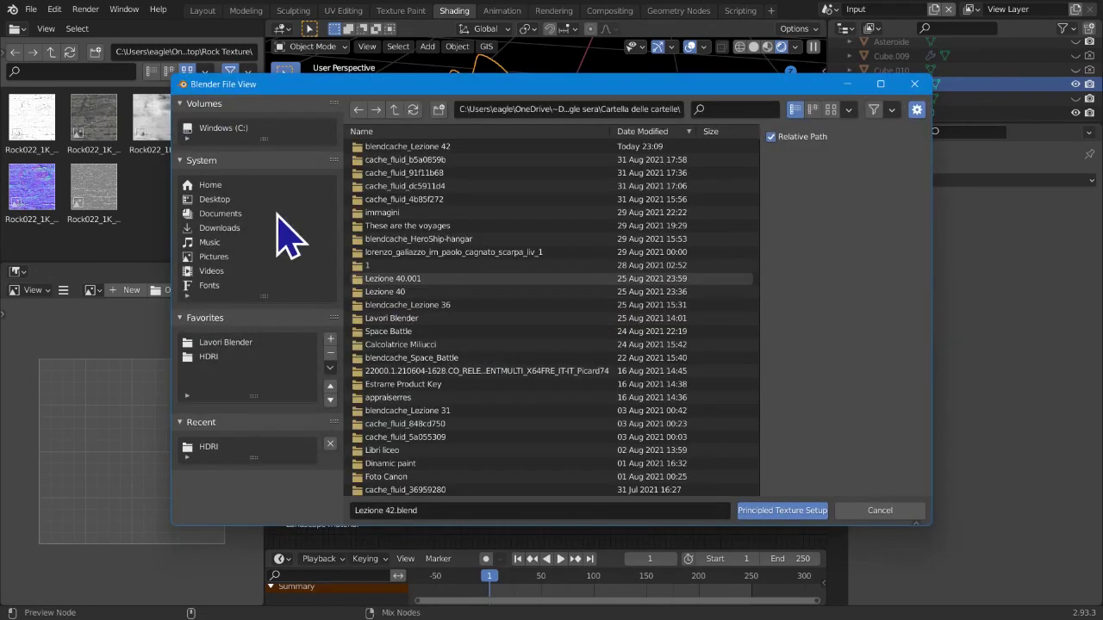
# Select all six Rock022 maps in Desktop > Rock Texture and run Principled Texture Setup
pyautogui.click(261, 201)
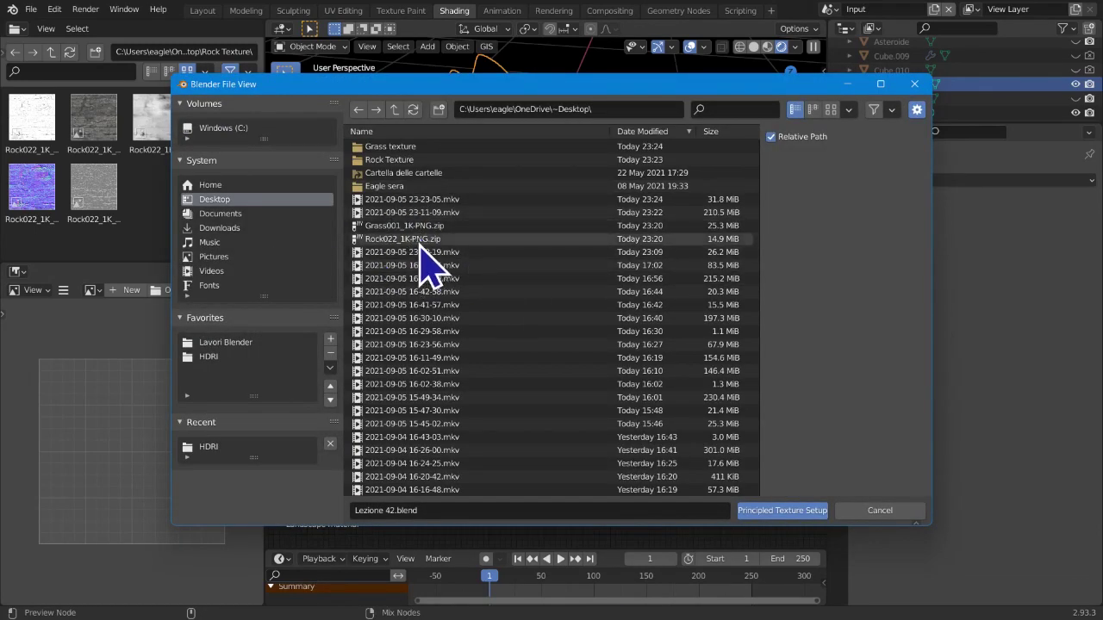
pyautogui.scroll(-2, 482, 323)
pyautogui.scroll(2, 495, 336)
pyautogui.scroll(-10, 482, 317)
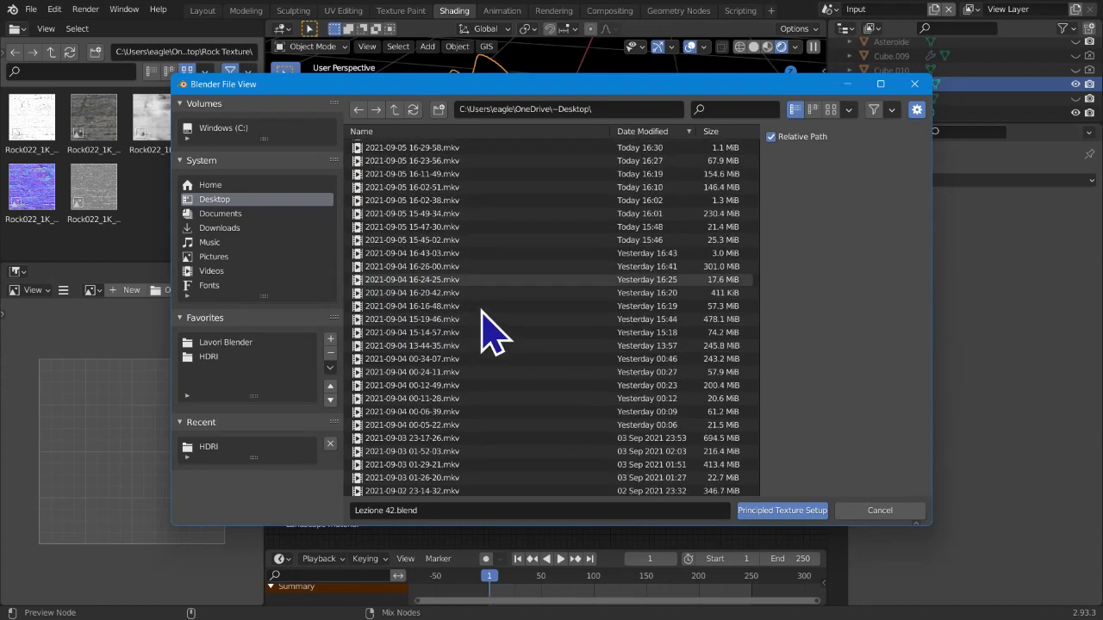
pyautogui.scroll(10, 482, 323)
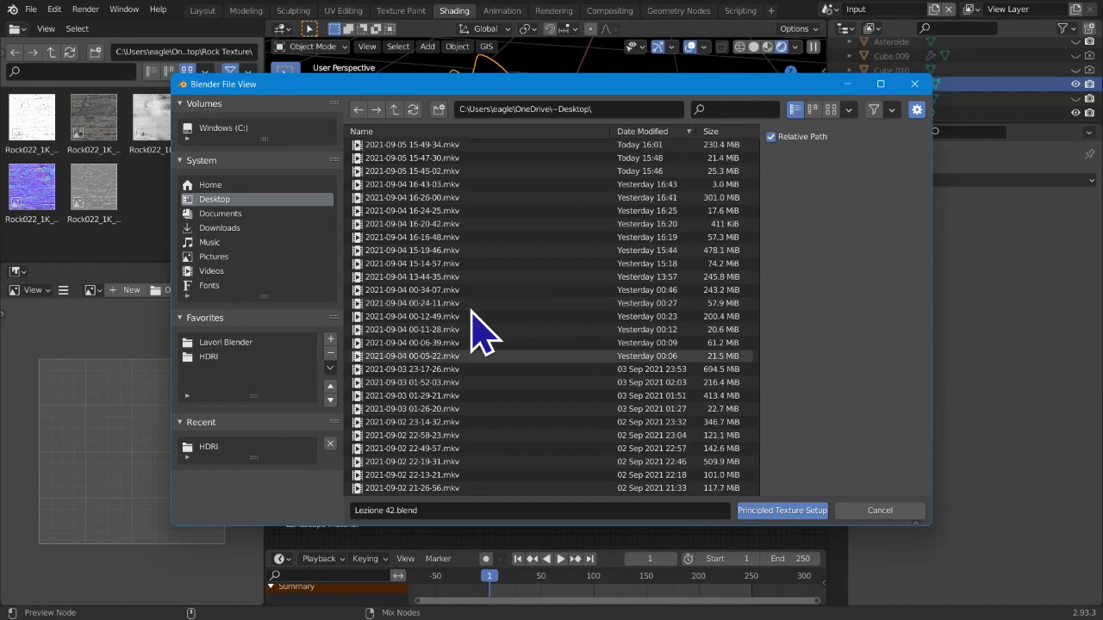
pyautogui.scroll(-1, 431, 276)
pyautogui.scroll(1, 379, 216)
pyautogui.doubleClick(402, 160)
pyautogui.moveTo(558, 398); pyautogui.dragTo(357, 138)
pyautogui.click(749, 511)
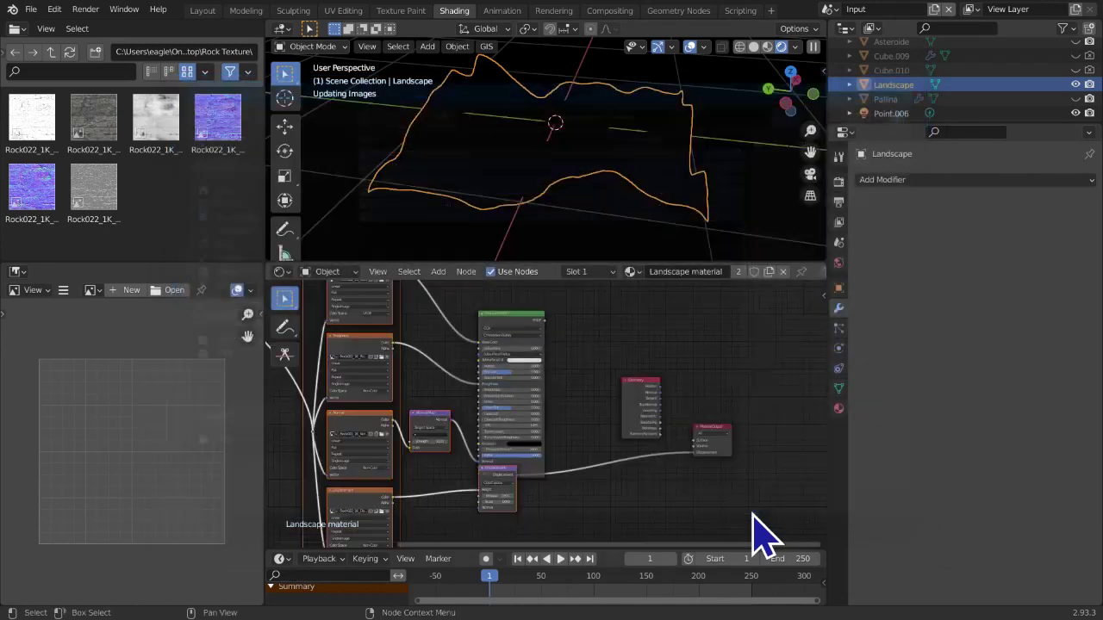
# Place the new rock texture nodes and disconnect the displacement from the Material Output
pyautogui.click(600, 436)
pyautogui.scroll(2, 706, 429)
pyautogui.moveTo(706, 428); pyautogui.dragTo(679, 408, button='middle')
pyautogui.scroll(1, 679, 409)
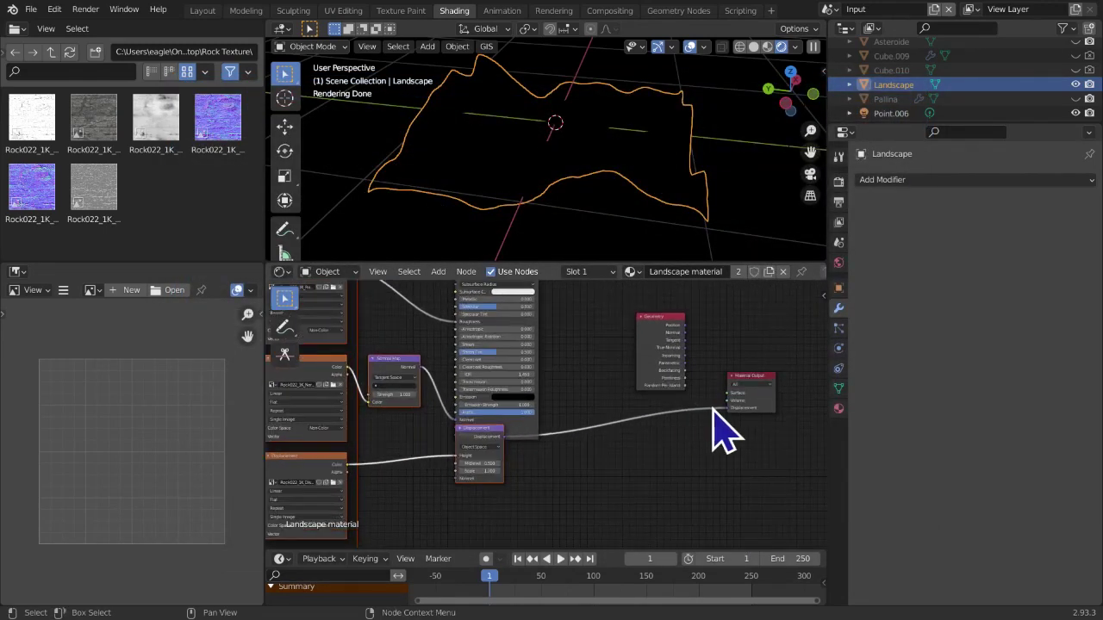
pyautogui.scroll(-1, 622, 387)
pyautogui.moveTo(622, 387); pyautogui.dragTo(636, 424, button='middle')
pyautogui.moveTo(718, 447); pyautogui.dragTo(681, 462)
pyautogui.scroll(-7, 569, 464)
pyautogui.moveTo(535, 466); pyautogui.dragTo(645, 500, button='middle')
# Box-select the rock texture nodes and move them up-left to free space below
pyautogui.moveTo(708, 514); pyautogui.dragTo(424, 358)
pyautogui.click(690, 516)
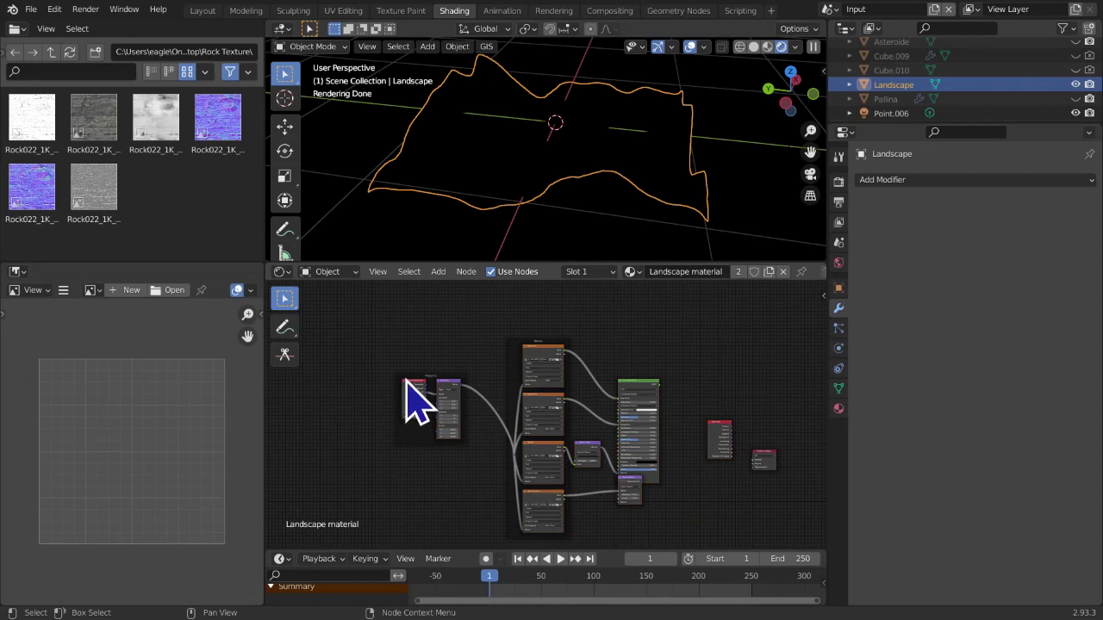
pyautogui.moveTo(380, 313); pyautogui.dragTo(666, 515)
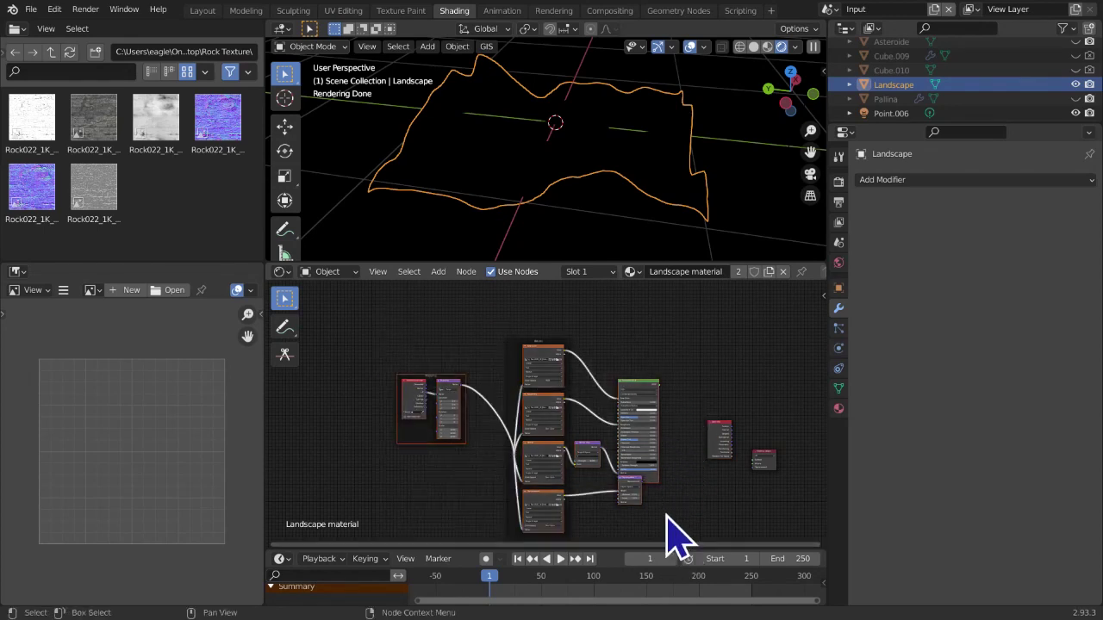
pyautogui.press('g')
pyautogui.click(613, 393)
pyautogui.click(611, 424)
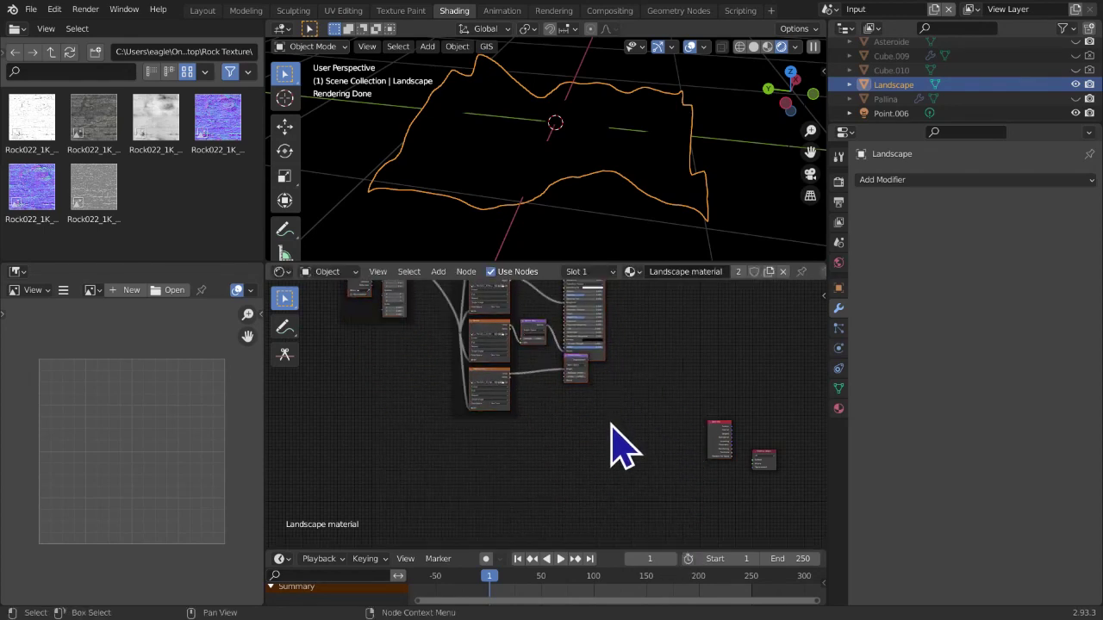
pyautogui.scroll(-3, 610, 424)
pyautogui.moveTo(609, 422); pyautogui.dragTo(589, 405, button='middle')
pyautogui.hotkey('shift', 'a')
pyautogui.moveTo(589, 403)
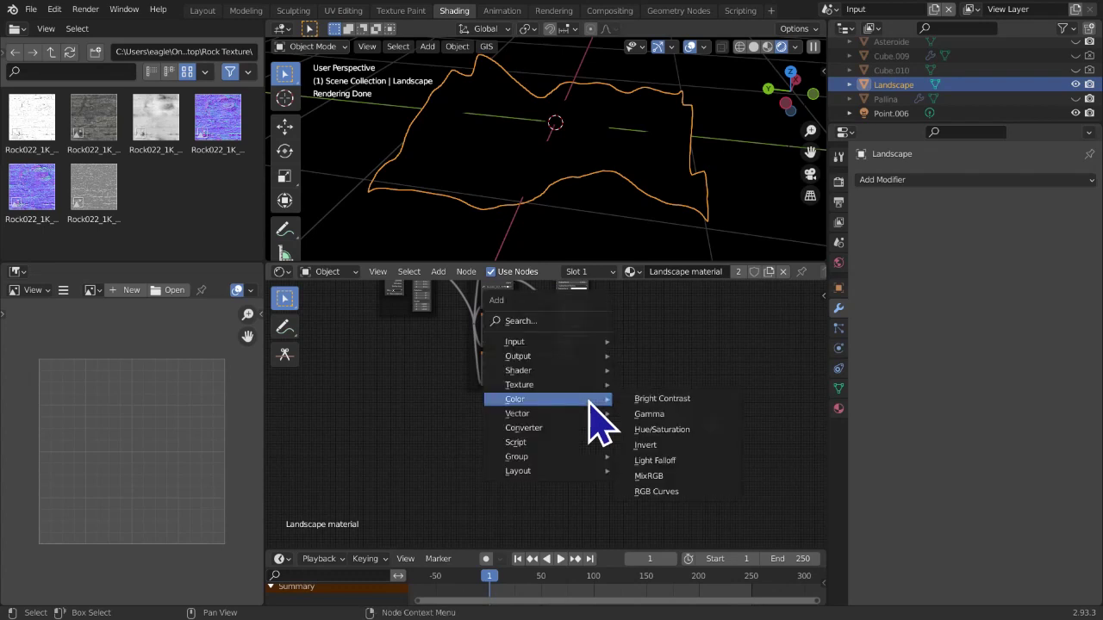
pyautogui.moveTo(520, 372)
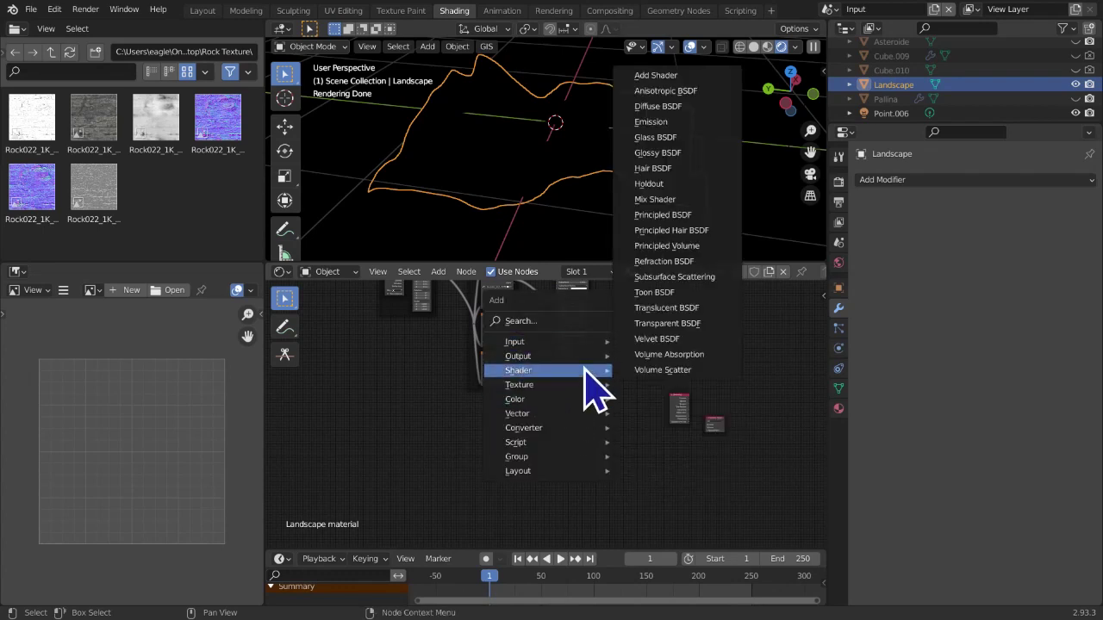
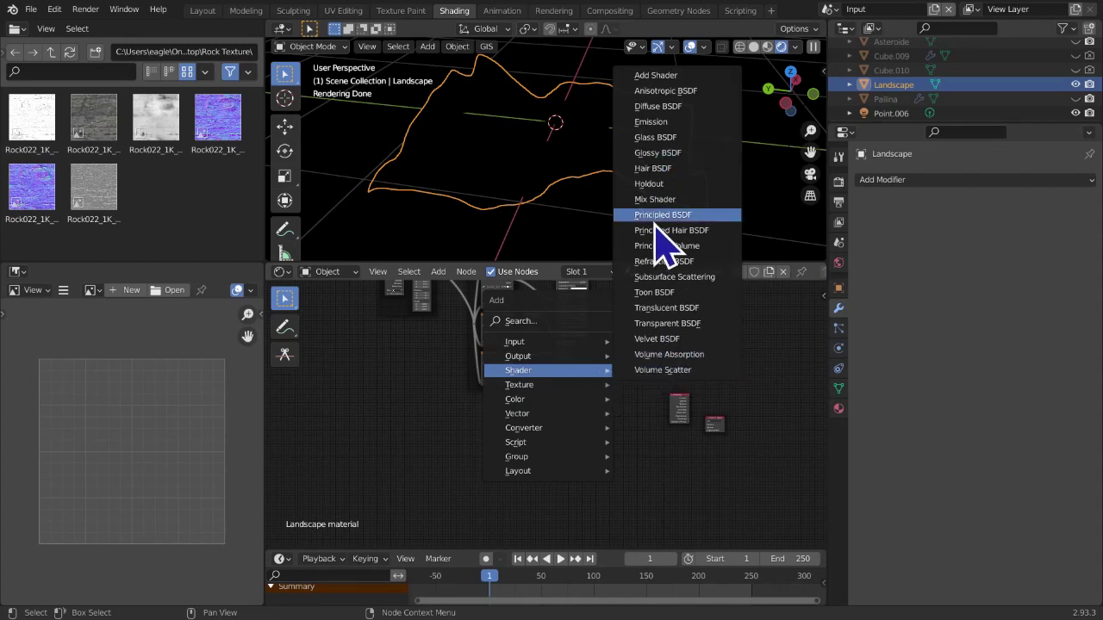
# Add a Principled BSDF and load all six Grass001 maps from Desktop > Grass texture via Principled Texture Setup
pyautogui.click(663, 215)
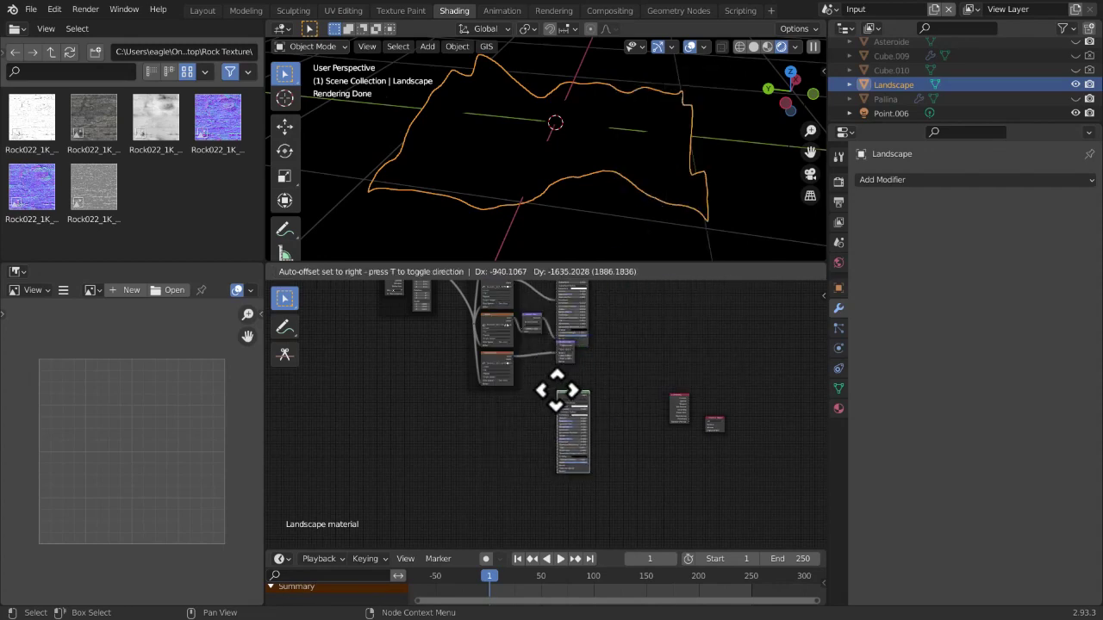
pyautogui.click(558, 387)
pyautogui.hotkey('ctrl', 'shift', 't')
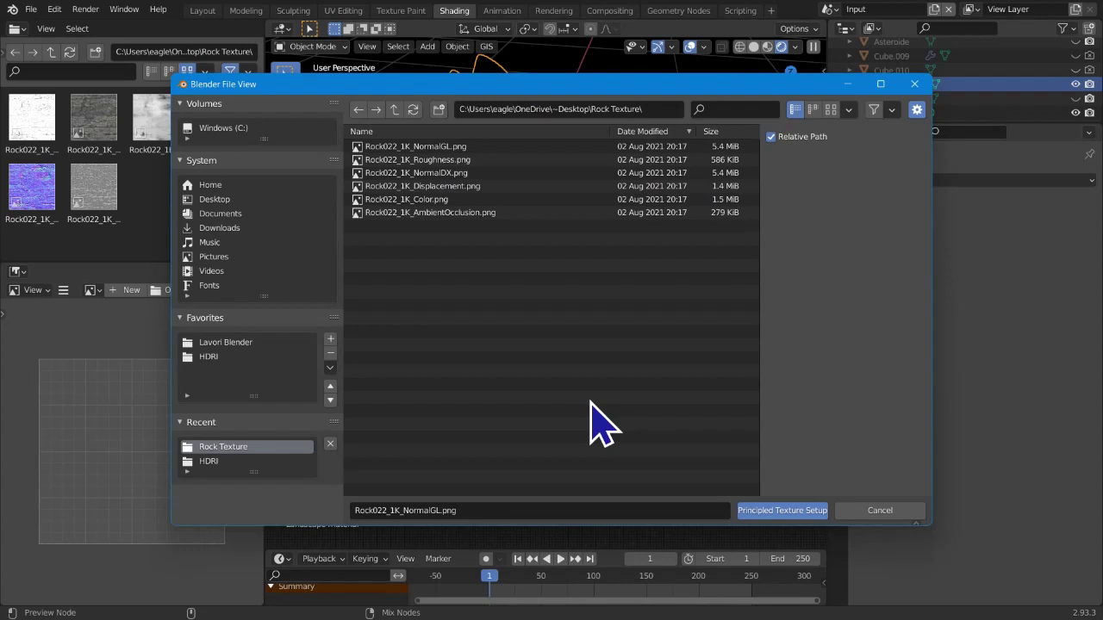
pyautogui.click(394, 111)
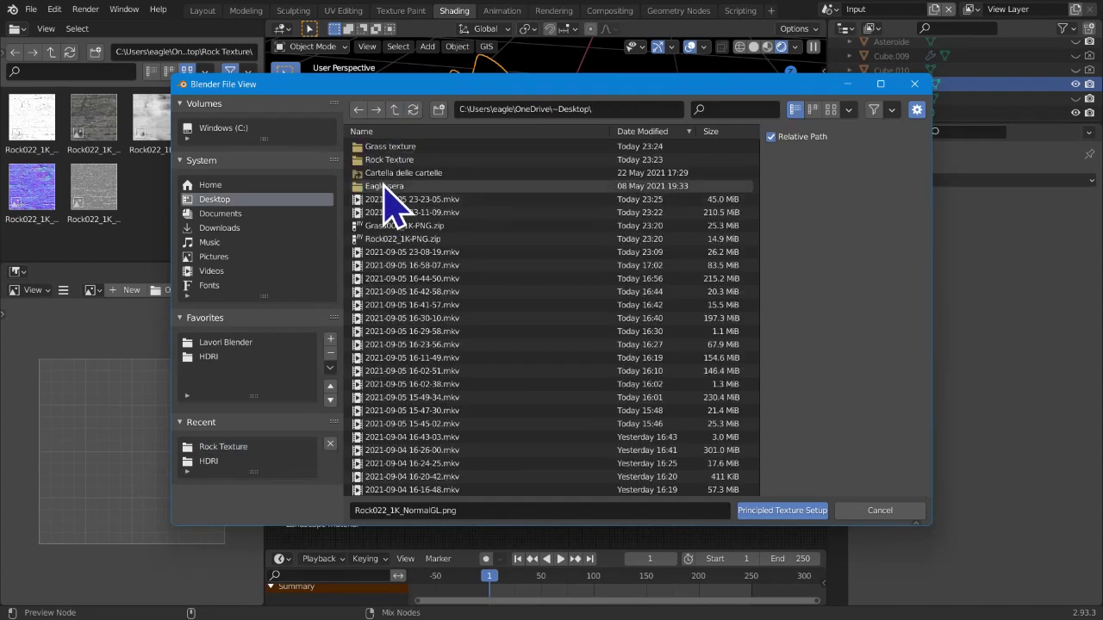
pyautogui.doubleClick(393, 148)
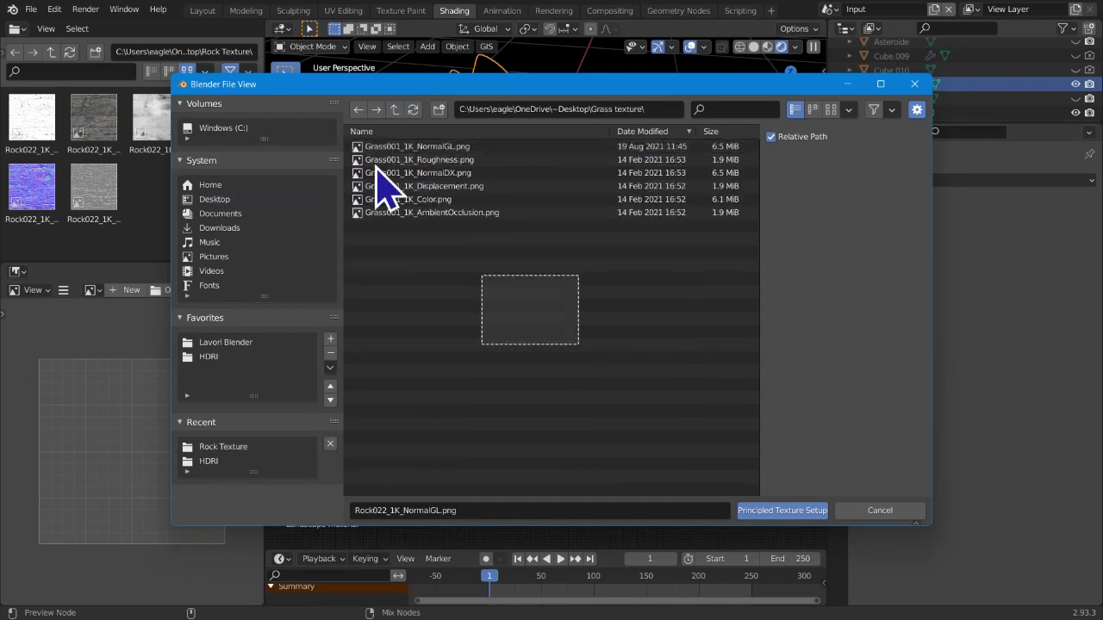
pyautogui.press('a')
pyautogui.click(798, 512)
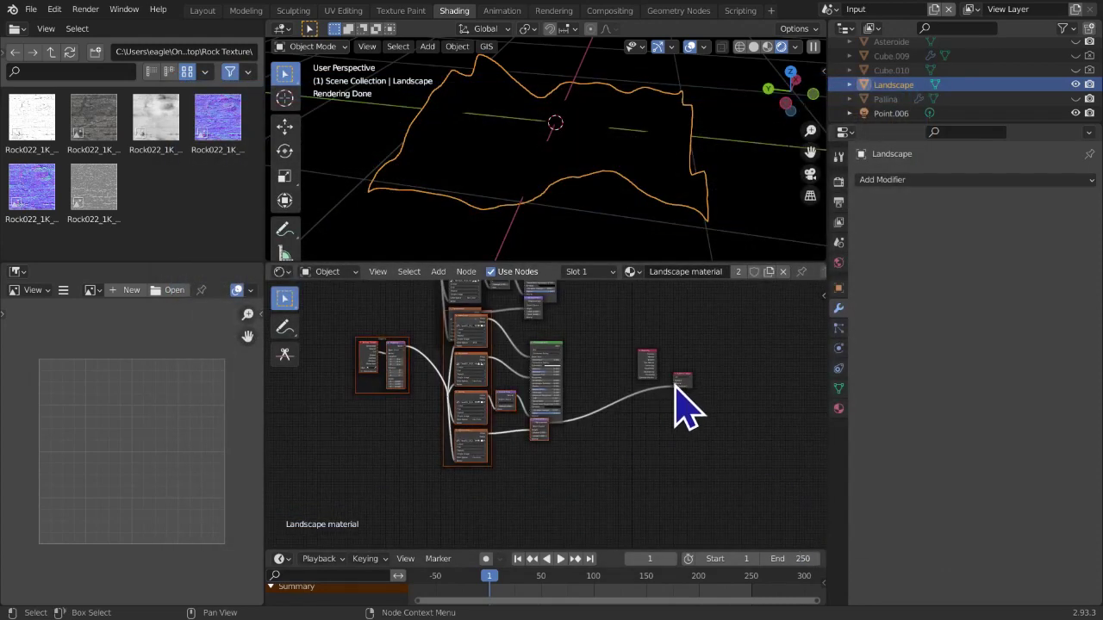
# Place the new grass texture nodes and move them below the rock texture set
pyautogui.click(681, 412)
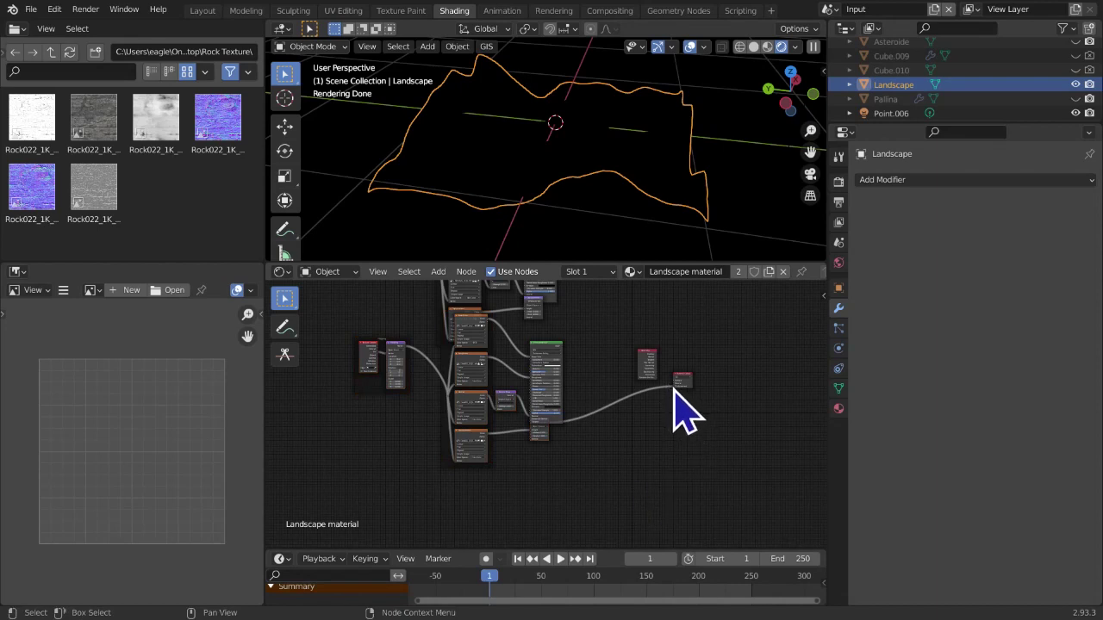
pyautogui.moveTo(584, 474)
pyautogui.mouseDown()
pyautogui.moveTo(374, 372)
pyautogui.moveTo(369, 345)
pyautogui.mouseUp()
pyautogui.moveTo(550, 412); pyautogui.dragTo(546, 450)
pyautogui.moveTo(591, 405); pyautogui.dragTo(553, 415, button='middle')
pyautogui.scroll(-3, 602, 371)
pyautogui.scroll(6, 539, 431)
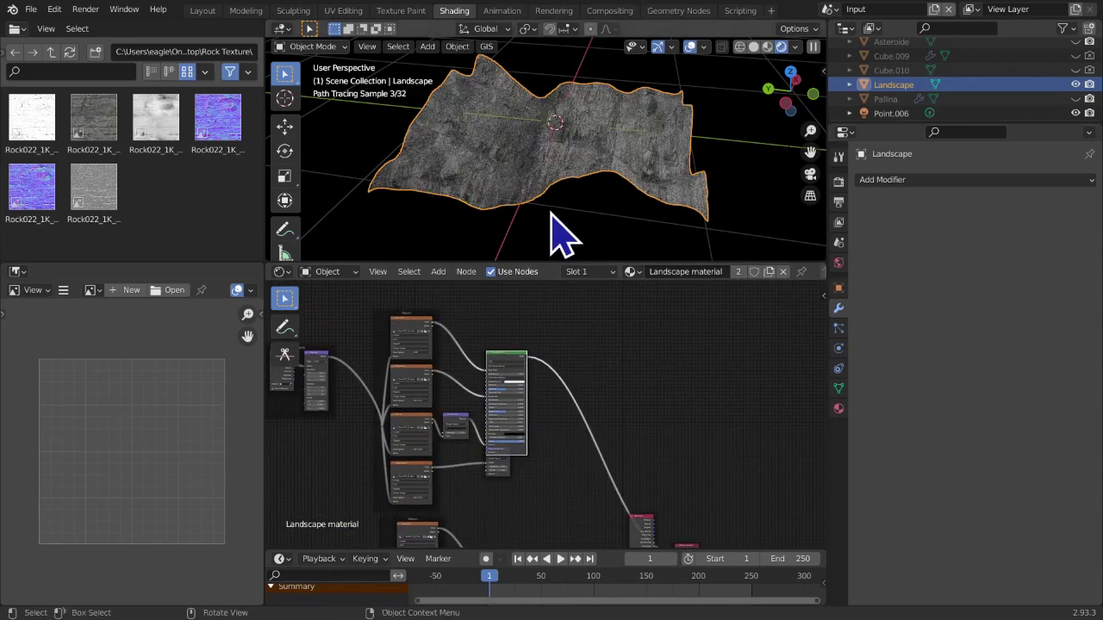
pyautogui.scroll(5, 586, 228)
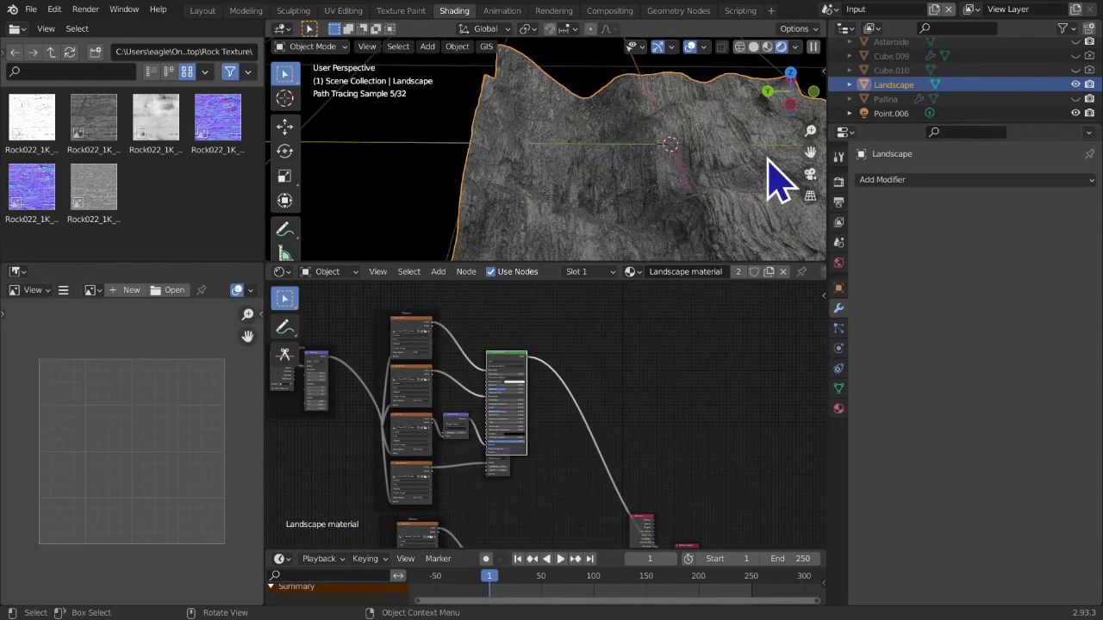
pyautogui.scroll(-3, 594, 207)
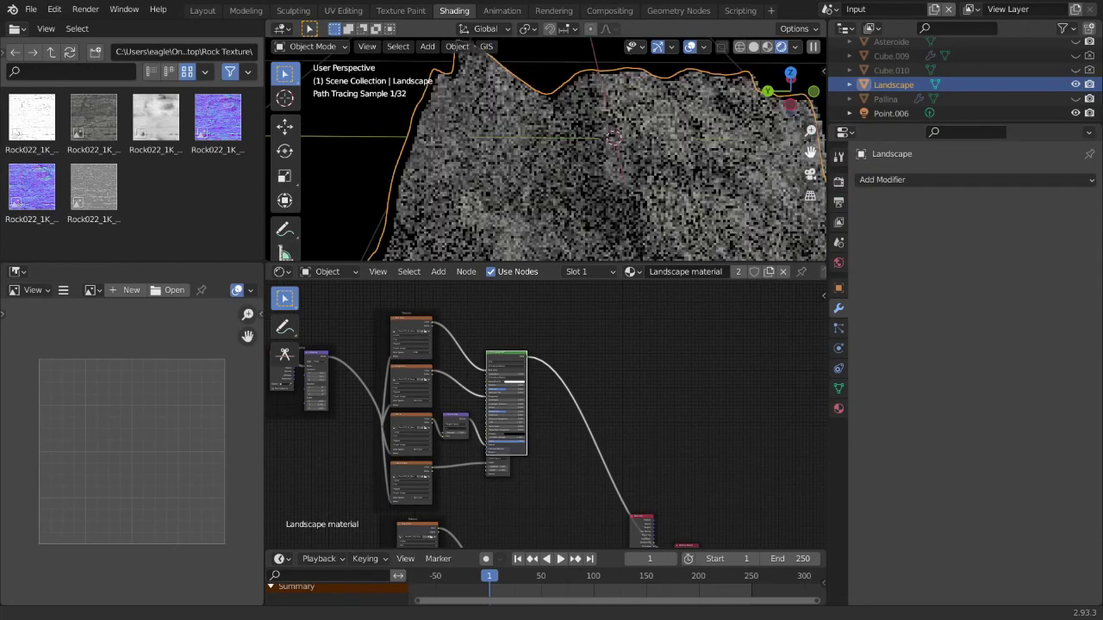
pyautogui.moveTo(811, 153); pyautogui.dragTo(783, 288)
pyautogui.moveTo(611, 412); pyautogui.dragTo(635, 240, button='middle')
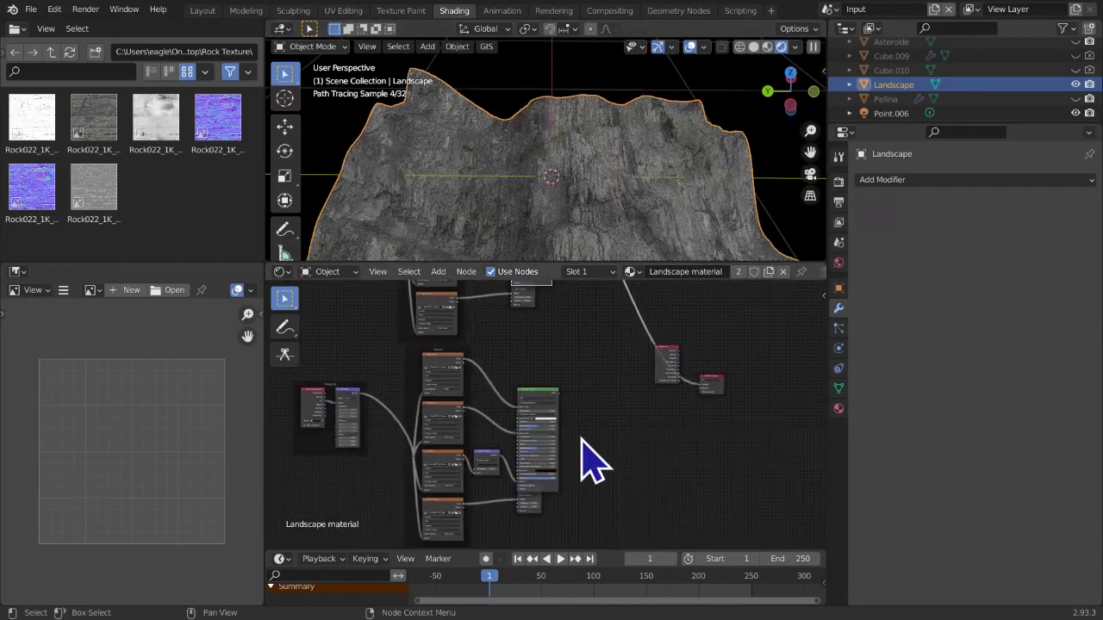
# Preview the grass shader, then delete the grass set's own Mapping frame and nodes
pyautogui.keyDown('ctrl'); pyautogui.keyDown('shift'); pyautogui.click(536, 399); pyautogui.keyUp('shift'); pyautogui.keyUp('ctrl')
pyautogui.moveTo(547, 409); pyautogui.dragTo(573, 380, button='middle')
pyautogui.moveTo(448, 394); pyautogui.dragTo(548, 517)
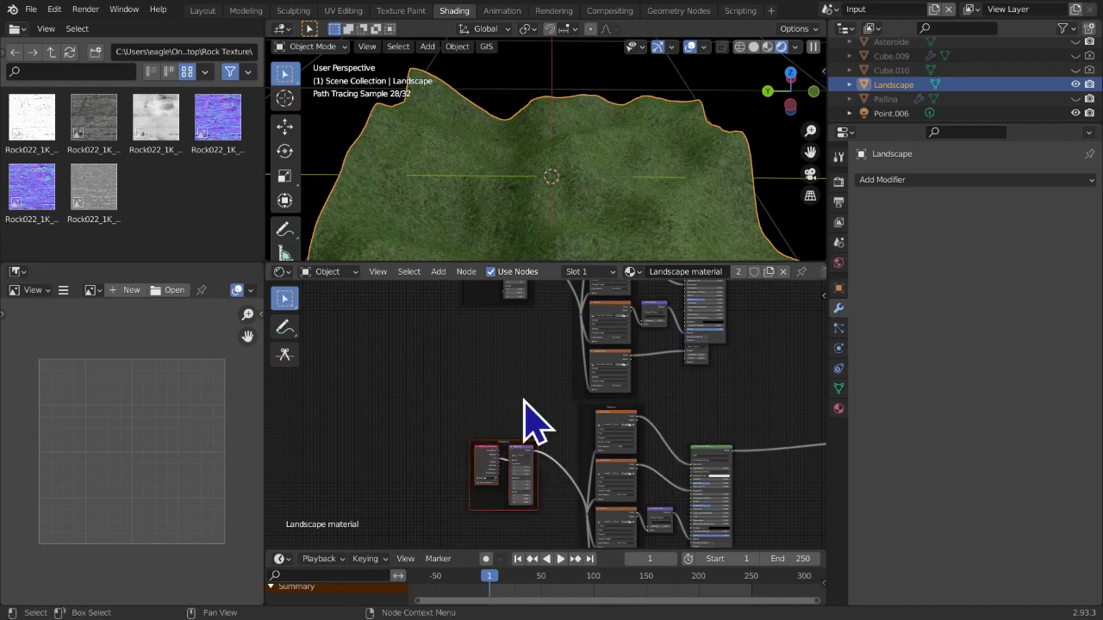
pyautogui.press('x')
pyautogui.moveTo(523, 401); pyautogui.dragTo(492, 424, button='middle')
pyautogui.scroll(-1, 494, 456)
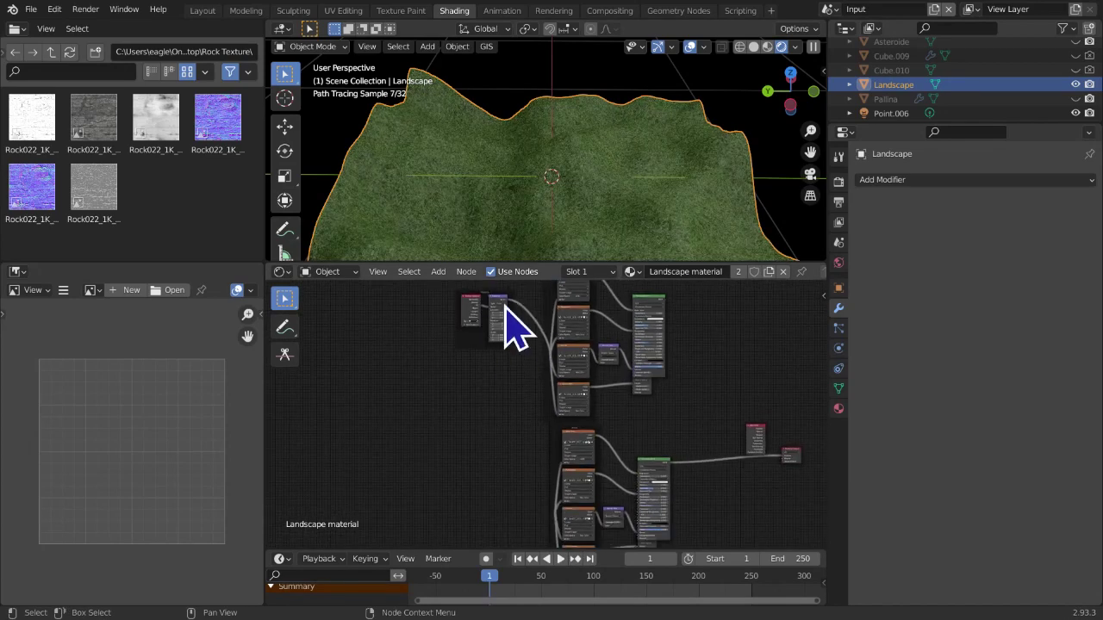
# Move the shared Texture Coordinate and Mapping nodes beside both texture sets
pyautogui.moveTo(508, 303)
pyautogui.mouseDown()
pyautogui.moveTo(518, 319)
pyautogui.moveTo(498, 300)
pyautogui.mouseUp()
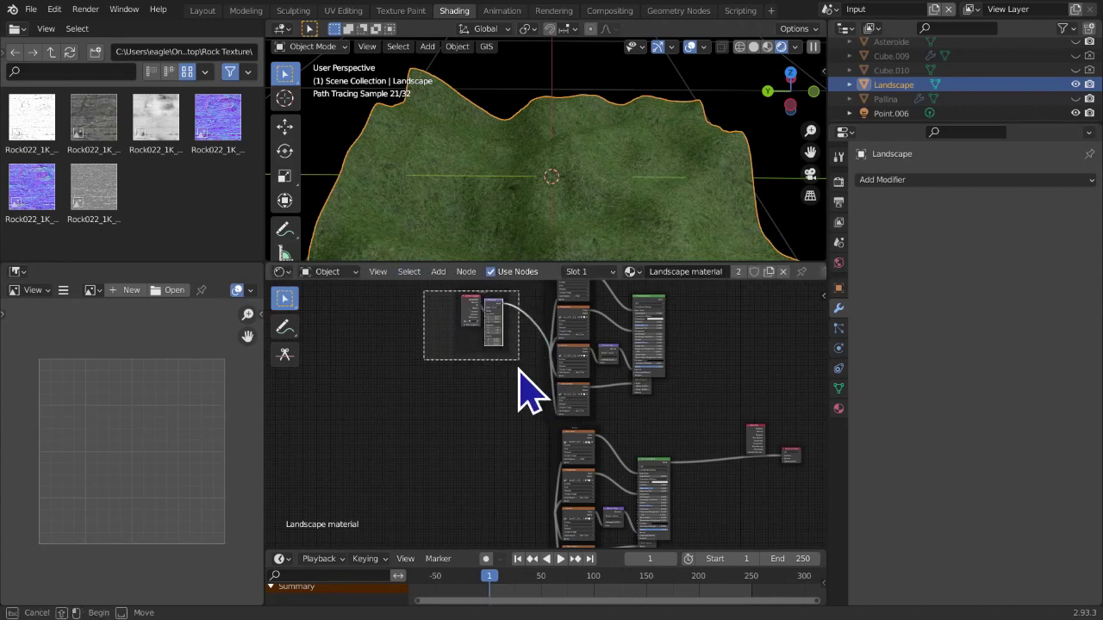
pyautogui.press('g')
pyautogui.click(505, 465)
pyautogui.moveTo(517, 465); pyautogui.dragTo(493, 407, button='middle')
pyautogui.scroll(1, 493, 407)
pyautogui.scroll(3, 507, 431)
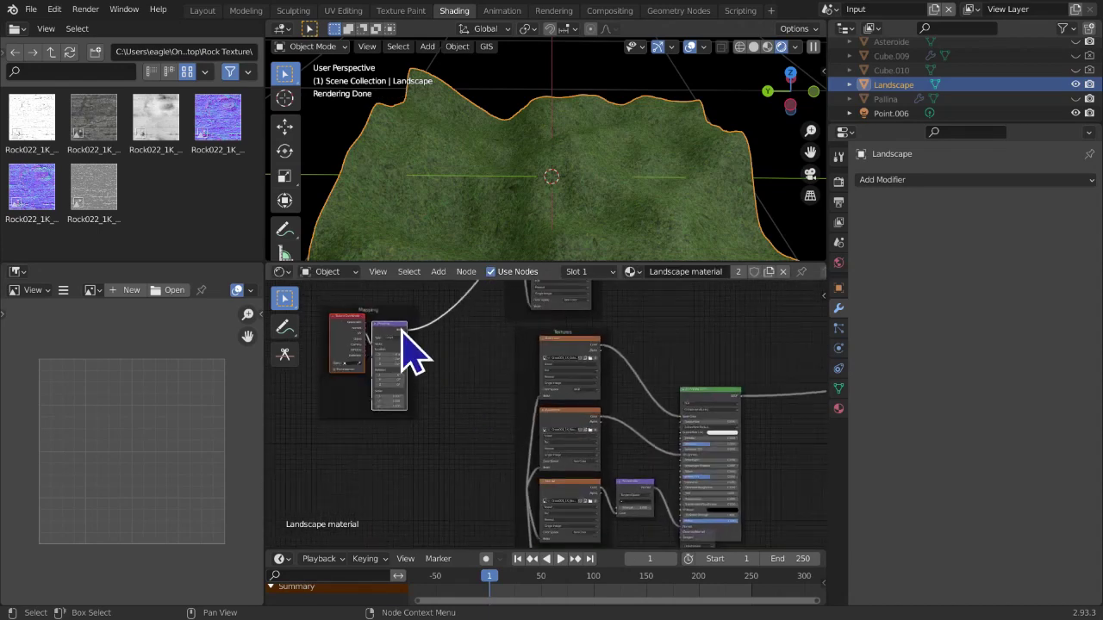
# Link the rock Mapping node's Vector output to the grass texture nodes
pyautogui.moveTo(500, 477); pyautogui.dragTo(531, 511)
pyautogui.moveTo(532, 511); pyautogui.dragTo(456, 500, button='middle')
pyautogui.scroll(-2, 461, 517)
pyautogui.scroll(-1, 457, 500)
pyautogui.moveTo(468, 451); pyautogui.dragTo(452, 490, button='middle')
pyautogui.click(492, 447)
pyautogui.scroll(-3, 484, 468)
pyautogui.scroll(2, 483, 468)
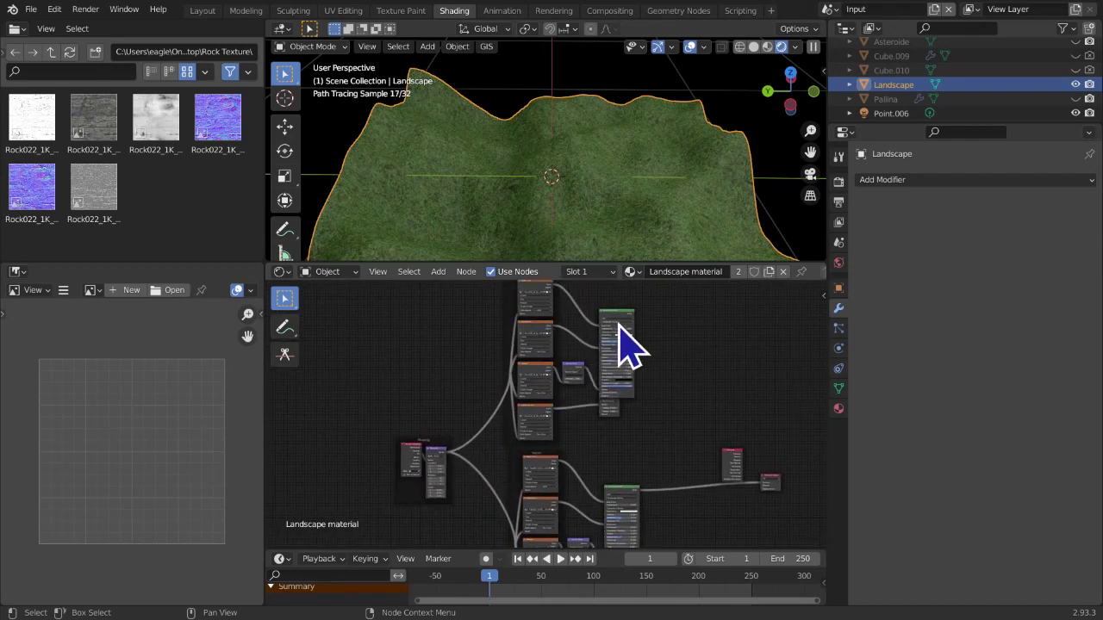
# Preview the grass and then the rock shader on the landscape, and tidy the Texture Coordinate node
pyautogui.moveTo(644, 468); pyautogui.dragTo(653, 443, button='middle')
pyautogui.keyDown('ctrl'); pyautogui.keyDown('shift'); pyautogui.click(634, 465); pyautogui.keyUp('shift'); pyautogui.keyUp('ctrl')
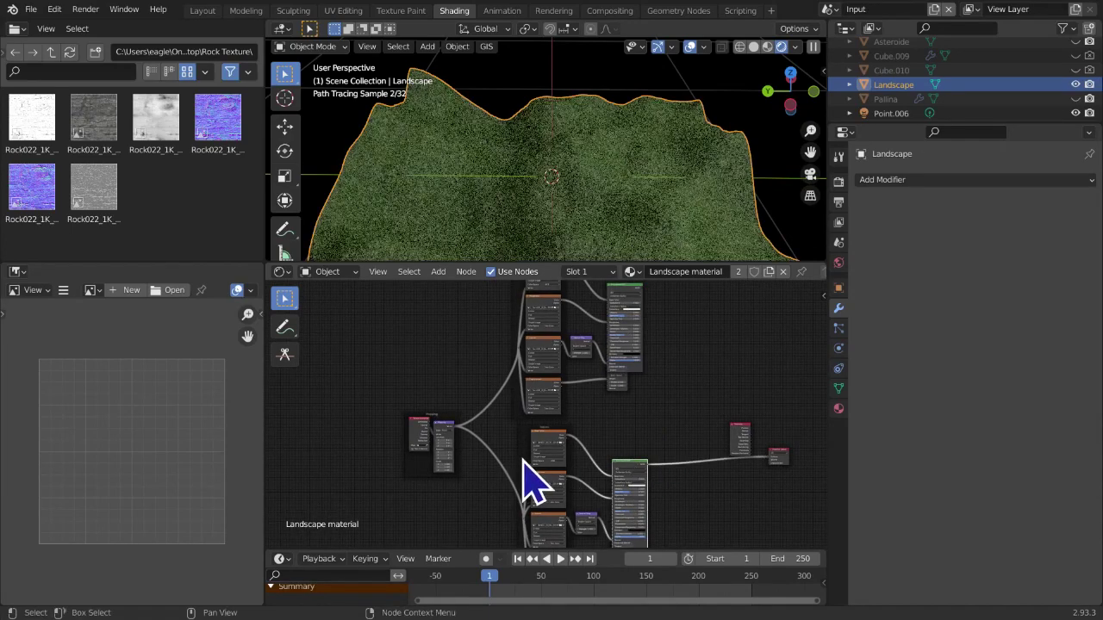
pyautogui.keyDown('ctrl'); pyautogui.keyDown('shift'); pyautogui.click(627, 320); pyautogui.keyUp('shift'); pyautogui.keyUp('ctrl')
pyautogui.scroll(4, 591, 419)
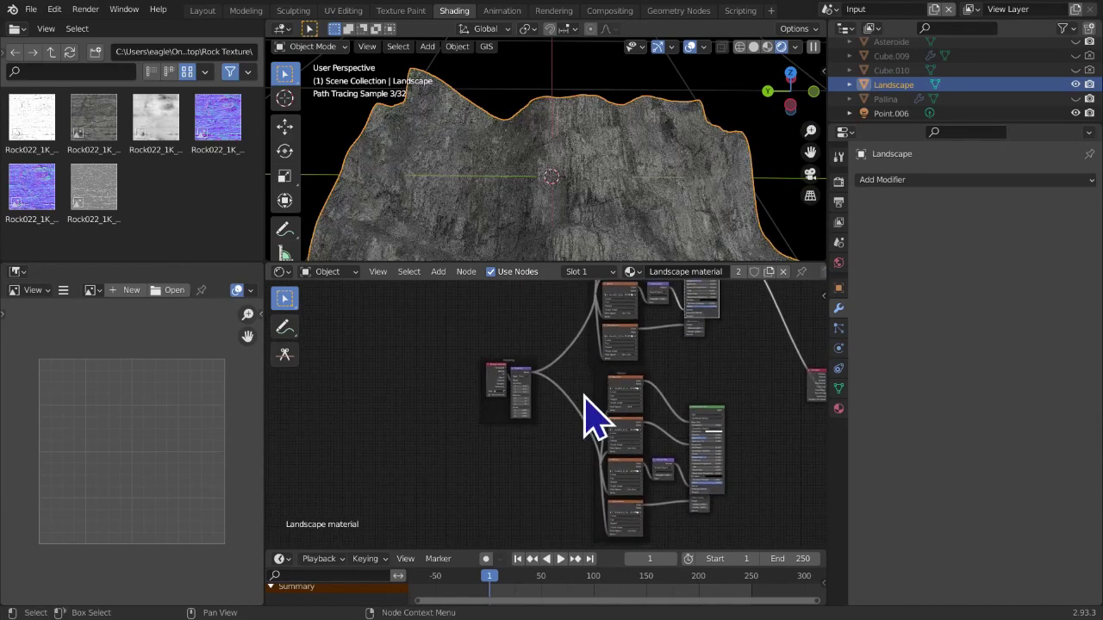
pyautogui.scroll(-2, 549, 415)
pyautogui.scroll(7, 531, 426)
pyautogui.moveTo(548, 424); pyautogui.dragTo(651, 481, button='middle')
pyautogui.moveTo(559, 382); pyautogui.dragTo(545, 395)
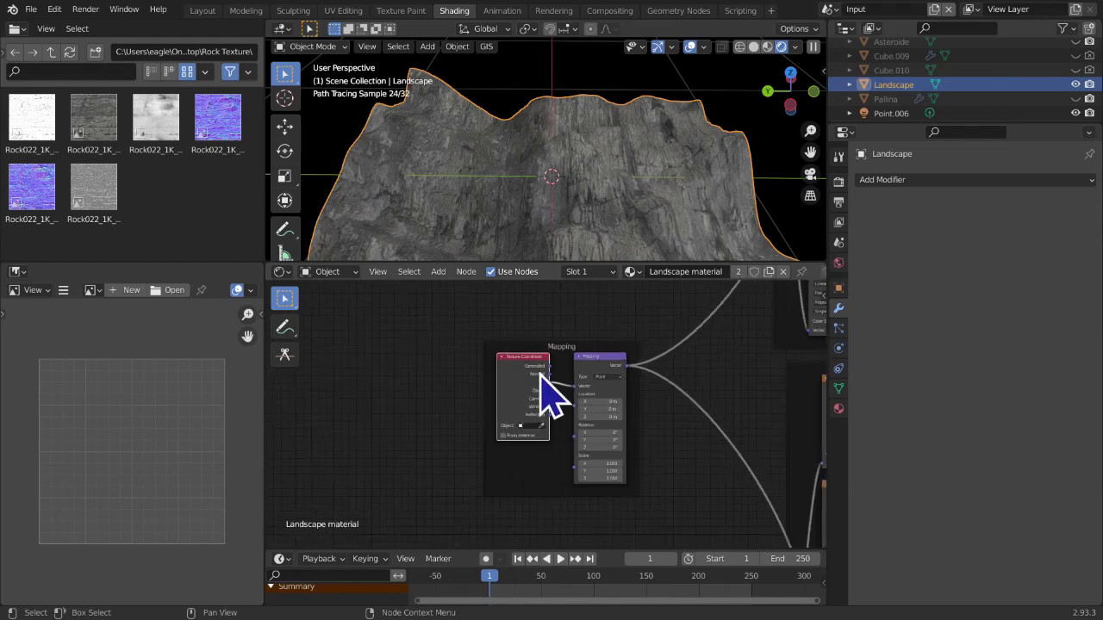
# Set the Mapping node's Scale to 10 on X, Y and Z and its Z rotation to 24.4°
pyautogui.scroll(2, 530, 379)
pyautogui.scroll(1, 569, 487)
pyautogui.scroll(2, 550, 416)
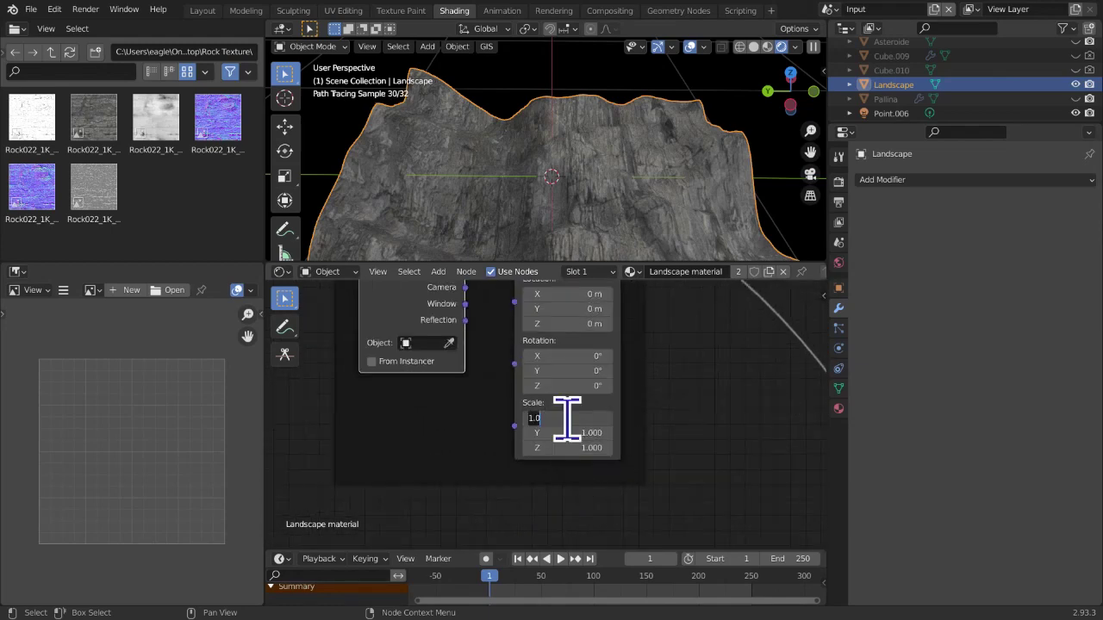
pyautogui.press('Return')
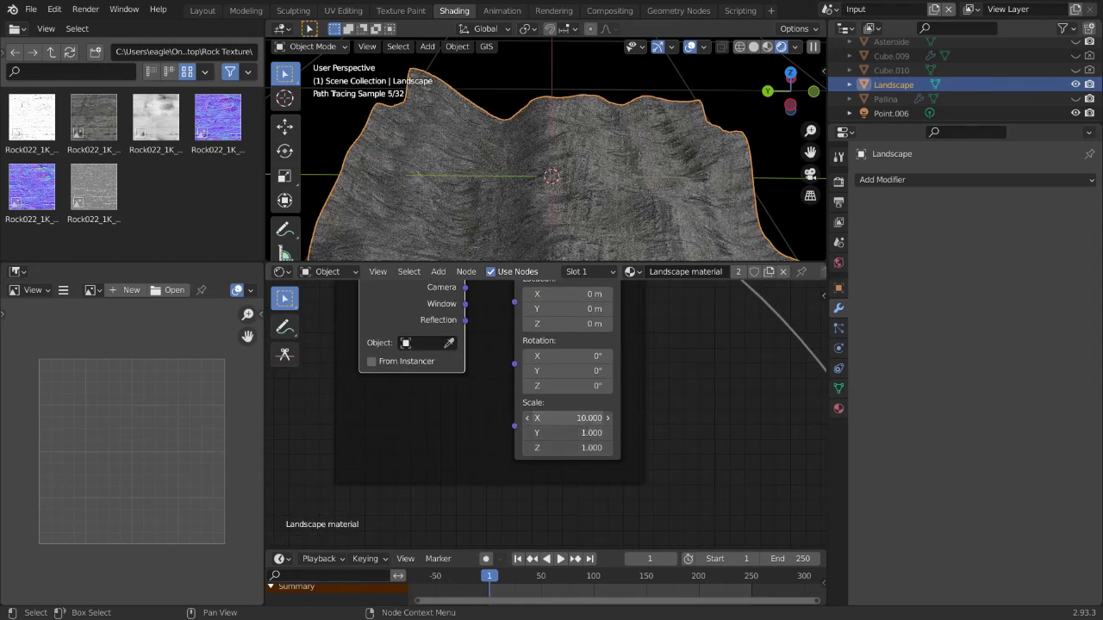
pyautogui.press('Return')
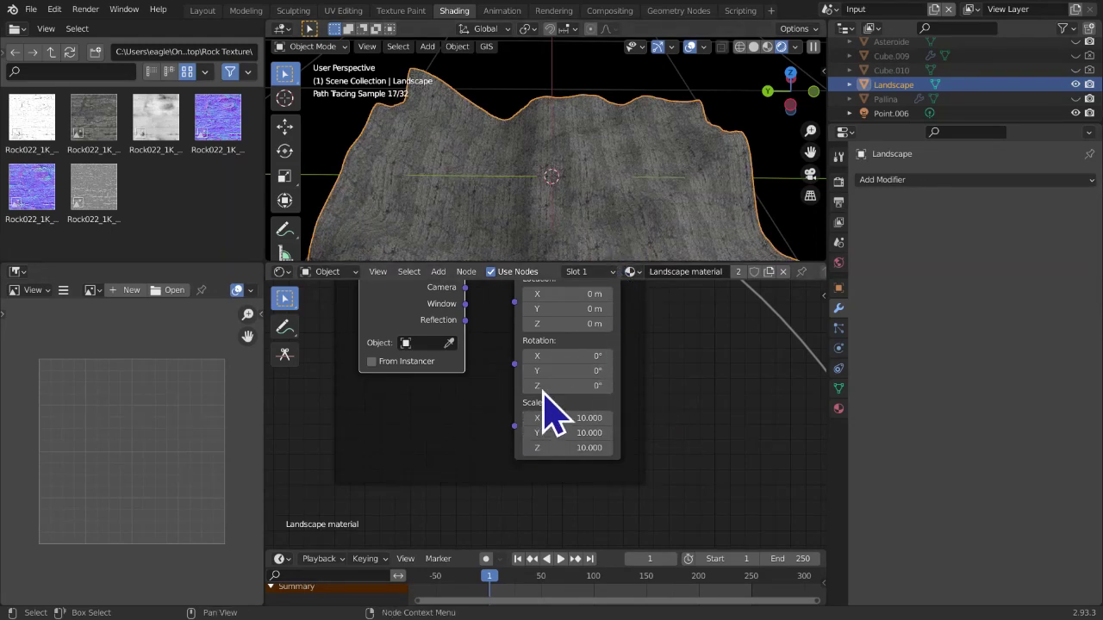
pyautogui.moveTo(569, 385); pyautogui.dragTo(621, 386)
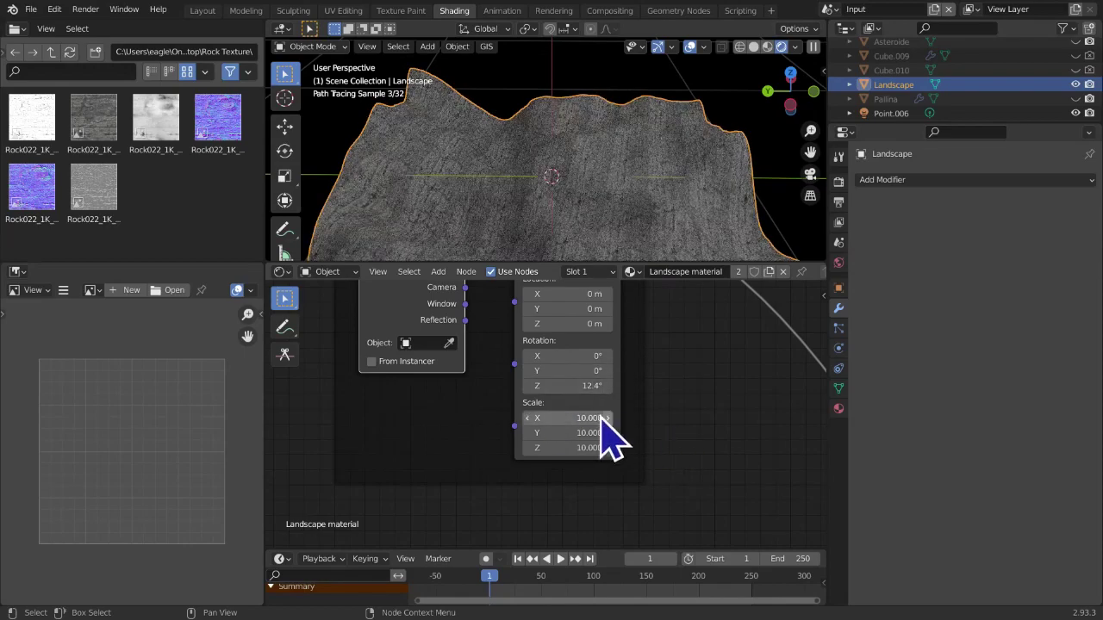
pyautogui.moveTo(571, 387); pyautogui.dragTo(623, 386)
pyautogui.scroll(-8, 505, 492)
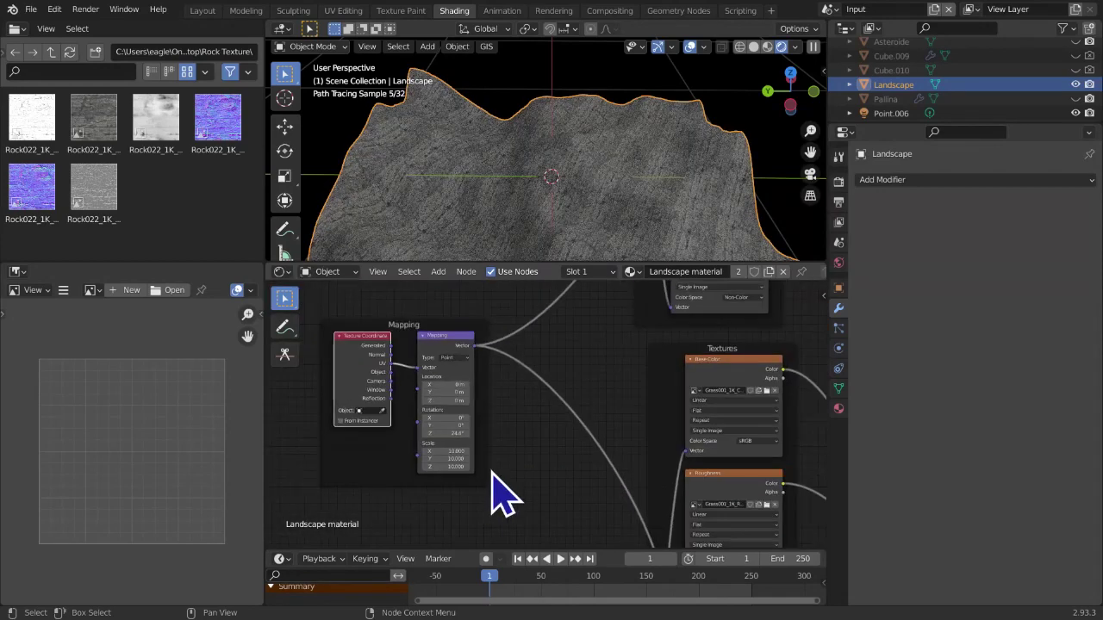
pyautogui.moveTo(611, 414); pyautogui.dragTo(427, 459, button='middle')
# Move the Material Output up beside the shaders and preview the grass Principled BSDF on the landscape
pyautogui.scroll(2, 495, 456)
pyautogui.moveTo(612, 470); pyautogui.dragTo(622, 365)
pyautogui.moveTo(517, 529); pyautogui.dragTo(530, 439, button='middle')
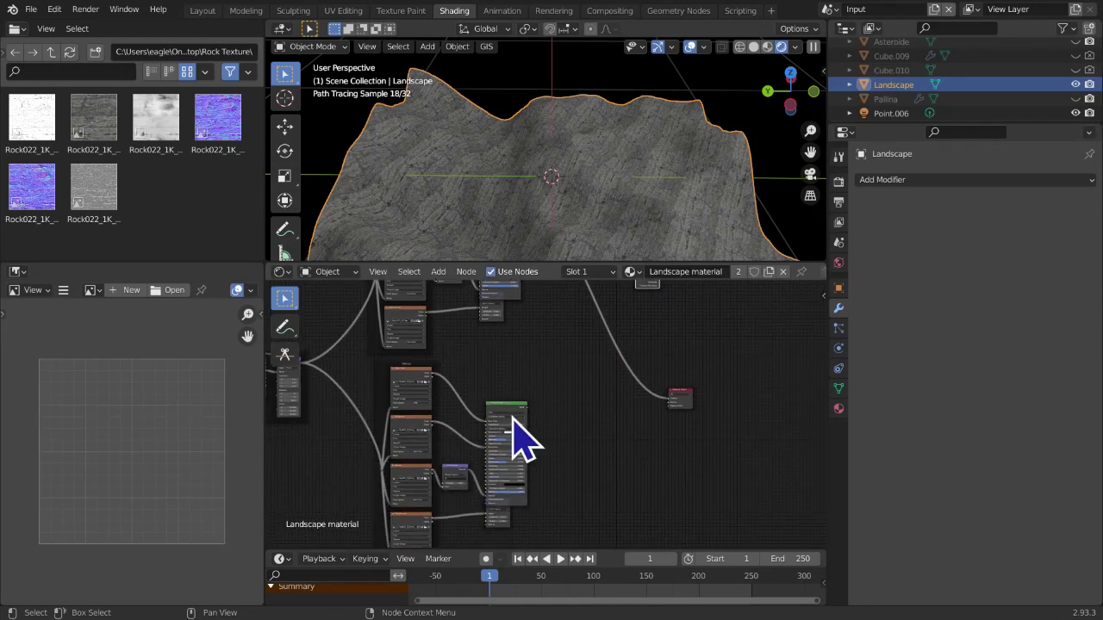
pyautogui.moveTo(514, 402); pyautogui.dragTo(468, 508, button='middle')
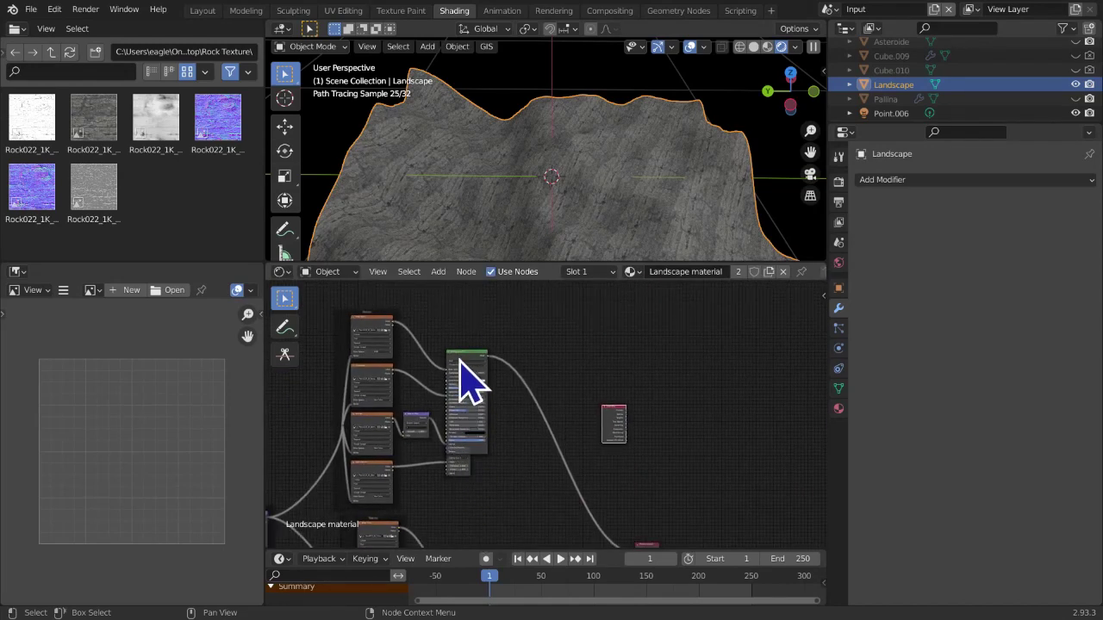
pyautogui.moveTo(495, 457); pyautogui.dragTo(511, 544, button='middle')
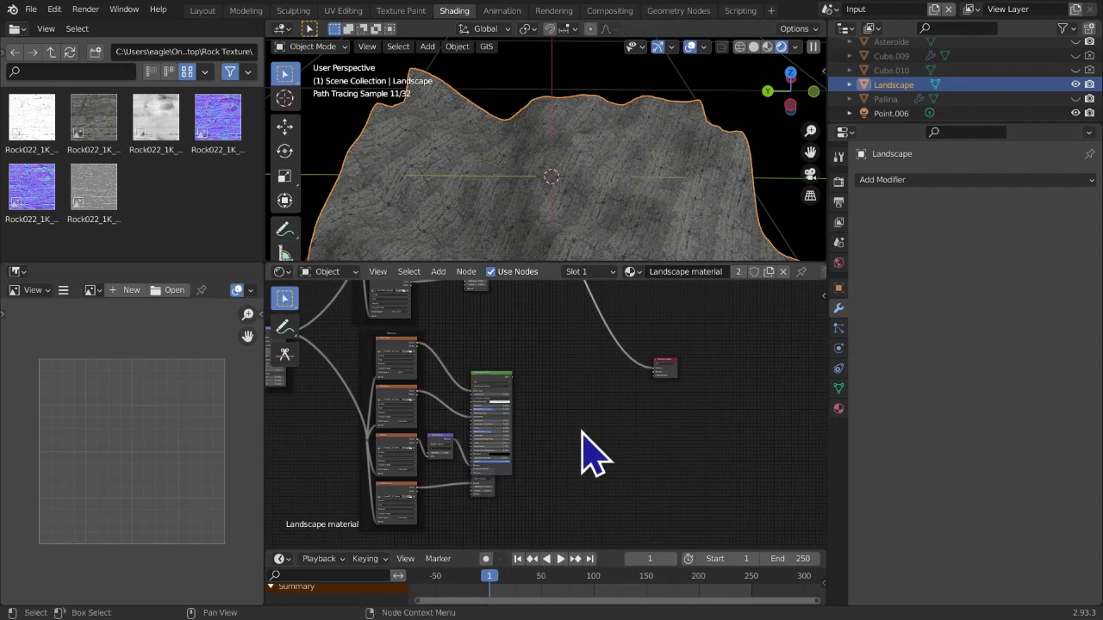
pyautogui.keyDown('ctrl'); pyautogui.keyDown('shift'); pyautogui.click(500, 392); pyautogui.keyUp('shift'); pyautogui.keyUp('ctrl')
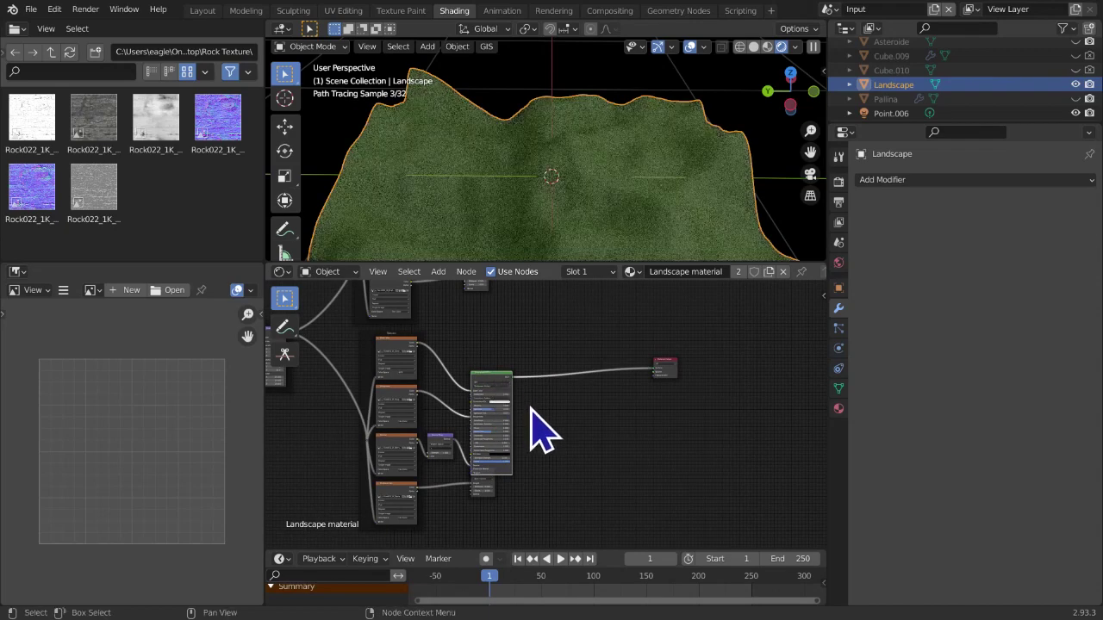
pyautogui.moveTo(529, 430); pyautogui.dragTo(517, 450, button='middle')
pyautogui.scroll(-2, 527, 476)
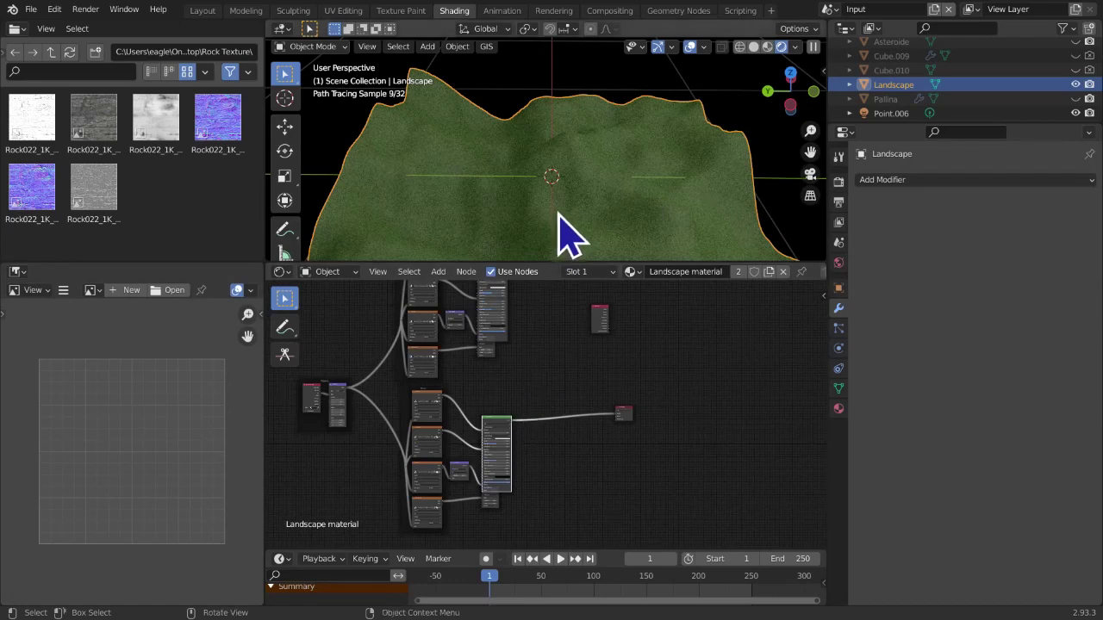
pyautogui.scroll(5, 564, 222)
pyautogui.scroll(-5, 556, 241)
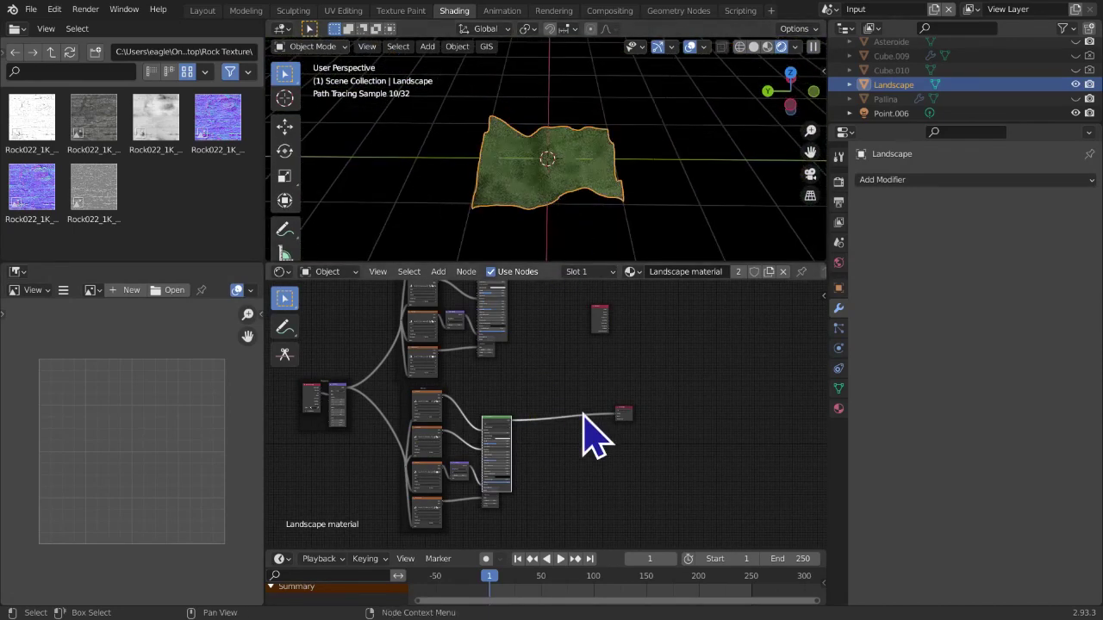
pyautogui.moveTo(583, 422); pyautogui.dragTo(581, 433, button='middle')
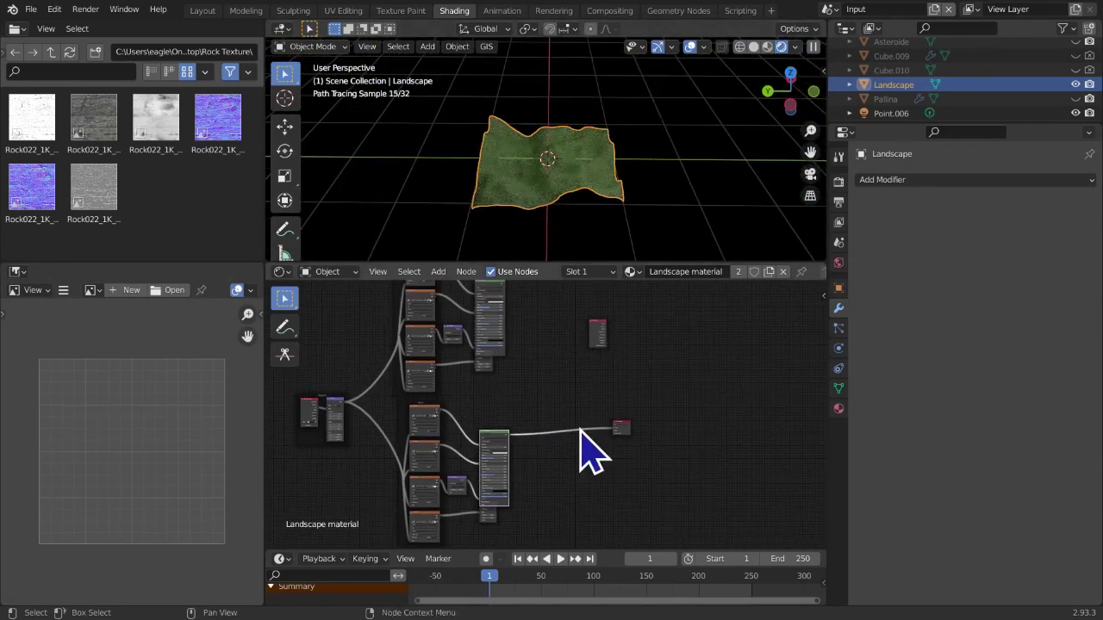
# Move the small pink Geometry node left and set it beside the Principled BSDF
pyautogui.click(596, 329)
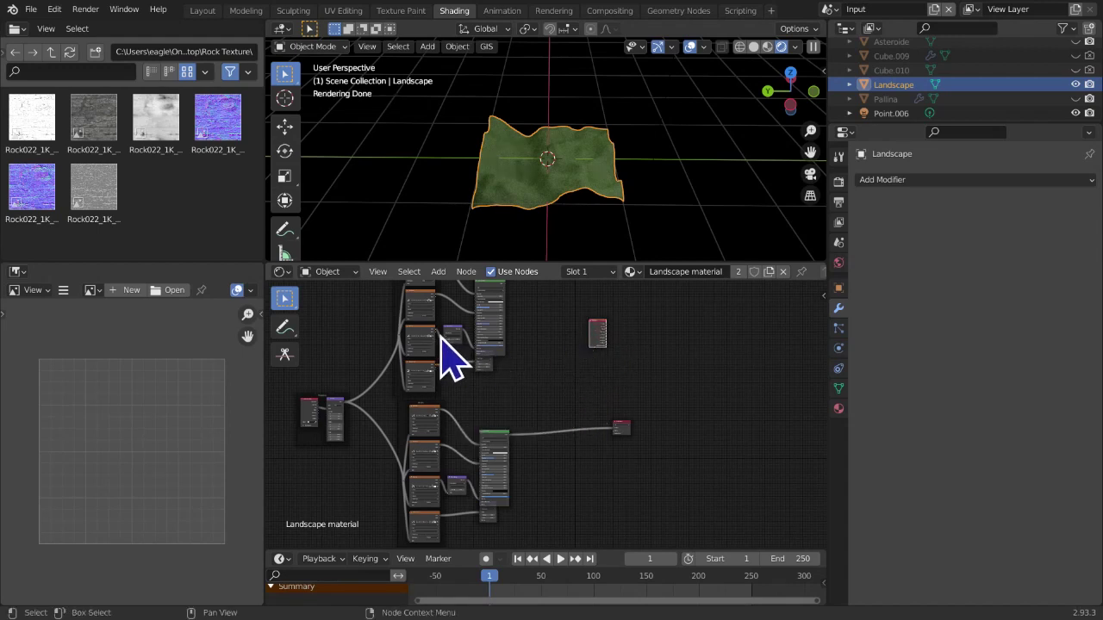
pyautogui.moveTo(596, 329); pyautogui.dragTo(348, 320)
pyautogui.moveTo(435, 384); pyautogui.dragTo(442, 384, button='middle')
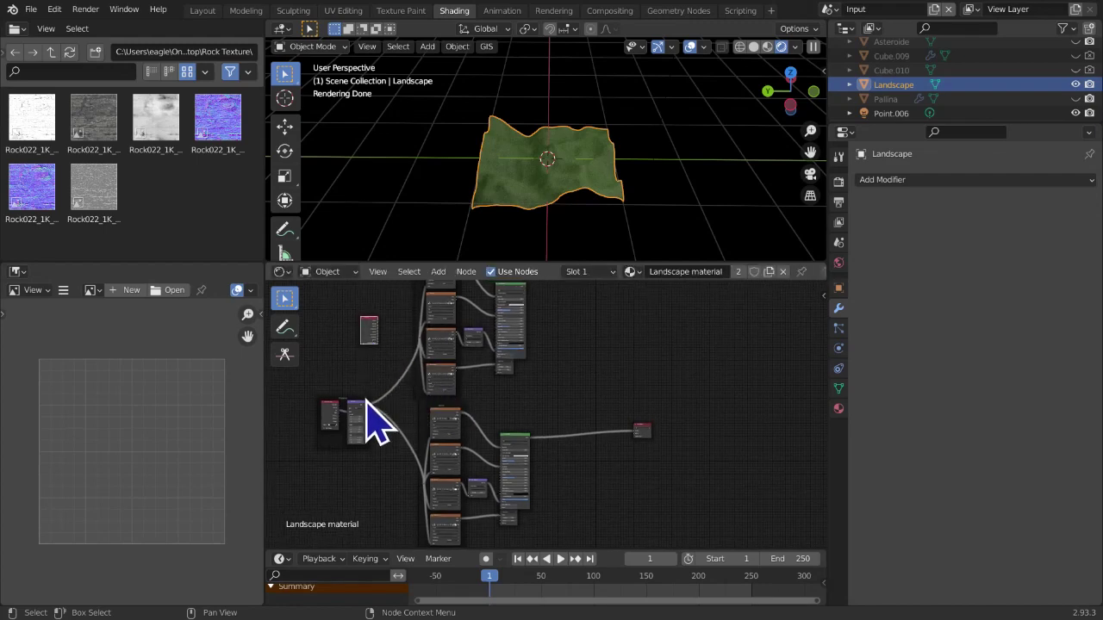
pyautogui.scroll(3, 633, 180)
pyautogui.scroll(2, 608, 214)
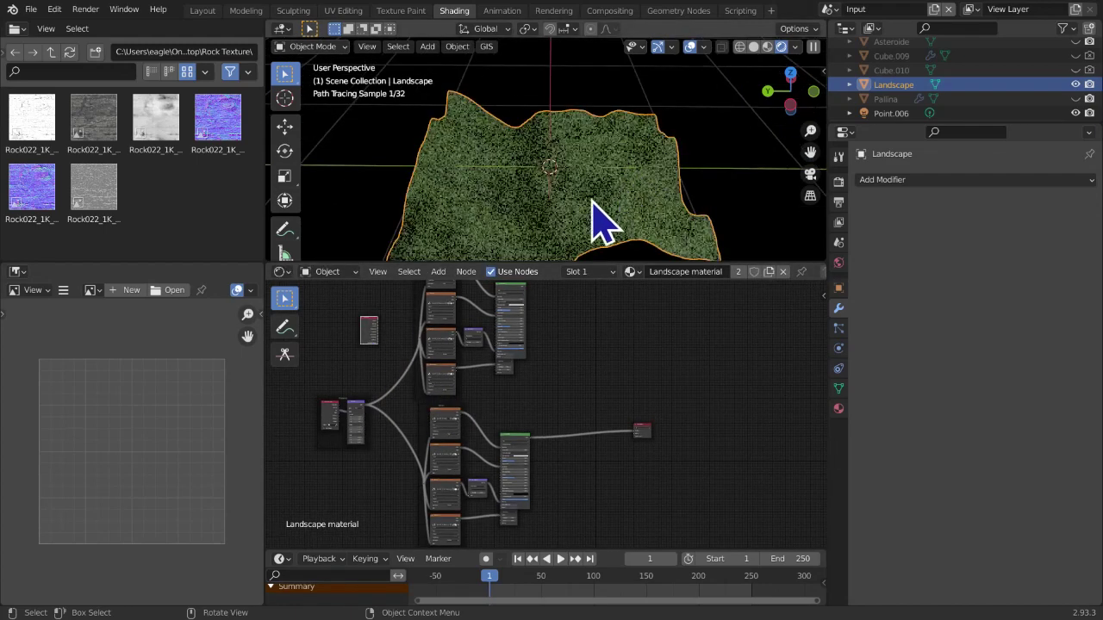
pyautogui.scroll(5, 549, 164)
pyautogui.moveTo(546, 379); pyautogui.dragTo(541, 396, button='middle')
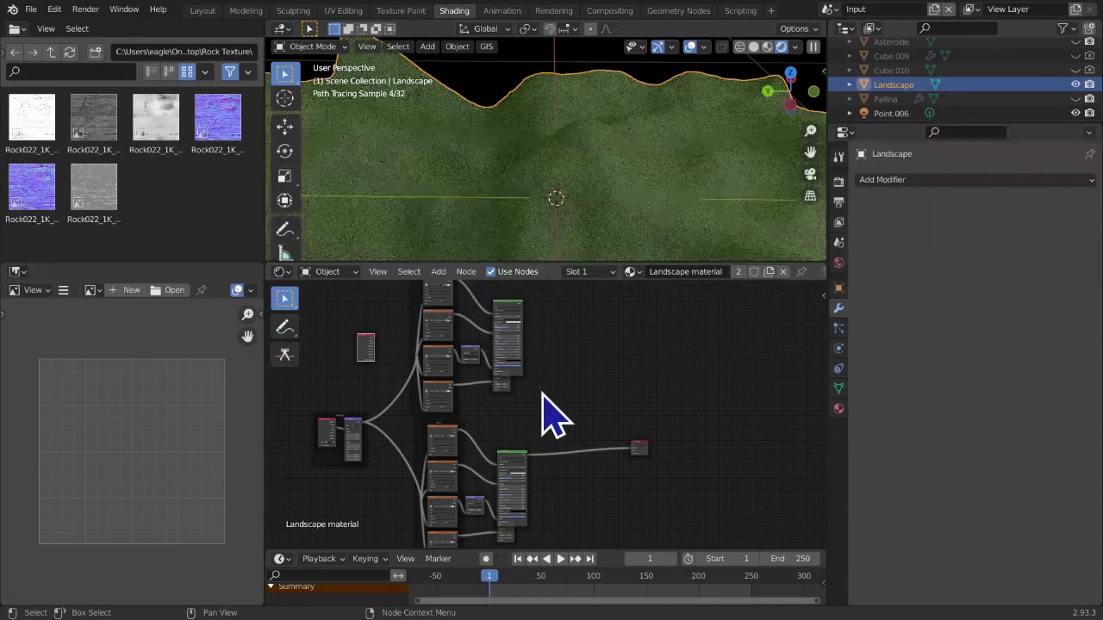
pyautogui.scroll(1, 541, 396)
pyautogui.moveTo(357, 353); pyautogui.dragTo(489, 435)
pyautogui.scroll(1, 535, 460)
pyautogui.scroll(2, 534, 461)
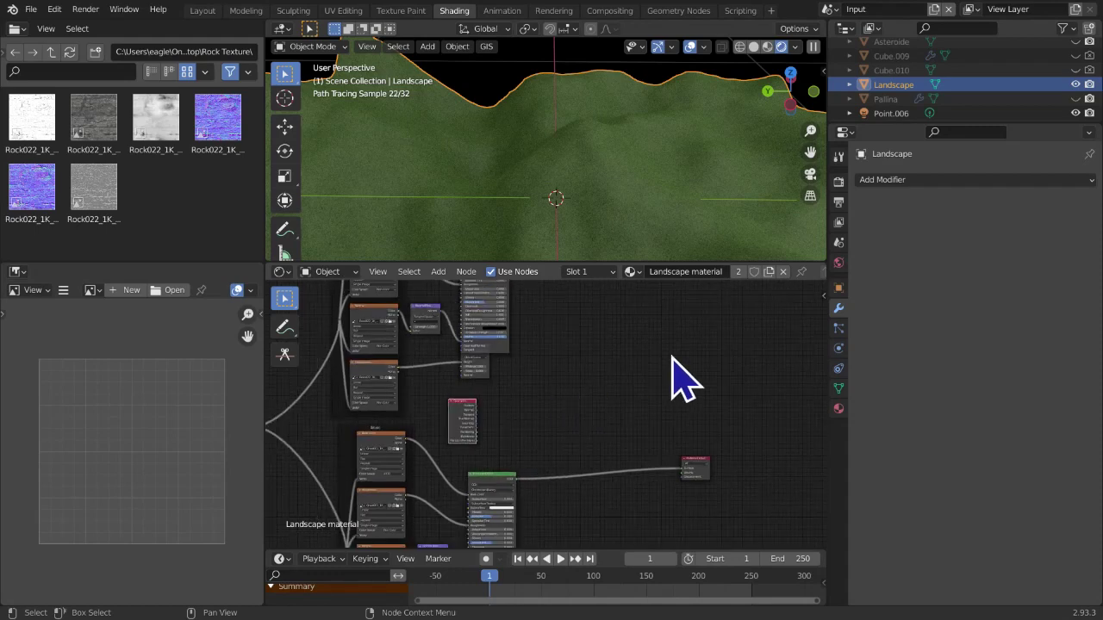
pyautogui.hotkey('shift', 'a')
# Add a Mix Shader into the Material Output Surface and connect the Principled BSDF into it
pyautogui.moveTo(673, 356)
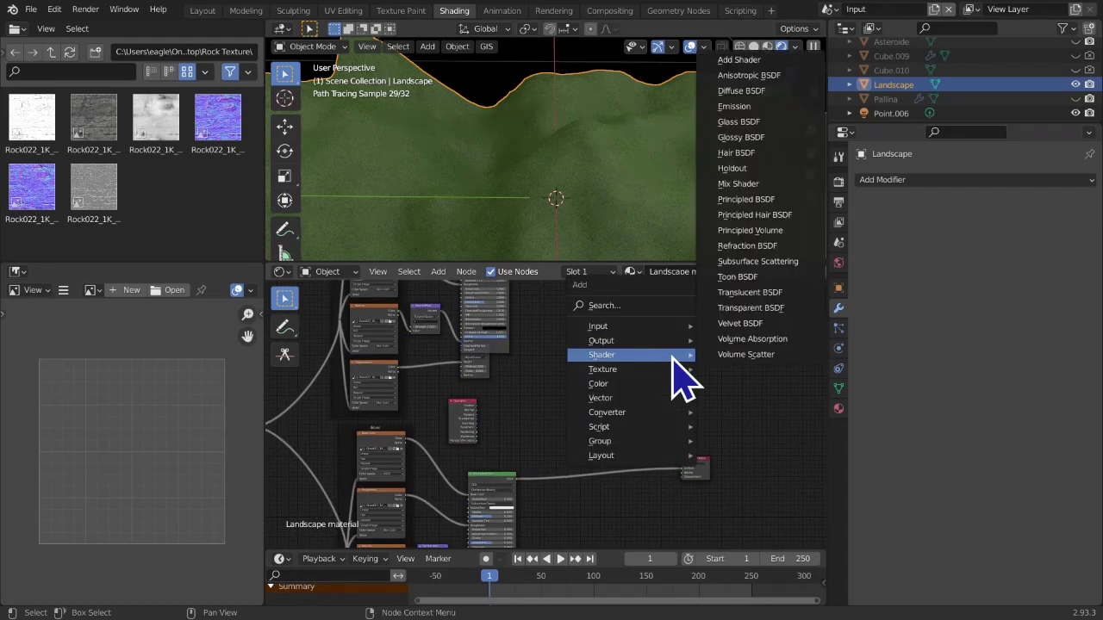
pyautogui.click(738, 184)
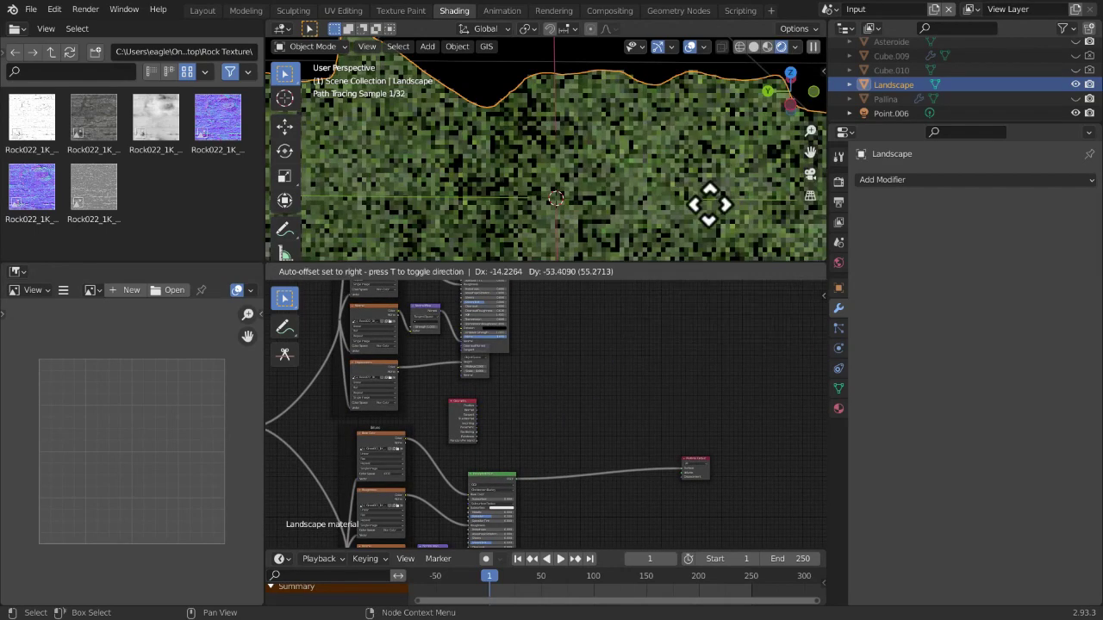
pyautogui.click(624, 363)
pyautogui.moveTo(685, 472); pyautogui.dragTo(623, 386)
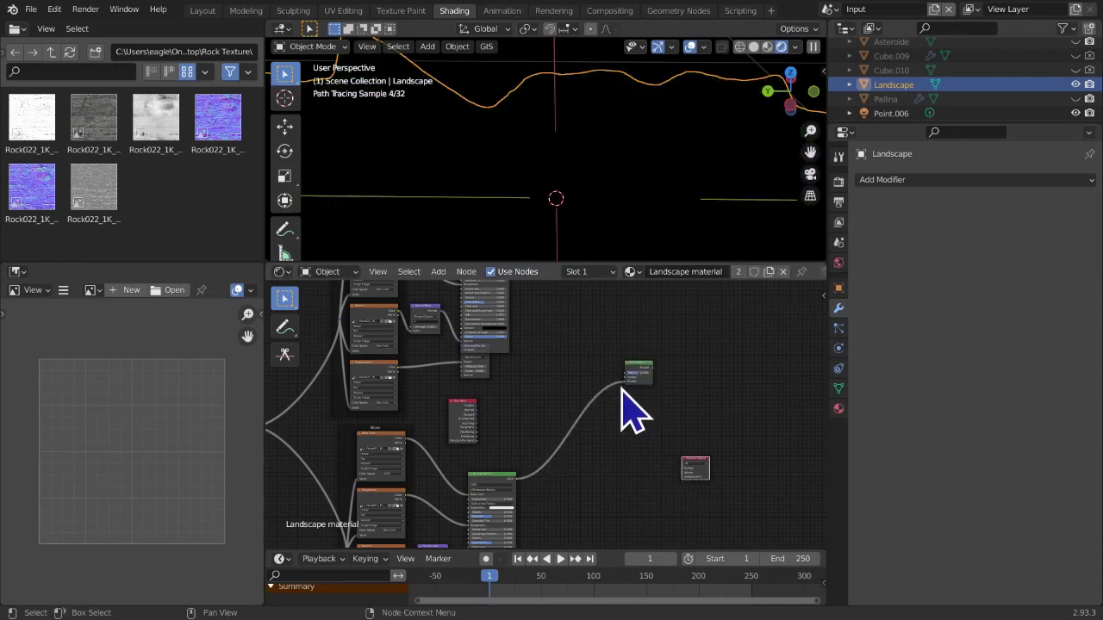
pyautogui.moveTo(624, 387); pyautogui.dragTo(614, 455, button='middle')
pyautogui.click(458, 305)
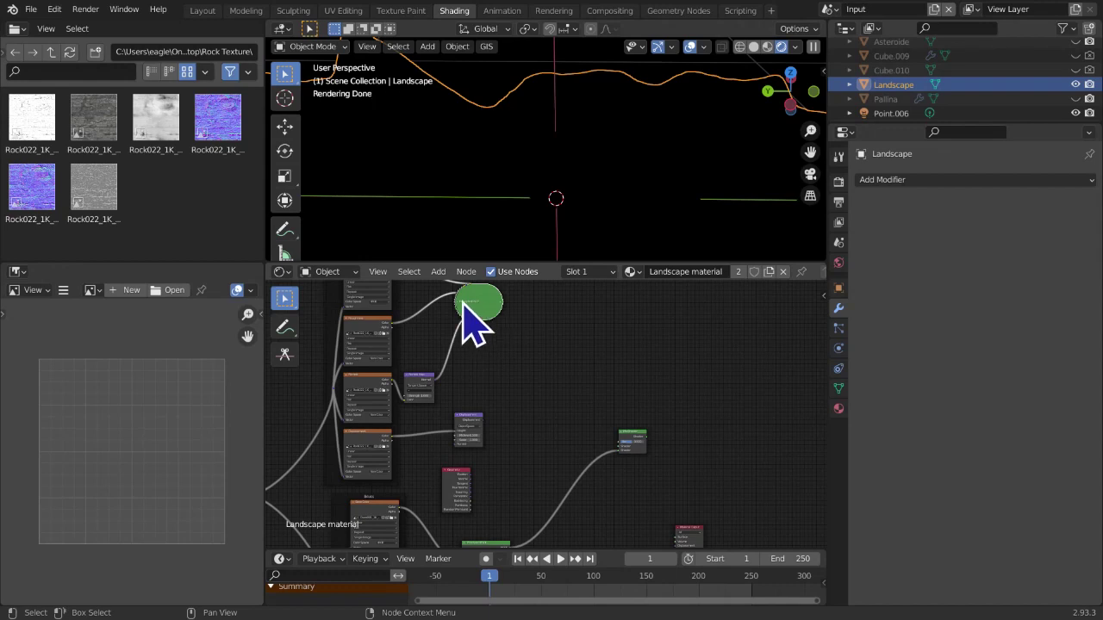
pyautogui.click(459, 307)
pyautogui.moveTo(503, 308); pyautogui.dragTo(607, 457)
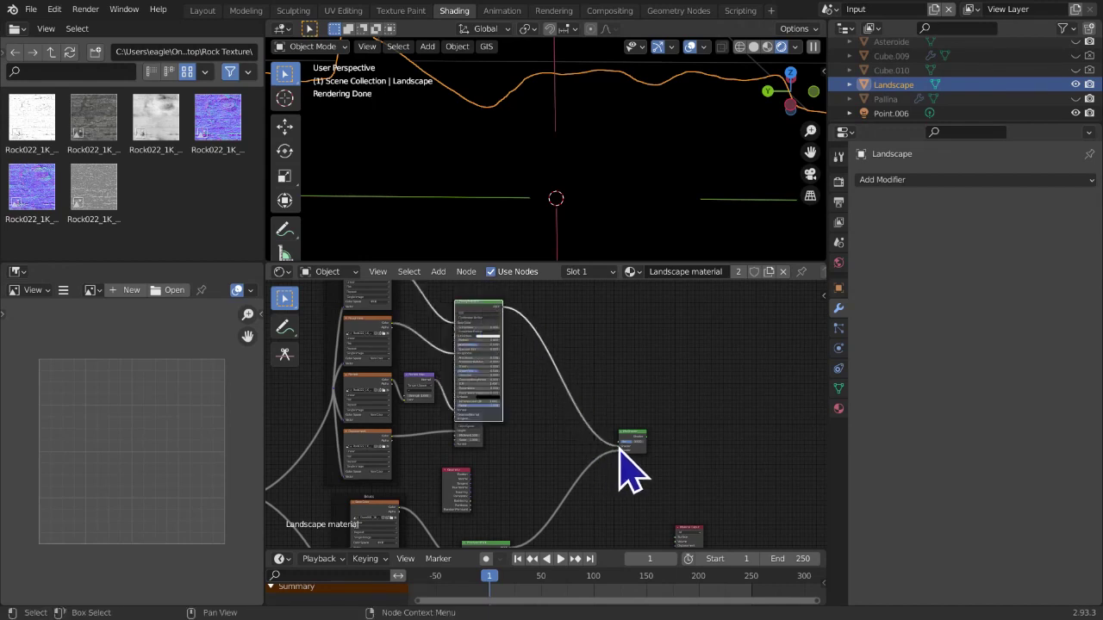
# Move the Geometry node next to the Mix Shader
pyautogui.moveTo(665, 496); pyautogui.dragTo(681, 444, button='middle')
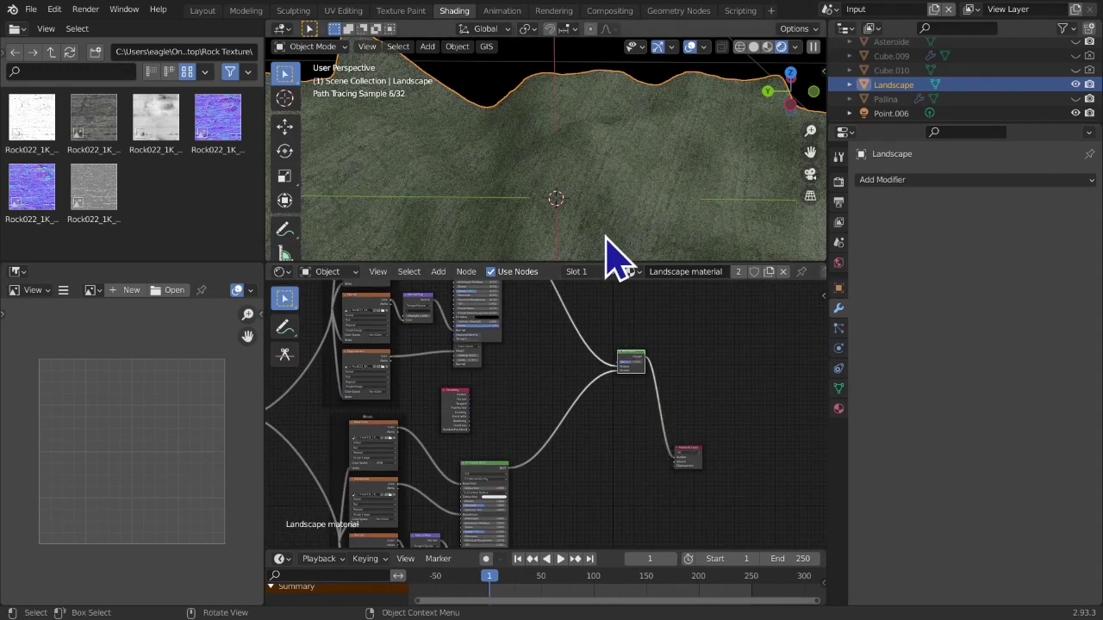
pyautogui.scroll(3, 600, 240)
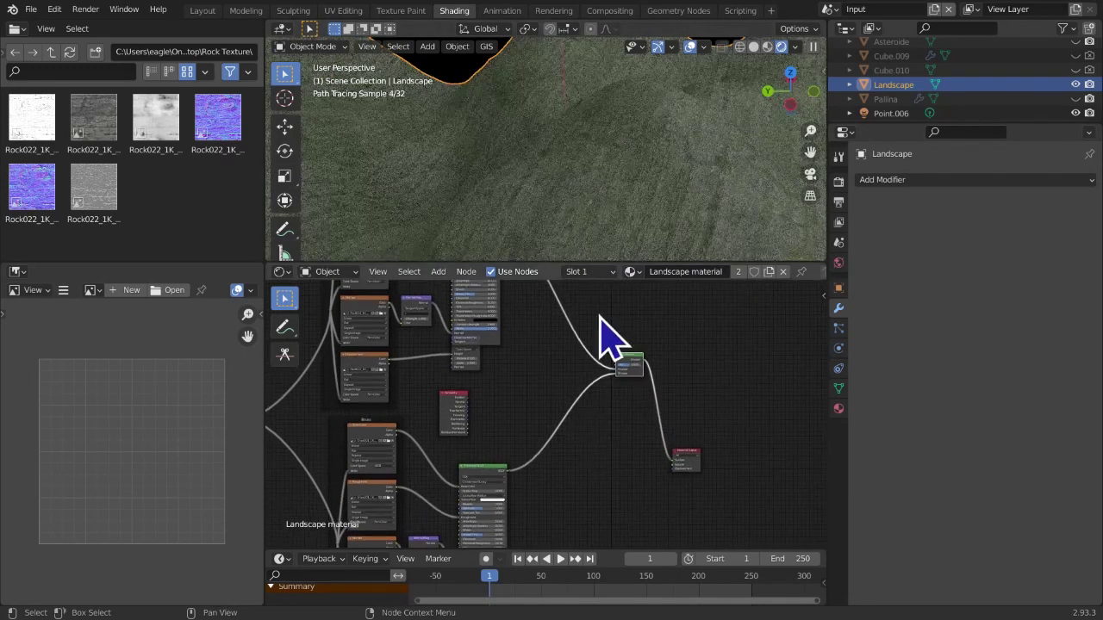
pyautogui.scroll(1, 559, 392)
pyautogui.scroll(-1, 495, 421)
pyautogui.scroll(1, 465, 423)
pyautogui.moveTo(457, 423); pyautogui.dragTo(452, 462, button='middle')
pyautogui.scroll(2, 463, 487)
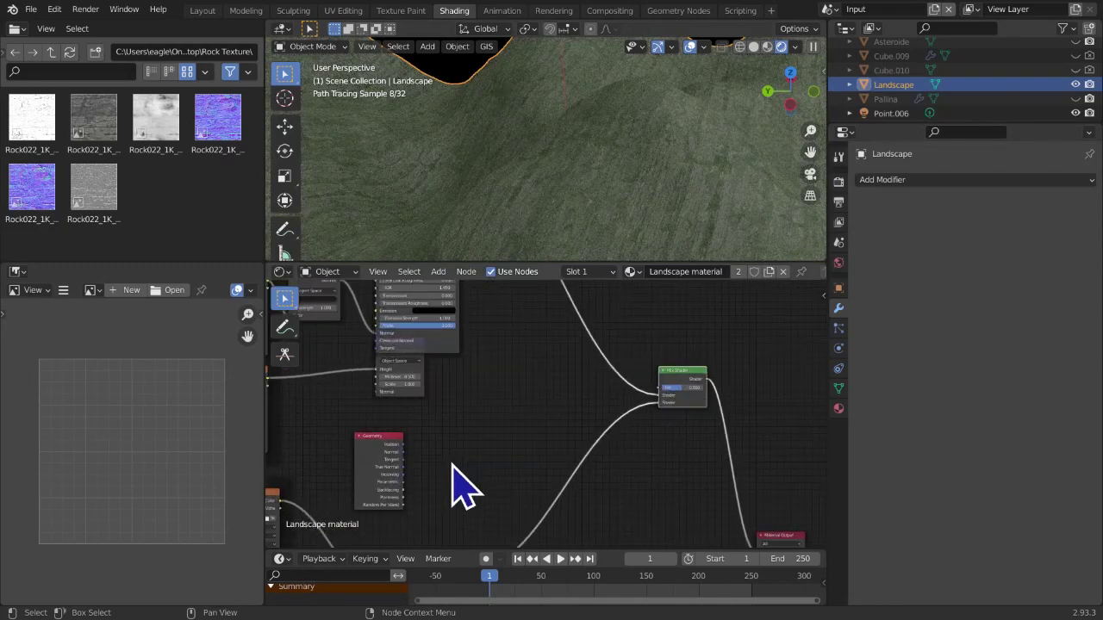
pyautogui.moveTo(371, 493); pyautogui.dragTo(482, 404)
pyautogui.moveTo(591, 428); pyautogui.dragTo(423, 480, button='middle')
# Cycle the Geometry node's output previews on the landscape until Pointiness is shown
pyautogui.scroll(2, 440, 478)
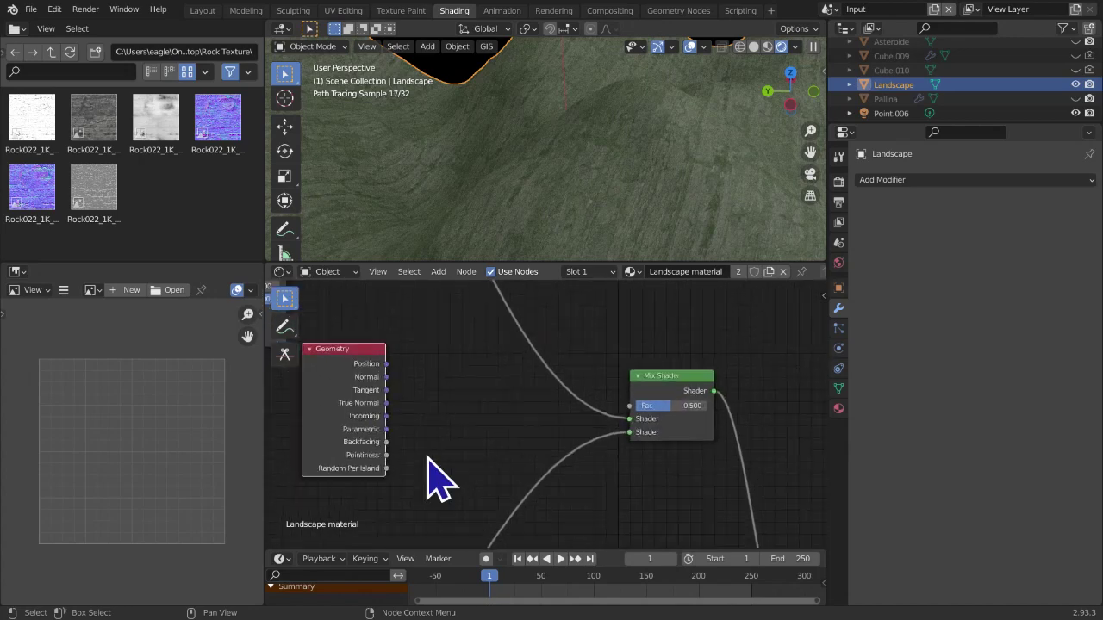
pyautogui.keyDown('ctrl'); pyautogui.keyDown('shift'); pyautogui.click(361, 402); pyautogui.keyUp('shift'); pyautogui.keyUp('ctrl')
pyautogui.keyDown('ctrl'); pyautogui.keyDown('shift'); pyautogui.click(370, 423); pyautogui.keyUp('shift'); pyautogui.keyUp('ctrl')
pyautogui.keyDown('ctrl'); pyautogui.keyDown('shift'); pyautogui.click(369, 423); pyautogui.keyUp('shift'); pyautogui.keyUp('ctrl')
pyautogui.keyDown('ctrl'); pyautogui.keyDown('shift'); pyautogui.click(370, 423); pyautogui.keyUp('shift'); pyautogui.keyUp('ctrl')
pyautogui.keyDown('ctrl'); pyautogui.keyDown('shift'); pyautogui.click(369, 423); pyautogui.keyUp('shift'); pyautogui.keyUp('ctrl')
pyautogui.keyDown('ctrl'); pyautogui.keyDown('shift'); pyautogui.click(370, 424); pyautogui.keyUp('shift'); pyautogui.keyUp('ctrl')
pyautogui.keyDown('ctrl'); pyautogui.keyDown('shift'); pyautogui.click(370, 423); pyautogui.keyUp('shift'); pyautogui.keyUp('ctrl')
pyautogui.keyDown('ctrl'); pyautogui.keyDown('shift'); pyautogui.click(370, 423); pyautogui.keyUp('shift'); pyautogui.keyUp('ctrl')
pyautogui.keyDown('ctrl'); pyautogui.keyDown('shift'); pyautogui.click(369, 423); pyautogui.keyUp('shift'); pyautogui.keyUp('ctrl')
pyautogui.scroll(-8, 448, 202)
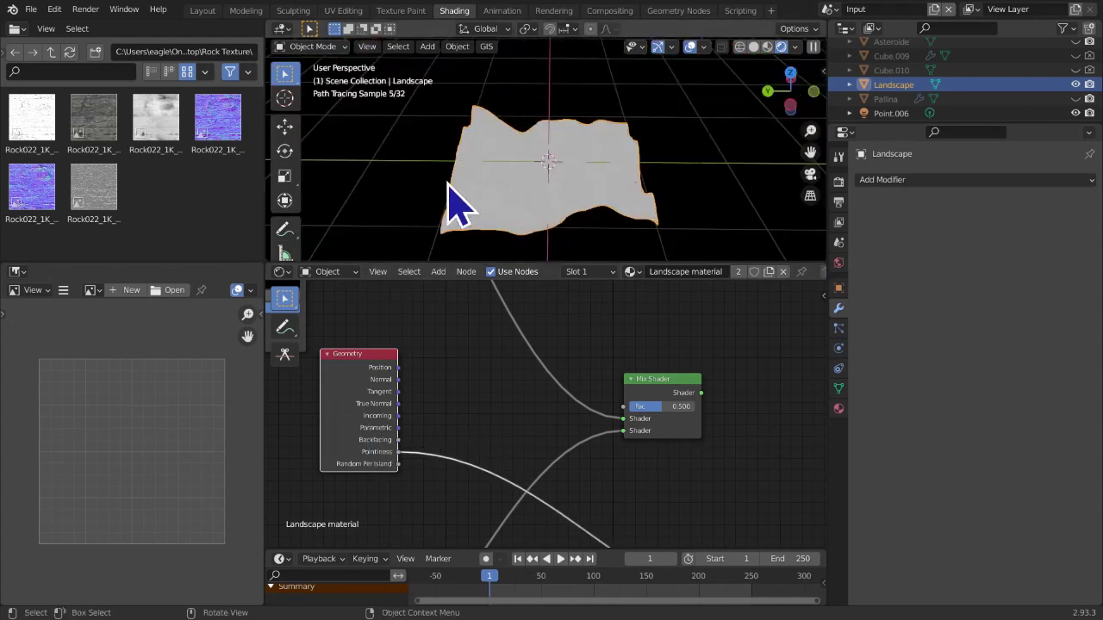
pyautogui.moveTo(709, 473); pyautogui.dragTo(660, 357, button='middle')
pyautogui.scroll(2, 517, 185)
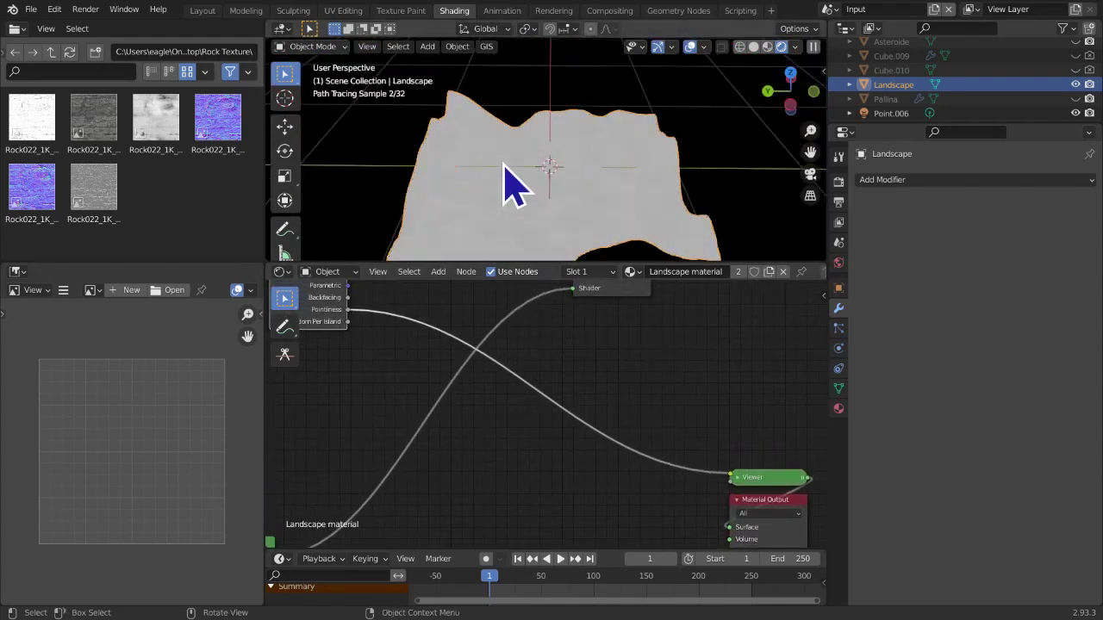
# Connect the Geometry node's Pointiness output to the Mix Shader's factor
pyautogui.hotkey('shift', 'a')
pyautogui.moveTo(570, 353)
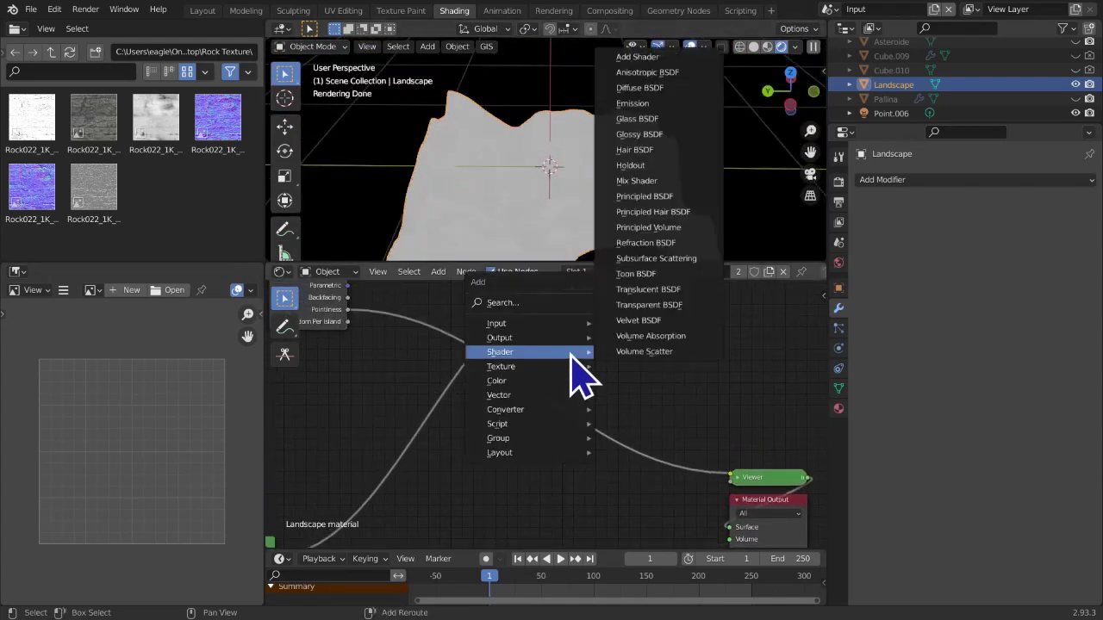
pyautogui.moveTo(595, 91); pyautogui.dragTo(782, 162, button='middle')
pyautogui.moveTo(810, 155); pyautogui.dragTo(745, 83)
pyautogui.moveTo(448, 355); pyautogui.dragTo(480, 489, button='middle')
pyautogui.moveTo(380, 444); pyautogui.dragTo(525, 400)
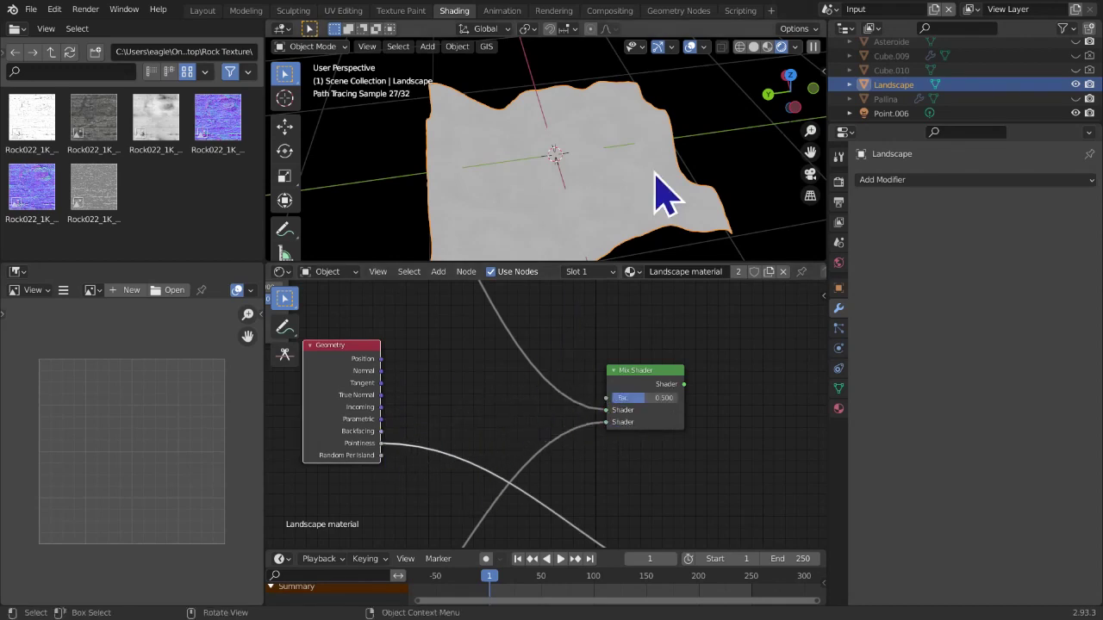
# Reposition the Geometry node below the texture nodes, near the Mix Shader
pyautogui.moveTo(505, 492); pyautogui.dragTo(588, 242, button='middle')
pyautogui.scroll(-4, 597, 418)
pyautogui.scroll(-2, 564, 461)
pyautogui.scroll(1, 565, 461)
pyautogui.scroll(-5, 564, 460)
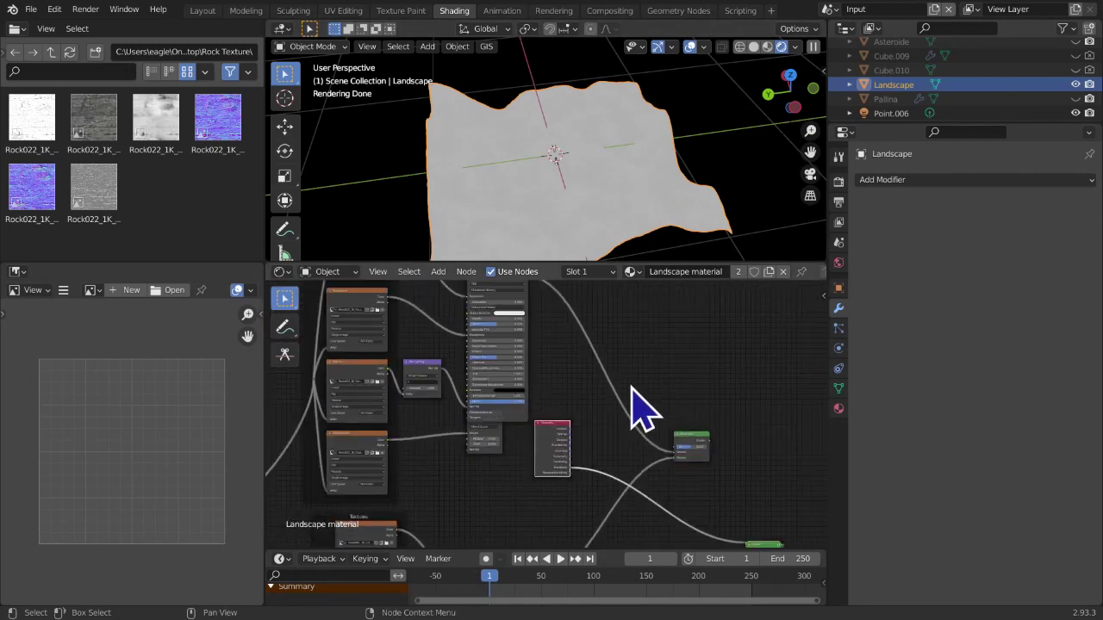
pyautogui.moveTo(728, 448); pyautogui.dragTo(637, 515, button='middle')
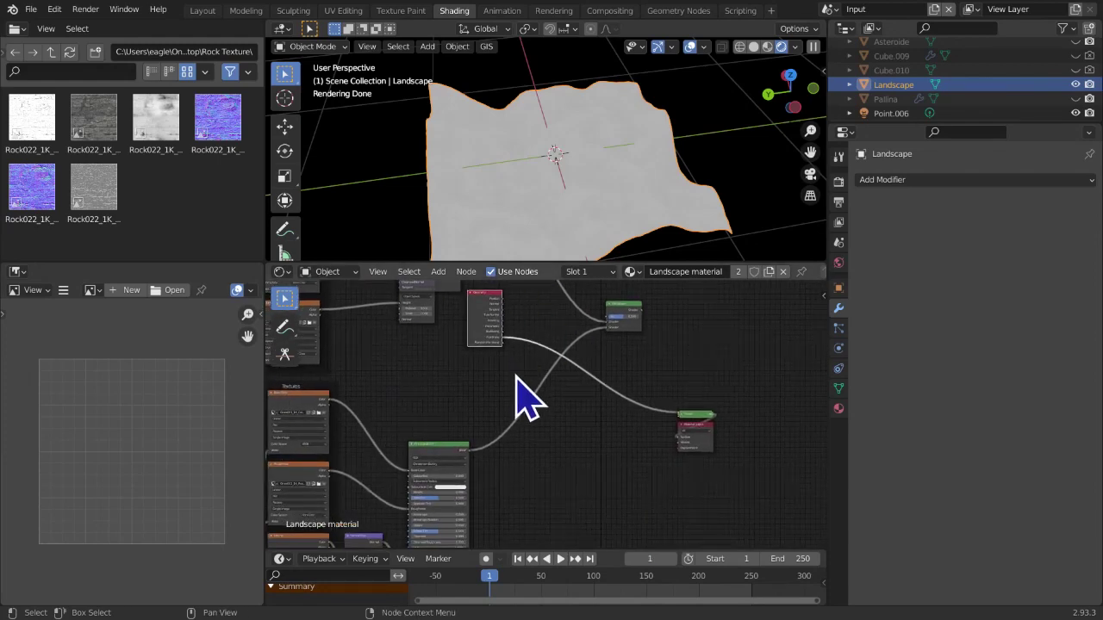
pyautogui.moveTo(521, 396); pyautogui.dragTo(505, 492, button='middle')
pyautogui.scroll(3, 505, 492)
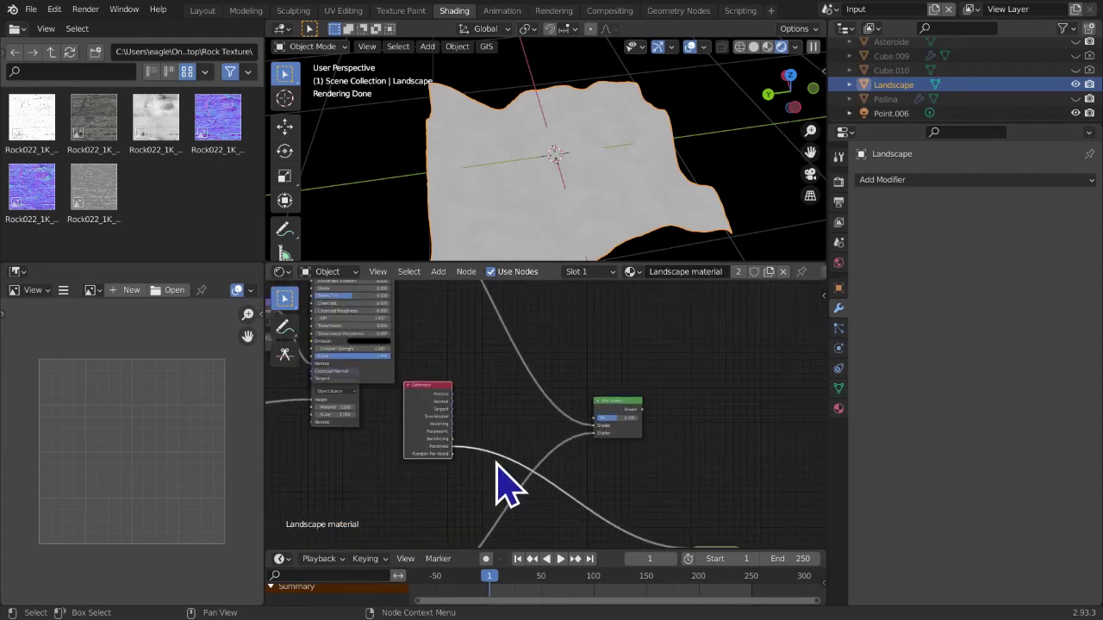
pyautogui.moveTo(415, 421); pyautogui.dragTo(336, 472)
pyautogui.moveTo(389, 448); pyautogui.dragTo(395, 437, button='middle')
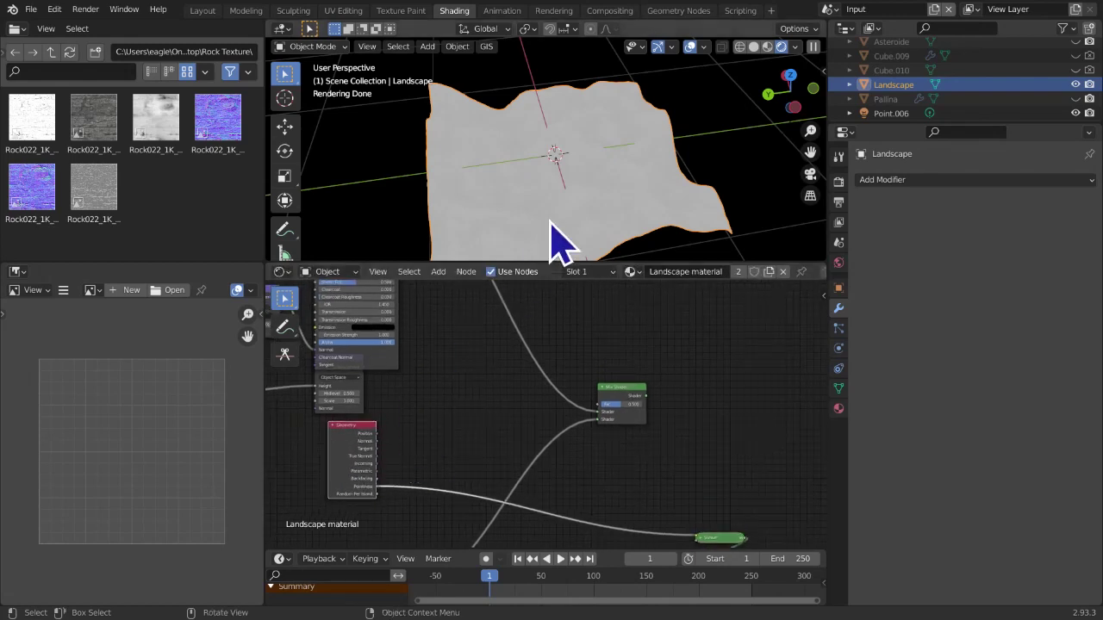
pyautogui.moveTo(478, 399); pyautogui.dragTo(483, 332, button='middle')
pyautogui.hotkey('shift', 'a')
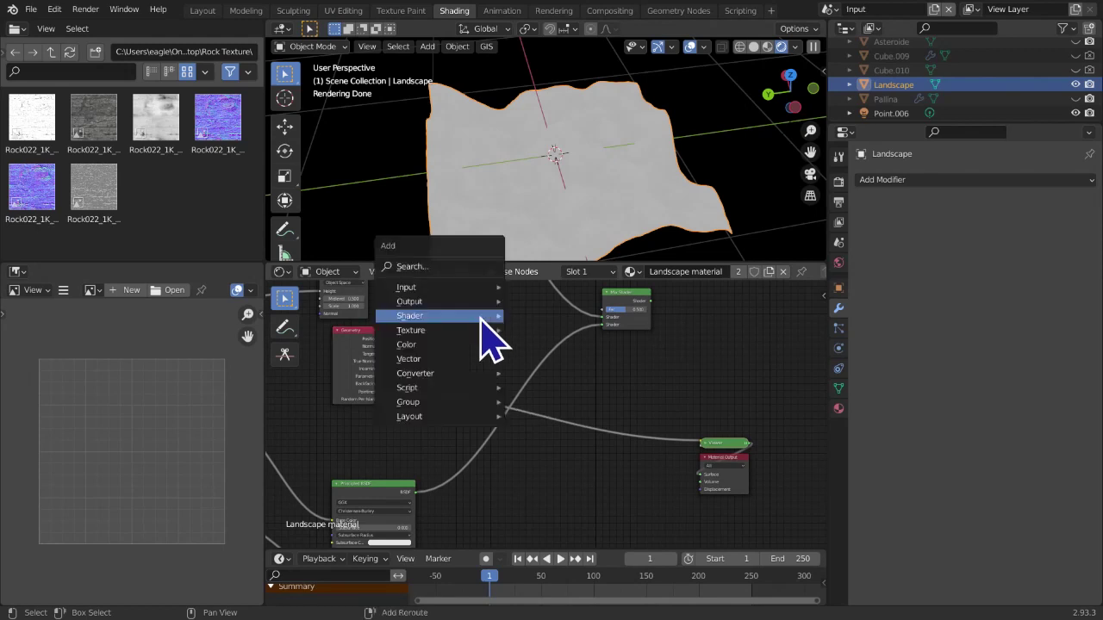
# Insert a ColorRamp onto the Pointiness link and position it in view
pyautogui.moveTo(465, 373)
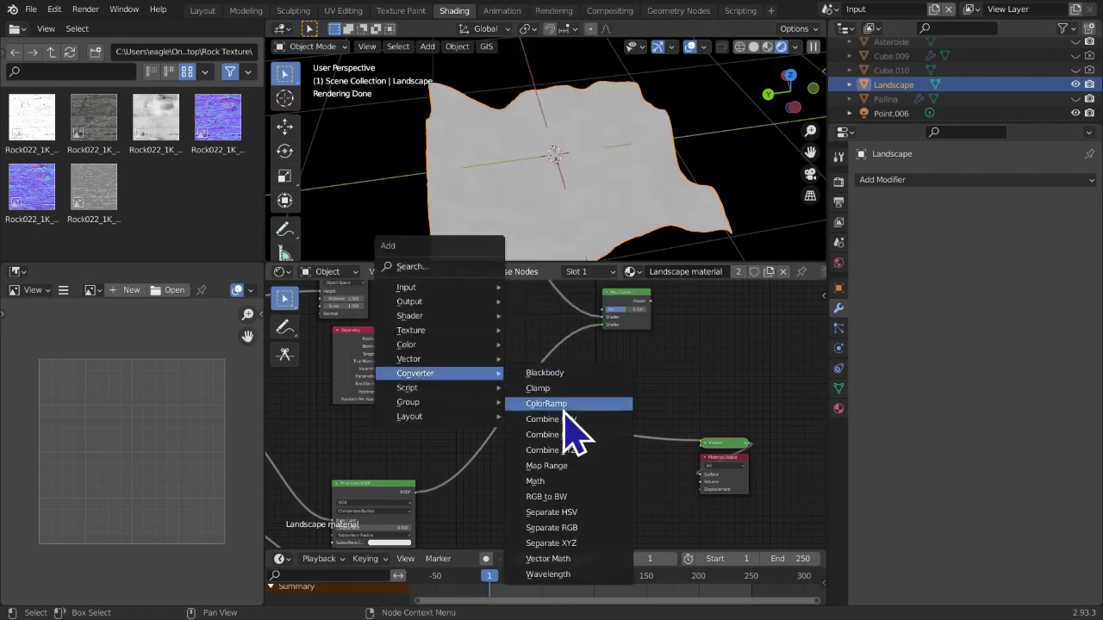
pyautogui.click(563, 403)
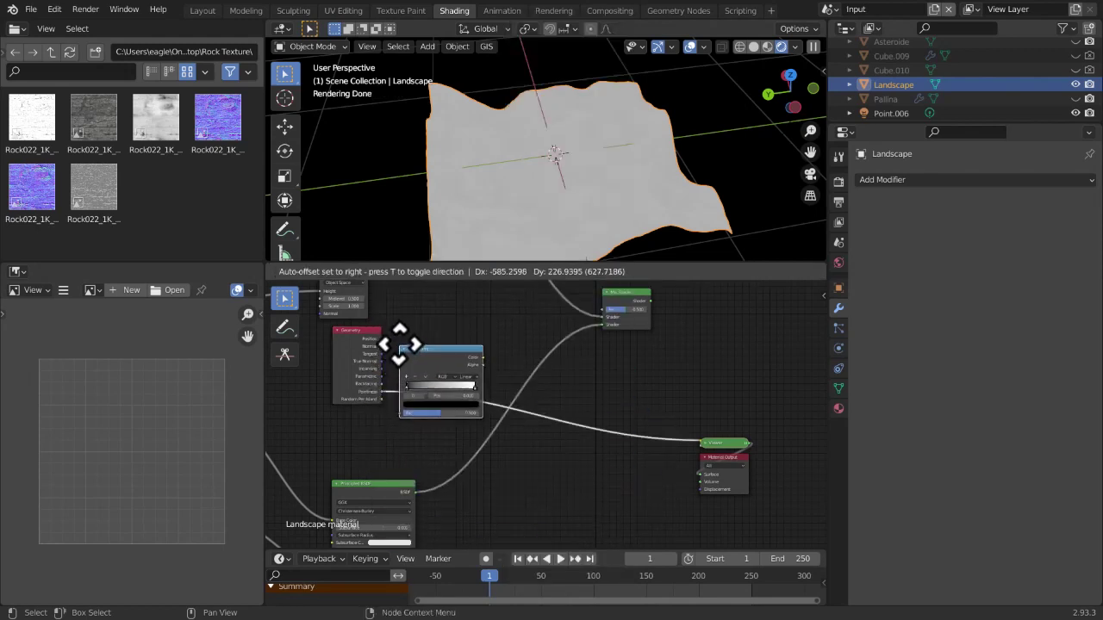
pyautogui.click(398, 353)
pyautogui.moveTo(406, 369); pyautogui.dragTo(509, 438)
pyautogui.scroll(3, 515, 452)
pyautogui.moveTo(506, 436); pyautogui.dragTo(542, 448, button='middle')
pyautogui.scroll(2, 525, 451)
pyautogui.moveTo(402, 423); pyautogui.dragTo(412, 460, button='middle')
# Drag the ColorRamp's black stop to about 0.496 for a high-contrast crevice mask
pyautogui.moveTo(440, 422); pyautogui.dragTo(513, 417)
pyautogui.moveTo(605, 411); pyautogui.dragTo(547, 410, button='middle')
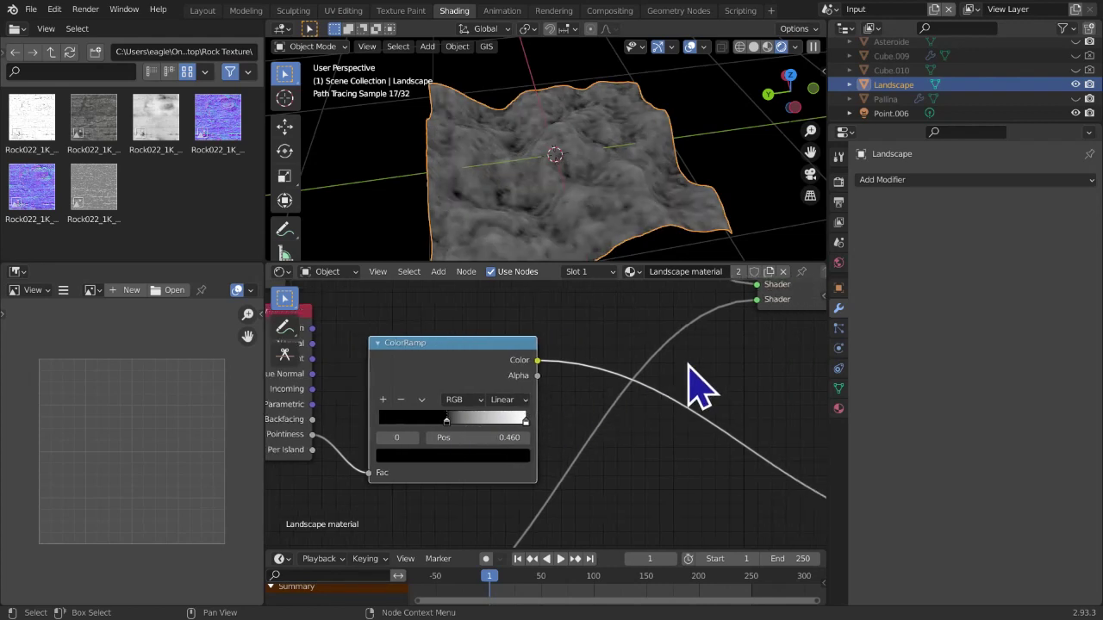
pyautogui.click(688, 364)
pyautogui.moveTo(448, 419); pyautogui.dragTo(455, 422)
pyautogui.moveTo(715, 447); pyautogui.dragTo(588, 443, button='middle')
pyautogui.hotkey('shift', 'a')
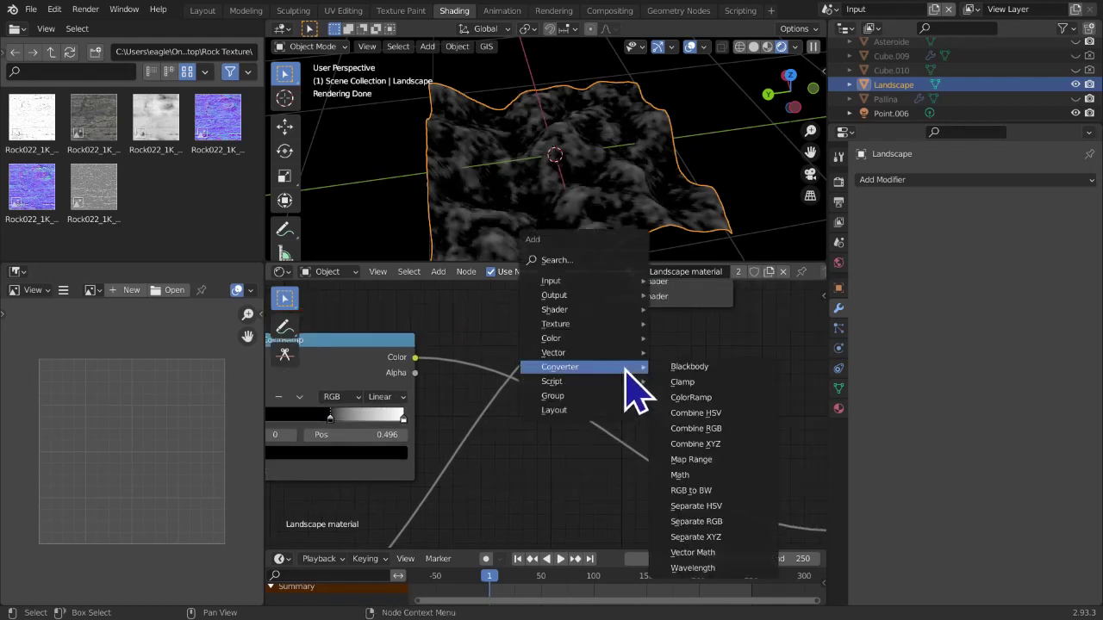
# Insert a Hue Saturation Value node after the ColorRamp and set its Value to 10
pyautogui.moveTo(614, 354)
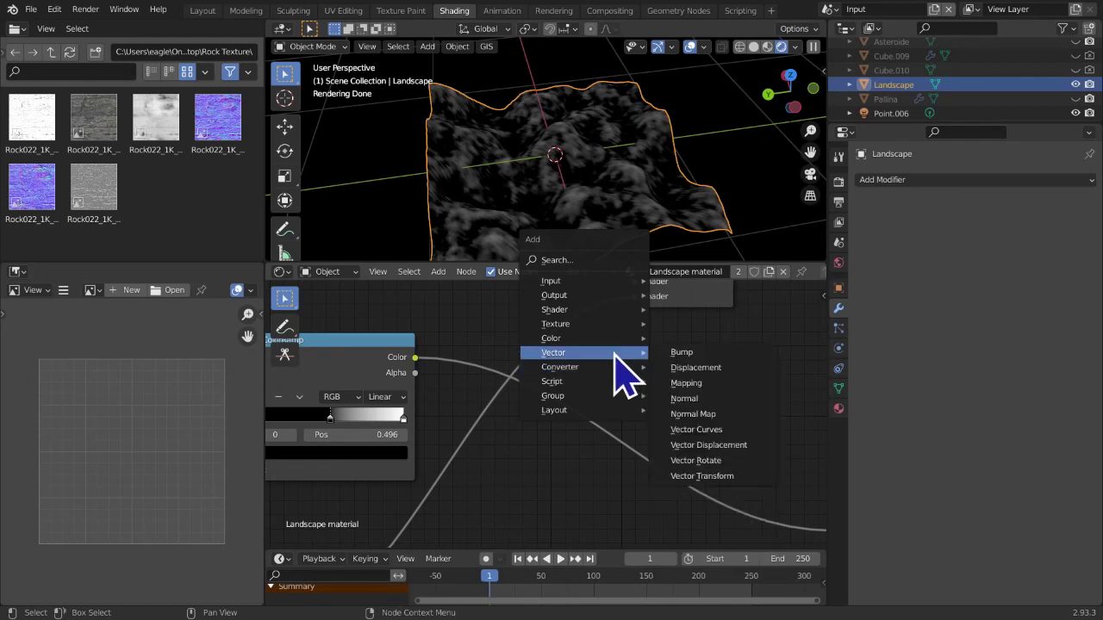
pyautogui.moveTo(592, 338)
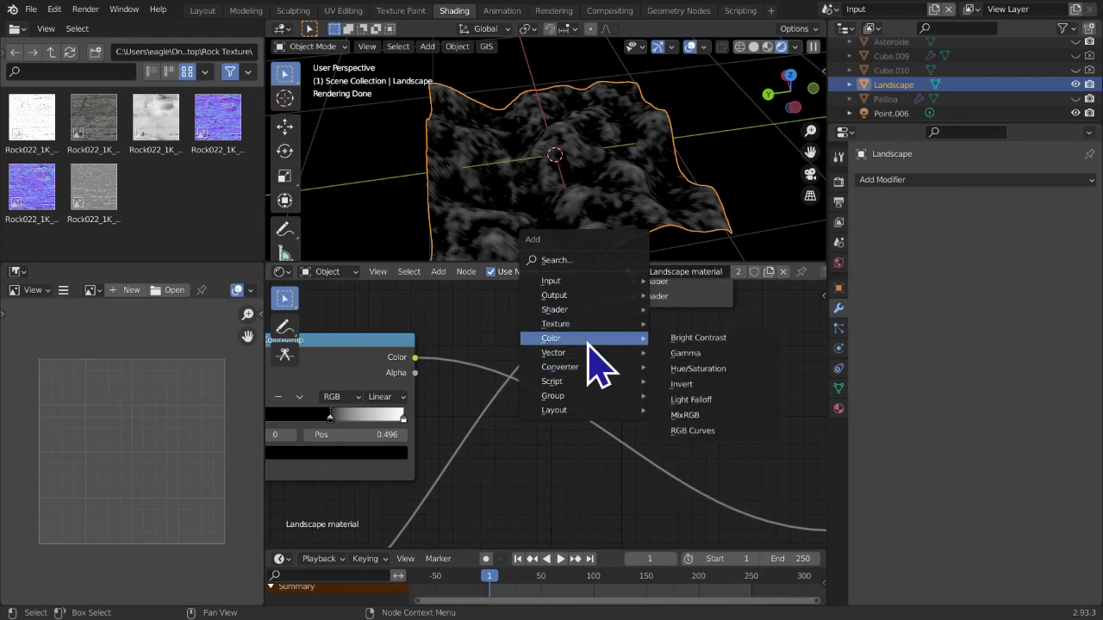
pyautogui.click(694, 368)
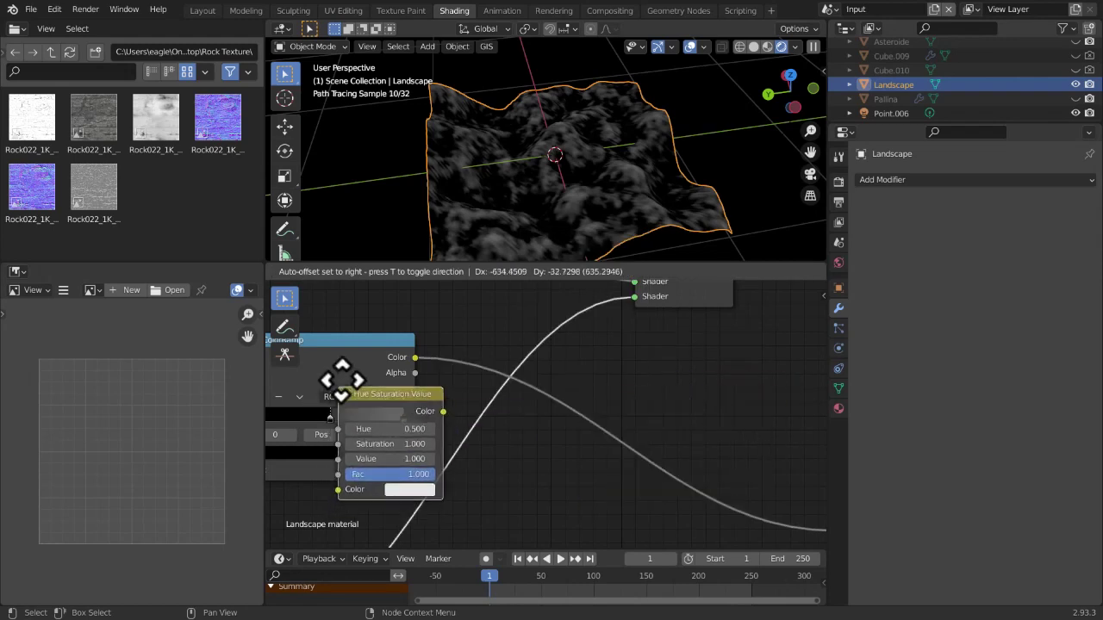
pyautogui.click(447, 322)
pyautogui.moveTo(513, 400); pyautogui.dragTo(603, 399)
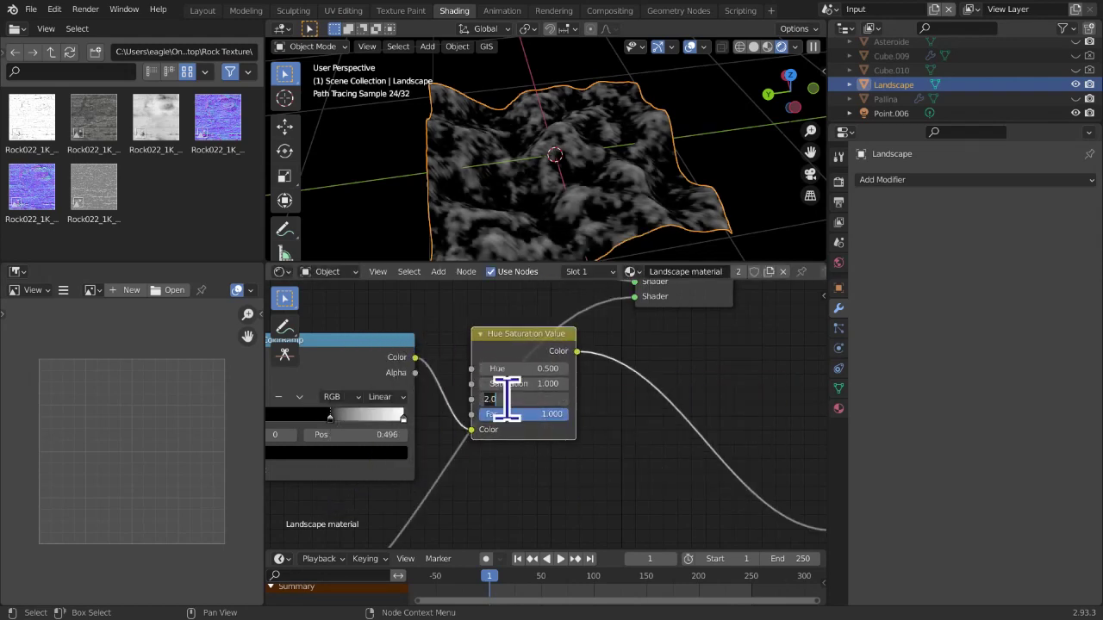
pyautogui.press('Return')
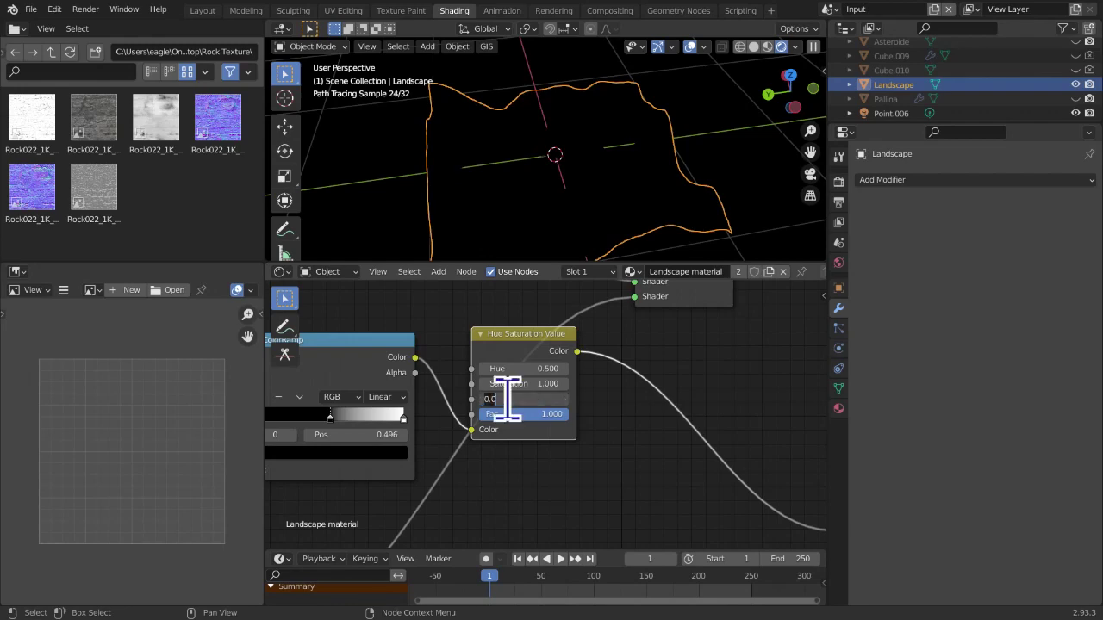
pyautogui.press('Return')
pyautogui.moveTo(629, 130)
pyautogui.mouseDown(button='middle')
pyautogui.moveTo(626, 96)
pyautogui.moveTo(626, 118)
pyautogui.mouseUp(button='middle')
pyautogui.scroll(-4, 626, 118)
pyautogui.scroll(5, 622, 129)
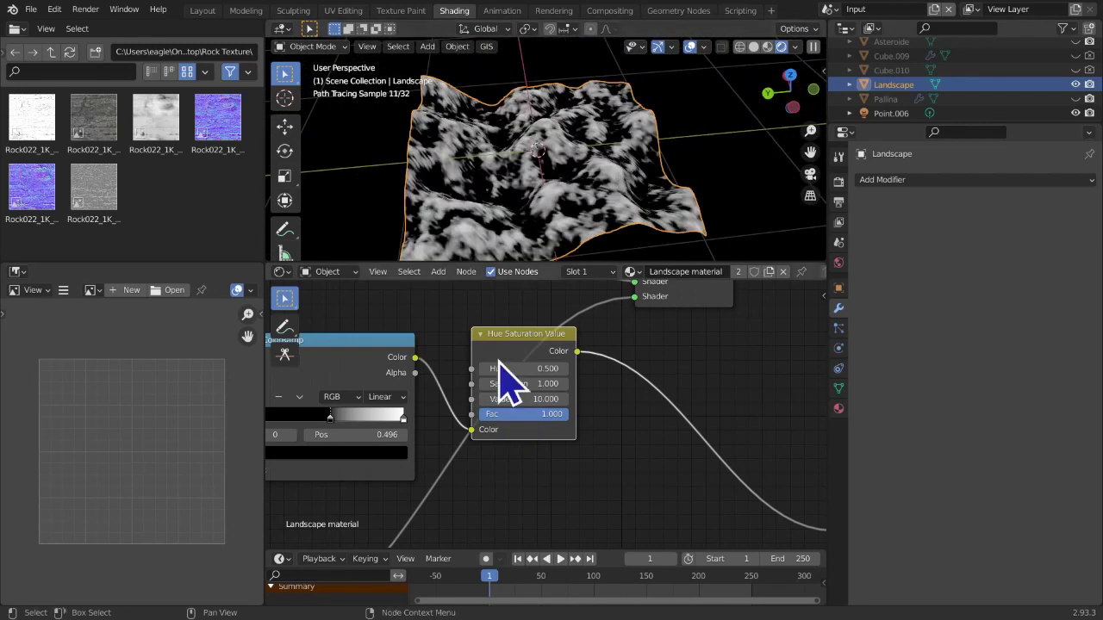
# Frame the Geometry, ColorRamp and Hue Saturation Value nodes and label the frame 'Geometry'
pyautogui.moveTo(522, 355); pyautogui.dragTo(648, 327, button='middle')
pyautogui.scroll(-3, 641, 394)
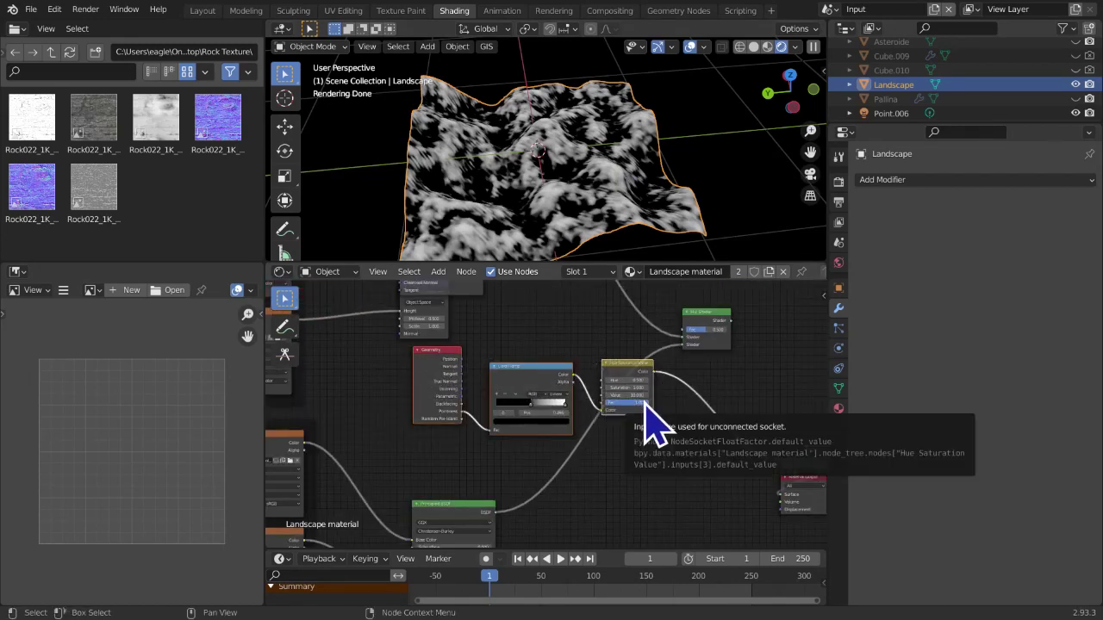
pyautogui.press('g')
pyautogui.click(560, 419)
pyautogui.hotkey('ctrl', 'j')
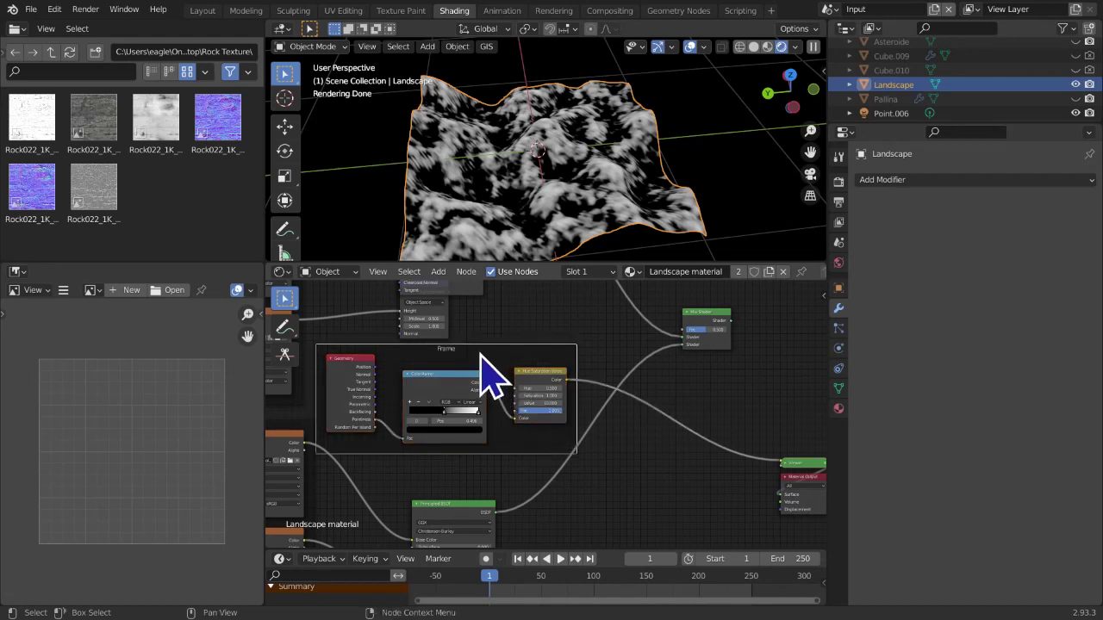
pyautogui.press('F2')
pyautogui.write('Geometry')
pyautogui.press('Return')
pyautogui.scroll(1, 480, 355)
pyautogui.moveTo(480, 393); pyautogui.dragTo(519, 397, button='middle')
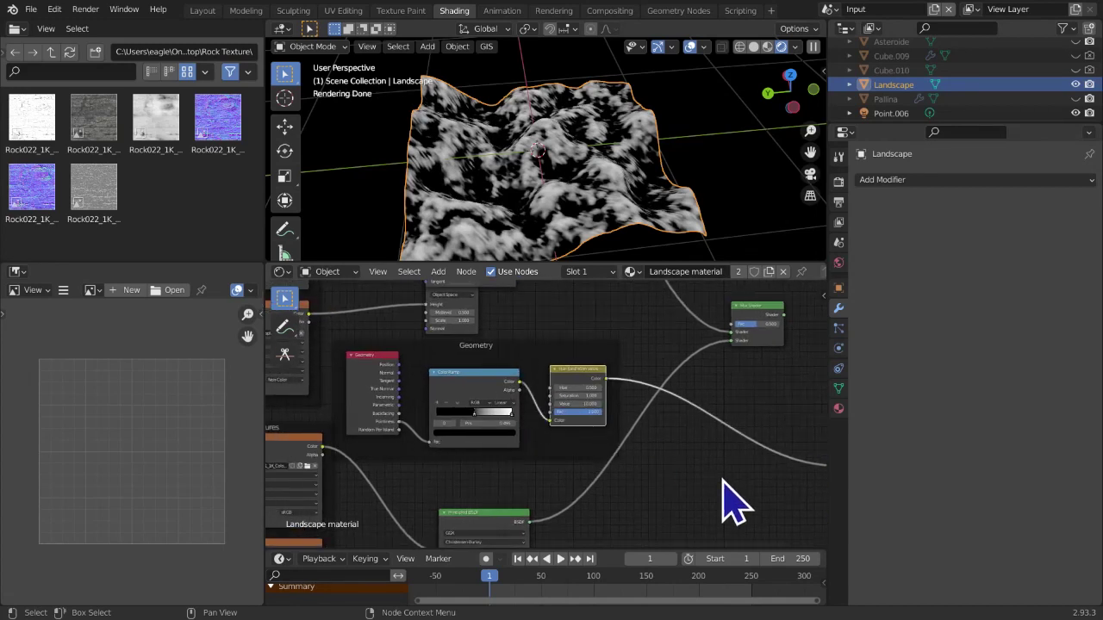
pyautogui.moveTo(676, 479); pyautogui.dragTo(658, 479, button='middle')
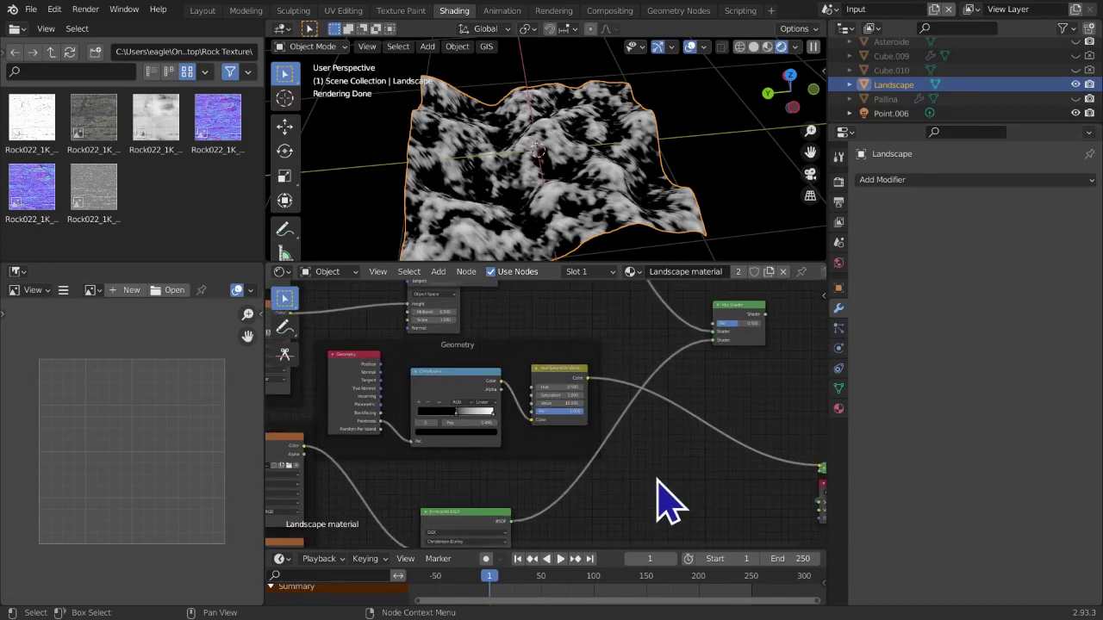
# Connect the Mix Shader directly to the Material Output
pyautogui.moveTo(516, 464); pyautogui.dragTo(530, 549, button='middle')
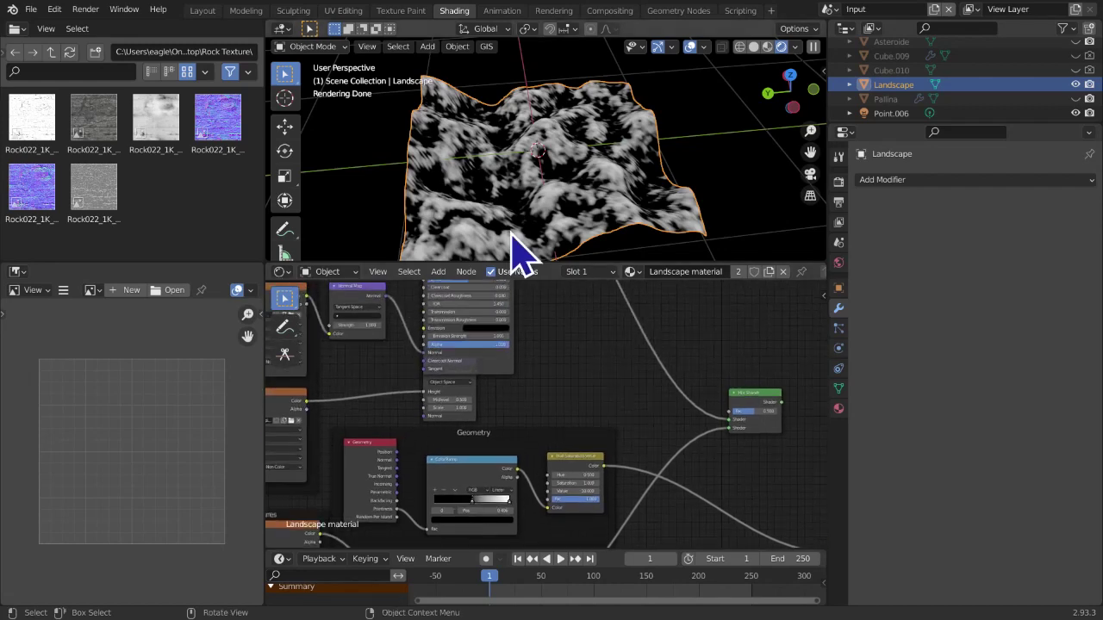
pyautogui.scroll(-4, 506, 326)
pyautogui.moveTo(508, 310); pyautogui.dragTo(520, 288, button='middle')
pyautogui.moveTo(595, 379); pyautogui.dragTo(579, 429, button='middle')
pyautogui.scroll(-2, 591, 430)
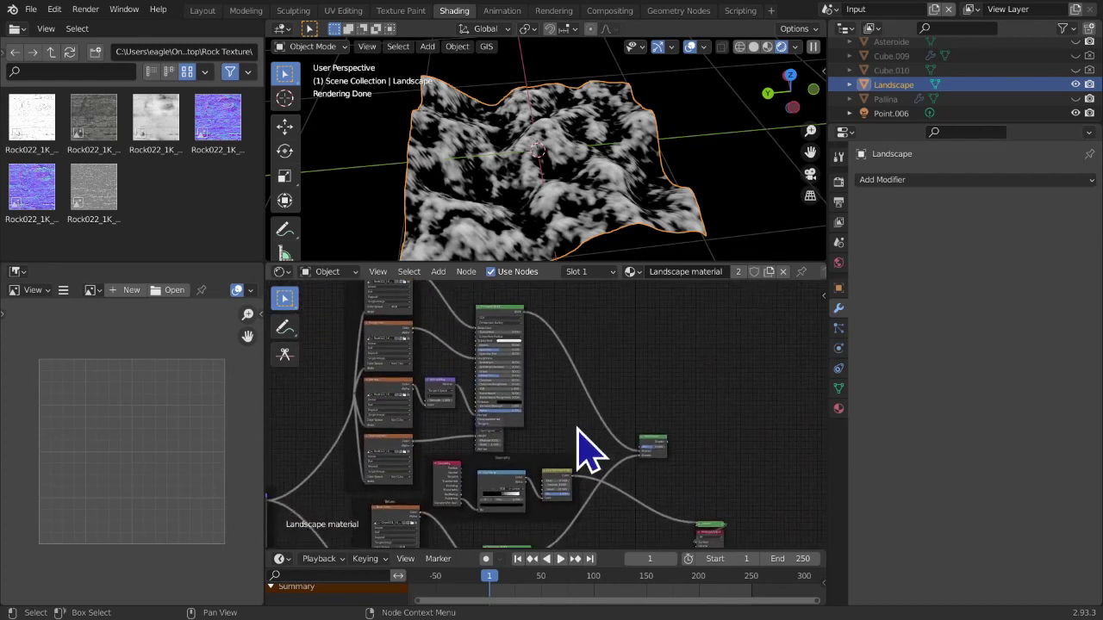
pyautogui.scroll(3, 422, 445)
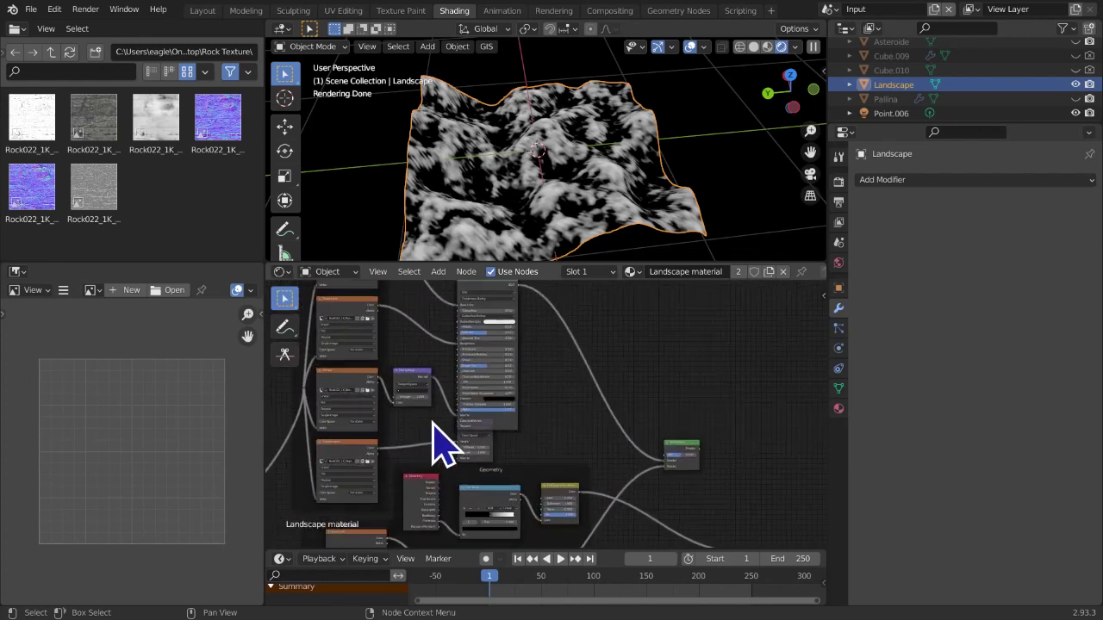
pyautogui.moveTo(485, 353); pyautogui.dragTo(444, 478, button='middle')
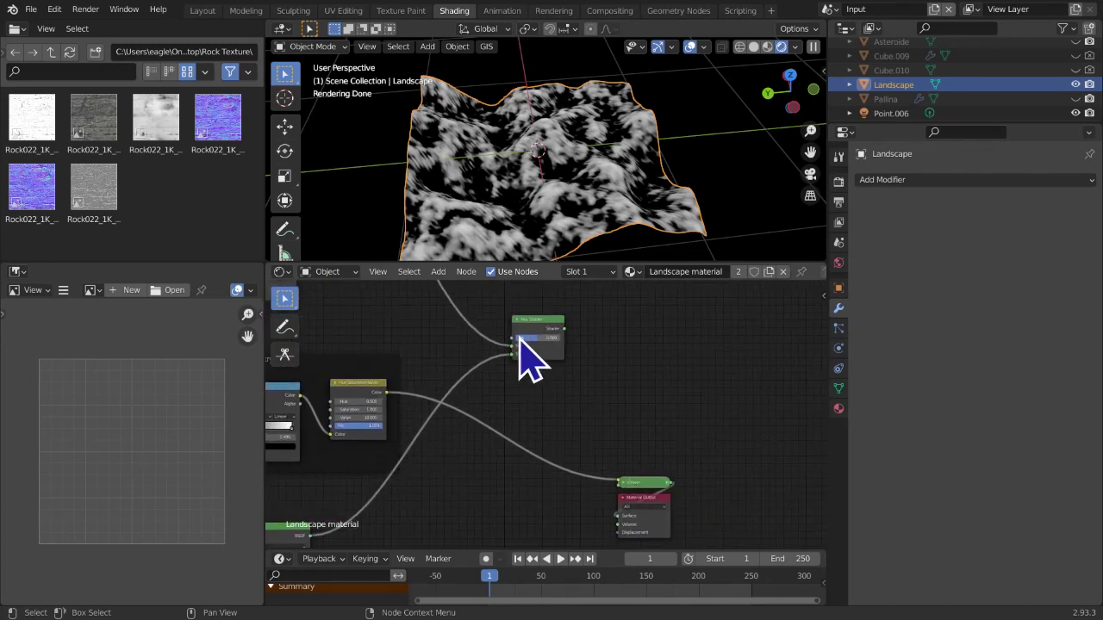
pyautogui.keyDown('ctrl'); pyautogui.keyDown('shift'); pyautogui.click(541, 323); pyautogui.keyUp('shift'); pyautogui.keyUp('ctrl')
# Link the Hue Saturation Value Color output into the Mix Shader's Fac
pyautogui.moveTo(510, 387); pyautogui.dragTo(598, 419, button='middle')
pyautogui.scroll(10, 515, 458)
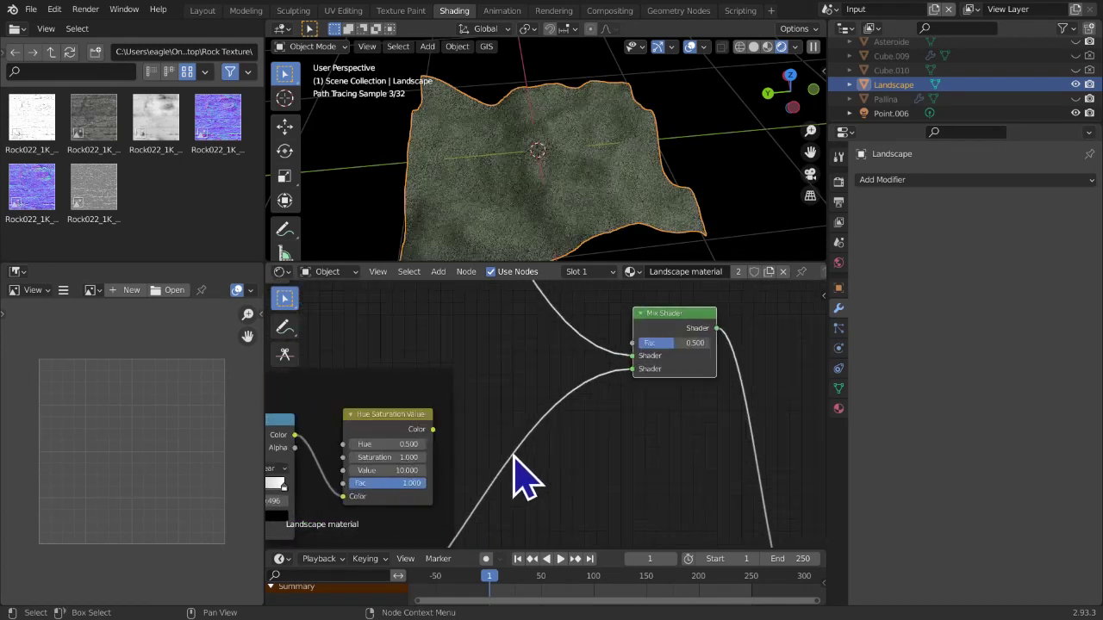
pyautogui.moveTo(393, 436); pyautogui.dragTo(665, 320)
pyautogui.scroll(4, 610, 246)
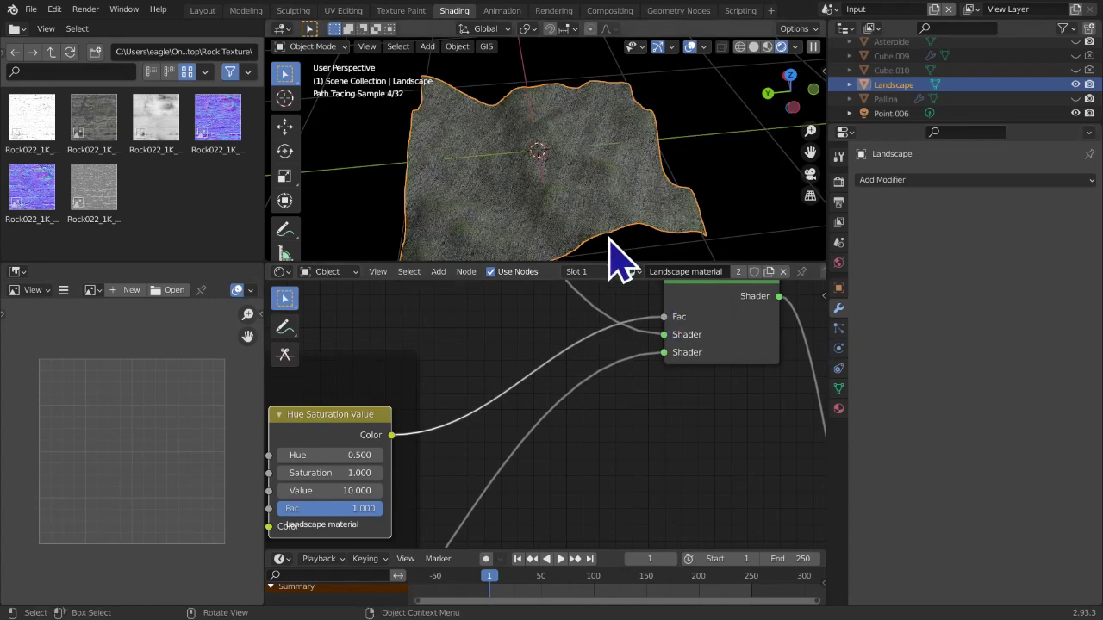
# Move the ColorRamp's black stop to position 0.471
pyautogui.moveTo(588, 421); pyautogui.dragTo(514, 351, button='middle')
pyautogui.moveTo(558, 418); pyautogui.dragTo(546, 419)
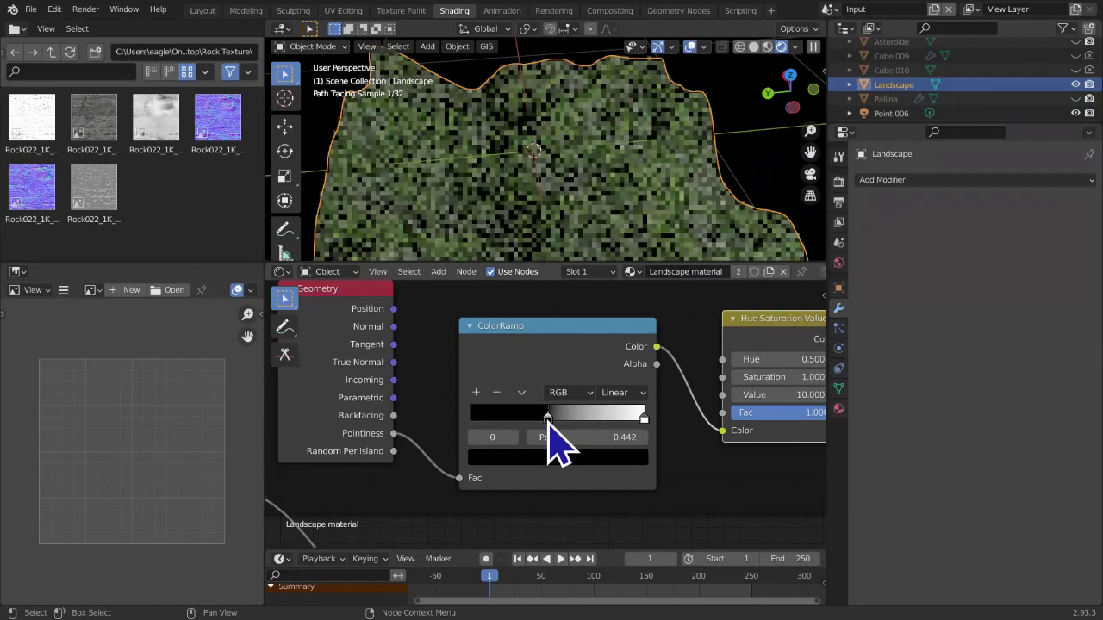
pyautogui.moveTo(548, 421); pyautogui.dragTo(553, 421)
pyautogui.scroll(-5, 663, 448)
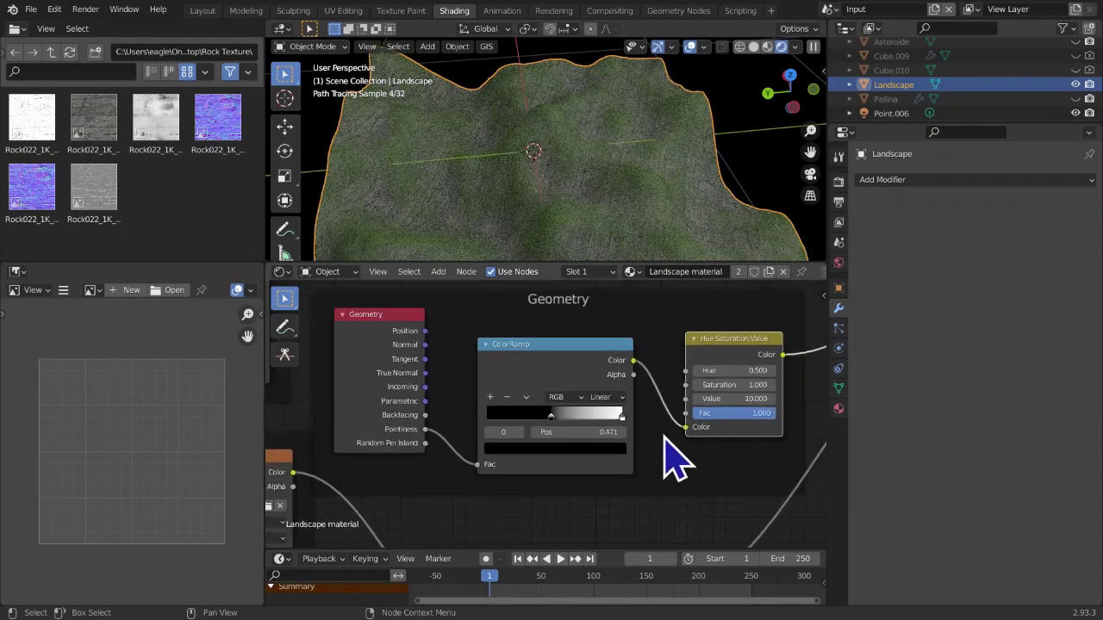
pyautogui.scroll(-4, 627, 246)
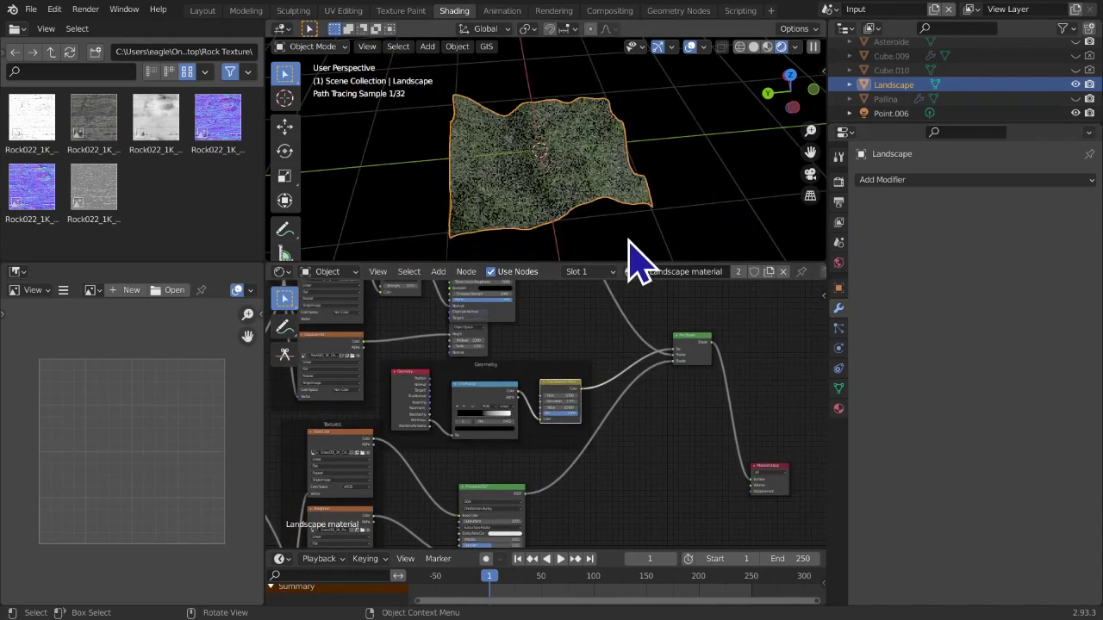
pyautogui.scroll(4, 632, 239)
pyautogui.moveTo(613, 382); pyautogui.dragTo(608, 397, button='middle')
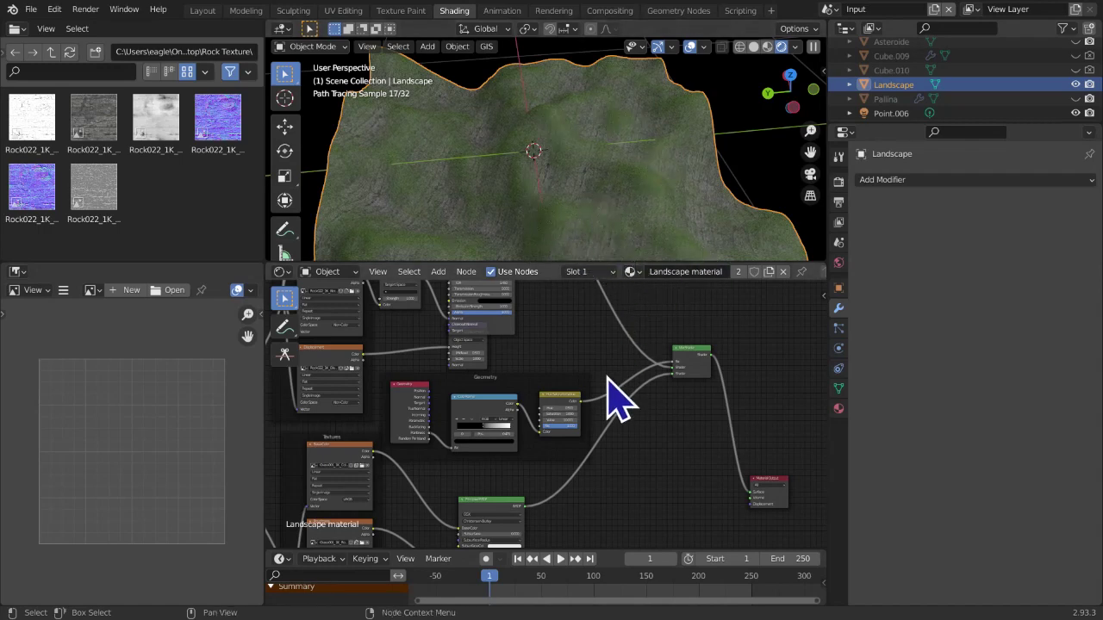
pyautogui.scroll(3, 603, 414)
pyautogui.scroll(3, 491, 461)
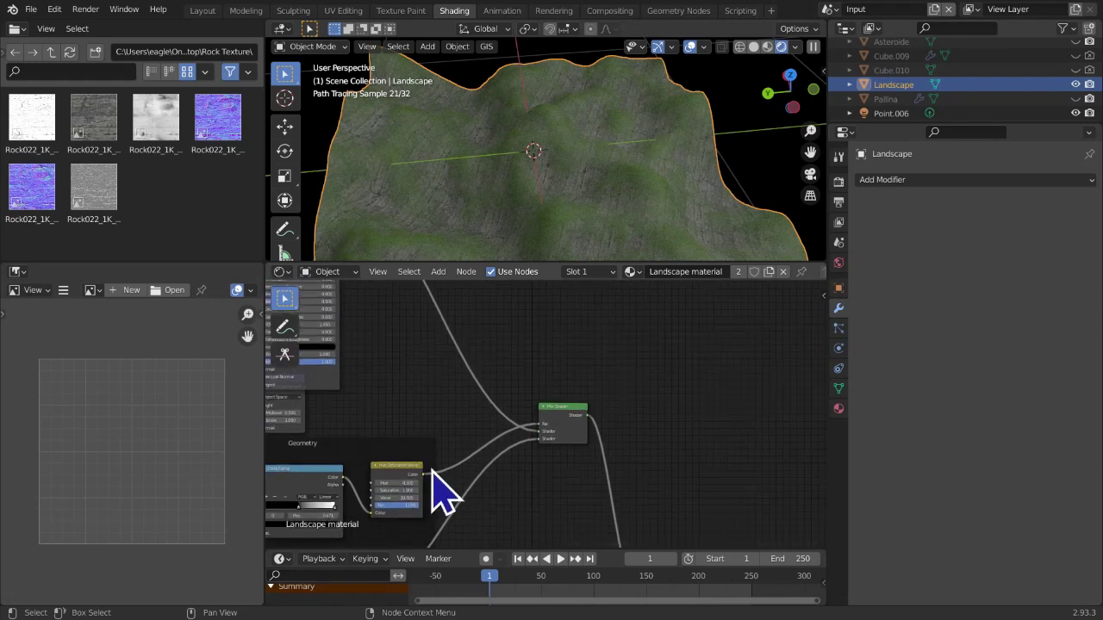
pyautogui.scroll(1, 488, 470)
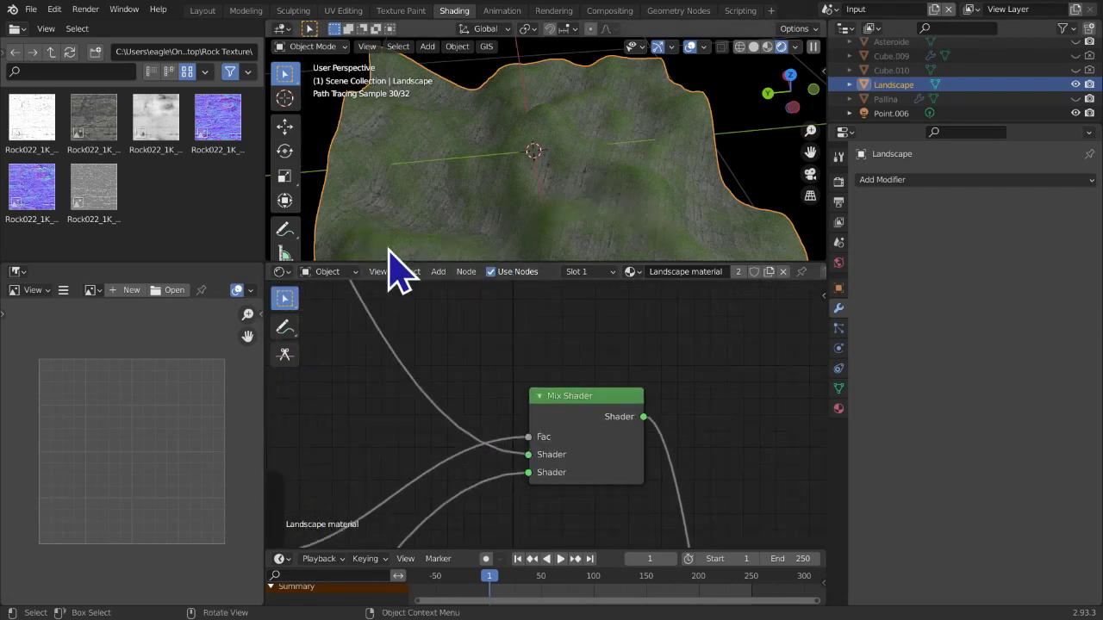
pyautogui.scroll(2, 471, 500)
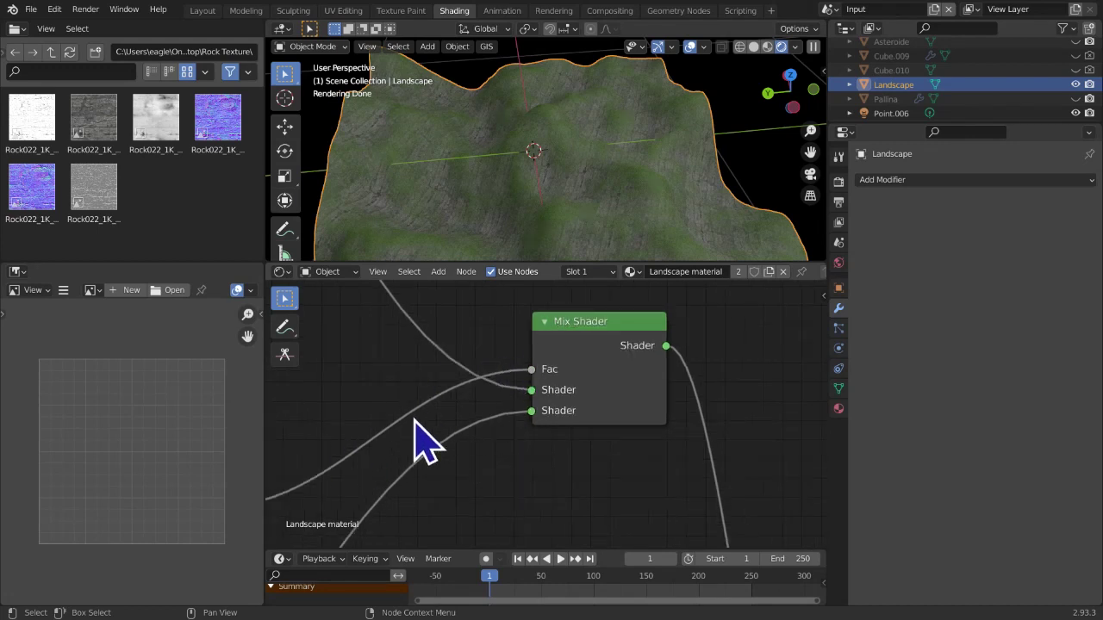
pyautogui.moveTo(532, 391)
pyautogui.mouseDown()
pyautogui.moveTo(516, 389)
pyautogui.moveTo(532, 411)
pyautogui.mouseUp()
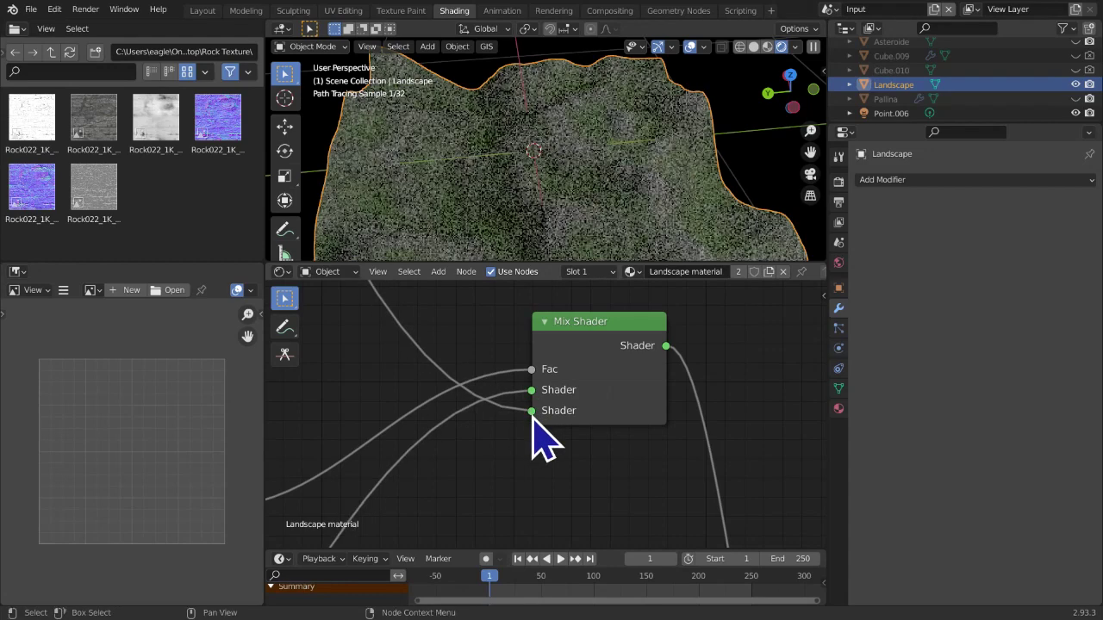
pyautogui.keyDown('shift'); pyautogui.moveTo(556, 252); pyautogui.dragTo(562, 228, button='middle'); pyautogui.keyUp('shift')
pyautogui.moveTo(488, 416); pyautogui.dragTo(544, 428, button='middle')
pyautogui.scroll(-2, 544, 428)
pyautogui.scroll(-5, 544, 435)
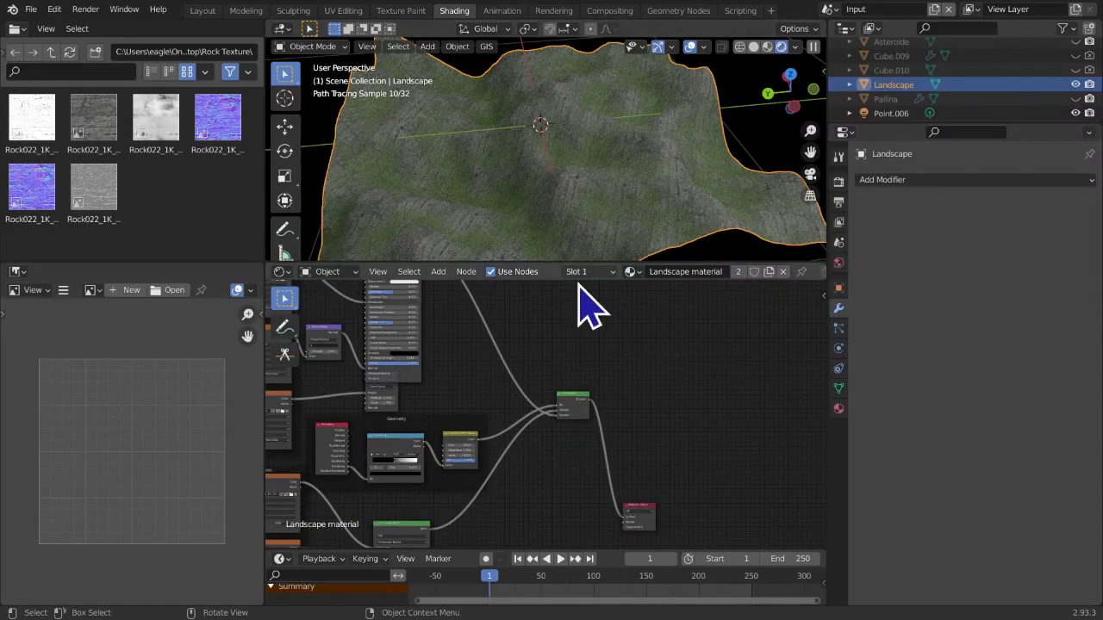
pyautogui.moveTo(255, 461)
pyautogui.mouseDown(button='middle')
pyautogui.moveTo(32, 448)
pyautogui.moveTo(241, 436)
pyautogui.moveTo(240, 452)
pyautogui.mouseUp(button='middle')
pyautogui.moveTo(590, 474); pyautogui.dragTo(752, 388, button='middle')
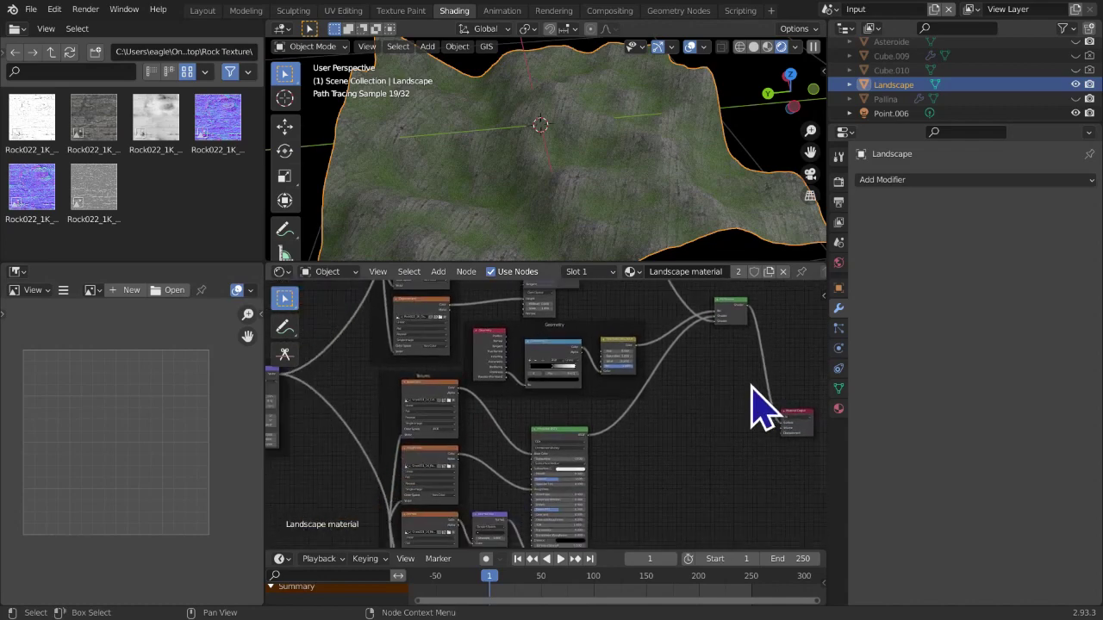
pyautogui.moveTo(569, 465); pyautogui.dragTo(543, 505, button='middle')
pyautogui.scroll(5, 554, 517)
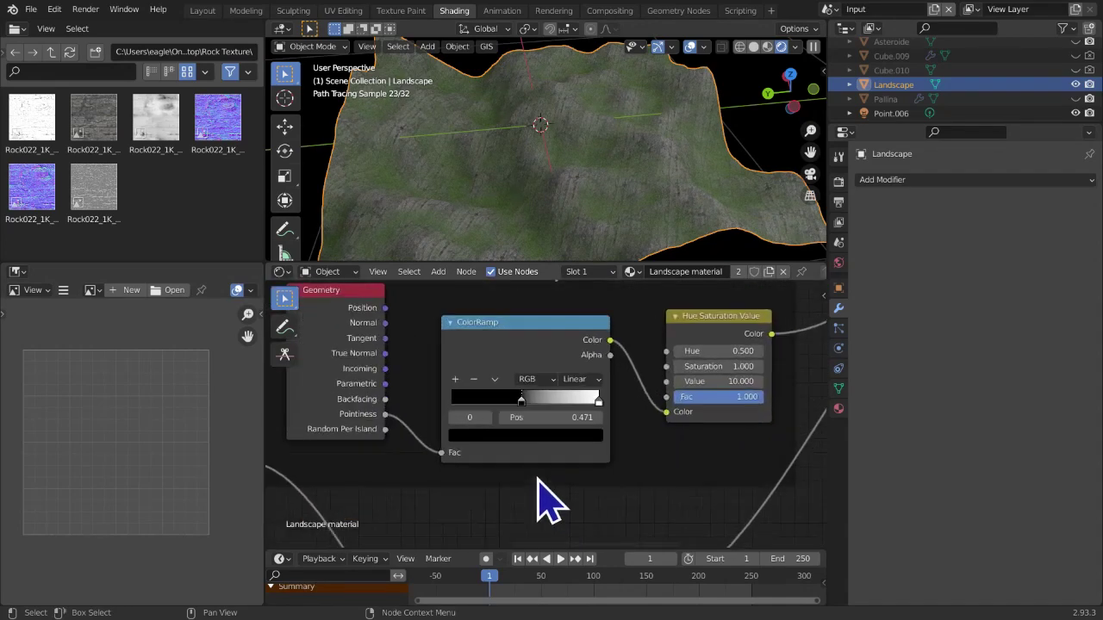
pyautogui.click(597, 417)
pyautogui.click(597, 418)
pyautogui.click(597, 418)
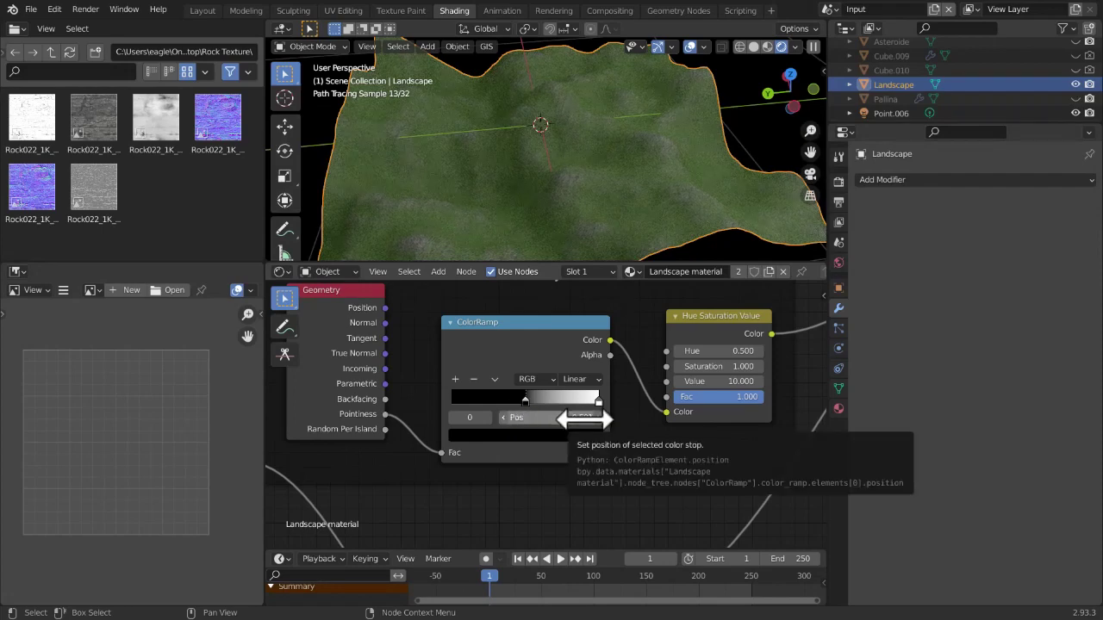
pyautogui.scroll(-3, 573, 468)
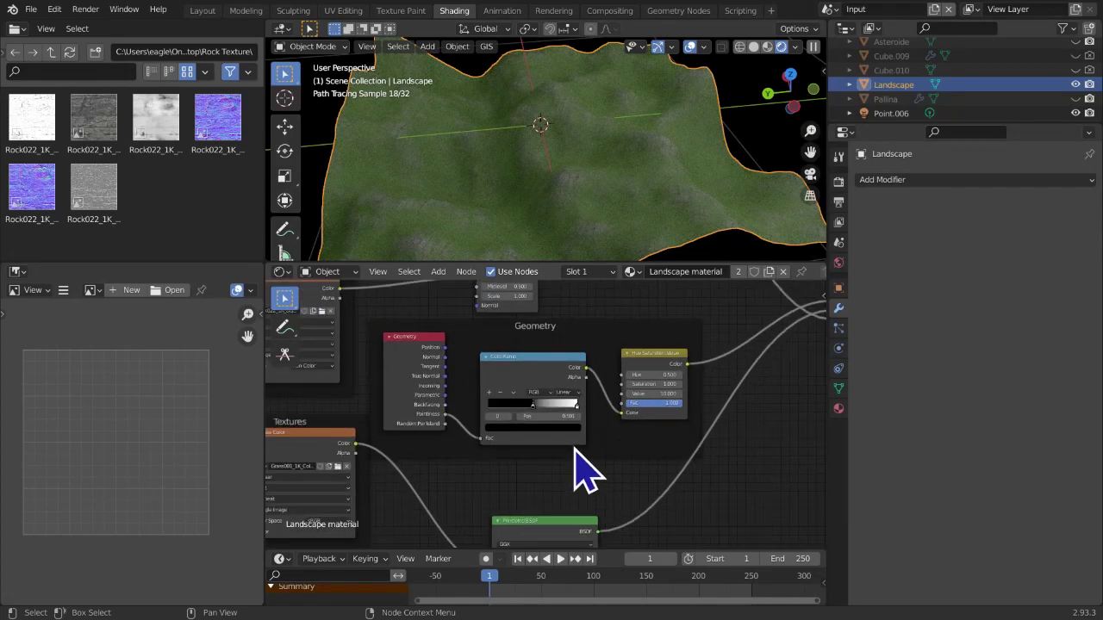
pyautogui.scroll(-4, 576, 448)
pyautogui.scroll(-1, 586, 441)
pyautogui.moveTo(599, 432); pyautogui.dragTo(583, 448, button='middle')
pyautogui.scroll(1, 612, 440)
pyautogui.scroll(-5, 620, 443)
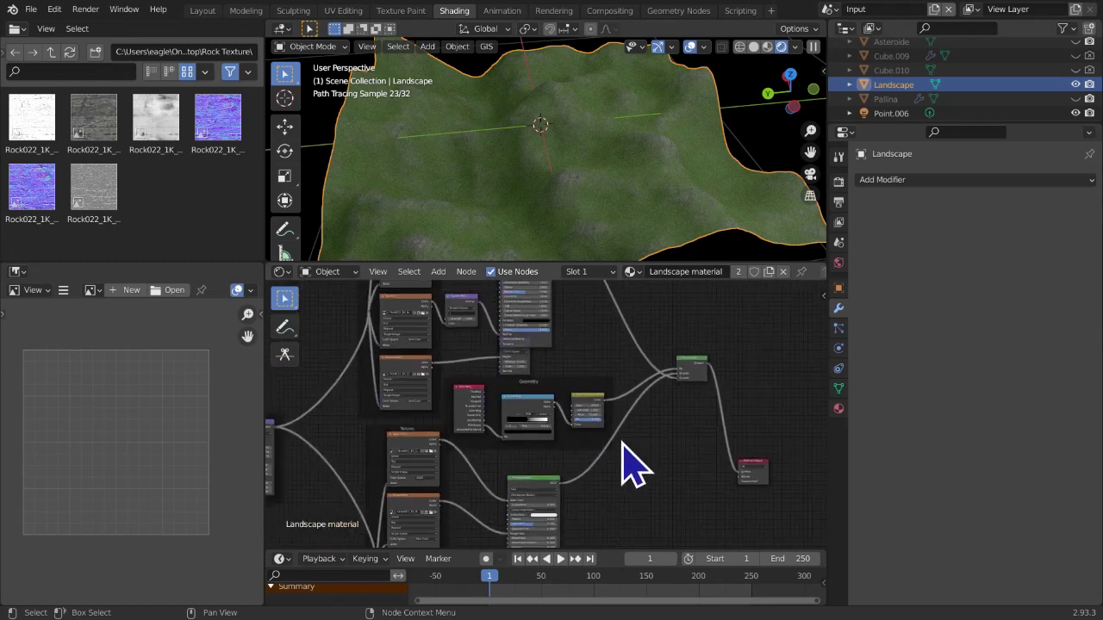
pyautogui.scroll(-1, 646, 461)
pyautogui.moveTo(660, 450); pyautogui.dragTo(625, 451, button='middle')
pyautogui.scroll(3, 628, 492)
pyautogui.scroll(1, 482, 462)
pyautogui.scroll(1, 506, 362)
# Link the upper Displacement node's output into the Material Output's Displacement socket
pyautogui.click(511, 365)
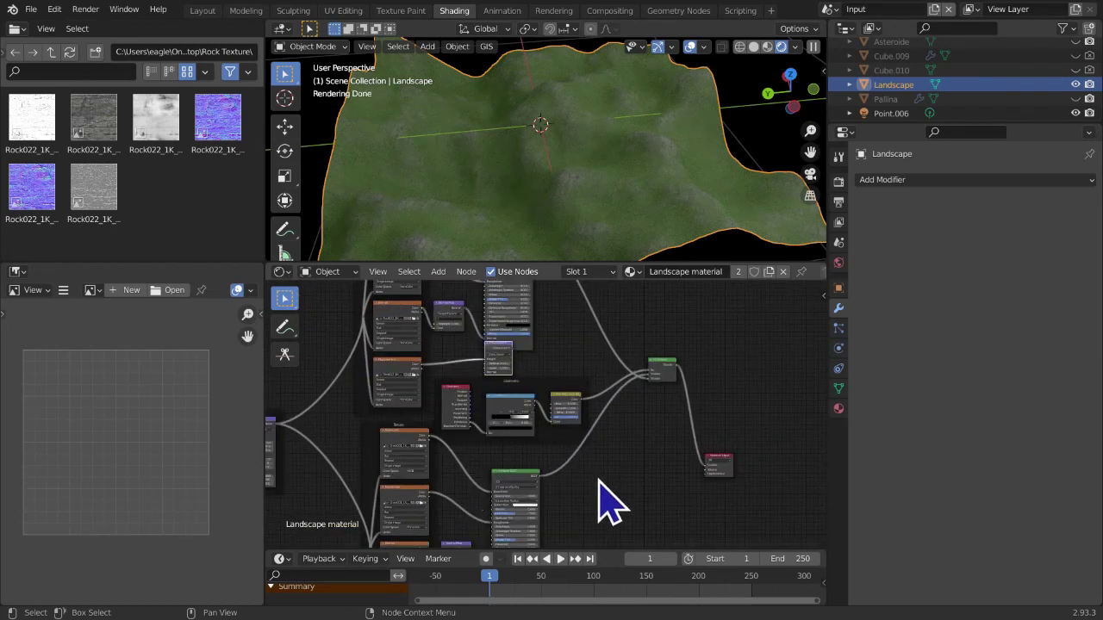
pyautogui.moveTo(606, 481); pyautogui.dragTo(620, 453, button='middle')
pyautogui.moveTo(529, 327)
pyautogui.mouseDown()
pyautogui.moveTo(561, 347)
pyautogui.moveTo(522, 313)
pyautogui.moveTo(523, 336)
pyautogui.moveTo(548, 338)
pyautogui.mouseUp()
pyautogui.moveTo(609, 372); pyautogui.dragTo(720, 446)
pyautogui.moveTo(571, 345); pyautogui.dragTo(498, 321, button='middle')
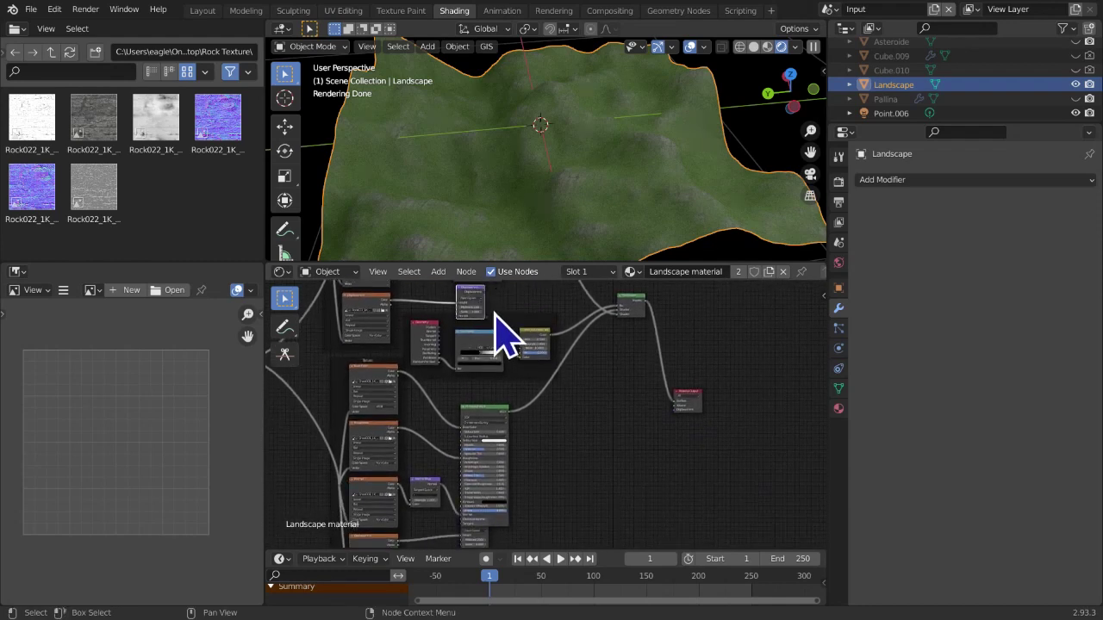
pyautogui.moveTo(485, 293); pyautogui.dragTo(677, 417)
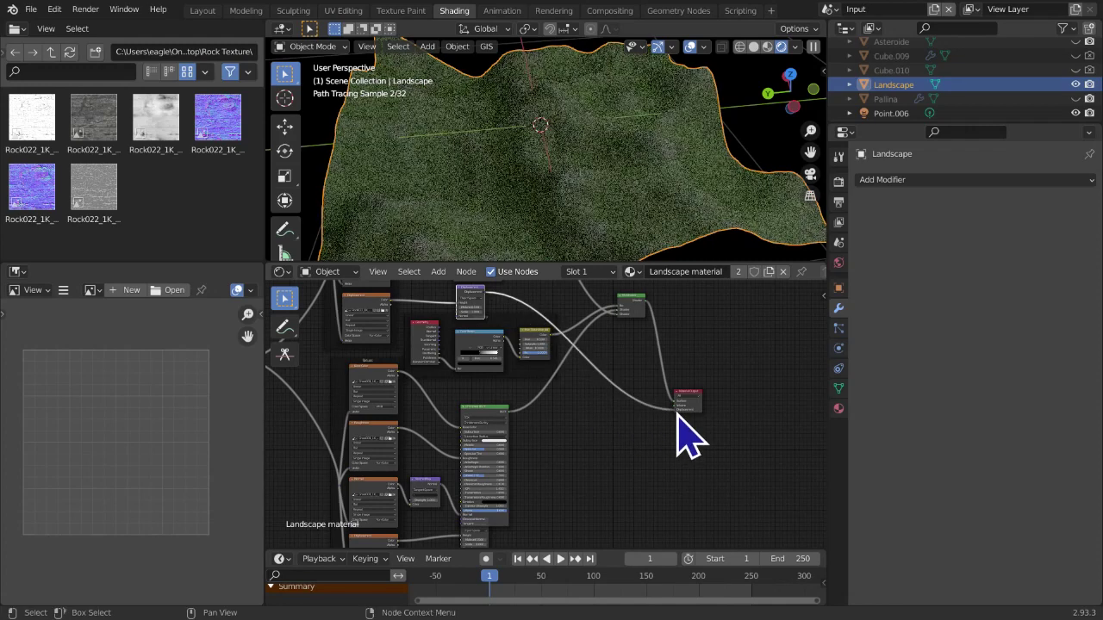
# Try linking the lower Displacement node to the Material Output, then disconnect that link
pyautogui.moveTo(618, 414); pyautogui.dragTo(628, 353, button='middle')
pyautogui.scroll(3, 525, 389)
pyautogui.moveTo(441, 443); pyautogui.dragTo(455, 401, button='middle')
pyautogui.scroll(2, 462, 460)
pyautogui.scroll(-3, 472, 438)
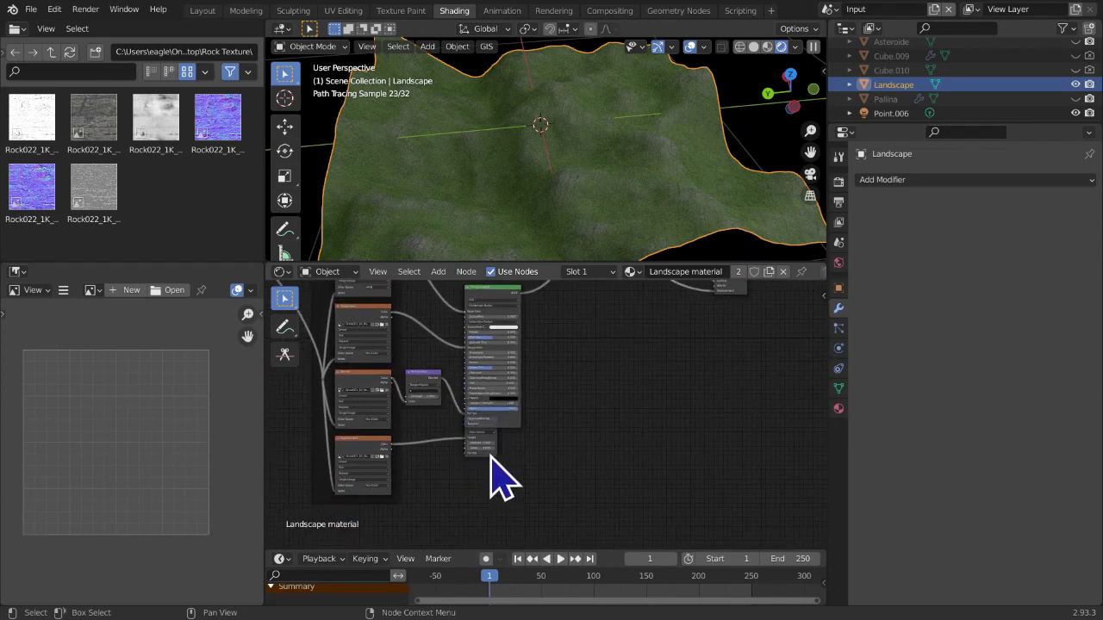
pyautogui.click(490, 458)
pyautogui.moveTo(498, 444); pyautogui.dragTo(715, 293)
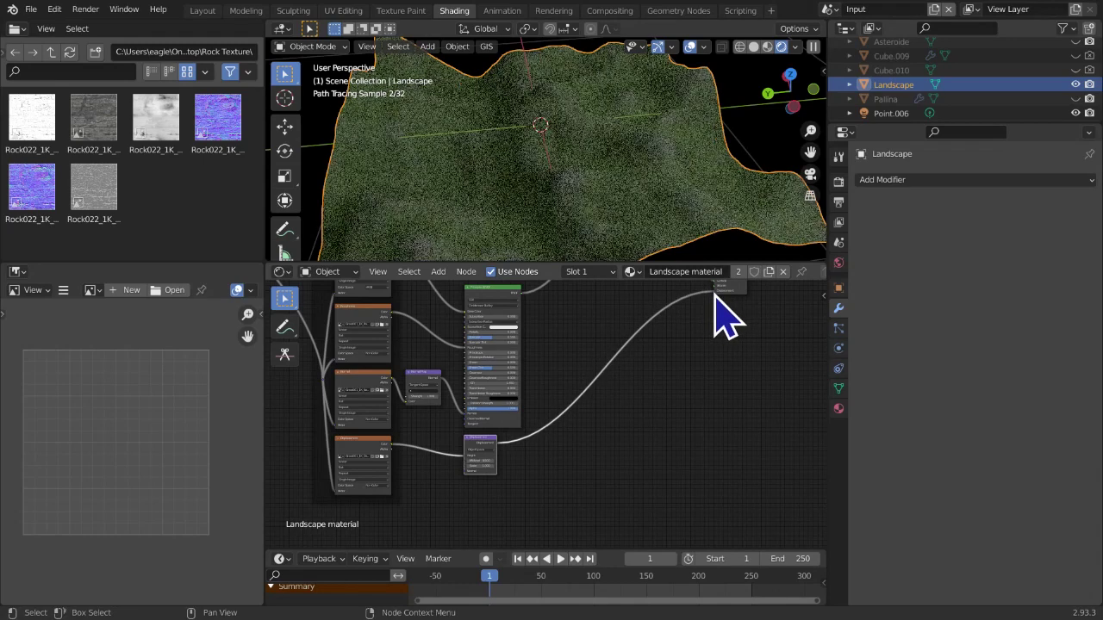
pyautogui.moveTo(706, 307); pyautogui.dragTo(705, 337, button='middle')
pyautogui.moveTo(715, 318); pyautogui.dragTo(646, 330)
pyautogui.moveTo(512, 353); pyautogui.dragTo(509, 373, button='middle')
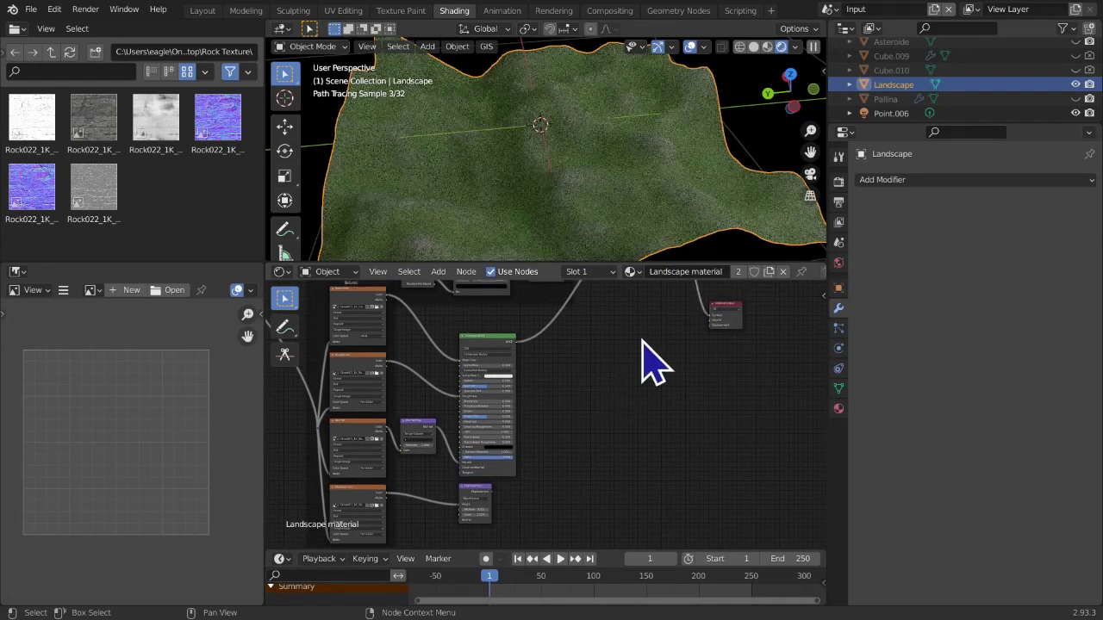
pyautogui.hotkey('shift', 'a')
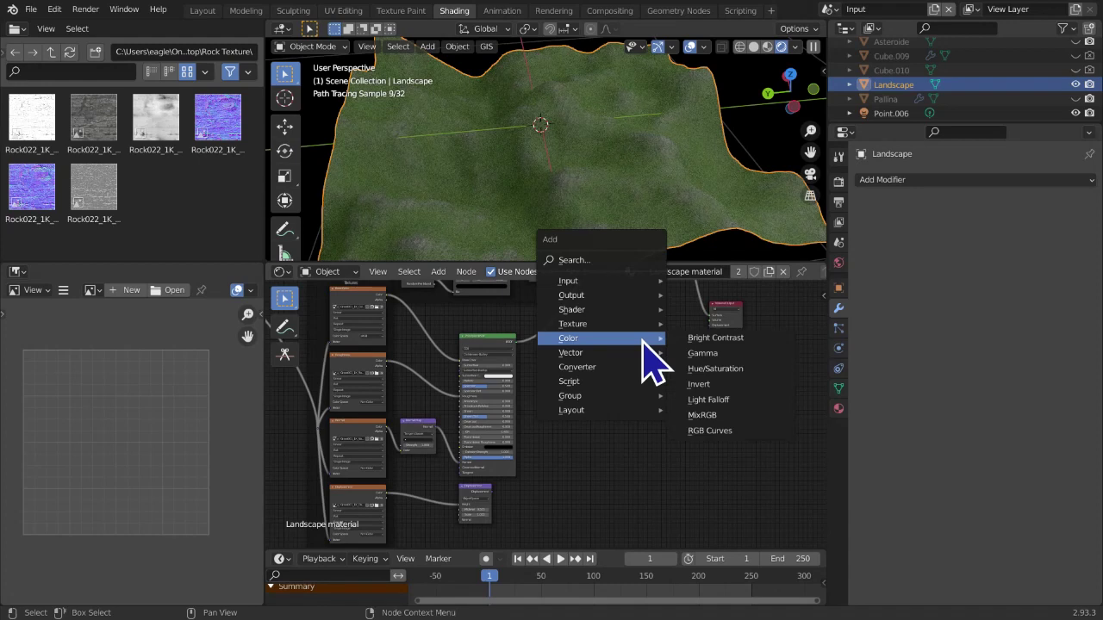
# Add a Vector Math node and set its operation to Add
pyautogui.moveTo(629, 368)
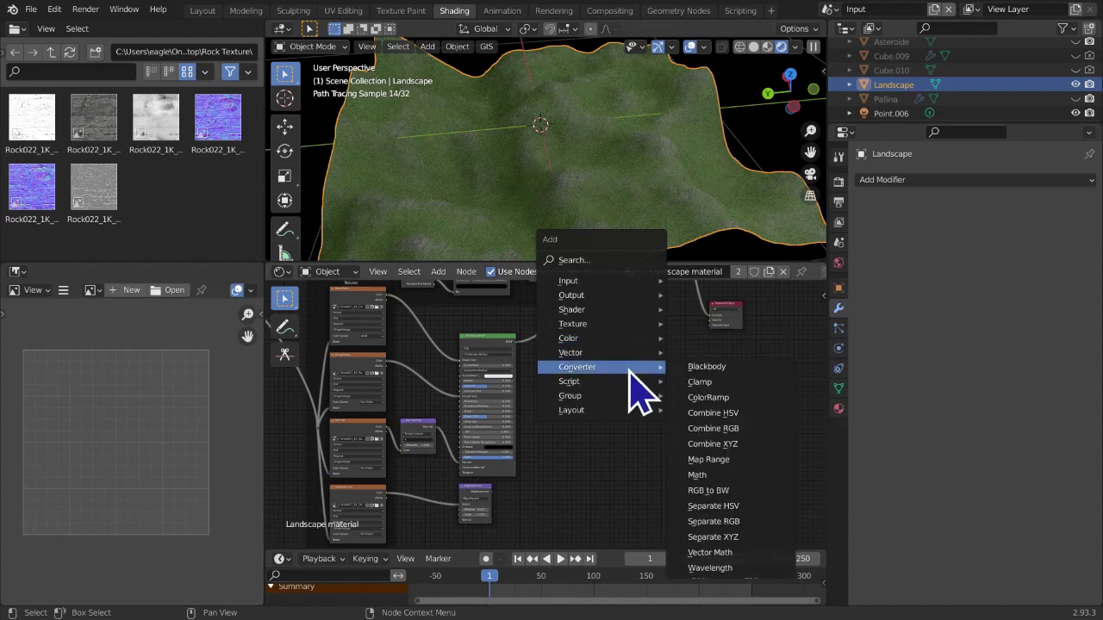
pyautogui.click(726, 554)
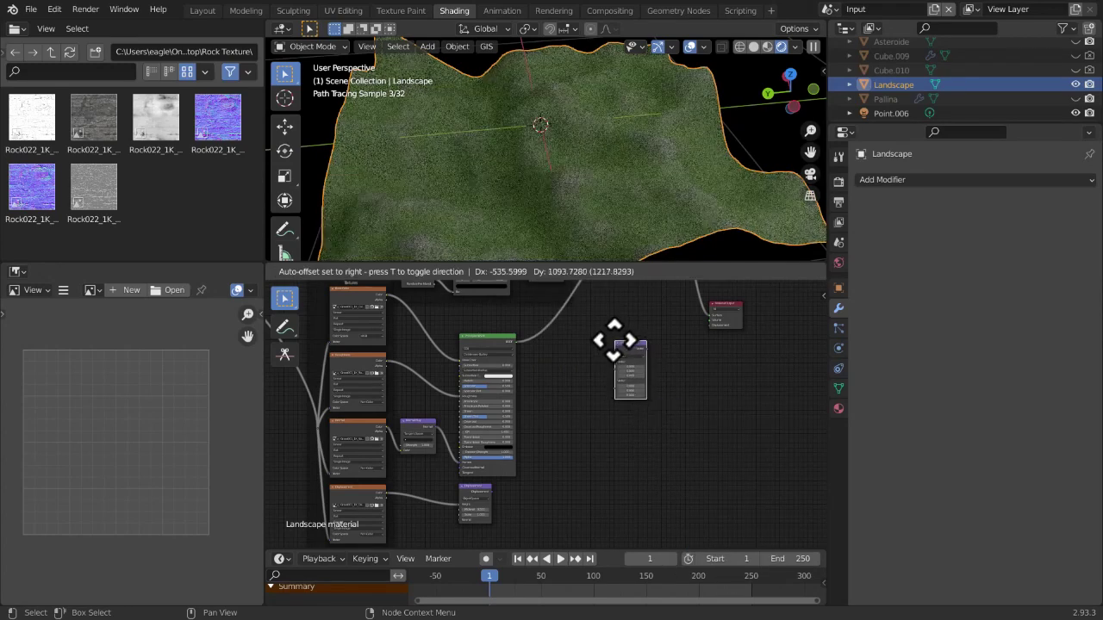
pyautogui.click(622, 359)
pyautogui.scroll(2, 646, 379)
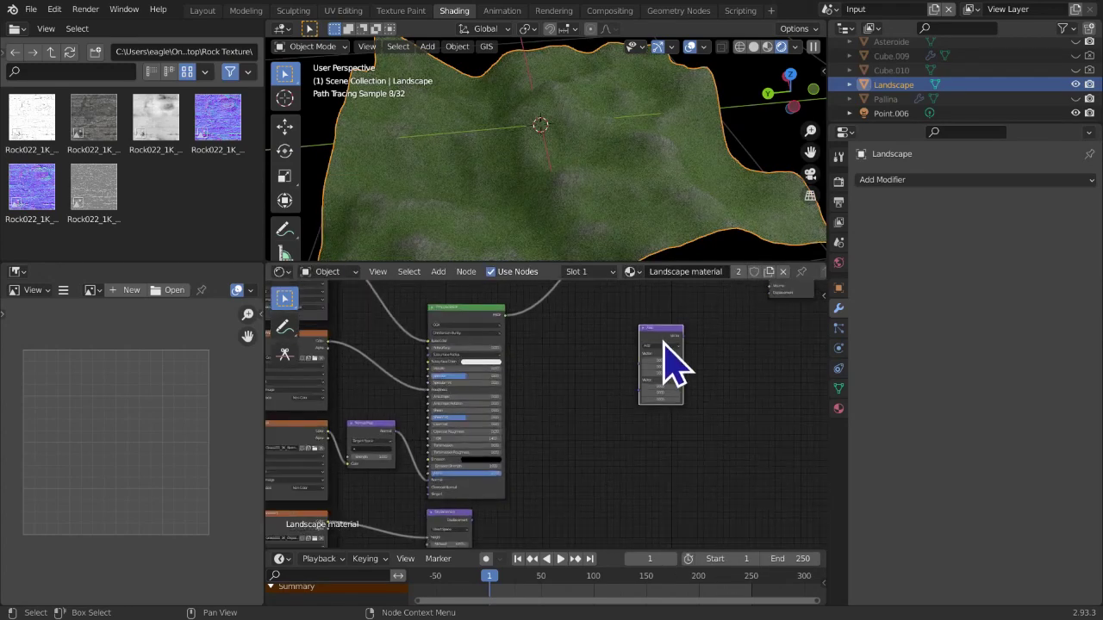
pyautogui.click(661, 346)
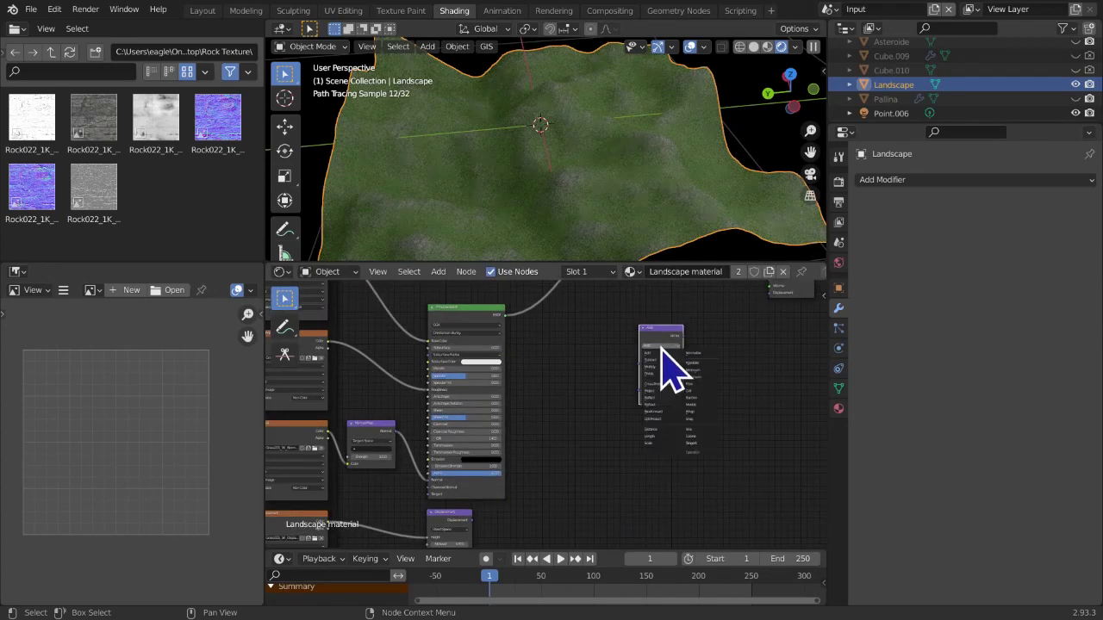
pyautogui.click(695, 438)
# Connect both the upper and lower Displacement outputs into the Add node's inputs
pyautogui.moveTo(697, 487); pyautogui.dragTo(677, 319, button='middle')
pyautogui.scroll(-3, 620, 370)
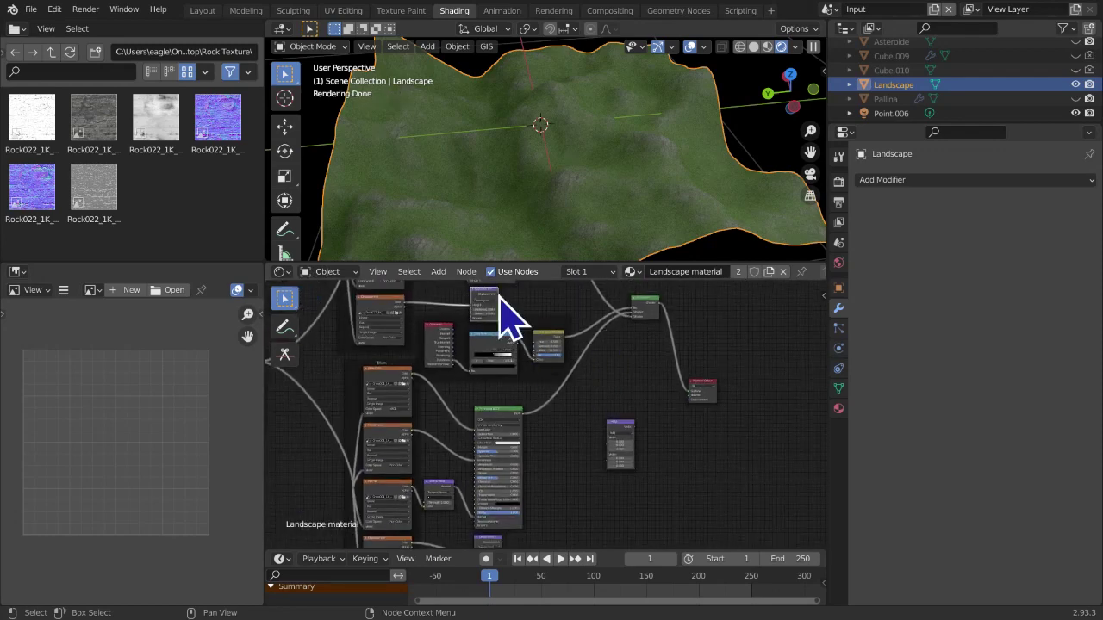
pyautogui.moveTo(500, 295); pyautogui.dragTo(605, 453)
pyautogui.moveTo(605, 453); pyautogui.dragTo(572, 364, button='middle')
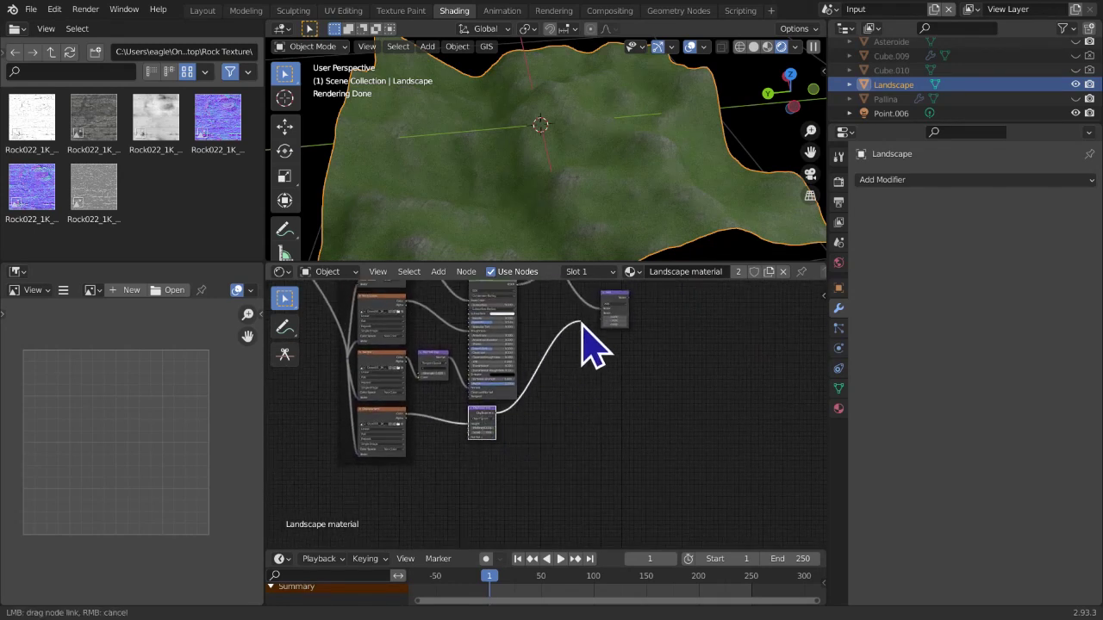
pyautogui.moveTo(605, 359); pyautogui.dragTo(505, 488, button='middle')
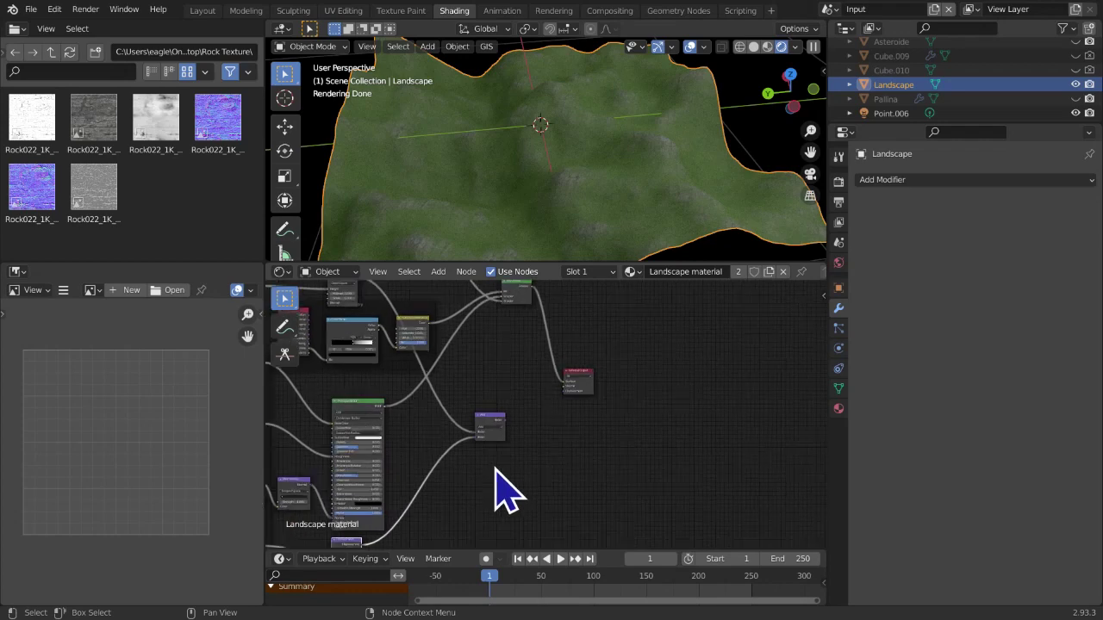
# Plug the Add node's Vector output into the Material Output's Displacement
pyautogui.scroll(3, 504, 479)
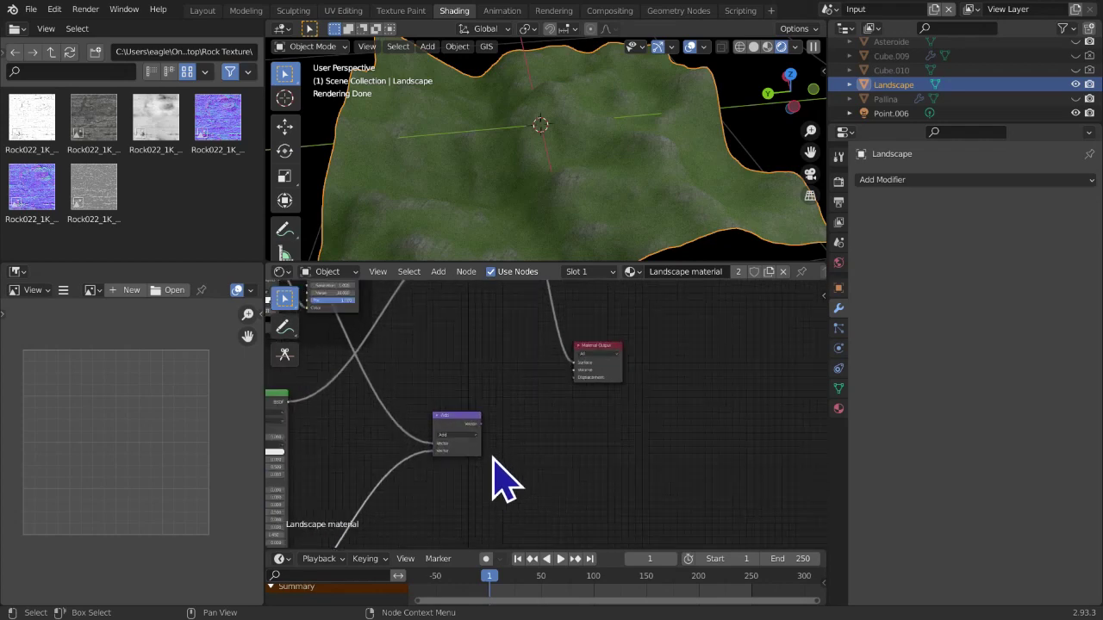
pyautogui.keyDown('ctrl'); pyautogui.keyDown('shift'); pyautogui.click(448, 444); pyautogui.keyUp('shift'); pyautogui.keyUp('ctrl')
pyautogui.moveTo(480, 370); pyautogui.dragTo(507, 475, button='middle')
pyautogui.scroll(1, 508, 422)
pyautogui.scroll(-1, 571, 485)
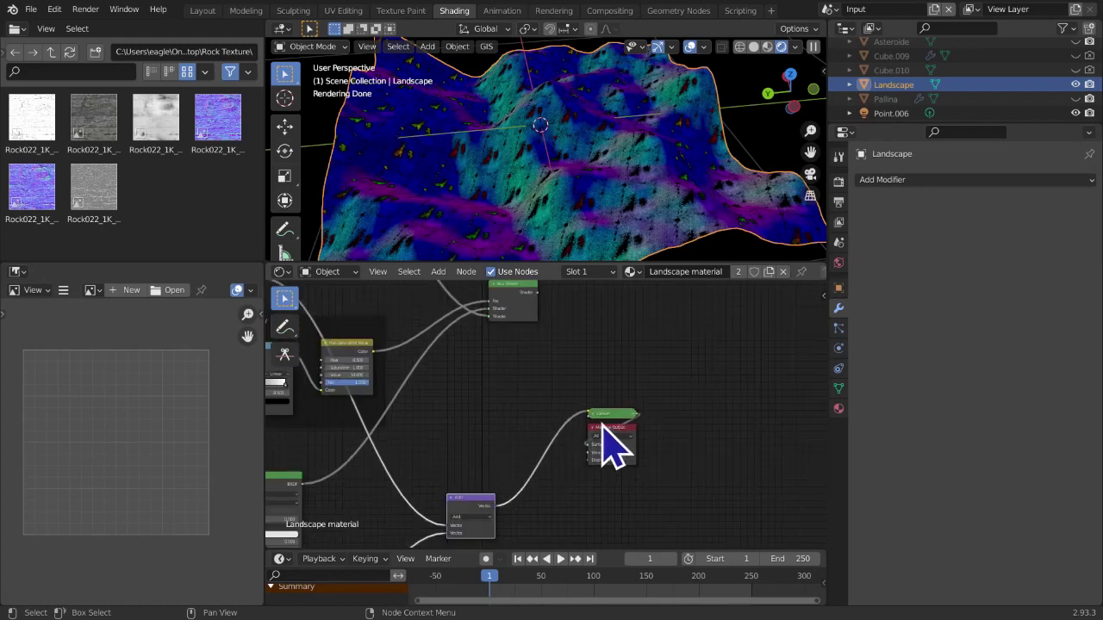
pyautogui.press('x')
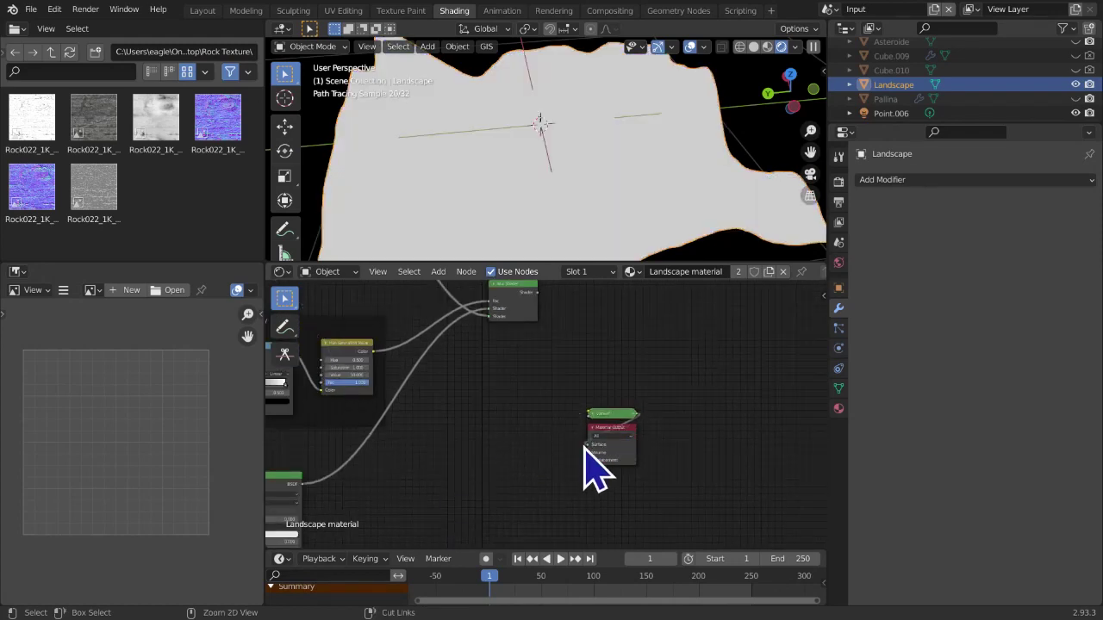
pyautogui.hotkey('ctrl', 'z')
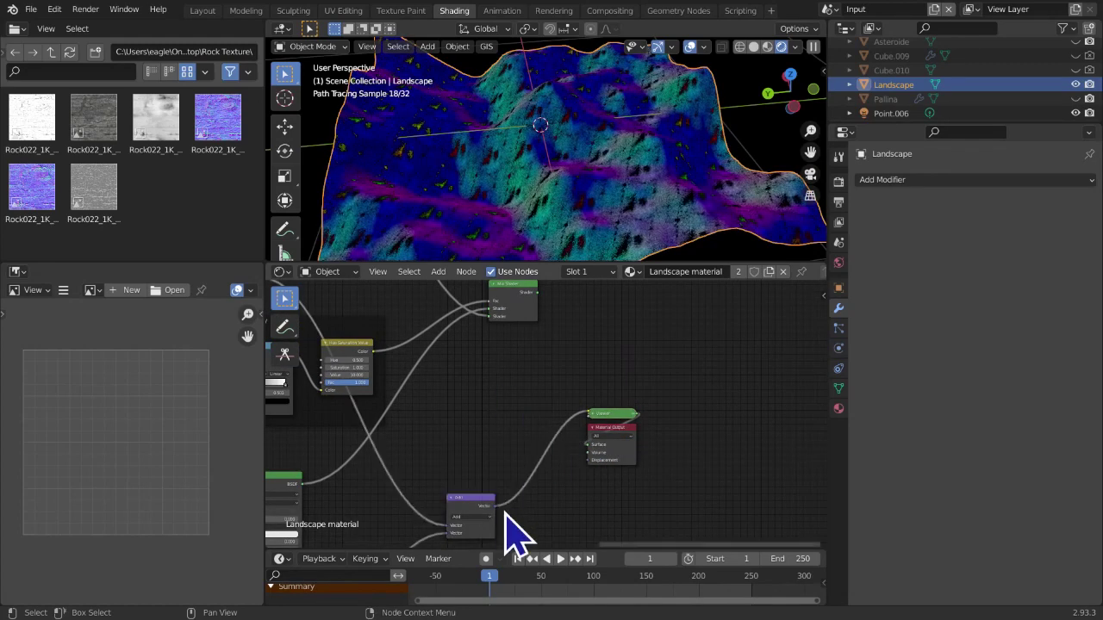
pyautogui.moveTo(496, 507); pyautogui.dragTo(588, 460)
pyautogui.keyDown('ctrl'); pyautogui.keyDown('shift'); pyautogui.click(512, 304); pyautogui.keyUp('shift'); pyautogui.keyUp('ctrl')
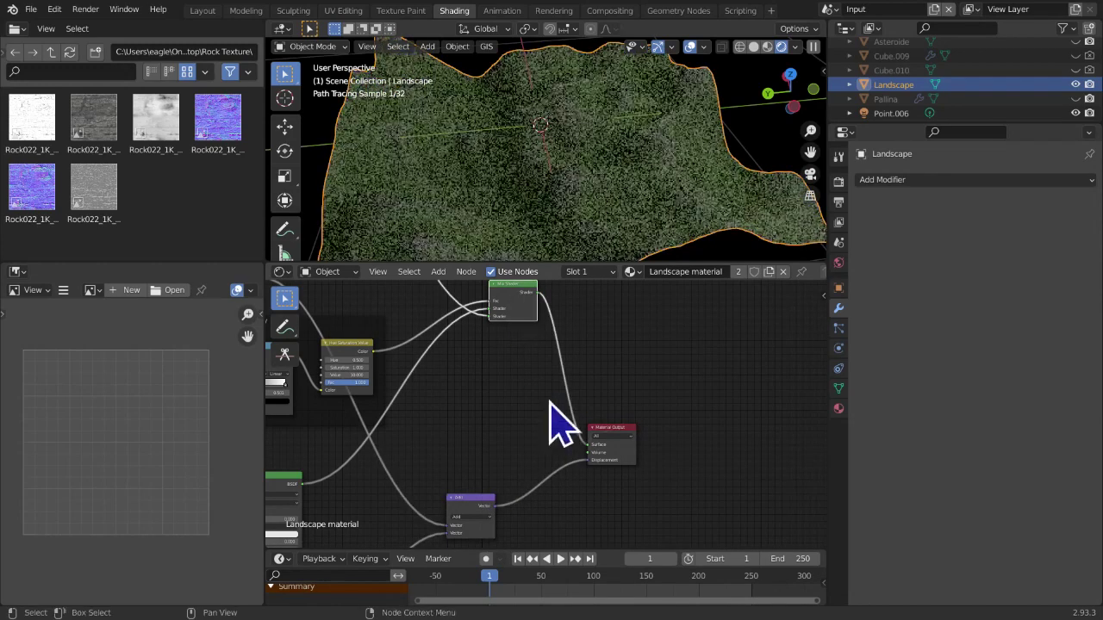
# Orbit around the landscape to check the displacement, then maximize the node editor full screen
pyautogui.moveTo(595, 250)
pyautogui.mouseDown(button='middle')
pyautogui.moveTo(677, 177)
pyautogui.moveTo(836, 173)
pyautogui.mouseUp(button='middle')
pyautogui.keyDown('shift'); pyautogui.moveTo(690, 121); pyautogui.dragTo(602, 231, button='middle'); pyautogui.keyUp('shift')
pyautogui.moveTo(426, 403); pyautogui.dragTo(475, 361, button='middle')
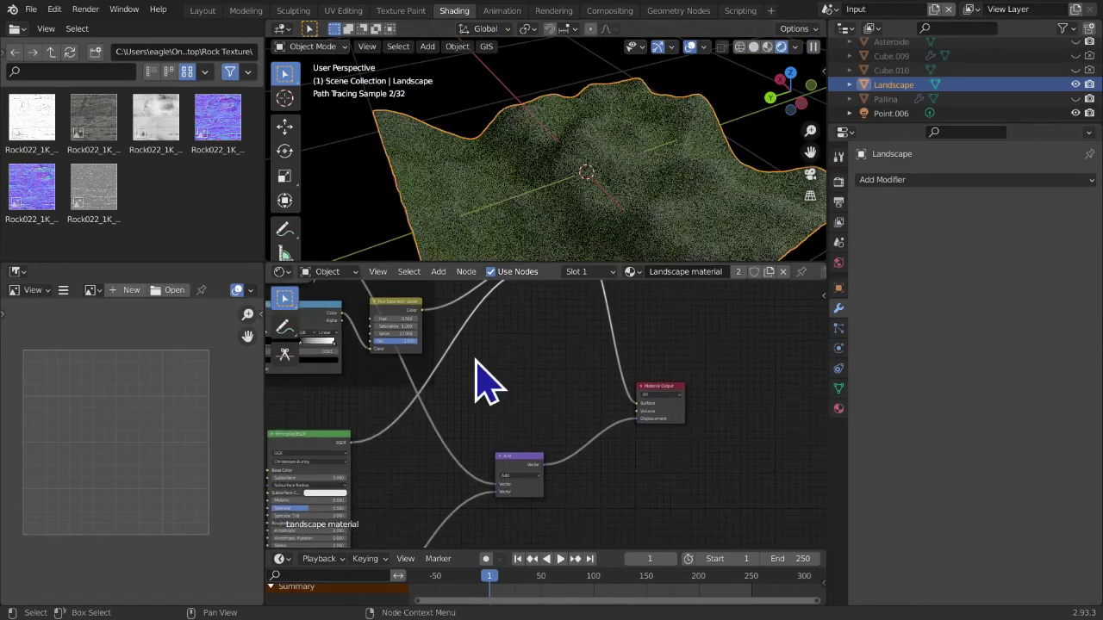
pyautogui.moveTo(795, 178); pyautogui.dragTo(572, 214, button='middle')
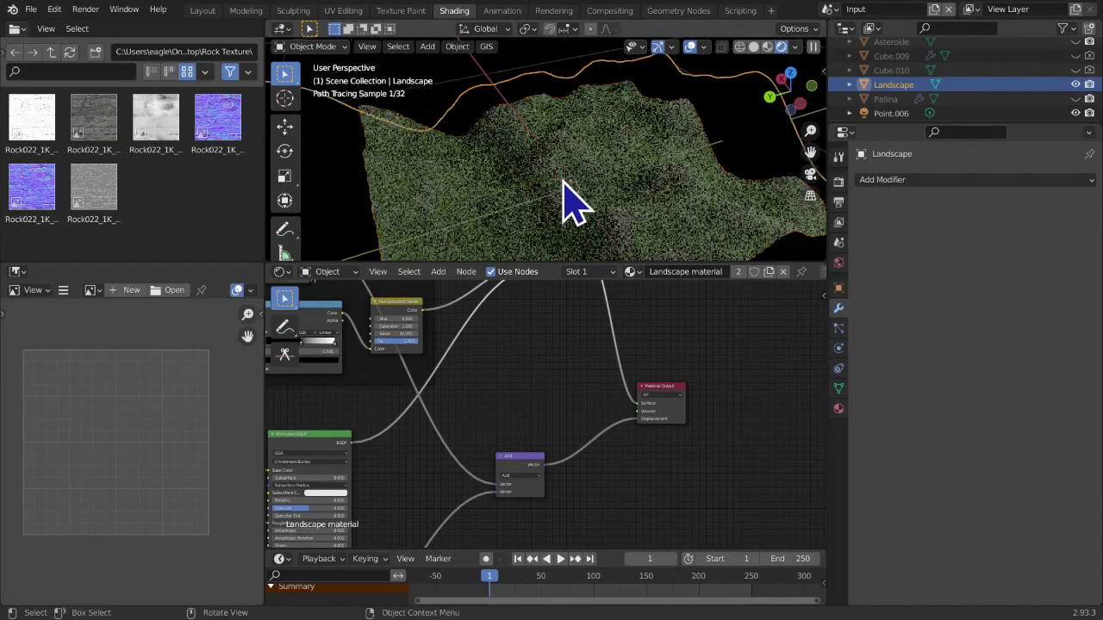
pyautogui.scroll(6, 562, 181)
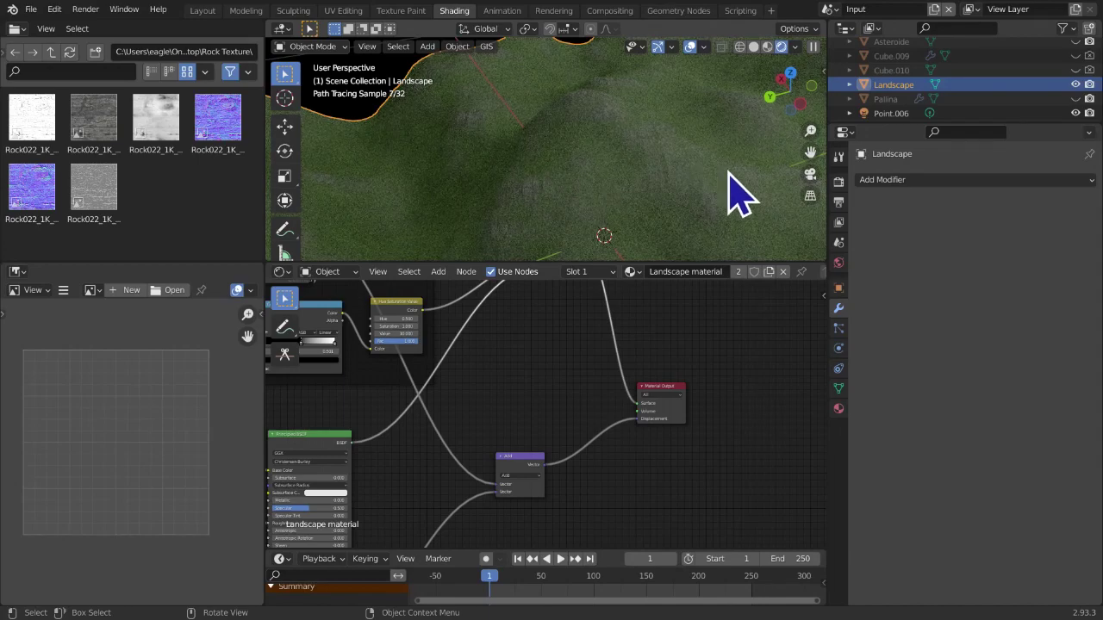
pyautogui.scroll(-7, 741, 169)
pyautogui.moveTo(810, 151); pyautogui.dragTo(801, 103)
pyautogui.scroll(-12, 453, 359)
pyautogui.moveTo(464, 360); pyautogui.dragTo(525, 362, button='middle')
pyautogui.scroll(-6, 518, 363)
pyautogui.hotkey('ctrl', 'alt', 'space')
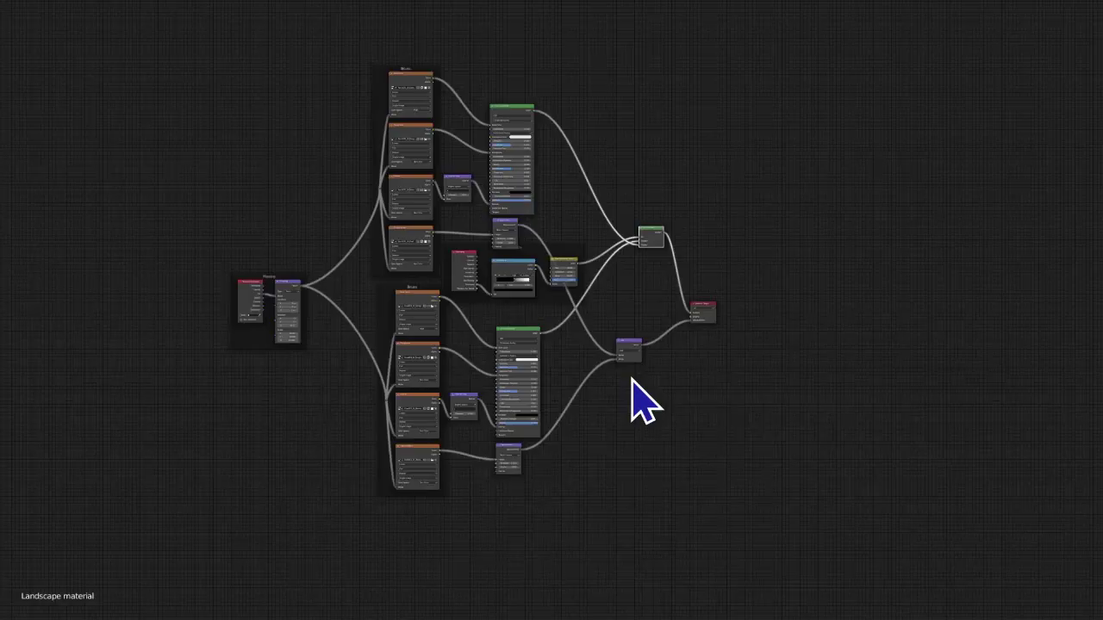
pyautogui.scroll(1, 632, 379)
pyautogui.moveTo(623, 382); pyautogui.dragTo(702, 411, button='middle')
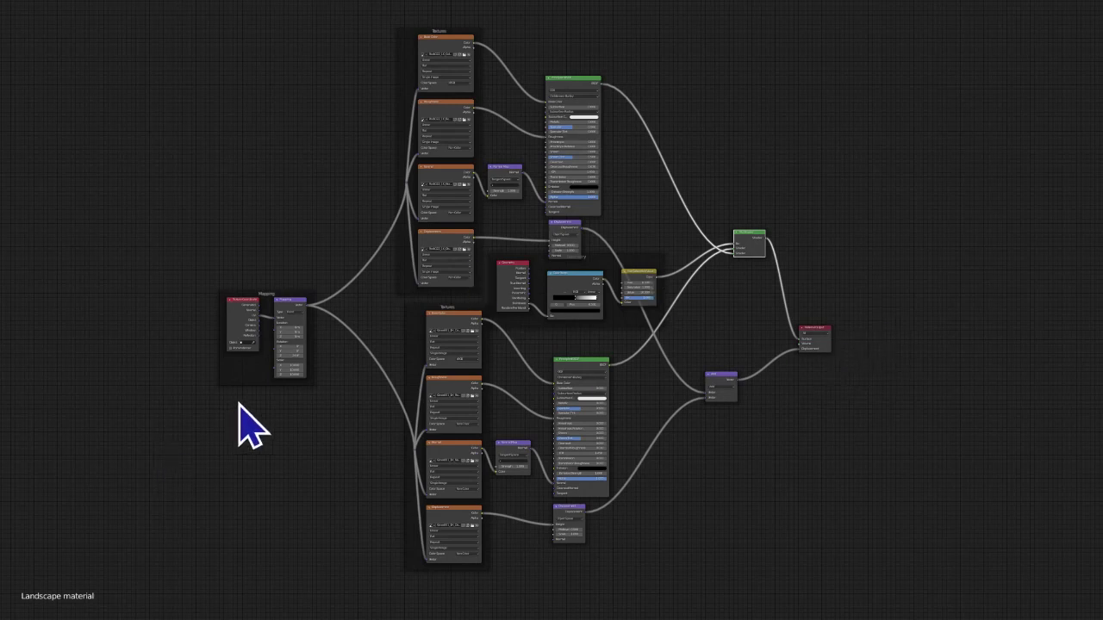
pyautogui.moveTo(209, 19); pyautogui.dragTo(664, 228)
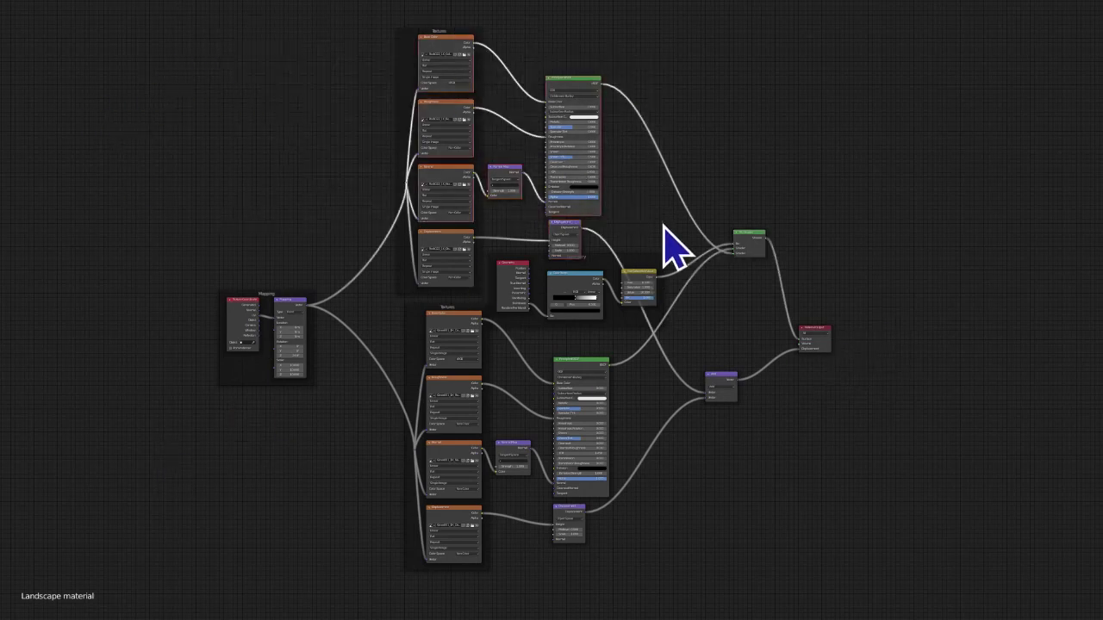
pyautogui.moveTo(360, 353); pyautogui.dragTo(648, 560)
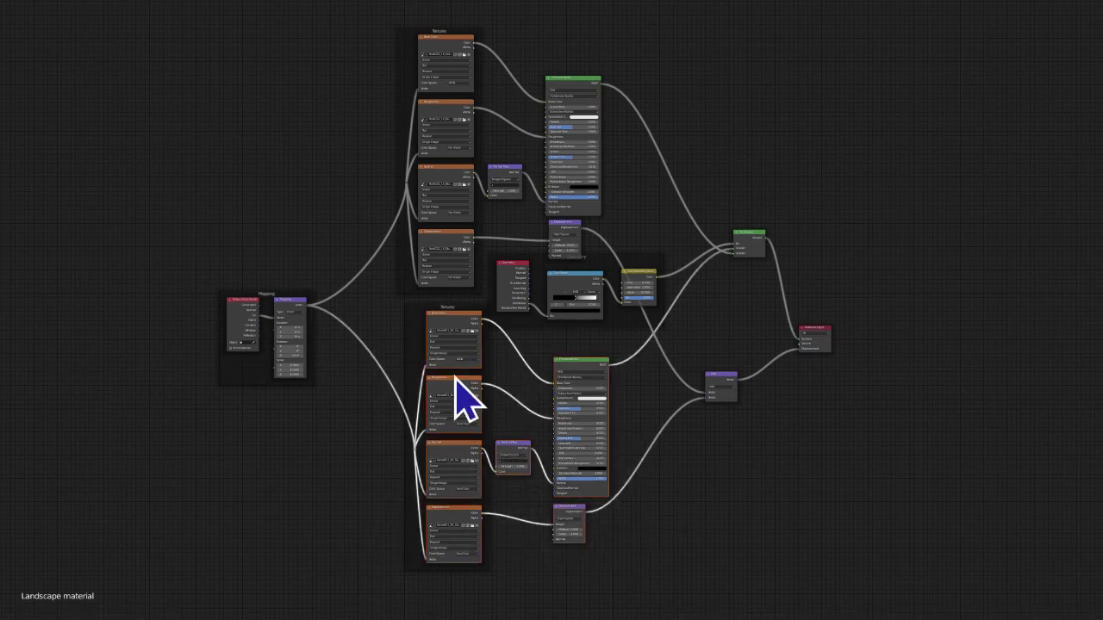
pyautogui.click(740, 84)
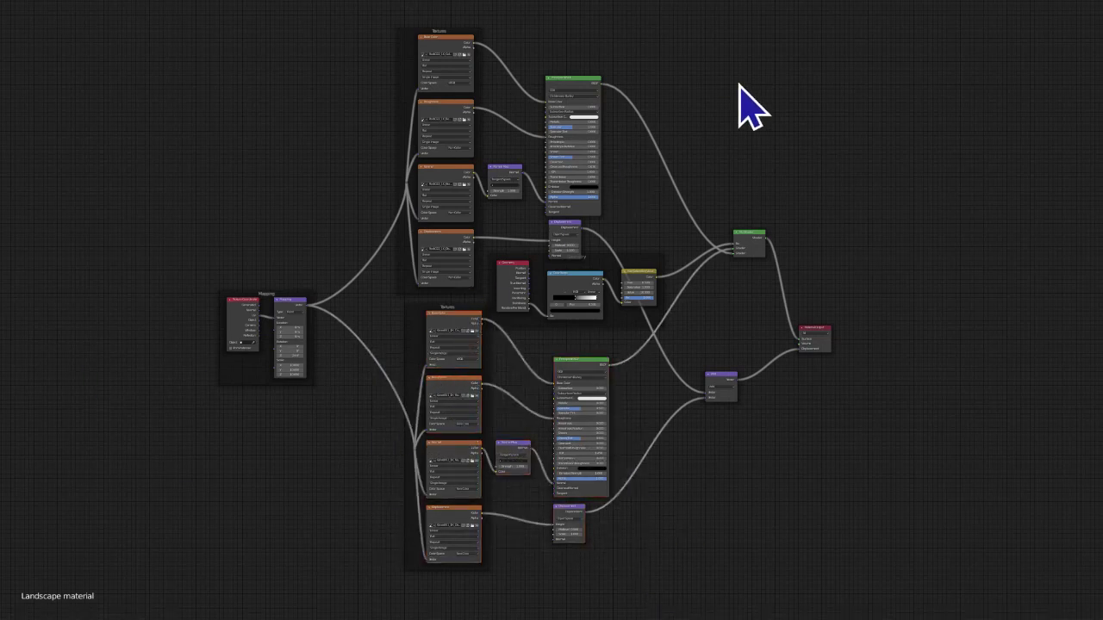
pyautogui.moveTo(150, 134); pyautogui.dragTo(339, 465)
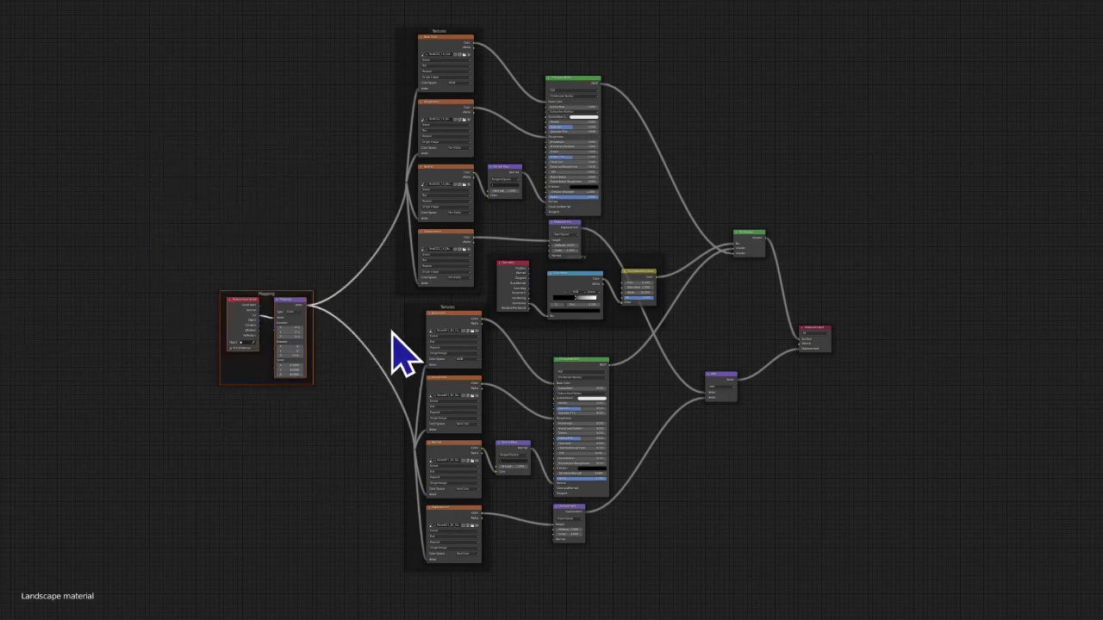
pyautogui.moveTo(369, 331); pyautogui.dragTo(519, 575)
pyautogui.click(519, 571)
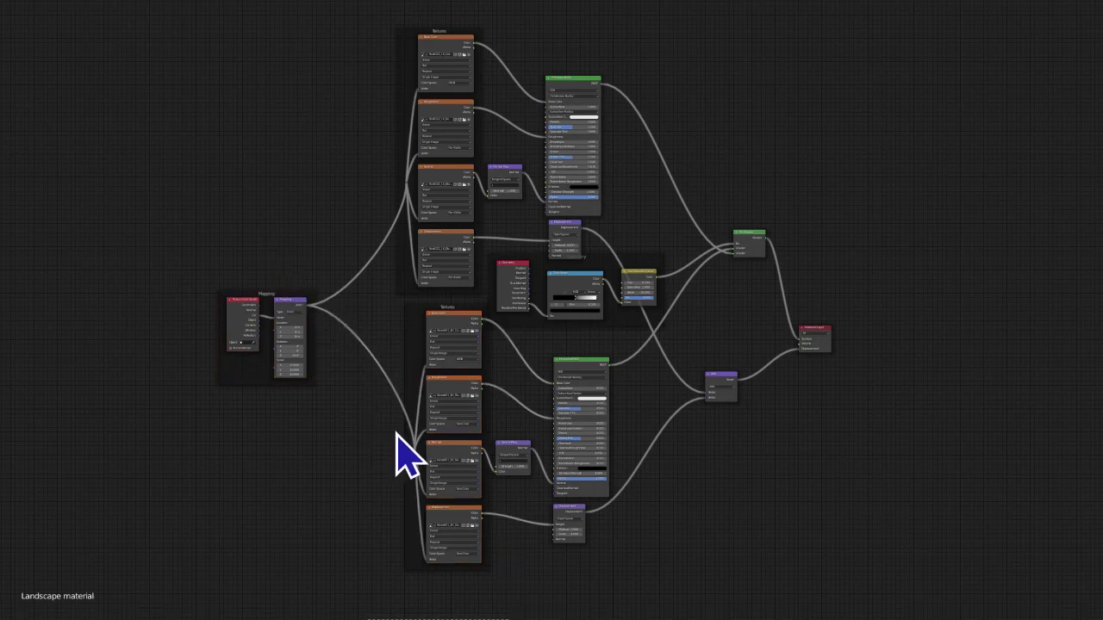
pyautogui.click(305, 307)
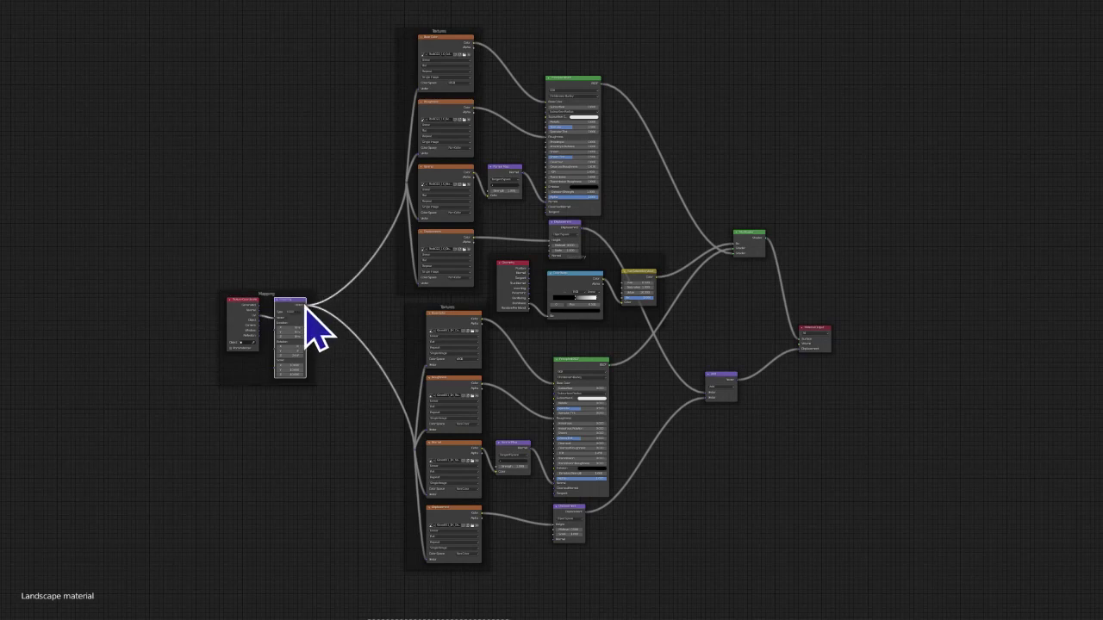
pyautogui.moveTo(308, 308); pyautogui.dragTo(418, 454)
pyautogui.moveTo(136, 235); pyautogui.dragTo(360, 517)
pyautogui.click(379, 253)
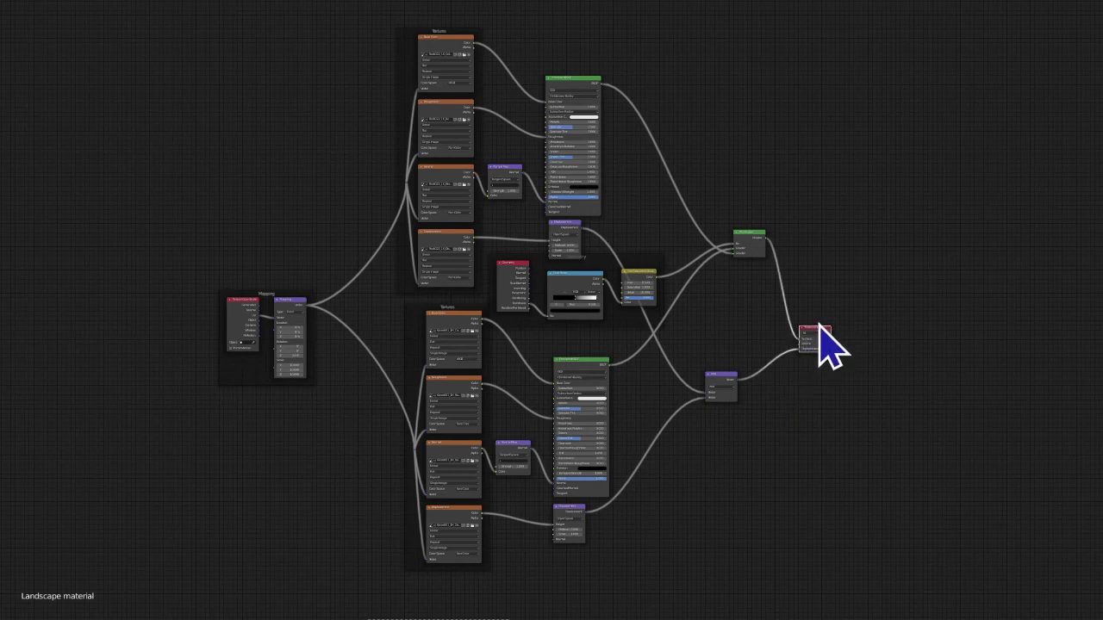
pyautogui.moveTo(818, 346); pyautogui.dragTo(816, 338)
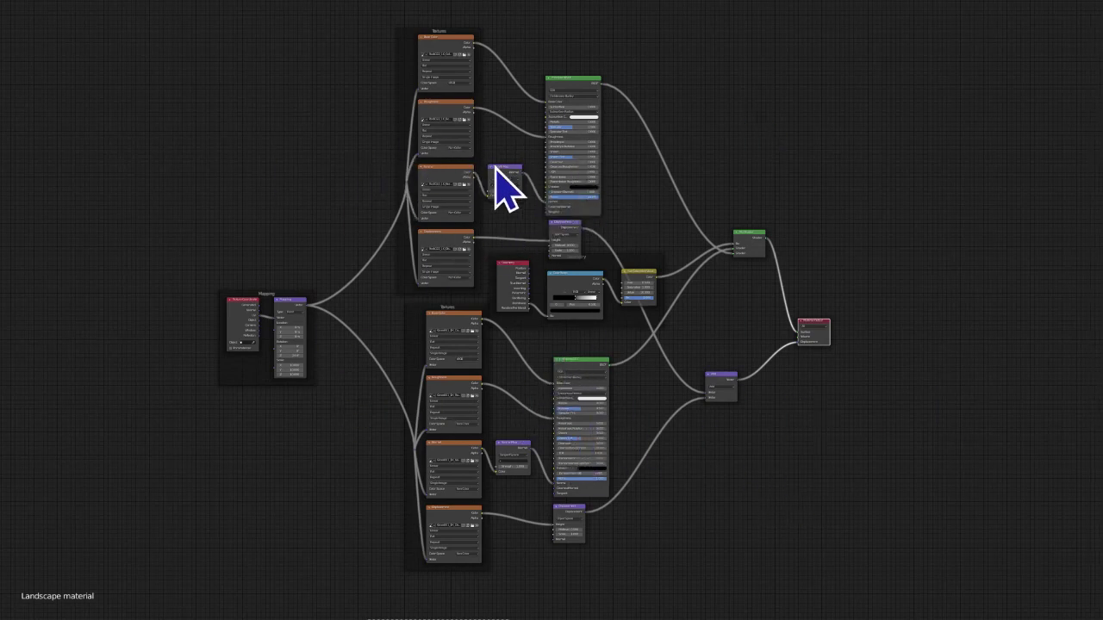
pyautogui.scroll(1, 595, 332)
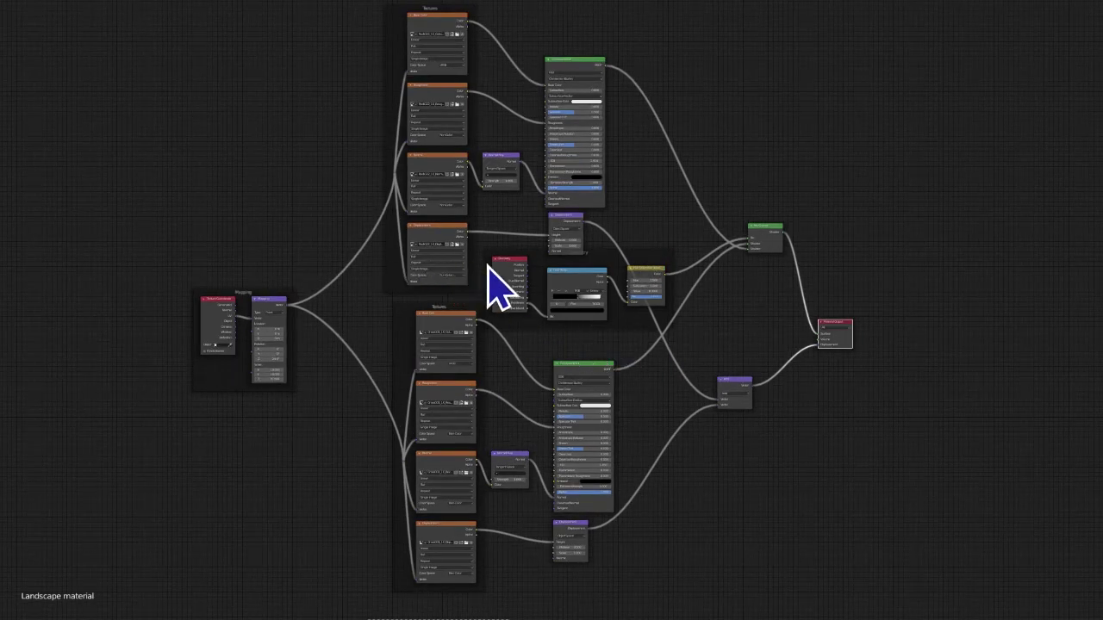
pyautogui.moveTo(498, 258); pyautogui.dragTo(490, 293, button='middle')
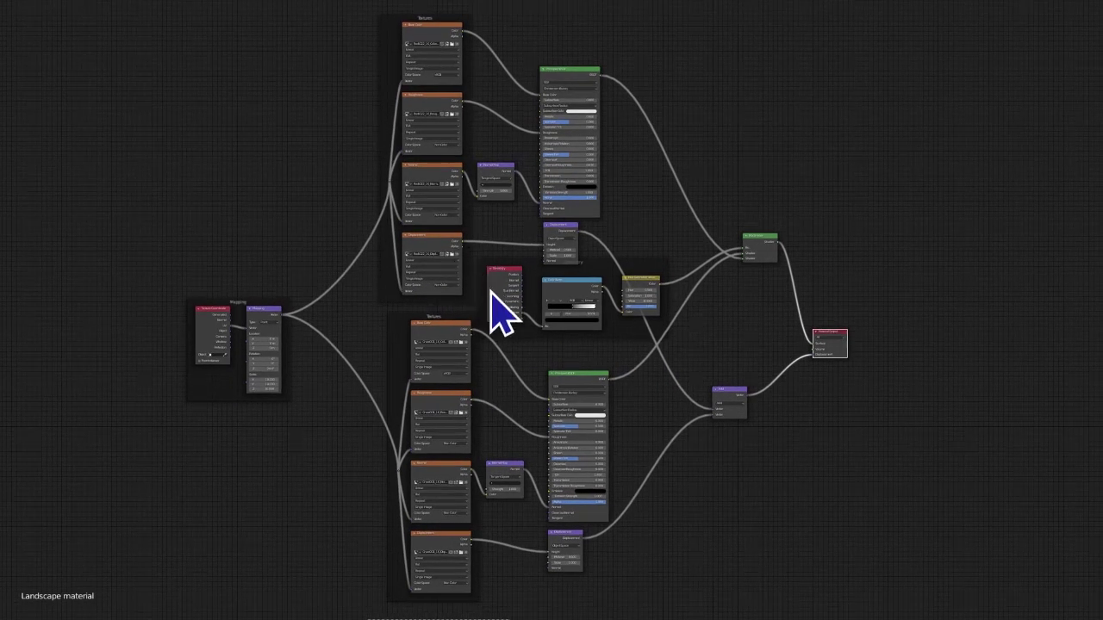
pyautogui.click(560, 302)
pyautogui.click(644, 295)
# Select all nodes of the Landscape material, collapse them, then deselect
pyautogui.press('a')
pyautogui.press('h')
pyautogui.press('h')
pyautogui.press('h')
pyautogui.press('h')
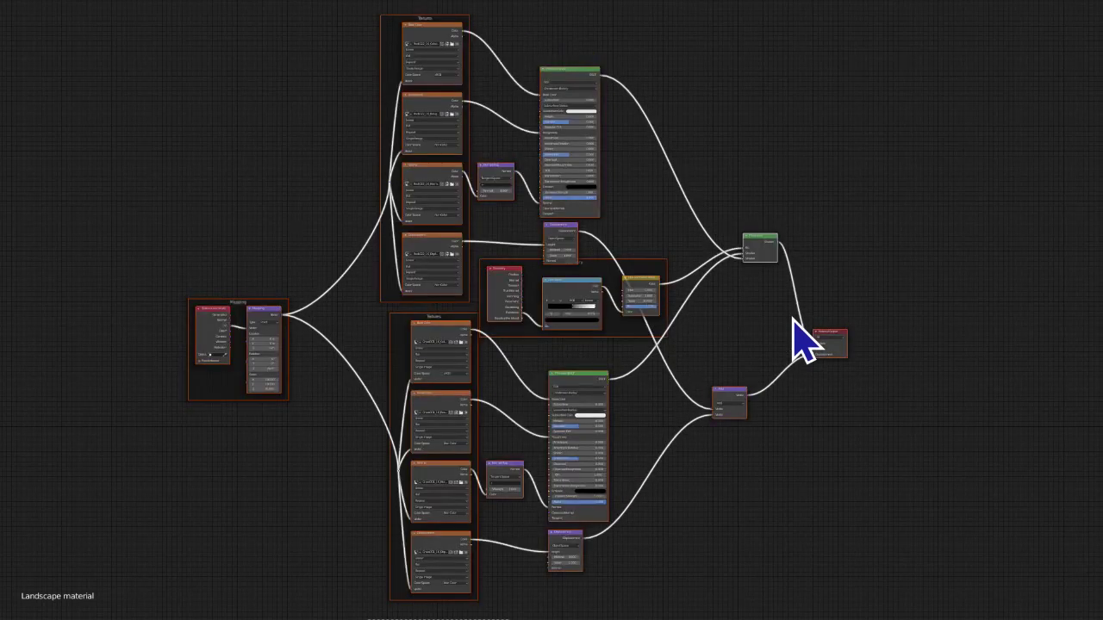
pyautogui.press('h')
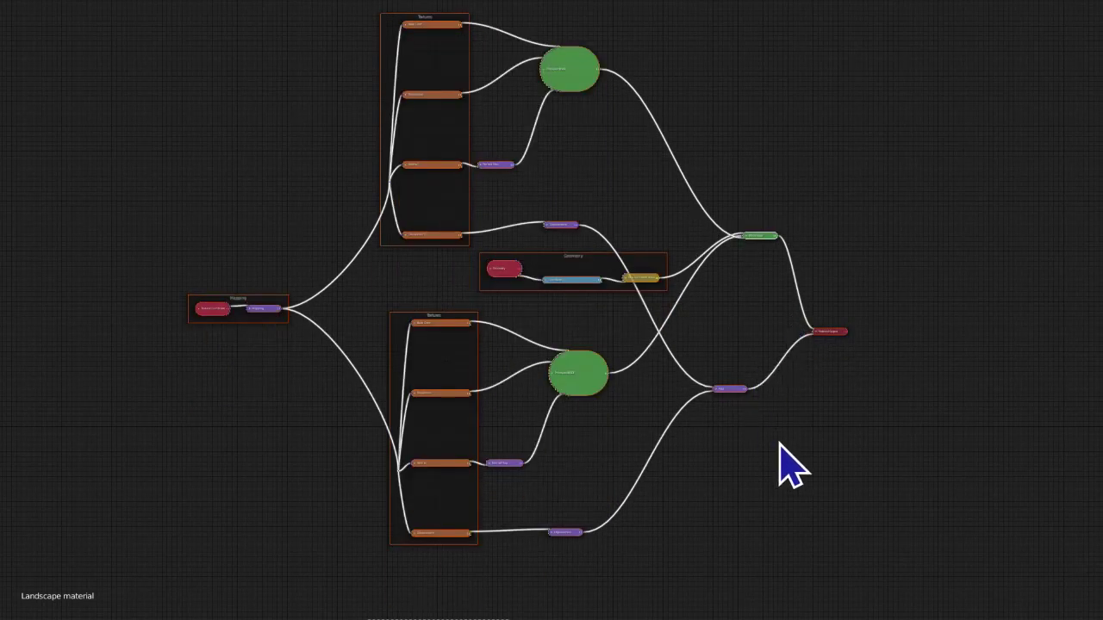
pyautogui.hotkey('alt', 'a')
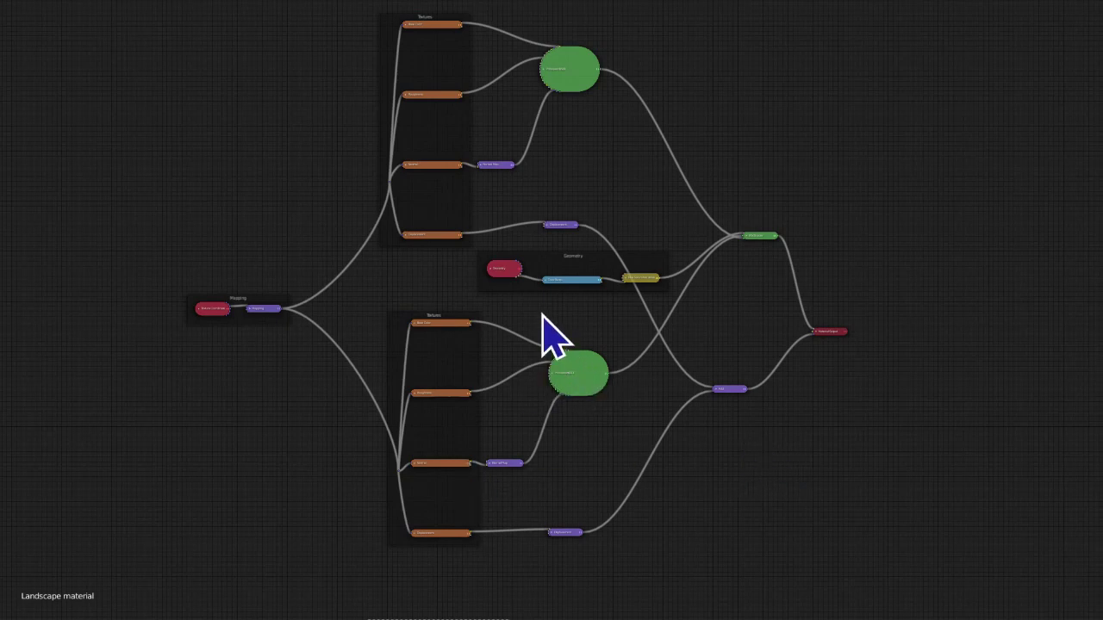
# Stack the lower frame's texture nodes together and move its reroute up to shrink the frame
pyautogui.moveTo(435, 393); pyautogui.dragTo(435, 332)
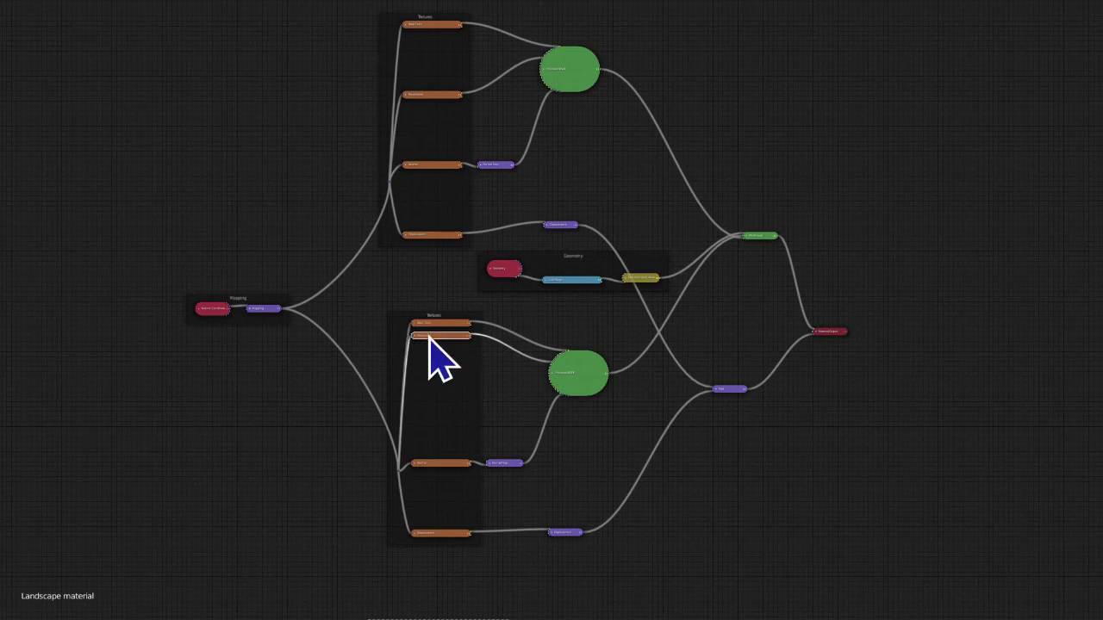
pyautogui.press('g')
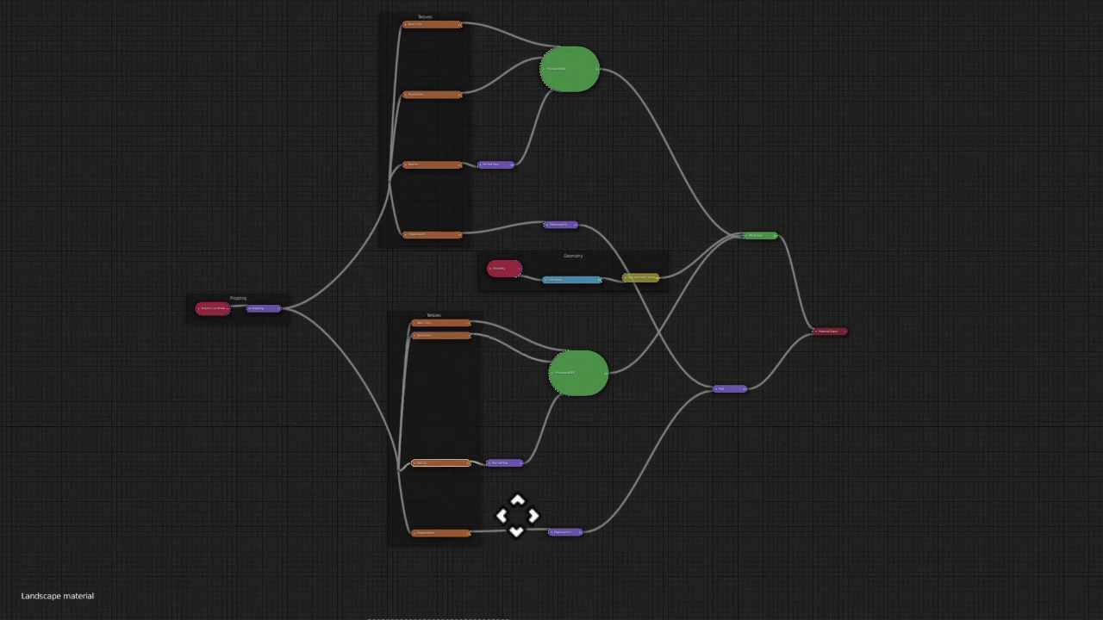
pyautogui.click(495, 402)
pyautogui.click(451, 537)
pyautogui.click(445, 535)
pyautogui.press('g')
pyautogui.click(453, 387)
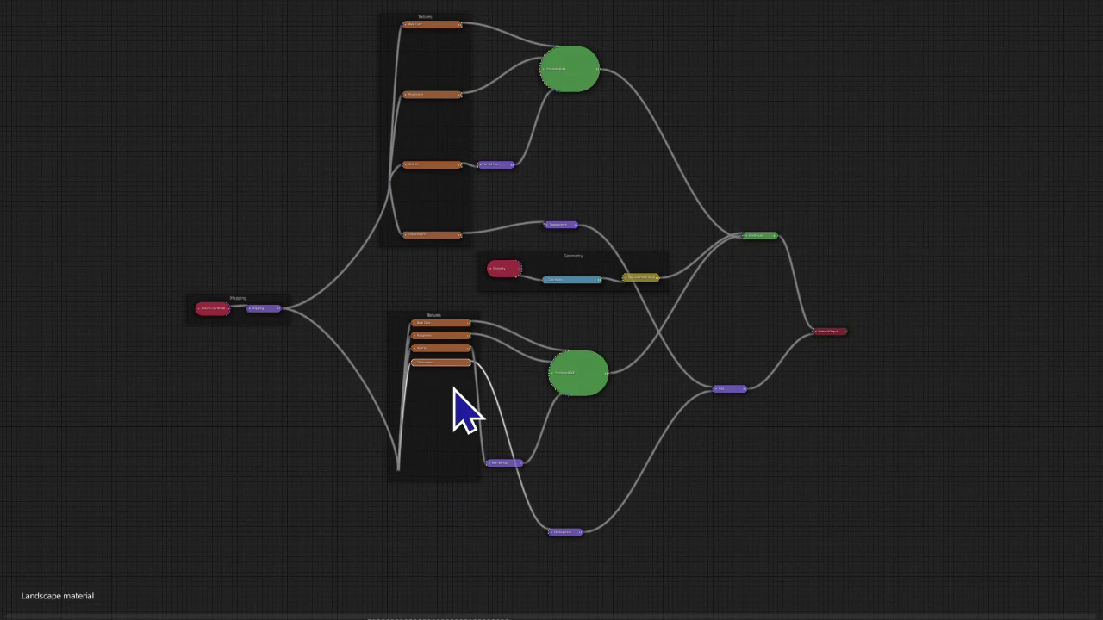
pyautogui.click(399, 474)
pyautogui.press('g')
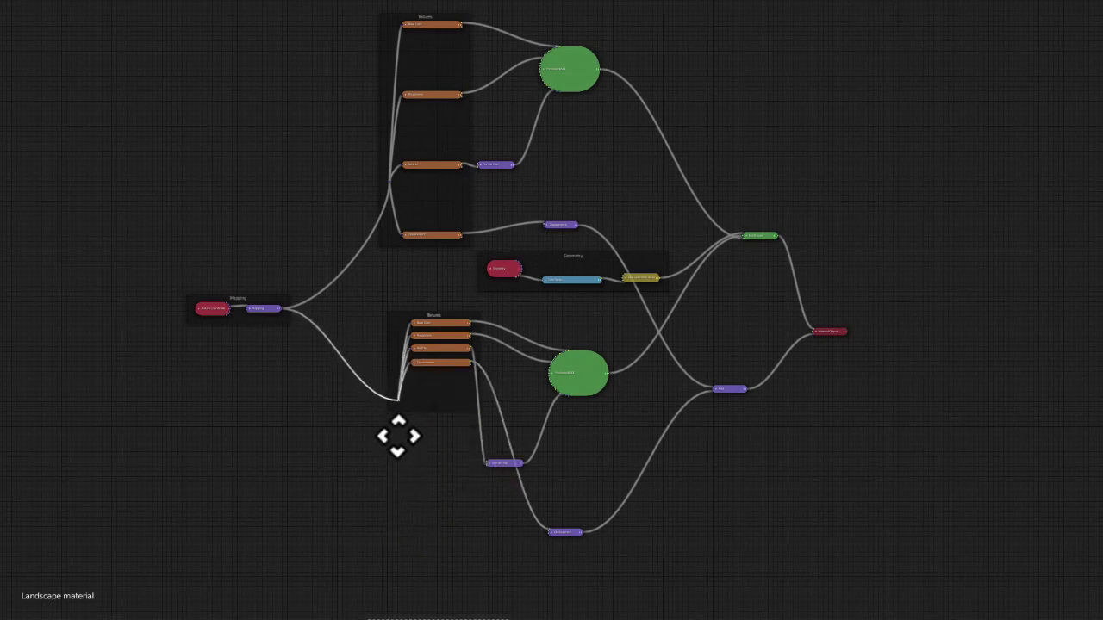
pyautogui.click(399, 382)
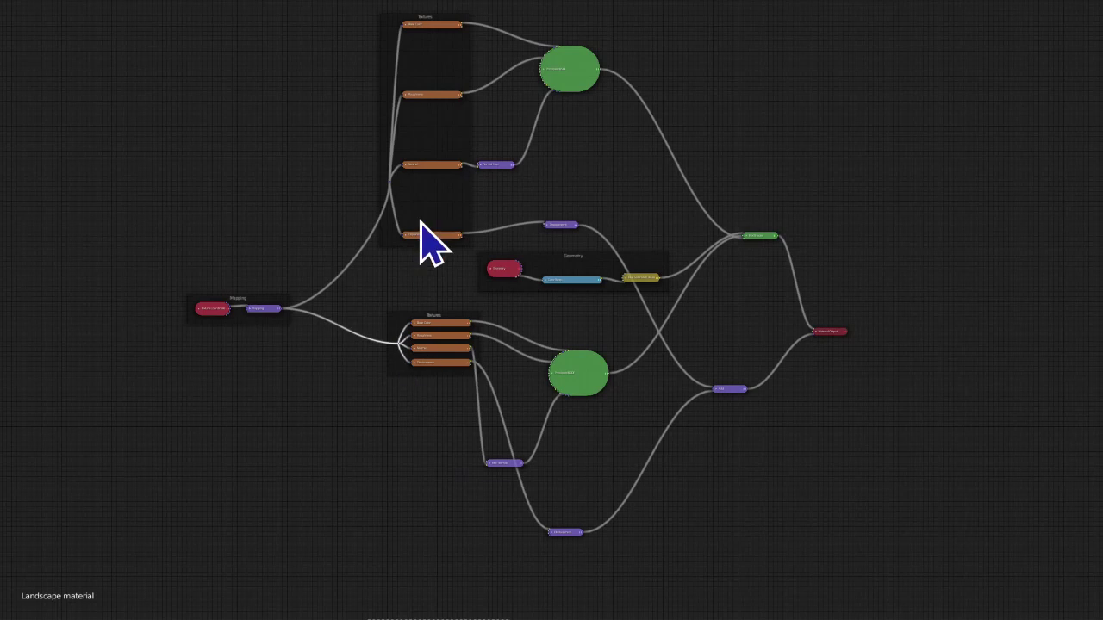
# Move the top frame's Roughness, Base Color and reroute down into a compact stack
pyautogui.click(423, 166)
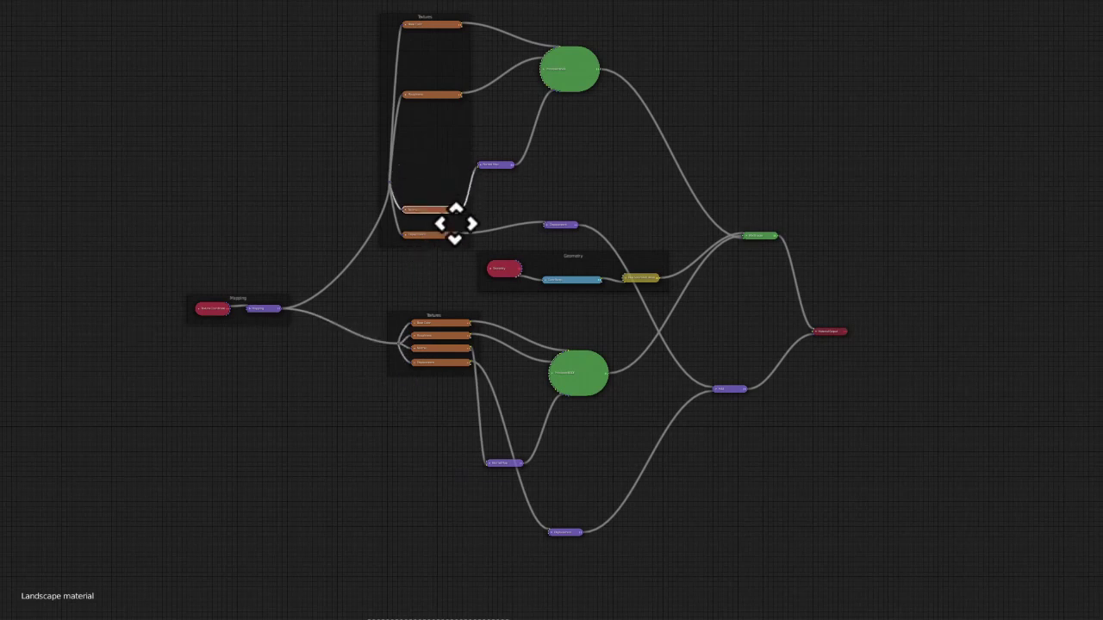
pyautogui.click(443, 95)
pyautogui.press('g')
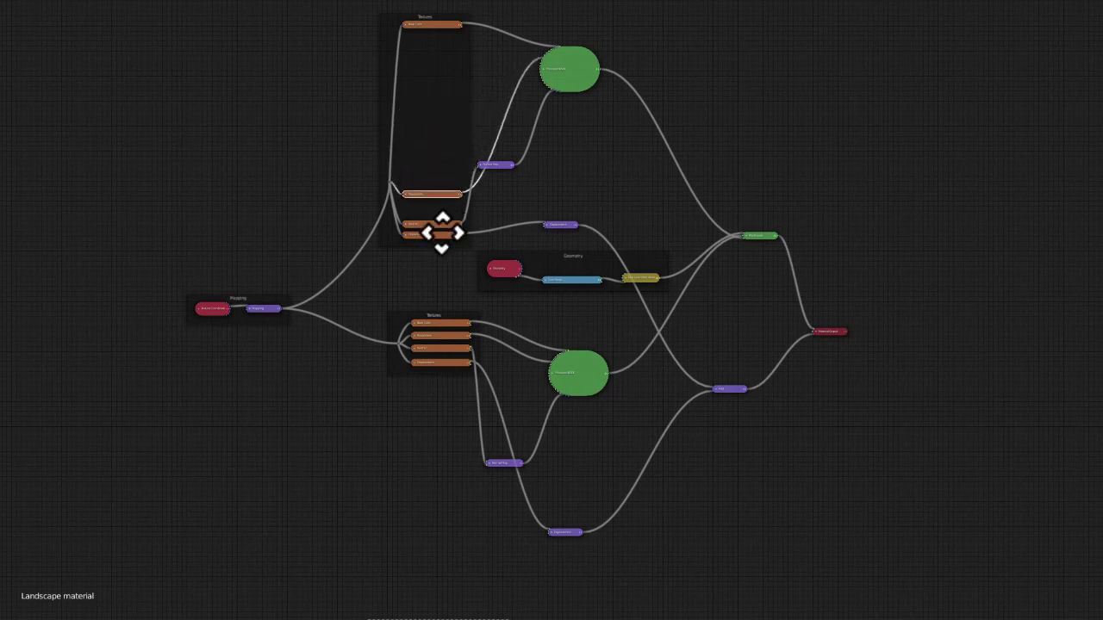
pyautogui.click(435, 250)
pyautogui.click(436, 26)
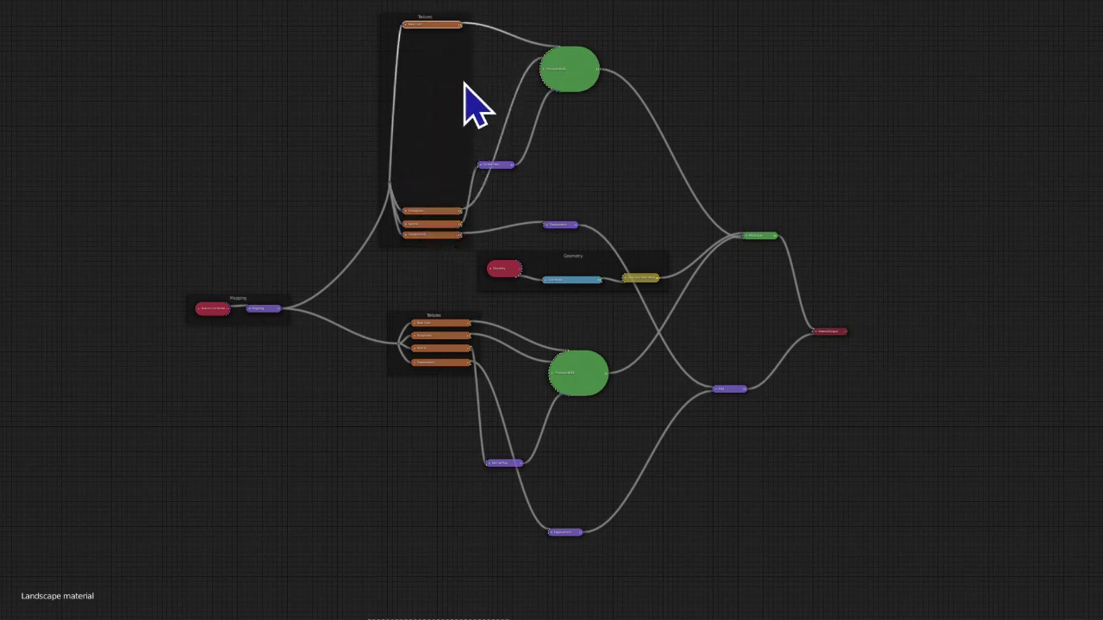
pyautogui.press('g')
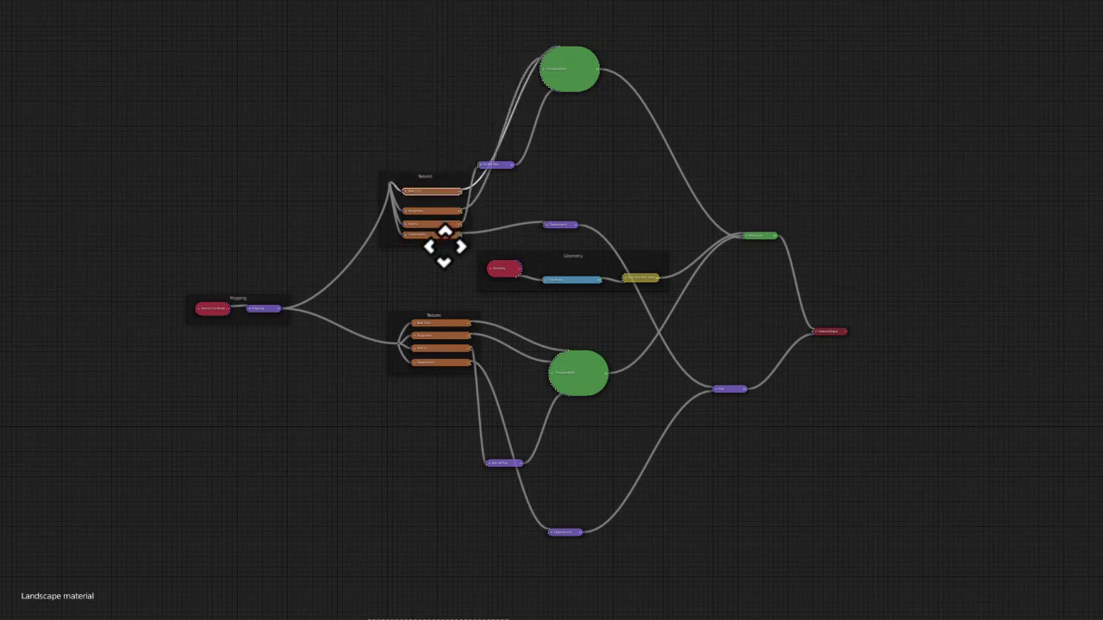
pyautogui.click(444, 245)
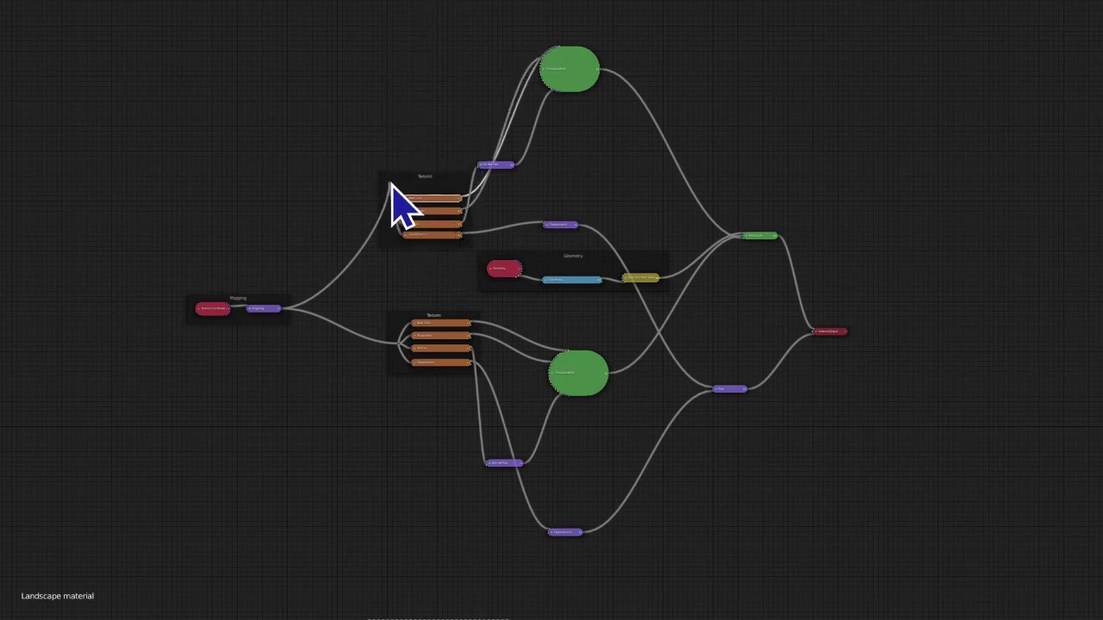
pyautogui.click(390, 182)
pyautogui.press('g')
pyautogui.click(417, 250)
# Place the upper Normal Map beside the top Textures frame with its Displacement node tucked below
pyautogui.scroll(3, 355, 282)
pyautogui.moveTo(369, 276); pyautogui.dragTo(524, 373, button='middle')
pyautogui.scroll(9, 517, 353)
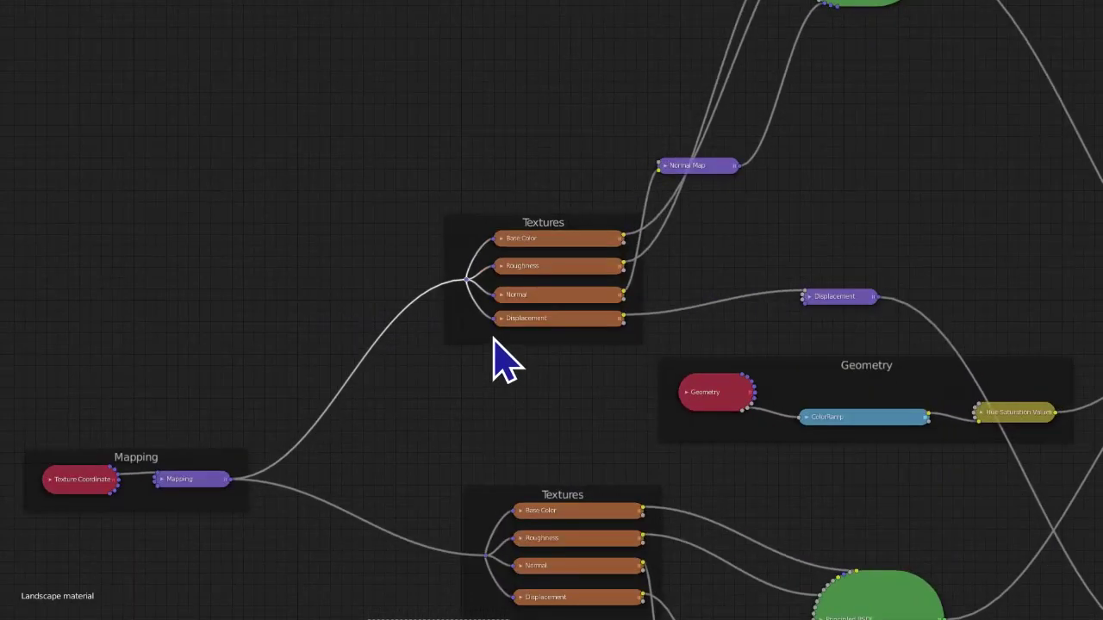
pyautogui.scroll(-14, 460, 290)
pyautogui.moveTo(542, 330); pyautogui.dragTo(429, 293, button='middle')
pyautogui.scroll(1, 449, 293)
pyautogui.scroll(3, 461, 314)
pyautogui.click(426, 134)
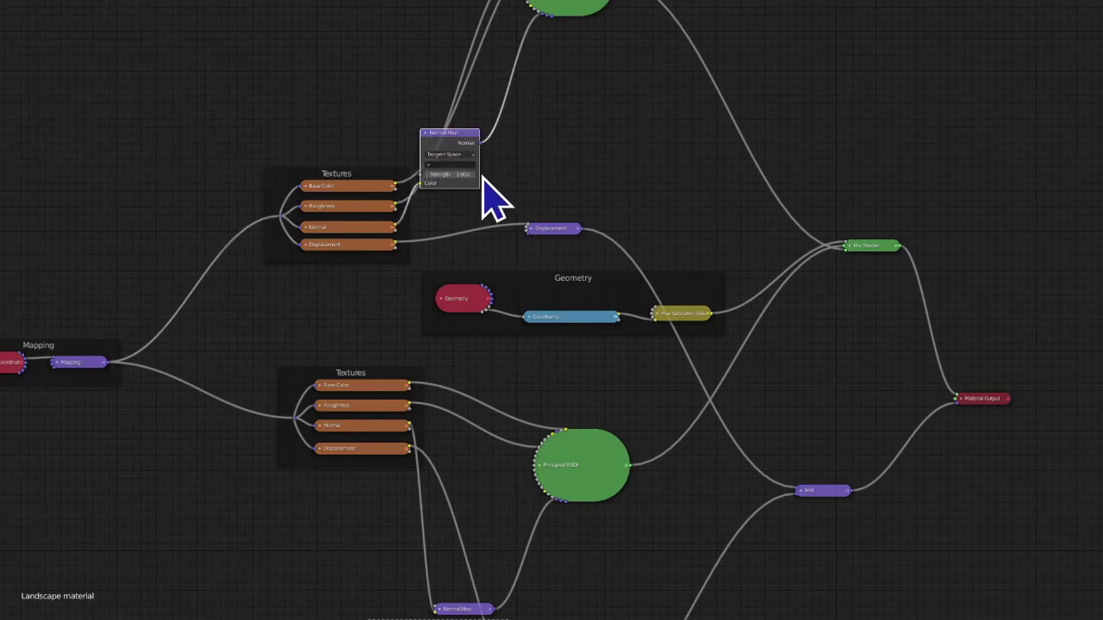
pyautogui.click(425, 134)
pyautogui.moveTo(435, 134); pyautogui.dragTo(500, 155)
pyautogui.click(547, 228)
pyautogui.moveTo(563, 248); pyautogui.dragTo(523, 186)
# Move the lower Displacement node under its Normal Map and link the upper Normal Map to Principled BSDF
pyautogui.keyDown('shift'); pyautogui.scroll(-3, 485, 377); pyautogui.keyUp('shift')
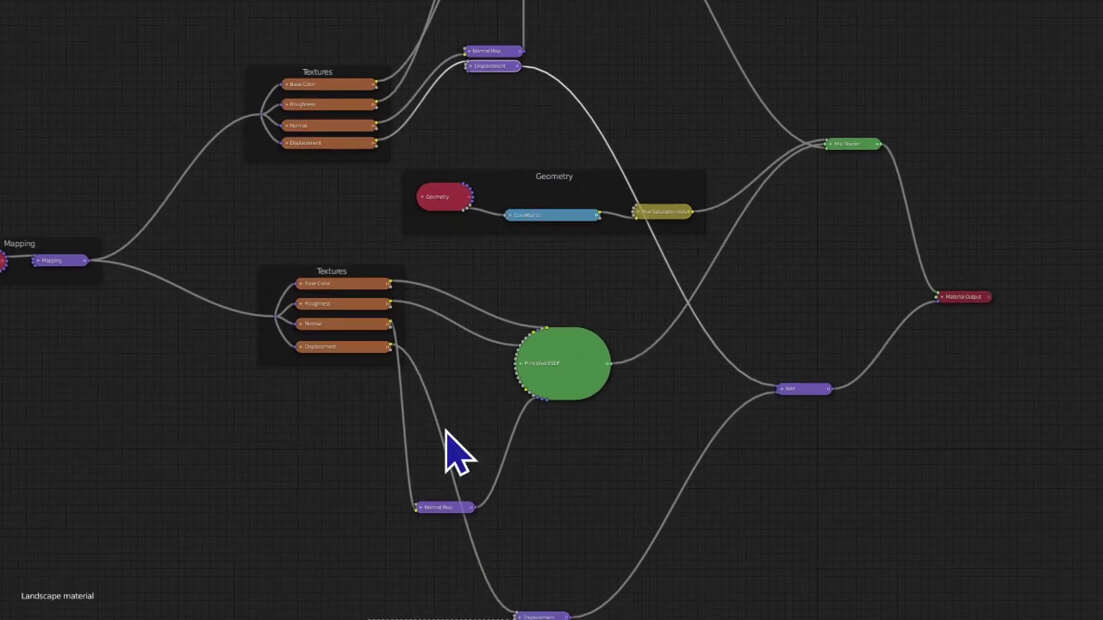
pyautogui.keyDown('shift'); pyautogui.scroll(-3, 537, 554); pyautogui.keyUp('shift')
pyautogui.moveTo(548, 539); pyautogui.dragTo(463, 461)
pyautogui.moveTo(475, 418); pyautogui.dragTo(527, 522, button='middle')
pyautogui.scroll(-1, 438, 520)
pyautogui.scroll(-1, 528, 516)
pyautogui.moveTo(529, 423); pyautogui.dragTo(529, 433, button='middle')
pyautogui.moveTo(542, 136); pyautogui.dragTo(541, 182)
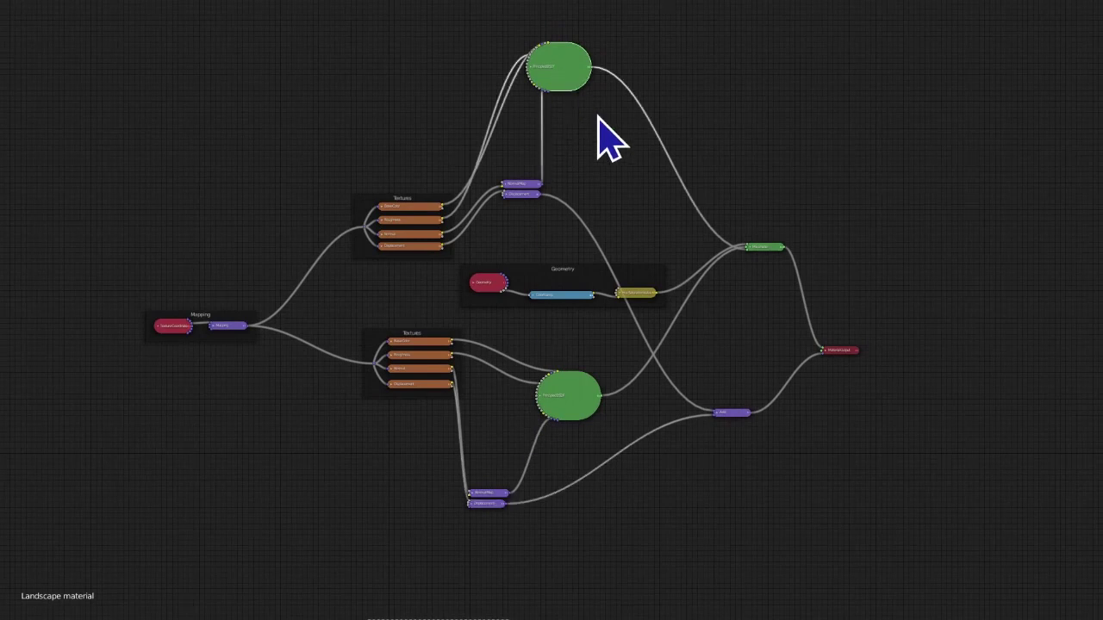
# Shift both Principled BSDF nodes right and bring the lower one up toward the upper
pyautogui.press('g')
pyautogui.click(635, 153)
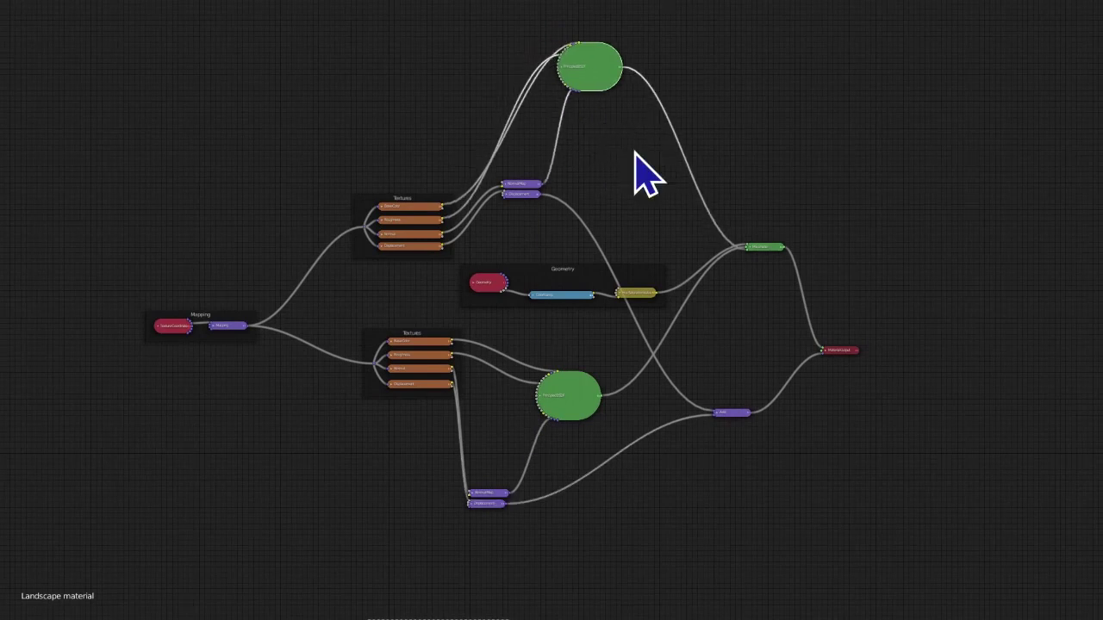
pyautogui.hotkey('ctrl', 'z')
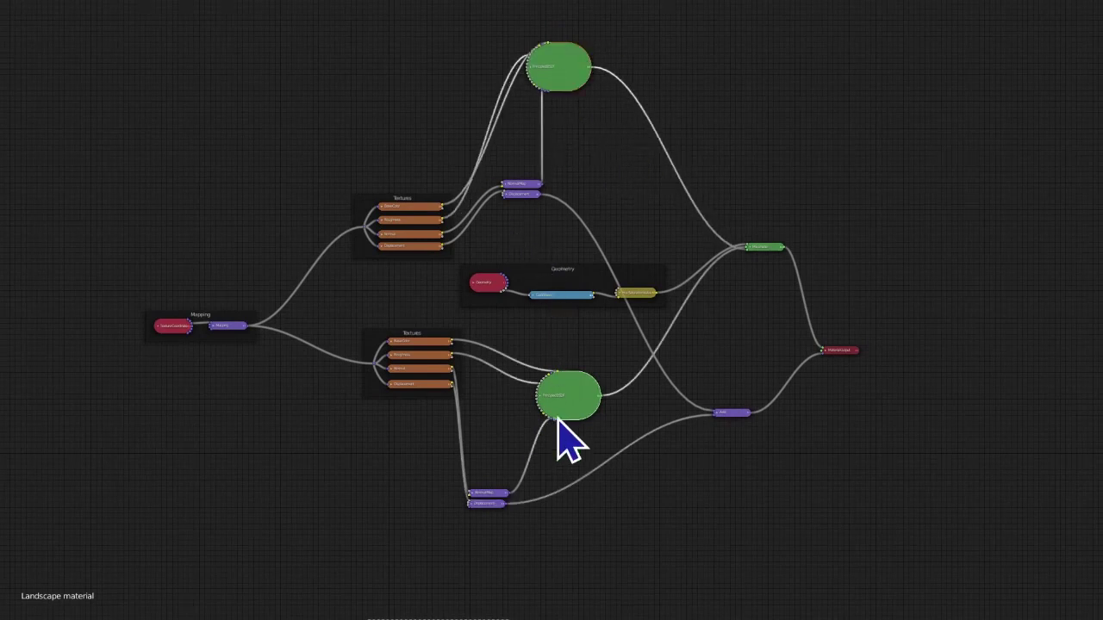
pyautogui.press('g')
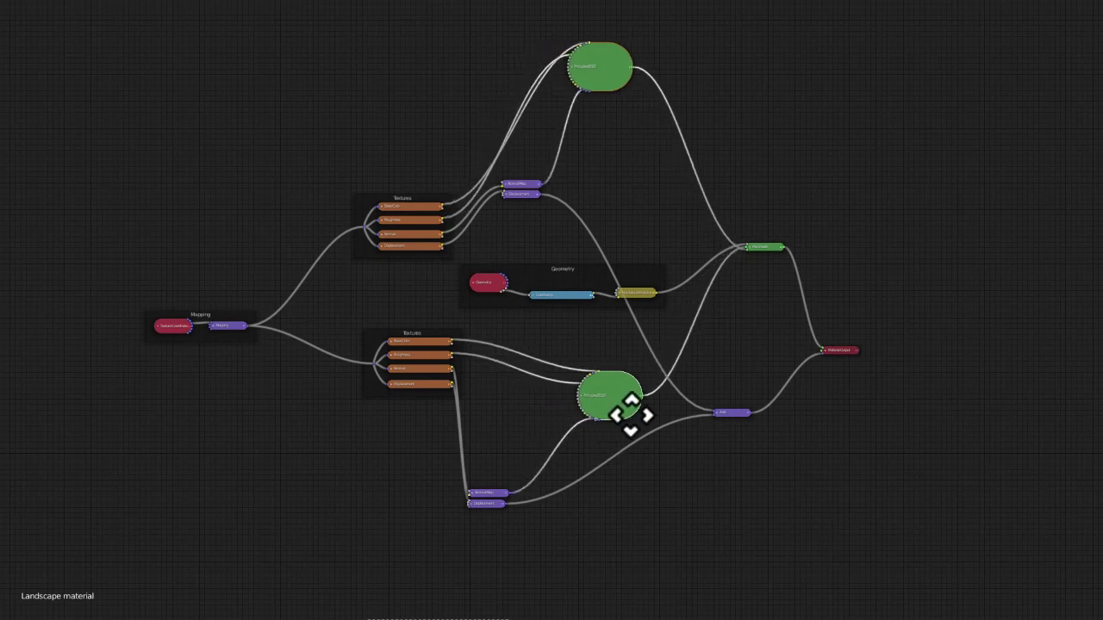
pyautogui.click(653, 422)
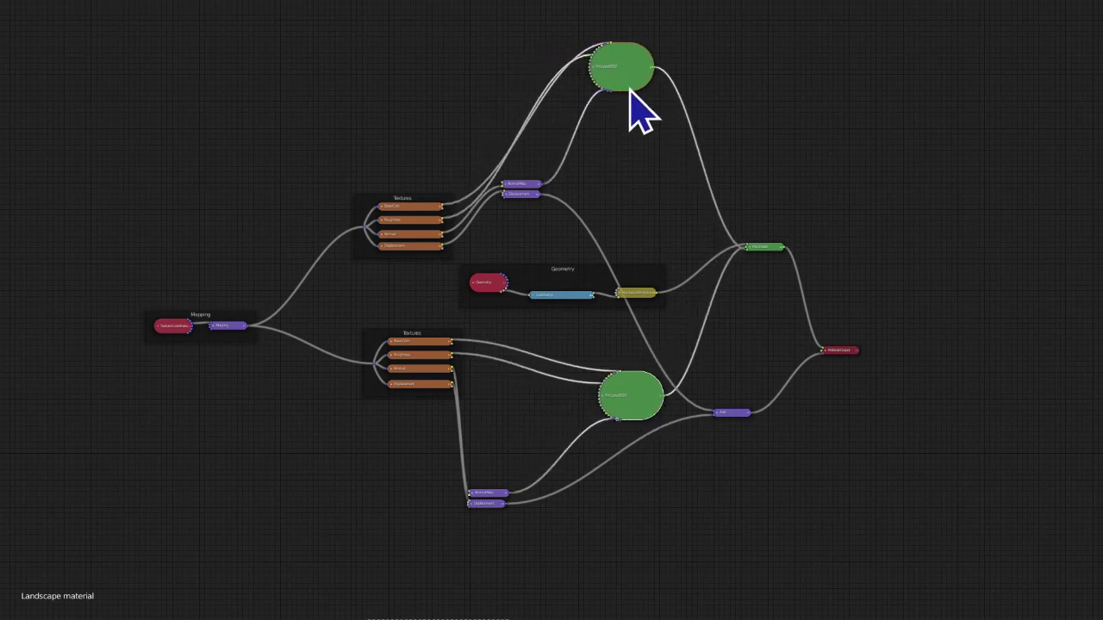
pyautogui.press('g')
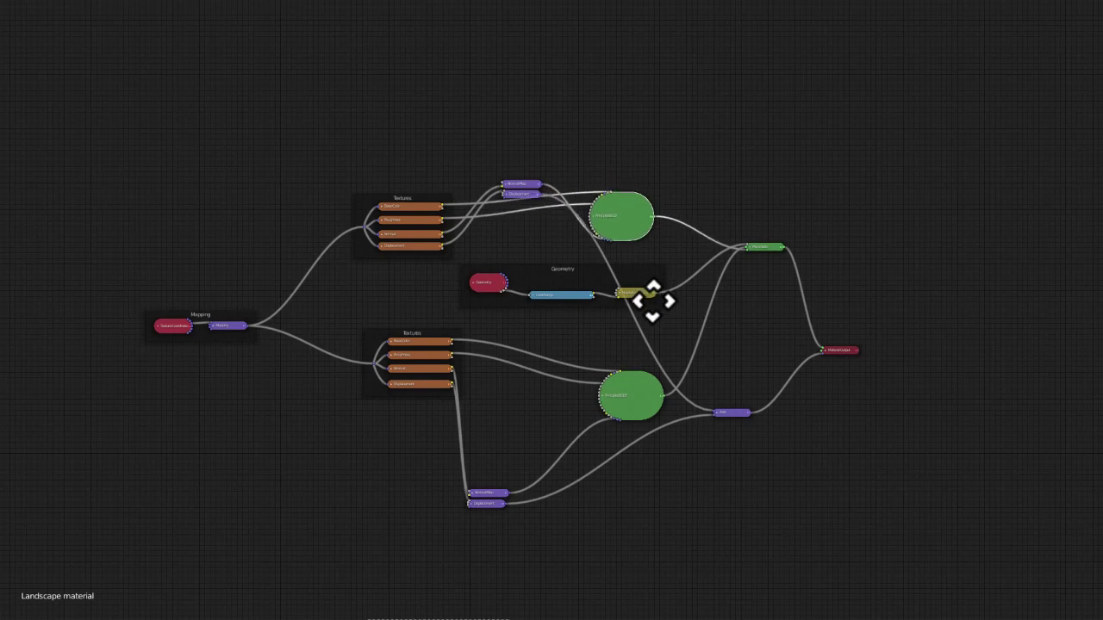
pyautogui.click(648, 421)
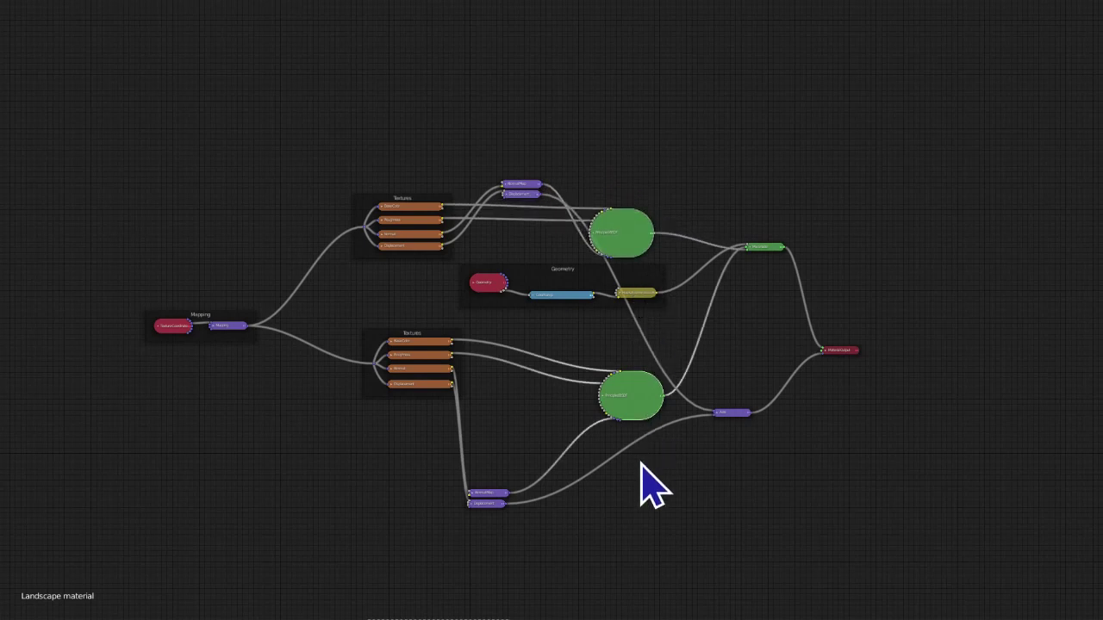
pyautogui.press('g')
pyautogui.click(632, 401)
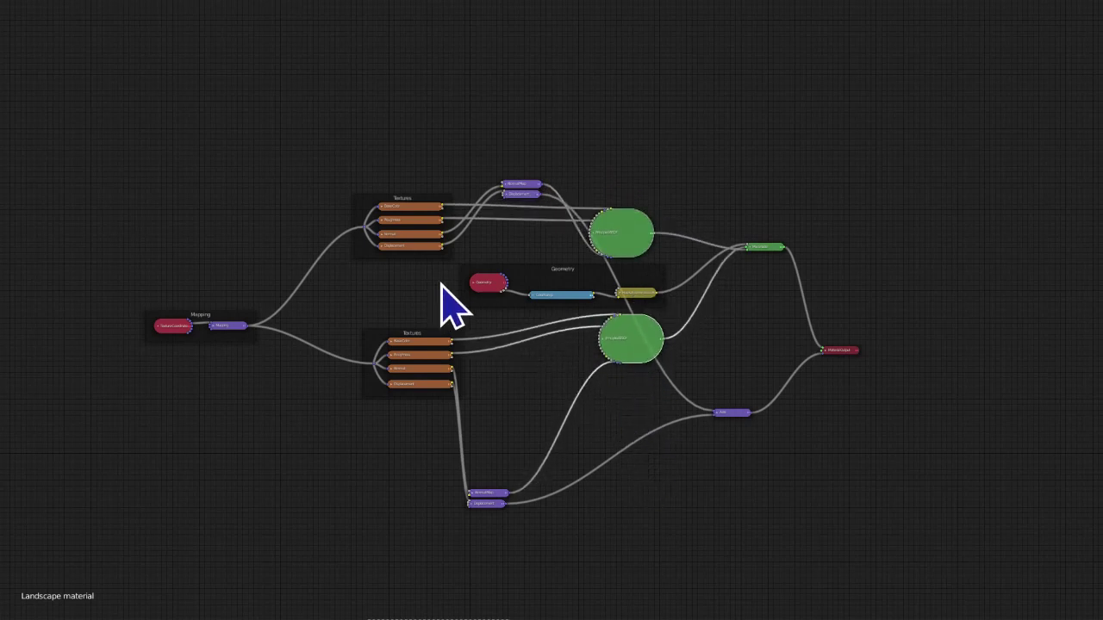
# Move the Geometry frame up to sit above the Textures frame
pyautogui.moveTo(462, 265); pyautogui.dragTo(646, 301)
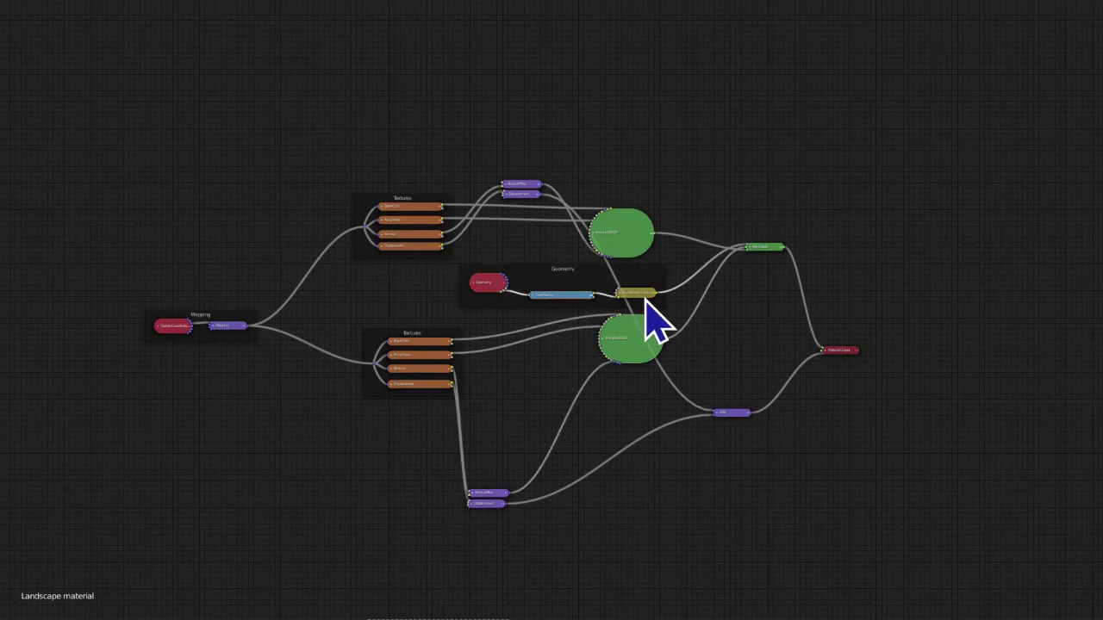
pyautogui.press('g')
pyautogui.click(653, 154)
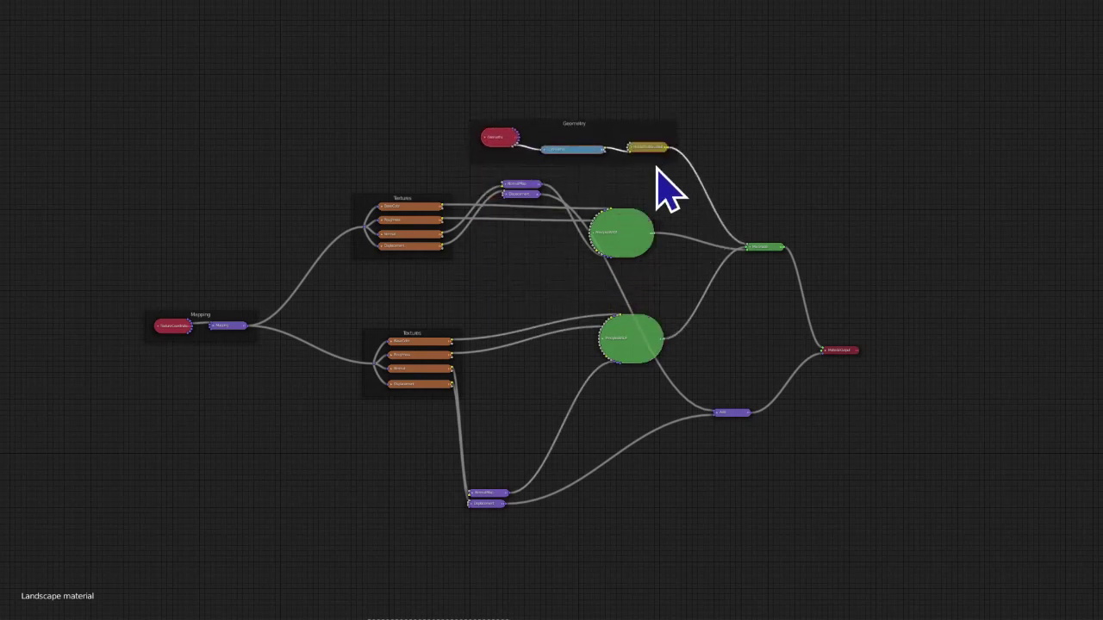
# Stack the two Principled BSDF nodes closely together and shift them left
pyautogui.press('g')
pyautogui.click(666, 242)
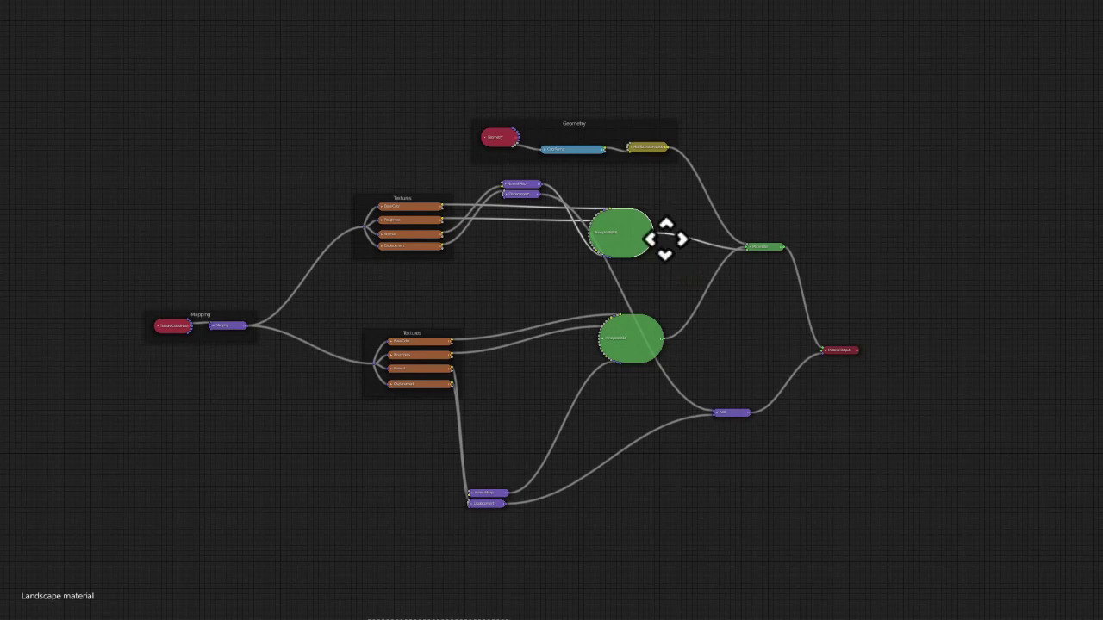
pyautogui.click(663, 285)
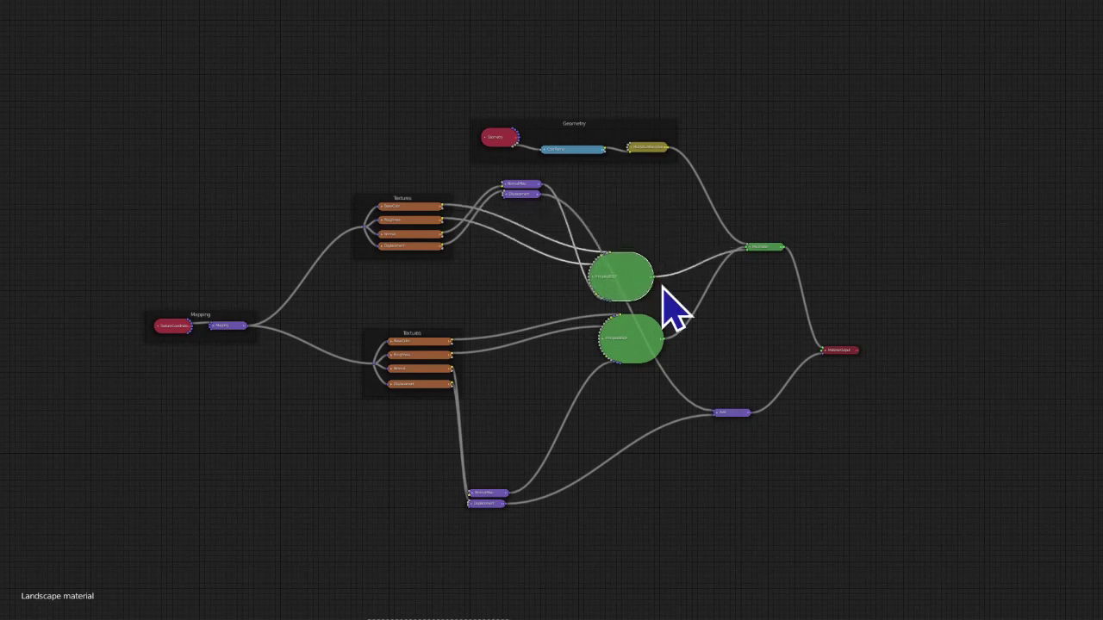
pyautogui.press('g')
pyautogui.click(638, 372)
pyautogui.press('g')
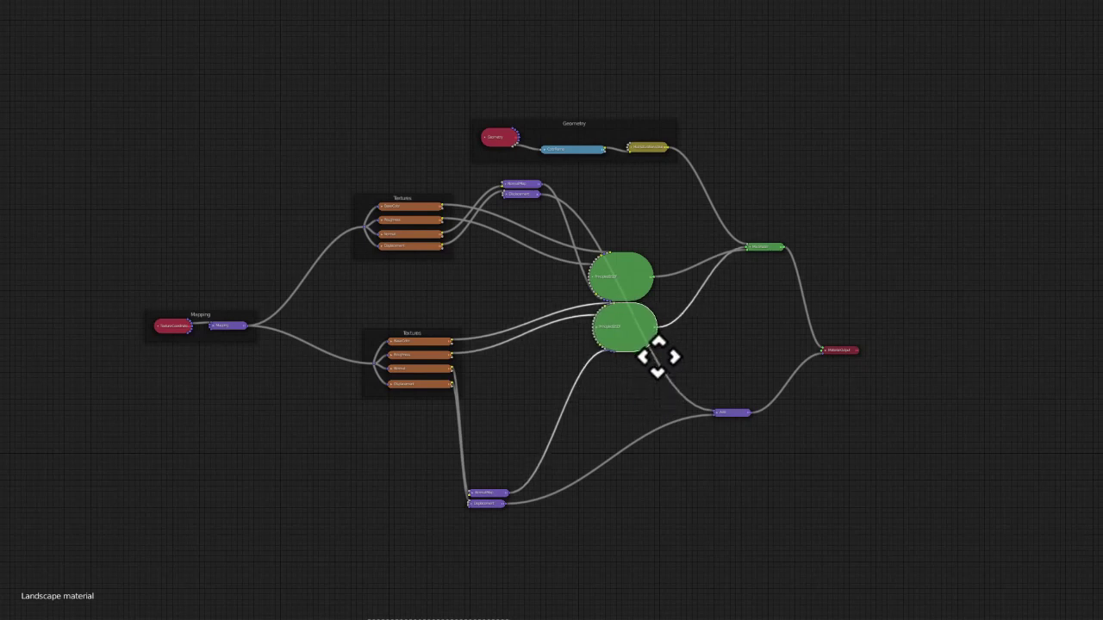
pyautogui.click(651, 359)
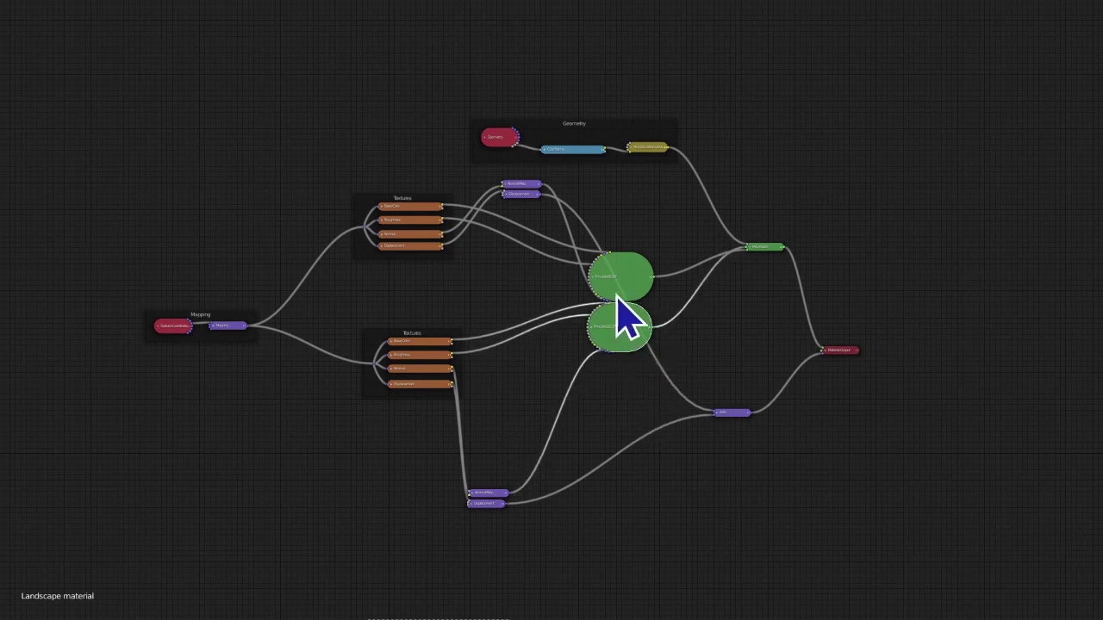
pyautogui.press('g')
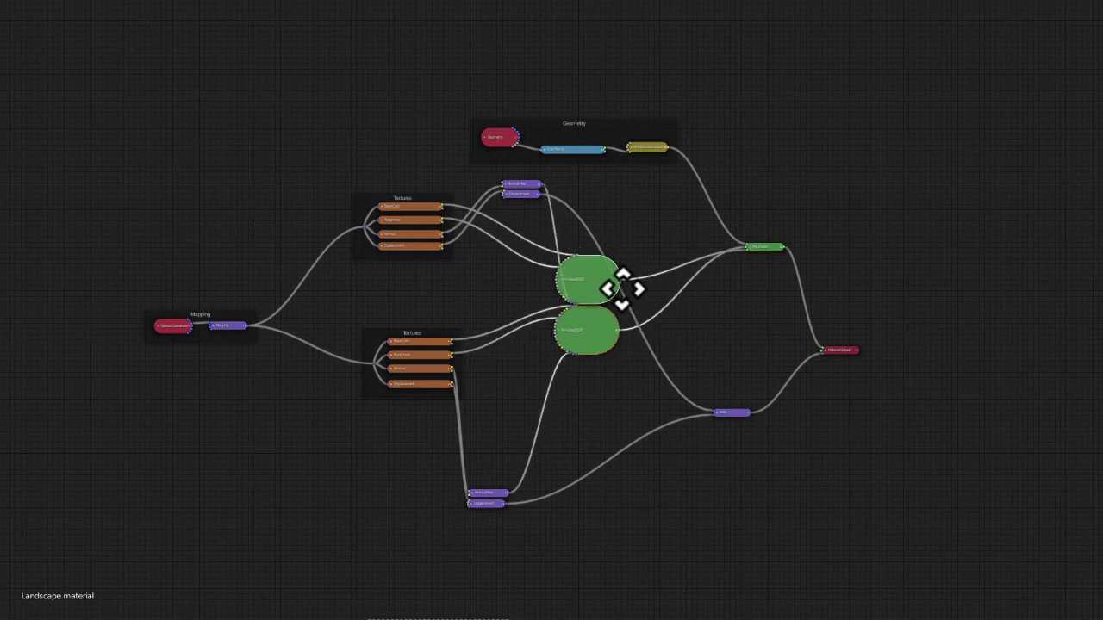
pyautogui.click(581, 288)
# Raise the lower Normal Map and Displacement pair and lower the upper pair slightly
pyautogui.moveTo(424, 485); pyautogui.dragTo(524, 521)
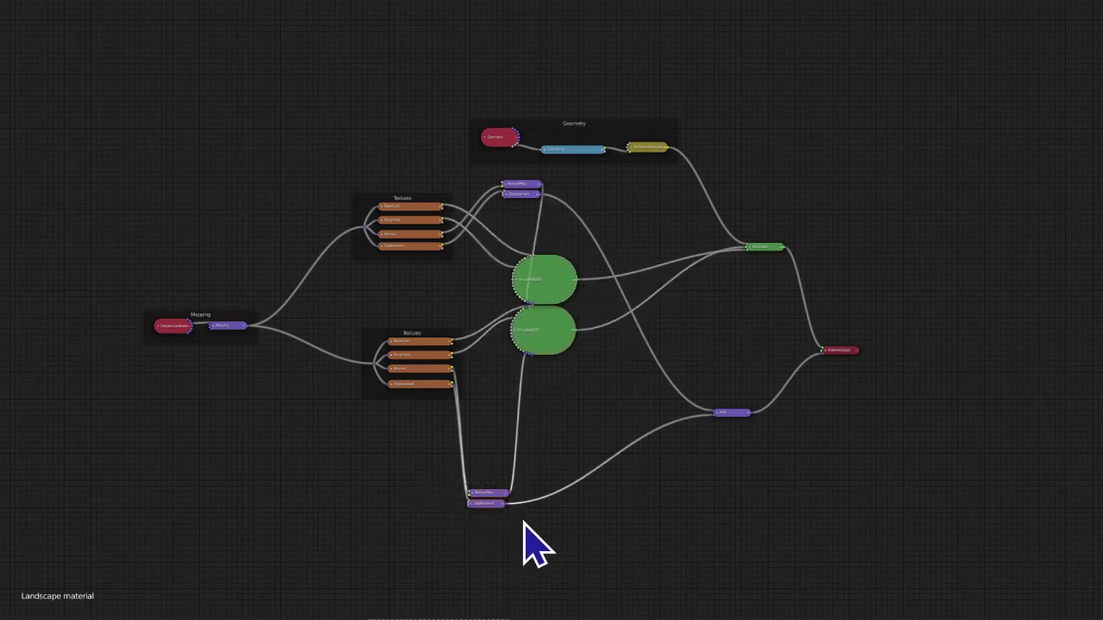
pyautogui.press('g')
pyautogui.click(551, 413)
pyautogui.moveTo(492, 170); pyautogui.dragTo(575, 212)
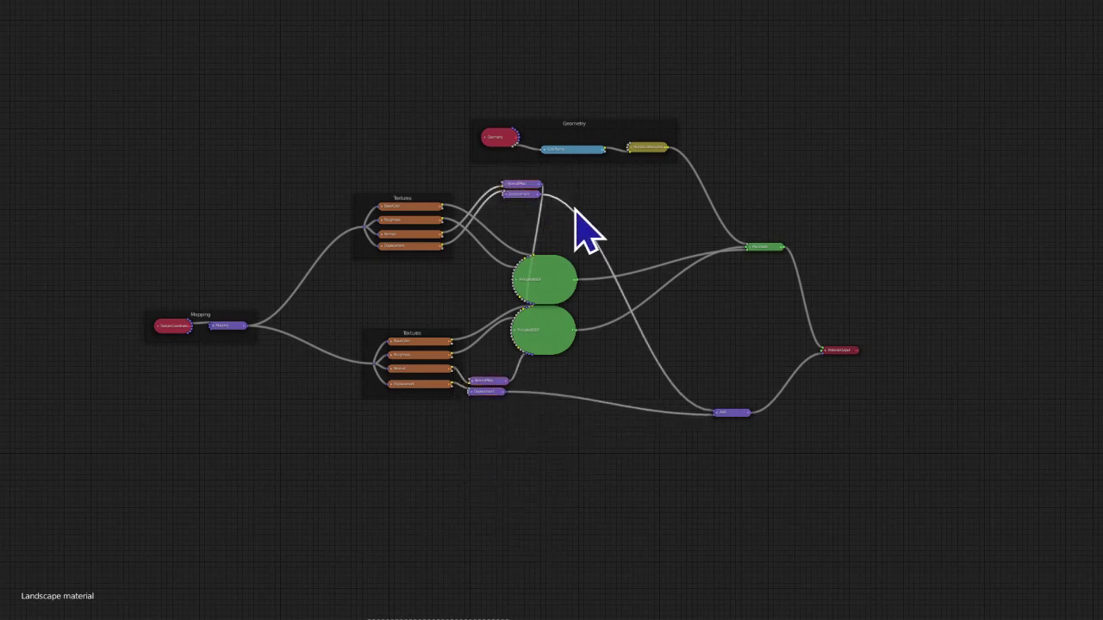
pyautogui.press('g')
pyautogui.click(571, 229)
pyautogui.moveTo(10, 245); pyautogui.dragTo(266, 399)
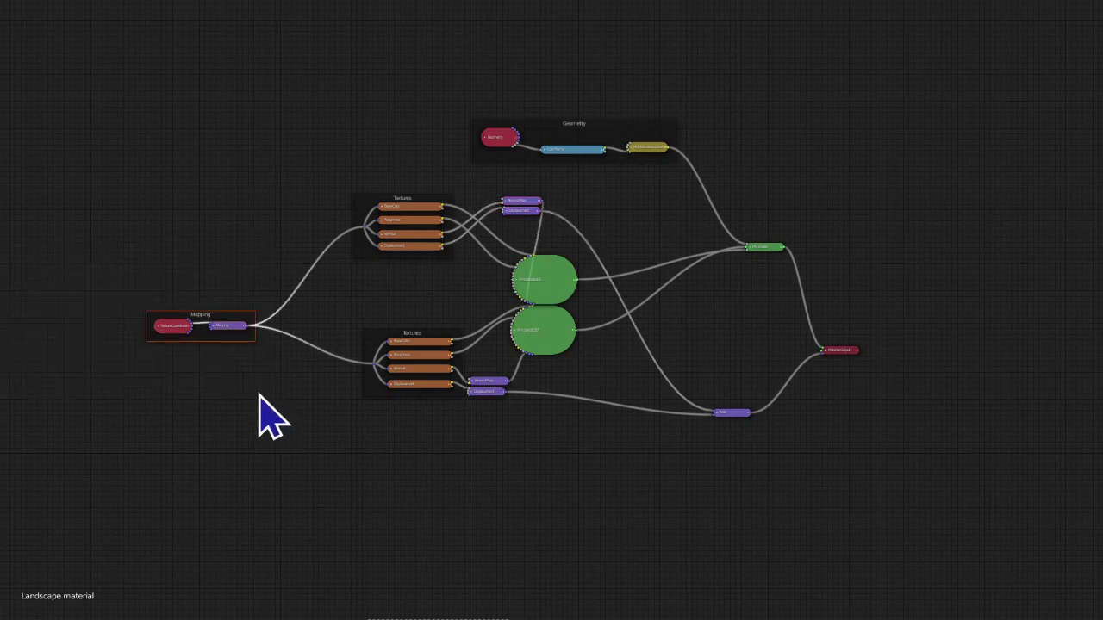
# Drop the Mapping frame inside the lower Textures frame
pyautogui.press('g')
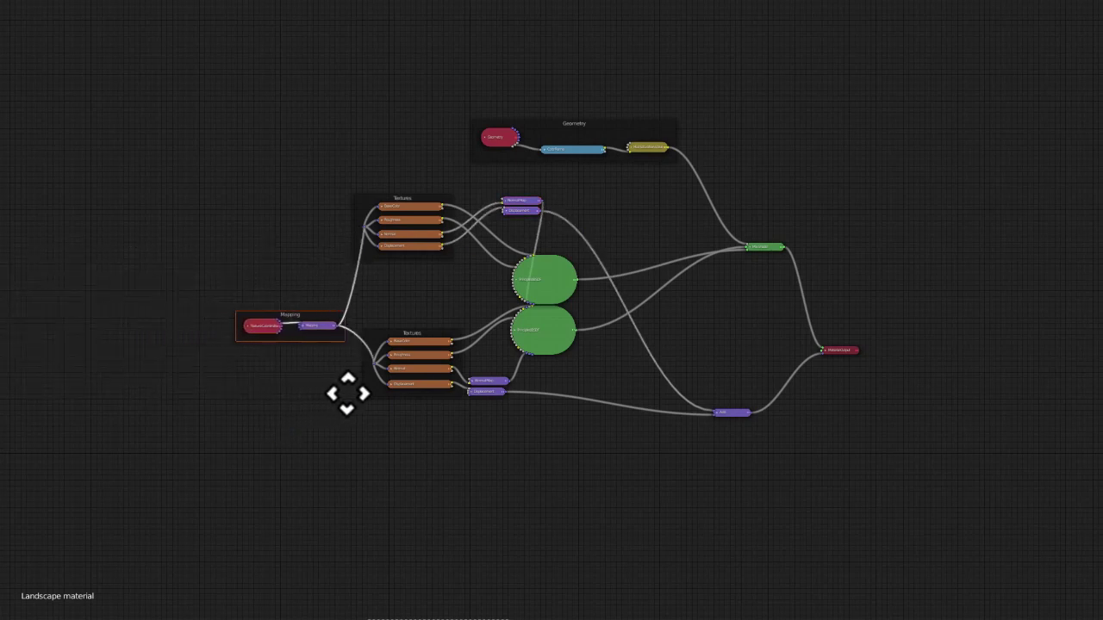
pyautogui.press('g')
pyautogui.click(356, 362)
pyautogui.press('g')
pyautogui.click(376, 363)
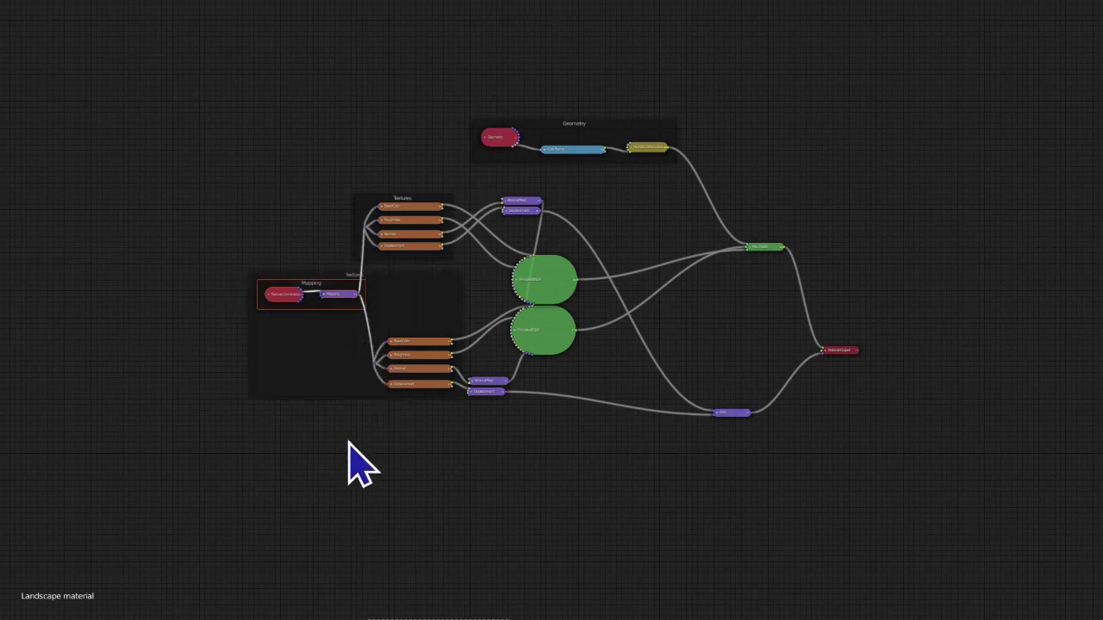
# Move the Add node left, nearer the Displacement nodes
pyautogui.scroll(3, 354, 465)
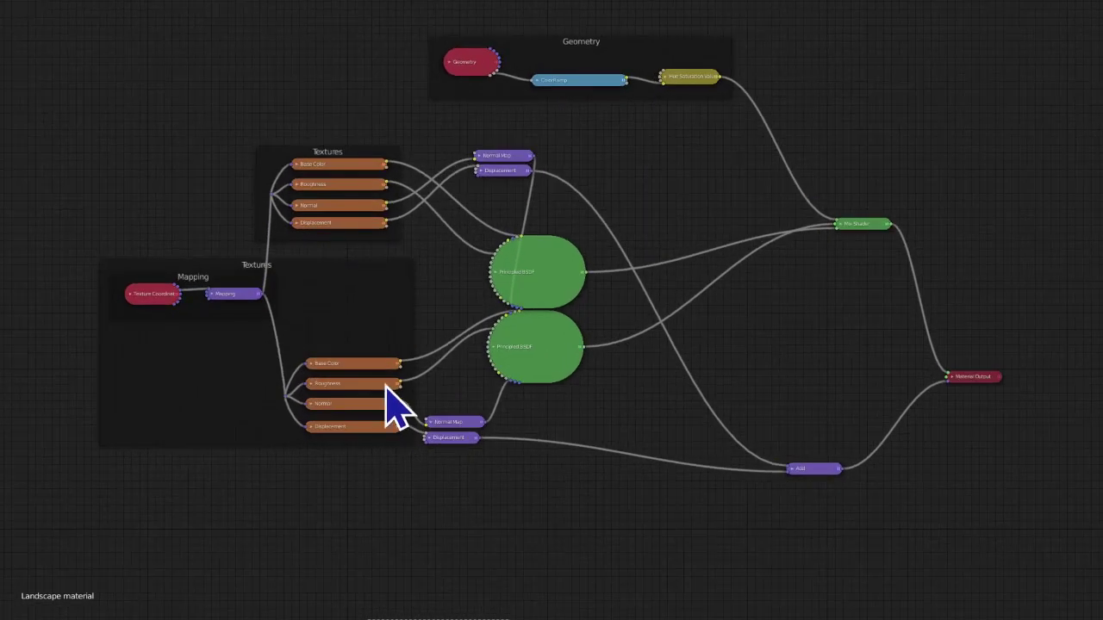
pyautogui.scroll(1, 405, 388)
pyautogui.click(833, 484)
pyautogui.press('g')
pyautogui.click(719, 488)
# Place the Add and Mix Shader nodes right beside the two Principled BSDFs
pyautogui.press('g')
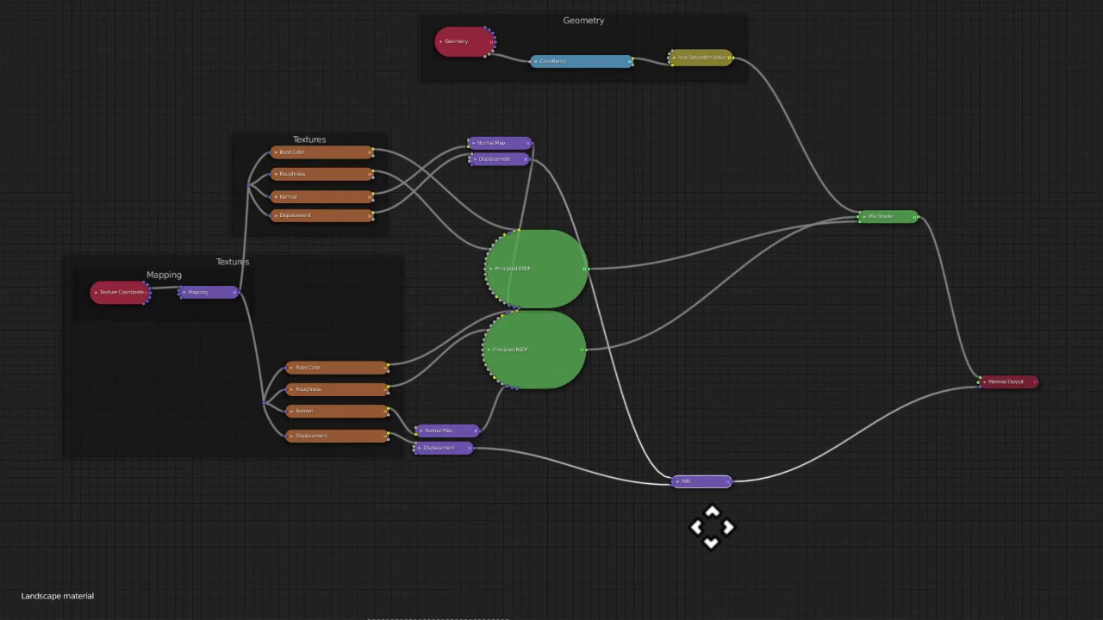
pyautogui.click(694, 340)
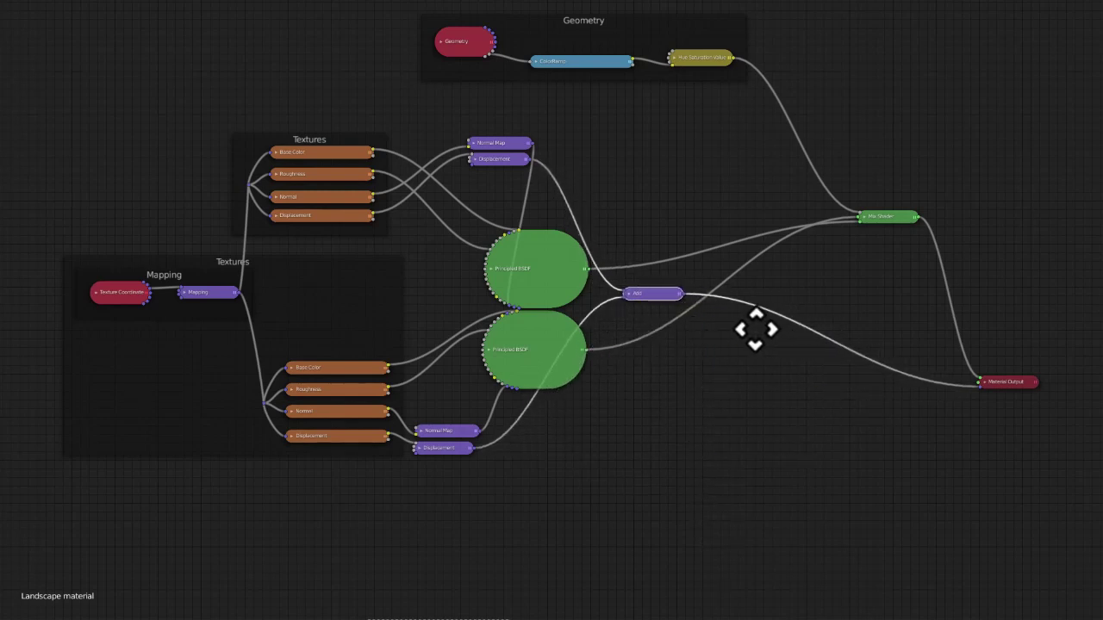
pyautogui.click(755, 355)
pyautogui.click(864, 217)
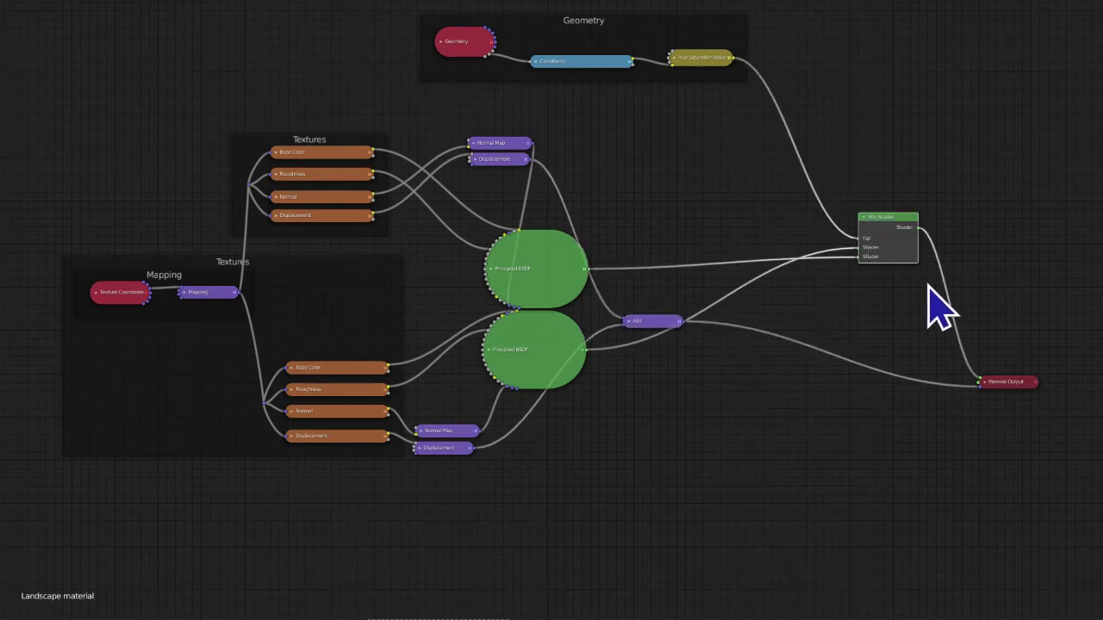
pyautogui.click(862, 217)
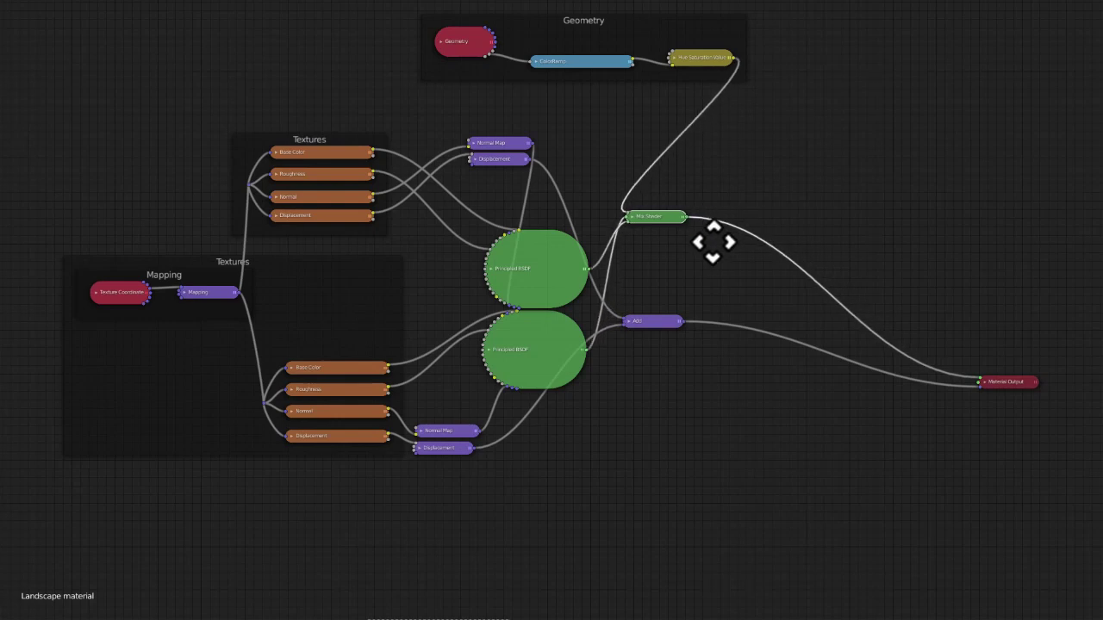
pyautogui.press('g')
pyautogui.click(701, 321)
pyautogui.moveTo(677, 386); pyautogui.dragTo(638, 317)
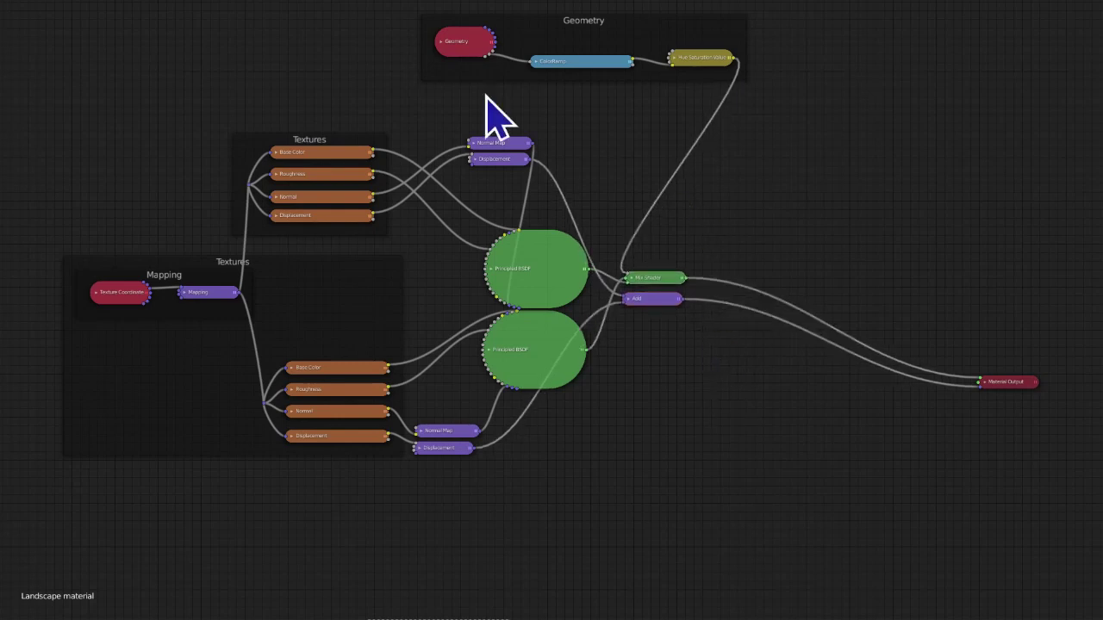
# Move the Geometry frame down and left, and shift Material Output left
pyautogui.moveTo(326, 2); pyautogui.dragTo(779, 81)
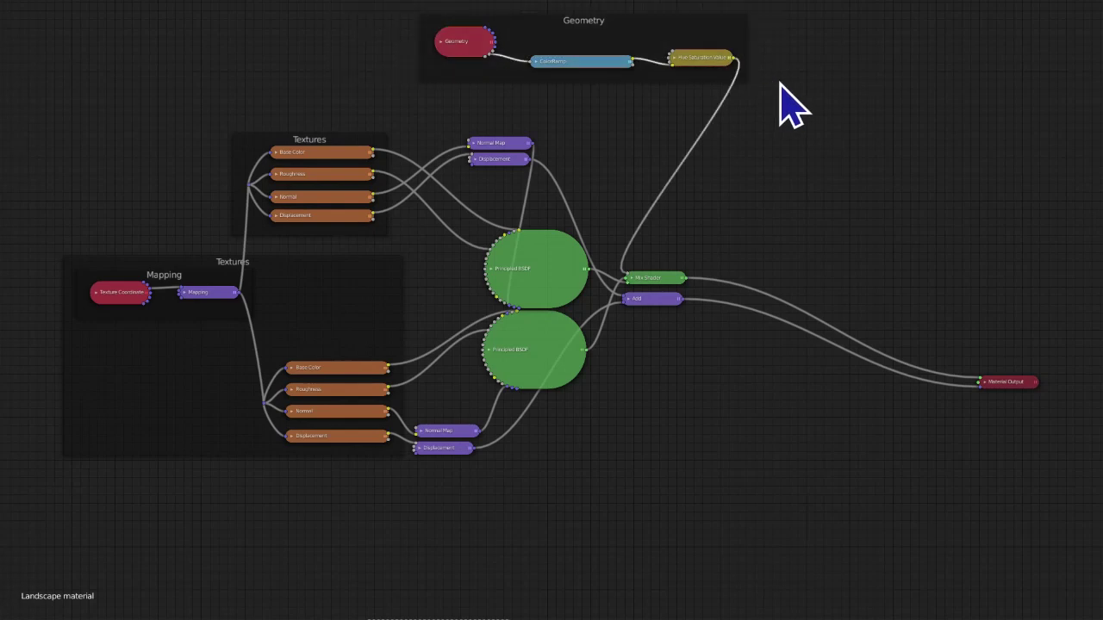
pyautogui.press('g')
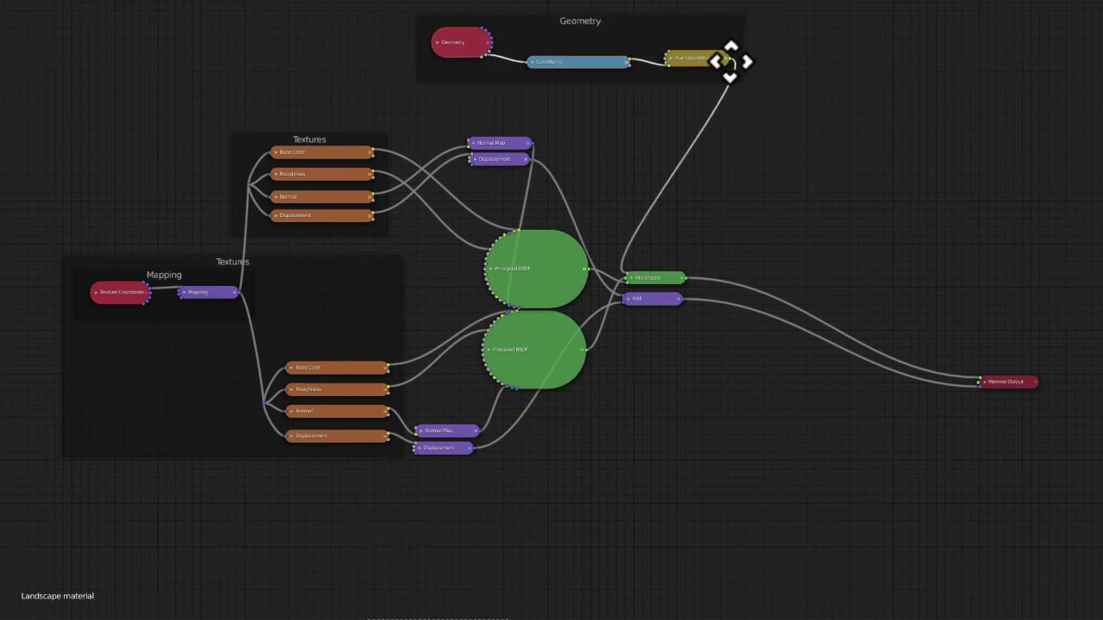
pyautogui.click(679, 106)
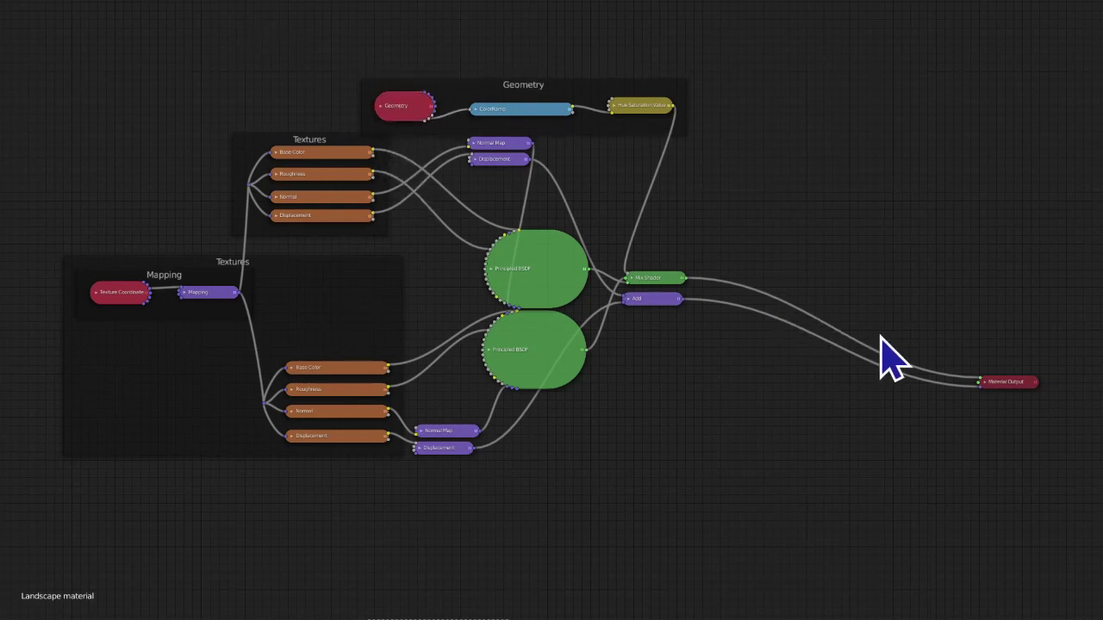
pyautogui.click(1000, 385)
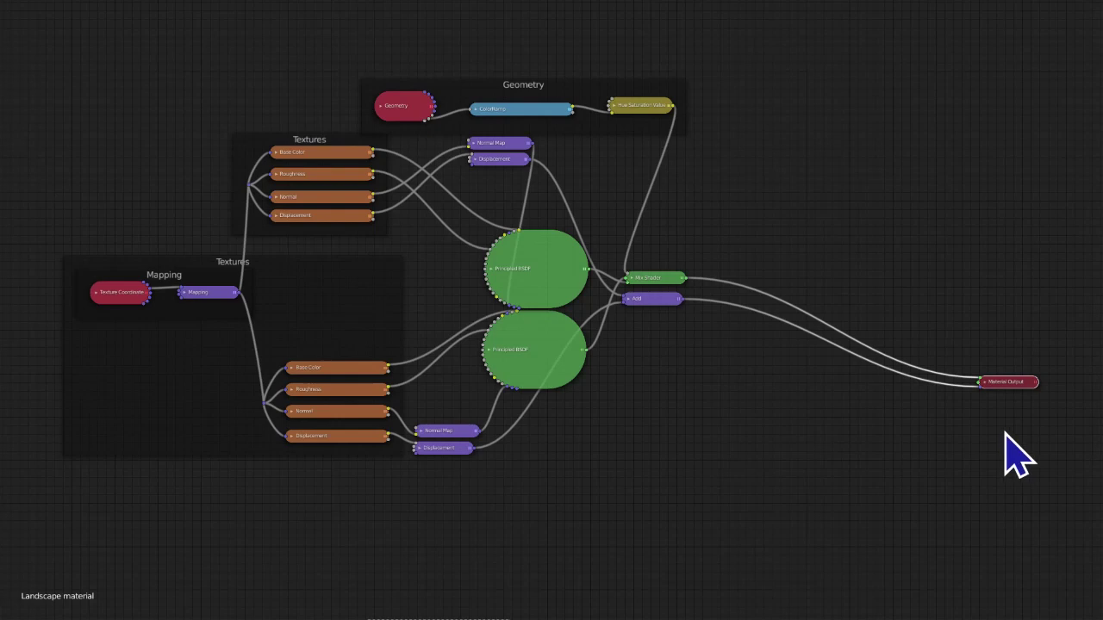
pyautogui.click(686, 465)
# Place the Material Output node next to the Mix Shader and recentre the tree
pyautogui.press('g')
pyautogui.click(695, 376)
pyautogui.moveTo(696, 374); pyautogui.dragTo(785, 409, button='middle')
pyautogui.scroll(3, 774, 400)
pyautogui.scroll(-1, 786, 413)
pyautogui.scroll(1, 786, 414)
pyautogui.scroll(-2, 786, 414)
pyautogui.scroll(1, 786, 414)
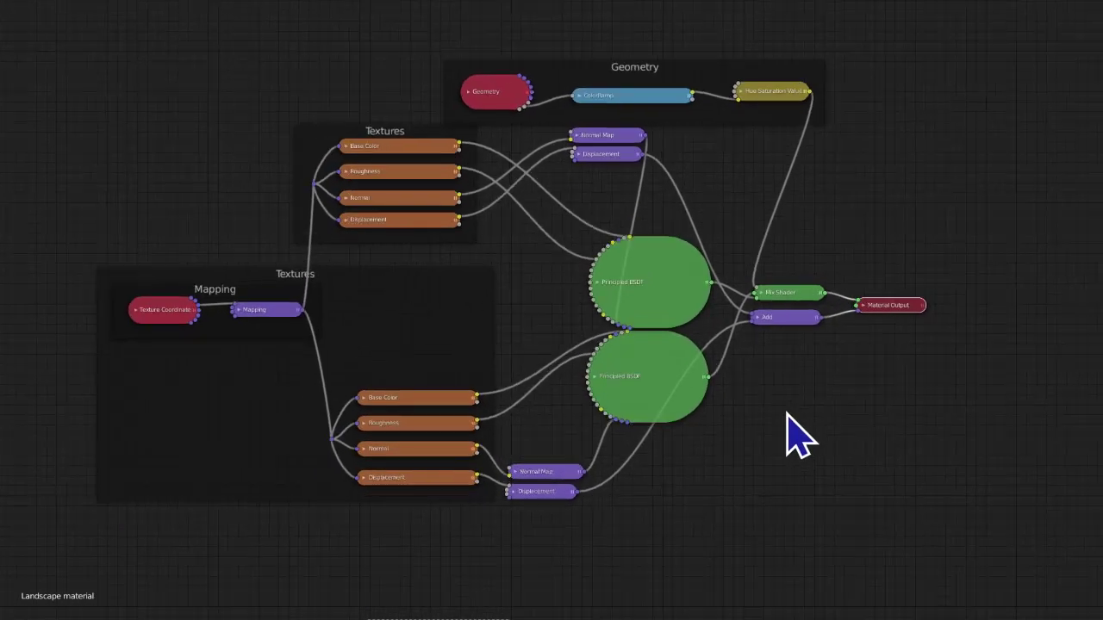
pyautogui.scroll(1, 789, 435)
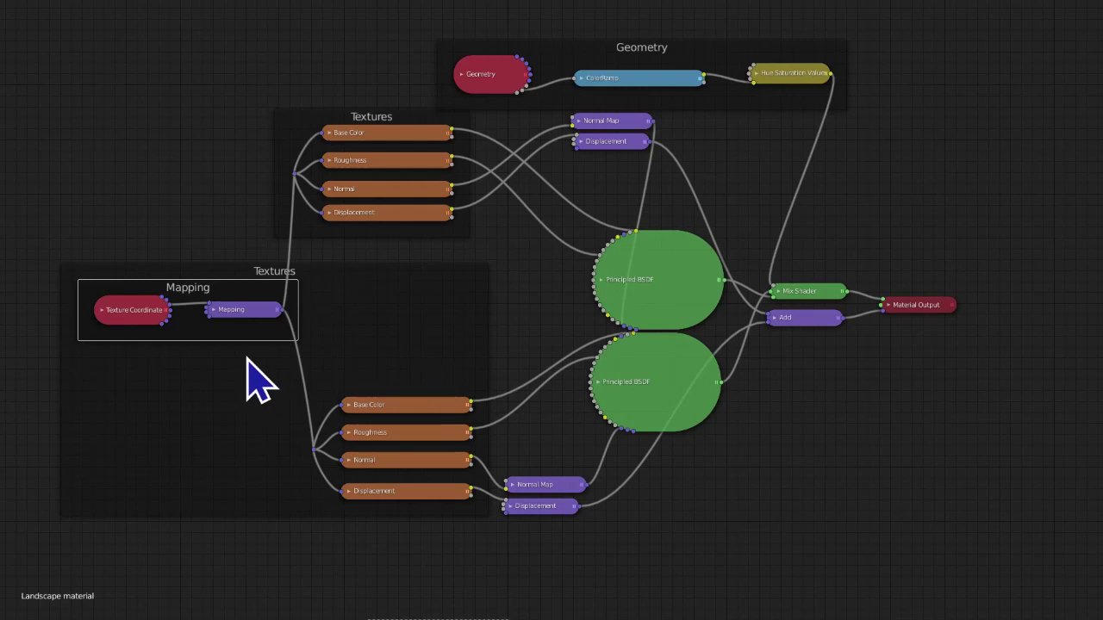
# Nudge the Mapping frame within the Textures frame and leave nothing selected
pyautogui.moveTo(228, 309)
pyautogui.mouseDown()
pyautogui.moveTo(167, 270)
pyautogui.moveTo(124, 206)
pyautogui.moveTo(211, 311)
pyautogui.mouseUp()
pyautogui.click(689, 504)
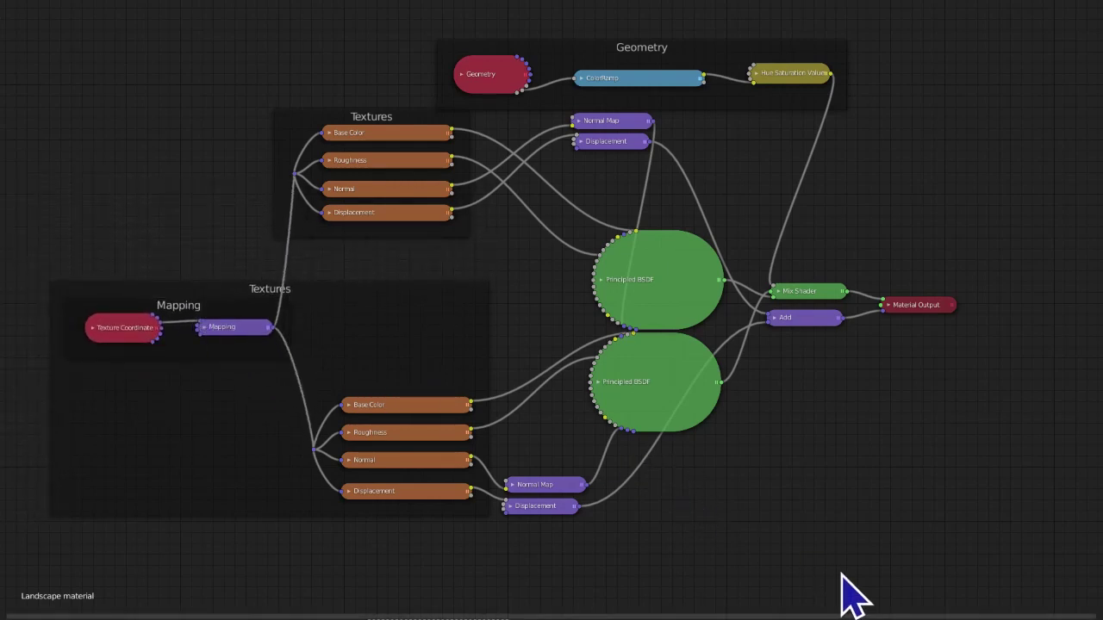
pyautogui.moveTo(1083, 565); pyautogui.dragTo(7, 6)
pyautogui.click(867, 157)
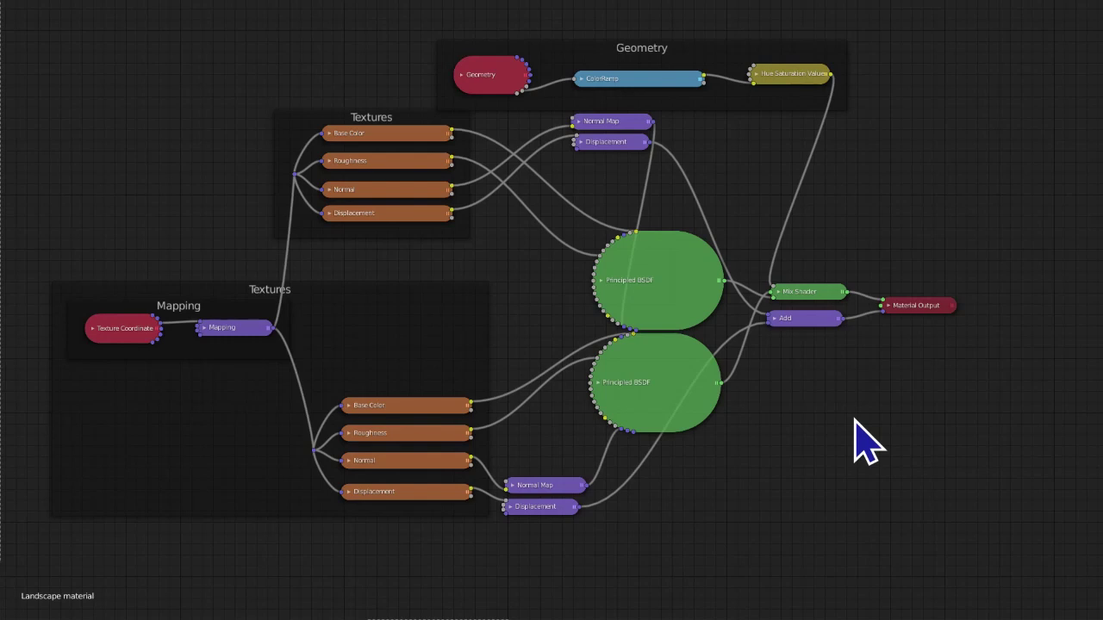
pyautogui.click(462, 76)
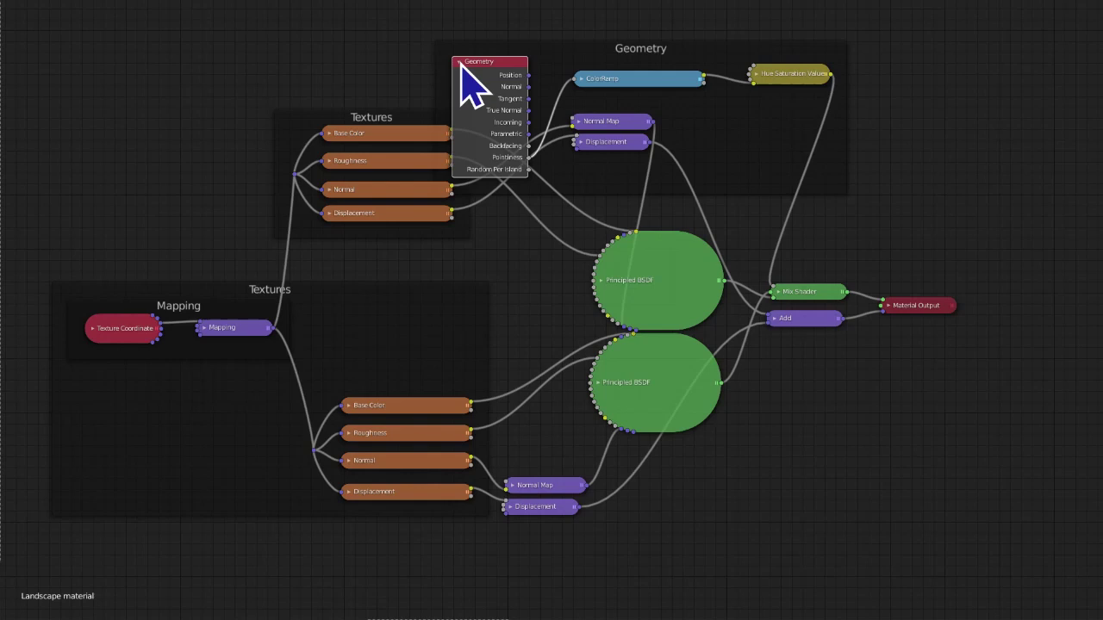
pyautogui.click(461, 65)
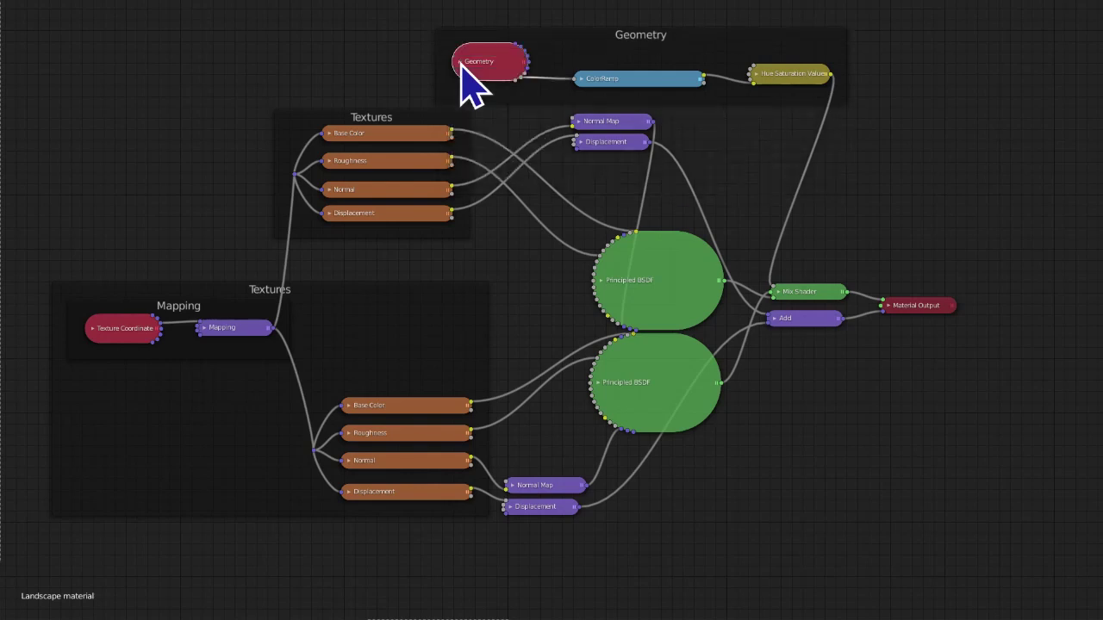
pyautogui.moveTo(481, 59); pyautogui.dragTo(480, 66)
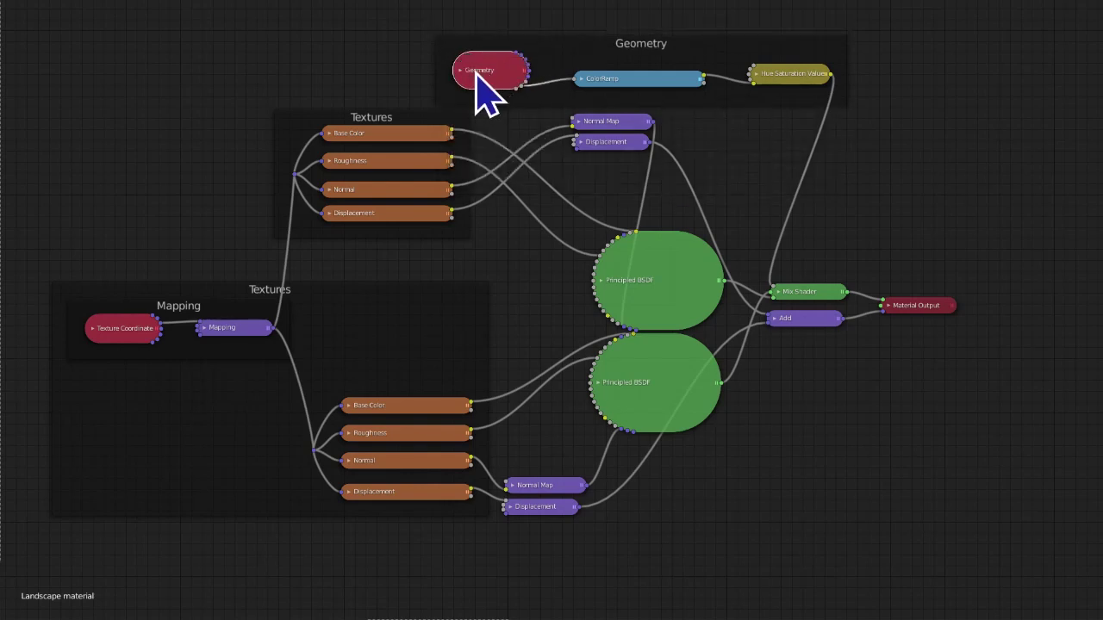
pyautogui.click(464, 72)
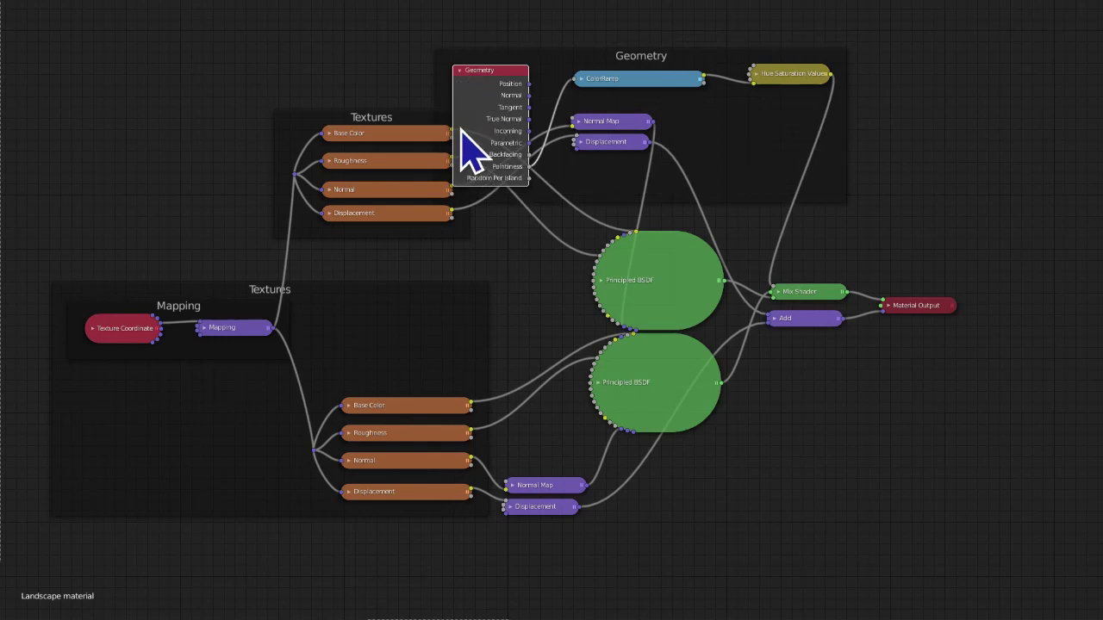
pyautogui.click(462, 74)
pyautogui.click(463, 74)
pyautogui.click(469, 73)
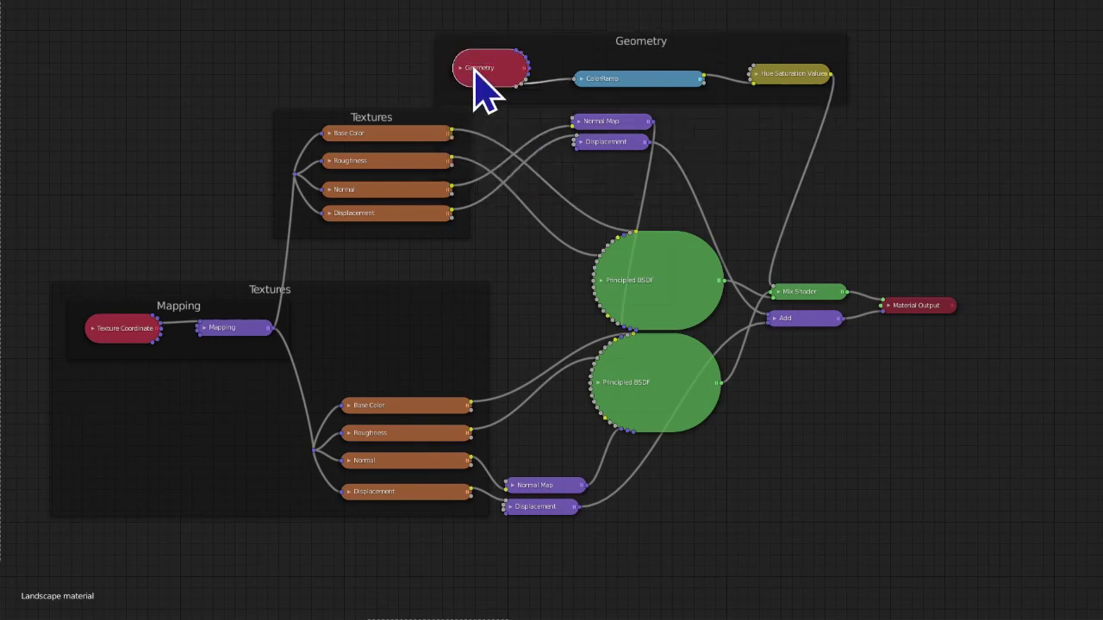
pyautogui.moveTo(1041, 569); pyautogui.dragTo(443, 81)
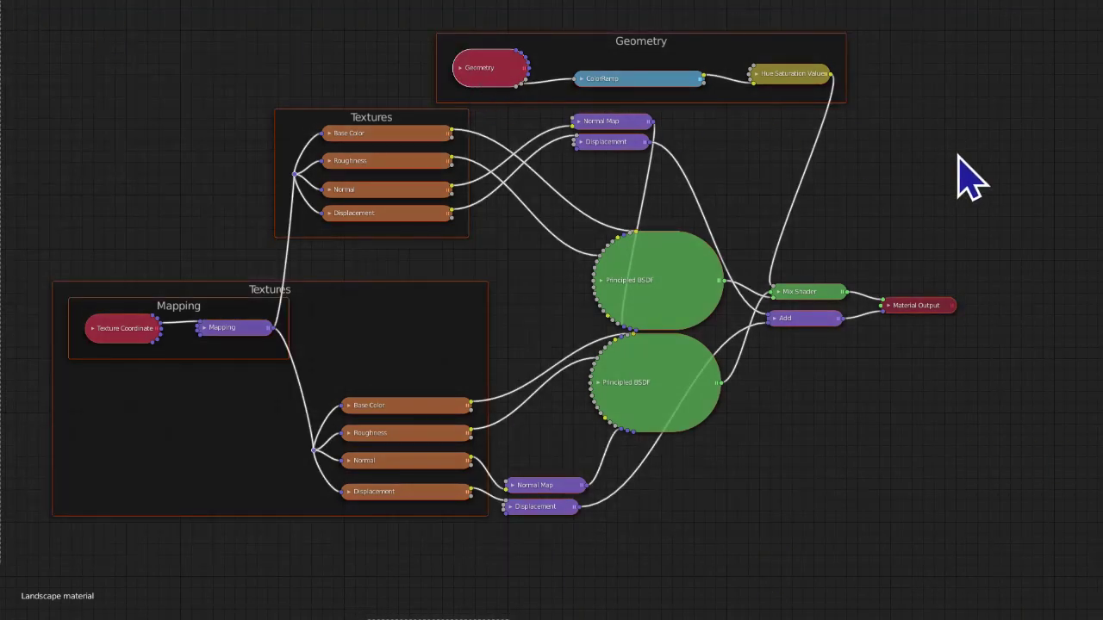
pyautogui.click(958, 155)
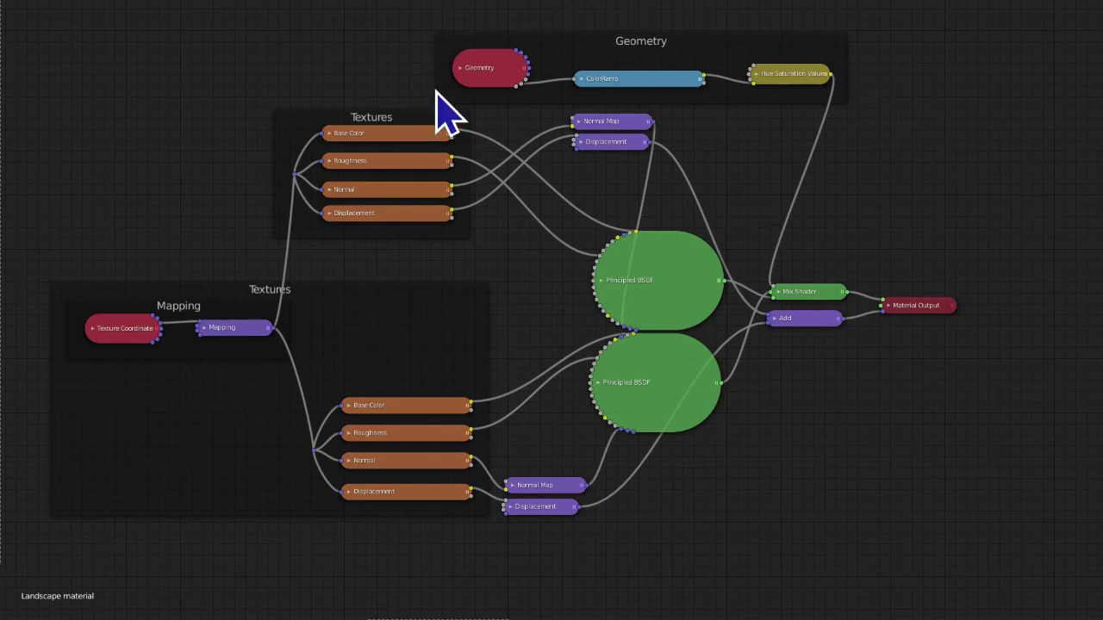
pyautogui.click(464, 69)
pyautogui.click(465, 69)
pyautogui.click(465, 69)
pyautogui.click(464, 69)
pyautogui.click(465, 69)
pyautogui.click(464, 69)
pyautogui.click(464, 69)
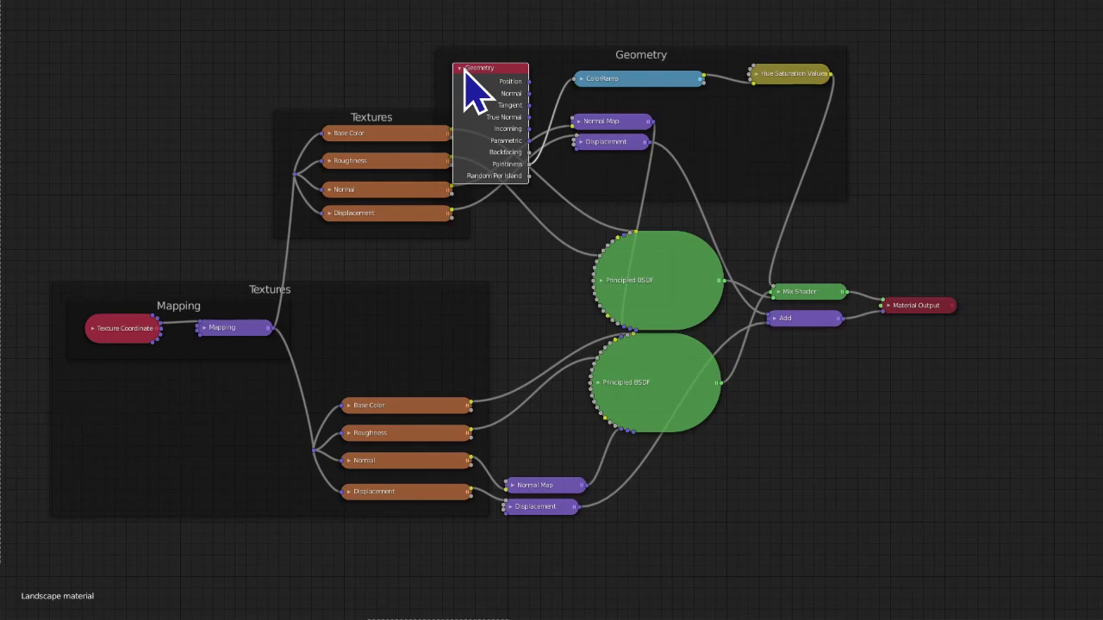
pyautogui.press('h')
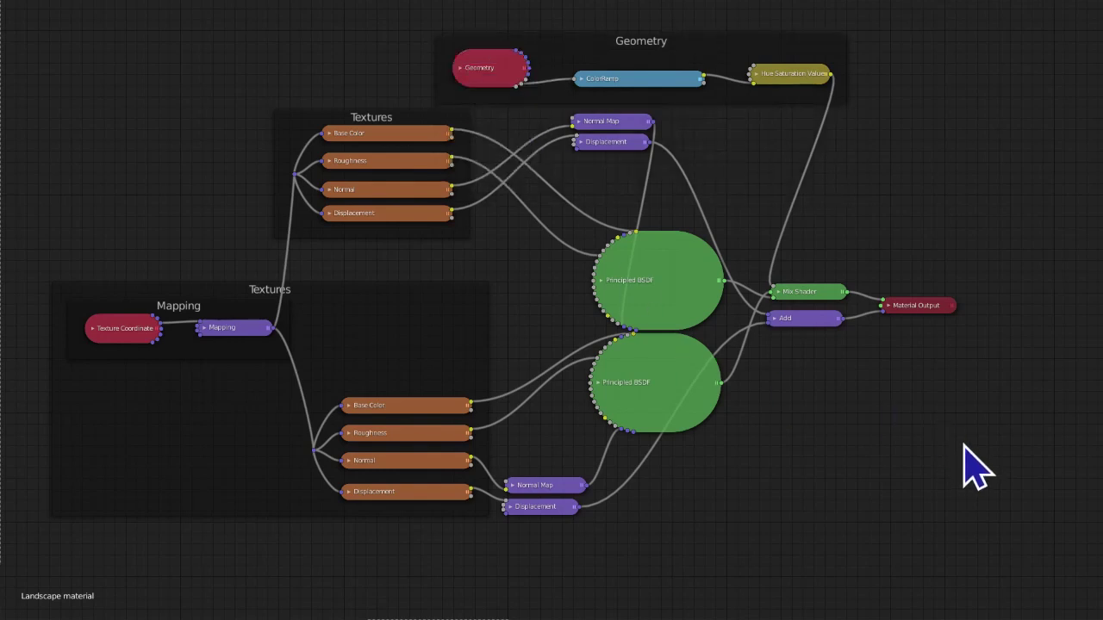
pyautogui.moveTo(963, 425); pyautogui.dragTo(972, 441, button='middle')
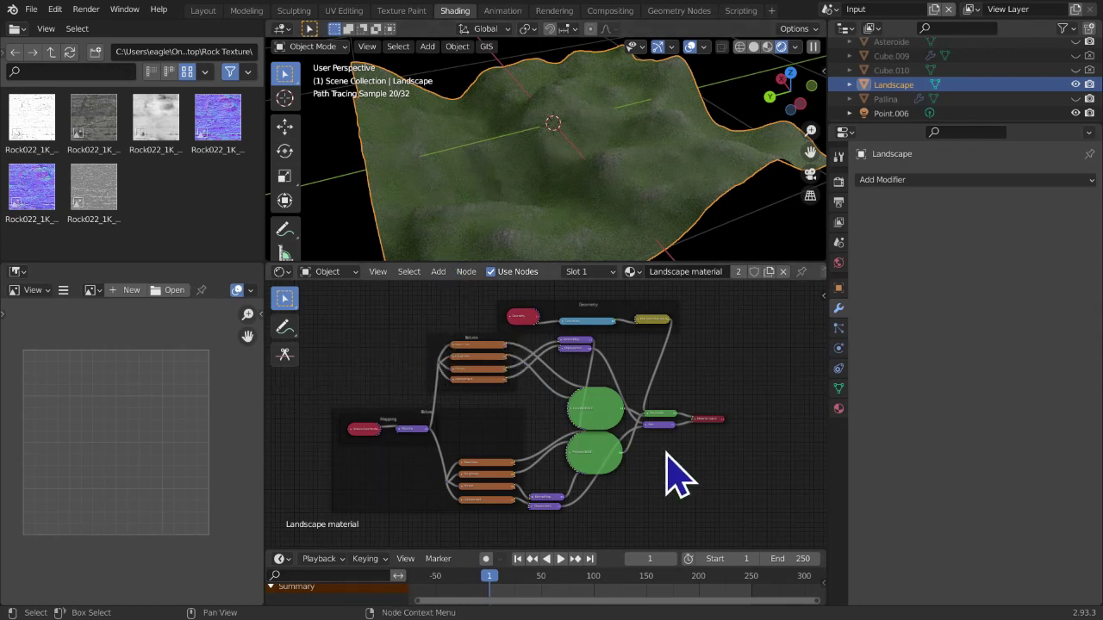
pyautogui.scroll(1, 668, 454)
# Expand Material Output and add a Geometry input node below the Add node
pyautogui.moveTo(688, 466); pyautogui.dragTo(562, 386, button='middle')
pyautogui.scroll(10, 616, 451)
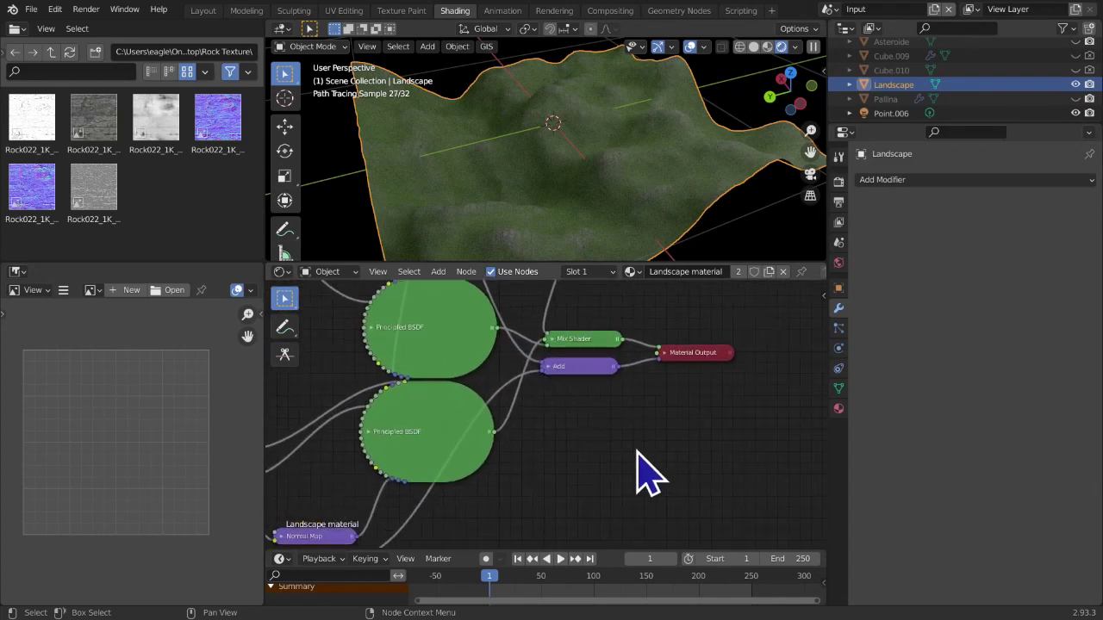
pyautogui.click(663, 353)
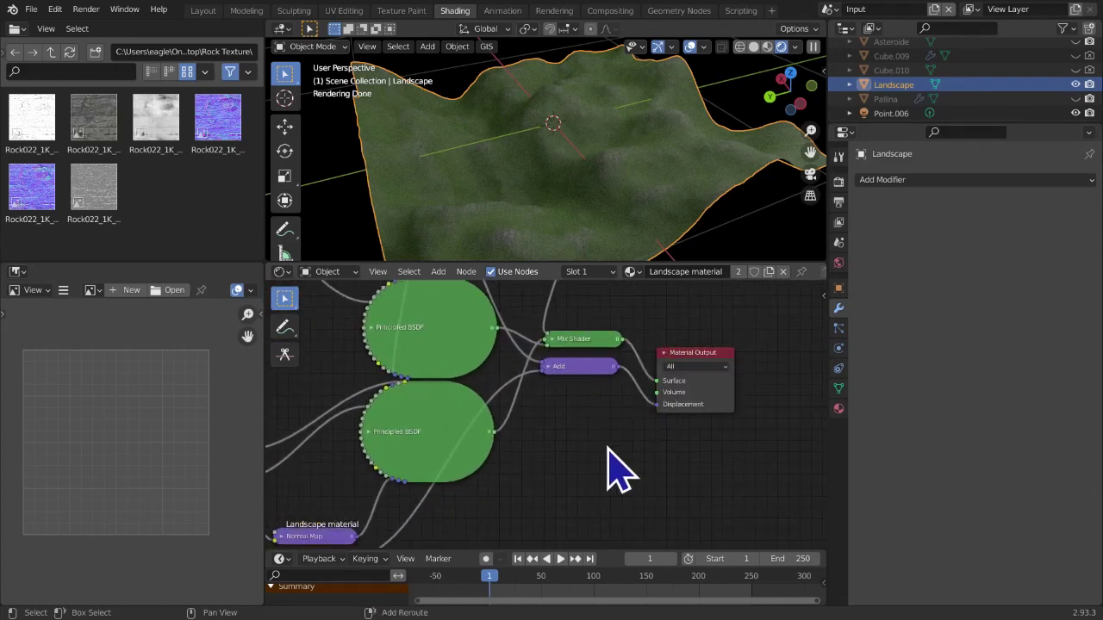
pyautogui.hotkey('shift', 'a')
pyautogui.moveTo(556, 362)
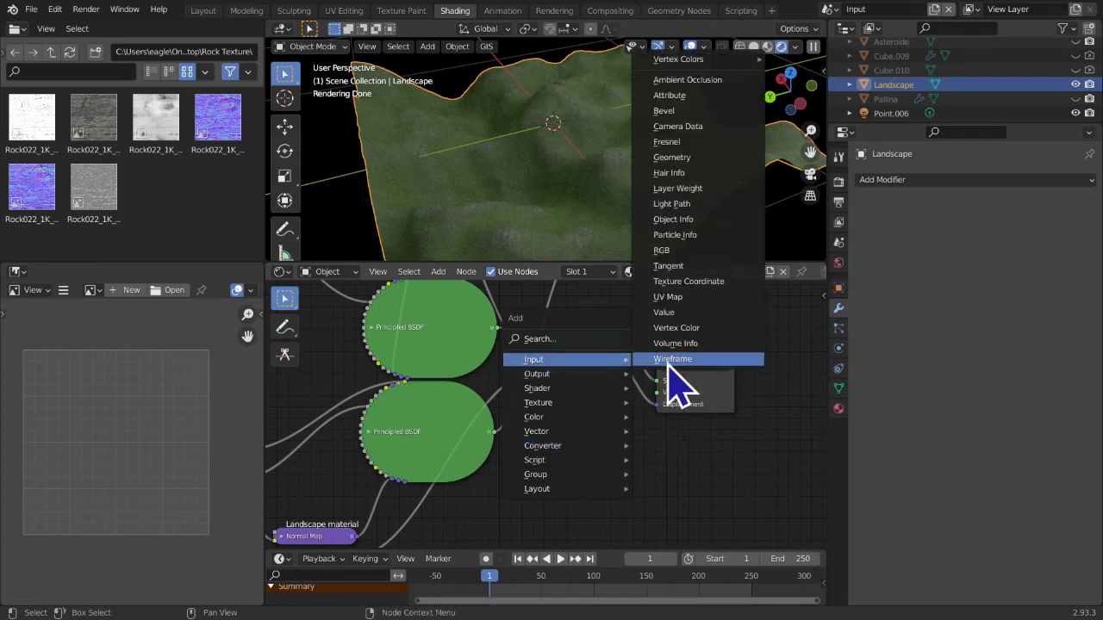
pyautogui.click(683, 158)
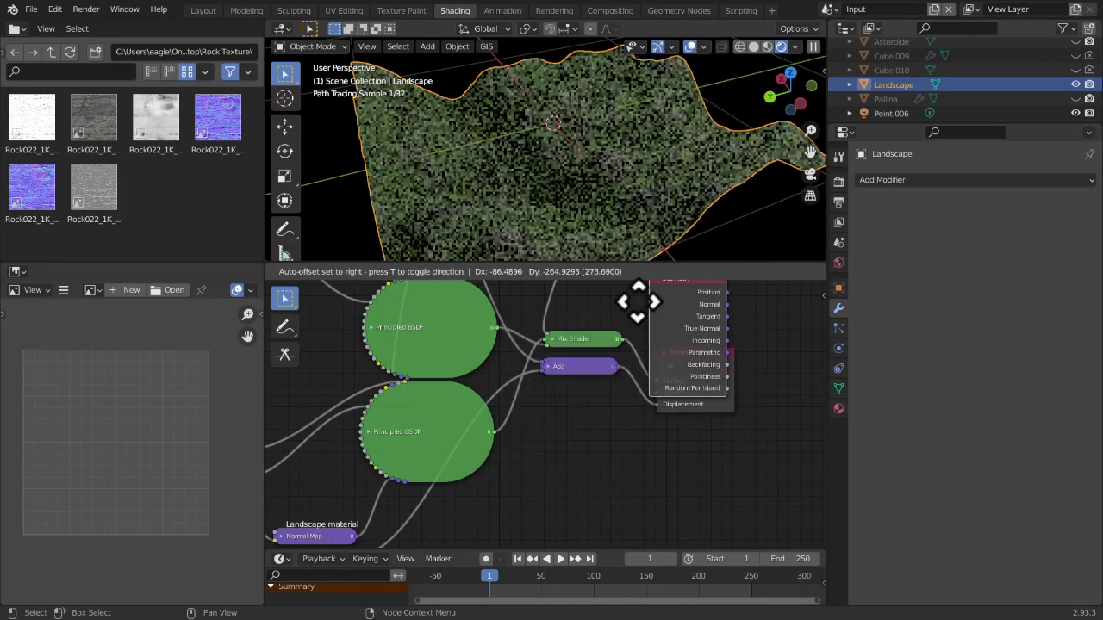
pyautogui.click(534, 405)
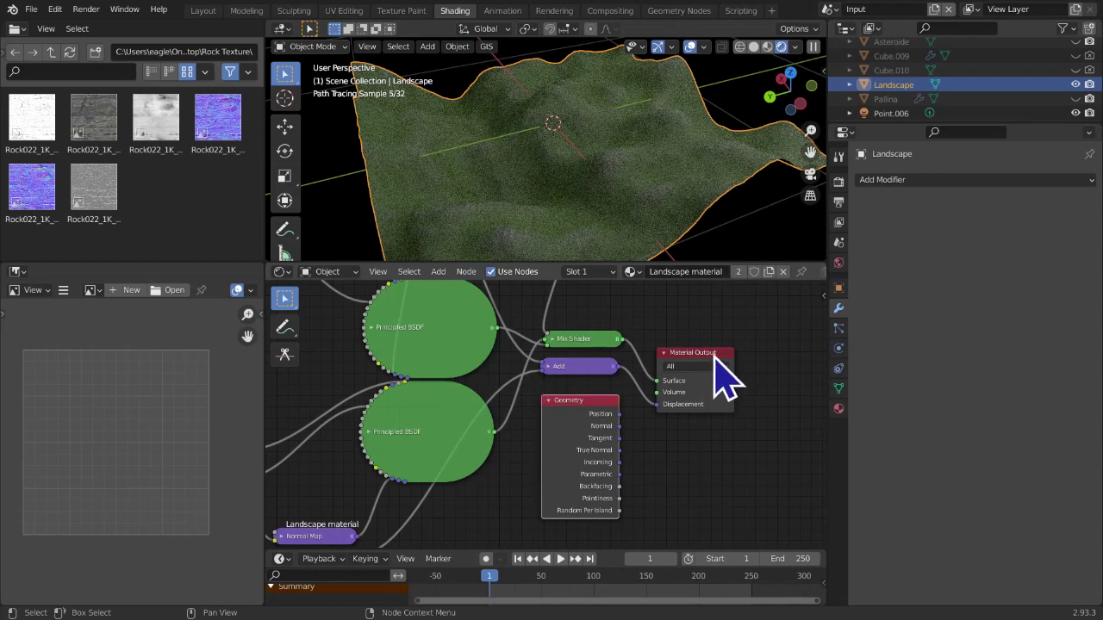
pyautogui.moveTo(713, 355); pyautogui.dragTo(722, 319)
pyautogui.scroll(3, 676, 464)
pyautogui.moveTo(676, 464); pyautogui.dragTo(599, 479, button='middle')
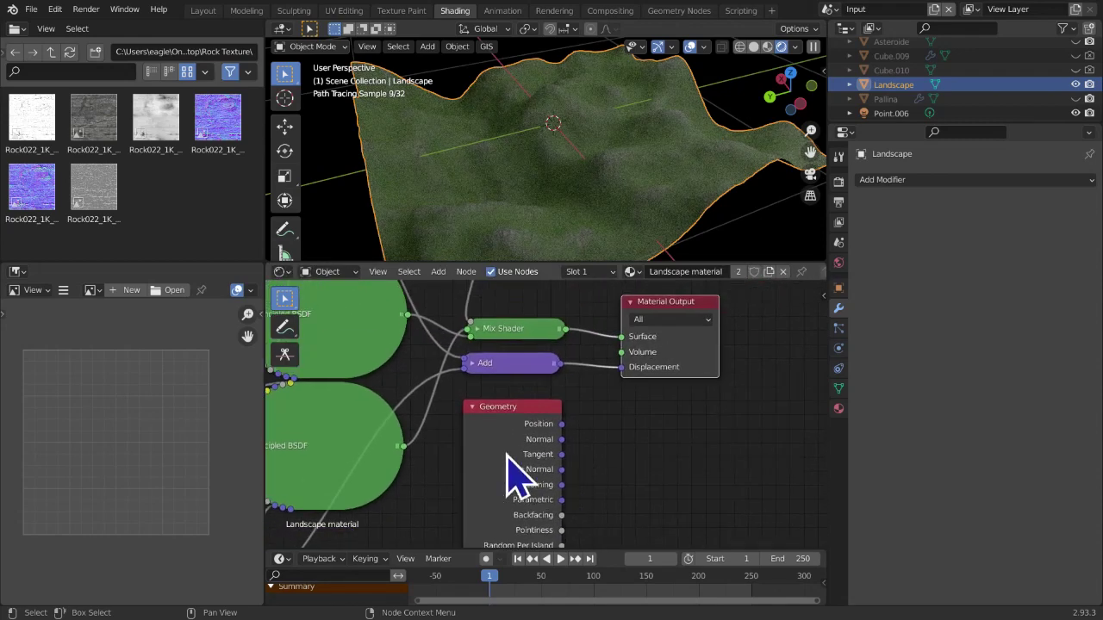
# Feed Geometry's True Normal into Displacement and unlink the Mix Shader from Surface
pyautogui.moveTo(562, 422); pyautogui.dragTo(631, 387)
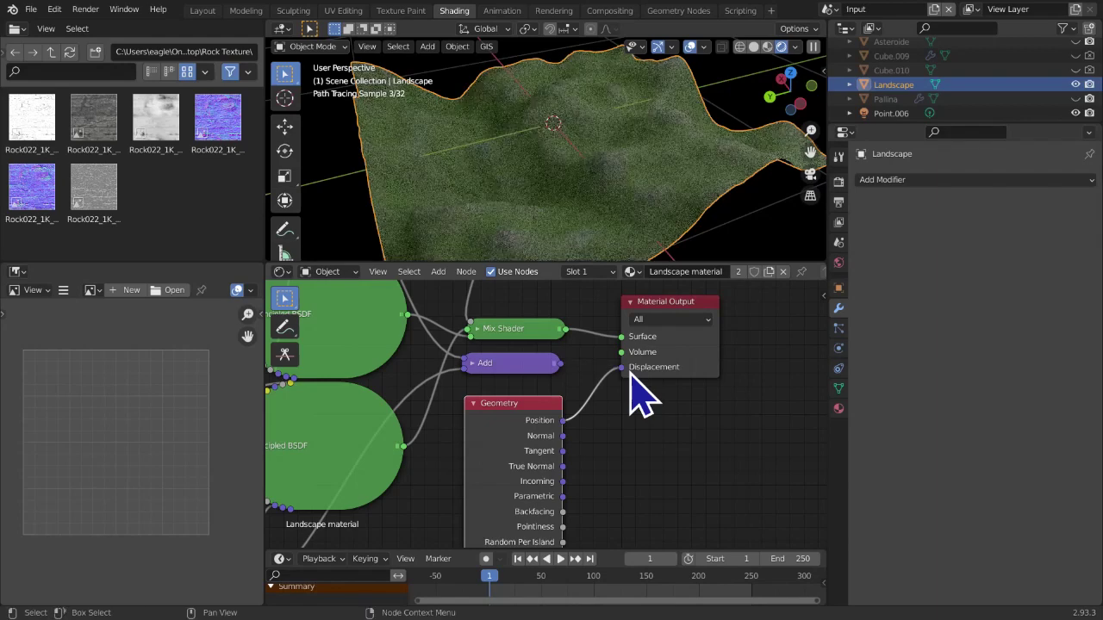
pyautogui.moveTo(561, 437); pyautogui.dragTo(624, 369)
pyautogui.moveTo(565, 466); pyautogui.dragTo(630, 386)
pyautogui.moveTo(620, 335); pyautogui.dragTo(642, 383)
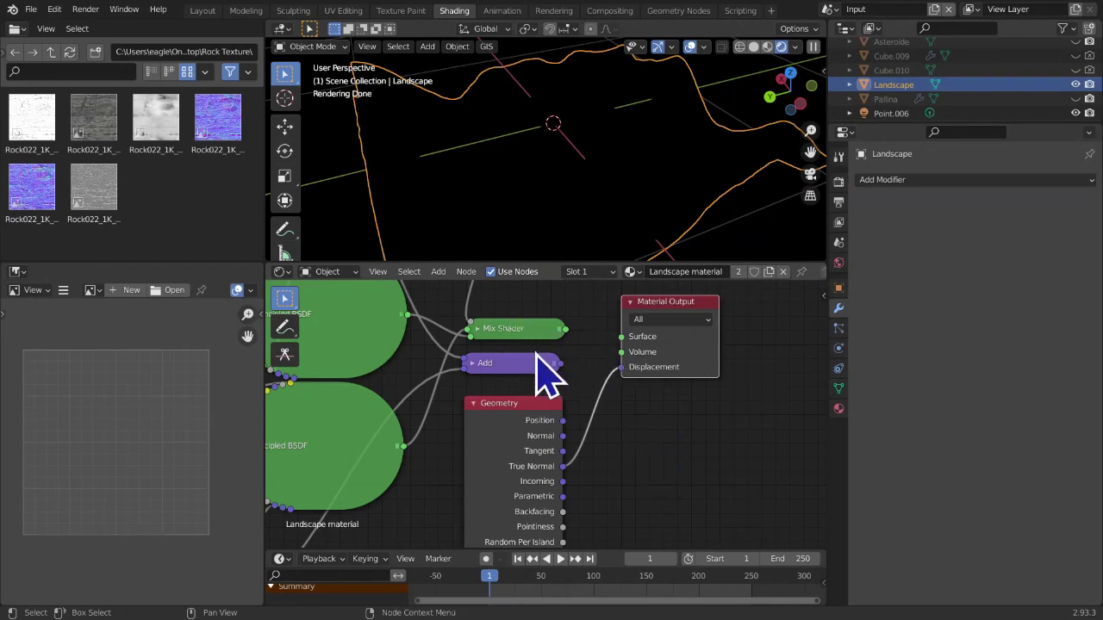
# Add an Emission shader node and connect its output to Surface
pyautogui.scroll(-1, 534, 443)
pyautogui.keyDown('shift'); pyautogui.scroll(1, 521, 438); pyautogui.keyUp('shift')
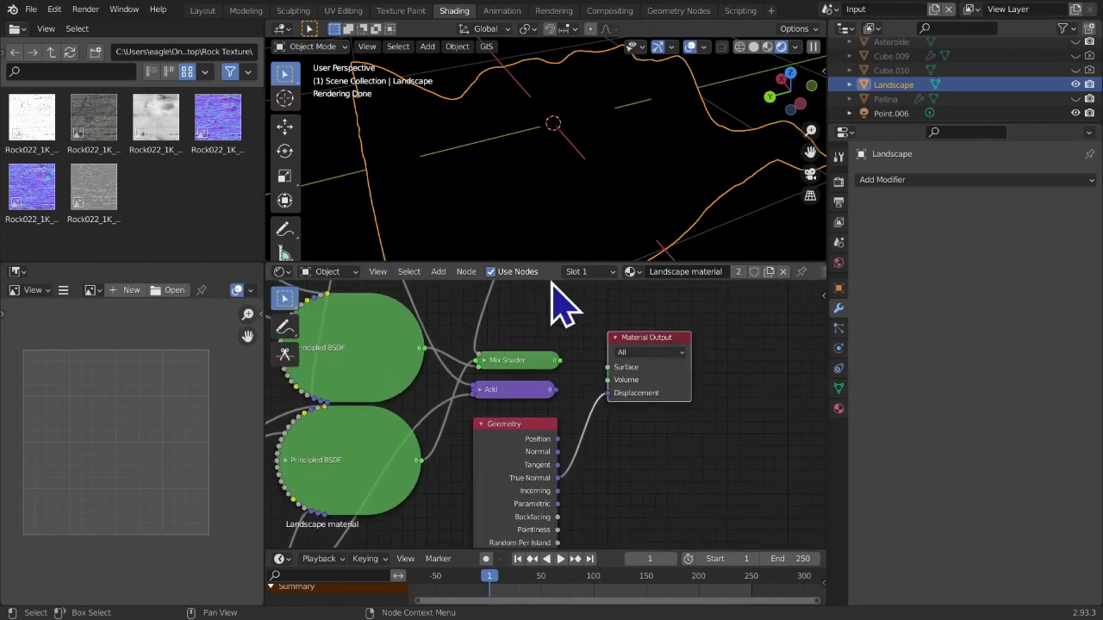
pyautogui.hotkey('shift', 'a')
pyautogui.moveTo(568, 308)
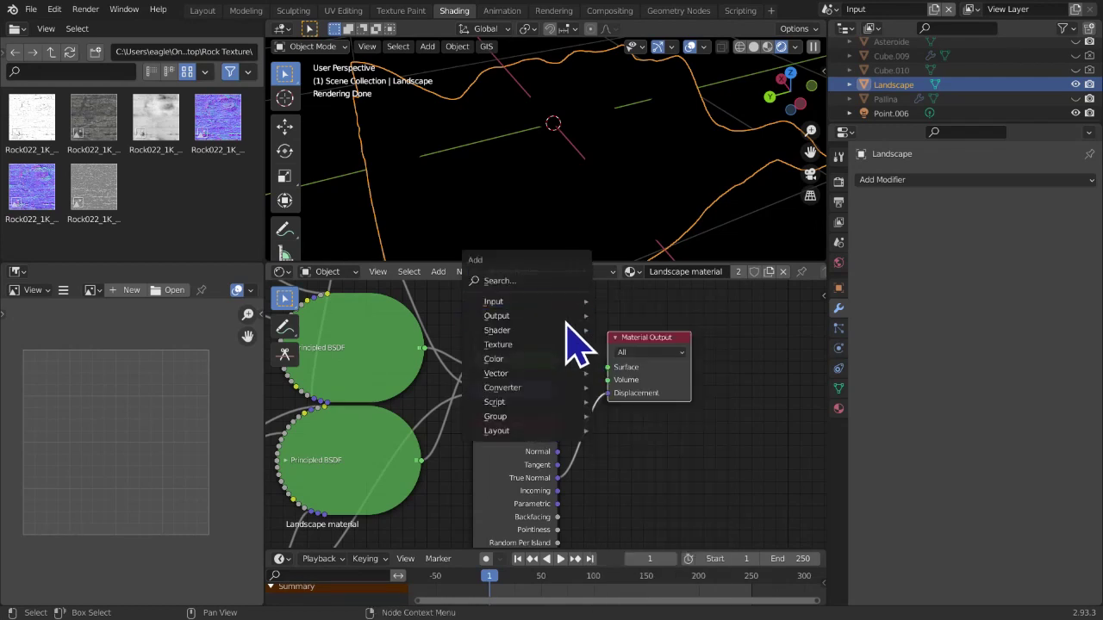
pyautogui.moveTo(564, 330)
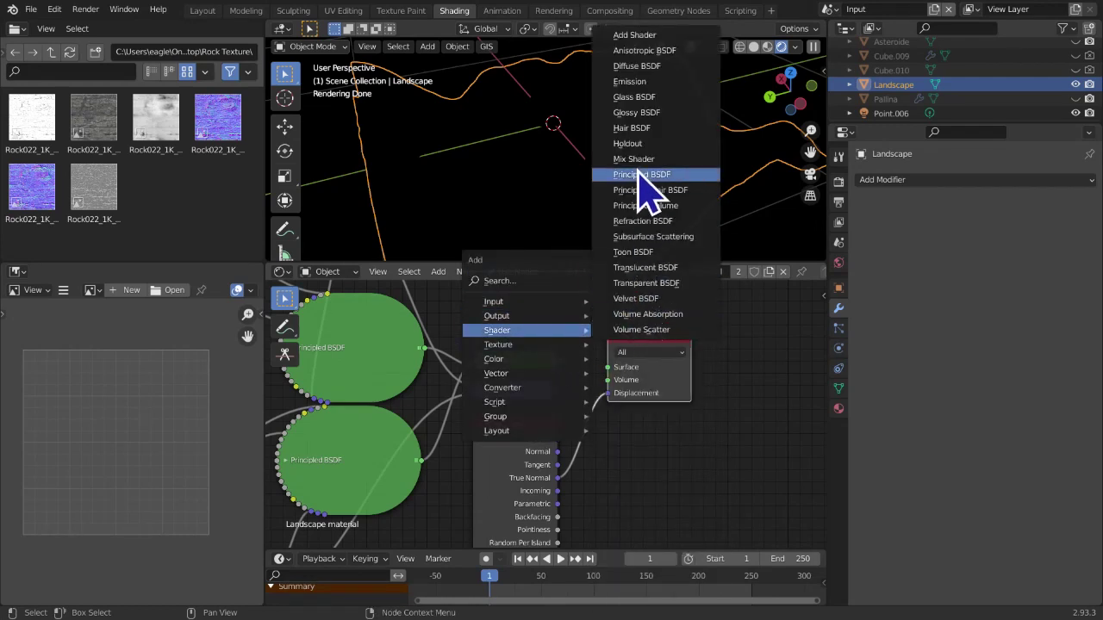
pyautogui.click(640, 82)
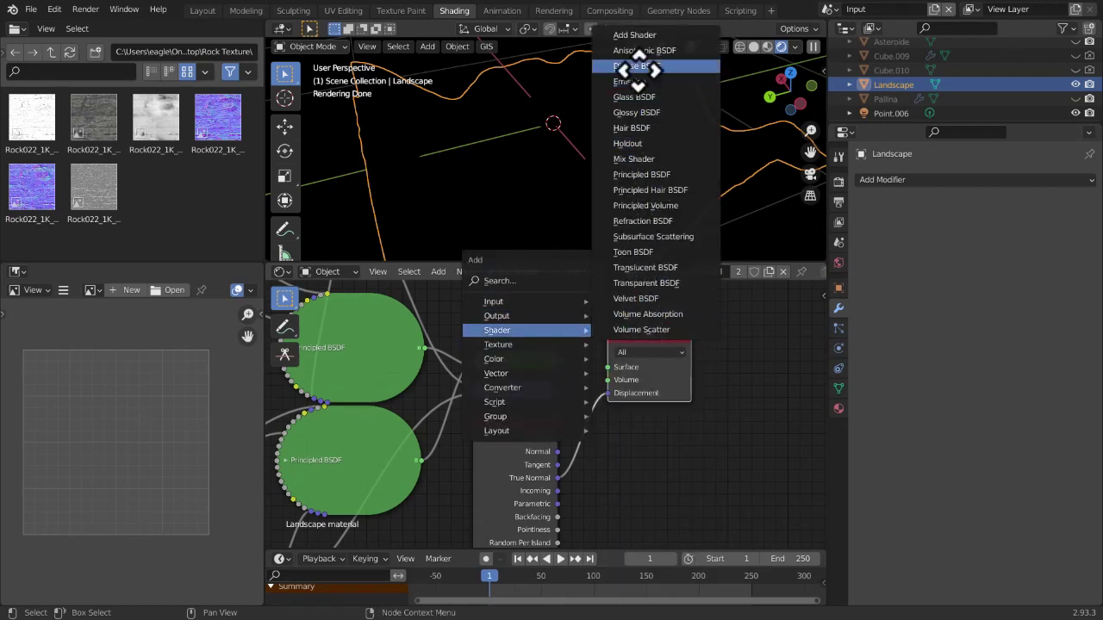
pyautogui.click(541, 252)
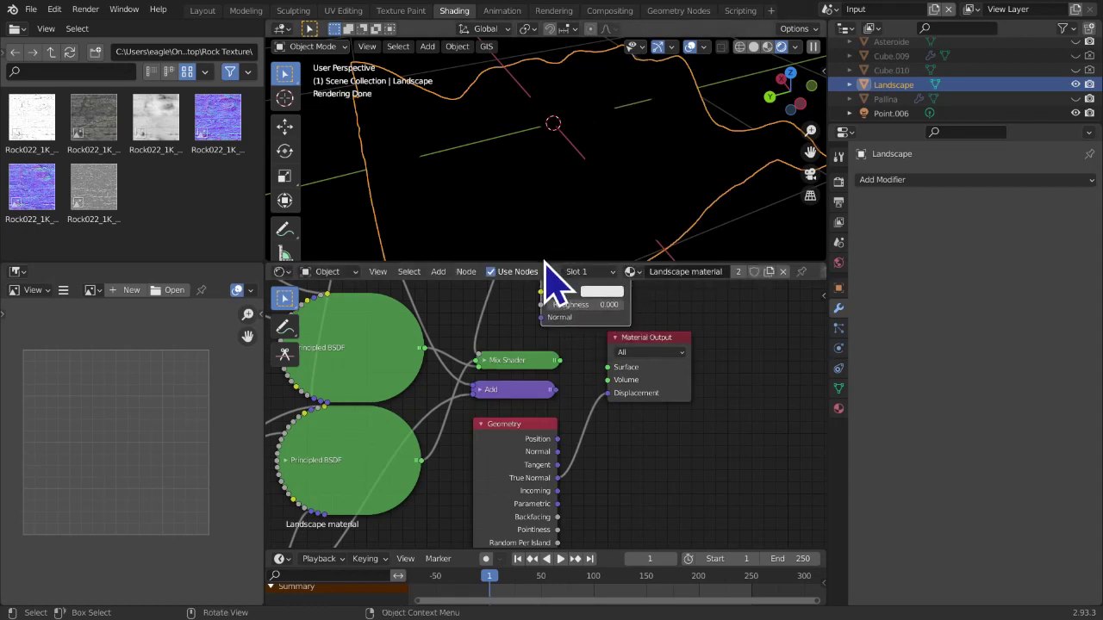
pyautogui.scroll(1, 594, 287)
pyautogui.moveTo(626, 293); pyautogui.dragTo(603, 394)
# Try Geometry's Position, Parametric, Incoming and True Normal outputs as Displacement
pyautogui.scroll(1, 559, 523)
pyautogui.moveTo(566, 495); pyautogui.dragTo(562, 429, button='middle')
pyautogui.scroll(1, 559, 423)
pyautogui.moveTo(562, 389); pyautogui.dragTo(630, 343)
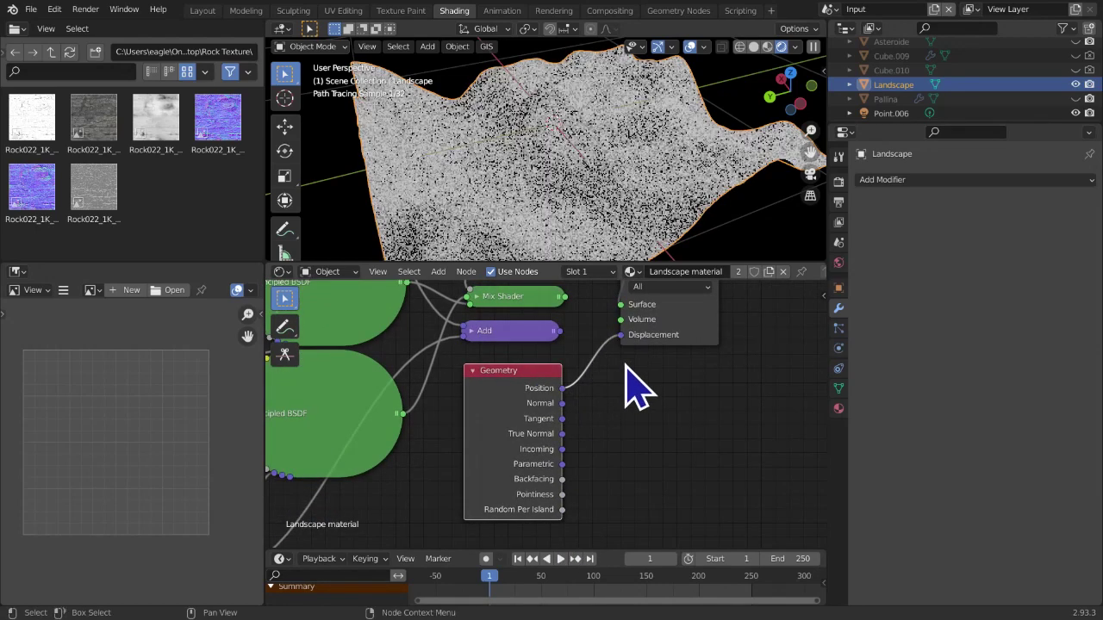
pyautogui.moveTo(562, 463); pyautogui.dragTo(629, 337)
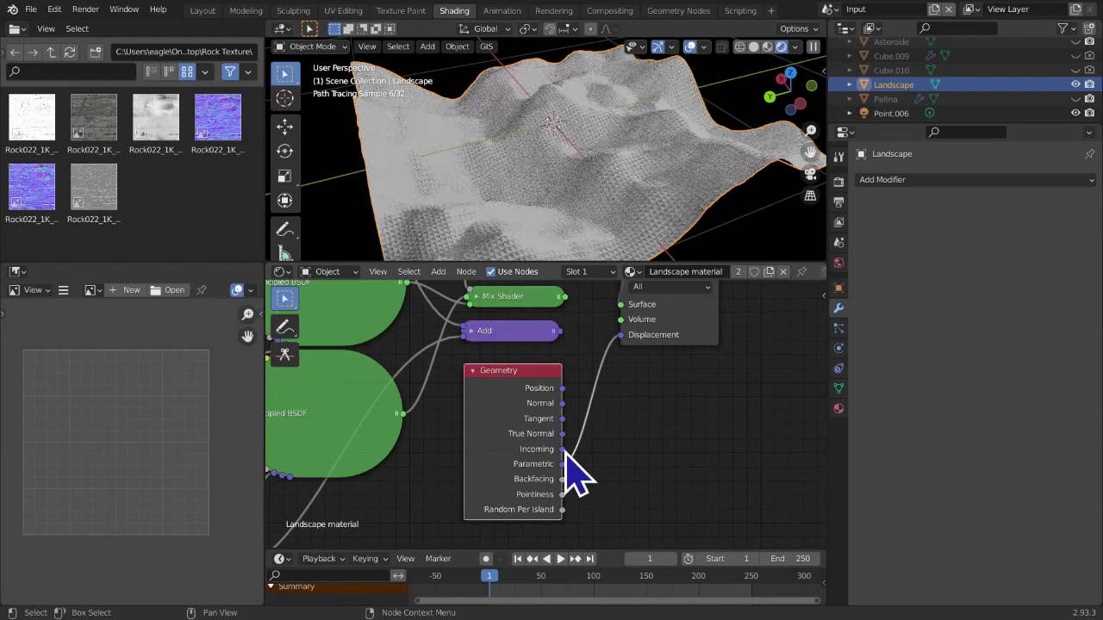
pyautogui.scroll(6, 608, 244)
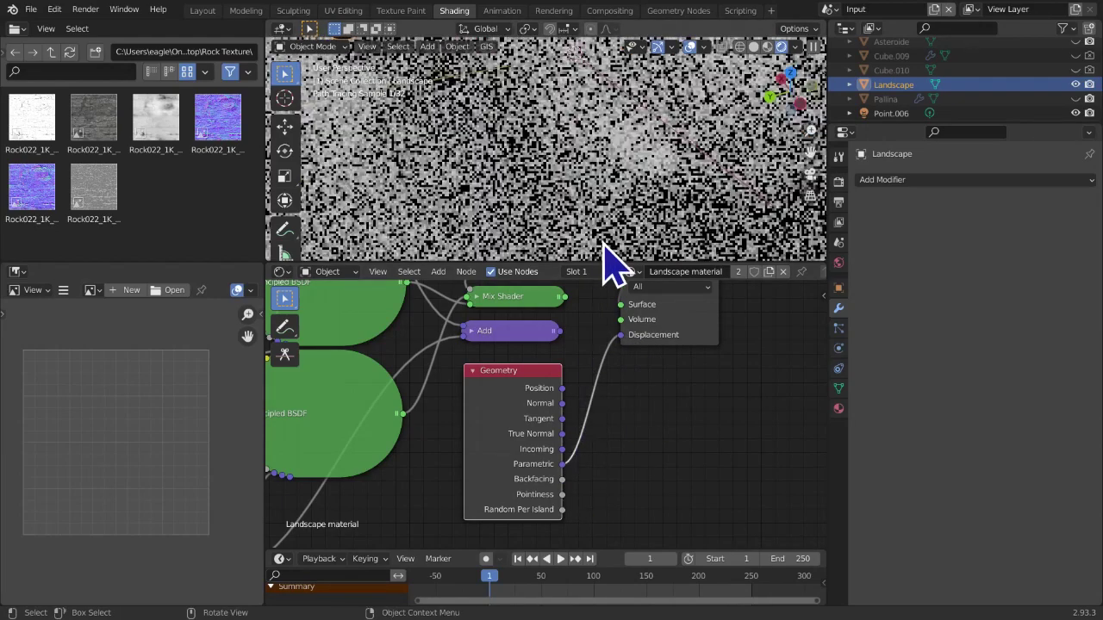
pyautogui.scroll(-4, 615, 259)
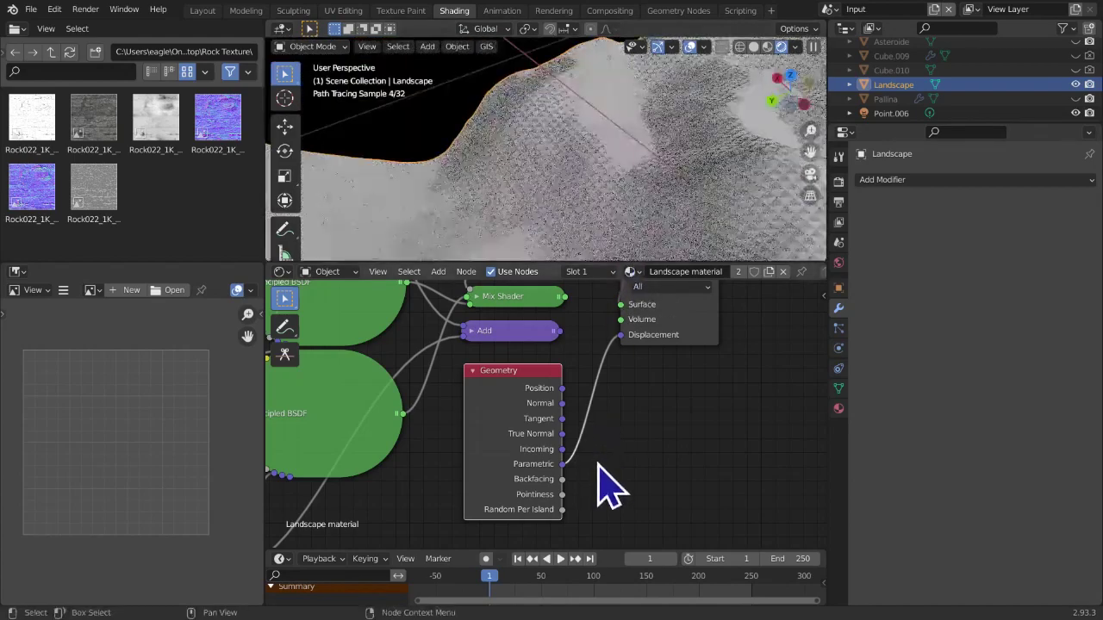
pyautogui.keyDown('shift'); pyautogui.moveTo(572, 182); pyautogui.dragTo(616, 151, button='middle'); pyautogui.keyUp('shift')
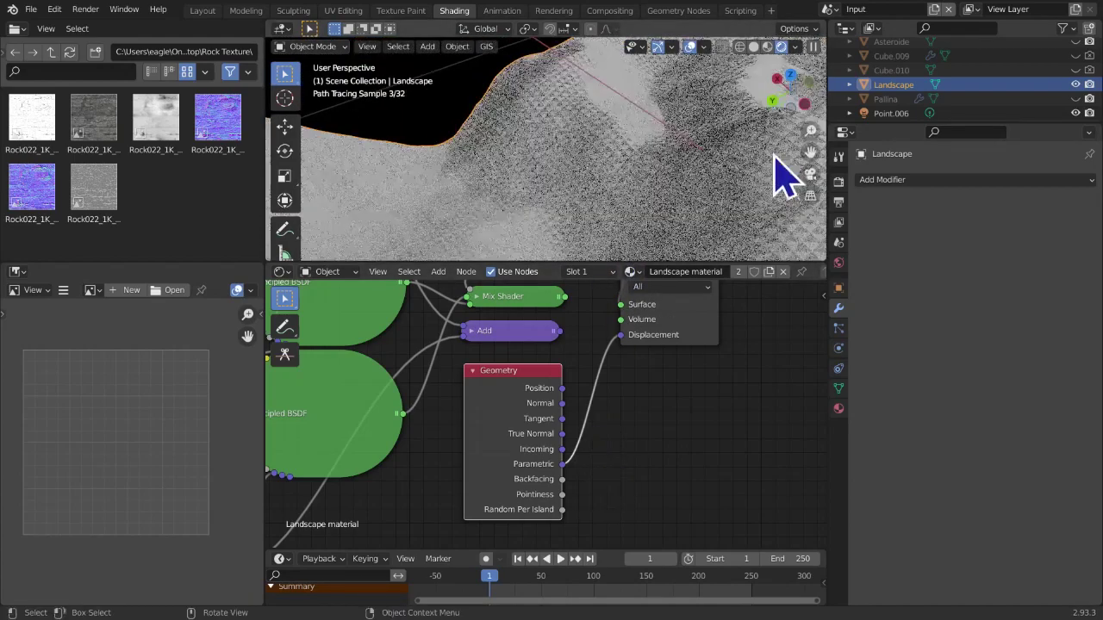
pyautogui.keyDown('shift'); pyautogui.moveTo(819, 250); pyautogui.dragTo(734, 206, button='middle'); pyautogui.keyUp('shift')
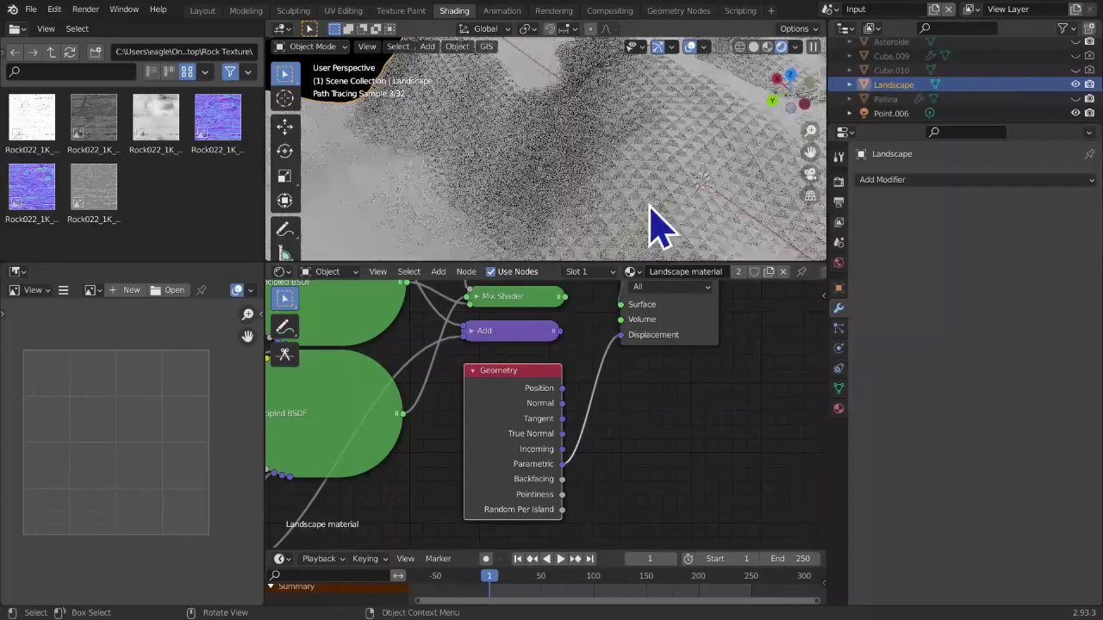
pyautogui.moveTo(705, 195); pyautogui.dragTo(681, 198, button='middle')
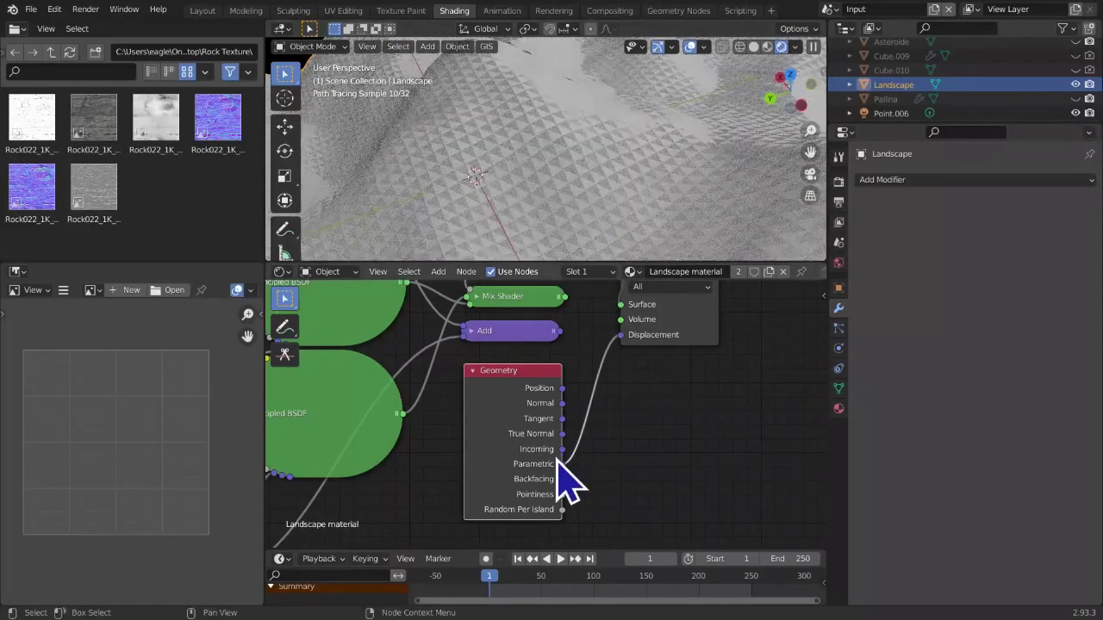
pyautogui.moveTo(562, 449); pyautogui.dragTo(624, 338)
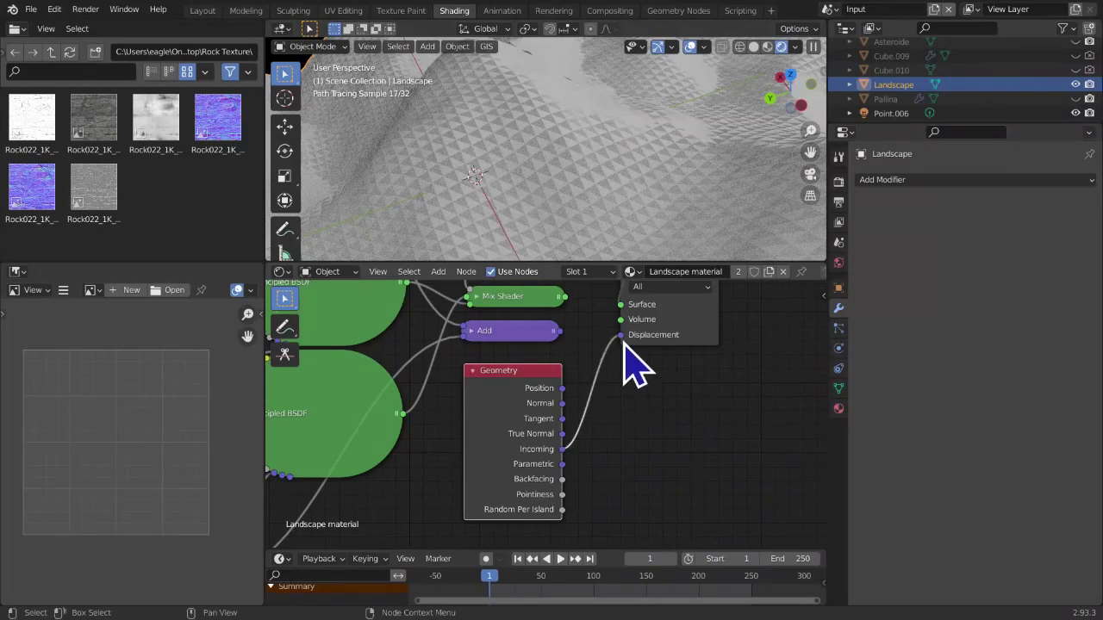
pyautogui.scroll(-5, 607, 207)
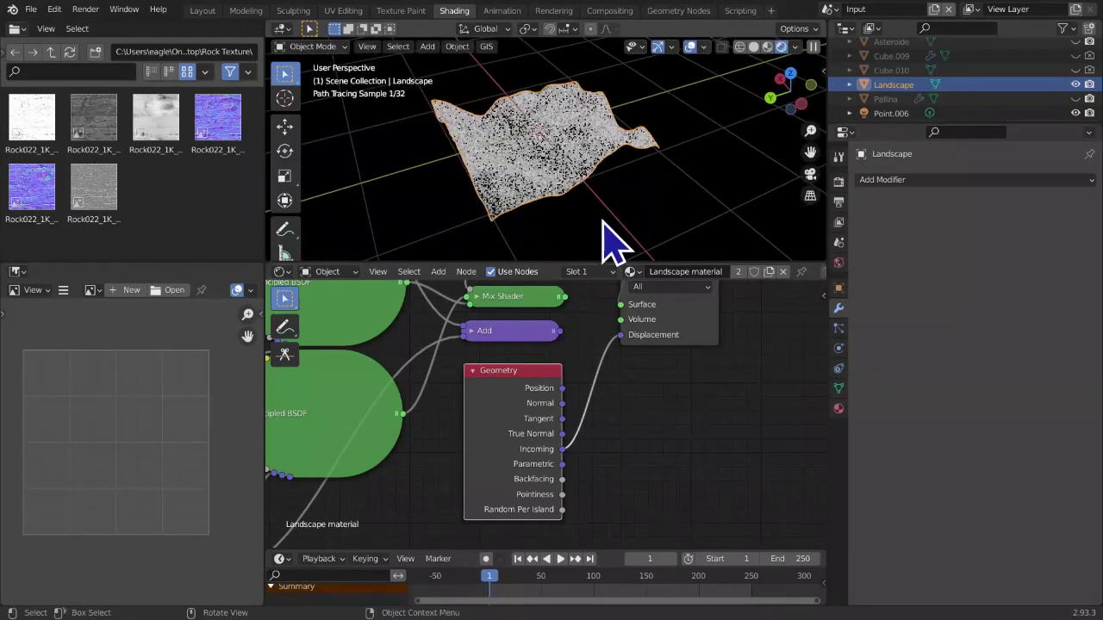
pyautogui.moveTo(562, 433); pyautogui.dragTo(627, 337)
# Try Geometry's Normal, Tangent and finally Position outputs as Displacement
pyautogui.scroll(5, 632, 250)
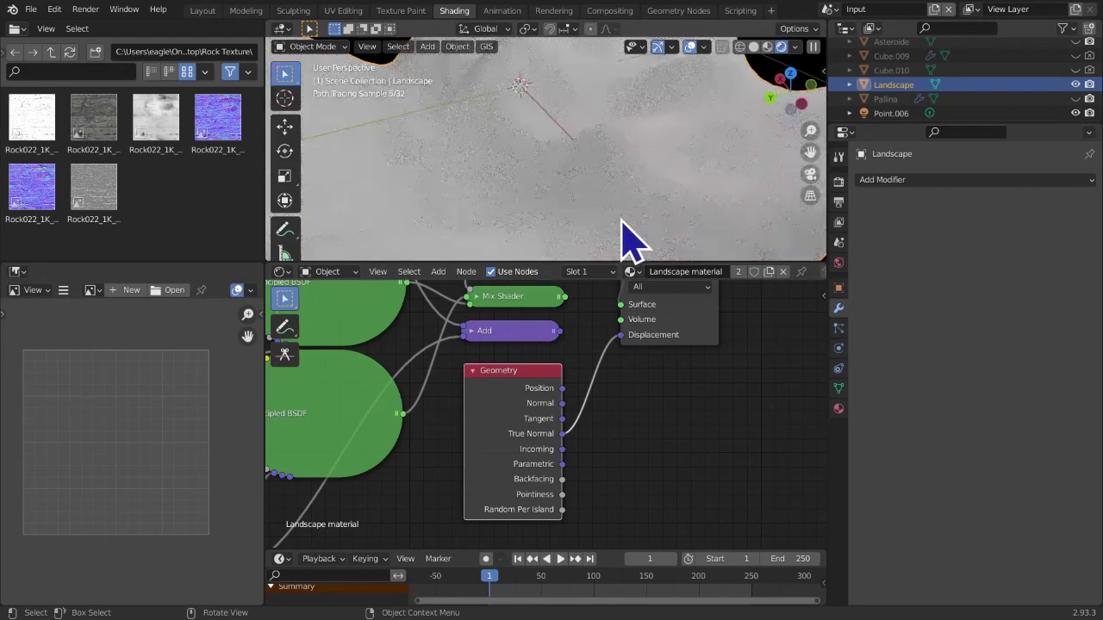
pyautogui.scroll(-5, 631, 250)
pyautogui.scroll(3, 633, 222)
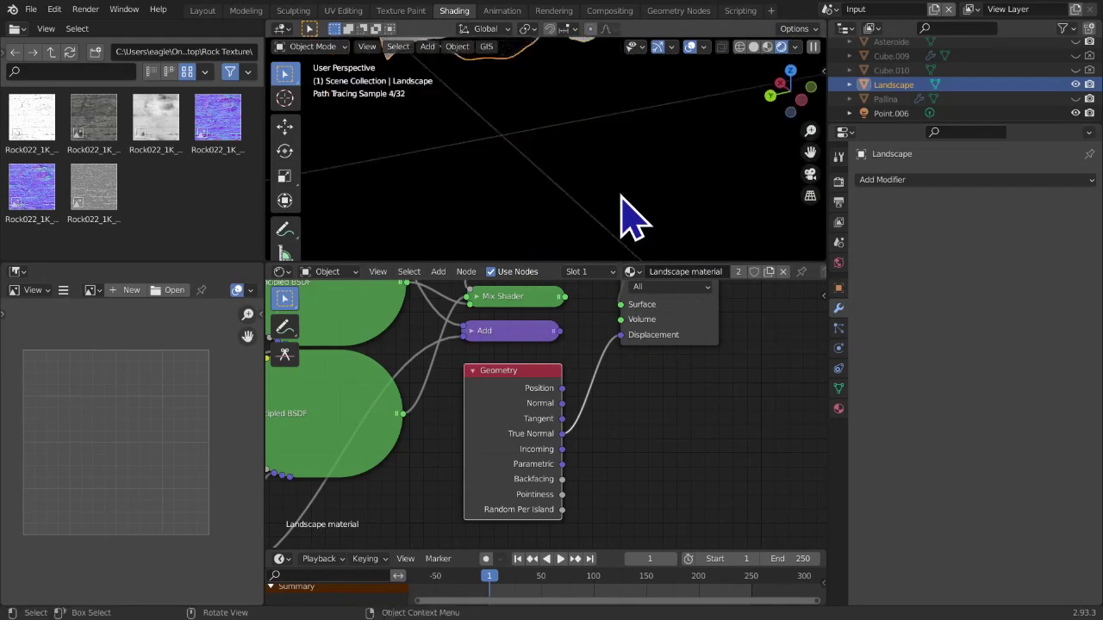
pyautogui.scroll(-3, 634, 223)
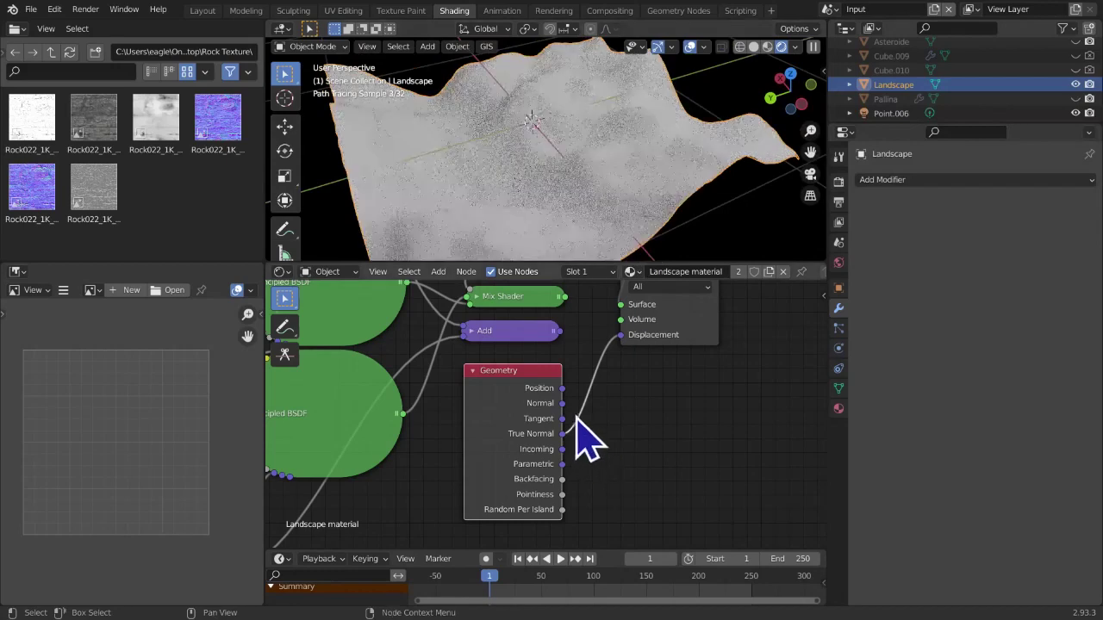
pyautogui.moveTo(562, 403); pyautogui.dragTo(620, 334)
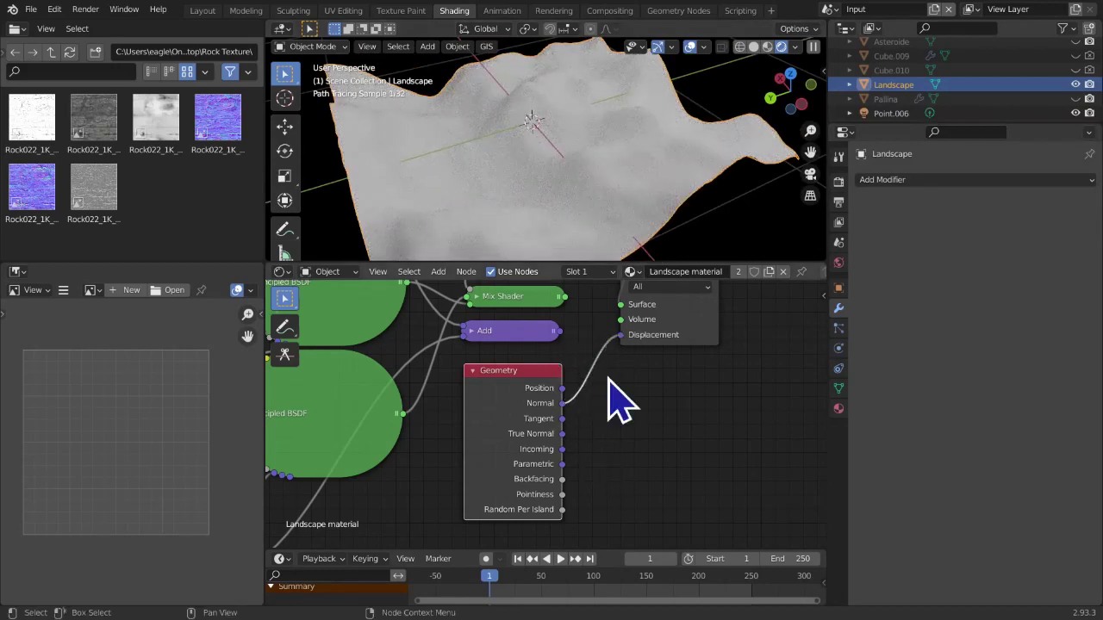
pyautogui.scroll(1, 595, 446)
pyautogui.moveTo(564, 419); pyautogui.dragTo(628, 331)
pyautogui.moveTo(563, 386); pyautogui.dragTo(628, 331)
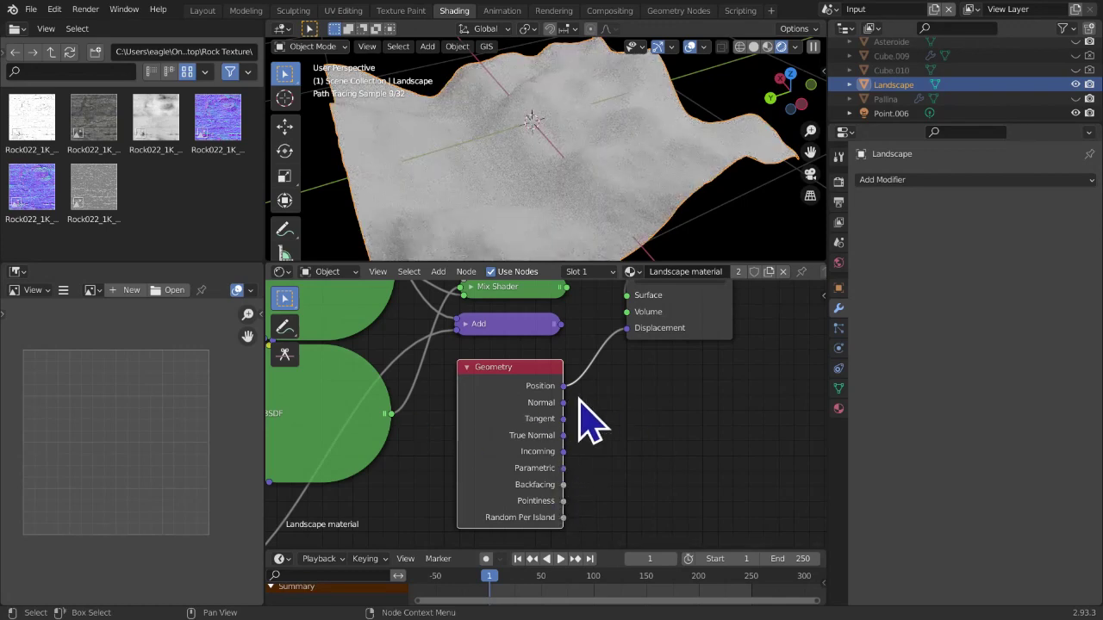
# Delete the Geometry node, then link Add to Displacement and Mix Shader to Surface
pyautogui.press('x')
pyautogui.moveTo(561, 324); pyautogui.dragTo(626, 328)
pyautogui.moveTo(616, 374); pyautogui.dragTo(604, 429, button='middle')
pyautogui.moveTo(549, 344); pyautogui.dragTo(612, 351)
pyautogui.moveTo(612, 396); pyautogui.dragTo(609, 476, button='middle')
# Delete the Diffuse BSDF node and pan the graph to show the Mapping nodes
pyautogui.click(575, 305)
pyautogui.press('x')
pyautogui.scroll(-1, 550, 437)
pyautogui.scroll(2, 547, 444)
pyautogui.scroll(-1, 543, 450)
pyautogui.scroll(-6, 554, 472)
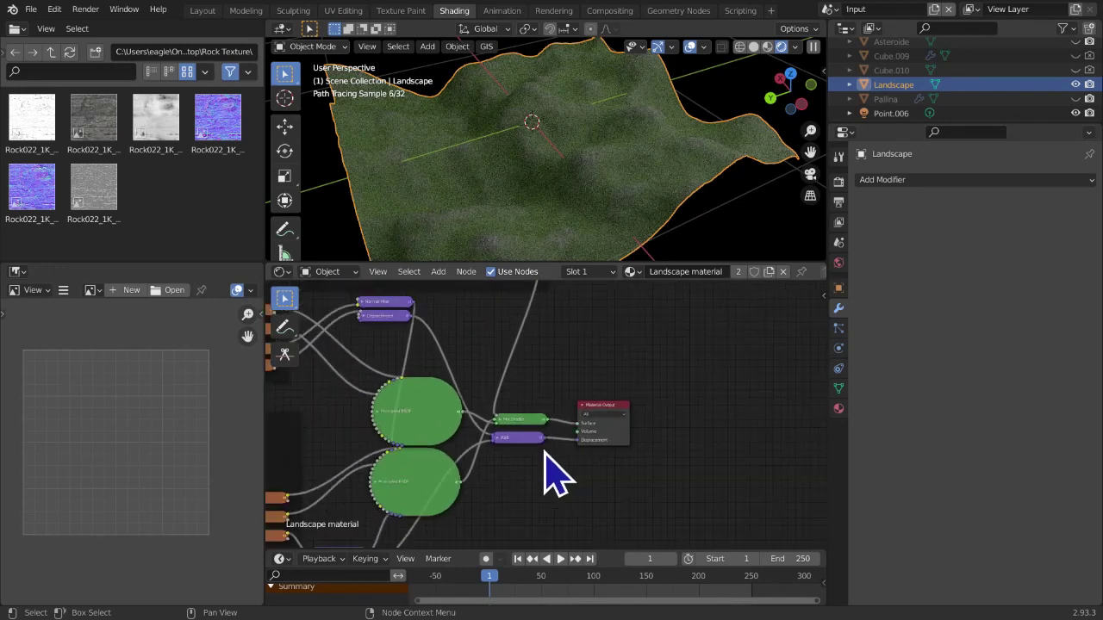
pyautogui.scroll(-1, 556, 441)
pyautogui.moveTo(570, 436); pyautogui.dragTo(705, 424, button='middle')
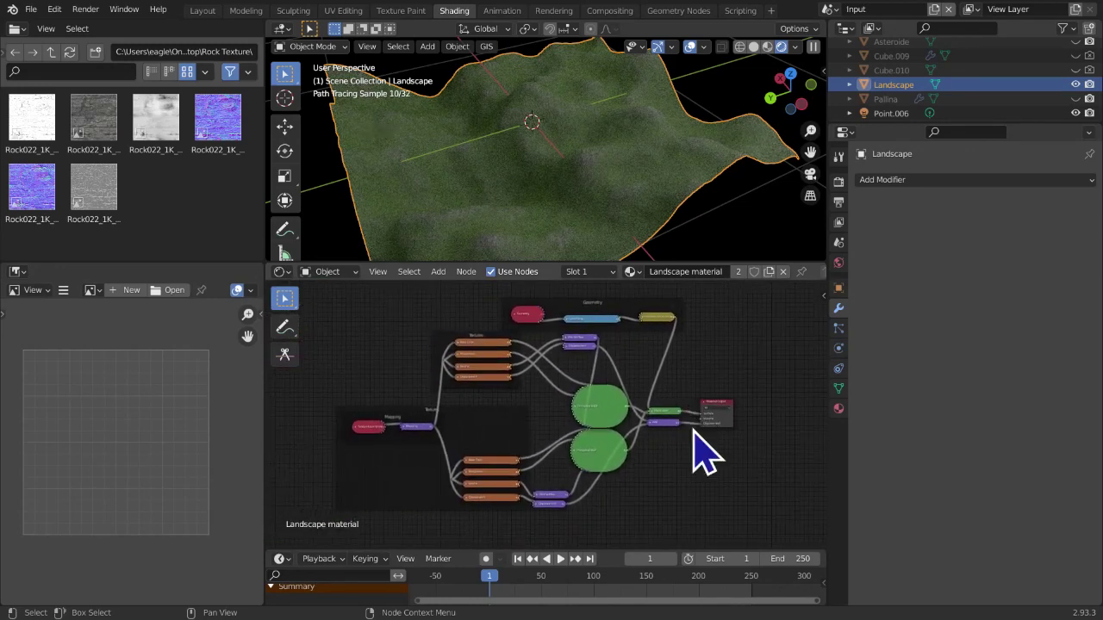
pyautogui.moveTo(677, 492); pyautogui.dragTo(678, 495, button='middle')
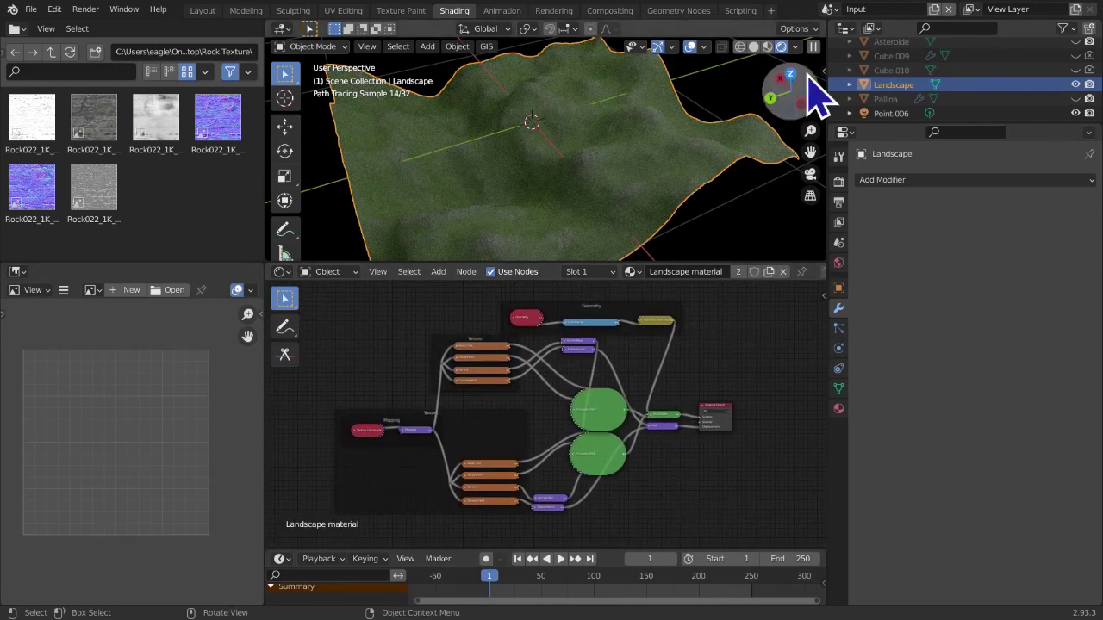
# Orbit the viewport to inspect the restored landscape from several angles
pyautogui.moveTo(778, 202); pyautogui.dragTo(645, 231, button='middle')
pyautogui.scroll(-1, 640, 232)
pyautogui.scroll(1, 640, 233)
pyautogui.moveTo(639, 233)
pyautogui.mouseDown(button='middle')
pyautogui.moveTo(557, 220)
pyautogui.moveTo(609, 216)
pyautogui.moveTo(596, 220)
pyautogui.mouseUp(button='middle')
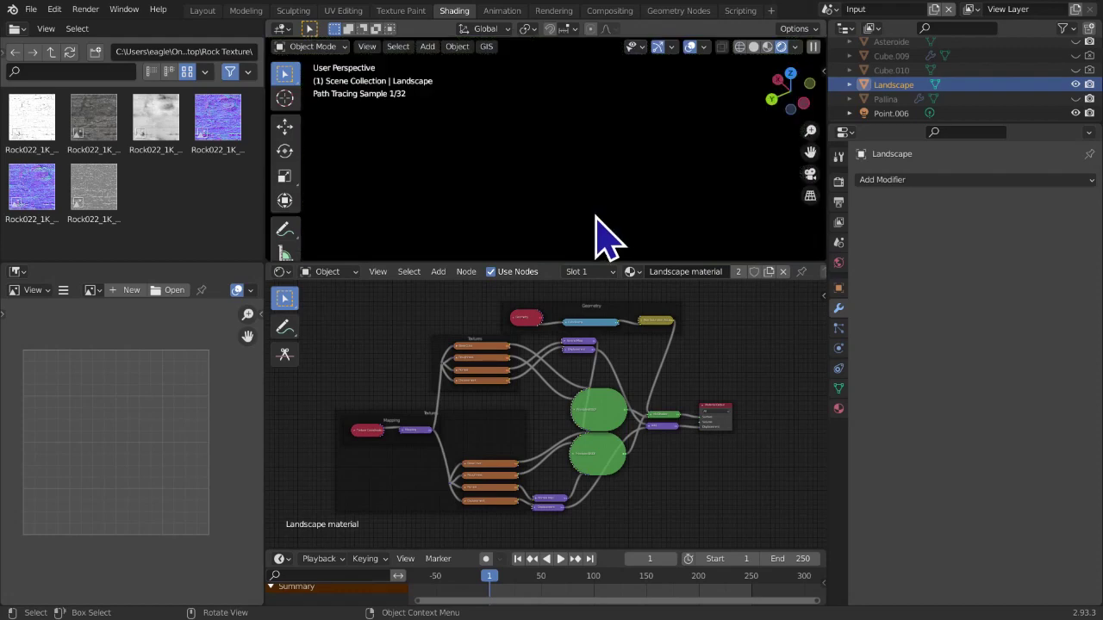
pyautogui.scroll(-7, 594, 218)
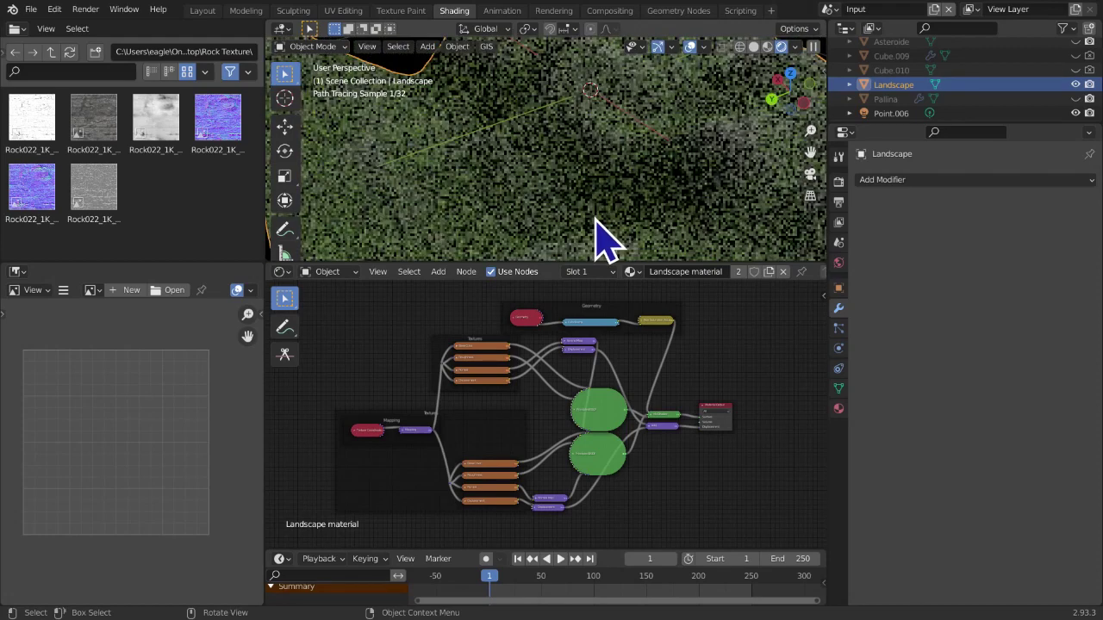
pyautogui.moveTo(593, 221); pyautogui.dragTo(598, 212, button='middle')
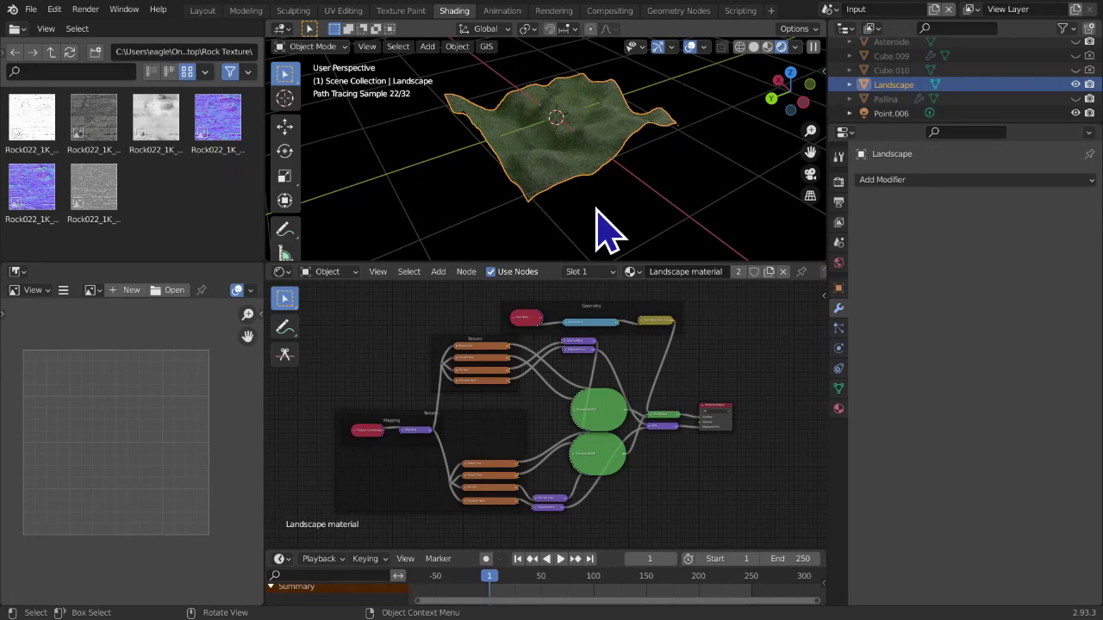
pyautogui.moveTo(435, 223); pyautogui.dragTo(475, 226, button='middle')
pyautogui.scroll(5, 493, 220)
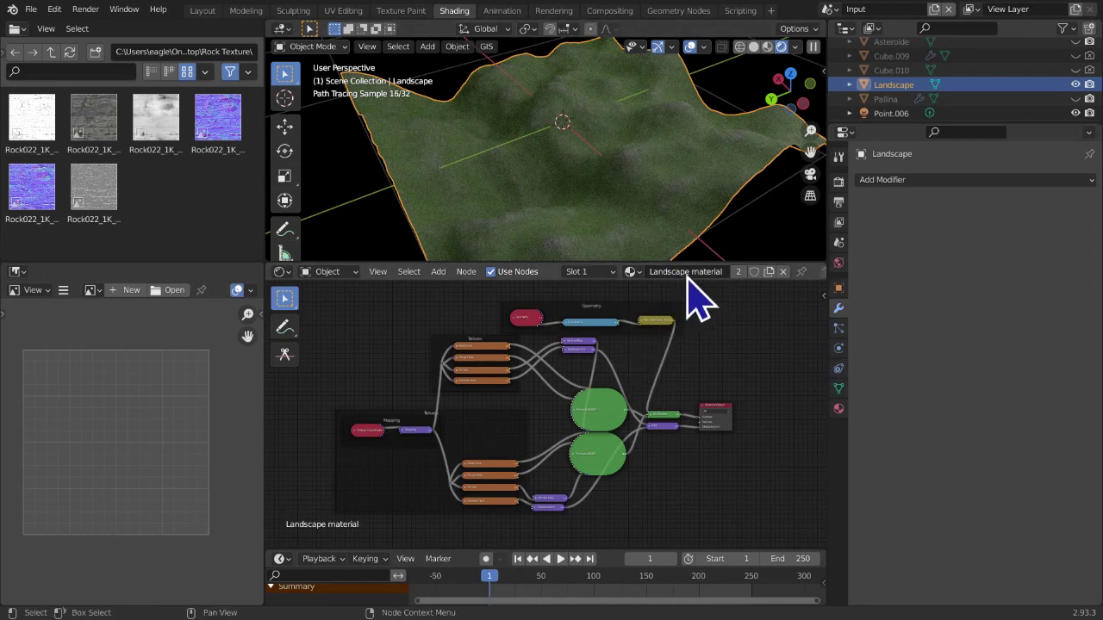
pyautogui.click(692, 331)
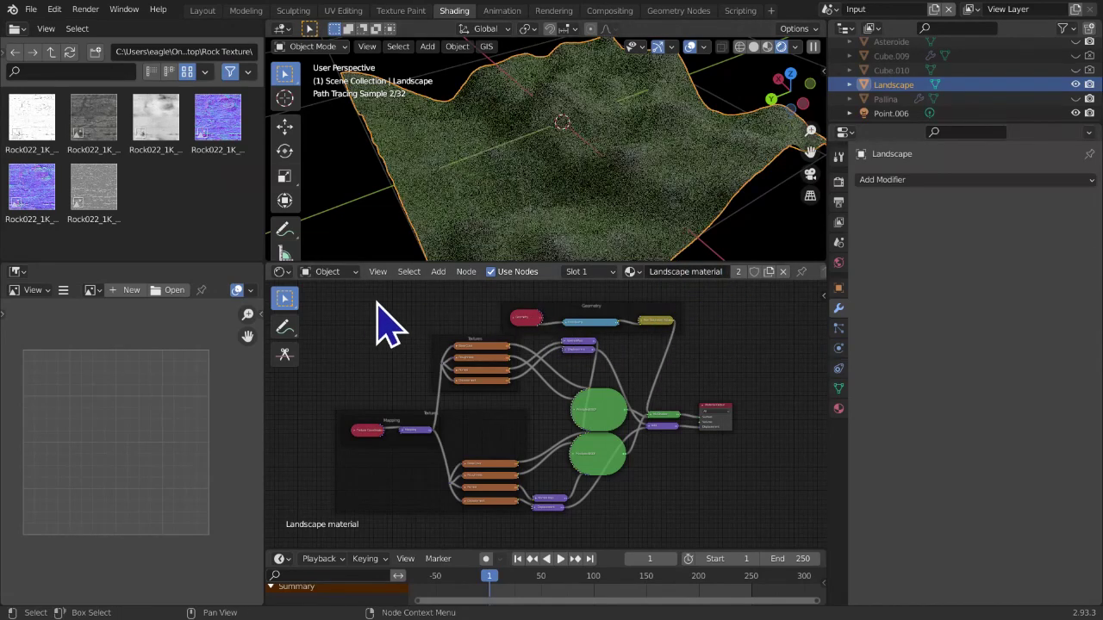
pyautogui.scroll(-4, 589, 174)
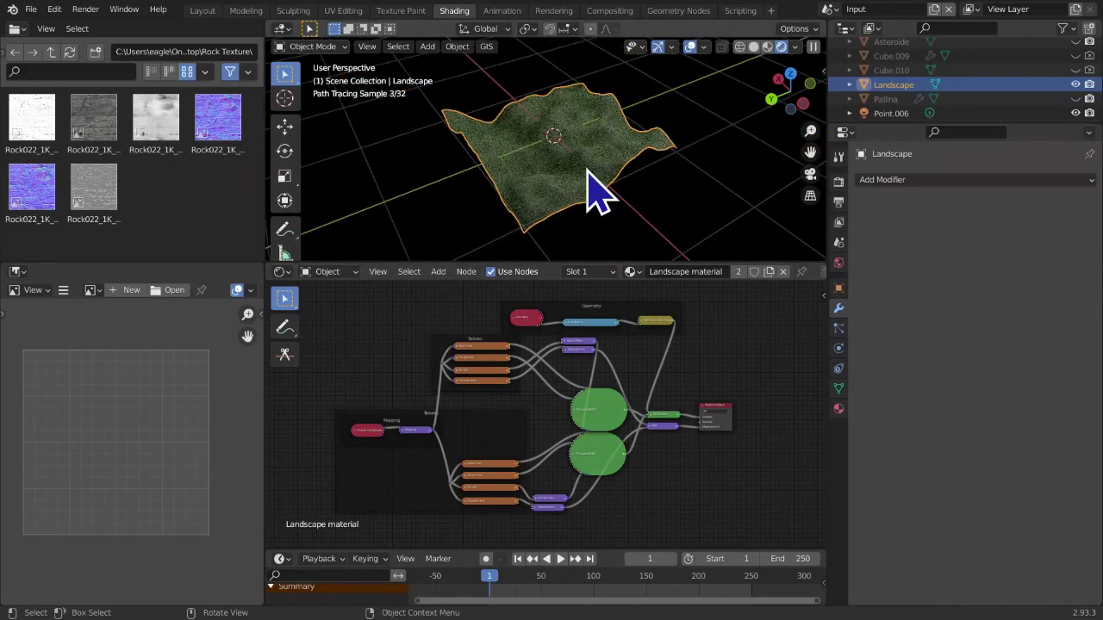
# Hide the Landscape and add a test plane, centring its Principled BSDF and Material Output nodes
pyautogui.press('h')
pyautogui.hotkey('shift', 'a')
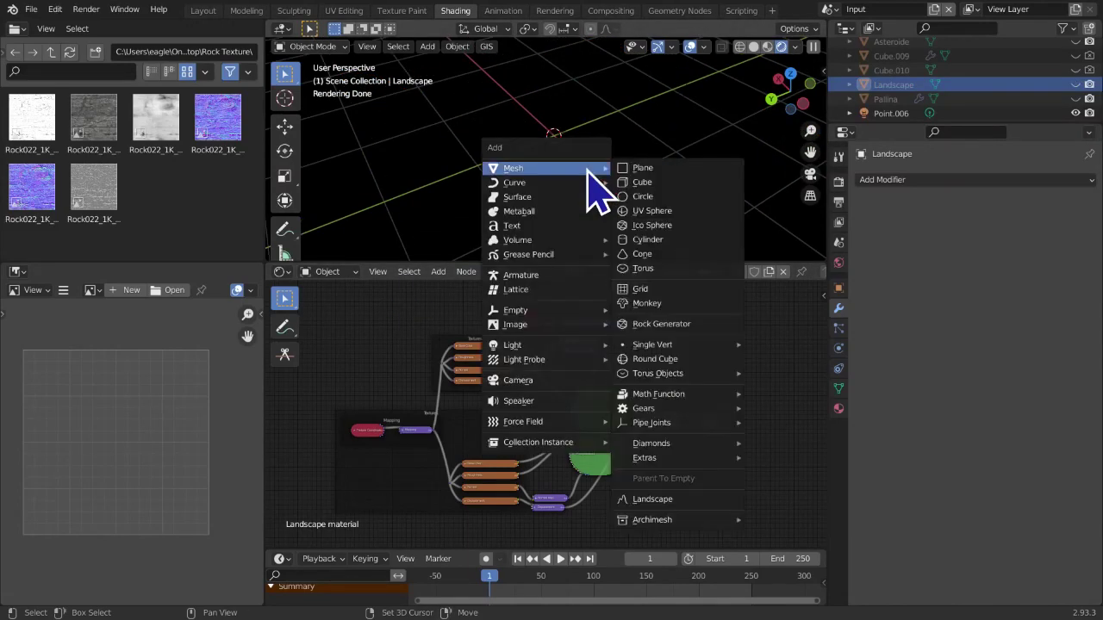
pyautogui.click(641, 168)
pyautogui.moveTo(616, 276); pyautogui.dragTo(286, 524, button='middle')
pyautogui.scroll(5, 367, 463)
pyautogui.scroll(3, 388, 430)
pyautogui.moveTo(393, 438); pyautogui.dragTo(503, 313, button='middle')
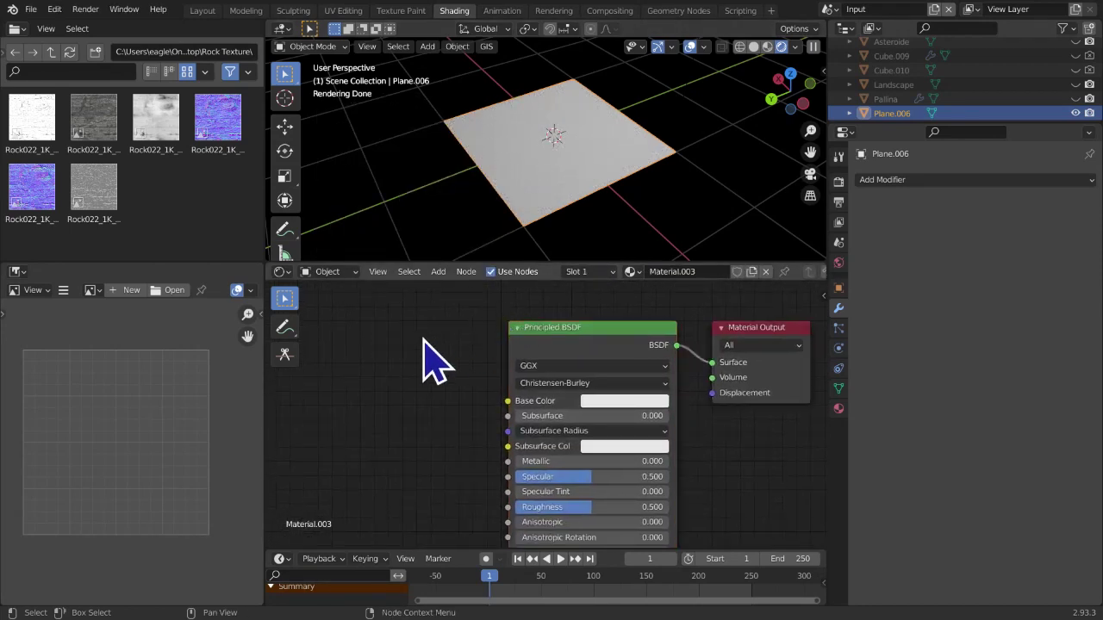
pyautogui.hotkey('shift', 'a')
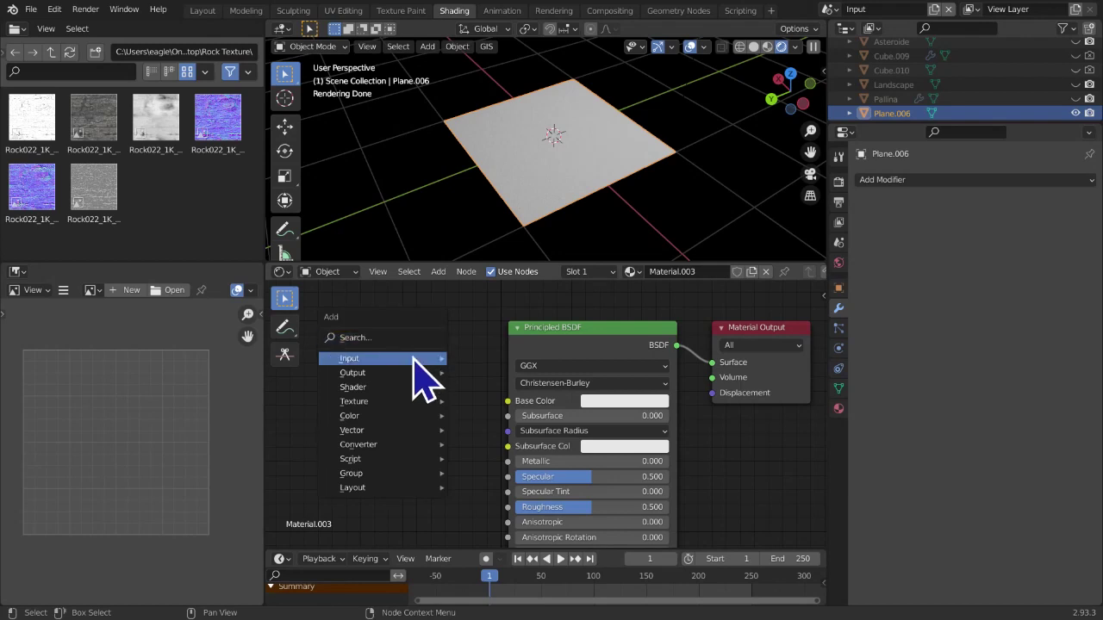
pyautogui.moveTo(426, 360)
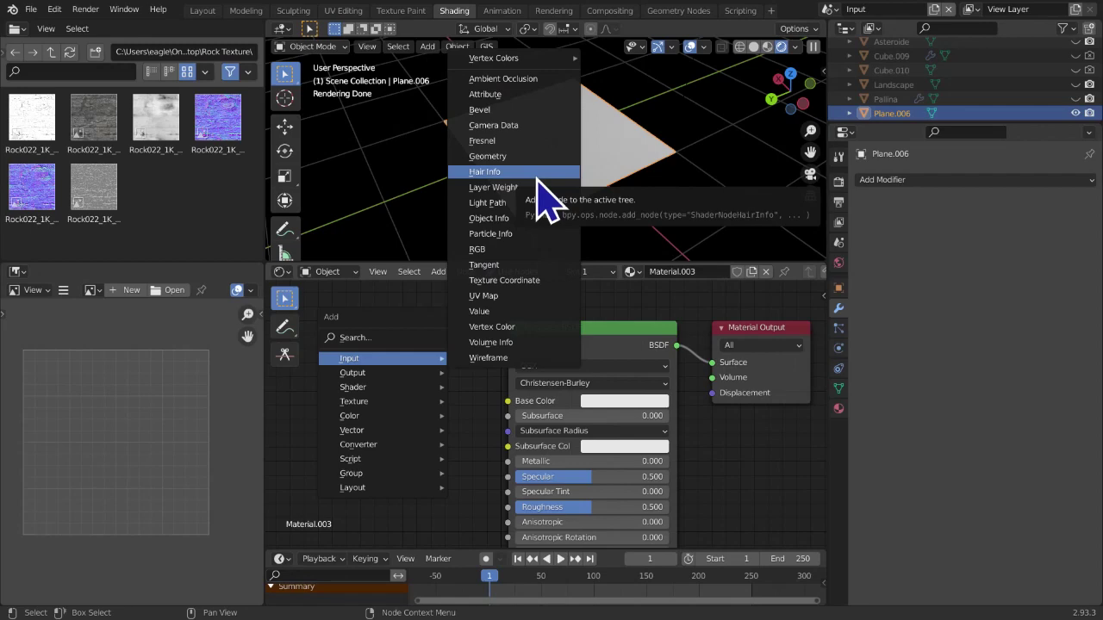
# Orbit slightly around the test plane, then delete it
pyautogui.moveTo(594, 207); pyautogui.dragTo(589, 215, button='middle')
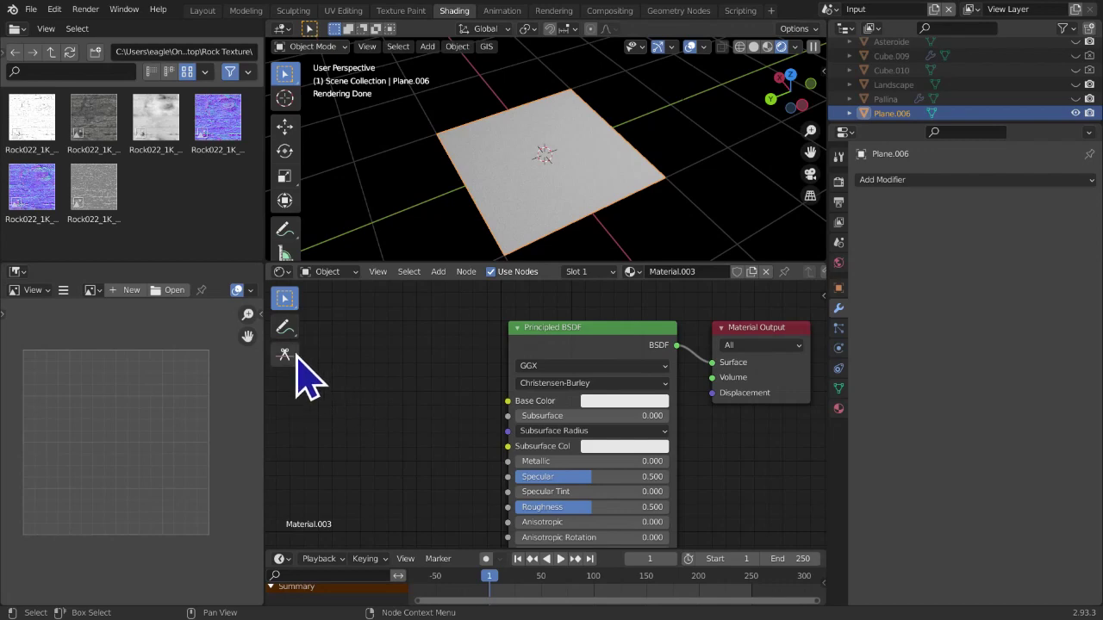
pyautogui.moveTo(586, 212); pyautogui.dragTo(587, 202, button='middle')
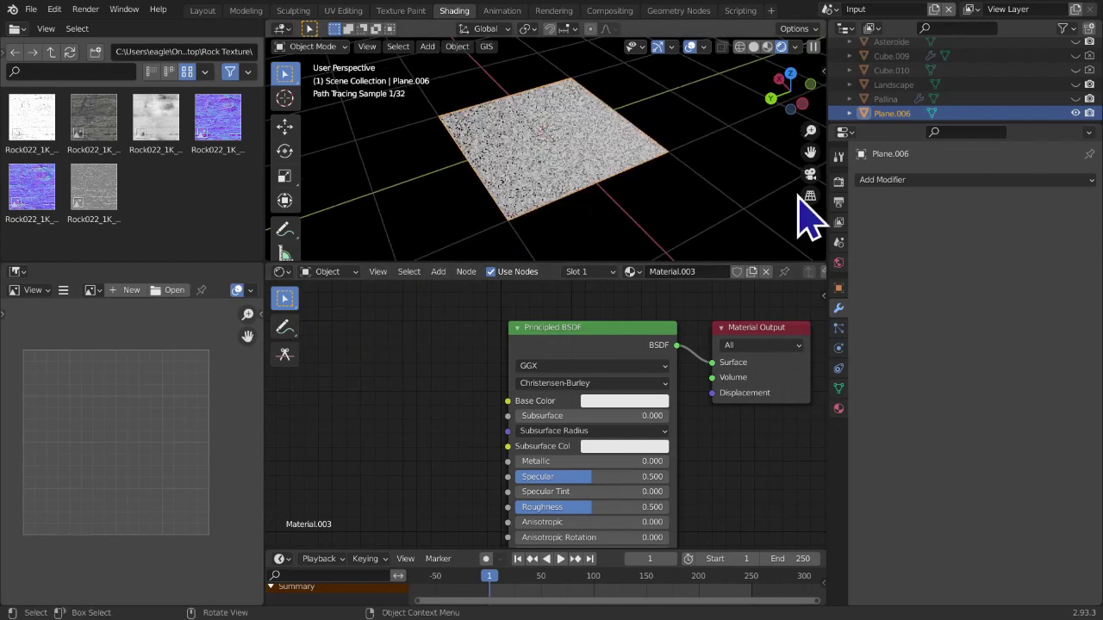
pyautogui.press('x')
pyautogui.click(569, 185)
# Add a temporary UV sphere, orbit and zoom around it, then delete it
pyautogui.hotkey('shift', 'a')
pyautogui.moveTo(569, 168)
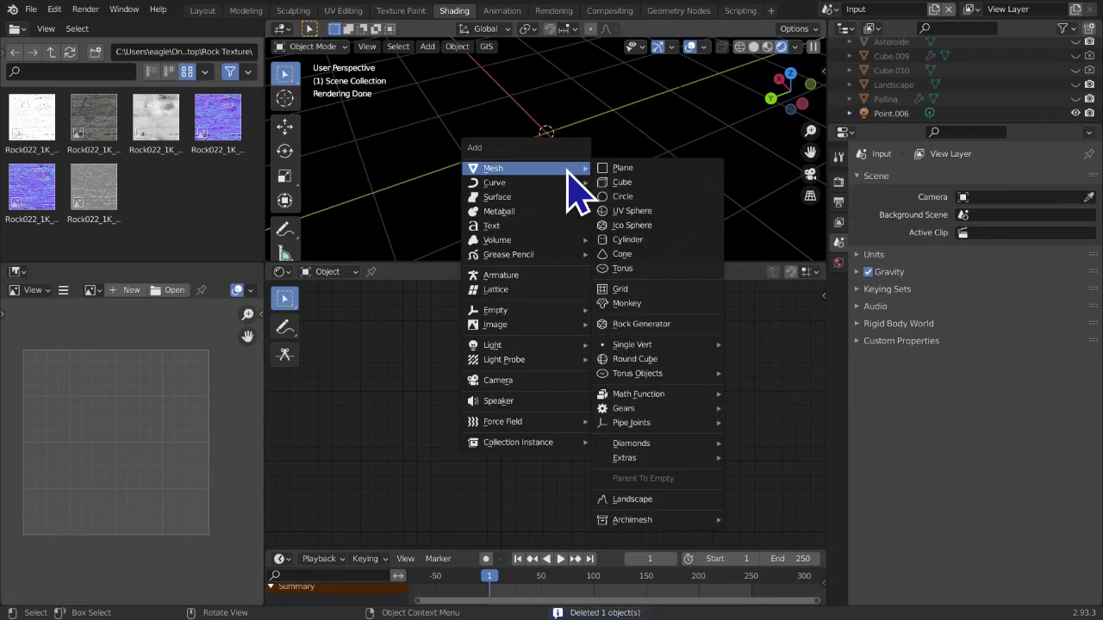
pyautogui.click(629, 211)
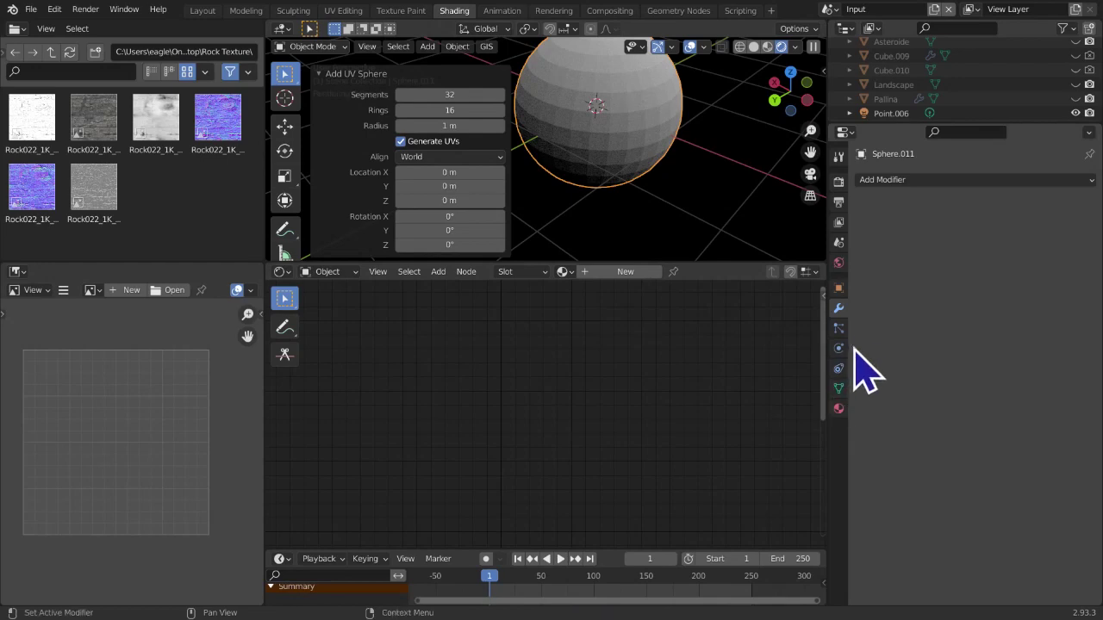
pyautogui.moveTo(510, 165); pyautogui.dragTo(554, 167, button='middle')
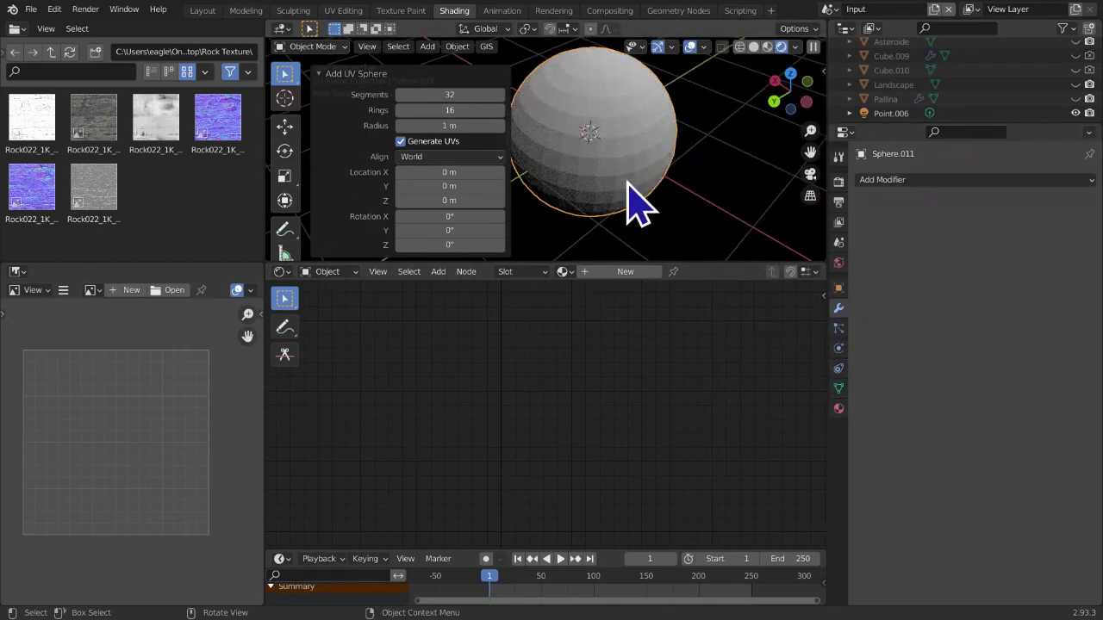
pyautogui.scroll(-2, 640, 173)
pyautogui.scroll(-3, 639, 174)
pyautogui.moveTo(638, 179); pyautogui.dragTo(652, 169, button='middle')
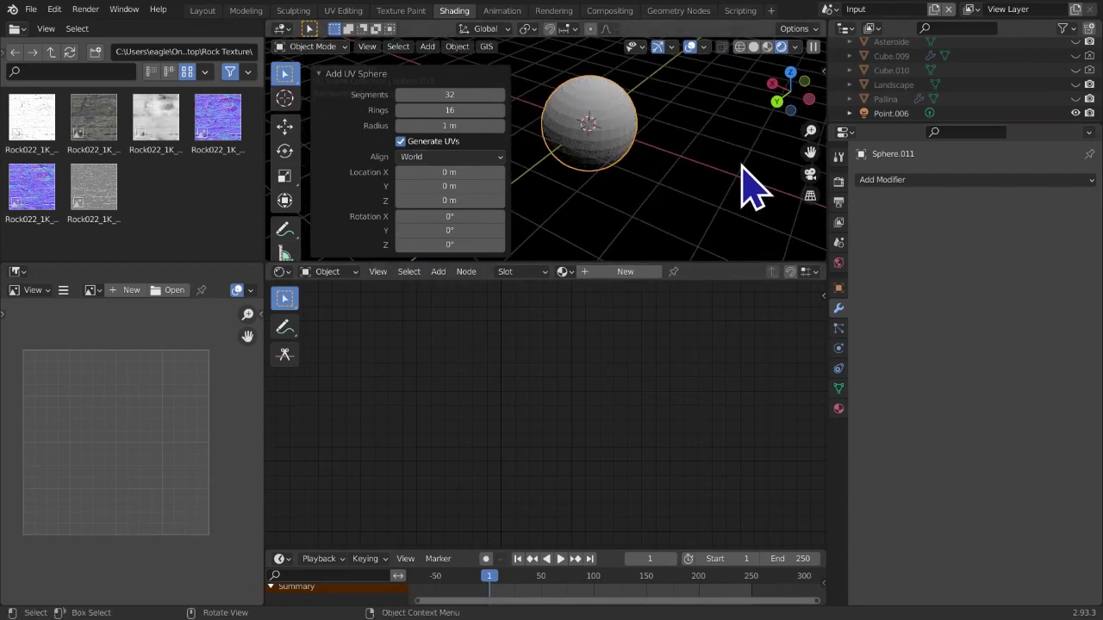
pyautogui.press('Delete')
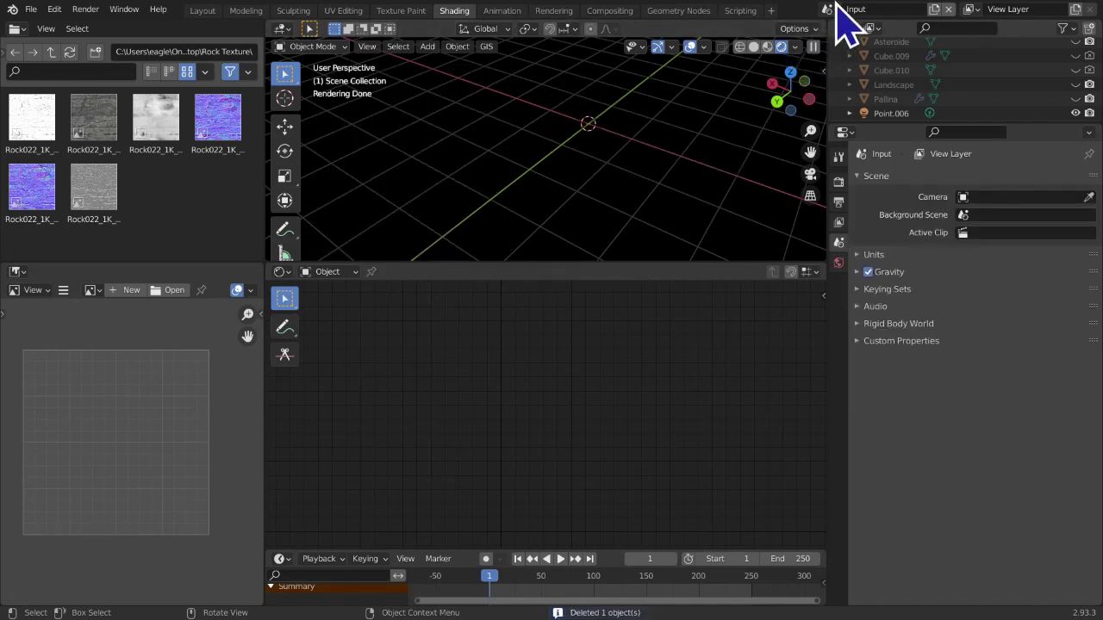
pyautogui.click(837, 7)
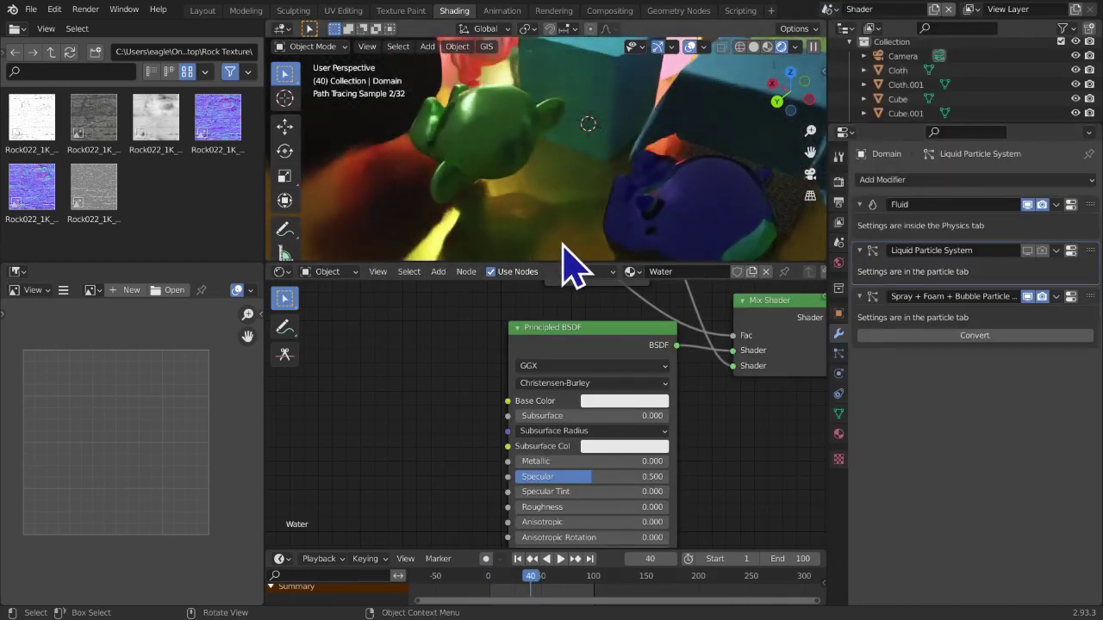
# Orbit and pan over the Shader scene's cubes and floor, then select the Skin-material sphere
pyautogui.scroll(-3, 563, 242)
pyautogui.scroll(-2, 574, 239)
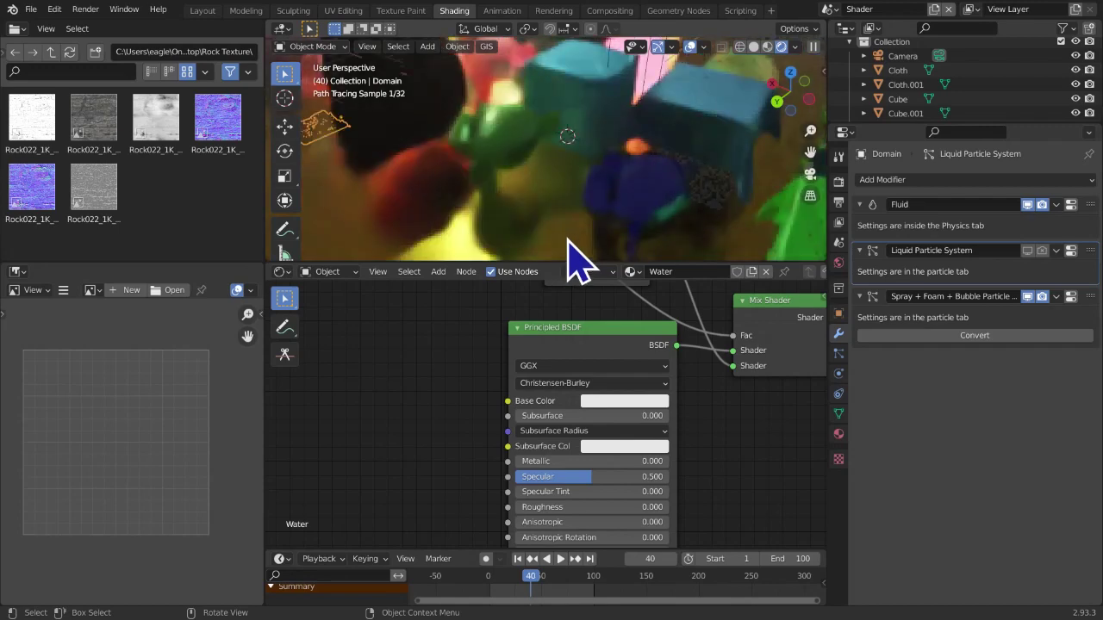
pyautogui.moveTo(573, 239)
pyautogui.mouseDown(button='middle')
pyautogui.moveTo(537, 234)
pyautogui.moveTo(658, 190)
pyautogui.moveTo(684, 216)
pyautogui.mouseUp(button='middle')
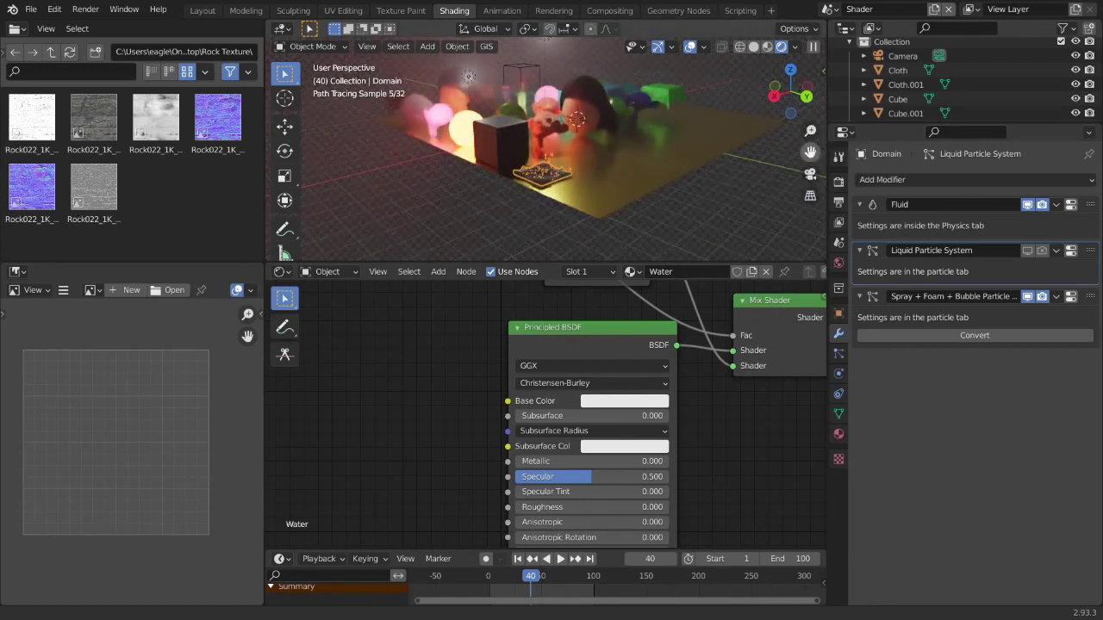
pyautogui.moveTo(810, 152)
pyautogui.mouseDown()
pyautogui.moveTo(641, 204)
pyautogui.moveTo(571, 207)
pyautogui.moveTo(569, 183)
pyautogui.mouseUp()
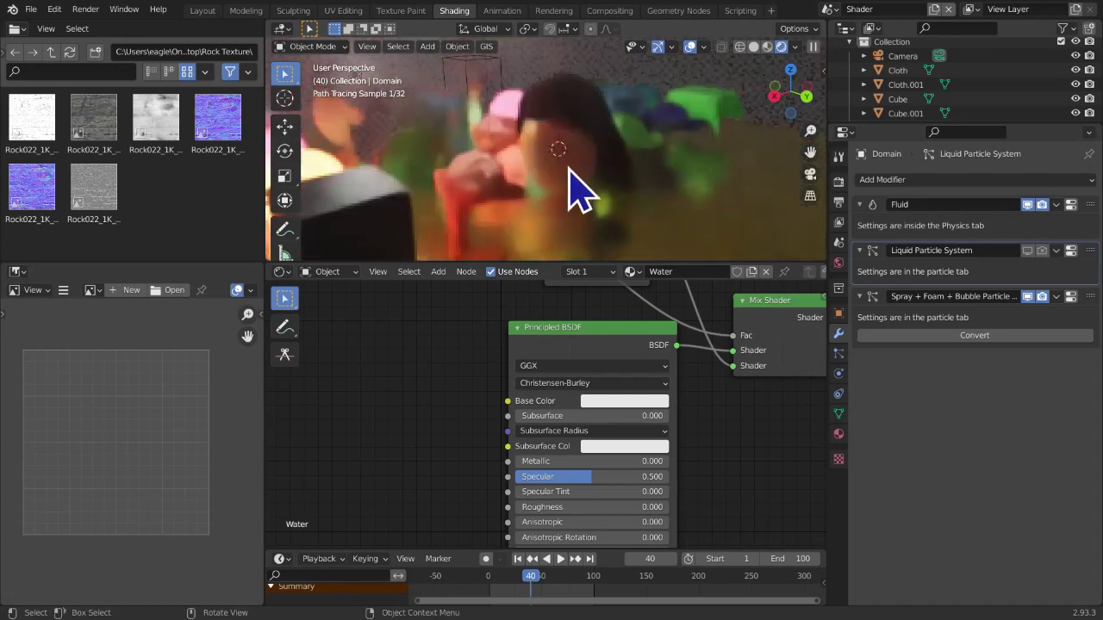
pyautogui.click(575, 186)
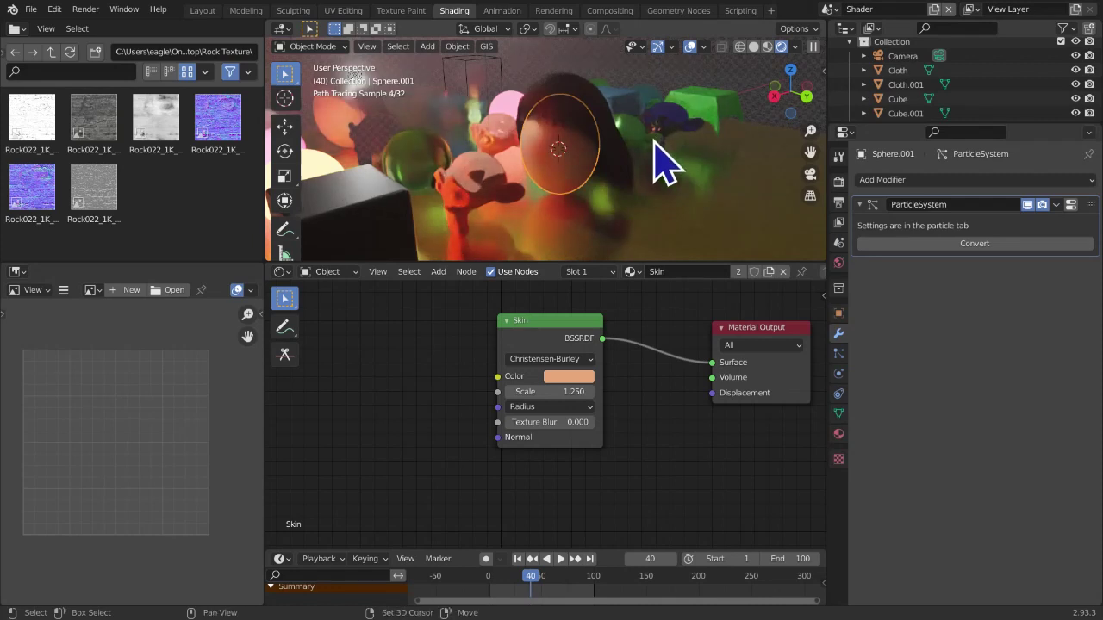
# Duplicate the Skin sphere and move the copy along Y, setting the offset to 3 m
pyautogui.hotkey('shift', 'd')
pyautogui.press('Escape')
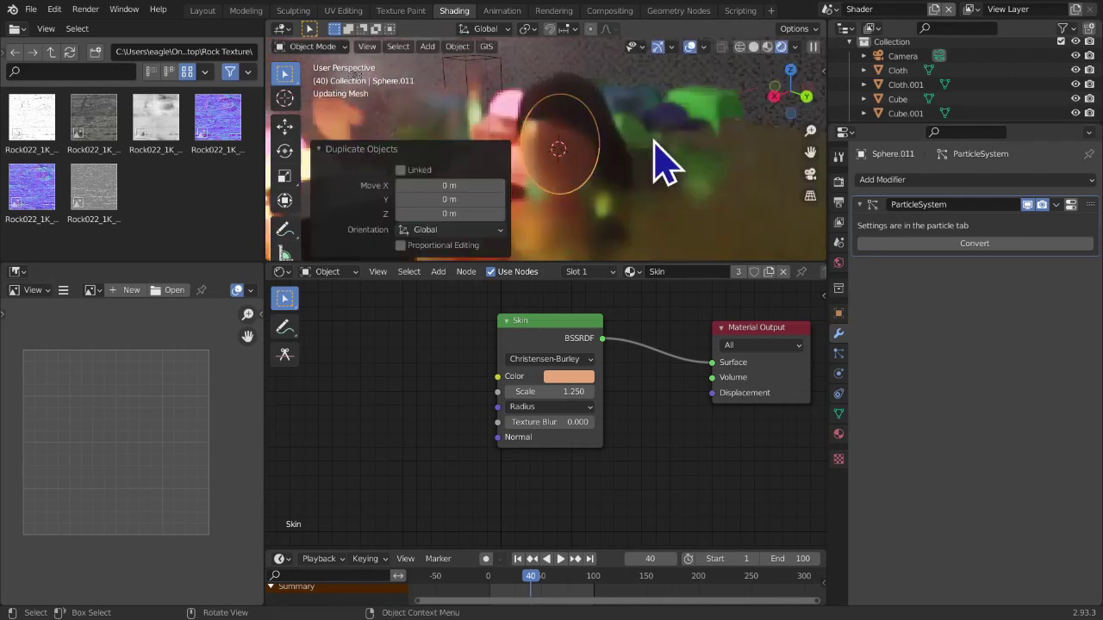
pyautogui.press('g')
pyautogui.write('y')
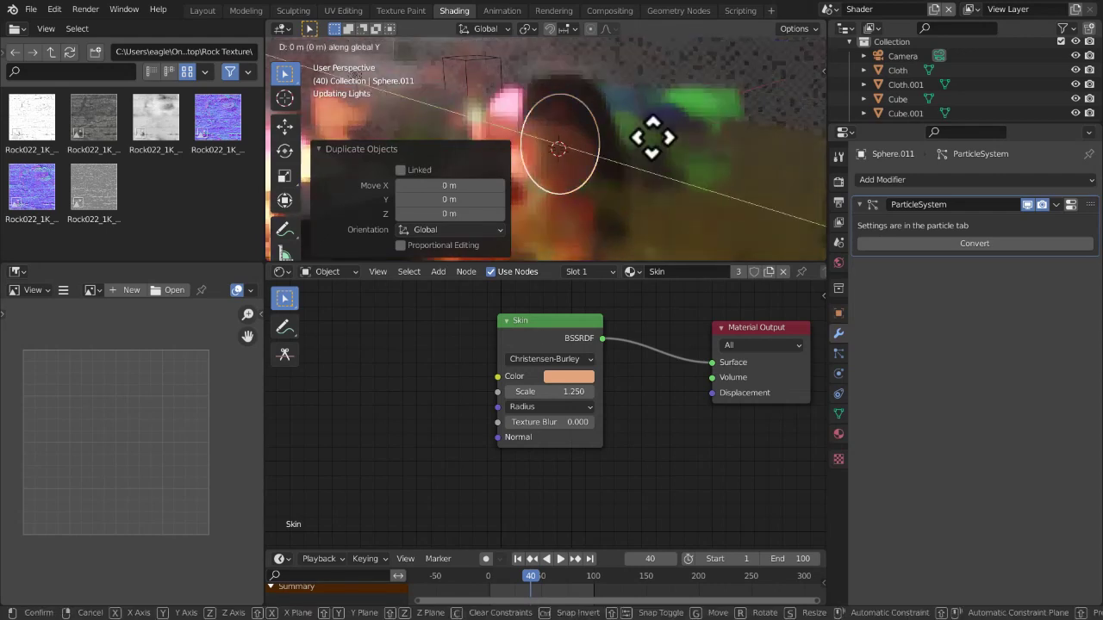
pyautogui.write('-3')
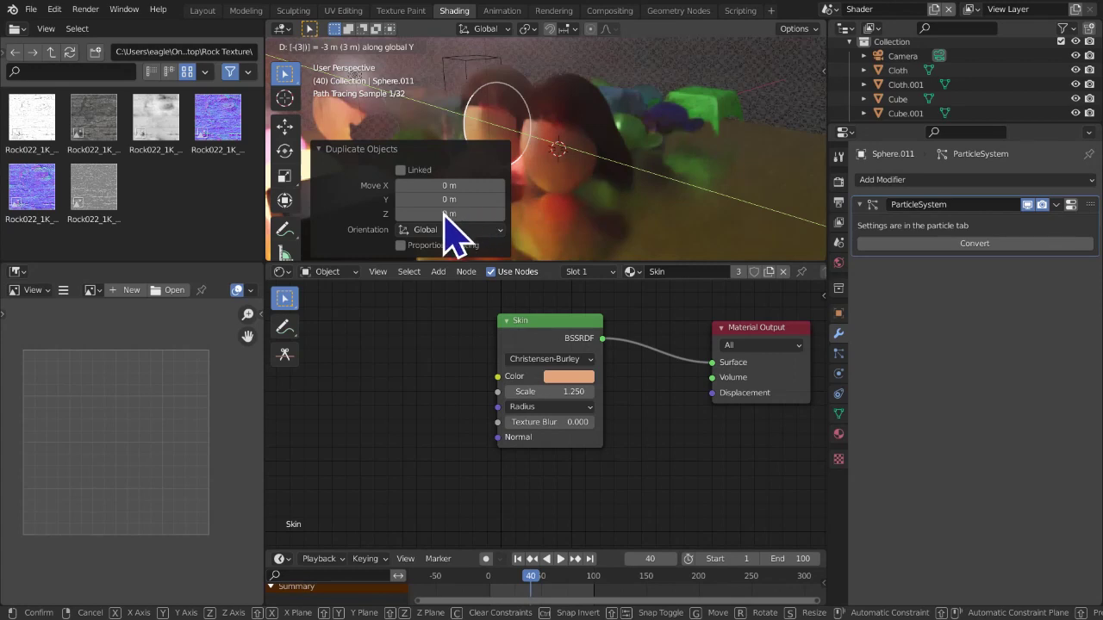
pyautogui.press('Return')
pyautogui.click(402, 199)
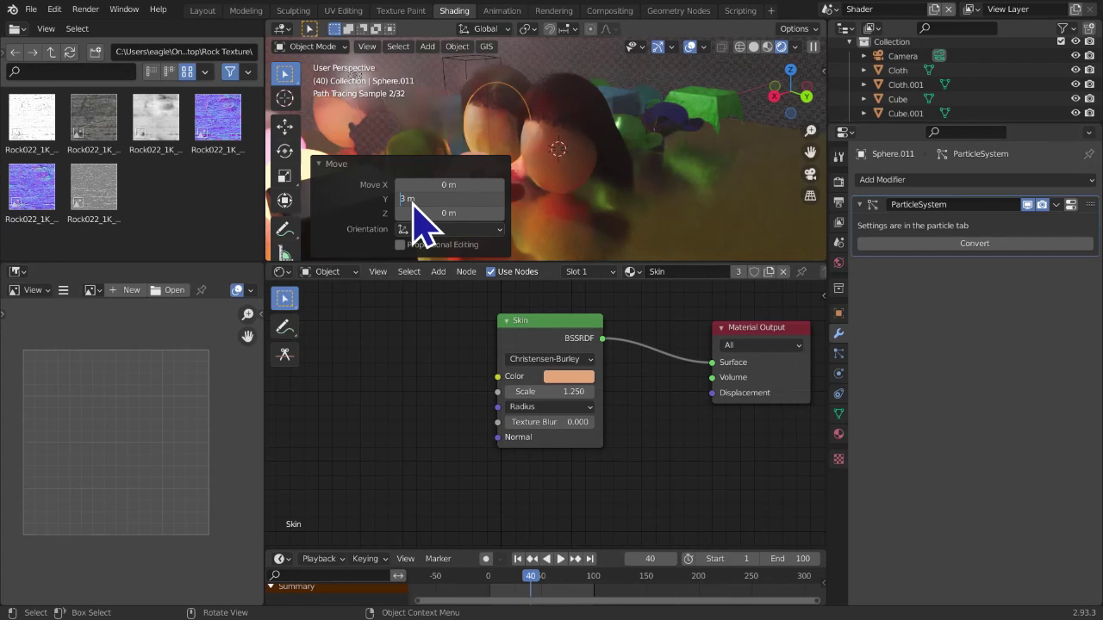
pyautogui.press('Return')
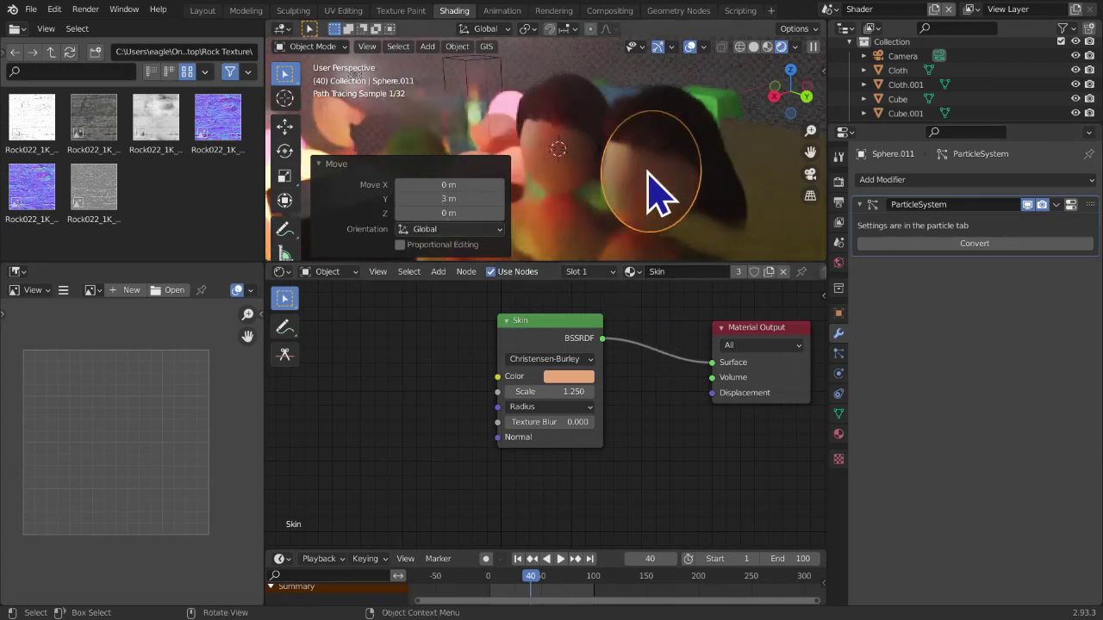
pyautogui.click(839, 433)
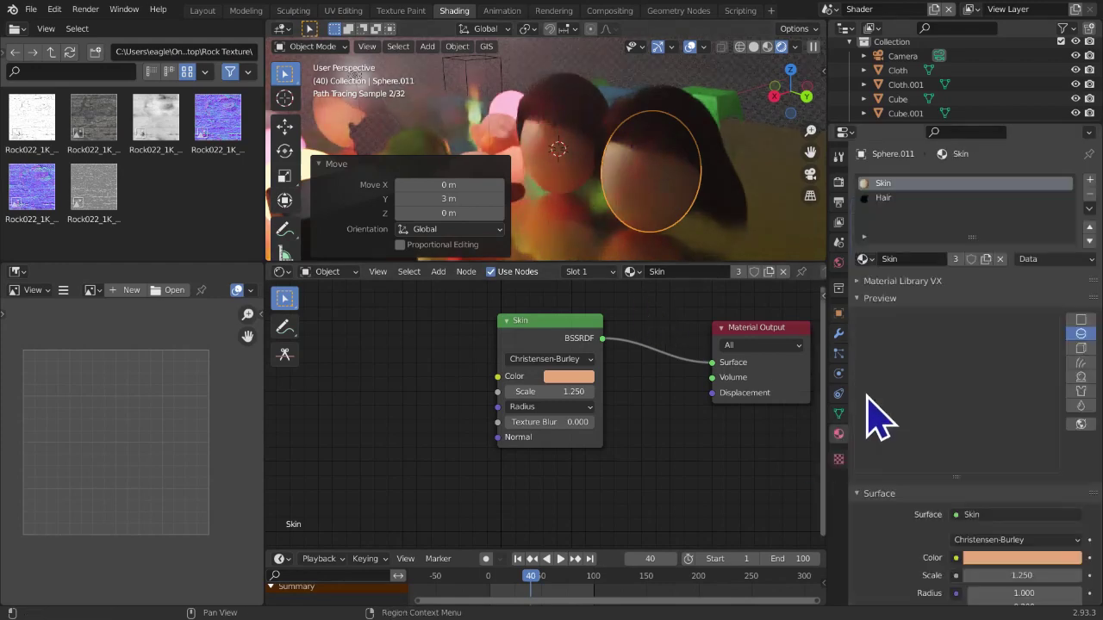
# Switch to the Hair material slot and frame the Hair BSDF nodes in the editor
pyautogui.click(927, 199)
pyautogui.moveTo(664, 423); pyautogui.dragTo(583, 446, button='middle')
pyautogui.scroll(3, 592, 457)
pyautogui.scroll(3, 502, 457)
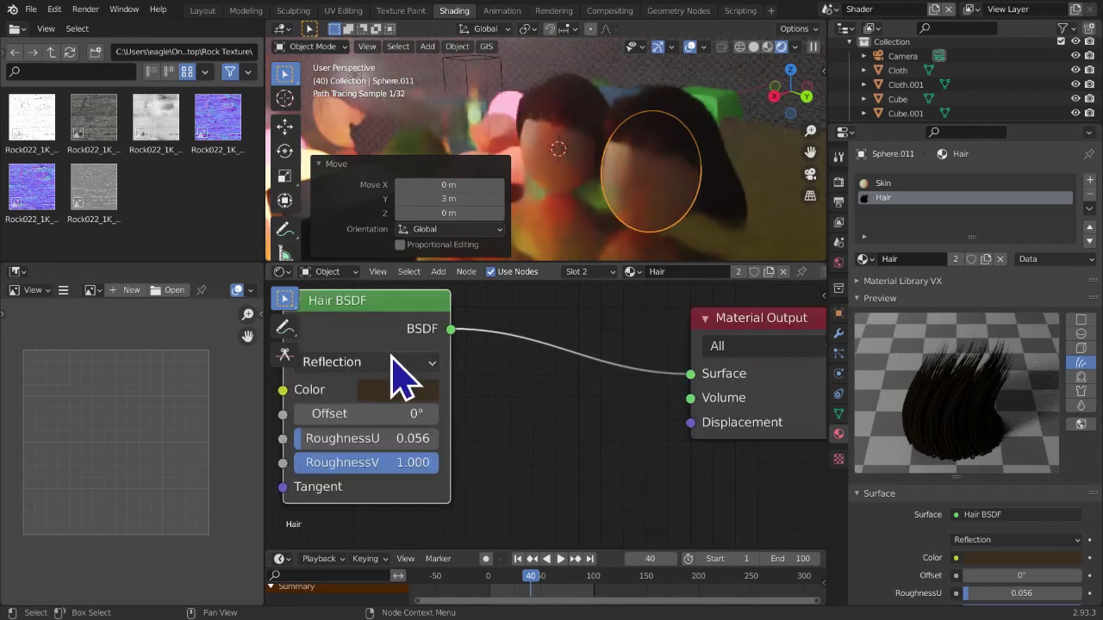
pyautogui.scroll(-1, 393, 353)
pyautogui.moveTo(381, 344); pyautogui.dragTo(369, 340)
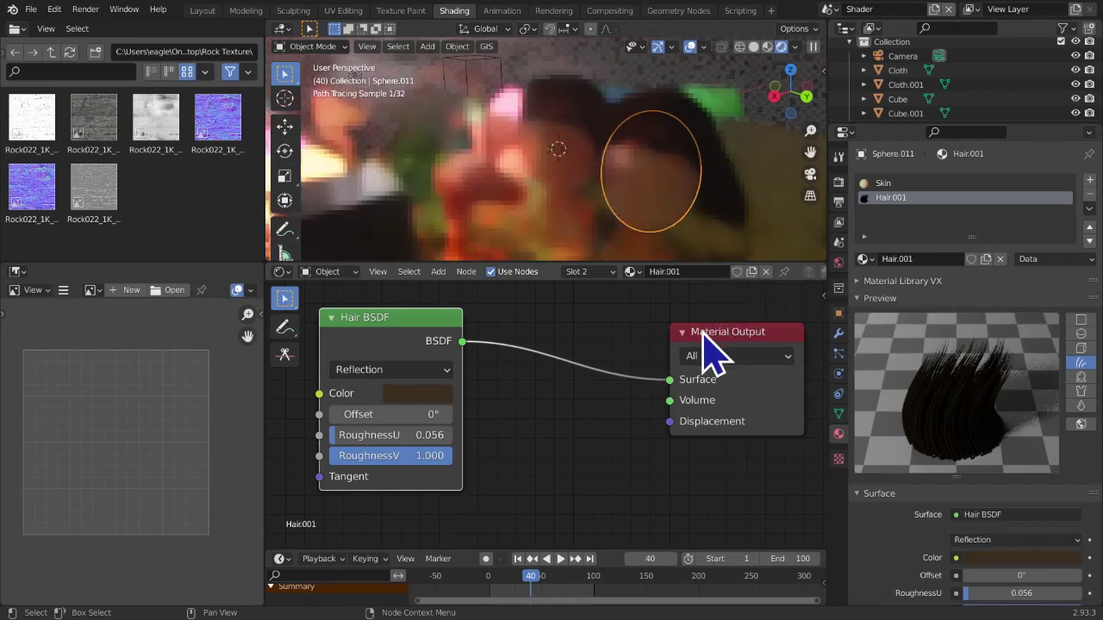
# Rename the material from Hair.001 to 'Hair info'
pyautogui.click(701, 276)
pyautogui.press('BackSpace')
pyautogui.press('BackSpace')
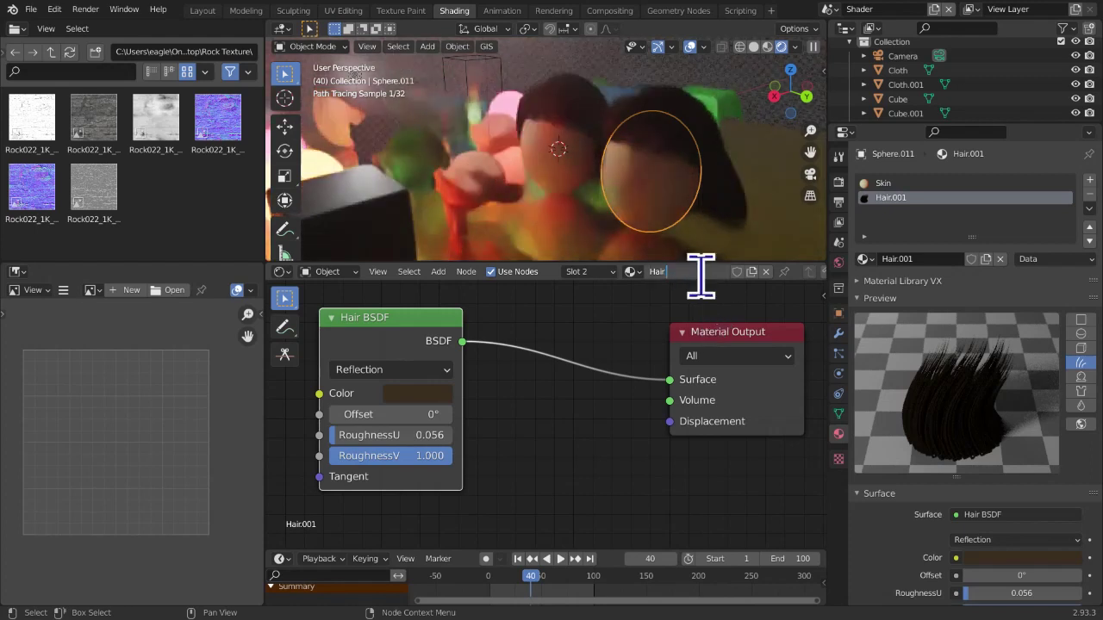
pyautogui.press('Return')
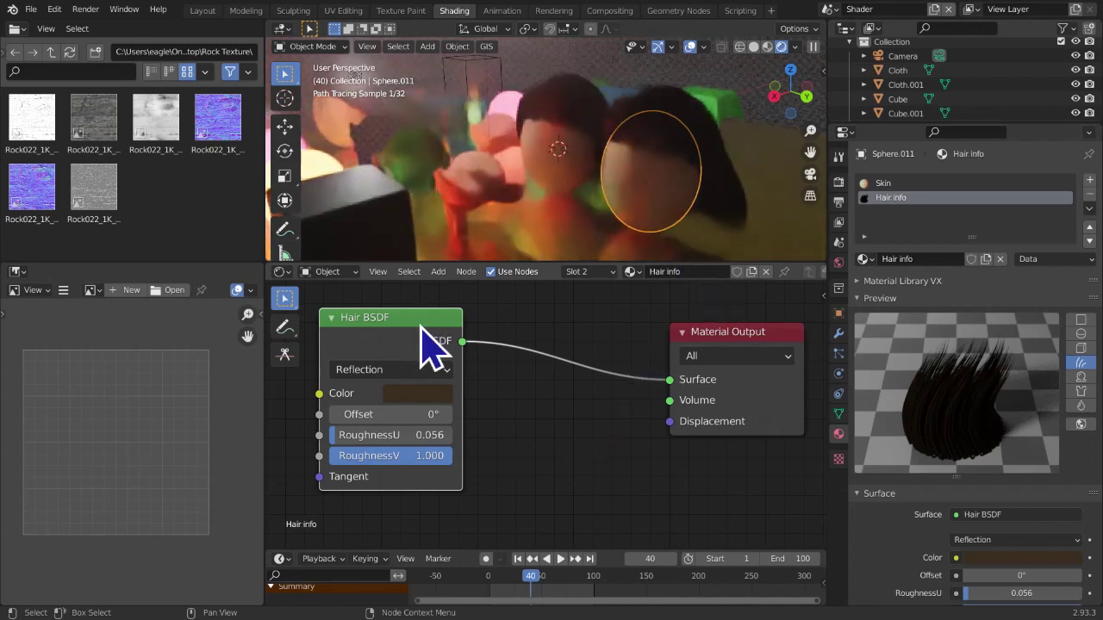
pyautogui.scroll(-2, 441, 365)
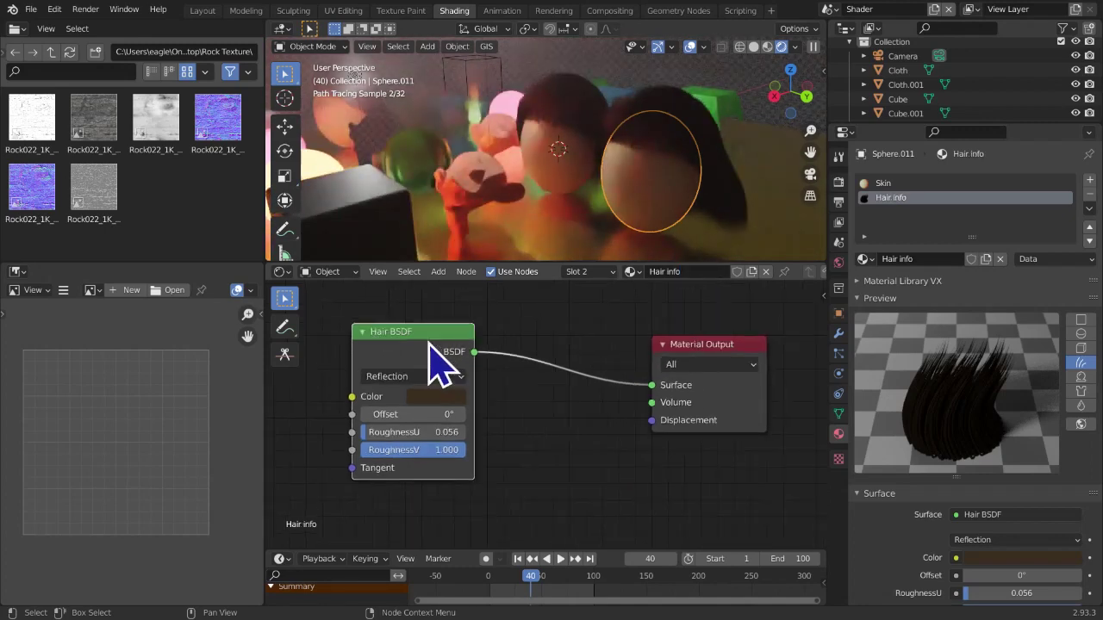
pyautogui.moveTo(429, 345); pyautogui.dragTo(431, 411, button='middle')
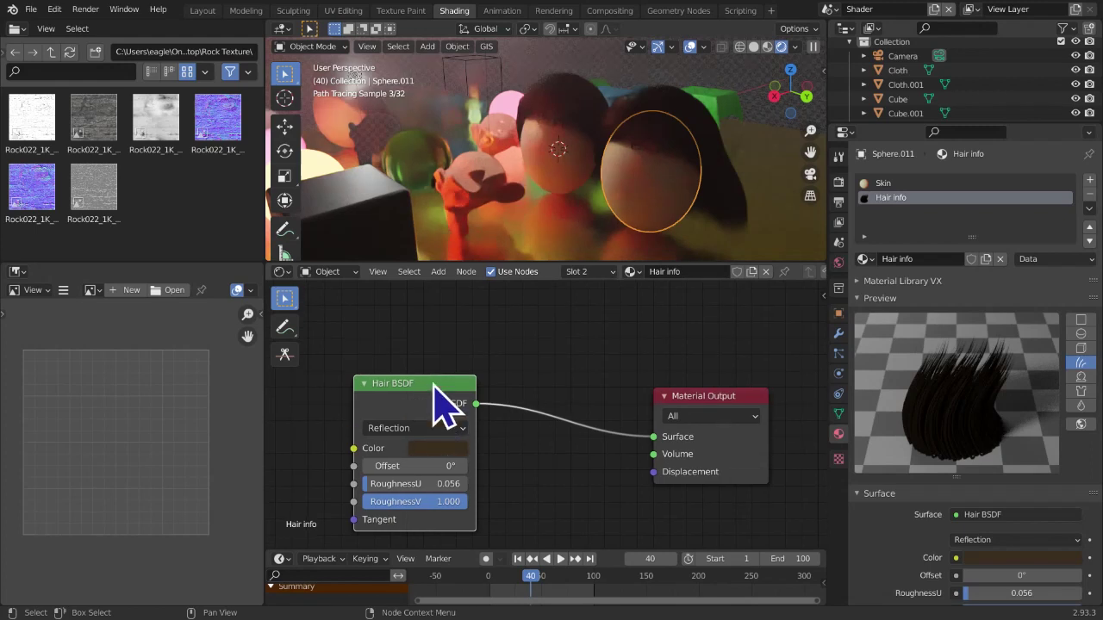
pyautogui.moveTo(420, 332); pyautogui.dragTo(517, 296, button='middle')
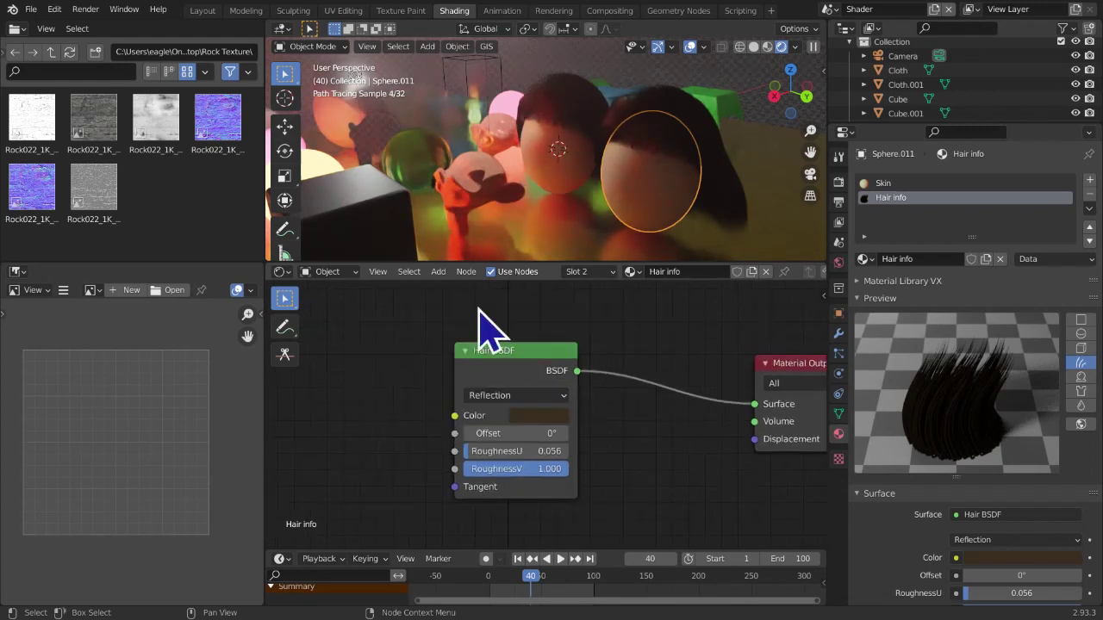
pyautogui.hotkey('shift', 'a')
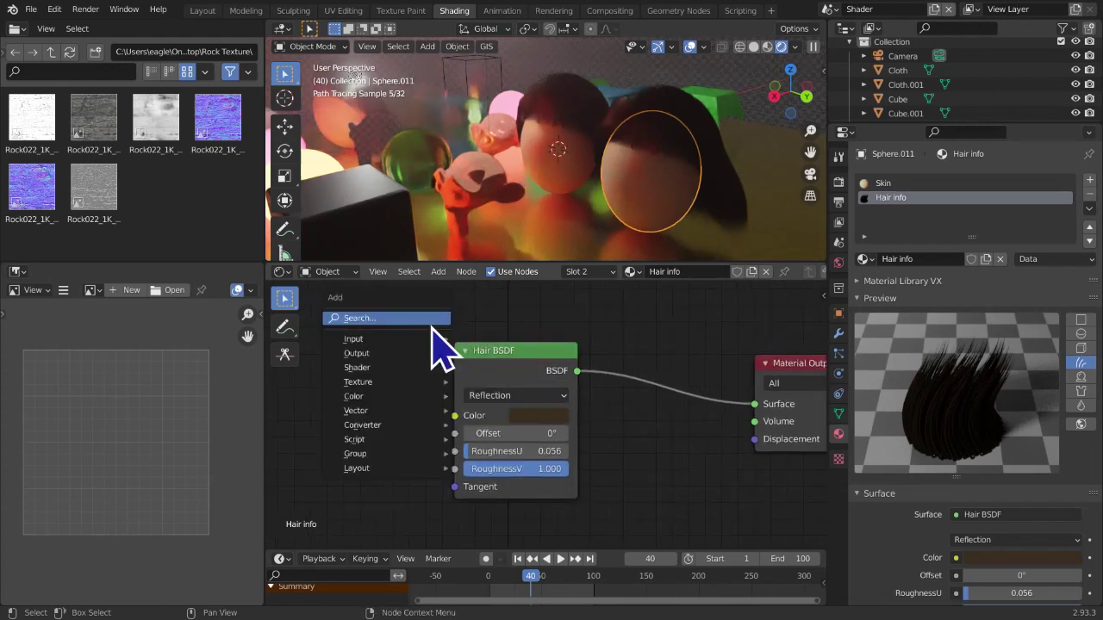
# Add a Hair Info input node and place it above the Hair BSDF node
pyautogui.moveTo(435, 339)
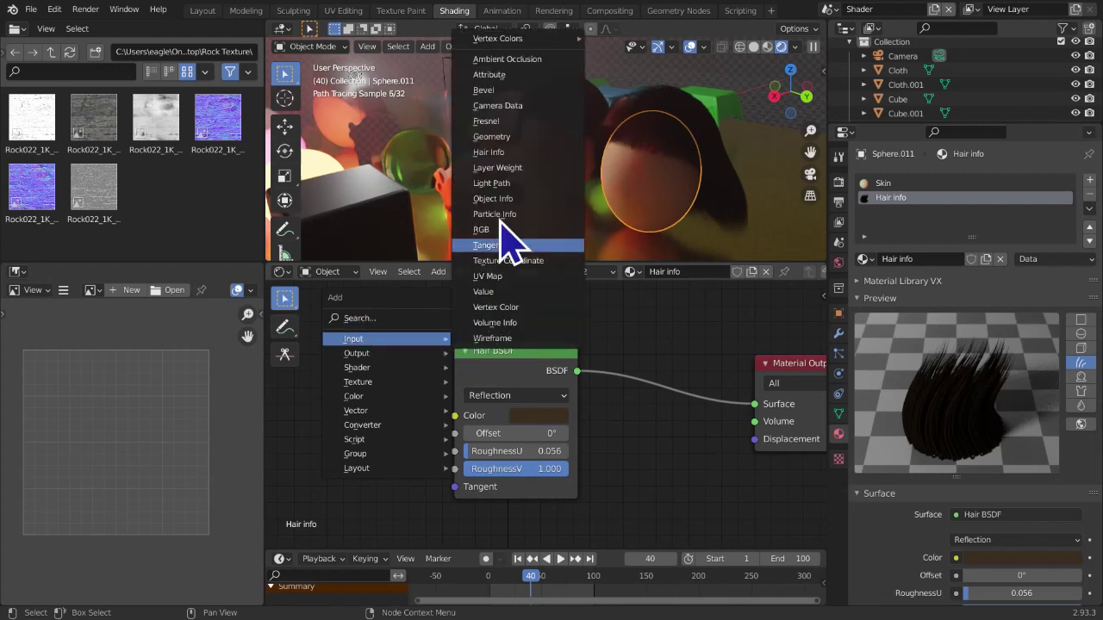
pyautogui.click(513, 153)
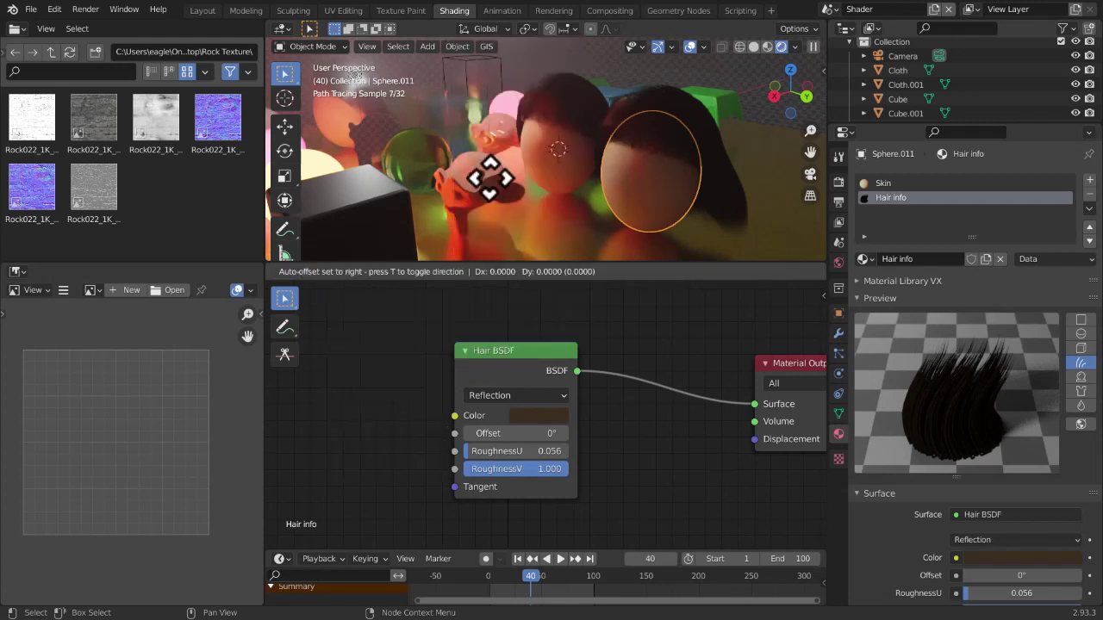
pyautogui.click(305, 339)
pyautogui.moveTo(437, 432); pyautogui.dragTo(422, 472, button='middle')
pyautogui.moveTo(374, 405); pyautogui.dragTo(374, 343)
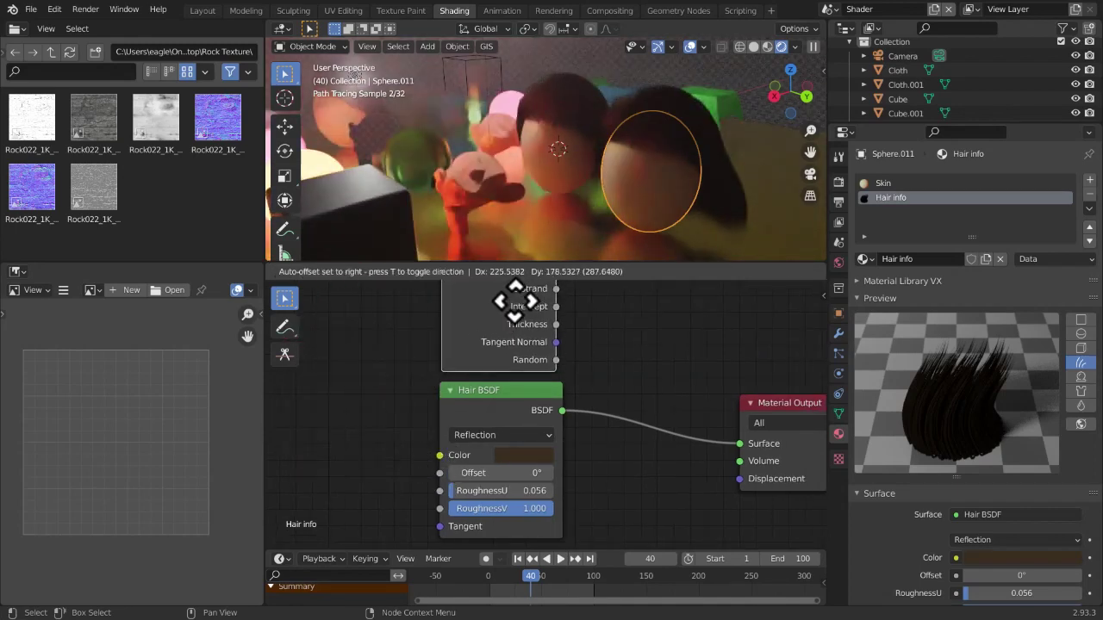
pyautogui.click(514, 300)
# Rearrange the Hair BSDF and Hair Info nodes, then browse the Input node list without adding anything
pyautogui.moveTo(504, 416); pyautogui.dragTo(481, 449)
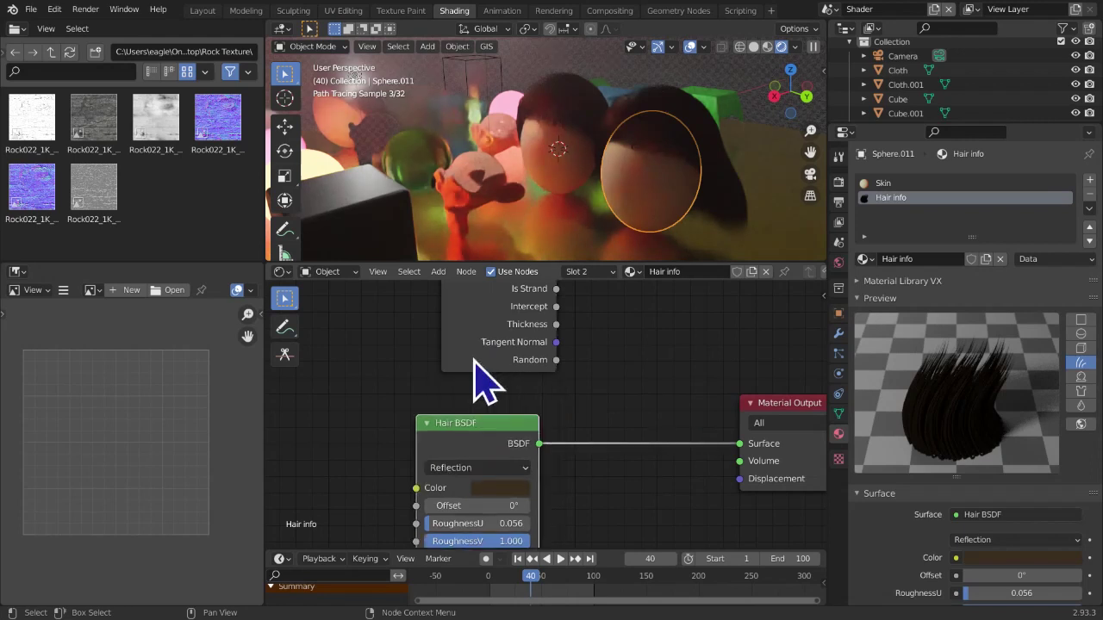
pyautogui.moveTo(475, 362); pyautogui.dragTo(473, 368)
pyautogui.moveTo(523, 372); pyautogui.dragTo(472, 382, button='middle')
pyautogui.scroll(1, 482, 388)
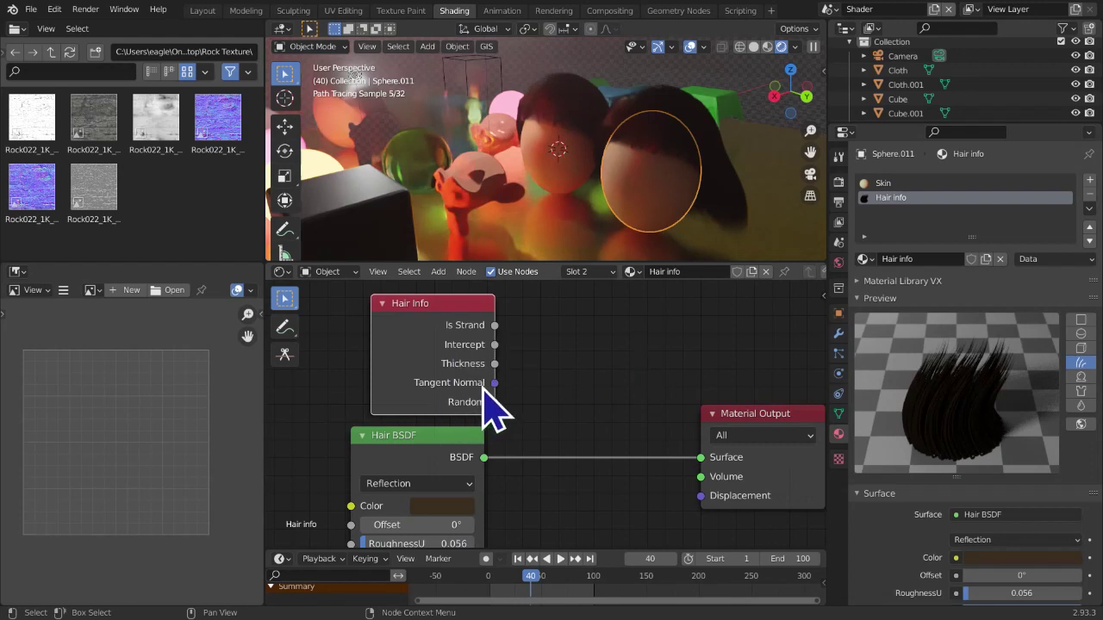
pyautogui.moveTo(511, 394)
pyautogui.mouseDown(button='middle')
pyautogui.moveTo(481, 449)
pyautogui.moveTo(513, 394)
pyautogui.moveTo(506, 402)
pyautogui.mouseUp(button='middle')
pyautogui.scroll(1, 510, 404)
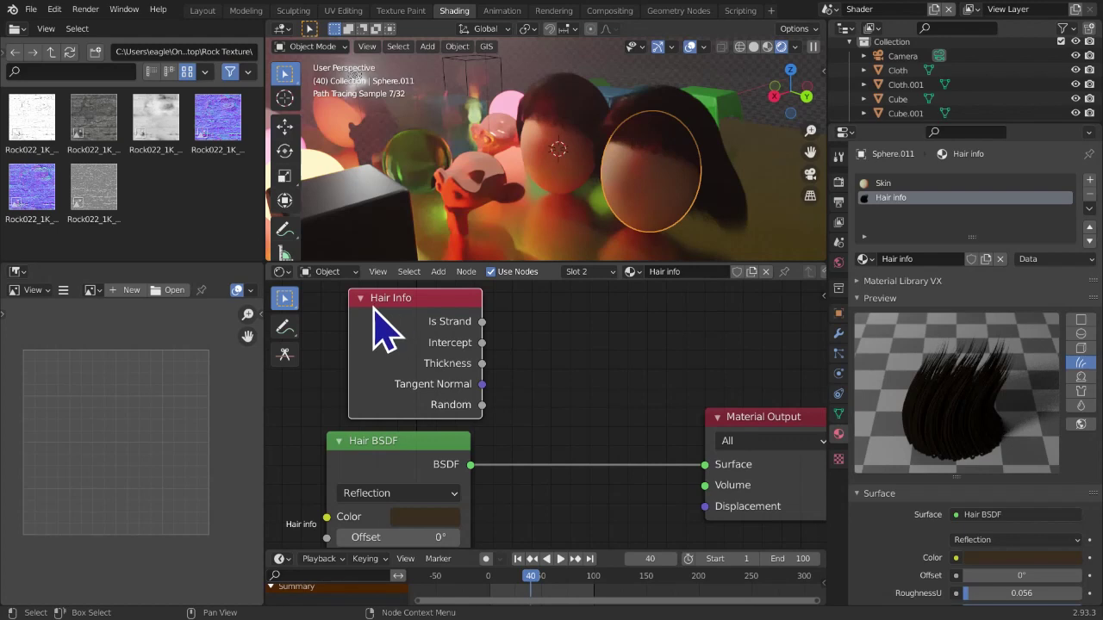
pyautogui.click(361, 300)
pyautogui.click(361, 300)
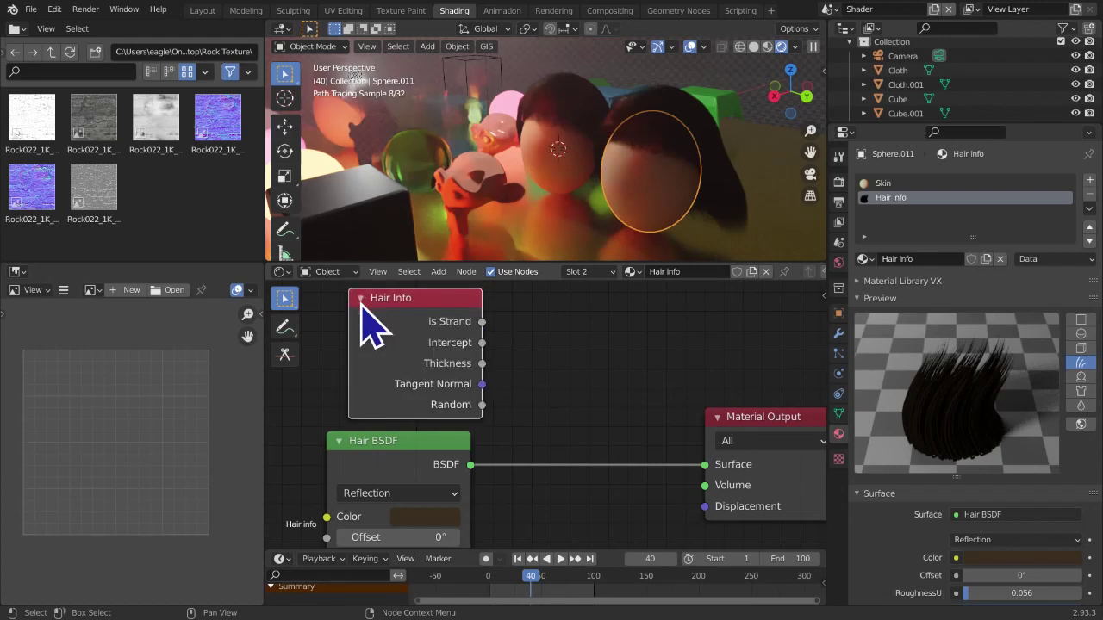
pyautogui.click(437, 272)
pyautogui.moveTo(466, 337)
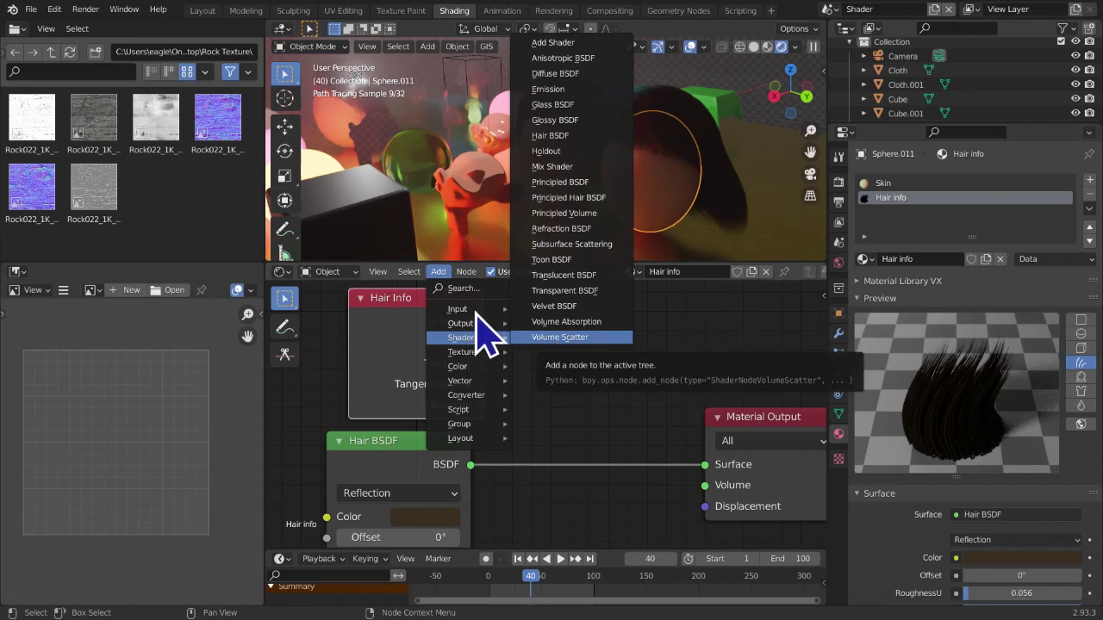
pyautogui.moveTo(470, 310)
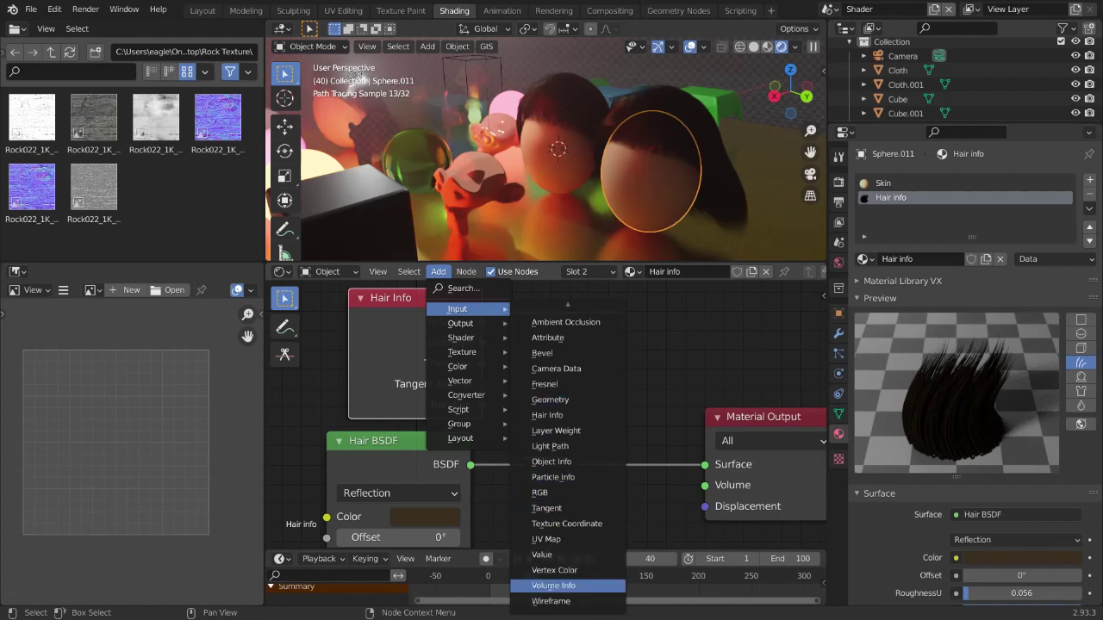
pyautogui.press('Escape')
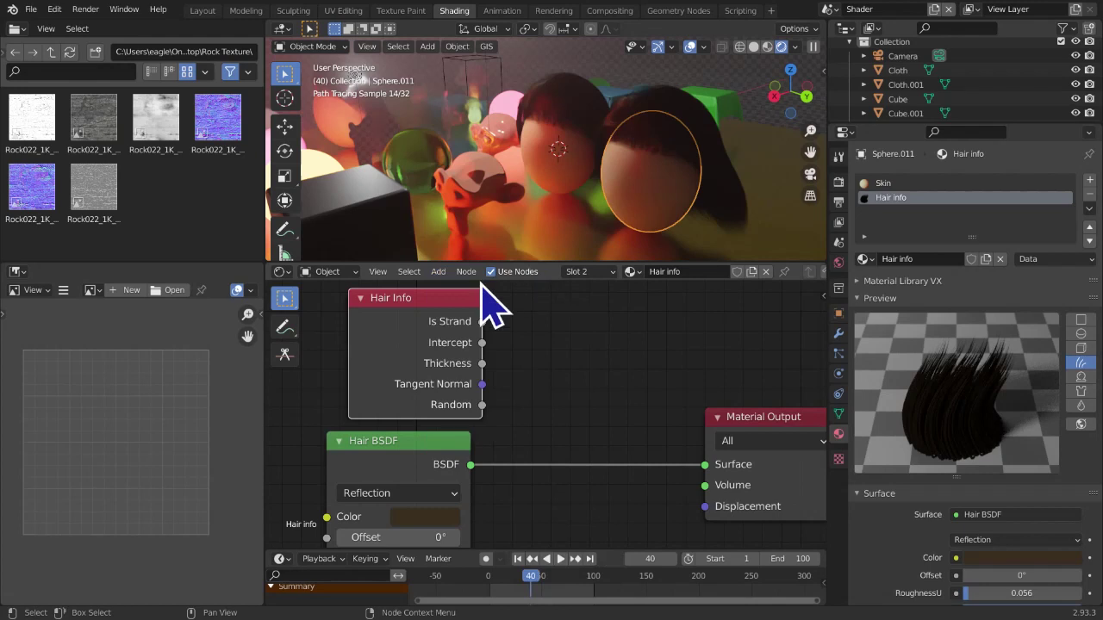
pyautogui.click(422, 269)
# Link Hair Info's Is Strand output to the Material Output Surface socket
pyautogui.moveTo(438, 273)
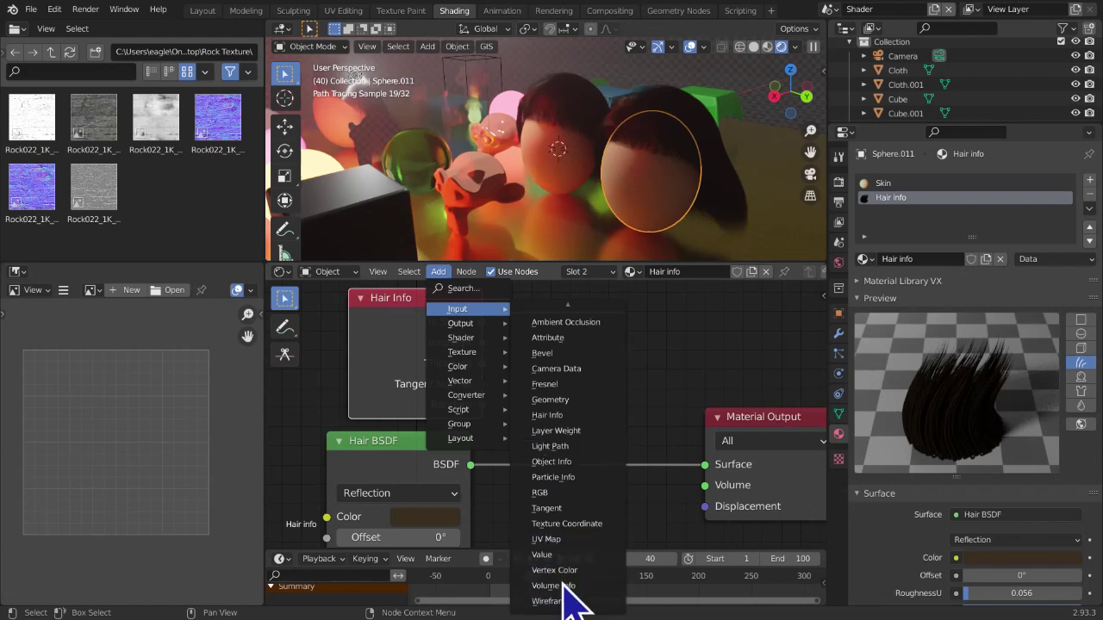
pyautogui.moveTo(599, 313)
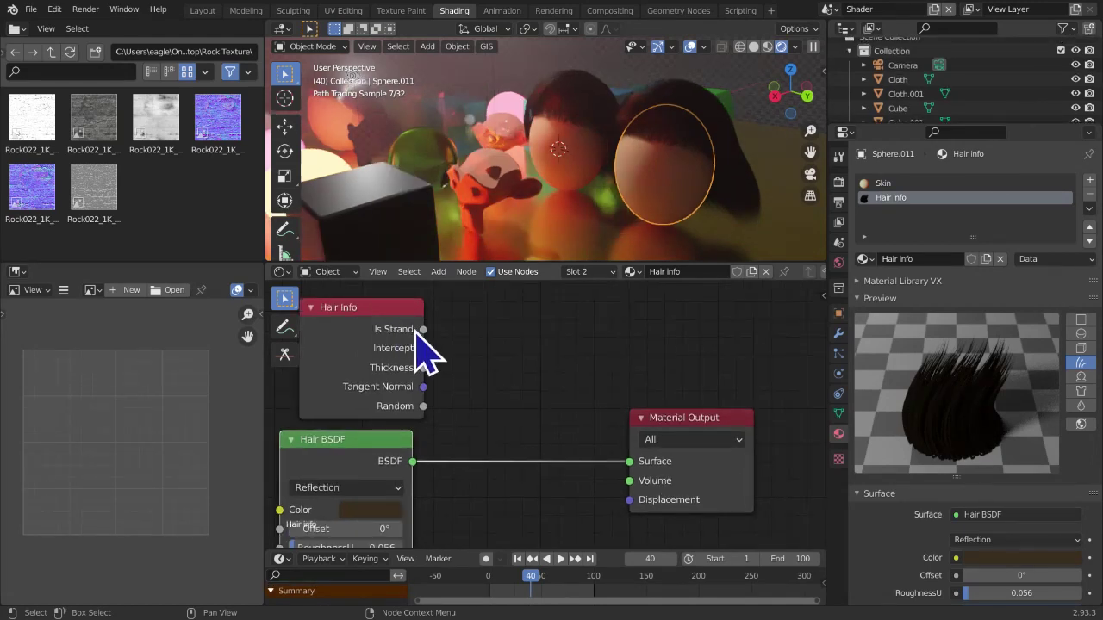
pyautogui.moveTo(423, 329); pyautogui.dragTo(636, 471)
pyautogui.moveTo(696, 184); pyautogui.dragTo(635, 187, button='middle')
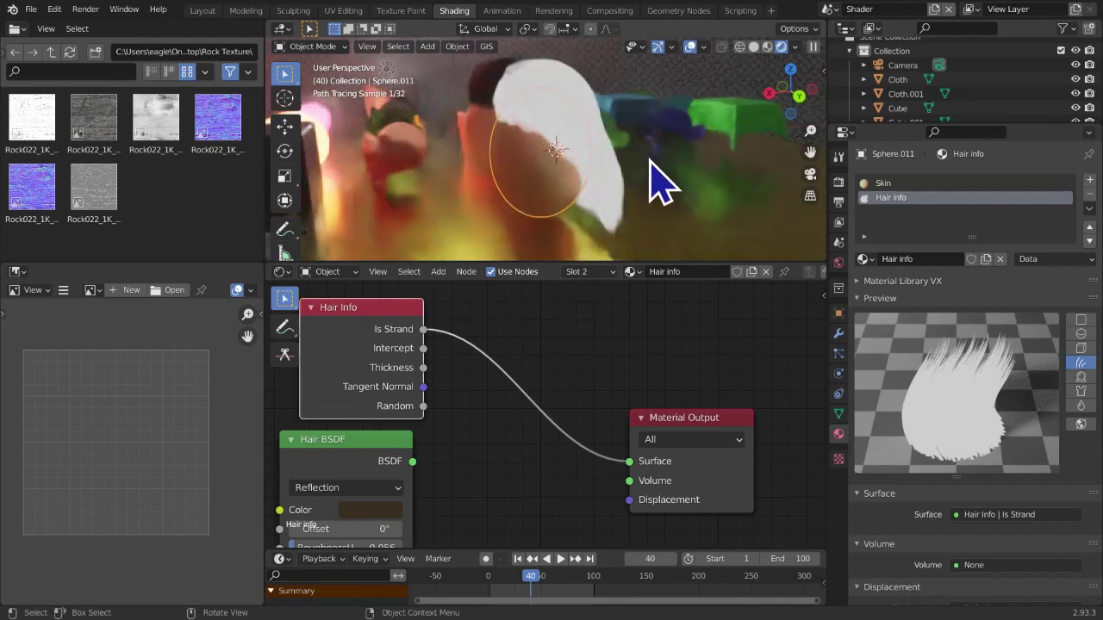
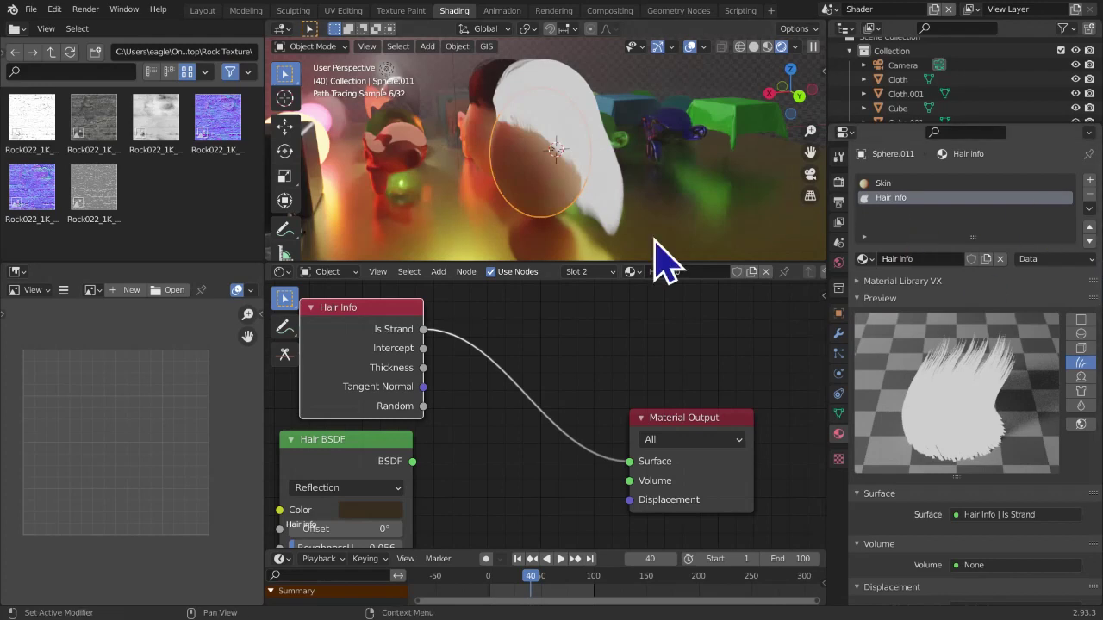
# Assign the Hair info material to the sphere's Skin material slot
pyautogui.click(892, 183)
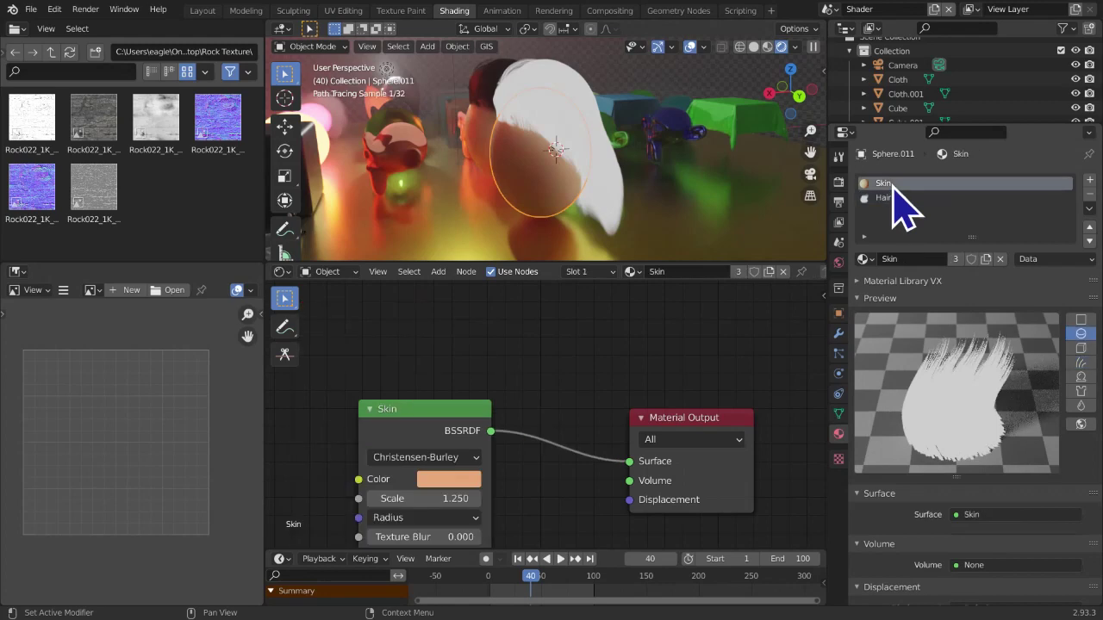
pyautogui.click(864, 258)
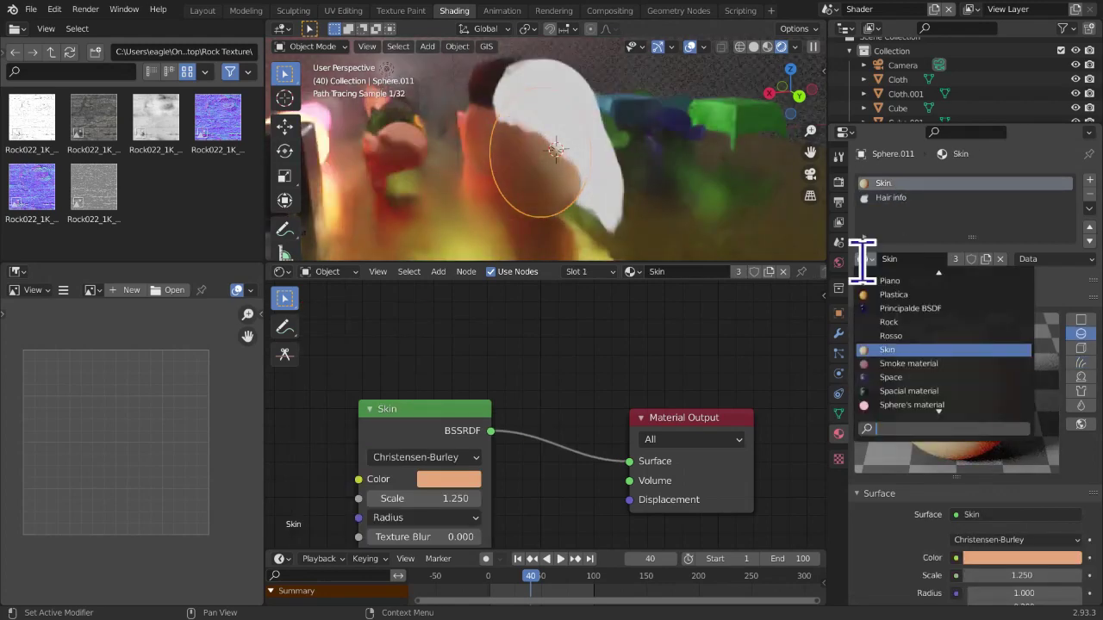
pyautogui.write('hair')
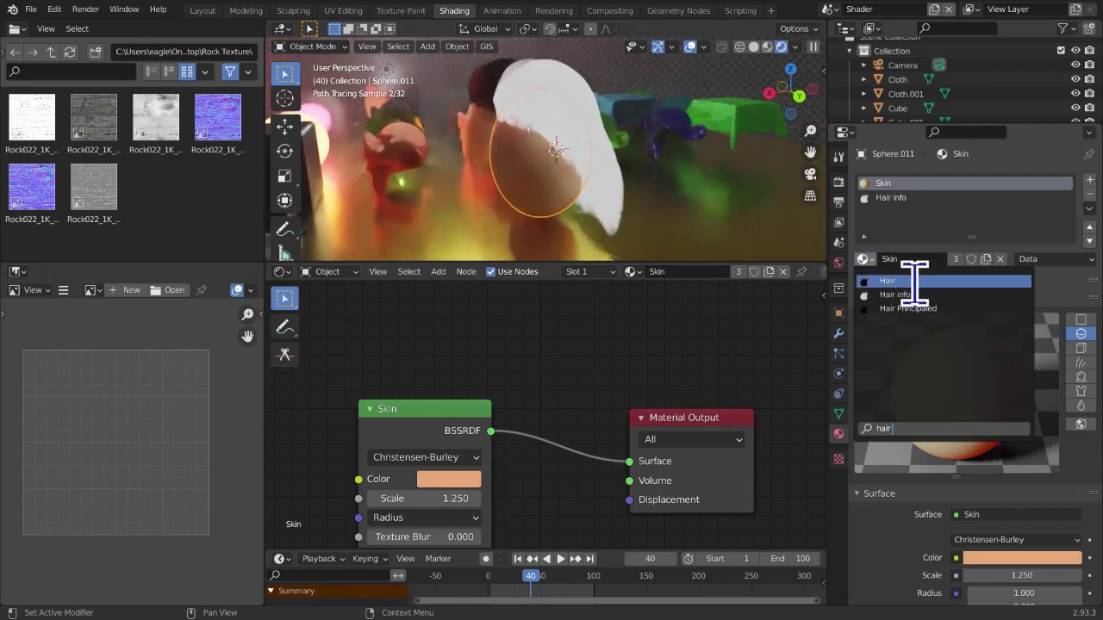
pyautogui.click(905, 297)
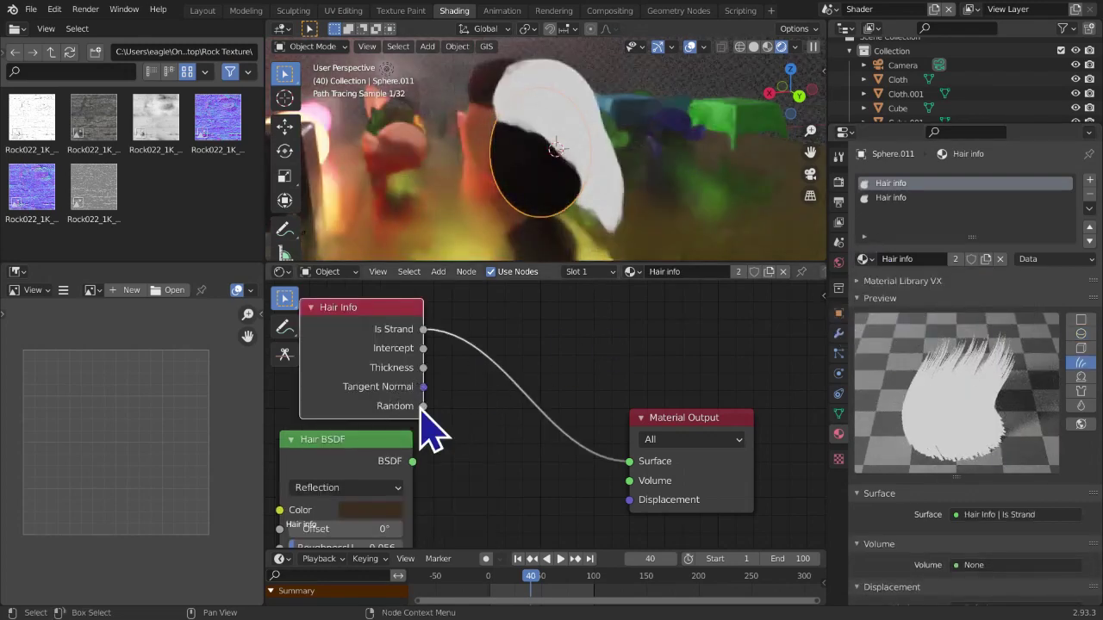
# Restore the Skin material on the head sphere Sphere.011
pyautogui.moveTo(366, 355); pyautogui.dragTo(362, 352)
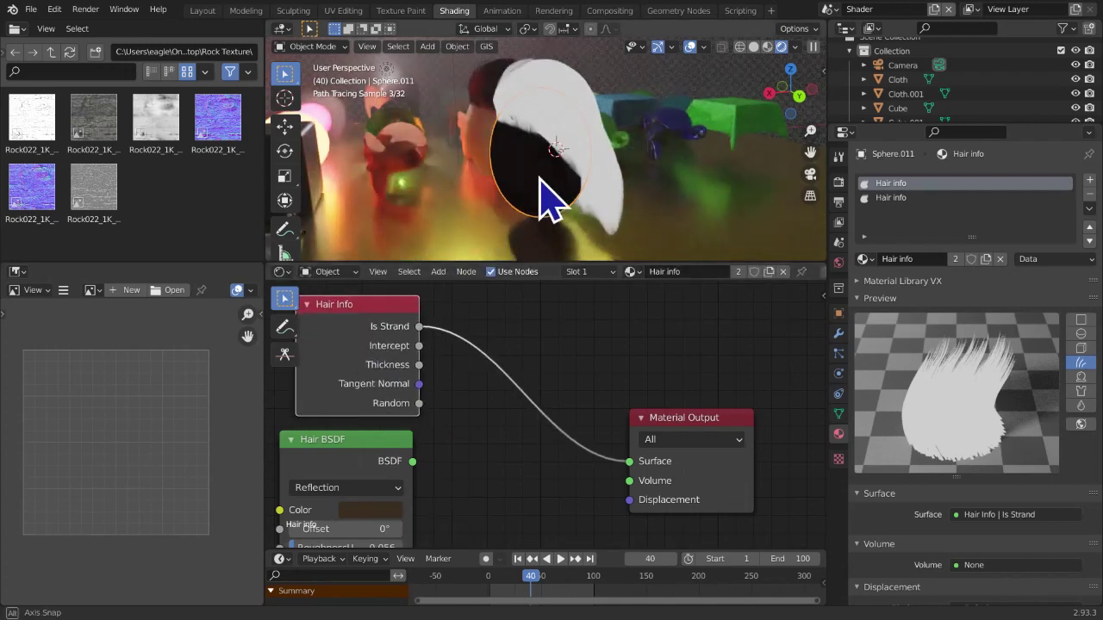
pyautogui.moveTo(561, 192)
pyautogui.mouseDown(button='middle')
pyautogui.moveTo(387, 246)
pyautogui.moveTo(731, 206)
pyautogui.moveTo(800, 170)
pyautogui.mouseUp(button='middle')
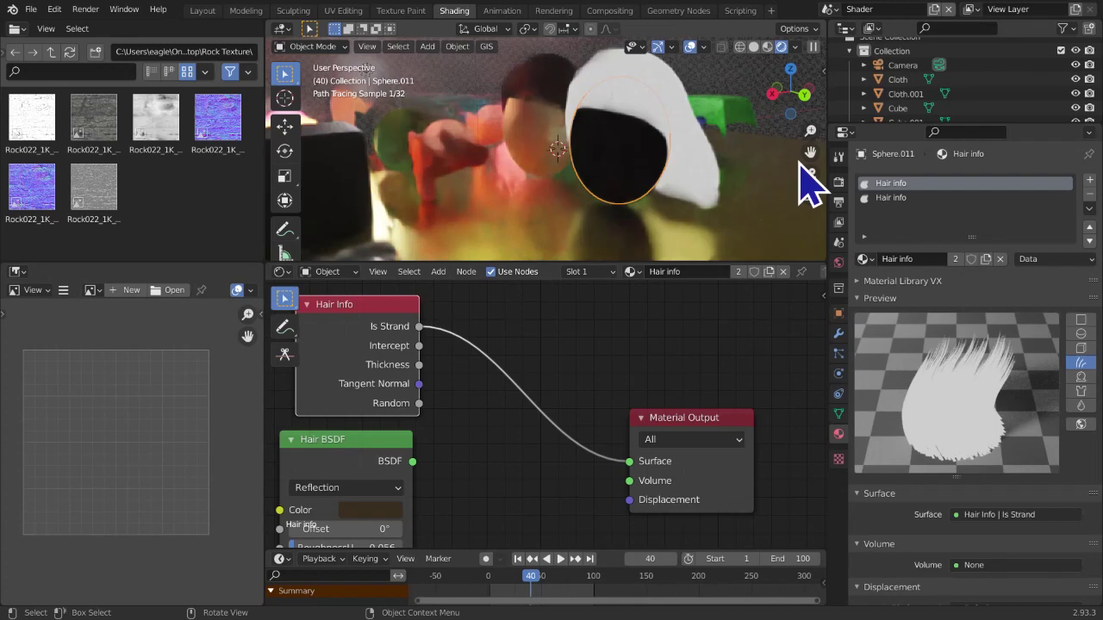
pyautogui.moveTo(810, 151); pyautogui.dragTo(778, 167)
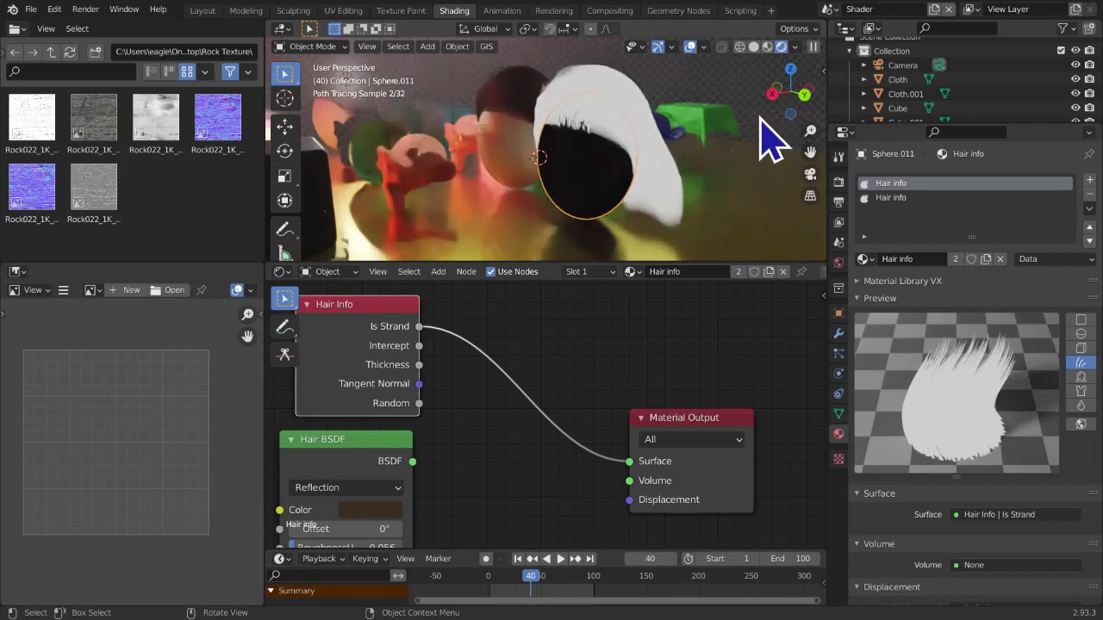
pyautogui.click(593, 198)
pyautogui.click(580, 215)
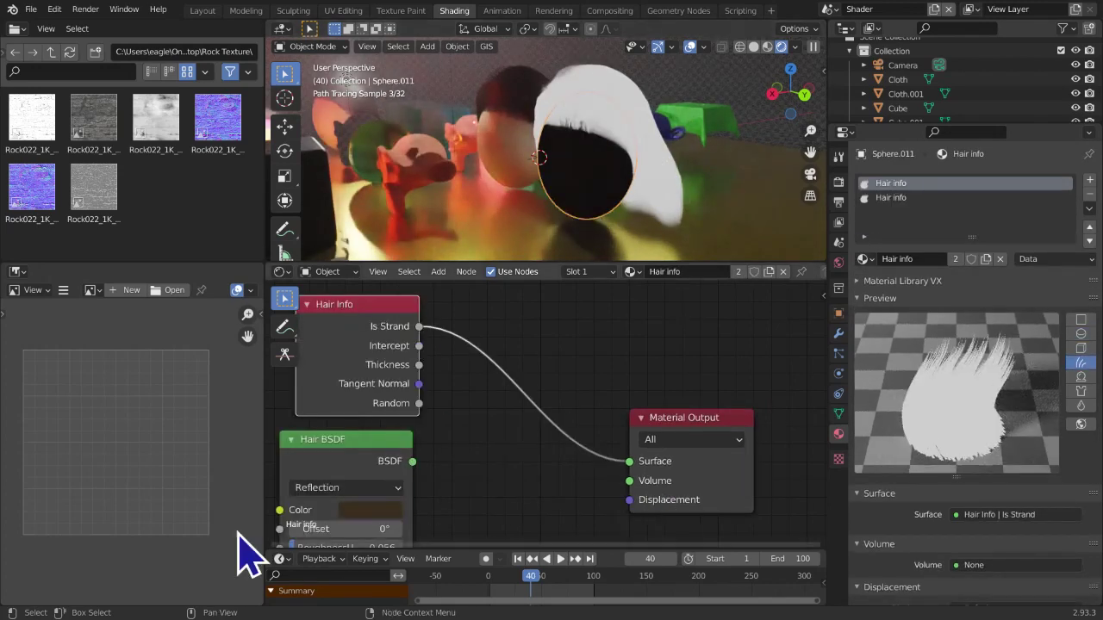
pyautogui.click(862, 259)
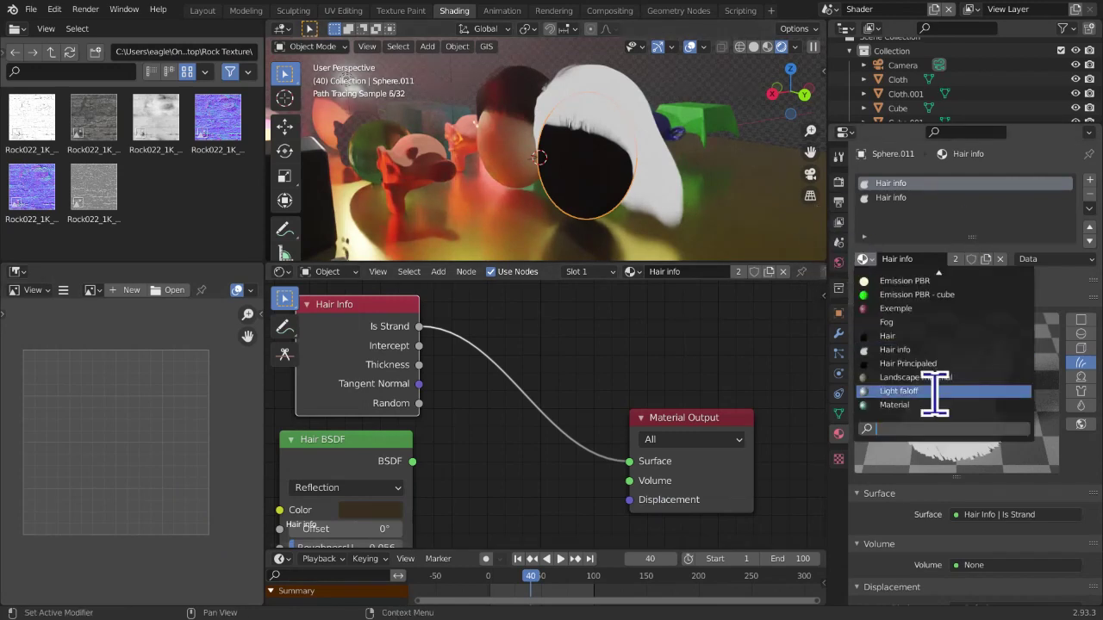
pyautogui.write('ski')
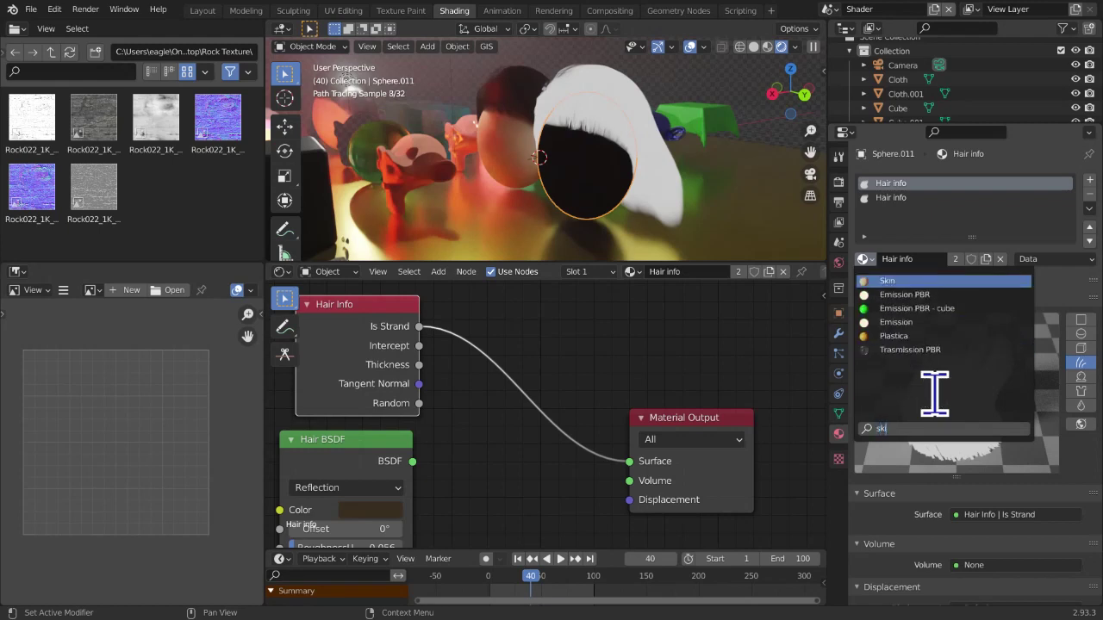
pyautogui.click(939, 280)
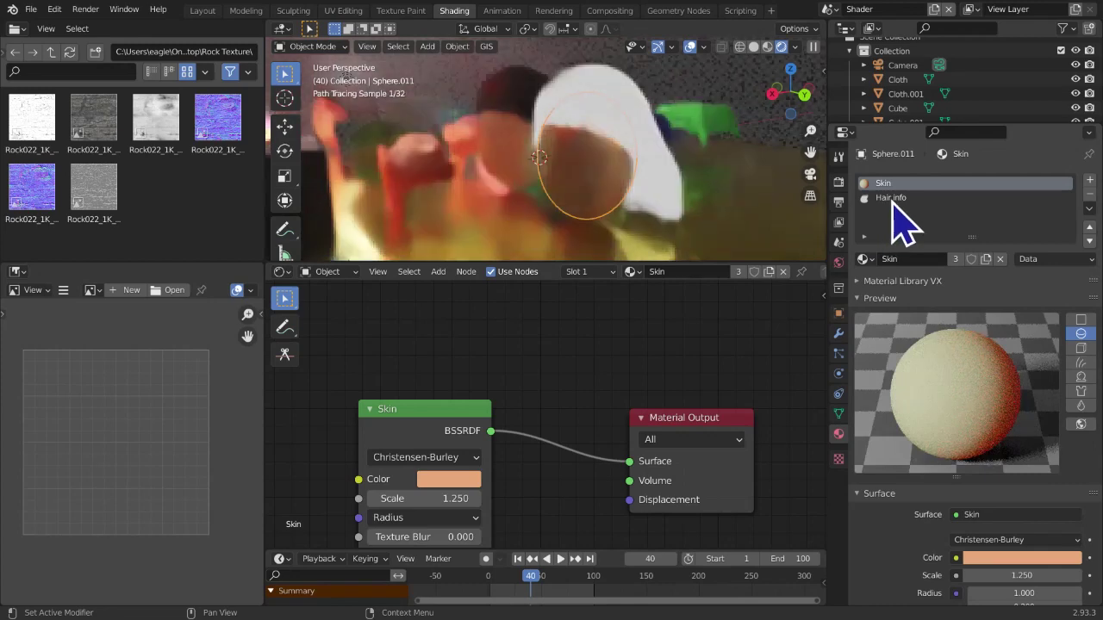
# Feed Hair Info's Intercept, then Thickness, then Random output into the Material Output Surface
pyautogui.click(892, 200)
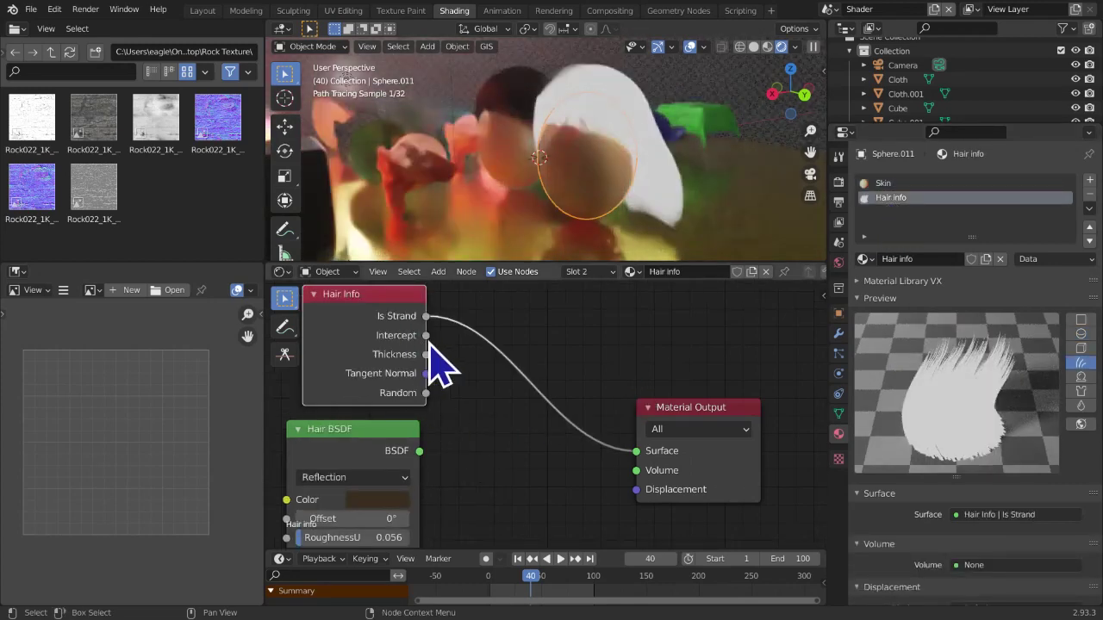
pyautogui.moveTo(425, 336); pyautogui.dragTo(646, 461)
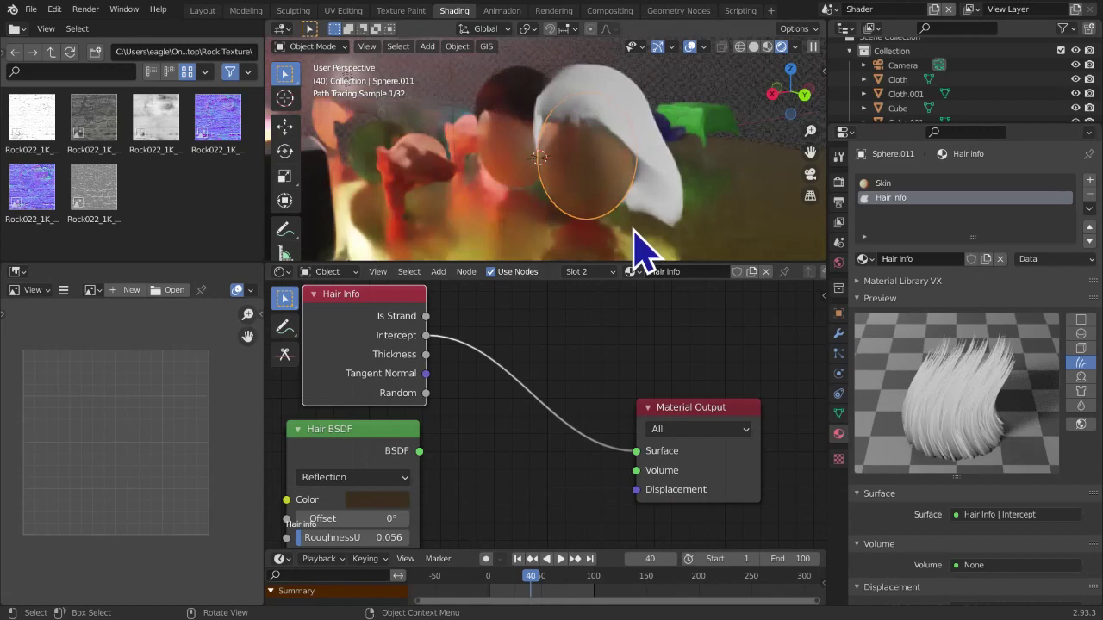
pyautogui.moveTo(642, 254); pyautogui.dragTo(809, 148, button='middle')
pyautogui.moveTo(810, 149); pyautogui.dragTo(767, 141)
pyautogui.moveTo(810, 150); pyautogui.dragTo(789, 157, button='middle')
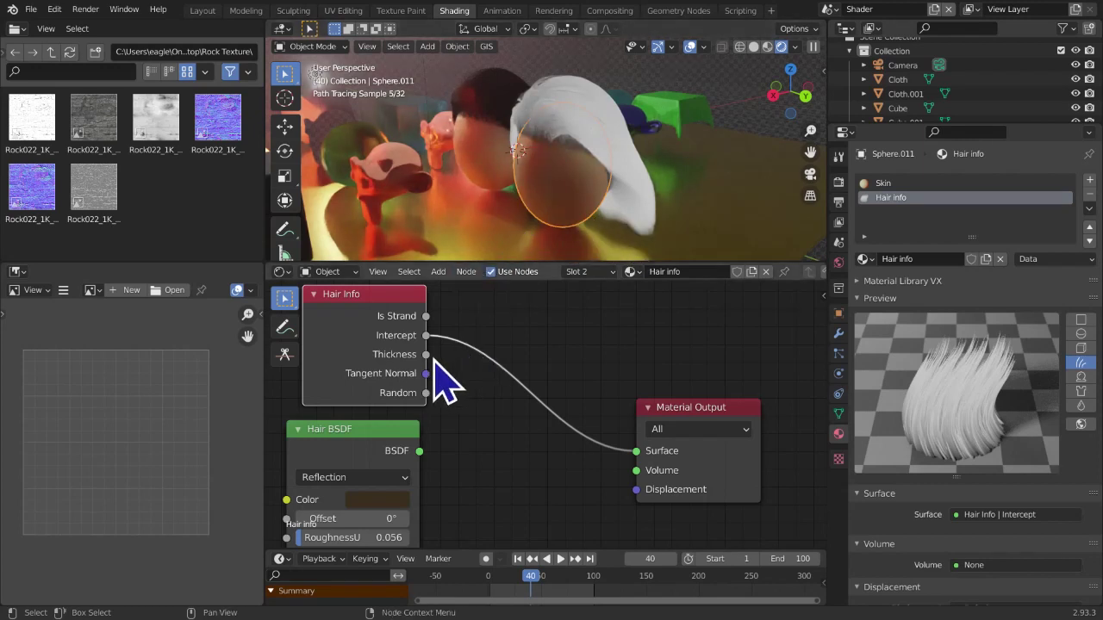
pyautogui.moveTo(425, 355); pyautogui.dragTo(635, 452)
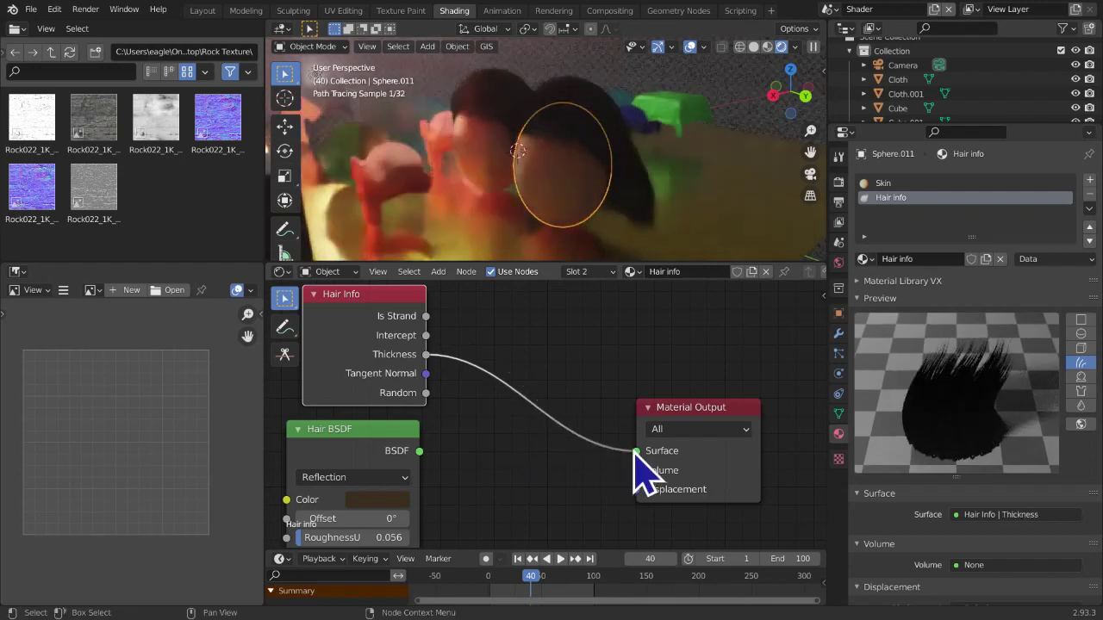
pyautogui.scroll(1, 482, 436)
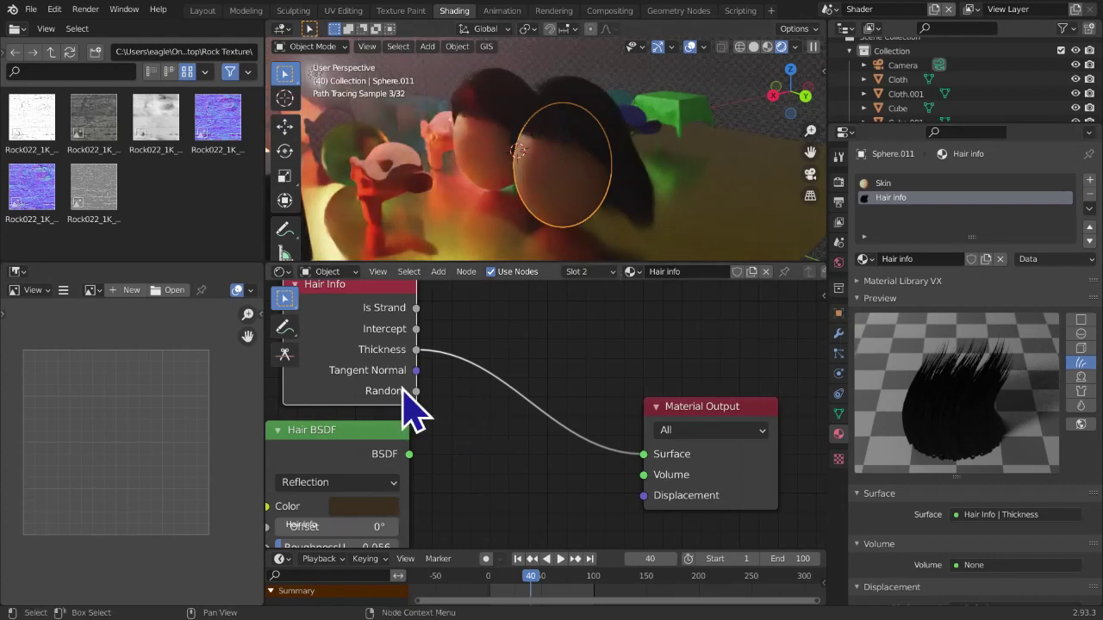
pyautogui.moveTo(416, 391)
pyautogui.mouseDown()
pyautogui.moveTo(546, 426)
pyautogui.moveTo(662, 477)
pyautogui.moveTo(646, 459)
pyautogui.mouseUp()
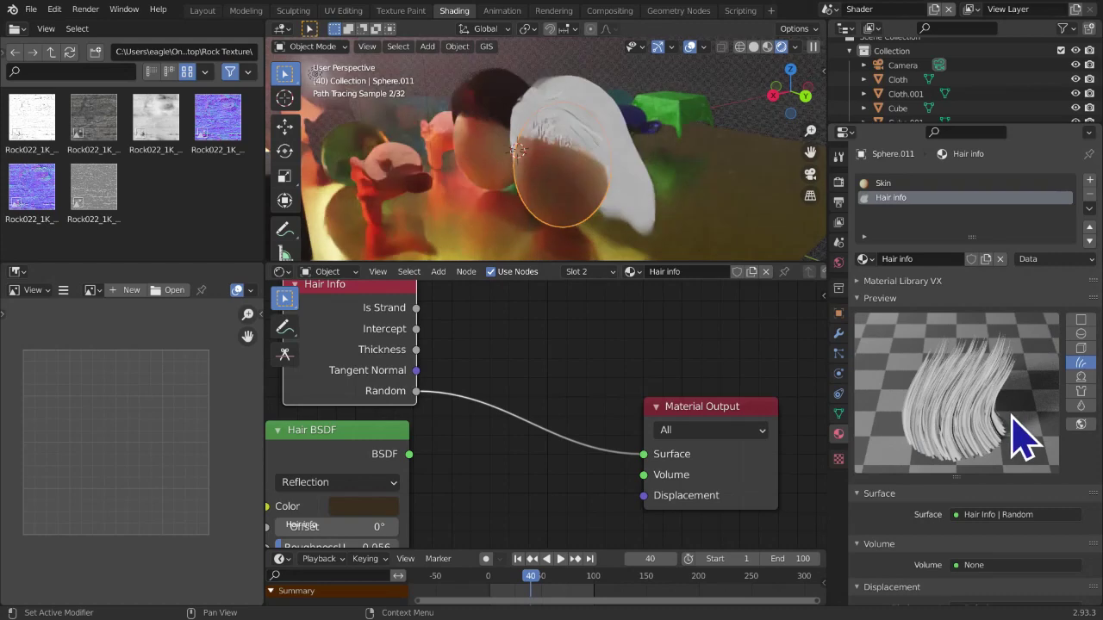
# Reframe the node graph and move the Hair BSDF node to the right
pyautogui.scroll(-2, 565, 439)
pyautogui.moveTo(554, 438); pyautogui.dragTo(555, 407, button='middle')
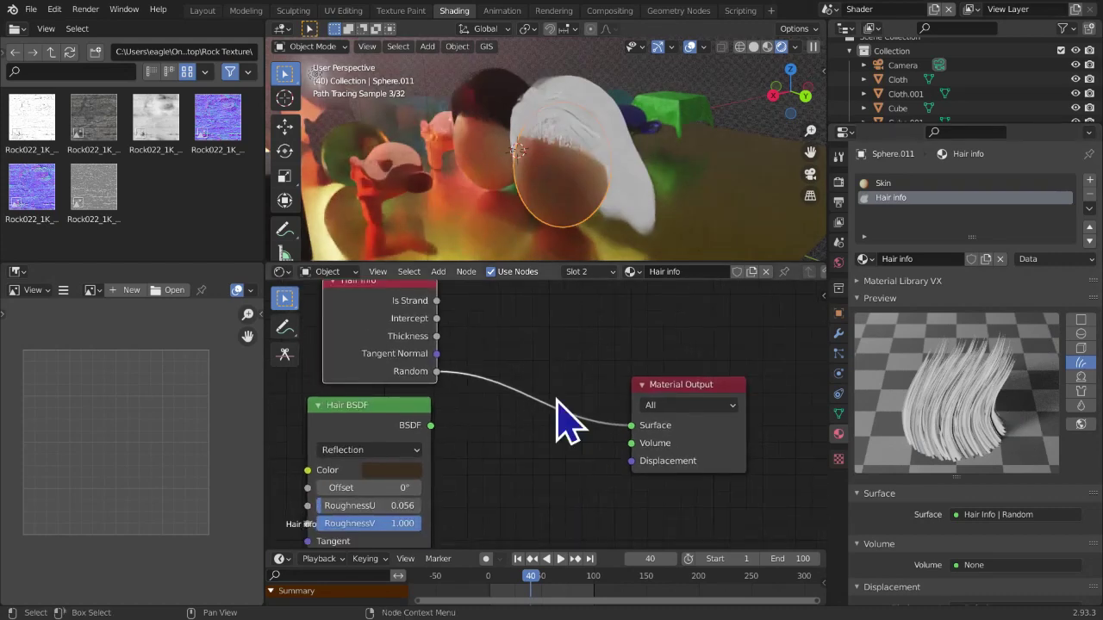
pyautogui.scroll(2, 465, 517)
pyautogui.moveTo(470, 484); pyautogui.dragTo(474, 491, button='middle')
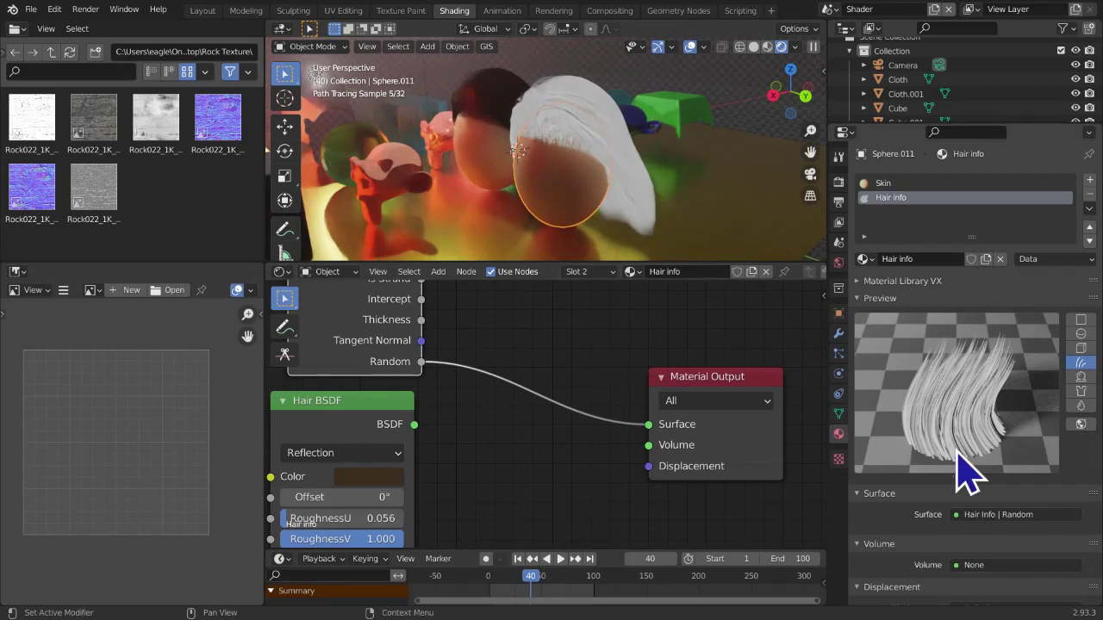
pyautogui.scroll(-1, 536, 356)
pyautogui.scroll(-2, 600, 419)
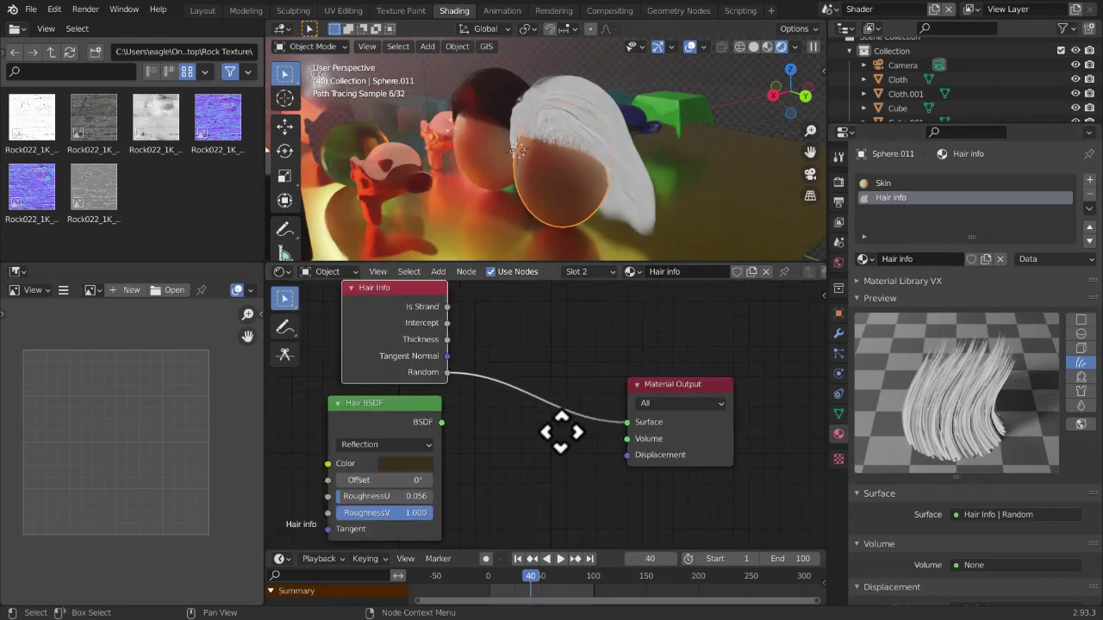
pyautogui.scroll(-1, 576, 426)
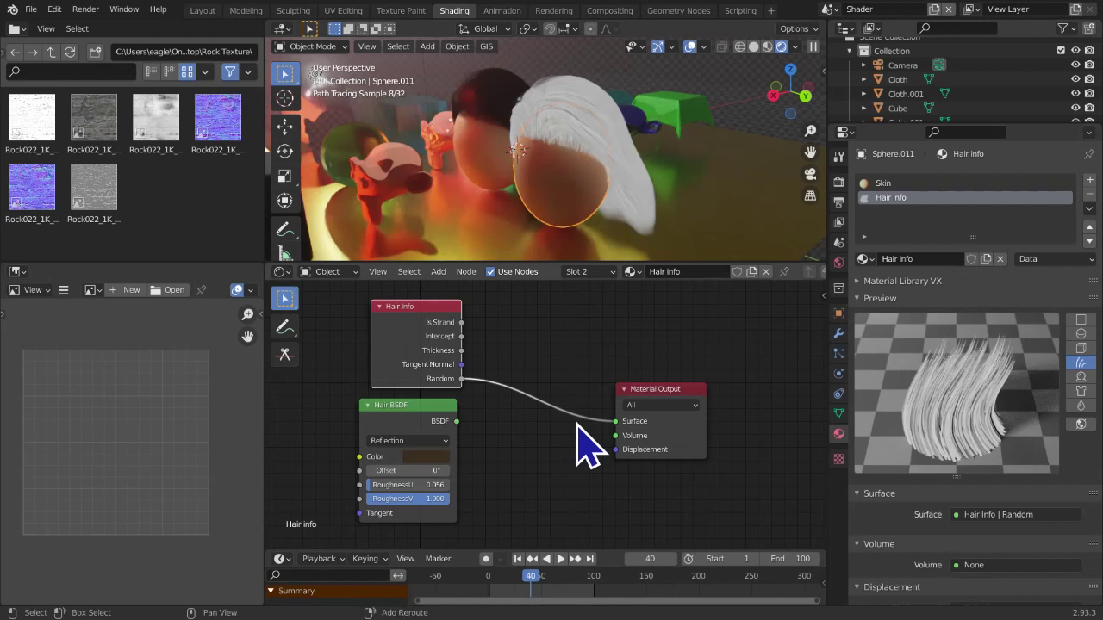
pyautogui.hotkey('shift', 'a')
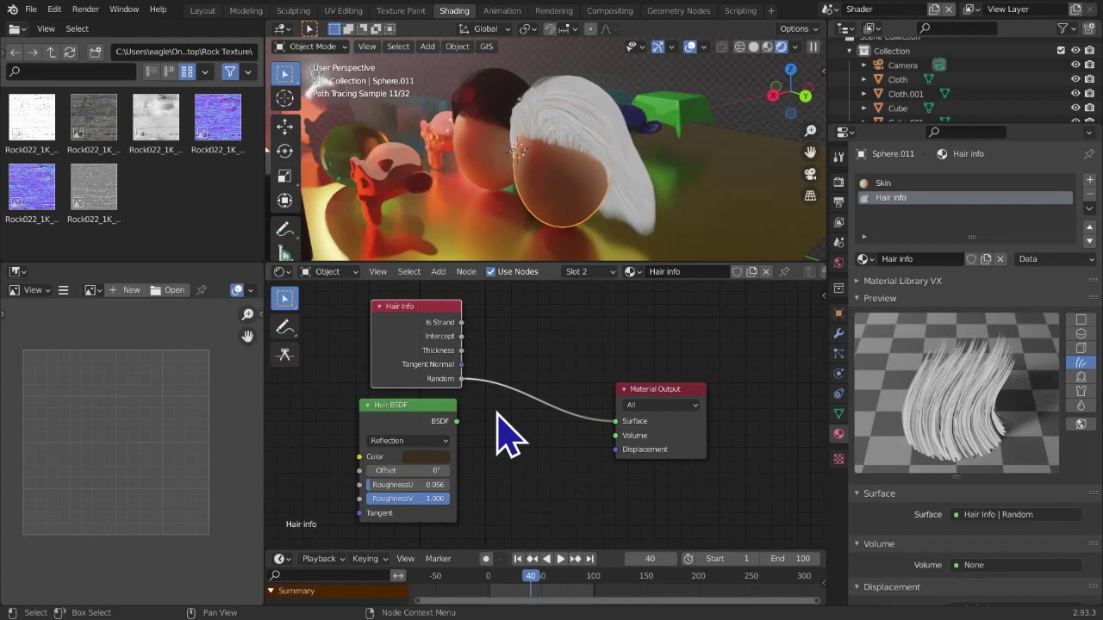
pyautogui.moveTo(386, 422); pyautogui.dragTo(426, 421)
# Drop the Hair BSDF node in place and add a new RGB colour node beside it
pyautogui.click(432, 425)
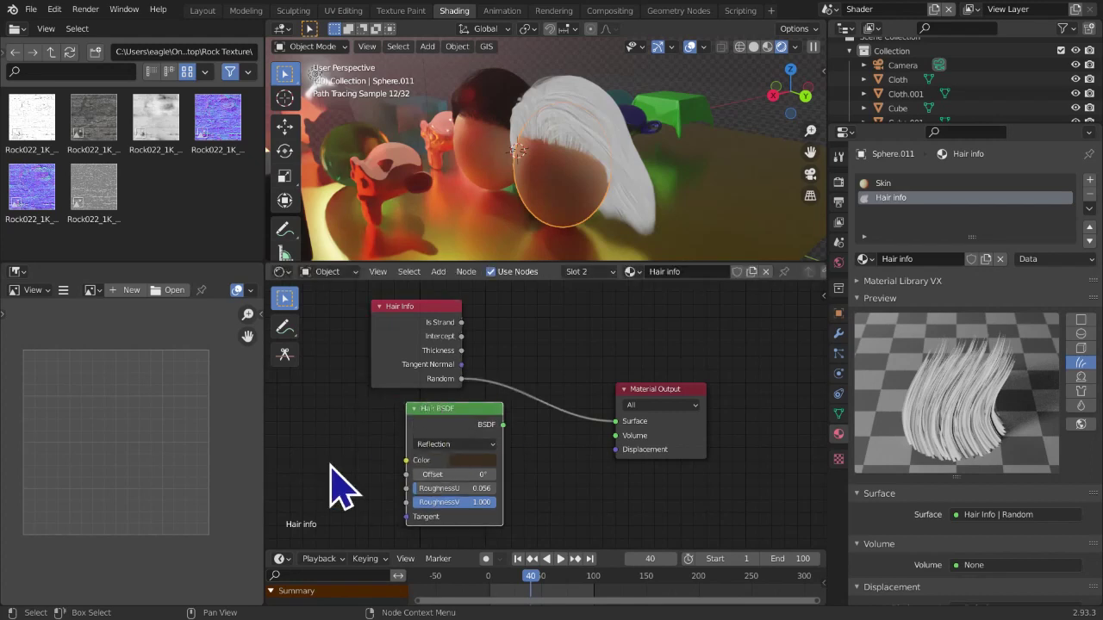
pyautogui.hotkey('shift', 'a')
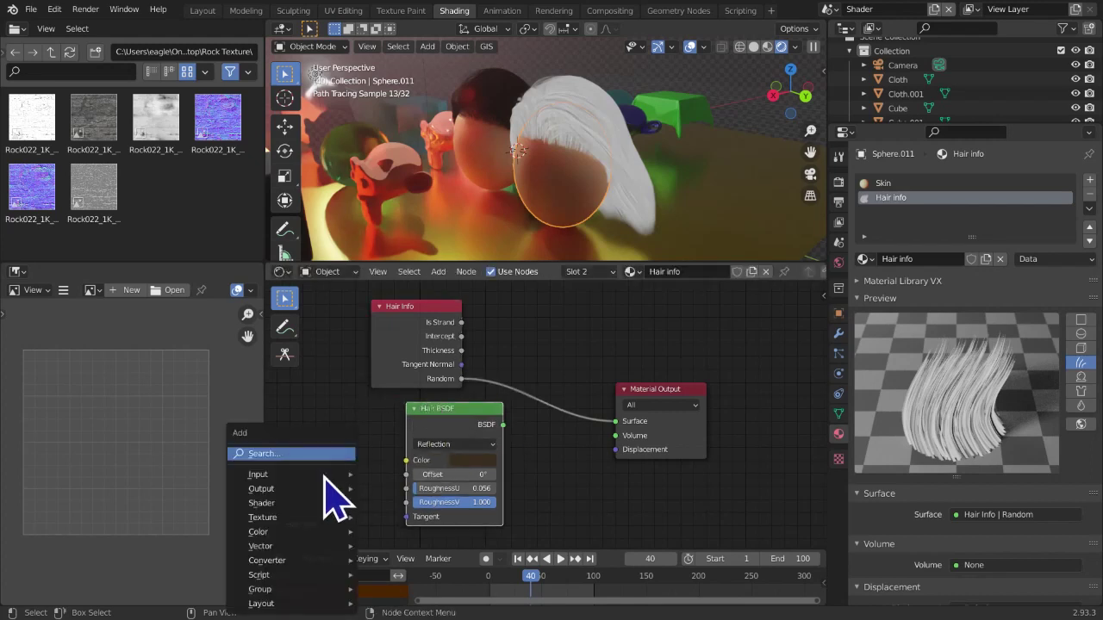
pyautogui.moveTo(329, 474)
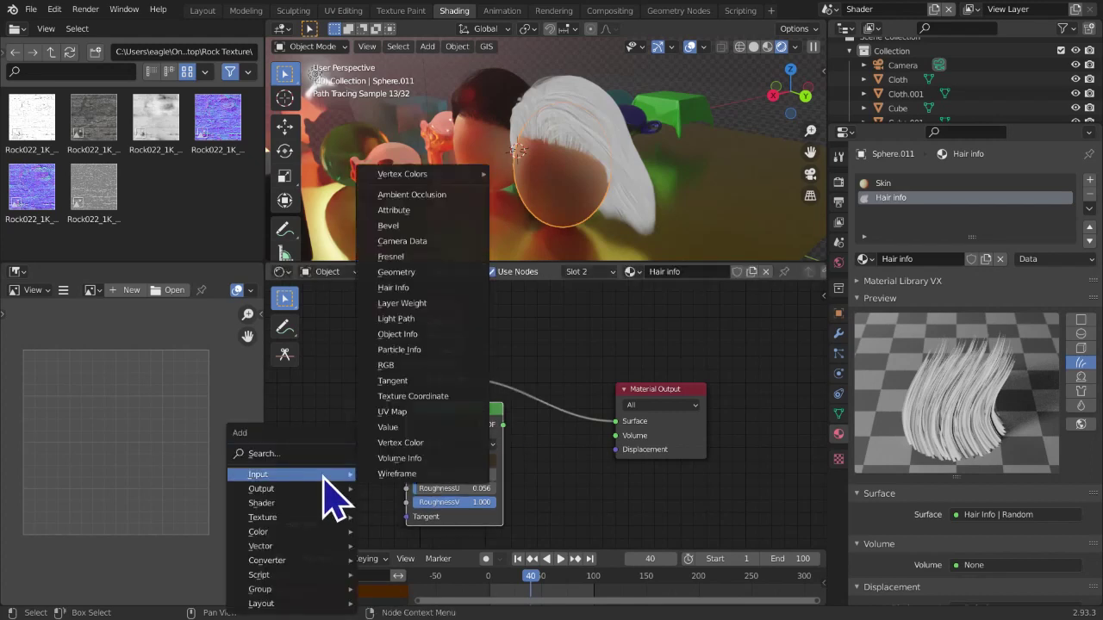
pyautogui.click(402, 371)
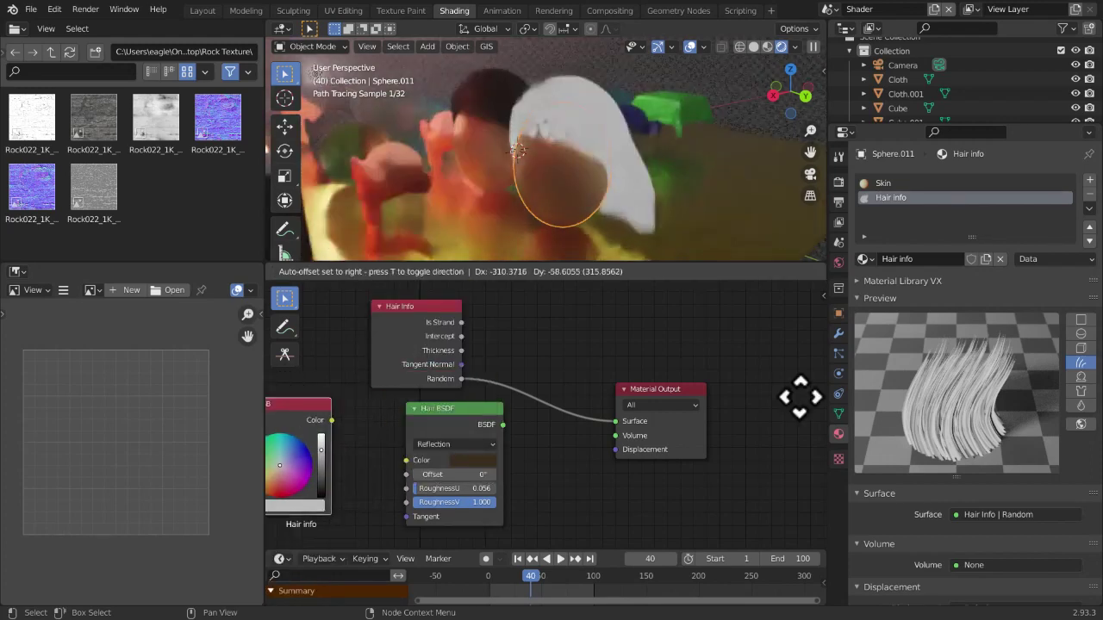
pyautogui.click(764, 408)
pyautogui.moveTo(395, 407); pyautogui.dragTo(620, 370, button='middle')
# Paste the Hair BSDF's dark brown colour onto the RGB node and fit all nodes in view
pyautogui.moveTo(482, 440); pyautogui.dragTo(478, 442)
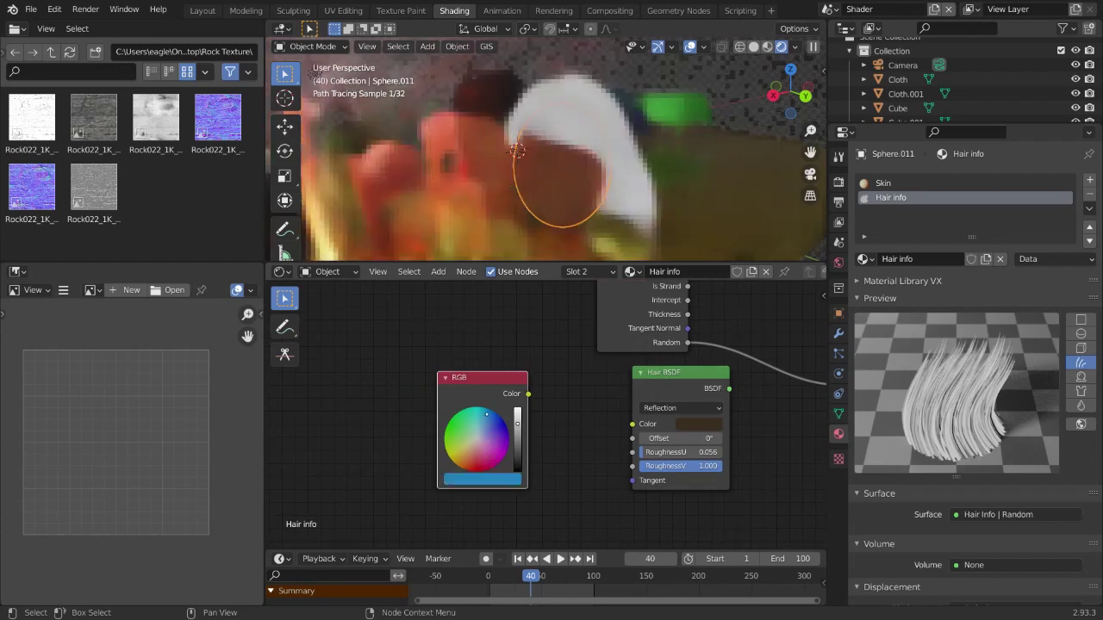
pyautogui.moveTo(470, 430); pyautogui.dragTo(473, 443)
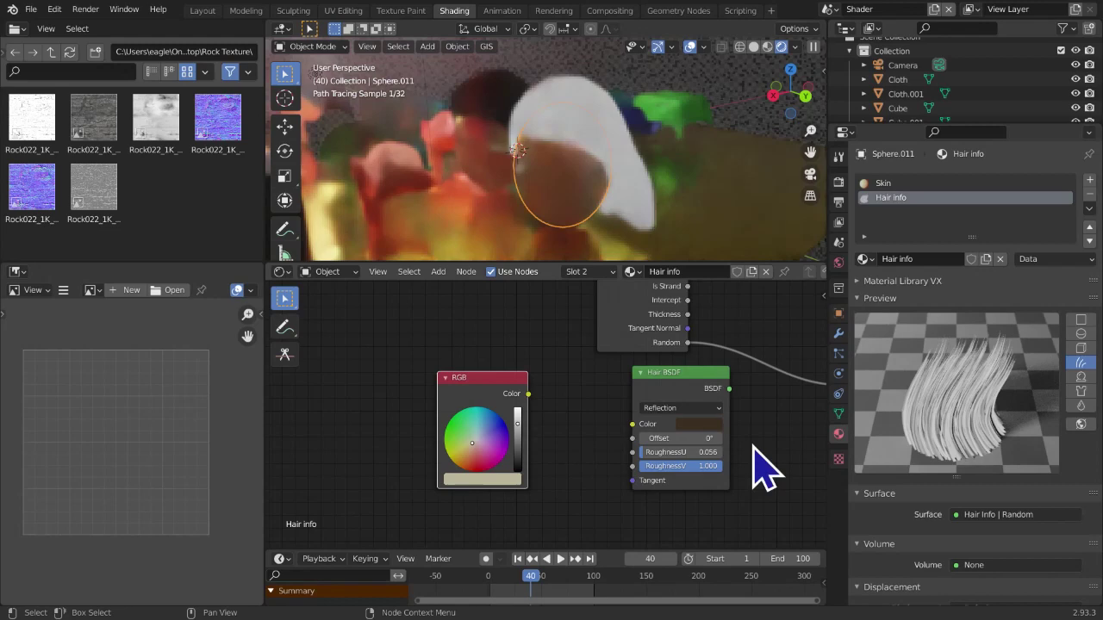
pyautogui.click(704, 425)
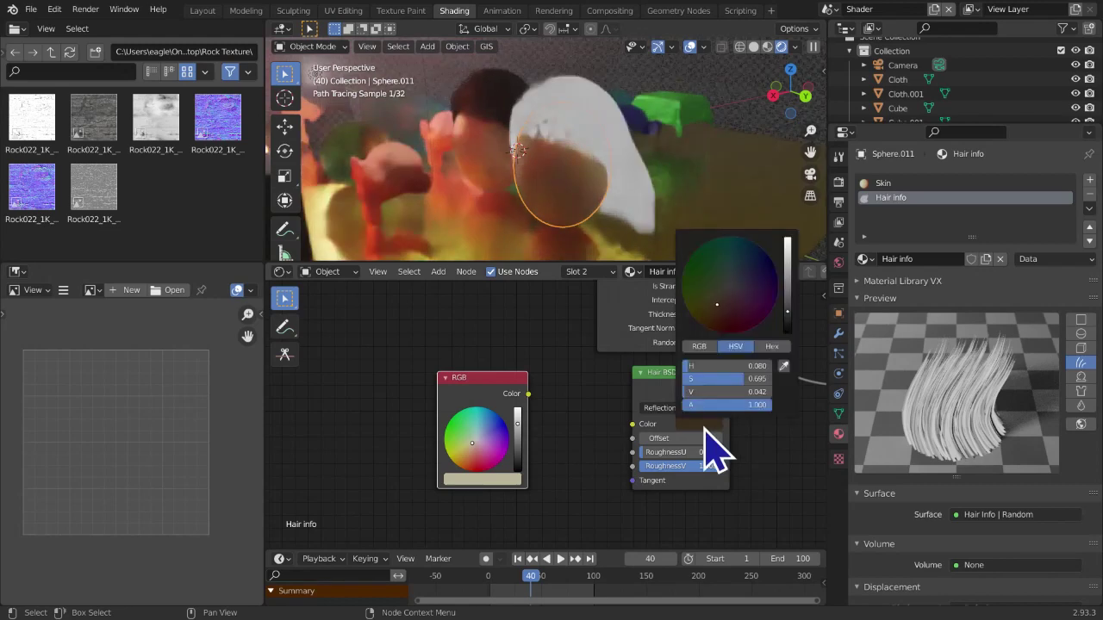
pyautogui.click(704, 428)
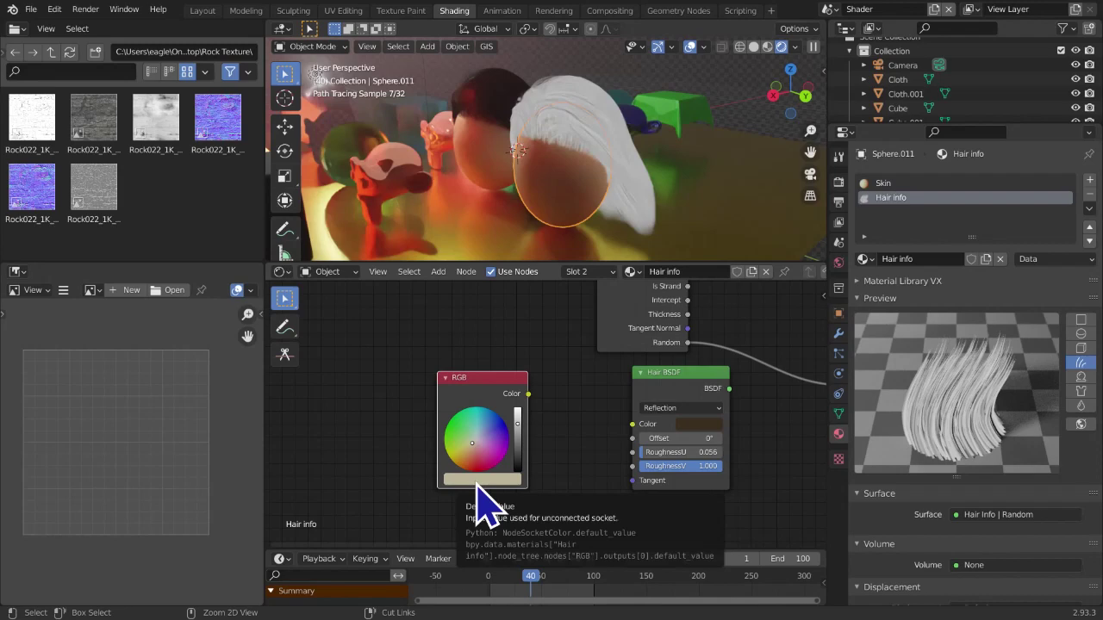
pyautogui.hotkey('ctrl', 'v')
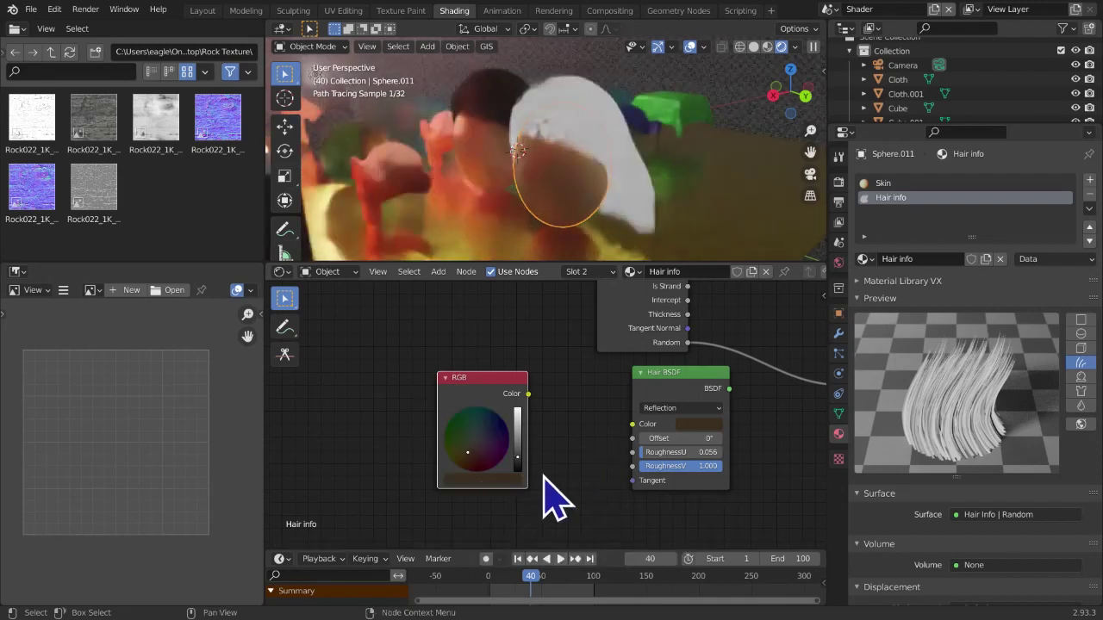
pyautogui.click(689, 423)
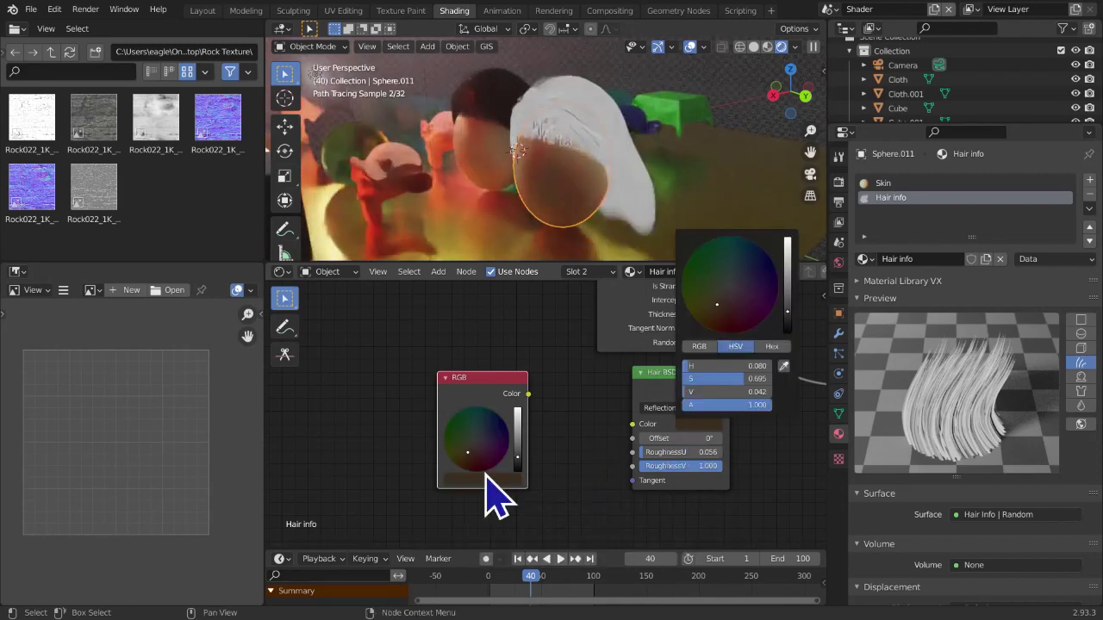
pyautogui.press('Home')
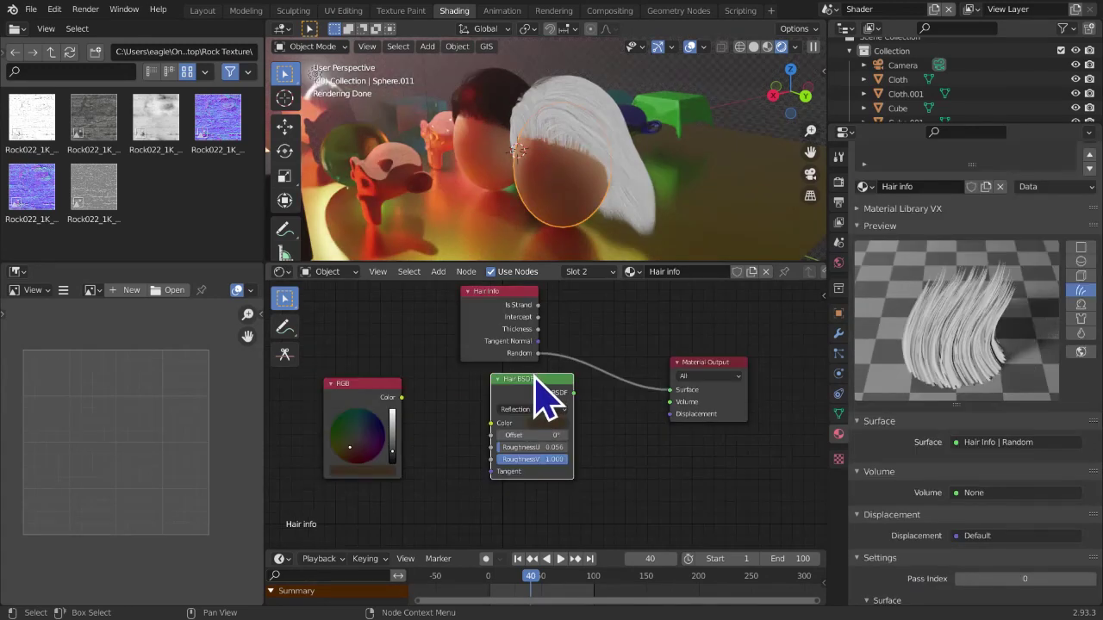
# Connect Hair BSDF to the material surface and the RGB colour into Hair BSDF Color
pyautogui.keyDown('ctrl'); pyautogui.keyDown('shift'); pyautogui.click(529, 384); pyautogui.keyUp('shift'); pyautogui.keyUp('ctrl')
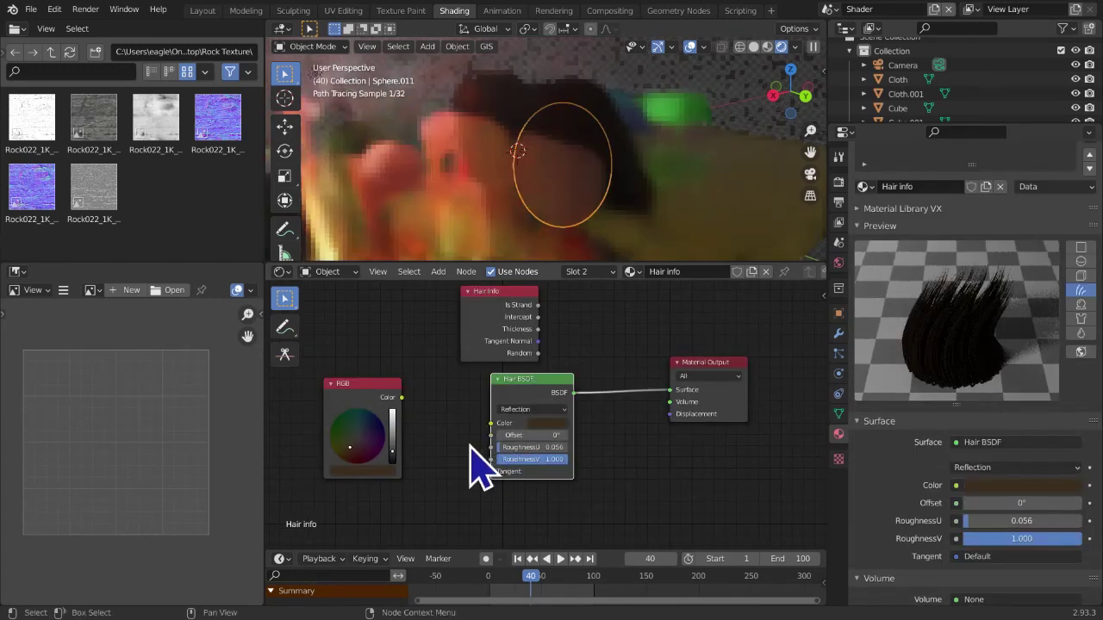
pyautogui.scroll(2, 482, 441)
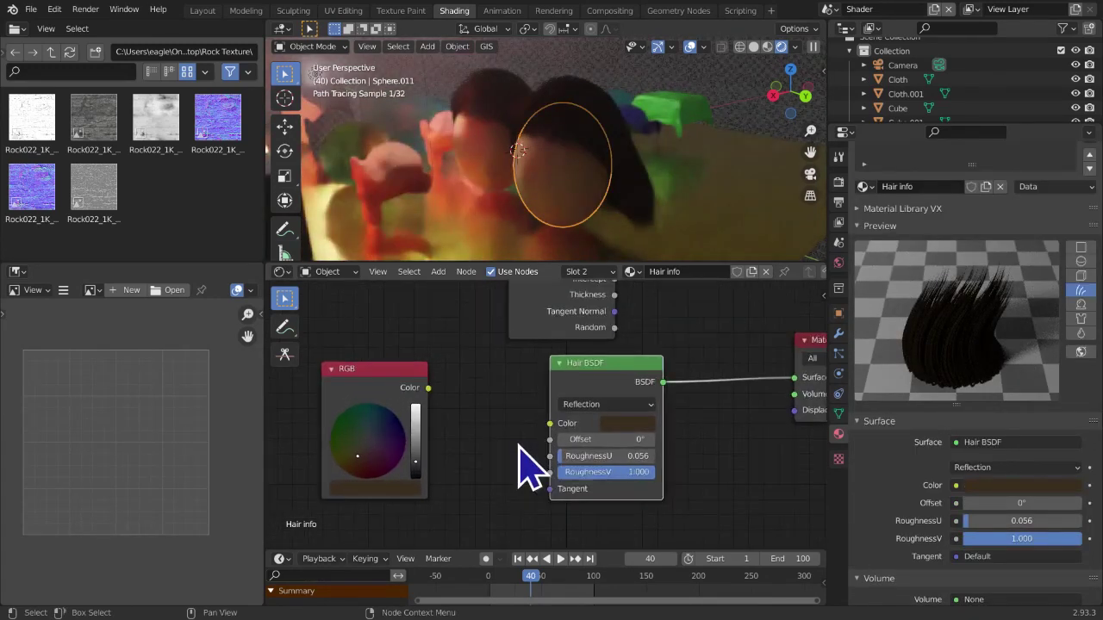
pyautogui.moveTo(518, 446); pyautogui.dragTo(523, 438, button='middle')
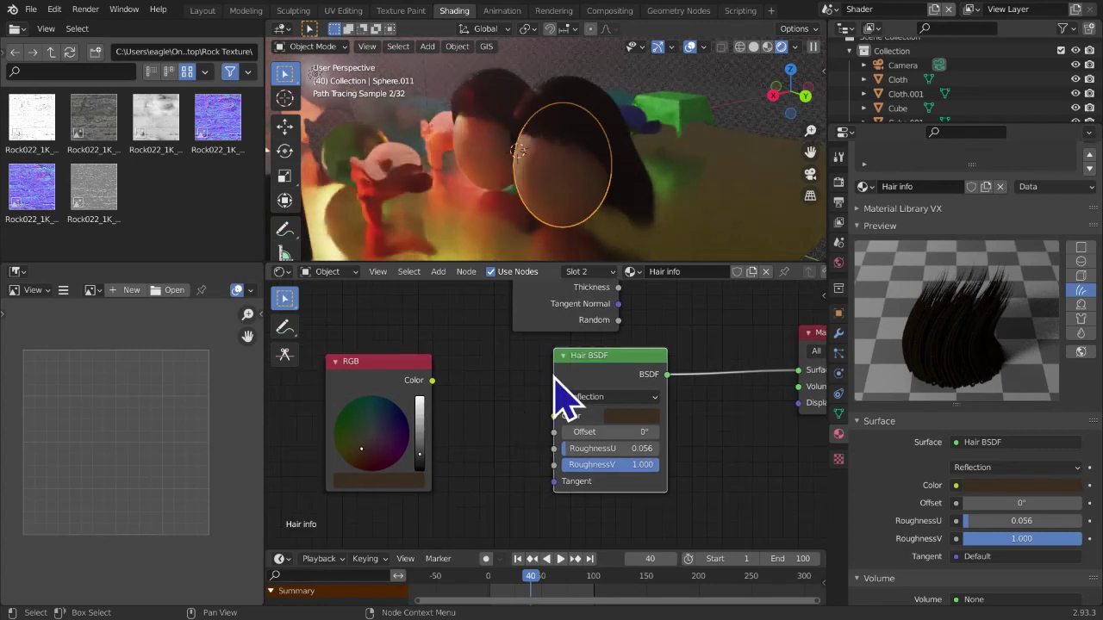
pyautogui.moveTo(433, 381); pyautogui.dragTo(554, 415)
pyautogui.moveTo(527, 478); pyautogui.dragTo(577, 444, button='middle')
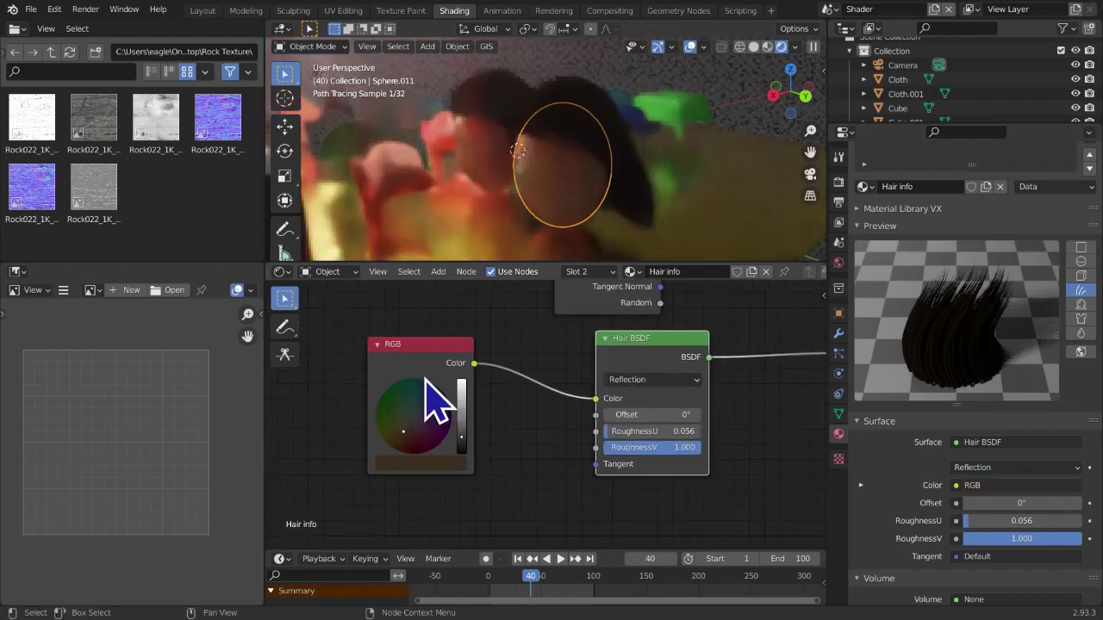
# Tidy the layout, moving the RGB and Hair Info nodes left and down
pyautogui.click(378, 347)
pyautogui.click(378, 347)
pyautogui.moveTo(380, 348); pyautogui.dragTo(347, 365)
pyautogui.scroll(-3, 506, 477)
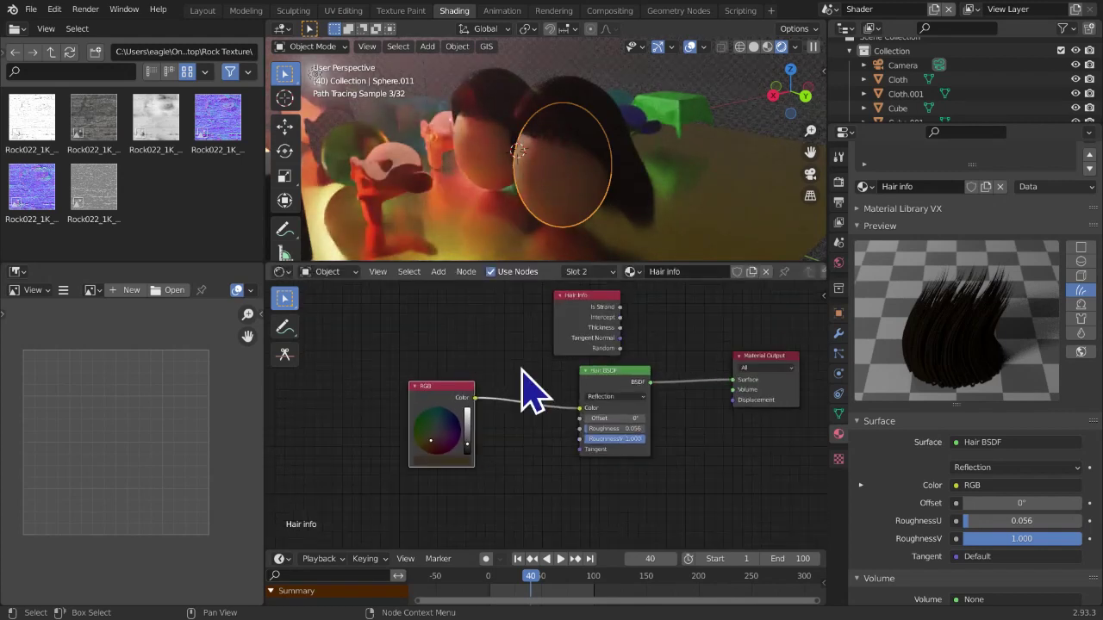
pyautogui.moveTo(583, 327); pyautogui.dragTo(326, 375)
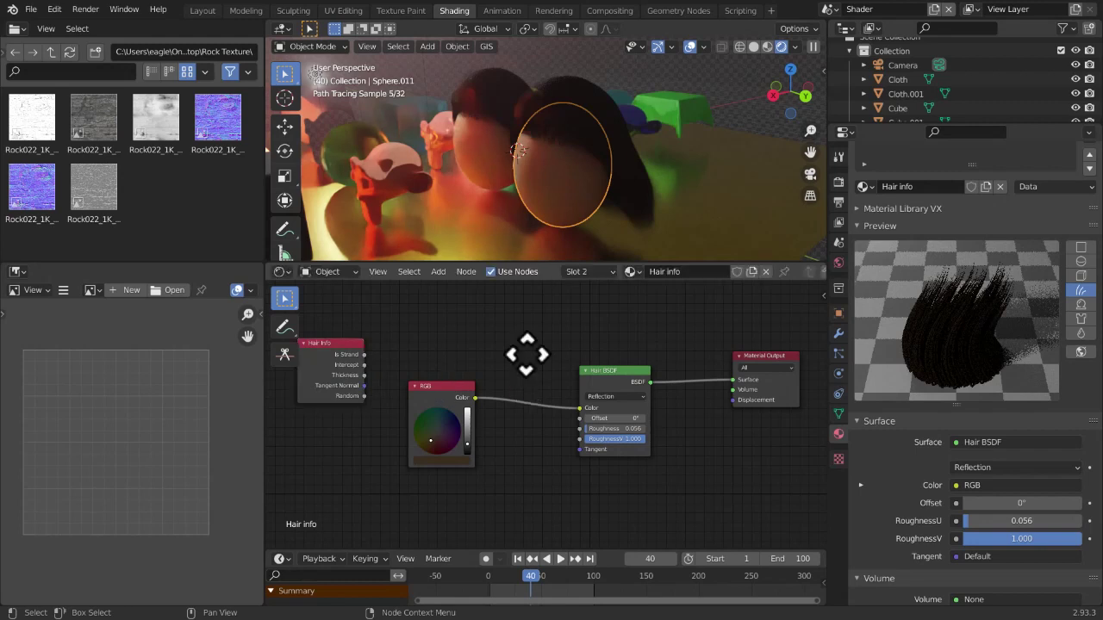
pyautogui.moveTo(527, 354); pyautogui.dragTo(599, 391, button='middle')
pyautogui.scroll(1, 567, 361)
pyautogui.scroll(2, 585, 371)
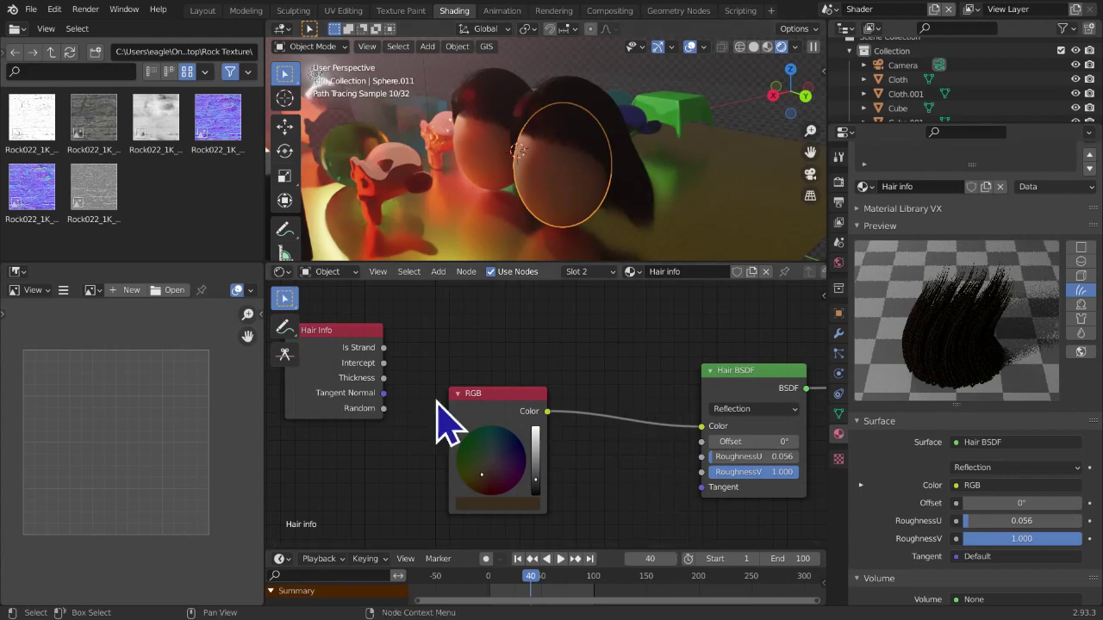
pyautogui.moveTo(445, 383); pyautogui.dragTo(432, 385, button='middle')
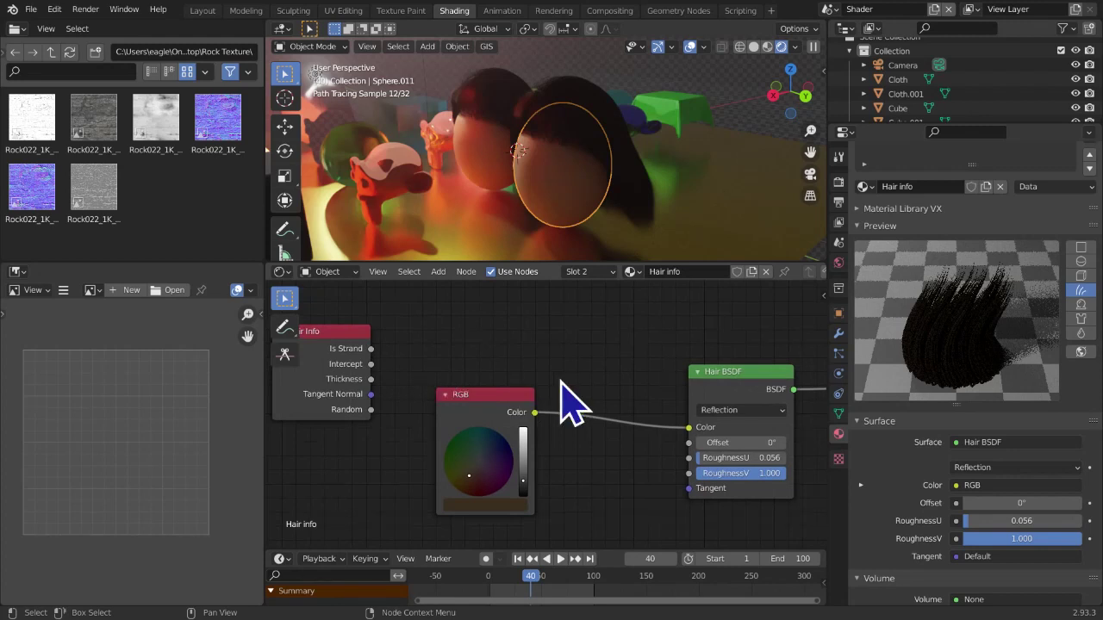
pyautogui.hotkey('shift', 'a')
pyautogui.moveTo(562, 381)
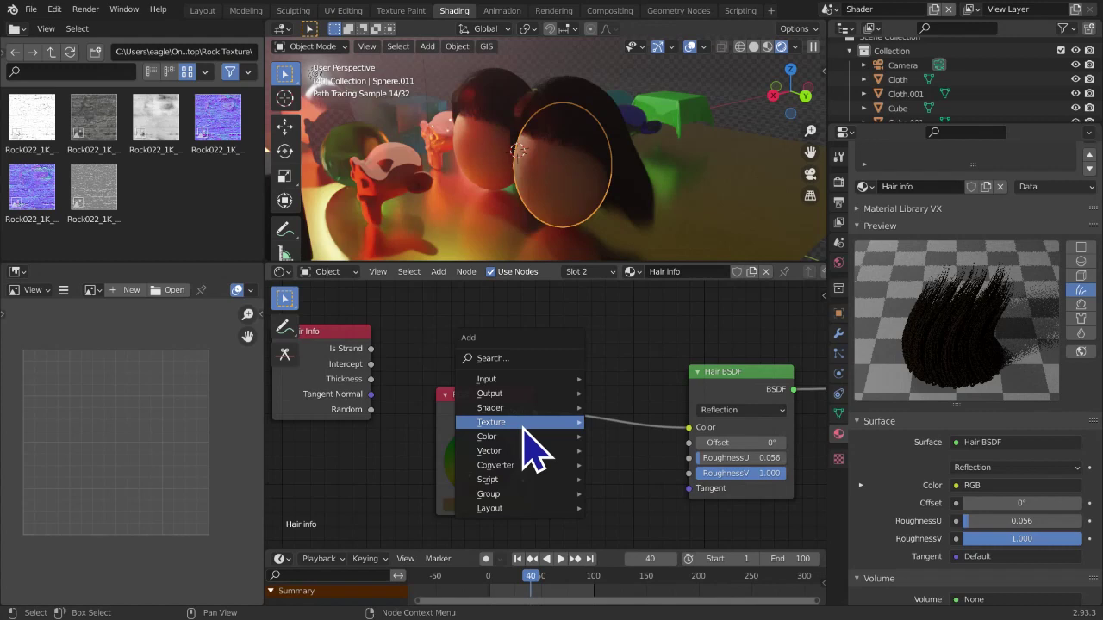
pyautogui.moveTo(514, 466)
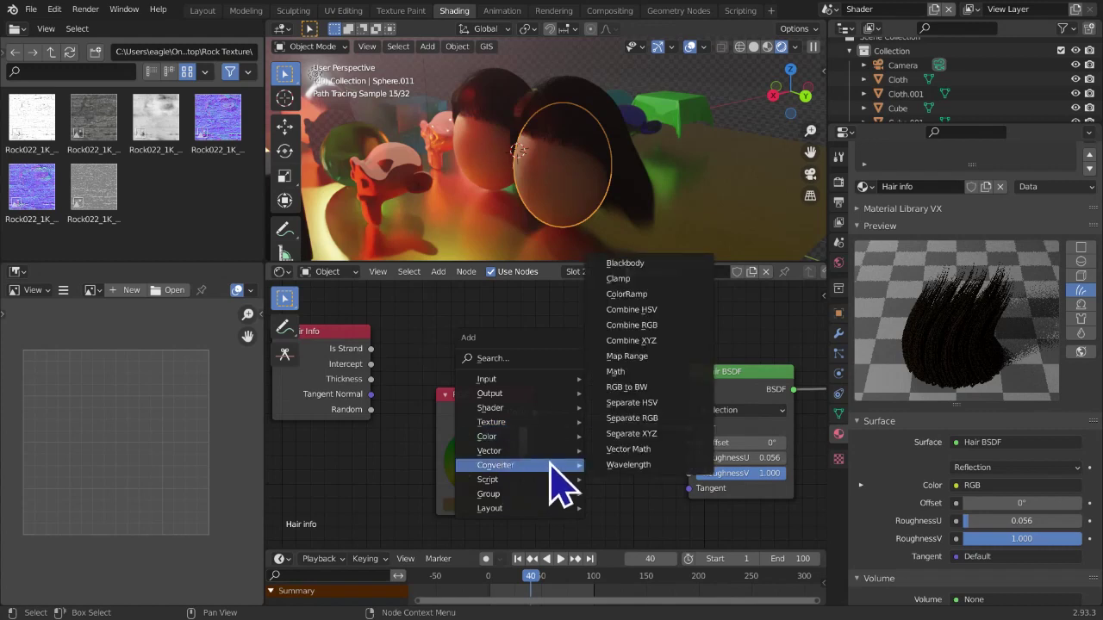
pyautogui.click(630, 372)
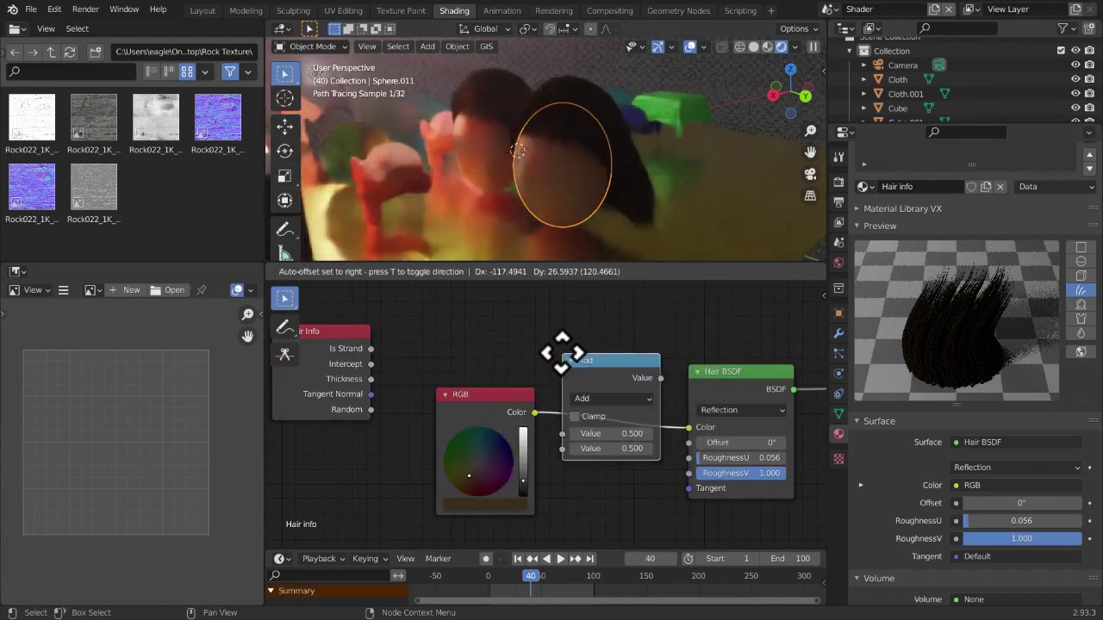
pyautogui.click(562, 353)
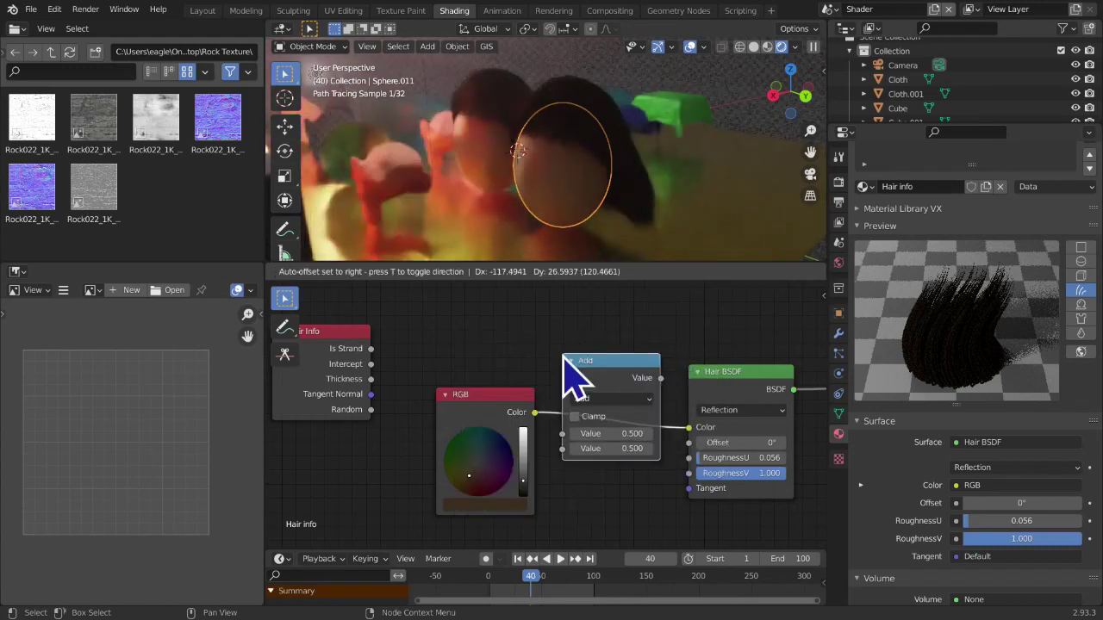
pyautogui.click(614, 400)
pyautogui.click(615, 399)
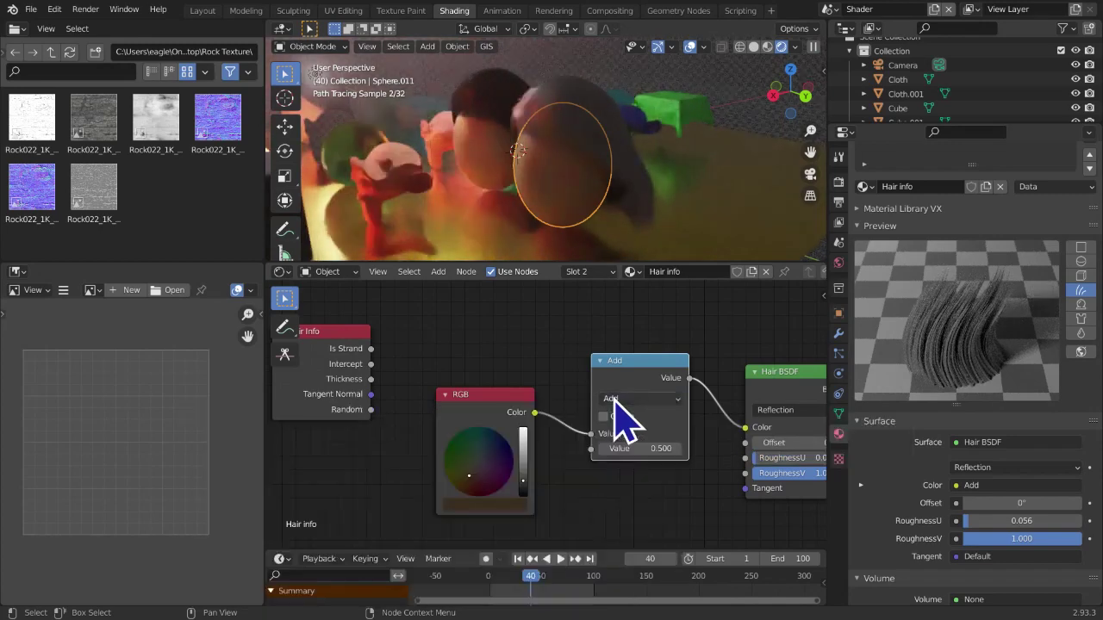
pyautogui.moveTo(702, 506); pyautogui.dragTo(618, 458, button='middle')
pyautogui.scroll(2, 658, 490)
pyautogui.moveTo(605, 328); pyautogui.dragTo(609, 328)
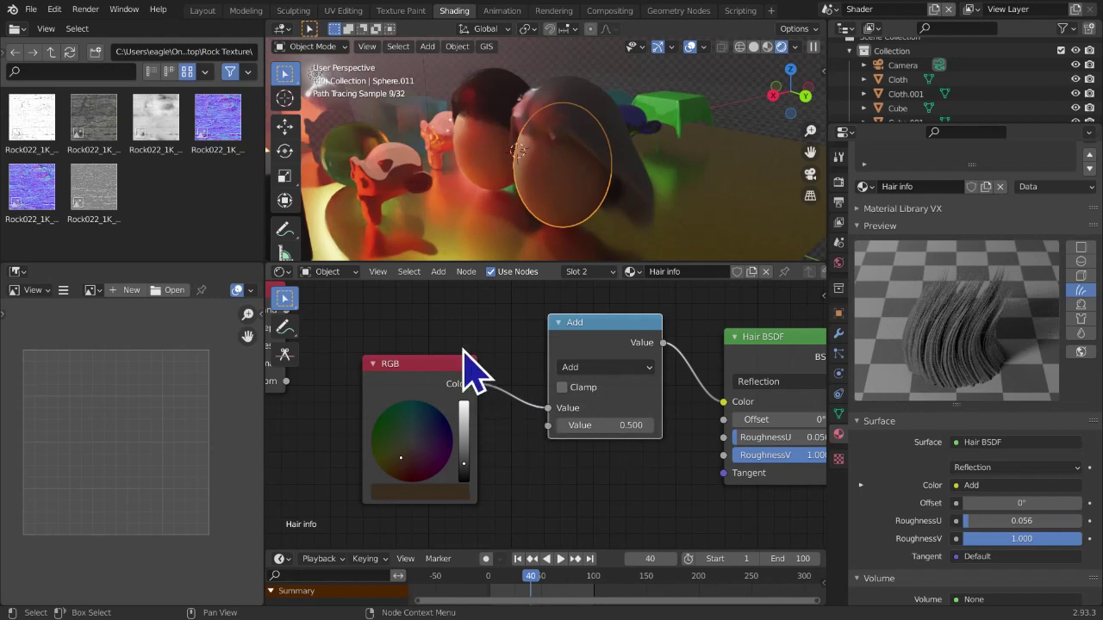
pyautogui.moveTo(525, 447); pyautogui.dragTo(502, 465, button='middle')
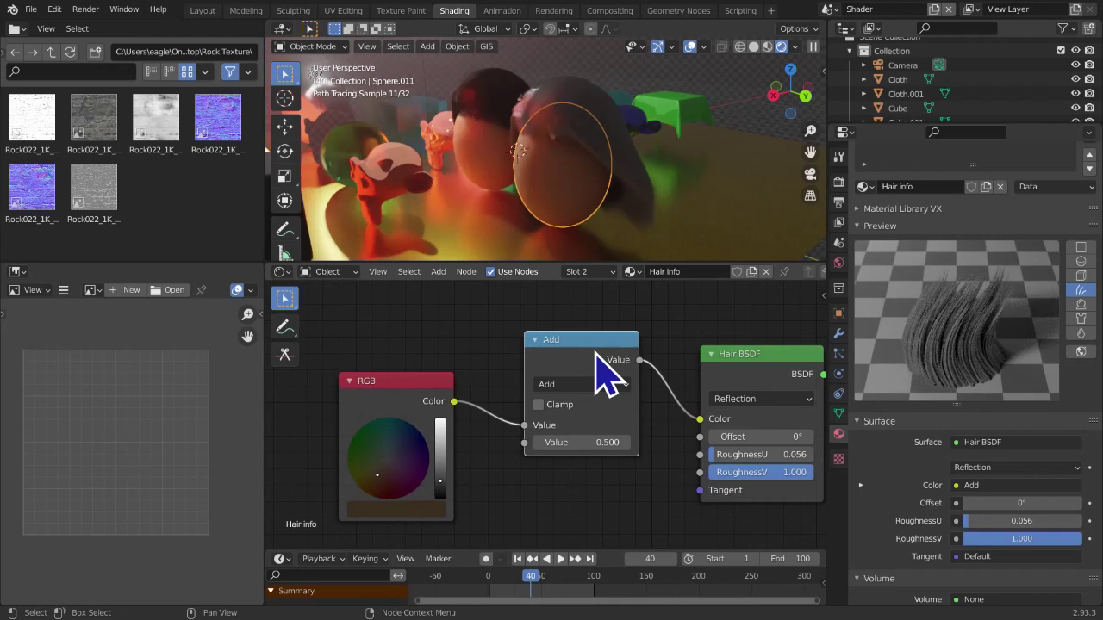
pyautogui.hotkey('ctrl', 'x')
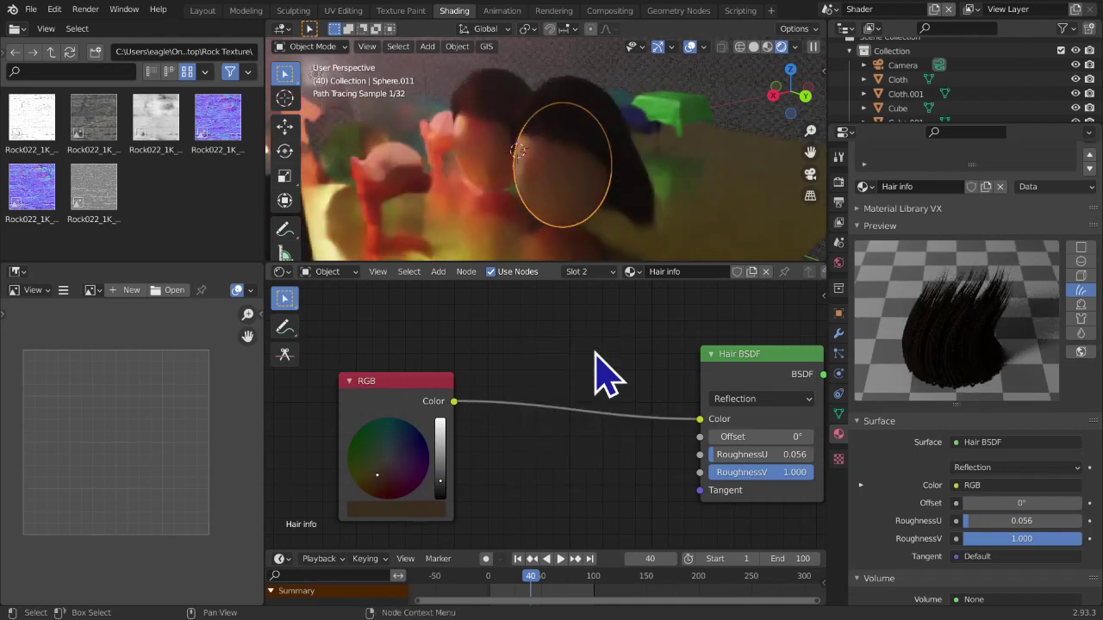
pyautogui.hotkey('shift', 'a')
# Insert Separate HSV and Combine HSV nodes between the RGB node and Hair BSDF
pyautogui.moveTo(596, 351)
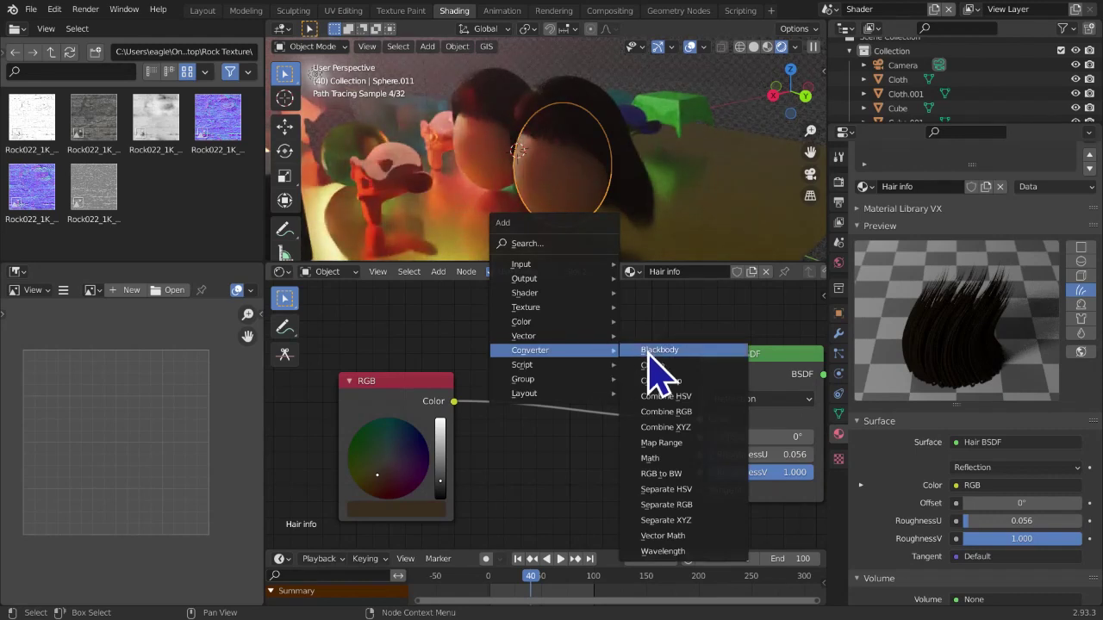
pyautogui.click(624, 488)
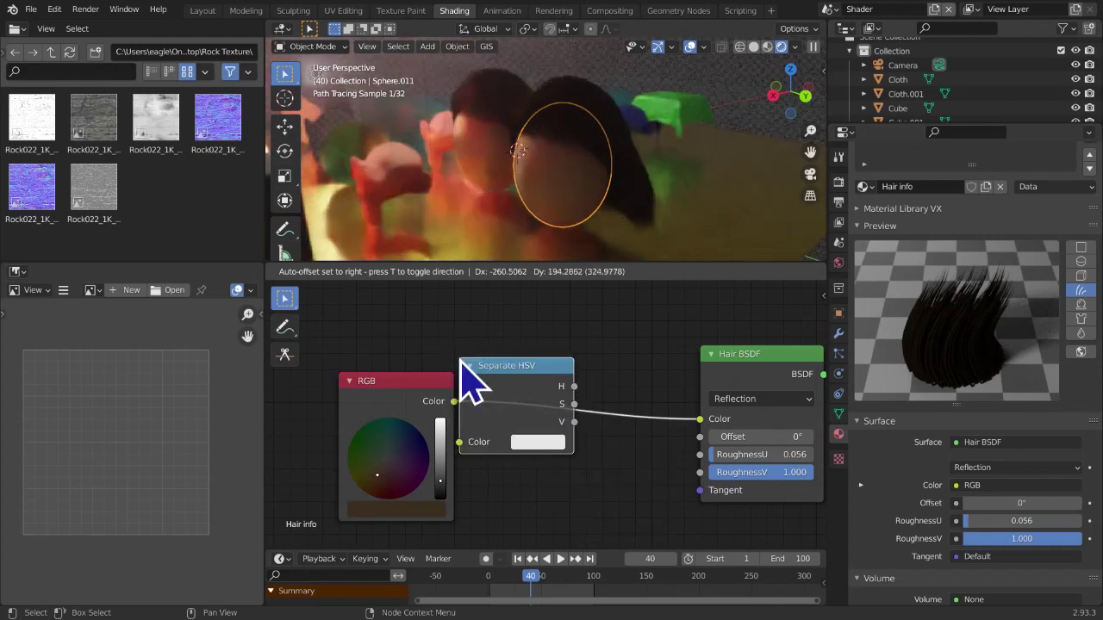
pyautogui.click(463, 362)
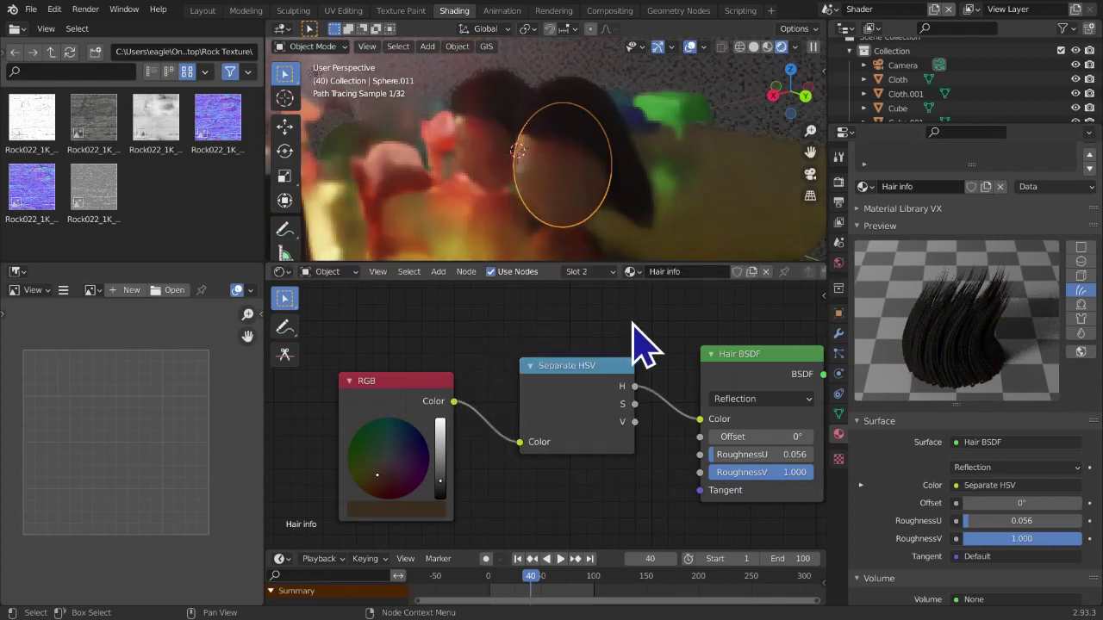
pyautogui.hotkey('shift', 'a')
pyautogui.moveTo(635, 322)
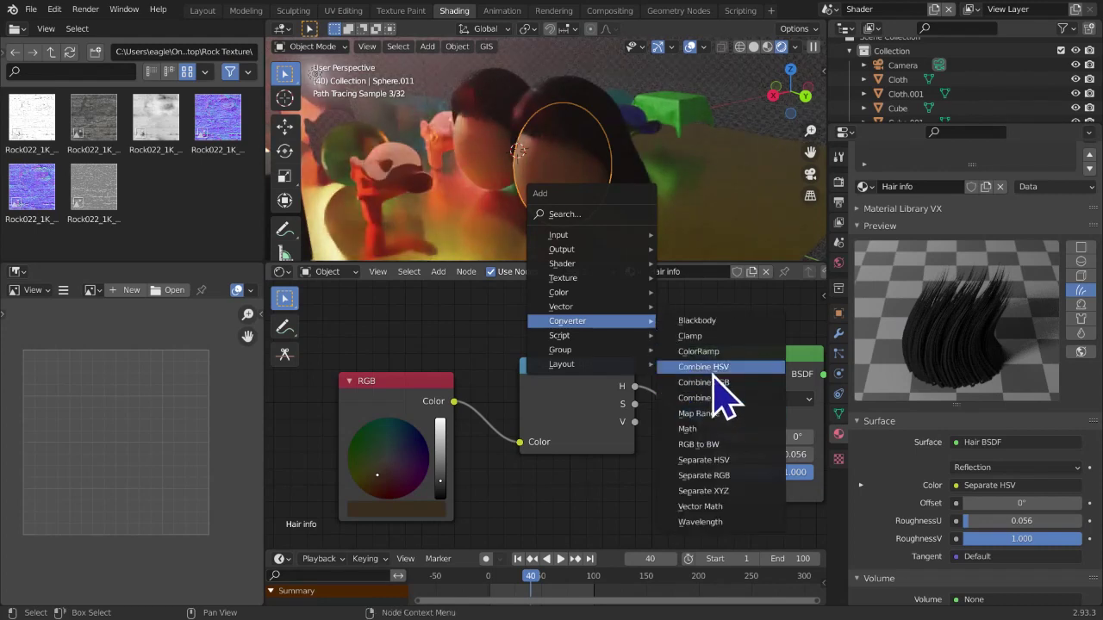
pyautogui.click(713, 373)
pyautogui.click(676, 358)
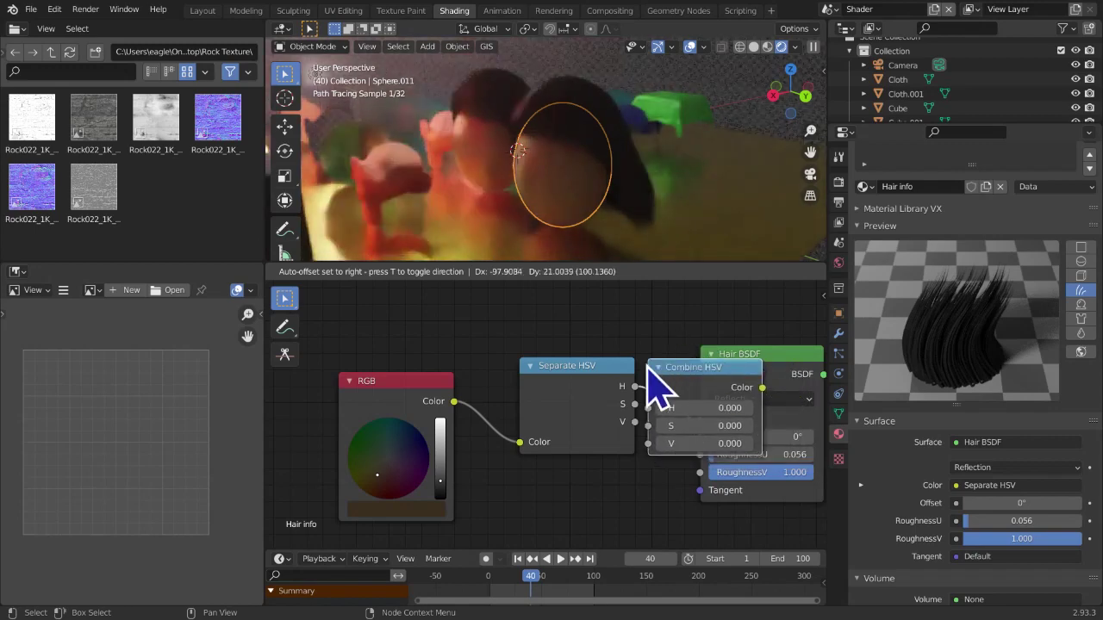
# Link Separate HSV's S and V outputs into Combine HSV's S and V inputs
pyautogui.moveTo(696, 485); pyautogui.dragTo(560, 469, button='middle')
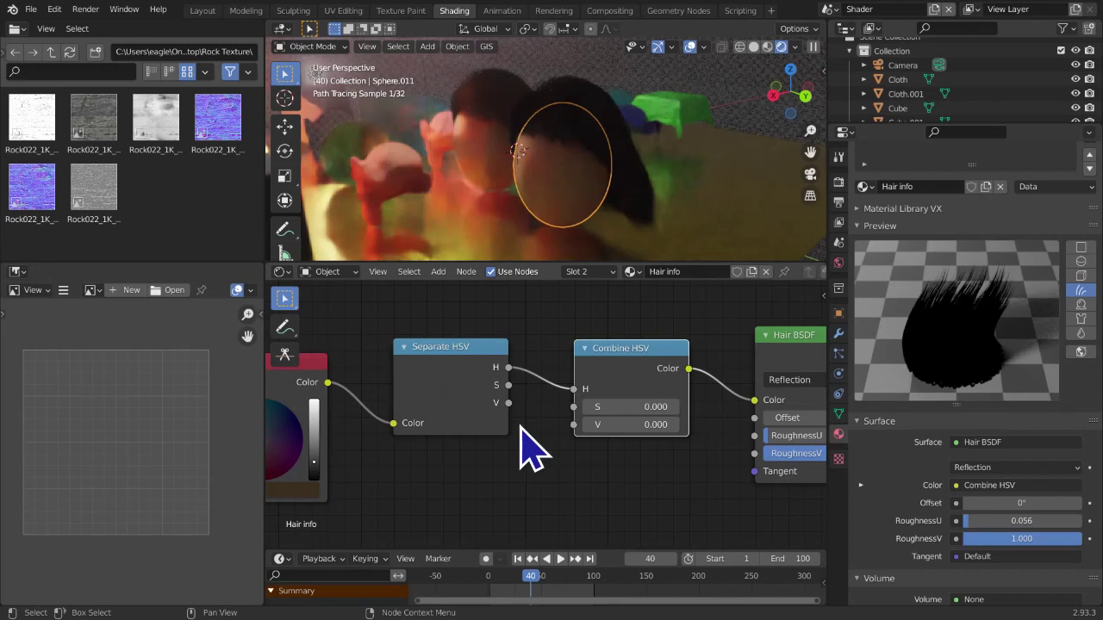
pyautogui.scroll(1, 522, 442)
pyautogui.moveTo(506, 382); pyautogui.dragTo(543, 430)
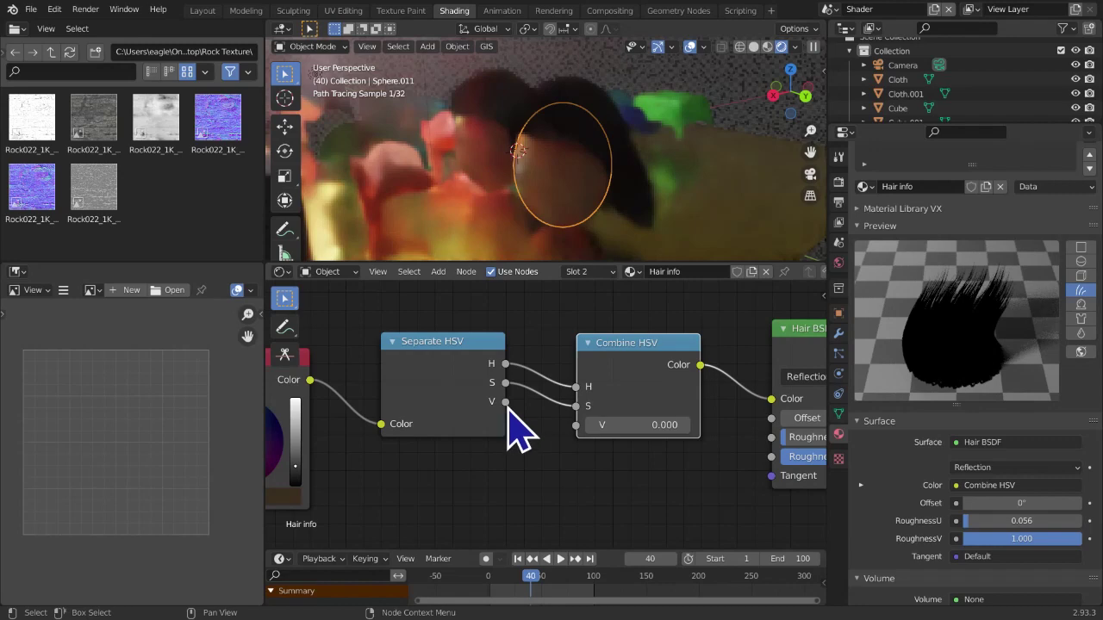
pyautogui.moveTo(507, 403); pyautogui.dragTo(574, 426)
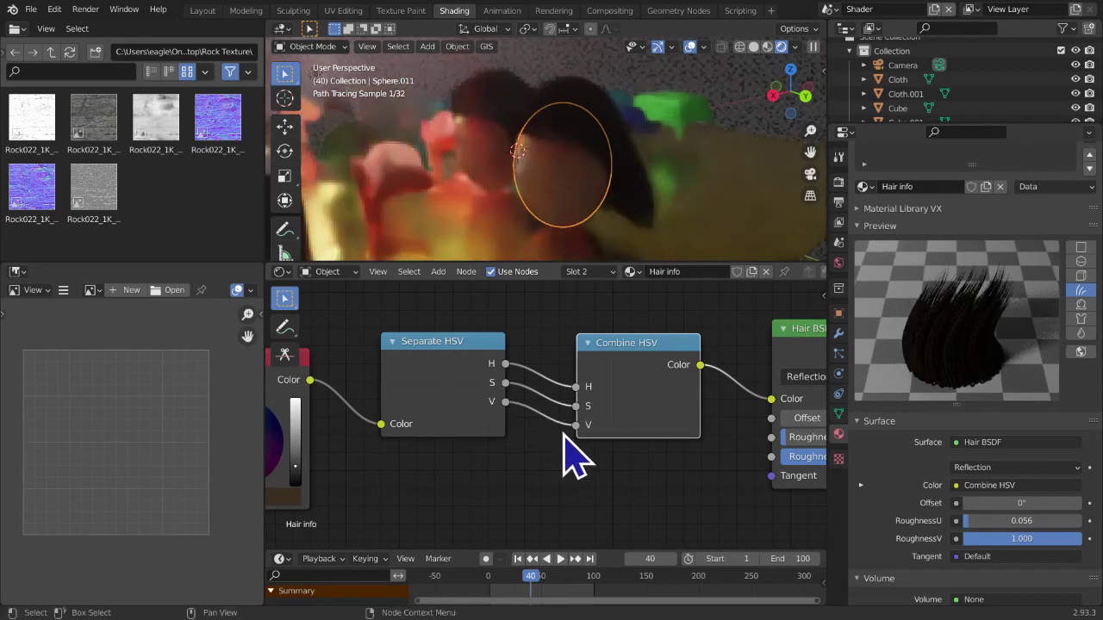
pyautogui.scroll(1, 573, 457)
pyautogui.scroll(1, 567, 436)
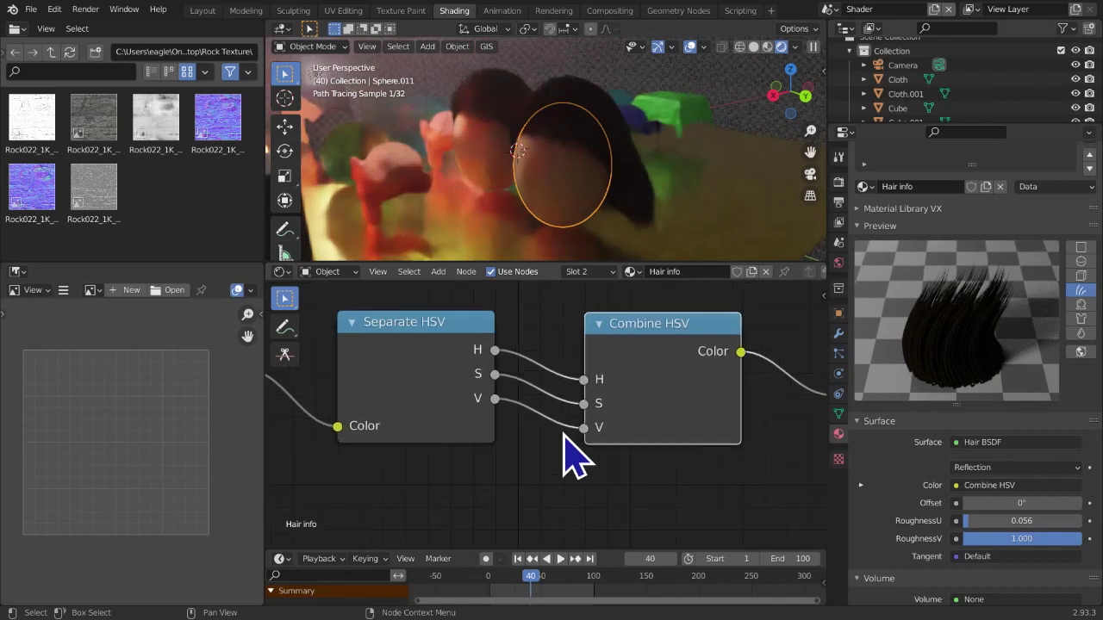
pyautogui.scroll(2, 534, 455)
pyautogui.scroll(-1, 440, 428)
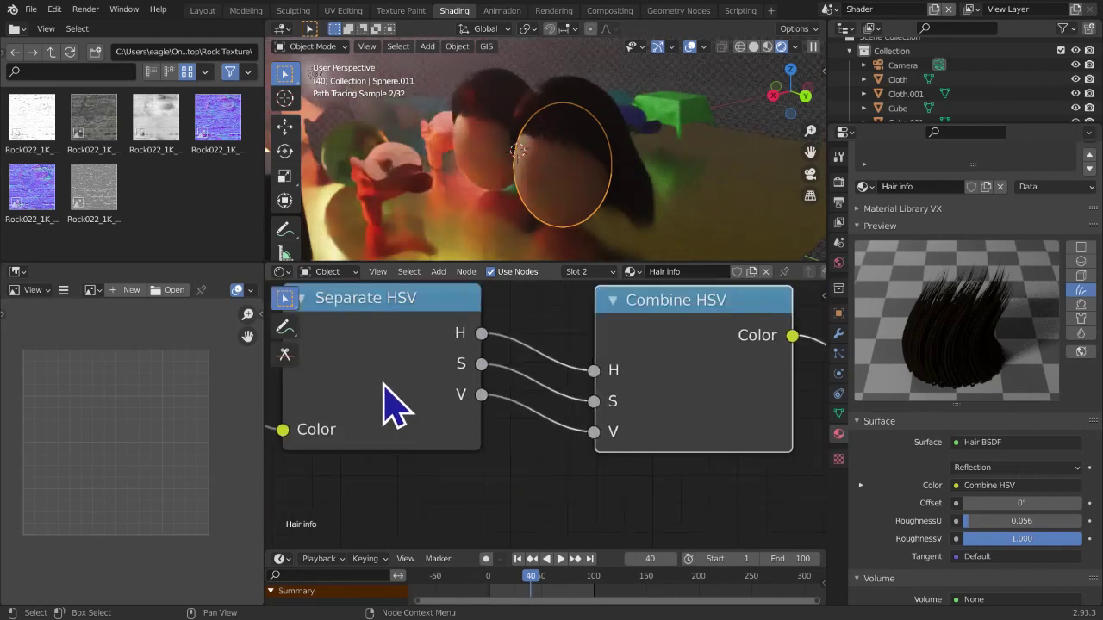
pyautogui.moveTo(484, 395); pyautogui.dragTo(597, 438)
pyautogui.moveTo(609, 485); pyautogui.dragTo(586, 492)
pyautogui.scroll(-2, 586, 492)
pyautogui.scroll(-2, 603, 496)
pyautogui.scroll(-3, 605, 495)
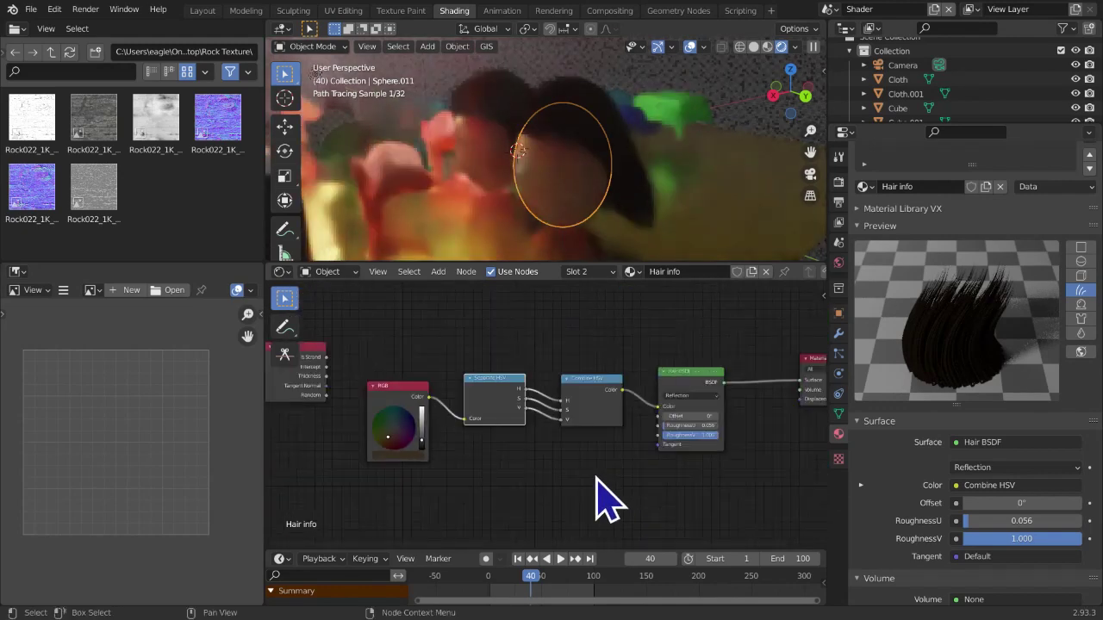
pyautogui.scroll(6, 505, 468)
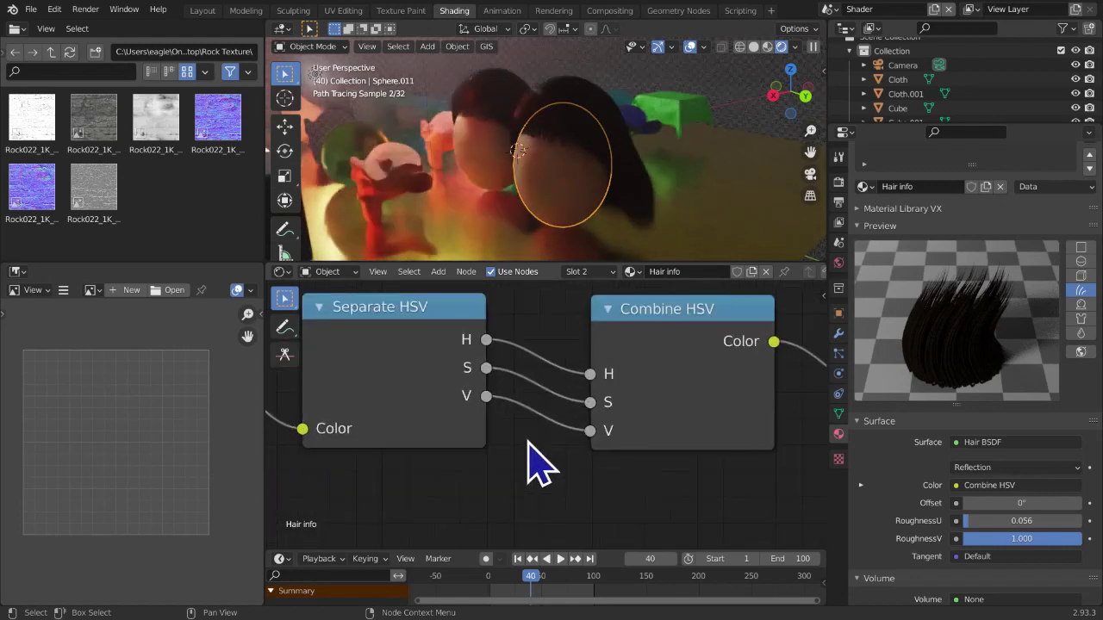
# Drop a Math node on the V link and set it to Multiply with value 0.5
pyautogui.hotkey('shift', 'a')
pyautogui.moveTo(528, 441)
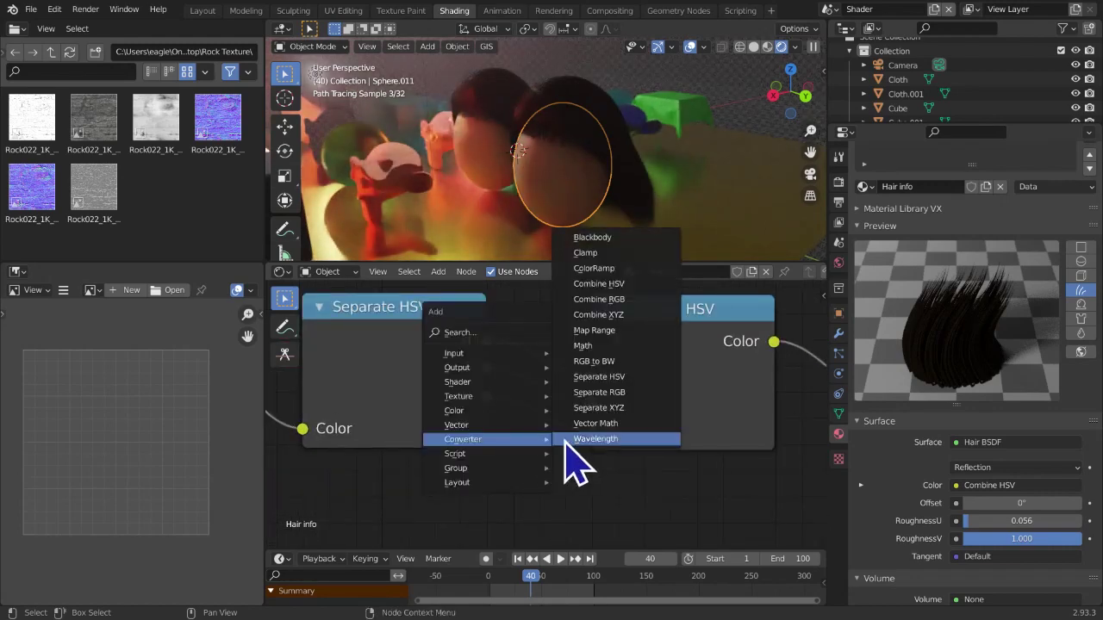
pyautogui.click(593, 346)
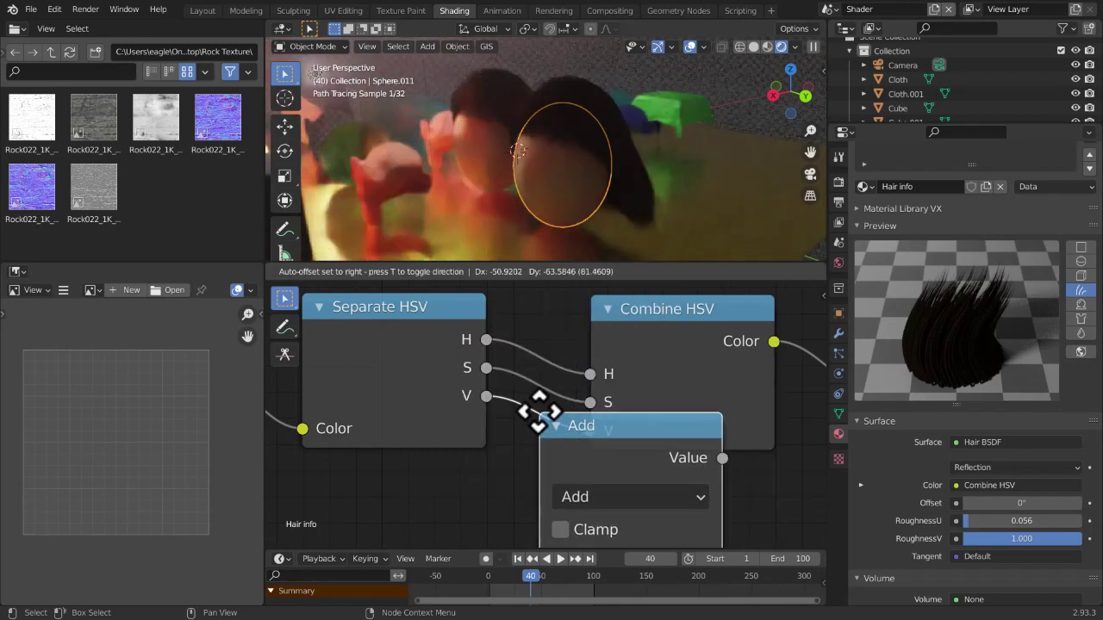
pyautogui.click(539, 412)
pyautogui.moveTo(655, 492); pyautogui.dragTo(520, 365, button='middle')
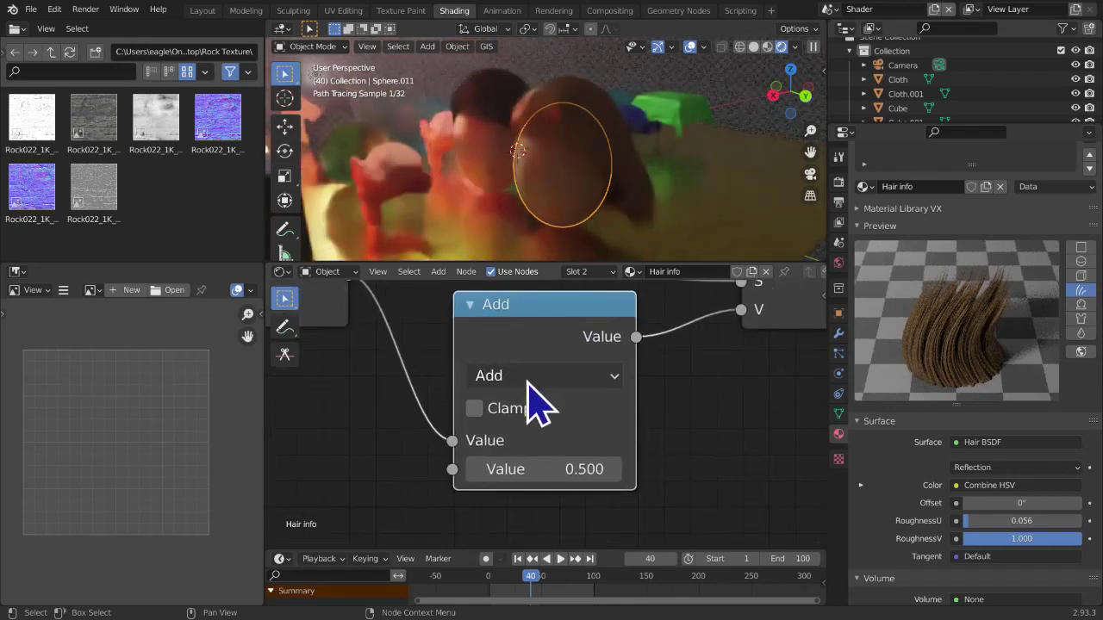
pyautogui.click(528, 385)
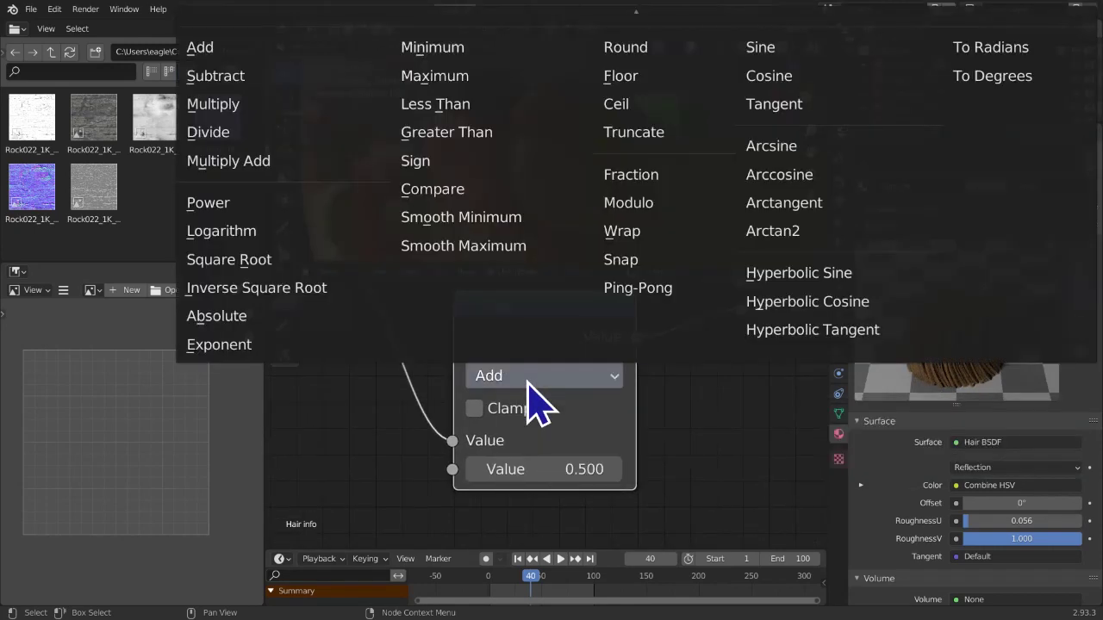
pyautogui.click(238, 112)
pyautogui.click(537, 468)
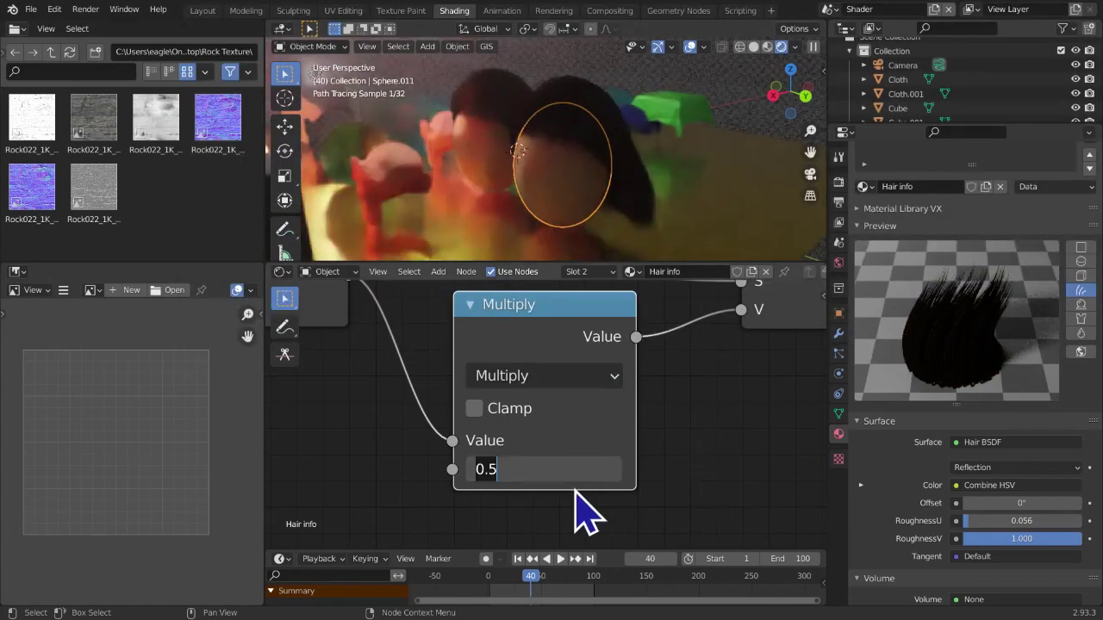
pyautogui.press('Return')
# Place the Hair Info node below the RGB colour node
pyautogui.scroll(-2, 660, 394)
pyautogui.scroll(-3, 657, 376)
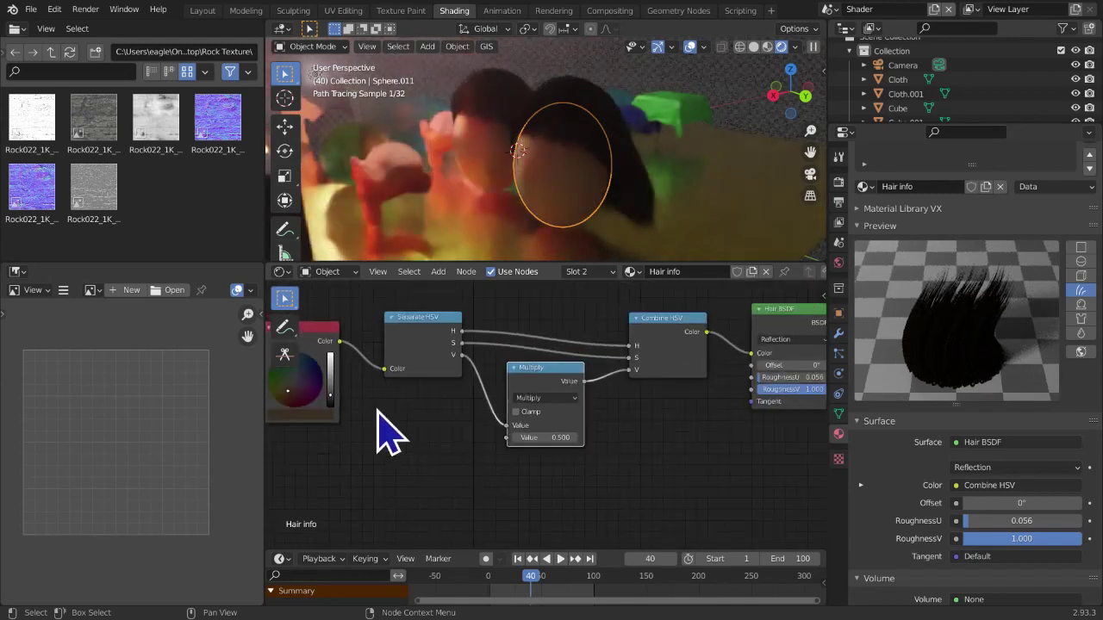
pyautogui.scroll(-2, 386, 432)
pyautogui.moveTo(382, 430); pyautogui.dragTo(423, 431, button='middle')
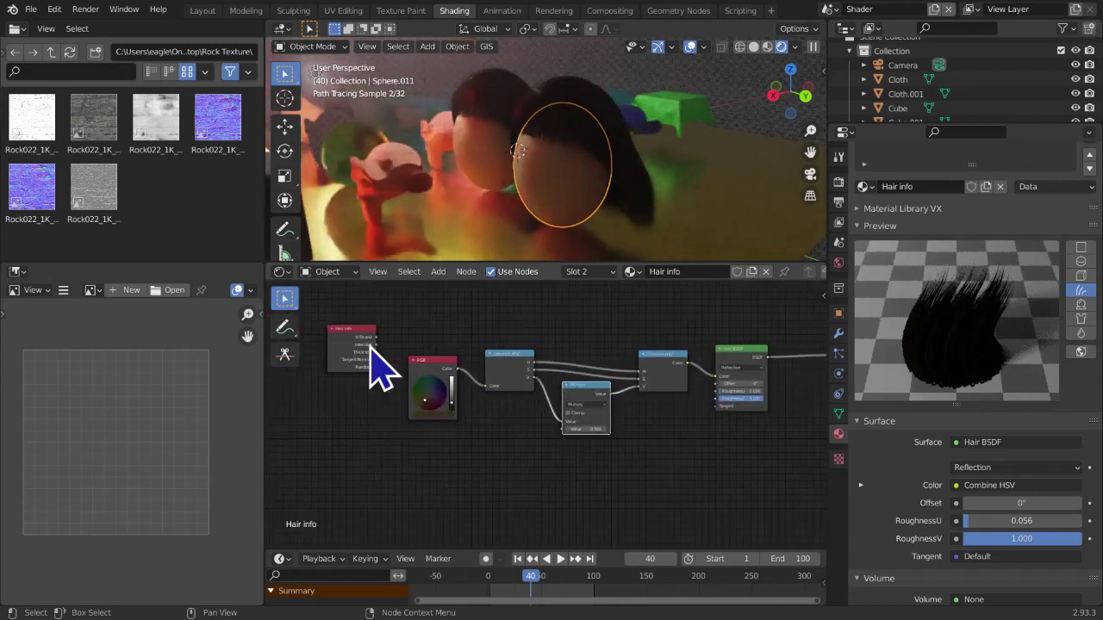
pyautogui.moveTo(374, 345); pyautogui.dragTo(486, 414)
pyautogui.moveTo(550, 443); pyautogui.dragTo(455, 445, button='middle')
# Link Hair Info's Random output into the Multiply node's second Value
pyautogui.scroll(5, 457, 488)
pyautogui.moveTo(461, 488); pyautogui.dragTo(627, 429, button='middle')
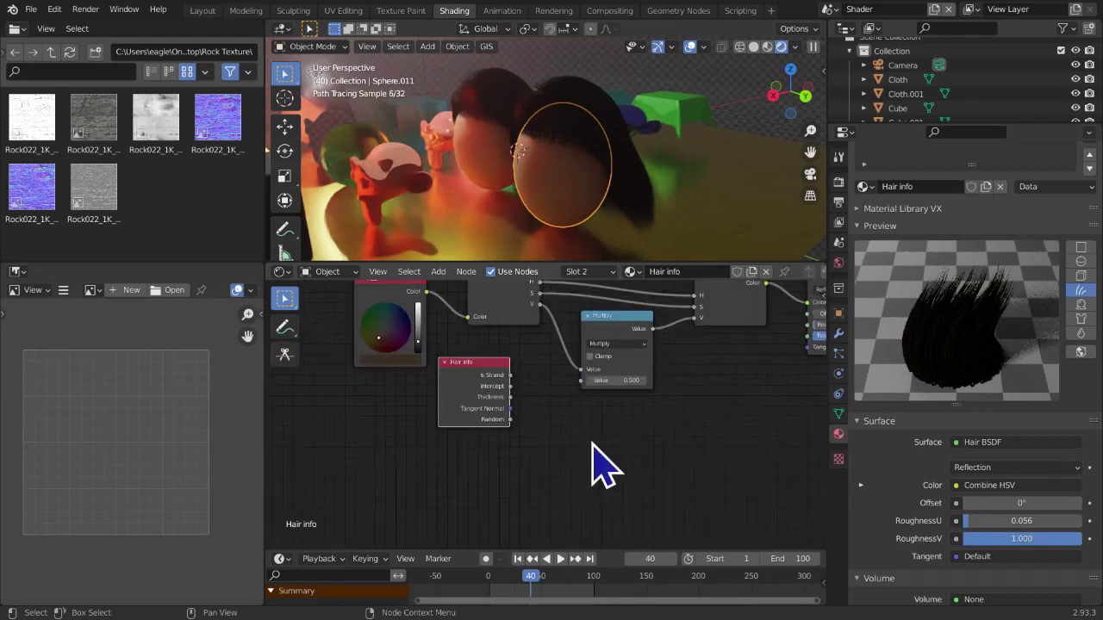
pyautogui.scroll(4, 511, 446)
pyautogui.scroll(2, 511, 445)
pyautogui.moveTo(471, 428); pyautogui.dragTo(628, 405)
pyautogui.moveTo(628, 406); pyautogui.dragTo(549, 451, button='middle')
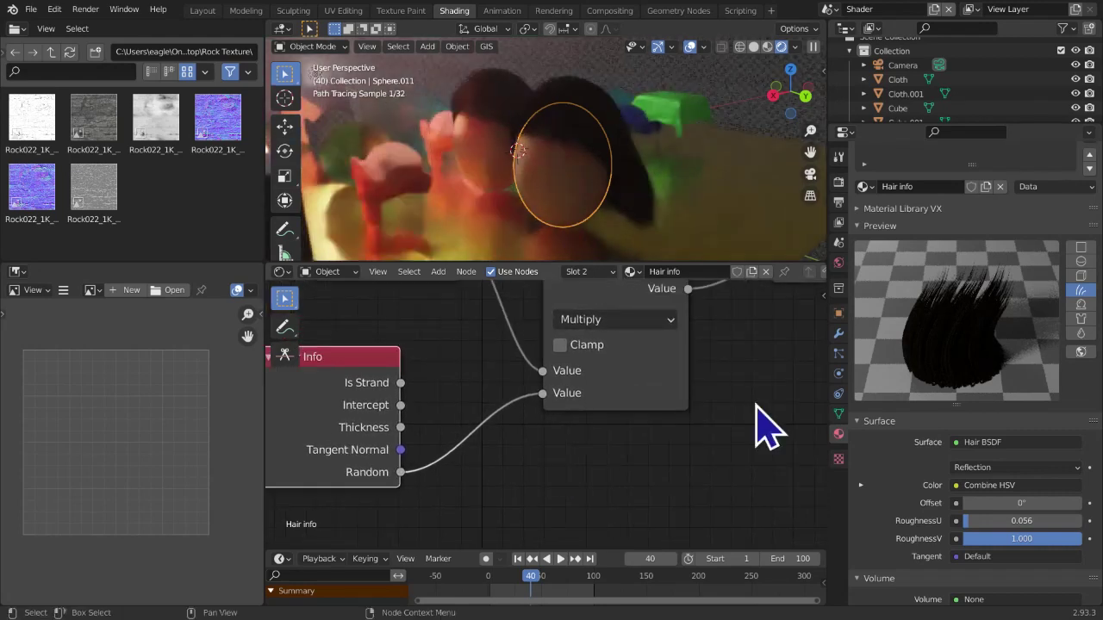
pyautogui.moveTo(600, 374); pyautogui.dragTo(600, 463, button='middle')
pyautogui.scroll(-1, 560, 449)
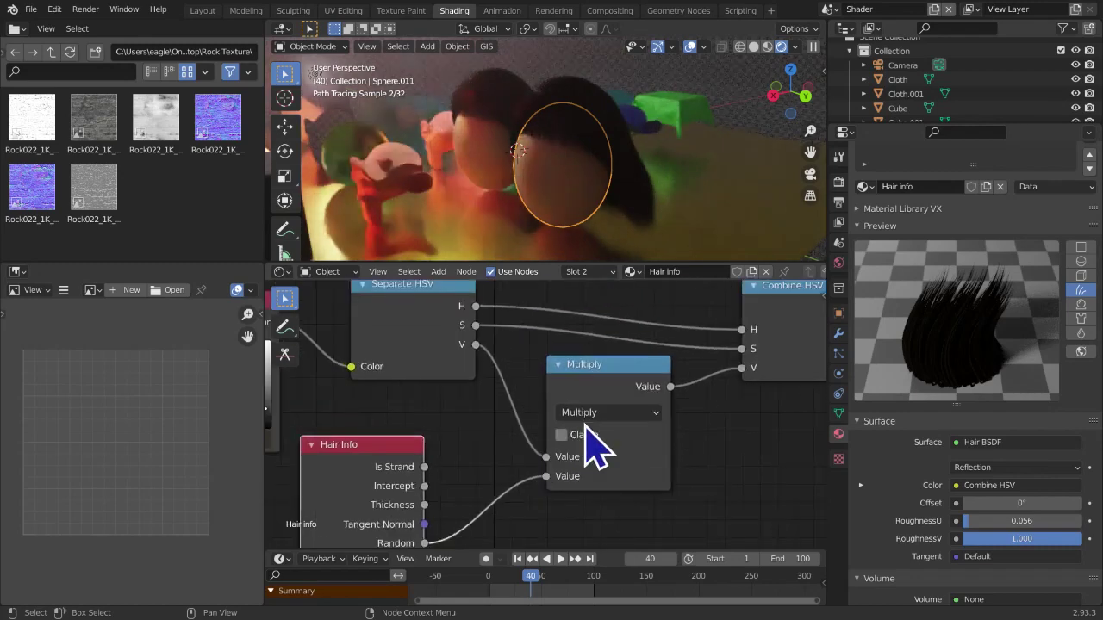
pyautogui.press('g')
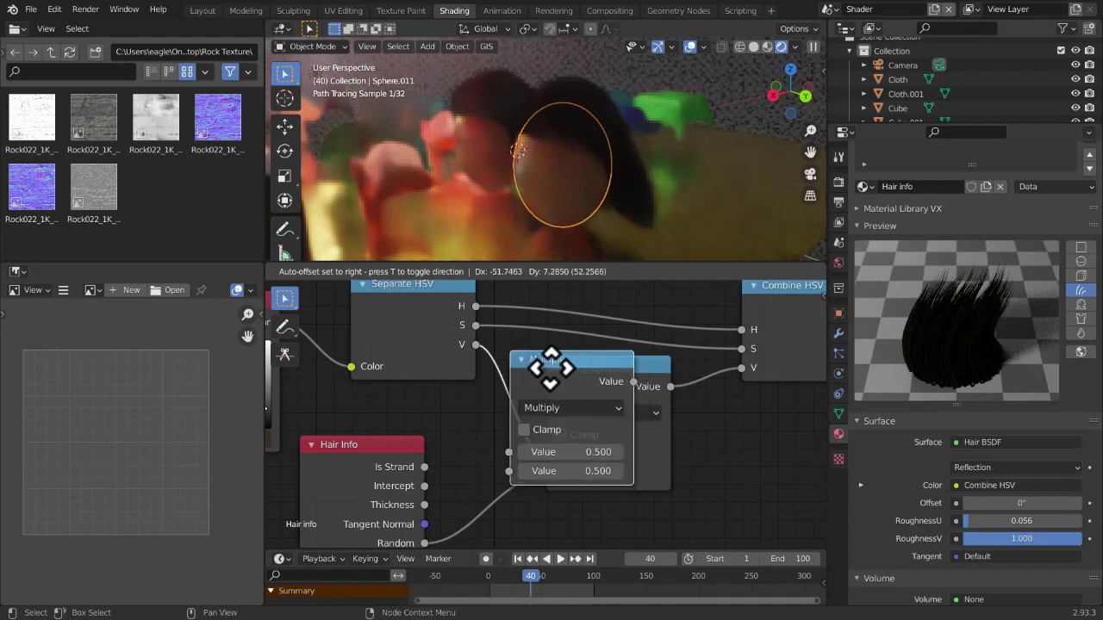
# Insert the copied Multiply node on the V link and set its multiplier to 4
pyautogui.click(527, 364)
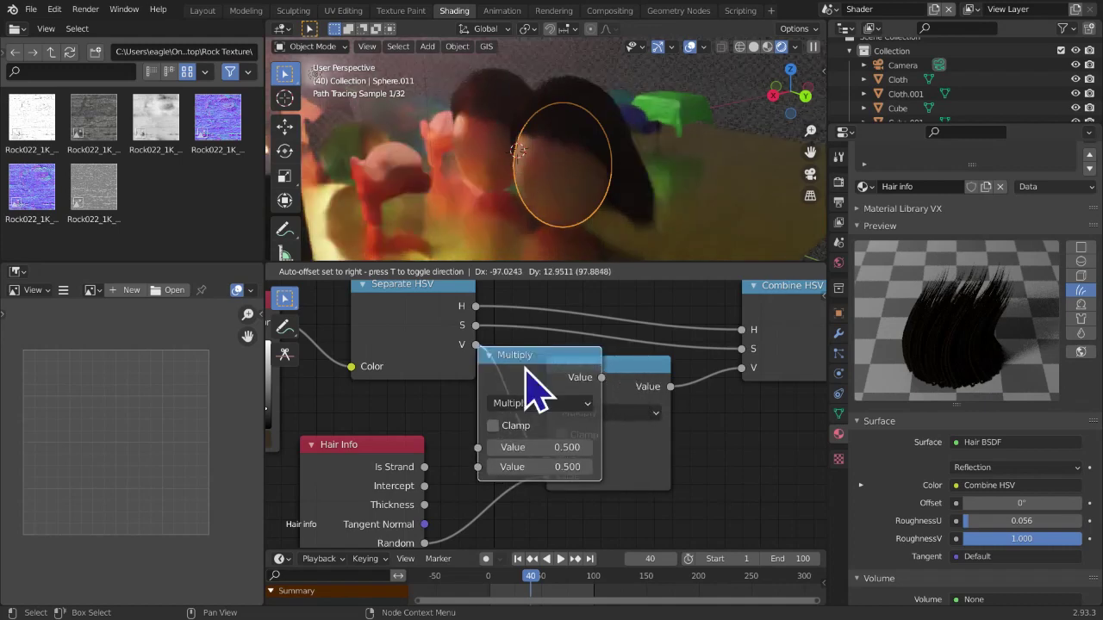
pyautogui.moveTo(628, 522); pyautogui.dragTo(566, 505, button='middle')
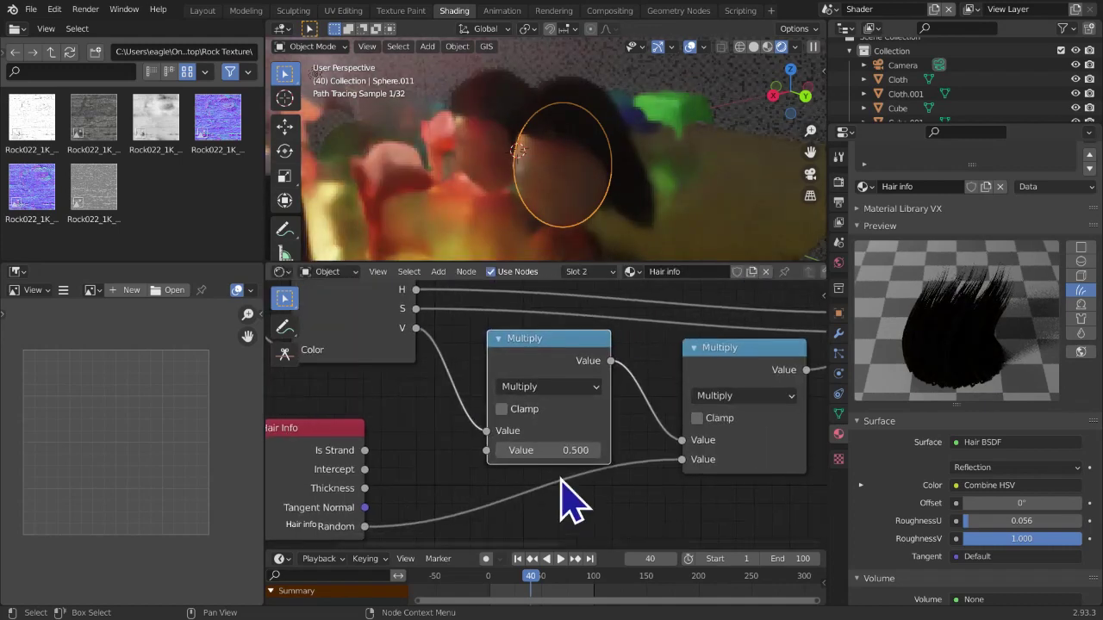
pyautogui.click(569, 449)
pyautogui.write('2')
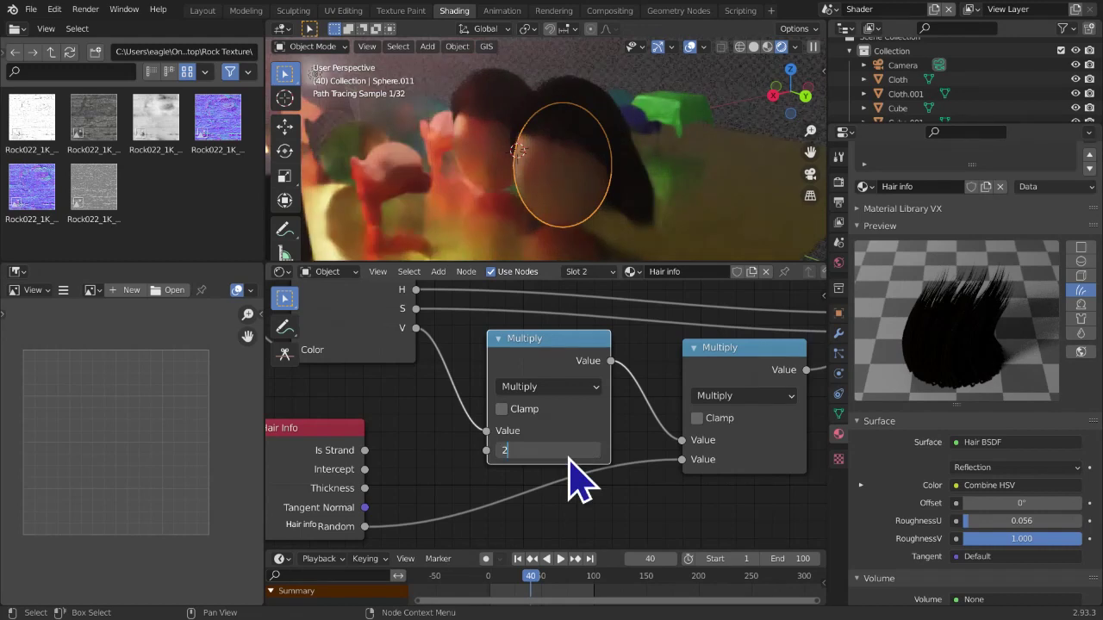
pyautogui.write('.0')
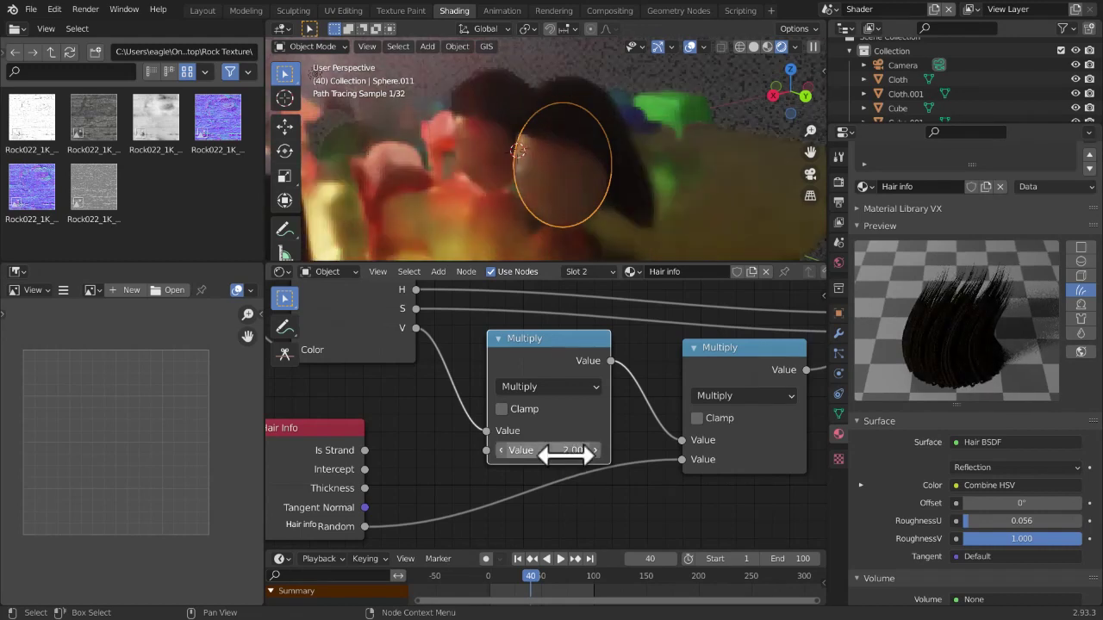
pyautogui.write('3.0')
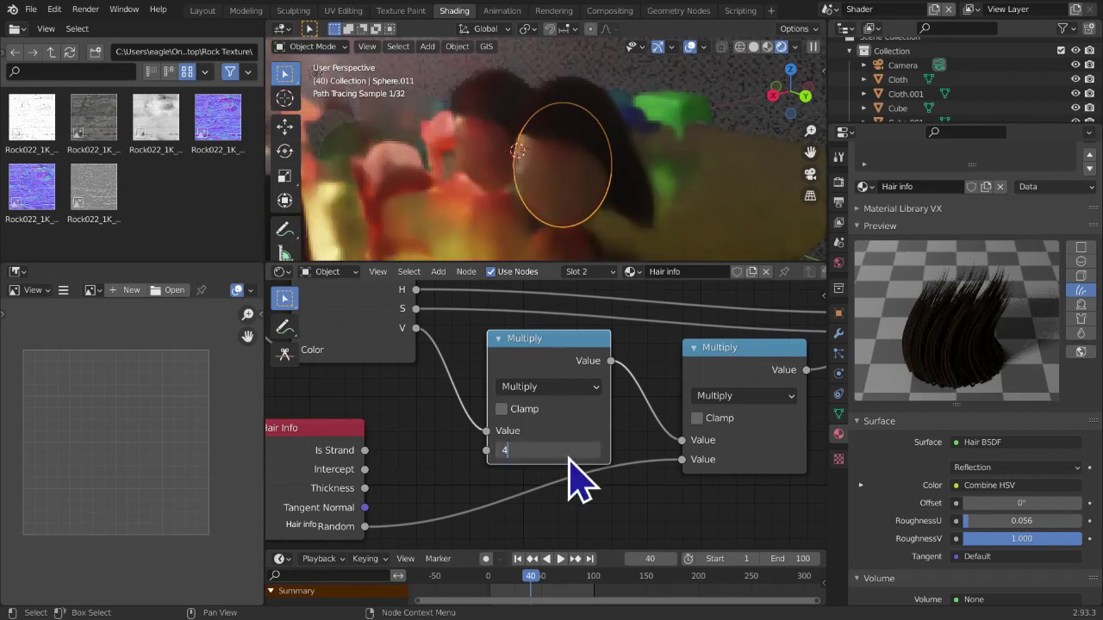
pyautogui.press('Return')
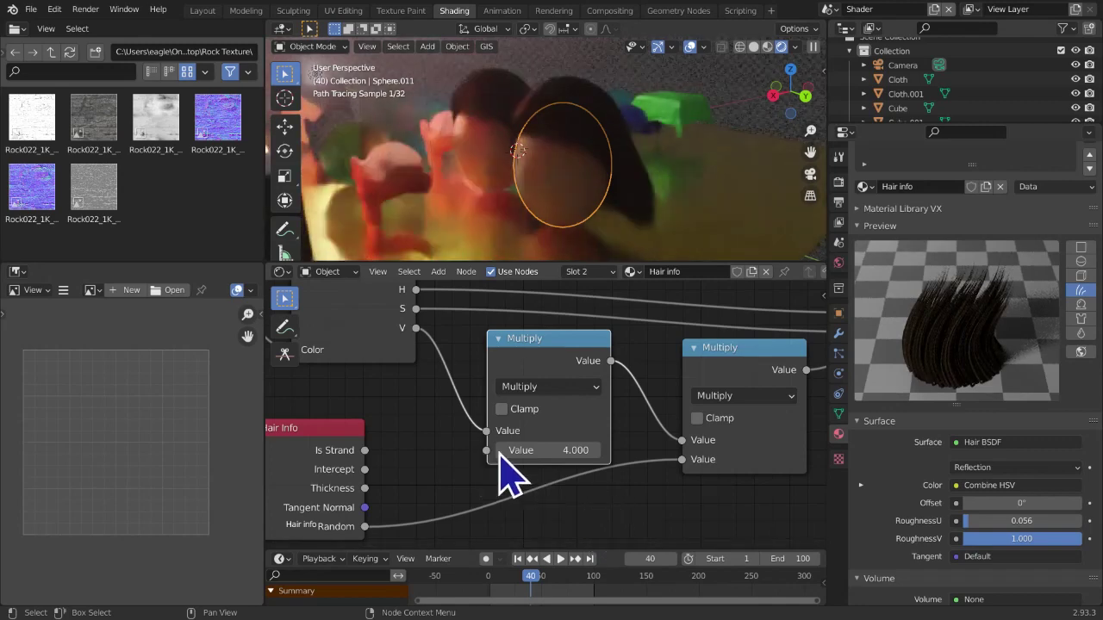
# Toggle the viewport overlays off and on to compare the hair render
pyautogui.scroll(-1, 556, 484)
pyautogui.scroll(-1, 555, 488)
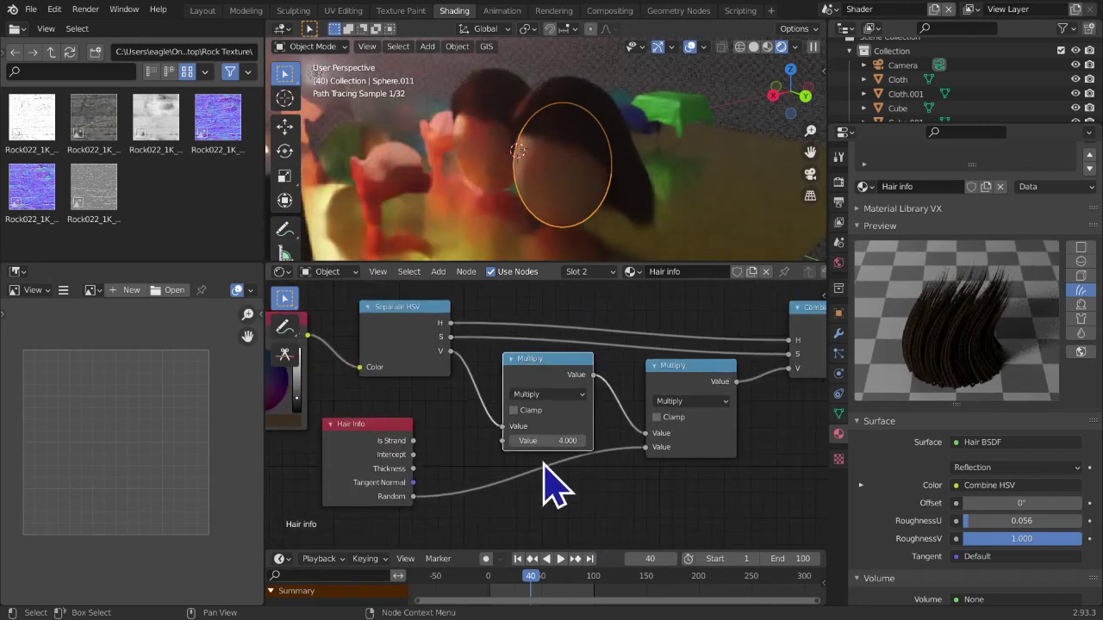
pyautogui.scroll(-2, 543, 469)
pyautogui.moveTo(527, 449); pyautogui.dragTo(495, 483, button='middle')
pyautogui.scroll(2, 522, 412)
pyautogui.scroll(-1, 524, 411)
pyautogui.scroll(2, 534, 435)
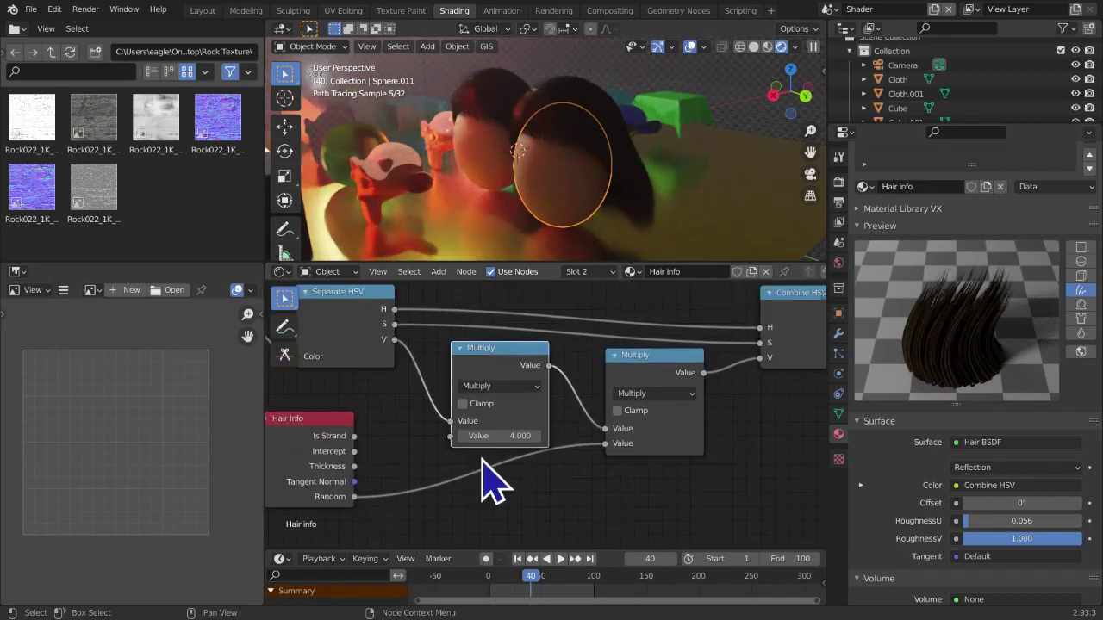
pyautogui.scroll(1, 483, 459)
pyautogui.scroll(1, 489, 463)
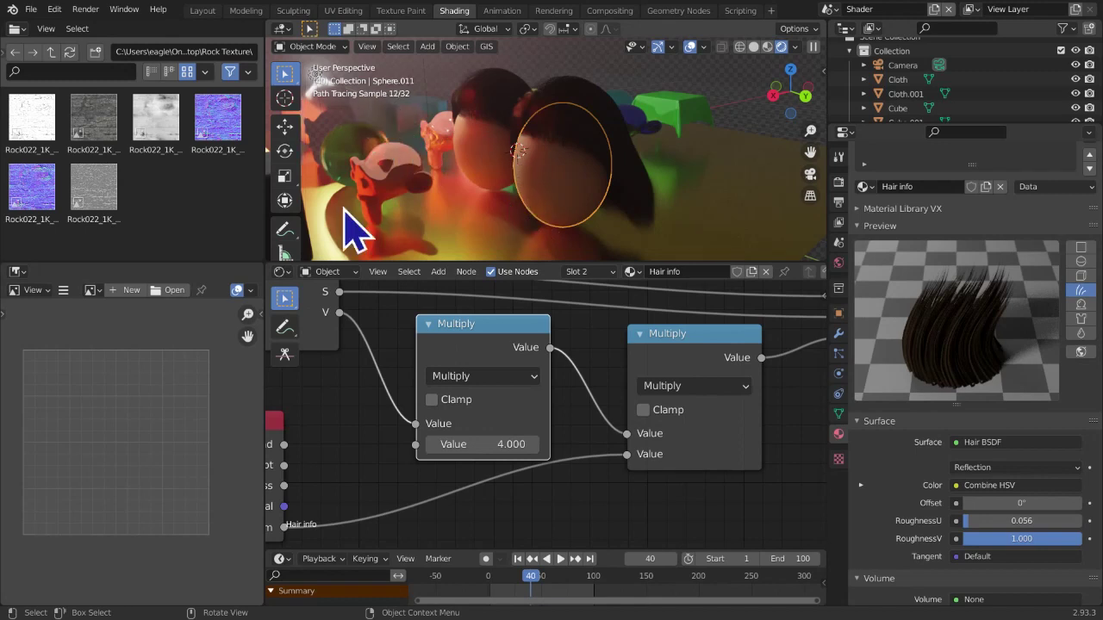
pyautogui.click(690, 47)
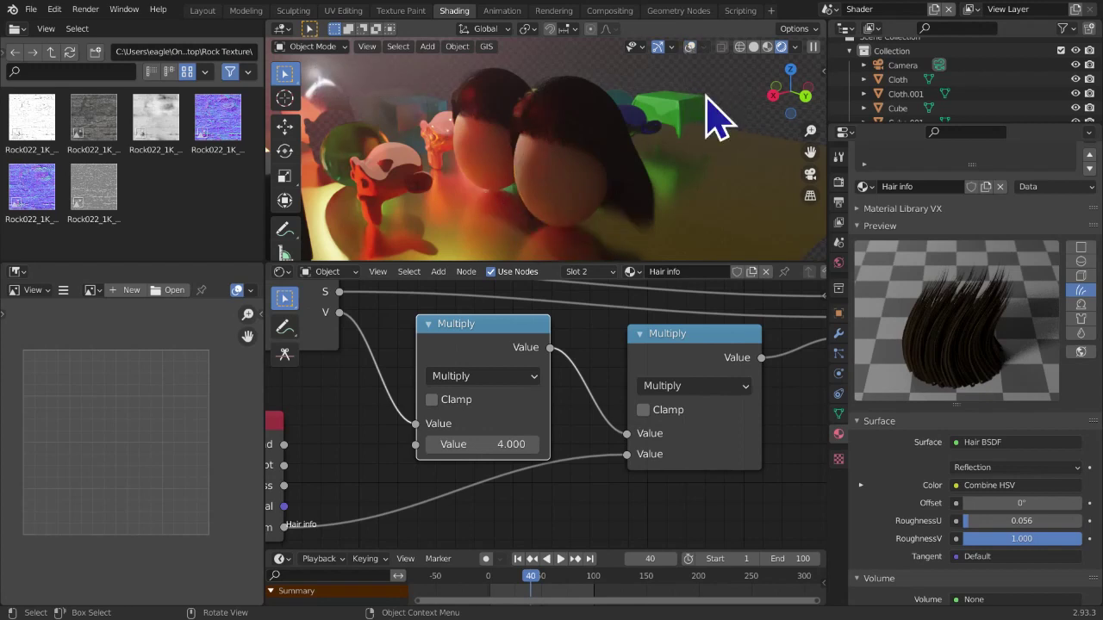
pyautogui.click(689, 48)
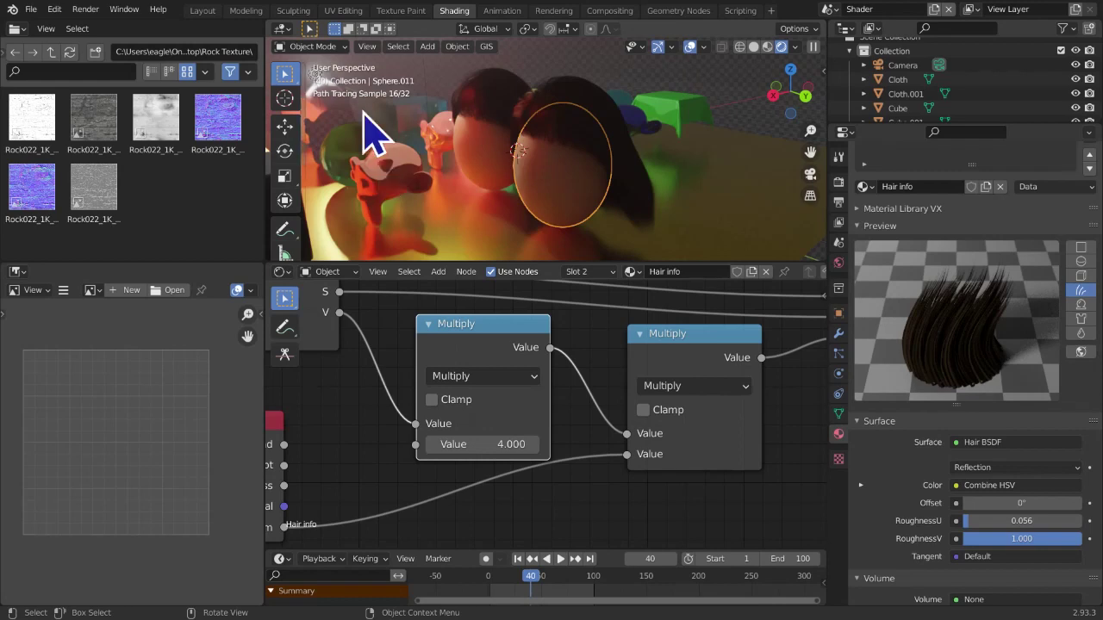
pyautogui.click(690, 47)
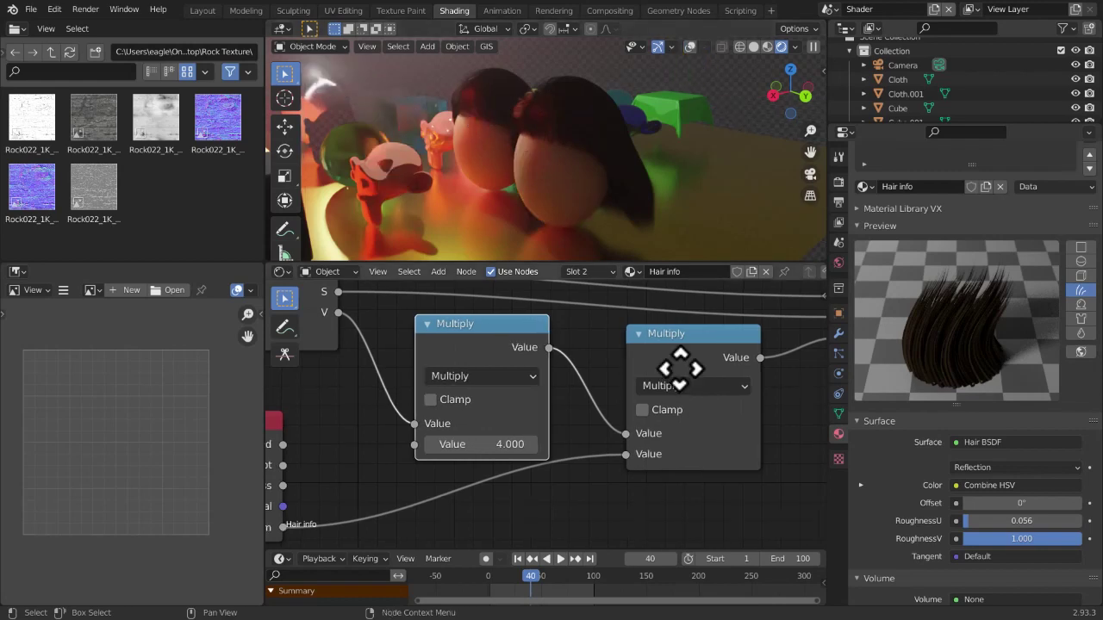
pyautogui.scroll(-2, 694, 389)
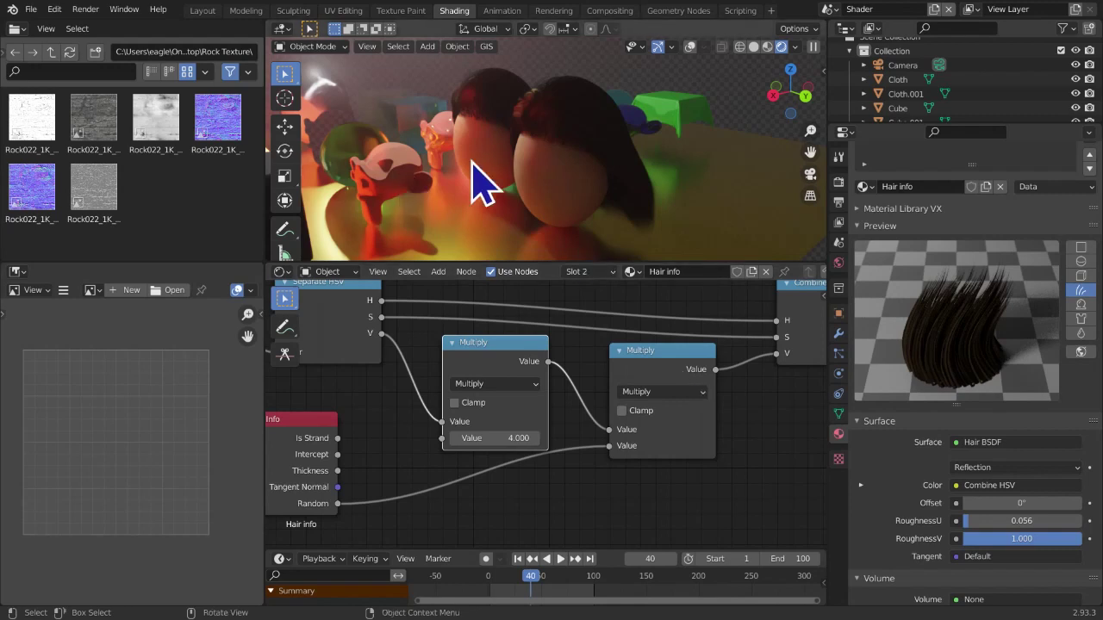
pyautogui.click(689, 46)
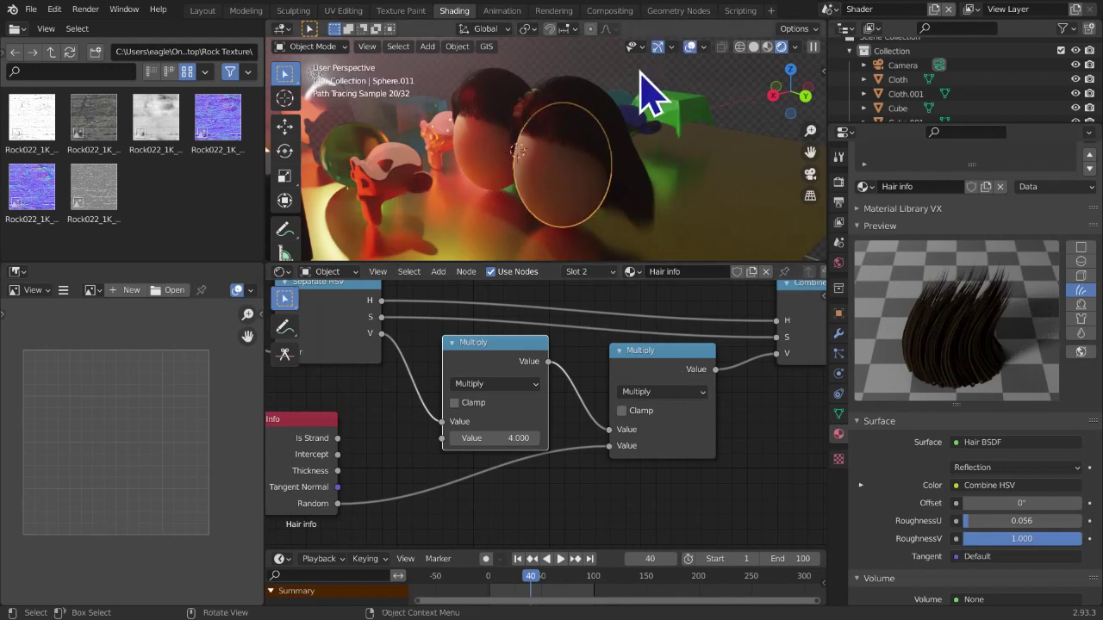
pyautogui.click(687, 46)
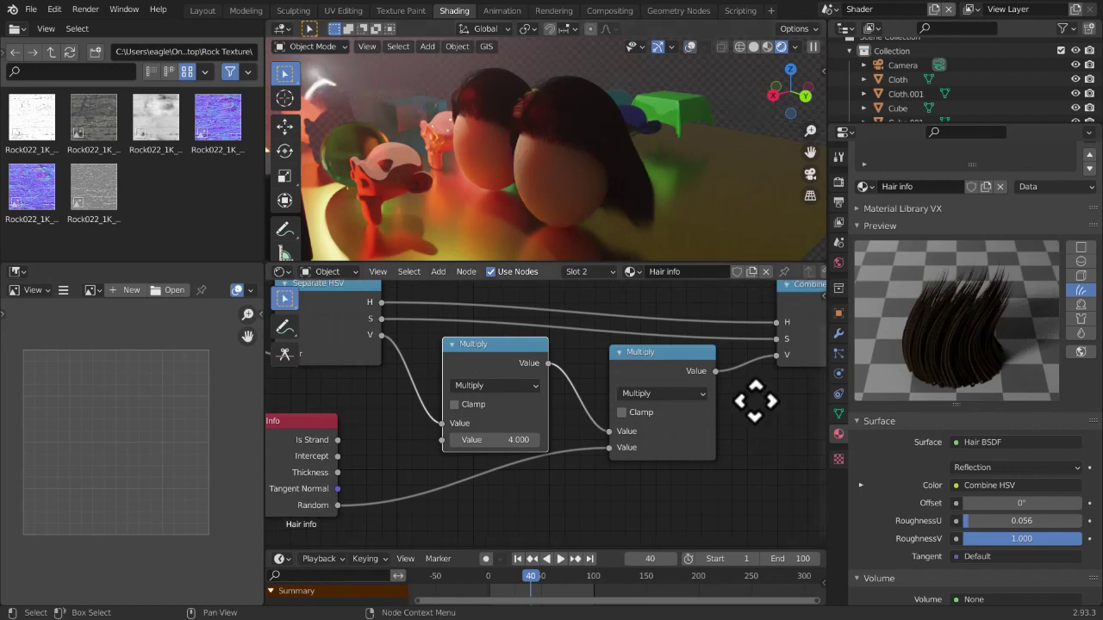
# Move the Hair Info node to a new spot near the Multiply chain
pyautogui.moveTo(755, 399); pyautogui.dragTo(712, 398, button='middle')
pyautogui.scroll(2, 661, 438)
pyautogui.moveTo(660, 442); pyautogui.dragTo(688, 464, button='middle')
pyautogui.scroll(1, 685, 465)
pyautogui.moveTo(684, 467); pyautogui.dragTo(680, 469, button='middle')
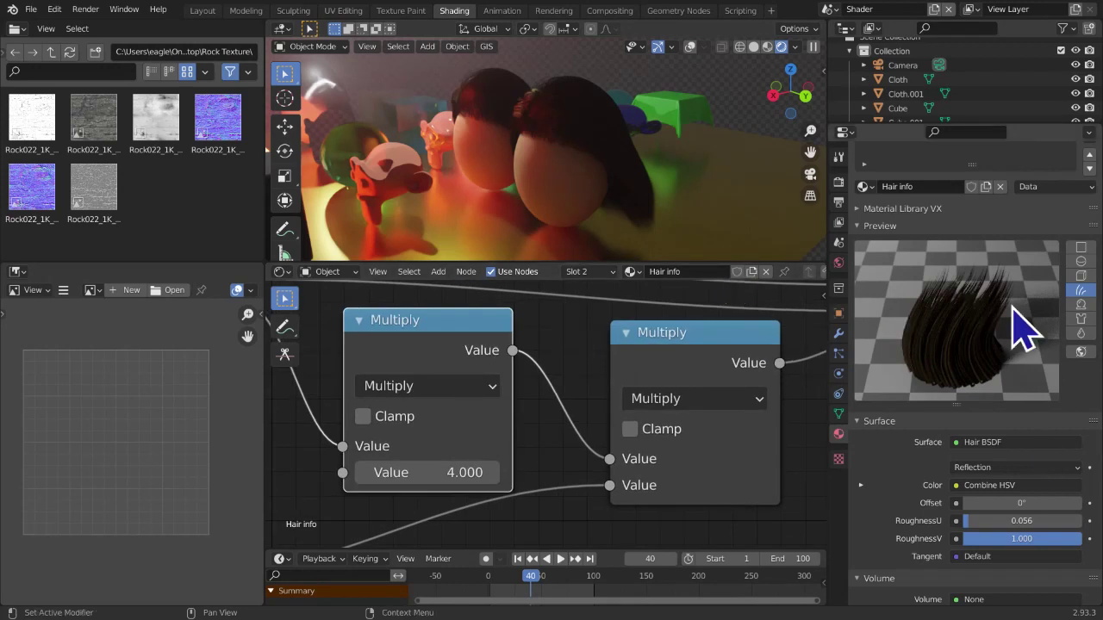
pyautogui.scroll(-3, 472, 510)
pyautogui.moveTo(460, 489); pyautogui.dragTo(536, 436, button='middle')
pyautogui.scroll(-6, 533, 434)
pyautogui.click(421, 349)
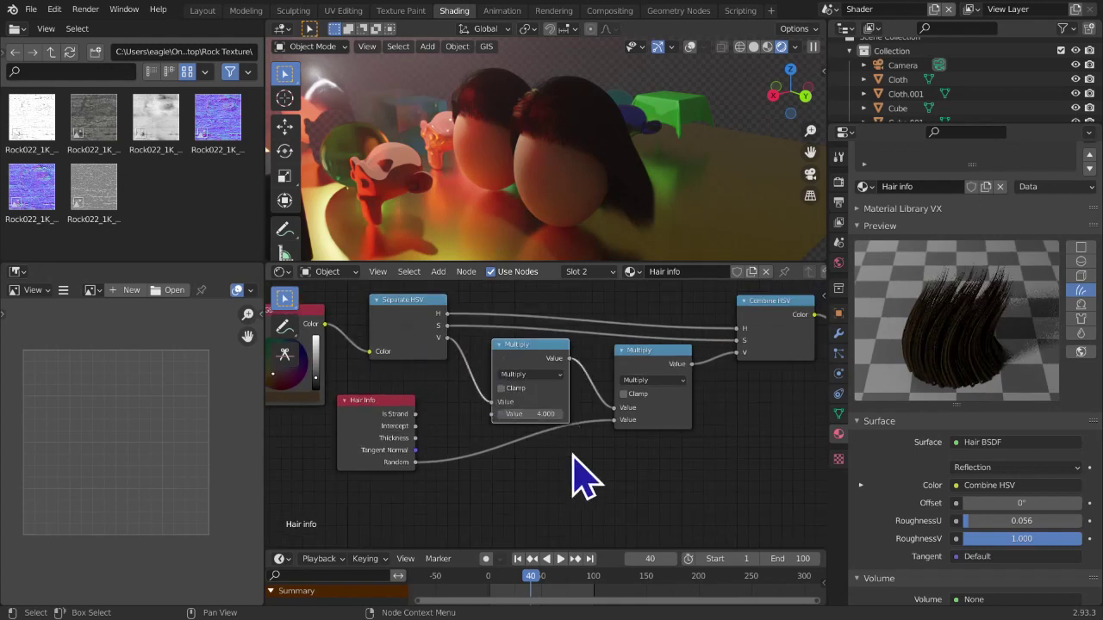
pyautogui.scroll(3, 517, 474)
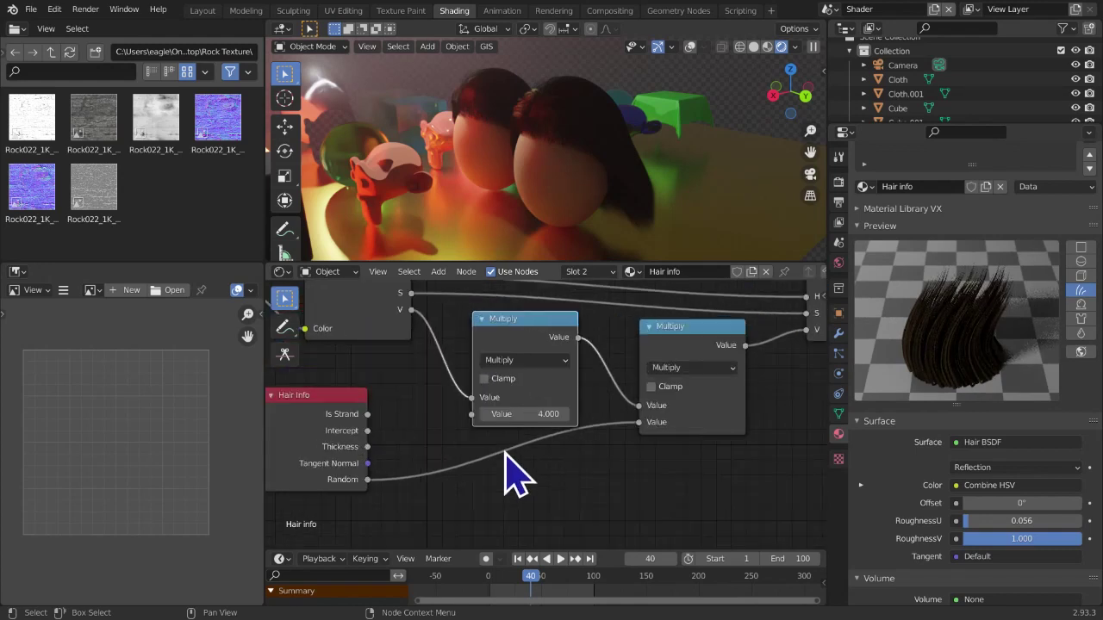
pyautogui.scroll(5, 542, 455)
pyautogui.moveTo(628, 449); pyautogui.dragTo(514, 469, button='middle')
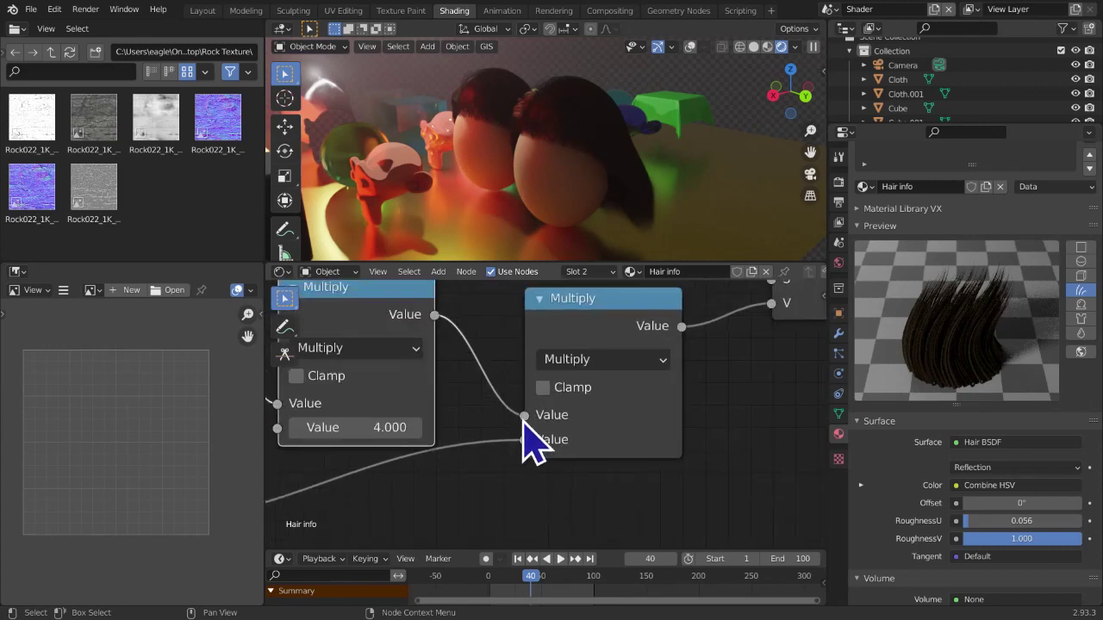
pyautogui.moveTo(488, 396); pyautogui.dragTo(382, 347, button='middle')
pyautogui.moveTo(514, 420); pyautogui.dragTo(526, 431)
# Pull Material Output left next to Hair BSDF and maximise the node editor
pyautogui.scroll(-3, 542, 443)
pyautogui.scroll(4, 554, 451)
pyautogui.scroll(-3, 561, 455)
pyautogui.scroll(-4, 551, 456)
pyautogui.moveTo(551, 456); pyautogui.dragTo(474, 465, button='middle')
pyautogui.scroll(-2, 532, 451)
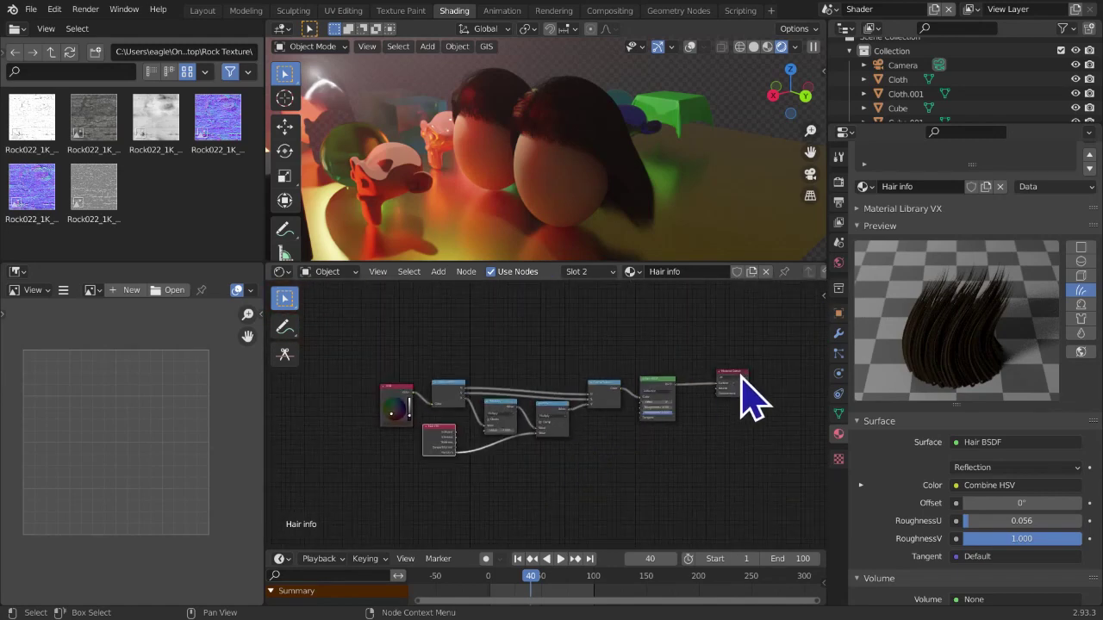
pyautogui.moveTo(743, 394)
pyautogui.mouseDown()
pyautogui.moveTo(721, 374)
pyautogui.moveTo(729, 394)
pyautogui.mouseUp()
pyautogui.scroll(2, 648, 461)
pyautogui.moveTo(633, 446); pyautogui.dragTo(630, 440, button='middle')
pyautogui.scroll(-2, 627, 442)
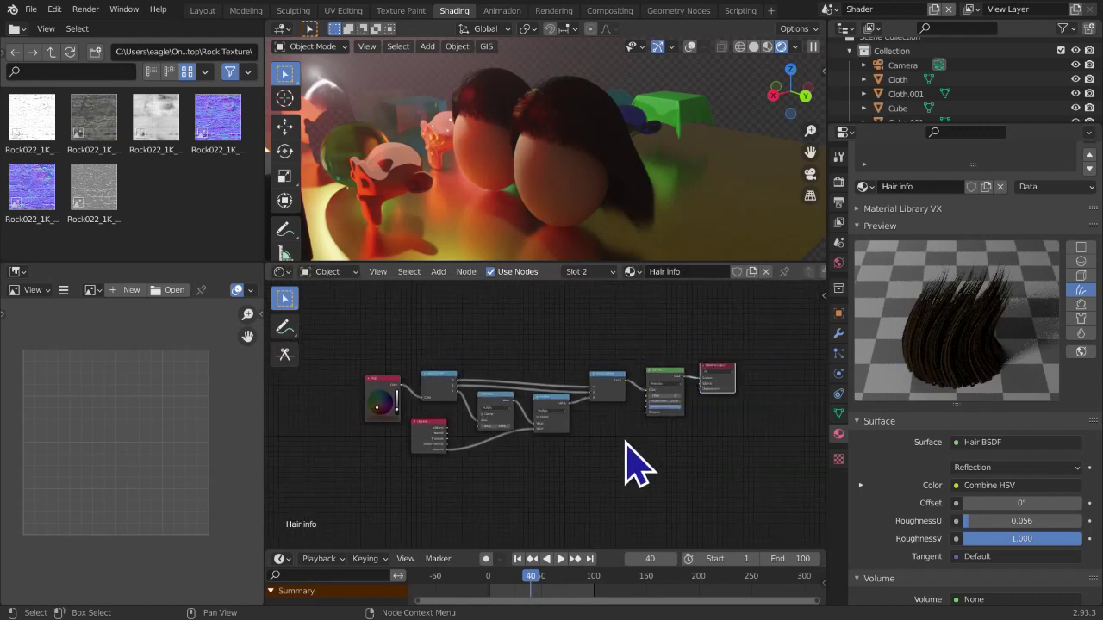
pyautogui.scroll(-2, 623, 445)
pyautogui.scroll(2, 571, 591)
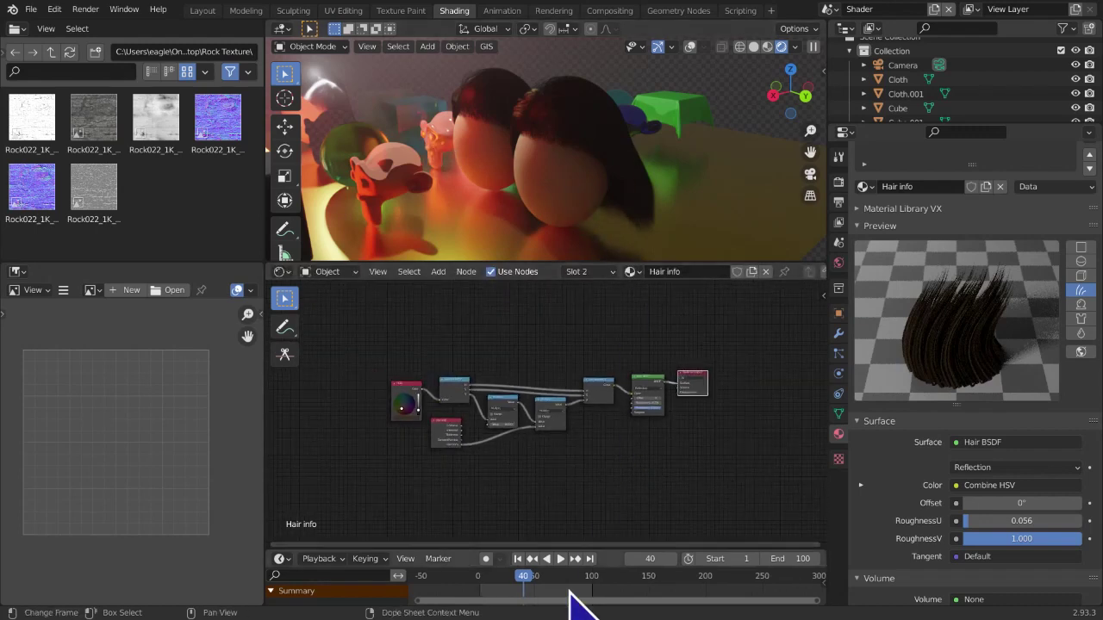
pyautogui.scroll(1, 612, 500)
pyautogui.scroll(2, 614, 503)
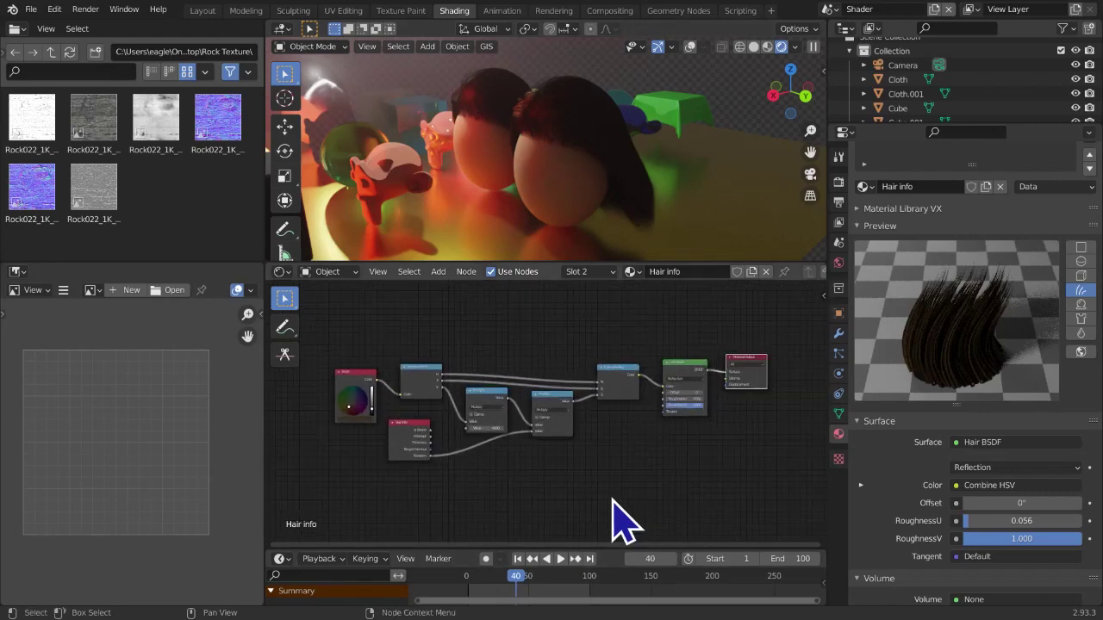
pyautogui.hotkey('ctrl', 'alt', 'space')
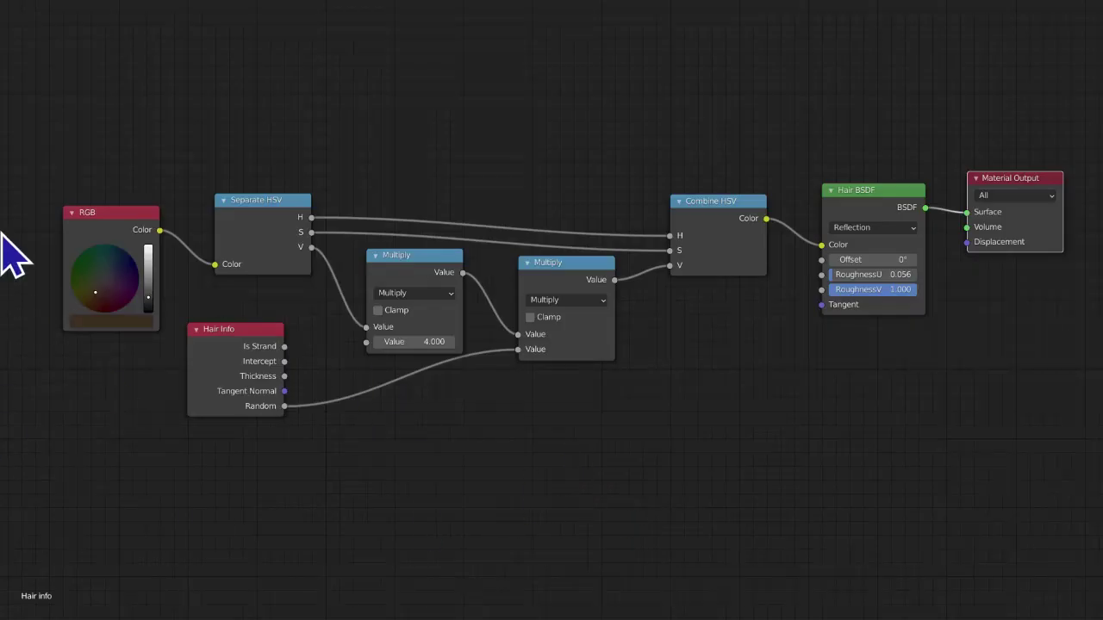
pyautogui.moveTo(2, 139); pyautogui.dragTo(1101, 423)
pyautogui.click(801, 447)
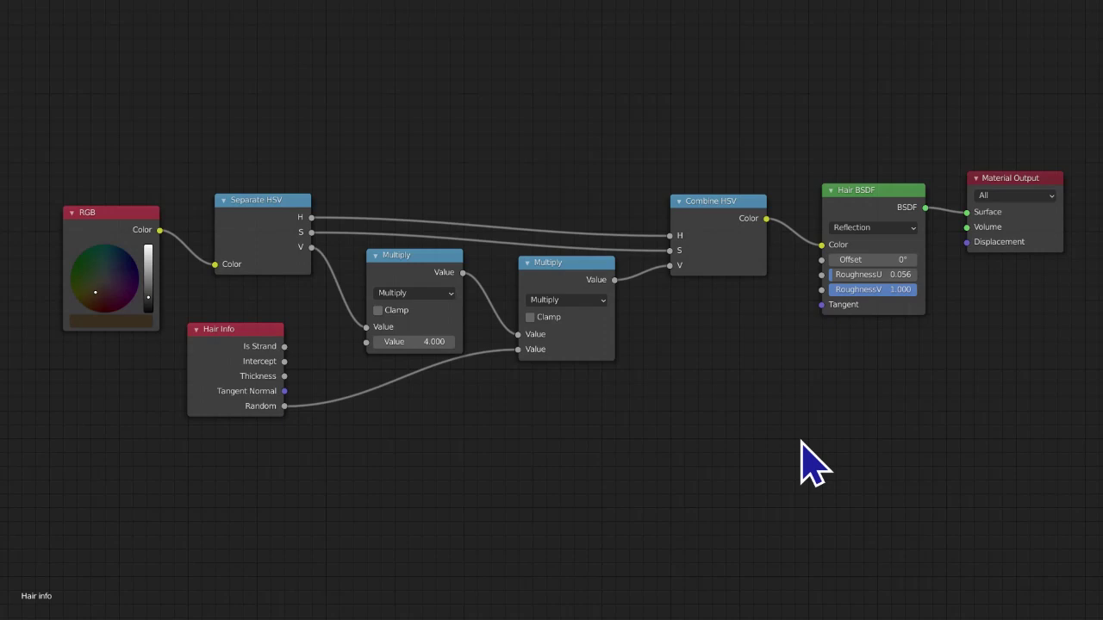
pyautogui.moveTo(45, 140); pyautogui.dragTo(1089, 442)
pyautogui.click(874, 442)
pyautogui.click(275, 244)
pyautogui.click(415, 280)
pyautogui.click(569, 371)
pyautogui.click(705, 235)
pyautogui.click(865, 202)
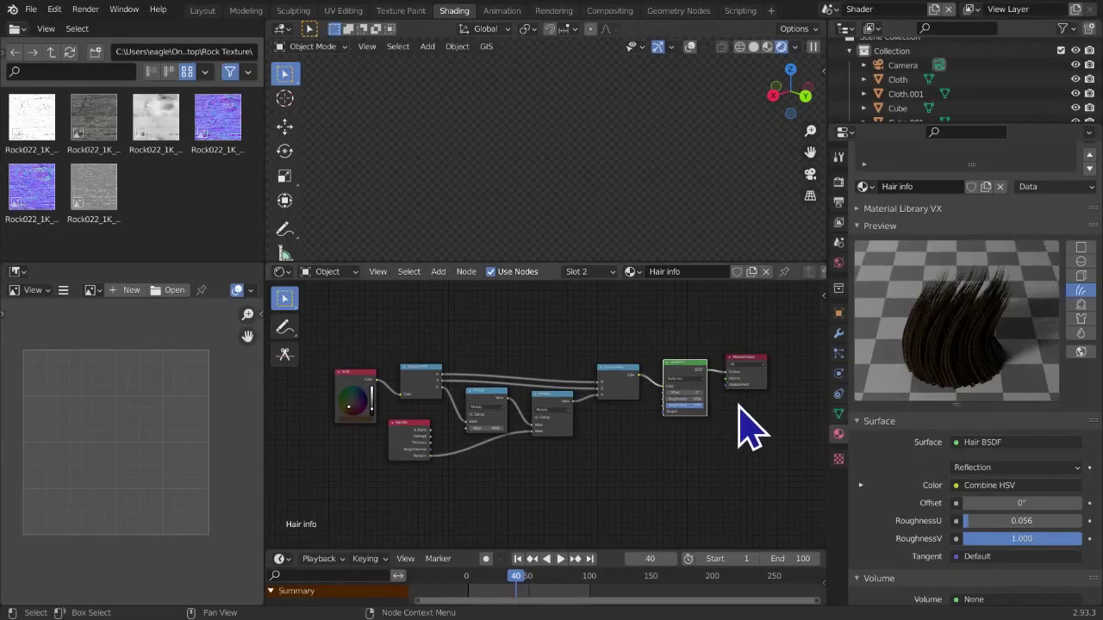
# Expand and then collapse the surface colour's H, S, V inputs
pyautogui.scroll(2, 692, 457)
pyautogui.scroll(-2, 691, 458)
pyautogui.moveTo(690, 456); pyautogui.dragTo(691, 464, button='middle')
pyautogui.scroll(1, 691, 466)
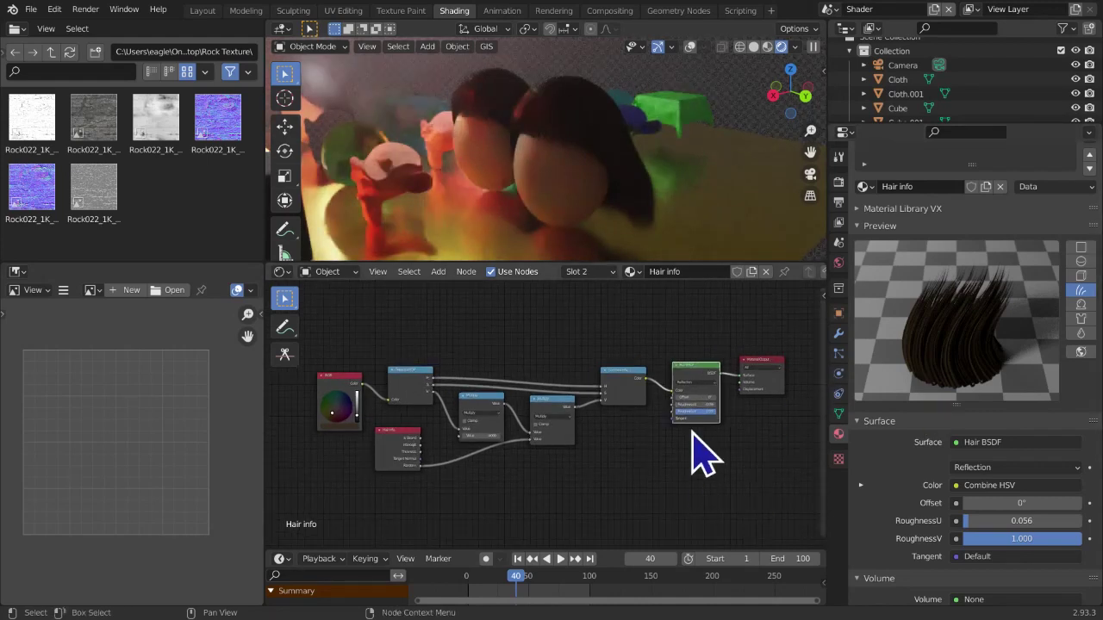
pyautogui.click(860, 485)
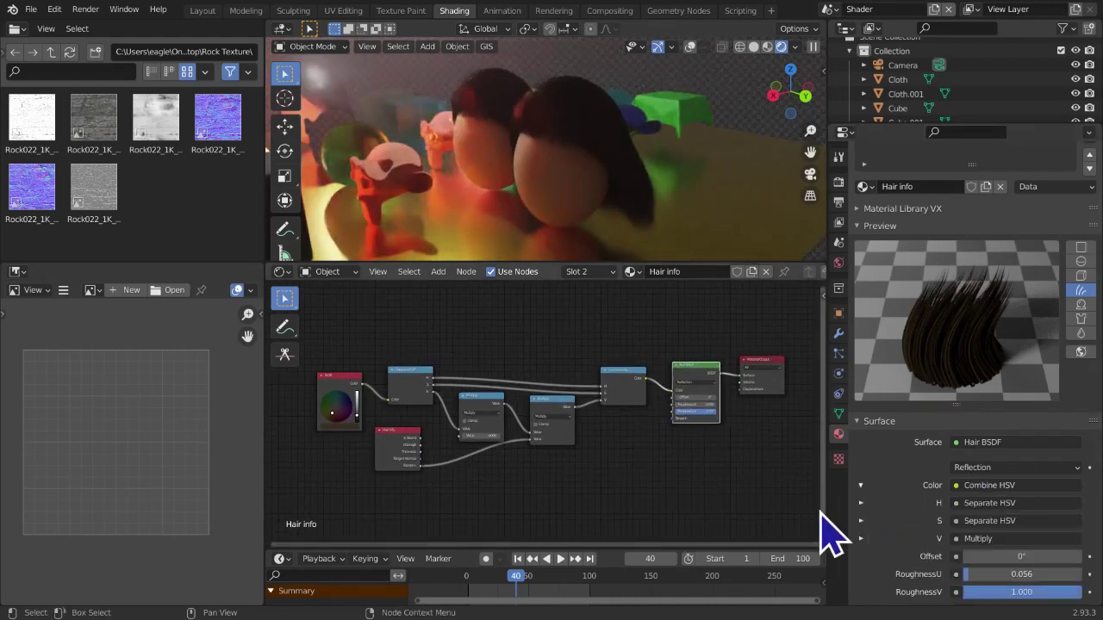
pyautogui.click(860, 485)
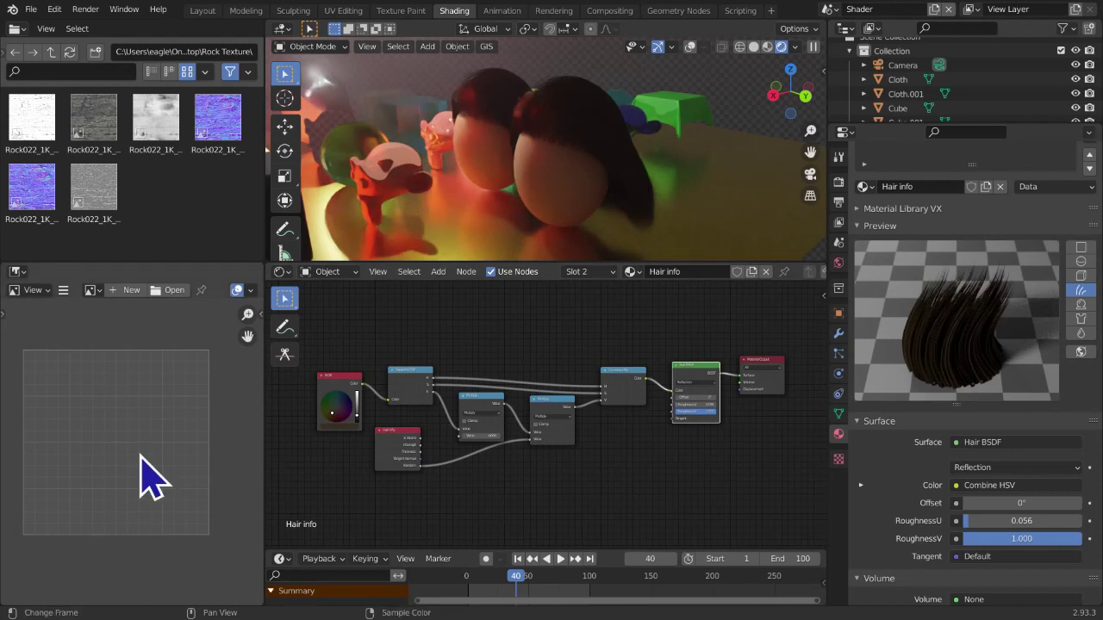
# Connect Hair Info's Is Strand output to a Viewer to preview it on the hair
pyautogui.scroll(1, 370, 456)
pyautogui.scroll(1, 362, 465)
pyautogui.moveTo(362, 466); pyautogui.dragTo(392, 434, button='middle')
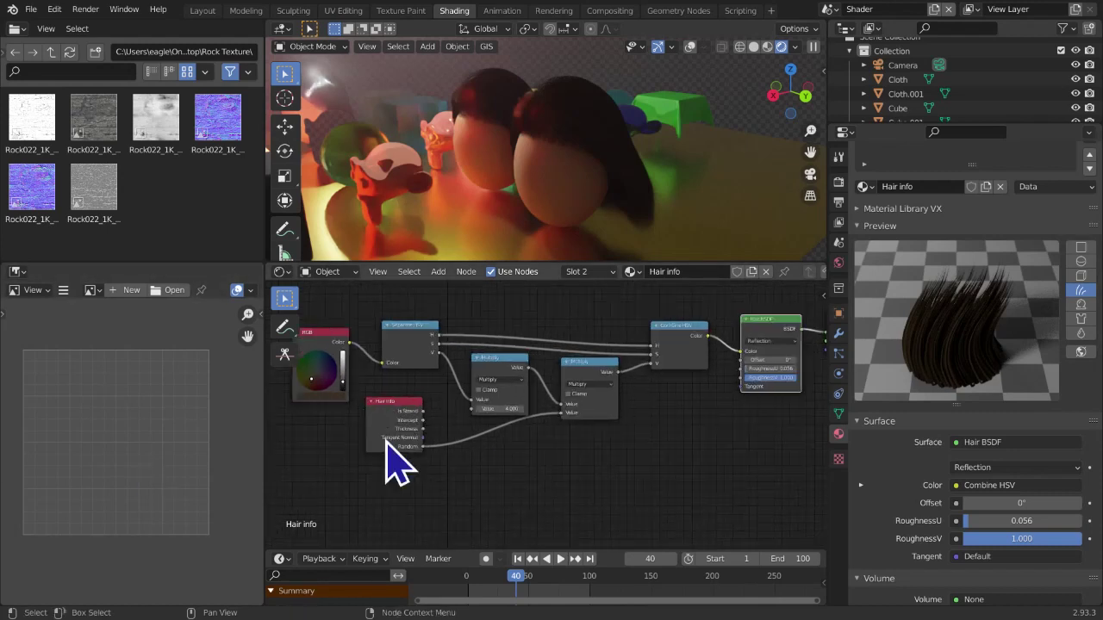
pyautogui.moveTo(481, 447)
pyautogui.mouseDown(button='middle')
pyautogui.moveTo(522, 446)
pyautogui.moveTo(302, 495)
pyautogui.moveTo(829, 510)
pyautogui.moveTo(480, 454)
pyautogui.mouseUp(button='middle')
pyautogui.scroll(1, 515, 458)
pyautogui.scroll(3, 515, 458)
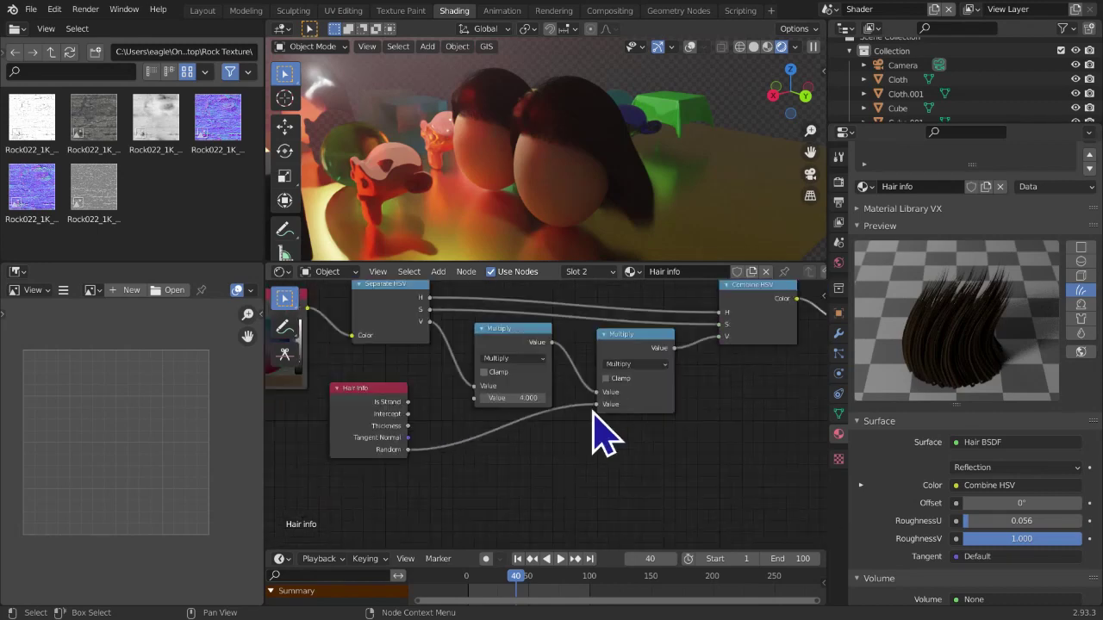
pyautogui.scroll(1, 422, 426)
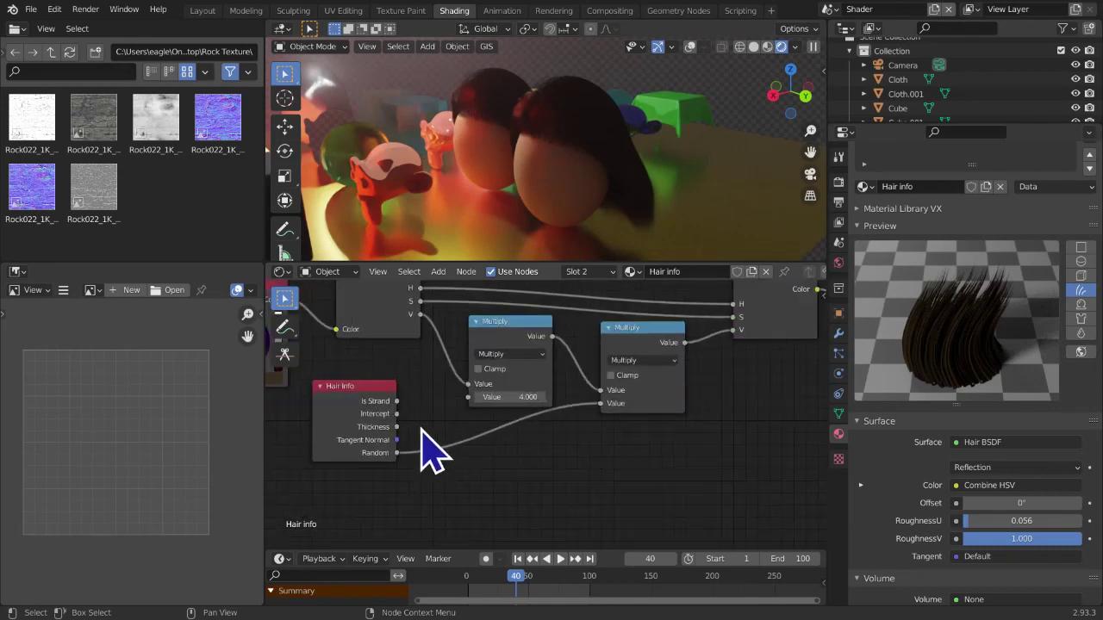
pyautogui.keyDown('ctrl'); pyautogui.keyDown('shift'); pyautogui.click(370, 411); pyautogui.keyUp('shift'); pyautogui.keyUp('ctrl')
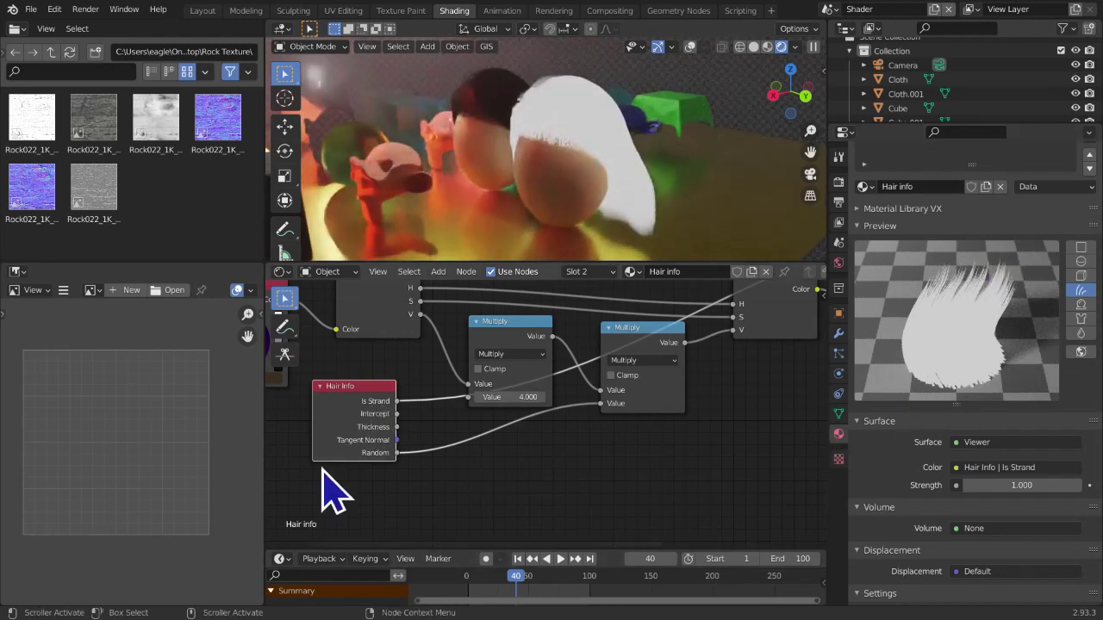
# Switch the Viewer preview to Hair Info's Intercept output
pyautogui.keyDown('ctrl'); pyautogui.keyDown('shift'); pyautogui.click(350, 428); pyautogui.keyUp('shift'); pyautogui.keyUp('ctrl')
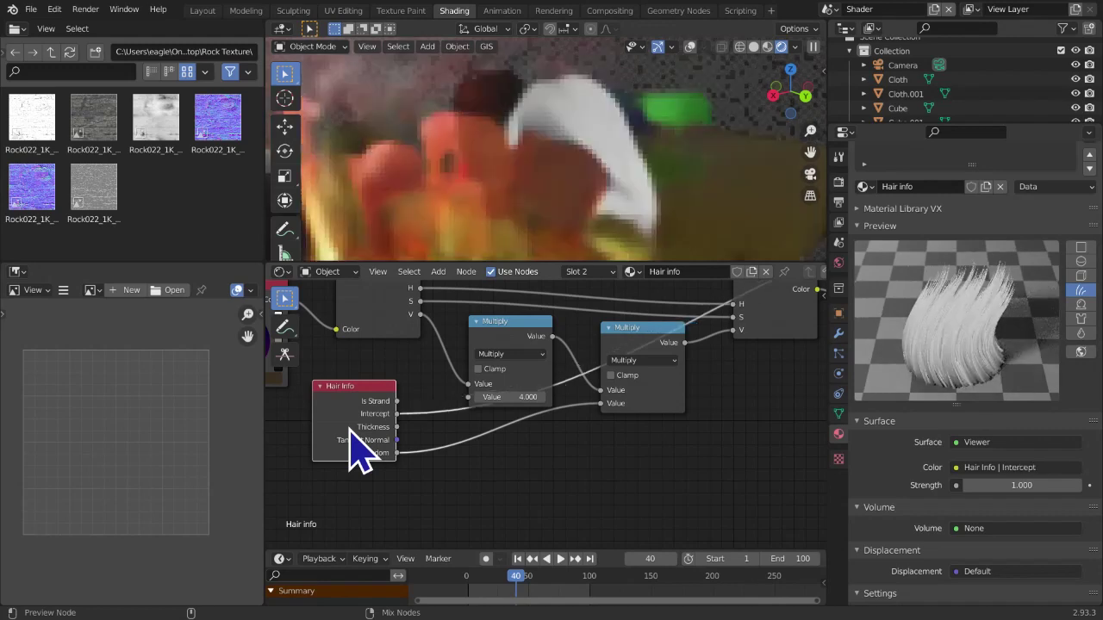
pyautogui.moveTo(552, 423); pyautogui.dragTo(509, 437, button='middle')
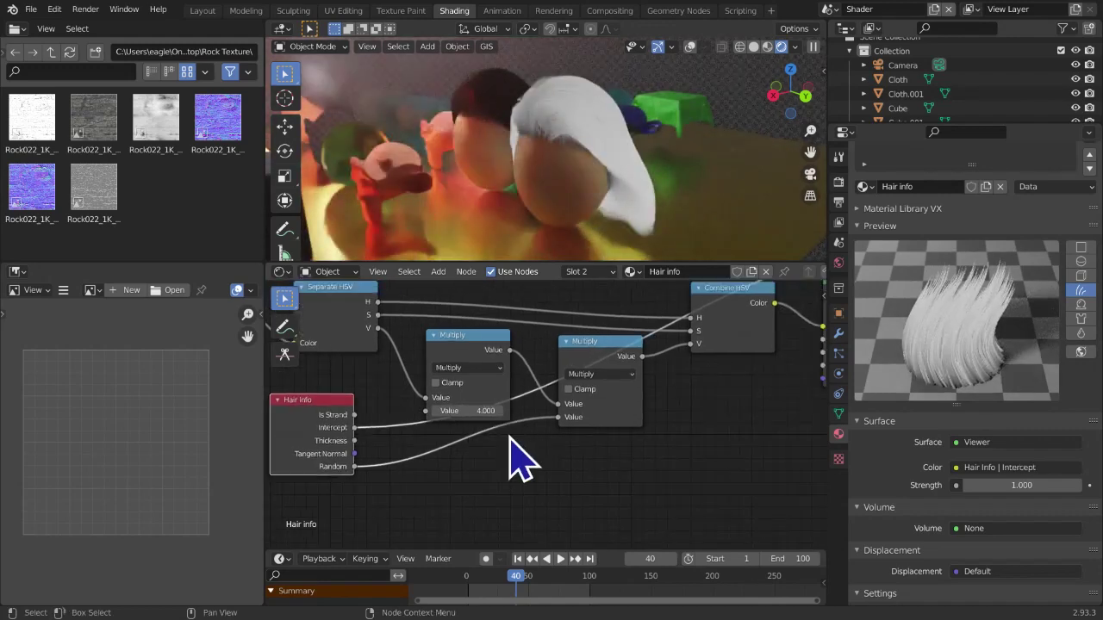
pyautogui.scroll(-4, 526, 462)
# Reconnect Hair BSDF to Material Output to restore the dark brown hair shading
pyautogui.moveTo(524, 468); pyautogui.dragTo(565, 435, button='middle')
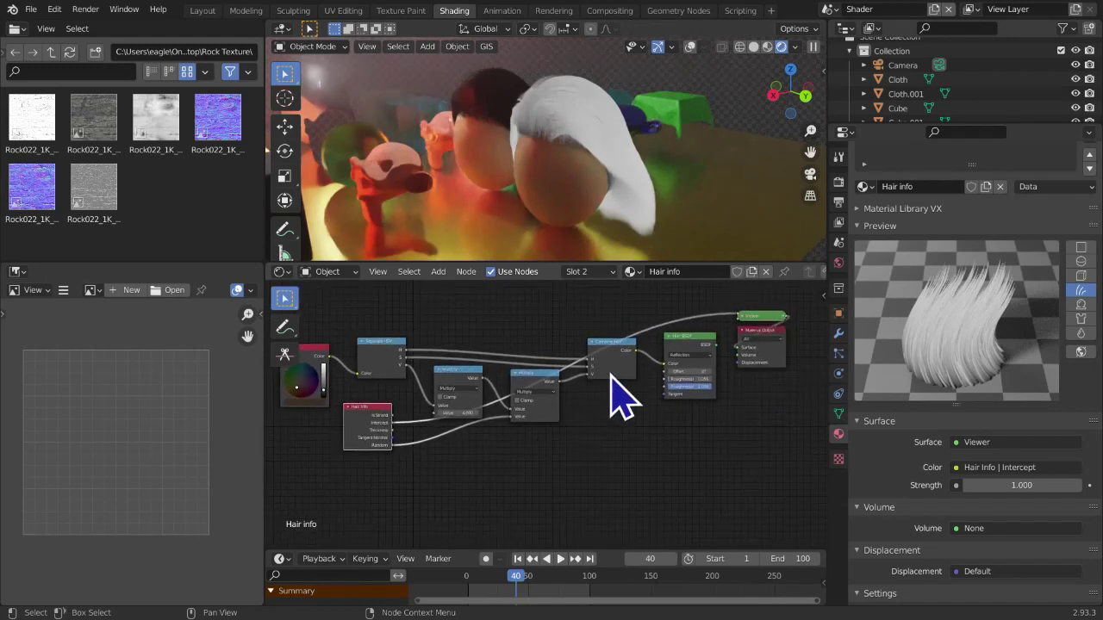
pyautogui.keyDown('ctrl'); pyautogui.keyDown('shift'); pyautogui.click(687, 353); pyautogui.keyUp('shift'); pyautogui.keyUp('ctrl')
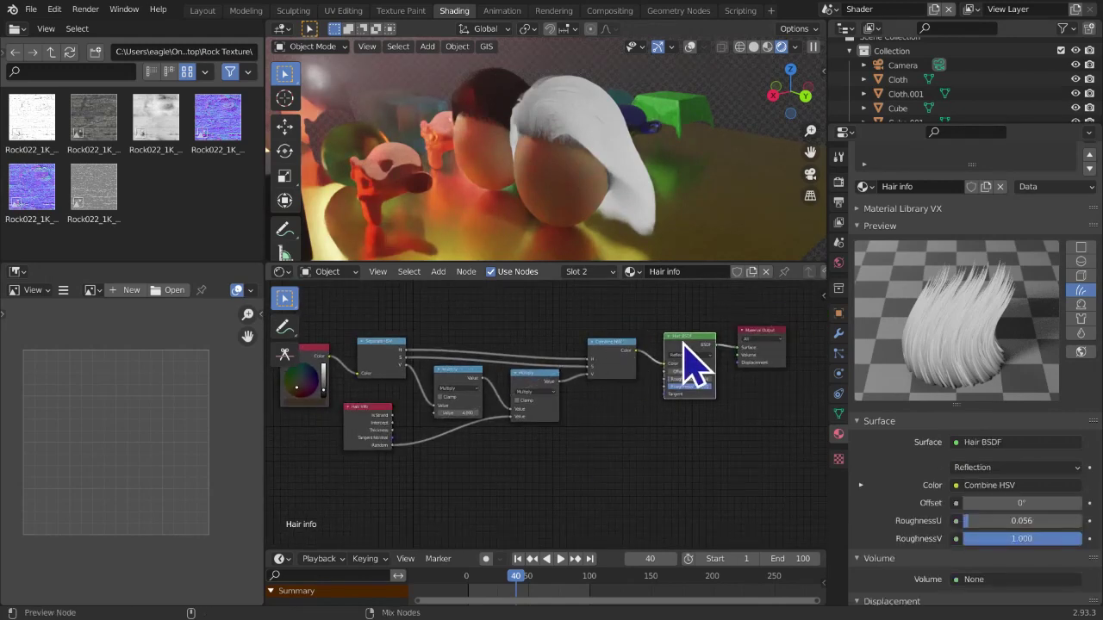
pyautogui.scroll(1, 603, 438)
pyautogui.moveTo(603, 438); pyautogui.dragTo(694, 448, button='middle')
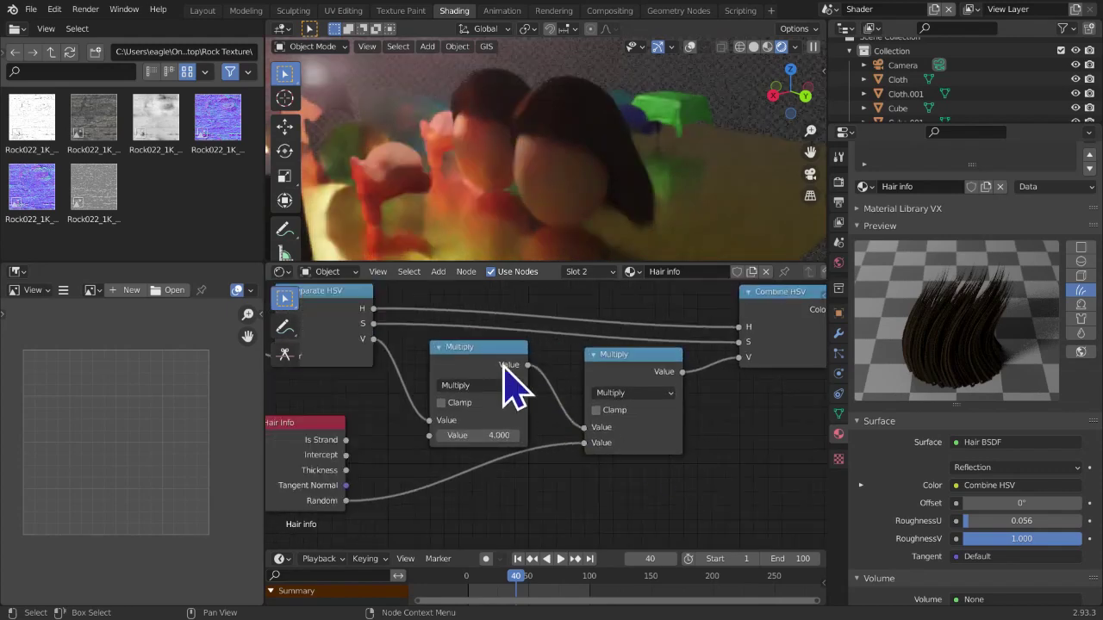
# Insert a duplicate Multiply before Combine HSV and wire Hair Info Intercept into it
pyautogui.moveTo(610, 438); pyautogui.dragTo(539, 413, button='middle')
pyautogui.press('g')
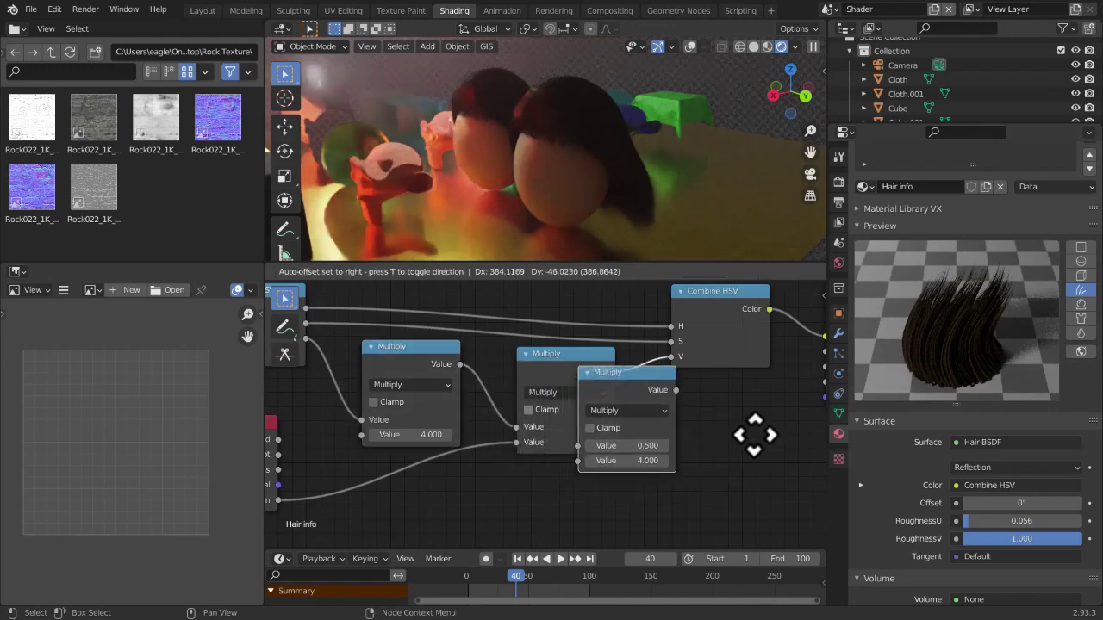
pyautogui.click(763, 460)
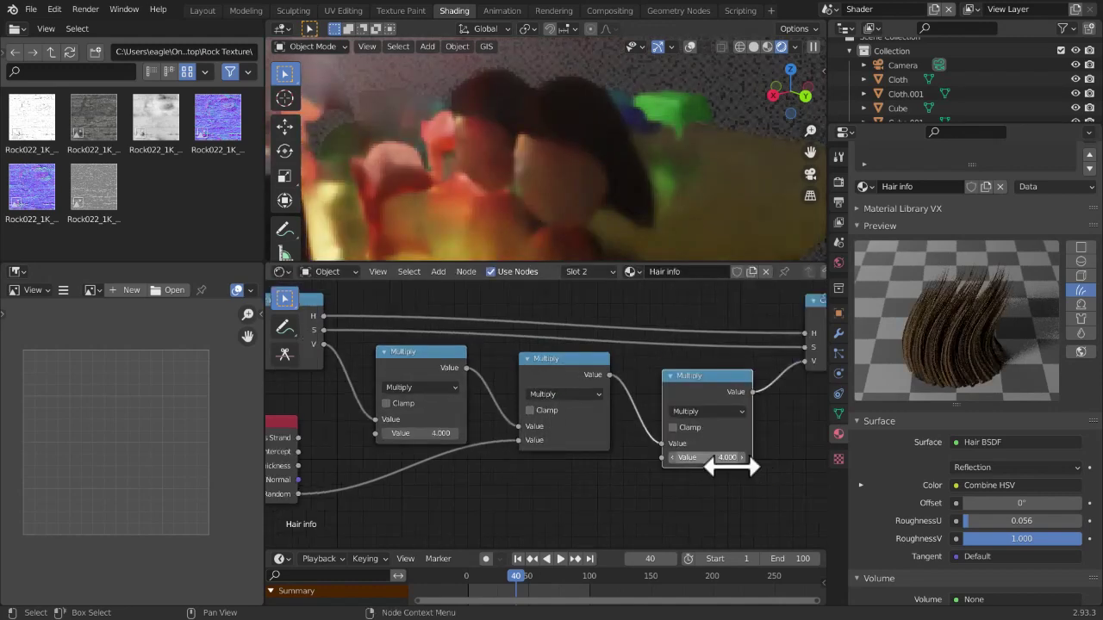
pyautogui.scroll(-1, 706, 517)
pyautogui.moveTo(716, 455); pyautogui.dragTo(755, 442, button='middle')
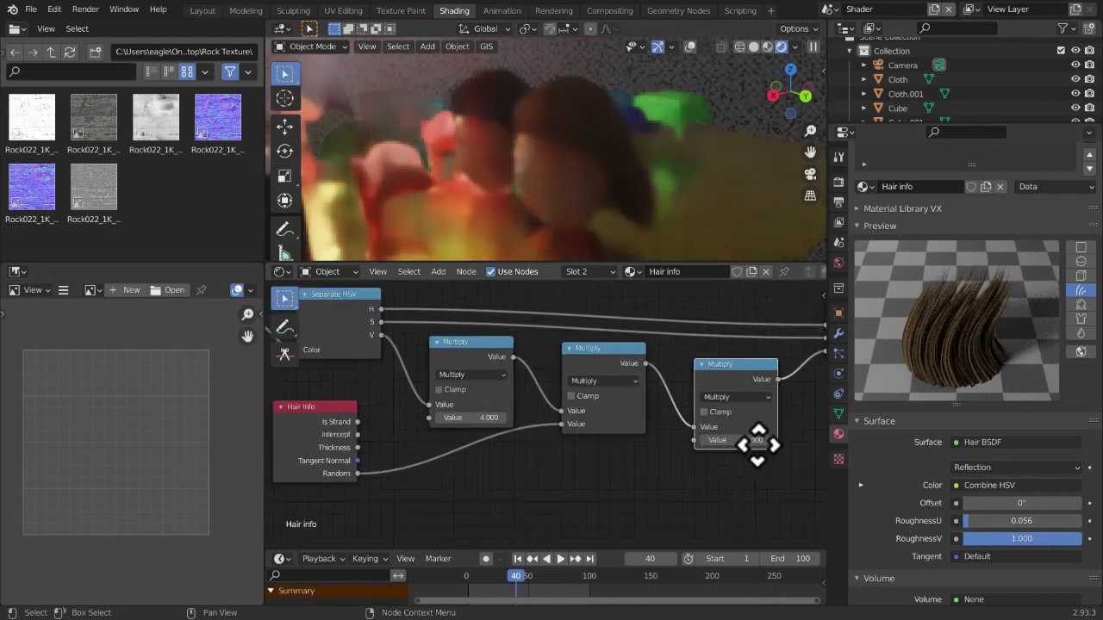
pyautogui.scroll(-1, 694, 487)
pyautogui.scroll(-1, 694, 487)
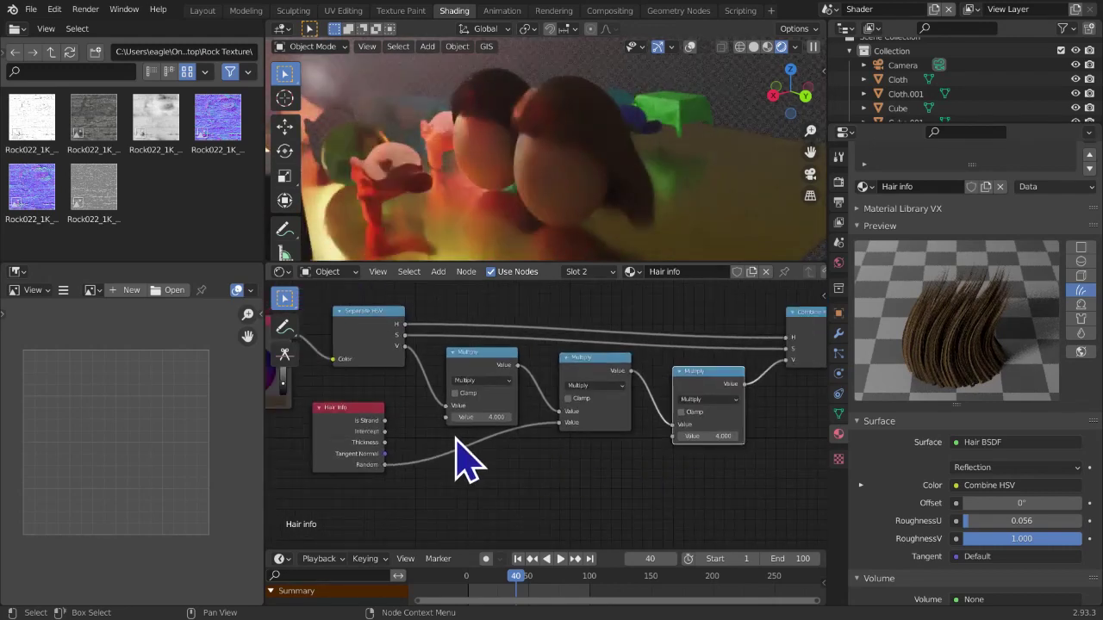
pyautogui.moveTo(387, 421); pyautogui.dragTo(680, 441)
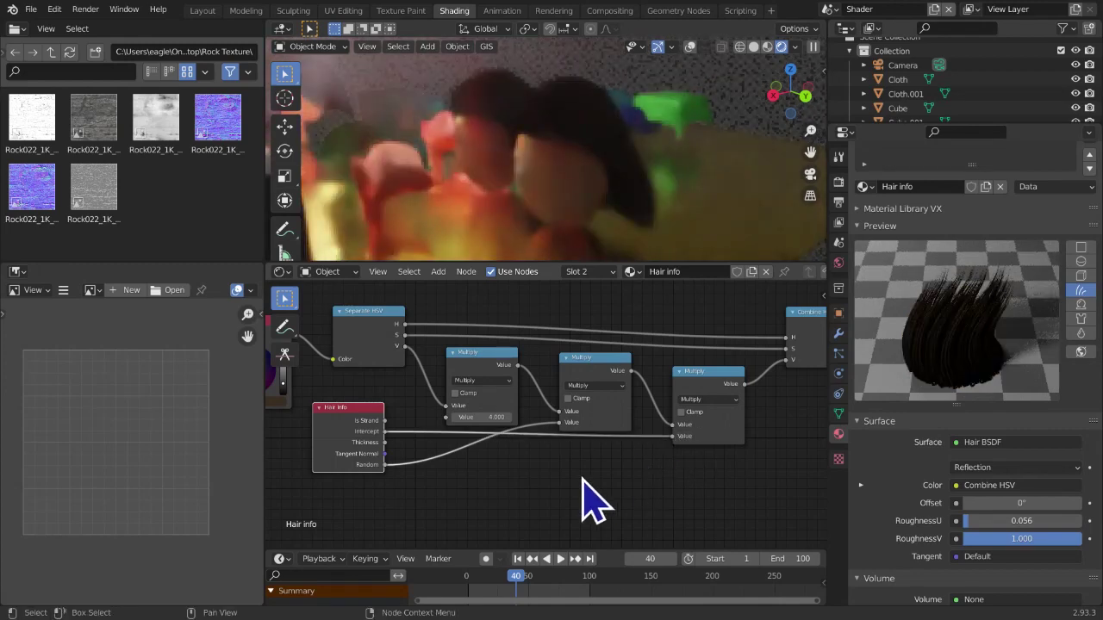
pyautogui.scroll(1, 458, 474)
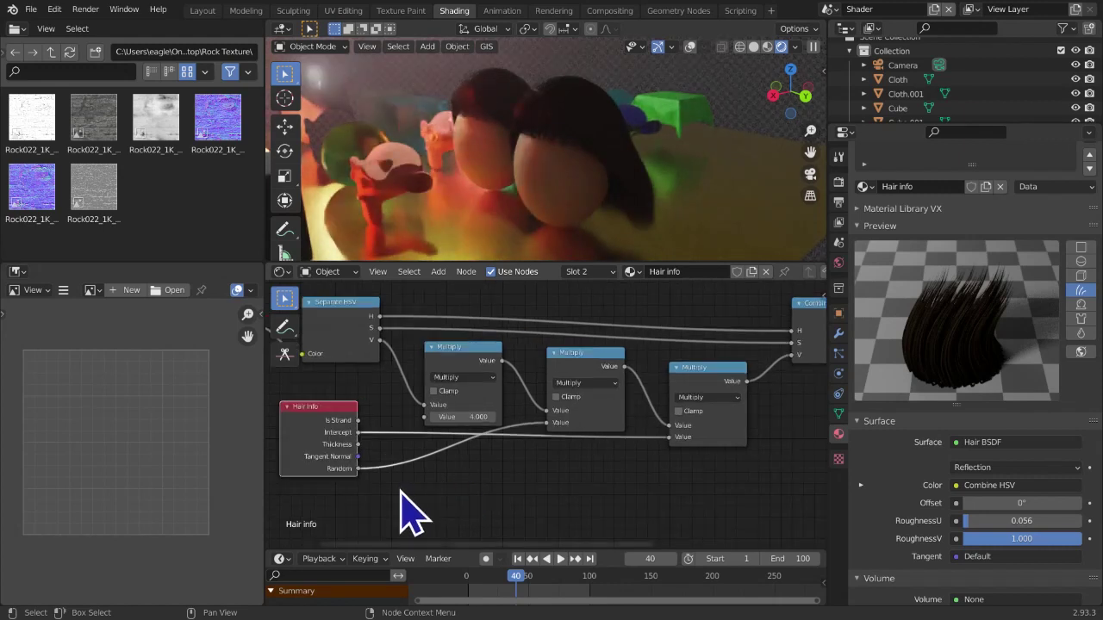
pyautogui.moveTo(401, 494); pyautogui.dragTo(409, 497, button='middle')
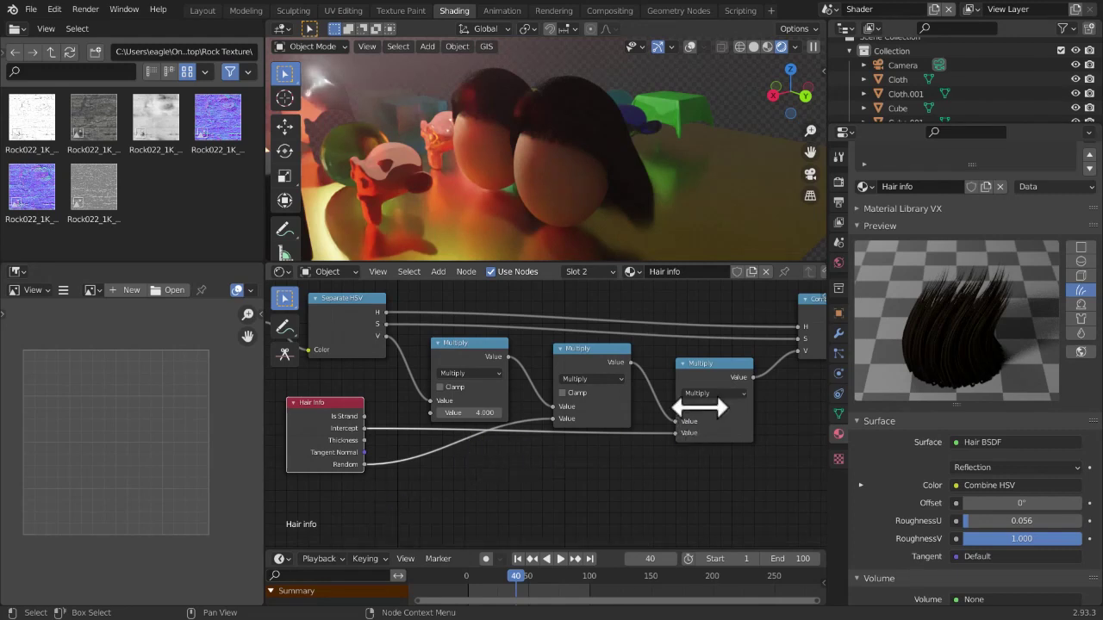
# Delete the third Multiply node and place a fresh duplicated Multiply in the chain
pyautogui.click(719, 368)
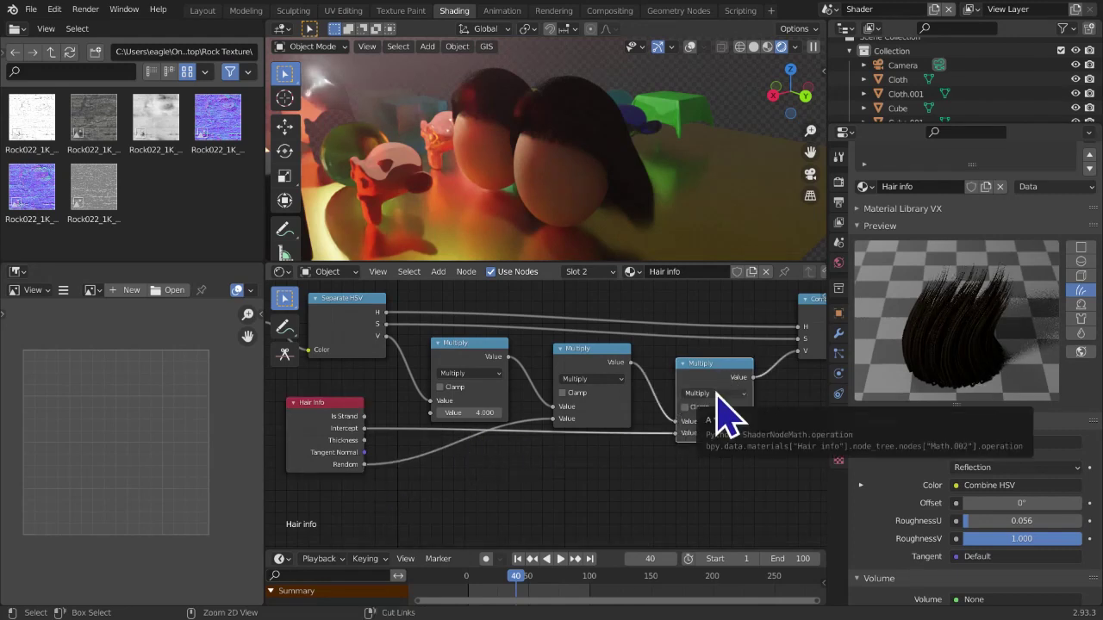
pyautogui.hotkey('ctrl', 'x')
pyautogui.hotkey('shift', 'a')
pyautogui.moveTo(718, 398)
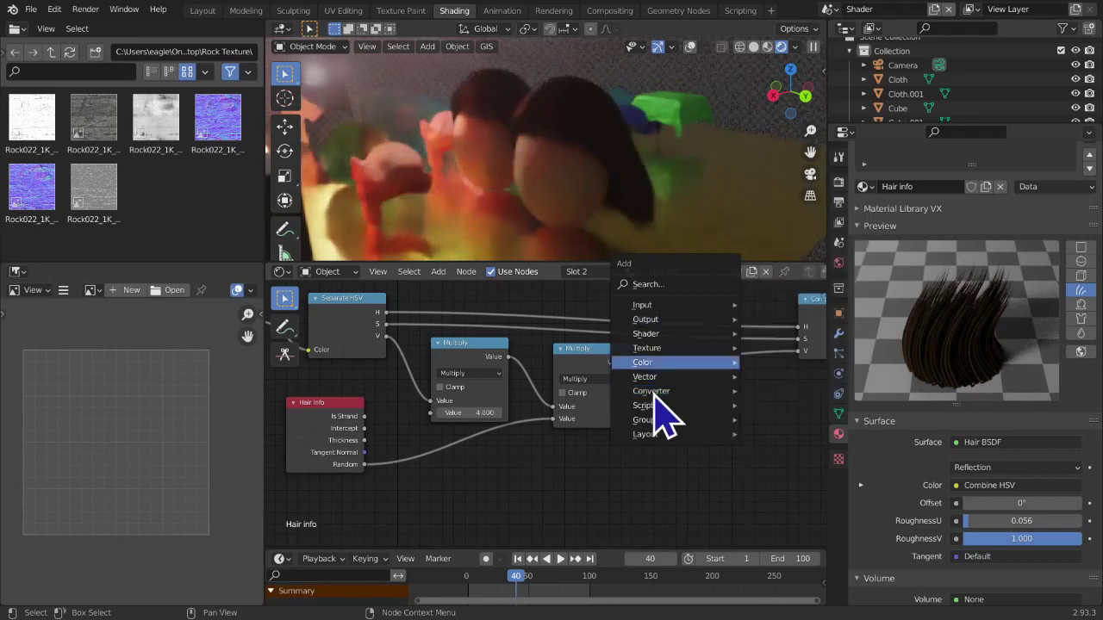
pyautogui.hotkey('shift', 'd')
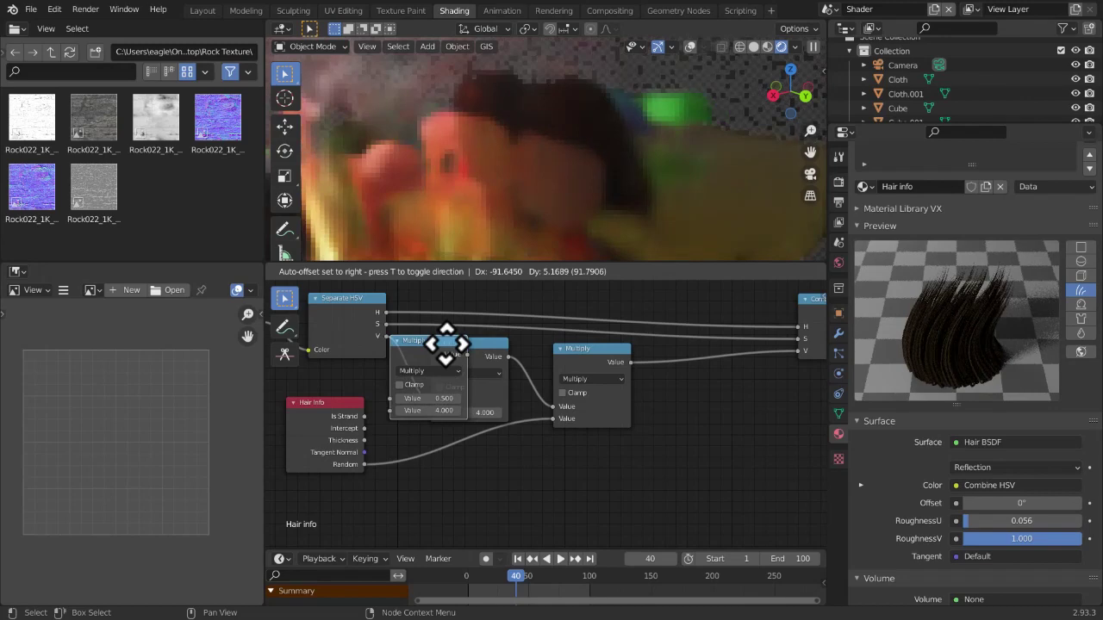
pyautogui.click(491, 441)
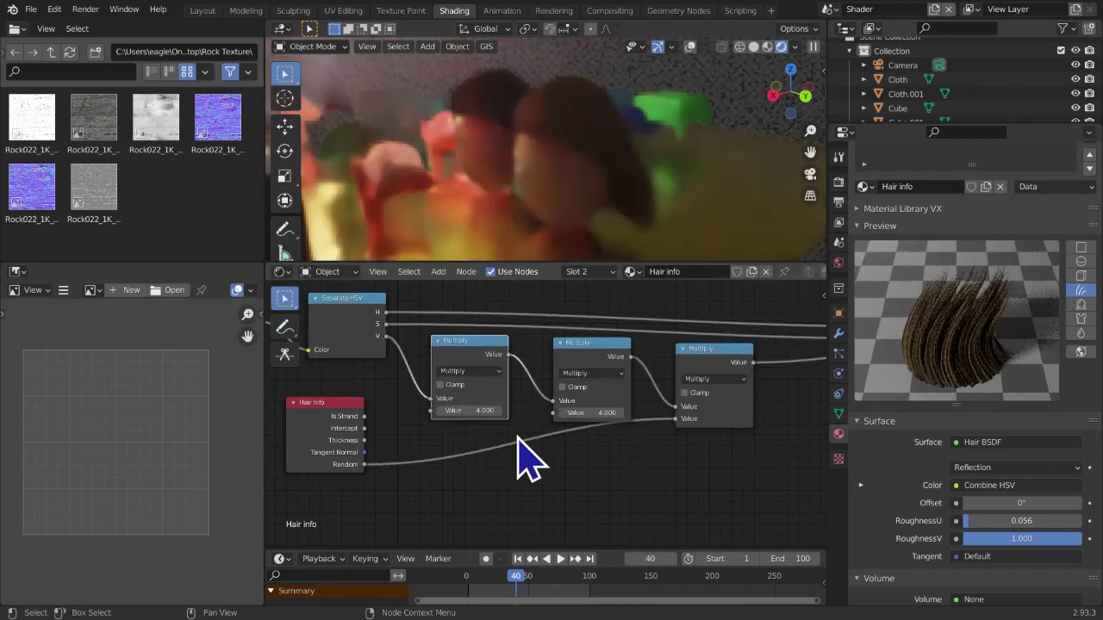
pyautogui.moveTo(518, 438); pyautogui.dragTo(521, 435, button='middle')
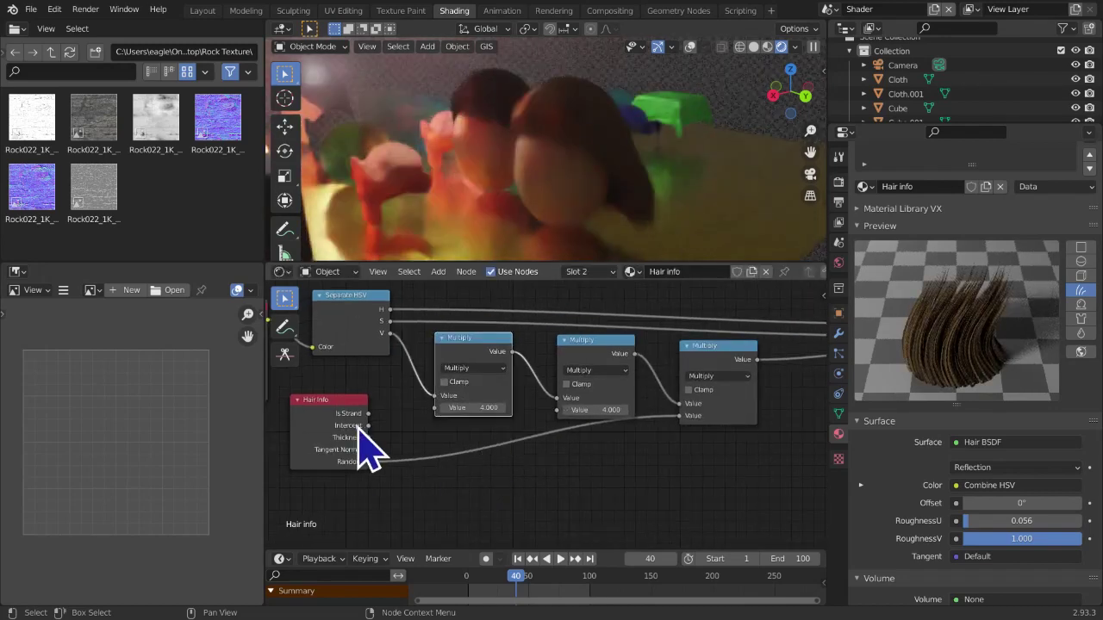
# Connect Hair Info Intercept to the first Multiply node and tidy the Multiply positions
pyautogui.moveTo(367, 427); pyautogui.dragTo(434, 409)
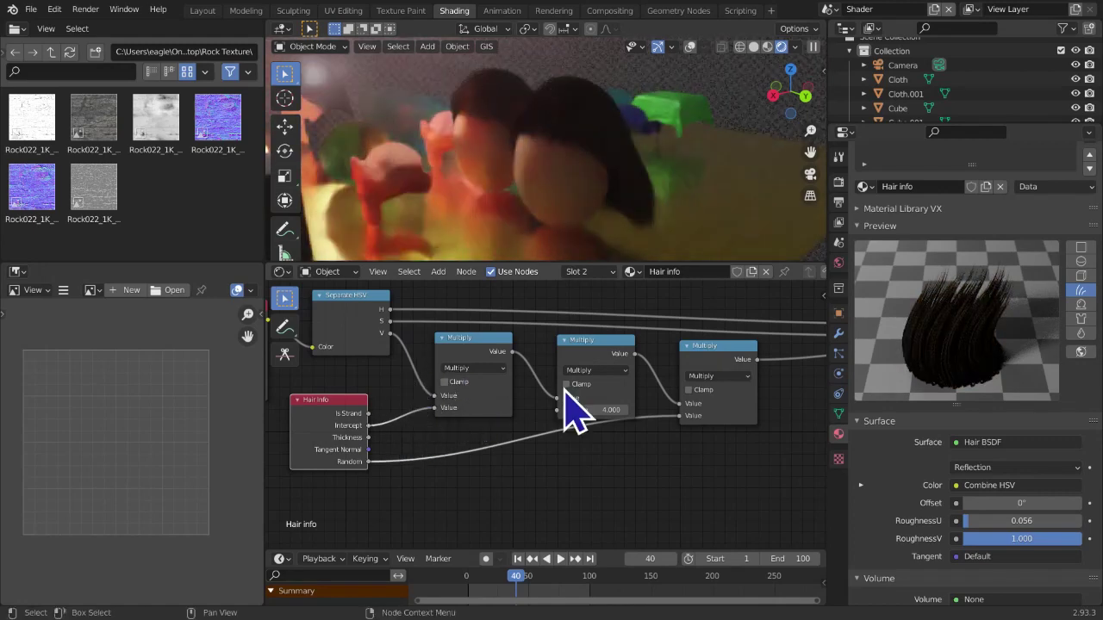
pyautogui.click(476, 343)
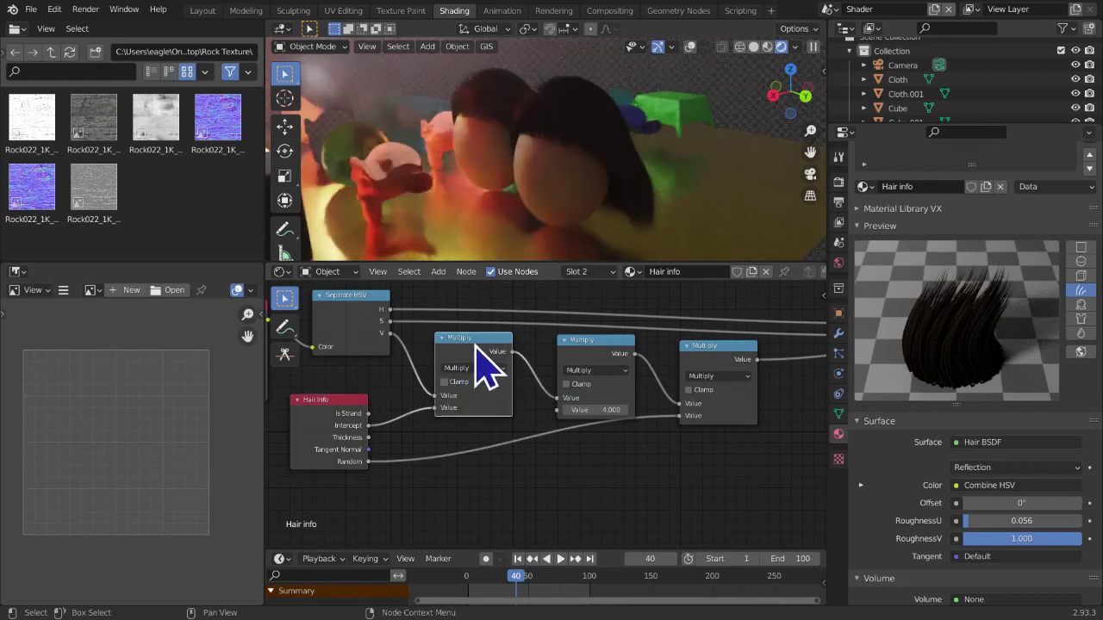
pyautogui.moveTo(476, 346); pyautogui.dragTo(459, 345)
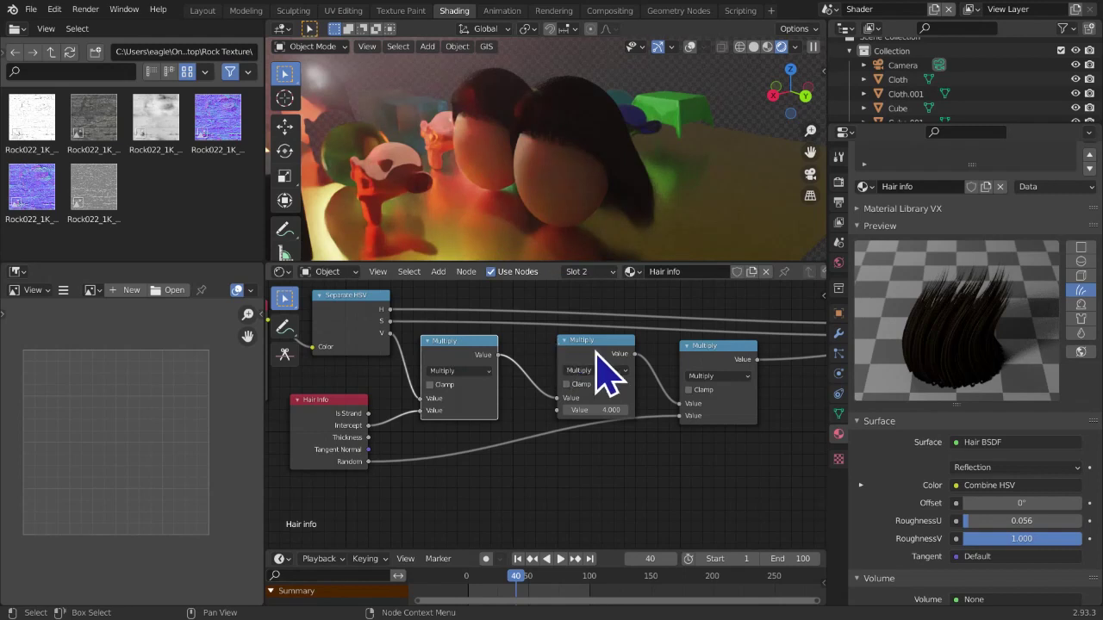
pyautogui.moveTo(601, 348); pyautogui.dragTo(592, 345)
# Change the second Multiply node's value from 4 to 8
pyautogui.scroll(4, 508, 458)
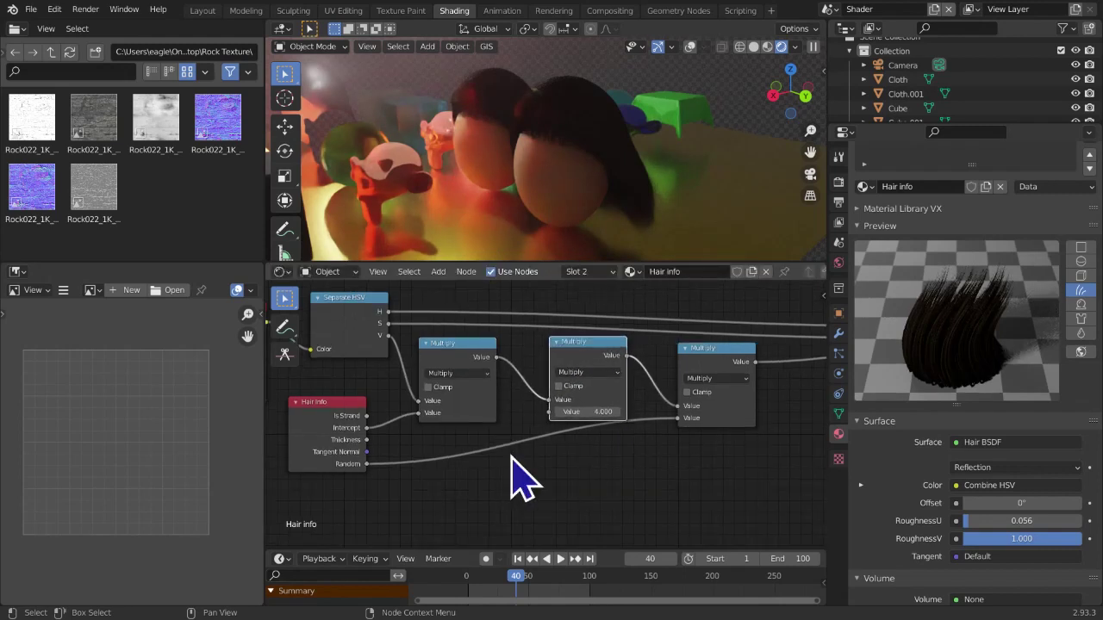
pyautogui.scroll(4, 513, 459)
pyautogui.moveTo(589, 424); pyautogui.dragTo(492, 480, button='middle')
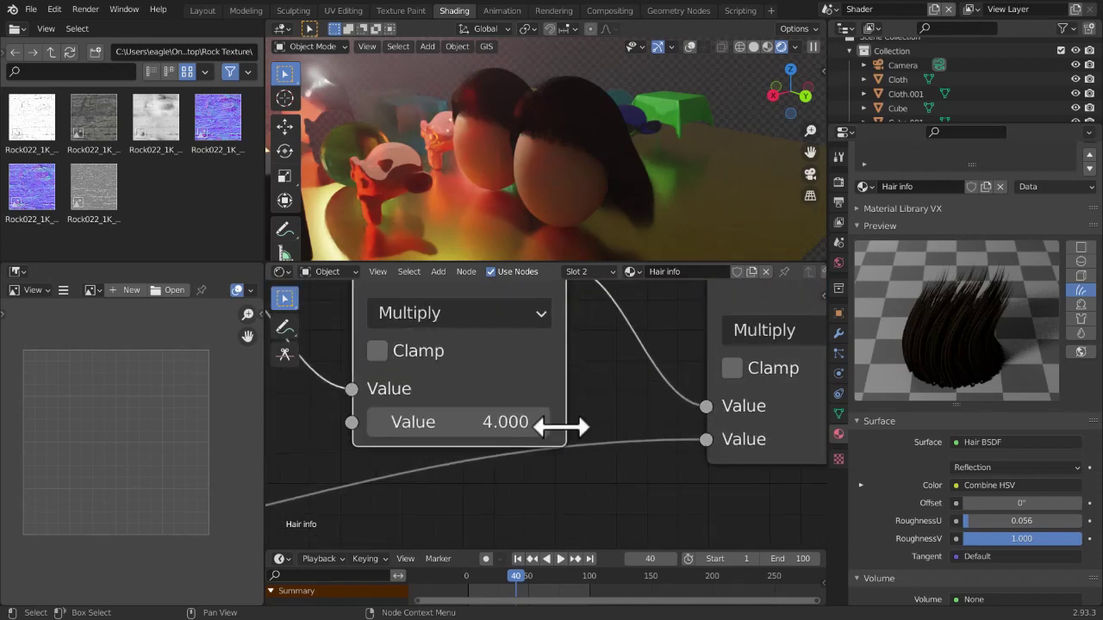
pyautogui.click(514, 422)
pyautogui.press('Return')
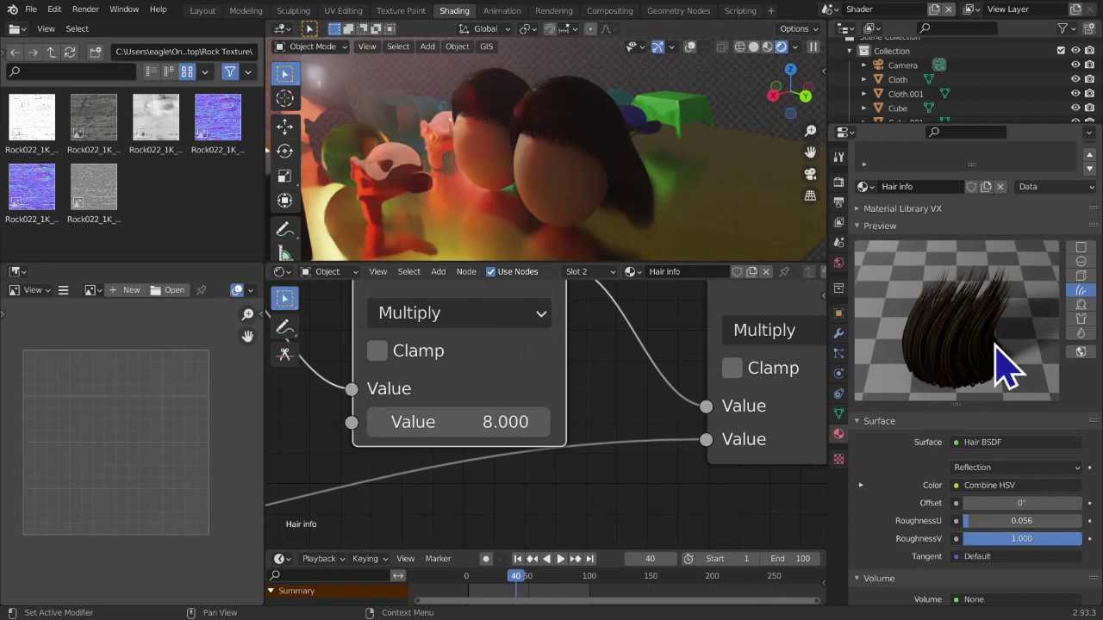
pyautogui.scroll(-1, 185, 327)
pyautogui.scroll(-1, 361, 422)
pyautogui.moveTo(352, 437); pyautogui.dragTo(291, 452, button='middle')
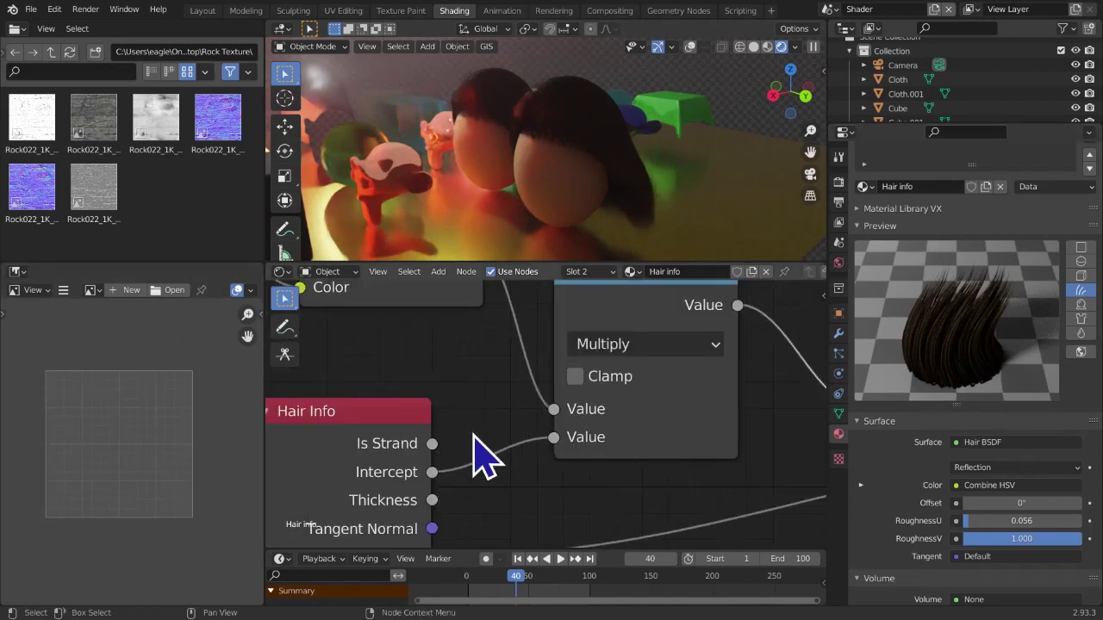
pyautogui.scroll(-1, 475, 456)
pyautogui.scroll(-1, 499, 431)
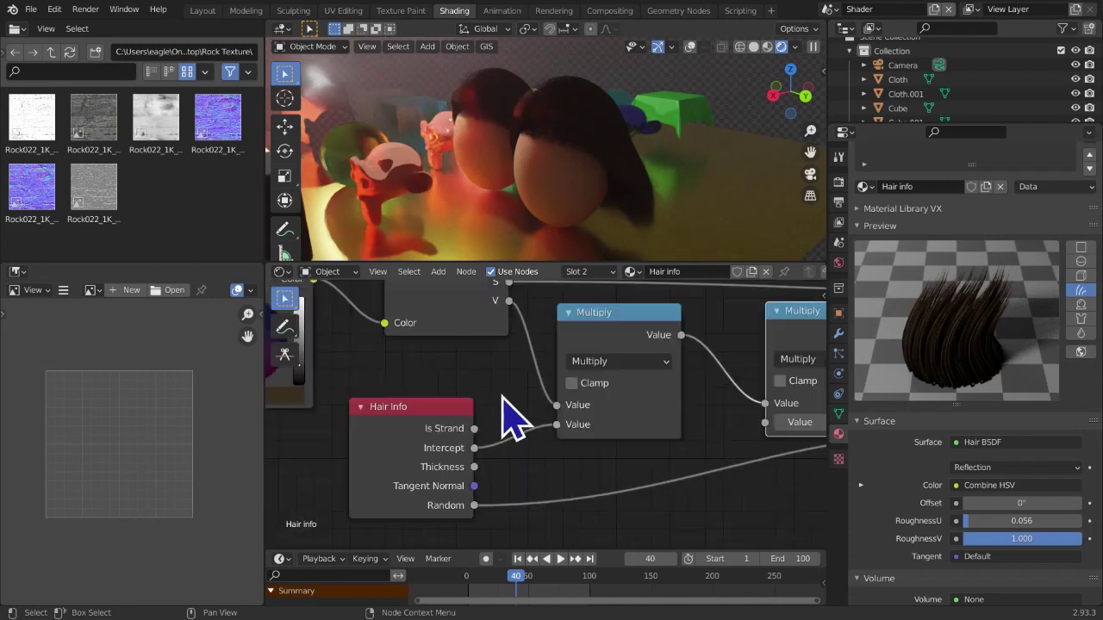
pyautogui.scroll(-2, 523, 412)
pyautogui.moveTo(523, 412); pyautogui.dragTo(604, 414, button='middle')
pyautogui.moveTo(517, 384); pyautogui.dragTo(468, 398, button='middle')
pyautogui.scroll(1, 568, 385)
pyautogui.scroll(-2, 569, 385)
pyautogui.scroll(1, 569, 386)
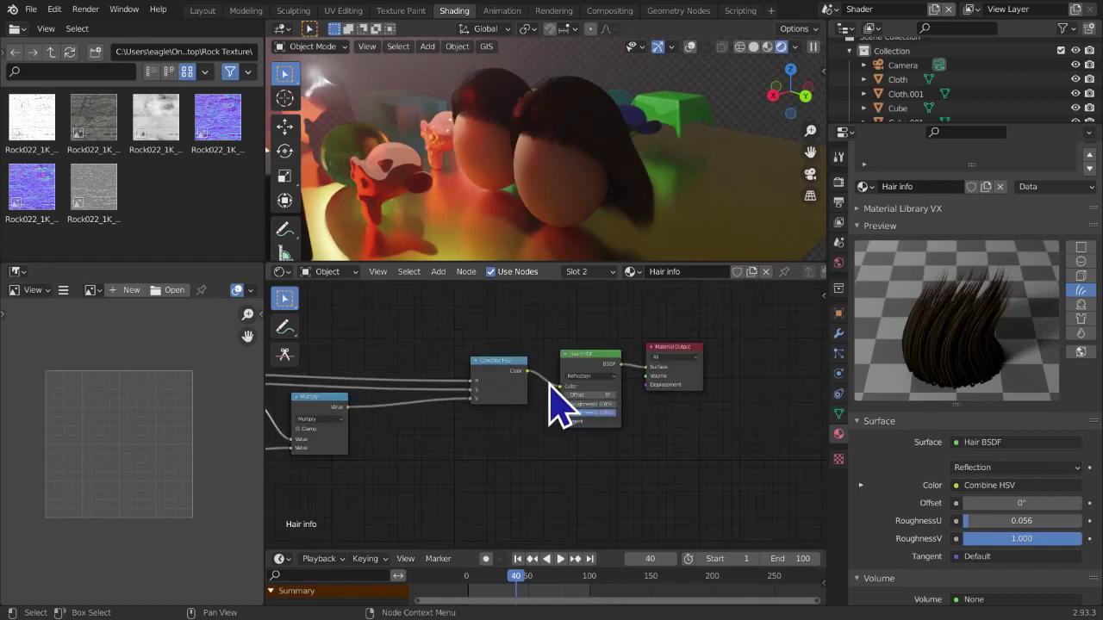
pyautogui.moveTo(558, 388); pyautogui.dragTo(552, 384)
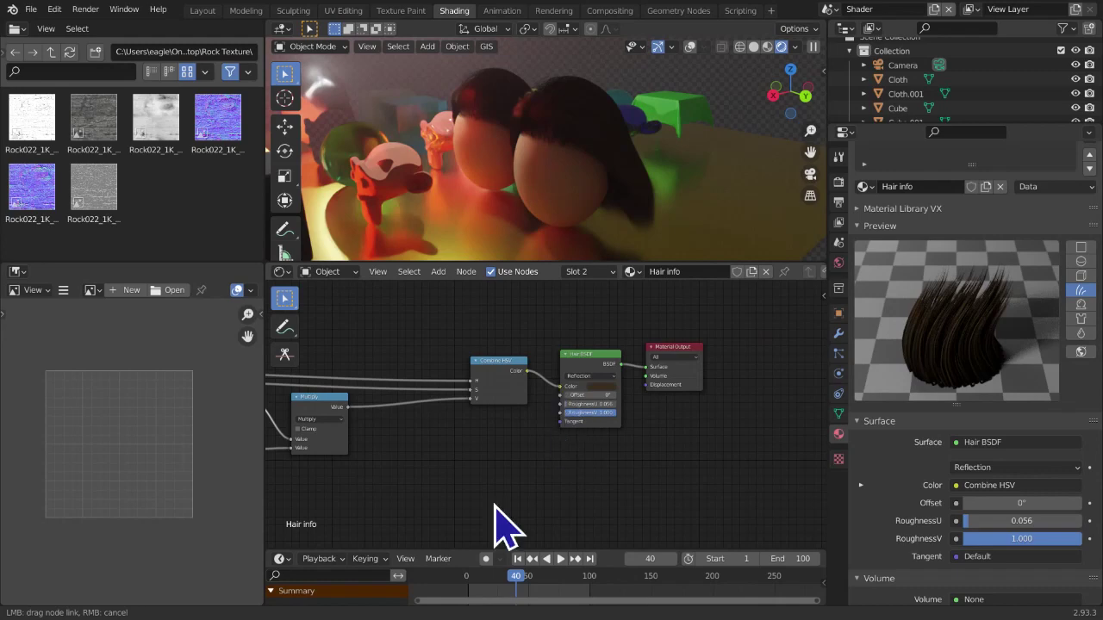
pyautogui.moveTo(454, 487); pyautogui.dragTo(465, 487, button='middle')
pyautogui.moveTo(813, 485); pyautogui.dragTo(352, 480, button='middle')
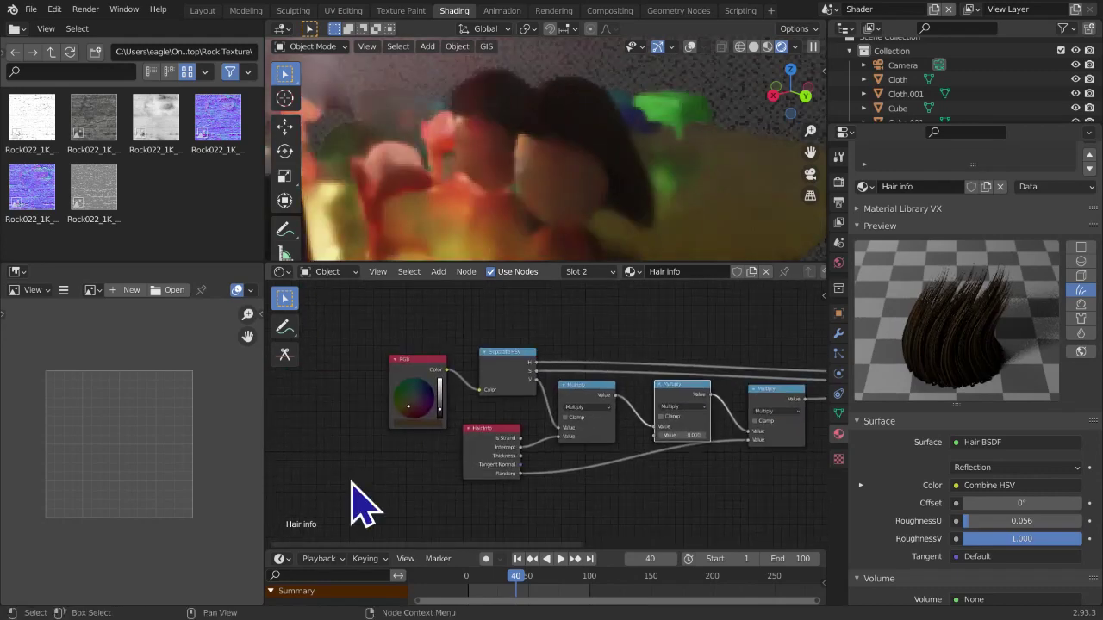
pyautogui.moveTo(410, 371); pyautogui.dragTo(396, 369)
pyautogui.moveTo(593, 440); pyautogui.dragTo(511, 442, button='middle')
pyautogui.click(426, 372)
pyautogui.moveTo(527, 401); pyautogui.dragTo(685, 396, button='middle')
pyautogui.moveTo(589, 407); pyautogui.dragTo(706, 441, button='middle')
pyautogui.moveTo(597, 419); pyautogui.dragTo(707, 405, button='middle')
pyautogui.scroll(-5, 705, 406)
pyautogui.scroll(4, 686, 417)
pyautogui.scroll(1, 560, 441)
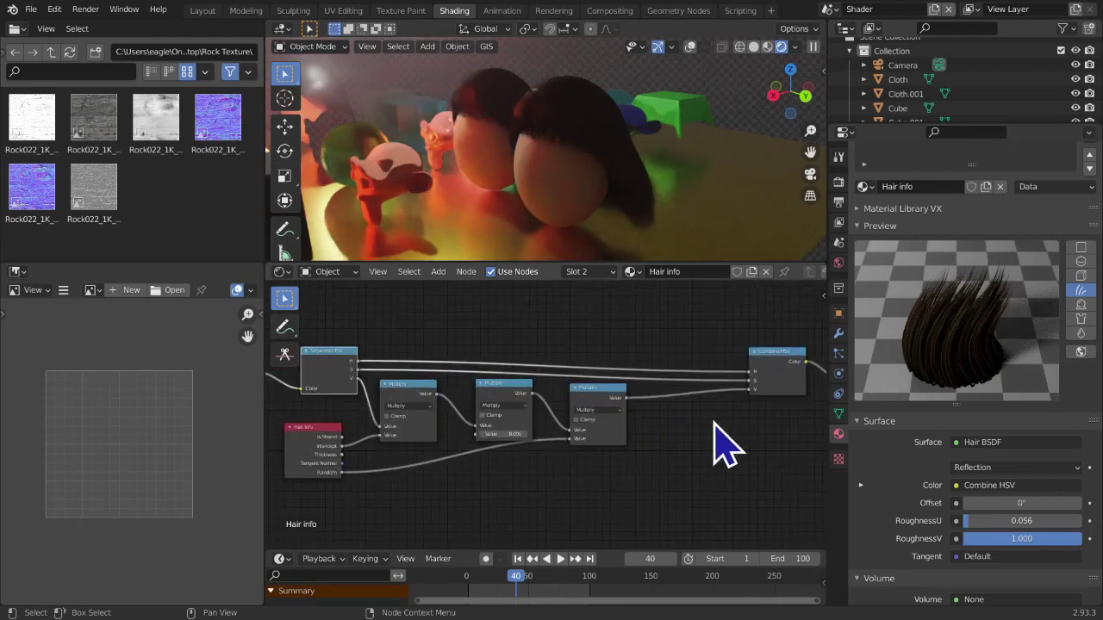
pyautogui.moveTo(542, 411); pyautogui.dragTo(797, 354, button='middle')
pyautogui.scroll(5, 739, 370)
pyautogui.moveTo(728, 396); pyautogui.dragTo(614, 440, button='middle')
pyautogui.scroll(1, 614, 444)
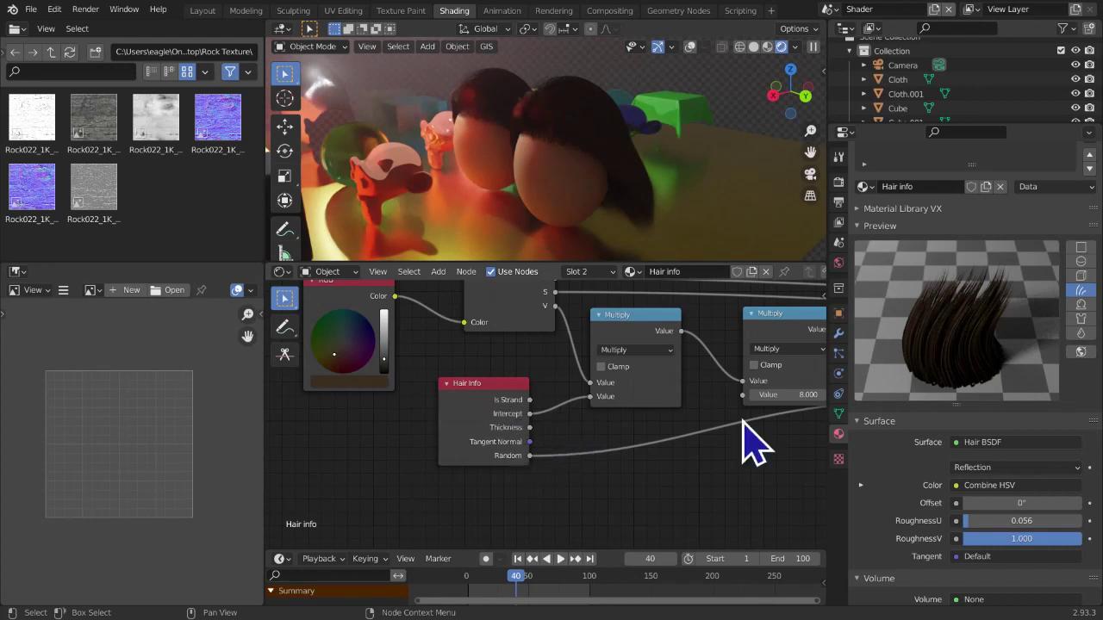
pyautogui.moveTo(451, 414); pyautogui.dragTo(428, 402, button='middle')
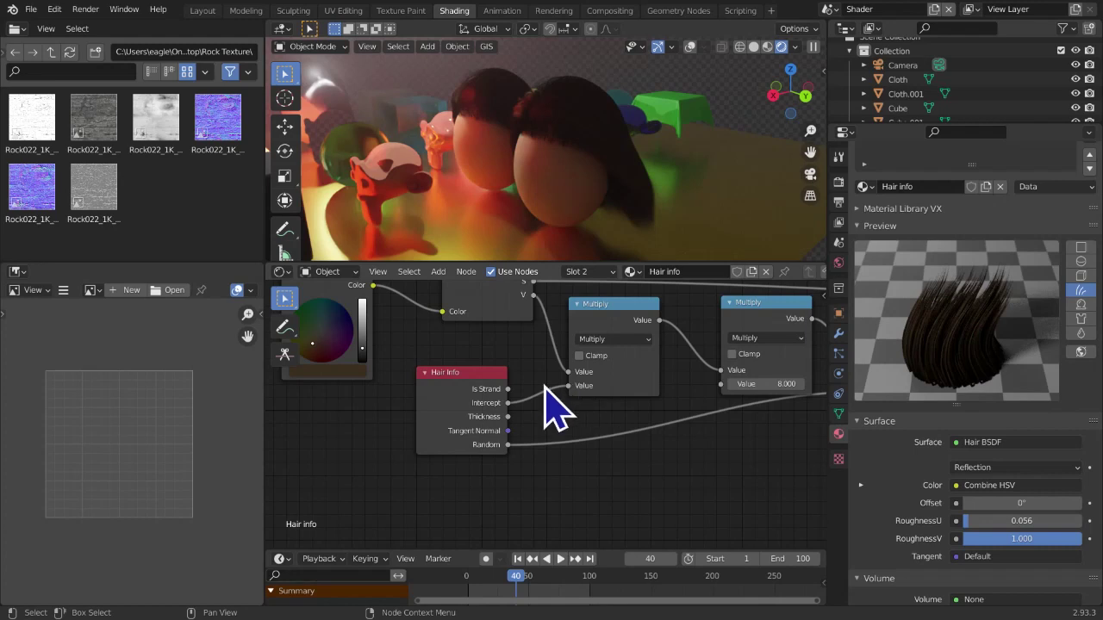
pyautogui.moveTo(589, 410); pyautogui.dragTo(561, 418, button='middle')
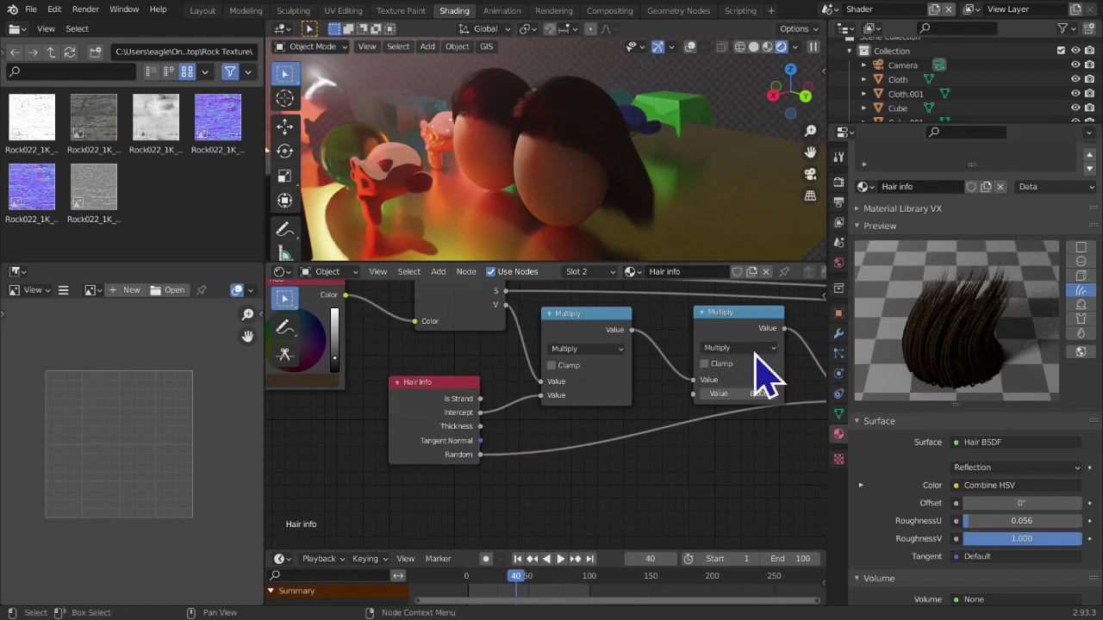
pyautogui.moveTo(501, 493); pyautogui.dragTo(493, 495, button='middle')
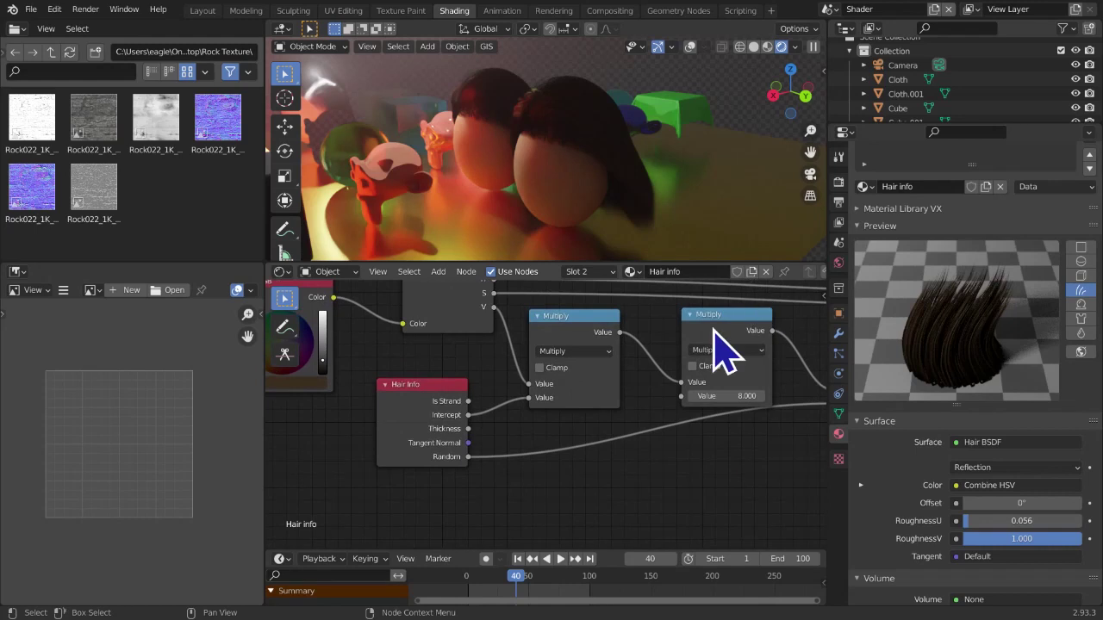
pyautogui.moveTo(680, 489); pyautogui.dragTo(581, 477, button='middle')
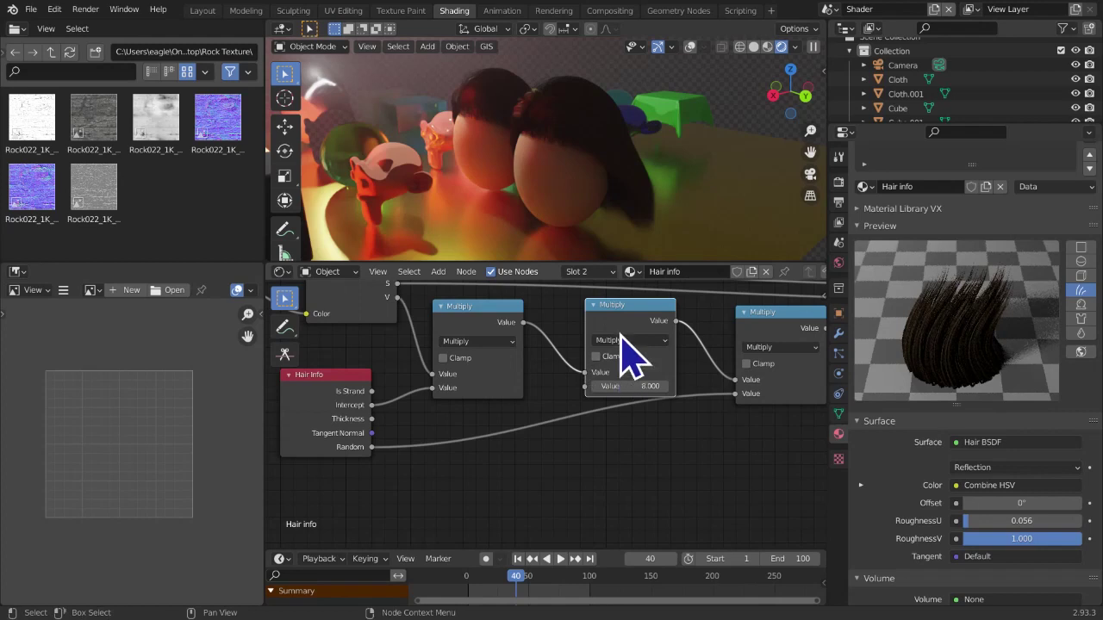
pyautogui.moveTo(660, 465); pyautogui.dragTo(639, 464, button='middle')
pyautogui.scroll(-1, 614, 461)
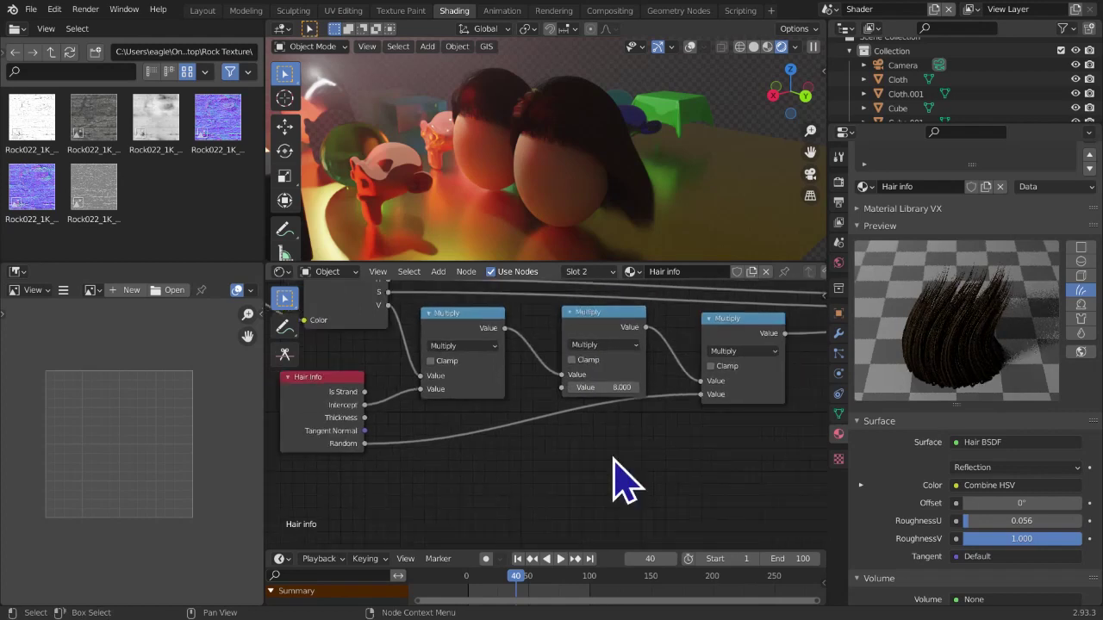
pyautogui.scroll(-1, 606, 418)
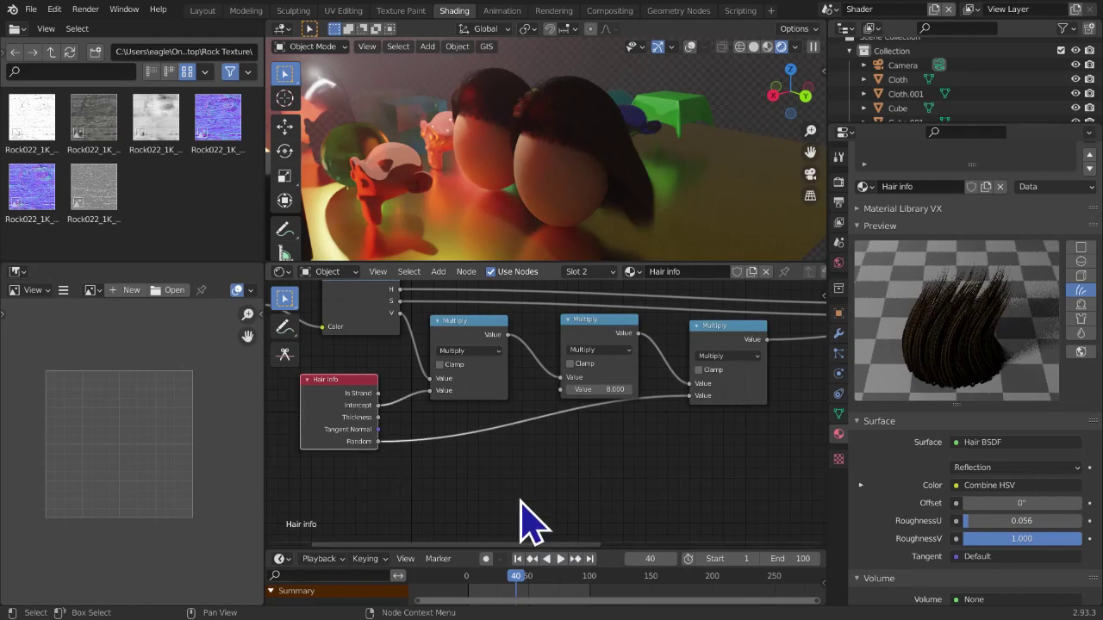
pyautogui.scroll(-3, 716, 453)
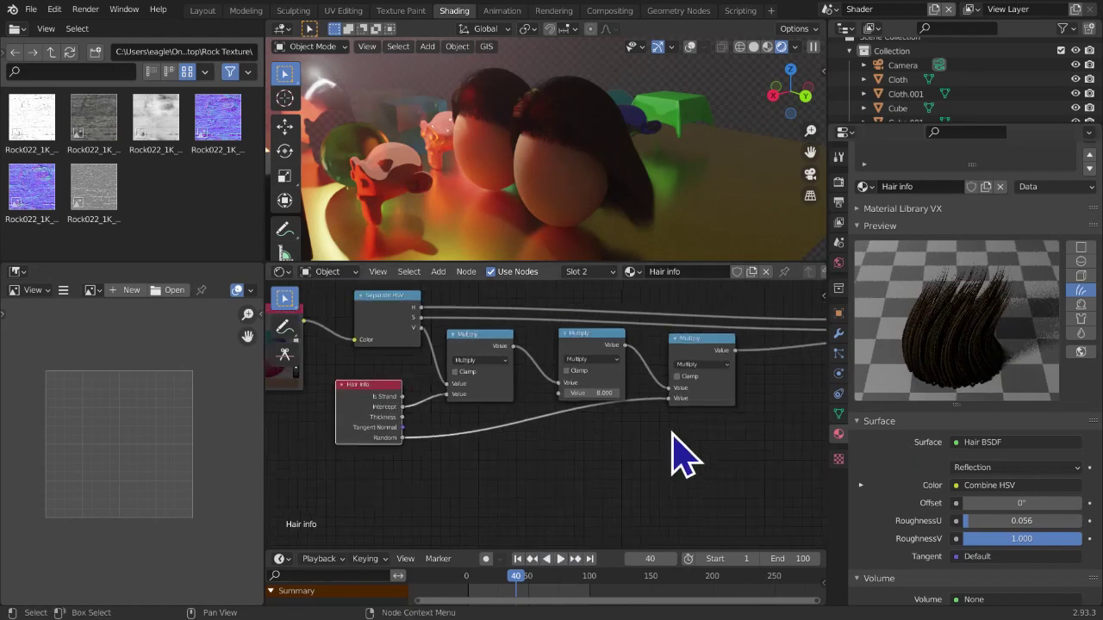
pyautogui.scroll(-3, 680, 453)
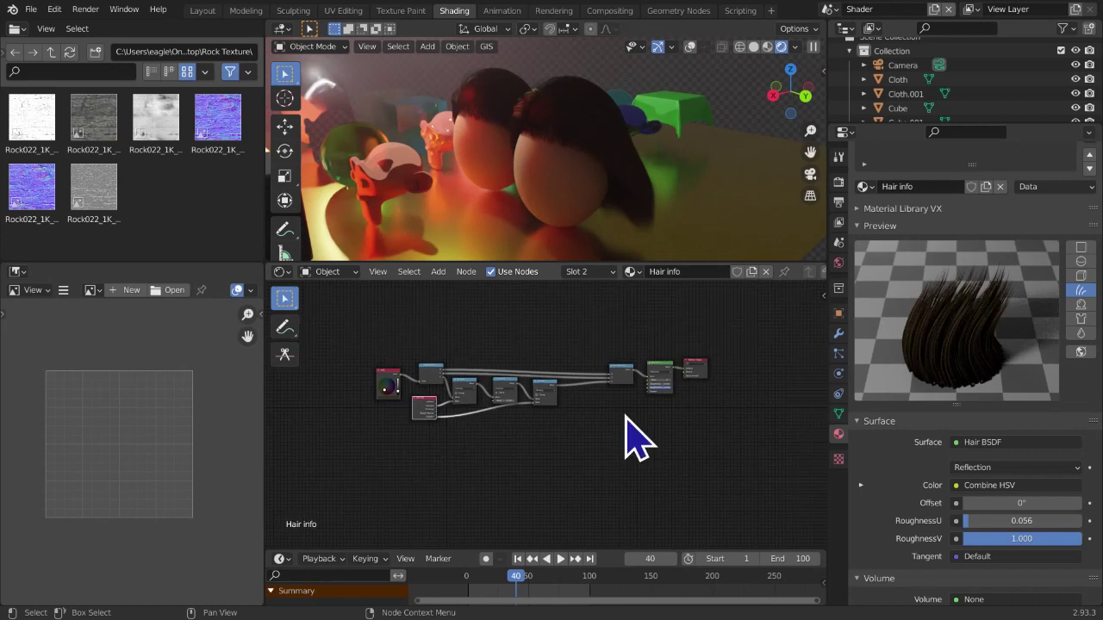
pyautogui.scroll(3, 638, 444)
pyautogui.scroll(-2, 647, 448)
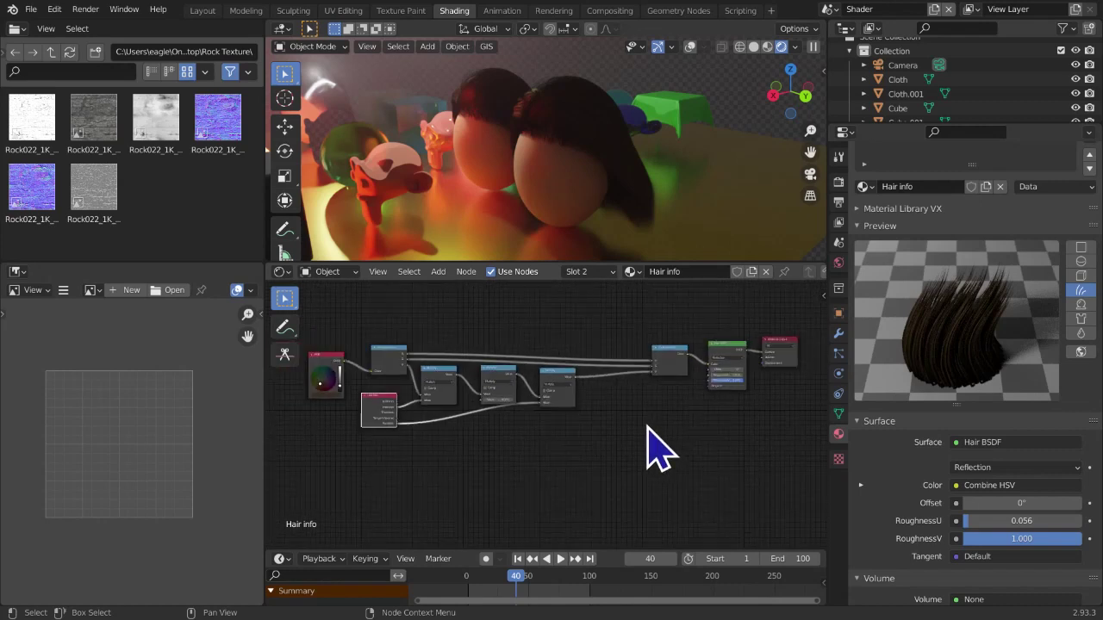
pyautogui.scroll(1, 631, 420)
pyautogui.moveTo(405, 441); pyautogui.dragTo(502, 444, button='middle')
pyautogui.scroll(6, 540, 461)
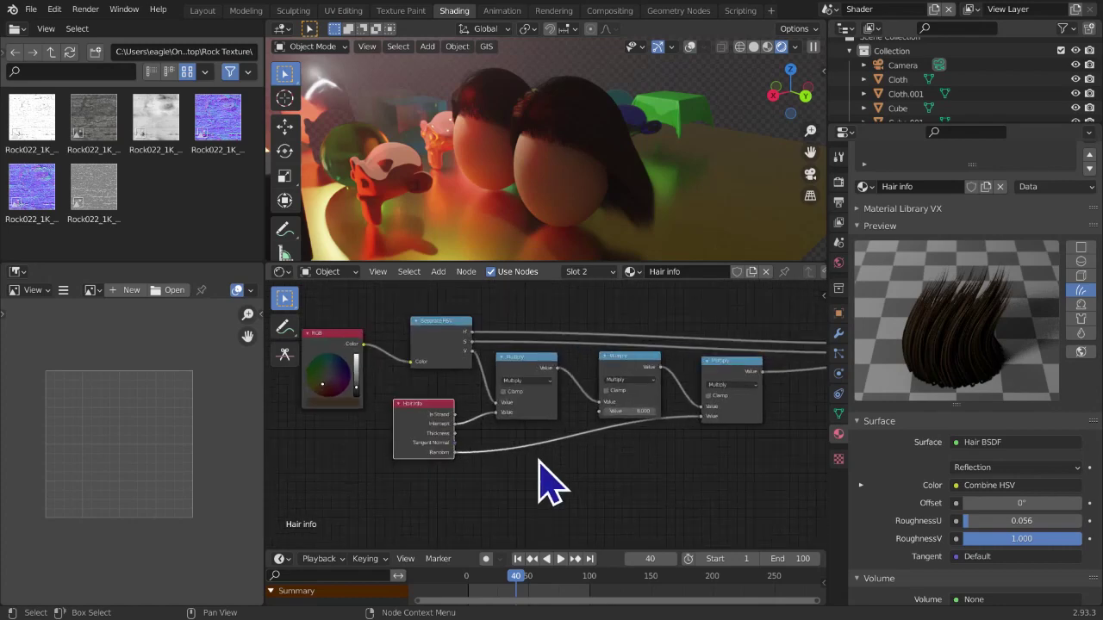
pyautogui.keyDown('ctrl'); pyautogui.moveTo(546, 483); pyautogui.dragTo(536, 445, button='middle'); pyautogui.keyUp('ctrl')
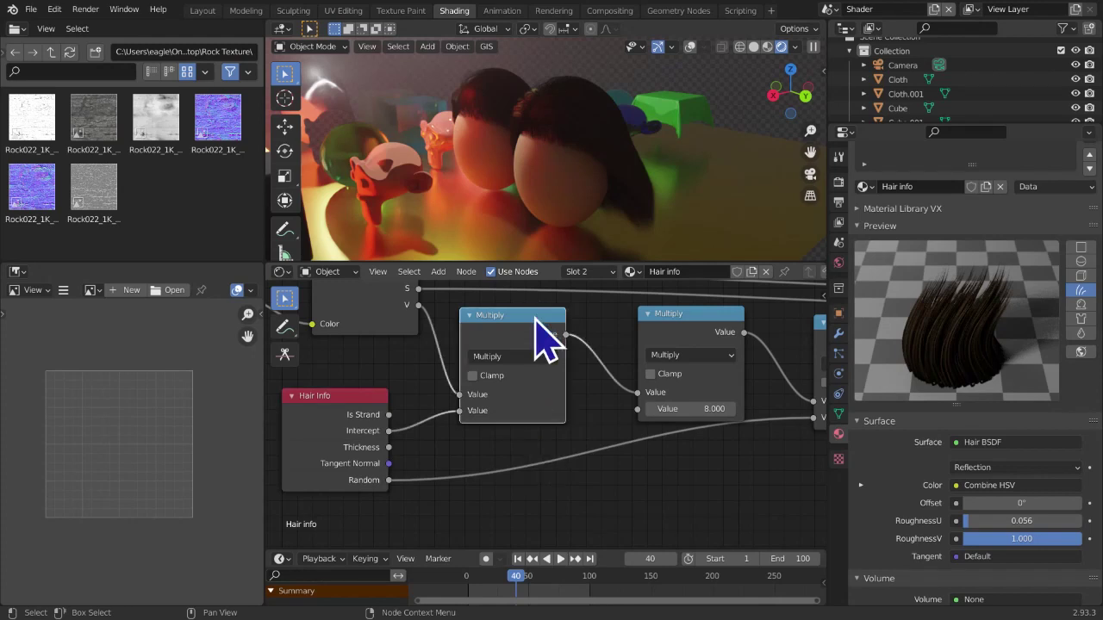
pyautogui.moveTo(684, 321); pyautogui.dragTo(645, 325, button='middle')
pyautogui.click(645, 324)
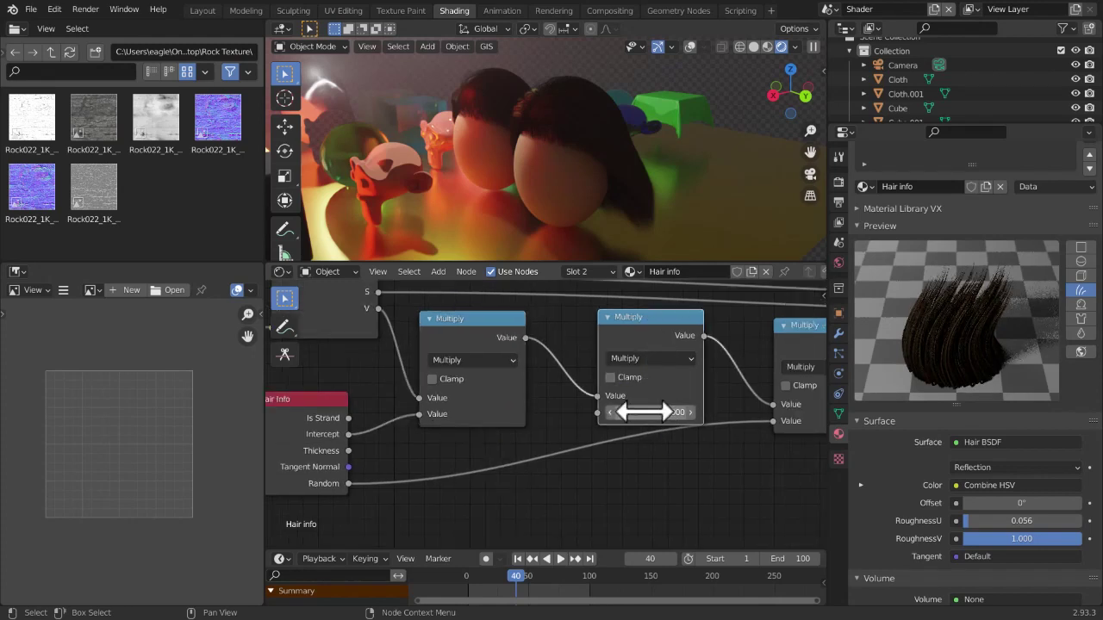
pyautogui.scroll(-6, 654, 496)
pyautogui.moveTo(657, 491); pyautogui.dragTo(577, 472, button='middle')
pyautogui.scroll(4, 647, 485)
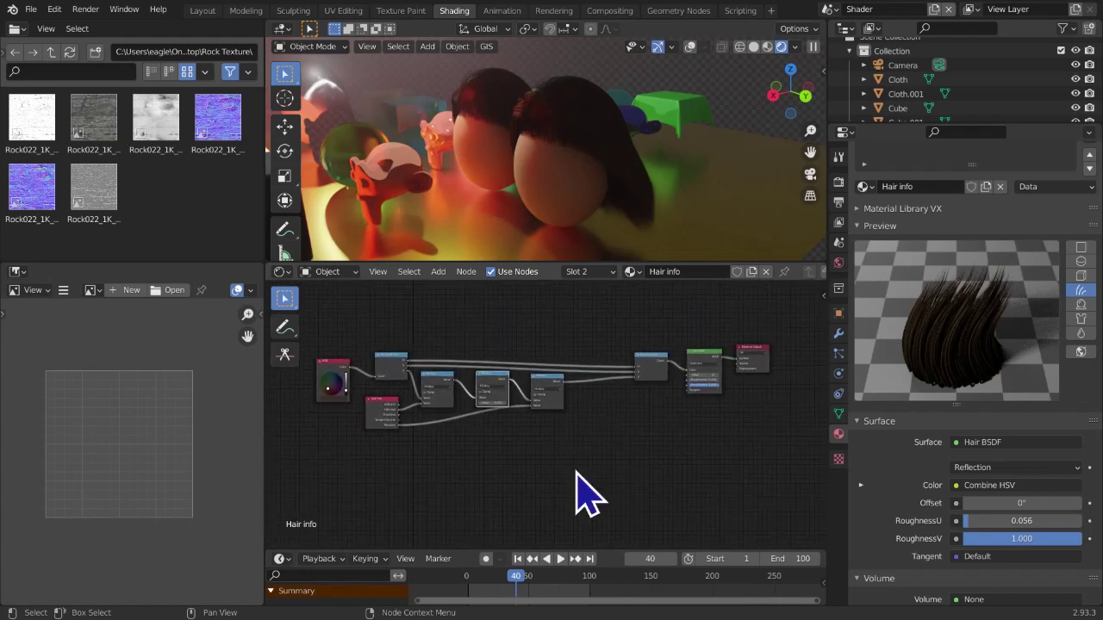
pyautogui.hotkey('ctrl', 'alt', 'space')
pyautogui.press('Home')
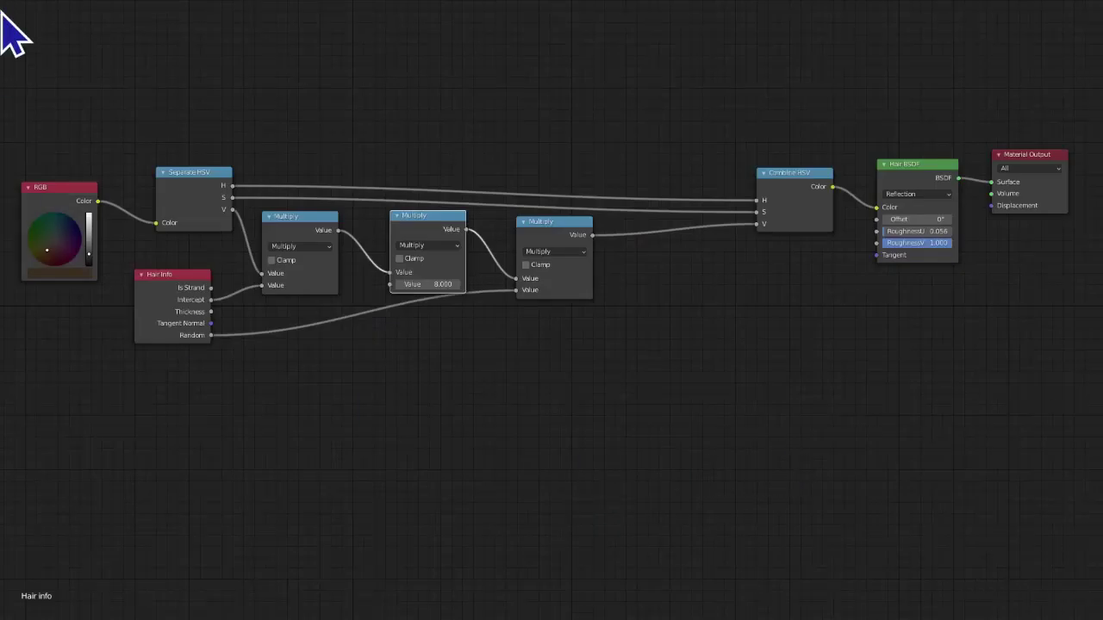
# Box-select the RGB, Separate HSV, Hair Info and Multiply nodes and shift them right
pyautogui.press('a')
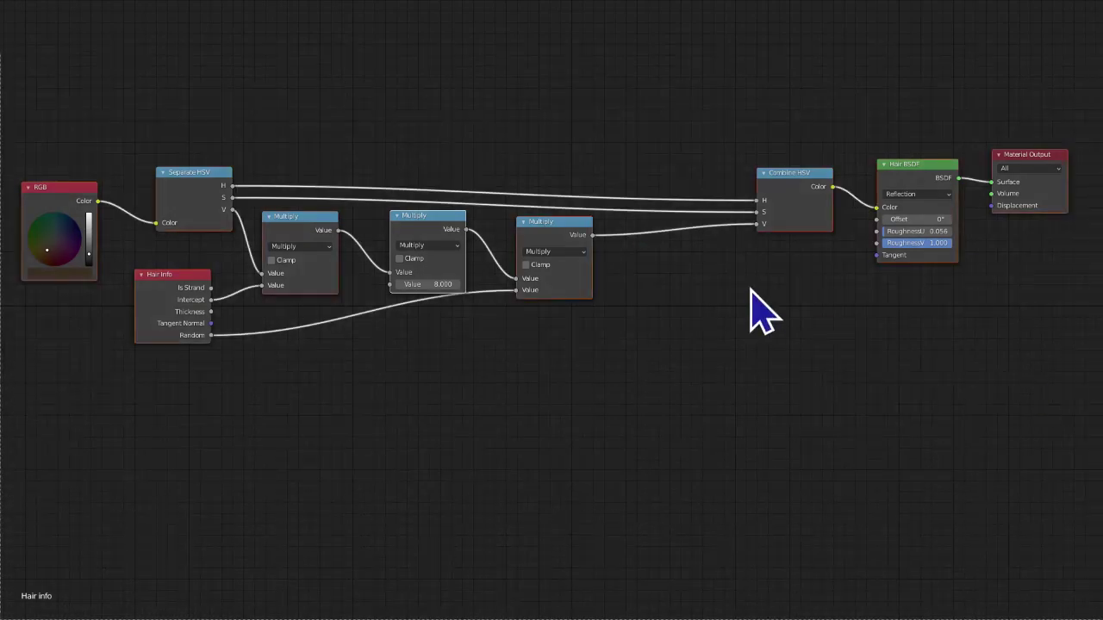
pyautogui.hotkey('alt', 'a')
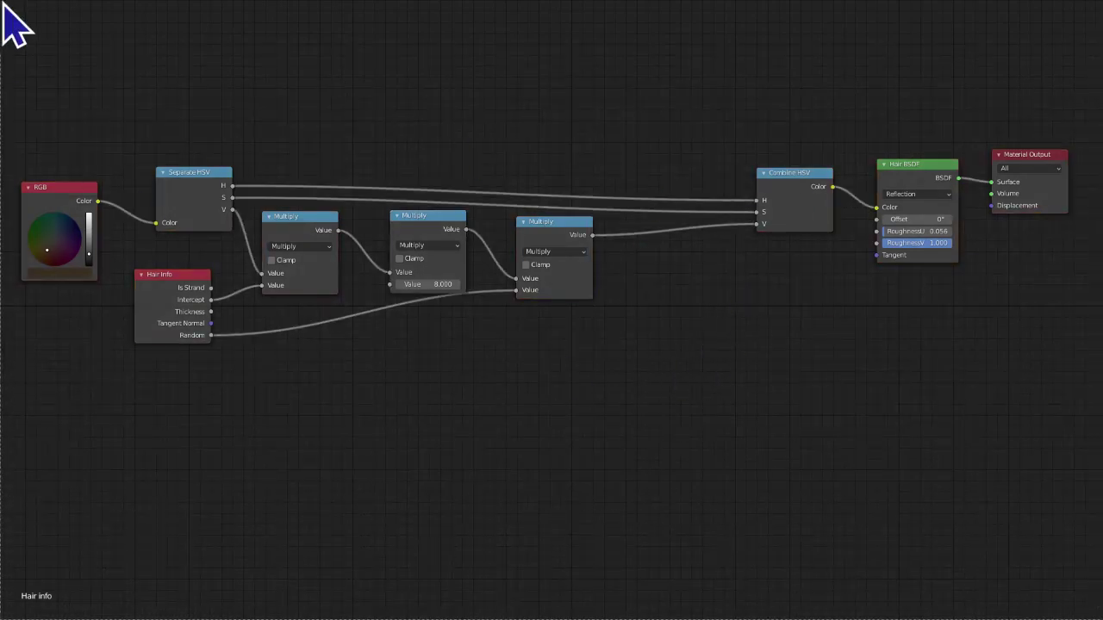
pyautogui.moveTo(1, 65); pyautogui.dragTo(607, 402)
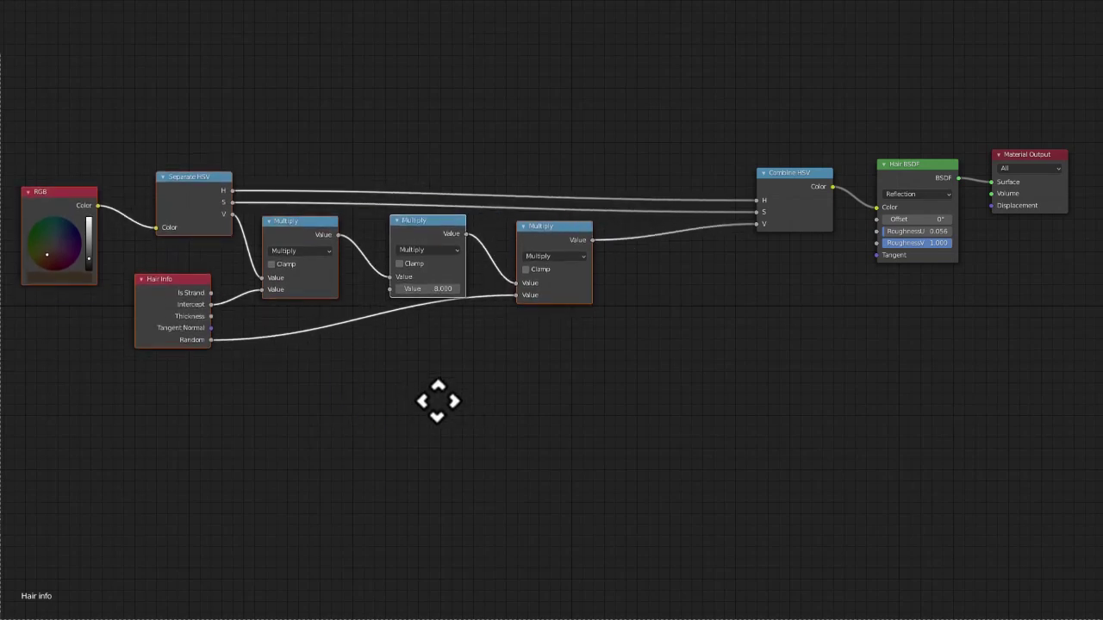
pyautogui.moveTo(336, 388); pyautogui.dragTo(483, 398)
pyautogui.moveTo(699, 411); pyautogui.dragTo(623, 405, button='middle')
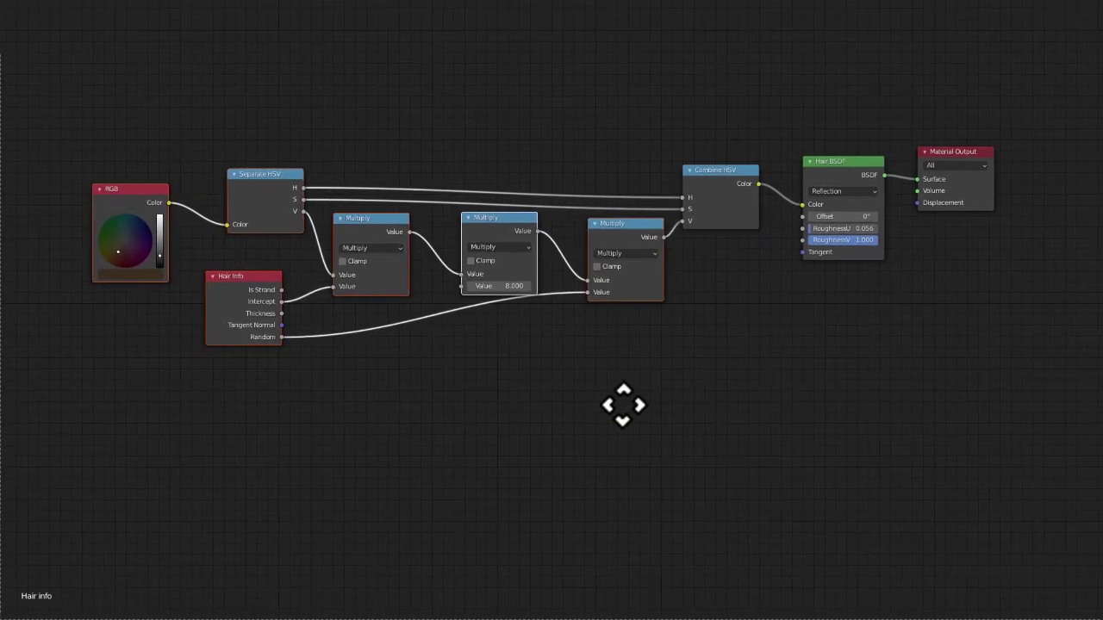
pyautogui.scroll(2, 639, 431)
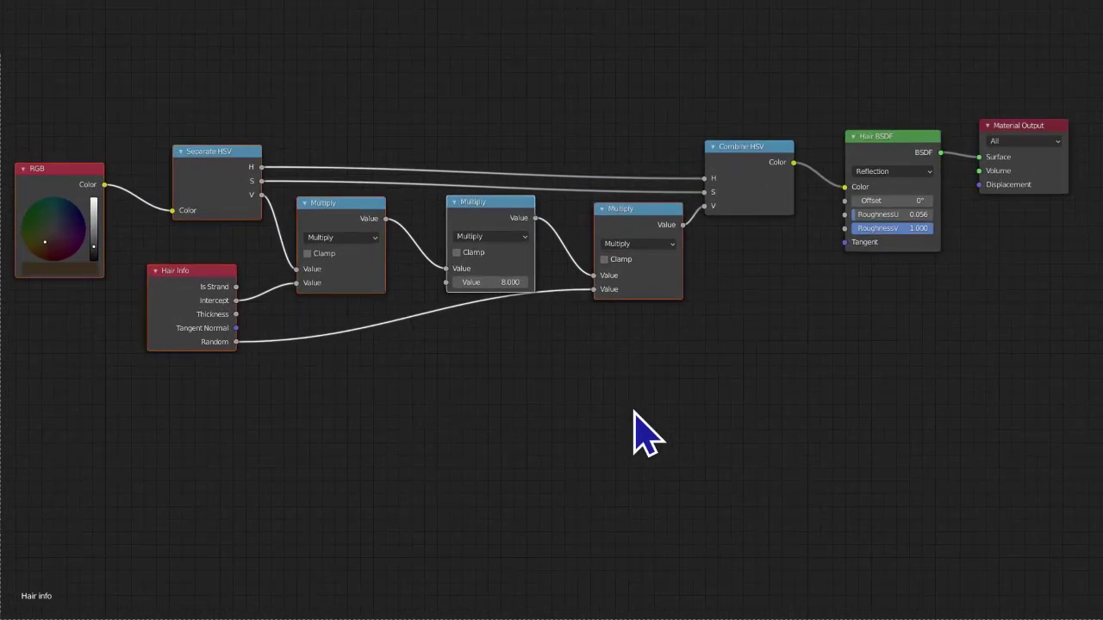
pyautogui.moveTo(4, 13); pyautogui.dragTo(1100, 619)
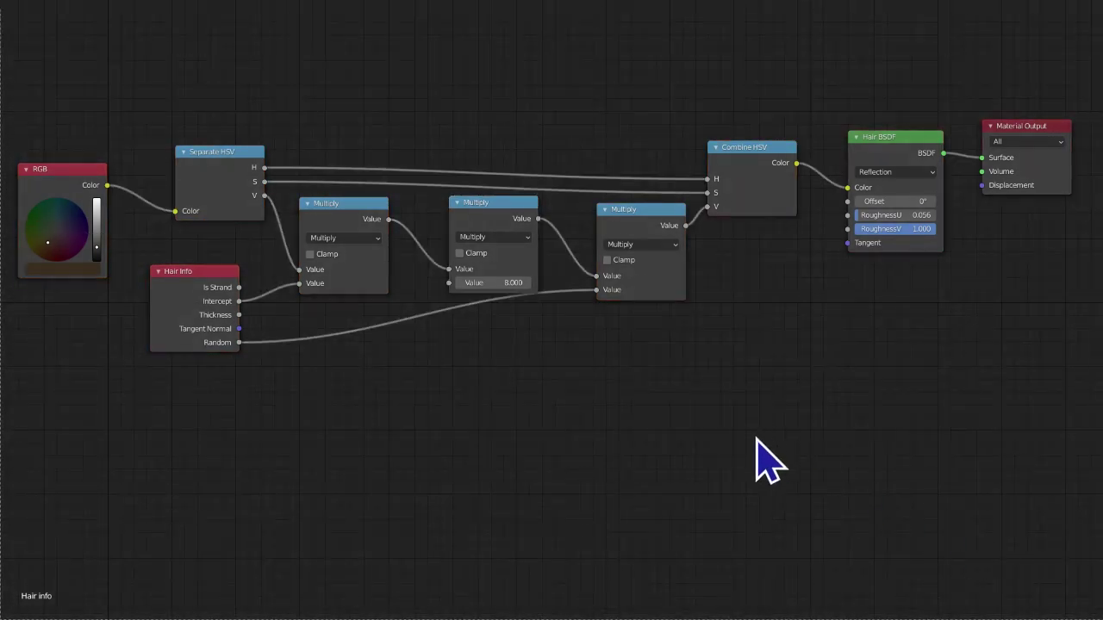
pyautogui.click(310, 216)
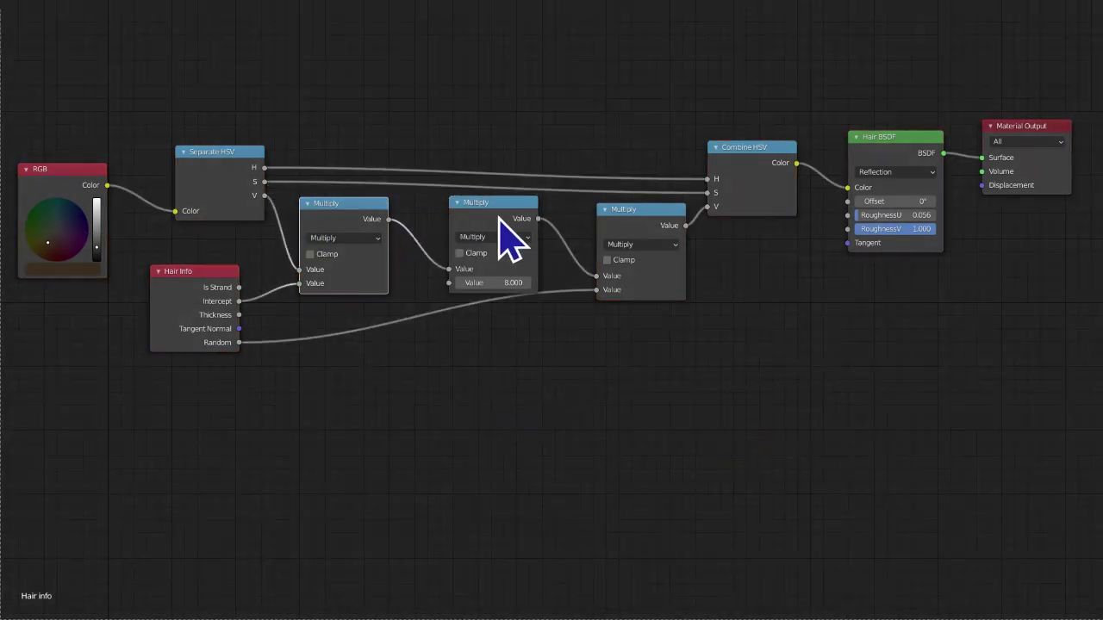
pyautogui.click(636, 229)
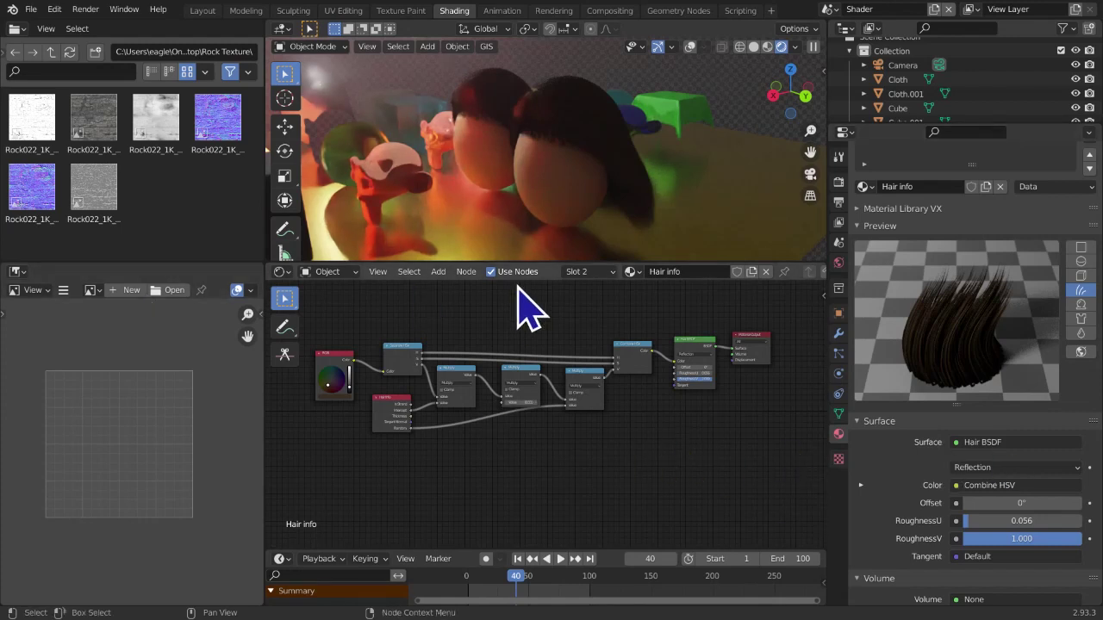
# Switch to the Input scene and turn the viewport overlays back on
pyautogui.click(458, 279)
pyautogui.moveTo(441, 274)
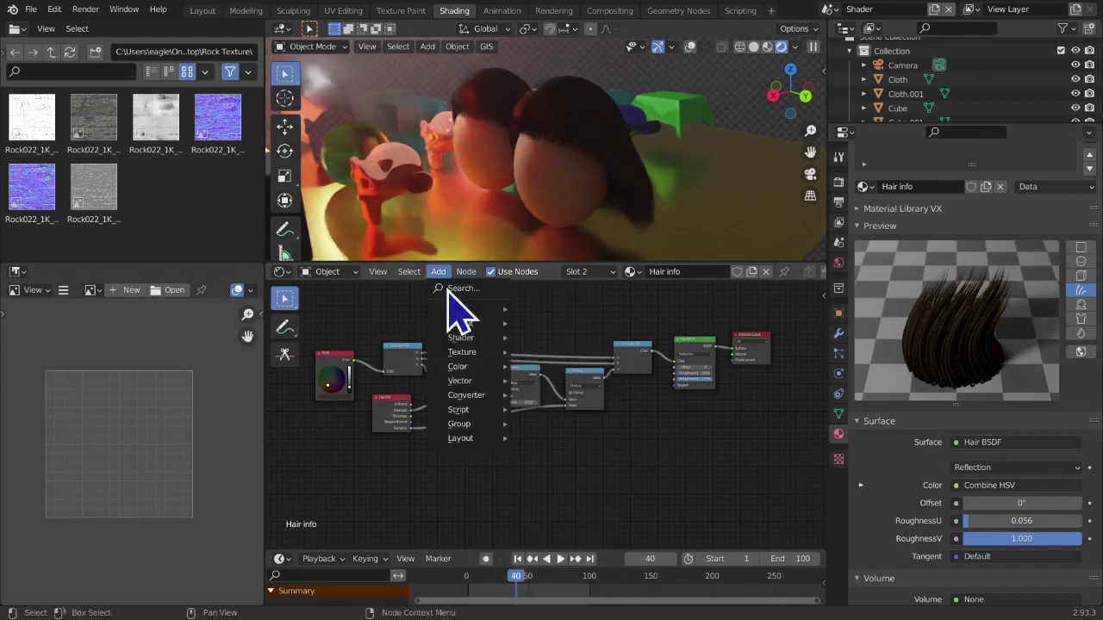
pyautogui.moveTo(469, 308)
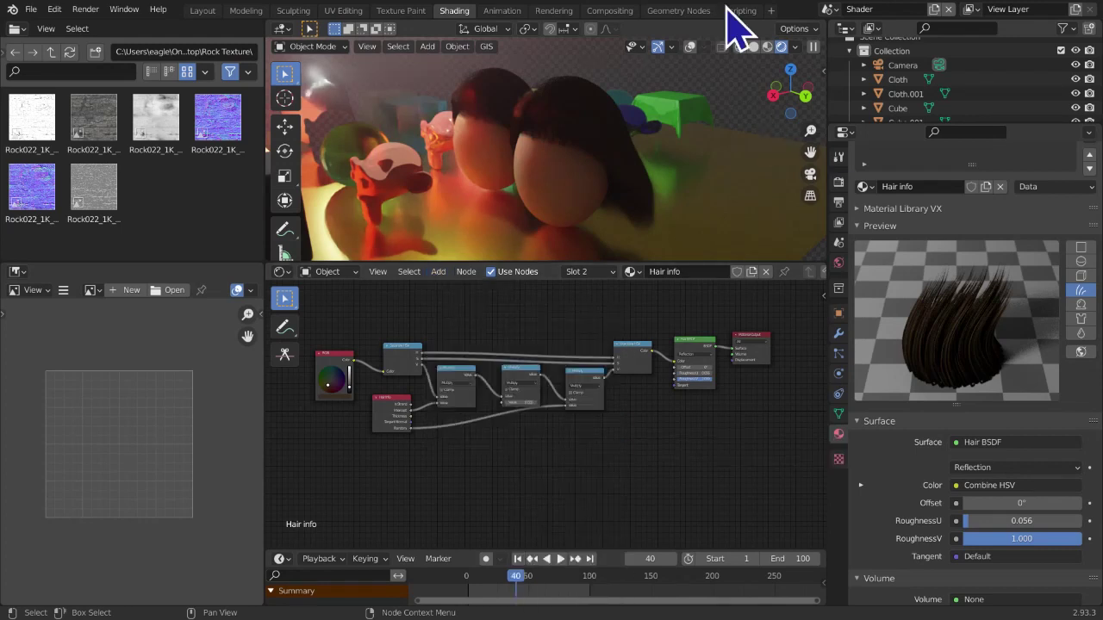
pyautogui.click(834, 11)
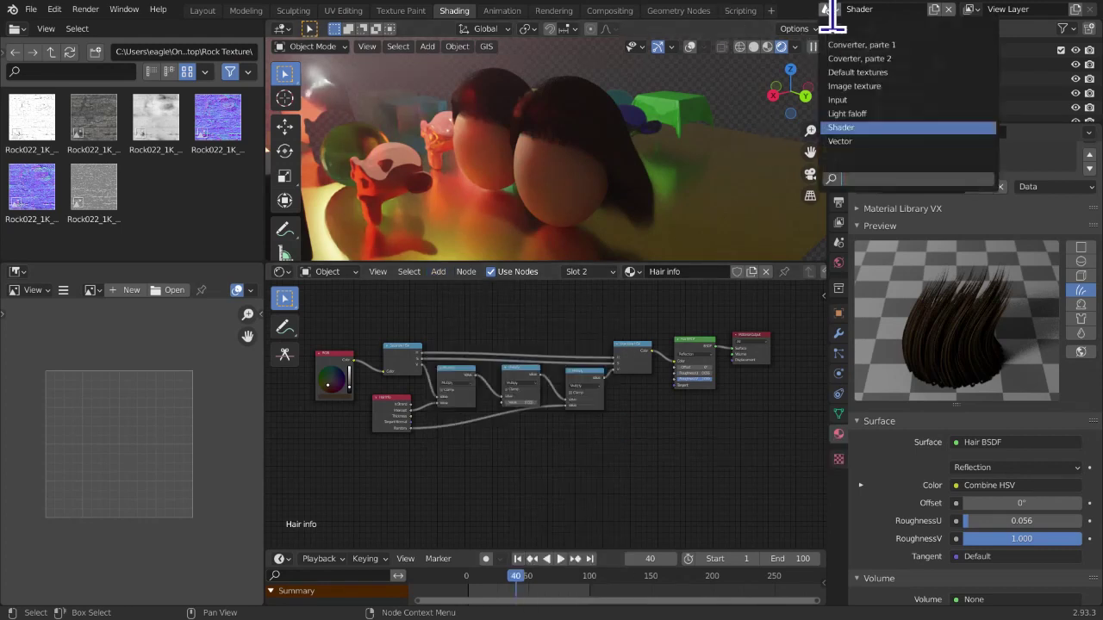
pyautogui.click(861, 100)
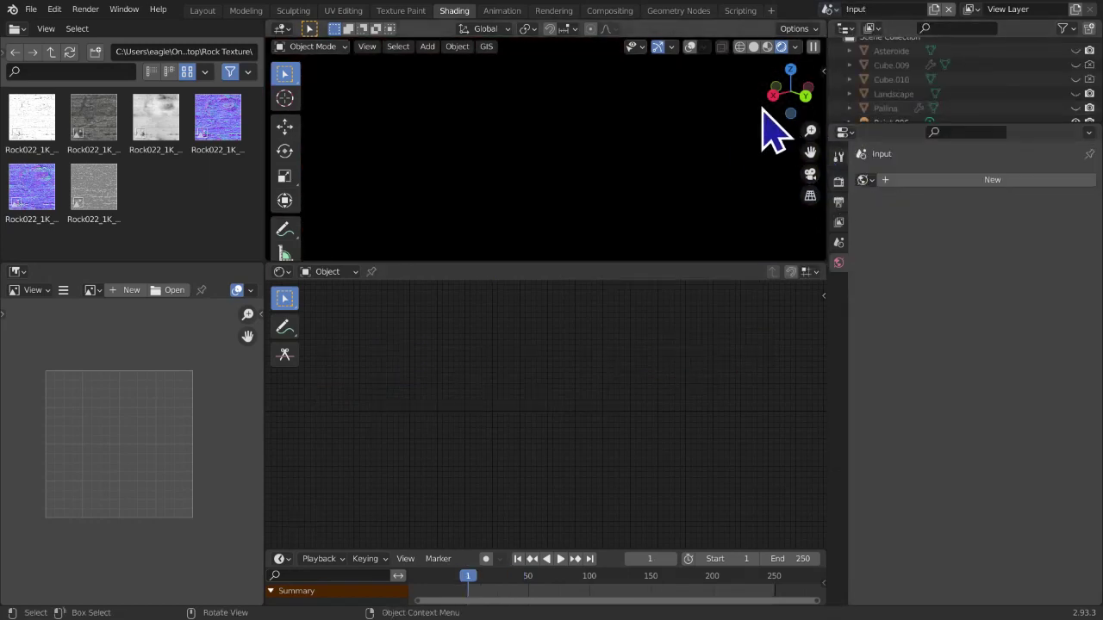
pyautogui.click(690, 46)
pyautogui.moveTo(633, 172)
pyautogui.mouseDown(button='middle')
pyautogui.moveTo(512, 140)
pyautogui.moveTo(573, 172)
pyautogui.mouseUp(button='middle')
# Add a UV sphere with segments 32*3 (96) and rings 16*3 (48)
pyautogui.hotkey('shift', 'a')
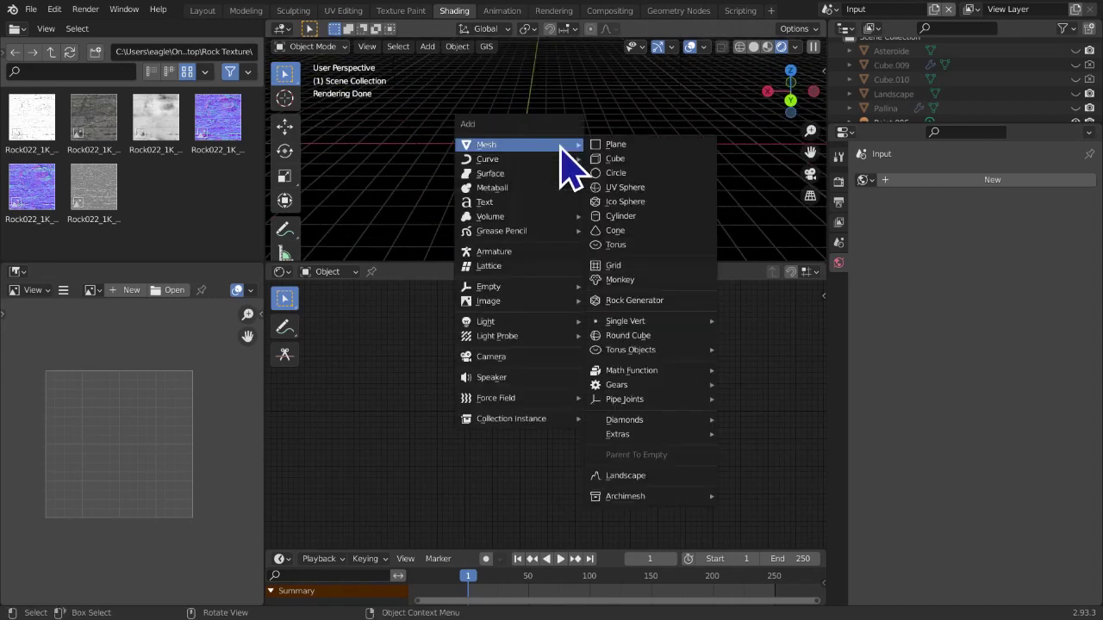
pyautogui.click(635, 188)
pyautogui.moveTo(650, 211); pyautogui.dragTo(517, 135, button='middle')
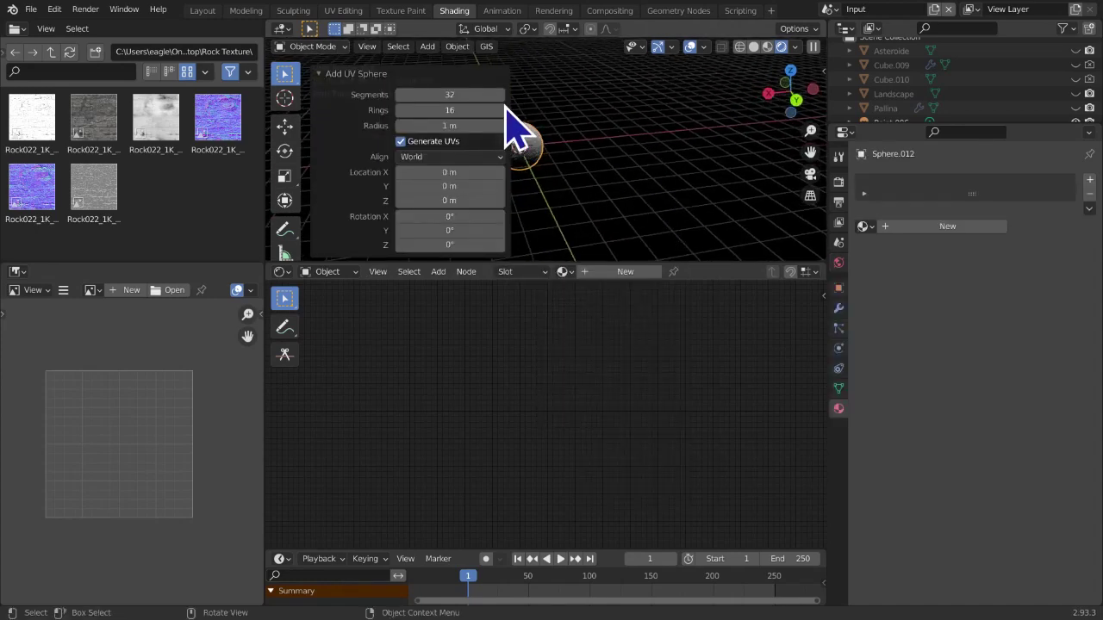
pyautogui.click(485, 95)
pyautogui.write('*3')
pyautogui.press('Return')
pyautogui.click(477, 110)
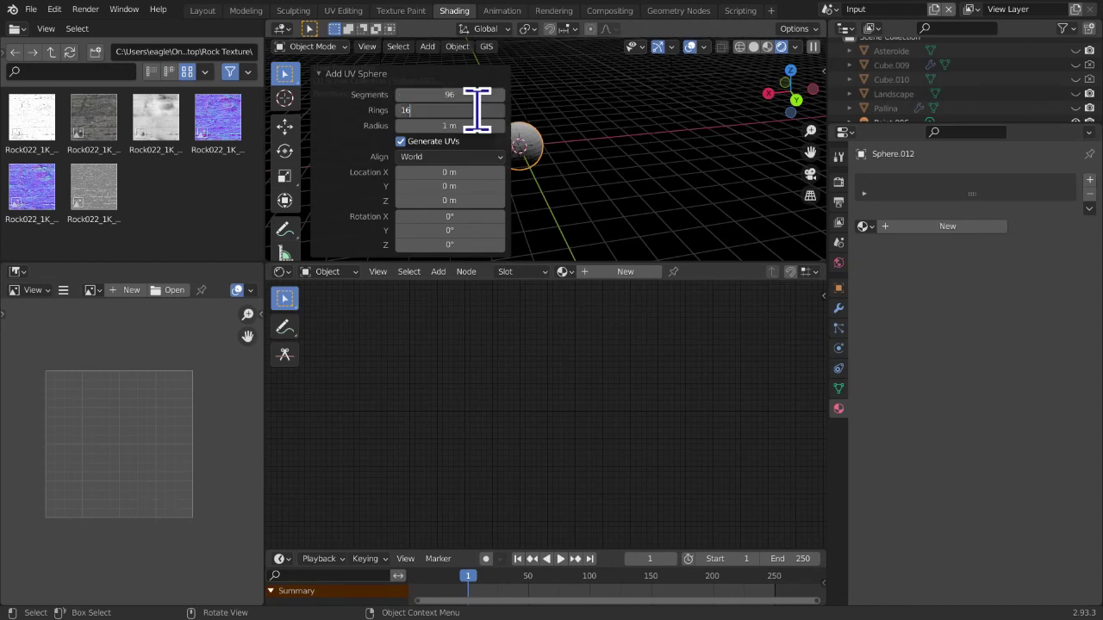
pyautogui.write('*3')
pyautogui.press('Return')
# Create a new material for the sphere in the node editor
pyautogui.scroll(4, 598, 192)
pyautogui.keyDown('shift'); pyautogui.moveTo(654, 172); pyautogui.dragTo(674, 174, button='middle'); pyautogui.keyUp('shift')
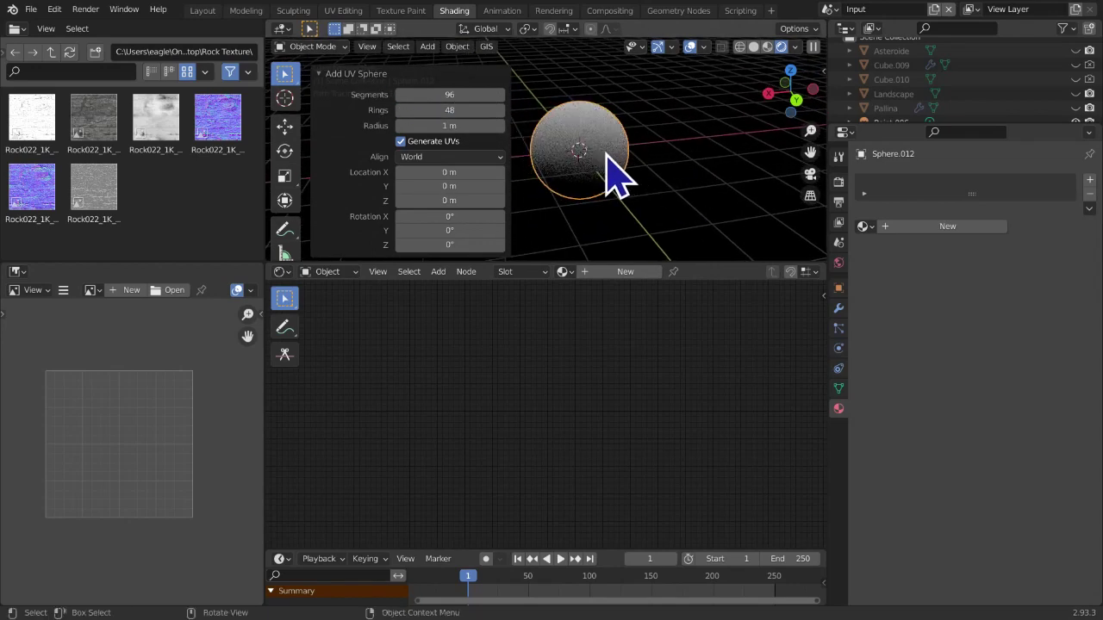
pyautogui.rightClick(597, 127)
pyautogui.click(601, 128)
pyautogui.scroll(1, 716, 183)
pyautogui.scroll(5, 730, 211)
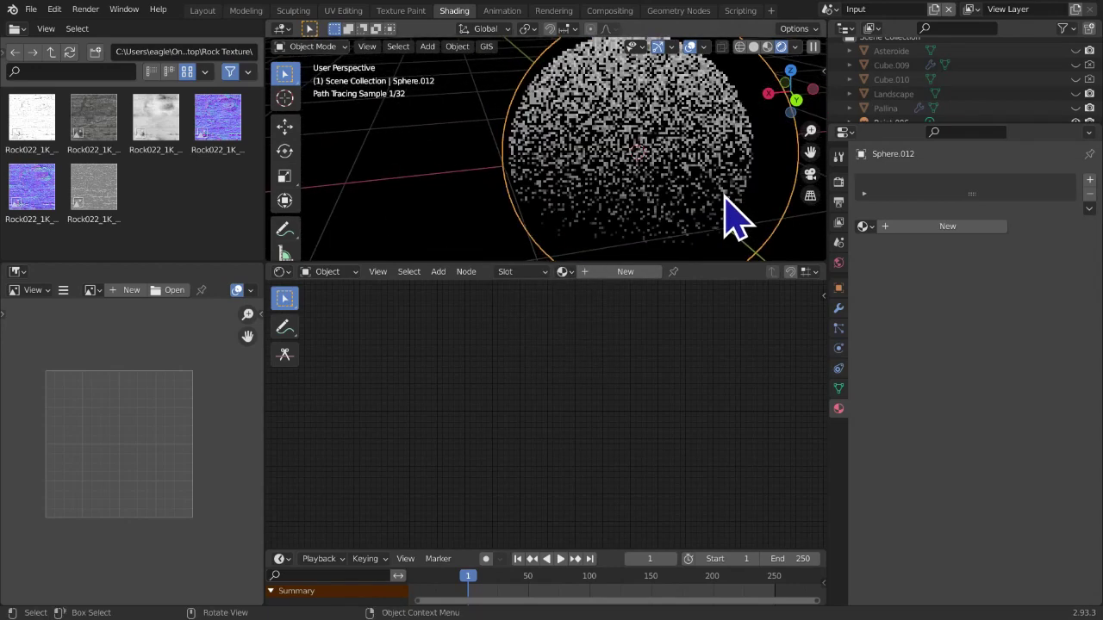
pyautogui.scroll(-5, 690, 200)
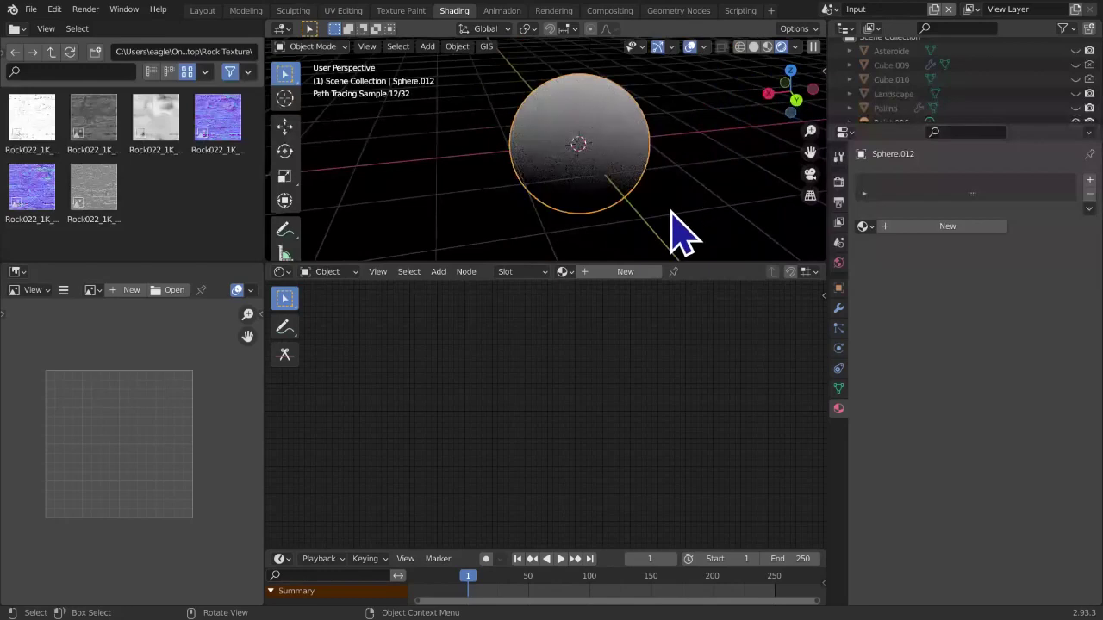
pyautogui.click(619, 271)
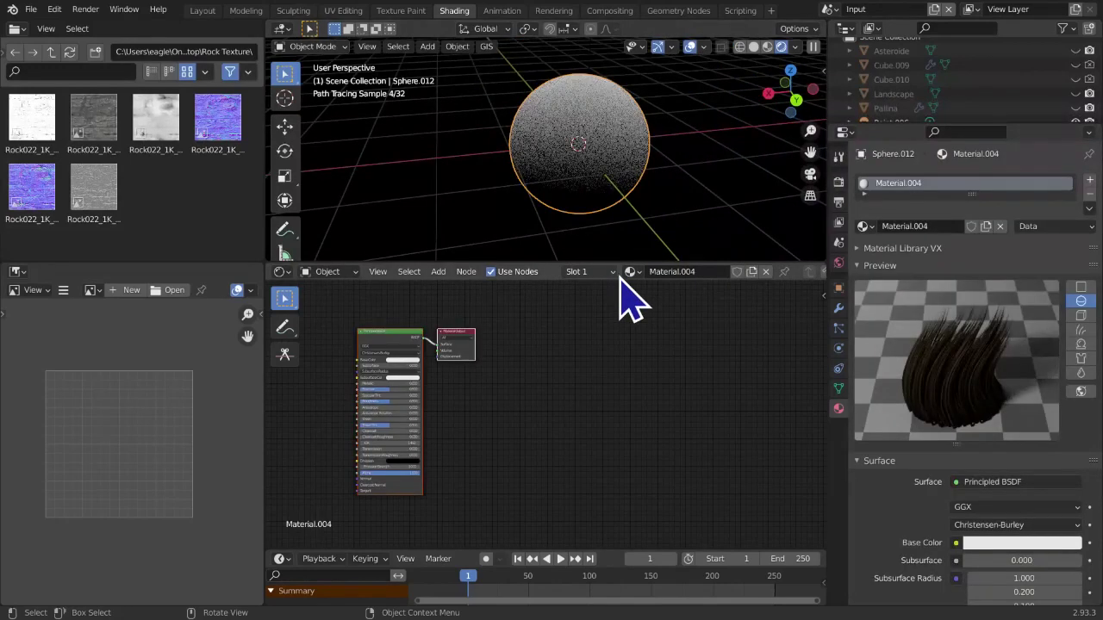
# Rename the sphere's material to LW
pyautogui.click(706, 271)
pyautogui.write('LW')
pyautogui.press('Return')
# Set the LW material's Base Color to red
pyautogui.moveTo(635, 423)
pyautogui.mouseDown(button='middle')
pyautogui.moveTo(774, 431)
pyautogui.moveTo(707, 423)
pyautogui.moveTo(680, 536)
pyautogui.moveTo(590, 434)
pyautogui.mouseUp(button='middle')
pyautogui.scroll(3, 758, 448)
pyautogui.scroll(-1, 590, 434)
pyautogui.click(540, 399)
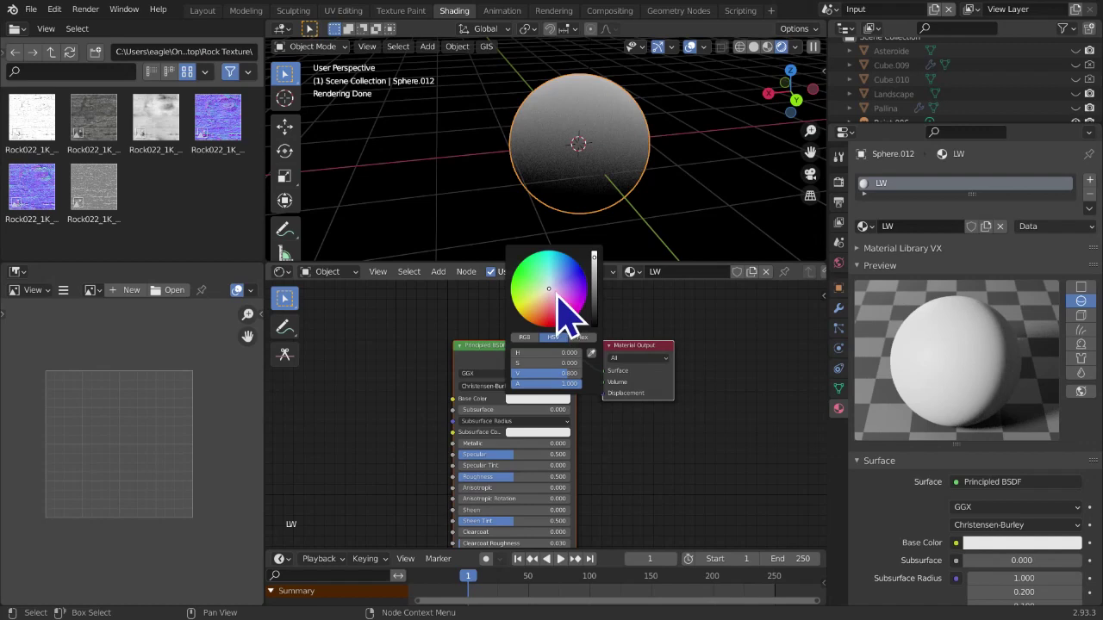
pyautogui.moveTo(555, 293); pyautogui.dragTo(552, 326)
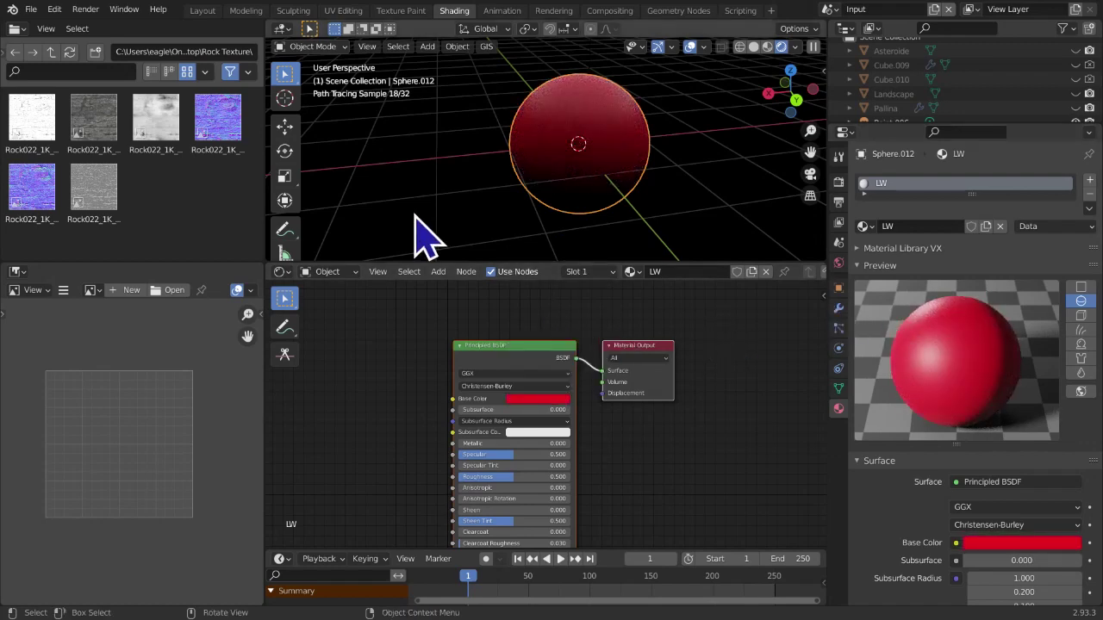
# Add a Layer Weight node and position it left of the Principled BSDF
pyautogui.click(438, 272)
pyautogui.moveTo(449, 312)
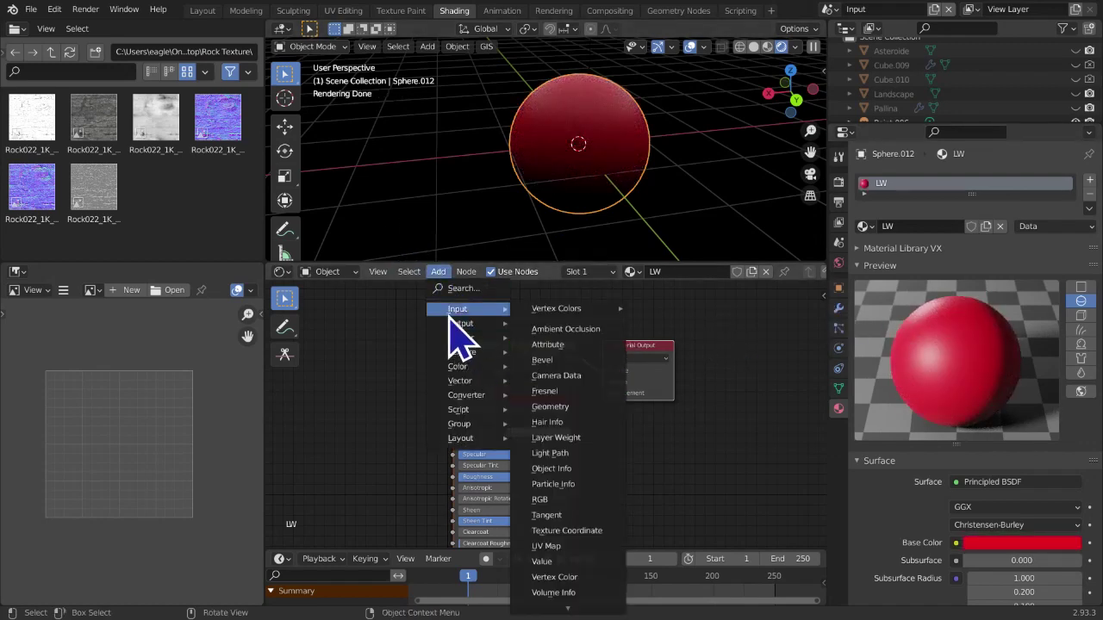
pyautogui.click(556, 437)
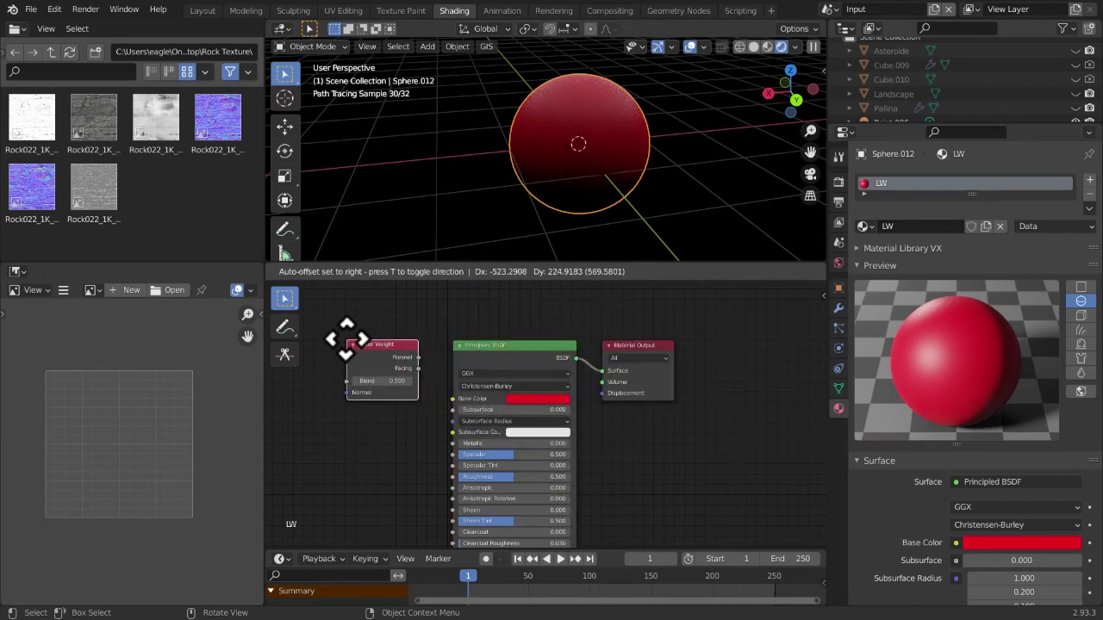
pyautogui.click(320, 330)
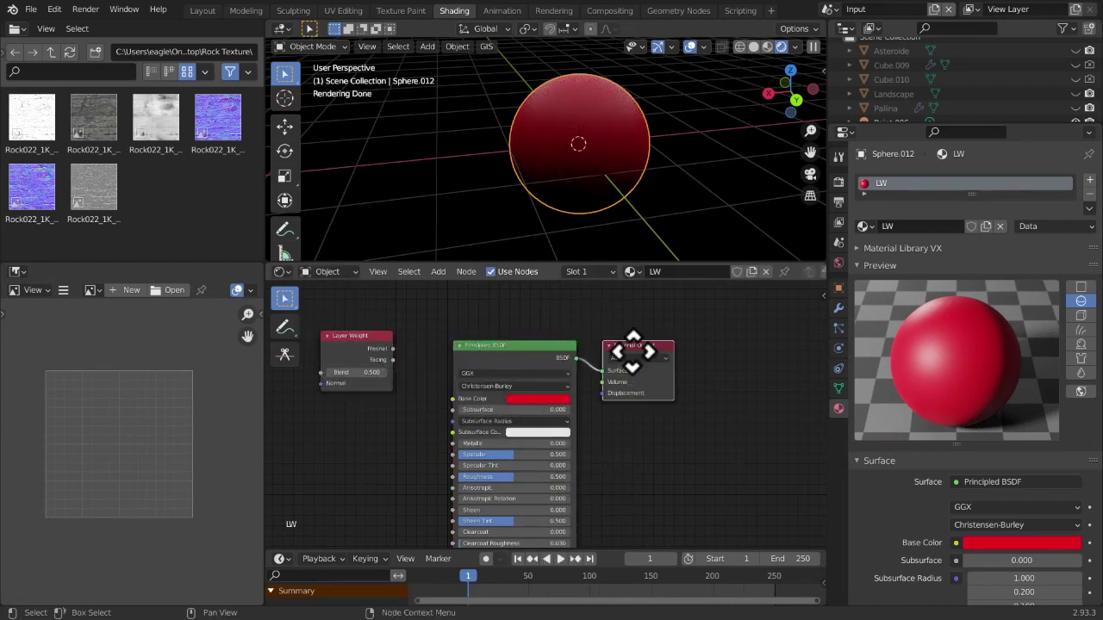
pyautogui.moveTo(635, 352); pyautogui.dragTo(668, 352)
pyautogui.moveTo(409, 408); pyautogui.dragTo(490, 345, button='middle')
pyautogui.moveTo(453, 300); pyautogui.dragTo(453, 354)
pyautogui.moveTo(473, 372); pyautogui.dragTo(441, 441, button='middle')
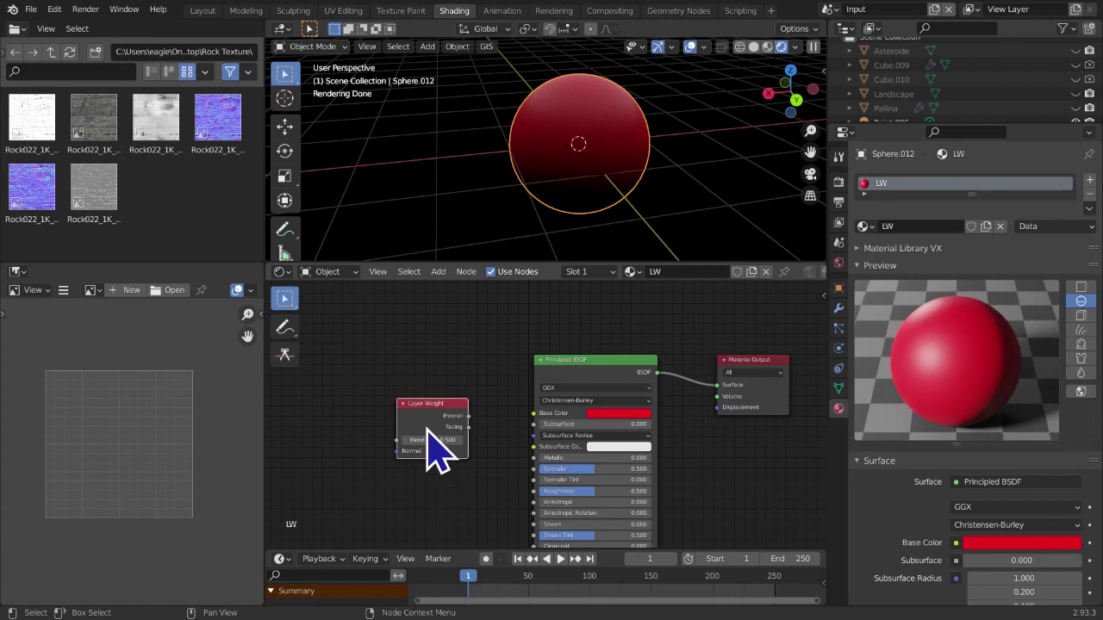
pyautogui.moveTo(426, 429); pyautogui.dragTo(445, 393)
pyautogui.scroll(1, 473, 458)
pyautogui.moveTo(494, 443); pyautogui.dragTo(406, 429, button='middle')
pyautogui.moveTo(511, 335); pyautogui.dragTo(655, 333, button='middle')
pyautogui.click(438, 272)
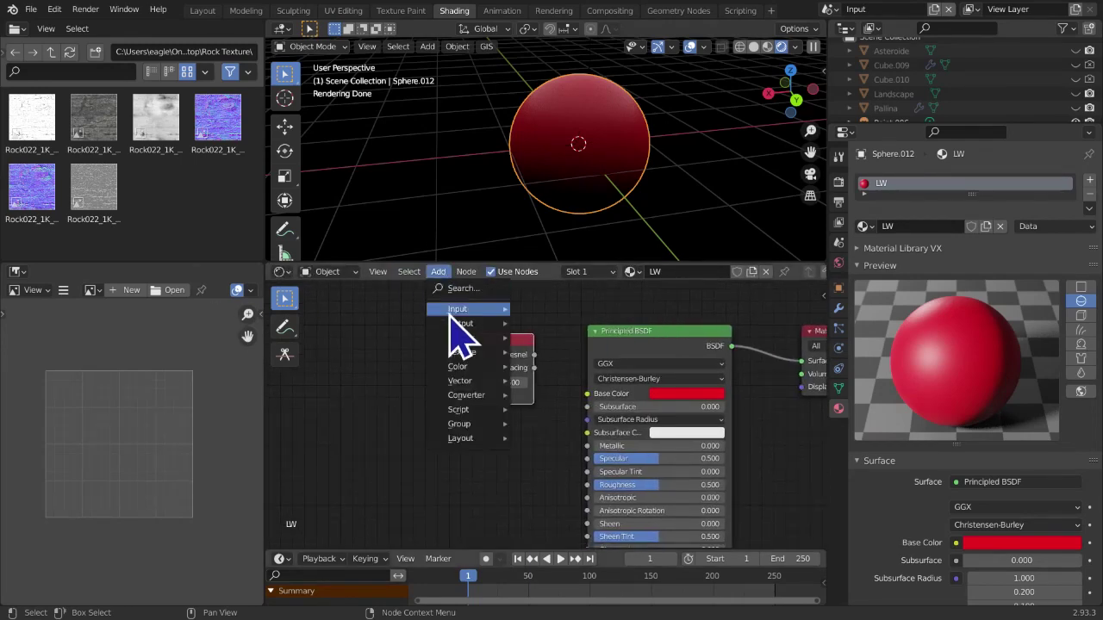
# Add a Fresnel node wired to the material Surface and test raising its IOR
pyautogui.moveTo(451, 312)
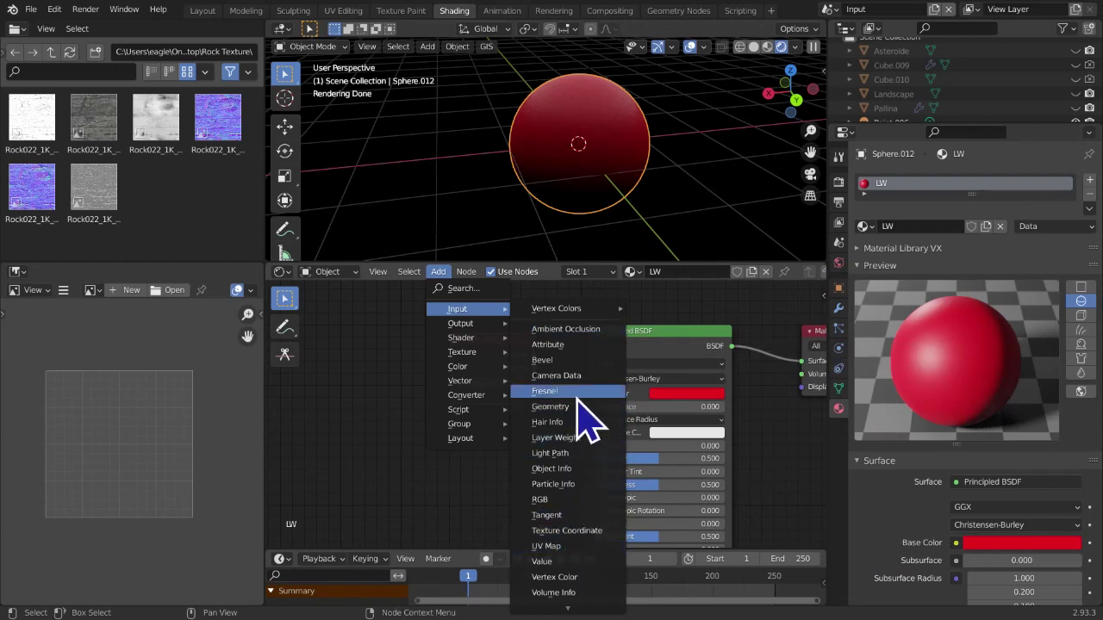
pyautogui.click(545, 391)
pyautogui.click(324, 379)
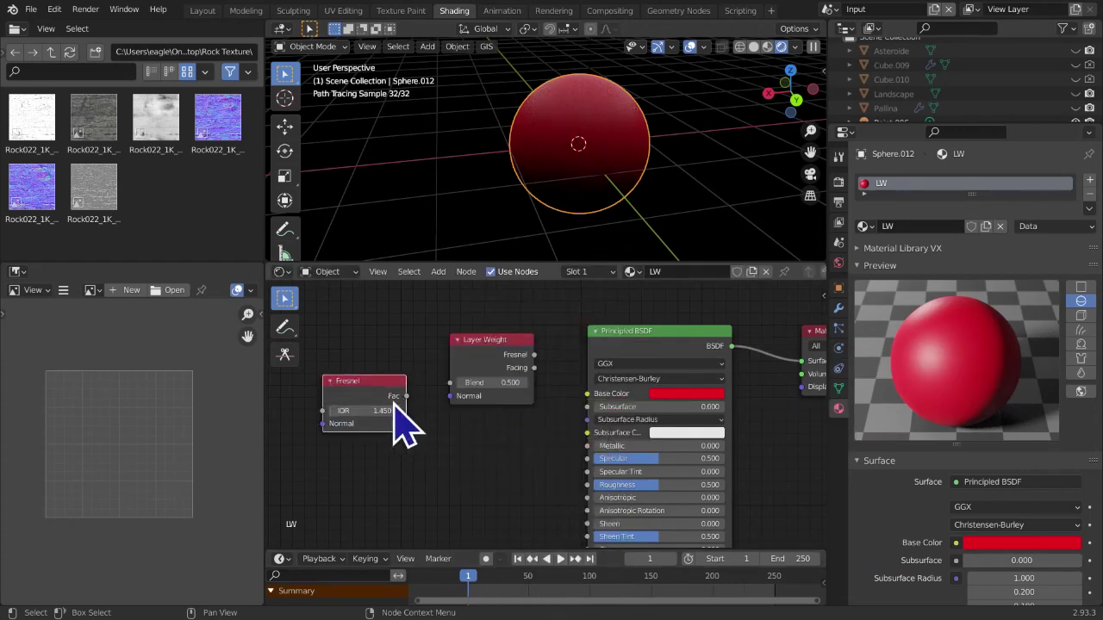
pyautogui.moveTo(406, 396); pyautogui.dragTo(801, 361)
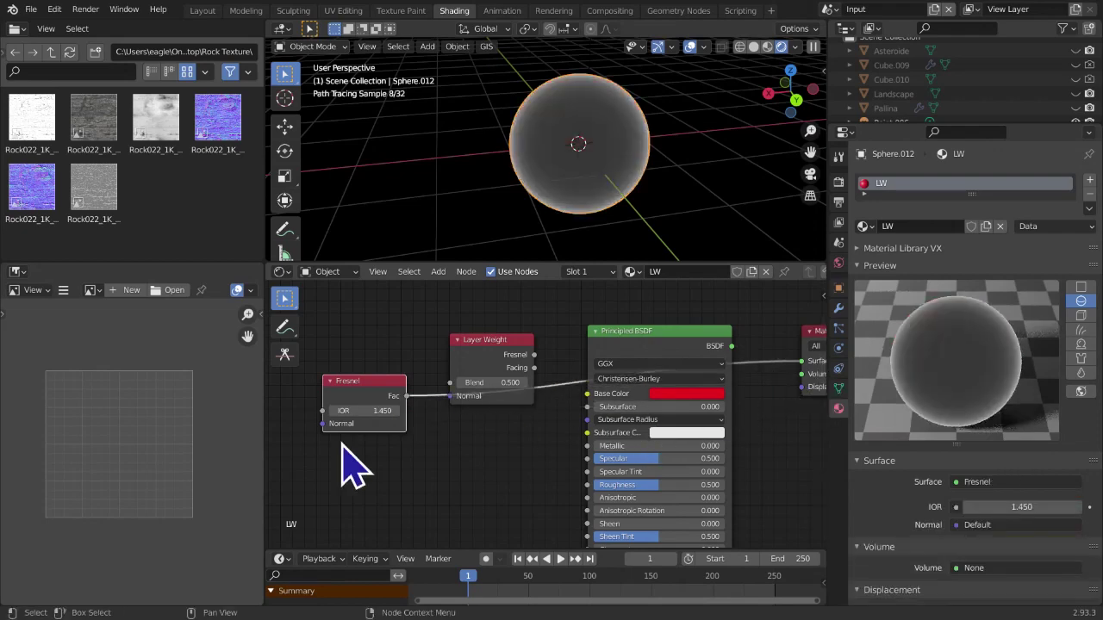
pyautogui.scroll(3, 349, 465)
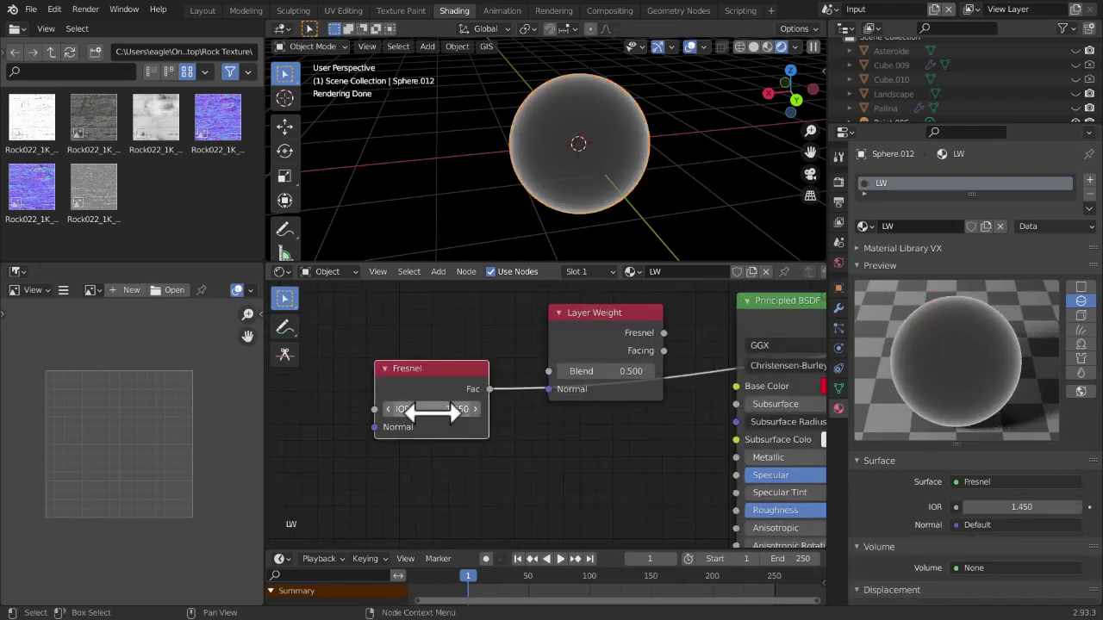
pyautogui.moveTo(433, 410)
pyautogui.mouseDown()
pyautogui.moveTo(458, 410)
pyautogui.moveTo(425, 410)
pyautogui.mouseUp()
pyautogui.press('Escape')
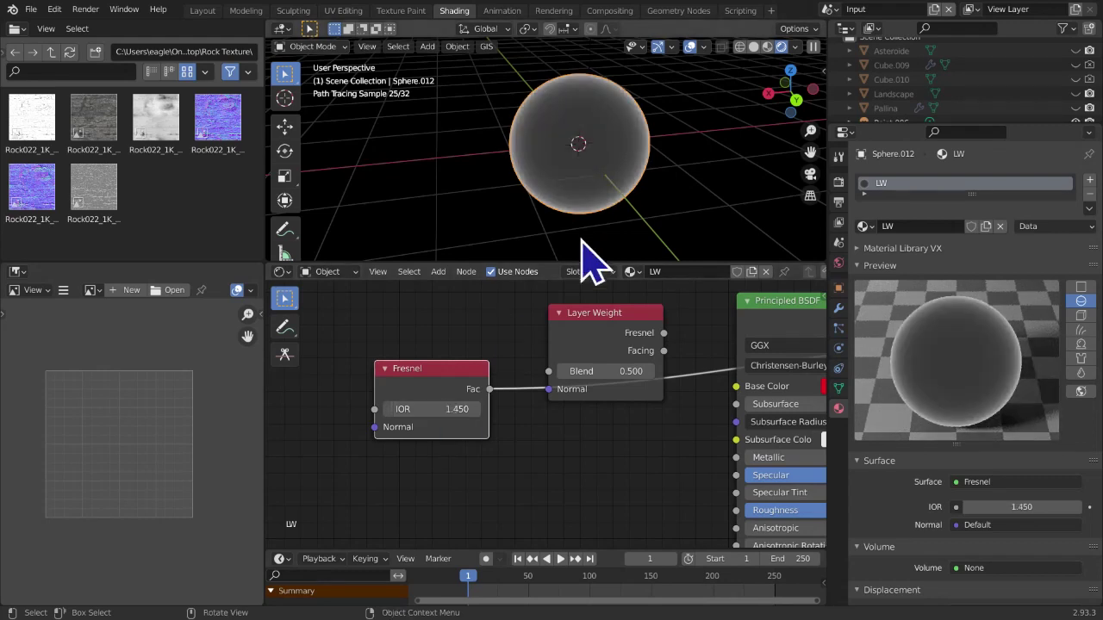
pyautogui.click(479, 406)
pyautogui.click(479, 406)
pyautogui.click(479, 407)
pyautogui.click(479, 406)
pyautogui.click(479, 407)
# Delete the Fresnel node and link Principled BSDF directly to Material Output
pyautogui.moveTo(565, 439); pyautogui.dragTo(432, 451, button='middle')
pyautogui.press('x')
pyautogui.keyDown('ctrl'); pyautogui.keyDown('shift'); pyautogui.click(698, 344); pyautogui.keyUp('shift'); pyautogui.keyUp('ctrl')
pyautogui.moveTo(701, 345); pyautogui.dragTo(451, 365, button='middle')
pyautogui.moveTo(561, 316); pyautogui.dragTo(560, 316, button='middle')
pyautogui.hotkey('shift', 'a')
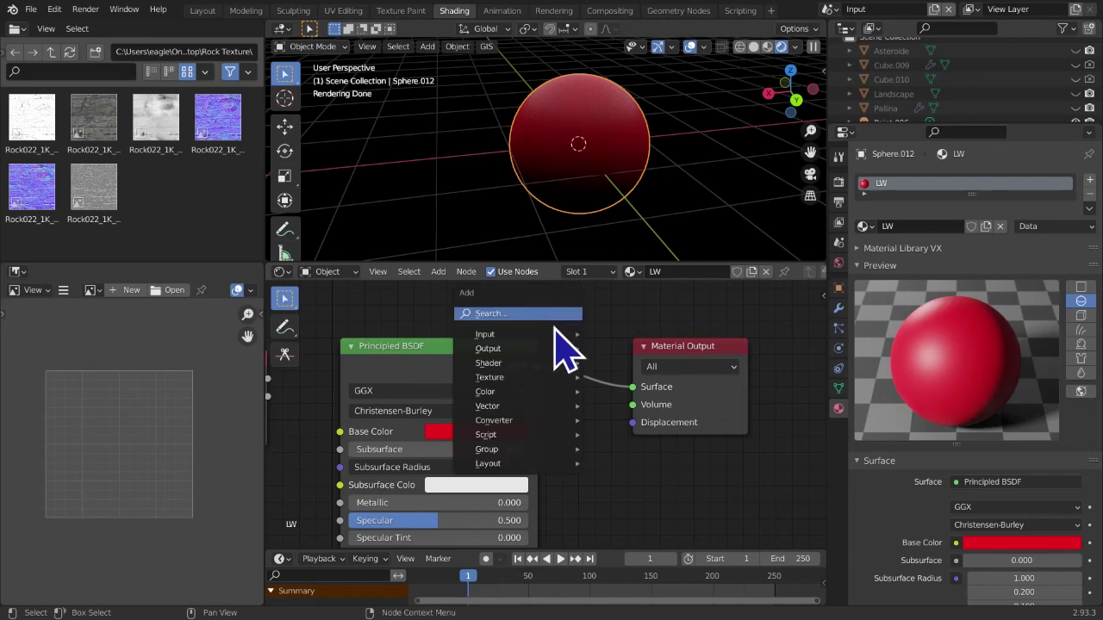
# Insert a Mix Shader between the Principled BSDF and Material Output
pyautogui.moveTo(547, 363)
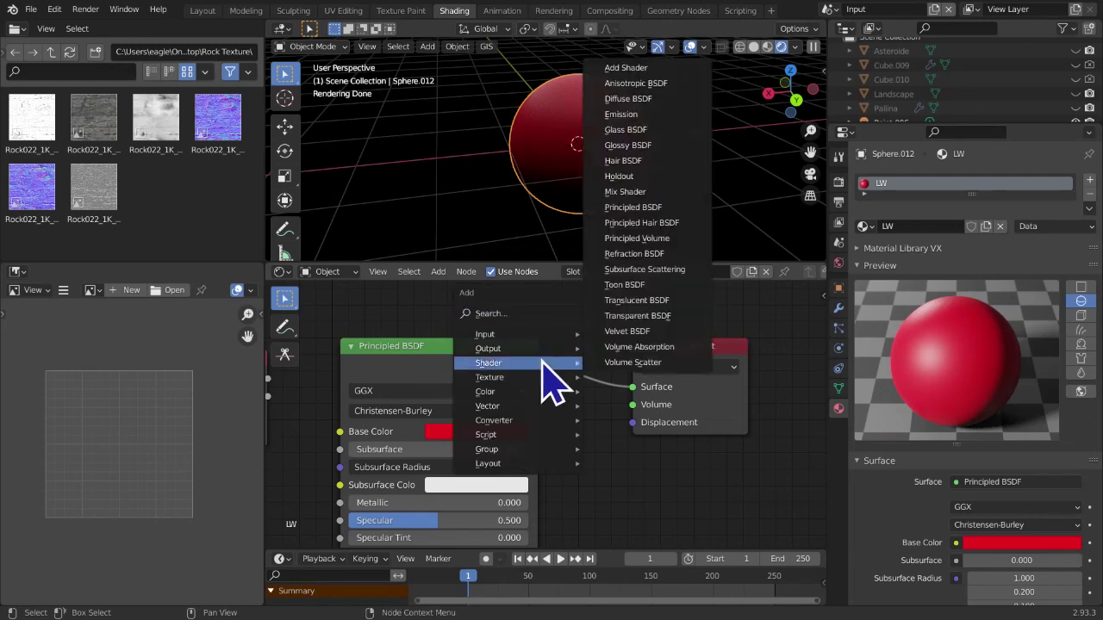
pyautogui.click(617, 206)
pyautogui.moveTo(580, 330); pyautogui.dragTo(603, 332)
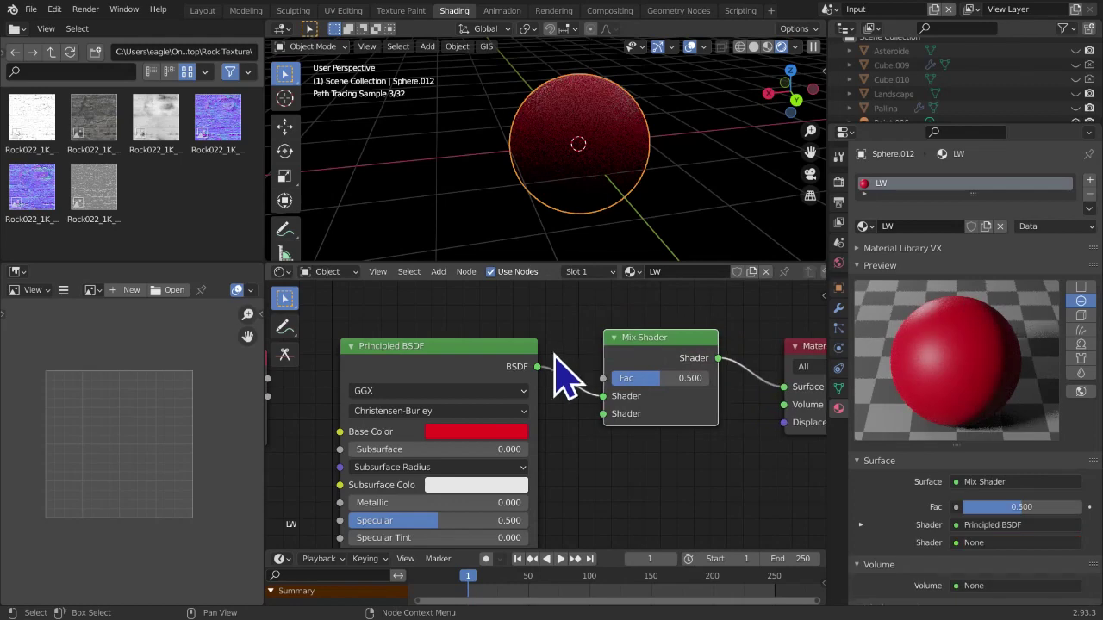
pyautogui.moveTo(564, 348); pyautogui.dragTo(564, 401, button='middle')
# Add a Diffuse BSDF and feed it into the Mix Shader's second Shader input
pyautogui.hotkey('shift', 'a')
pyautogui.moveTo(515, 340)
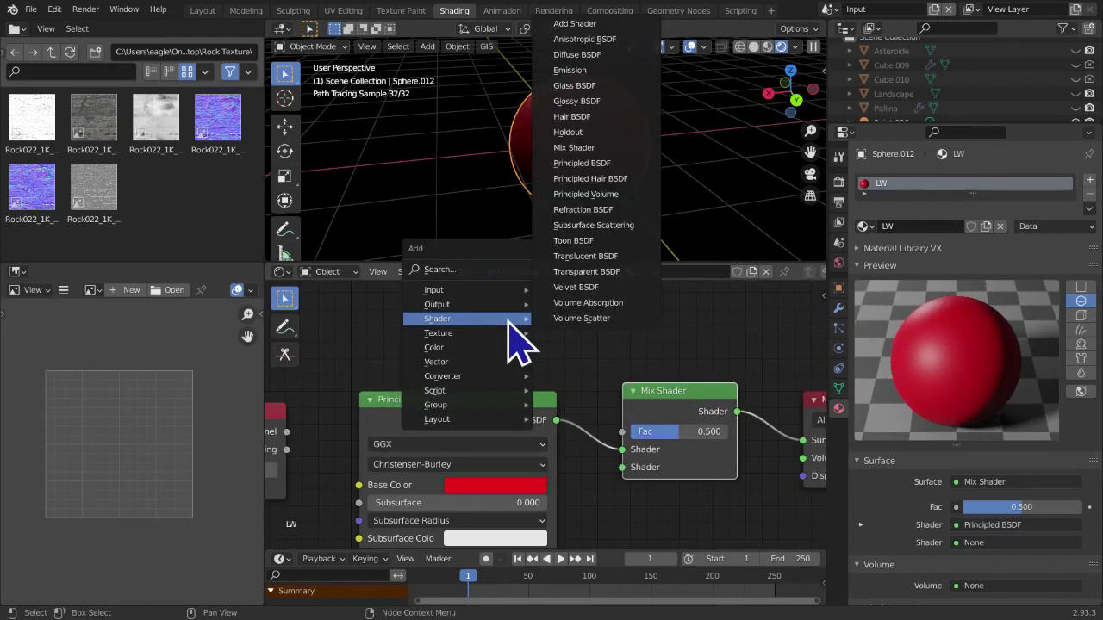
pyautogui.click(576, 55)
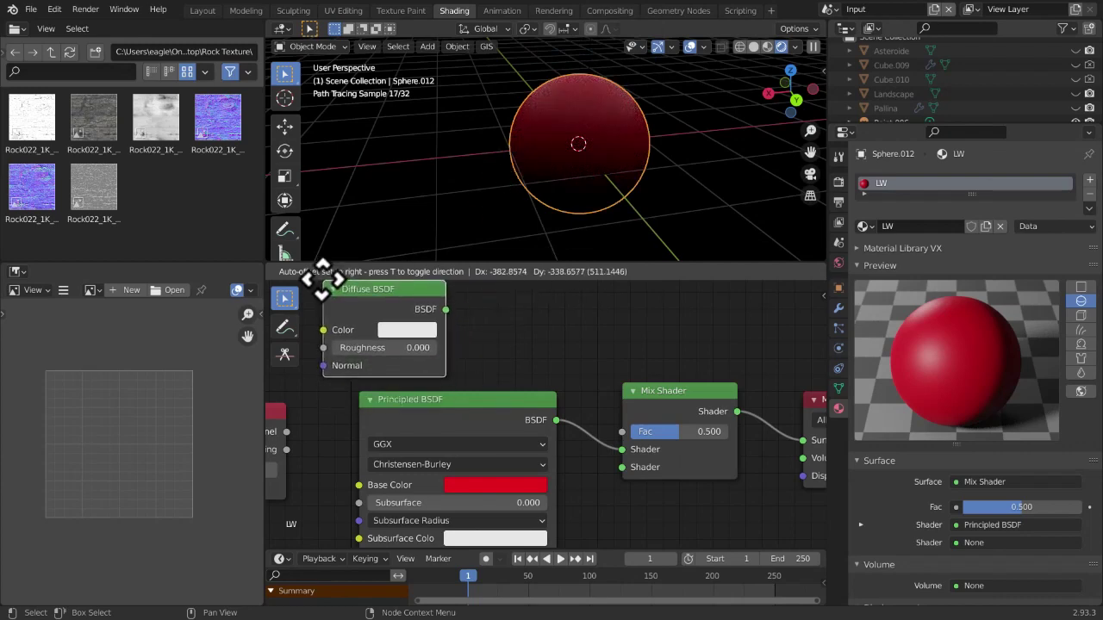
pyautogui.click(454, 345)
pyautogui.moveTo(454, 311); pyautogui.dragTo(491, 371)
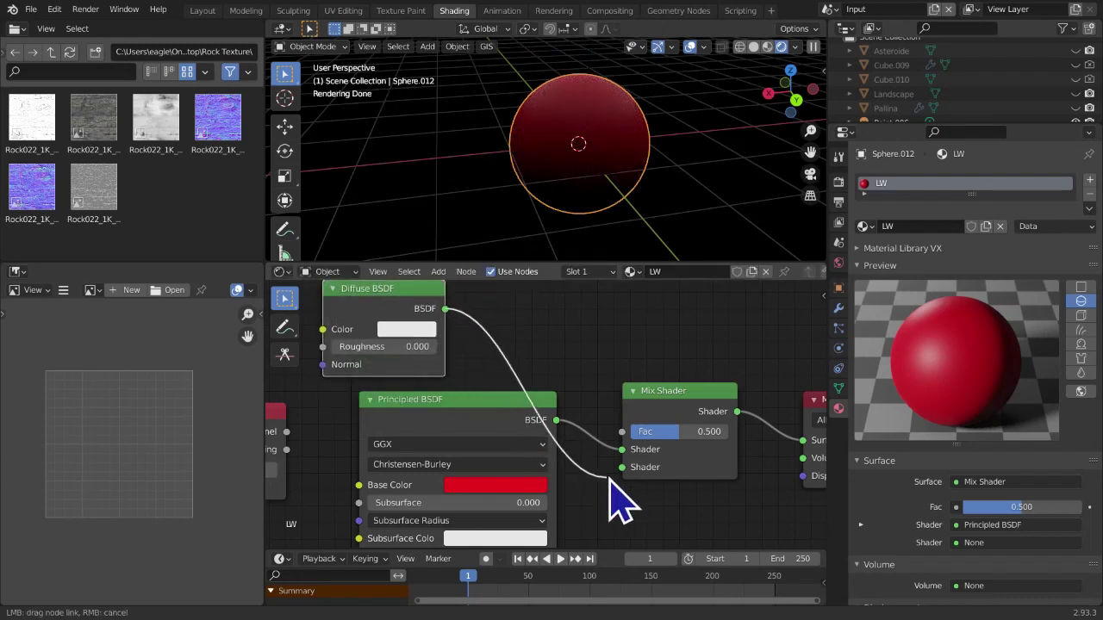
pyautogui.moveTo(627, 482); pyautogui.dragTo(623, 473)
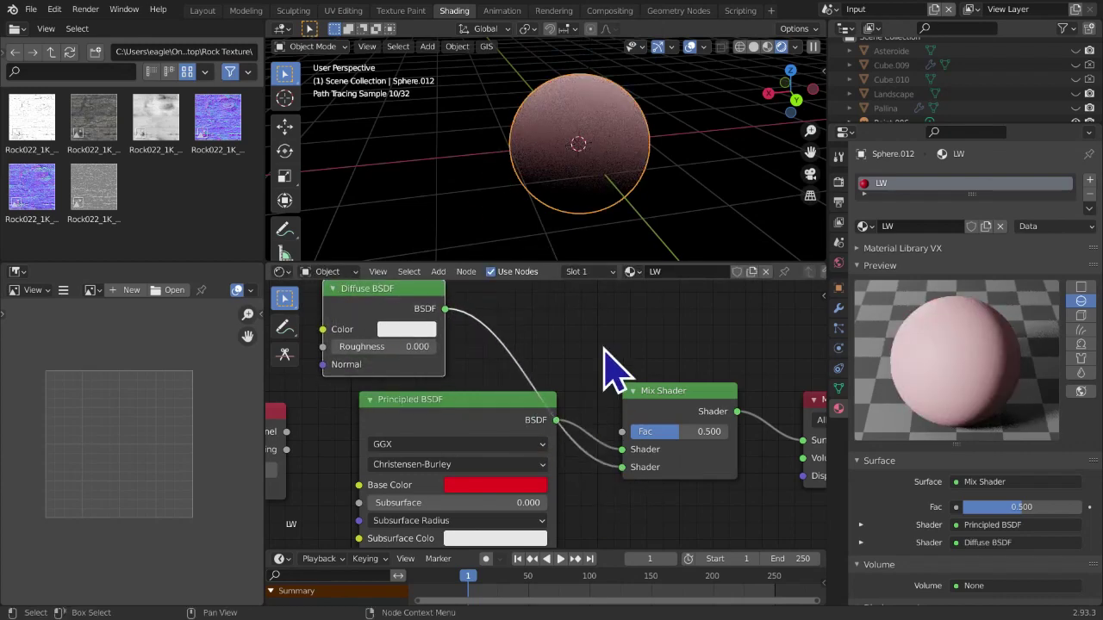
# Add a Fresnel input node and drive the Mix Shader Fac with it
pyautogui.hotkey('shift', 'a')
pyautogui.moveTo(632, 315)
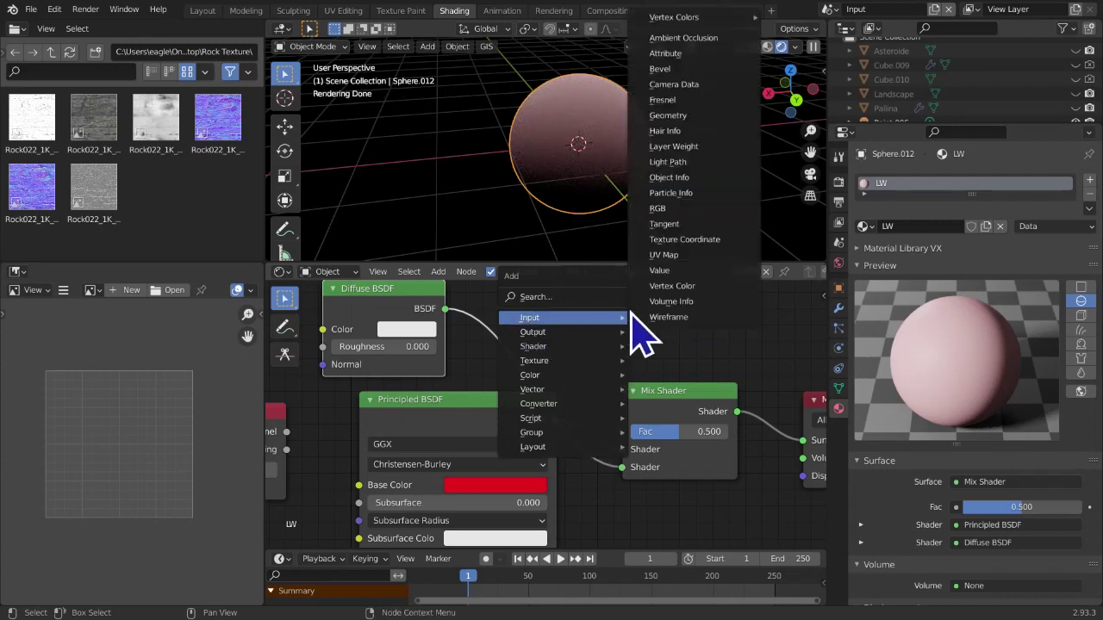
pyautogui.click(664, 100)
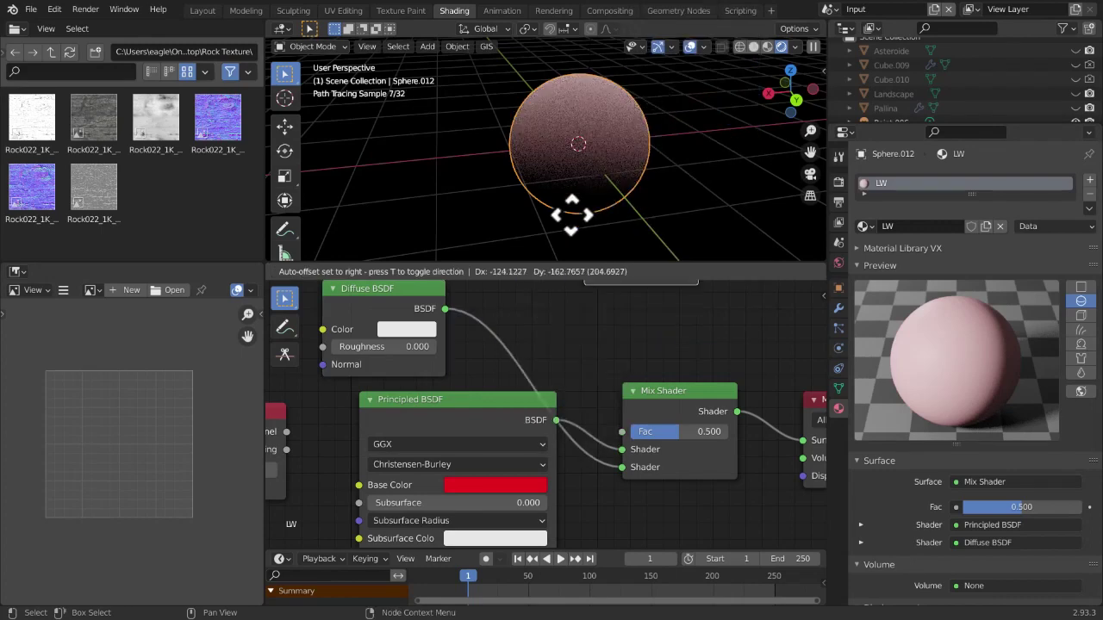
pyautogui.click(568, 252)
pyautogui.moveTo(659, 395); pyautogui.dragTo(712, 386)
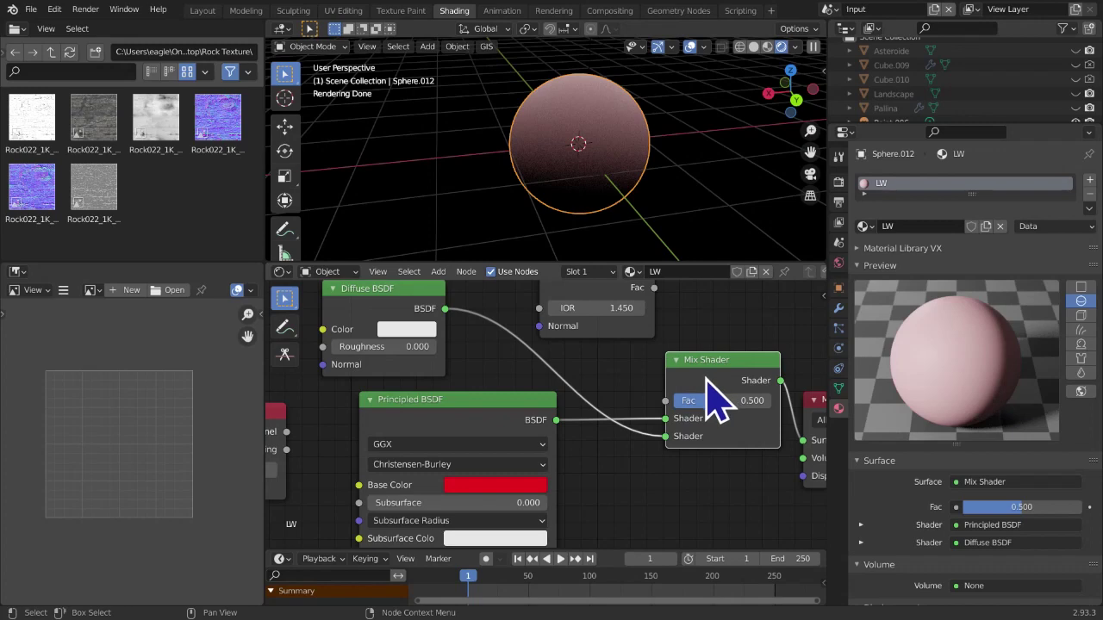
pyautogui.scroll(-2, 689, 401)
pyautogui.moveTo(620, 333); pyautogui.dragTo(630, 421)
pyautogui.scroll(1, 622, 424)
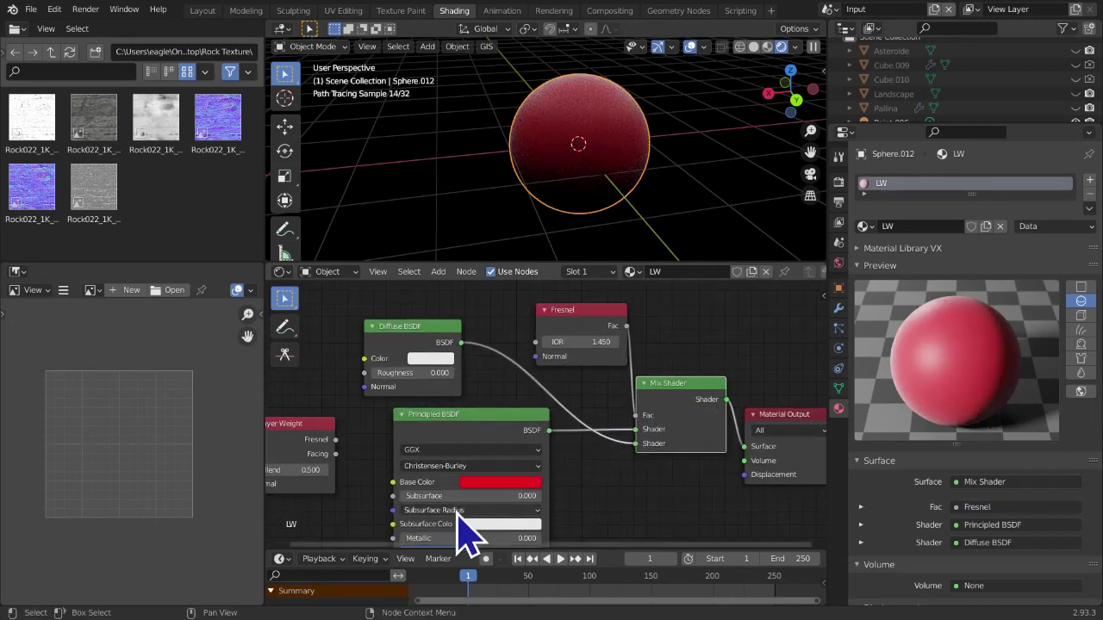
pyautogui.press('super')
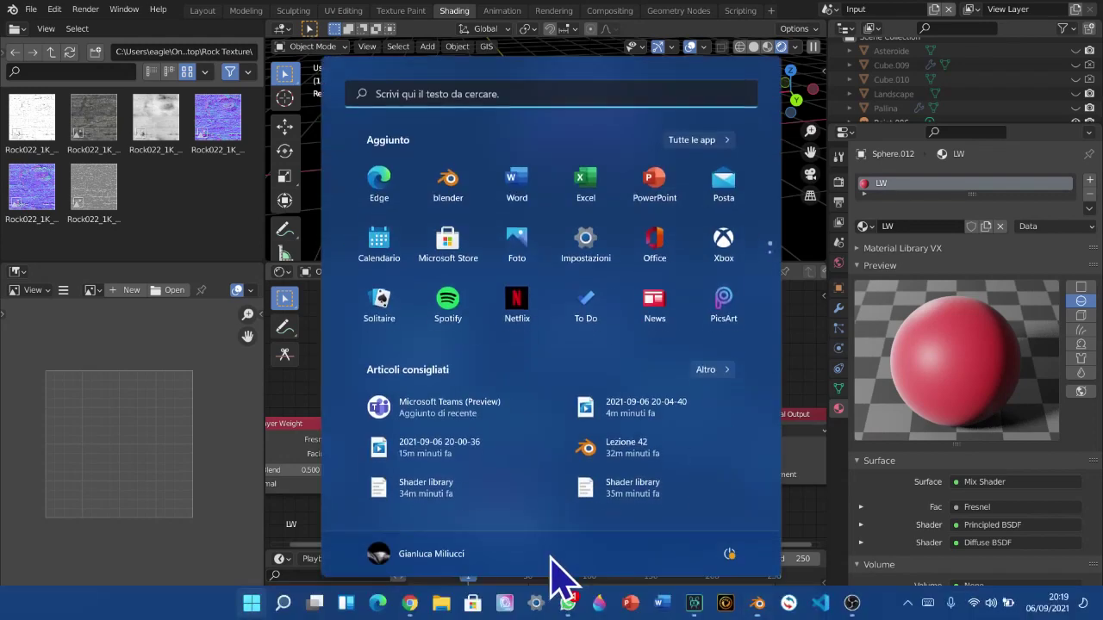
# Launch Google Chrome from the Start menu
pyautogui.click(700, 140)
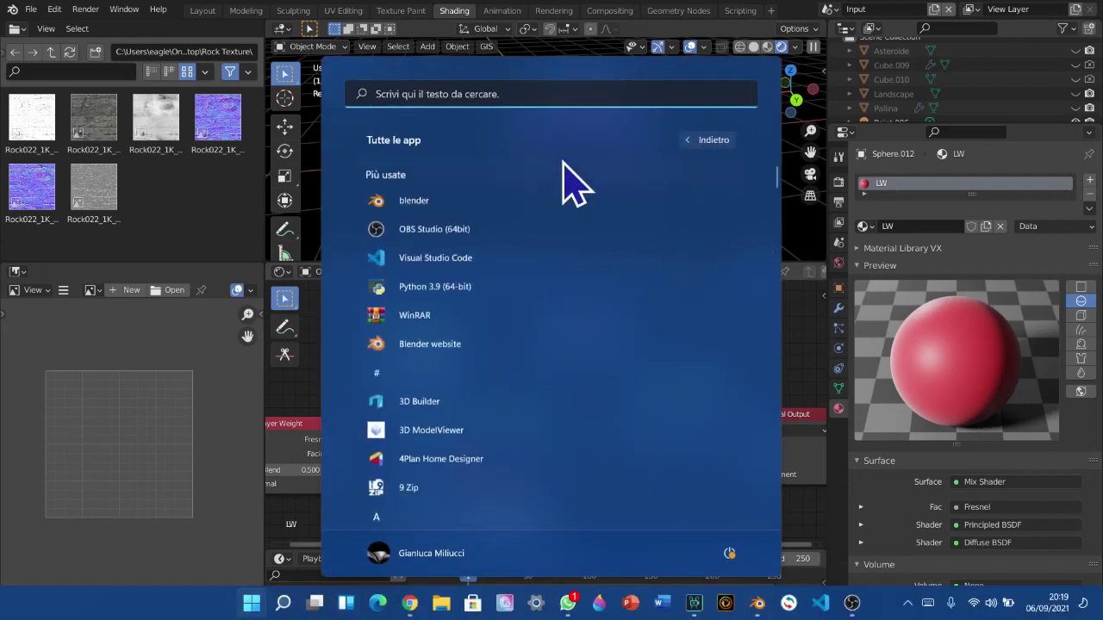
pyautogui.click(417, 94)
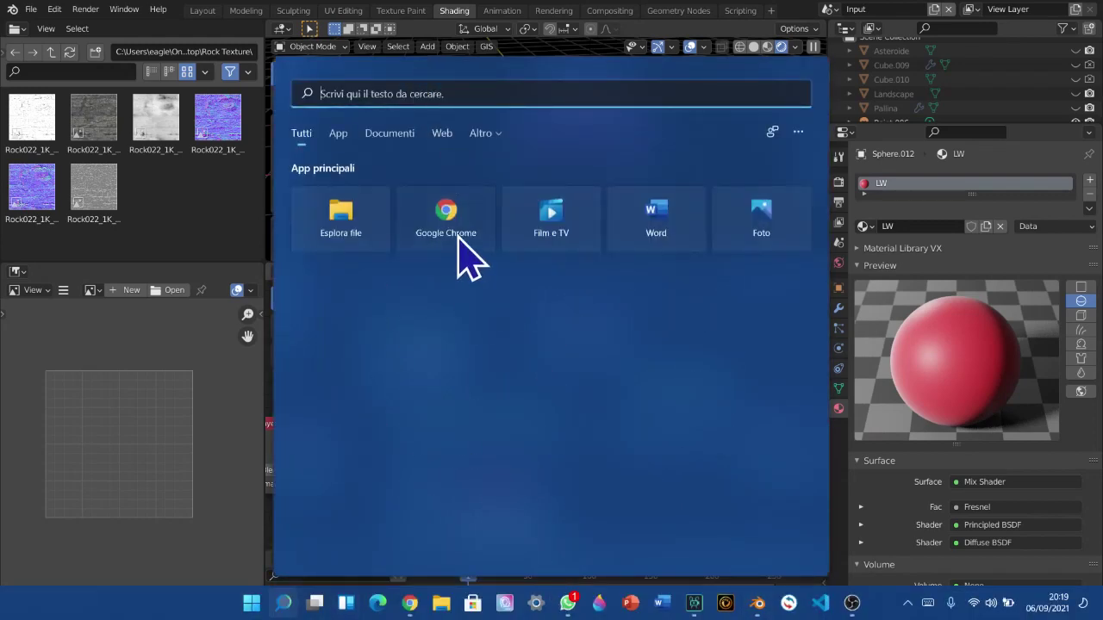
pyautogui.click(457, 242)
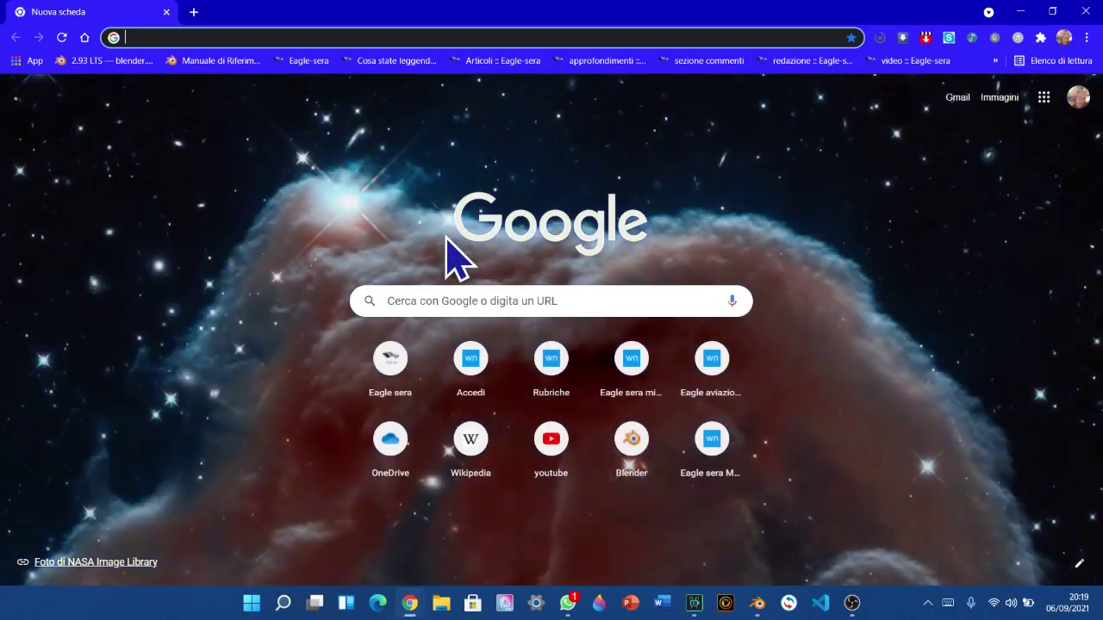
# Search for 'IOR della plastica' and scroll through the Bing results
pyautogui.write('IOR')
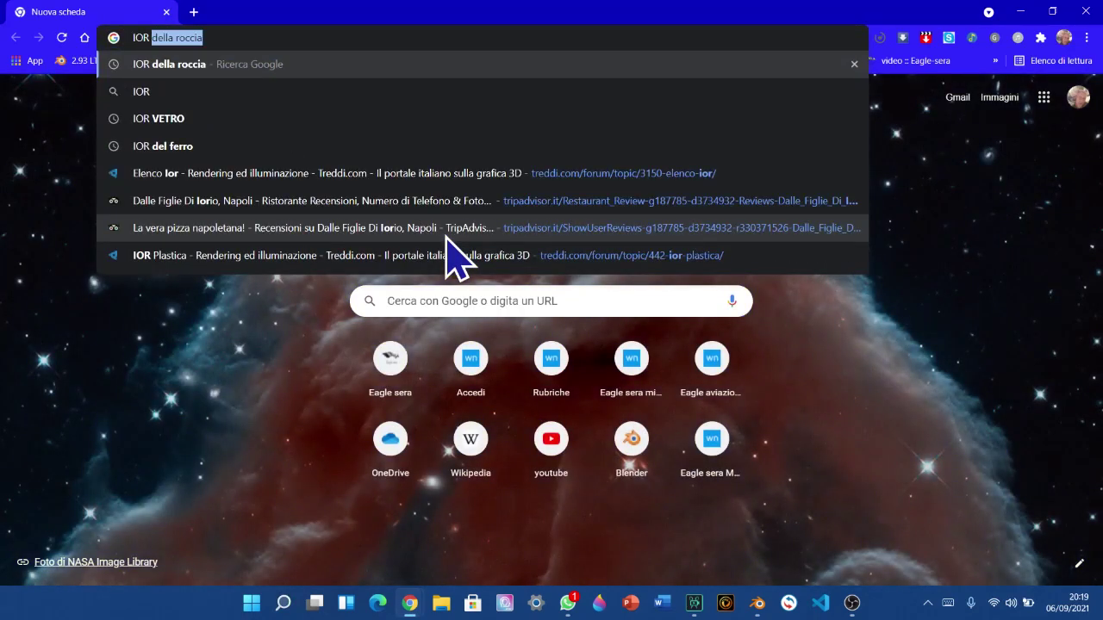
pyautogui.write(' di')
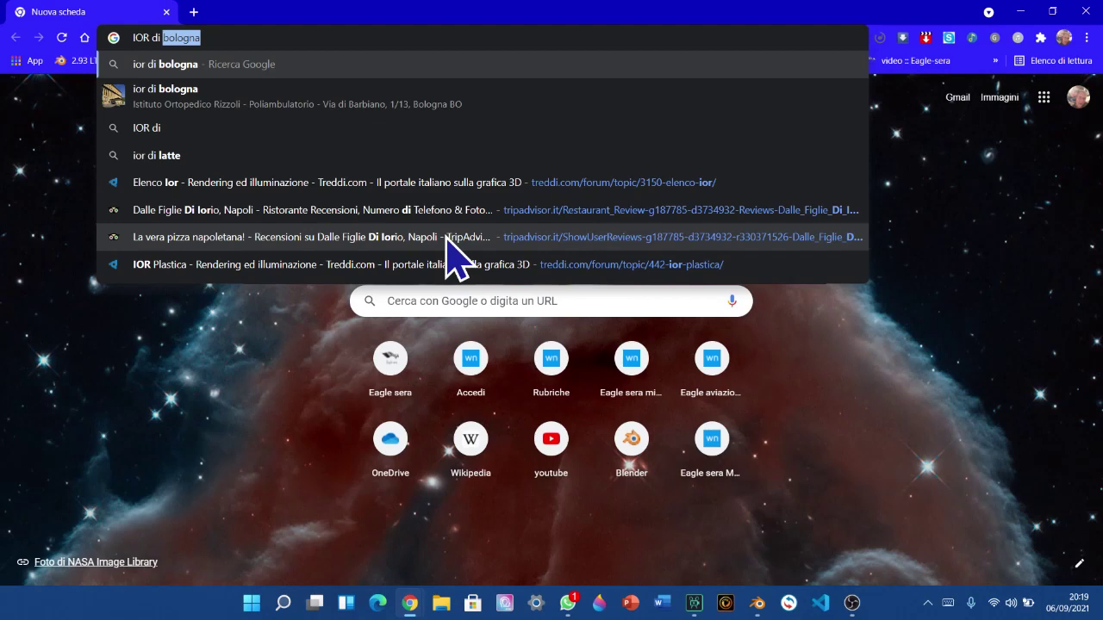
pyautogui.press('BackSpace')
pyautogui.write('el mat')
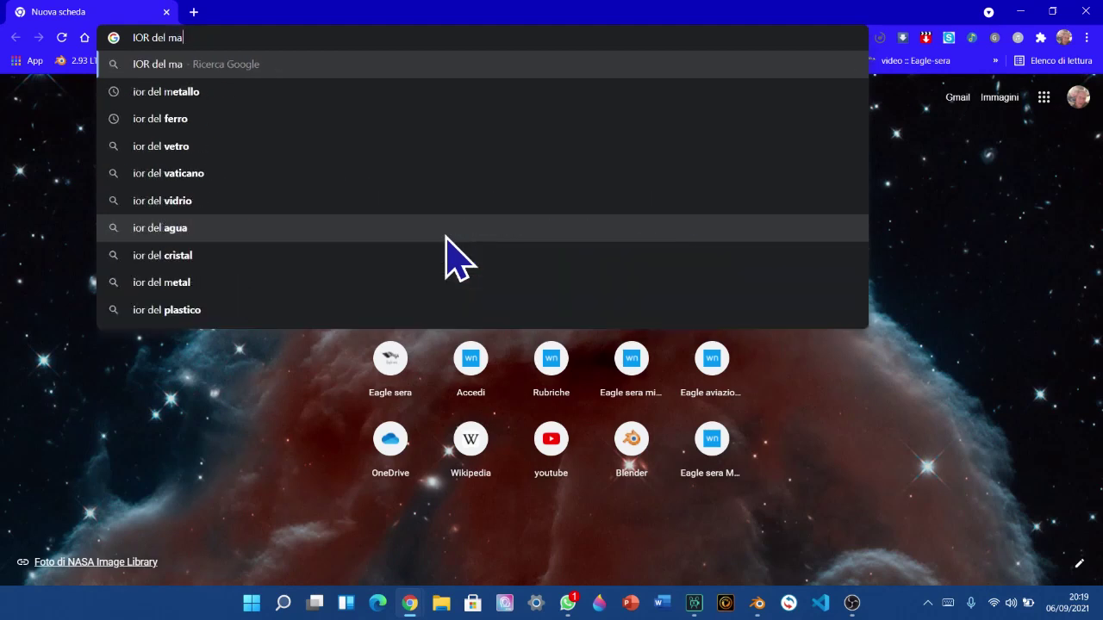
pyautogui.press('BackSpace')
pyautogui.press('BackSpace')
pyautogui.press('BackSpace')
pyautogui.press('BackSpace')
pyautogui.write('la')
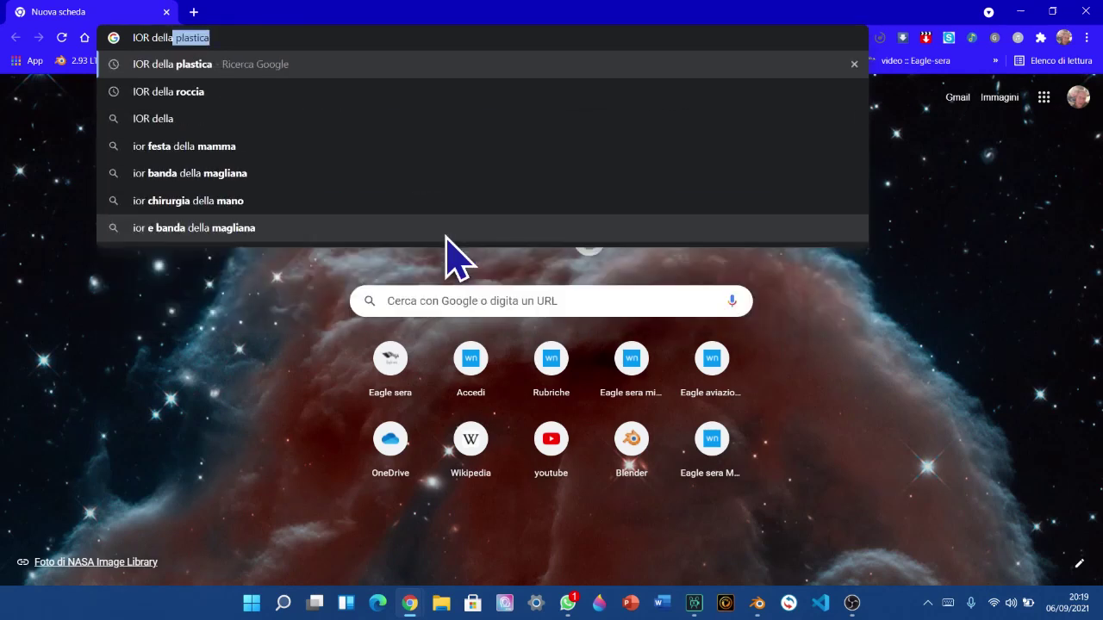
pyautogui.press('Return')
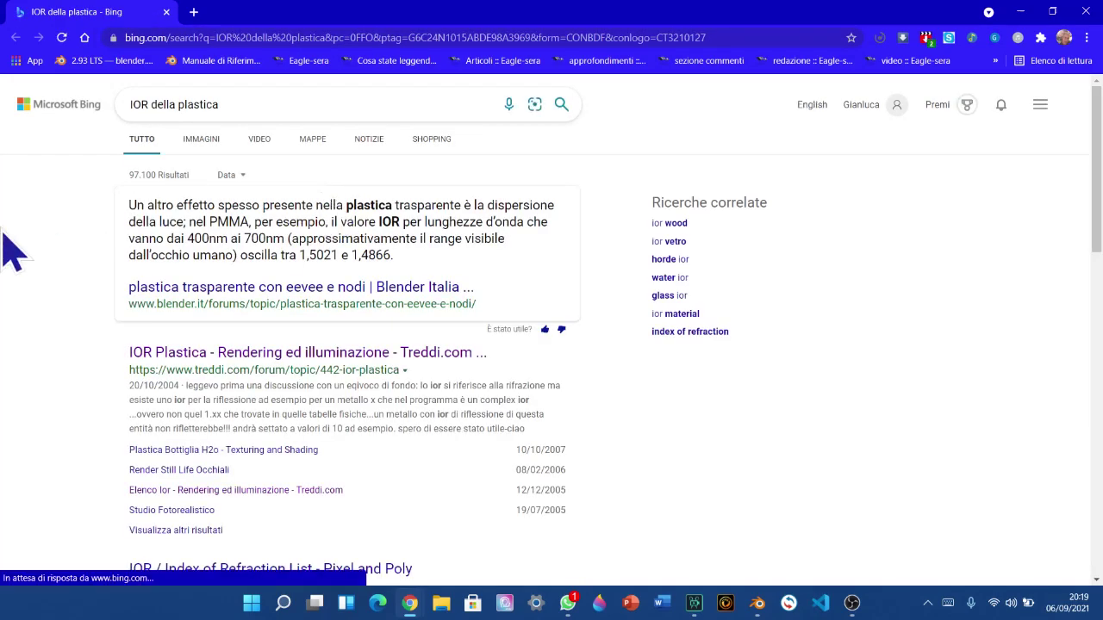
pyautogui.scroll(-1, 3, 250)
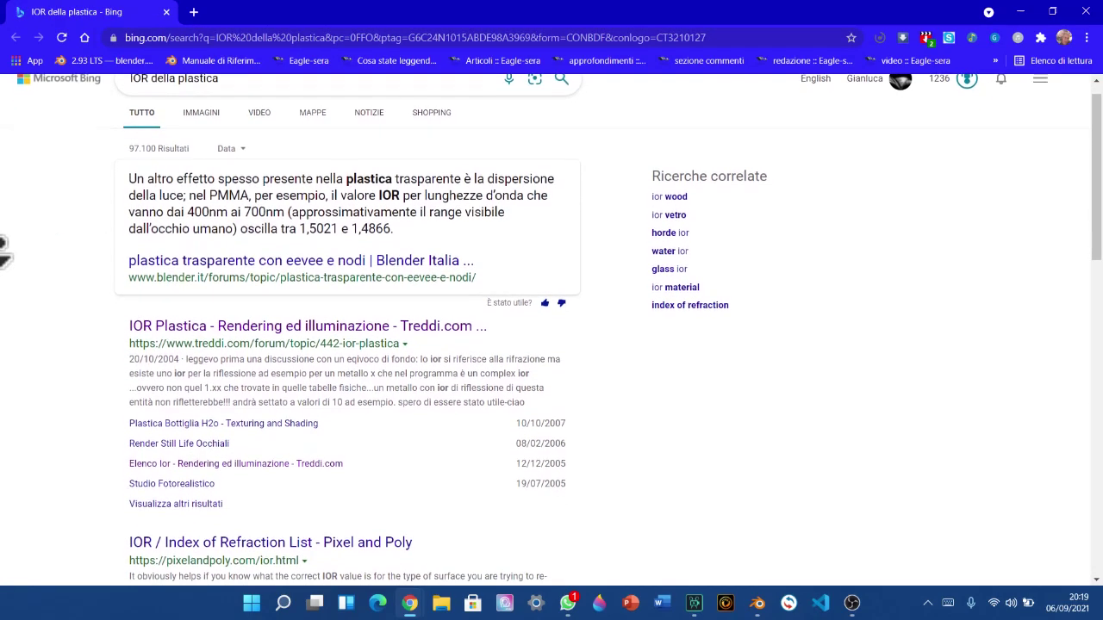
pyautogui.scroll(-2, 3, 250)
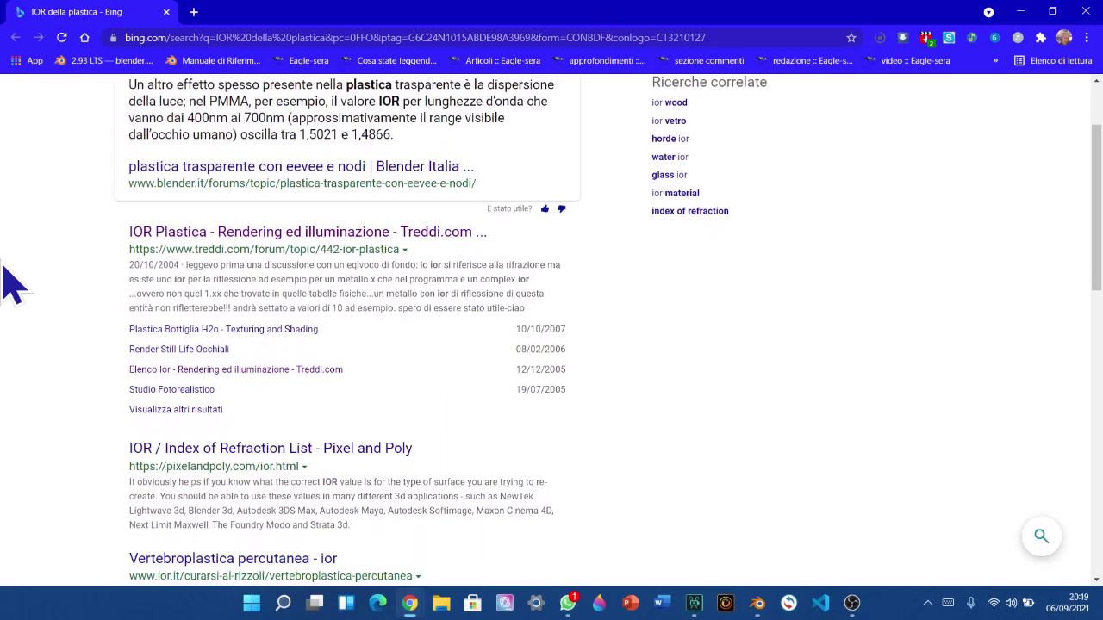
pyautogui.scroll(-3, 4, 266)
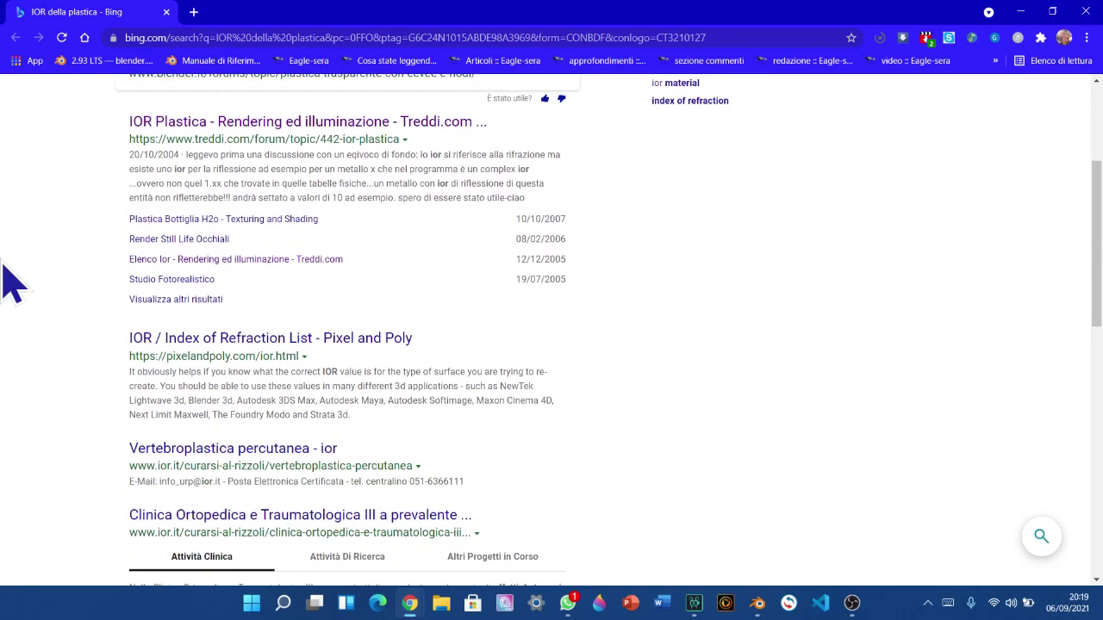
# Open the Treddi 'IOR Plastica' thread and select the 'Plastic 1.460' line in the reply
pyautogui.click(268, 123)
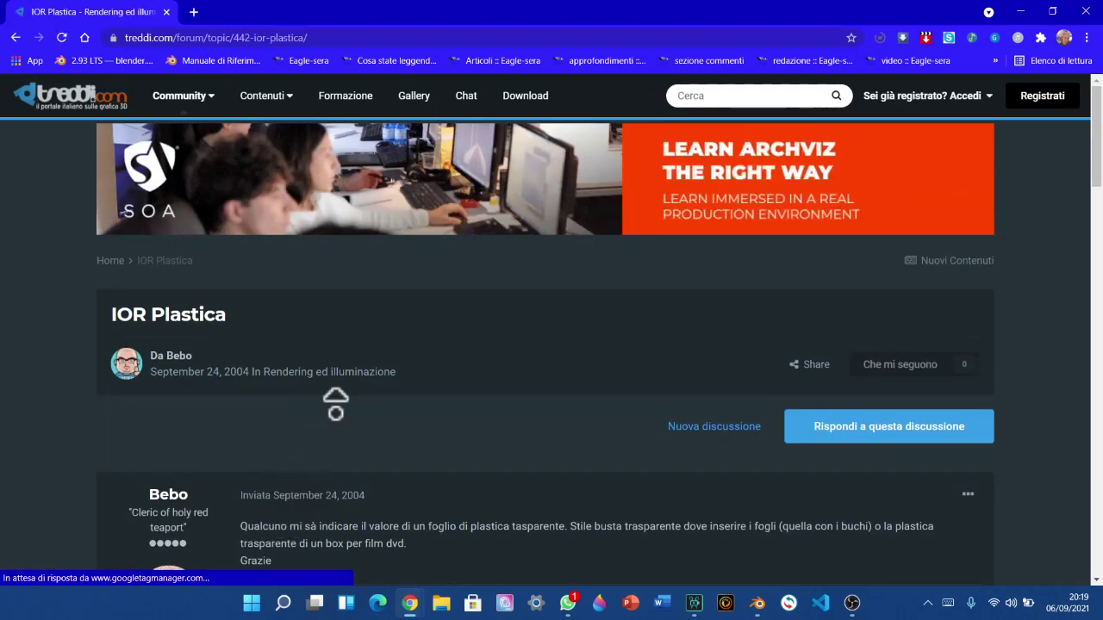
pyautogui.scroll(-7, 326, 432)
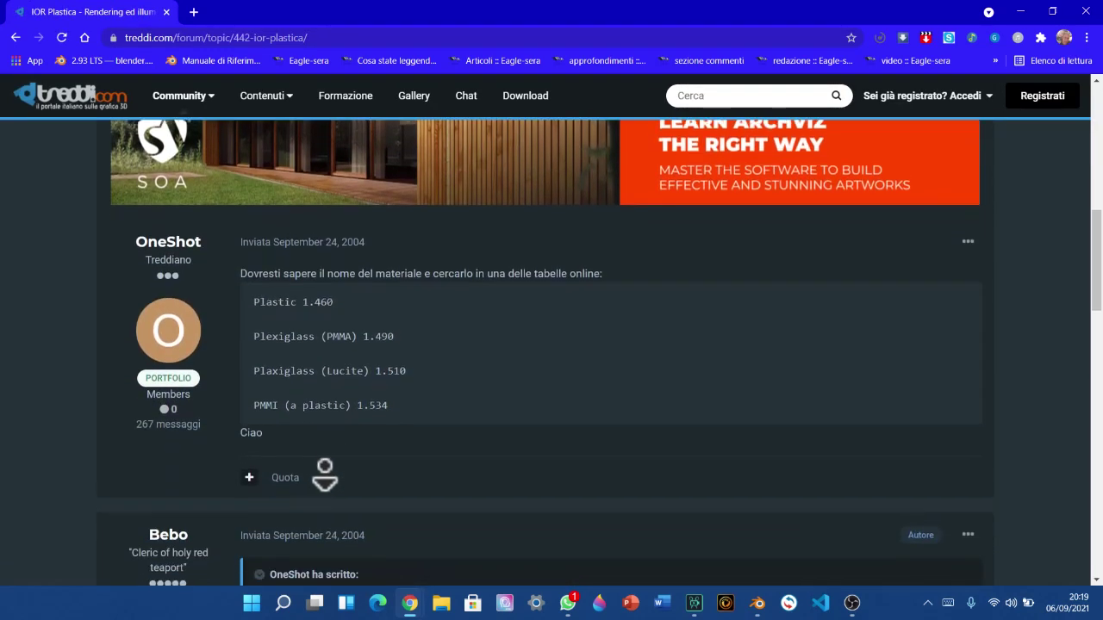
pyautogui.moveTo(325, 474); pyautogui.dragTo(255, 421, button='middle')
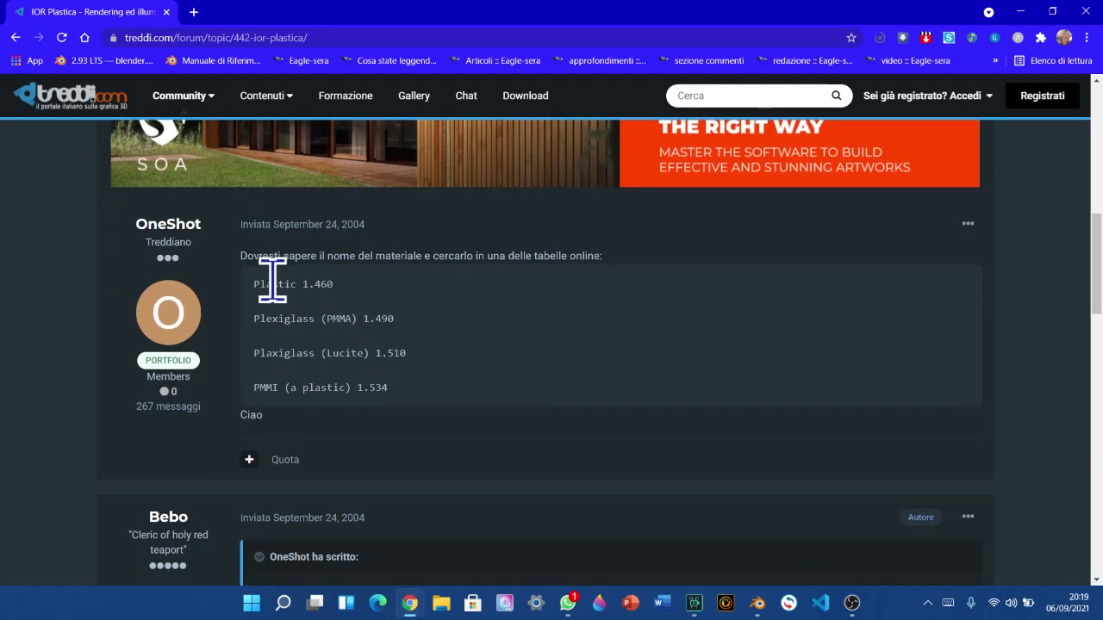
pyautogui.click(455, 294)
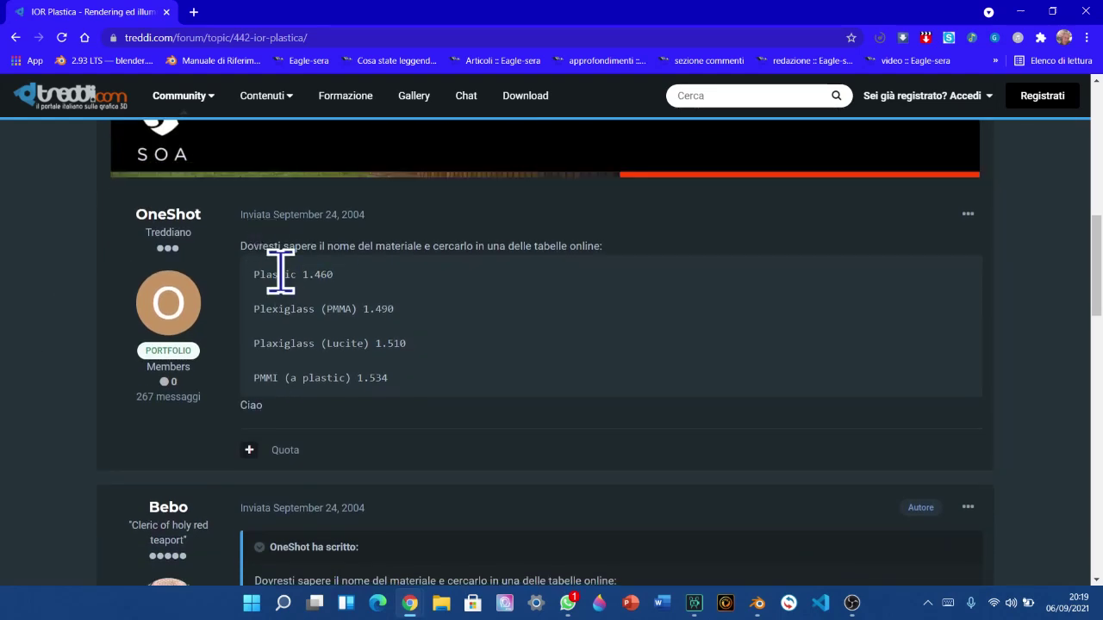
pyautogui.moveTo(253, 271); pyautogui.dragTo(2, 252)
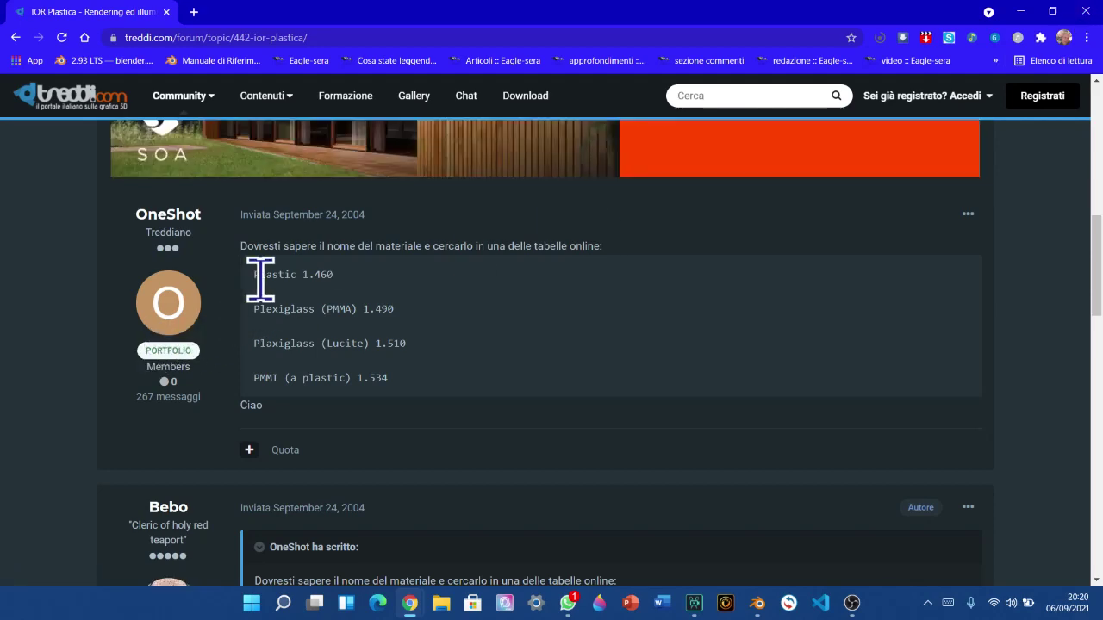
pyautogui.click(402, 284)
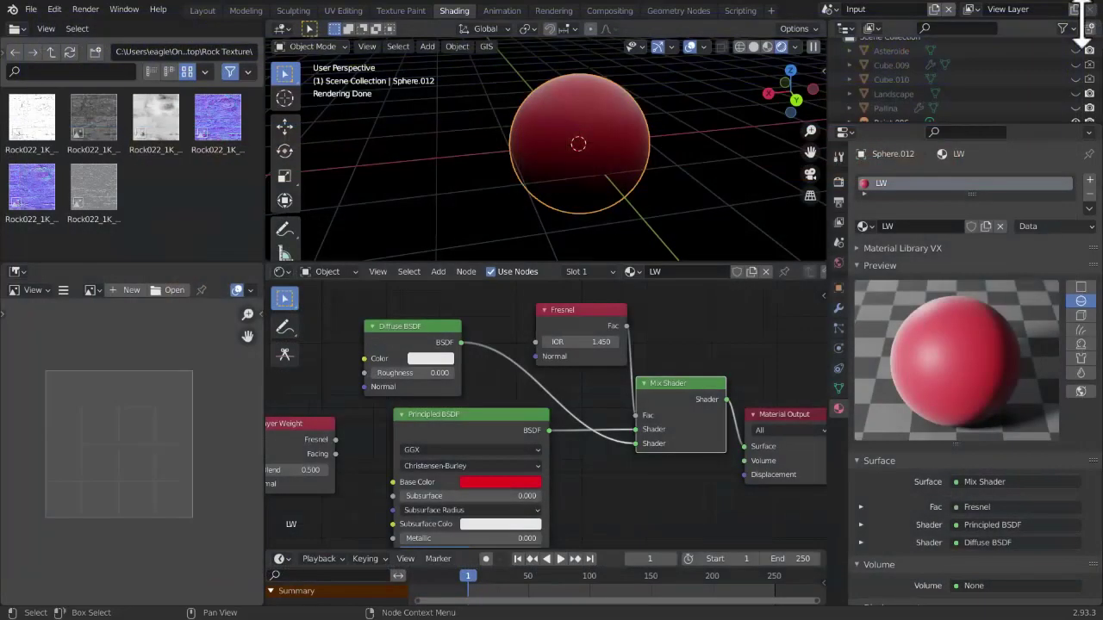
# Try Principled BSDF straight into Surface, then restore the Mix Shader as the Surface input
pyautogui.moveTo(571, 374)
pyautogui.mouseDown(button='middle')
pyautogui.moveTo(473, 408)
pyautogui.moveTo(556, 373)
pyautogui.mouseUp(button='middle')
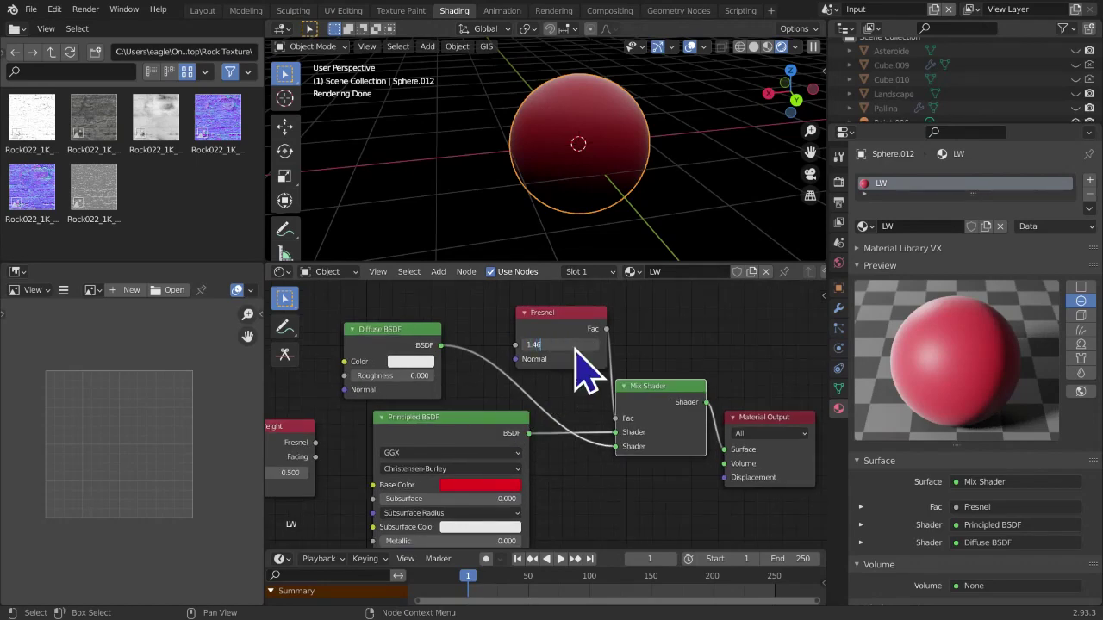
pyautogui.scroll(-4, 603, 438)
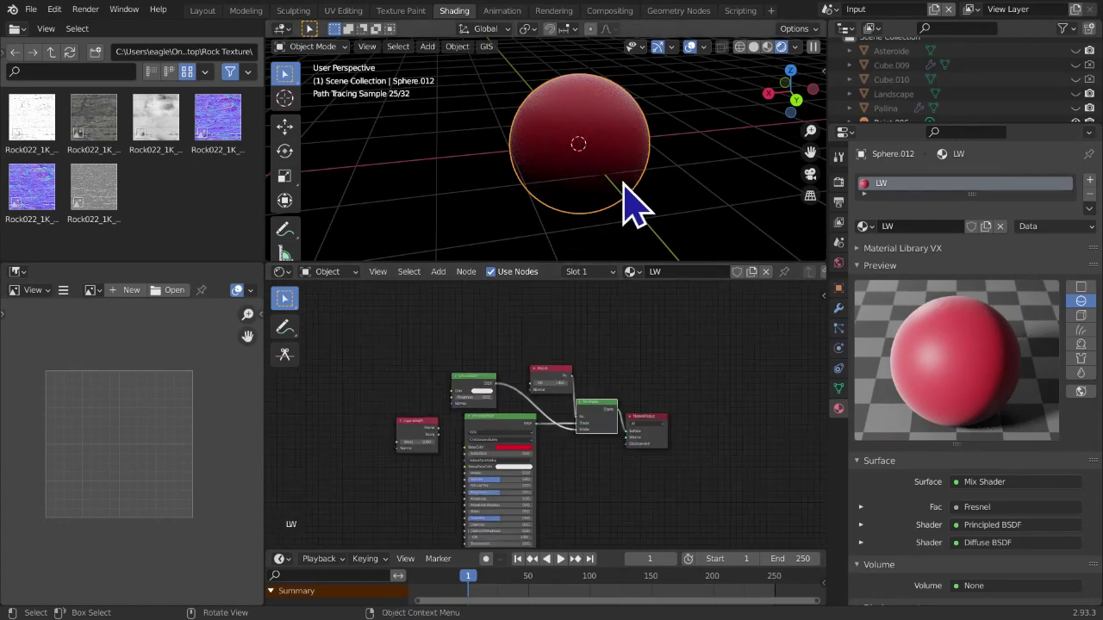
pyautogui.scroll(3, 635, 204)
pyautogui.scroll(1, 582, 443)
pyautogui.moveTo(564, 427); pyautogui.dragTo(509, 374, button='middle')
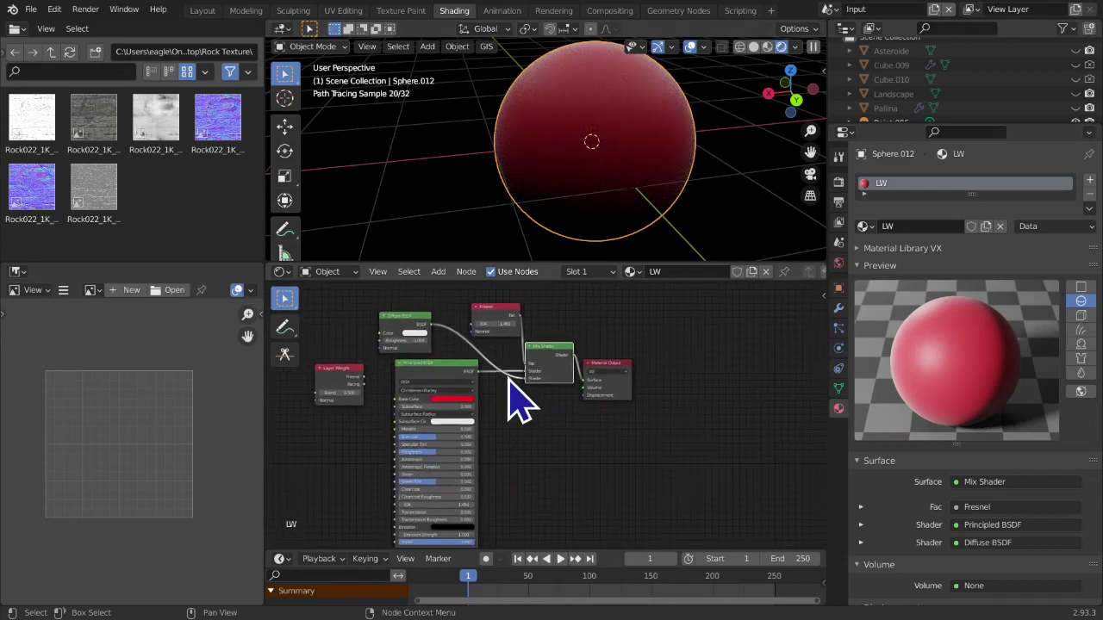
pyautogui.scroll(3, 509, 374)
pyautogui.moveTo(444, 351); pyautogui.dragTo(529, 382)
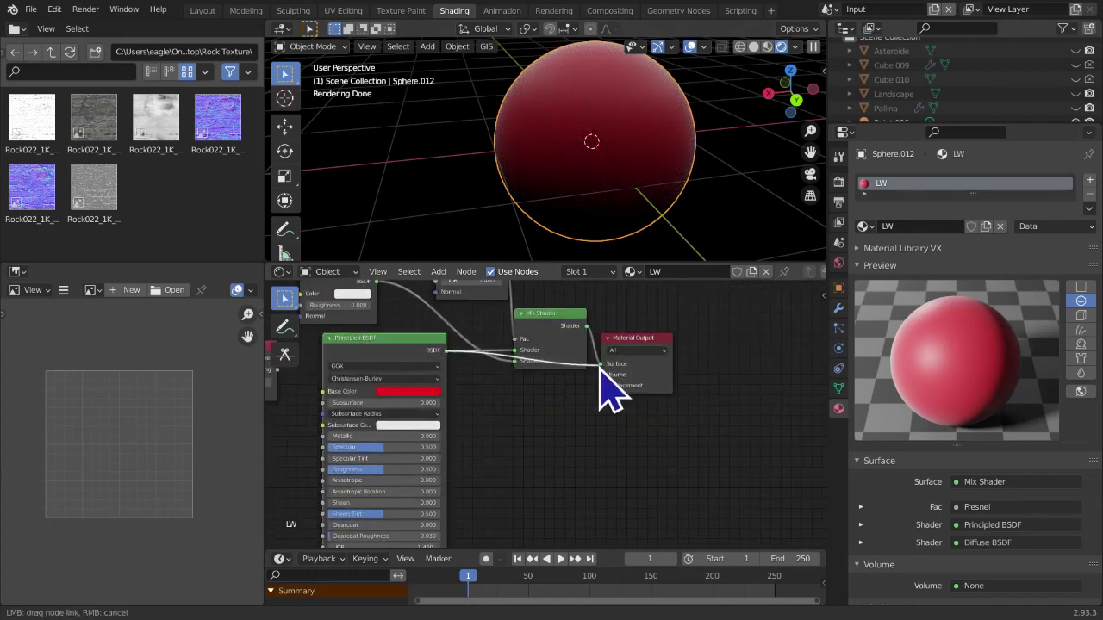
pyautogui.moveTo(605, 373); pyautogui.dragTo(605, 372)
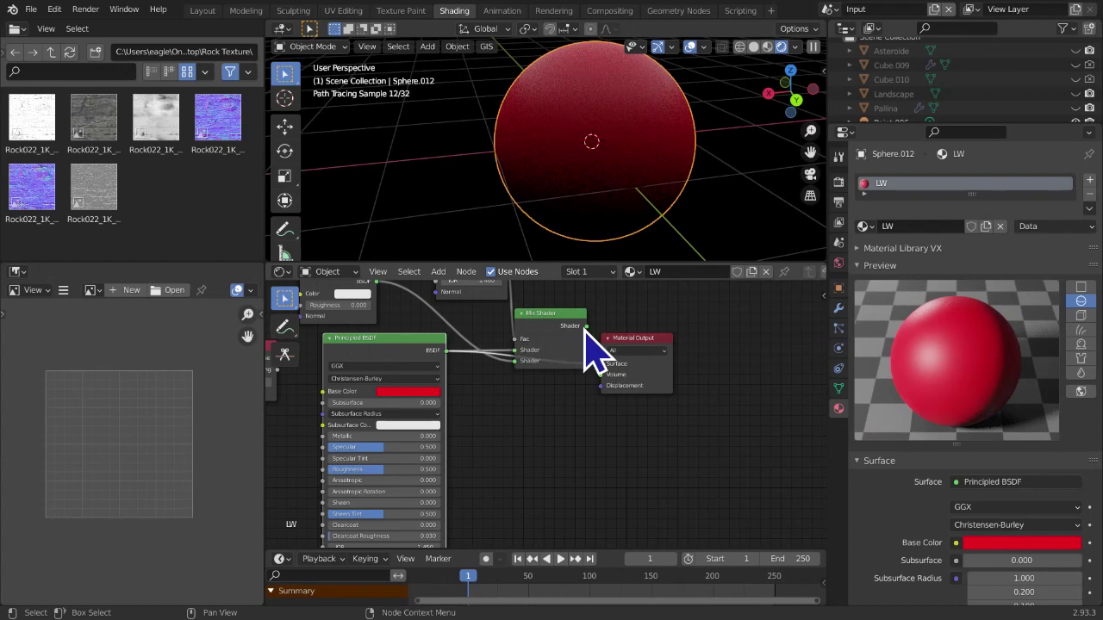
pyautogui.moveTo(590, 328); pyautogui.dragTo(603, 379)
pyautogui.scroll(1, 603, 442)
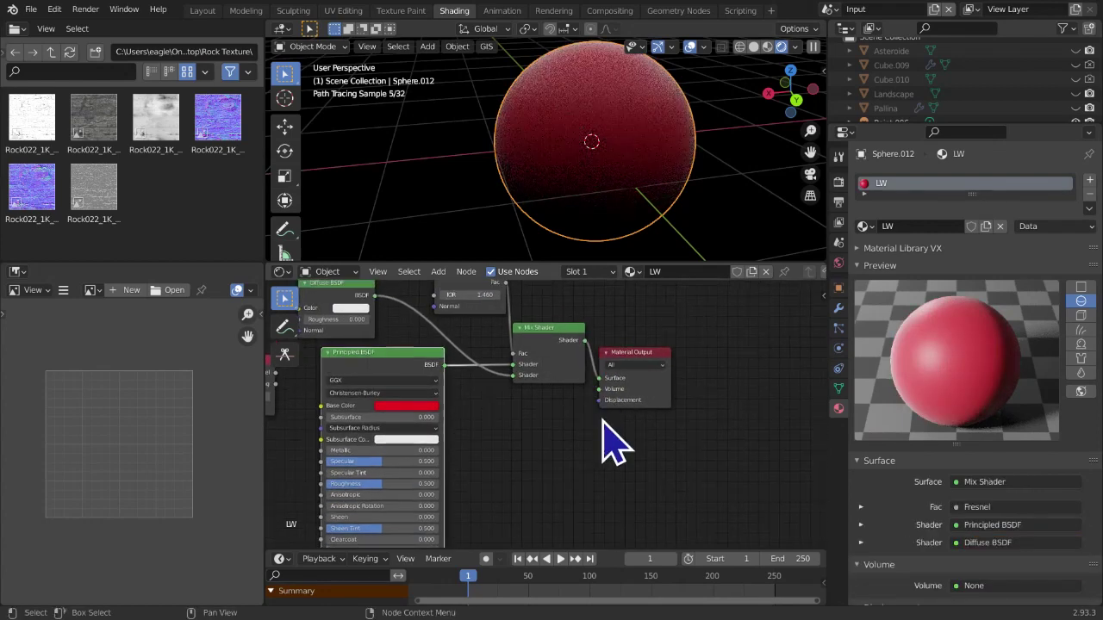
pyautogui.scroll(1, 586, 428)
pyautogui.moveTo(417, 353); pyautogui.dragTo(620, 370)
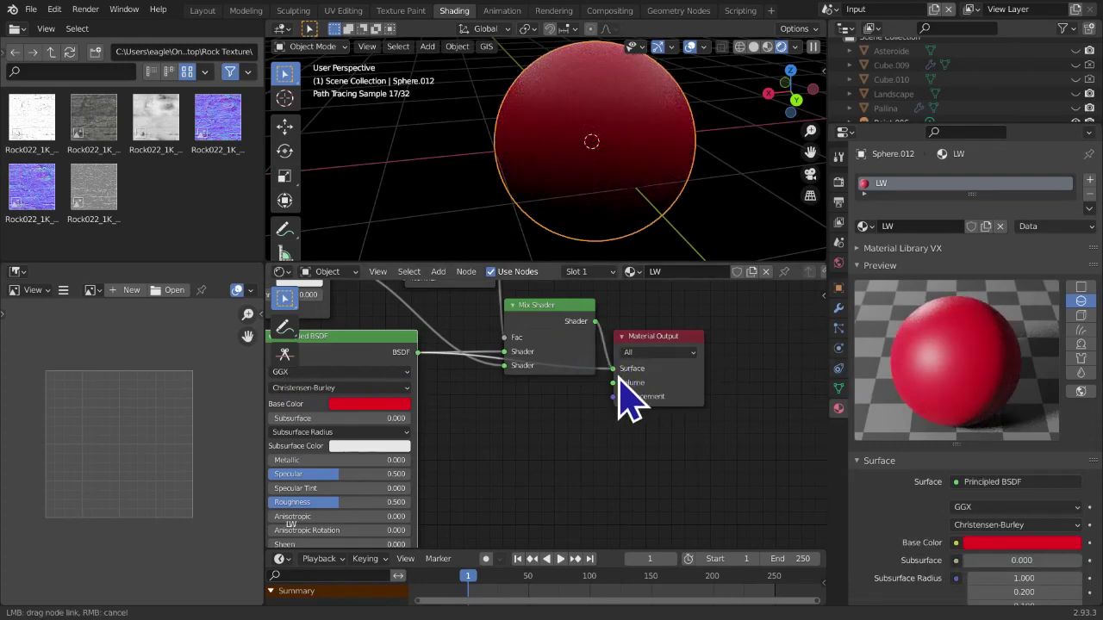
pyautogui.moveTo(617, 373); pyautogui.dragTo(616, 373)
# Move Diffuse BSDF and Fresnel beside the Mix Shader and select all three
pyautogui.moveTo(538, 442); pyautogui.dragTo(682, 479, button='middle')
pyautogui.scroll(-5, 716, 458)
pyautogui.moveTo(470, 314); pyautogui.dragTo(644, 416)
pyautogui.moveTo(586, 314); pyautogui.dragTo(686, 465)
pyautogui.moveTo(610, 299); pyautogui.dragTo(685, 485)
# Shift the three mix nodes left and place Material Output beside them
pyautogui.press('g')
pyautogui.click(622, 458)
pyautogui.moveTo(677, 332); pyautogui.dragTo(783, 480)
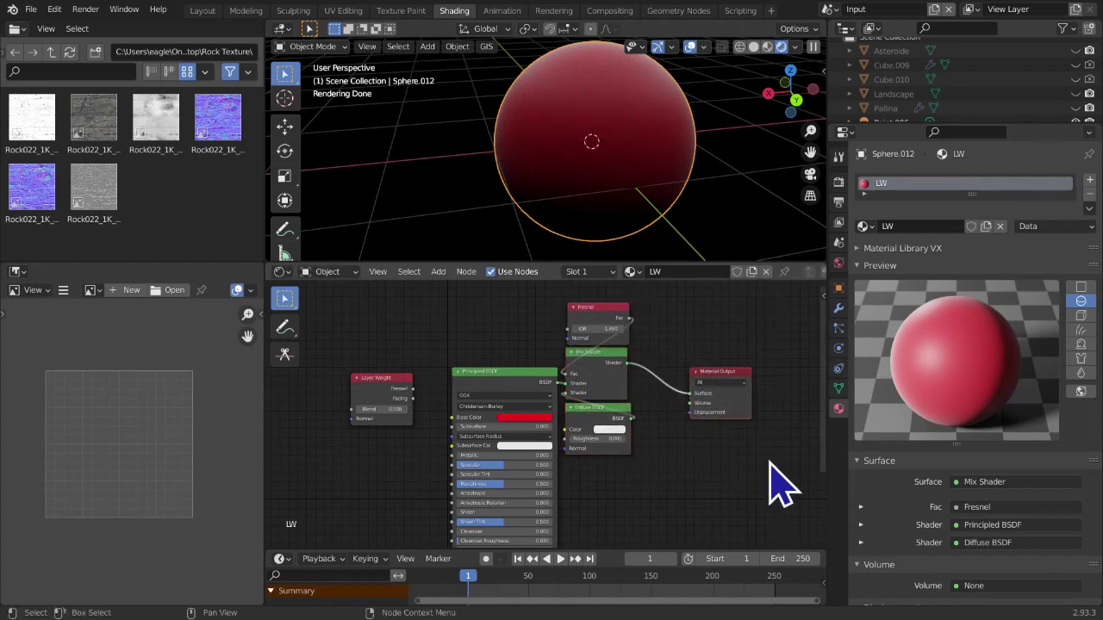
pyautogui.press('g')
pyautogui.click(721, 448)
pyautogui.moveTo(704, 477); pyautogui.dragTo(704, 515, button='middle')
pyautogui.scroll(1, 641, 474)
# Delete the Fresnel, Mix Shader and Diffuse BSDF nodes and move Layer Weight above Principled BSDF
pyautogui.moveTo(558, 305); pyautogui.dragTo(632, 543)
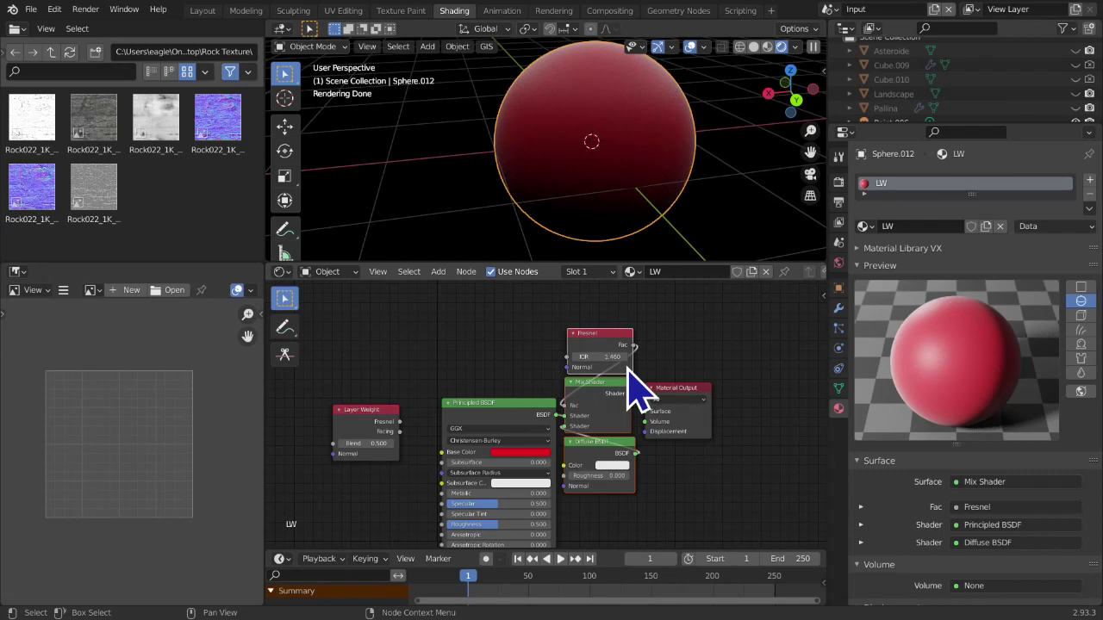
pyautogui.hotkey('ctrl', 'x')
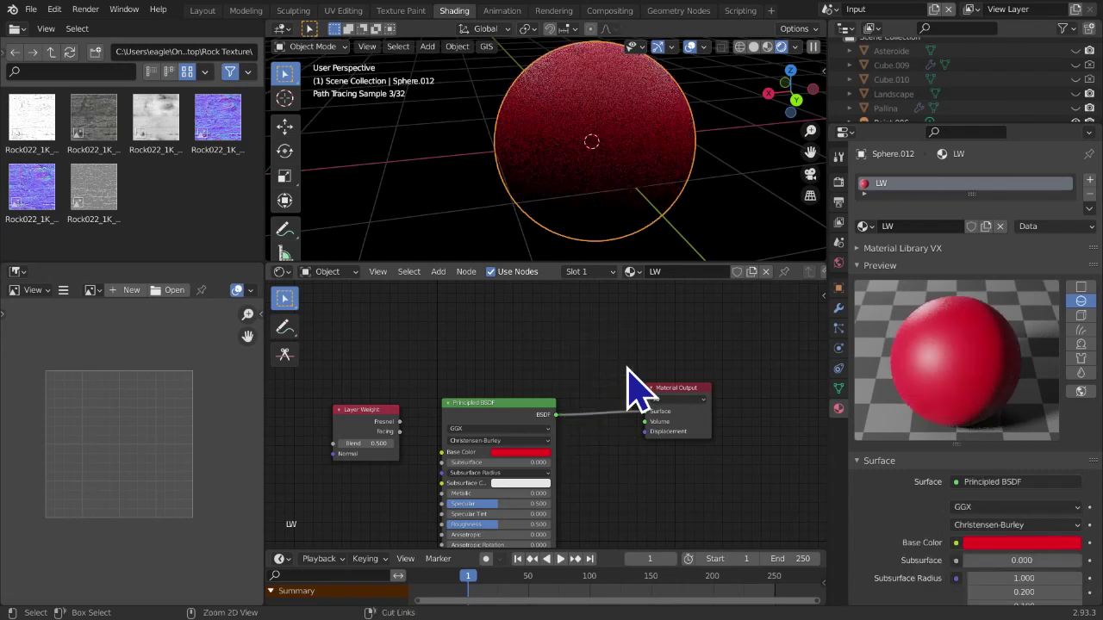
pyautogui.moveTo(399, 477); pyautogui.dragTo(426, 488, button='middle')
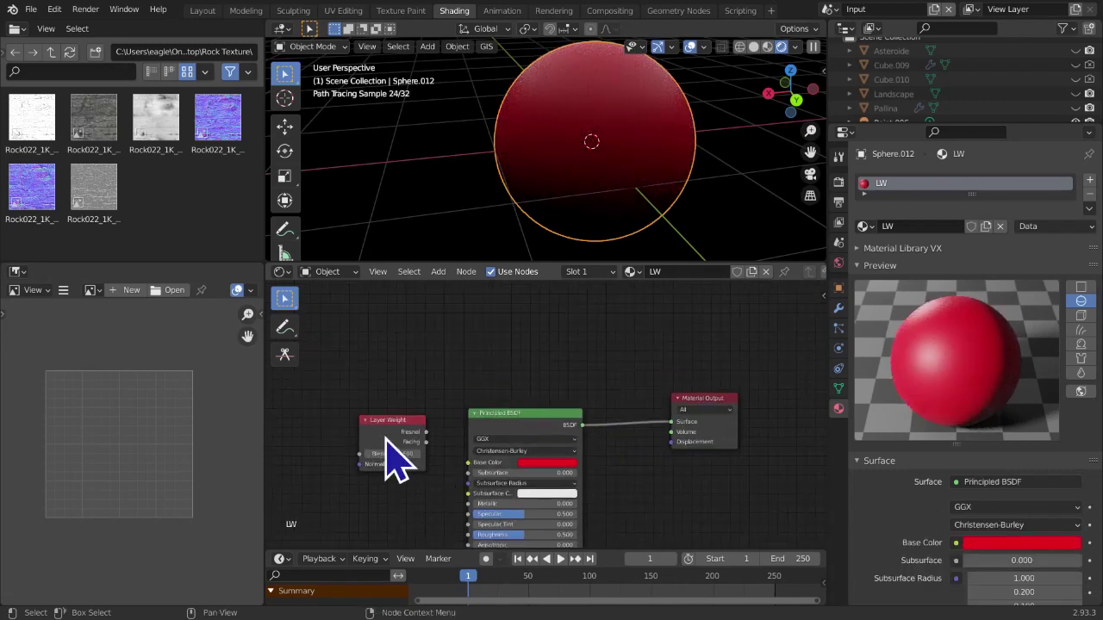
pyautogui.press('g')
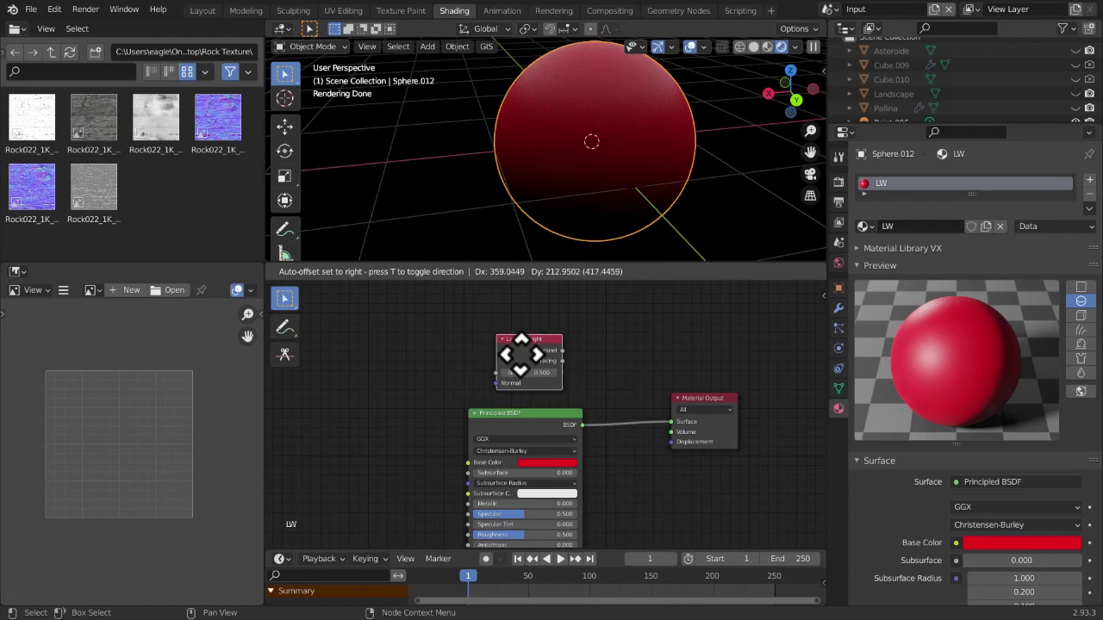
pyautogui.click(507, 363)
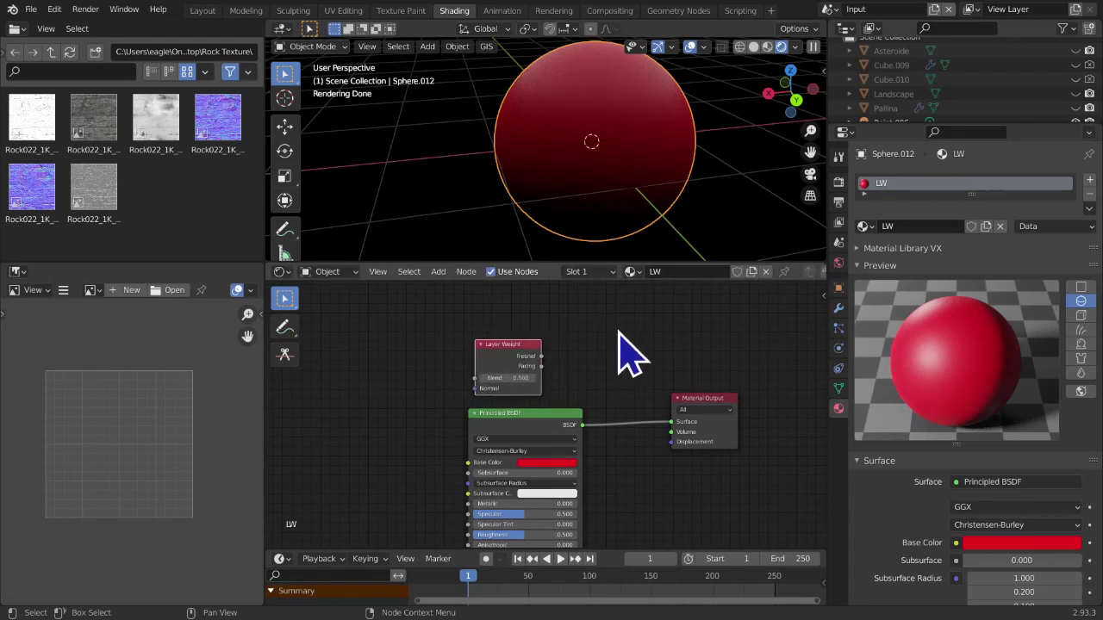
pyautogui.scroll(2, 629, 353)
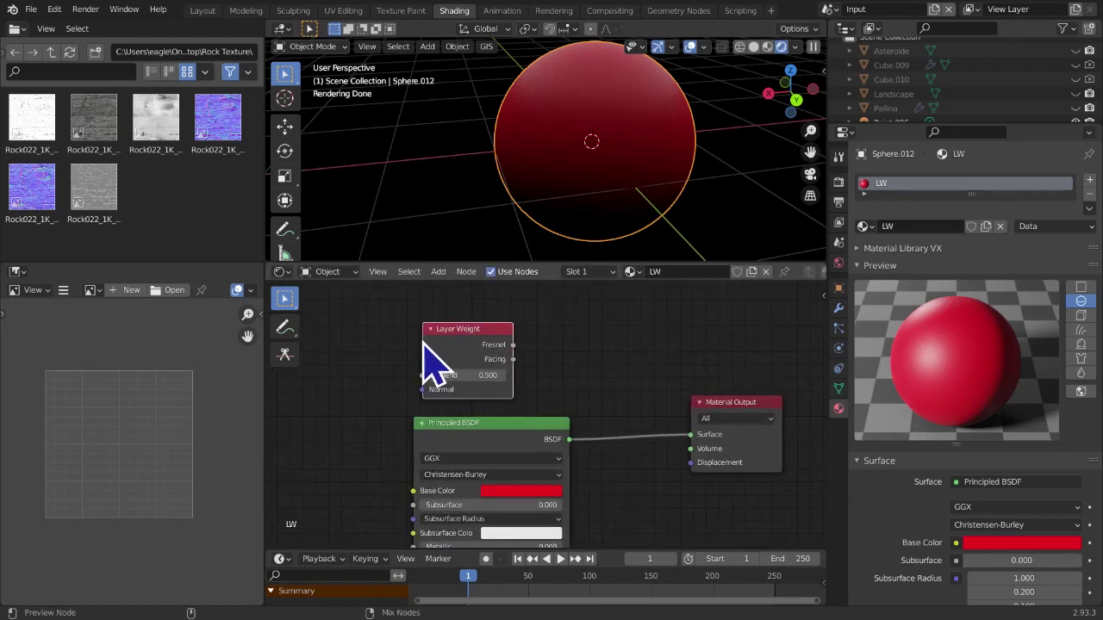
# Preview the Layer Weight output on the sphere via Node Wrangler
pyautogui.keyDown('ctrl'); pyautogui.keyDown('shift'); pyautogui.click(487, 362); pyautogui.keyUp('shift'); pyautogui.keyUp('ctrl')
pyautogui.scroll(2, 527, 444)
pyautogui.moveTo(517, 423); pyautogui.dragTo(577, 482, button='middle')
pyautogui.scroll(3, 577, 459)
pyautogui.moveTo(592, 441); pyautogui.dragTo(687, 429, button='middle')
pyautogui.scroll(-1, 672, 430)
pyautogui.scroll(3, 599, 437)
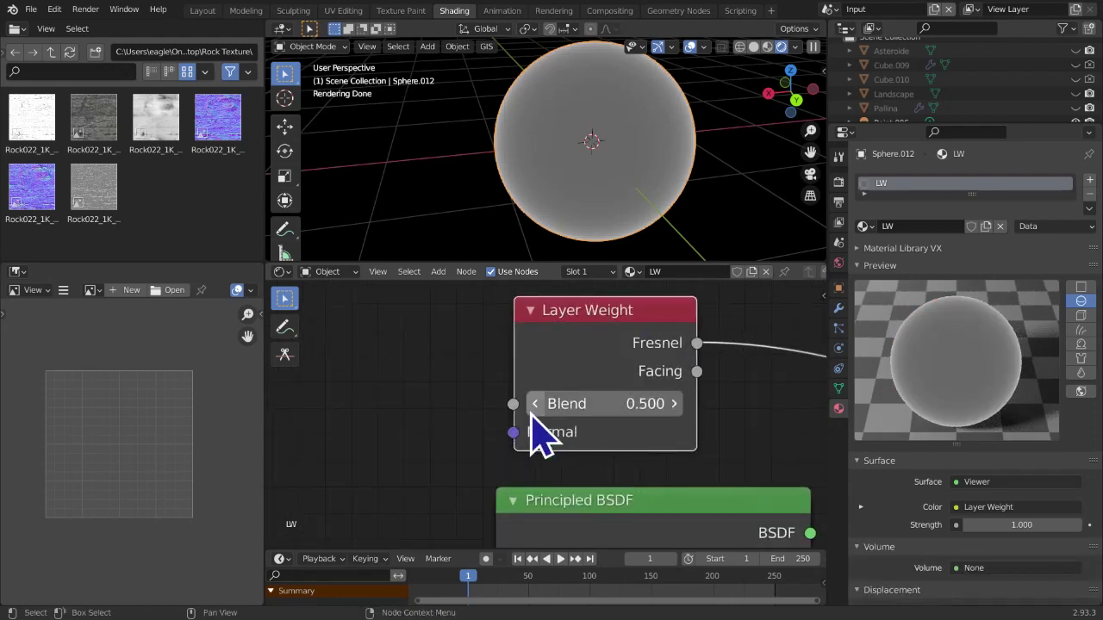
# Sweep the Layer Weight Blend between 0.000 and 1.000, settling at 0.100
pyautogui.click(535, 404)
pyautogui.click(535, 403)
pyautogui.click(535, 403)
pyautogui.click(535, 403)
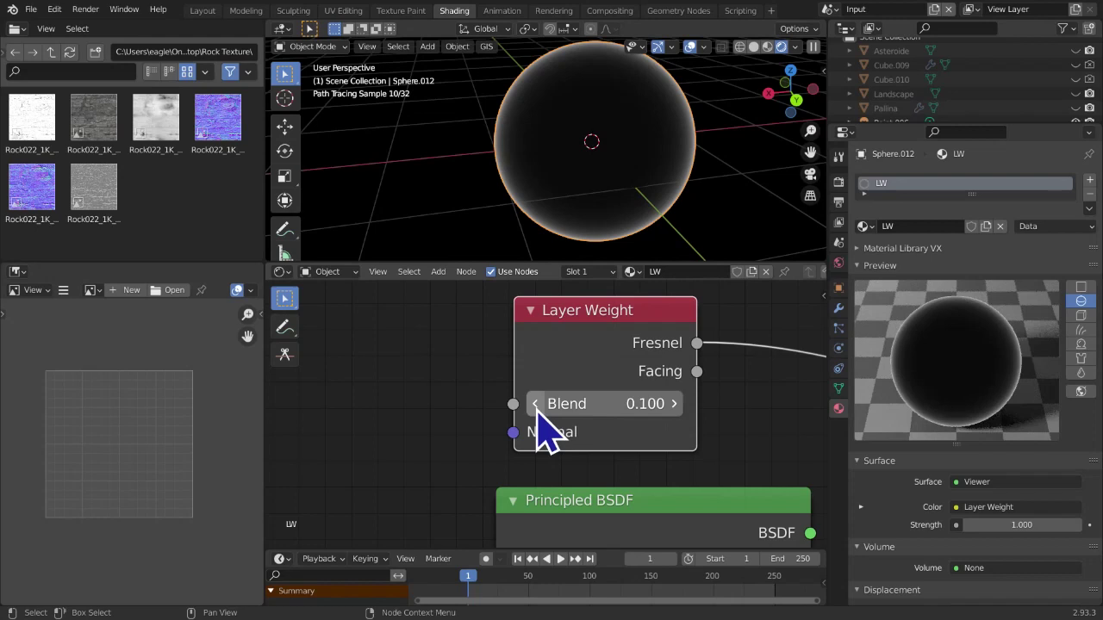
pyautogui.click(535, 403)
pyautogui.scroll(1, 751, 459)
pyautogui.moveTo(678, 474); pyautogui.dragTo(608, 501, button='middle')
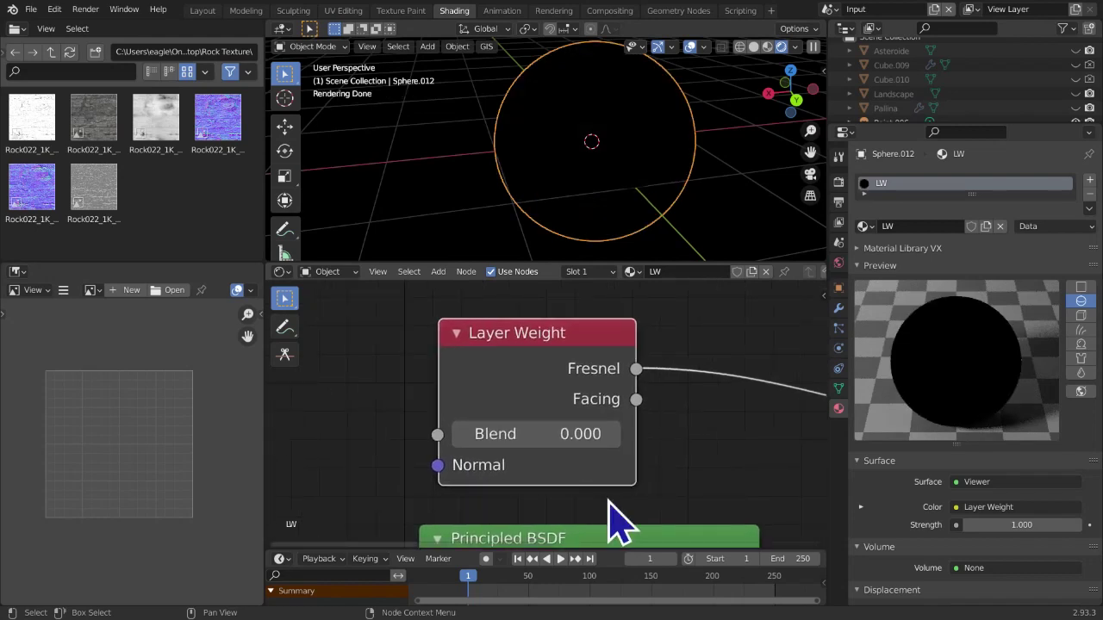
pyautogui.scroll(1, 605, 498)
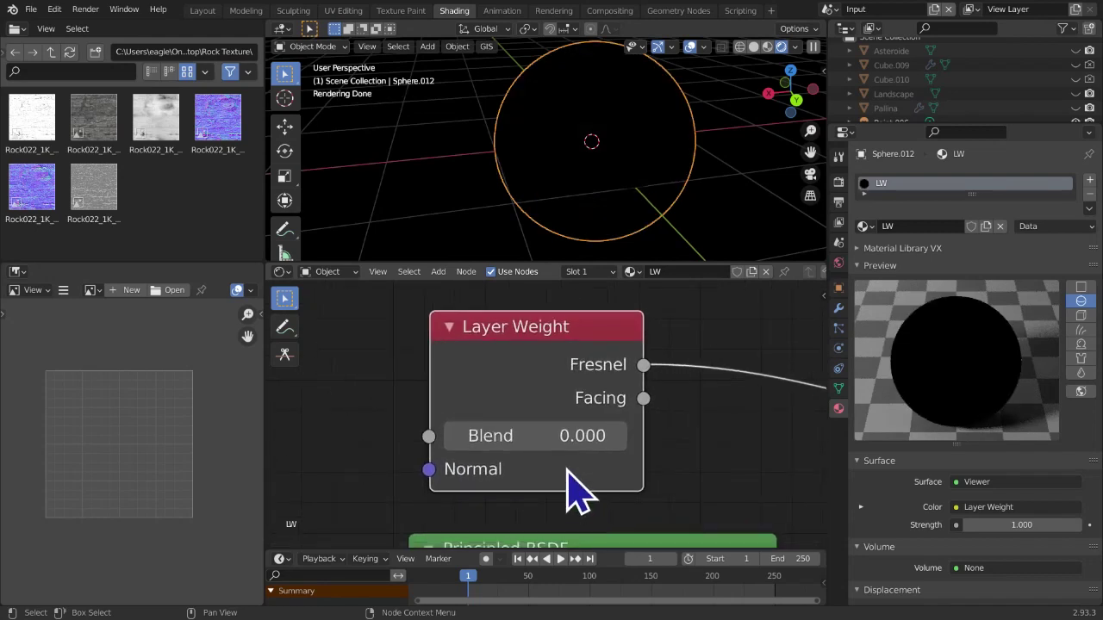
pyautogui.click(619, 436)
pyautogui.click(619, 436)
pyautogui.click(618, 436)
pyautogui.click(619, 436)
pyautogui.click(618, 436)
pyautogui.click(619, 436)
pyautogui.click(619, 436)
pyautogui.click(619, 436)
pyautogui.click(619, 436)
pyautogui.click(618, 436)
pyautogui.click(454, 436)
pyautogui.click(454, 436)
pyautogui.click(454, 436)
pyautogui.click(454, 436)
pyautogui.click(454, 436)
pyautogui.click(454, 436)
pyautogui.click(454, 436)
pyautogui.click(454, 436)
pyautogui.click(454, 435)
pyautogui.click(454, 436)
pyautogui.click(617, 436)
pyautogui.click(617, 436)
pyautogui.click(454, 437)
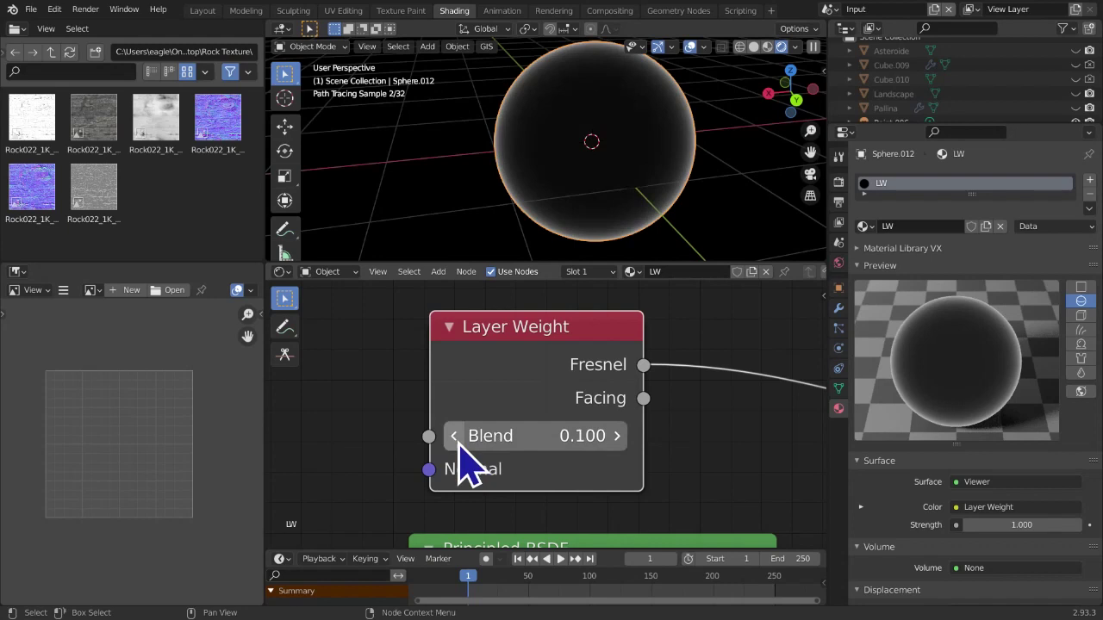
# Delete the Viewer preview node, leaving the output Surface unconnected
pyautogui.scroll(-3, 483, 456)
pyautogui.scroll(-2, 500, 482)
pyautogui.moveTo(418, 443); pyautogui.dragTo(319, 401, button='middle')
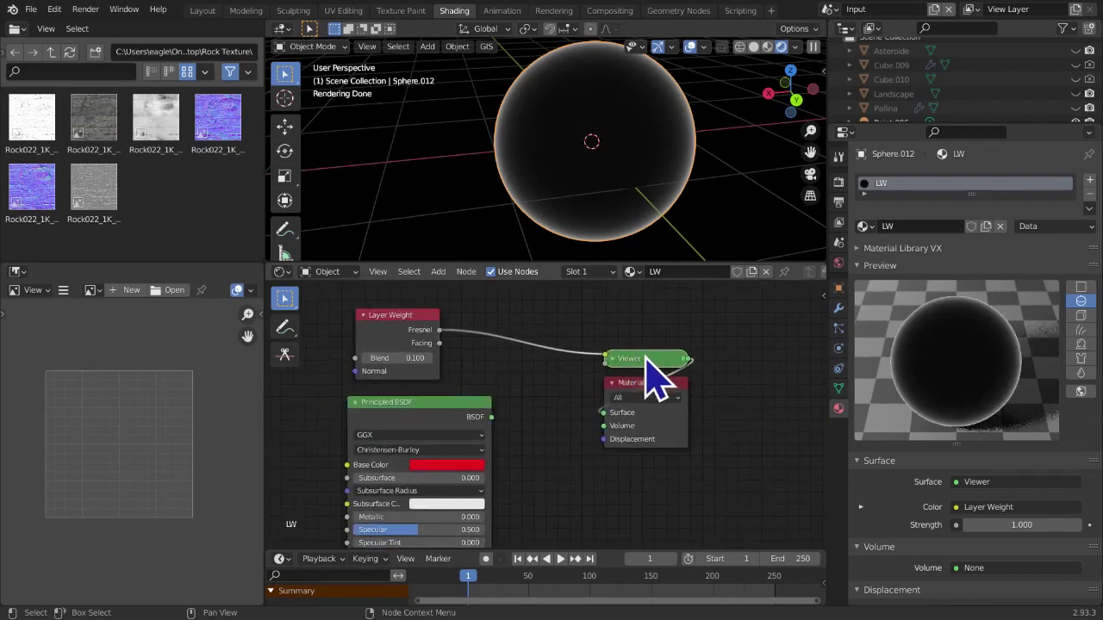
pyautogui.press('x')
pyautogui.moveTo(564, 409); pyautogui.dragTo(565, 391, button='middle')
# Add a Mix Shader beside the Material Output and a Diffuse BSDF node at lower left
pyautogui.moveTo(647, 367); pyautogui.dragTo(662, 363)
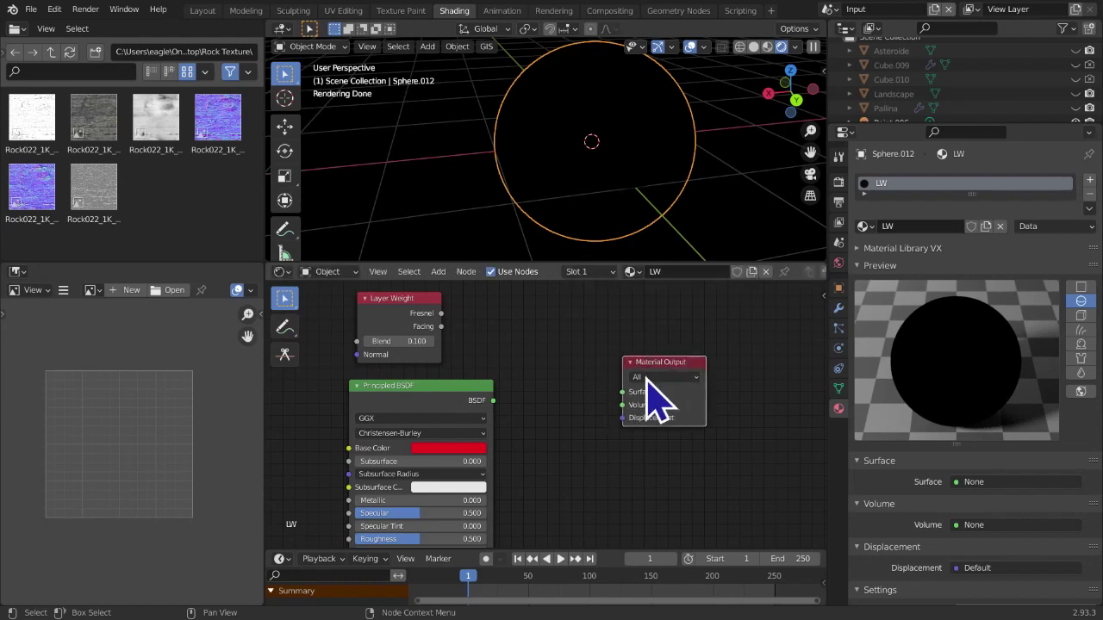
pyautogui.hotkey('shift', 'a')
pyautogui.moveTo(563, 380)
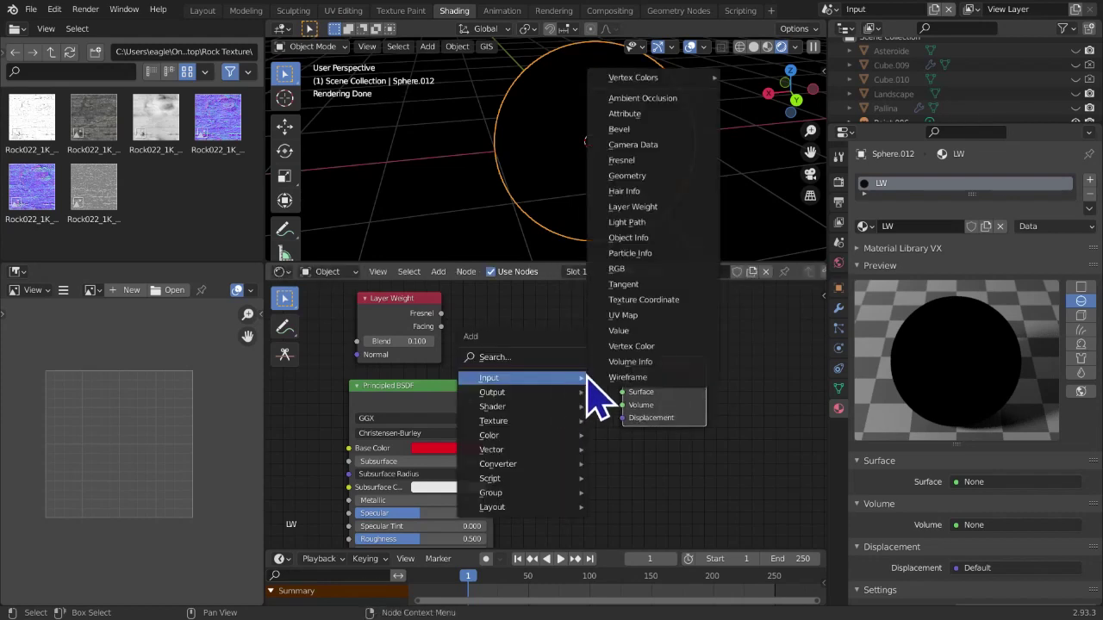
pyautogui.moveTo(485, 406)
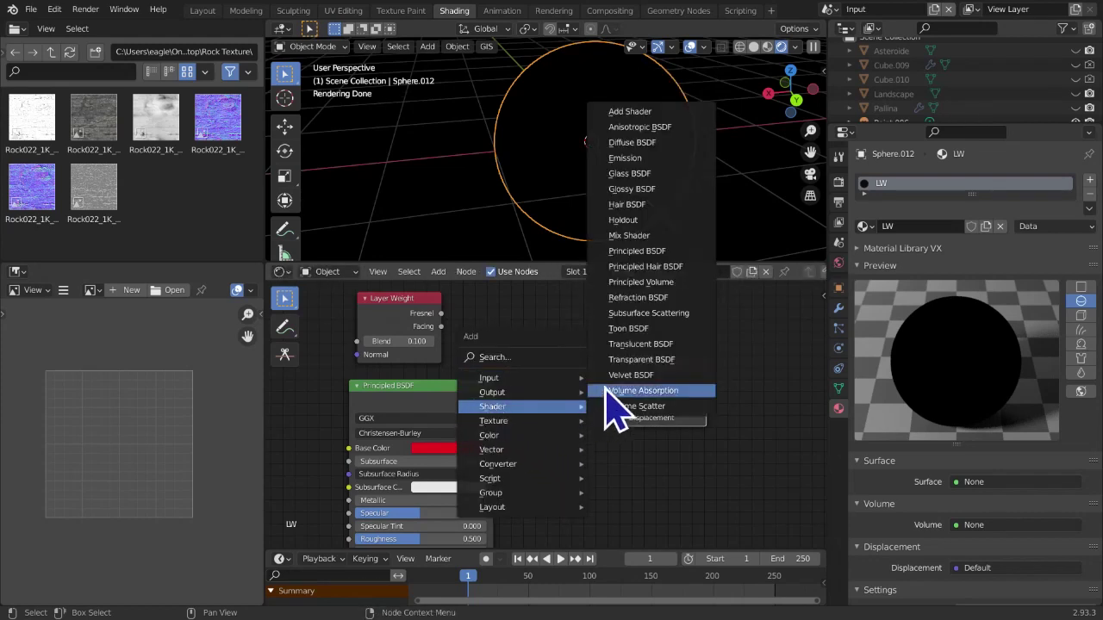
pyautogui.click(642, 235)
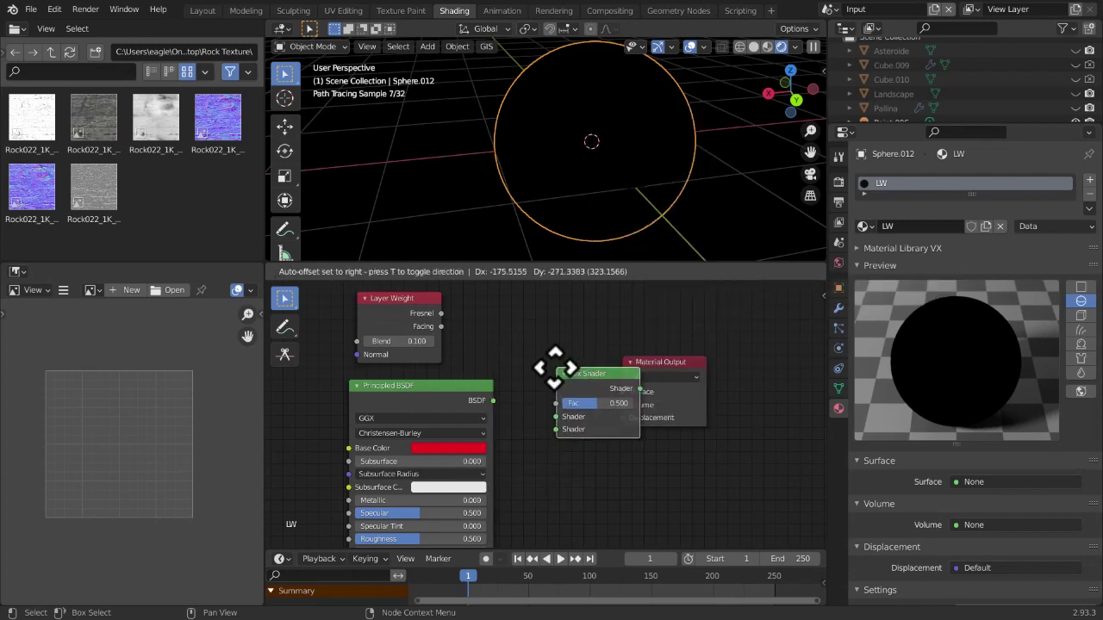
pyautogui.click(514, 352)
pyautogui.moveTo(488, 500); pyautogui.dragTo(576, 445, button='middle')
pyautogui.hotkey('shift', 'a')
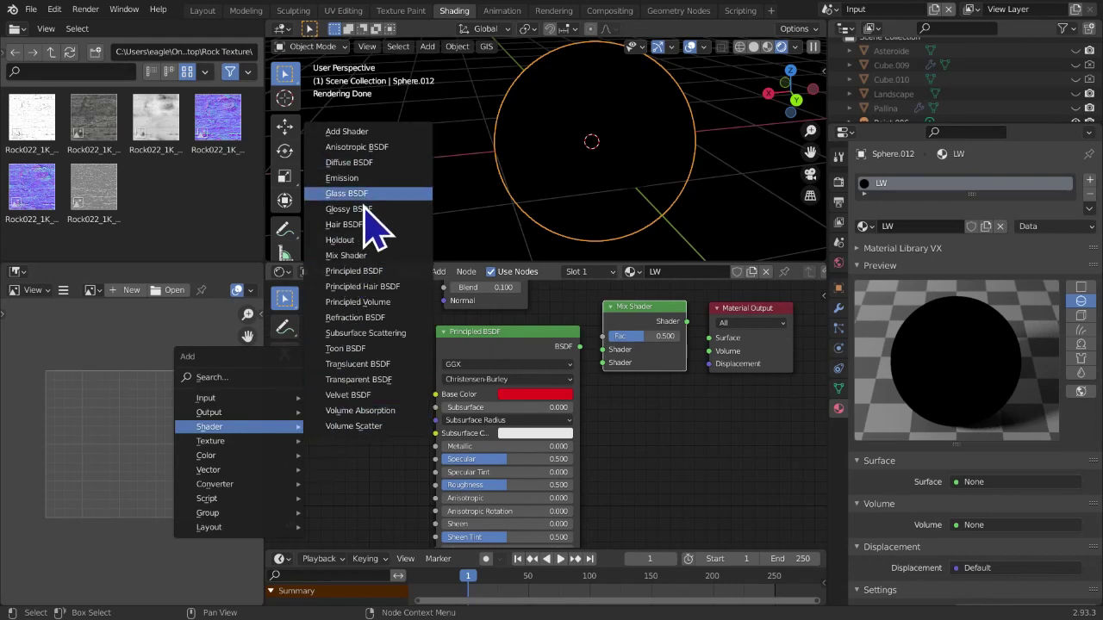
pyautogui.click(349, 162)
pyautogui.click(320, 412)
pyautogui.scroll(3, 412, 484)
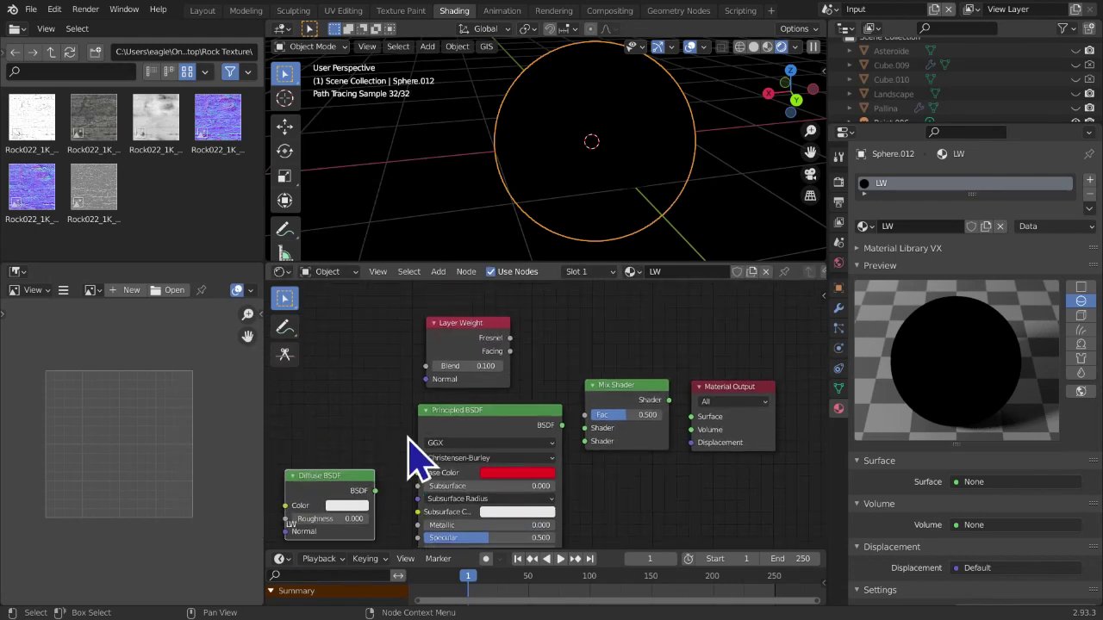
pyautogui.moveTo(465, 340); pyautogui.dragTo(399, 325)
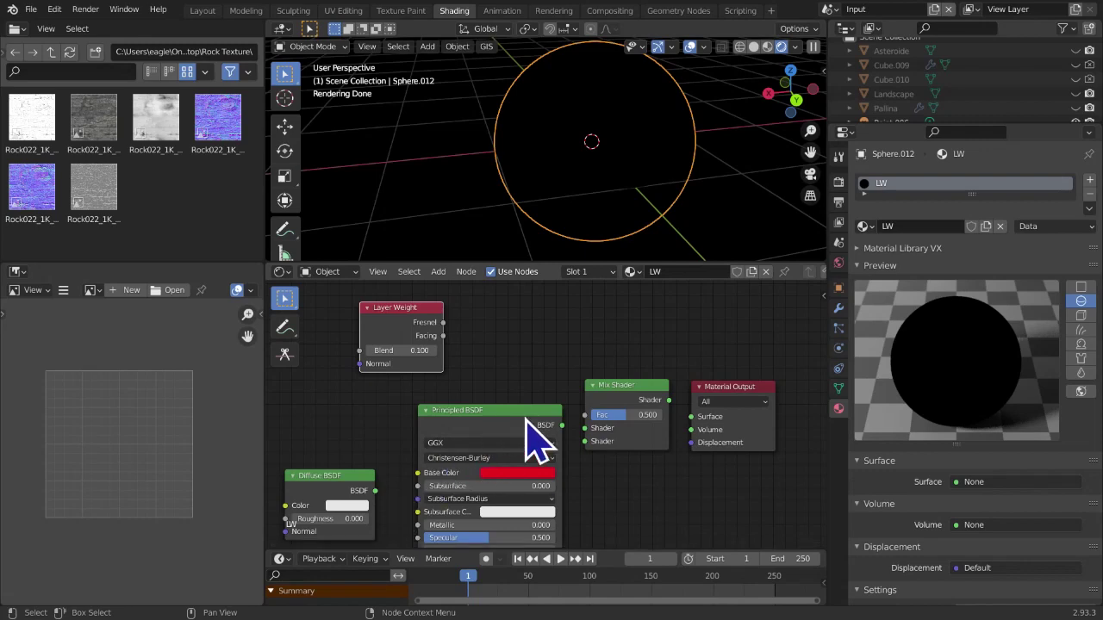
# Wire Principled and Diffuse BSDF into the Mix Shader, Mix to Surface, and Fresnel to Fac
pyautogui.moveTo(584, 432); pyautogui.dragTo(586, 434)
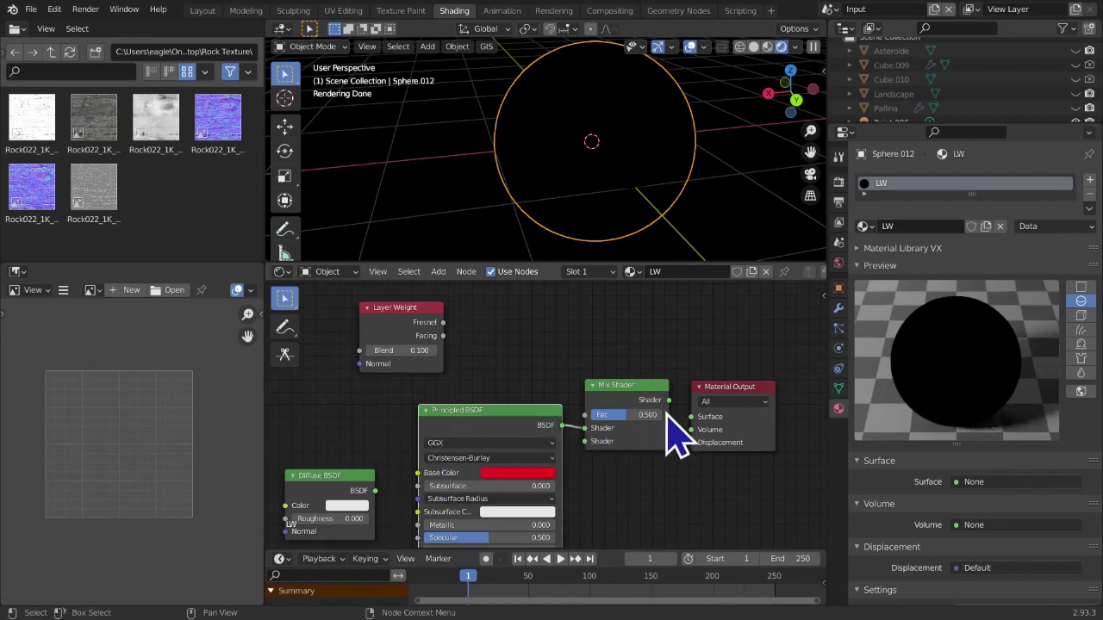
pyautogui.moveTo(670, 403); pyautogui.dragTo(691, 417)
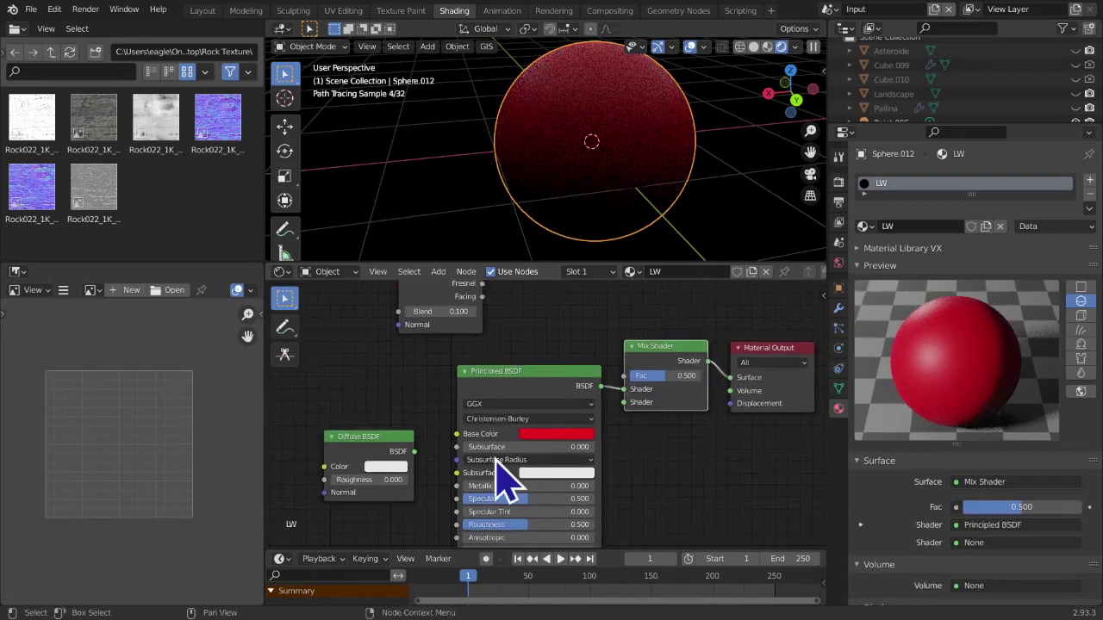
pyautogui.moveTo(416, 458); pyautogui.dragTo(559, 412)
pyautogui.moveTo(655, 431); pyautogui.dragTo(629, 430)
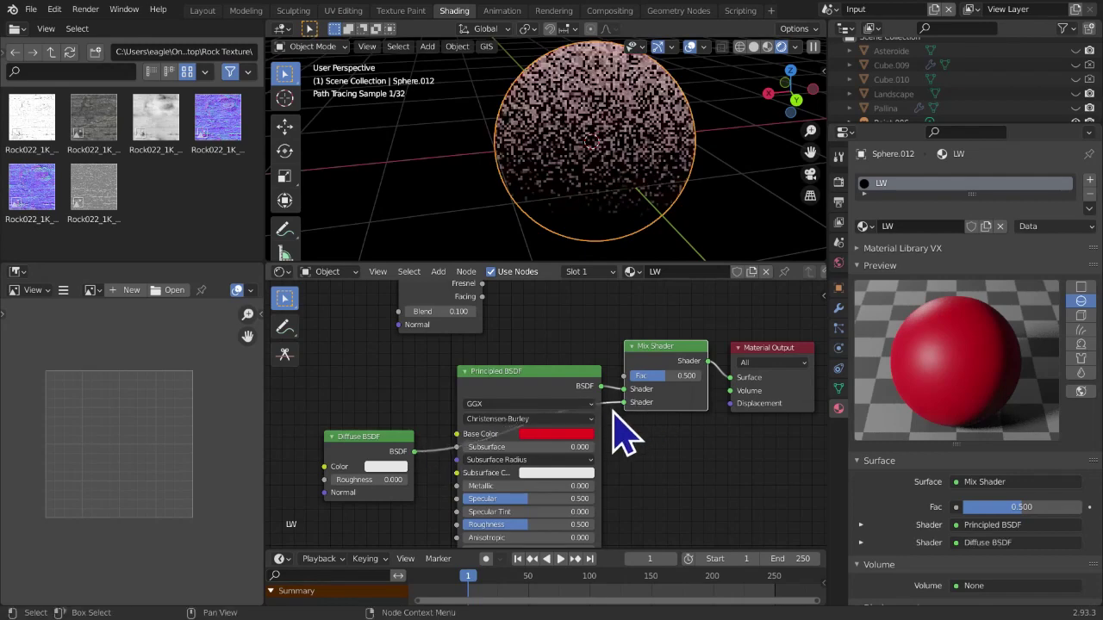
pyautogui.keyDown('shift'); pyautogui.scroll(3, 537, 401); pyautogui.keyUp('shift')
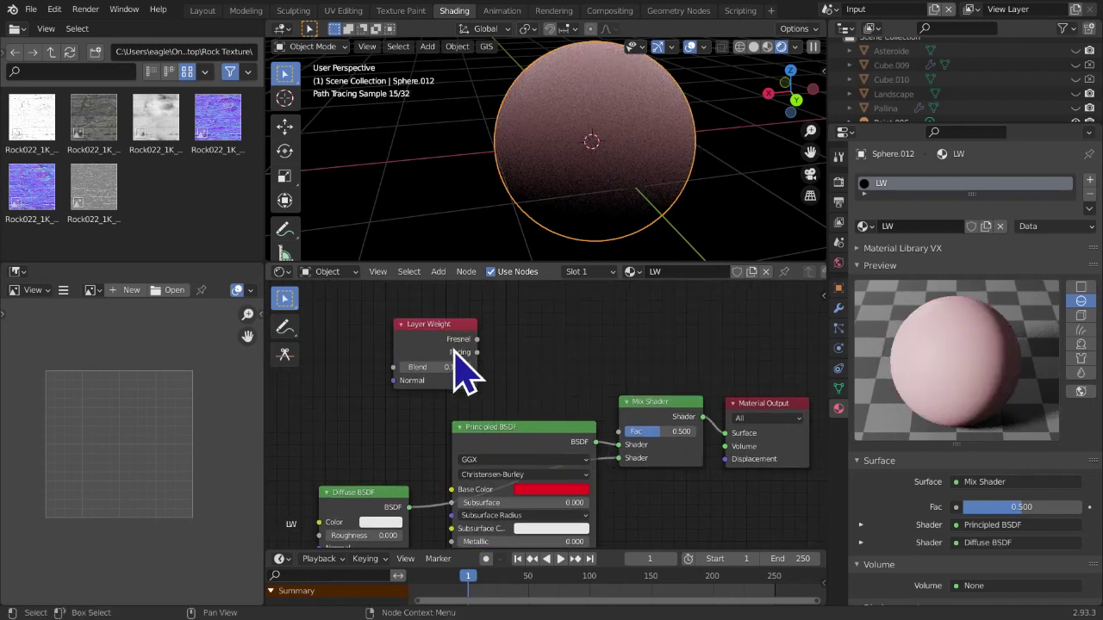
pyautogui.moveTo(477, 339); pyautogui.dragTo(623, 438)
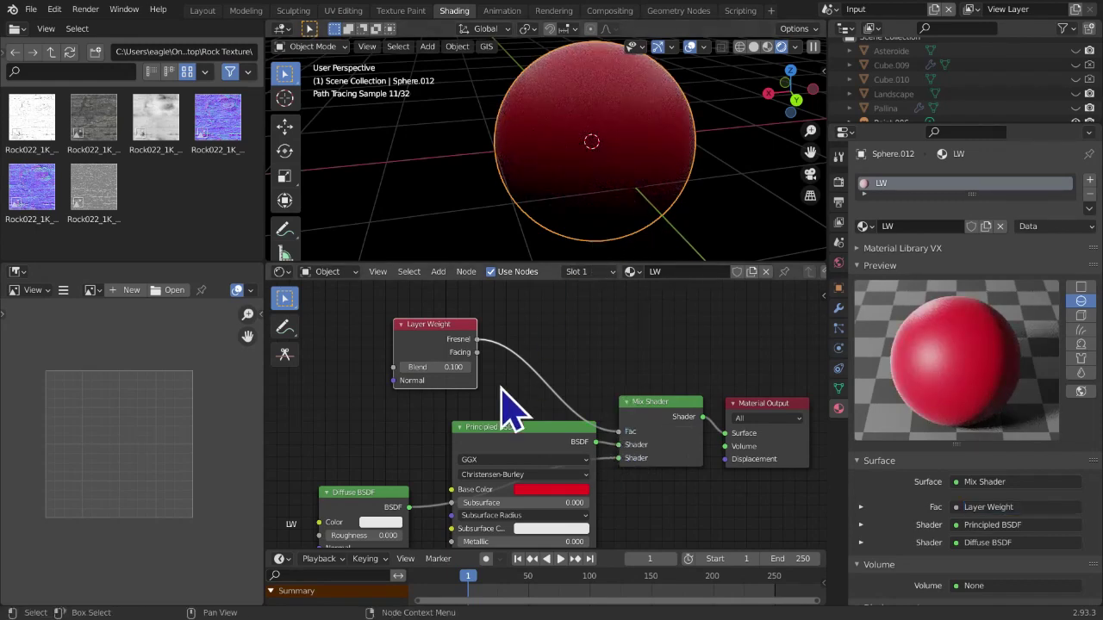
# Step the Layer Weight Blend up to 0.800, down to 0.300, then to 0.500
pyautogui.click(466, 371)
pyautogui.click(466, 370)
pyautogui.click(466, 371)
pyautogui.click(466, 367)
pyautogui.click(467, 367)
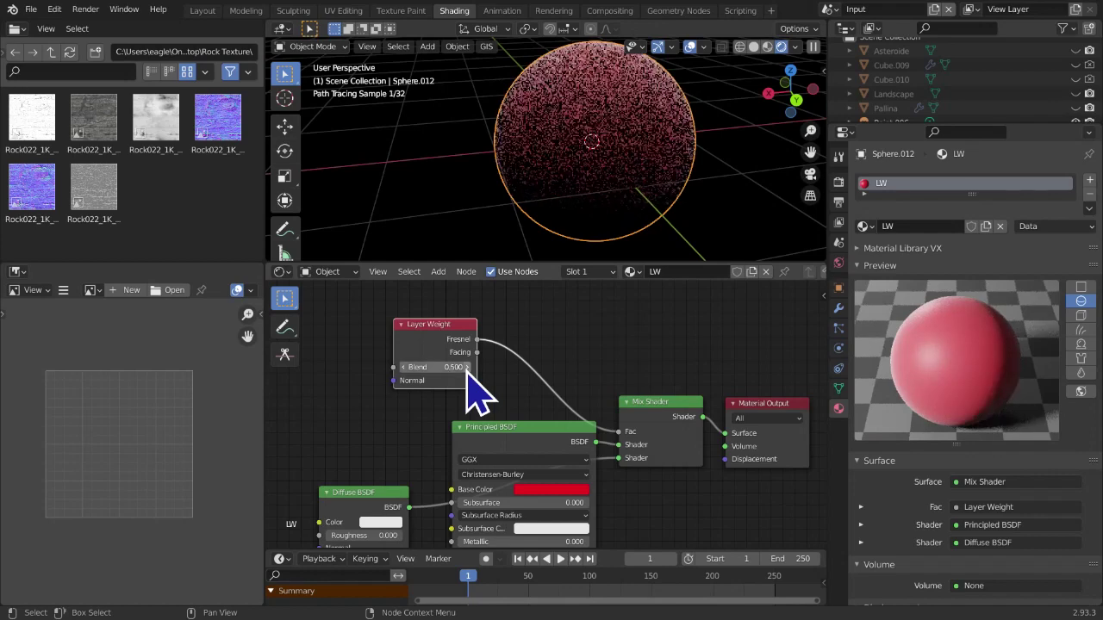
pyautogui.click(466, 371)
pyautogui.click(466, 371)
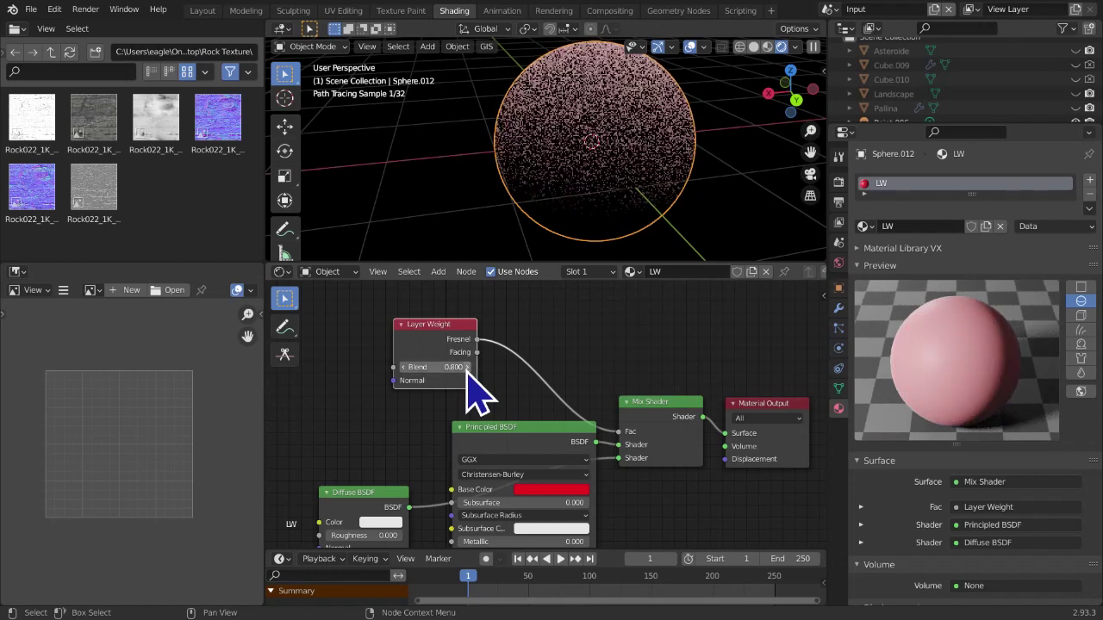
pyautogui.click(402, 368)
pyautogui.click(401, 369)
pyautogui.click(402, 369)
pyautogui.click(401, 368)
pyautogui.click(401, 370)
pyautogui.moveTo(743, 468); pyautogui.dragTo(738, 473, button='middle')
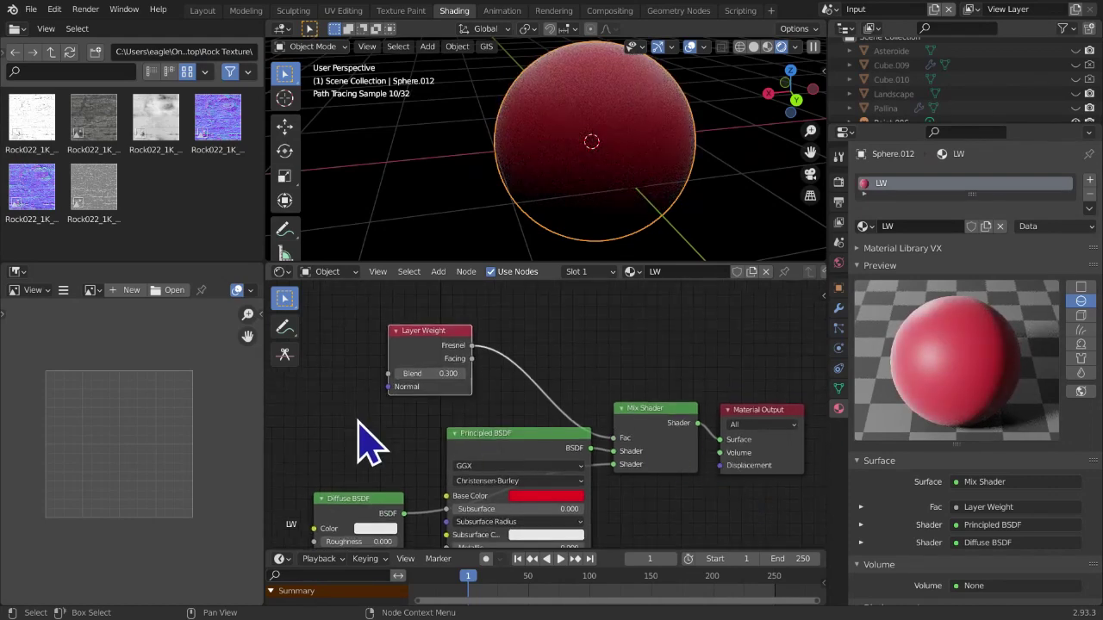
pyautogui.click(462, 376)
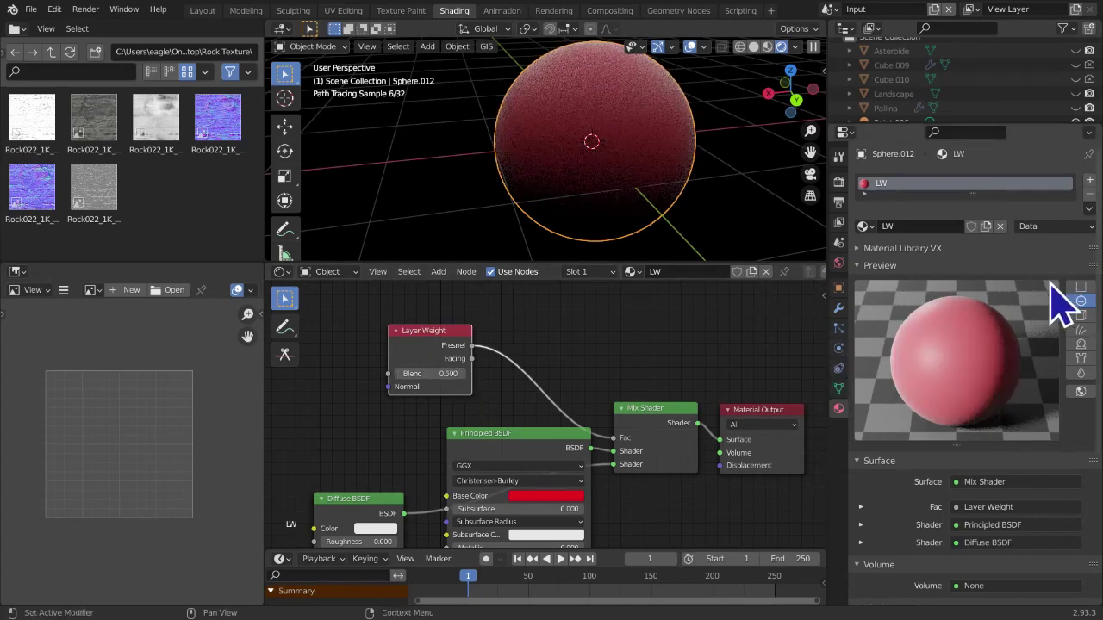
# Compare the Blend extremes, raising it to 1.000 and then lowering it to 0.000
pyautogui.moveTo(933, 423); pyautogui.dragTo(933, 484, button='middle')
pyautogui.moveTo(555, 353); pyautogui.dragTo(544, 337, button='middle')
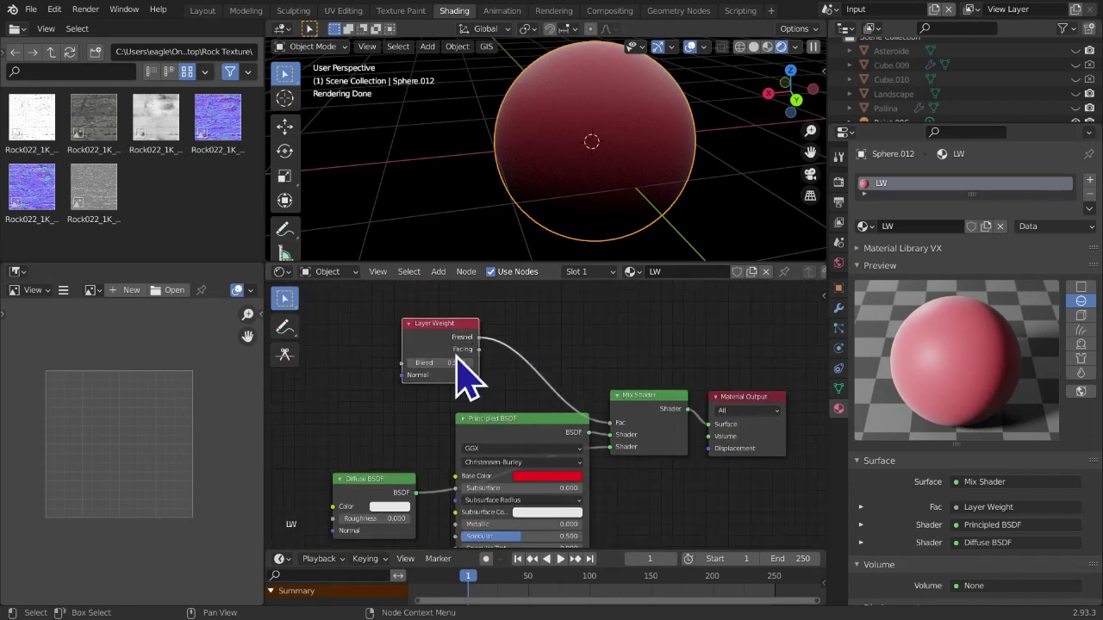
pyautogui.scroll(-1, 457, 358)
pyautogui.click(478, 378)
pyautogui.click(478, 379)
pyautogui.click(478, 379)
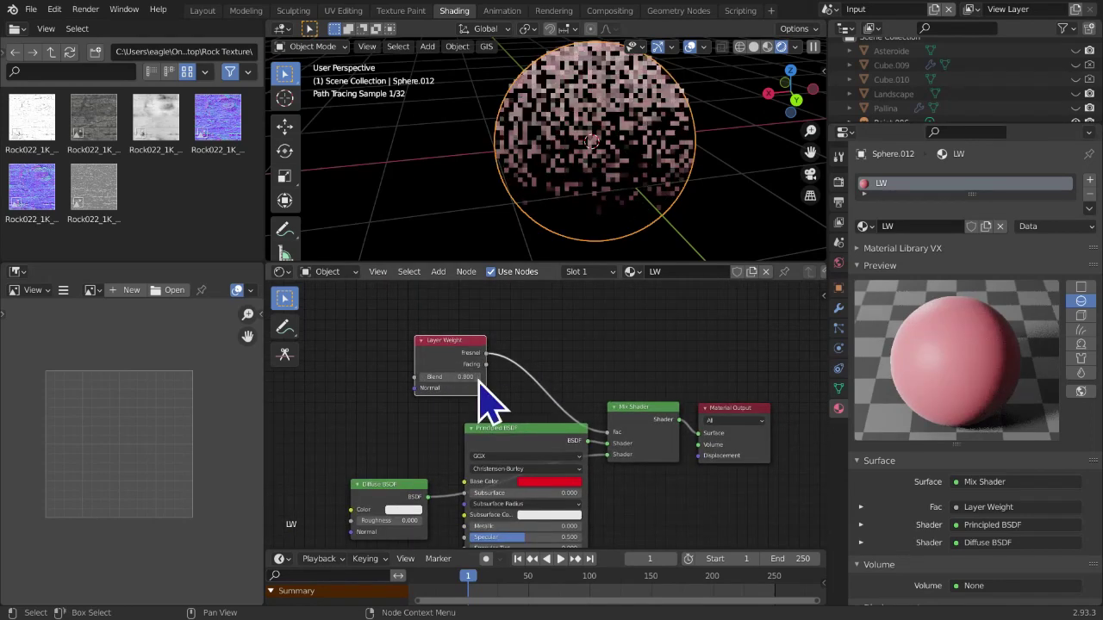
pyautogui.click(478, 379)
pyautogui.click(478, 378)
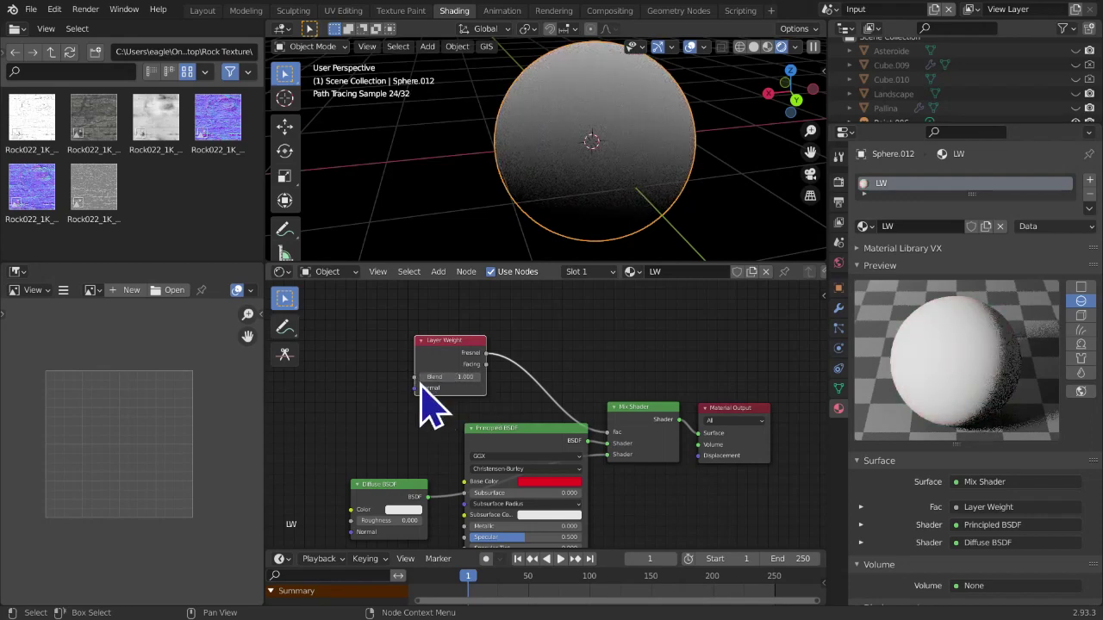
pyautogui.moveTo(515, 385); pyautogui.dragTo(551, 417, button='middle')
pyautogui.scroll(1, 485, 411)
pyautogui.scroll(1, 492, 419)
pyautogui.scroll(-3, 490, 419)
pyautogui.scroll(4, 558, 435)
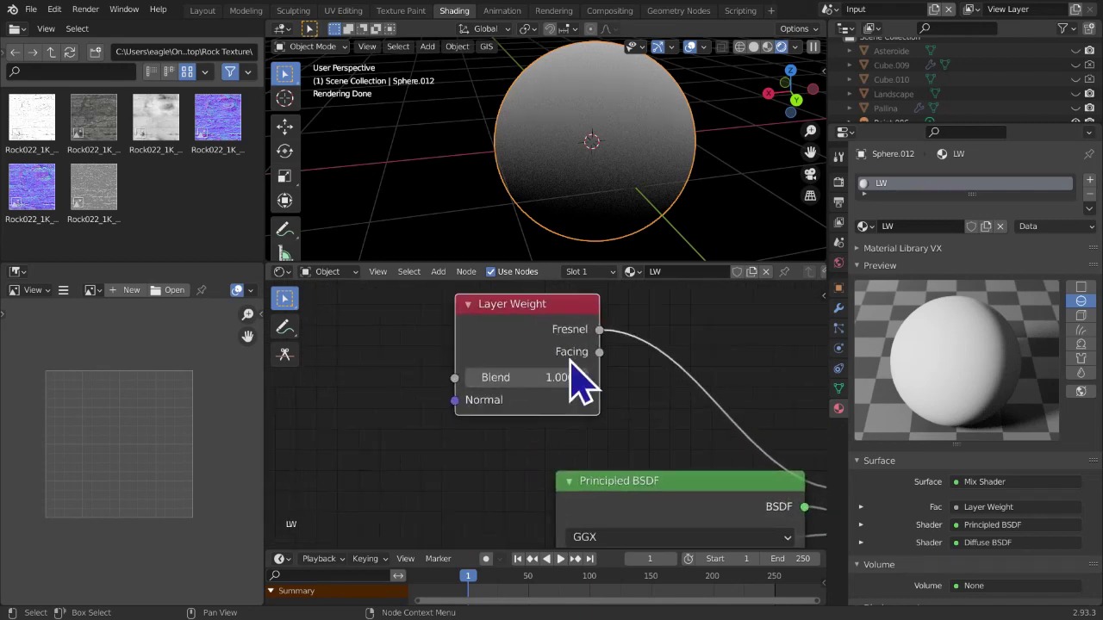
pyautogui.moveTo(702, 395); pyautogui.dragTo(637, 375, button='middle')
pyautogui.moveTo(505, 400); pyautogui.dragTo(614, 438, button='middle')
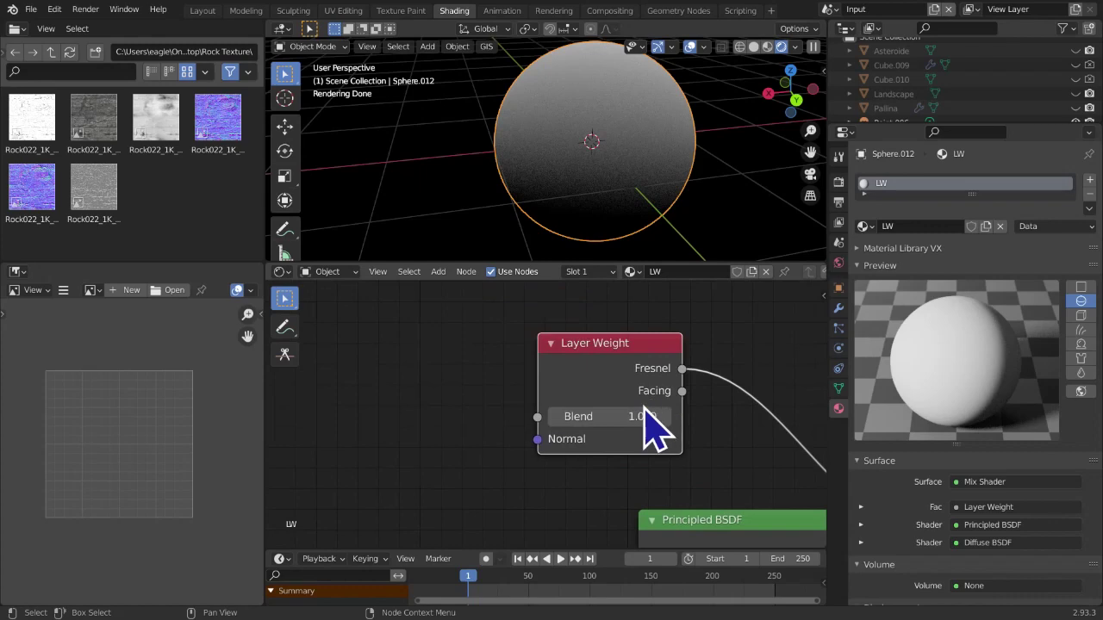
pyautogui.click(553, 417)
pyautogui.click(553, 419)
pyautogui.click(554, 419)
pyautogui.click(553, 419)
pyautogui.click(553, 419)
pyautogui.click(553, 418)
pyautogui.click(554, 419)
pyautogui.click(553, 419)
pyautogui.click(553, 418)
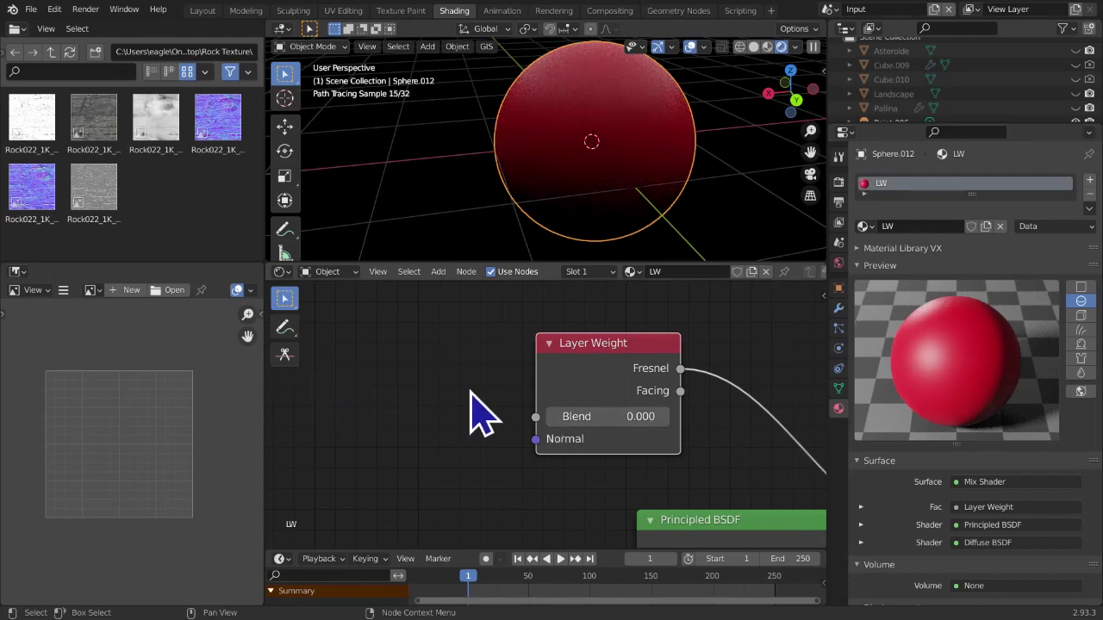
# Preview the Fresnel output directly as the surface while sweeping Blend up to 1.000
pyautogui.moveTo(483, 418); pyautogui.dragTo(357, 401, button='middle')
pyautogui.scroll(-3, 397, 409)
pyautogui.moveTo(433, 364); pyautogui.dragTo(704, 480)
pyautogui.moveTo(614, 464); pyautogui.dragTo(670, 430, button='middle')
pyautogui.moveTo(562, 404); pyautogui.dragTo(633, 462, button='middle')
pyautogui.scroll(8, 608, 469)
pyautogui.moveTo(556, 467)
pyautogui.mouseDown(button='middle')
pyautogui.moveTo(318, 387)
pyautogui.moveTo(564, 485)
pyautogui.moveTo(435, 408)
pyautogui.mouseUp(button='middle')
pyautogui.scroll(-3, 564, 485)
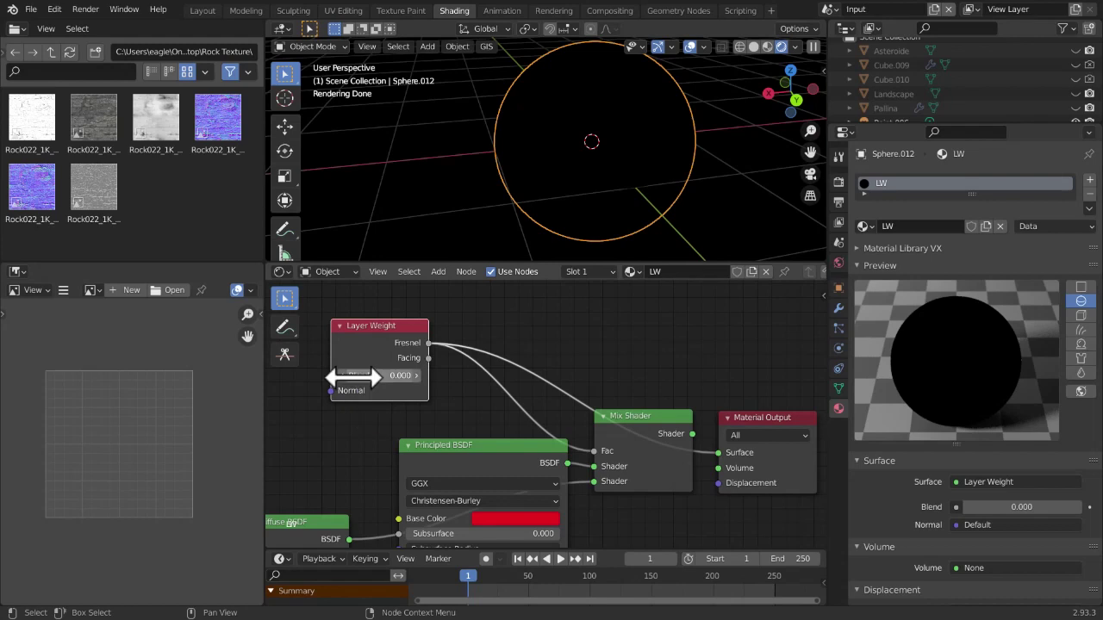
pyautogui.moveTo(353, 377); pyautogui.dragTo(369, 401)
pyautogui.press('BackSpace')
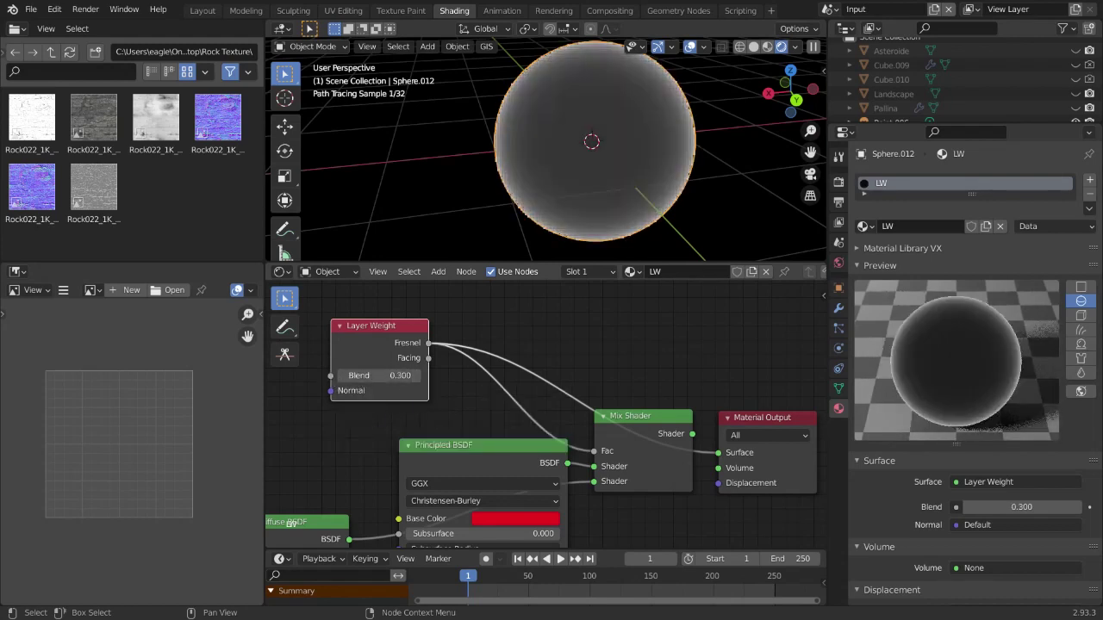
# Reconnect the Mix Shader to the output and drag Blend through 0.000, 1.000 and 0.500
pyautogui.keyDown('ctrl'); pyautogui.keyDown('shift'); pyautogui.click(679, 444); pyautogui.keyUp('shift'); pyautogui.keyUp('ctrl')
pyautogui.moveTo(677, 443); pyautogui.dragTo(688, 428, button='middle')
pyautogui.moveTo(543, 449); pyautogui.dragTo(561, 396, button='middle')
pyautogui.click(313, 459)
pyautogui.moveTo(369, 367); pyautogui.dragTo(388, 407, button='middle')
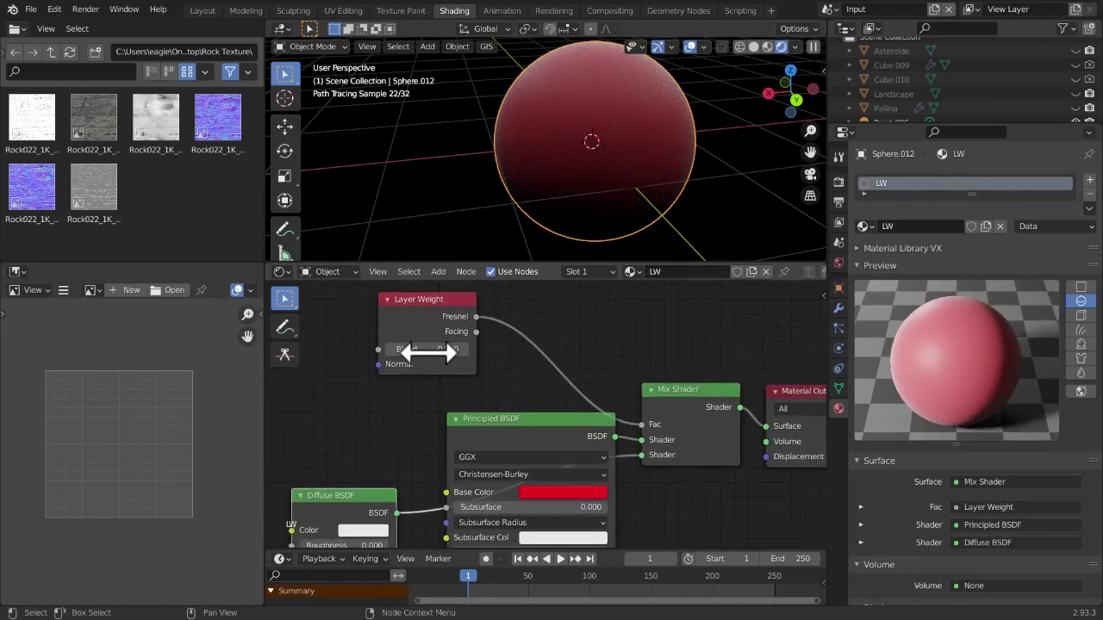
pyautogui.moveTo(438, 349); pyautogui.dragTo(379, 349)
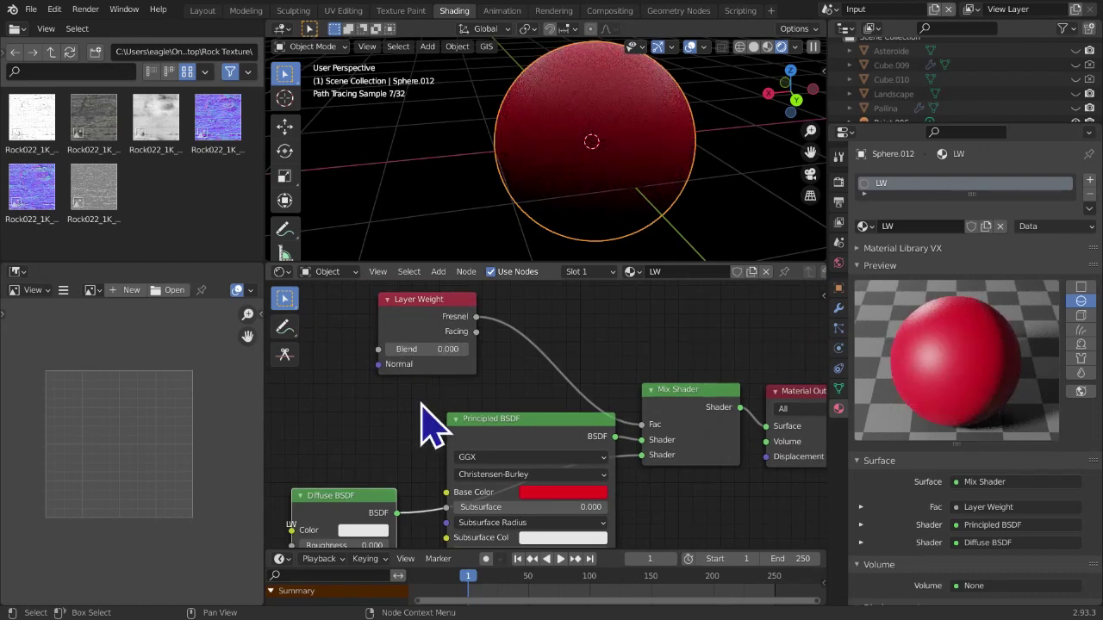
pyautogui.moveTo(454, 430); pyautogui.dragTo(468, 401, button='middle')
pyautogui.moveTo(423, 358); pyautogui.dragTo(418, 360, button='middle')
pyautogui.moveTo(417, 325); pyautogui.dragTo(508, 325)
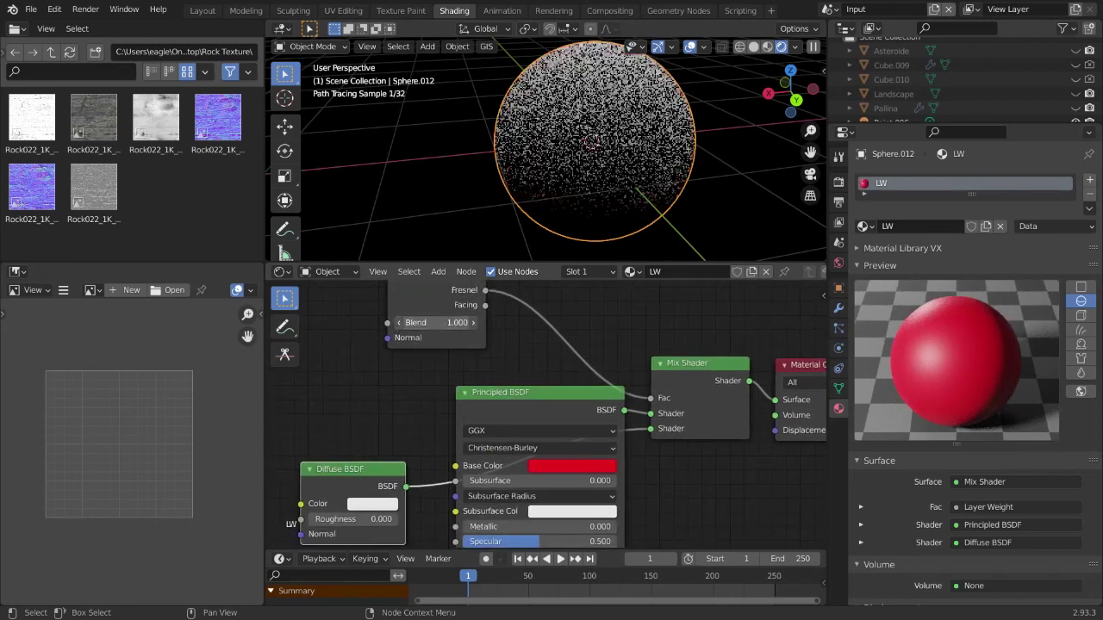
pyautogui.moveTo(418, 323); pyautogui.dragTo(416, 330, button='middle')
pyautogui.moveTo(429, 330); pyautogui.dragTo(353, 330)
# Enter an exact Layer Weight Blend of 0.500 and select the Layer Weight node
pyautogui.click(463, 329)
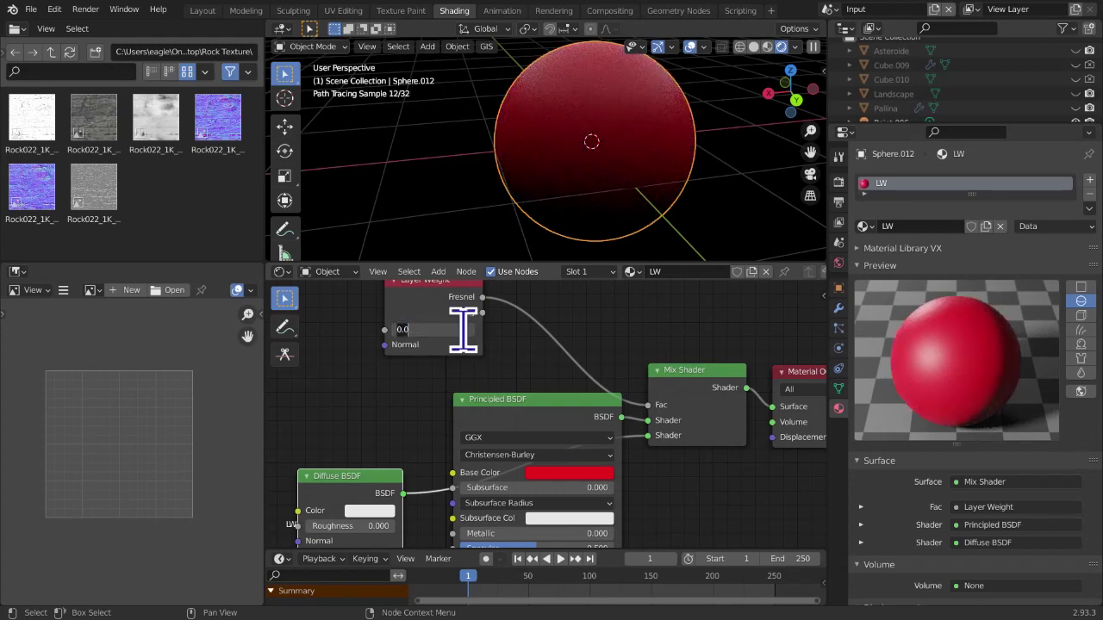
pyautogui.write('.5')
pyautogui.press('Return')
pyautogui.scroll(-3, 572, 406)
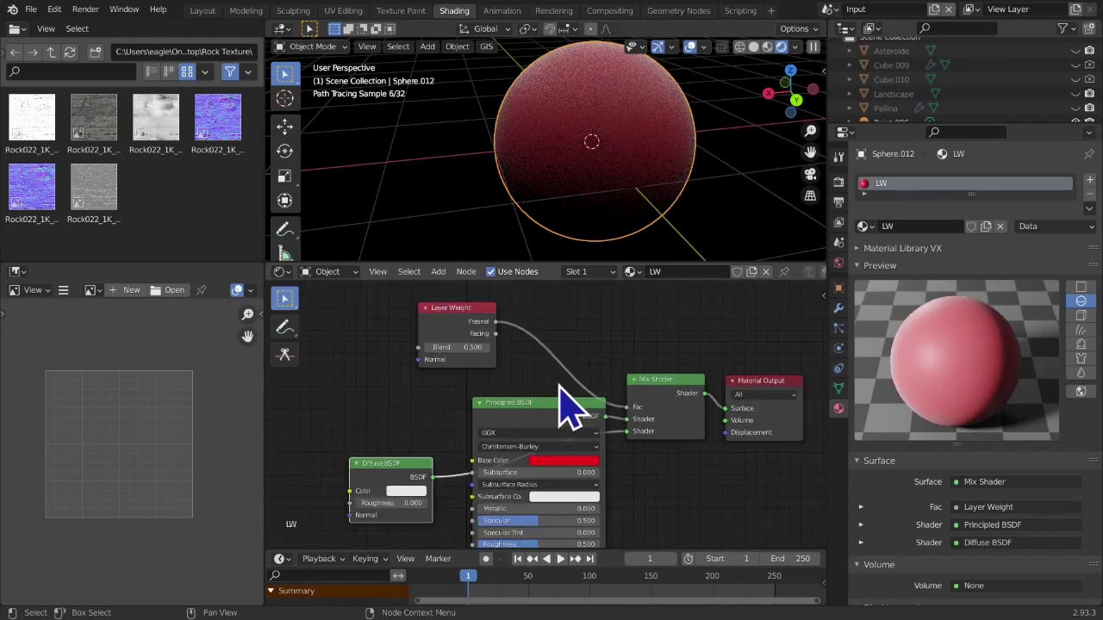
pyautogui.moveTo(571, 406); pyautogui.dragTo(543, 375, button='middle')
pyautogui.scroll(3, 605, 393)
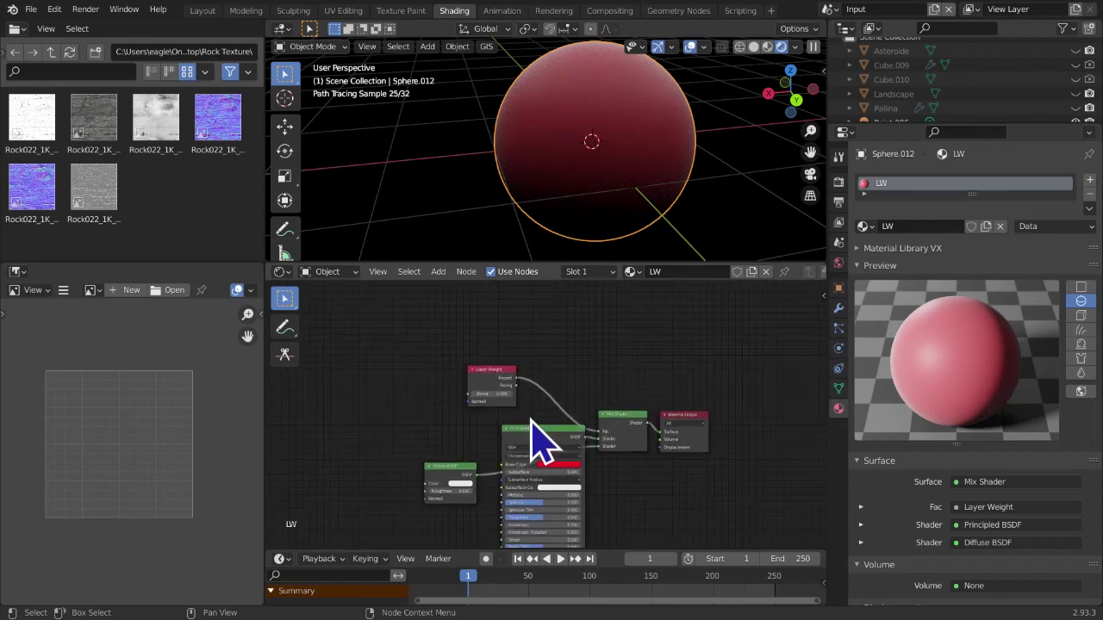
pyautogui.scroll(1, 531, 423)
pyautogui.click(434, 340)
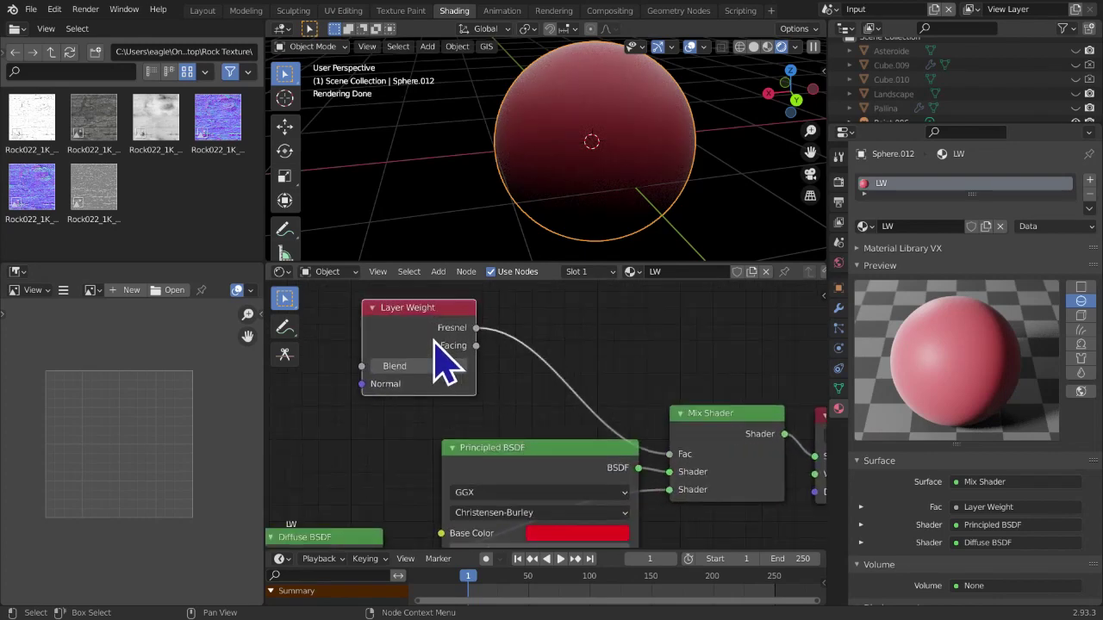
# Try Facing as the Mix Shader factor, then return to Fresnel with Blend lowered to 0.100
pyautogui.moveTo(476, 346); pyautogui.dragTo(670, 454)
pyautogui.moveTo(513, 437); pyautogui.dragTo(535, 443, button='middle')
pyautogui.moveTo(406, 367); pyautogui.dragTo(482, 371)
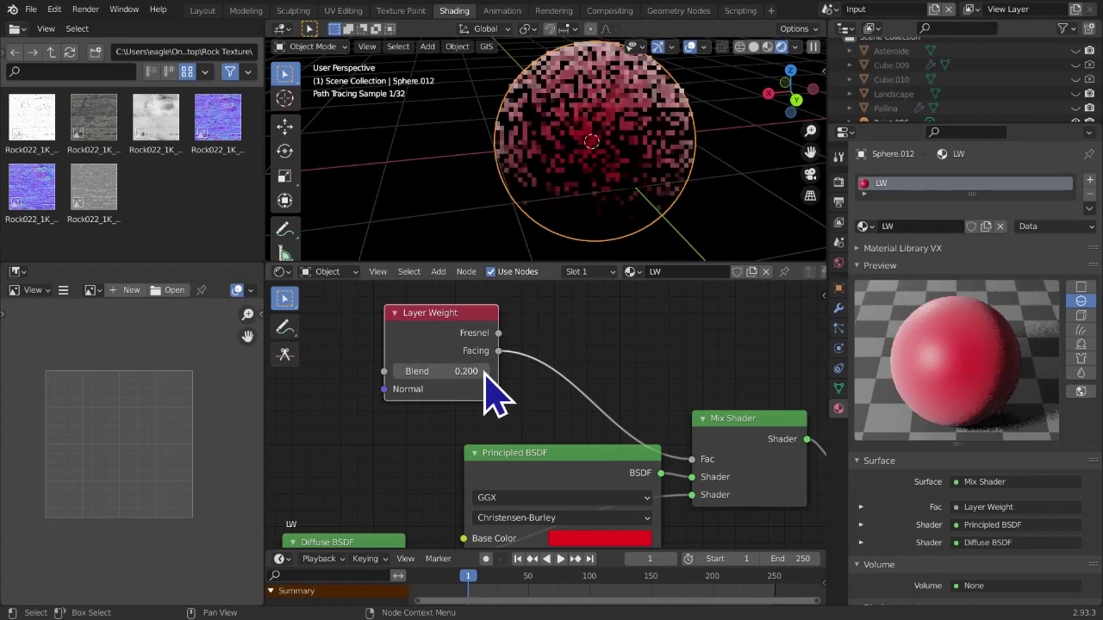
pyautogui.moveTo(498, 333); pyautogui.dragTo(692, 459)
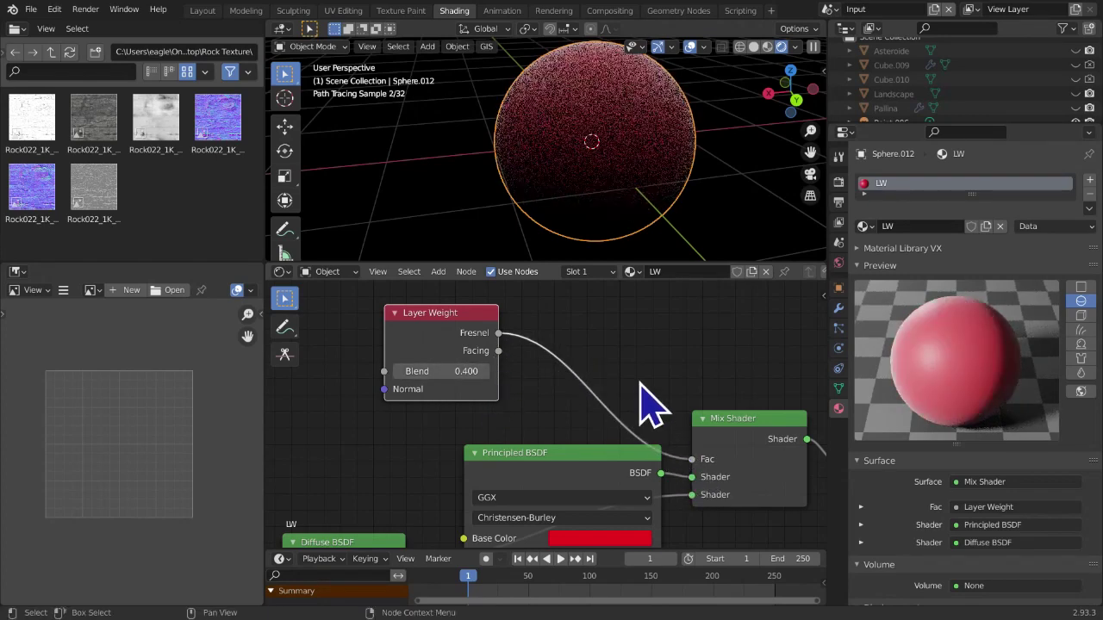
pyautogui.click(397, 371)
pyautogui.click(396, 372)
pyautogui.click(396, 371)
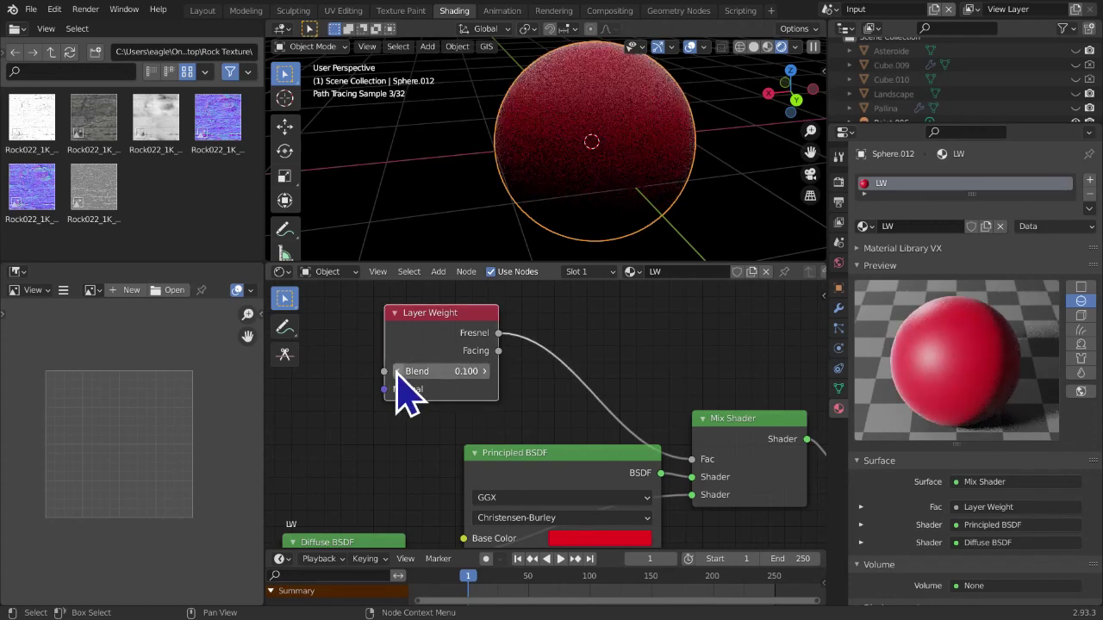
pyautogui.click(397, 371)
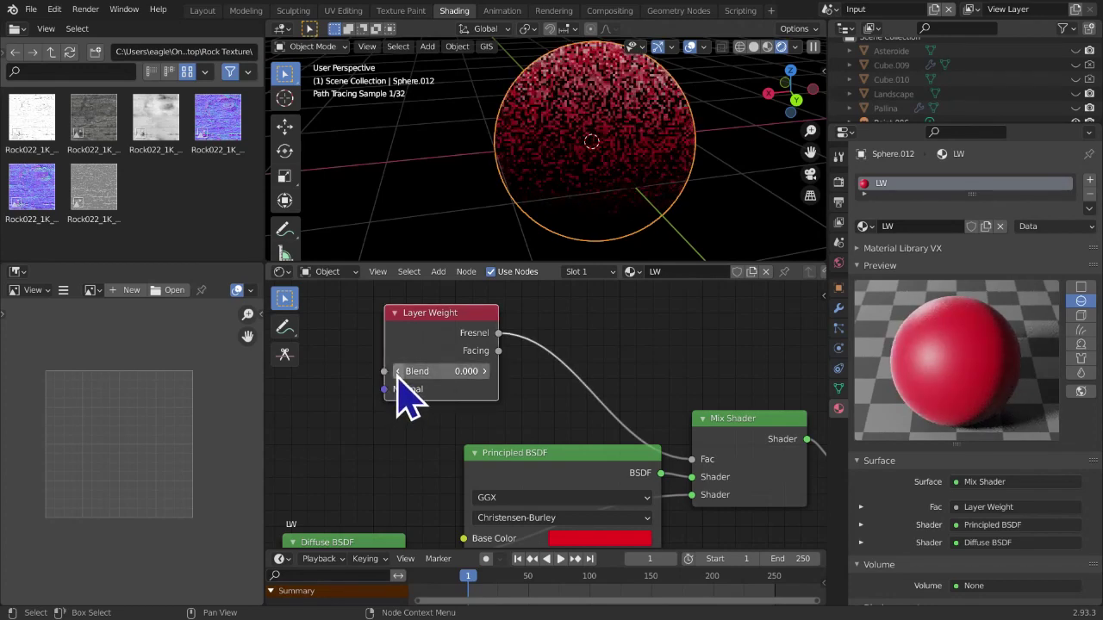
# Raise Blend to 0.500 and compare Facing against Fresnel as the Mix Shader factor
pyautogui.moveTo(497, 353); pyautogui.dragTo(705, 481)
pyautogui.click(484, 371)
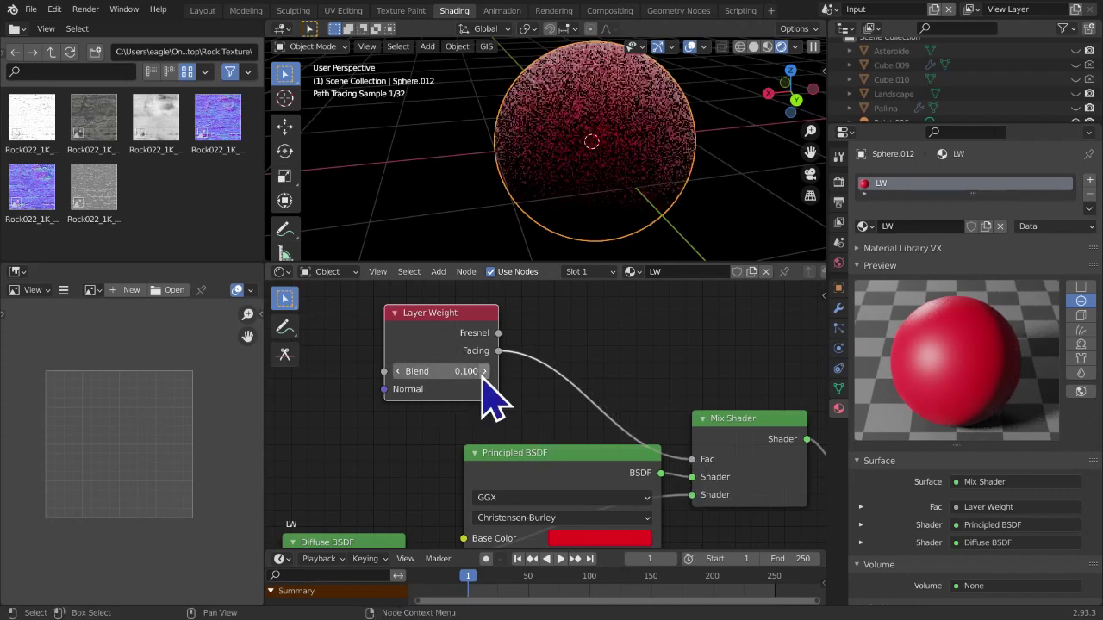
pyautogui.click(484, 372)
pyautogui.click(485, 371)
pyautogui.click(485, 371)
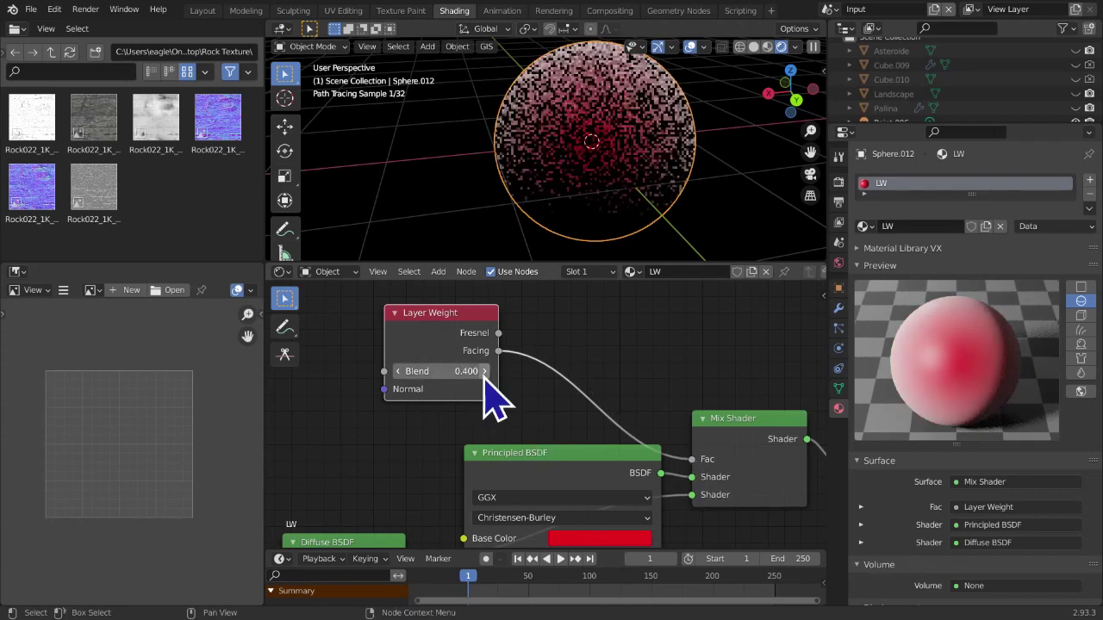
pyautogui.click(485, 371)
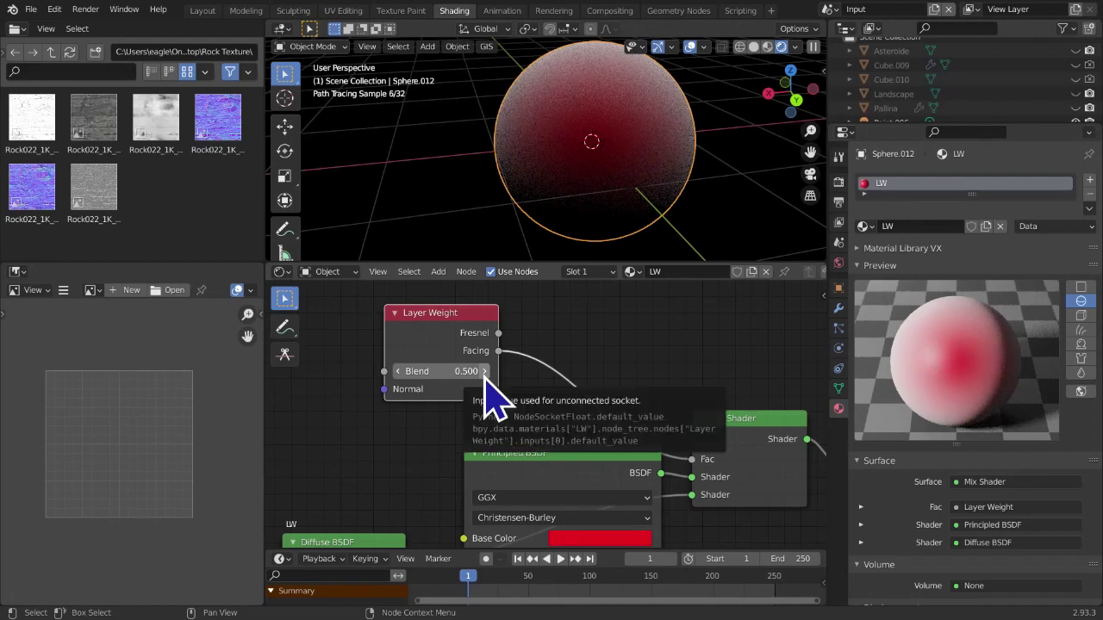
pyautogui.moveTo(688, 457); pyautogui.dragTo(672, 454, button='middle')
pyautogui.moveTo(484, 329); pyautogui.dragTo(677, 455)
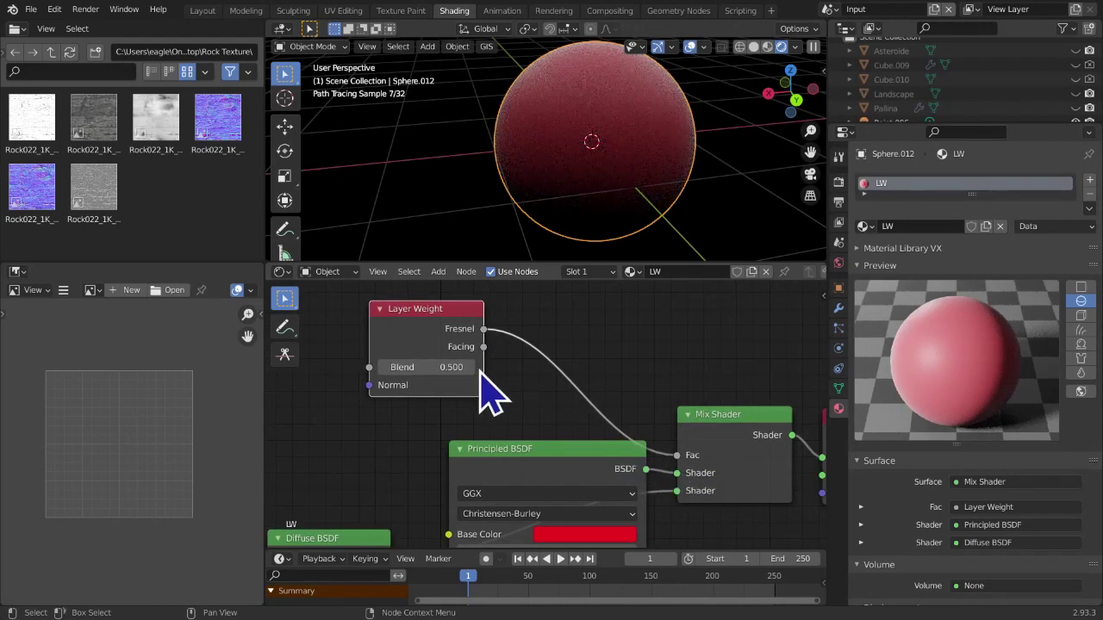
pyautogui.moveTo(485, 348); pyautogui.dragTo(681, 455)
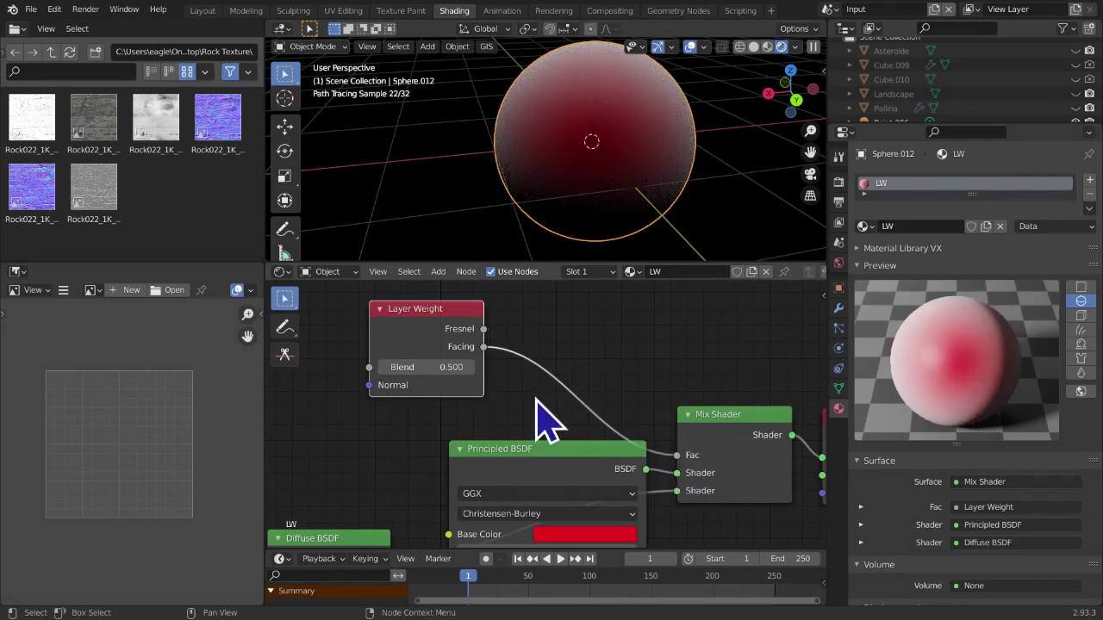
# Preview the Layer Weight output directly on the sphere with Blend dragged to 1.000
pyautogui.scroll(-5, 543, 422)
pyautogui.scroll(2, 546, 423)
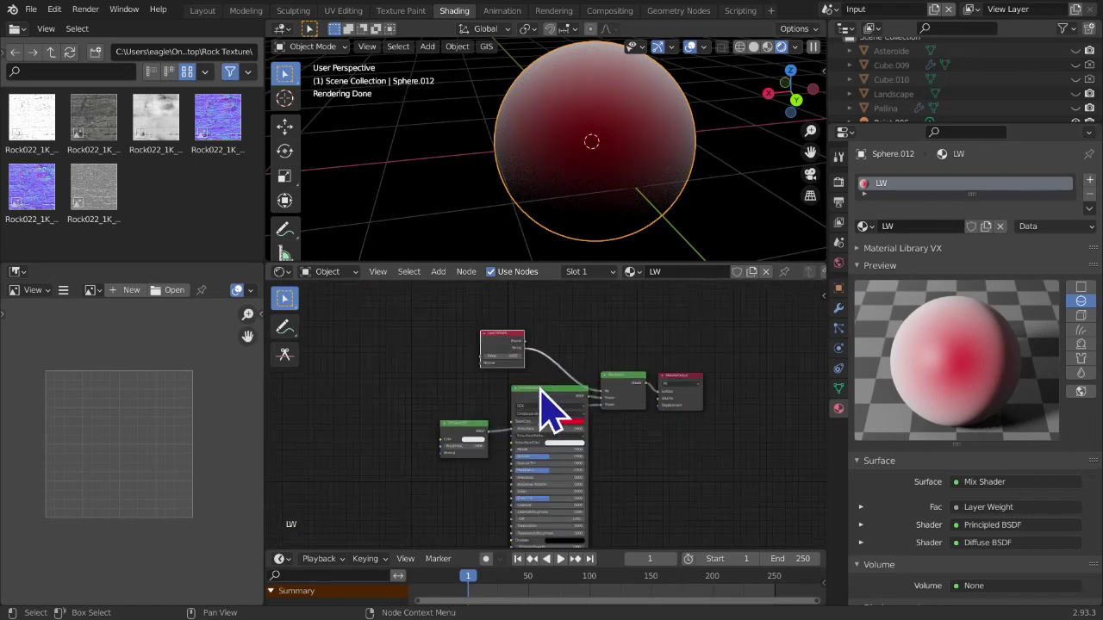
pyautogui.scroll(2, 547, 412)
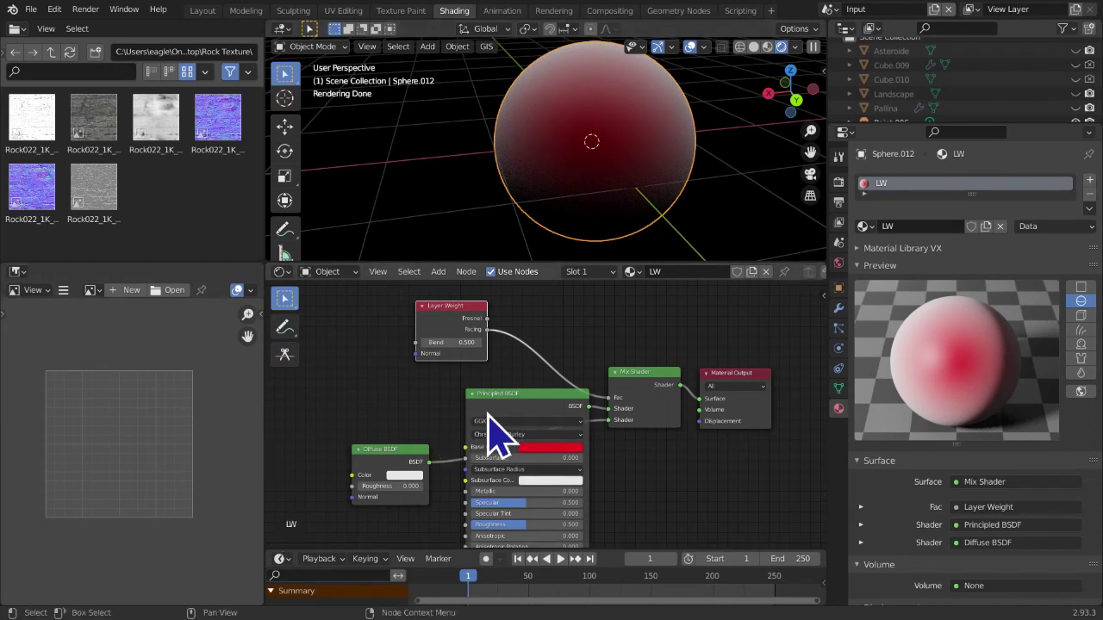
pyautogui.moveTo(494, 416); pyautogui.dragTo(494, 425, button='middle')
pyautogui.scroll(1, 638, 392)
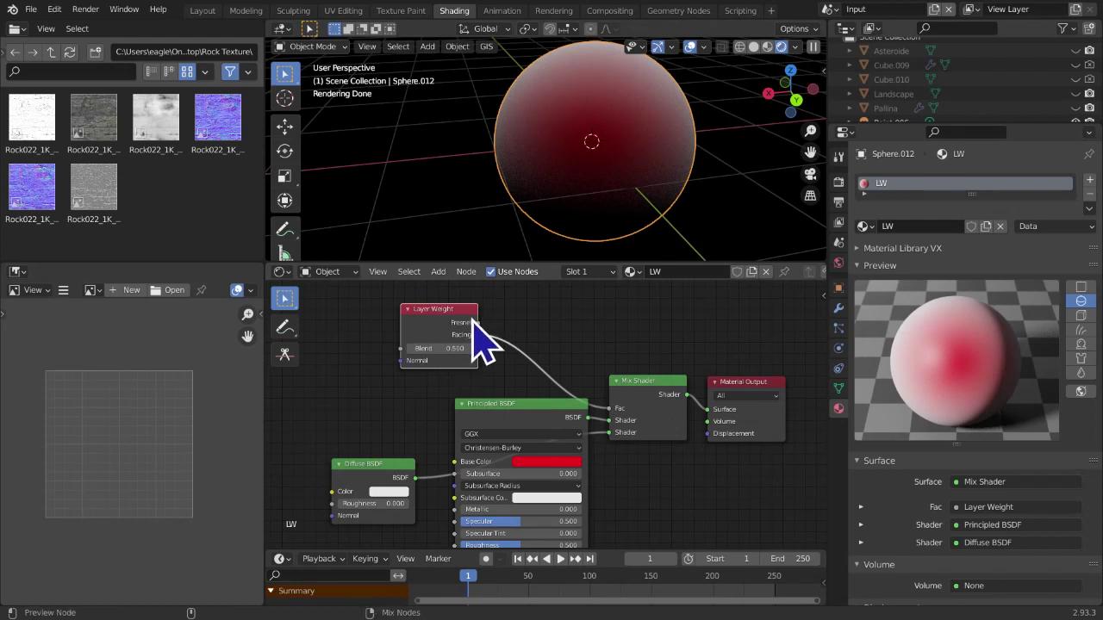
pyautogui.keyDown('ctrl'); pyautogui.keyDown('shift'); pyautogui.click(440, 321); pyautogui.keyUp('shift'); pyautogui.keyUp('ctrl')
pyautogui.moveTo(439, 349)
pyautogui.mouseDown()
pyautogui.moveTo(392, 349)
pyautogui.moveTo(455, 349)
pyautogui.mouseUp()
pyautogui.moveTo(602, 424); pyautogui.dragTo(604, 329, button='middle')
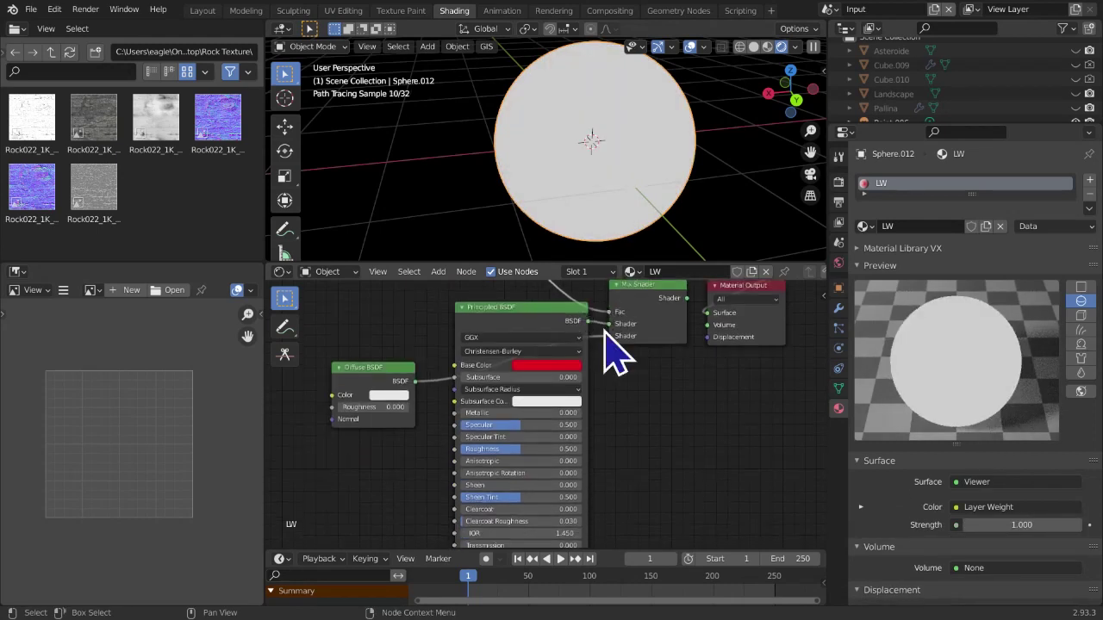
# Move the Principled BSDF down-left and nudge the Diffuse BSDF up-left
pyautogui.scroll(-4, 551, 354)
pyautogui.moveTo(447, 370); pyautogui.dragTo(445, 386, button='middle')
pyautogui.moveTo(505, 363)
pyautogui.mouseDown()
pyautogui.moveTo(490, 387)
pyautogui.moveTo(498, 419)
pyautogui.moveTo(488, 369)
pyautogui.mouseUp()
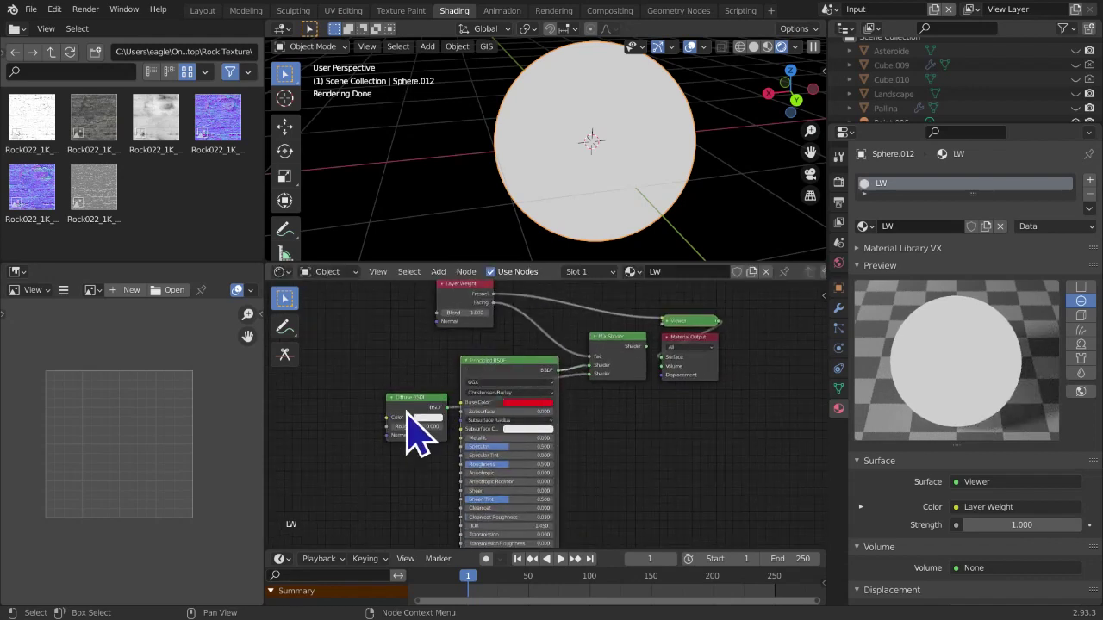
pyautogui.moveTo(407, 407); pyautogui.dragTo(398, 402)
pyautogui.scroll(-2, 458, 388)
pyautogui.moveTo(452, 384); pyautogui.dragTo(460, 406, button='middle')
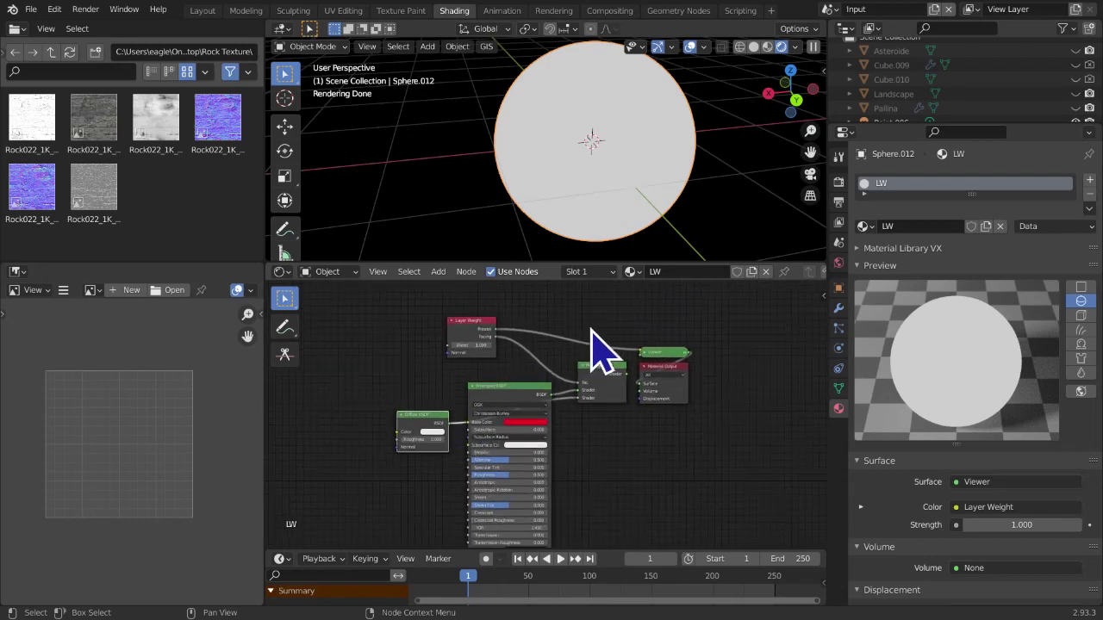
# Unlink LW, create a new material and name it 'Earth', removing a stray character
pyautogui.click(766, 273)
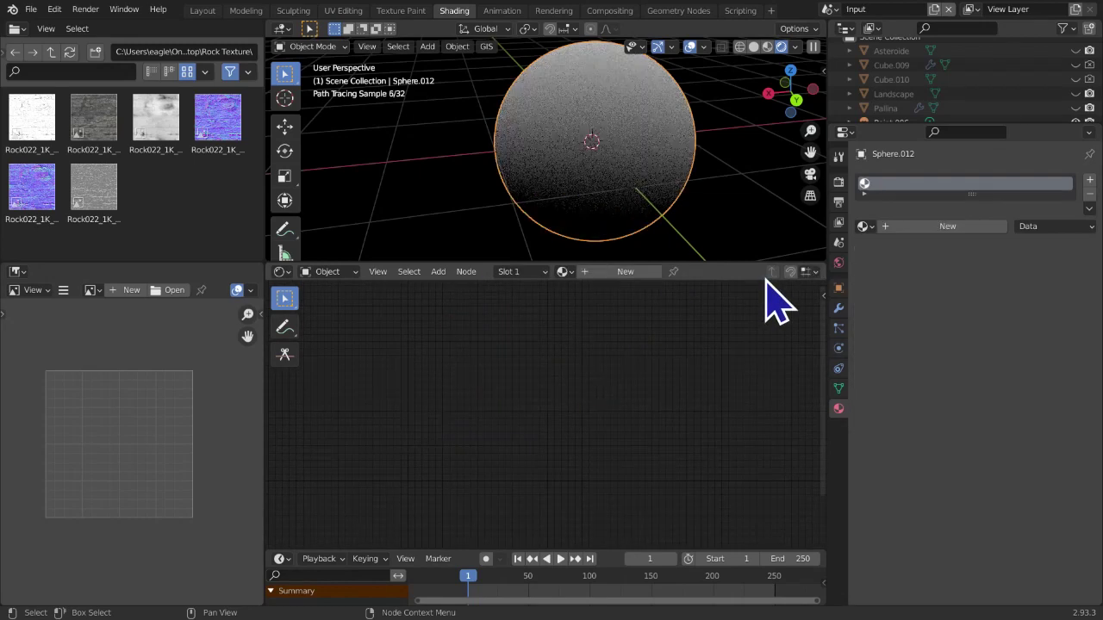
pyautogui.click(613, 274)
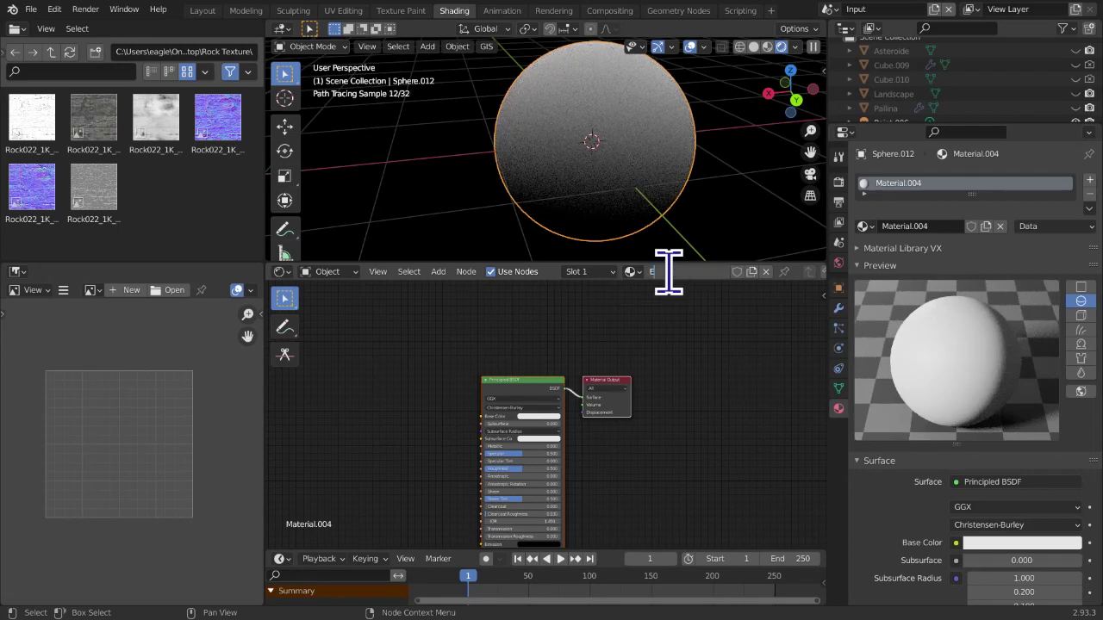
pyautogui.click(669, 271)
pyautogui.write('Earthù')
pyautogui.press('Return')
pyautogui.doubleClick(667, 272)
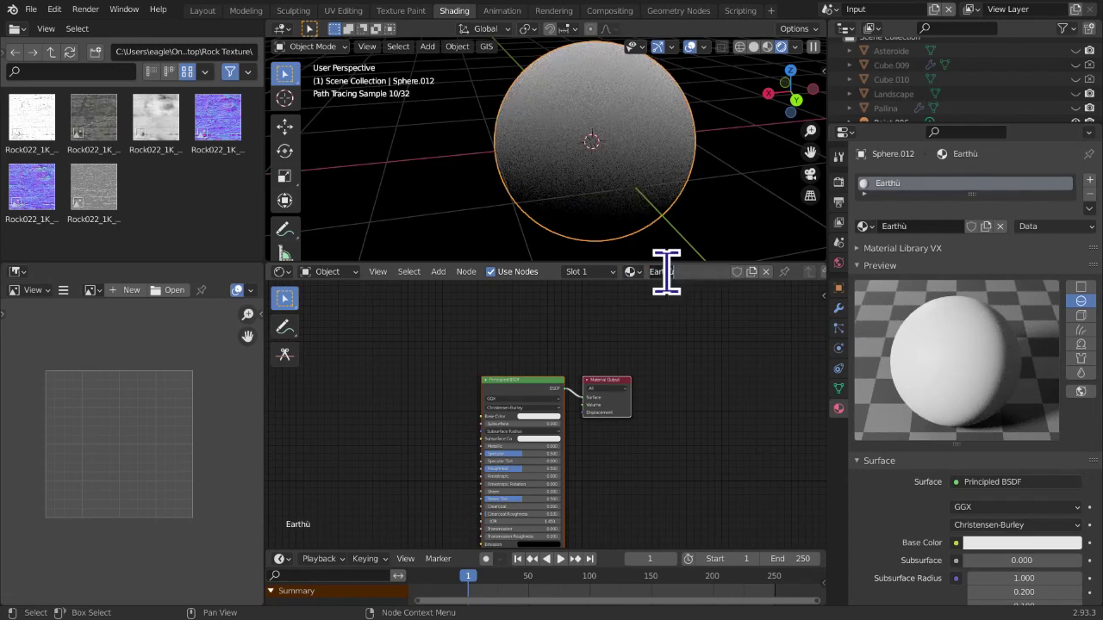
pyautogui.press('BackSpace')
pyautogui.press('Return')
# Switch from Blender over to the web browser via the Start menu
pyautogui.scroll(3, 652, 349)
pyautogui.moveTo(643, 411); pyautogui.dragTo(672, 380, button='middle')
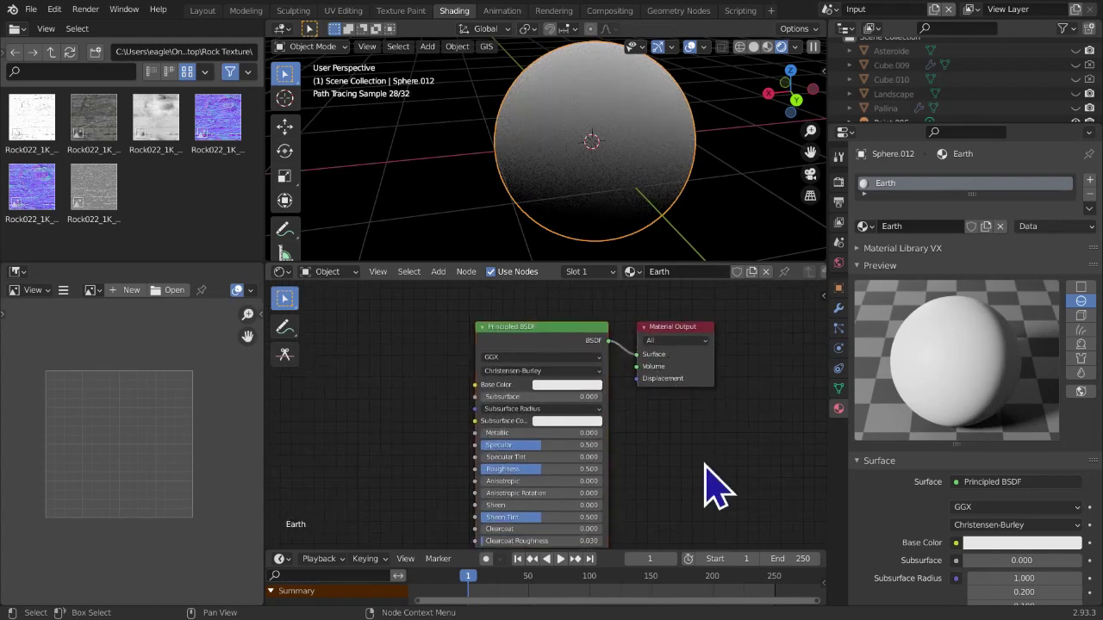
pyautogui.scroll(1, 508, 470)
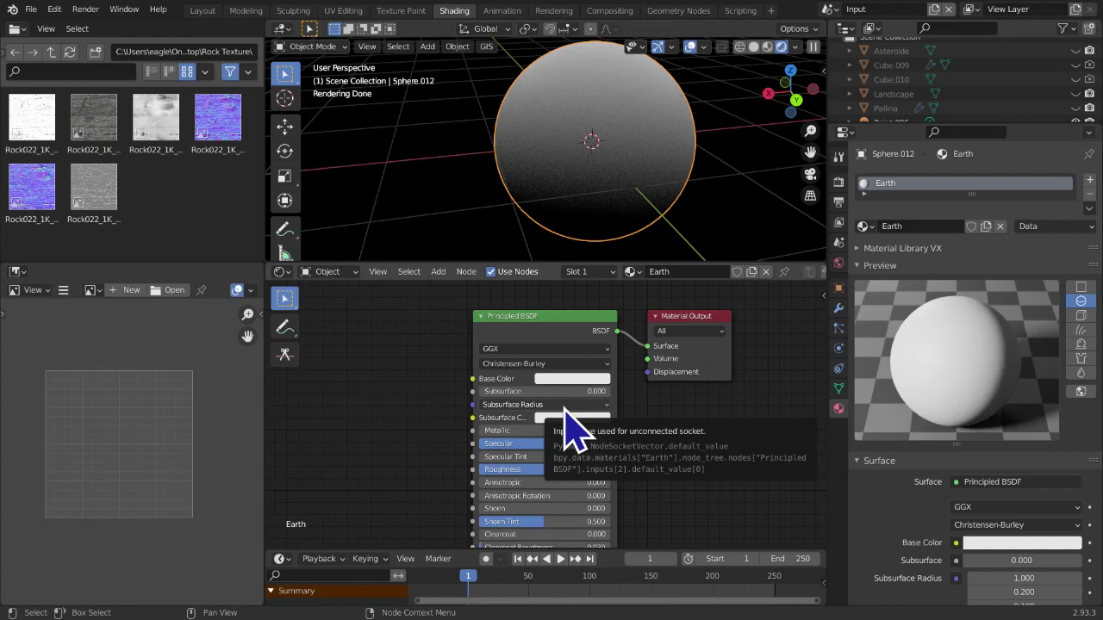
pyautogui.press('super')
pyautogui.click(410, 605)
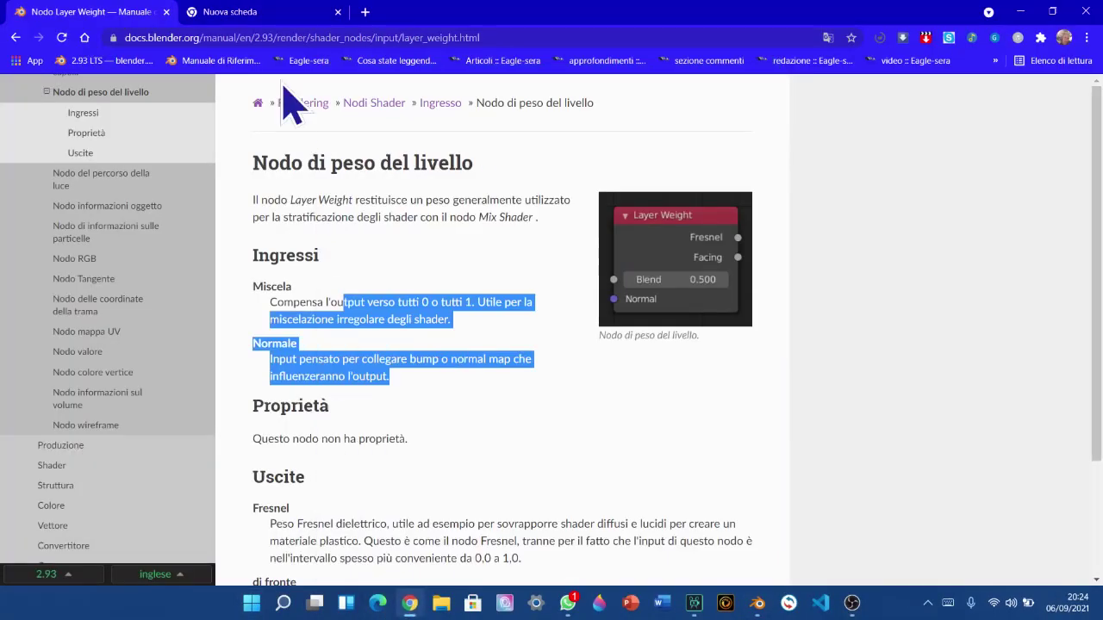
# Close the manual tab and search the web for 'terra planisfero'
pyautogui.hotkey('ctrl', 't')
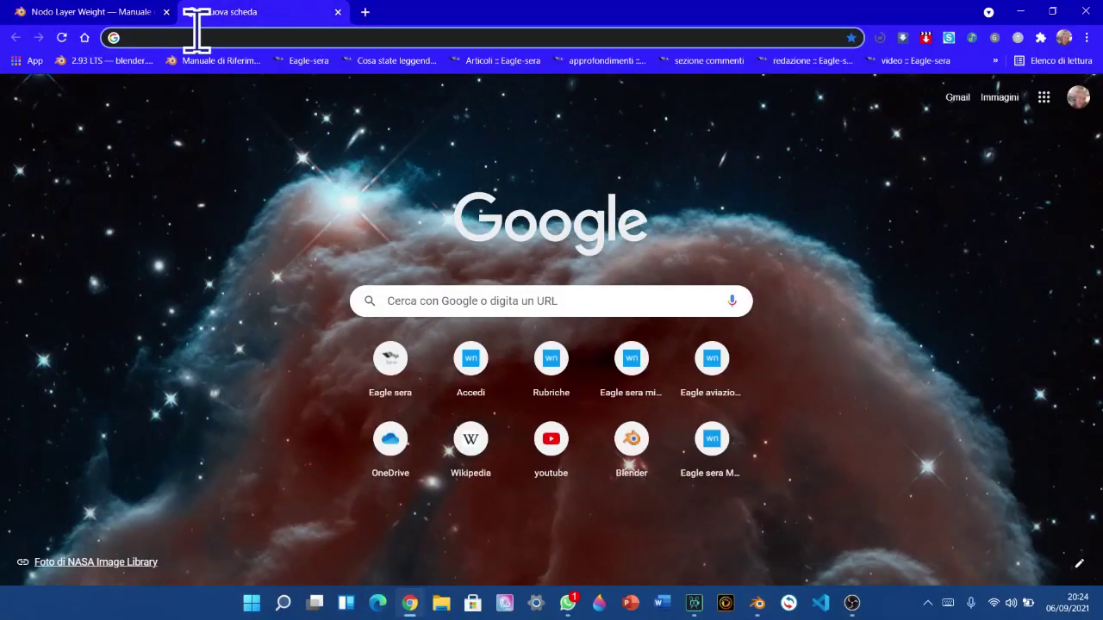
pyautogui.click(167, 12)
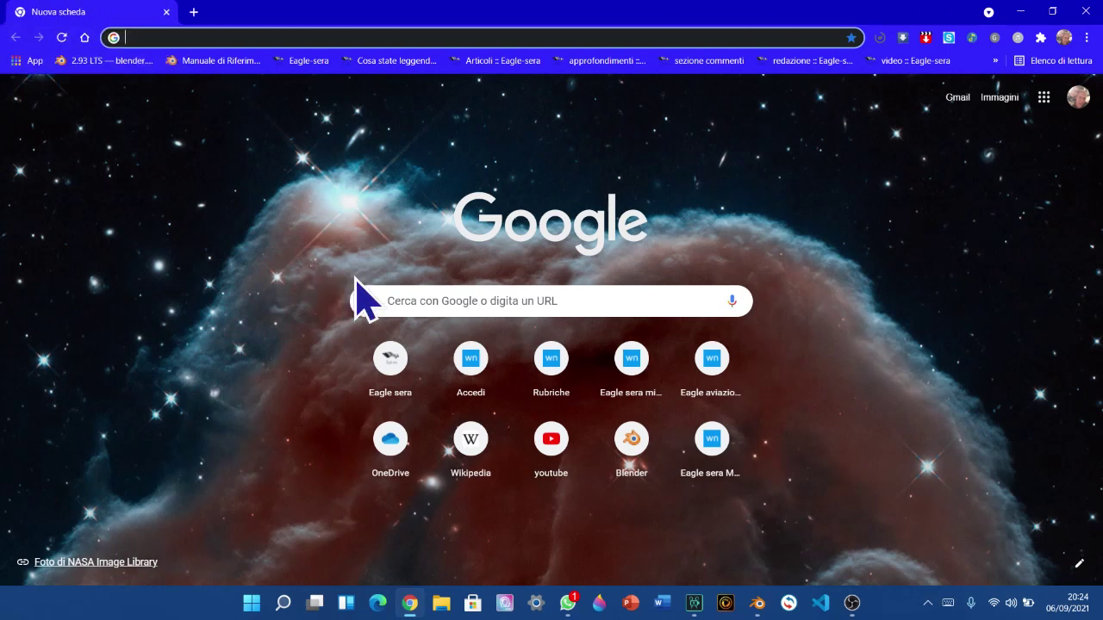
pyautogui.click(580, 300)
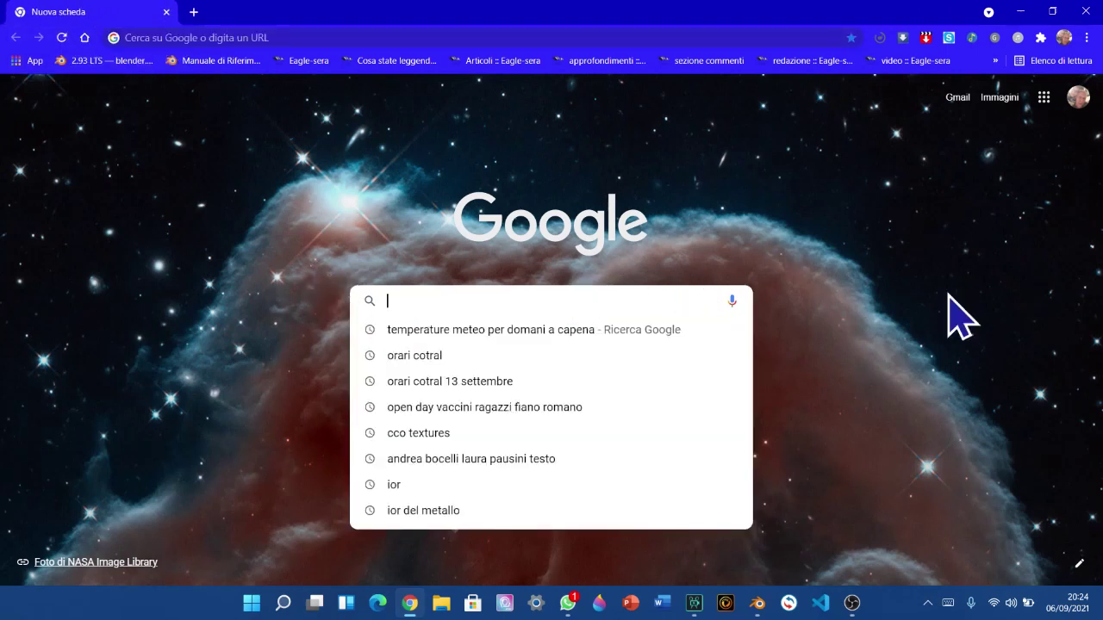
pyautogui.click(594, 235)
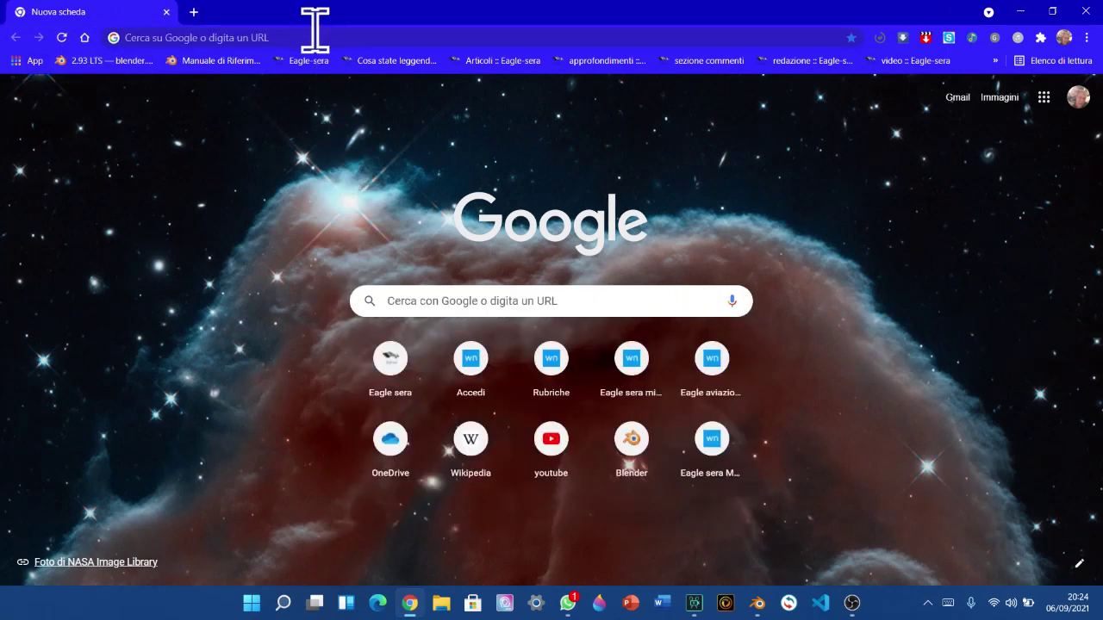
pyautogui.click(310, 37)
pyautogui.write('terr')
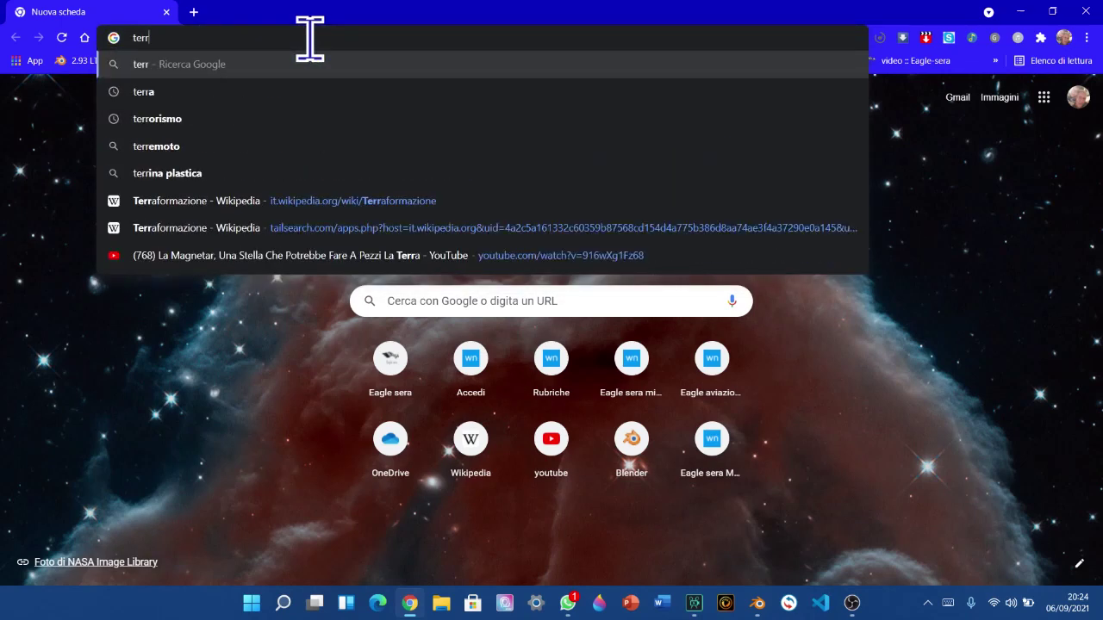
pyautogui.write('a plani')
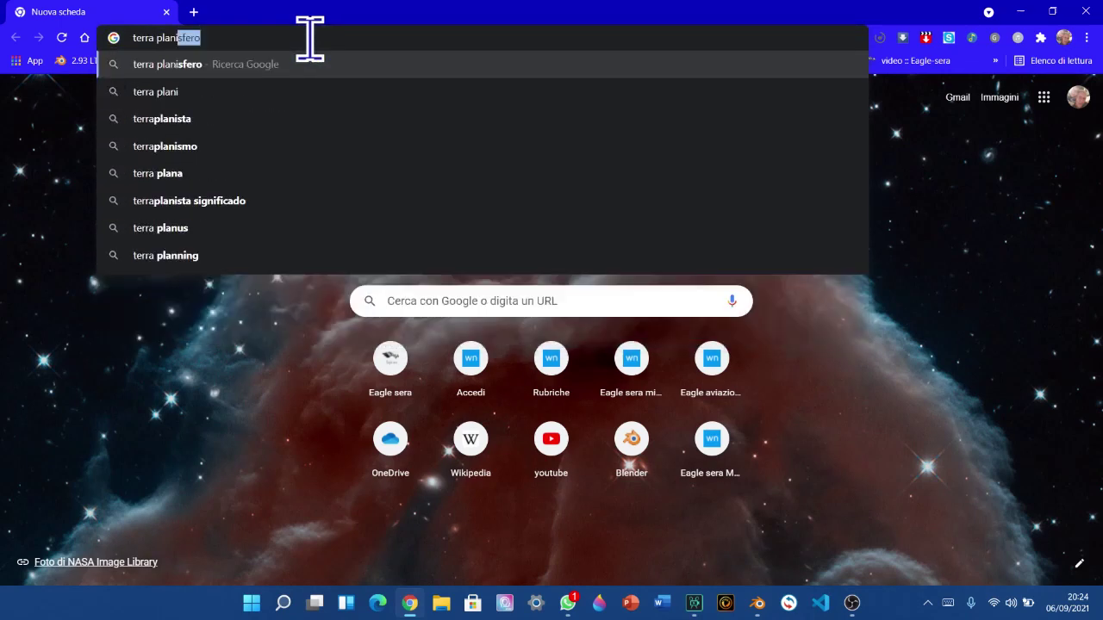
pyautogui.write('sfero')
pyautogui.press('Return')
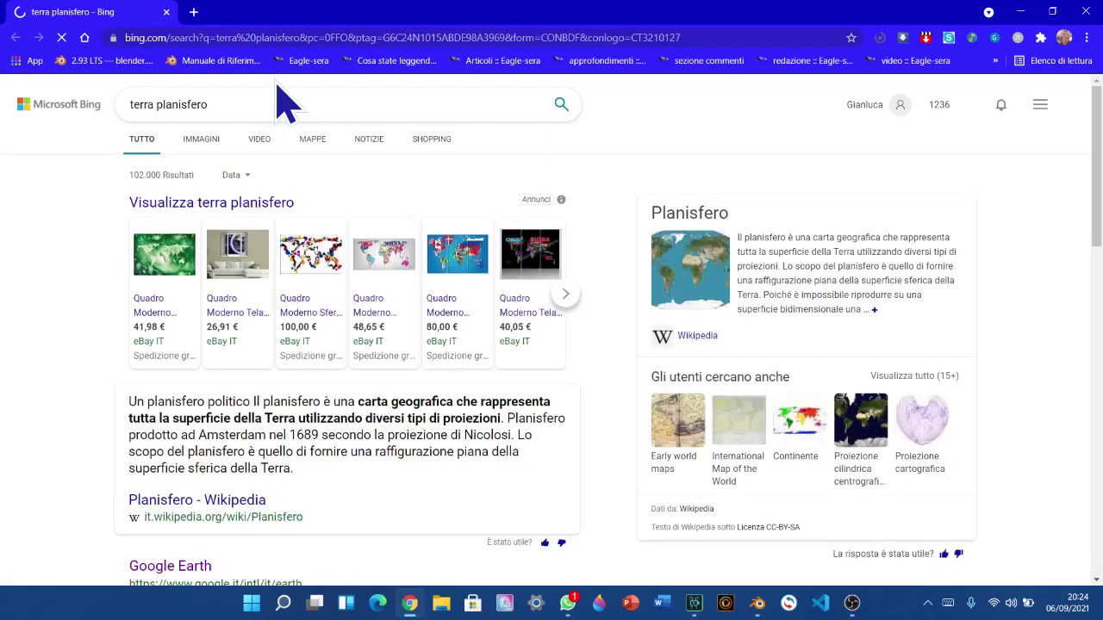
# Browse the image results and view the dark Blue Marble world map enlarged
pyautogui.moveTo(94, 240); pyautogui.dragTo(110, 138, button='middle')
pyautogui.click(190, 144)
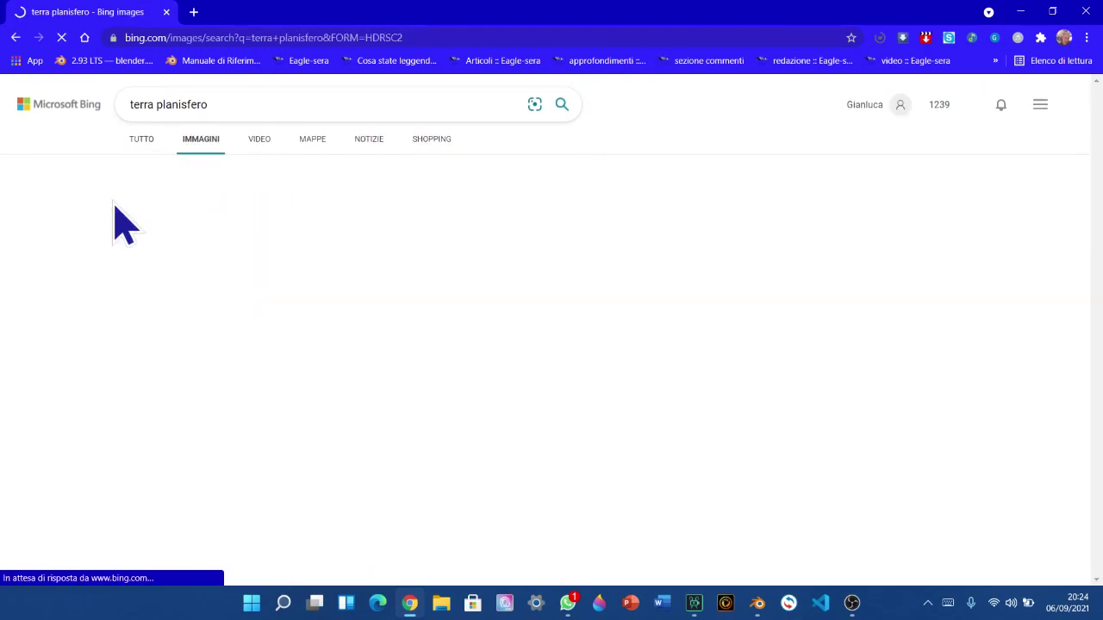
pyautogui.scroll(-4, 4, 297)
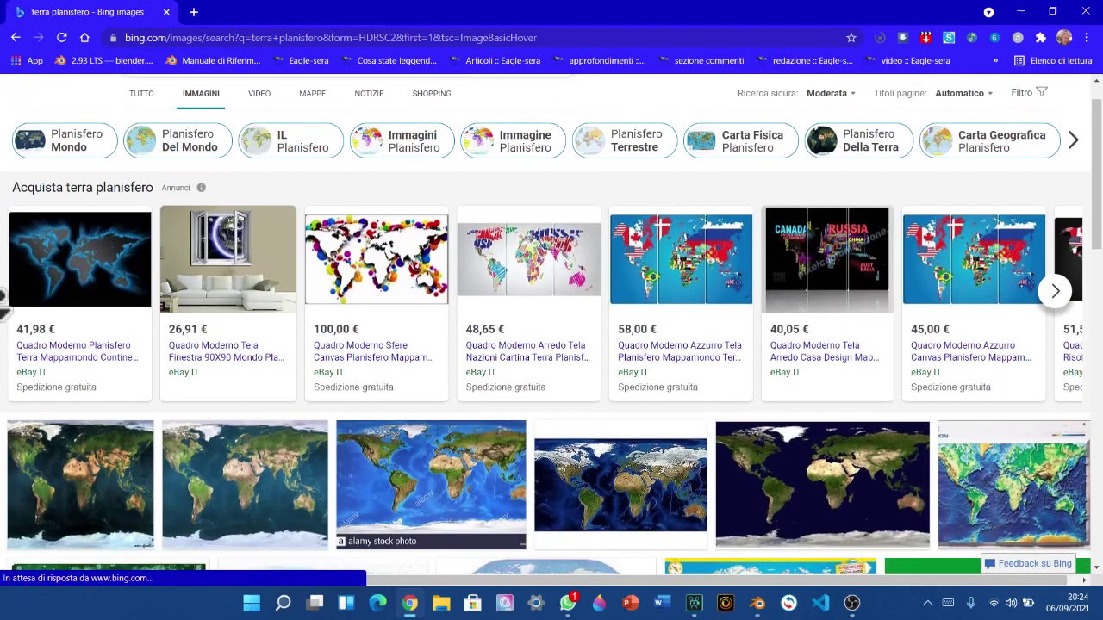
pyautogui.scroll(-1, 20, 291)
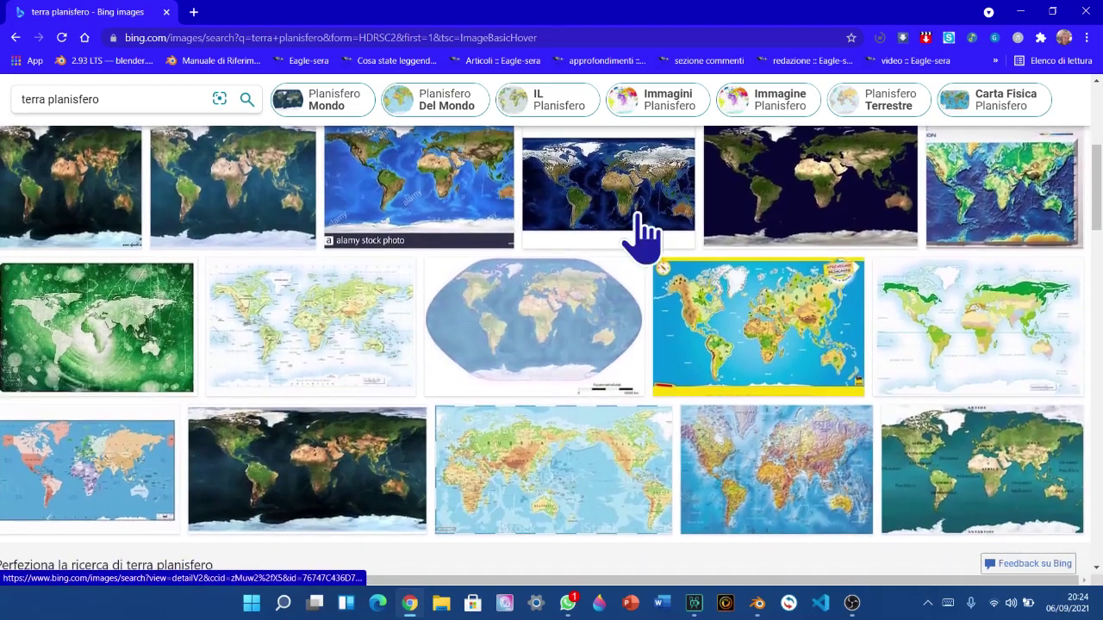
pyautogui.click(782, 229)
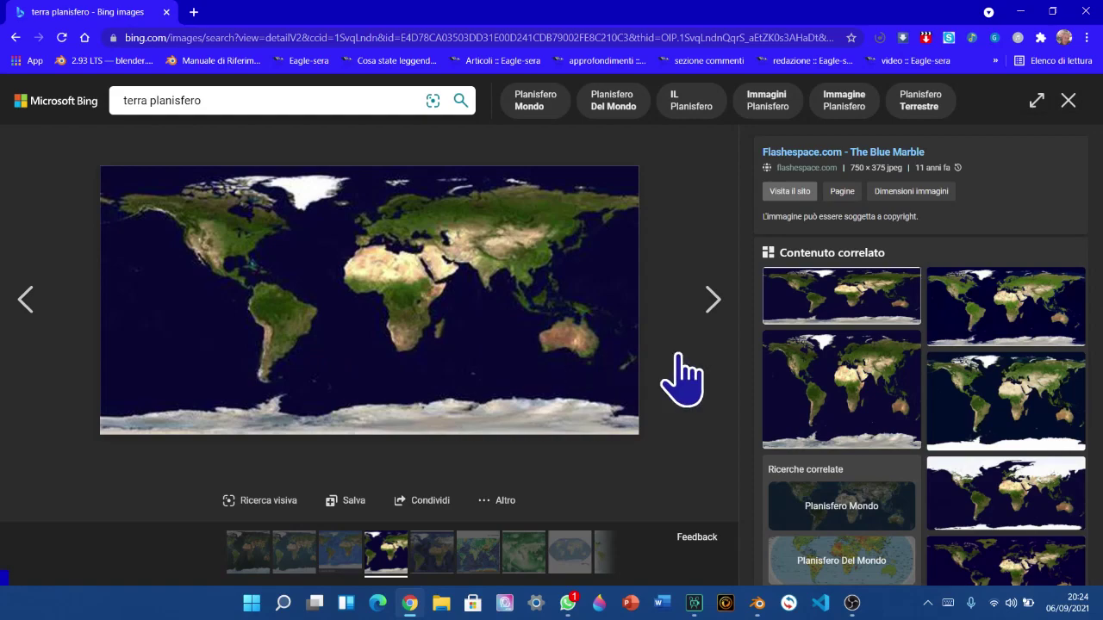
pyautogui.click(1068, 102)
pyautogui.scroll(-3, 571, 379)
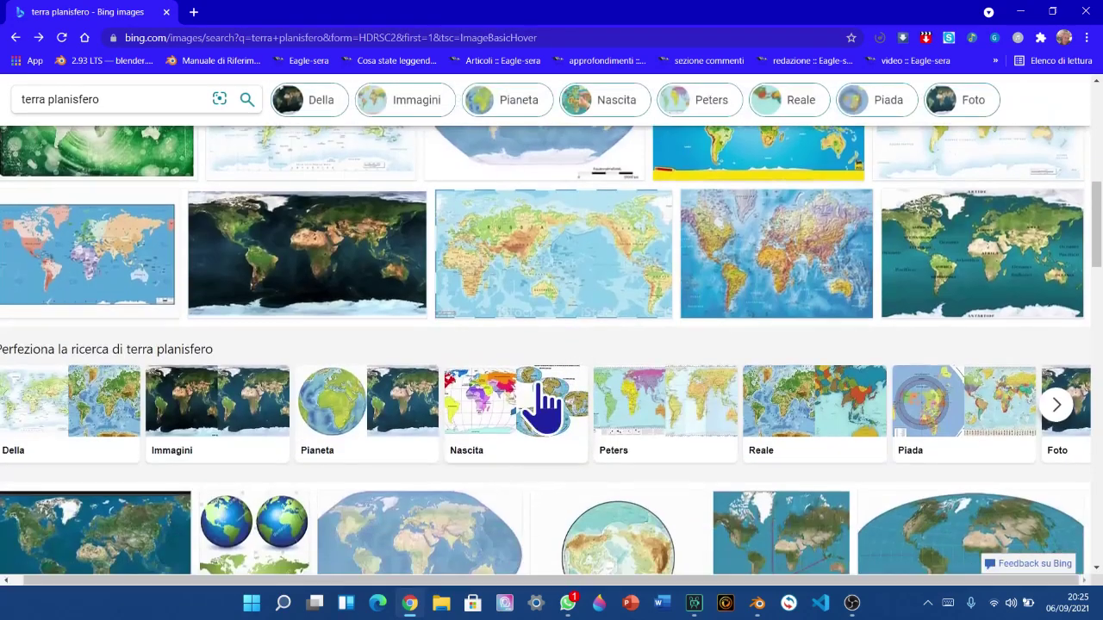
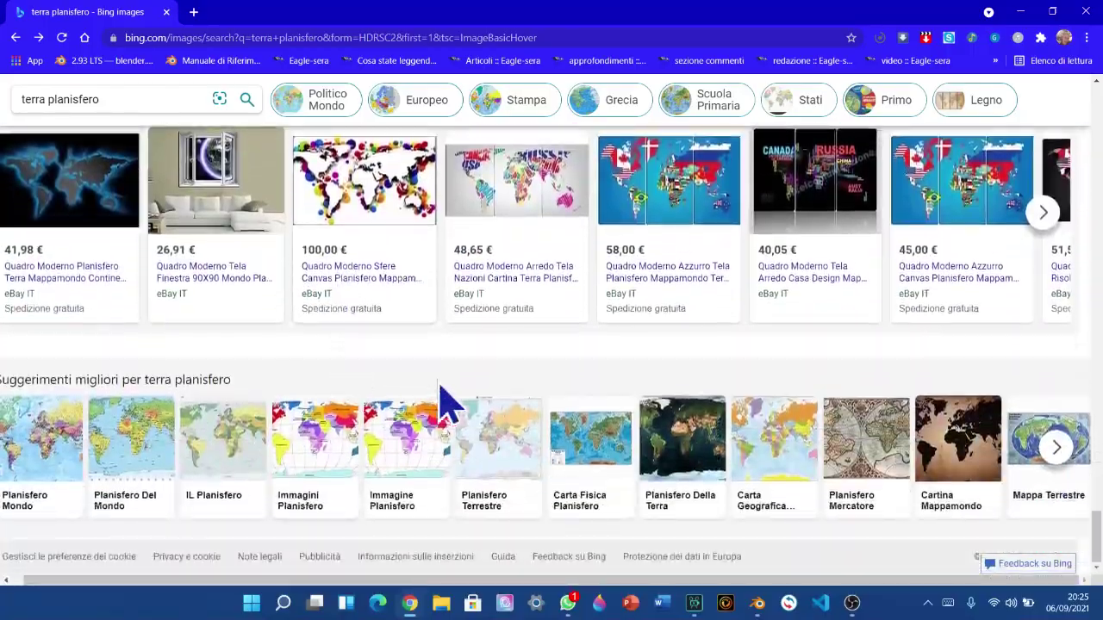
# Enlarge the Blue Marble world map (750 × 375 jpeg) and bring up its image menu
pyautogui.scroll(20, 479, 362)
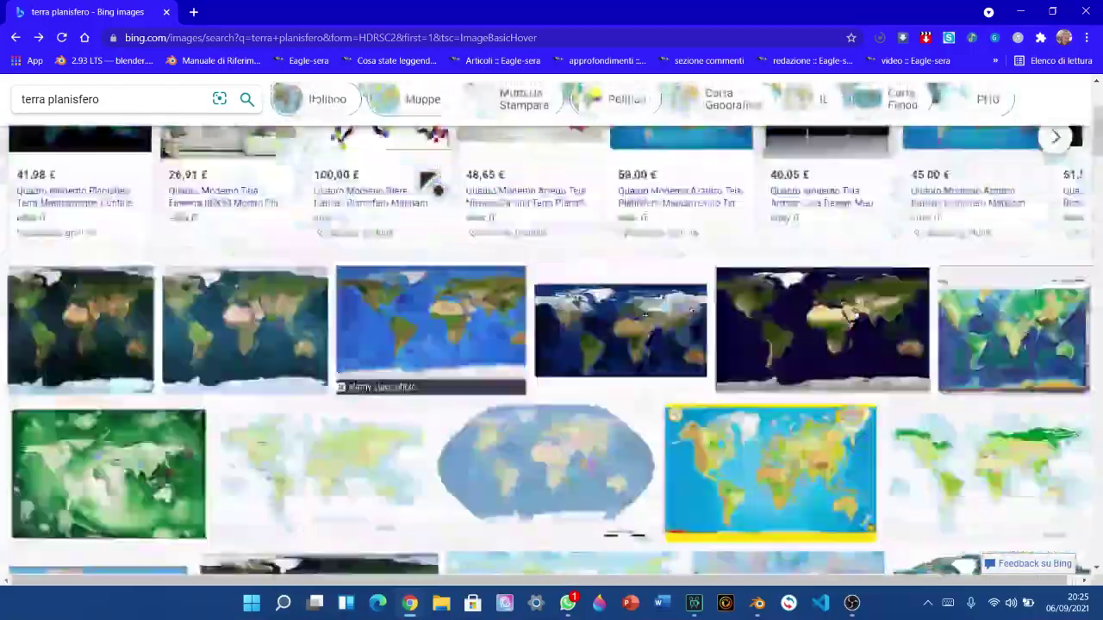
pyautogui.scroll(-2, 443, 401)
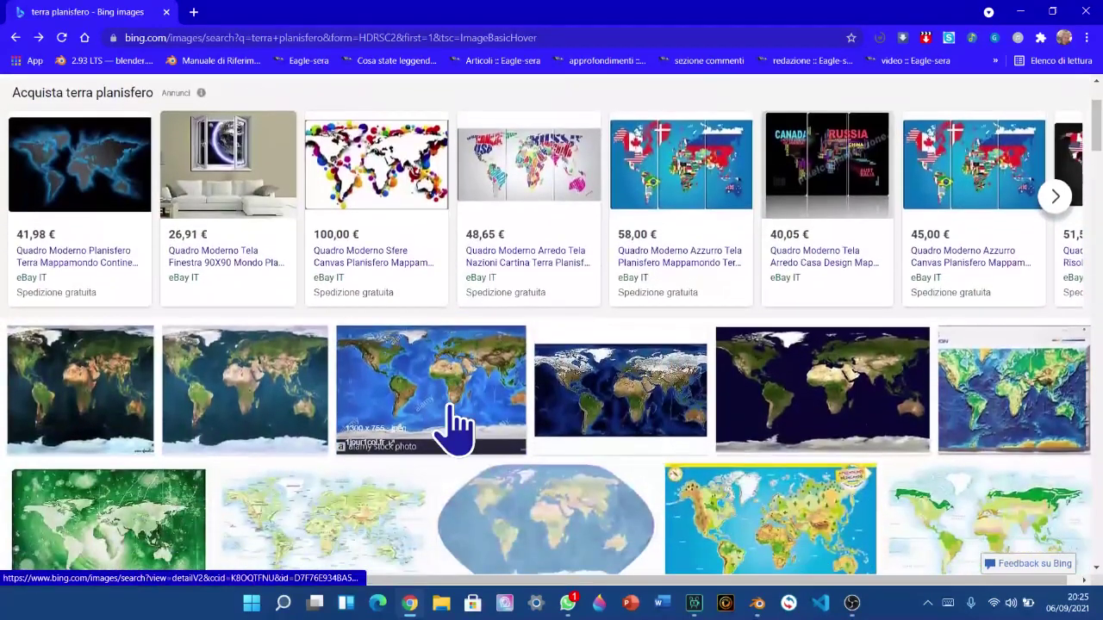
pyautogui.click(848, 407)
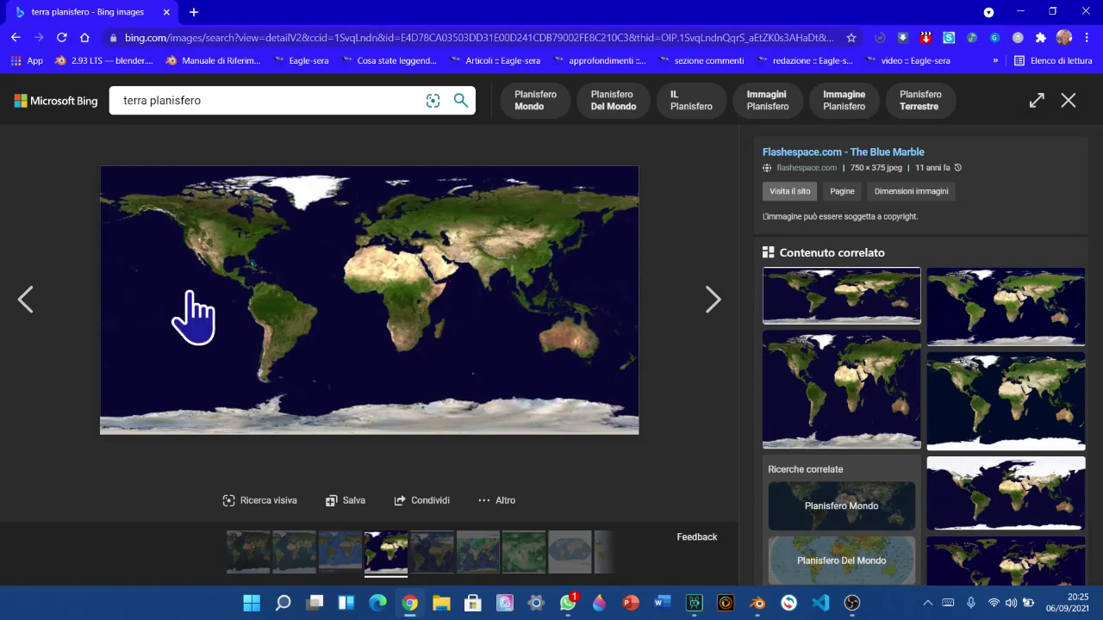
pyautogui.rightClick(430, 267)
# Save the map image to the Desktop as EarthTexture.jpg, then show the desktop
pyautogui.click(449, 293)
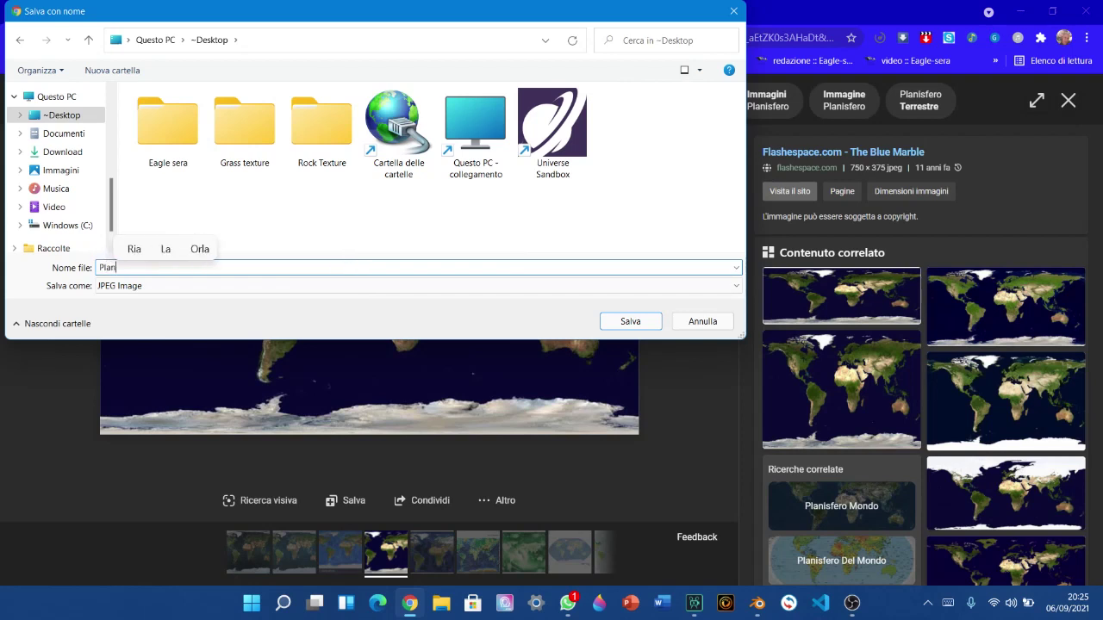
pyautogui.write('Ea')
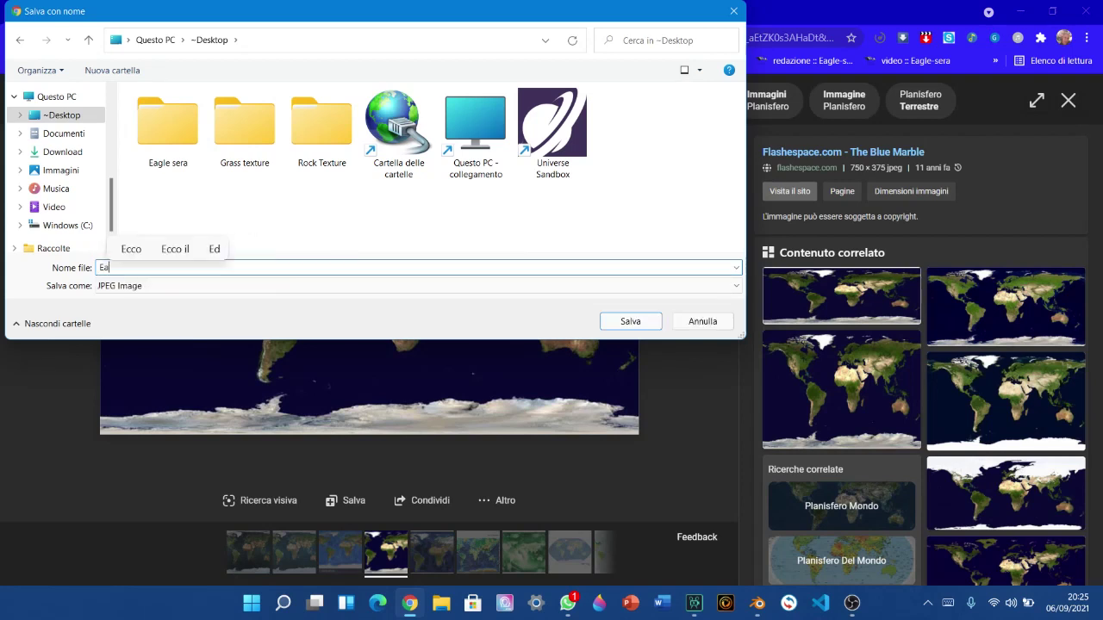
pyautogui.write('rthTexture')
pyautogui.click(628, 326)
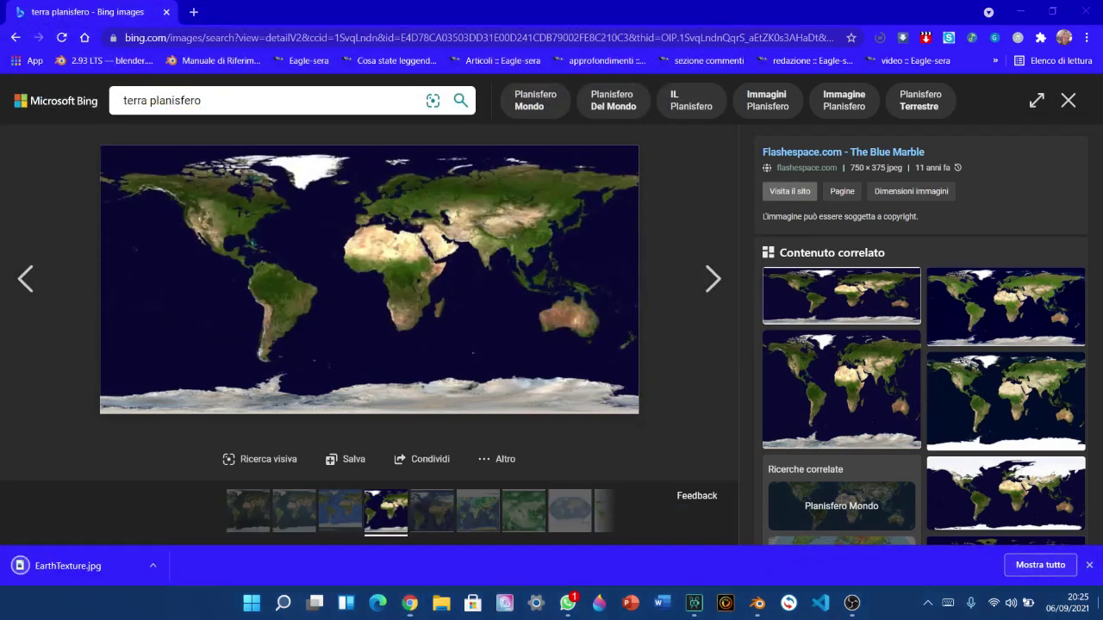
pyautogui.press('super+d')
# Refresh the desktop, preview the saved EarthTexture image, then return to Blender
pyautogui.rightClick(725, 243)
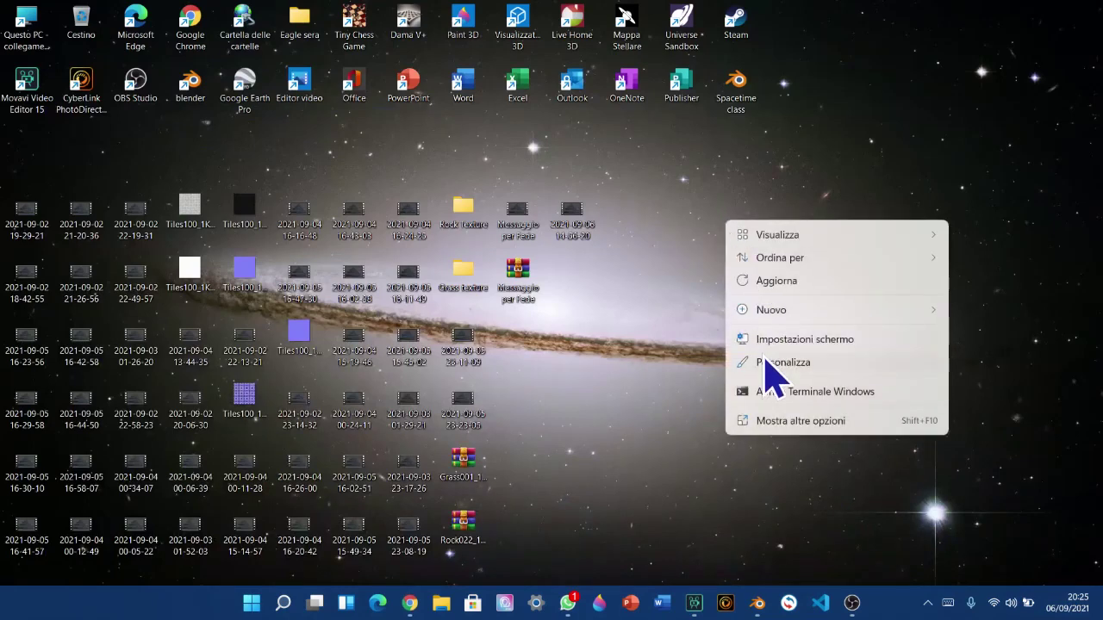
pyautogui.click(793, 287)
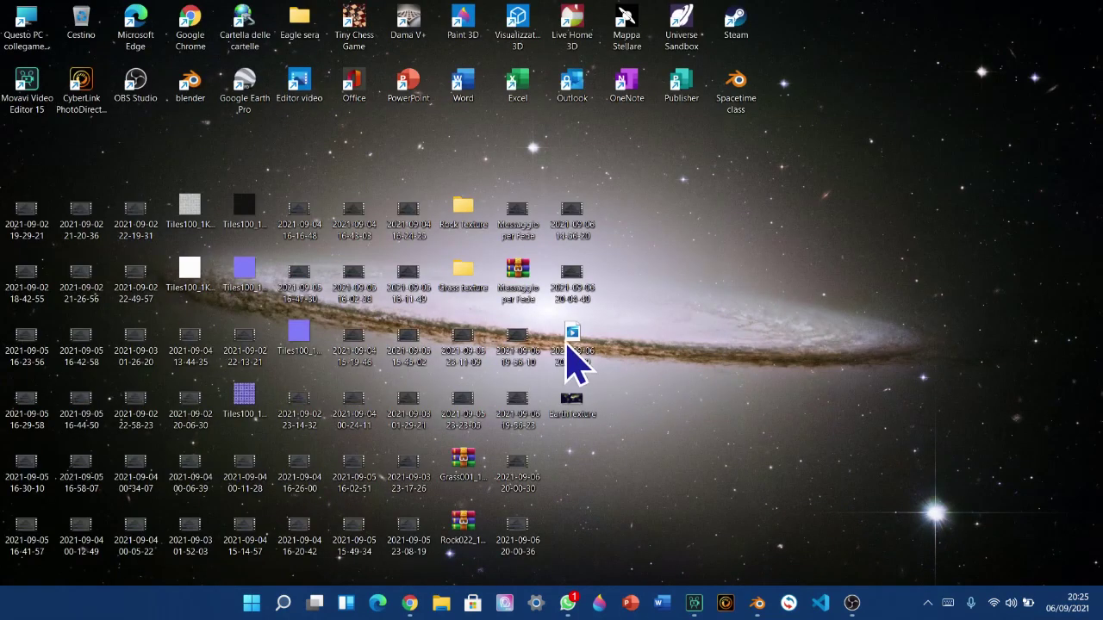
pyautogui.doubleClick(591, 420)
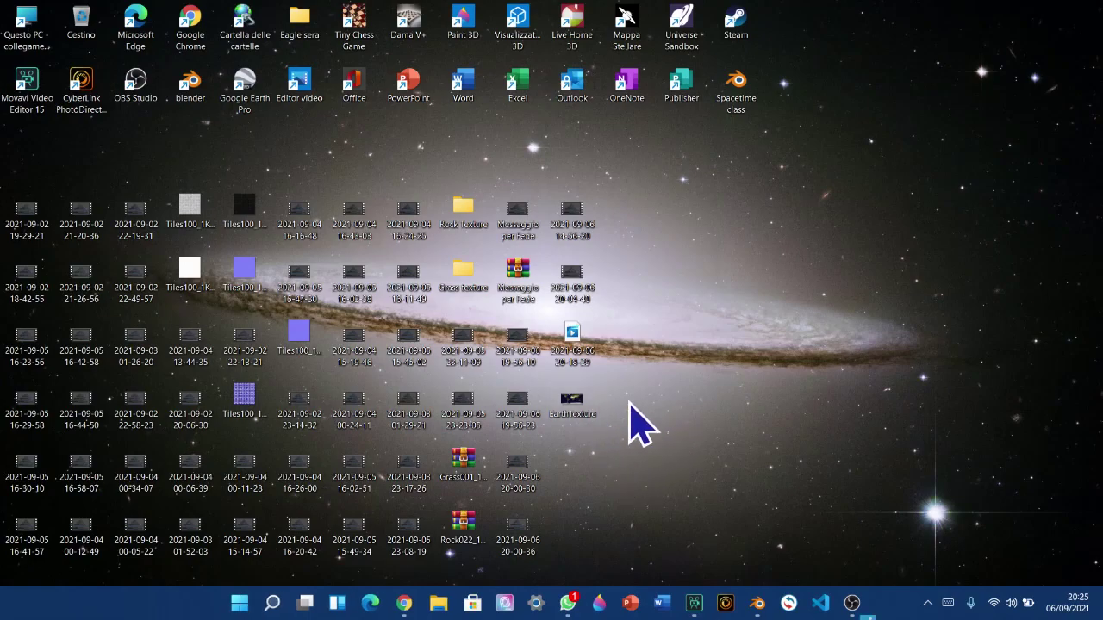
pyautogui.hotkey('alt', 'F4')
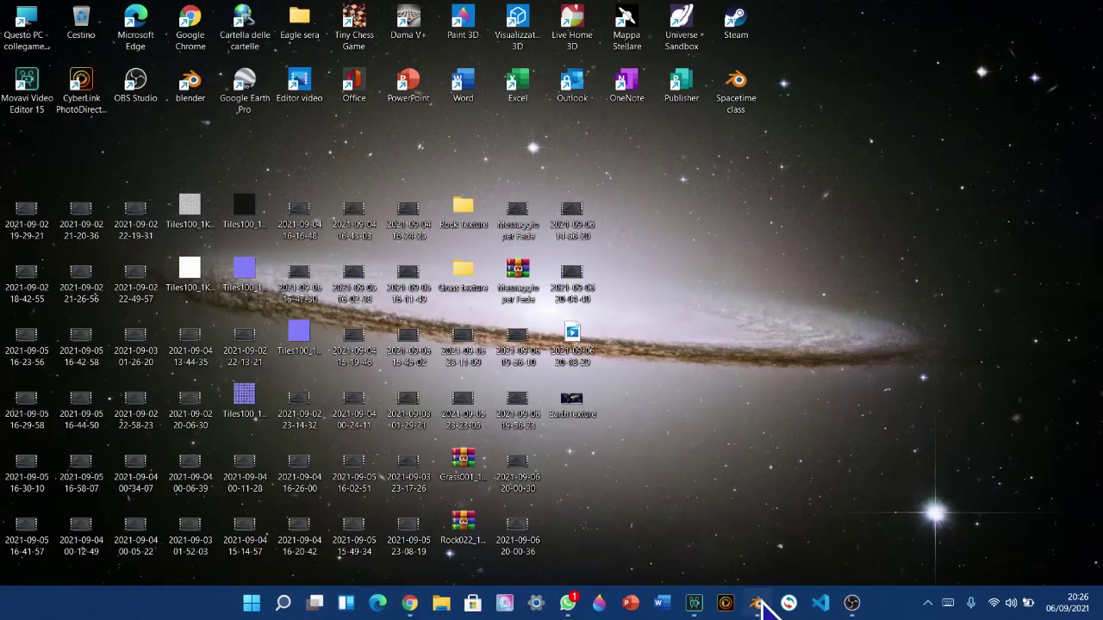
pyautogui.click(758, 603)
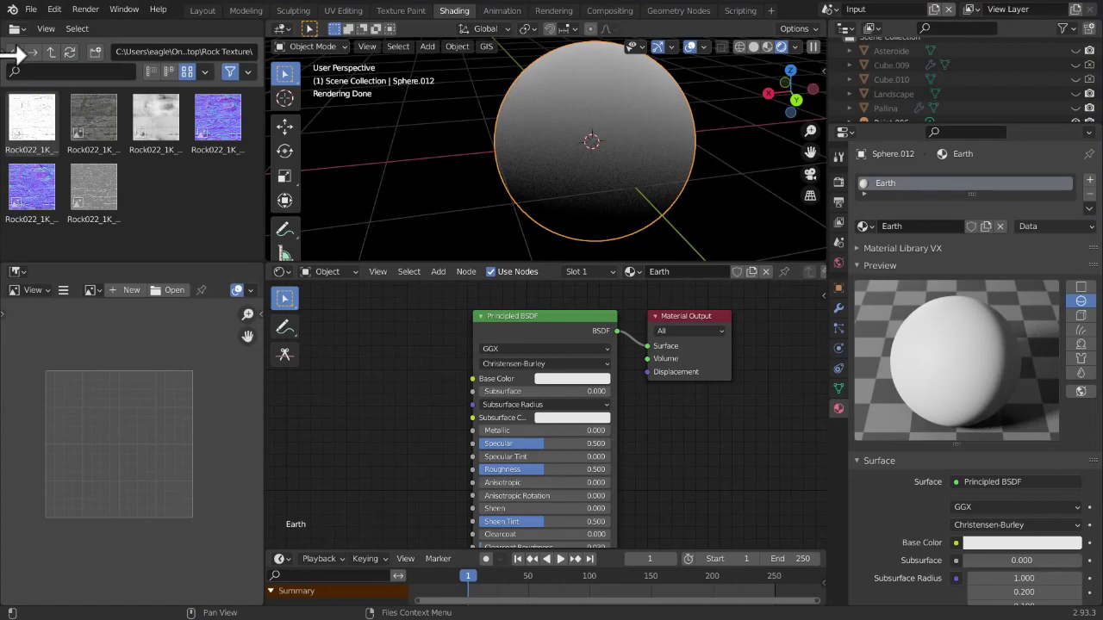
# Drag EarthTexture.jpg from the Desktop folder into the Shader Editor as an image node
pyautogui.click(2, 55)
pyautogui.click(48, 142)
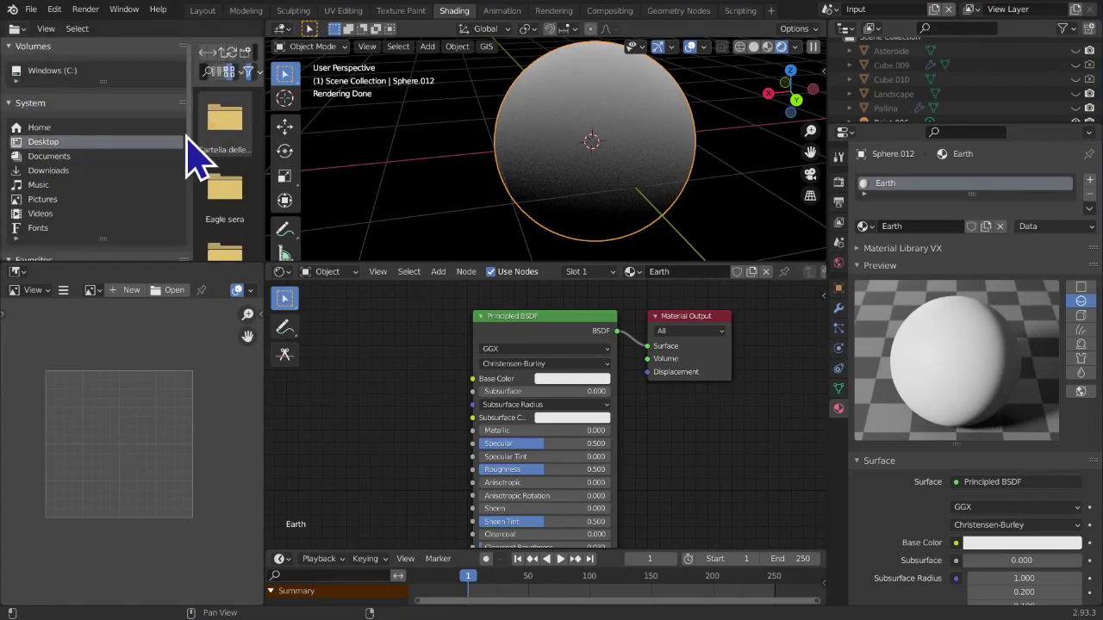
pyautogui.moveTo(191, 132); pyautogui.dragTo(20, 202)
pyautogui.scroll(-2, 129, 233)
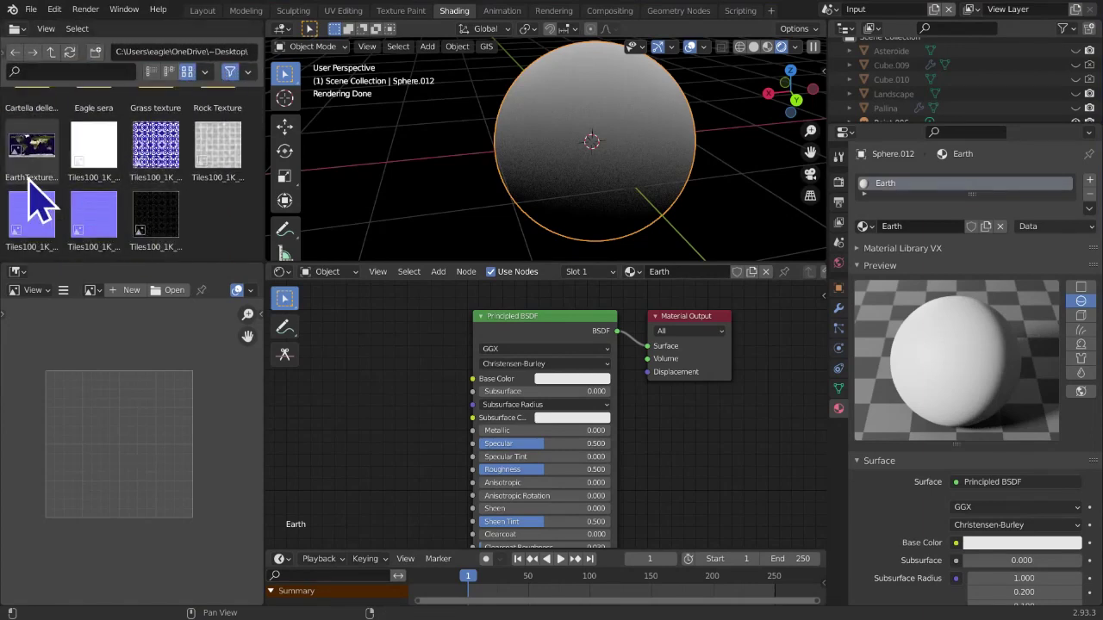
pyautogui.moveTo(26, 164); pyautogui.dragTo(358, 368)
# Place the image node left of the Principled BSDF and link its Color to Base Color
pyautogui.moveTo(522, 432); pyautogui.dragTo(648, 437, button='middle')
pyautogui.moveTo(551, 392); pyautogui.dragTo(534, 367)
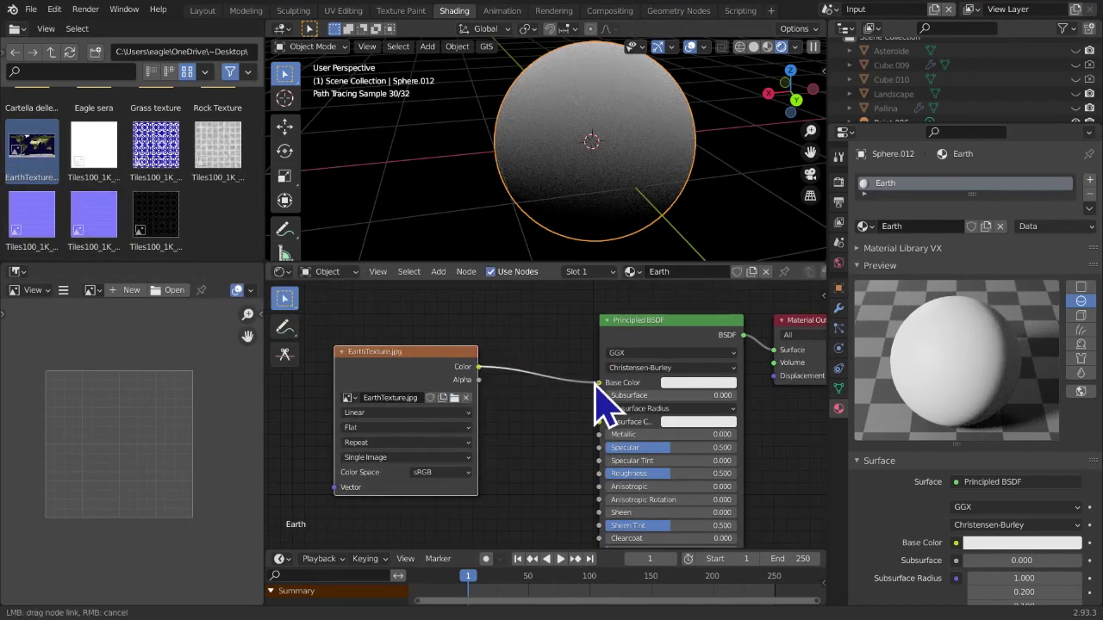
pyautogui.moveTo(601, 401); pyautogui.dragTo(596, 394)
pyautogui.moveTo(485, 192); pyautogui.dragTo(566, 246, button='middle')
# Raise the Earth material's Principled BSDF Roughness from 0.500 to 0.693
pyautogui.moveTo(552, 428); pyautogui.dragTo(540, 422, button='middle')
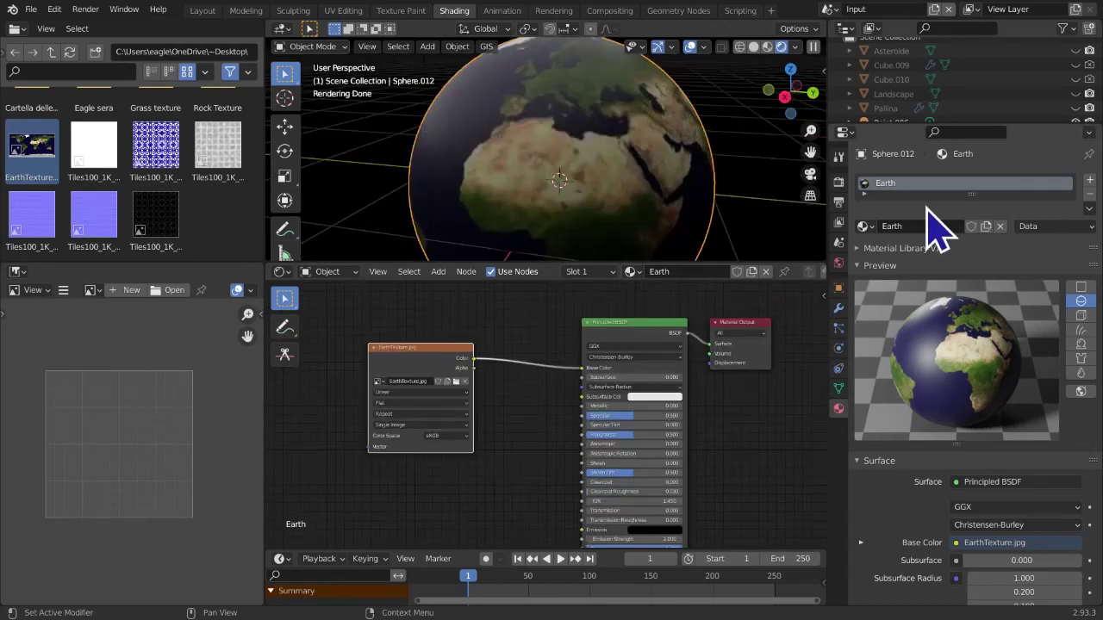
pyautogui.moveTo(584, 412); pyautogui.dragTo(593, 441, button='middle')
pyautogui.scroll(1, 566, 441)
pyautogui.scroll(1, 564, 444)
pyautogui.scroll(-3, 591, 198)
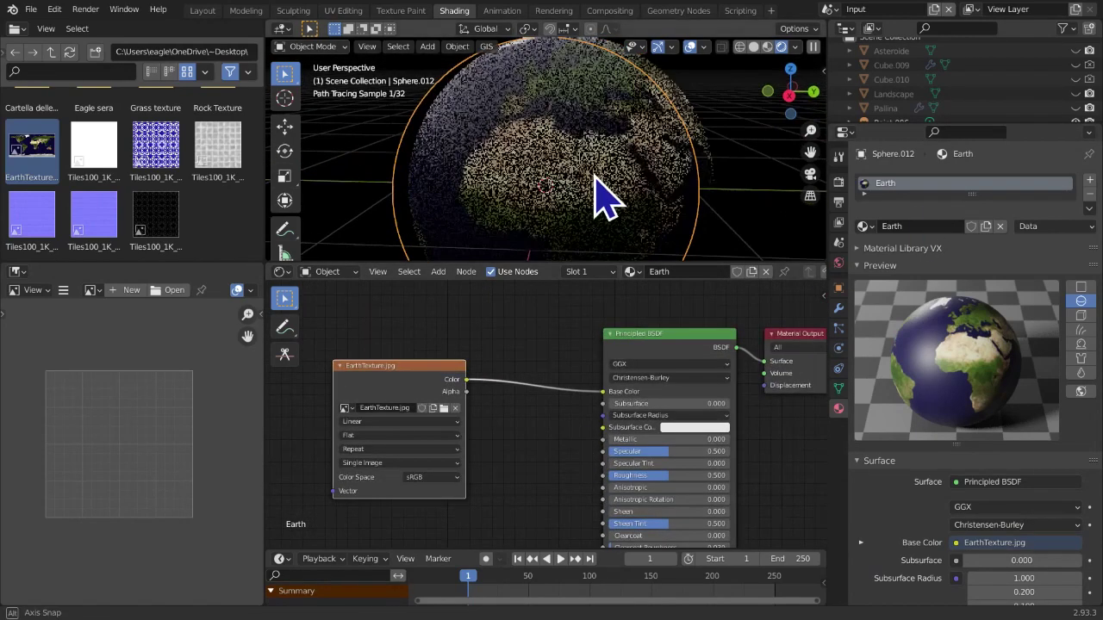
pyautogui.moveTo(517, 241); pyautogui.dragTo(542, 233, button='middle')
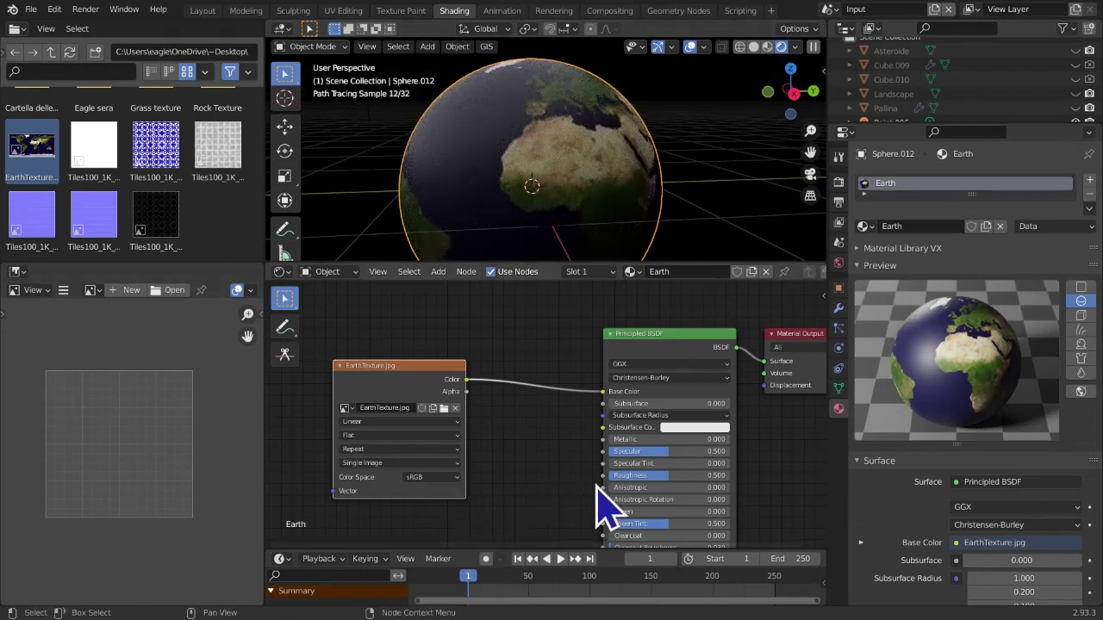
pyautogui.moveTo(669, 476)
pyautogui.mouseDown()
pyautogui.moveTo(629, 484)
pyautogui.moveTo(692, 476)
pyautogui.mouseUp()
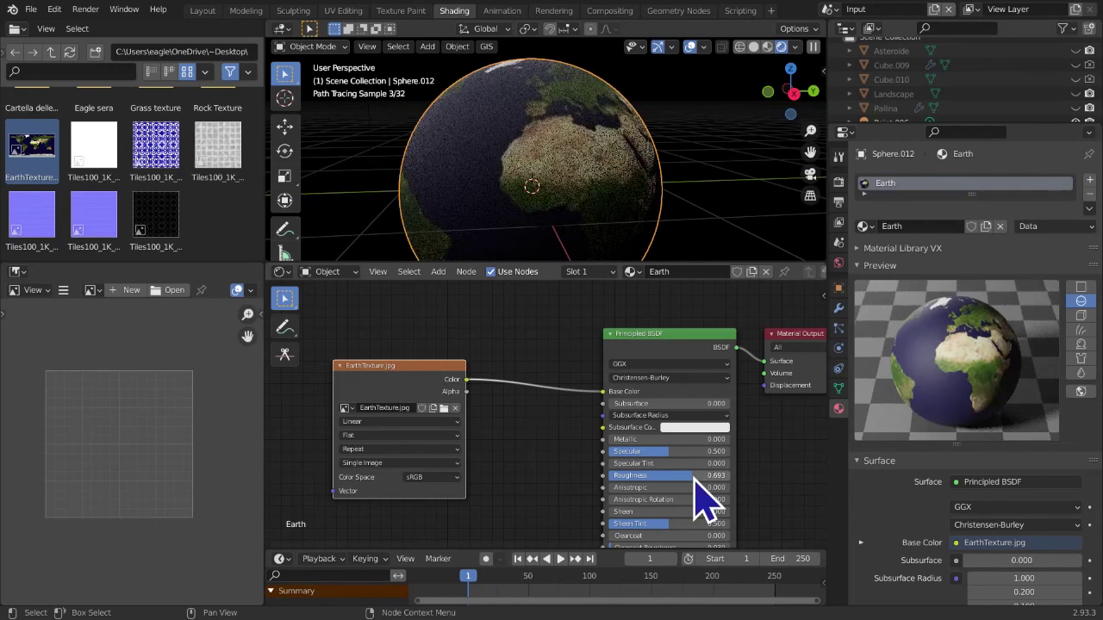